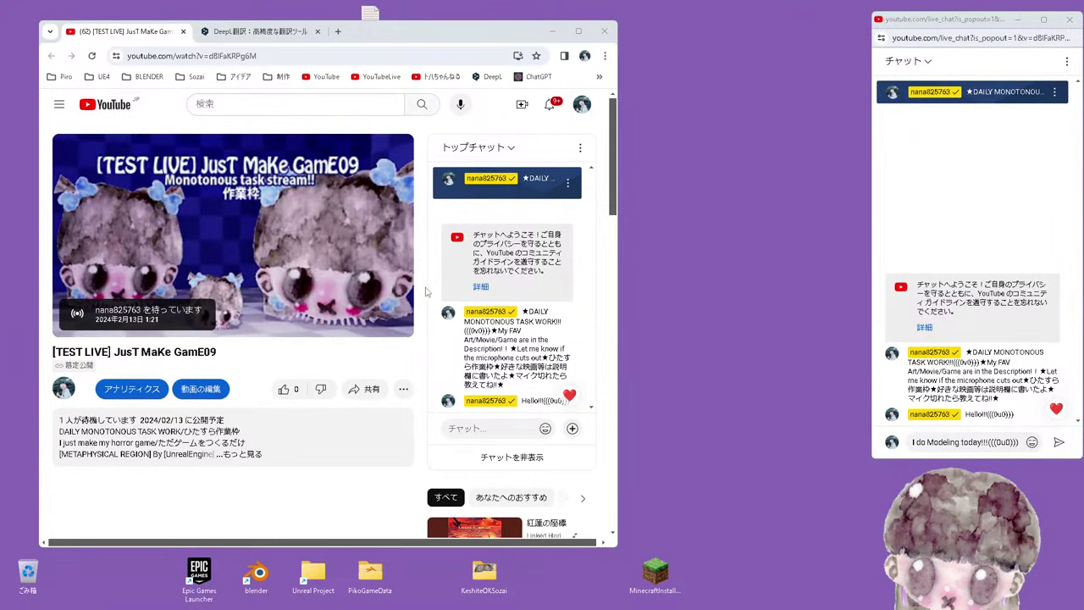
Reload the stream page until '[TEST LIVE] JusT MaKe GamE09' plays, then focus the chat box
left_click(92, 56)
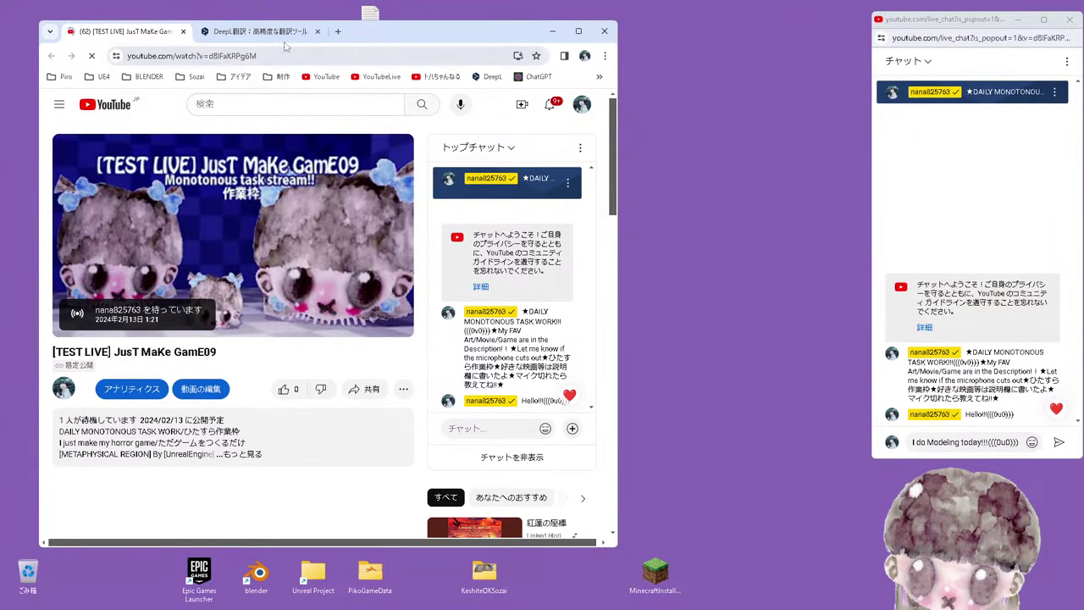
left_click_drag(382, 39, 397, 42)
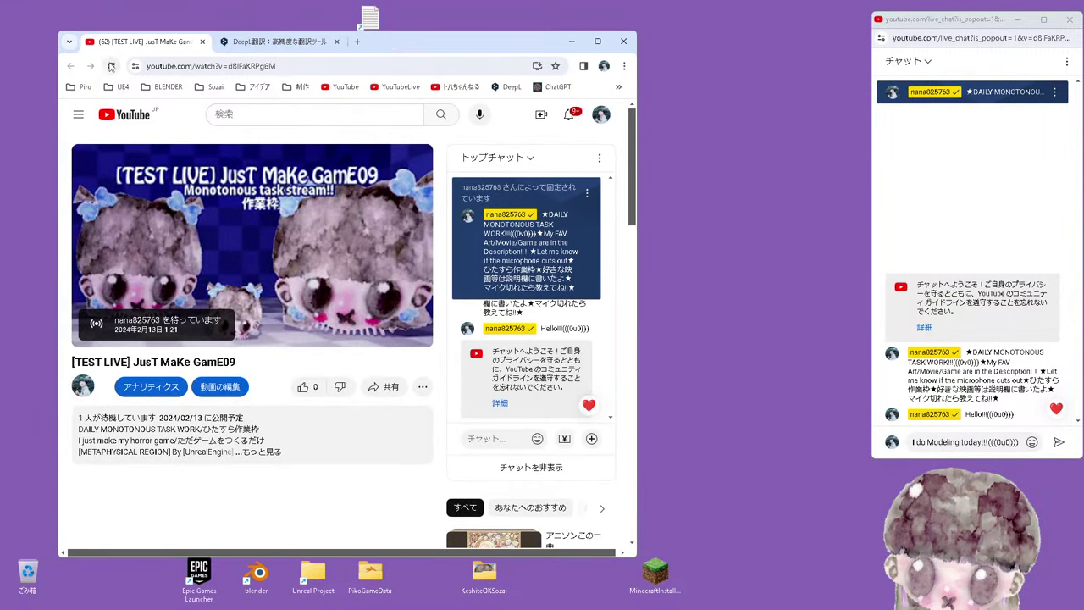
left_click(111, 66)
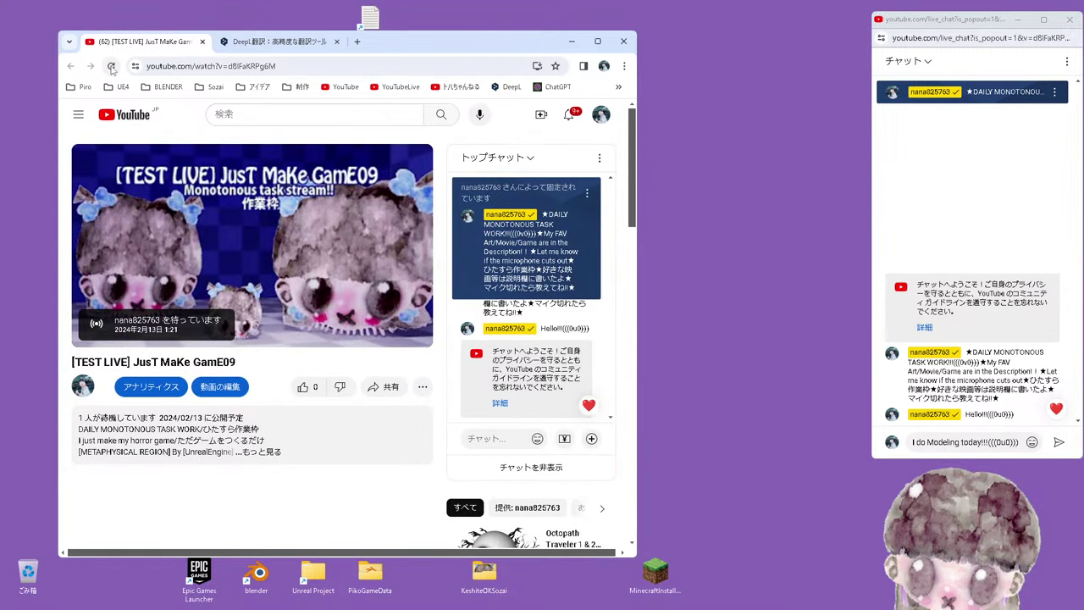
left_click(111, 66)
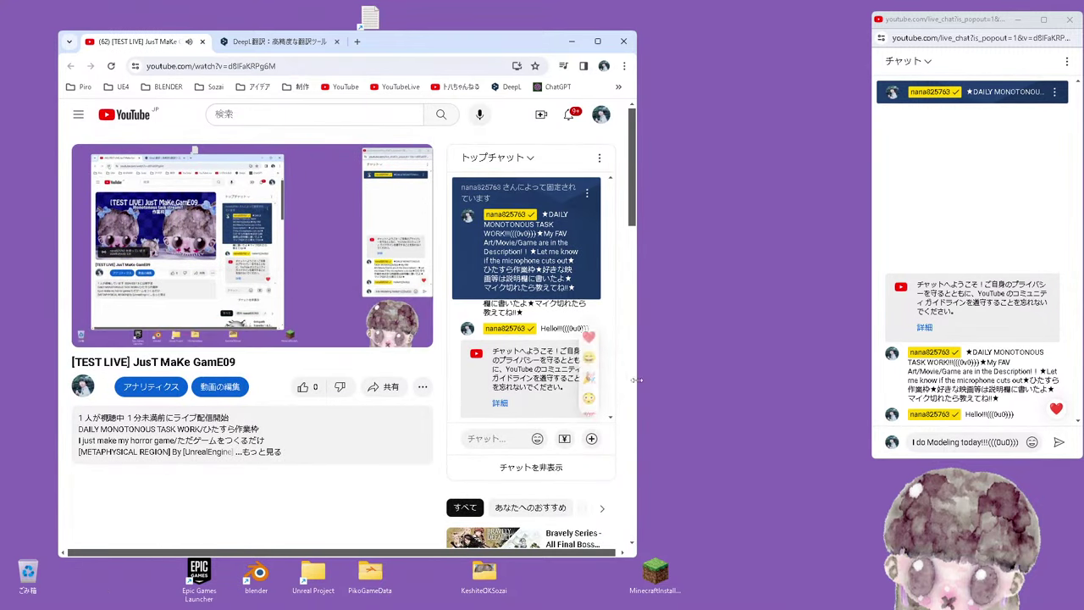
left_click(1005, 442)
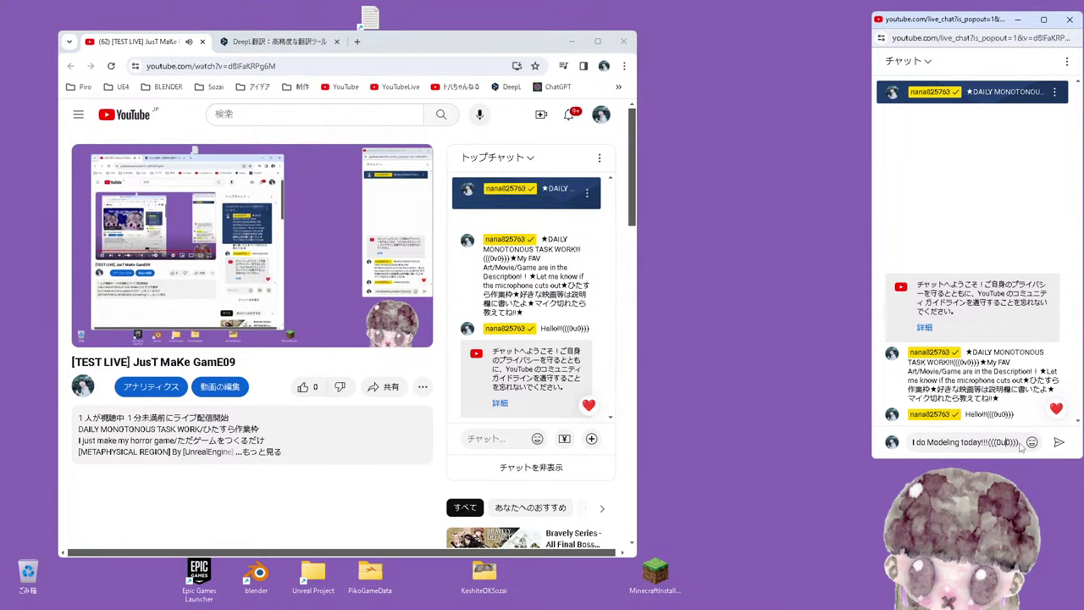
Send 'I do Modeling today!!!(((0u0)))' in the live chat, then bring up the DeepL translator tab
left_click_drag(1020, 441, 915, 443)
key("ctrl+c")
right_click(918, 443)
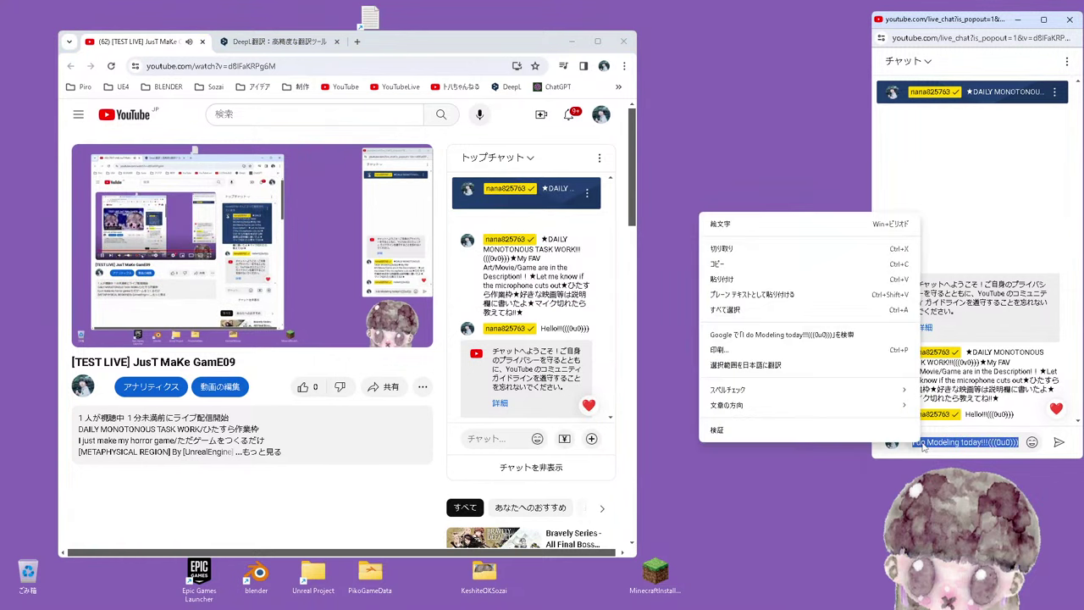
left_click(749, 259)
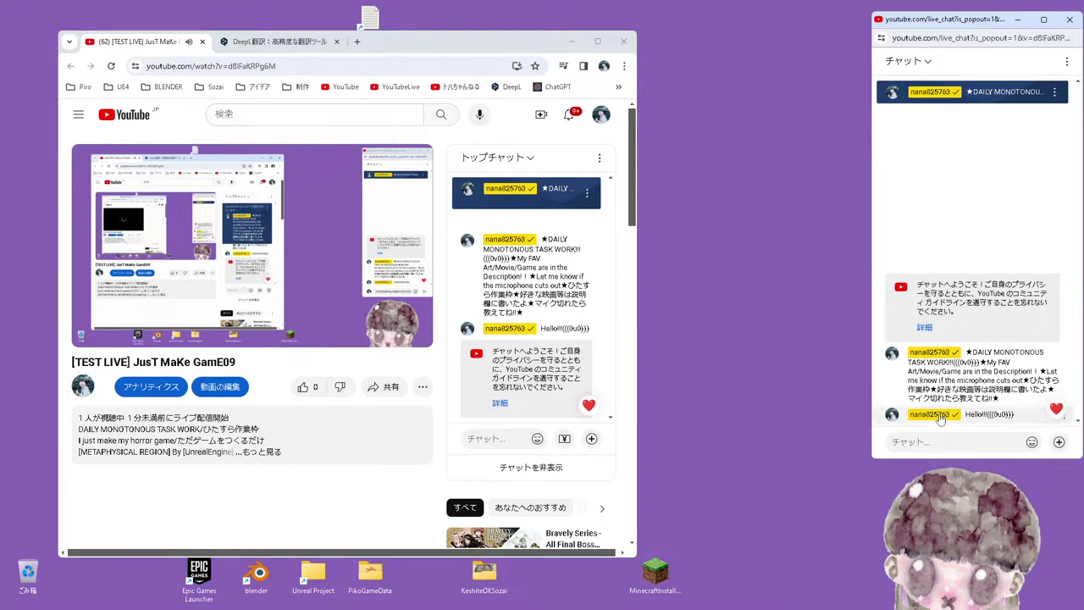
key("ctrl+v")
key("Return")
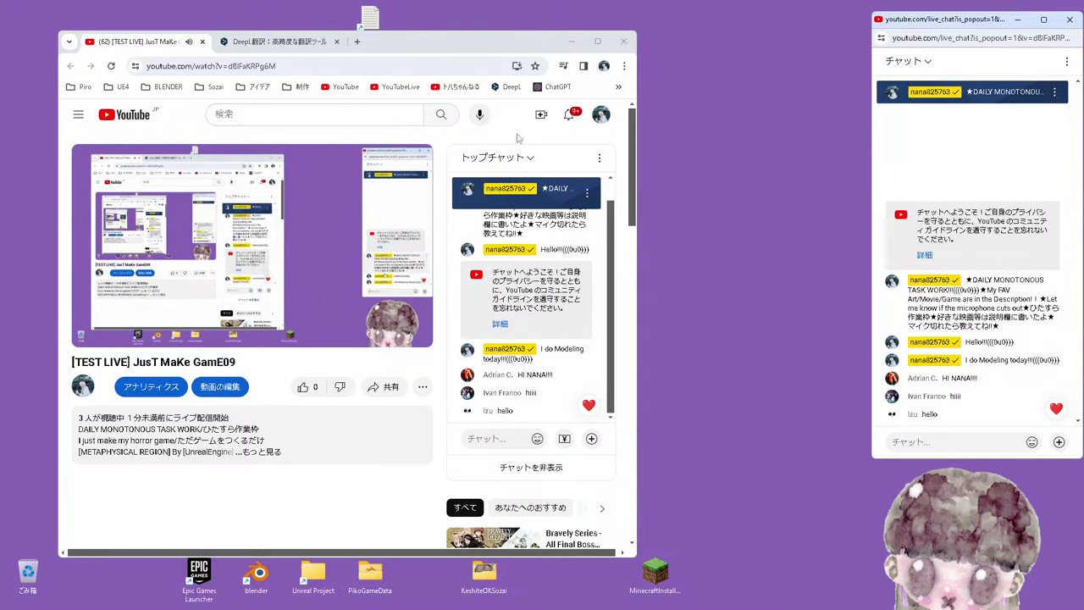
left_click(255, 43)
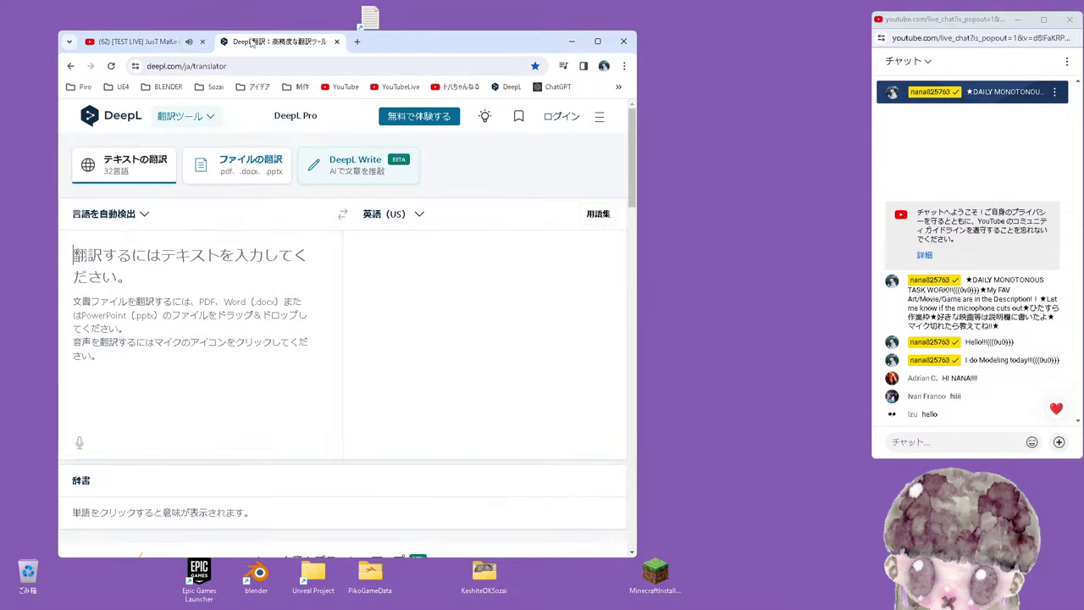
Close the YouTube stream tab so only DeepL remains, dismissing a stray options menu
left_click(199, 44)
left_click(203, 42)
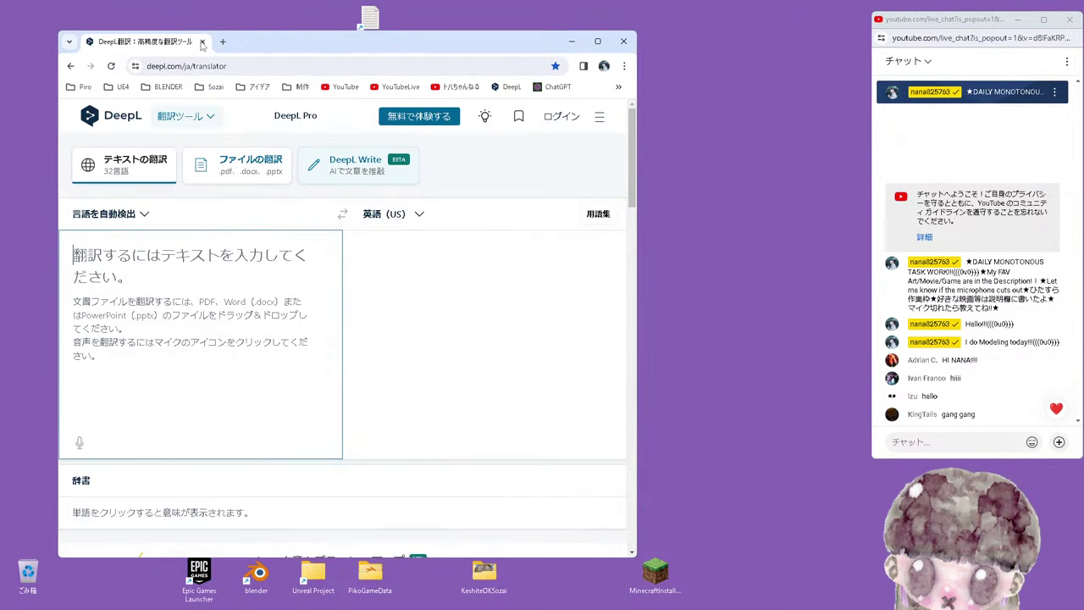
right_click(944, 269)
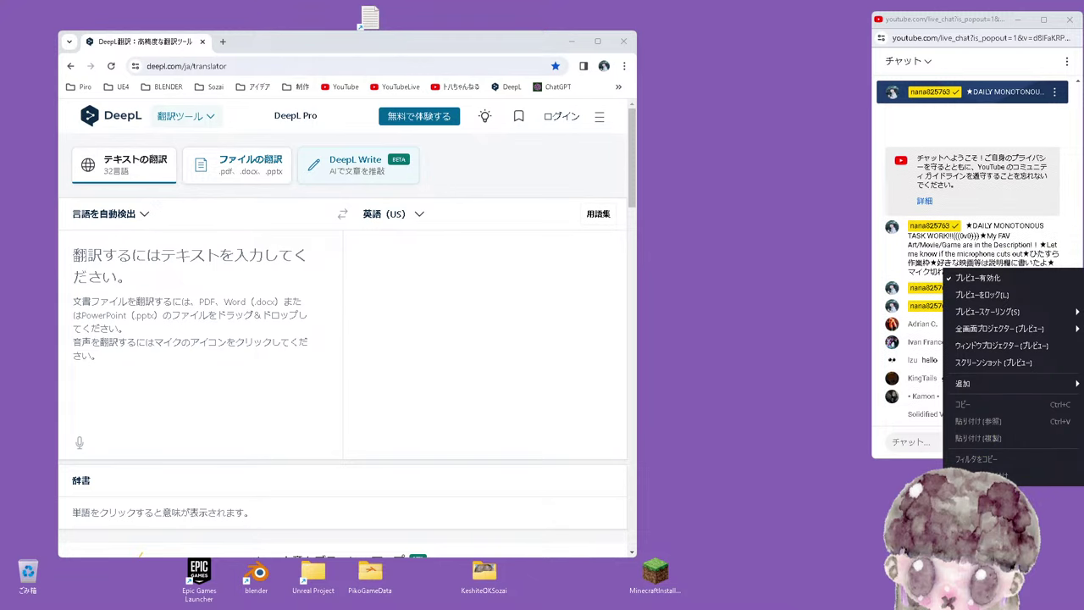
right_click(928, 296)
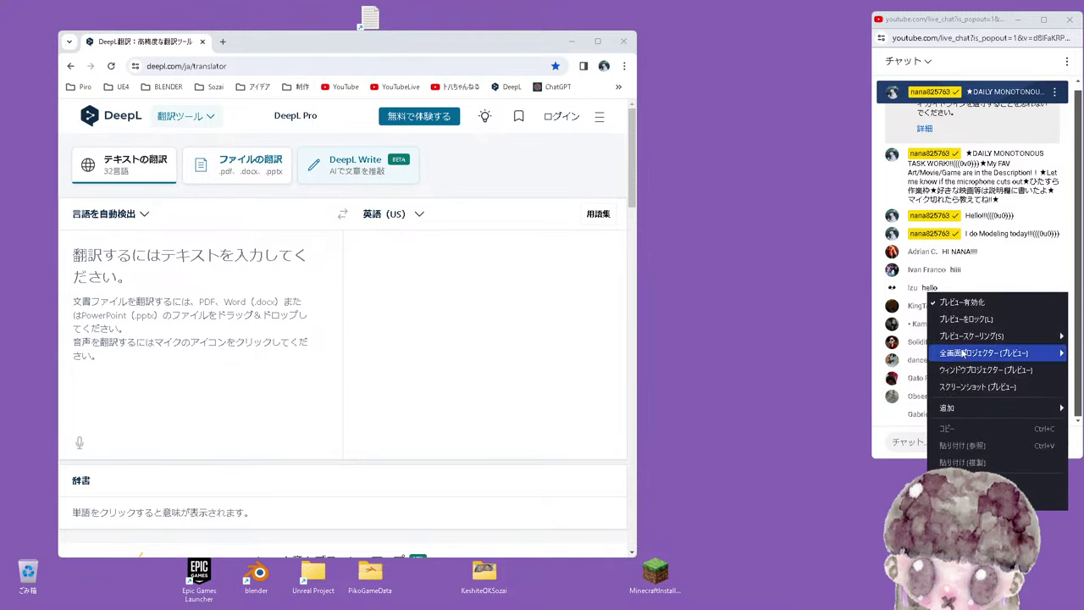
left_click(926, 329)
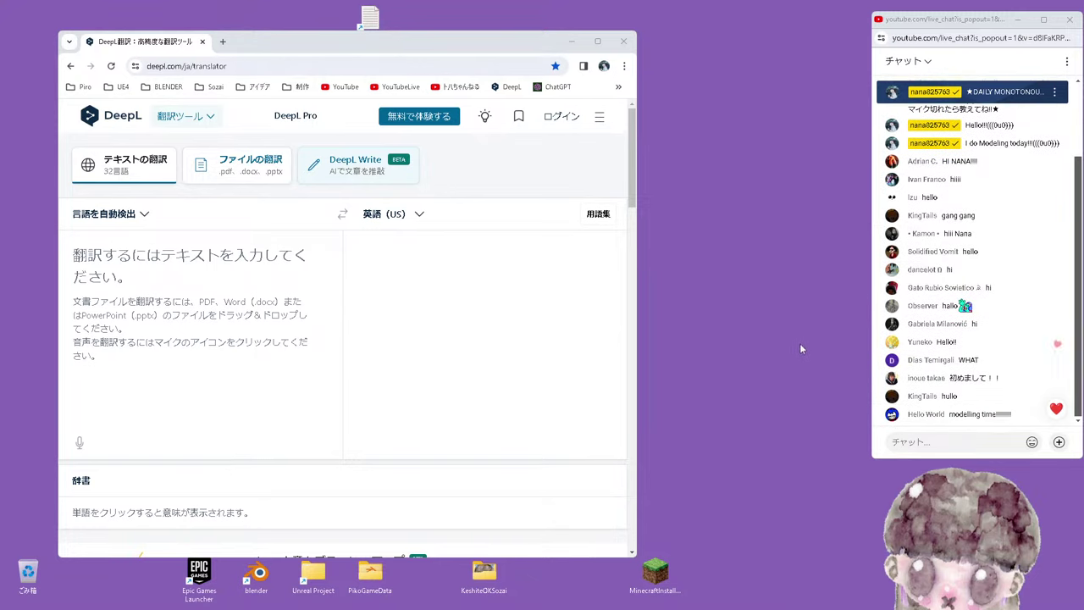
Open context menus repeatedly on the DeepL page, then dismiss the options menu
right_click(720, 389)
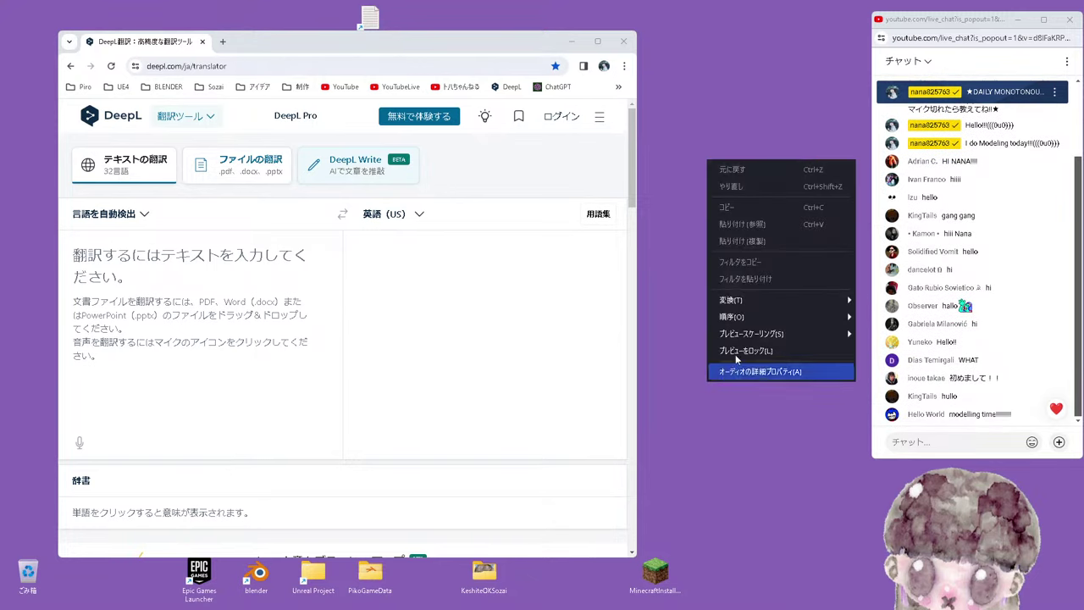
right_click(740, 395)
right_click(731, 391)
right_click(678, 389)
right_click(725, 387)
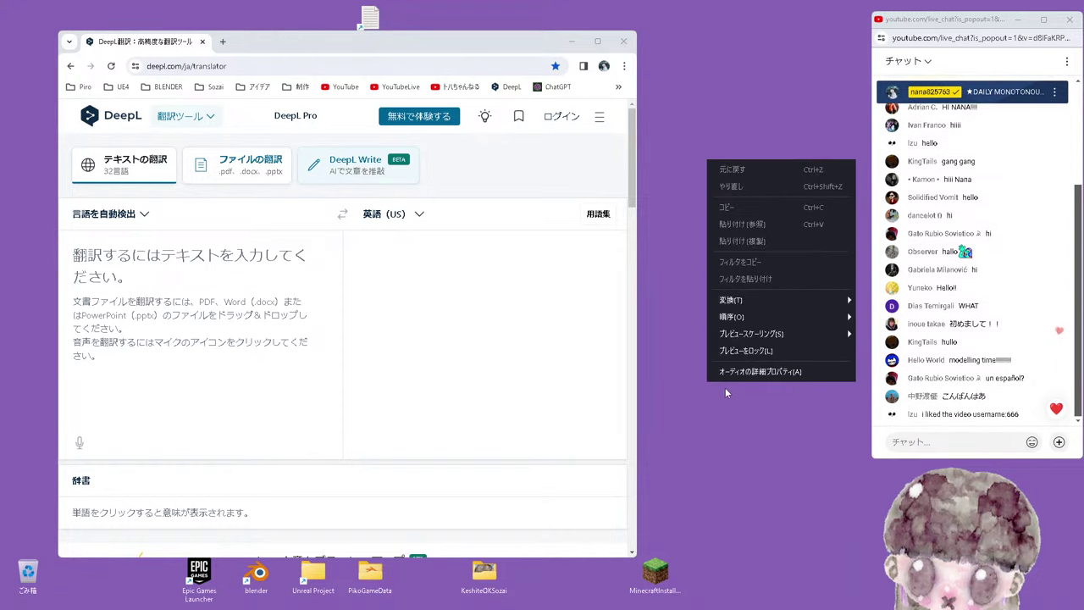
right_click(725, 387)
right_click(728, 388)
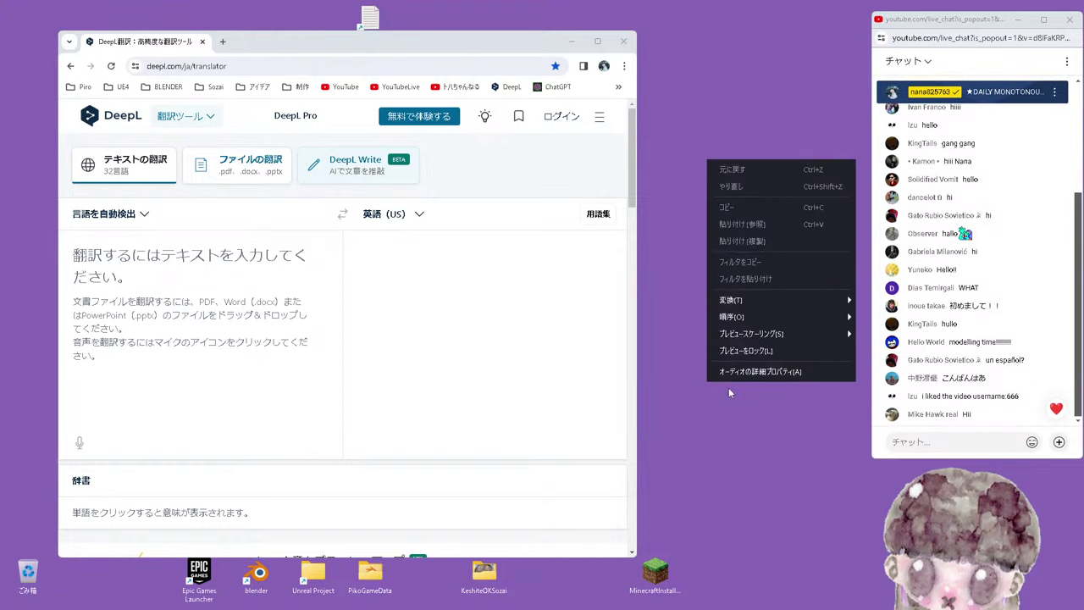
right_click(730, 387)
right_click(725, 388)
mouse_move(790, 306)
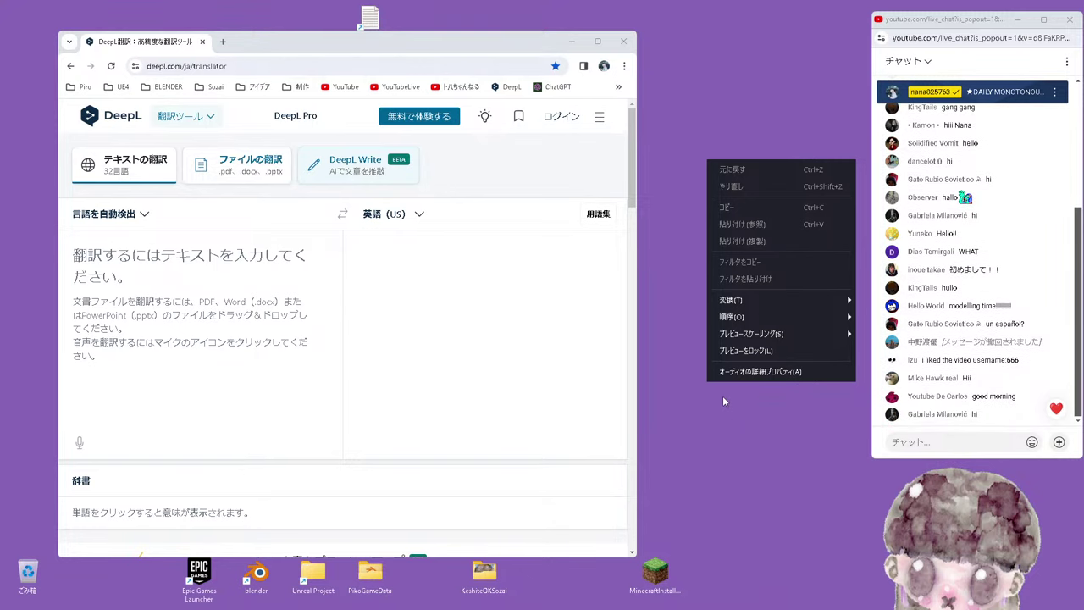
left_click(679, 331)
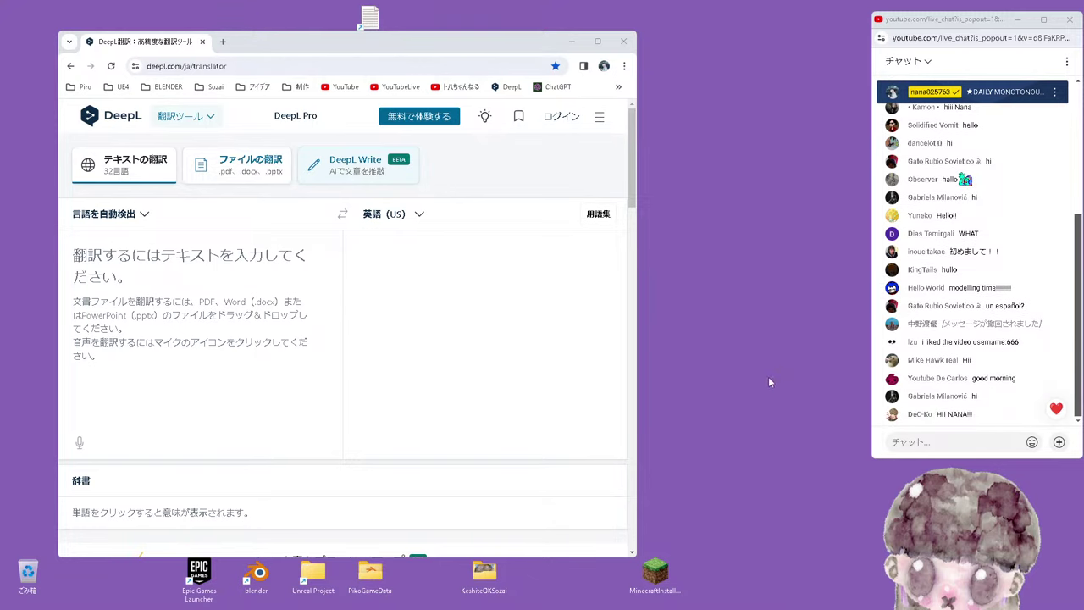
Open a few more context menus on DeepL and move the browser window slightly lower
right_click(728, 386)
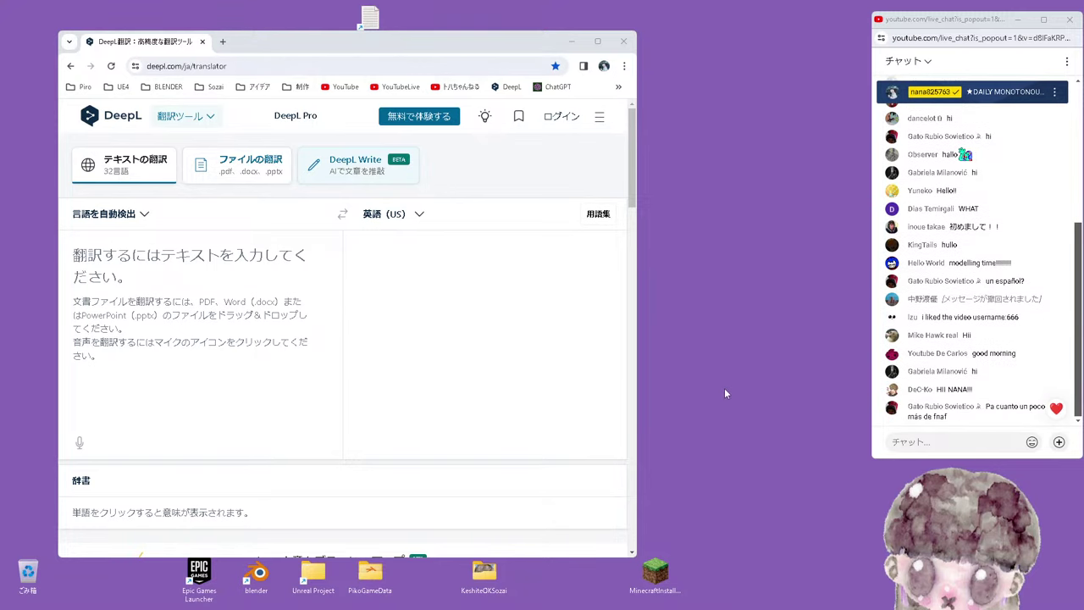
right_click(725, 388)
right_click(699, 393)
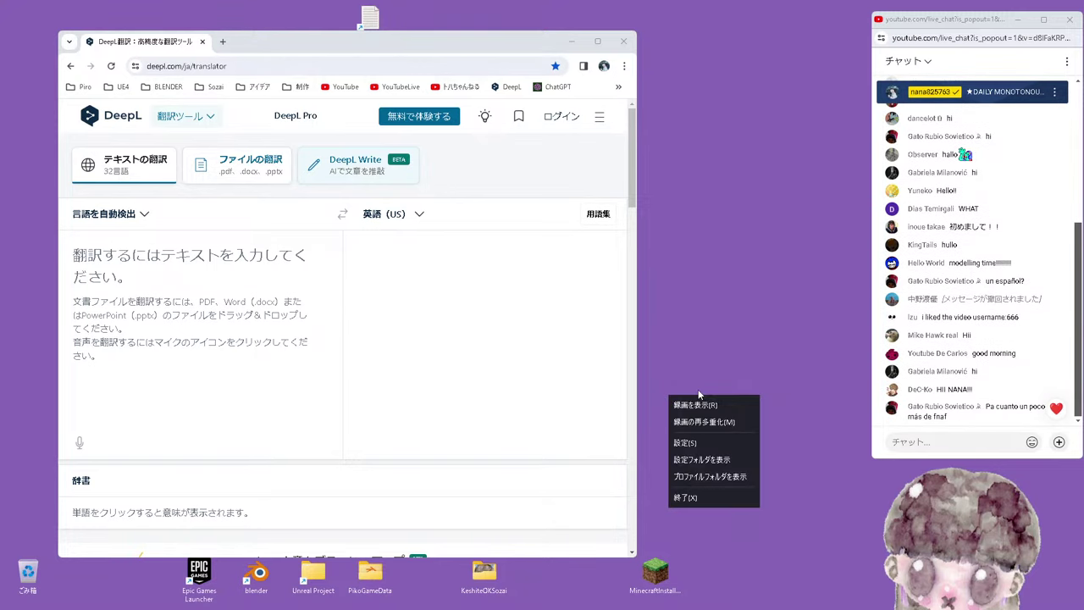
right_click(731, 386)
right_click(756, 391)
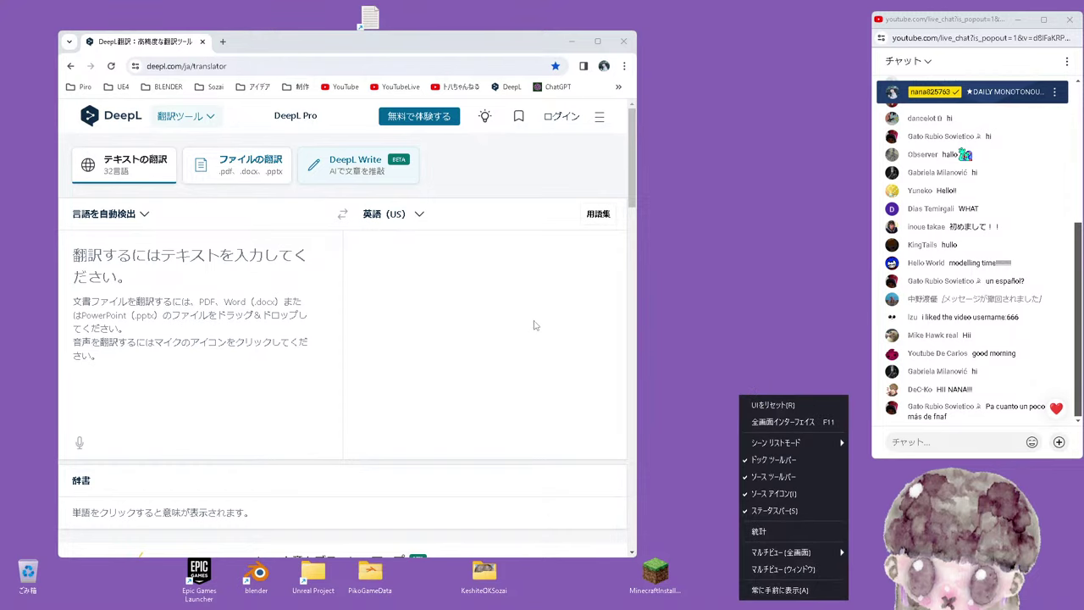
mouse_move(500, 44)
left_mouse_down()
mouse_move(476, 561)
mouse_move(477, 56)
left_mouse_up()
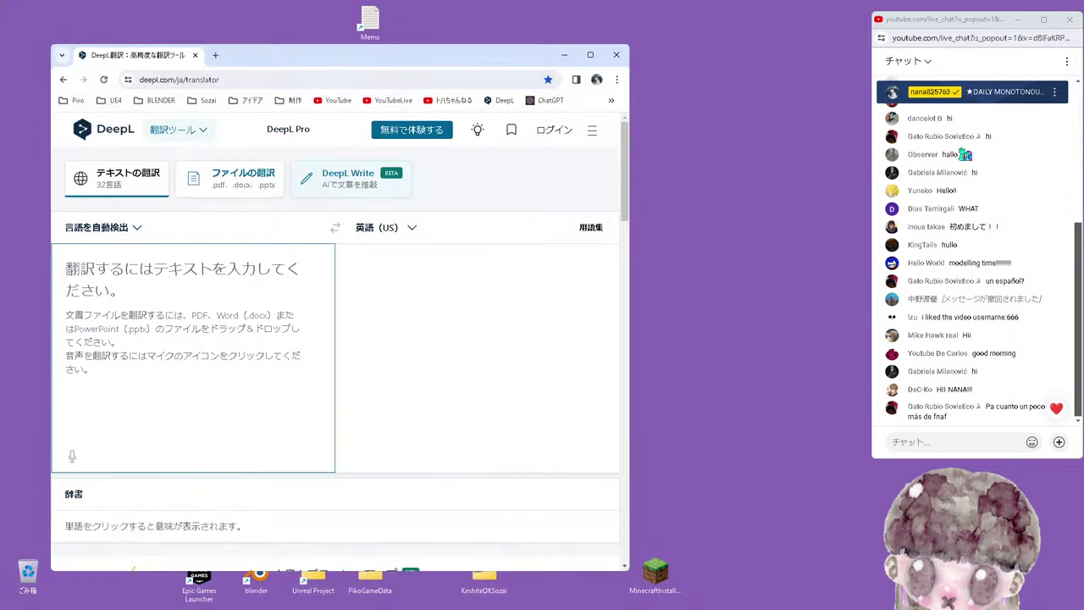
Rearrange the windows: DeepL moved down, Blender raised on top and shifted slightly right
left_click(117, 598)
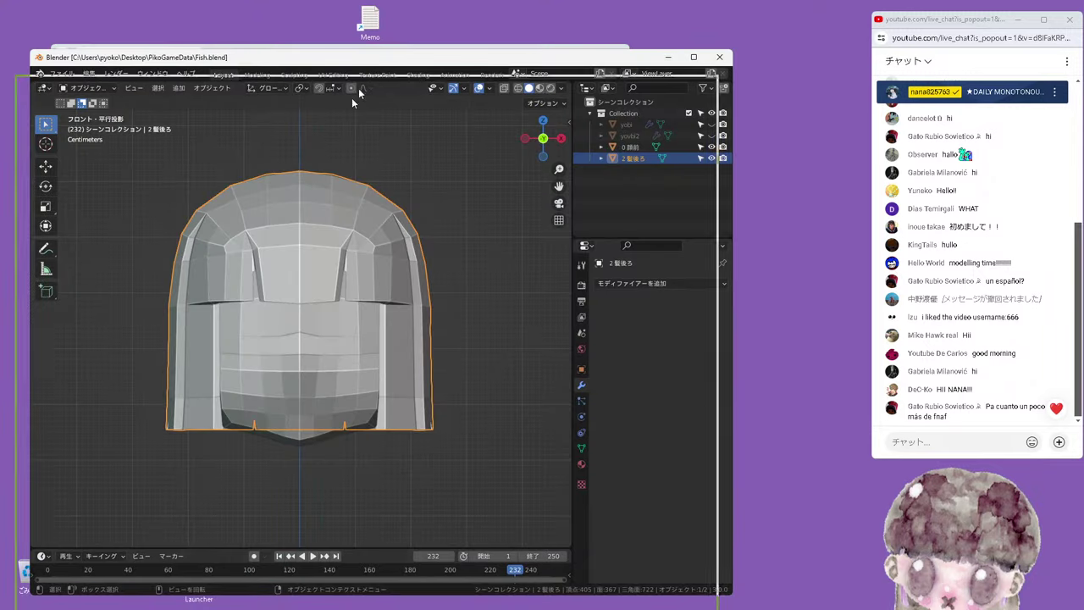
left_click(468, 63)
left_click_drag(542, 58, 540, 424)
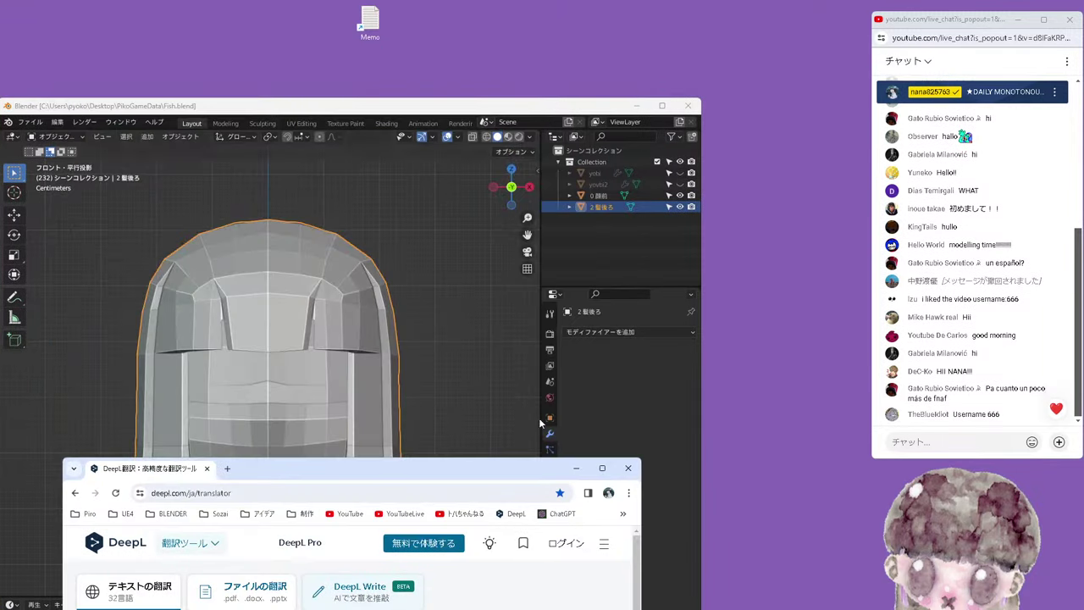
left_click_drag(489, 105, 515, 27)
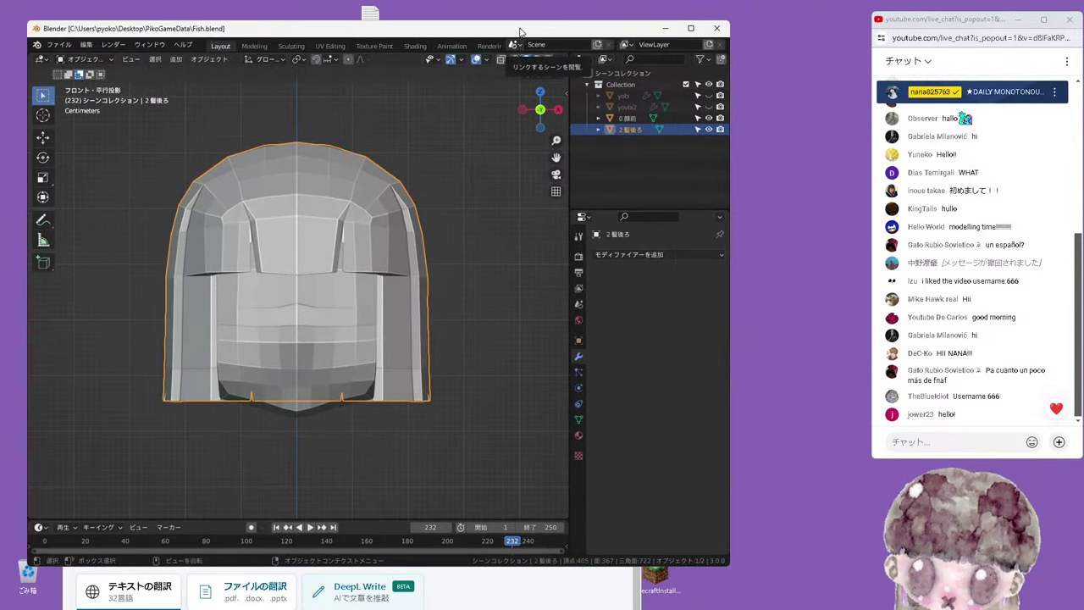
left_click(759, 389)
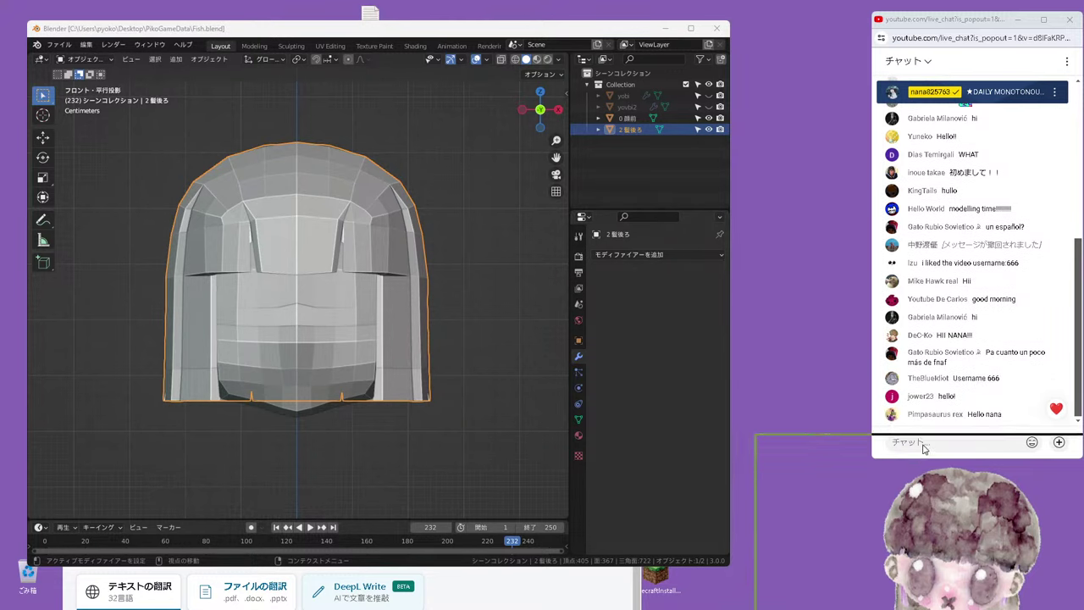
left_click(870, 389)
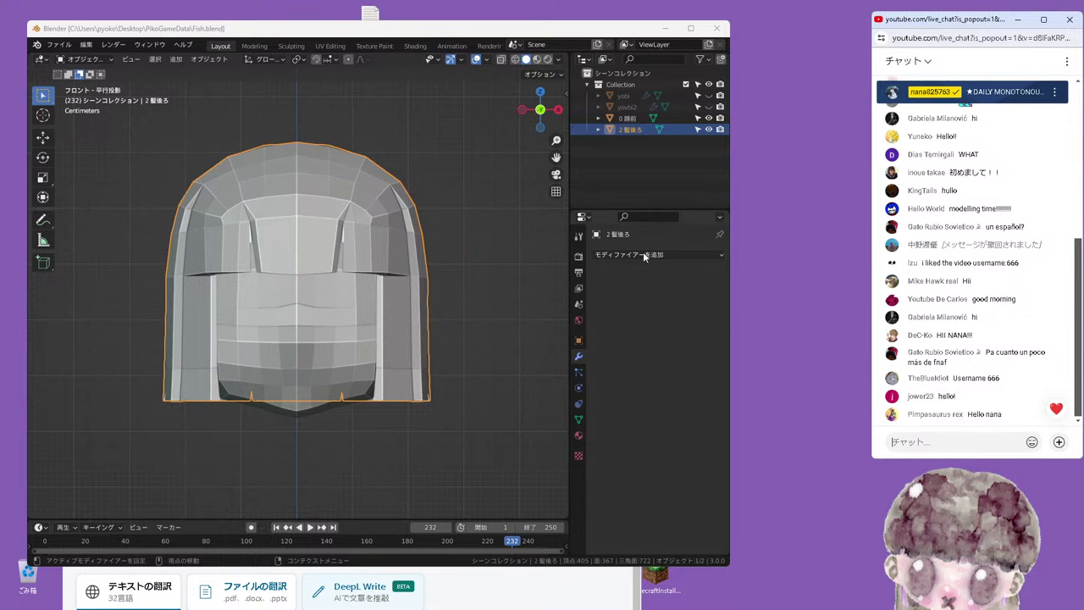
left_click_drag(366, 32, 390, 32)
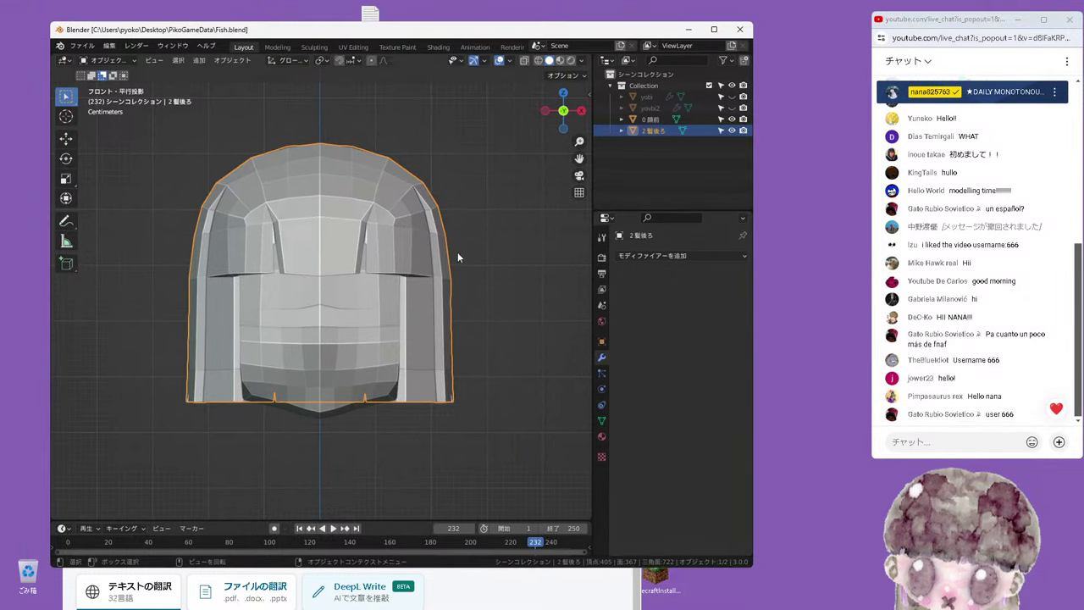
Switch to Front Ortho view and enter Edit Mode on the hair mesh '2 髪後ろ'
mouse_move(458, 252)
middle_mouse_down()
mouse_move(425, 288)
mouse_move(410, 280)
mouse_move(448, 254)
mouse_move(439, 243)
middle_mouse_up()
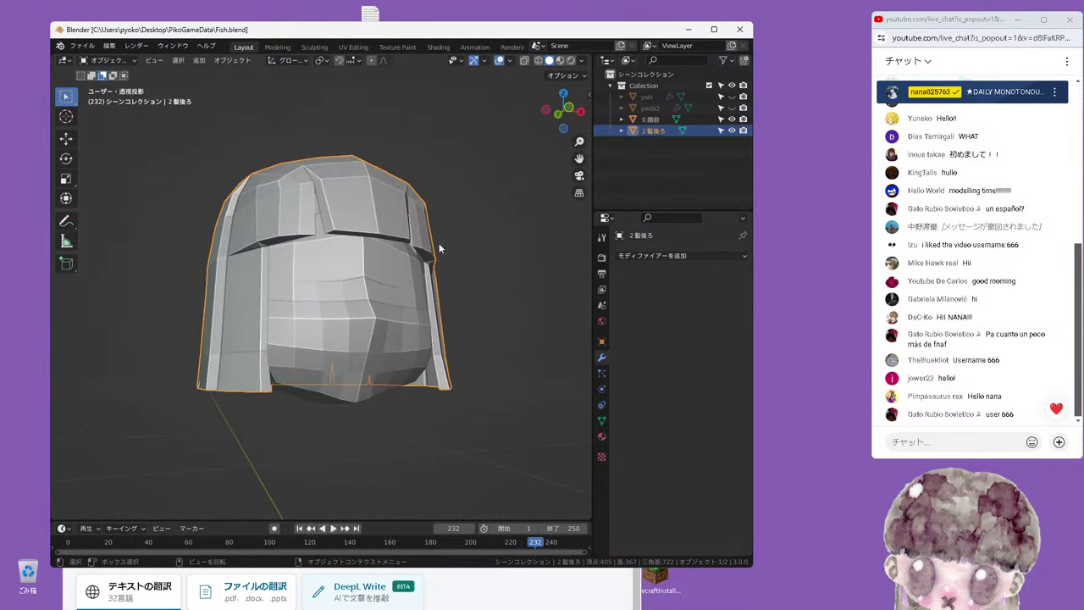
key("KP_1")
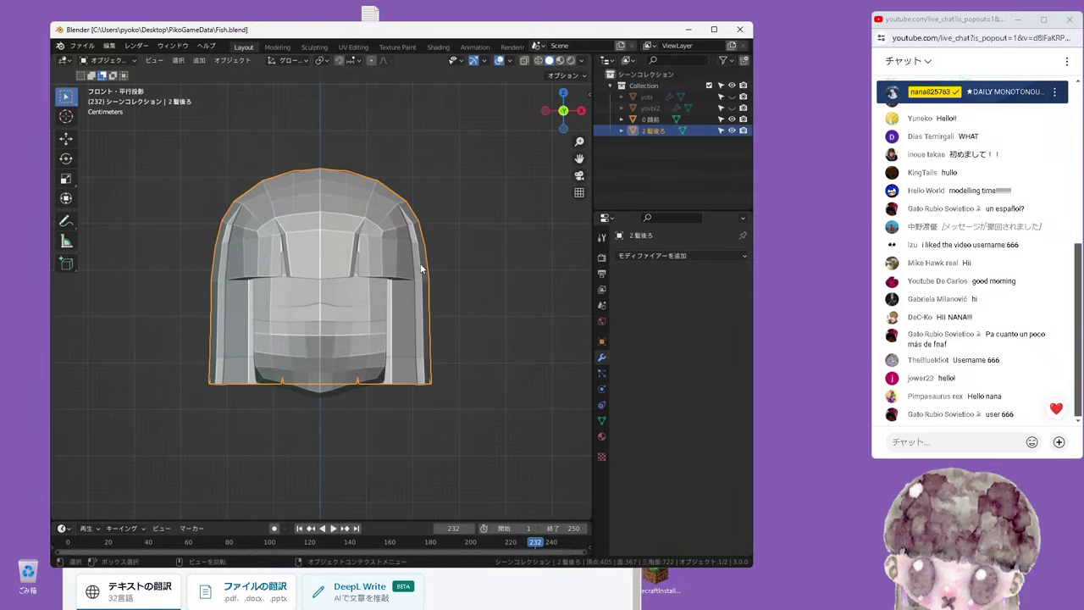
key("Tab")
scroll(408, 261, "up", 1)
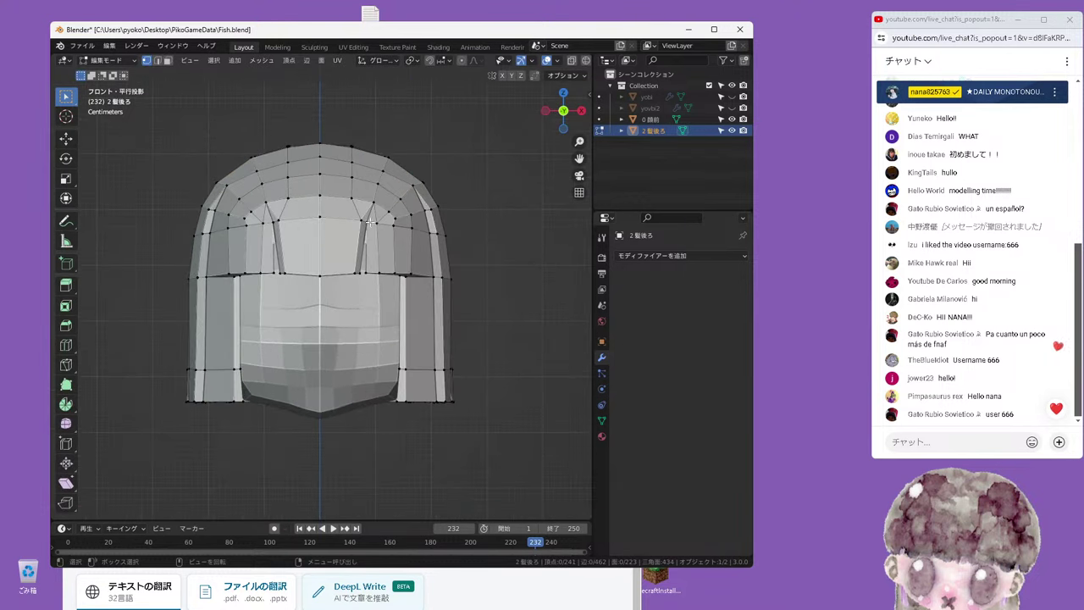
scroll(534, 61, "down", 2)
scroll(542, 63, "down", 1)
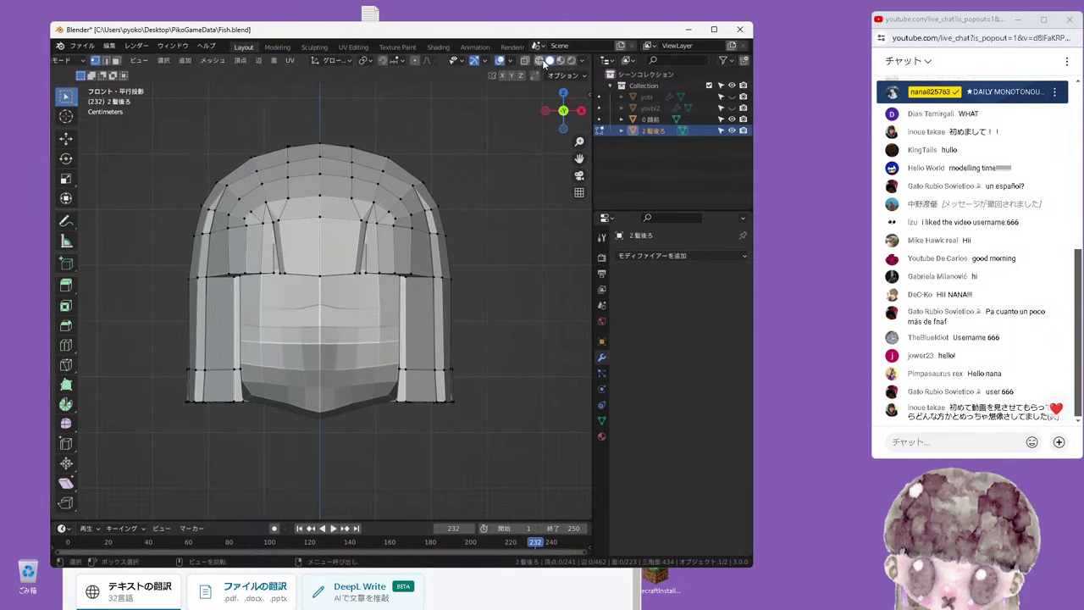
left_click(540, 61)
scroll(449, 155, "up", 1)
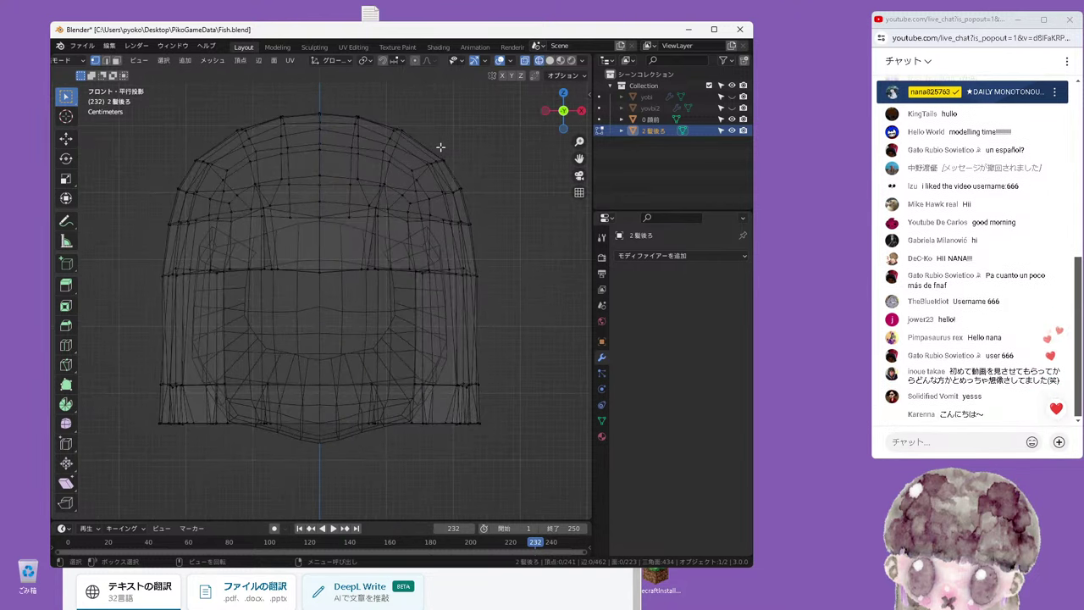
left_click_drag(361, 107, 373, 126)
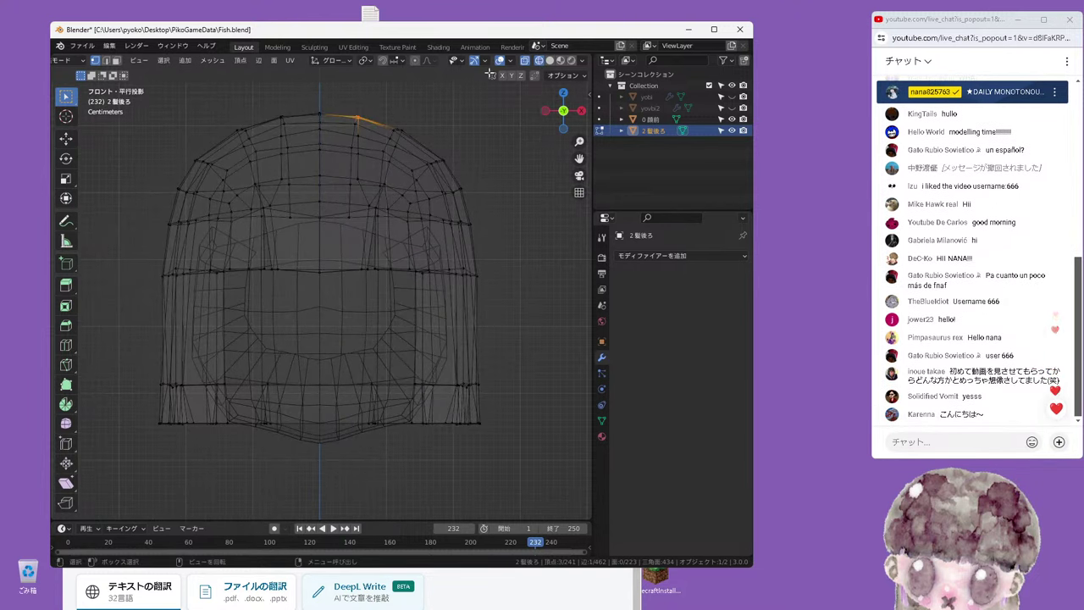
left_click(551, 63)
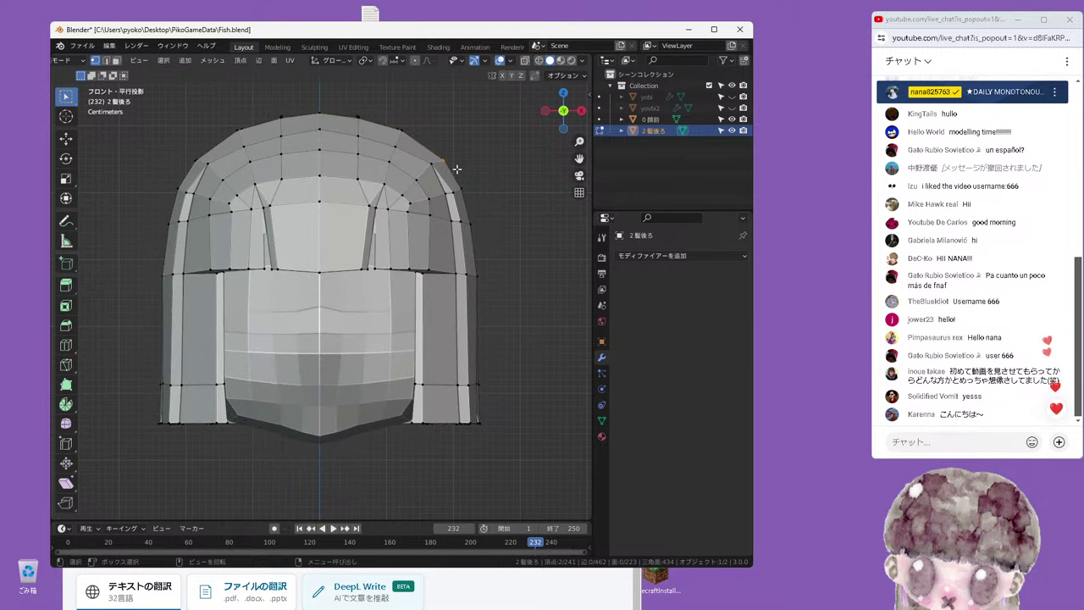
left_click(464, 189)
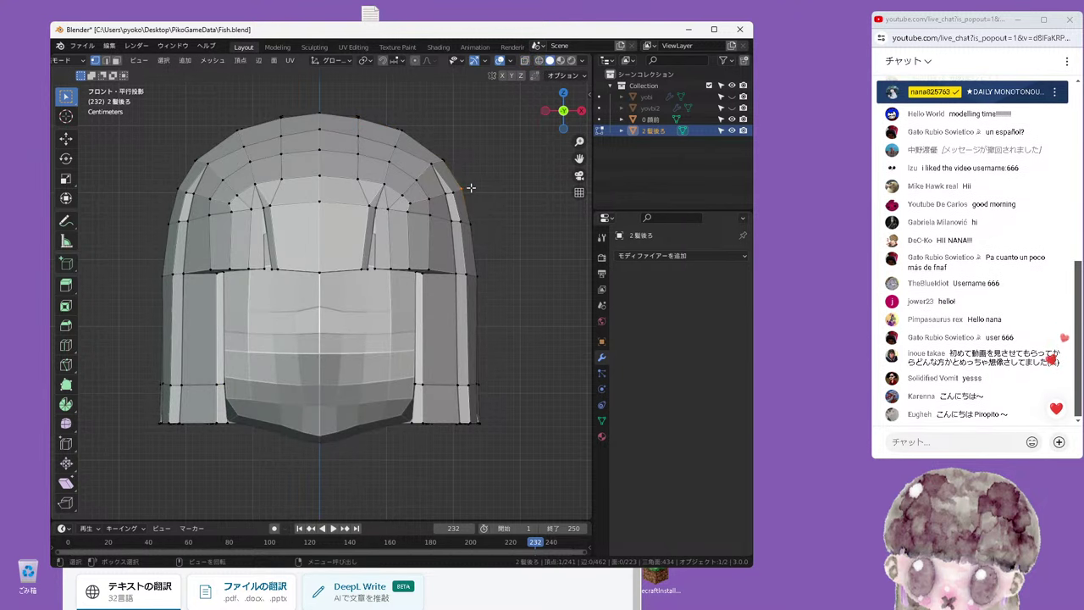
middle_click_drag(457, 193, 370, 206)
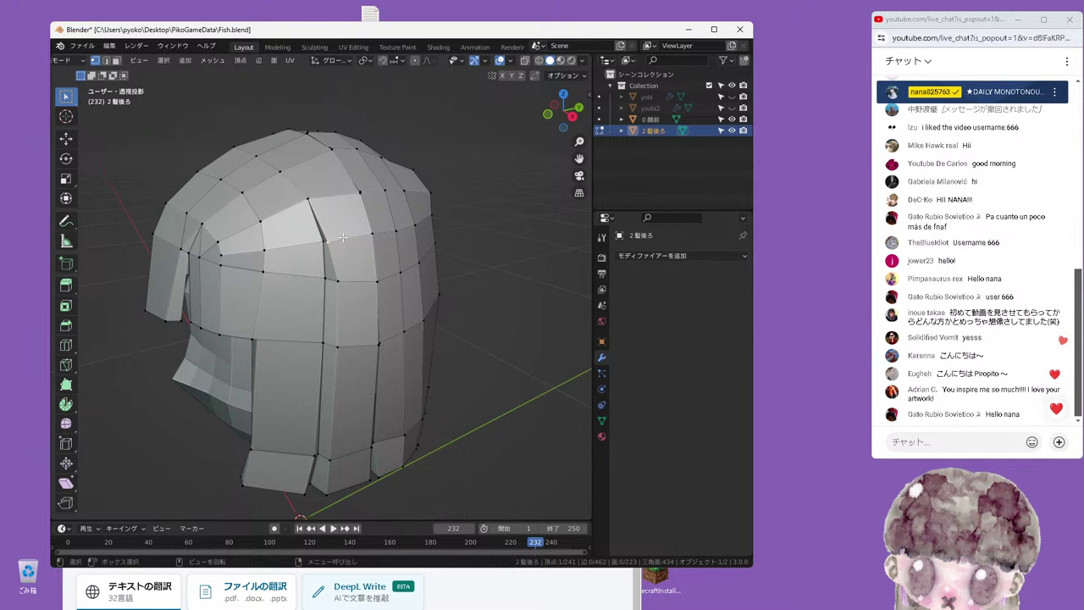
key("KP_1")
key("KP_7")
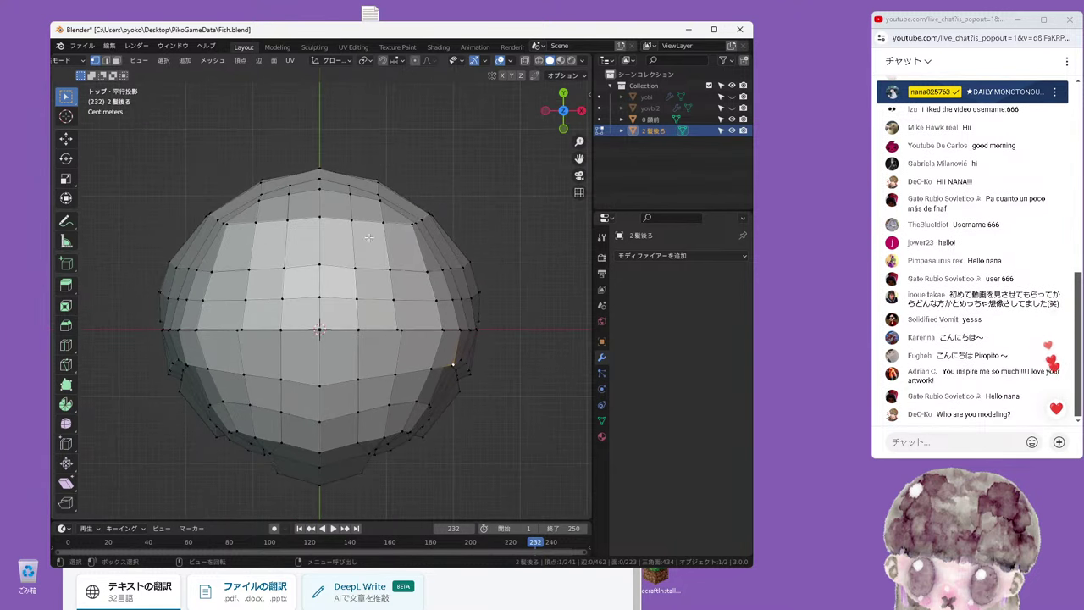
Slide a vertex on the hair's middle edge loop twice to even out the outline
scroll(427, 265, "up", 2)
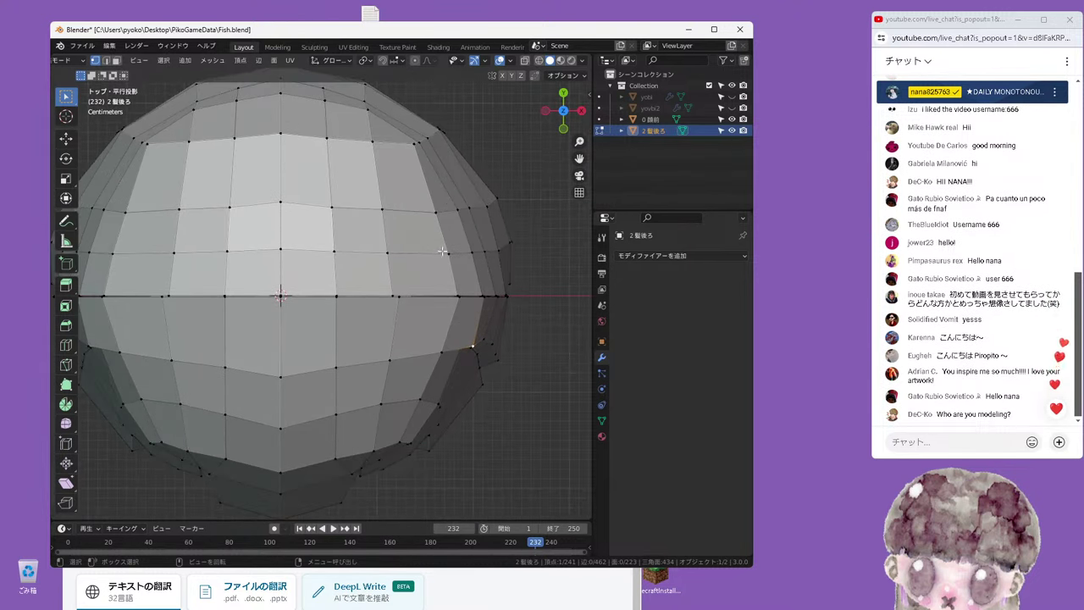
left_click(460, 292)
scroll(446, 291, "up", 3)
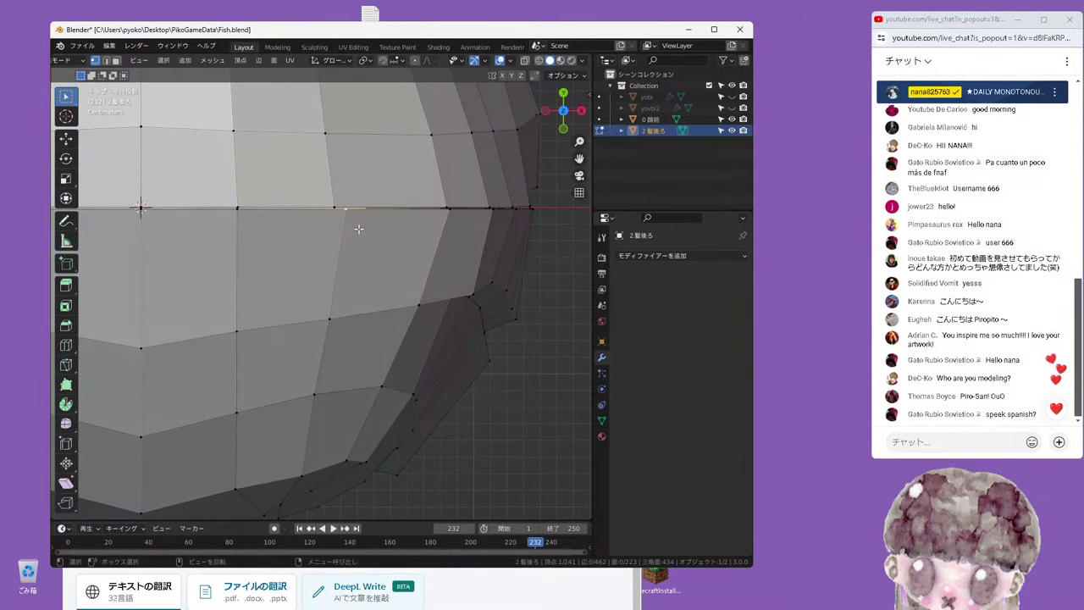
key("shift+v")
left_click(349, 229)
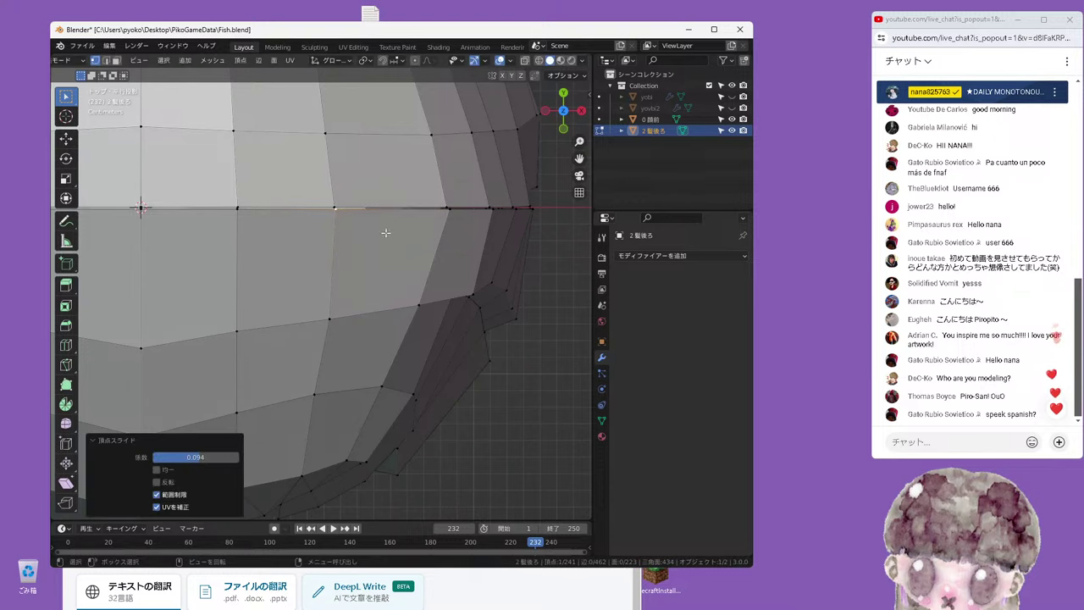
key("shift+v")
left_click(437, 234)
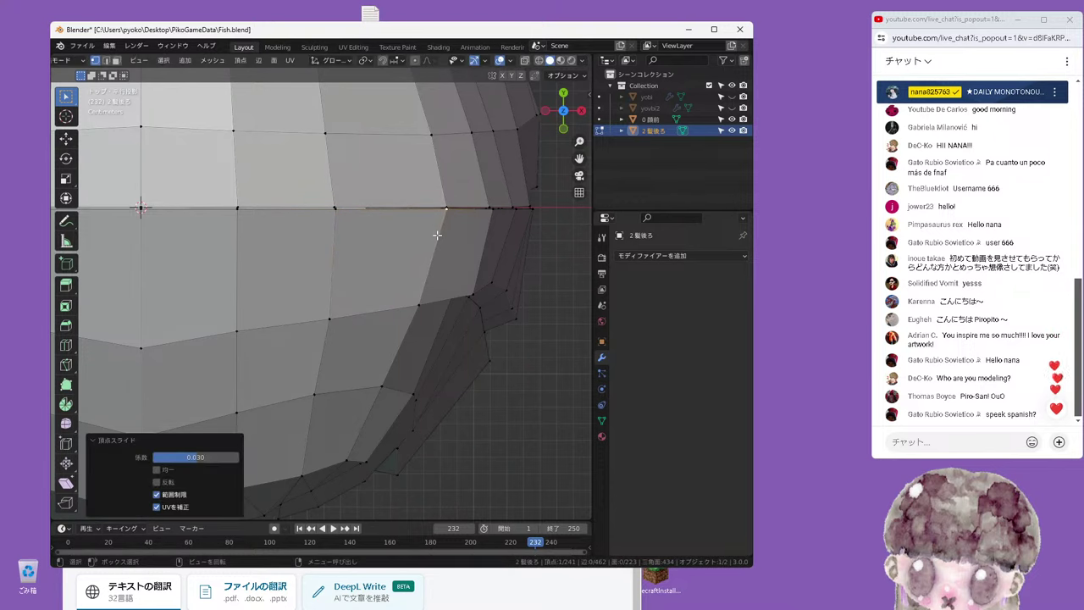
Translate the YouTube live chat page into Japanese in Chrome
right_click(950, 225)
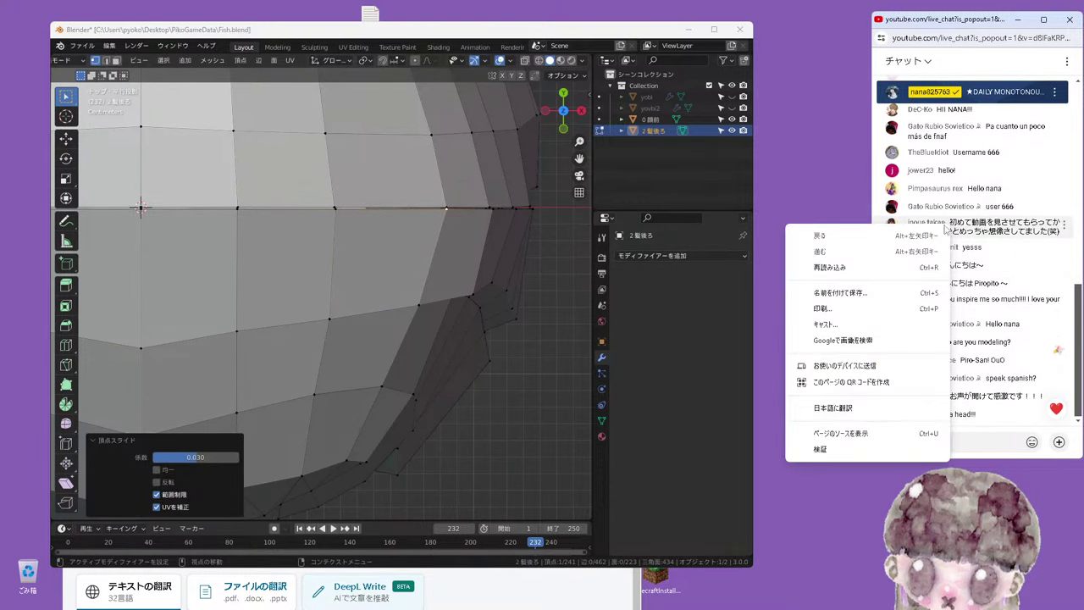
left_click(833, 408)
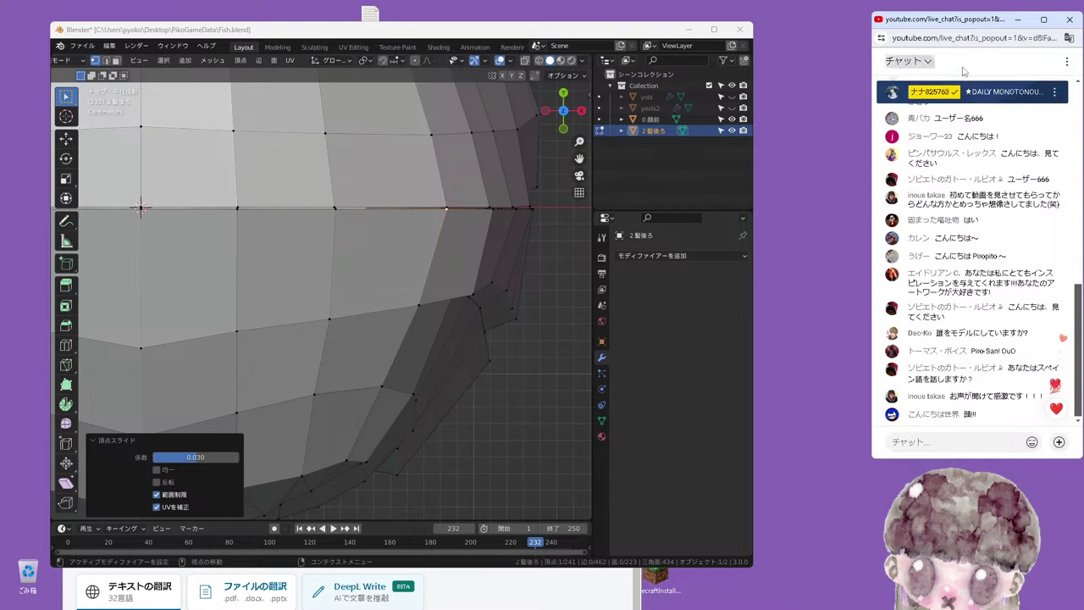
left_click(915, 61)
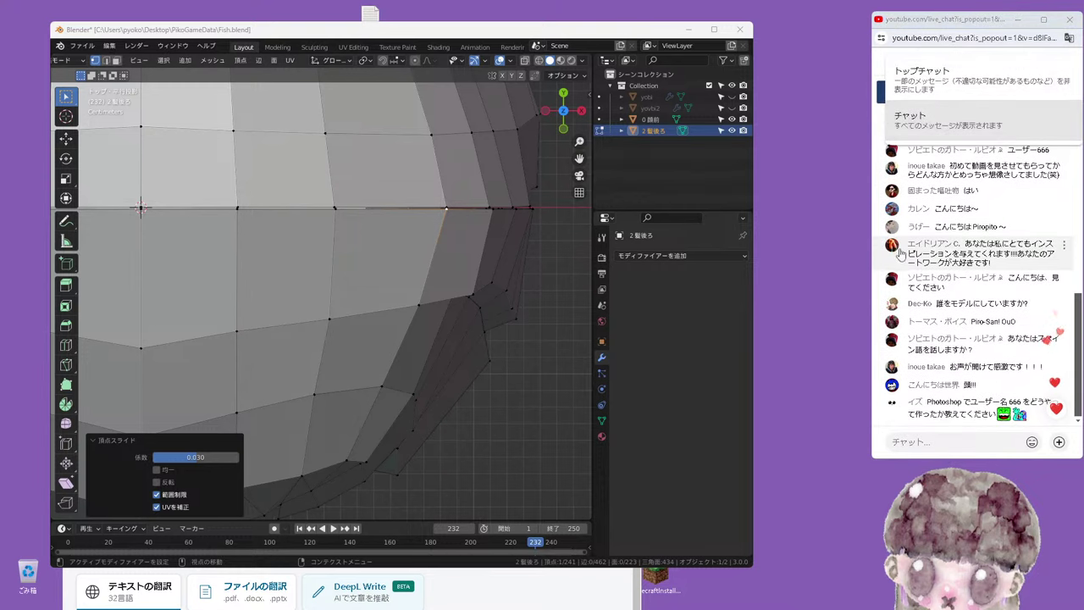
left_click(879, 265)
right_click(944, 181)
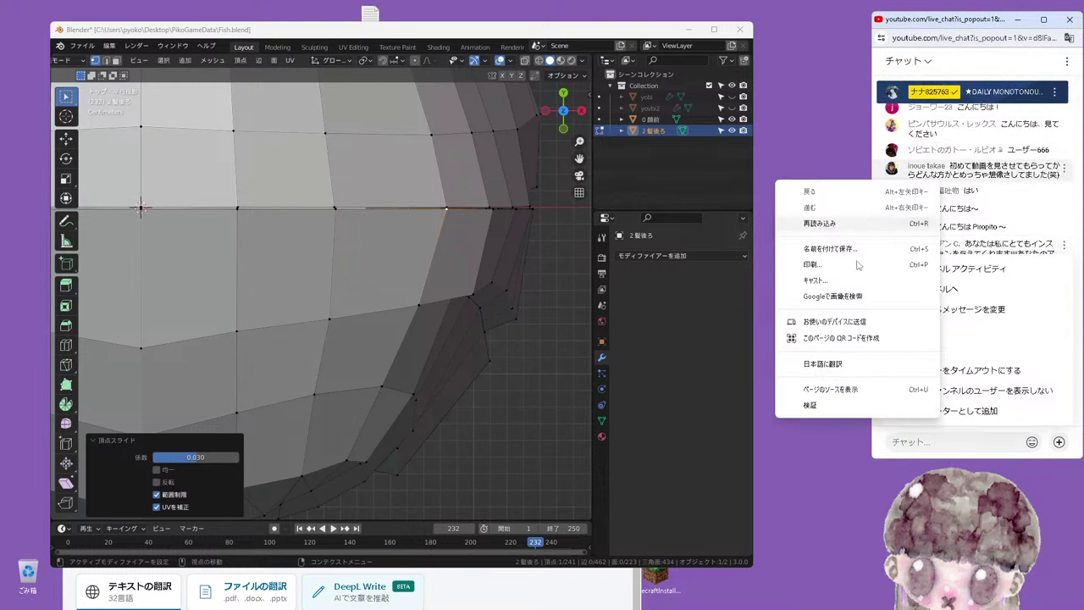
left_click(831, 366)
left_click(957, 61)
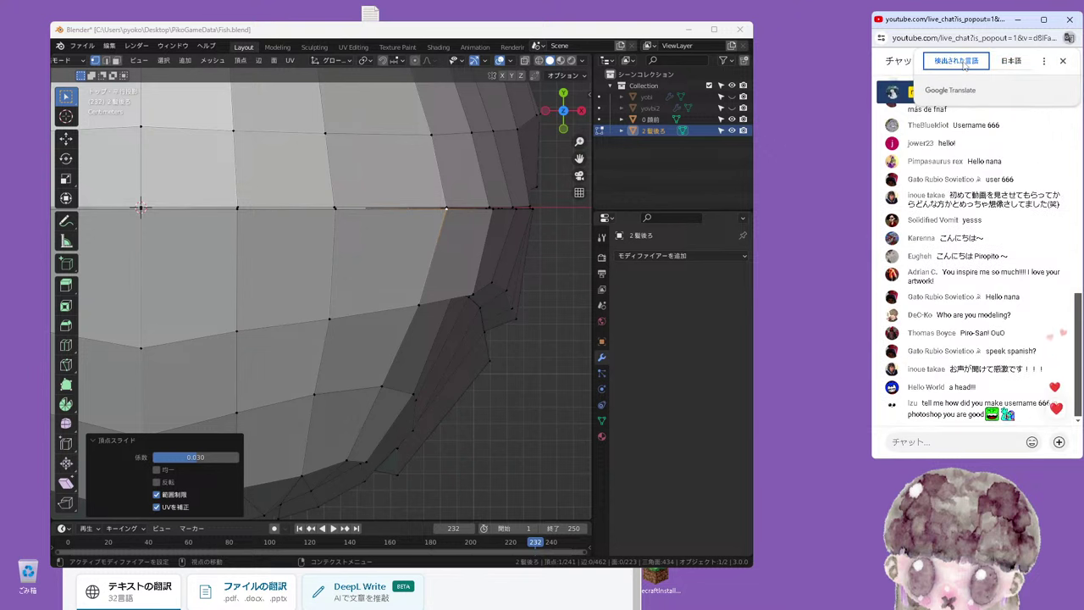
left_click(1002, 65)
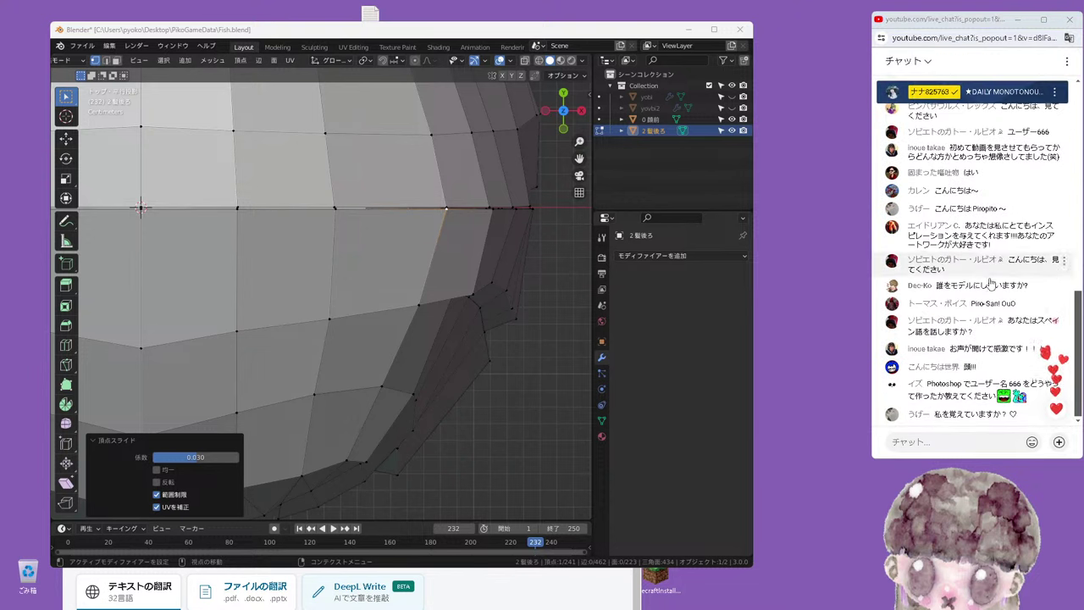
Slide several vertices on the hair's left half along their edges, the last by factor 0.037
left_click(464, 85)
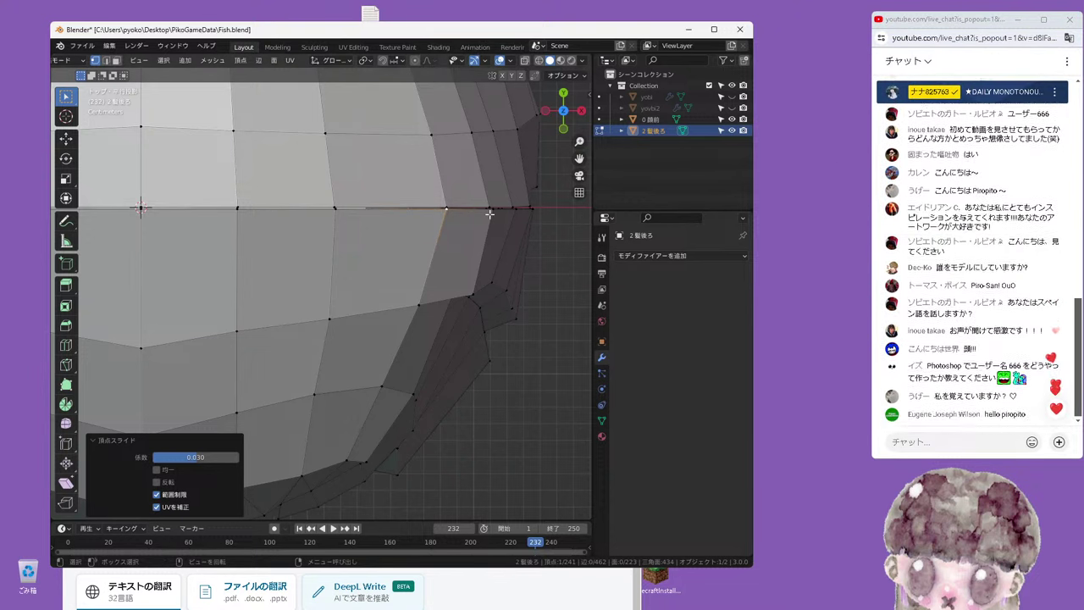
left_click(536, 218)
middle_click_drag(330, 250, 303, 270)
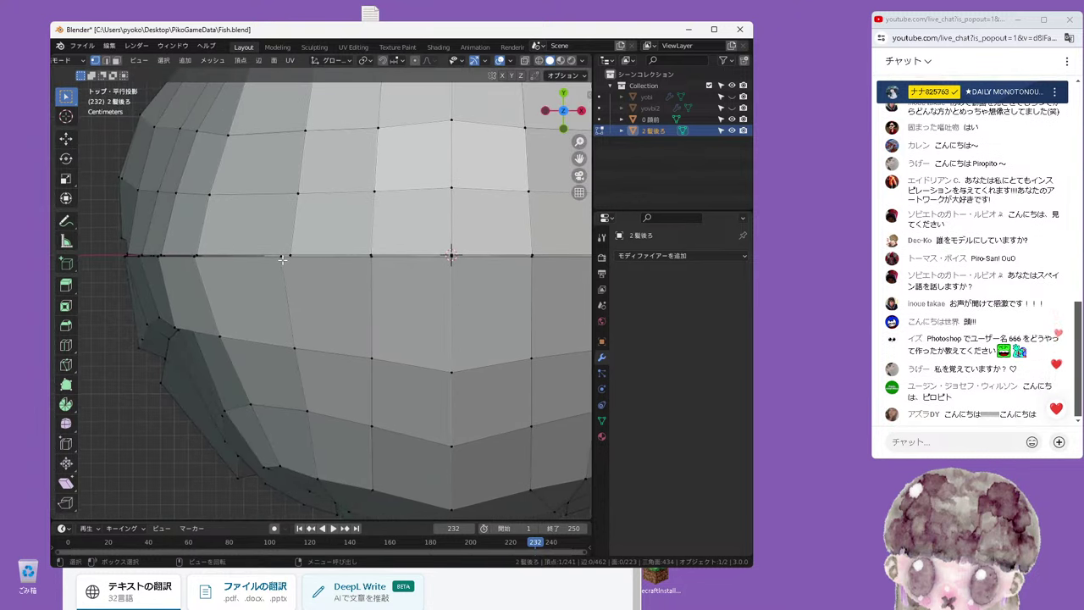
key("shift+v")
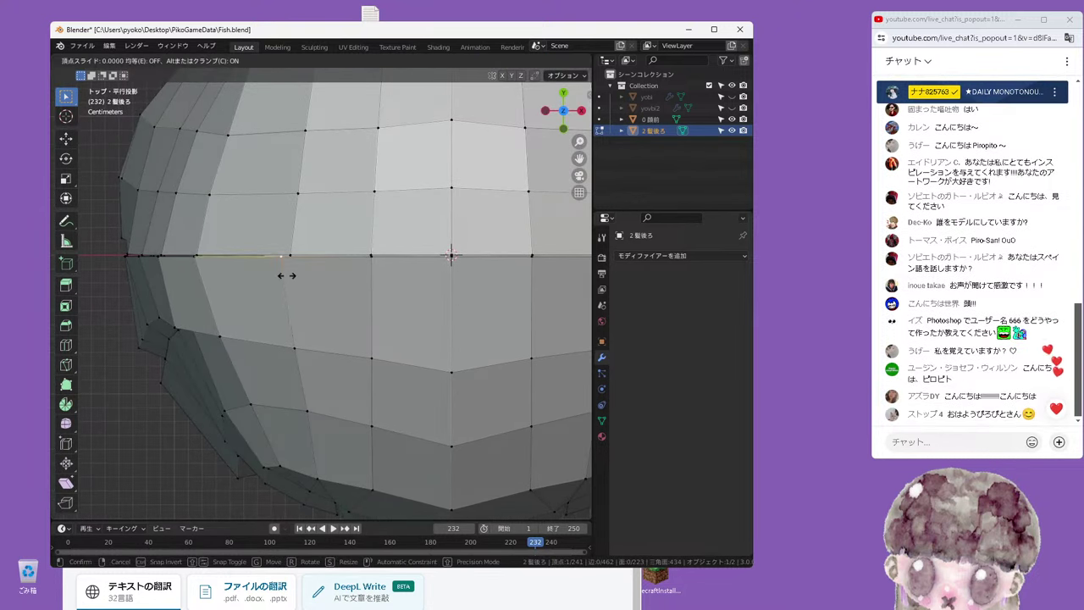
left_click(291, 255)
key("shift+v")
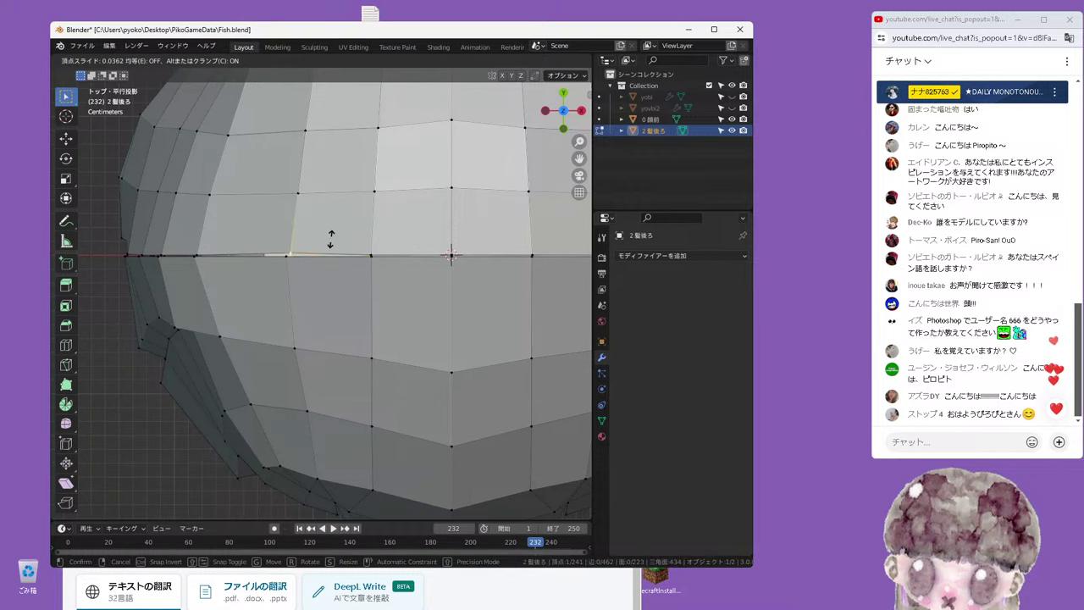
left_click(328, 239)
key("shift+v")
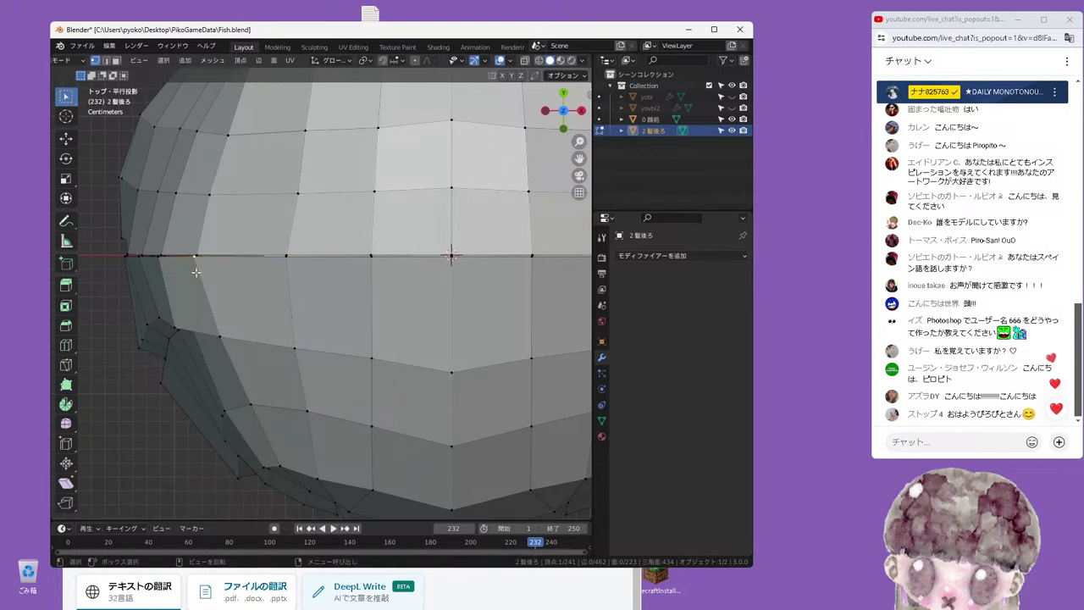
left_click(198, 272)
scroll(254, 272, "down", 3)
scroll(300, 273, "down", 2)
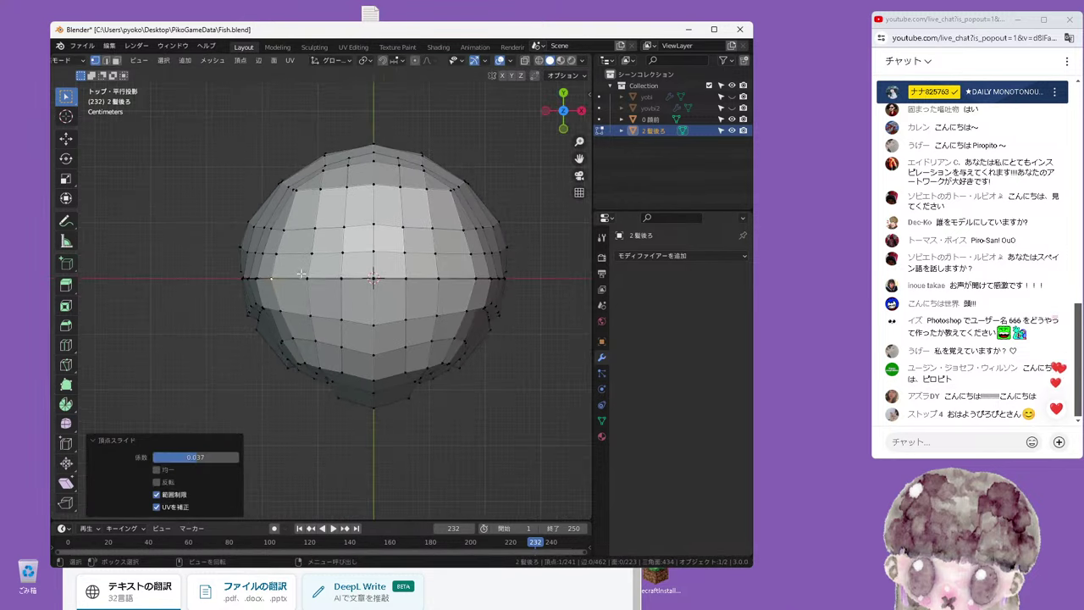
key("KP_1")
key("KP_3")
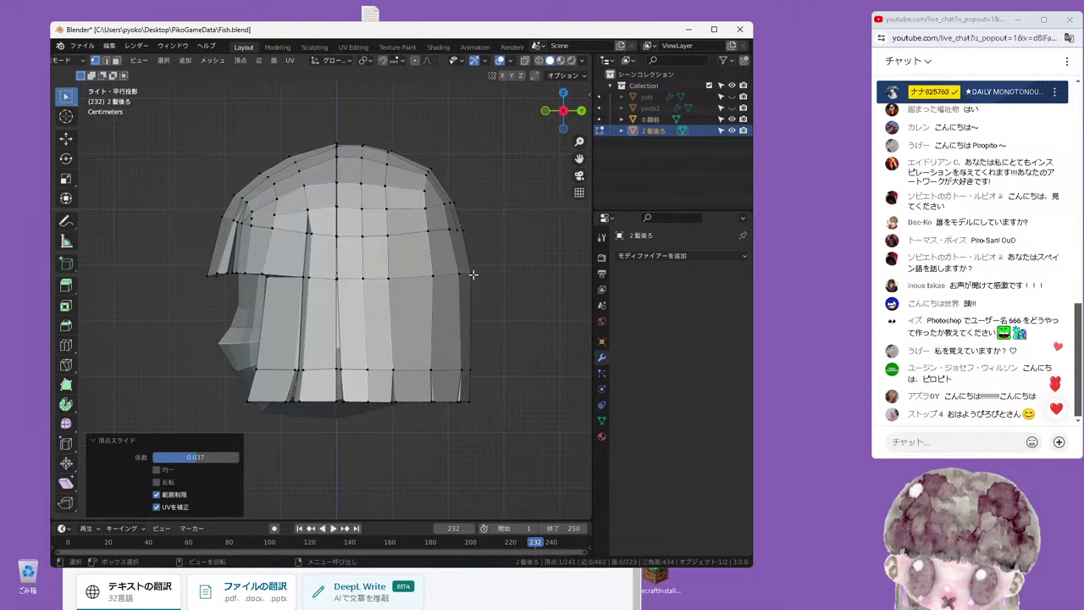
Select the back vertex of the hair's bottom edge, enable X-ray, and nudge it along Y
left_click(466, 367)
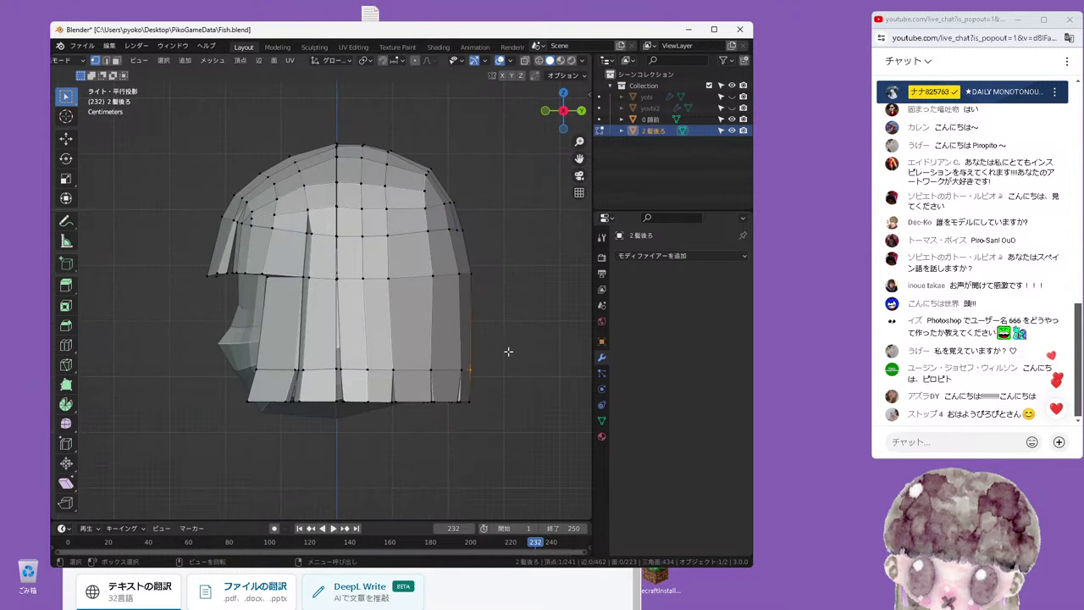
left_click(538, 60)
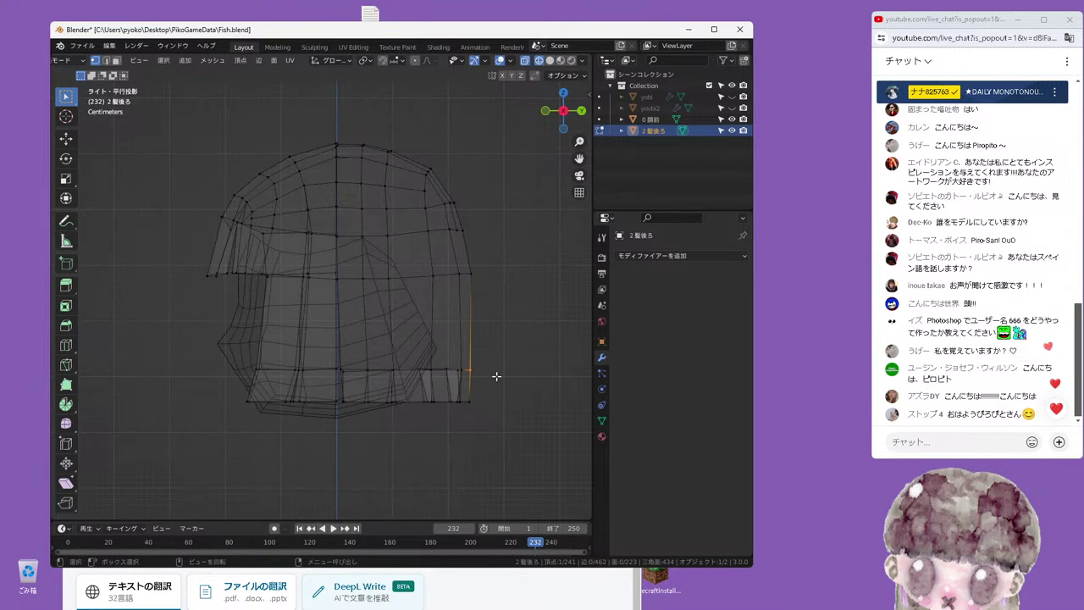
key("g")
key("y")
left_click(478, 304)
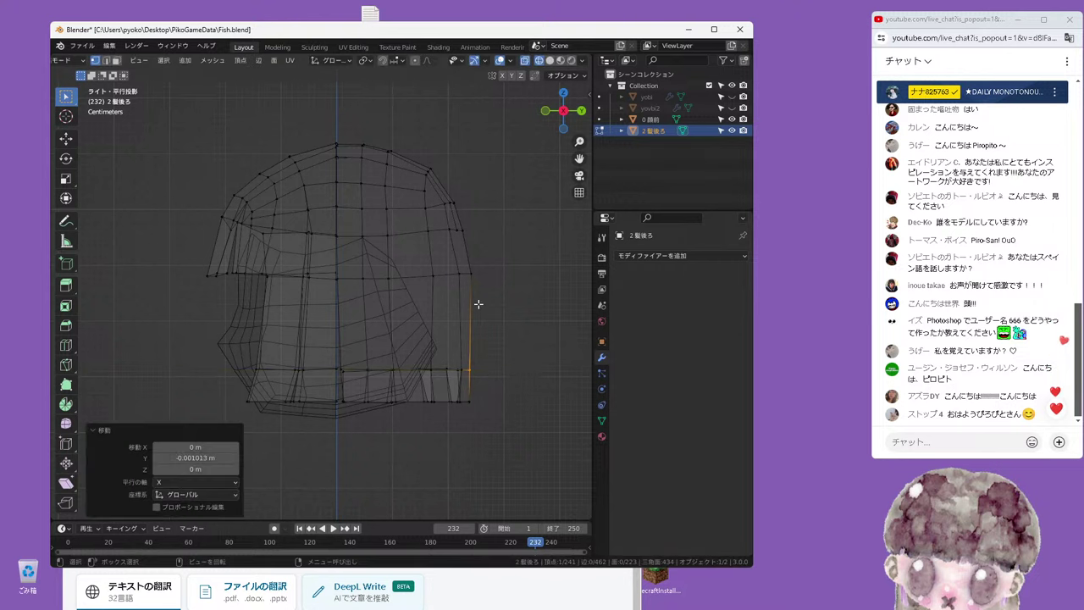
Slide that vertex along its edge by factor 0.033, then give it a small axis-locked move
scroll(523, 296, "up", 1)
scroll(496, 308, "up", 1)
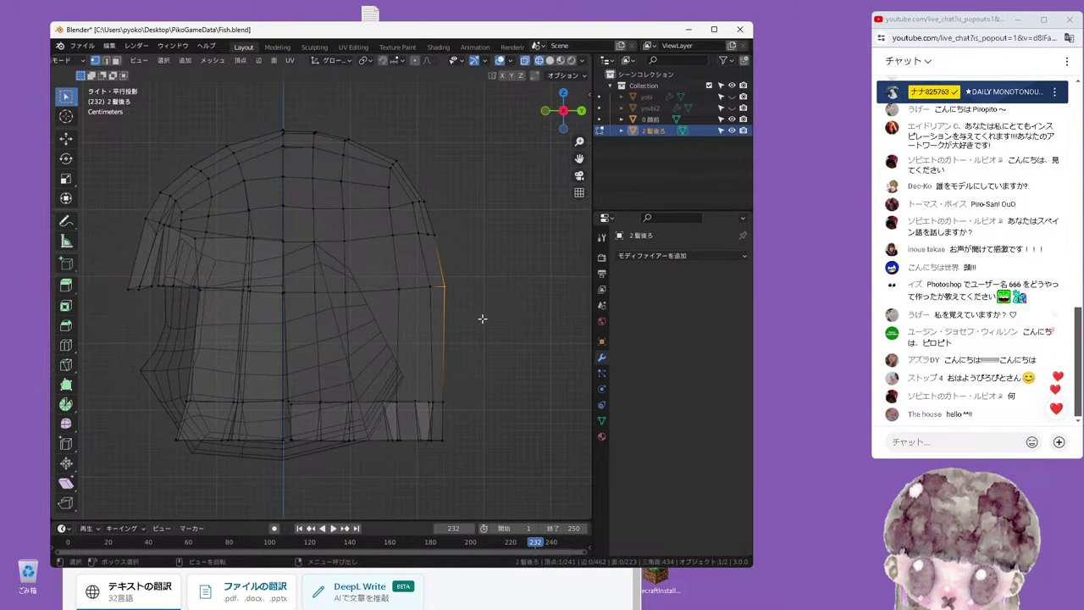
scroll(481, 320, "up", 1)
scroll(465, 315, "down", 1)
scroll(466, 302, "up", 1)
key("g")
key("g")
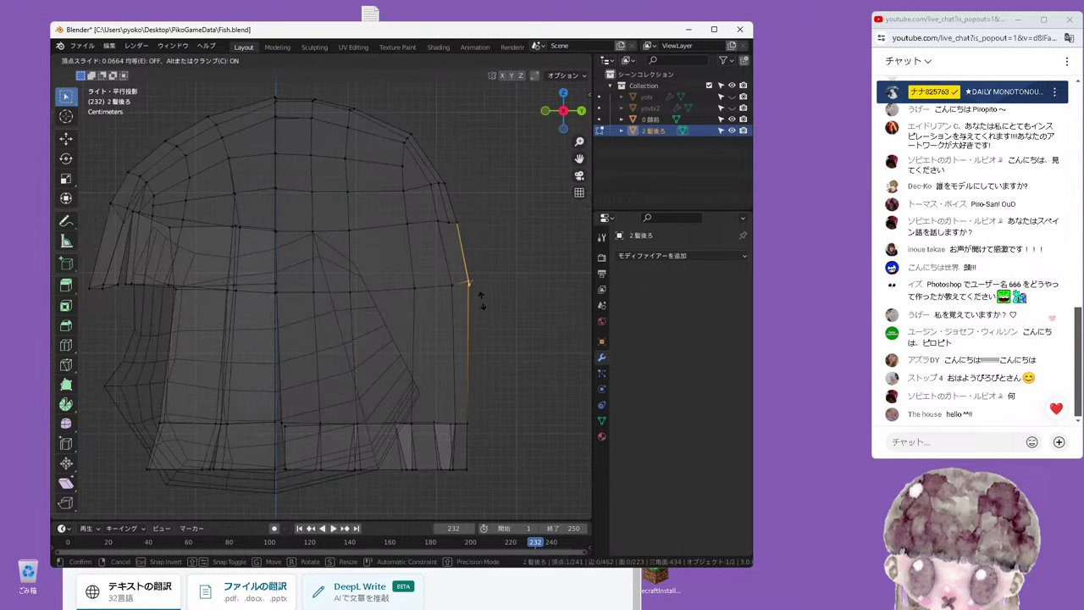
left_click(481, 303)
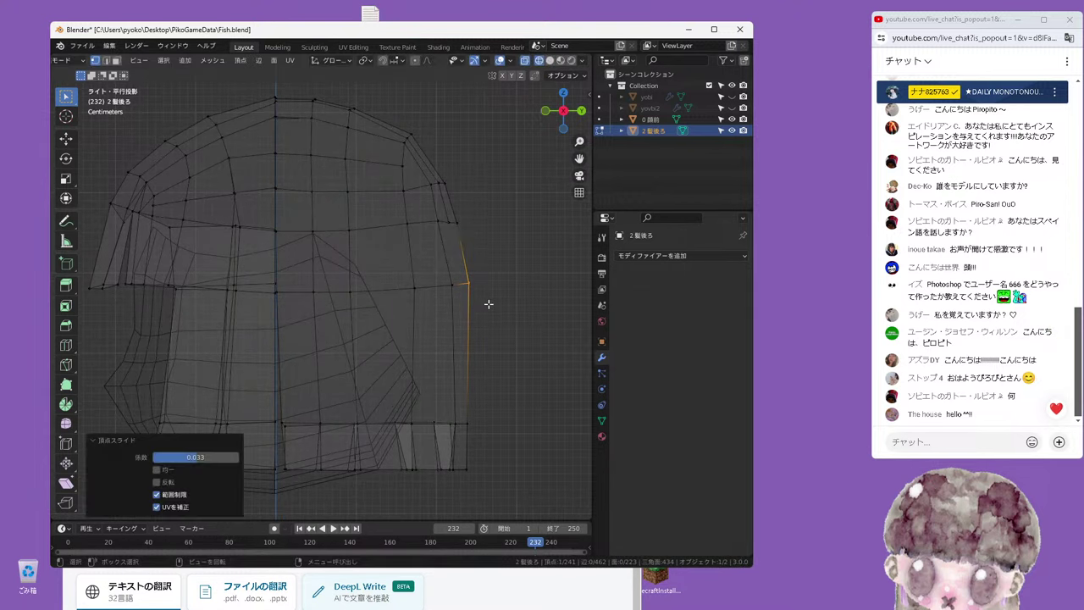
key("g")
key("x")
left_click(481, 302)
scroll(424, 260, "down", 1)
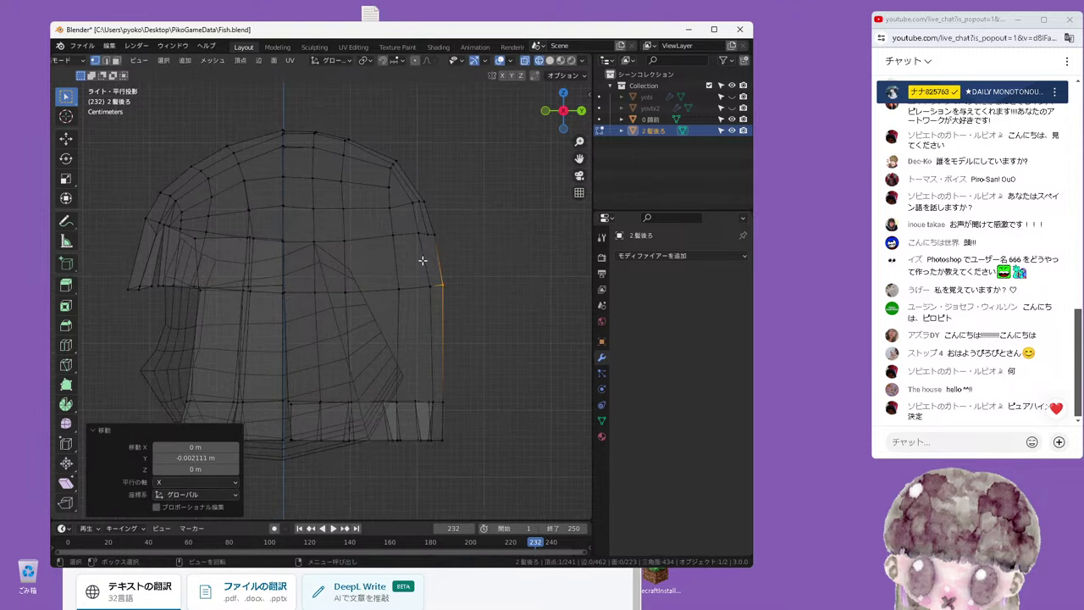
scroll(424, 169, "down", 1)
scroll(451, 220, "down", 1)
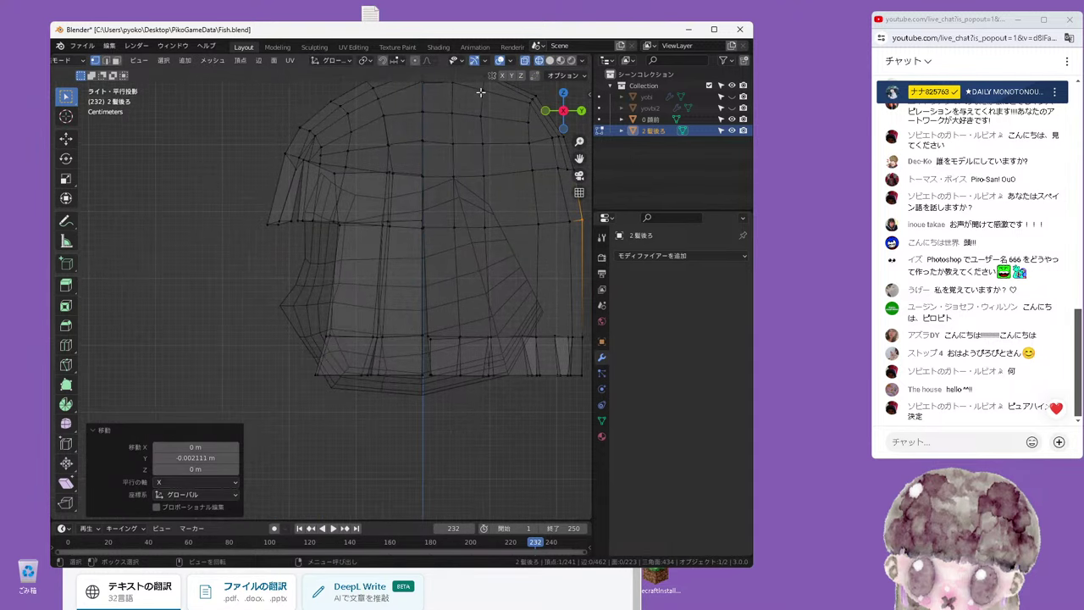
middle_click_drag(450, 221, 409, 223)
Return to Object Mode with Solid shading and a straight front view of the head
left_click(72, 61)
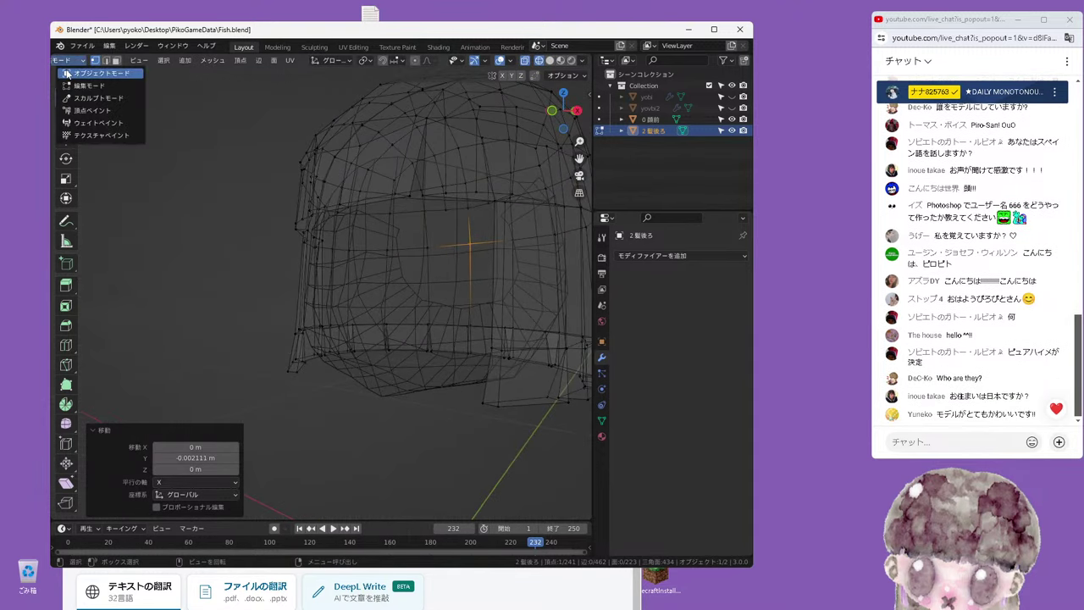
left_click(85, 46)
middle_click_drag(286, 199, 269, 239)
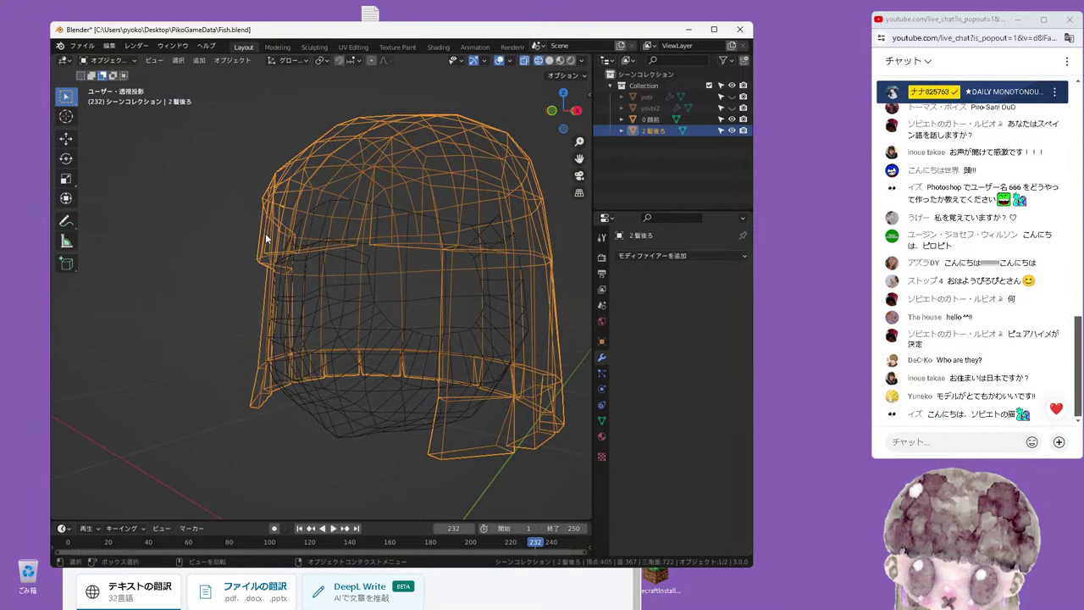
scroll(478, 101, "down", 2)
left_click(549, 61)
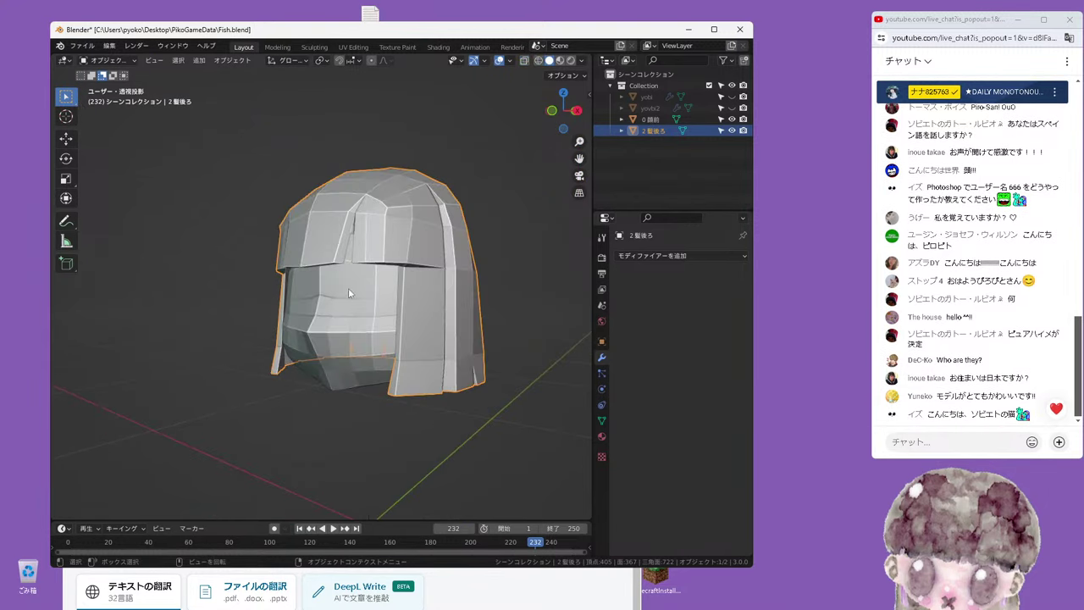
key("KP_1")
Select the face object '0 顔前' and enter Edit Mode on it
left_click(364, 337)
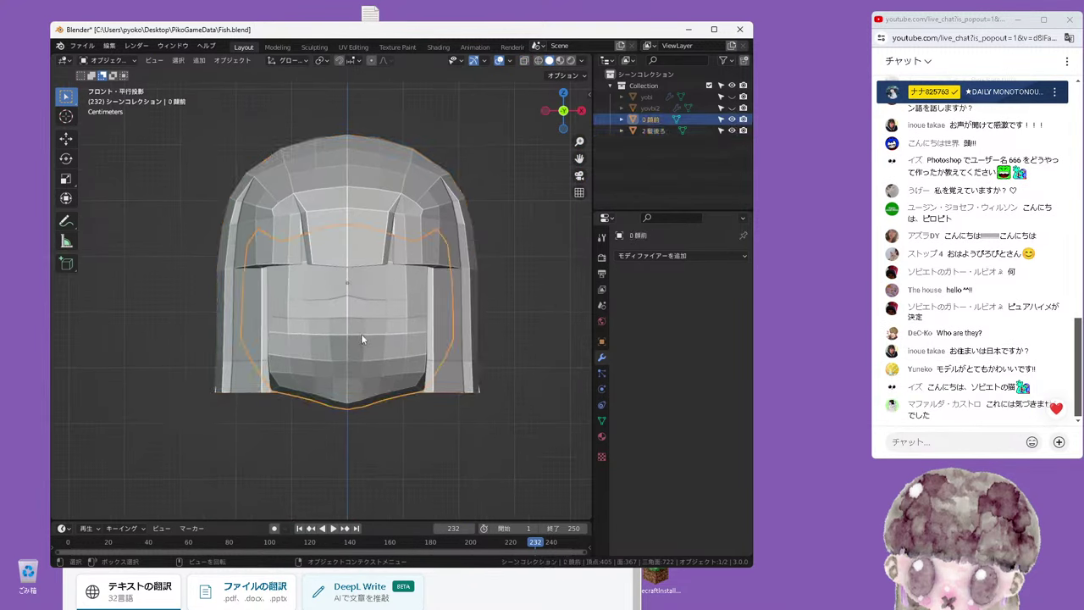
key("Tab")
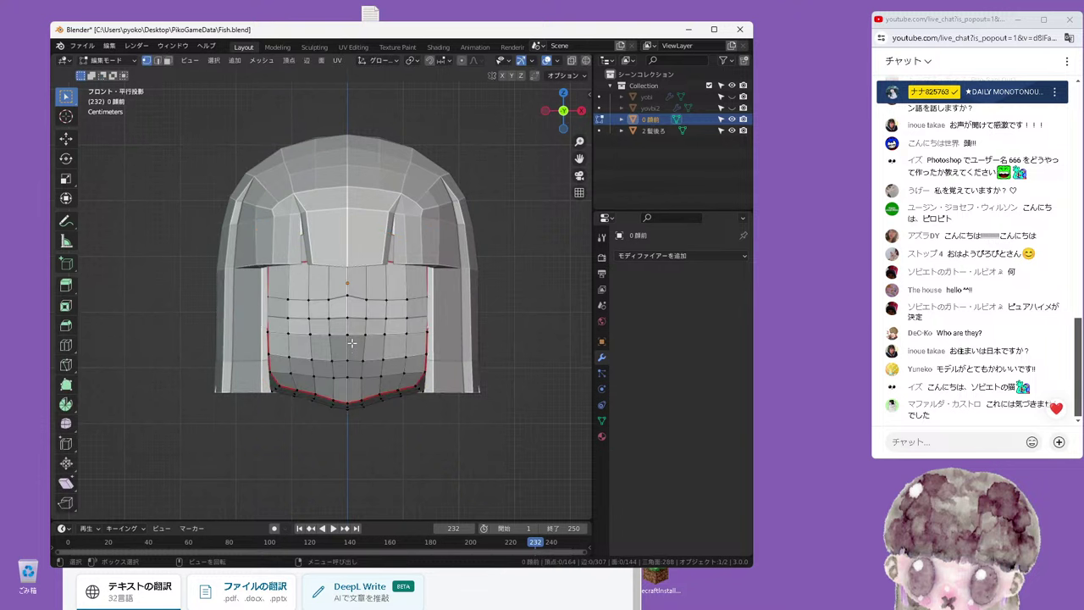
middle_click_drag(356, 336, 311, 334)
key("KP_1")
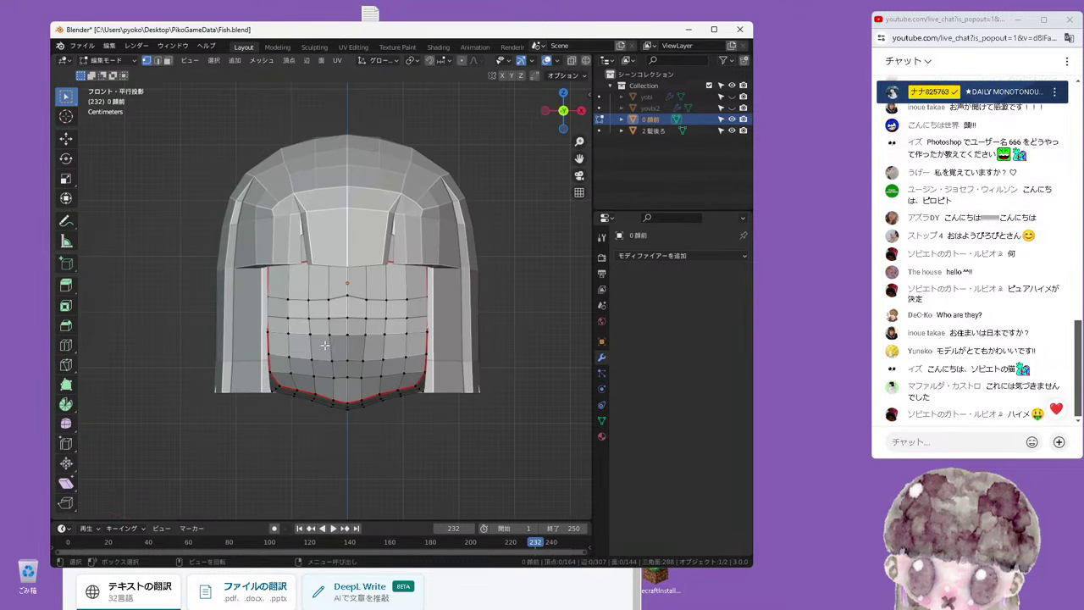
scroll(378, 408, "up", 1)
middle_click_drag(389, 357, 372, 252)
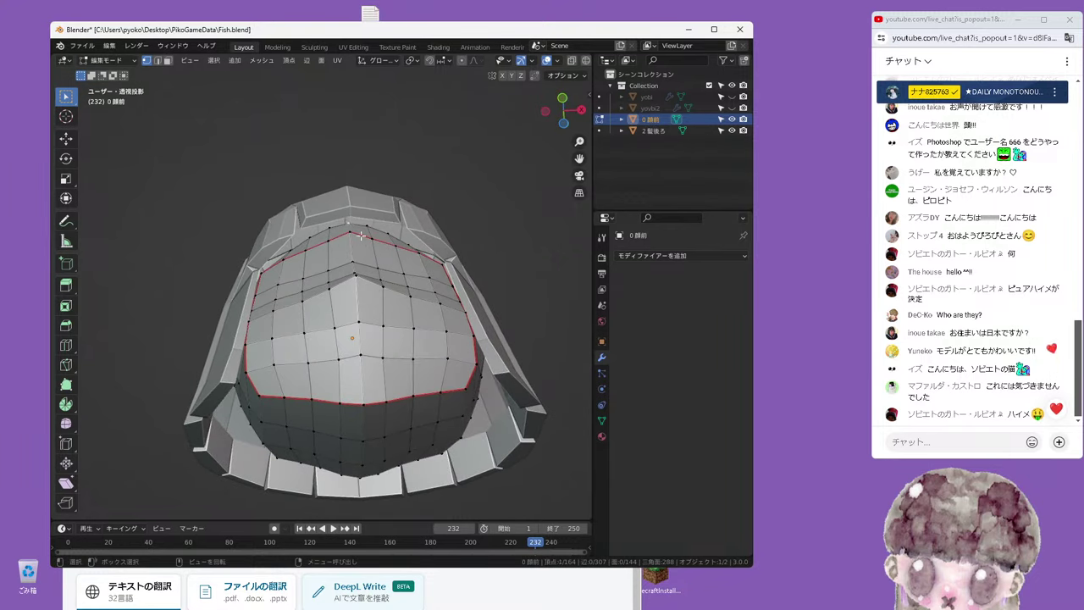
mouse_move(361, 235)
middle_mouse_down()
mouse_move(443, 331)
mouse_move(357, 295)
middle_mouse_up()
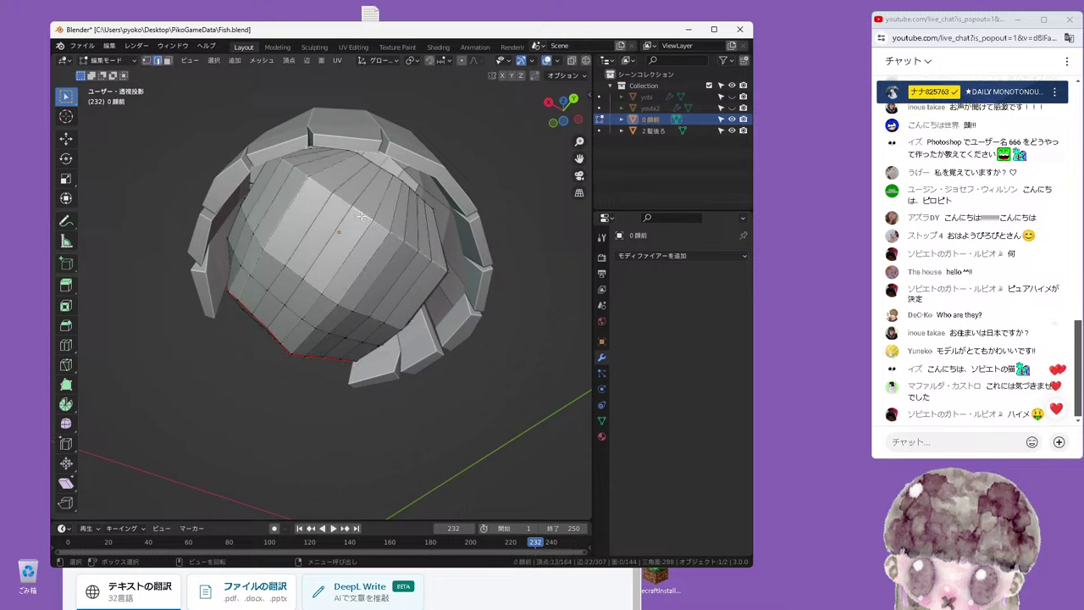
Scale the selected edge loop of '0 顔前' to 0.918 along X
key("s")
key("x")
key("Escape")
key("x")
key("s")
key("x")
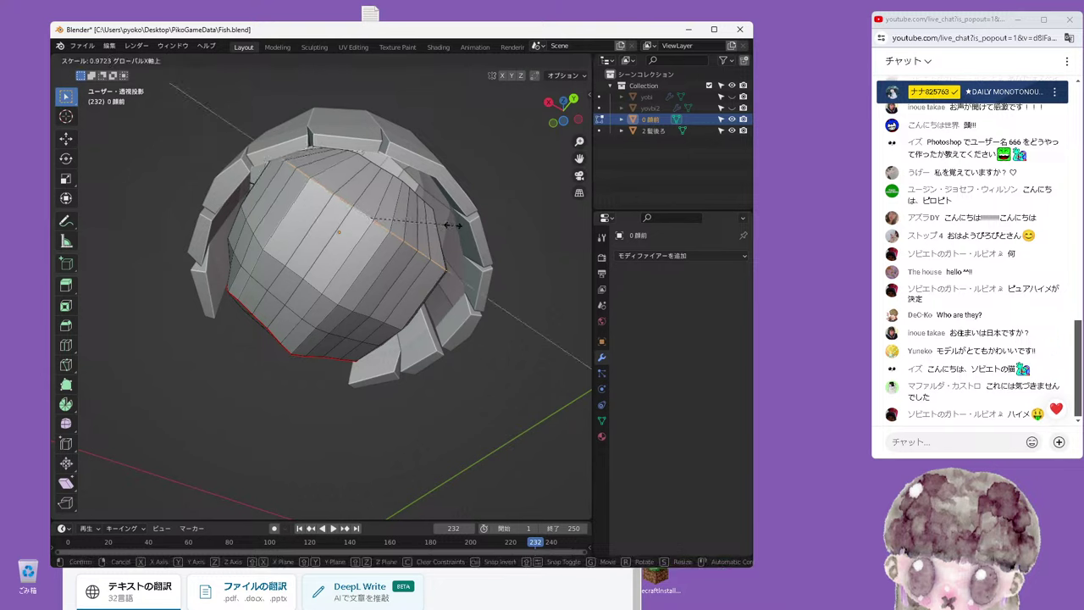
left_click(448, 222)
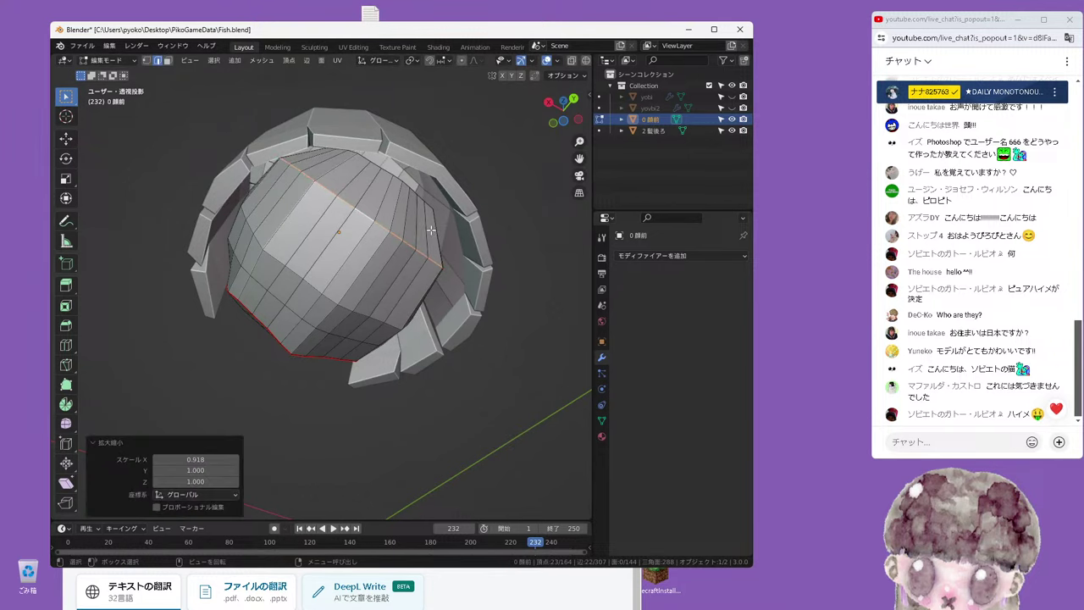
mouse_move(449, 222)
middle_mouse_down("alt")
mouse_move(396, 252)
mouse_move(375, 246)
middle_mouse_up("alt")
scroll(396, 252, "up", 1)
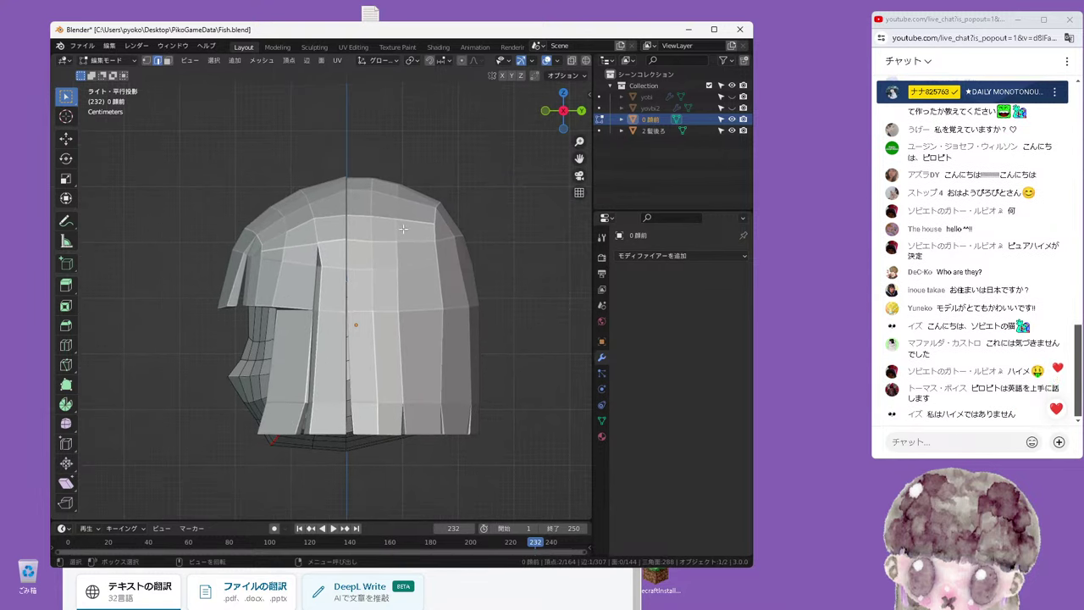
Switch from the face to editing '2 髪後ろ' in vertex select mode, zoomed on the crown
key("Tab")
left_click(423, 224)
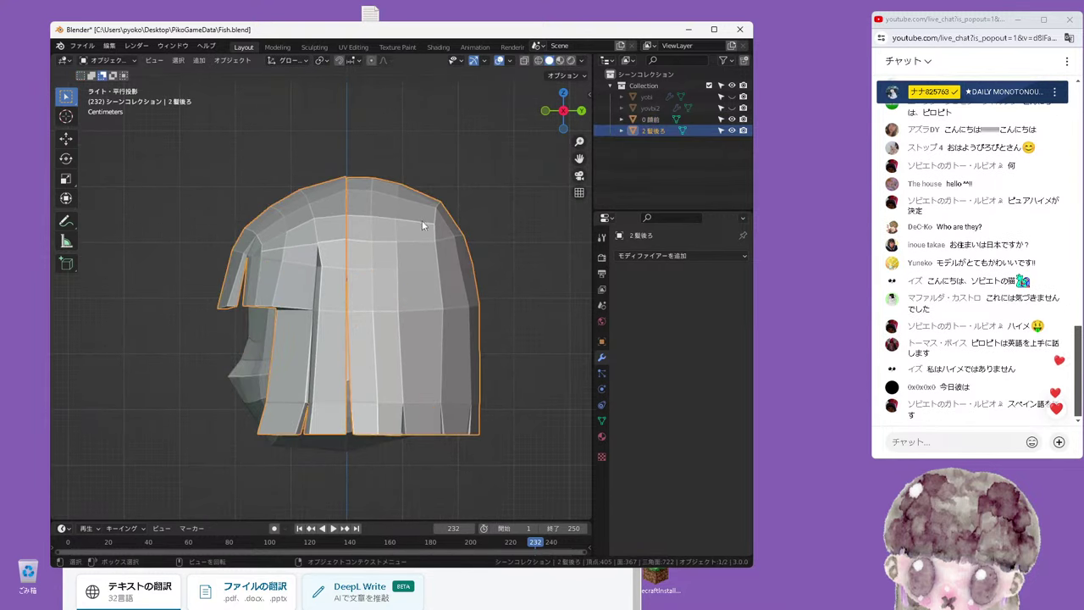
key("Tab")
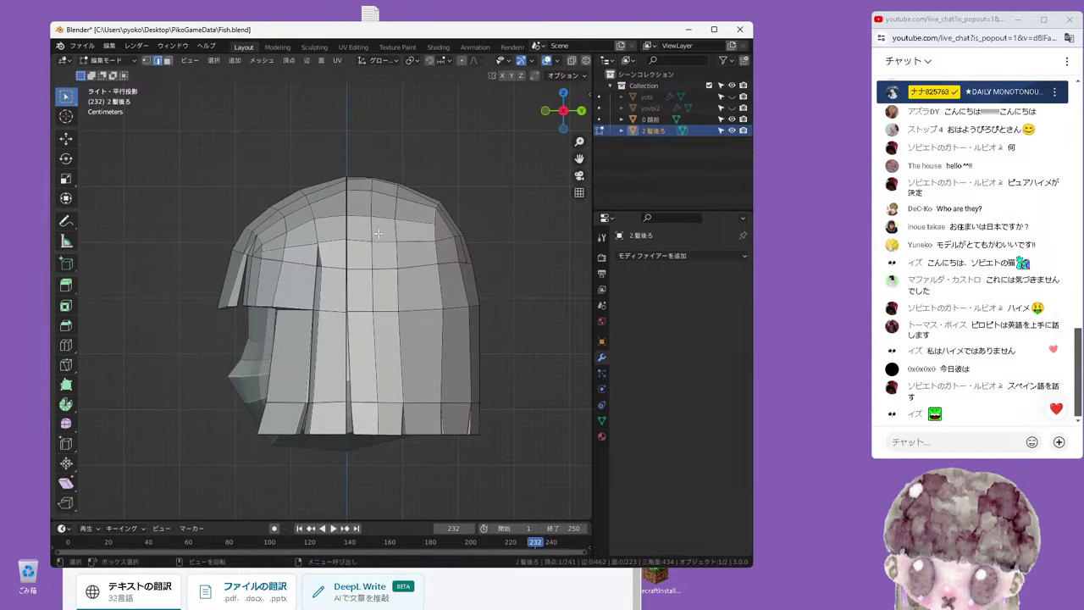
key("1")
scroll(368, 193, "up", 1)
scroll(368, 171, "up", 2)
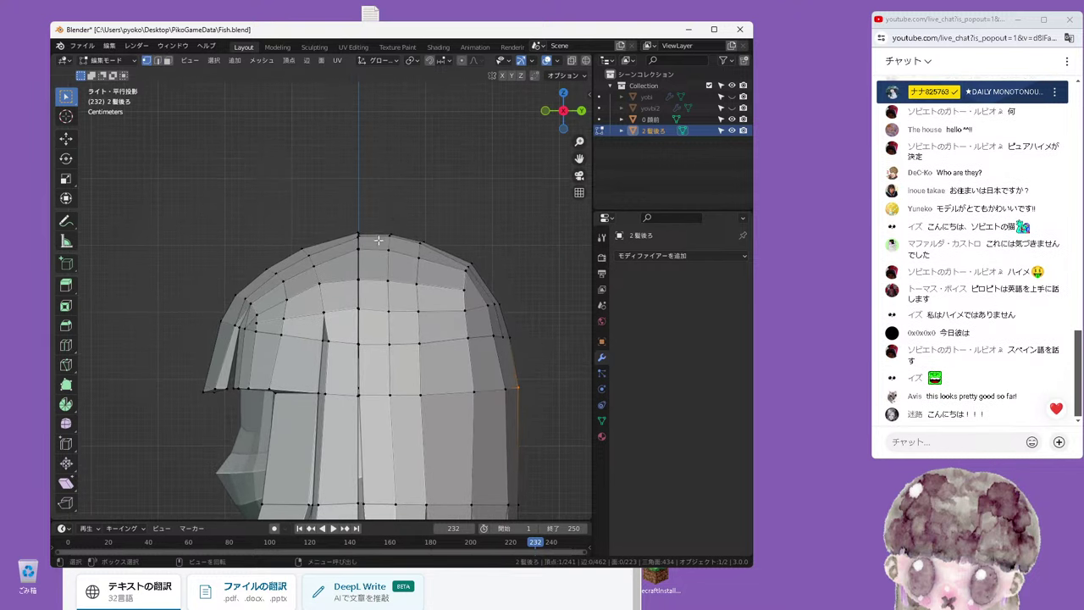
middle_click_drag(399, 198, 381, 240, "shift")
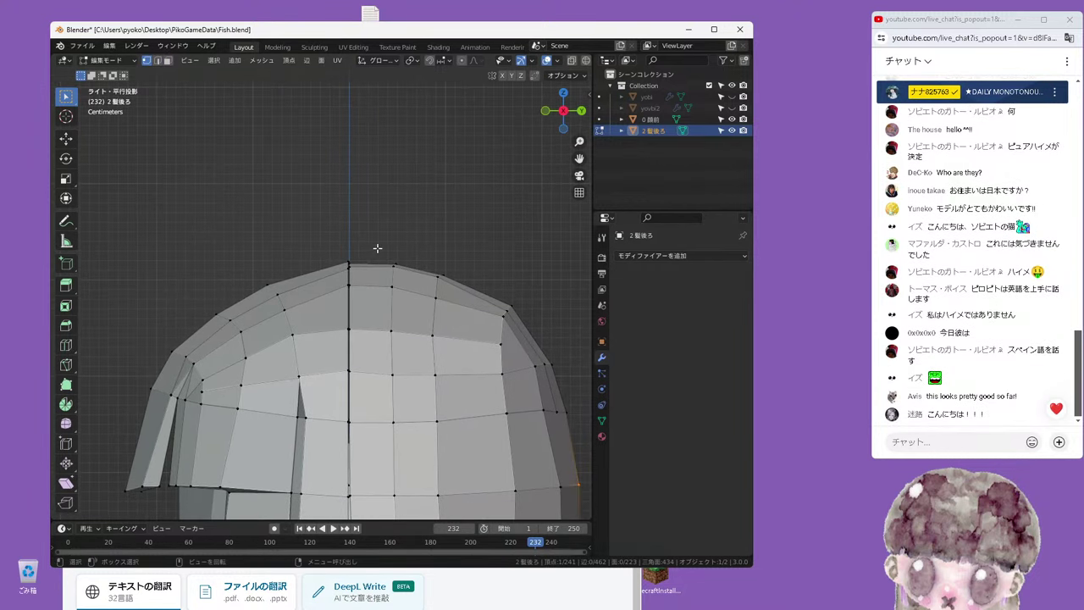
scroll(377, 248, "up", 2)
scroll(388, 248, "up", 2)
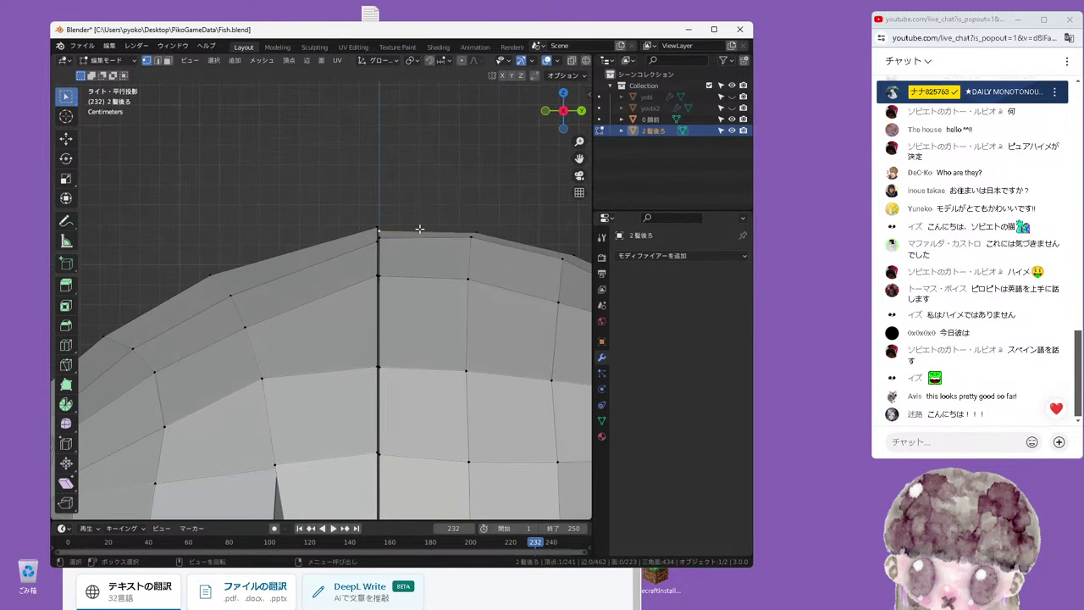
Raise the top crown vertex along Z and slide the next one along its edge by 0.132
key("g")
key("z")
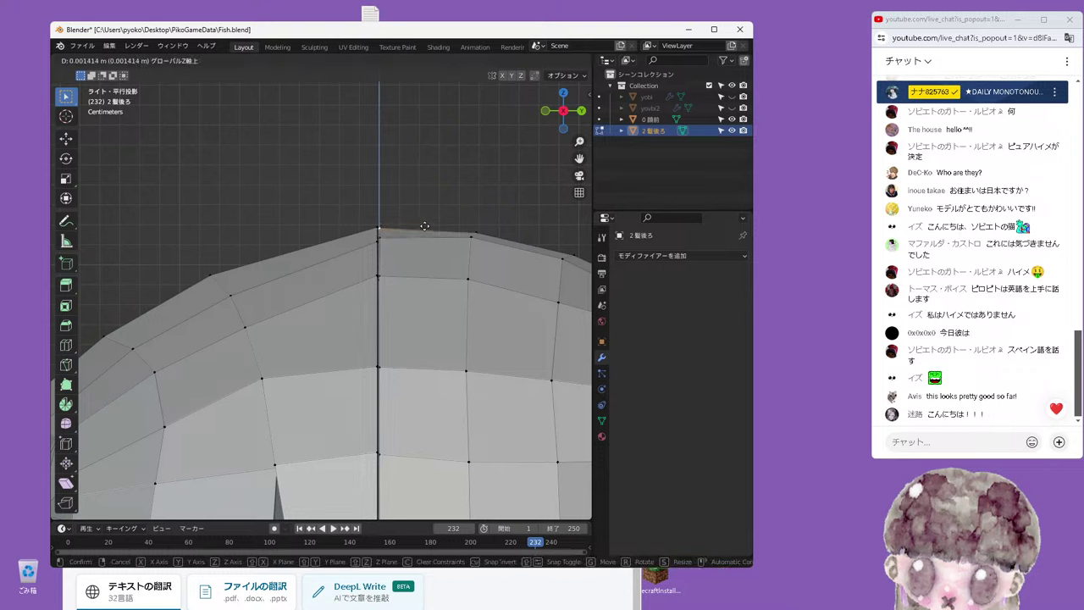
left_click(399, 252)
left_click(407, 251)
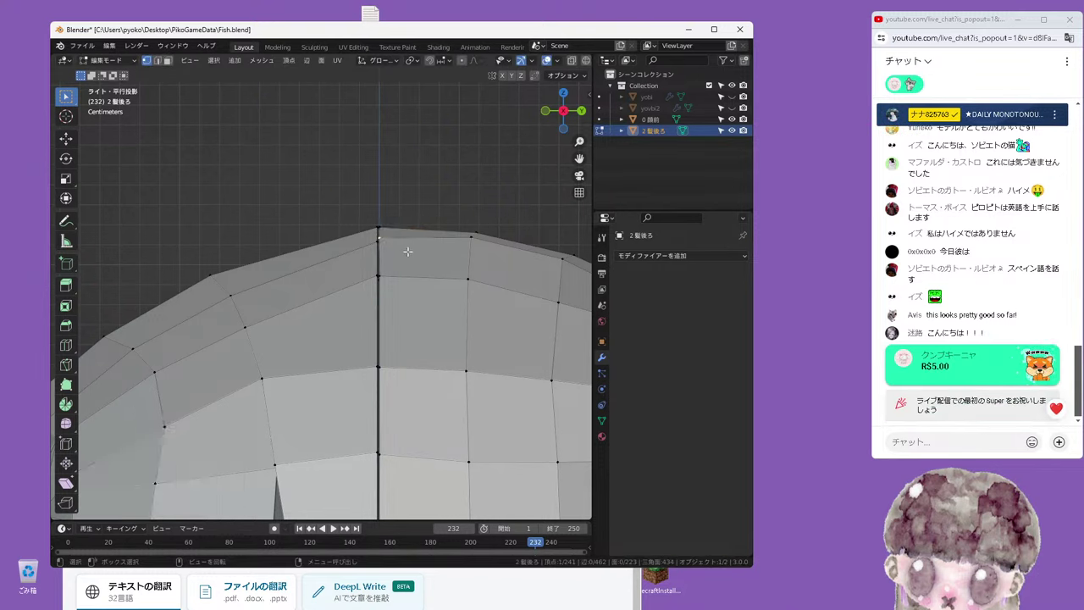
key("g")
key("z")
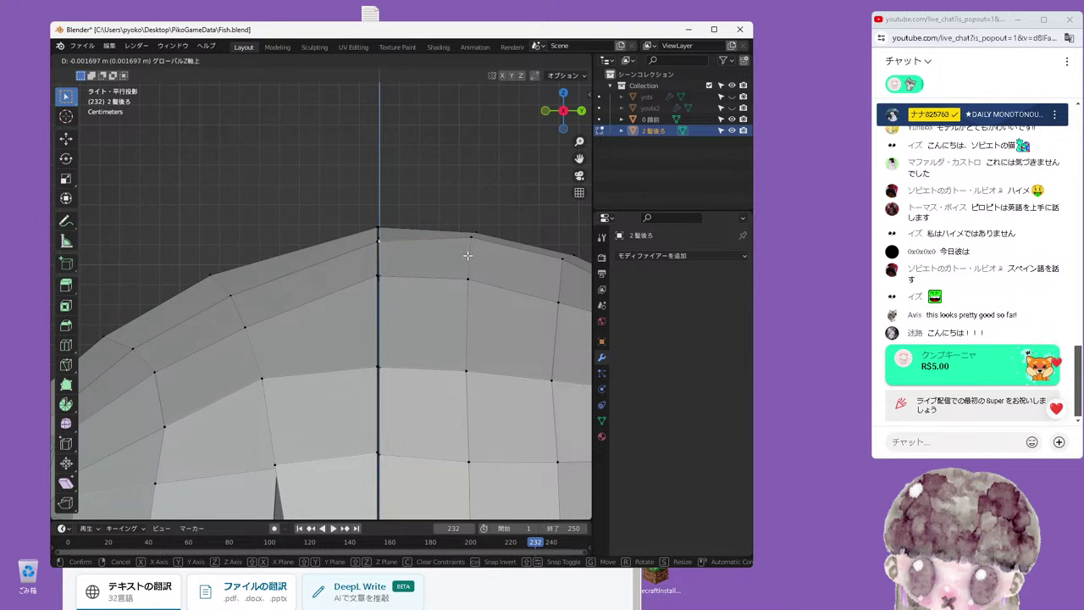
key("g")
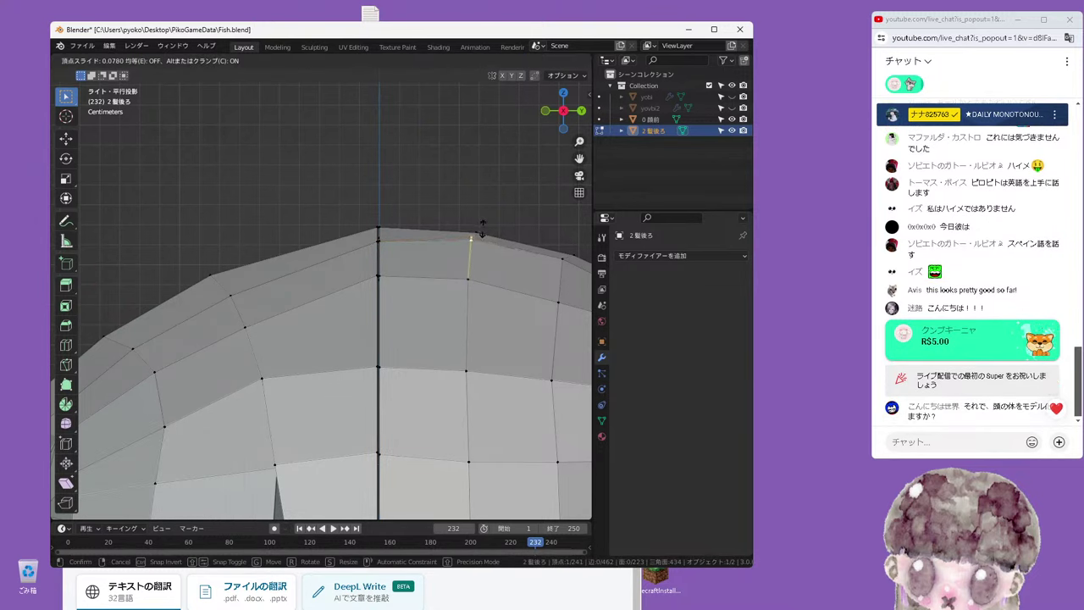
left_click(480, 229)
middle_click_drag(477, 227, 460, 251)
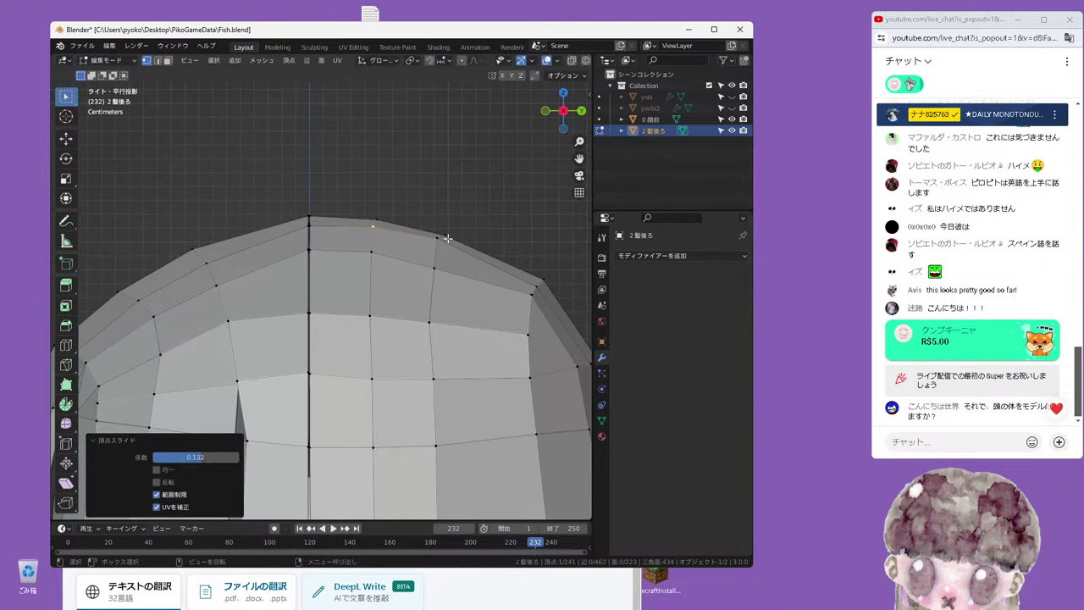
scroll(460, 251, "down", 3)
scroll(441, 223, "down", 3)
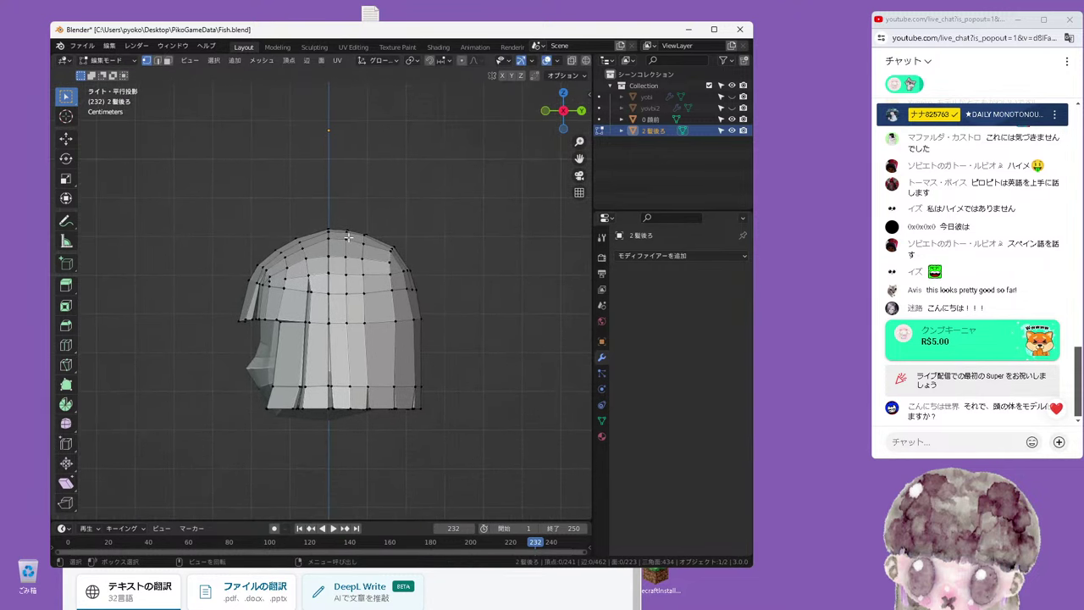
Save Fish.blend with the whole head in view
mouse_move(441, 223)
middle_mouse_down()
mouse_move(356, 240)
mouse_move(346, 219)
middle_mouse_up()
left_click(76, 48)
left_click(110, 132)
Turn on Japanese translation of the live chat page
right_click(976, 215)
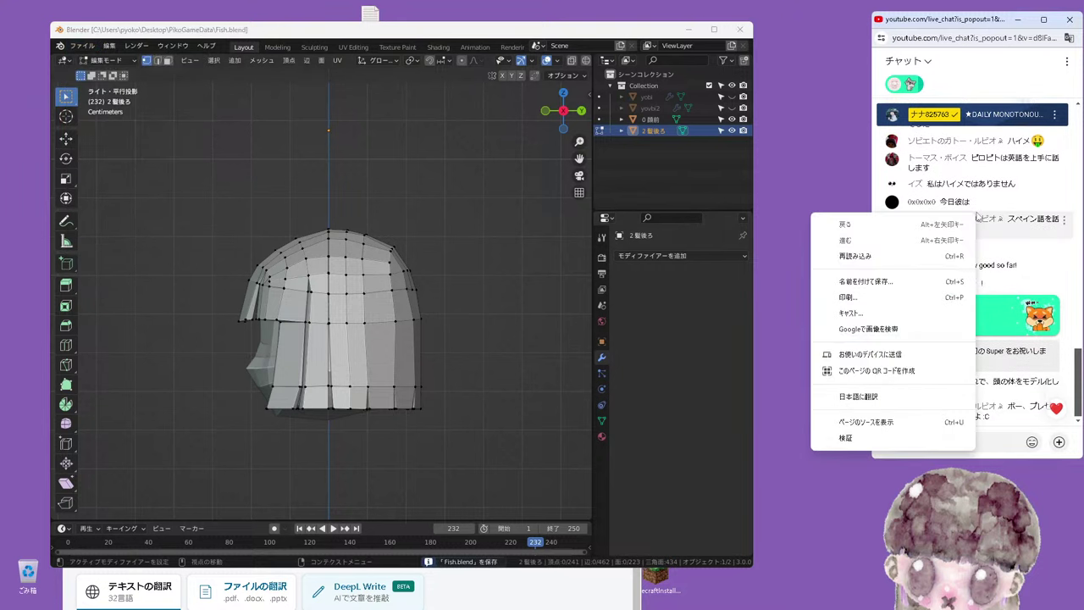
left_click(858, 396)
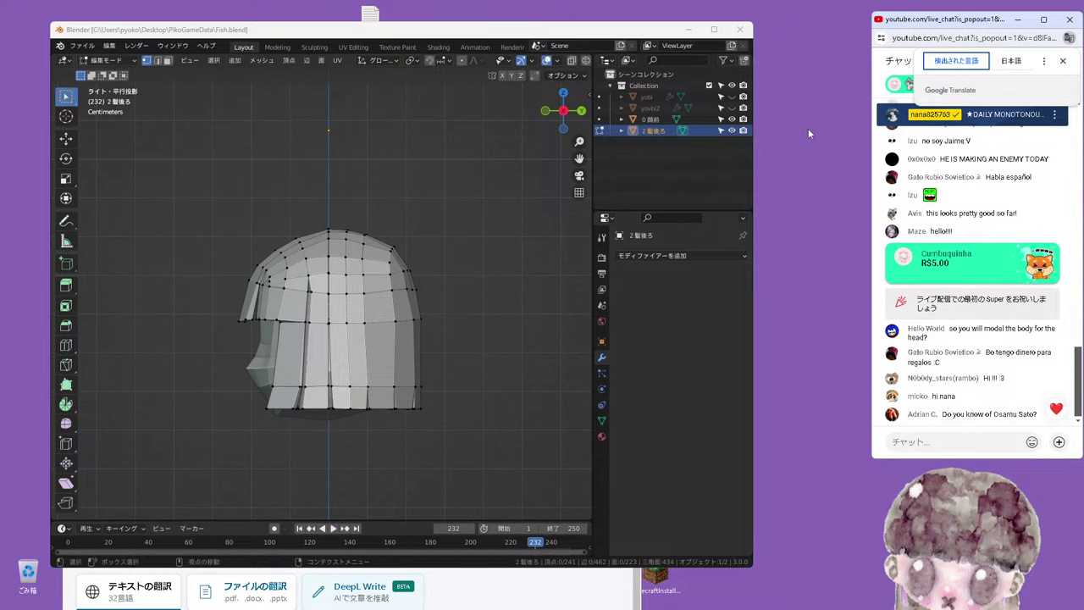
left_click(1010, 64)
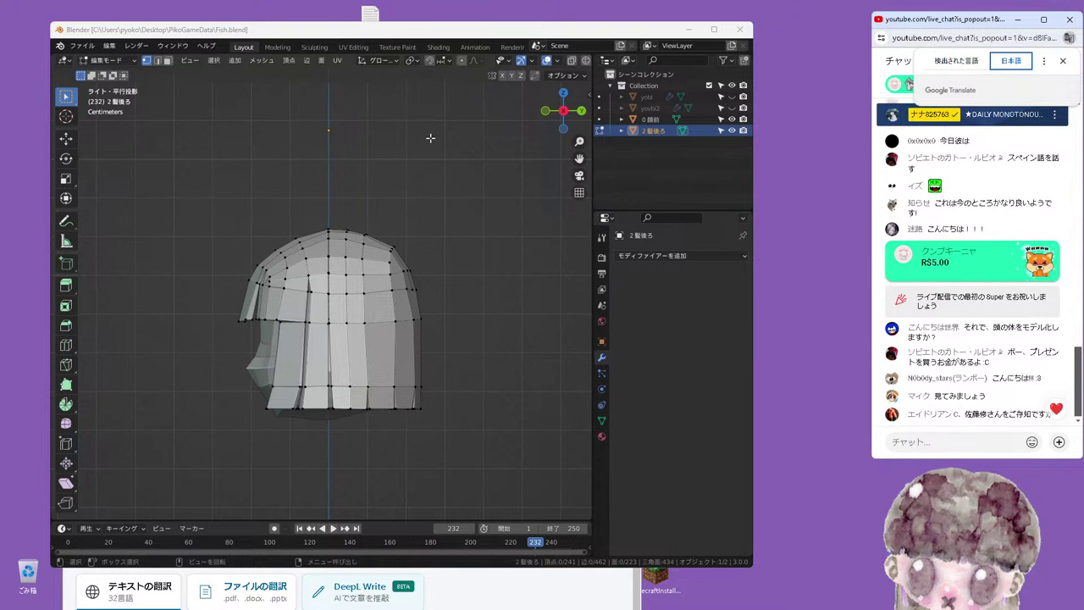
Nudge two vertices on the hair's upper side strand with G
scroll(244, 293, "up", 2)
middle_click_drag(232, 283, 334, 293, "shift")
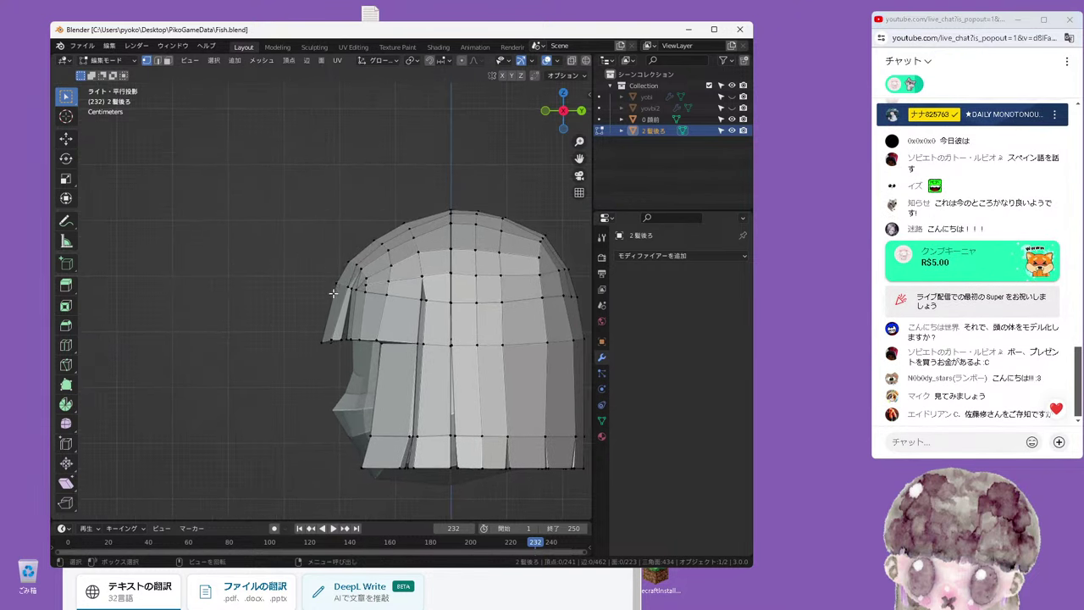
scroll(347, 293, "up", 2)
left_click(361, 251)
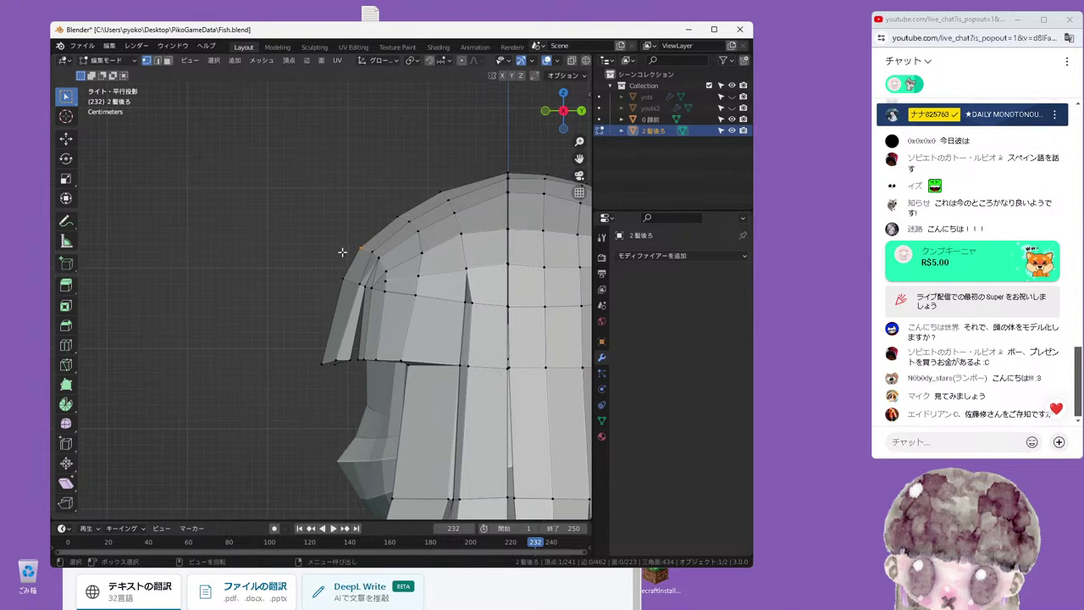
key("g")
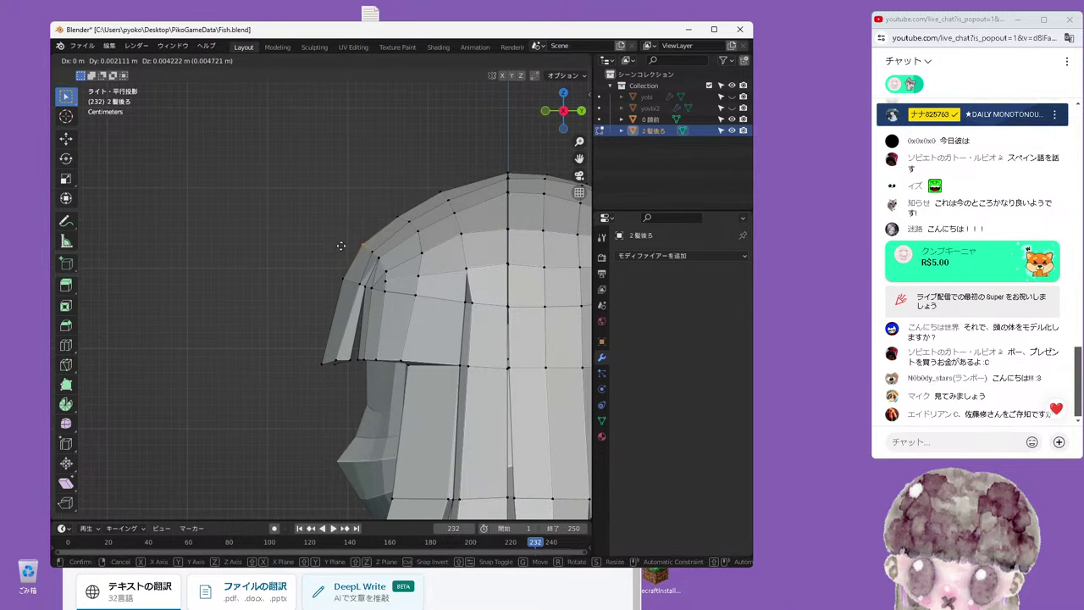
left_click(343, 247)
left_click(407, 222)
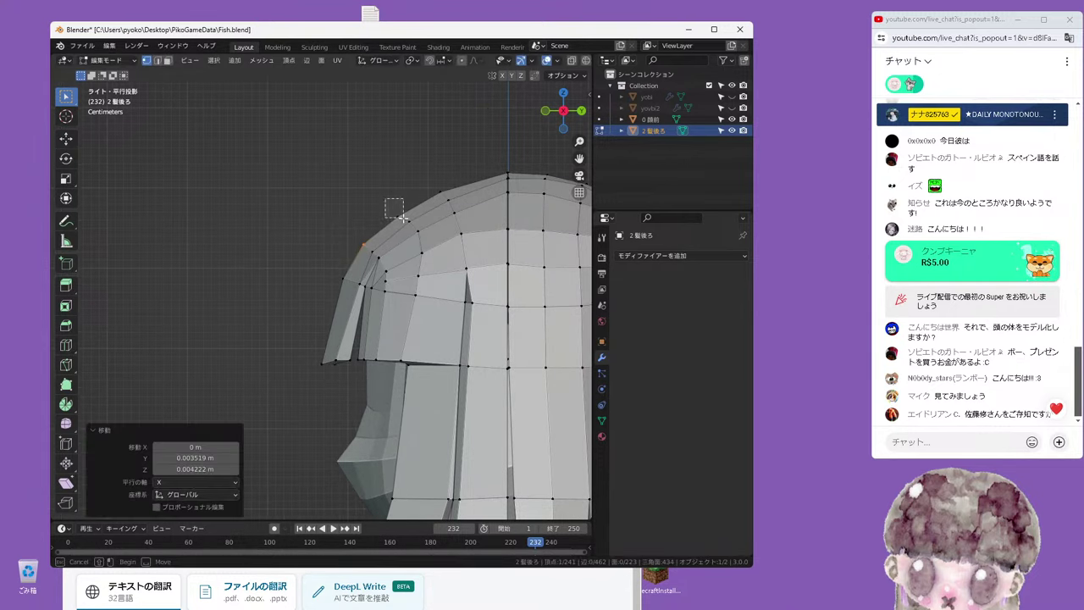
key("g")
left_click(405, 219)
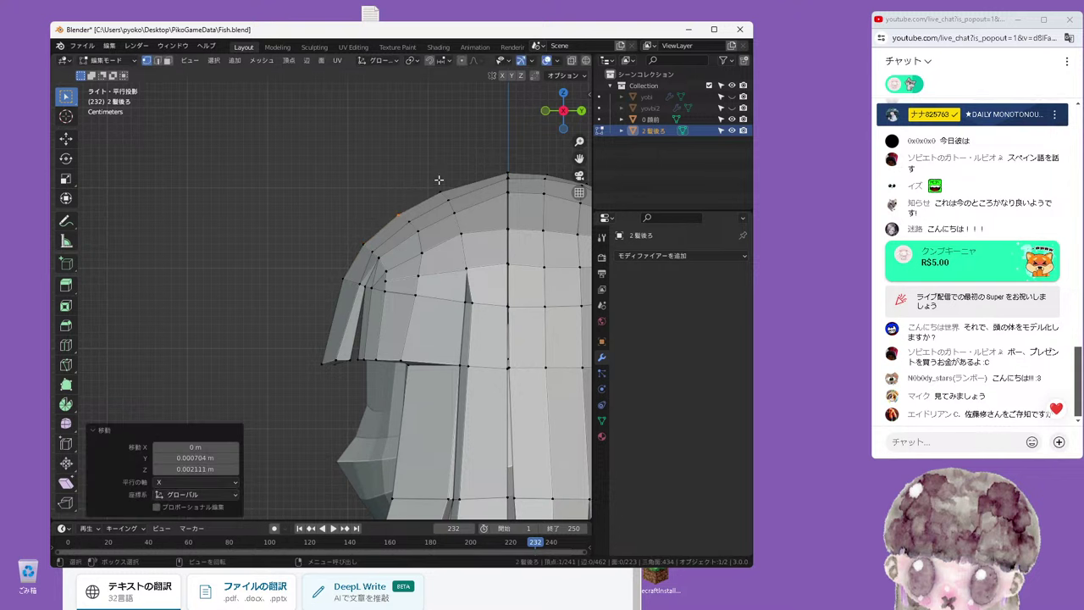
Nudge a third upper hair vertex, then recentre on the hair and select another vertex
left_click(438, 181)
key("g")
left_click(433, 227)
scroll(433, 227, "down", 1)
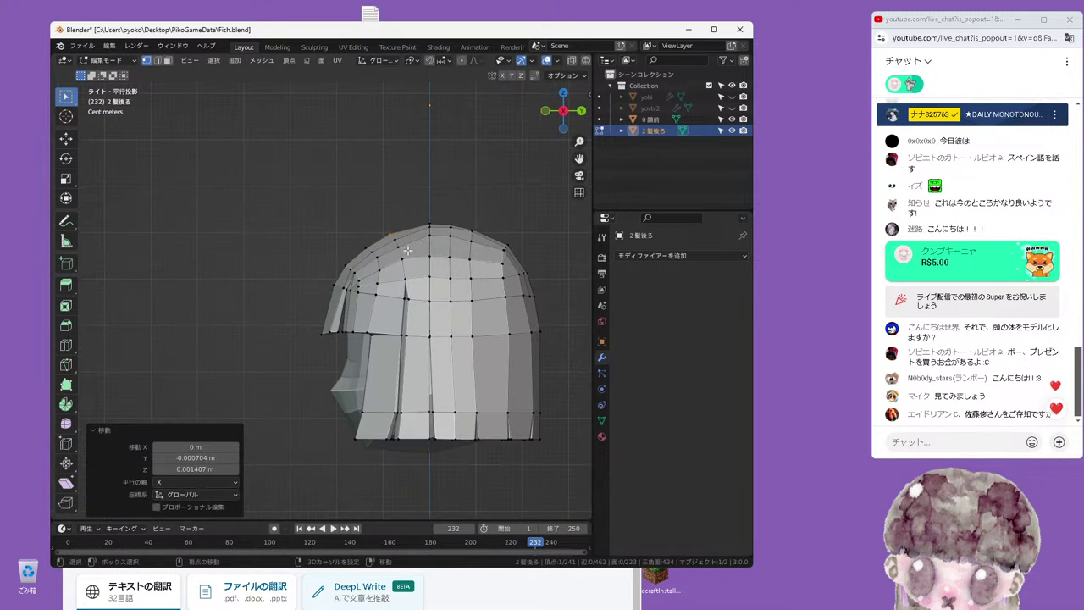
middle_click_drag(433, 227, 386, 260, "shift")
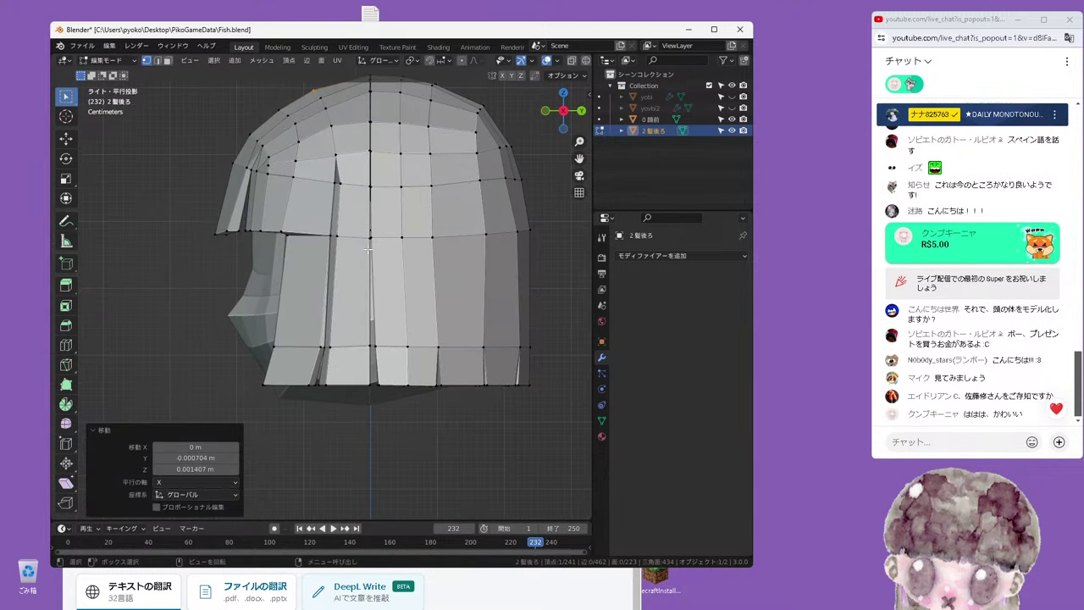
scroll(367, 249, "up", 3)
left_click(349, 222)
scroll(355, 222, "down", 1)
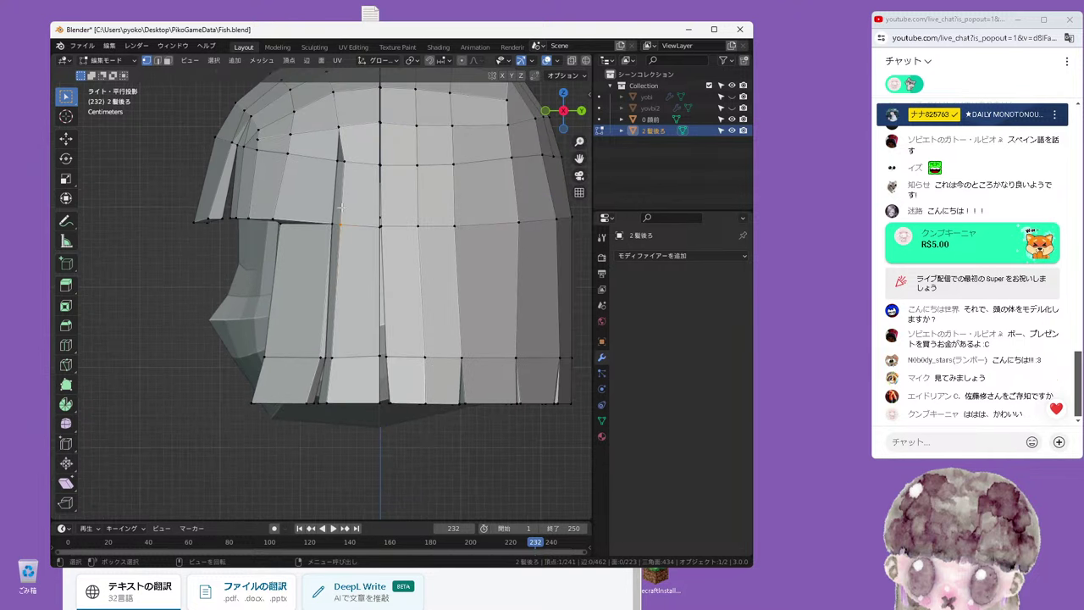
middle_click_drag(340, 208, 326, 269, "shift")
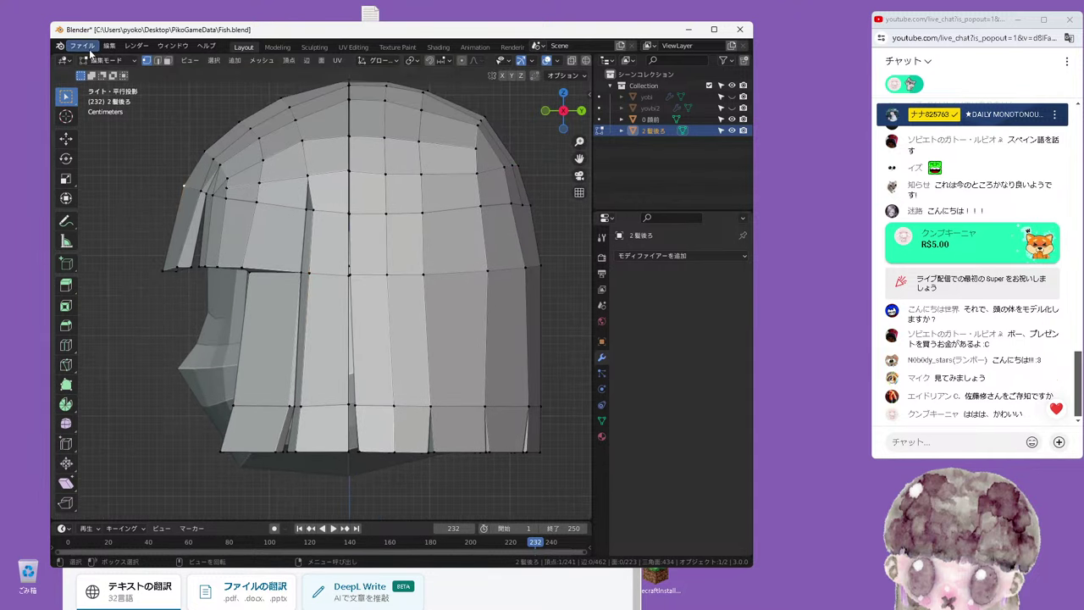
Save Fish.blend and quit Blender
left_click(90, 53)
left_click(93, 119)
left_click(77, 52)
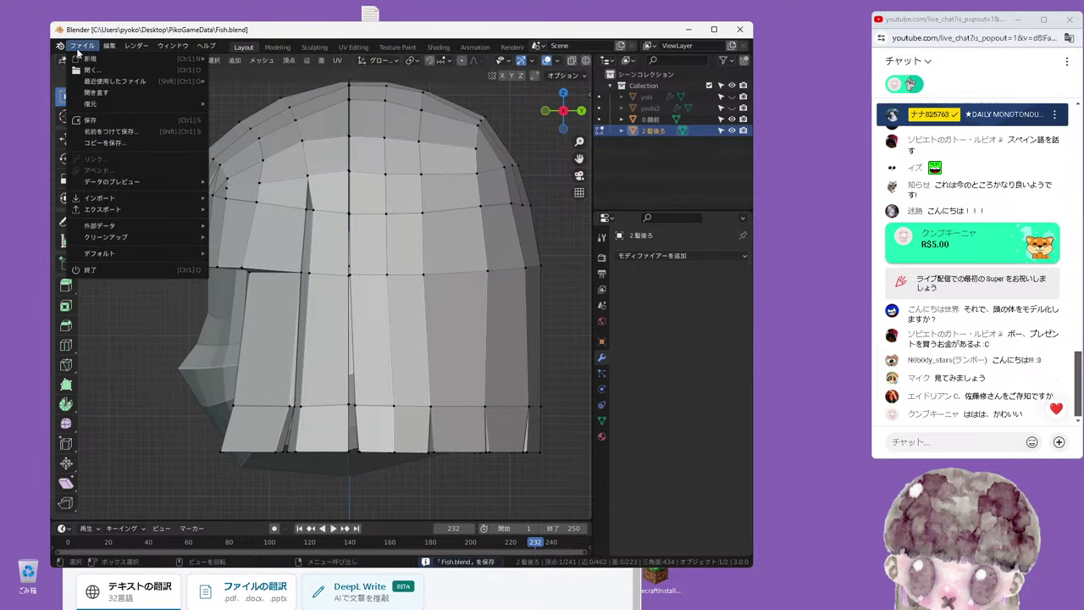
left_click(90, 269)
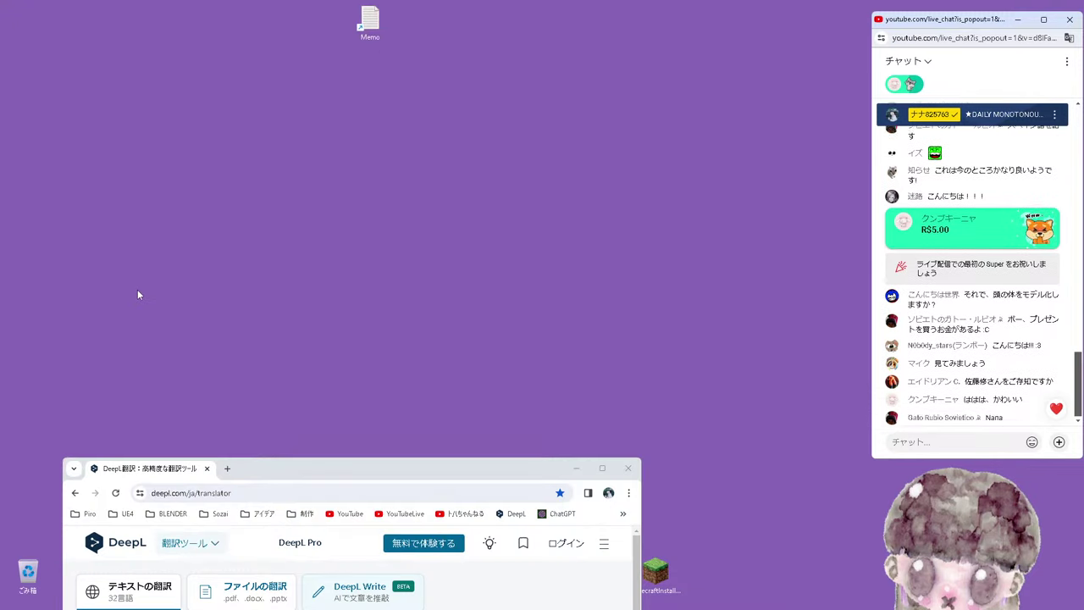
Launch the Epic Games Launcher and open the PiKoGaMe project from the full project list
left_click(576, 471)
double_click(204, 574)
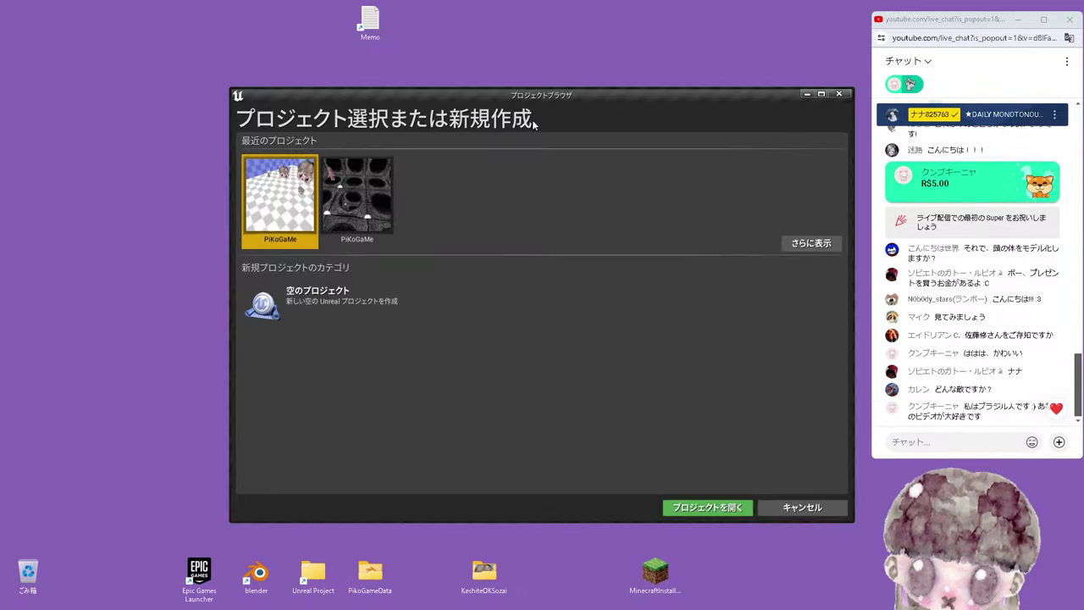
left_click_drag(666, 99, 507, 84)
left_click(652, 228)
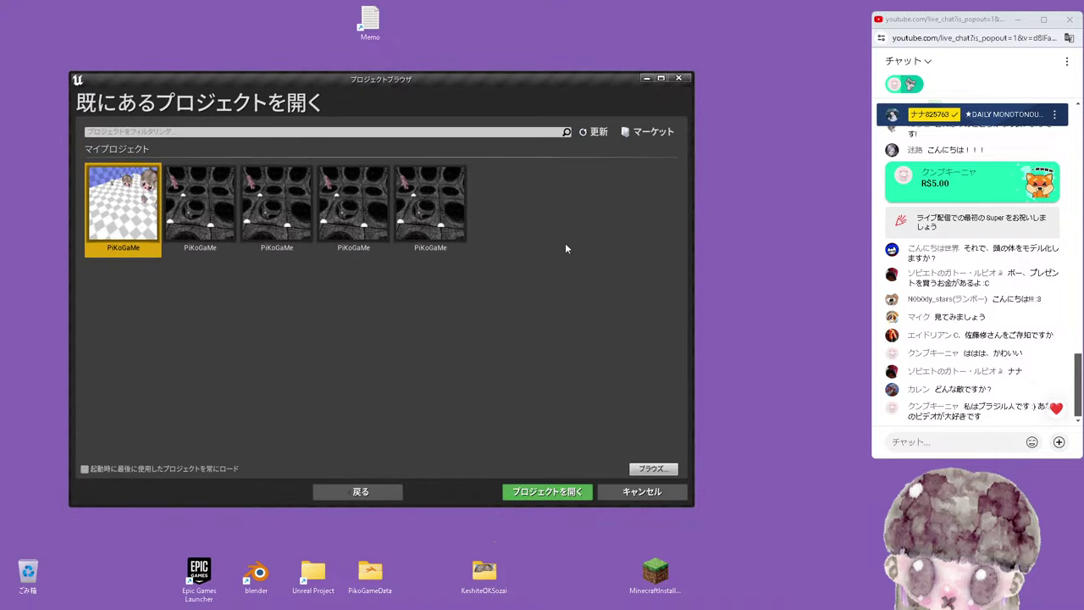
double_click(141, 200)
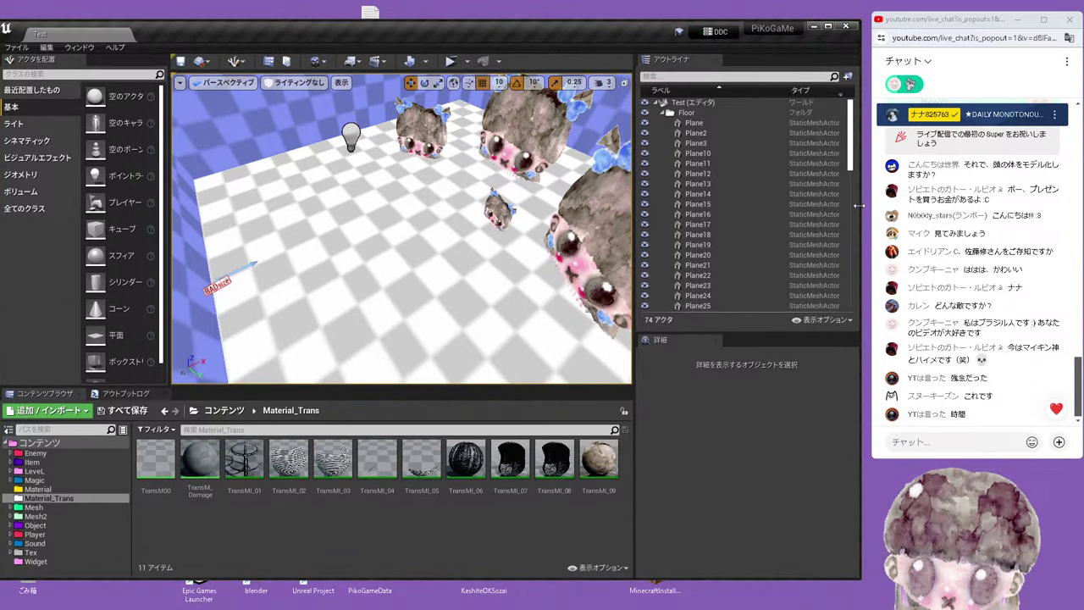
Run PiKoGaMe standalone and open the inventory showing HITPOINT 30, MAGICPOINT 20, SPEED 150
left_click_drag(556, 30, 588, 38)
left_click(476, 70)
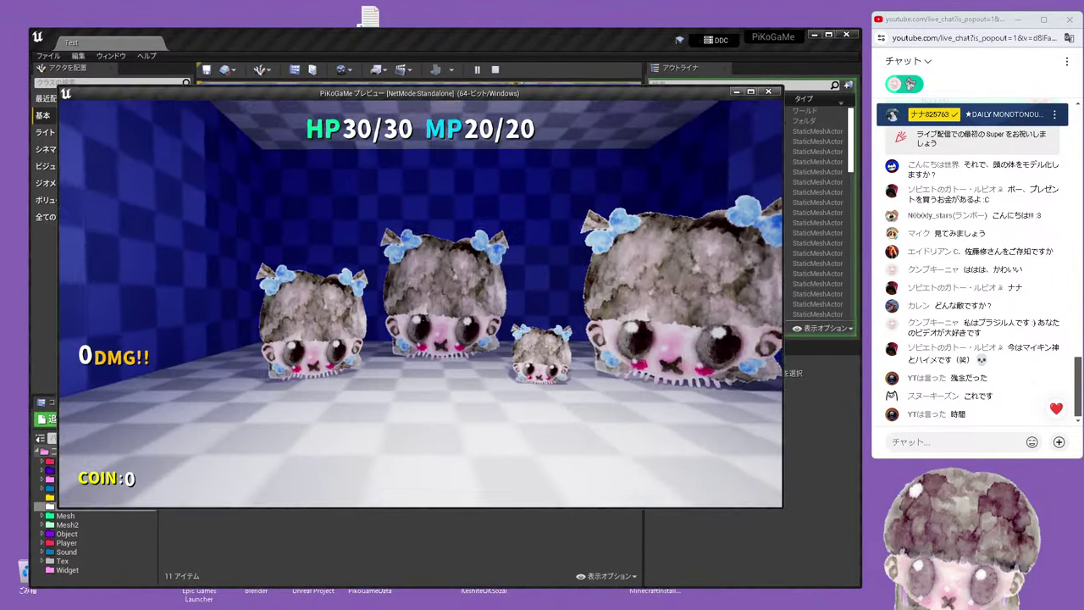
key("i")
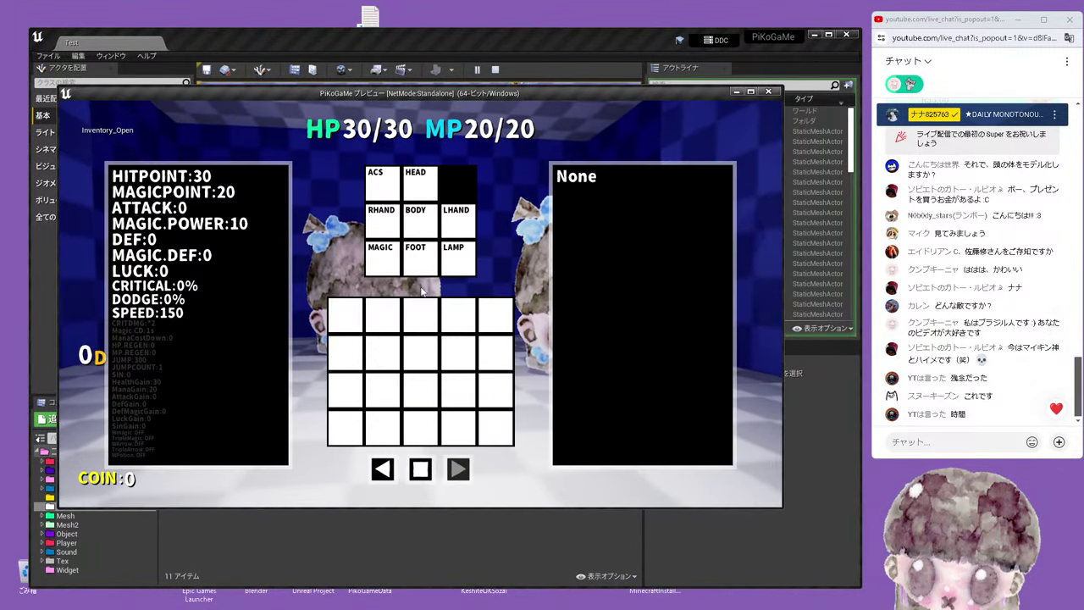
key("i")
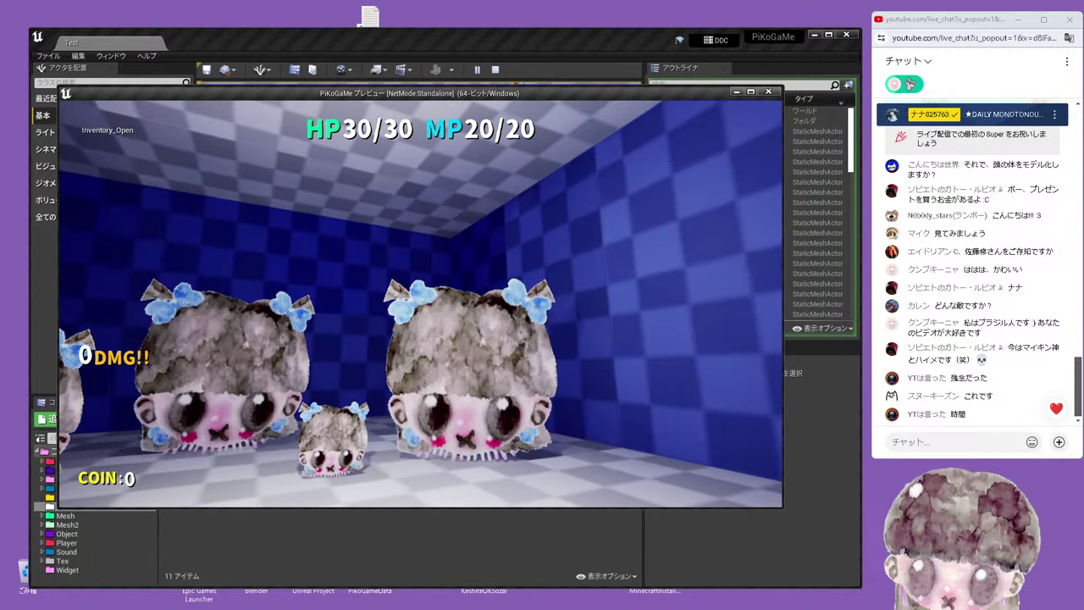
key("i")
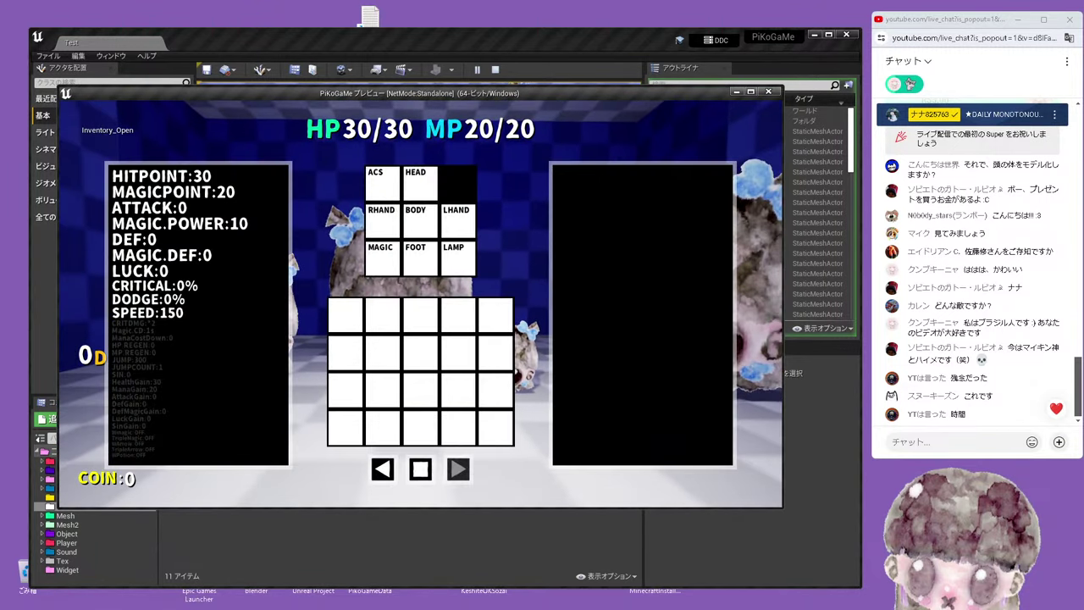
mouse_move(67, 598)
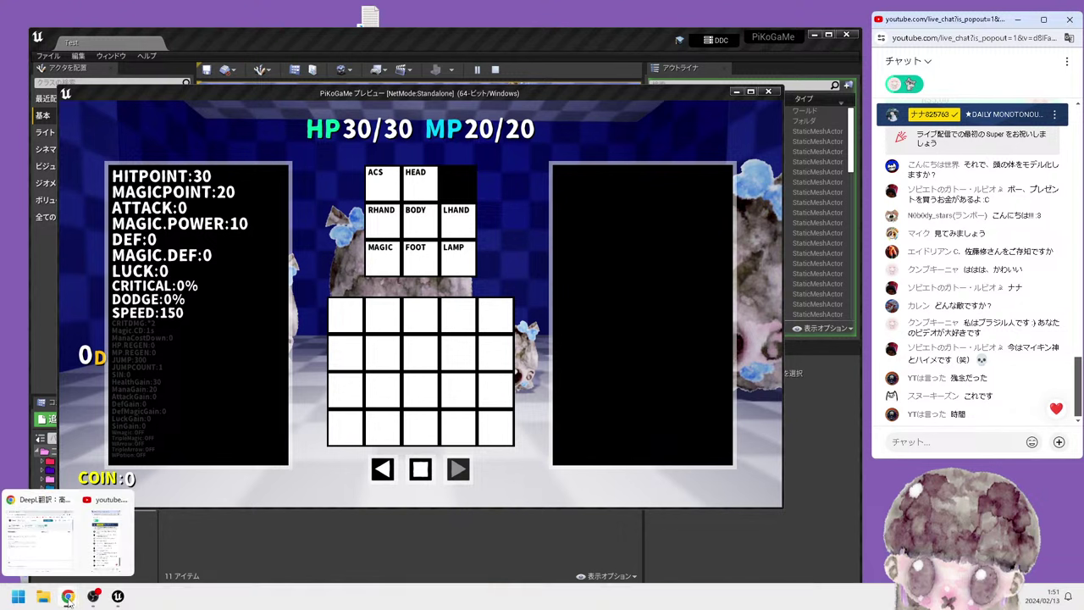
Enter the Japanese sentence 私はこういう敵を作りたい in DeepL
left_click(64, 553)
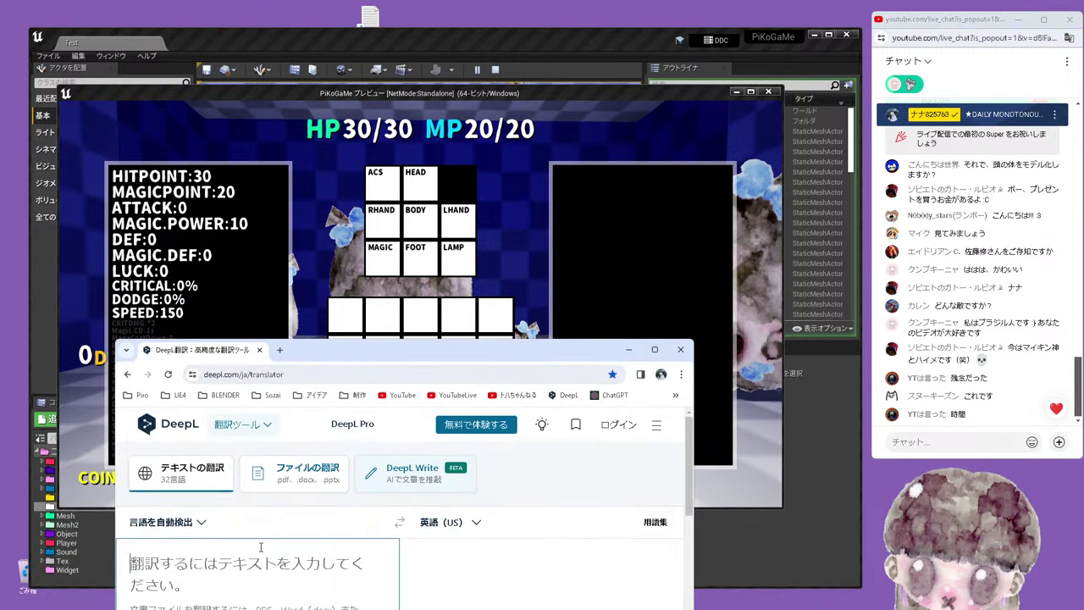
type("wat")
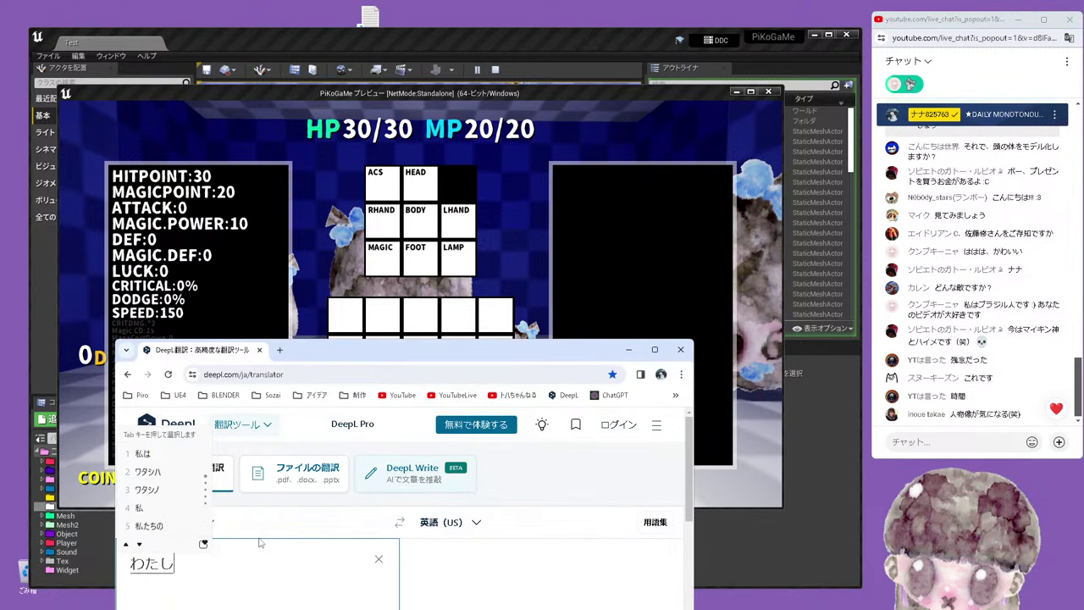
type("ha")
key("space")
type("kouiutek")
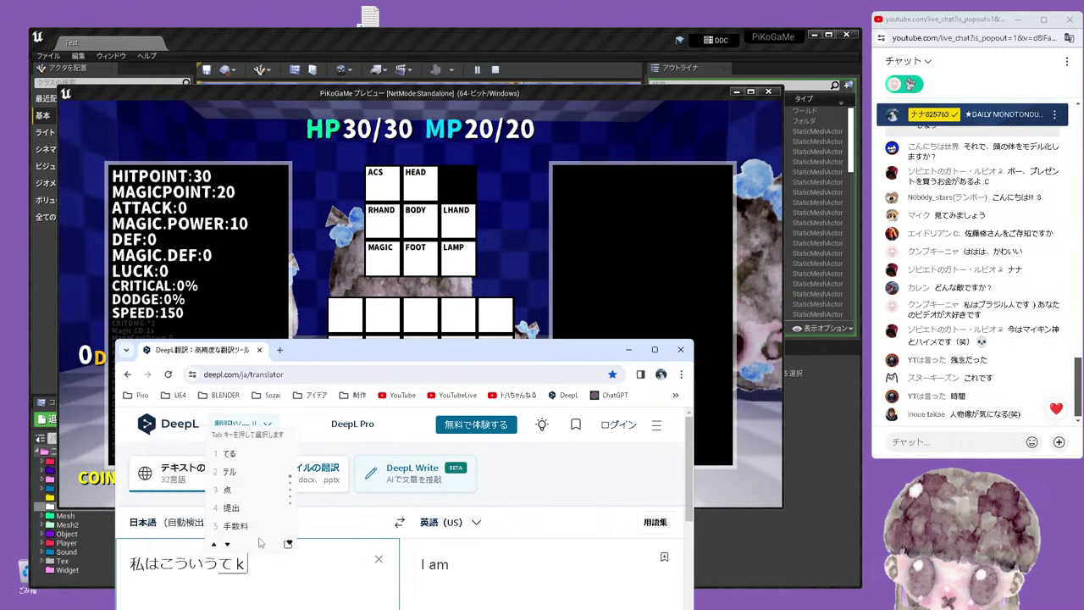
type("i")
key("space")
type("wotukuritai")
key("space")
key("Return")
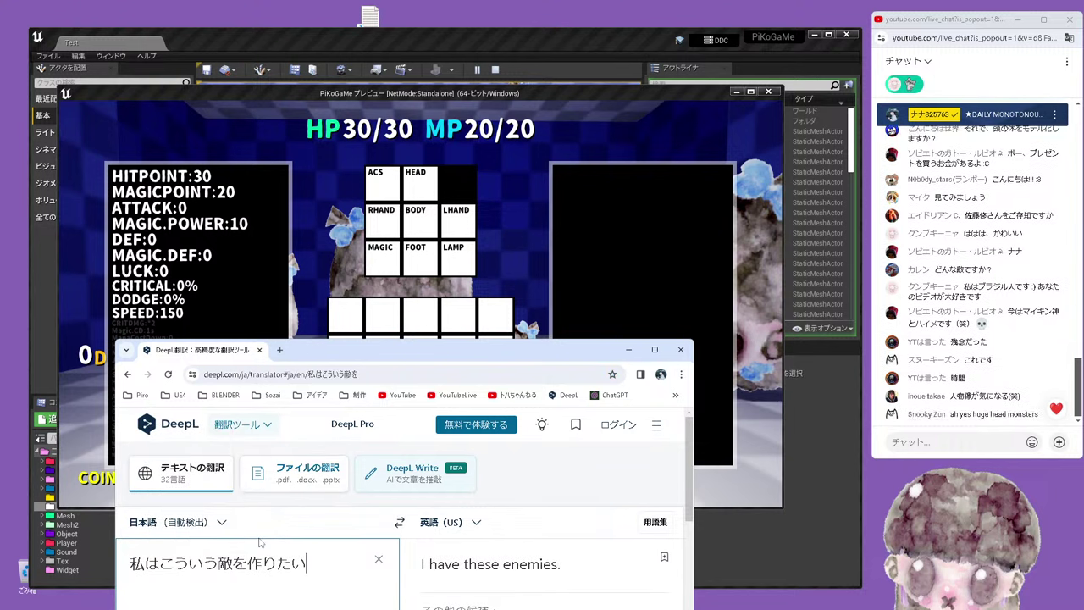
Post the translation 'I want to make these enemies.' in the live chat, then close the game inventory
left_click_drag(633, 571, 346, 566)
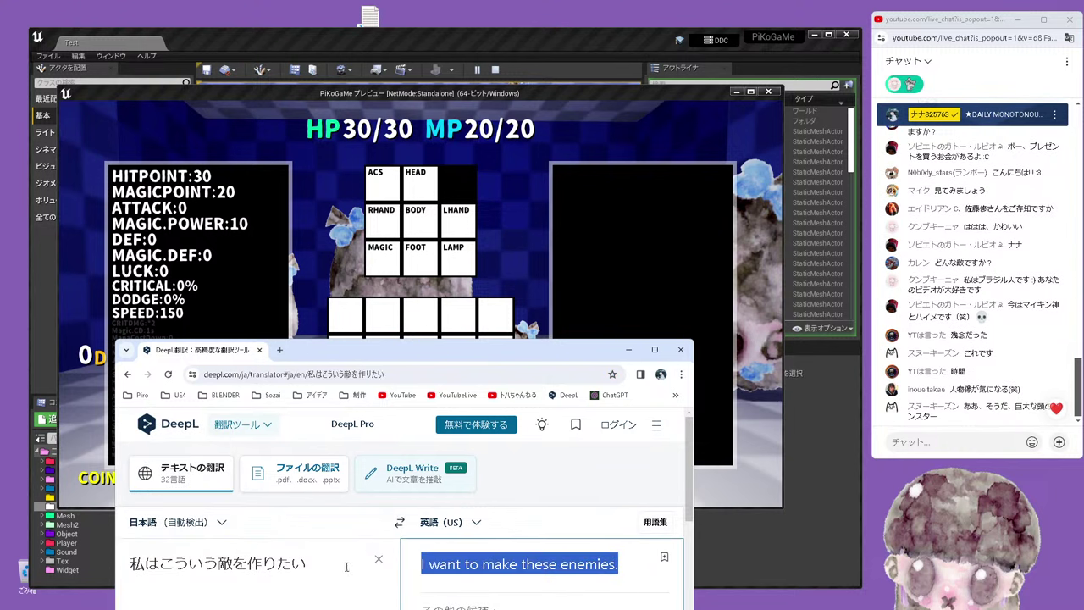
right_click(511, 566)
left_click(533, 360)
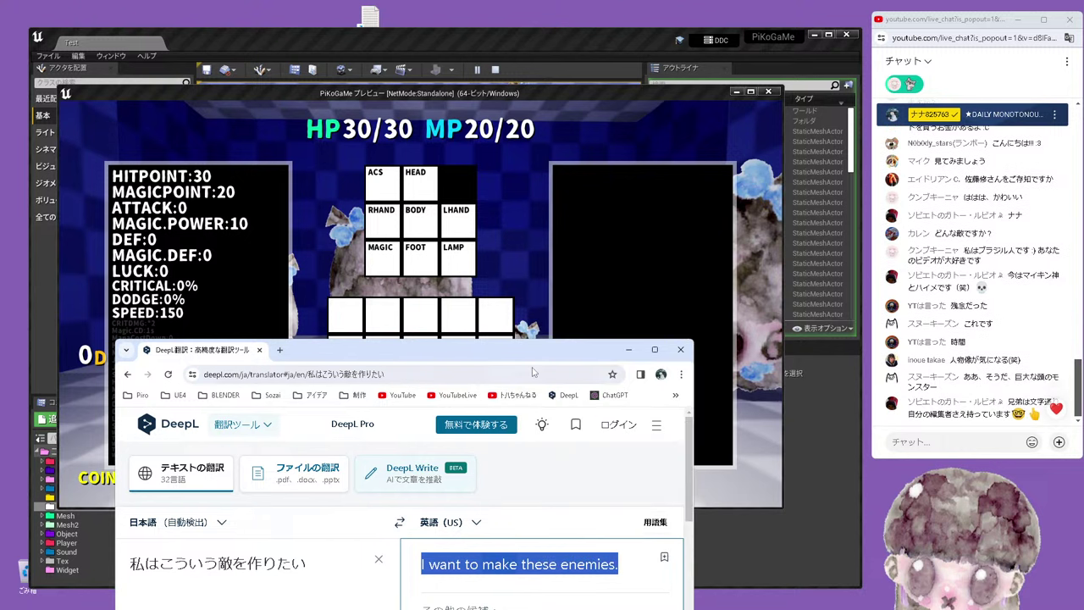
left_click(949, 441)
key("ctrl+v")
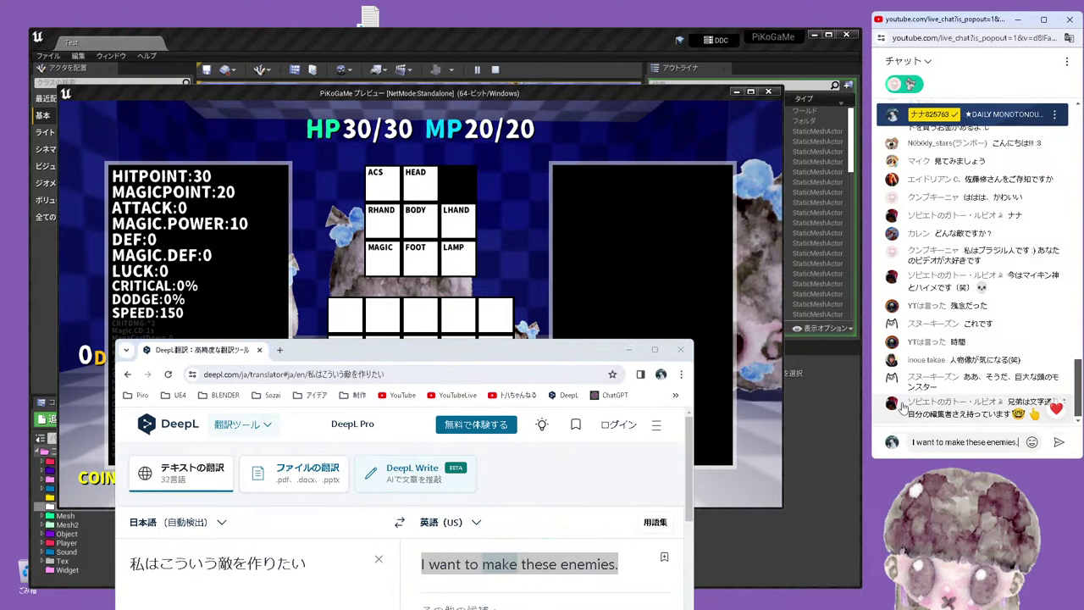
key("Return")
left_click(521, 313)
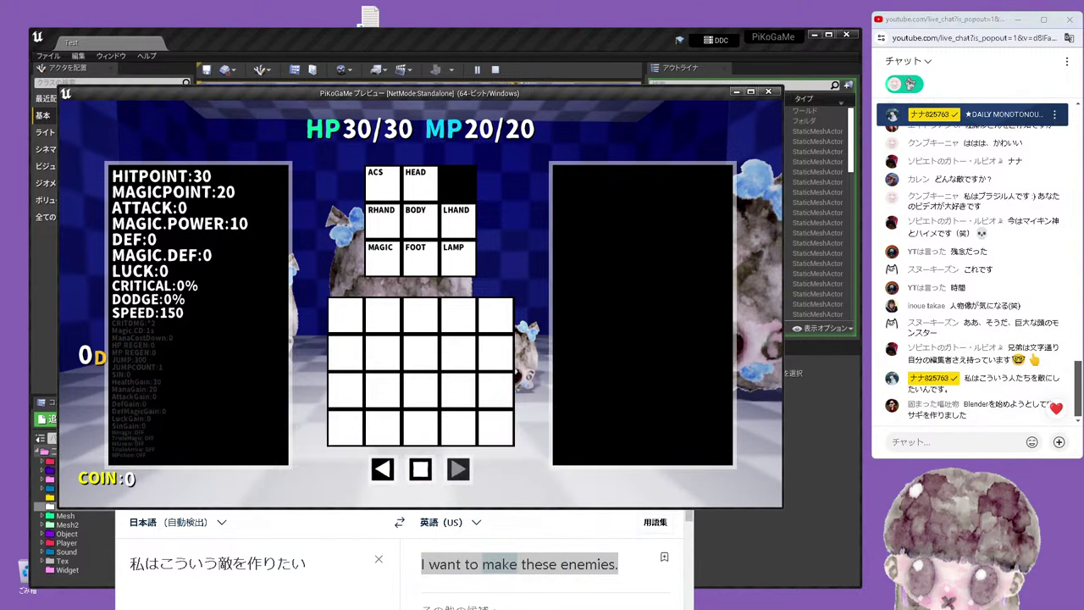
key("Tab")
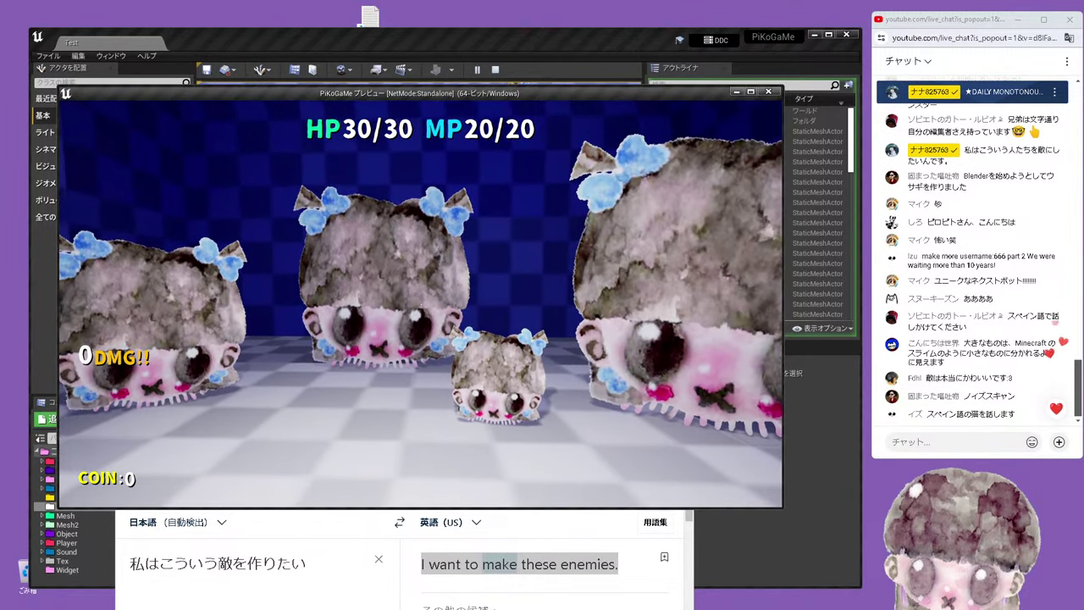
Stop the game preview and load level Lv003 from the LeveL/01 folder
key("i")
key("Escape")
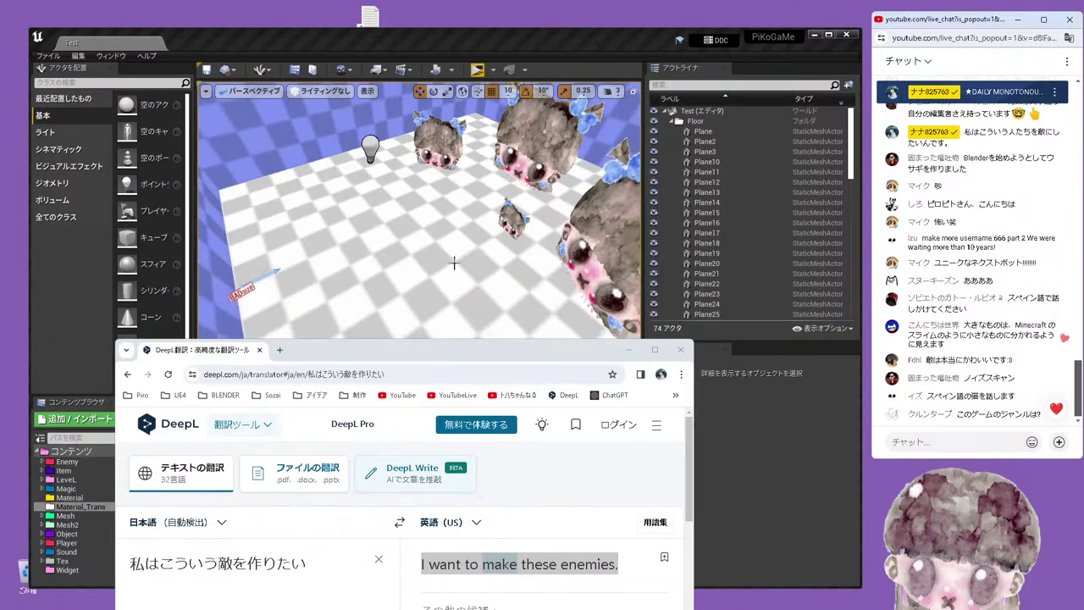
left_click(522, 46)
right_click_drag(413, 253, 412, 220)
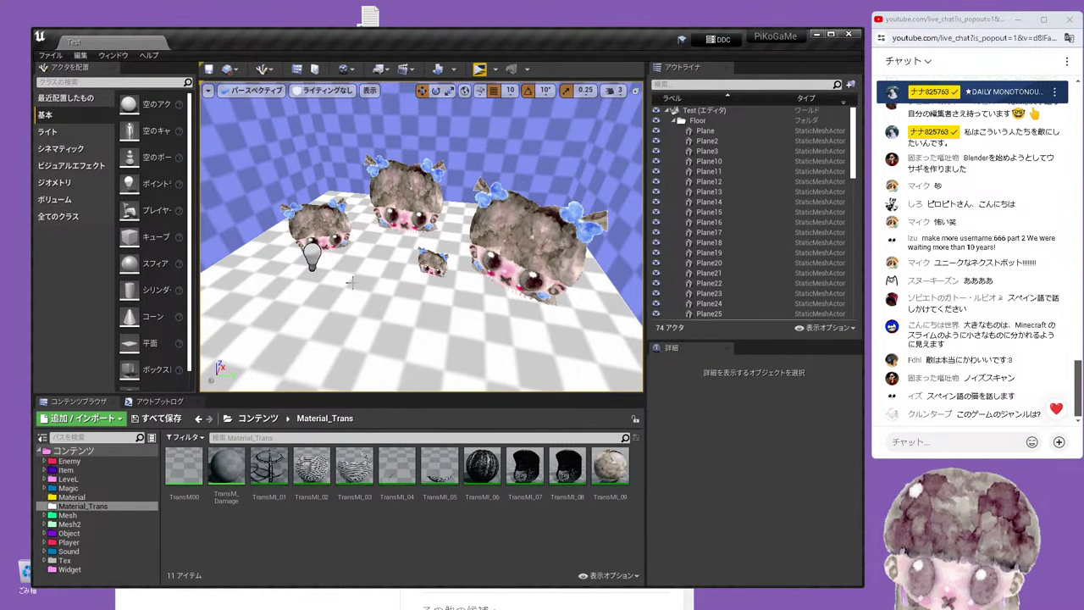
left_click(68, 479)
left_click(176, 472)
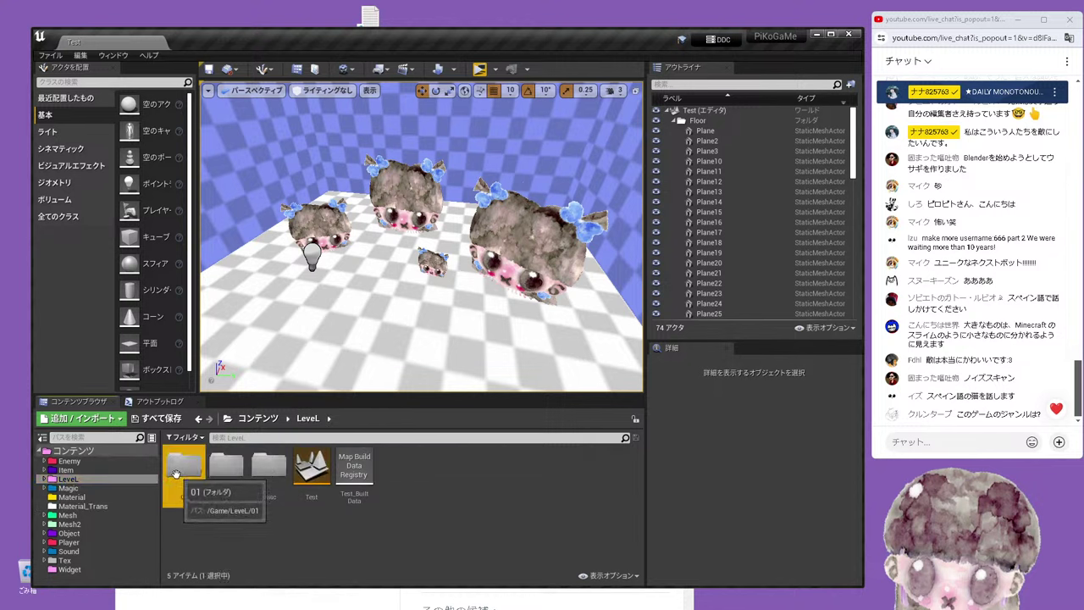
double_click(176, 473)
double_click(449, 471)
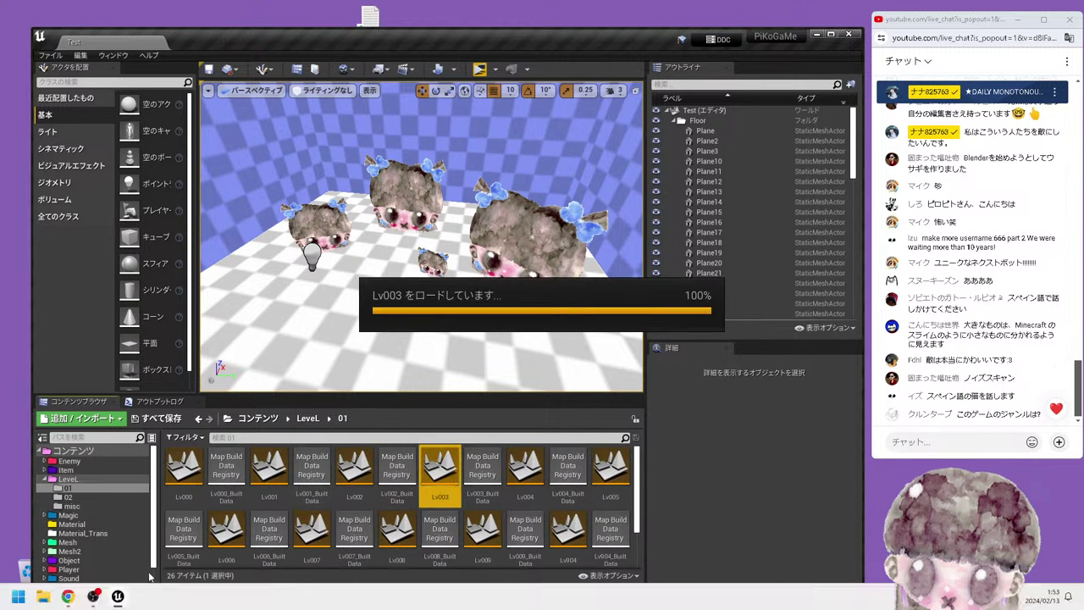
left_click(188, 605)
Replace DeepL's source text with the Japanese sentence 私は今週これをつくりました
left_click(375, 560)
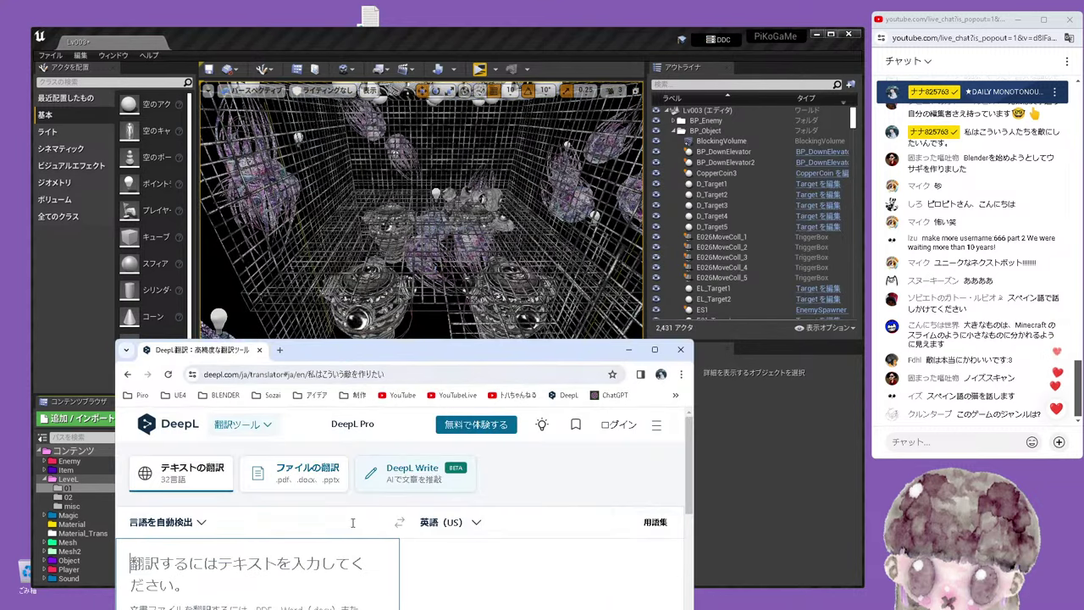
type("w")
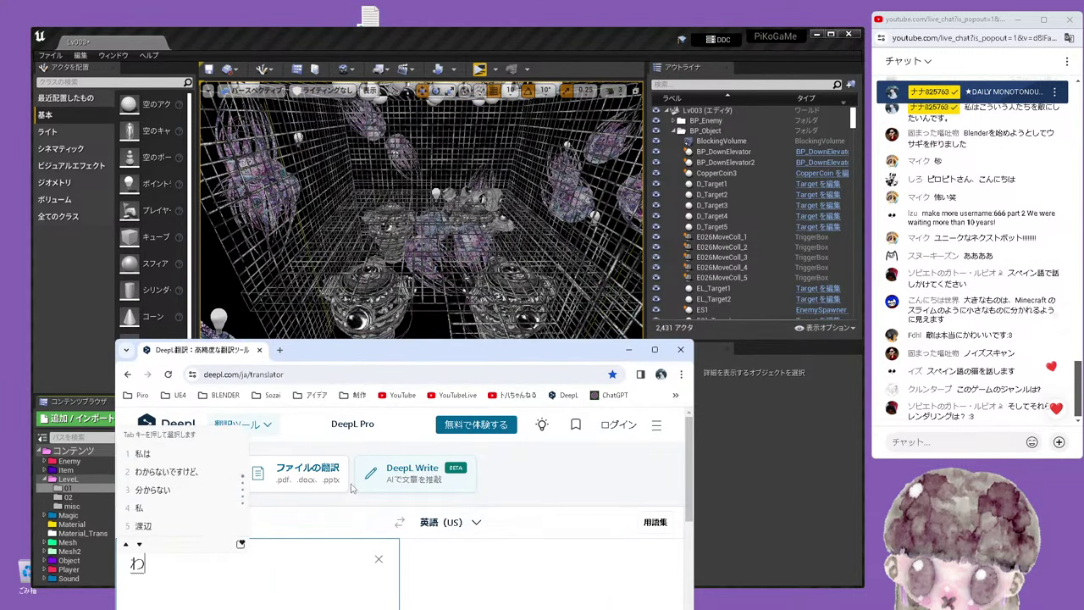
key("BackSpace")
type("w")
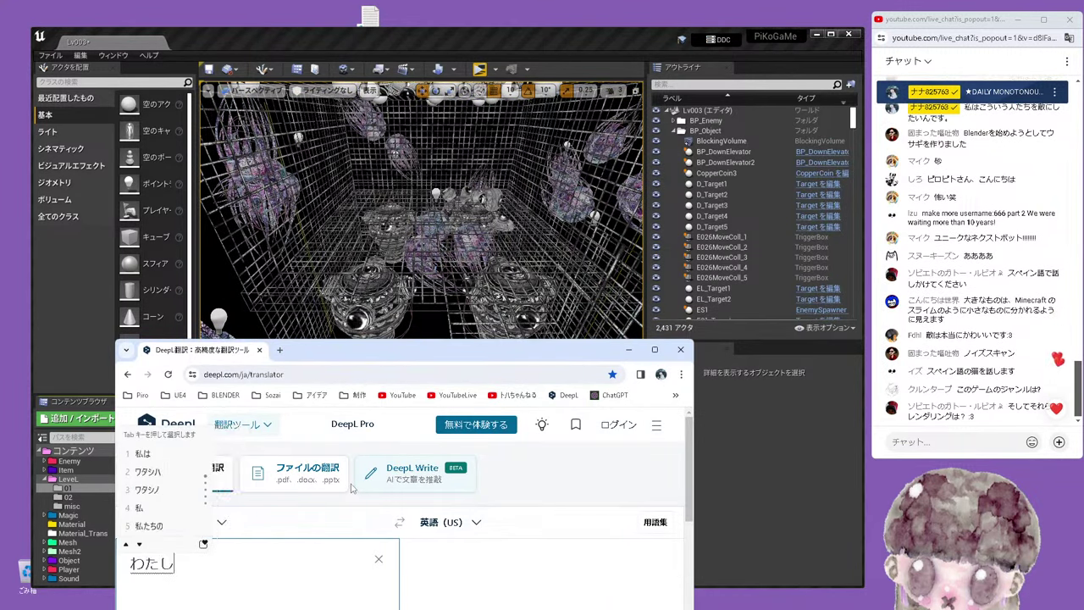
key("space")
key("Return")
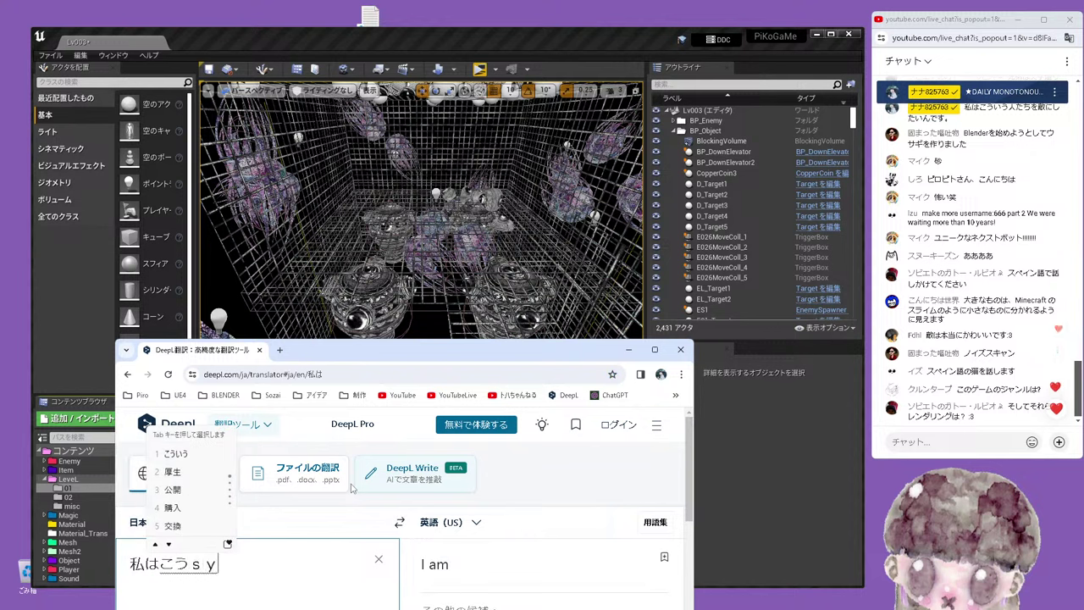
type("u")
key("space")
key("BackSpace")
key("BackSpace")
key("BackSpace")
type("ko")
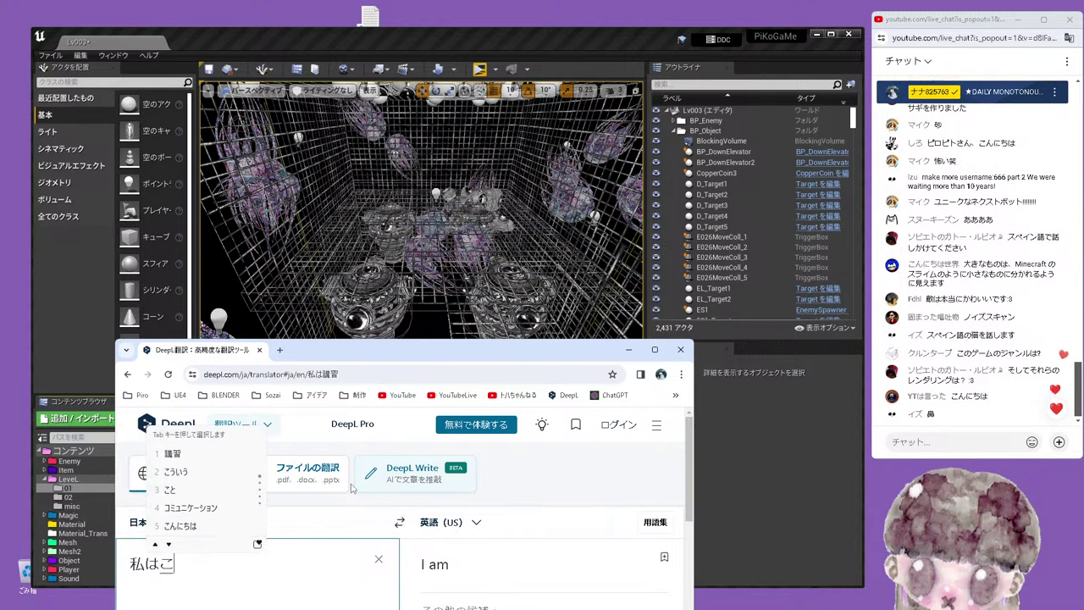
type("u")
key("space")
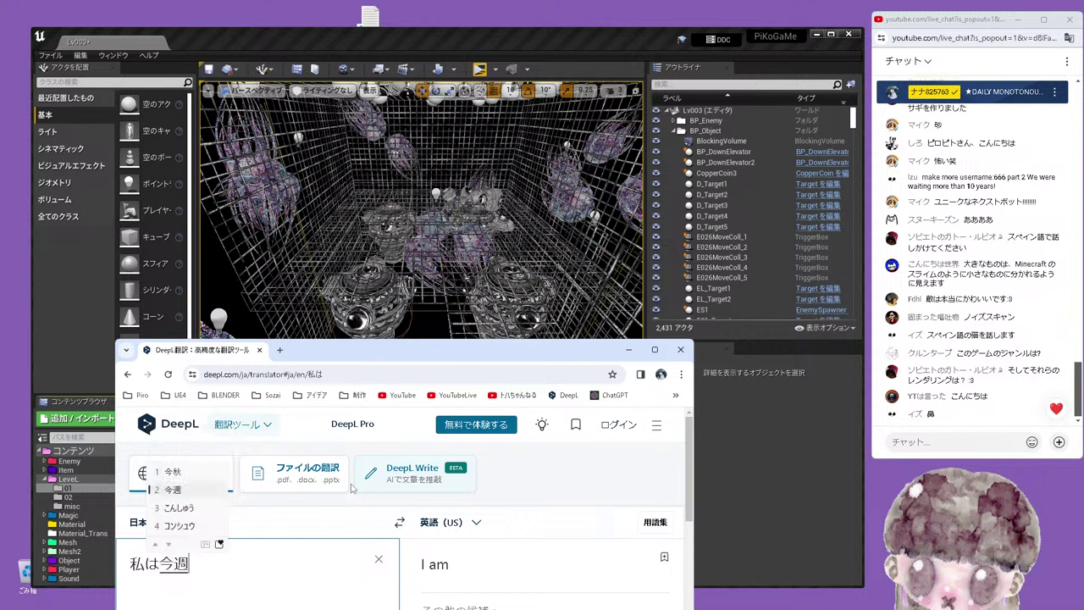
type("korewotu")
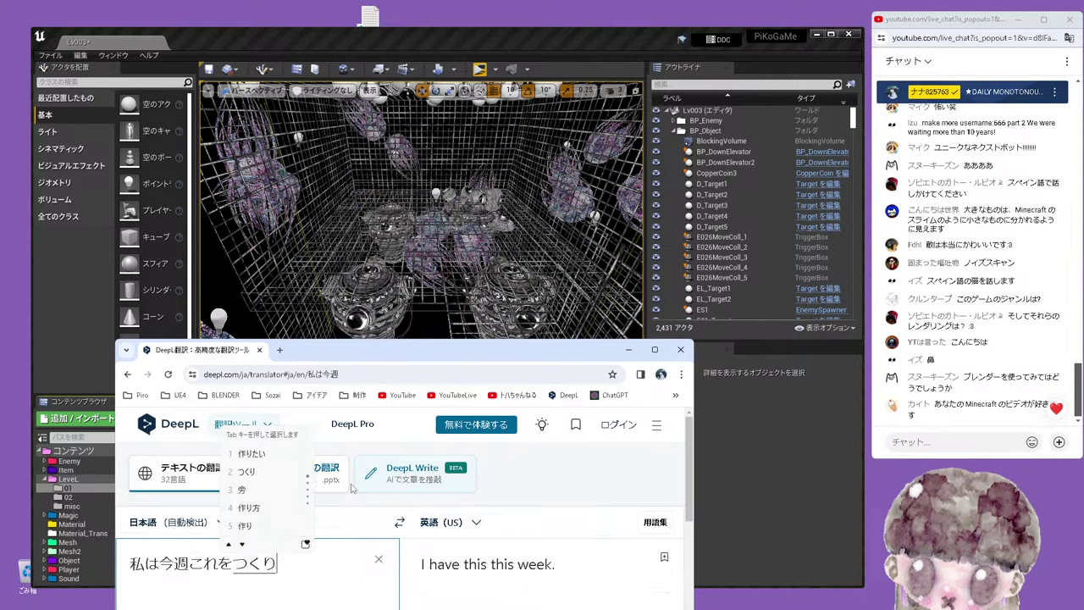
Post 'I made this this week' in the live chat and start a Lv003 game preview
triple_click(531, 563)
right_click(446, 566)
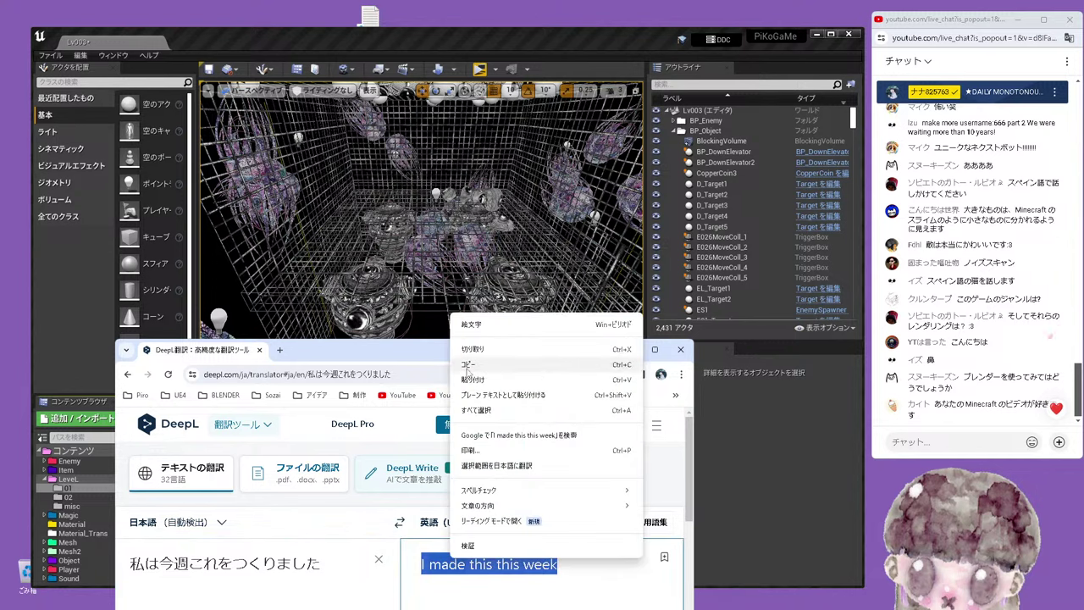
left_click(508, 366)
left_click(963, 446)
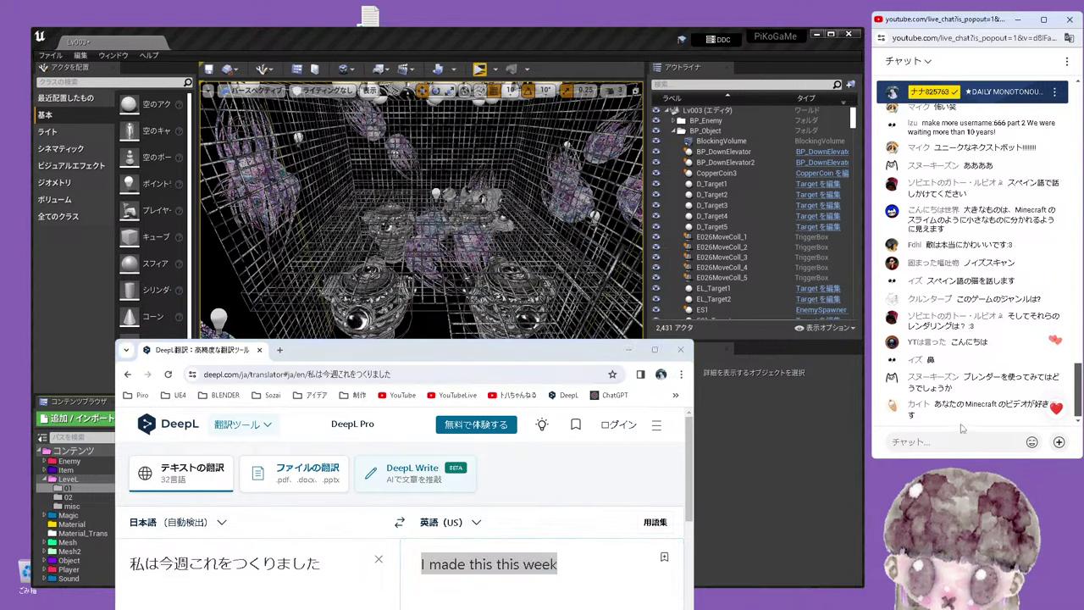
key("ctrl+v")
key("Return")
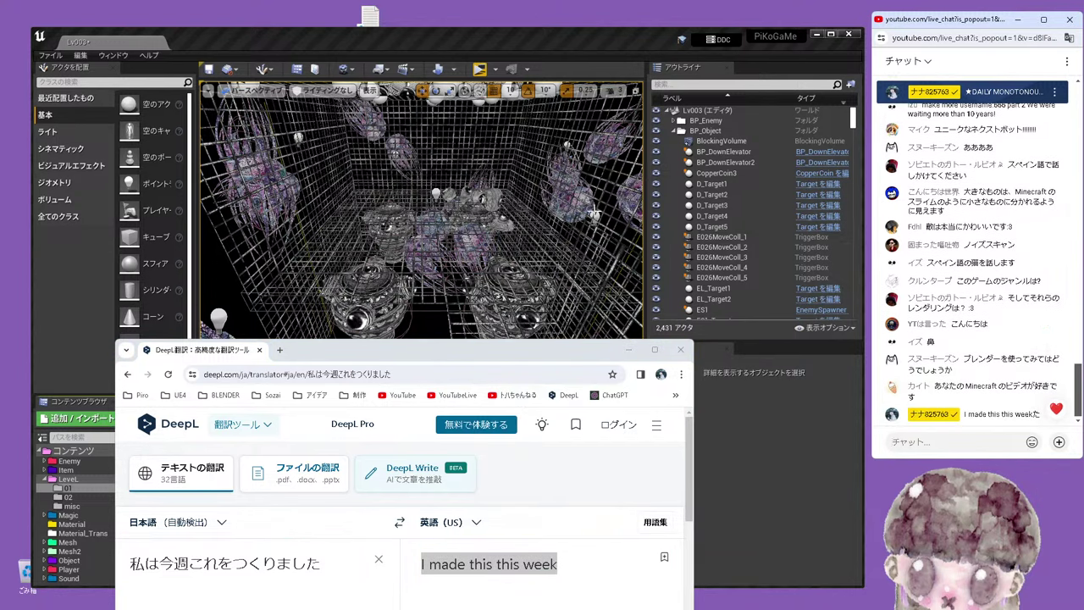
left_click(479, 69)
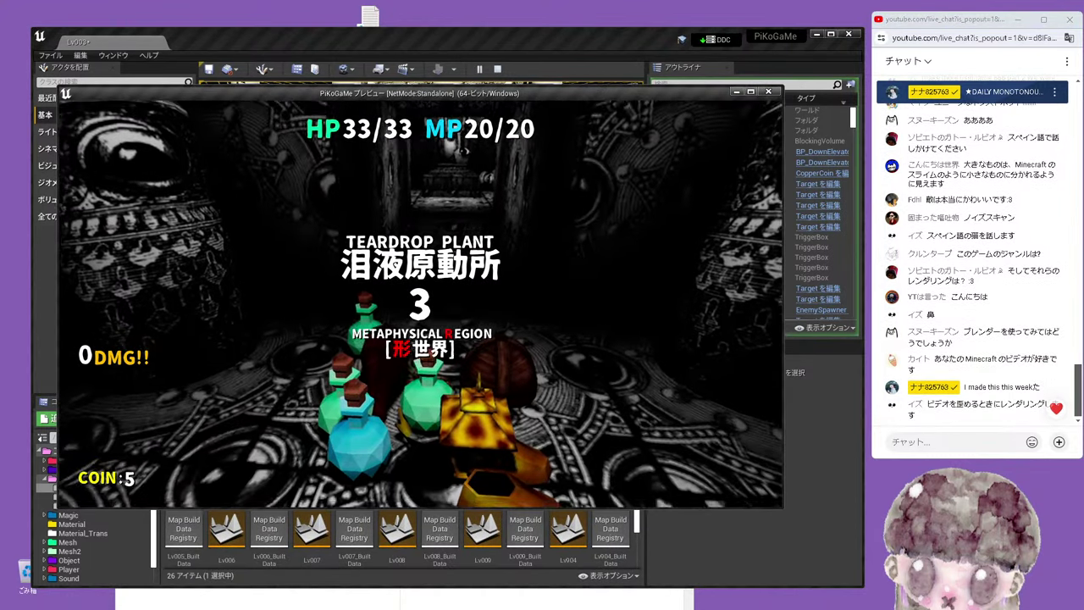
Equip the crown on the head and the fourth item in the right hand
key("i")
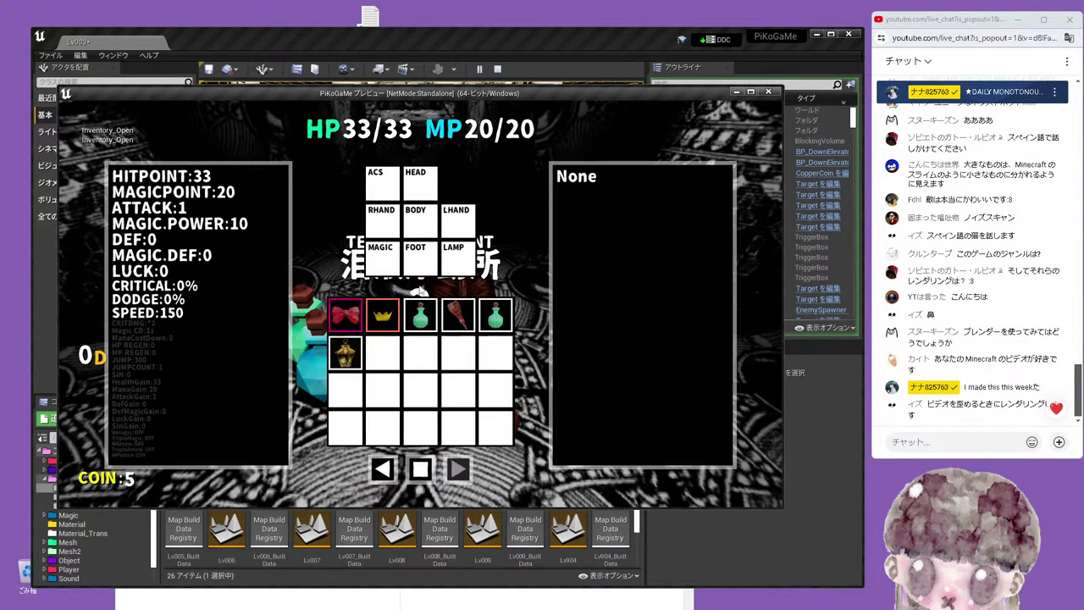
left_click(383, 316)
left_click(444, 316)
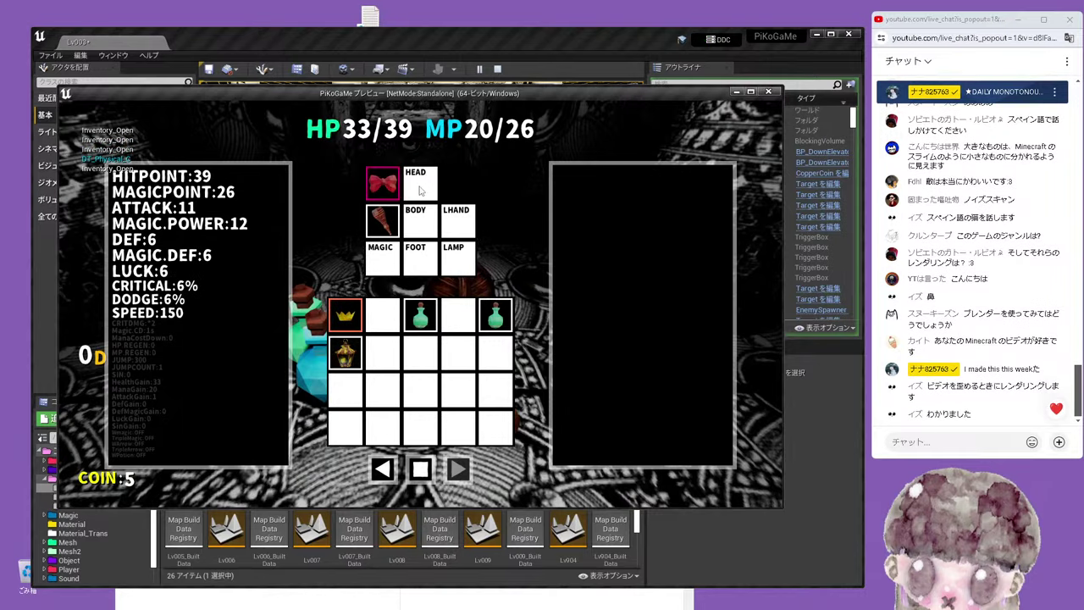
key("i")
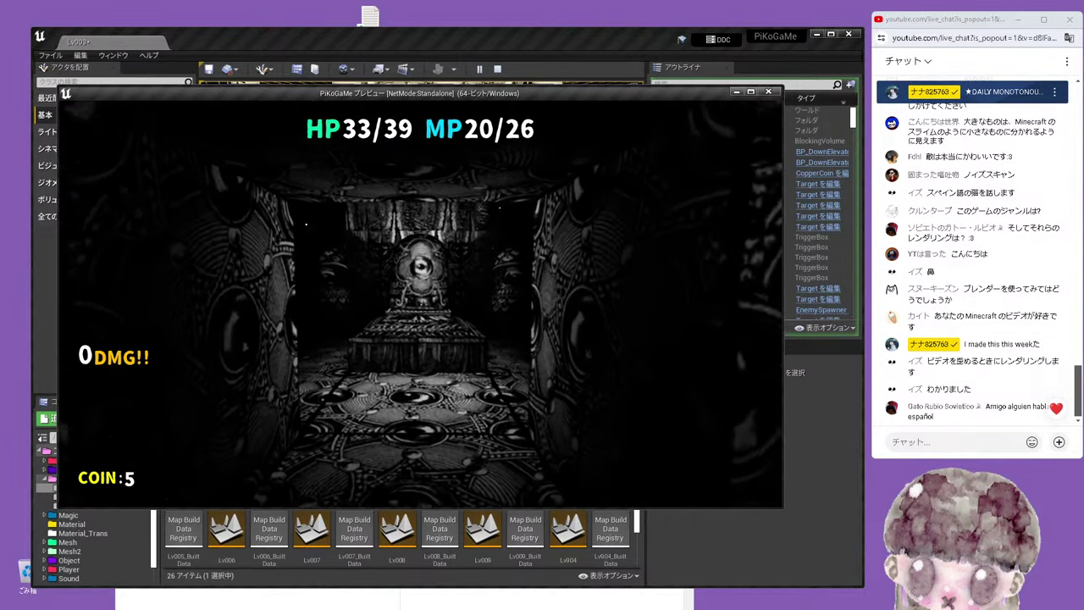
Attack the eye throne boss with the sword, then retreat into the throne room
key("w")
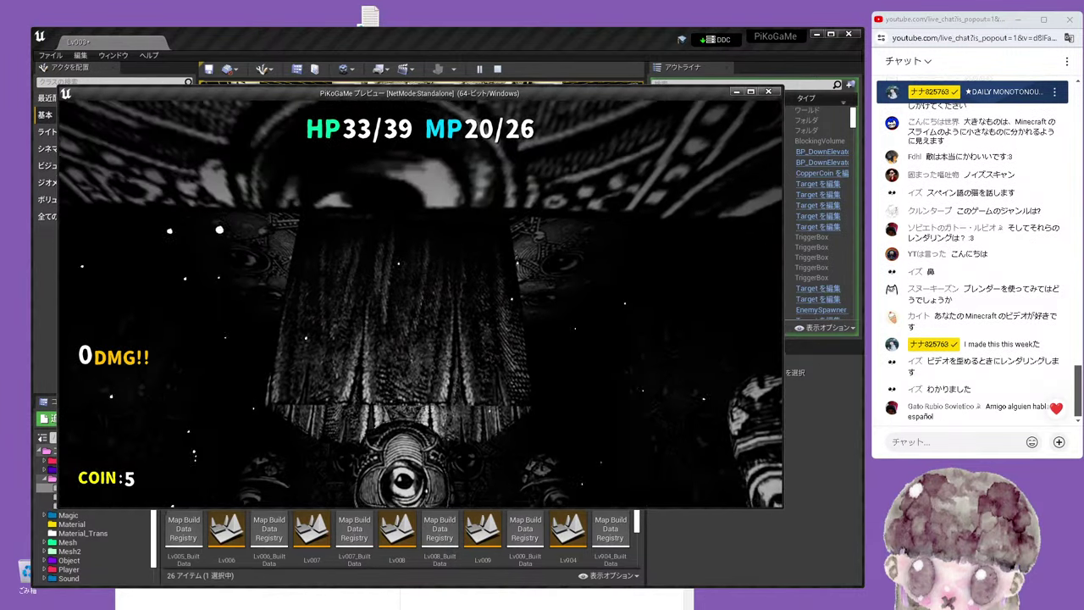
key("s")
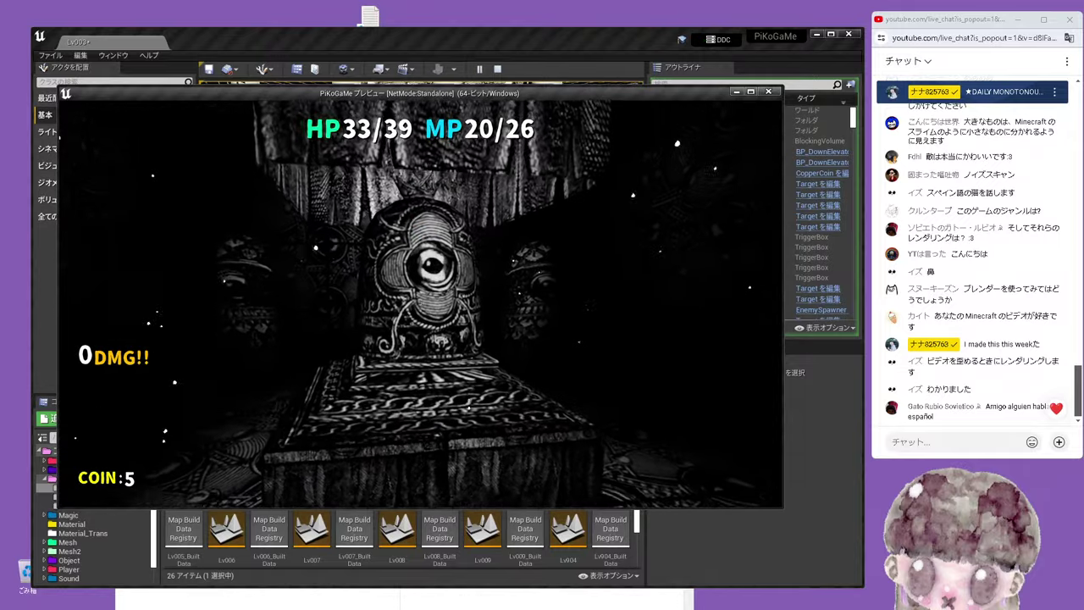
key("w")
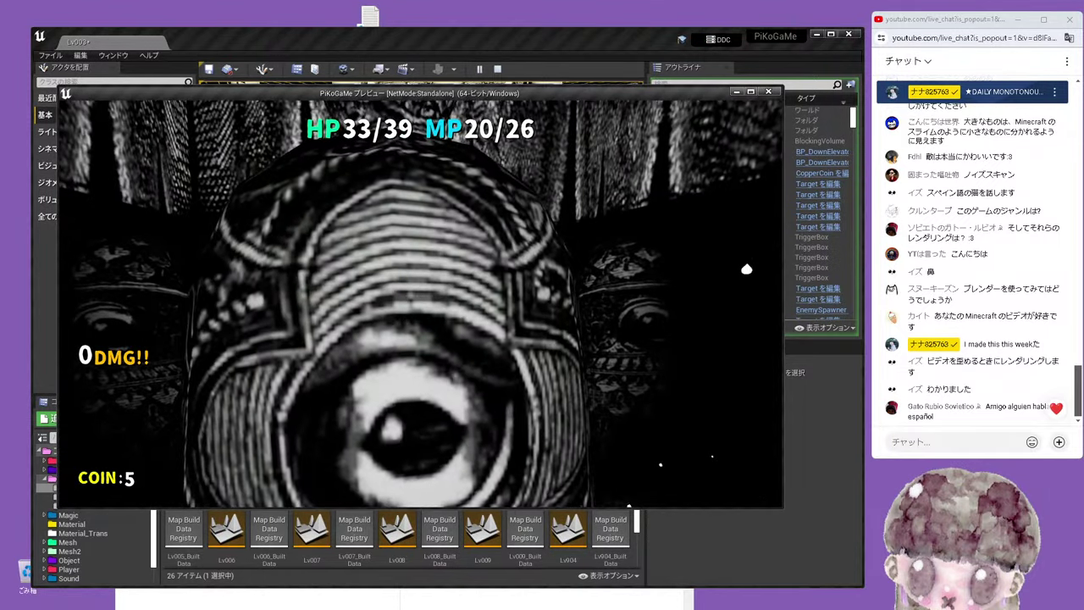
key("s")
key("w")
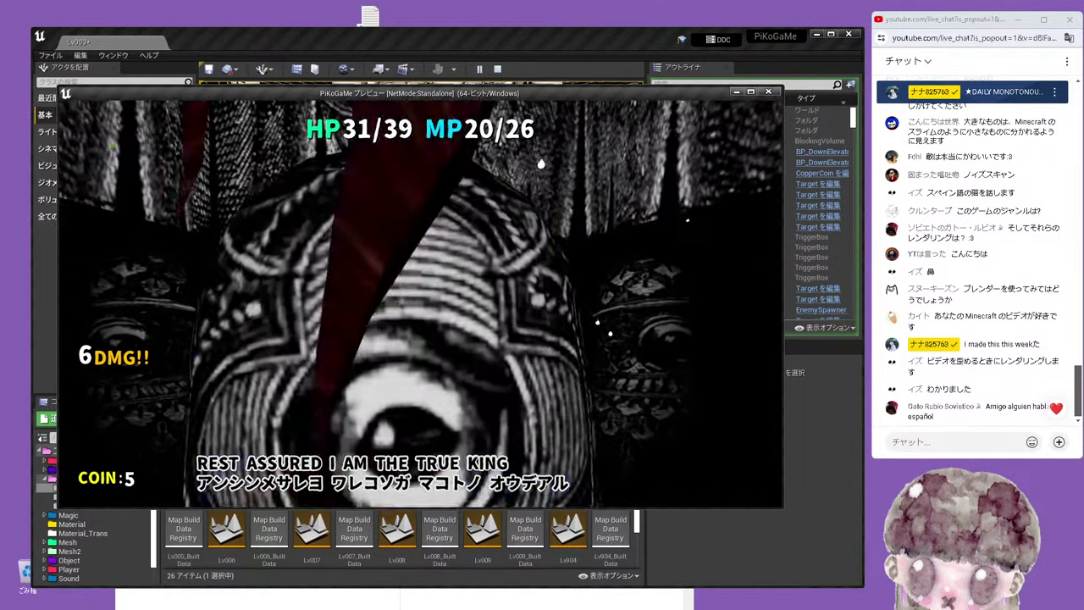
key("s")
key("w")
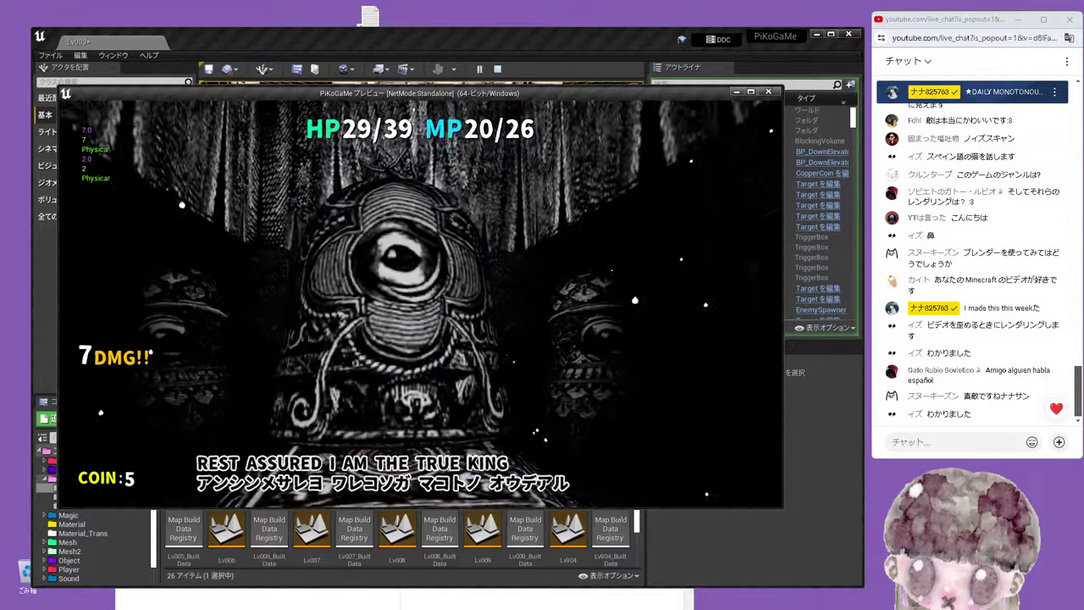
key("s")
key("s")
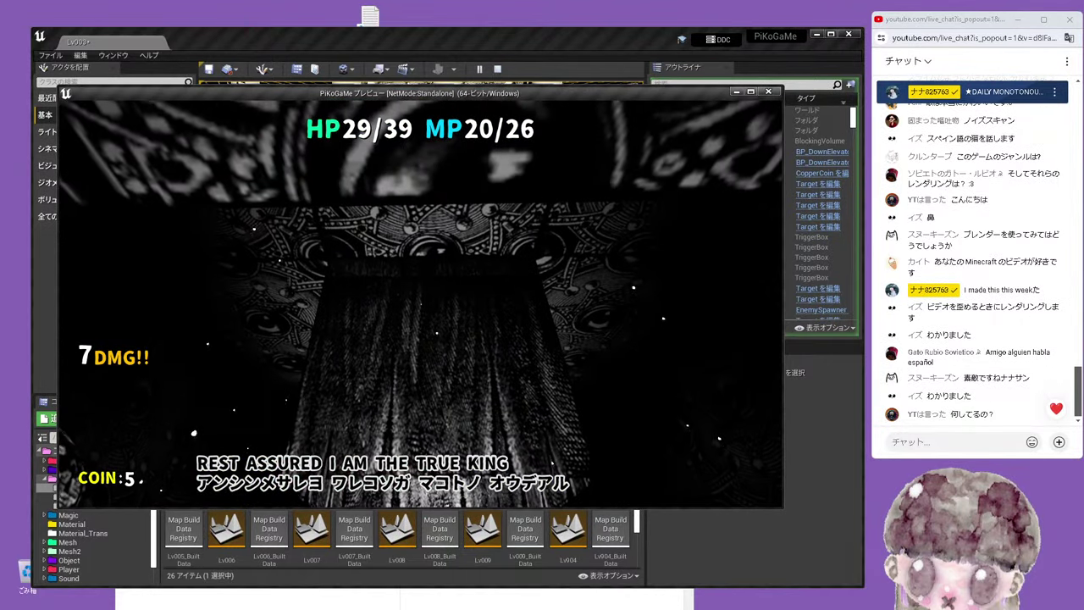
key("s")
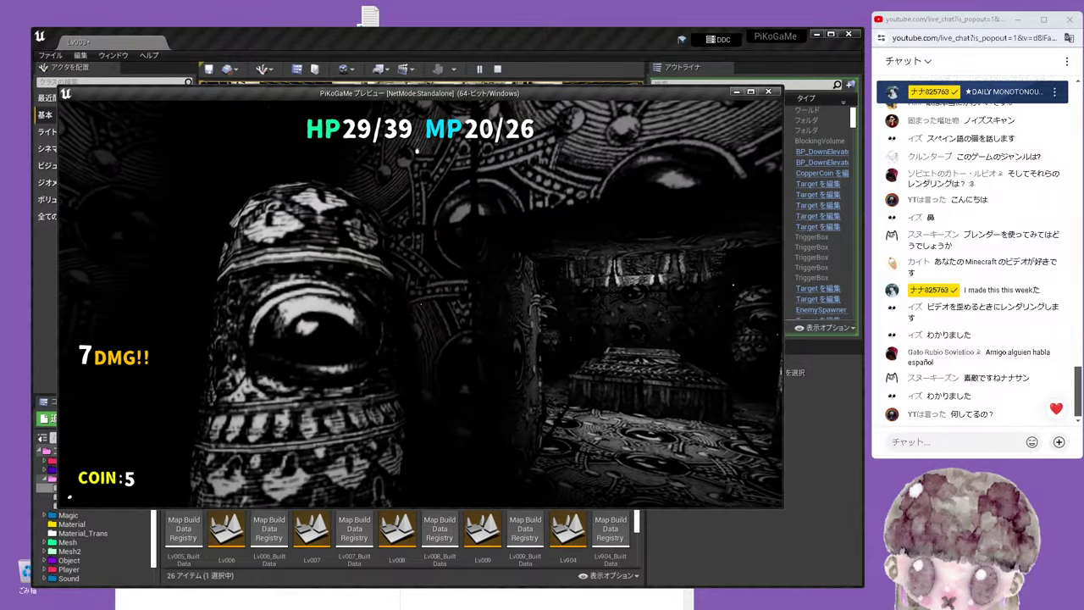
key("w")
key("w")
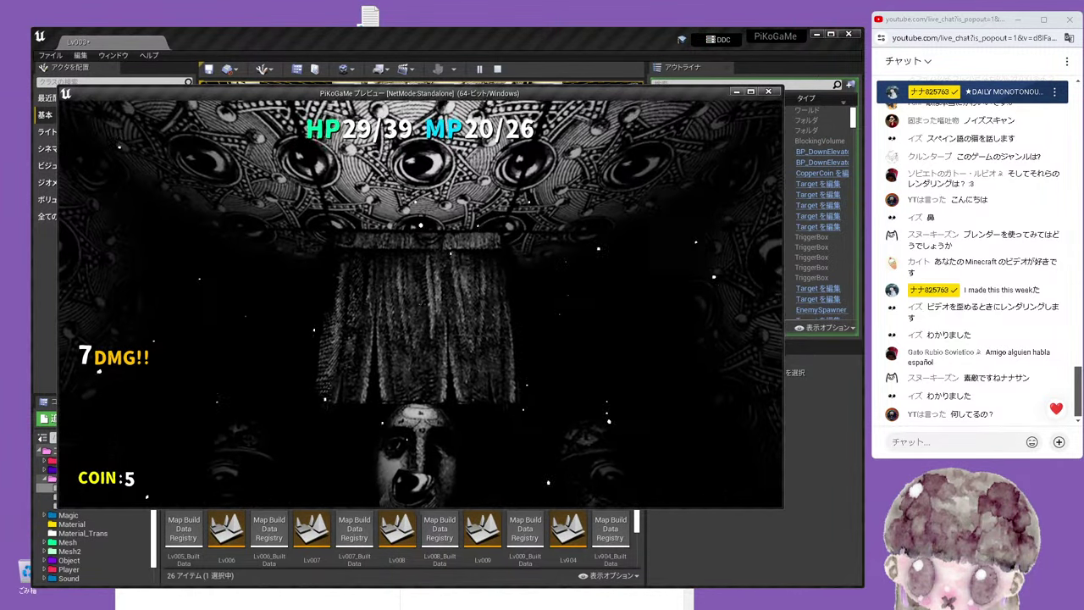
Check the inventory again, walk to the stone face, and pull the camera back
key("i")
key("i")
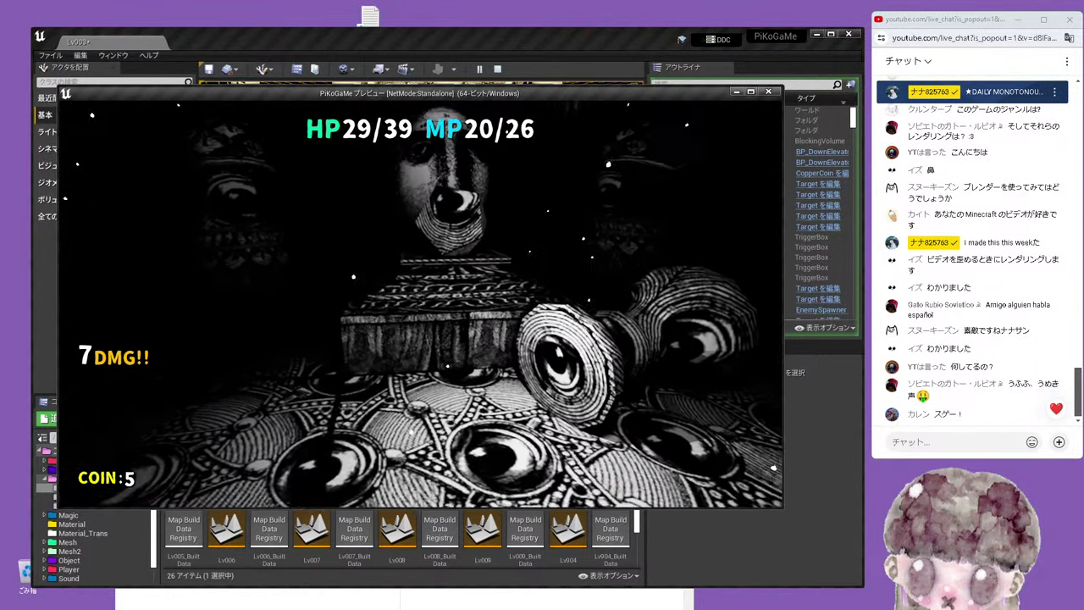
key("w")
key("s")
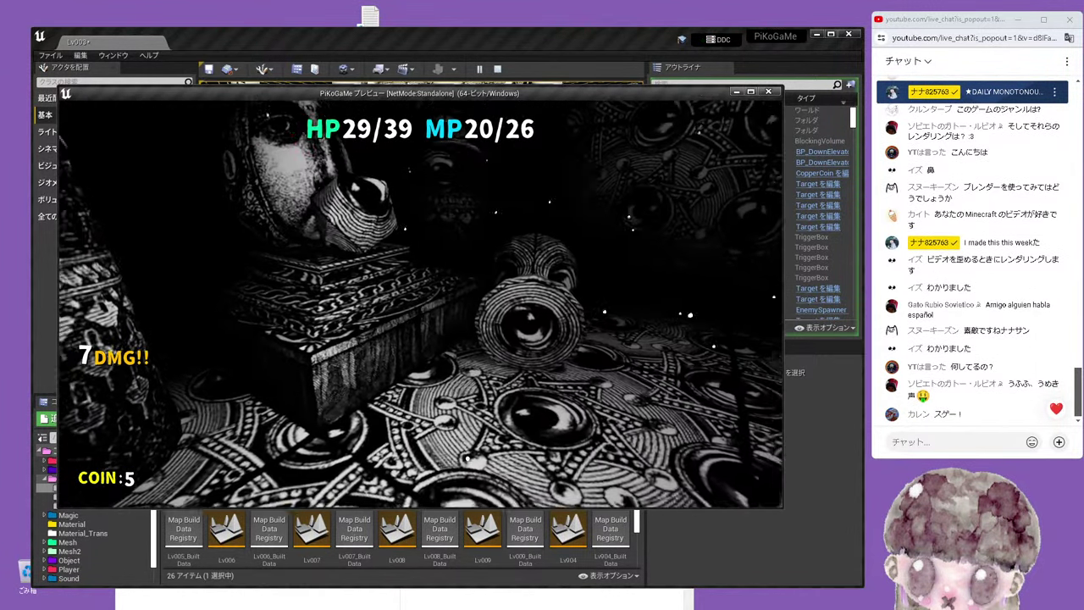
key("w")
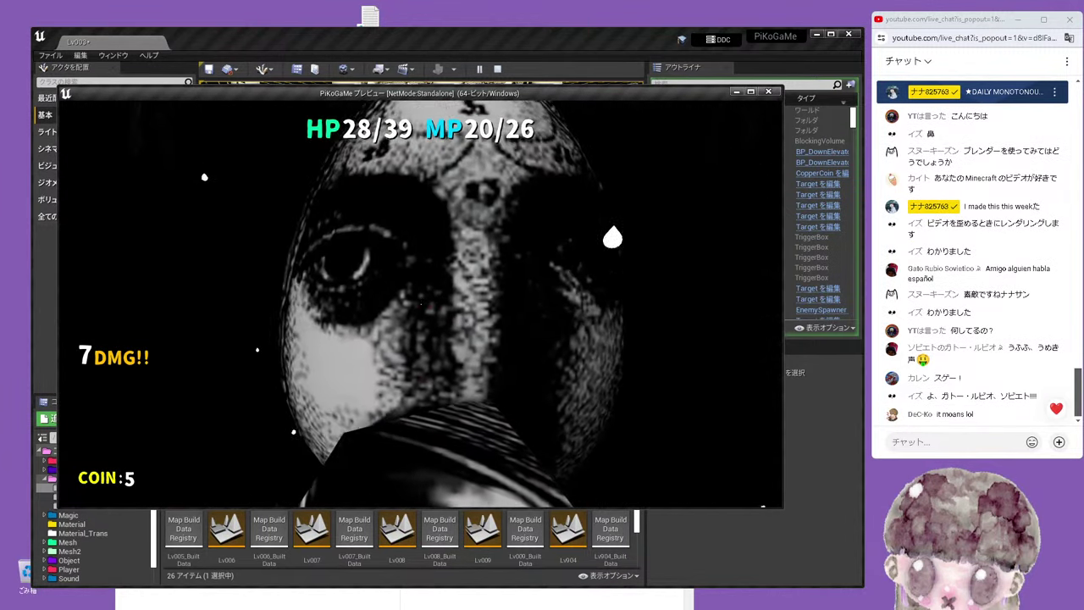
key("s")
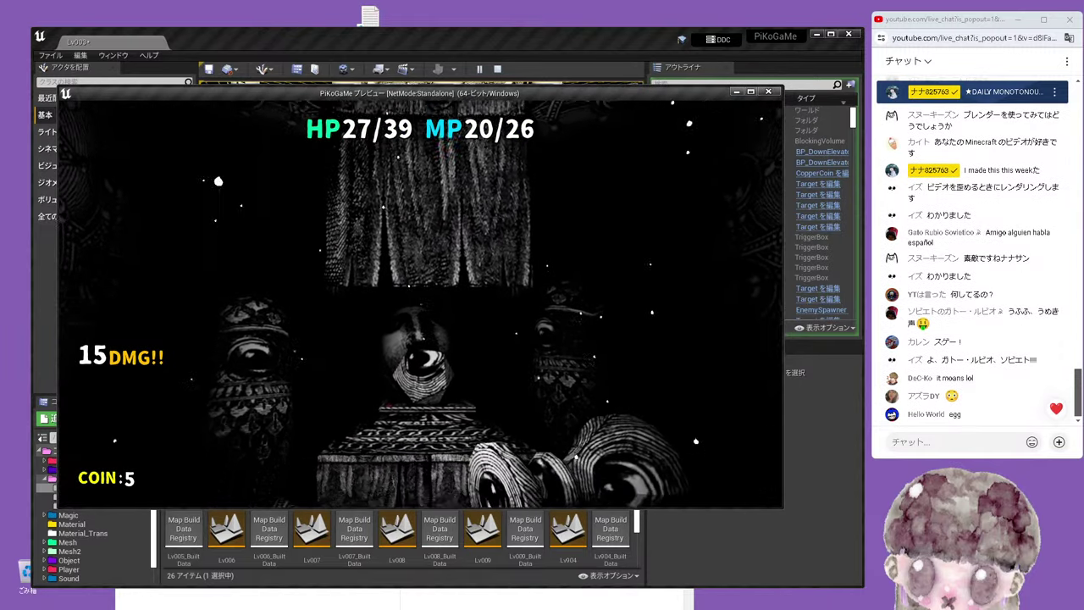
Stop the preview and load the Test level from the LeveL folder without saving
key("i")
key("Escape")
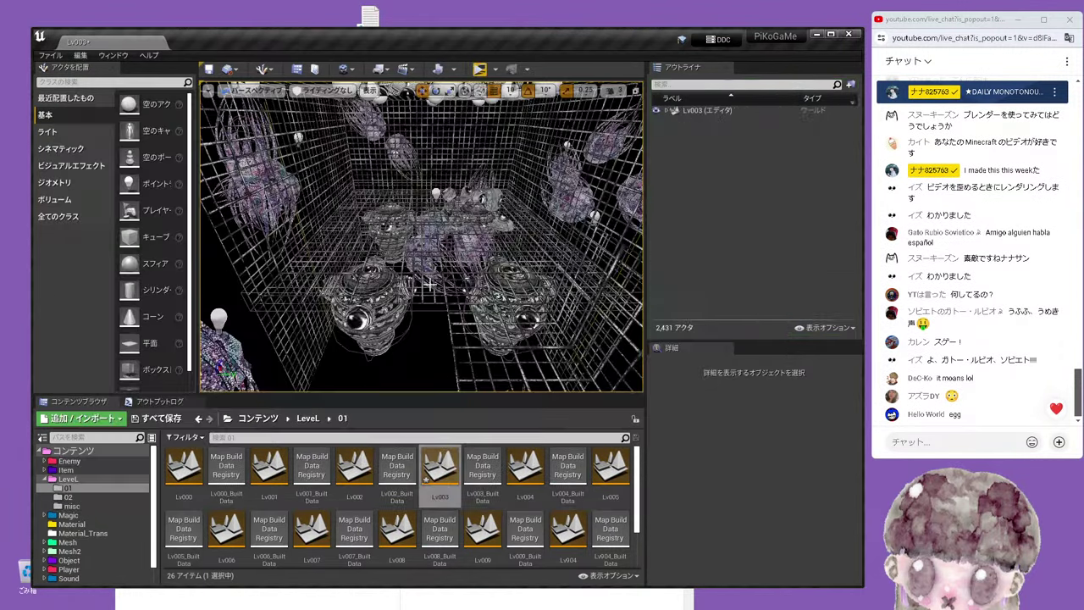
left_click(90, 479)
double_click(314, 472)
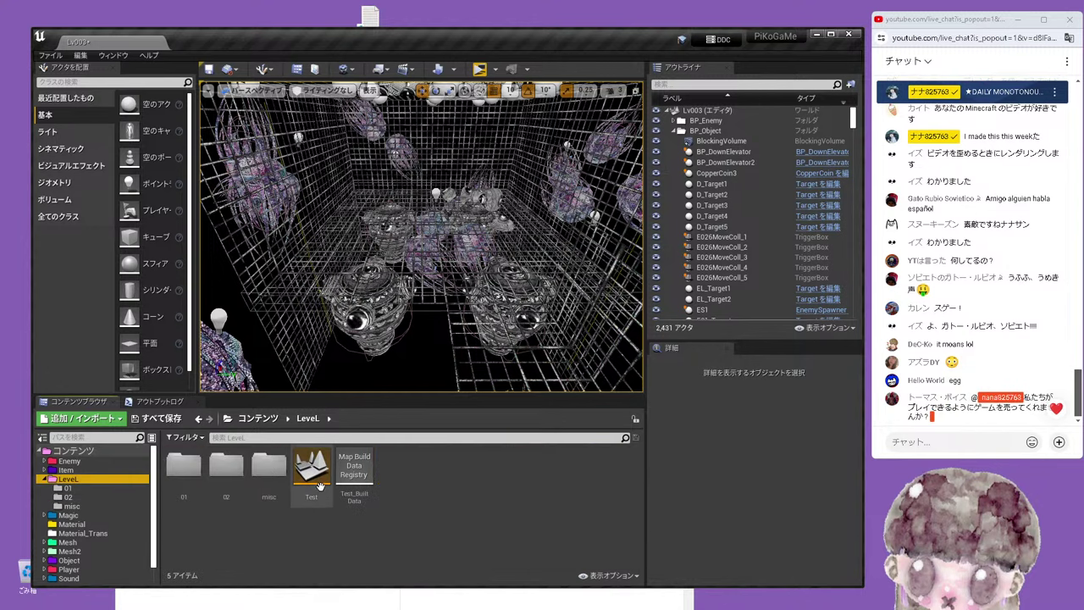
left_click(584, 414)
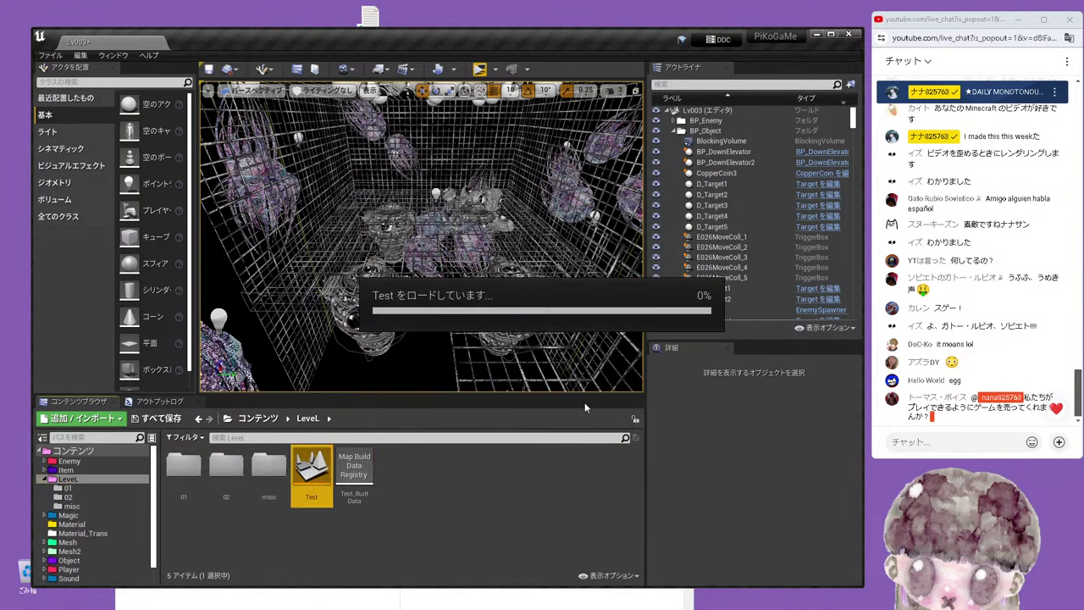
Play-test the Test level, toggling the inventory screen with Tab, then stop the preview
left_click(480, 68)
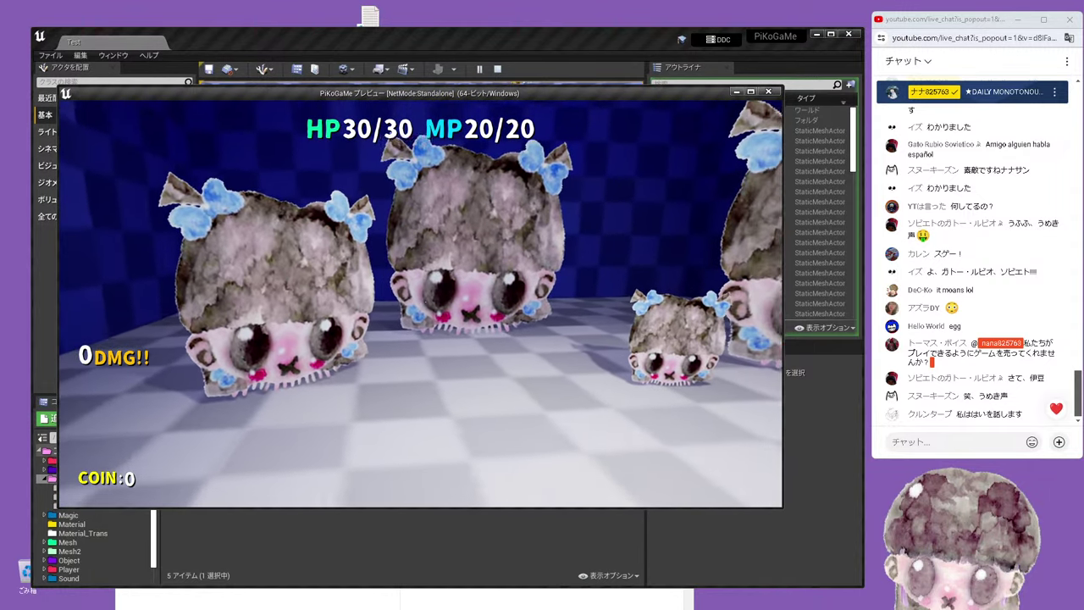
key("Tab")
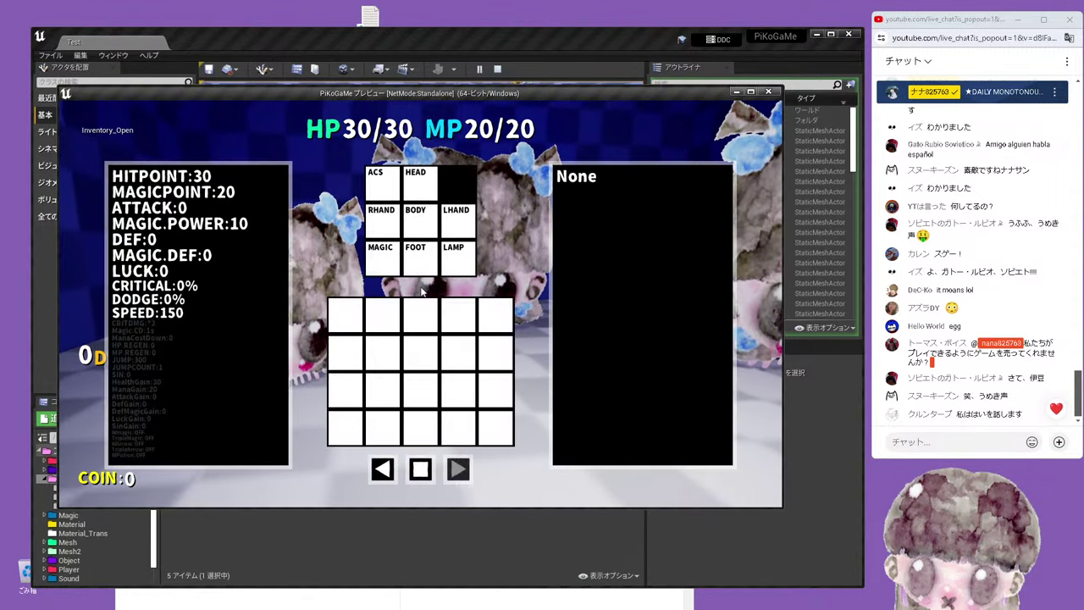
key("Tab")
key("Escape")
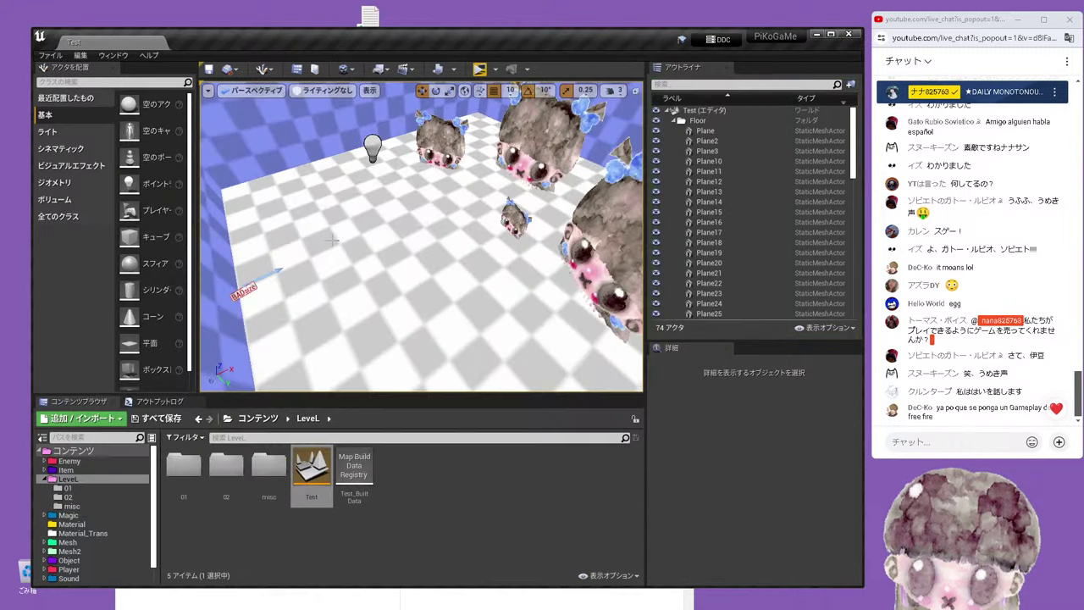
left_click(56, 56)
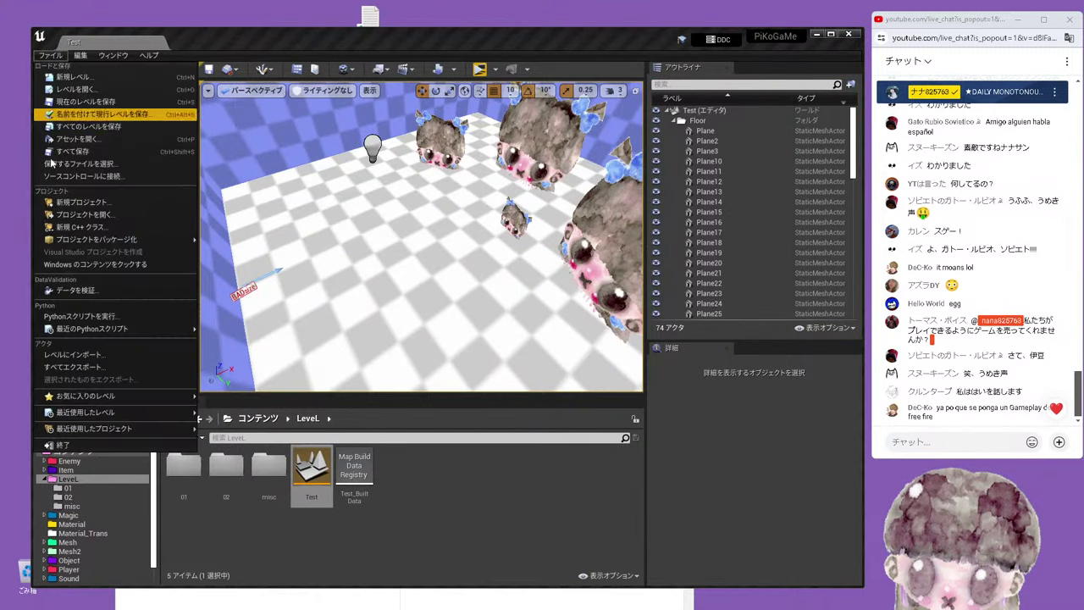
Quit Unreal Engine and open Fish.blend from the PikoGameData folder
left_click(86, 446)
left_click_drag(375, 355, 363, 93)
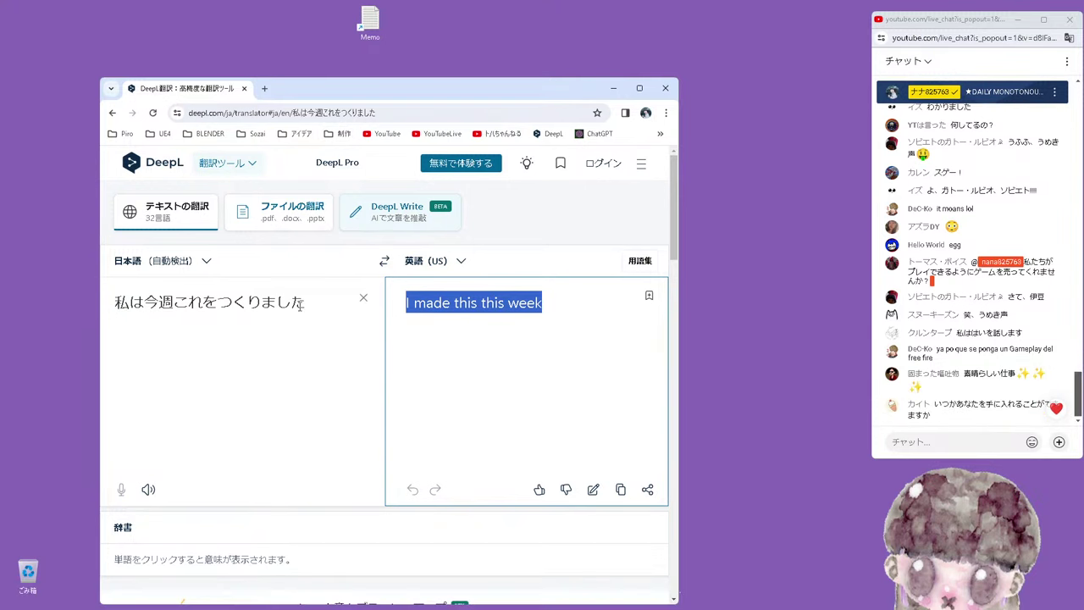
left_click_drag(413, 88, 406, 17)
double_click(370, 572)
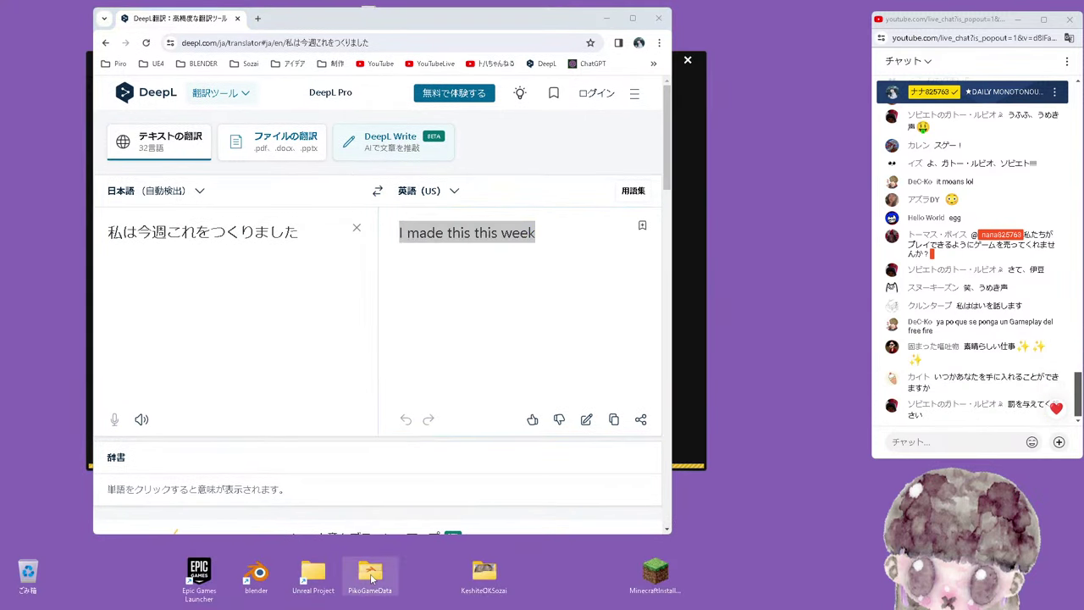
double_click(239, 280)
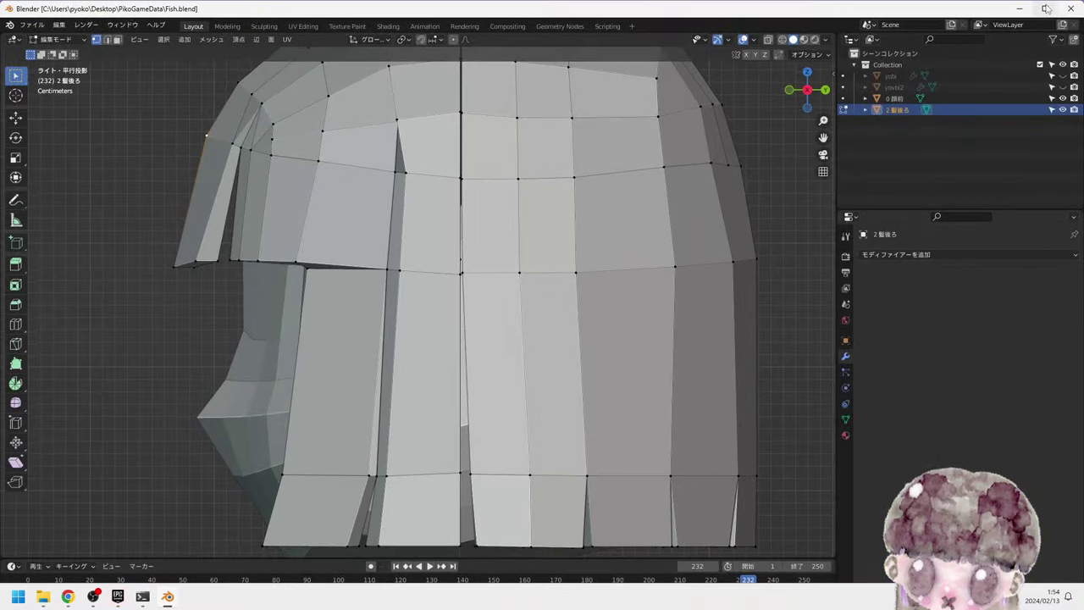
Shrink the Blender window and show the hair mesh from the front with Numpad 1
left_click(1045, 8)
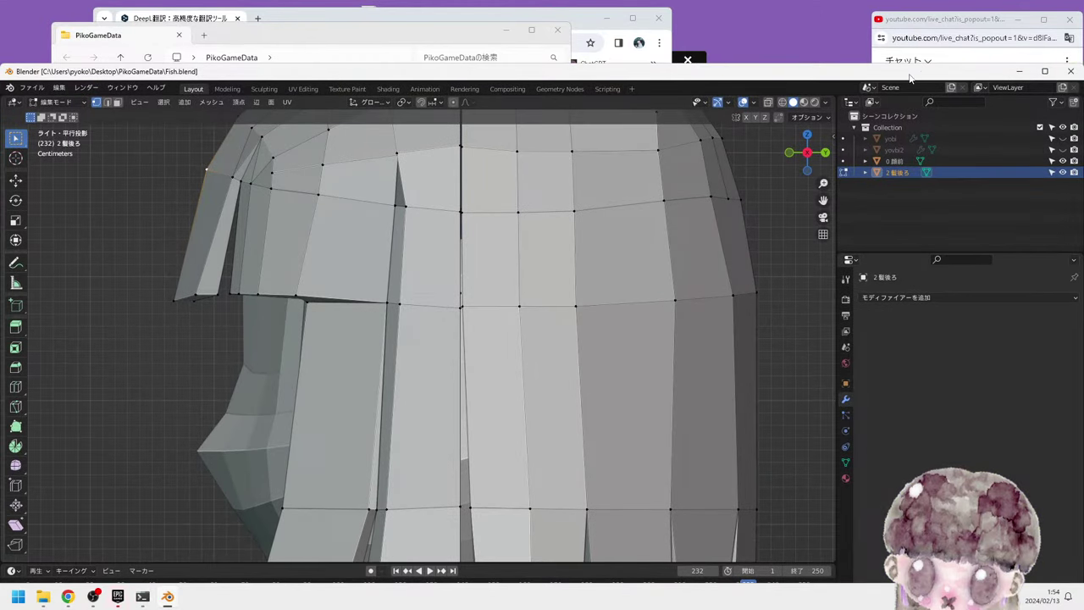
left_click_drag(909, 78, 674, 98)
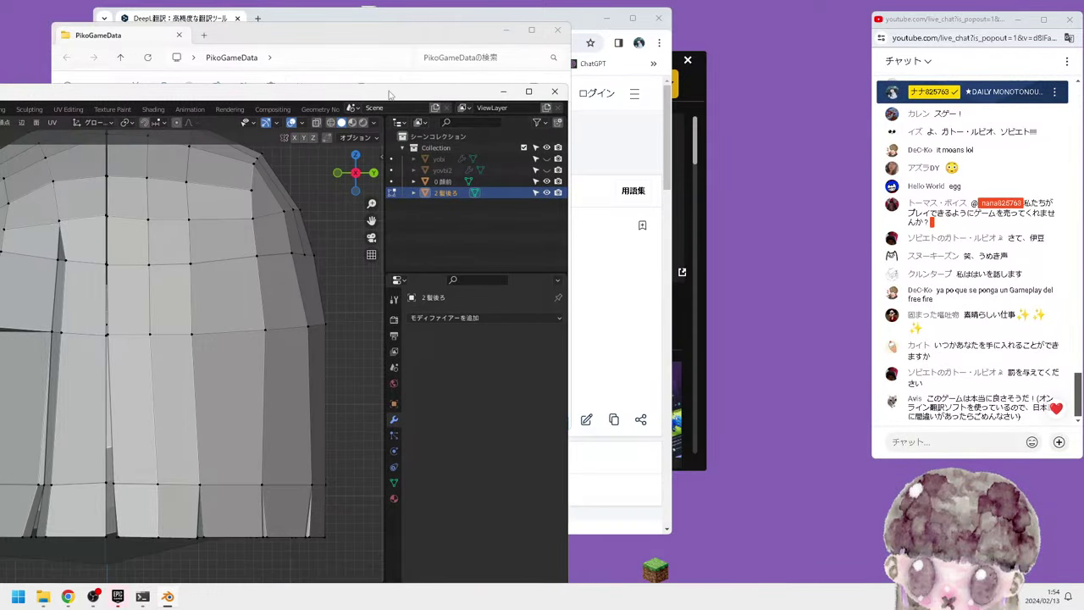
left_click_drag(850, 200, 378, 282)
middle_click_drag(378, 282, 483, 277)
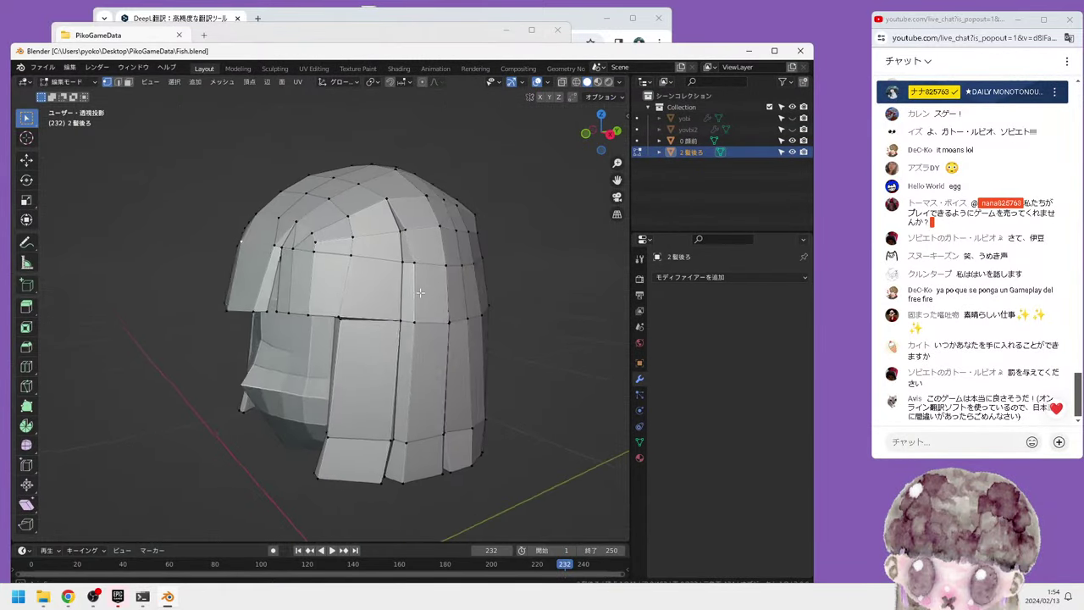
key("KP_1")
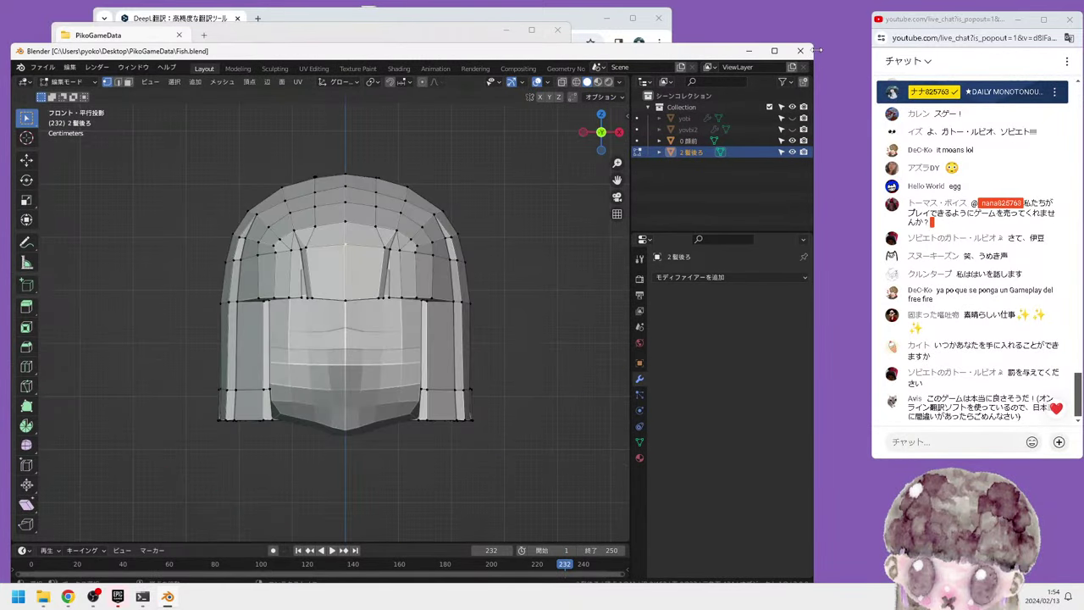
left_click_drag(819, 47, 678, 91)
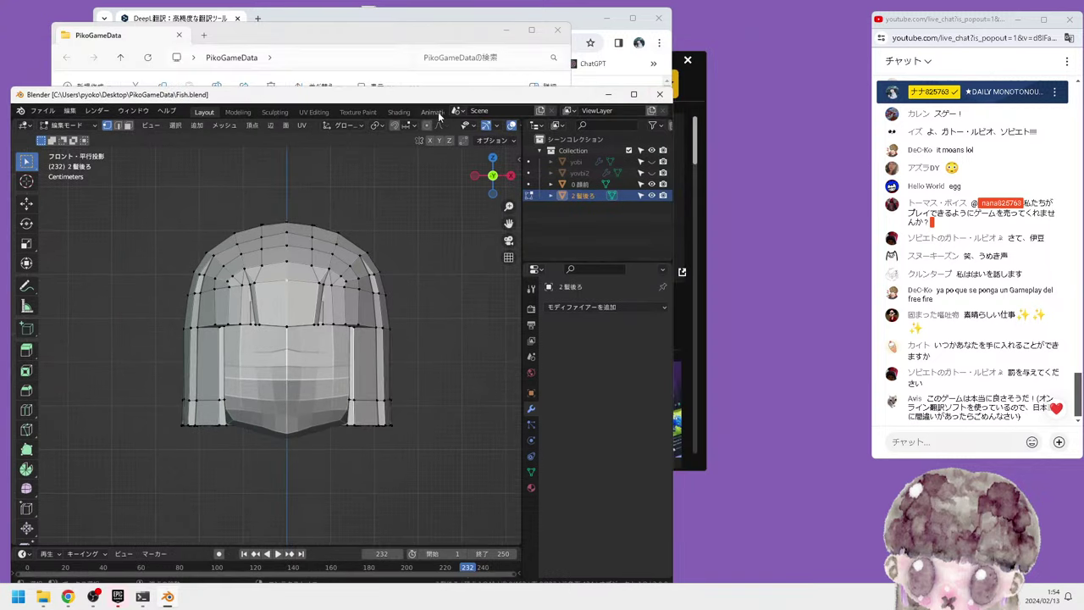
left_click_drag(393, 95, 450, 116)
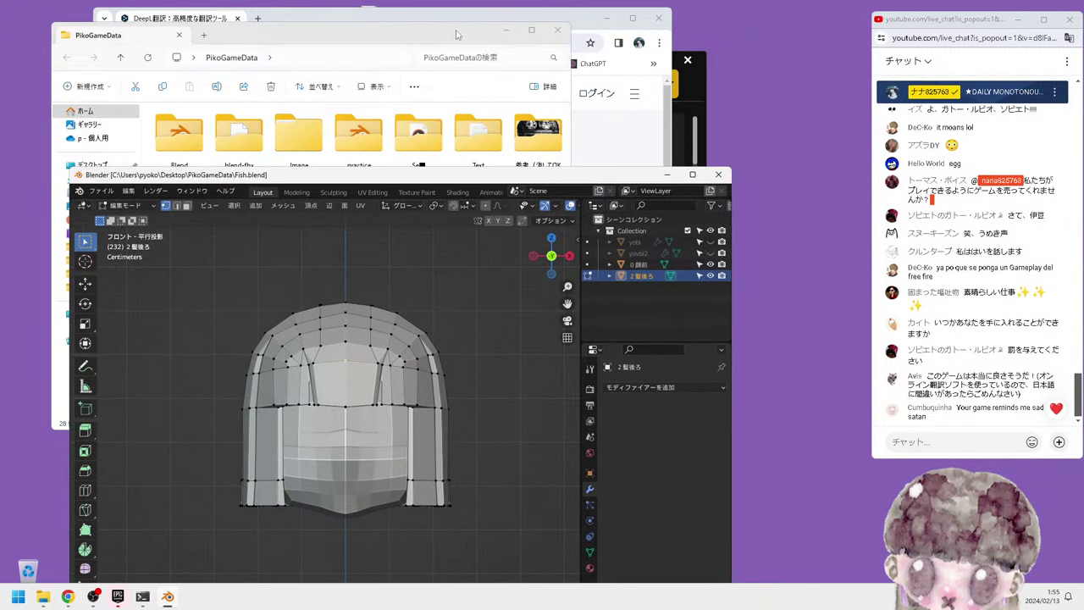
Close the PikoGameData folder, rearrange the DeepL and Blender windows, and orbit the hair in perspective
left_click(455, 34)
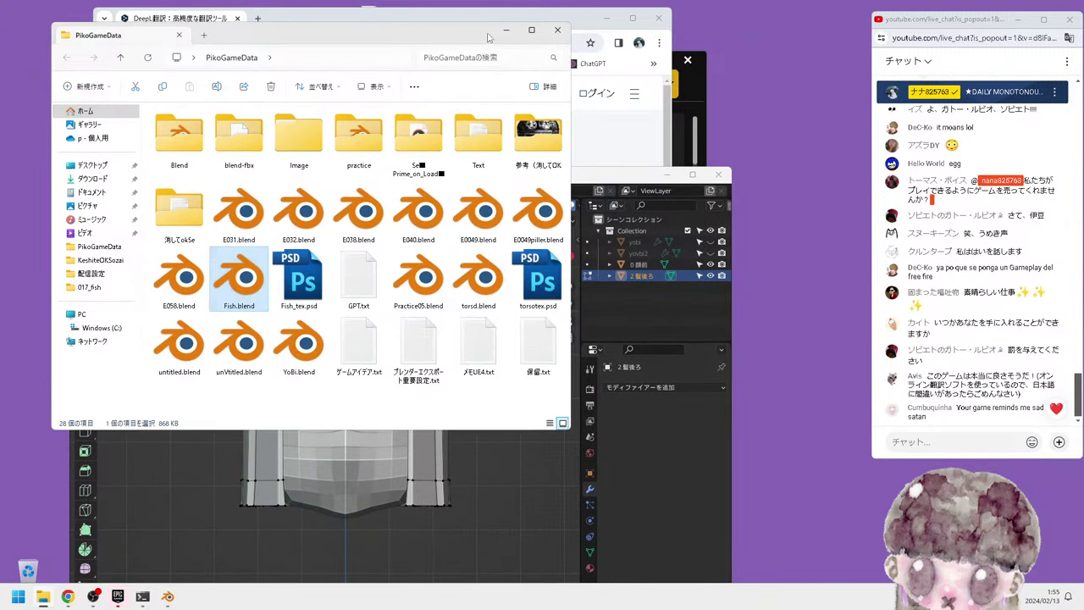
left_click_drag(488, 37, 519, 36)
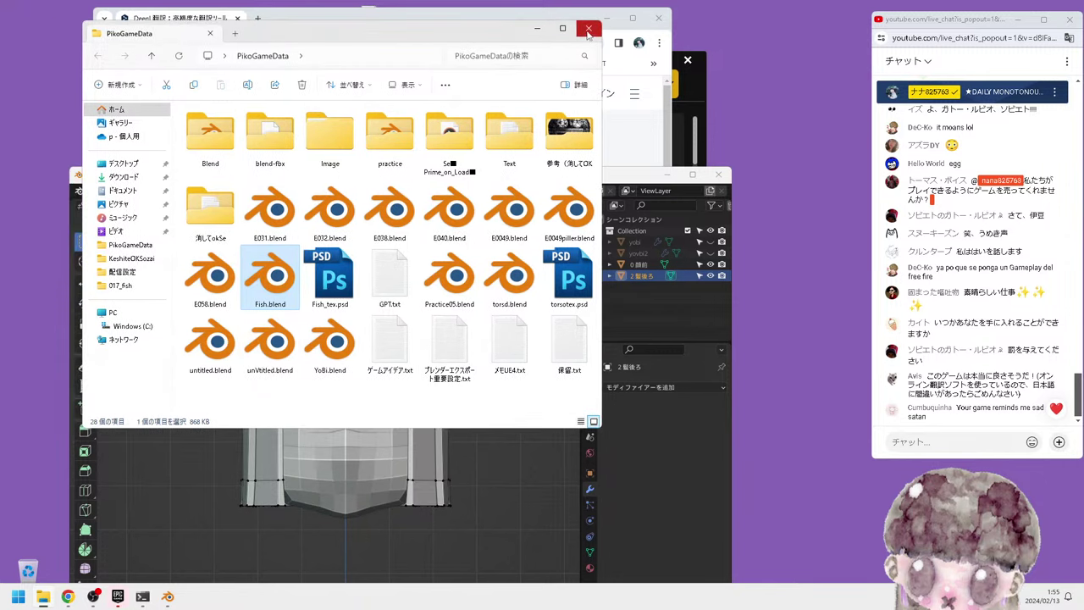
left_click(589, 30)
left_click_drag(588, 33, 530, 33)
left_click(631, 178)
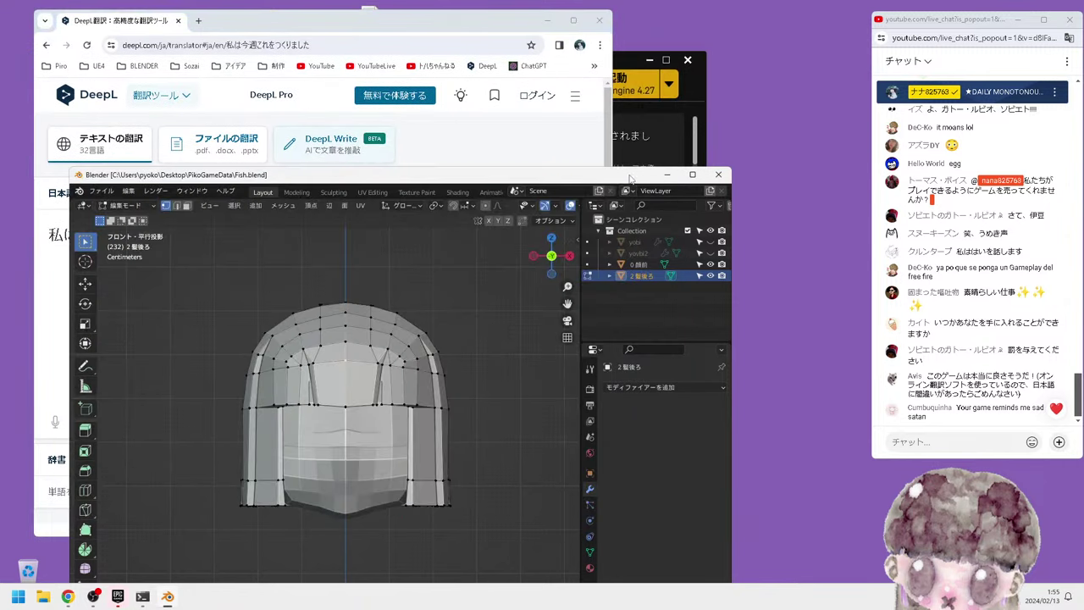
left_click_drag(630, 177, 638, 83)
middle_click_drag(440, 322, 530, 303)
left_click_drag(390, 25, 410, 34)
left_click(220, 31)
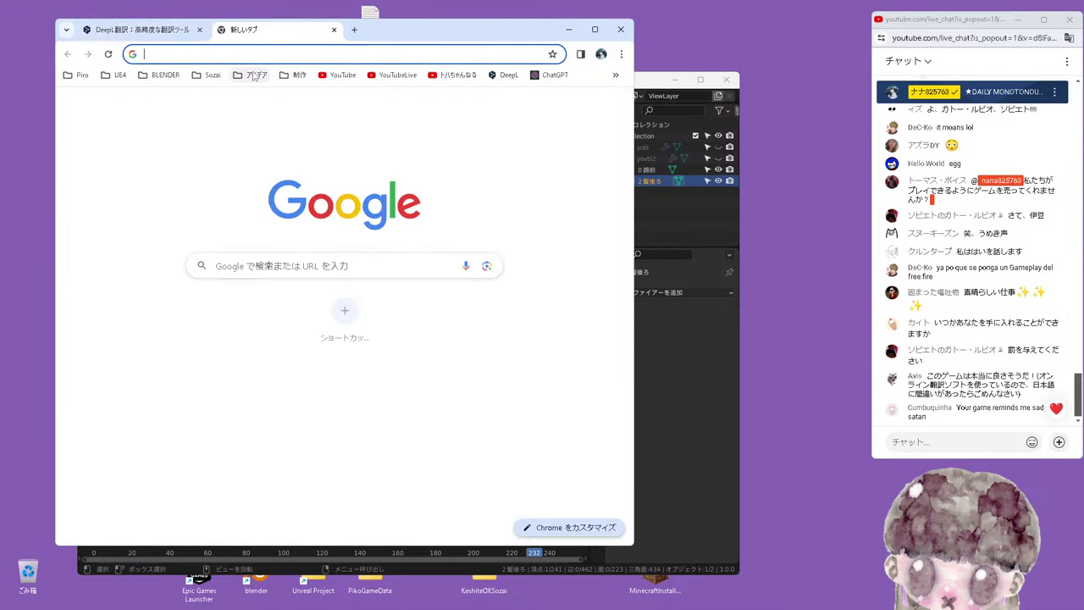
Open the bookmarked Blender tutorial channel and browse its recommended character-modelling videos
left_click(457, 74)
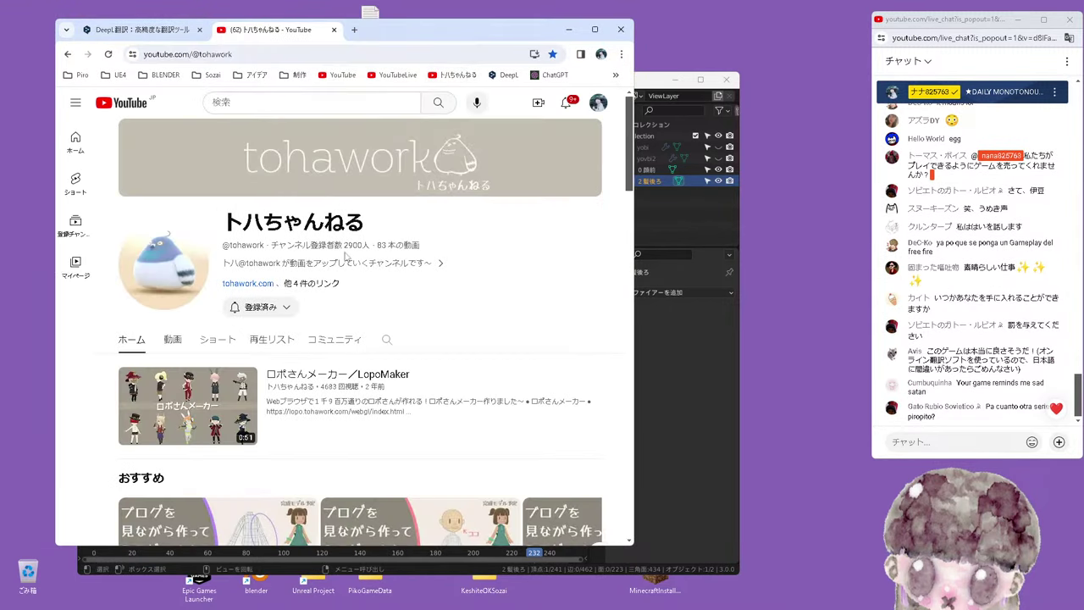
scroll(364, 317, "down", 3)
scroll(342, 341, "up", 2)
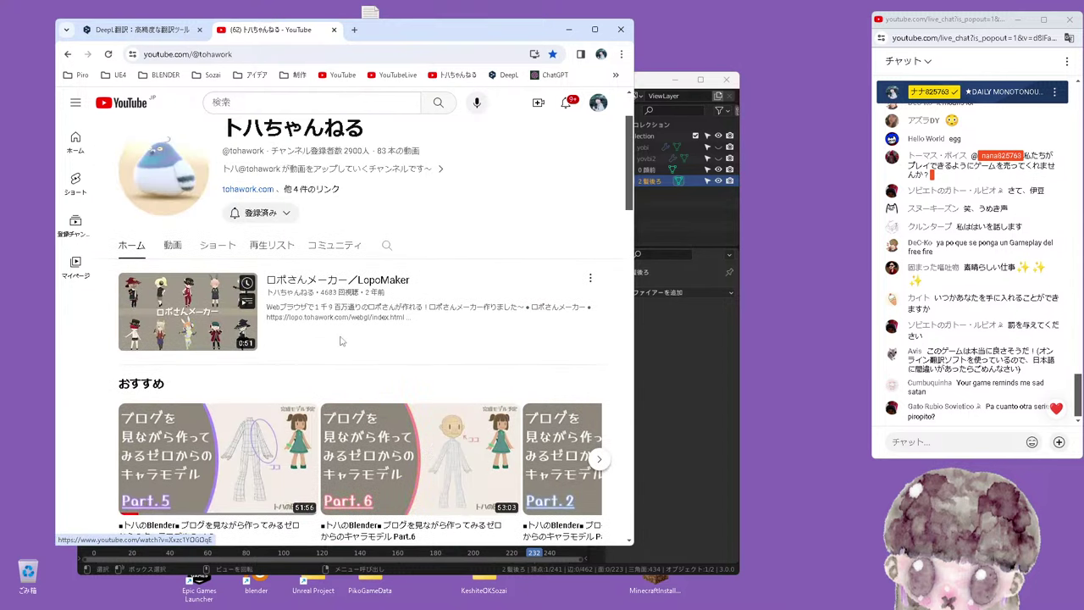
mouse_move(68, 597)
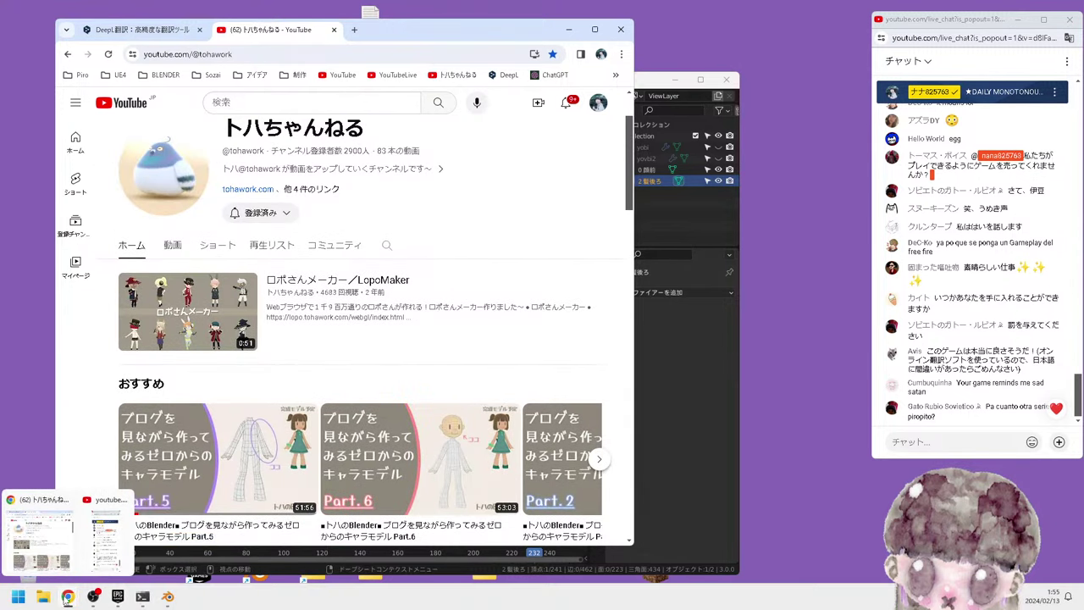
left_click(140, 30)
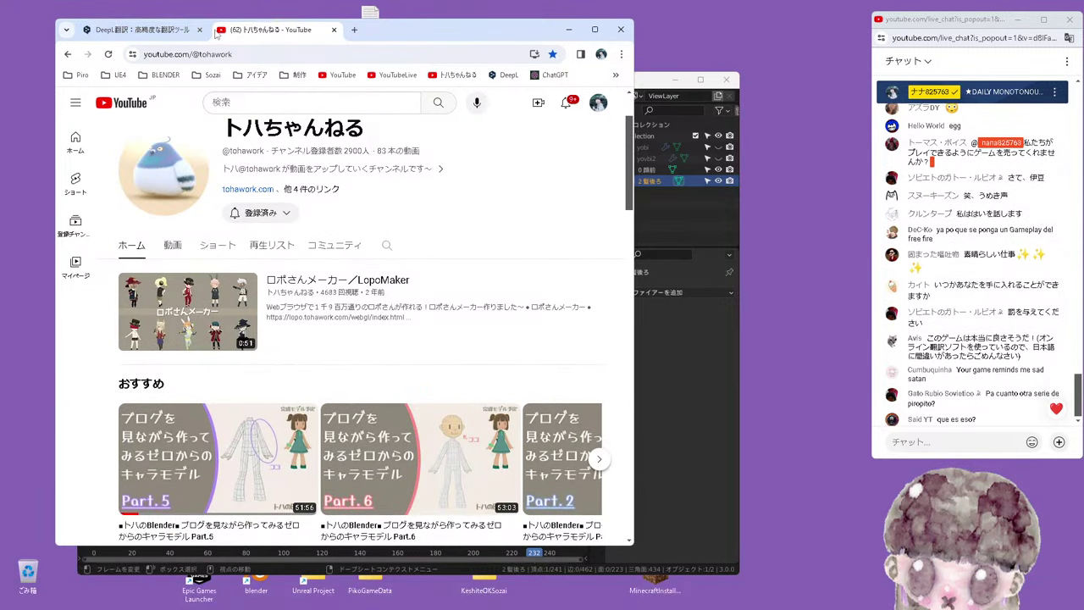
Replace DeepL's source text with このページを参考にしています
left_click(318, 239)
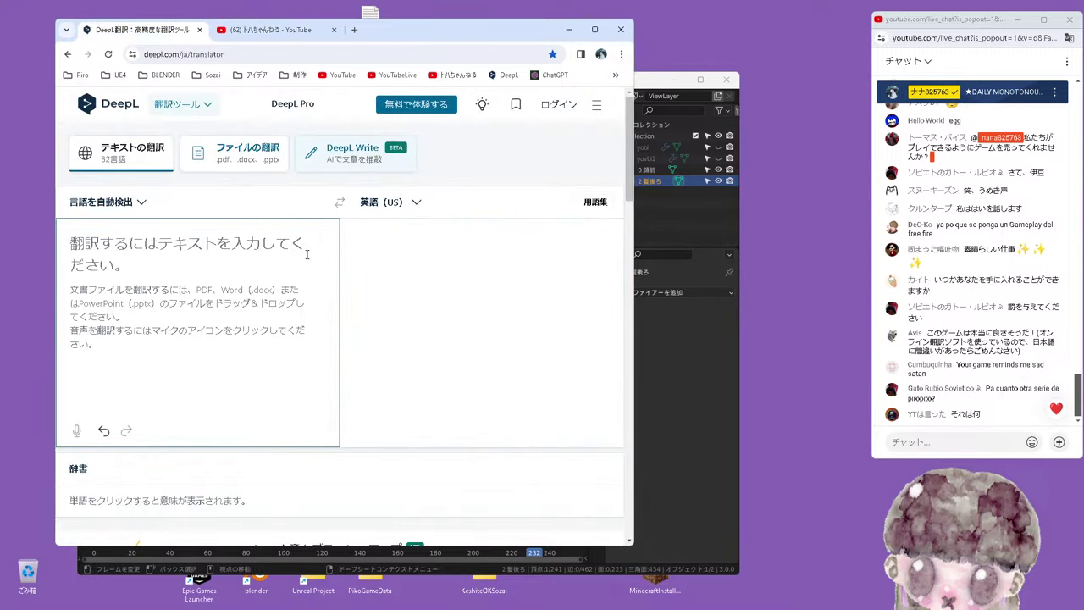
type("こぼ")
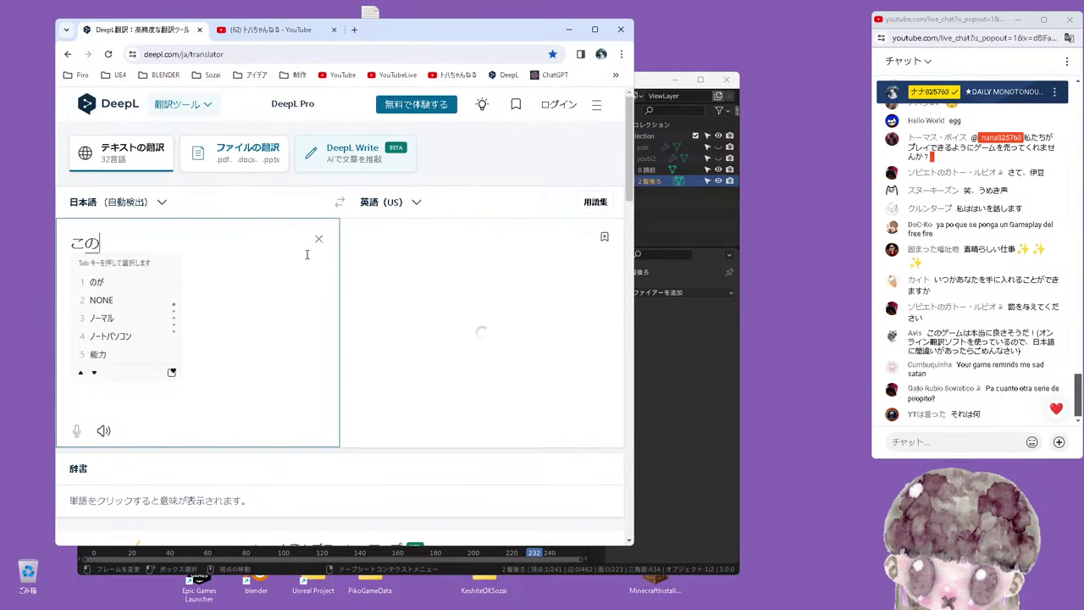
type("ージを")
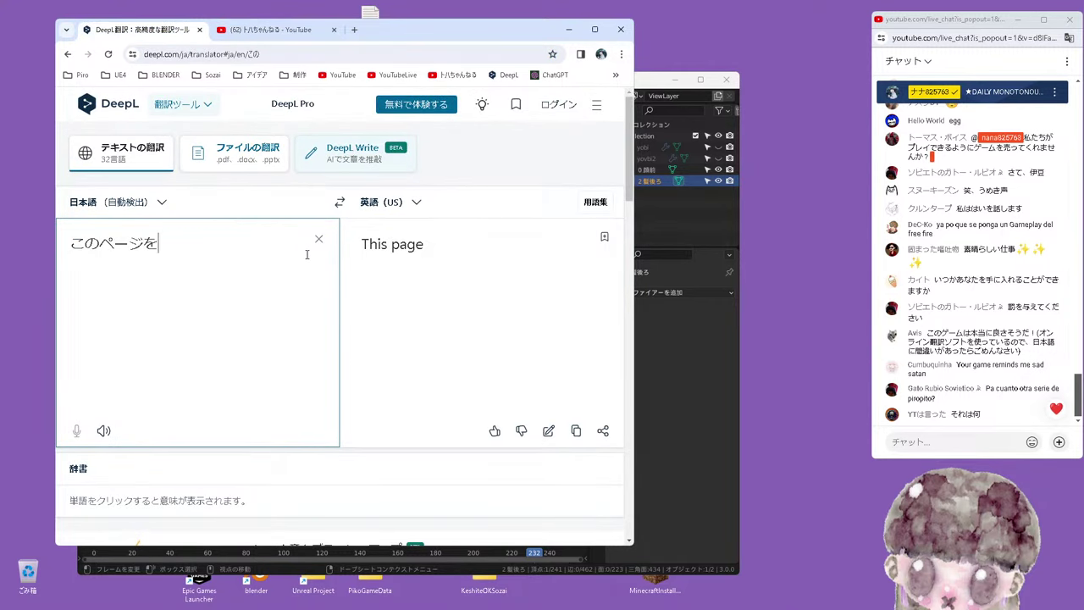
type("さんこう")
key("space")
type("にしていま")
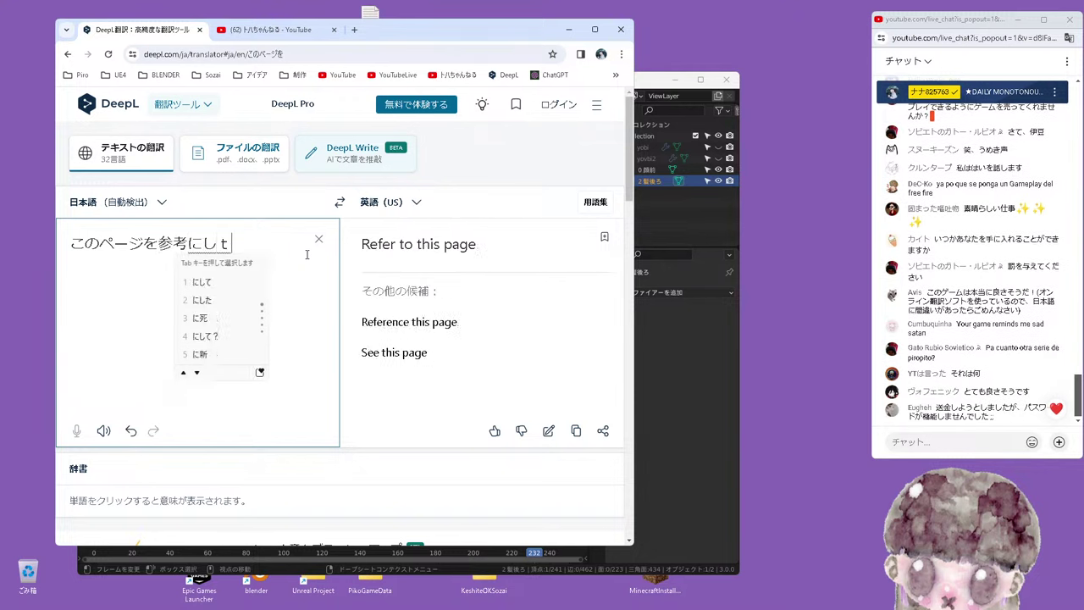
type("す")
key("Return")
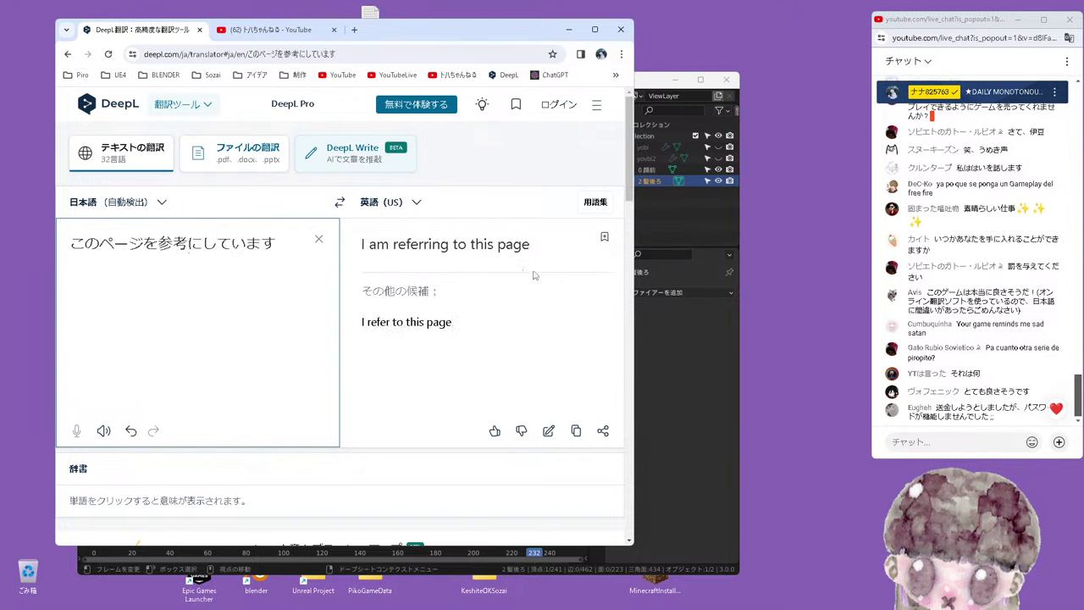
Copy the English result 'I am referring to this page' and return to the YouTube tab
left_click_drag(533, 275, 302, 251)
right_click(393, 246)
left_click(415, 275)
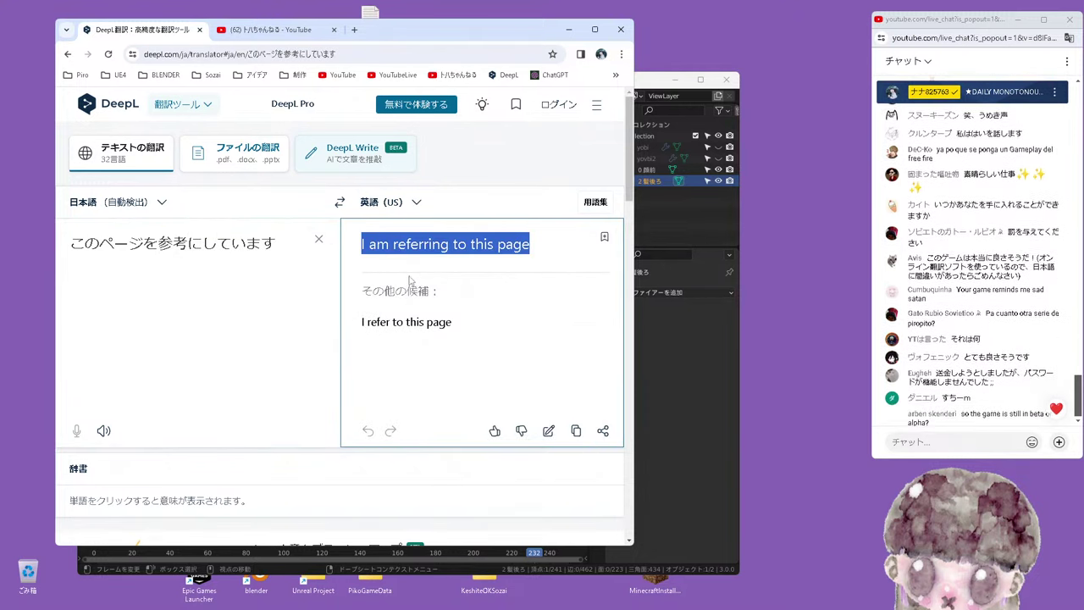
left_click(267, 32)
Post 'I am referring to this page' in the YouTube live chat
left_click_drag(430, 38, 467, 55)
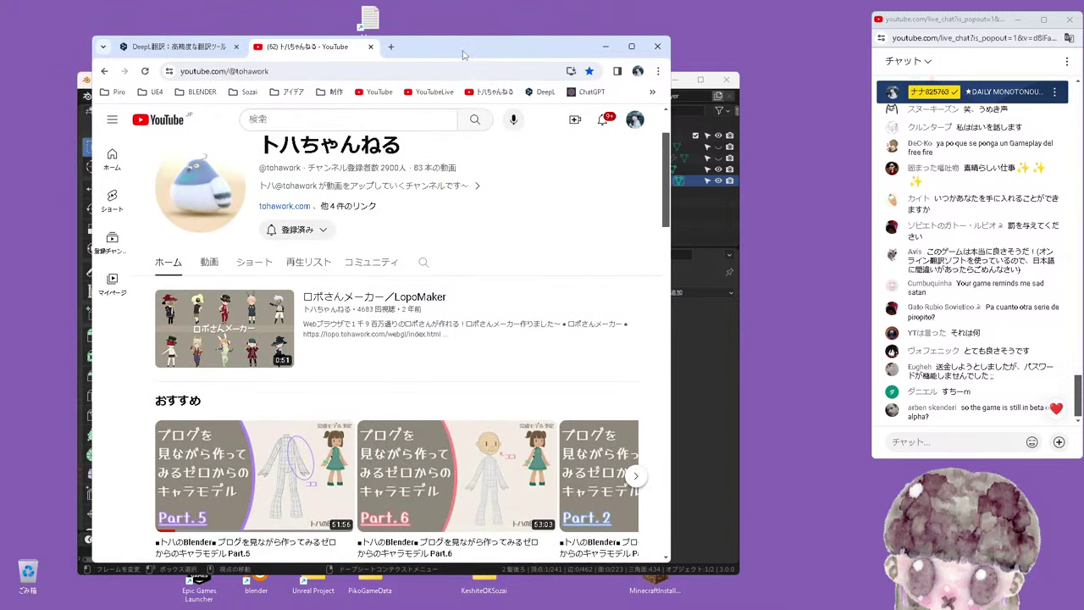
left_click(929, 441)
type("I am referring to this page")
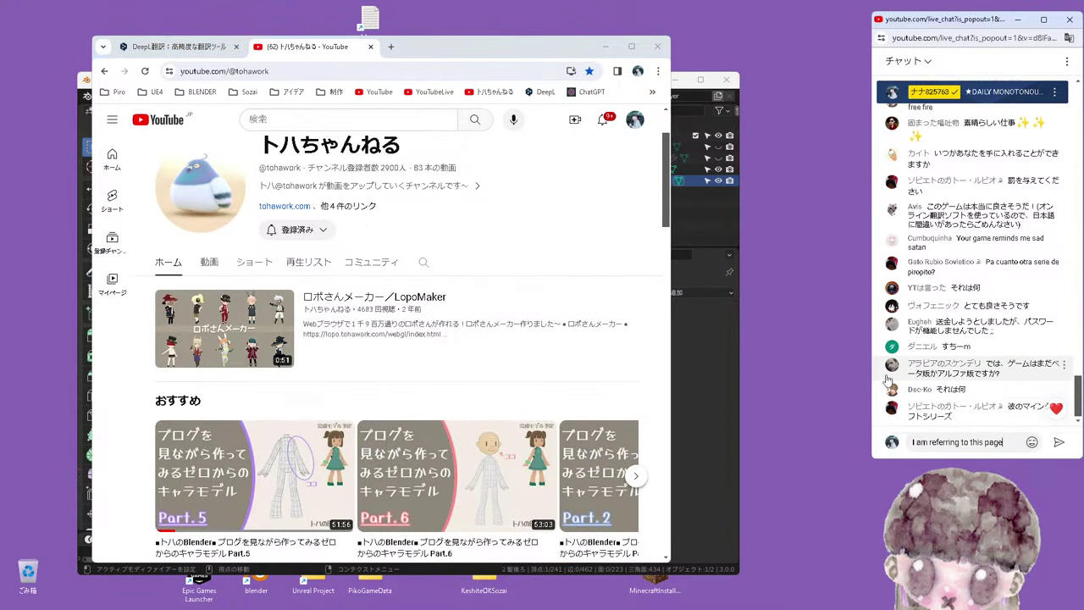
key("Return")
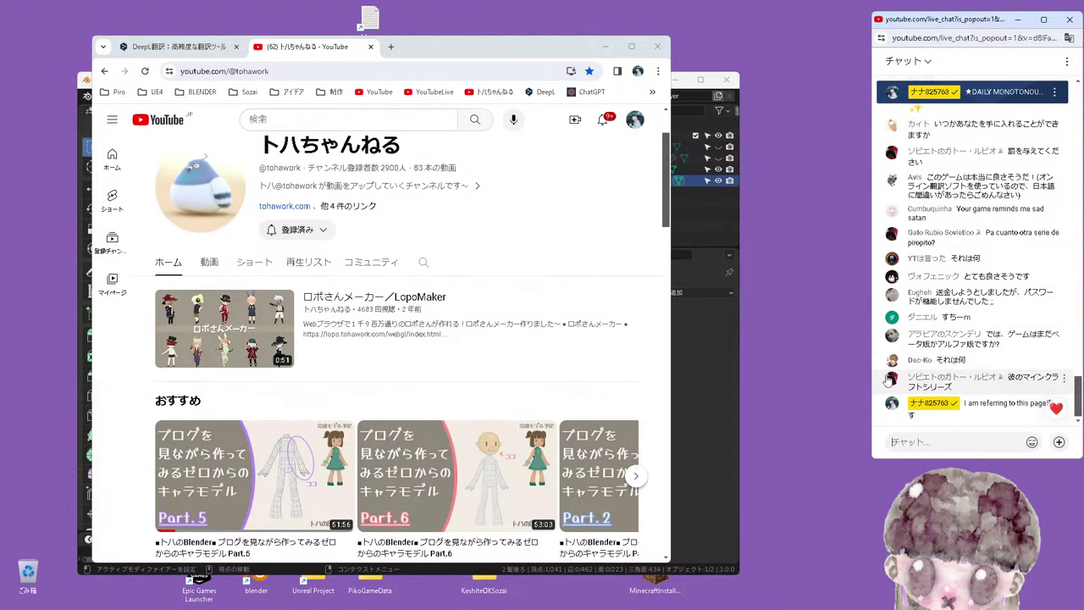
Browse the おすすめ recommended videos carousel forward and back
scroll(339, 284, "down", 2)
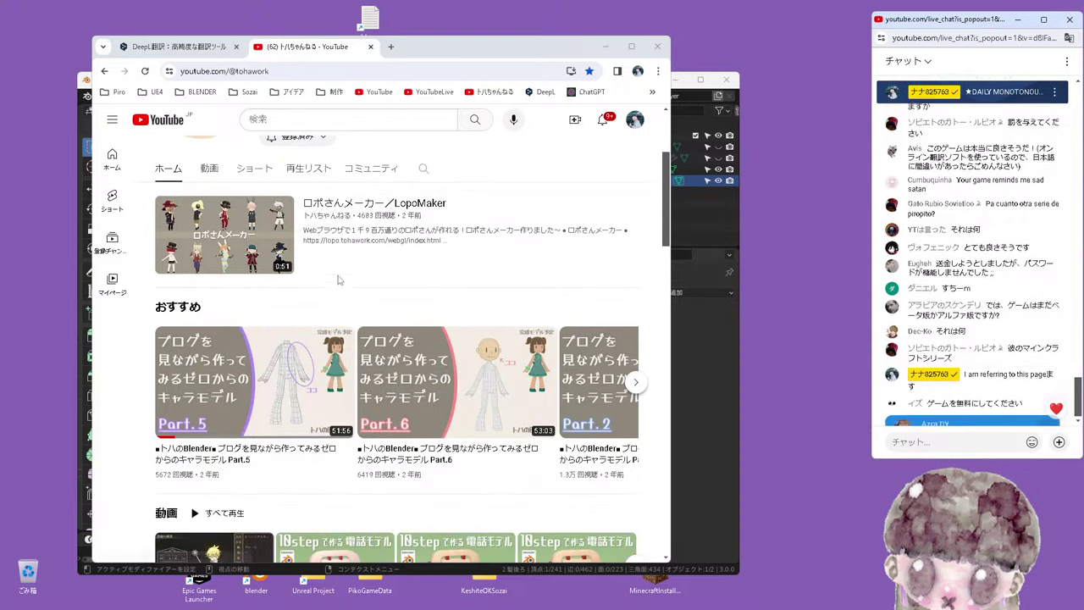
scroll(343, 288, "down", 2)
scroll(273, 319, "up", 1)
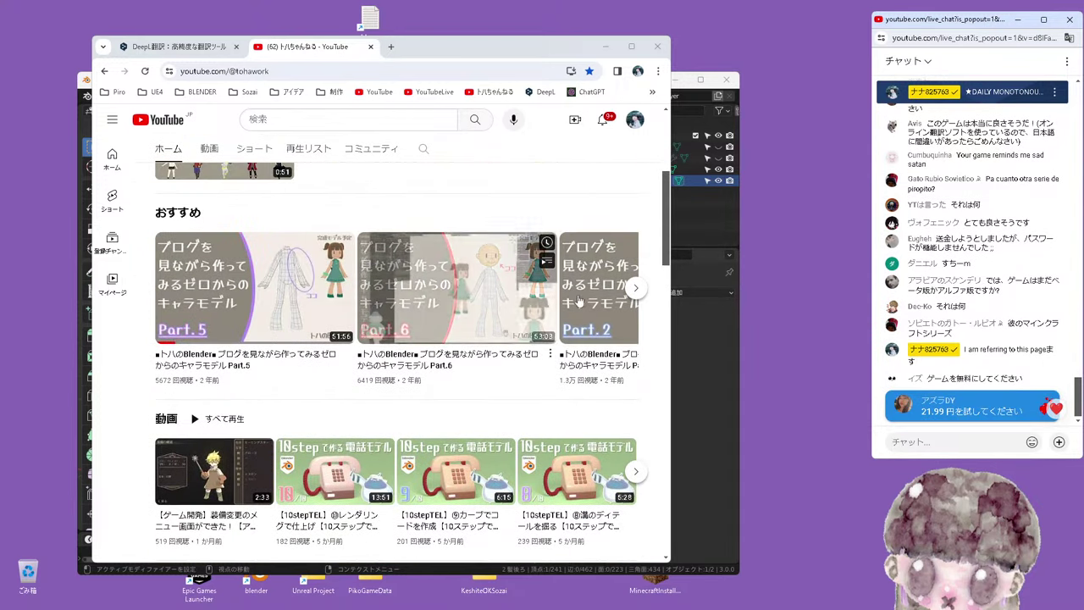
left_click(638, 292)
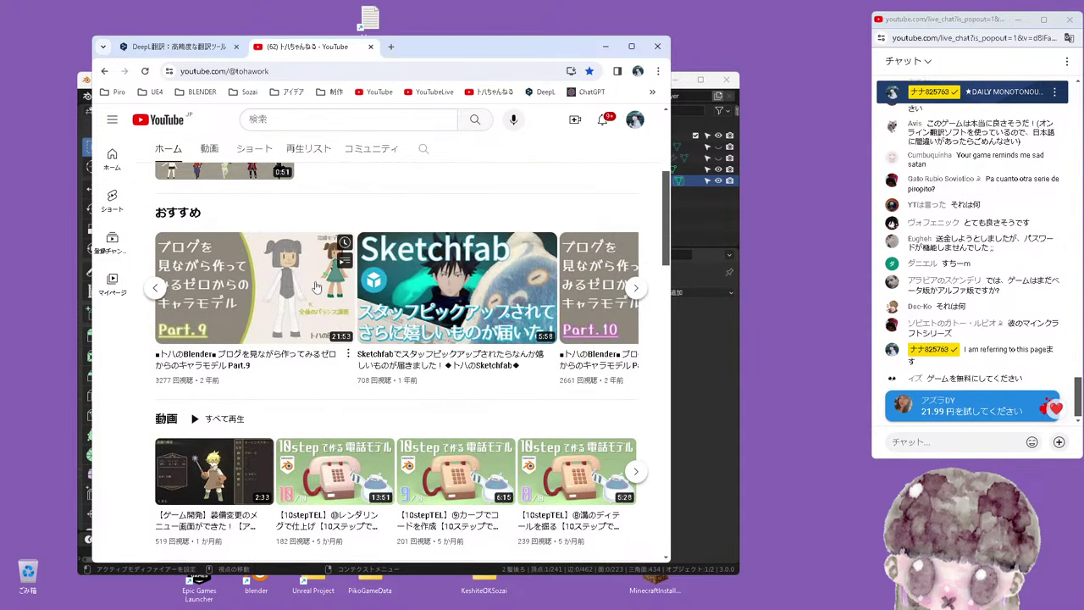
left_click(156, 289)
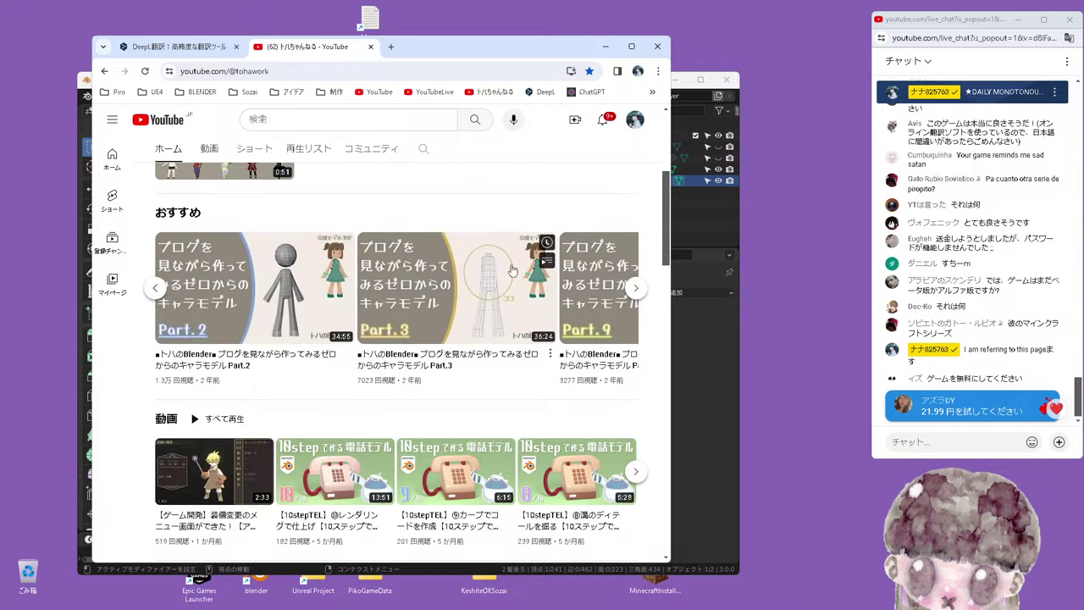
scroll(295, 236, "left", 2)
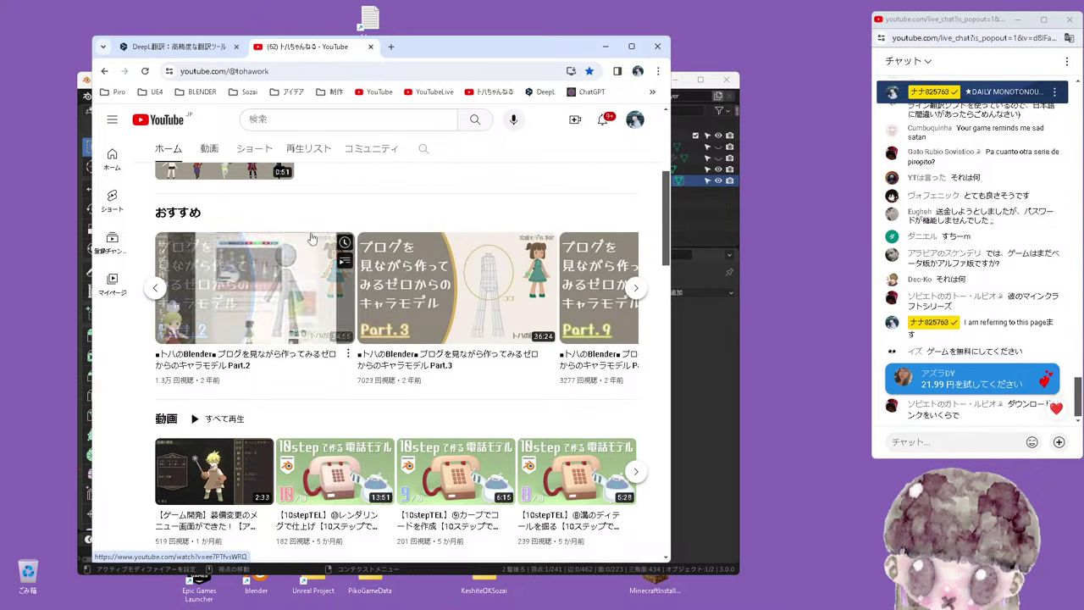
scroll(298, 285, "up", 2)
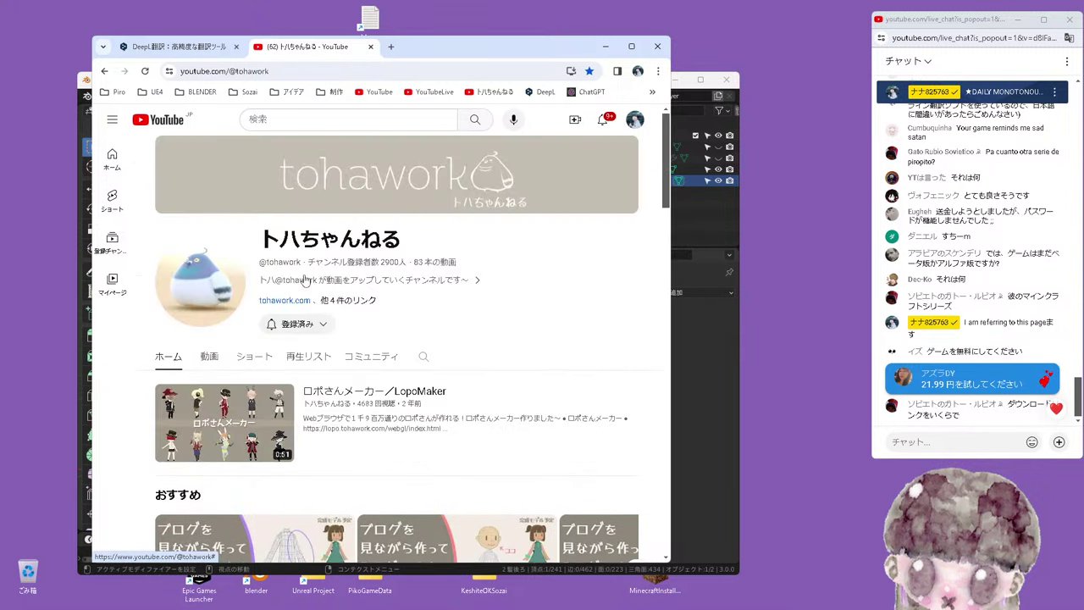
scroll(384, 190, "down", 1)
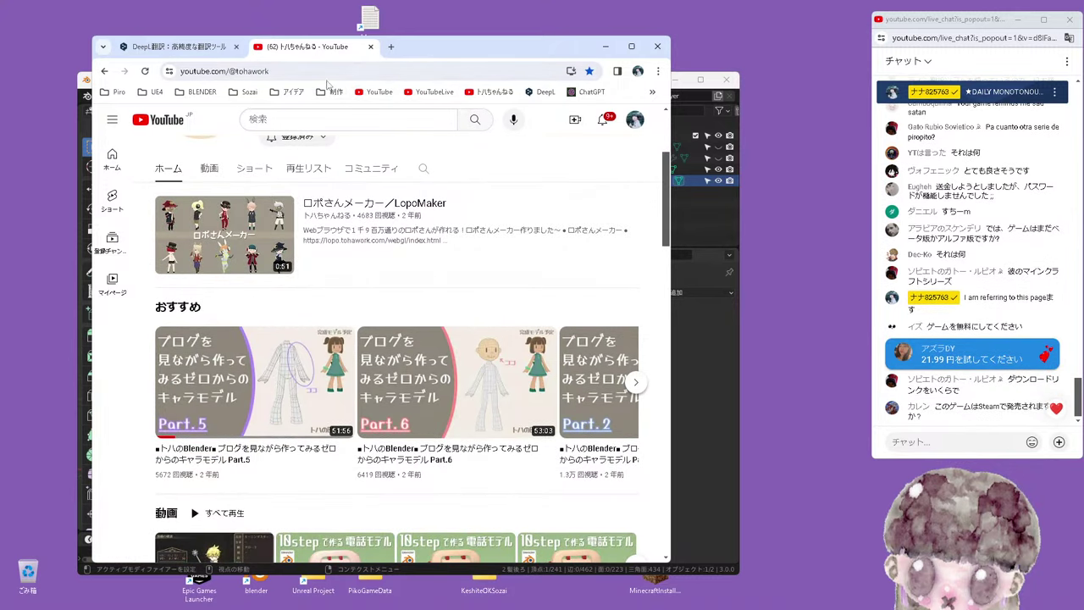
Close the YouTube channel tab and bring Blender's window to the front
left_click(371, 47)
left_click_drag(373, 48, 381, 424)
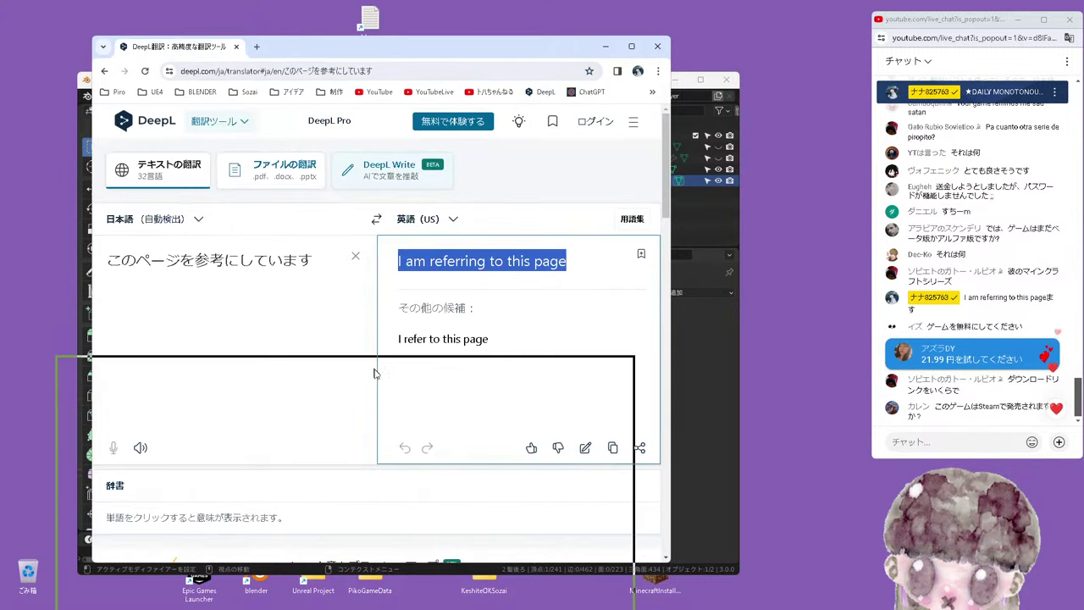
mouse_move(437, 80)
left_mouse_down()
mouse_move(410, 44)
mouse_move(467, 44)
left_mouse_up()
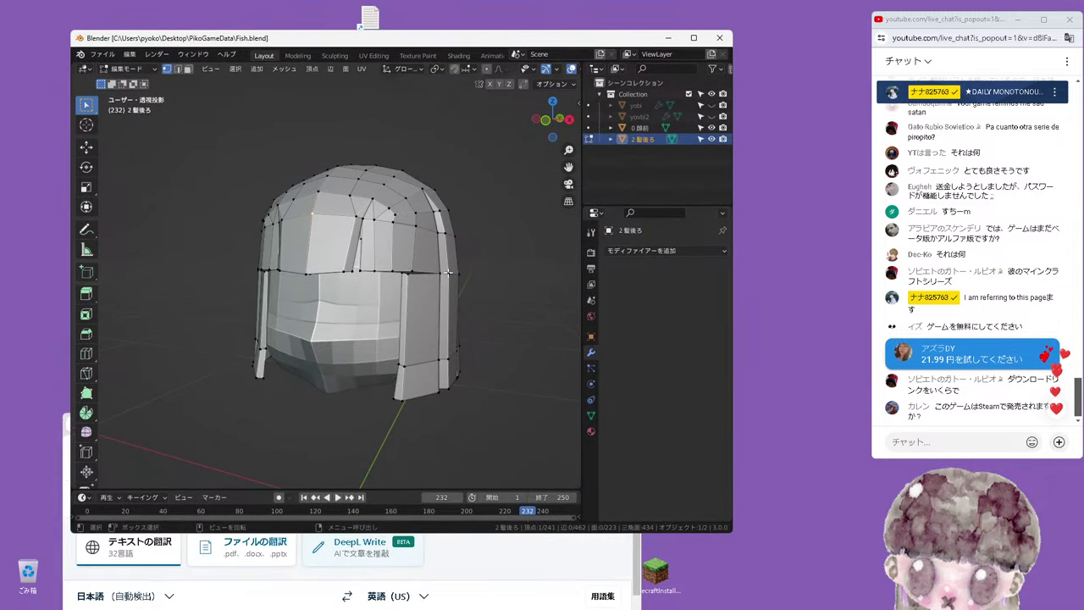
In front orthographic view, nudge the top bang vertex -0.000896 m along X
key("KP_1")
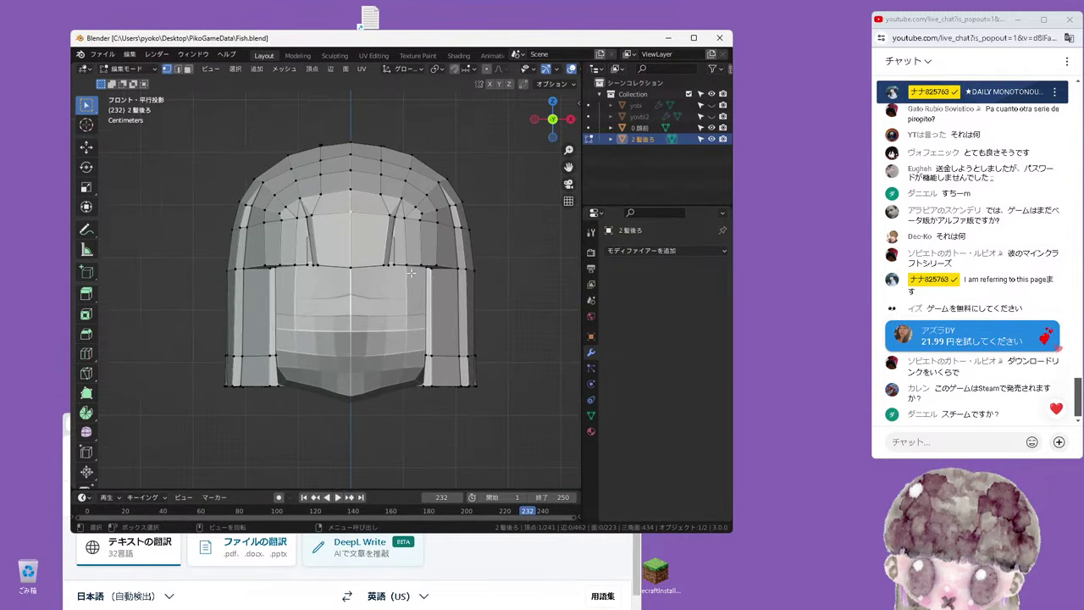
scroll(434, 256, "up", 2)
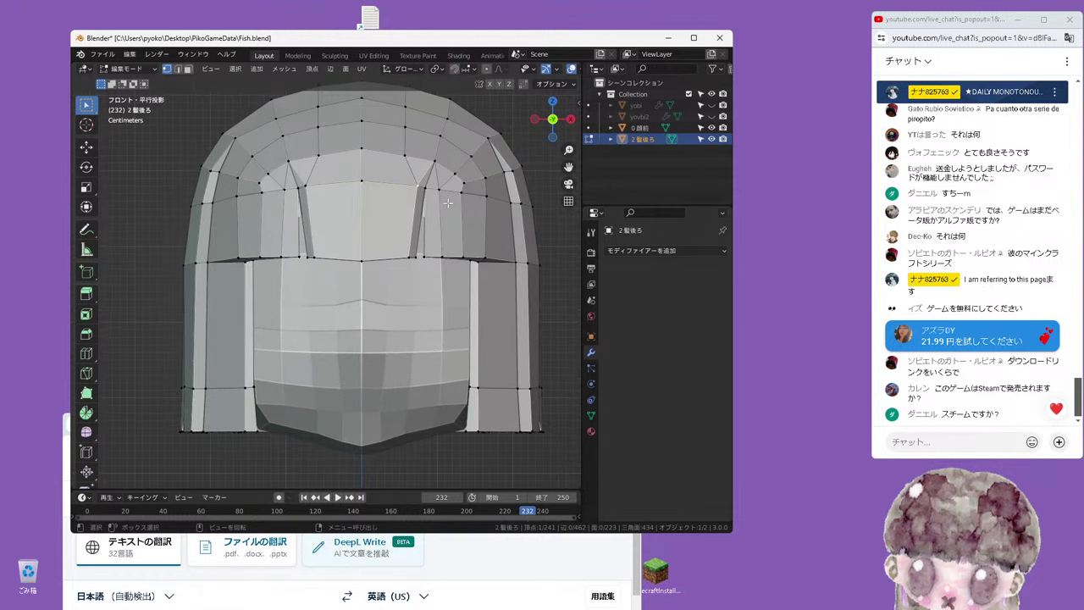
scroll(447, 203, "down", 1)
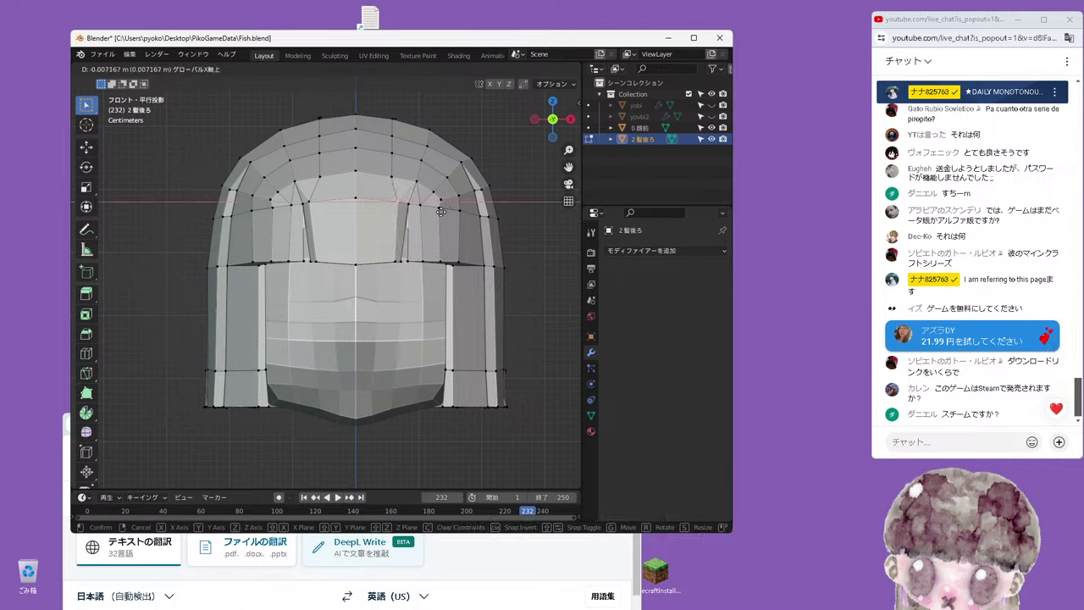
left_click(445, 213)
scroll(445, 214, "up", 2)
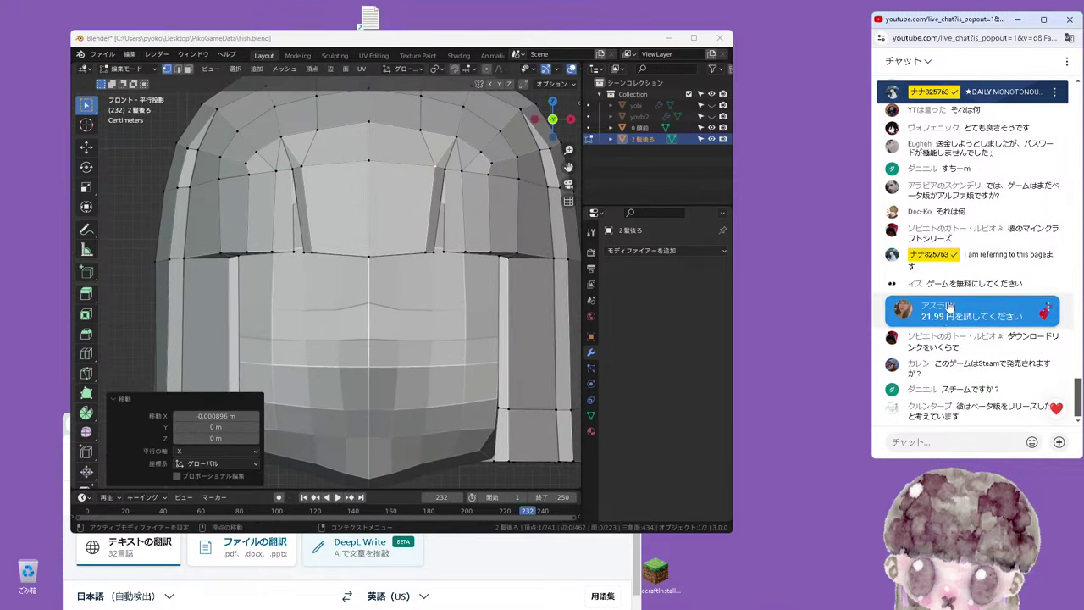
Use the browser's page translation to show the live chat in Japanese
right_click(784, 304)
left_click(826, 490)
left_click(932, 64)
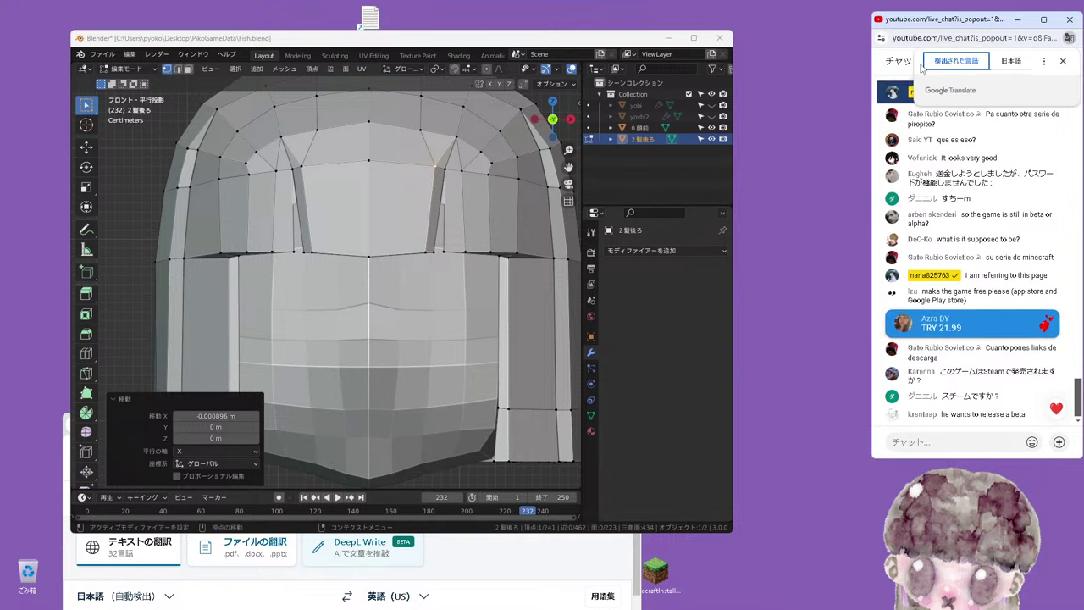
left_click(1005, 66)
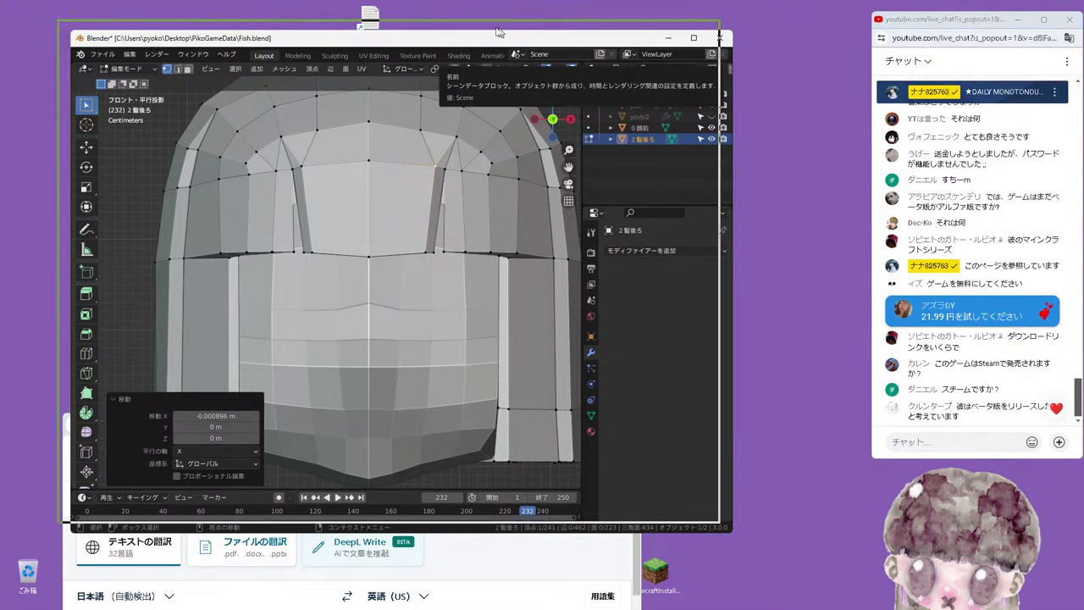
Move Blender aside and bring the DeepL window to the front
left_click_drag(512, 38, 484, 27)
left_click(479, 523)
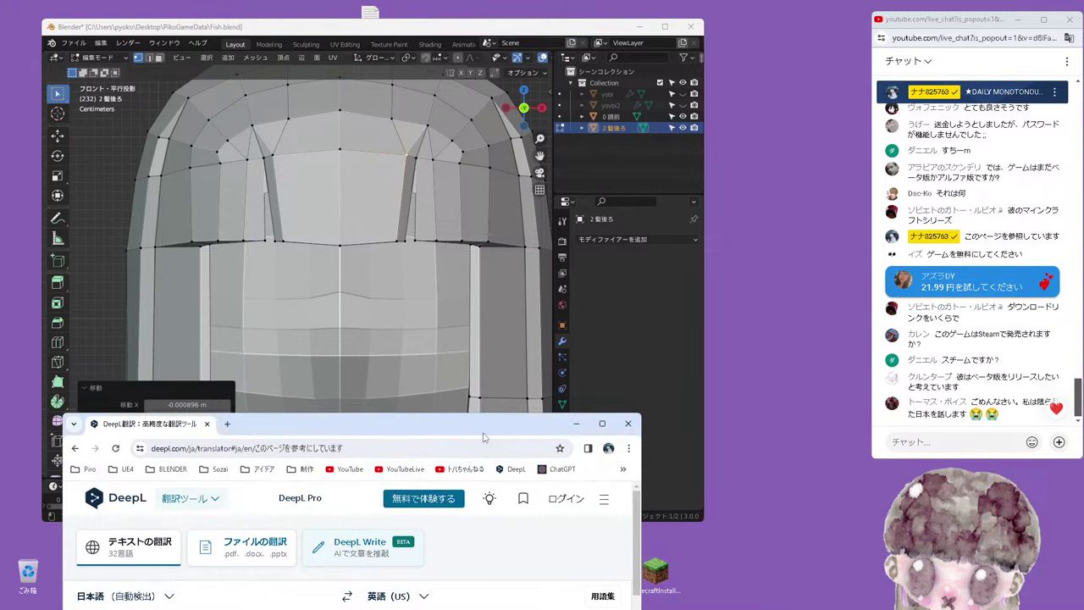
left_click_drag(479, 424, 567, 233)
Enter the Japanese sentence 私は今日は…敵の３Dモデルをつくる into DeepL's source box
left_click(416, 446)
type("w")
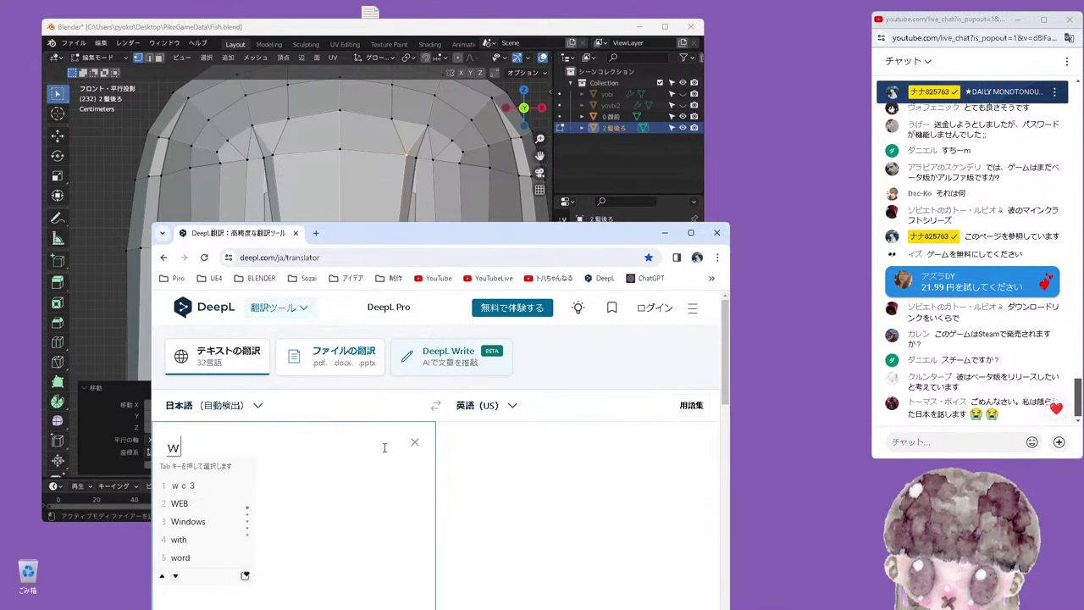
type("atashiha")
key("space")
type("k")
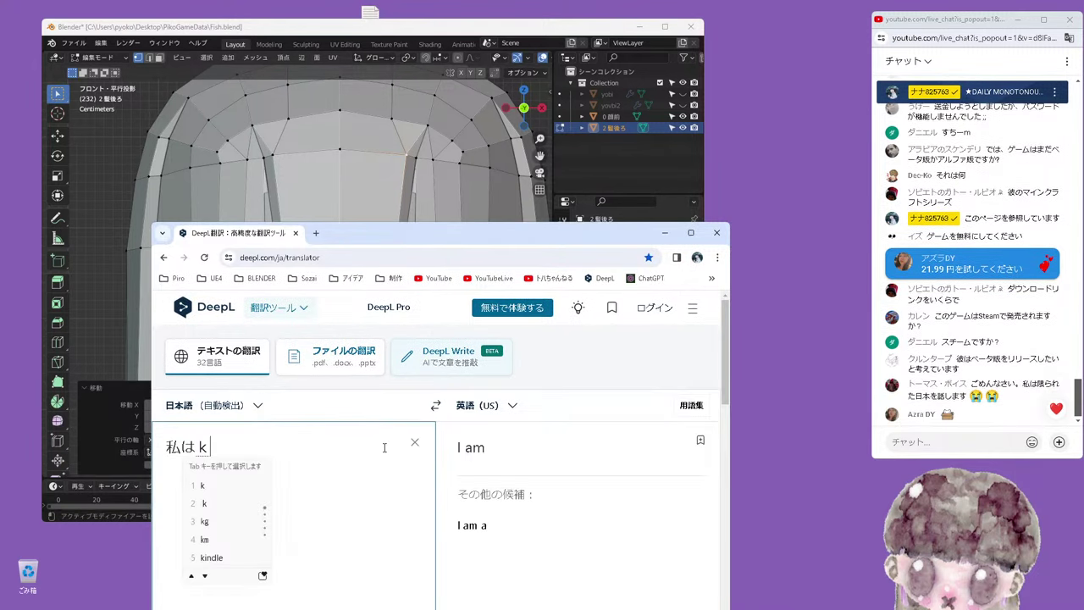
type("youha")
key("space")
type("kawaiiteki")
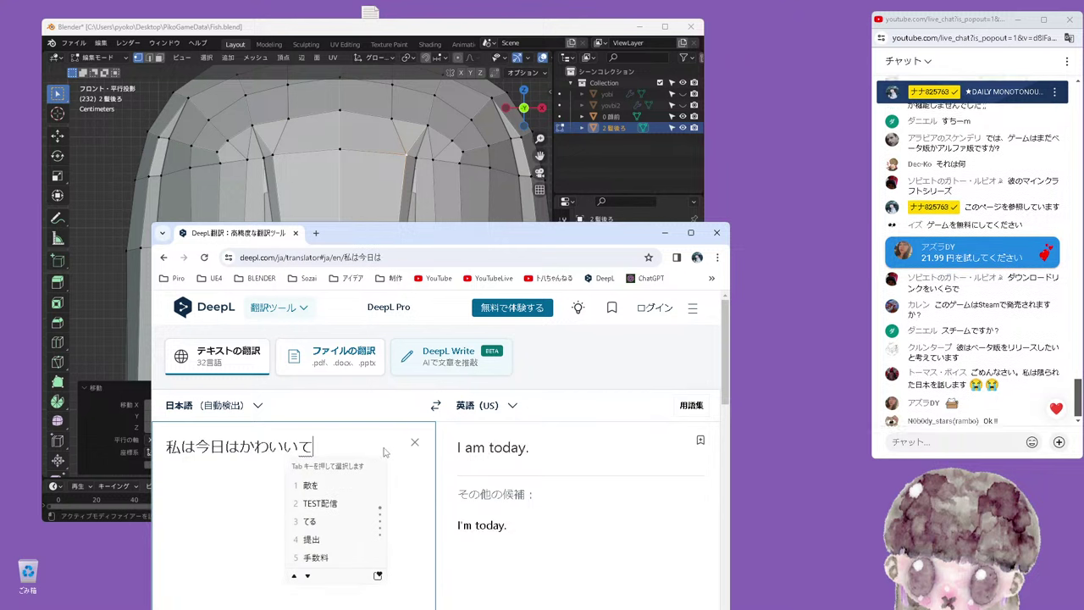
key("space")
type("no")
key("Return")
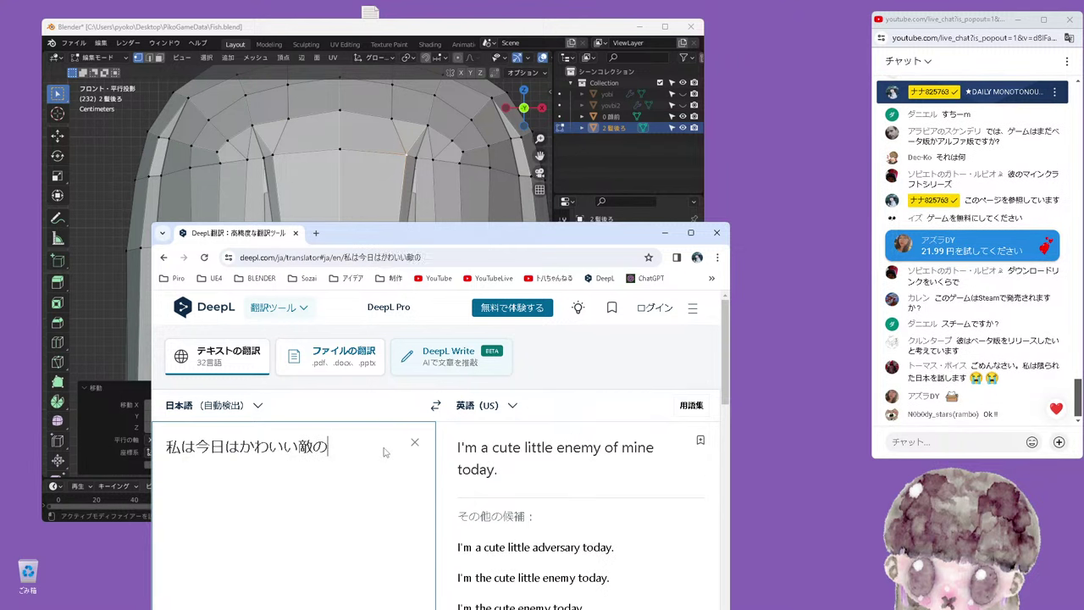
type("30")
key("BackSpace")
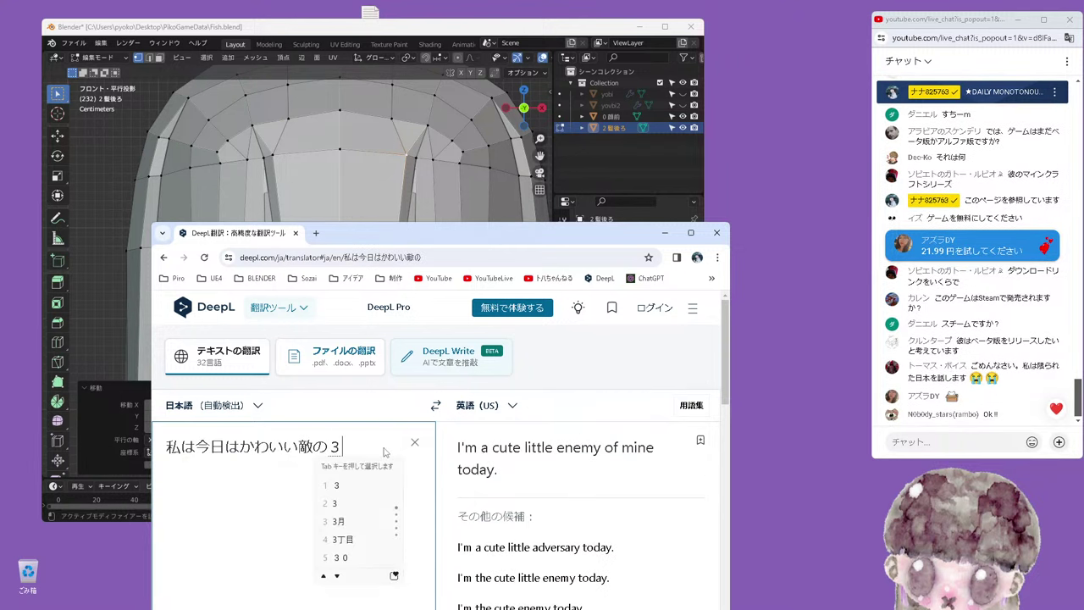
key("Return")
type("moderu")
key("Return")
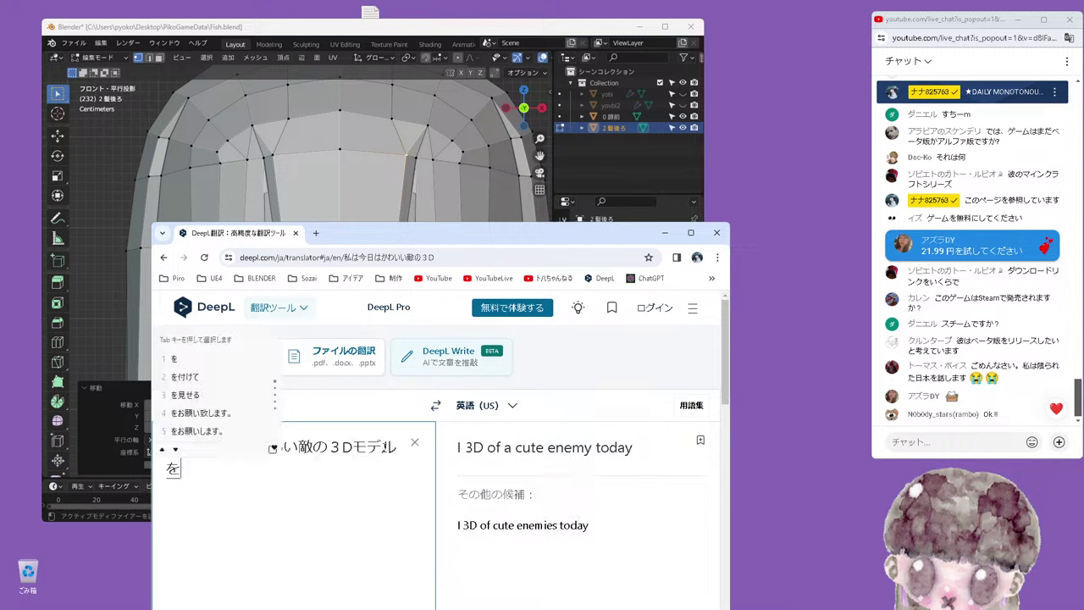
type("wotukuru")
key("Return")
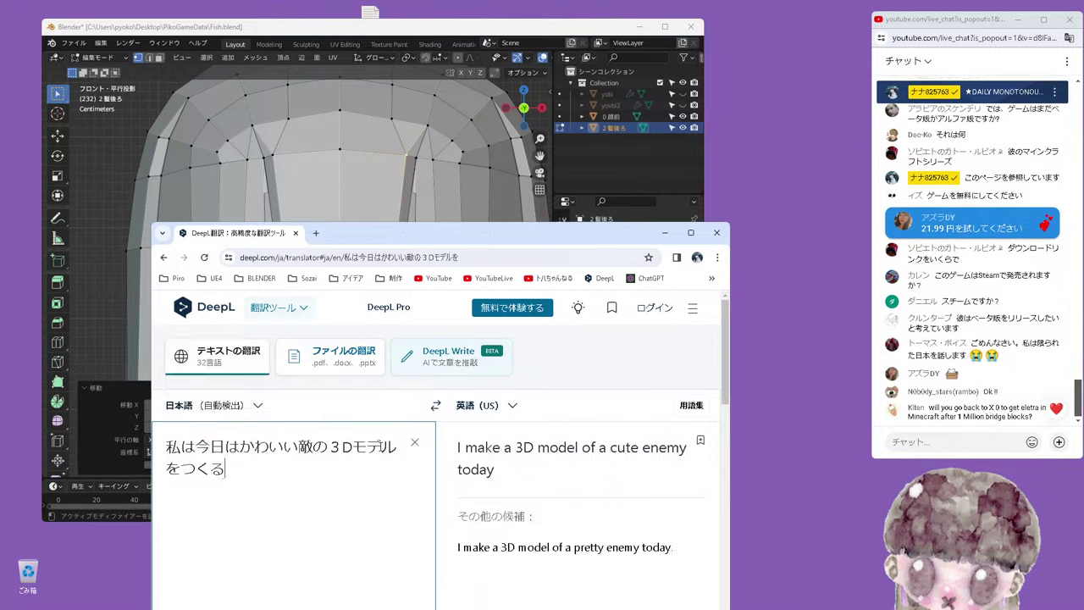
Copy the translation 'I make a 3D model of a cute enemy today' and post it in the live chat
left_click_drag(513, 500, 426, 438)
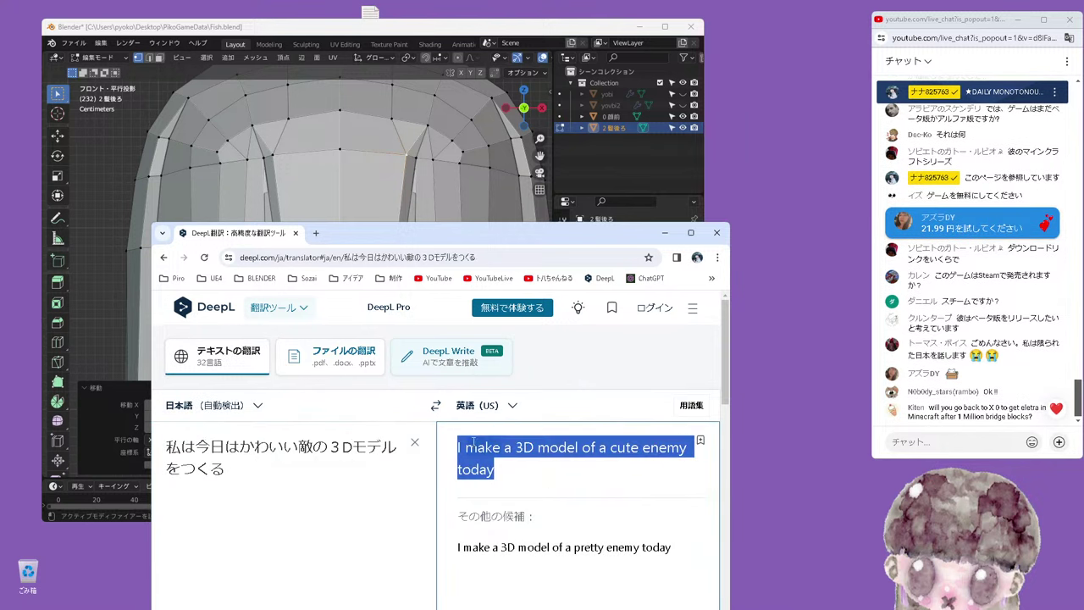
right_click(473, 441)
left_click(498, 254)
left_click(415, 447)
left_click_drag(506, 237, 414, 406)
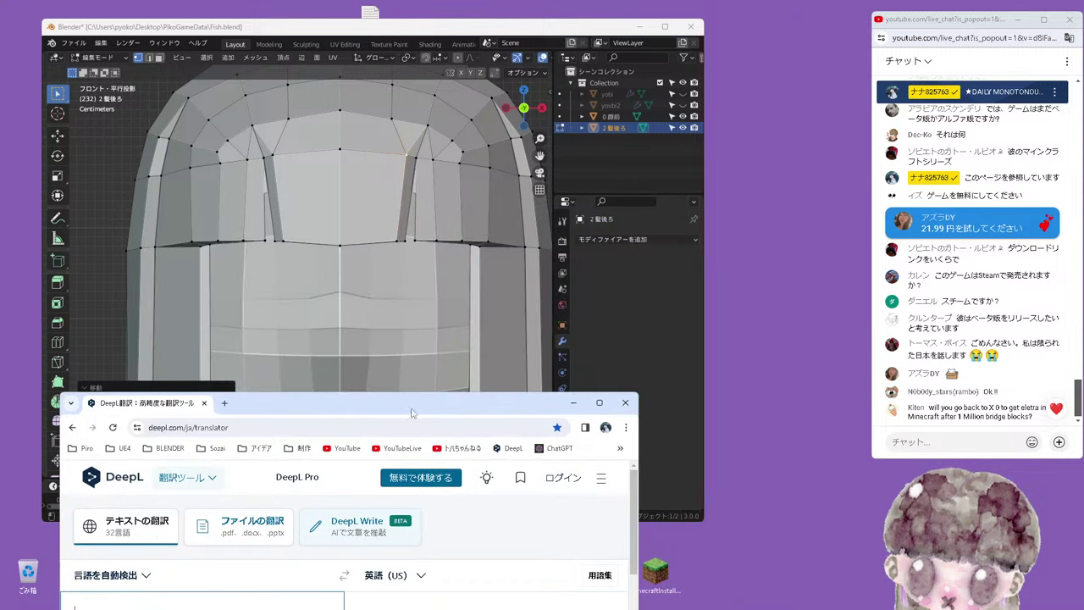
left_click(937, 441)
key("ctrl+v")
key("Return")
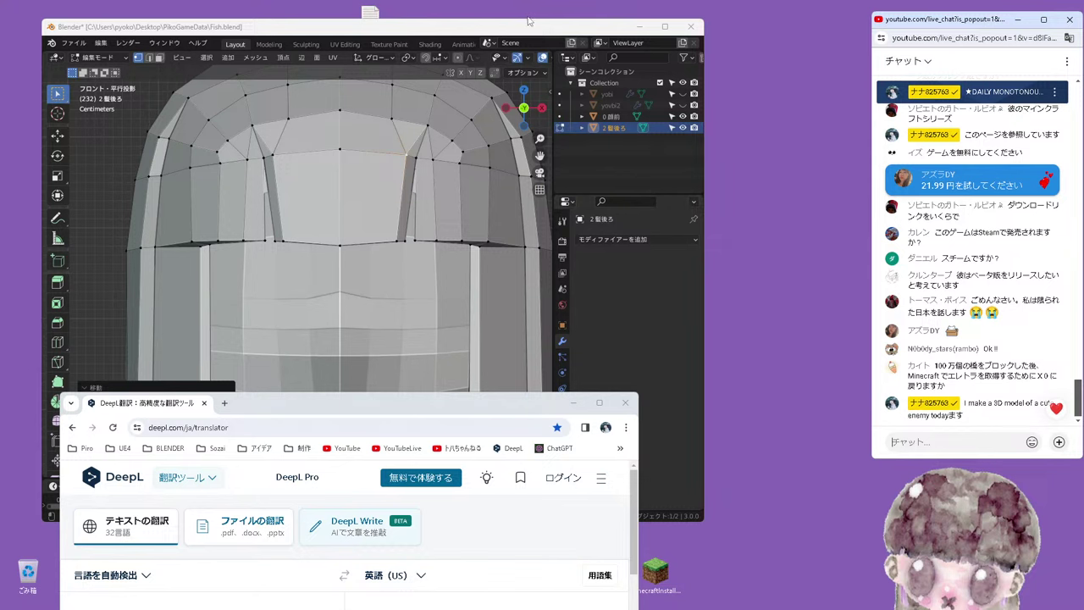
Translate the chat page into Japanese and bring Blender to the front
left_click_drag(529, 19, 554, 24)
right_click(933, 243)
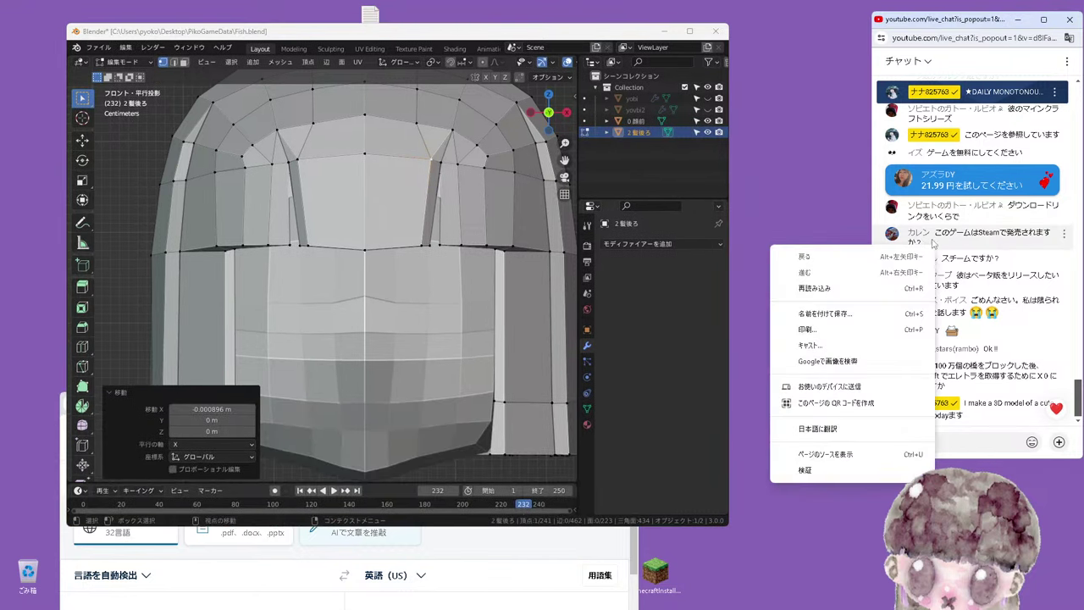
left_click(788, 430)
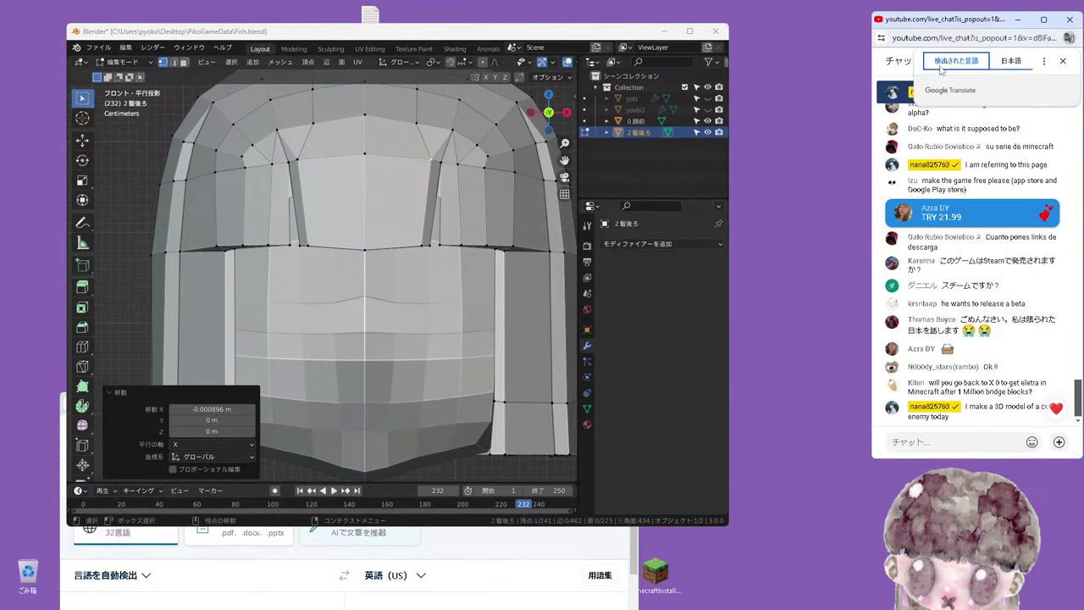
left_click(1003, 64)
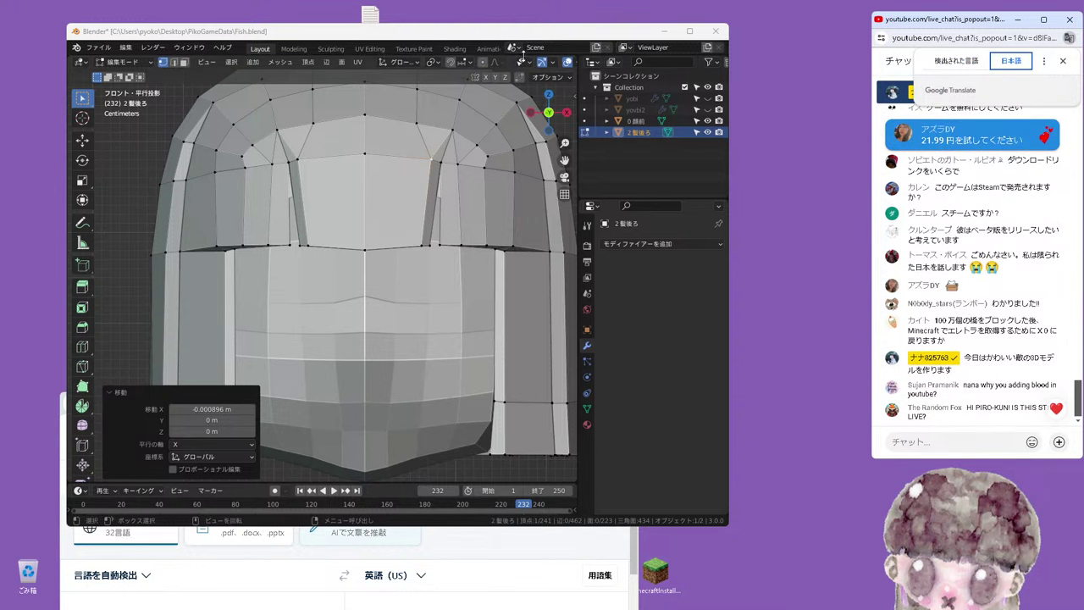
left_click_drag(509, 40, 527, 39)
Select a bang vertex and shift it sideways along X in two moves
scroll(435, 289, "down", 2)
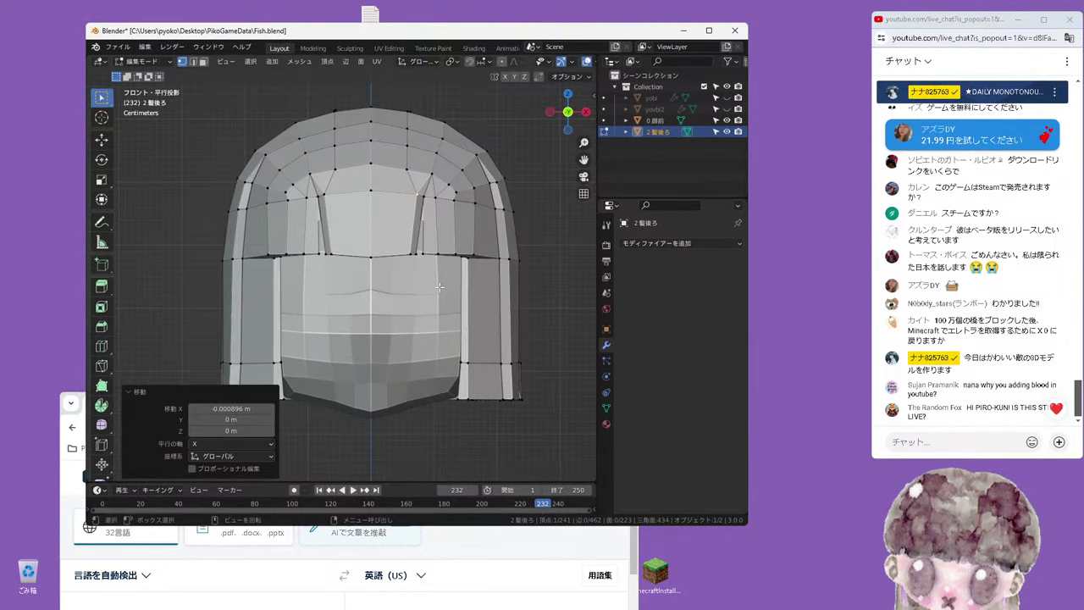
scroll(448, 257, "up", 1)
left_click(414, 248)
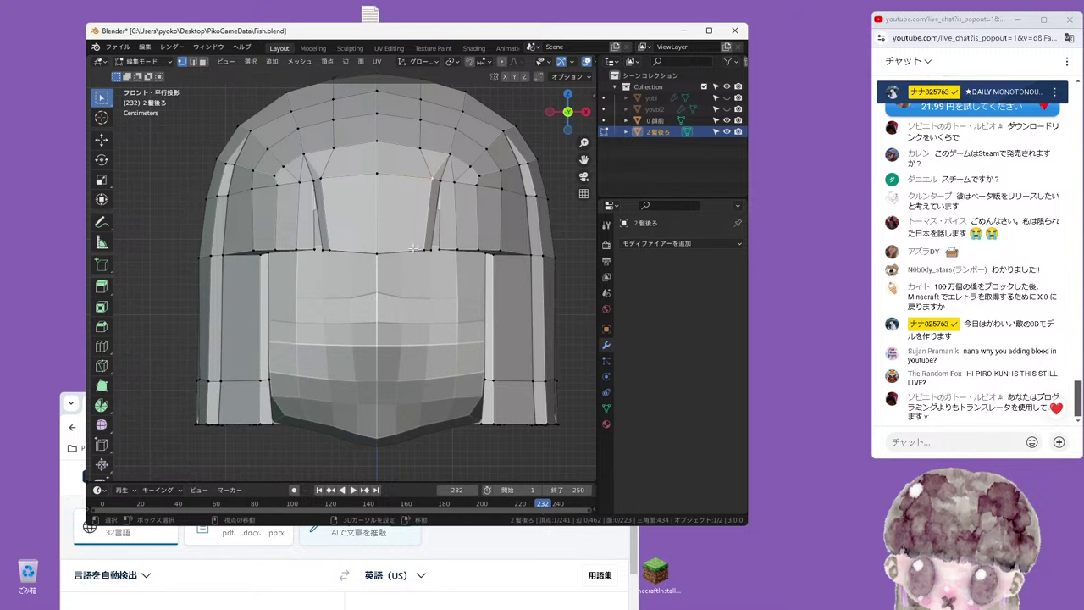
scroll(437, 249, "up", 1)
key("g")
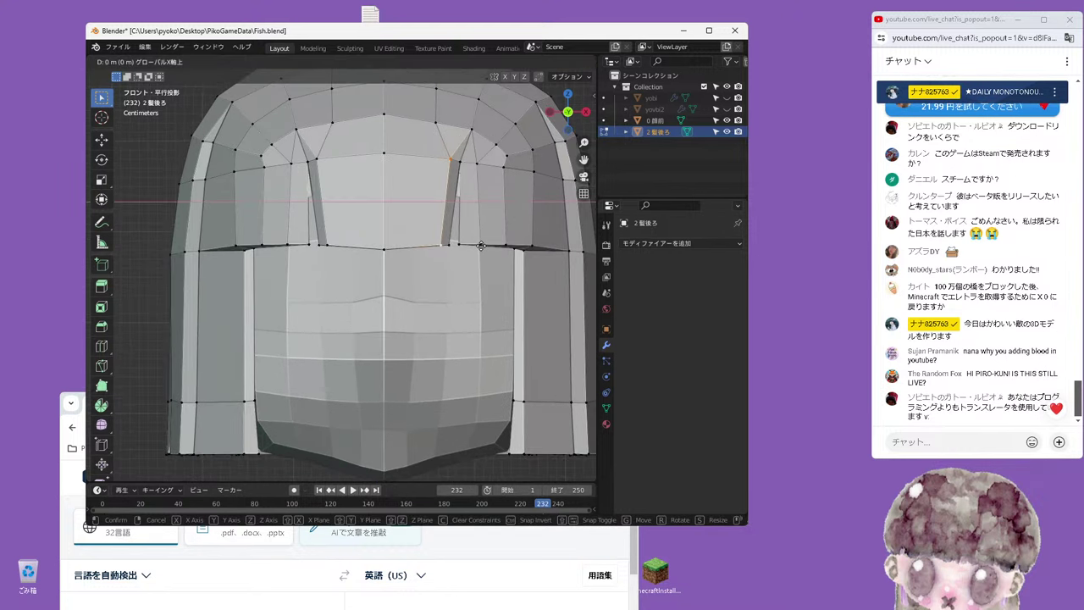
key("x")
left_click(485, 246)
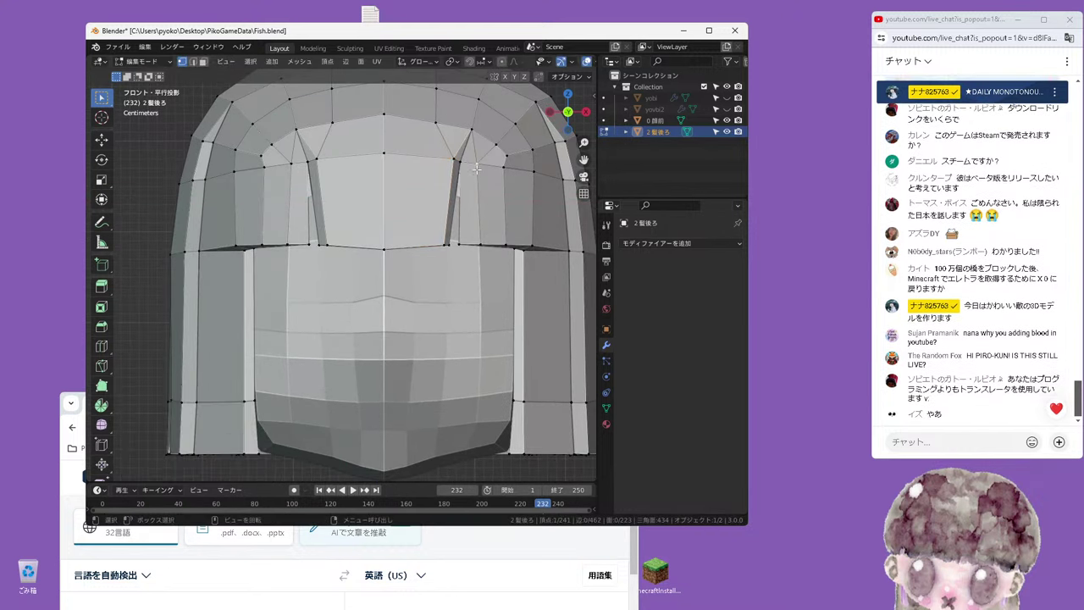
scroll(490, 222, "down", 1)
key("g")
key("x")
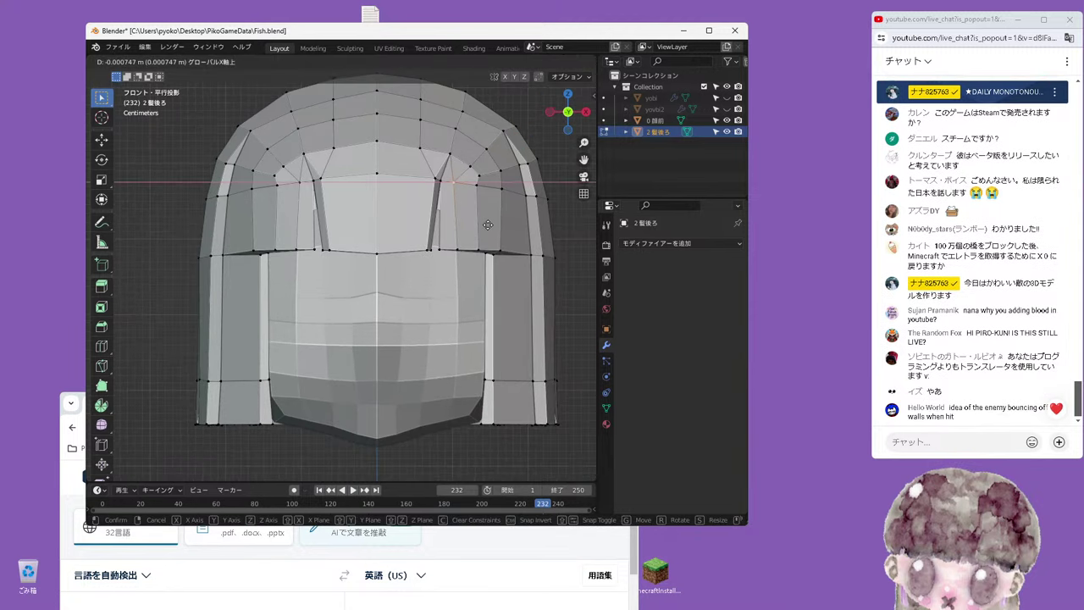
left_click(485, 224)
Check from above, then move the selected vertices sideways along X in front view
middle_click_drag(484, 224, 438, 207)
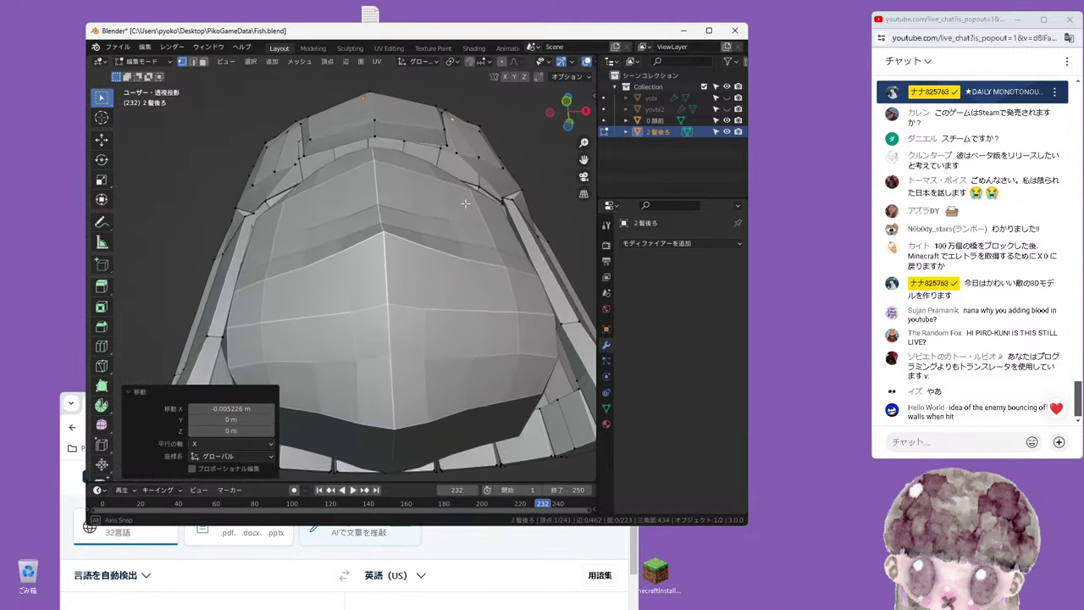
middle_click_drag(436, 137, 442, 161)
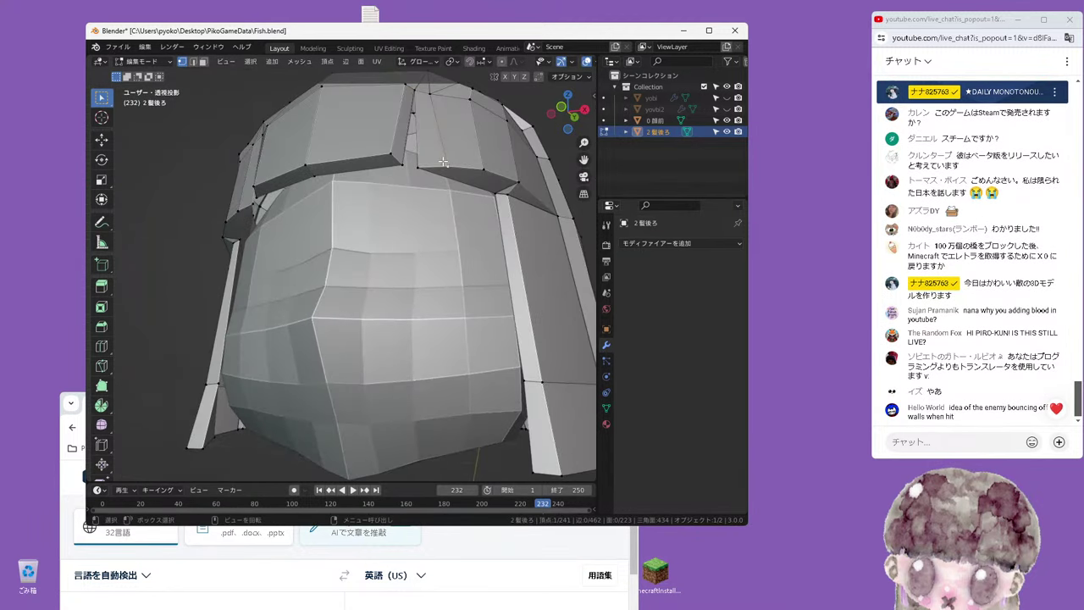
key("KP_1")
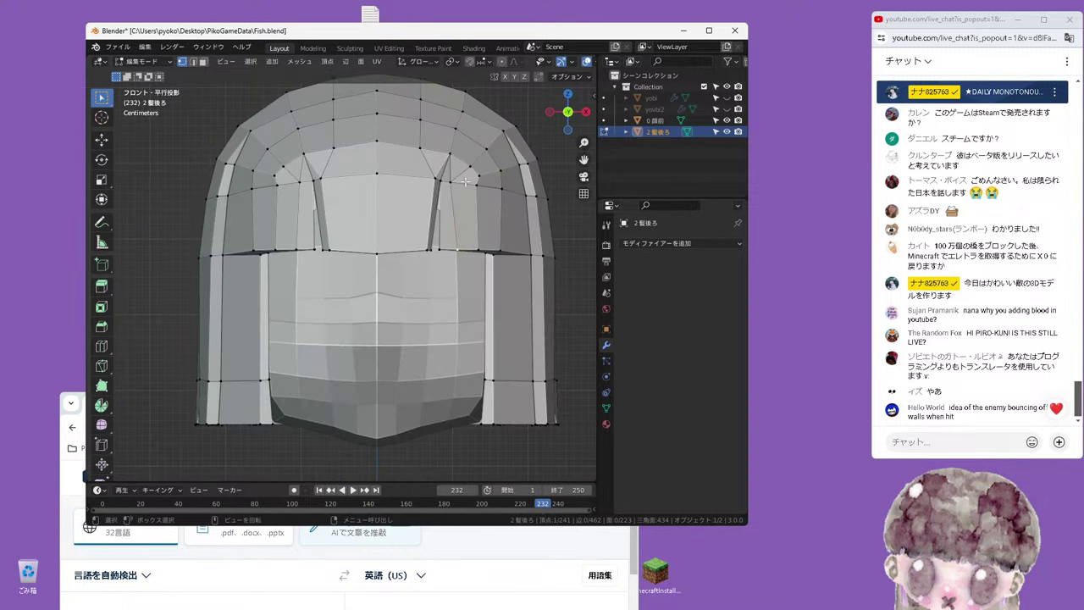
key("g")
key("x")
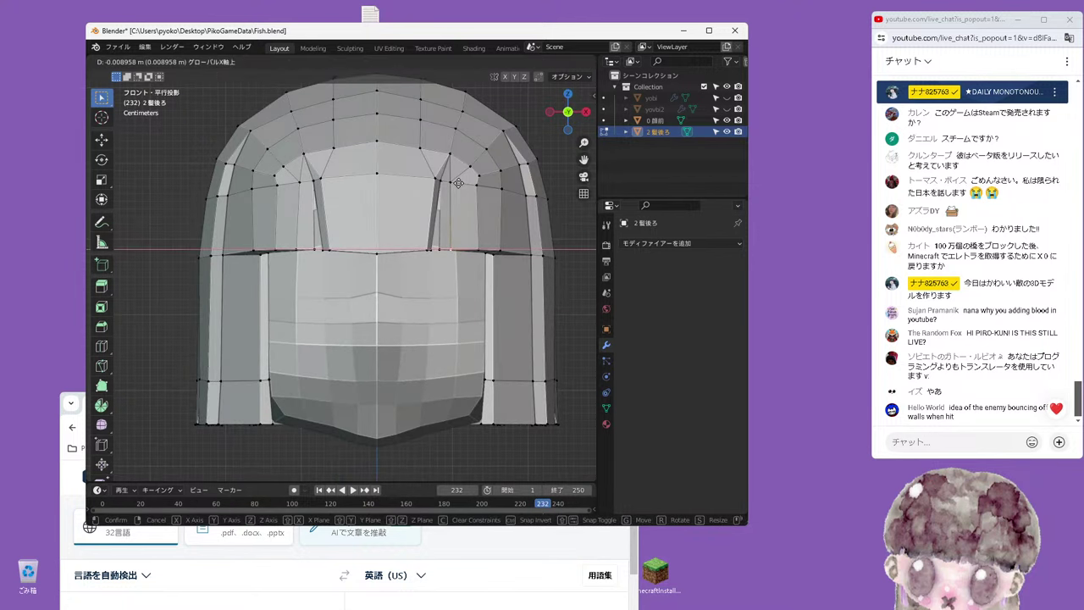
left_click(433, 212)
Raise the selected bang vertices along Z in front orthographic view
middle_click_drag(394, 239, 408, 154)
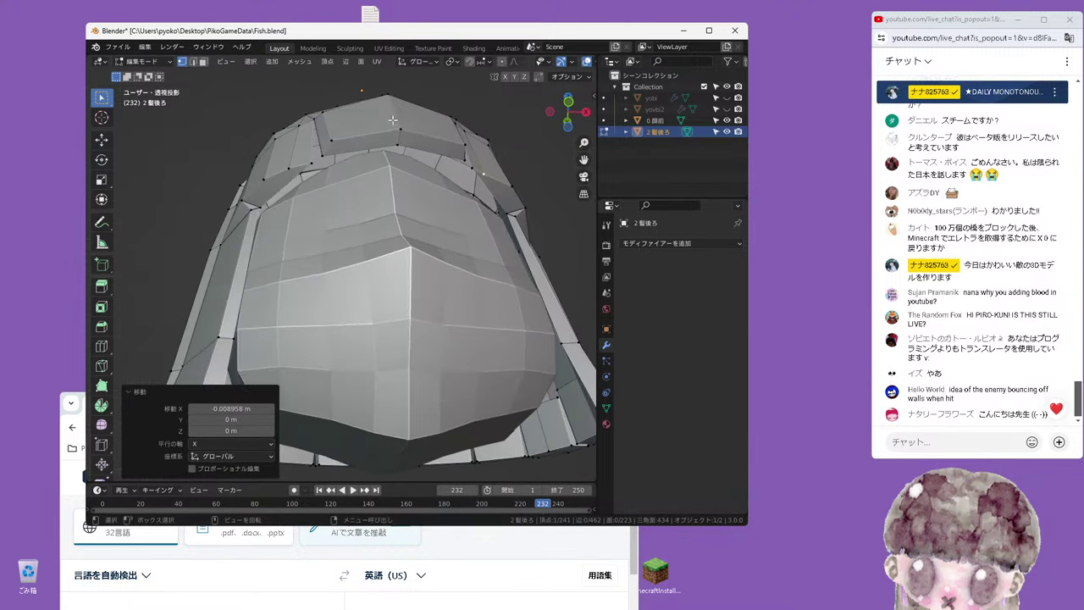
key("KP_1")
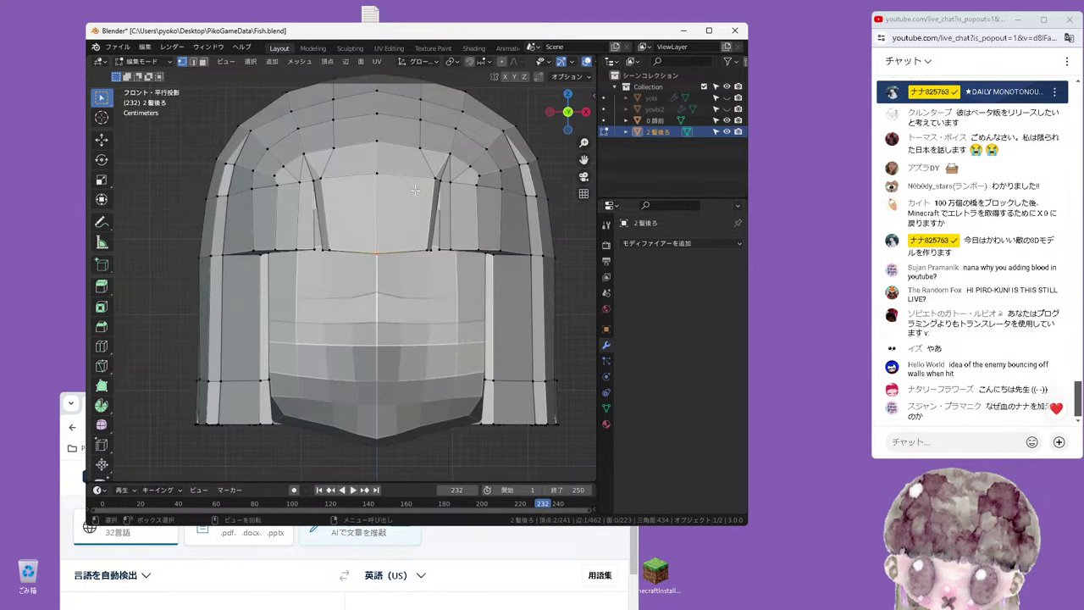
key("g")
key("z")
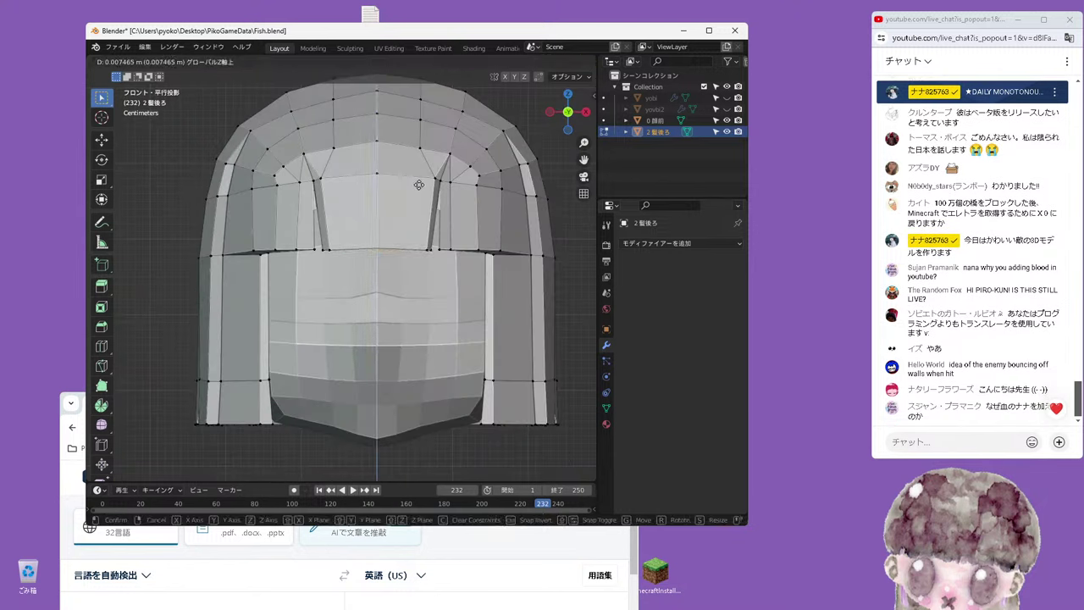
left_click(417, 190)
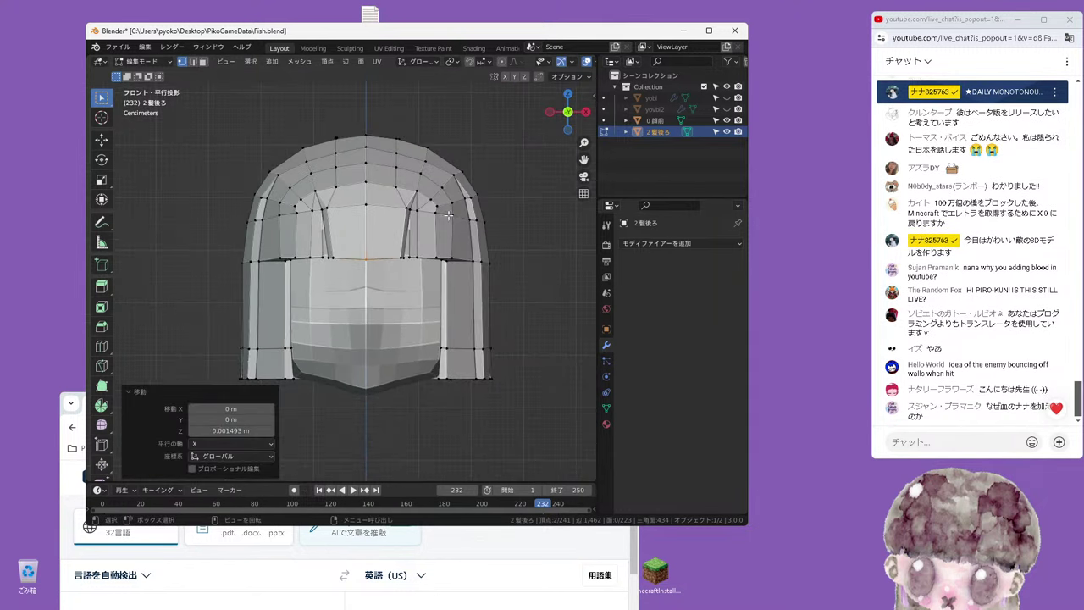
Inspect the hair from perspective, right side and front views
middle_click_drag(418, 190, 444, 229)
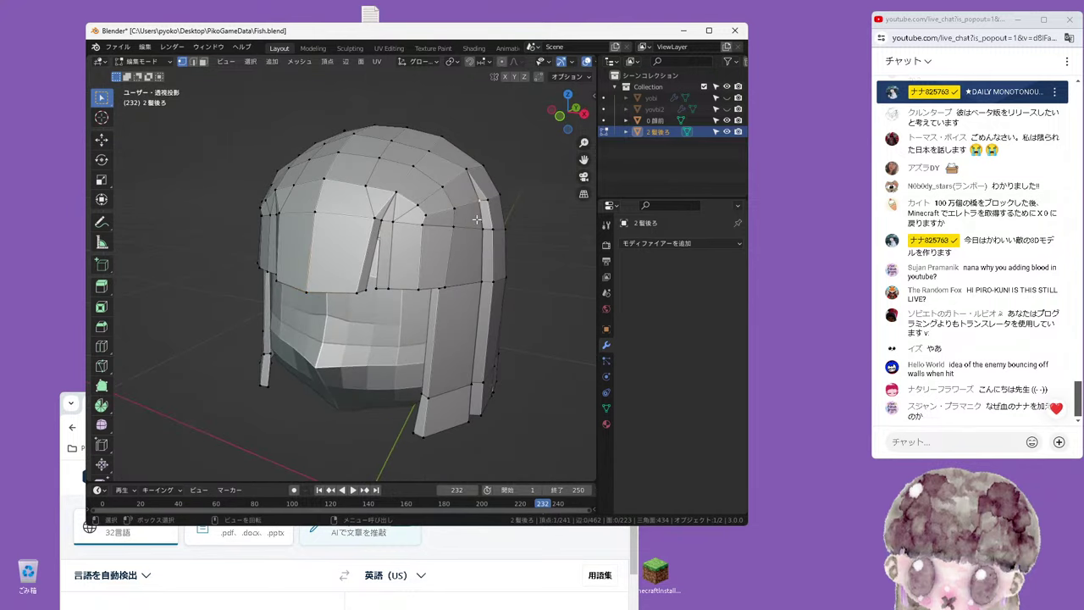
key("KP_3")
key("KP_1")
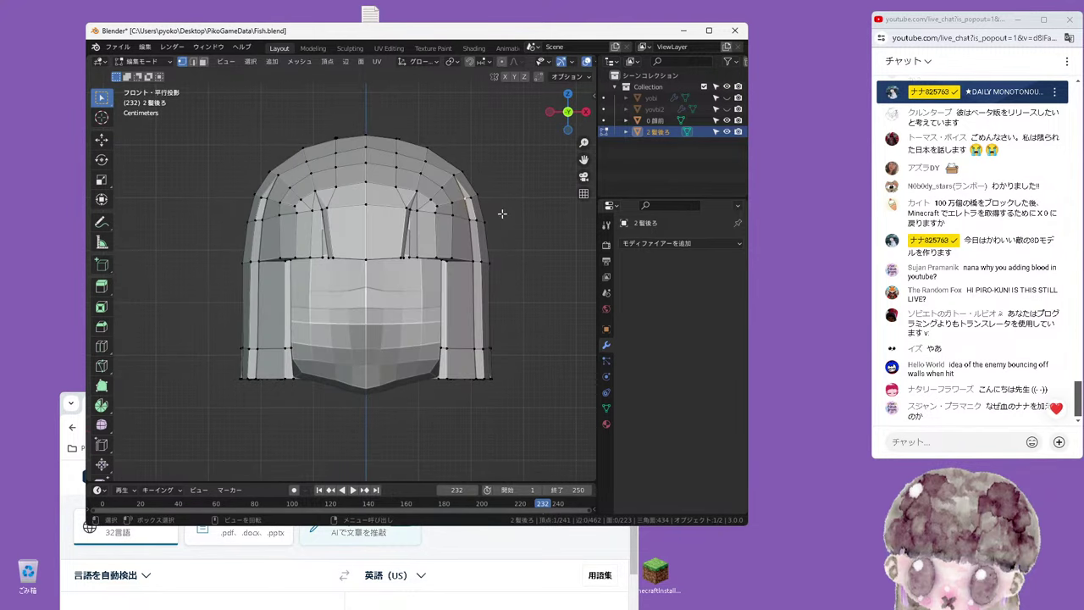
scroll(494, 203, "up", 1)
scroll(460, 246, "up", 2)
scroll(462, 246, "down", 2)
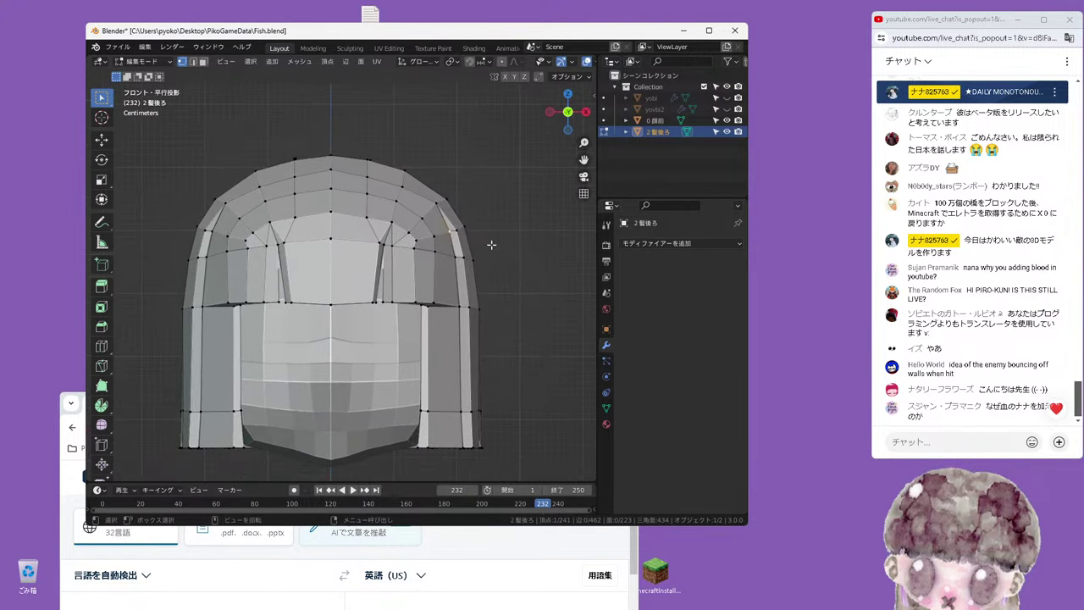
scroll(494, 243, "up", 1)
scroll(492, 235, "up", 1)
Slide two side-strand vertices along their edges, the second at factor 0.225
key("shift+v")
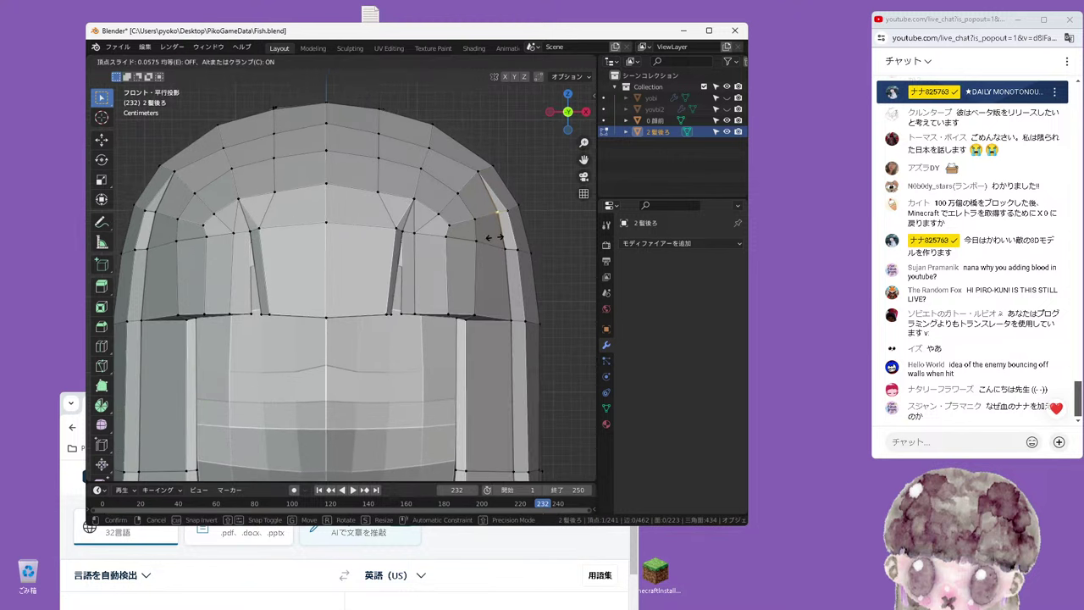
left_click(498, 239)
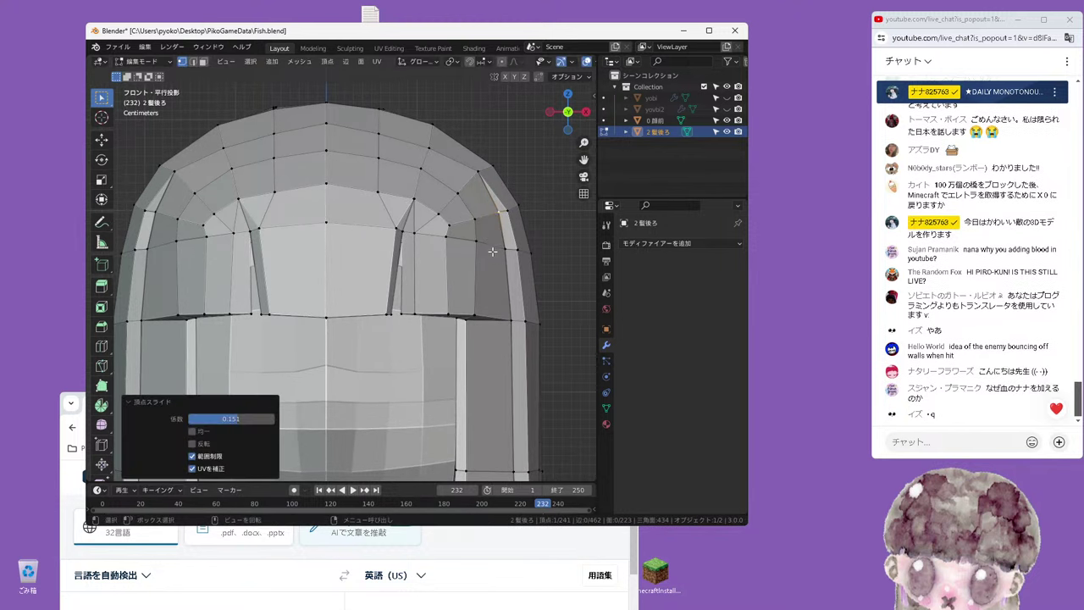
key("shift+v")
left_click(543, 234)
scroll(484, 197, "down", 1)
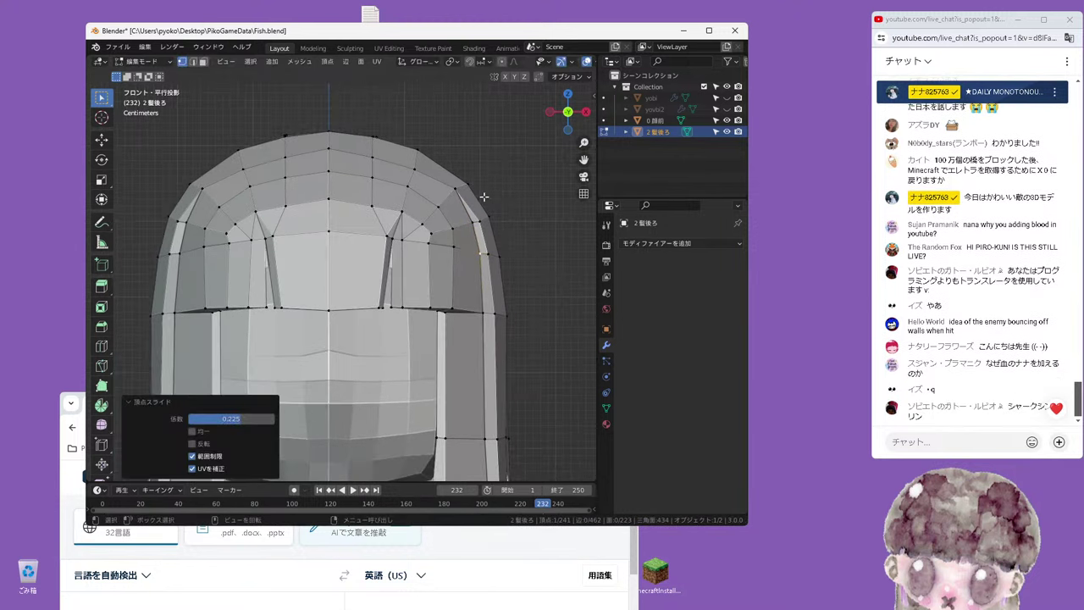
scroll(428, 177, "down", 2)
mouse_move(429, 177)
middle_mouse_down()
mouse_move(420, 246)
mouse_move(447, 192)
middle_mouse_up()
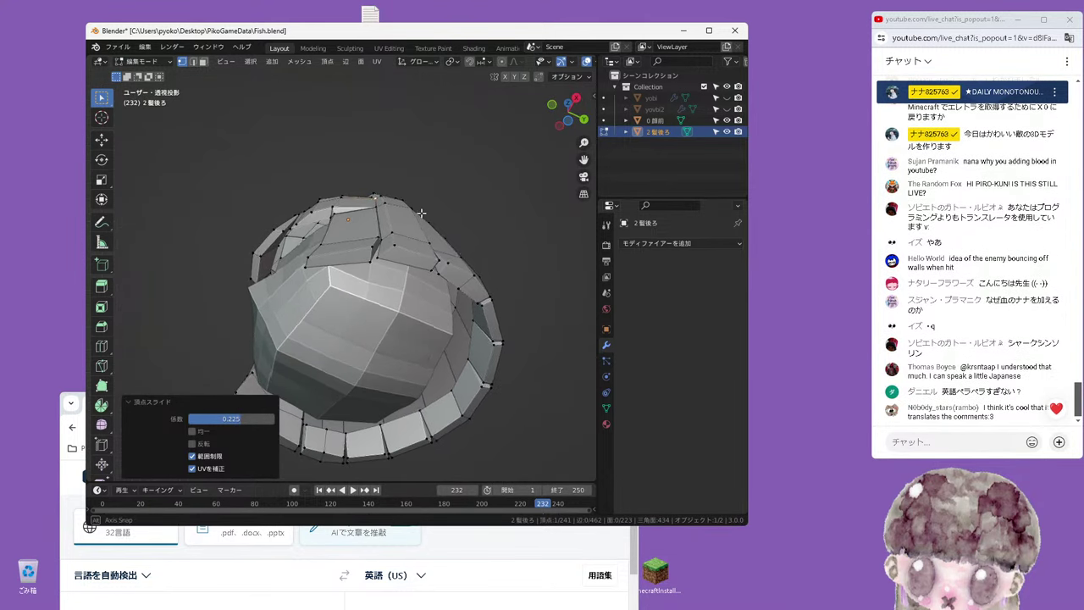
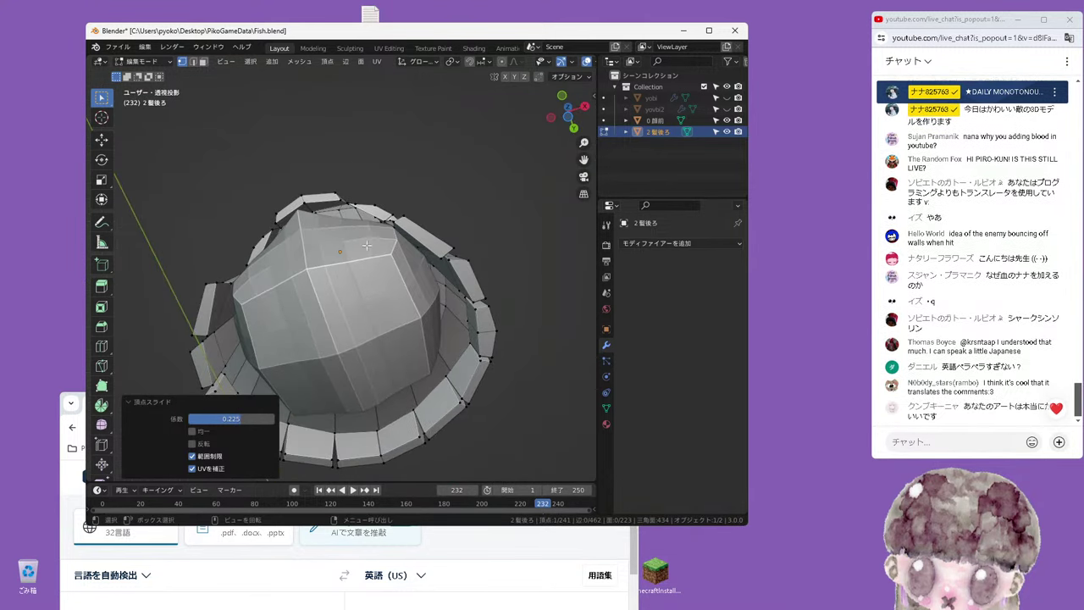
Nudge the bang-edge vertices and the next side-lock vertex slightly back along Y
mouse_move(446, 192)
middle_mouse_down()
mouse_move(369, 283)
mouse_move(395, 262)
middle_mouse_up()
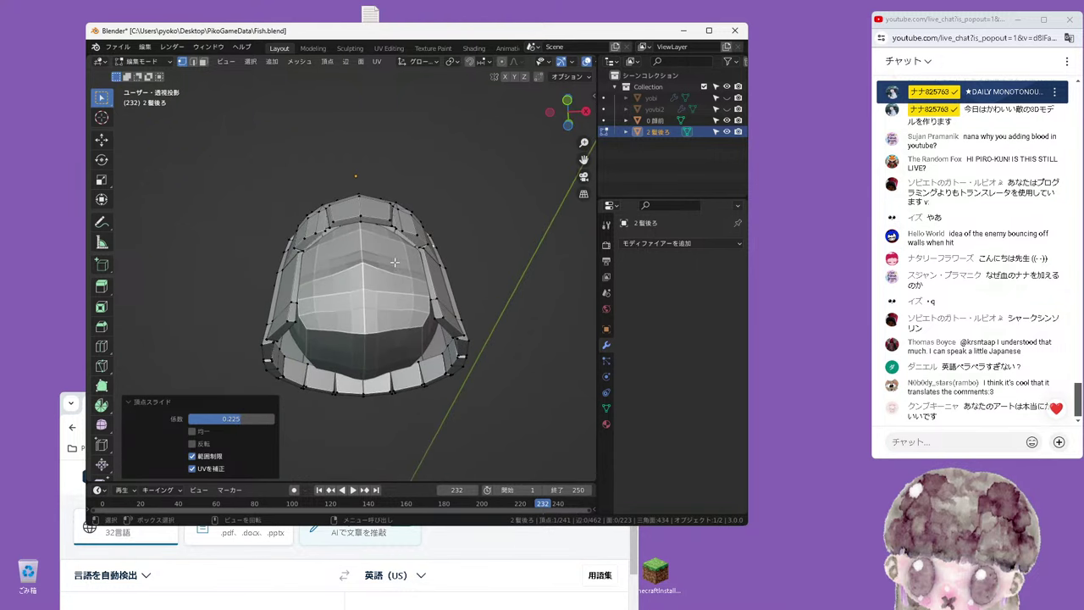
key("KP_1")
scroll(325, 262, "up", 2)
scroll(326, 262, "up", 3)
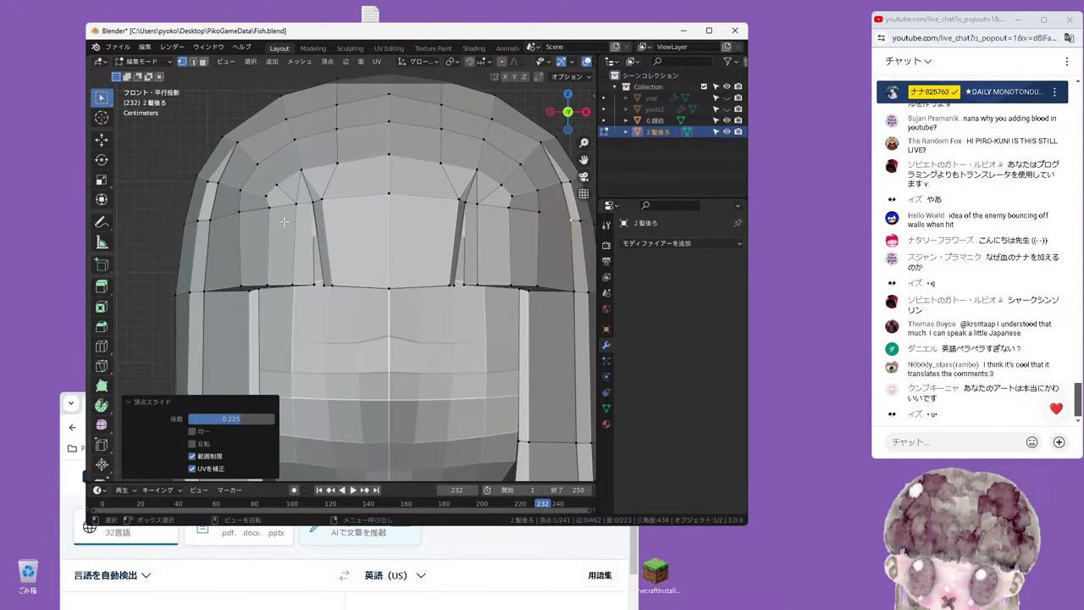
mouse_move(297, 203)
middle_mouse_down()
mouse_move(373, 256)
mouse_move(428, 244)
middle_mouse_up()
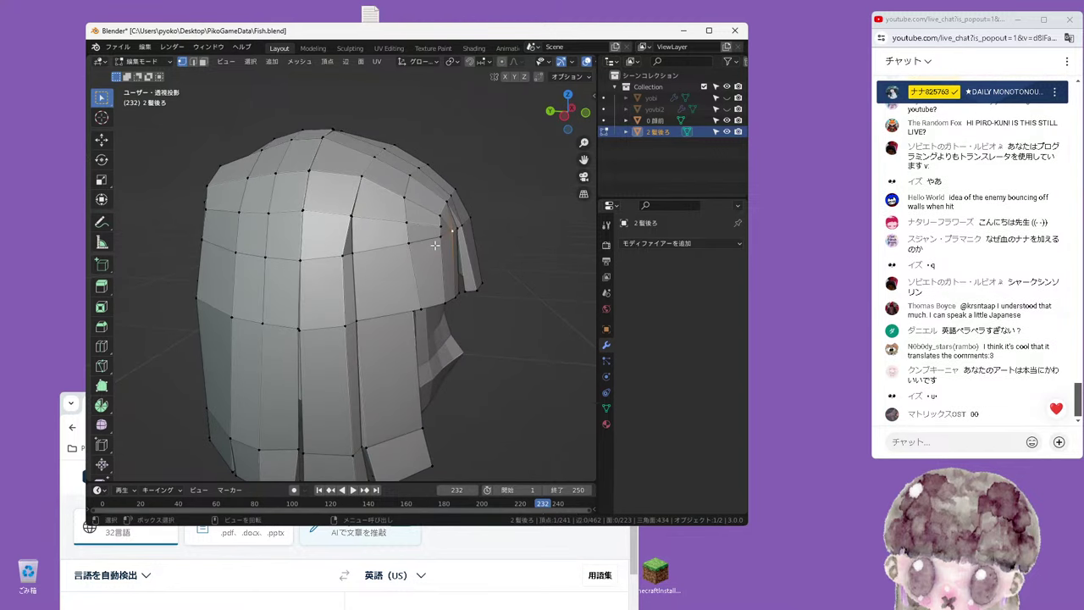
key("g")
key("y")
left_click(437, 247)
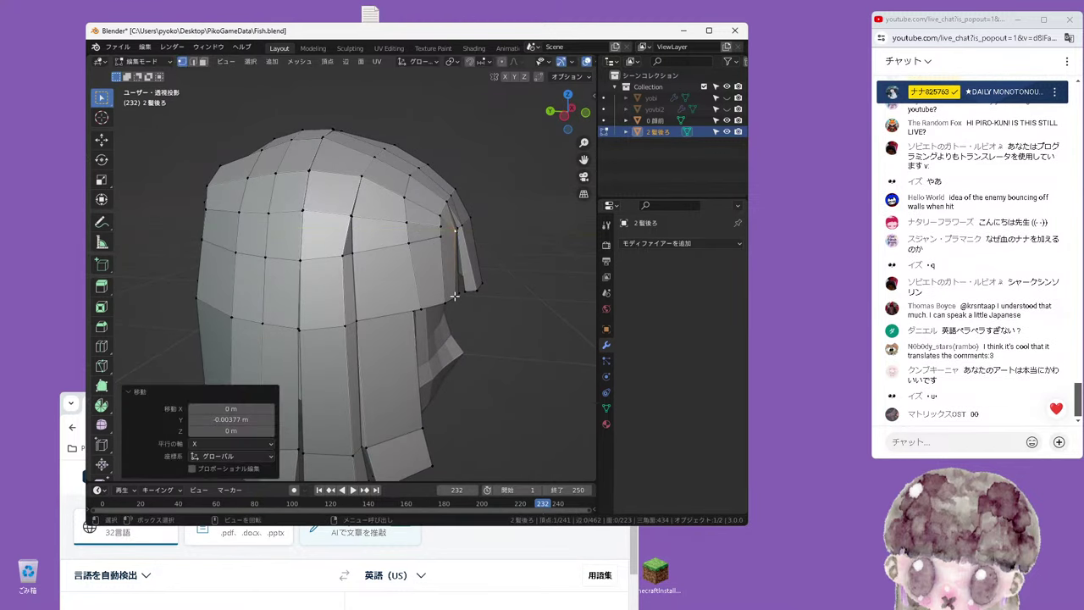
left_click(457, 299)
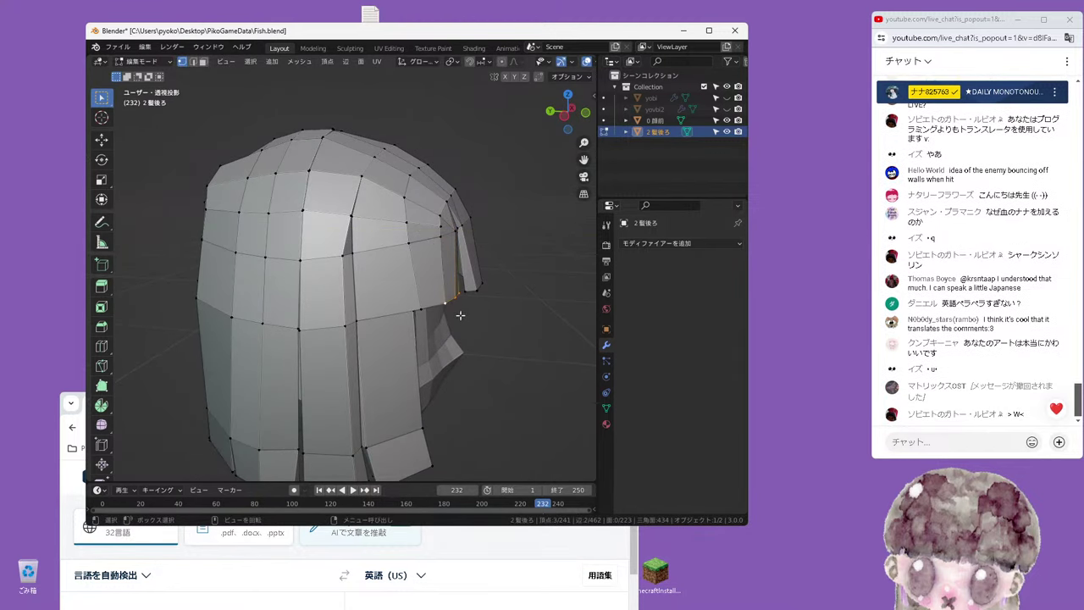
key("g")
key("y")
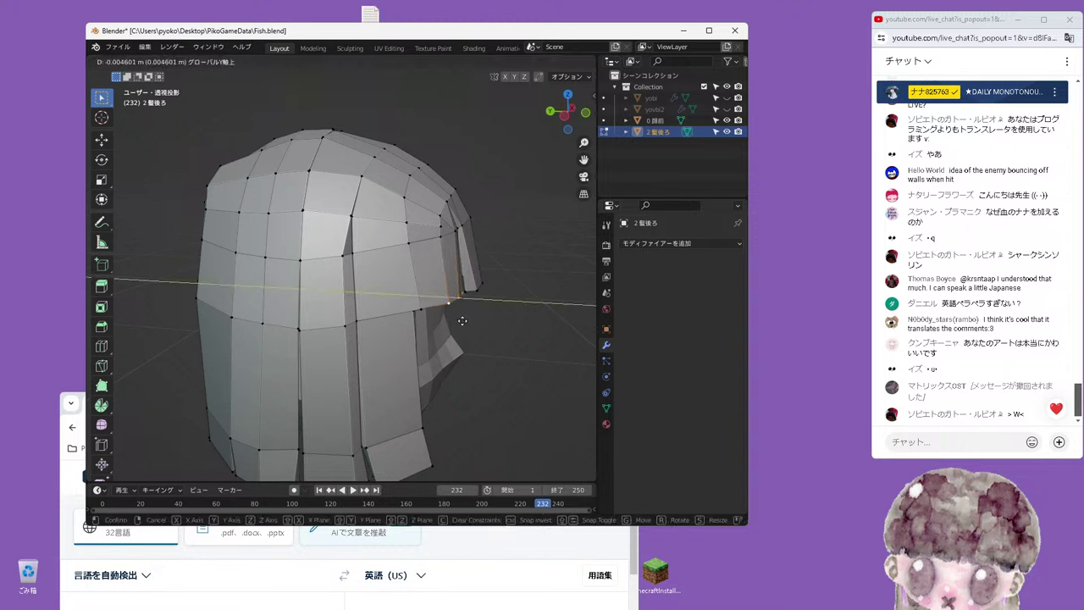
left_click(462, 320)
Check the hair in front, back and left views, then lower the selected vertices along Z
key("KP_1")
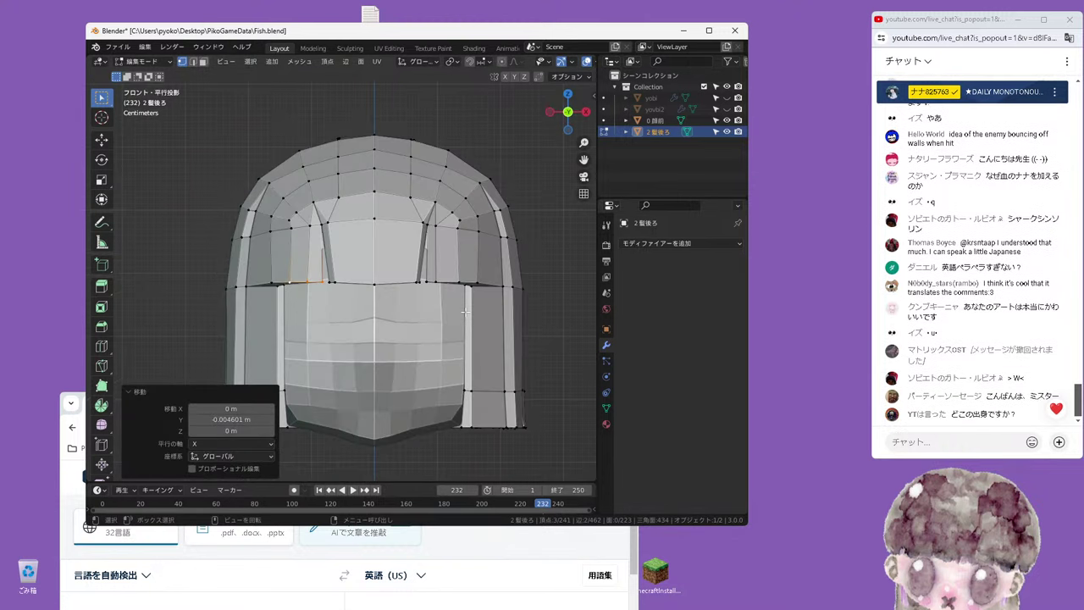
key("KP_4")
key("ctrl+KP_1")
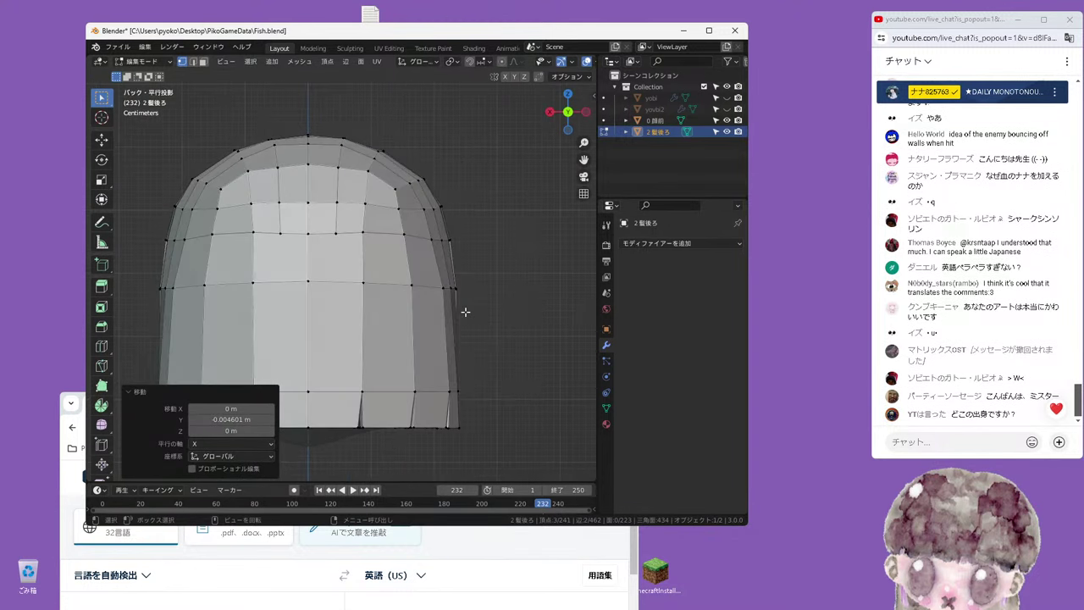
key("KP_1")
key("KP_4")
key("KP_4")
key("KP_4")
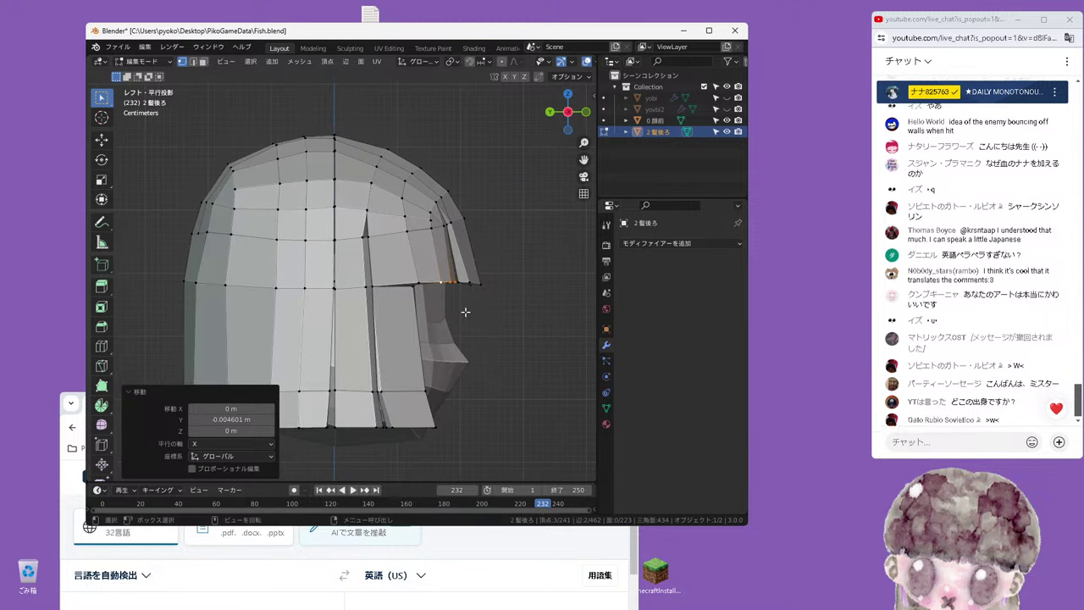
scroll(535, 318, "up", 1)
scroll(525, 343, "up", 1)
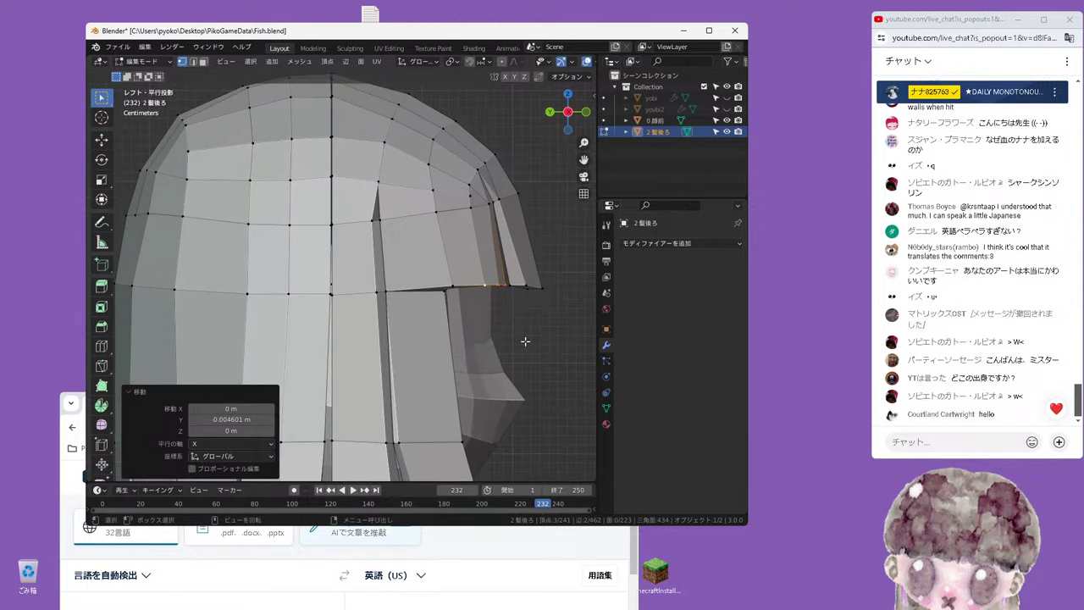
key("g")
key("z")
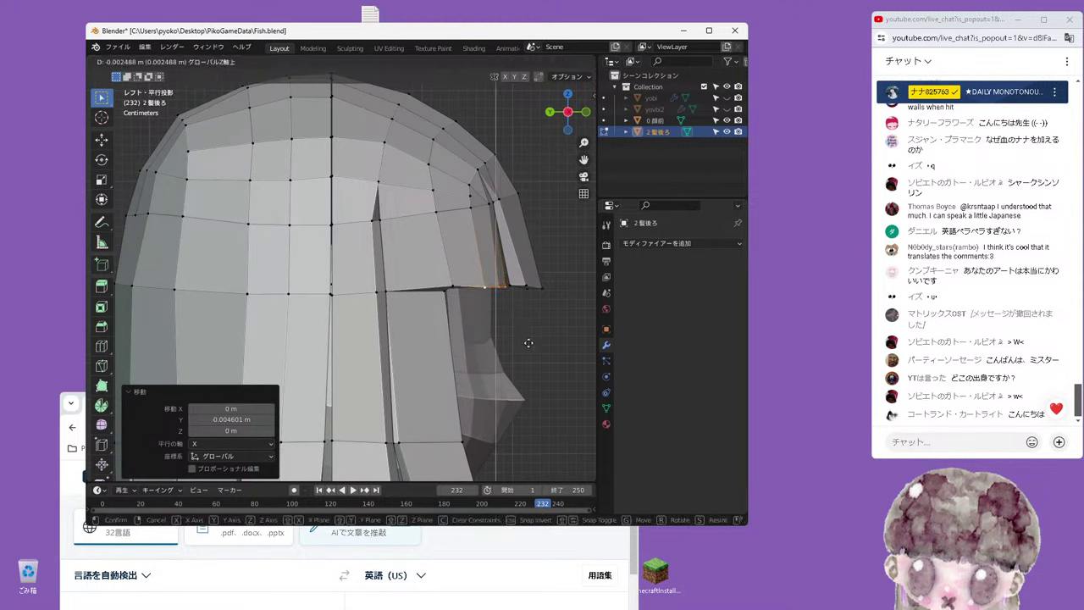
left_click(529, 343)
Lower a vertex on the bangs' bottom edge slightly along Z
left_click(529, 343)
scroll(500, 301, "down", 2)
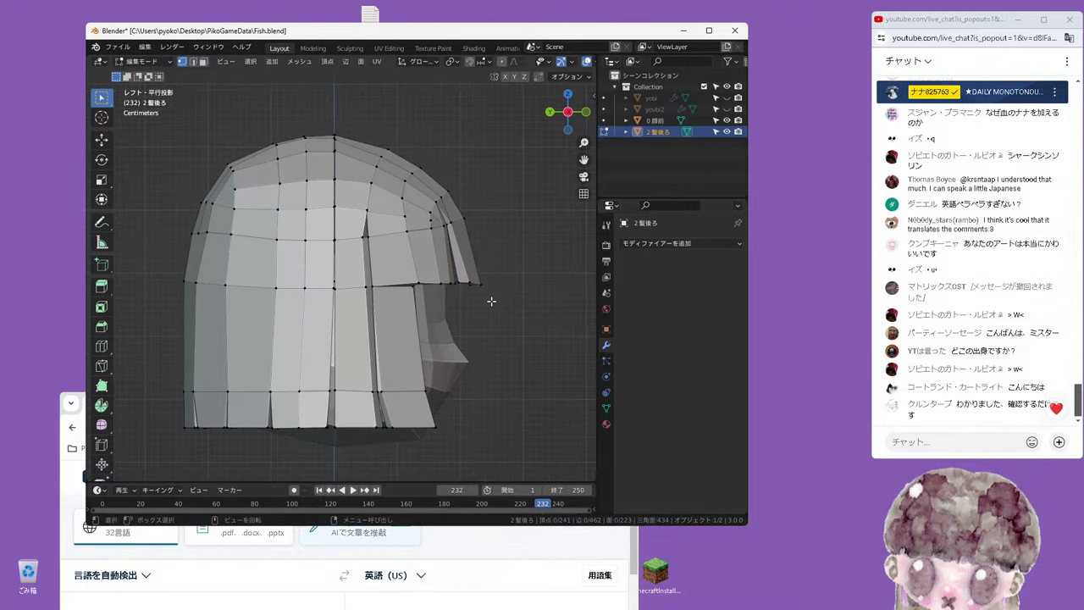
scroll(490, 300, "up", 1)
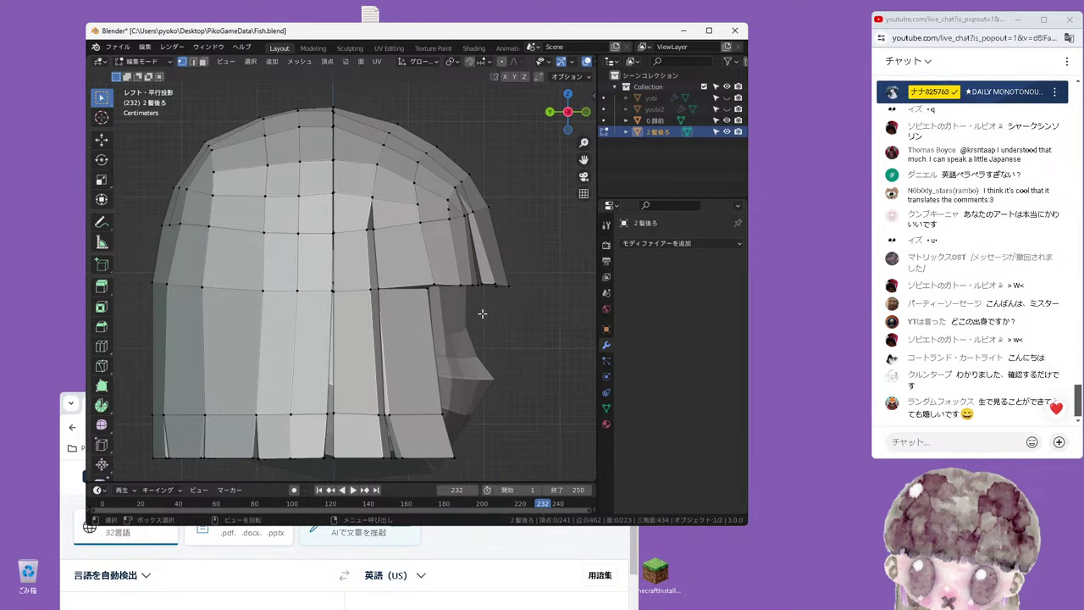
scroll(484, 319, "up", 1)
scroll(438, 273, "up", 1)
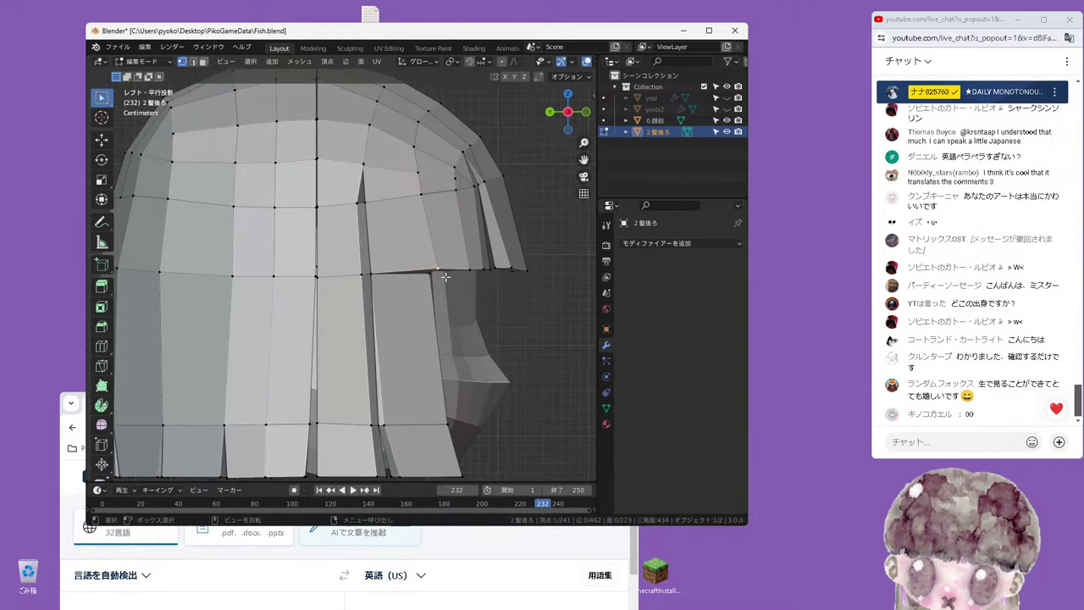
key("g")
key("z")
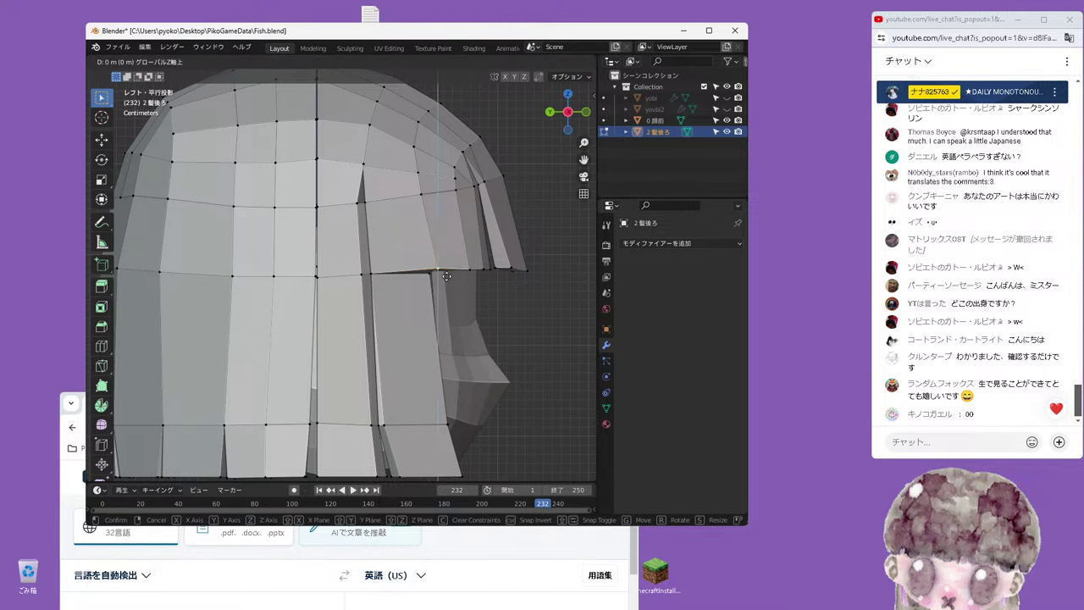
left_click(448, 276)
scroll(374, 231, "down", 1)
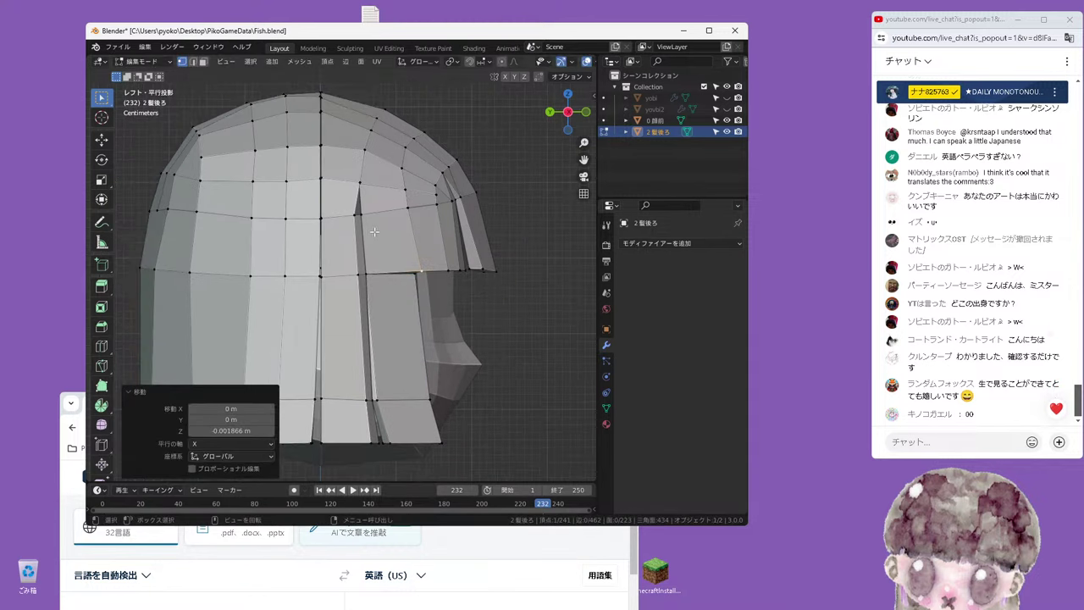
middle_click_drag(354, 218, 287, 265)
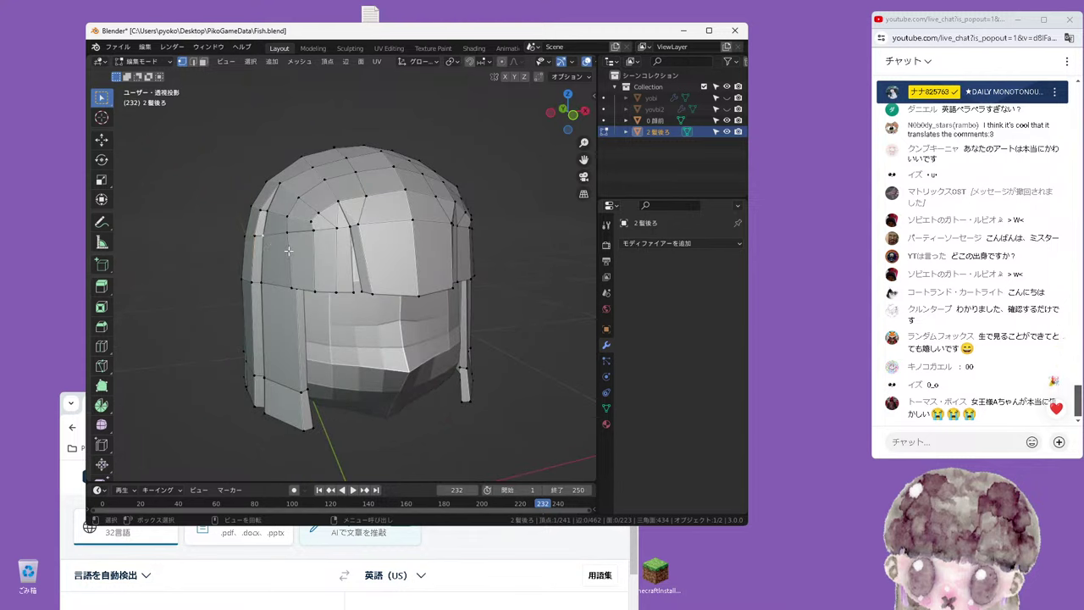
Vertex-slide the temple vertex, then shift a left-side vertex -0.002488 m along X
key("shift+v")
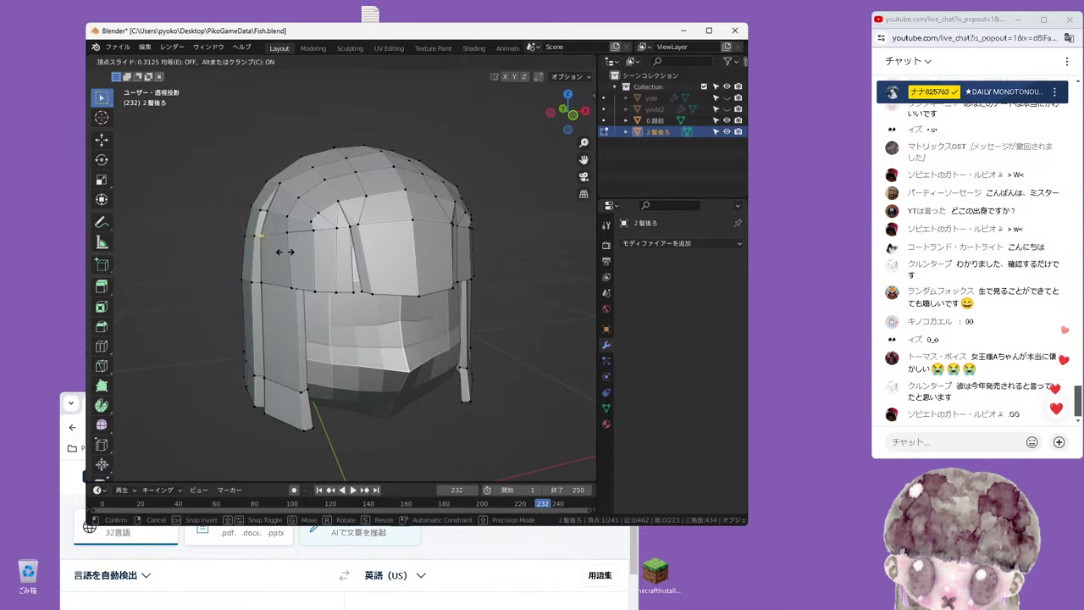
left_click(285, 252)
left_click(282, 223)
key("KP_1")
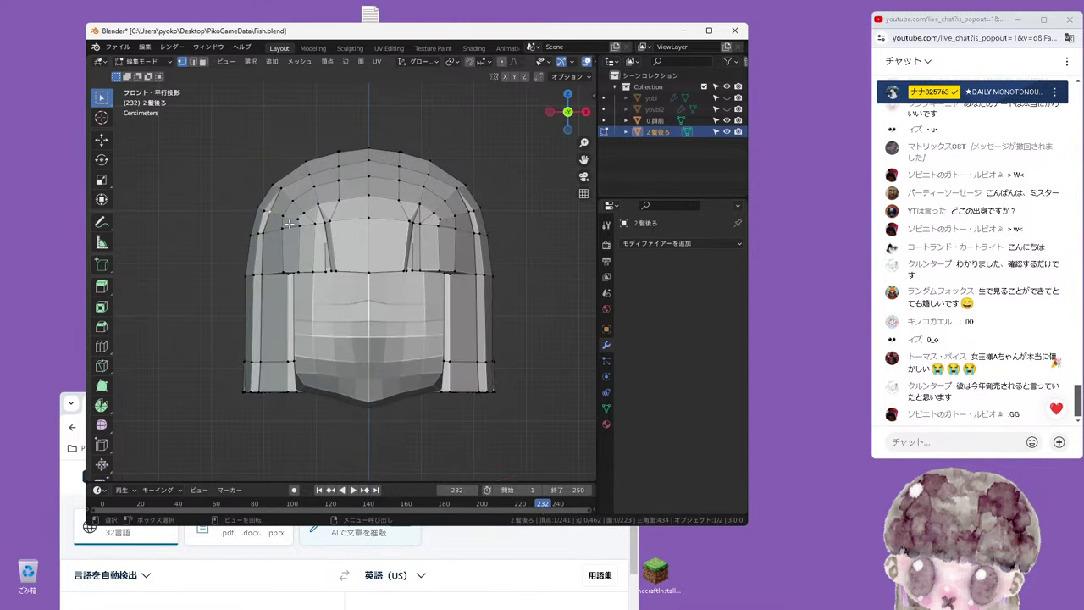
key("KP_3")
key("KP_1")
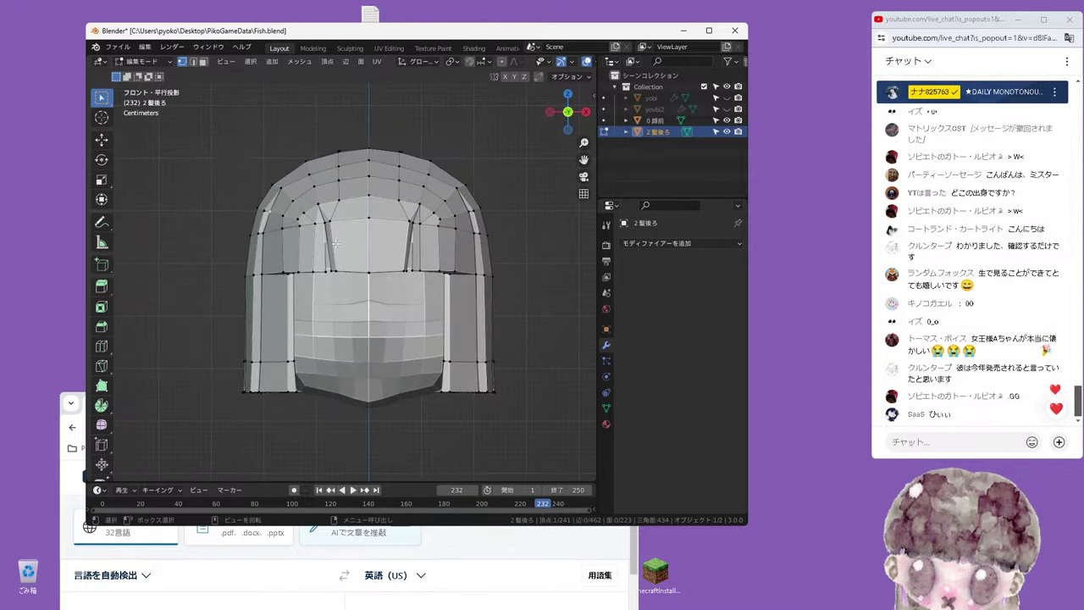
scroll(336, 243, "up", 1)
scroll(305, 222, "up", 2)
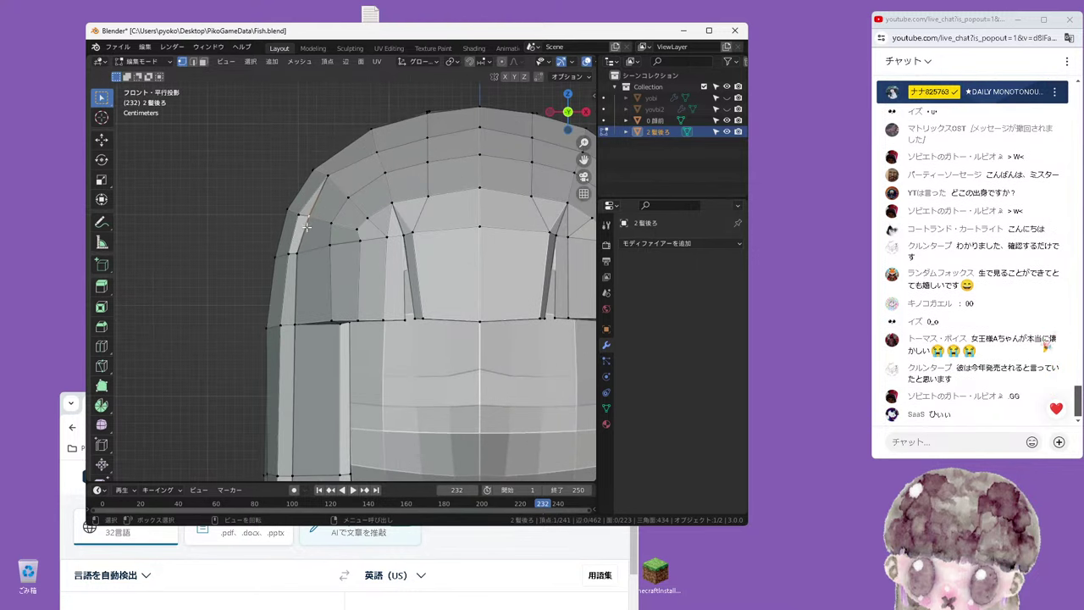
key("g")
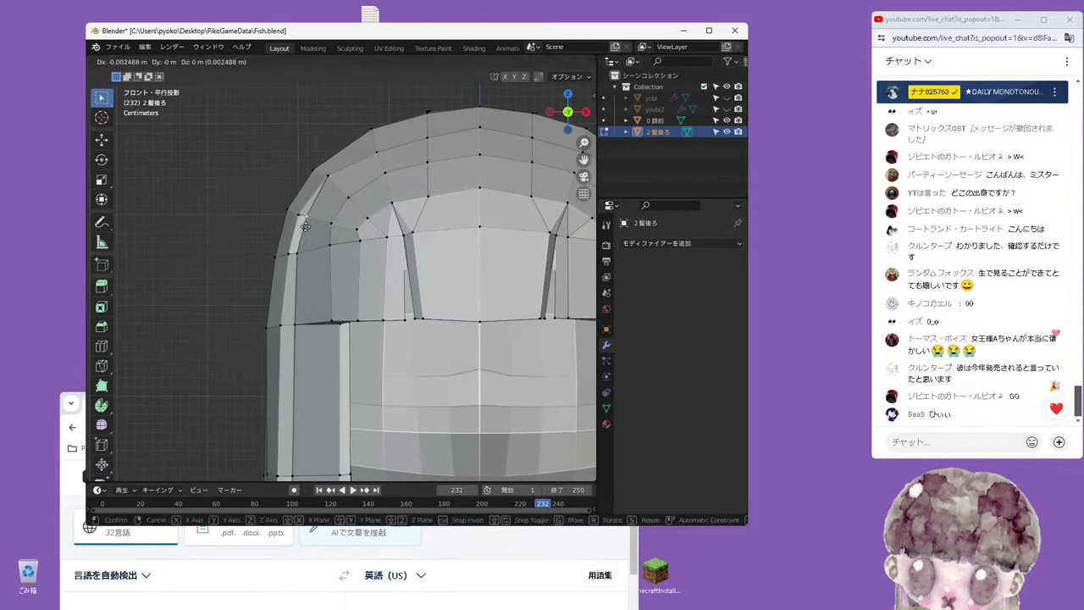
left_click(305, 226)
Bring the DeepL translator window forward and move it higher on screen
scroll(305, 227, "down", 2)
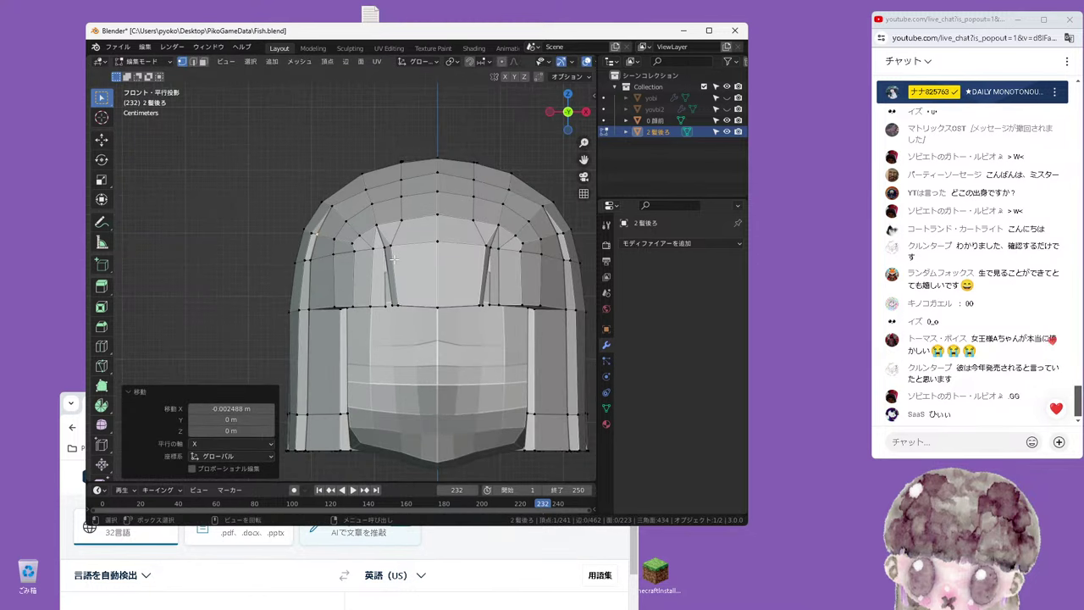
left_click(315, 583)
left_click_drag(369, 413, 441, 238)
Enter 'It took 2 days to make this' in DeepL's source box for translation
left_click(354, 446)
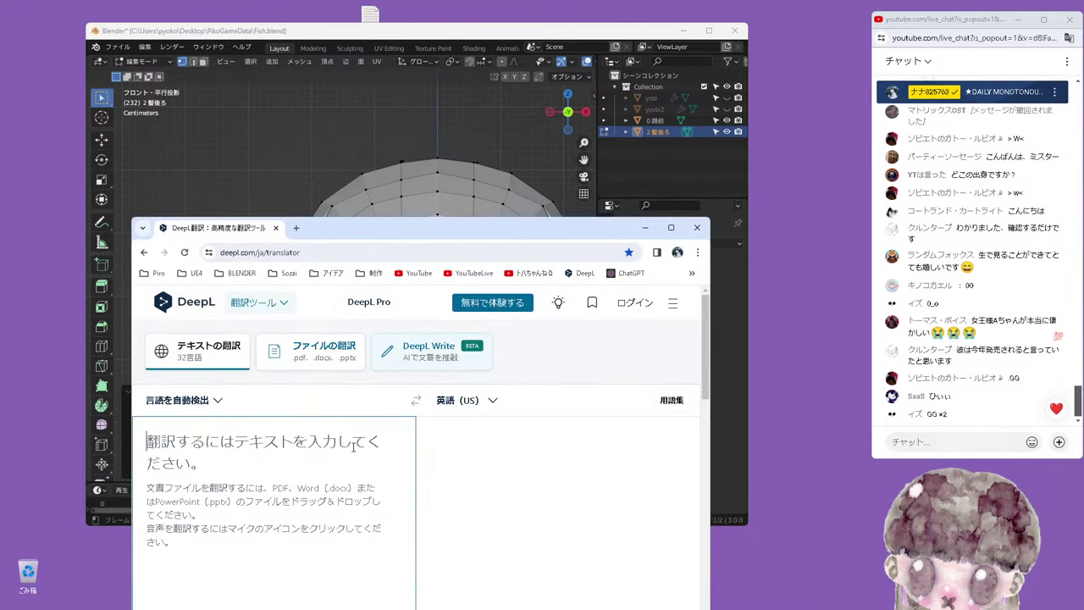
type("d")
key("BackSpace")
key("ctrl+v")
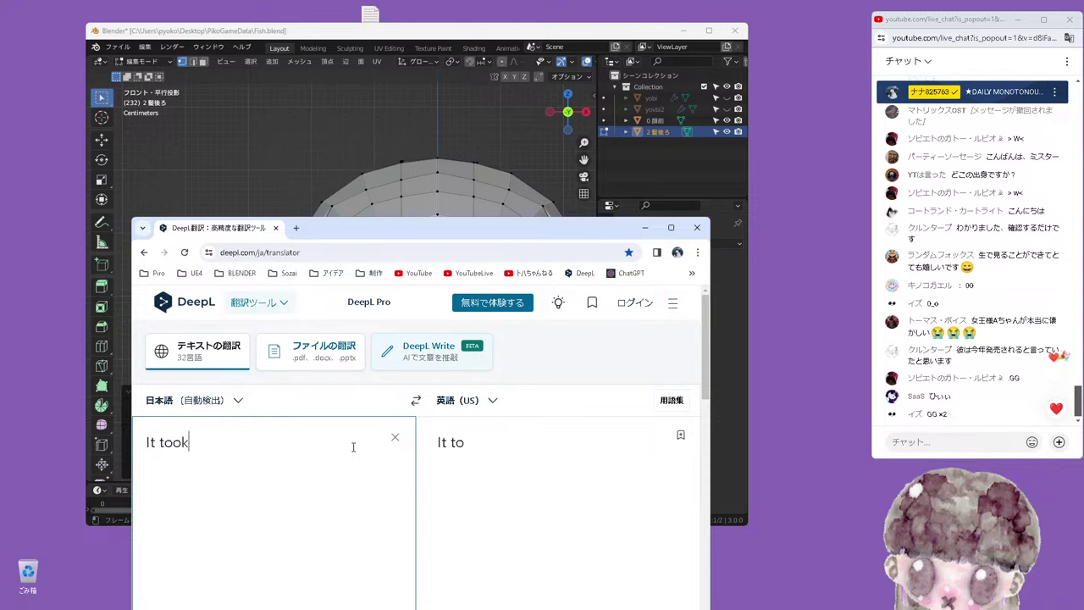
type("2 days")
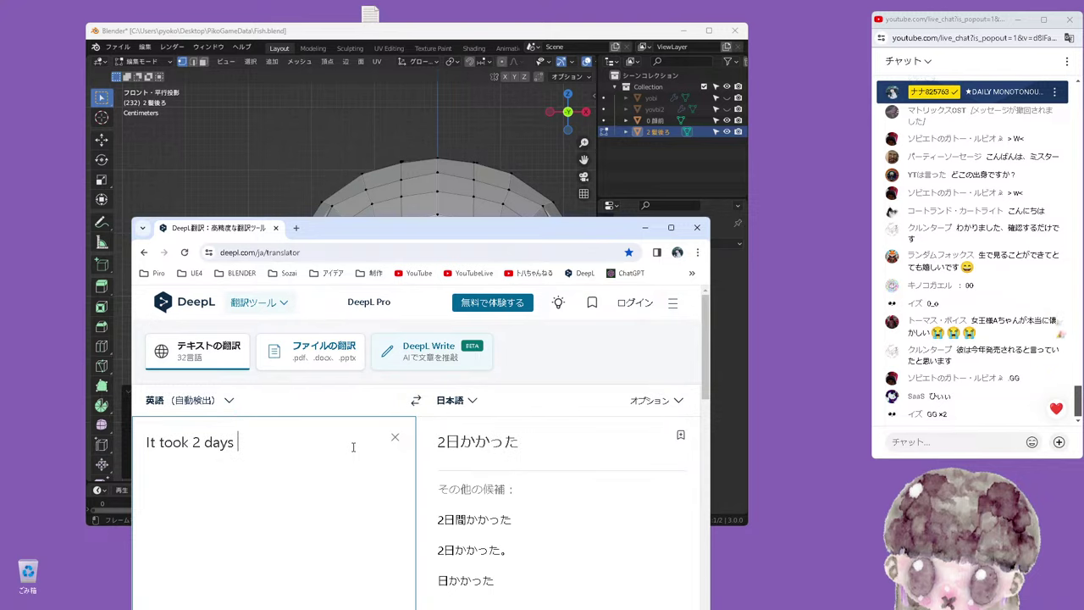
type(" to make this")
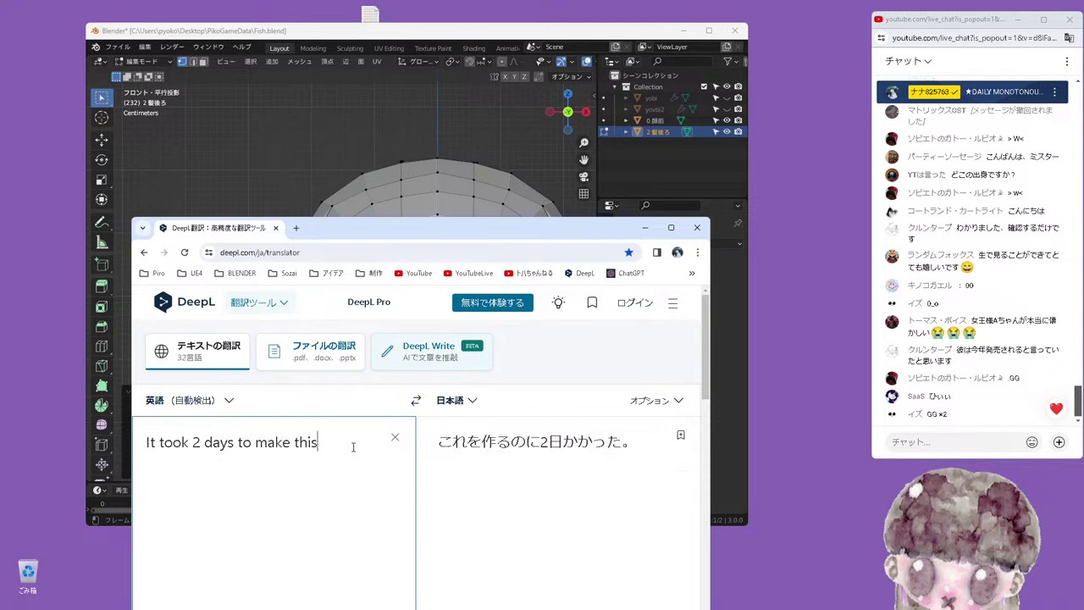
Copy the English sentence, post it to the live chat, and return to Blender
left_click_drag(327, 444, 146, 442)
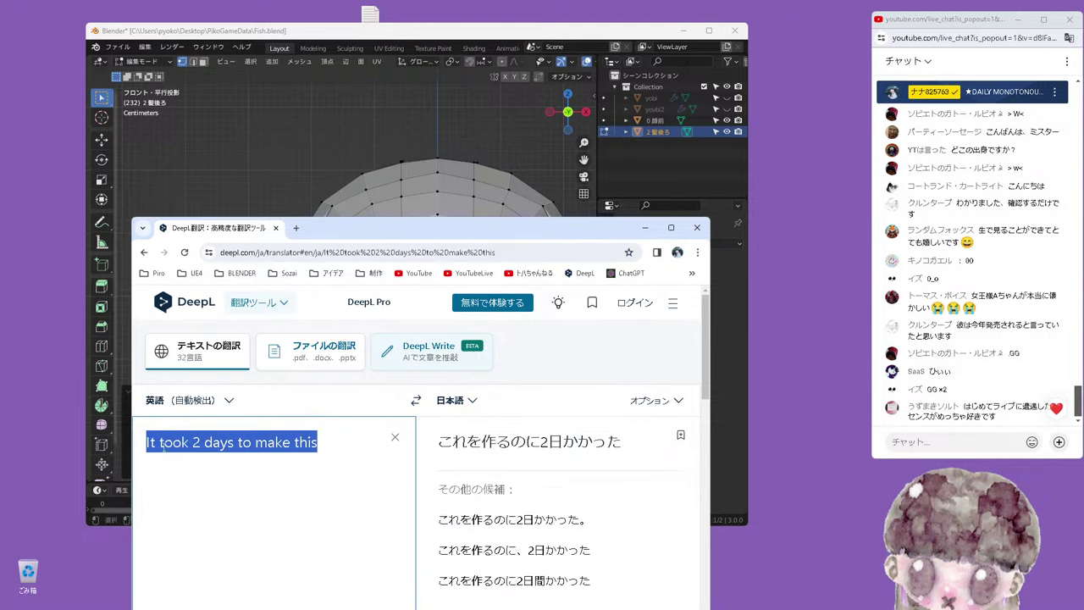
right_click(234, 440)
left_click(253, 252)
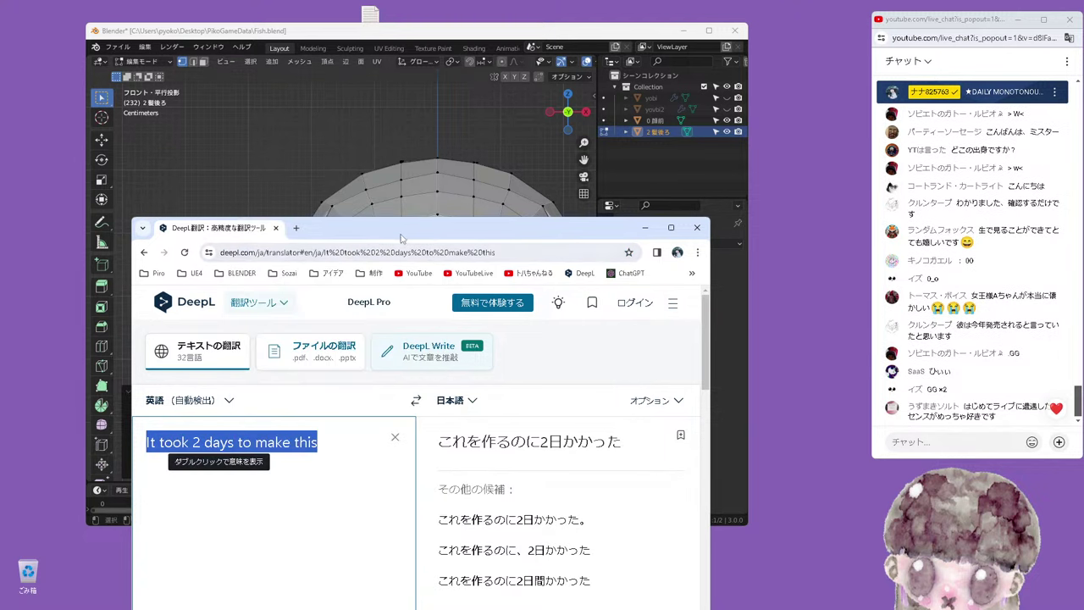
left_click_drag(431, 242, 332, 472)
left_click(930, 443)
key("ctrl+v")
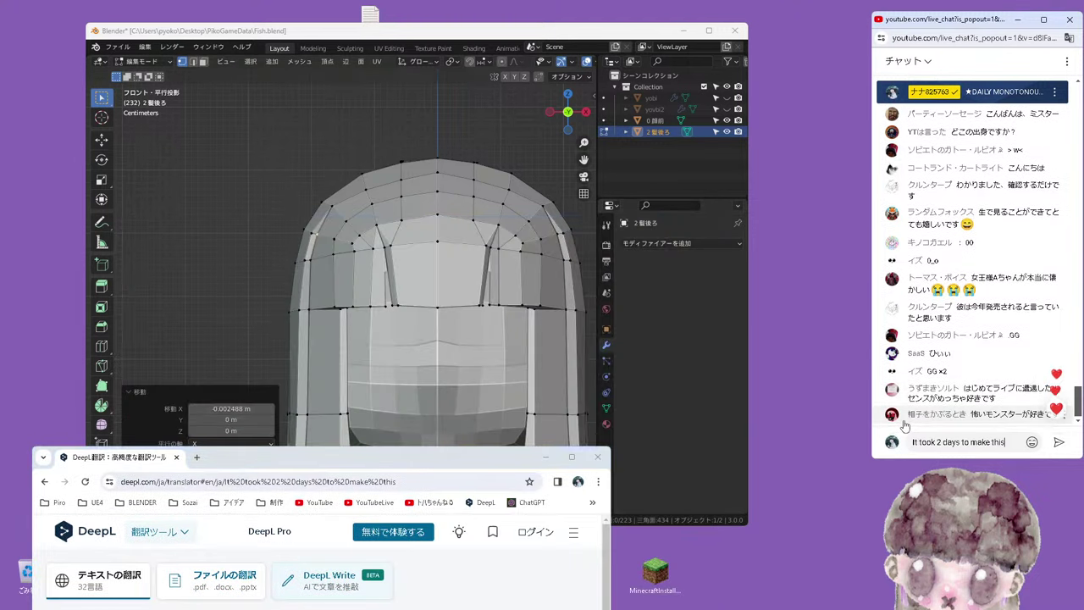
key("Return")
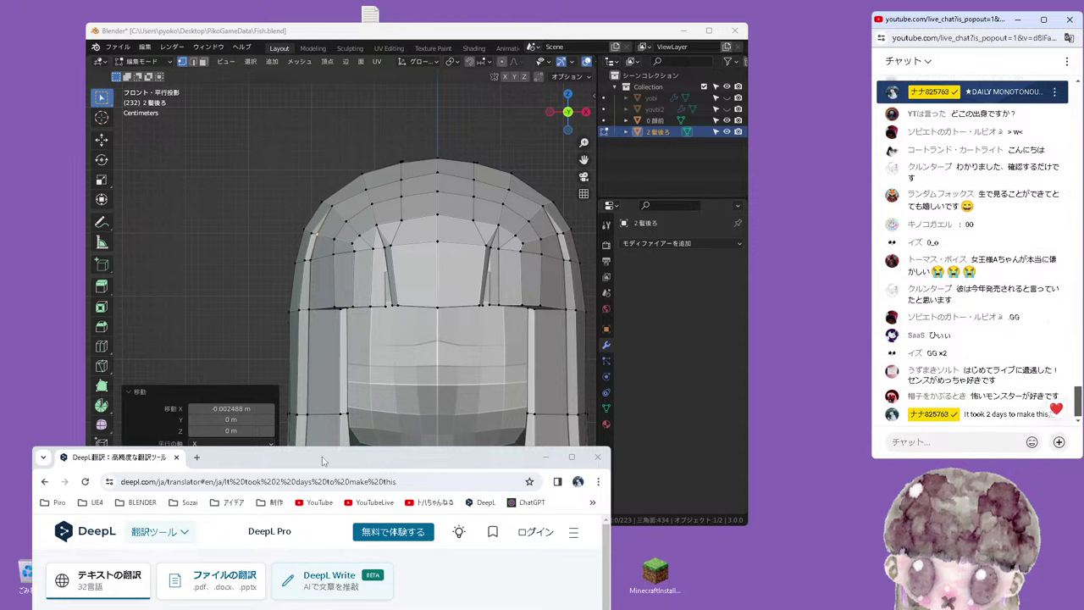
mouse_move(259, 223)
middle_mouse_down()
mouse_move(345, 315)
mouse_move(305, 407)
middle_mouse_up()
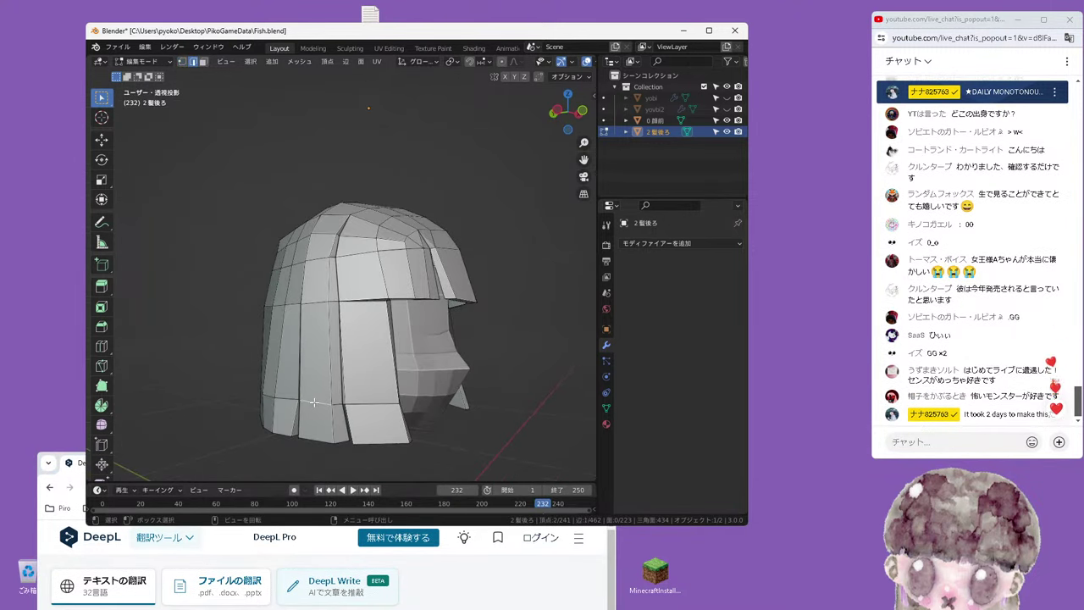
Check front and side views, then shift the selected hair faces along X
key("KP_1")
key("KP_3")
key("KP_1")
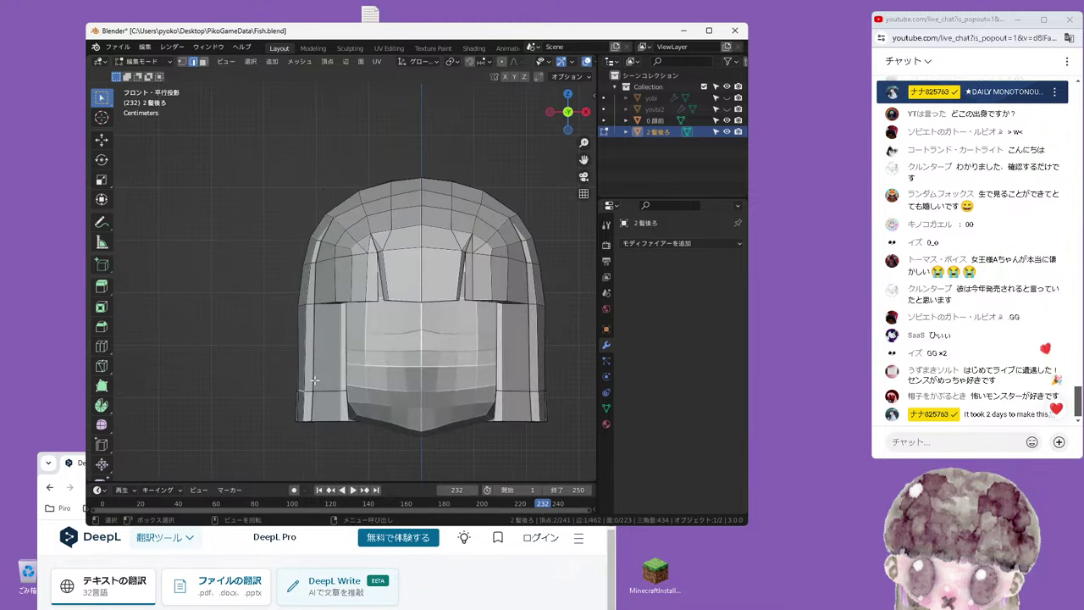
mouse_move(314, 378)
middle_mouse_down()
mouse_move(423, 460)
mouse_move(400, 391)
middle_mouse_up()
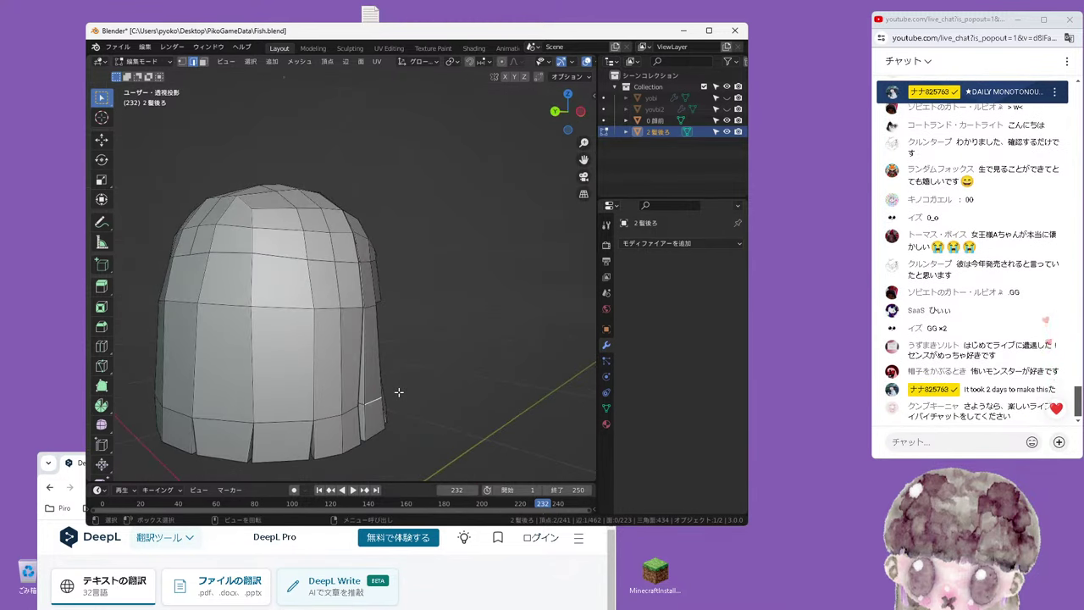
key("g")
key("x")
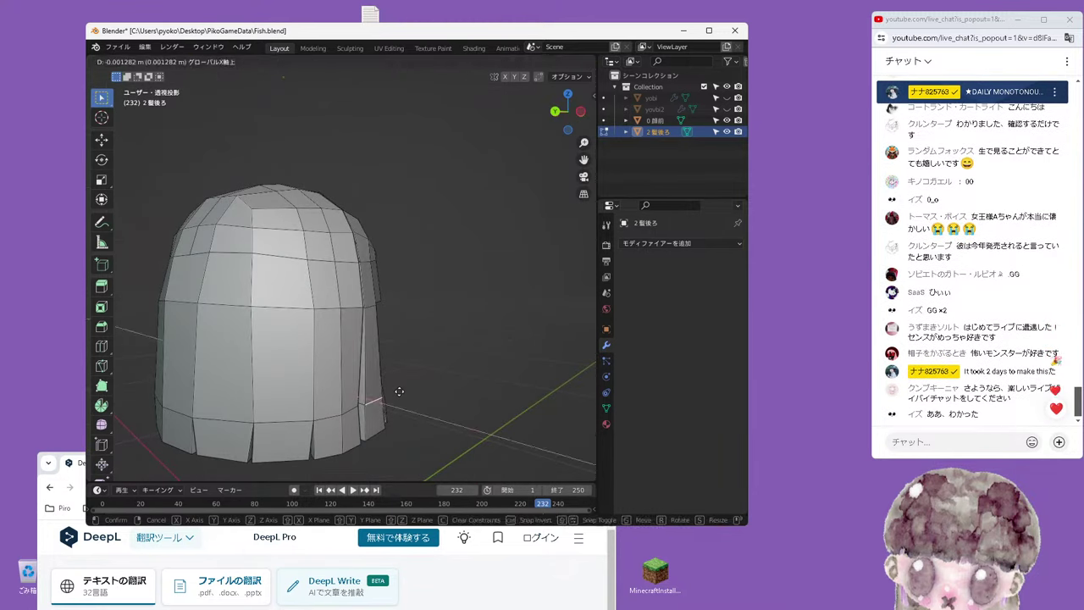
left_click(379, 421)
Inspect from above, then shift the selection along global X again from the front
mouse_move(375, 436)
middle_mouse_down()
mouse_move(370, 357)
mouse_move(403, 388)
middle_mouse_up()
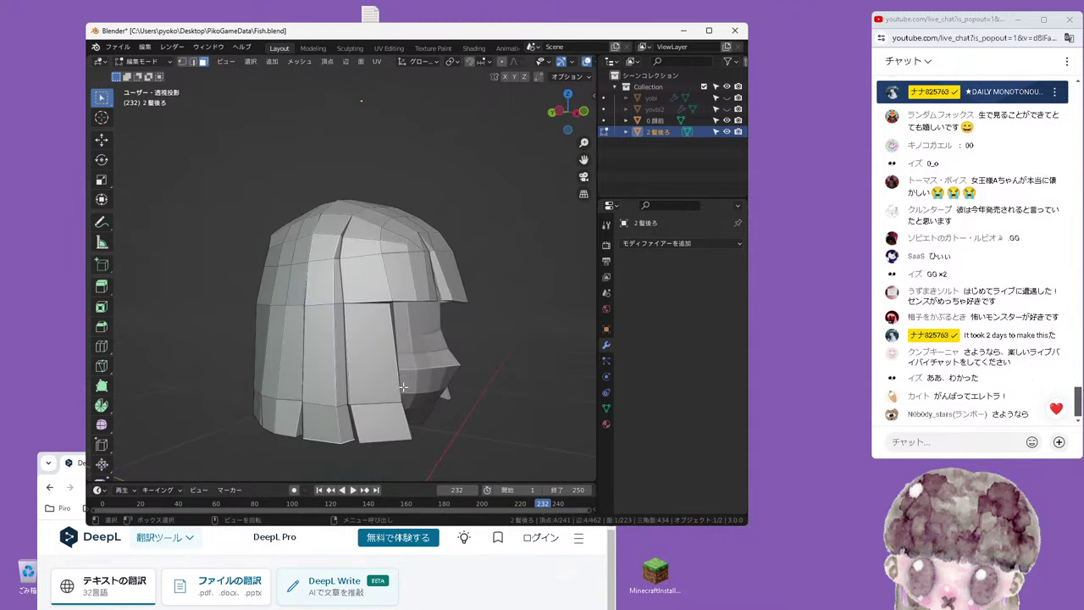
middle_click_drag(403, 388, 399, 382)
key("KP_1")
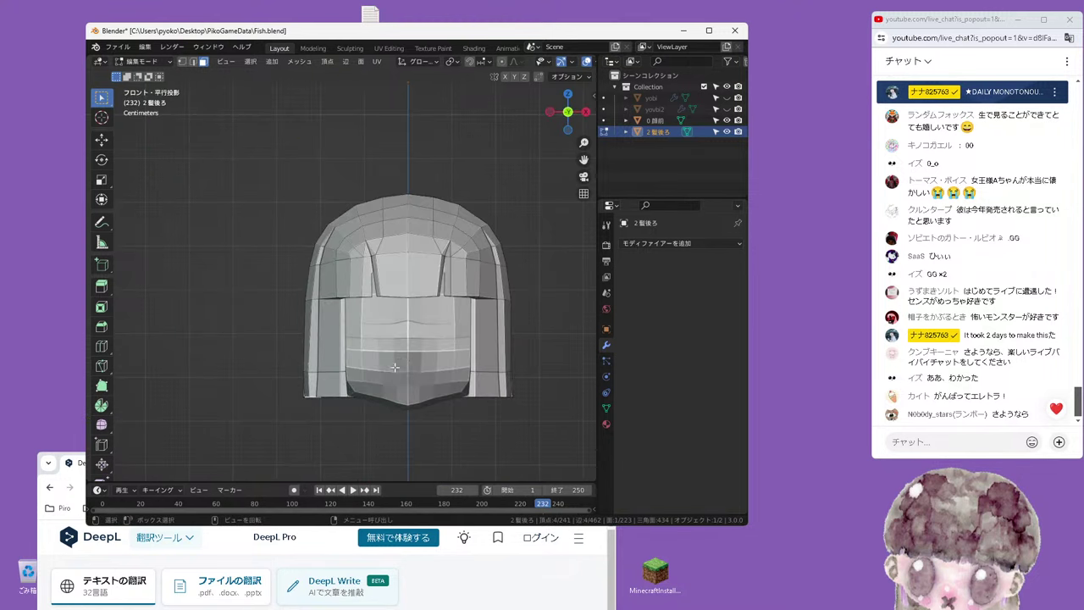
key("g")
key("x")
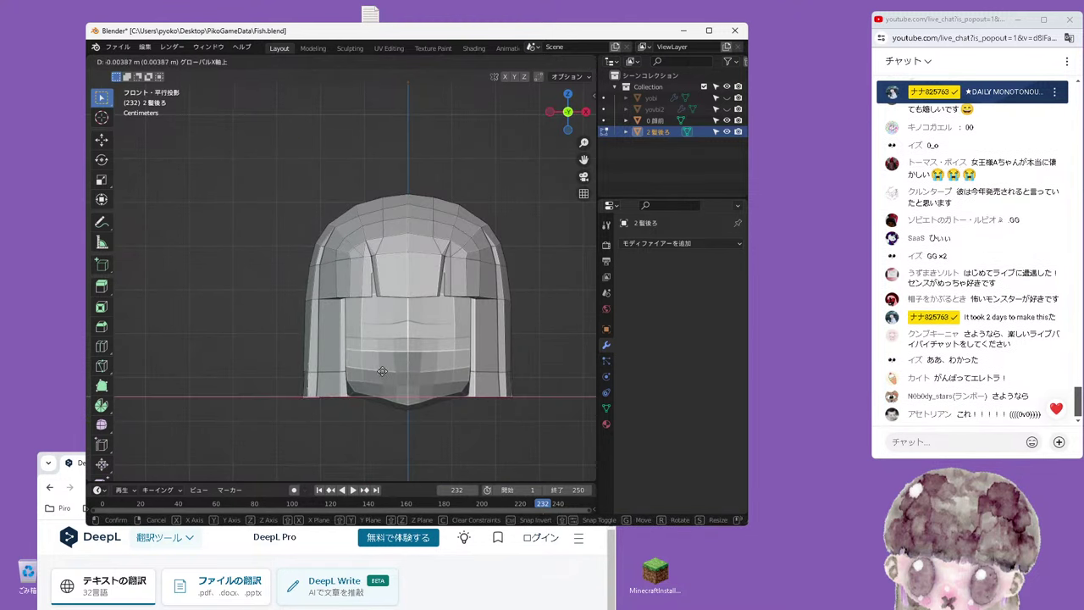
left_click(382, 371)
Switch between edge and face selection while inspecting the hair from the front
mouse_move(413, 363)
middle_mouse_down("shift")
mouse_move(318, 312)
mouse_move(432, 308)
mouse_move(507, 366)
mouse_move(394, 400)
middle_mouse_up("shift")
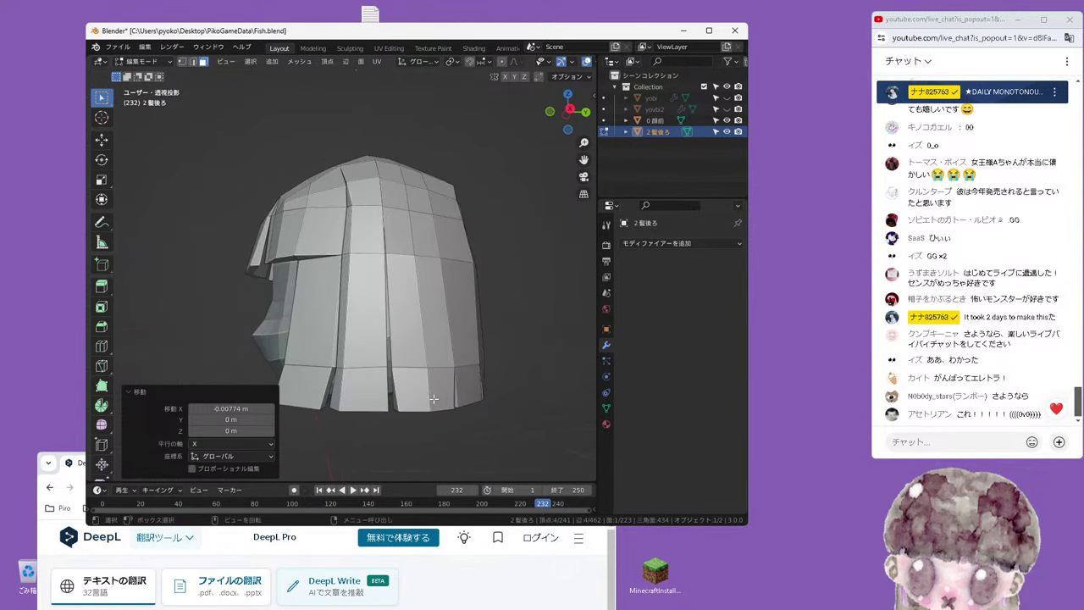
key("2")
key("KP_1")
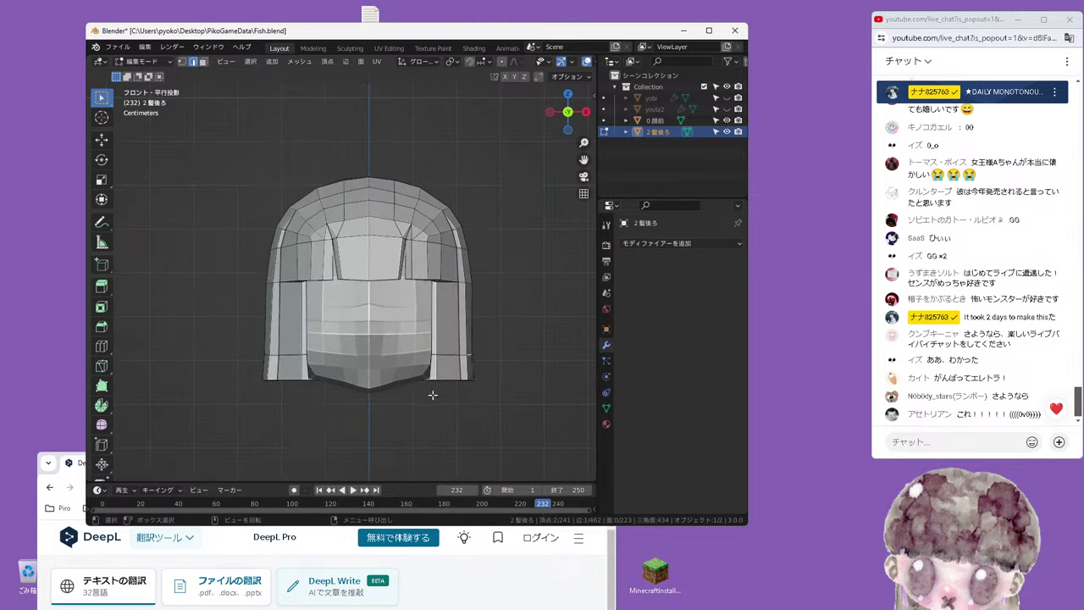
scroll(469, 388, "up", 1)
middle_click_drag(493, 396, 476, 361)
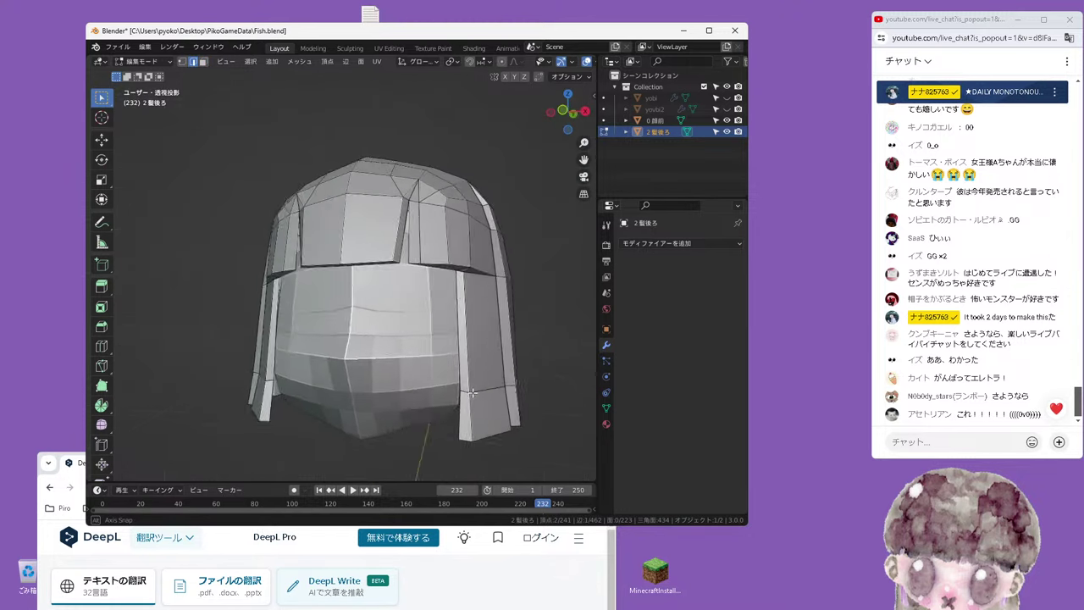
key("3")
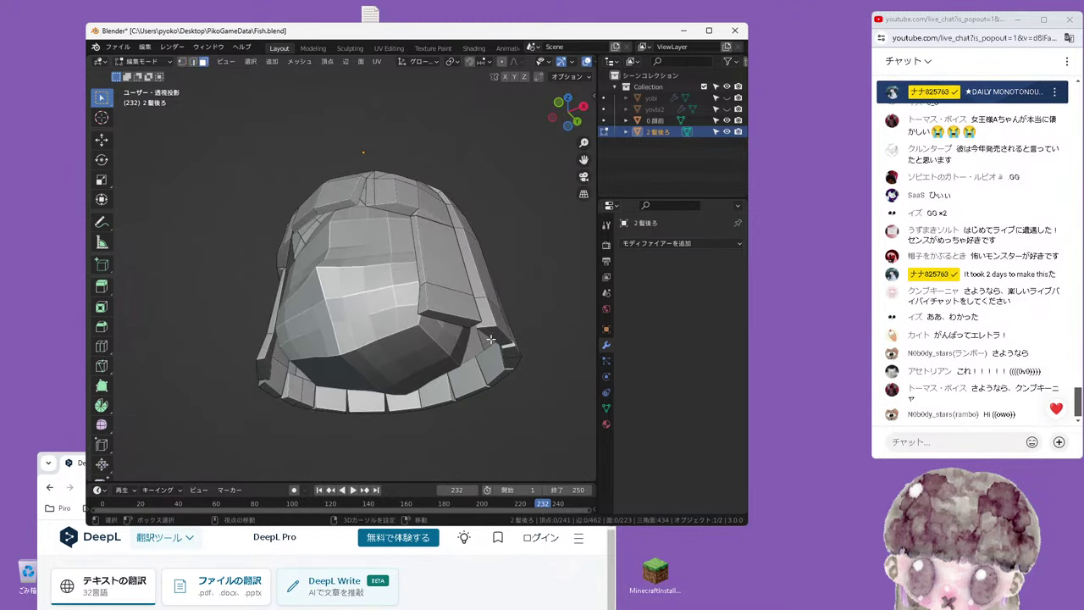
Shift the lower side-lock faces 0.007525 m along X and inspect the narrowed outline
key("KP_1")
key("KP_3")
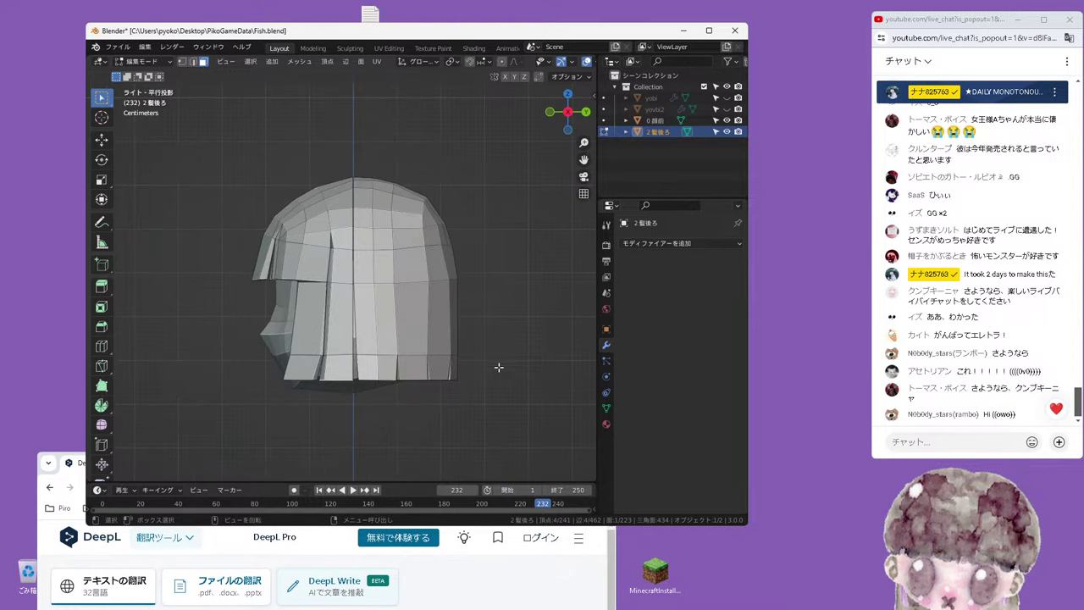
key("KP_1")
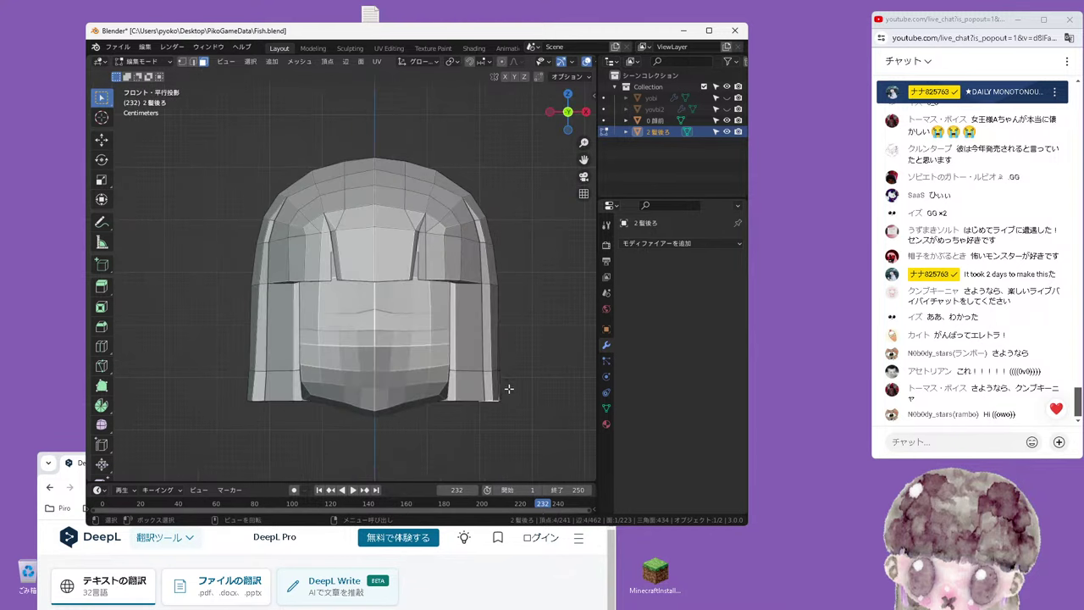
key("g")
key("x")
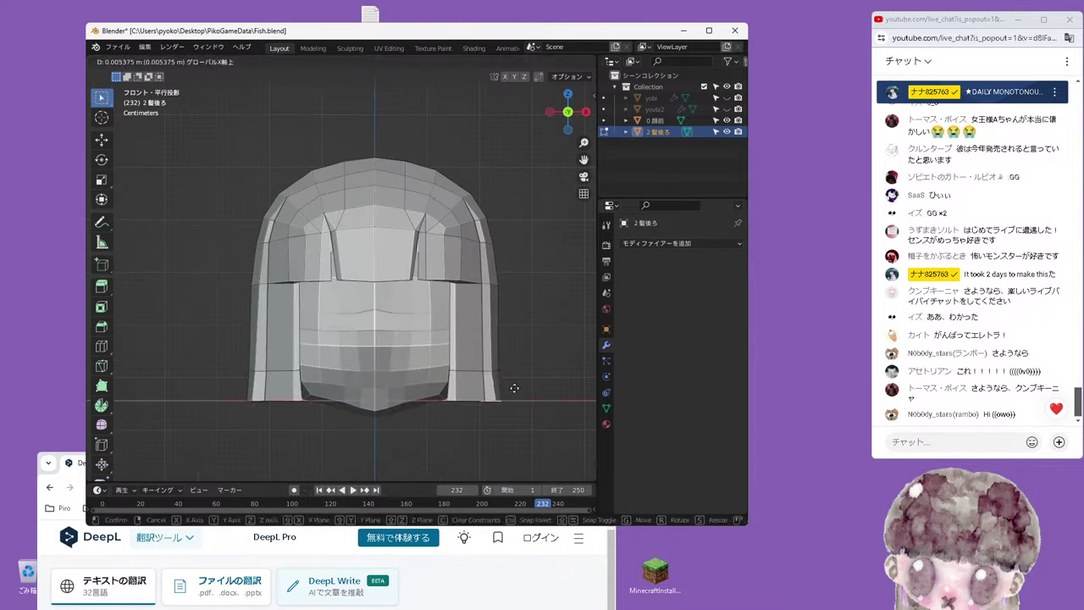
left_click(515, 389)
mouse_move(493, 332)
middle_mouse_down()
mouse_move(421, 260)
mouse_move(390, 292)
mouse_move(404, 270)
mouse_move(457, 288)
middle_mouse_up()
key("alt+a")
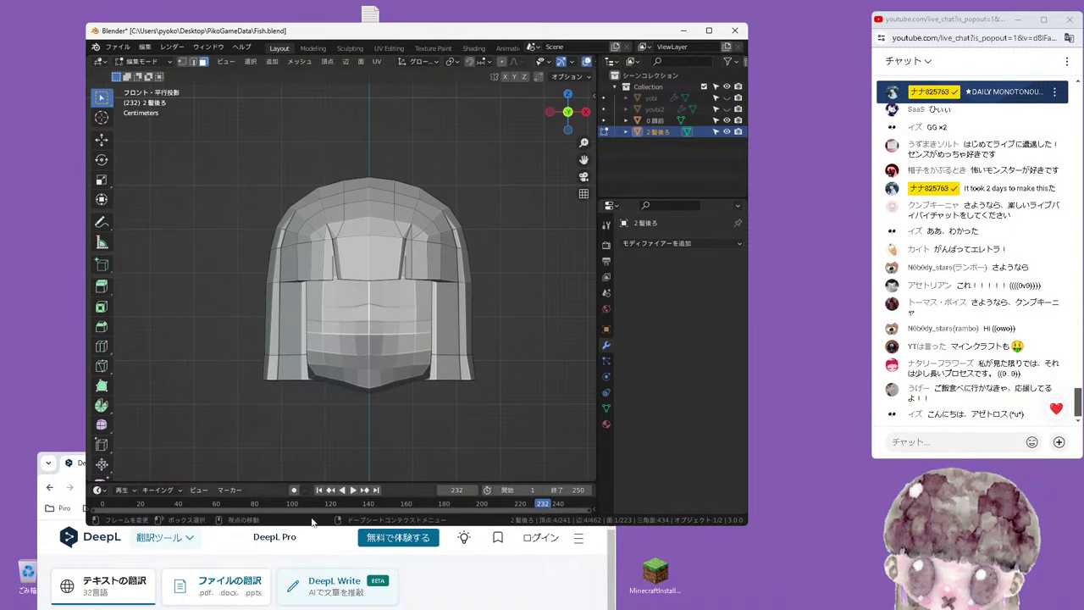
Clear DeepL's input and type the Japanese for 'I had to start over three times.'
left_click_drag(262, 462, 367, 268)
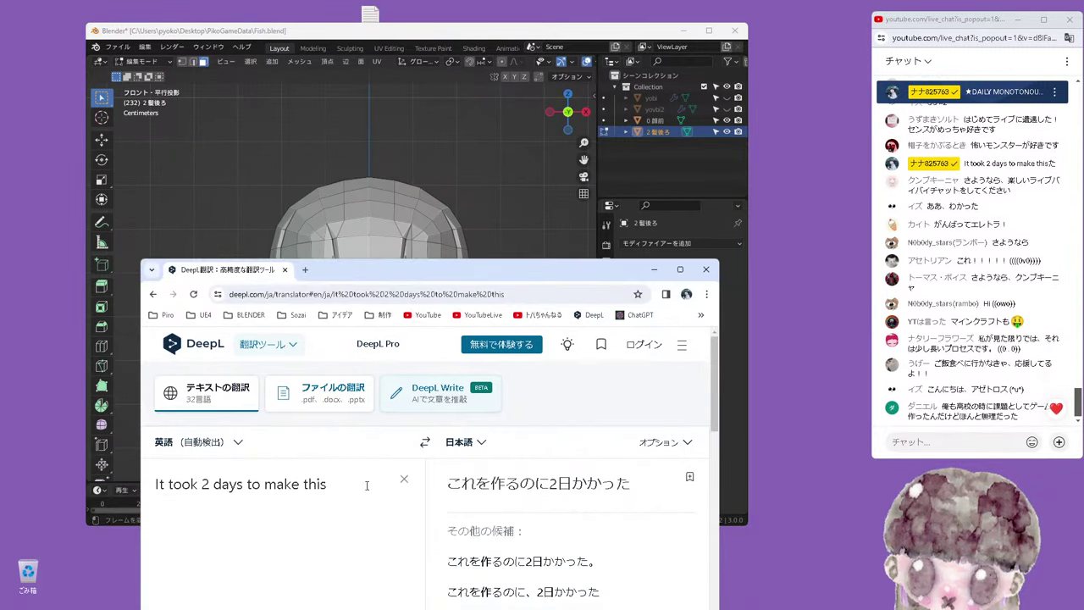
left_click(401, 481)
type("wata")
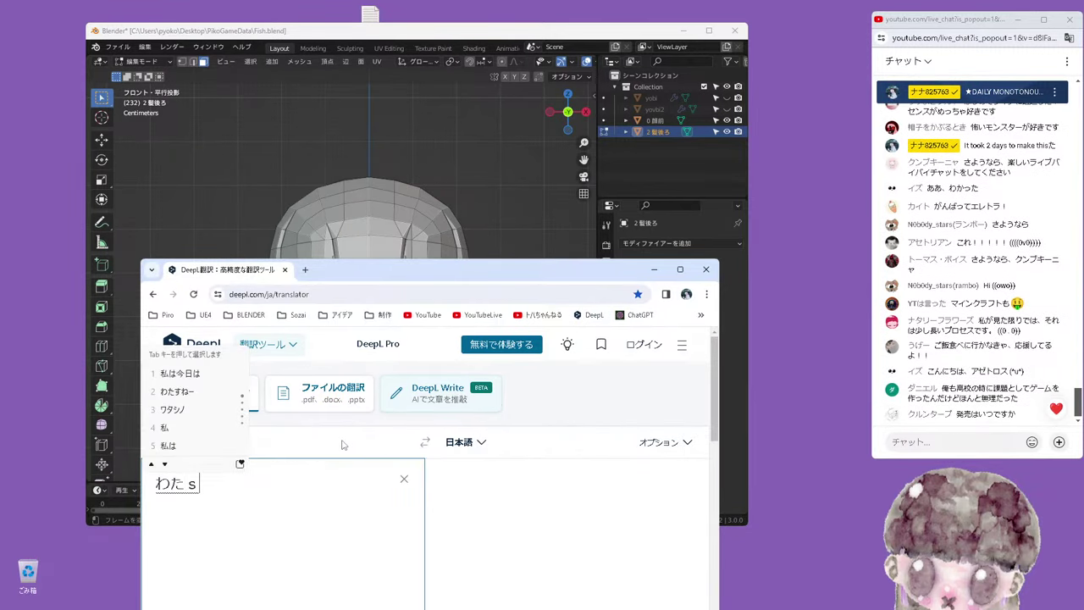
type("shh")
key("BackSpace")
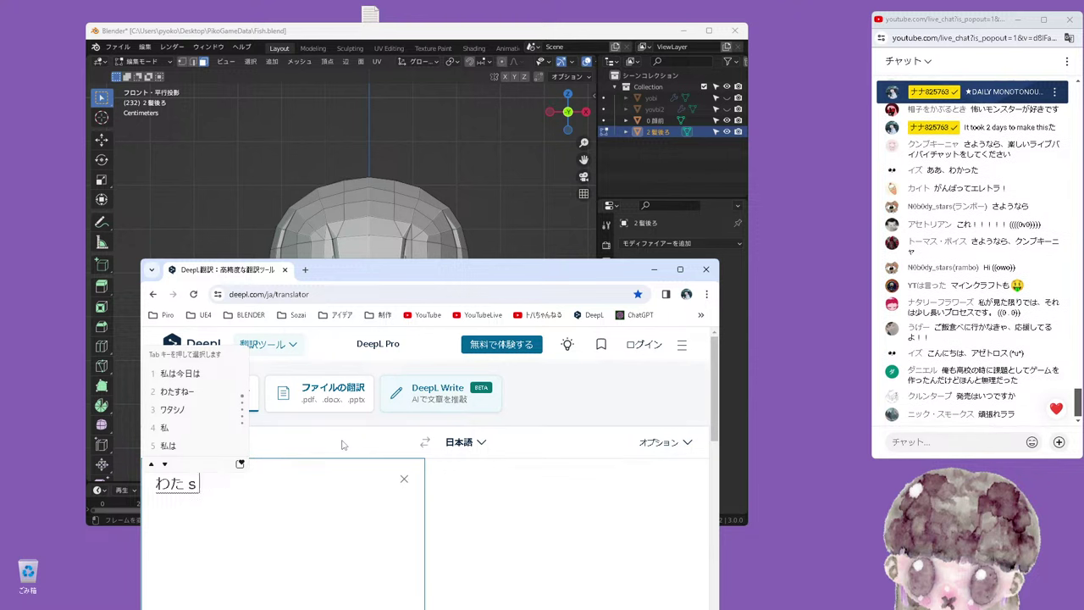
type("shiha")
key("space")
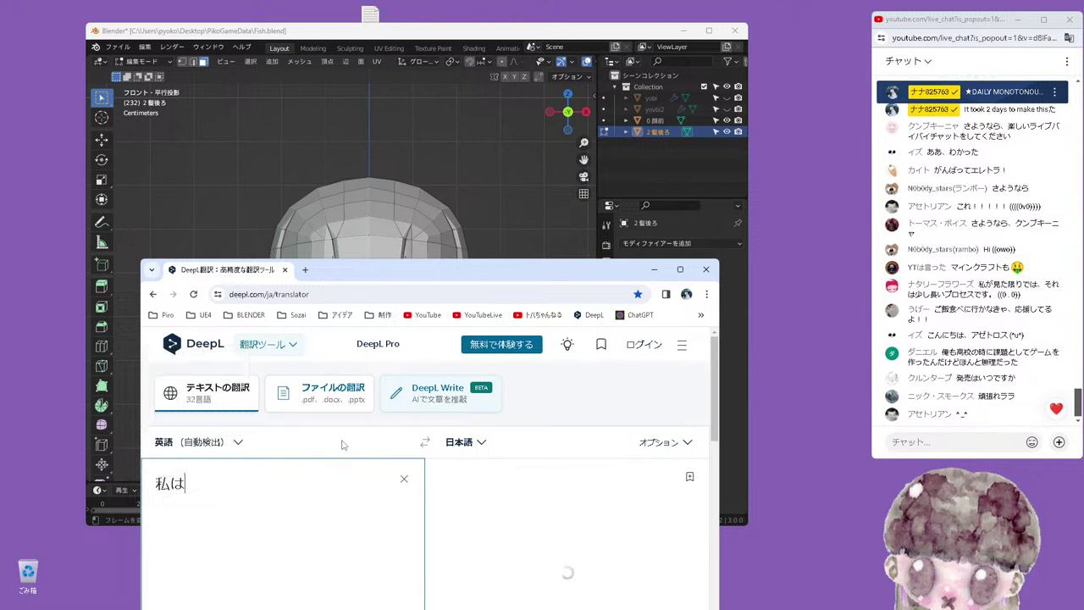
type("3ki")
key("space")
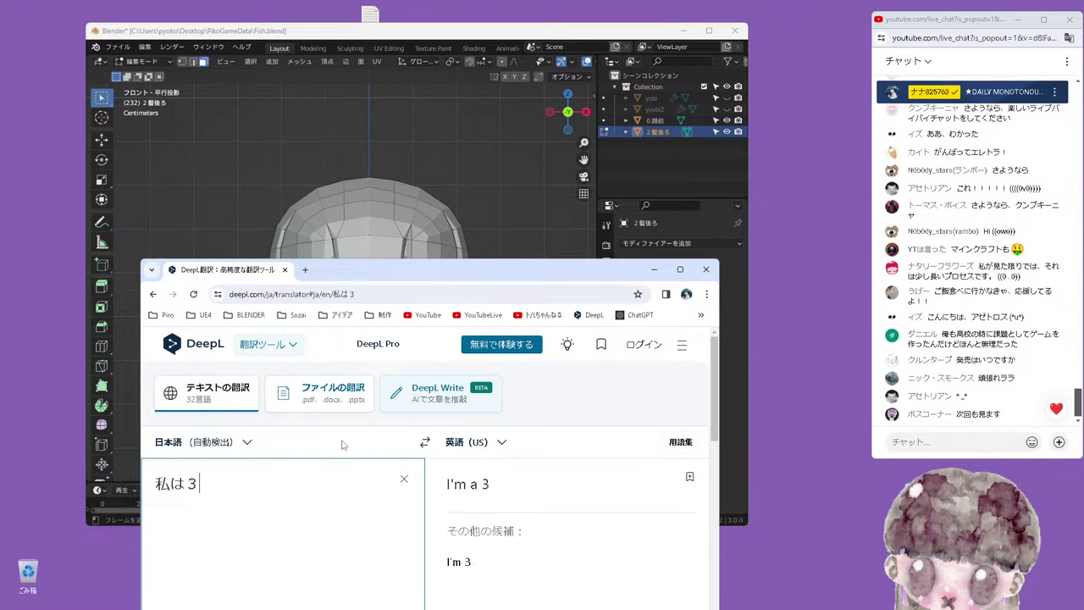
type("kai")
key("space")
type("hodo")
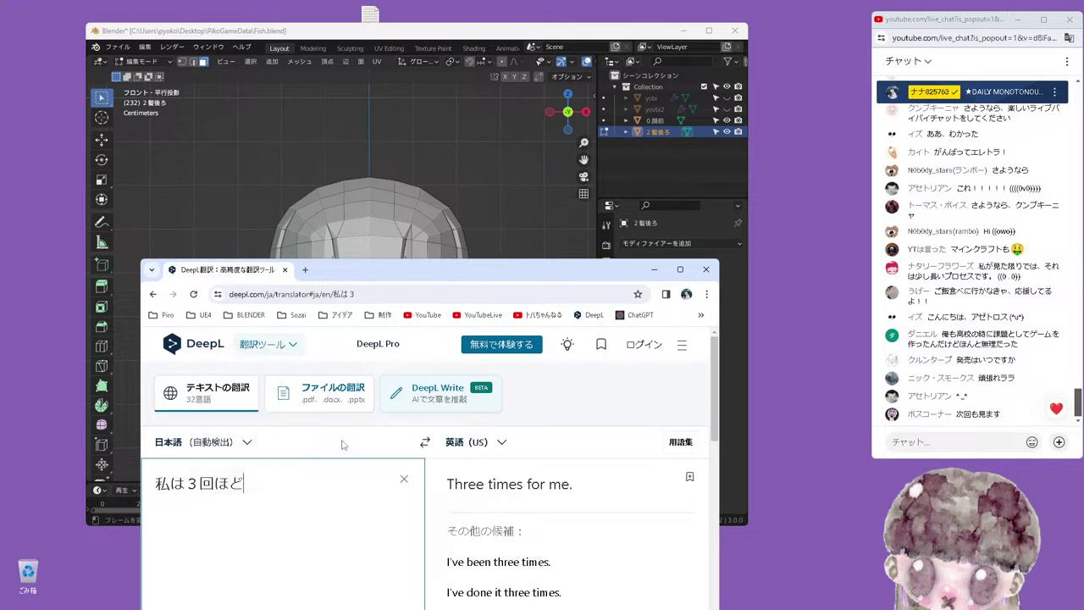
type("yarinaoshita.")
key("space")
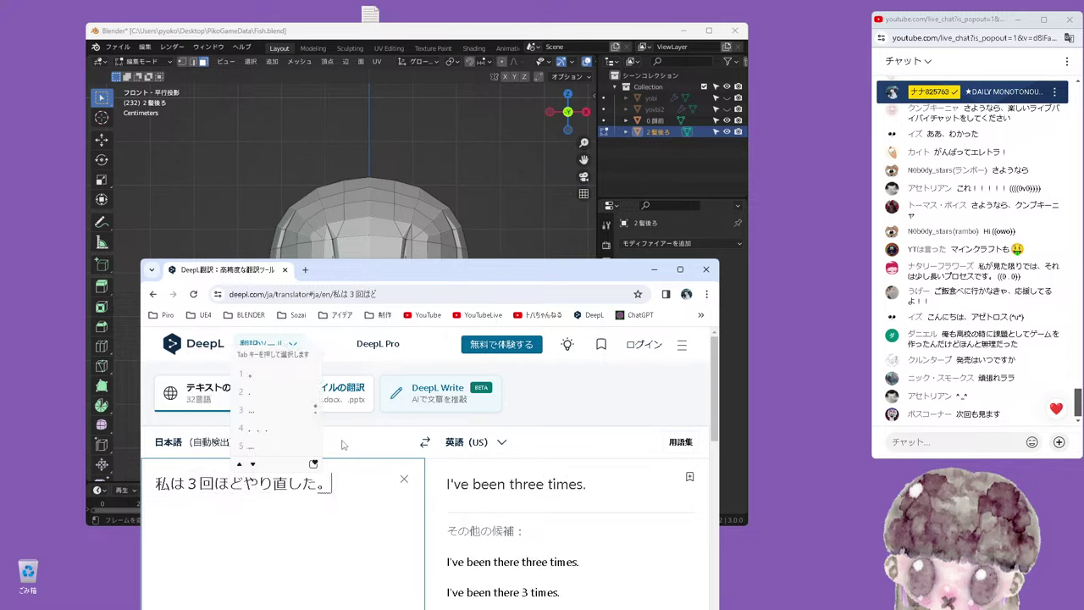
key("Return")
key("Return")
Add the Japanese for 'It is hard to make hair.' and select the English translation
type("kaminoke")
key("space")
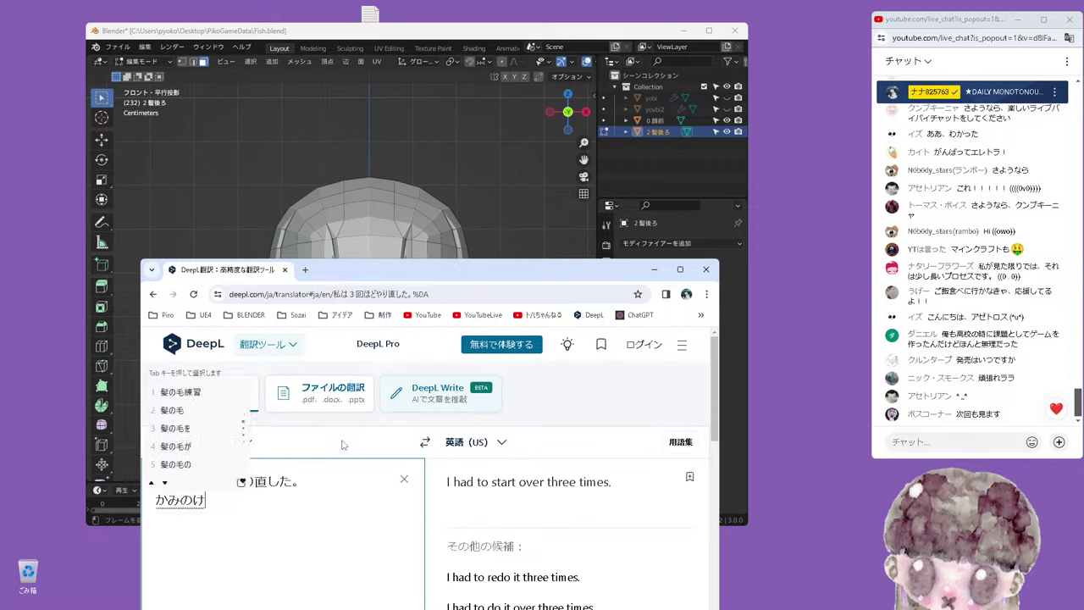
type("wotsukurunoga")
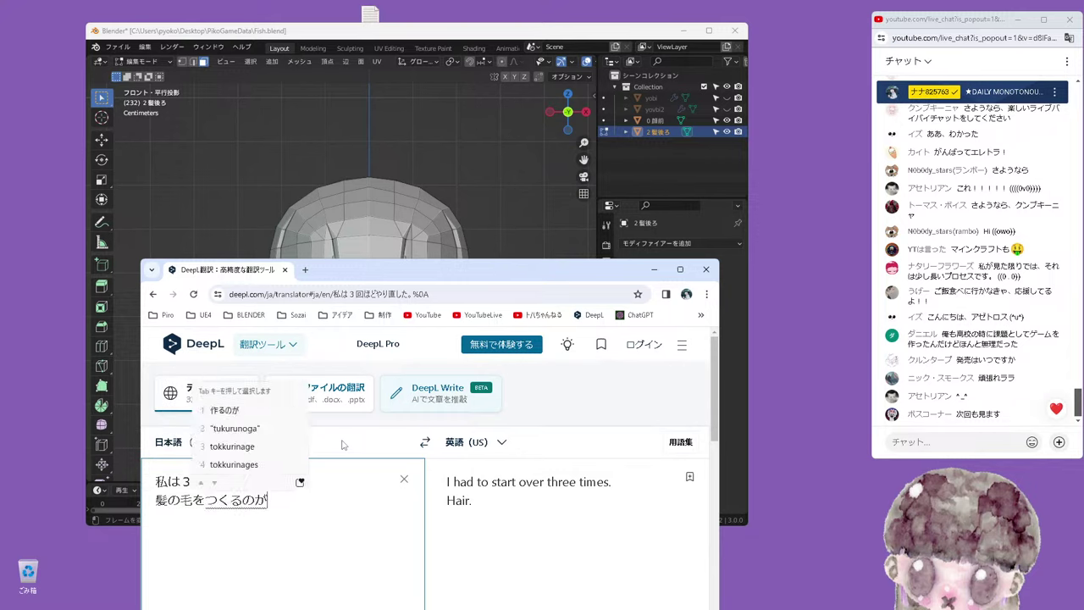
key("space")
type("muzukashii.")
key("Return")
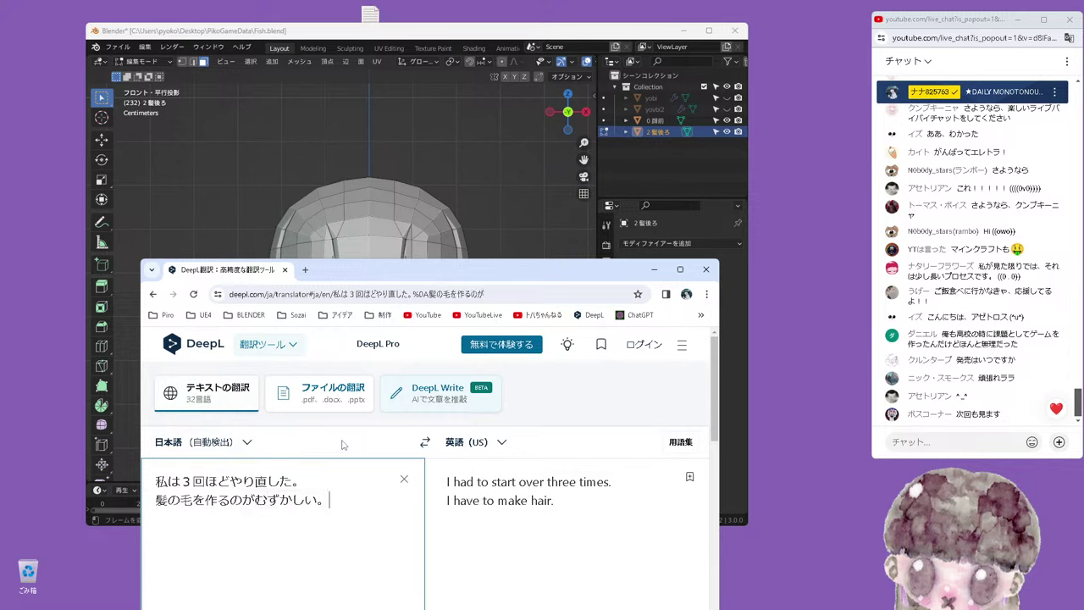
left_click_drag(581, 505, 421, 481)
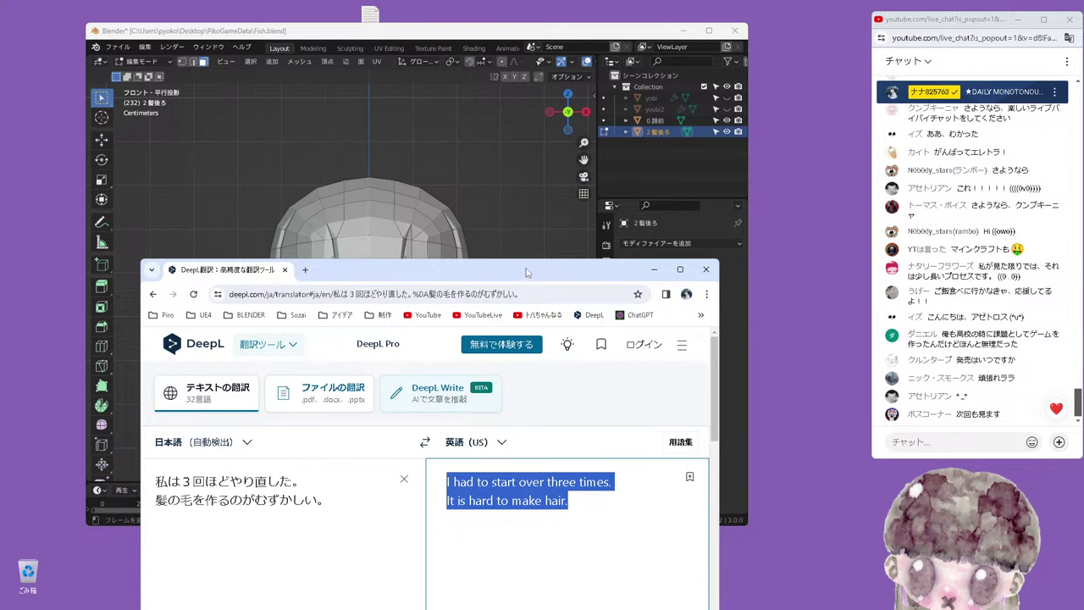
left_click_drag(525, 272, 464, 438)
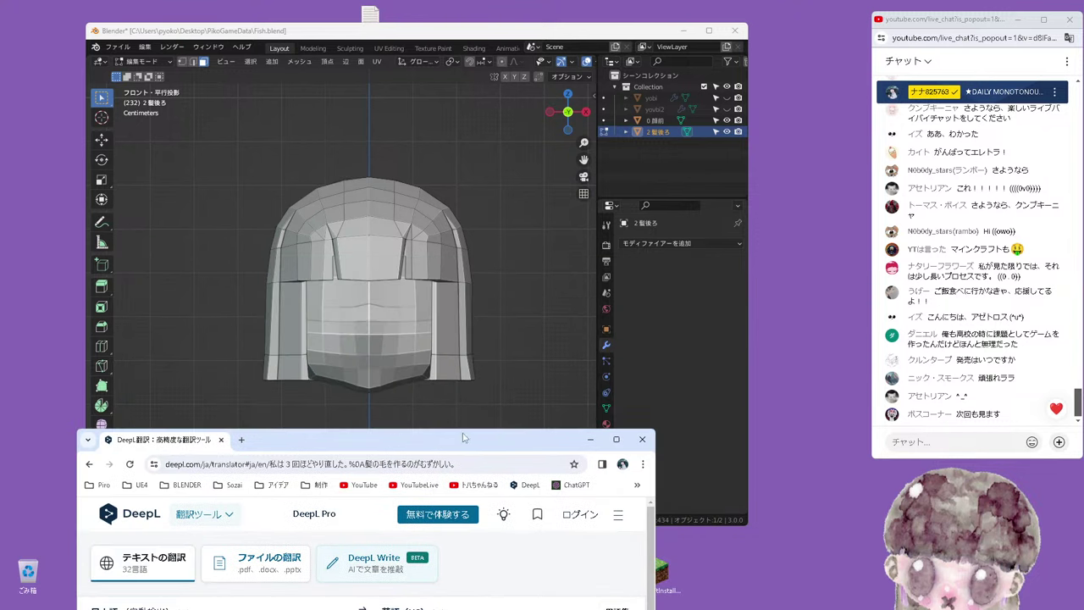
left_click(931, 444)
Post the copied translation to the live chat and bring Blender back, enlarged
type("I had to start over three times.It is hard to make hair.")
key("Return")
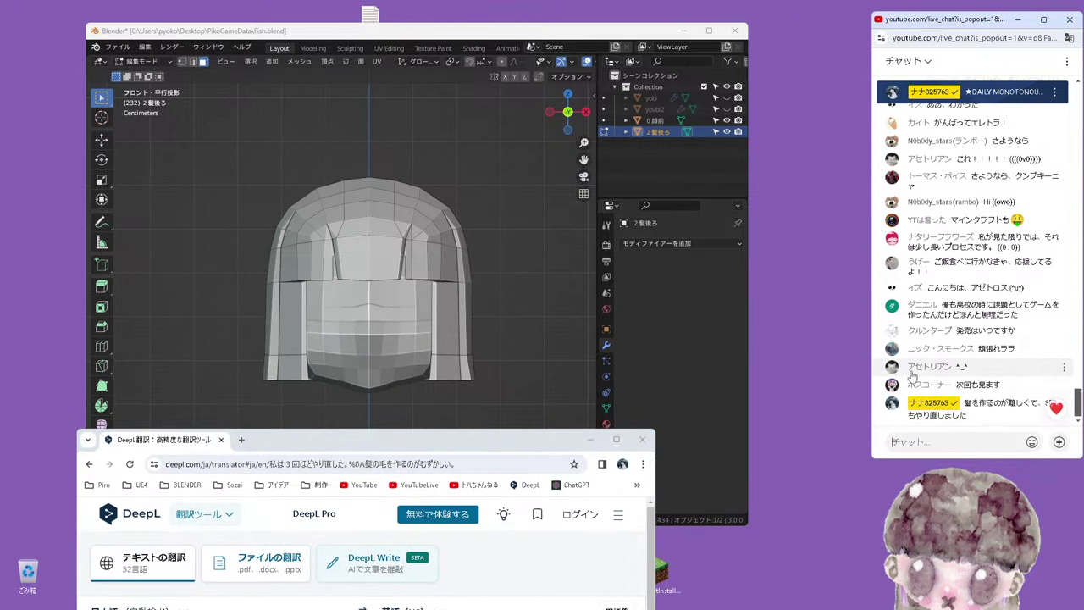
left_click_drag(485, 36, 452, 28)
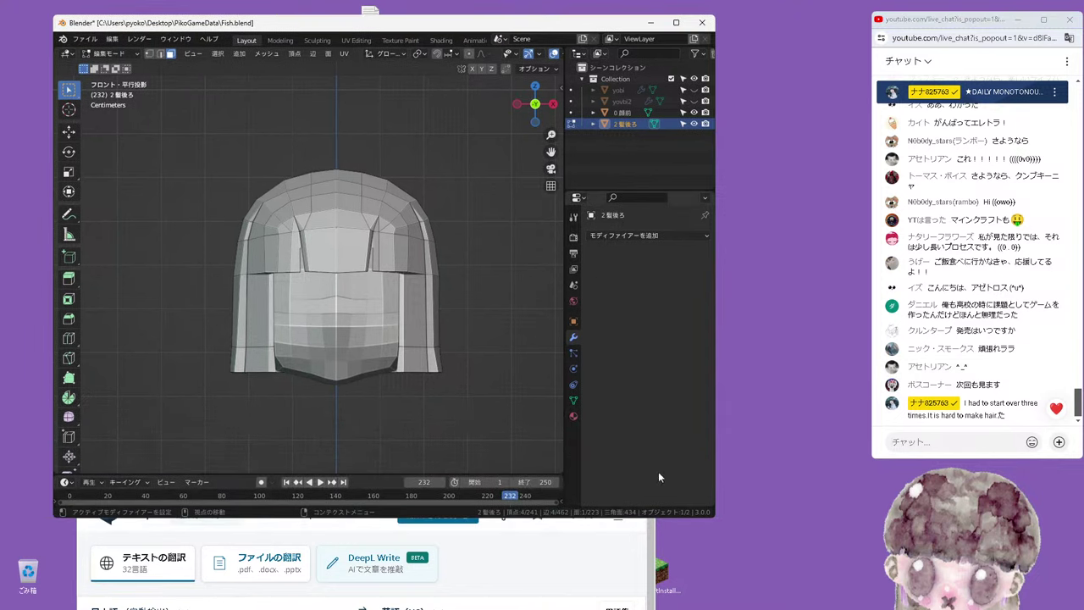
left_click_drag(714, 519, 738, 546)
Deselect the previous edges in wireframe view, then return to solid shading
scroll(424, 373, "up", 1)
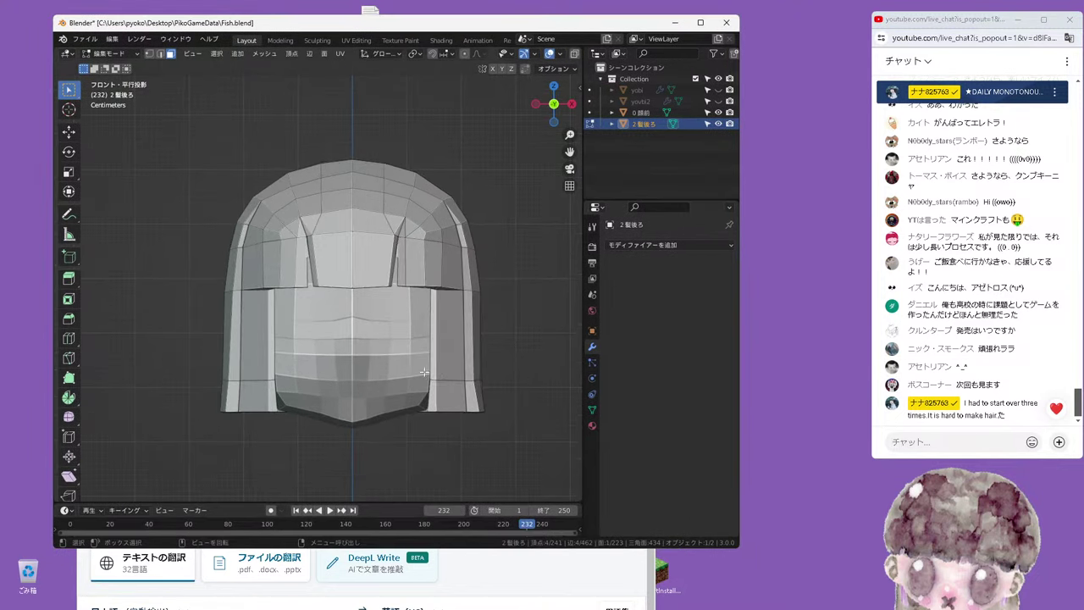
key("Tab")
key("Tab")
scroll(542, 53, "down", 1)
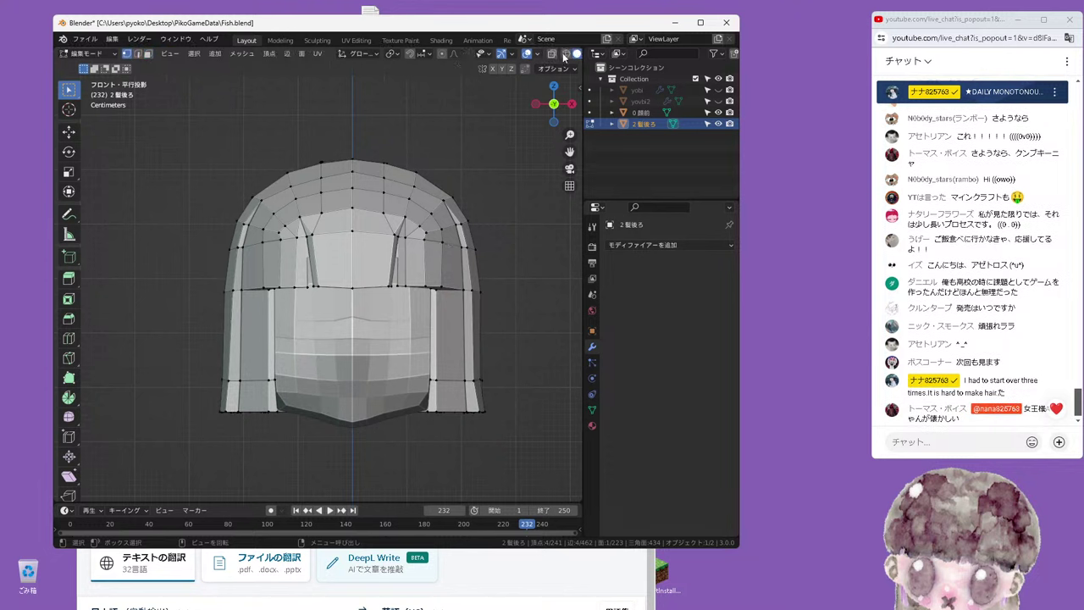
scroll(543, 54, "down", 1)
left_click(543, 53)
left_click(463, 155)
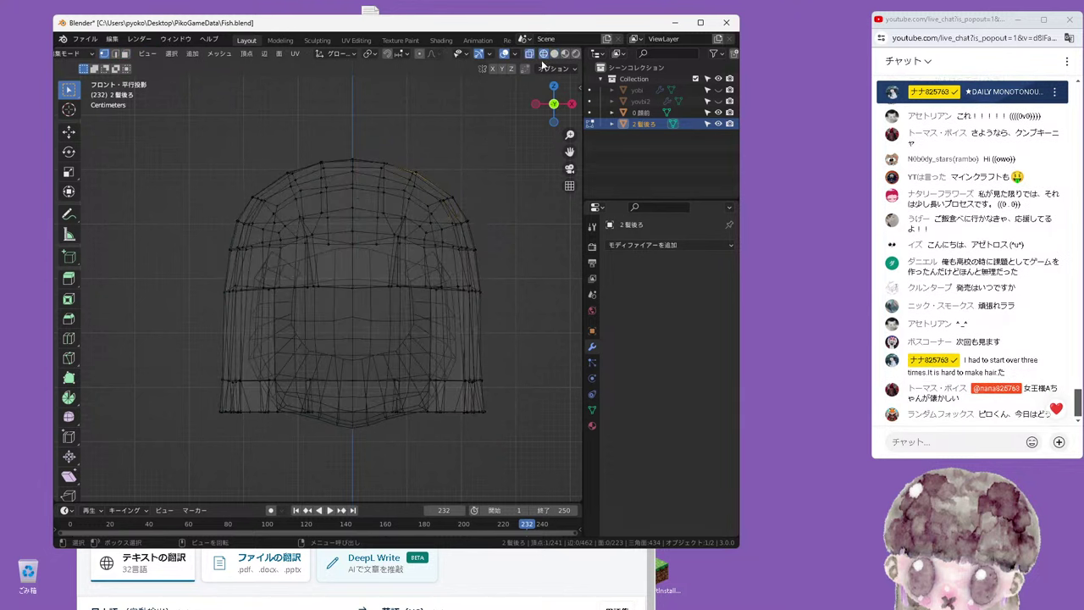
left_click(554, 53)
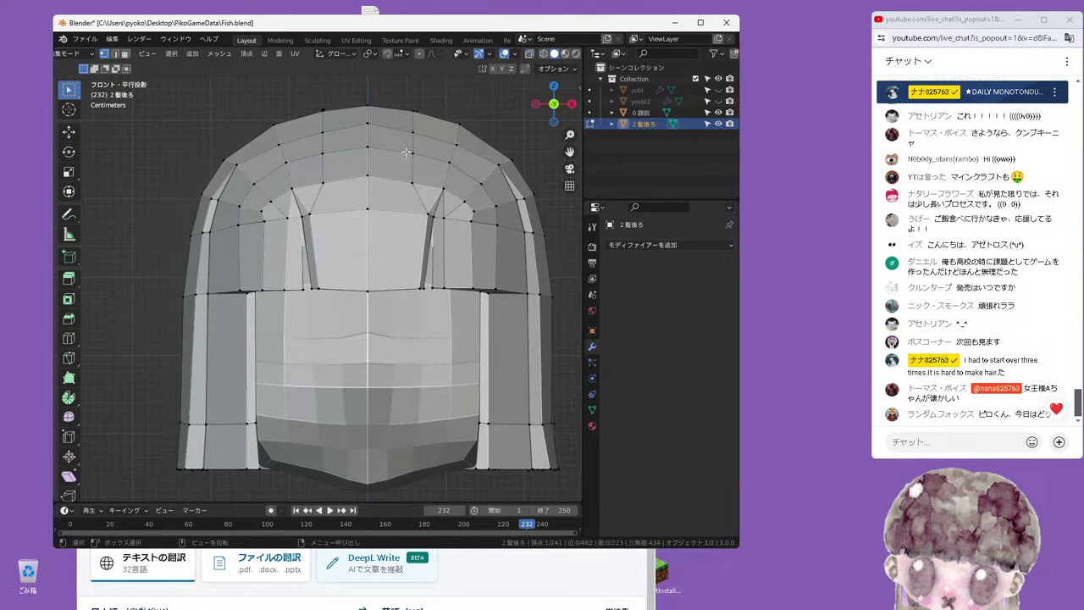
Move a top hair vertex near the bangs -0.003333 m along Y
scroll(406, 154, "up", 3)
middle_click_drag(406, 153, 419, 194)
scroll(419, 195, "down", 4)
scroll(445, 246, "up", 2)
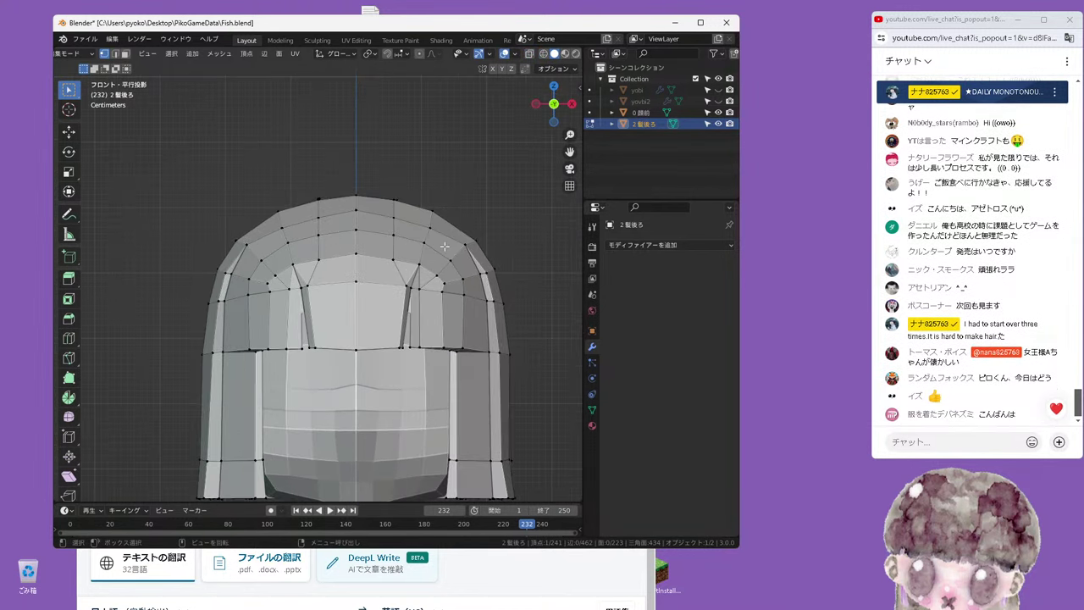
middle_click_drag(439, 283, 392, 296)
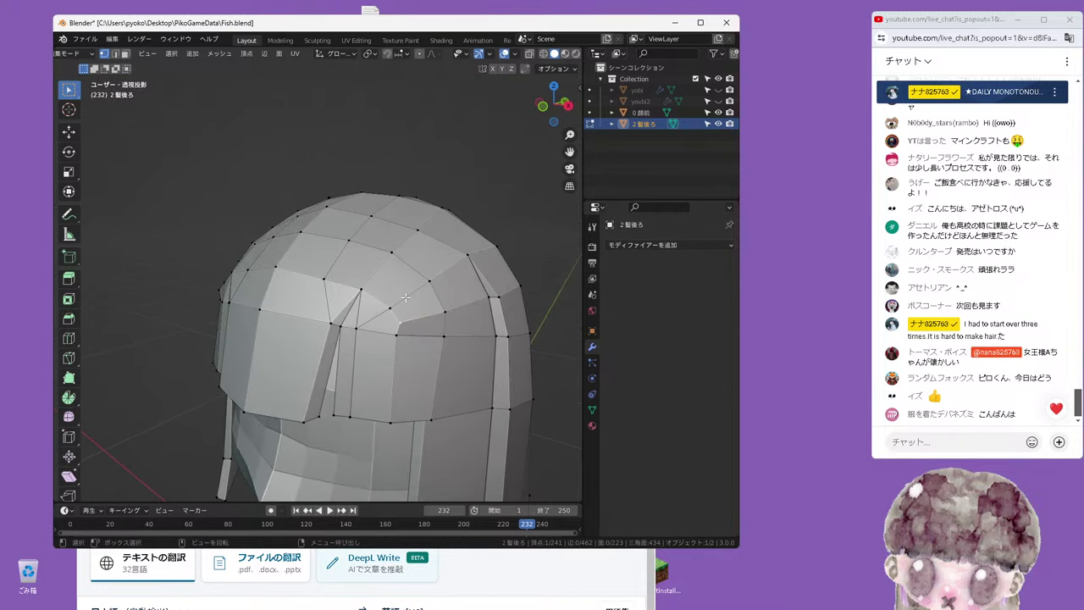
key("g")
key("y")
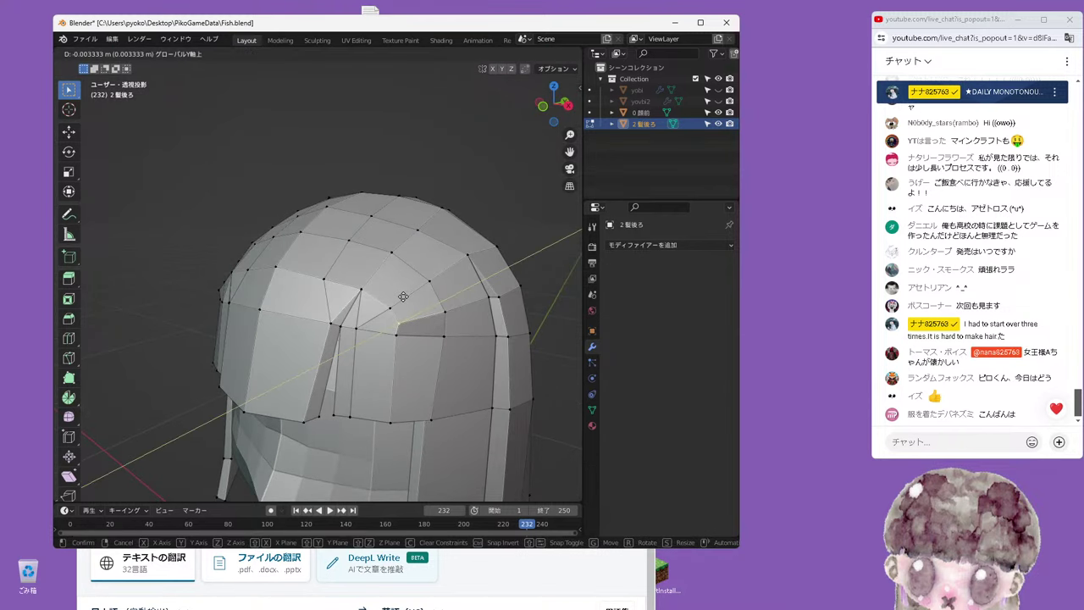
left_click(403, 297)
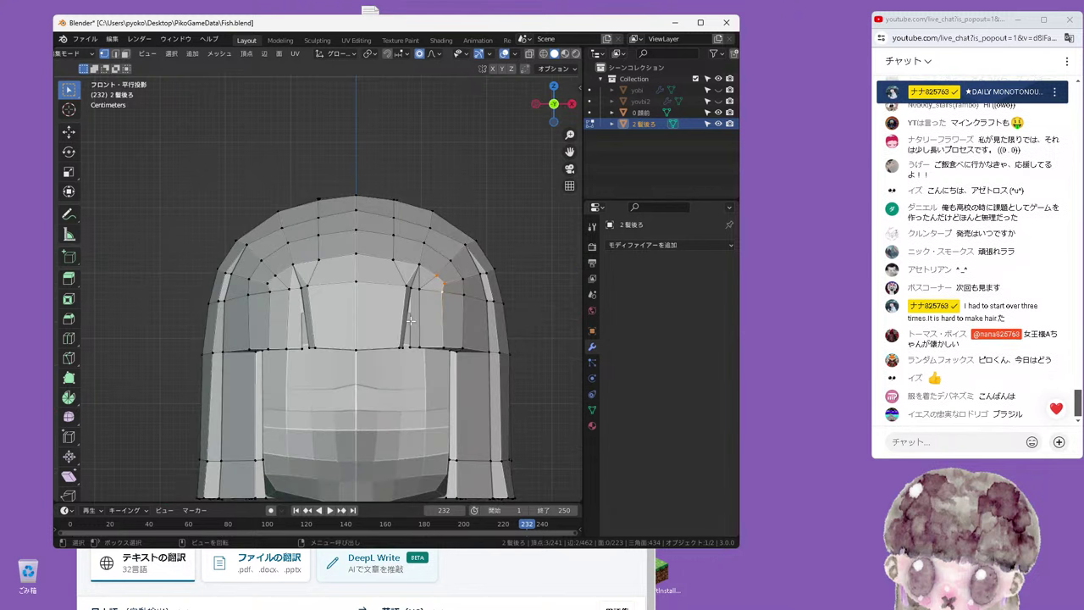
From the right side, move the bangs' side edge along Y with smooth proportional falloff
middle_click_drag(399, 338, 421, 299, "alt")
scroll(330, 295, "up", 1)
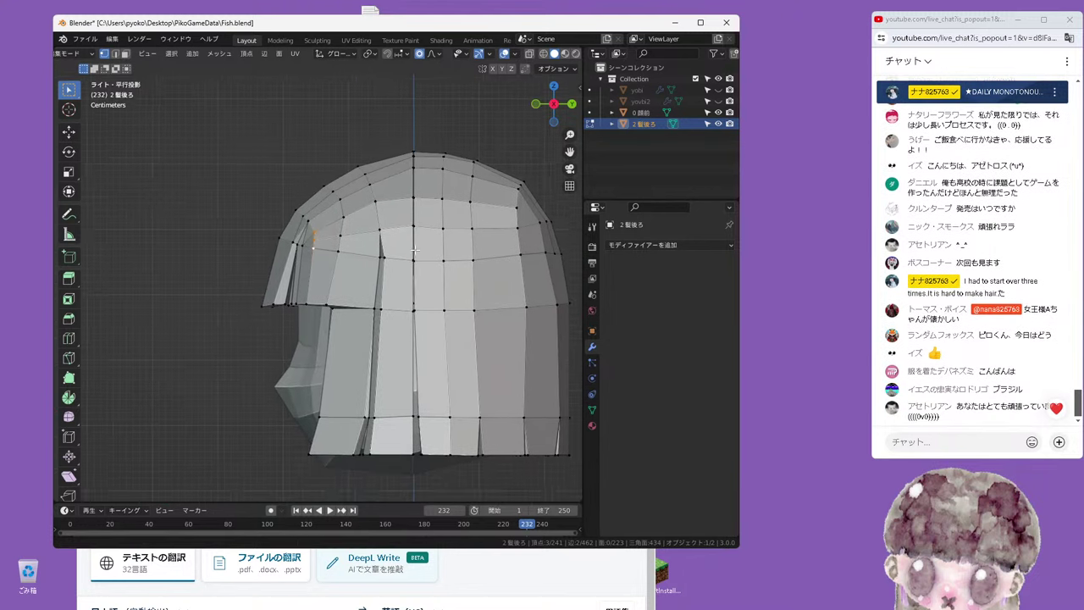
middle_click_drag(331, 296, 381, 271, "shift")
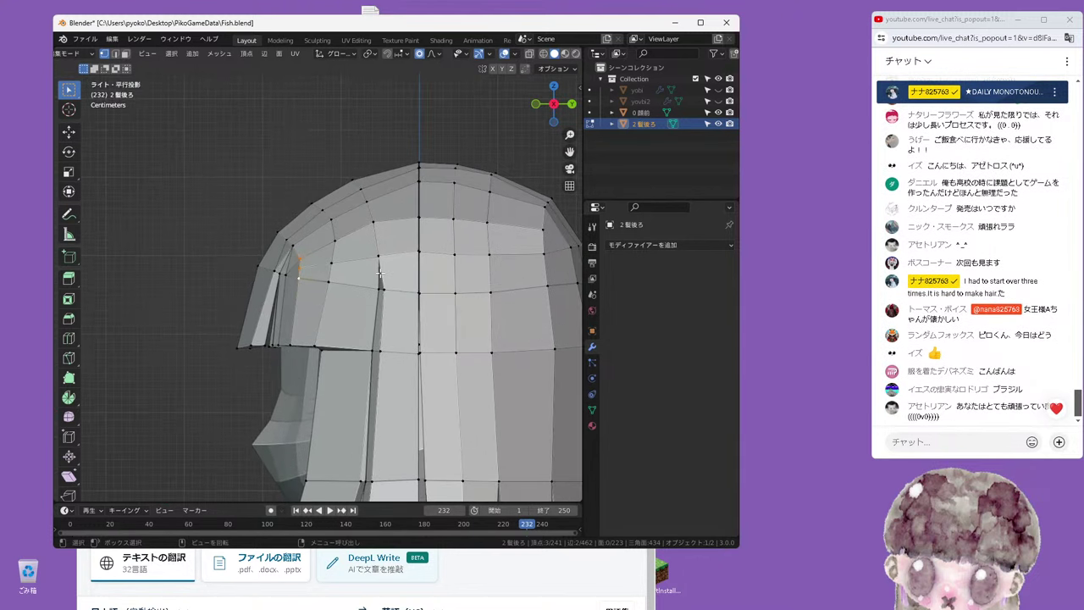
key("g")
key("y")
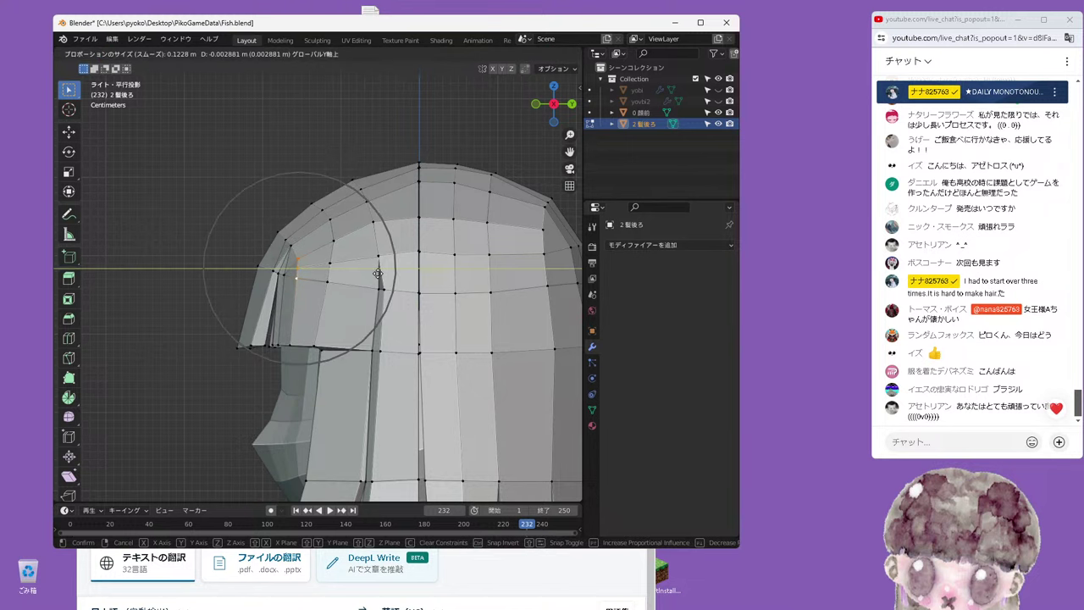
left_click(378, 273)
Select a side vertex where the bangs meet the side lock, checking hidden vertices in X-ray, and start a vertex slide
scroll(357, 314, "down", 2)
mouse_move(301, 338)
middle_mouse_down()
mouse_move(380, 289)
mouse_move(454, 305)
middle_mouse_up()
key("KP_1")
key("KP_3")
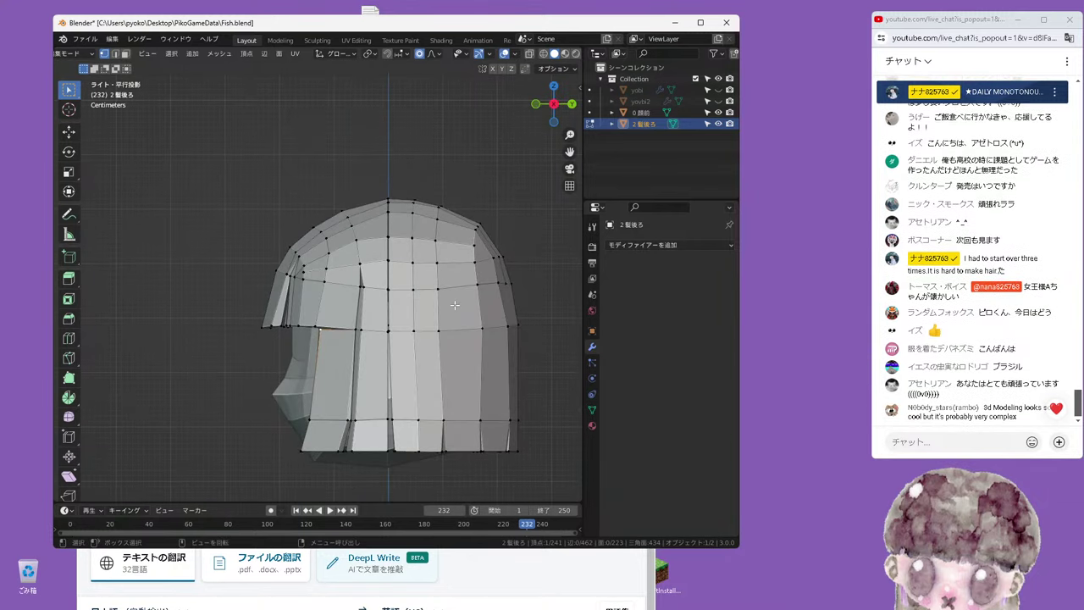
mouse_move(400, 369)
middle_mouse_down()
mouse_move(423, 364)
mouse_move(378, 286)
mouse_move(389, 306)
middle_mouse_up()
scroll(457, 355, "up", 10)
scroll(457, 355, "down", 4)
scroll(366, 279, "up", 2)
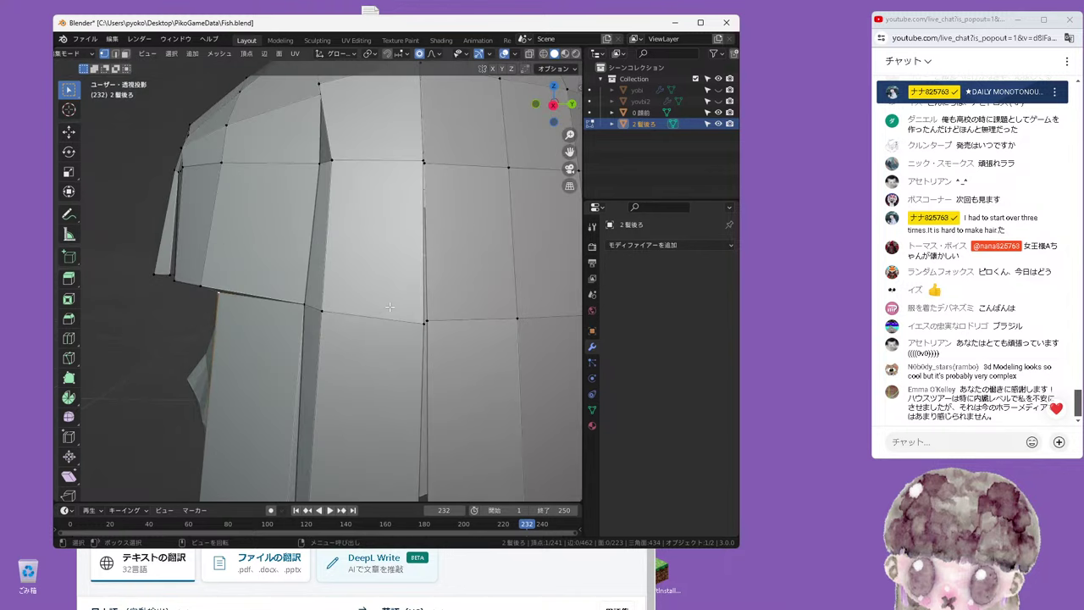
left_click(433, 324)
key("alt+z")
left_click(443, 323)
key("alt+z")
key("shift+v")
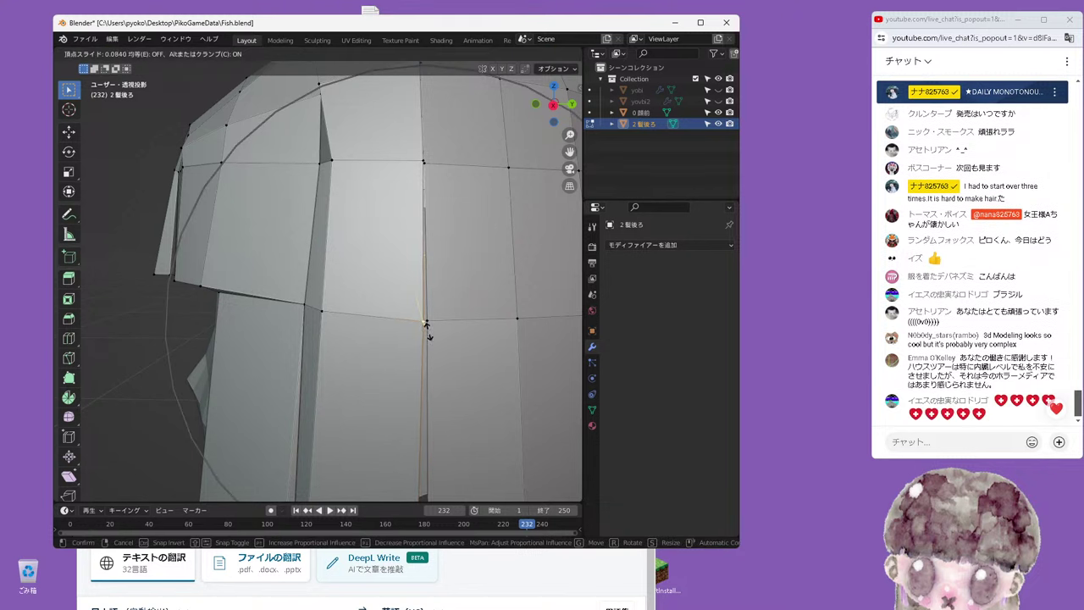
Confirm the vertex slide and merge the selected vertices At Center
left_click(429, 336)
right_click(442, 318)
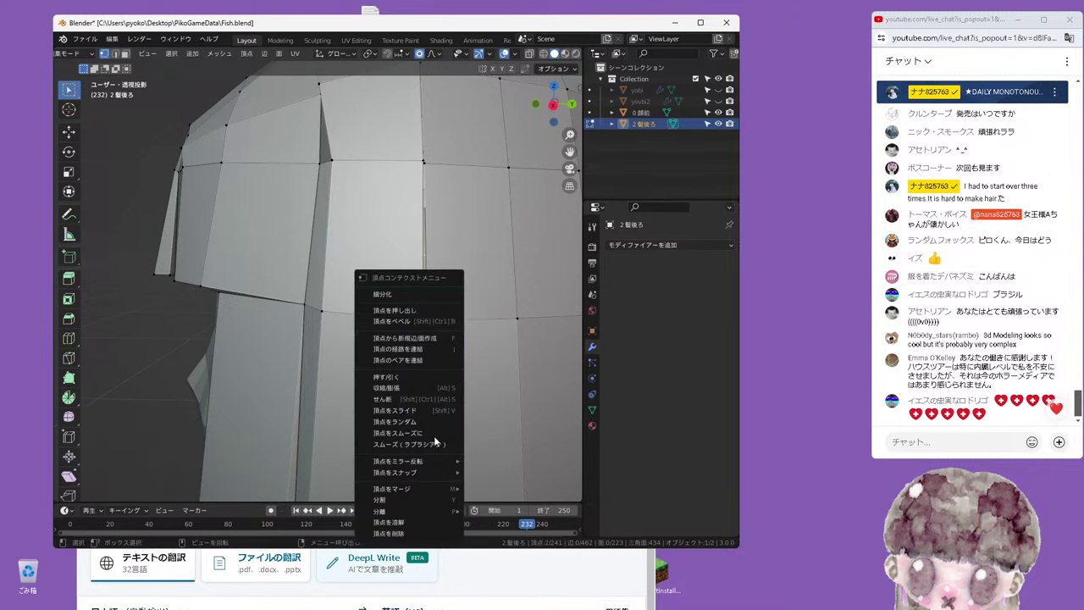
mouse_move(430, 489)
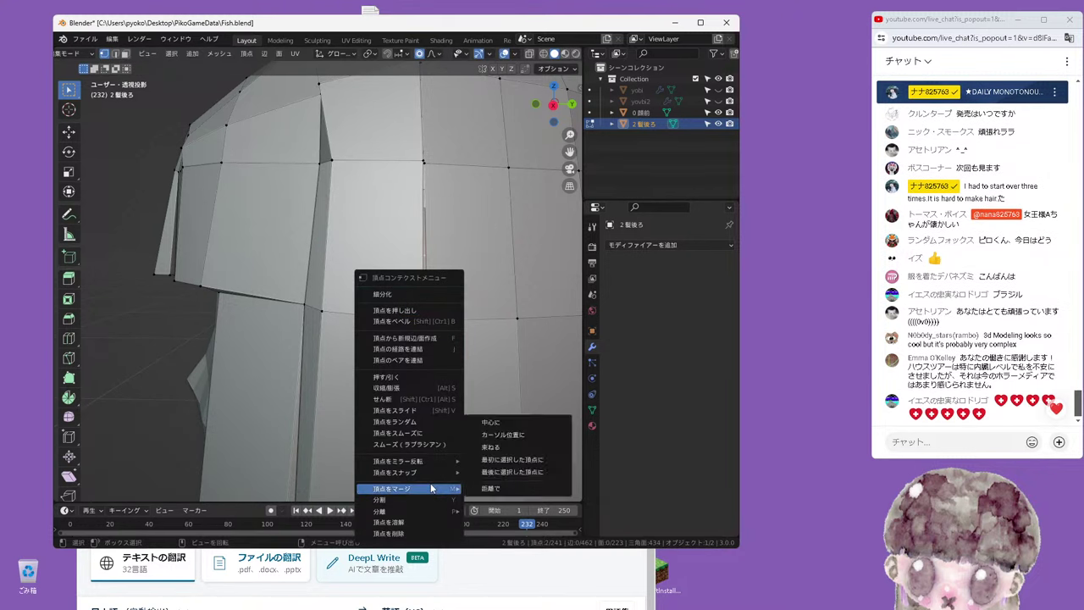
left_click(504, 422)
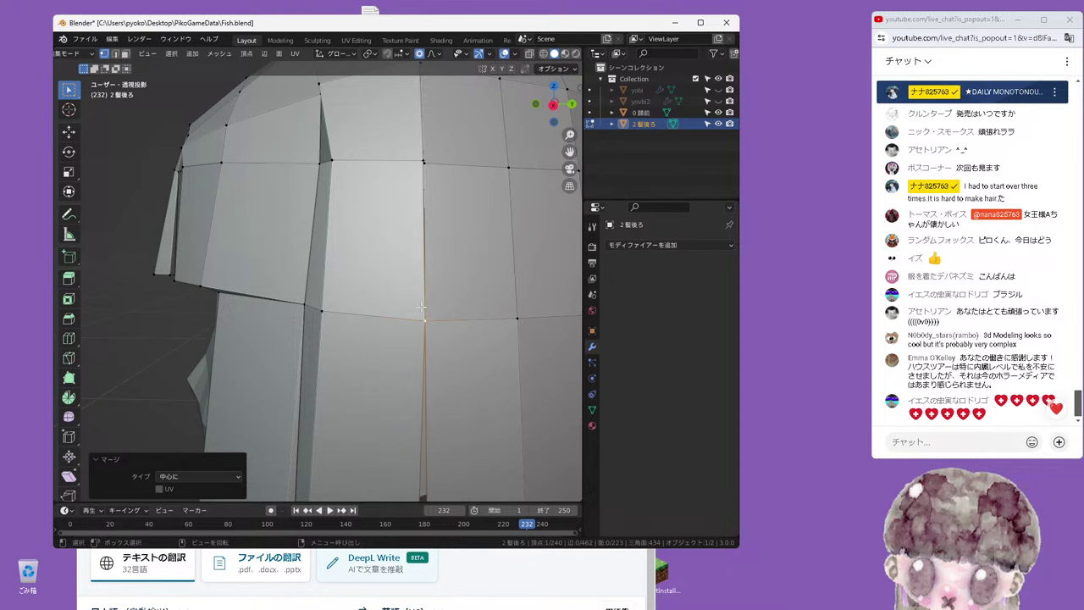
Select the next doubled vertex on the seam and merge the pair At Center
scroll(418, 306, "down", 2)
middle_click_drag(412, 277, 382, 283)
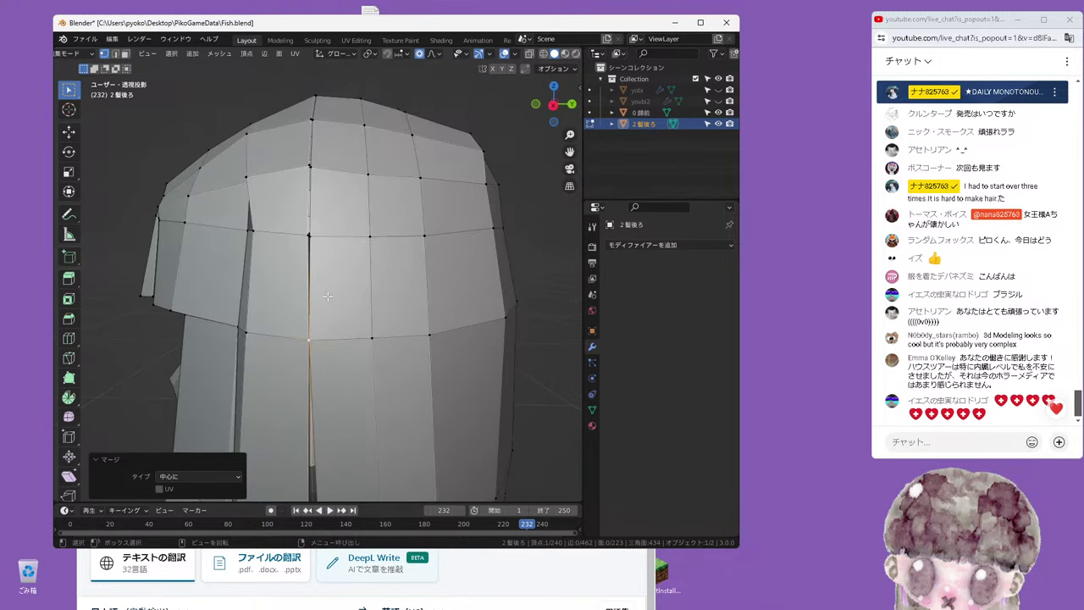
scroll(327, 296, "up", 2)
scroll(356, 271, "up", 2)
scroll(371, 253, "up", 2)
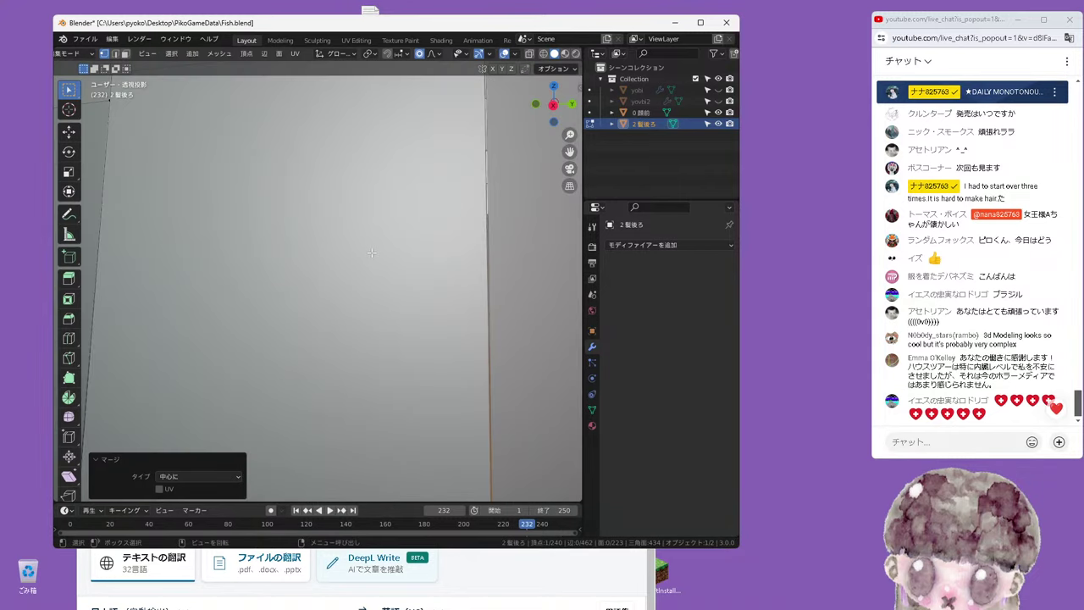
scroll(384, 235, "down", 3)
scroll(398, 280, "up", 2)
scroll(423, 343, "up", 2)
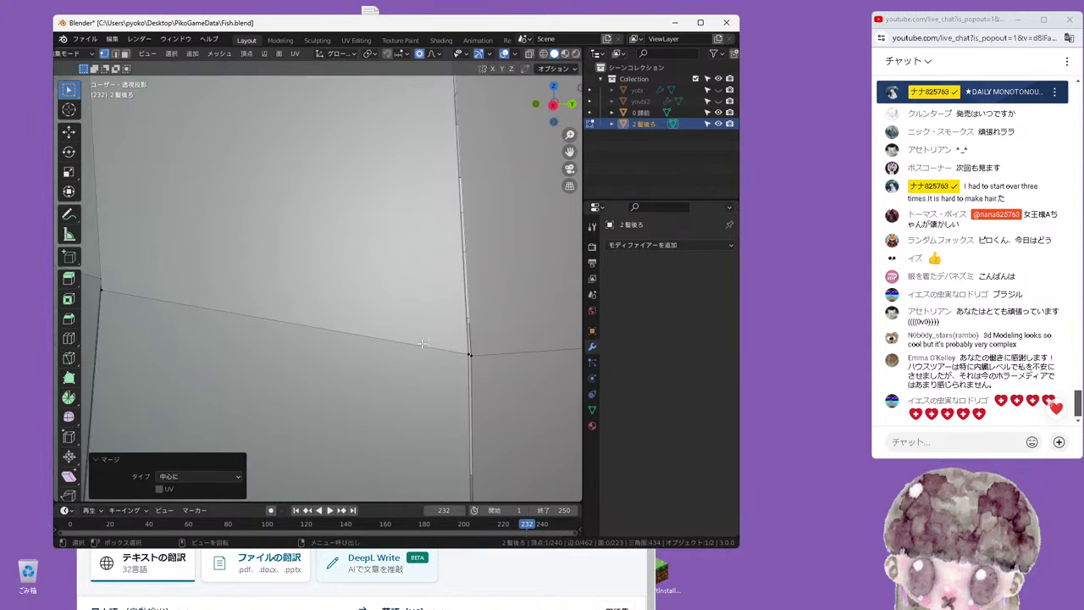
left_click(469, 353)
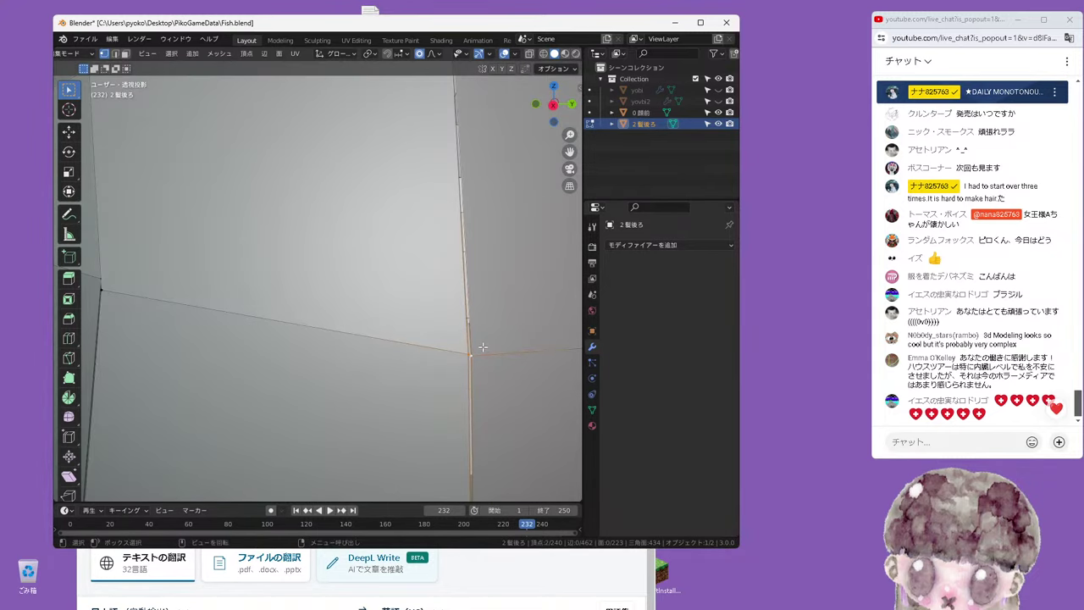
right_click(482, 347)
mouse_move(491, 338)
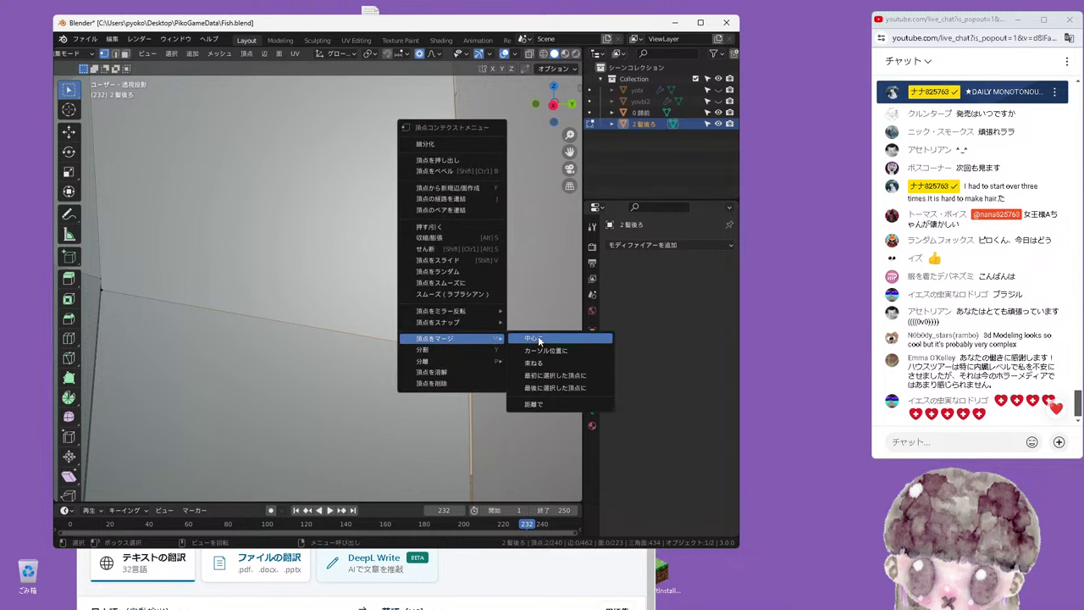
left_click(537, 338)
From below, select another seam vertex and merge the pair At Center
scroll(499, 354, "down", 3)
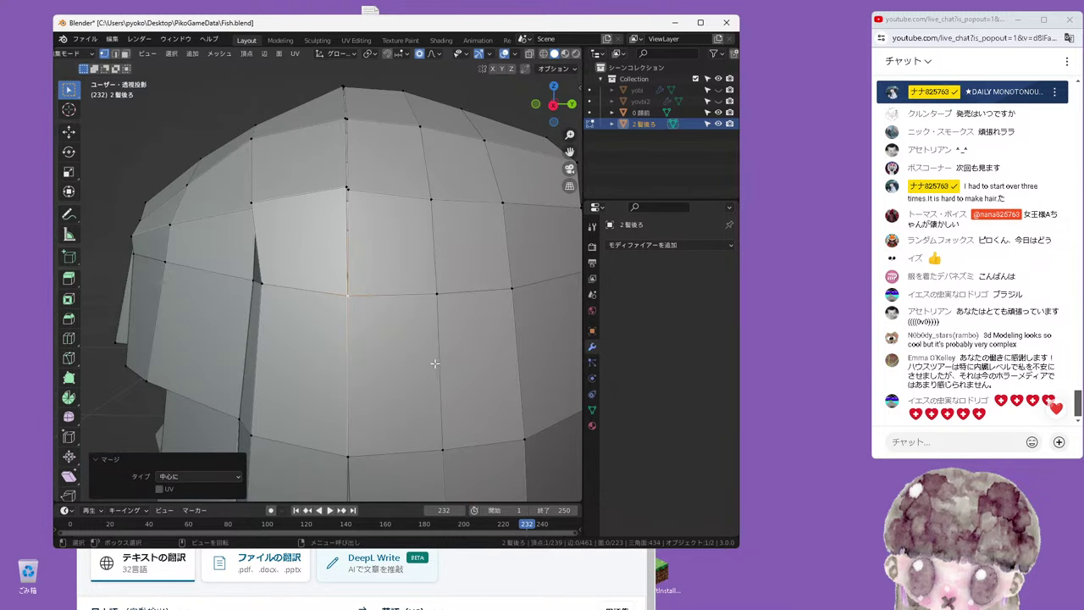
scroll(435, 363, "down", 2)
mouse_move(435, 363)
middle_mouse_down()
mouse_move(370, 297)
mouse_move(387, 303)
mouse_move(372, 248)
middle_mouse_up()
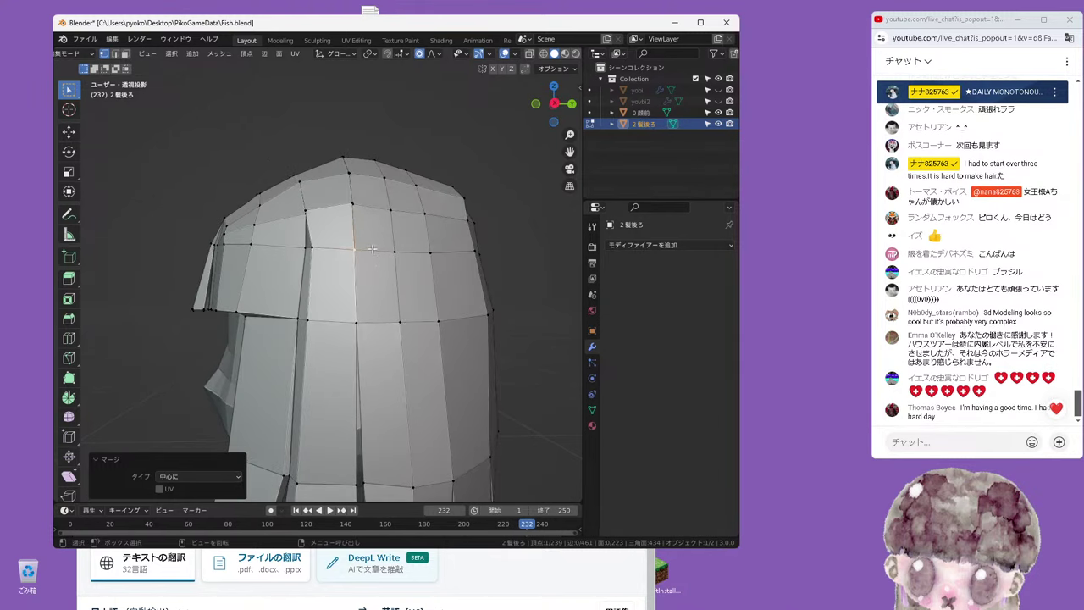
scroll(372, 248, "up", 2)
scroll(372, 248, "up", 2)
scroll(372, 248, "up", 2)
mouse_move(372, 248)
middle_mouse_down()
mouse_move(423, 240)
mouse_move(389, 317)
middle_mouse_up()
left_click(329, 343)
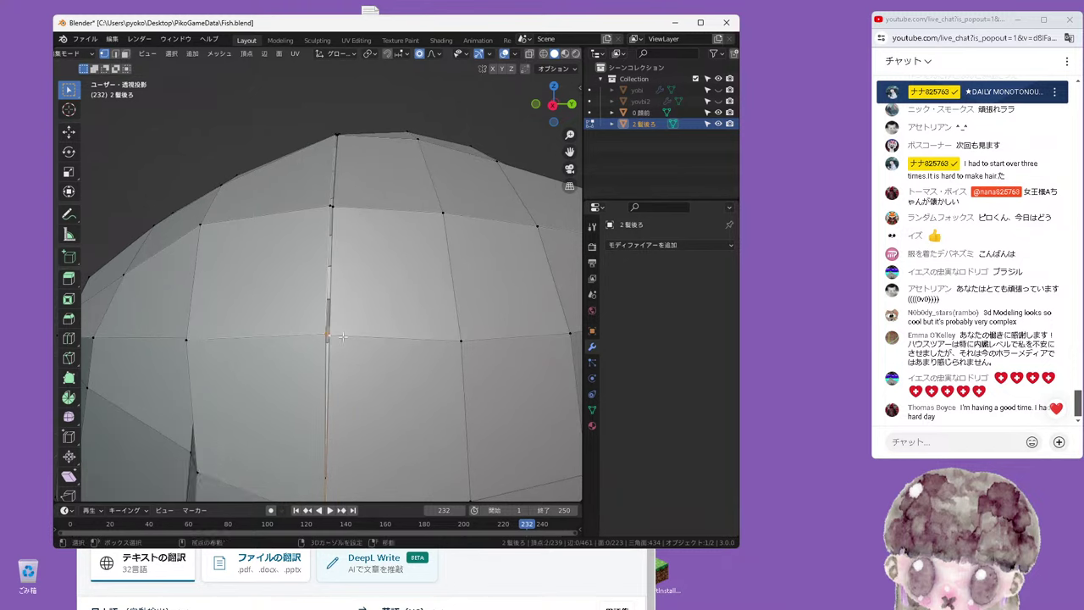
right_click(380, 310)
mouse_move(377, 307)
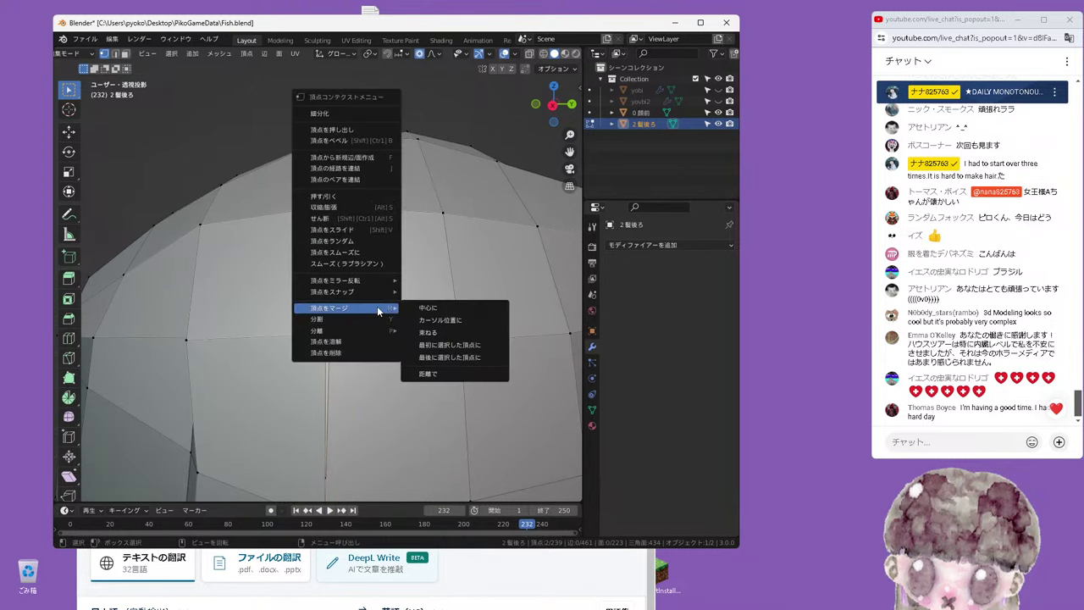
left_click(428, 373)
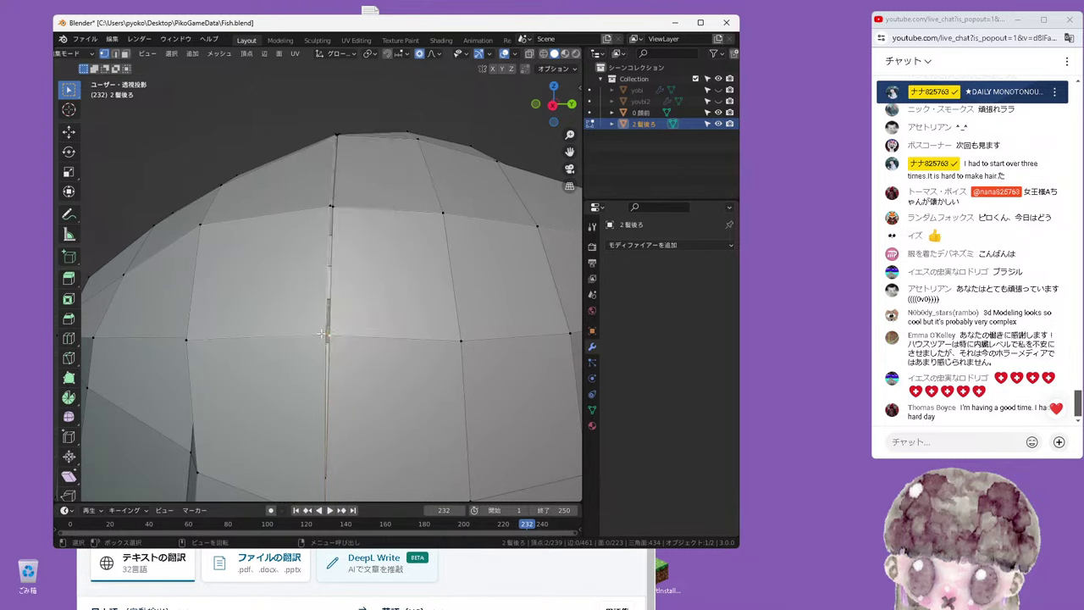
right_click(364, 332)
mouse_move(364, 332)
left_click(423, 336)
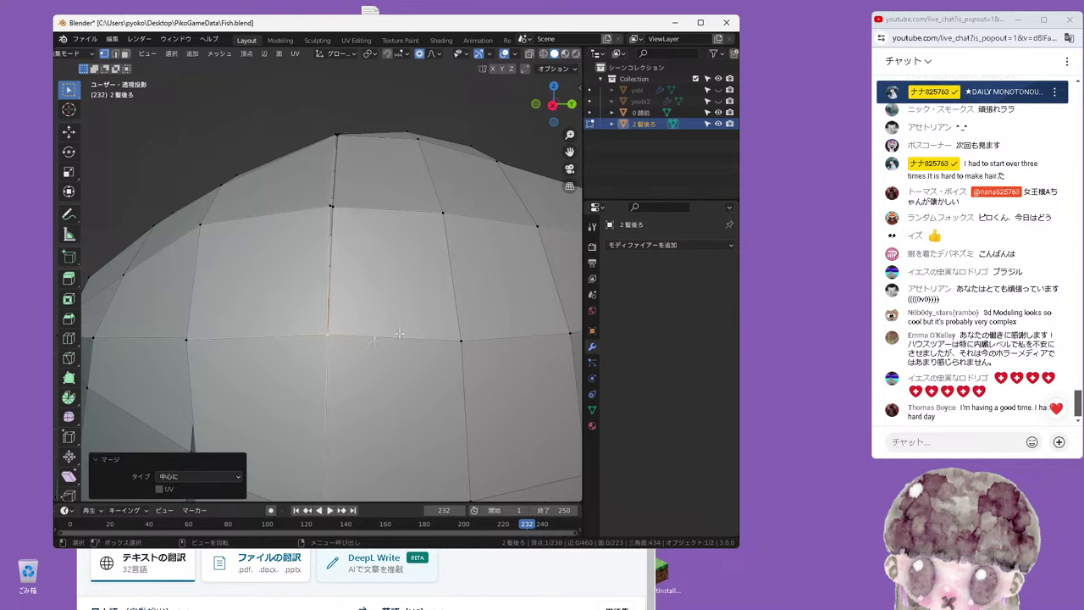
Add a second seam vertex to the selection and merge the two At Center
mouse_move(423, 336)
middle_mouse_down()
mouse_move(353, 307)
mouse_move(407, 289)
mouse_move(374, 349)
mouse_move(357, 219)
middle_mouse_up()
scroll(375, 349, "up", 5)
scroll(358, 218, "up", 2)
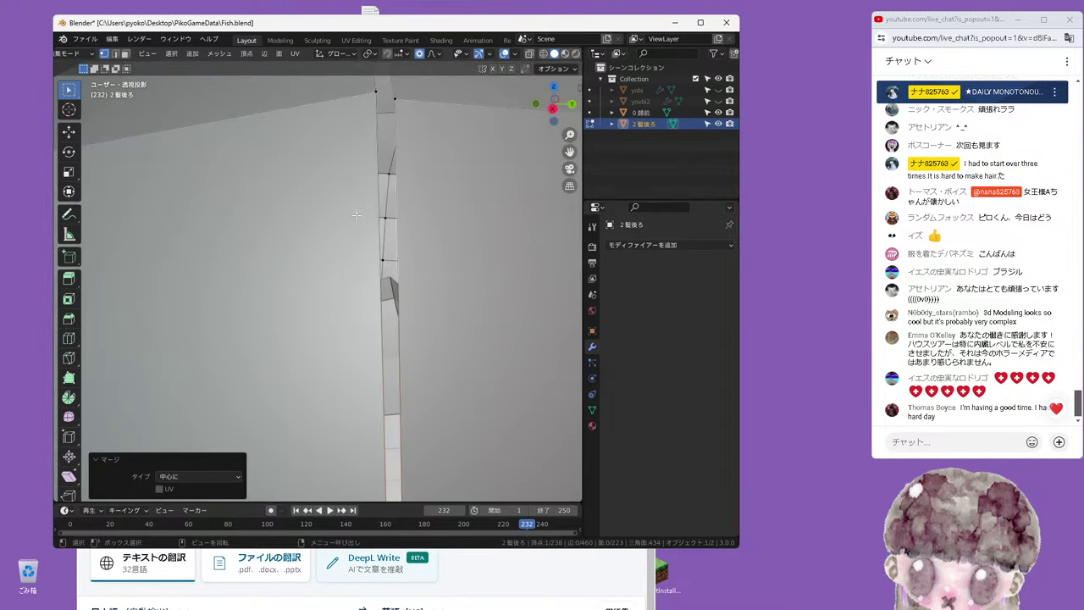
scroll(357, 219, "down", 2)
left_click(329, 230, "shift")
right_click(329, 230)
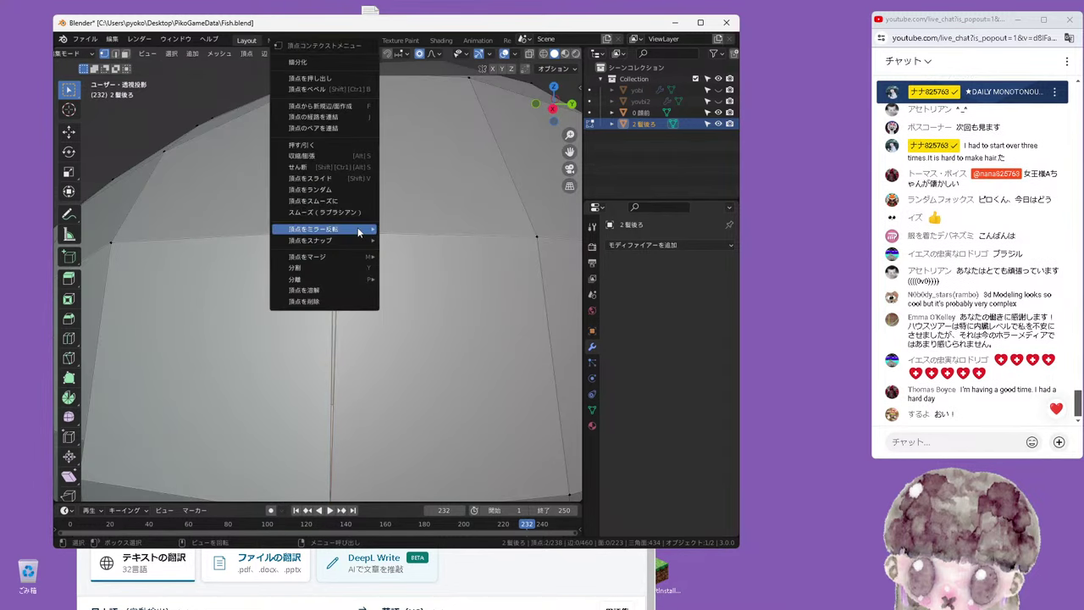
mouse_move(333, 256)
left_click(415, 257)
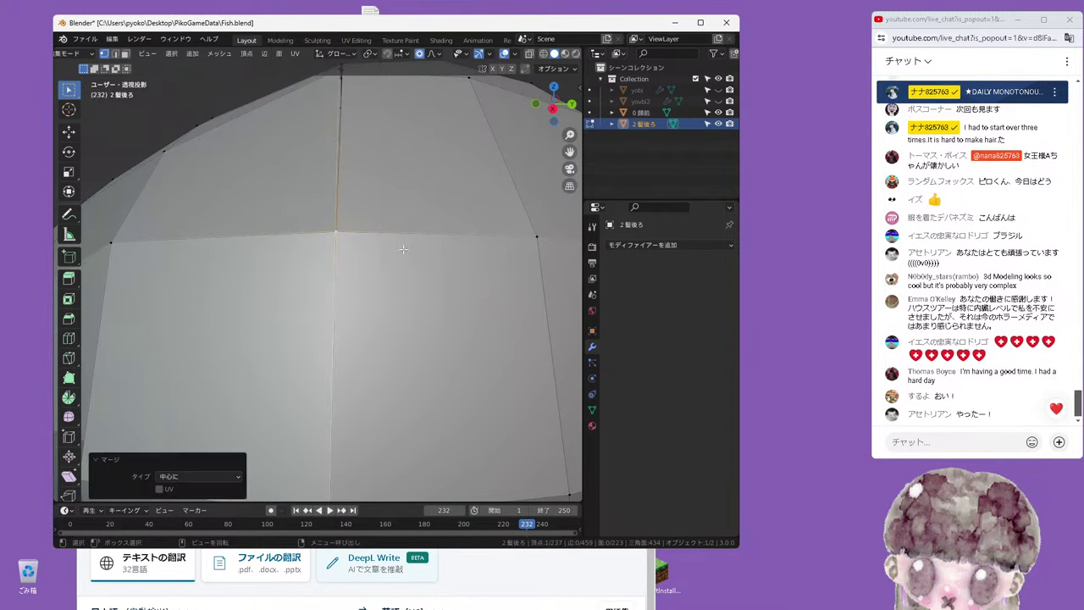
Merge two more doubled seam pairs At Center toward the top and right side
scroll(371, 246, "down", 4)
scroll(371, 245, "down", 1)
mouse_move(371, 246)
middle_mouse_down()
mouse_move(428, 276)
mouse_move(450, 297)
mouse_move(458, 317)
mouse_move(448, 313)
middle_mouse_up()
scroll(398, 253, "up", 2)
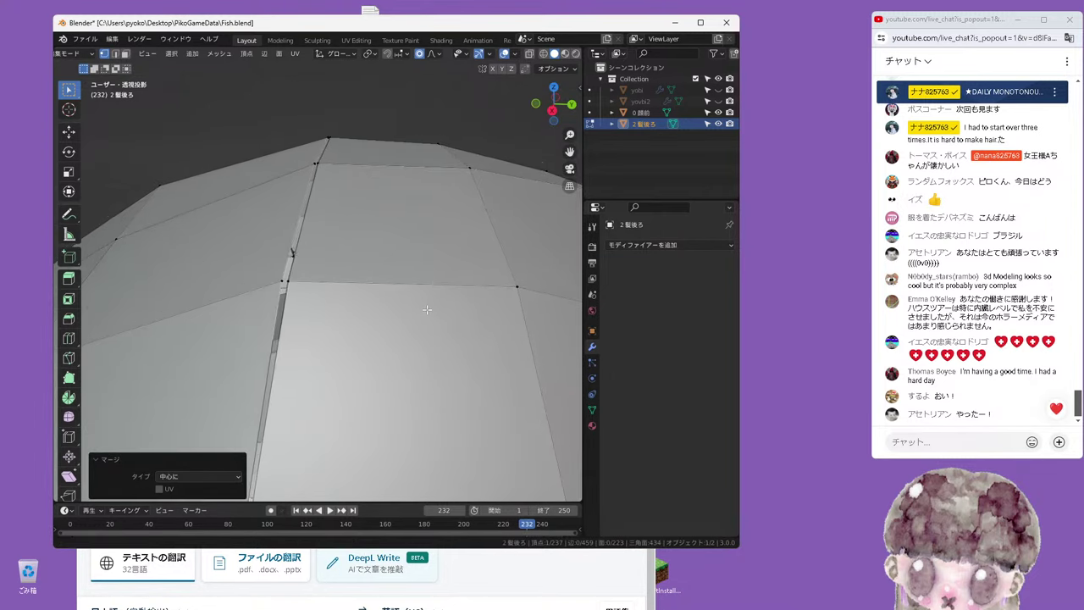
right_click(293, 279)
mouse_move(304, 279)
left_click(340, 279)
scroll(318, 263, "down", 1)
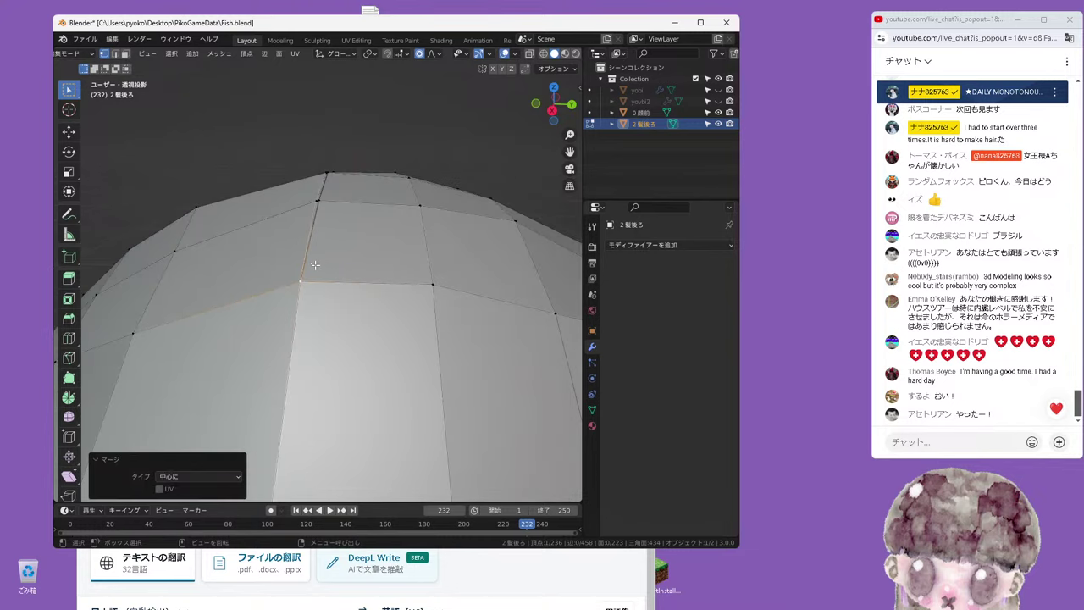
middle_click_drag(318, 264, 385, 313)
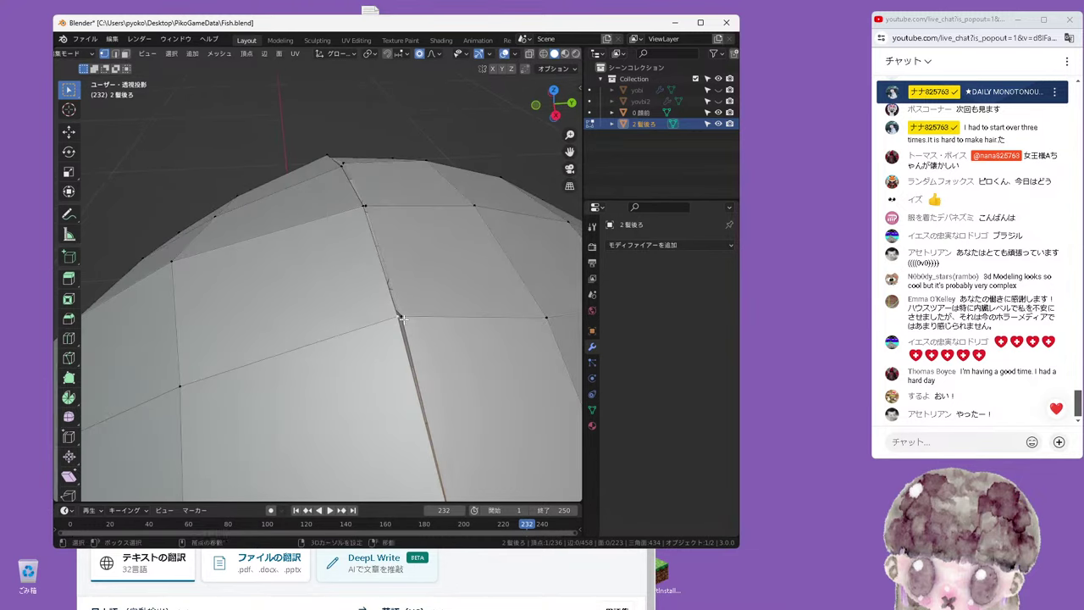
right_click(400, 315)
mouse_move(419, 304)
left_click(457, 310)
Merge the next two doubled vertex pairs along the dome seam At Center
middle_click_drag(411, 272, 390, 258)
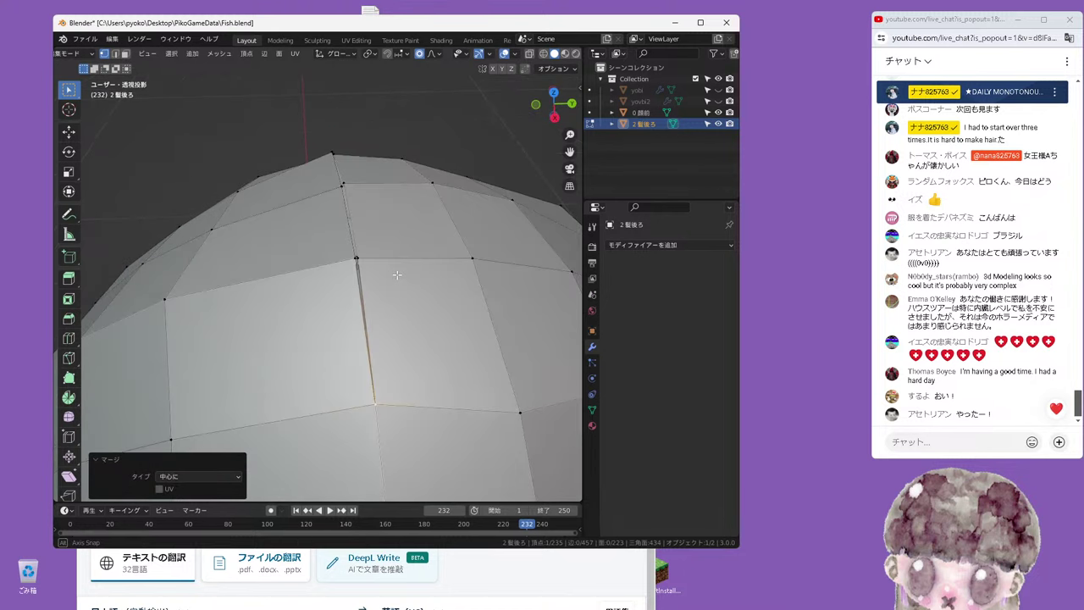
scroll(390, 258, "up", 2)
left_click(375, 250)
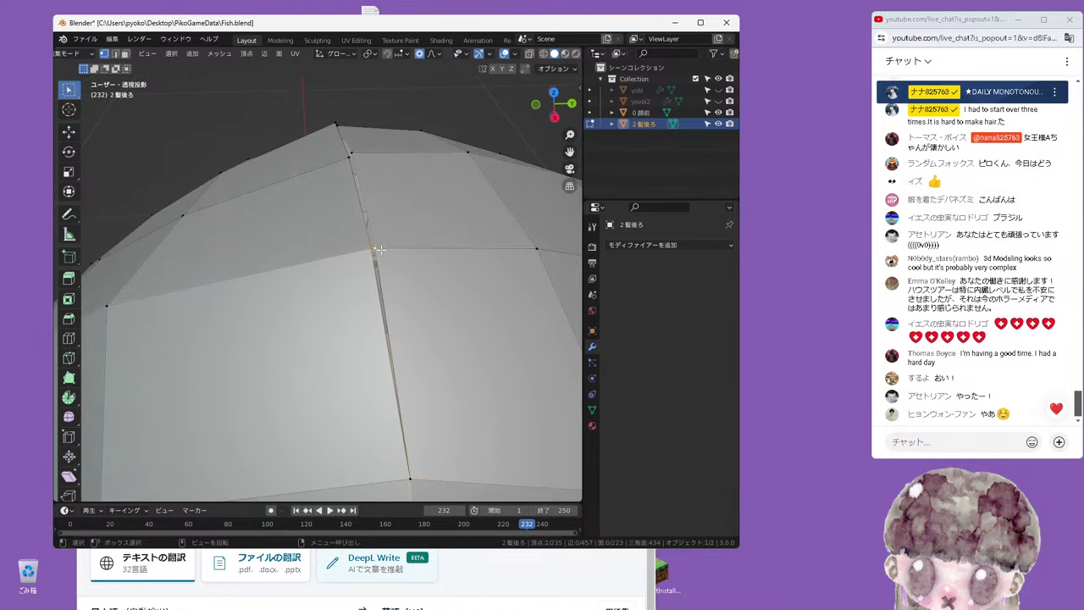
right_click(380, 250)
mouse_move(381, 252)
left_click(415, 260)
middle_click_drag(415, 260, 564, 394)
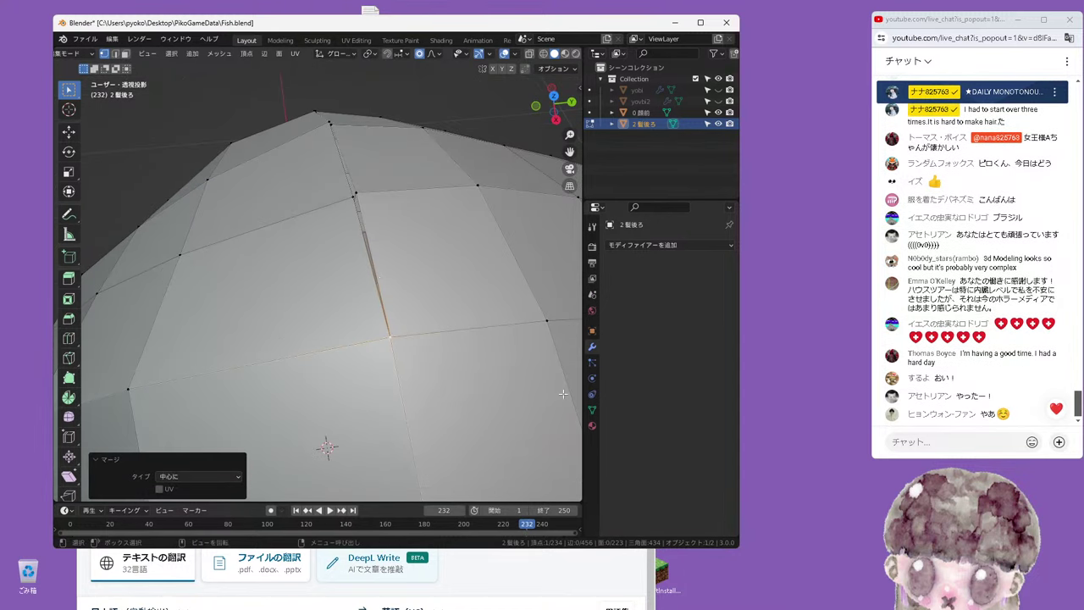
left_click(351, 197, "shift")
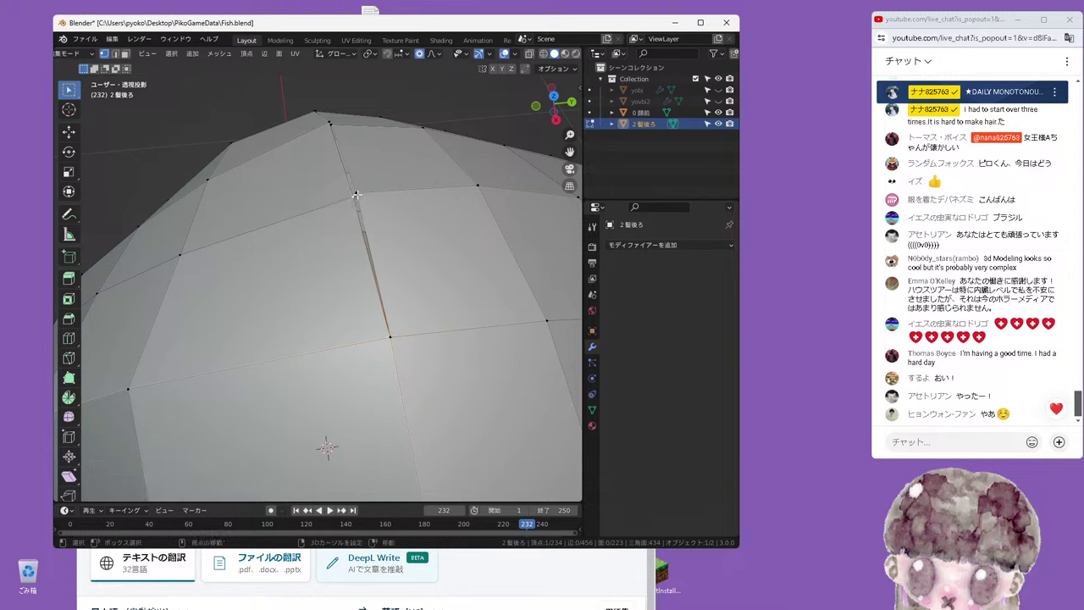
right_click(360, 199)
mouse_move(345, 243)
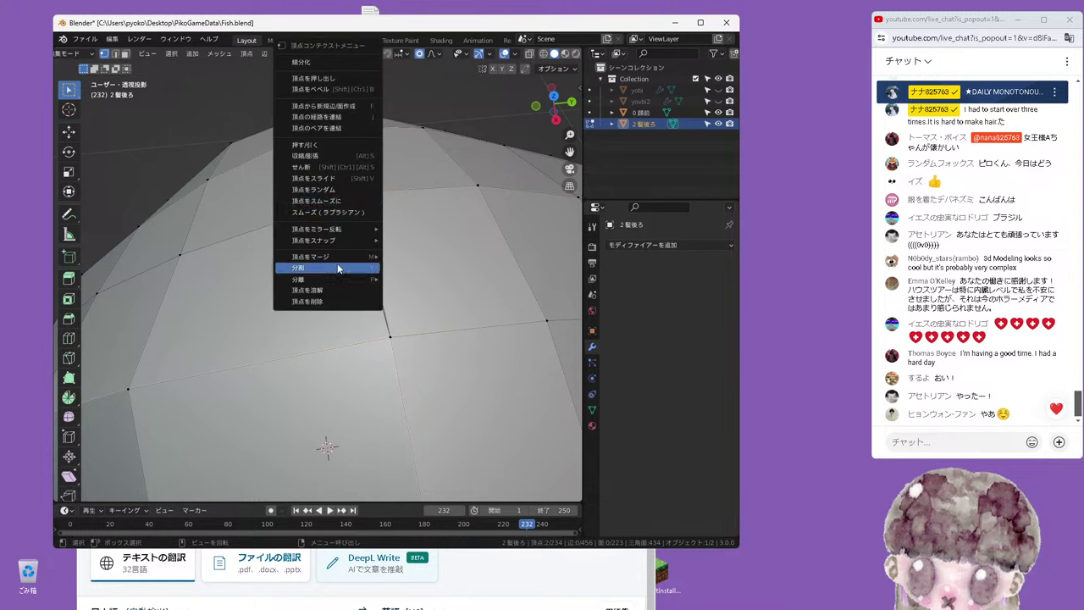
left_click(415, 259)
Merge the top vertex pair of the seam At Center
mouse_move(416, 259)
middle_mouse_down()
mouse_move(379, 255)
mouse_move(340, 172)
mouse_move(361, 195)
mouse_move(289, 211)
middle_mouse_up()
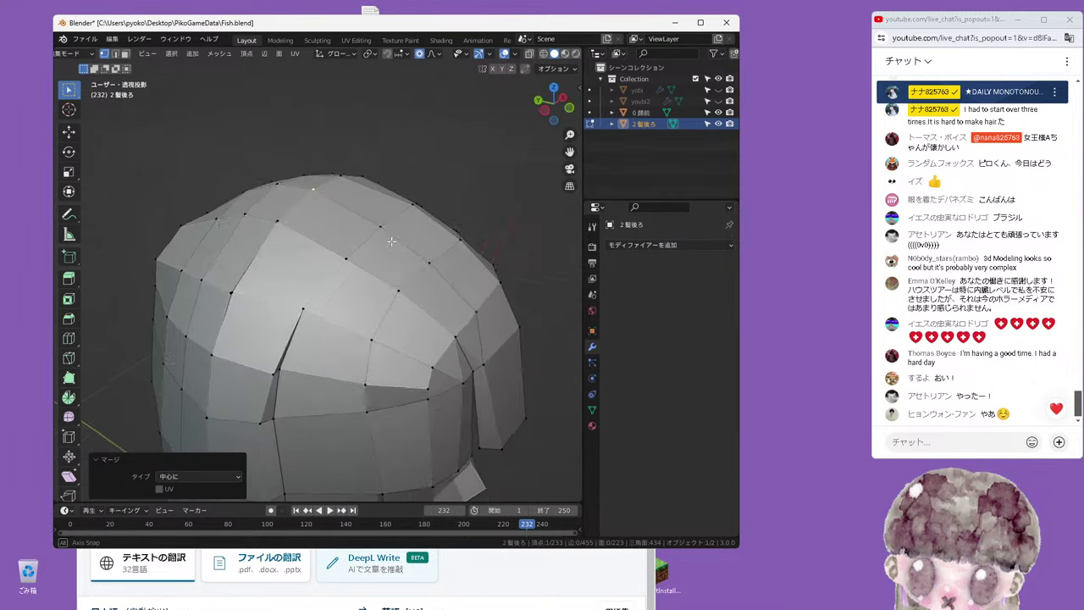
scroll(289, 211, "up", 2)
scroll(301, 214, "up", 2)
scroll(309, 216, "up", 1)
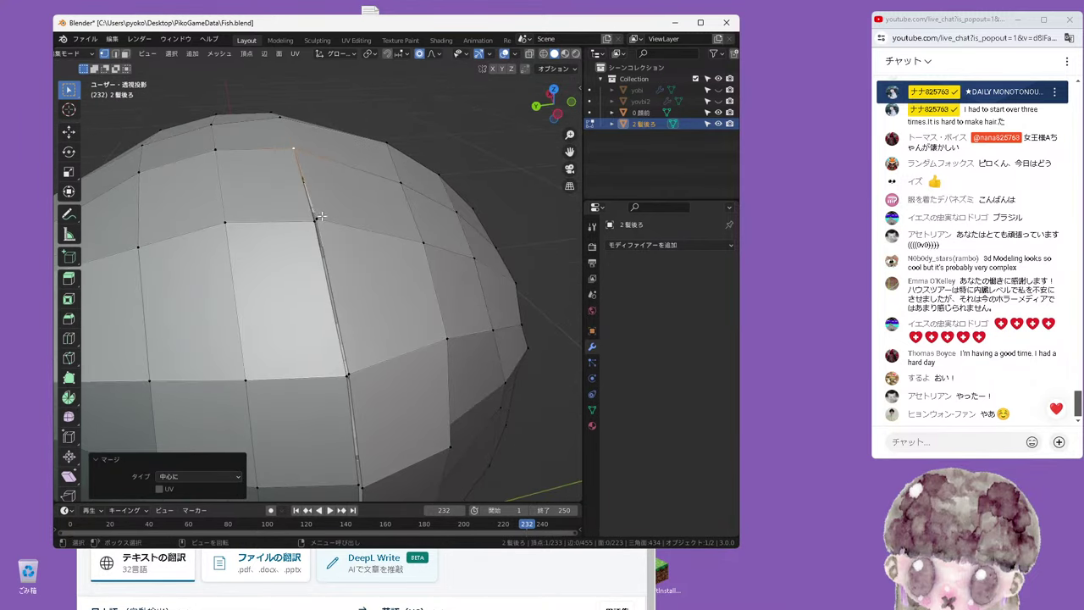
scroll(322, 188, "up", 2)
left_click(312, 126)
right_click(312, 121)
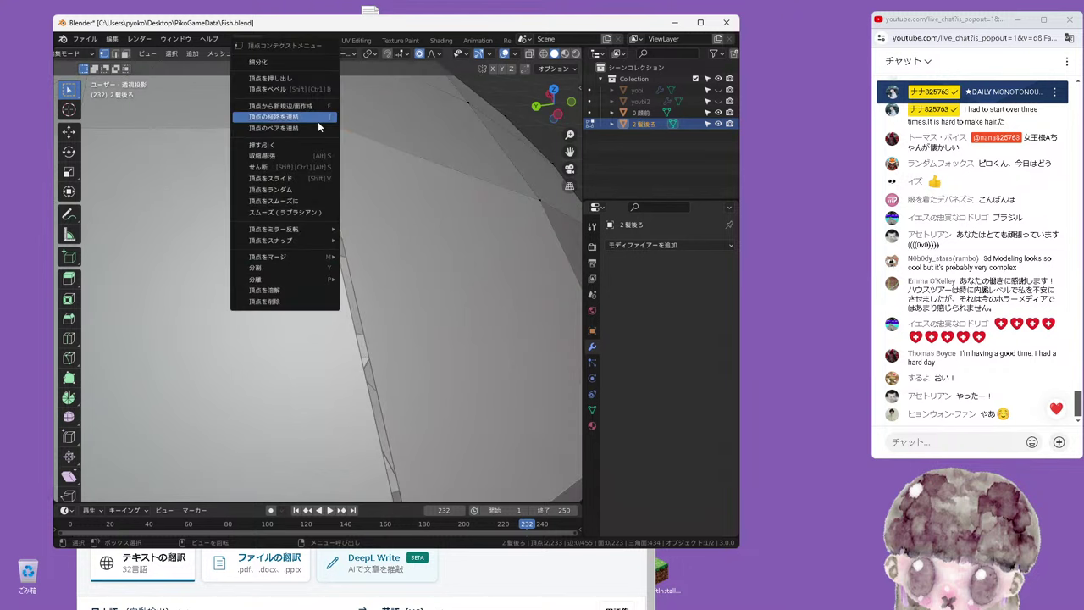
mouse_move(288, 256)
left_click(381, 256)
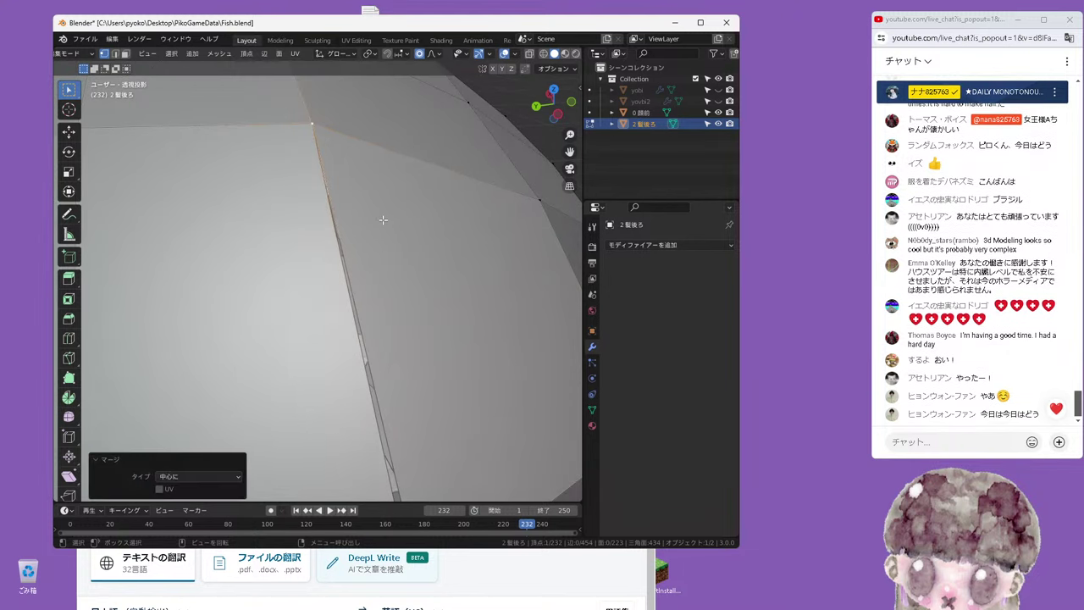
Merge two doubled pairs further down the seam At Center
scroll(377, 222, "down", 2)
scroll(373, 250, "down", 2)
scroll(347, 276, "down", 2)
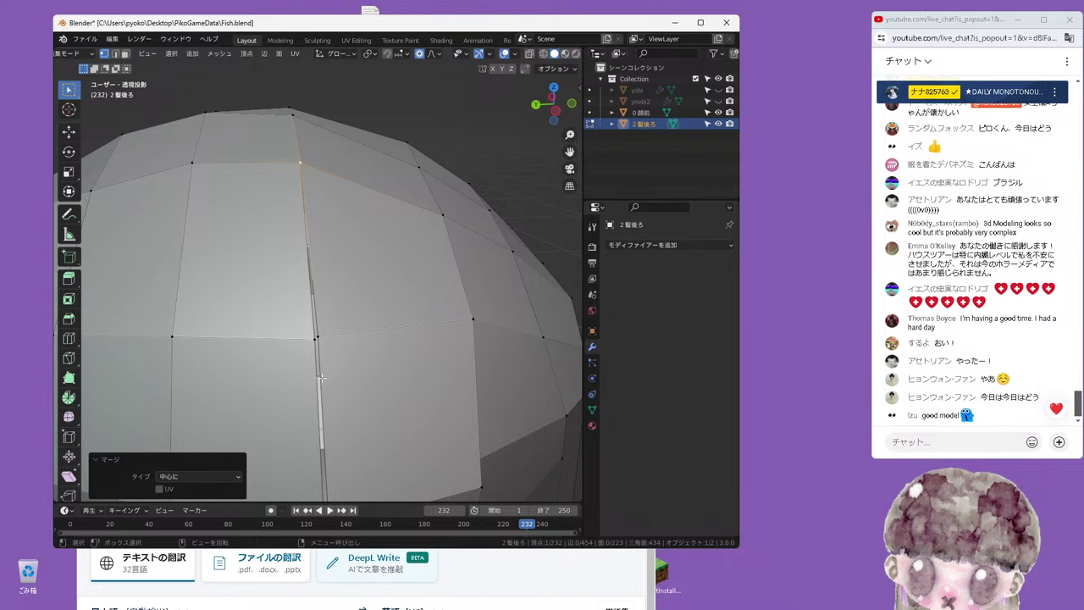
left_click(310, 339)
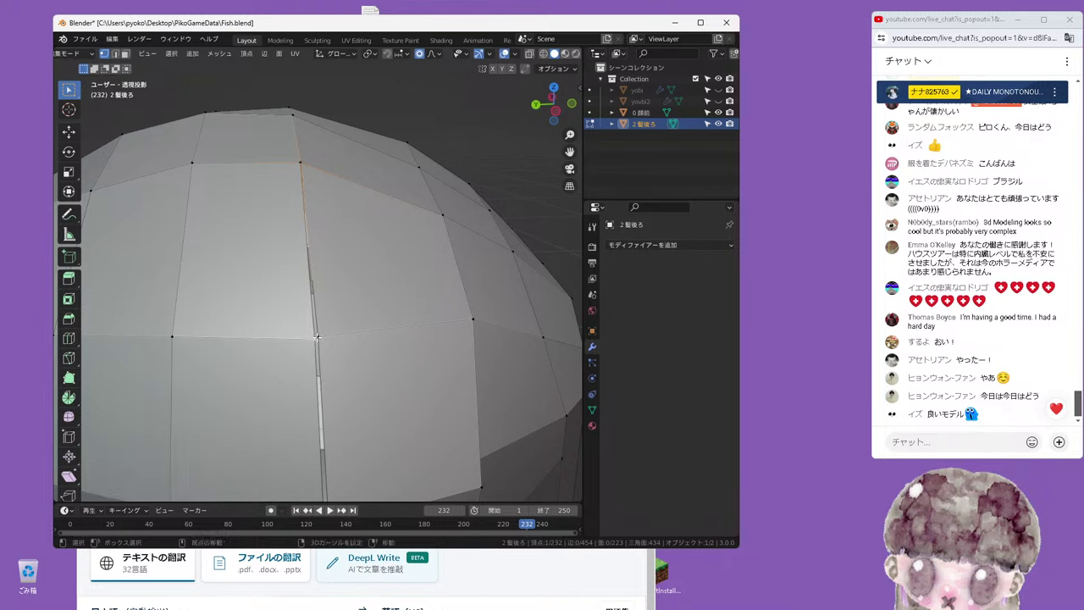
right_click(316, 337)
mouse_move(342, 337)
left_click(373, 352)
scroll(343, 361, "down", 2)
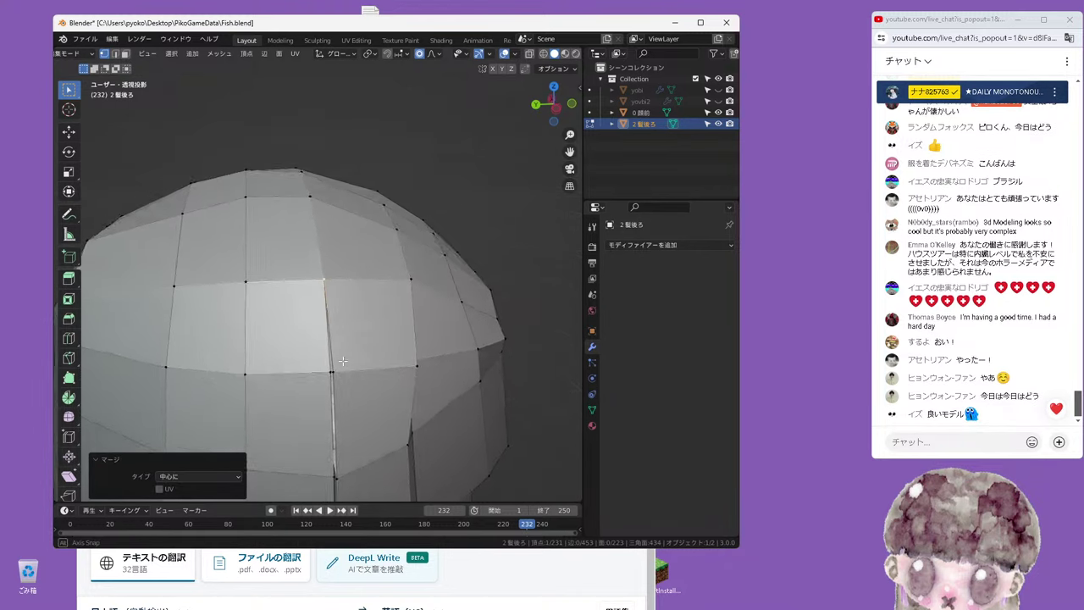
scroll(342, 360, "up", 1)
scroll(373, 343, "up", 2)
left_click(405, 329)
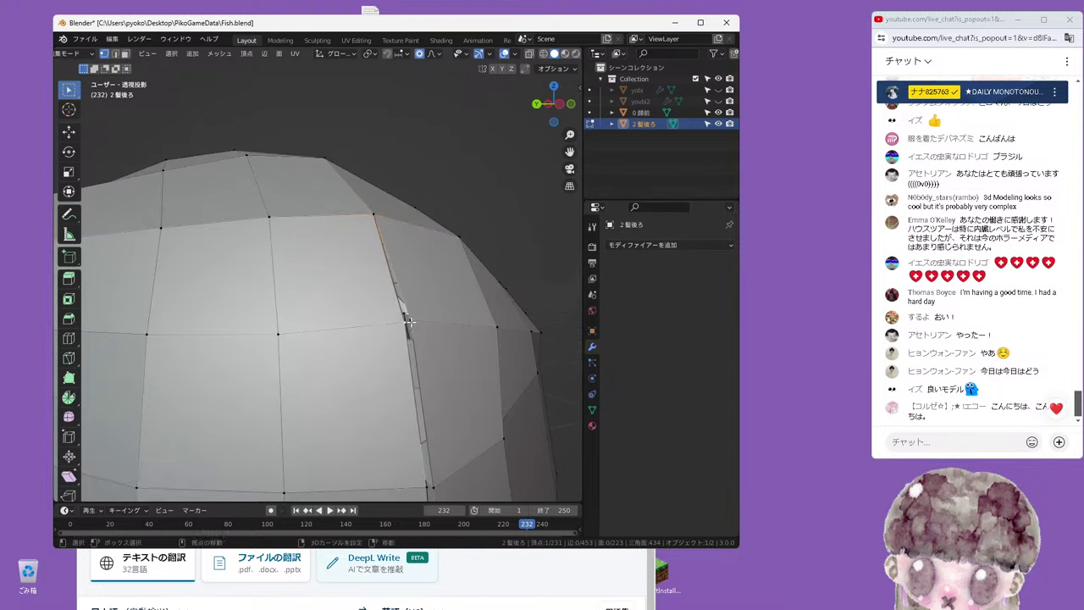
right_click(408, 322)
mouse_move(428, 320)
left_click(468, 324)
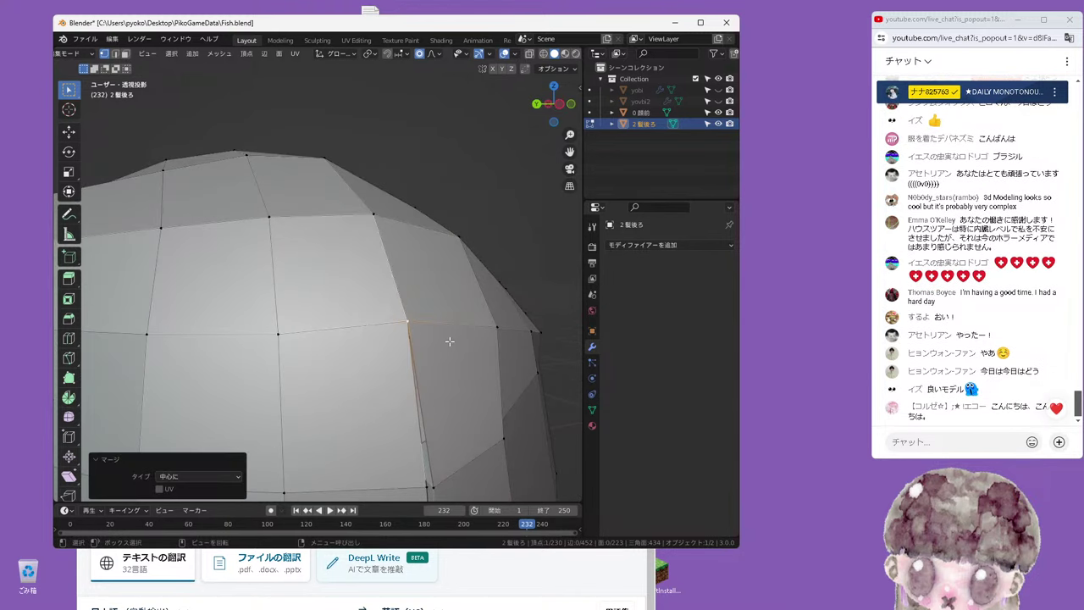
Weld one last seam pair At Center, then view the whole hair mesh and switch windows
scroll(414, 352, "down", 1)
scroll(414, 351, "up", 2)
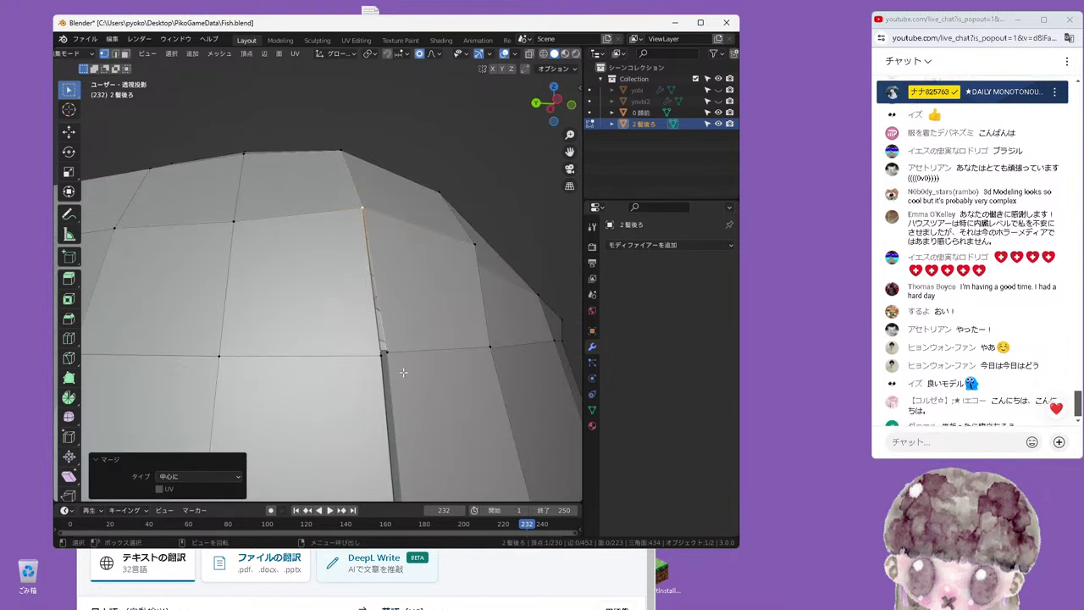
left_click(415, 347)
right_click(419, 345)
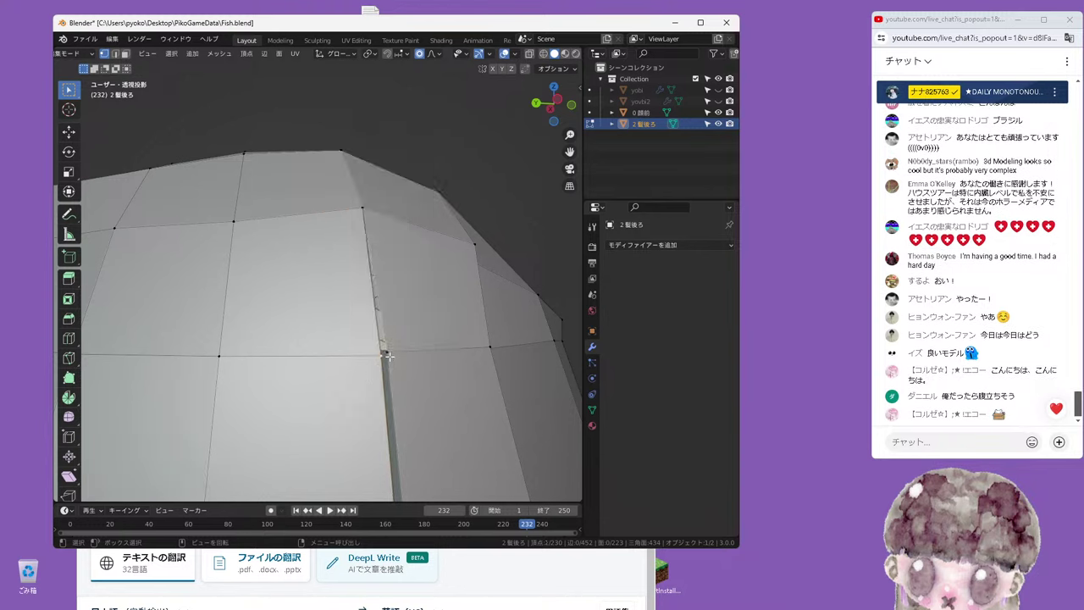
middle_click_drag(388, 356, 424, 322)
right_click(449, 310)
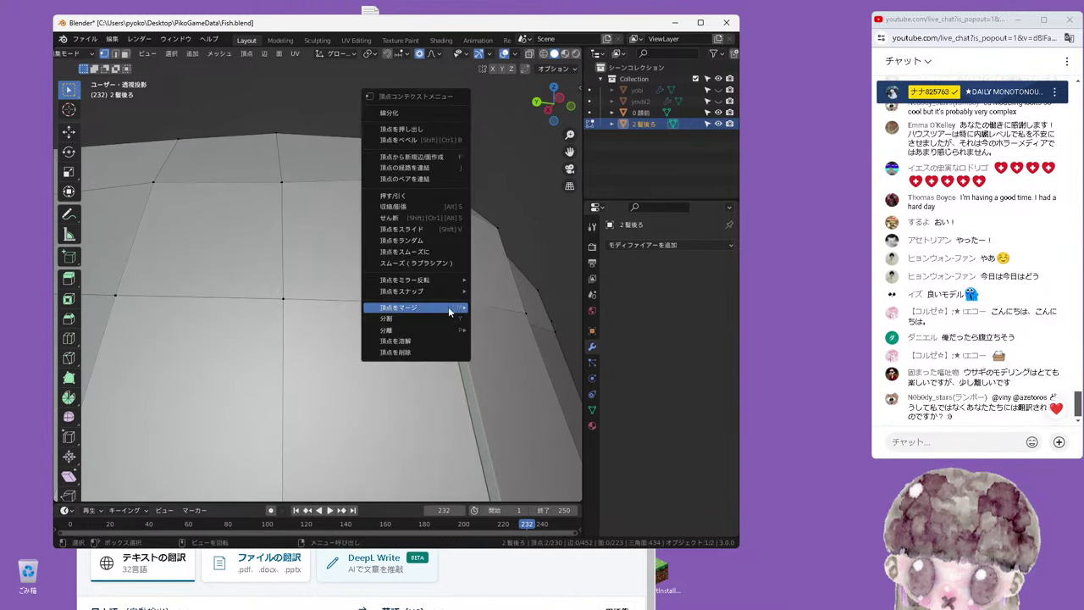
mouse_move(448, 310)
left_click(499, 308)
mouse_move(500, 308)
middle_mouse_down()
mouse_move(365, 342)
mouse_move(398, 372)
middle_mouse_up()
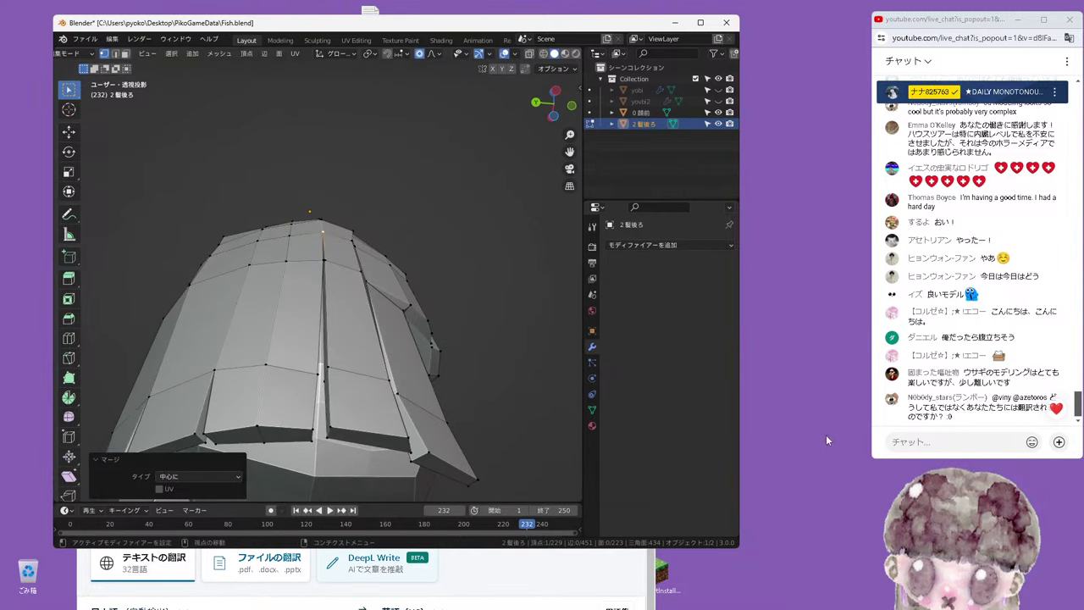
left_click(799, 437)
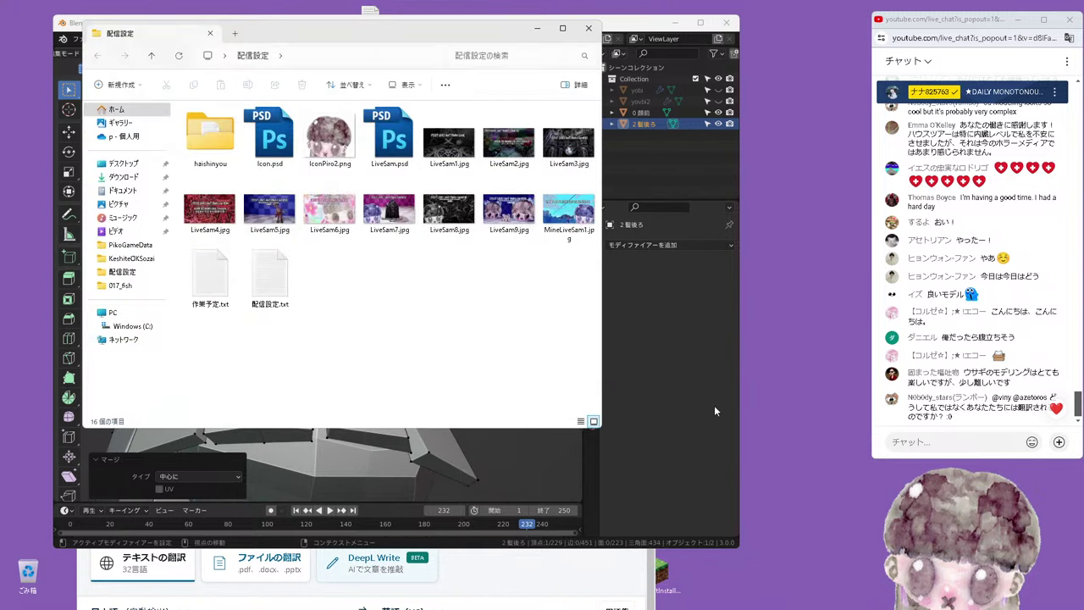
Open LiveSam9.jpg from the 配信設定 folder and close the Explorer window
left_click(1019, 480)
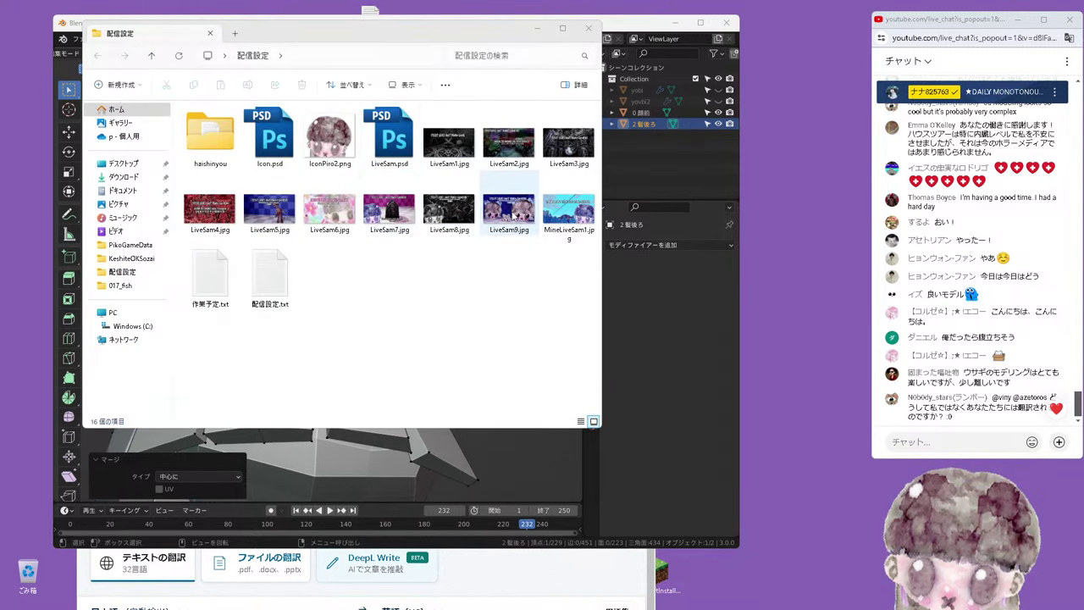
double_click(512, 212)
left_click(478, 40)
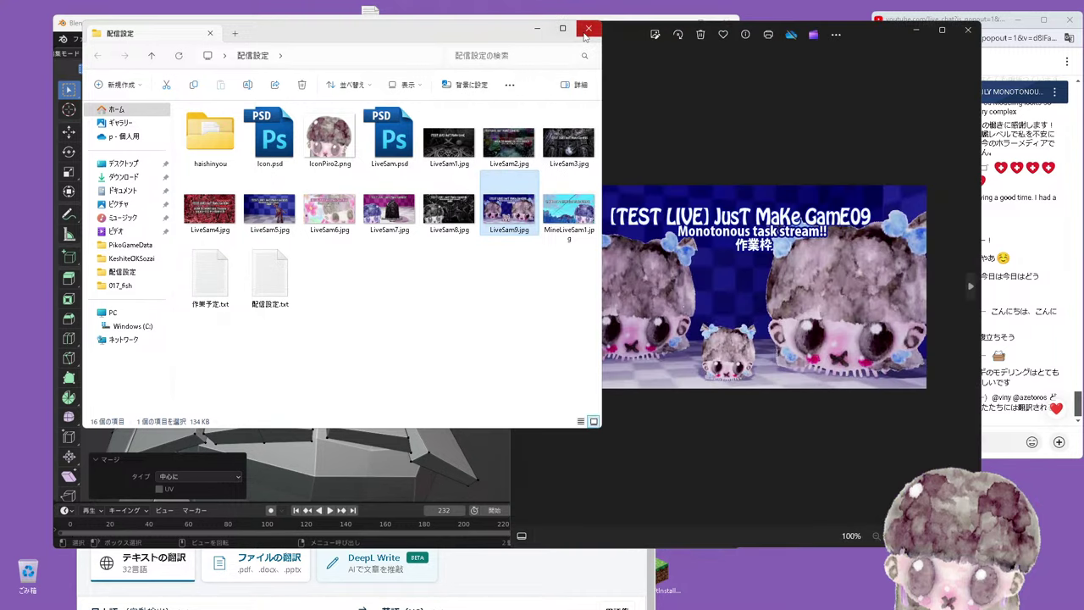
left_click(589, 32)
Move the LiveSam9.jpg viewer left, then close it to return to Blender
left_click_drag(622, 33, 360, 34)
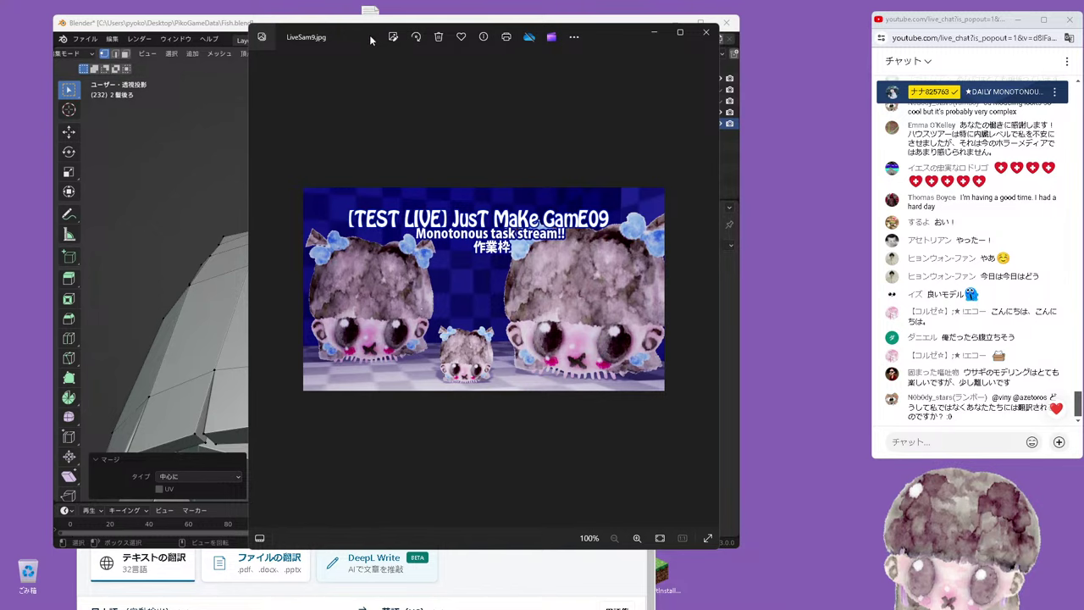
left_click_drag(369, 34, 347, 30)
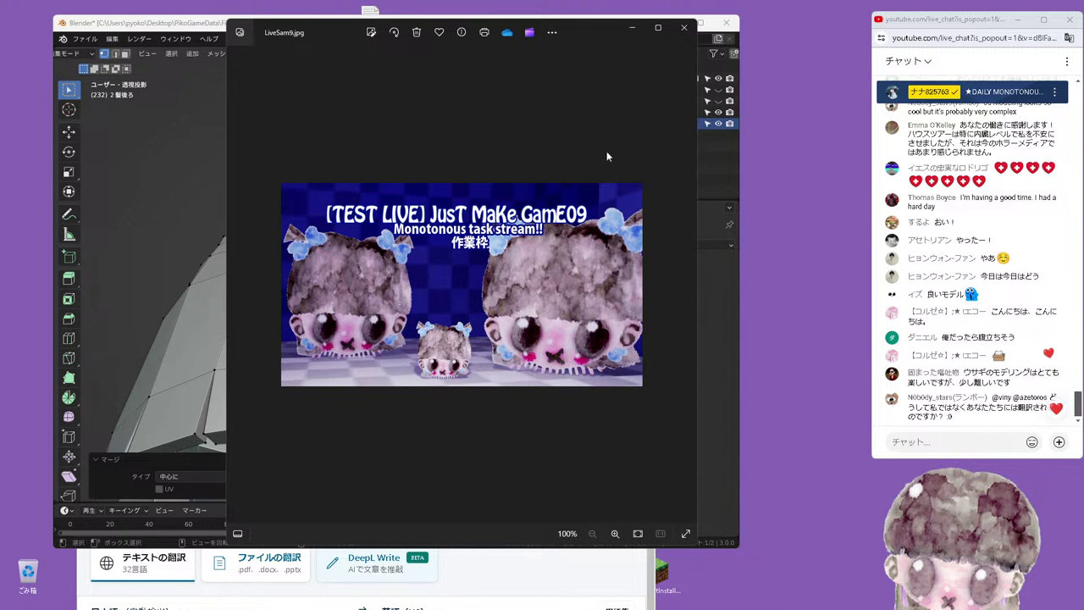
left_click(682, 32)
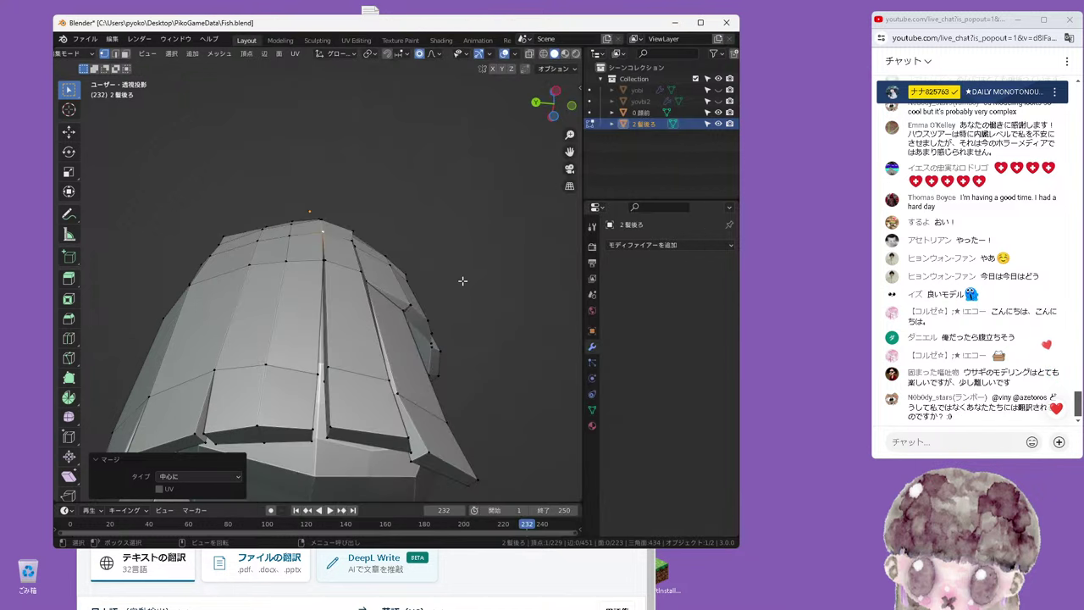
Reframe the back-hair mesh and merge the selected seam vertices At Center
scroll(462, 213, "down", 3)
key("KP_1")
mouse_move(430, 309)
middle_mouse_down()
mouse_move(296, 356)
mouse_move(335, 337)
middle_mouse_up()
scroll(296, 357, "up", 3)
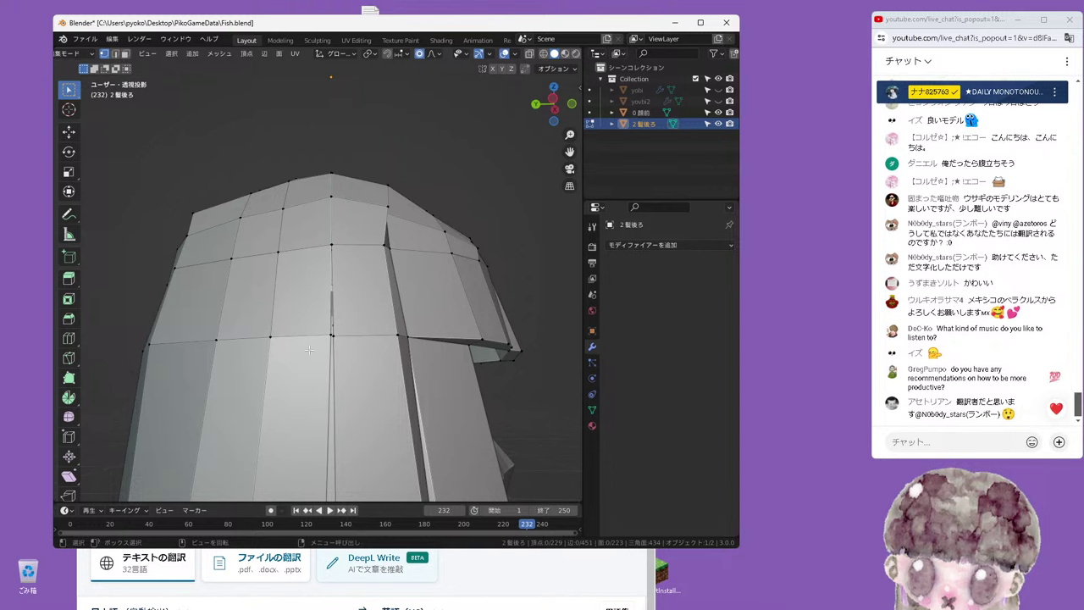
scroll(315, 353, "up", 2)
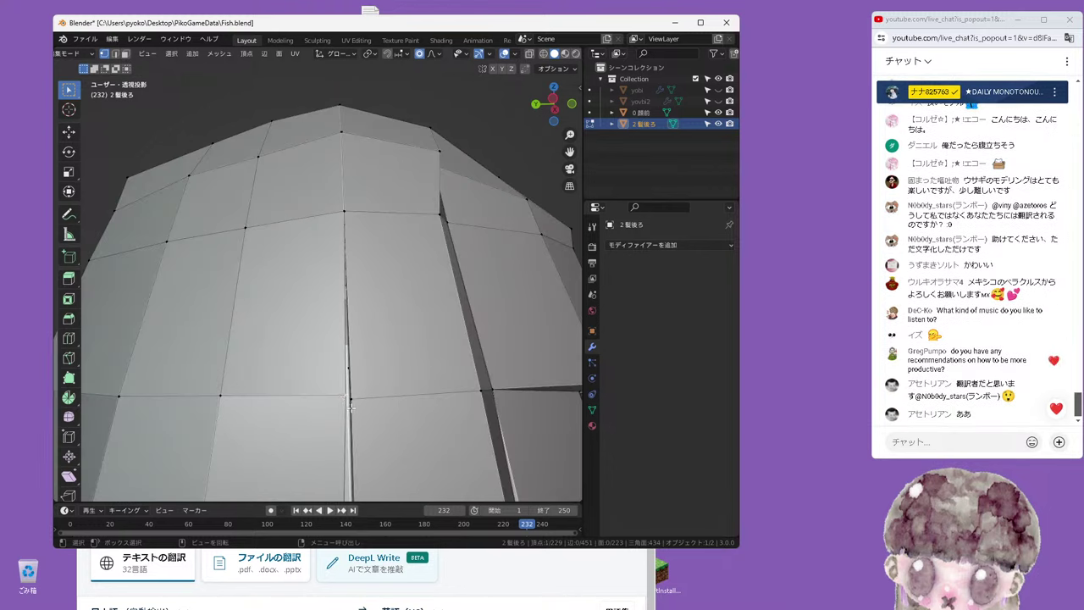
scroll(392, 370, "down", 3)
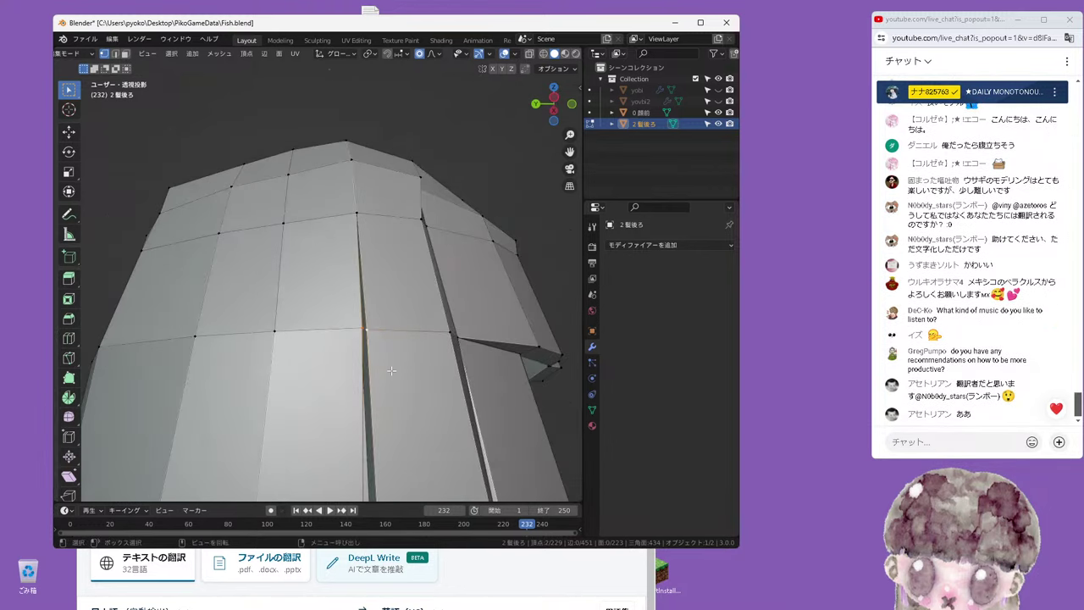
mouse_move(391, 371)
middle_mouse_down()
mouse_move(357, 335)
mouse_move(331, 400)
middle_mouse_up()
right_click(357, 334)
mouse_move(356, 334)
left_click(398, 336)
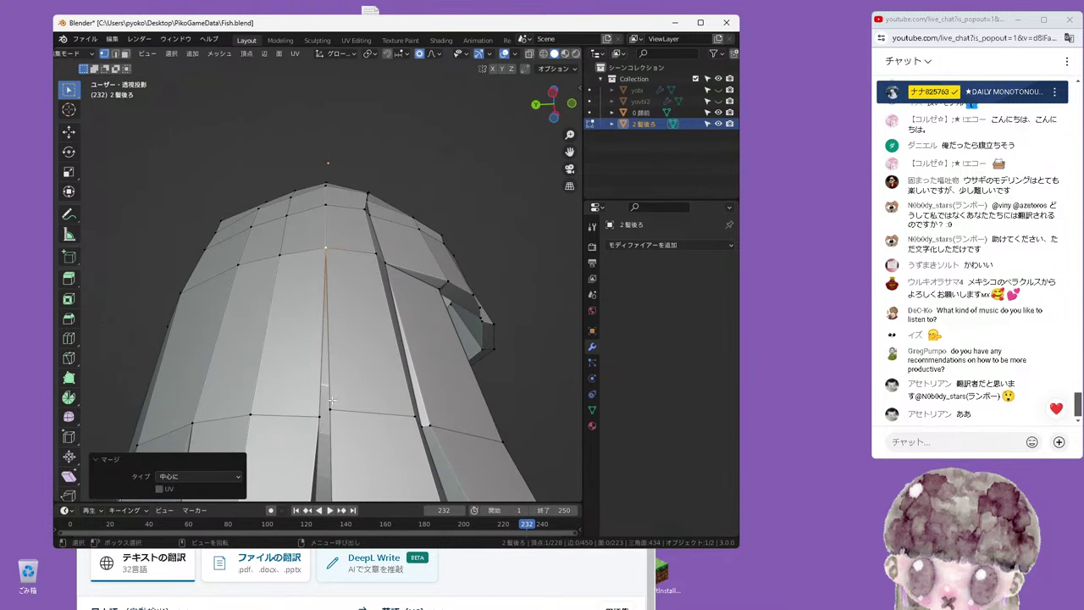
Add another seam vertex and merge that pair At Center, bringing the mesh to 227 vertices
left_click(330, 411, "shift")
right_click(345, 400)
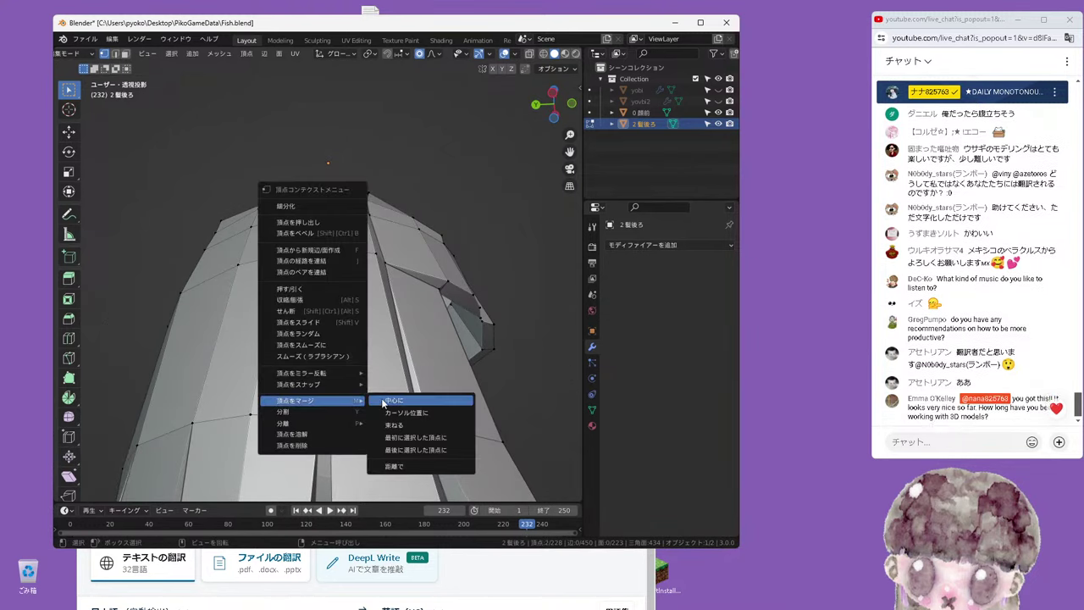
left_click(386, 424)
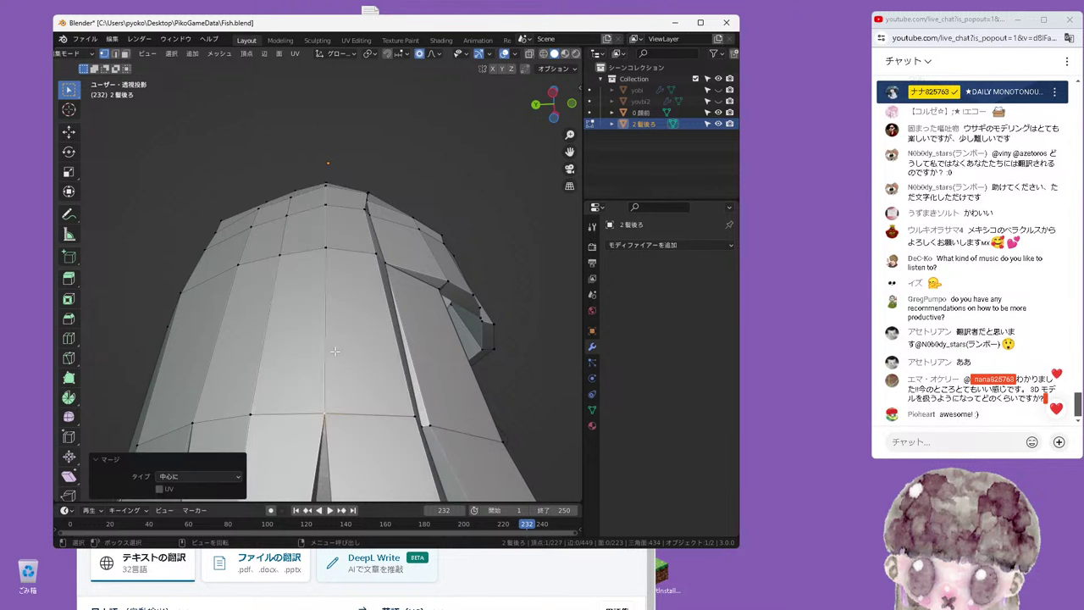
mouse_move(335, 350)
middle_mouse_down()
mouse_move(362, 347)
mouse_move(341, 283)
mouse_move(340, 296)
mouse_move(346, 281)
middle_mouse_up()
In face select mode, select two adjacent lower side-lock faces in the front view
key("3")
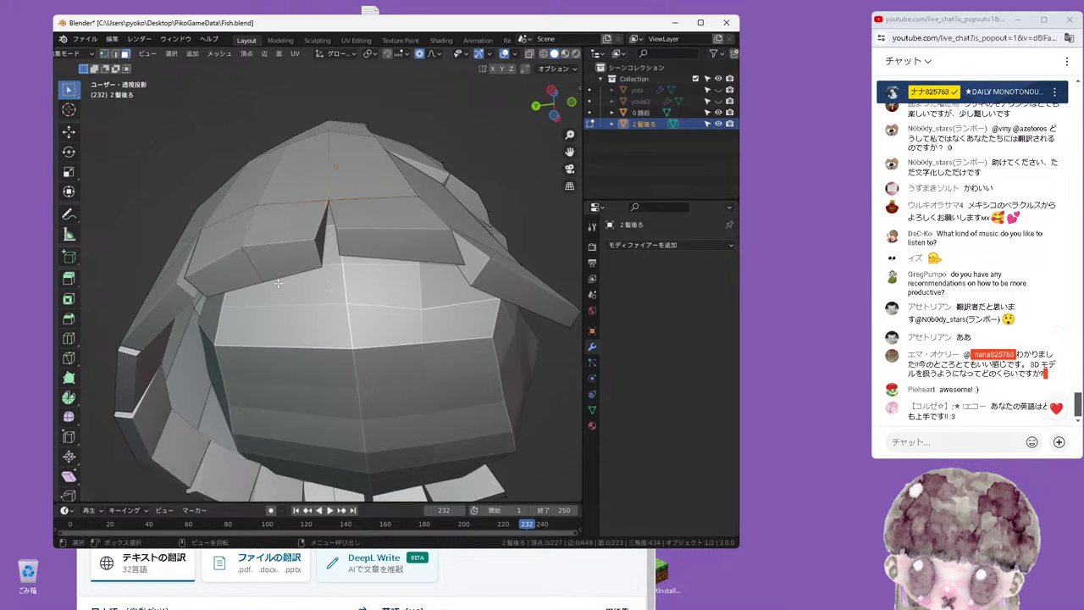
left_click(279, 263)
key("KP_1")
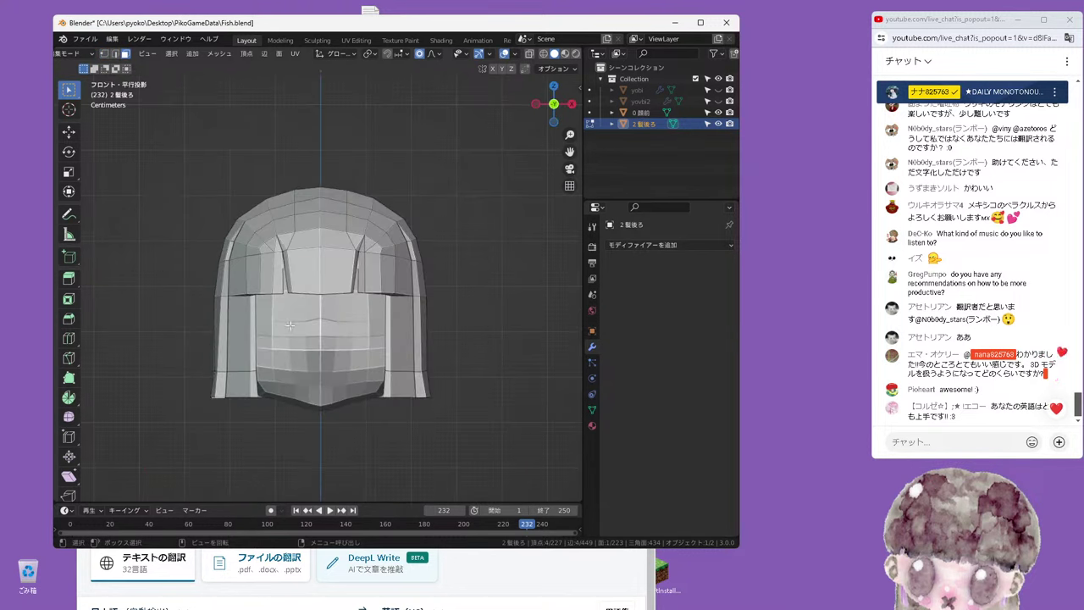
mouse_move(273, 330)
middle_mouse_down()
mouse_move(292, 398)
mouse_move(285, 255)
mouse_move(271, 274)
middle_mouse_up()
key("KP_1")
left_click(262, 227, "shift")
key("KP_1")
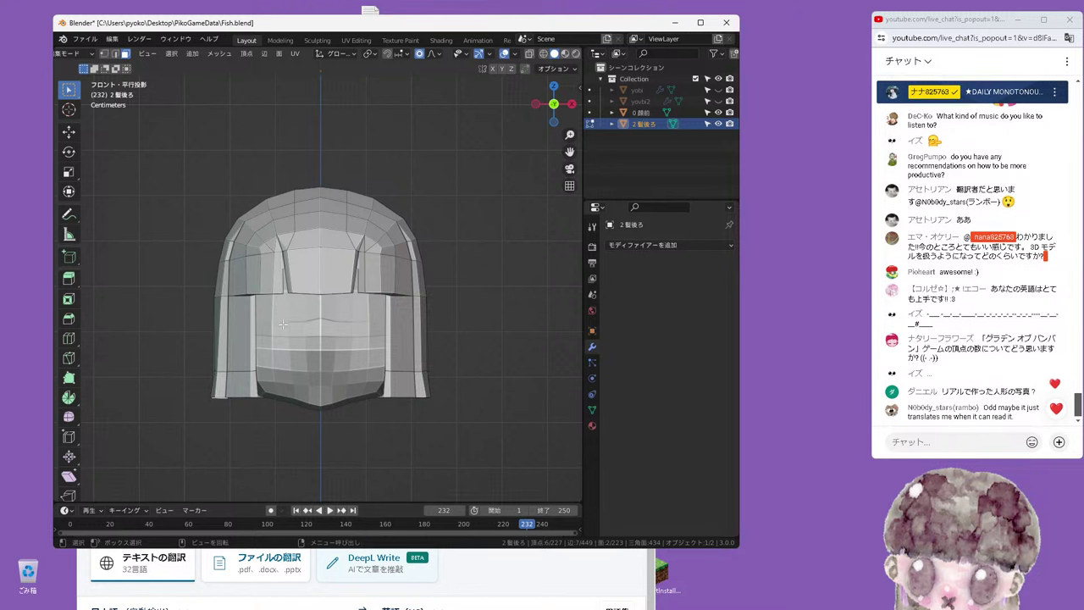
middle_click_drag(278, 298, 363, 230, "shift")
scroll(368, 324, "up", 2)
scroll(368, 323, "down", 2)
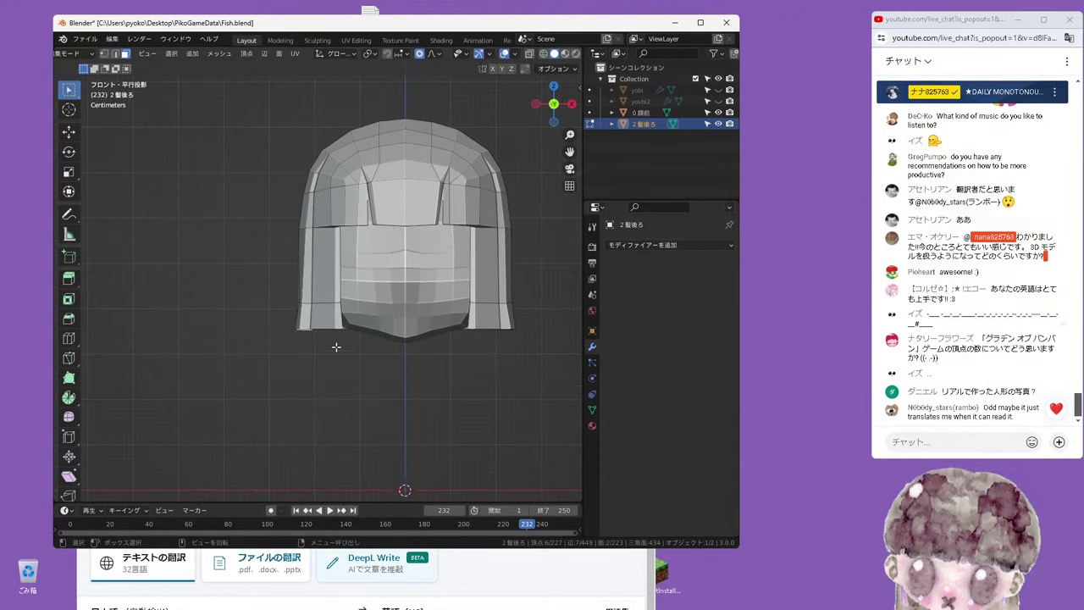
scroll(336, 346, "up", 1)
Move the selected side-lock faces outward along X with proportional falloff
key("g")
key("x")
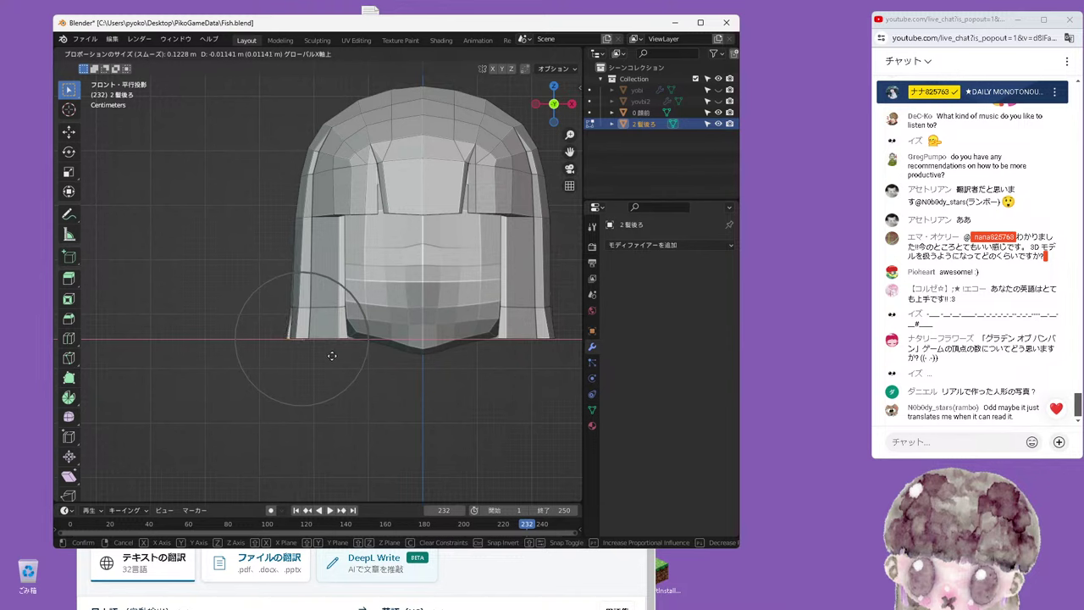
left_click(331, 355)
middle_click_drag(387, 370, 385, 330)
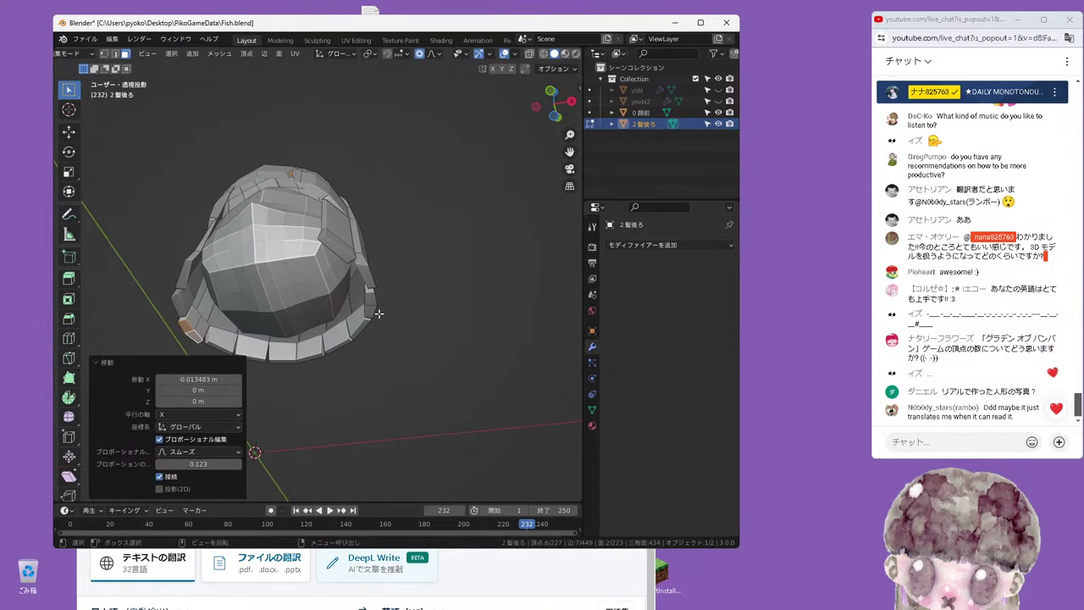
mouse_move(385, 330)
middle_mouse_down()
mouse_move(375, 320)
mouse_move(285, 331)
mouse_move(407, 348)
middle_mouse_up()
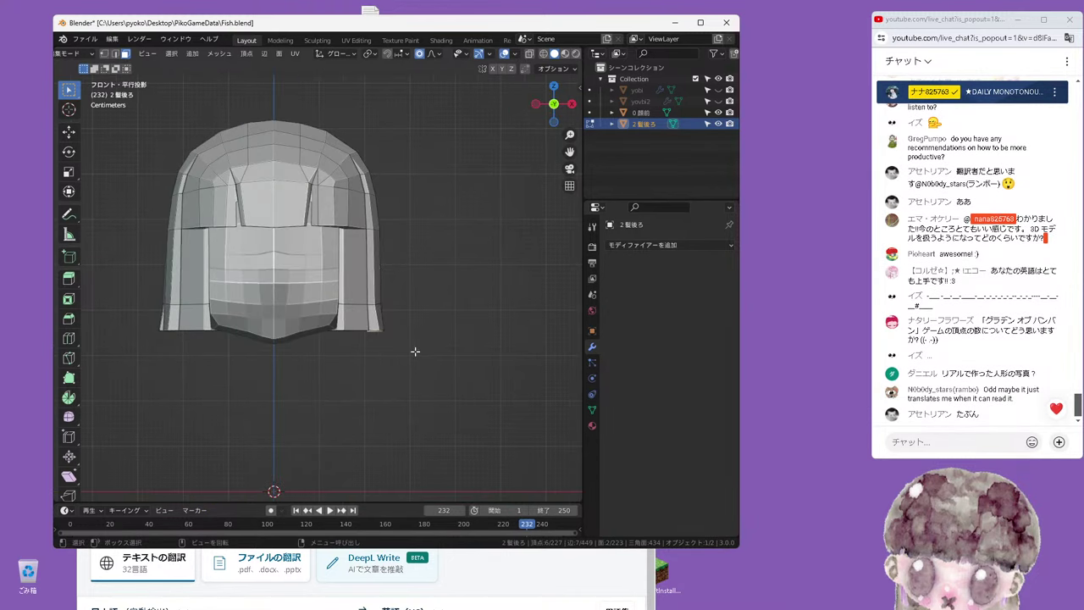
Shift the opposite side lock outward along X as well, then return to vertex select mode
key("g")
key("x")
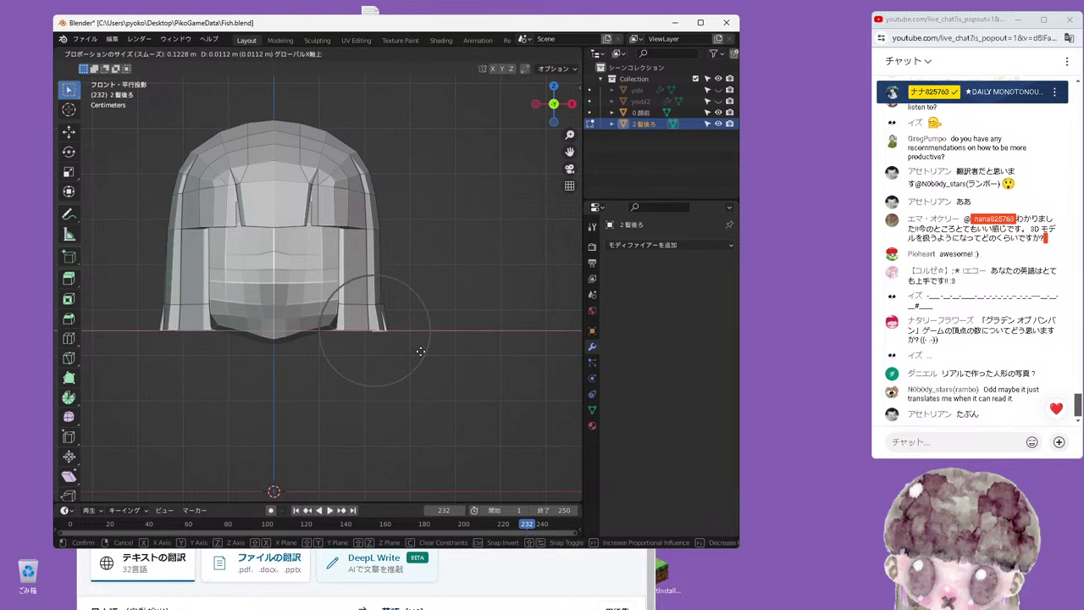
left_click(421, 350)
mouse_move(421, 350)
middle_mouse_down()
mouse_move(339, 358)
mouse_move(332, 238)
mouse_move(377, 343)
mouse_move(336, 329)
mouse_move(342, 311)
middle_mouse_up()
key("1")
Inspect the hair in wireframe from the top view, then go back to solid shading
scroll(417, 246, "up", 3)
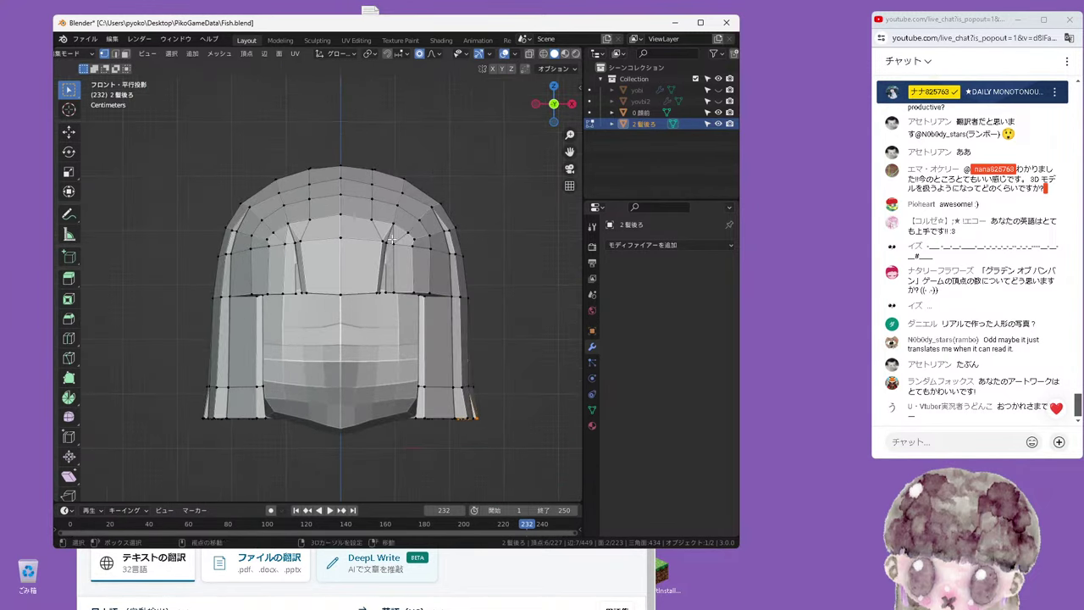
left_click(544, 54)
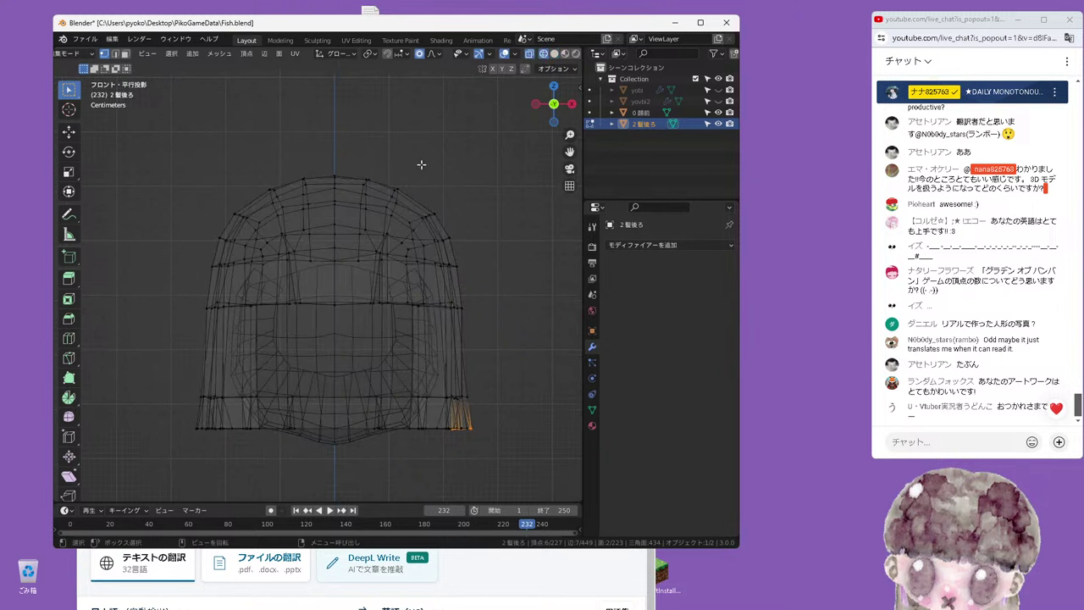
scroll(395, 164, "up", 1)
key("KP_7")
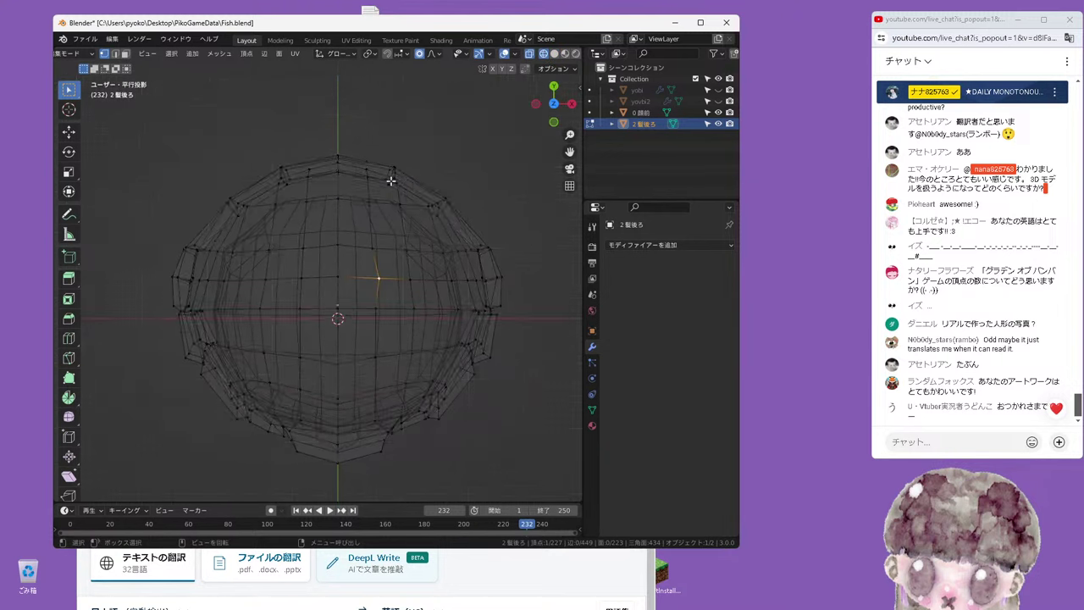
left_click(555, 55)
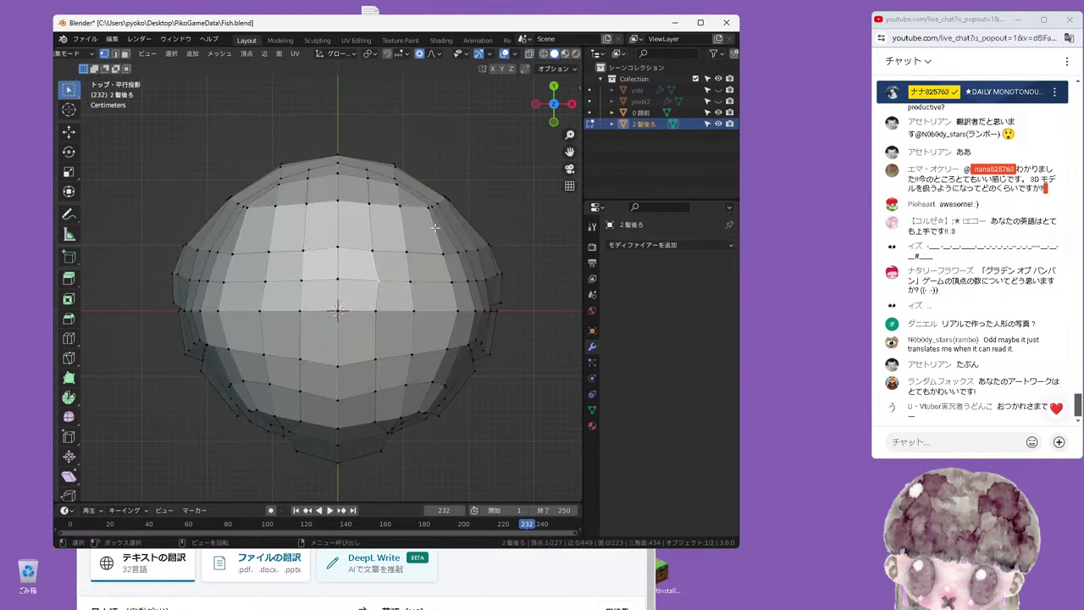
Vertex-slide several crown vertices along their edges to even out the spacing
key("g")
key("g")
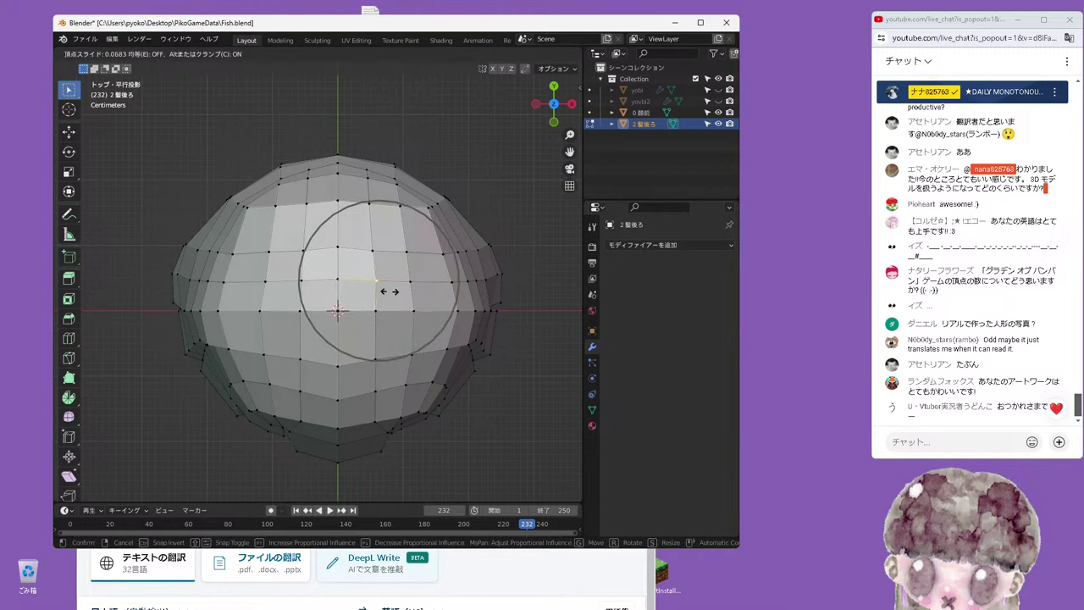
left_click(388, 291)
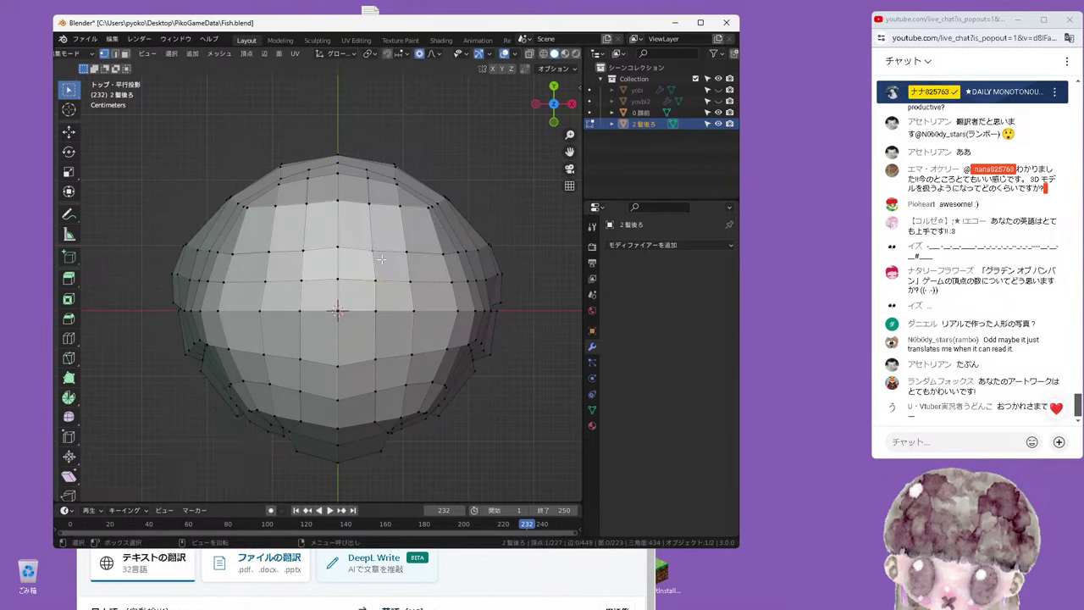
key("g")
key("g")
left_click(384, 259)
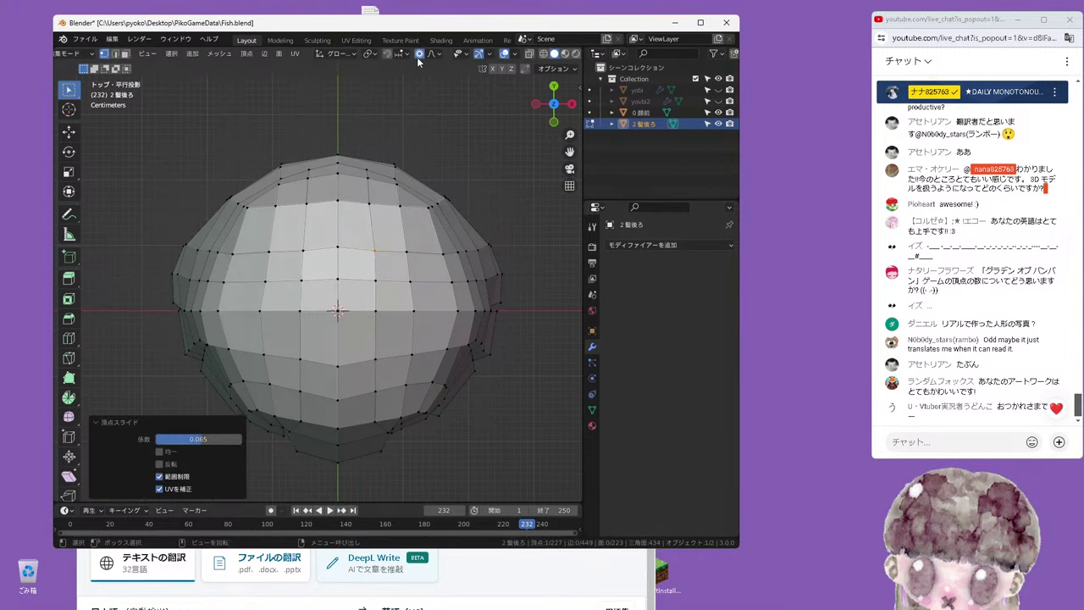
left_click(458, 311)
key("g")
key("g")
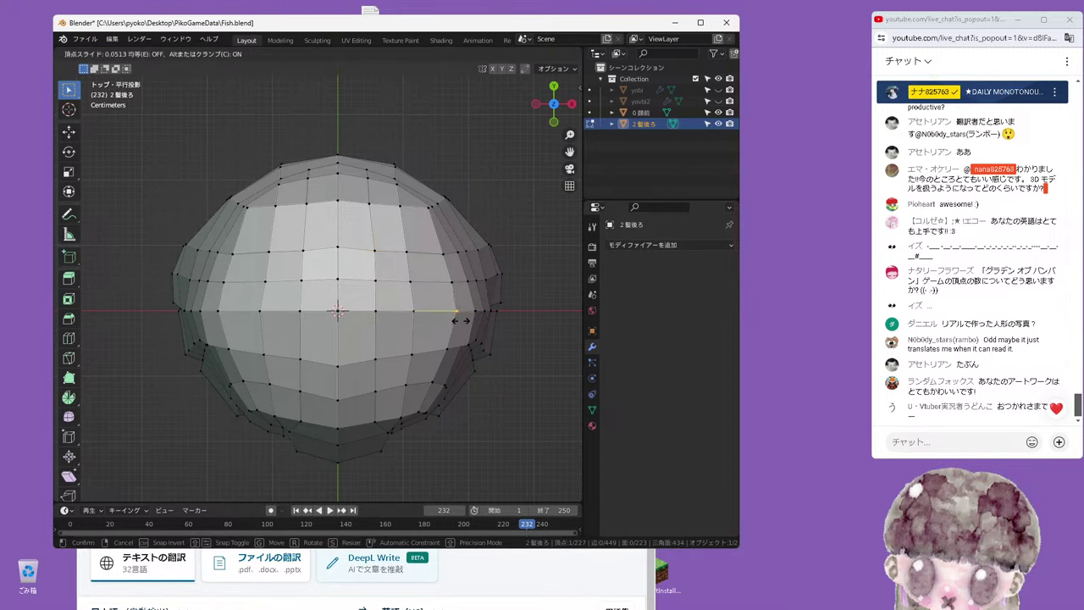
left_click(460, 320)
left_click(219, 311)
key("g")
key("g")
left_click(249, 332)
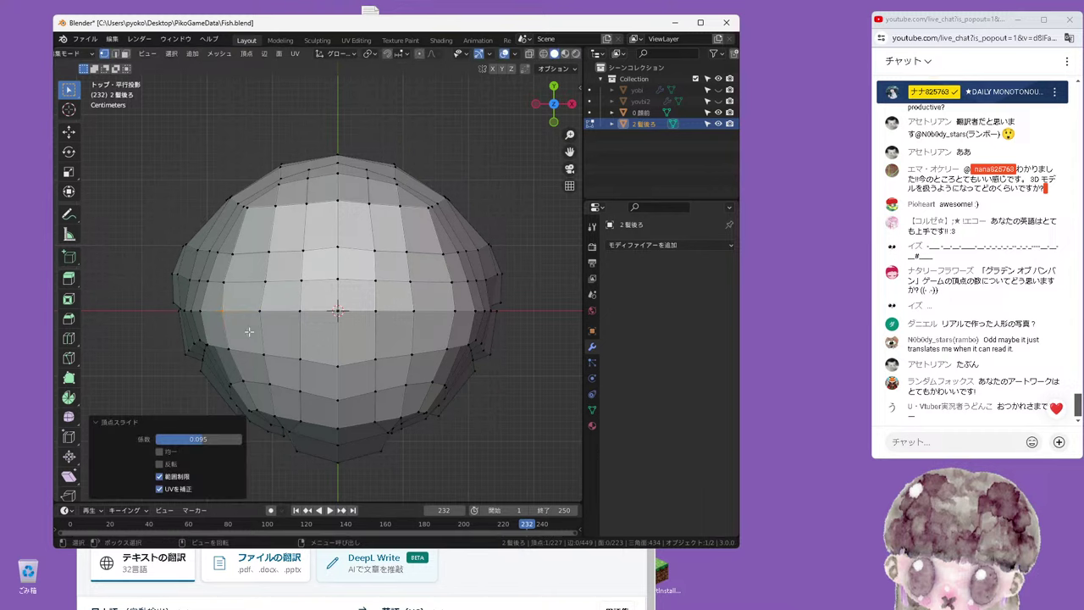
left_click(303, 250)
key("g")
key("g")
left_click(316, 249)
Slide the matching right and left crown vertices along their edges to balance both sides
key("b")
left_click_drag(367, 245, 382, 262)
key("g")
key("g")
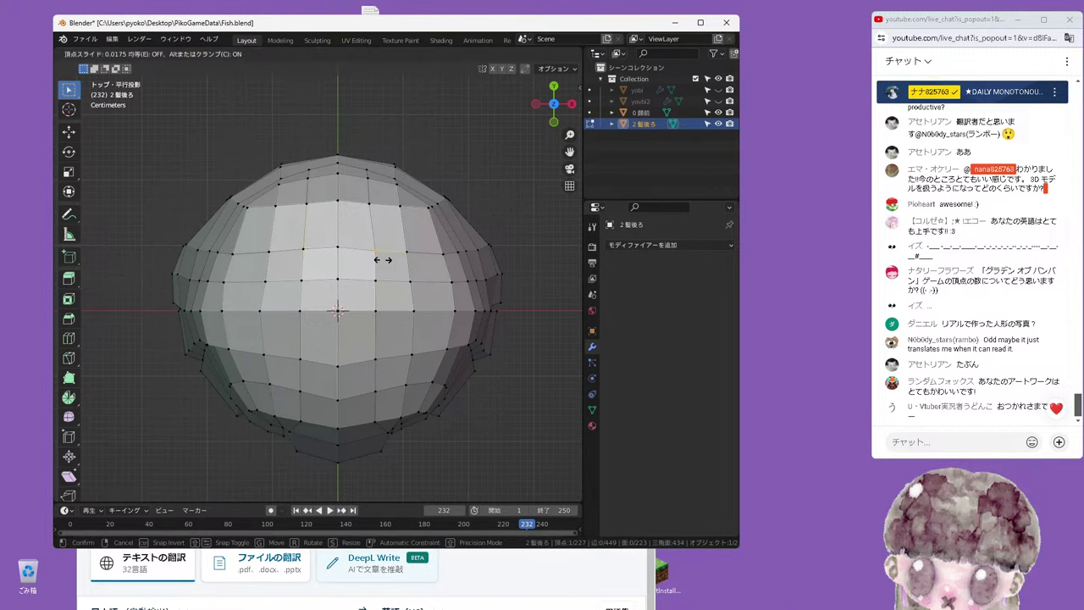
left_click(381, 258)
left_click(407, 251)
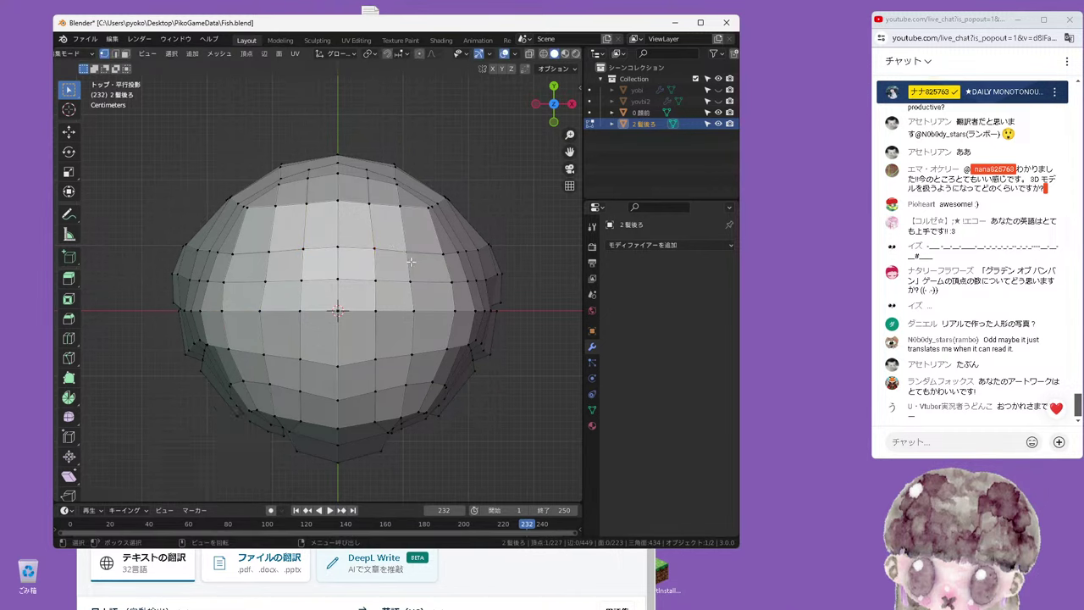
key("g")
key("g")
left_click(340, 269)
left_click(268, 252)
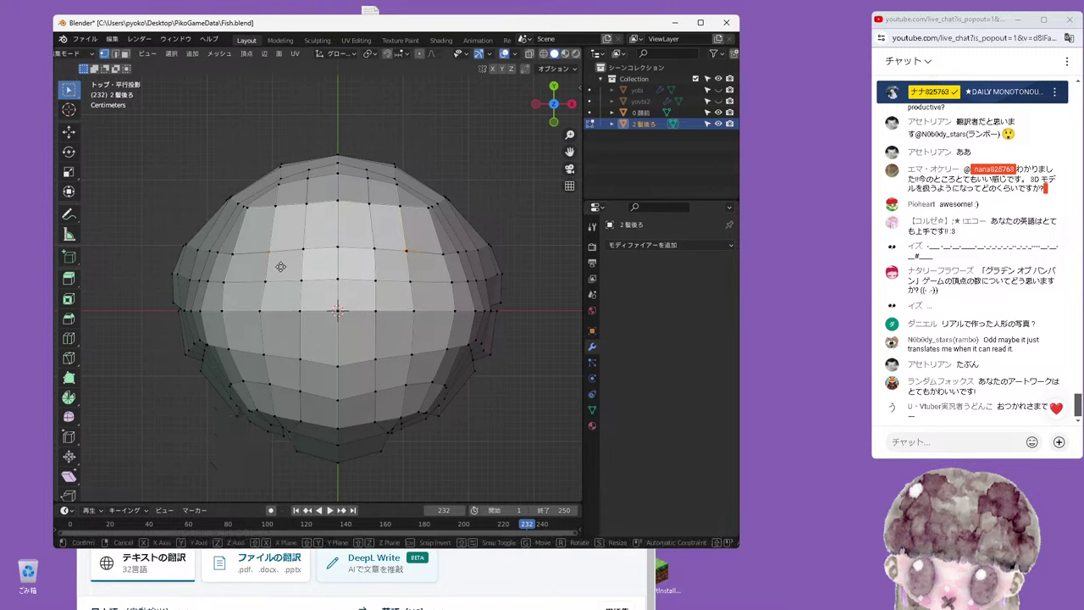
key("g")
key("g")
left_click(280, 258)
Nudge the upper-right and upper-left crown vertices slightly into place
left_click(428, 211)
key("g")
left_click(426, 214)
left_click(246, 210)
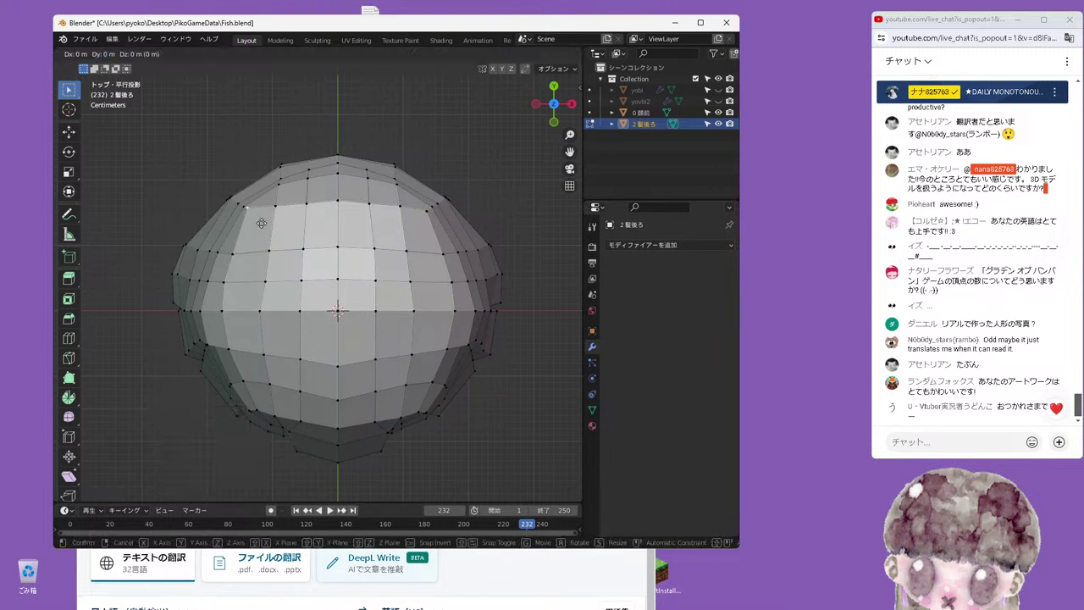
key("g")
left_click(264, 226)
Save the hair work to Fish.blend with File > Save
mouse_move(322, 239)
middle_mouse_down()
mouse_move(332, 271)
mouse_move(342, 224)
middle_mouse_up()
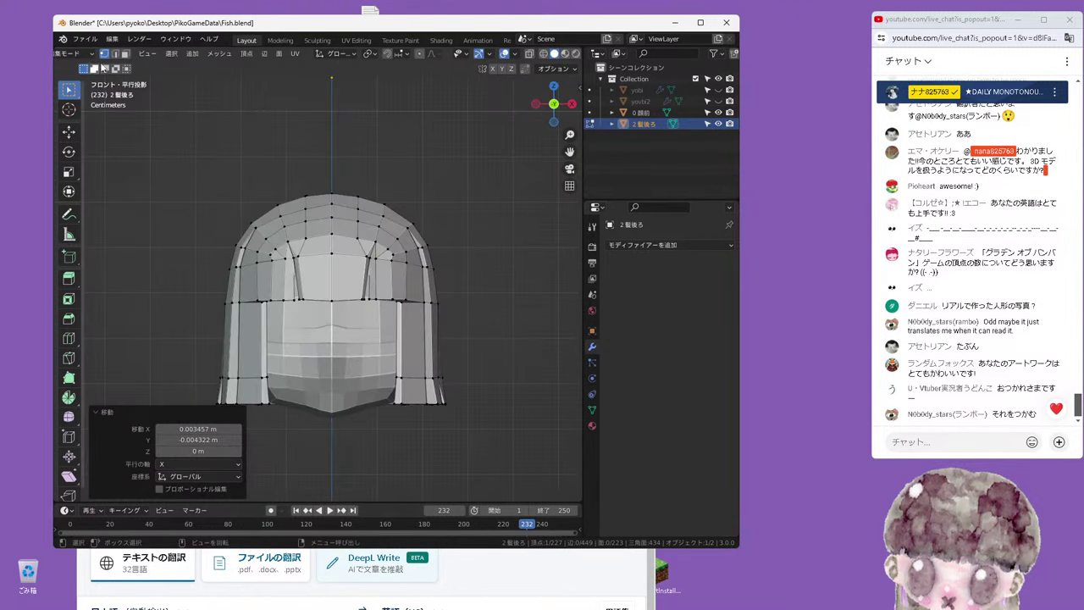
left_click(85, 39)
left_click(105, 116)
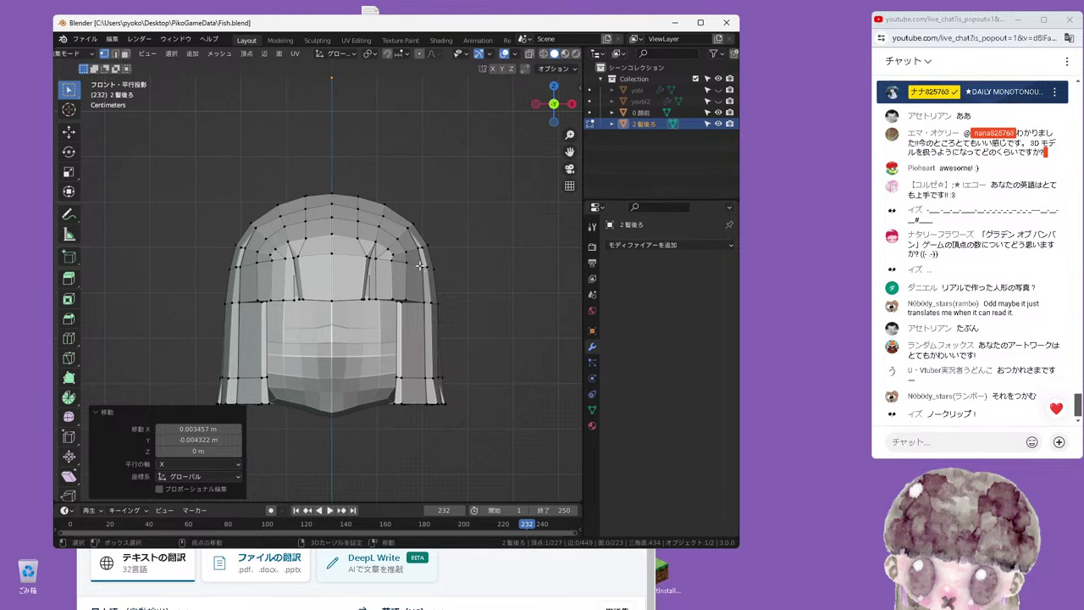
mouse_move(421, 265)
middle_mouse_down("shift")
mouse_move(458, 231)
mouse_move(350, 194)
mouse_move(389, 219)
mouse_move(359, 259)
mouse_move(323, 258)
mouse_move(261, 281)
middle_mouse_up("shift")
Move the selected back-hair vertices -0.00605 m along Y in the right side view
key("ctrl+s")
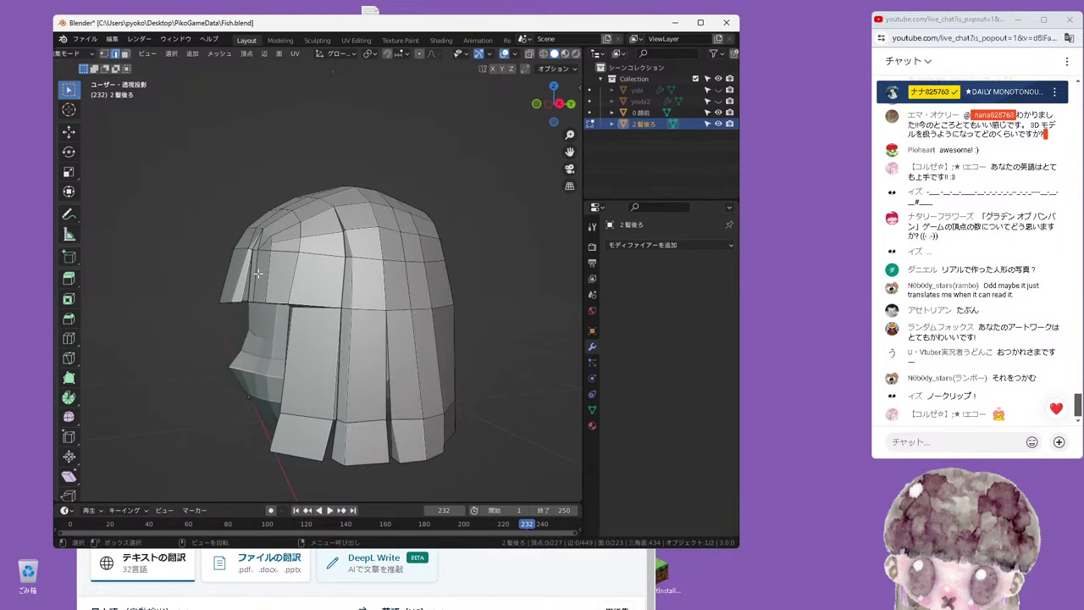
middle_click_drag(258, 272, 372, 265)
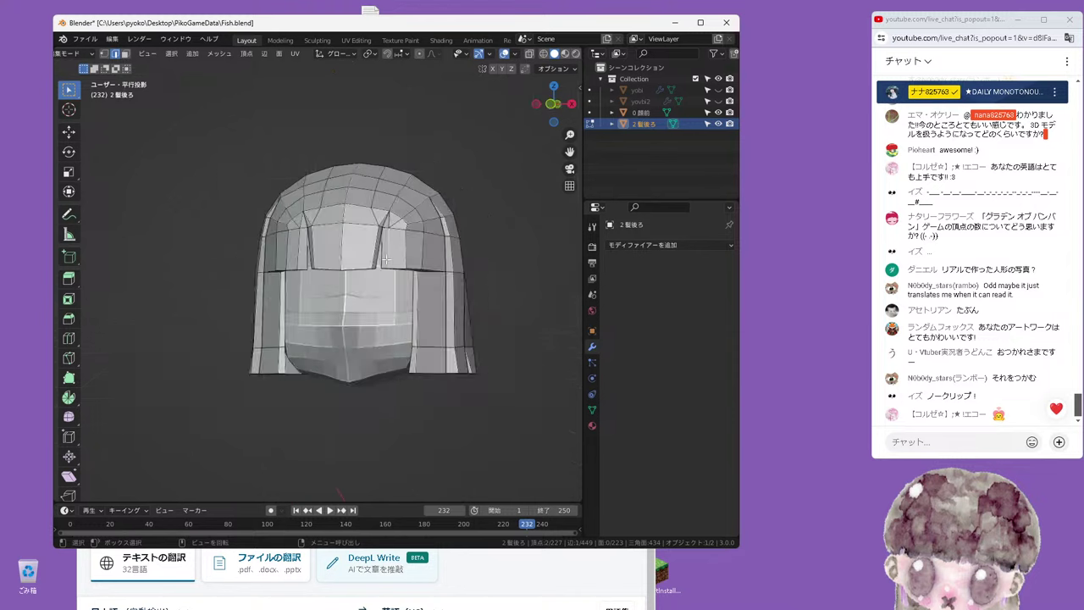
key("KP_3")
scroll(303, 272, "up", 1)
key("g")
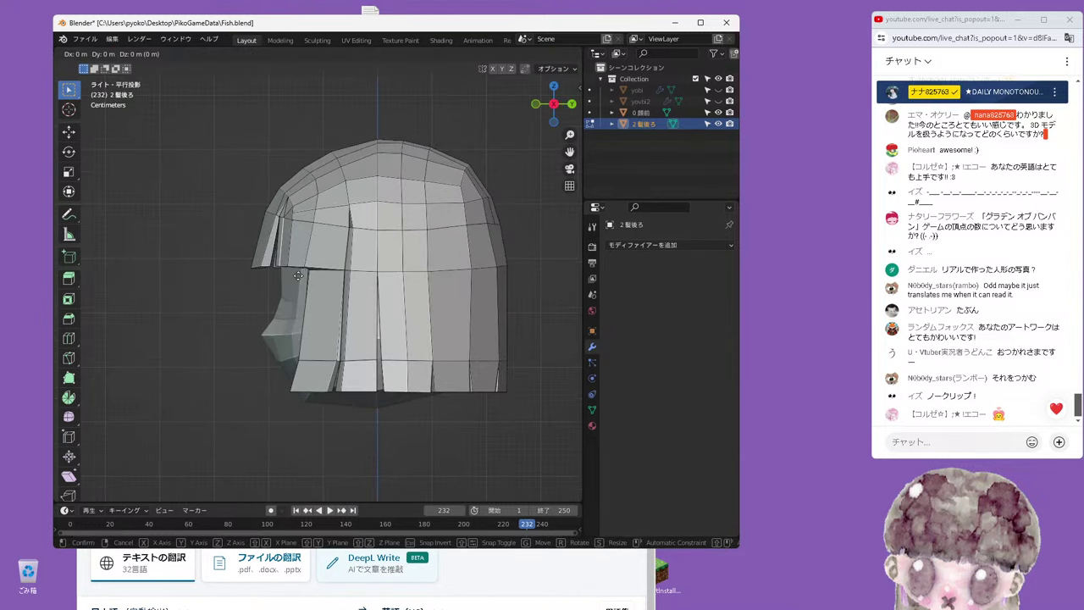
key("y")
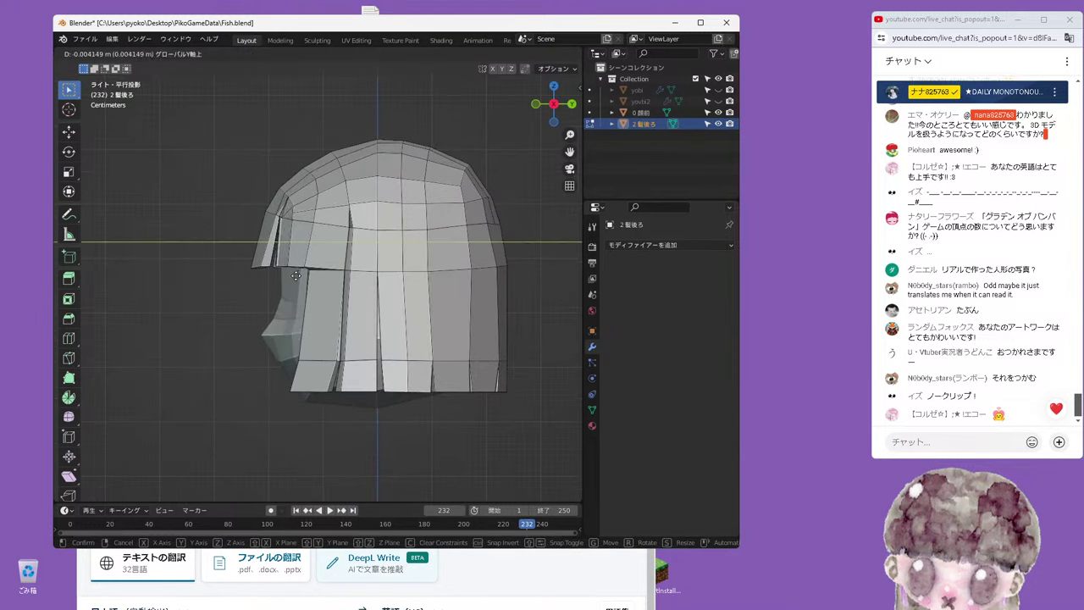
left_click(295, 275)
Try another Y-axis move of the hair mesh from the left side view, then undo it
mouse_move(295, 275)
middle_mouse_down()
mouse_move(365, 205)
mouse_move(322, 249)
middle_mouse_up()
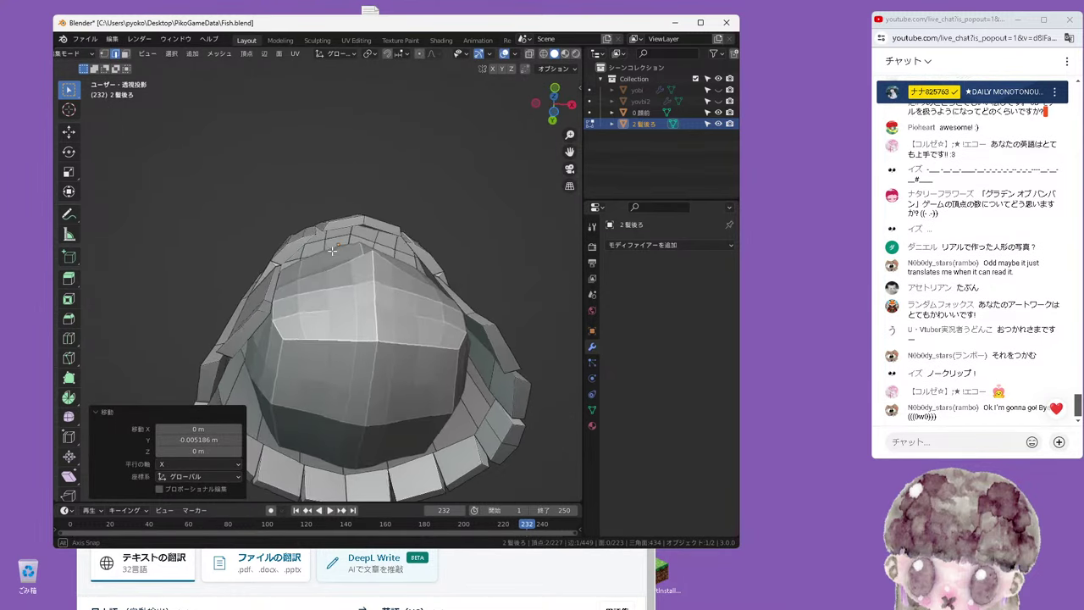
left_click(316, 235)
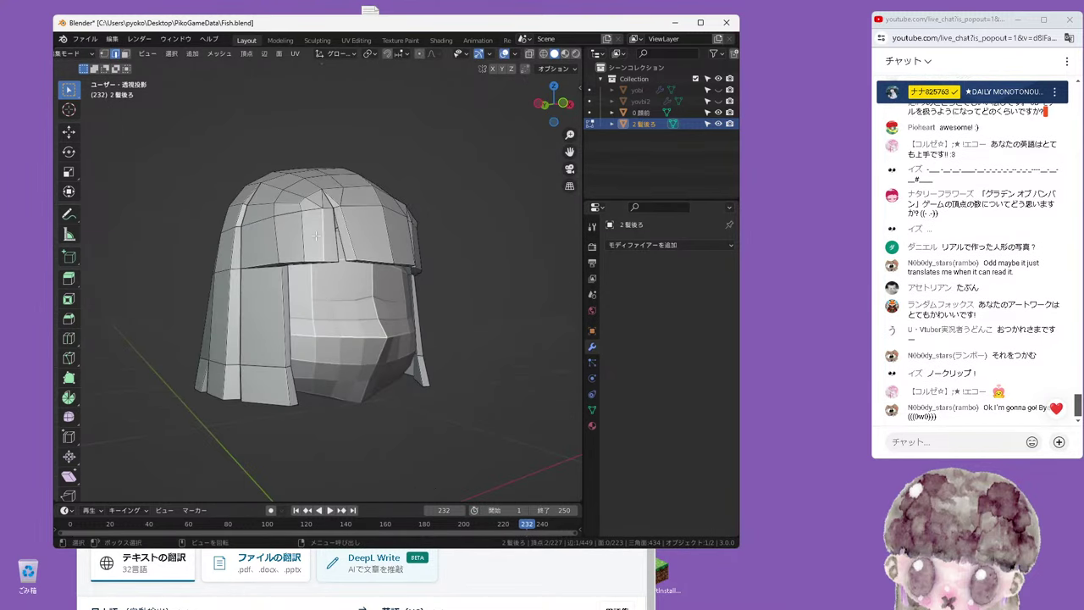
key("KP_1")
middle_click_drag(316, 236, 316, 235)
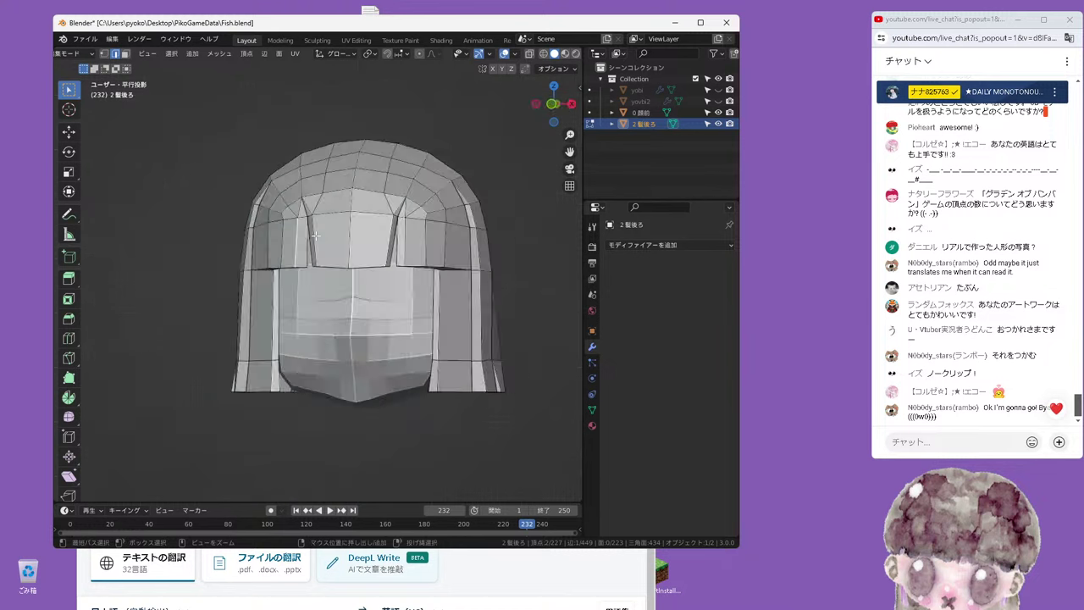
key("ctrl+KP_3")
scroll(472, 281, "up", 1)
key("g")
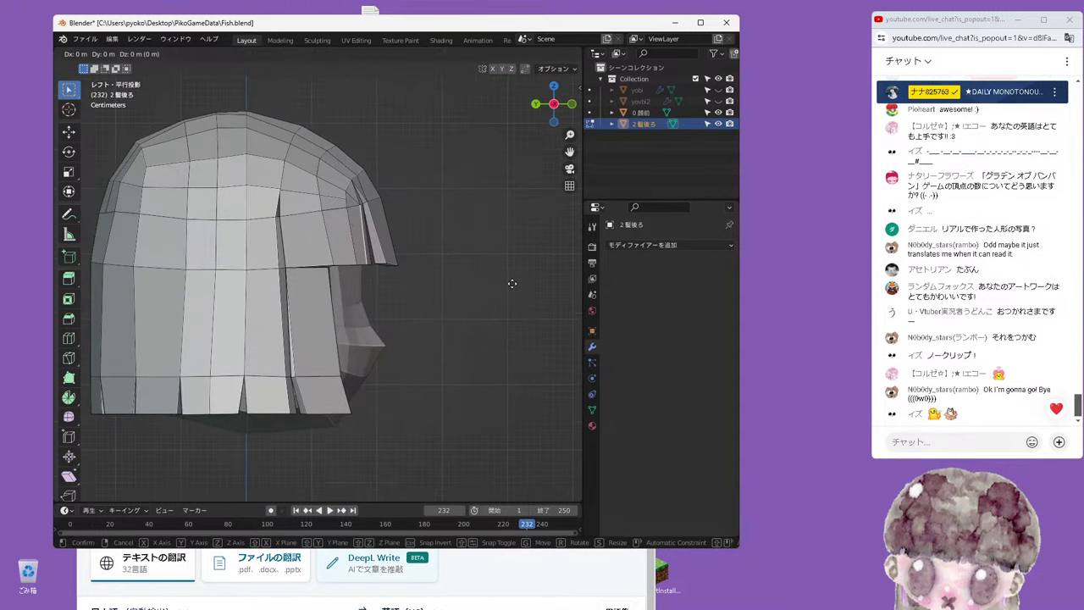
key("y")
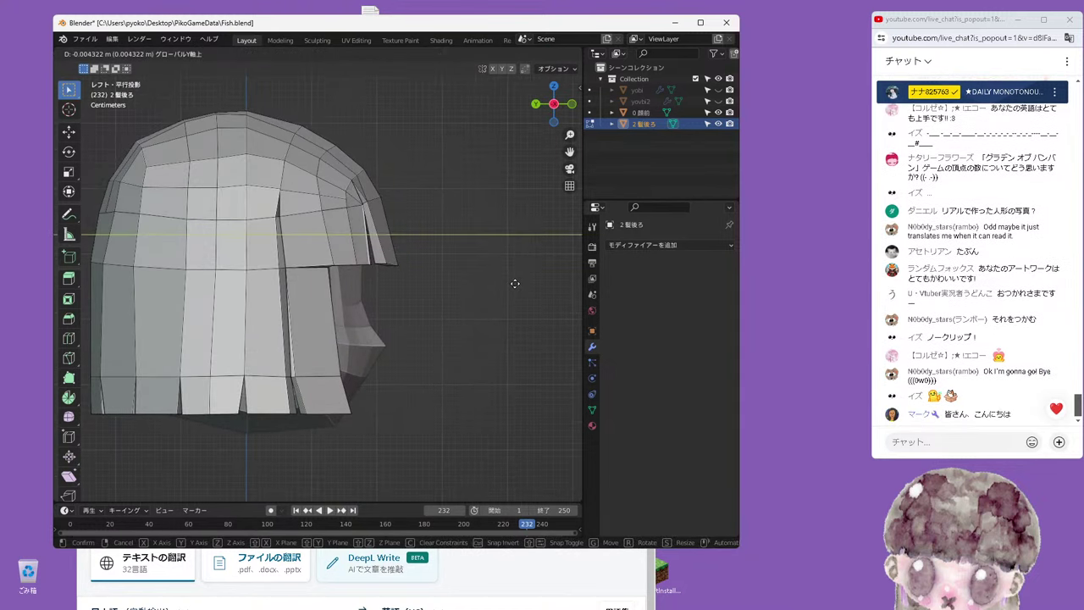
left_click(515, 285)
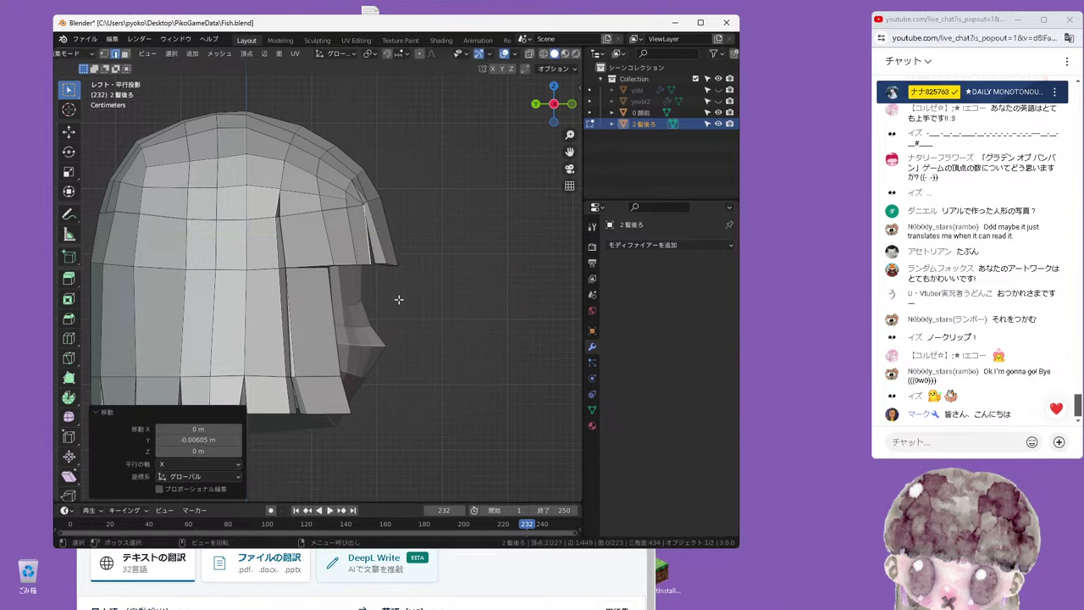
key("ctrl+z")
Redo the move as 0.003601 m along Y and check the bangs' side edge fit
middle_click_drag(386, 267, 384, 284)
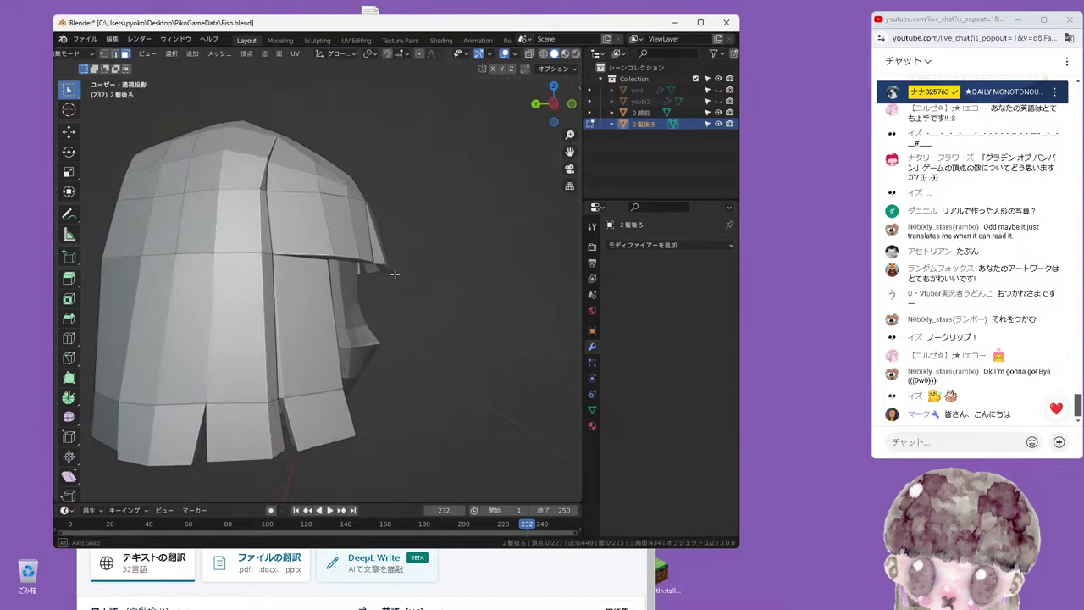
key("ctrl+KP_3")
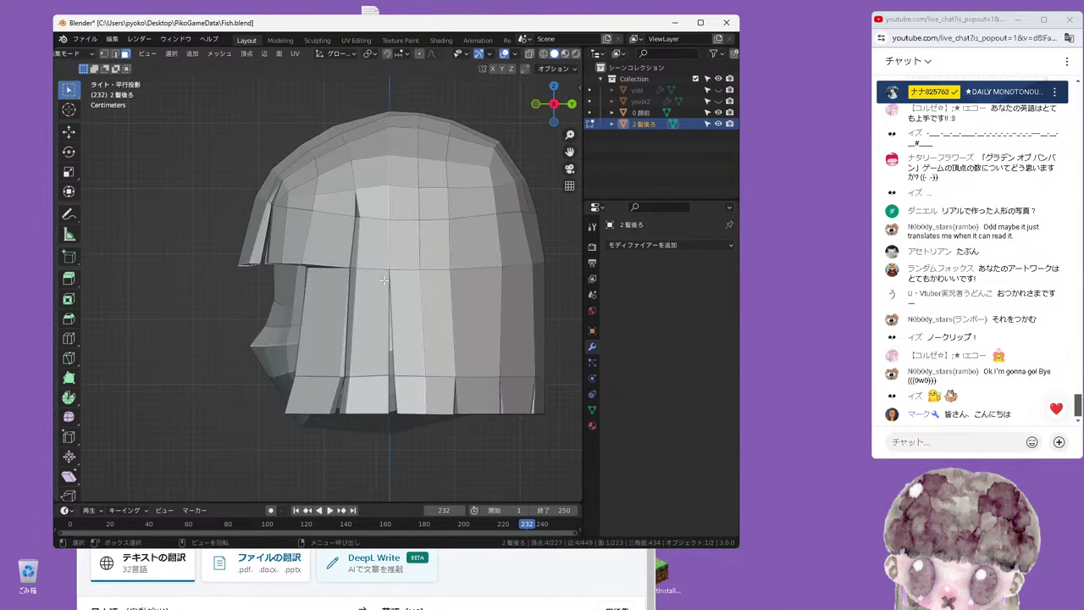
key("KP_1")
key("ctrl+KP_3")
scroll(470, 278, "up", 1)
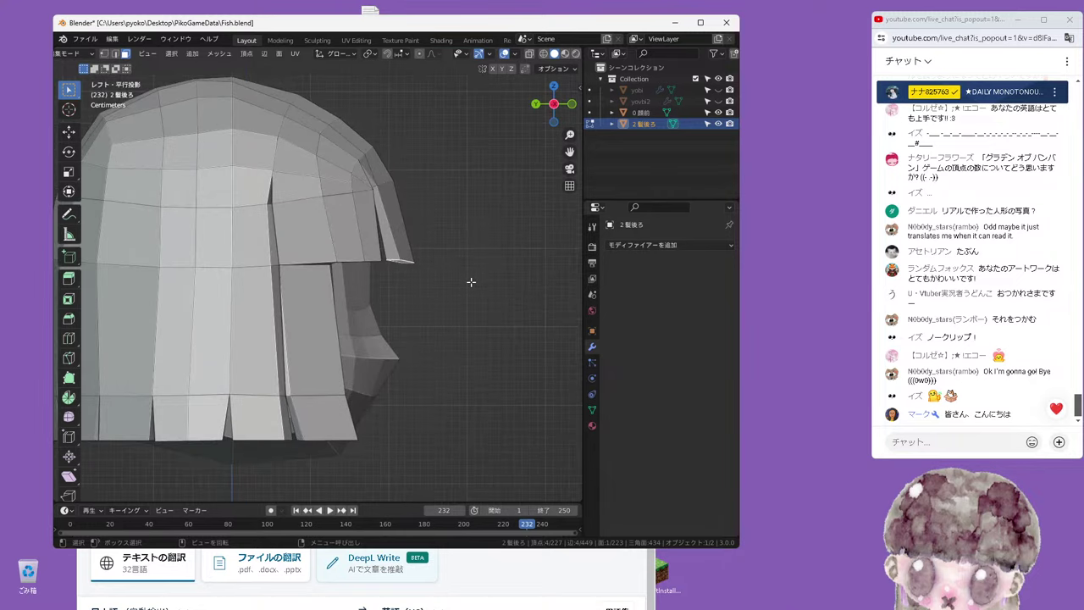
key("g")
key("y")
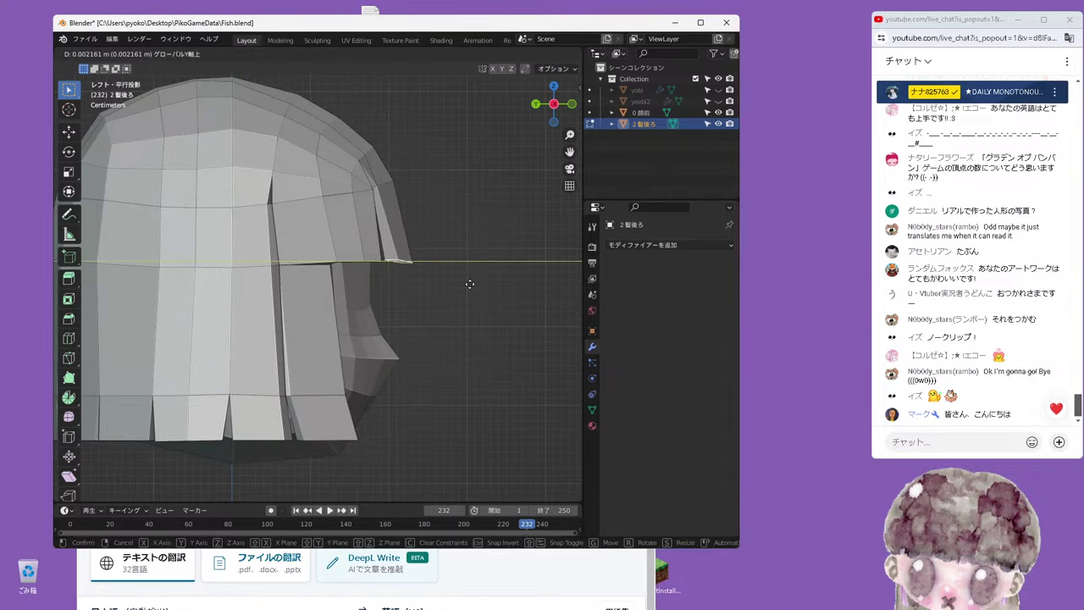
left_click(470, 285)
key("KP_1")
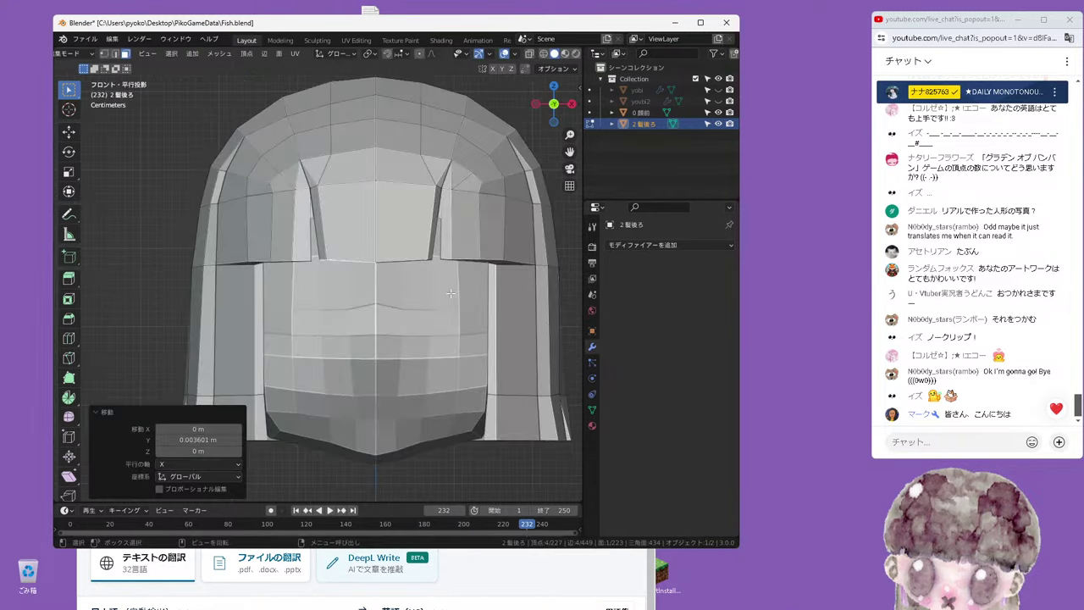
key("KP_3")
scroll(450, 293, "down", 3)
middle_click_drag(417, 428, 370, 341)
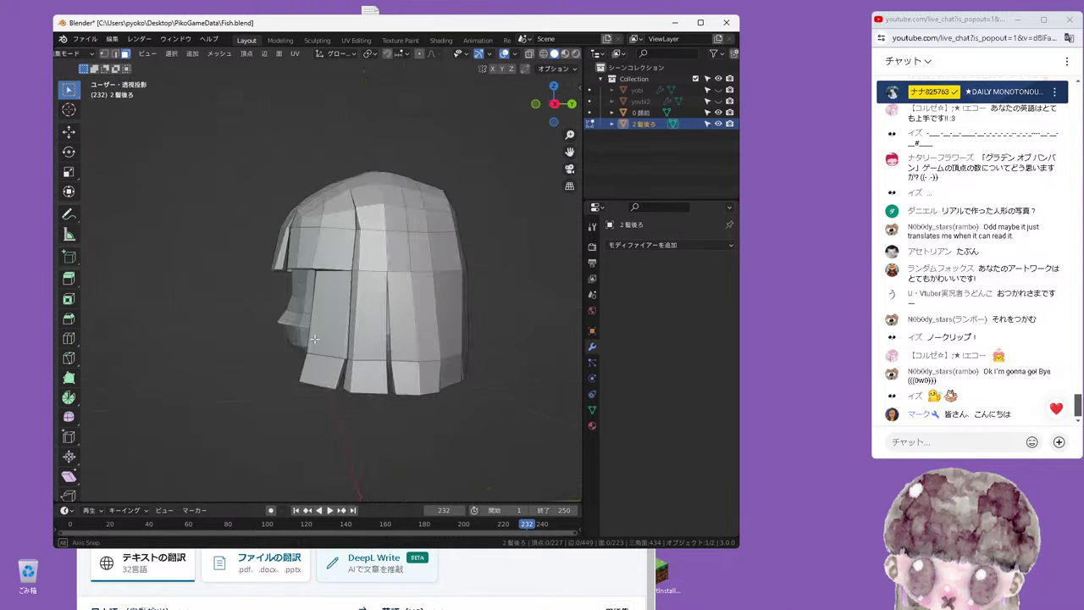
key("KP_1")
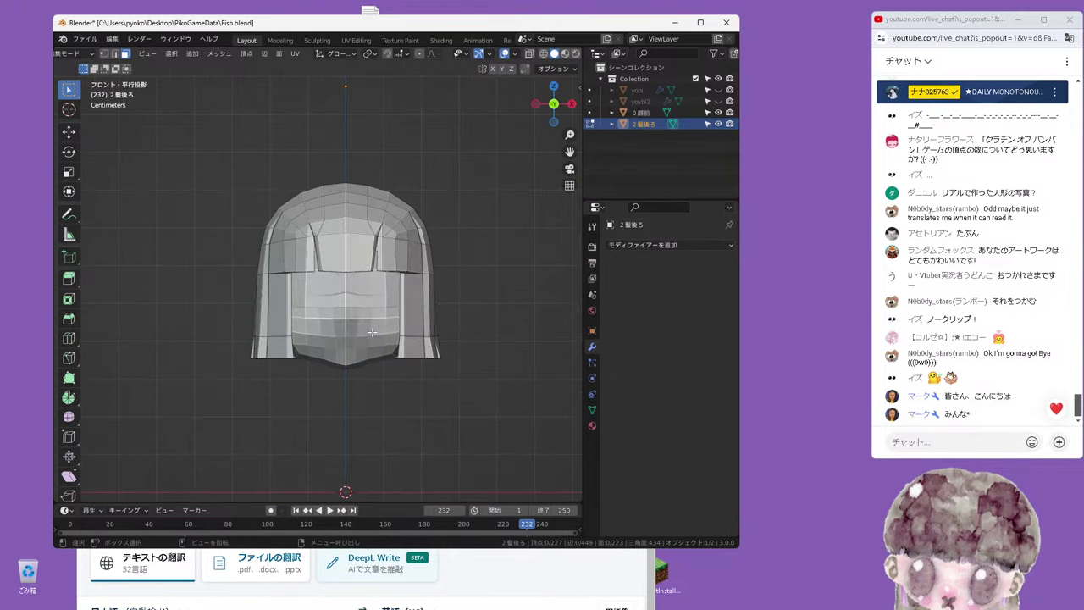
Switch back to Object Mode and level the view on the hair
left_click(72, 53)
left_click(79, 68)
middle_click_drag(152, 111, 184, 113)
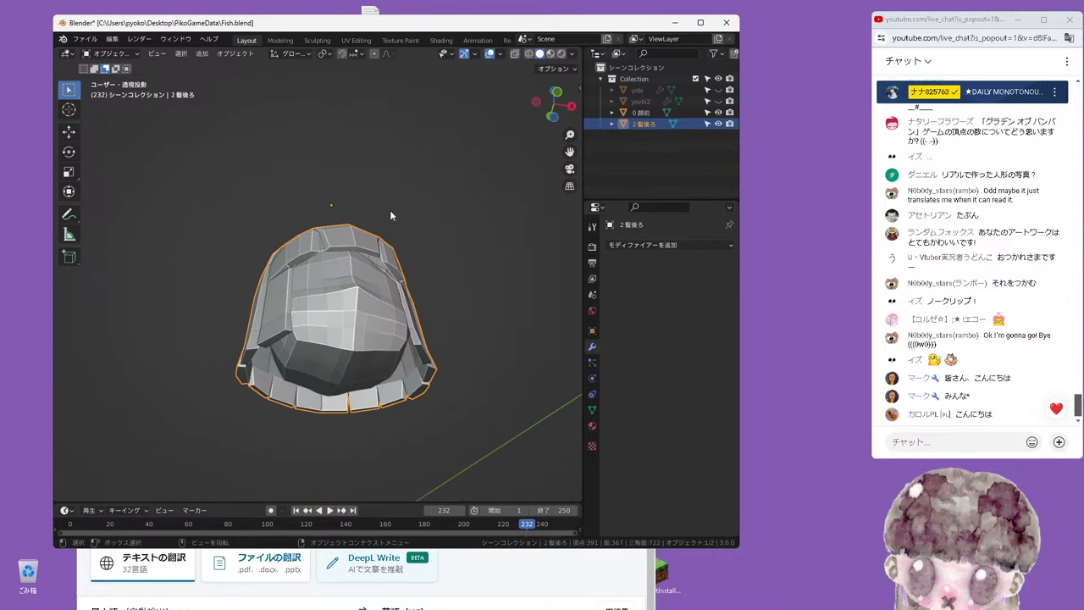
middle_click_drag(390, 210, 385, 153)
left_click(72, 53)
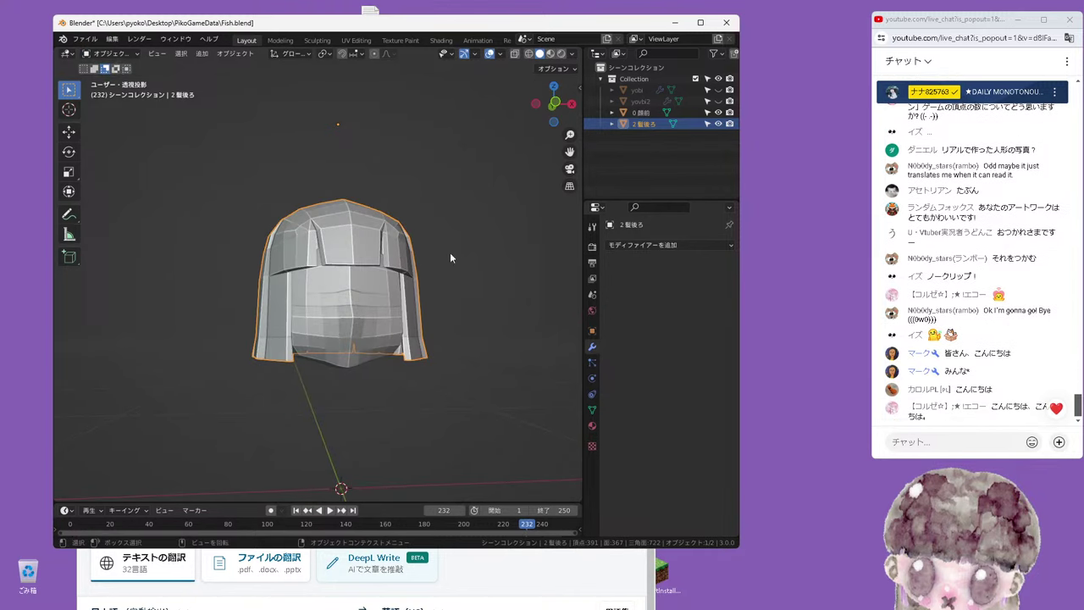
middle_click_drag(451, 257, 427, 294)
Apply Shade Smooth to the 2髪後ろ back hair and the 0顔前 bangs
right_click(393, 243)
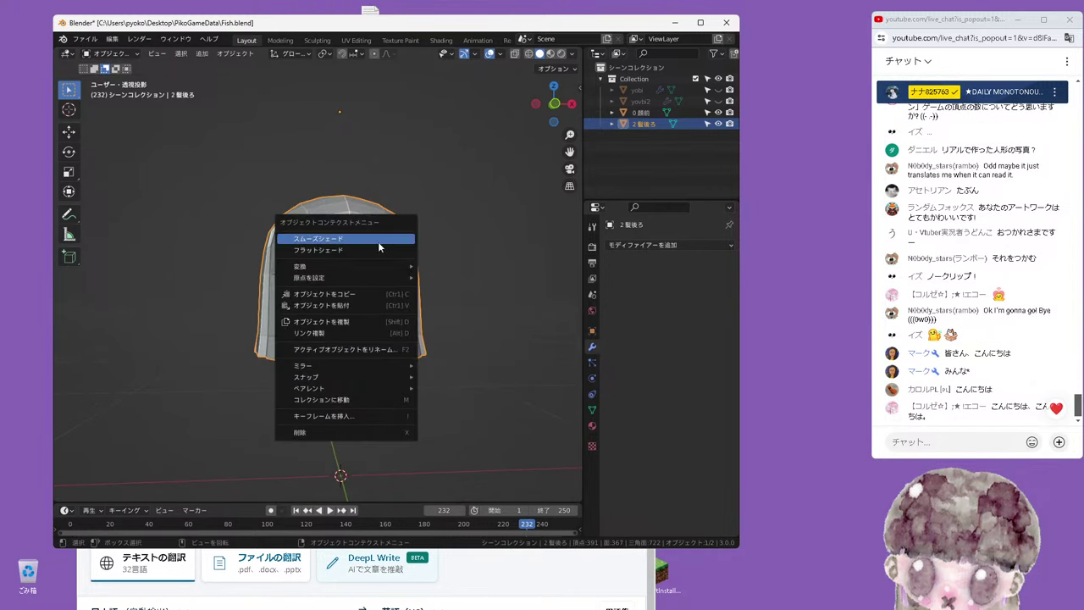
left_click(370, 240)
left_click(366, 317)
right_click(366, 316)
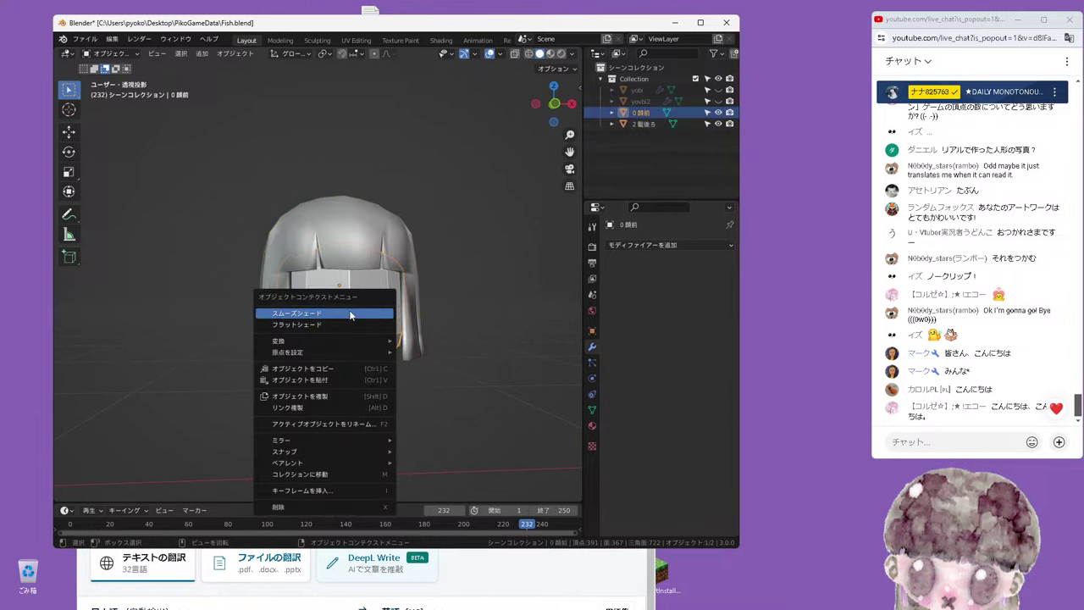
left_click(351, 315)
Inspect the smooth-shaded hair from the front, in perspective and from behind
mouse_move(442, 287)
middle_mouse_down()
mouse_move(441, 195)
mouse_move(431, 320)
mouse_move(418, 342)
mouse_move(432, 326)
middle_mouse_up()
key("KP_1")
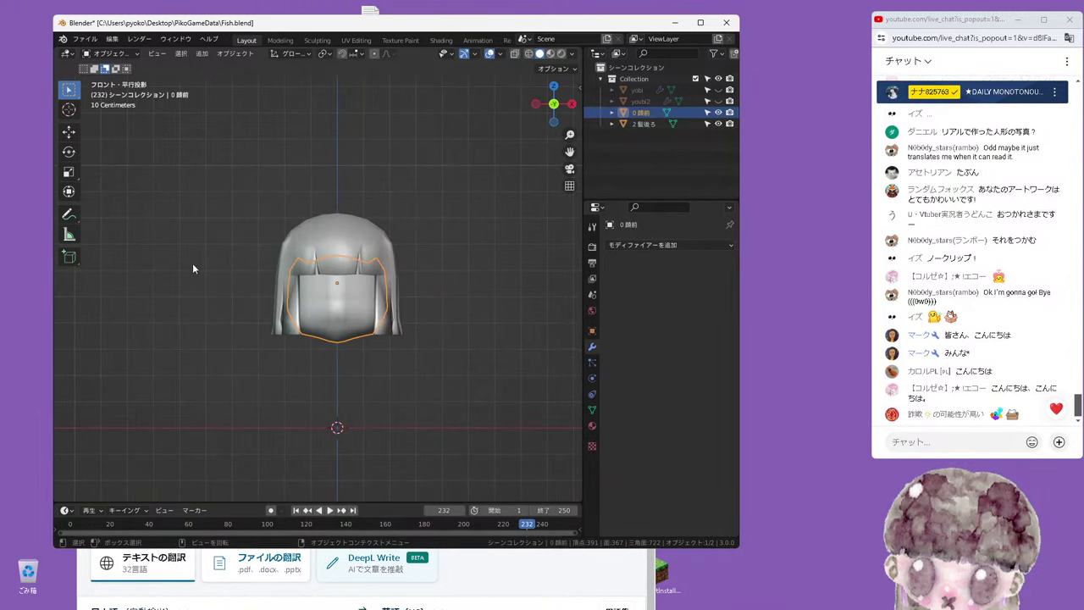
left_click(108, 55)
left_click(212, 164)
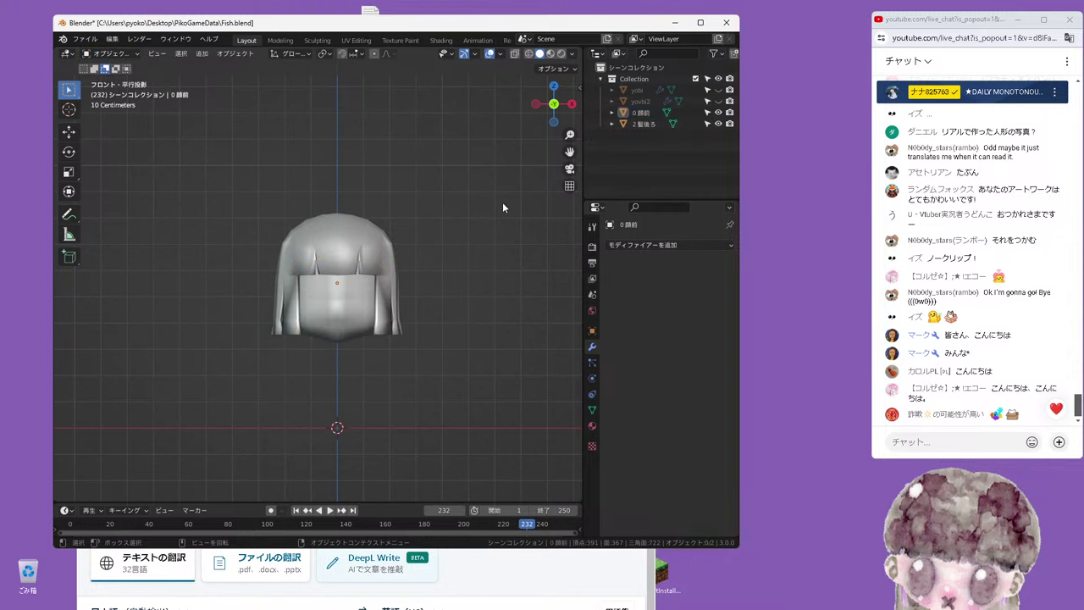
scroll(500, 212, "up", 2)
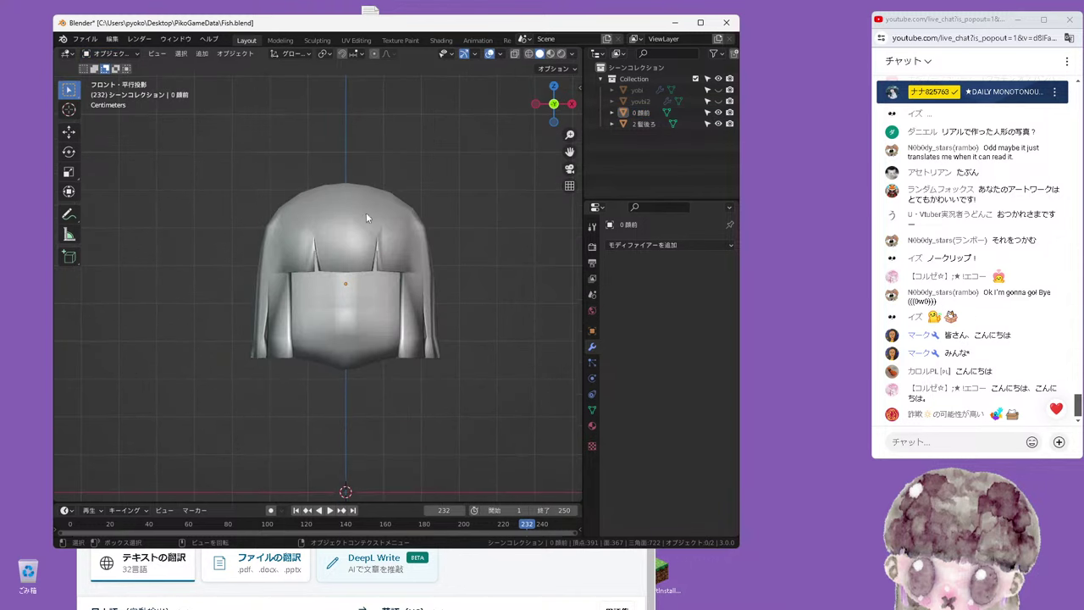
left_click(386, 196)
left_click(432, 171)
mouse_move(432, 171)
middle_mouse_down()
mouse_move(385, 195)
mouse_move(450, 198)
mouse_move(288, 195)
middle_mouse_up()
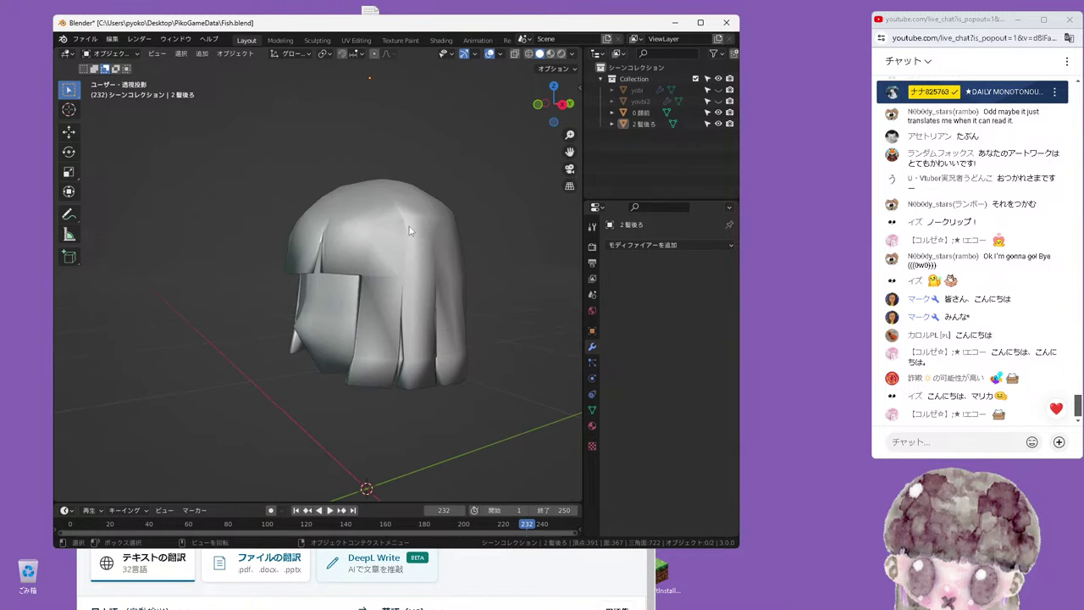
mouse_move(423, 298)
middle_mouse_down()
mouse_move(399, 247)
mouse_move(413, 307)
mouse_move(428, 293)
mouse_move(421, 320)
mouse_move(476, 304)
middle_mouse_up()
scroll(399, 247, "up", 2)
Review the back hair's texture, material and mesh data settings, briefly entering Edit Mode
left_click(592, 446)
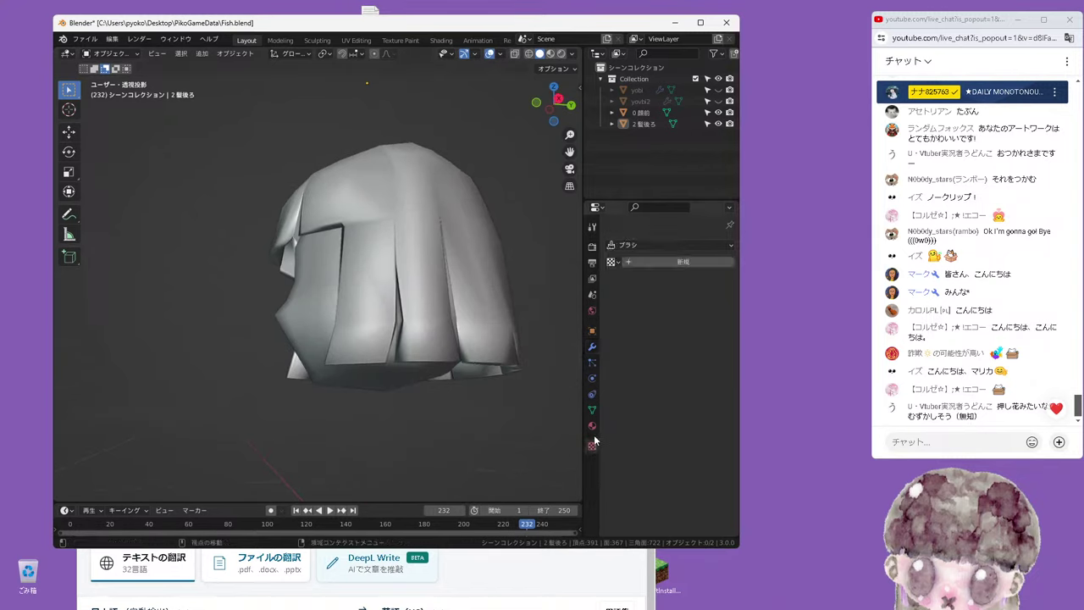
left_click(592, 426)
left_click(108, 53)
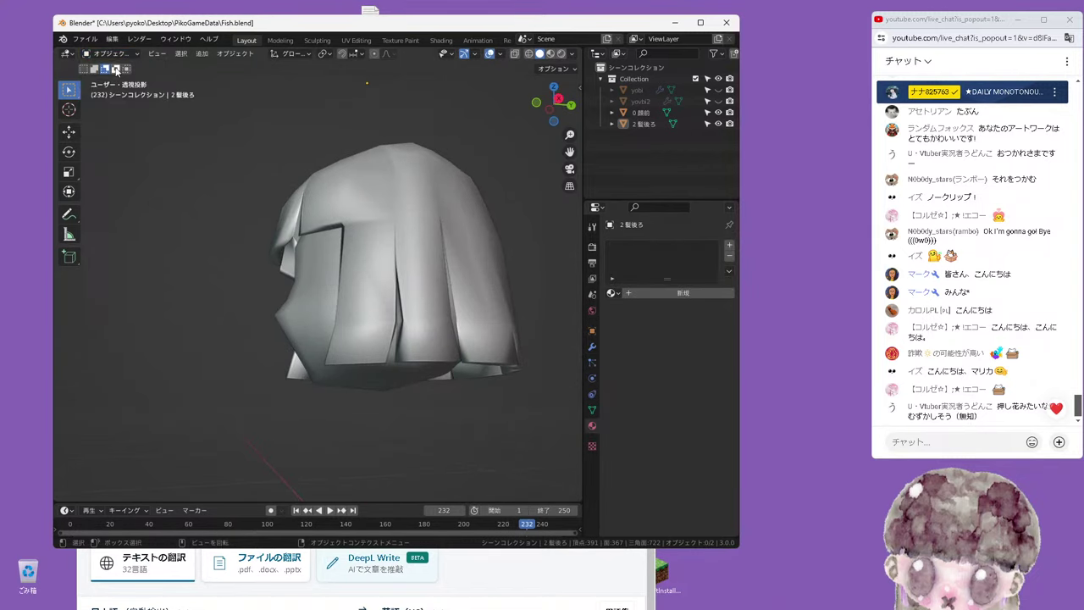
left_click(334, 204)
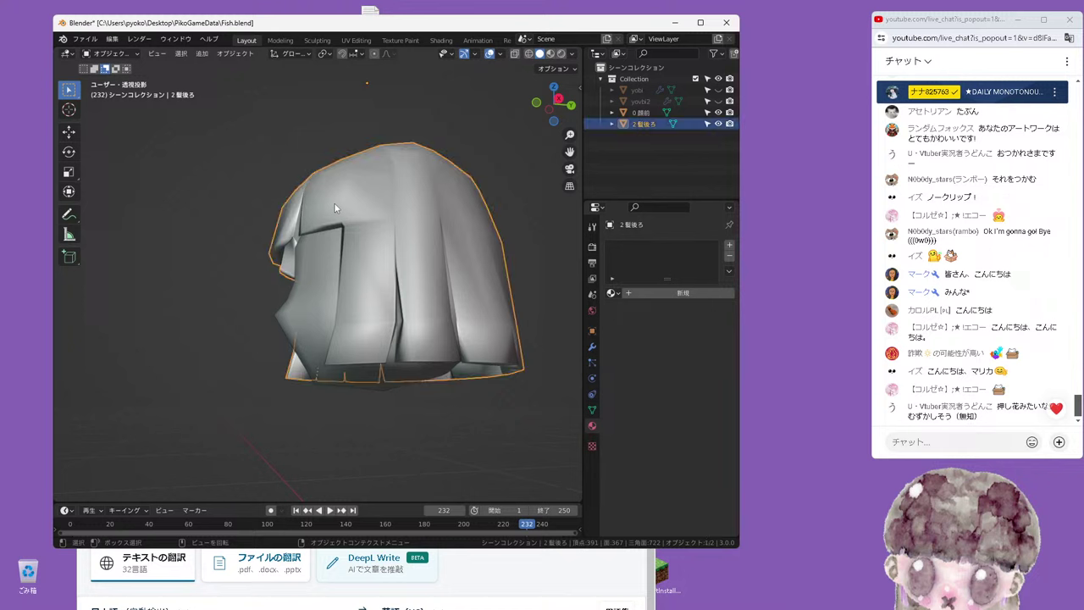
left_click(97, 57)
left_click(110, 86)
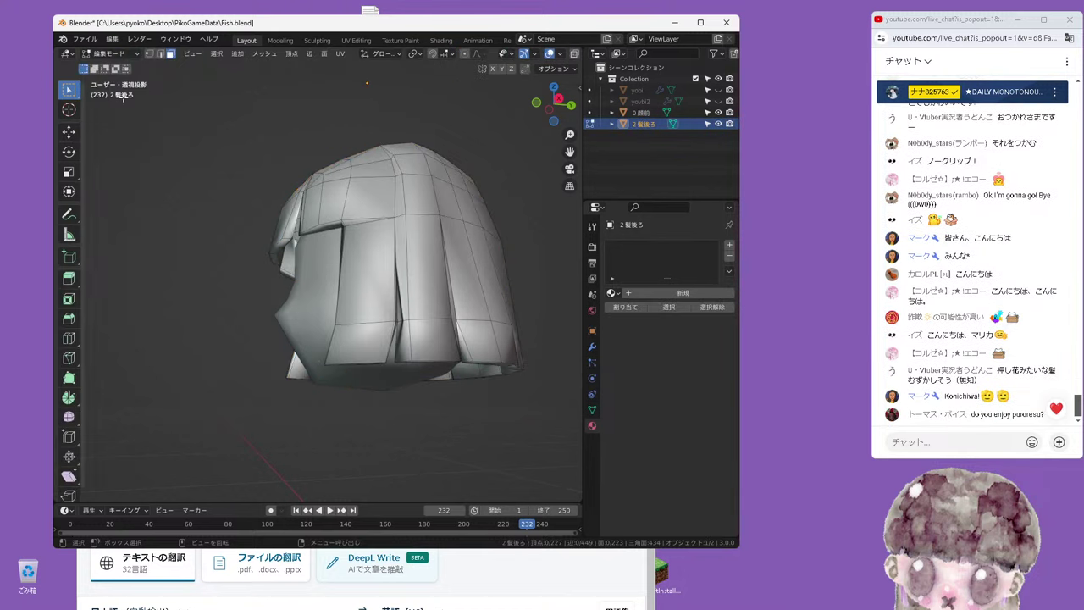
left_click(593, 410)
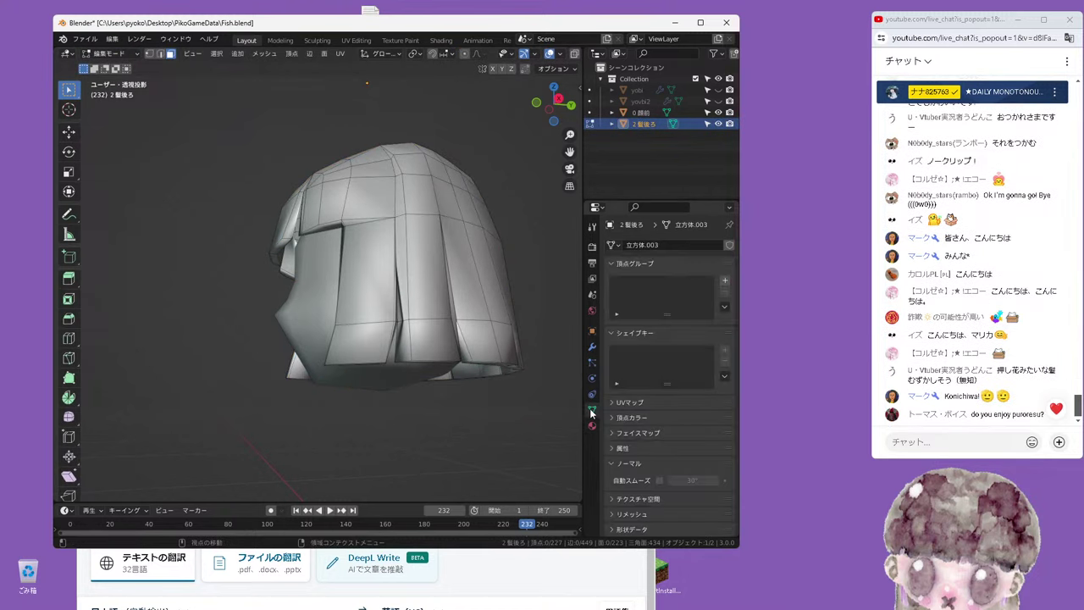
left_click(121, 56)
left_click(110, 71)
left_click(110, 56)
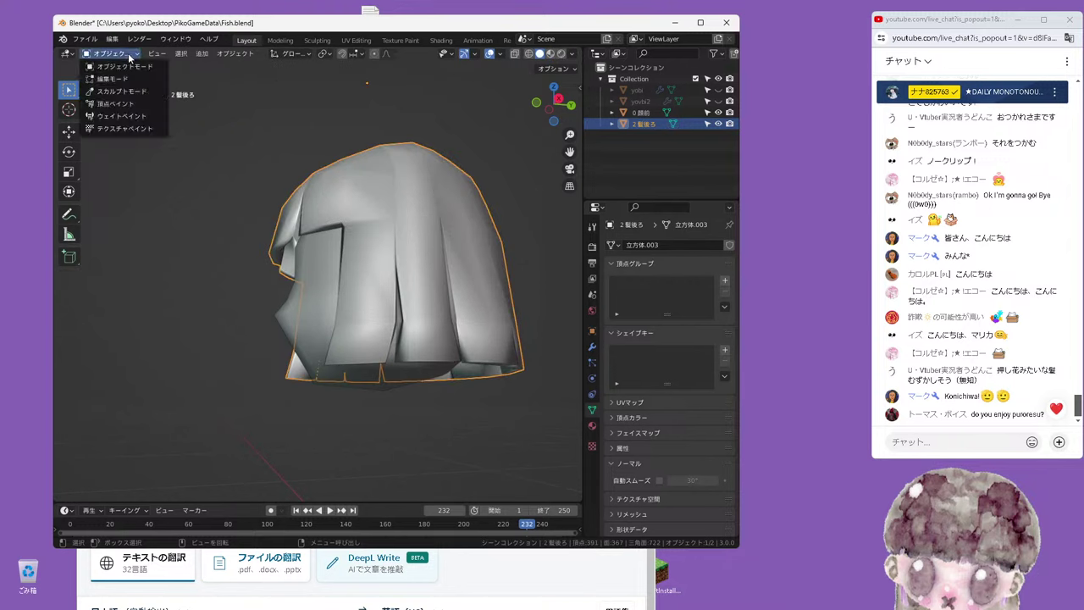
Turn on Auto Smooth for both the 0顔前 bangs and the 2髪後ろ back hair
left_click(387, 219)
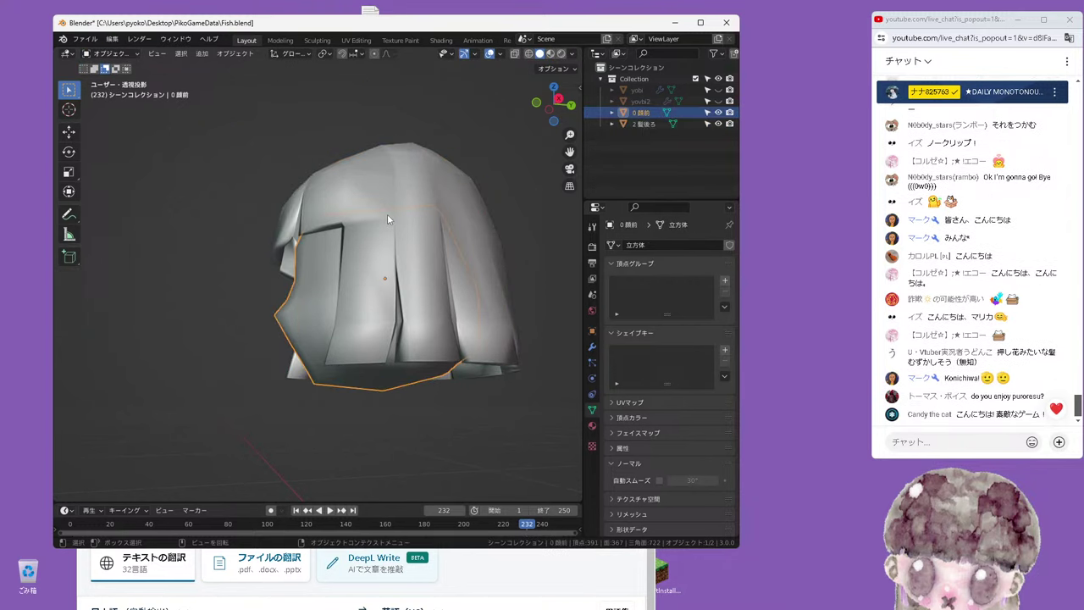
left_click(660, 480)
scroll(370, 381, "down", 1)
middle_click_drag(446, 396, 411, 398)
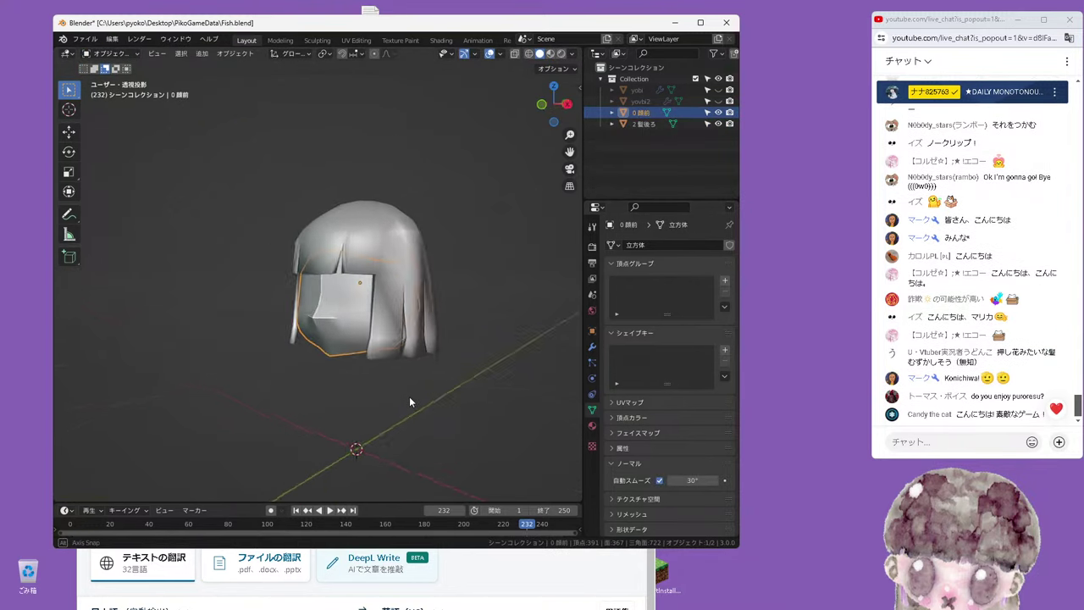
left_click(376, 204)
left_click(630, 481)
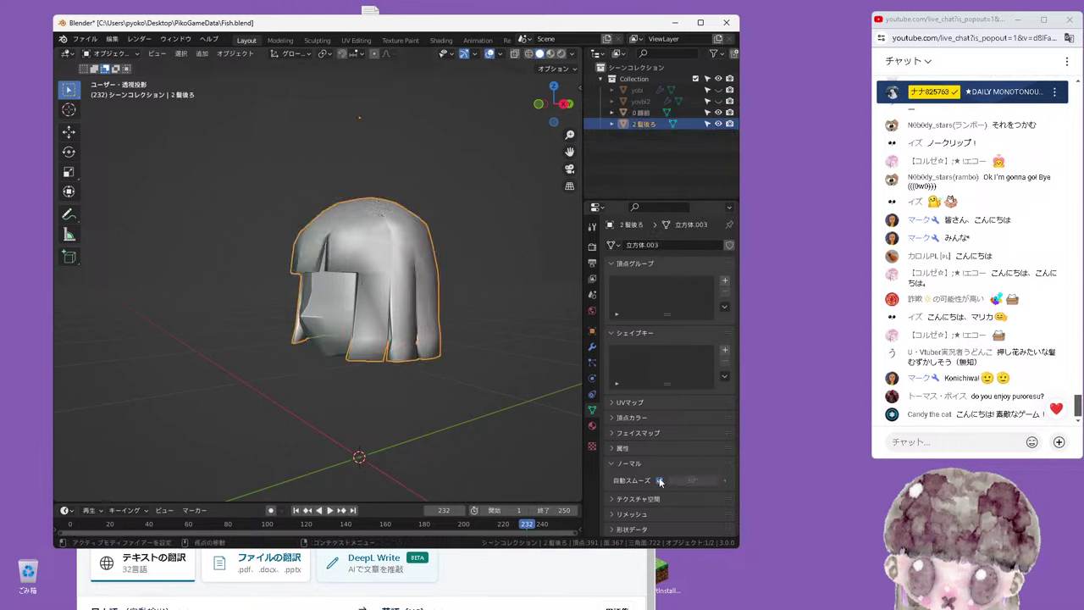
mouse_move(398, 368)
middle_mouse_down()
mouse_move(460, 318)
mouse_move(370, 308)
middle_mouse_up()
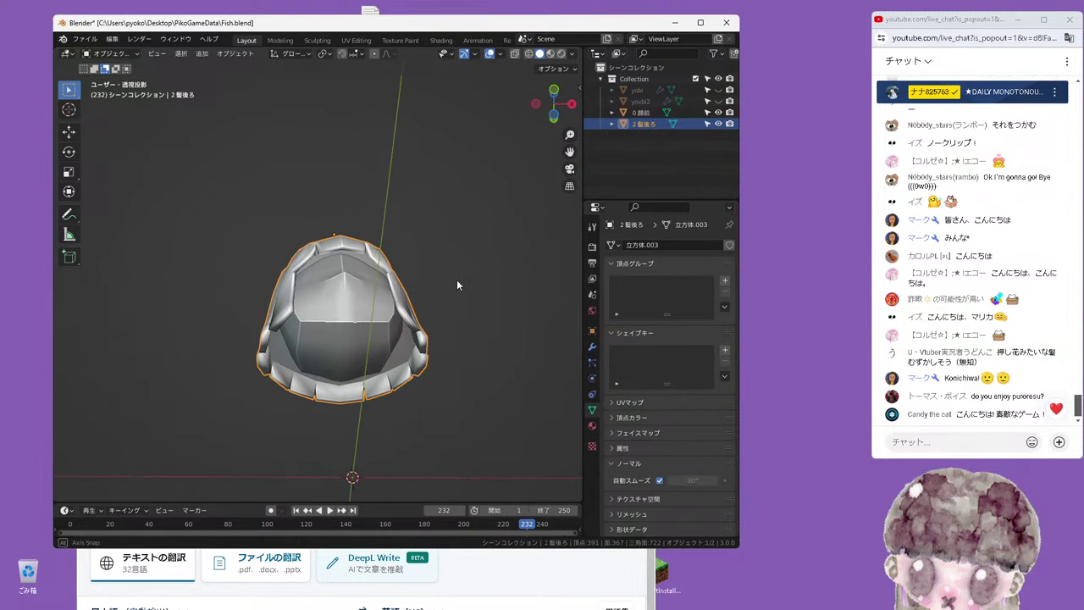
left_click(123, 53)
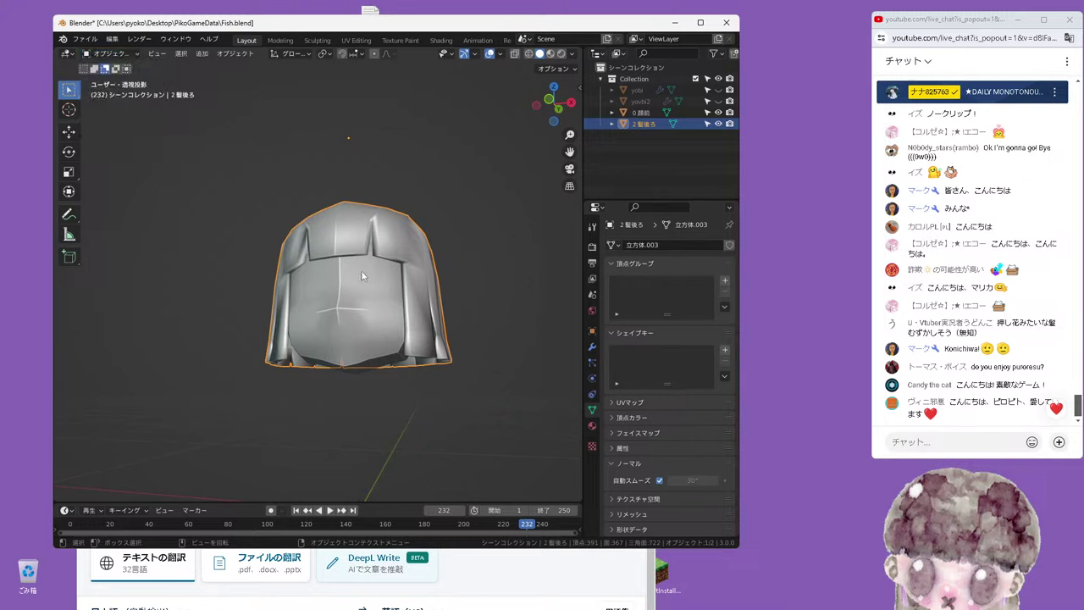
key("KP_1")
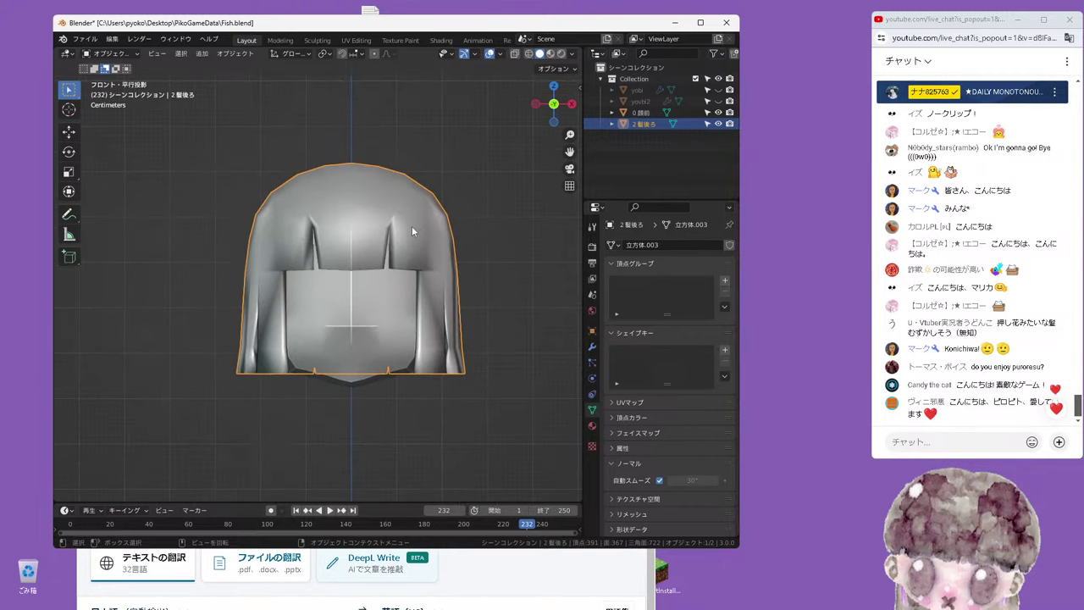
Apply Shade Flat to the back hair and bangs, then view from the right
right_click(353, 203)
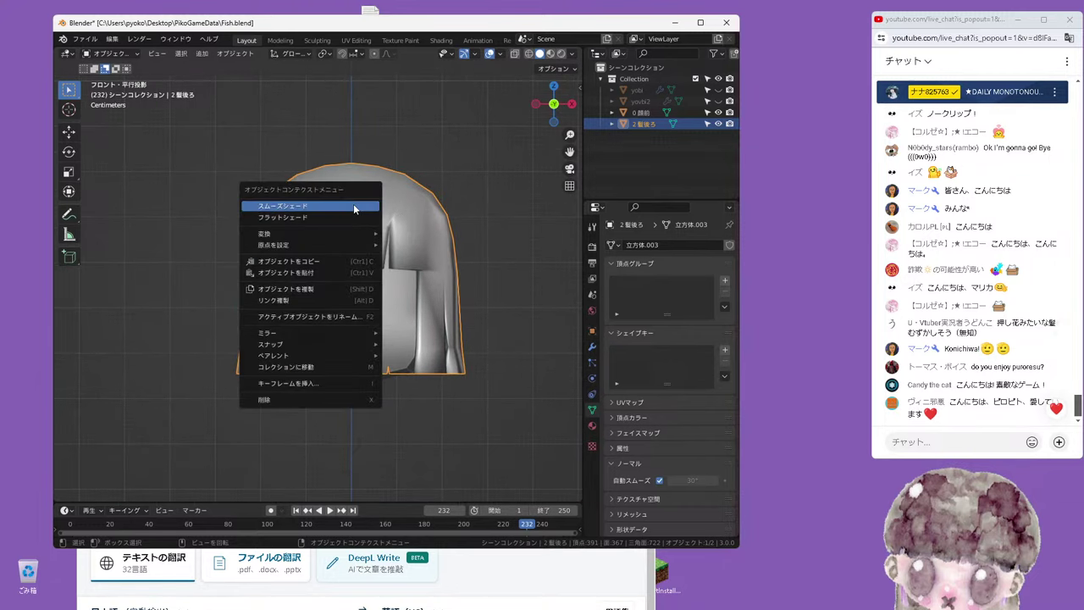
left_click(333, 215)
left_click(400, 327)
right_click(395, 313)
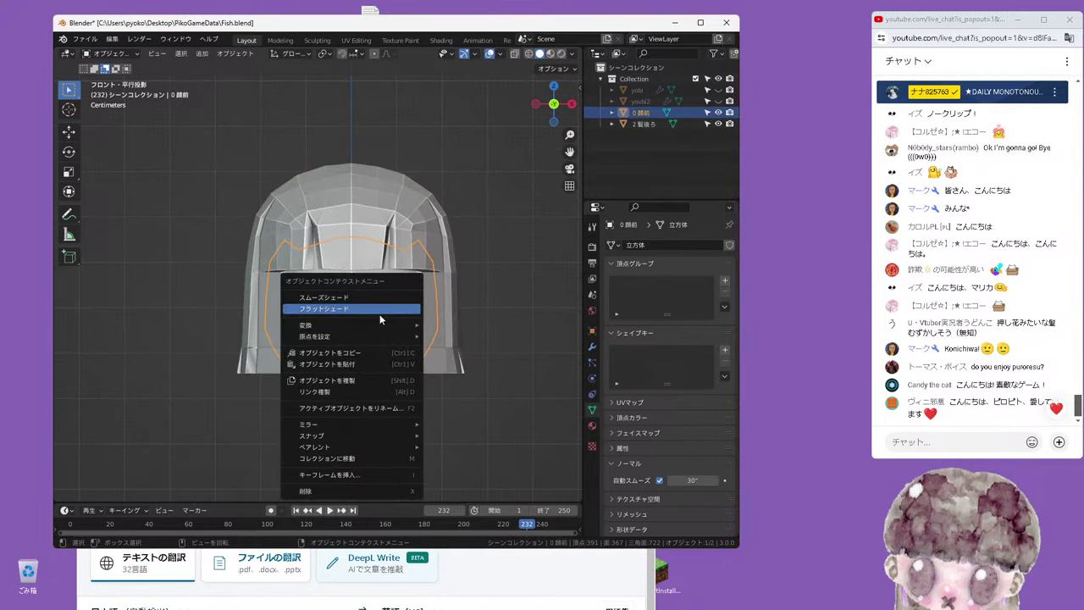
left_click(380, 311)
key("KP_3")
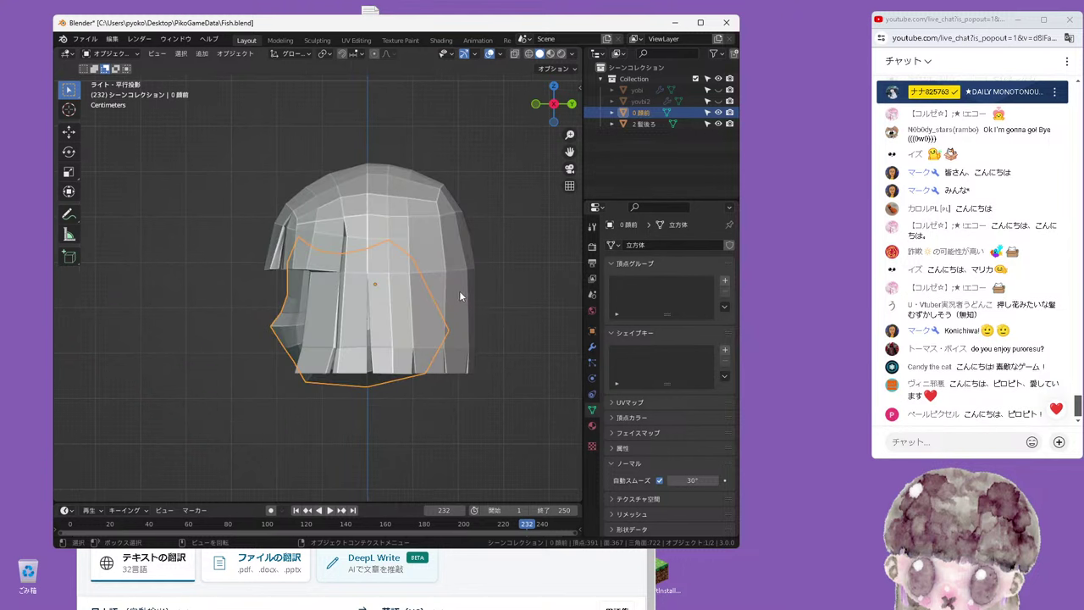
Put the bangs mesh in Edit Mode, hide the back hair, and select the top rim edge loop
left_click(108, 53)
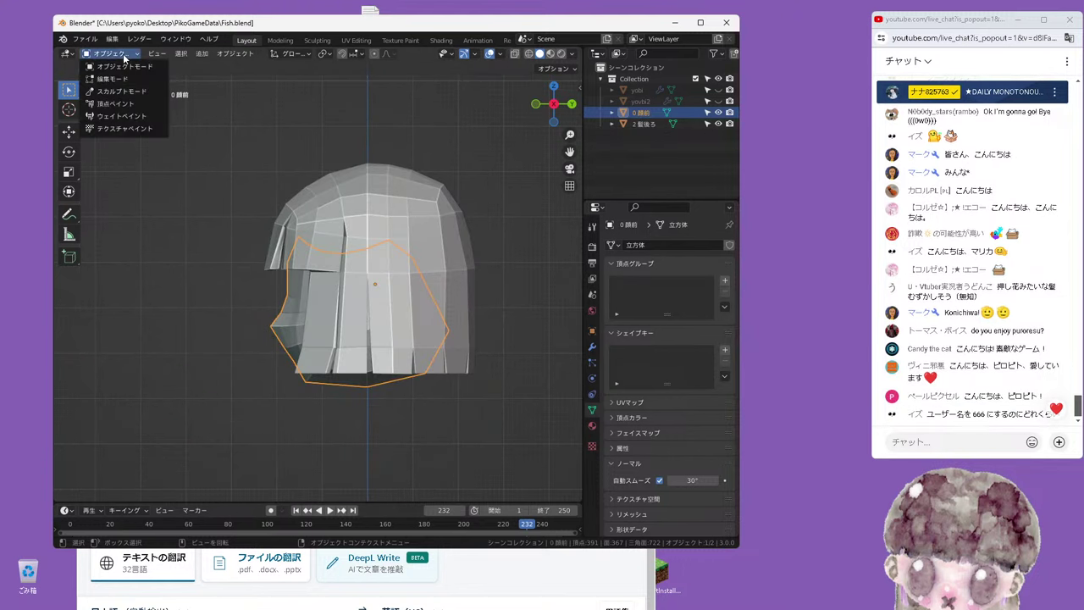
left_click(106, 75)
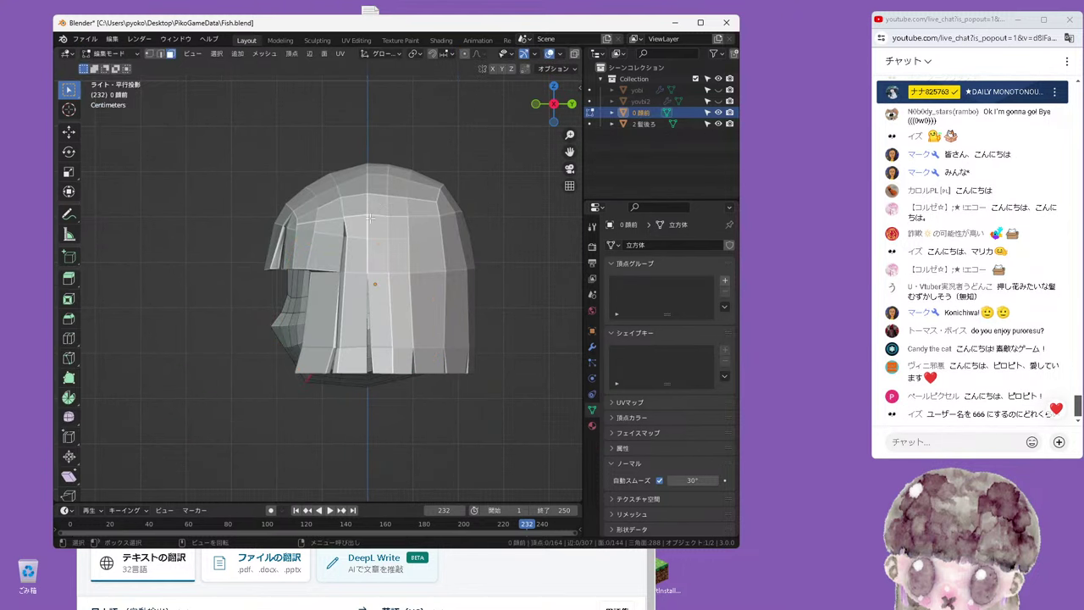
middle_click_drag(370, 219, 373, 230)
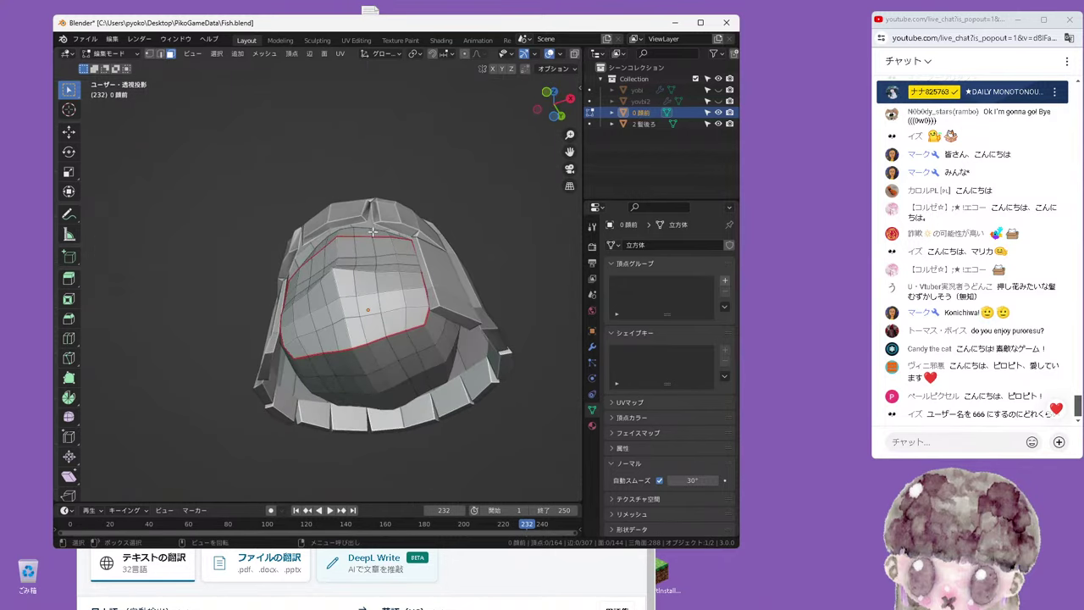
middle_click_drag(370, 231, 370, 195)
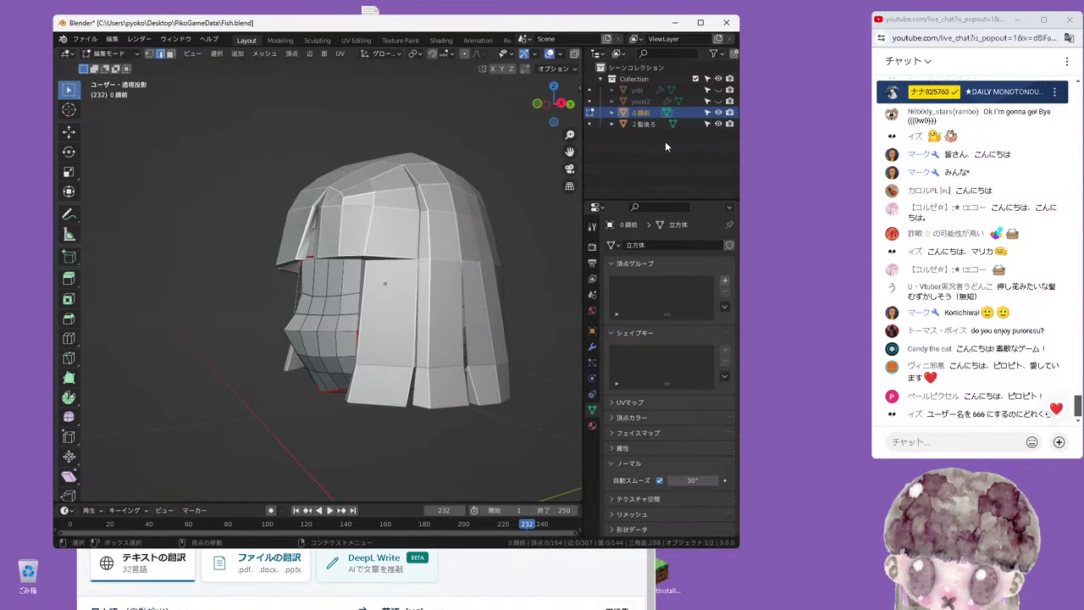
left_click(718, 124)
middle_click_drag(306, 234, 387, 277)
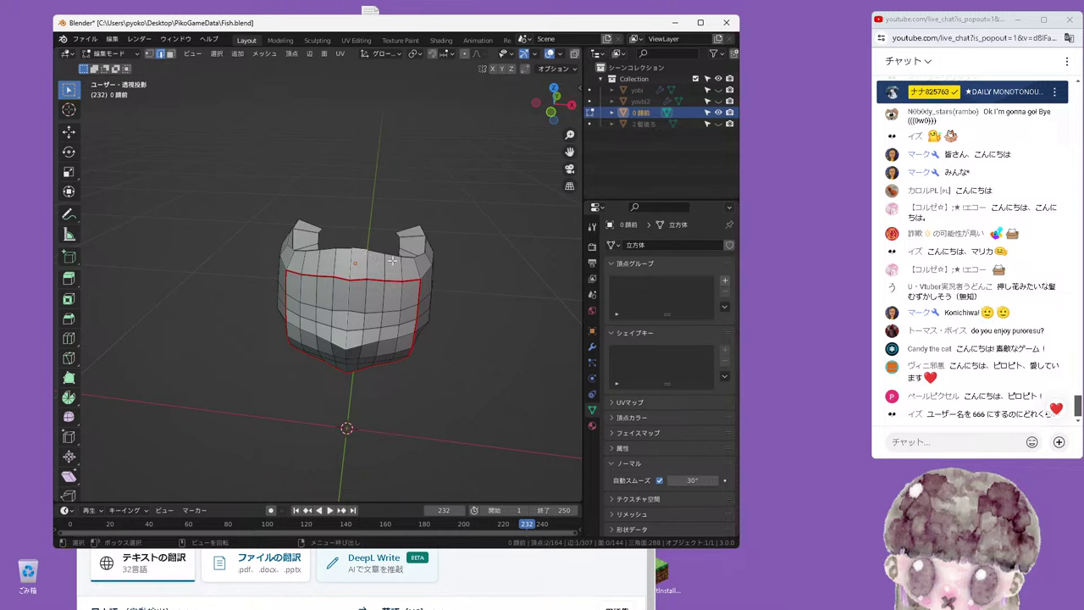
left_click(378, 253, "alt")
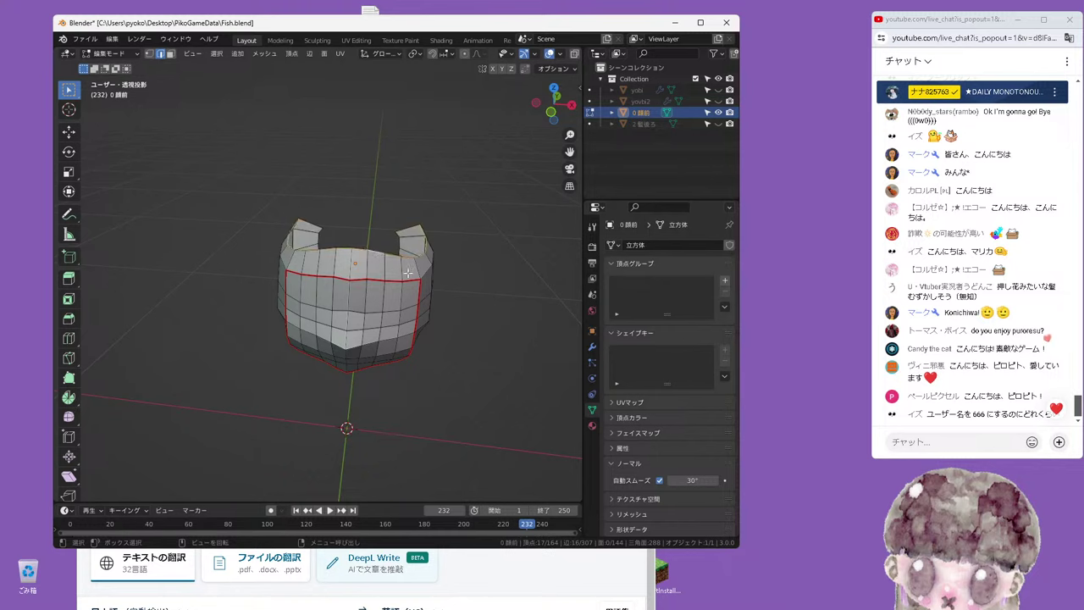
In right orthographic view, move the top rim edge loop -0.010372 m along Y
key("KP_1")
key("KP_3")
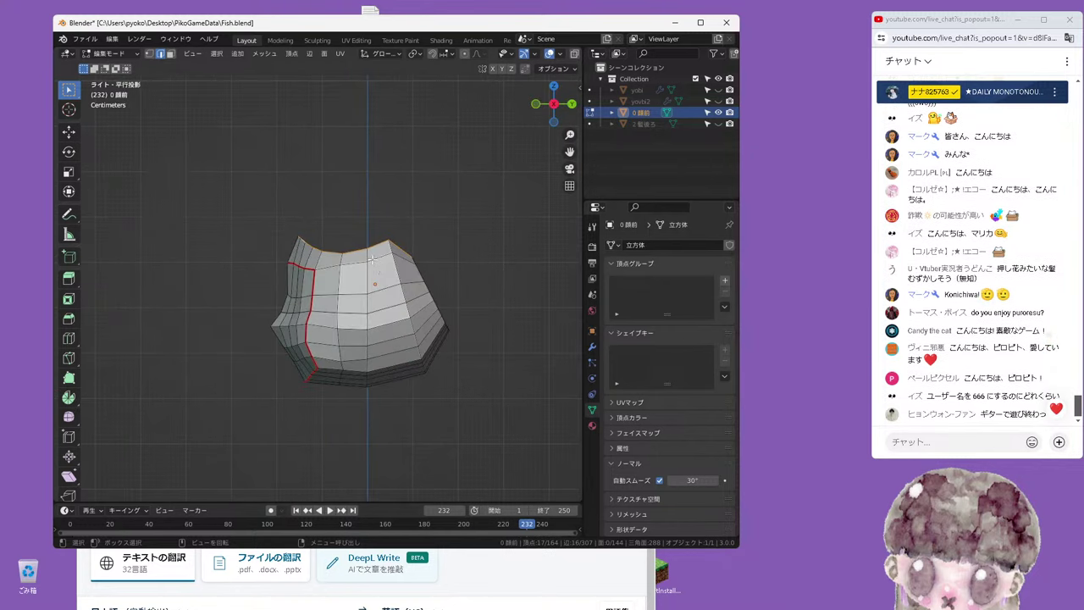
key("ctrl+KP_4")
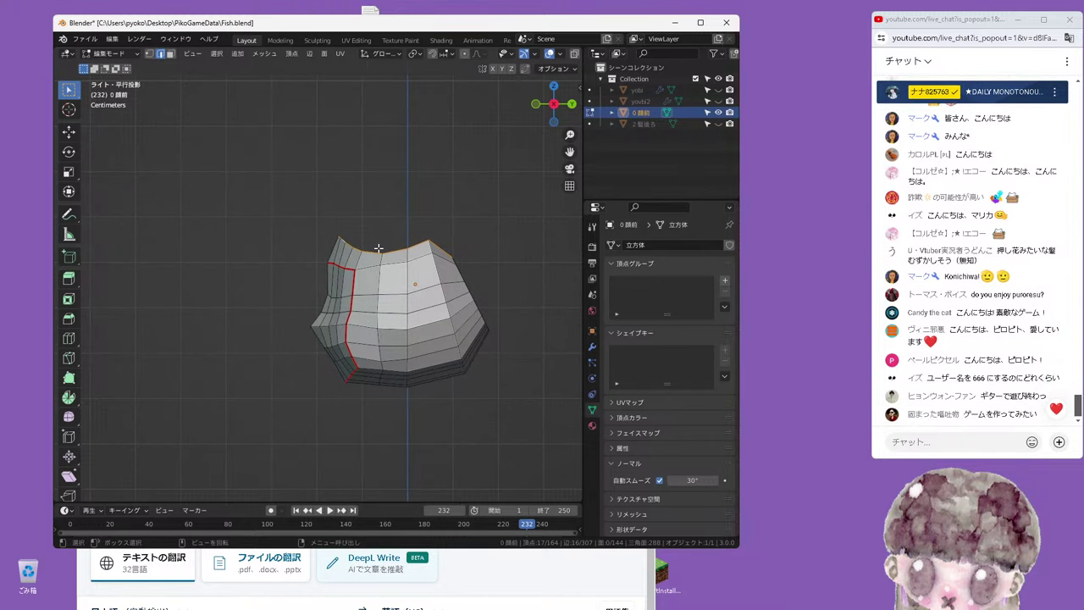
middle_click_drag(388, 236, 337, 295)
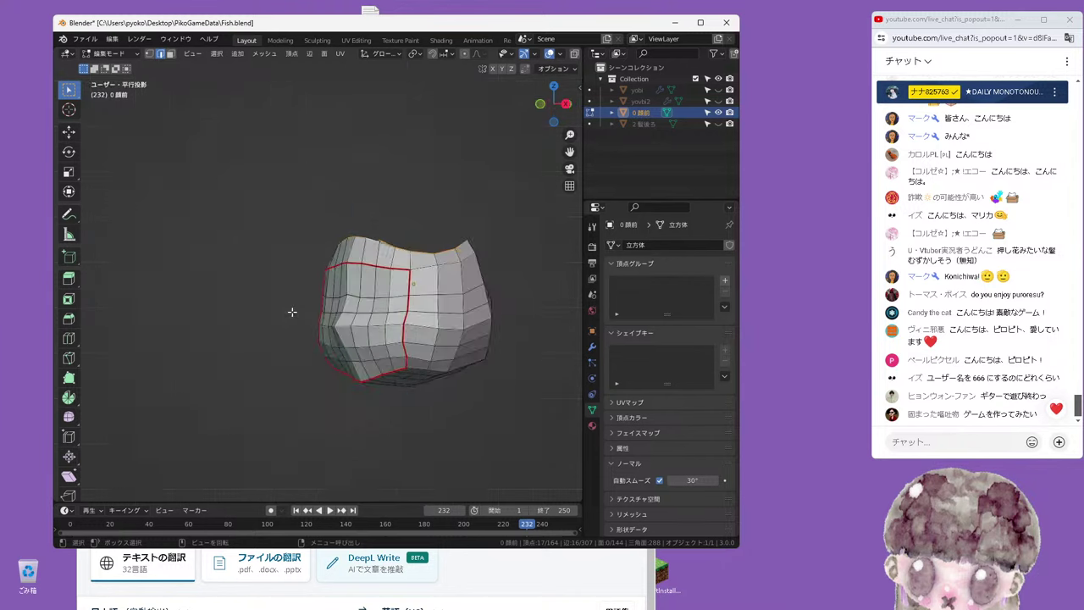
scroll(377, 275, "up", 1)
key("g")
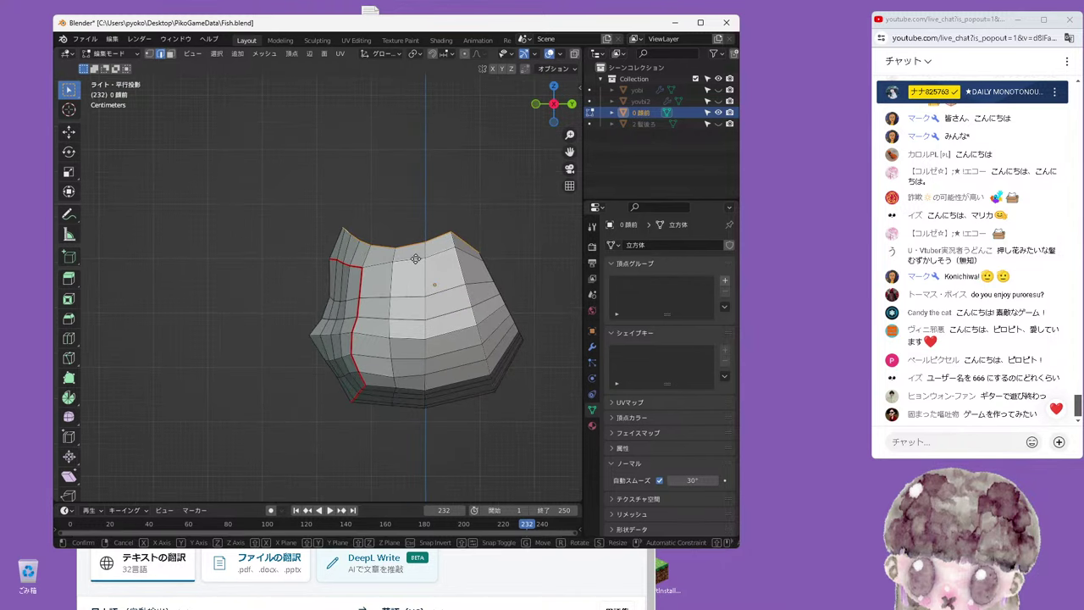
key("y")
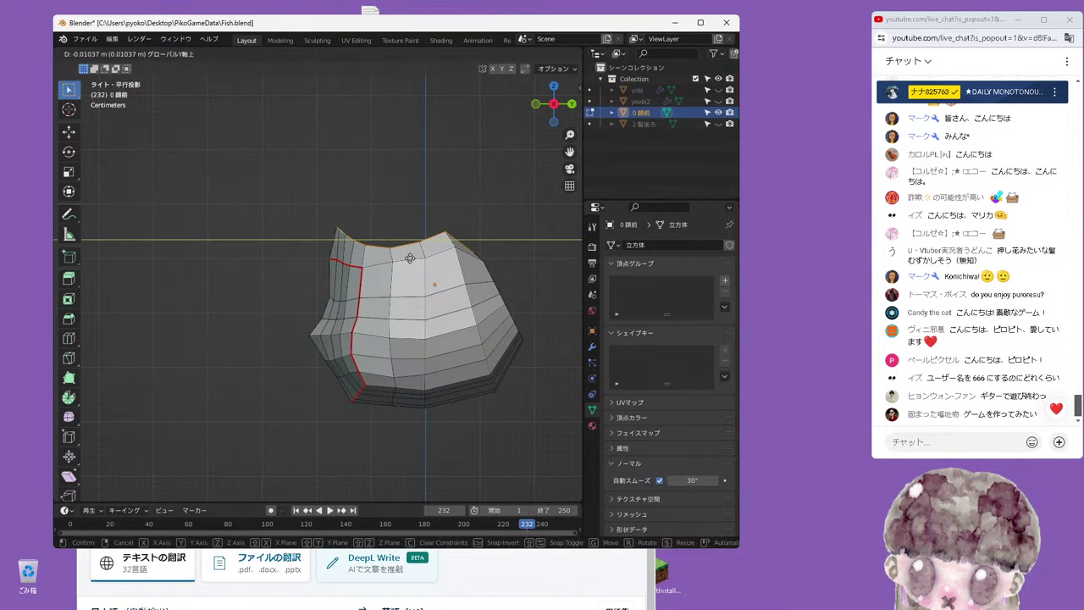
left_click(410, 257)
Show the 2髪後ろ back hair again to check the fit
mouse_move(378, 250)
middle_mouse_down()
mouse_move(395, 291)
mouse_move(398, 280)
middle_mouse_up()
key("KP_3")
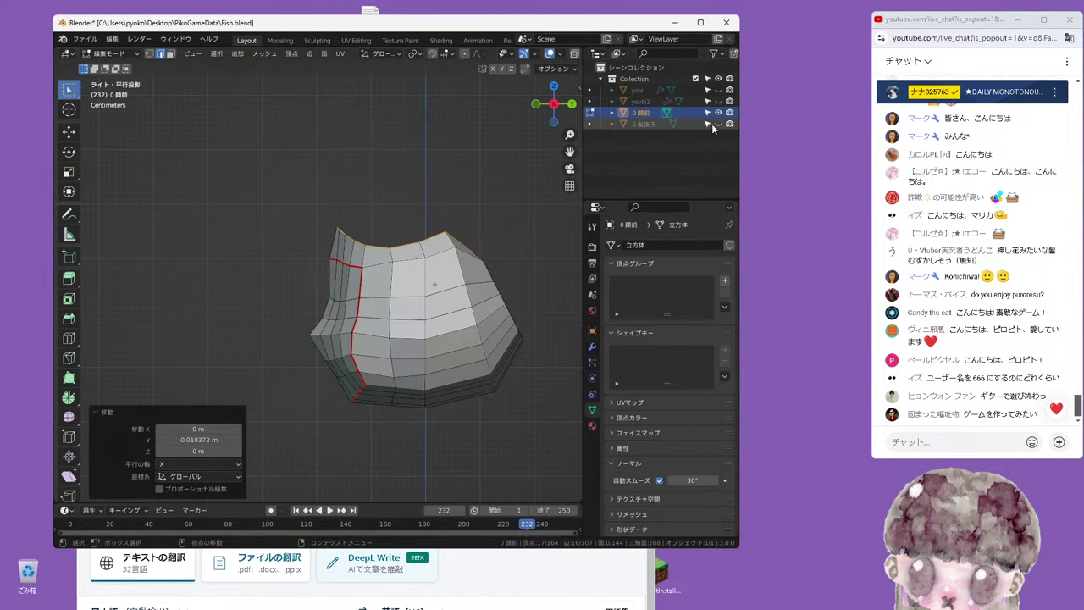
left_click(717, 124)
left_click(718, 125)
left_click(717, 125)
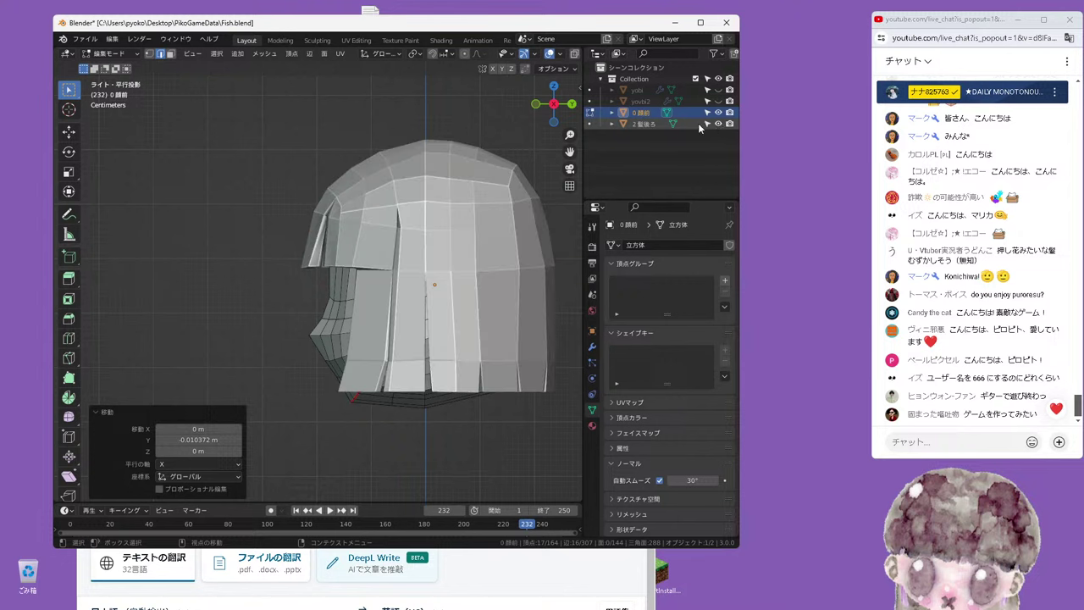
Switch to wireframe shading, then start and cancel a Z move of the edge loop
scroll(548, 53, "down", 2)
left_click(543, 53)
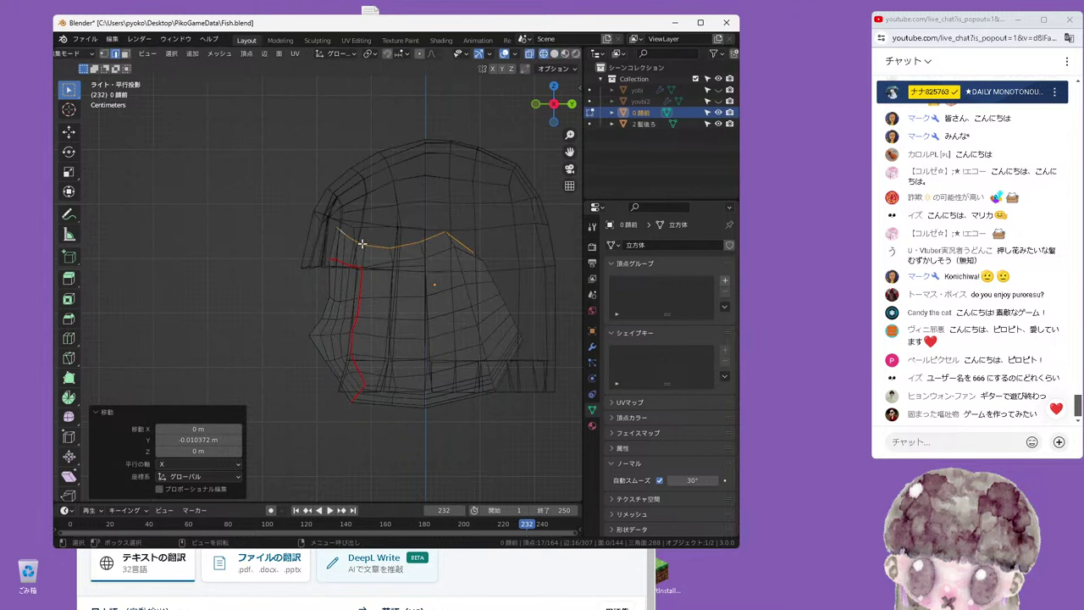
key("g")
key("z")
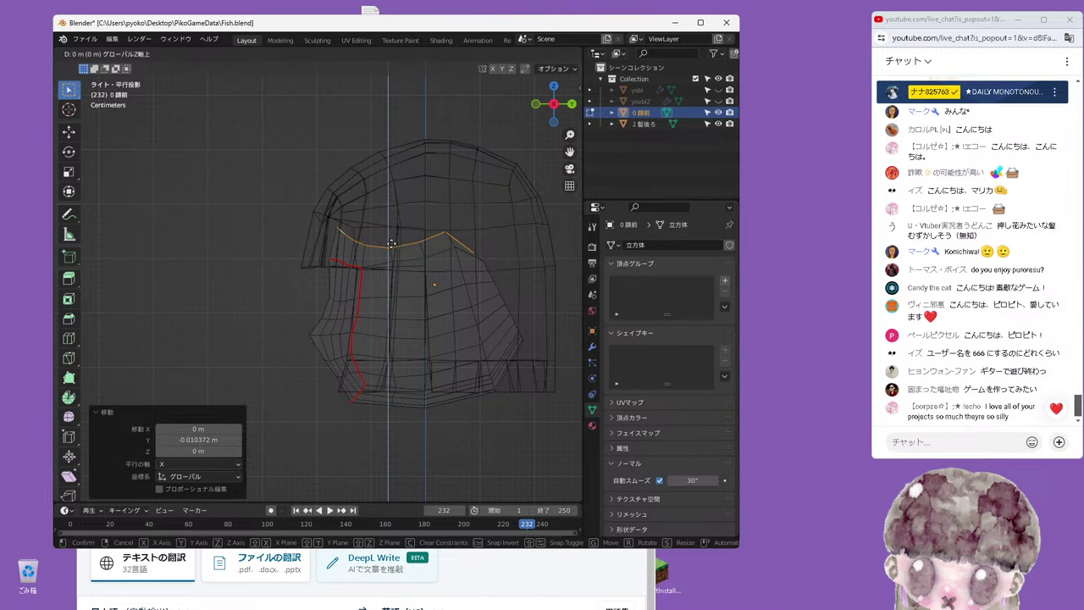
right_click(405, 243)
Move the top edge loop another 0.003111 m along Y and bring DeepL forward
key("g")
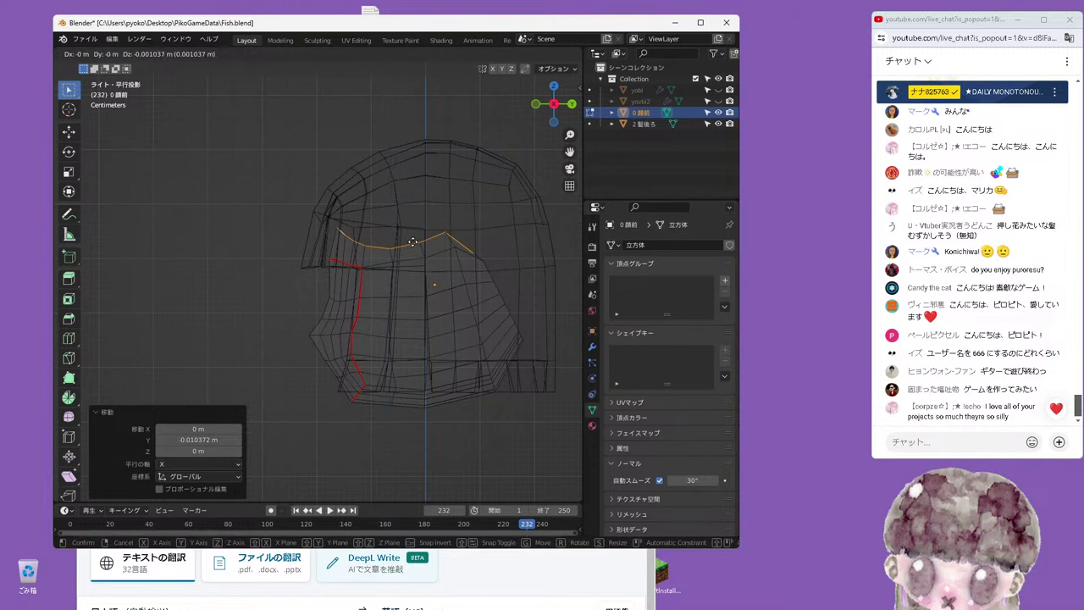
key("y")
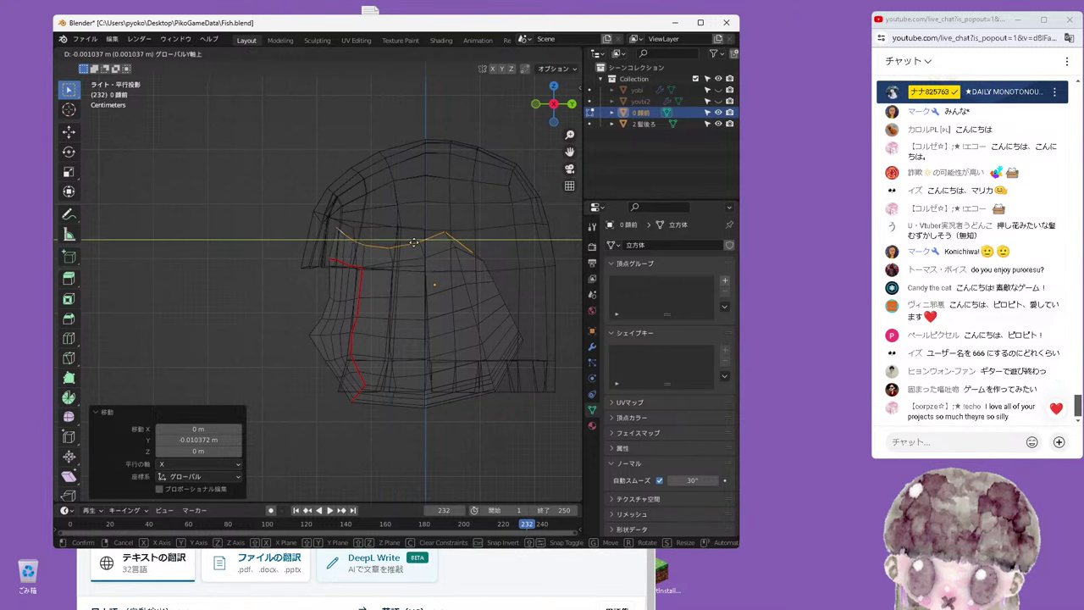
left_click(414, 243)
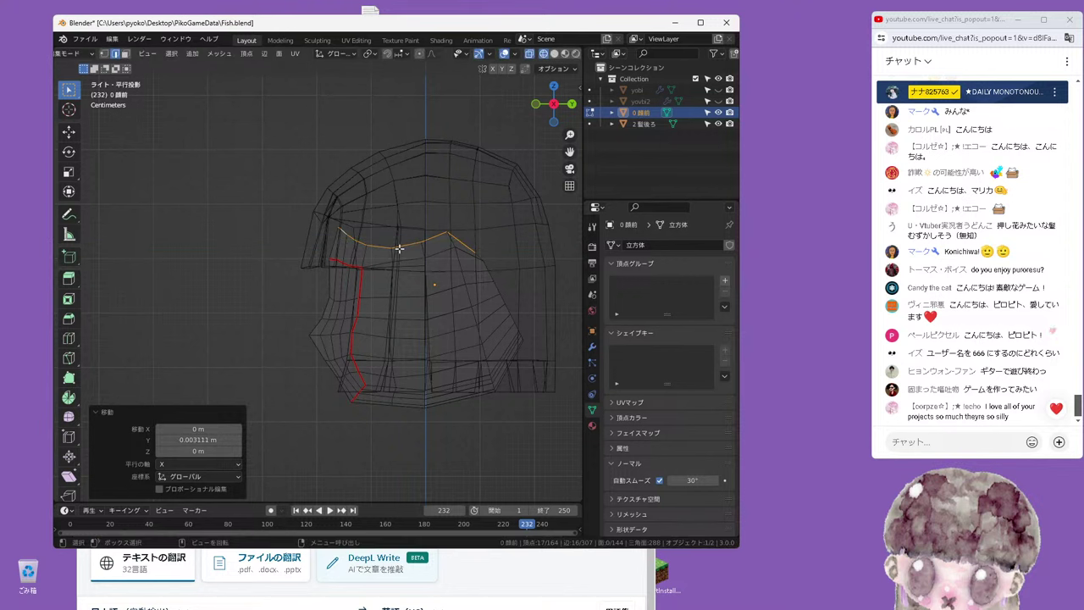
left_click(382, 585)
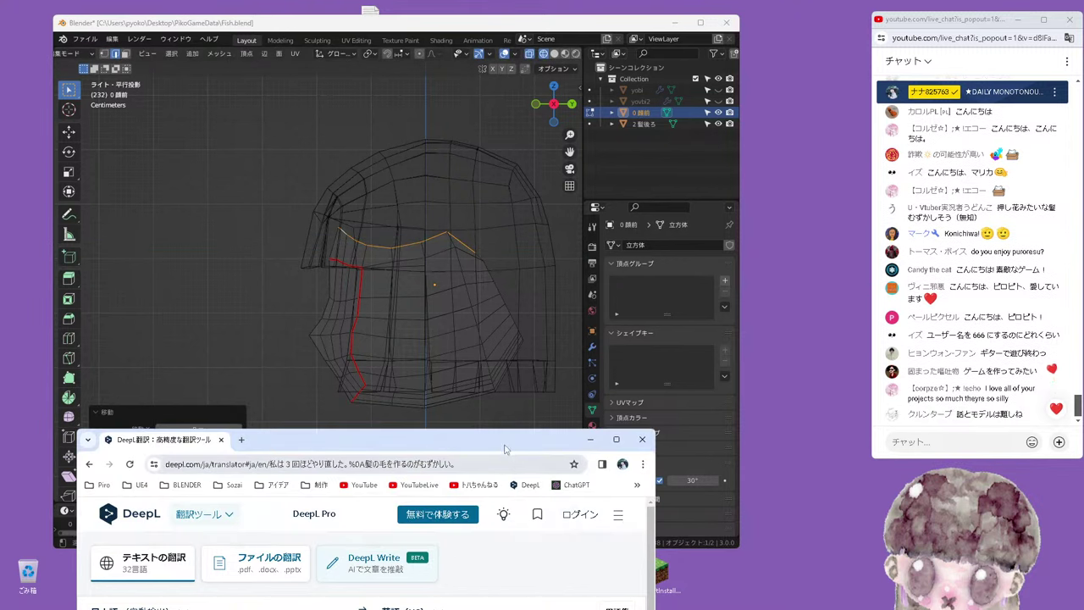
Clear DeepL's source box and type 'Unreal Engine5'
left_click_drag(381, 399, 461, 249)
left_click(403, 462)
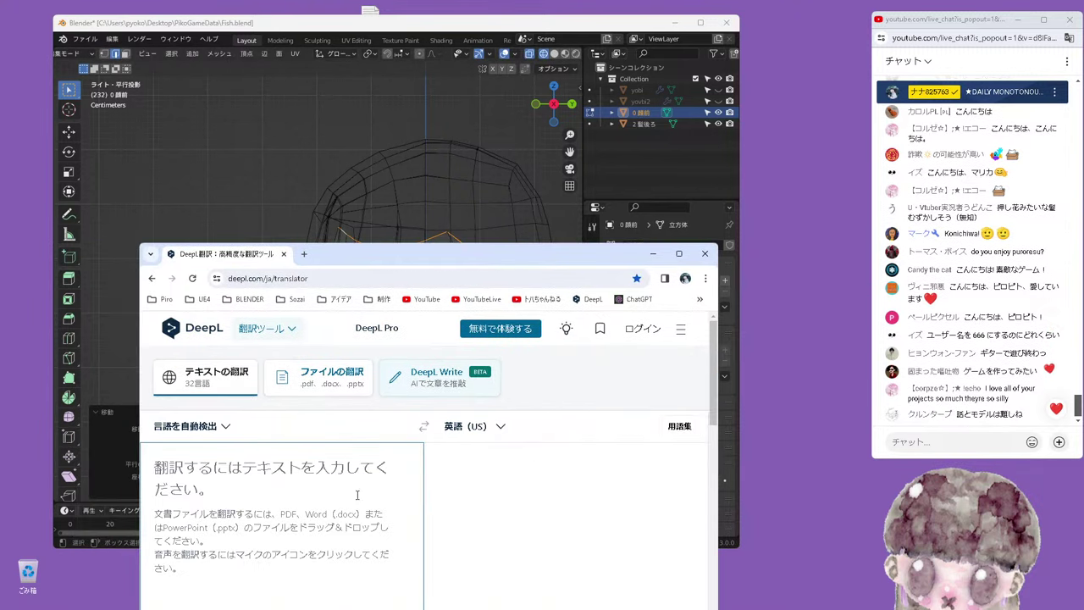
type("Un")
key("Return")
type("Unrea")
key("Return")
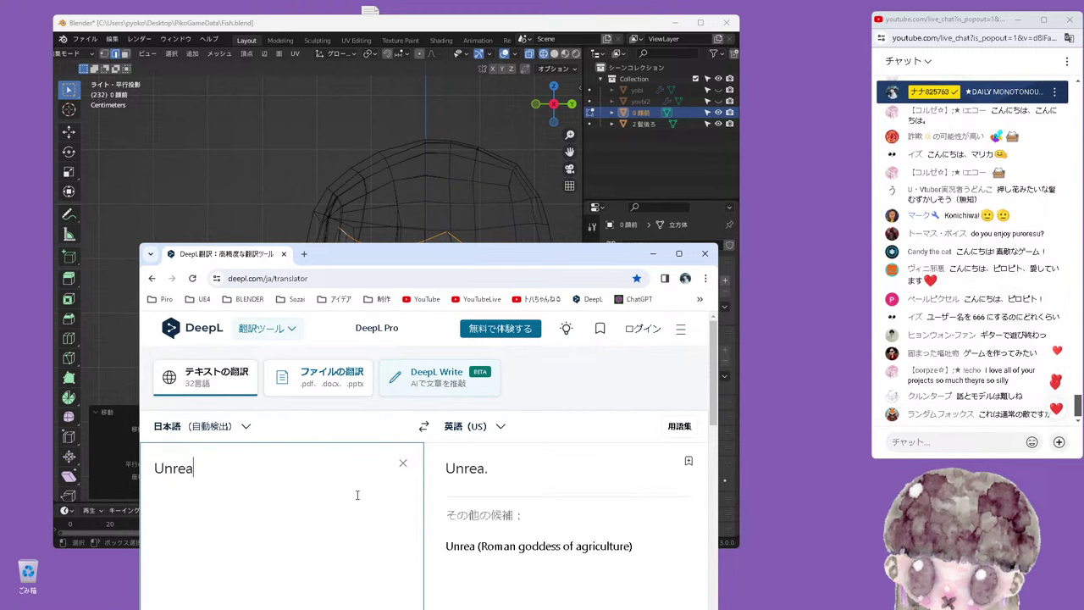
type("l Engine4")
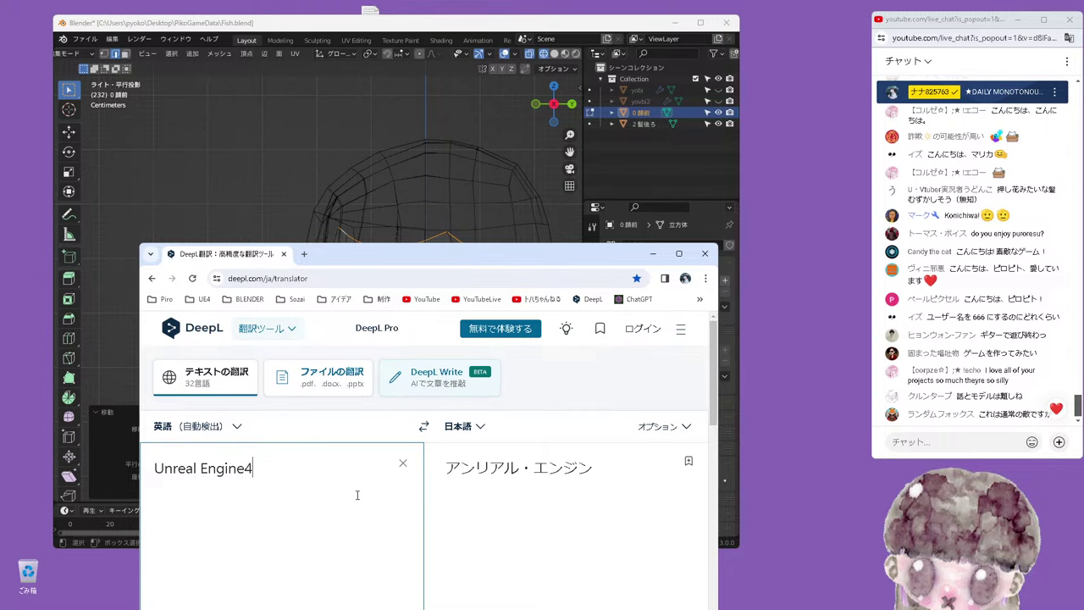
key("BackSpace")
type("5")
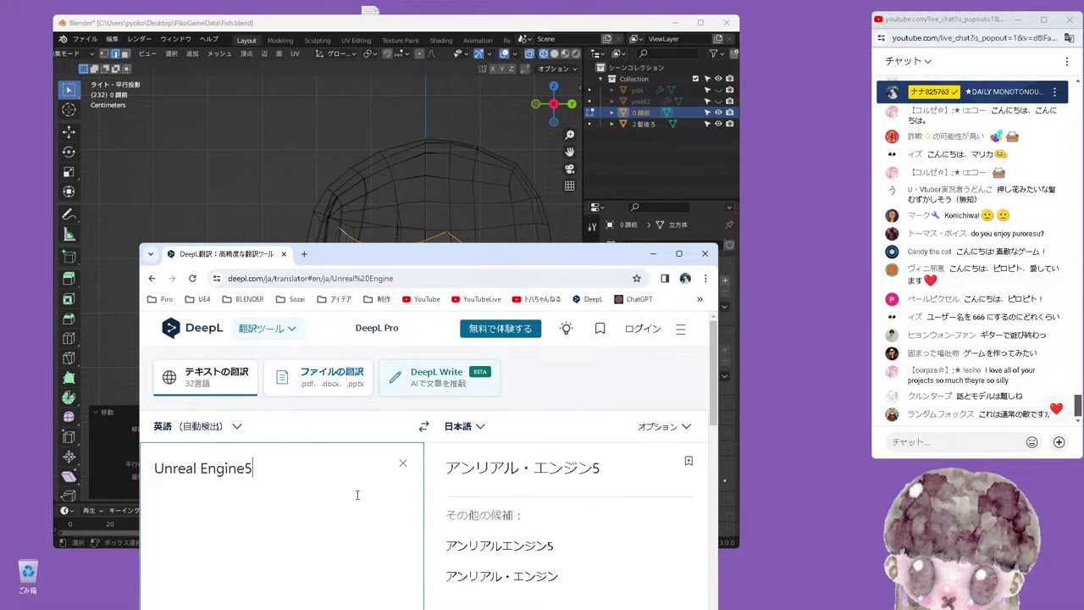
left_click_drag(573, 265, 574, 311)
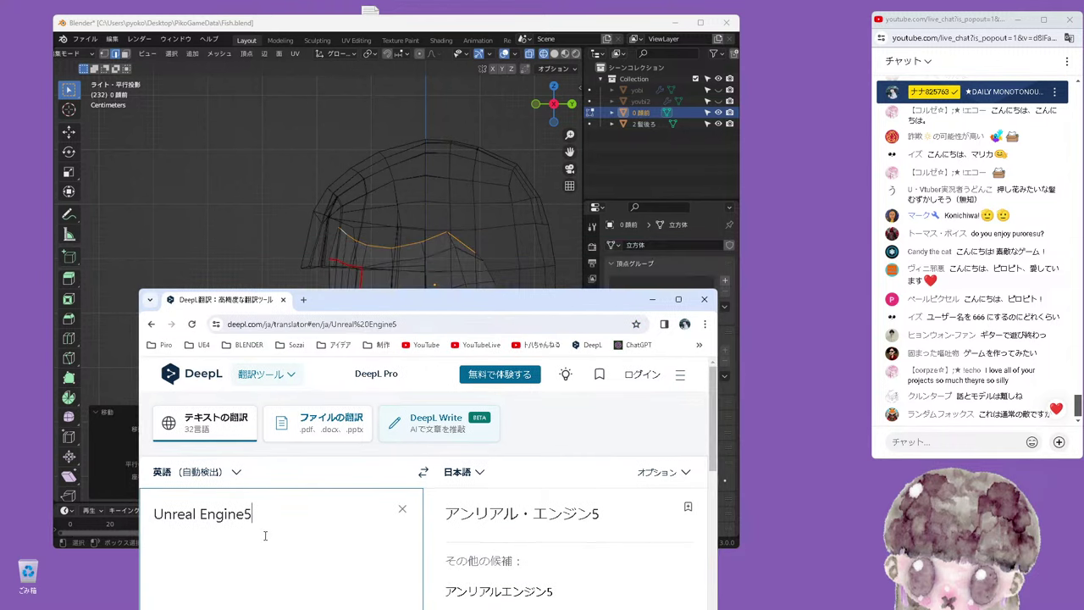
Retype 'Unreal Engine5' in a cleared source box and copy it
left_click_drag(265, 535, 119, 525)
right_click(178, 514)
left_click(224, 338)
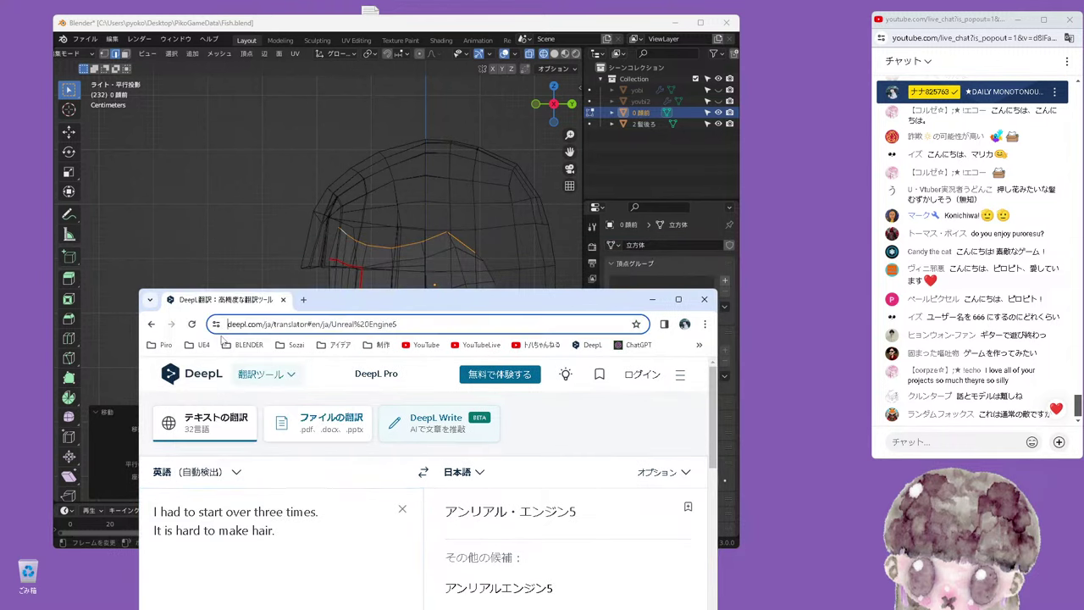
left_click(396, 522)
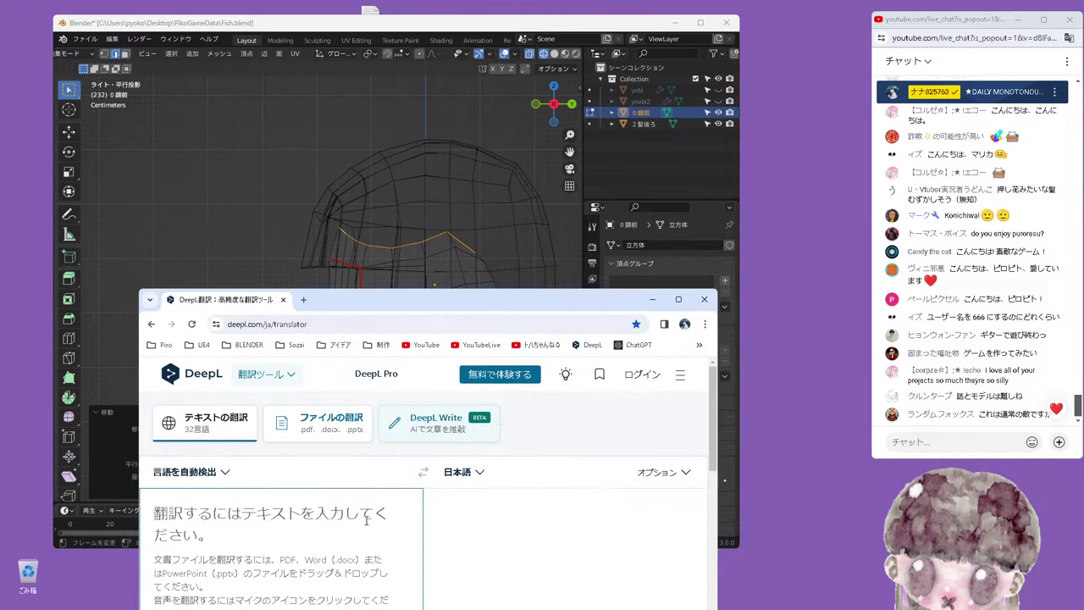
type("Unreal")
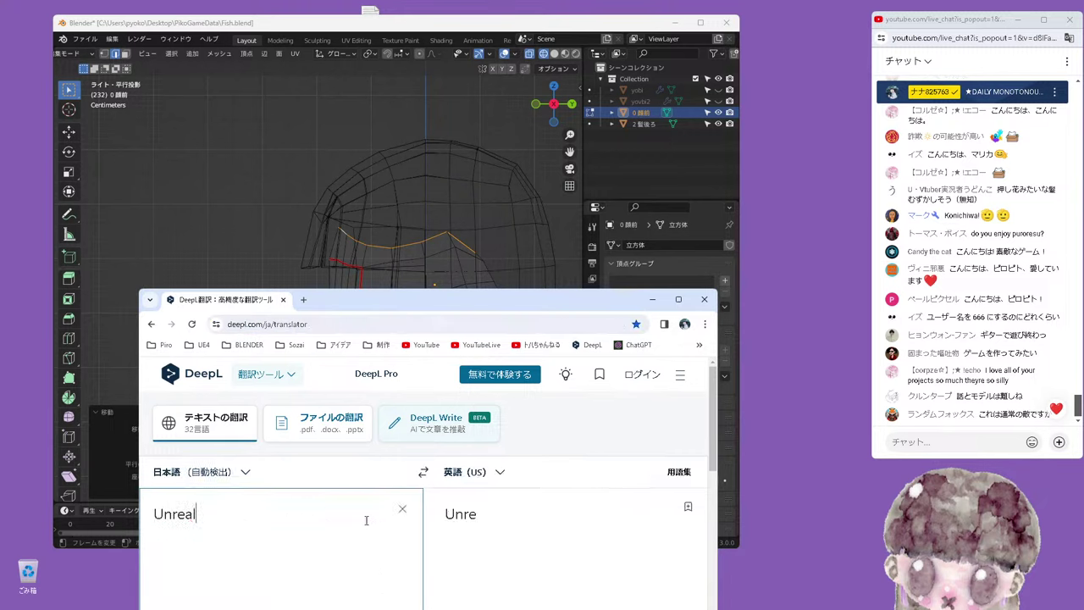
type(" Engine5")
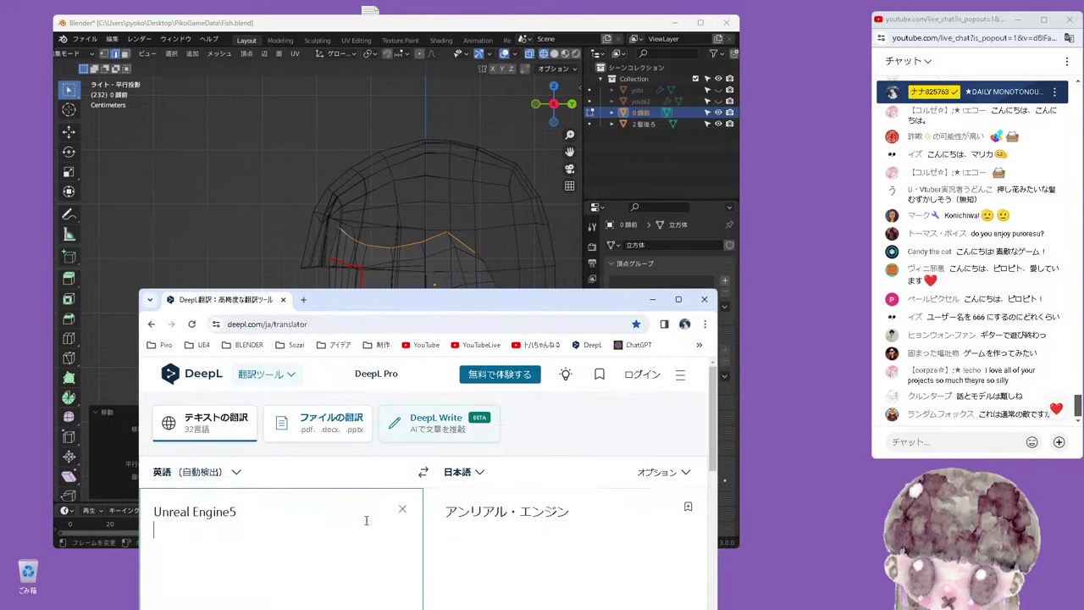
left_click_drag(237, 511, 127, 511)
right_click(195, 518)
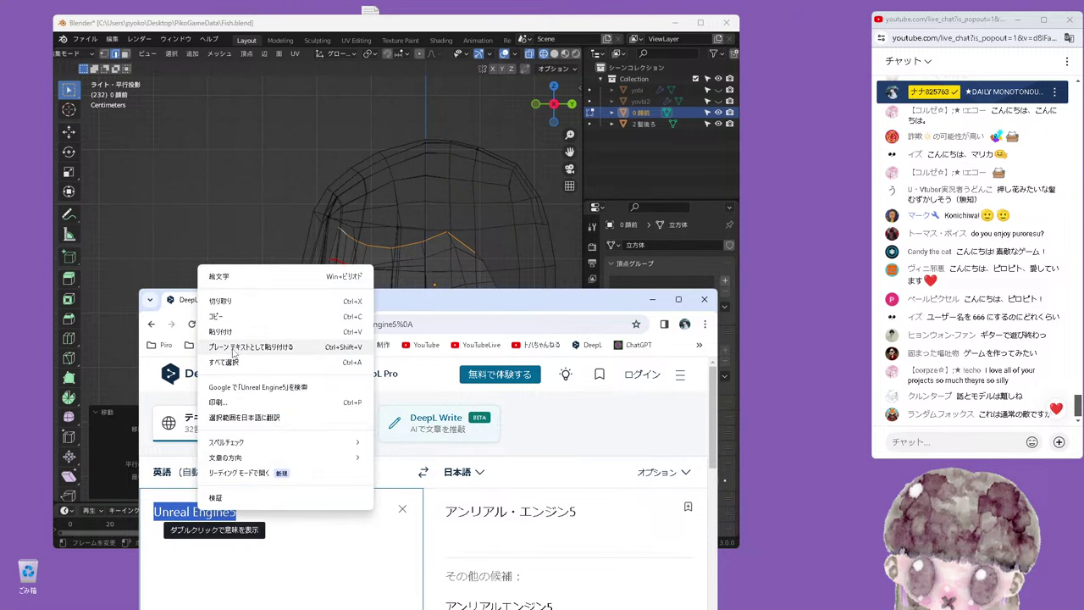
left_click(229, 324)
left_click_drag(387, 307, 352, 422)
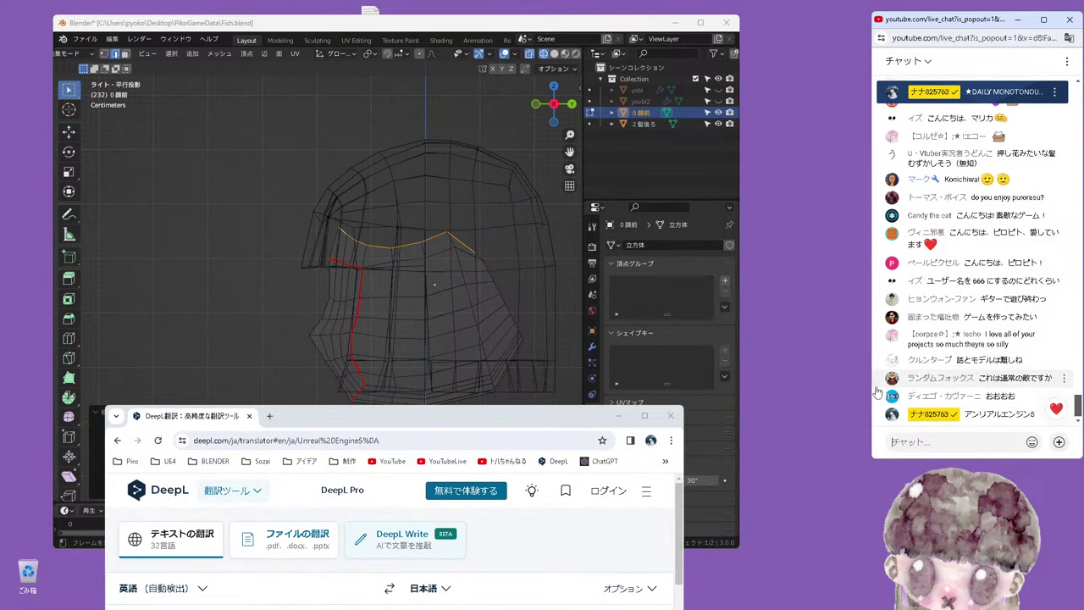
Back in Blender with solid shading, hide the back hair and raise the top rim along Z
left_click(490, 30)
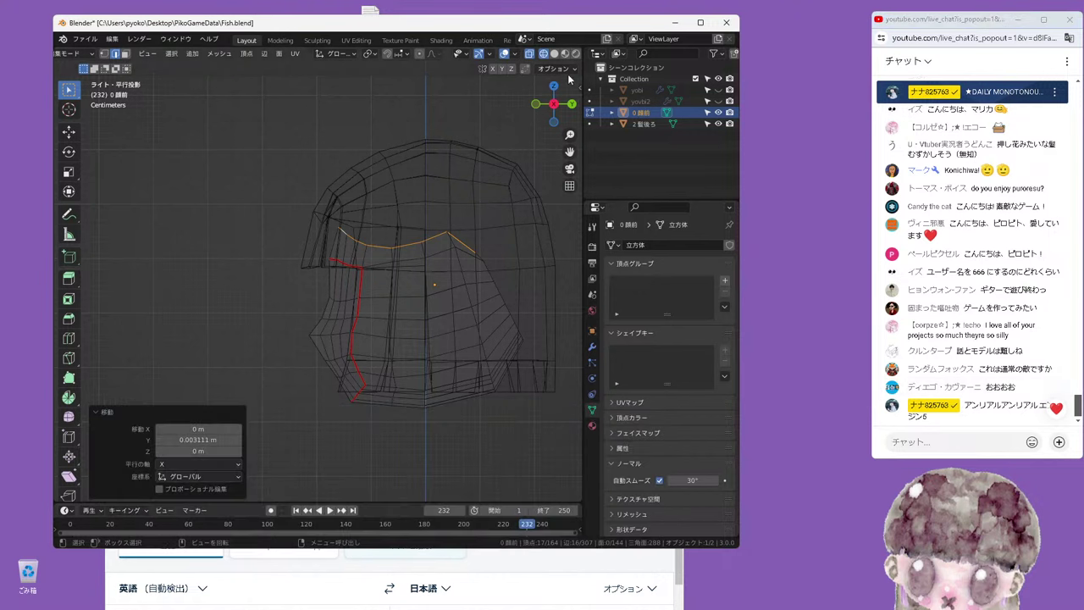
left_click(555, 53)
mouse_move(475, 118)
middle_mouse_down()
mouse_move(456, 276)
mouse_move(395, 310)
middle_mouse_up()
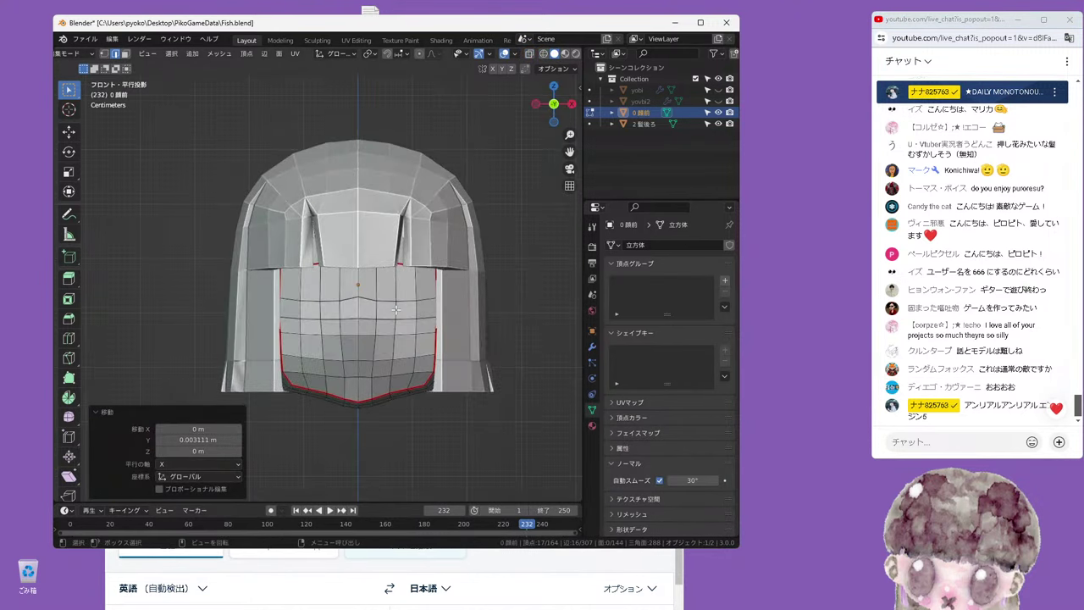
left_click(718, 113)
left_click(718, 113, "ctrl")
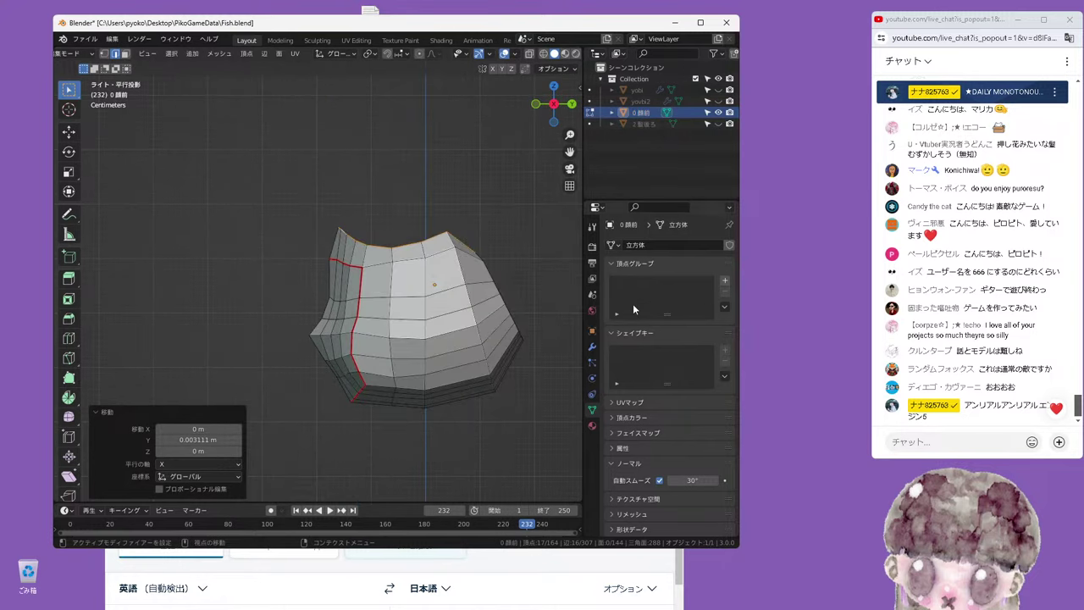
mouse_move(136, 603)
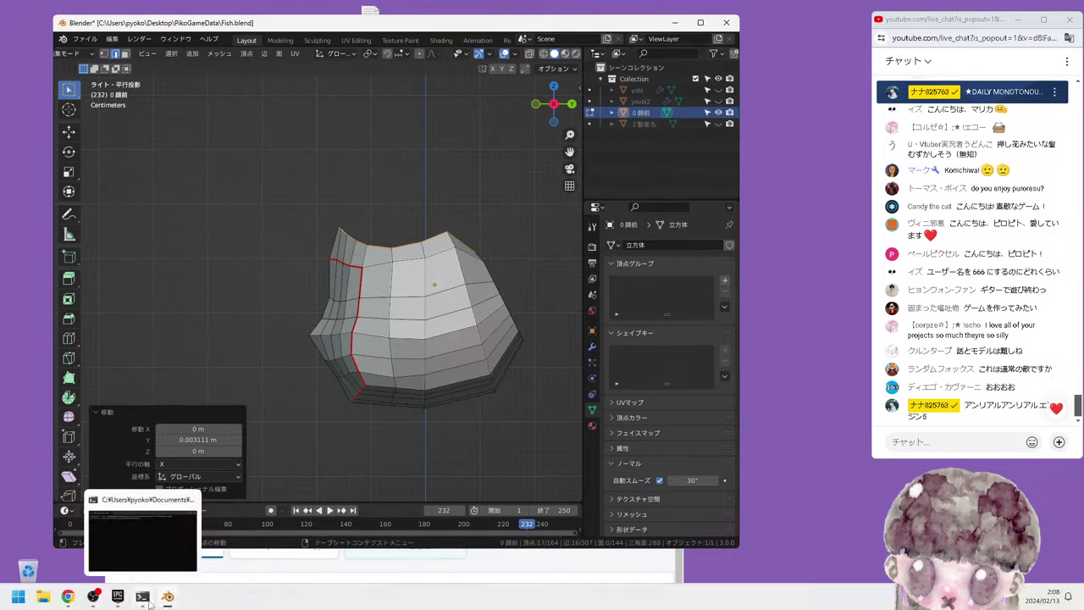
scroll(360, 255, "up", 1)
key("g")
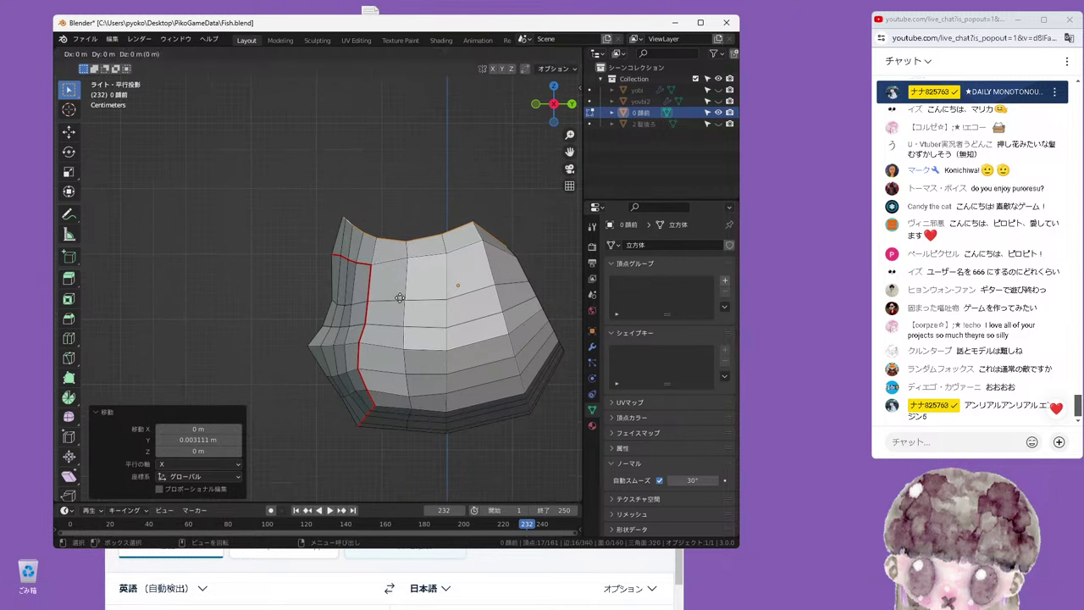
key("z")
left_click(415, 278)
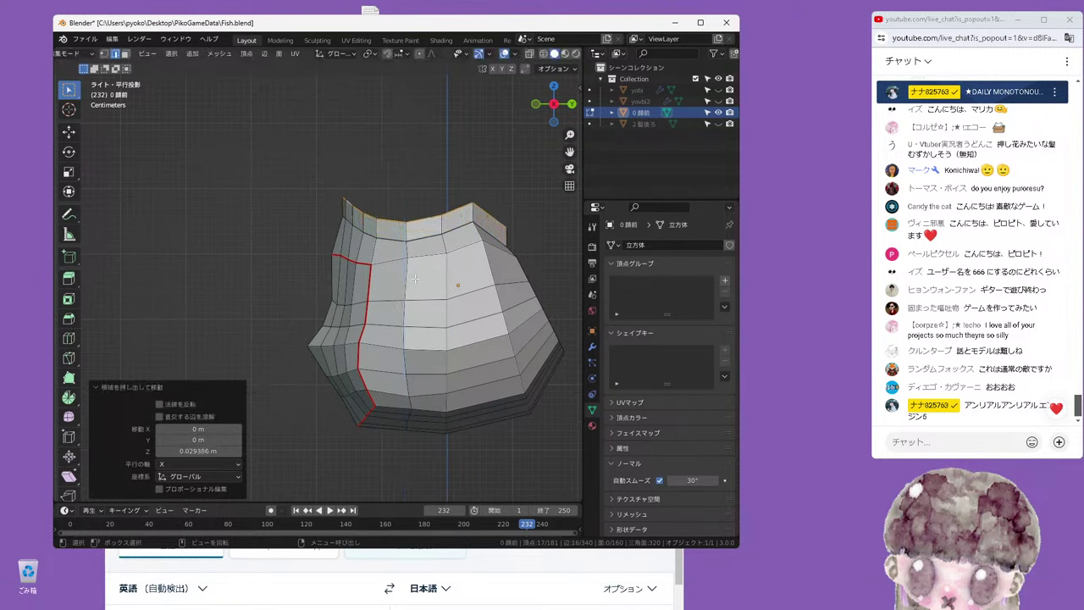
Select the edge loop below the rim and move it along Y in side orthographic view
left_click(363, 238, "alt")
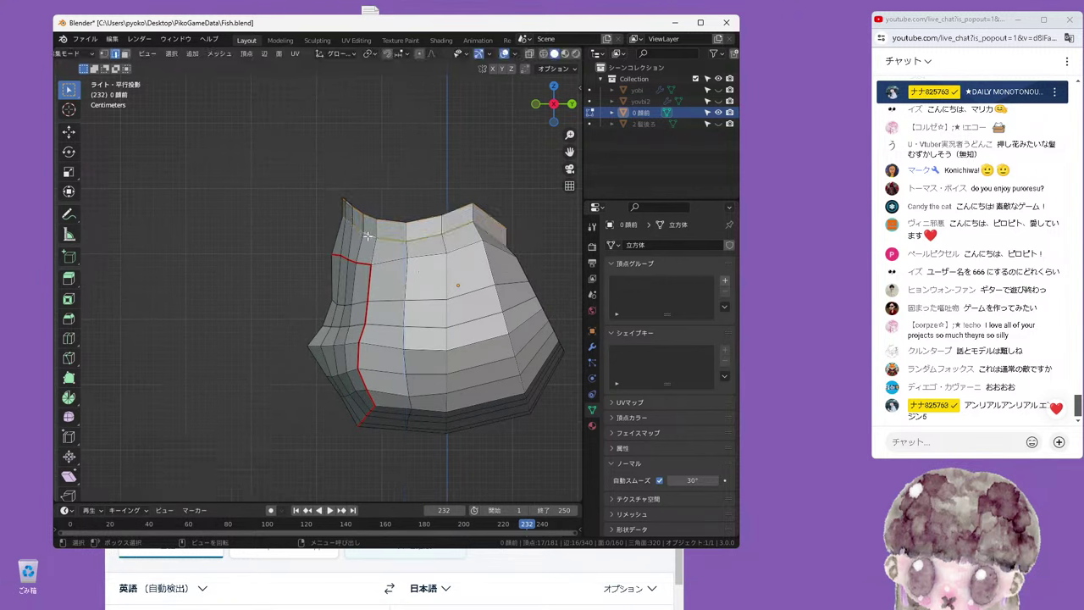
mouse_move(367, 234)
middle_mouse_down()
mouse_move(405, 222)
mouse_move(255, 277)
mouse_move(387, 224)
middle_mouse_up()
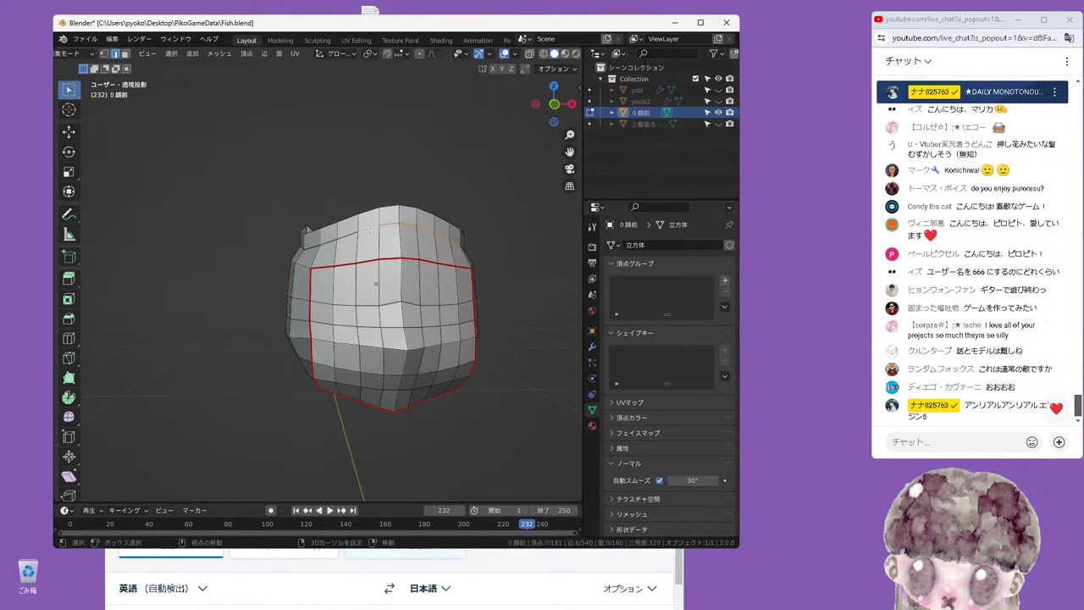
key("KP_3")
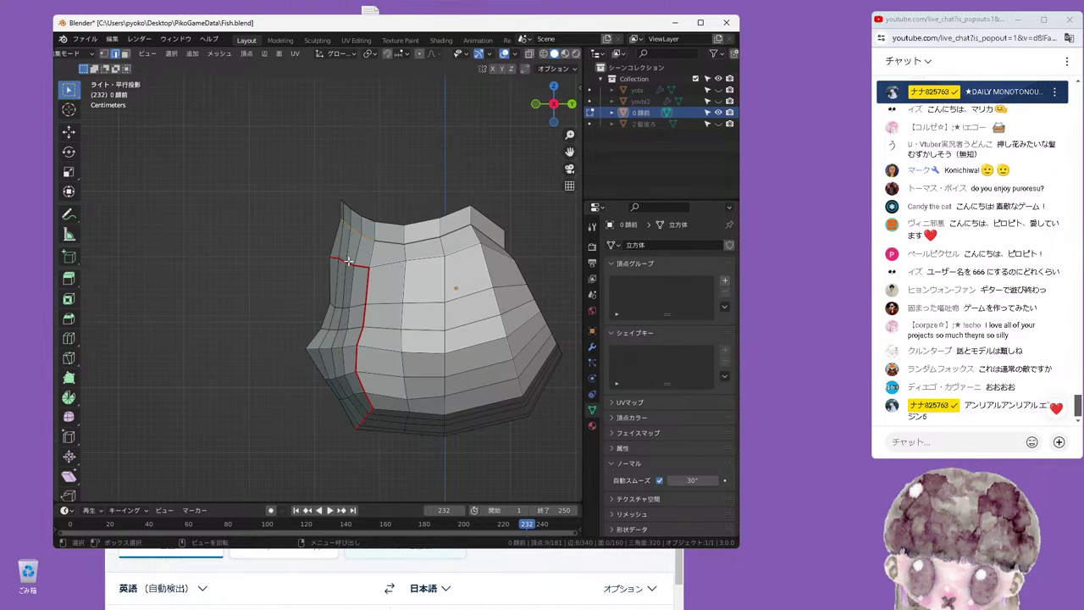
key("g")
key("y")
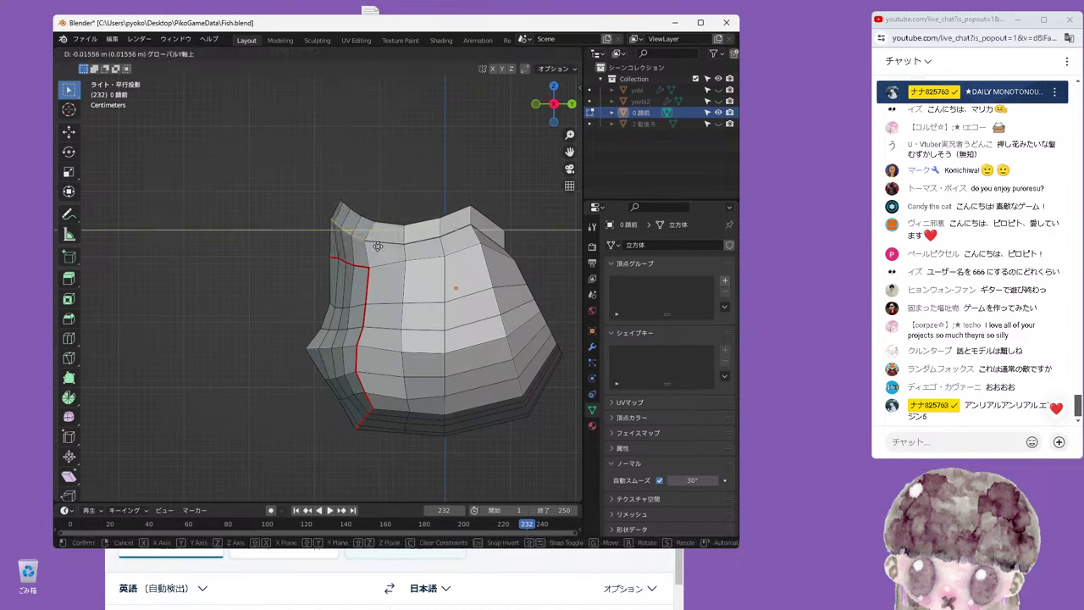
left_click(371, 246)
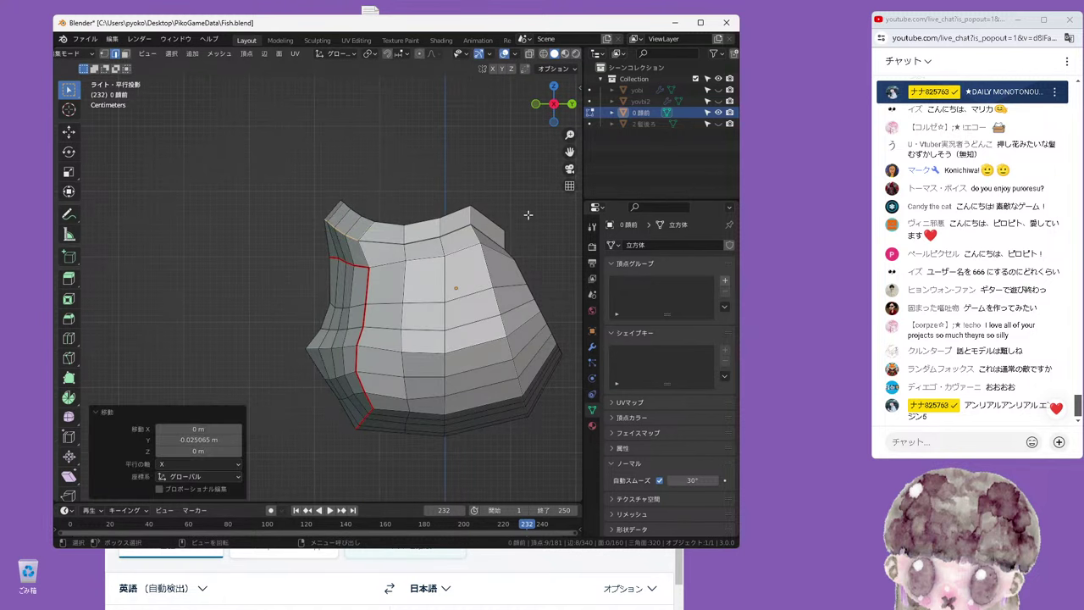
Compare against the back hair and nudge the loop slightly further along Y
left_click(718, 124)
left_click(718, 124)
left_click(719, 123)
left_click(718, 124)
key("g")
key("y")
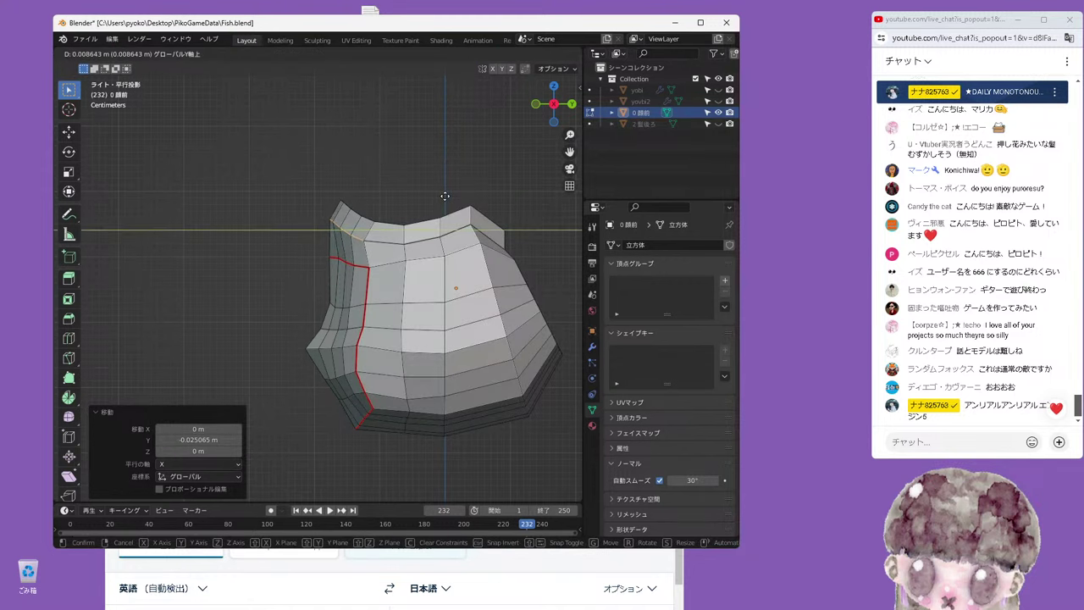
left_click(440, 198)
scroll(406, 207, "up", 1)
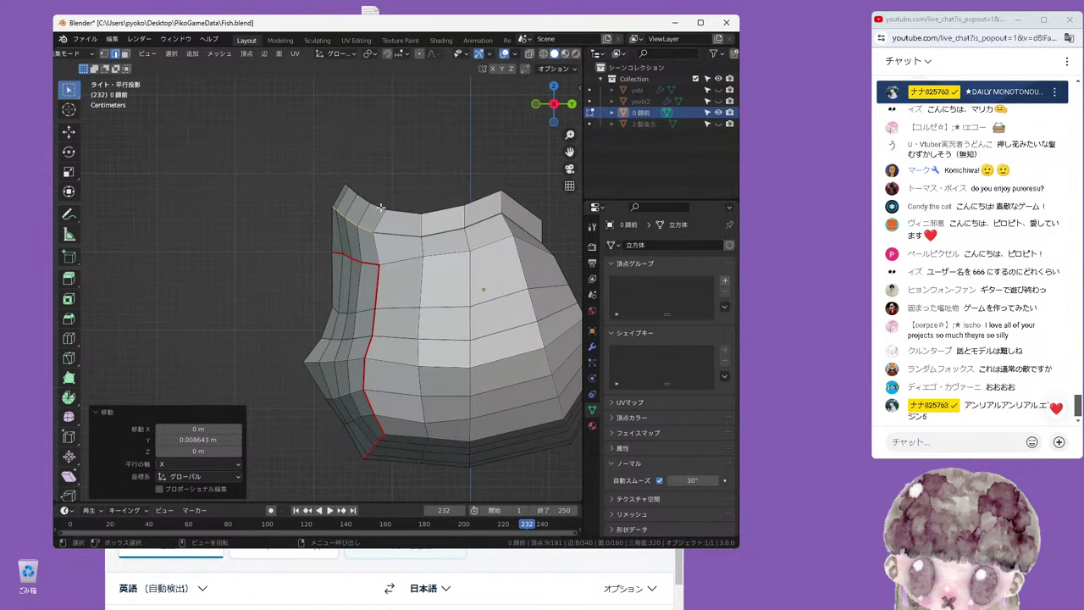
Select the upper rim vertices and move them -0.009363 m along Y
left_click(366, 198)
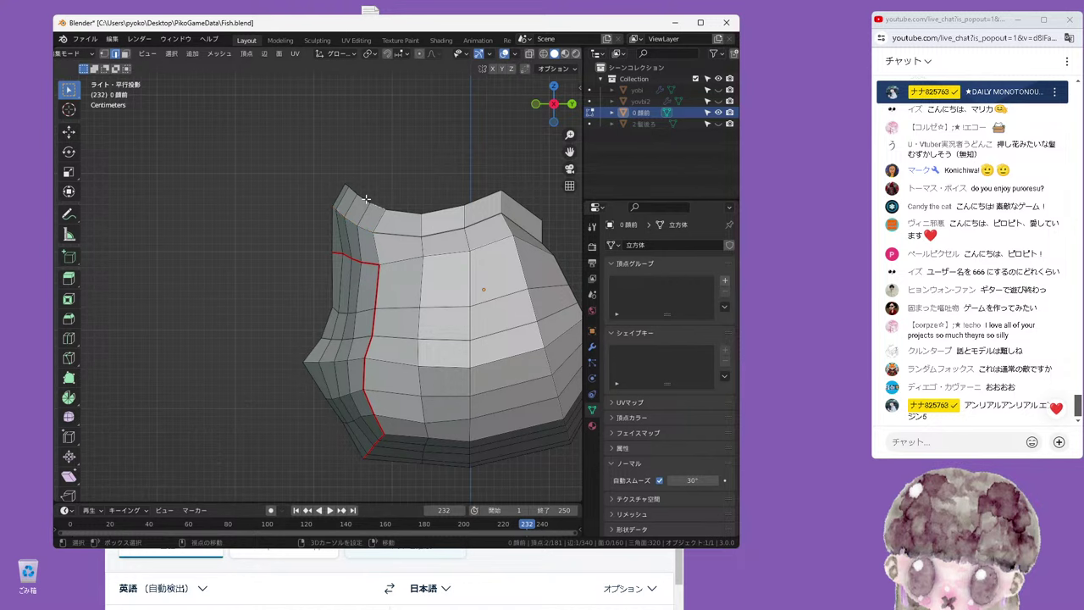
middle_click_drag(348, 193, 436, 267)
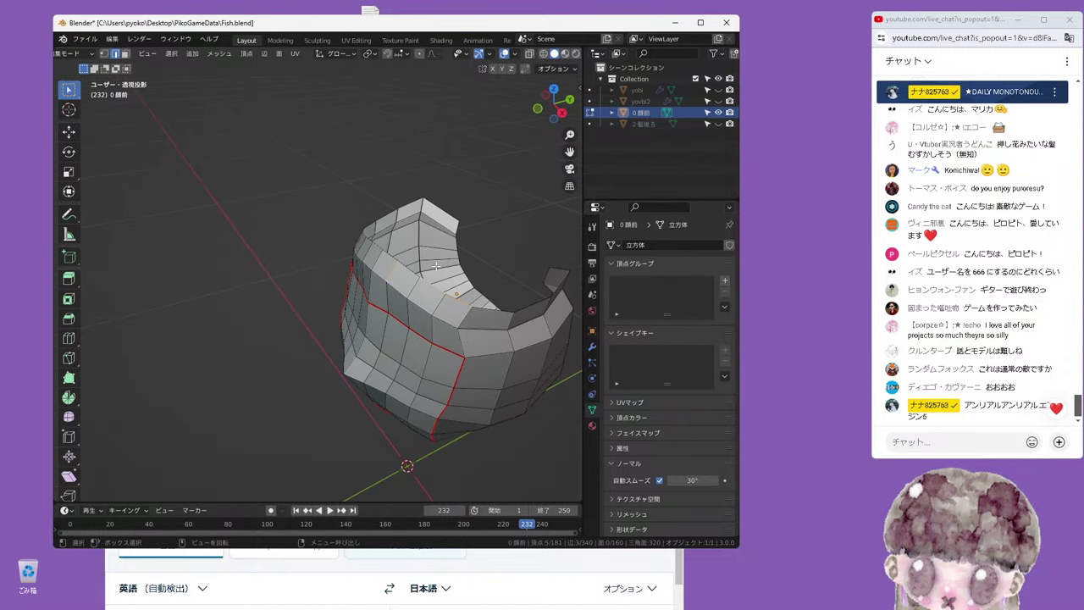
left_click(492, 312, "shift")
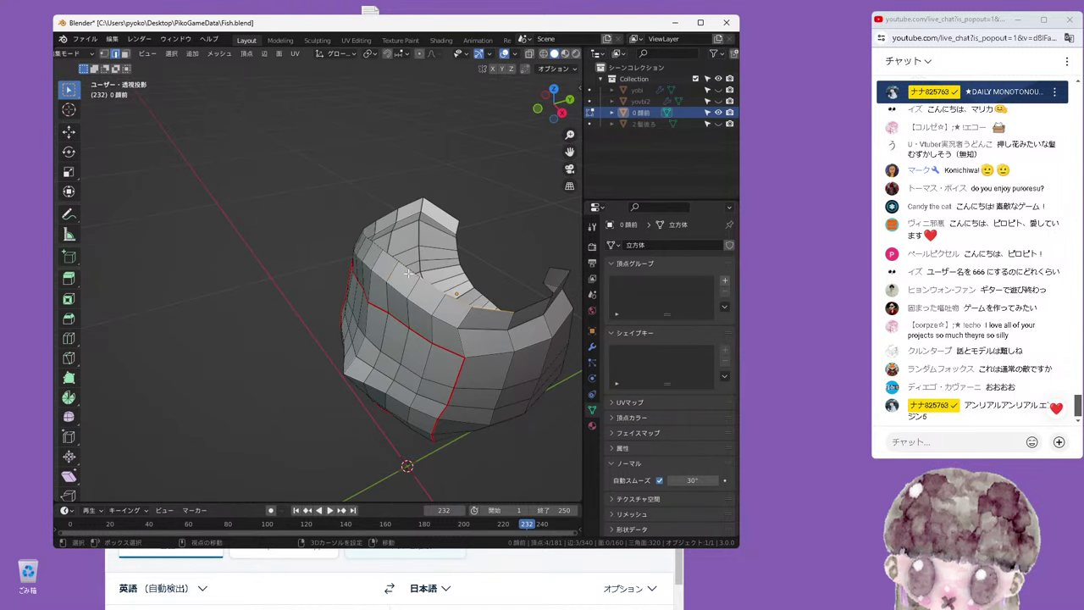
mouse_move(408, 273)
middle_mouse_down()
mouse_move(405, 248)
mouse_move(460, 261)
middle_mouse_up()
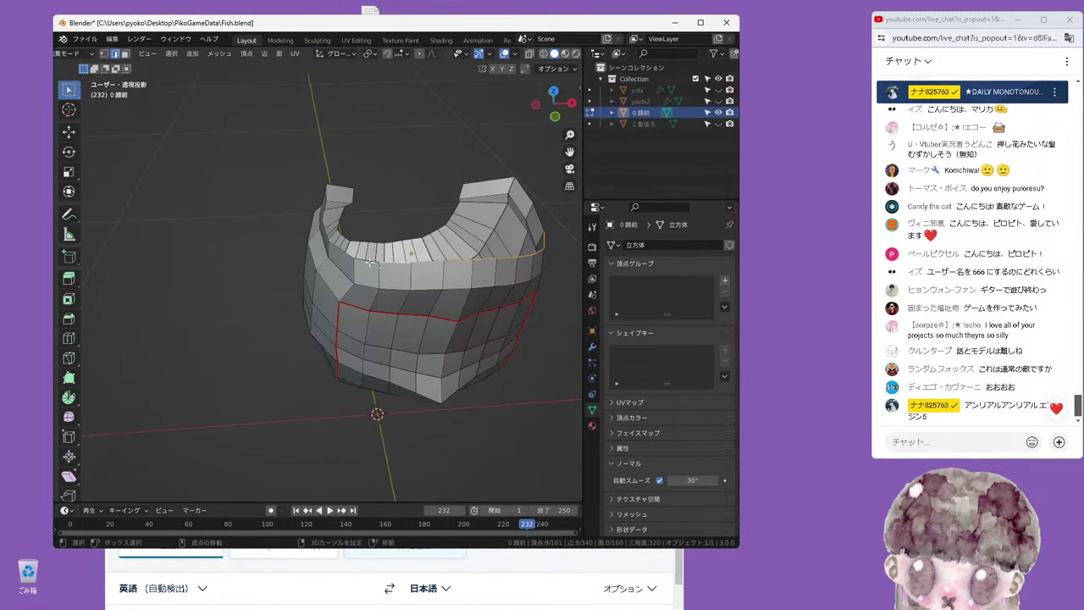
left_click(410, 279, "shift")
key("KP_1")
key("KP_3")
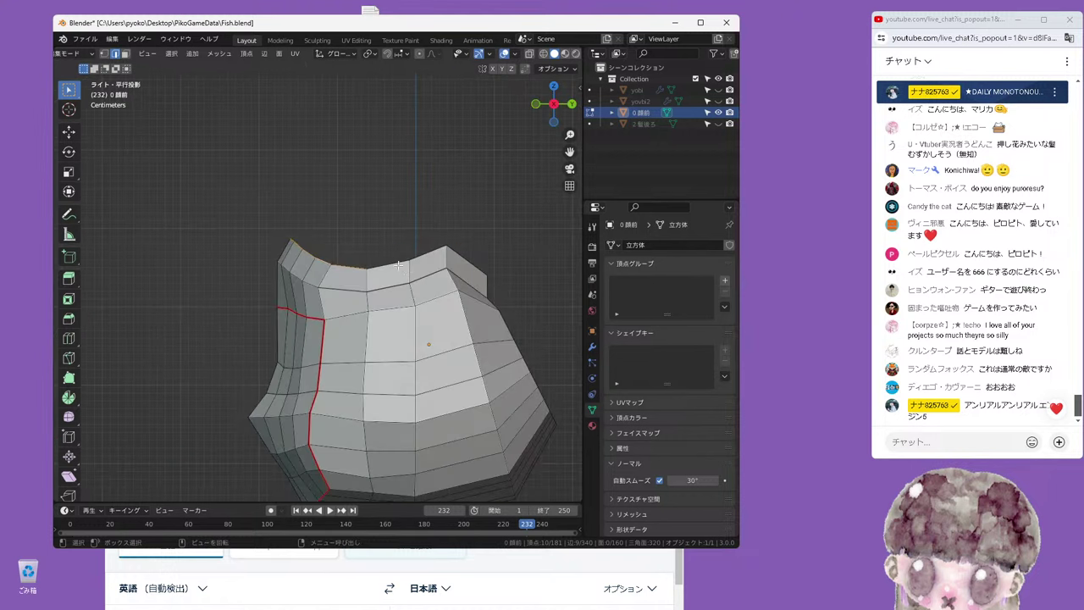
key("g")
key("y")
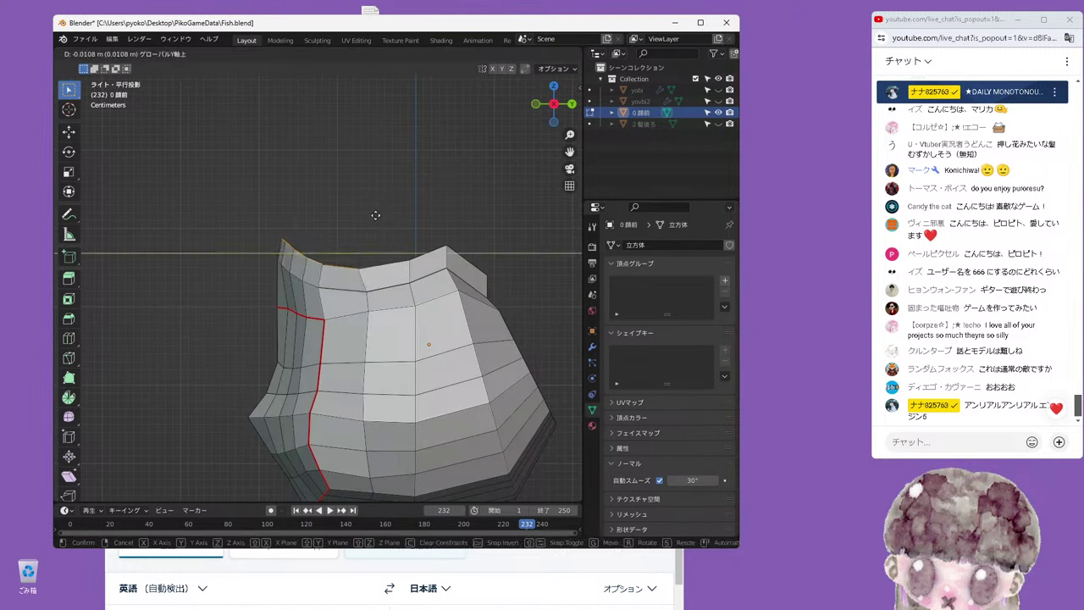
left_click(376, 214)
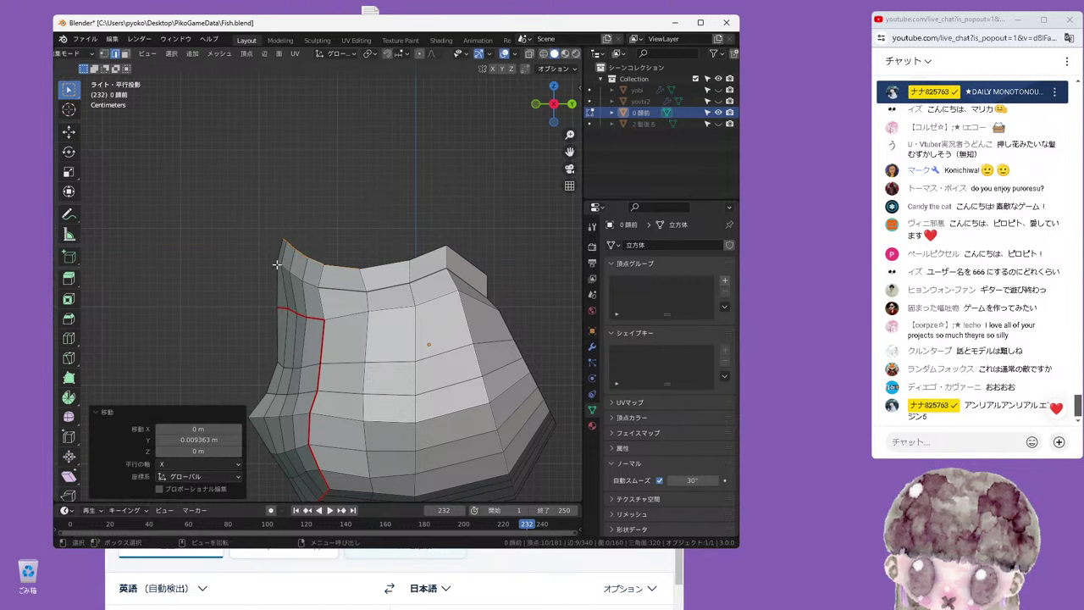
middle_click_drag(277, 264, 395, 274)
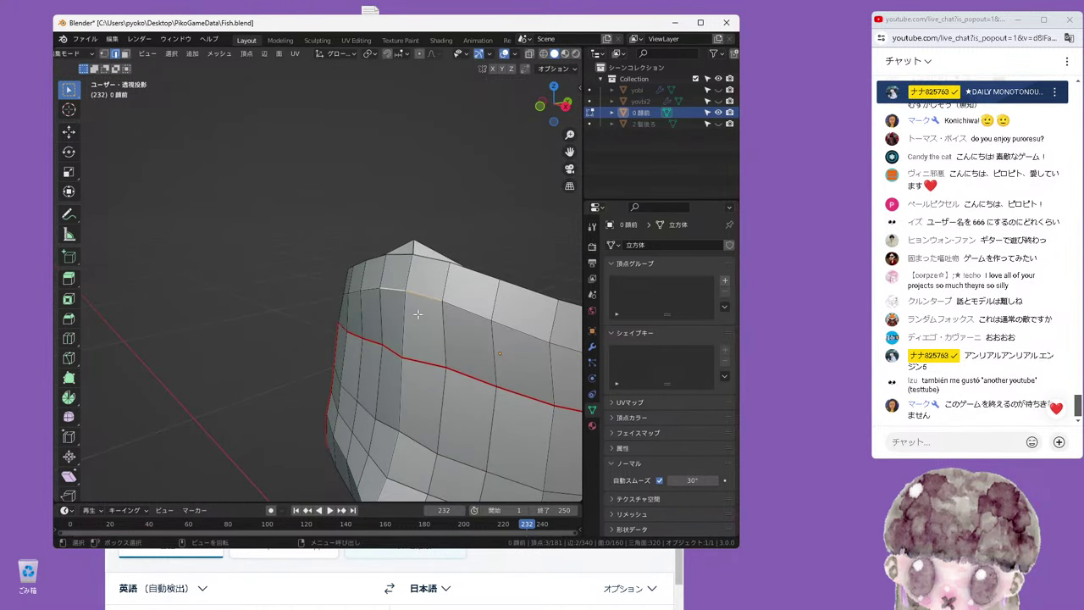
key("KP_3")
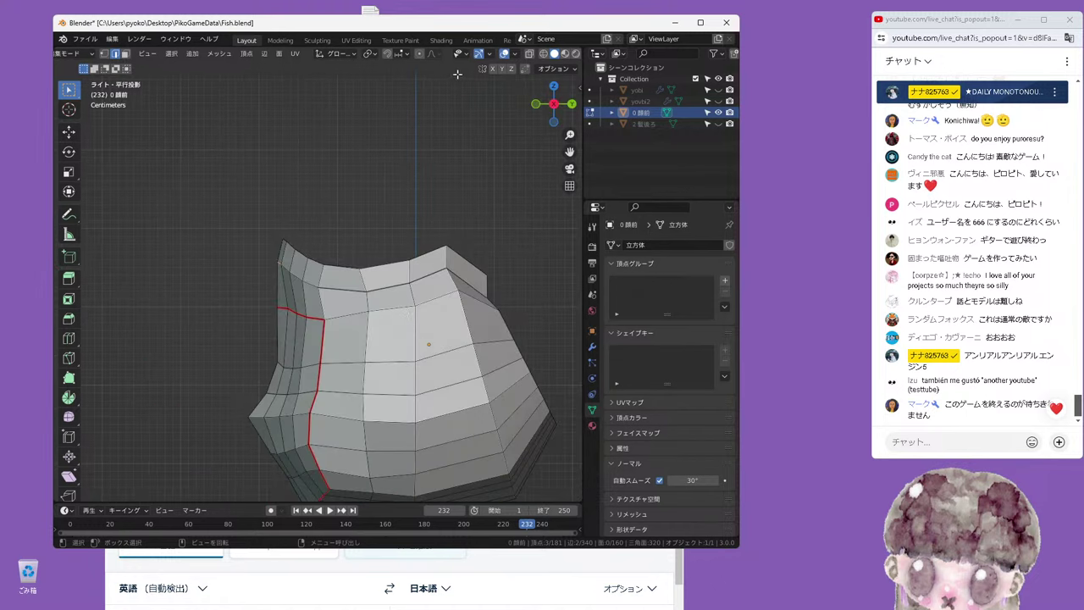
Turn on proportional editing and pull the upper corner along Y with smooth falloff
key("o")
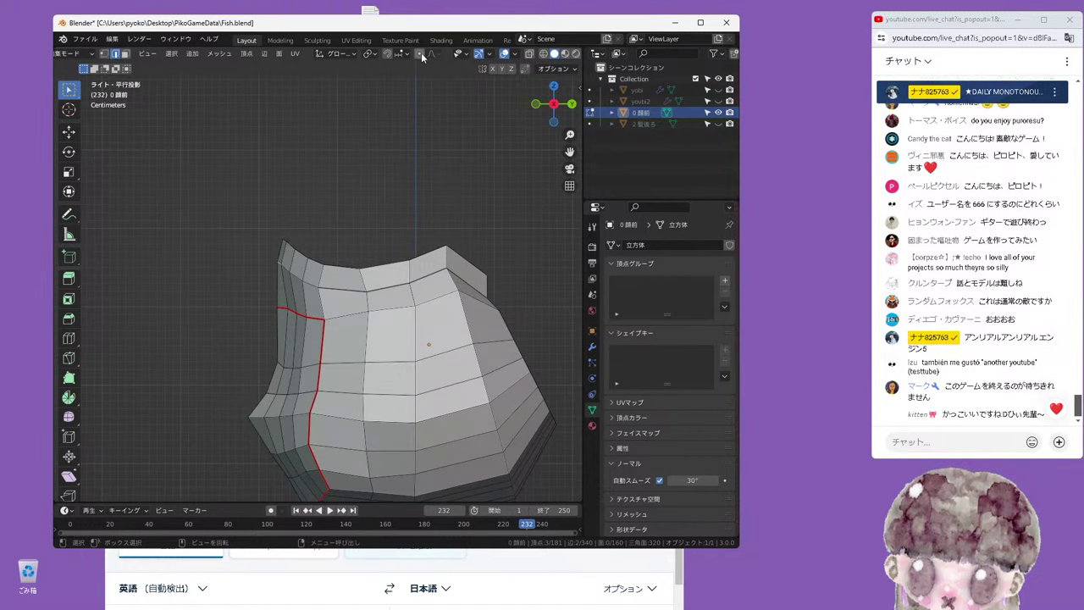
key("g")
key("y")
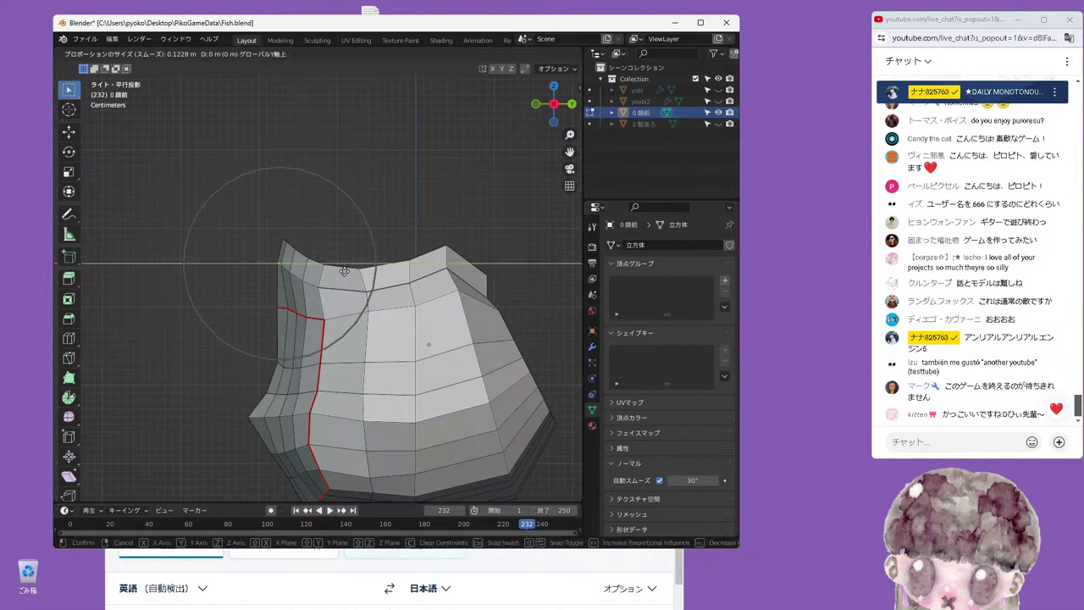
scroll(339, 270, "up", 2)
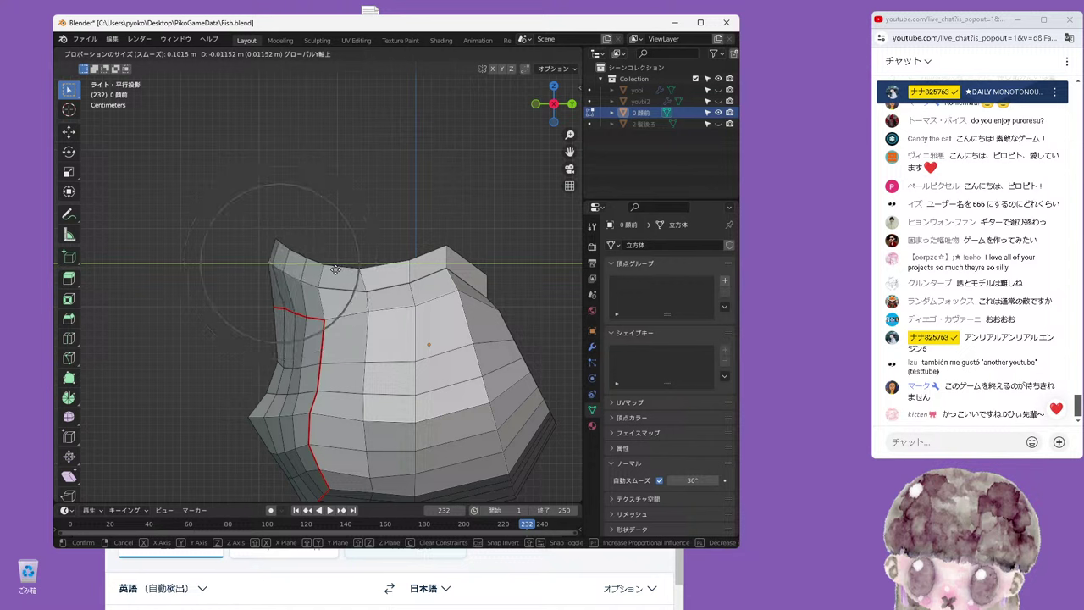
left_click(337, 269)
With back hair visible in wireframe, pull the side edge loop -0.003601 m along Y (falloff 0.102)
left_click(718, 124)
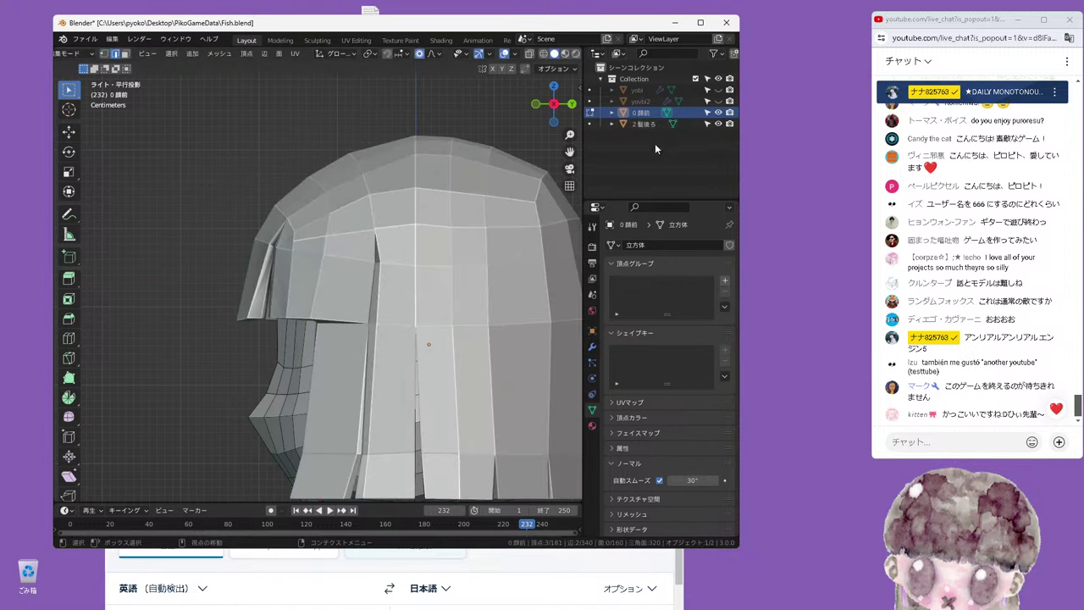
left_click(544, 54)
key("g")
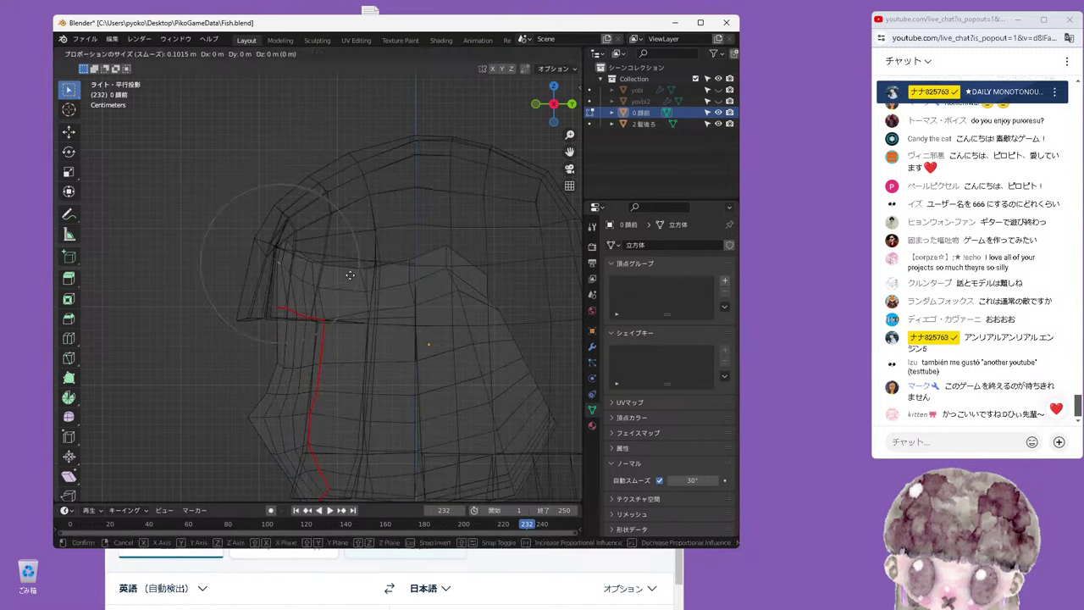
key("y")
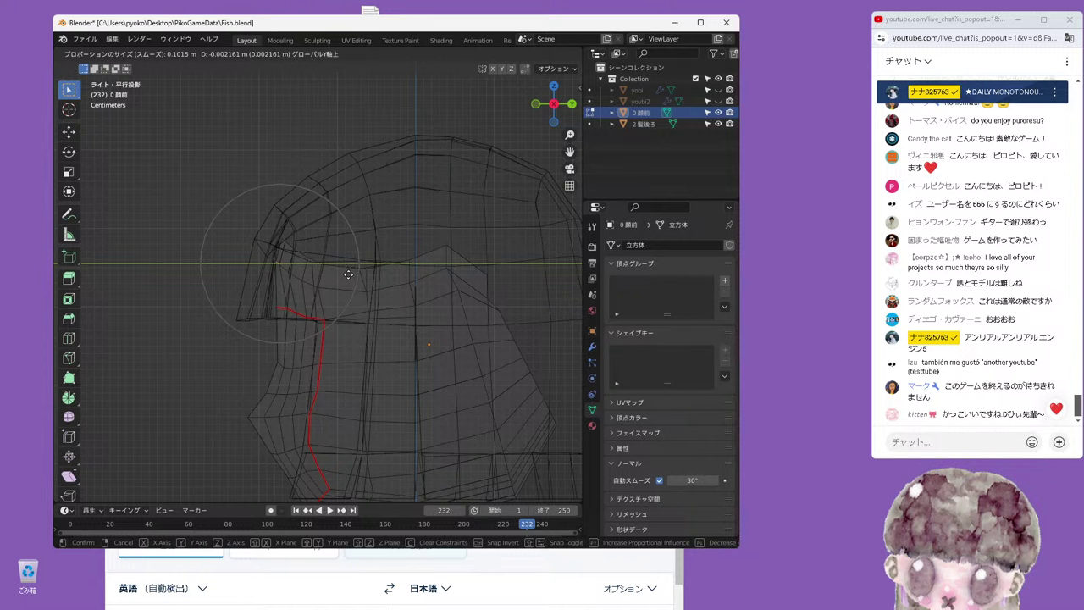
left_click(347, 274)
mouse_move(297, 336)
middle_mouse_down()
mouse_move(376, 284)
mouse_move(342, 285)
mouse_move(380, 261)
mouse_move(378, 301)
mouse_move(392, 260)
mouse_move(517, 88)
middle_mouse_up()
key("shift+z")
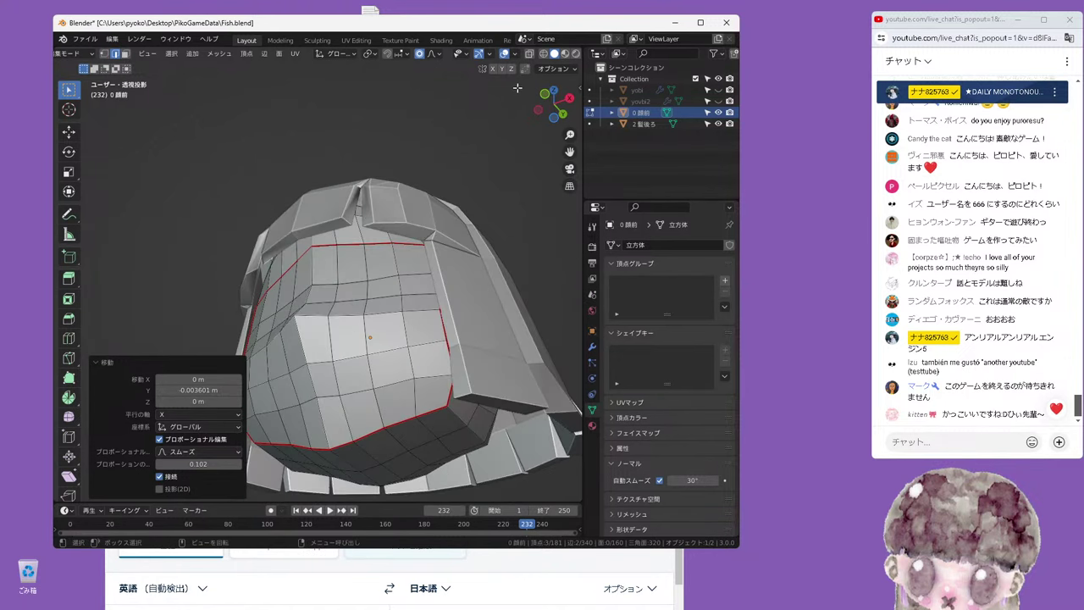
Select three top border edges of the front hair and move them along Y
left_click(544, 53)
middle_click_drag(395, 184, 388, 238)
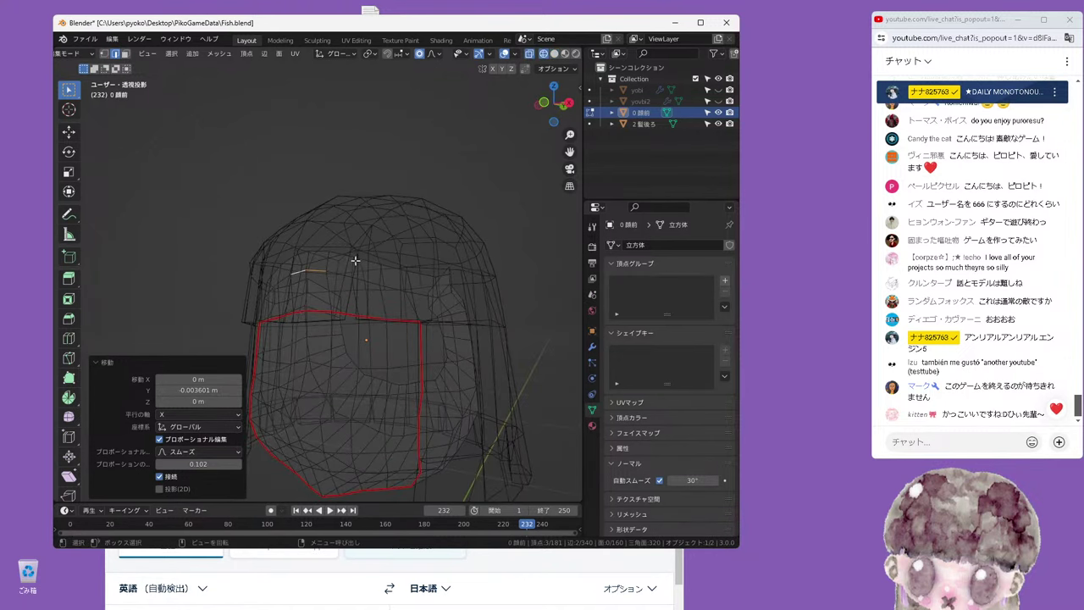
left_click(347, 254, "shift")
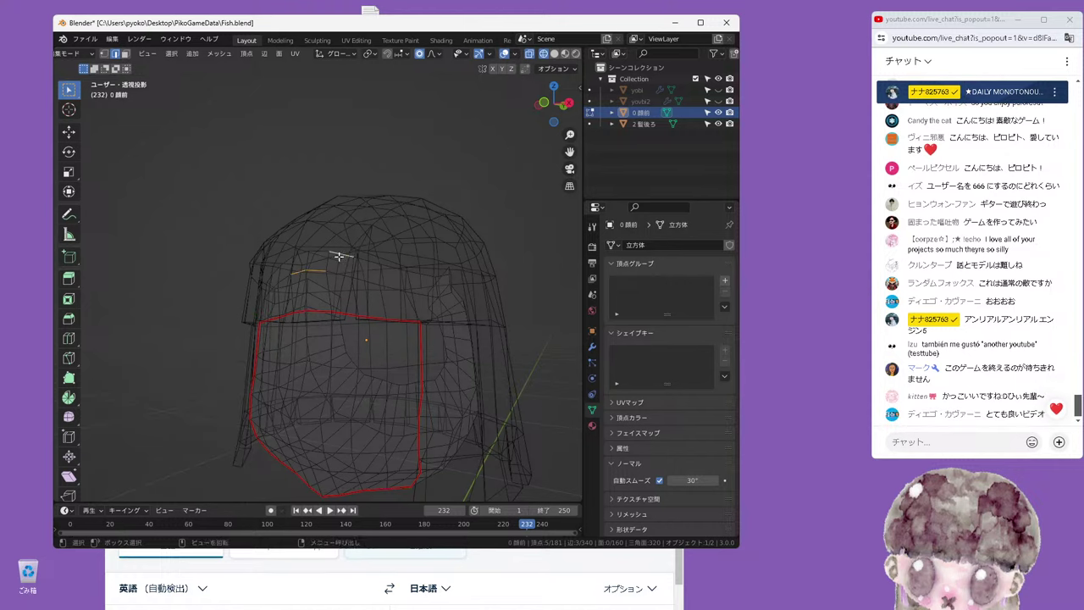
left_click(369, 261, "shift")
left_click(393, 269, "shift")
mouse_move(431, 301)
middle_mouse_down()
mouse_move(484, 189)
mouse_move(421, 186)
middle_mouse_up()
key("shift+z")
key("g")
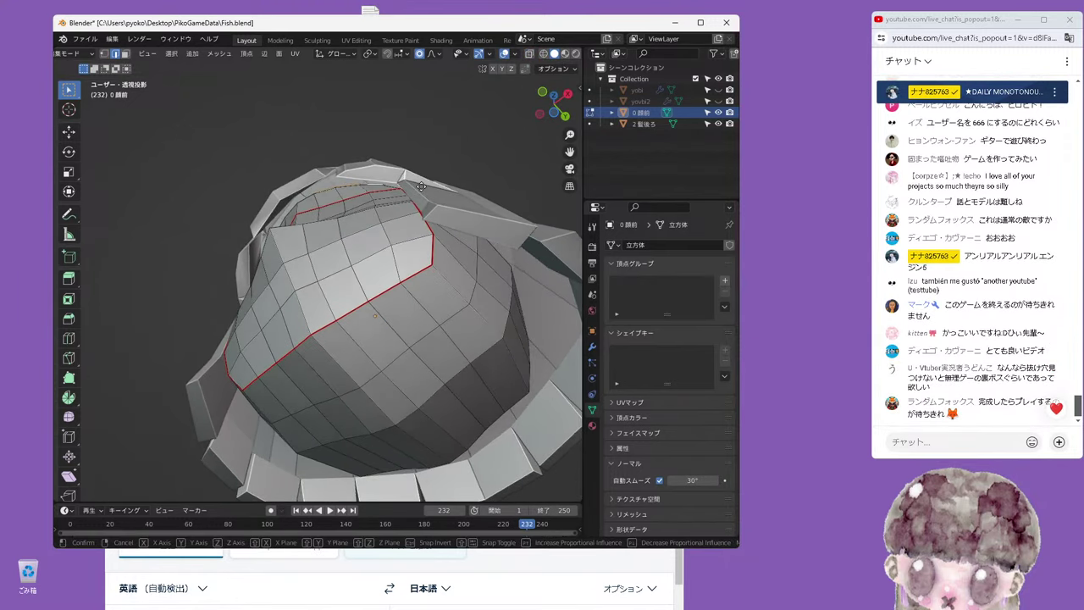
key("y")
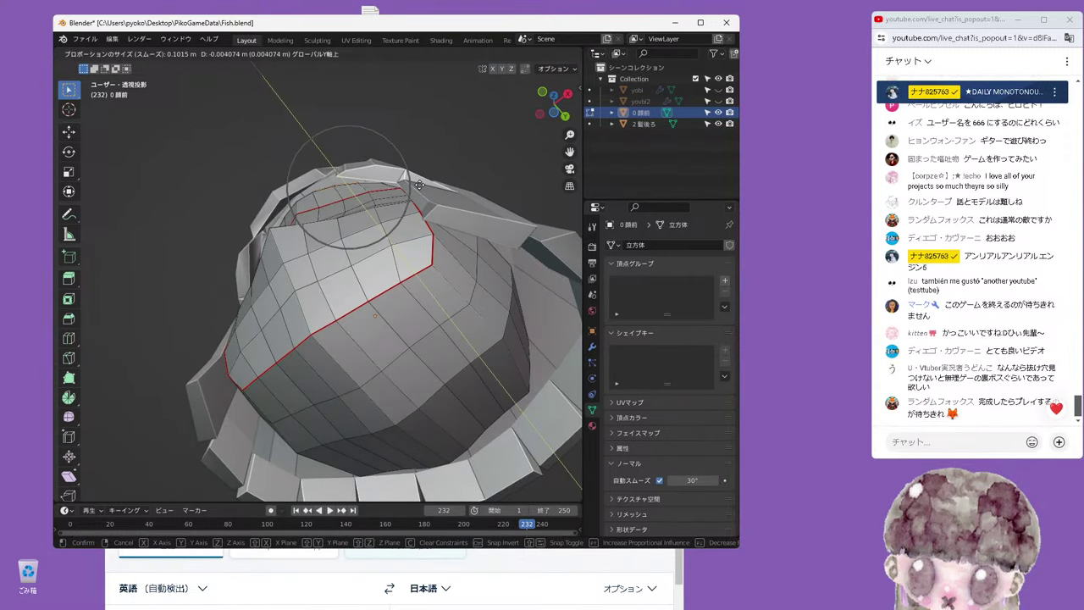
left_click(418, 185)
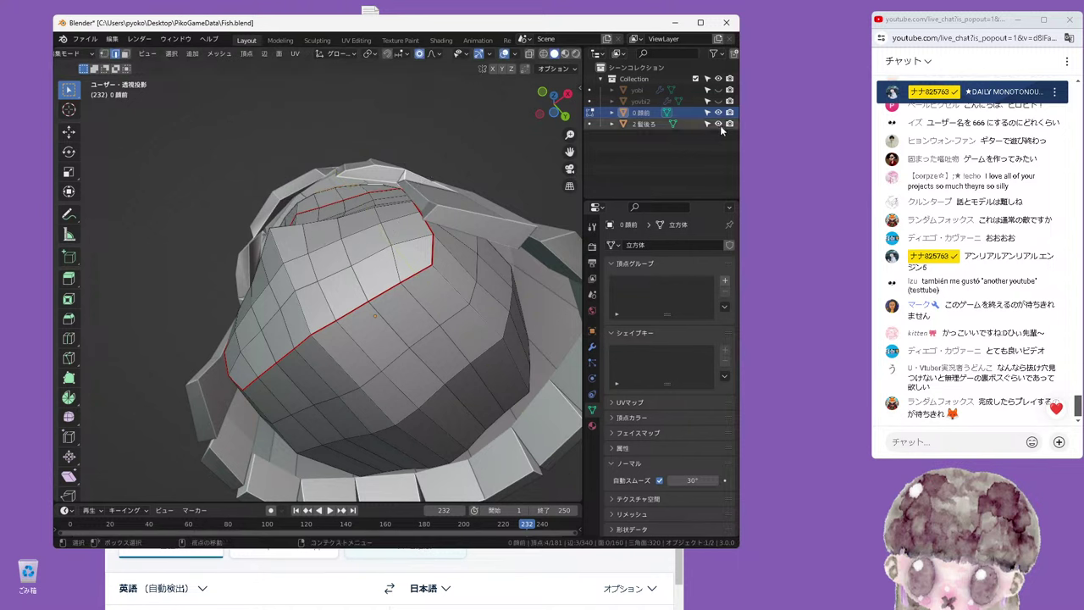
Add another border edge and move the selection 0.009344 m along Y with proportional falloff
left_click(718, 124)
mouse_move(398, 271)
middle_mouse_down()
mouse_move(370, 275)
mouse_move(339, 256)
middle_mouse_up()
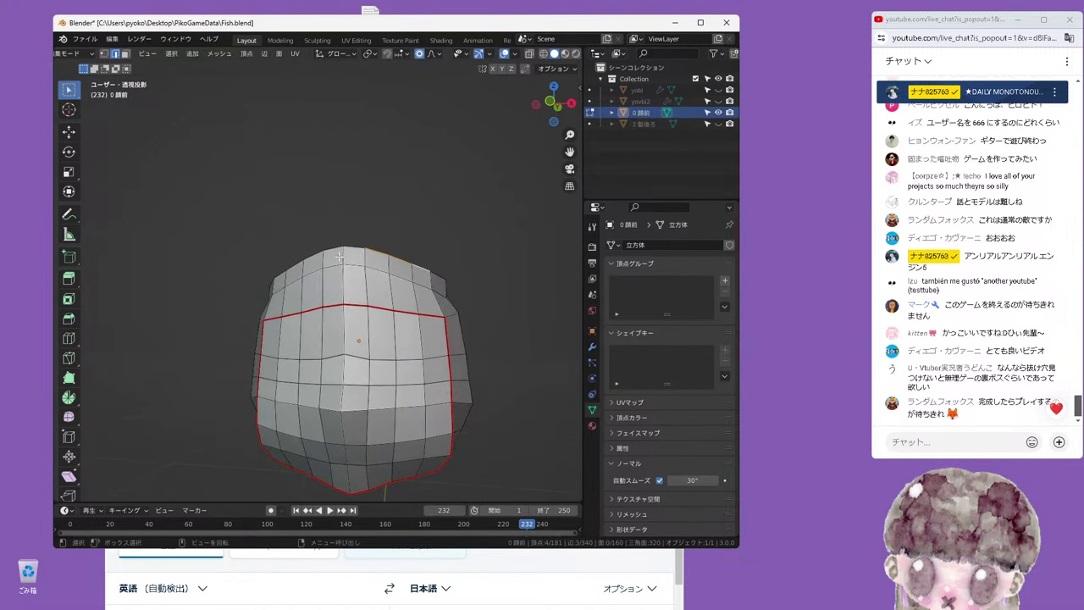
left_click(307, 260, "shift")
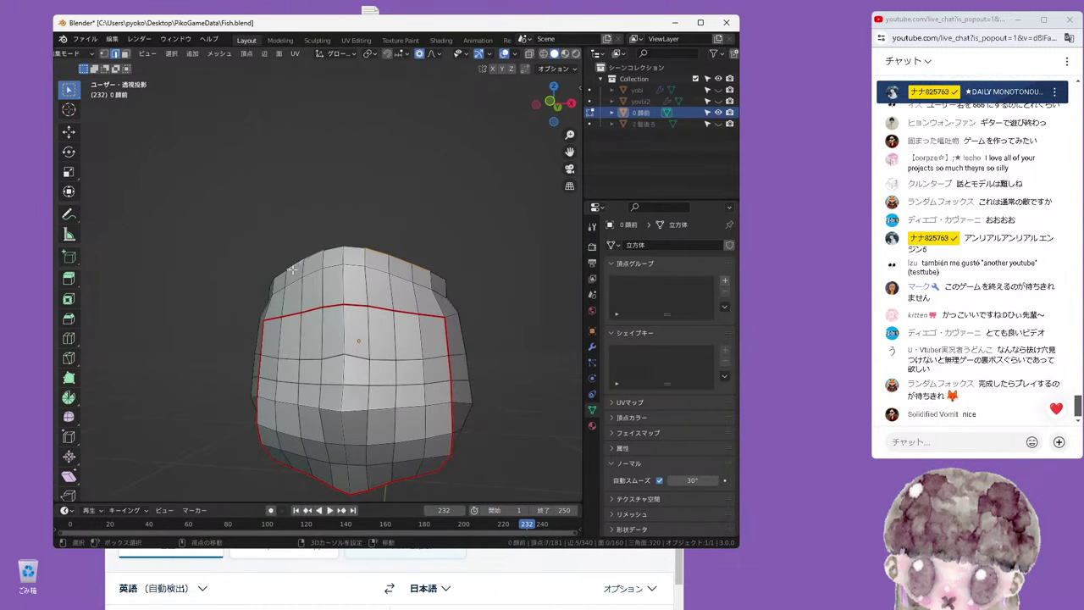
left_click(719, 124)
middle_click_drag(409, 216, 400, 142)
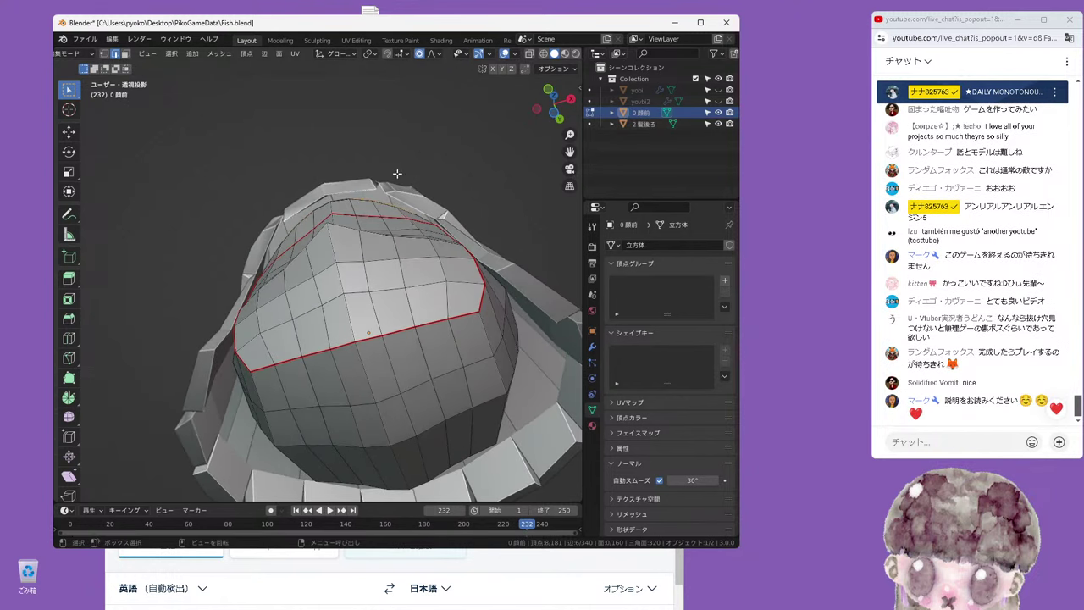
key("g")
key("y")
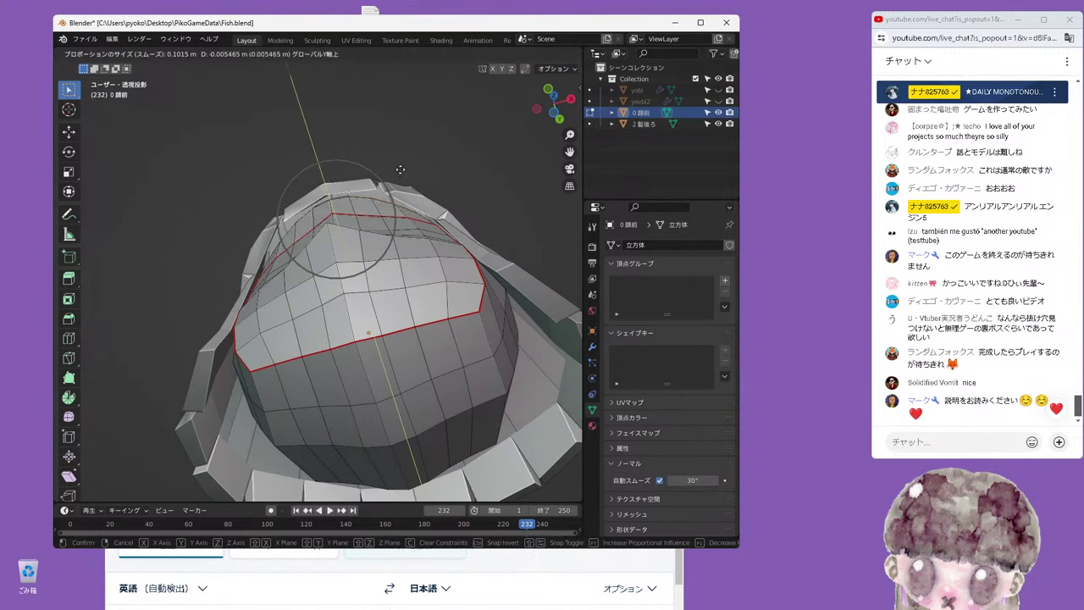
left_click(400, 166)
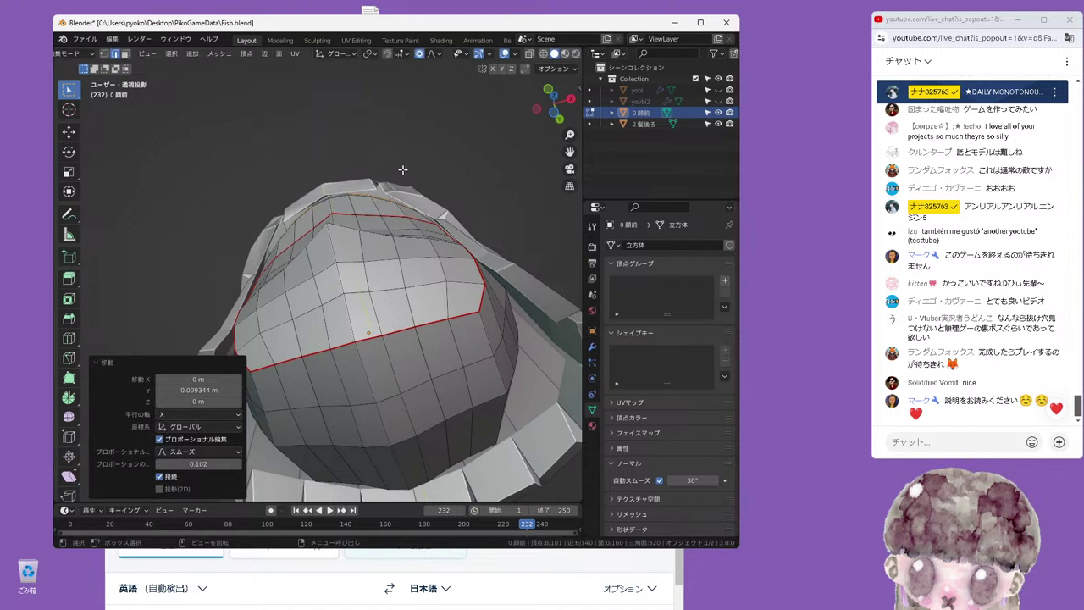
Scale the border edges 1.062 along X to widen them
key("s")
key("x")
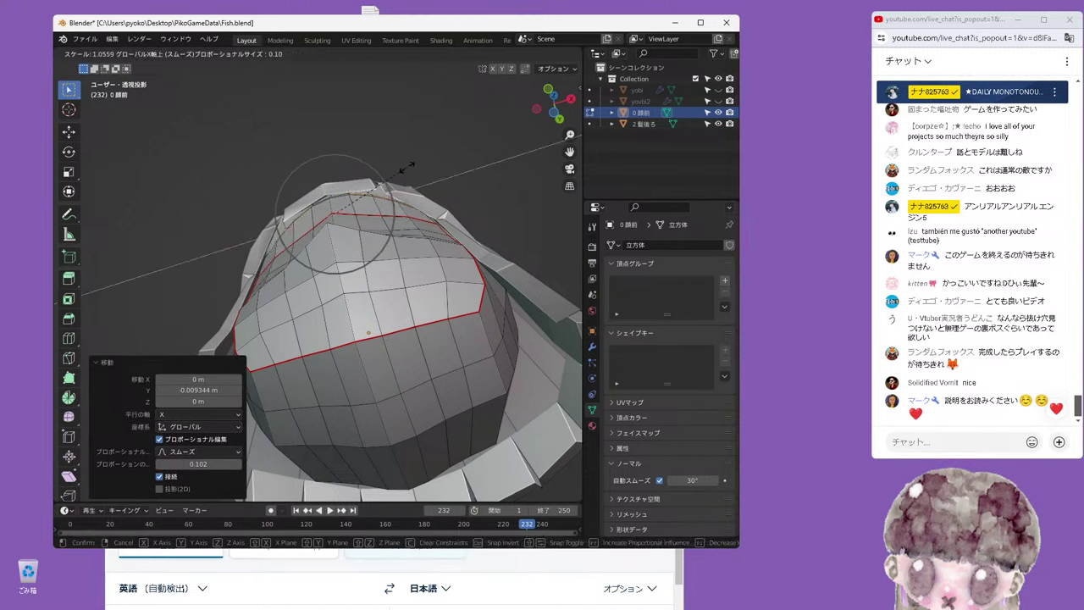
left_click(410, 166)
mouse_move(410, 166)
middle_mouse_down()
mouse_move(448, 184)
mouse_move(403, 203)
mouse_move(426, 194)
middle_mouse_up()
key("KP_1")
key("KP_1")
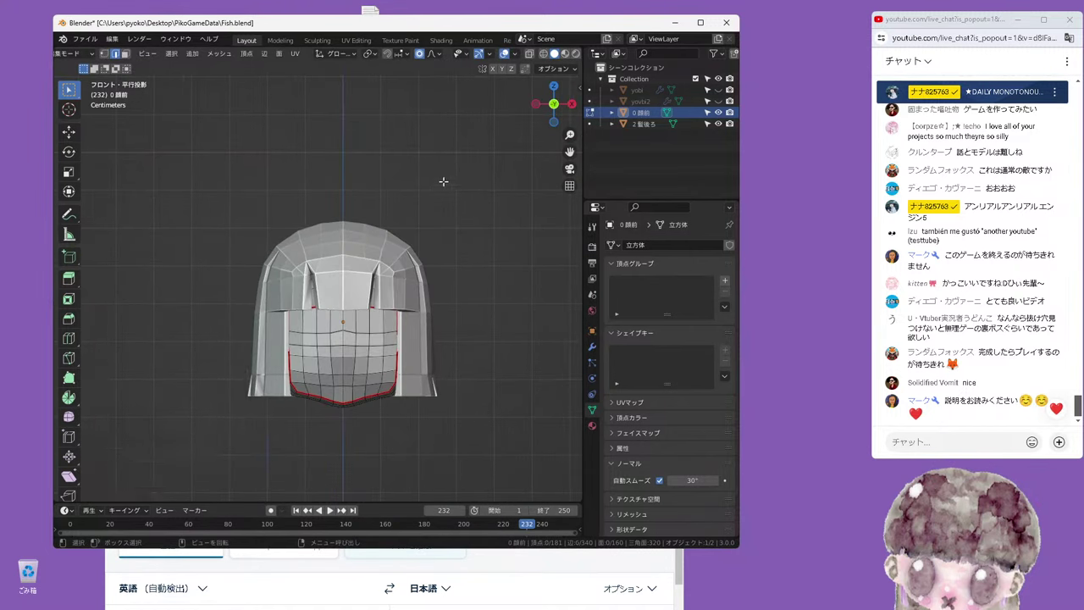
Switch the hair back to Object Mode with solid shading
left_click(543, 53)
middle_click_drag(382, 254, 374, 229)
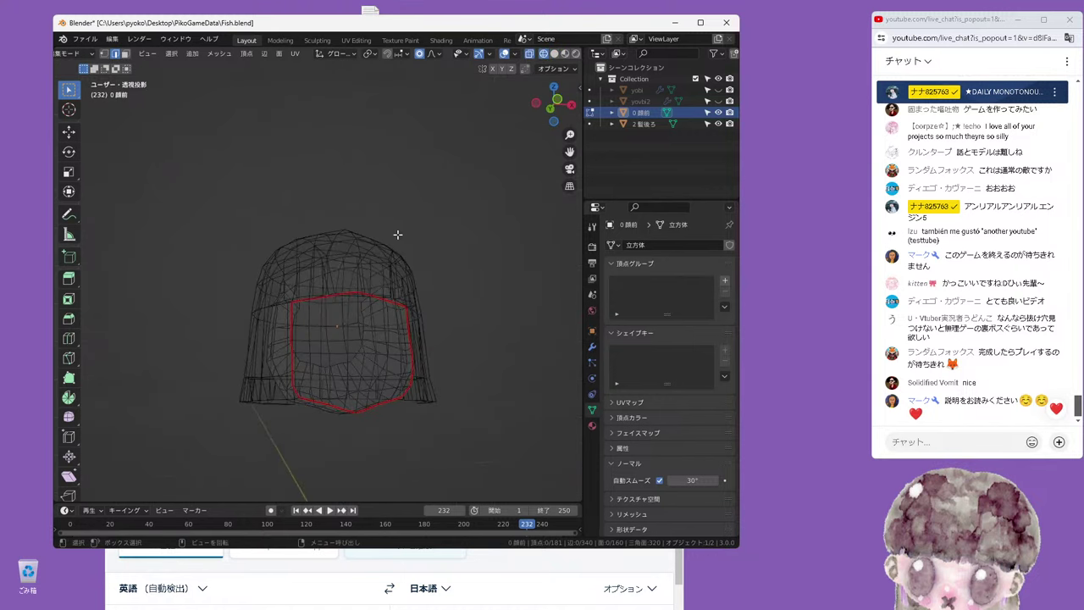
key("KP_1")
left_click(67, 53)
left_click(84, 64)
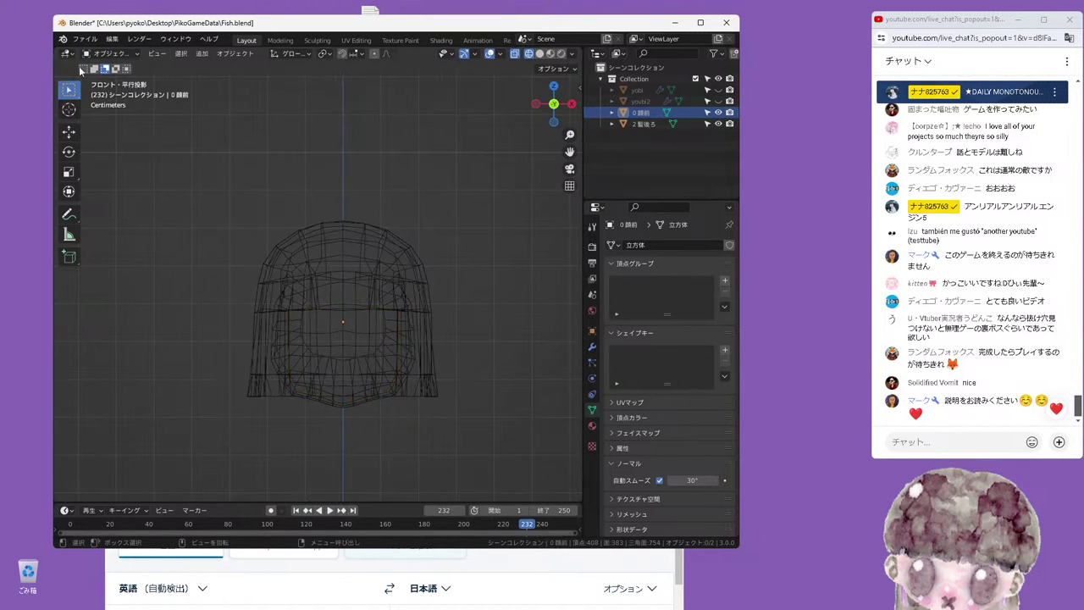
scroll(499, 76, "up", 1)
left_click(540, 54)
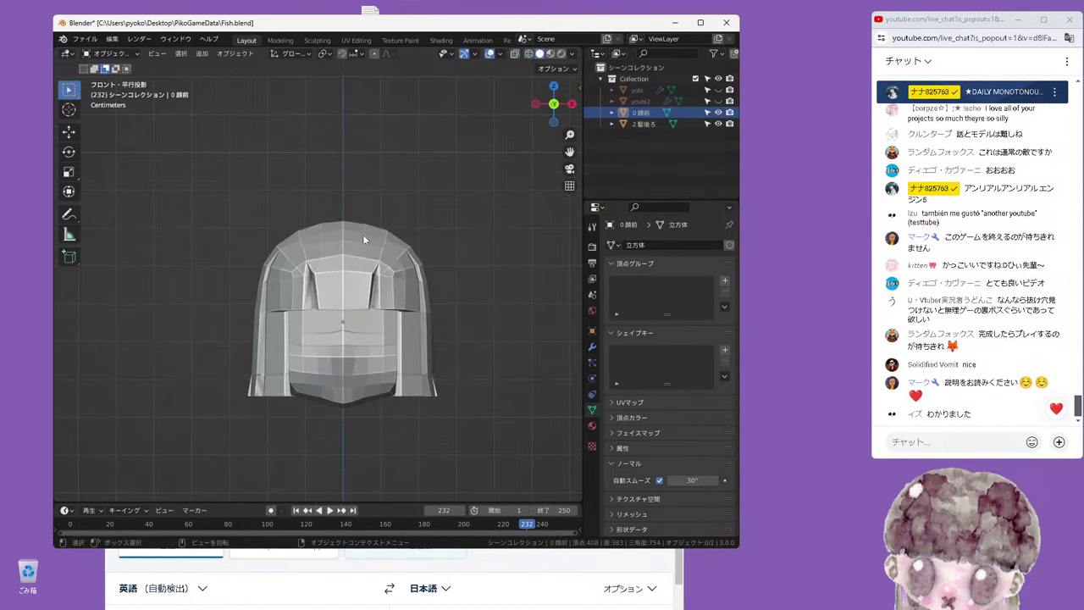
Enable the Face Orientation overlay and orbit to inspect blue and red faces
mouse_move(362, 234)
middle_mouse_down()
mouse_move(370, 131)
mouse_move(259, 178)
mouse_move(306, 244)
mouse_move(316, 230)
middle_mouse_up()
left_click(500, 54)
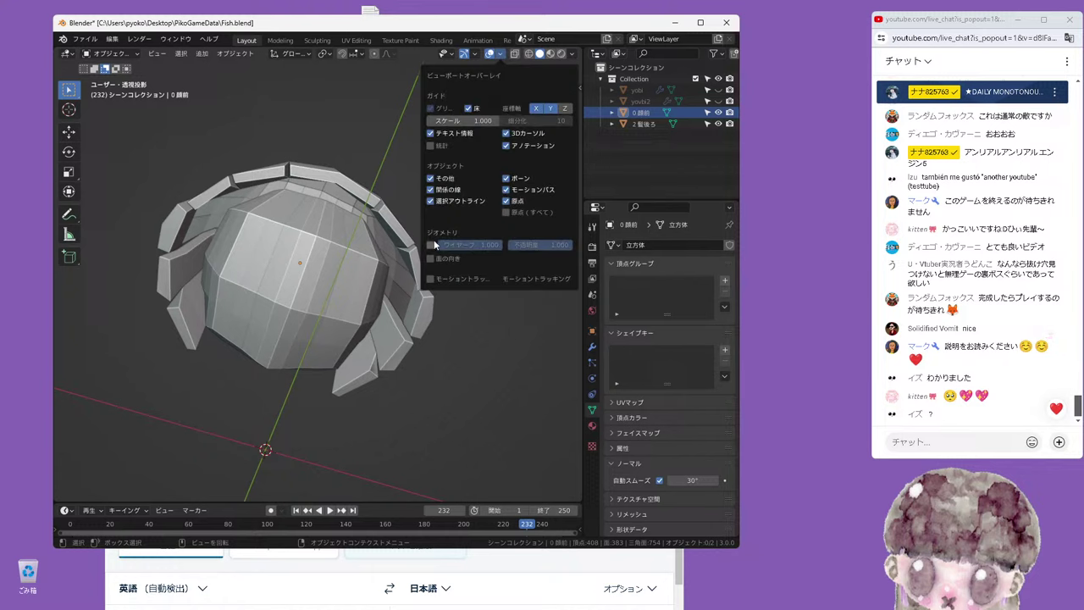
left_click(431, 258)
mouse_move(318, 227)
middle_mouse_down()
mouse_move(366, 216)
mouse_move(278, 173)
middle_mouse_up()
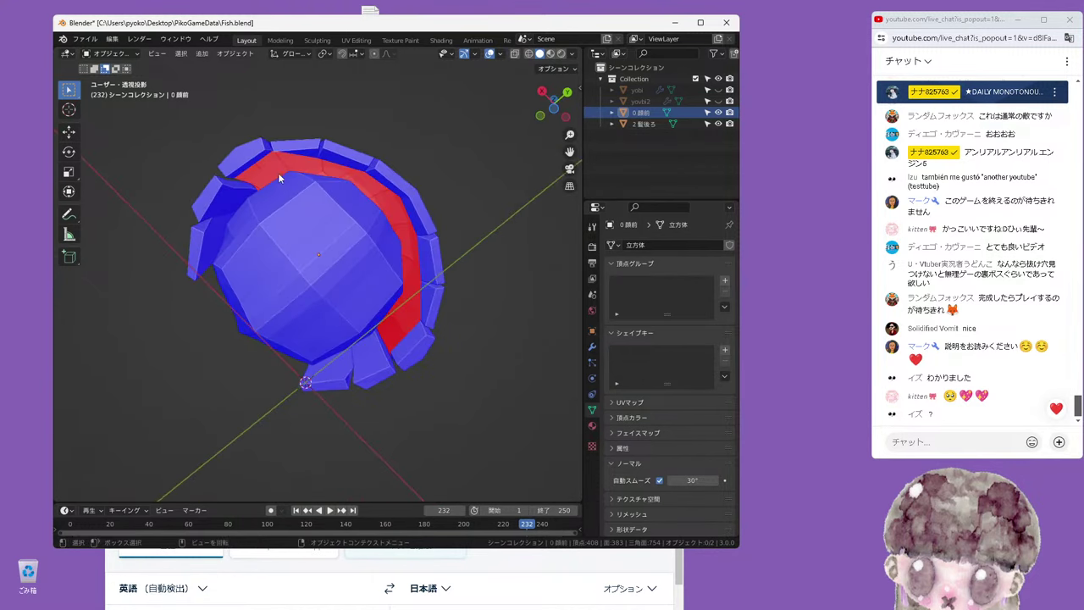
mouse_move(392, 205)
middle_mouse_down()
mouse_move(315, 288)
mouse_move(286, 337)
mouse_move(293, 331)
middle_mouse_up()
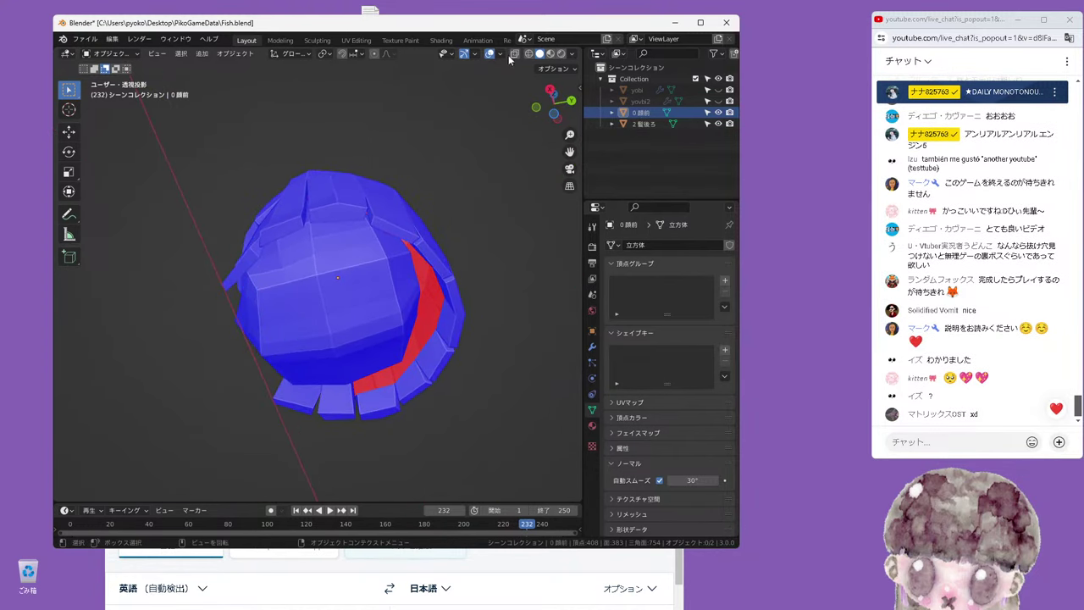
Turn off the Face Orientation overlay and select the back hair mesh
left_click(506, 56)
left_click(431, 259)
left_click(358, 209)
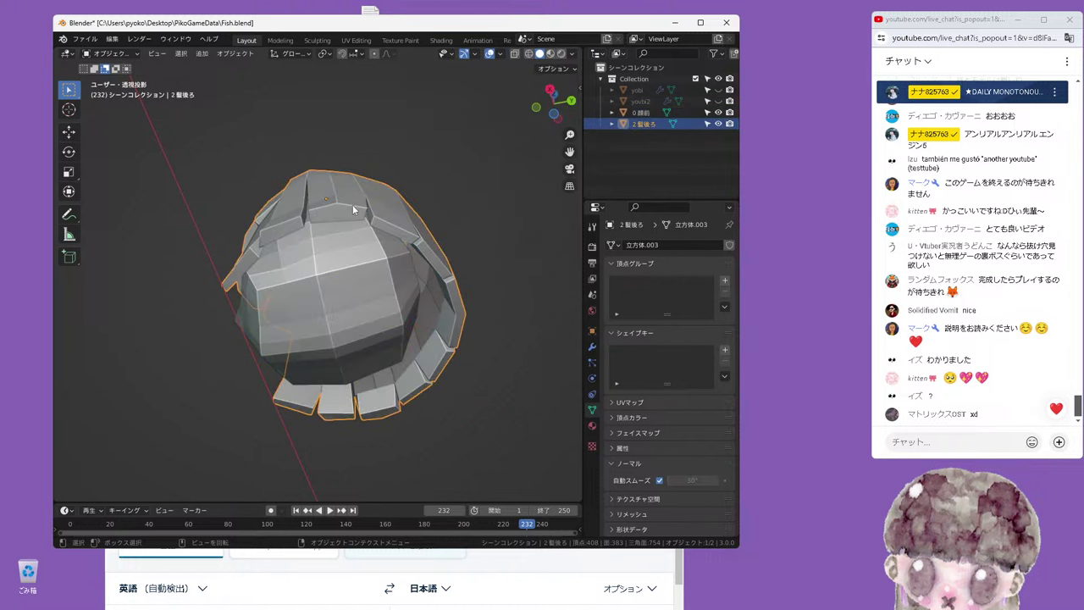
Frame the back hair and view it from the orthographic front view
key("KP_Decimal")
key("KP_3")
key("KP_1")
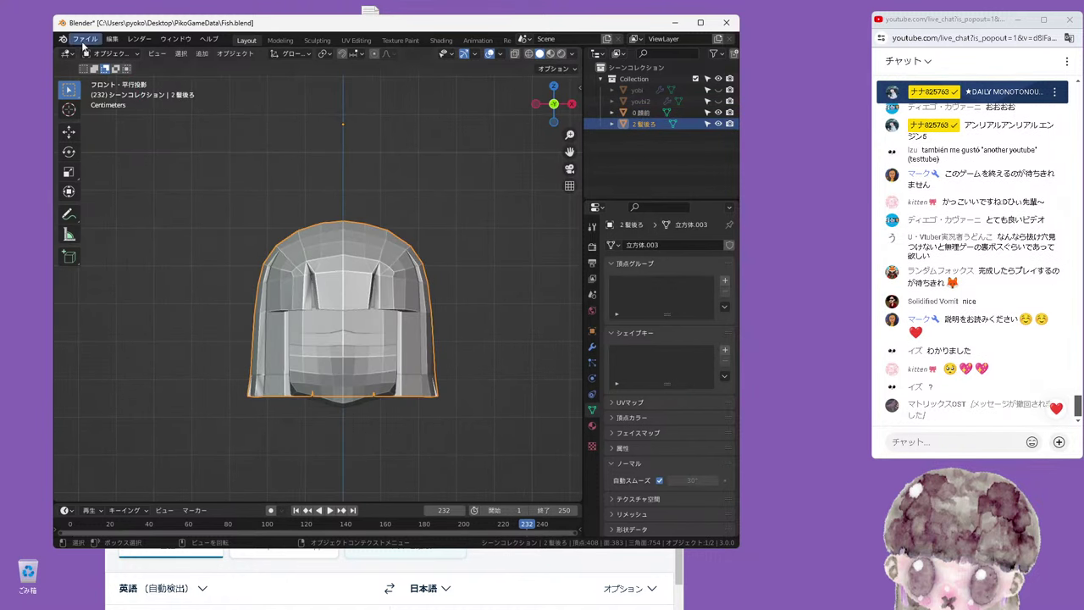
Save Fish.blend and bring the browser window to the front
left_click(110, 54)
left_click(140, 67)
left_click(84, 39)
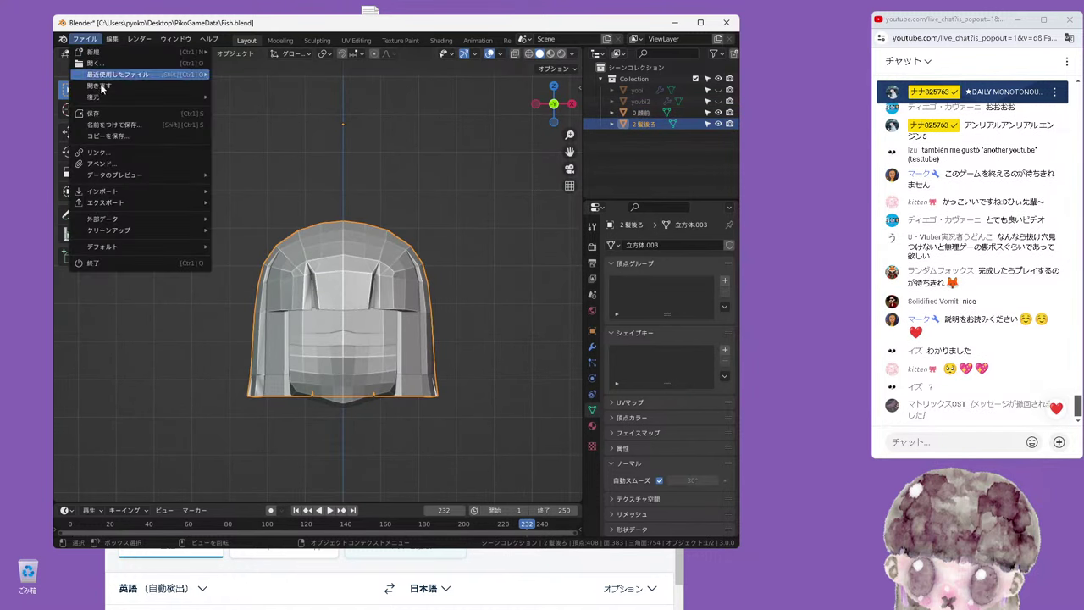
left_click(110, 116)
left_click_drag(290, 28, 290, 14)
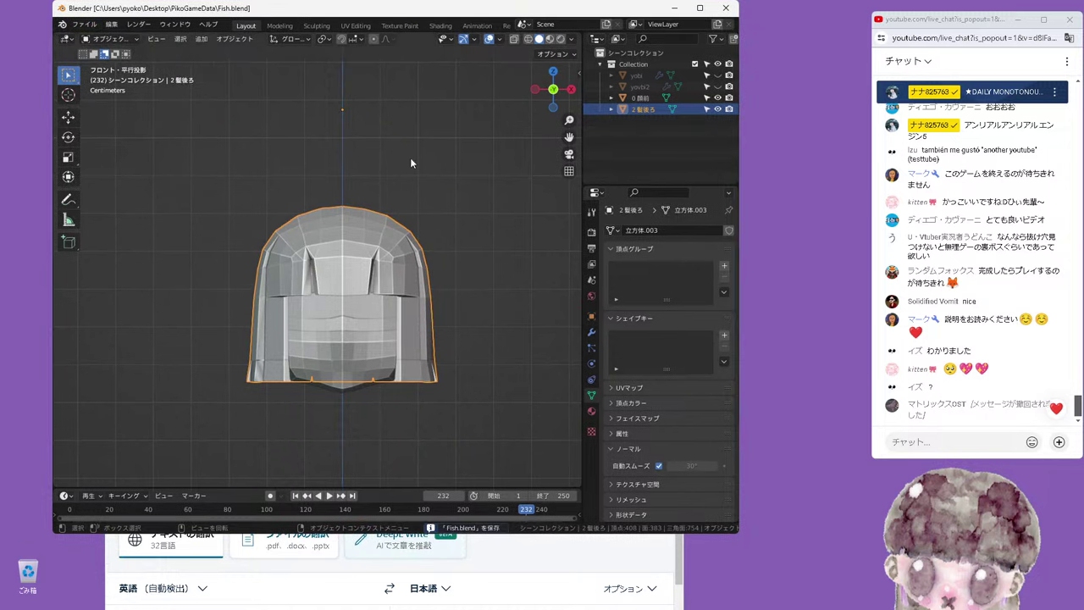
left_click(669, 551)
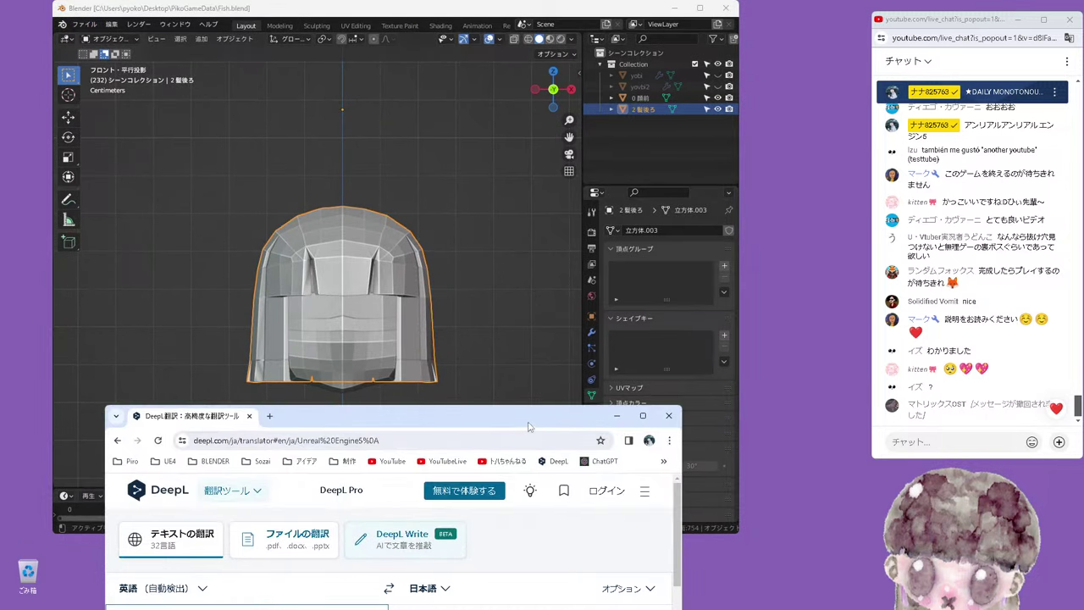
Open the bookmarked YouTube channel of Blender character-modelling tutorials in a new Chrome tab
left_click_drag(346, 428, 355, 416)
left_click(279, 404)
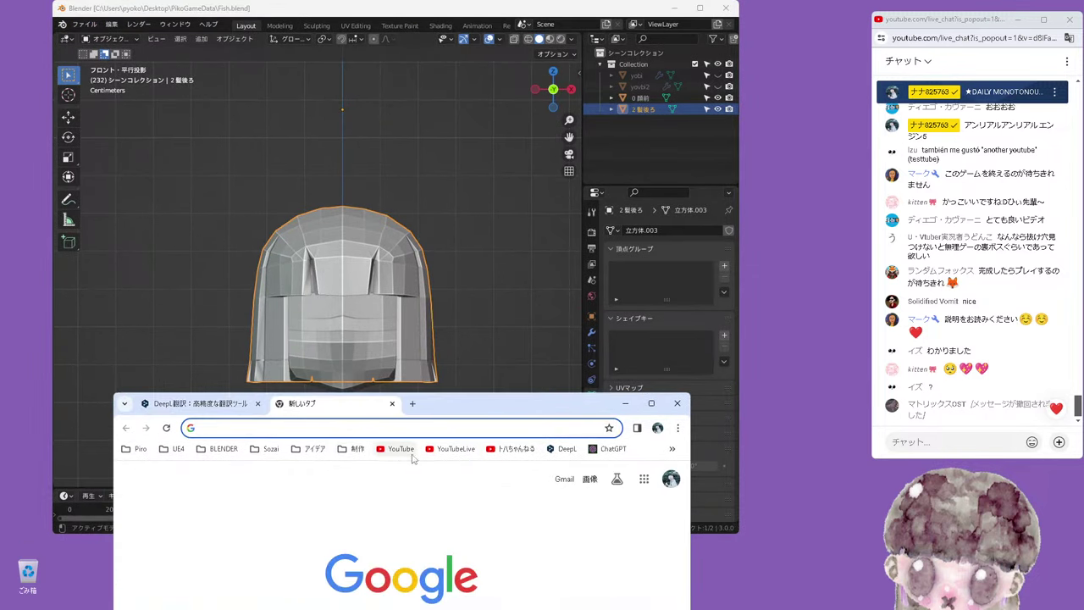
left_click(508, 449)
left_click_drag(502, 393, 502, 24)
scroll(398, 292, "down", 3)
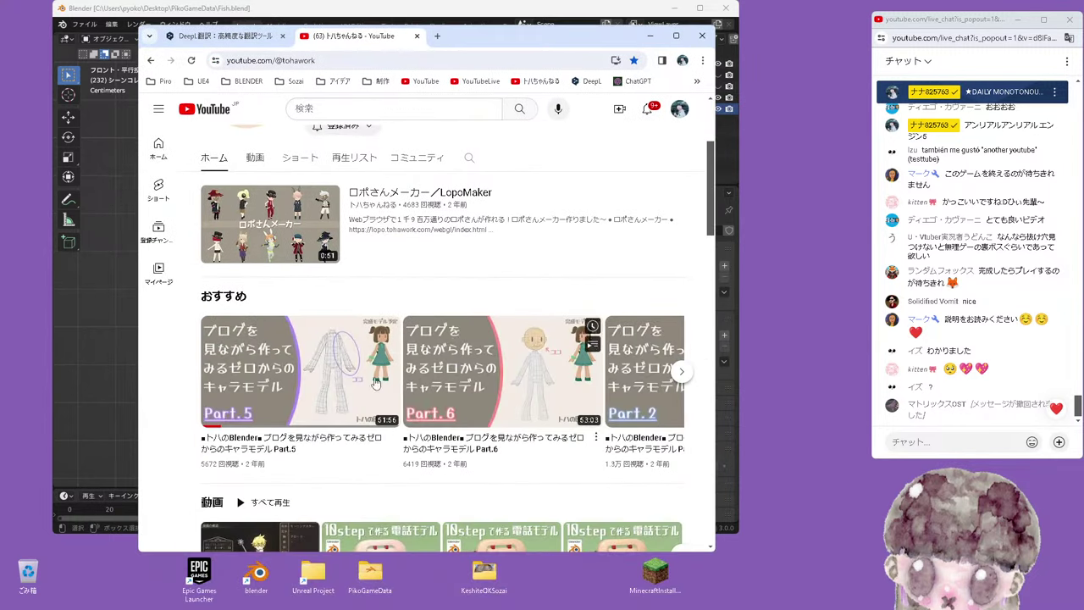
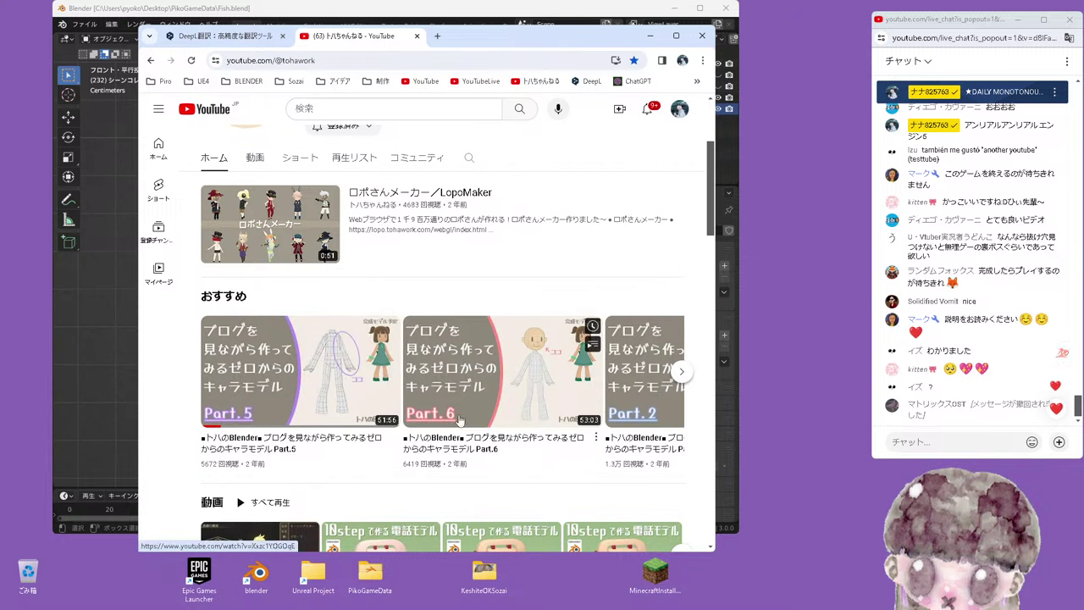
Scroll to the top of the YouTube channel page and close its tab, leaving only DeepL open
scroll(486, 303, "up", 3)
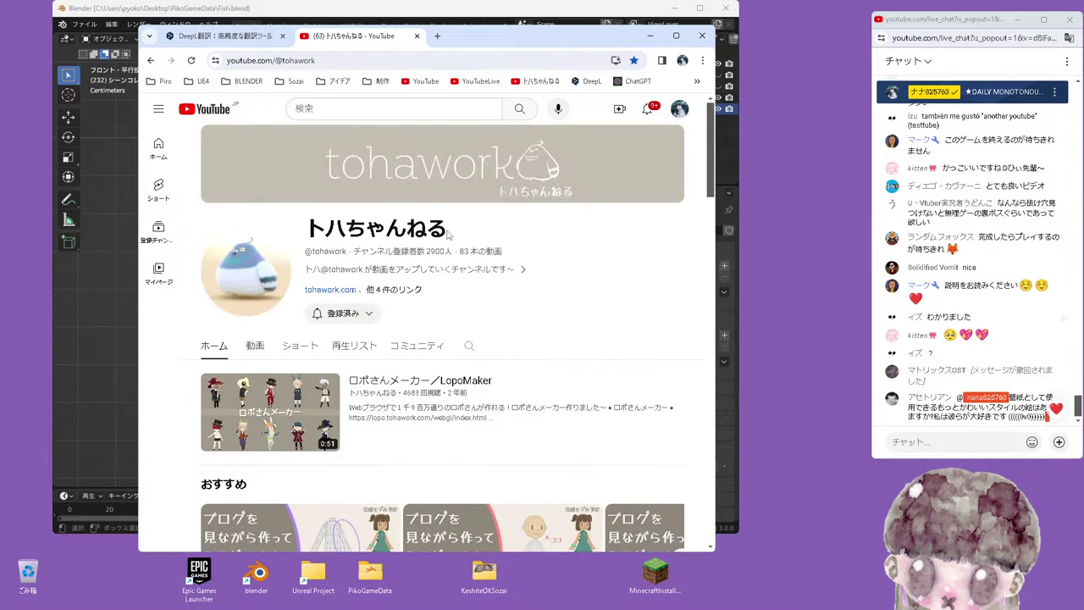
left_click(417, 37)
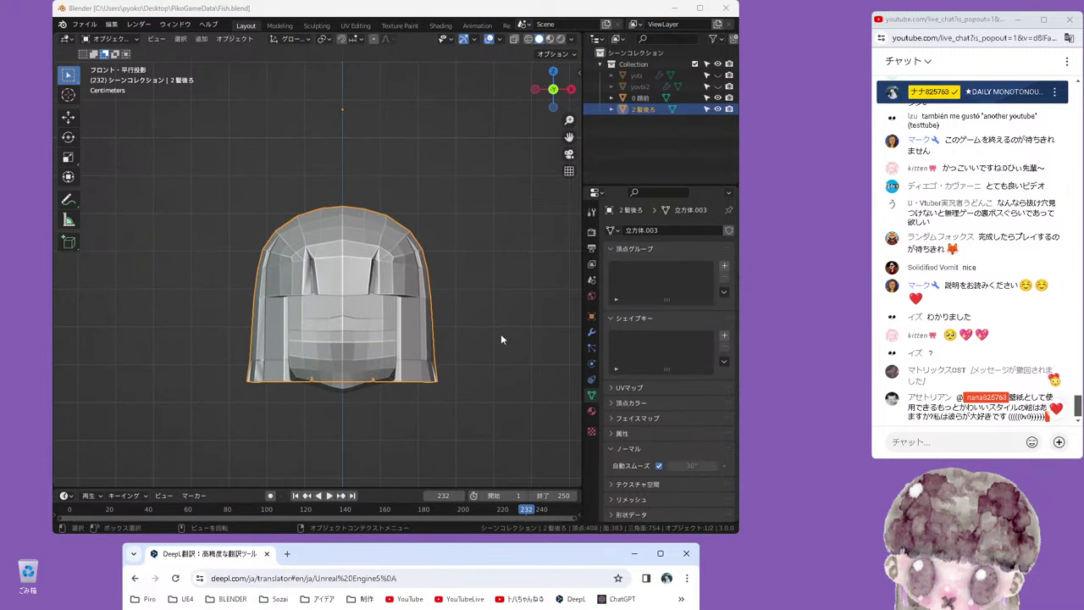
Open slaughter01.psd in Photoshop from the KeshiteOKSozai desktop folder
left_click_drag(548, 559, 192, 533)
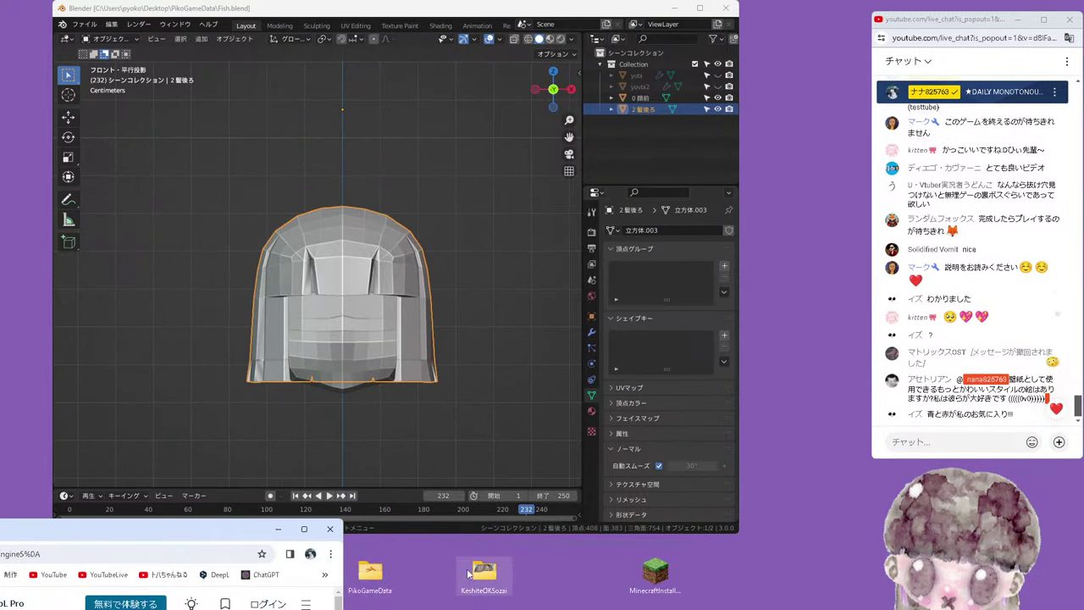
double_click(485, 573)
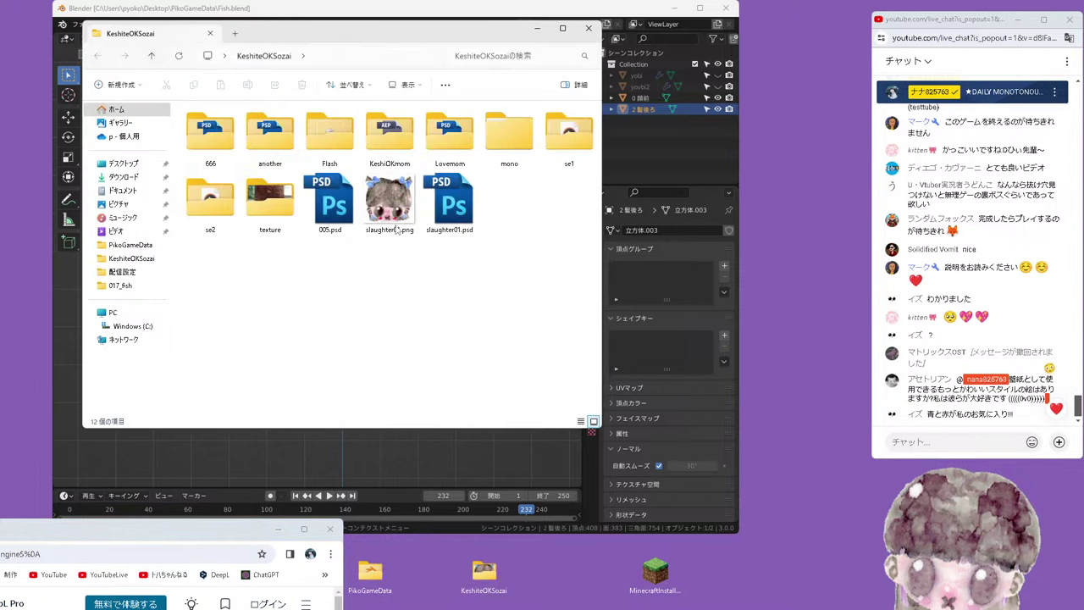
double_click(453, 203)
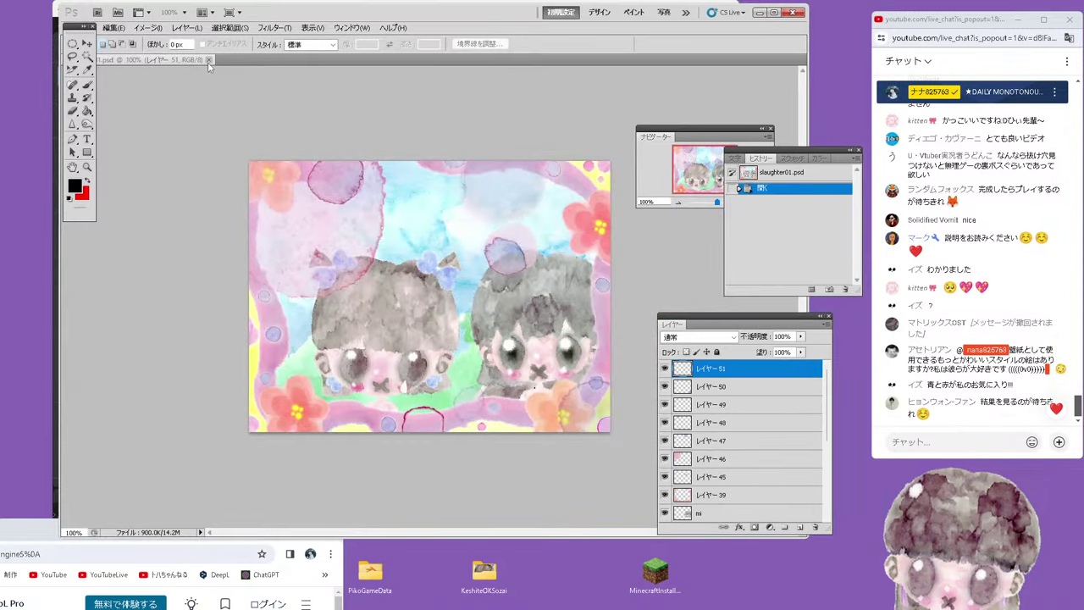
Float the painting into its own window and rearrange the Layers, History and Navigator panels
left_click_drag(208, 62, 234, 96)
left_click_drag(709, 325, 593, 326)
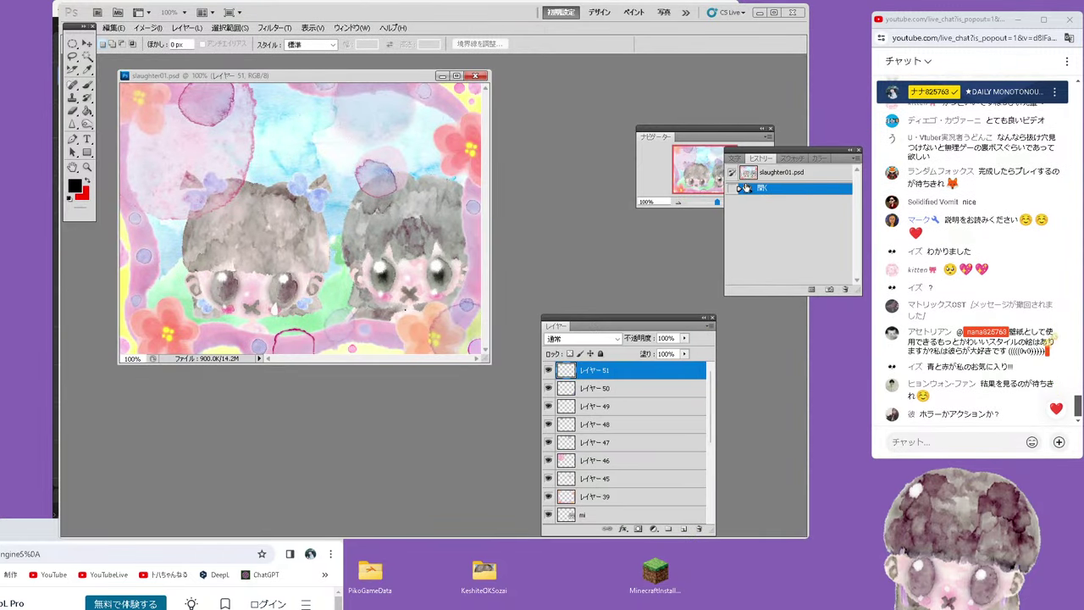
left_click_drag(770, 158, 603, 236)
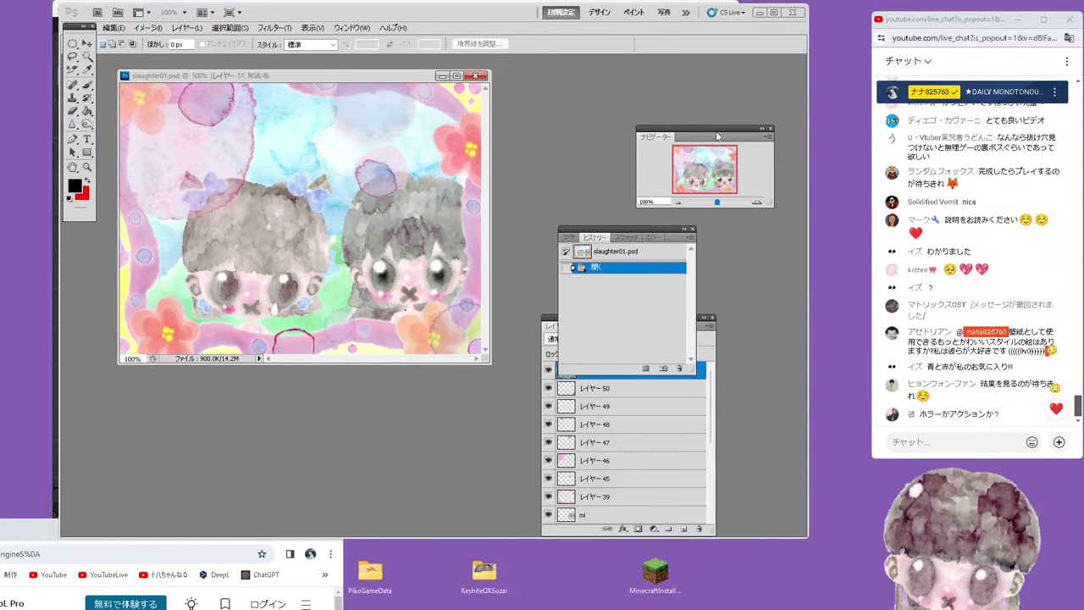
left_click_drag(717, 136, 639, 96)
left_click_drag(649, 240, 638, 210)
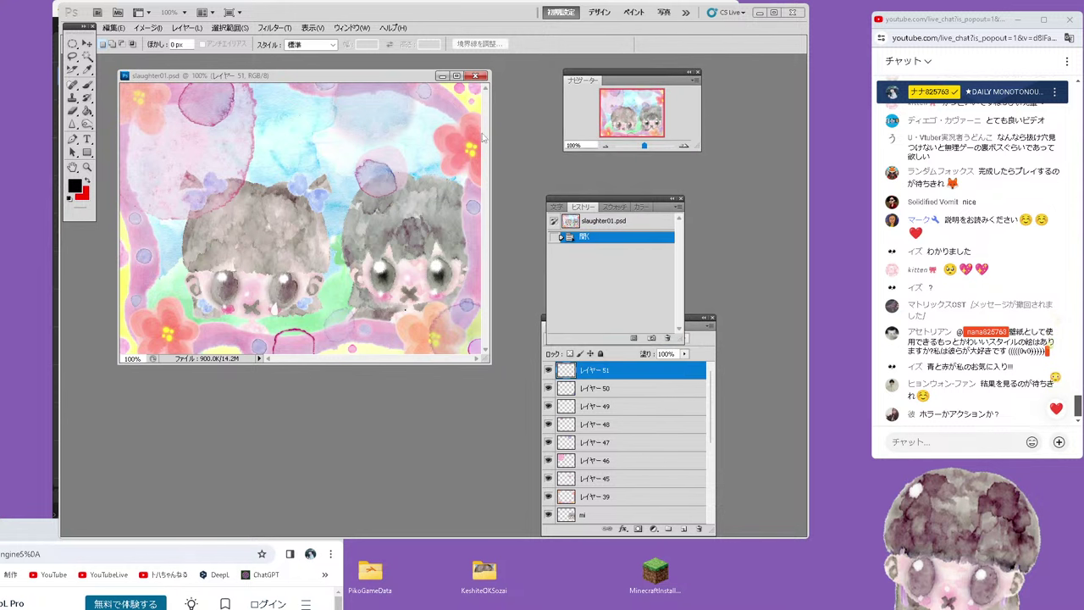
Fine-tune the painting window and History panel positions, then close Photoshop and return to Blender
left_click_drag(406, 80, 438, 93)
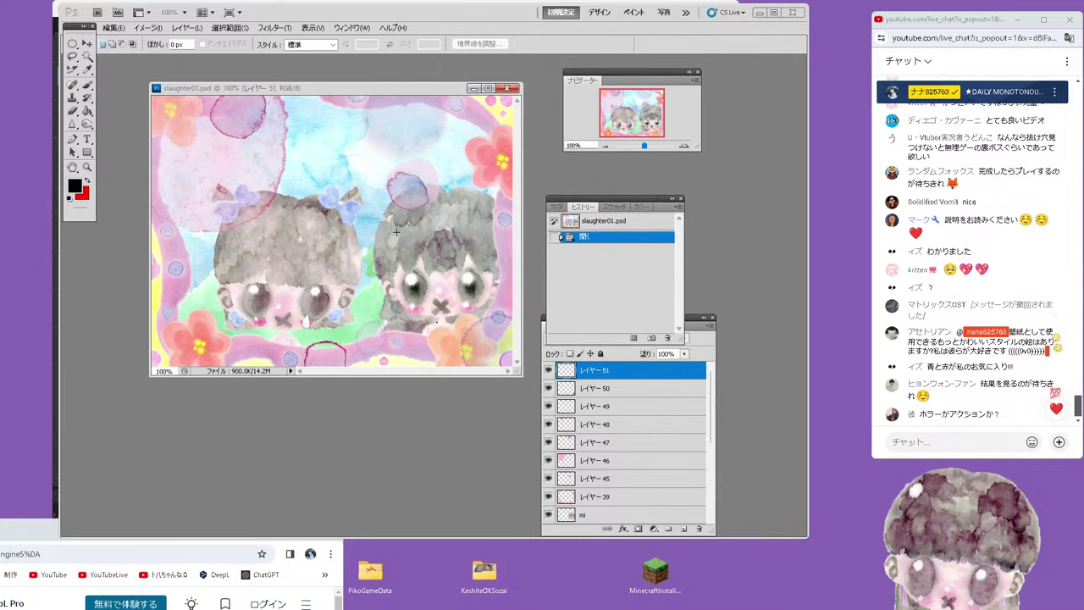
left_click_drag(643, 199, 666, 167)
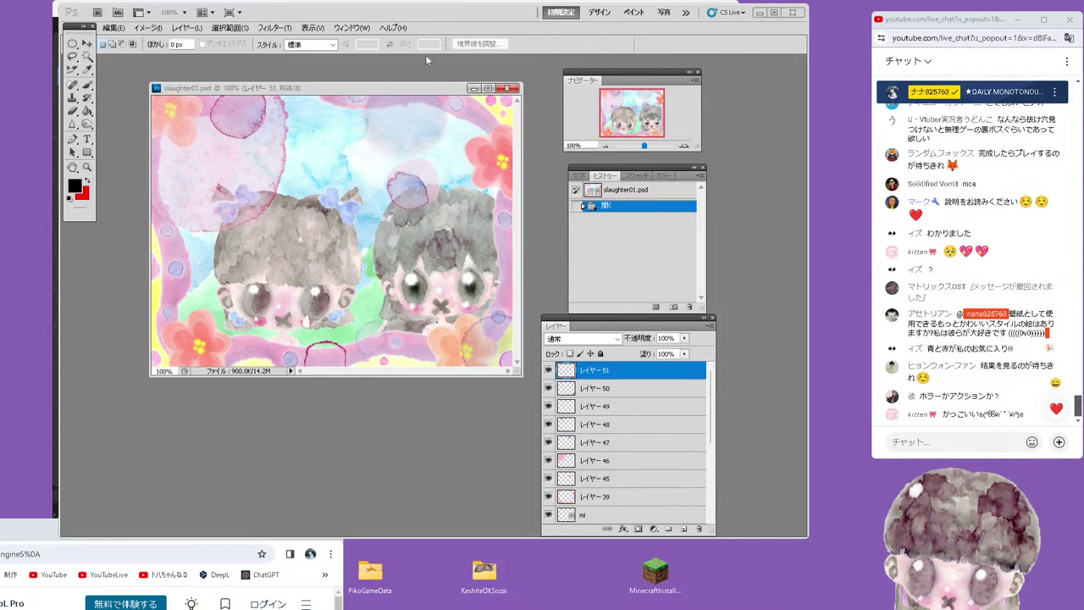
left_click_drag(417, 89, 431, 84)
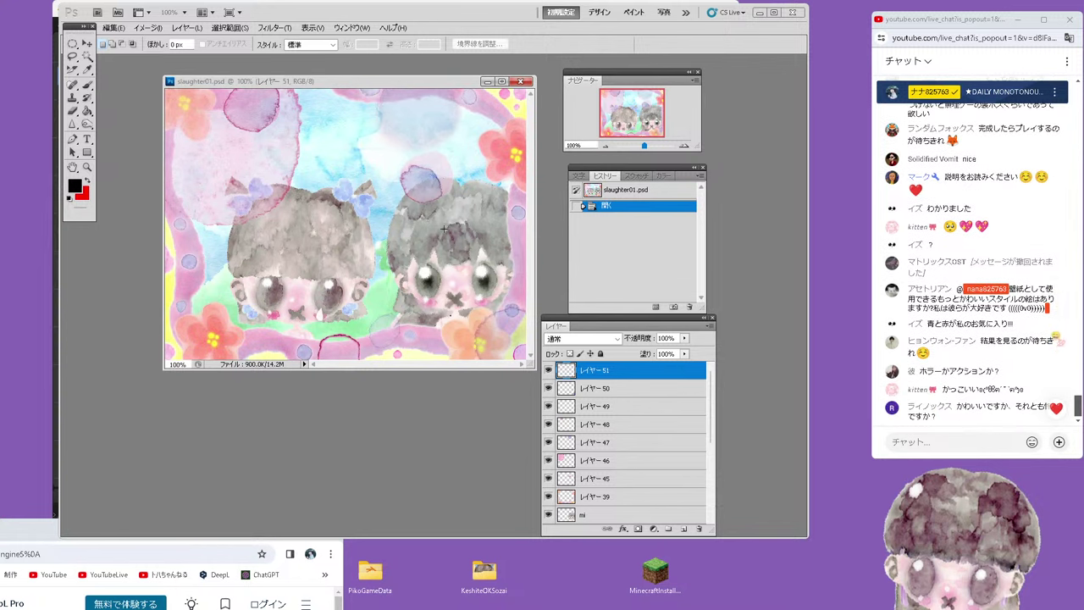
left_click(793, 13)
mouse_move(454, 189)
middle_mouse_down()
mouse_move(331, 294)
mouse_move(391, 293)
mouse_move(419, 265)
middle_mouse_up()
Leave the 0顔前 face mesh and edit the 2髪後ろ back-hair mesh in centred front view
left_click(402, 262)
key("Tab")
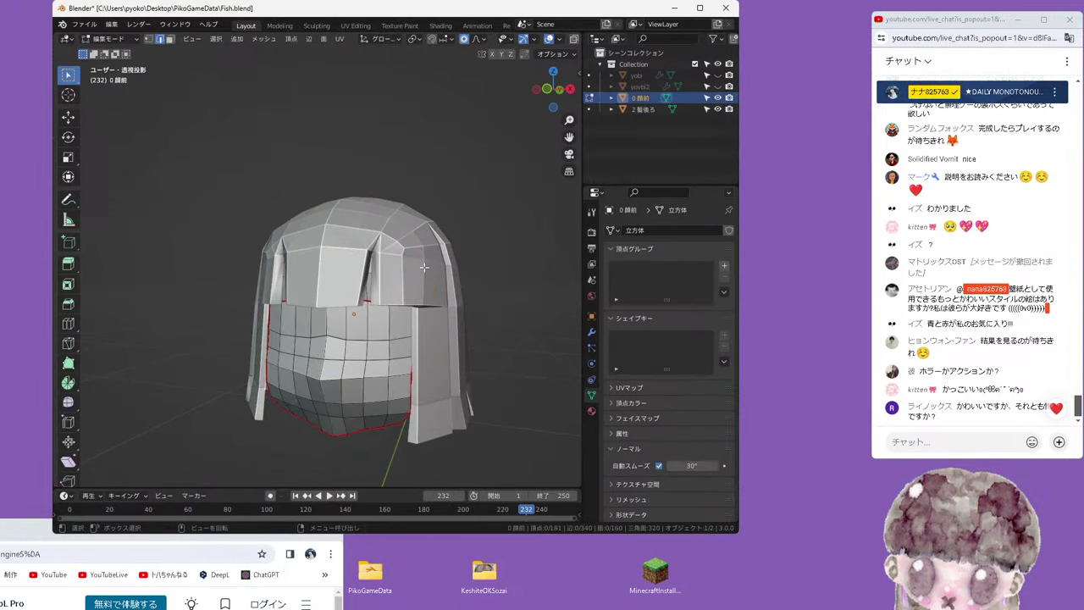
left_click(108, 39)
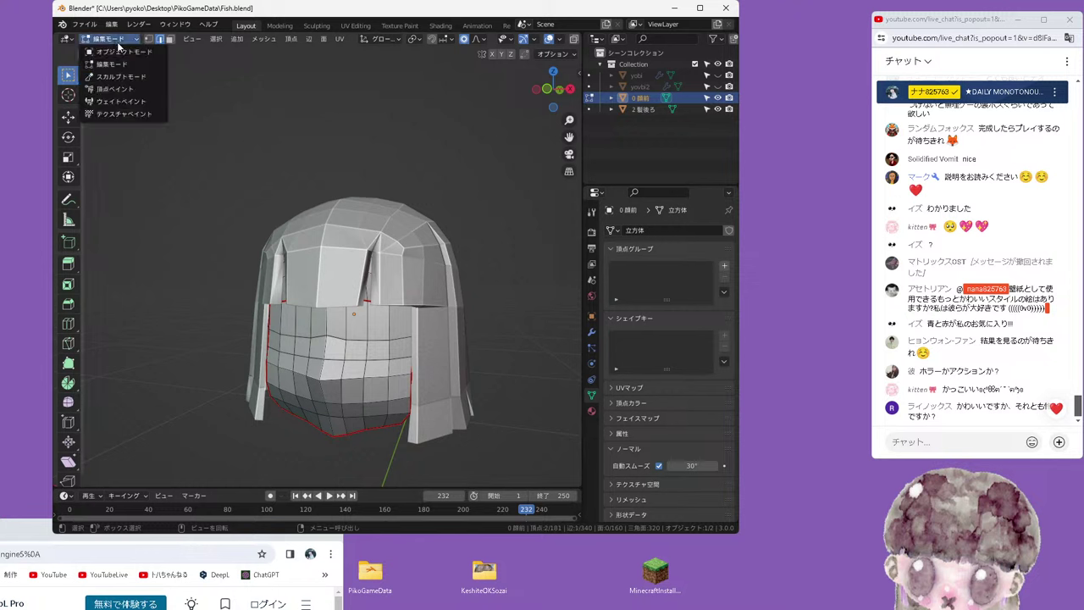
left_click(114, 51)
left_click(420, 233)
key("KP_1")
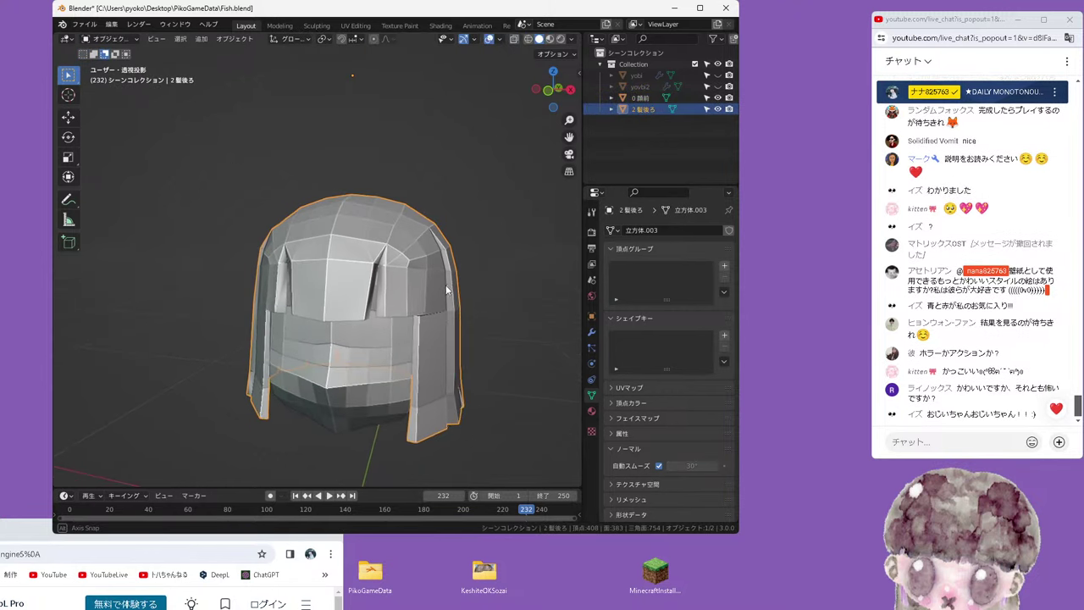
key("KP_5")
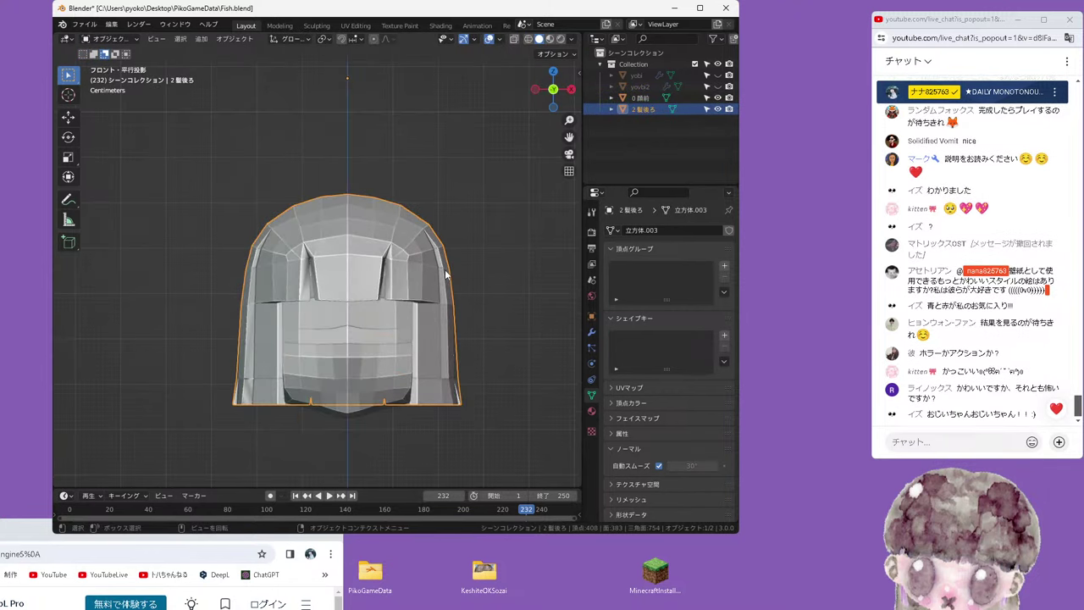
key("Tab")
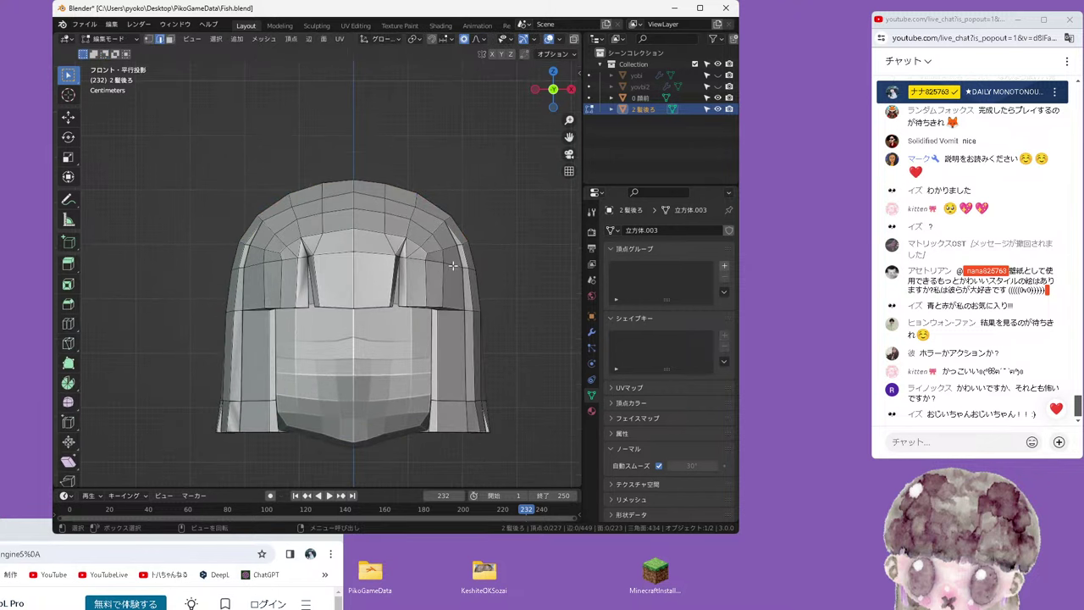
Try a soft-falloff move and a small X-axis vertex move, then undo it
scroll(428, 258, "up", 3)
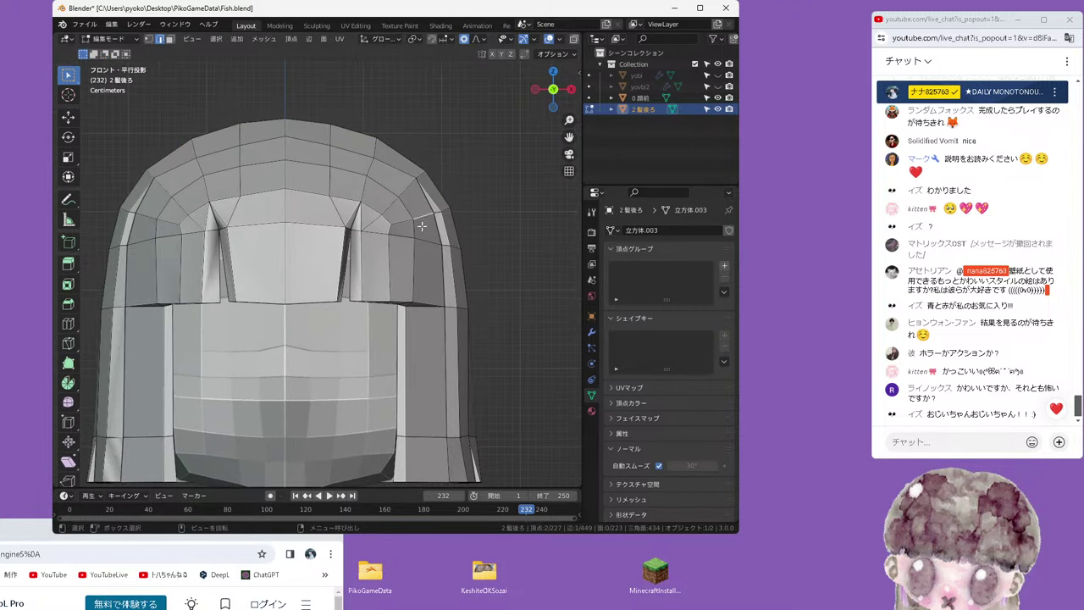
key("g")
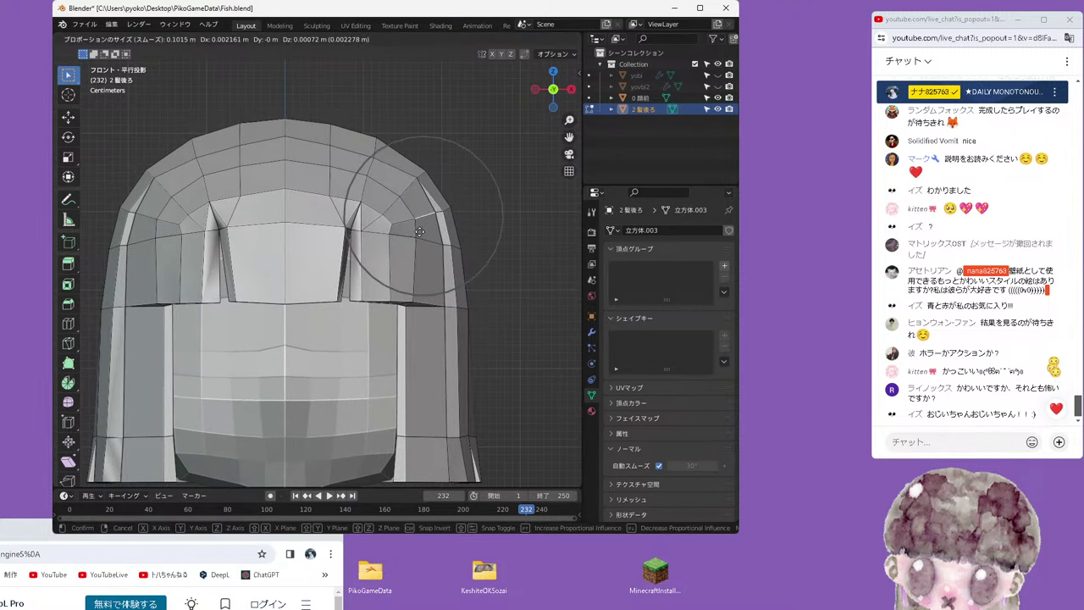
left_click(418, 232)
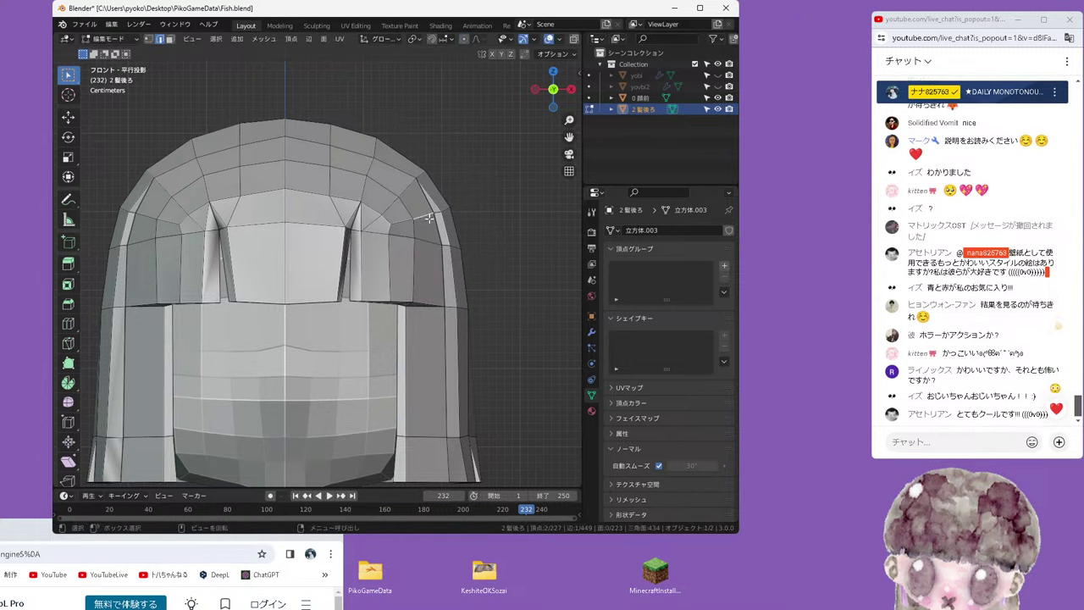
key("g")
key("x")
left_click(400, 230)
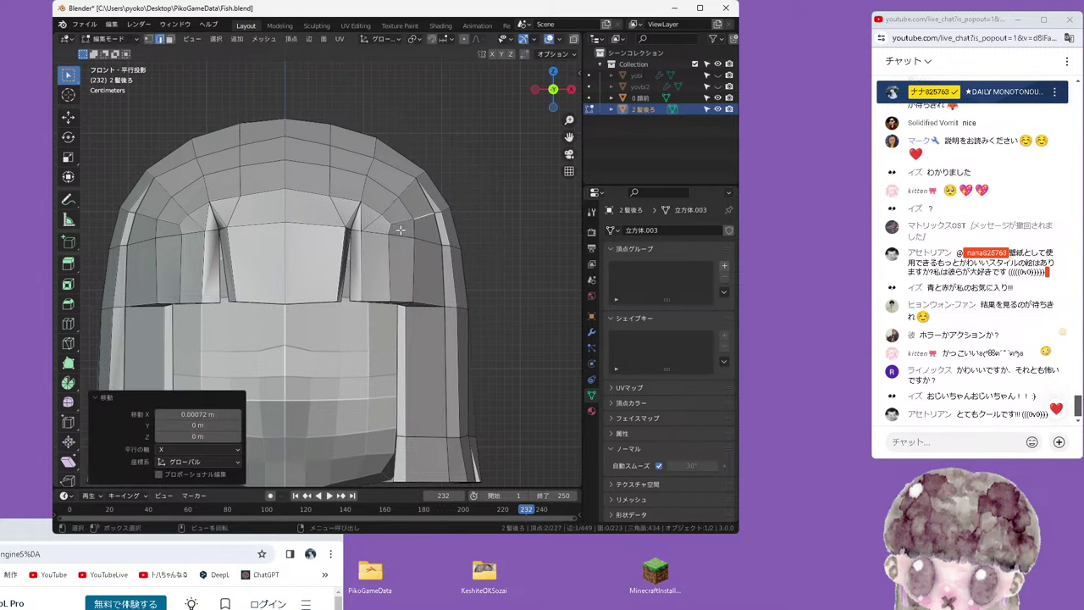
key("ctrl+z")
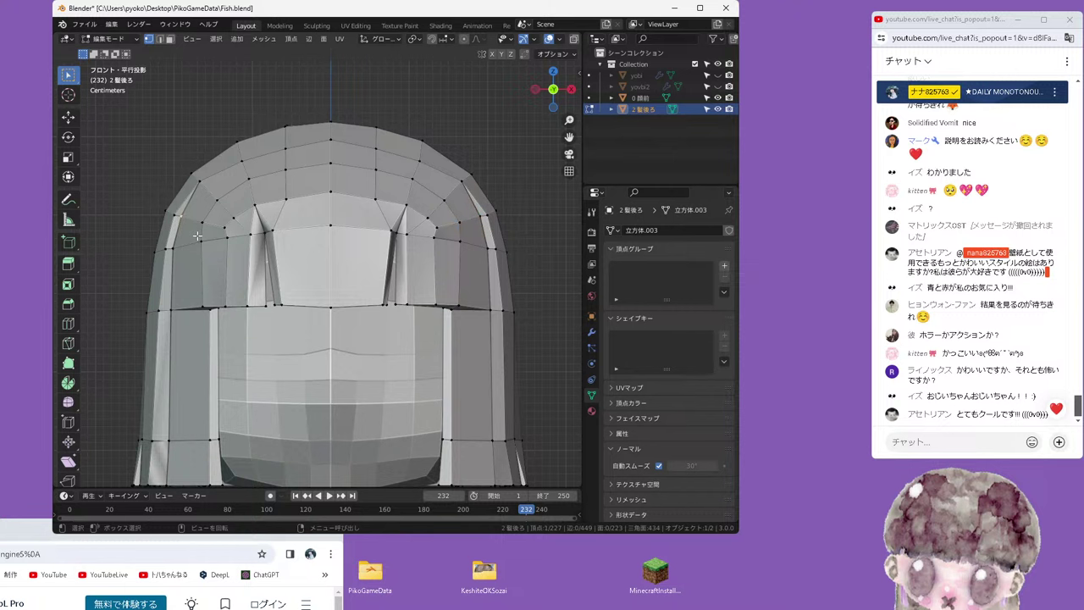
Nudge the upper-left strand vertex and slide the vertex below it along its edge
key("g")
left_click(200, 238)
left_click(175, 247)
scroll(200, 263, "down", 1)
key("shift+v")
left_click(199, 264)
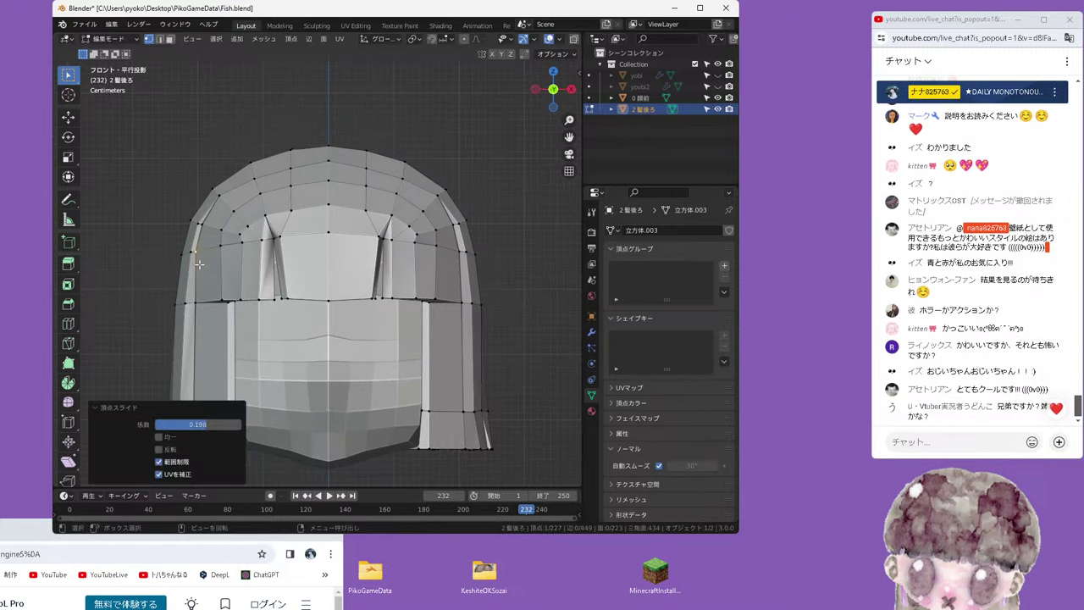
Slide a neighbouring strand vertex along its edge, then select another vertex near the hem
scroll(231, 300, "up", 1)
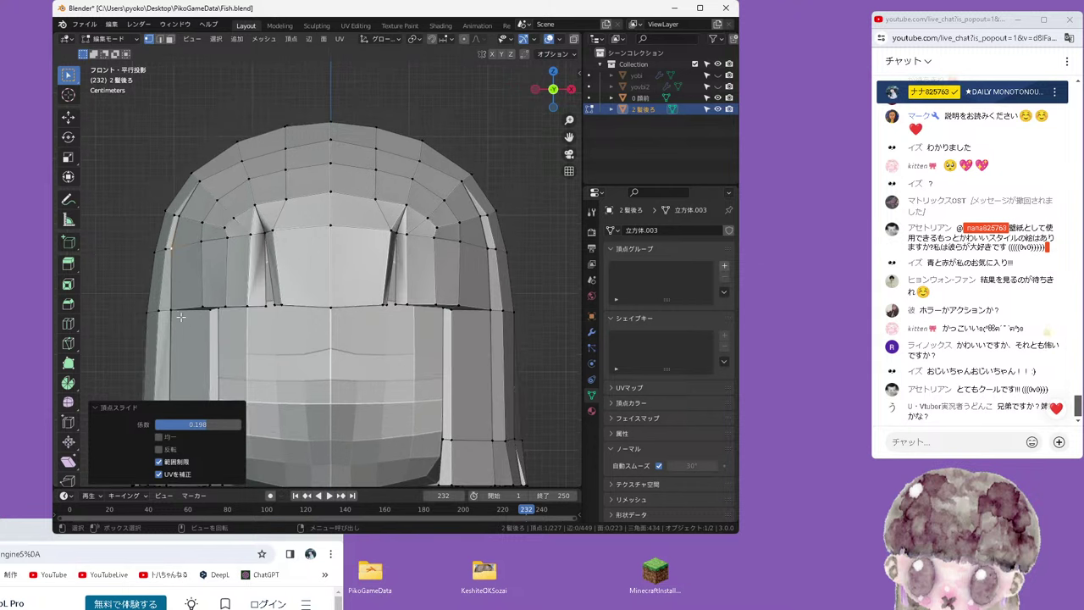
left_click(181, 316)
scroll(187, 325, "down", 1)
scroll(219, 331, "up", 1)
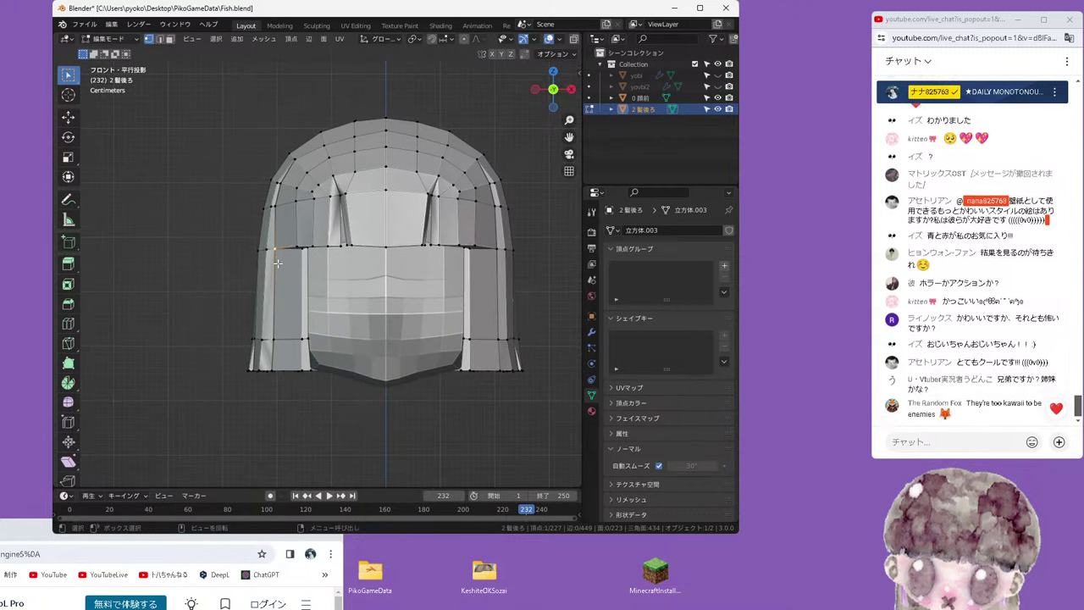
scroll(230, 305, "up", 1)
scroll(246, 269, "up", 1)
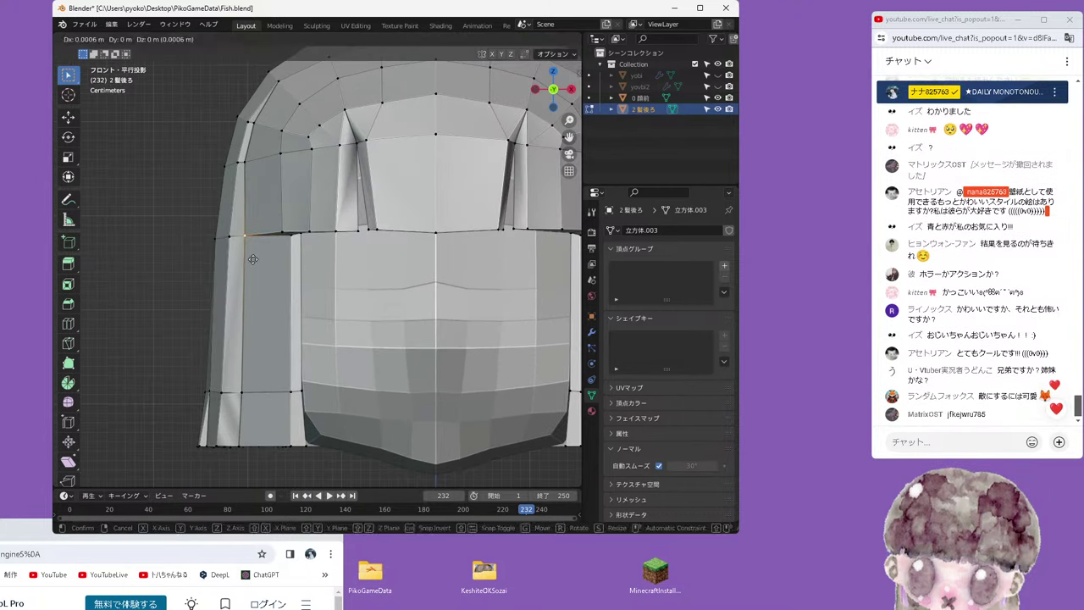
key("g")
key("g")
left_click(247, 259)
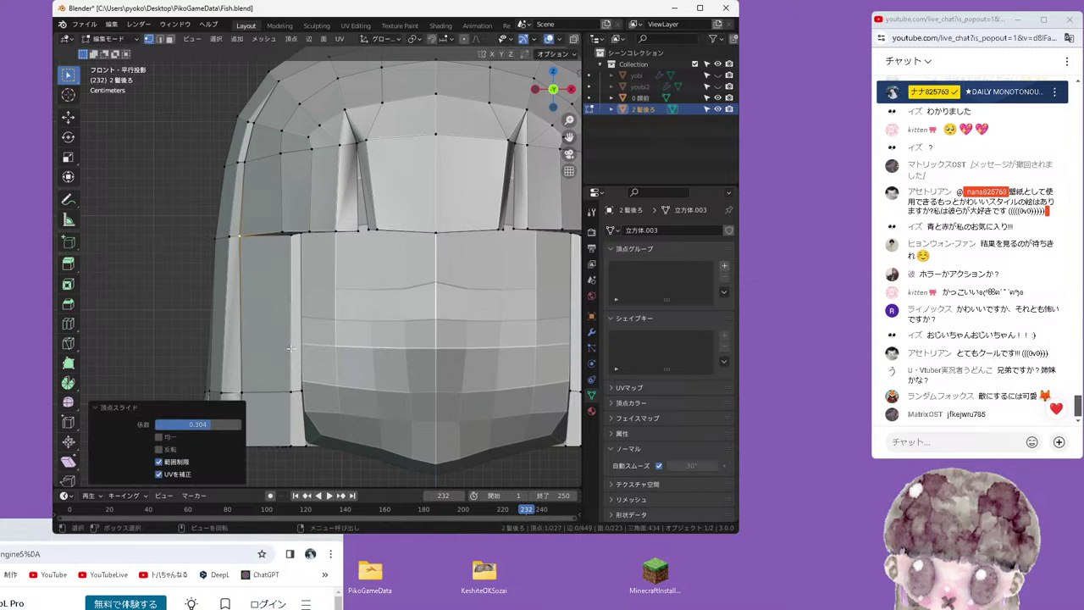
scroll(276, 381, "down", 1)
left_click(255, 372)
Nudge two strand-tip vertices slightly along the X axis
key("g")
key("g")
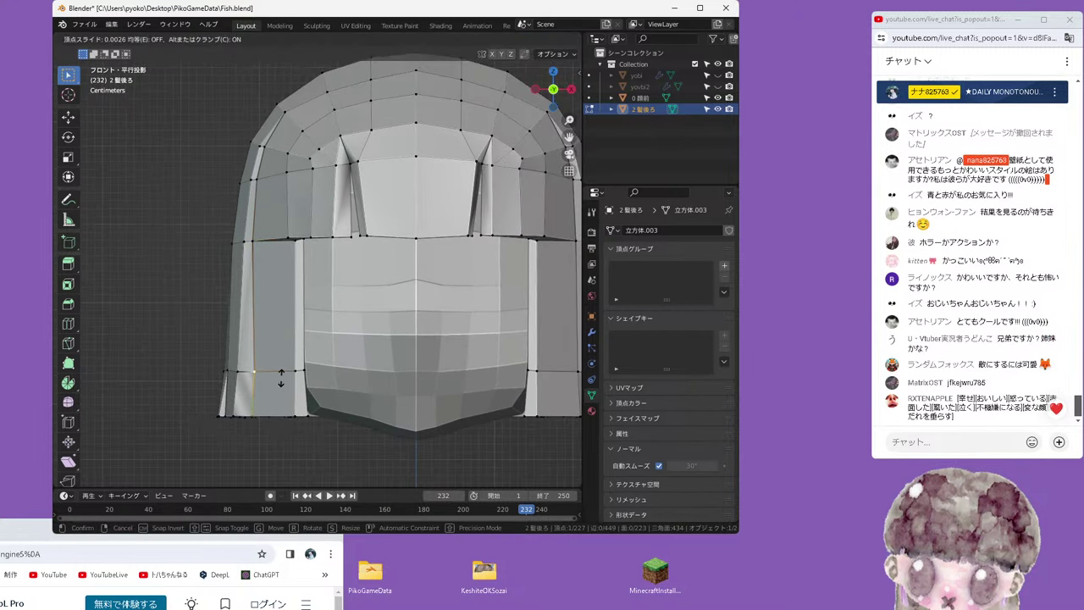
right_click(279, 379)
mouse_move(278, 380)
middle_mouse_down()
mouse_move(302, 289)
mouse_move(292, 337)
mouse_move(310, 363)
mouse_move(306, 394)
mouse_move(331, 391)
middle_mouse_up()
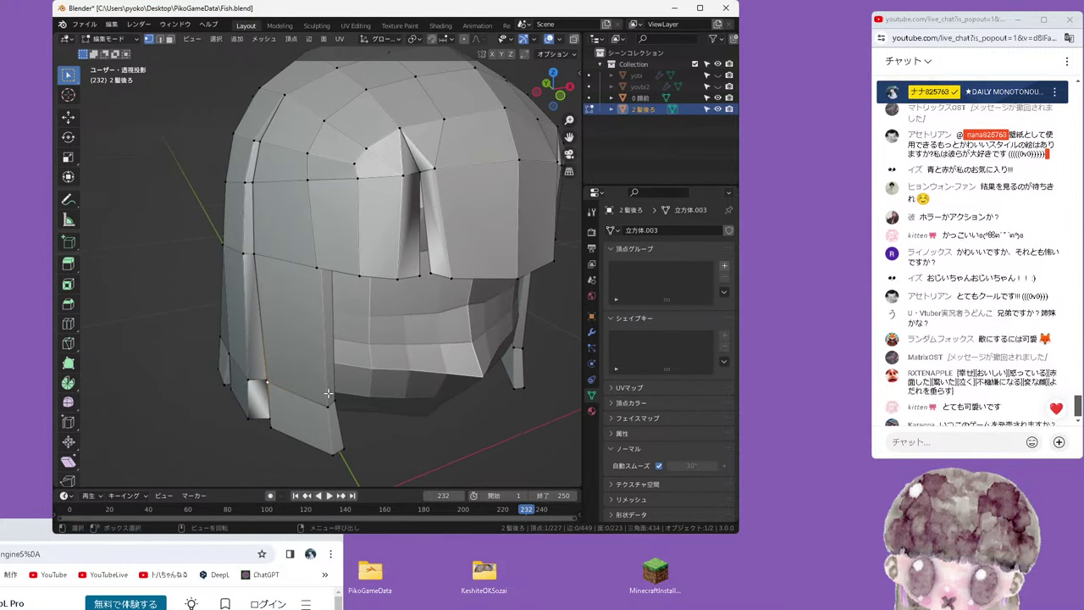
key("g")
key("x")
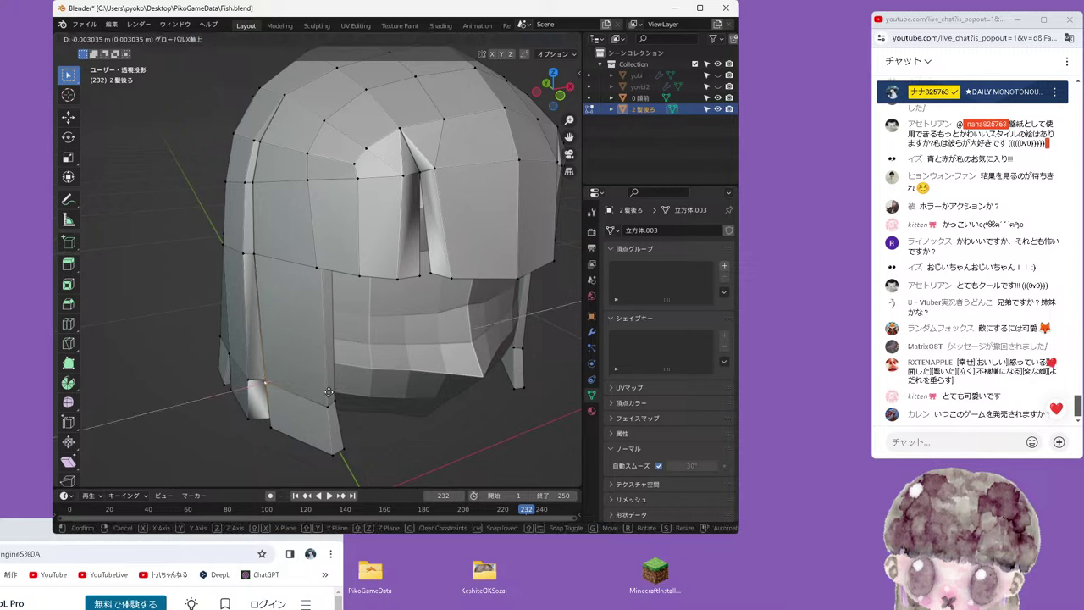
left_click(328, 392)
left_click(272, 427)
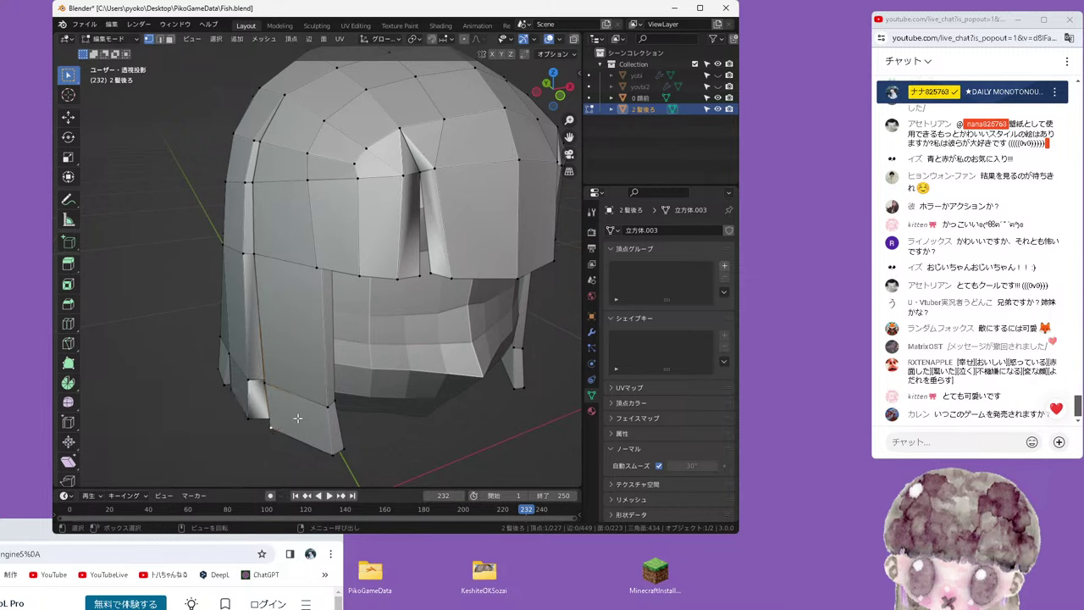
key("g")
key("x")
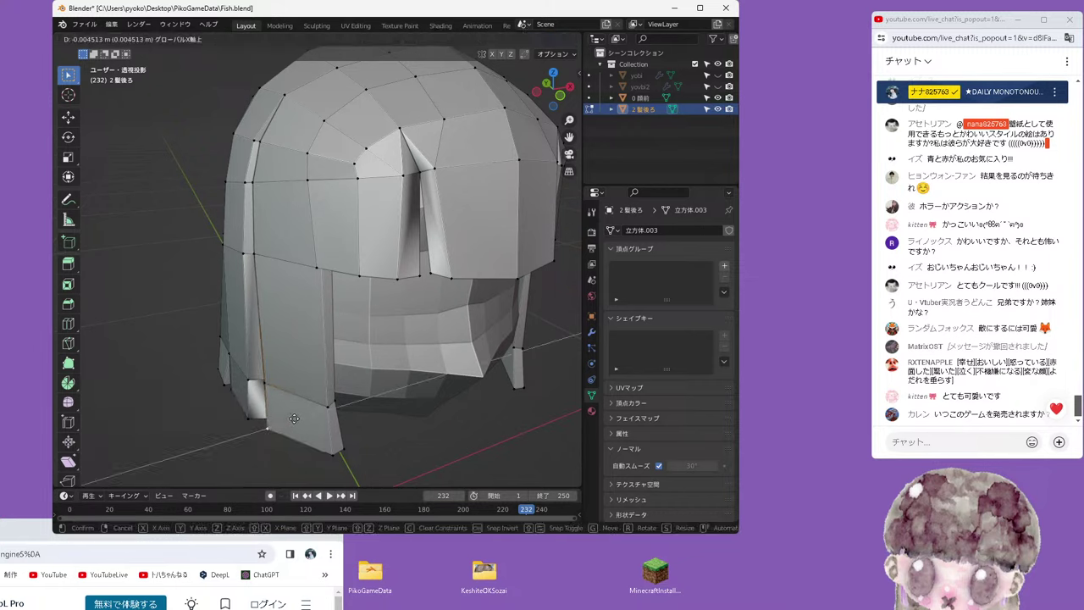
left_click(294, 419)
Switch to edge select and check the hair from the right side and back views
mouse_move(399, 436)
middle_mouse_down()
mouse_move(347, 258)
mouse_move(384, 159)
mouse_move(368, 188)
middle_mouse_up()
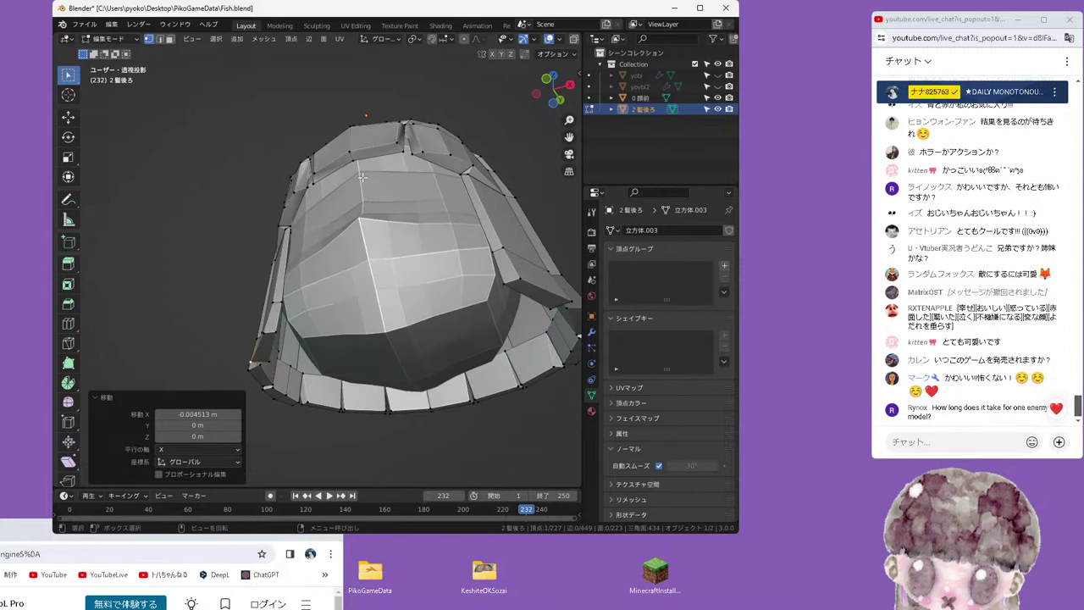
key("2")
middle_click_drag(379, 169, 314, 215)
key("KP_5")
key("KP_3")
scroll(200, 247, "up", 3)
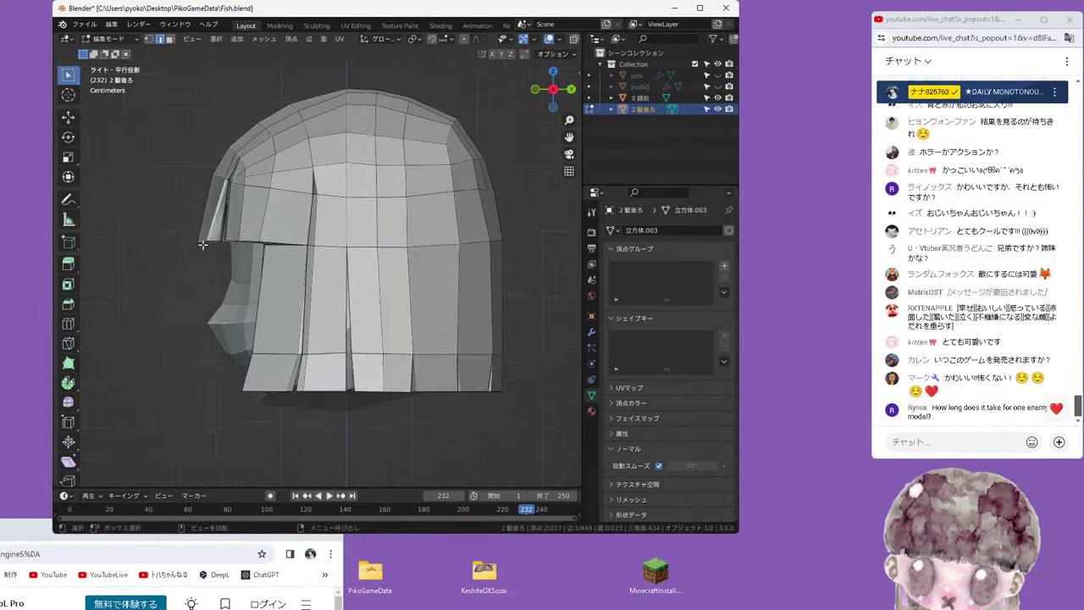
key("ctrl+KP_1")
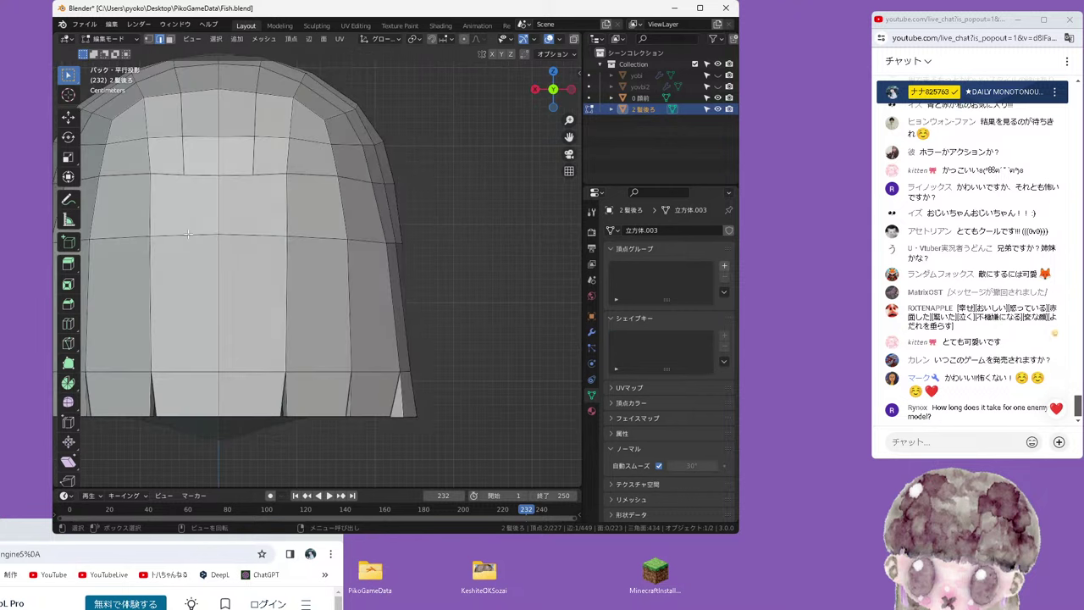
middle_click_drag(188, 235, 355, 296, "alt")
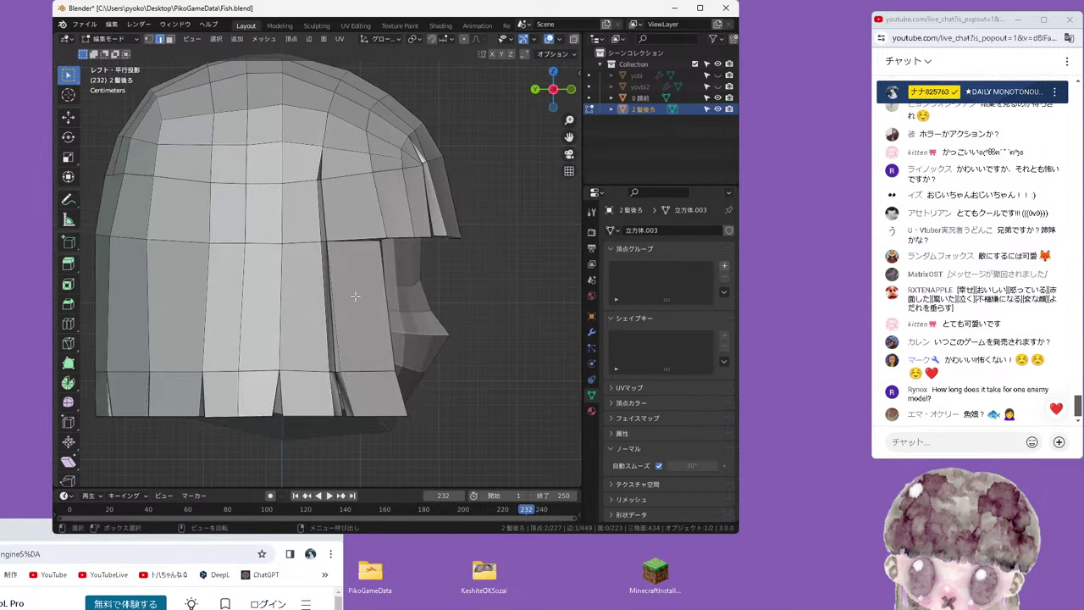
Nudge the selected fringe edge slightly along the Y axis
key("g")
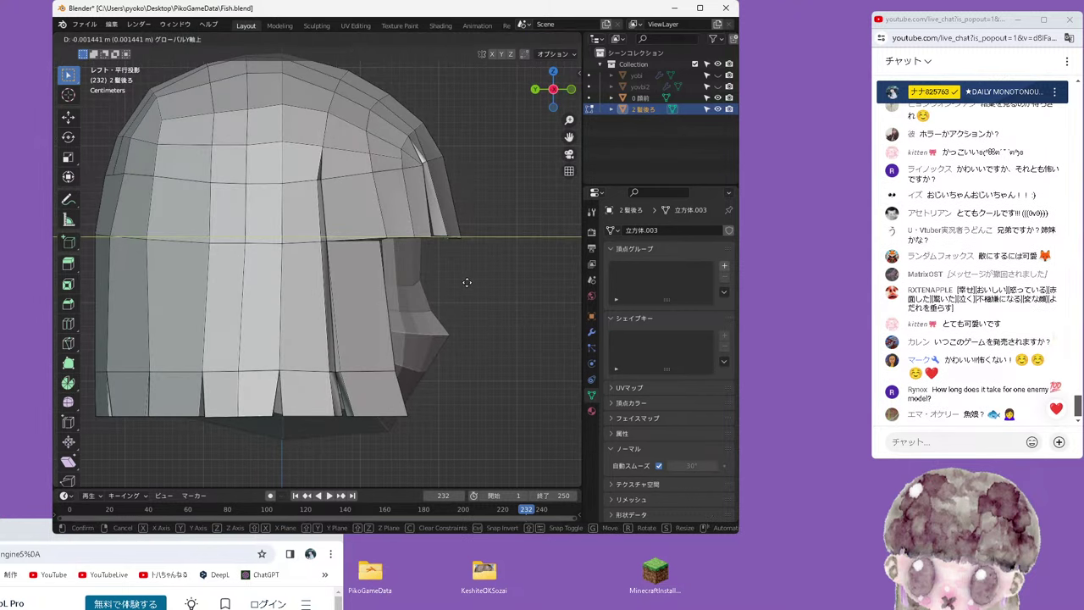
left_click(467, 283)
scroll(472, 244, "up", 2)
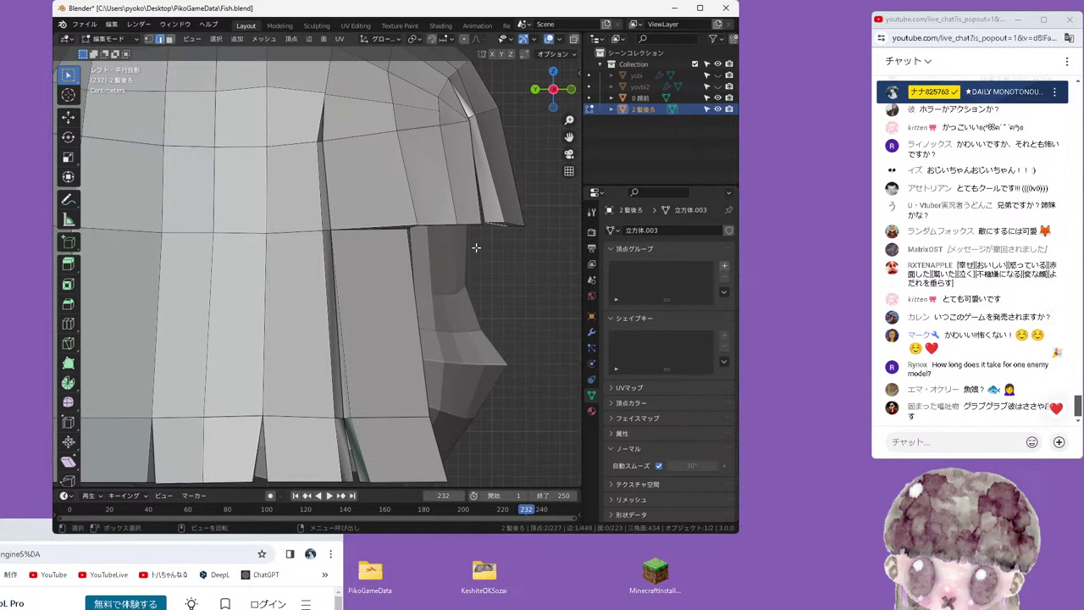
scroll(478, 237, "down", 1)
key("g")
key("y")
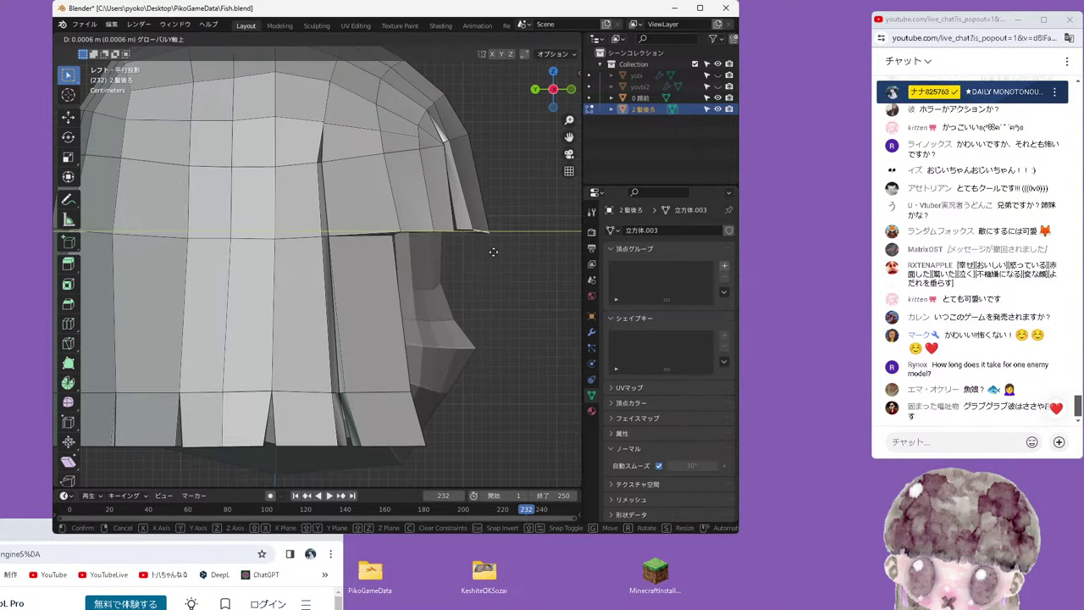
left_click(492, 253)
scroll(490, 270, "down", 1)
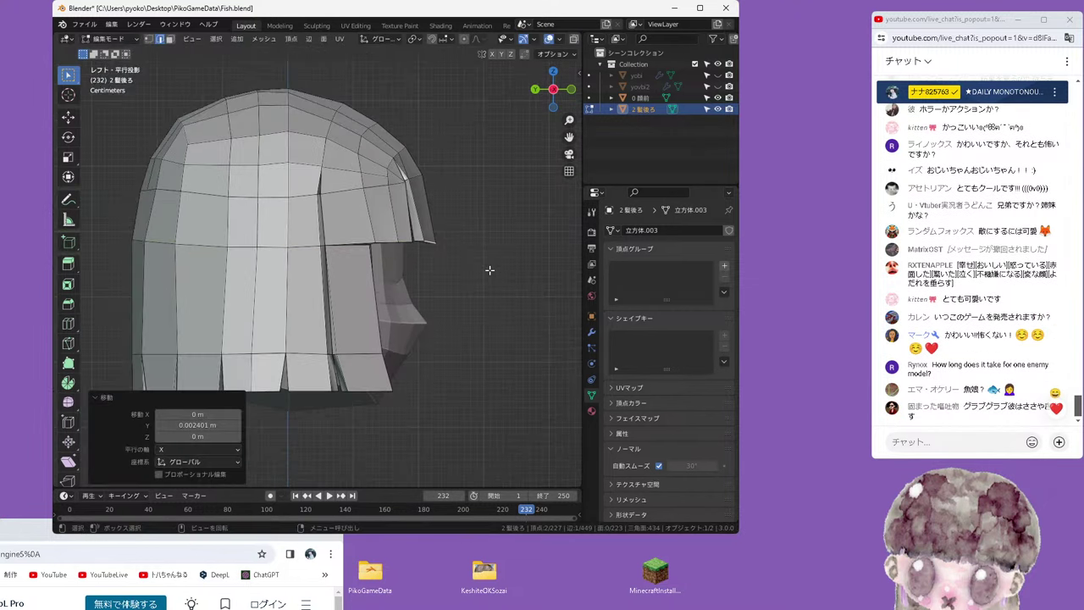
Switch to vertex select and nudge the fringe's front corner vertex along Y
key("1")
scroll(465, 212, "up", 1)
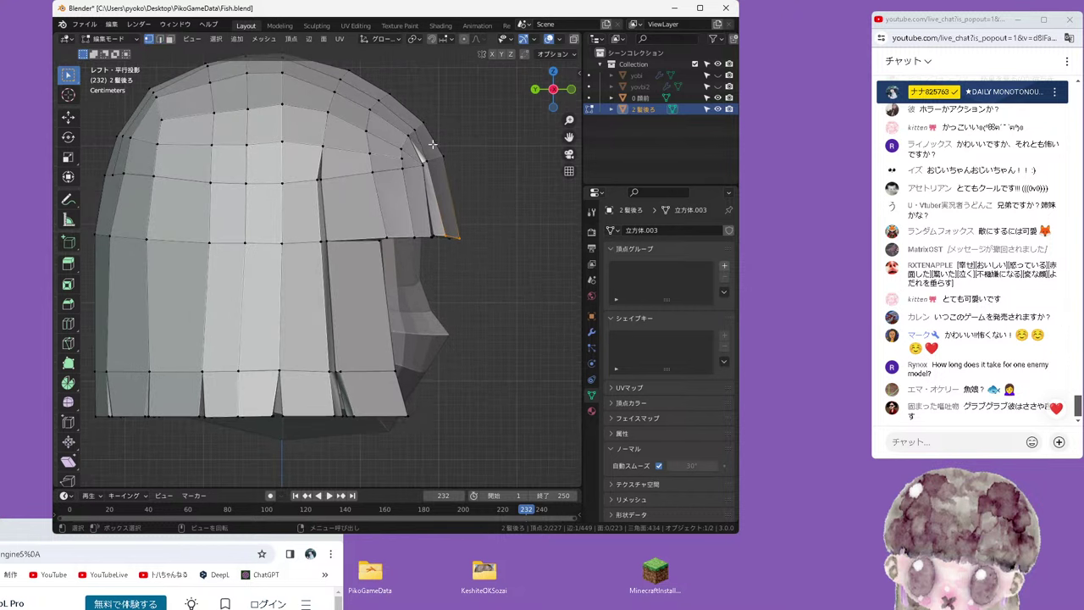
left_click(455, 169)
key("g")
key("y")
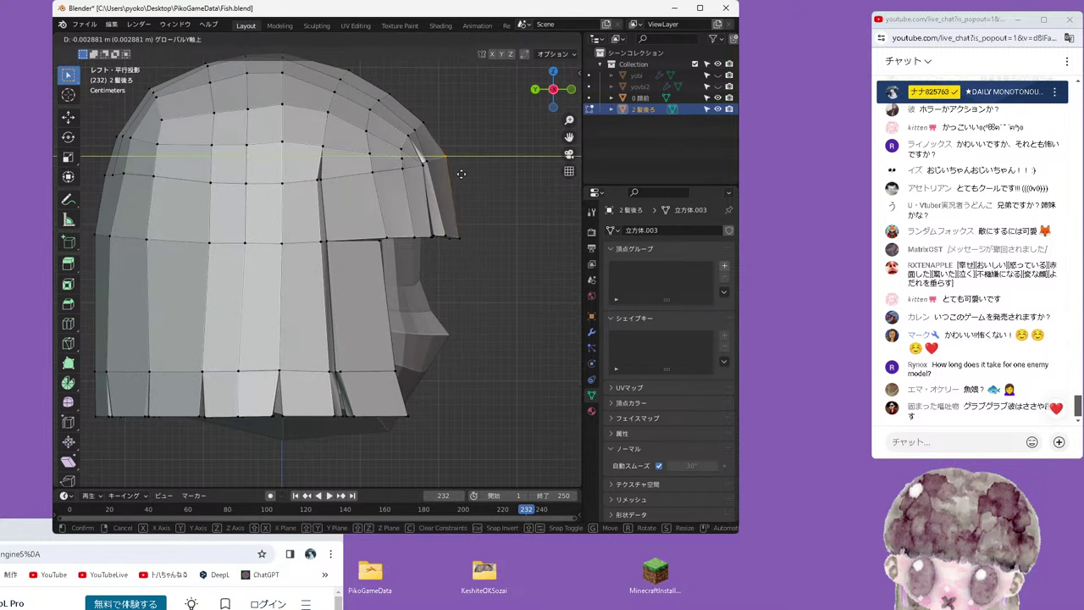
left_click(462, 174)
scroll(376, 214, "down", 1)
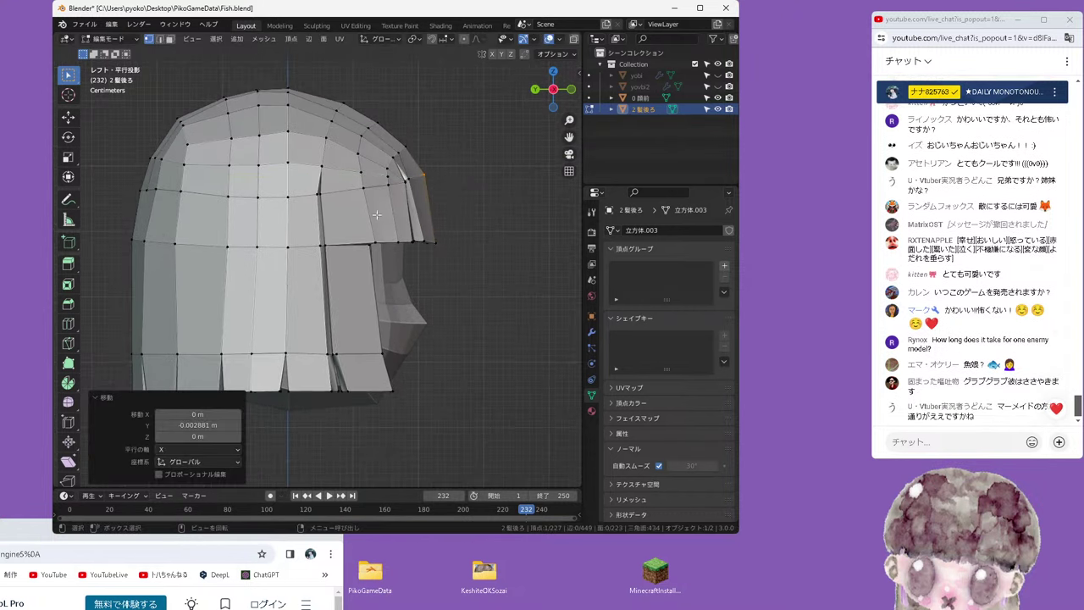
left_click(315, 194)
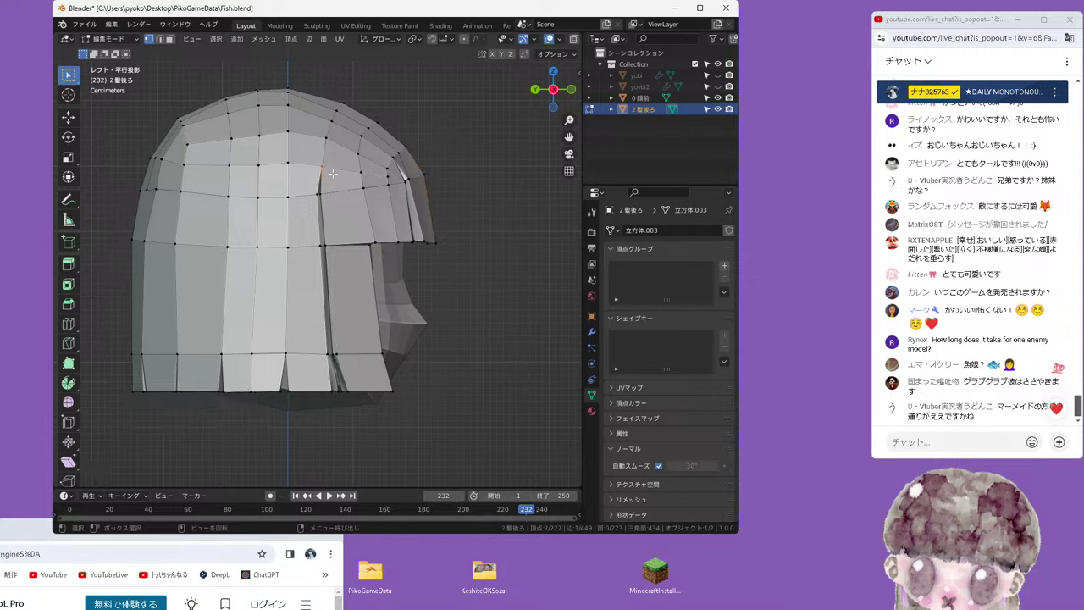
Slide the selected upper side vertex along its edge twice
key("g")
key("g")
left_click(330, 172)
key("g")
key("g")
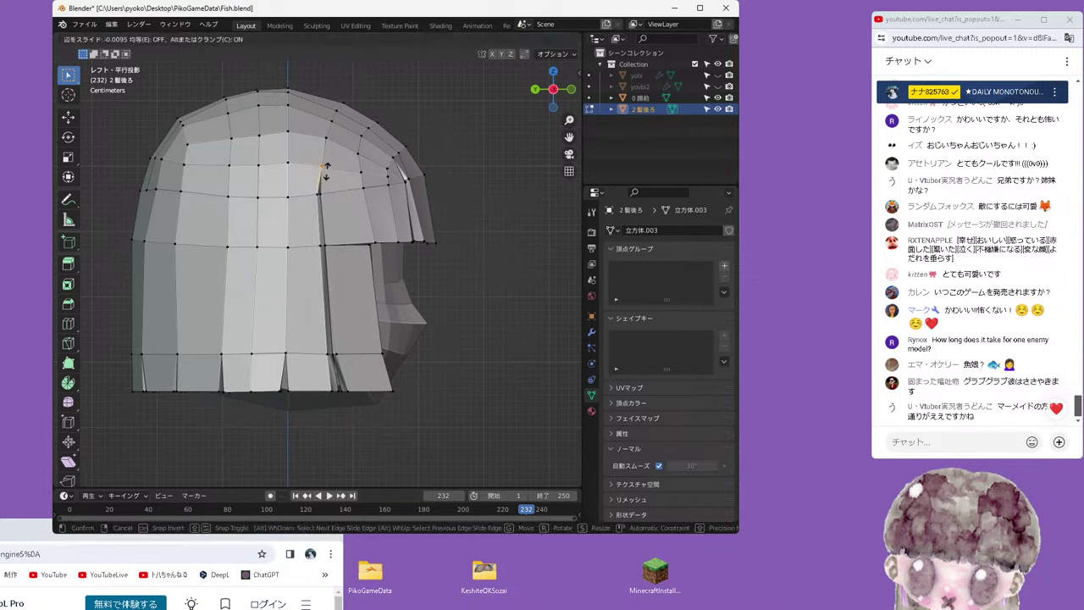
left_click(322, 172)
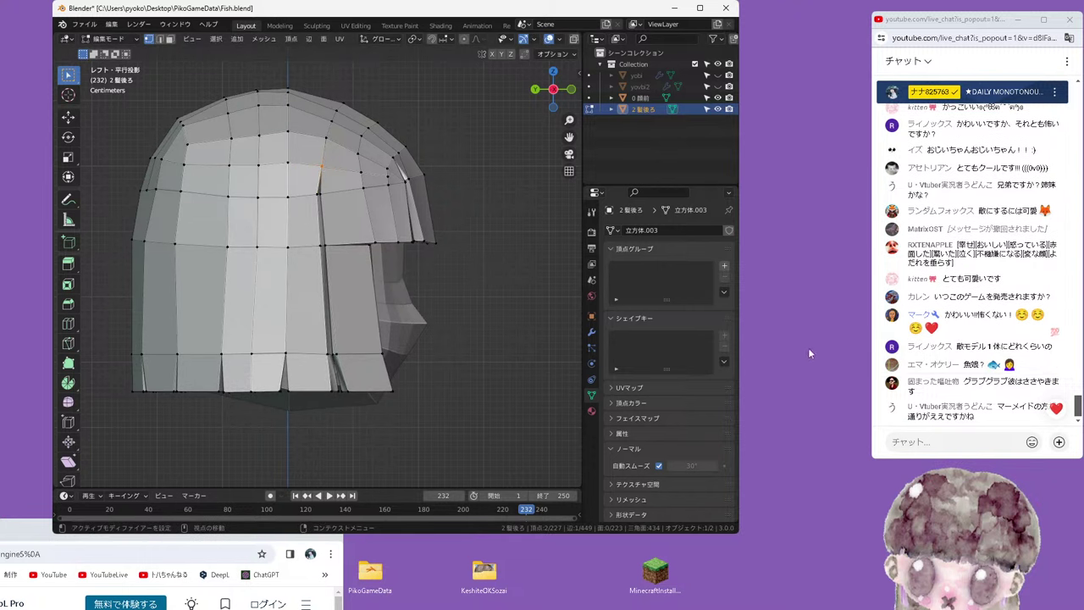
left_click_drag(489, 13, 497, 33)
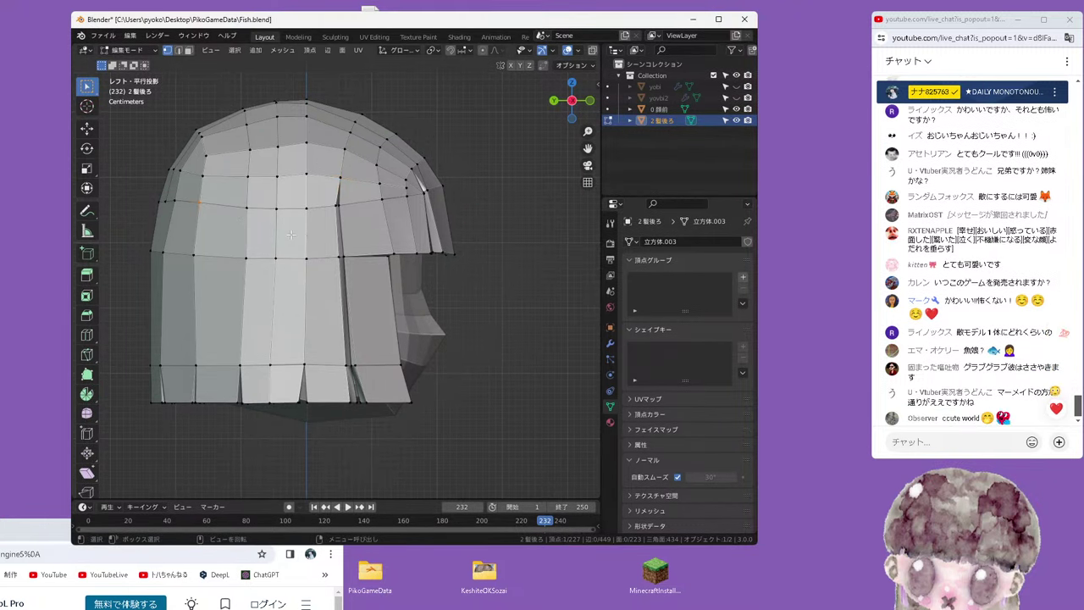
Slide three upper-loop vertices along their edges to even out the spacing
key("shift+v")
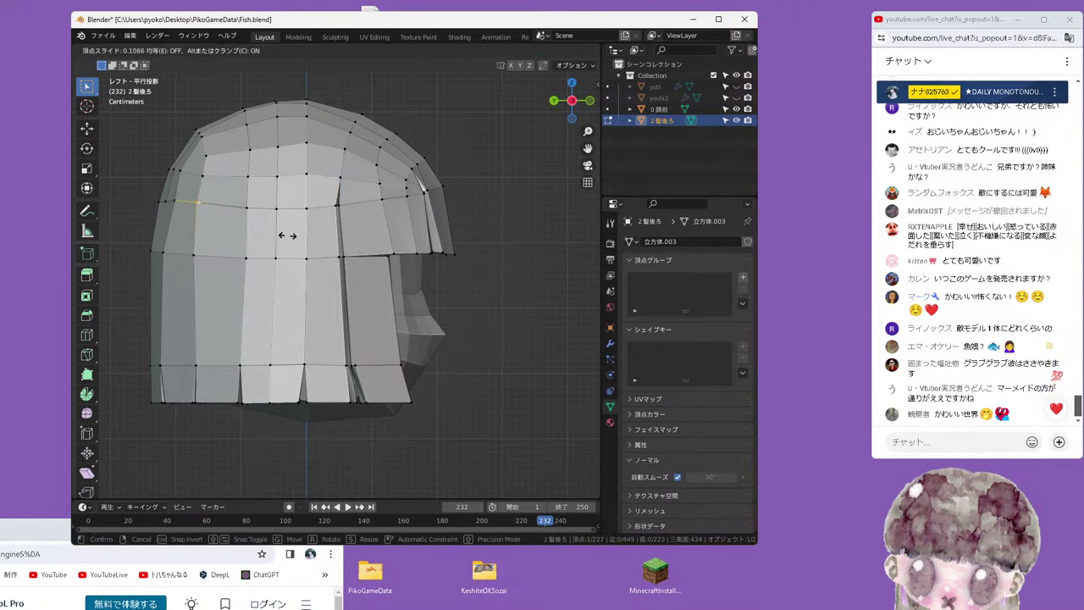
left_click(288, 235)
left_click(200, 176)
key("shift+v")
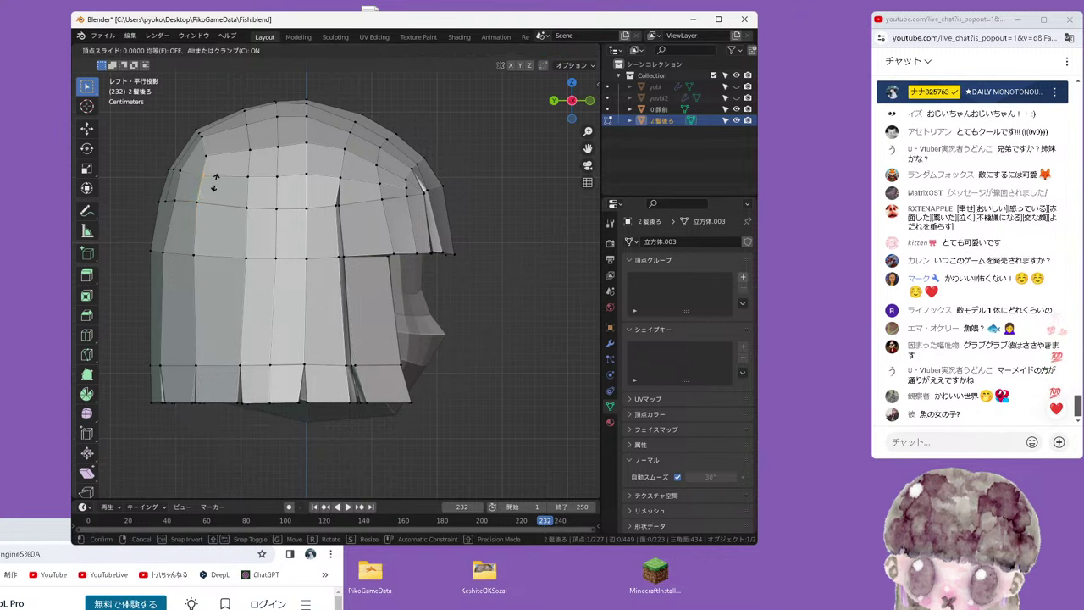
left_click(213, 181)
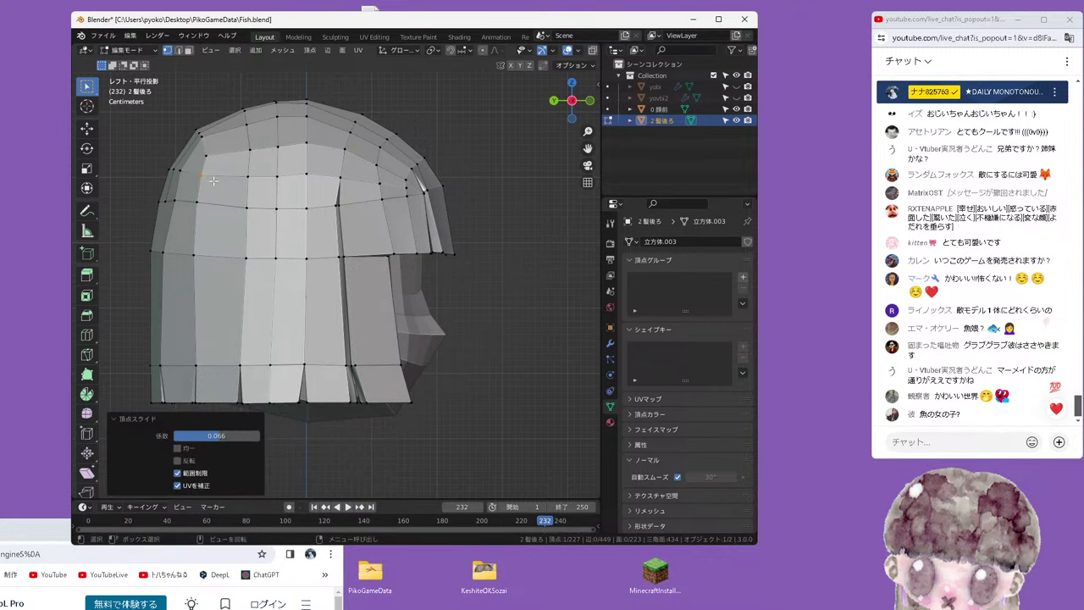
left_click(249, 149)
key("shift+v")
left_click(262, 155)
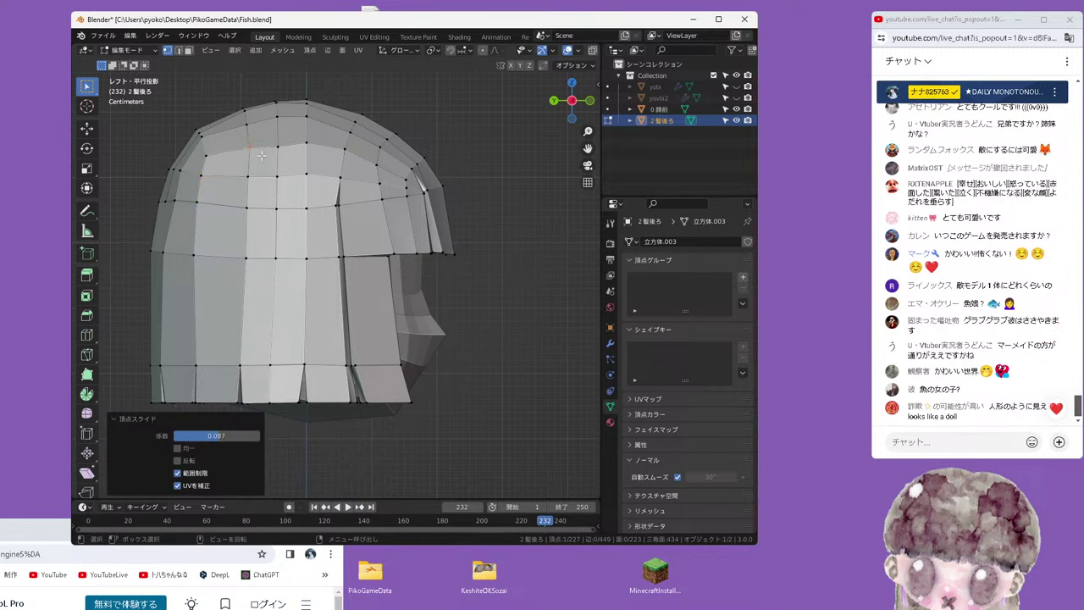
Slide two more vertices near the top of the side along their edges
left_click(274, 137)
key("shift+v")
left_click(290, 173)
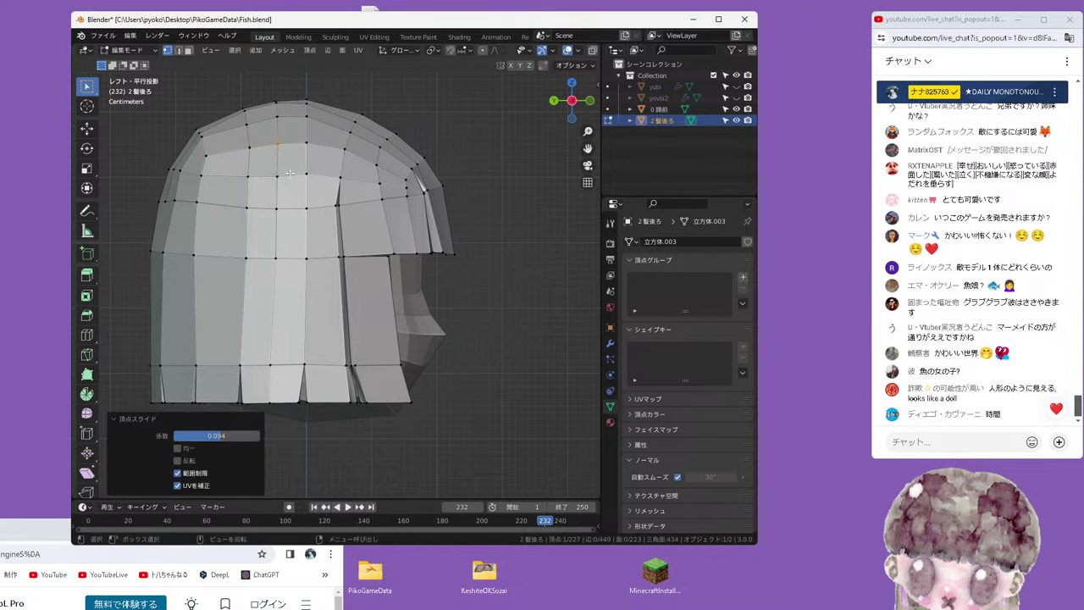
left_click(270, 173)
key("shift+v")
left_click(281, 189)
key("g")
left_click(262, 196)
Slide the middle-loop vertices along their edges, pushing the front one further forward
left_click(197, 204)
key("shift+v")
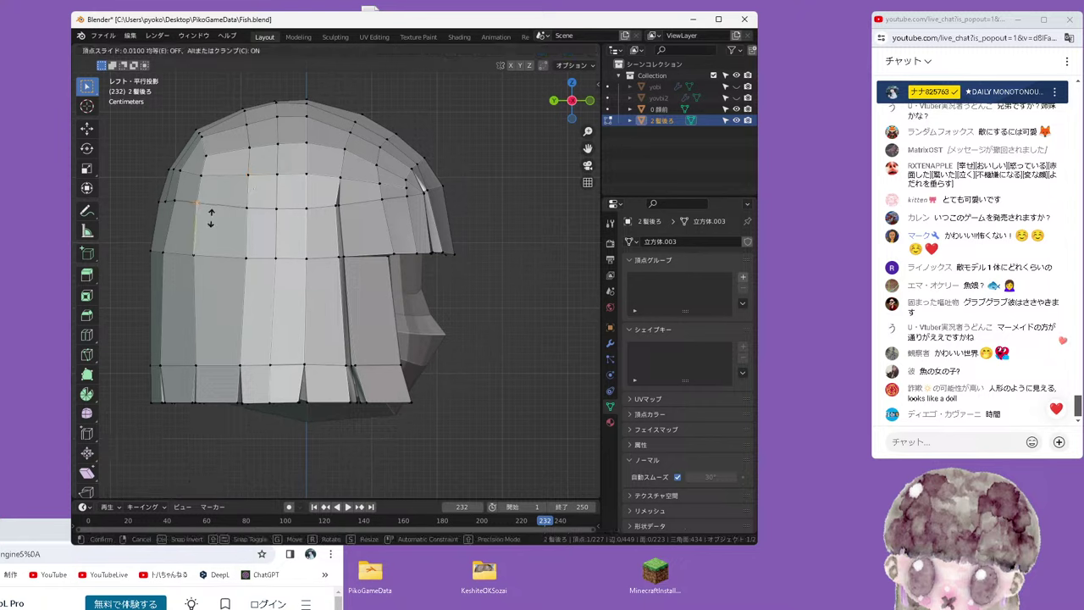
left_click(289, 224)
left_click(276, 206)
key("shift+v")
left_click(323, 229)
left_click(195, 253)
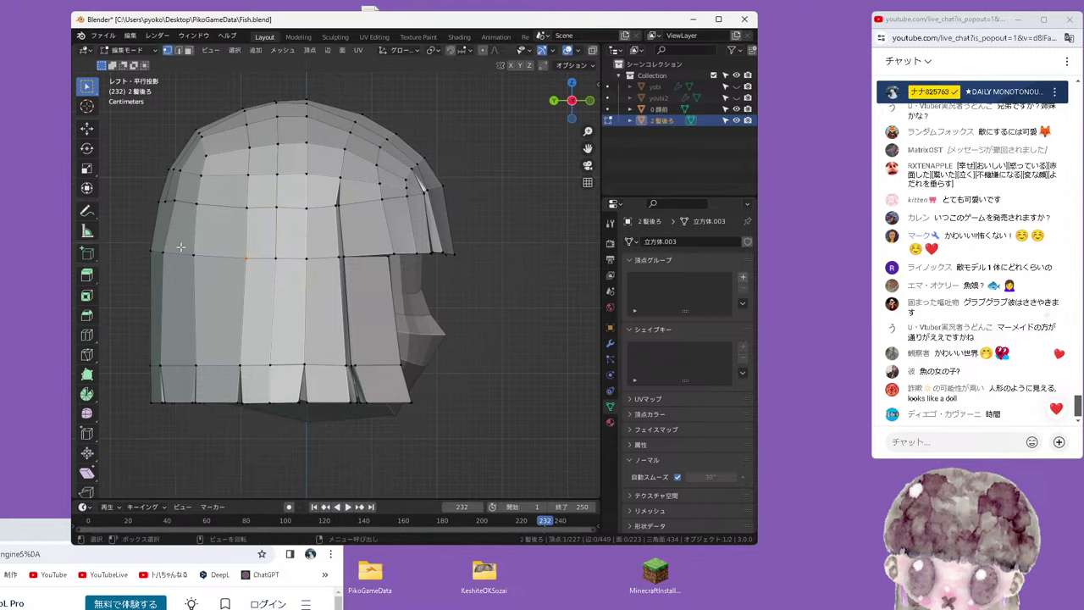
key("shift+v")
left_click(202, 264)
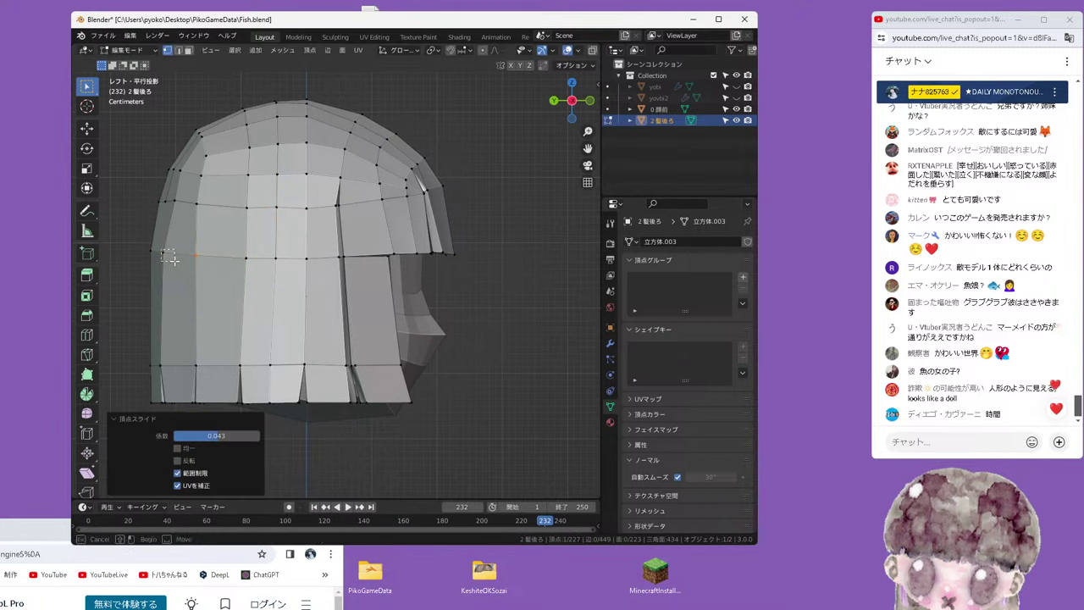
key("shift+v")
left_click(177, 263)
Select a short run of back-hair hem vertices and move them along Y
middle_click_drag(217, 370, 265, 308)
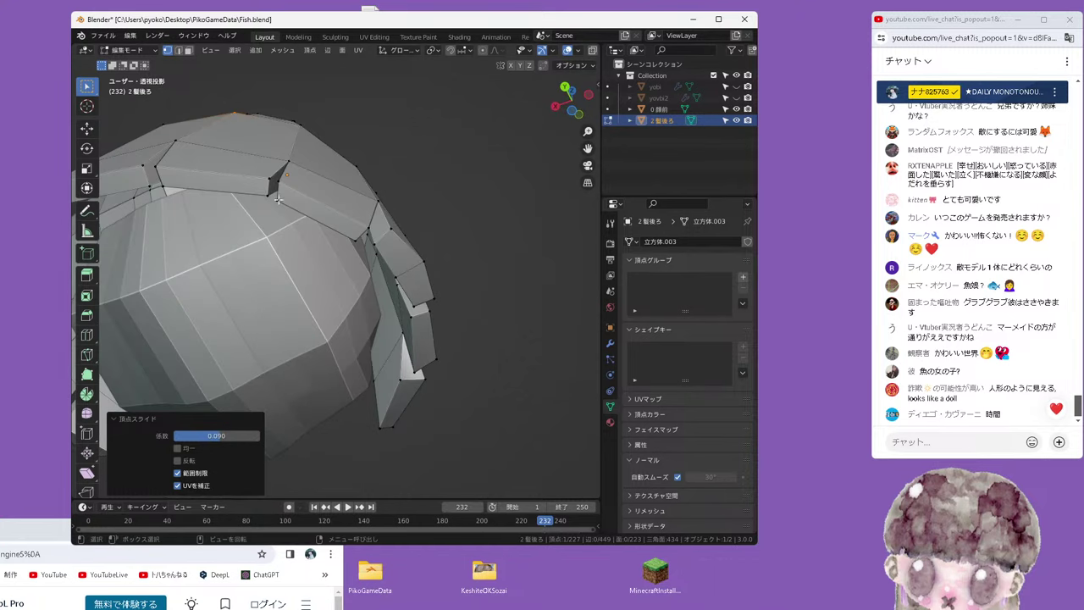
mouse_move(279, 199)
middle_mouse_down()
mouse_move(320, 170)
mouse_move(314, 158)
mouse_move(306, 216)
mouse_move(317, 201)
middle_mouse_up()
left_click(320, 169)
left_click(306, 216, "ctrl")
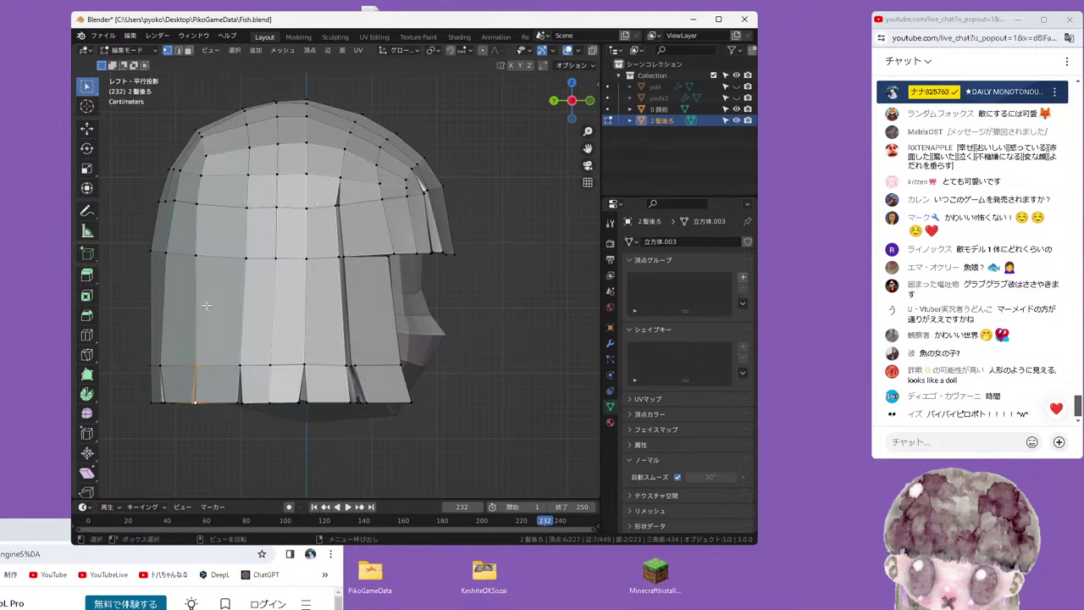
key("g")
key("y")
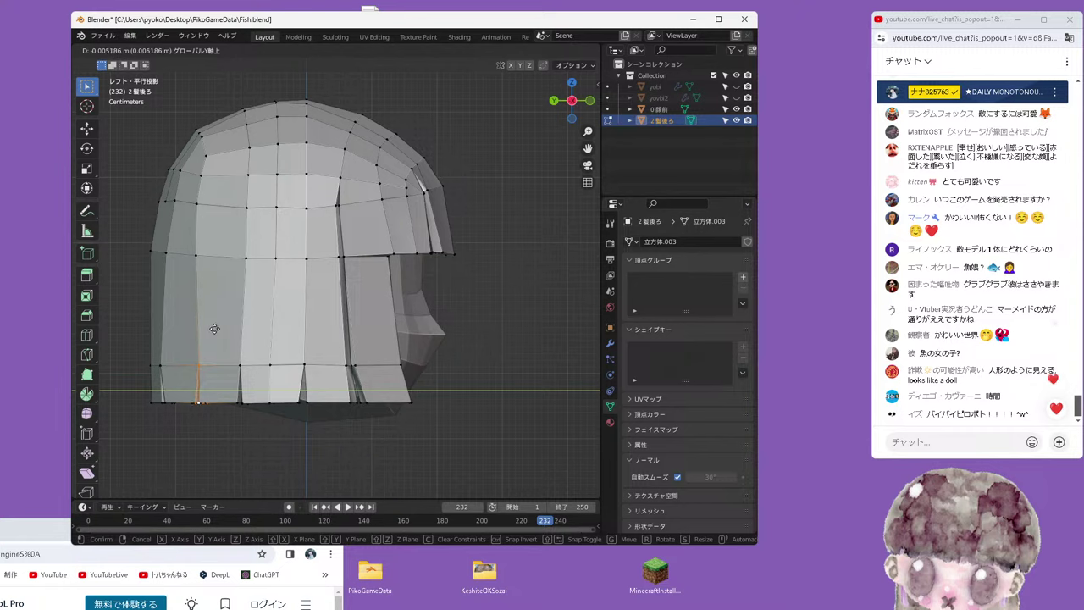
left_click(214, 329)
Undo that move and redo it, shifting the hem vertex about 0.006 m along Y
key("ctrl+z")
key("g")
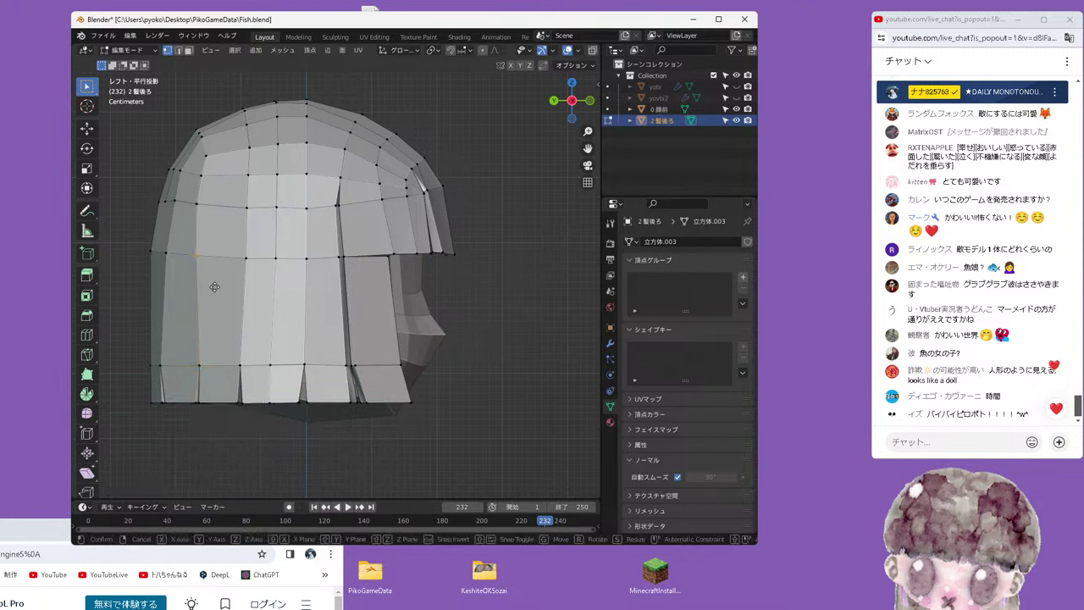
key("y")
right_click(213, 289)
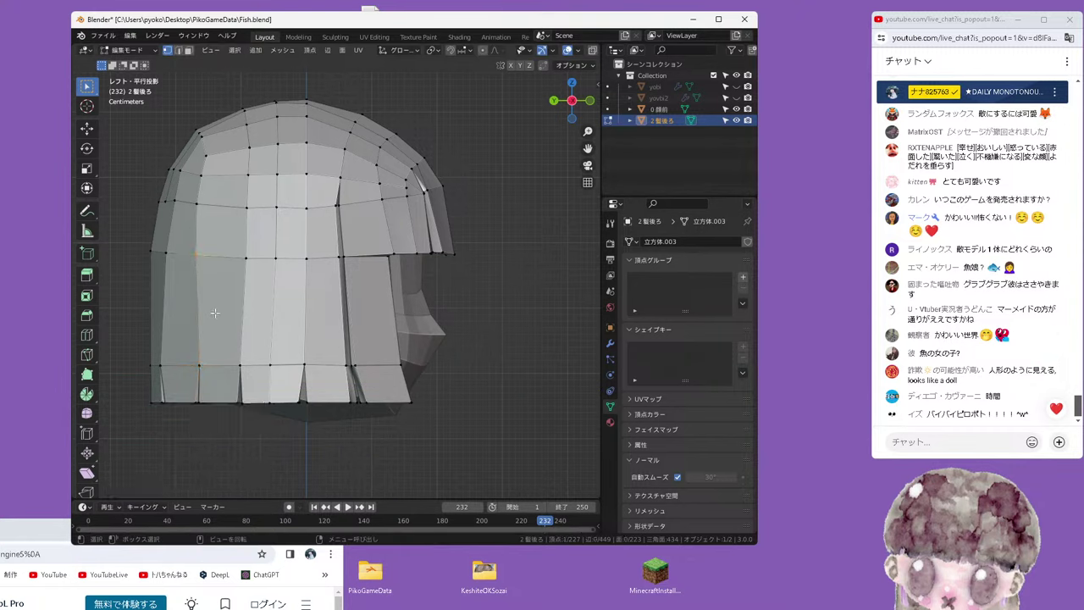
key("g")
key("y")
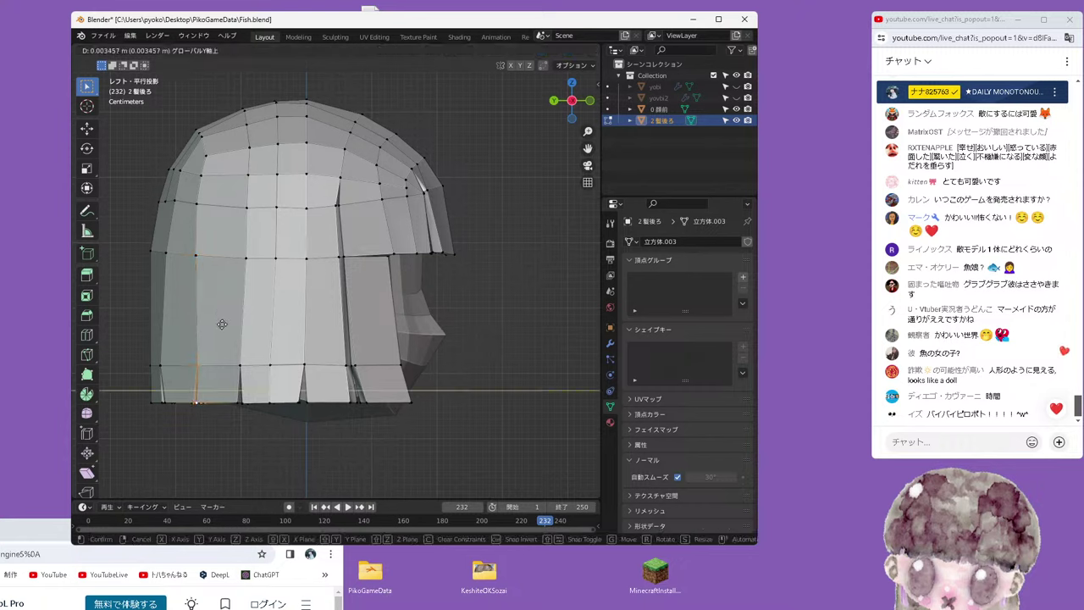
left_click(221, 325)
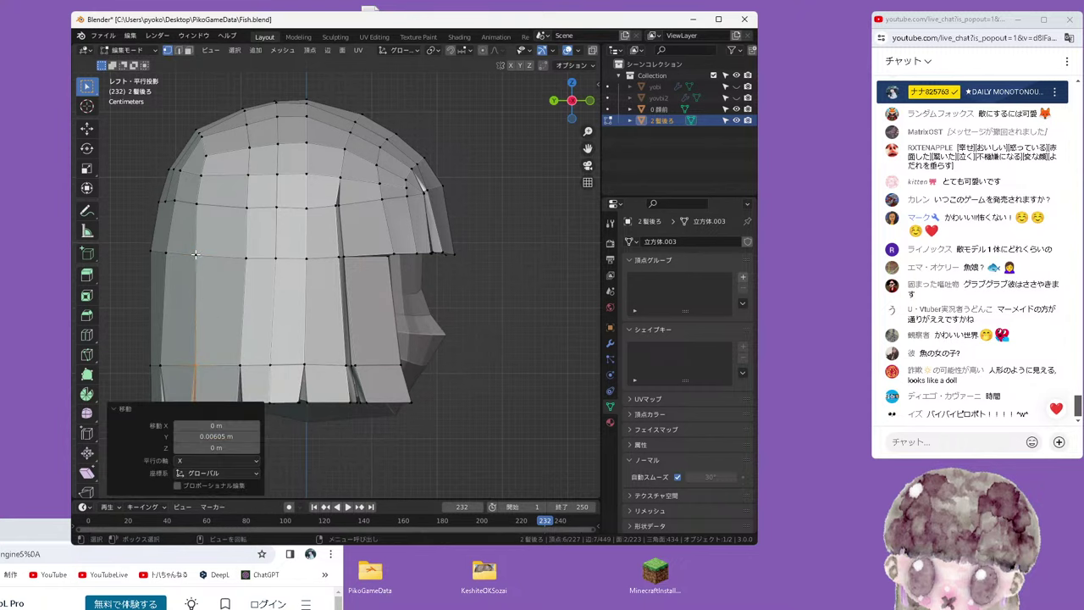
Slide a vertex on the hair band's left side along its edge
left_click(195, 205)
key("g")
left_click(212, 221)
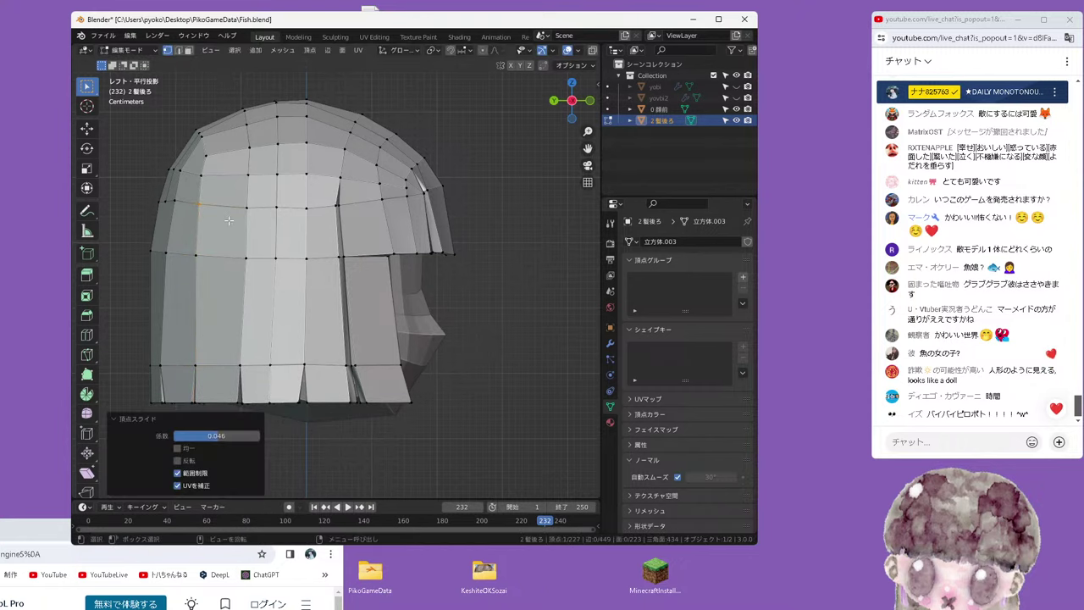
scroll(317, 275, "down", 2)
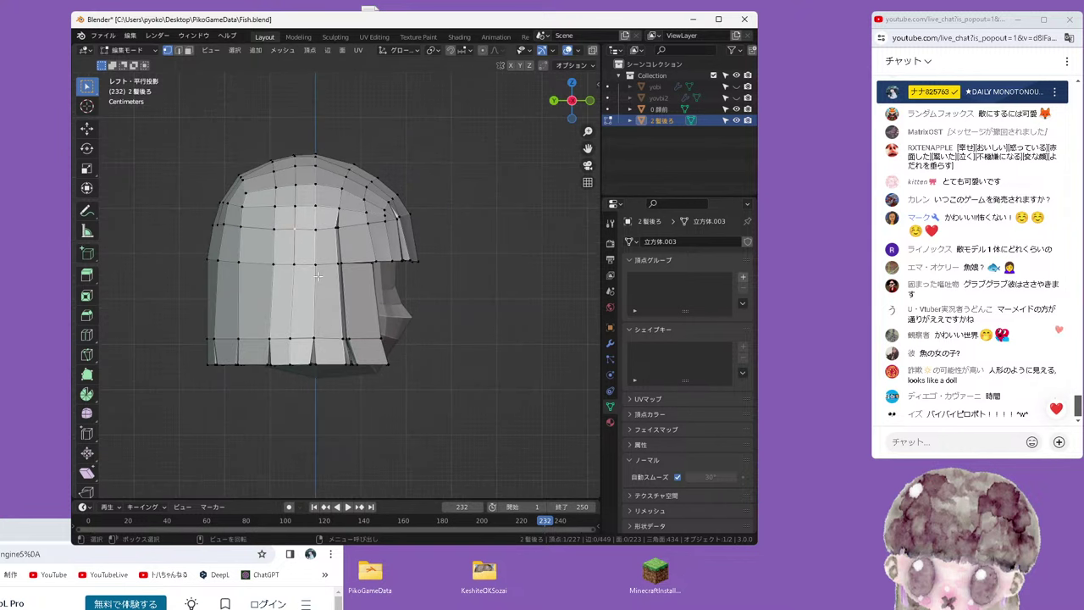
Move the lower-left hem vertex 0.006223 m along Y and check it from the front
left_click(214, 337)
scroll(199, 339, "up", 1)
key("g")
key("y")
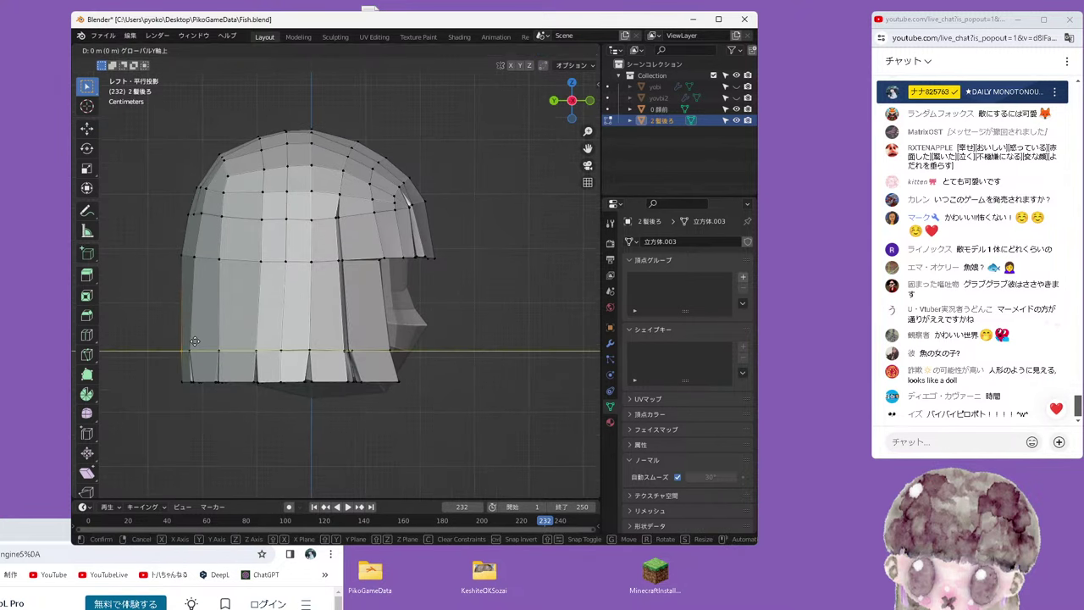
left_click(191, 342)
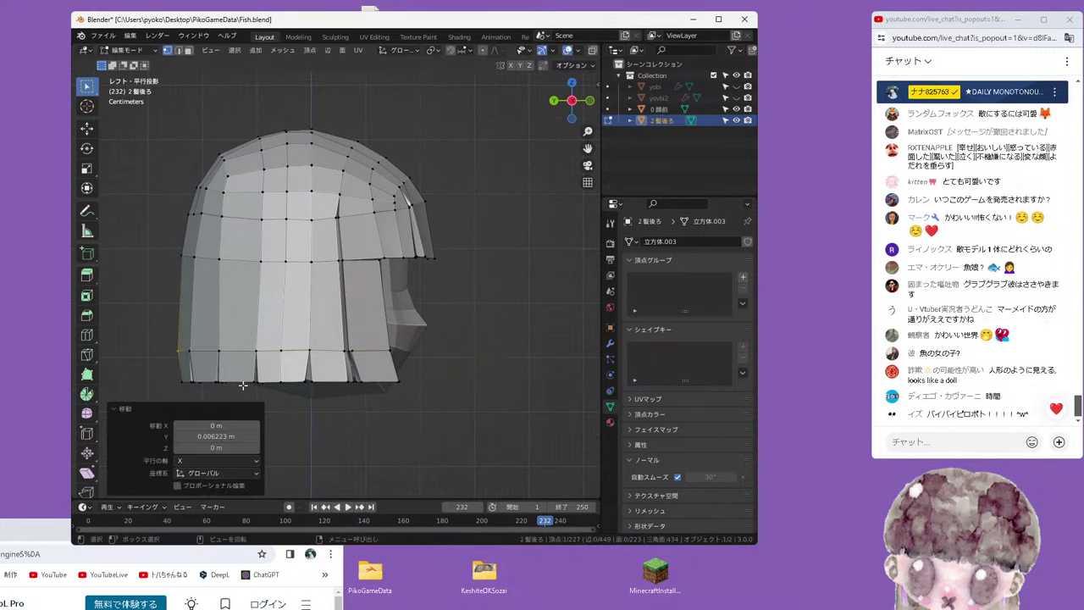
scroll(376, 406, "down", 2)
key("KP_1")
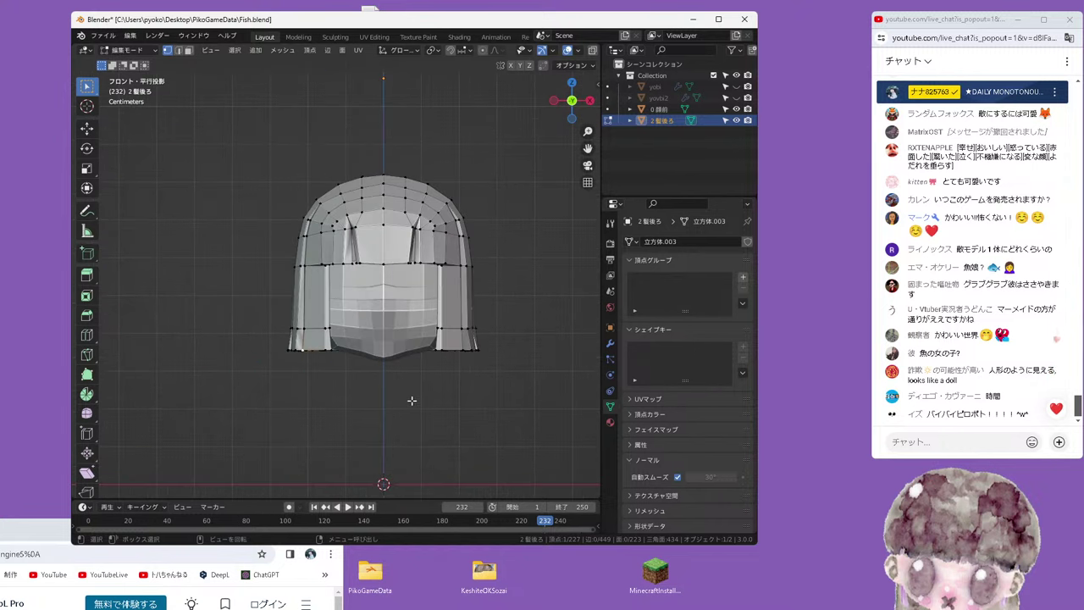
Save Fish.blend, return the hair to Object Mode, and bring the DeepL window forward
left_click(103, 36)
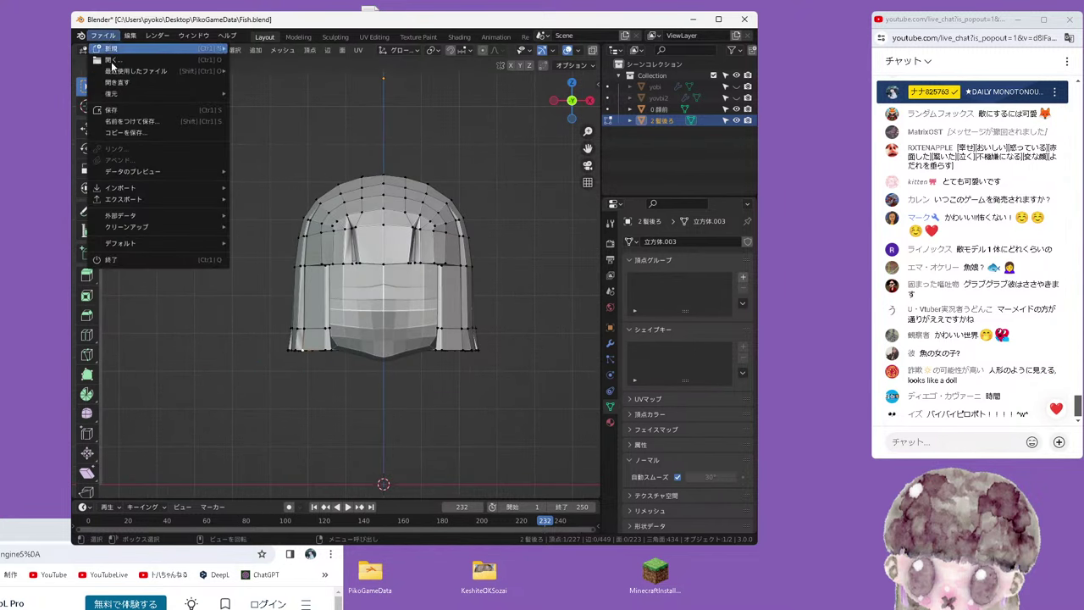
left_click(127, 111)
left_click(127, 50)
left_click(127, 64)
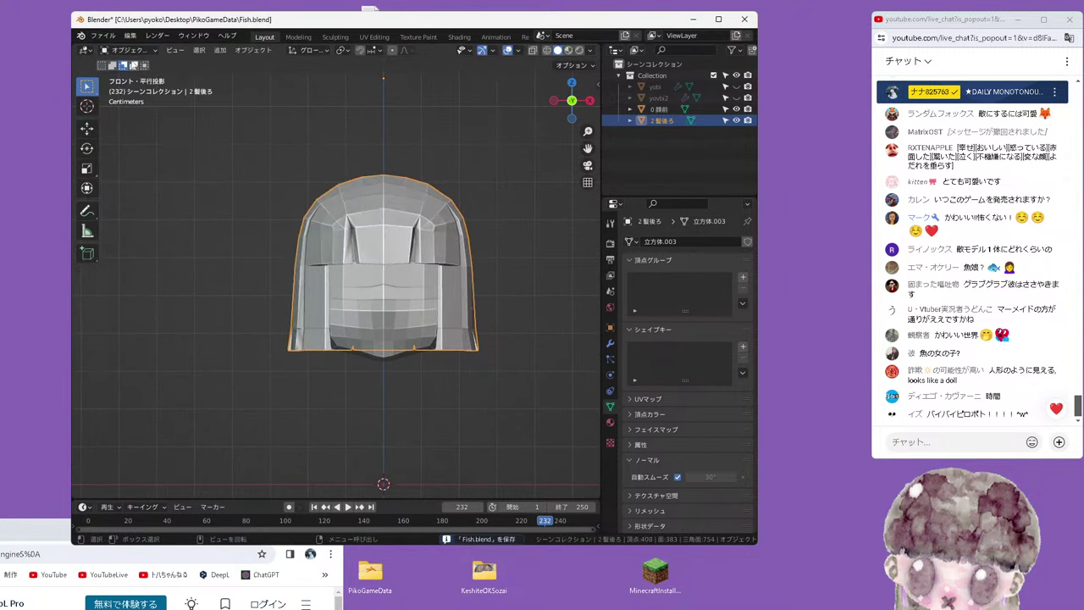
left_click_drag(3, 529, 350, 260)
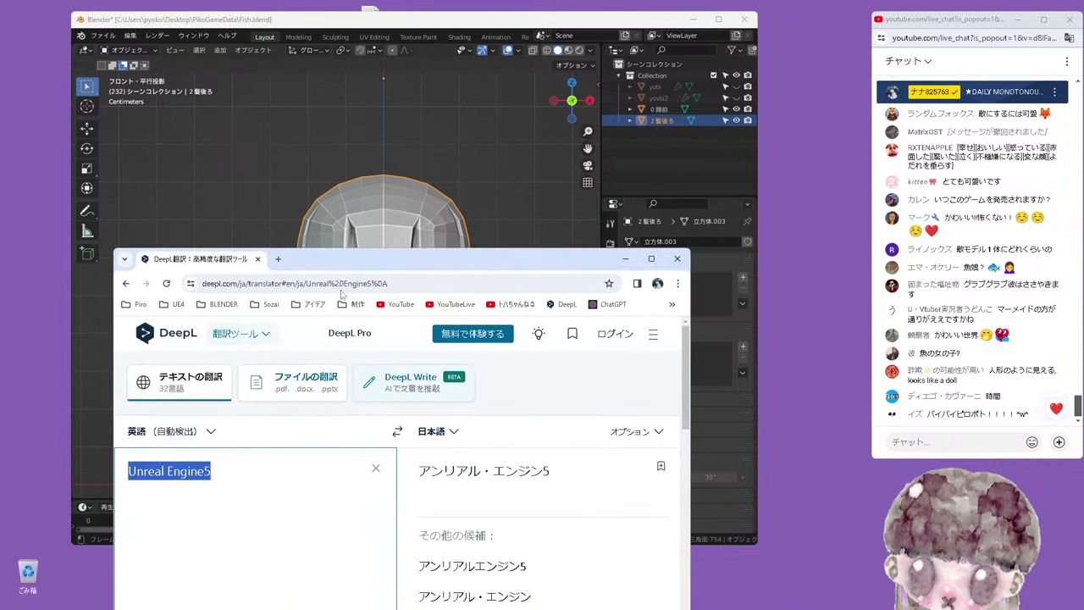
Replace the DeepL source text 'Unreal Engine5' with 髪の毛がむずかしい
left_click(378, 471)
type("かみのk")
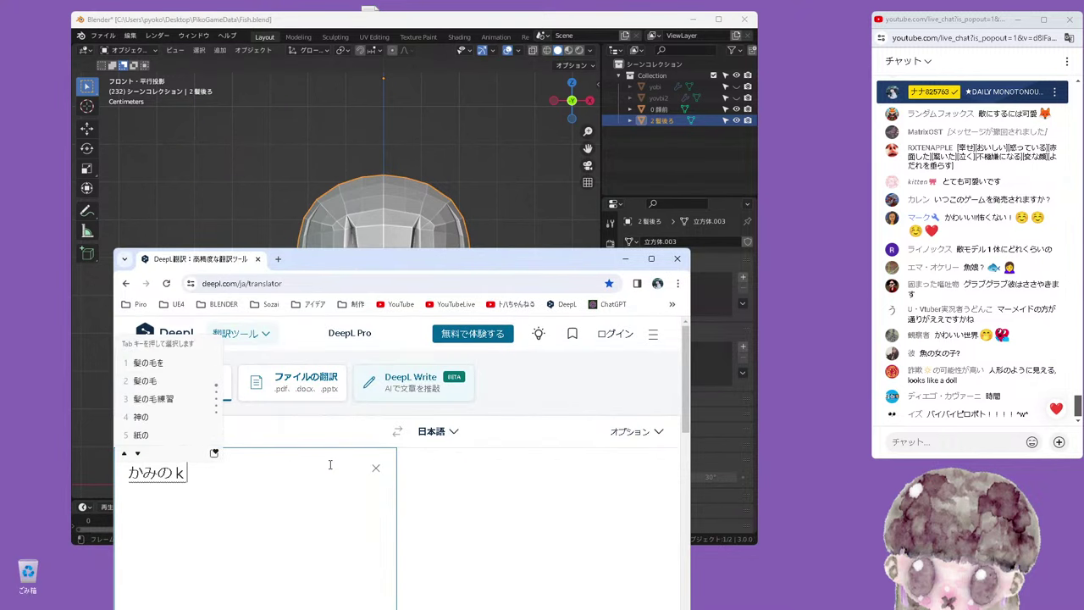
type("髪の毛が")
key("space")
key("Return")
type("m")
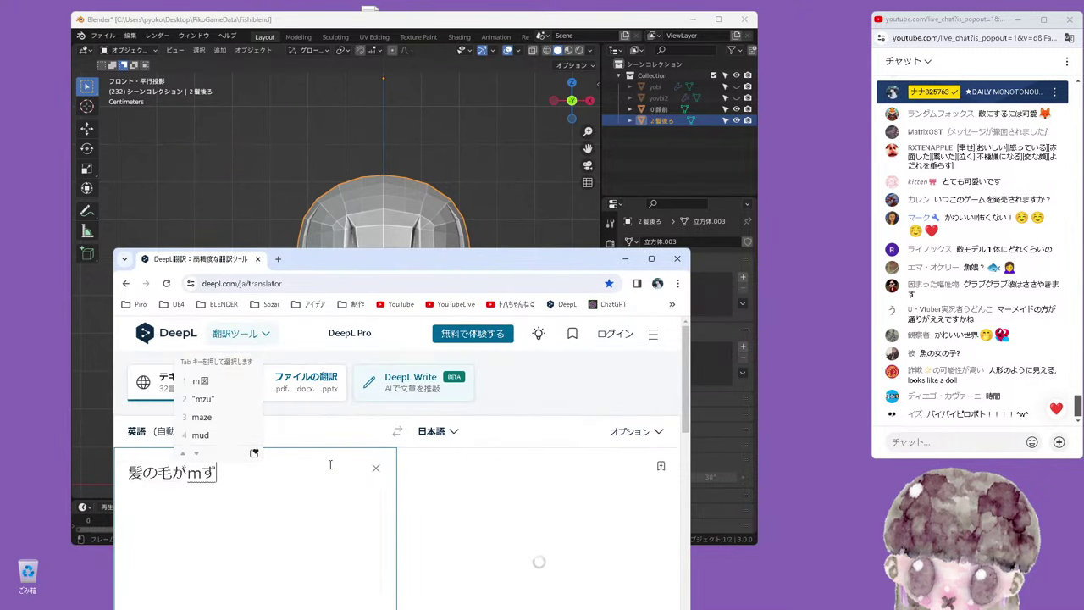
type("ず")
key("BackSpace")
key("BackSpace")
type("むずk")
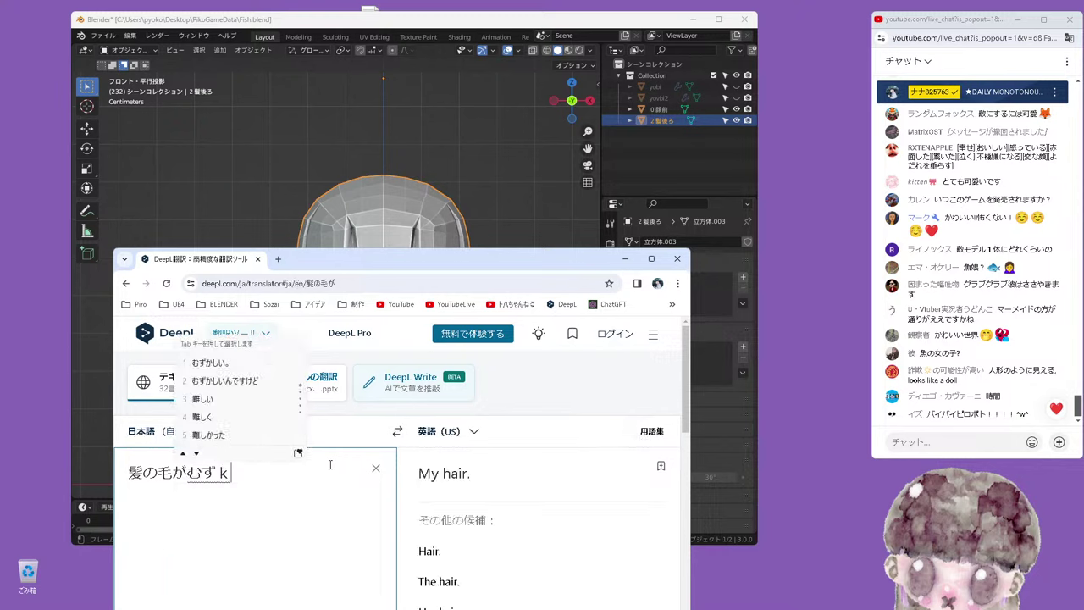
type("i")
key("Return")
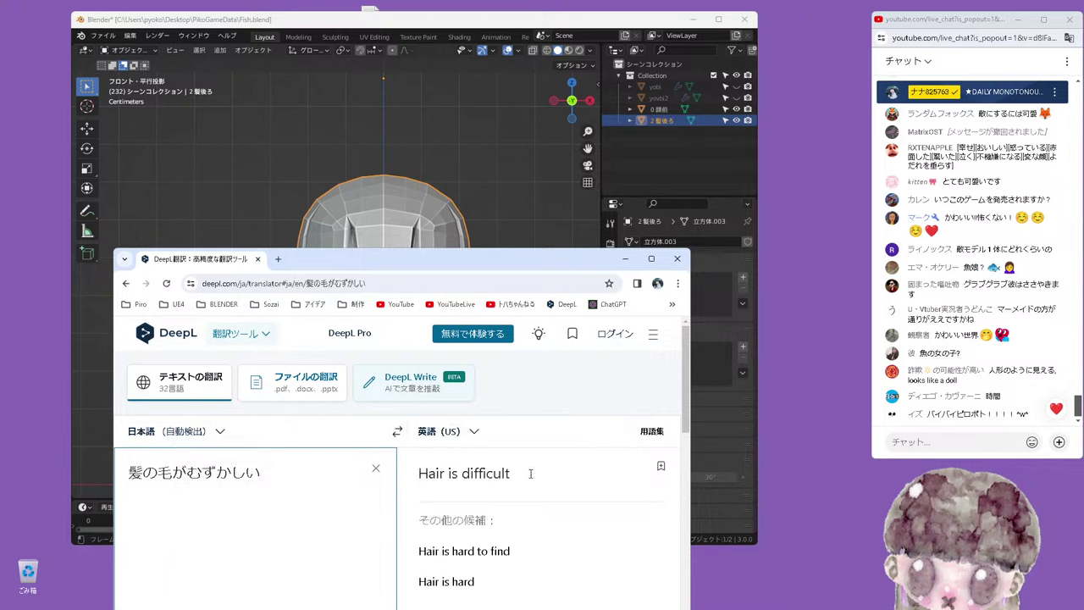
Copy the English translation 'Hair is difficult' and move the translator window down
left_click_drag(530, 474, 377, 475)
right_click(461, 476)
left_click(488, 273)
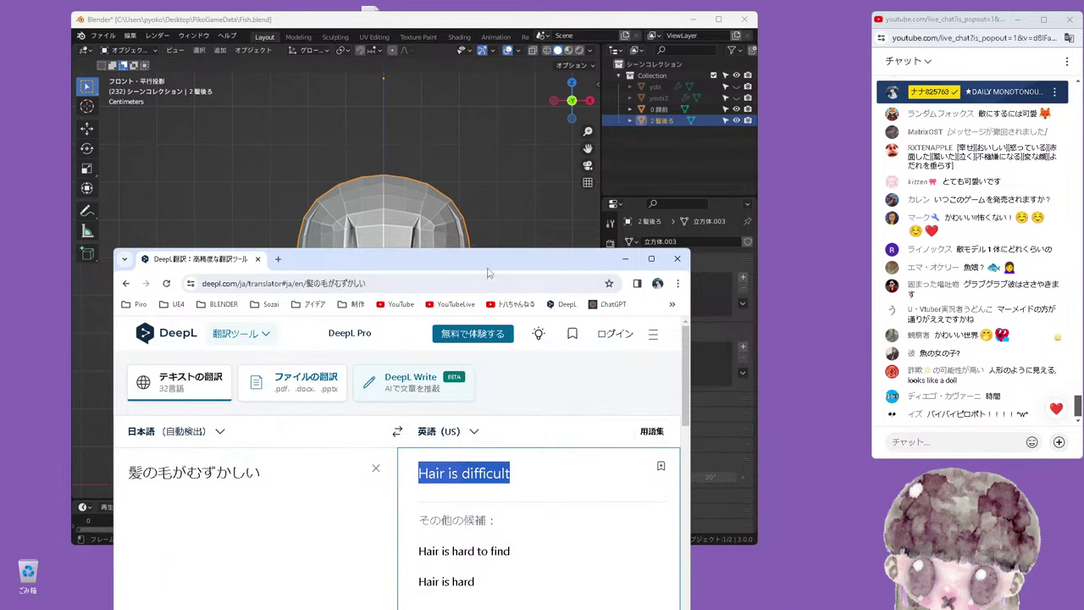
left_click_drag(487, 272, 449, 552)
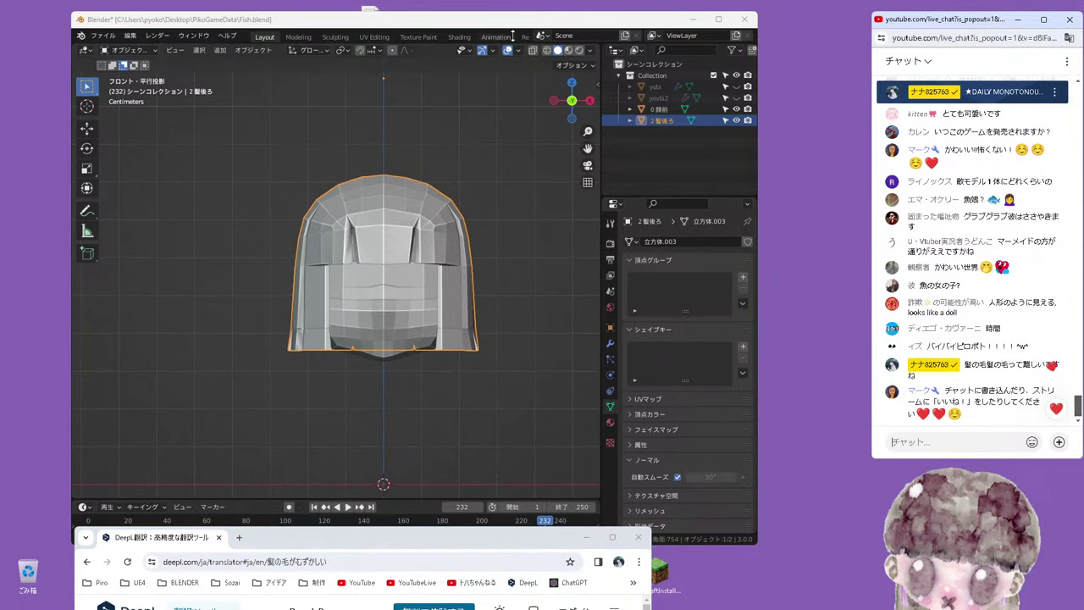
Bring Blender to the front, briefly edit the front bangs mesh, then return to Object Mode
left_click_drag(499, 19, 522, 14)
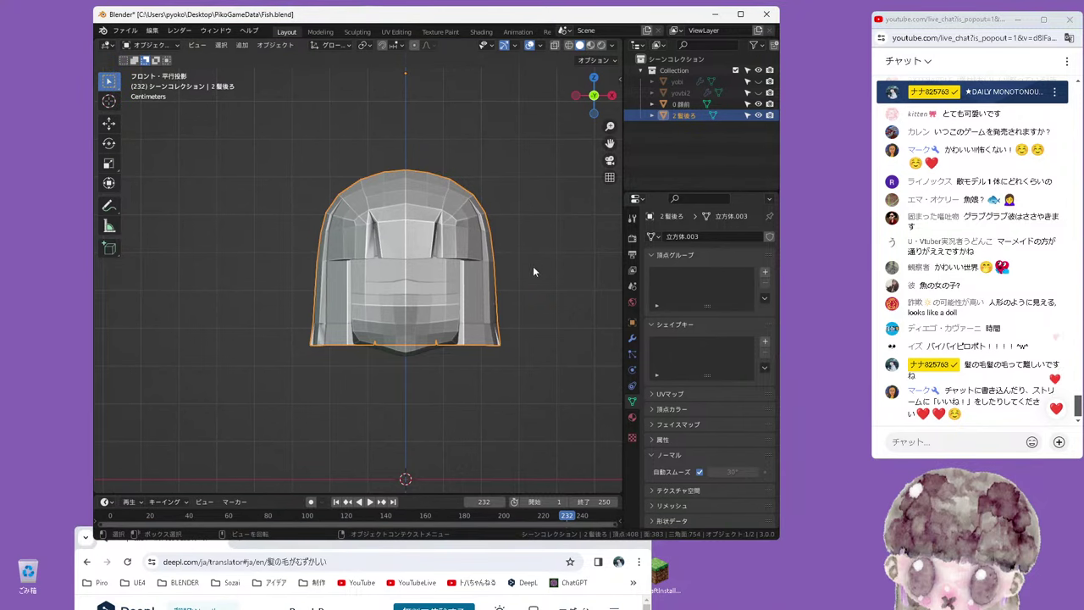
mouse_move(533, 272)
middle_mouse_down()
mouse_move(479, 302)
mouse_move(440, 268)
middle_mouse_up()
left_click(441, 267)
key("Tab")
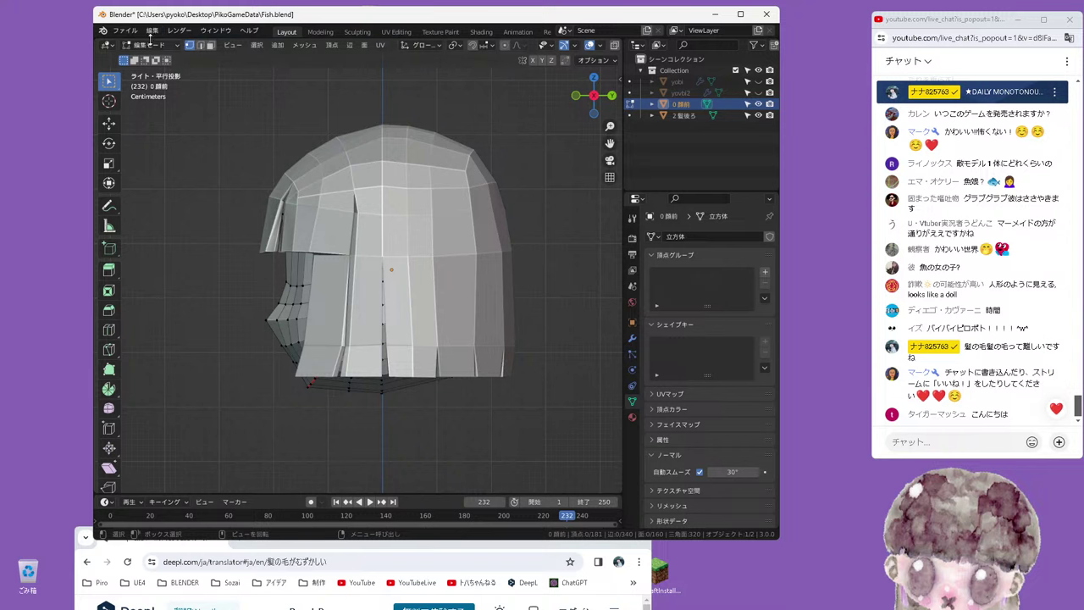
left_click(153, 45)
left_click(149, 57)
Put the back-hair object 2髪後ろ into Edit Mode and view it from the front
left_click(427, 176)
key("Tab")
middle_click_drag(428, 176, 439, 191)
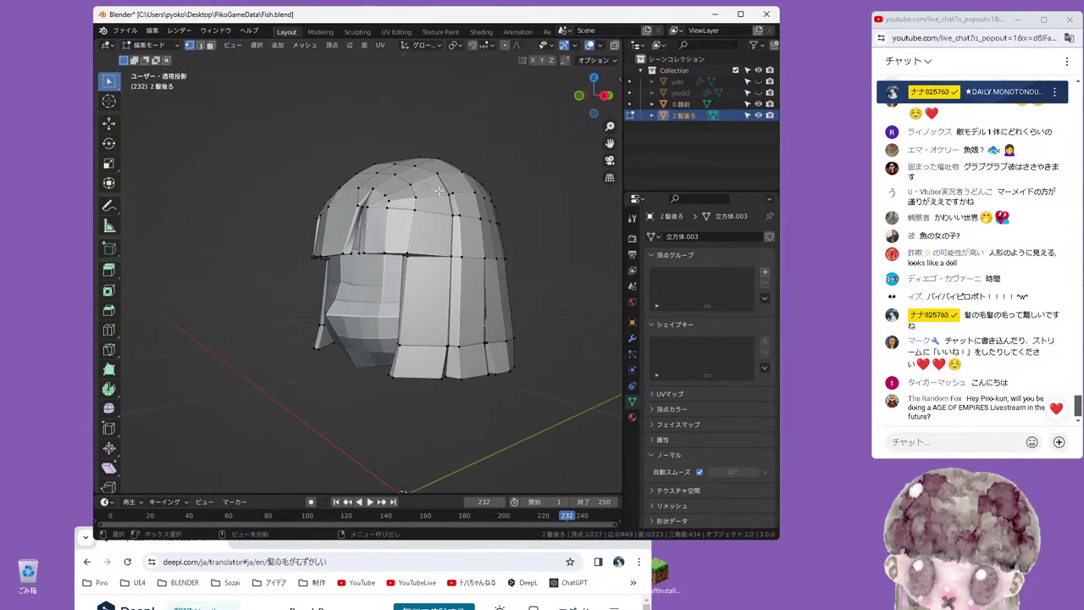
key("KP_1")
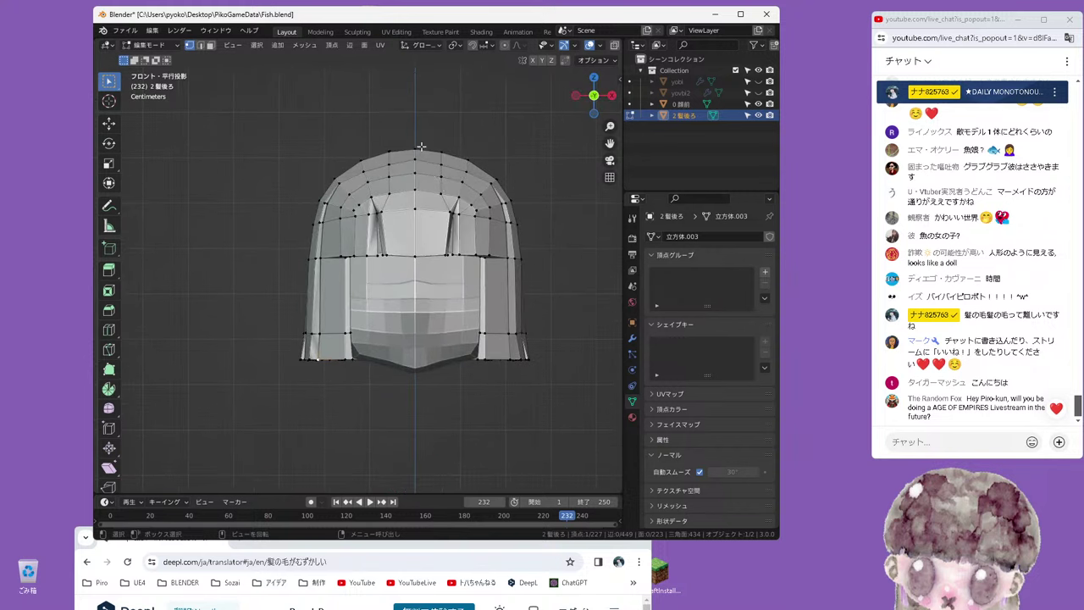
middle_click_drag(431, 165, 377, 214, "shift")
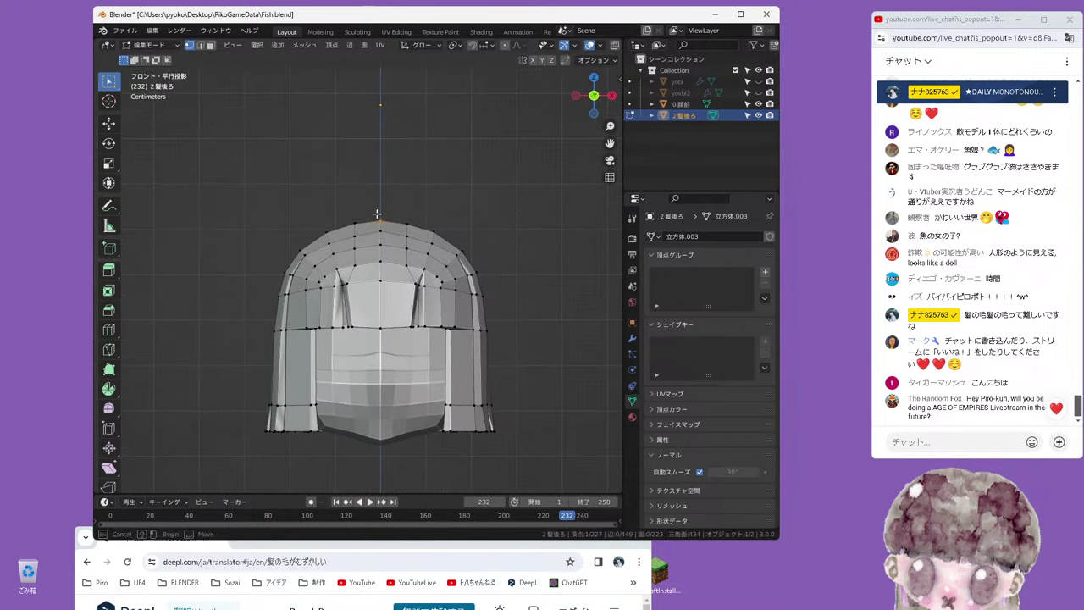
Raise the crown vertices 0.005186 m on Z with proportional editing
scroll(574, 53, "down", 3)
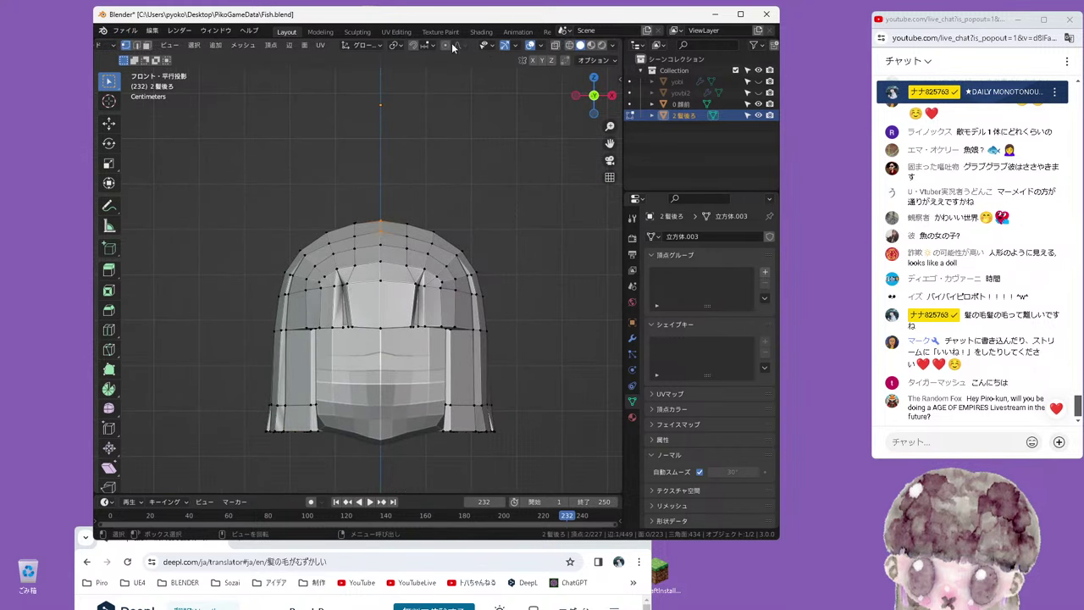
scroll(480, 185, "up", 1)
key("g")
key("z")
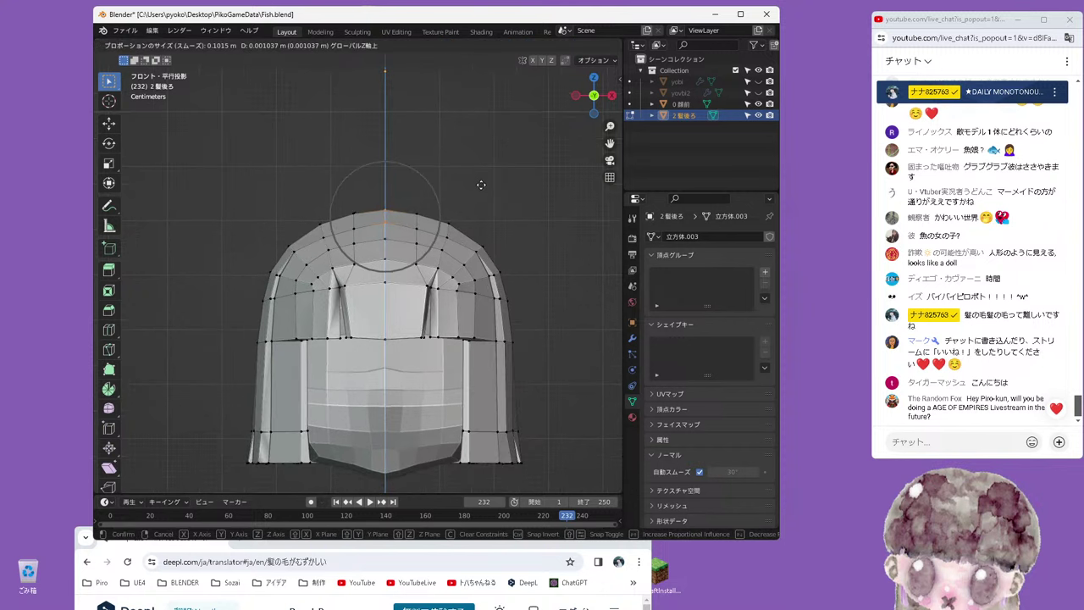
scroll(481, 182, "down", 2)
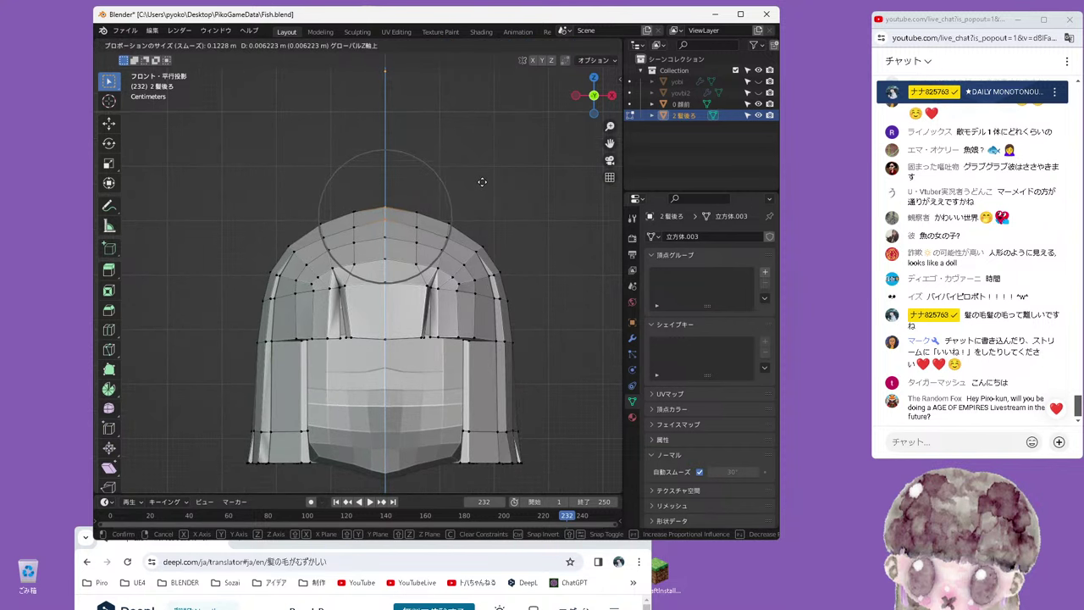
left_click(482, 182)
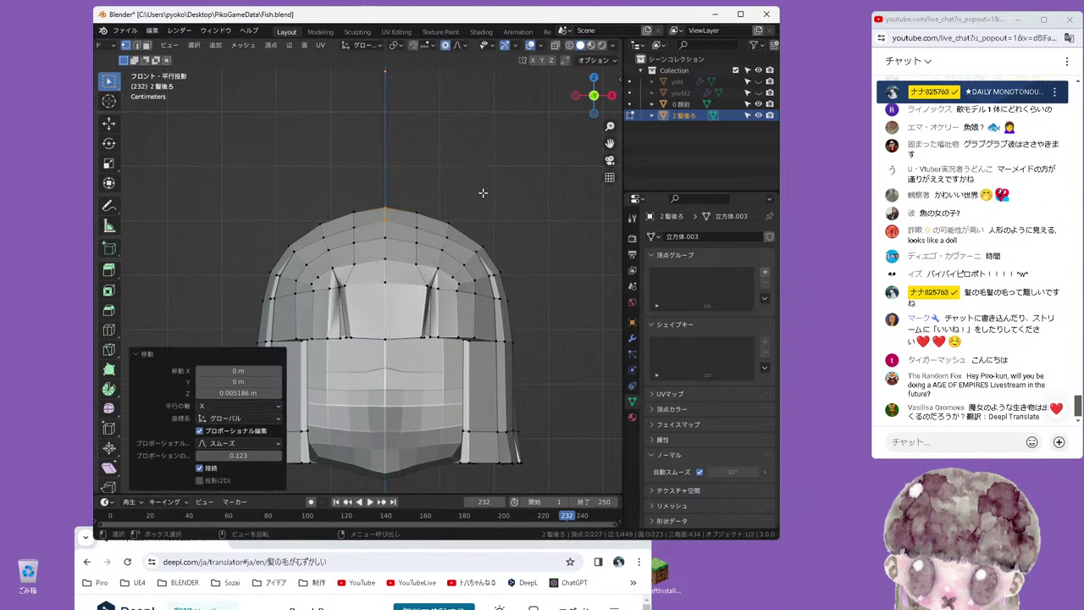
mouse_move(483, 190)
middle_mouse_down()
mouse_move(523, 179)
mouse_move(369, 246)
middle_mouse_up()
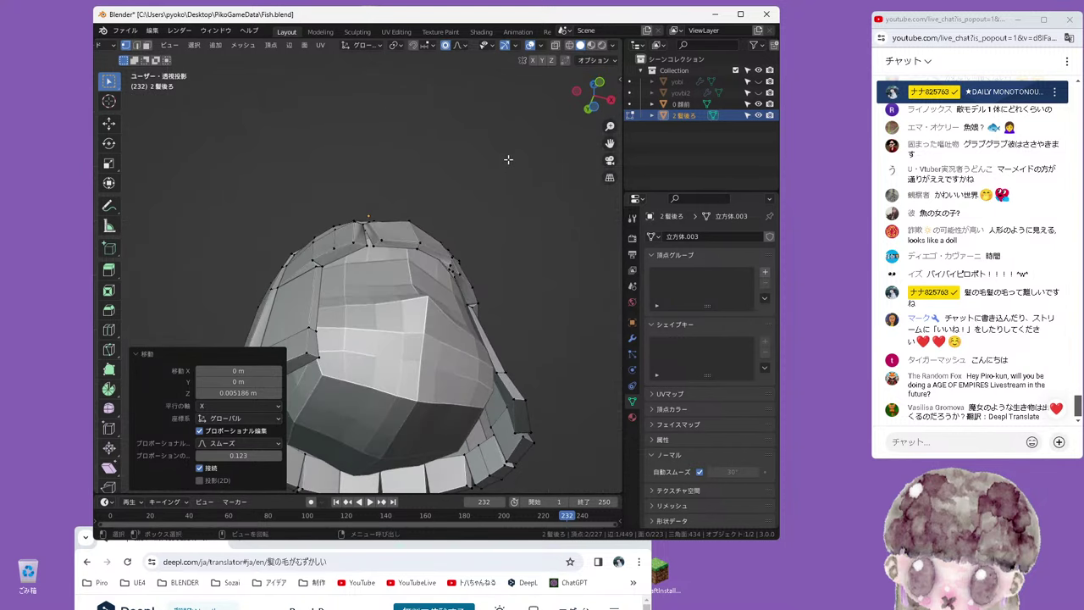
scroll(368, 245, "up", 3)
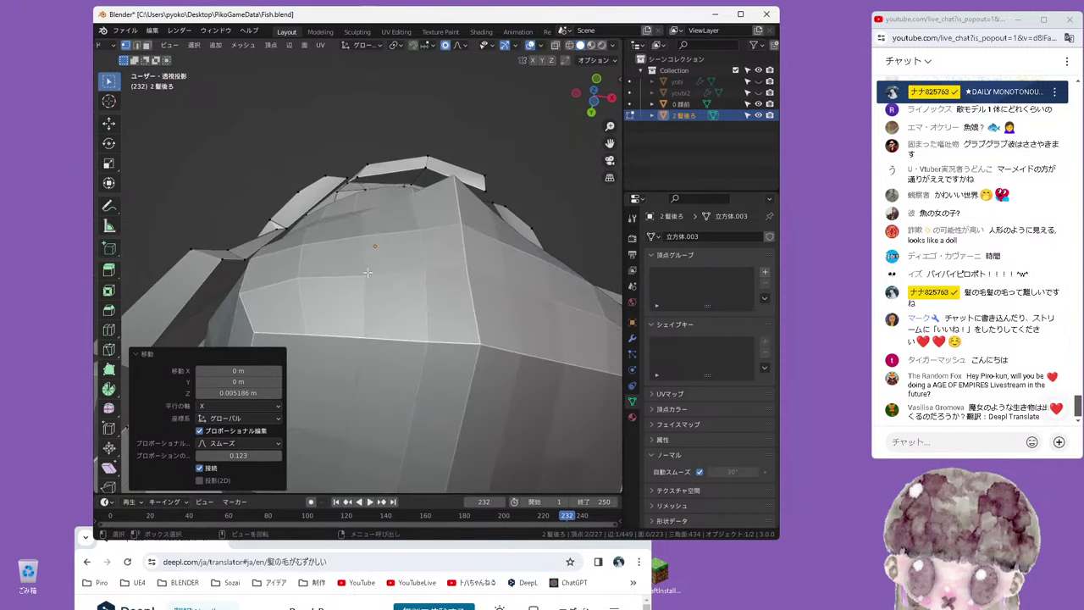
Move the chosen vertices -0.002171 m along the global Y axis
middle_click_drag(318, 199, 328, 225)
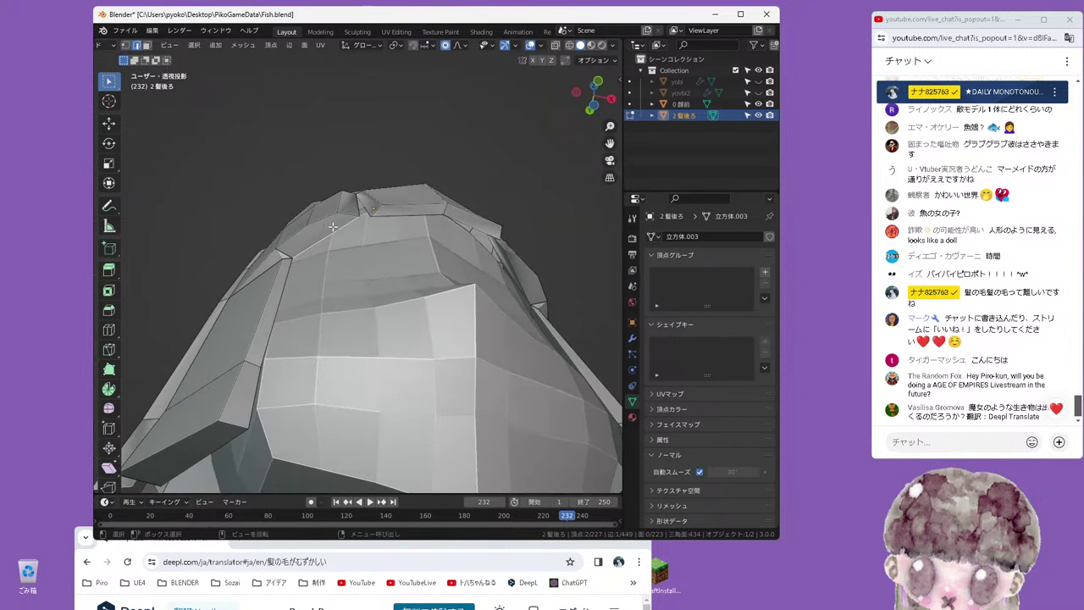
key("g")
right_click(333, 212)
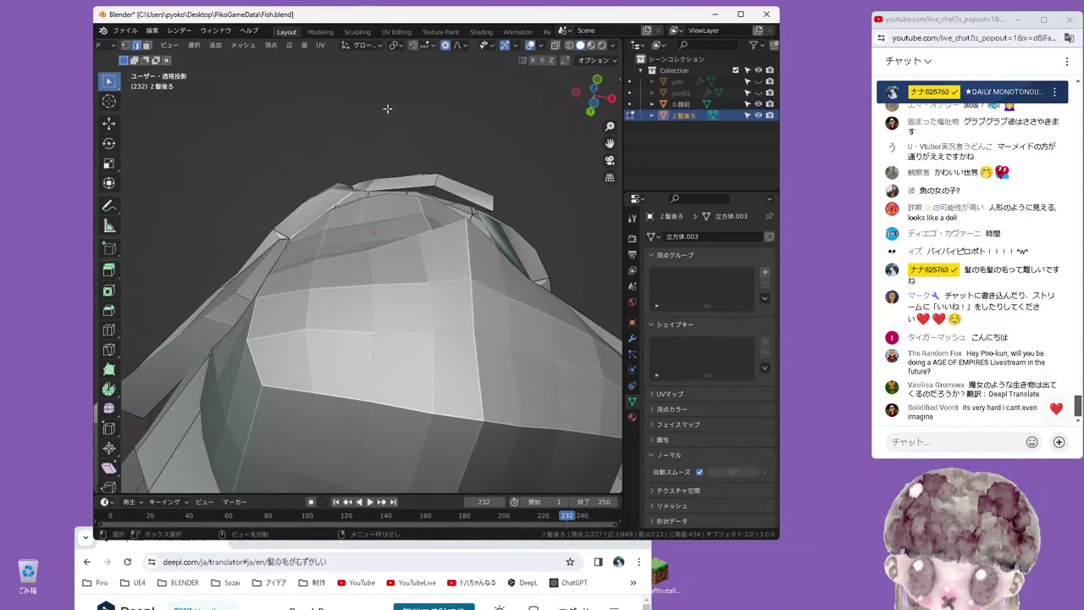
key("g")
key("y")
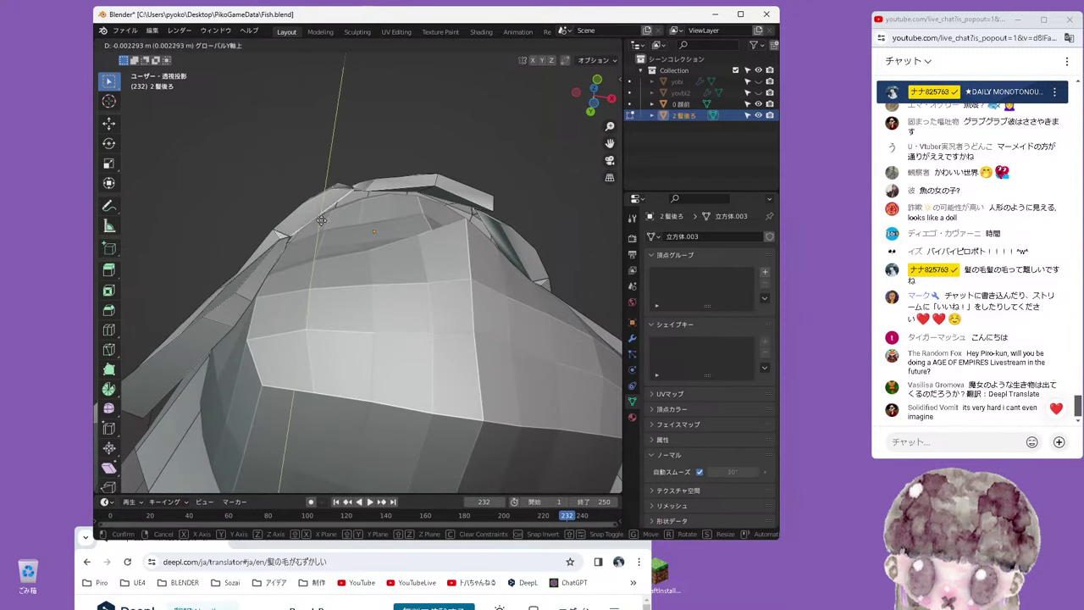
left_click(321, 220)
mouse_move(321, 220)
middle_mouse_down()
mouse_move(312, 271)
mouse_move(397, 210)
middle_mouse_up()
scroll(312, 272, "down", 3)
Check the hair from front and side views, then save Fish.blend
scroll(397, 210, "down", 2)
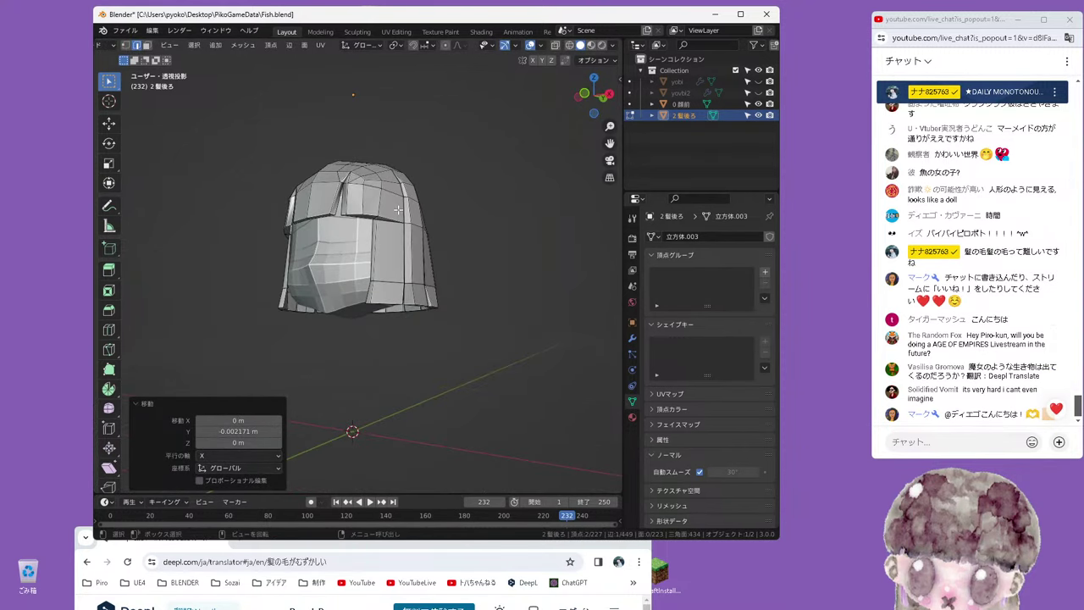
key("KP_1")
key("KP_3")
key("KP_1")
left_click(140, 48)
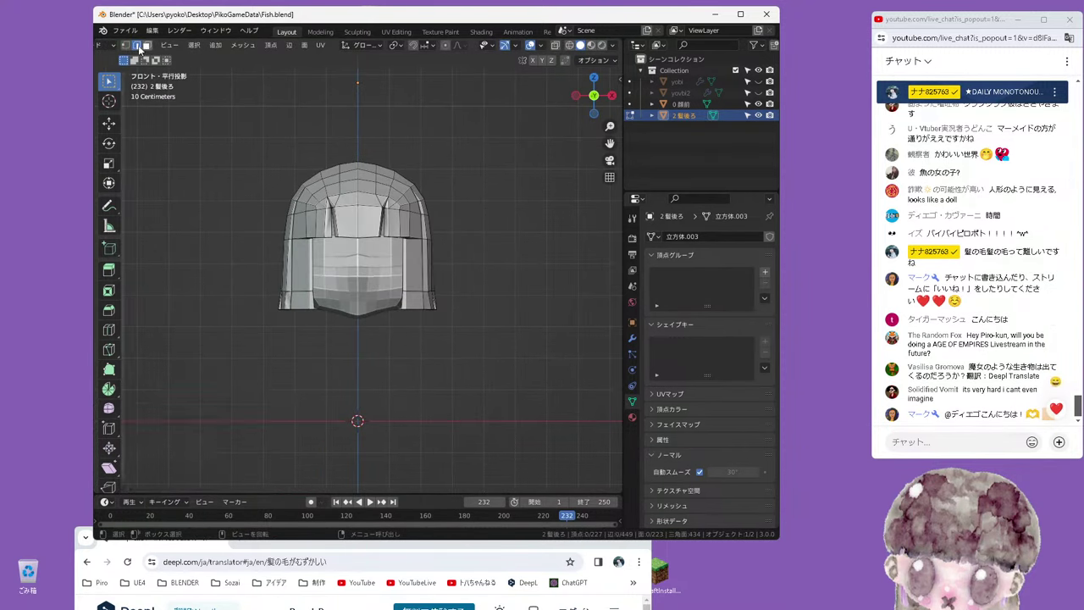
scroll(140, 47, "up", 2)
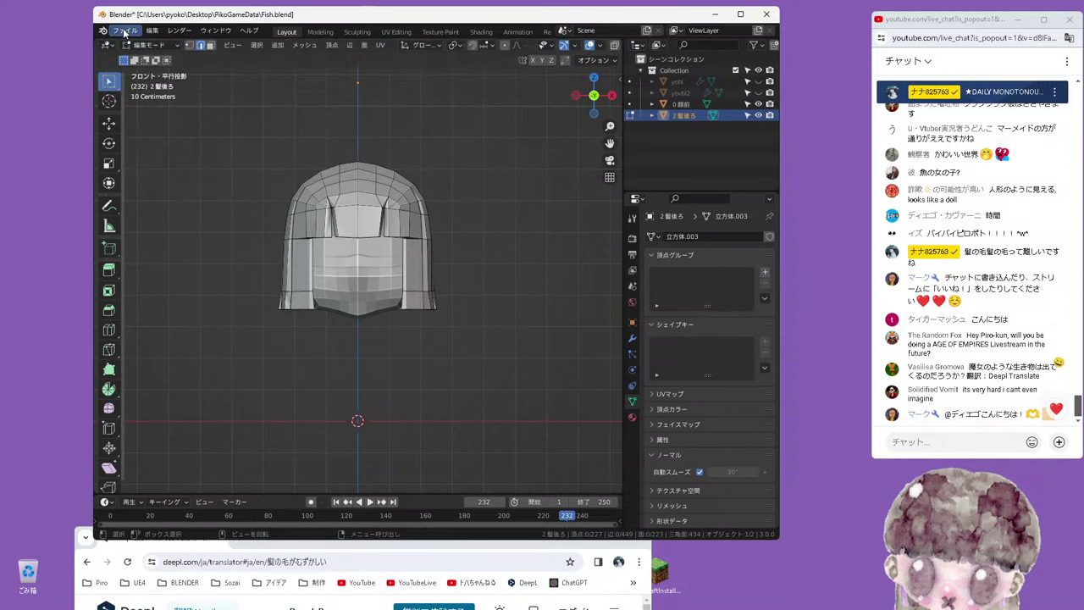
left_click(125, 32)
left_click(145, 117)
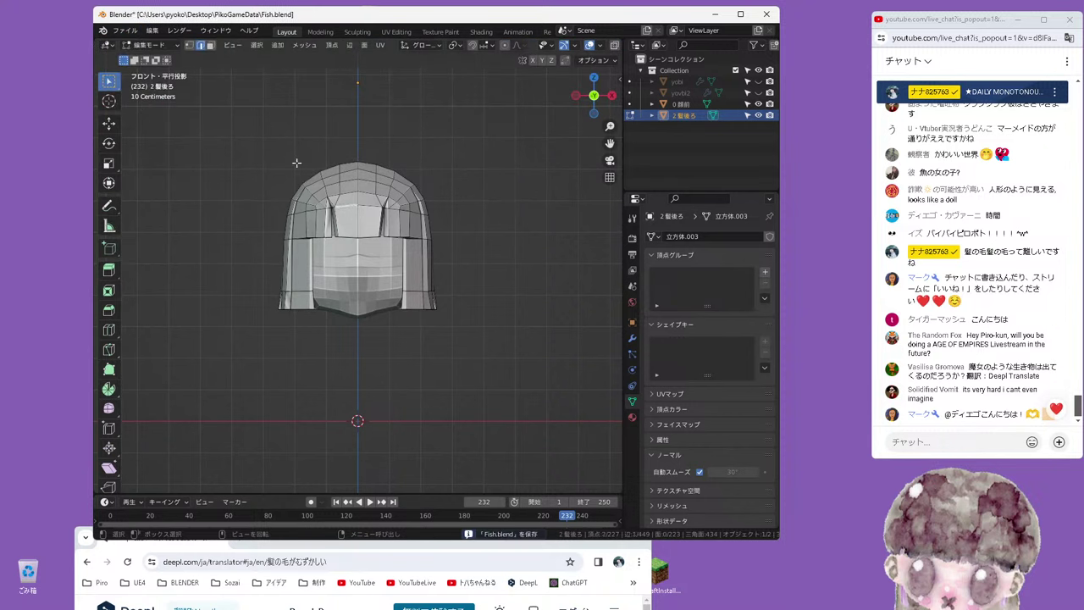
left_click(126, 32)
left_click(149, 113)
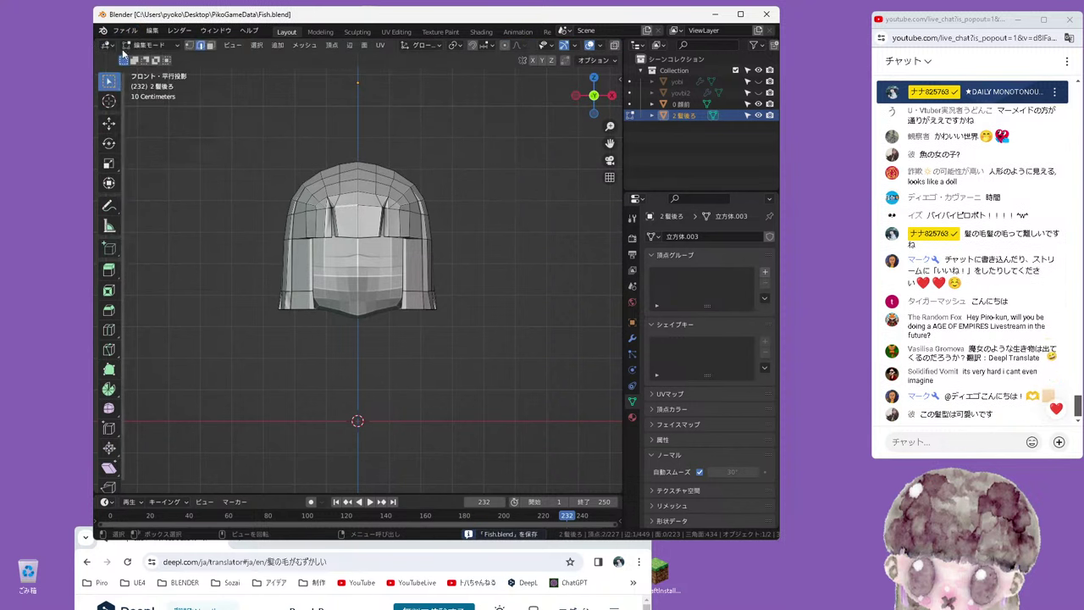
In Object Mode, apply Shade Smooth to the back hair and the 0 顔前 object
left_click(145, 47)
left_click(161, 63)
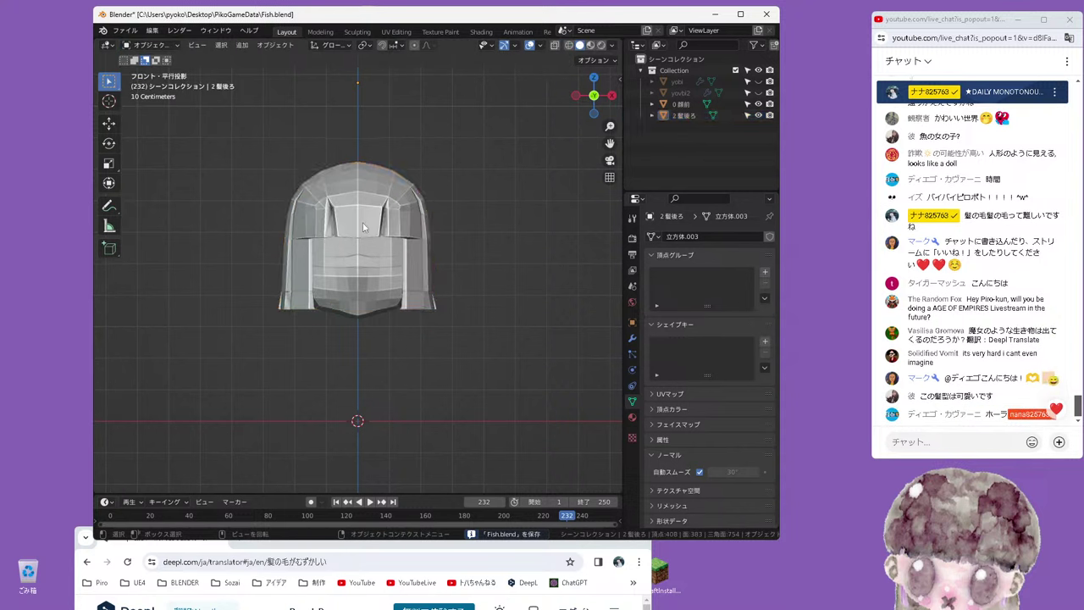
right_click(404, 212)
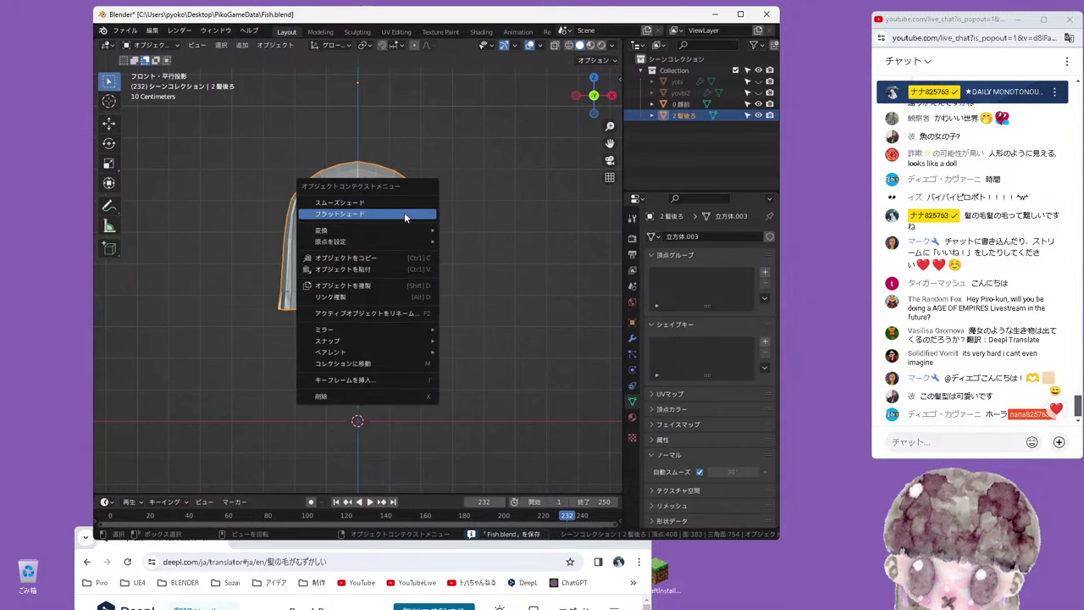
left_click(394, 205)
left_click(364, 272)
right_click(359, 269)
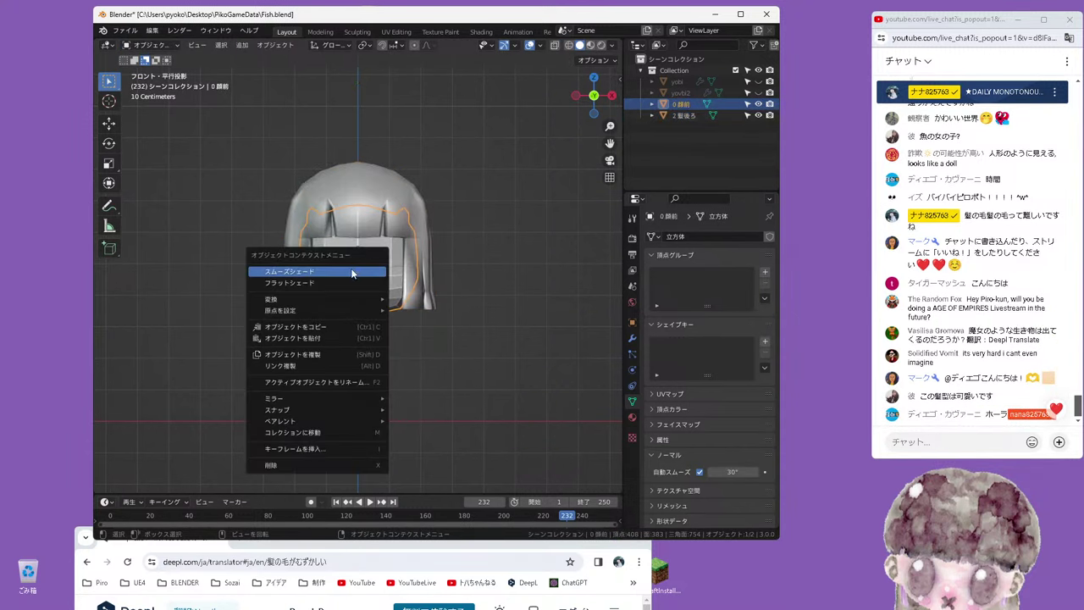
left_click(360, 271)
Join the back hair 2 髪後ろ into 0 顔前 with Ctrl+J
left_click(367, 202, "shift")
left_click(358, 261, "shift")
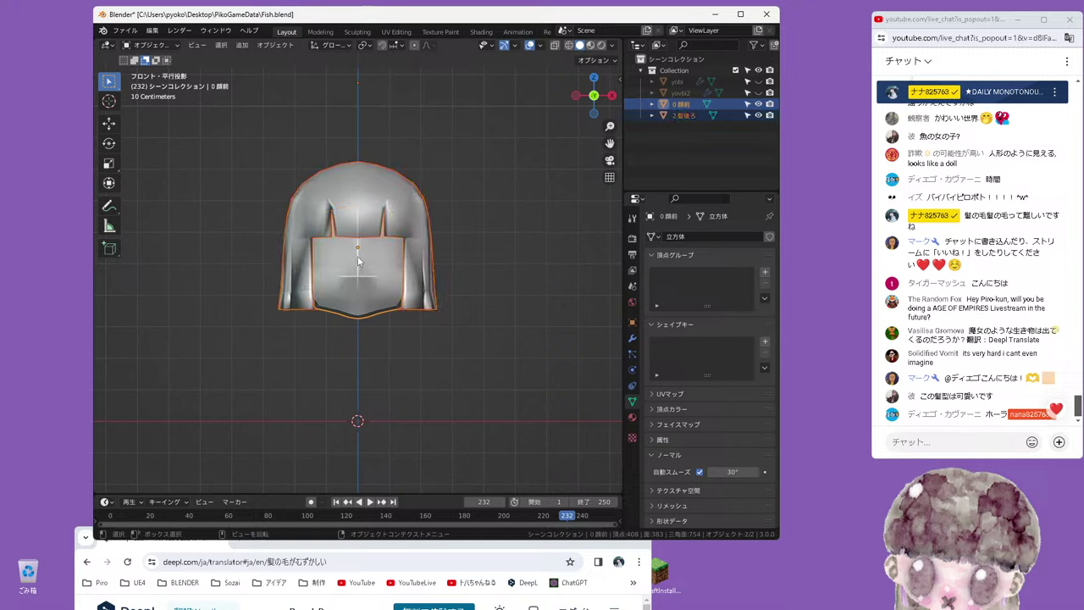
key("ctrl+j")
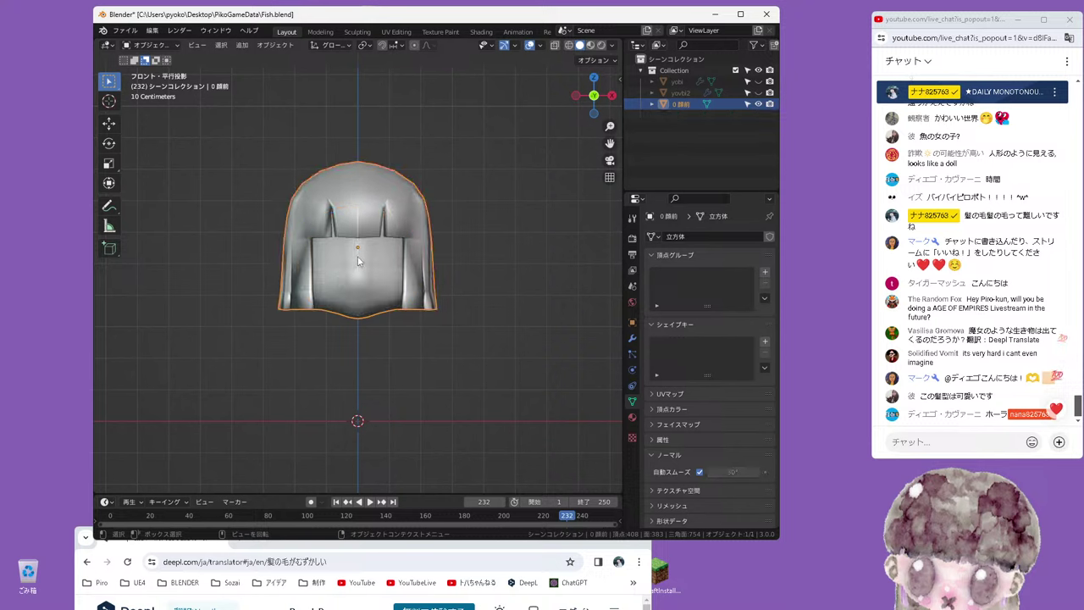
left_click(471, 231)
left_click(430, 245)
Export the merged hair mesh as Fish.fbx to the Desktop
left_click(125, 29)
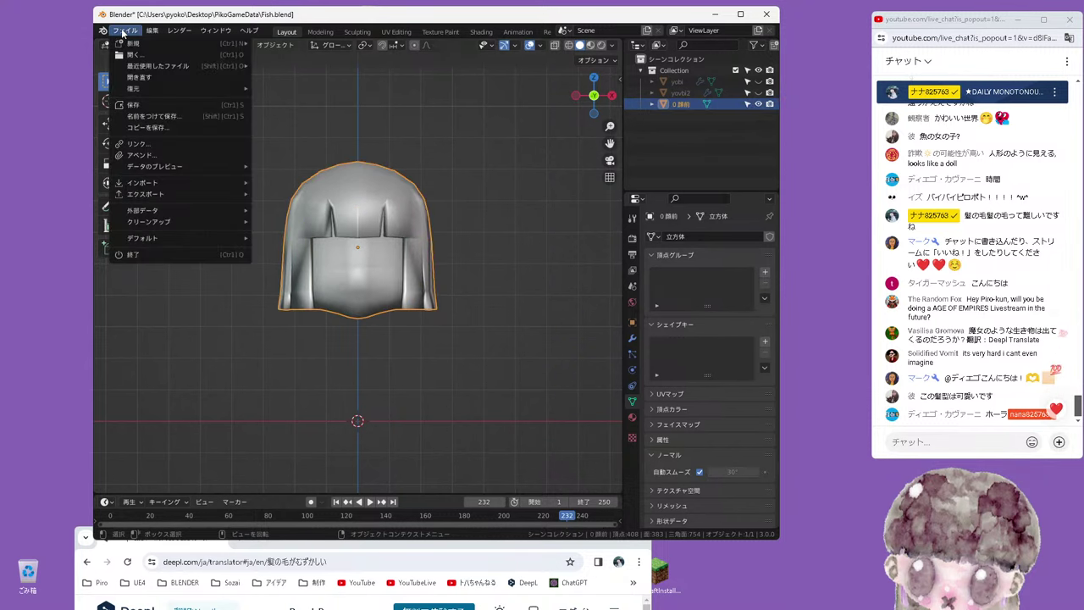
mouse_move(212, 194)
left_click(294, 288)
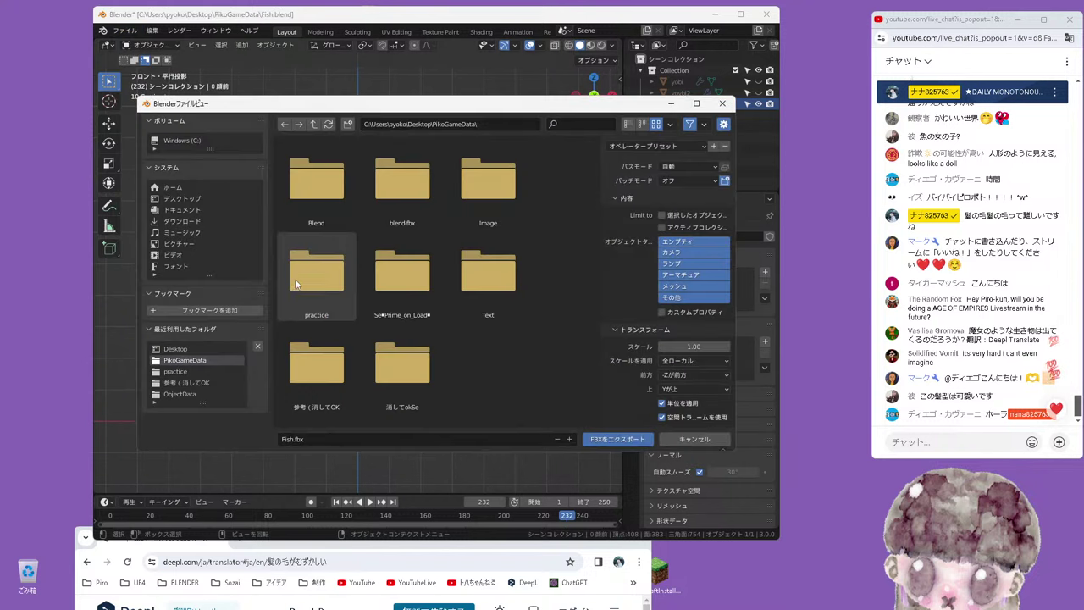
left_click(185, 200)
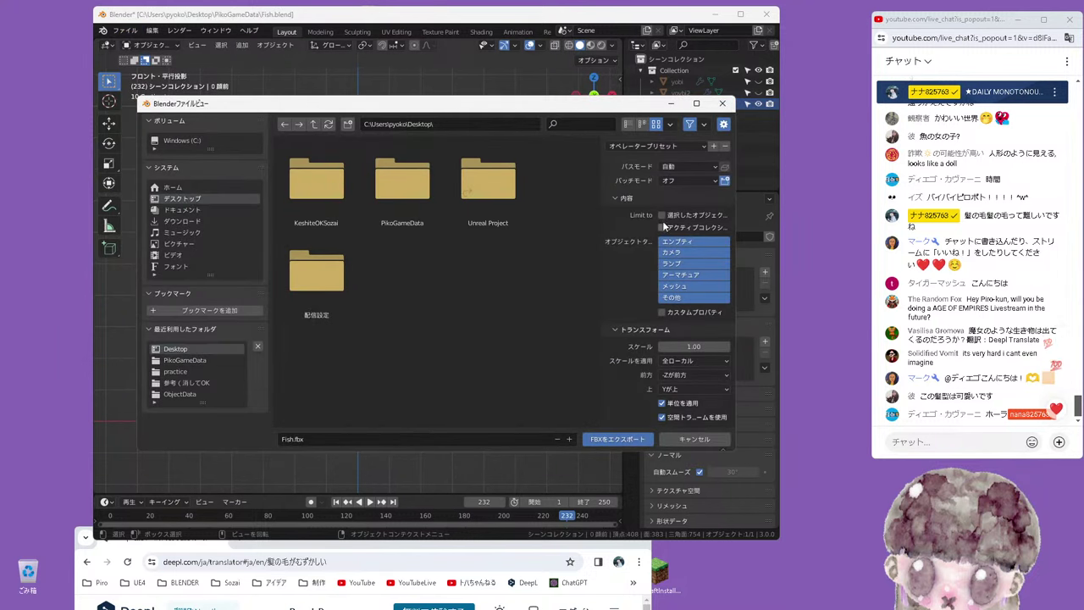
scroll(640, 396, "down", 2)
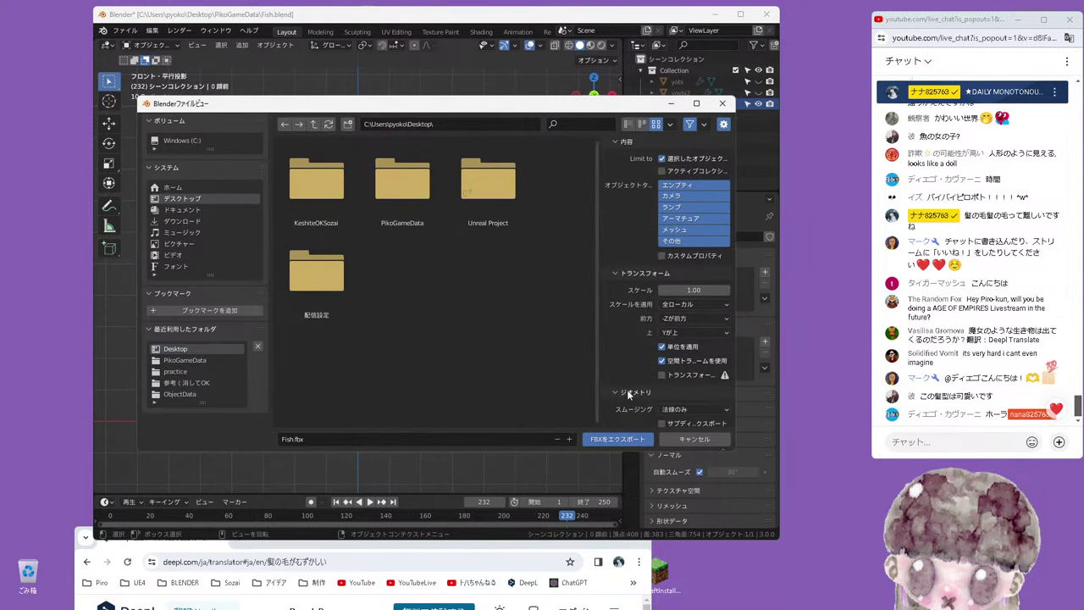
left_click(615, 439)
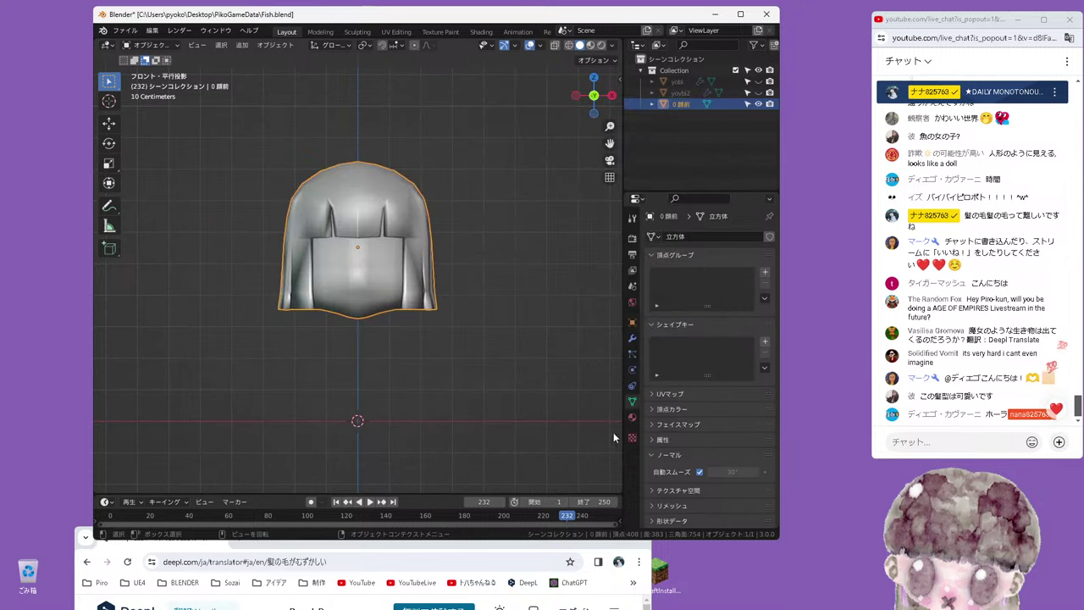
Close Blender without saving and start the Epic Games Launcher
left_click(767, 14)
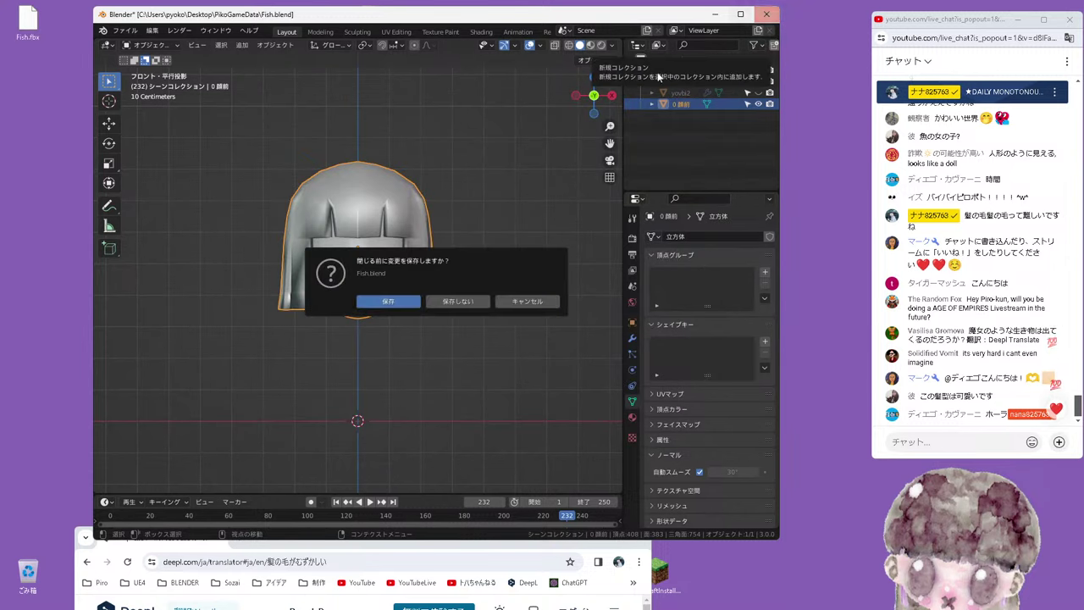
left_click(457, 302)
left_click_drag(533, 543, 568, 76)
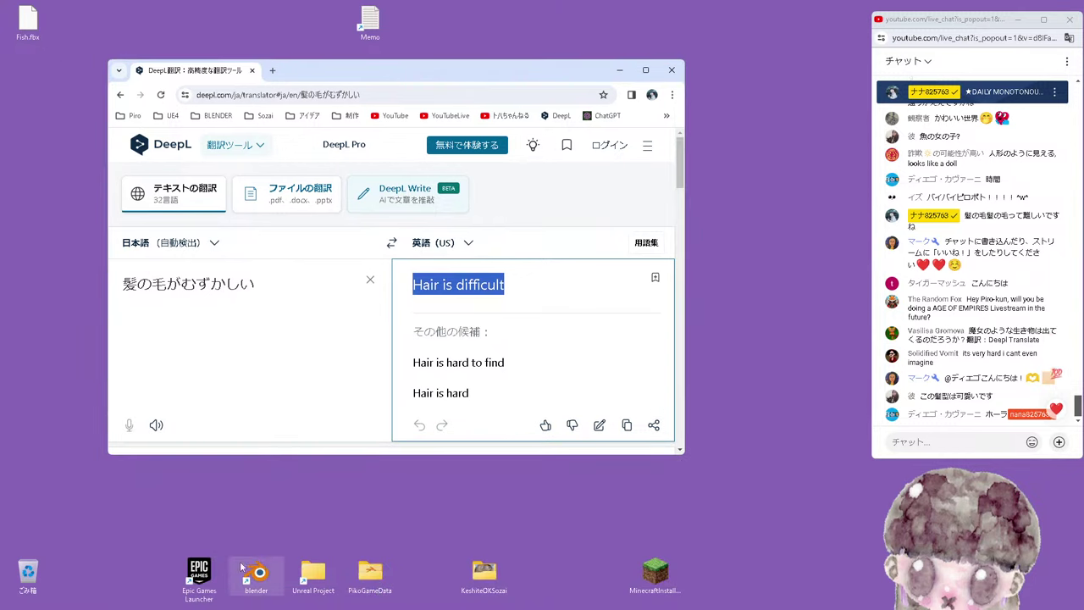
double_click(199, 573)
Launch Unreal Engine and open the PiKoGaMe project from the full project list
left_click(581, 82)
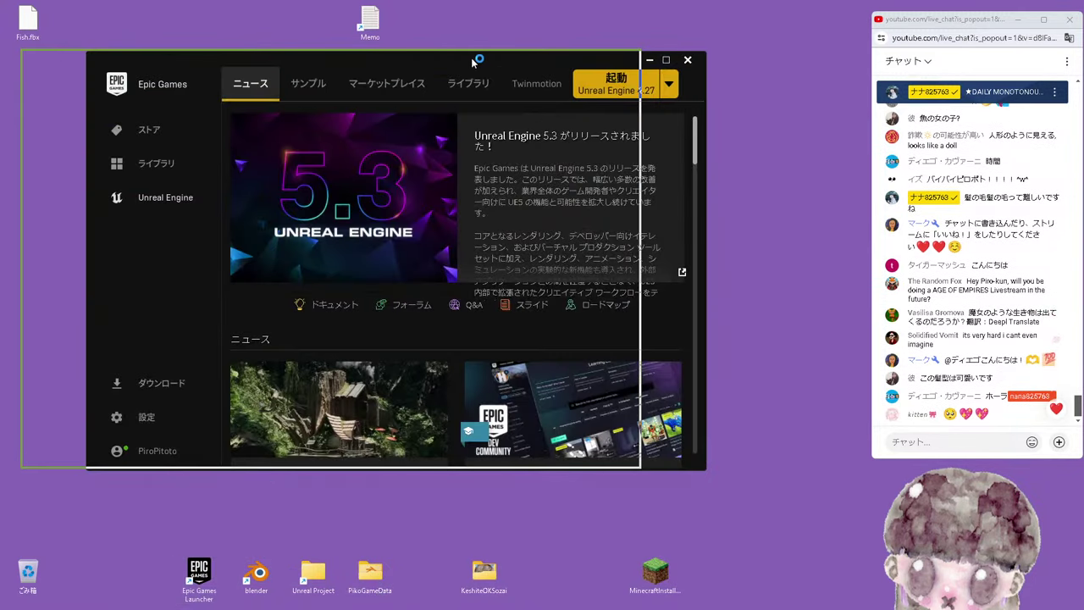
left_click_drag(678, 75, 620, 540)
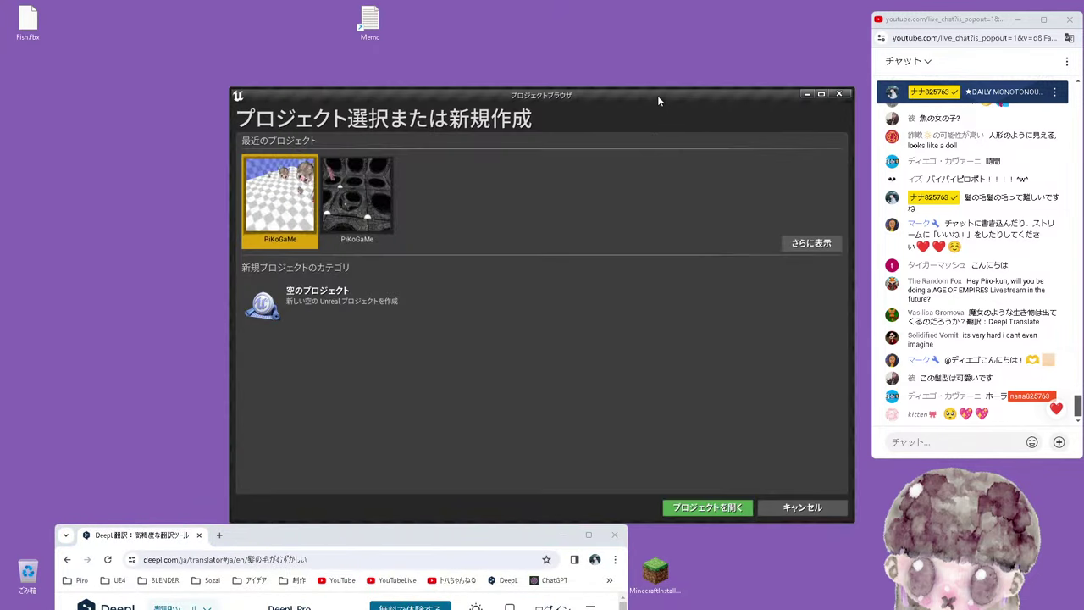
left_click_drag(657, 100, 560, 61)
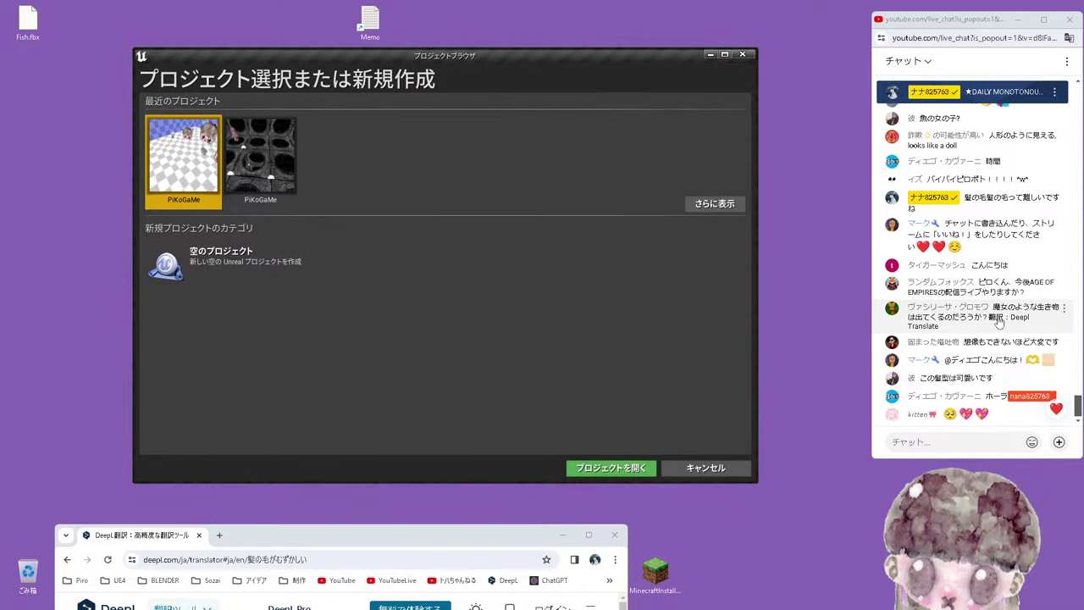
left_click_drag(599, 66, 584, 73)
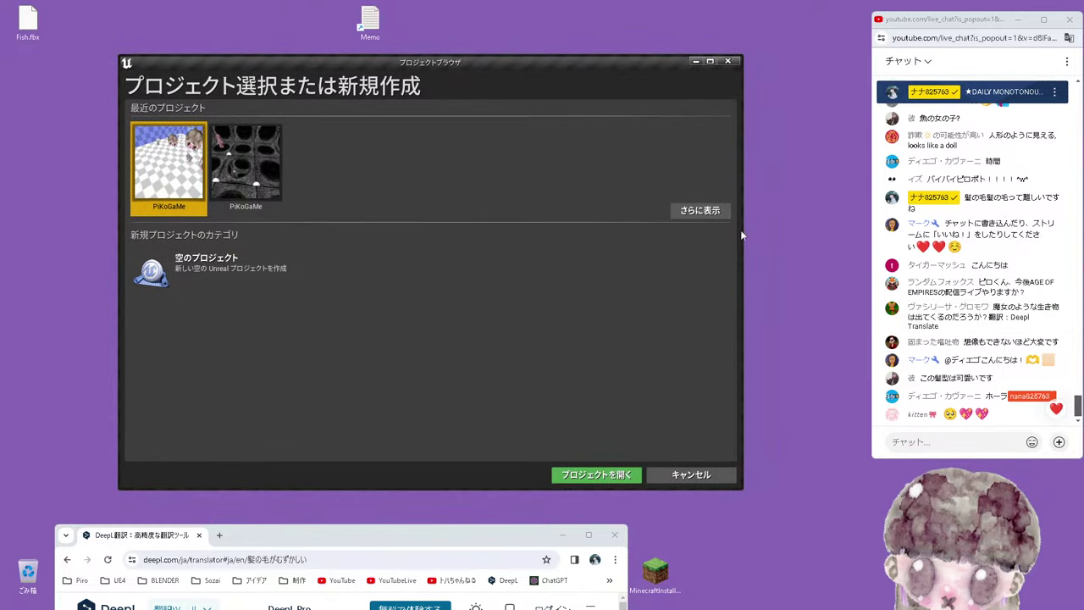
left_click(696, 217)
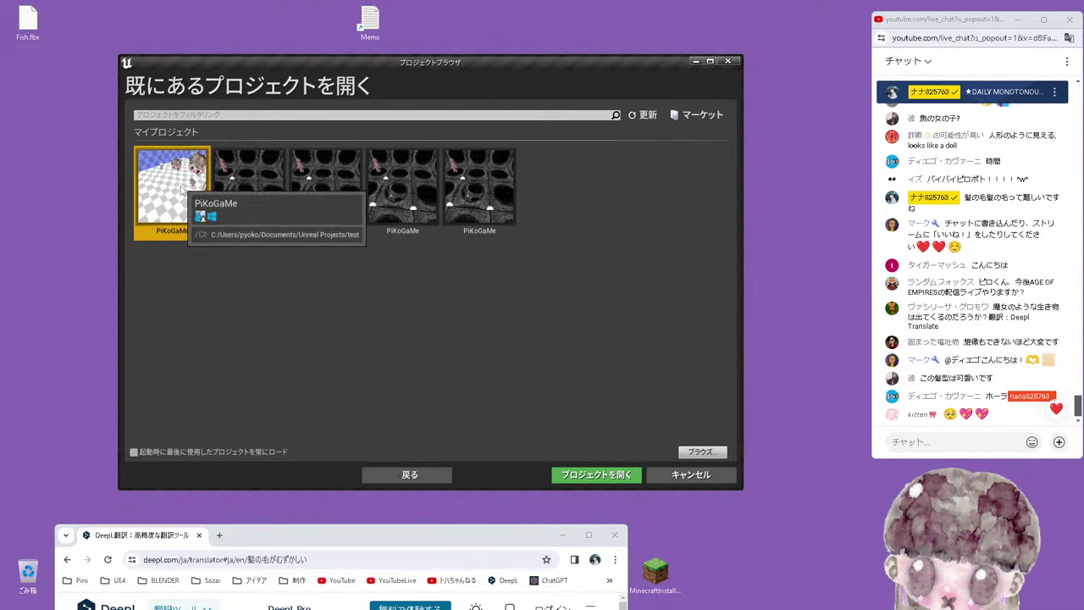
double_click(180, 189)
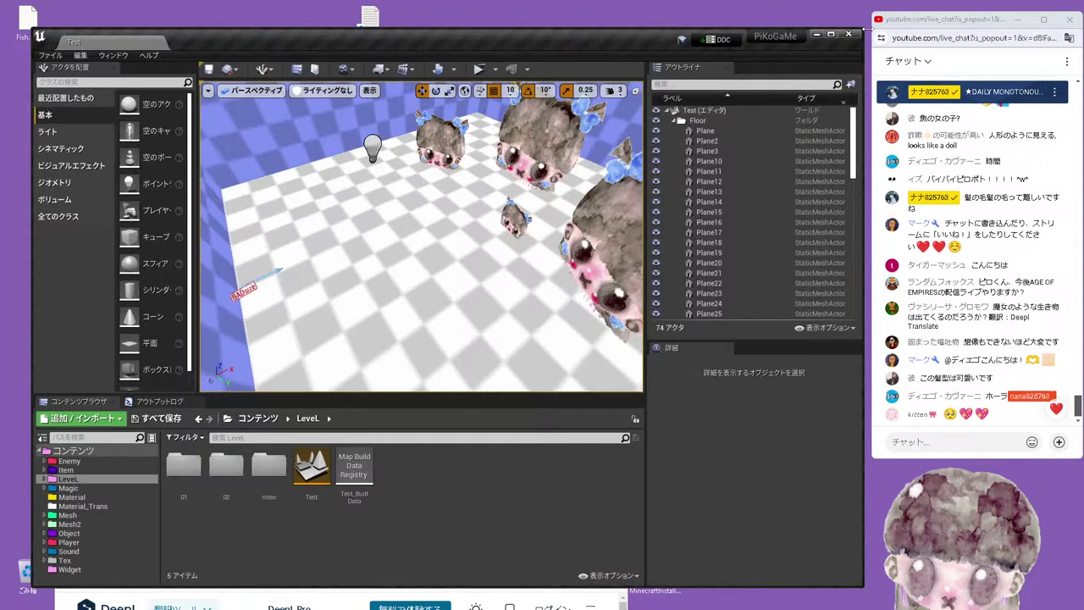
Resize the Unreal editor window and briefly play-test the level, walking toward the creatures
left_click_drag(864, 29, 709, 54)
left_click_drag(464, 66, 516, 31)
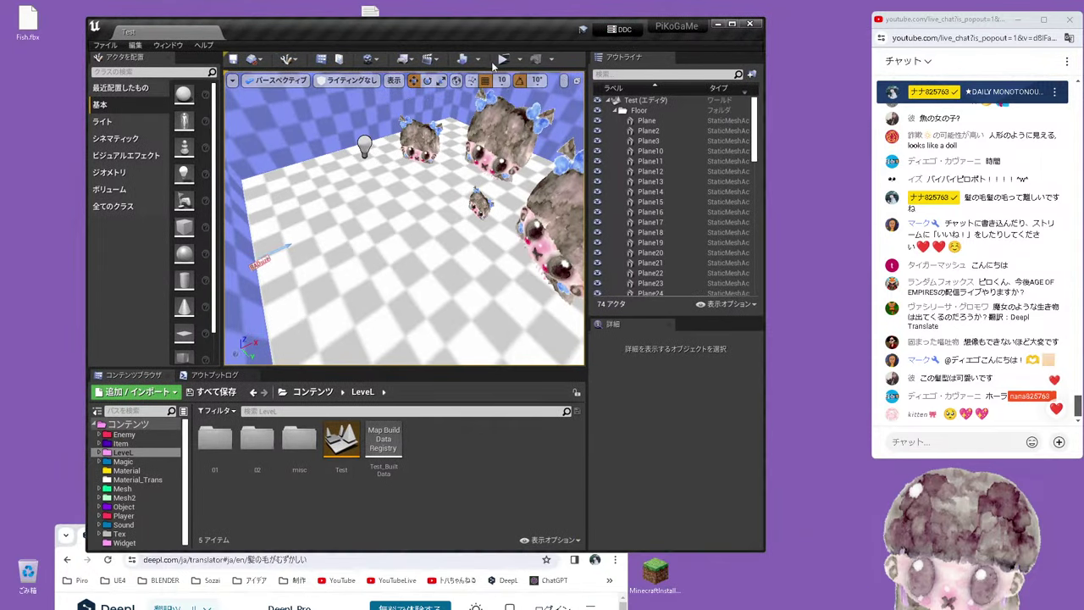
left_click(502, 58)
key("w")
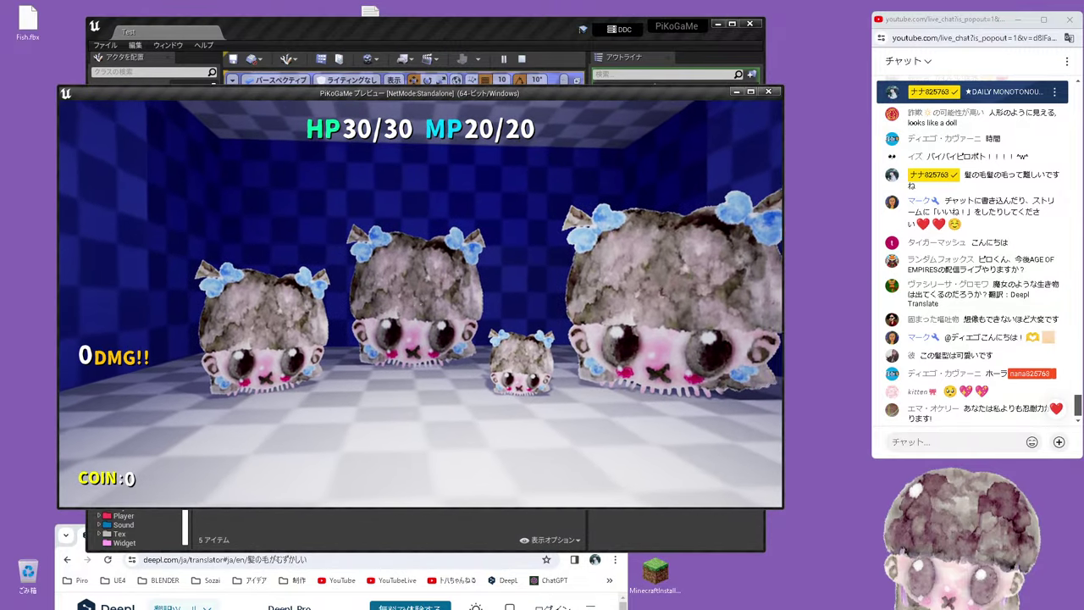
key("Escape")
Delete the small creature from the level
right_click_drag(404, 217, 365, 212)
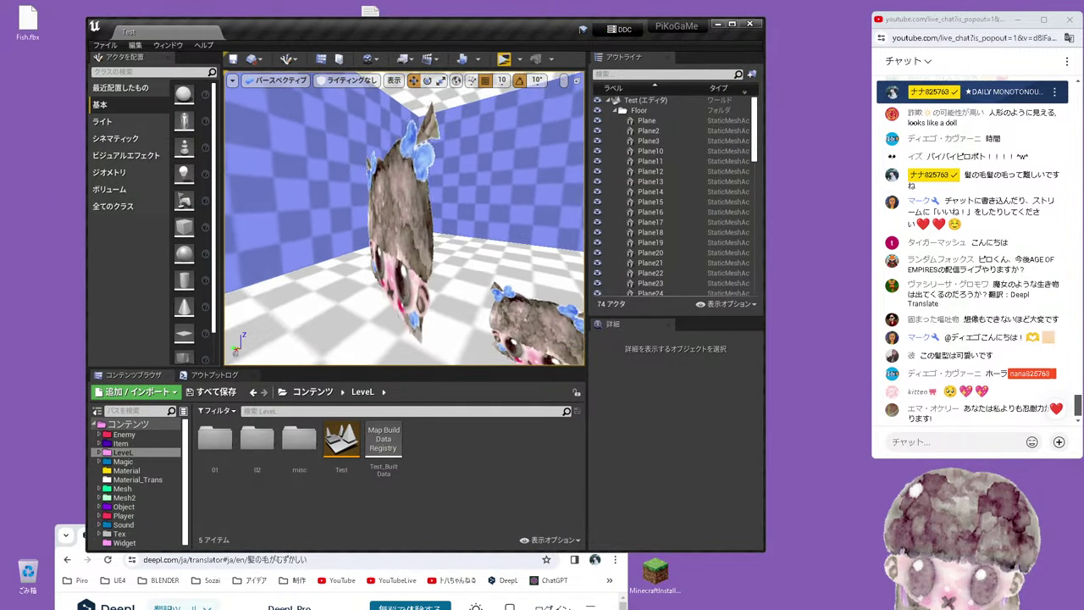
right_click_drag(364, 212, 414, 254)
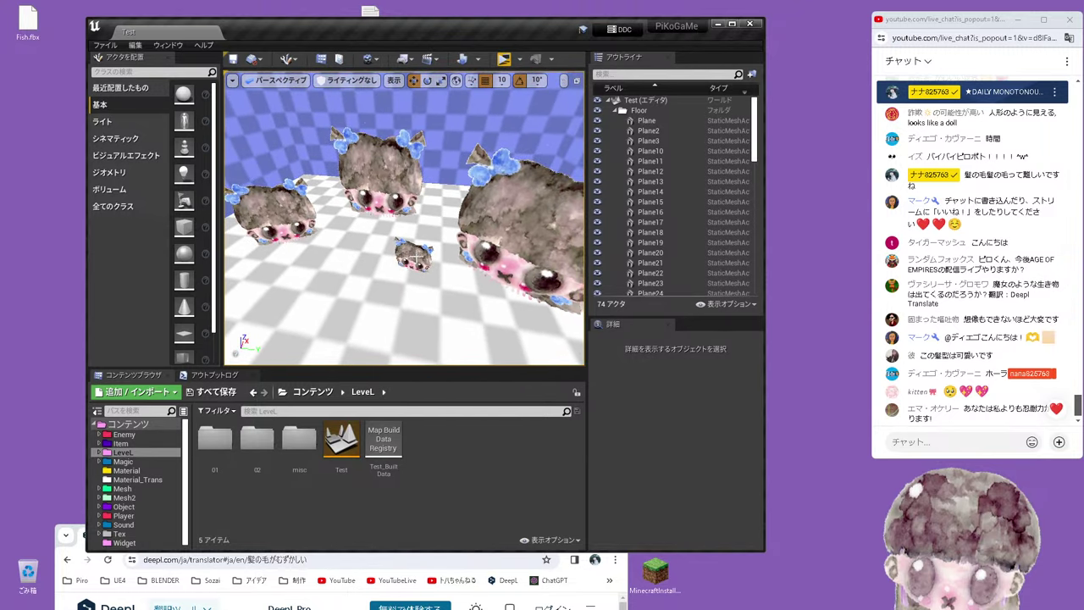
left_click(415, 254)
key("Delete")
Select the remaining three creatures and import Fish.fbx into the LeveL content folder
left_click(362, 197)
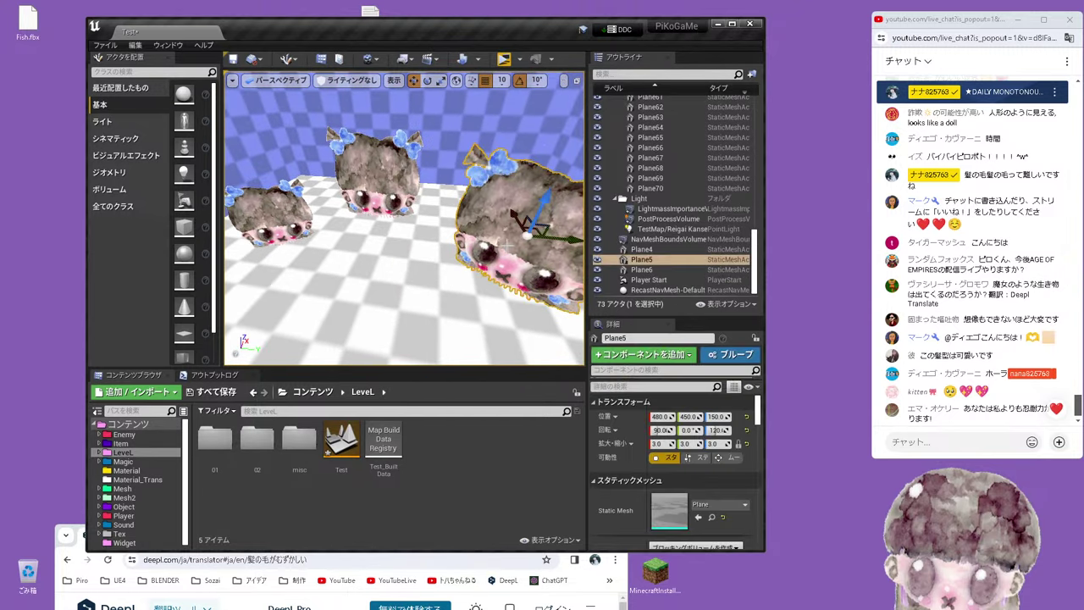
left_click(279, 227, "ctrl")
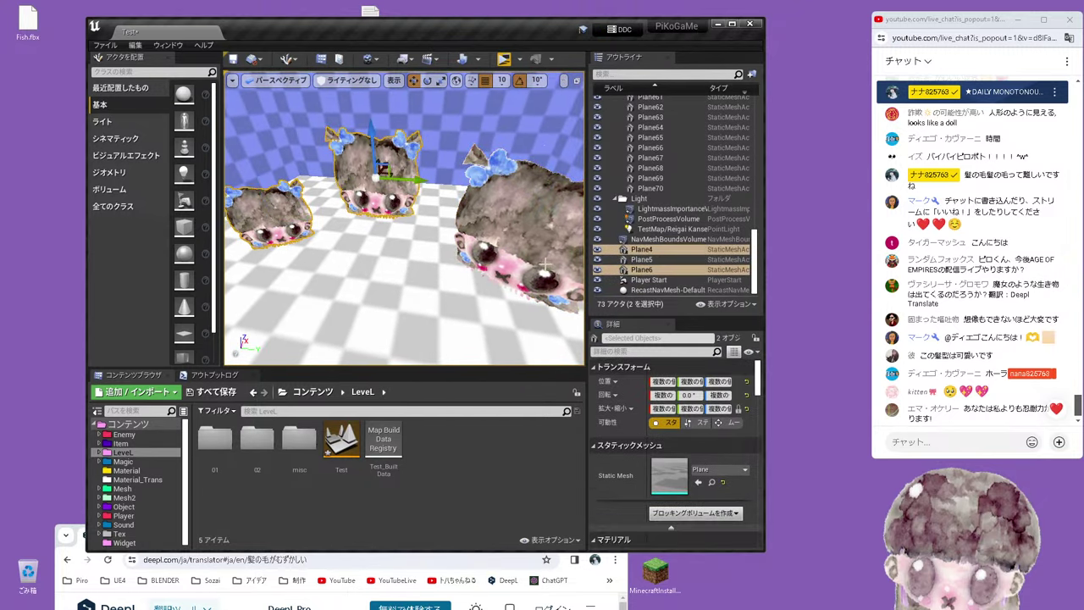
left_click(517, 217, "ctrl")
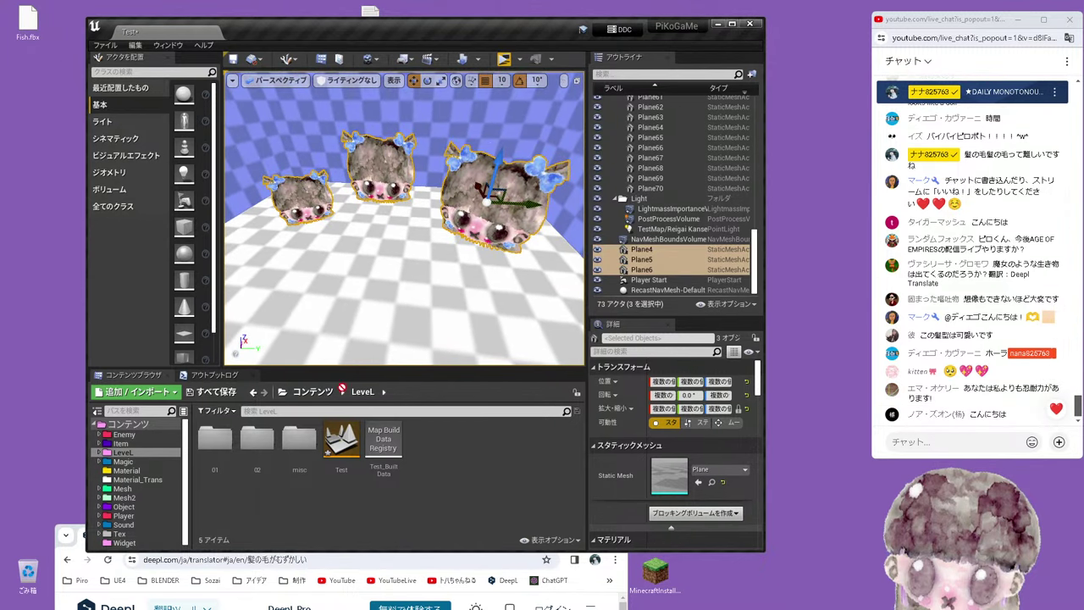
left_click_drag(28, 22, 473, 475)
Finish the FBX import, place the Fish mesh in the level, and scale it to 4
left_click(528, 520)
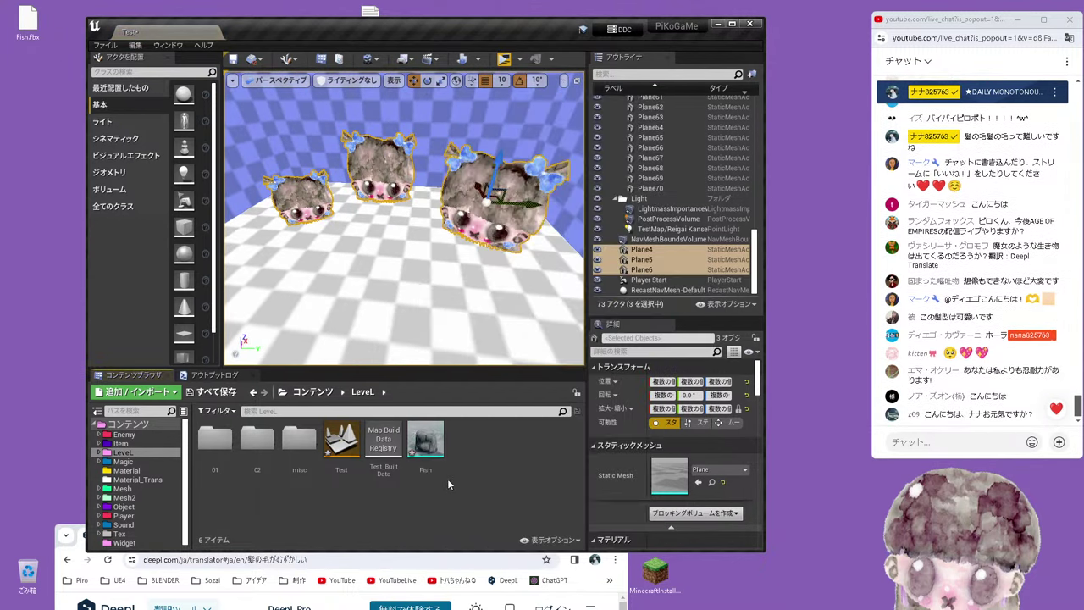
left_click_drag(425, 442, 377, 305)
right_click_drag(398, 254, 385, 241)
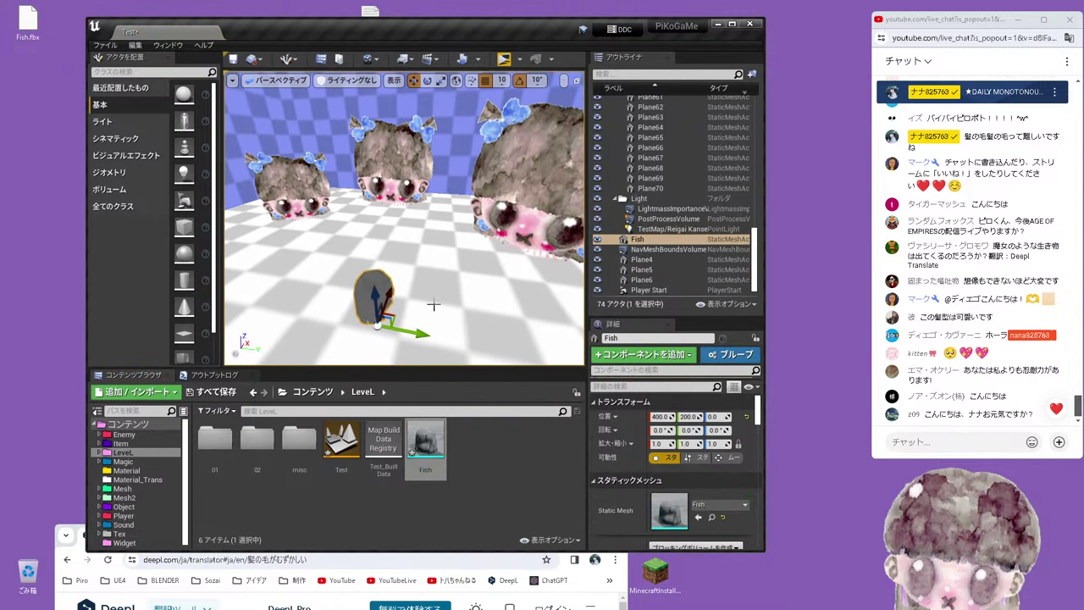
left_click_drag(374, 301, 369, 224)
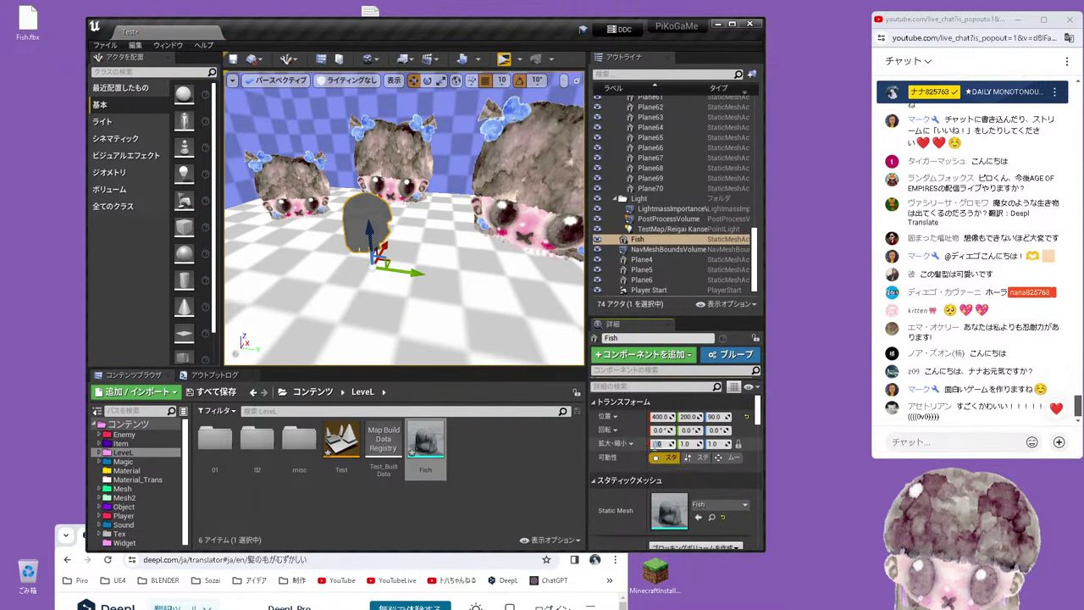
type("4")
key("Return")
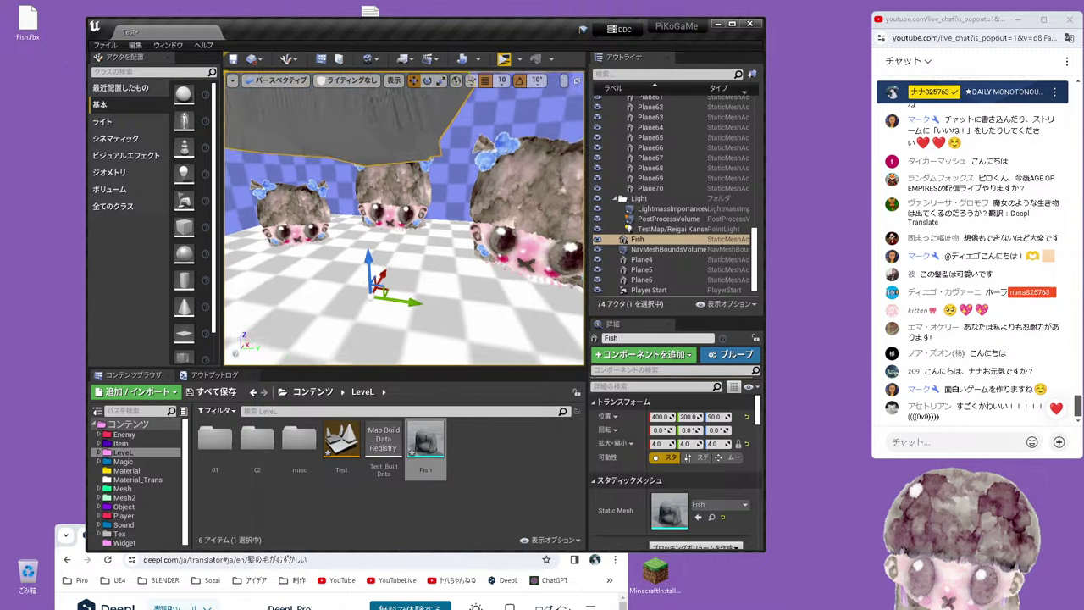
right_click_drag(417, 151, 423, 109)
Rotate the Fish mesh 90° and lower it toward the floor
key("e")
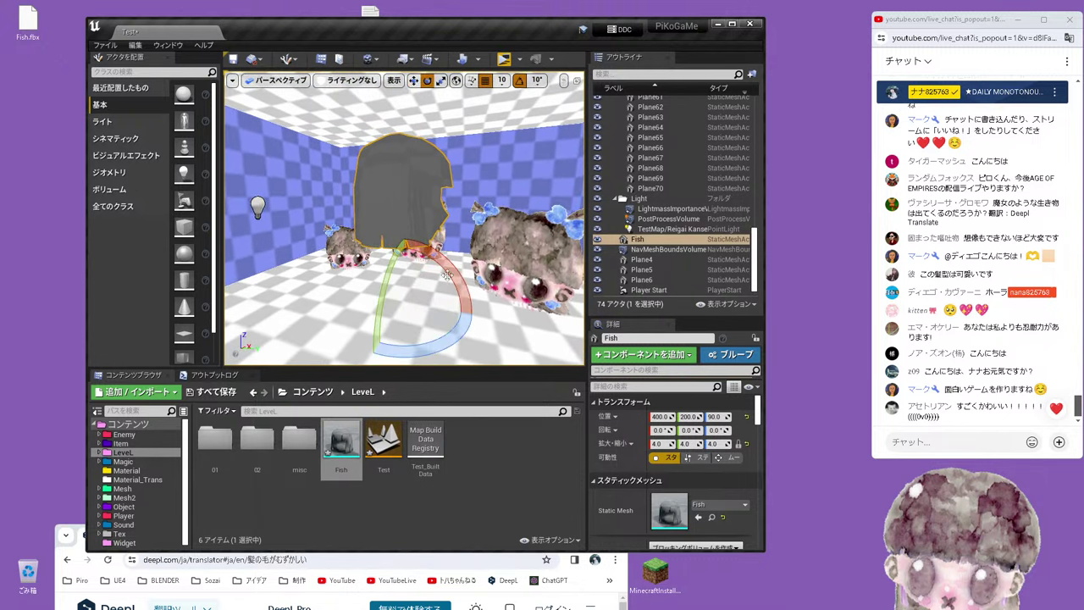
mouse_move(441, 339)
left_mouse_down()
mouse_move(496, 320)
mouse_move(437, 310)
left_mouse_up()
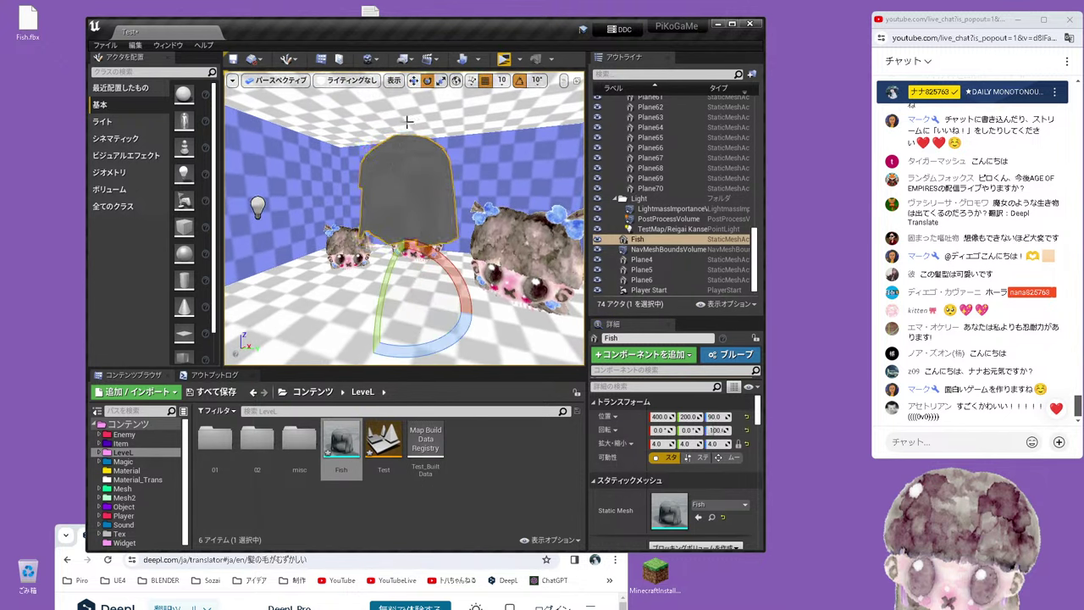
left_click(413, 81)
left_click_drag(400, 258, 396, 334)
right_click_drag(396, 334, 475, 330)
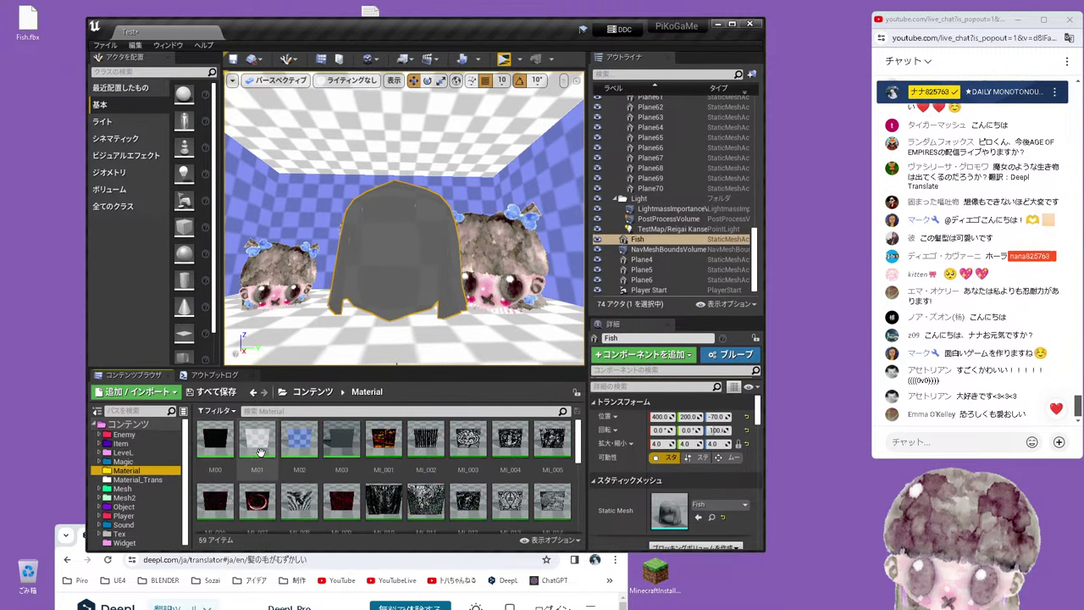
Apply material M01 to the hair, then replace it with the blue M02
left_click_drag(260, 451, 407, 279)
right_click_drag(407, 280, 441, 284)
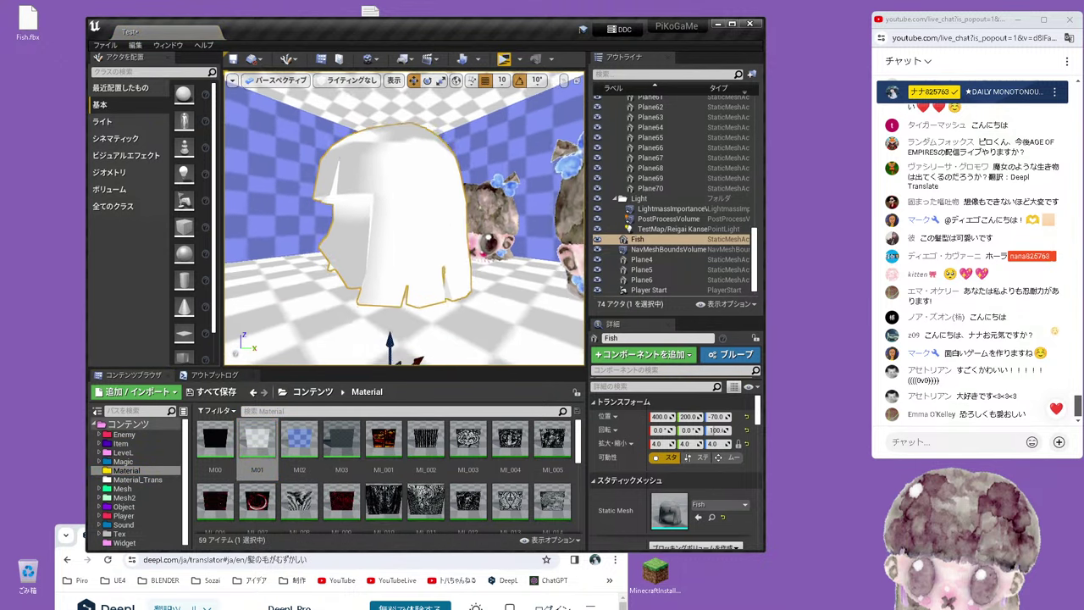
scroll(434, 108, "down", 2)
scroll(406, 212, "up", 2)
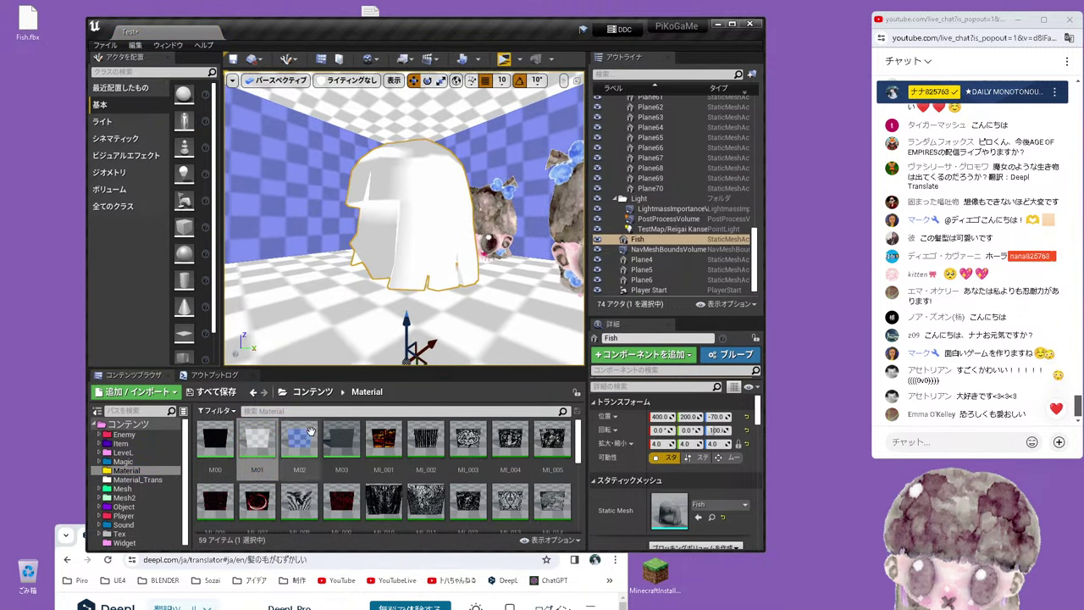
left_click_drag(299, 438, 412, 237)
right_click_drag(403, 307, 424, 306)
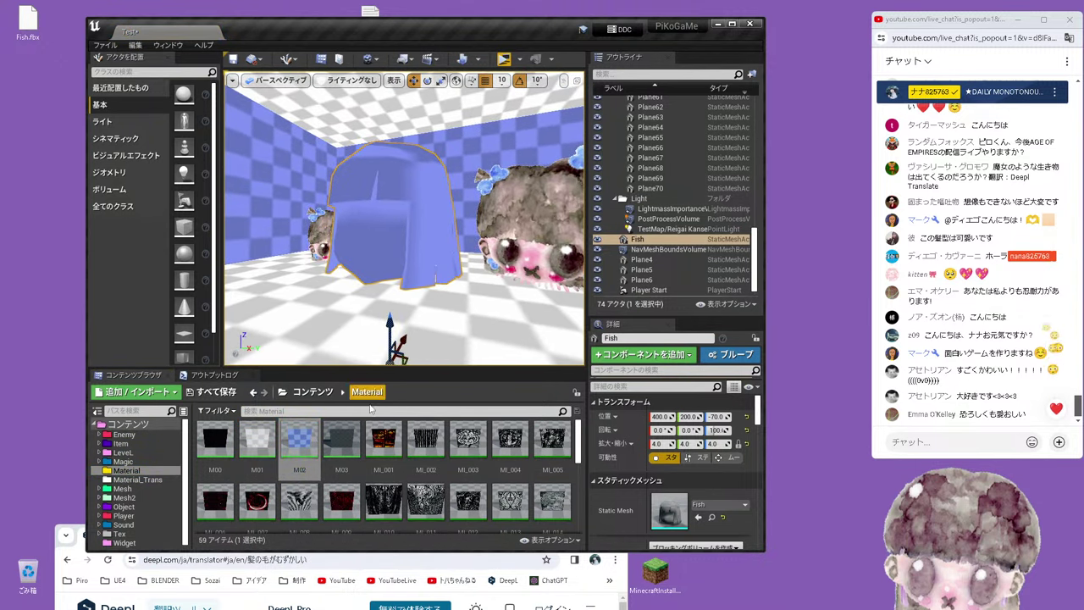
Try the MI_001 material on the Fish hair and orbit out to view the scene
left_click_drag(383, 438, 375, 257)
right_click_drag(399, 210, 377, 207)
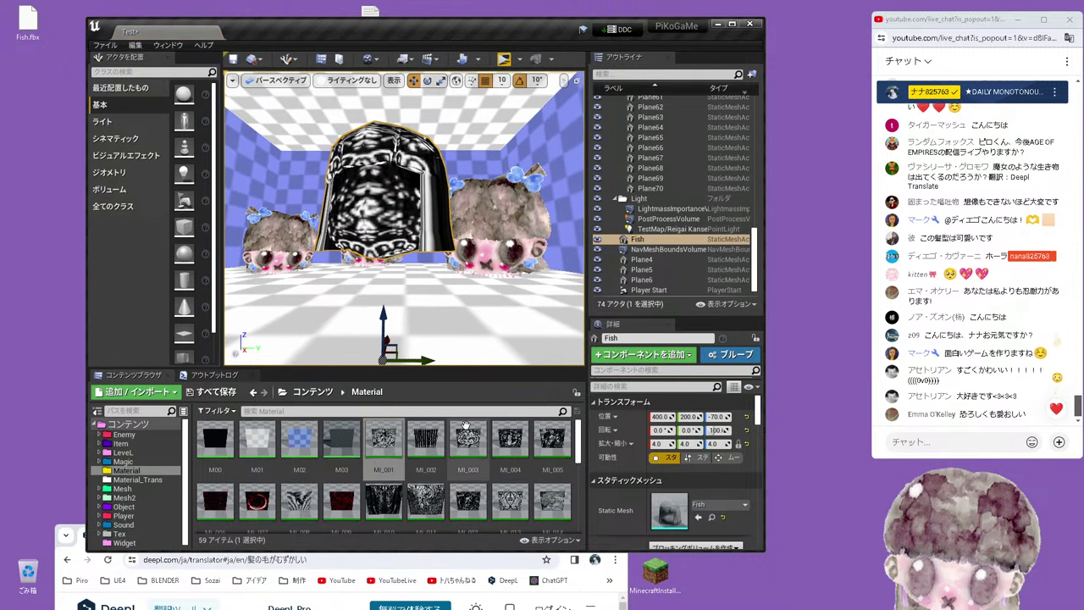
left_click_drag(469, 438, 381, 330)
right_click_drag(377, 206, 279, 179)
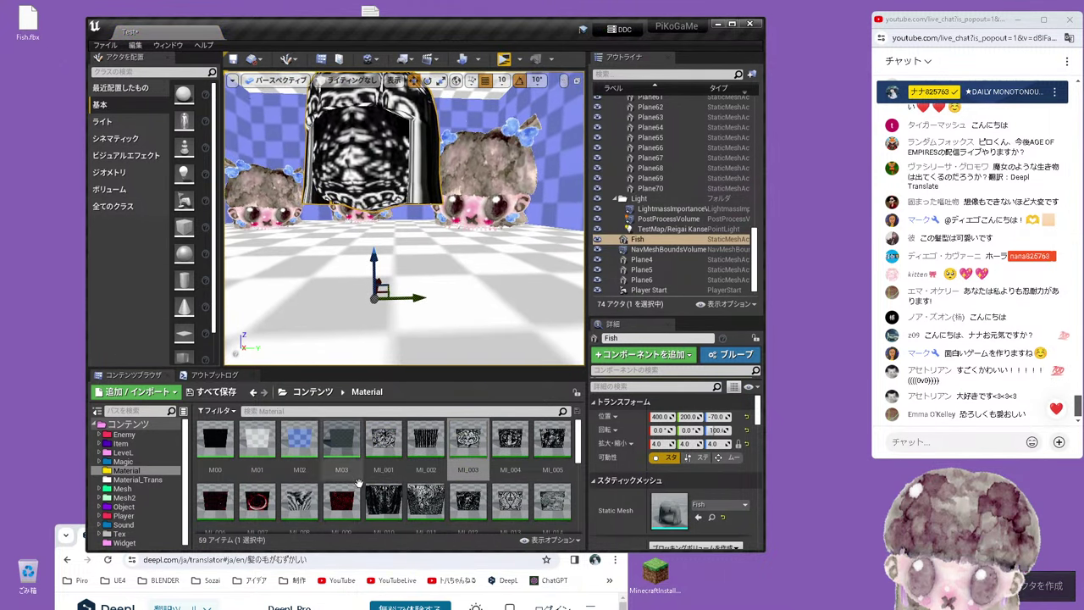
Apply the red MI_009 material to the Fish hair and run a quick Play preview
mouse_move(341, 500)
left_mouse_down()
mouse_move(343, 351)
mouse_move(407, 194)
left_mouse_up()
right_click_drag(407, 195, 377, 234)
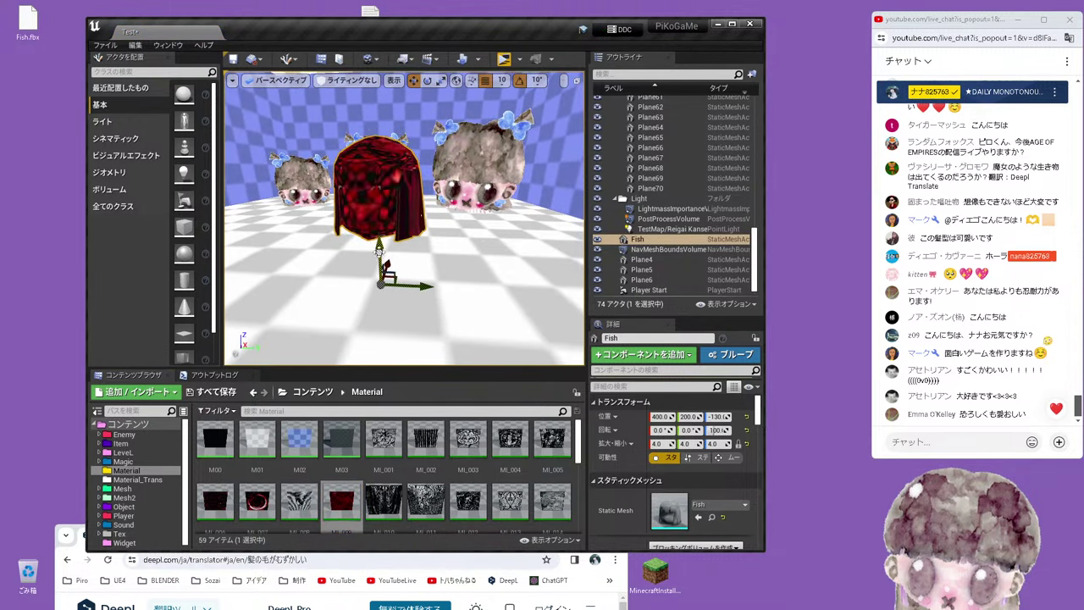
left_click(503, 59)
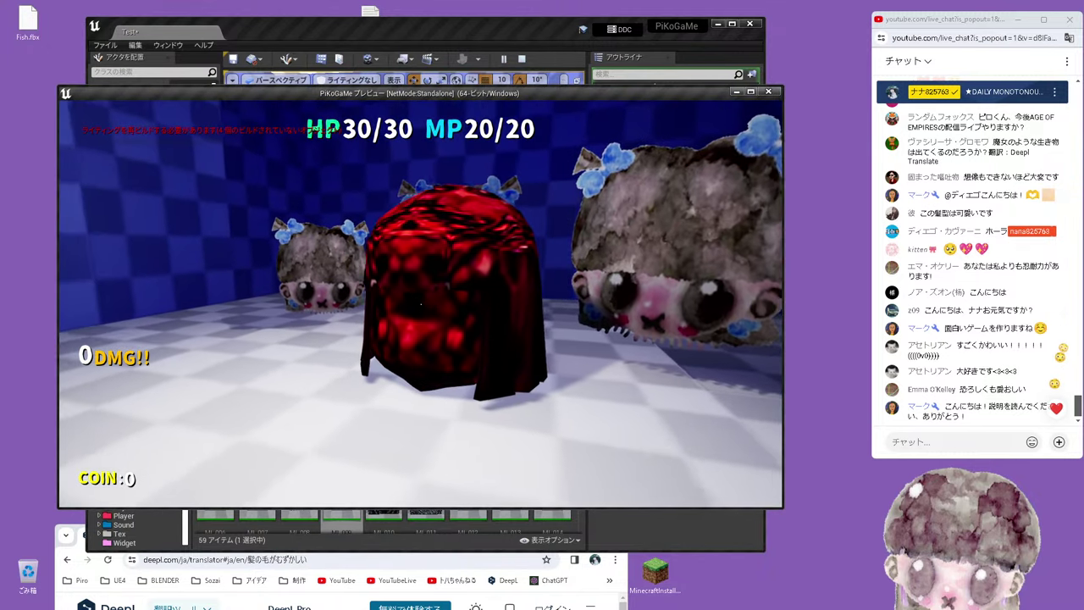
key("Escape")
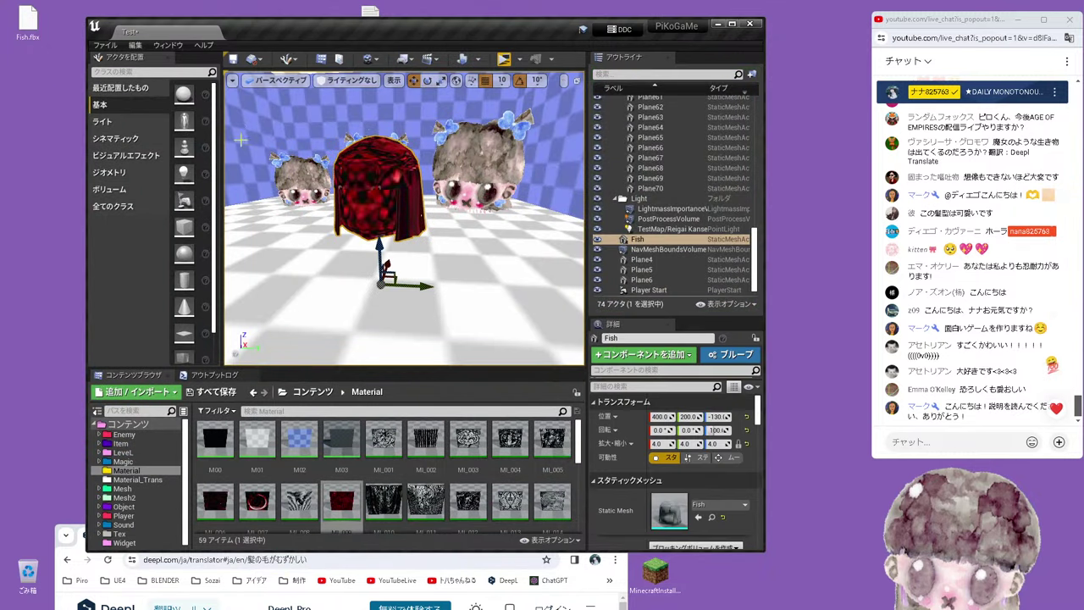
Move the red hair, then duplicate it as Fish2 and rotate the copy
mouse_move(368, 171)
left_mouse_down("alt")
mouse_move(501, 283)
mouse_move(436, 345)
left_mouse_up("alt")
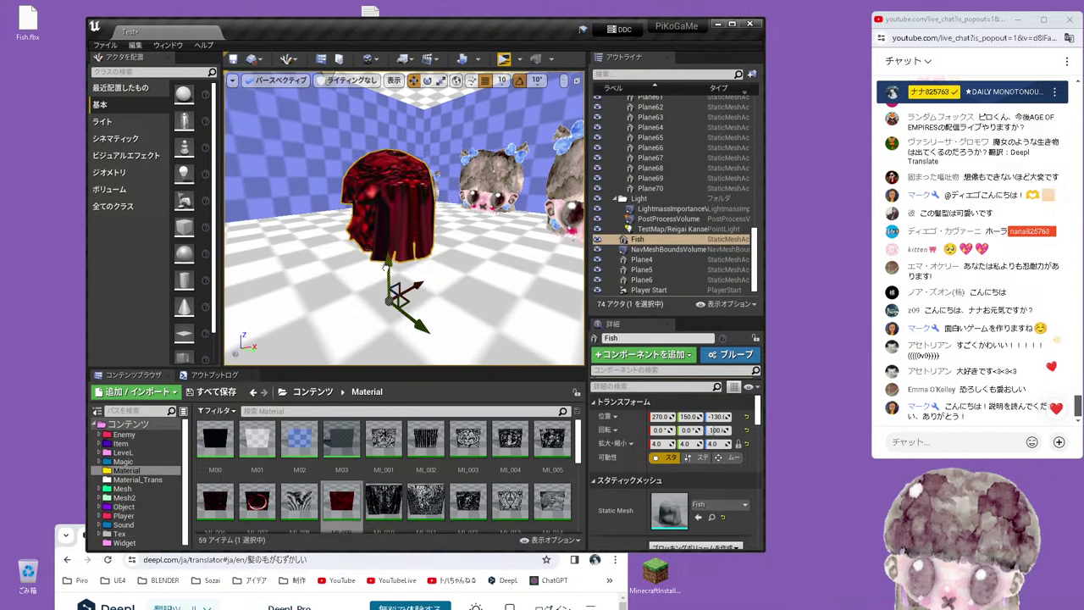
mouse_move(386, 254)
left_mouse_down("alt")
mouse_move(413, 271)
mouse_move(325, 292)
left_mouse_up("alt")
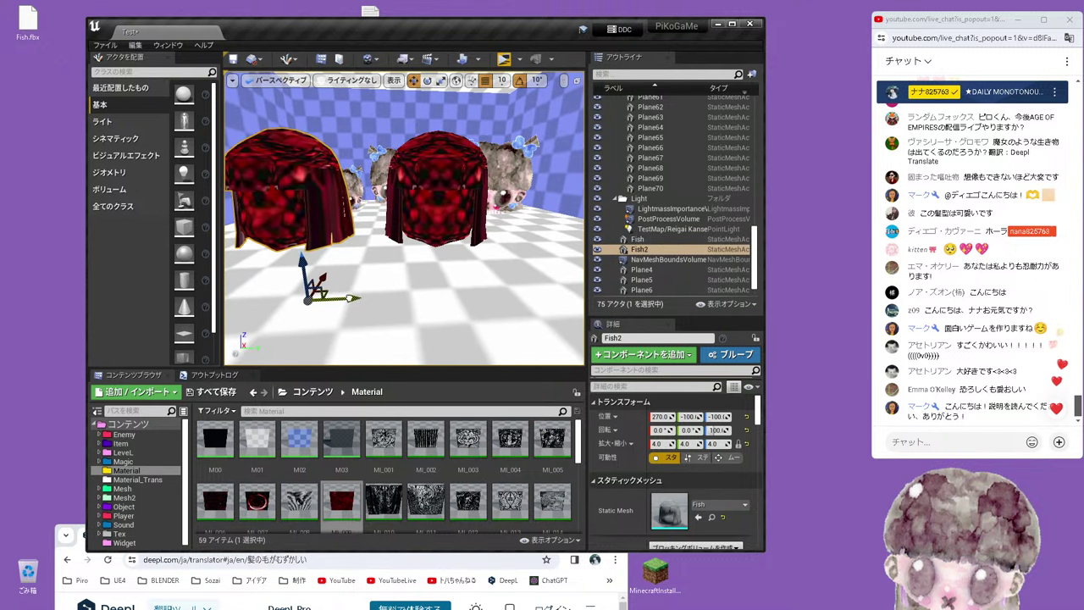
middle_click_drag(386, 238, 393, 238)
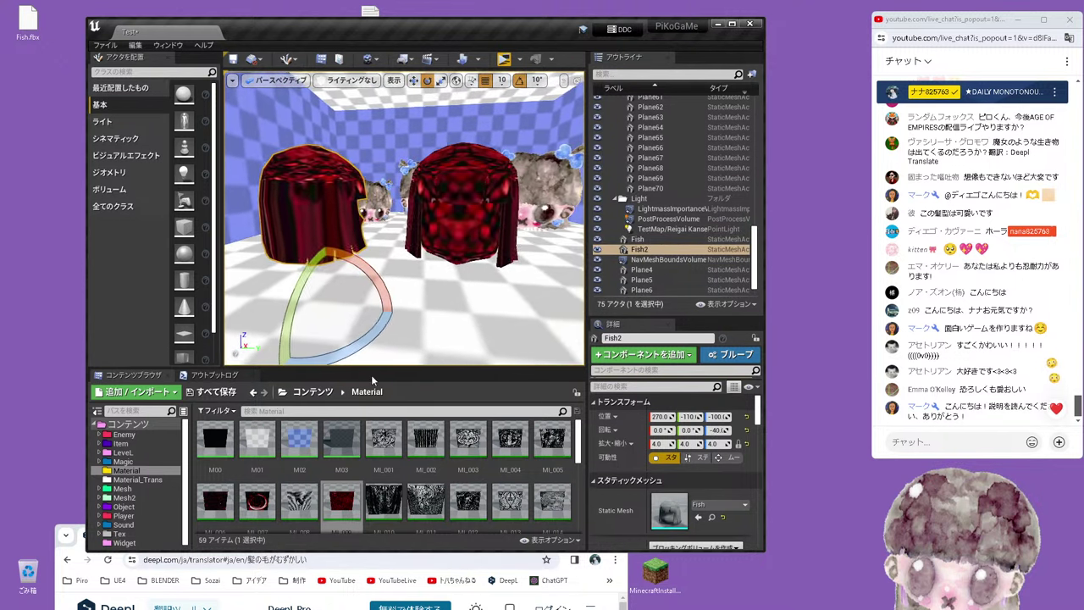
Apply the grey-patterned MI_010 material to the hair meshes
left_click_drag(383, 500, 322, 223)
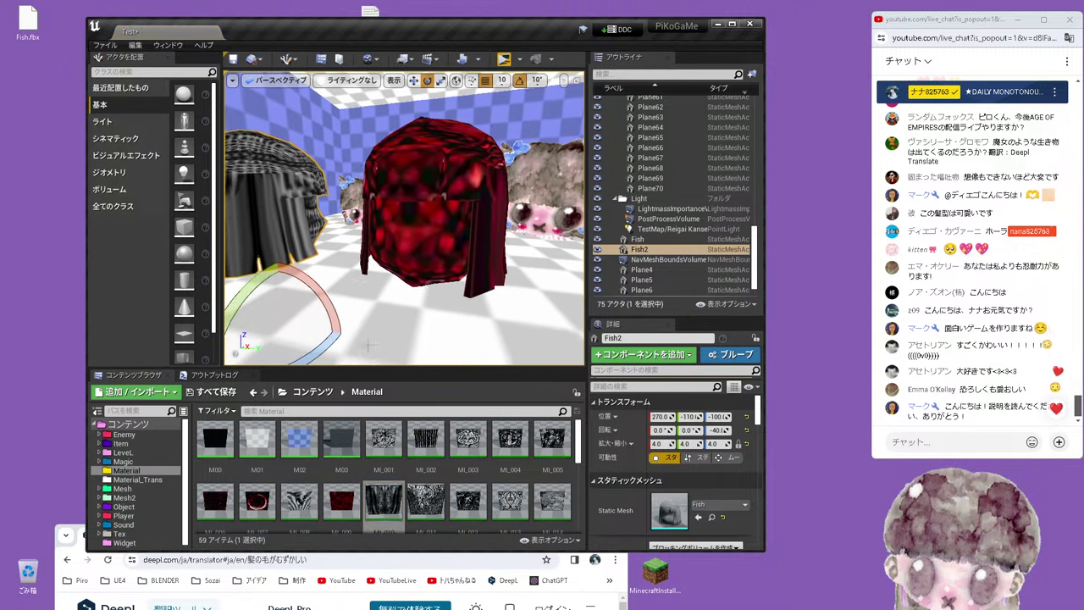
left_click_drag(384, 500, 432, 212)
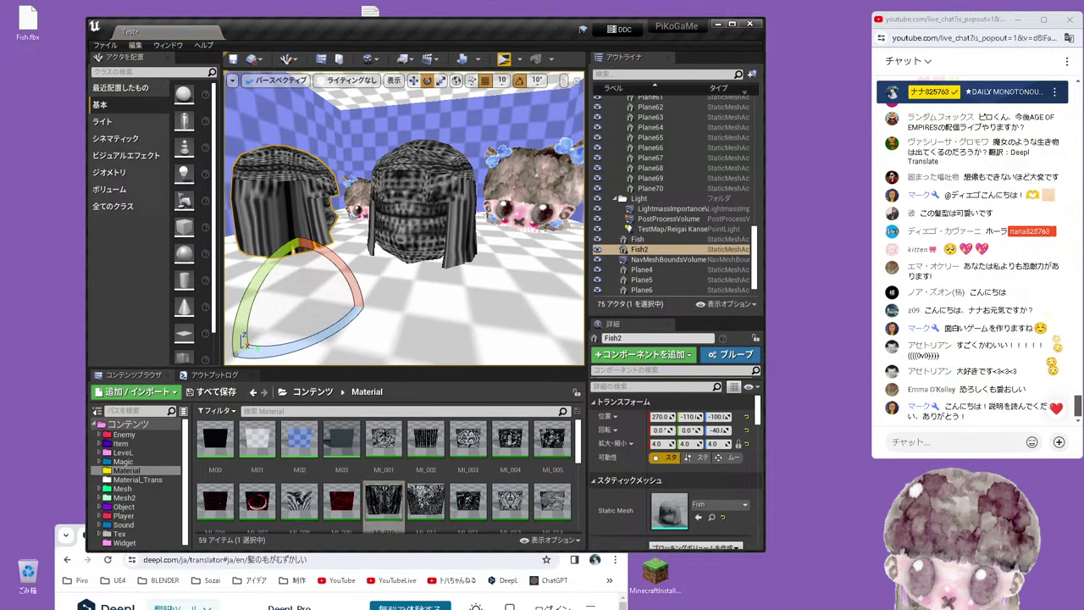
scroll(404, 218, "up", 3)
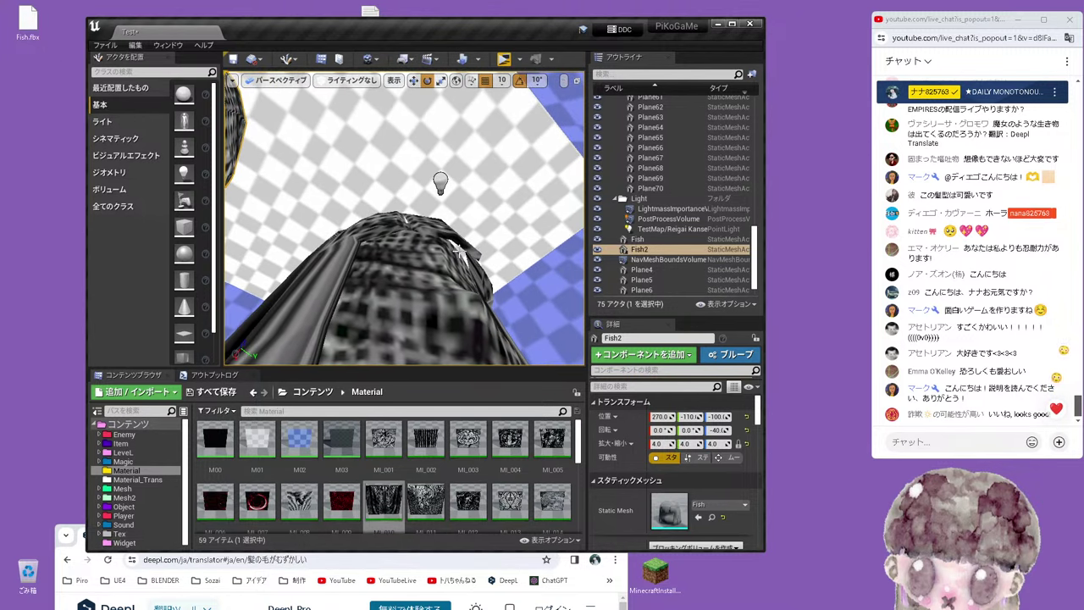
mouse_move(461, 258)
right_mouse_down()
mouse_move(434, 240)
mouse_move(450, 286)
mouse_move(379, 355)
right_mouse_up()
Select Fish, enable Two Sided on the MI_010 material instance and save it
left_click(451, 286)
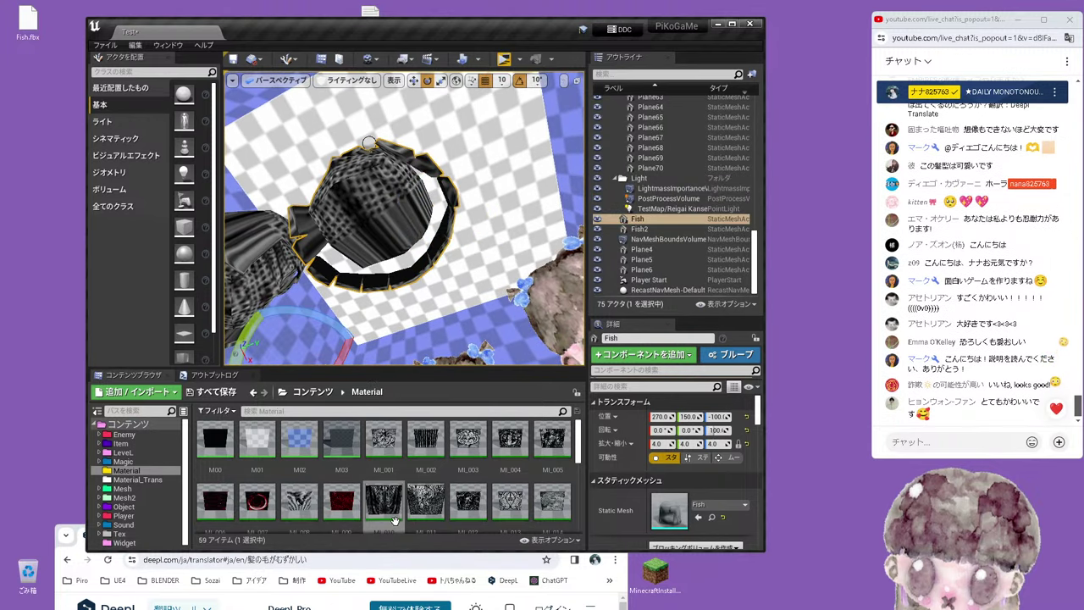
scroll(696, 460, "down", 2)
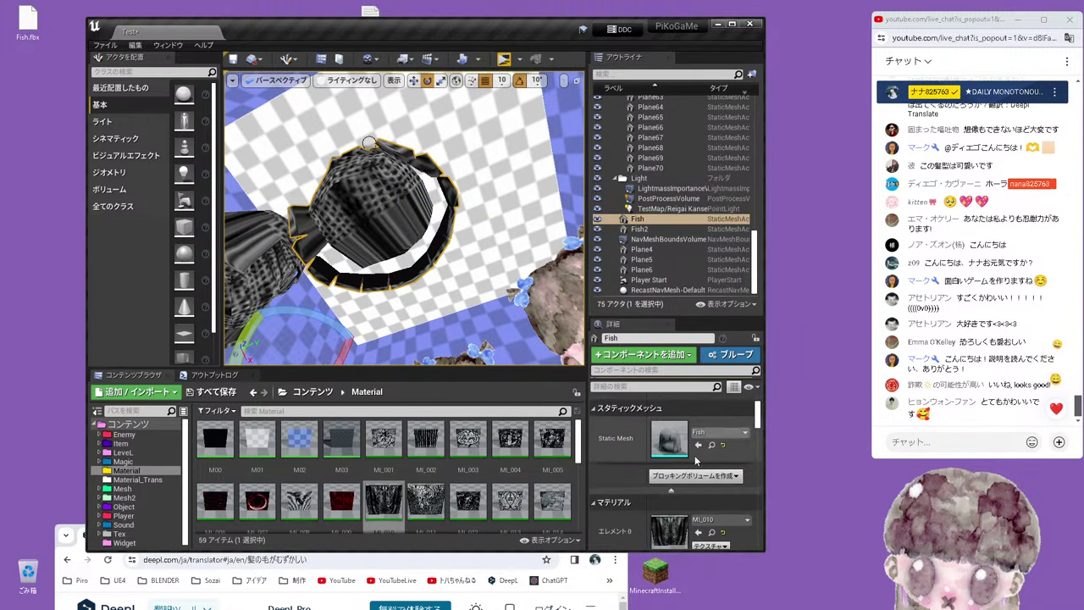
scroll(696, 460, "down", 3)
scroll(684, 473, "down", 3)
scroll(668, 489, "down", 2)
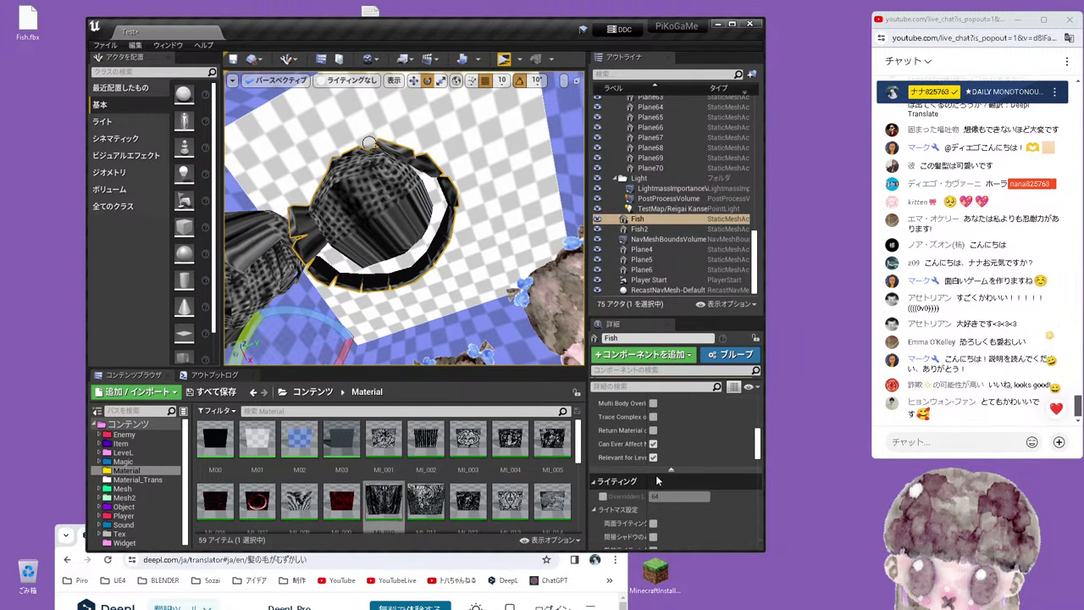
double_click(384, 508)
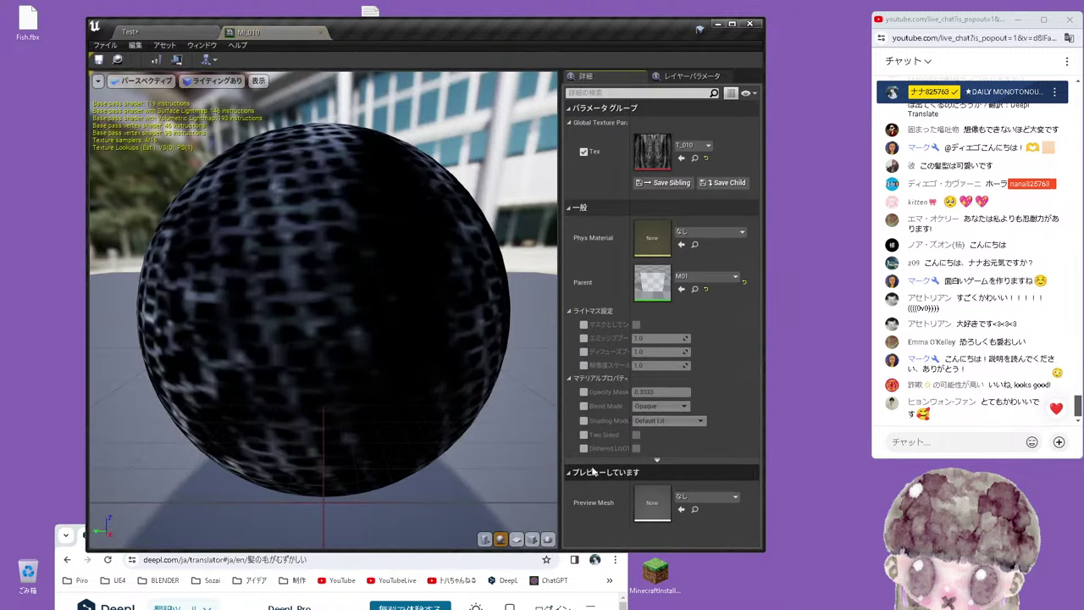
left_click(636, 435)
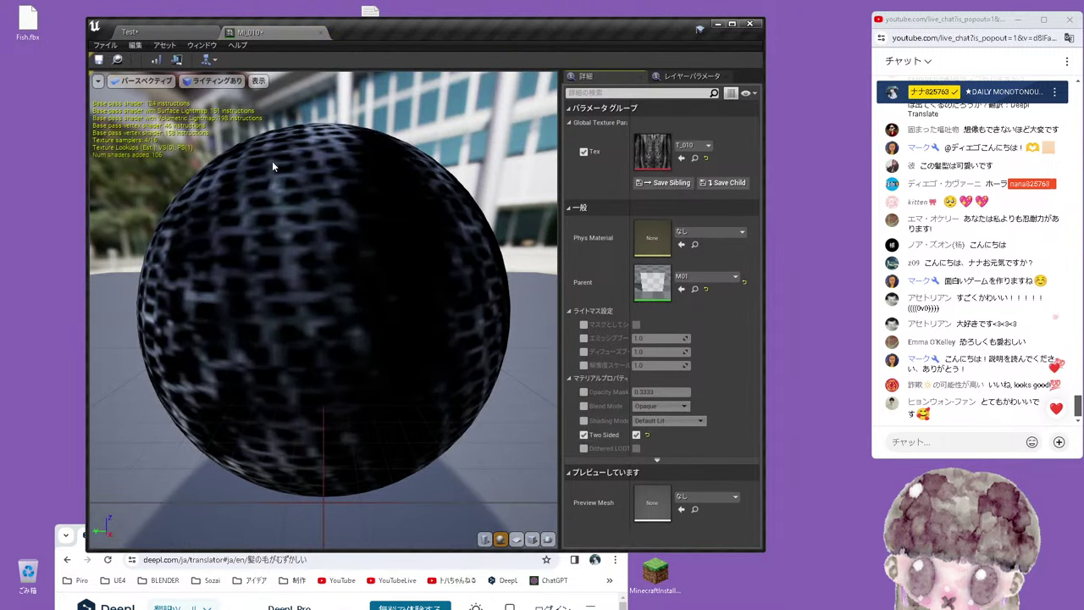
left_click(98, 60)
left_click(129, 31)
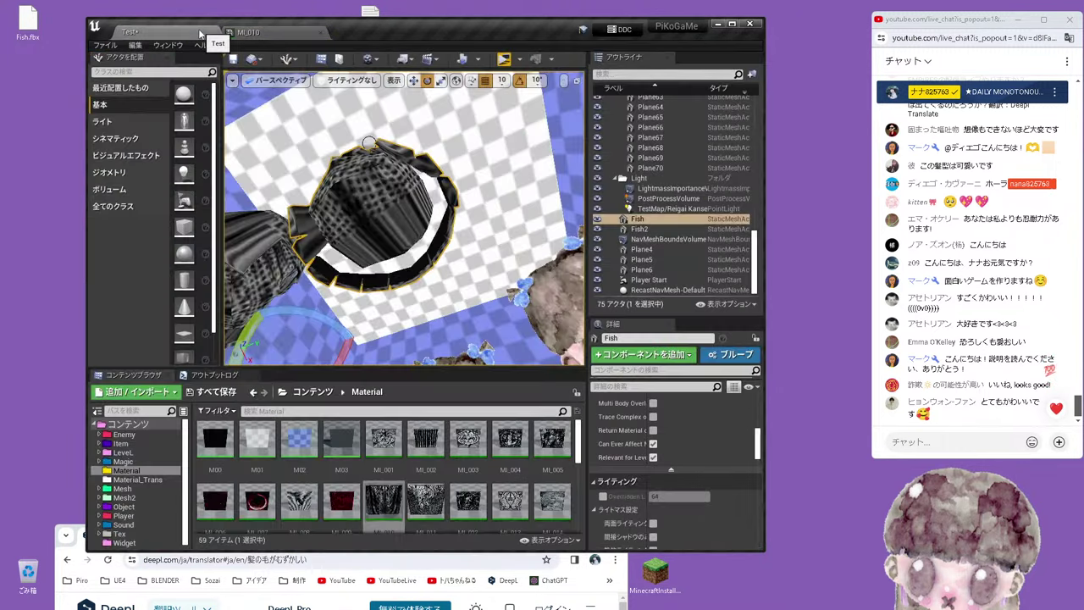
Try MI_011 and MI_019 on the hair, then apply the red MI_024 material
mouse_move(398, 212)
left_mouse_down("alt")
mouse_move(378, 127)
mouse_move(406, 135)
mouse_move(398, 170)
mouse_move(377, 149)
left_mouse_up("alt")
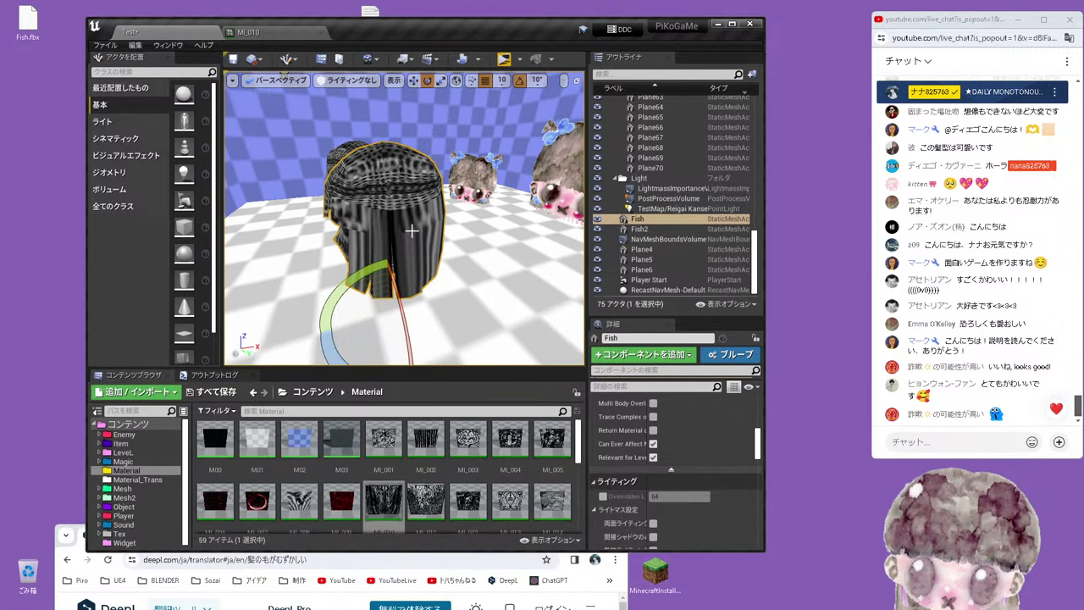
mouse_move(411, 231)
left_mouse_down("alt")
mouse_move(441, 222)
mouse_move(436, 254)
left_mouse_up("alt")
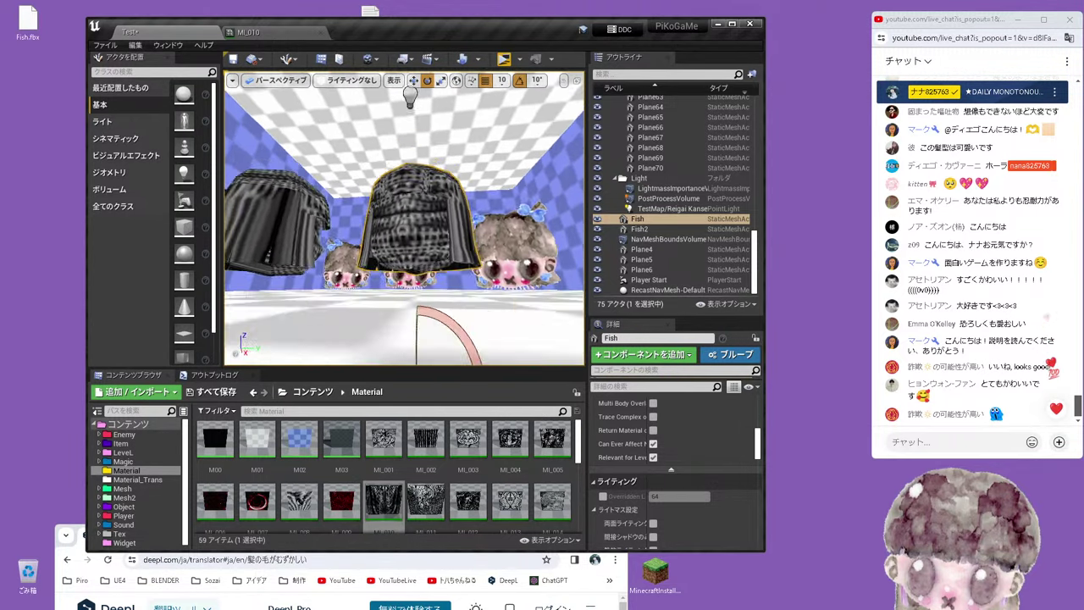
mouse_move(426, 500)
left_mouse_down()
mouse_move(436, 229)
mouse_move(412, 85)
left_mouse_up()
scroll(475, 482, "down", 2)
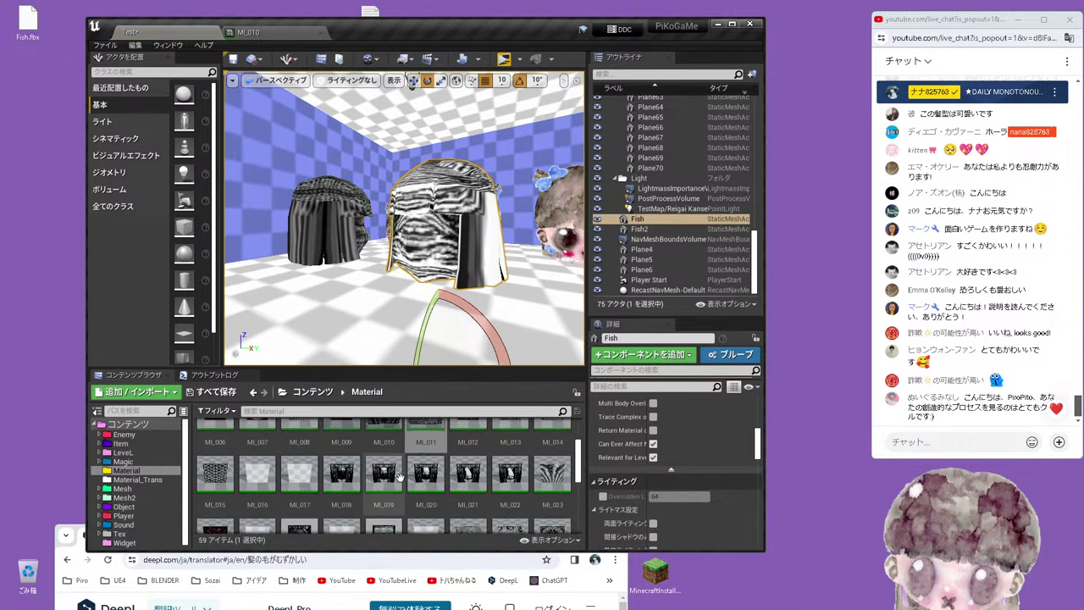
mouse_move(400, 477)
left_mouse_down()
mouse_move(444, 255)
mouse_move(398, 246)
left_mouse_up()
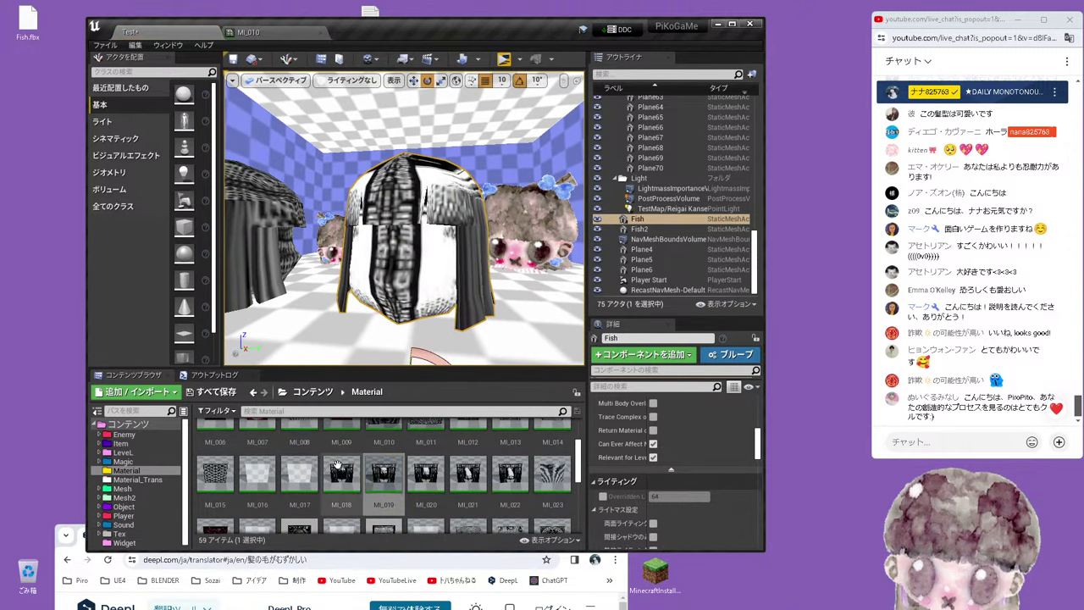
scroll(337, 467, "down", 1)
left_click_drag(214, 499, 441, 280)
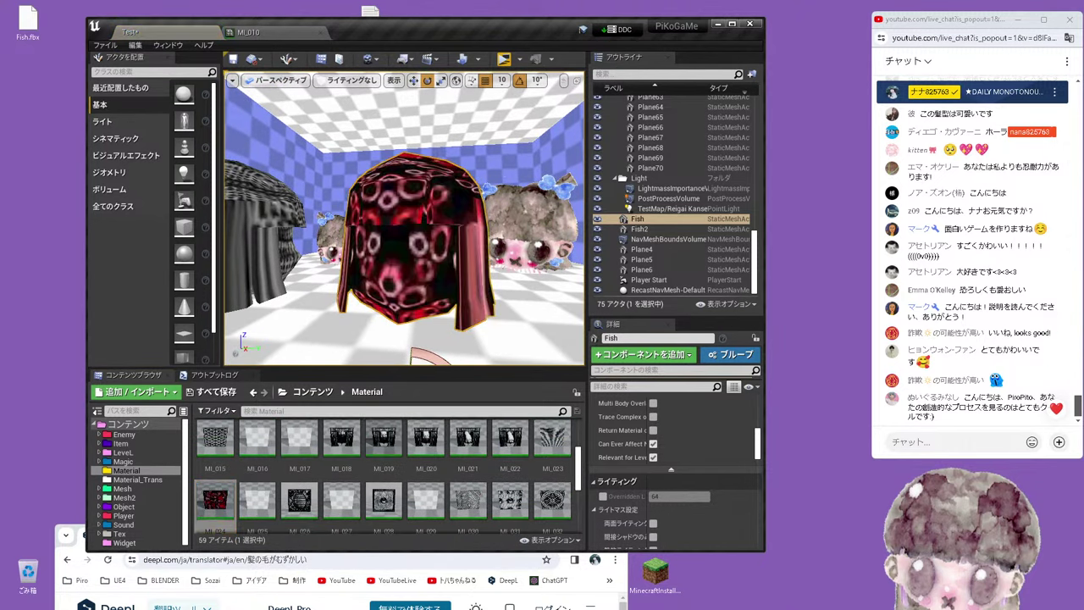
mouse_move(398, 246)
left_mouse_down("alt")
mouse_move(339, 245)
mouse_move(398, 254)
left_mouse_up("alt")
Override and enable Two Sided in MI_024, then close the material editors
scroll(464, 466, "down", 3)
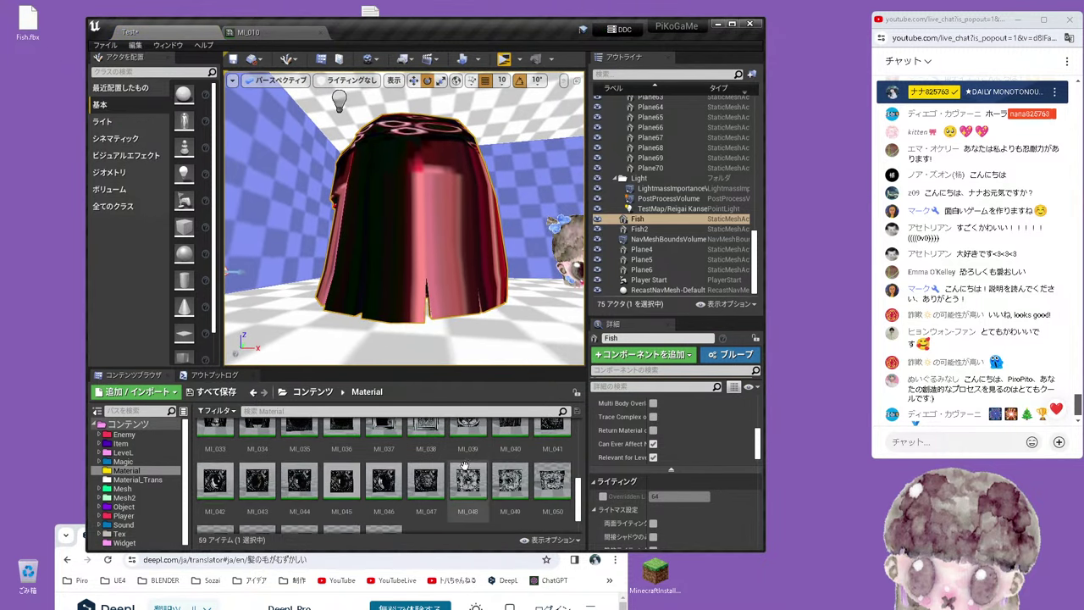
scroll(464, 466, "up", 3)
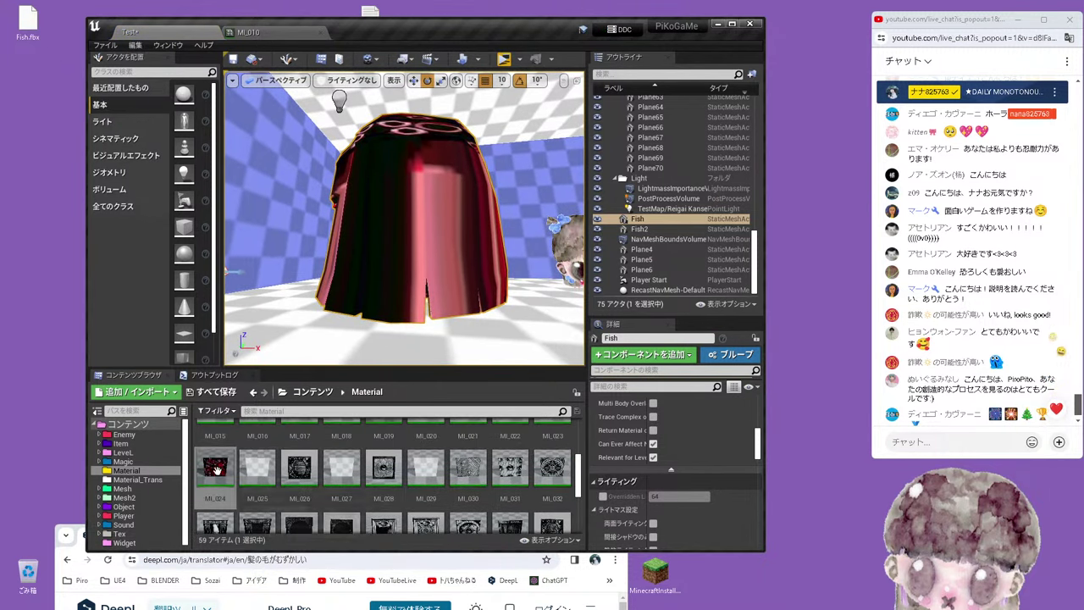
double_click(218, 471)
left_click(584, 434)
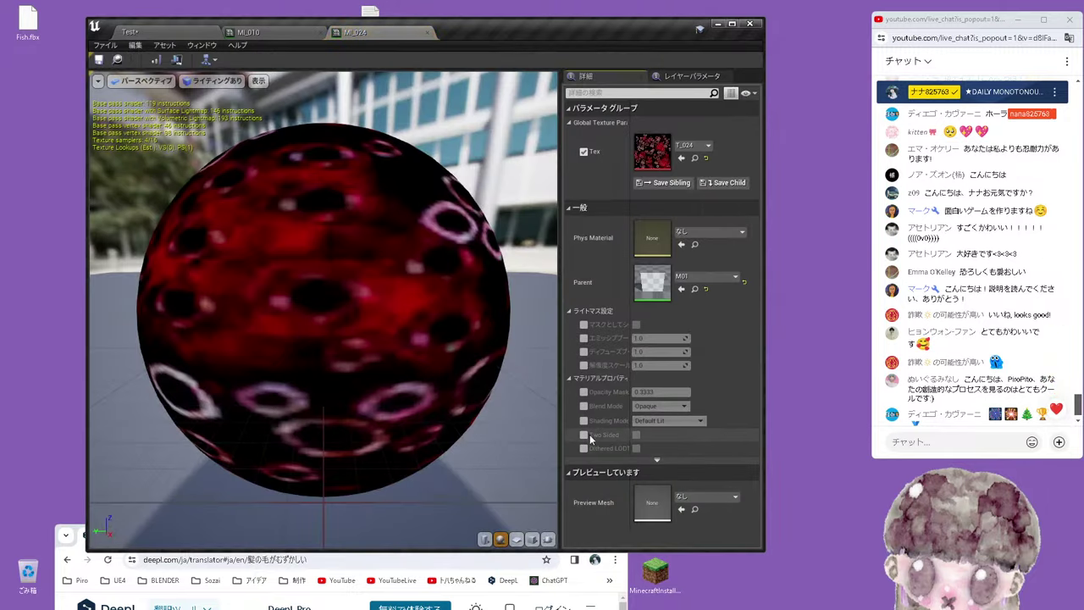
left_click(636, 434)
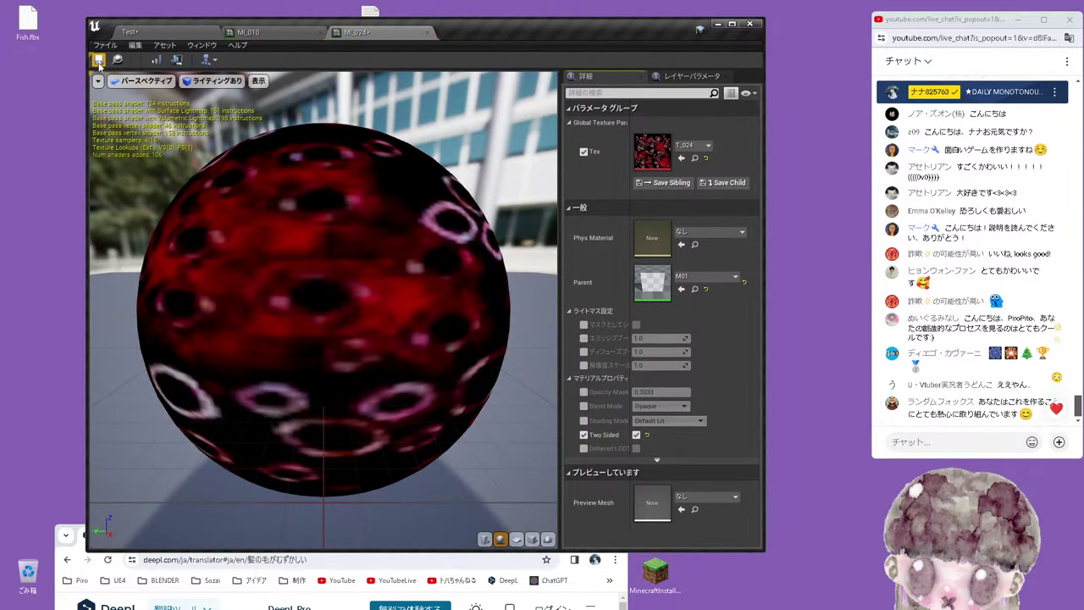
left_click(426, 32)
right_click_drag(372, 140, 372, 254)
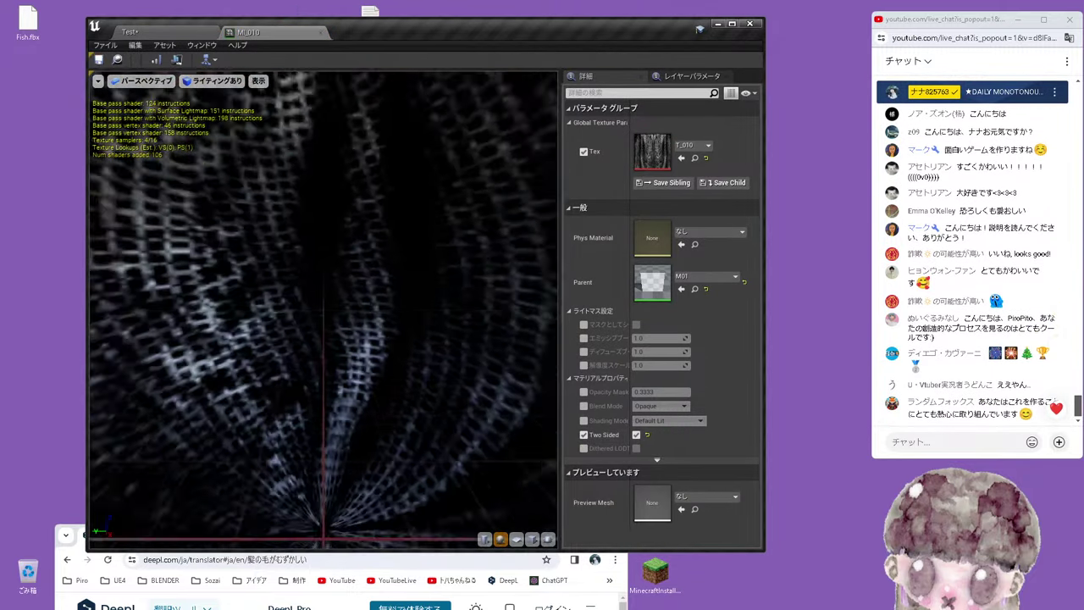
left_click(321, 33)
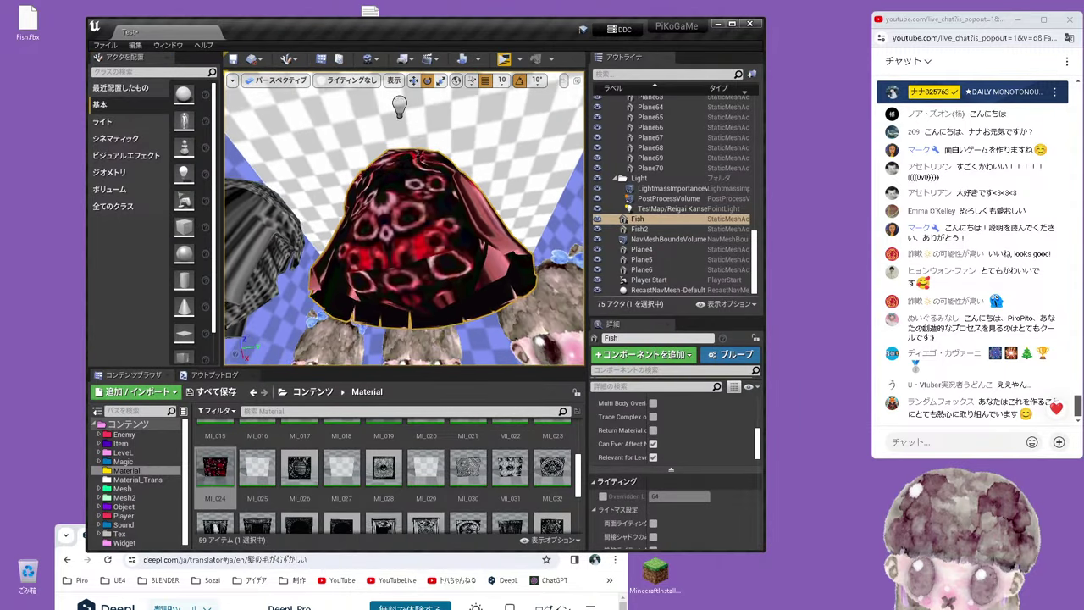
Move the view close to the two red hair meshes and launch a Standalone Game preview
right_click_drag(404, 220, 339, 228)
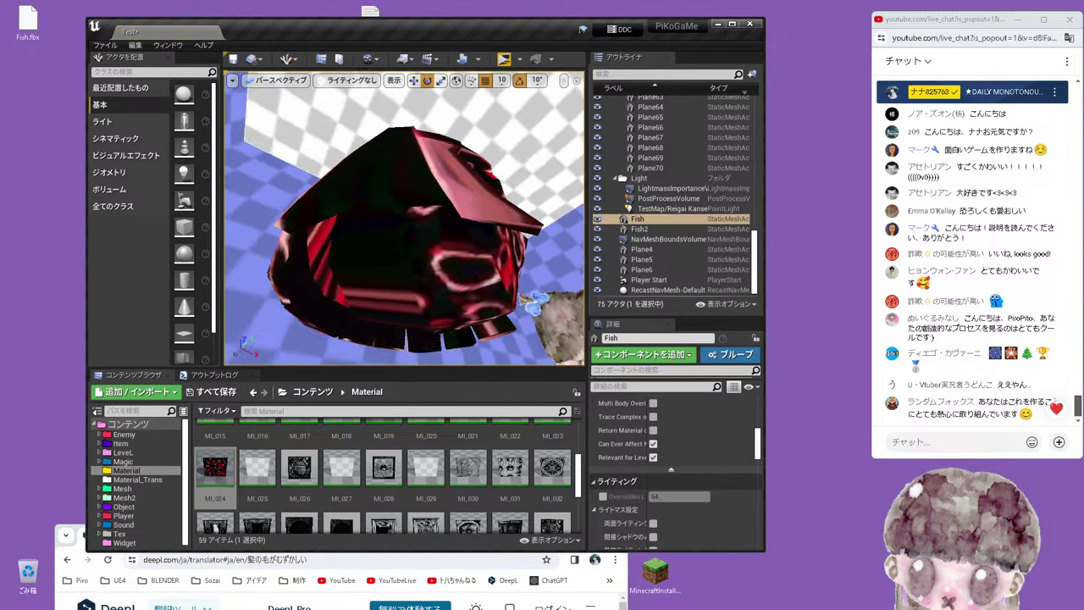
mouse_move(404, 220)
right_mouse_down()
mouse_move(372, 229)
mouse_move(404, 211)
right_mouse_up()
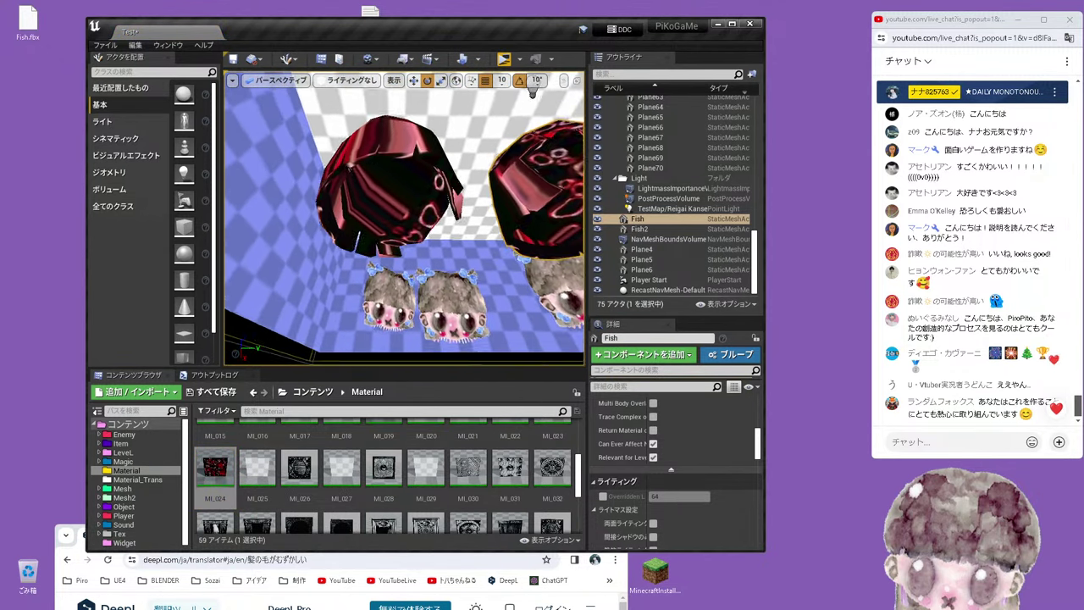
right_click_drag(532, 92, 474, 115)
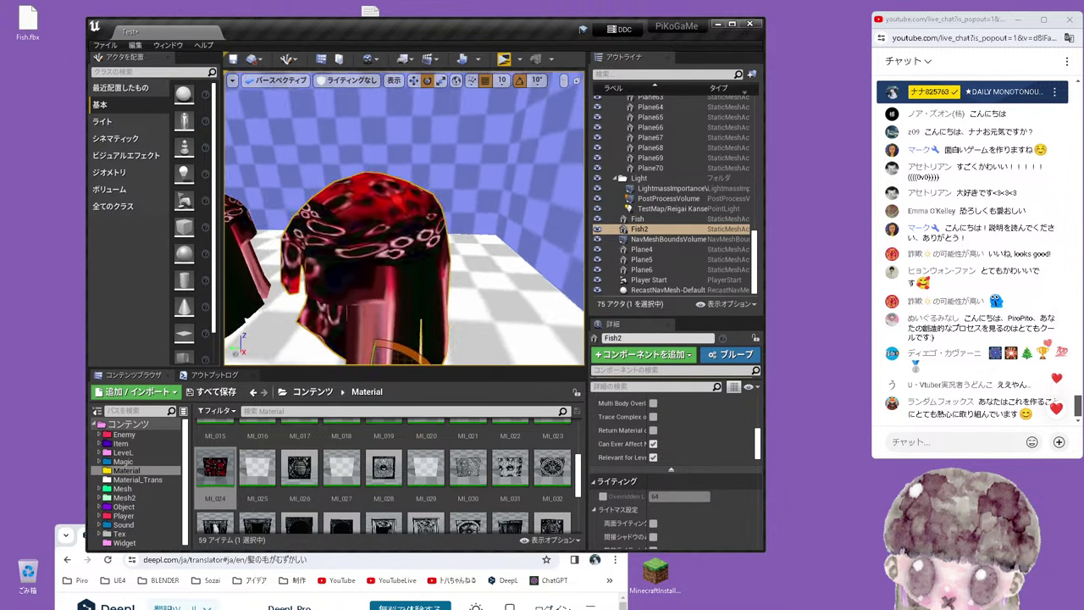
left_click(504, 62)
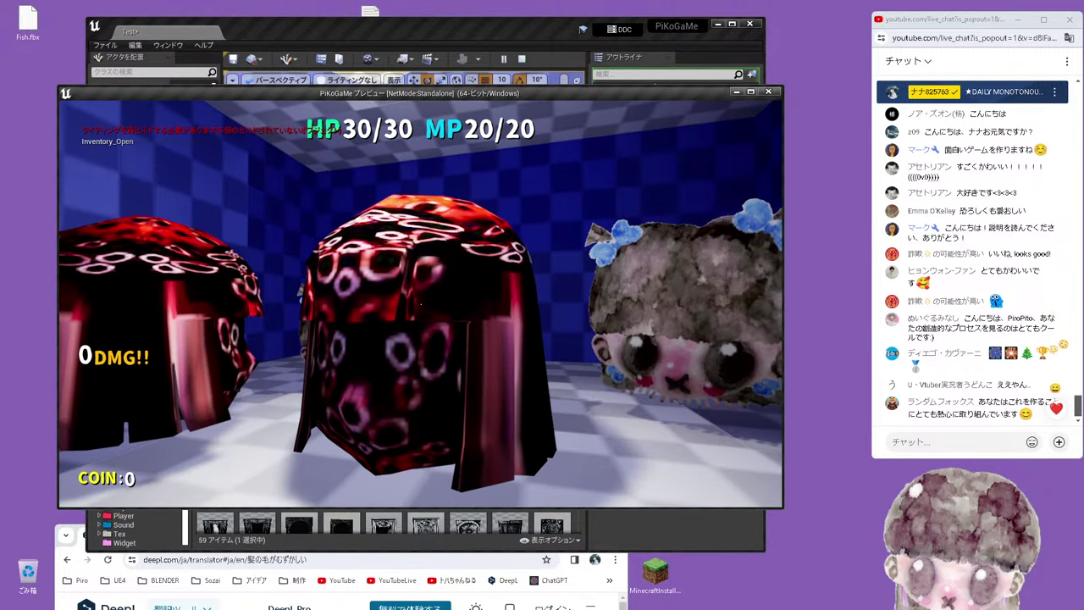
Stop the preview, select the Plane5 creature and switch to the move tool
key("Escape")
scroll(407, 220, "down", 5)
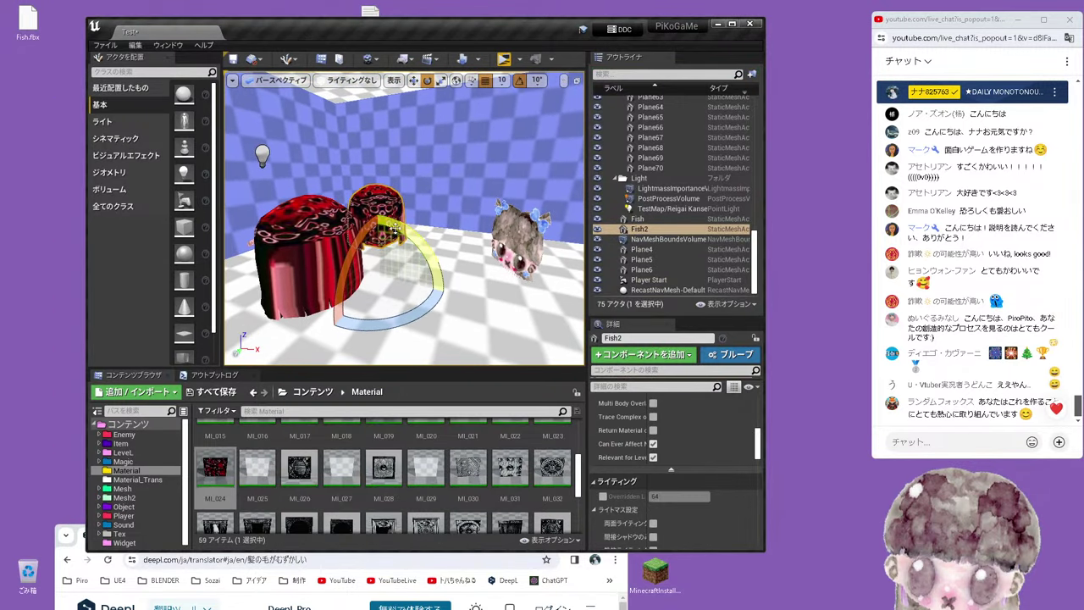
scroll(433, 432, "down", 5)
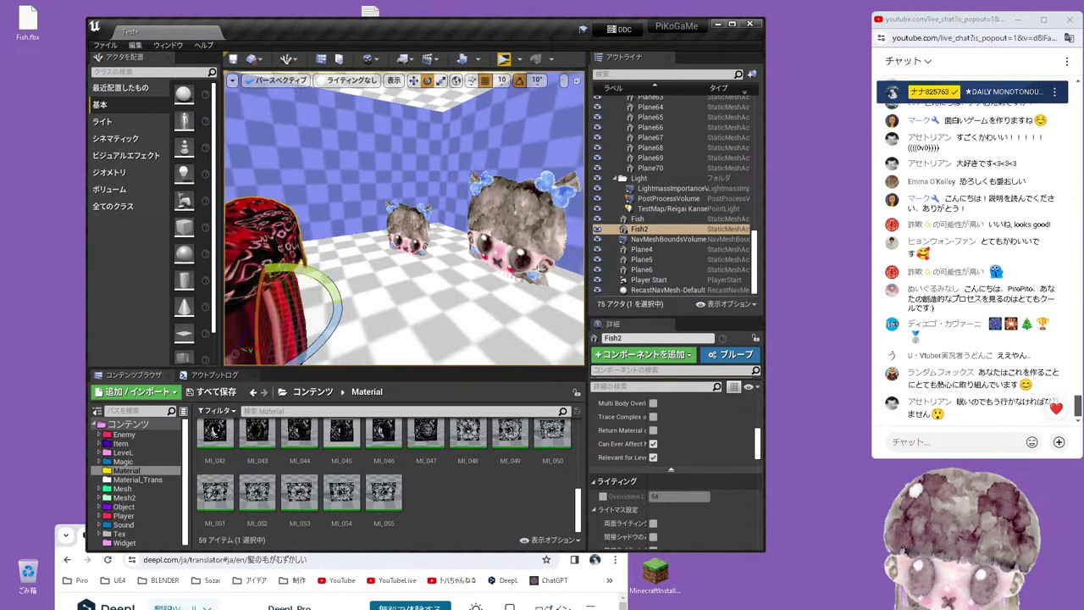
left_click(470, 212)
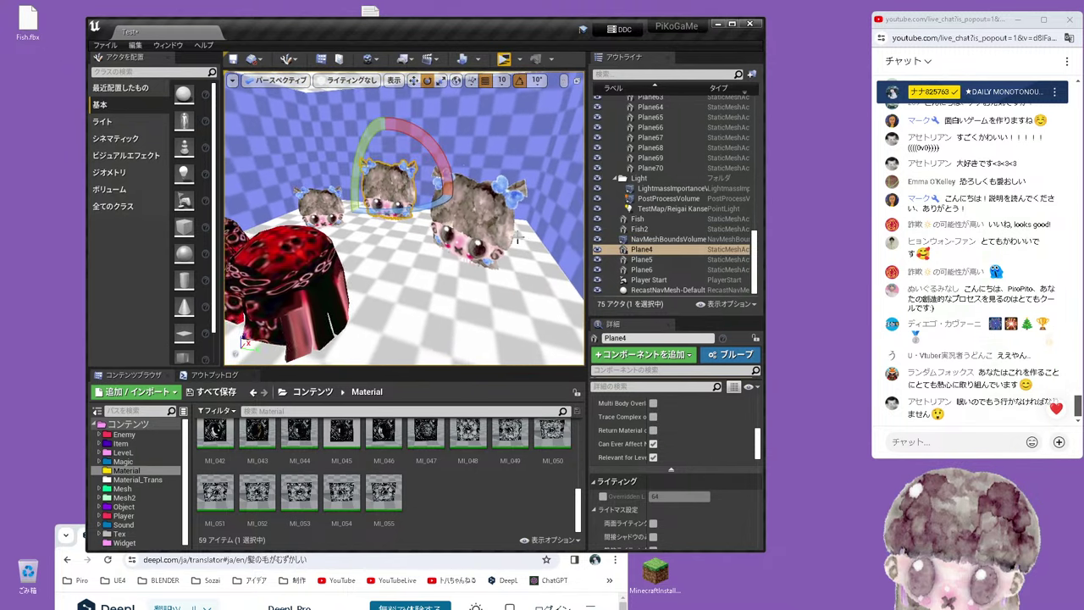
left_click(415, 80)
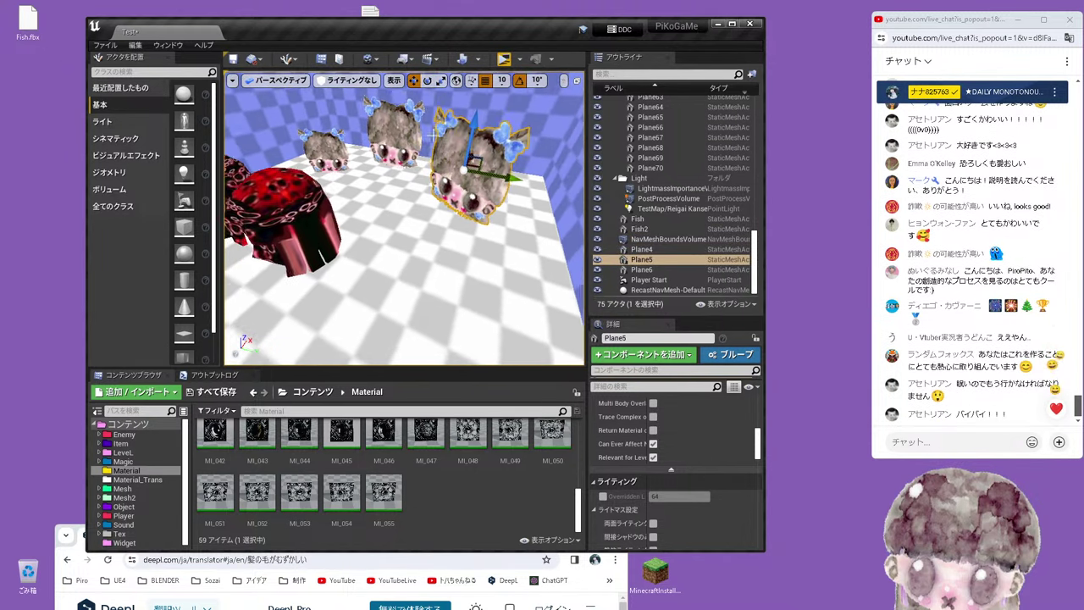
mouse_move(449, 175)
right_mouse_down()
mouse_move(361, 238)
mouse_move(413, 235)
right_mouse_up()
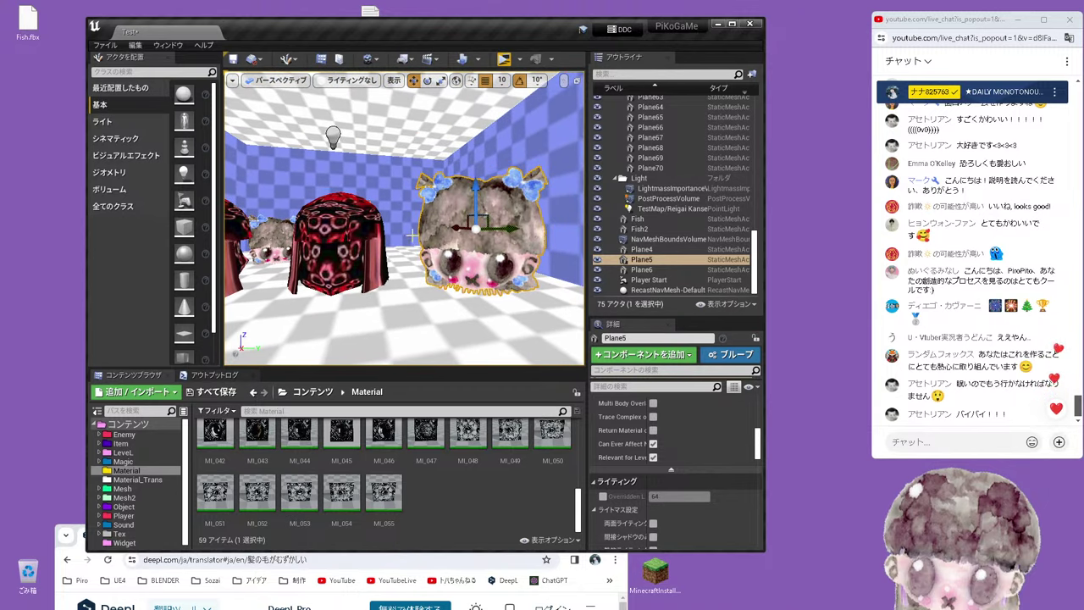
right_click_drag(335, 246, 392, 251)
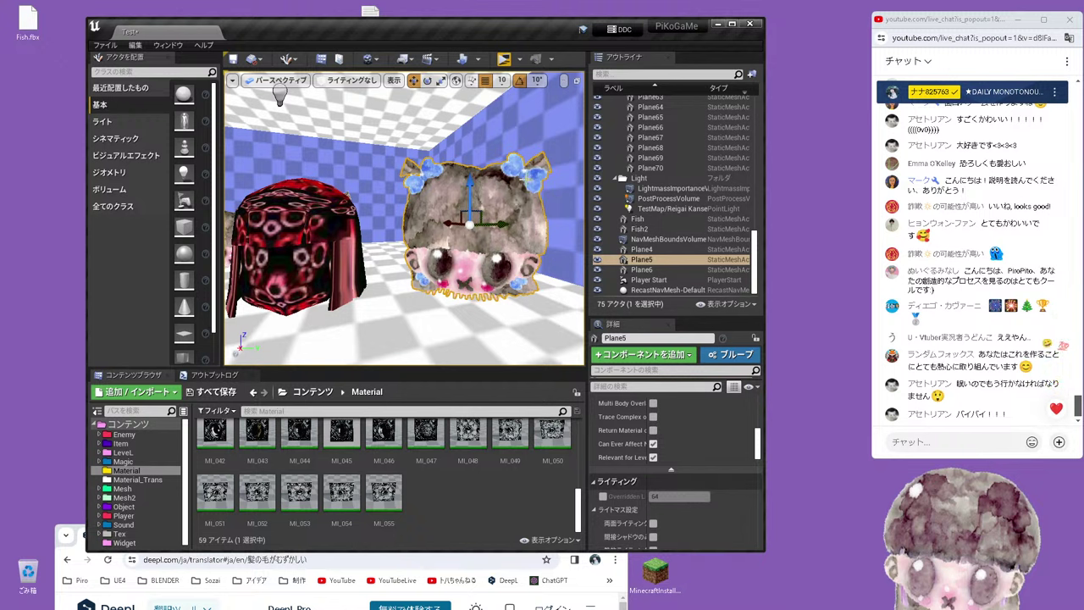
right_click_drag(312, 252, 288, 253)
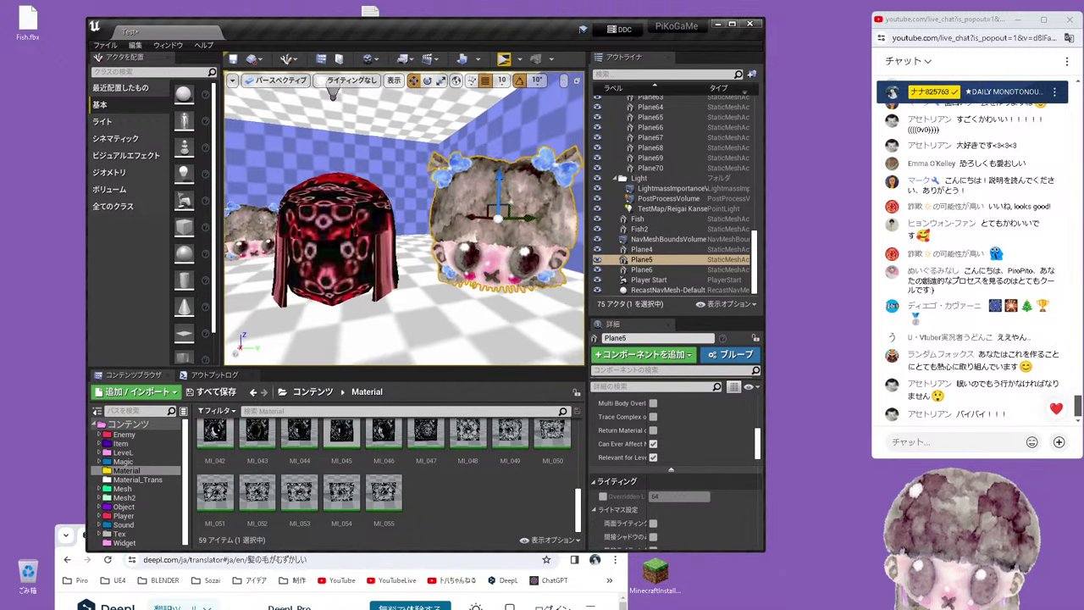
Select the Fish hair mesh and navigate close to it among the creatures
left_click(346, 242)
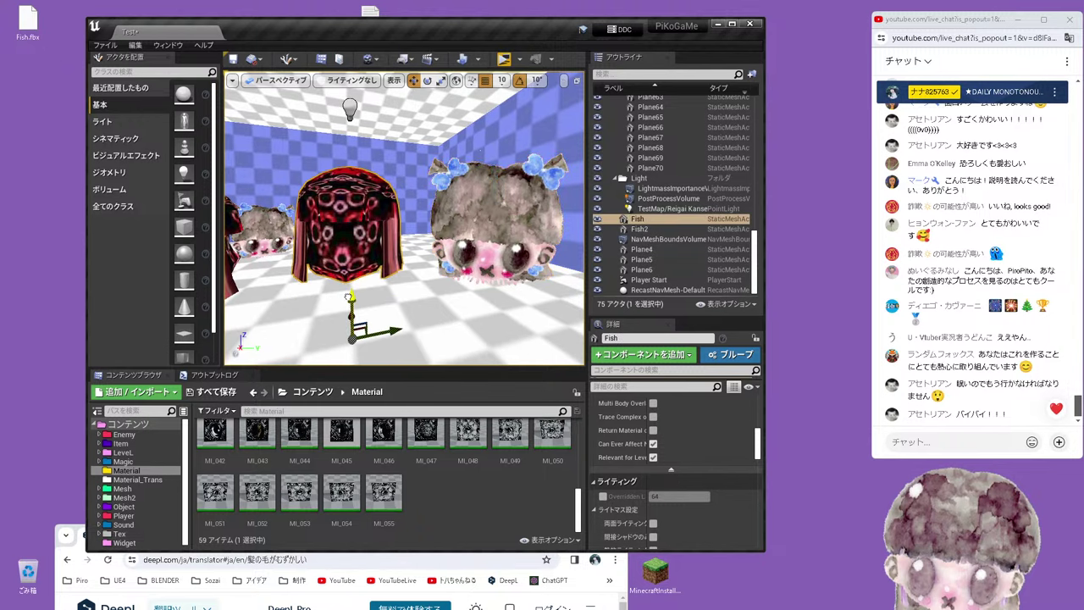
left_click(431, 225)
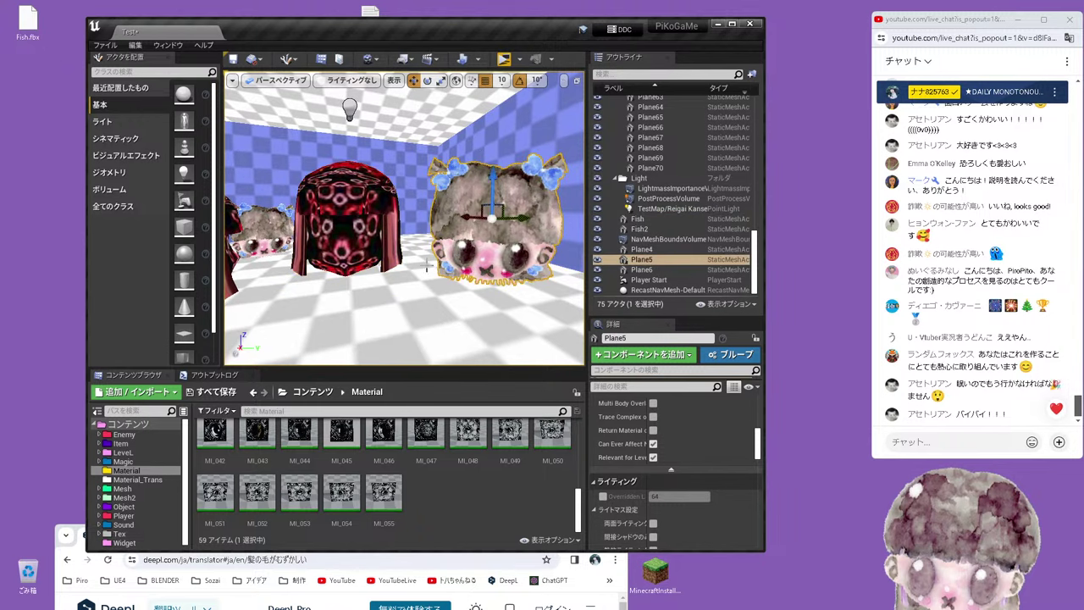
right_click_drag(315, 91, 356, 93)
mouse_move(465, 193)
right_mouse_down()
mouse_move(449, 260)
mouse_move(475, 222)
right_mouse_up()
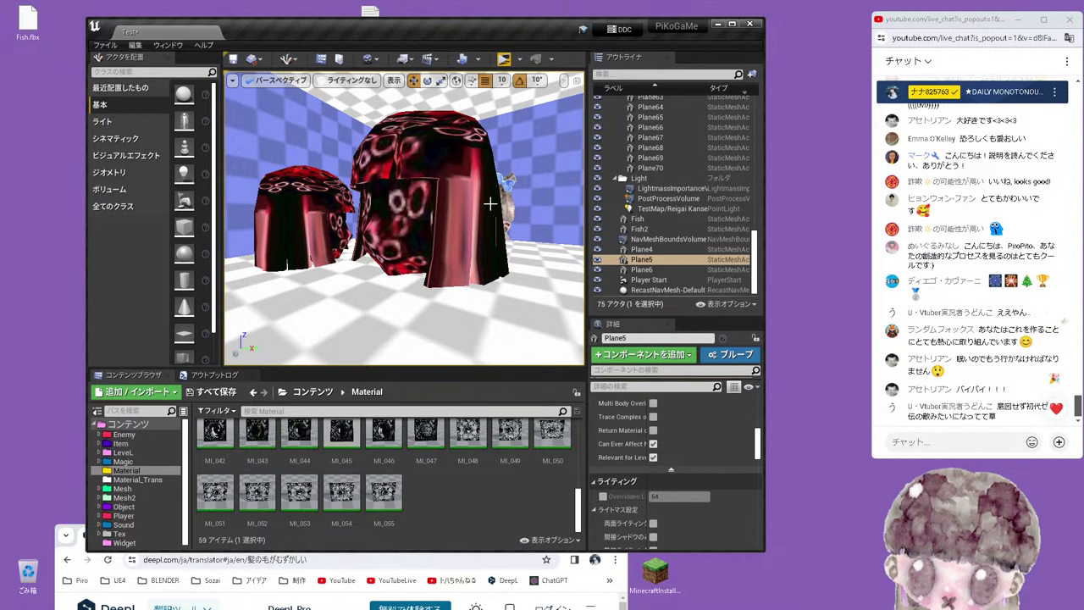
right_click_drag(491, 203, 461, 205)
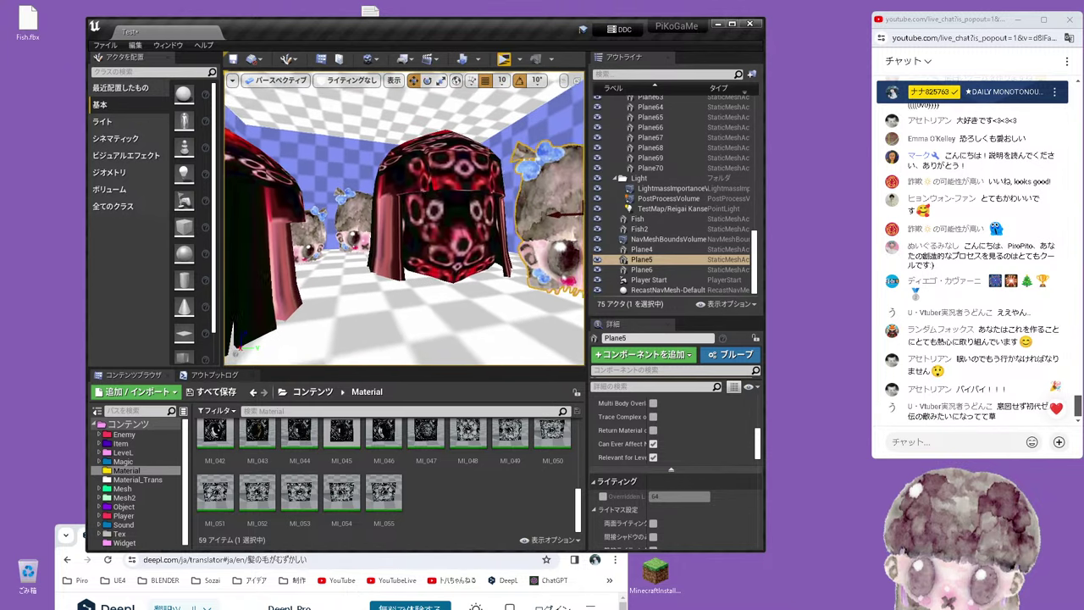
left_click(457, 203)
right_click_drag(457, 203, 464, 204)
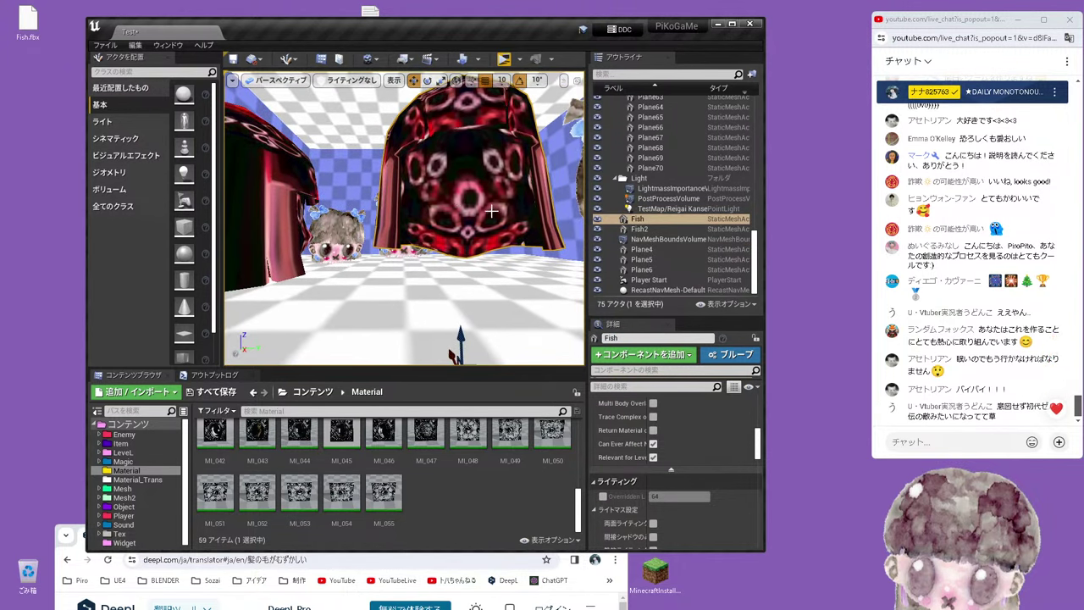
mouse_move(498, 220)
right_mouse_down()
mouse_move(505, 213)
mouse_move(484, 193)
mouse_move(474, 203)
right_mouse_up()
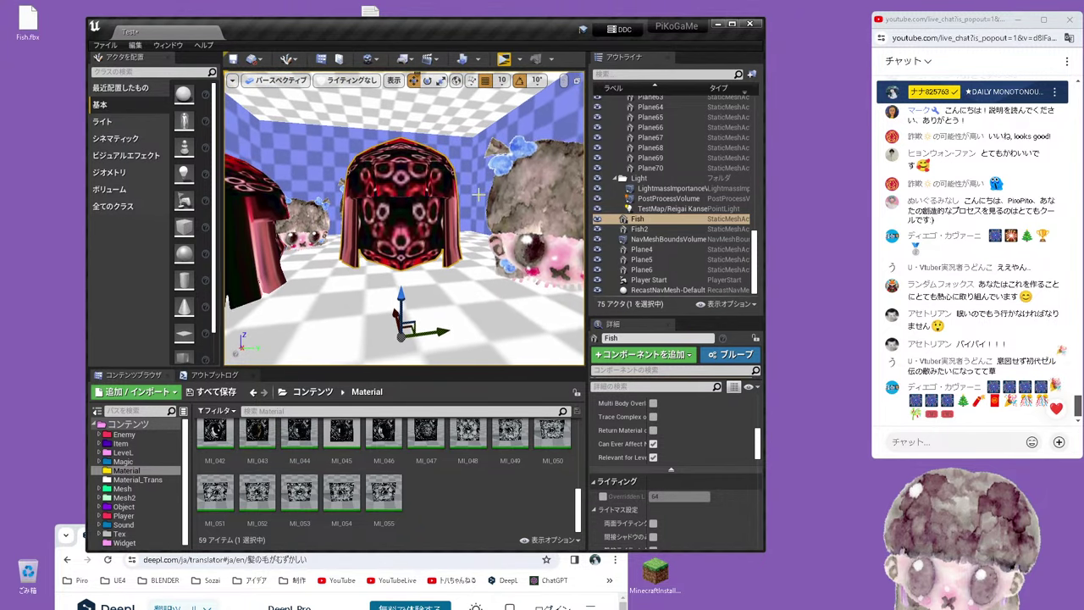
Save all modified content, including the Fish asset and Test level
left_click(453, 483)
left_click(215, 392)
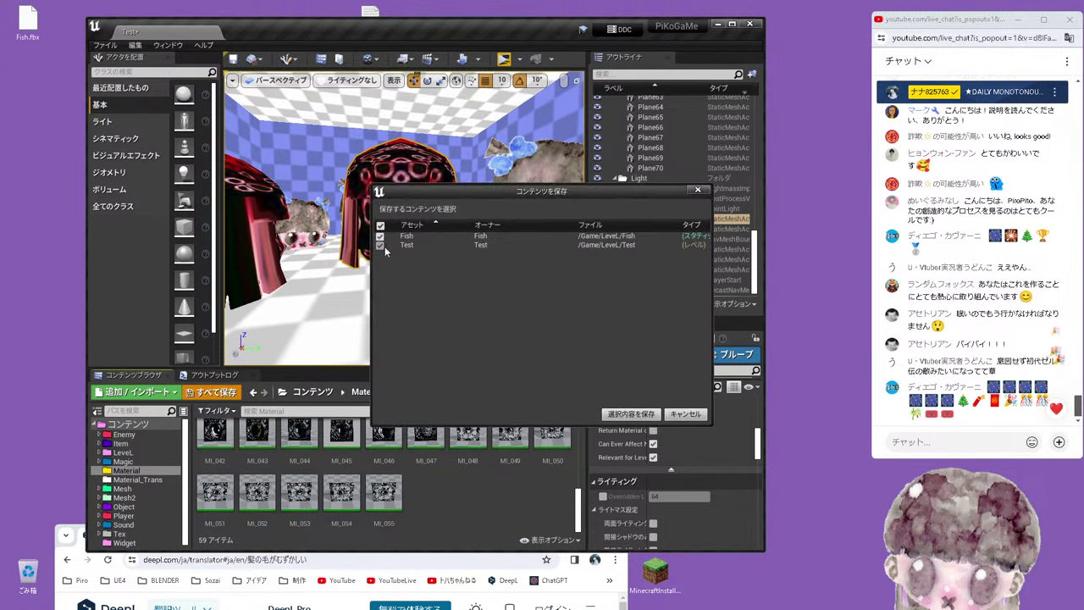
left_click(652, 422)
Hide both Fish and Fish2 hair meshes and save the Test level again
right_click_drag(422, 275, 421, 275)
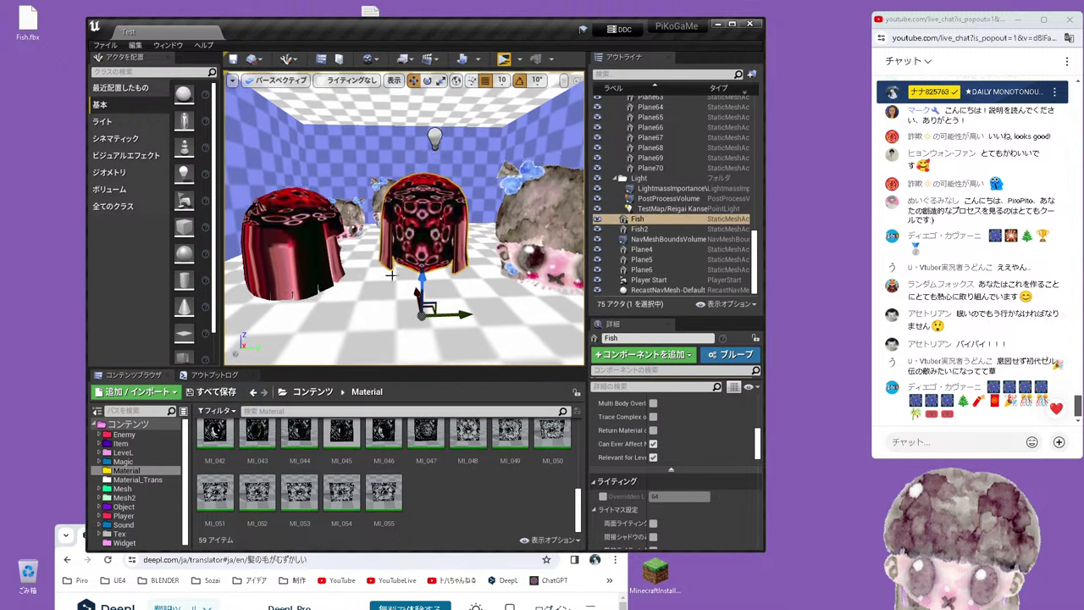
left_click(292, 245, "ctrl")
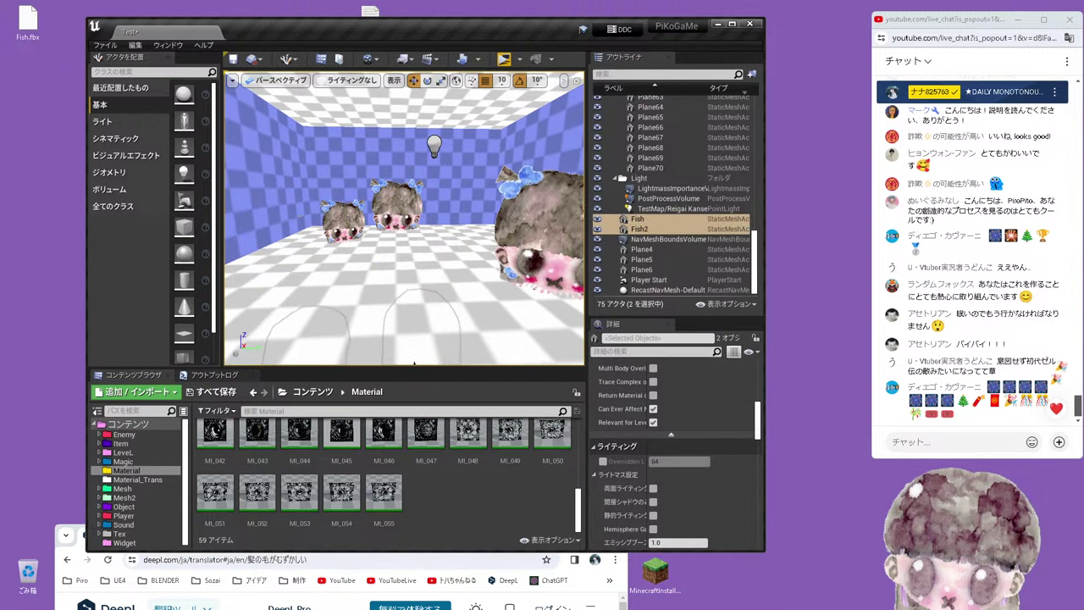
key("Down")
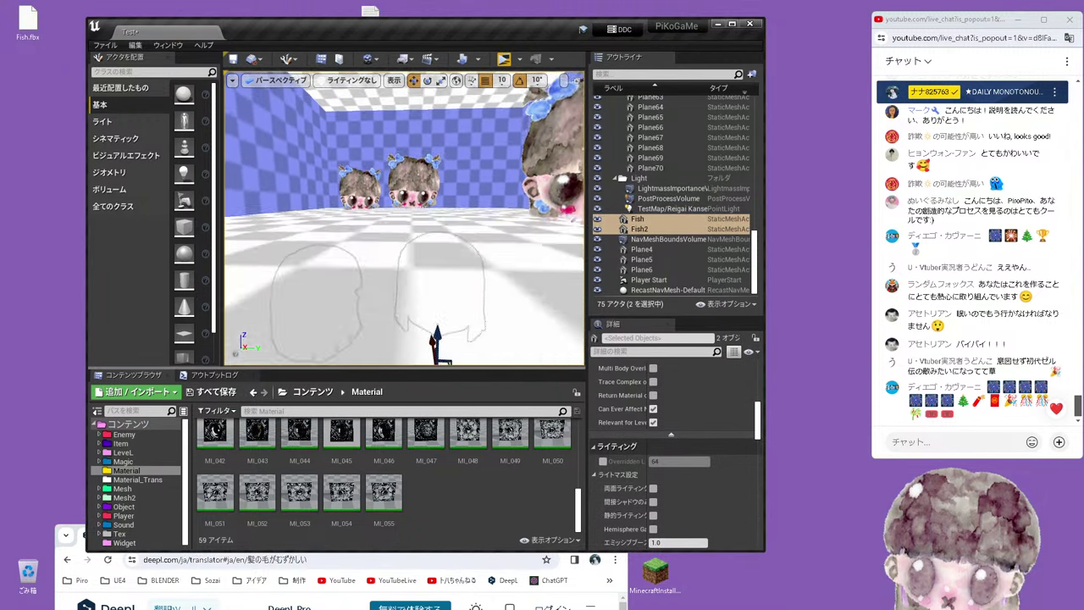
key("Down")
key("Down")
left_click(218, 399)
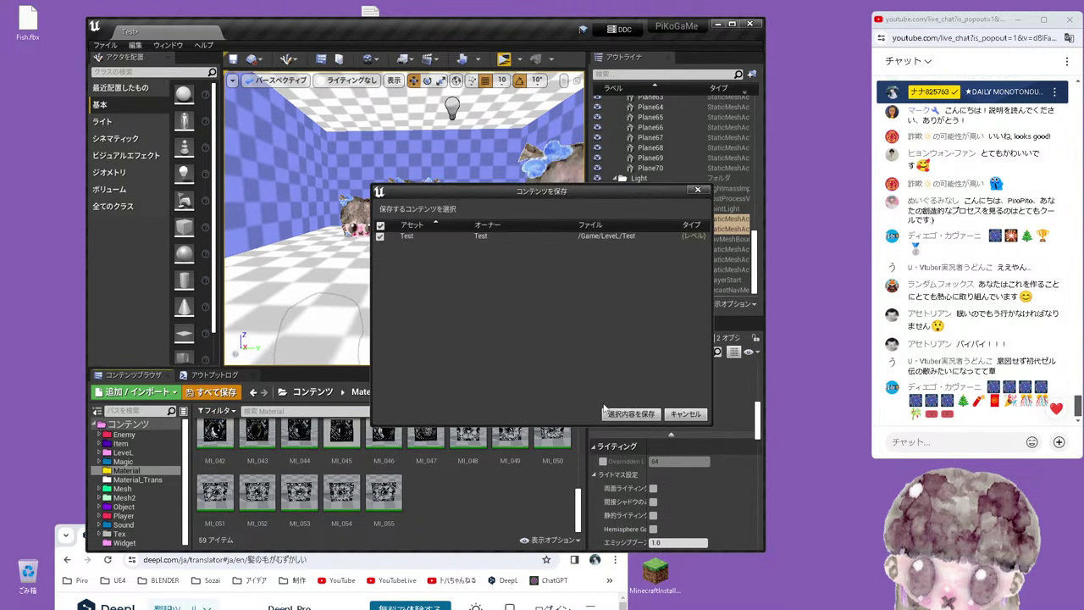
left_click(631, 414)
Exit the Unreal editor via File > Exit
left_click(107, 45)
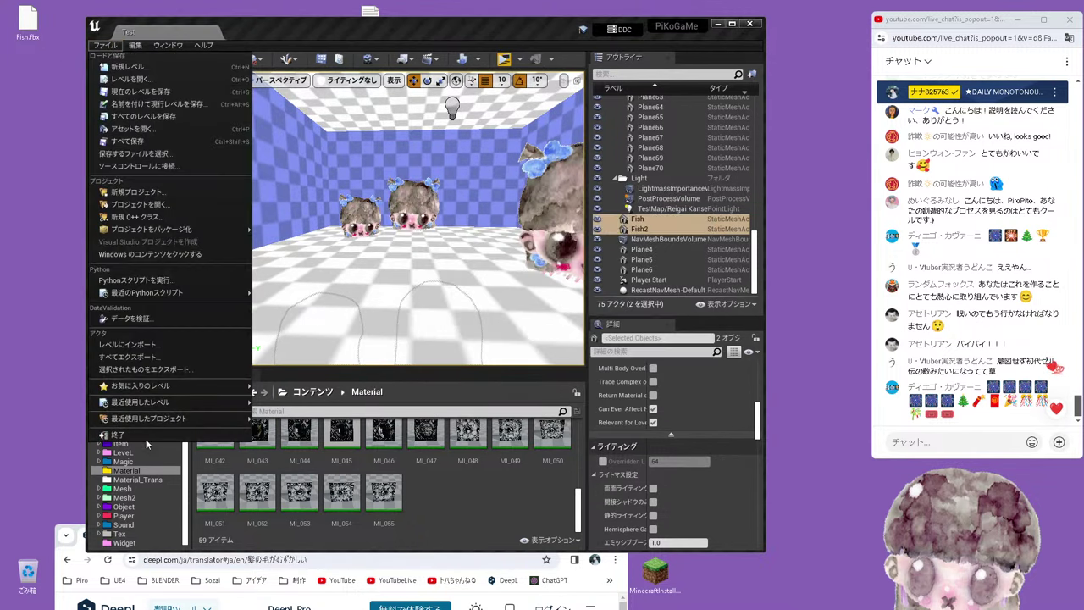
left_click(127, 438)
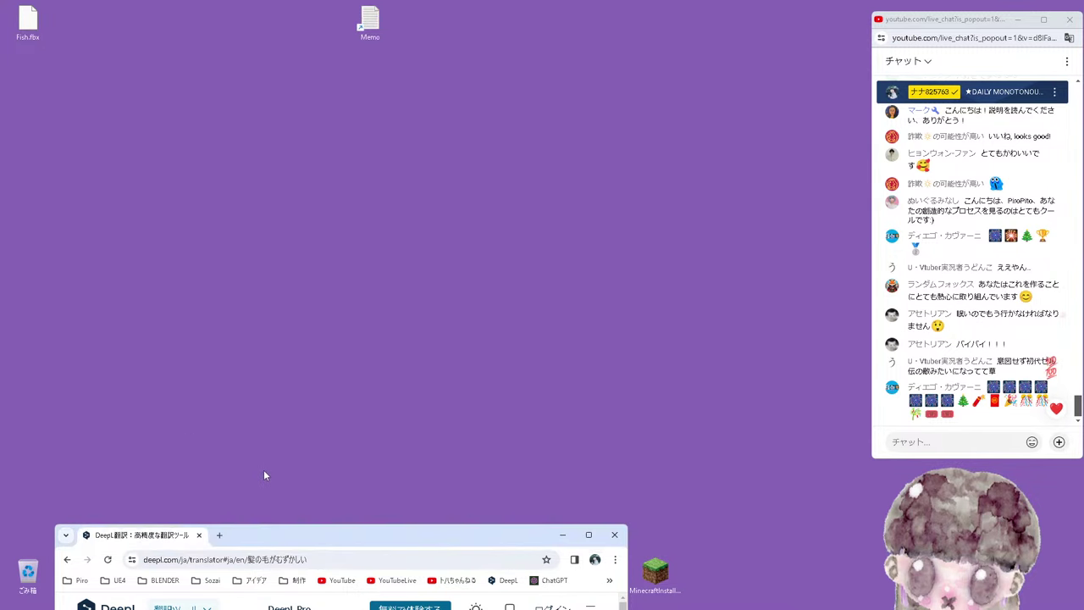
left_click(561, 535)
Open Fish.blend from the PikoGameData folder, resize the Blender window and select a hair edge
double_click(371, 572)
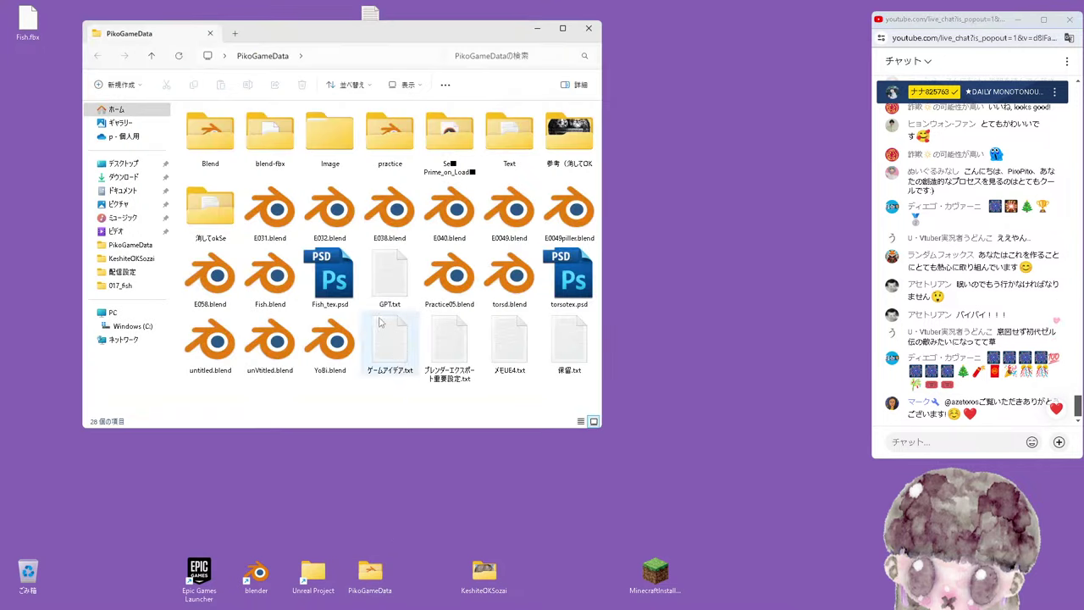
double_click(270, 279)
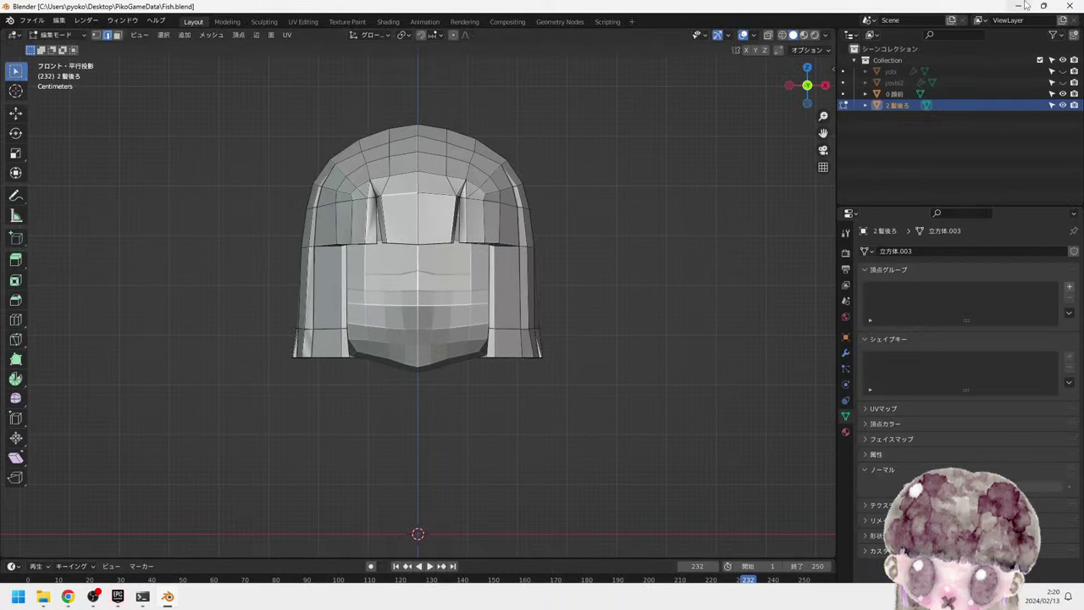
left_click_drag(700, 105, 618, 133)
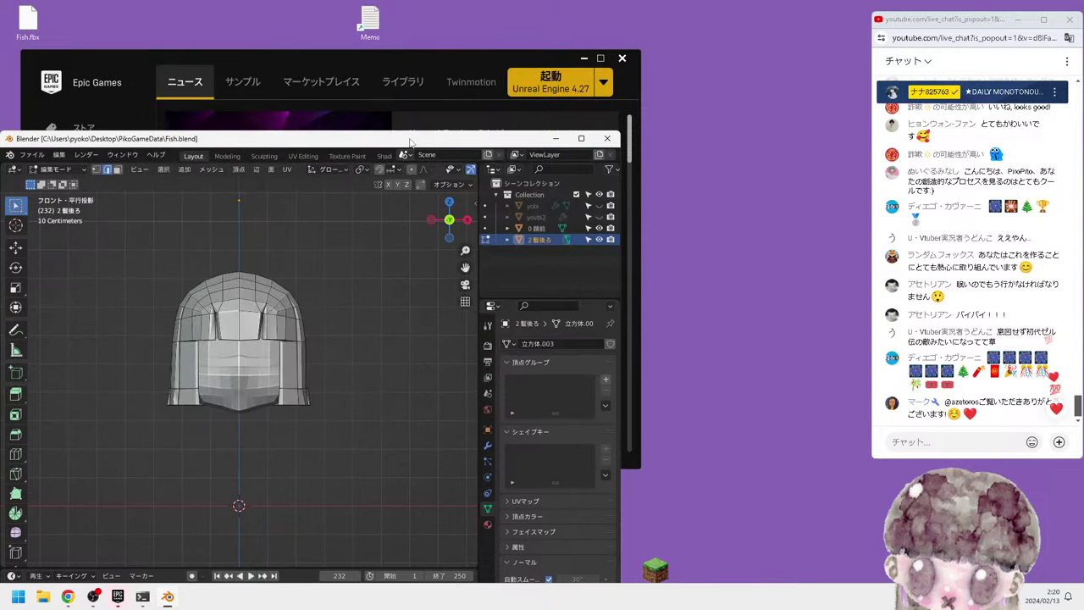
left_click_drag(410, 142, 471, 50)
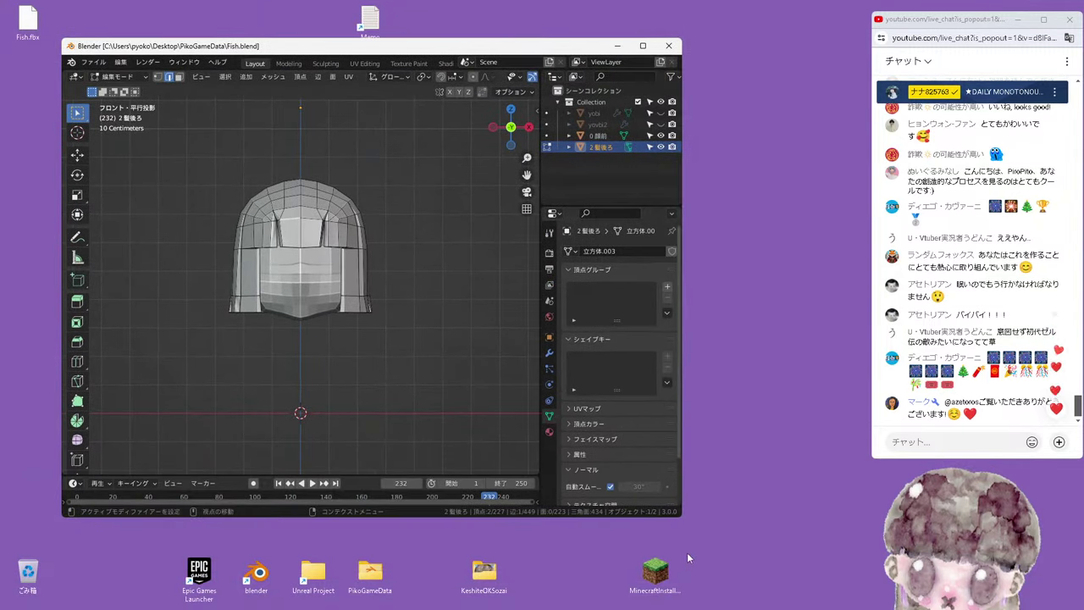
left_click_drag(681, 519, 761, 579)
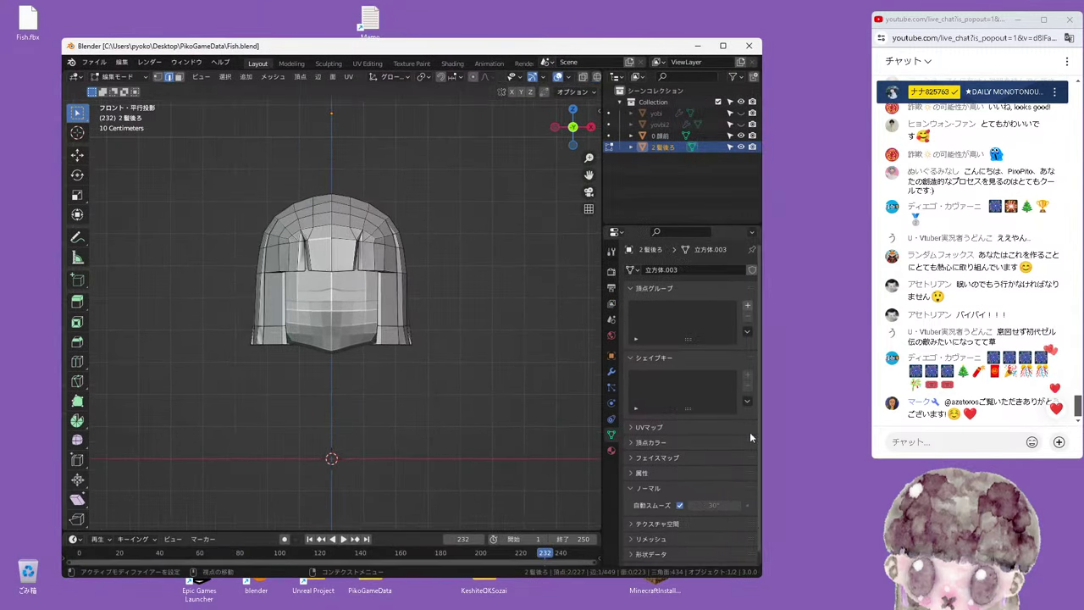
scroll(391, 326, "up", 1)
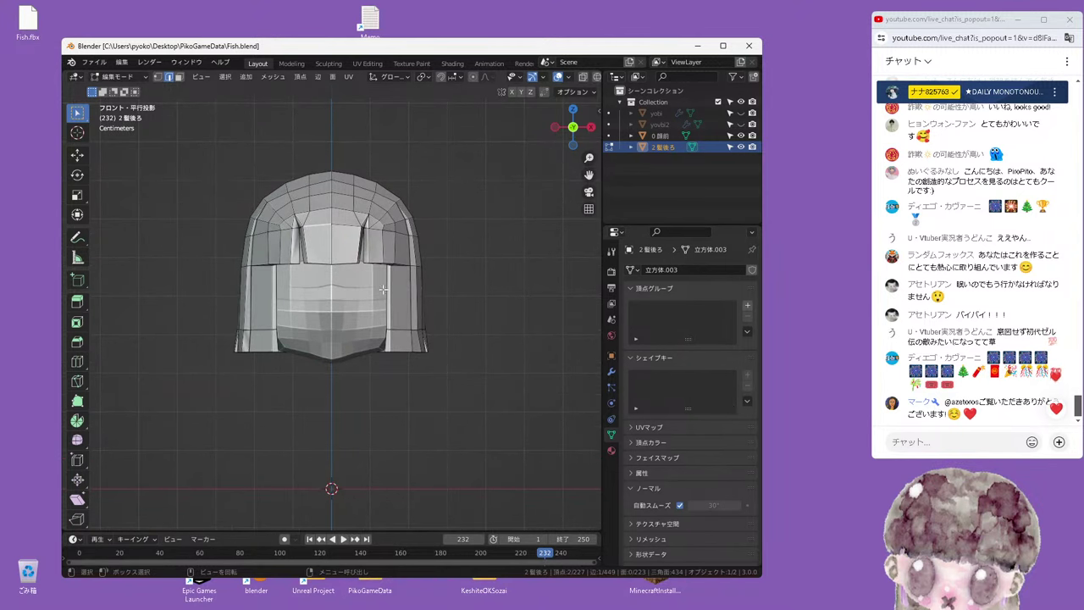
left_click(387, 252)
Select the head object 0 頭前 and enter Edit Mode on it
scroll(385, 268, "up", 1)
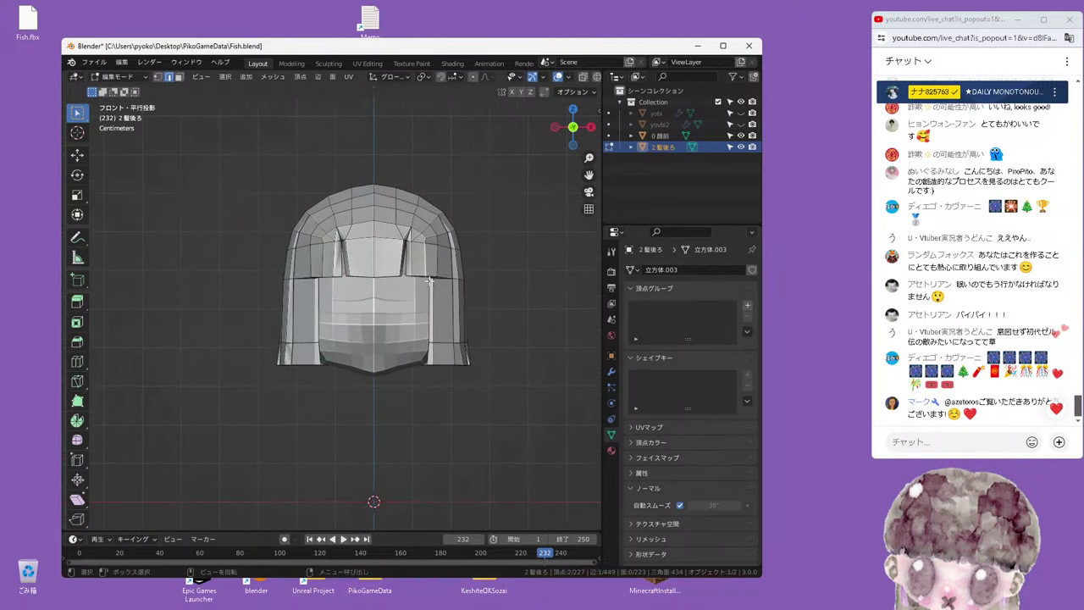
scroll(429, 276, "up", 1)
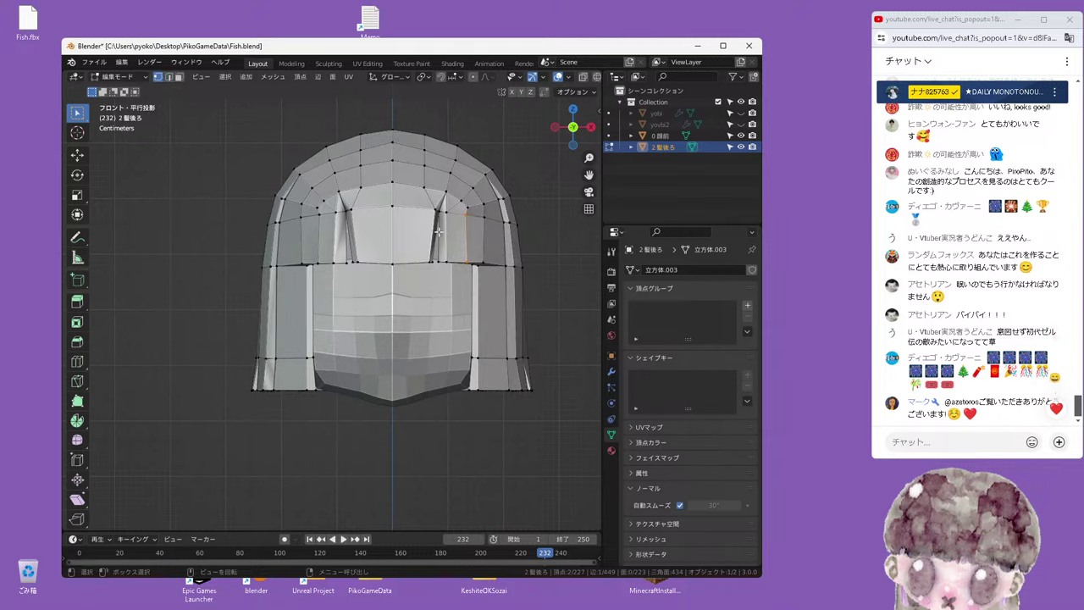
mouse_move(432, 206)
middle_mouse_down()
mouse_move(426, 188)
mouse_move(386, 174)
middle_mouse_up()
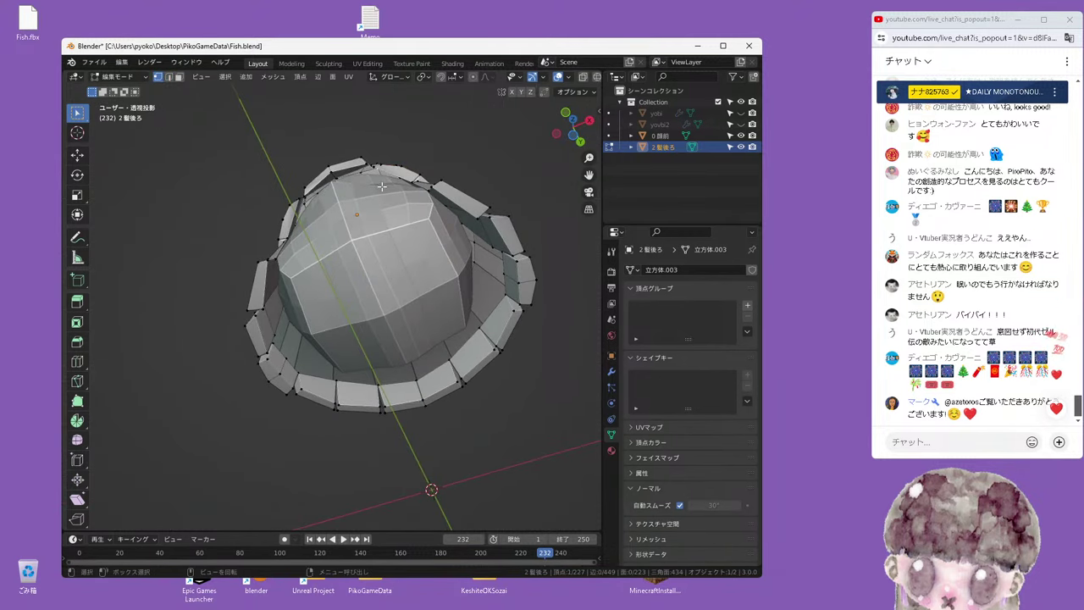
key("Tab")
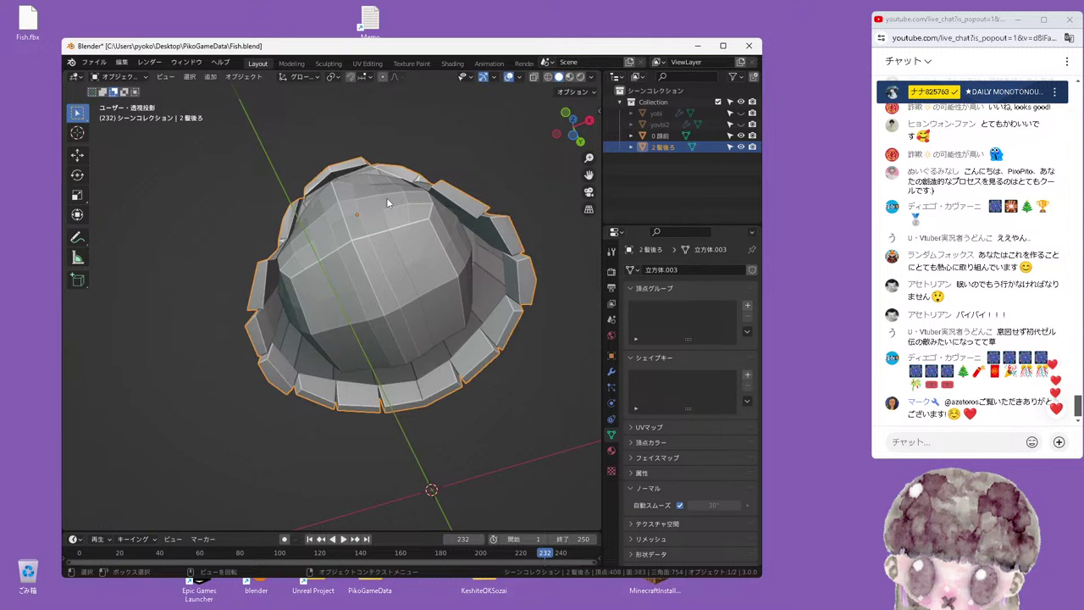
left_click(388, 200)
key("Tab")
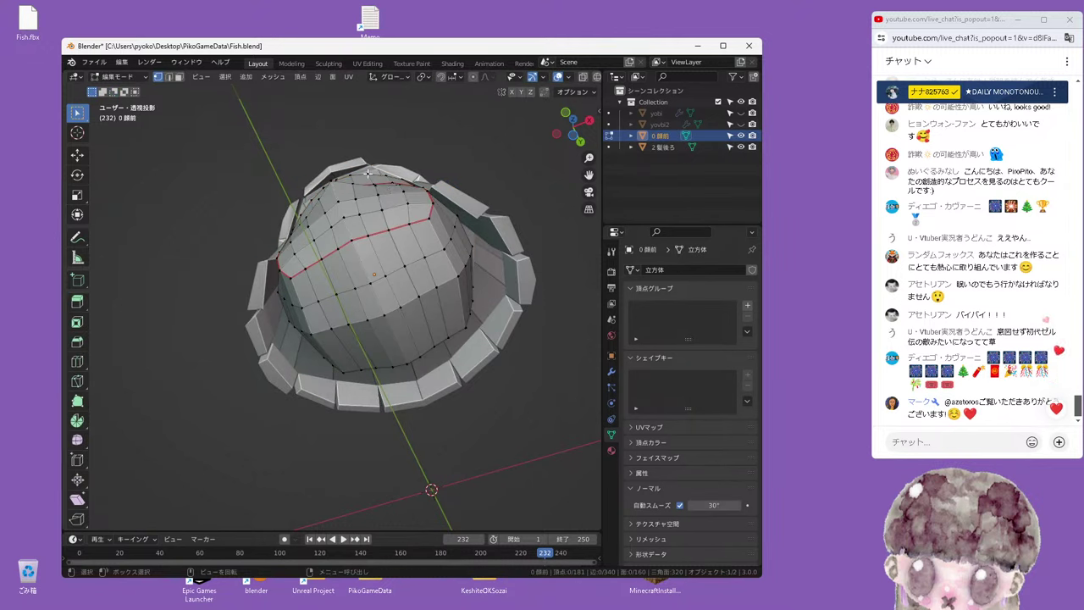
Move the crown vertex loop along Y by -0.002217 m
key("g")
key("y")
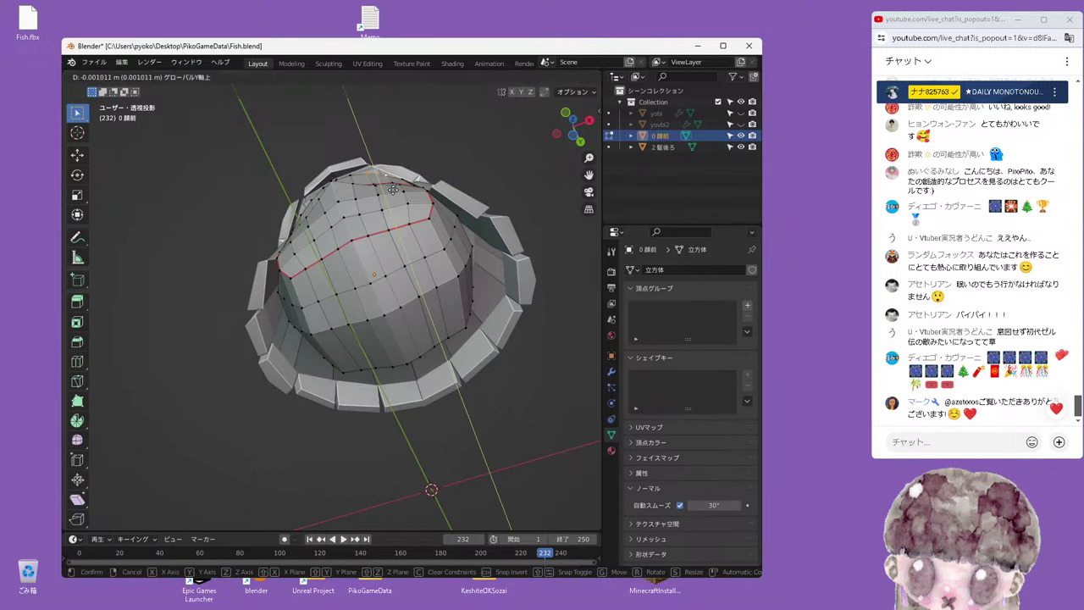
left_click(391, 188)
key("g")
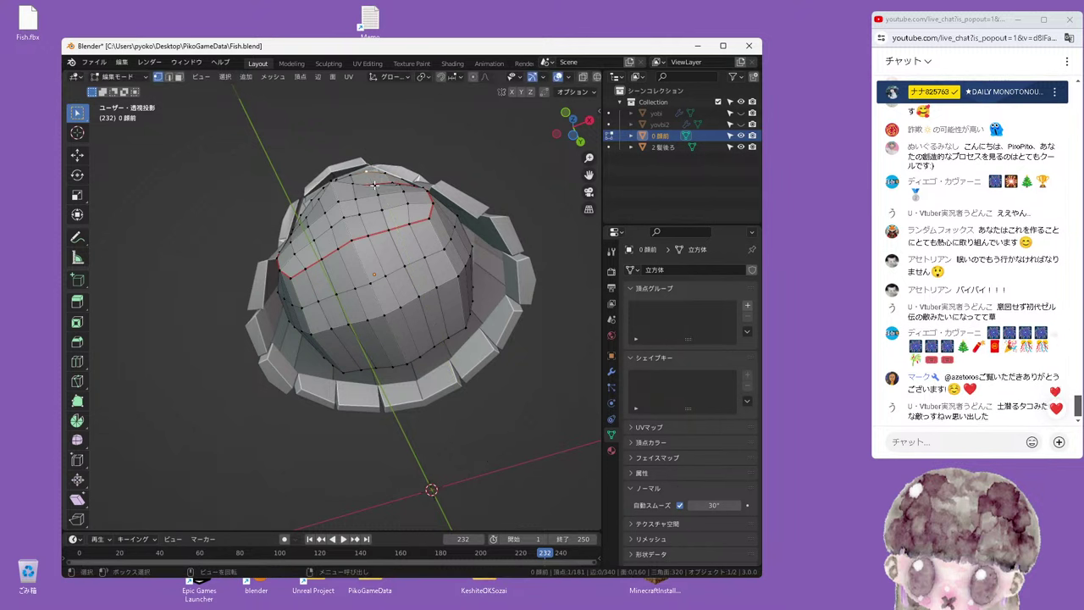
left_click(373, 185)
mouse_move(373, 185)
middle_mouse_down()
mouse_move(408, 188)
mouse_move(377, 225)
mouse_move(379, 214)
middle_mouse_up()
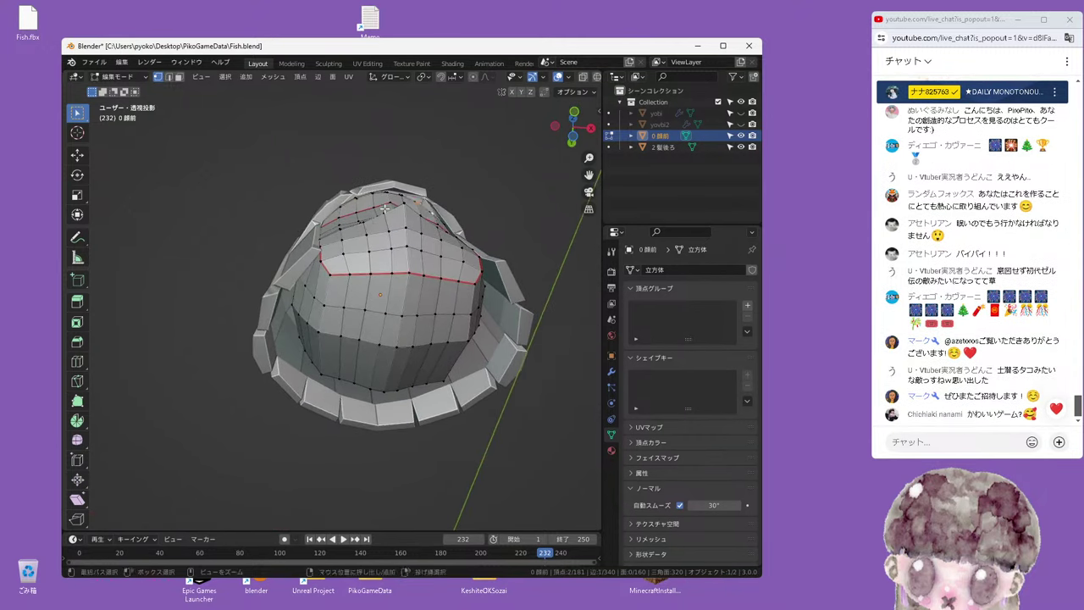
mouse_move(453, 190)
middle_mouse_down()
mouse_move(403, 179)
mouse_move(440, 180)
mouse_move(581, 87)
middle_mouse_up()
Move the face-opening vertices along Y by -0.010508 m, checking in X-ray view
left_click(583, 77)
middle_click_drag(424, 189, 582, 95)
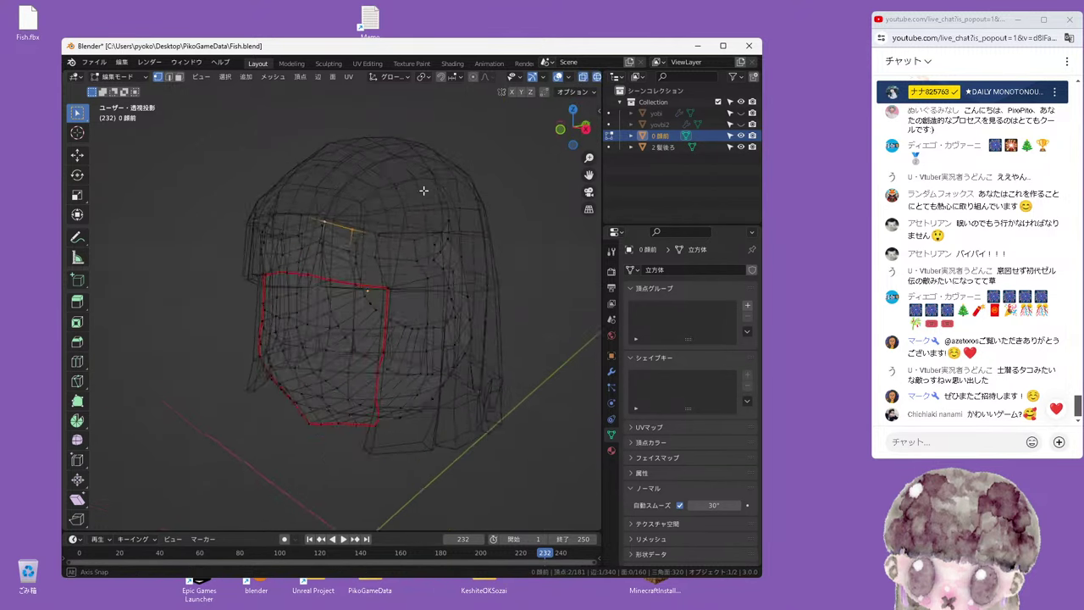
mouse_move(404, 145)
middle_mouse_down()
mouse_move(358, 243)
mouse_move(383, 235)
middle_mouse_up()
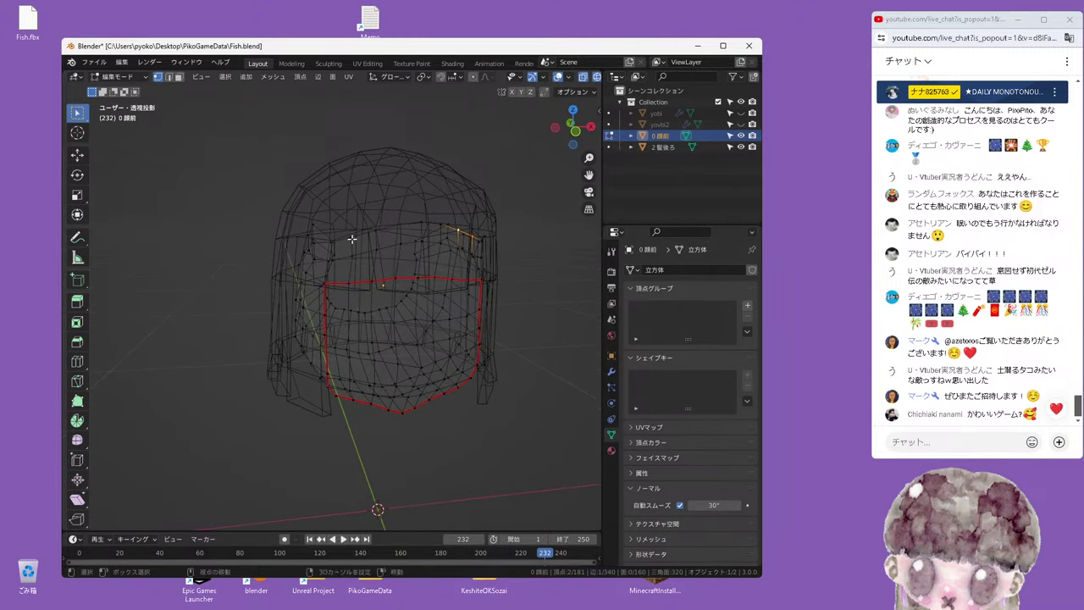
middle_click_drag(375, 232, 513, 110)
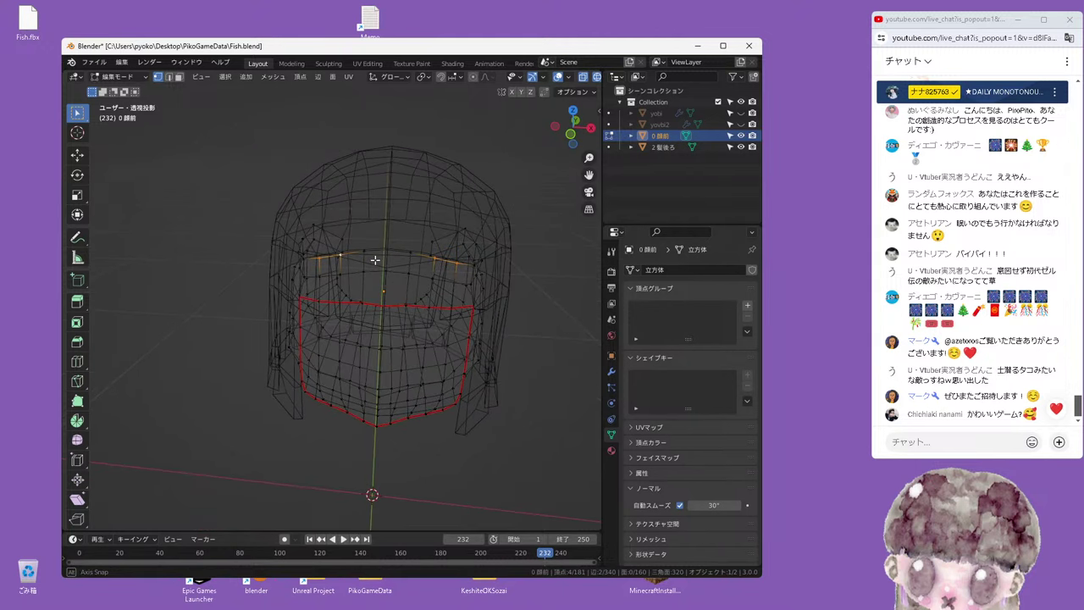
scroll(586, 76, "down", 2)
left_click(562, 76)
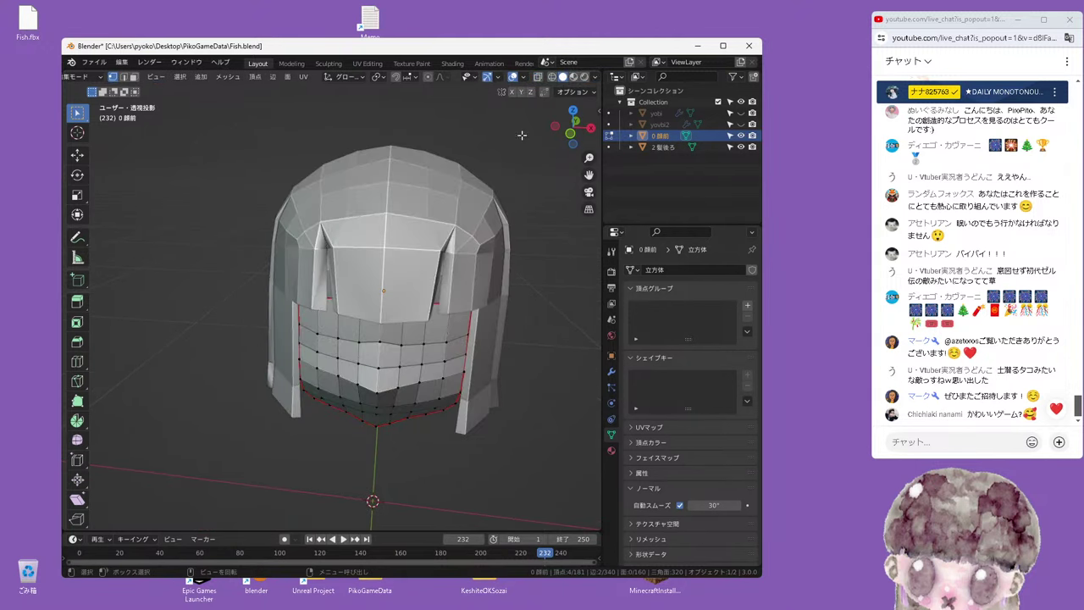
middle_click_drag(474, 169, 418, 245)
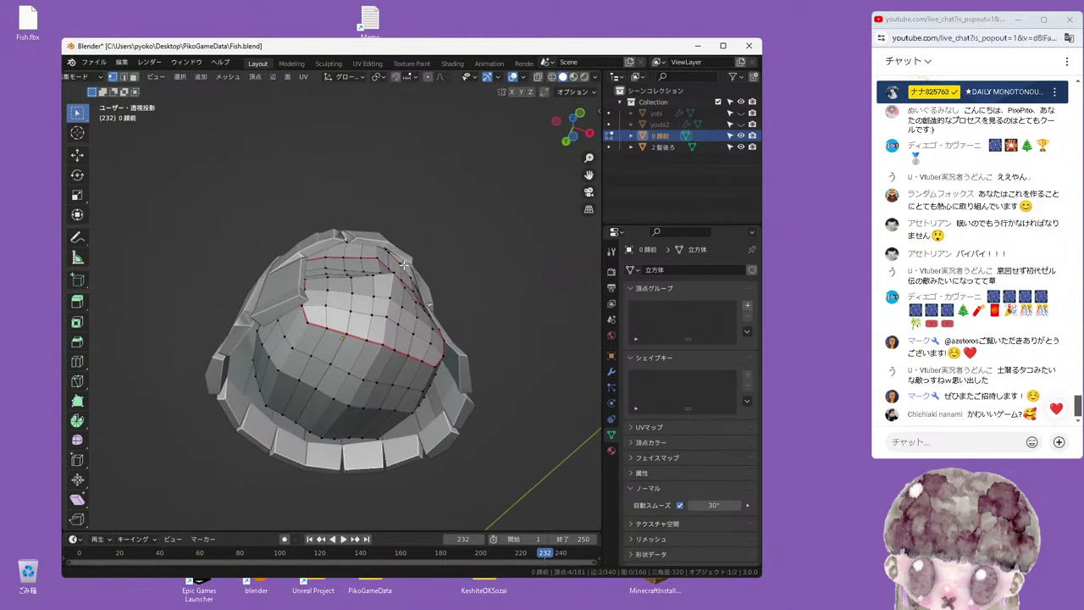
scroll(424, 244, "up", 2)
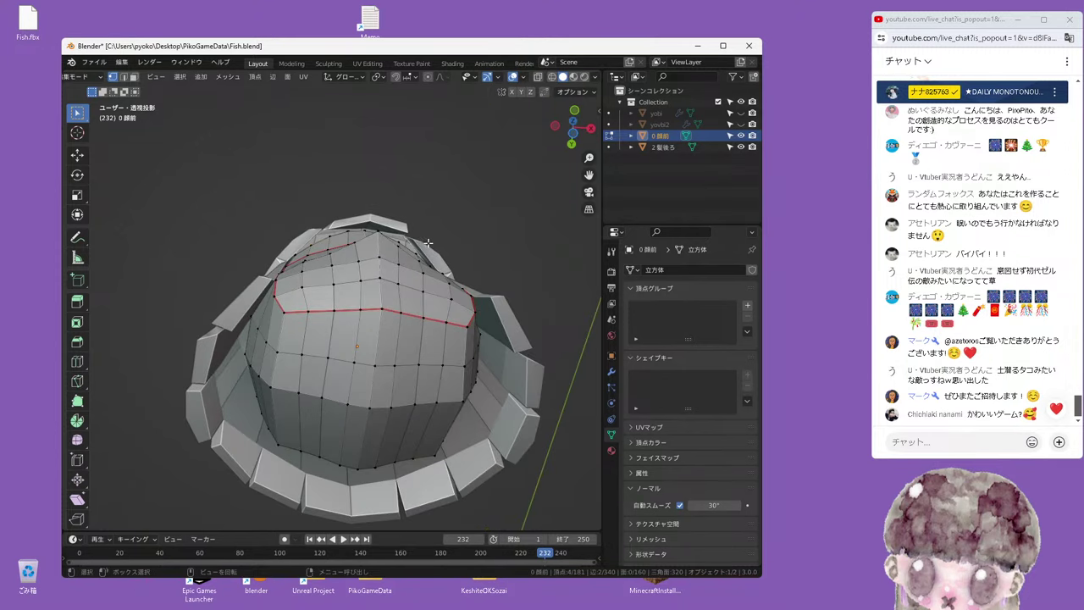
key("g")
key("y")
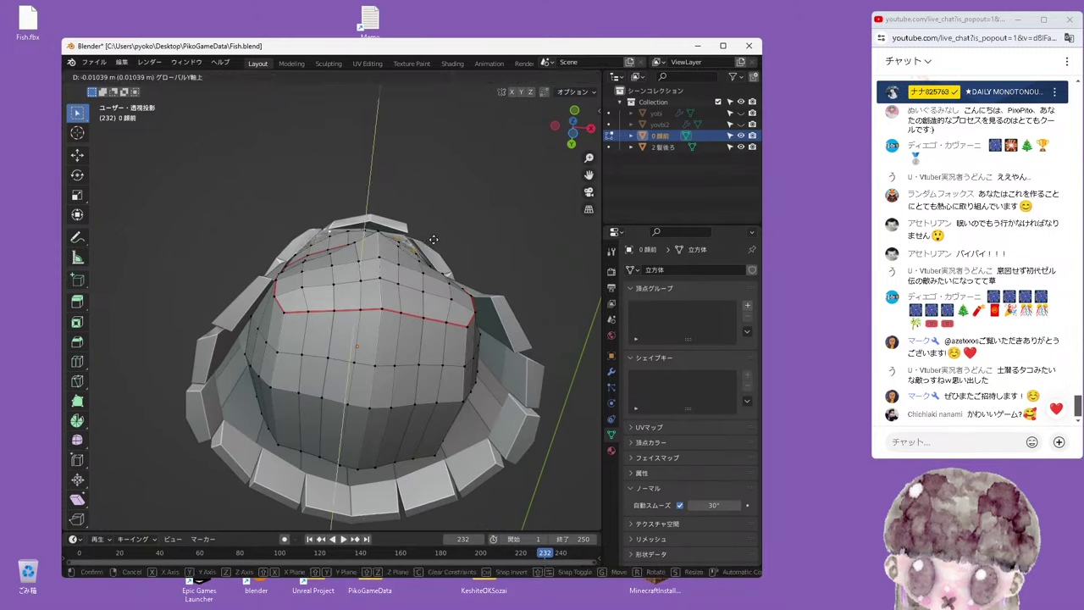
left_click(434, 239)
Shift the face-opening vertices again along Y by 0.00495 m
mouse_move(433, 240)
middle_mouse_down()
mouse_move(411, 243)
mouse_move(429, 346)
middle_mouse_up()
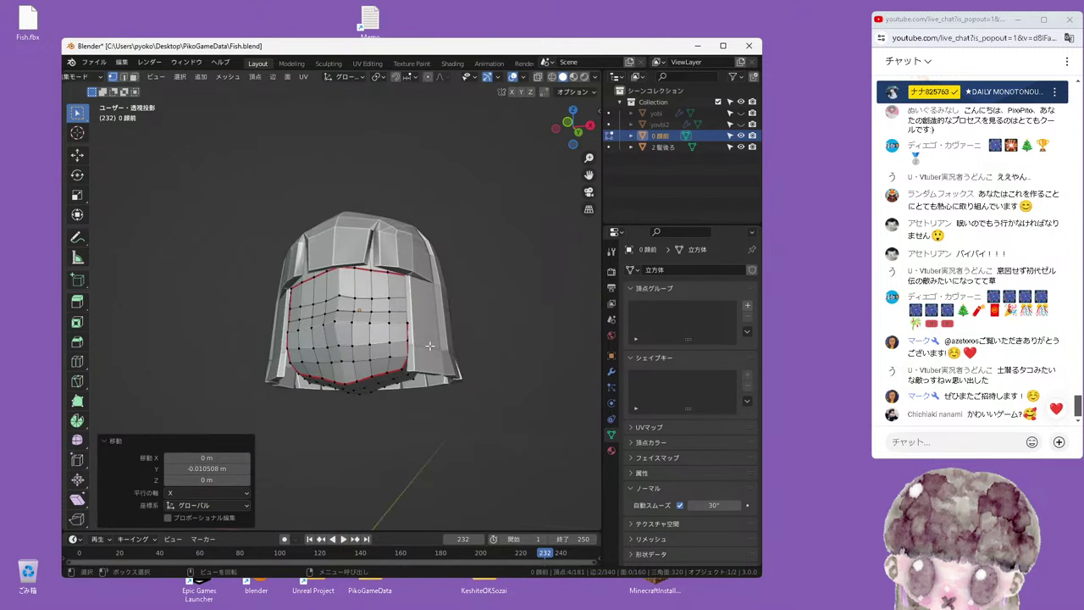
key("KP_1")
mouse_move(477, 317)
middle_mouse_down()
mouse_move(368, 364)
mouse_move(370, 179)
middle_mouse_up()
scroll(368, 364, "up", 3)
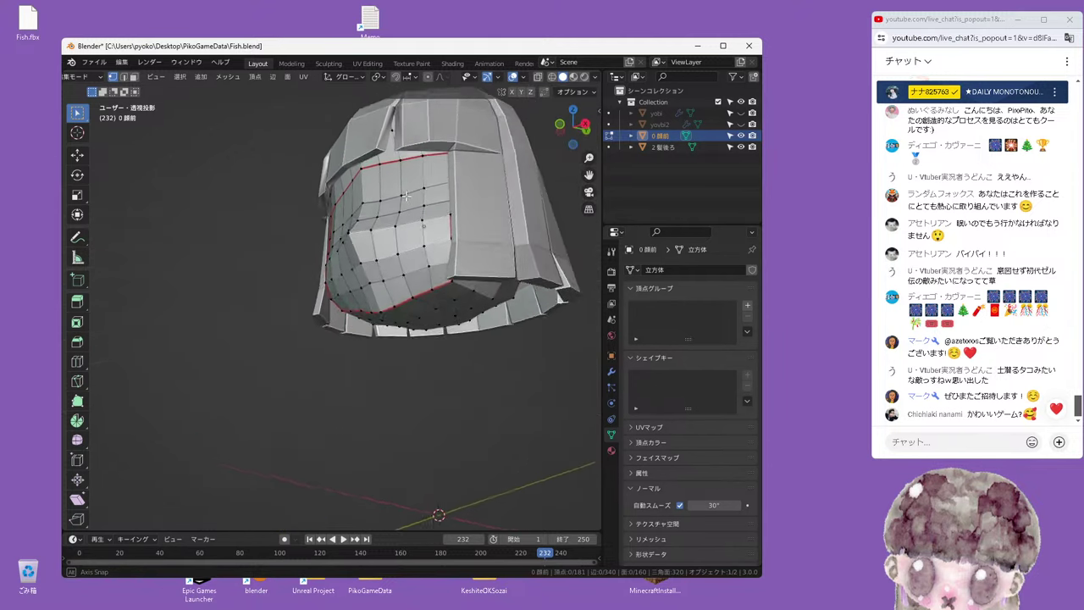
middle_click_drag(410, 212, 404, 225)
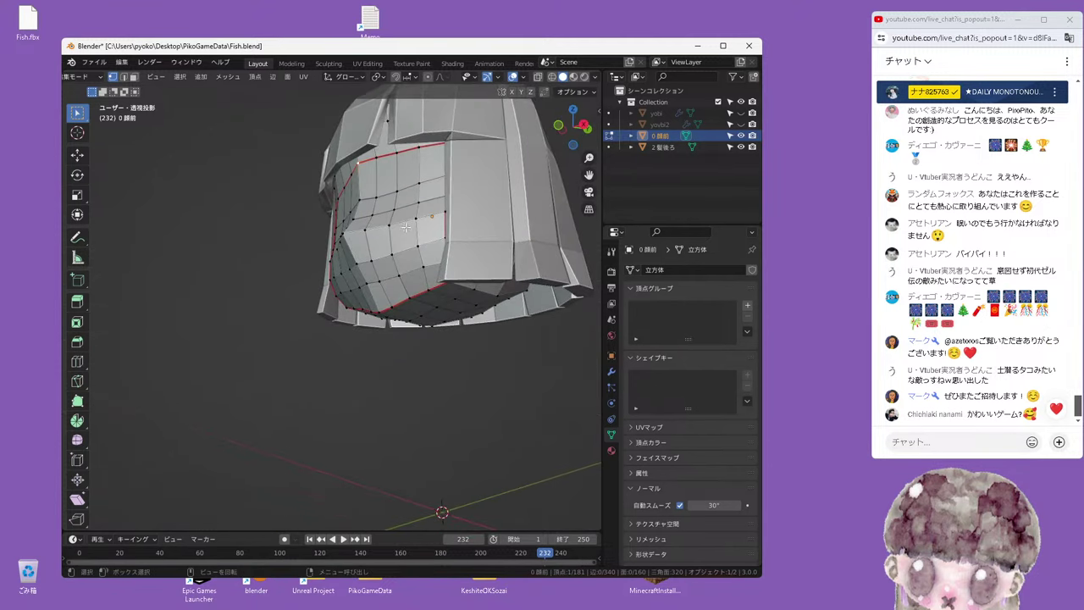
key("g")
key("y")
left_click(407, 227)
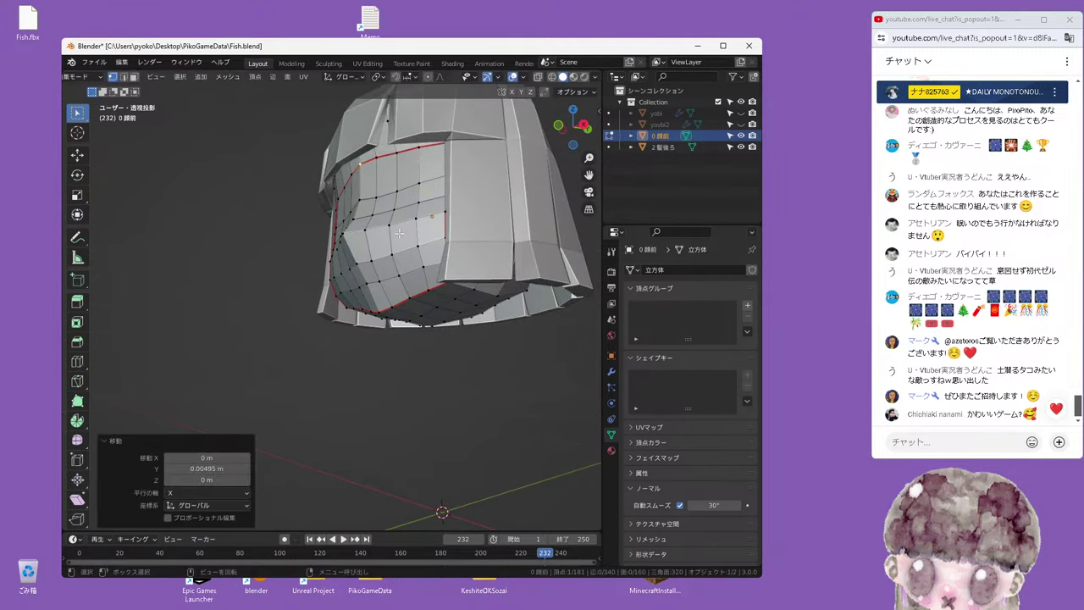
middle_click_drag(407, 227, 381, 327)
mouse_move(325, 306)
middle_mouse_down()
mouse_move(431, 314)
mouse_move(409, 312)
middle_mouse_up()
Return the front hair to Object Mode and view it in the Right orthographic view
left_click(80, 76)
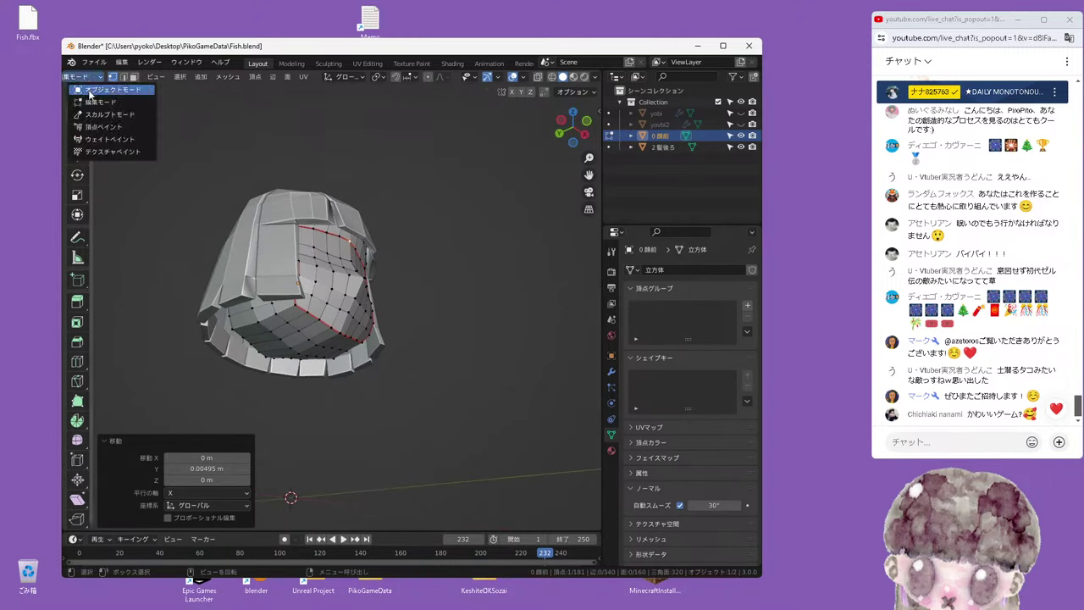
left_click(93, 88)
middle_click_drag(288, 254, 361, 251)
key("KP_1")
key("KP_3")
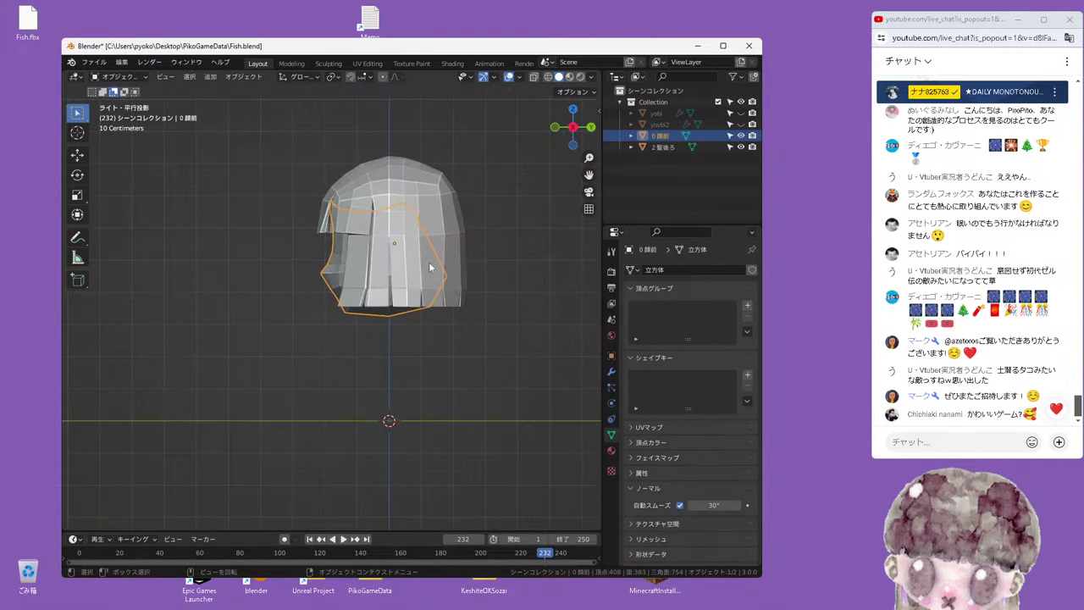
Save the Fish.blend file via File > Save
left_click(99, 64)
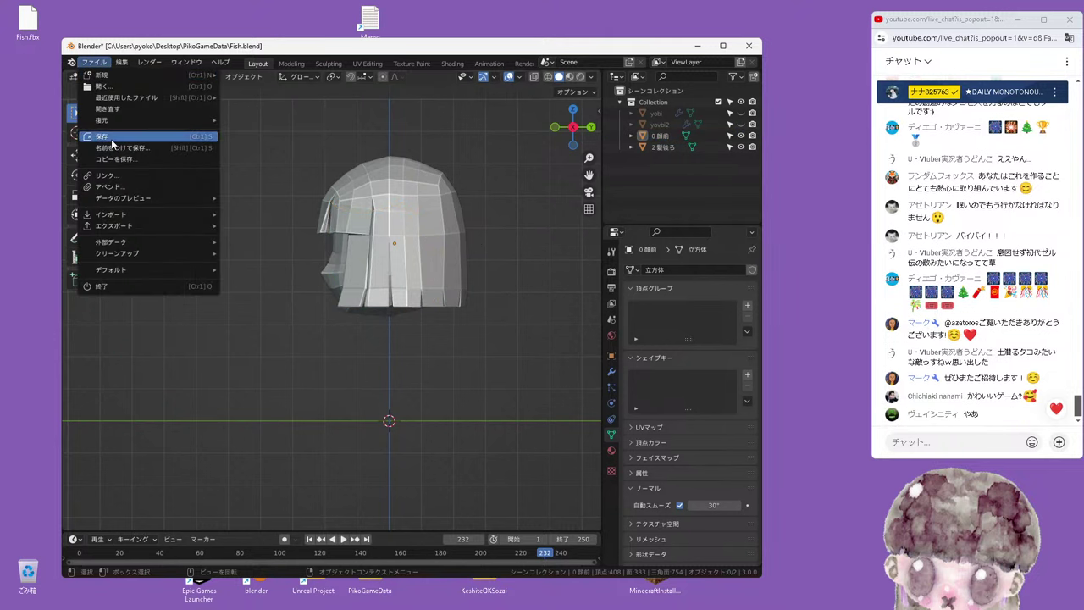
left_click(110, 141)
left_click(120, 568)
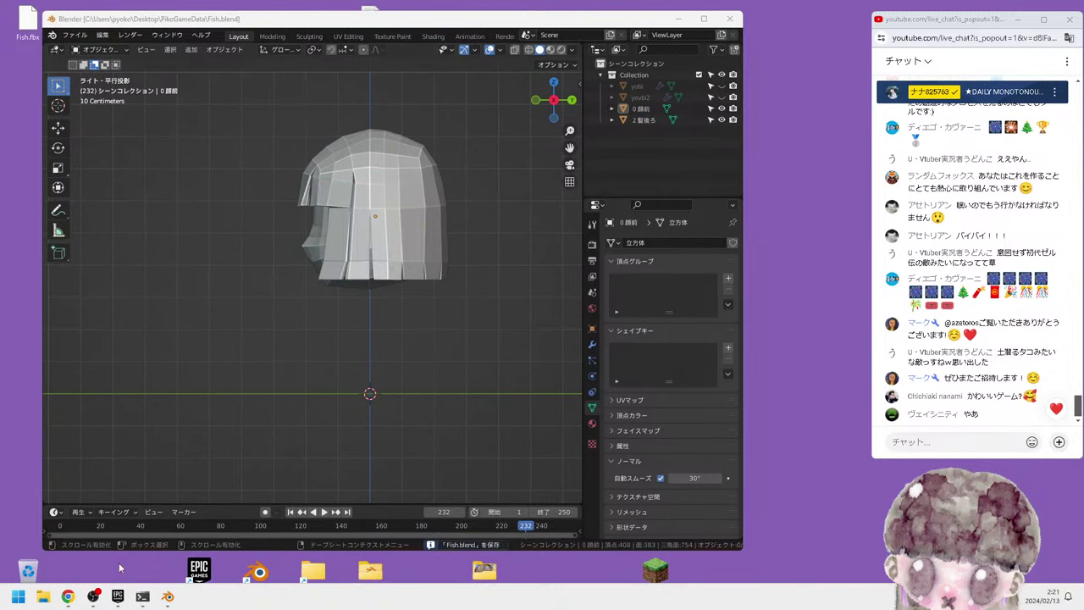
In DeepL, replace the source text with the Japanese sentence 私は手作りで３Dモデルを作ってます
mouse_move(68, 598)
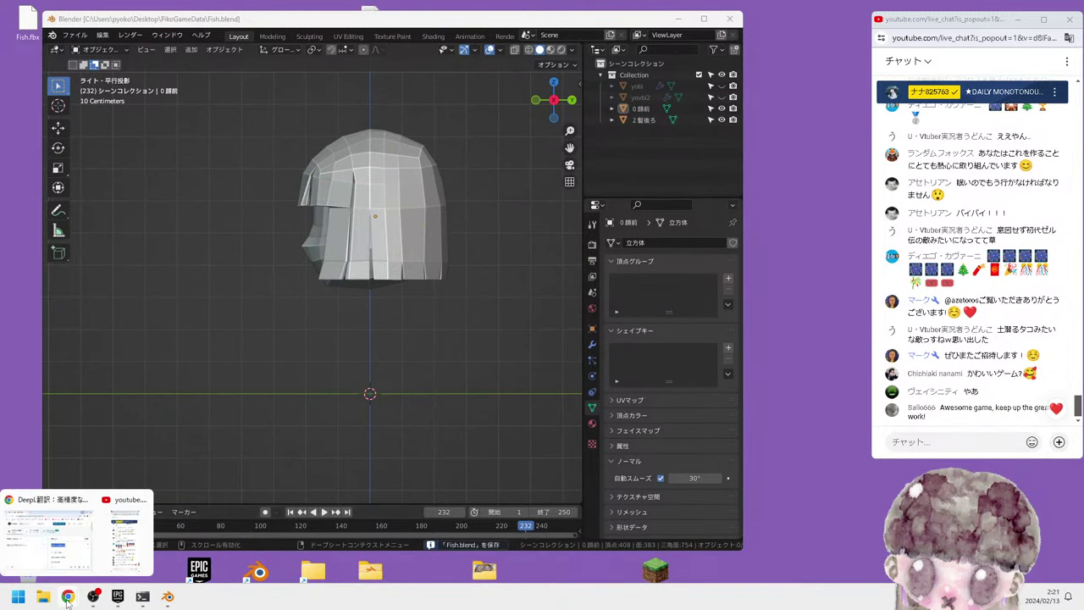
left_click(81, 548)
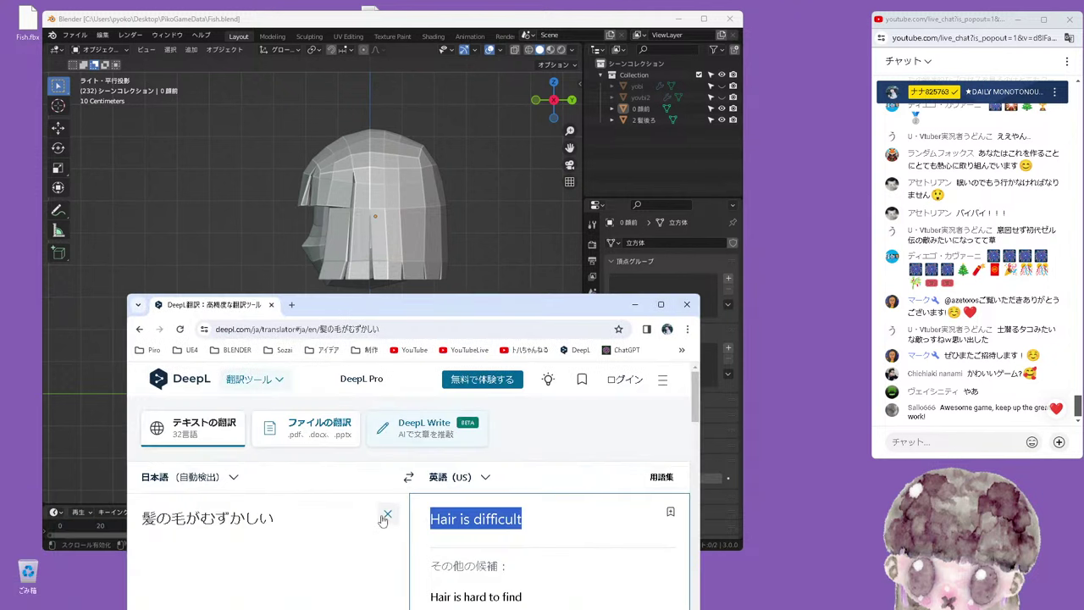
left_click(385, 517)
type("watashi")
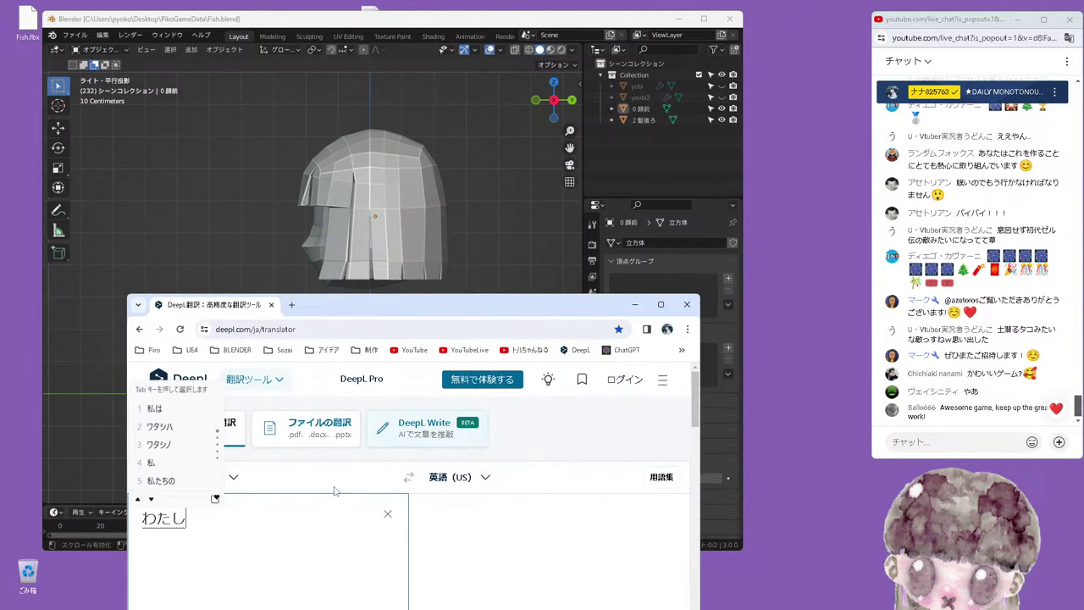
type("ha")
key("space")
type("tedukuri")
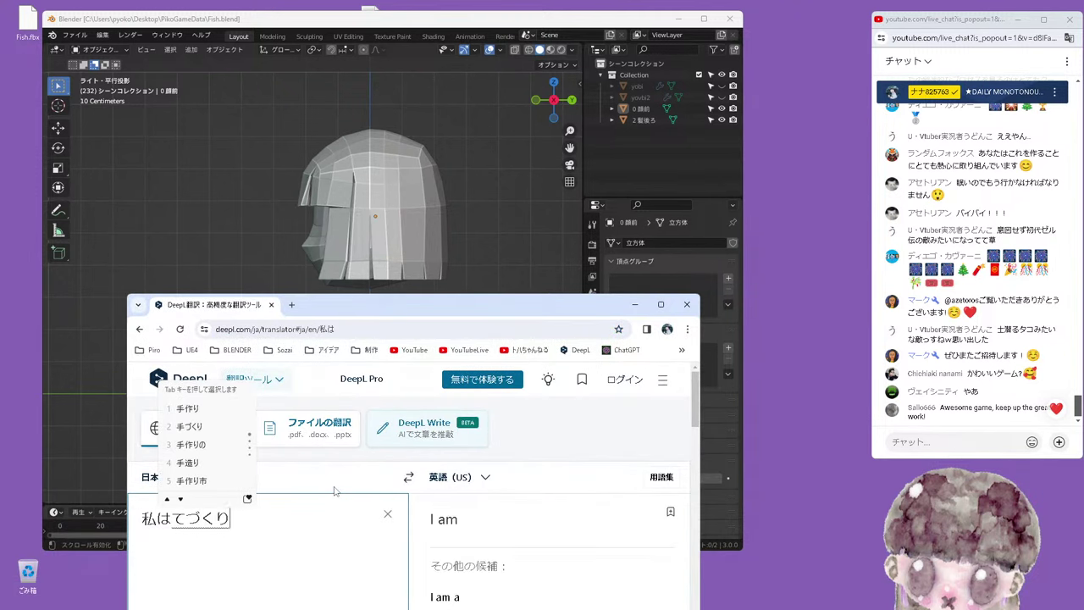
type("de")
key("space")
key("Return")
type("3d")
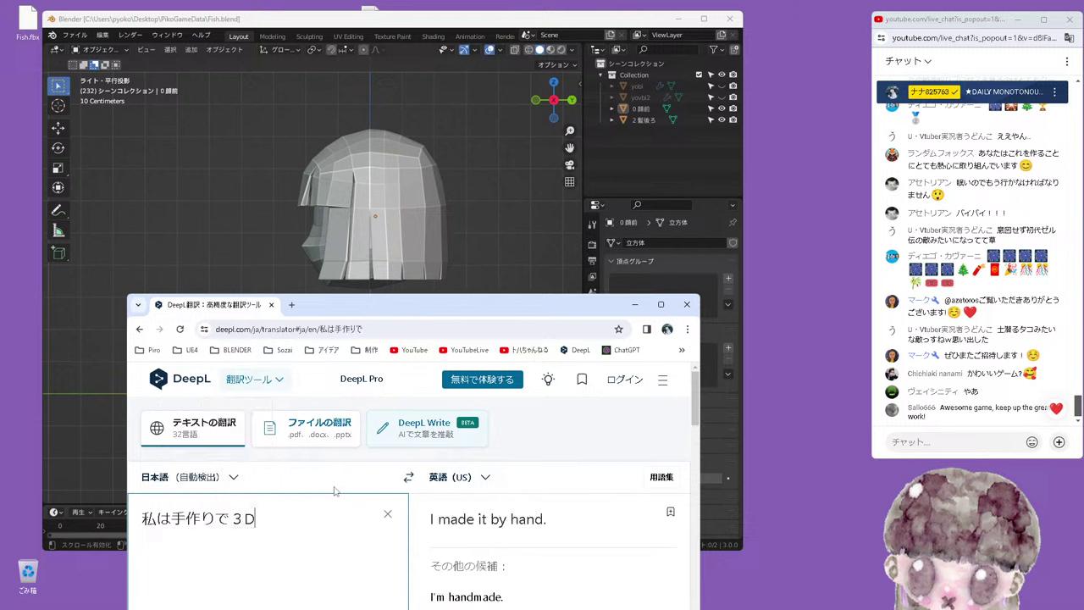
type("moderuwotsu")
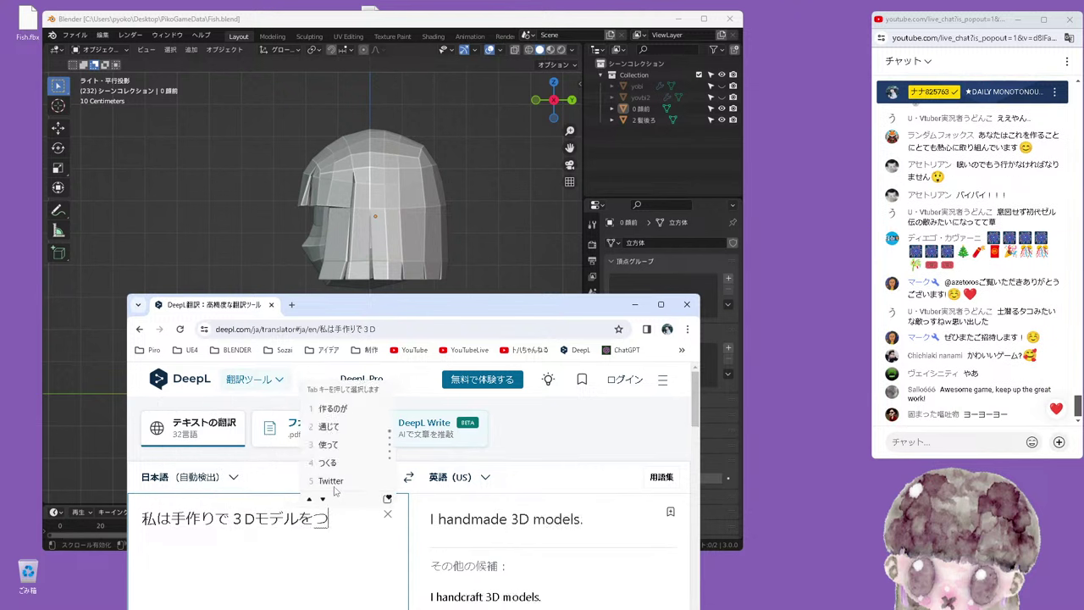
type("kuttemasu")
key("space")
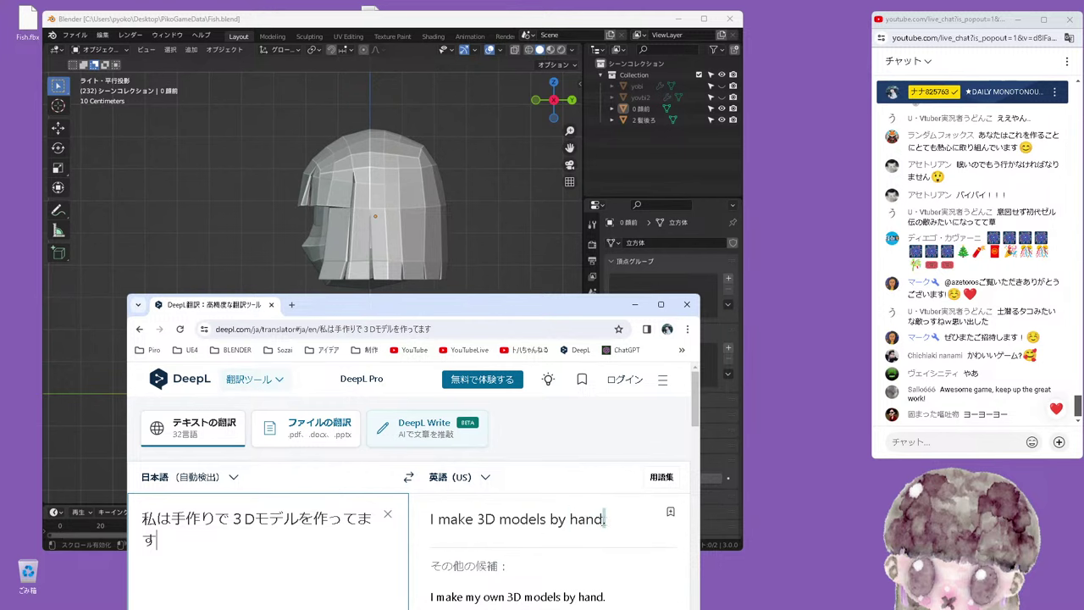
Copy the translation "I make 3D models by hand." and post it in the YouTube live chat
left_click_drag(604, 519, 391, 518)
right_click(517, 518)
left_click(540, 316)
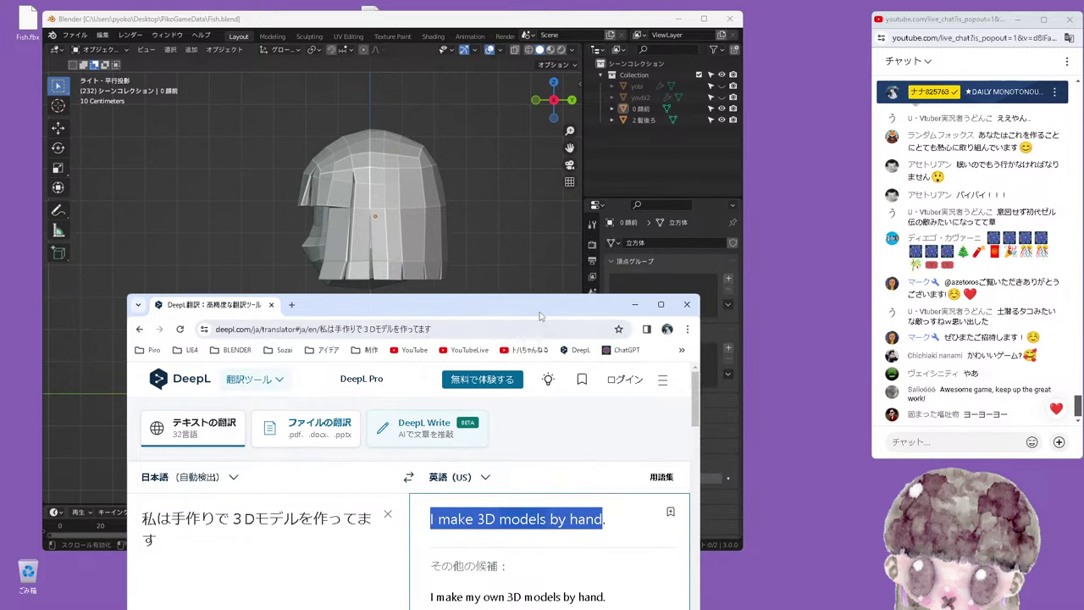
left_click_drag(541, 316, 513, 541)
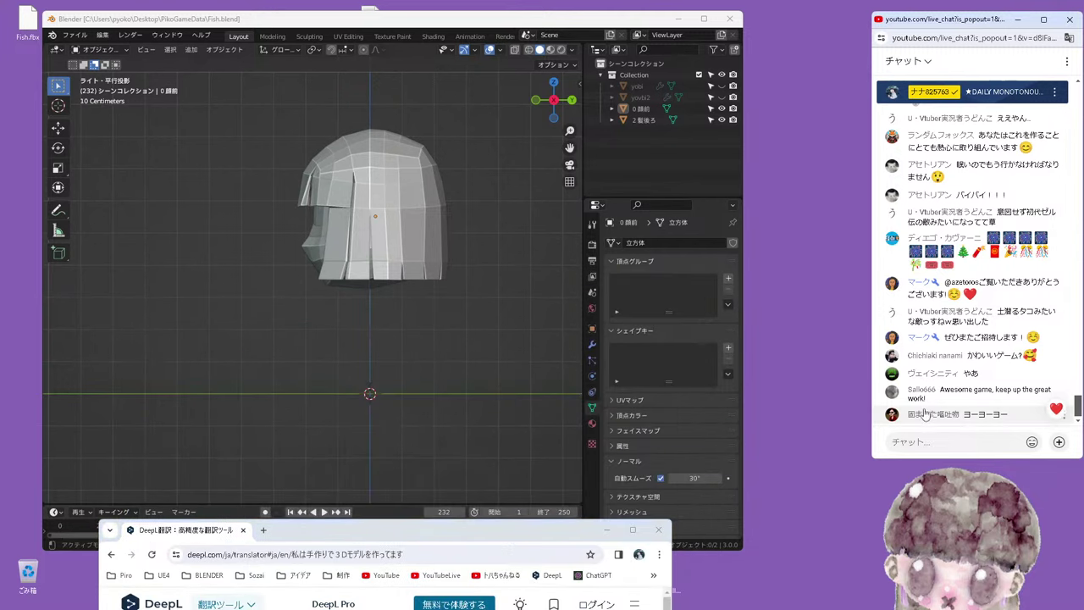
key("ctrl+v")
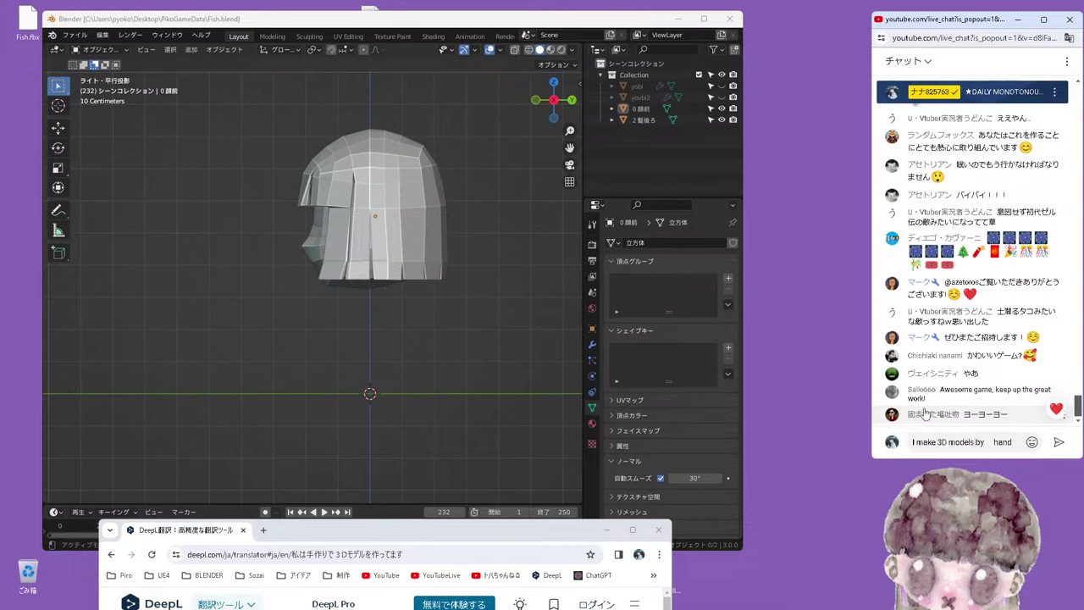
key("Return")
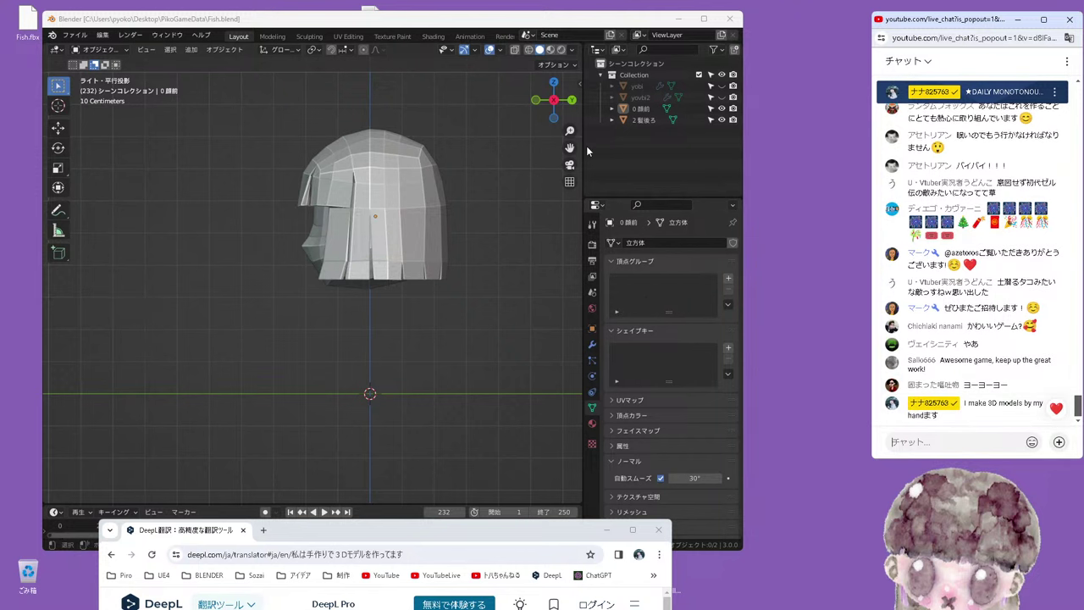
Select the back hair object 2髪後ろ and enter Edit Mode, orbiting to view it from above
left_click_drag(525, 27, 544, 28)
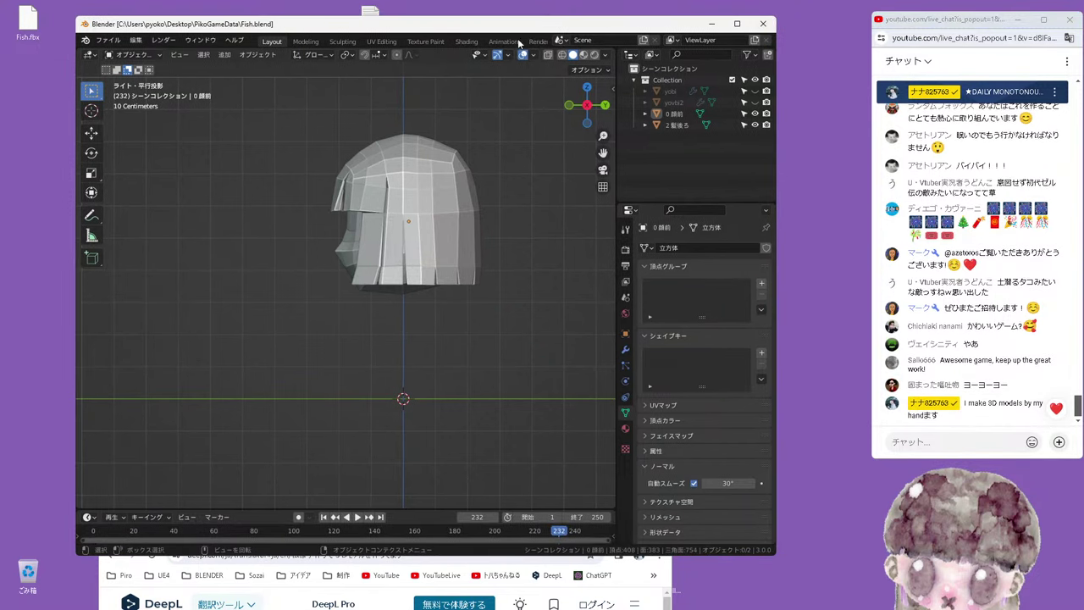
scroll(414, 216, "up", 1)
left_click(402, 219)
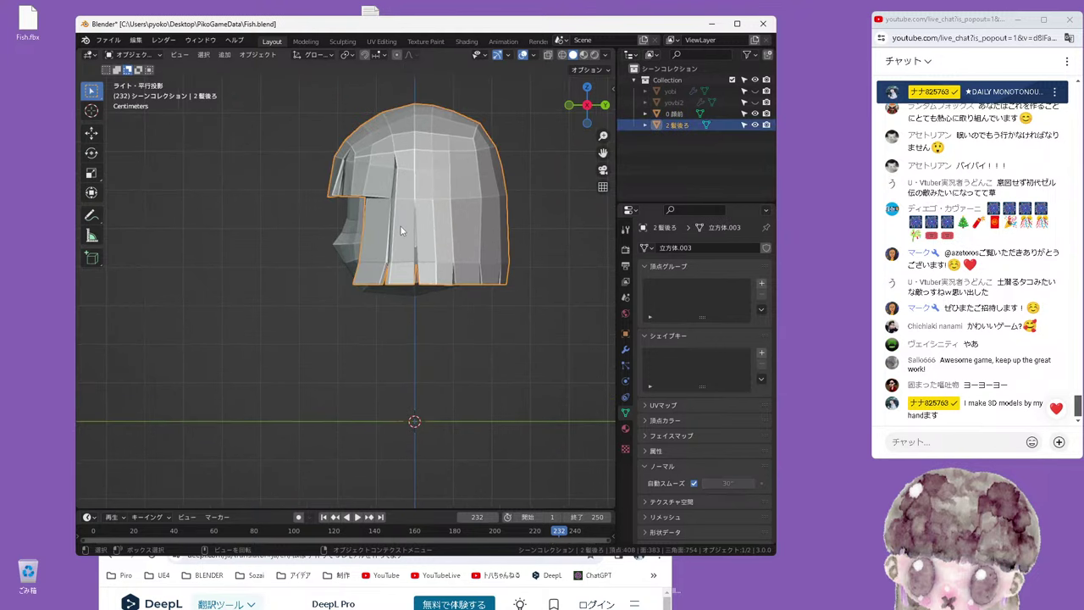
key("Tab")
middle_click_drag(401, 229, 424, 365)
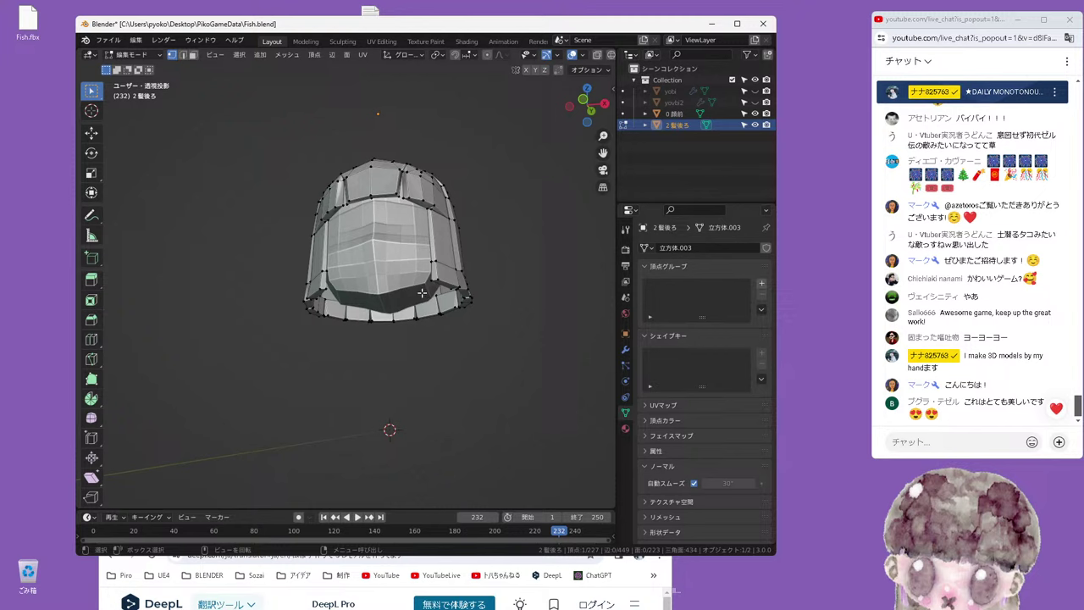
middle_click_drag(422, 292, 403, 287)
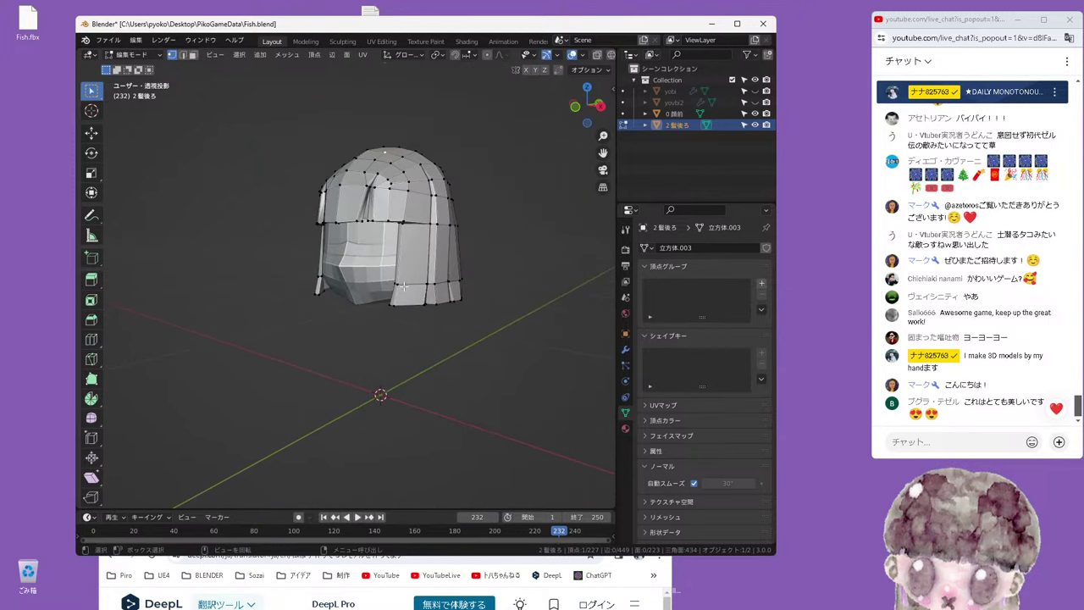
middle_click_drag(441, 296, 368, 342)
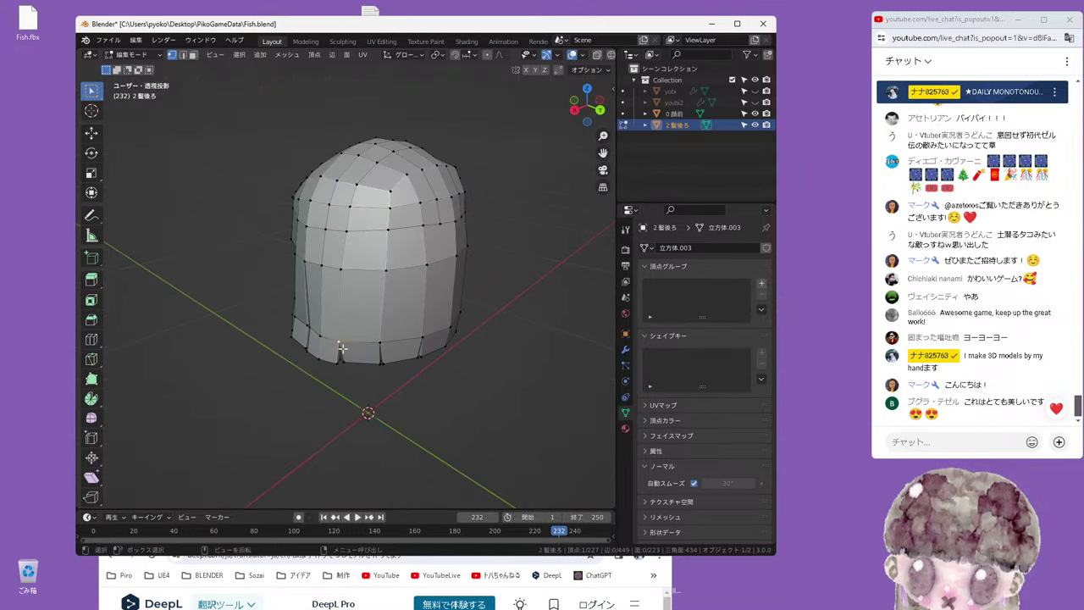
Switch to edge select, nudge the edge slightly along Y, then go to top view
key("2")
middle_click_drag(346, 343, 338, 332)
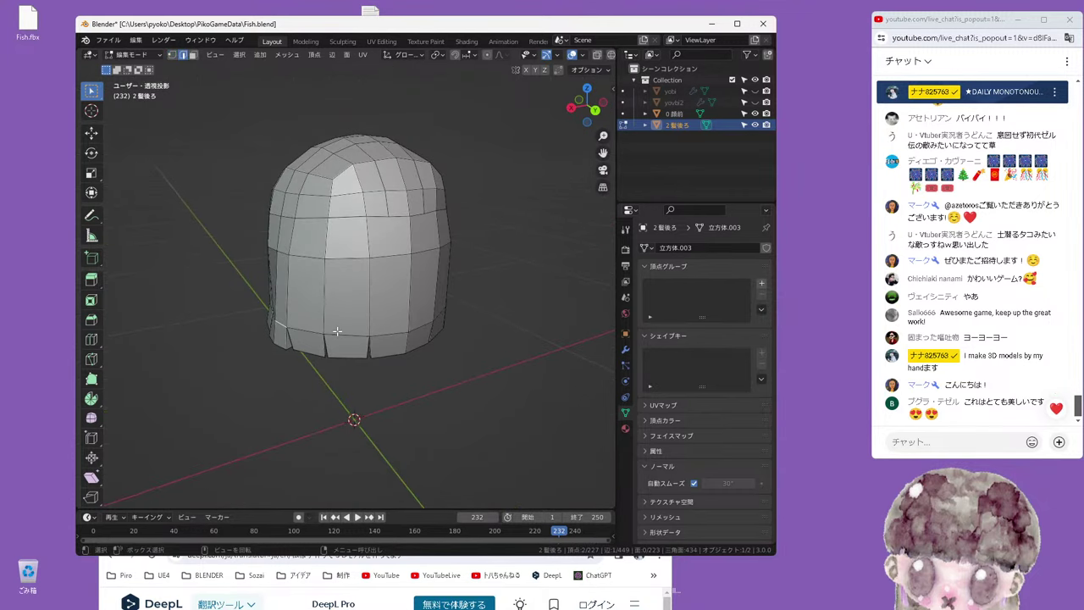
key("g")
key("y")
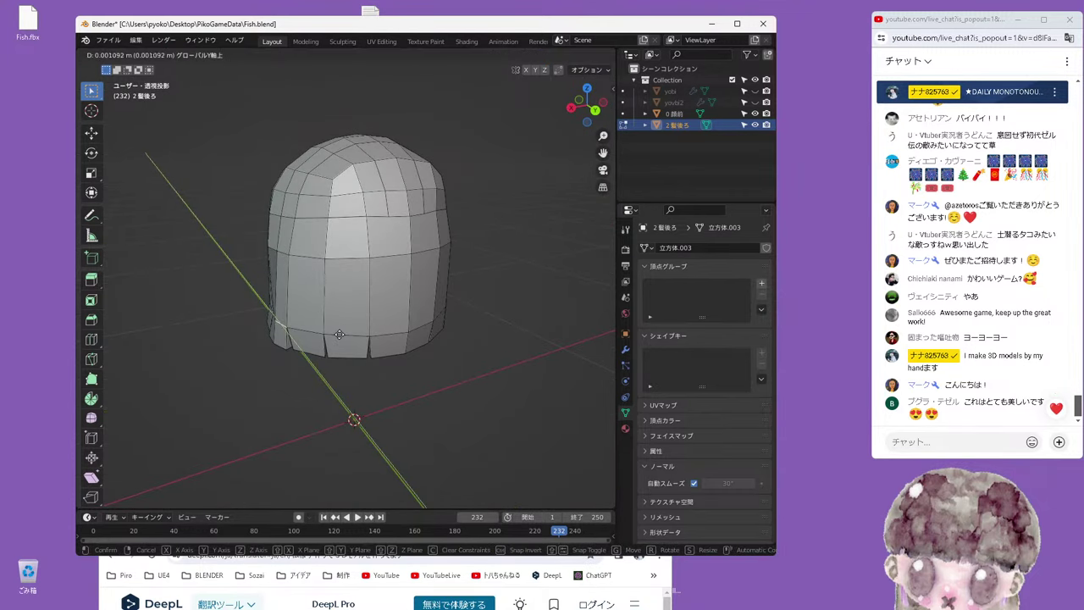
left_click(339, 335)
middle_click_drag(339, 334, 431, 290)
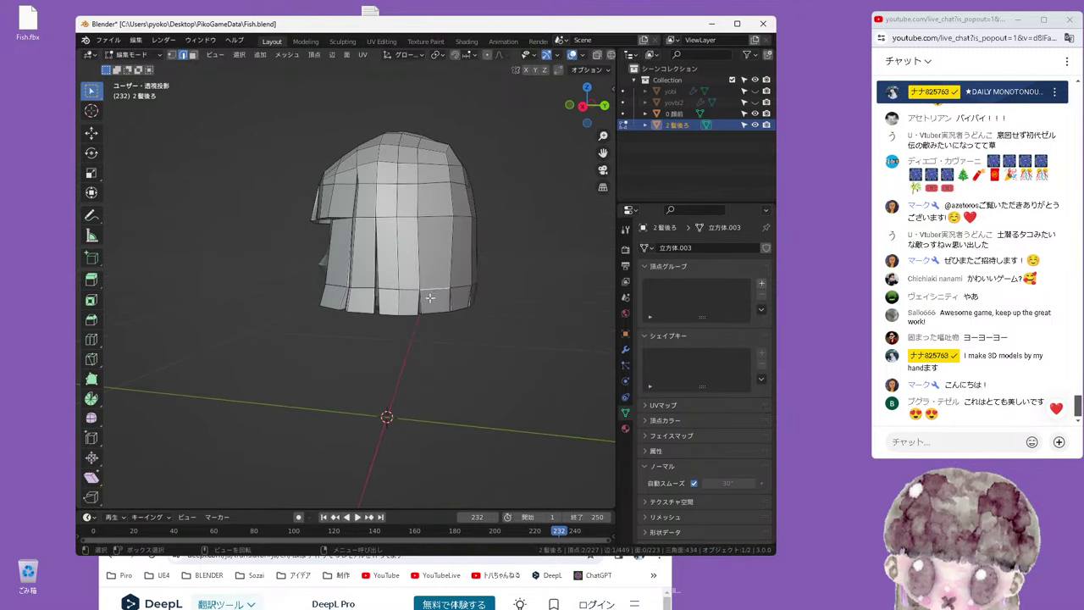
key("KP_7")
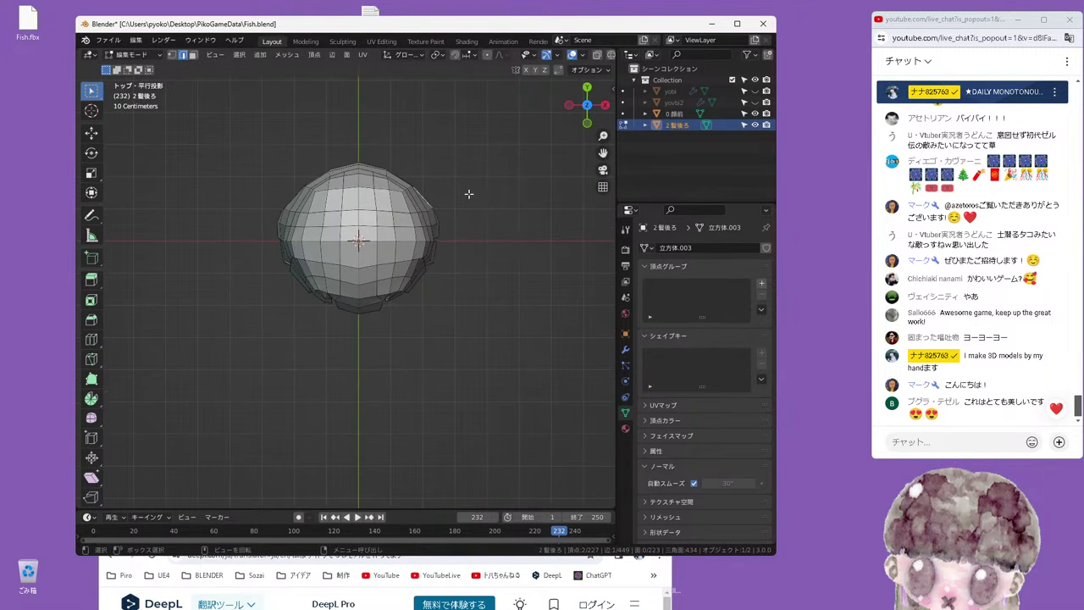
Rotate the back hair about 5° in top view and move the vertices with soft falloff
middle_click_drag(477, 185, 438, 240, "shift")
scroll(432, 246, "up", 2)
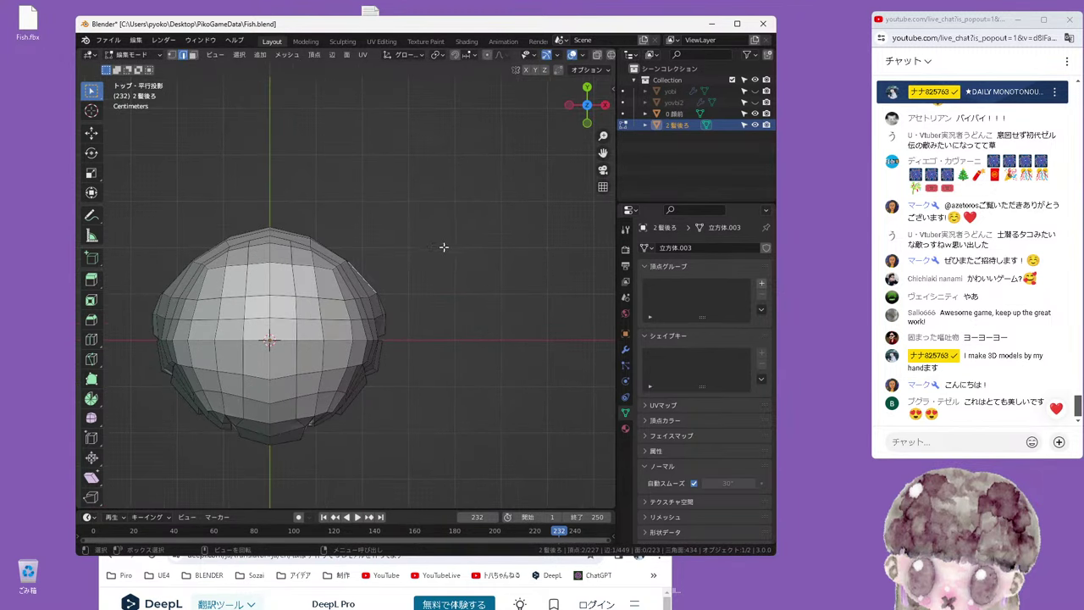
key("r")
left_click(416, 271)
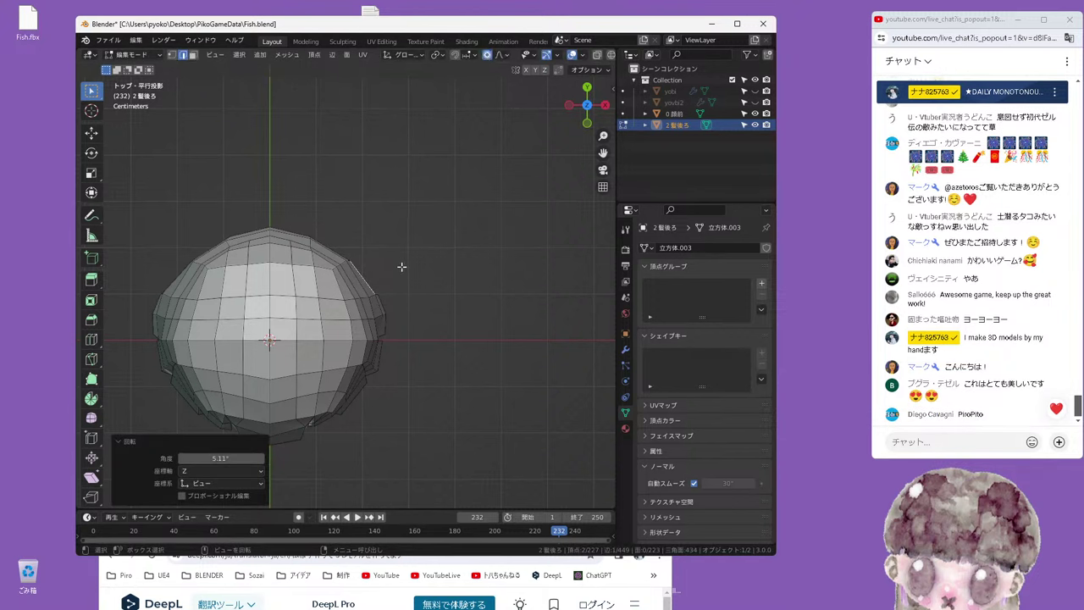
key("g")
scroll(400, 266, "up", 2)
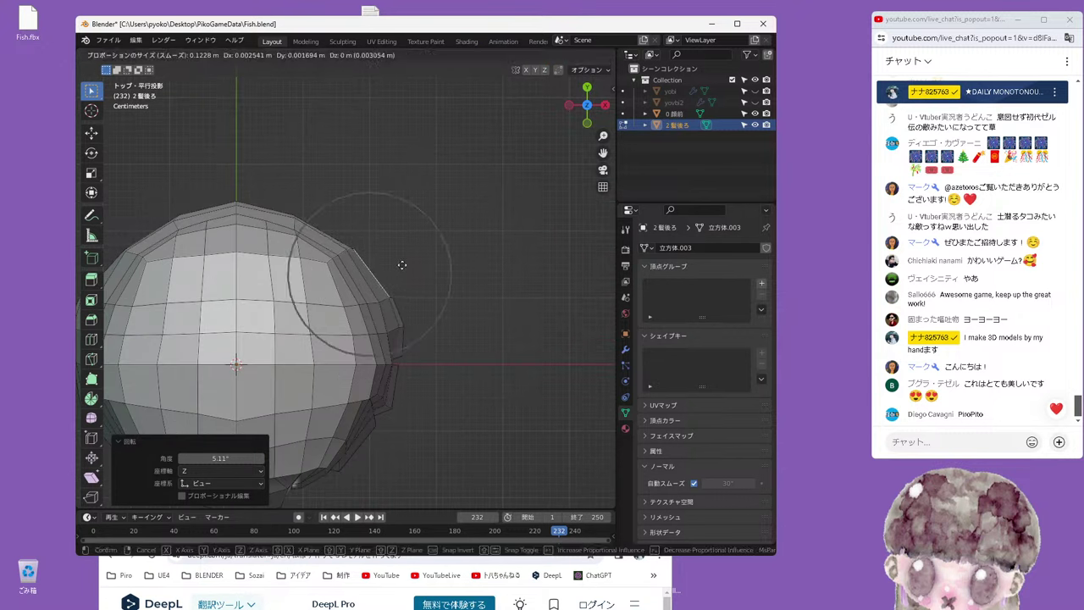
left_click(402, 265)
Shift the side vertices along X, rotate them slightly, and nudge them again closer to the head
mouse_move(402, 259)
middle_mouse_down()
mouse_move(363, 319)
mouse_move(344, 288)
middle_mouse_up()
left_click(363, 319)
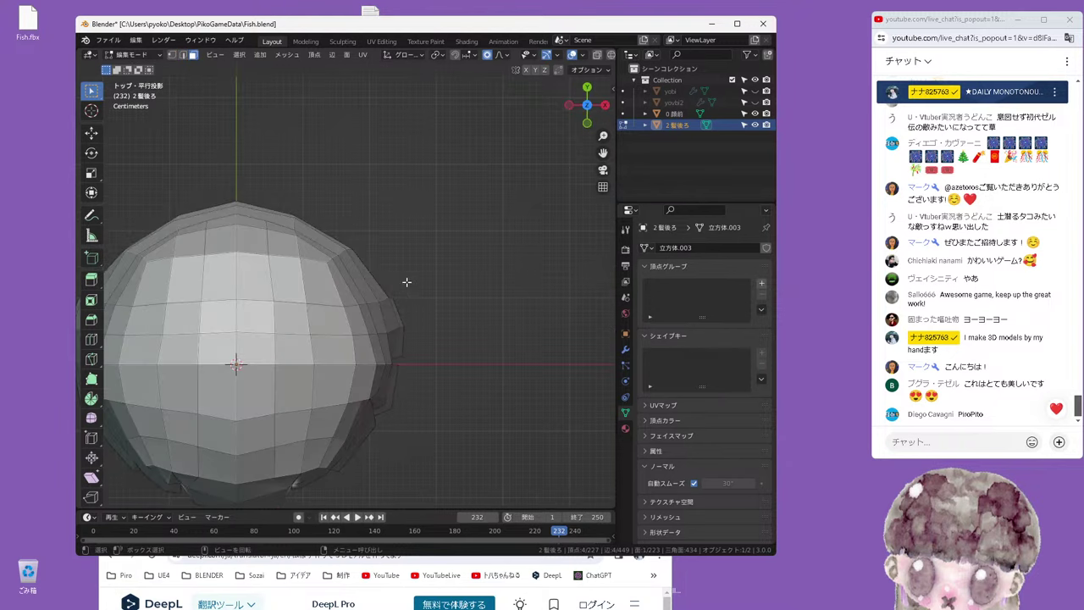
key("c")
key("Escape")
key("g")
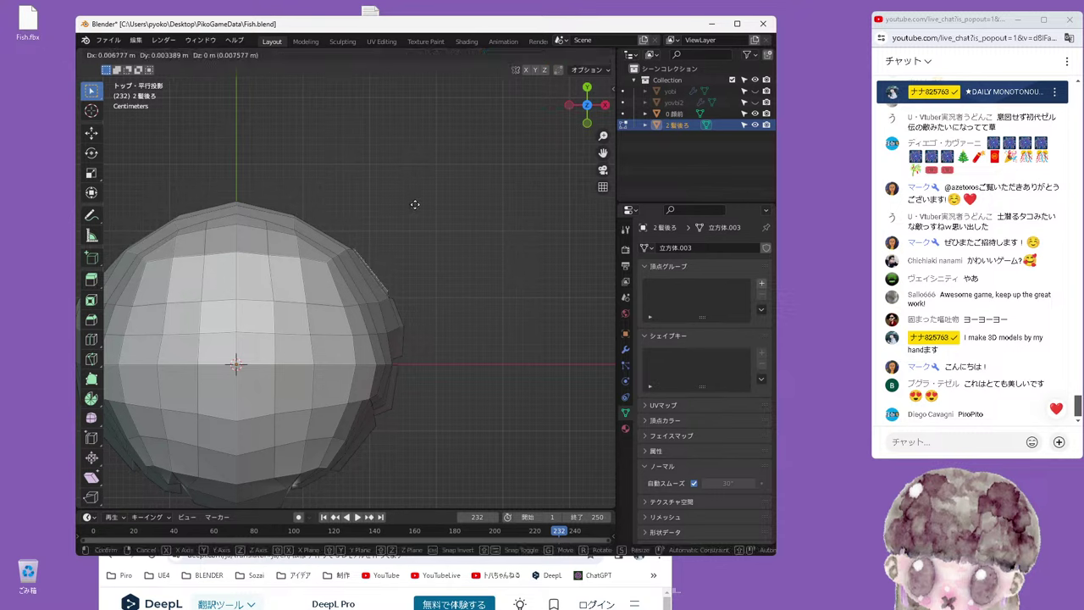
key("x")
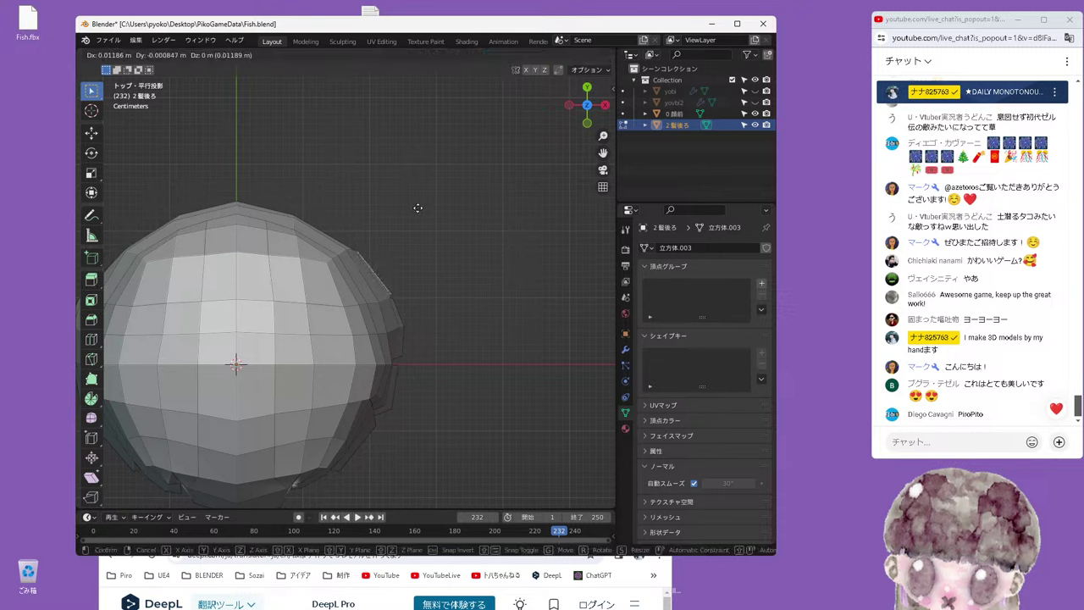
left_click(459, 206)
key("r")
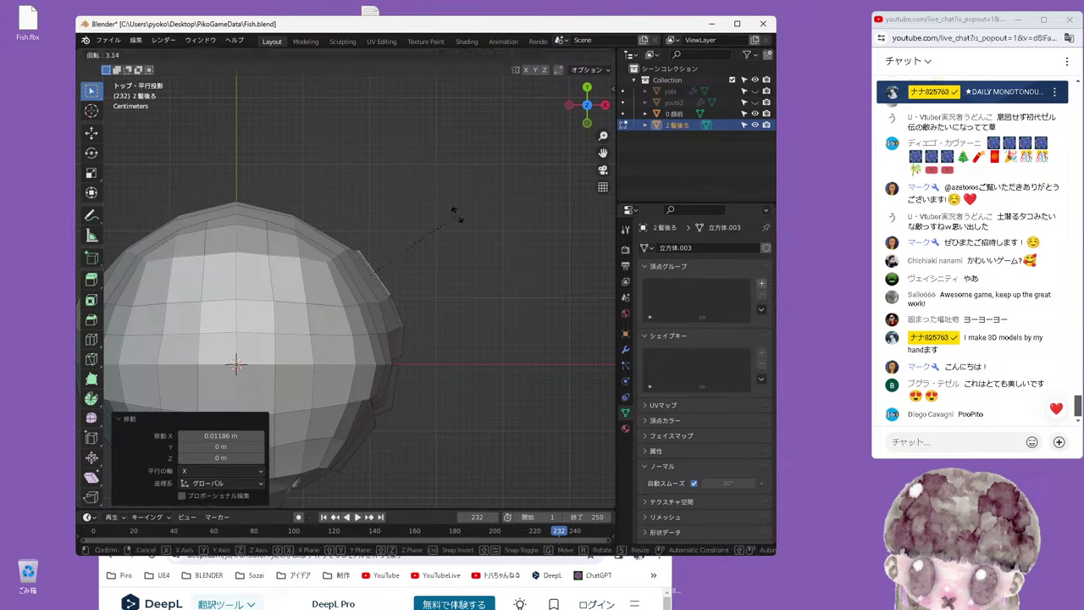
left_click(455, 211)
key("g")
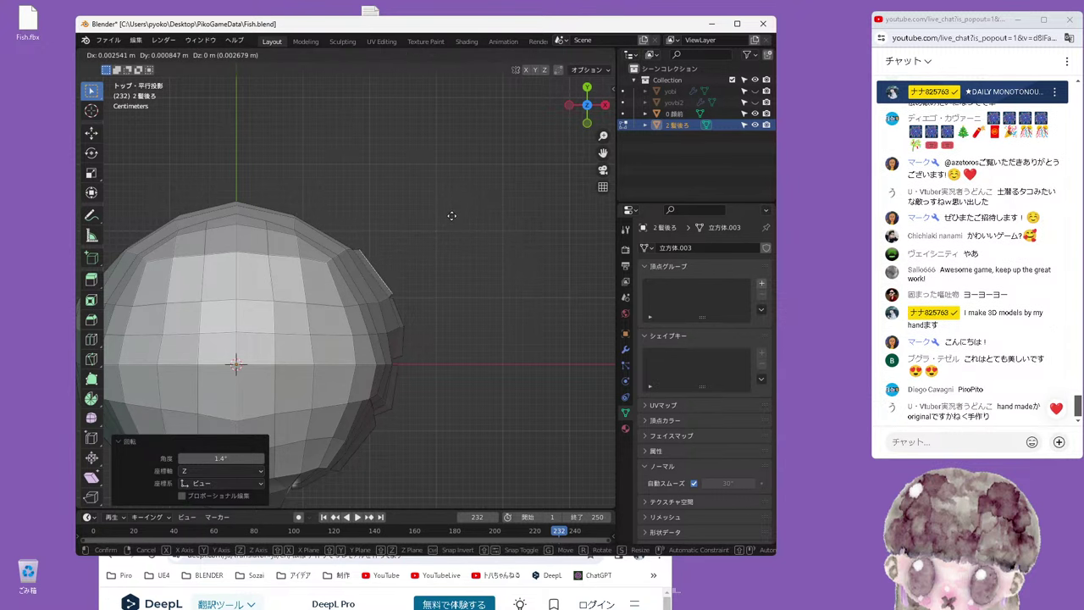
left_click(451, 216)
scroll(437, 270, "down", 3)
Check the hair from the right side view, then save Fish.blend
key("KP_3")
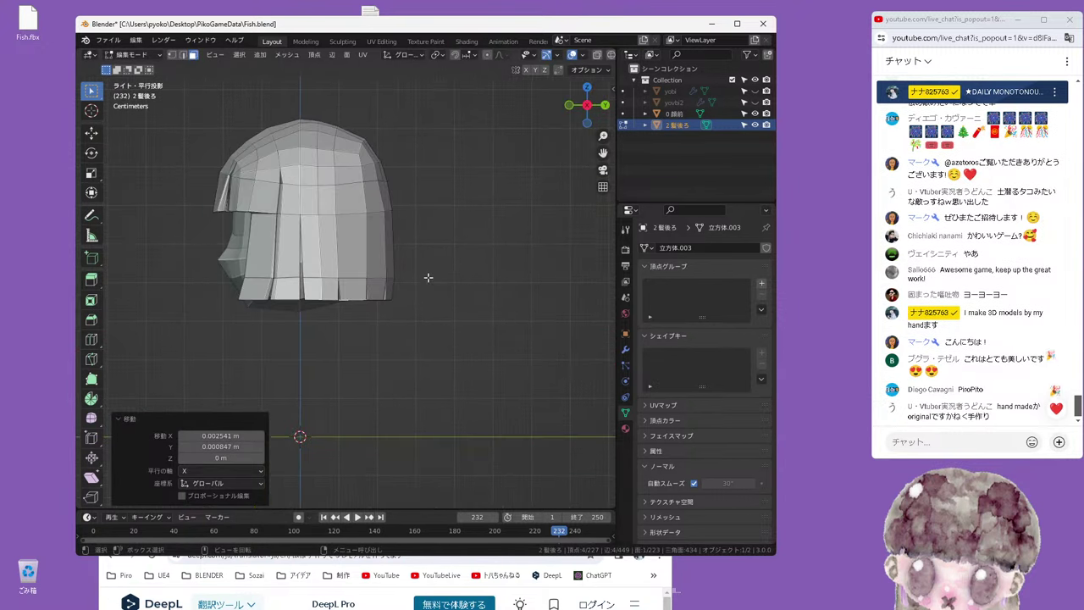
middle_click_drag(427, 277, 345, 300)
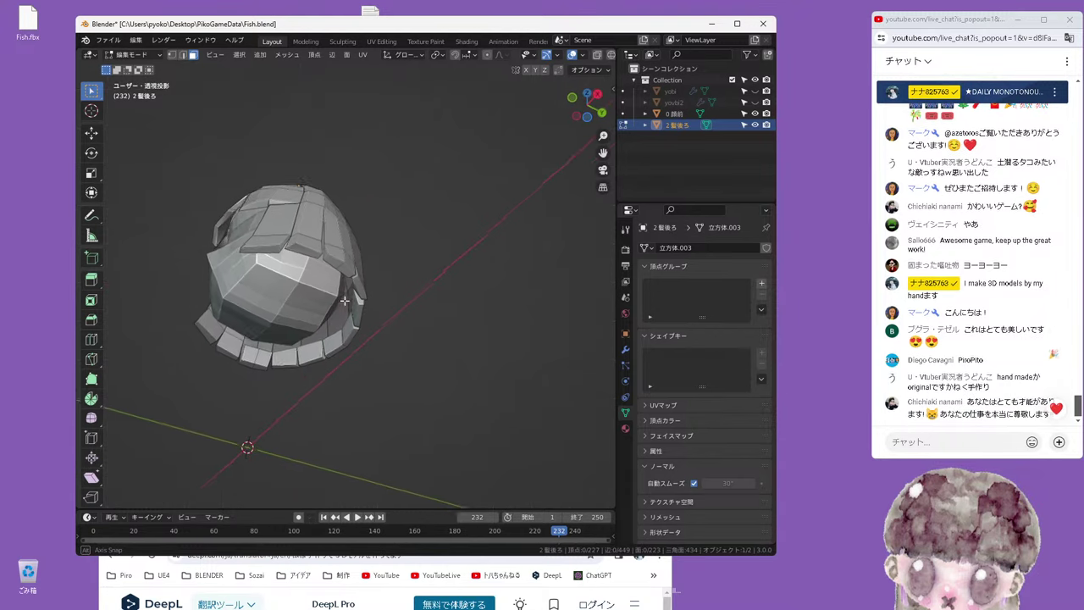
mouse_move(345, 300)
middle_mouse_down()
mouse_move(293, 252)
mouse_move(305, 272)
middle_mouse_up()
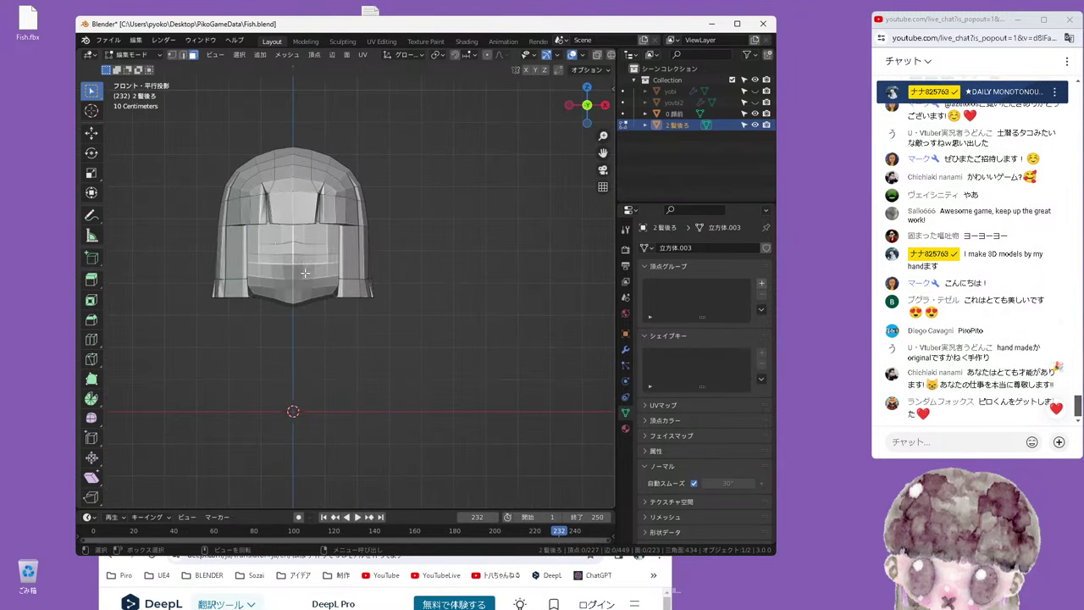
left_click(106, 40)
left_click(117, 115)
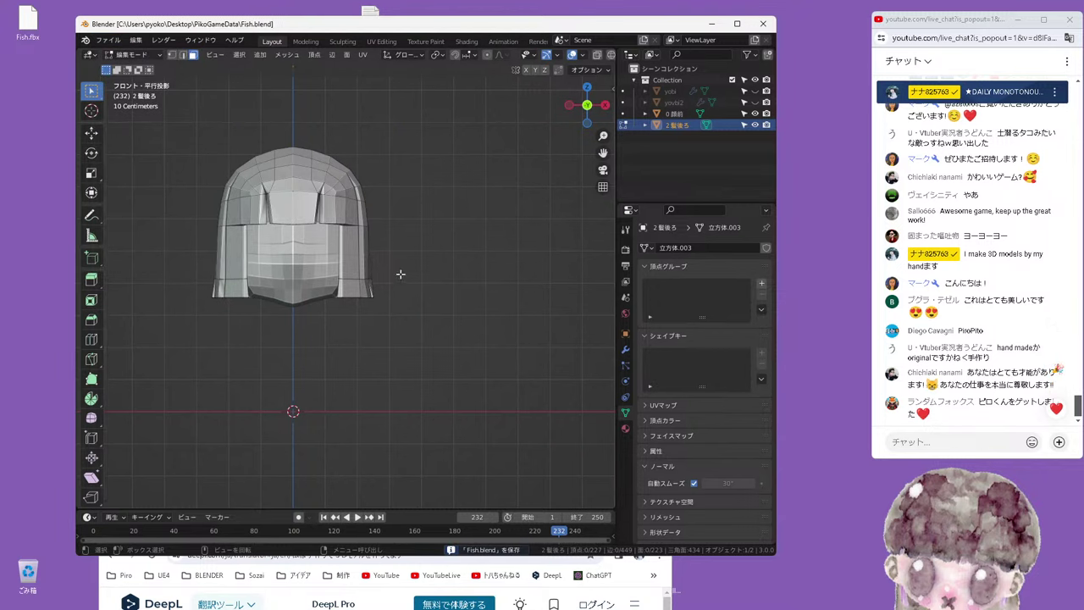
Leave Edit Mode, select the 0顔前 face object, and enter its Edit Mode
mouse_move(378, 270)
middle_mouse_down()
mouse_move(416, 302)
mouse_move(430, 256)
middle_mouse_up()
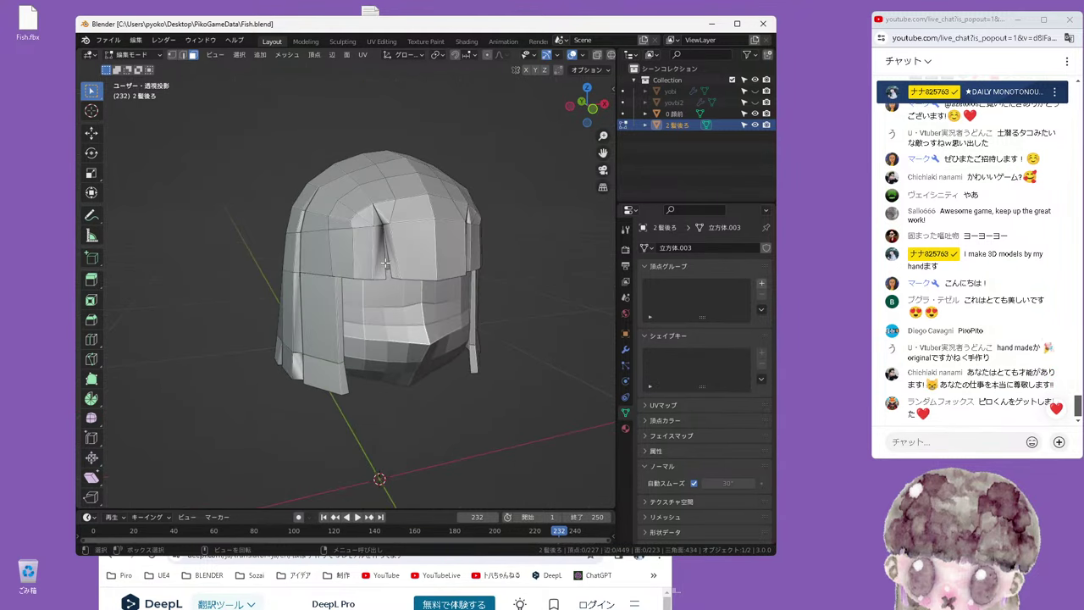
key("Tab")
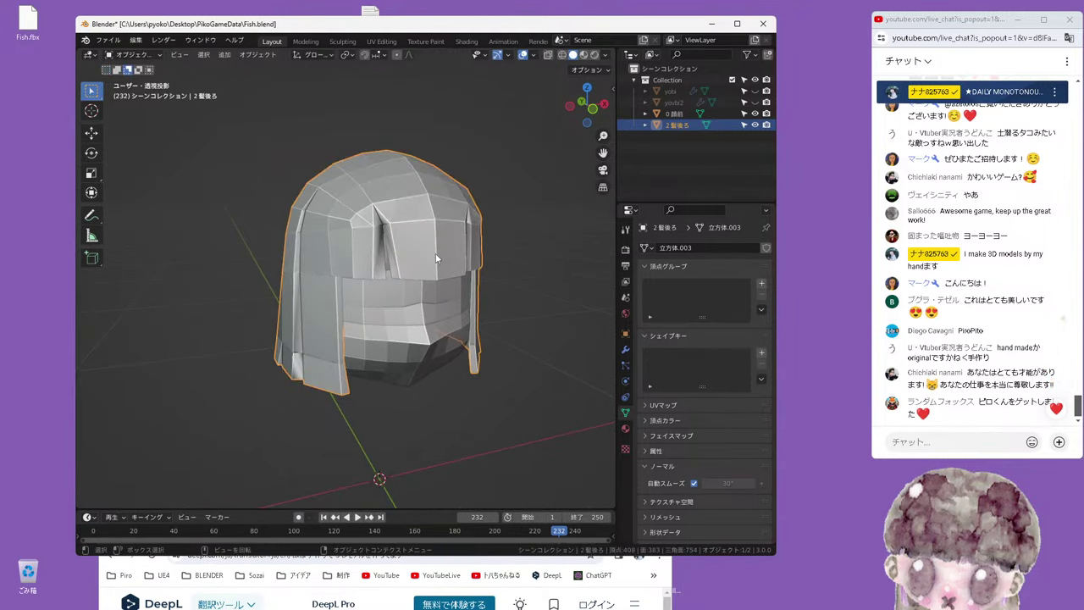
middle_click_drag(438, 258, 410, 247)
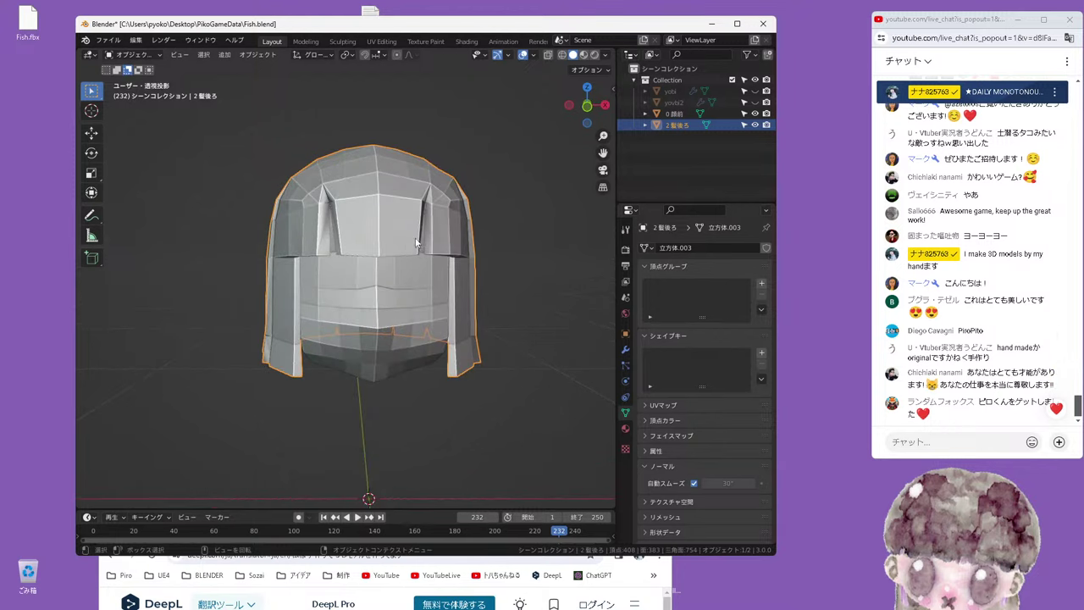
left_click(382, 222)
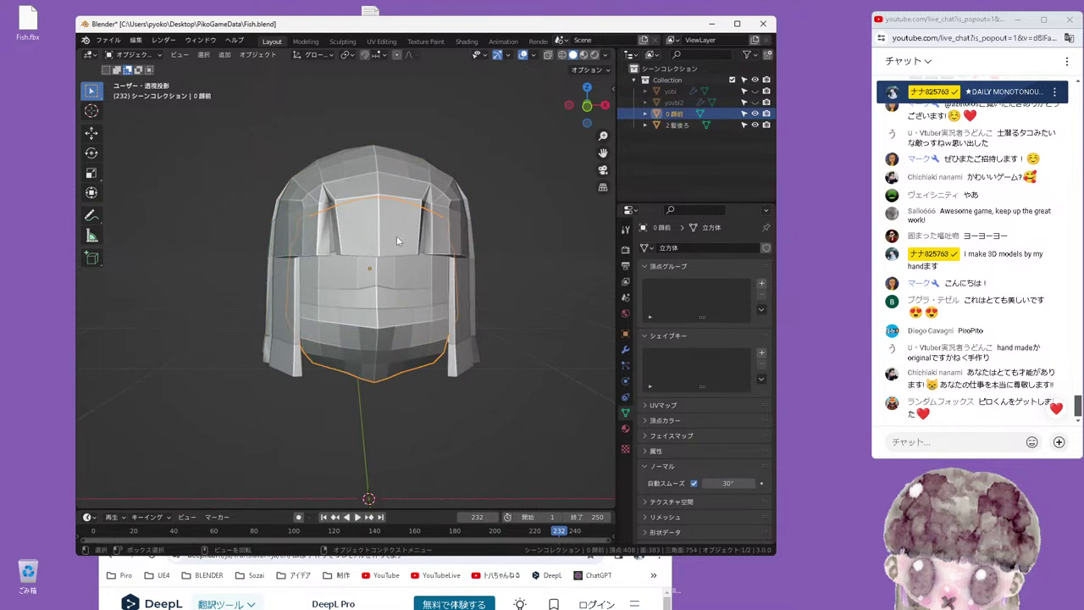
key("Tab")
scroll(373, 243, "up", 1)
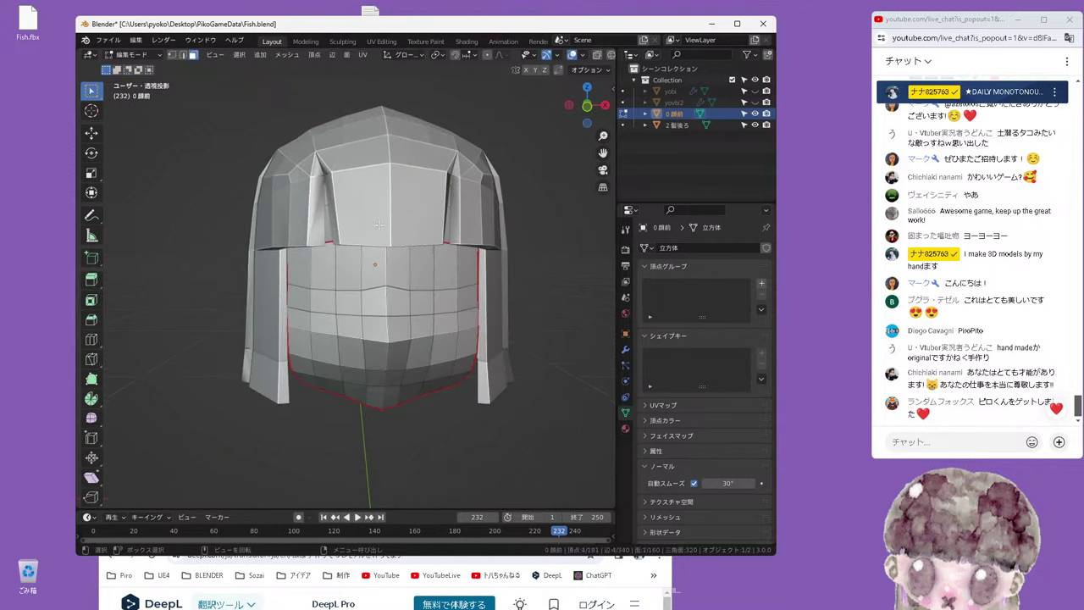
Return to Object Mode, reselect the back hair in front view, and minimize Blender
left_click(131, 54)
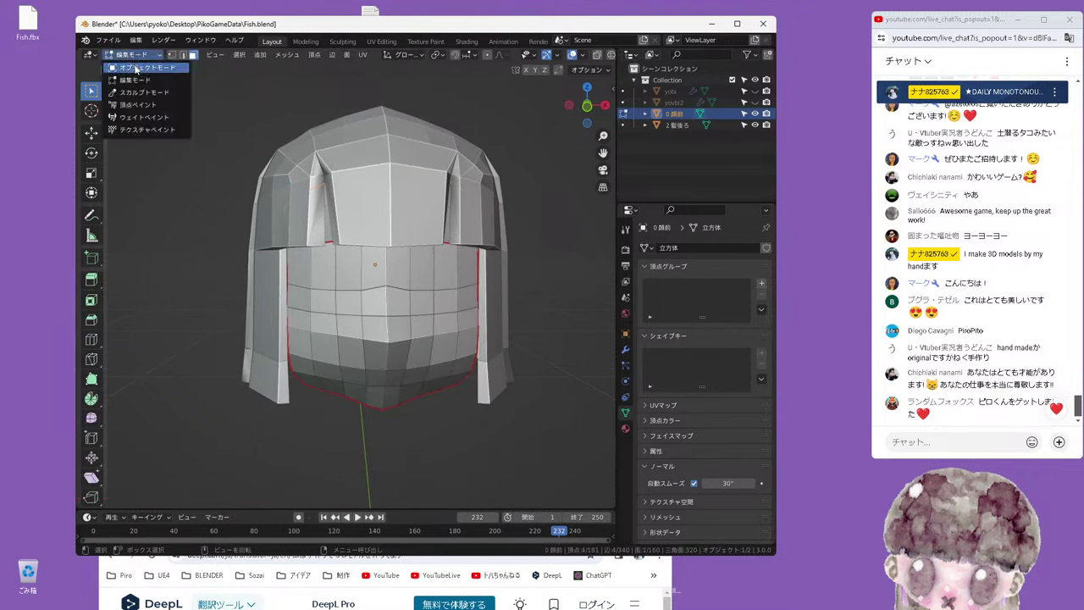
left_click(140, 67)
left_click(392, 141)
scroll(424, 158, "down", 1)
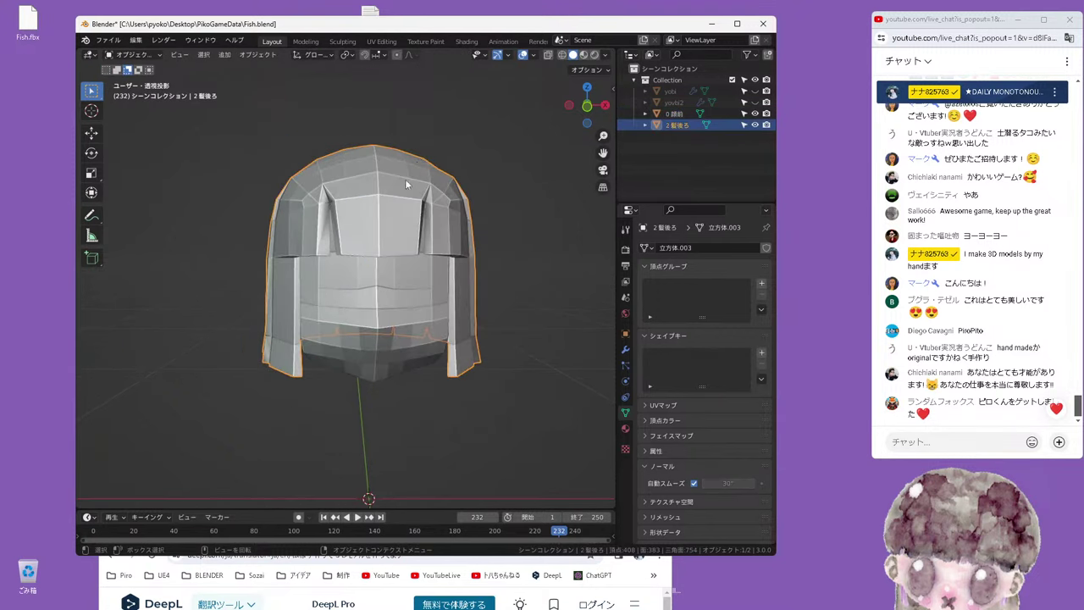
key("KP_1")
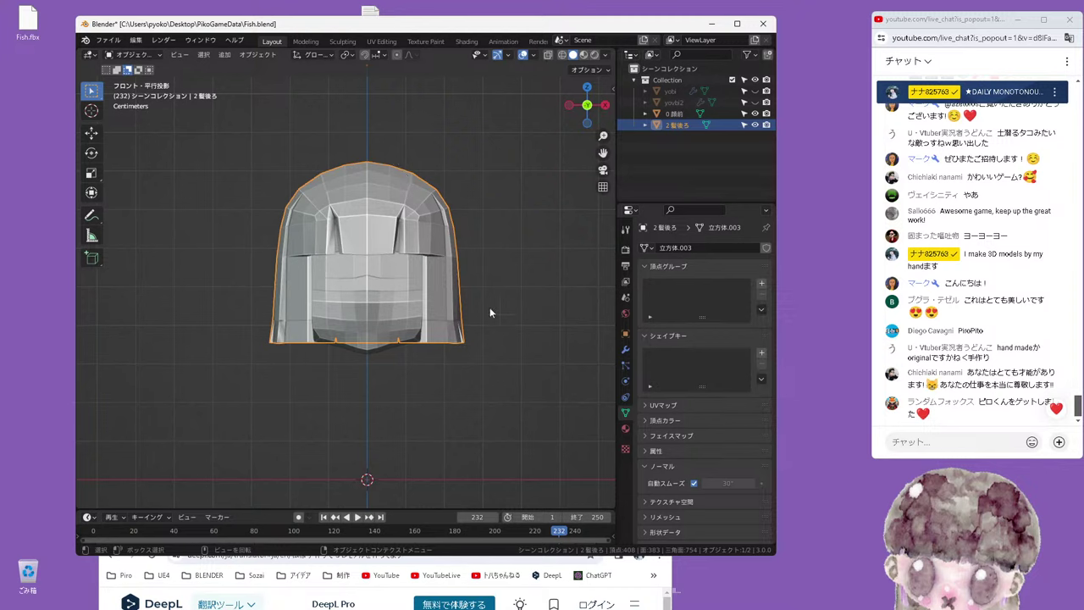
left_click(712, 27)
Open slaughter01.png from the KeshiteOKSozai folder and minimize the Explorer window
left_click_drag(474, 530, 244, 351)
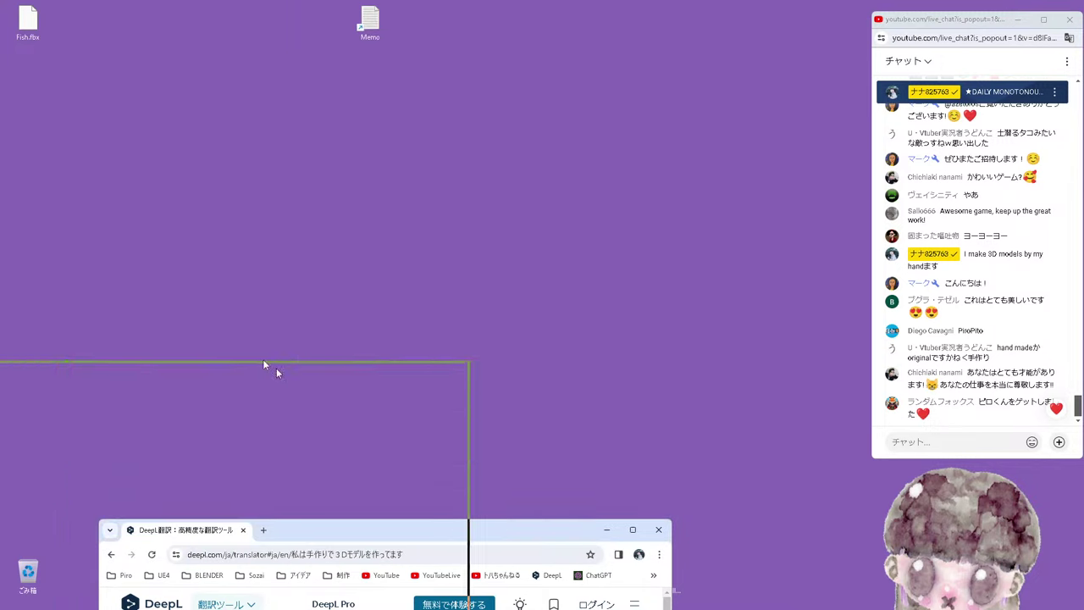
double_click(491, 576)
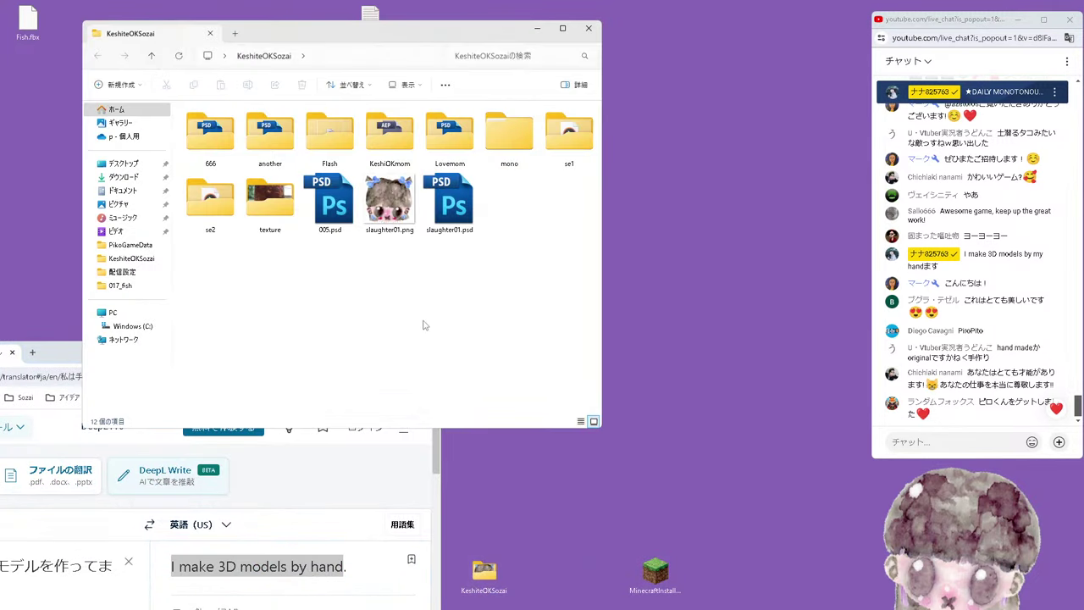
double_click(383, 216)
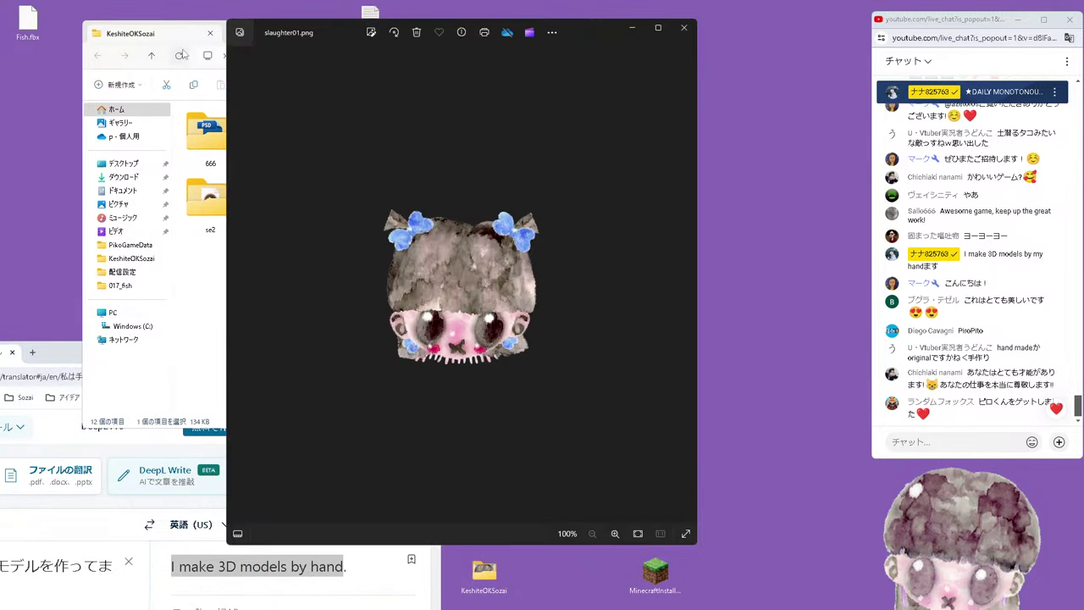
left_click(196, 33)
left_click(597, 29)
Move the Photos viewer up and widen it on both sides
left_click_drag(567, 30, 527, 20)
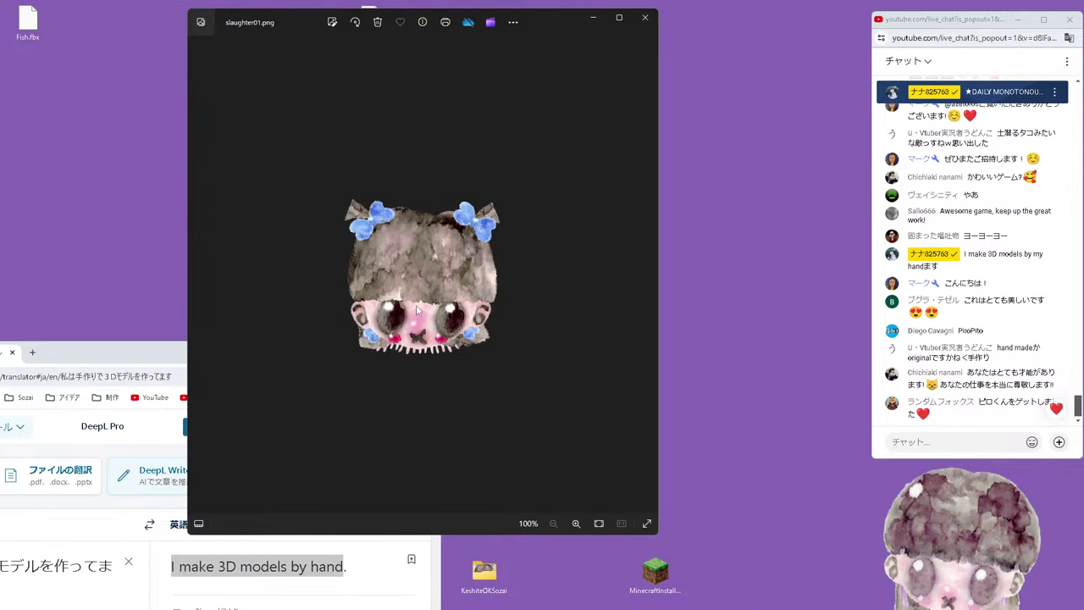
left_click_drag(659, 315, 746, 314)
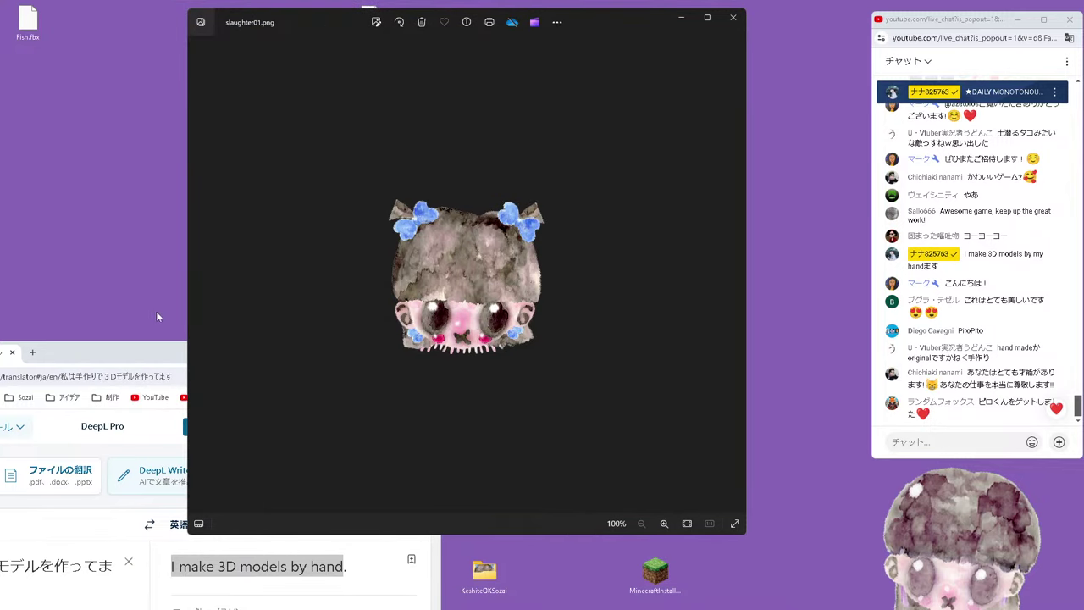
left_click_drag(187, 312, 102, 312)
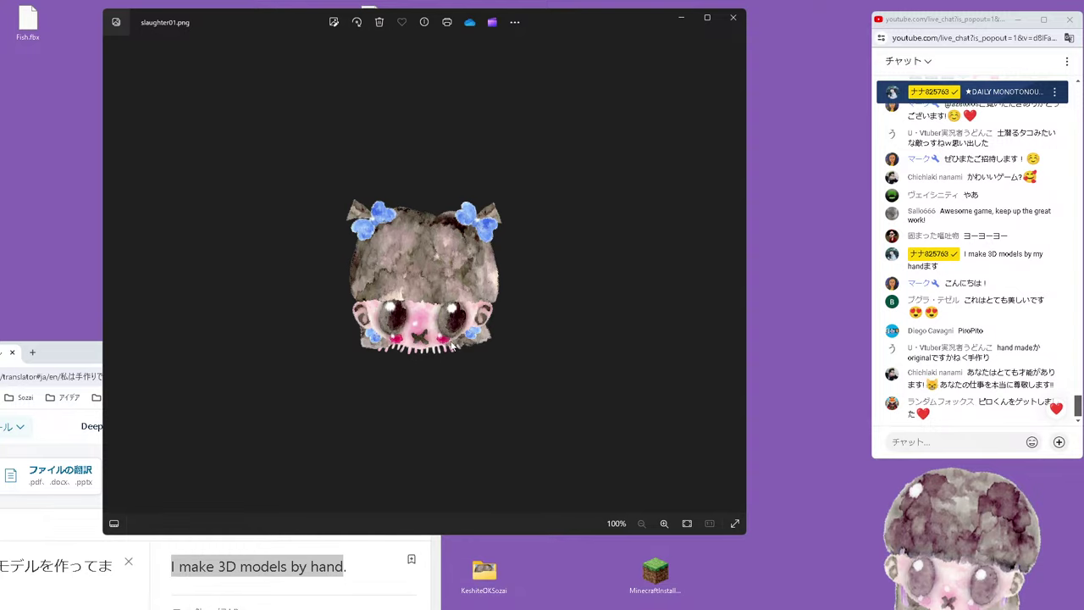
Close the slaughter01.png character picture in Windows Photos
left_click(733, 22)
Bring the Blender window back and save Fish.blend
left_click(169, 597)
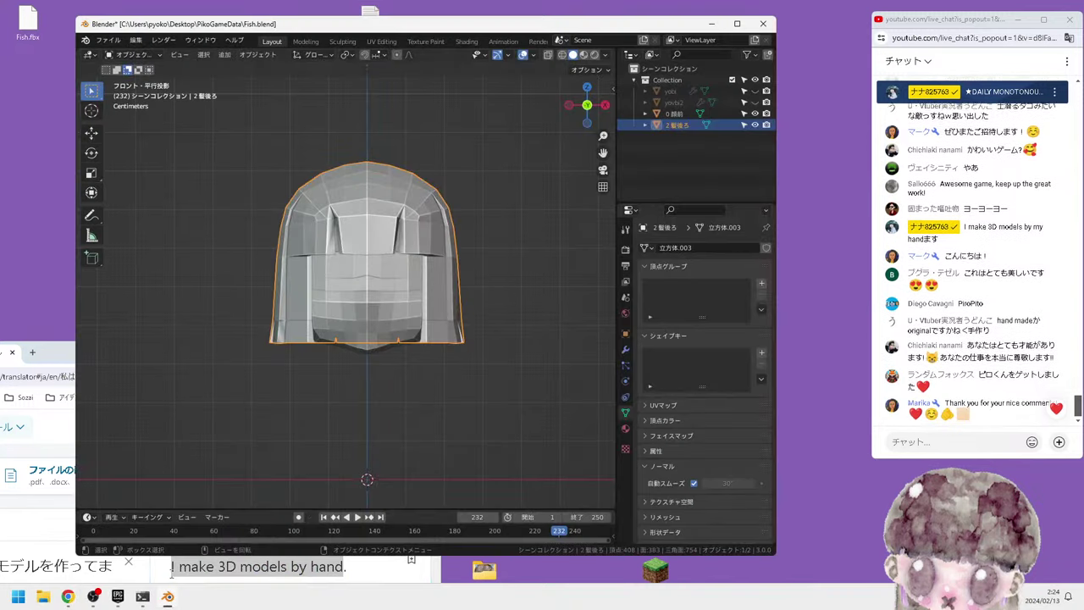
left_click(109, 40)
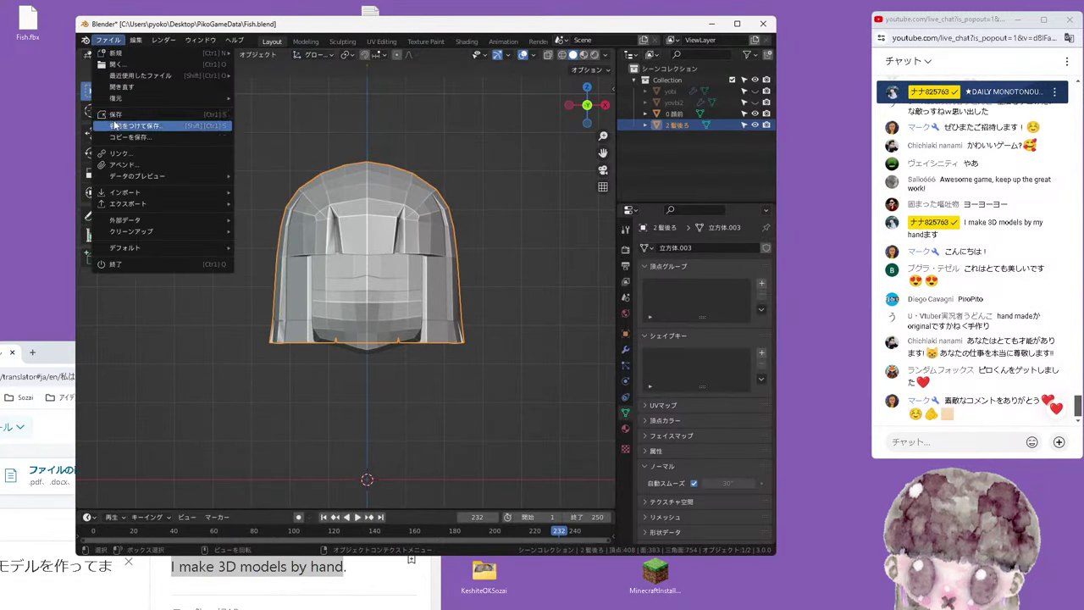
left_click(127, 125)
Inspect the bob haircut from angled and right-side views, then select the 0 顔前 face mesh
mouse_move(358, 297)
middle_mouse_down()
mouse_move(377, 272)
mouse_move(400, 284)
middle_mouse_up()
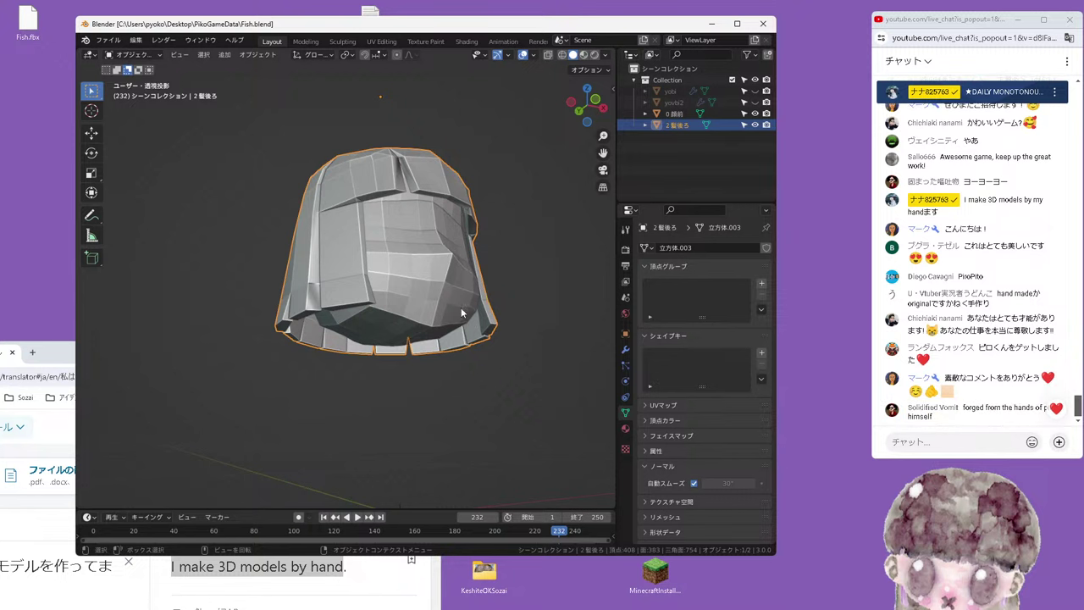
middle_click_drag(464, 292, 457, 299)
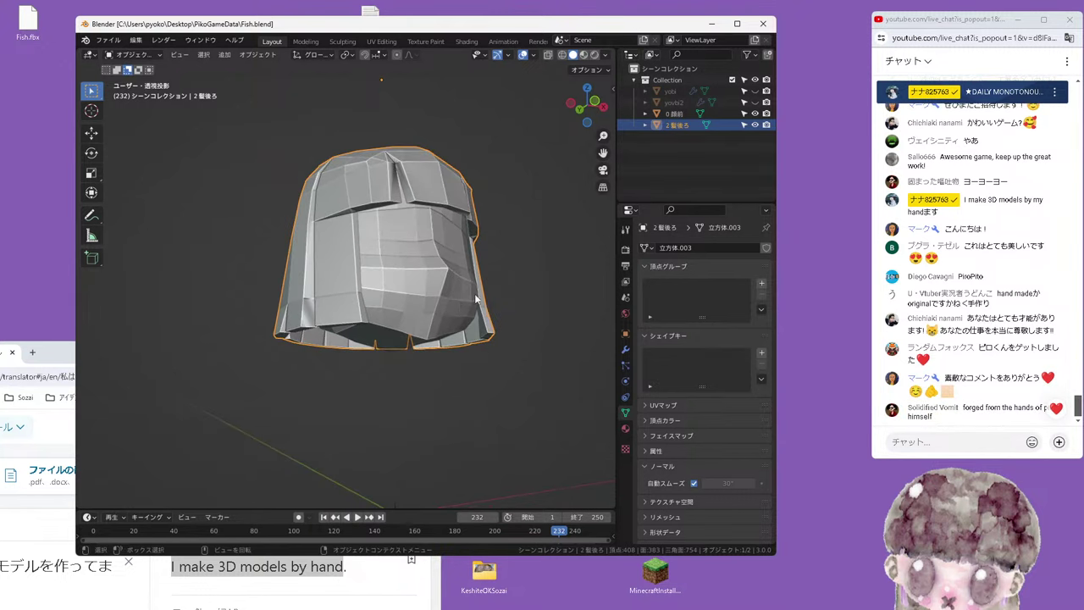
key("KP_3")
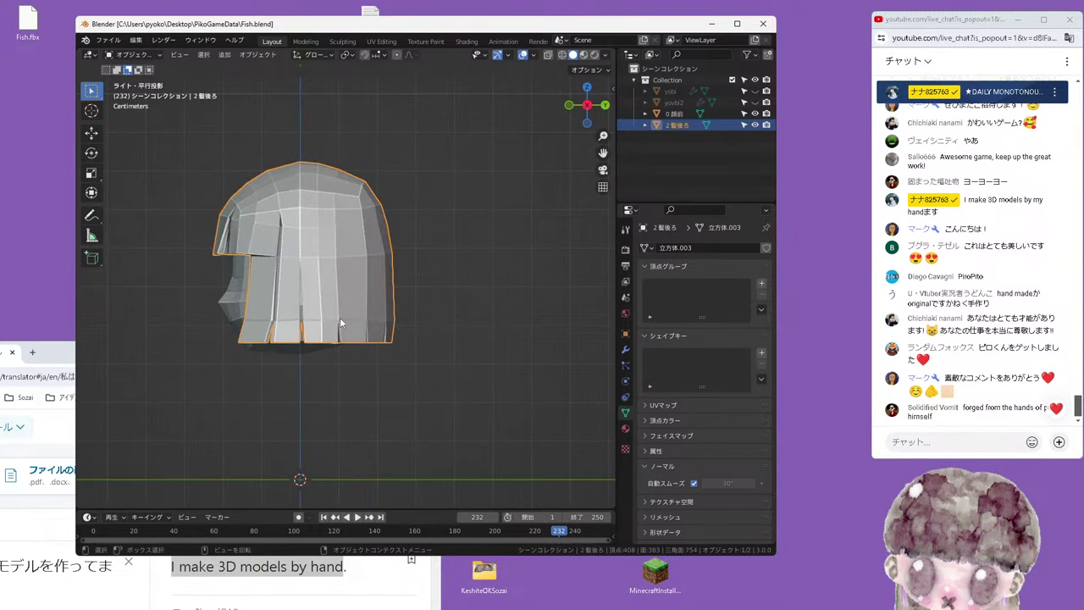
middle_click_drag(348, 324, 449, 292, "shift")
left_click(321, 281)
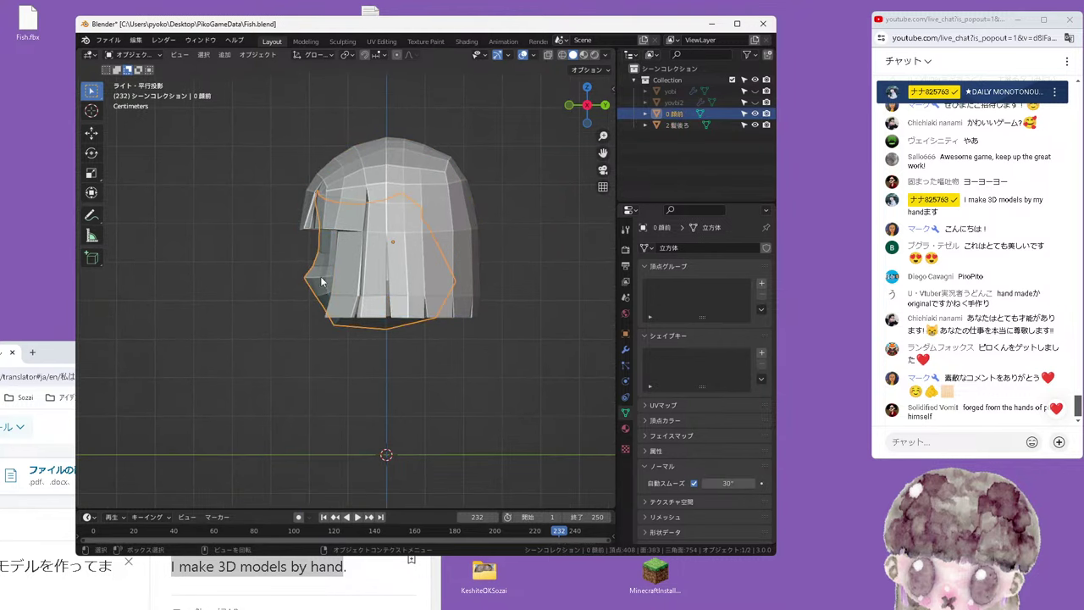
Enter Edit Mode on the face mesh in vertex select and hide the 2髪後ろ back hair
key("Tab")
mouse_move(401, 359)
middle_mouse_down()
mouse_move(422, 330)
mouse_move(371, 312)
middle_mouse_up()
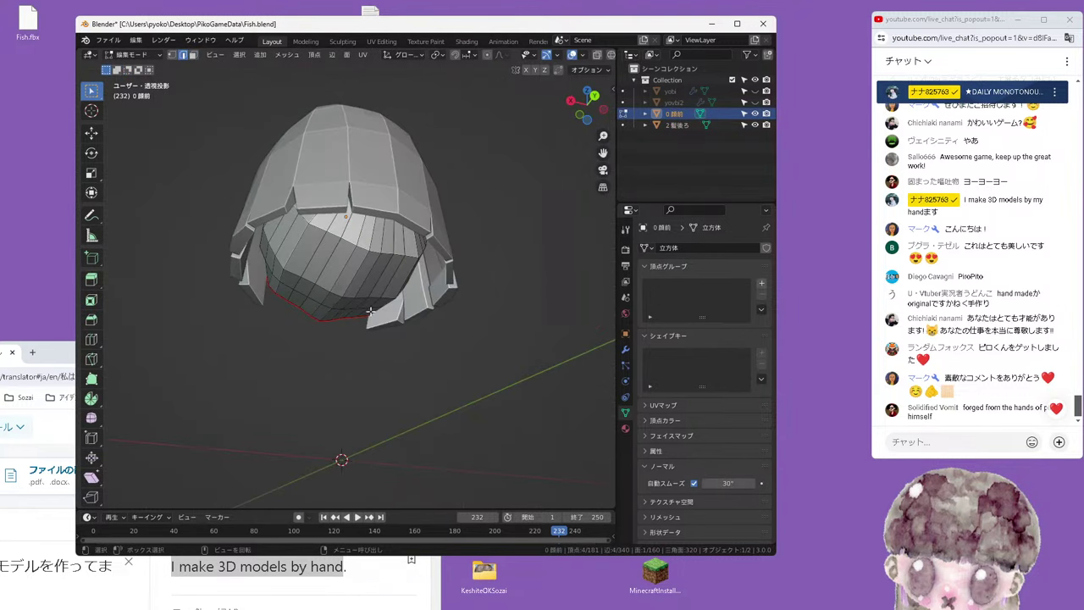
left_click(316, 229, "shift")
key("1")
middle_click_drag(336, 232, 281, 214)
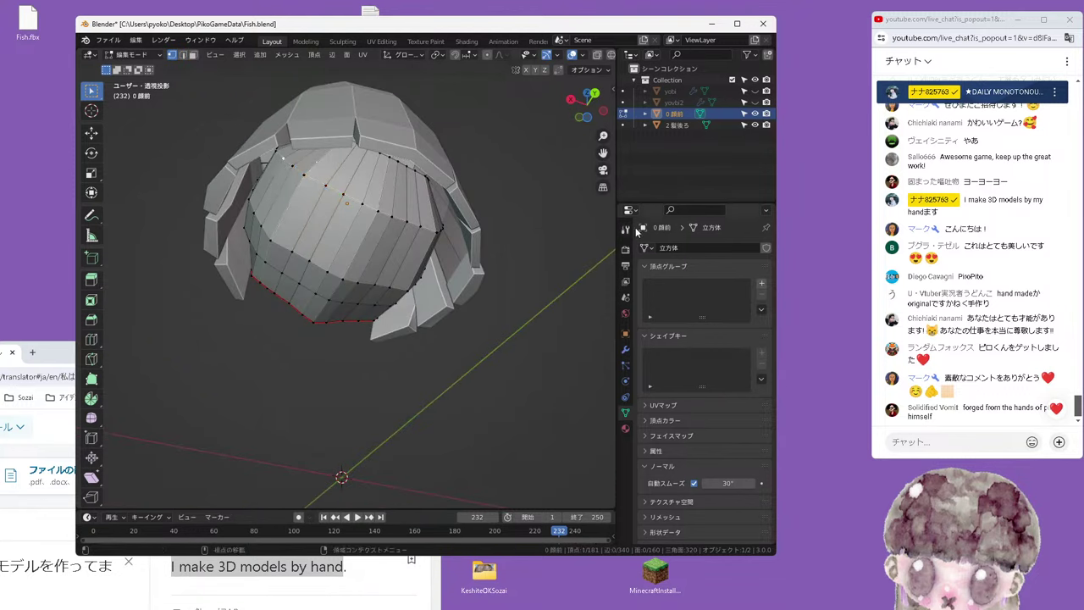
left_click(754, 121)
left_click(755, 124)
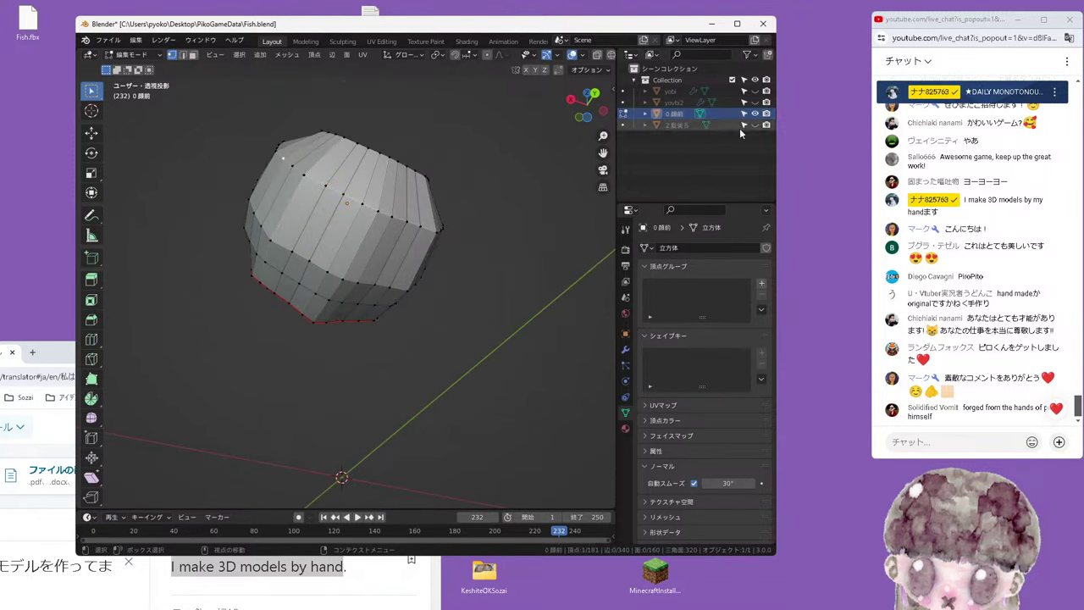
mouse_move(406, 279)
middle_mouse_down()
mouse_move(359, 310)
mouse_move(374, 291)
middle_mouse_up()
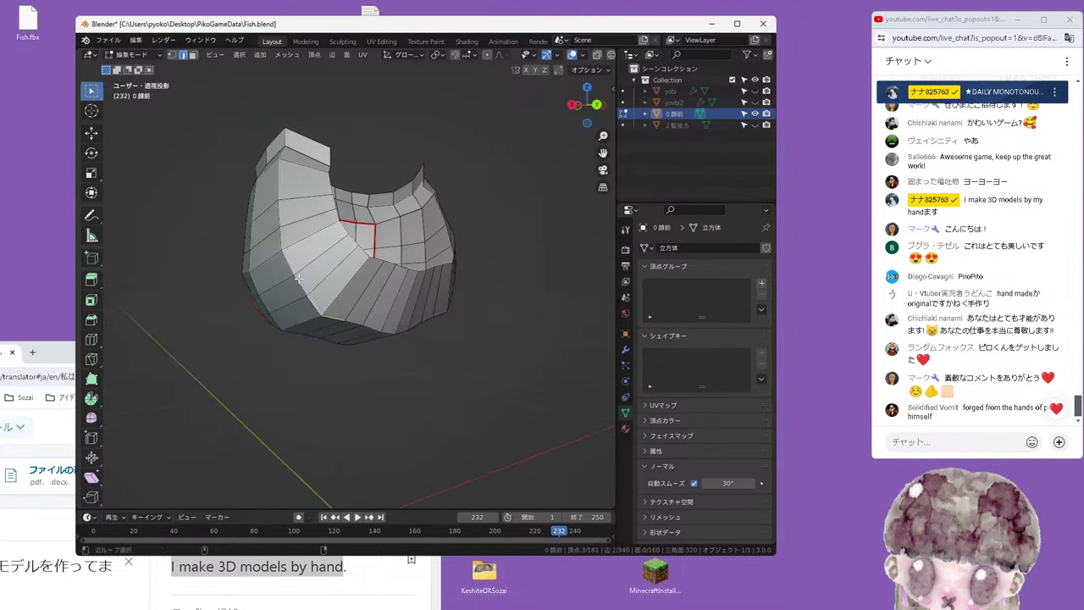
Select the face's bottom rim loop, smooth its vertices twice, and enlarge it slightly
left_click(437, 307, "alt")
middle_click_drag(437, 307, 423, 319)
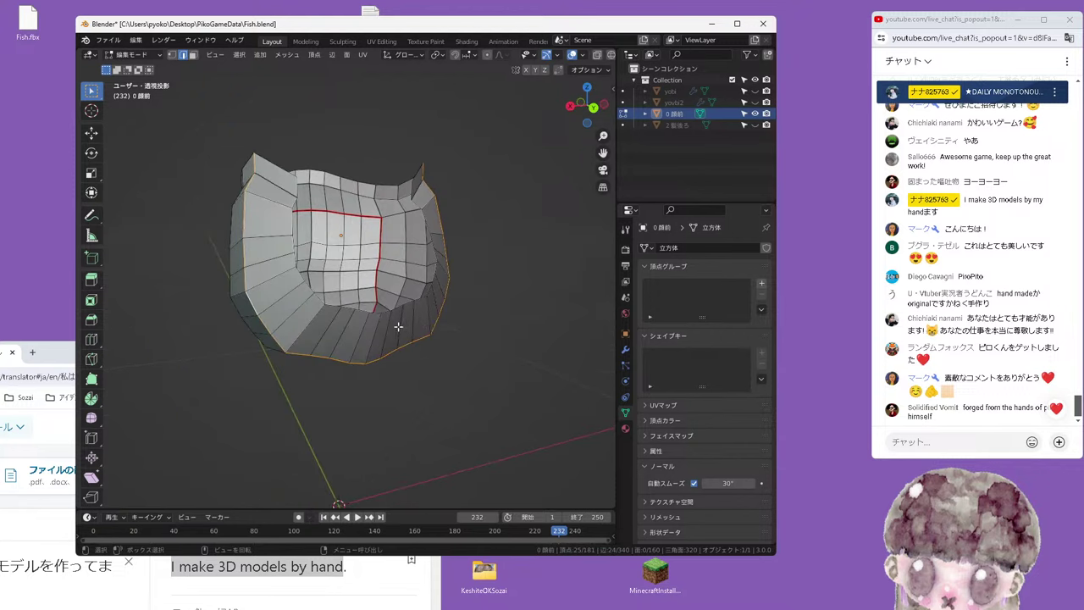
key("1")
right_click(398, 331)
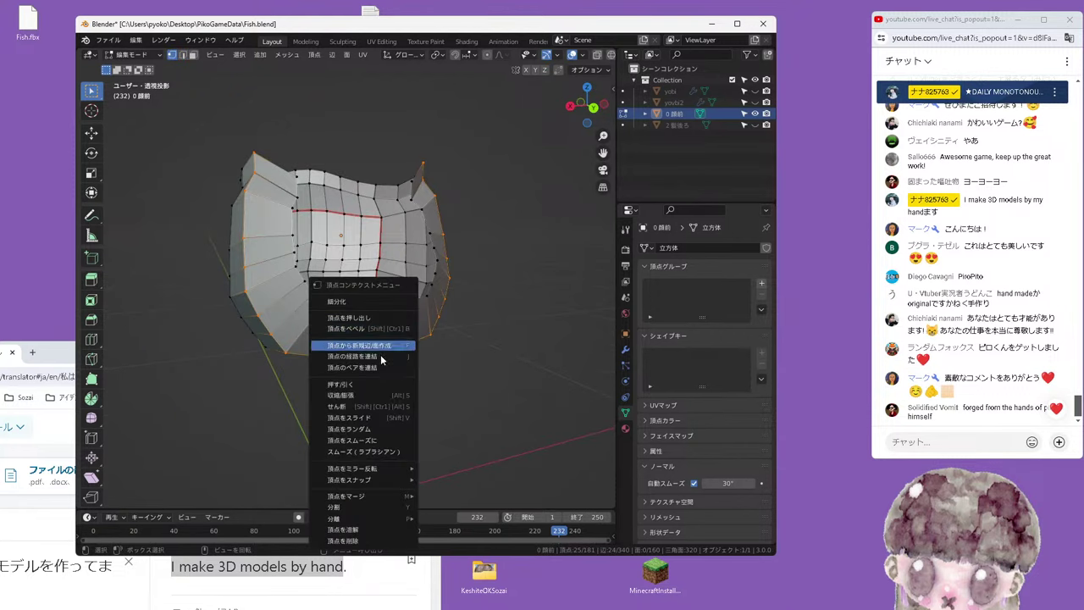
left_click(367, 442)
middle_click_drag(404, 326, 435, 344)
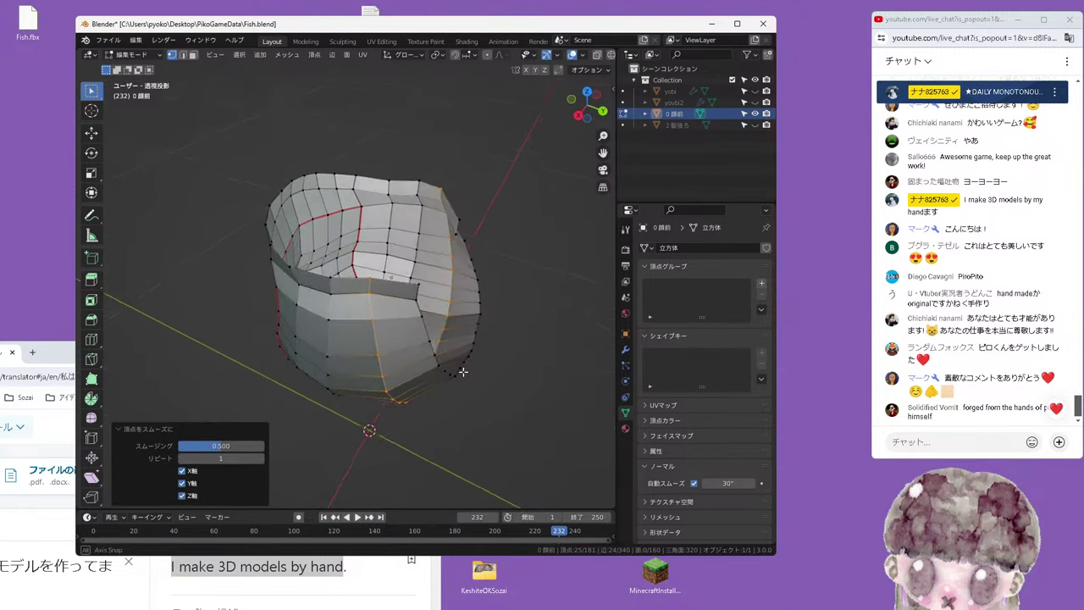
right_click(434, 343)
left_click(435, 344)
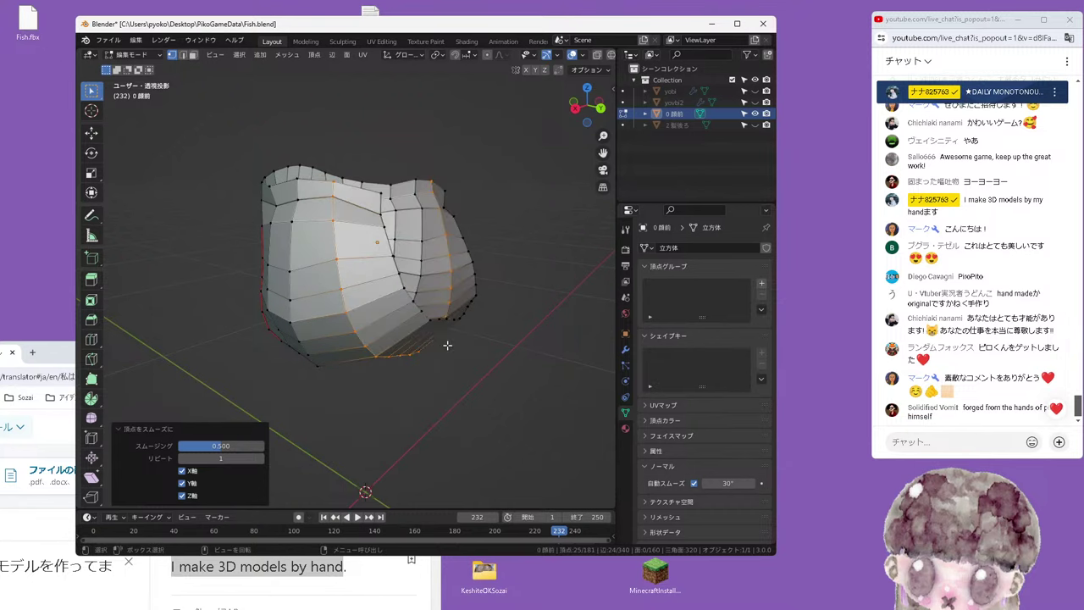
middle_click_drag(441, 345, 405, 335)
key("s")
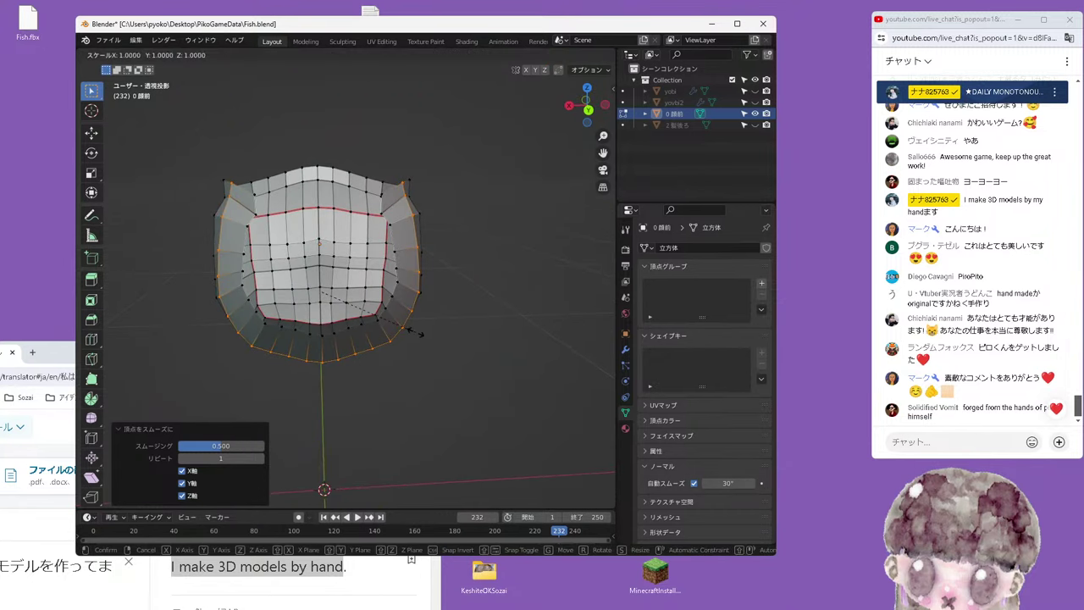
left_click(391, 331)
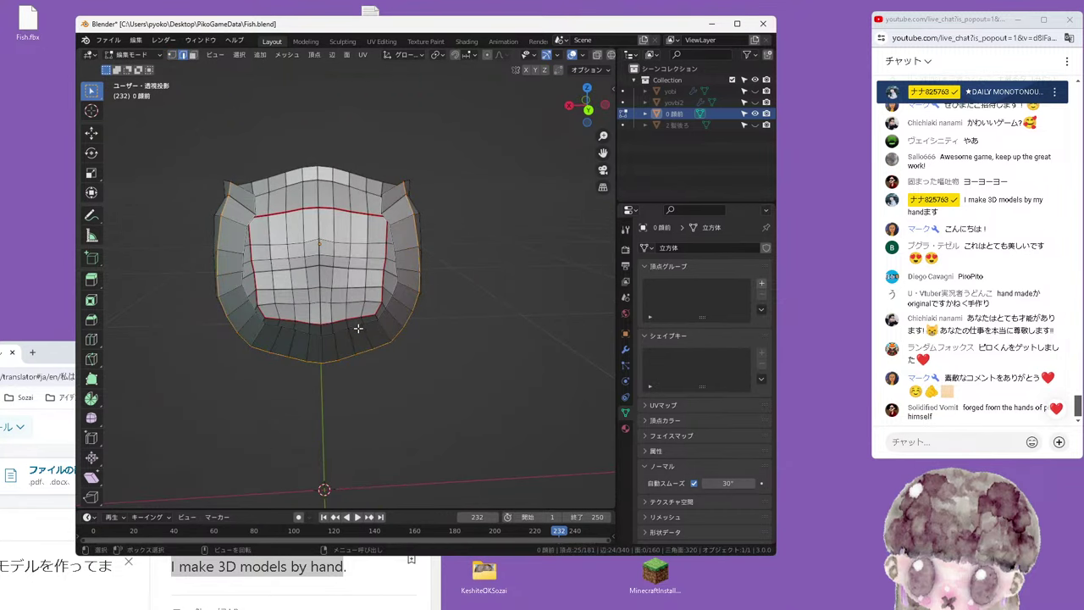
Select the inner seam edge loop and smooth its vertices twice
left_click(359, 328, "alt")
right_click(356, 320)
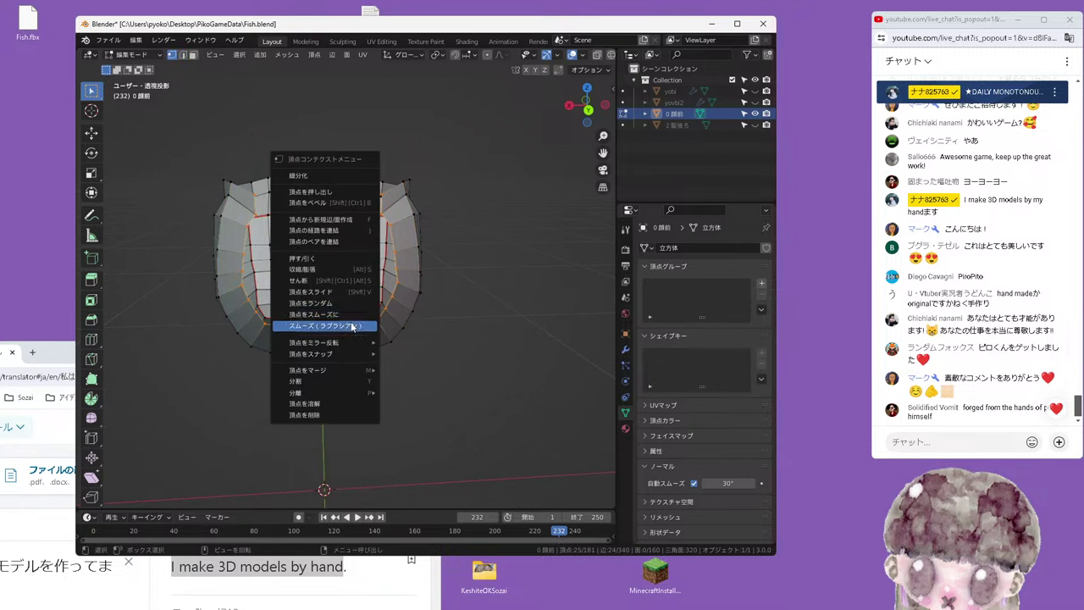
left_click(350, 319)
right_click(348, 320)
left_click(348, 320)
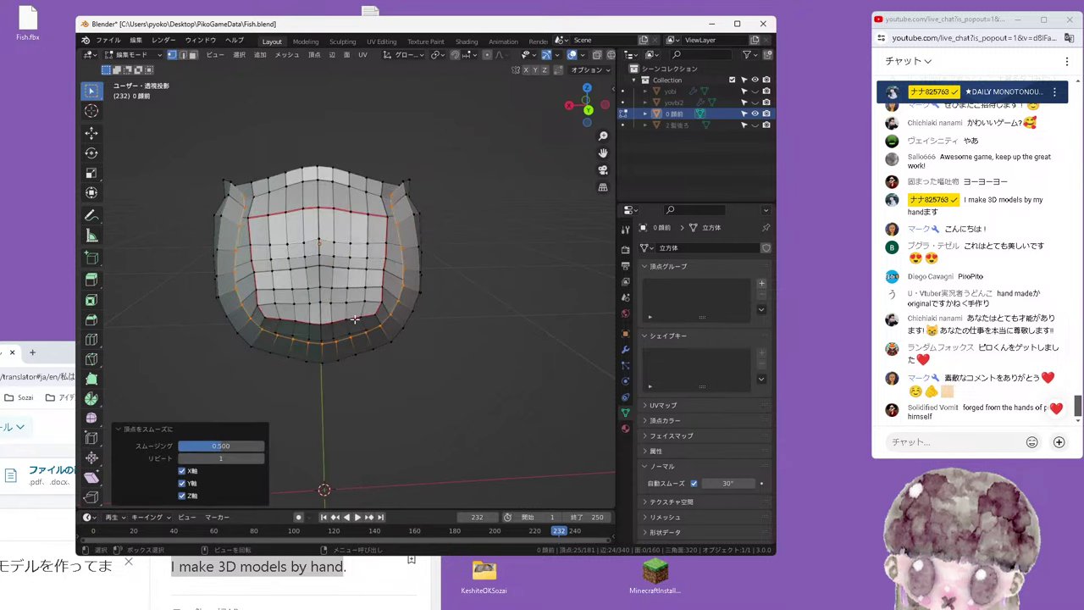
Clear the selection and check the smoothed face mesh from front and side views
middle_click_drag(348, 320, 457, 272)
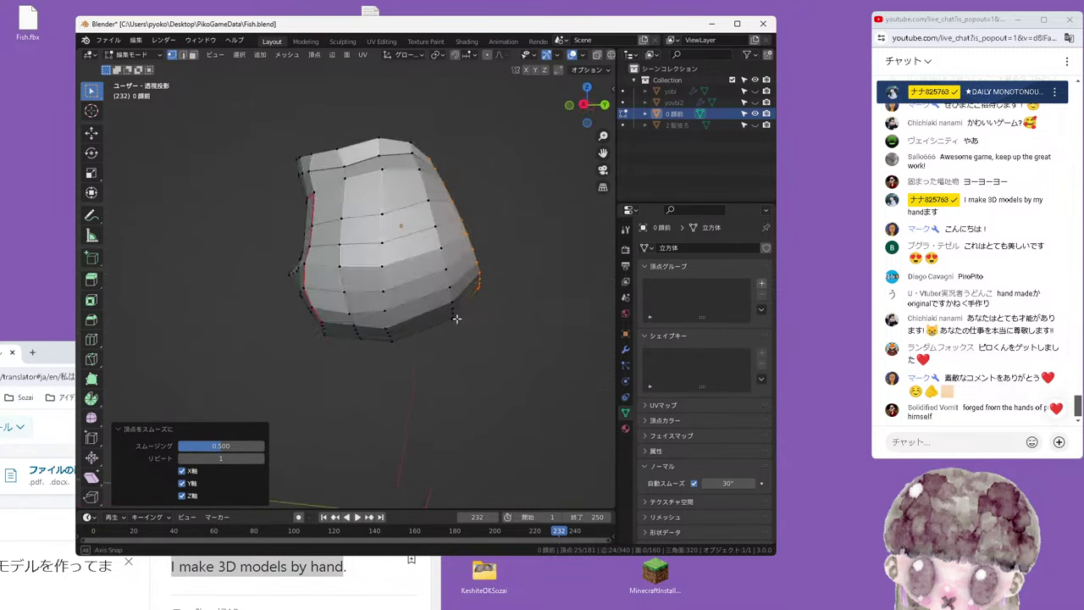
middle_click_drag(458, 272, 454, 341)
key("KP_3")
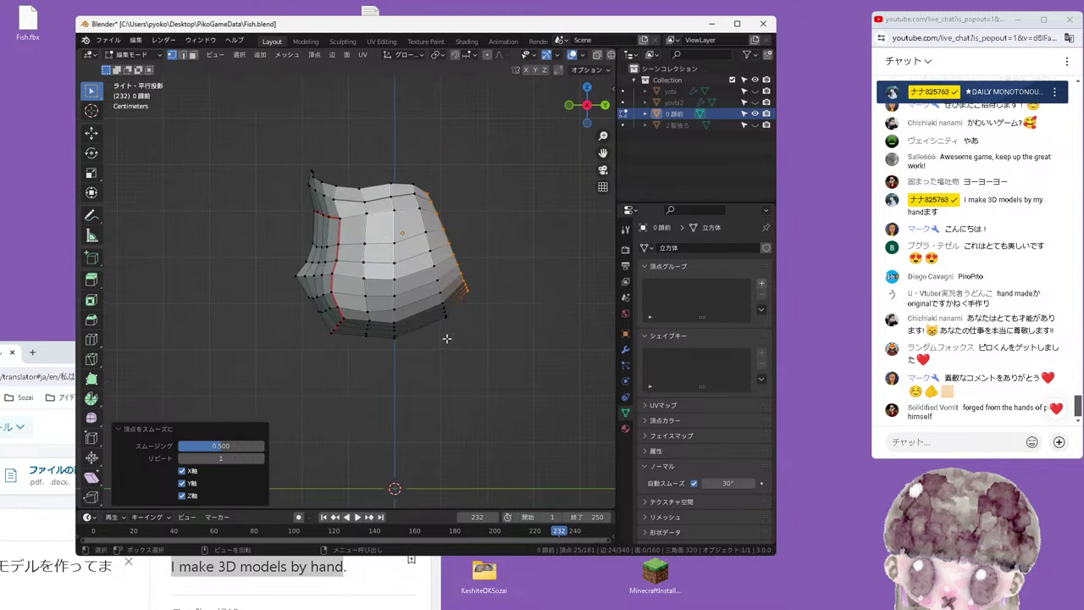
left_click(432, 371)
key("2")
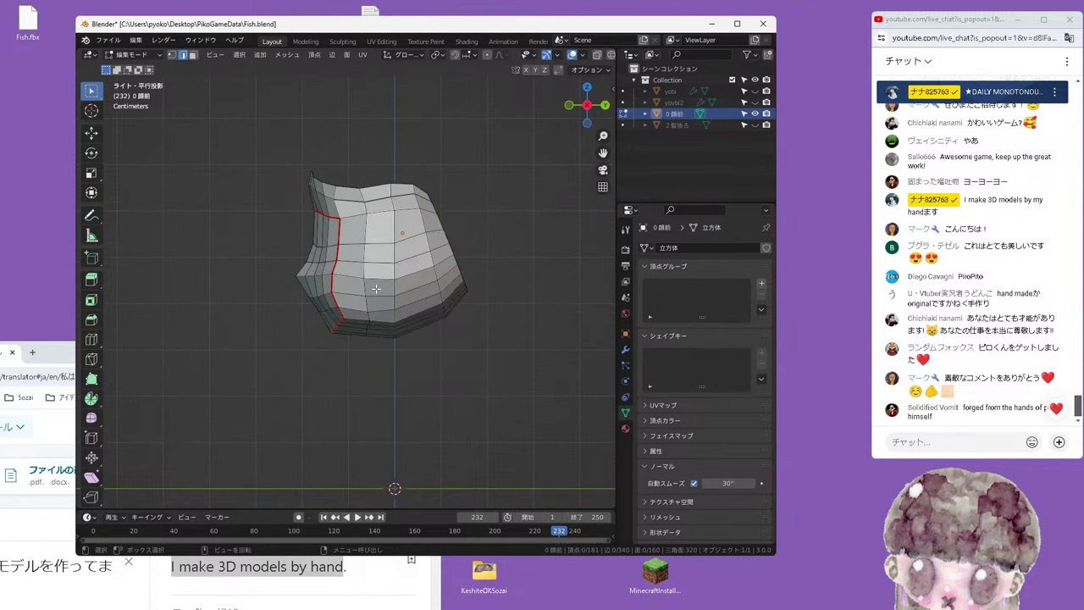
middle_click_drag(379, 323, 411, 321)
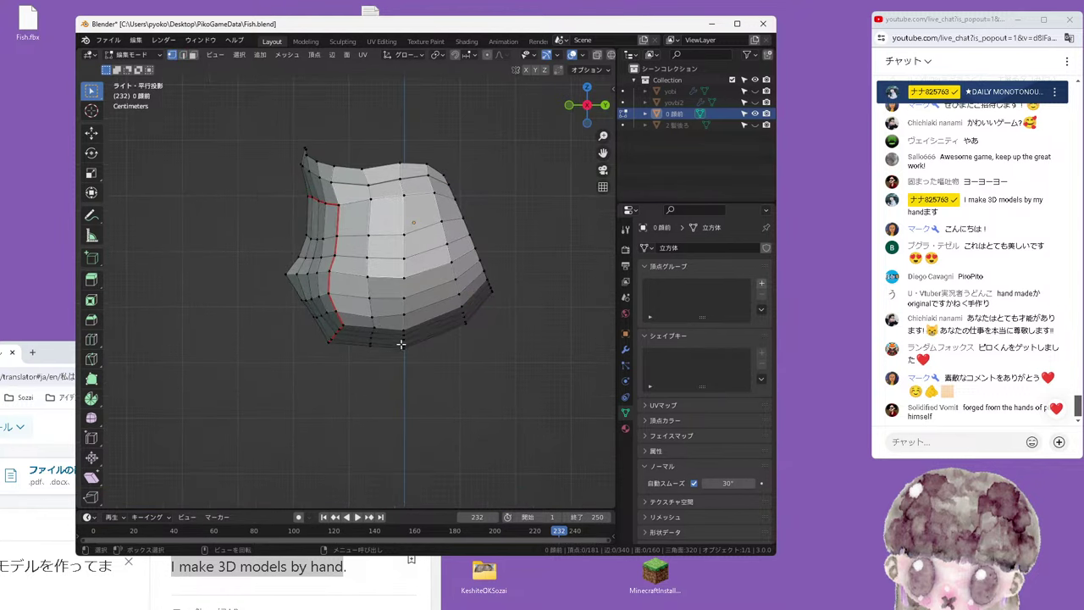
key("1")
key("KP_1")
key("KP_3")
Unhide the back hair, check the head from the front, and save Fish.blend
left_click(755, 125)
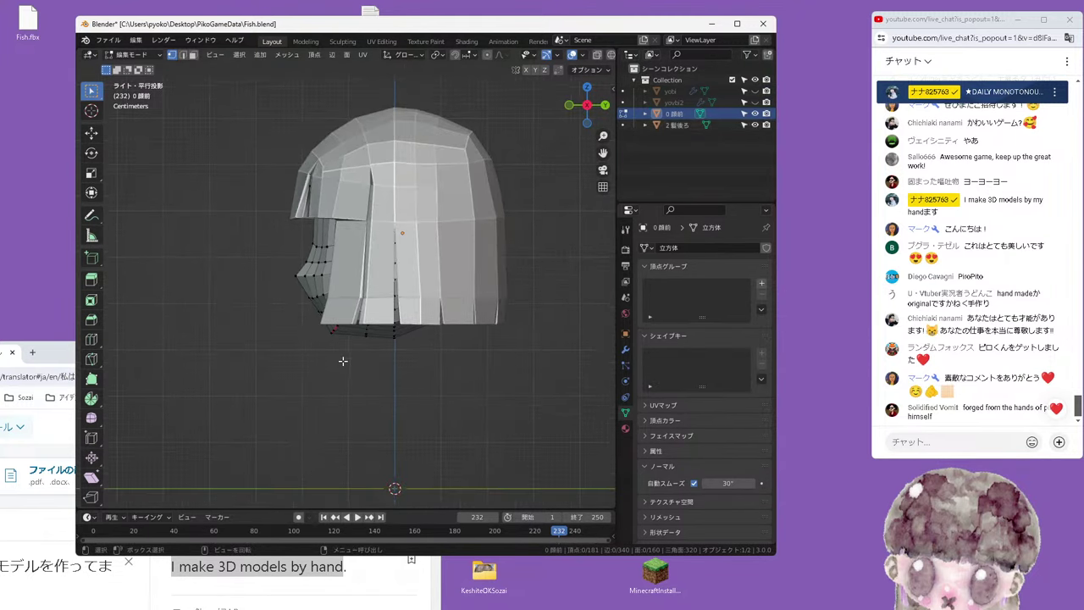
middle_click_drag(348, 360, 366, 317)
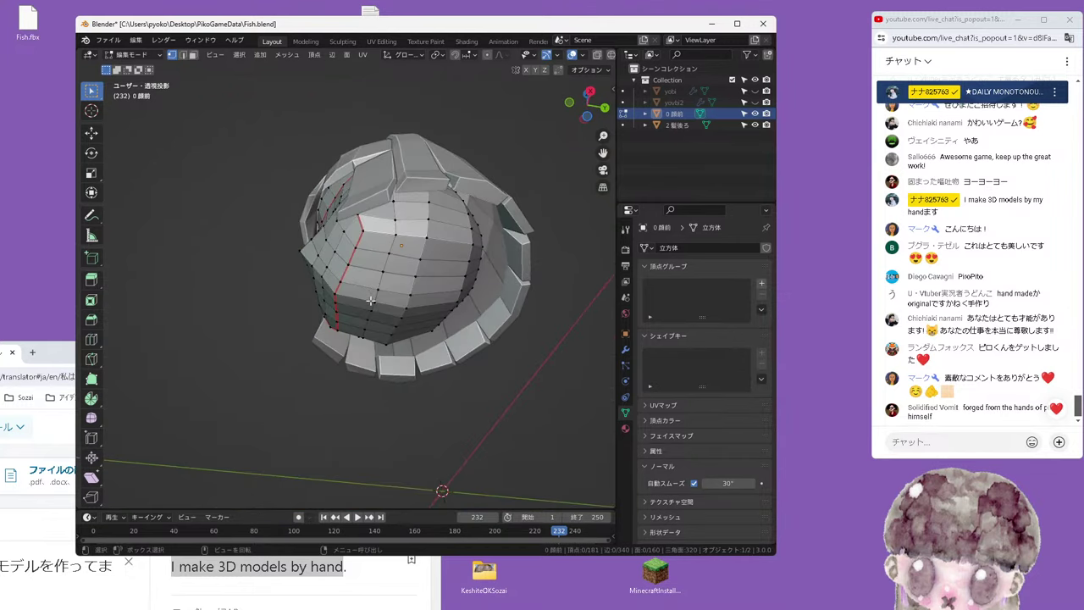
key("KP_1")
left_click(109, 40)
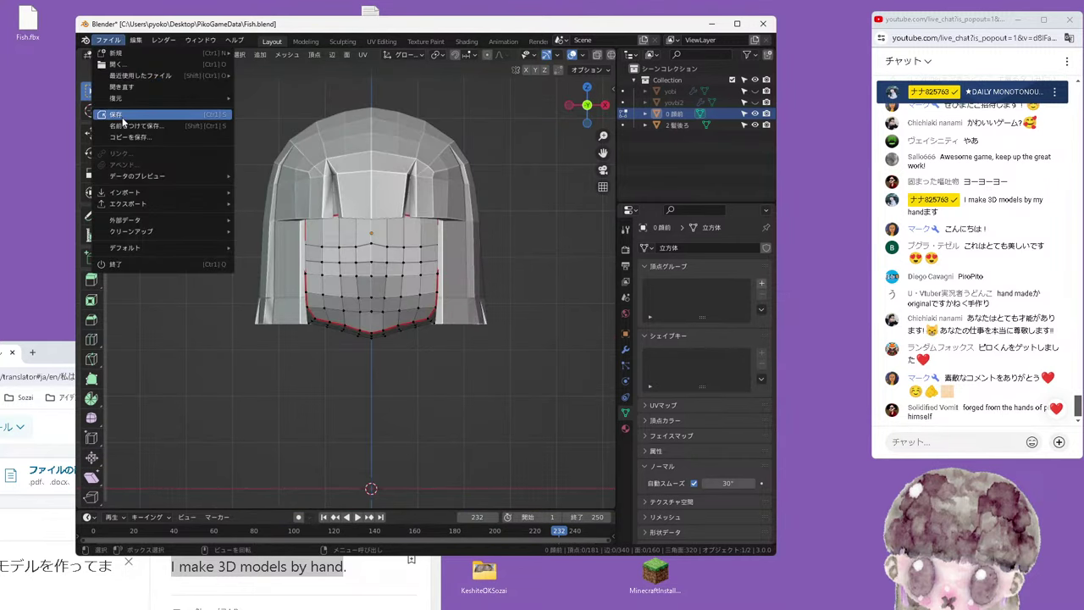
left_click(131, 119)
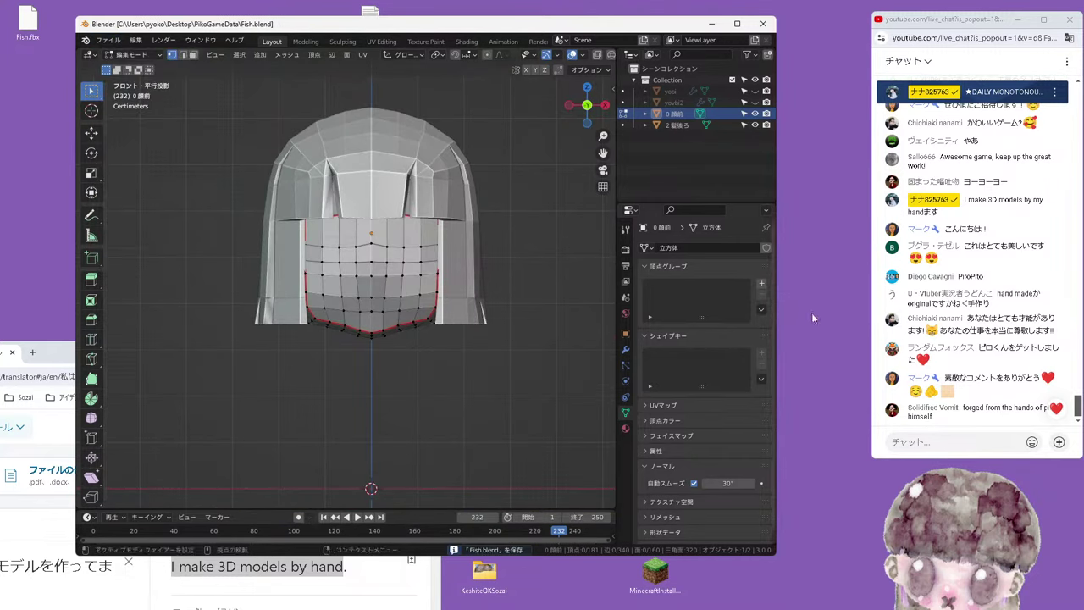
right_click(958, 301)
left_click(834, 485)
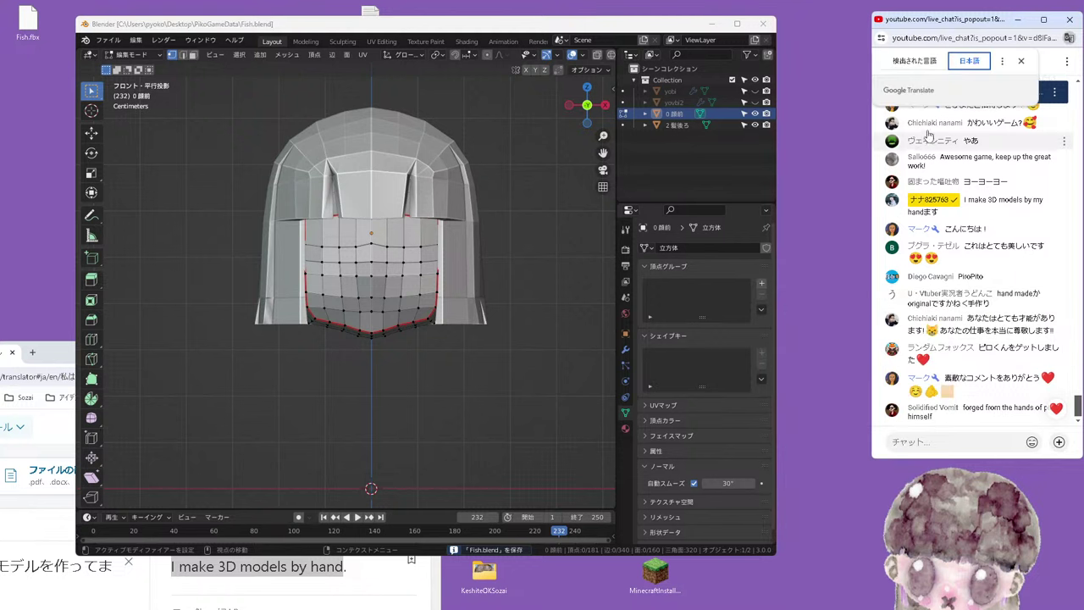
left_click(966, 63)
left_click(1004, 63)
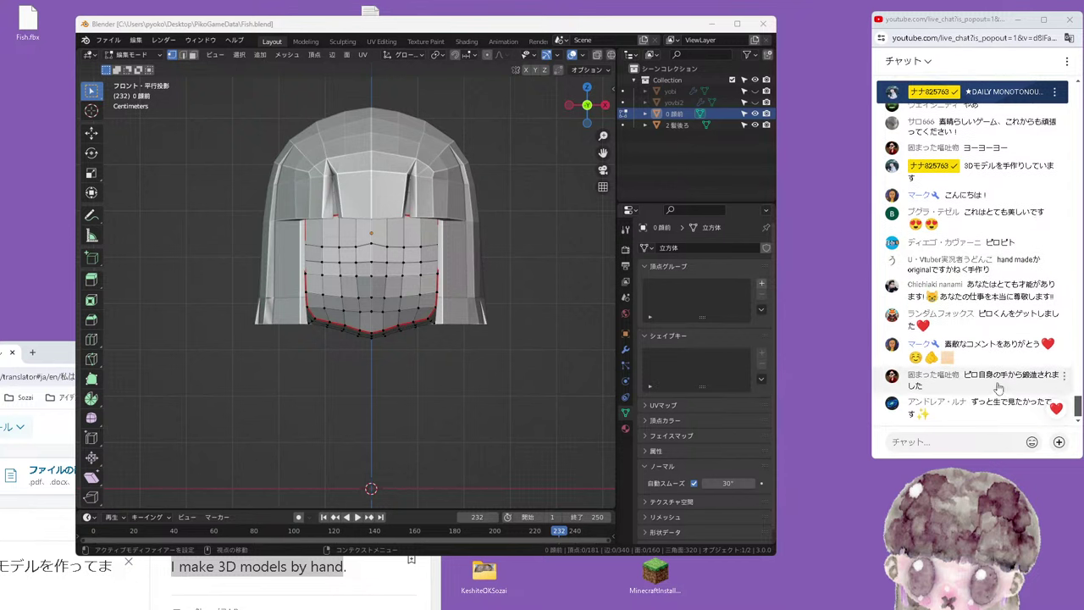
right_click(1010, 382)
left_click(892, 322)
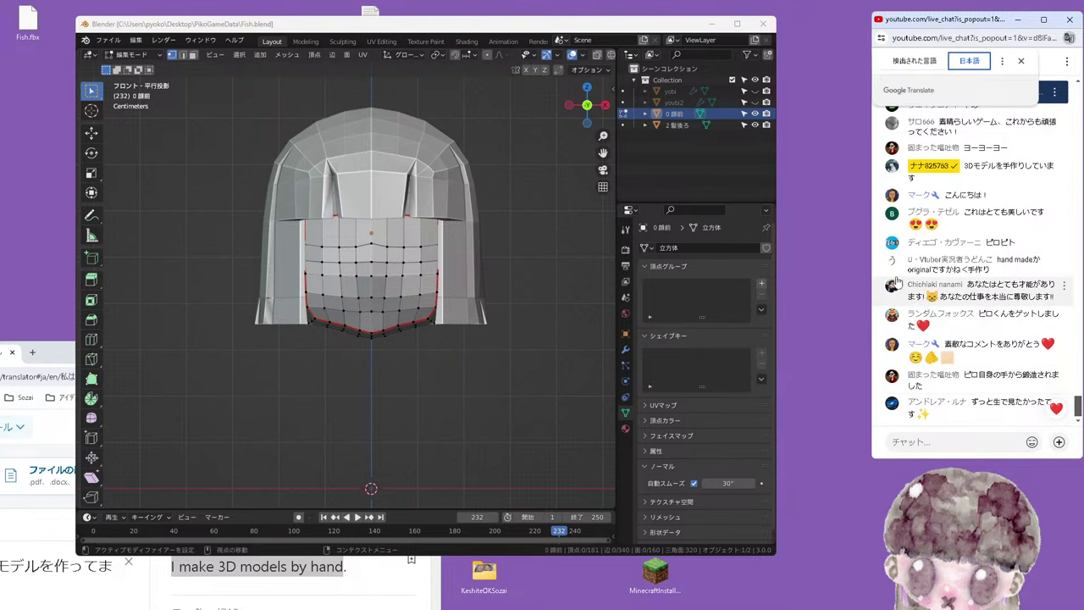
left_click(924, 62)
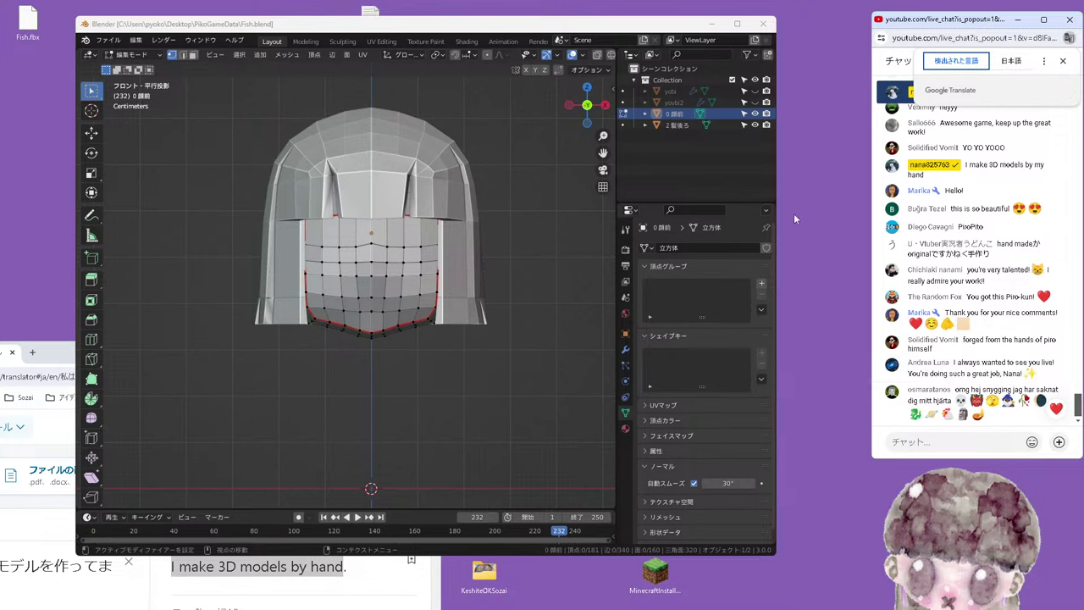
left_click(1013, 64)
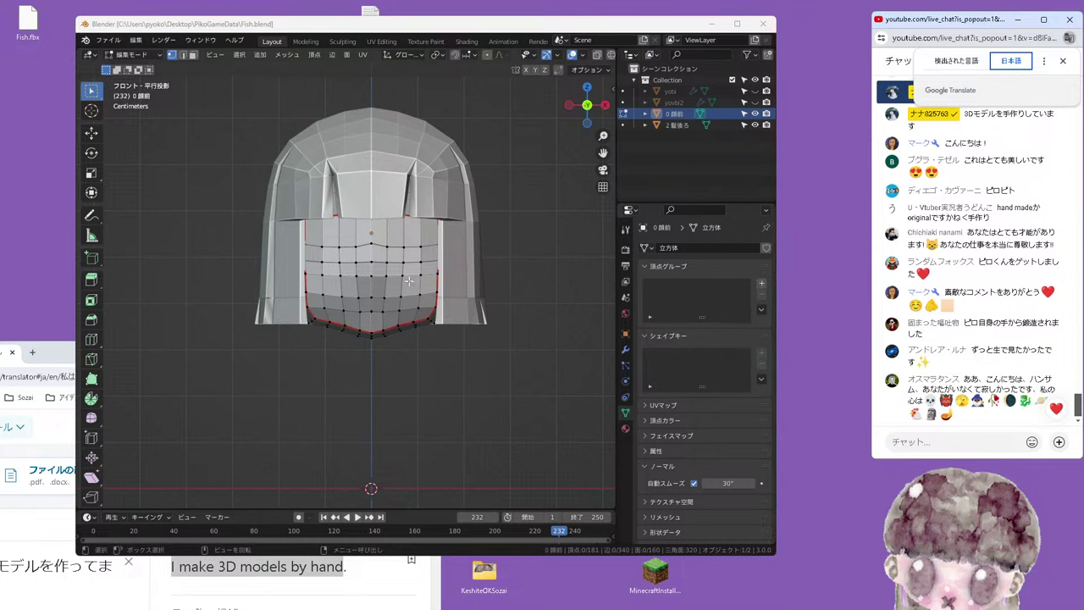
middle_click_drag(494, 320, 456, 313)
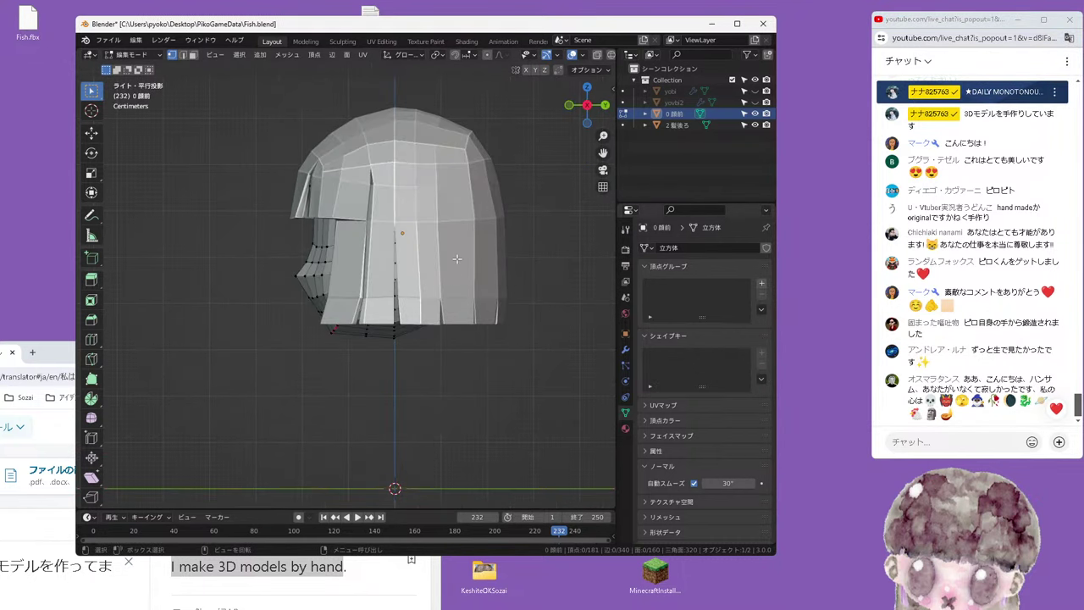
Return to Object Mode, select the 2髪後ろ back-hair mesh and enter Edit Mode
left_click(131, 54)
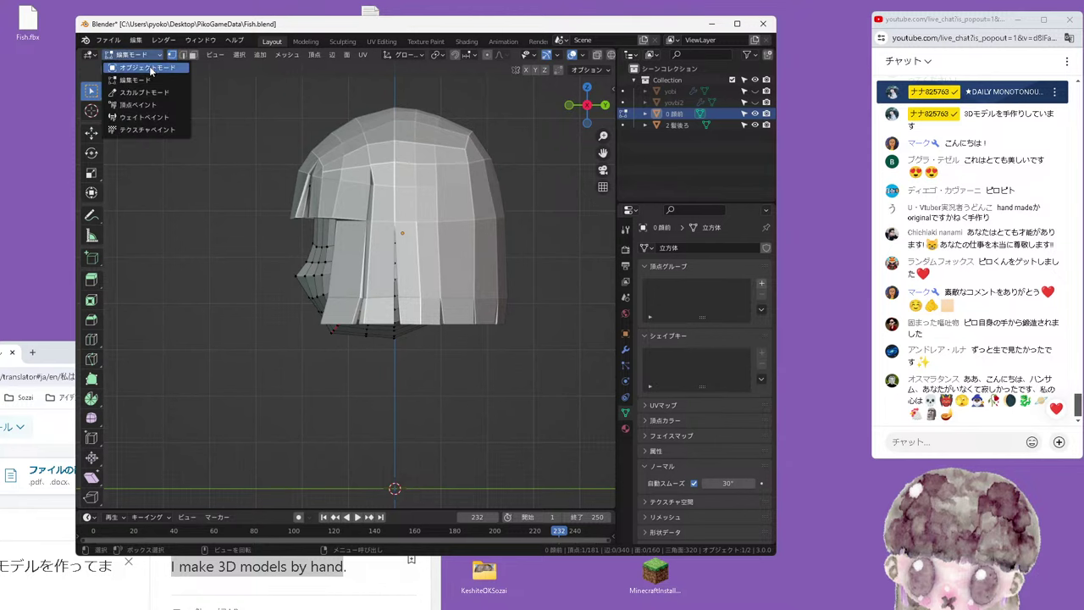
left_click(140, 72)
left_click(466, 217)
key("Tab")
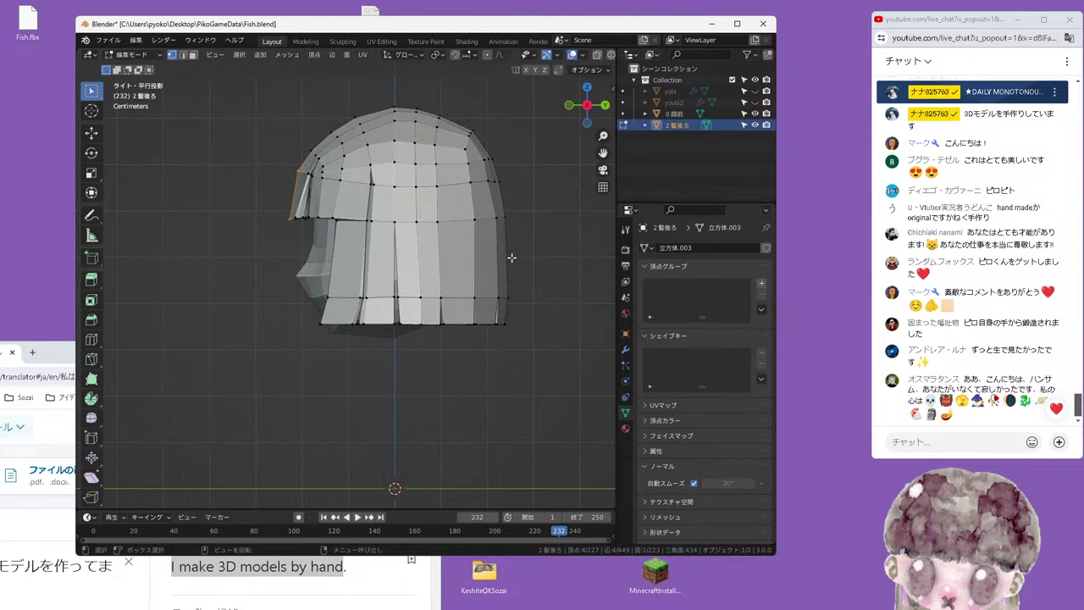
Nudge the selected back-hair vertices very slightly, then minimize Blender
middle_click_drag(519, 260, 464, 302, "shift")
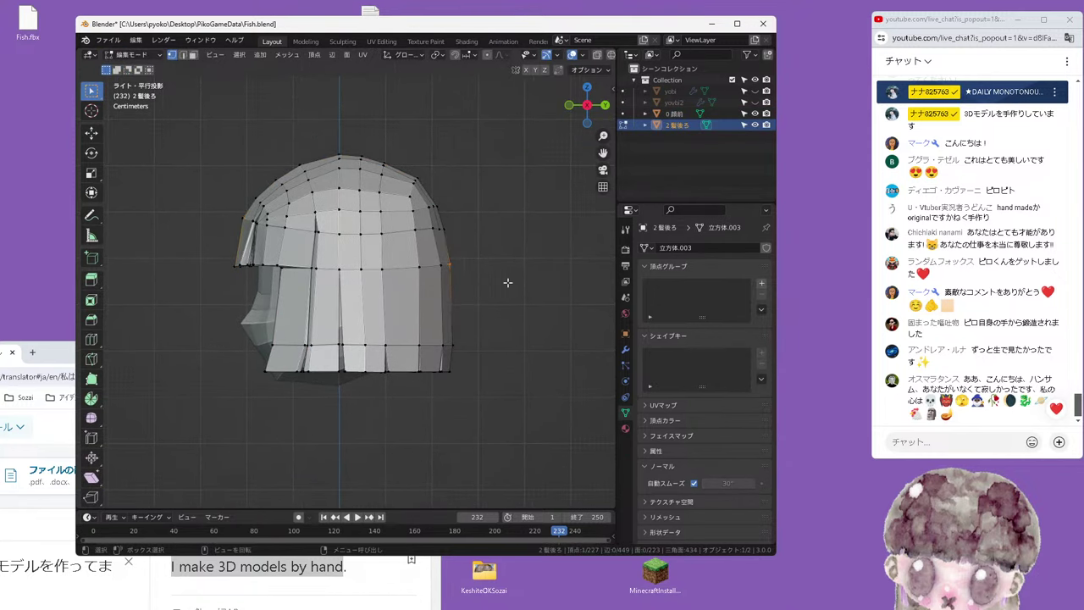
scroll(507, 284, "up", 1)
key("g")
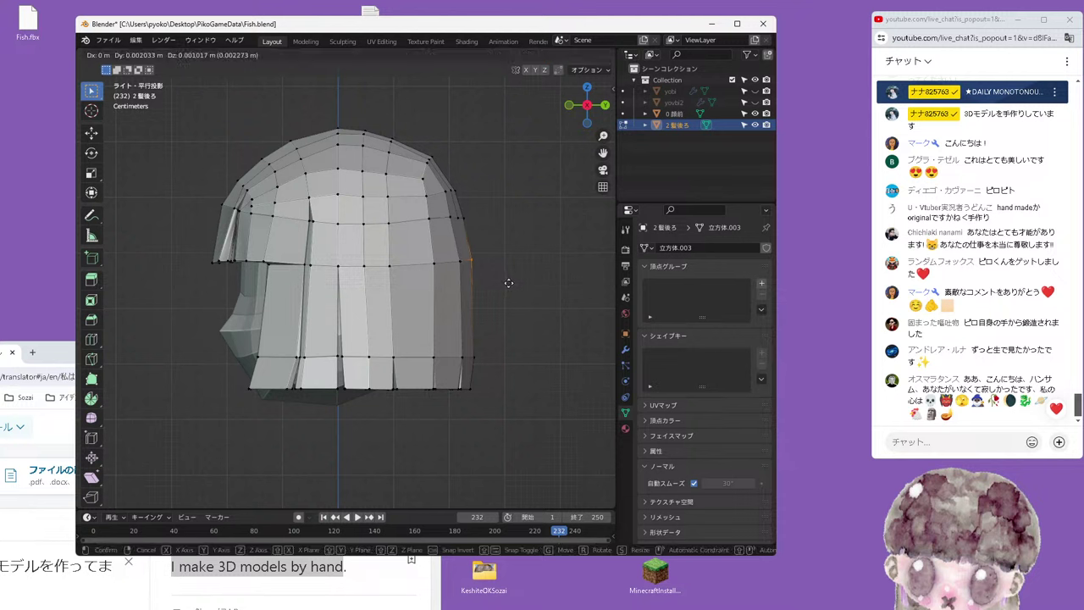
left_click(507, 284)
mouse_move(515, 314)
middle_mouse_down()
mouse_move(363, 286)
mouse_move(410, 279)
middle_mouse_up()
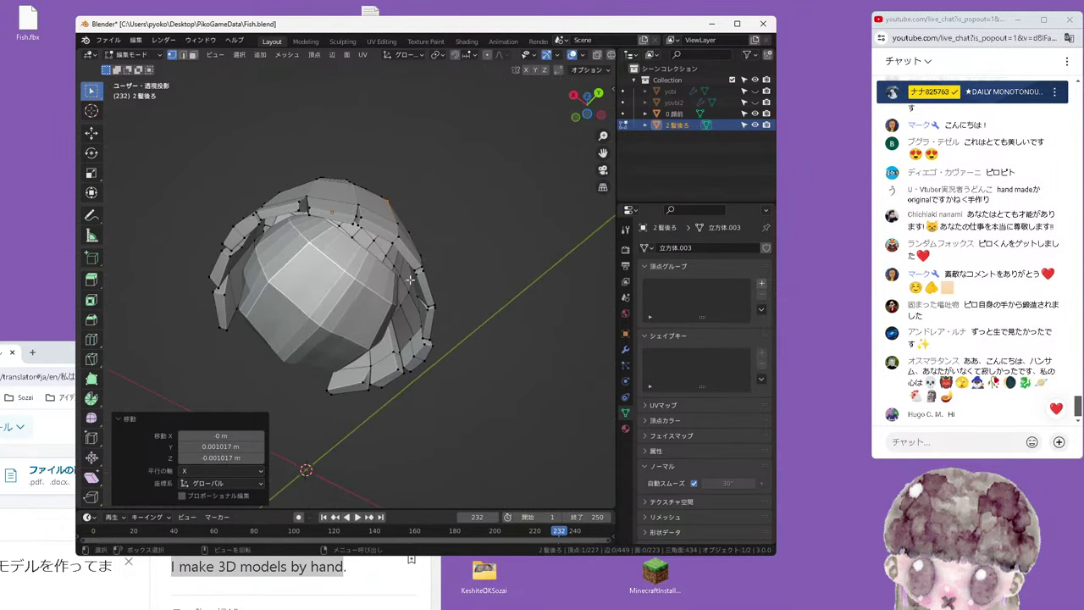
left_click(713, 23)
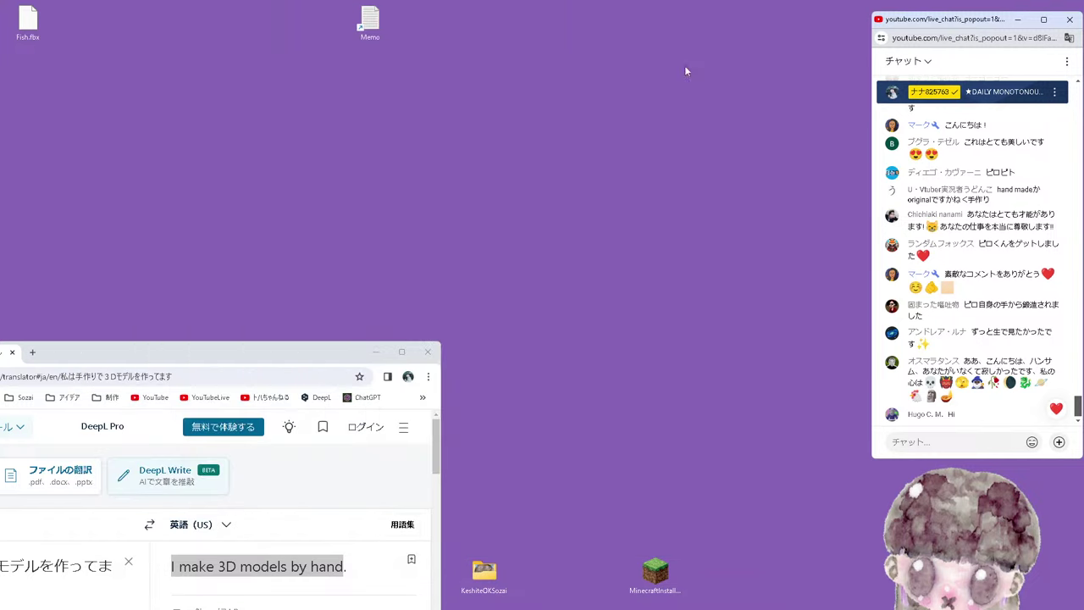
View slaughter01.png from the KeshiteOKSozai folder twice, then close it and return to Blender
double_click(486, 574)
double_click(382, 208)
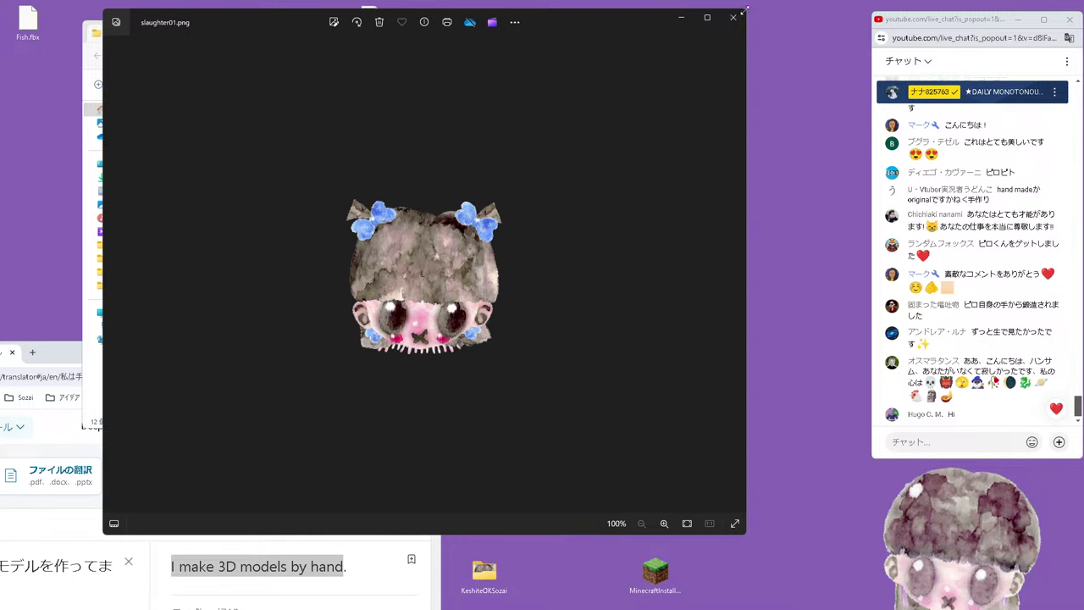
left_click(734, 17)
double_click(397, 203)
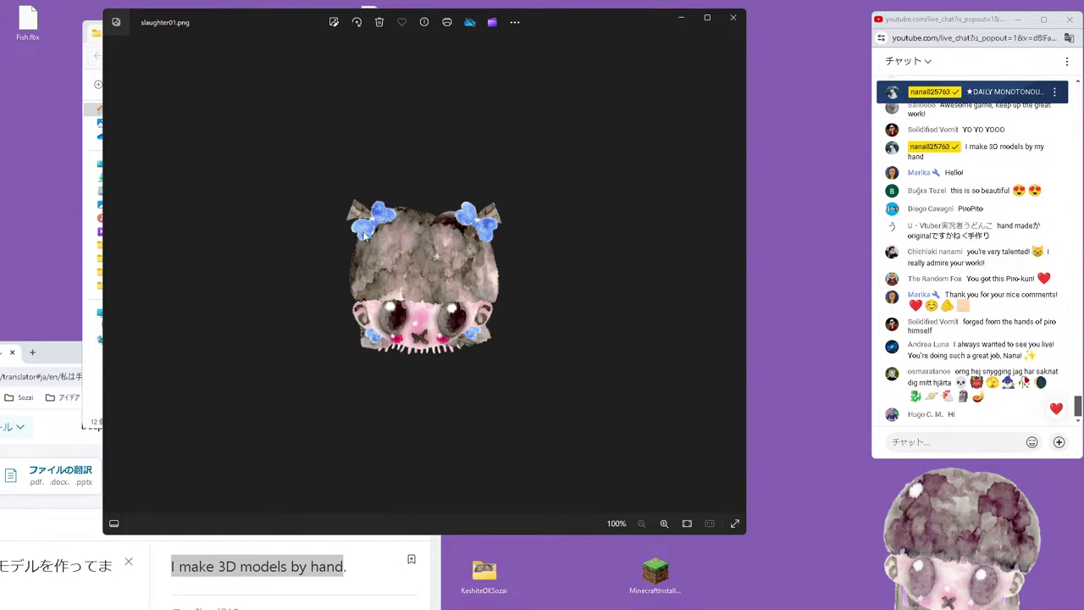
left_click(734, 17)
left_click(590, 32)
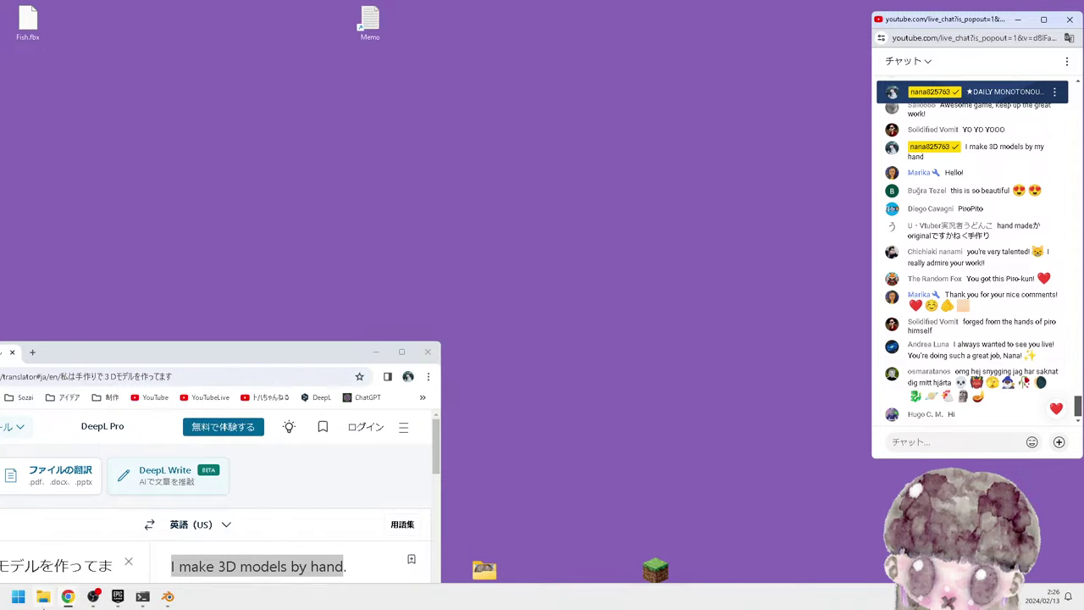
left_click(168, 599)
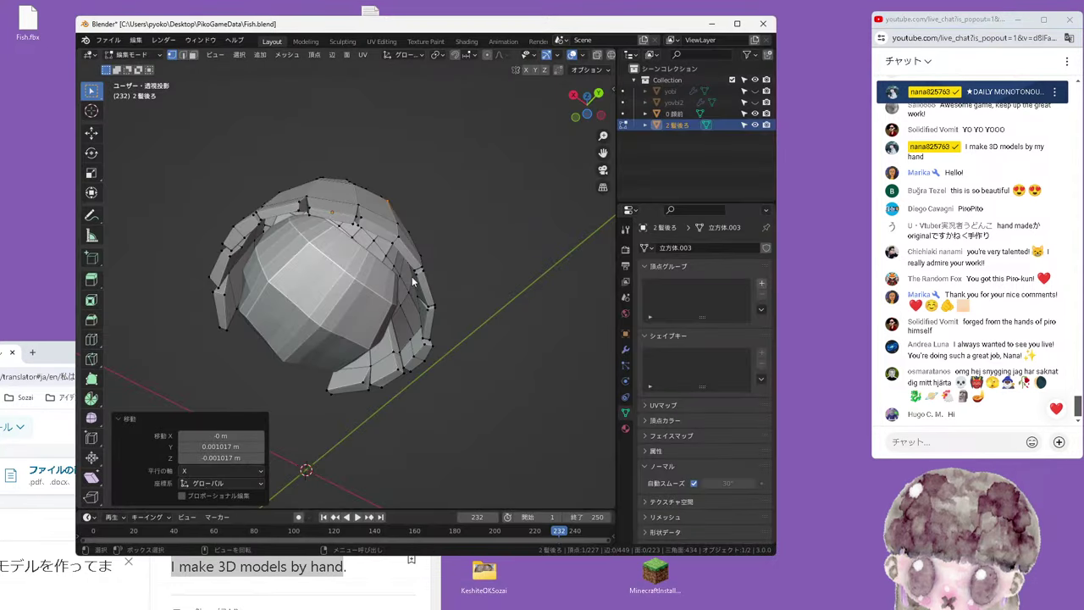
Change the interaction mode and move the selected back-hair vertices along Y
middle_click_drag(414, 283, 450, 292, "alt")
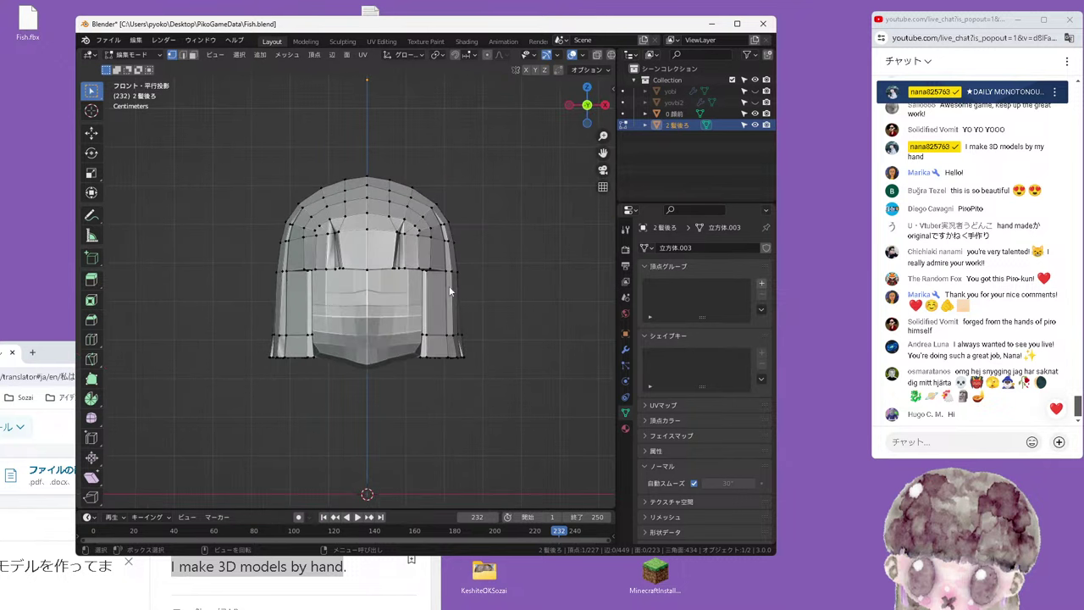
left_click(143, 53)
left_click(139, 66)
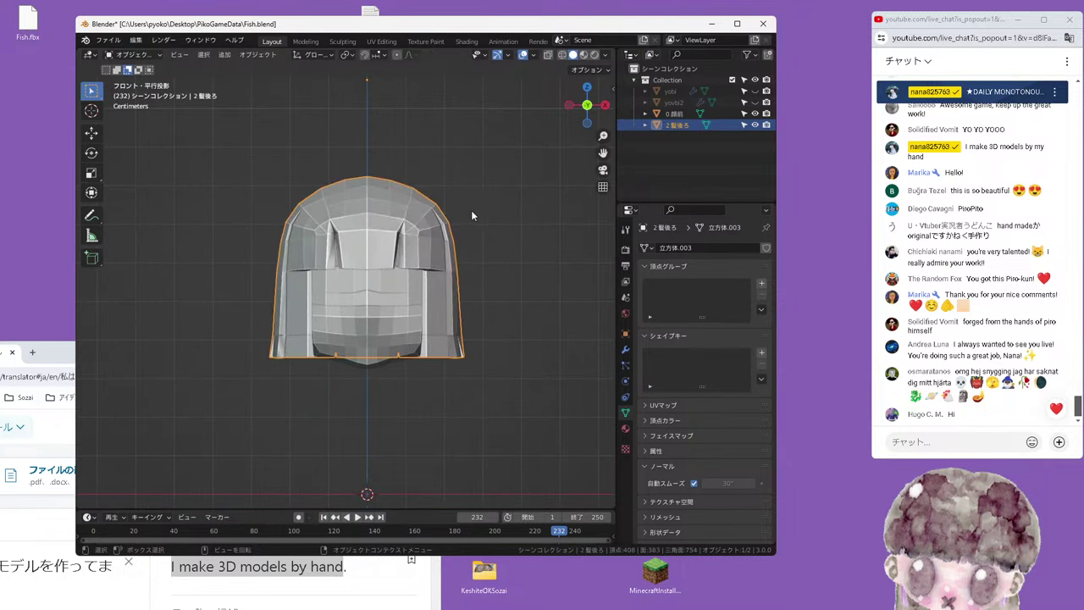
scroll(423, 222, "up", 1)
middle_click_drag(488, 243, 369, 271)
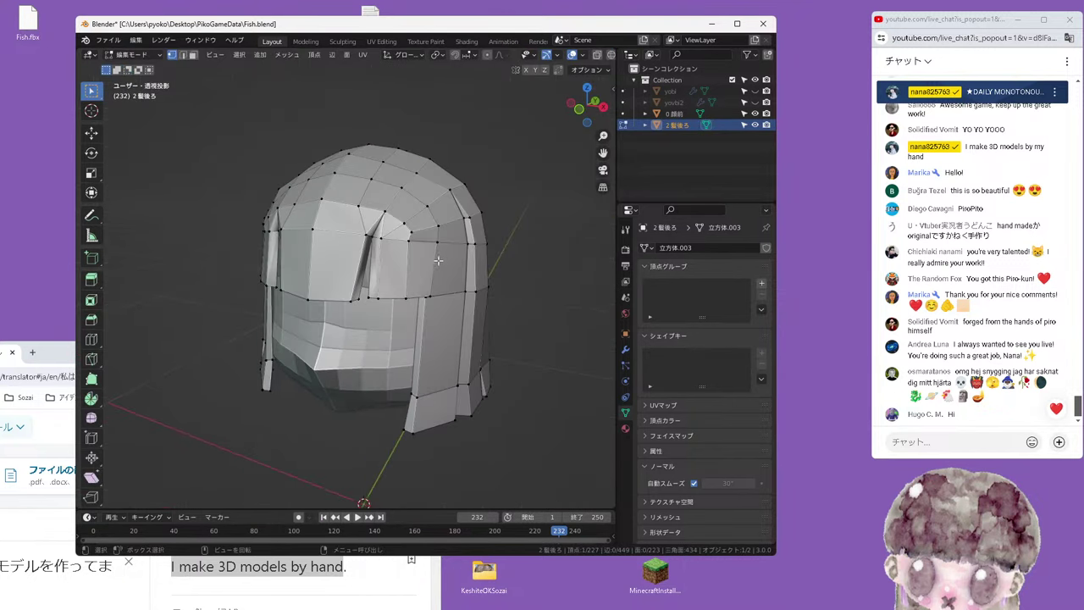
key("g")
key("y")
left_click(344, 247)
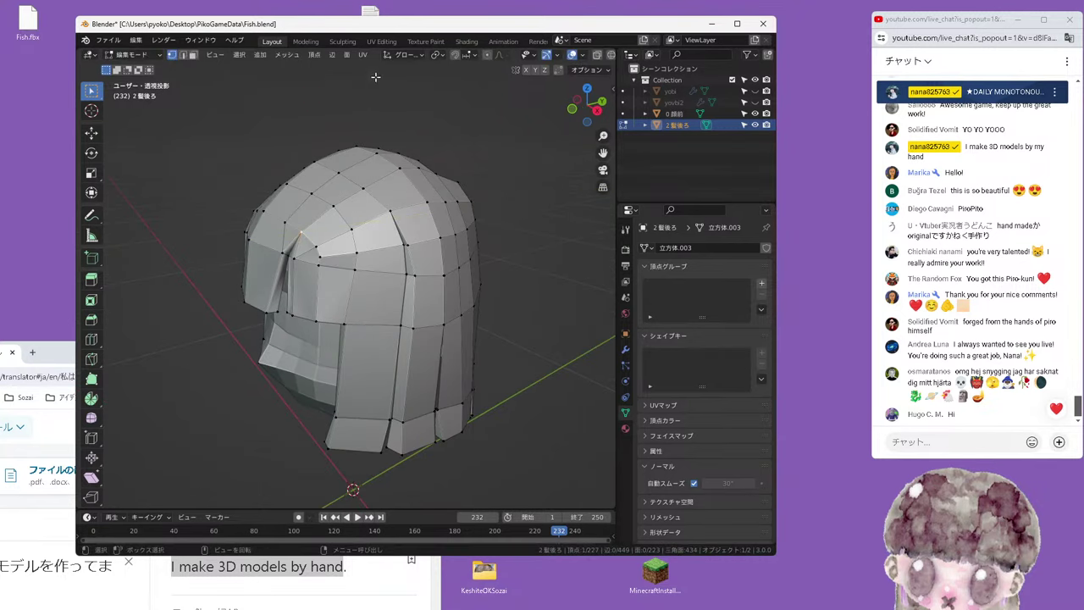
Shift the vertices along Y twice more with proportional editing, the last by -0.002288
scroll(413, 230, "up", 3)
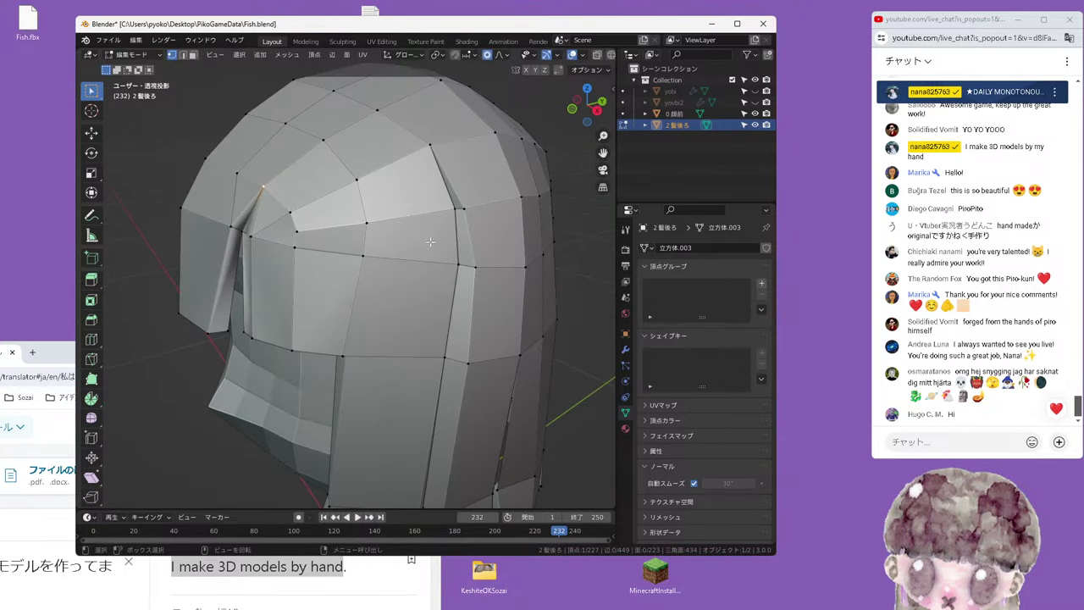
scroll(430, 242, "down", 3)
key("g")
key("y")
scroll(424, 242, "up", 2)
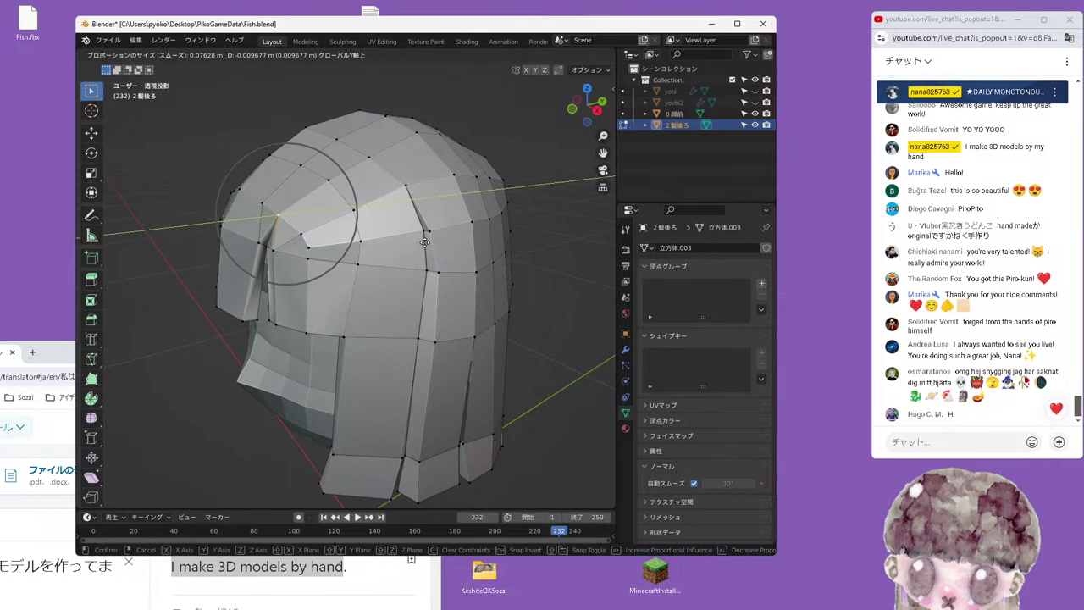
left_click(428, 242)
key("g")
key("y")
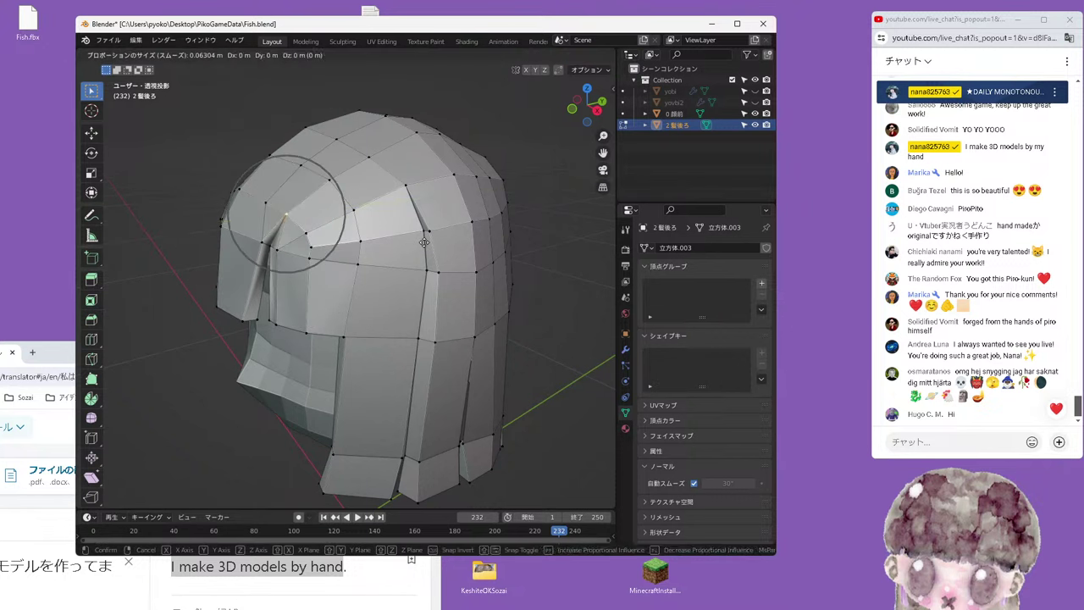
left_click(430, 254)
scroll(439, 289, "down", 3)
Review the reshaped hair from front, side and top views and switch to face selection
mouse_move(439, 289)
middle_mouse_down()
mouse_move(337, 241)
mouse_move(411, 214)
middle_mouse_up()
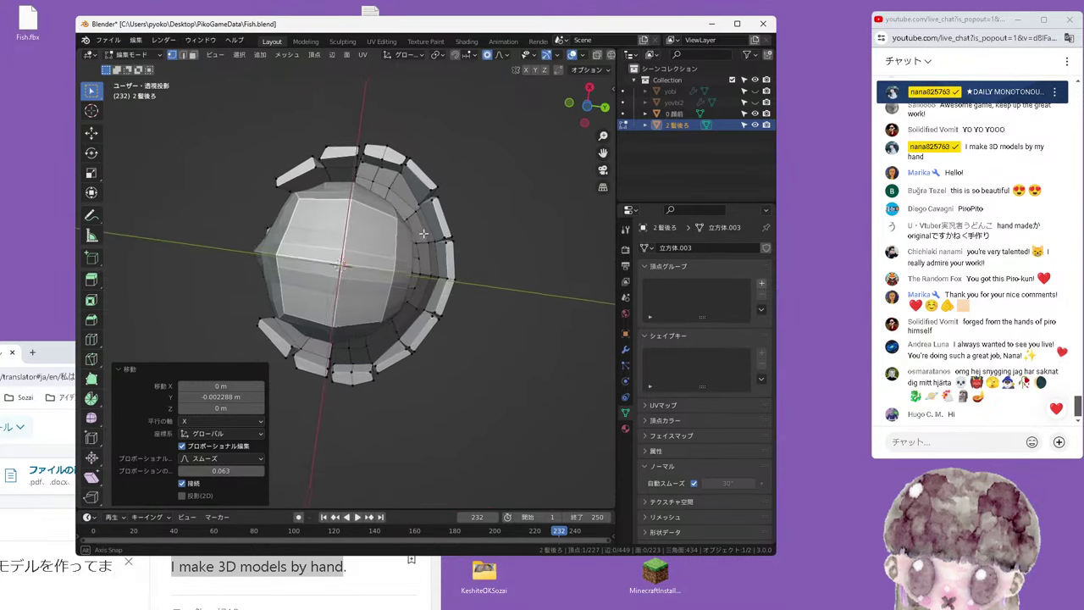
middle_click_drag(411, 215, 425, 281)
key("KP_1")
key("KP_3")
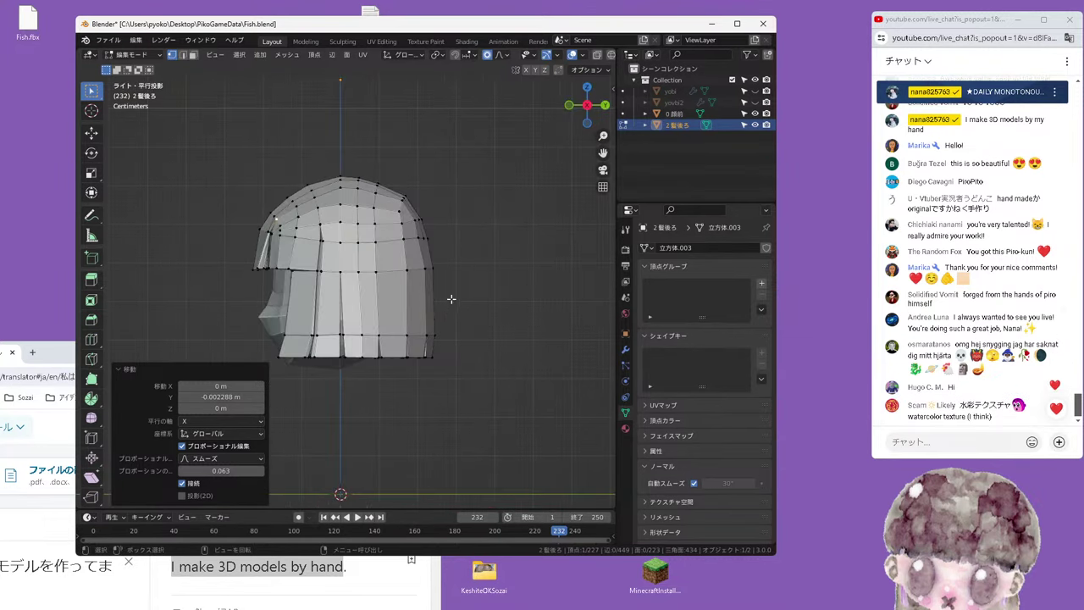
key("KP_7")
scroll(454, 282, "up", 2)
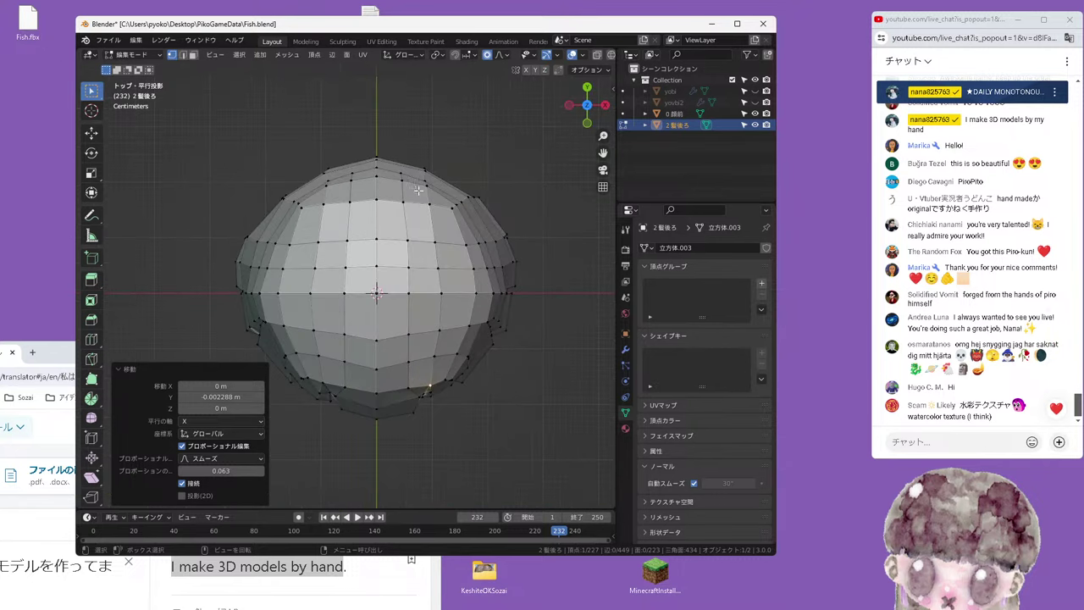
scroll(396, 267, "down", 1)
mouse_move(390, 272)
middle_mouse_down("shift")
mouse_move(404, 286)
mouse_move(367, 238)
mouse_move(354, 348)
middle_mouse_up("shift")
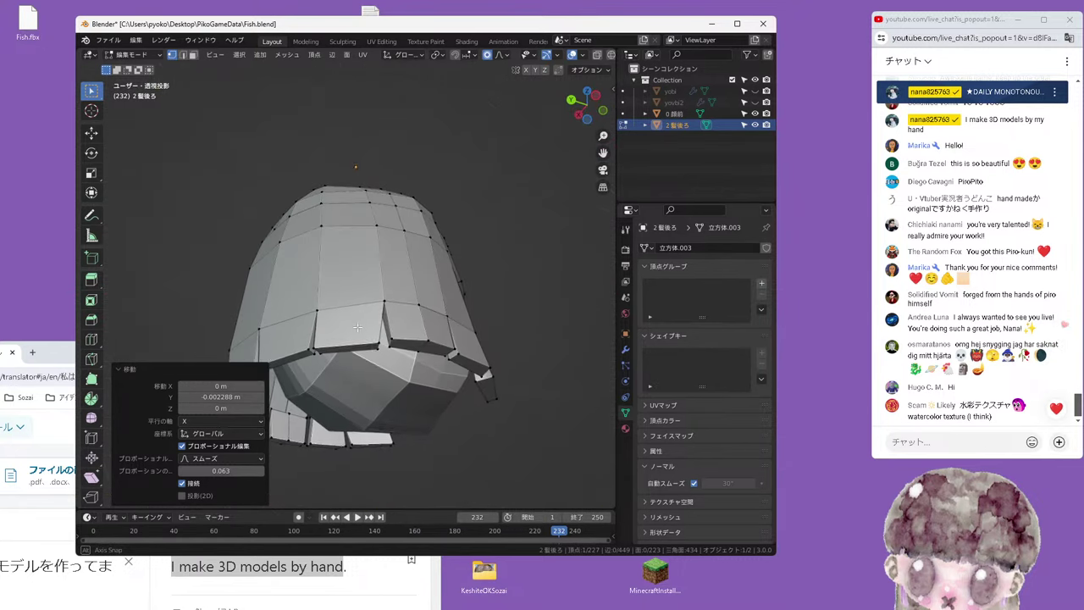
key("3")
key("KP_7")
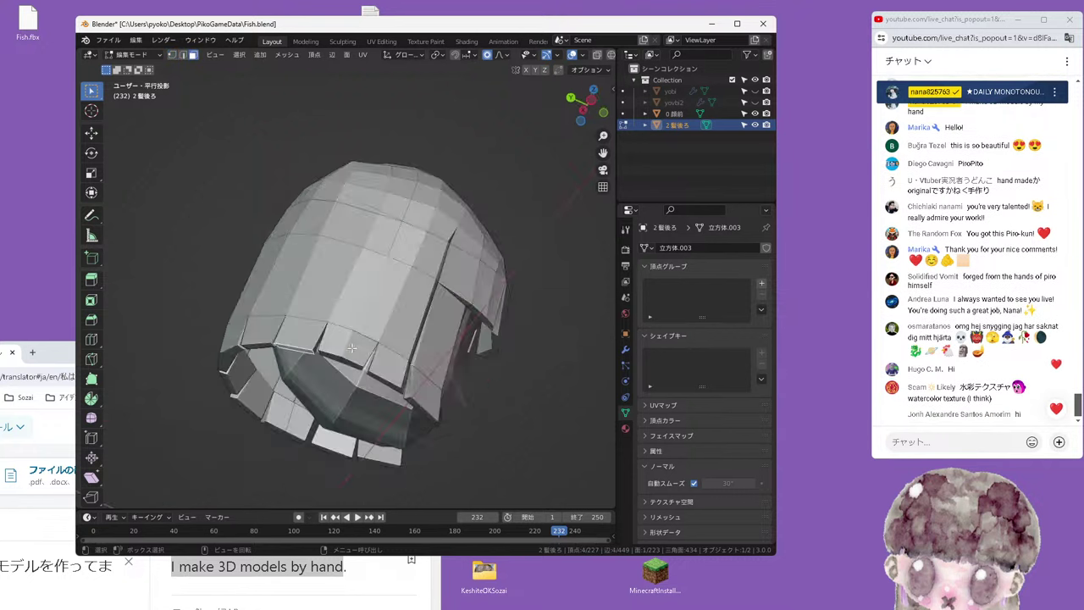
left_click(107, 40)
Save Fish.blend, then move the upper-left hair vertices in top view and rotate them 3.13°
left_click(116, 114)
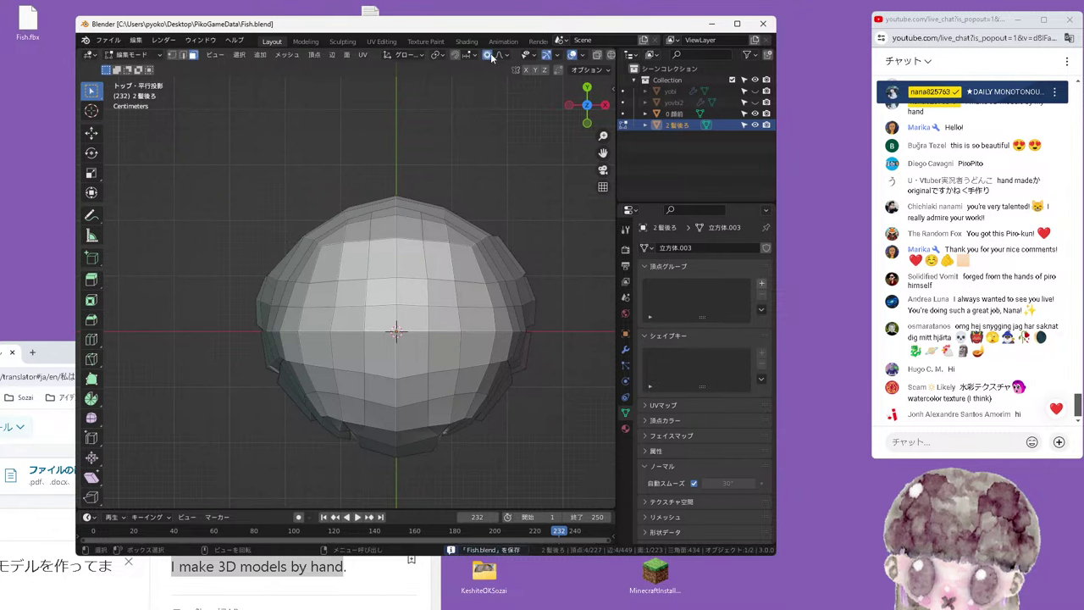
key("g")
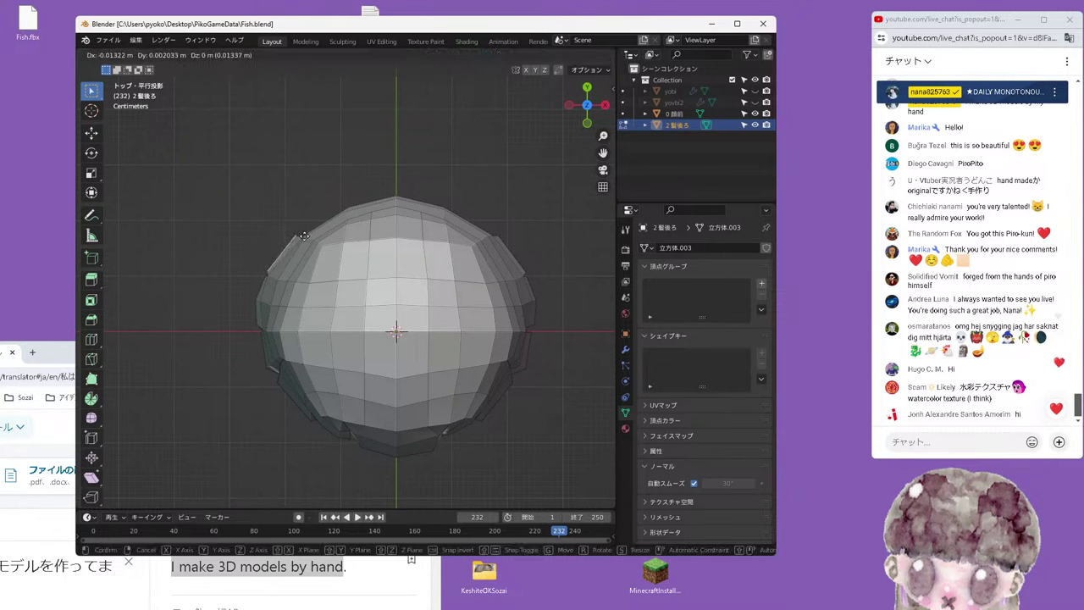
left_click(304, 235)
key("r")
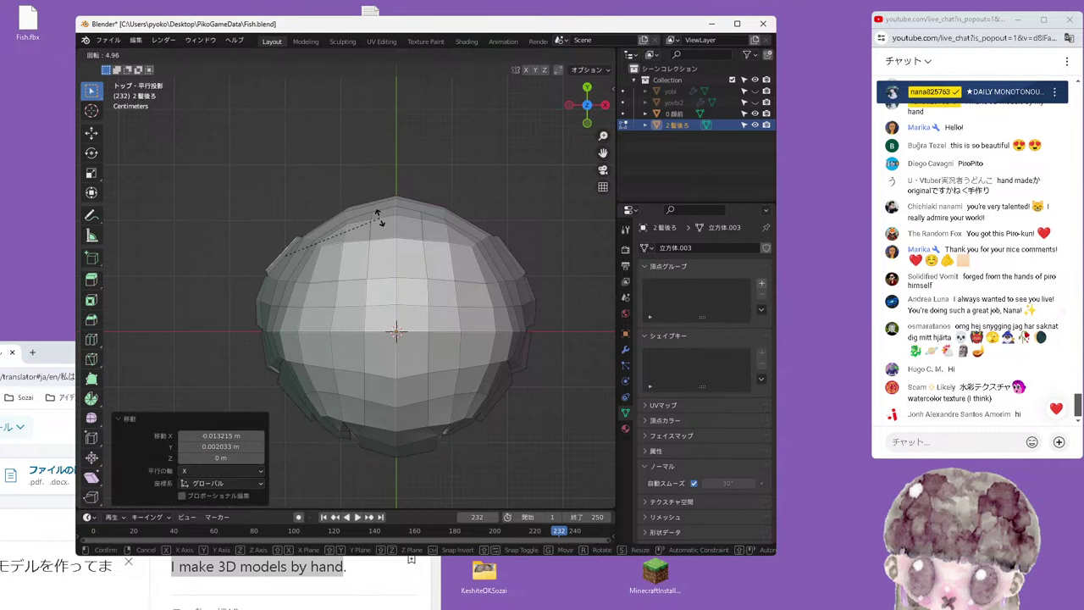
left_click(379, 218)
Nudge the vertices once more, check front and side views, and save Fish.blend
key("g")
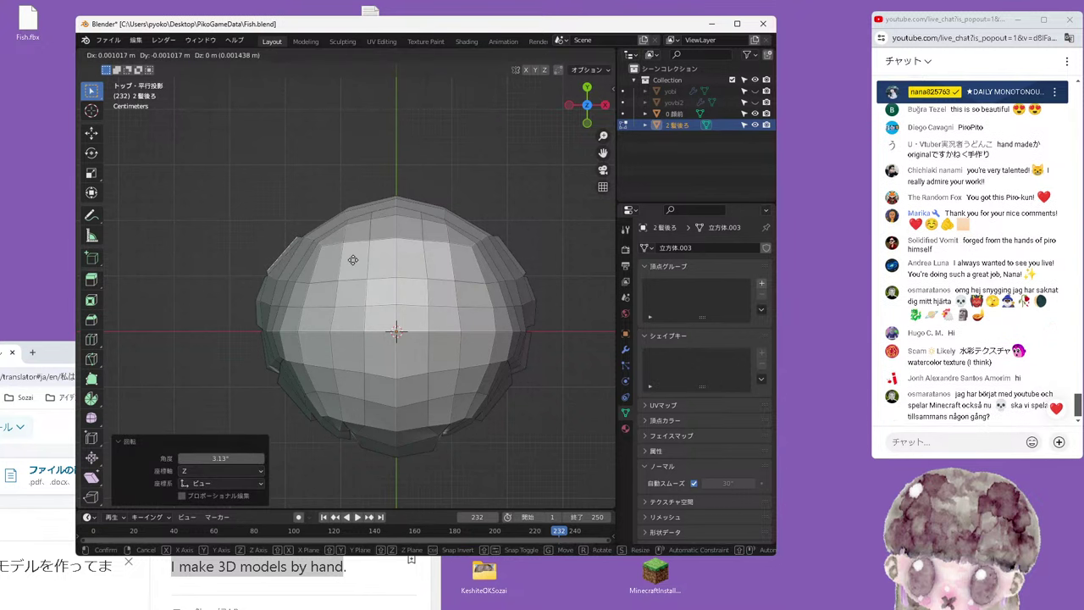
left_click(353, 259)
middle_click_drag(352, 258, 386, 223)
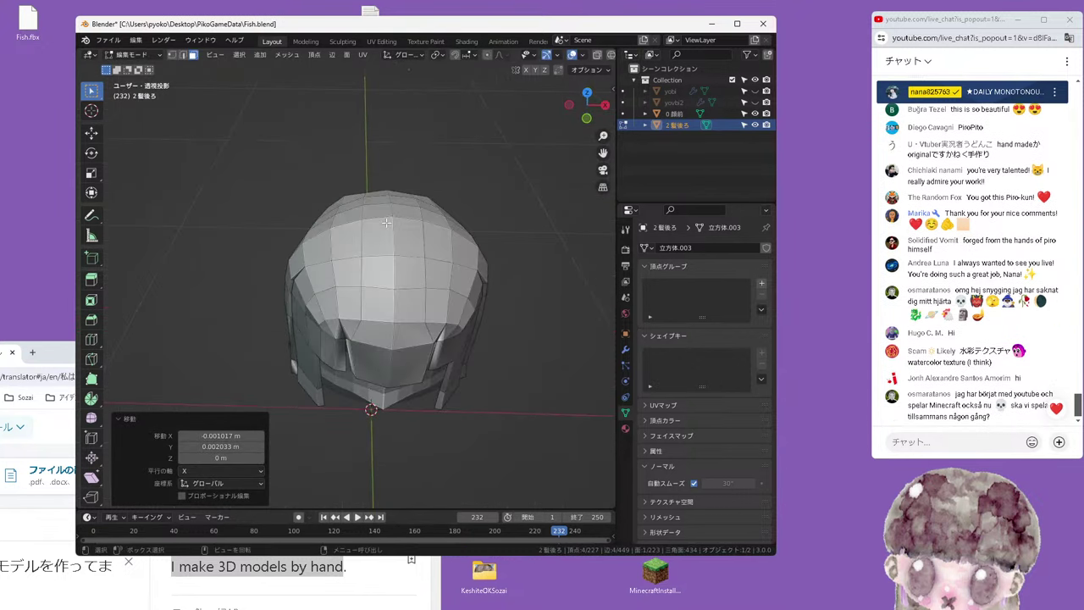
key("KP_1")
key("KP_3")
key("KP_1")
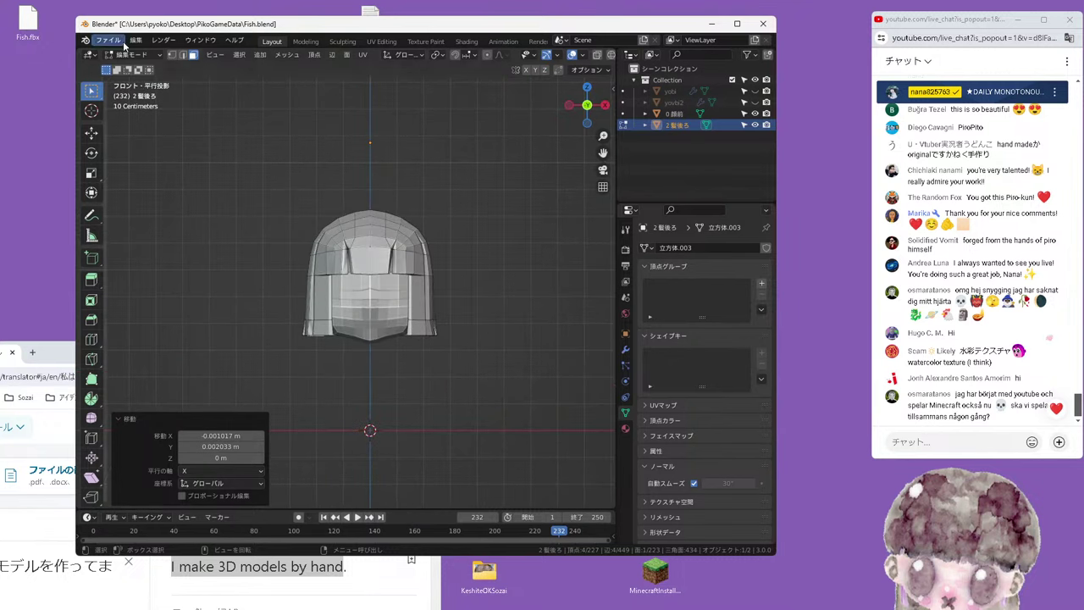
left_click(109, 40)
left_click(153, 127)
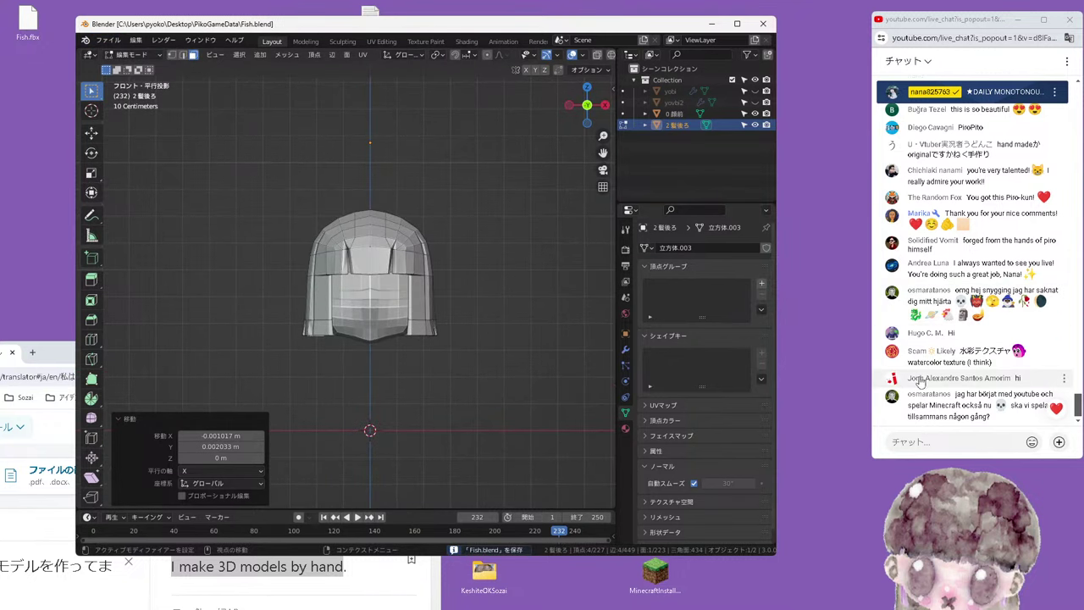
Reopen slaughter01.png from the KeshiteOKSozai folder for reference, then close it and the folder
double_click(484, 576)
double_click(382, 222)
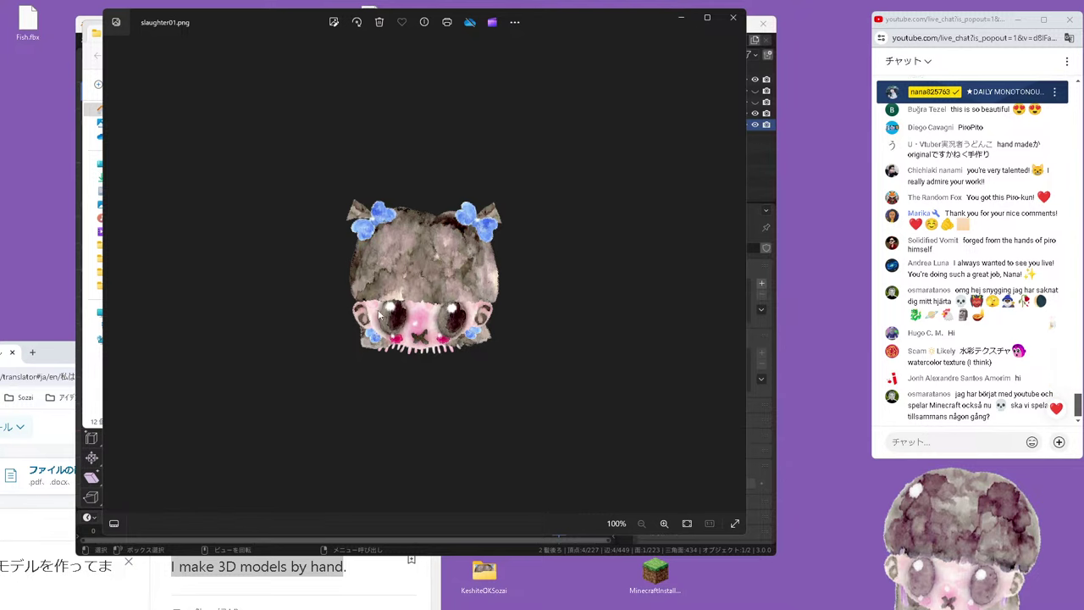
left_click(733, 17)
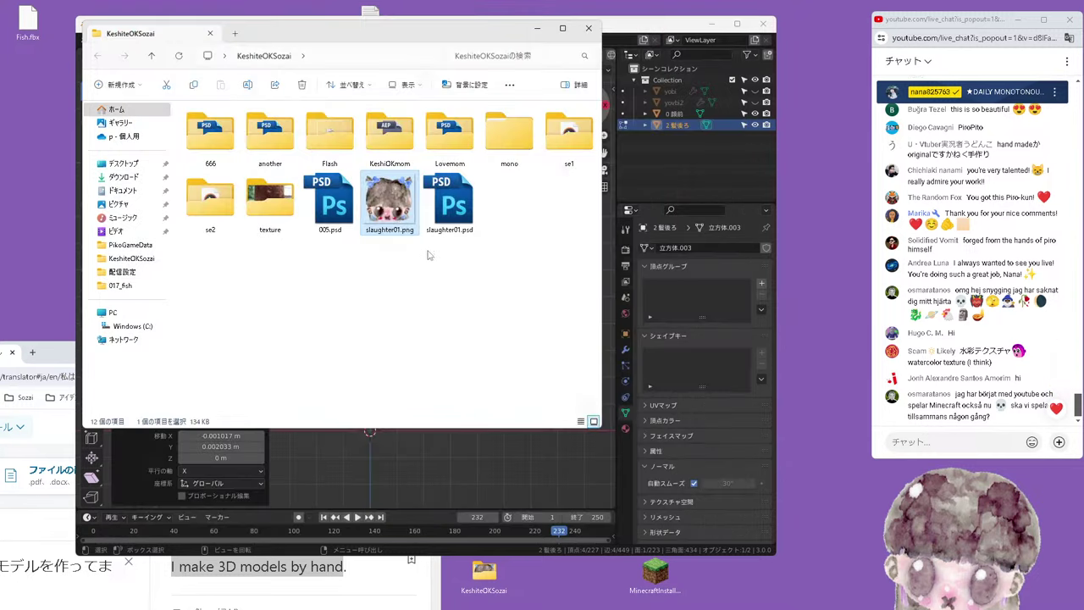
left_click(590, 25)
mouse_move(424, 336)
middle_mouse_down()
mouse_move(401, 250)
mouse_move(446, 353)
middle_mouse_up()
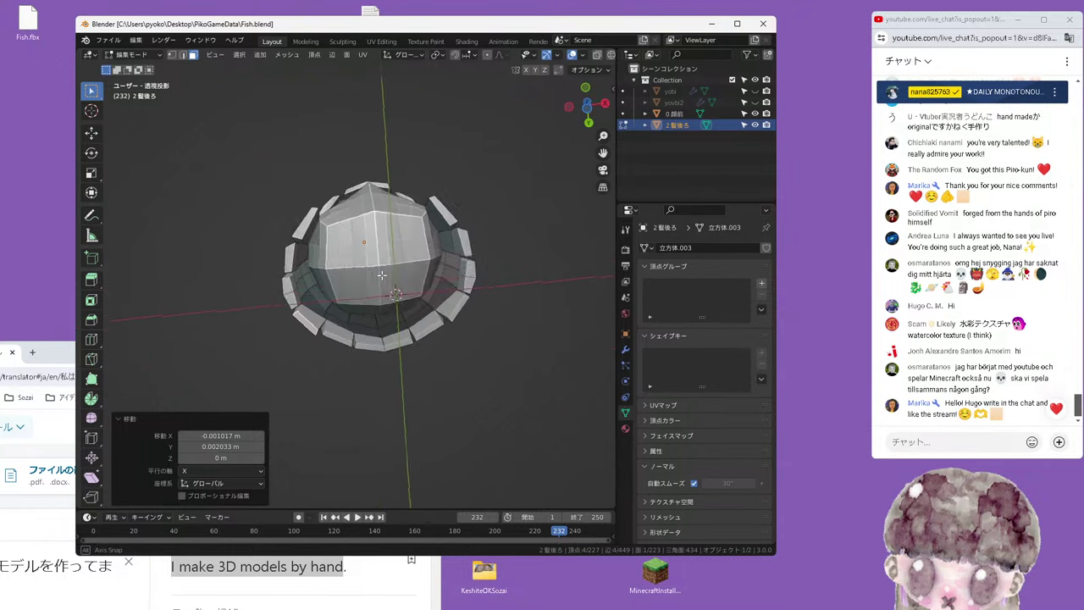
Translate the YouTube live chat page into Japanese
key("KP_1")
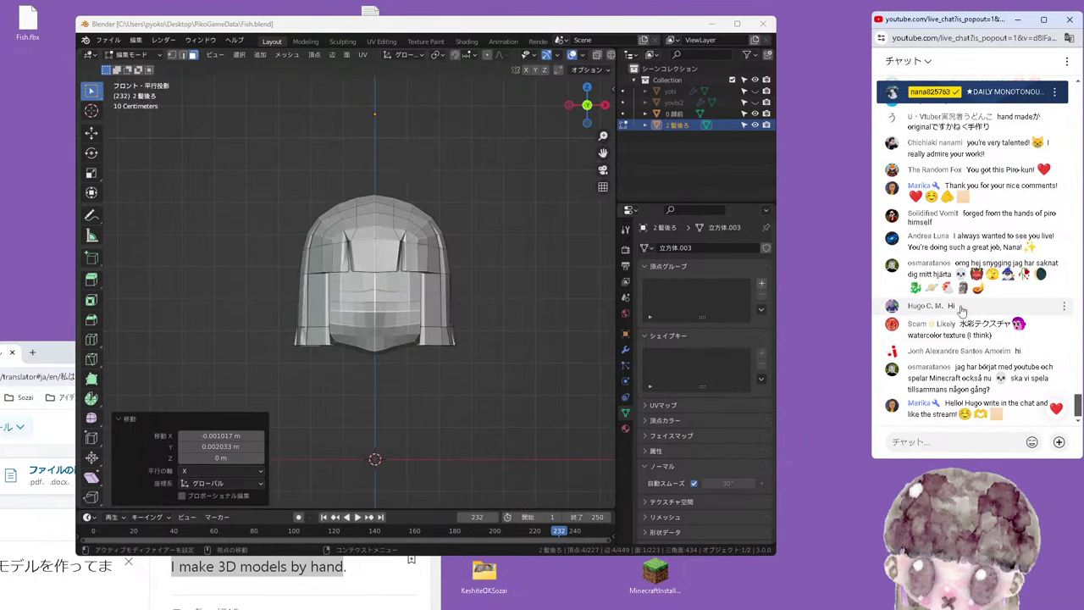
right_click(966, 305)
left_click(866, 457)
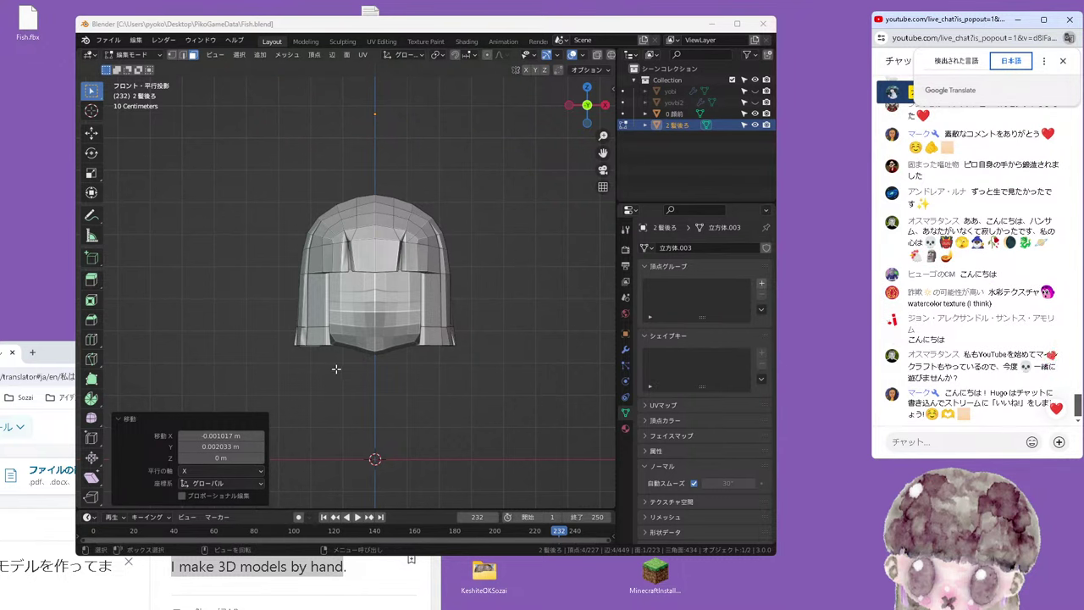
In top view, shift the selected crown strip 0.013419 m along Y
mouse_move(336, 370)
middle_mouse_down()
mouse_move(361, 370)
mouse_move(390, 336)
middle_mouse_up()
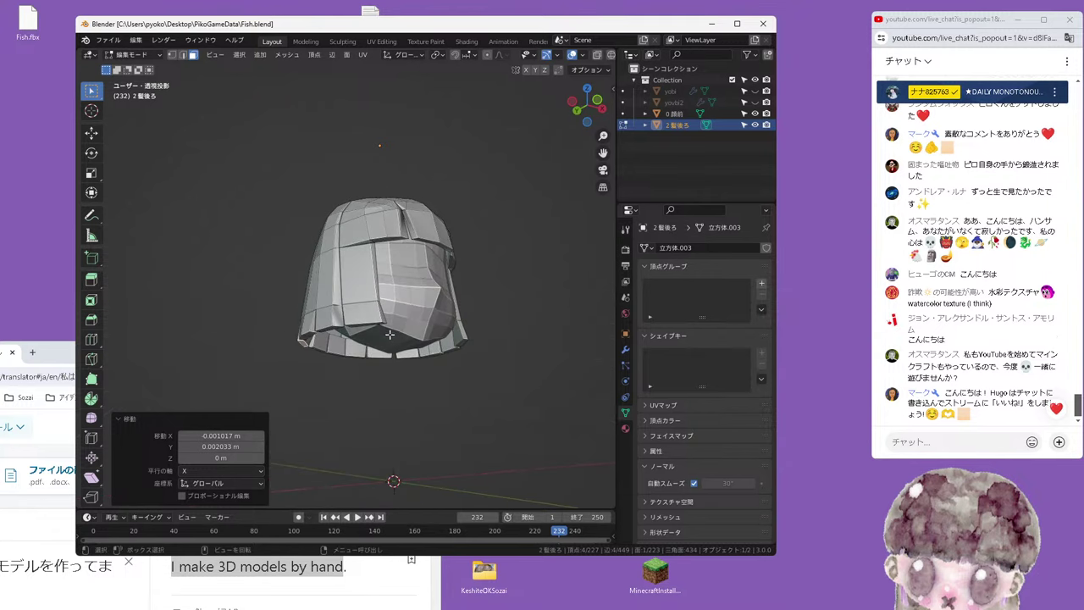
key("KP_1")
key("KP_3")
middle_click_drag(409, 377, 395, 343)
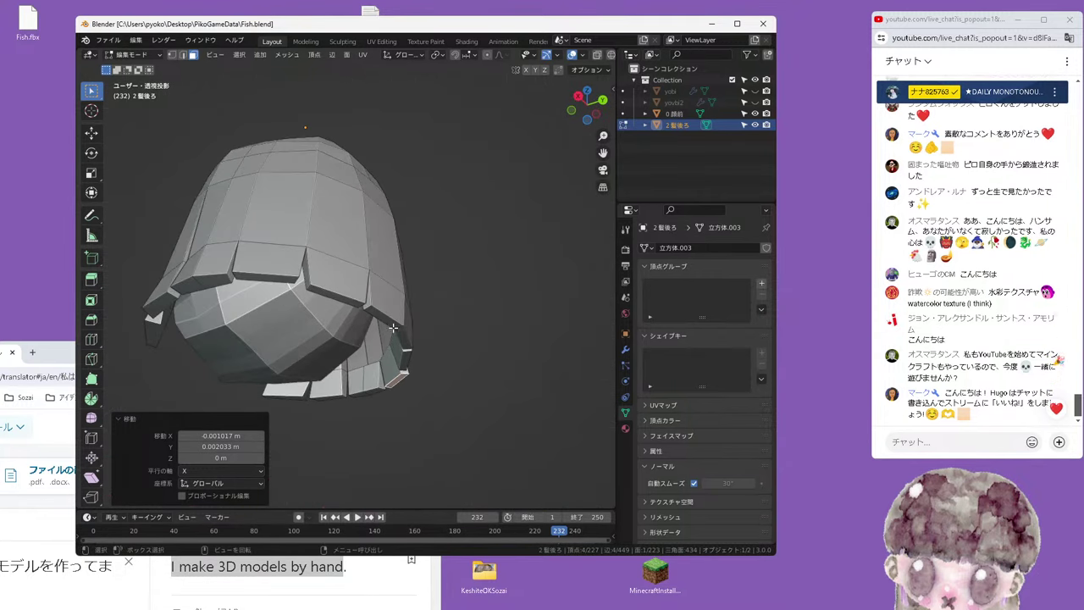
key("KP_7")
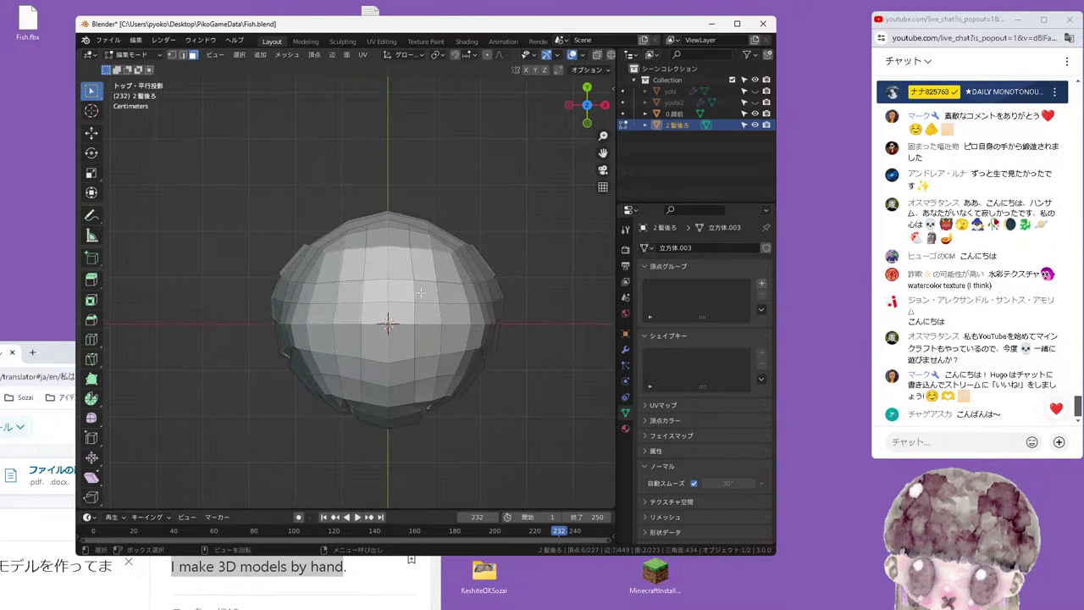
key("g")
key("y")
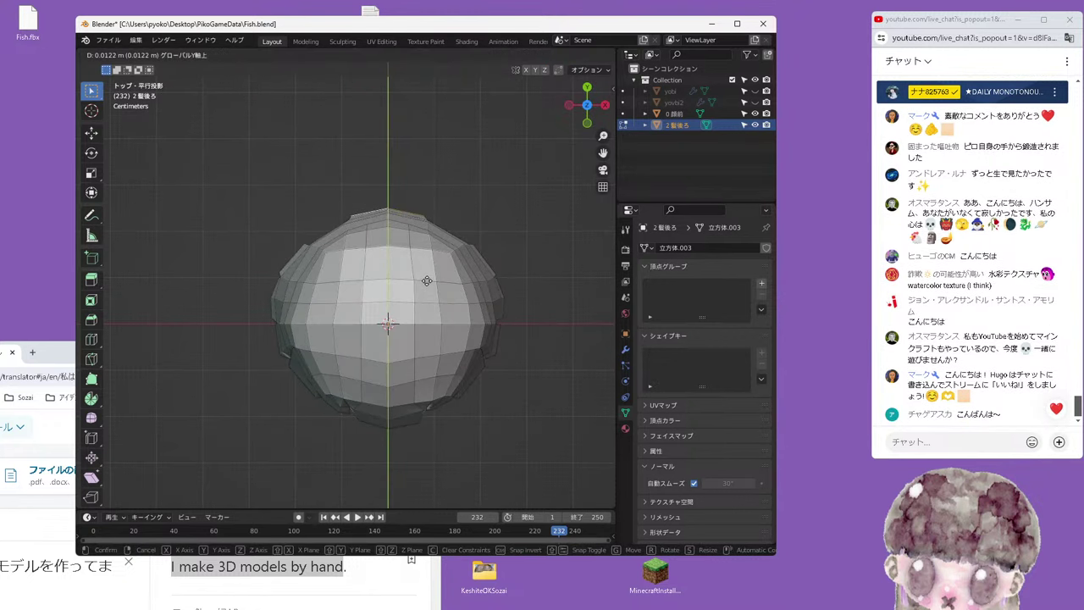
left_click(426, 280)
Inspect the hair from several angles and select a different hair panel
mouse_move(426, 280)
middle_mouse_down()
mouse_move(421, 346)
mouse_move(437, 297)
middle_mouse_up()
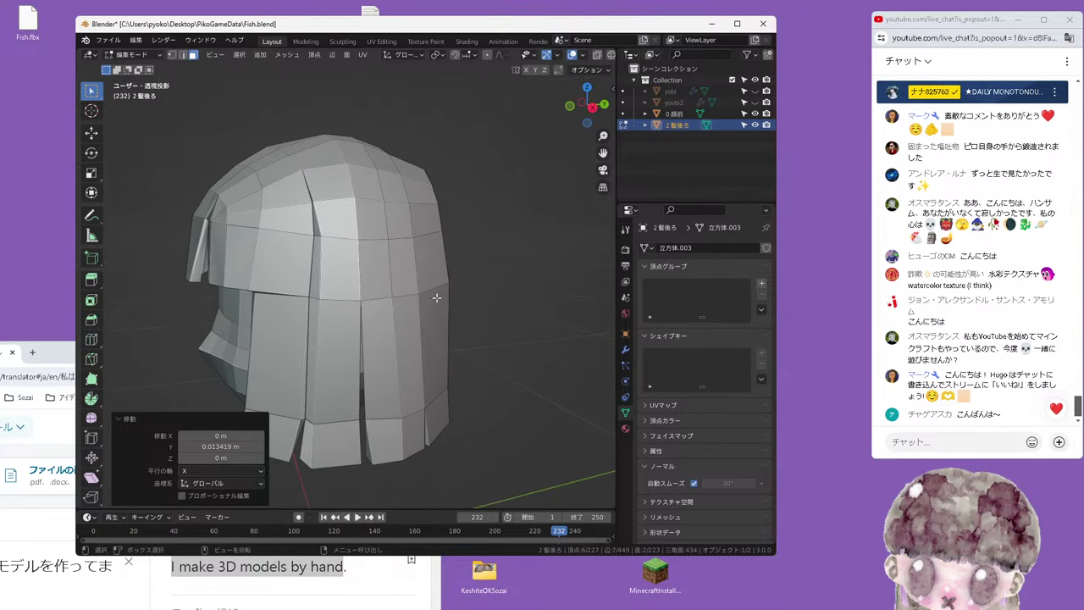
middle_click_drag(431, 361, 426, 289)
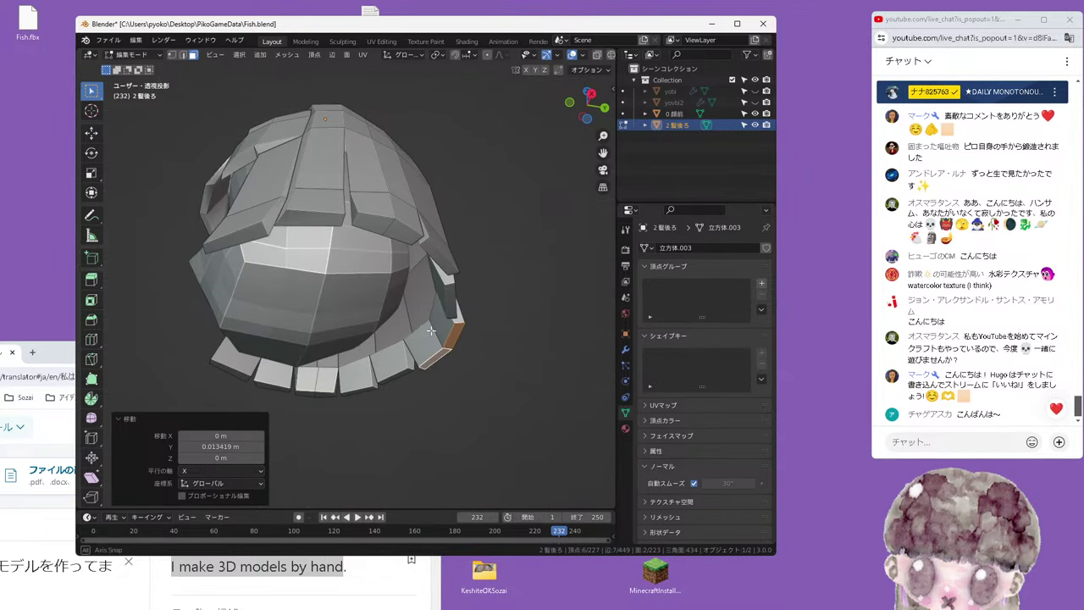
middle_click_drag(424, 341, 398, 260)
left_click(398, 259)
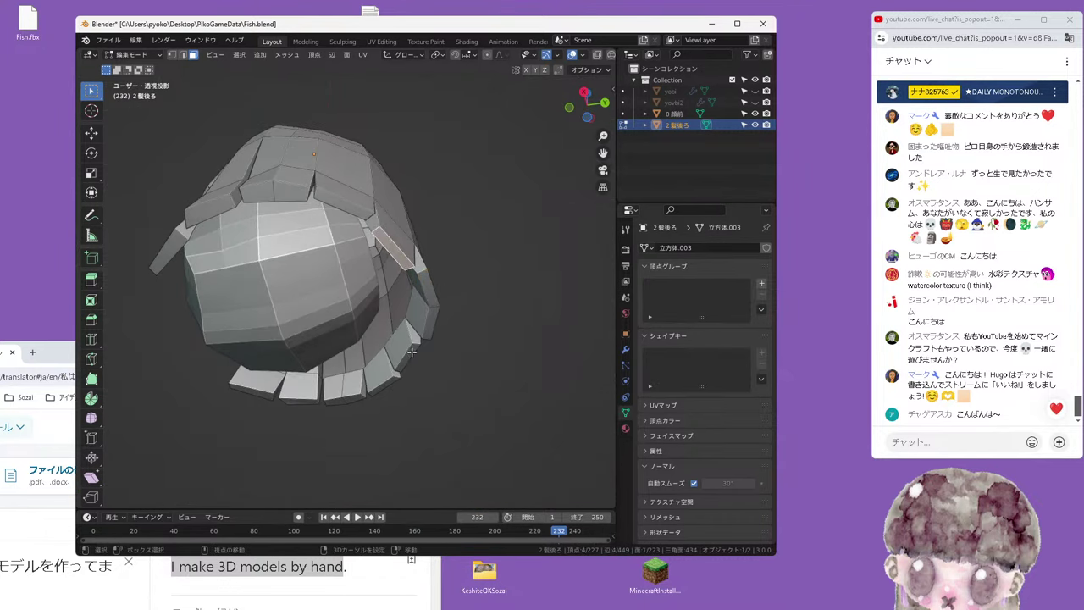
Move a side hair panel in top view and rotate it 3.25° toward the head
left_click(395, 251)
key("KP_7")
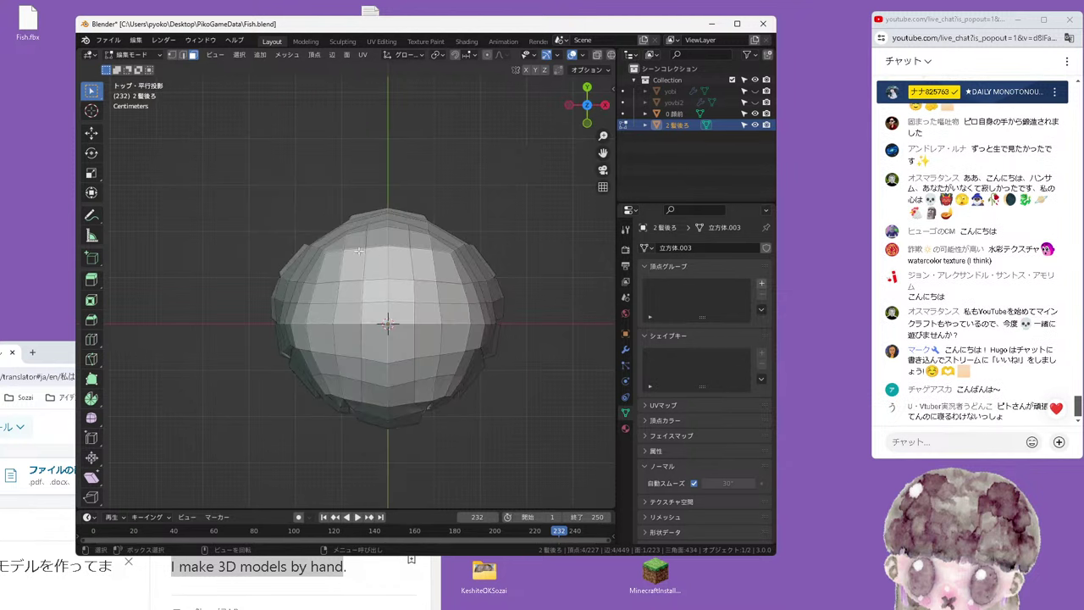
key("g")
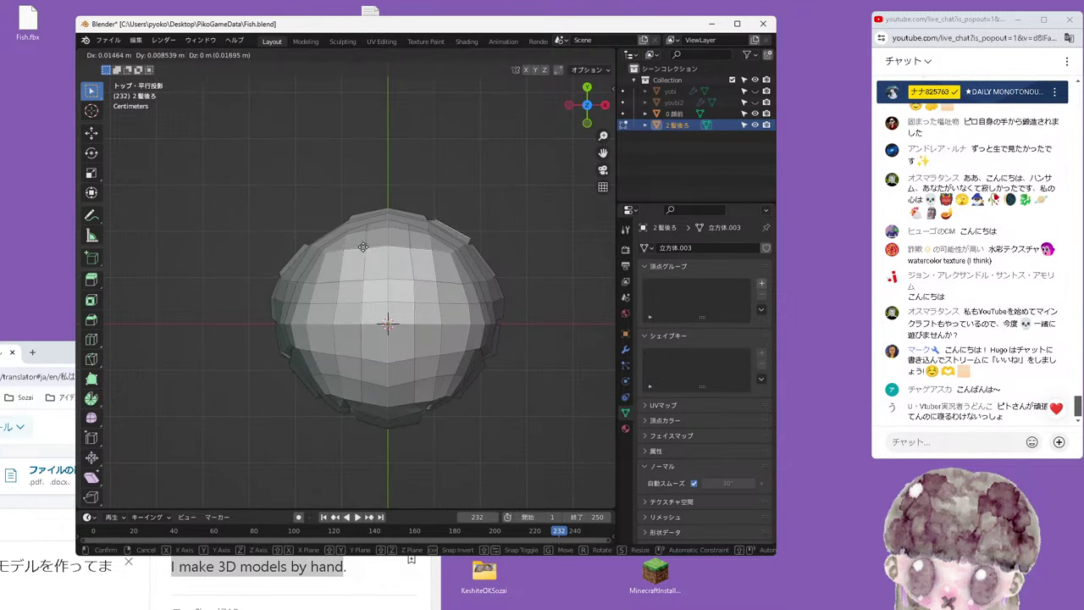
left_click(362, 247)
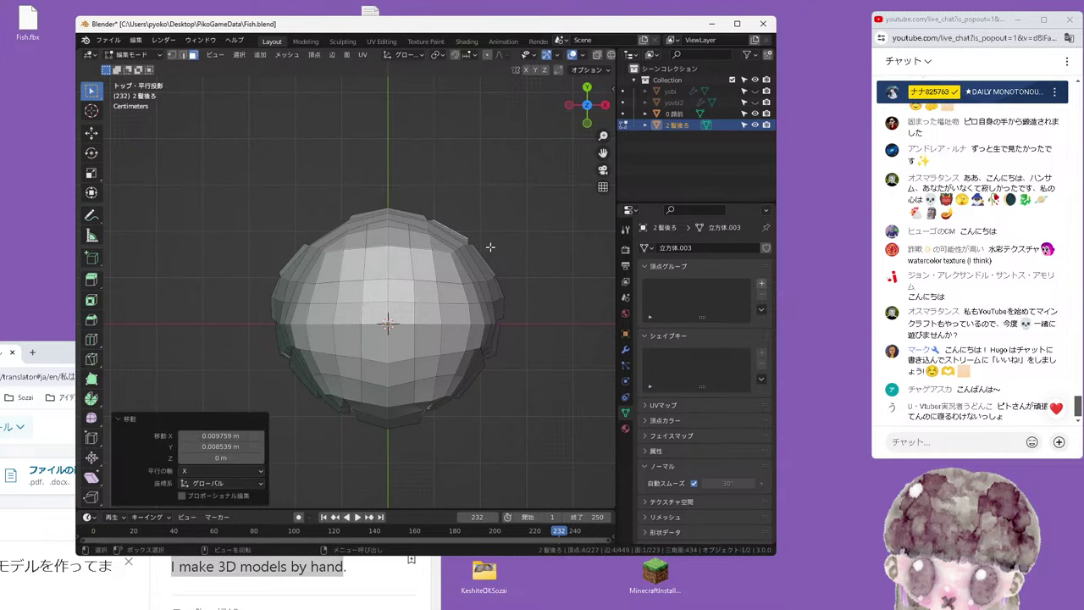
key("r")
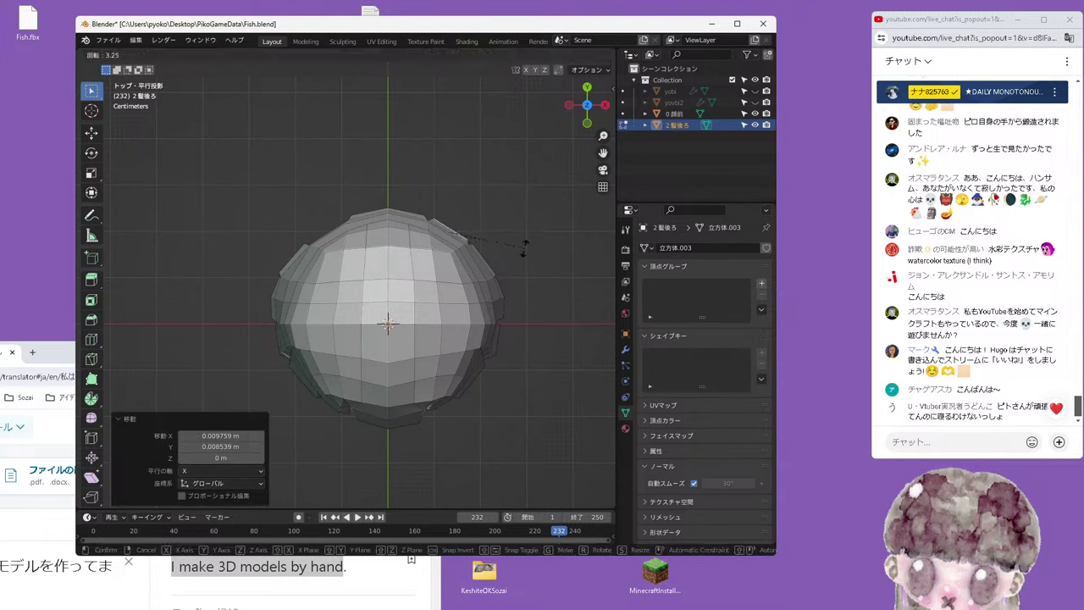
left_click(525, 247)
key("g")
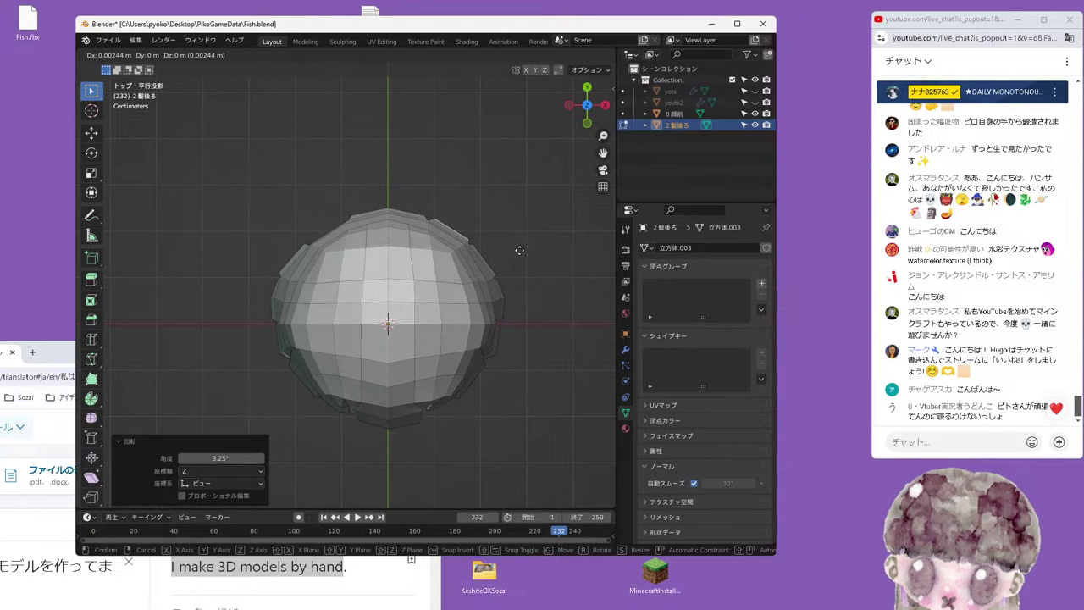
left_click(520, 250)
middle_click_drag(517, 266, 385, 280)
Nudge another side panel toward the head and rotate it -2.4°
left_click(408, 323)
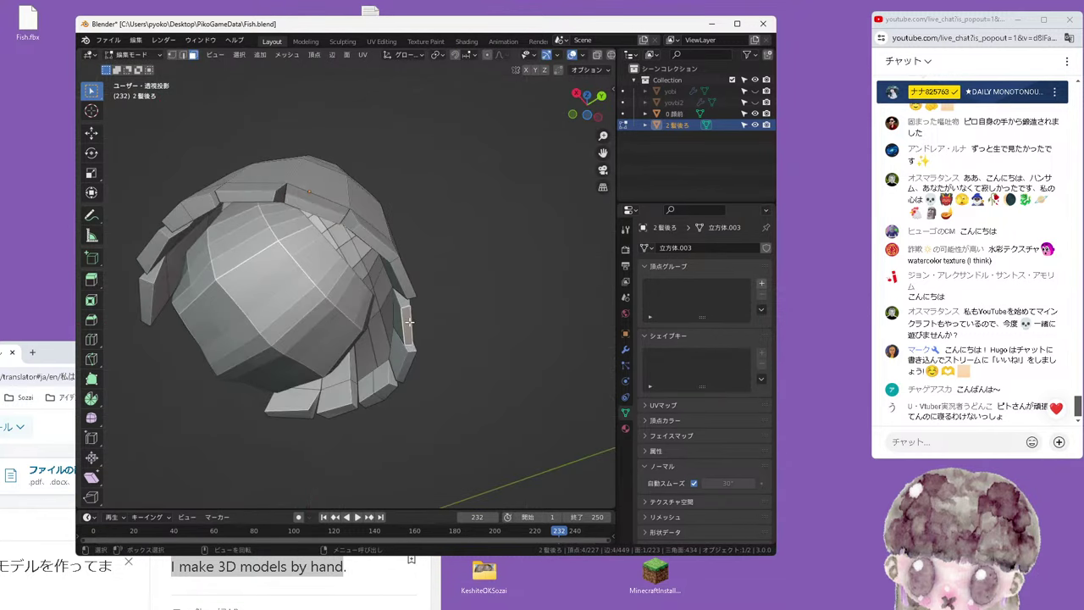
key("KP_7")
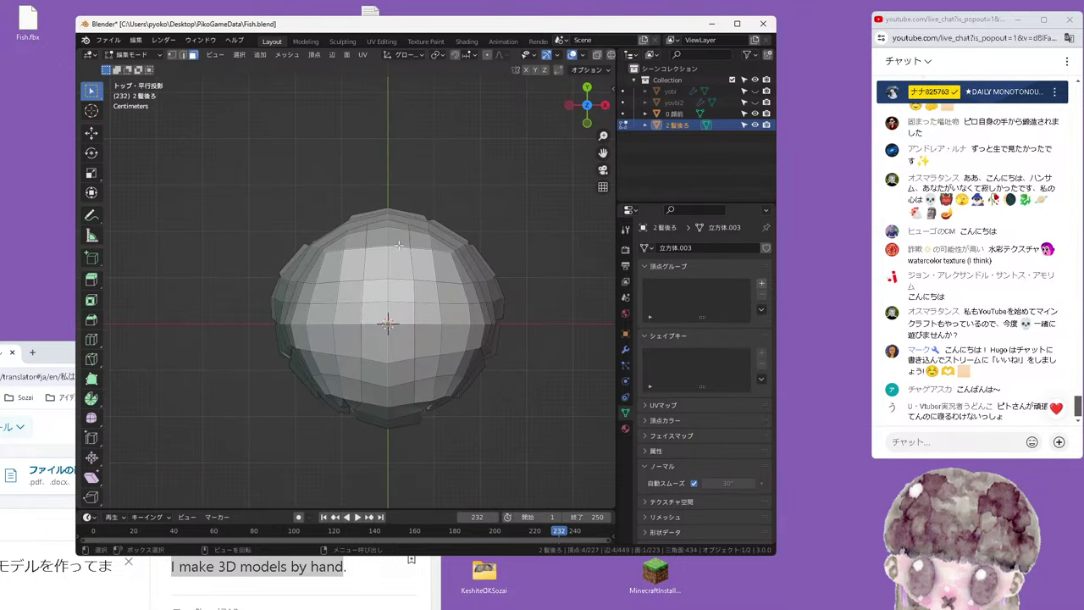
left_click_drag(356, 234, 354, 230)
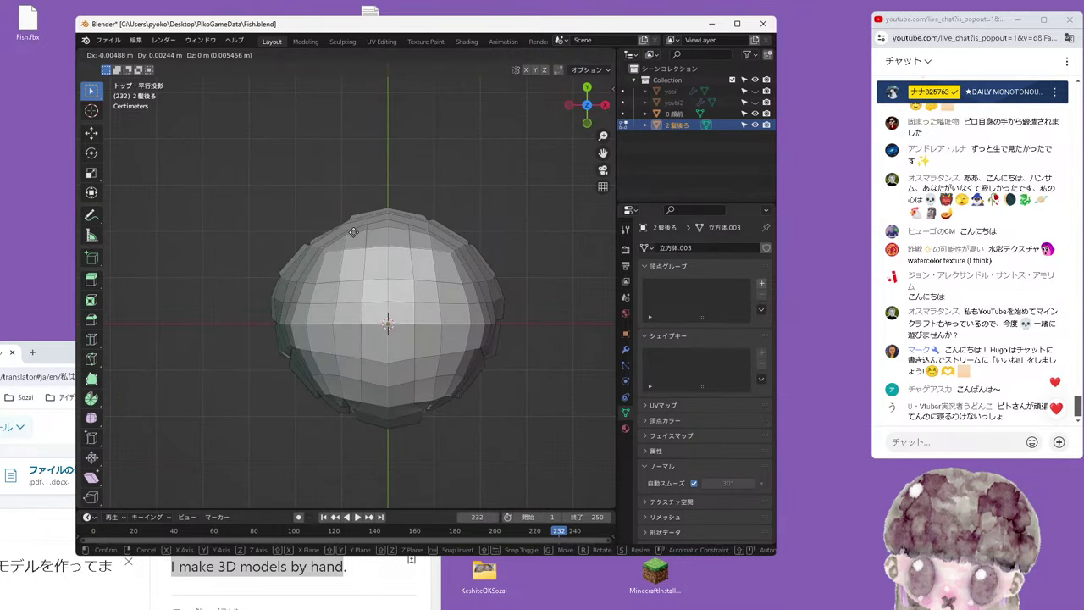
key("r")
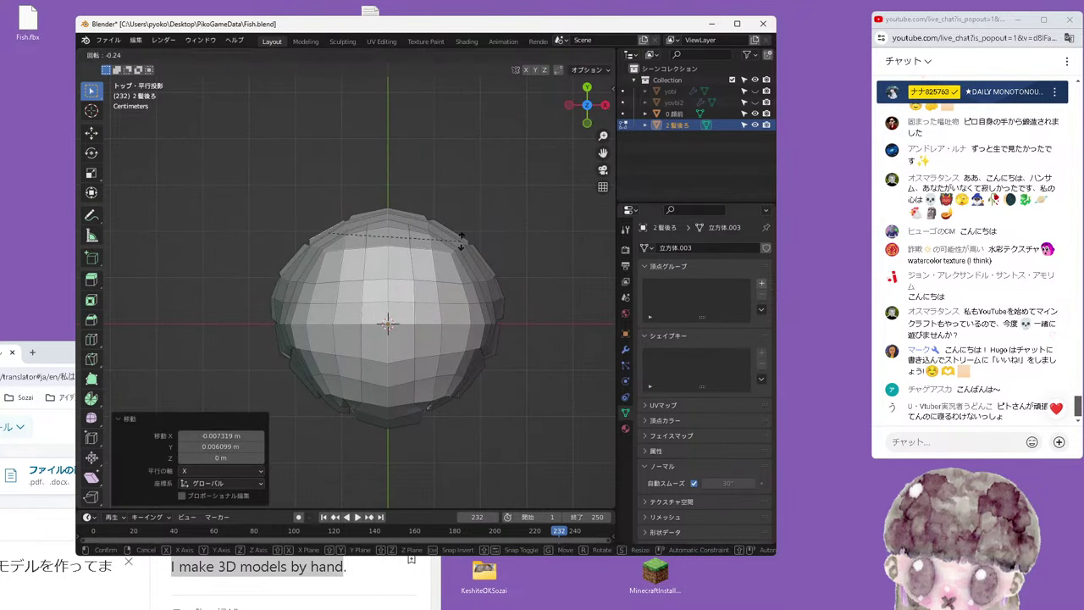
left_click(457, 238)
key("g")
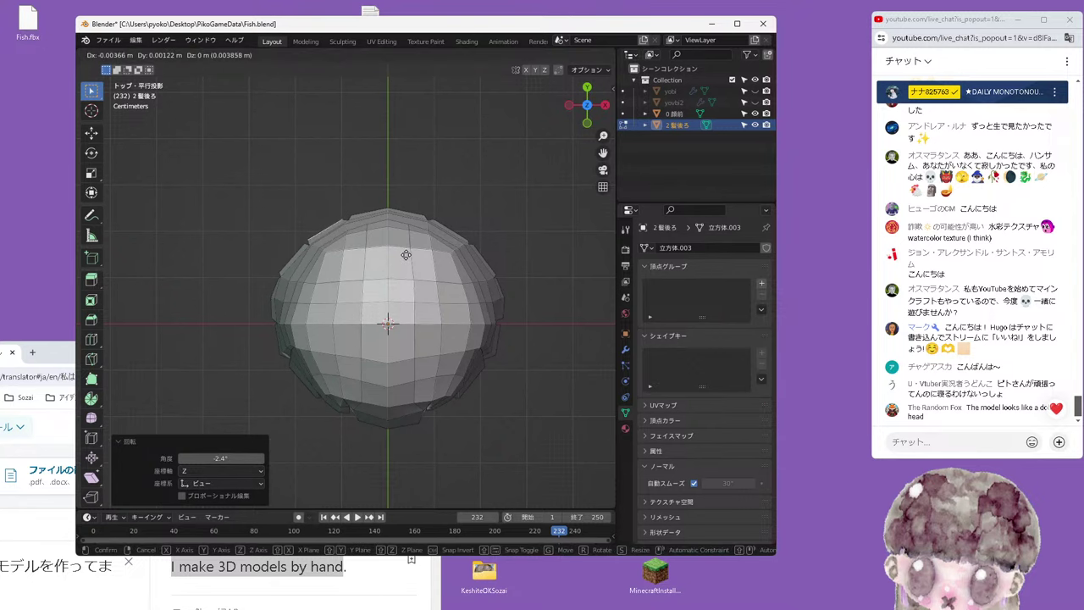
left_click(406, 255)
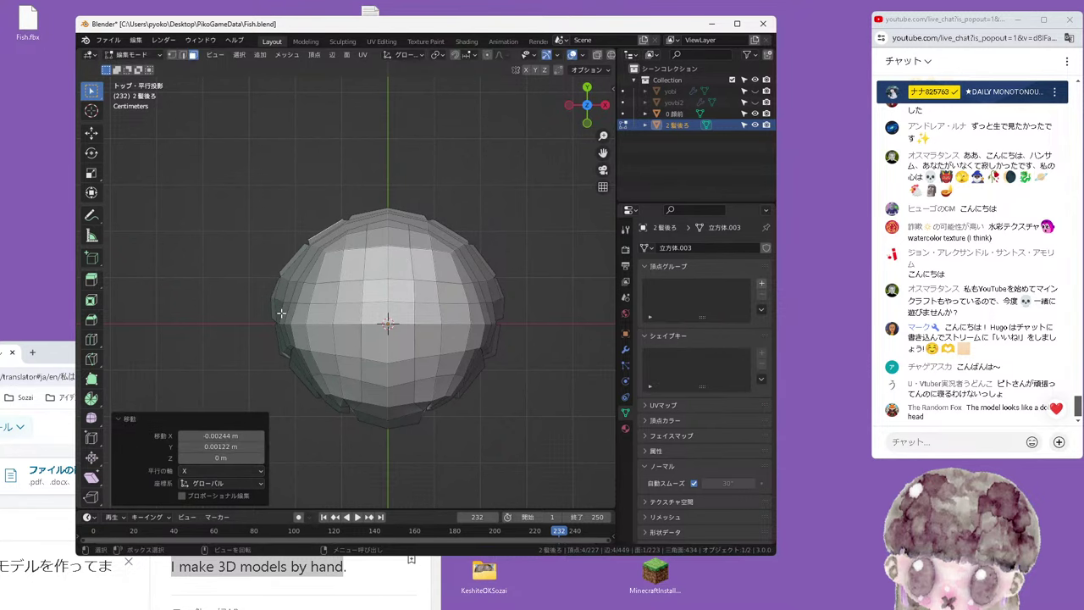
middle_click_drag(273, 292, 332, 322)
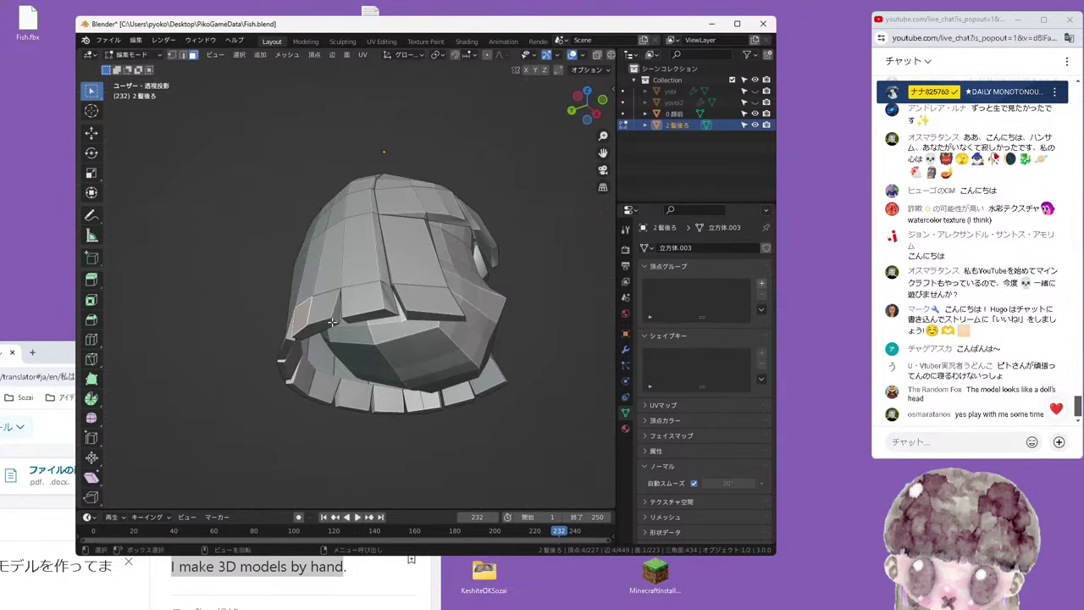
Shift two neighbouring panels 0.00244 m along X, then check the rim from front and right views
left_click(310, 330, "shift")
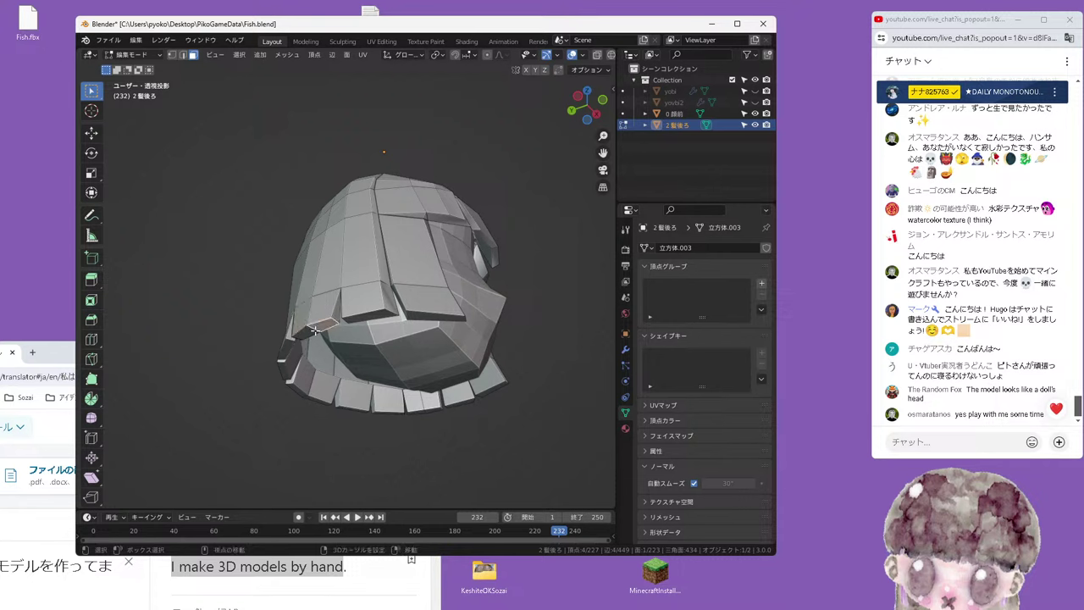
key("KP_7")
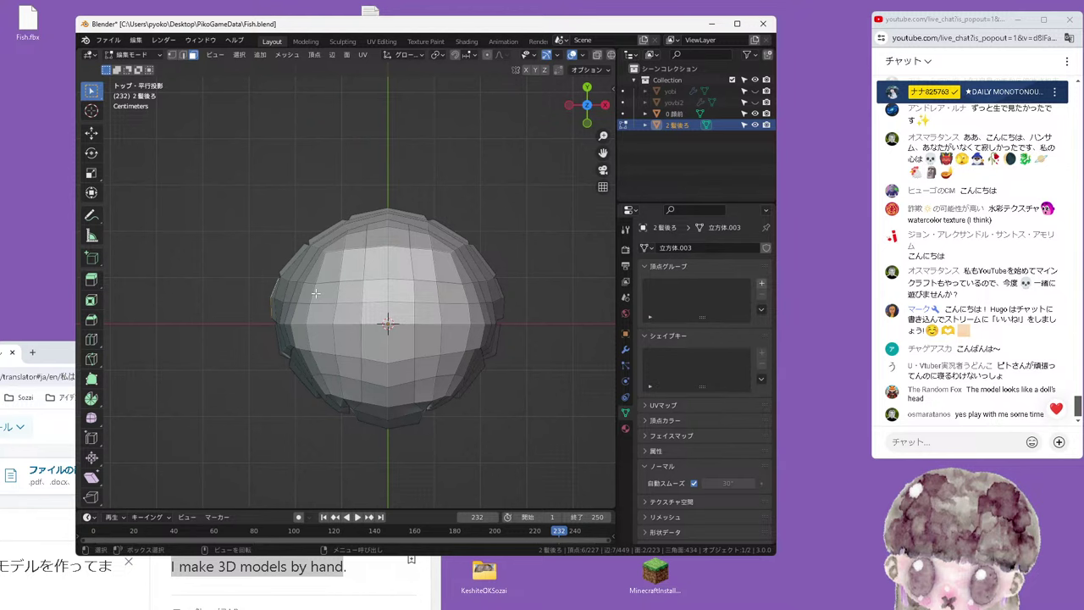
key("g")
key("x")
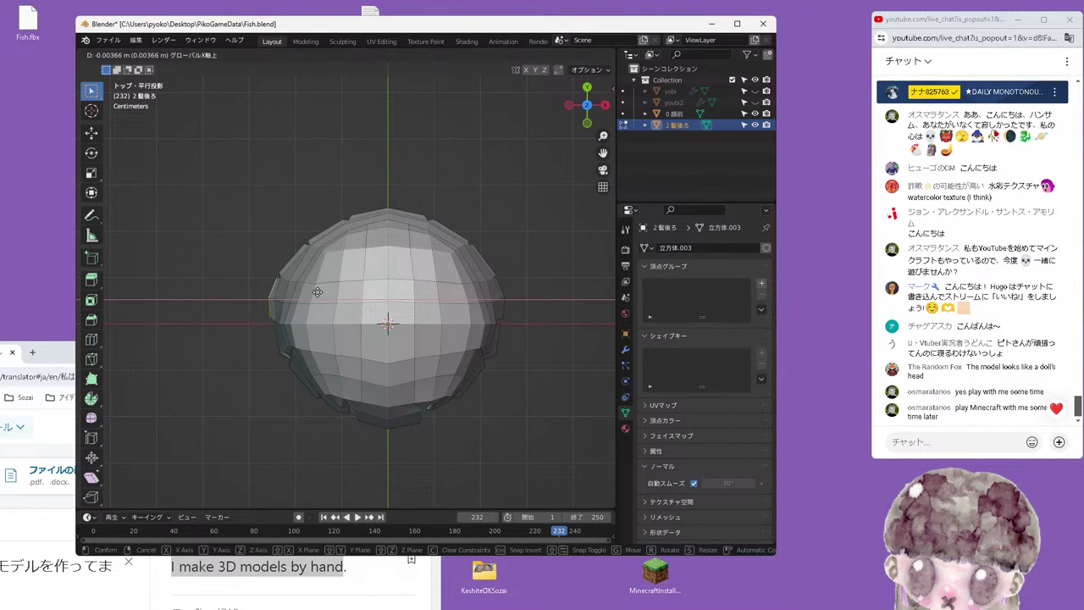
left_click(317, 291)
mouse_move(318, 292)
middle_mouse_down()
mouse_move(341, 292)
mouse_move(308, 281)
middle_mouse_up()
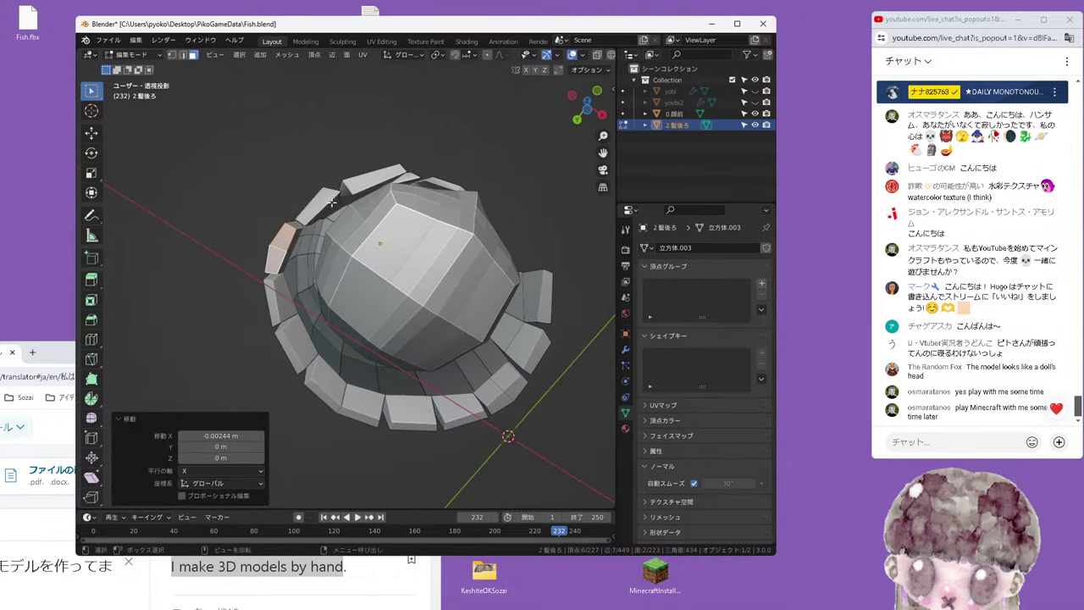
left_click(520, 349)
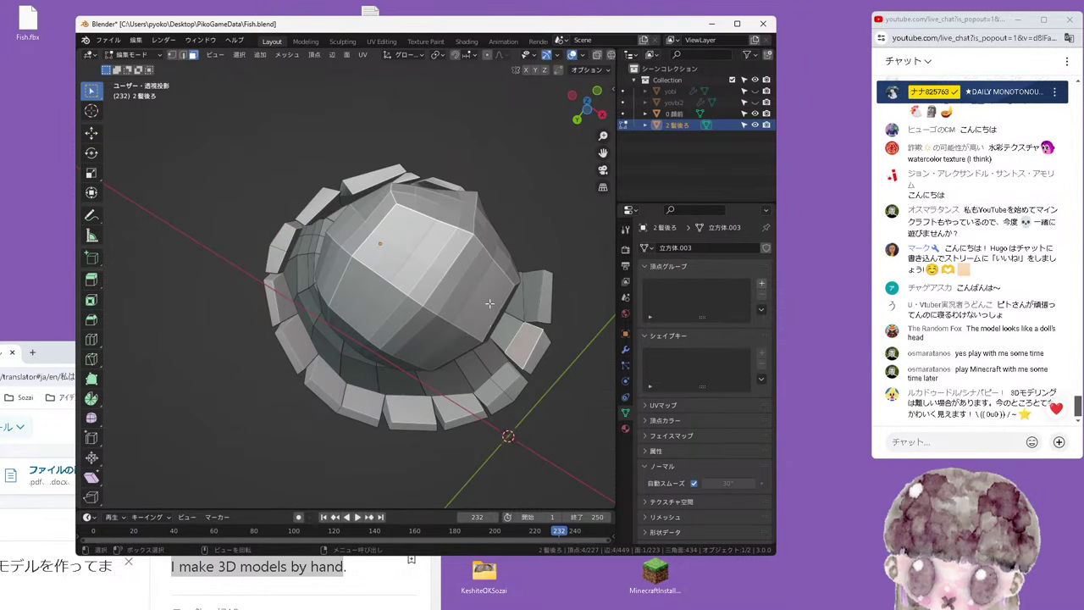
middle_click_drag(490, 302, 461, 326)
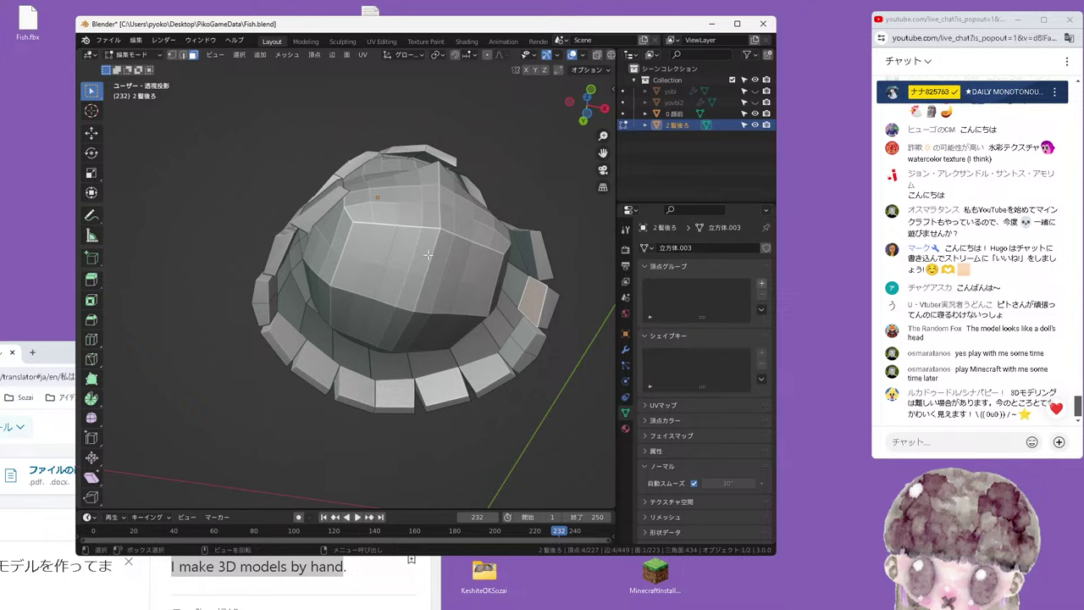
key("KP_1")
key("KP_3")
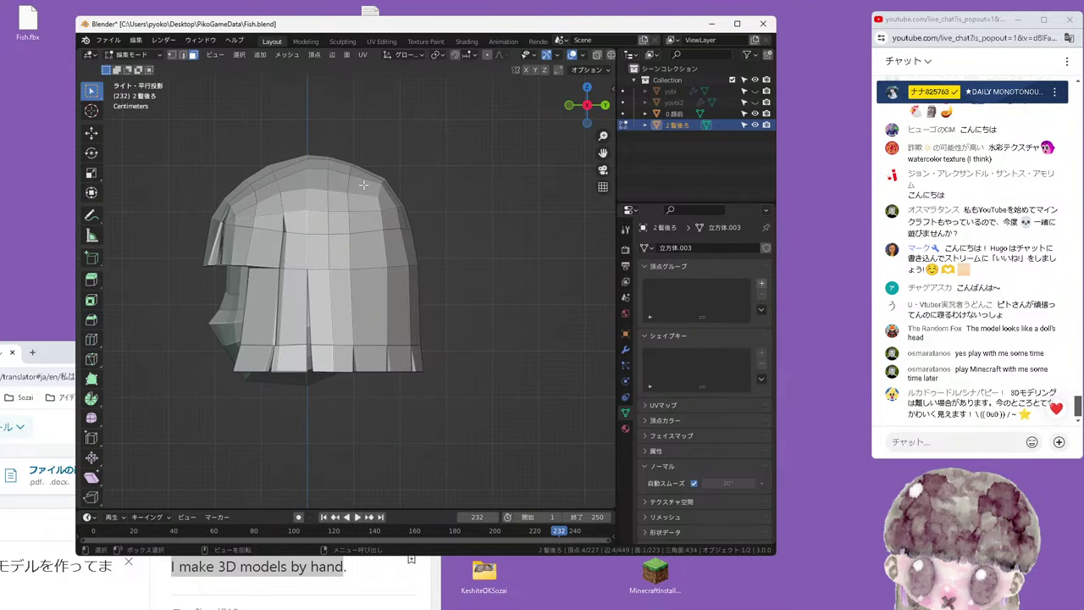
Save Fish.blend and slide several back-hair side vertices, nudging one 0.00366 m along Y
left_click(108, 40)
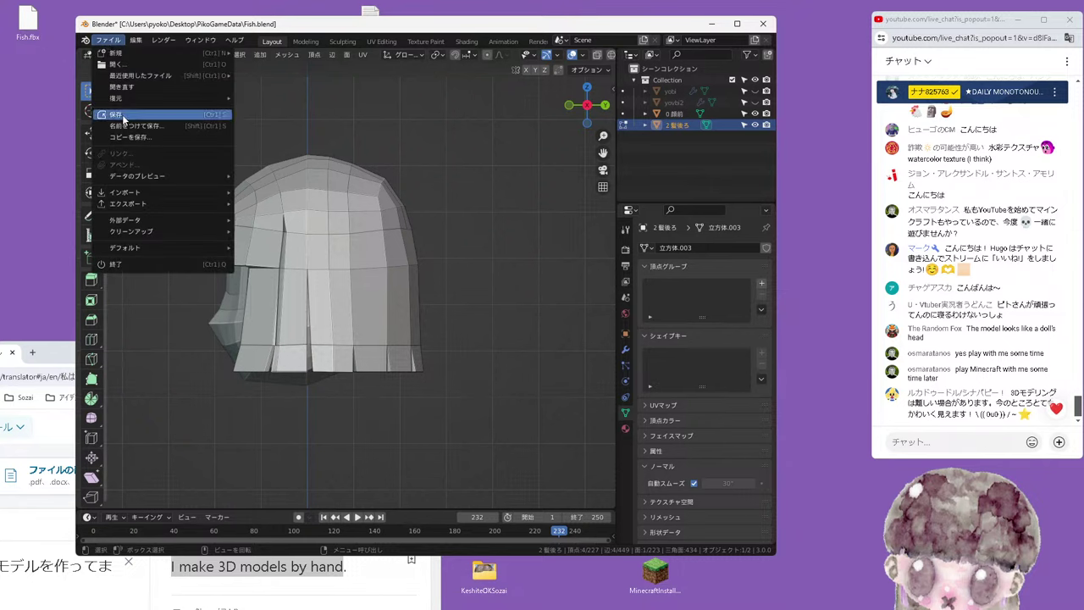
left_click(122, 114)
key("1")
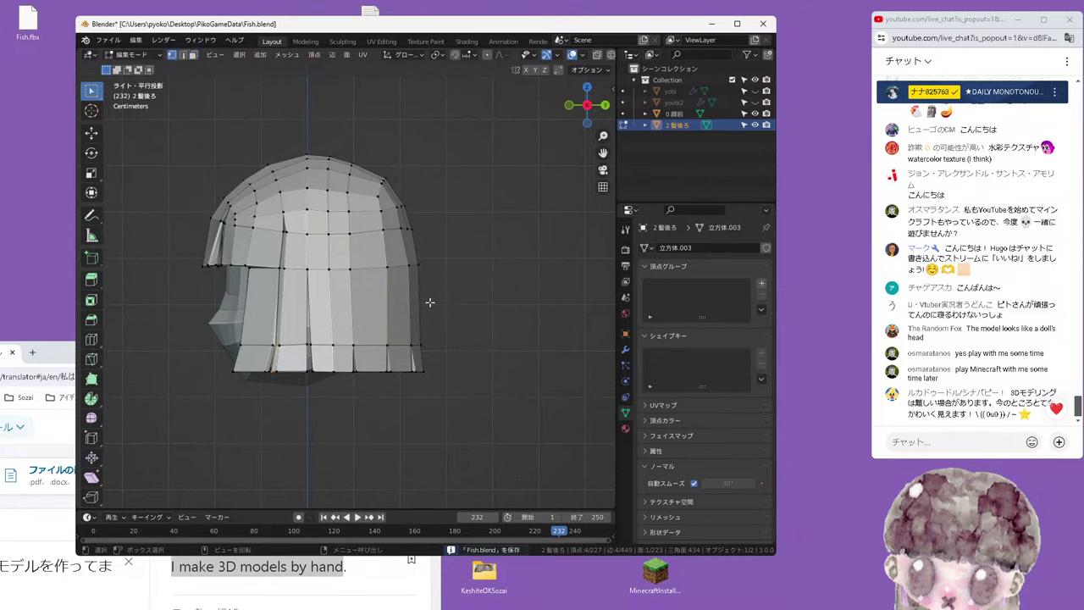
left_click(390, 258)
scroll(402, 282, "up", 1)
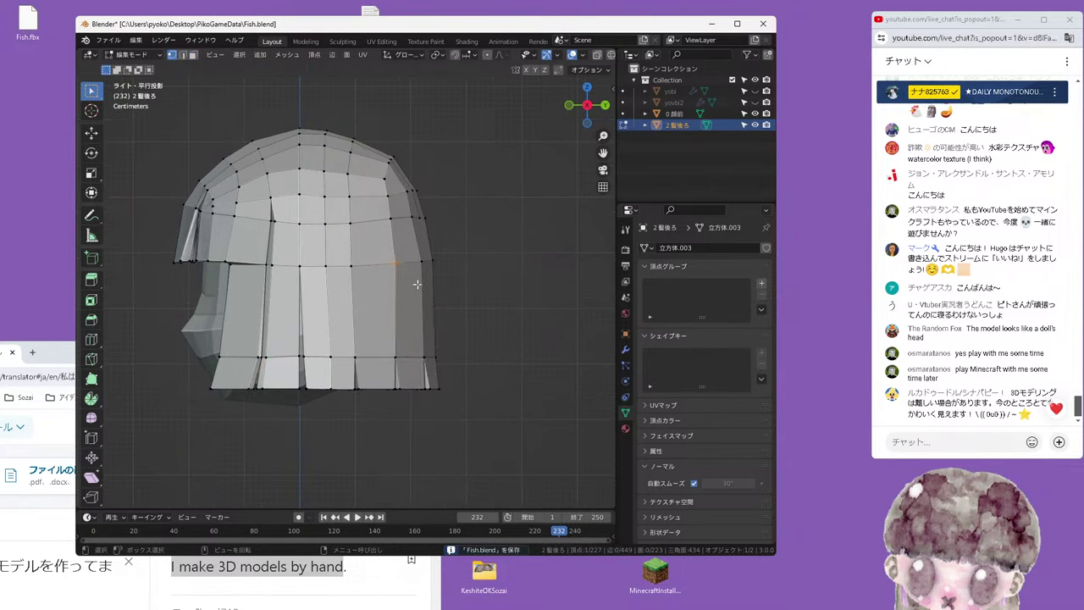
left_click(391, 218)
key("g")
key("g")
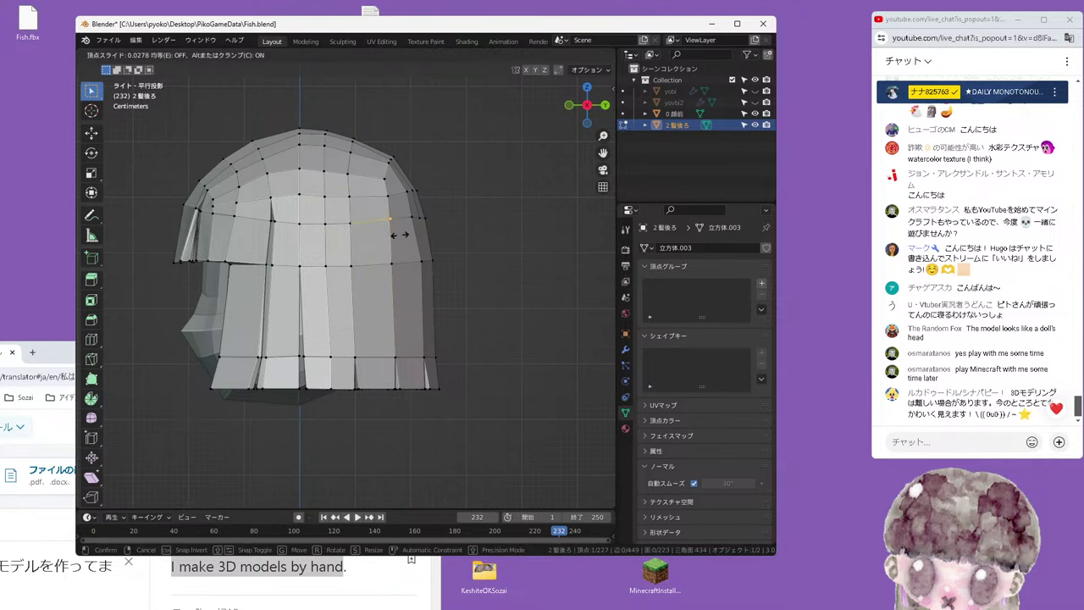
left_click(392, 235)
key("g")
key("g")
left_click(383, 192)
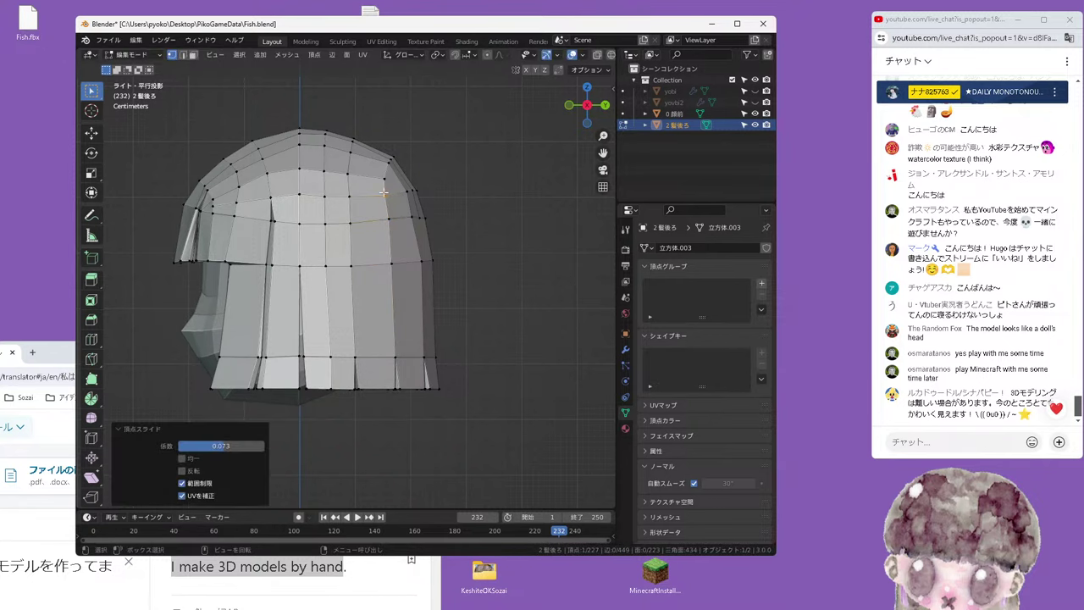
key("g")
left_click(384, 182)
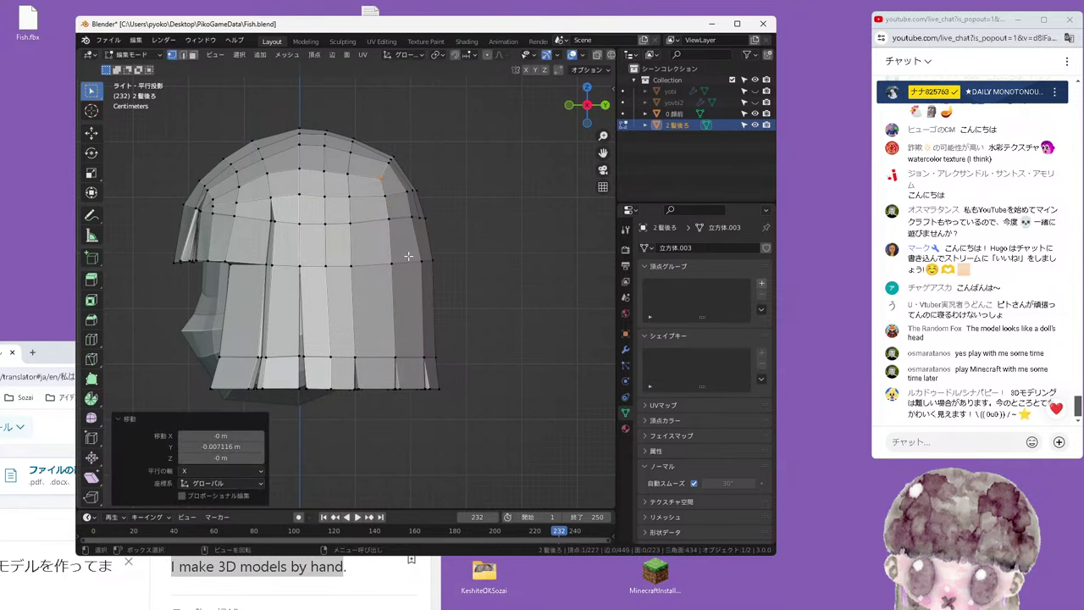
Check the bob silhouette from front, side and angled views, selecting a lower back edge
key("ctrl+KP_1")
key("ctrl+KP_3")
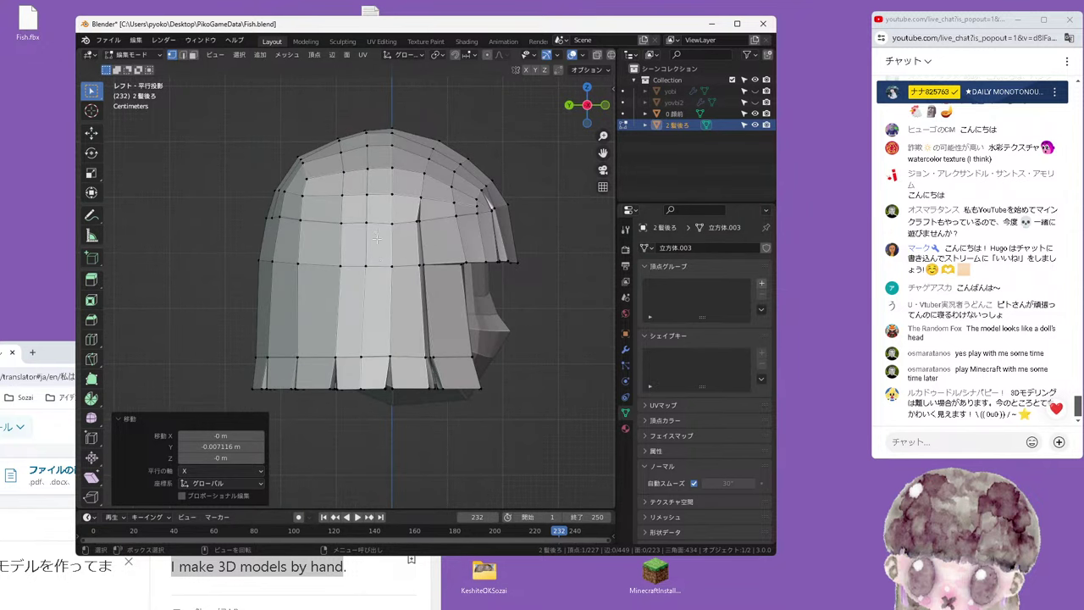
mouse_move(426, 308)
middle_mouse_down()
mouse_move(314, 295)
mouse_move(274, 311)
mouse_move(220, 288)
middle_mouse_up()
key("3")
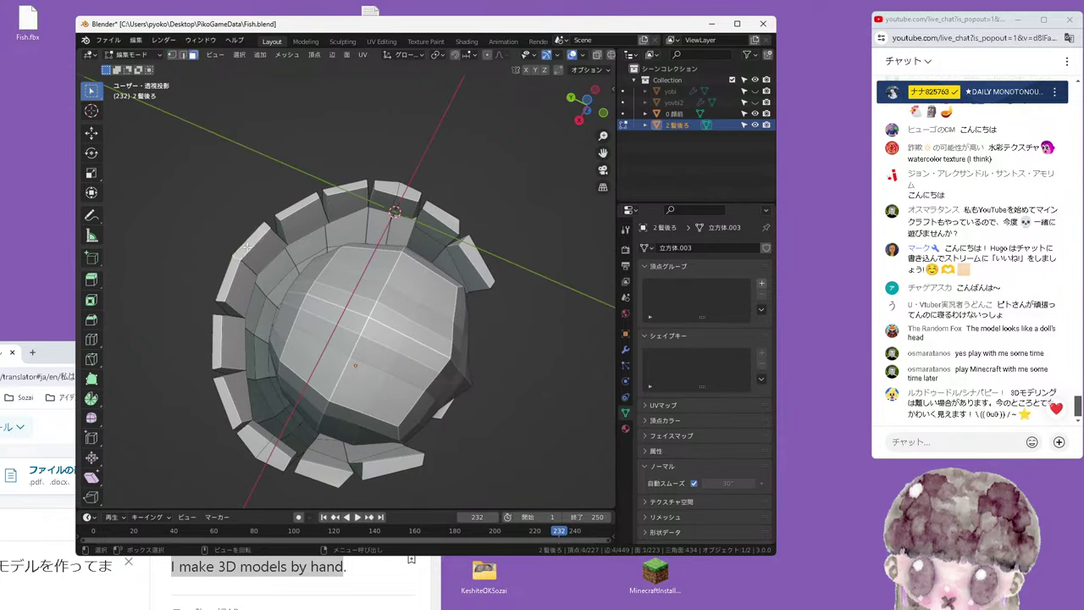
key("KP_1")
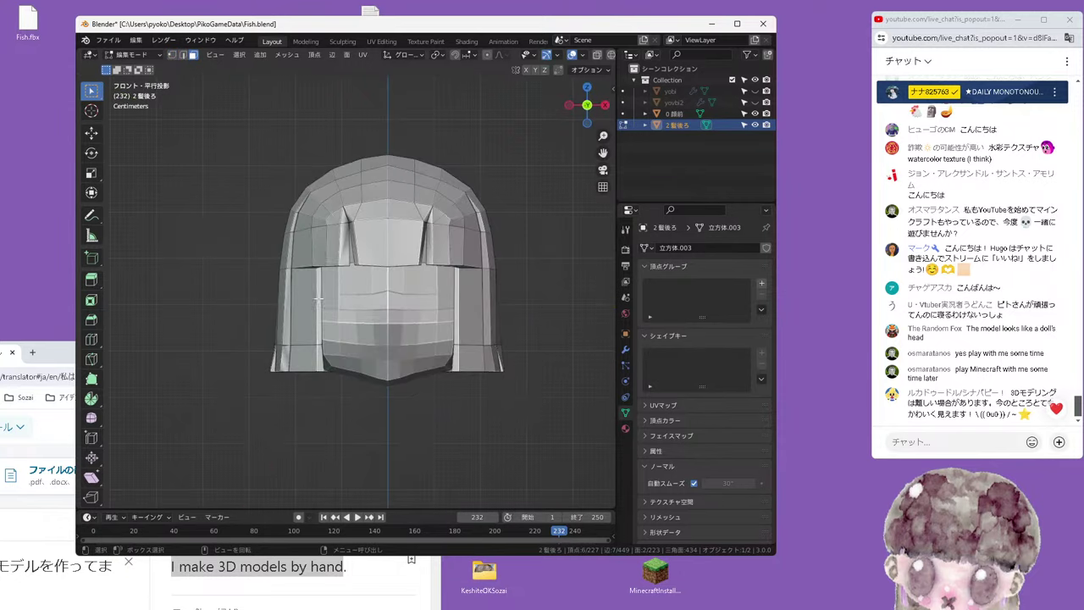
middle_click_drag(318, 295, 360, 311)
key("KP_3")
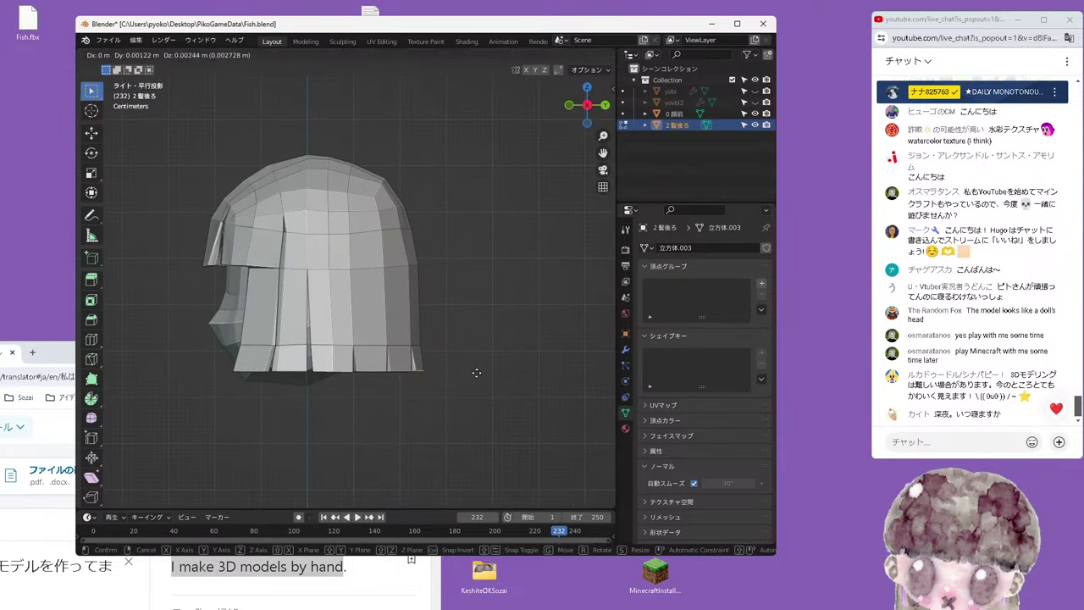
key("2")
left_click(417, 344)
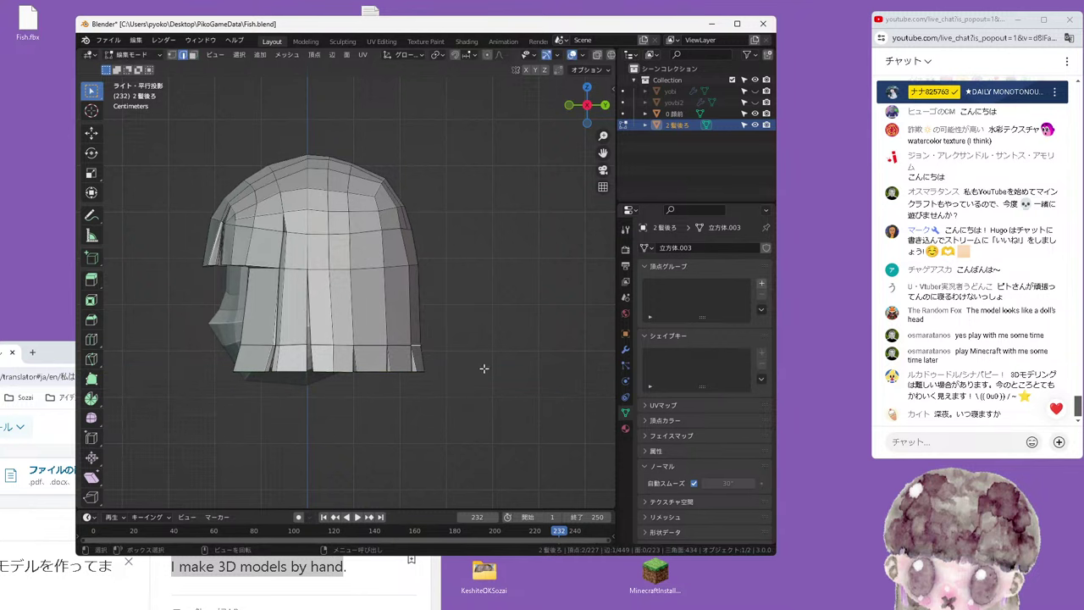
key("KP_1")
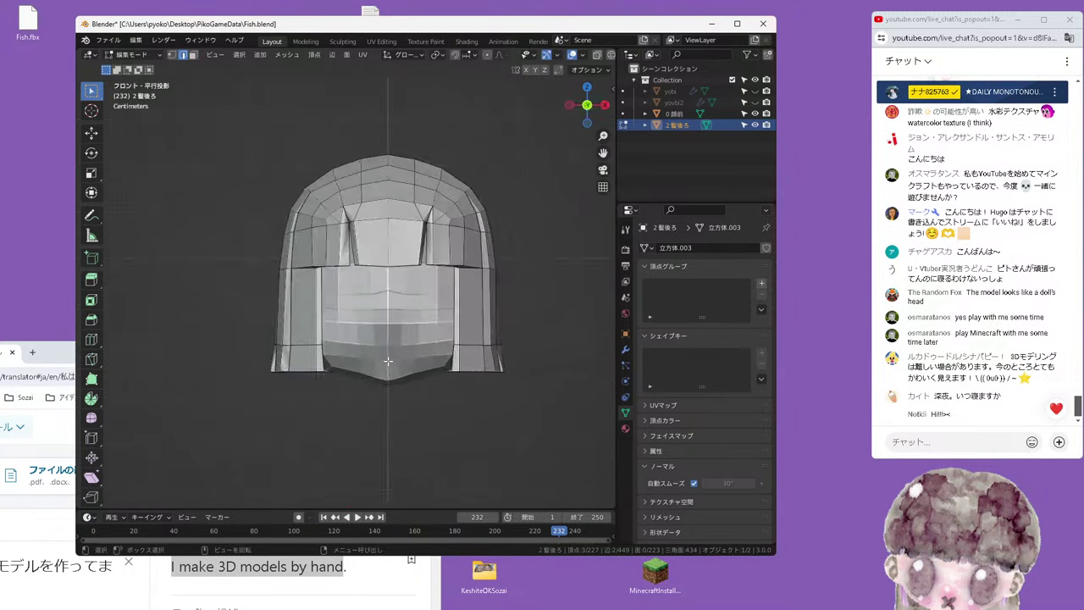
key("KP_3")
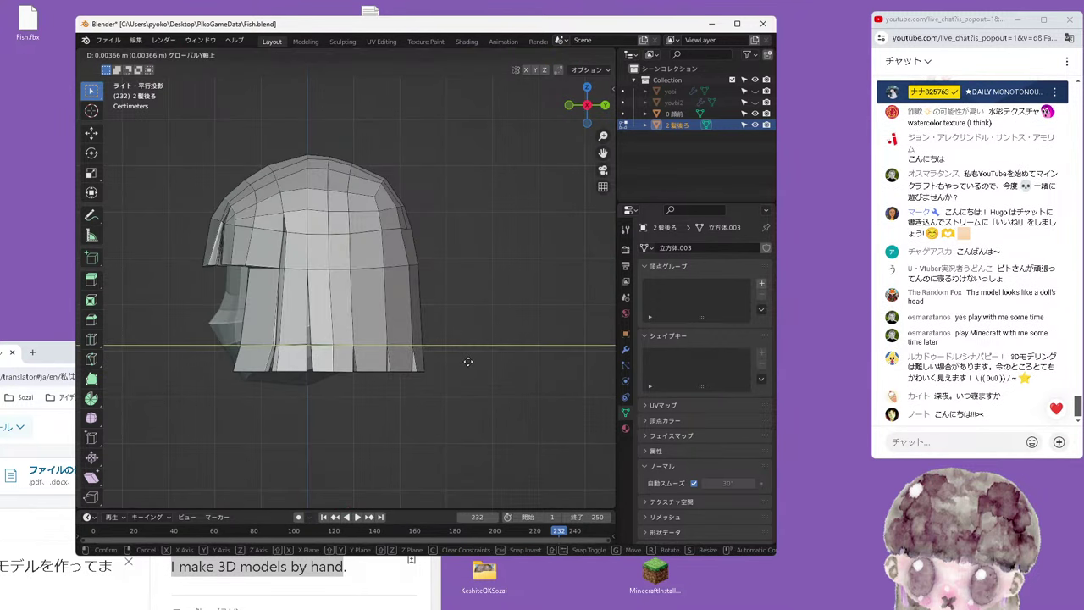
middle_click_drag(441, 395, 407, 283)
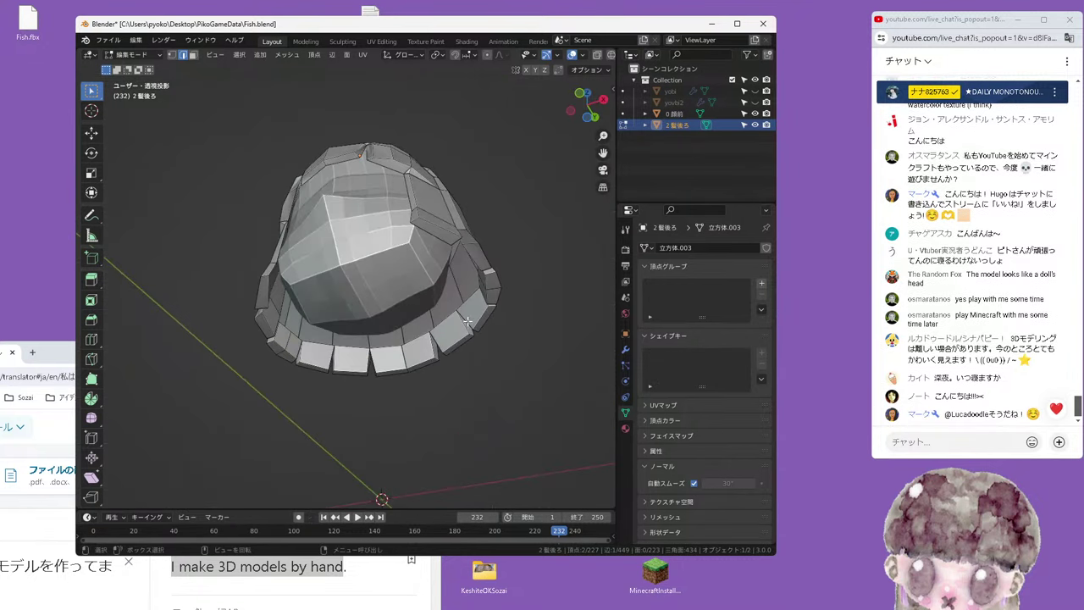
middle_click_drag(406, 283, 471, 323)
Save Fish.blend and switch from Edit Mode to Object Mode
left_click(109, 40)
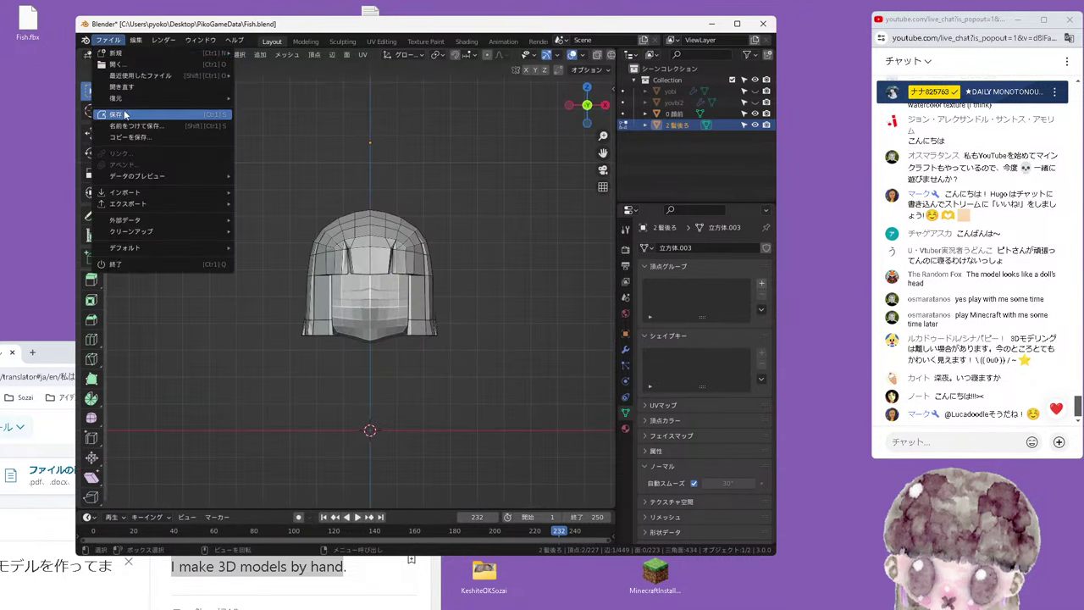
left_click(127, 116)
left_click(127, 54)
left_click(129, 67)
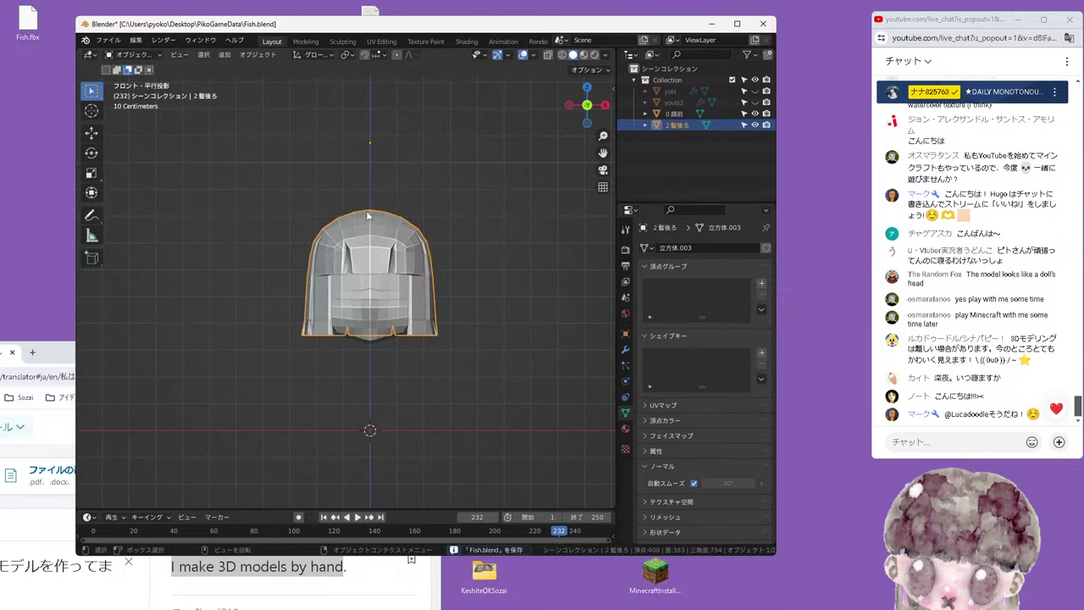
Apply Shade Smooth to the back-hair object and the inner face mesh
right_click(405, 238)
left_click(404, 238)
left_click(393, 281)
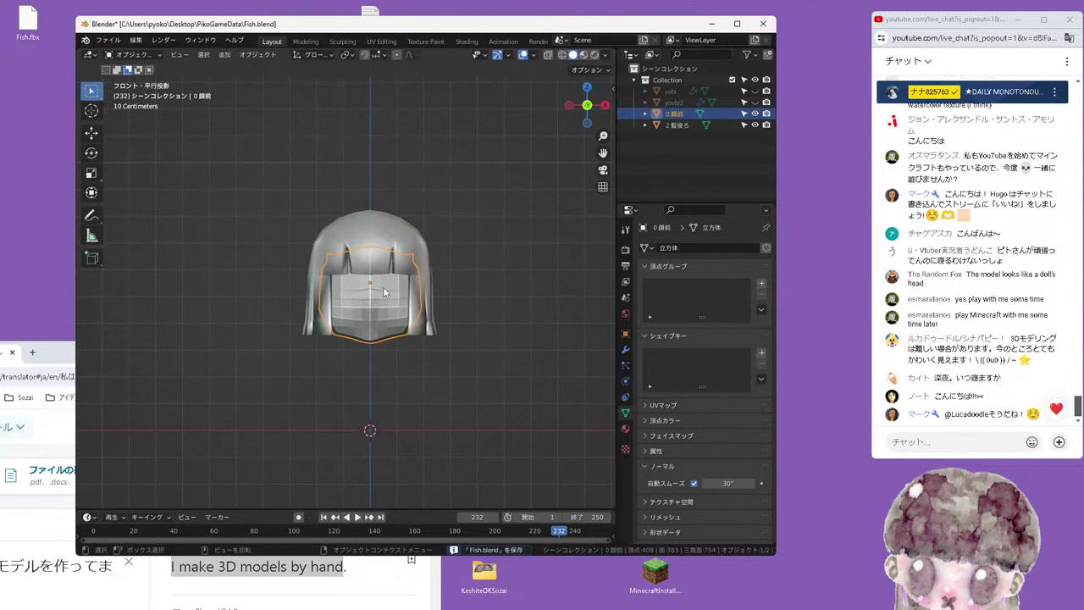
right_click(382, 293)
left_click(383, 292)
Set the viewport shading to a brown MatCap and view the head from the front
middle_click_drag(476, 259, 579, 59)
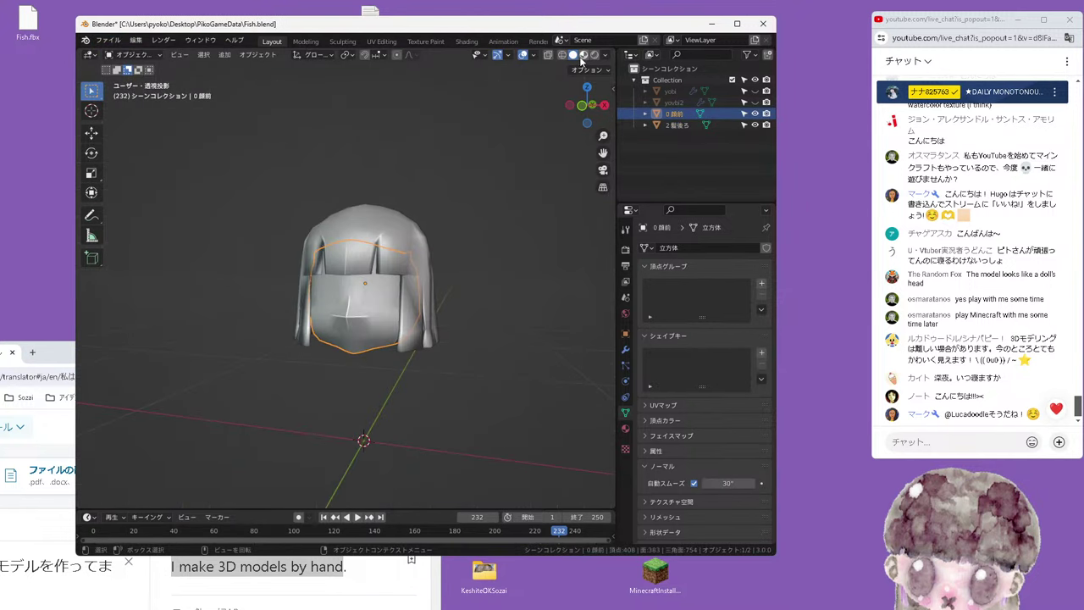
left_click(604, 55)
left_click(596, 132)
left_click(439, 175)
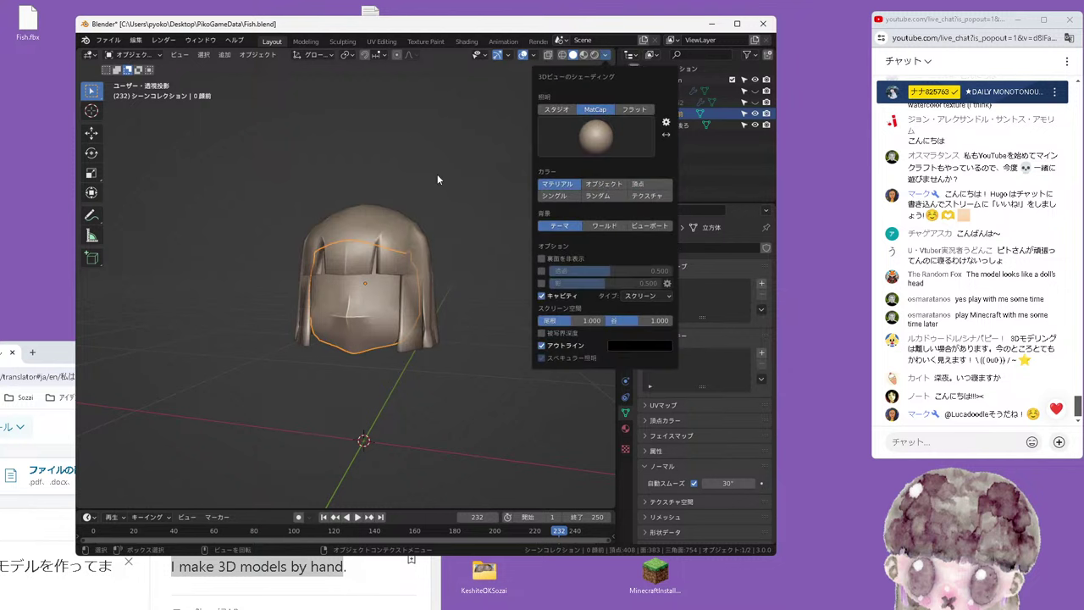
mouse_move(467, 247)
middle_mouse_down()
mouse_move(478, 304)
mouse_move(301, 320)
middle_mouse_up()
key("KP_1")
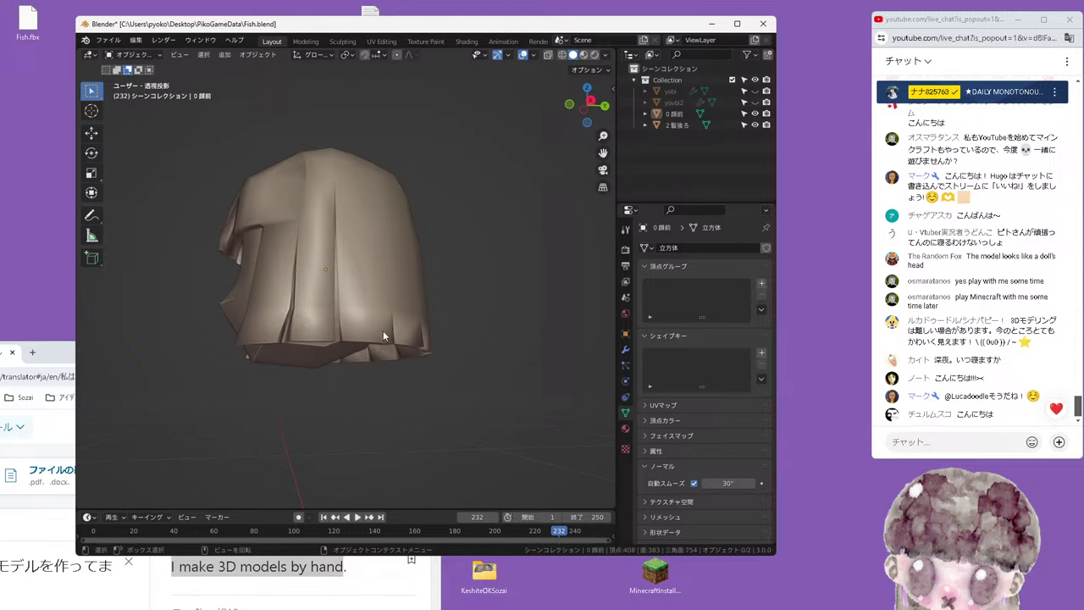
Translate the live chat into Japanese, toggling back to the original language and again
right_click(927, 301)
left_click(856, 485)
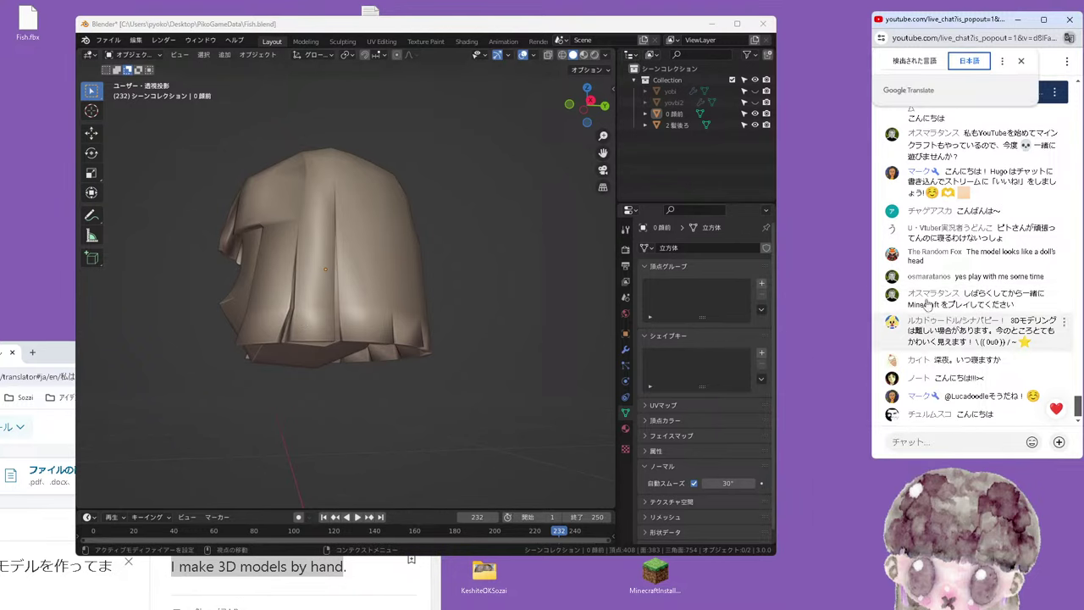
left_click(930, 62)
left_click(955, 62)
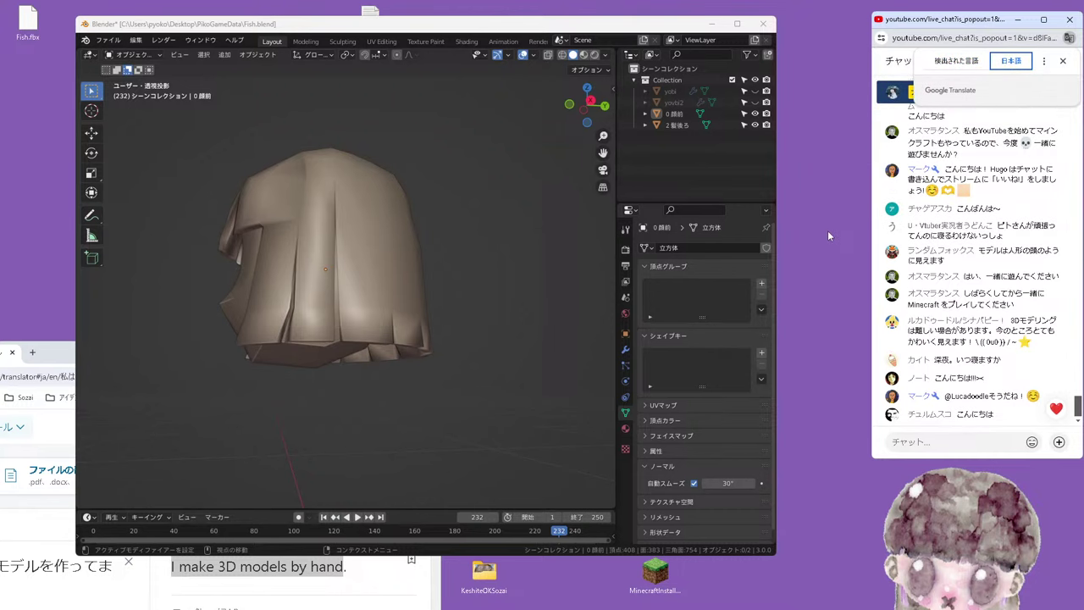
Select the back hair, then the inner face mesh, inspecting them from behind, side and below
left_click(336, 256)
mouse_move(388, 307)
middle_mouse_down()
mouse_move(339, 331)
mouse_move(383, 195)
middle_mouse_up()
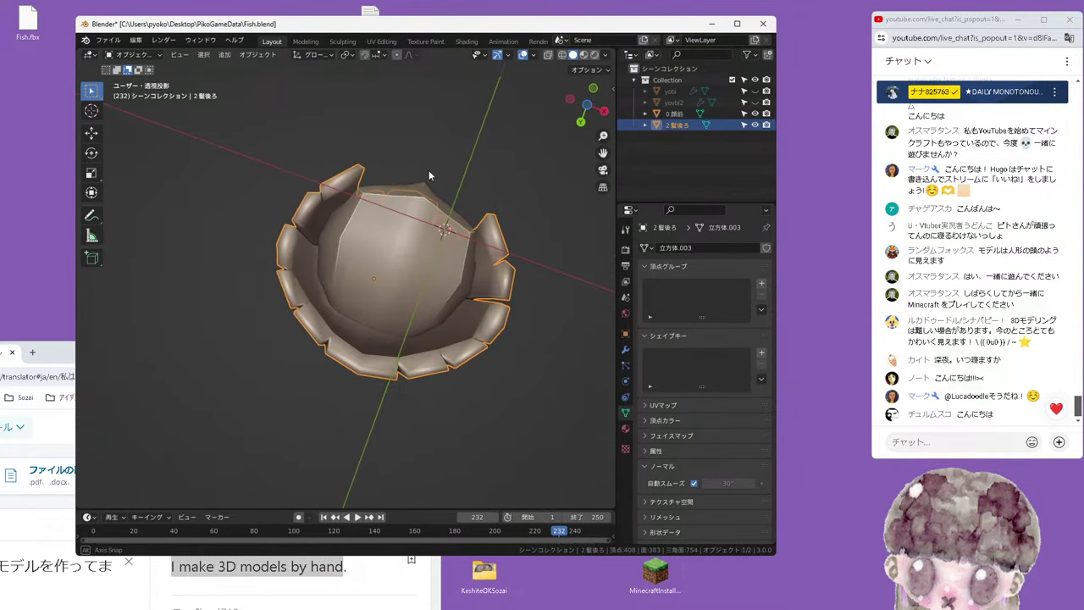
middle_click_drag(383, 199, 385, 268)
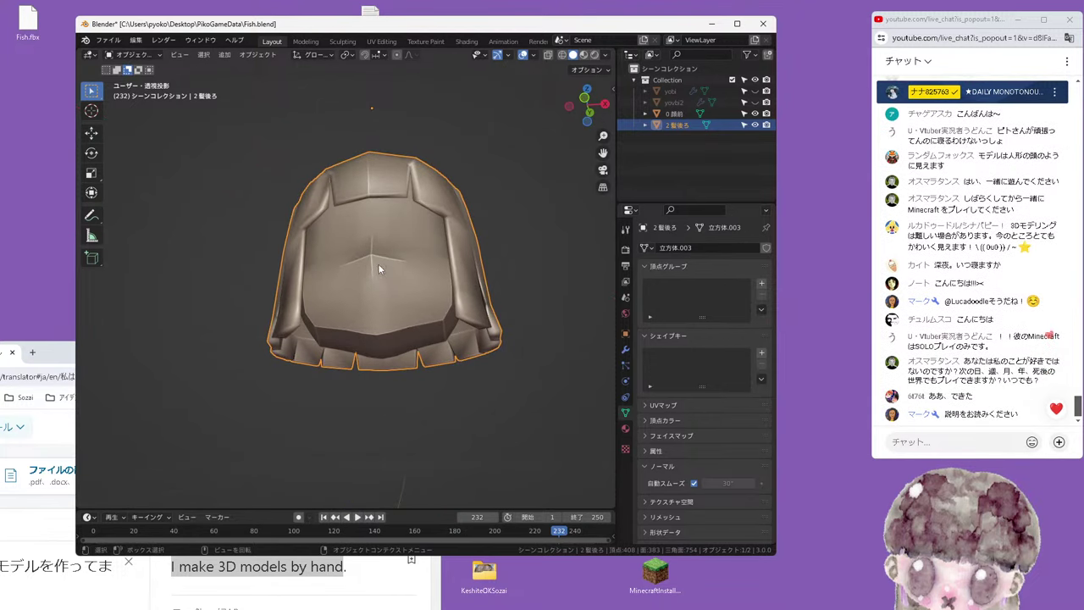
middle_click_drag(404, 269, 397, 295)
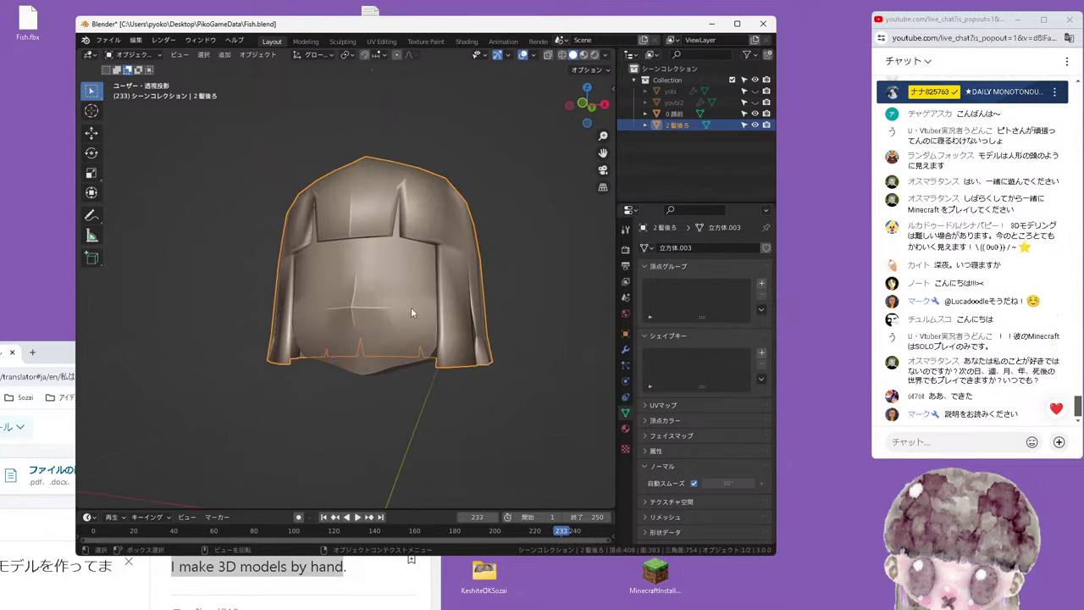
left_click(411, 306)
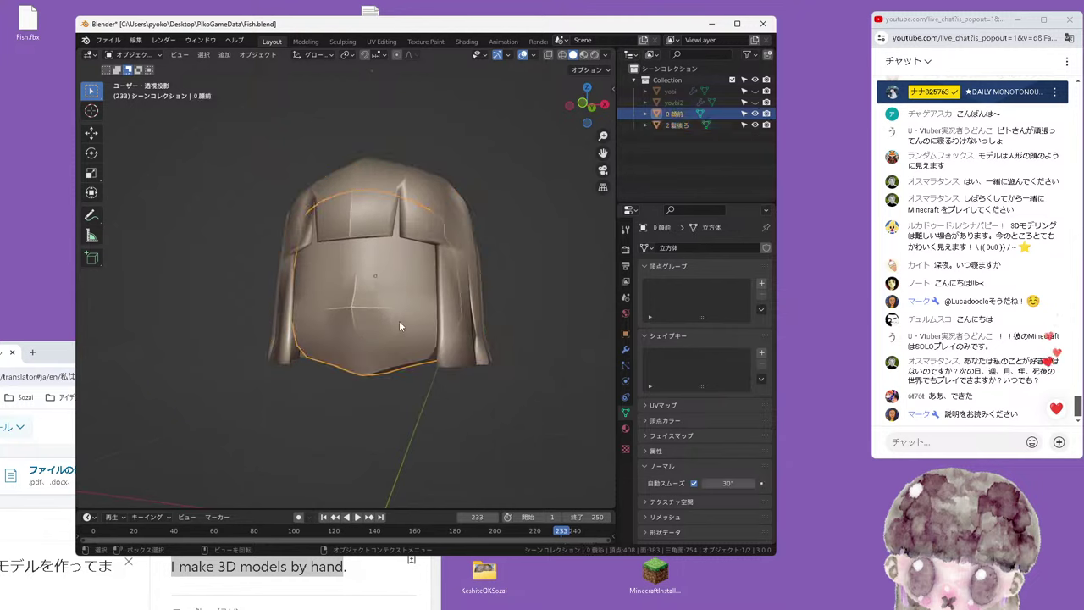
middle_click_drag(407, 271, 386, 306, "alt")
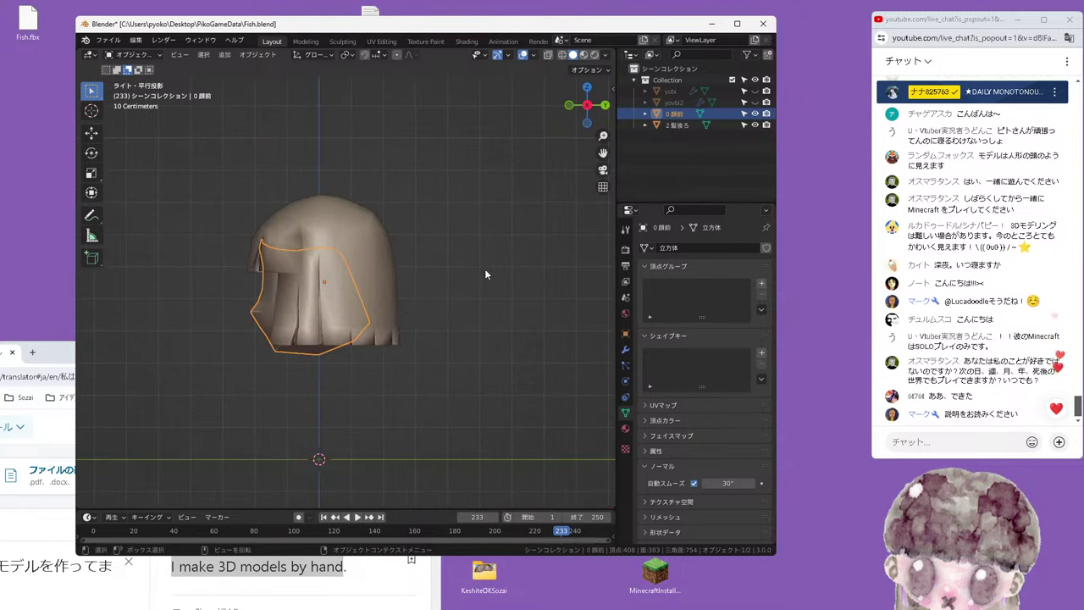
mouse_move(484, 269)
middle_mouse_down()
mouse_move(346, 262)
mouse_move(429, 288)
mouse_move(370, 264)
middle_mouse_up()
Enter vertex editing on the face mesh and slide two face-edge vertices with Shift+V
key("Tab")
key("1")
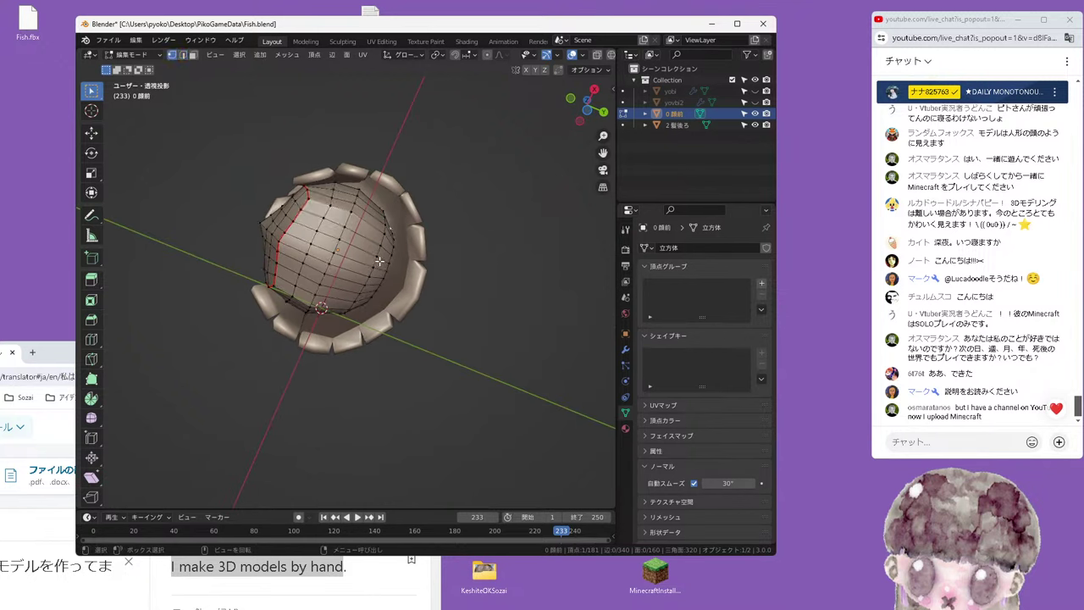
middle_click_drag(385, 257, 411, 263)
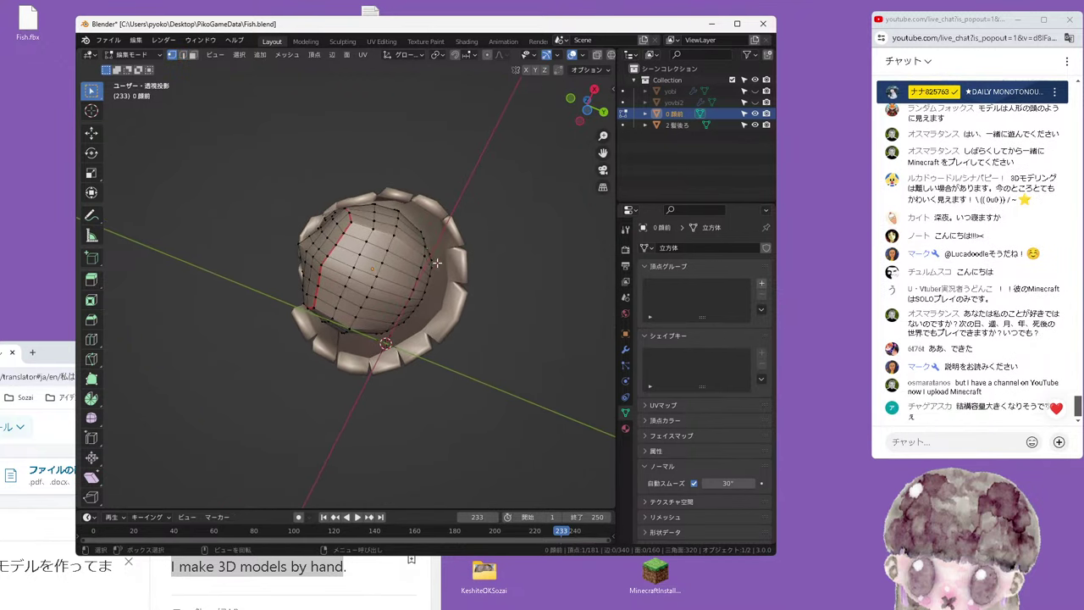
scroll(437, 262, "up", 2)
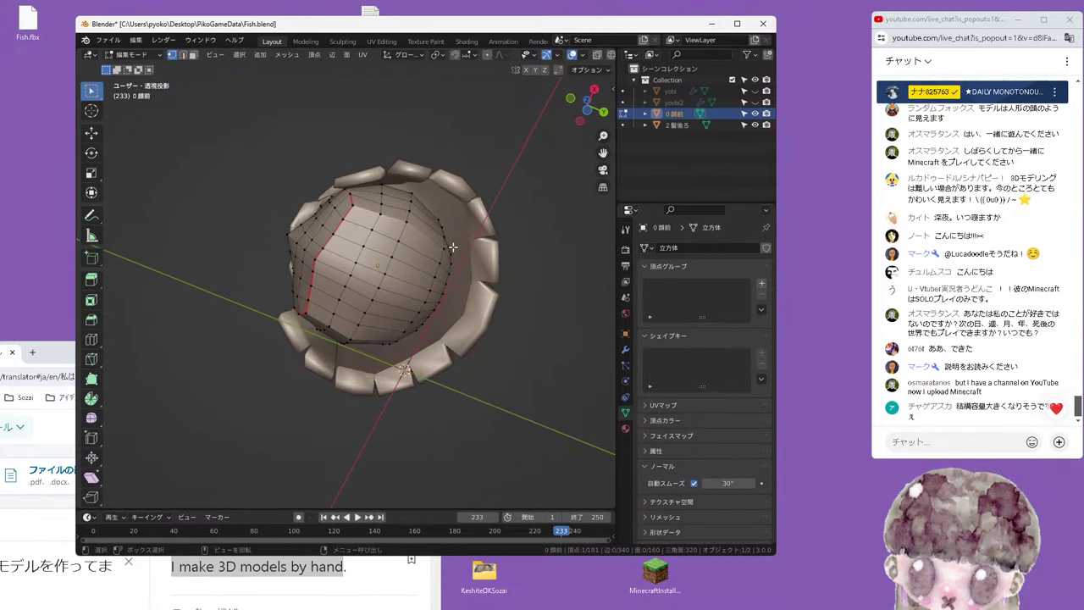
scroll(432, 233, "up", 2)
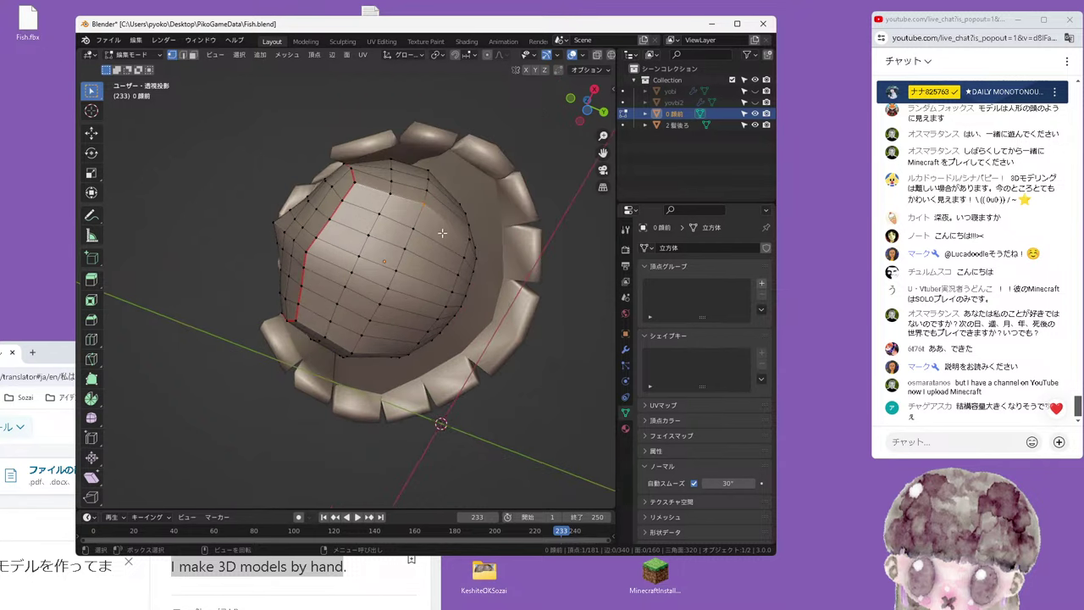
left_click(393, 189)
key("shift+v")
left_click(408, 217)
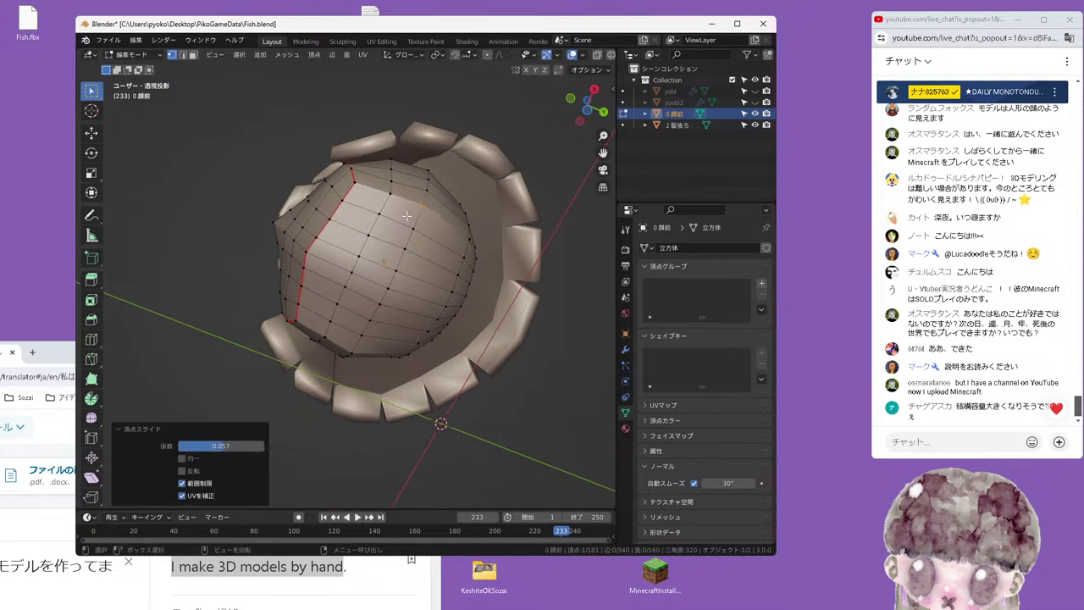
key("shift+v")
left_click(397, 203)
Slide two more face-edge vertices along their edges from a new angle
middle_click_drag(398, 203, 326, 332)
key("shift+v")
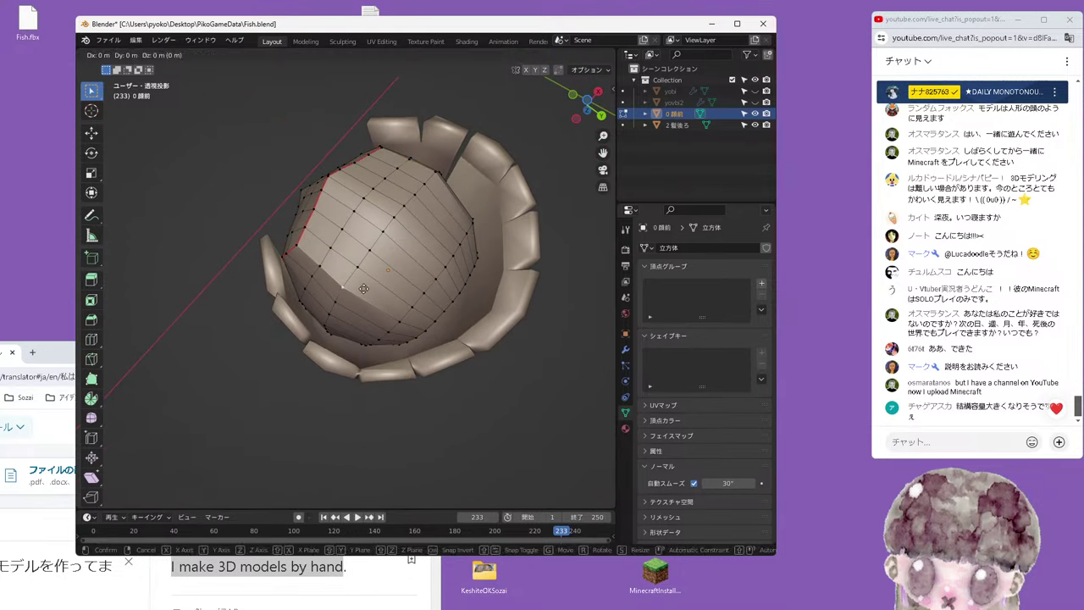
left_click(337, 282)
left_click(321, 267)
key("shift+v")
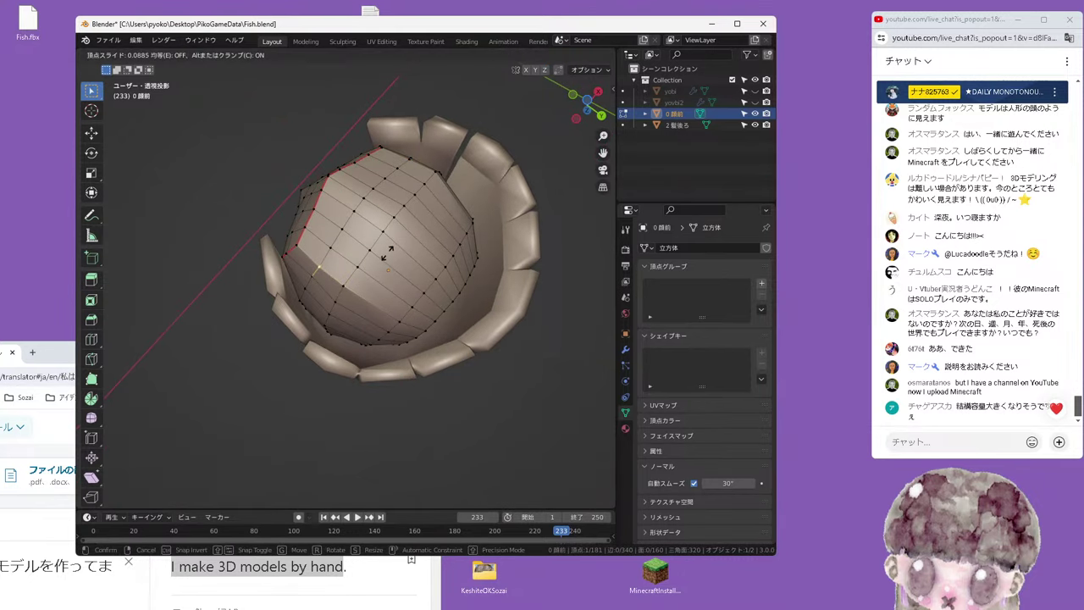
left_click(390, 249)
mouse_move(391, 249)
middle_mouse_down()
mouse_move(378, 244)
mouse_move(426, 250)
mouse_move(401, 271)
mouse_move(429, 263)
mouse_move(520, 285)
middle_mouse_up()
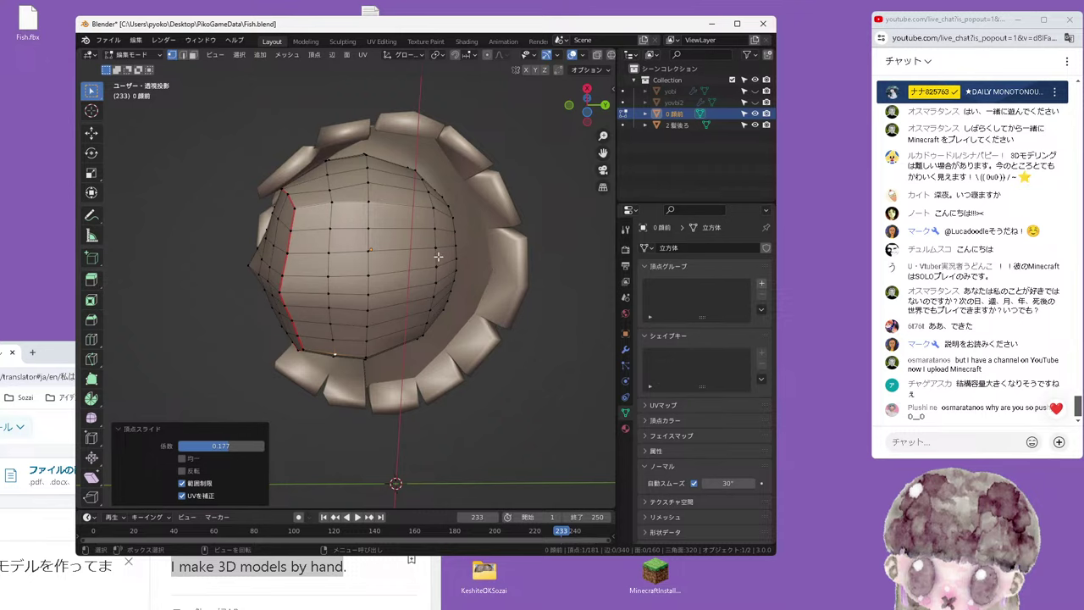
Switch to edge selection and orbit to view the face rim under the hair
mouse_move(404, 295)
middle_mouse_down()
mouse_move(324, 299)
mouse_move(431, 250)
middle_mouse_up()
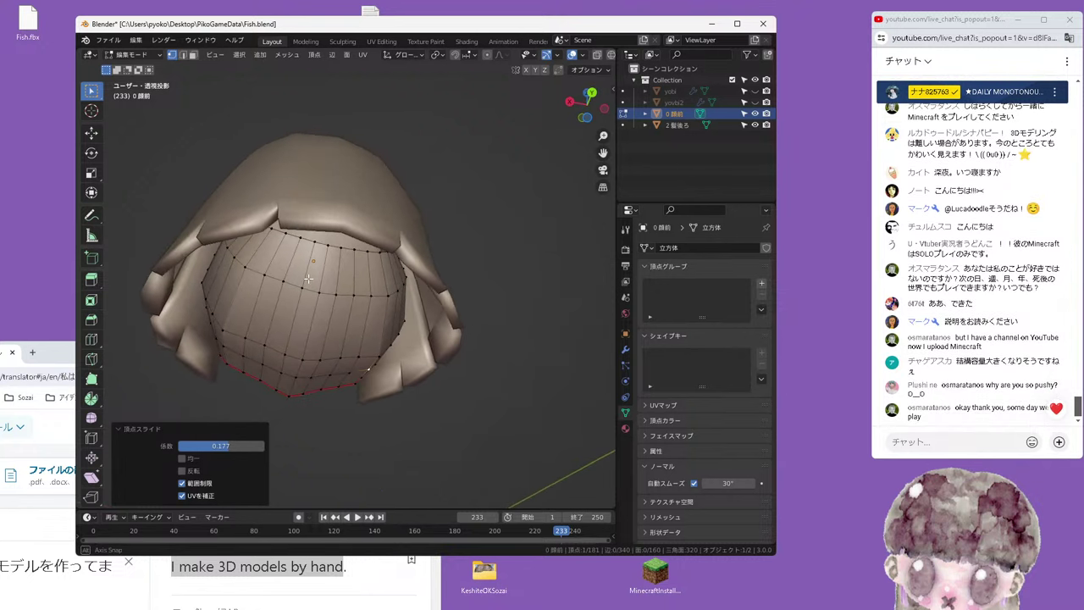
key("2")
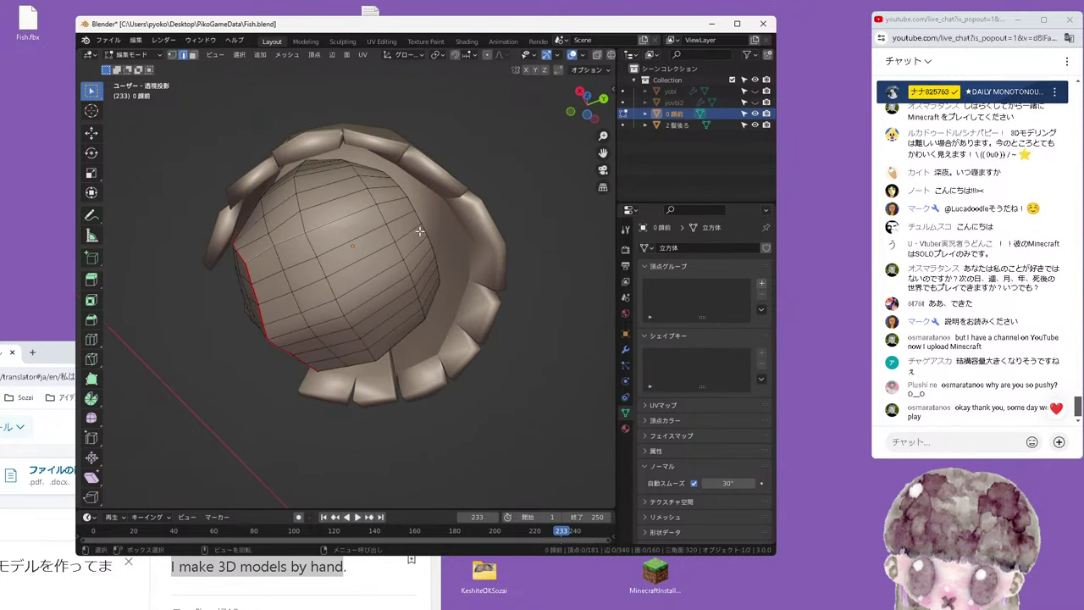
key("ctrl+Tab")
key("Escape")
middle_click_drag(426, 247, 386, 254)
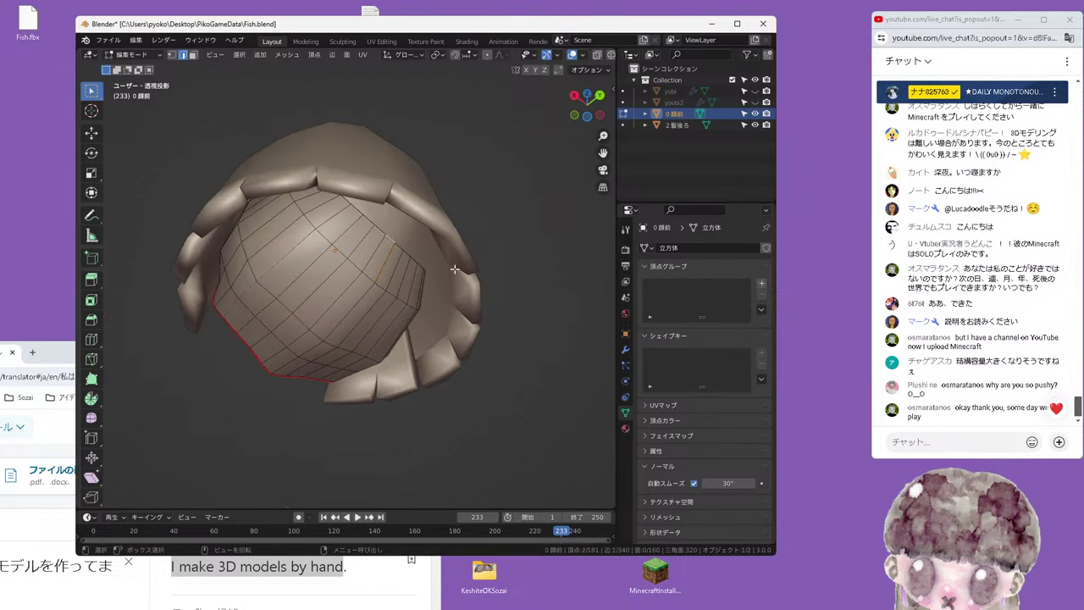
Translate the live chat into Japanese, then return it to its original English
right_click(971, 285)
left_click(881, 472)
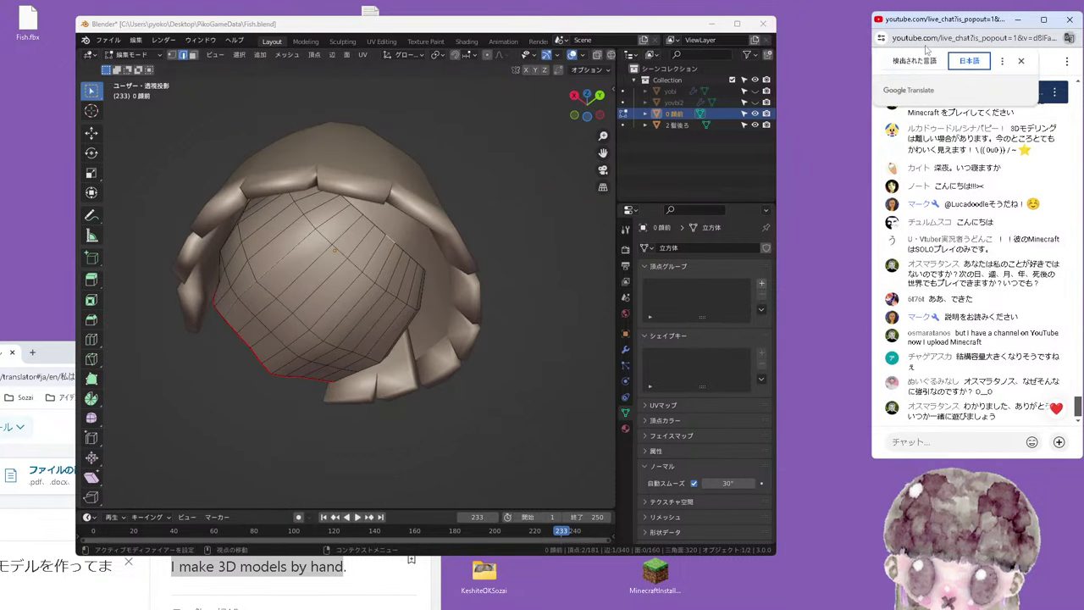
left_click(922, 61)
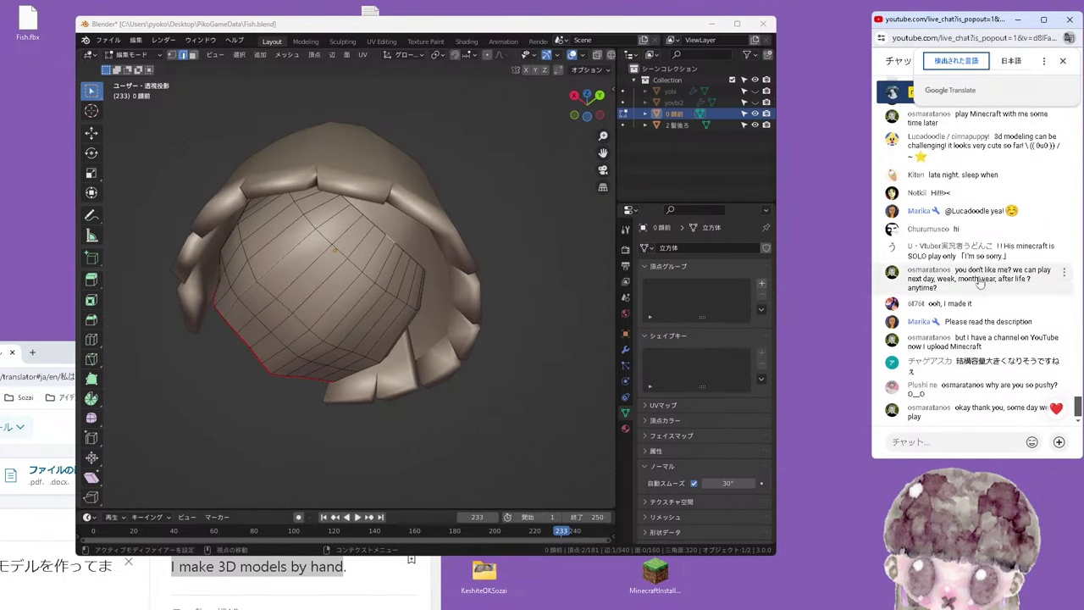
Select the face mesh's rim edge loop where it meets the hair underside
middle_click_drag(402, 241, 374, 244)
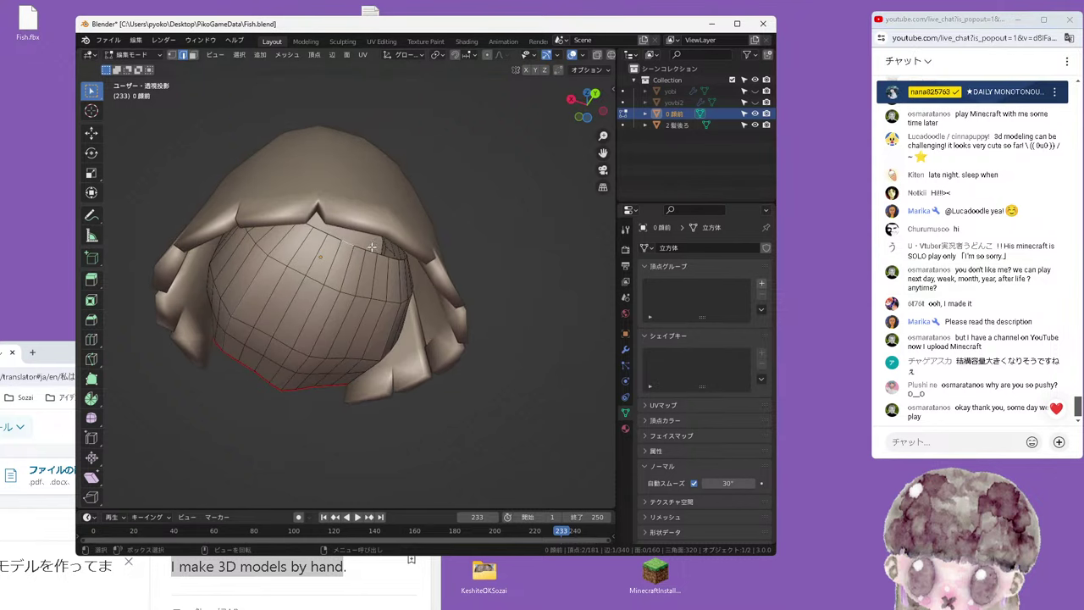
left_click(373, 251, "shift")
left_click(374, 253, "alt+shift")
mouse_move(375, 253)
middle_mouse_down()
mouse_move(438, 217)
mouse_move(445, 235)
mouse_move(553, 142)
middle_mouse_up()
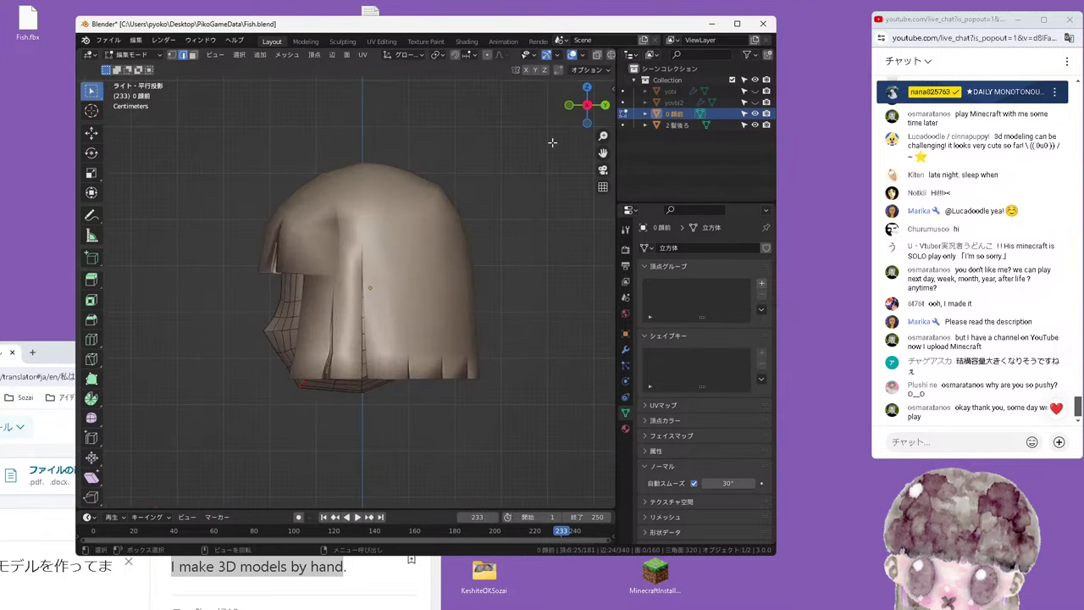
Hide the 2 髪後ろ back-hair object in the Outliner
left_click(755, 113)
left_click(755, 114)
left_click(755, 125)
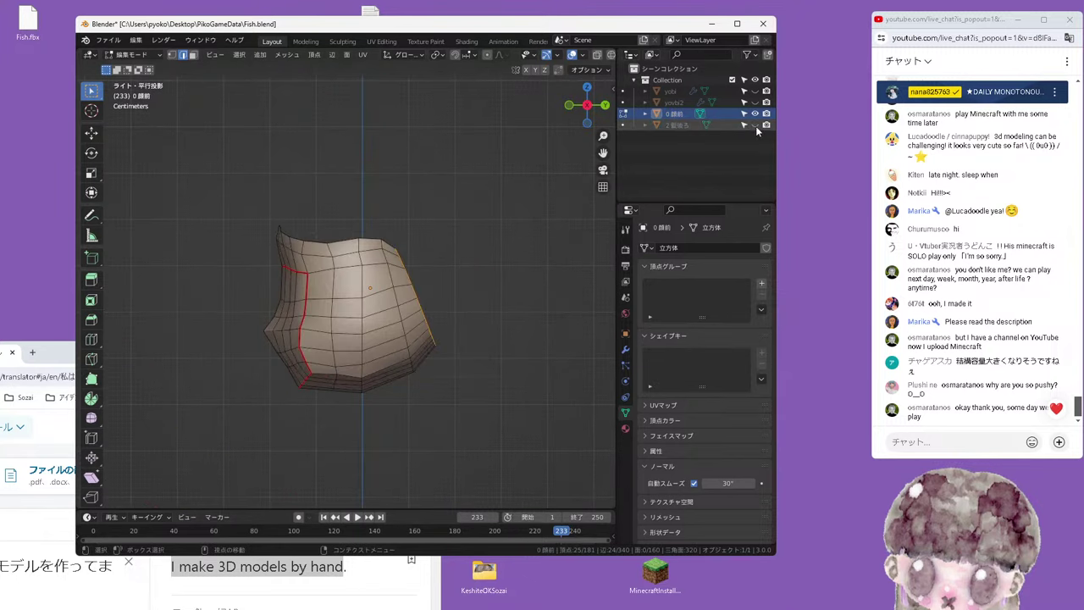
Edge-slide the selected side edge of the face mesh into place
key("g")
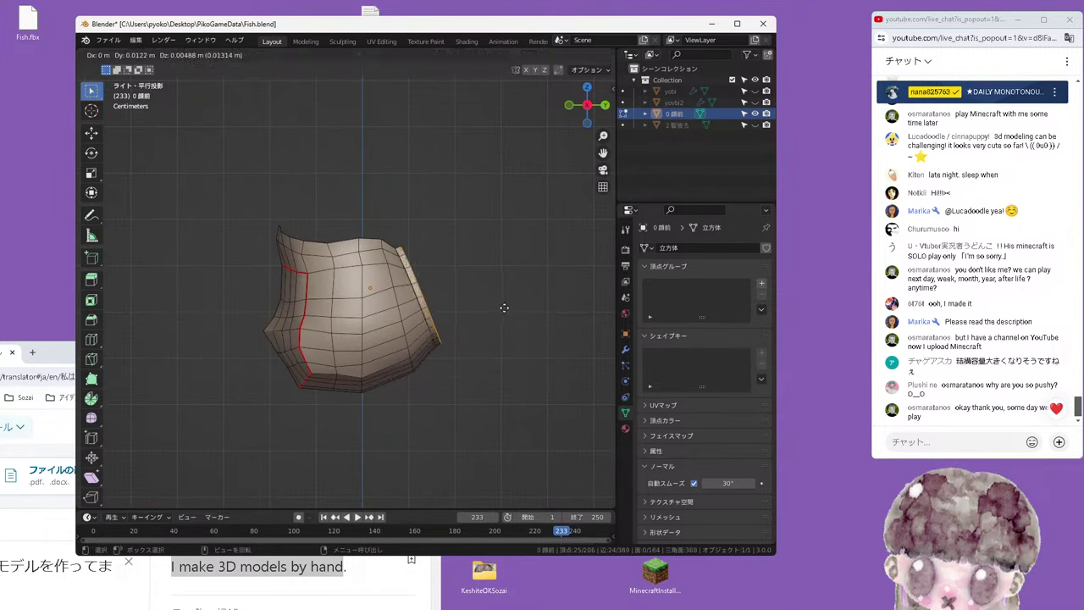
key("y")
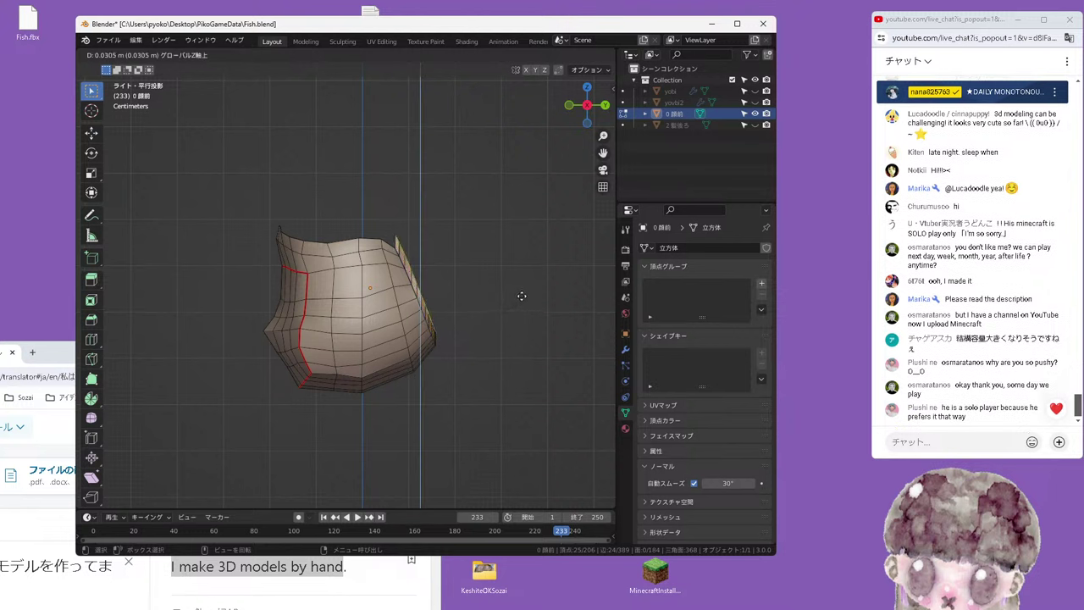
key("g")
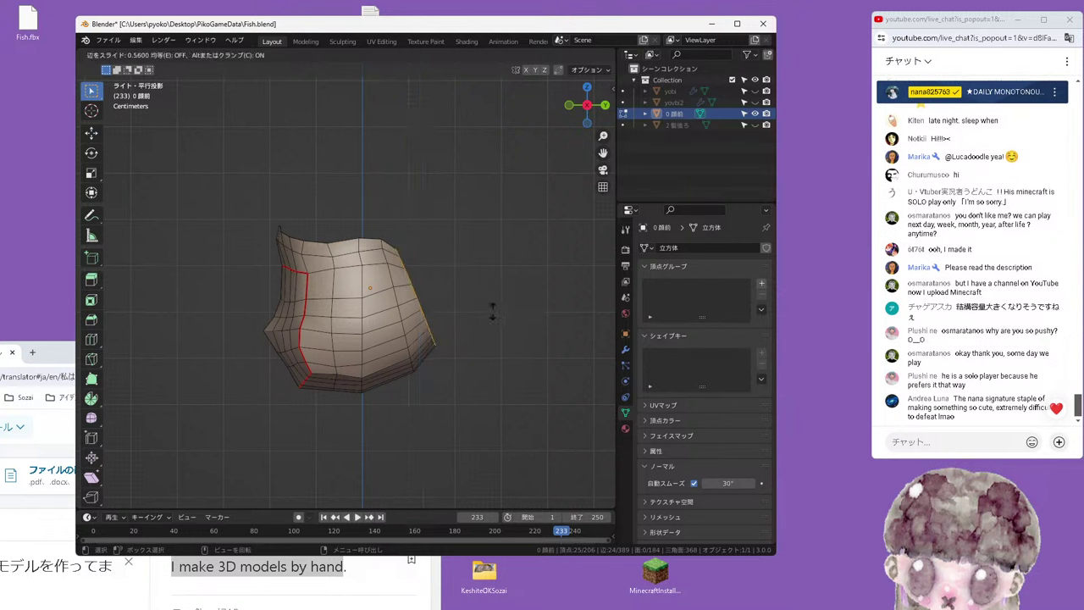
left_click(492, 311)
Select the whole face mesh and merge its 25 duplicate vertices by distance
key("a")
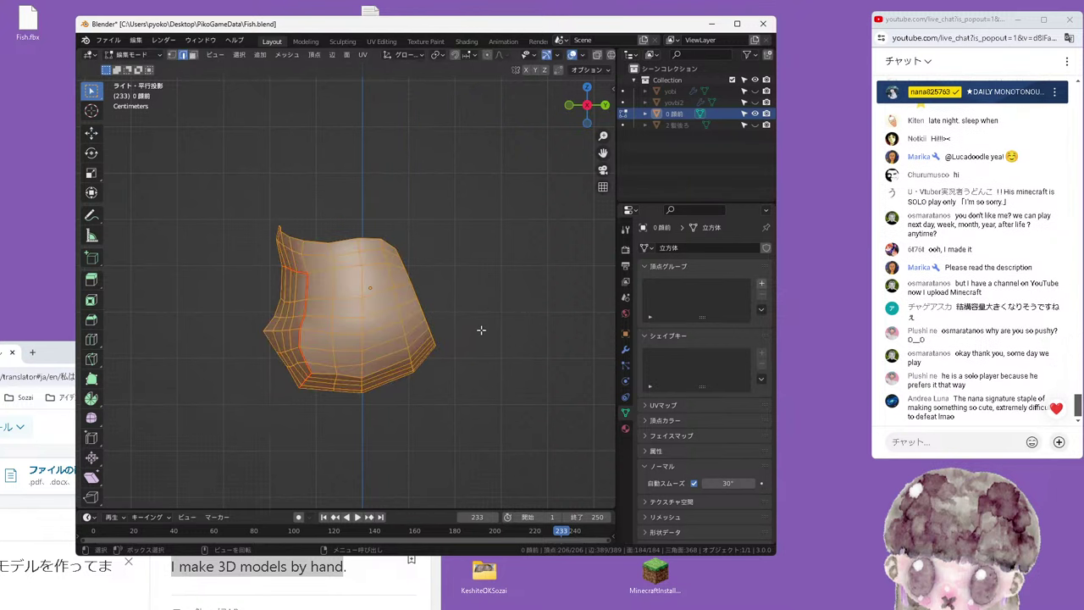
right_click(479, 329)
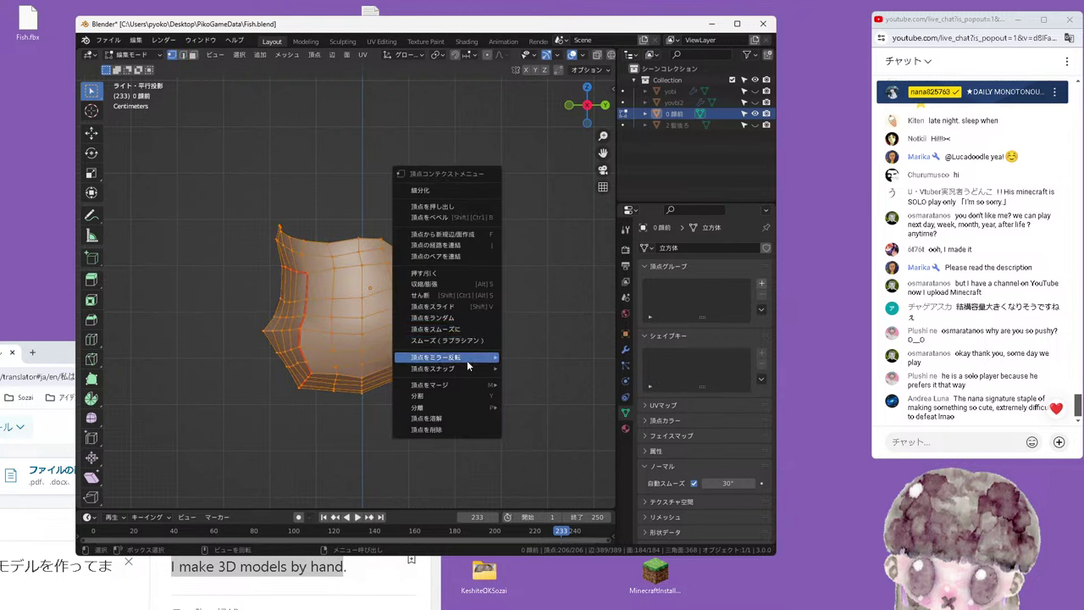
mouse_move(466, 386)
left_click(530, 426)
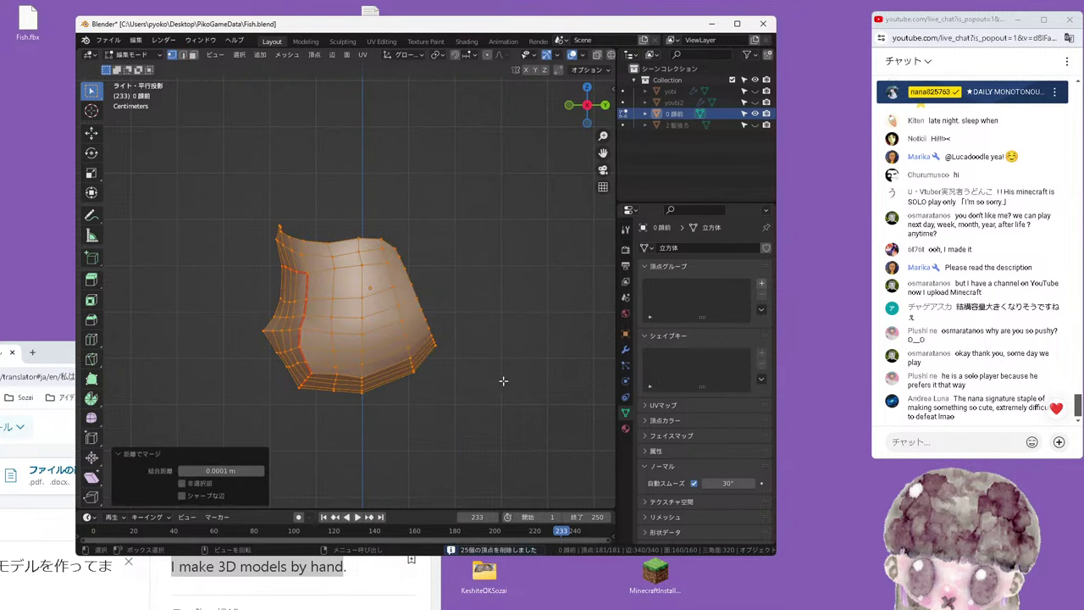
Deselect all and select the edge loop on the face mesh's right side
key("alt+a")
key("2")
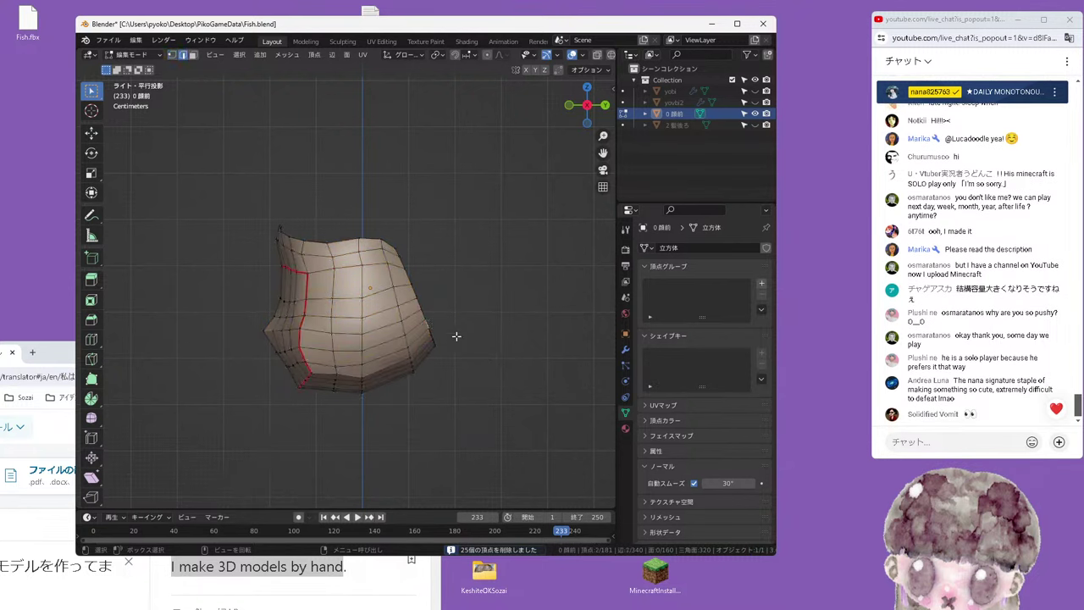
left_click(414, 294, "alt")
middle_click_drag(414, 294, 475, 348)
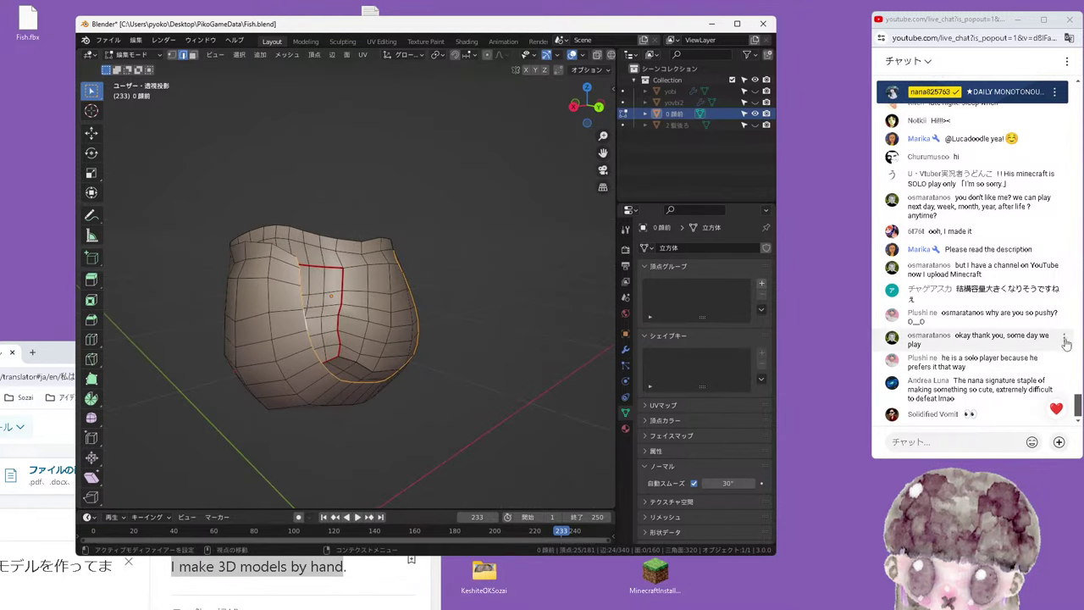
Set the live chat to show all messages and translate it into Japanese
right_click(874, 310)
left_click(940, 491)
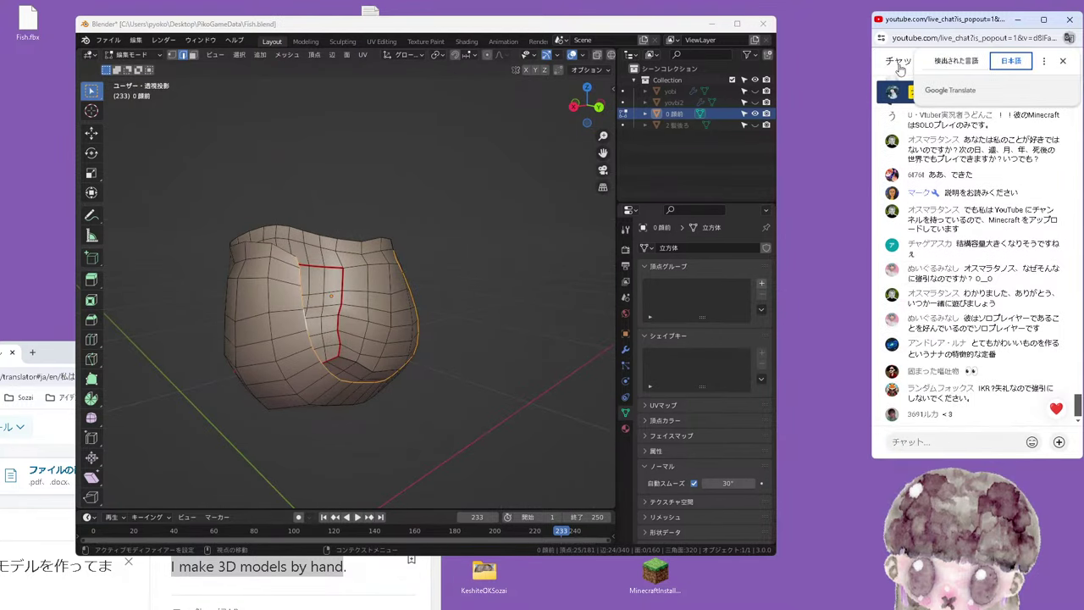
left_click(910, 62)
left_click(898, 127)
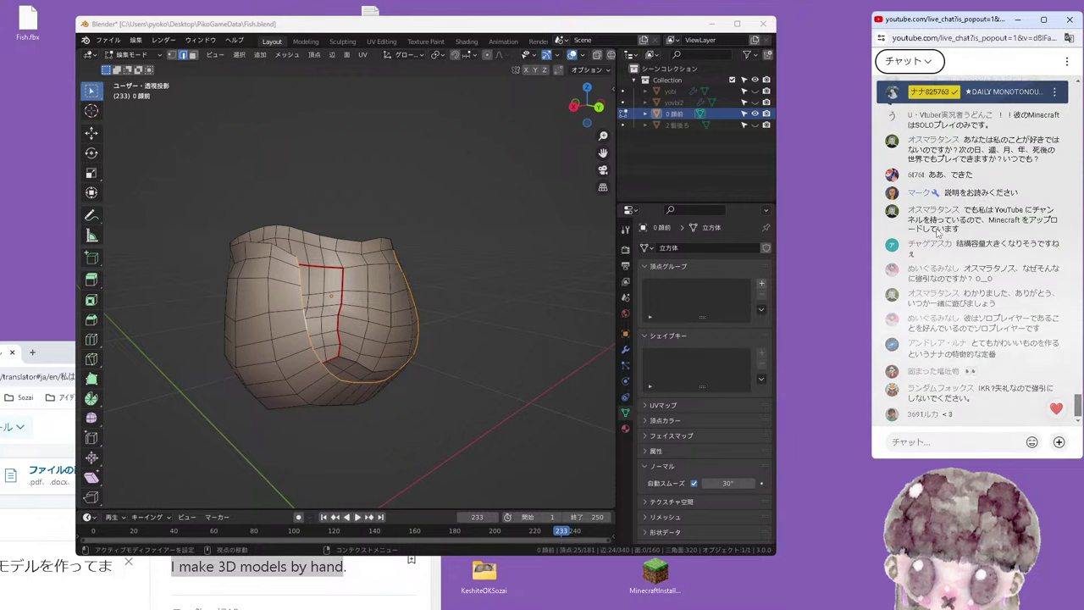
right_click(941, 228)
left_click(815, 406)
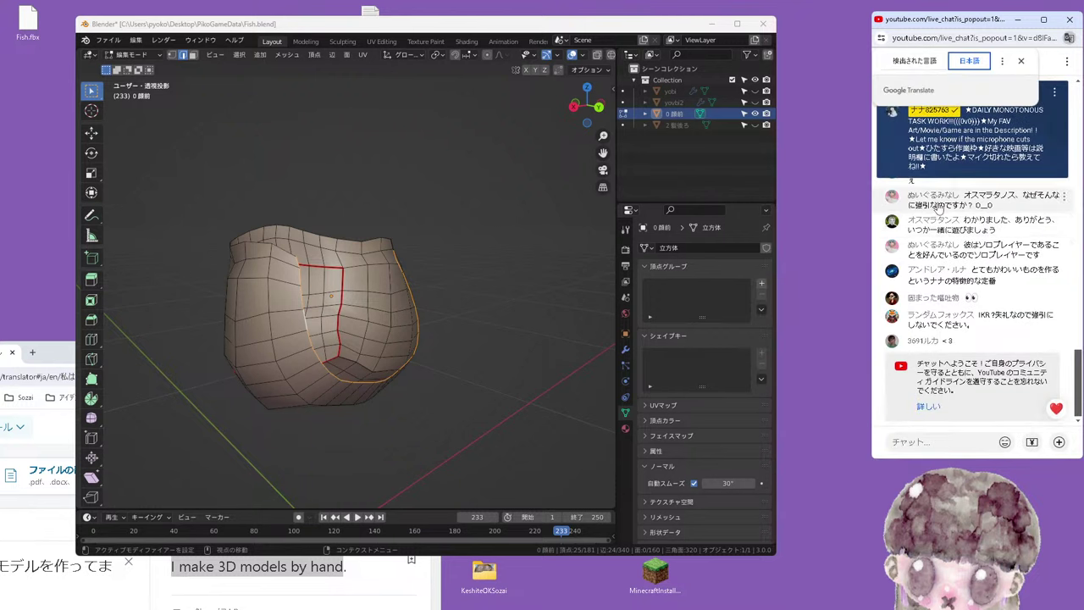
left_click(922, 63)
left_click(1005, 64)
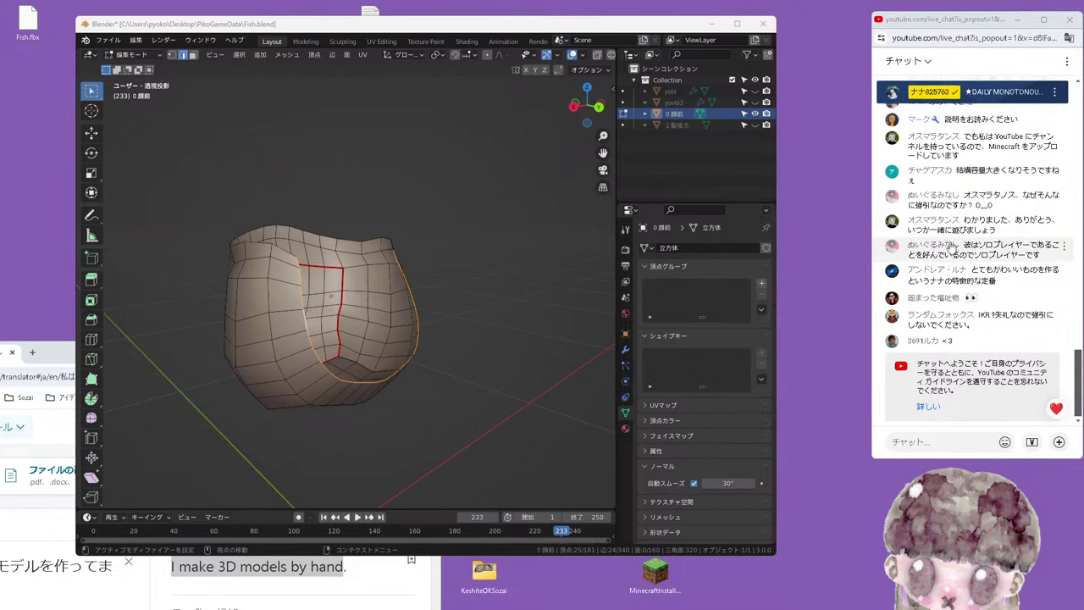
mouse_move(510, 214)
middle_mouse_down()
mouse_move(407, 261)
mouse_move(460, 269)
middle_mouse_up()
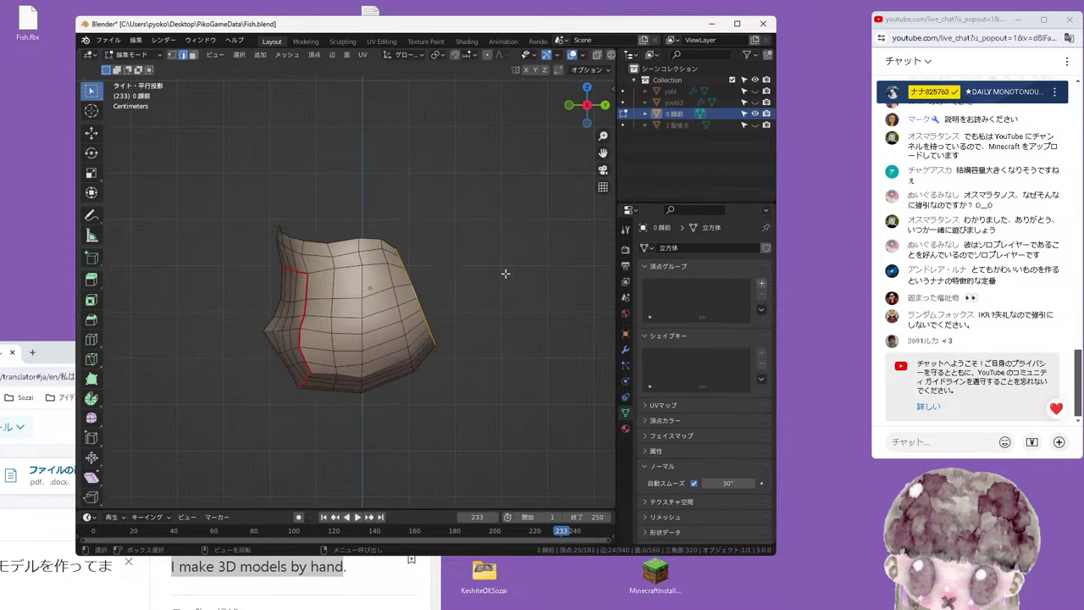
Extrude the selected side edge outward, then inspect the face mesh from below and the front
key("e")
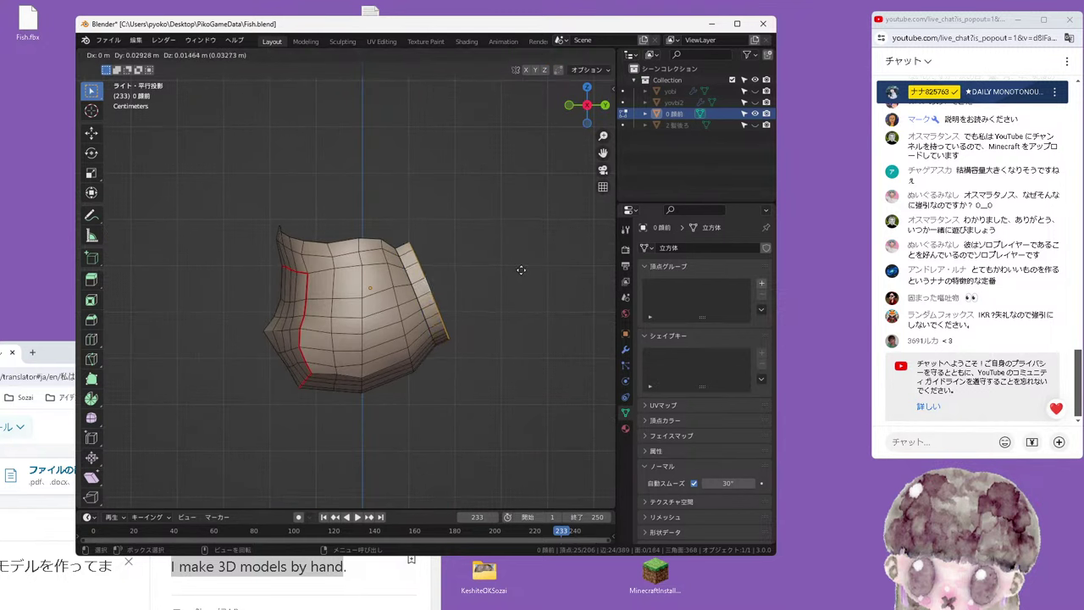
left_click(521, 272)
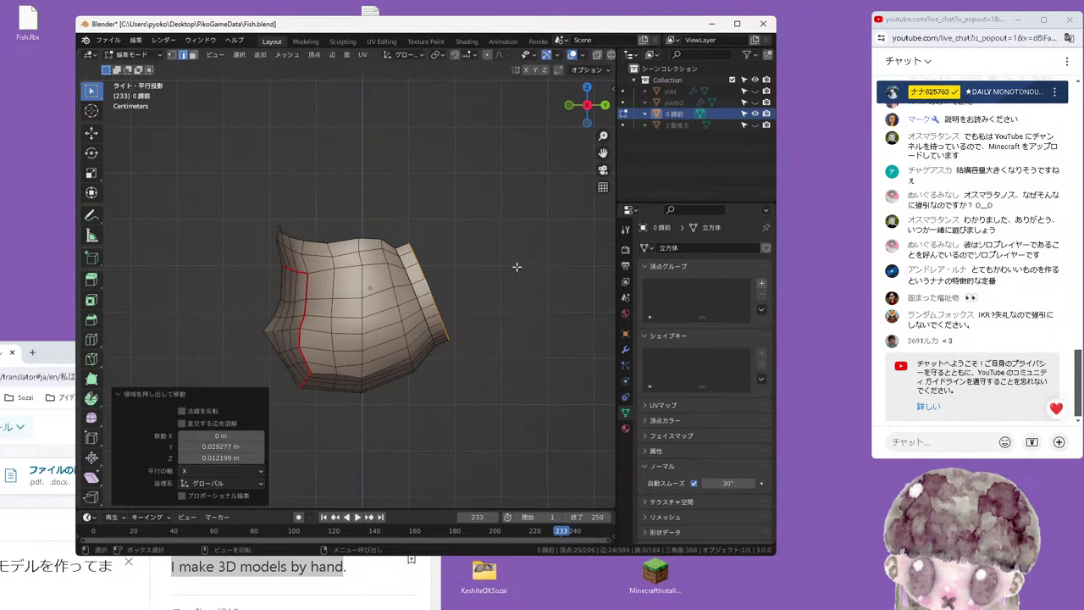
middle_click_drag(517, 267, 509, 263, "alt")
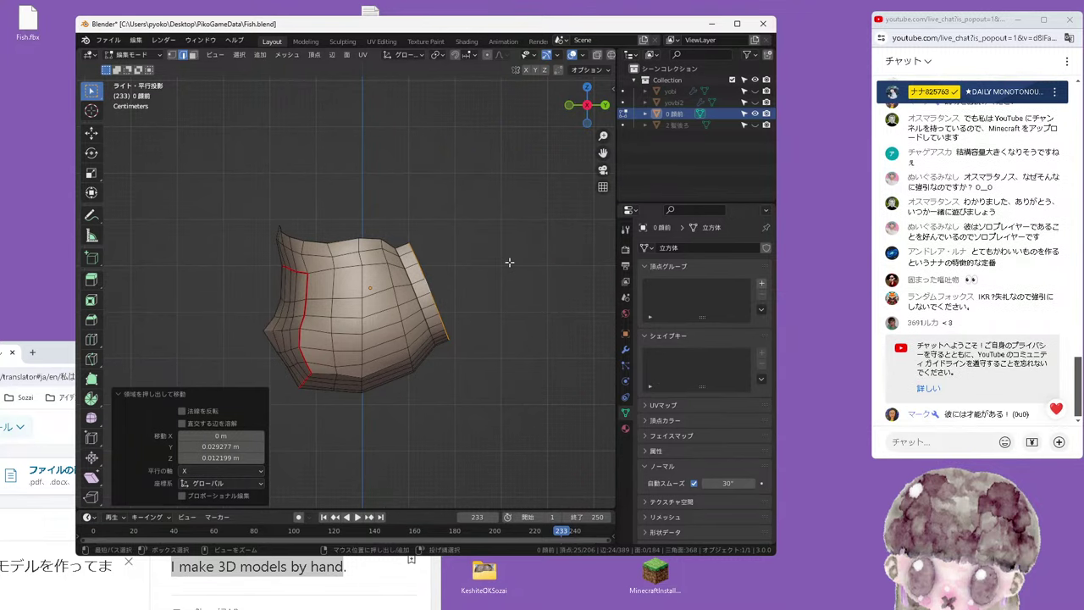
key("ctrl+KP_7")
key("KP_1")
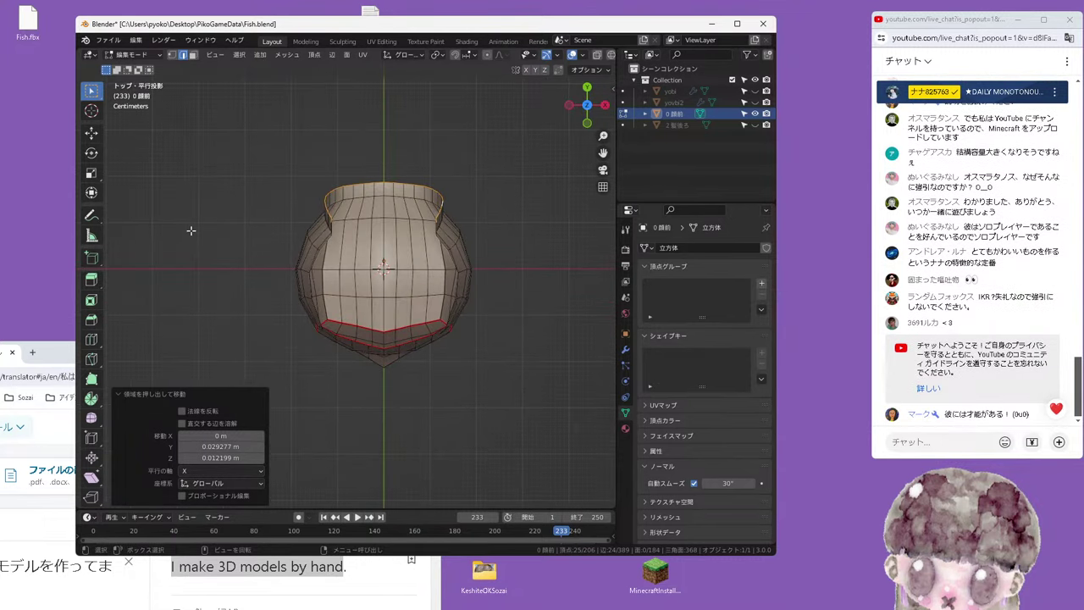
mouse_move(191, 230)
middle_mouse_down()
mouse_move(162, 244)
mouse_move(329, 352)
middle_mouse_up()
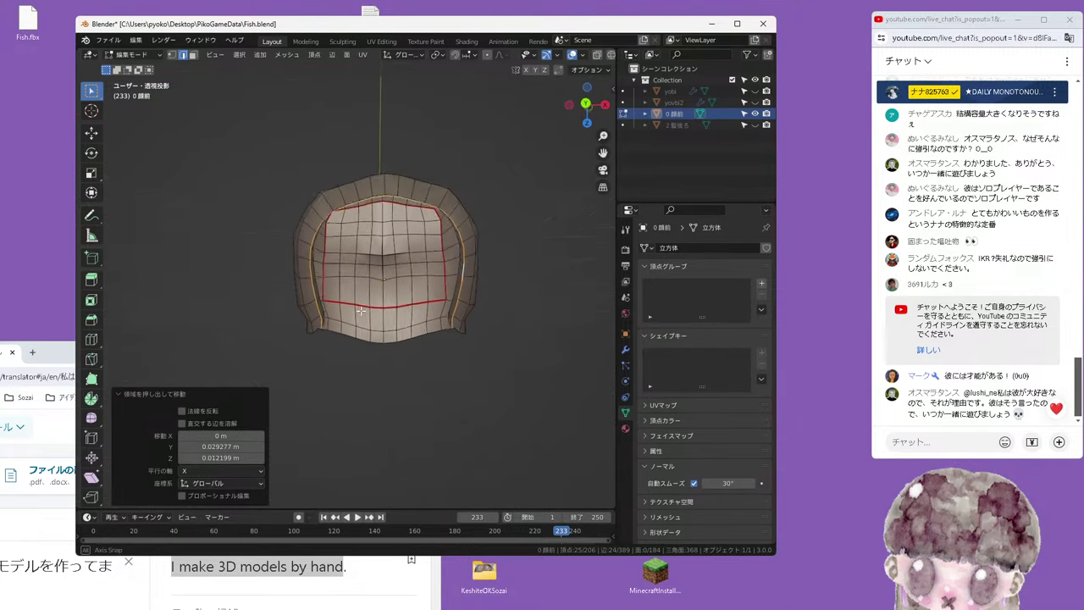
middle_click_drag(329, 352, 340, 297)
key("KP_1")
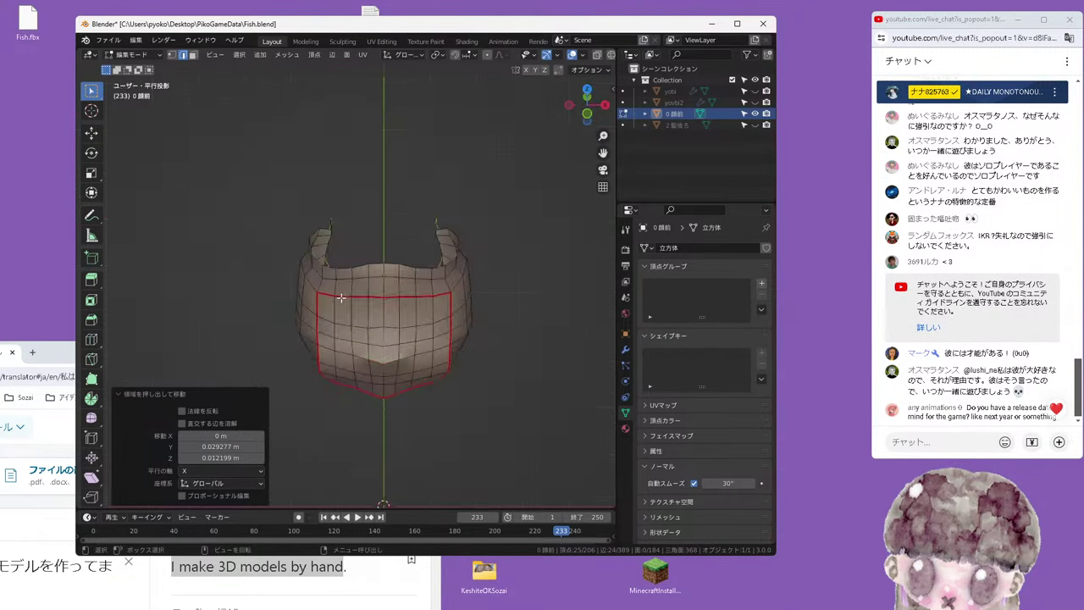
key("ctrl+KP_1")
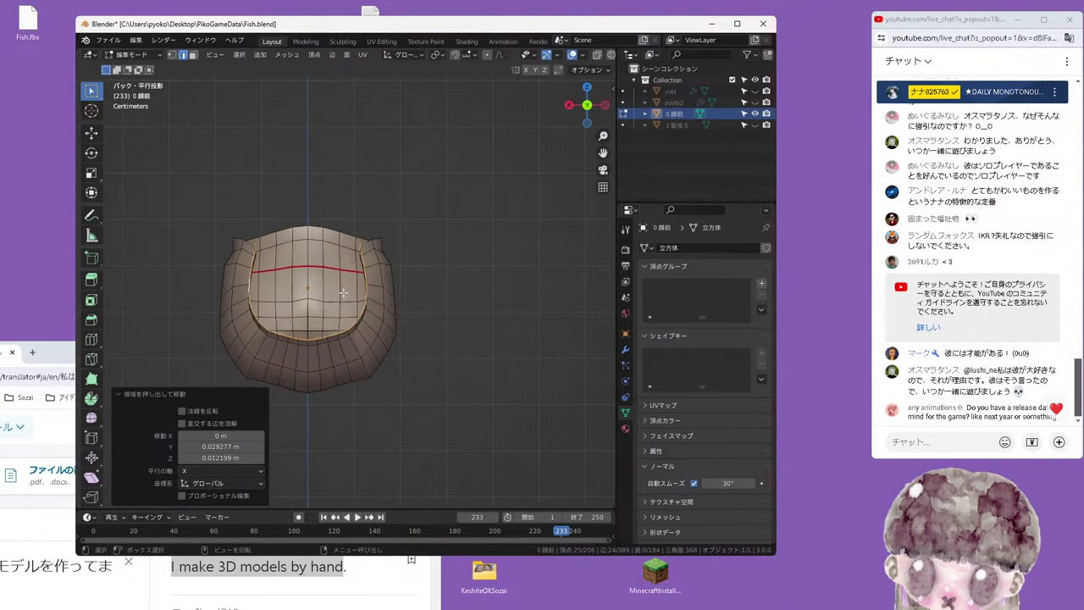
Shrink the edge loop to 0.692, then nudge it up and tilt it −7.67° in right view
key("s")
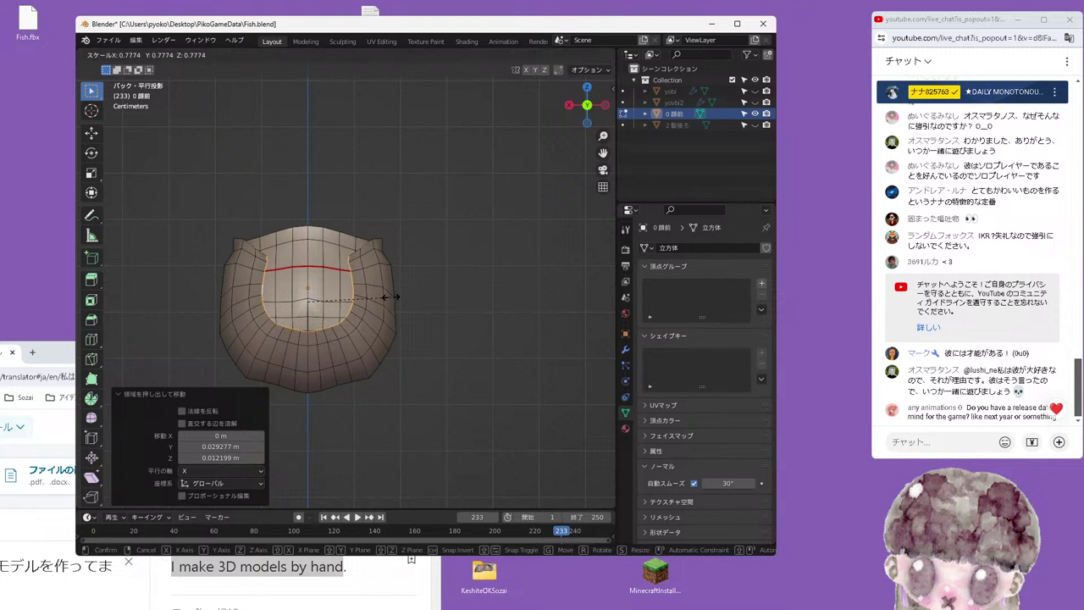
left_click(383, 302)
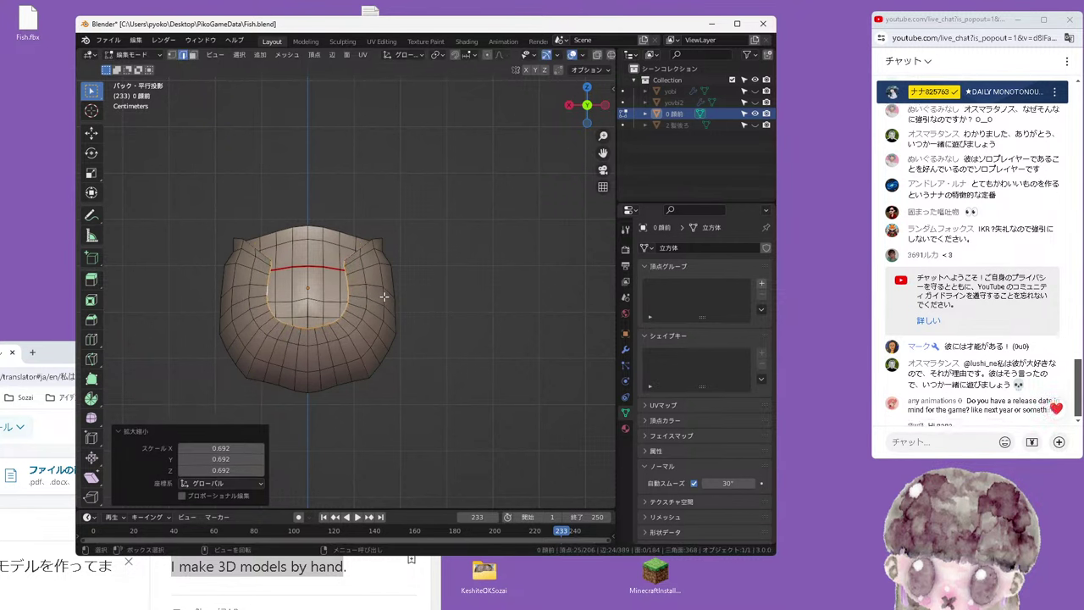
middle_click_drag(383, 301, 384, 297)
key("KP_3")
scroll(545, 307, "up", 2)
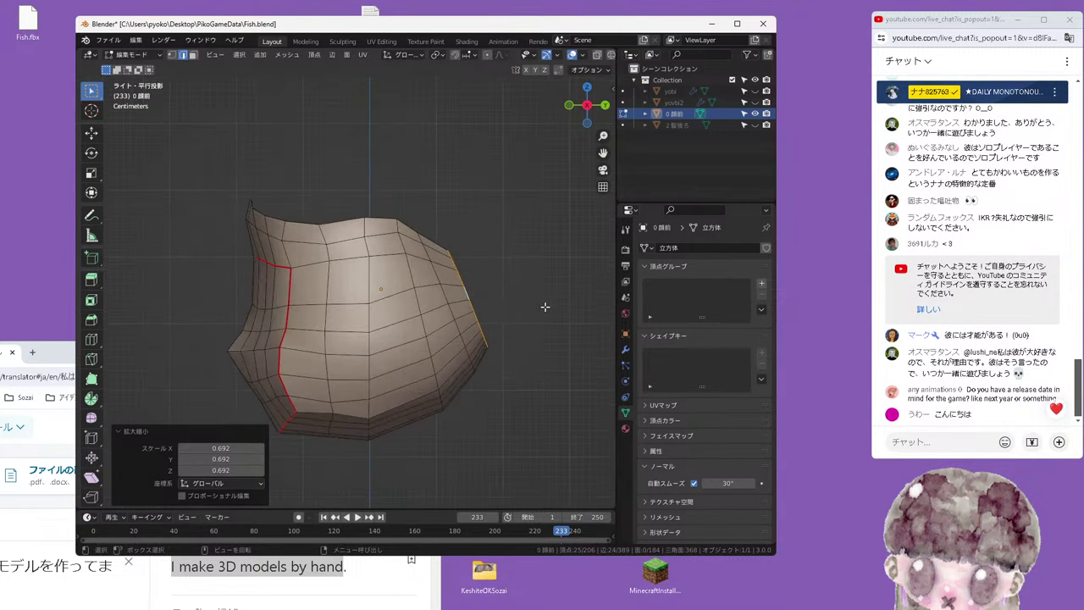
key("g")
left_click(544, 300)
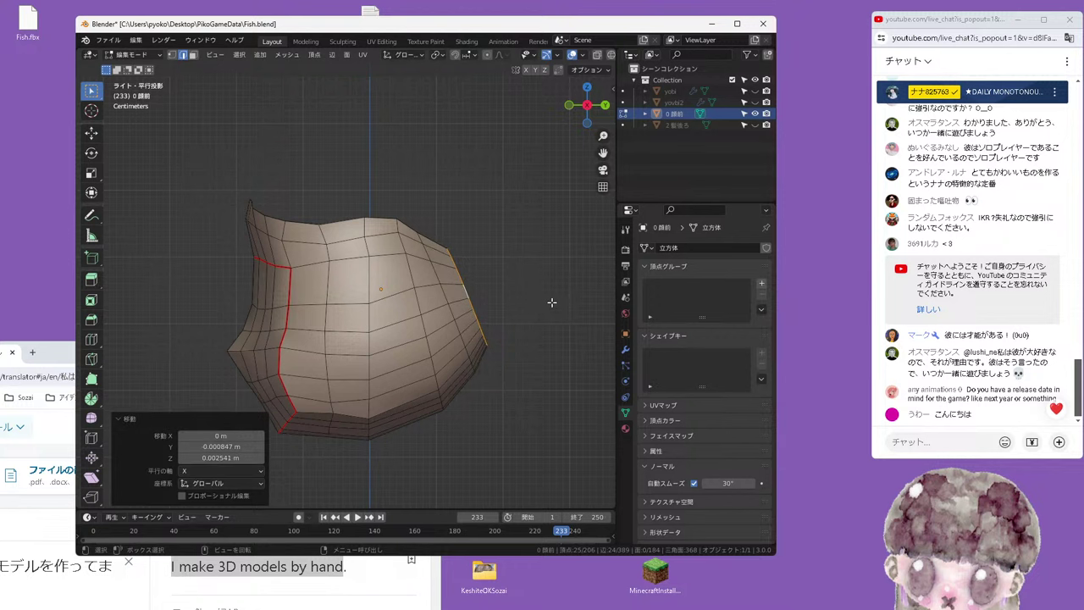
key("r")
left_click(546, 297)
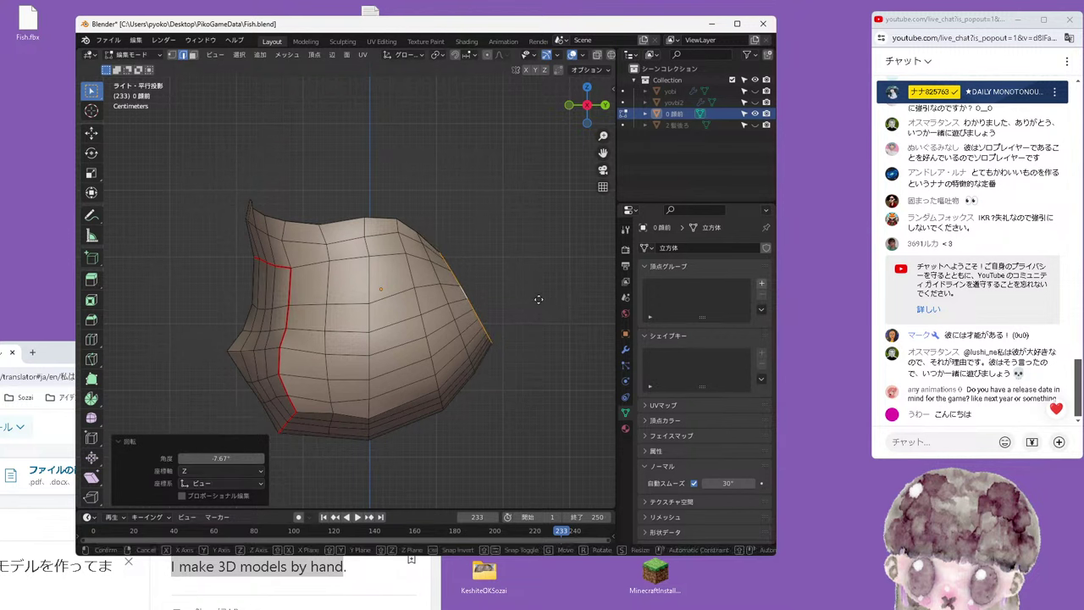
Move the edges once more, clear the selection, and check the face outline from the front
key("g")
left_click(536, 290)
left_click(547, 297)
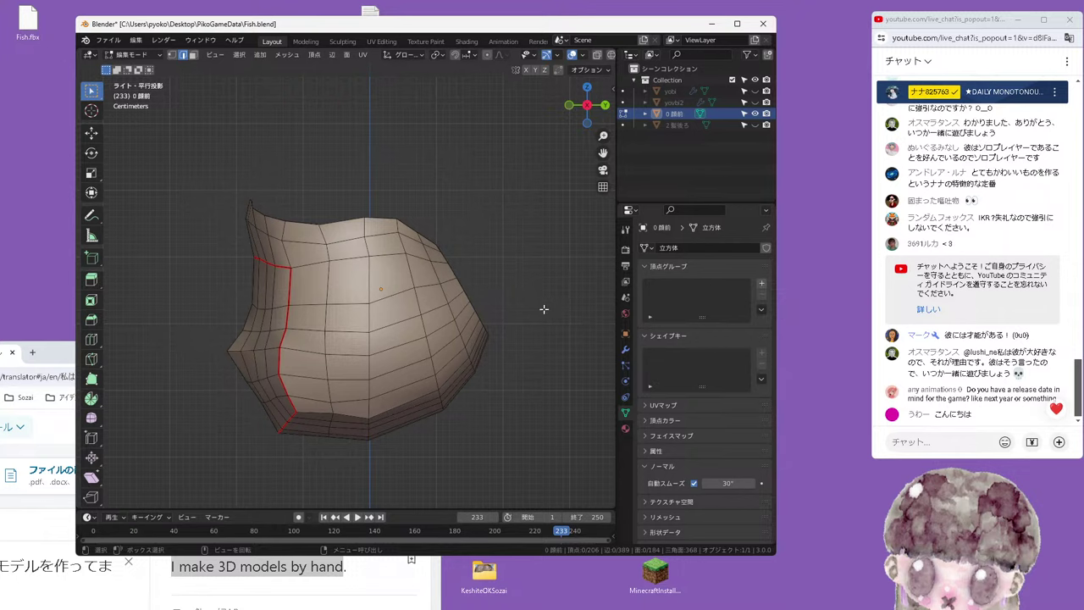
mouse_move(539, 295)
middle_mouse_down()
mouse_move(484, 310)
mouse_move(525, 300)
mouse_move(484, 271)
middle_mouse_up()
key("KP_1")
key("KP_1")
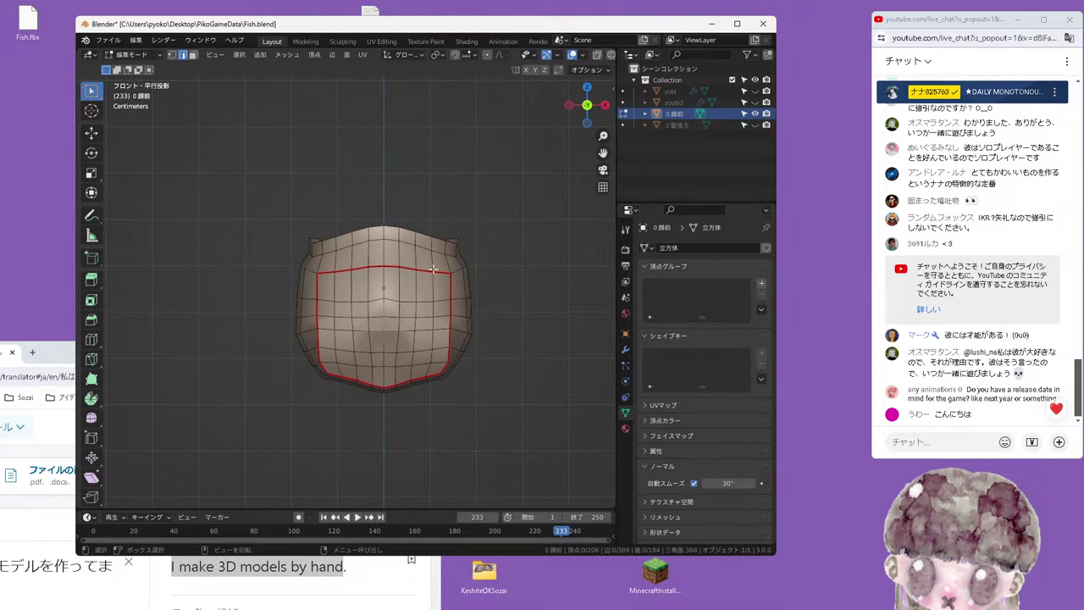
In vertex select mode, zoom in and nudge a vertex on the face mesh's top edge
key("1")
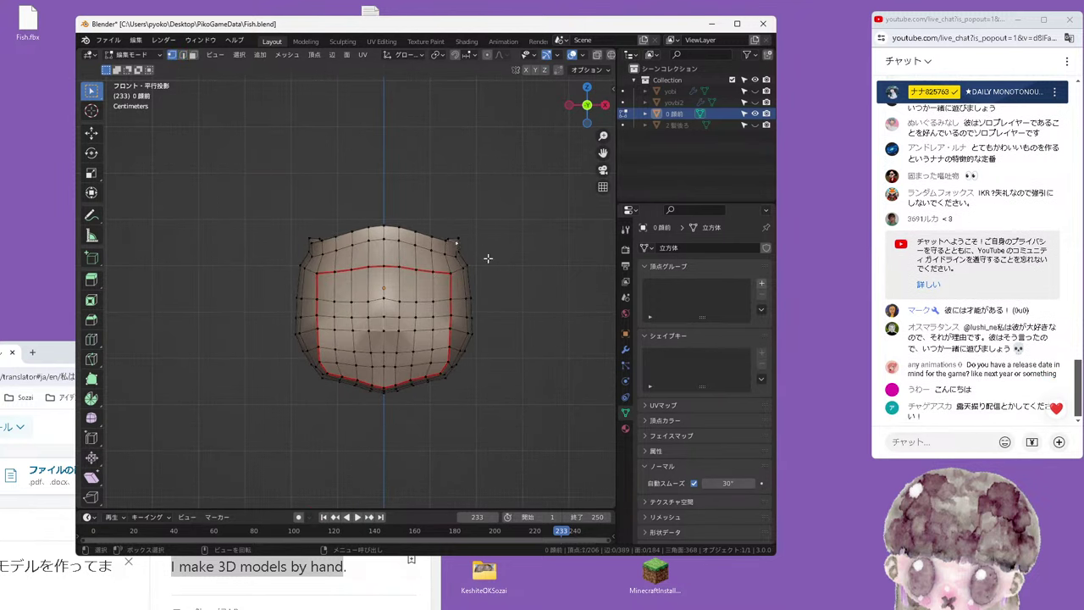
scroll(486, 257, "up", 2)
middle_click_drag(486, 256, 437, 310, "shift")
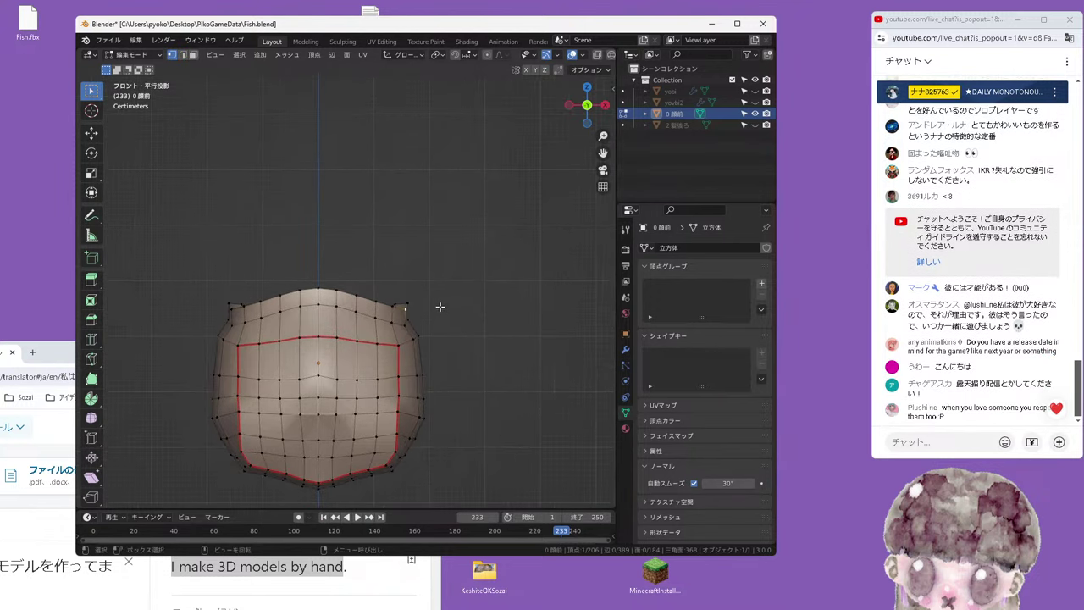
left_click_drag(280, 302, 265, 292)
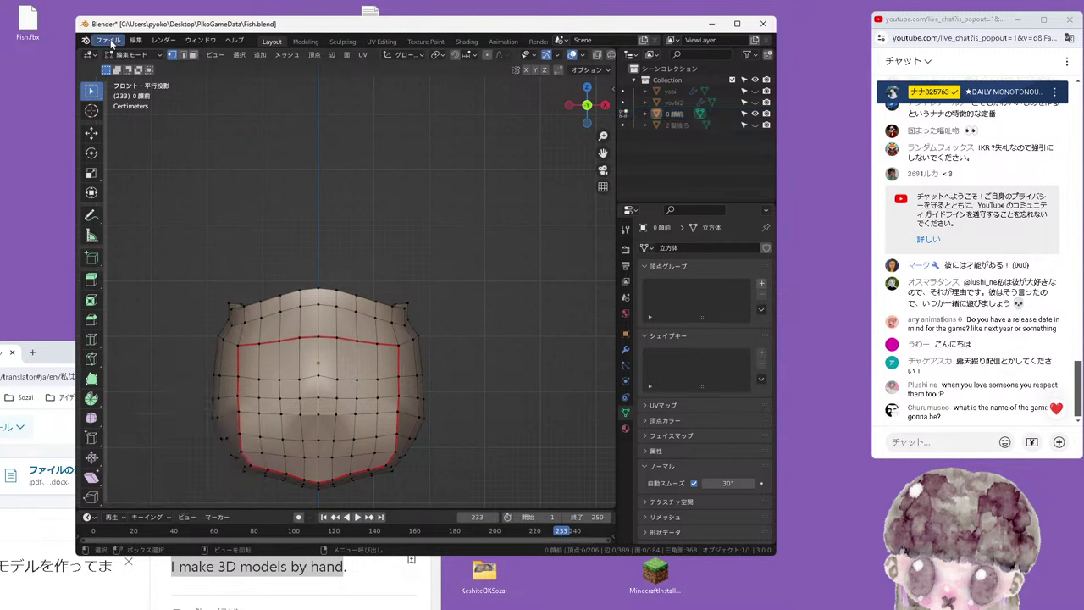
Save Fish.blend and bring the translator window to the screen centre
left_click(108, 40)
left_click(141, 114)
mouse_move(431, 291)
middle_mouse_down()
mouse_move(318, 347)
mouse_move(456, 281)
middle_mouse_up()
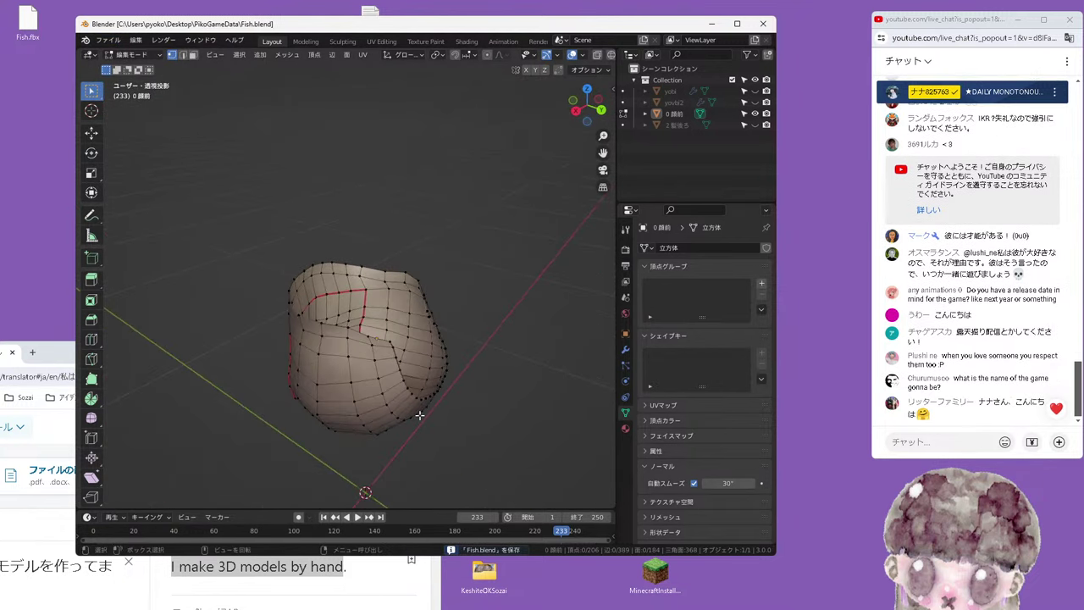
left_click_drag(68, 366, 339, 200)
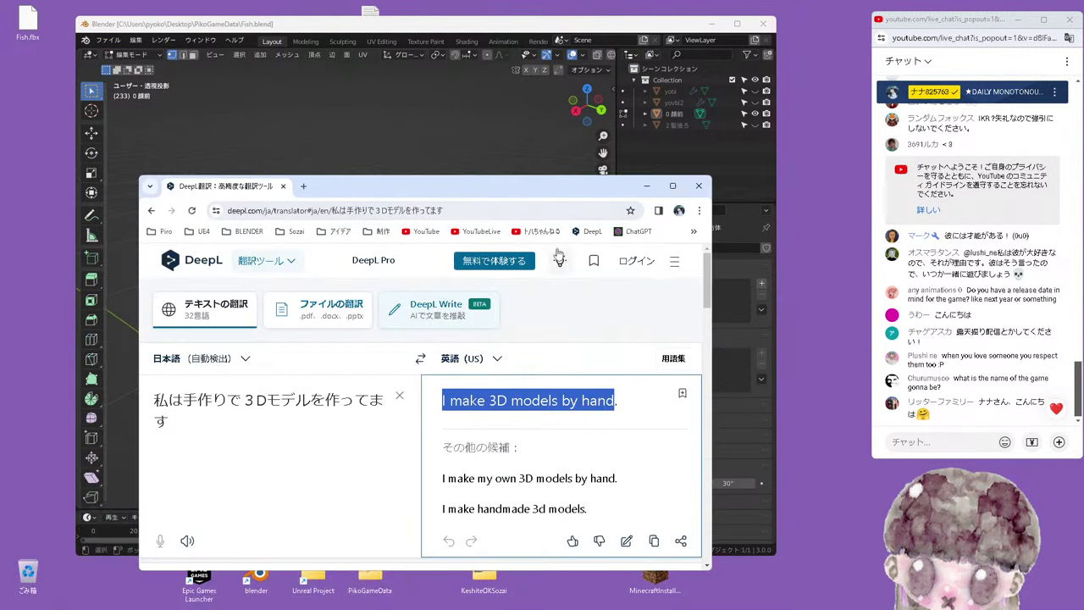
Load the Twitch channel page from the bookmark overflow and scroll through its broadcasts
left_click(693, 232)
left_click(588, 272)
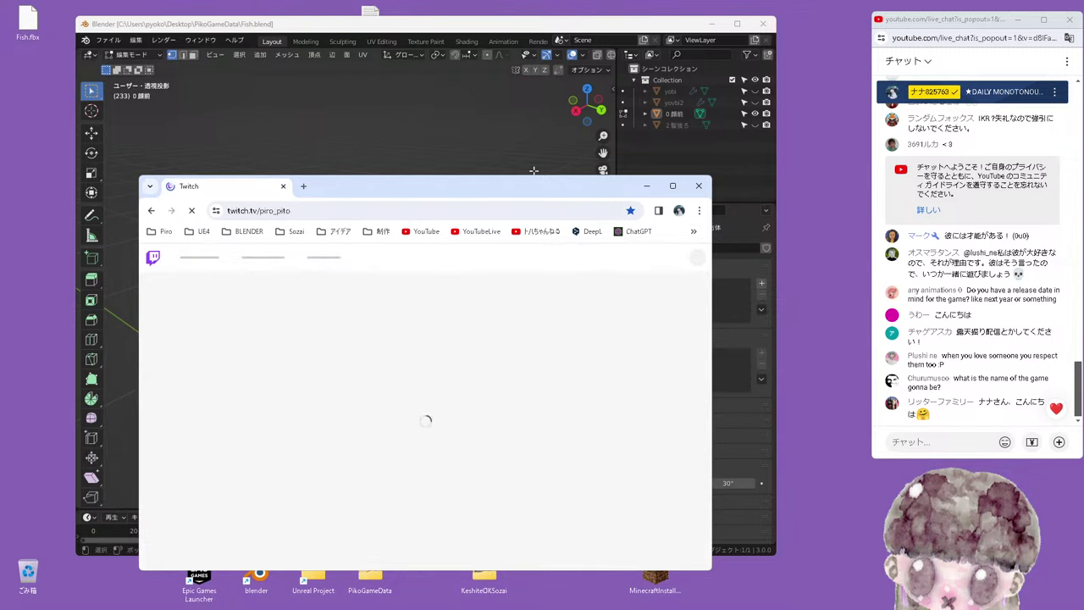
left_click_drag(500, 185, 452, 20)
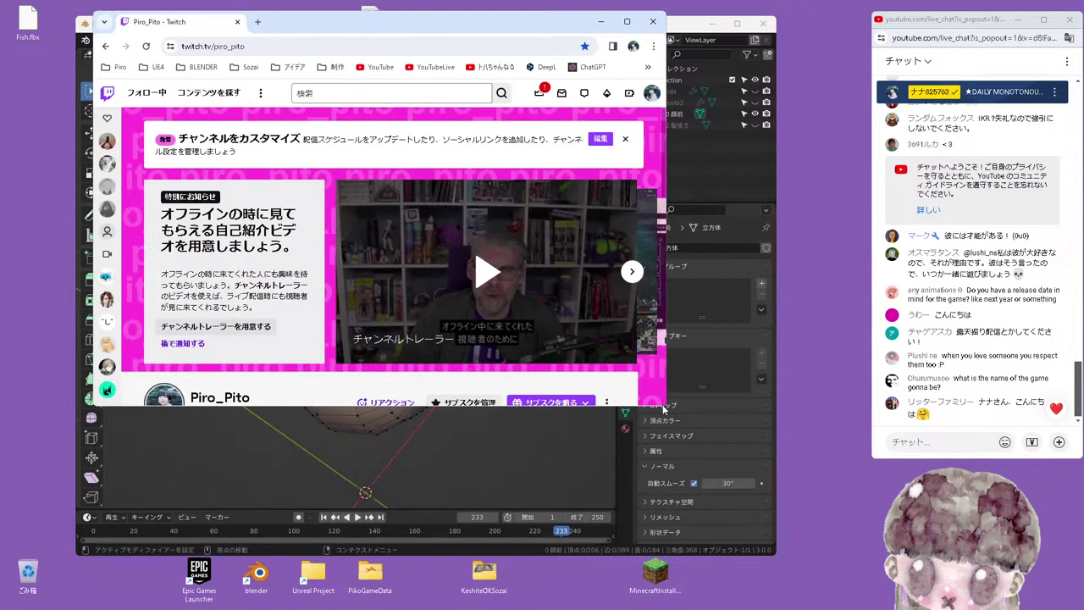
left_click_drag(666, 405, 720, 483)
scroll(457, 339, "down", 3)
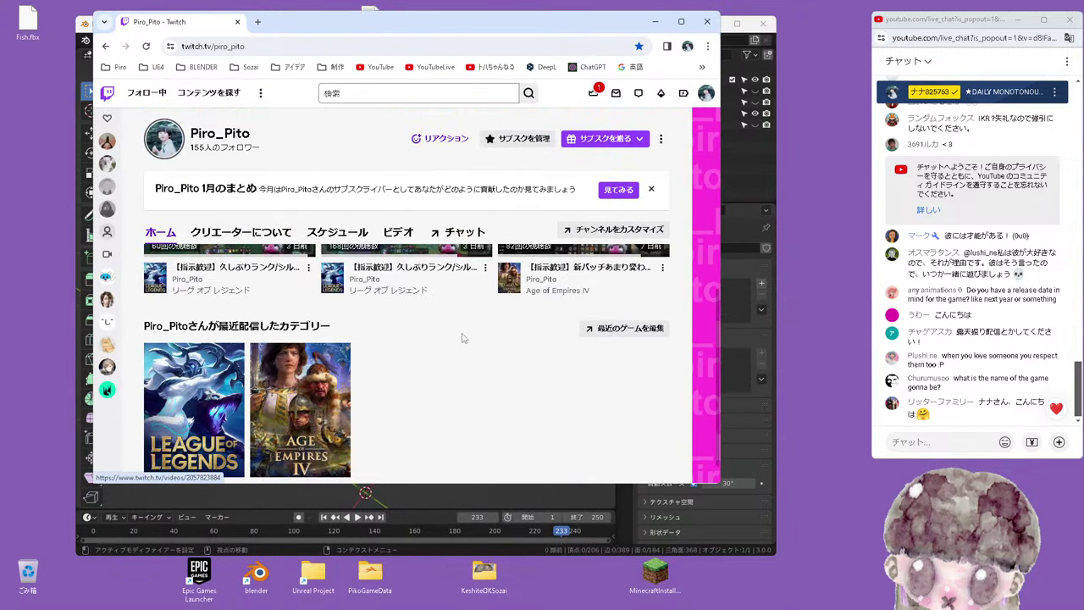
scroll(437, 313, "up", 1)
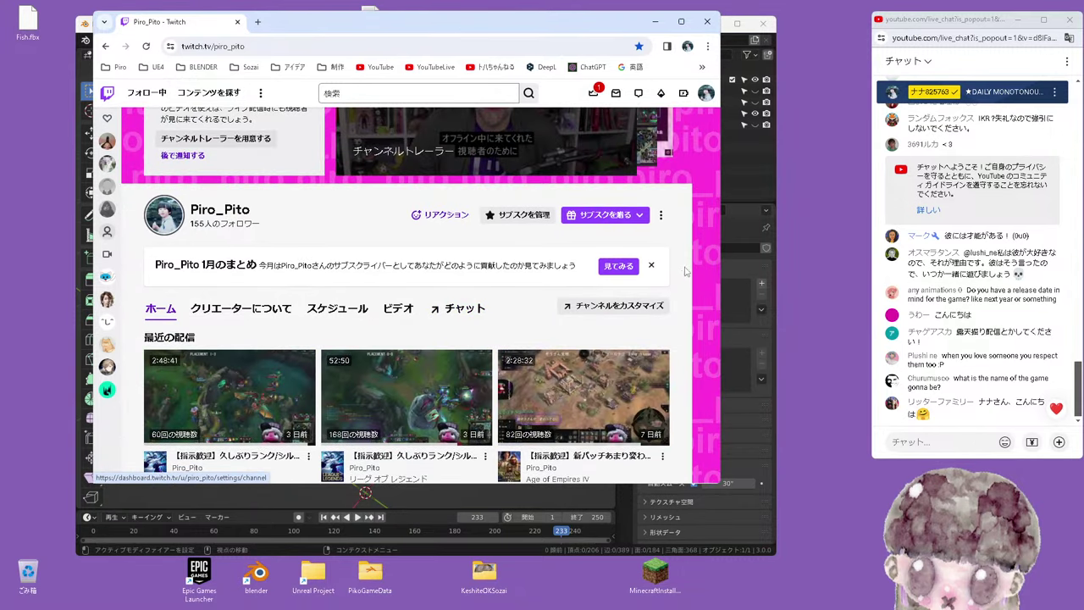
scroll(669, 246, "down", 1)
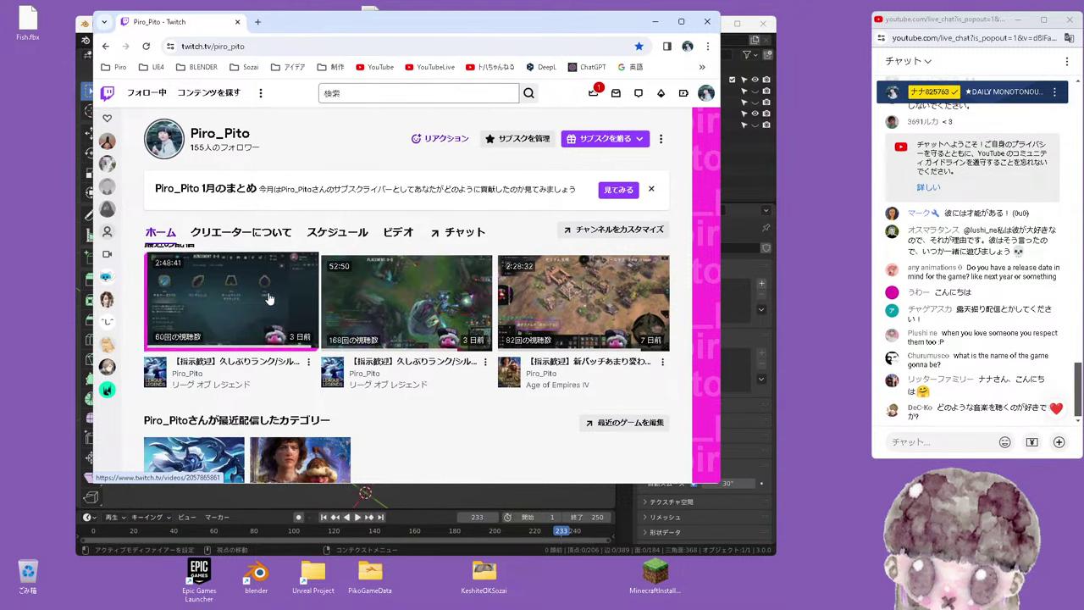
scroll(344, 256, "up", 1)
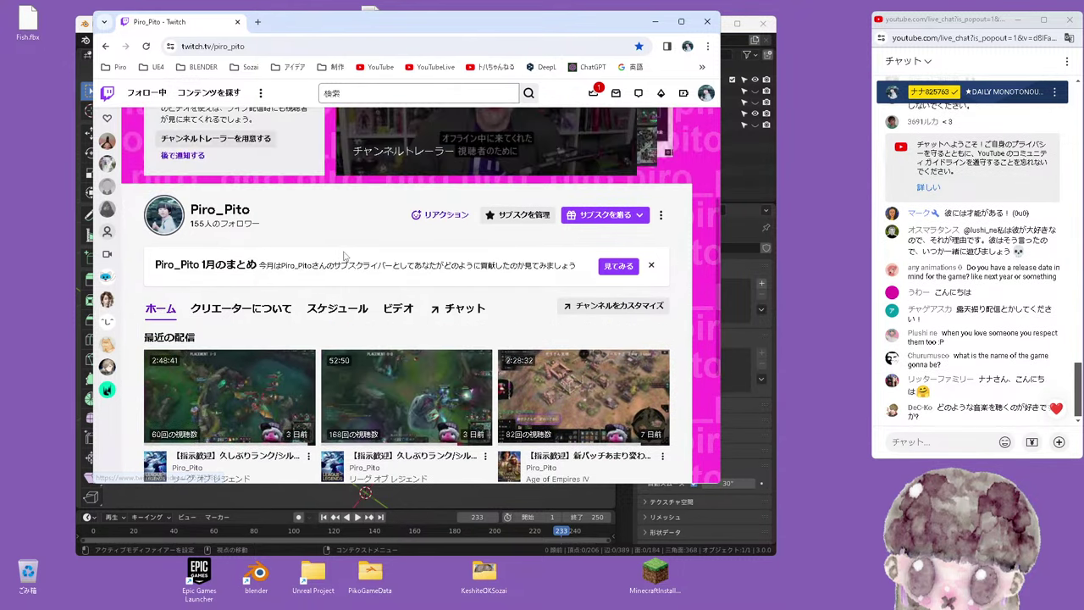
scroll(344, 256, "up", 3)
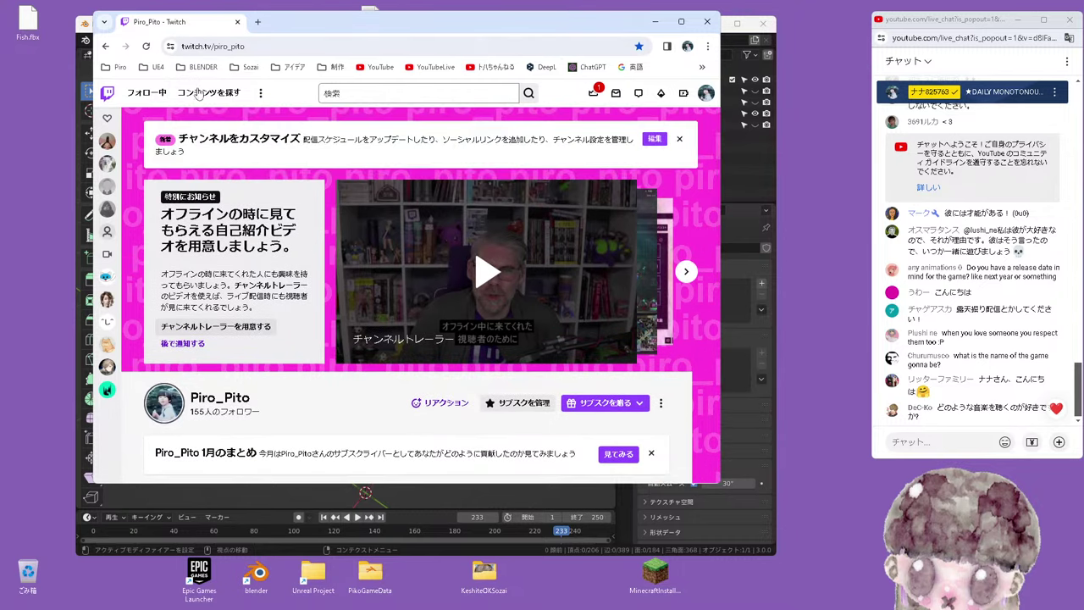
scroll(239, 290, "down", 1)
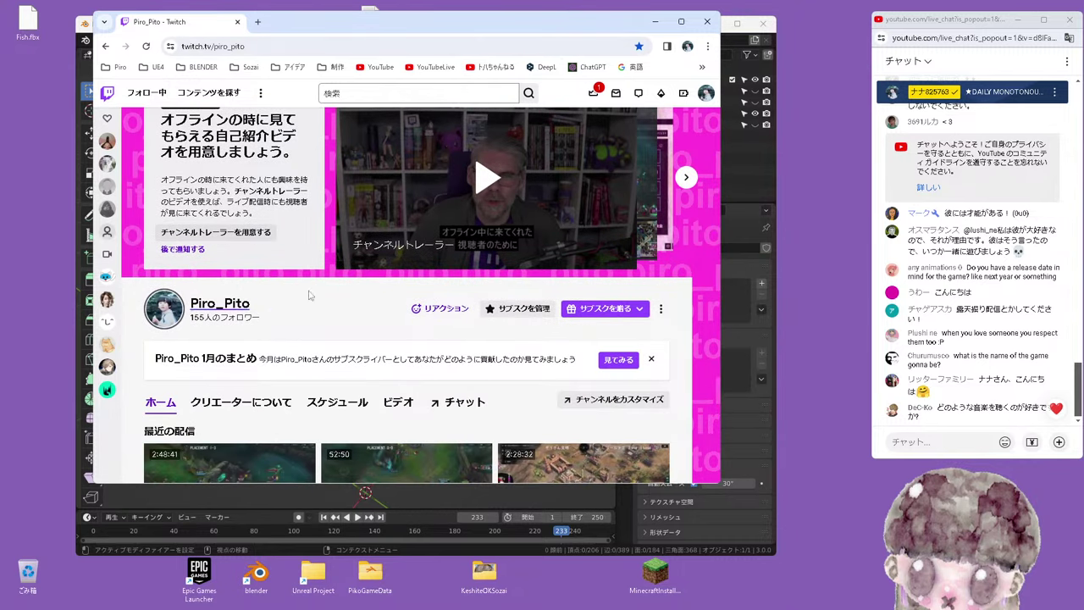
Close the browser and view the face mesh from the front, then the right side
left_click(708, 21)
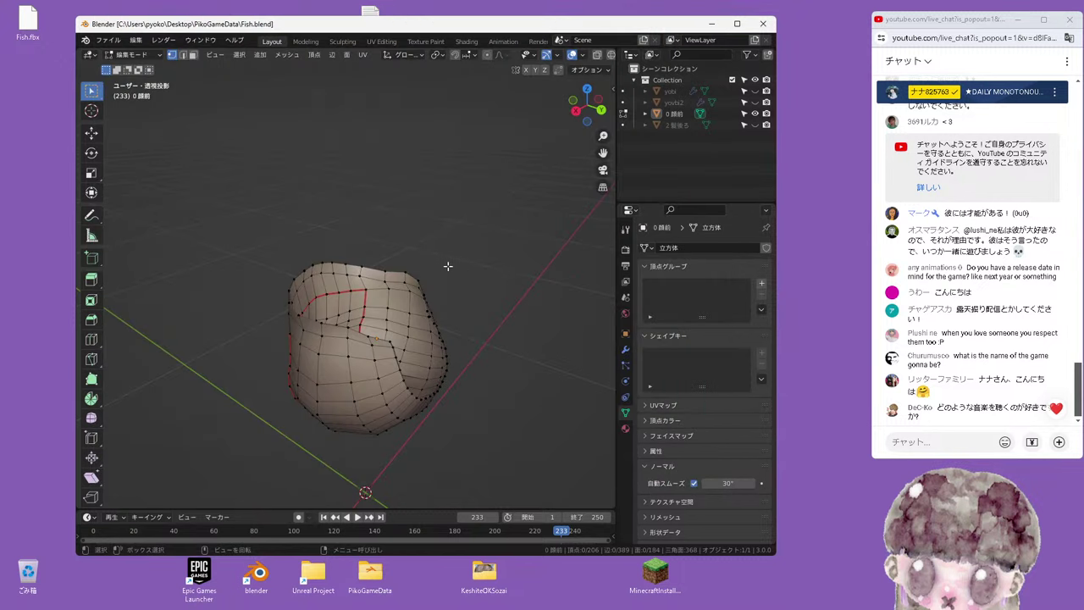
key("KP_1")
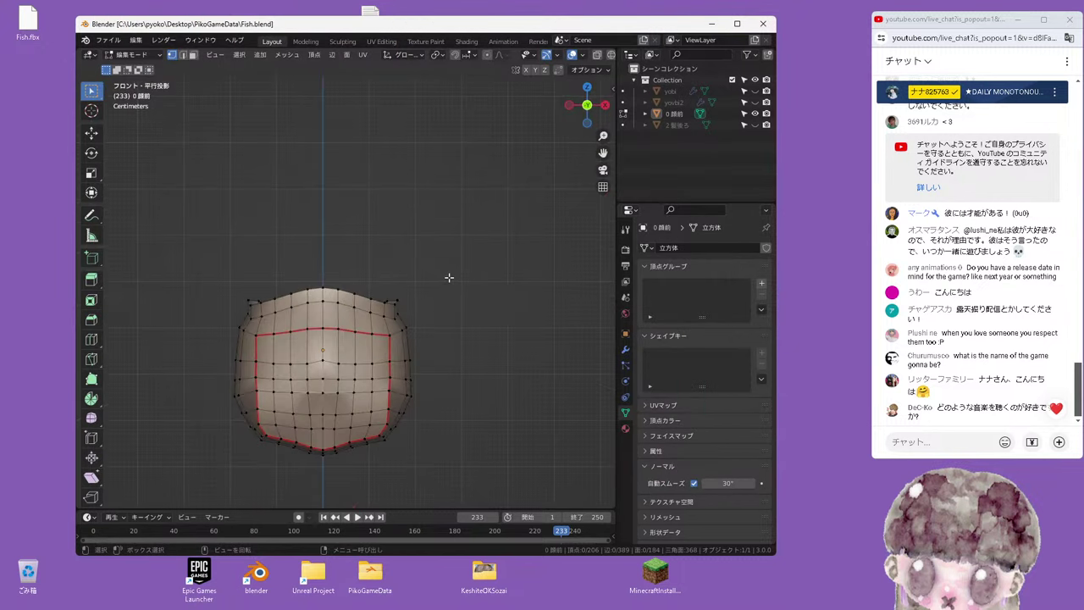
key("KP_3")
middle_click_drag(417, 295, 456, 288)
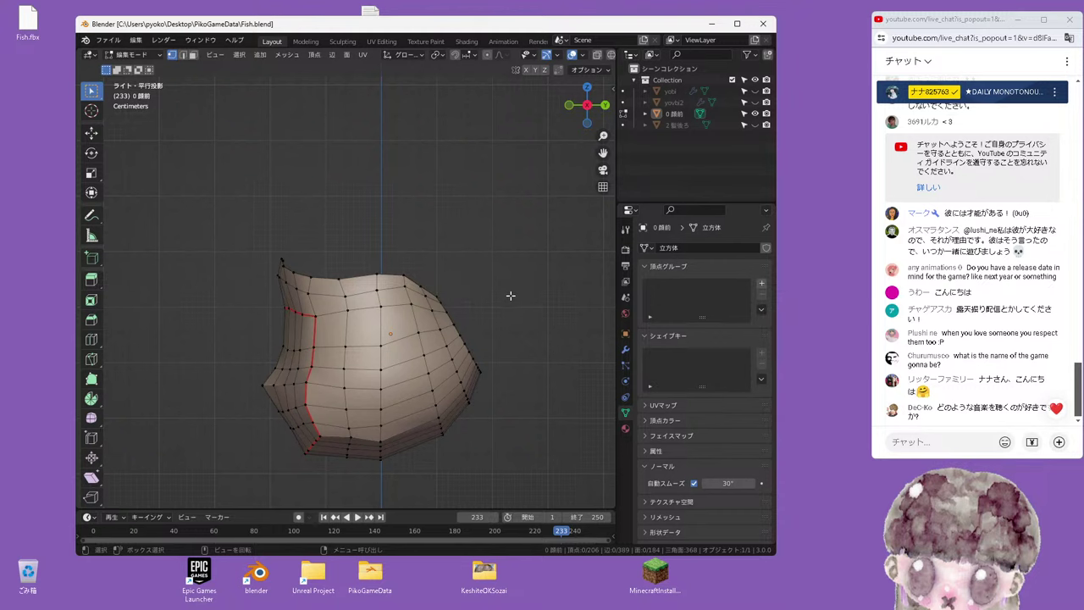
Translate the live chat into Japanese, toggle the original language, and dismiss the translation bar
right_click(991, 285)
left_click(907, 464)
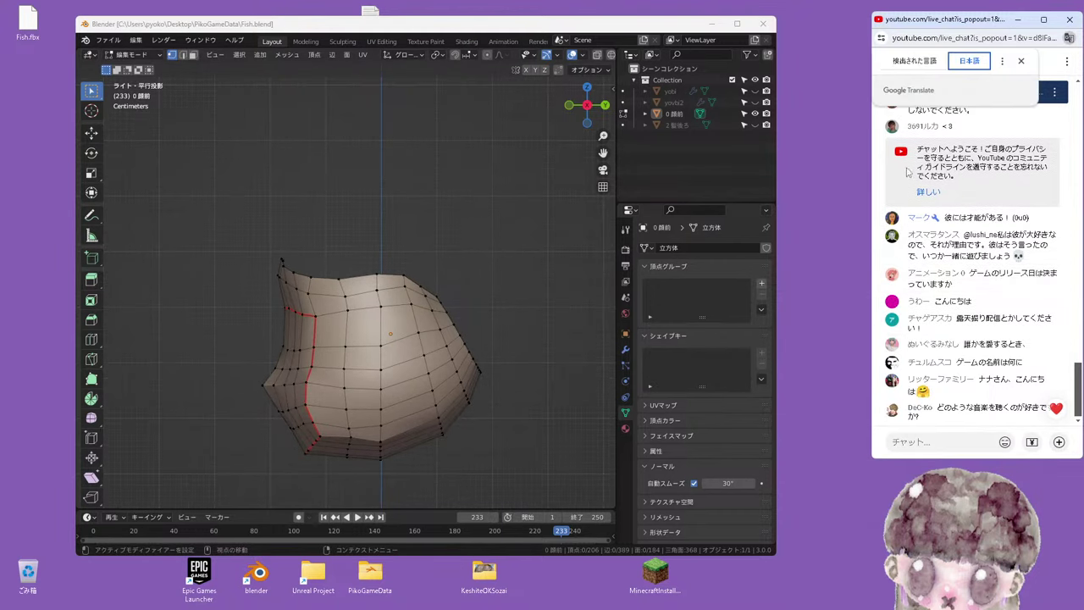
left_click(930, 63)
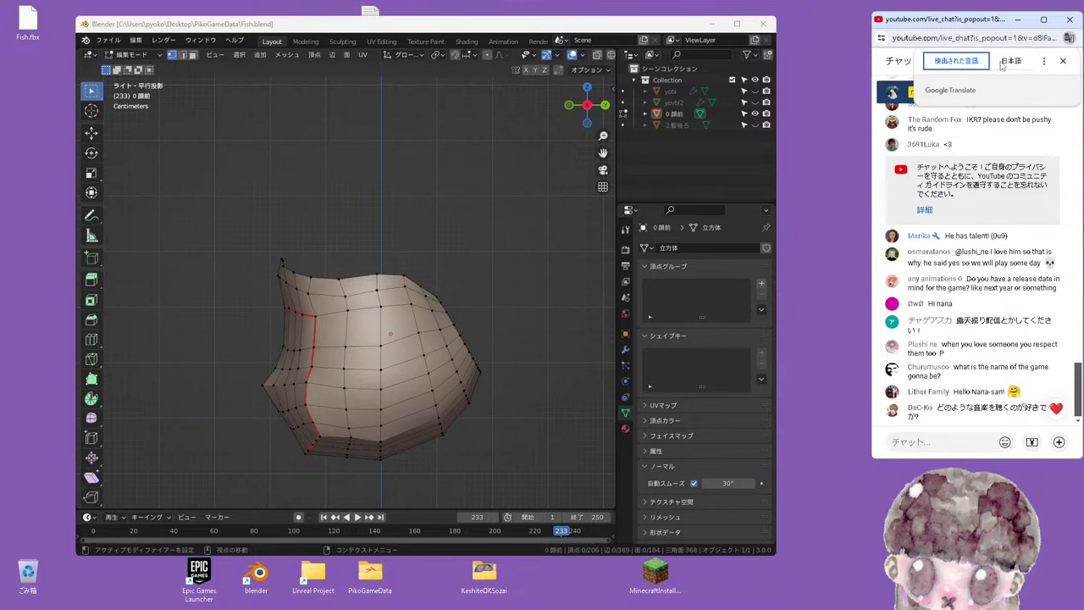
left_click(969, 61)
left_click(582, 250)
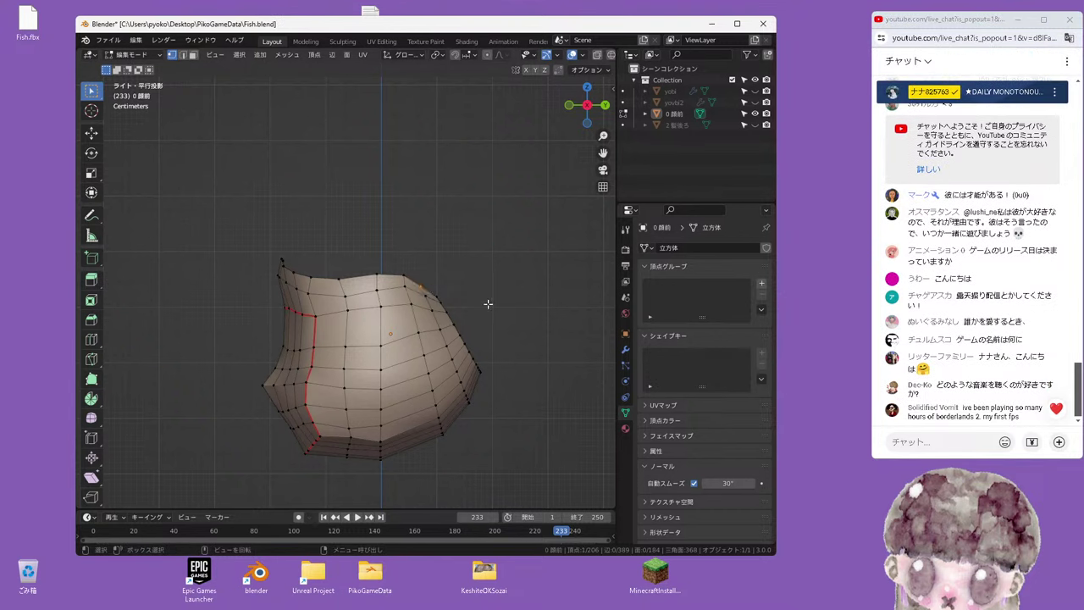
Nudge the upper vertex about 0.0034 m along Y and Z, cancelling a second move
middle_click_drag(474, 303, 489, 303)
key("g")
left_click(477, 300)
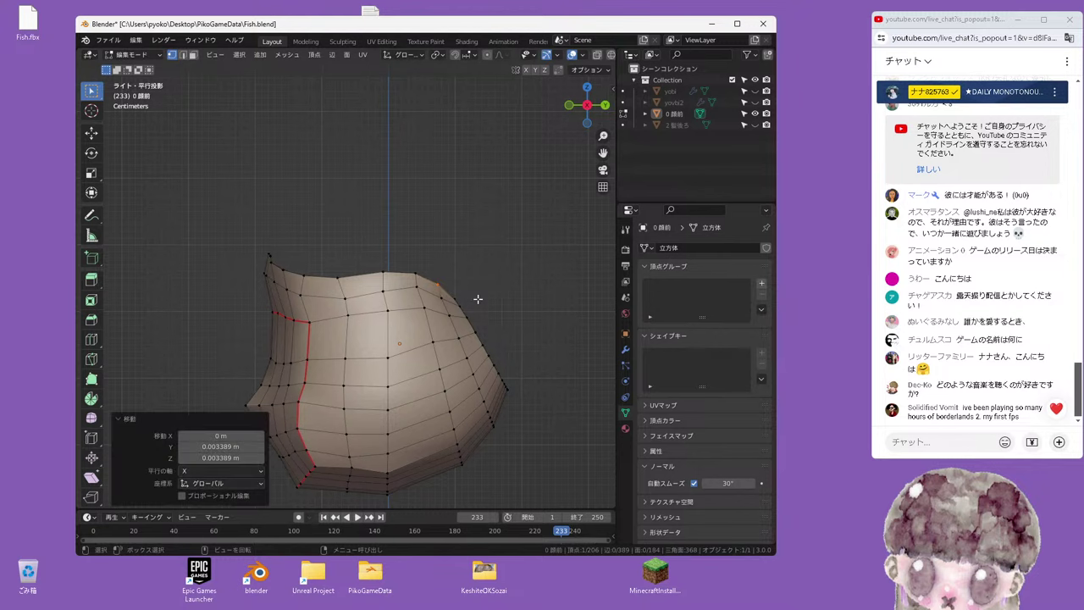
key("g")
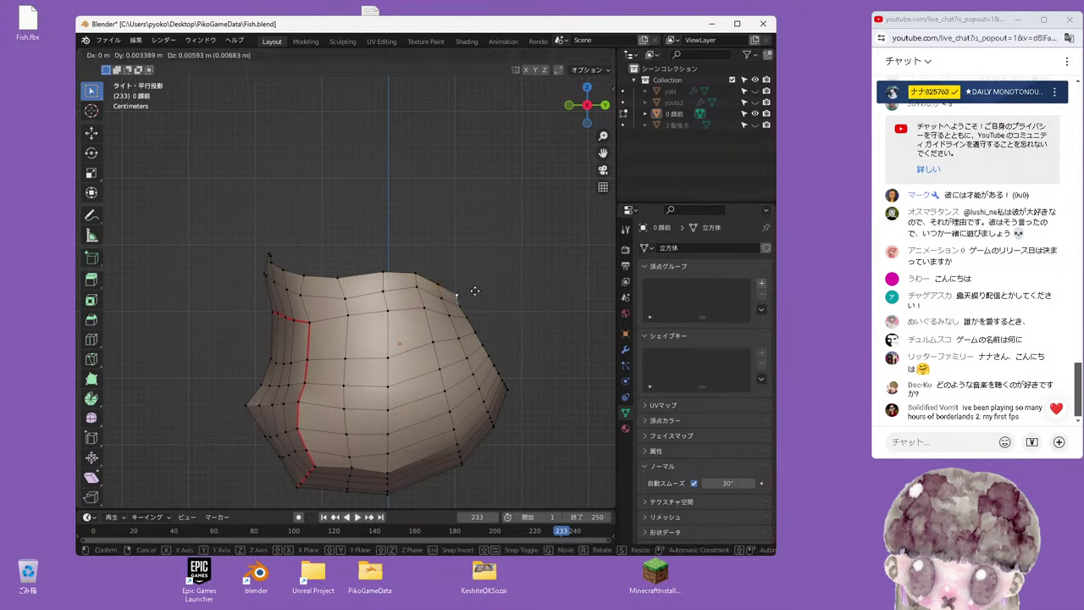
right_click(476, 290)
scroll(591, 61, "down", 2)
Turn on X-ray, zoom to the upper edge, and move a vertex there
left_click(566, 54)
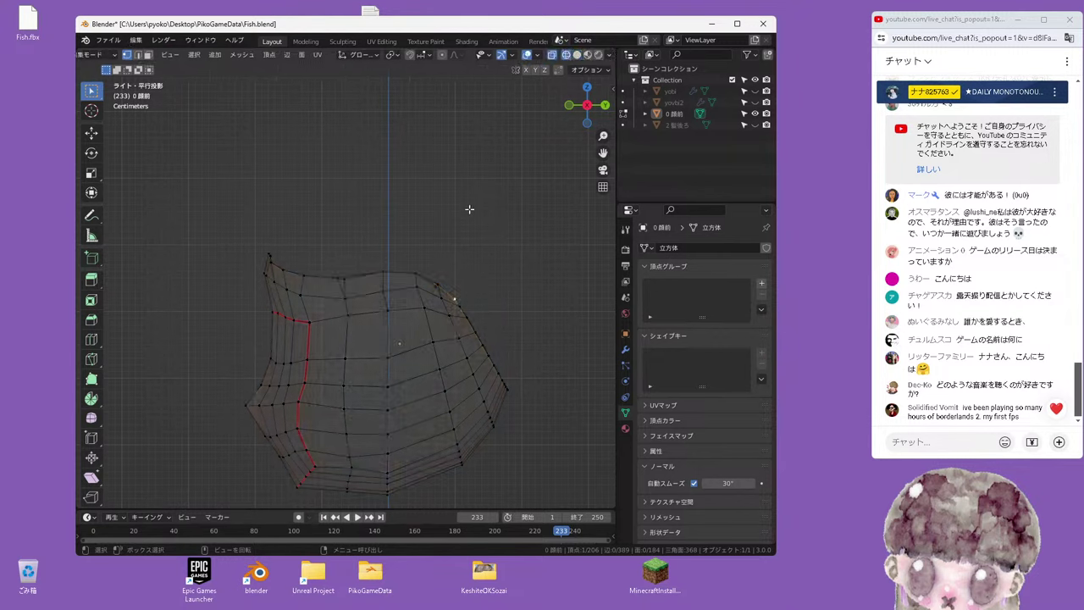
left_click(513, 244)
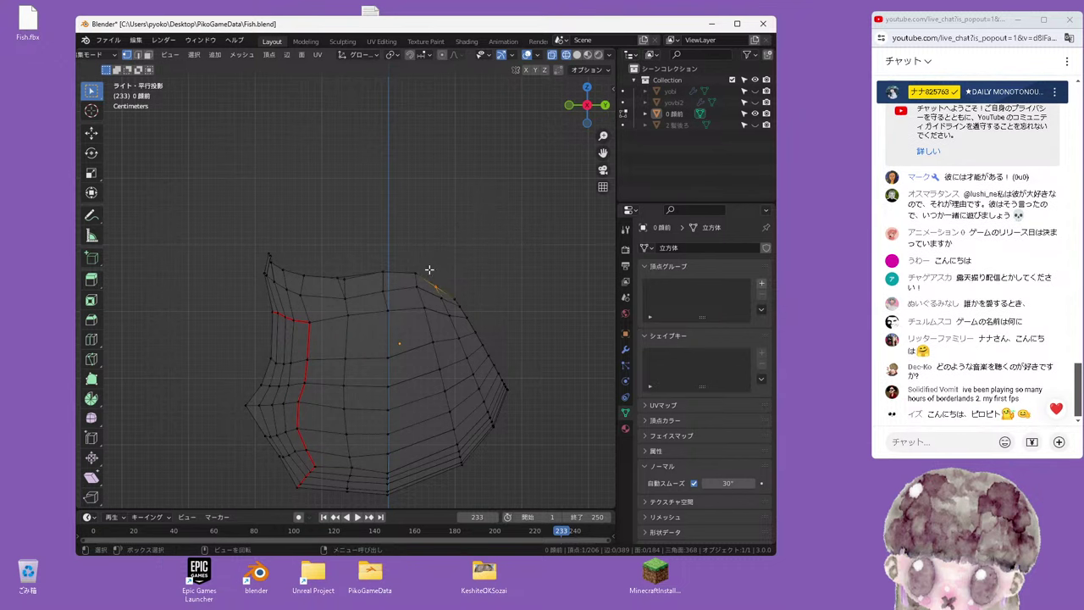
middle_click_drag(512, 272, 448, 250, "shift")
scroll(448, 250, "up", 1)
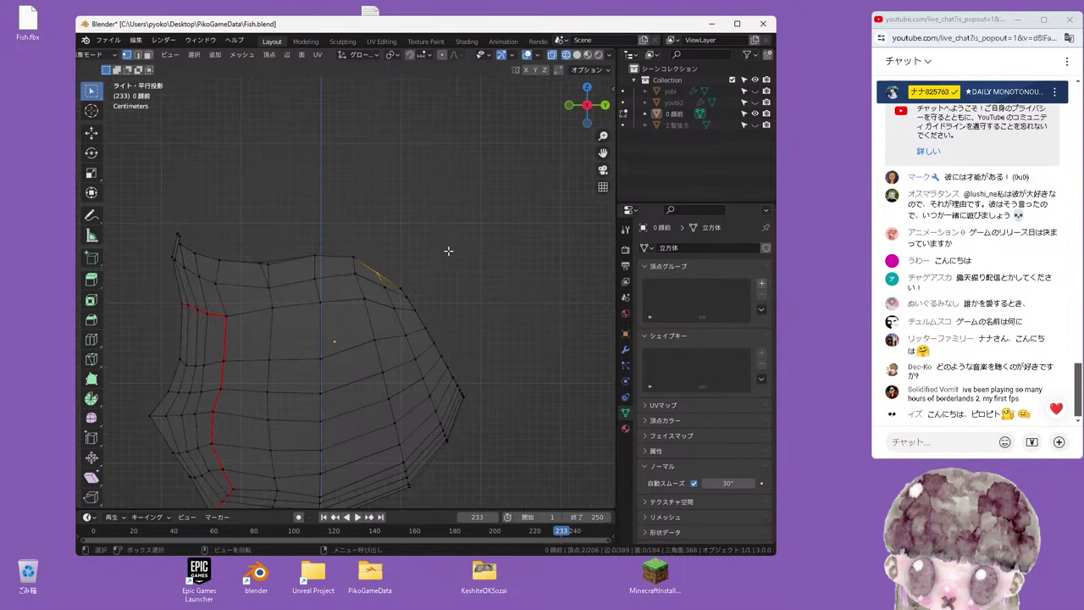
key("g")
left_click(365, 248)
Reposition four more vertices along the upper-right edge of the face mesh
left_click(373, 258)
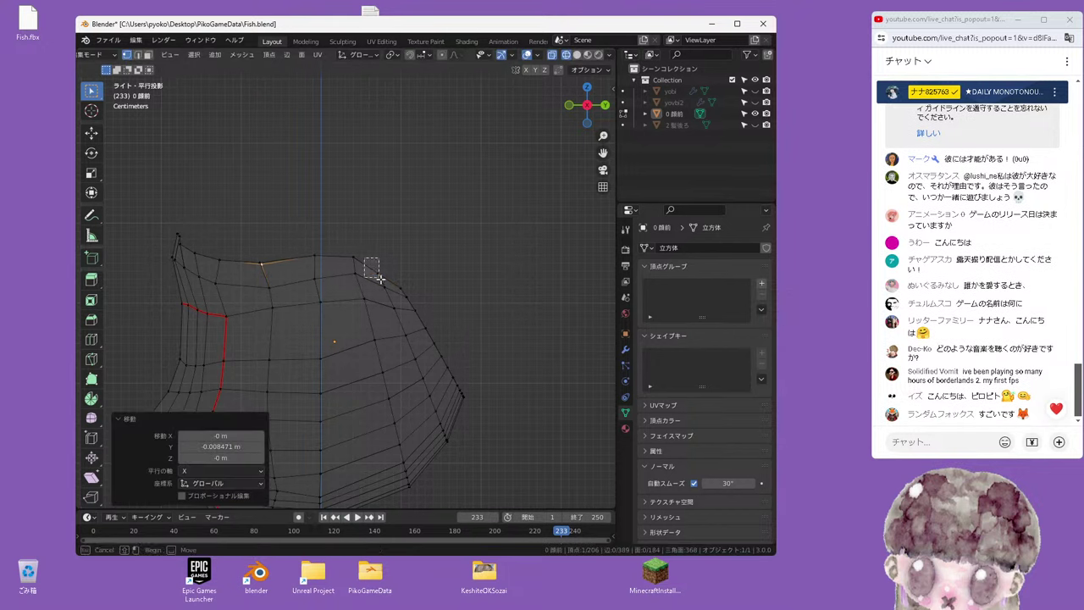
key("g")
left_click(392, 272)
left_click(406, 285)
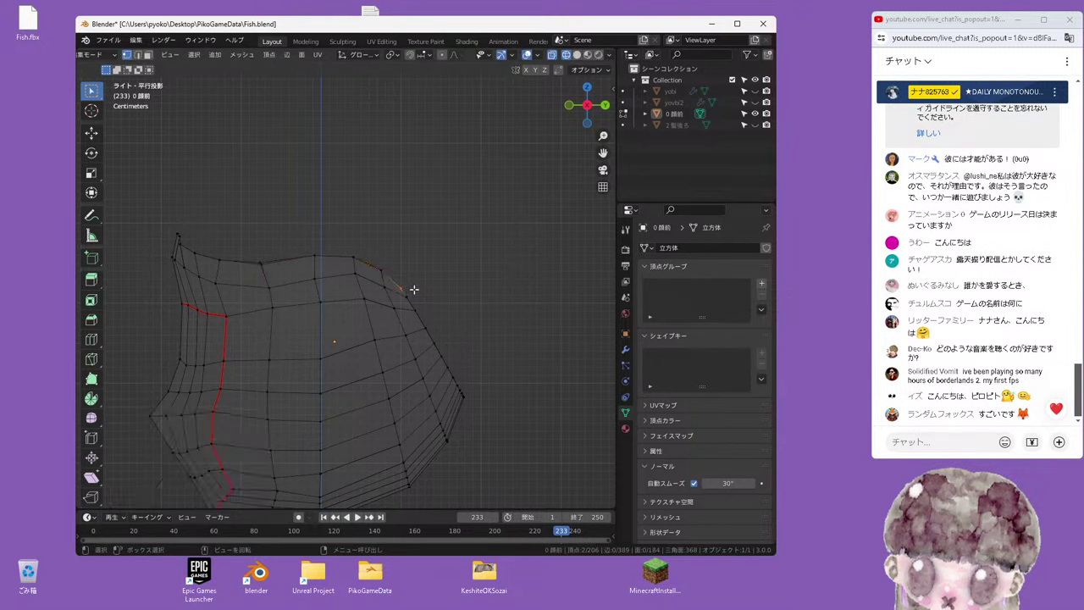
key("g")
left_click(349, 252)
left_click(356, 256)
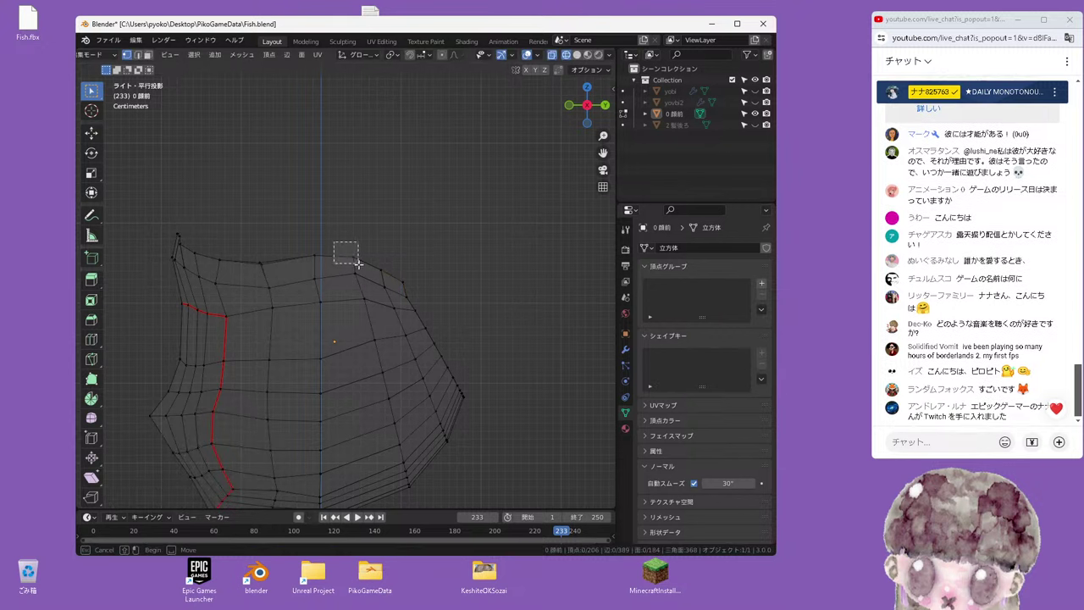
key("g")
left_click(361, 260)
left_click(404, 286)
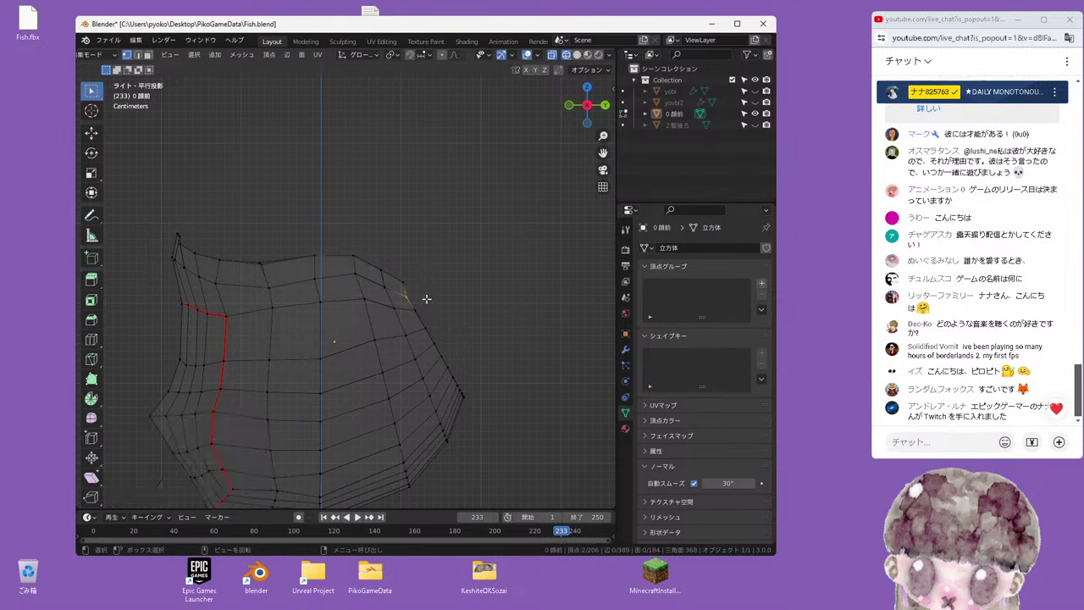
key("g")
left_click(429, 298)
Adjust a few more vertices on the upper edge and right side of the outline
left_click_drag(408, 306, 426, 316)
key("g")
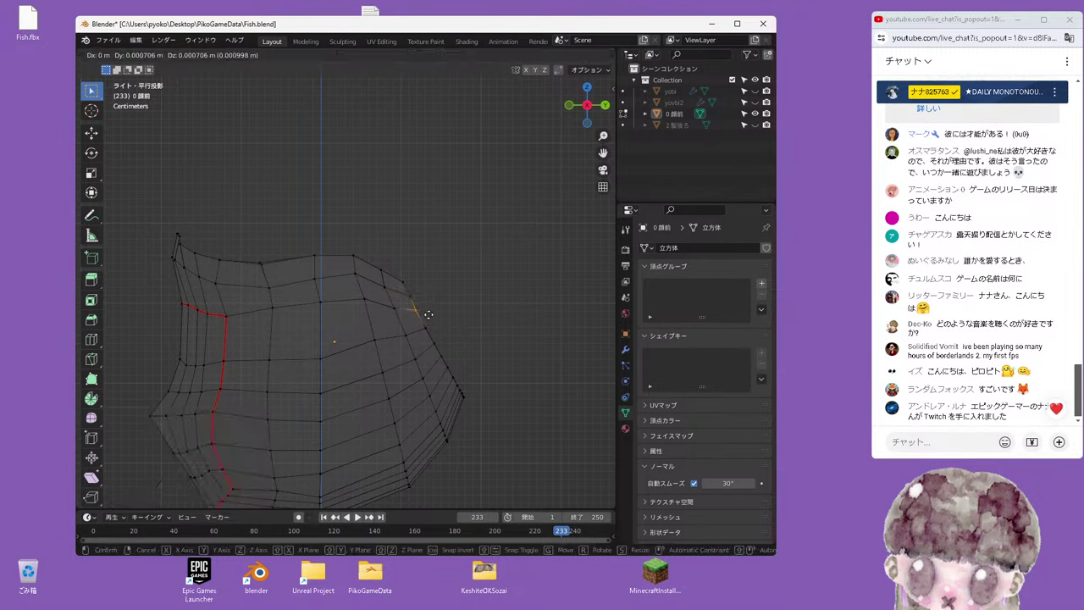
left_click(426, 310)
left_click(403, 282)
key("g")
left_click(414, 287)
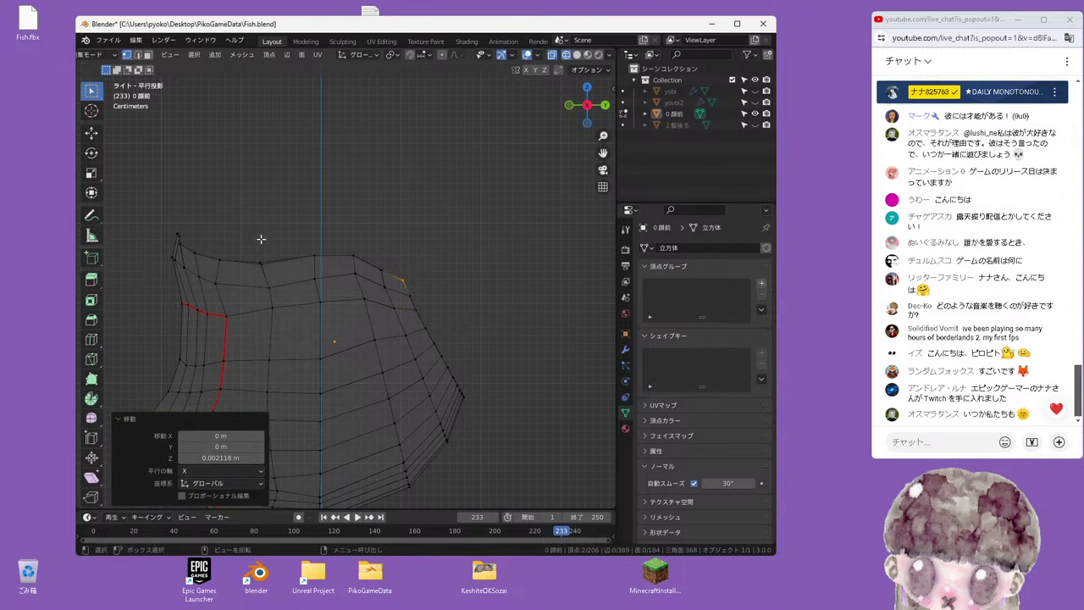
left_click(261, 260)
key("g")
left_click(269, 264)
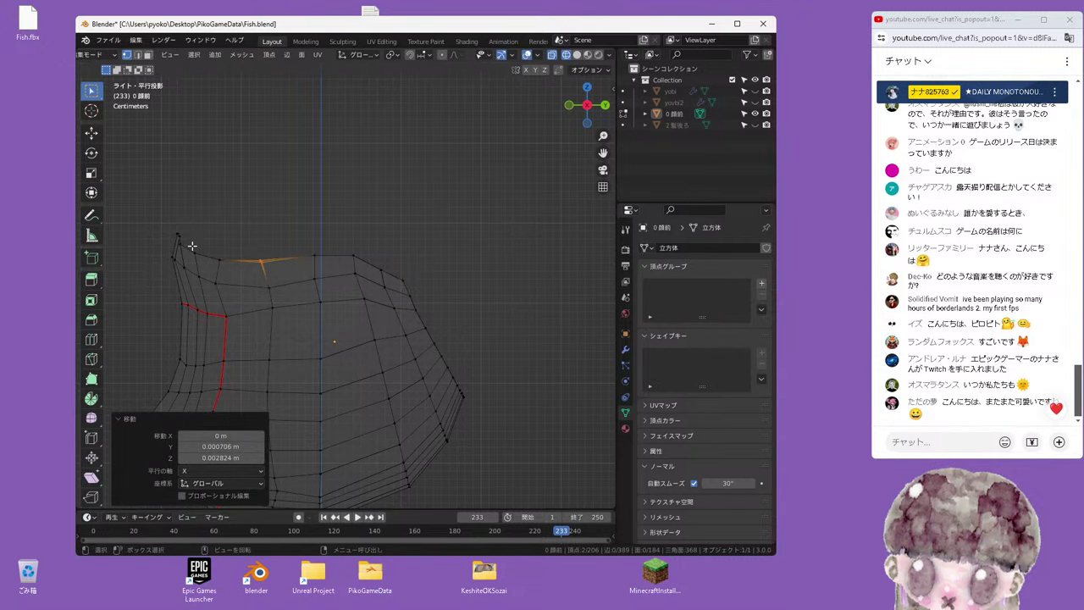
Move the top-left corner vertex into a smoother position on the silhouette
left_click(192, 246)
key("g")
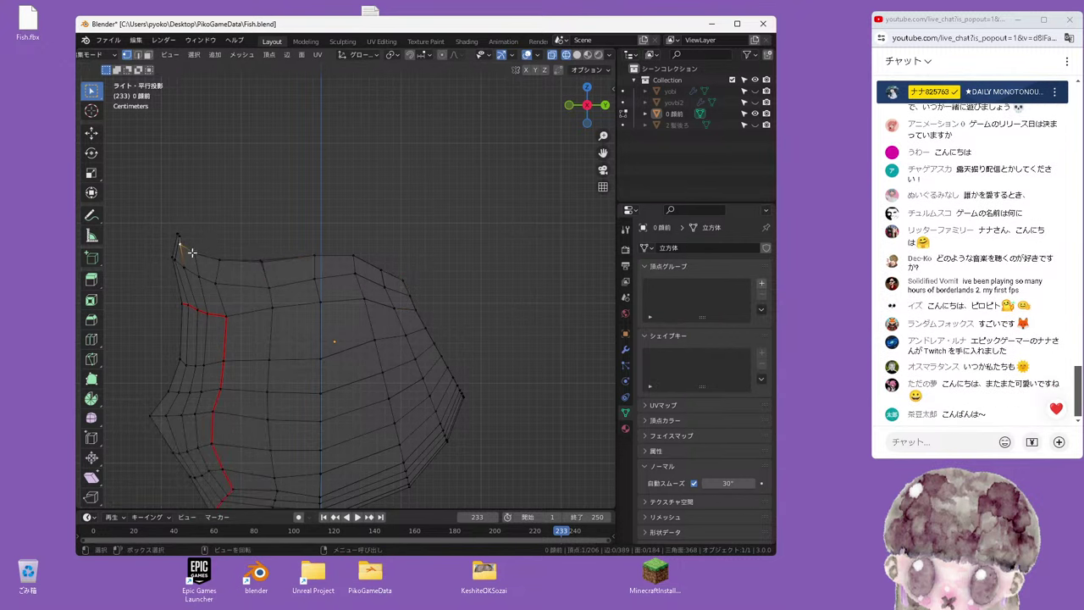
left_click(181, 248)
key("g")
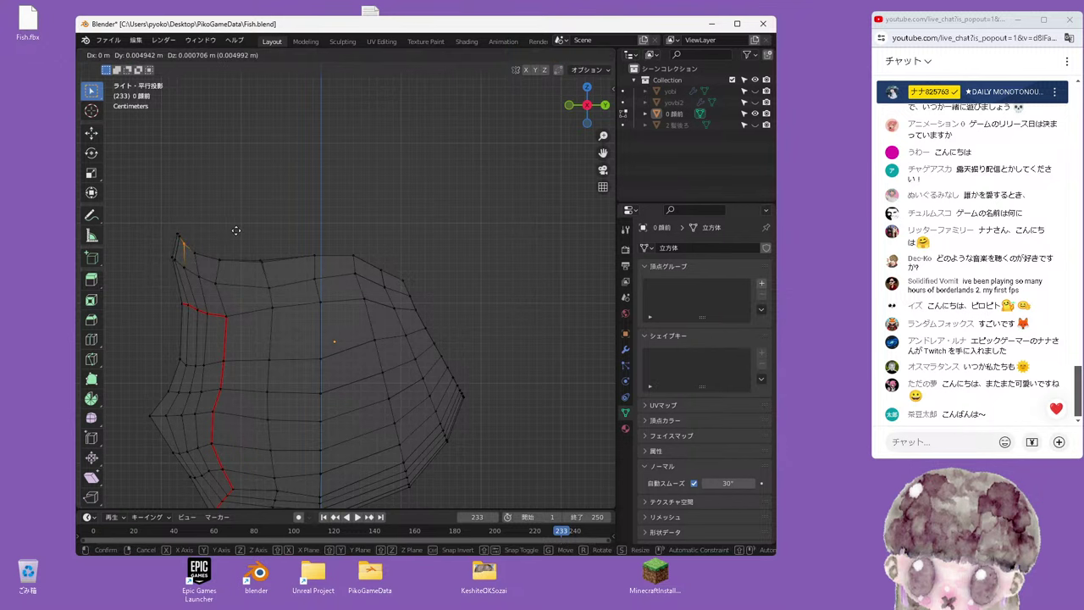
left_click(234, 230)
Centre the view and move the adjacent top outline edges
mouse_move(239, 240)
middle_mouse_down("shift")
mouse_move(378, 226)
mouse_move(323, 283)
mouse_move(338, 269)
middle_mouse_up("shift")
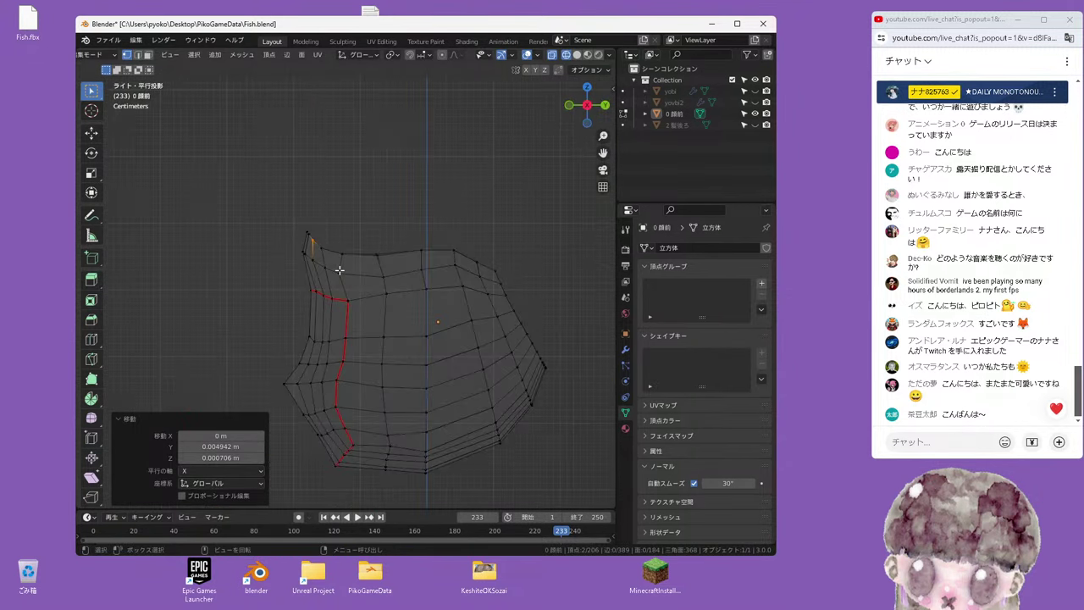
left_click(382, 263)
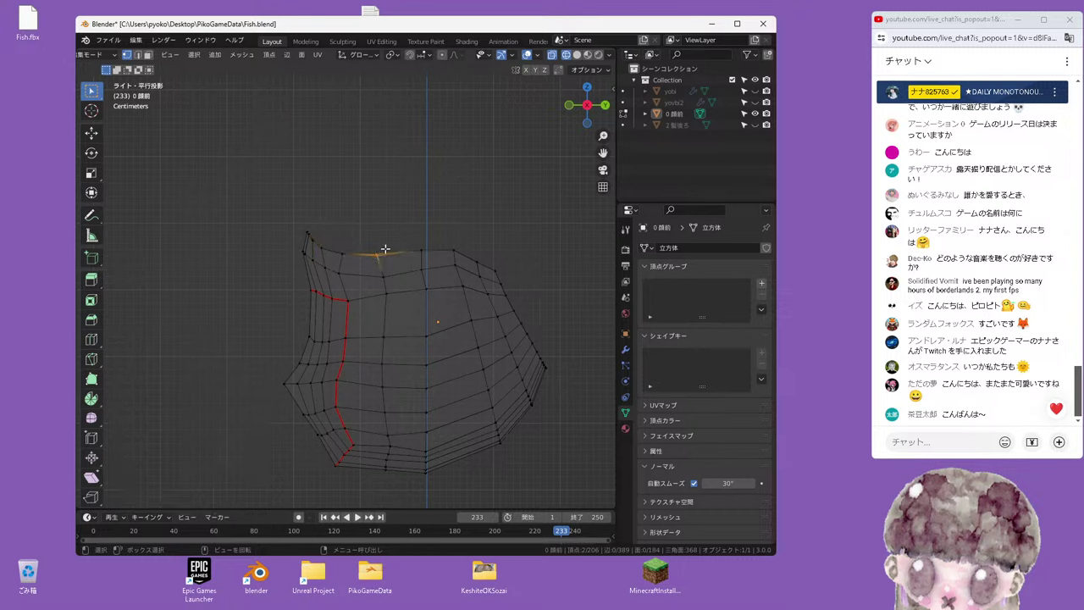
left_click(351, 254)
key("g")
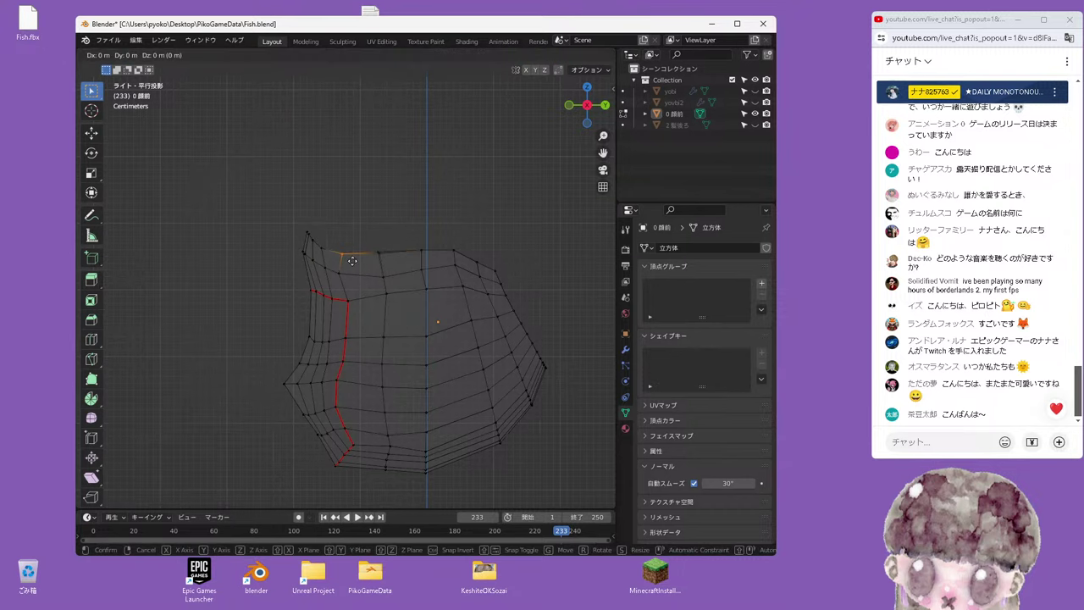
left_click(326, 254)
key("g")
key("Escape")
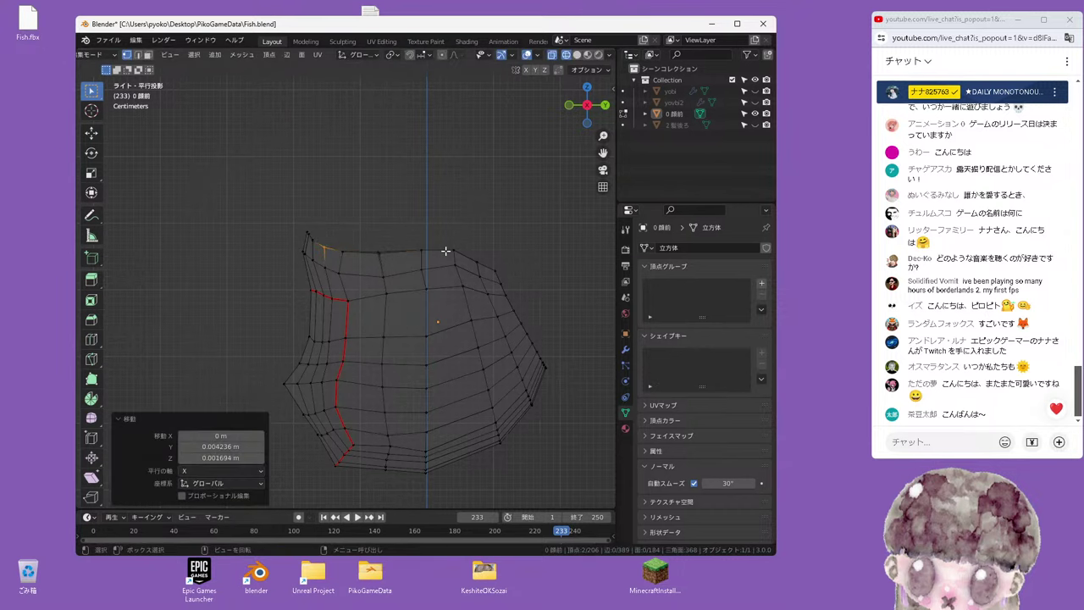
Shift the remaining top edges and raise the upper-right edge slightly
left_click(383, 256)
key("g")
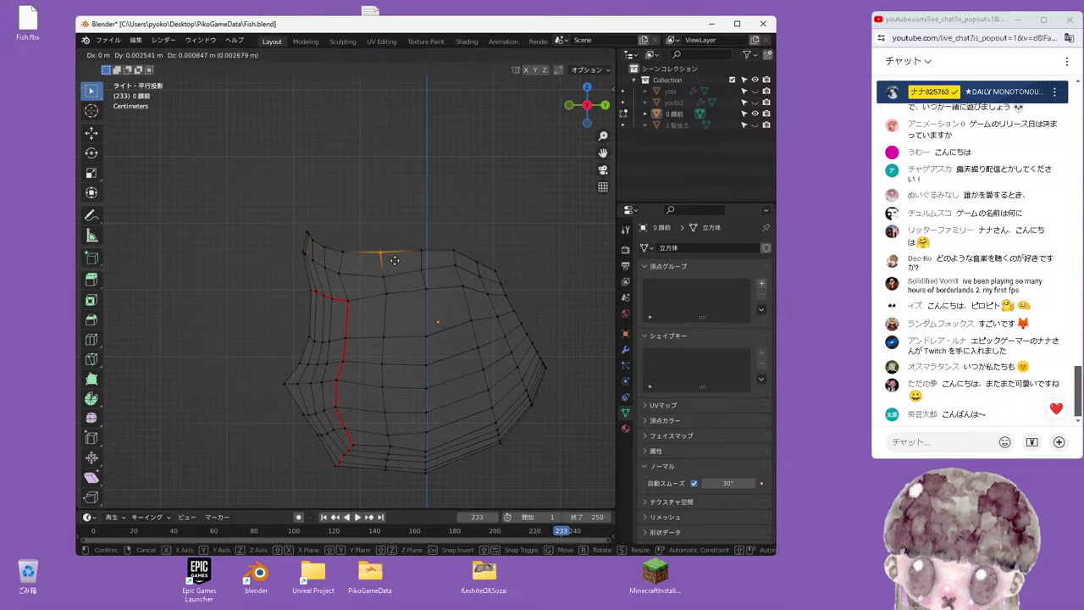
left_click(394, 260)
left_click(407, 240)
key("g")
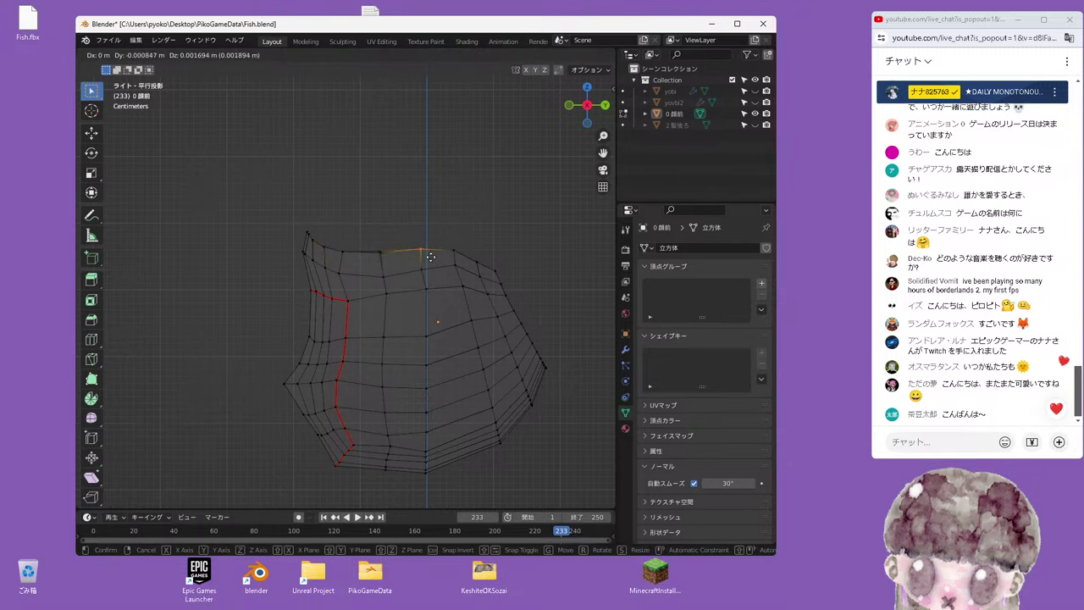
left_click(439, 244)
left_click(478, 259)
key("g")
left_click(484, 257)
left_click(498, 271)
key("g")
left_click(484, 256)
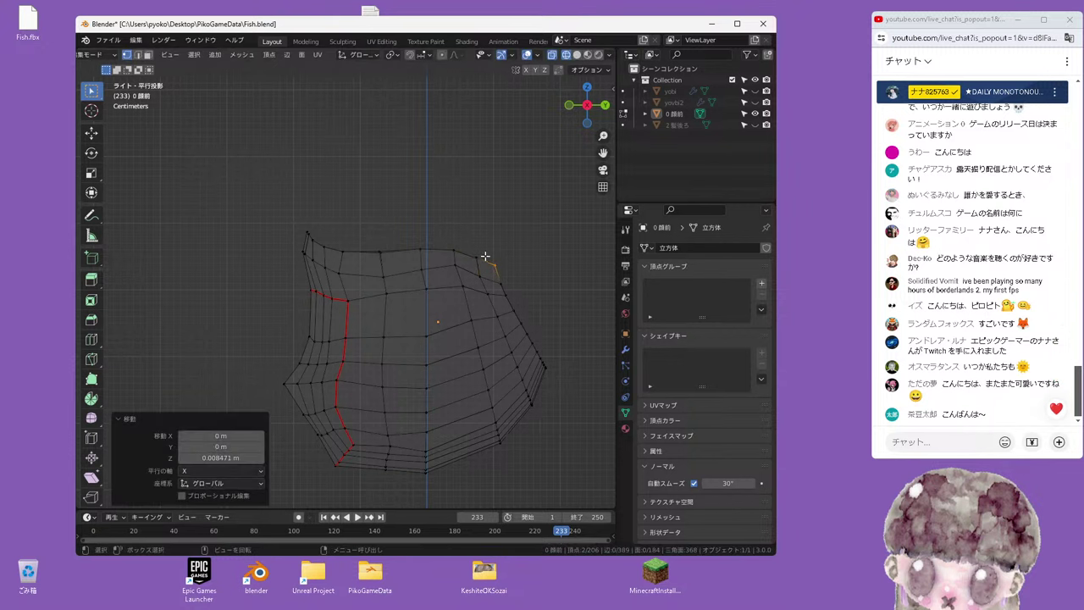
Orbit to check the mesh, clear the selection, and return to side then front ortho views
middle_click_drag(500, 242, 435, 252)
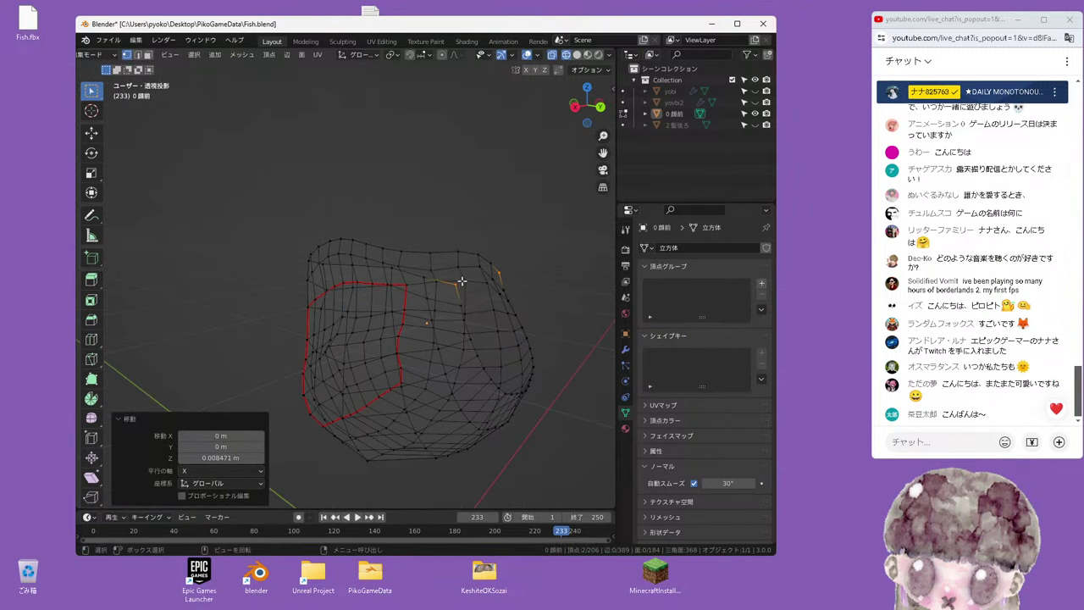
left_click(529, 251)
key("KP_3")
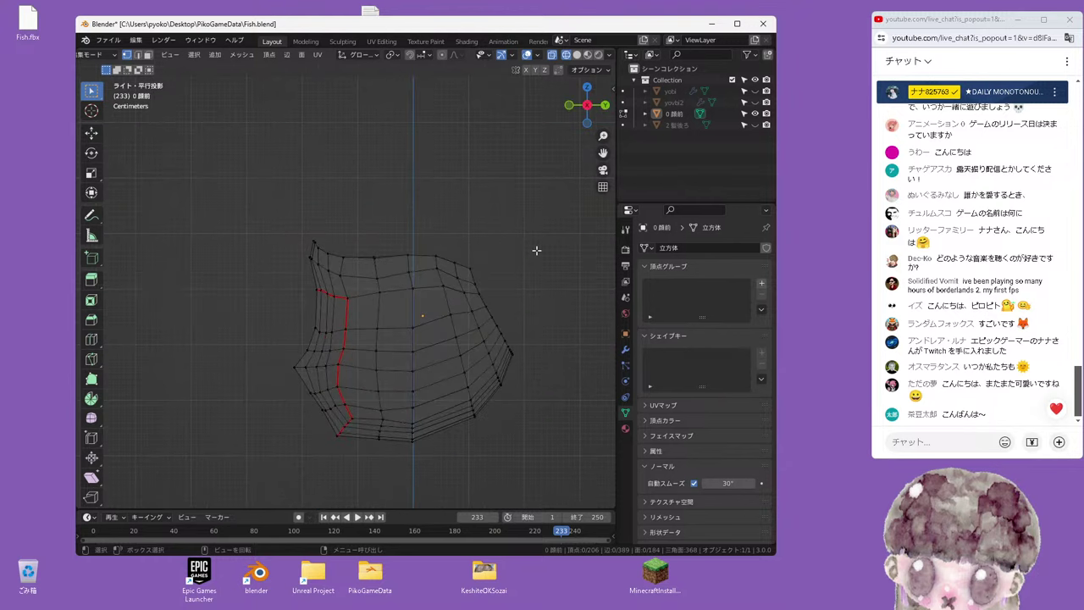
key("KP_1")
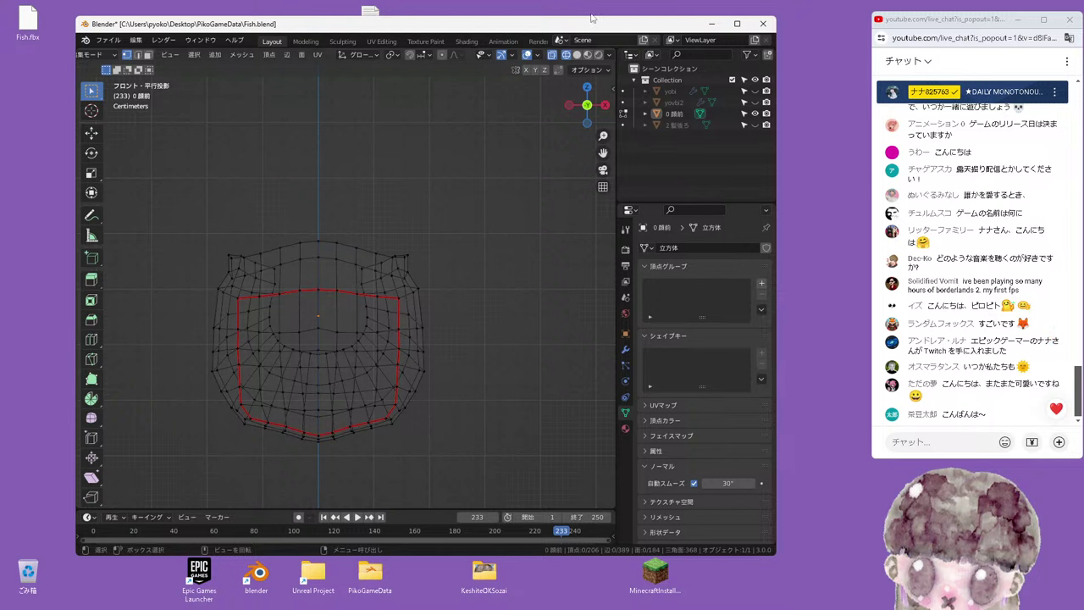
Switch to solid shading, zoom in, and shift a side vertex along X
left_click(577, 54)
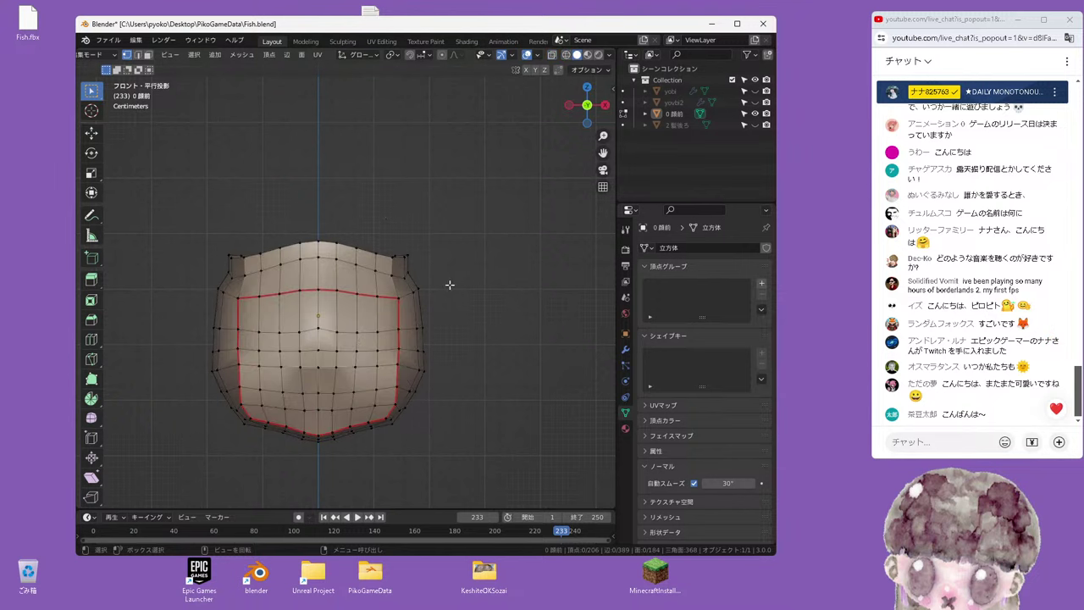
scroll(428, 283, "up", 1)
key("2")
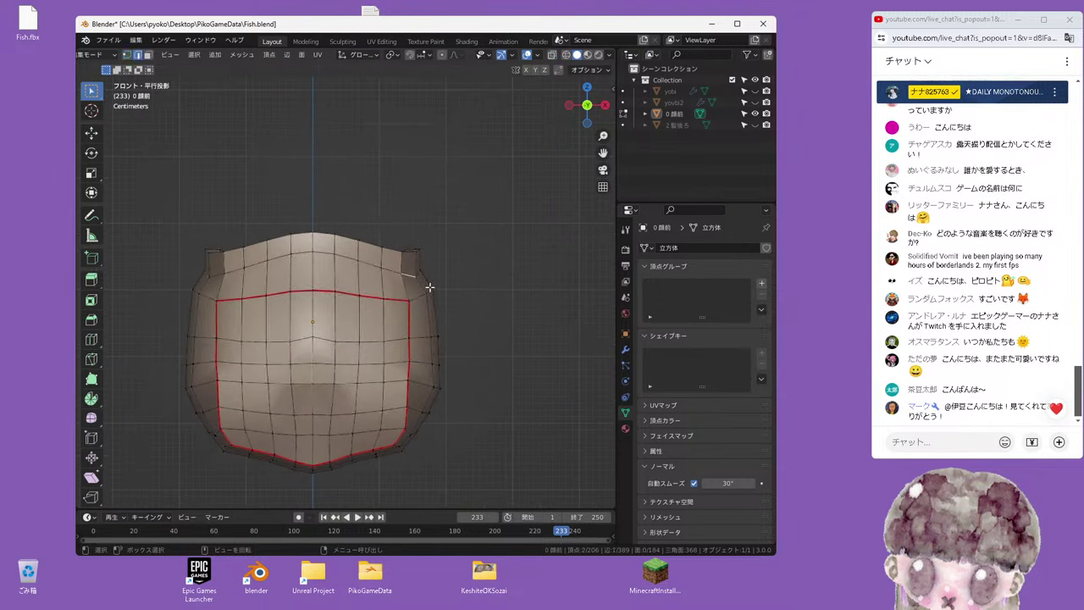
middle_click_drag(429, 287, 423, 307)
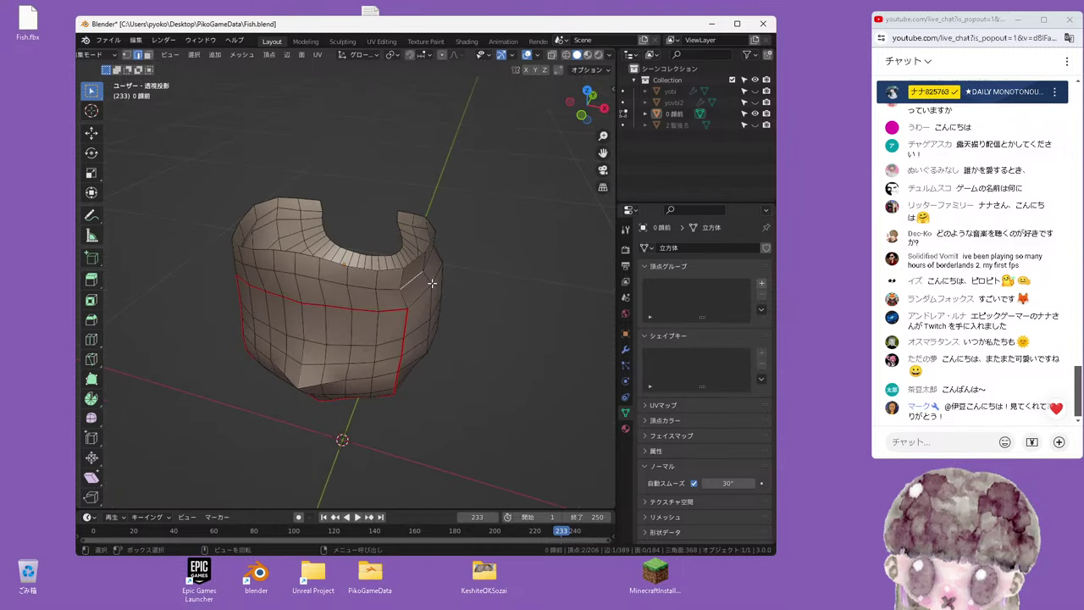
key("1")
key("Tab")
key("Tab")
key("g")
key("x")
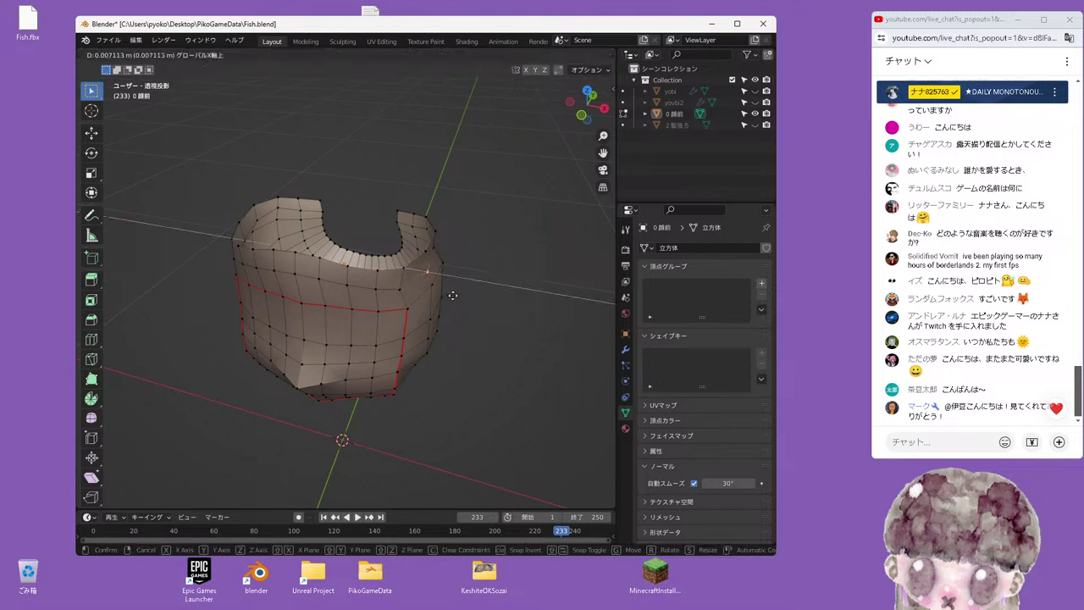
left_click(454, 294)
Orbit to a new angle and shift the selection 0.007444 m along X
mouse_move(454, 294)
middle_mouse_down()
mouse_move(468, 286)
mouse_move(273, 289)
mouse_move(258, 312)
middle_mouse_up()
key("g")
key("x")
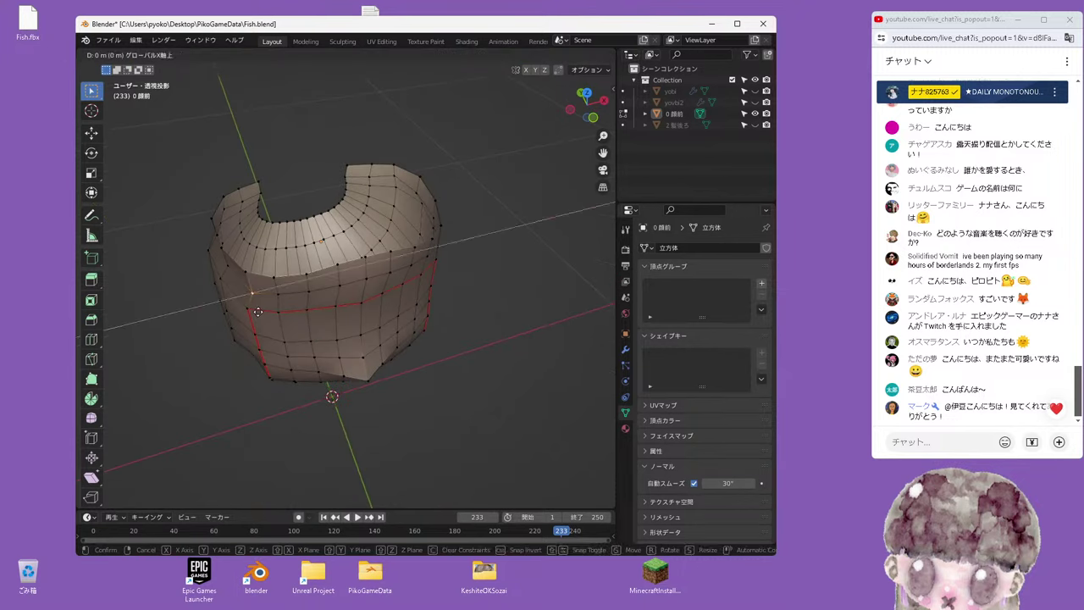
left_click(252, 314)
Nudge the selected side vertices of the face mesh along X twice
middle_click_drag(252, 314, 233, 328)
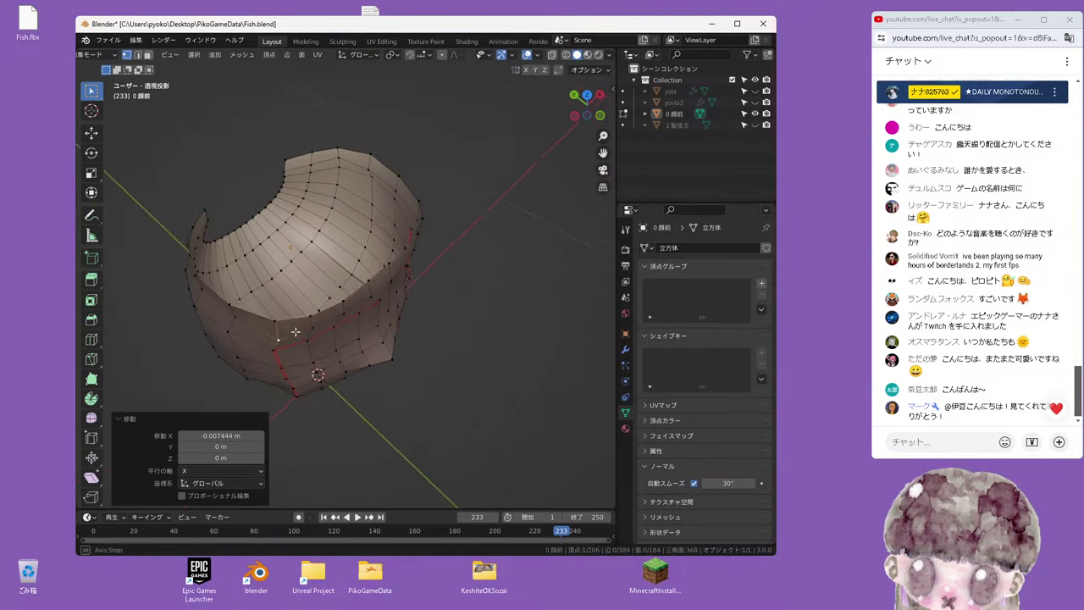
key("g")
key("x")
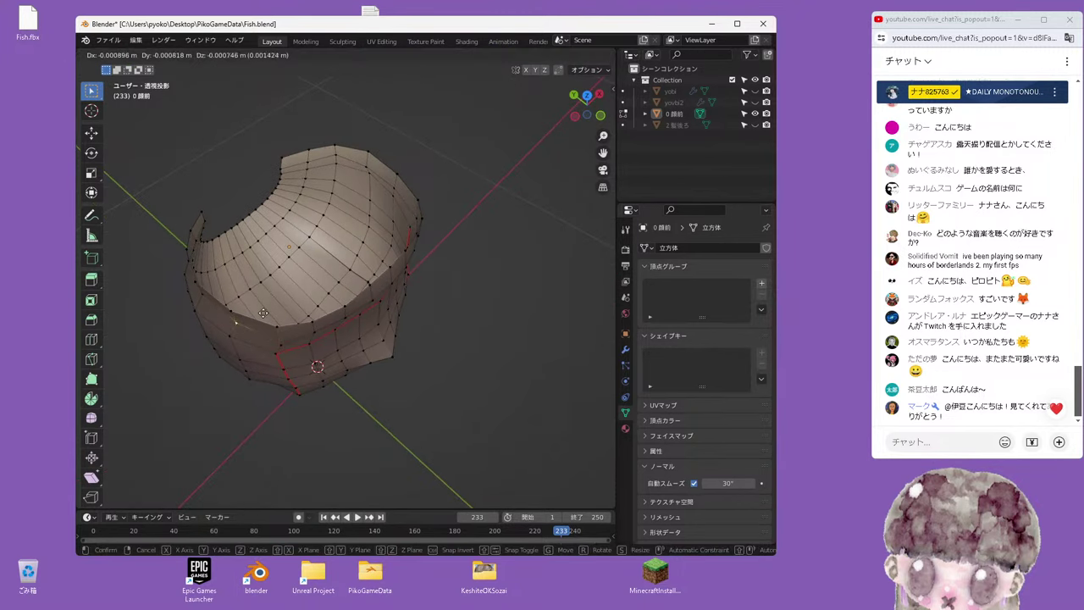
left_click(260, 315)
mouse_move(260, 315)
middle_mouse_down()
mouse_move(249, 318)
mouse_move(433, 250)
mouse_move(415, 319)
middle_mouse_up()
key("g")
key("x")
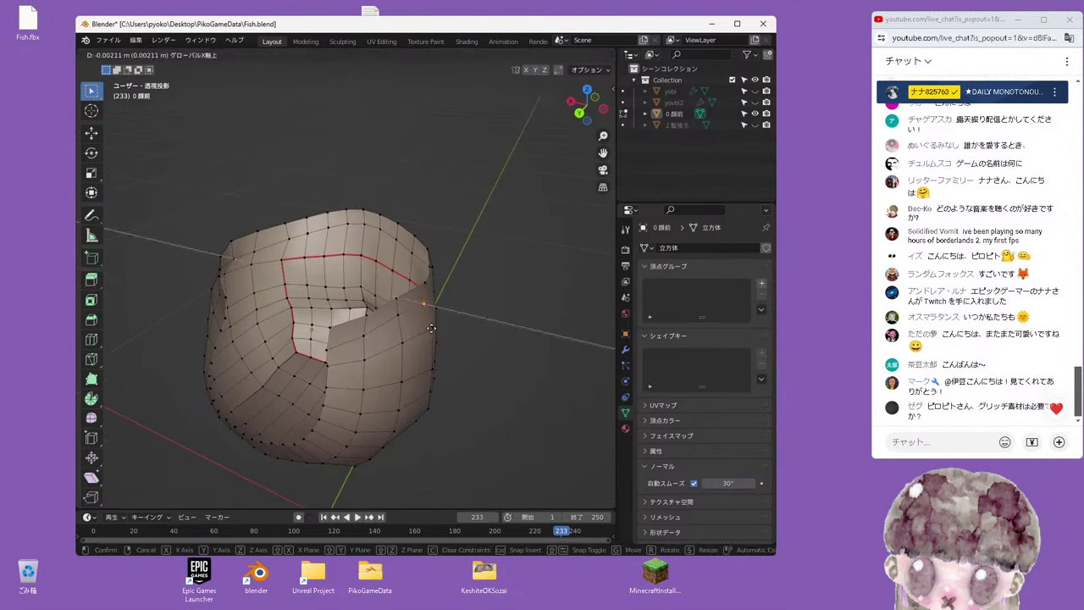
left_click(410, 332)
Make two more small X adjustments, ending with a −0.002153 m shift
key("g")
key("x")
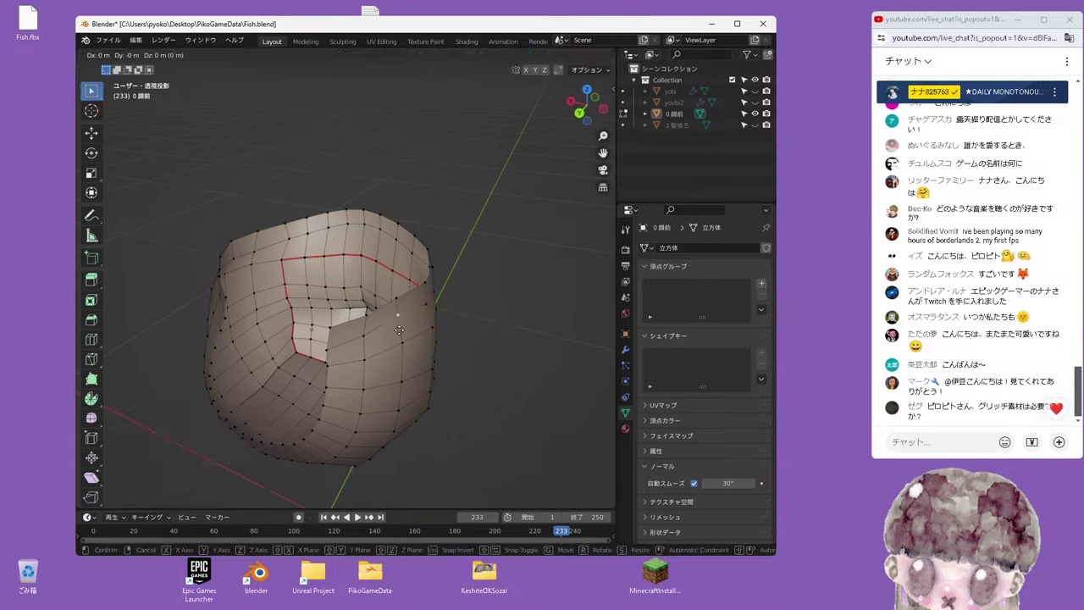
left_click(381, 342)
key("g")
key("x")
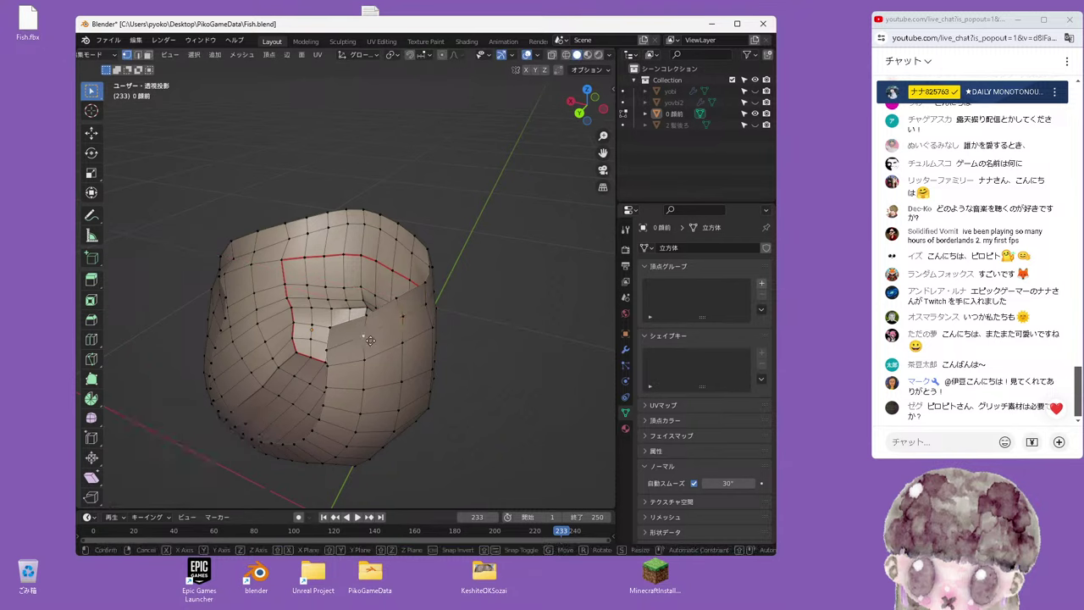
left_click(313, 323)
mouse_move(312, 323)
middle_mouse_down()
mouse_move(487, 257)
mouse_move(482, 297)
middle_mouse_up()
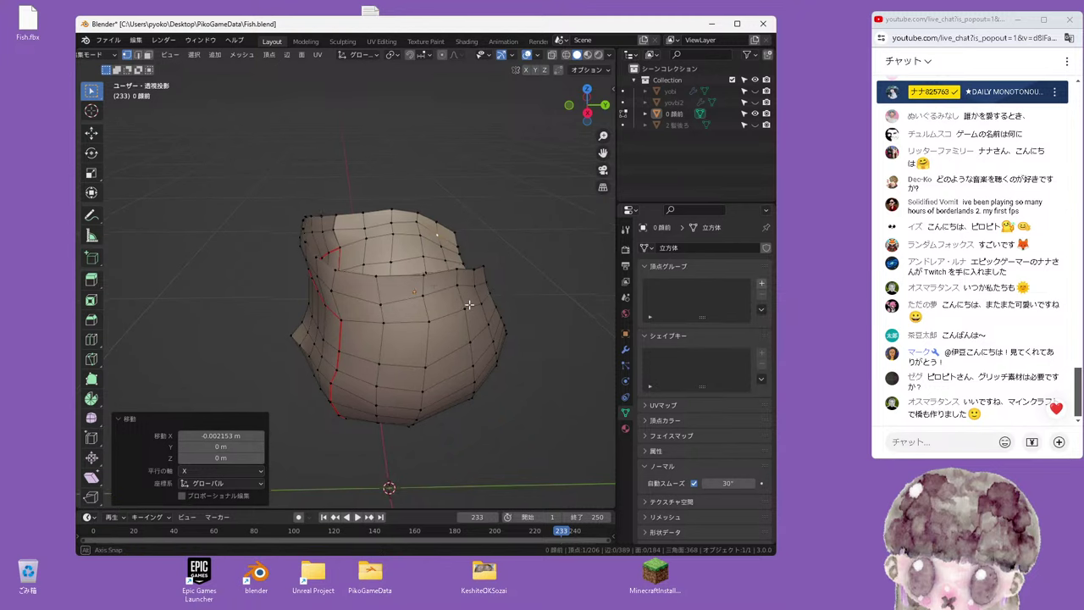
Slide a front vertex of the face mesh along its edge by factor 0.134
middle_click_drag(475, 283, 398, 305)
left_click(374, 297)
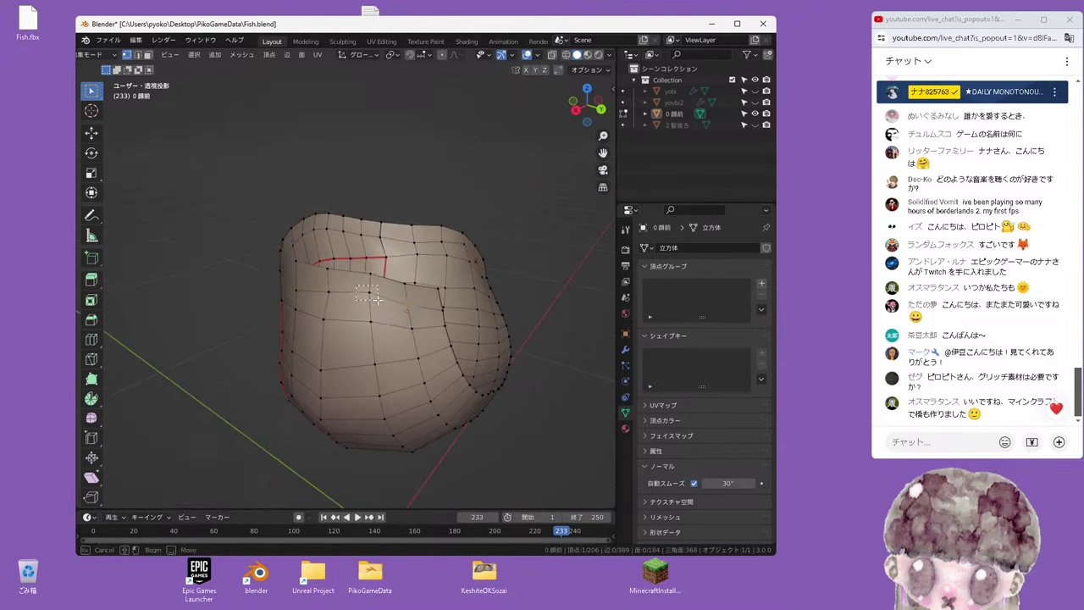
key("shift+v")
left_click(387, 299)
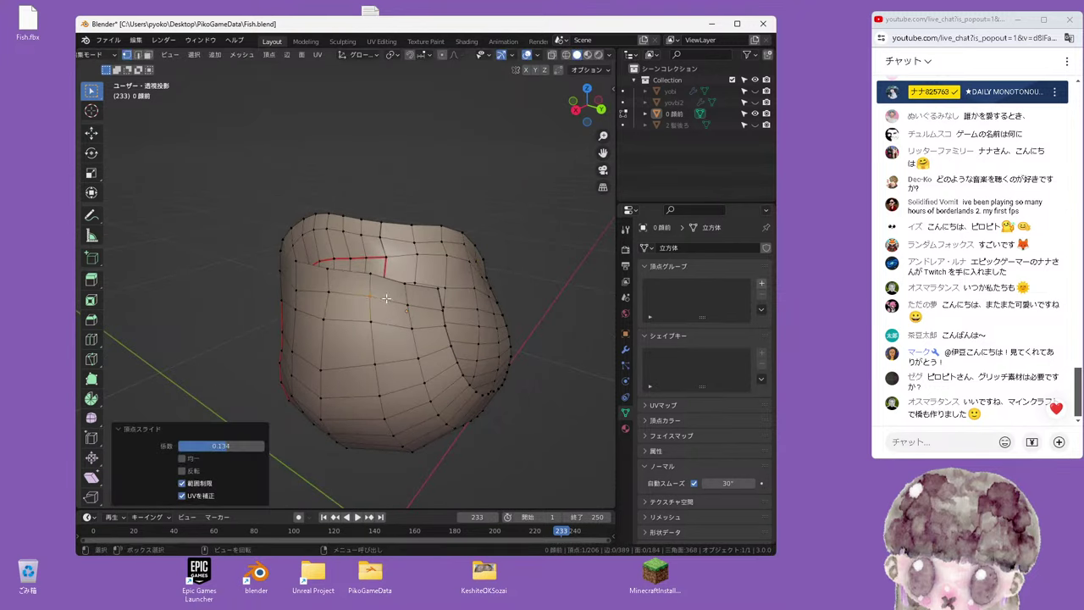
key("shift+v")
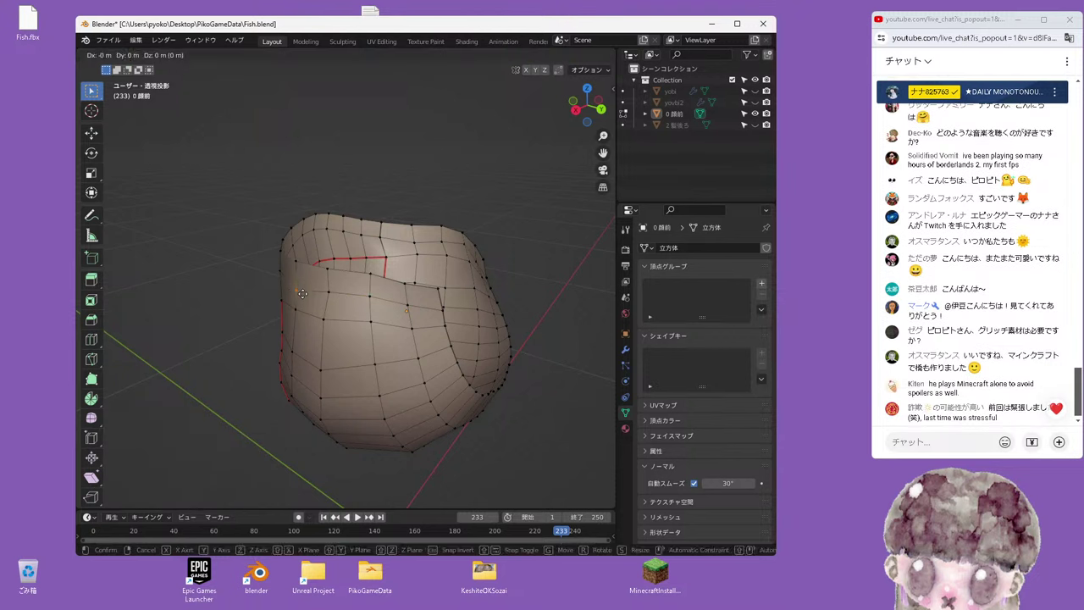
Confirm the pending vertex slide, then cancel a second slide attempt
left_click(304, 288)
mouse_move(304, 288)
middle_mouse_down()
mouse_move(253, 266)
mouse_move(422, 310)
middle_mouse_up()
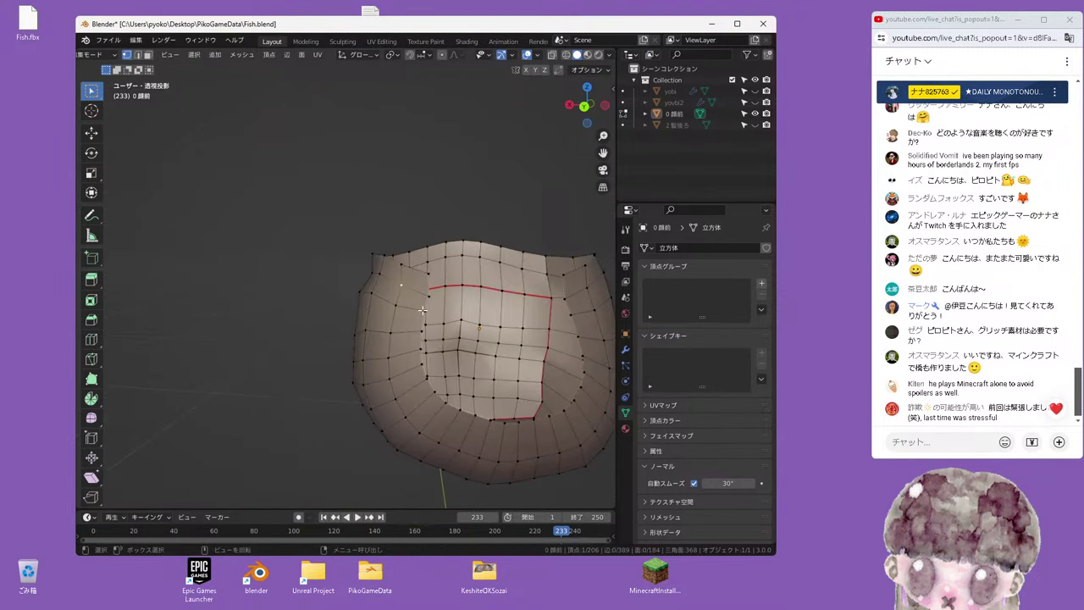
key("shift+v")
right_click(410, 298)
Nudge the selected edge vertices along X three times to smooth the outline
key("g")
key("x")
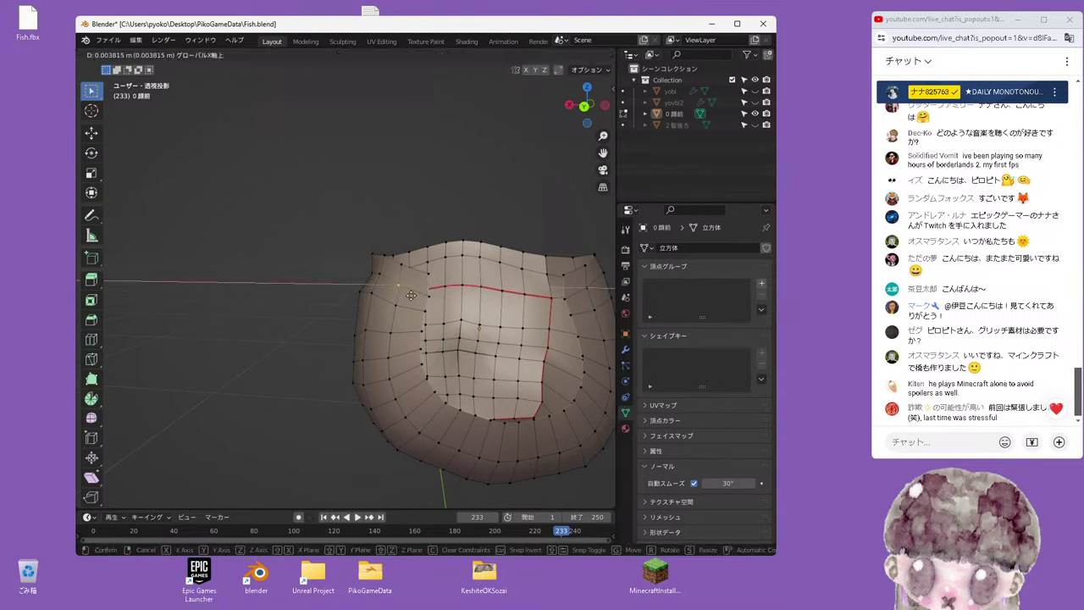
left_click(381, 276)
key("g")
key("x")
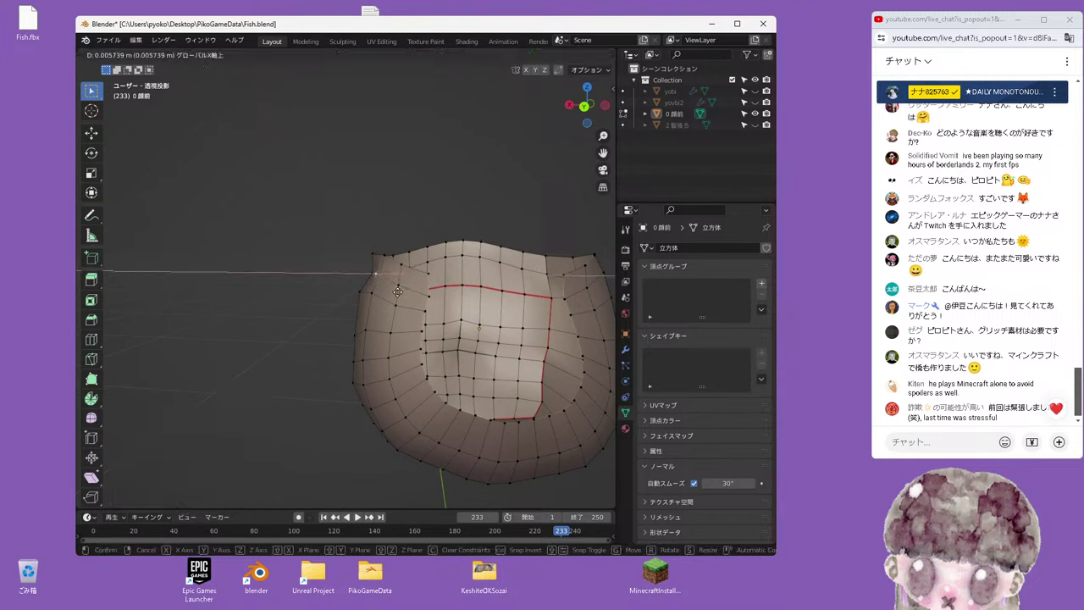
left_click(401, 292)
mouse_move(400, 292)
middle_mouse_down()
mouse_move(350, 280)
mouse_move(454, 315)
middle_mouse_up()
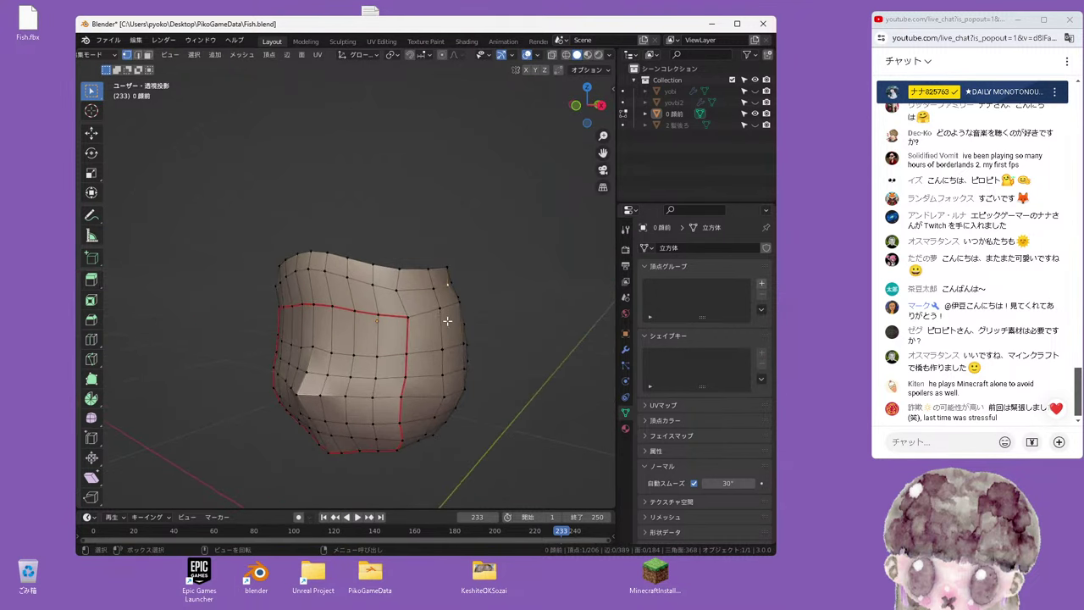
key("g")
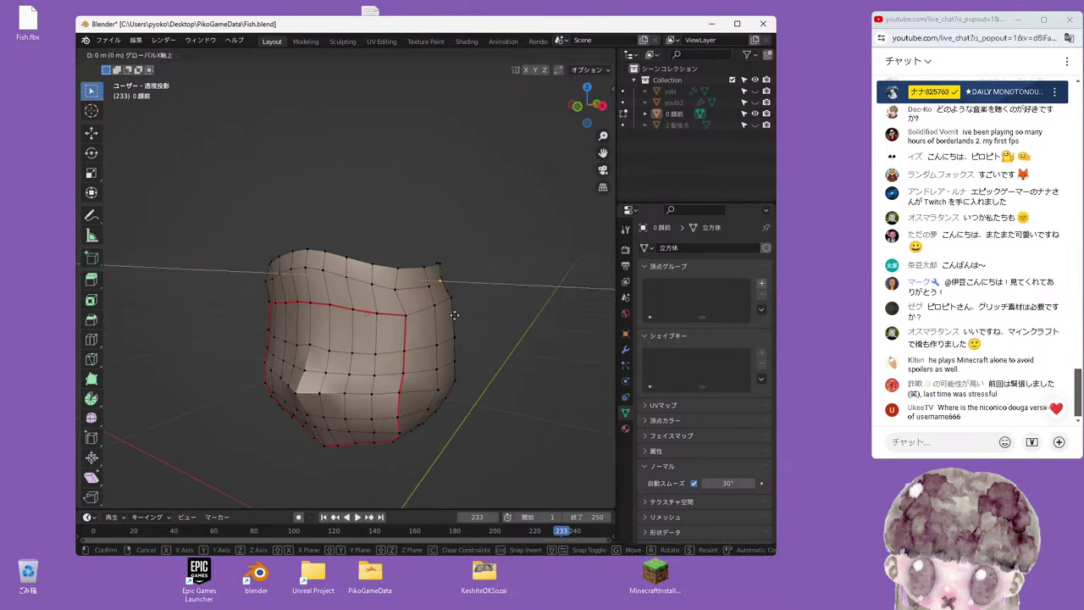
key("x")
left_click(458, 314)
Slide another face-edge vertex along its edge by factor 0.149
left_click(400, 286)
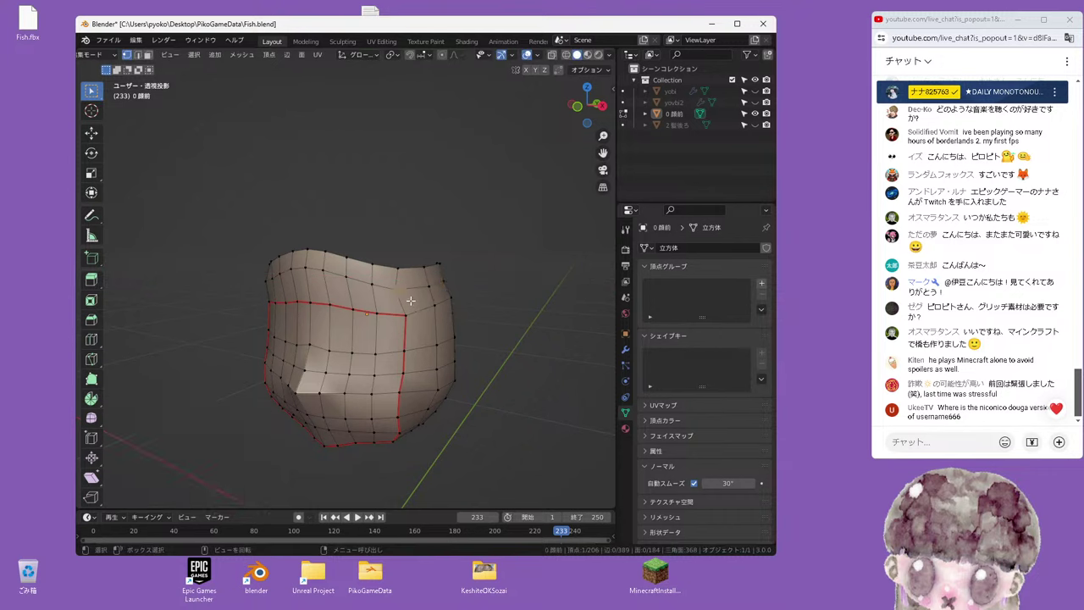
key("g")
key("g")
left_click(410, 292)
mouse_move(410, 292)
middle_mouse_down()
mouse_move(422, 230)
mouse_move(409, 244)
middle_mouse_up()
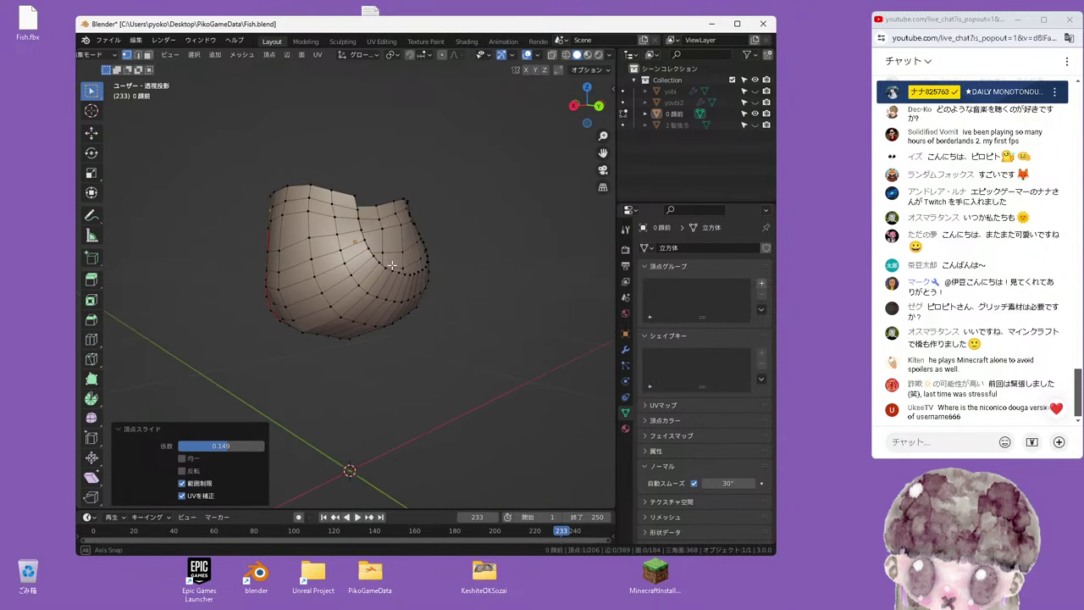
middle_click_drag(409, 243, 399, 254)
Unhide the 2髪後ろ hair collection, check the face in front view, and switch to Object Mode
left_click(751, 126)
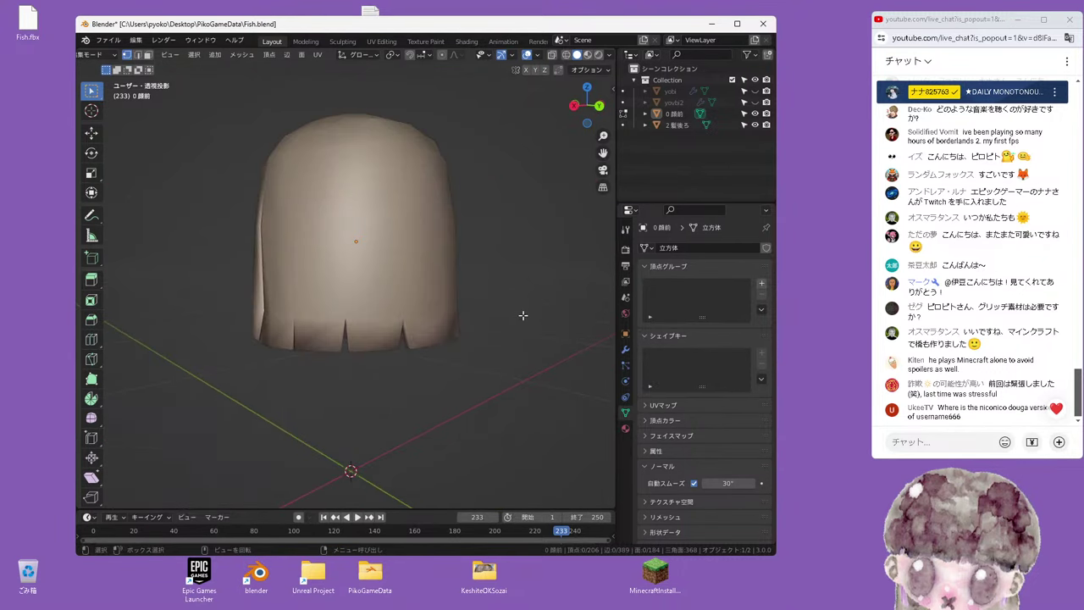
key("KP_1")
mouse_move(482, 328)
middle_mouse_down()
mouse_move(445, 313)
mouse_move(310, 316)
mouse_move(370, 264)
middle_mouse_up()
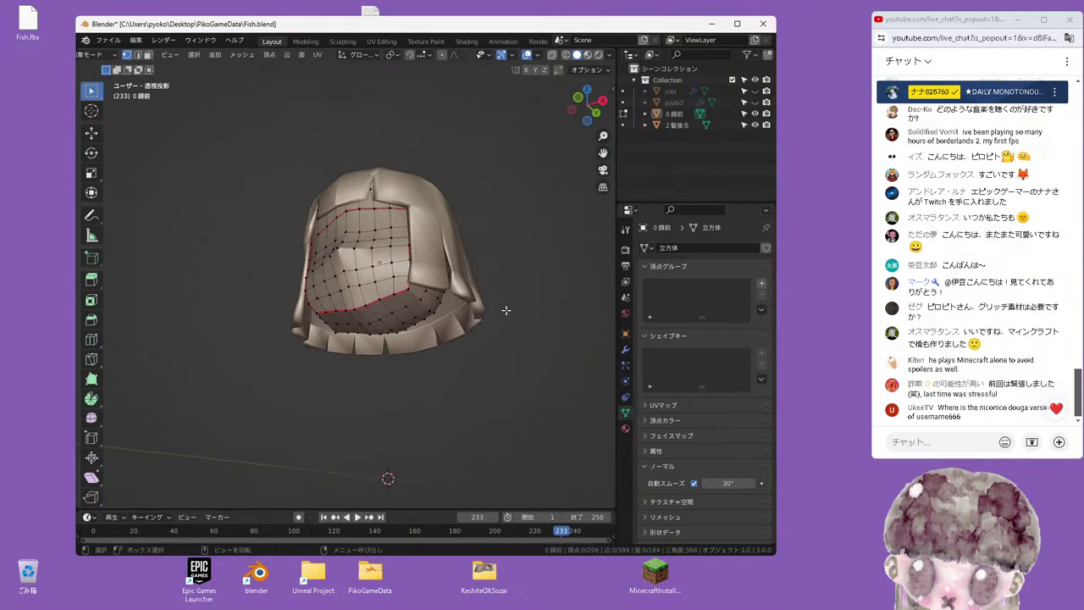
middle_click_drag(370, 264, 497, 311)
key("KP_1")
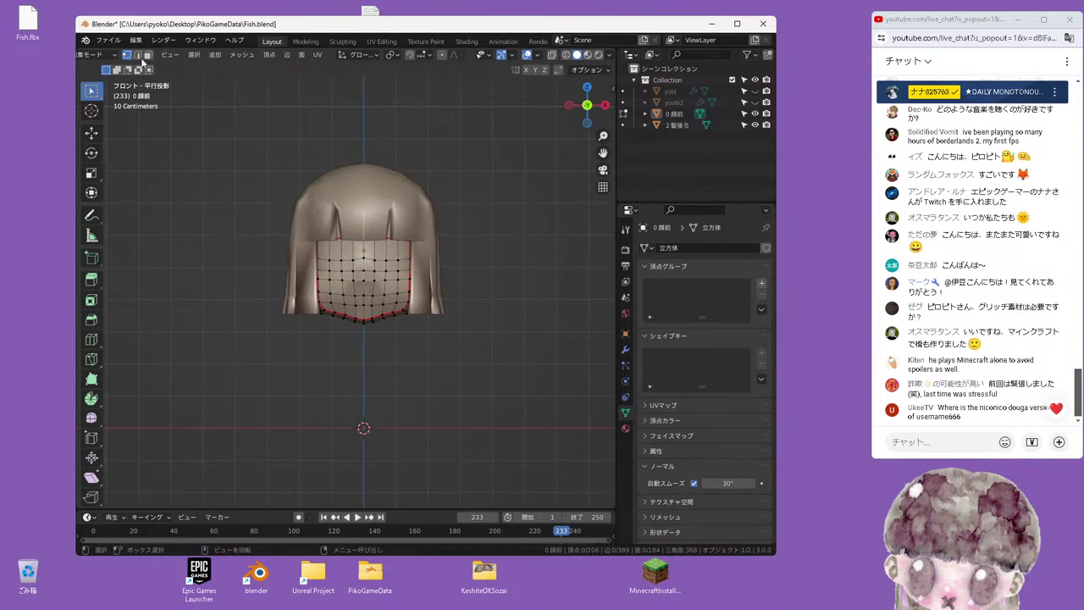
left_click(91, 55)
left_click(102, 69)
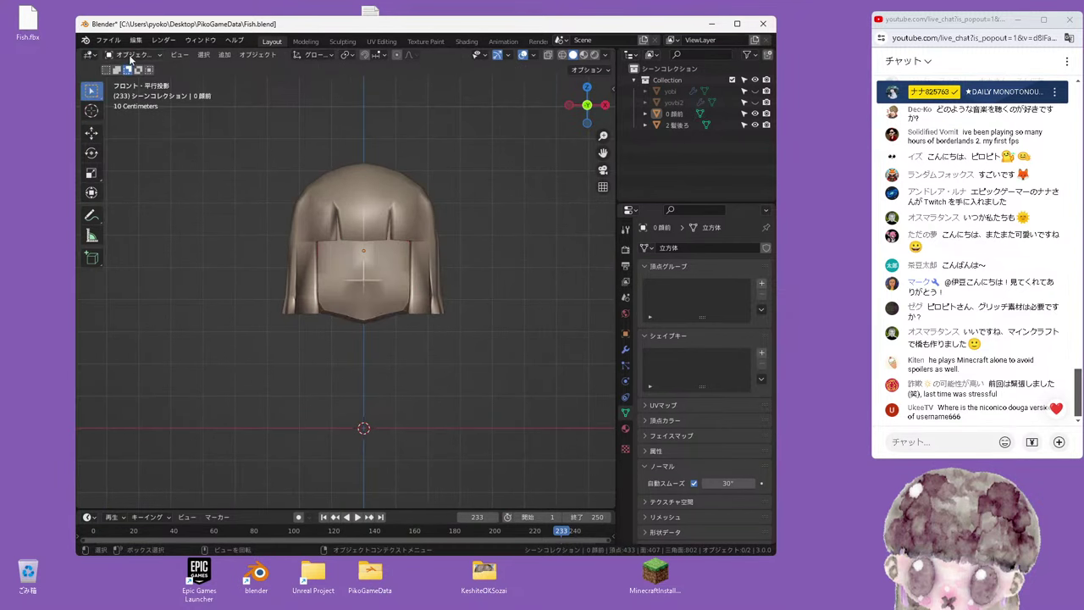
Save the scene to Fish.blend
left_click(131, 57)
left_click(109, 40)
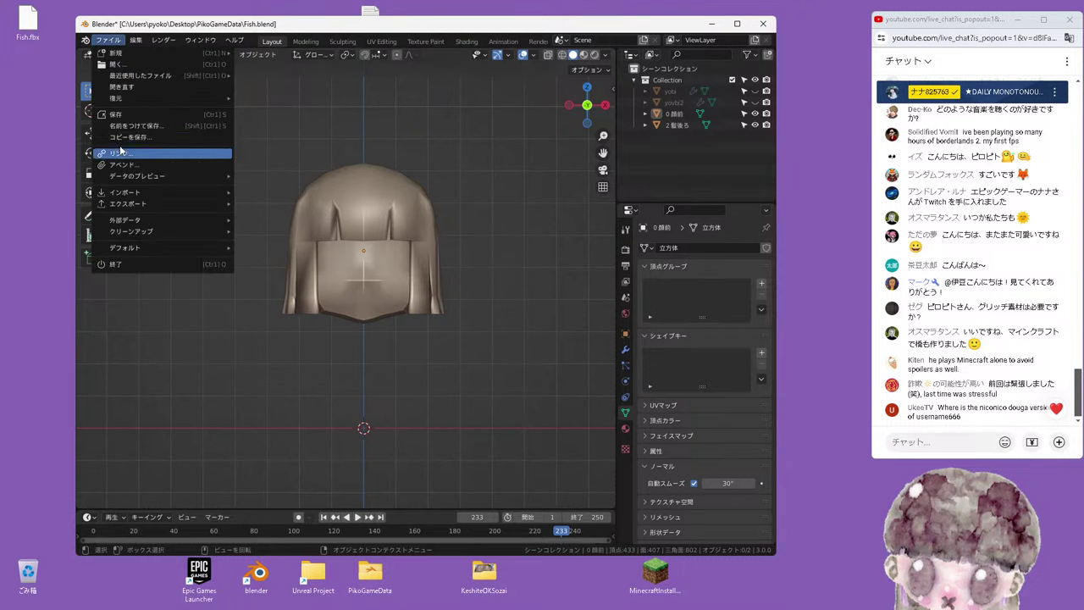
left_click(121, 115)
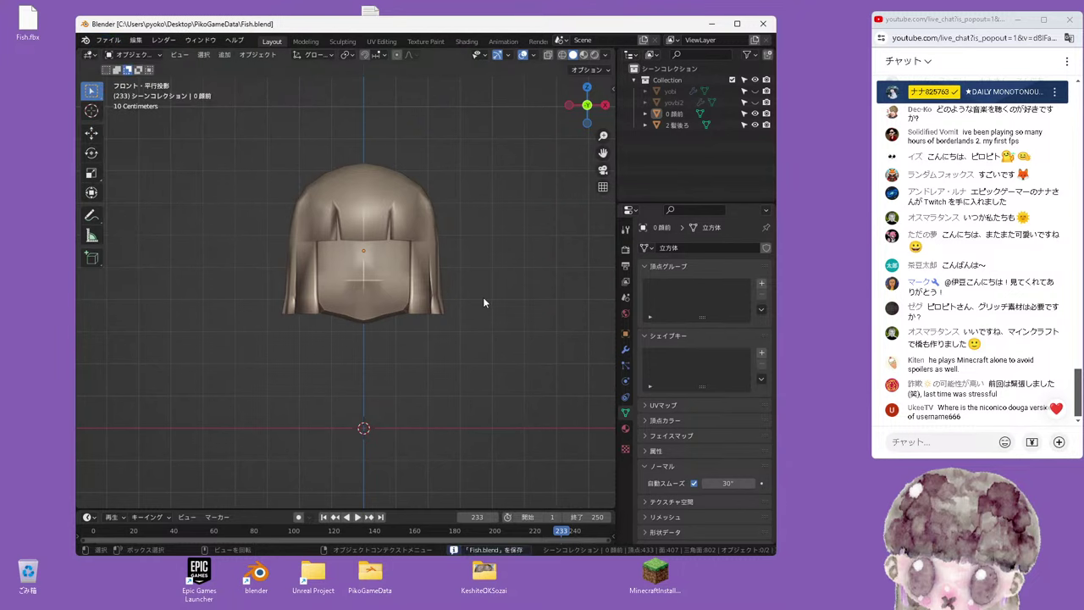
Select the 0 顔前 object and zoom in on it from the right-side view
left_click(407, 257)
scroll(472, 298, "up", 2)
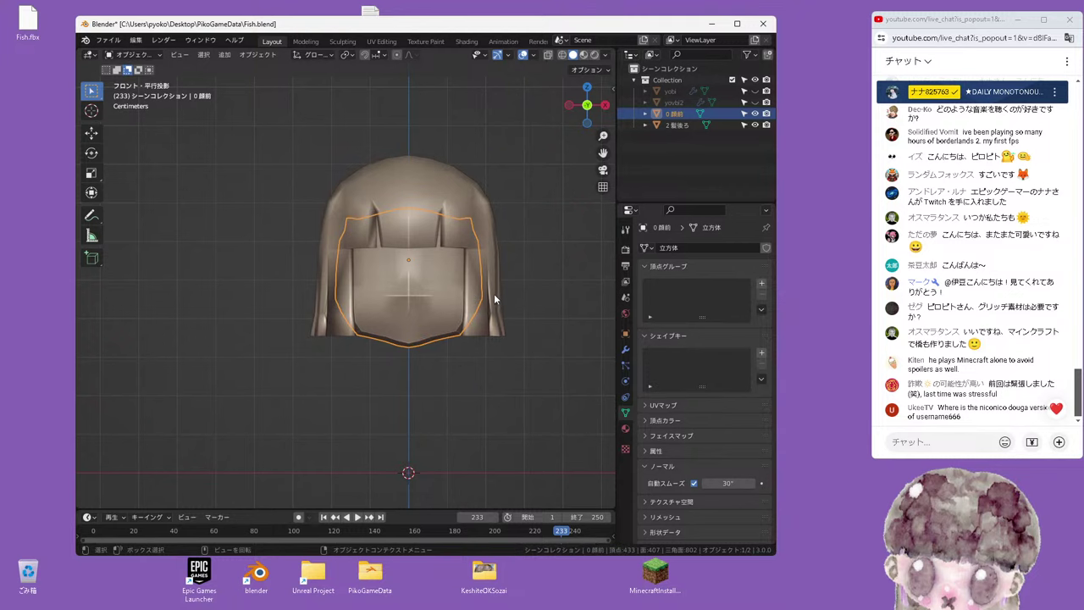
key("KP_3")
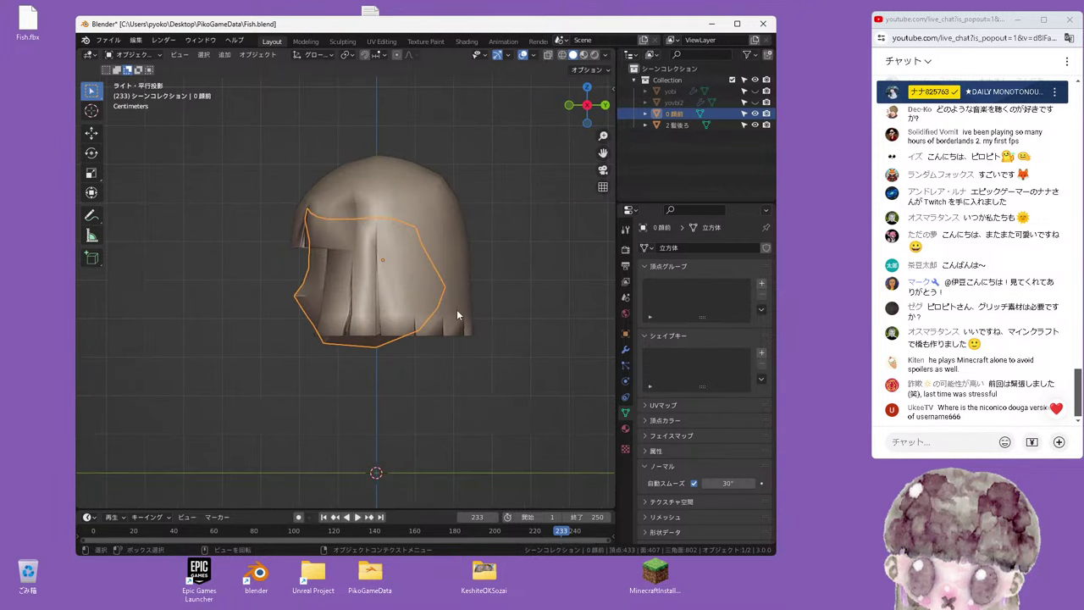
mouse_move(110, 605)
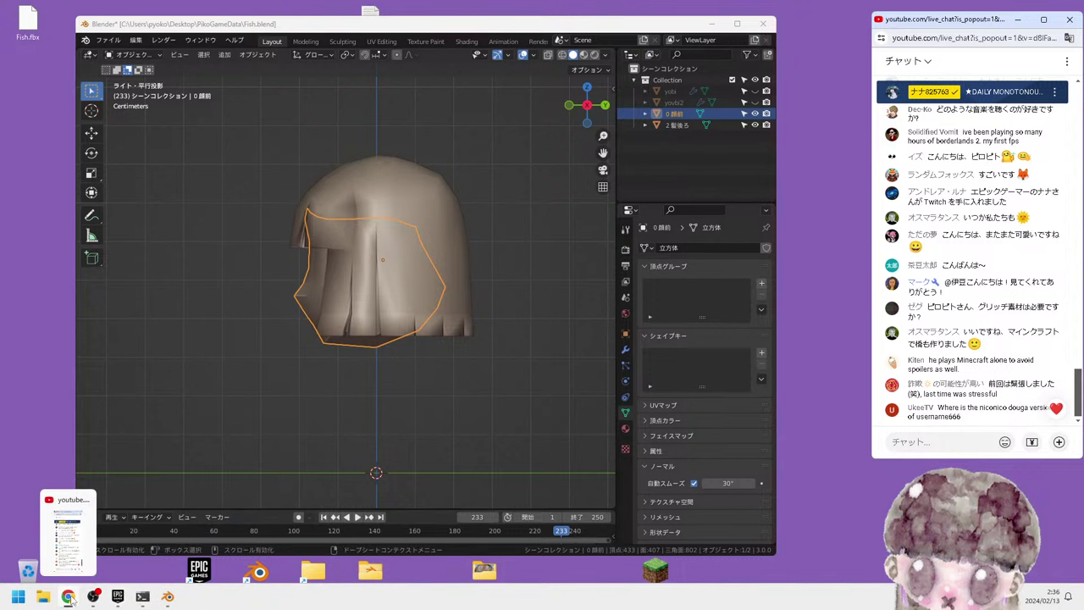
Open a new Chrome window and load deepl.com/ja/translator
left_click(70, 597)
left_click(70, 597)
right_click(70, 597)
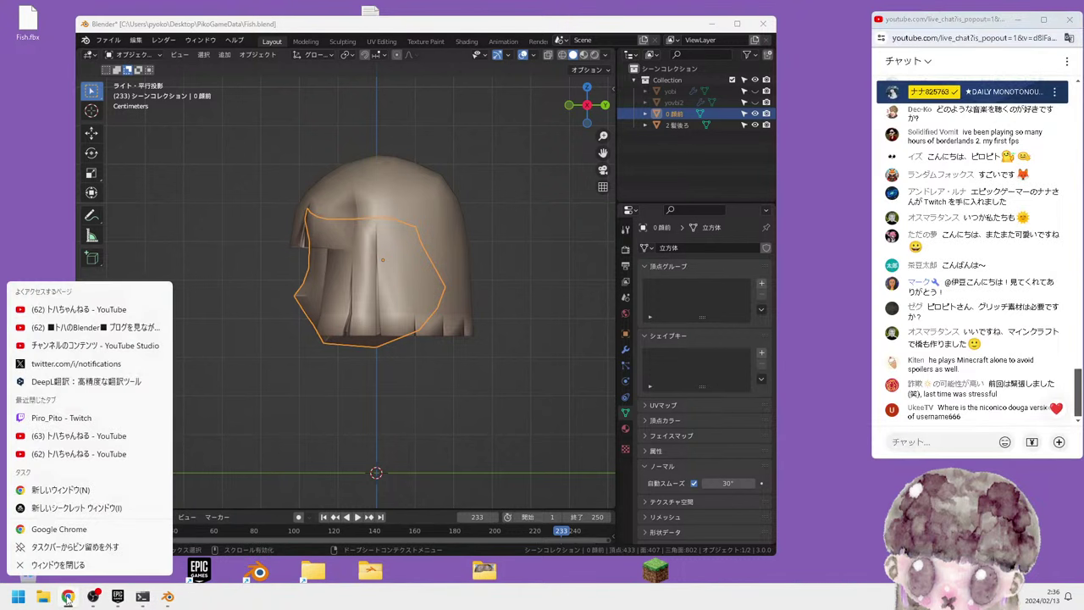
left_click(59, 529)
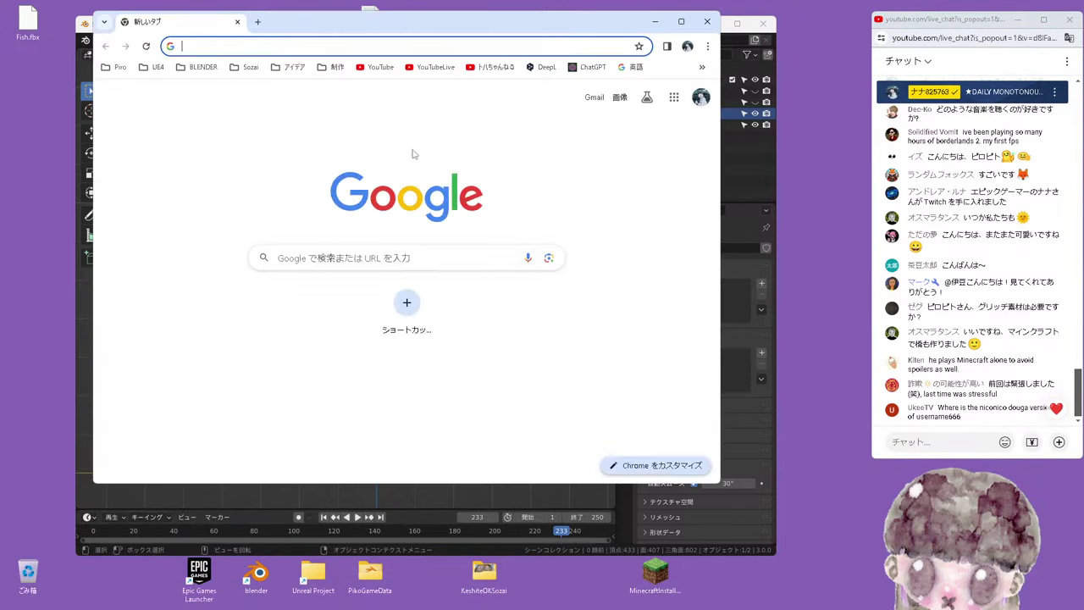
left_click_drag(472, 21, 521, 127)
type("deepl.com/ja/translator")
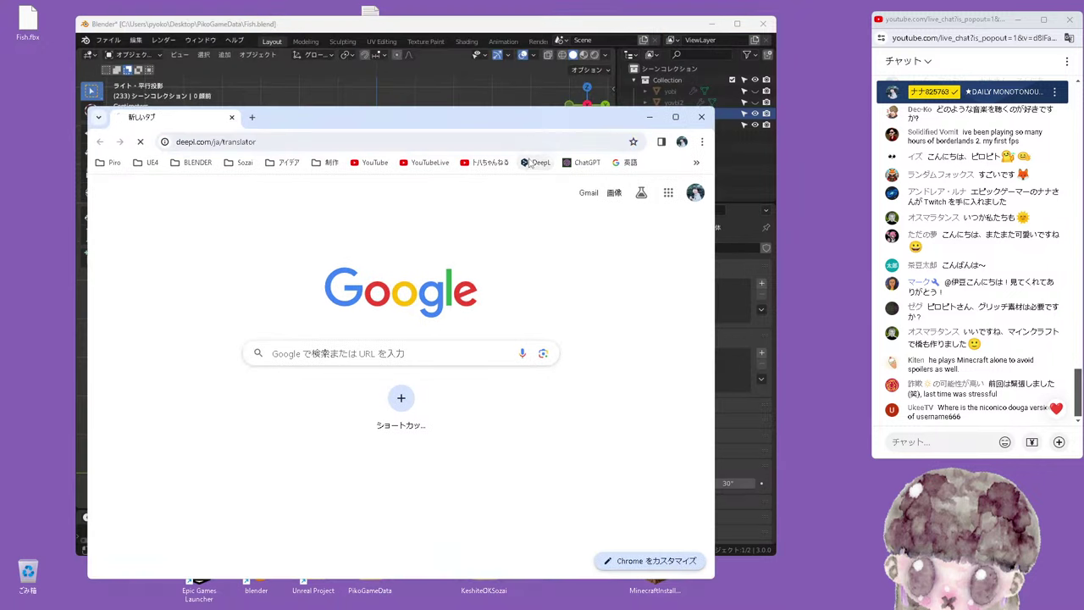
key("Return")
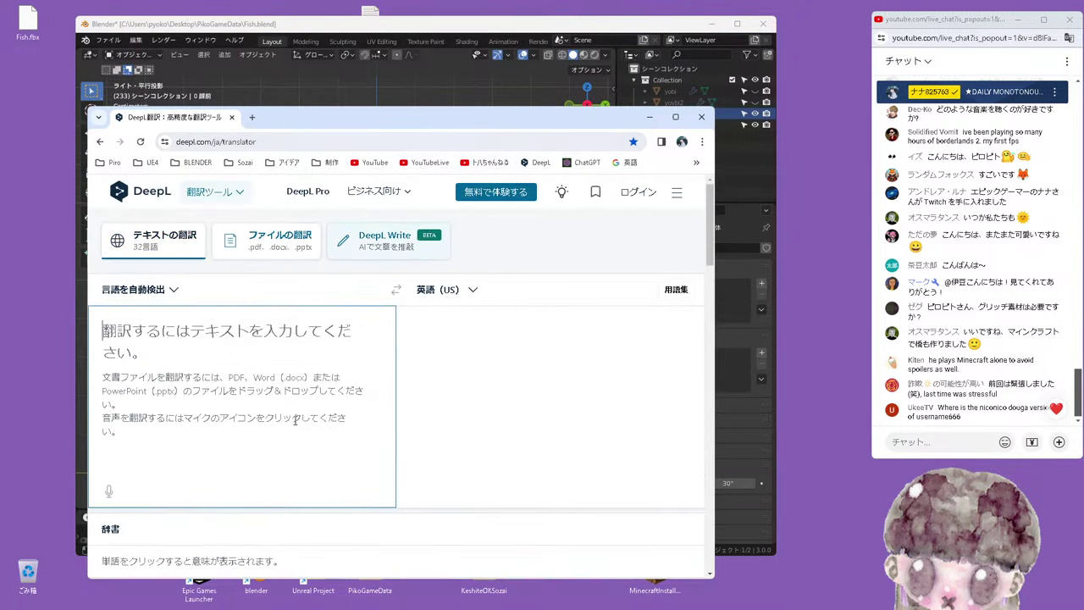
Type the start of the Japanese sentence, '私は２月の間に'
type("qtahuh")
key("BackSpace")
key("BackSpace")
key("BackSpace")
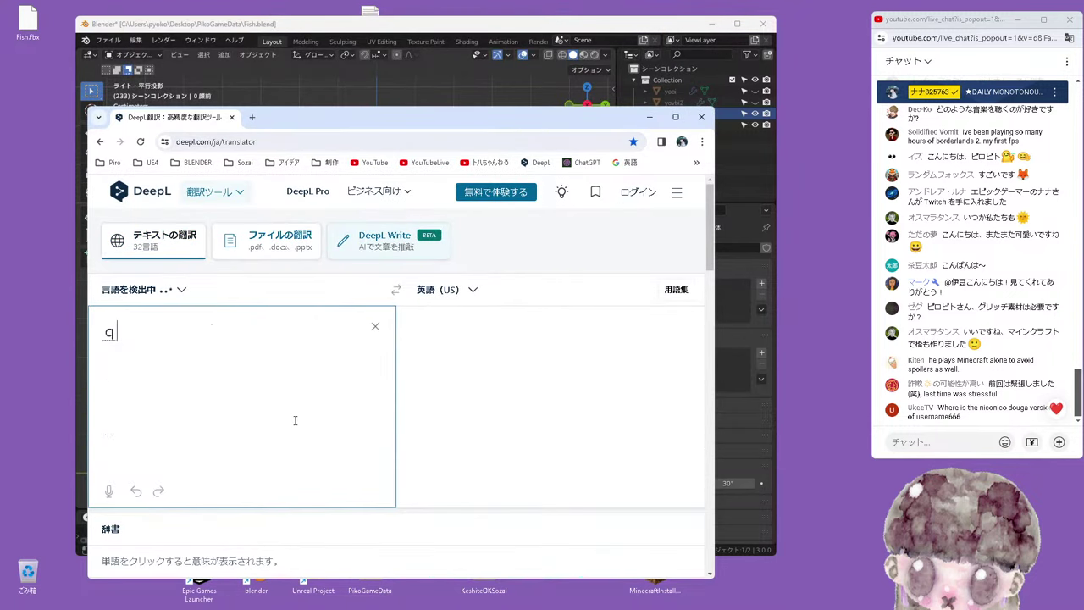
key("BackSpace")
type("watashiha")
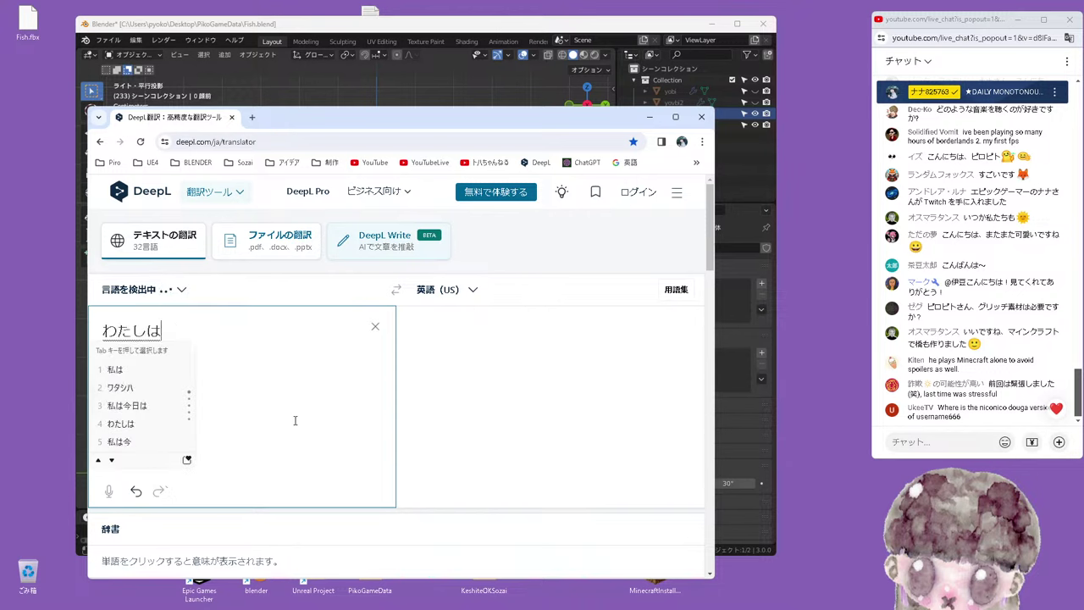
key("space")
type("2gatu")
key("space")
type("noia")
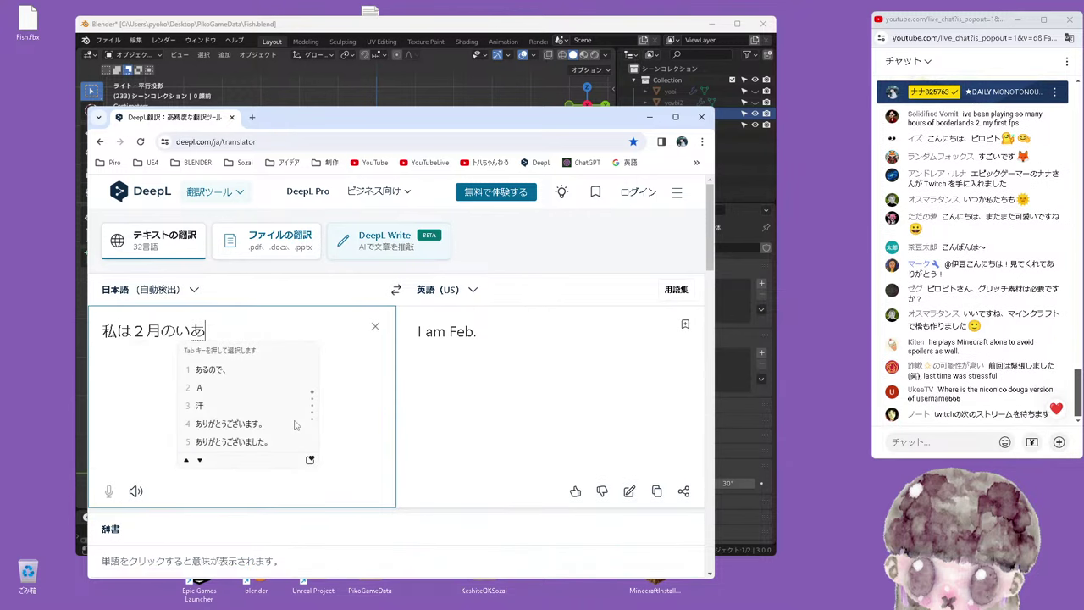
key("space")
type("dsa")
type("いだに")
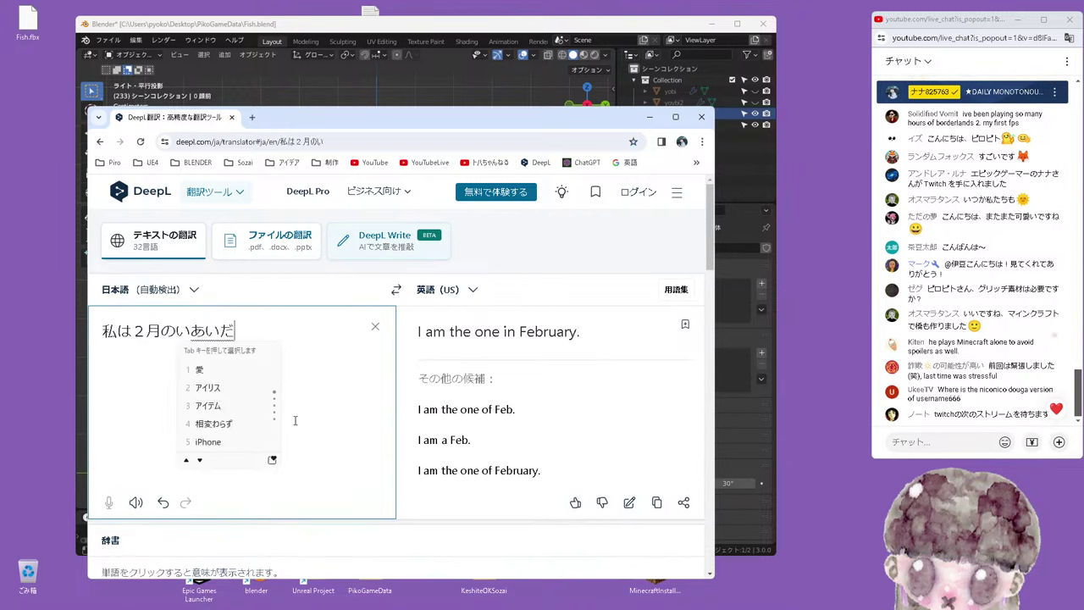
key("space")
Finish the sentence with '、マインクラフトの橋を作るだけの配信をします'
type("、まいん")
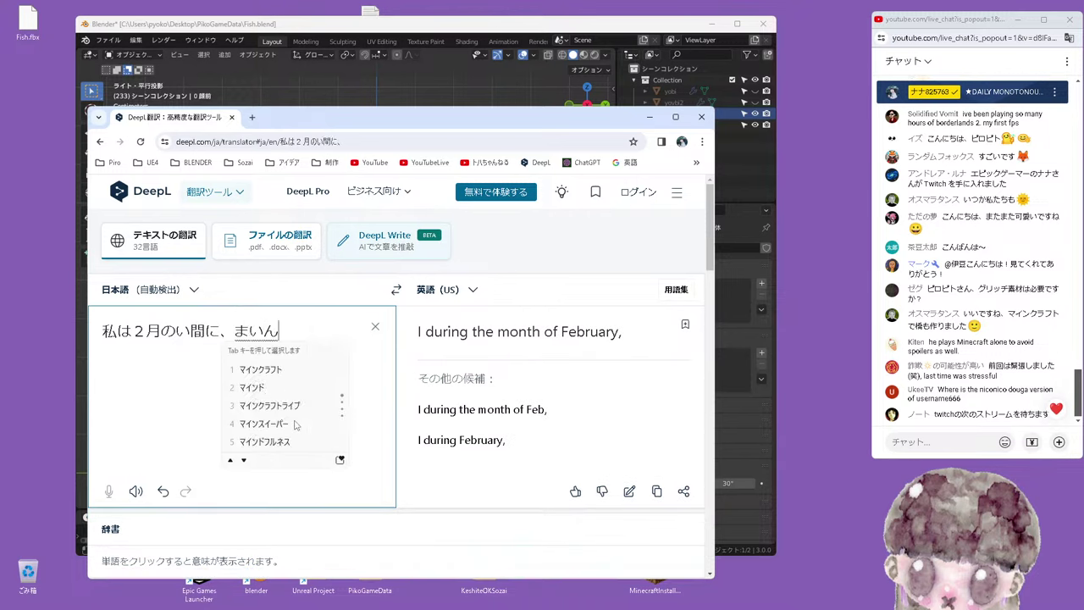
type("くらふと")
key("space")
type("のは")
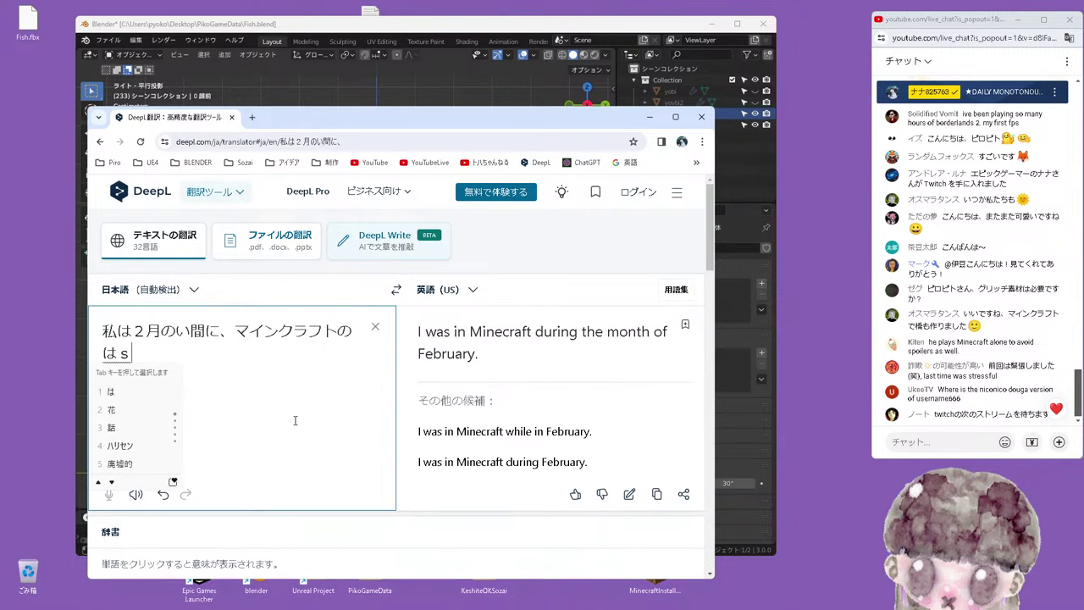
type("しをつくるだけ")
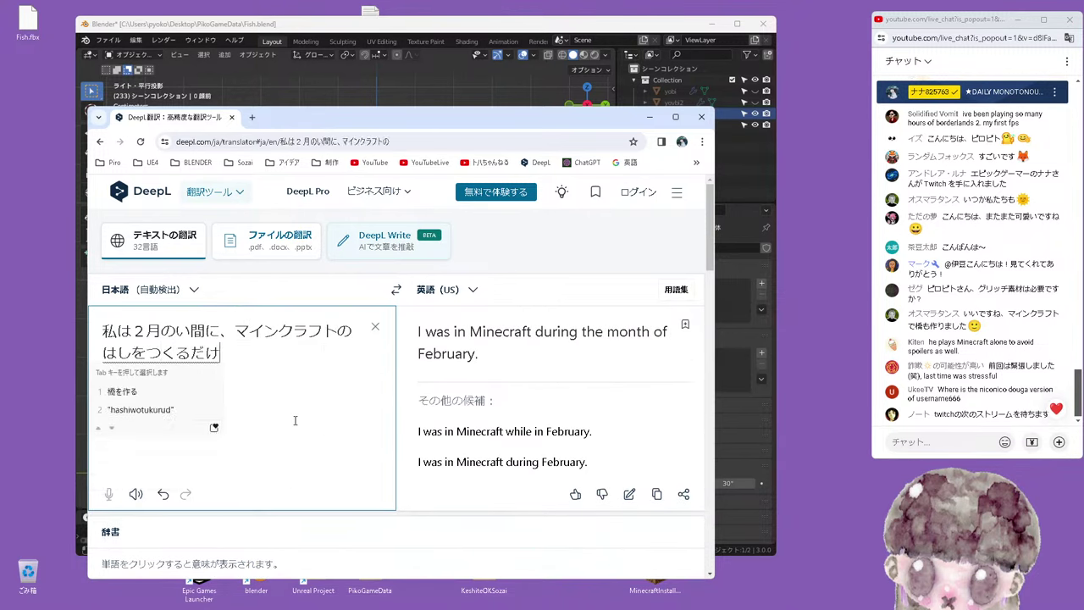
type("の")
key("space")
type("はいし")
key("space")
type("を作")
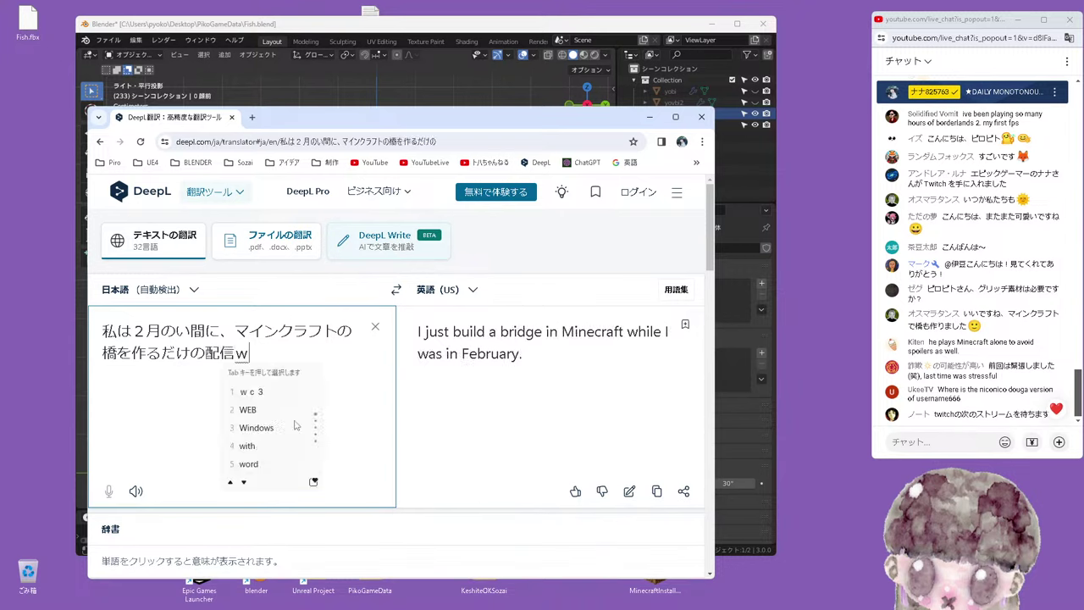
type("します")
key("Return")
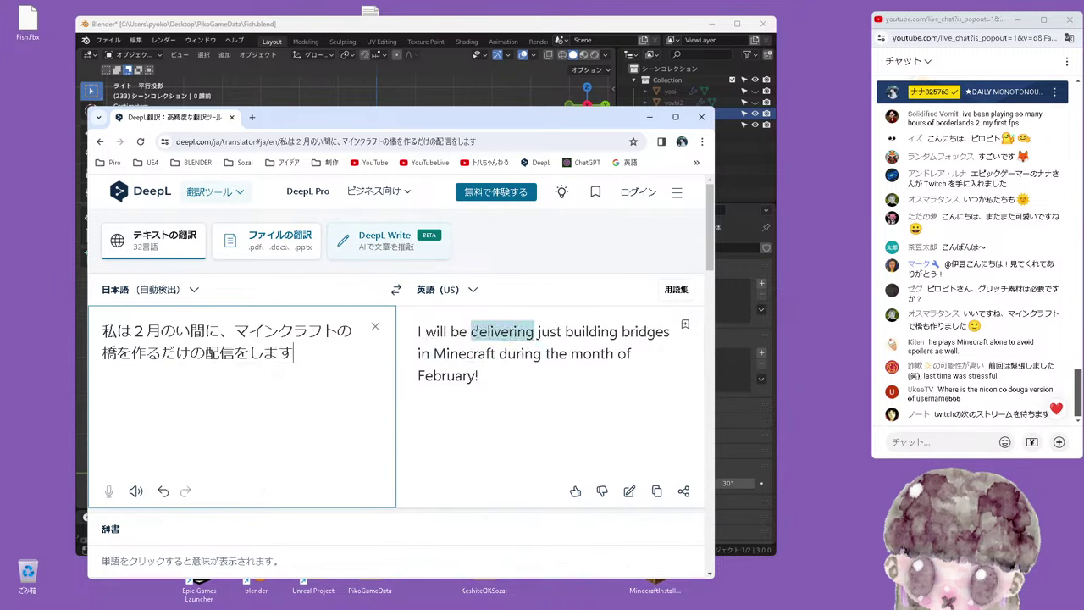
Review alternative translations for 'delivering' and 'will' in the English output
left_click_drag(471, 331, 534, 332)
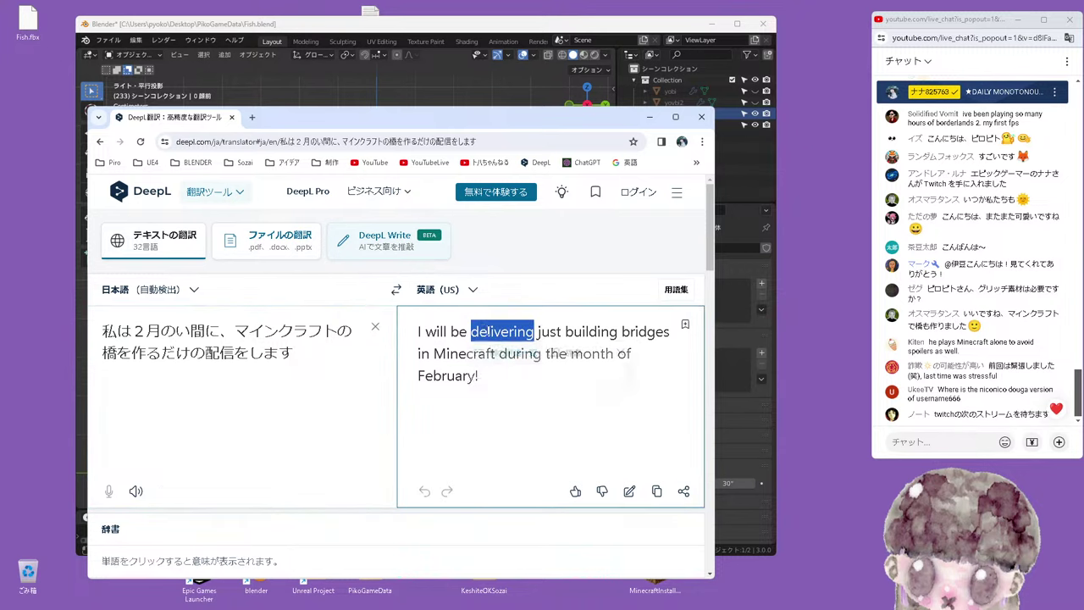
left_click(426, 331)
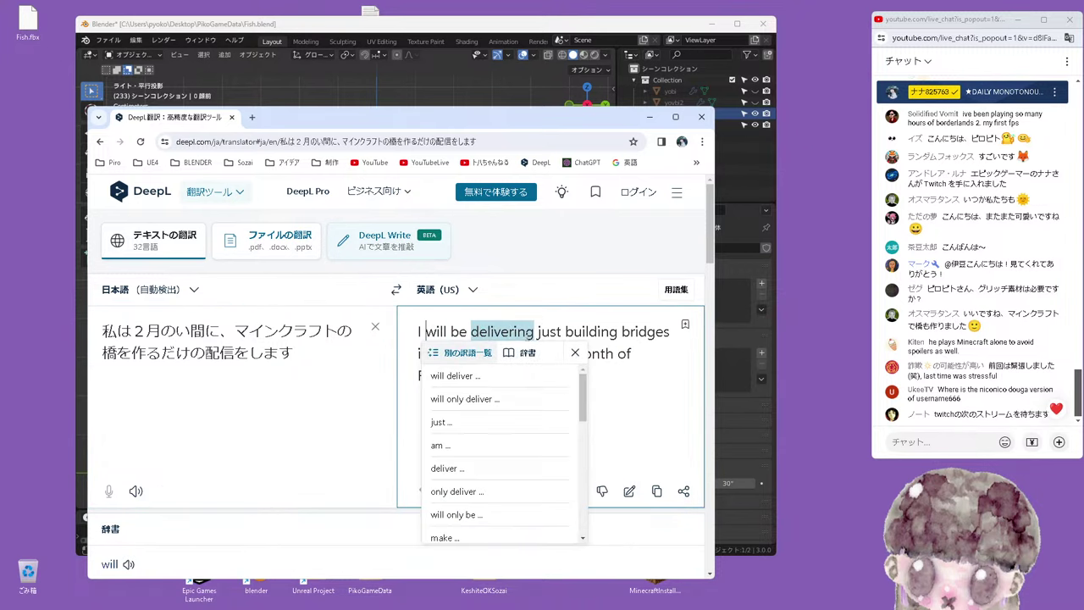
left_click(526, 331)
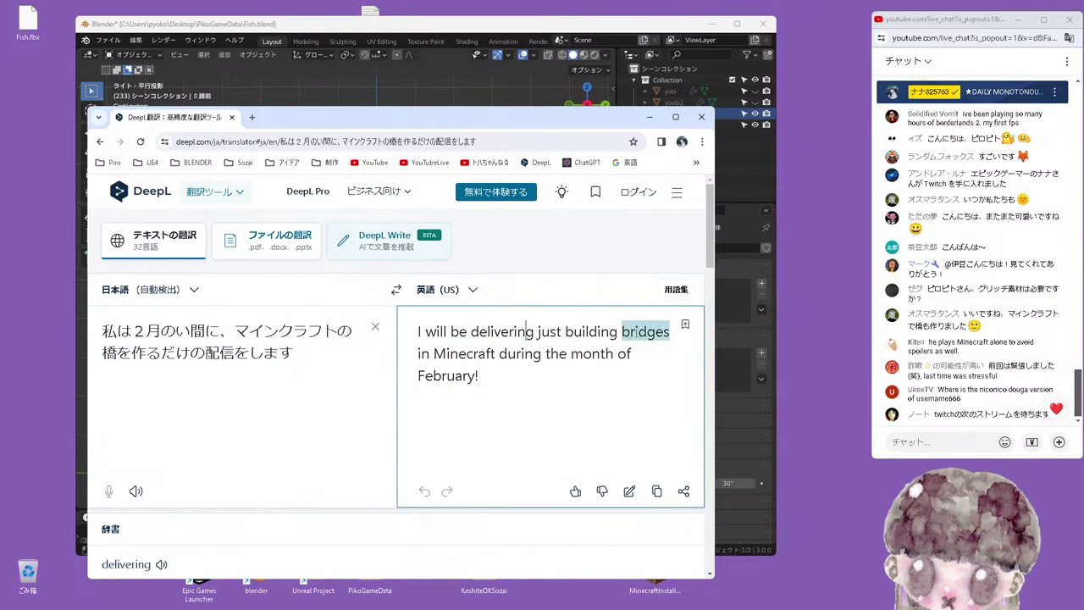
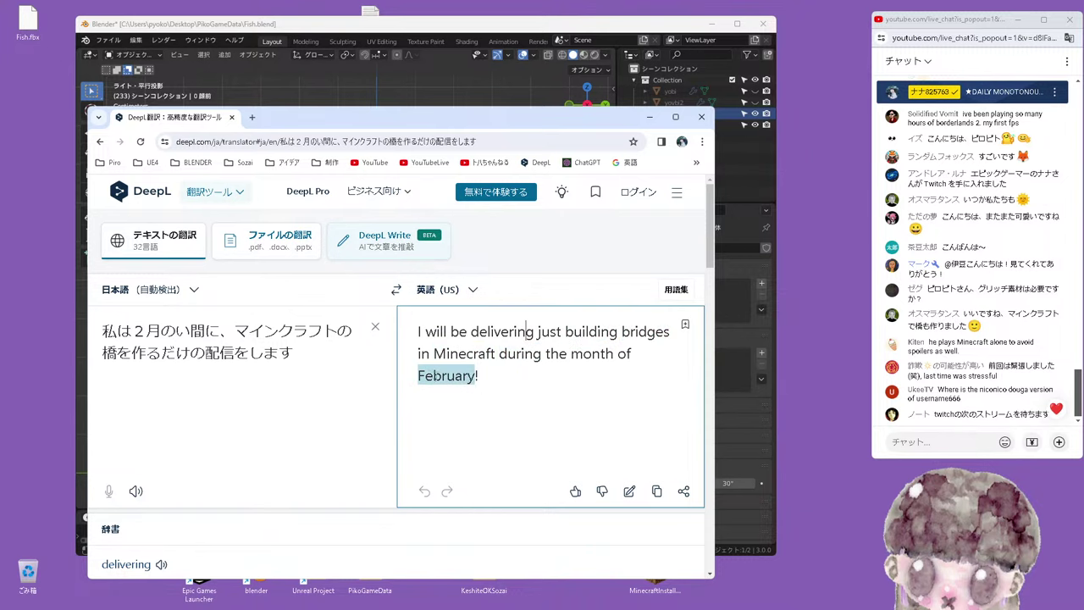
Clear DeepL's Japanese source text and drag the translator window lower to uncover Blender
left_click_drag(539, 121, 556, 362)
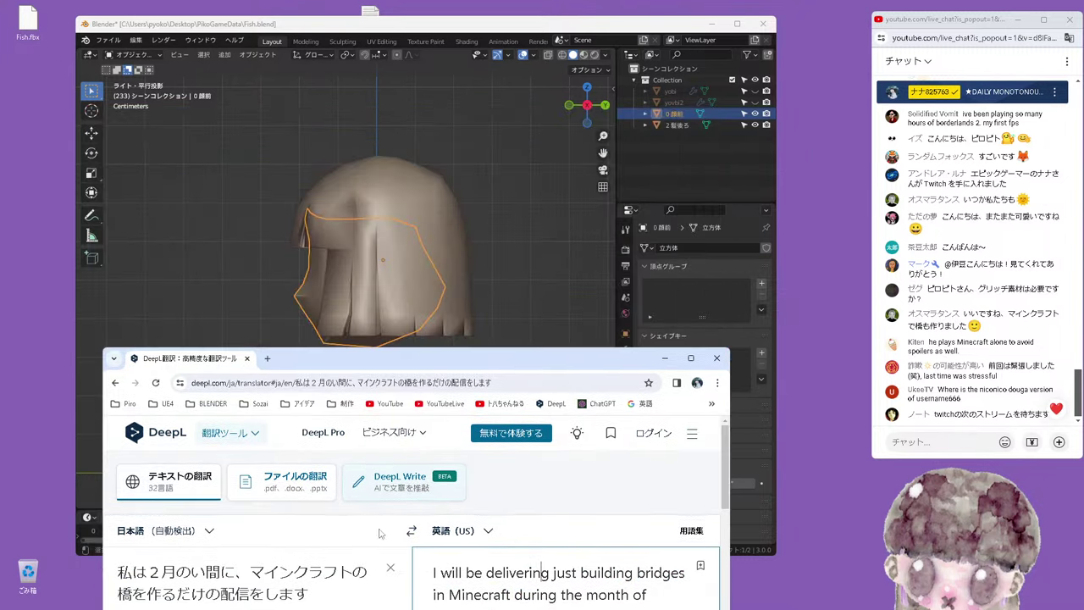
left_click(392, 567)
left_click_drag(463, 370, 481, 352)
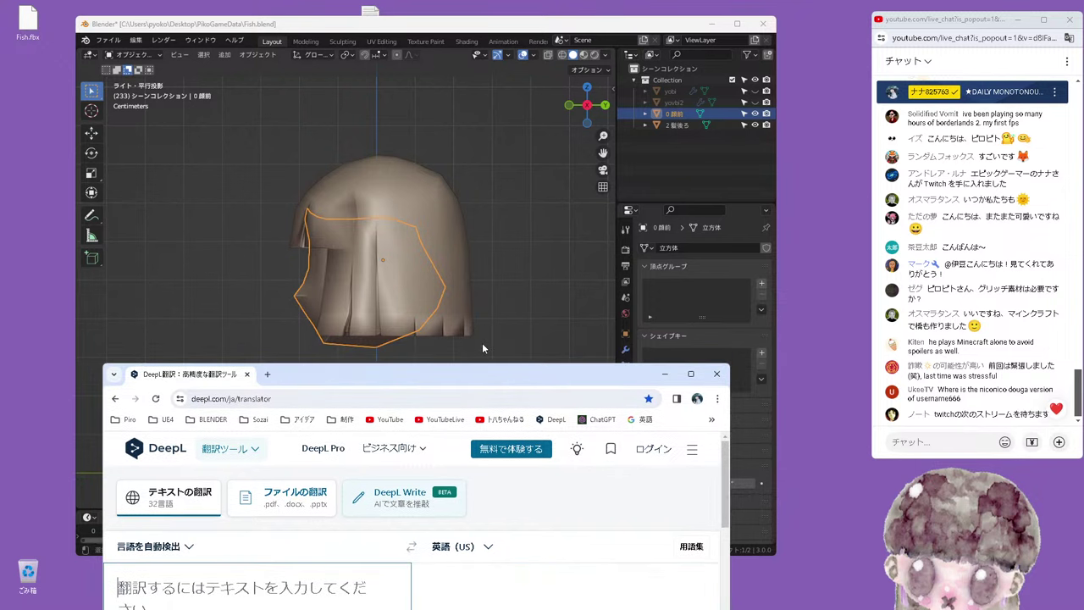
Select the 2髪後ろ hair object and enter Edit Mode in right-side orthographic view
left_click(483, 307)
mouse_move(388, 310)
middle_mouse_down()
mouse_move(367, 283)
mouse_move(400, 270)
mouse_move(405, 203)
mouse_move(371, 269)
middle_mouse_up()
key("KP_3")
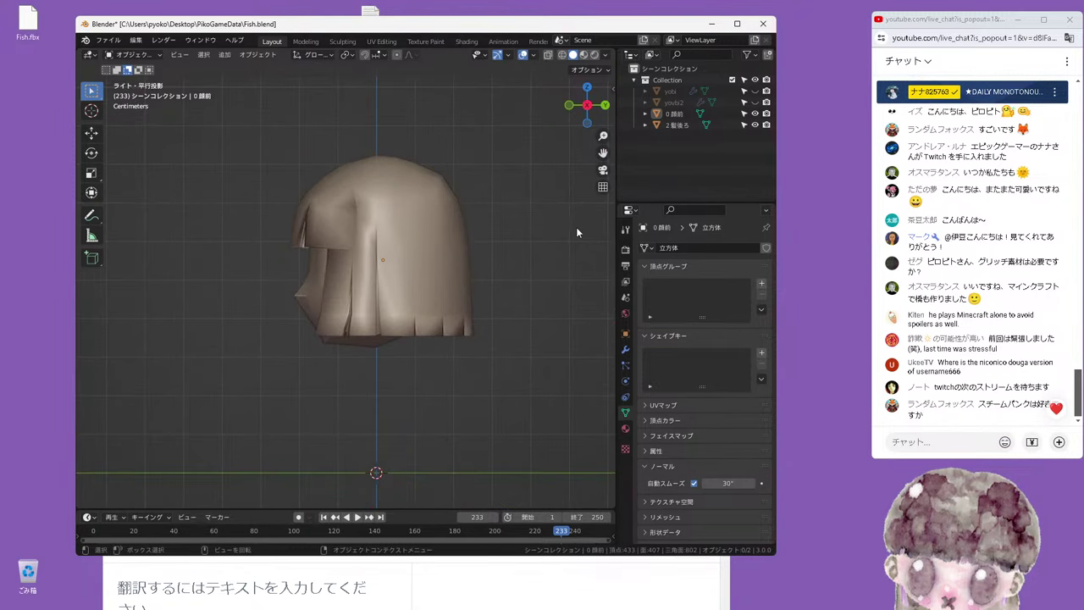
mouse_move(348, 286)
middle_mouse_down()
mouse_move(381, 298)
mouse_move(411, 282)
middle_mouse_up()
left_click(445, 274)
key("Tab")
key("KP_5")
key("KP_1")
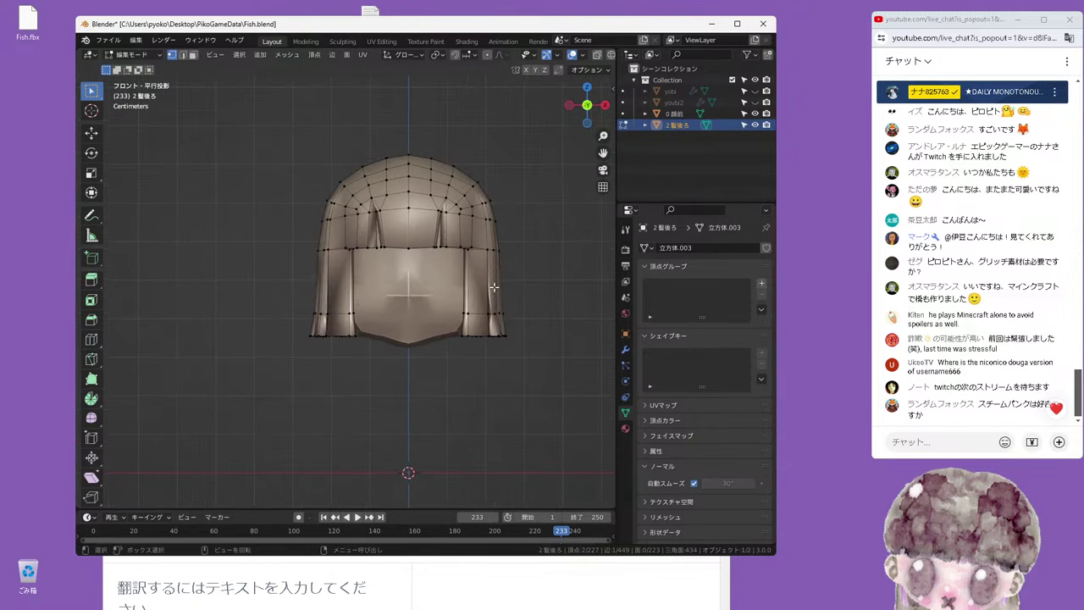
key("KP_3")
middle_click_drag(503, 265, 472, 303, "shift")
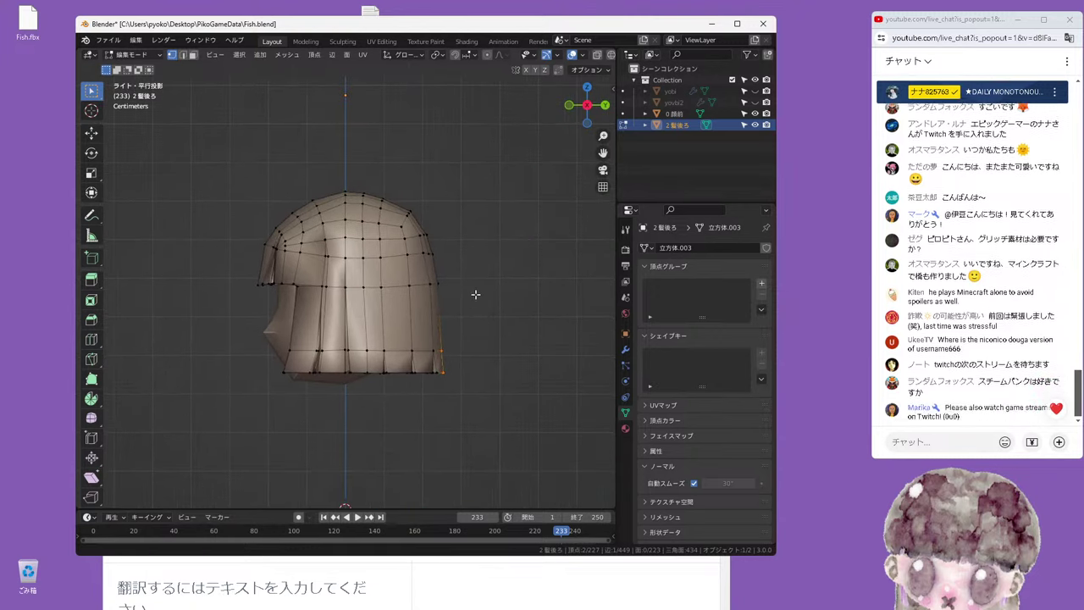
scroll(440, 254, "up", 2)
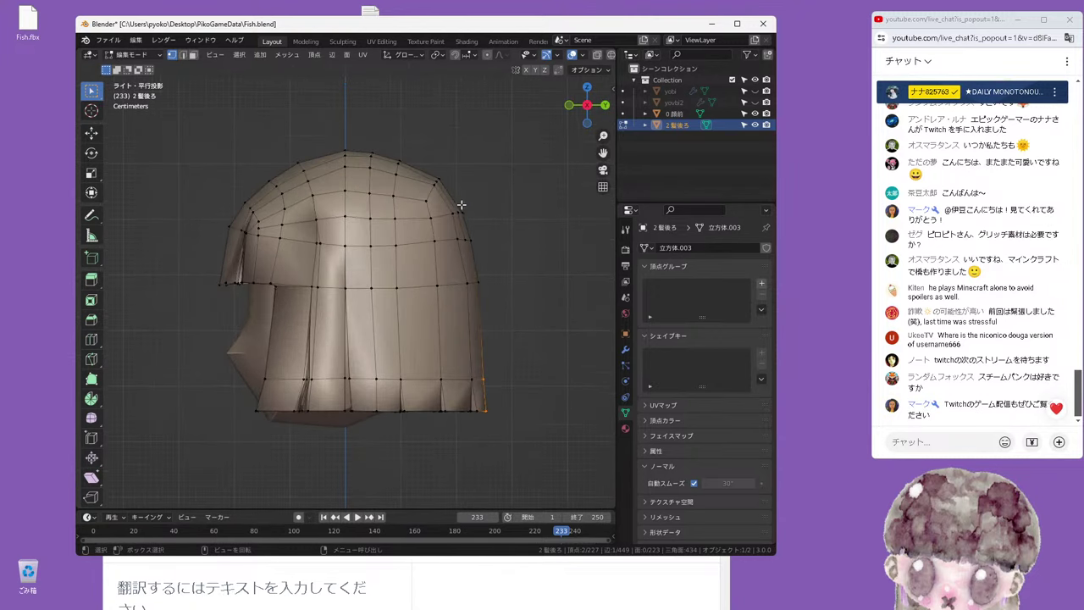
Vertex-slide a vertex on the upper back curve along its edge at factor 0.083
left_click(461, 213)
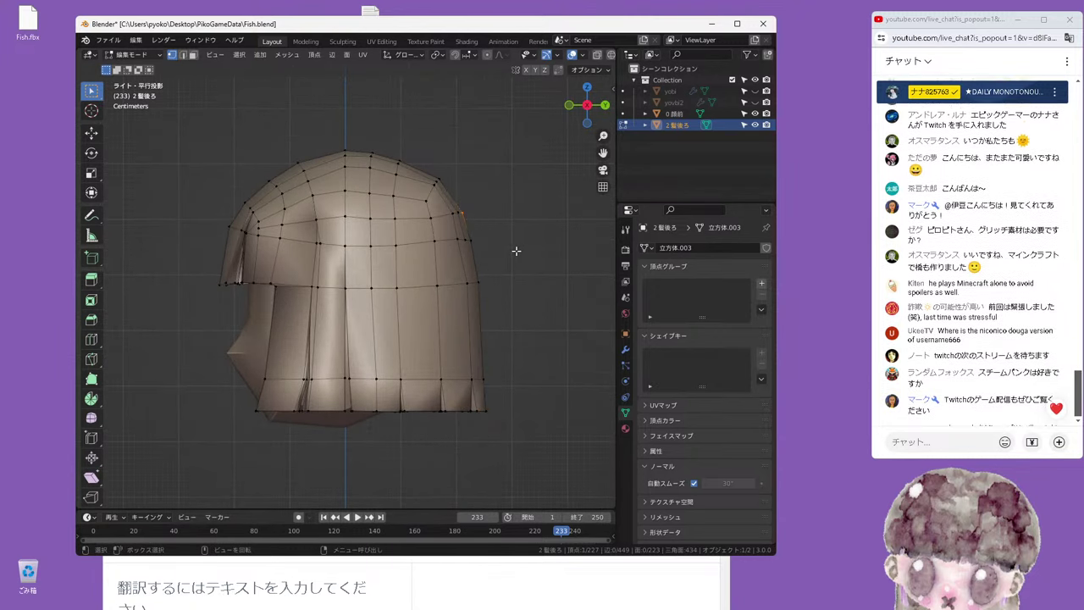
middle_click_drag(515, 242, 475, 279, "shift")
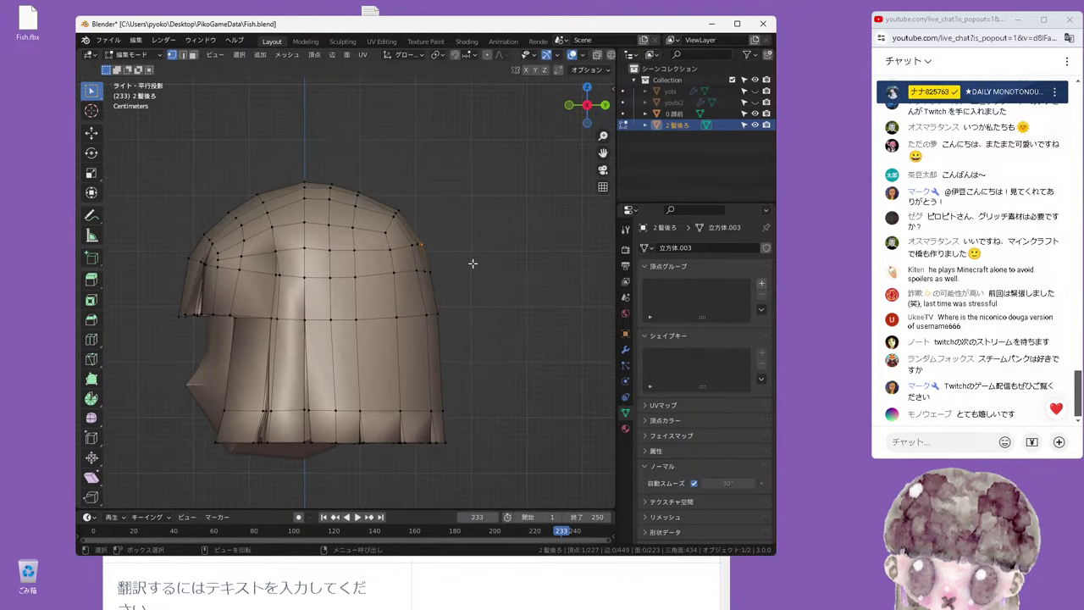
key("shift+v")
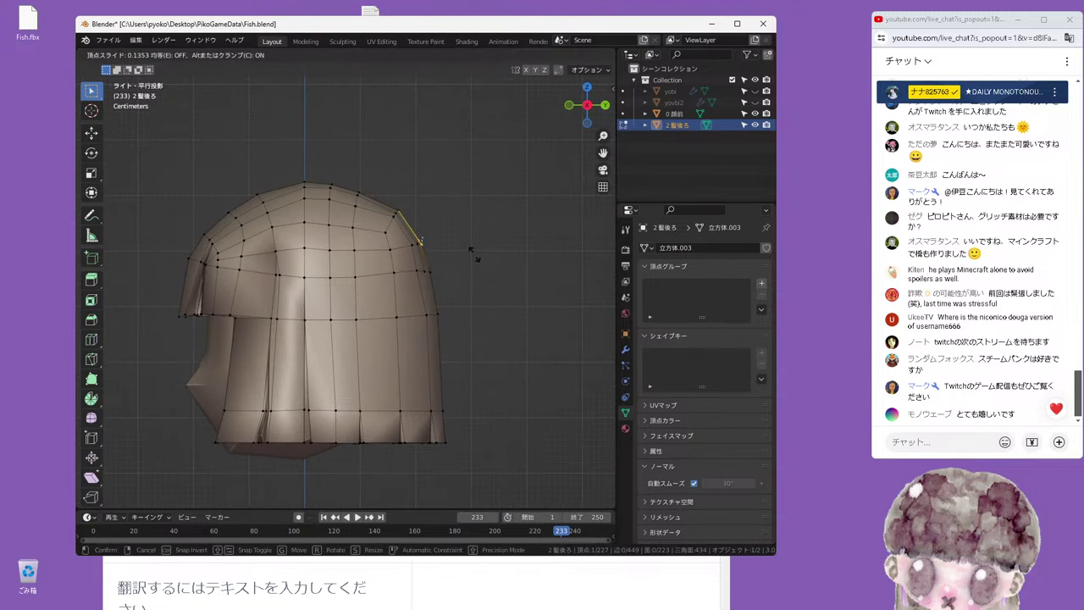
left_click(474, 254)
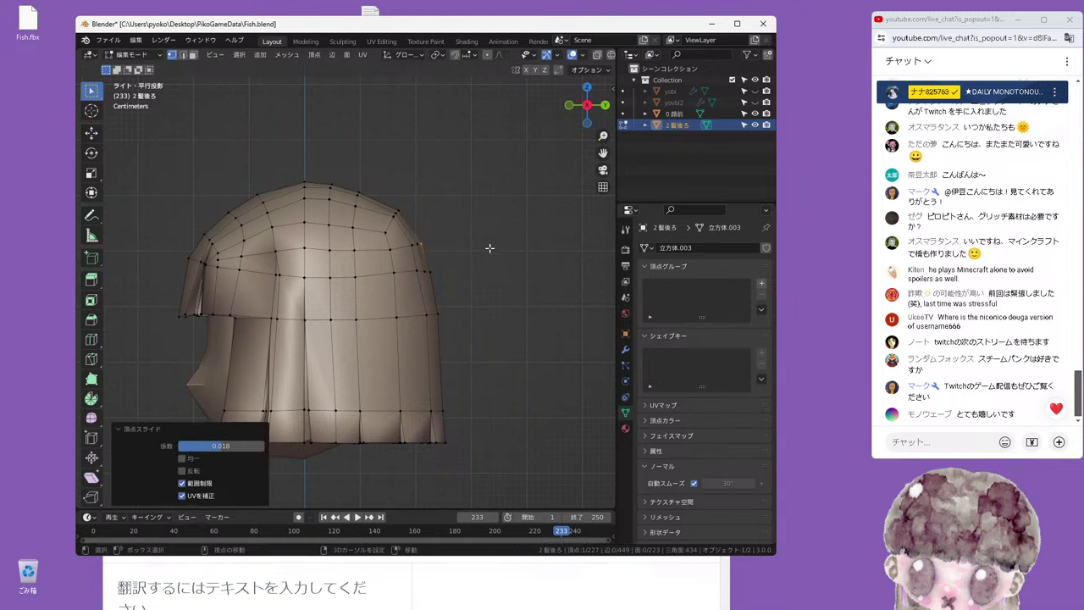
scroll(458, 275, "up", 2)
scroll(453, 282, "up", 2)
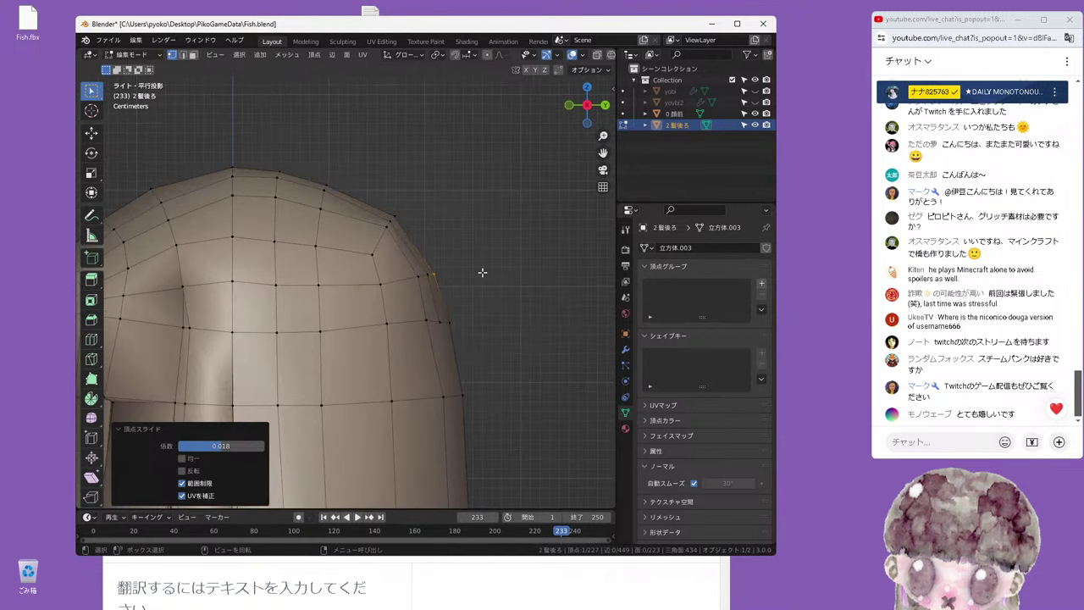
Reposition that vertex, then select an edge on the hair's right side from the front
key("g")
key("g")
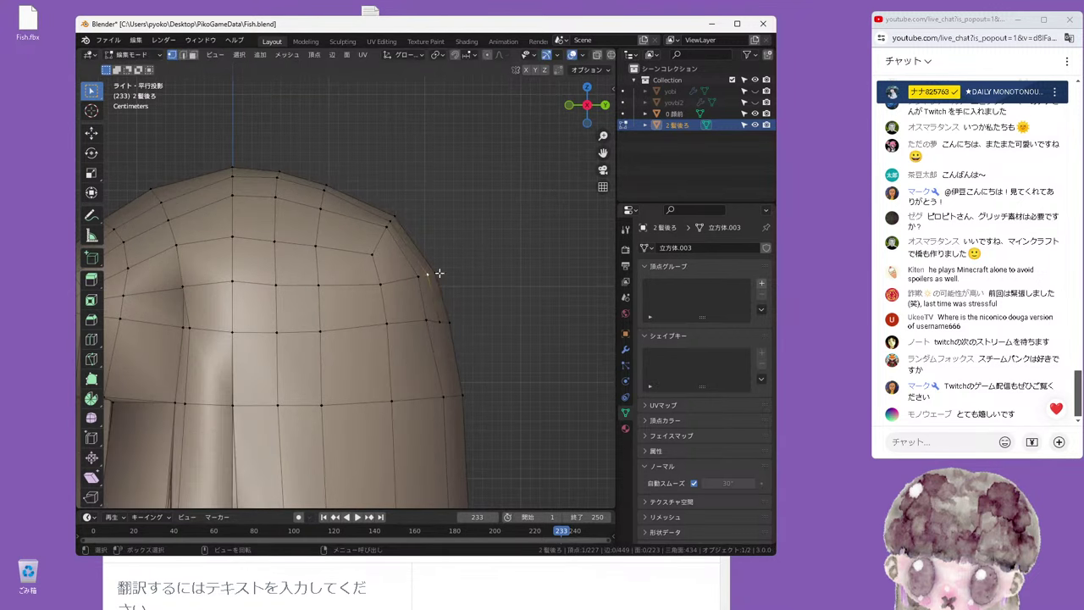
left_click(518, 263)
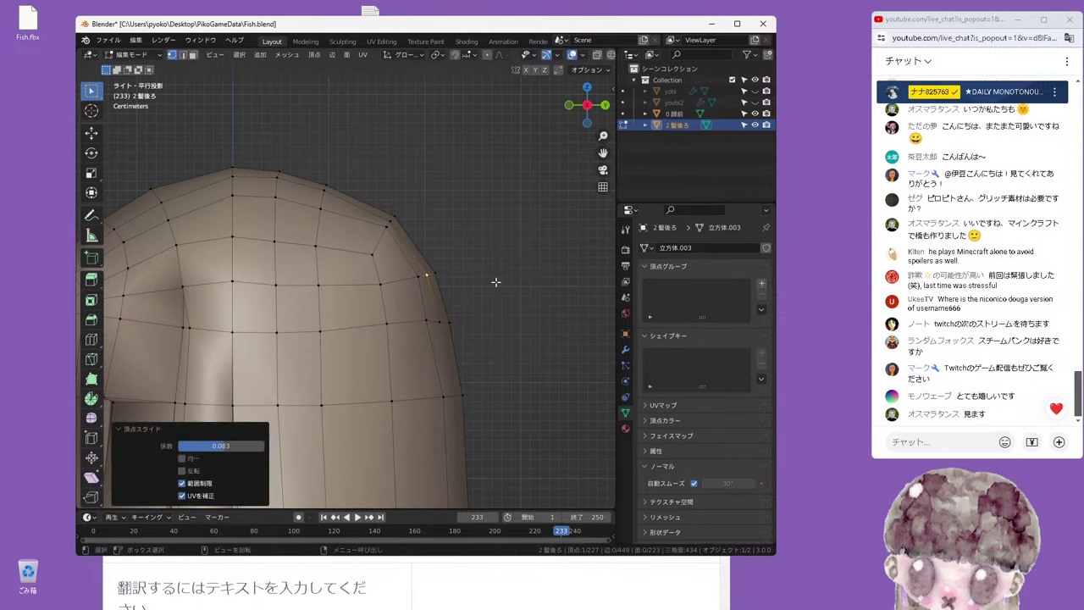
scroll(496, 283, "down", 2)
scroll(496, 284, "down", 2)
scroll(498, 276, "down", 1)
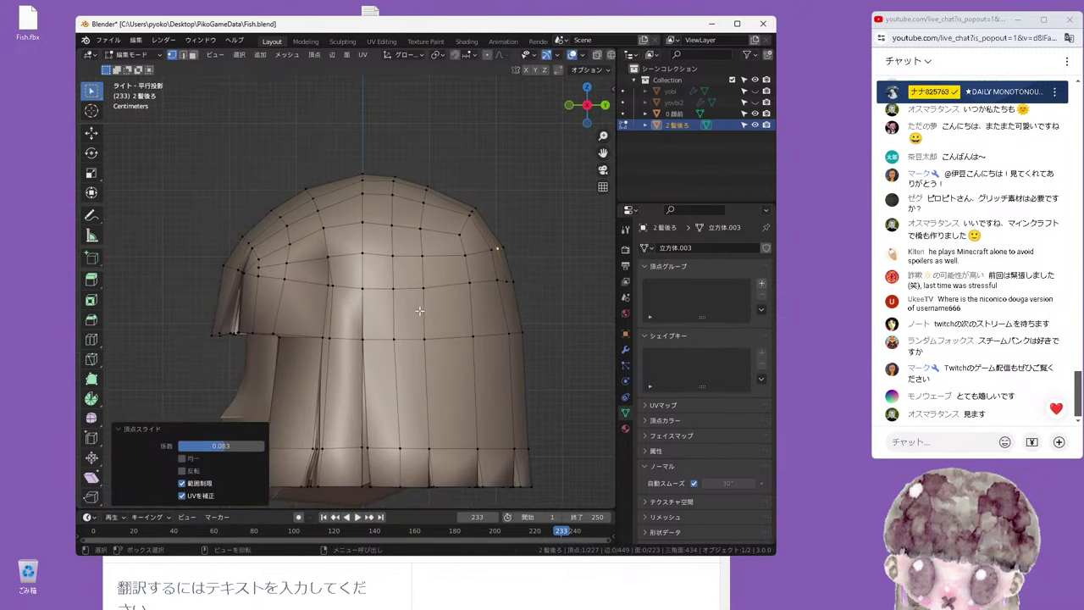
mouse_move(419, 311)
middle_mouse_down()
mouse_move(428, 288)
mouse_move(457, 280)
middle_mouse_up()
scroll(428, 284, "down", 2)
key("KP_1")
key("KP_1")
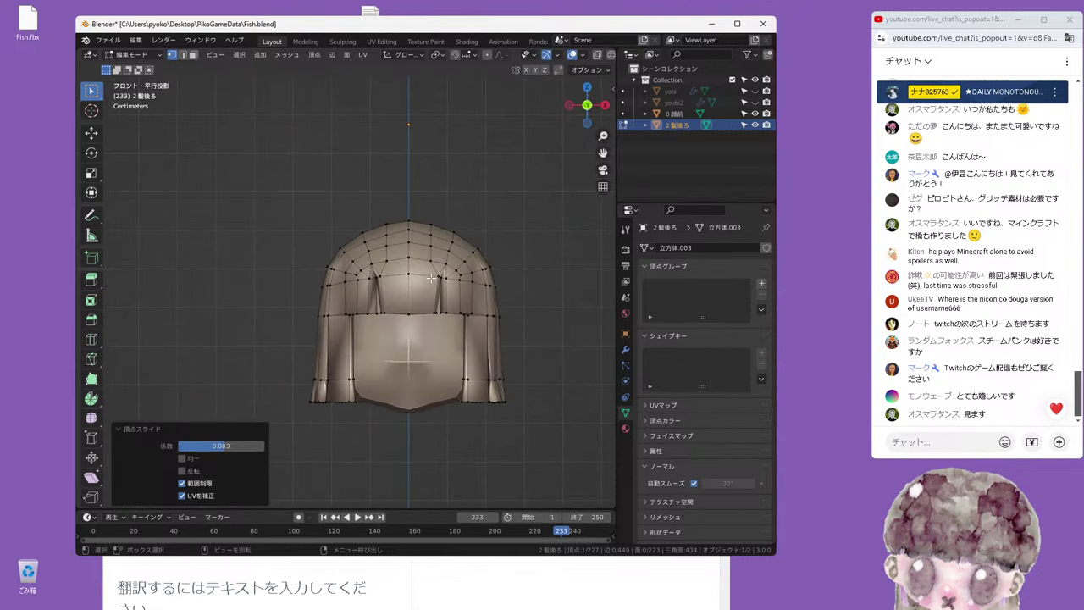
scroll(445, 324, "up", 1)
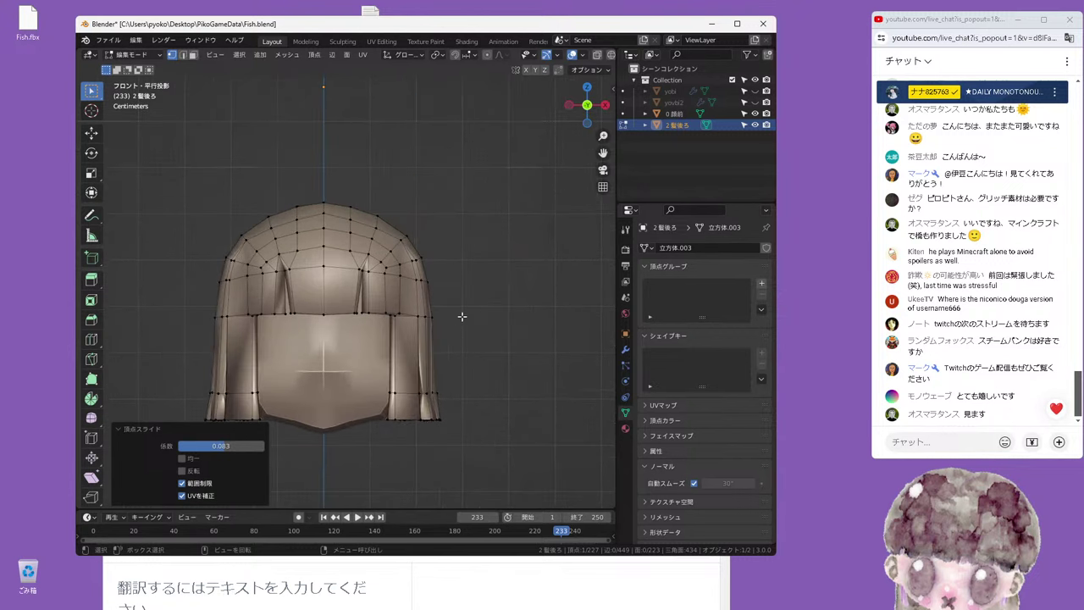
left_click(431, 319)
scroll(486, 331, "up", 1)
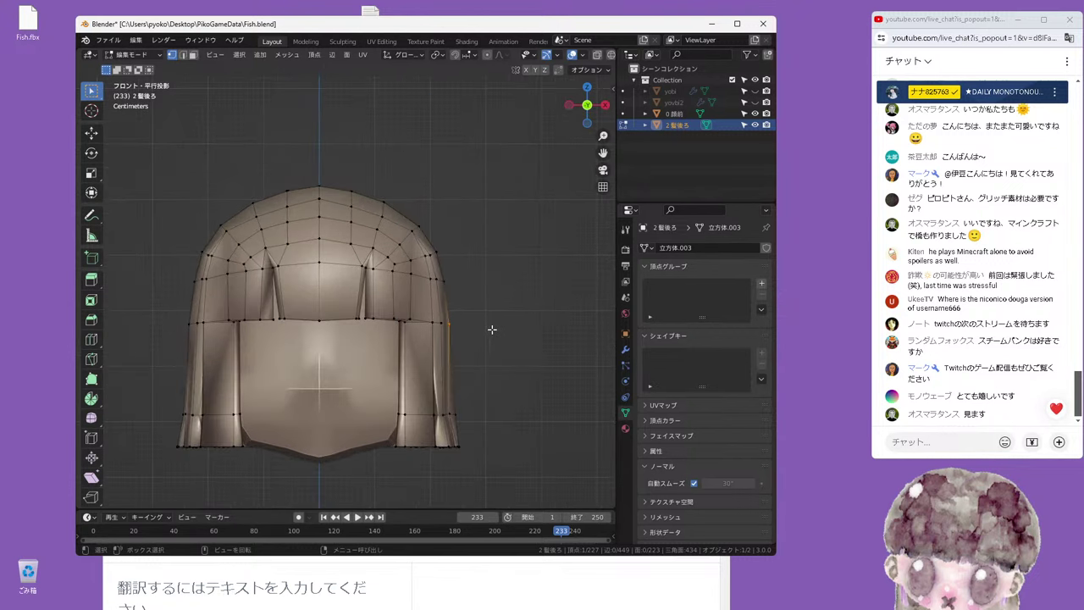
Shift the selected right-side edge slightly along X, redoing the first attempt
key("g")
key("x")
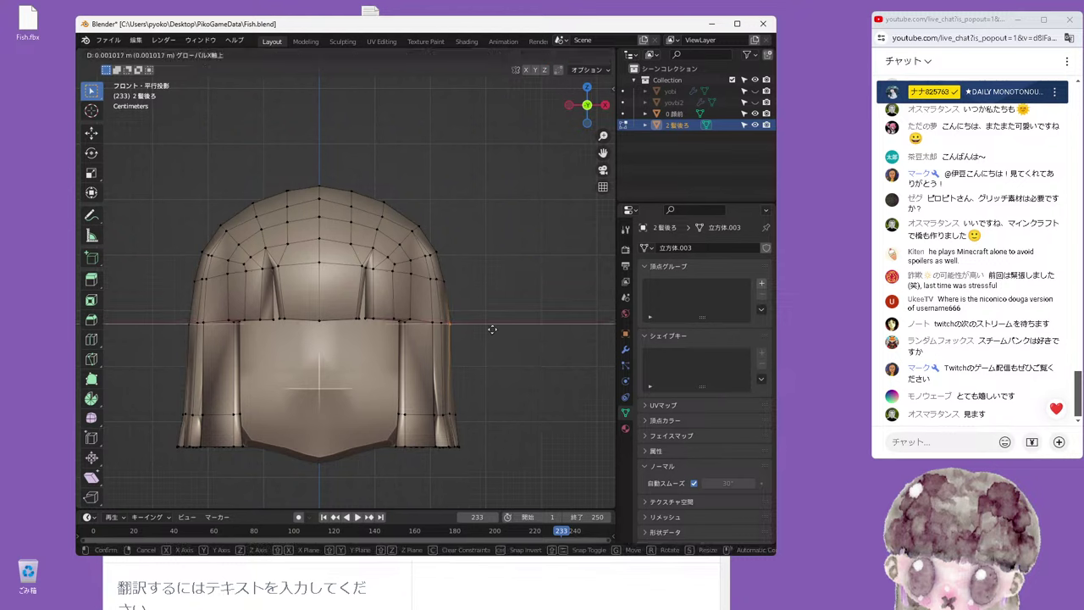
left_click(492, 329)
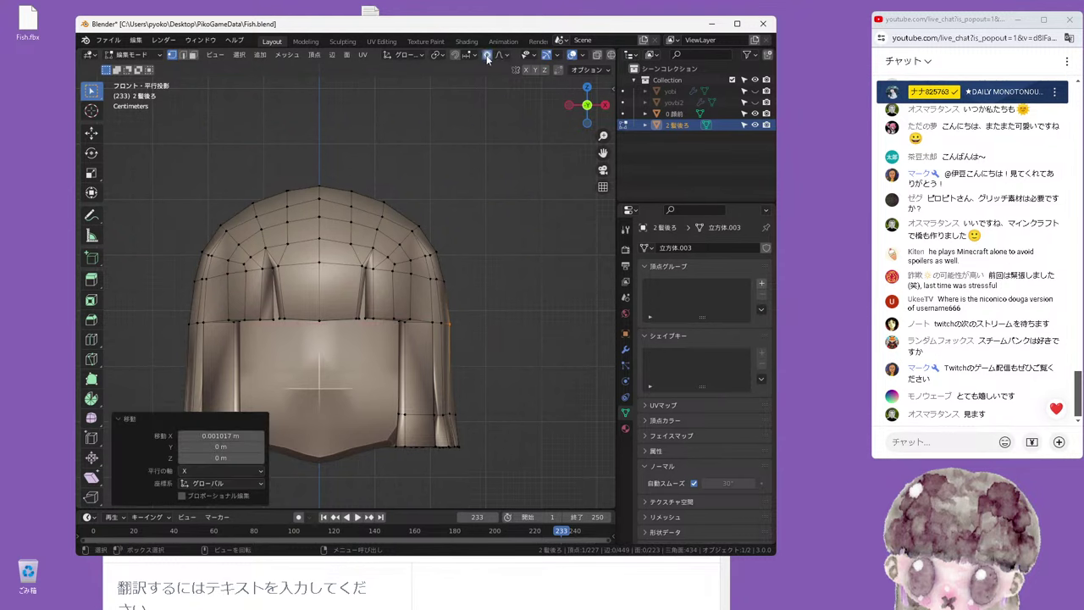
key("ctrl+z")
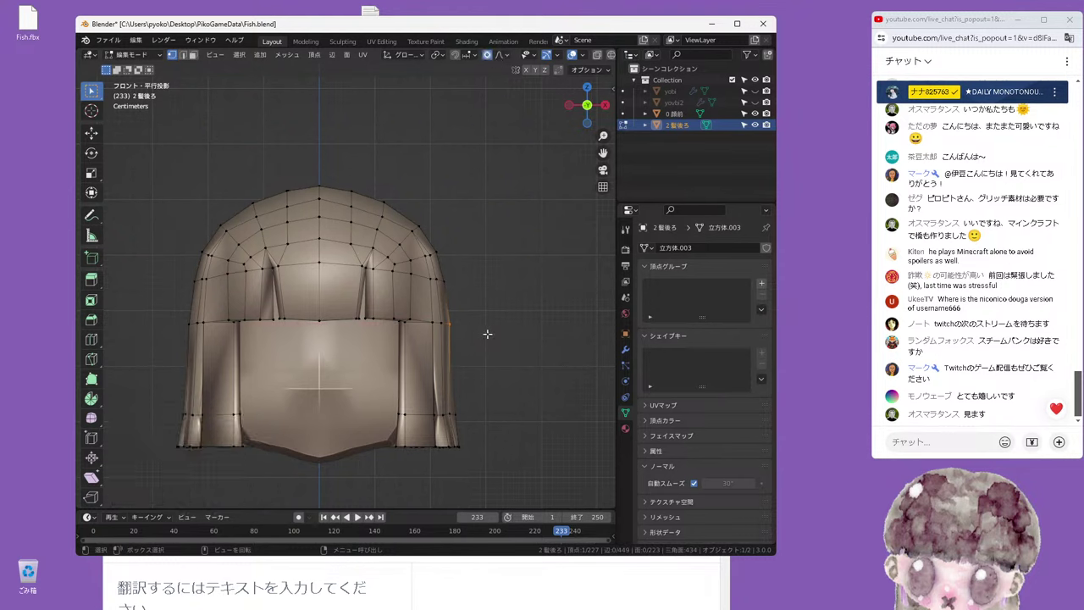
key("g")
key("x")
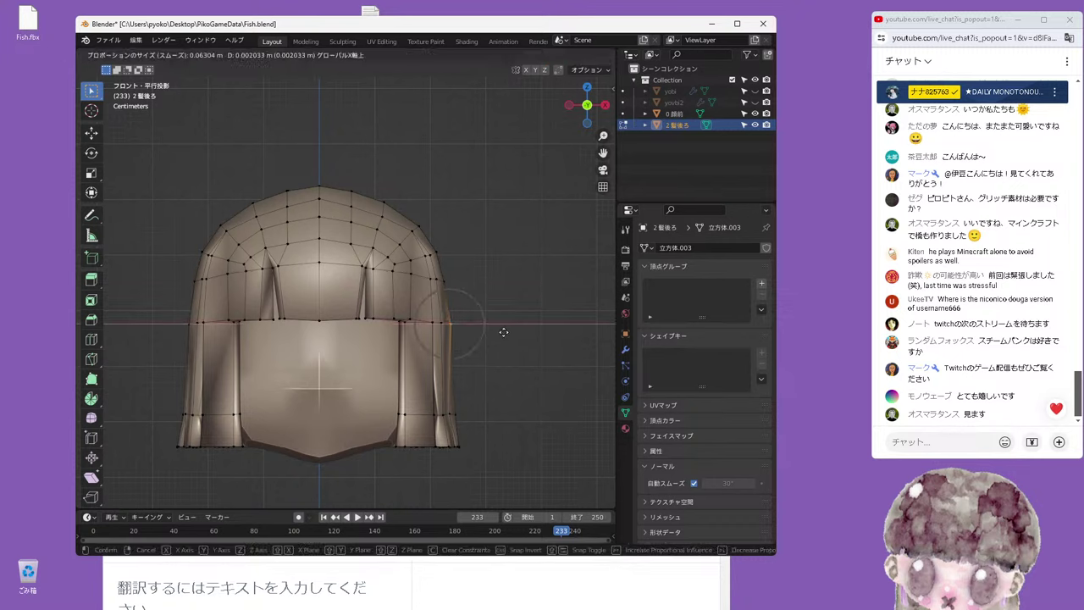
left_click(497, 326)
Nudge two vertices higher on the hair's right side into new positions
left_click(441, 275)
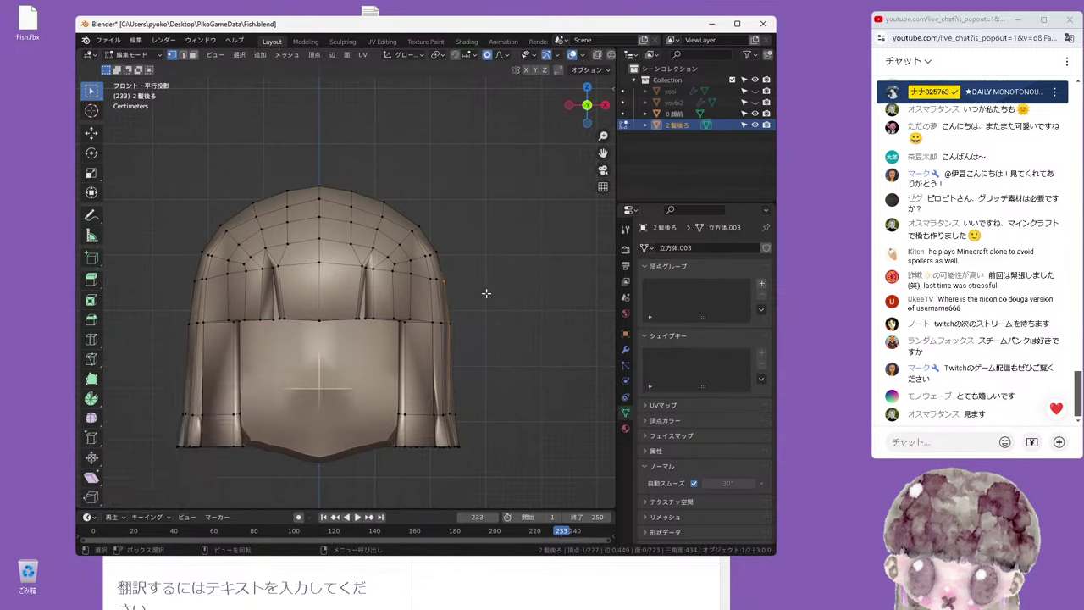
key("g")
key("x")
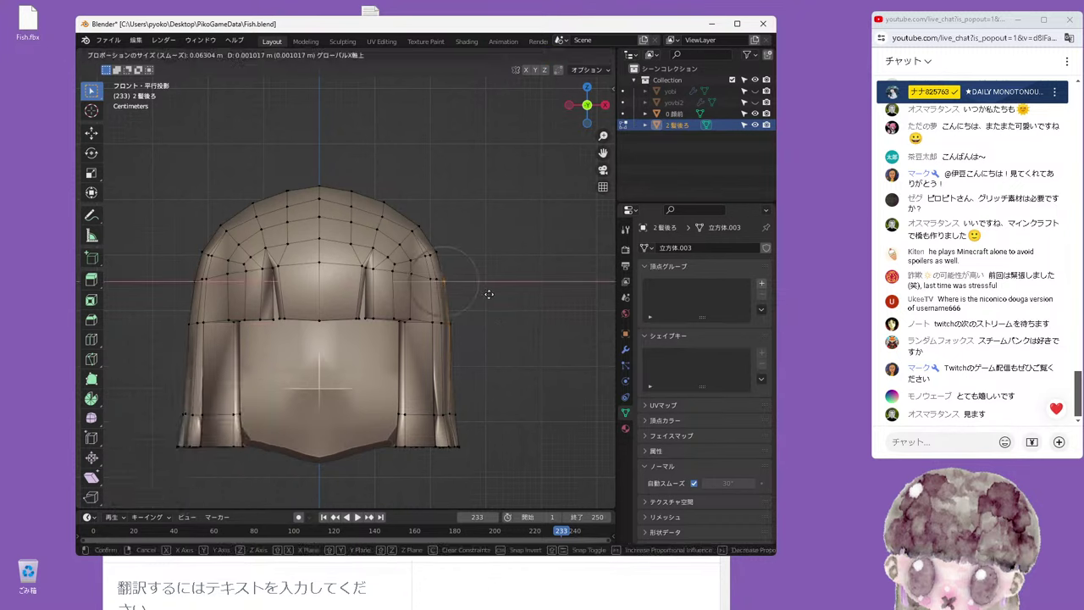
left_click(490, 294)
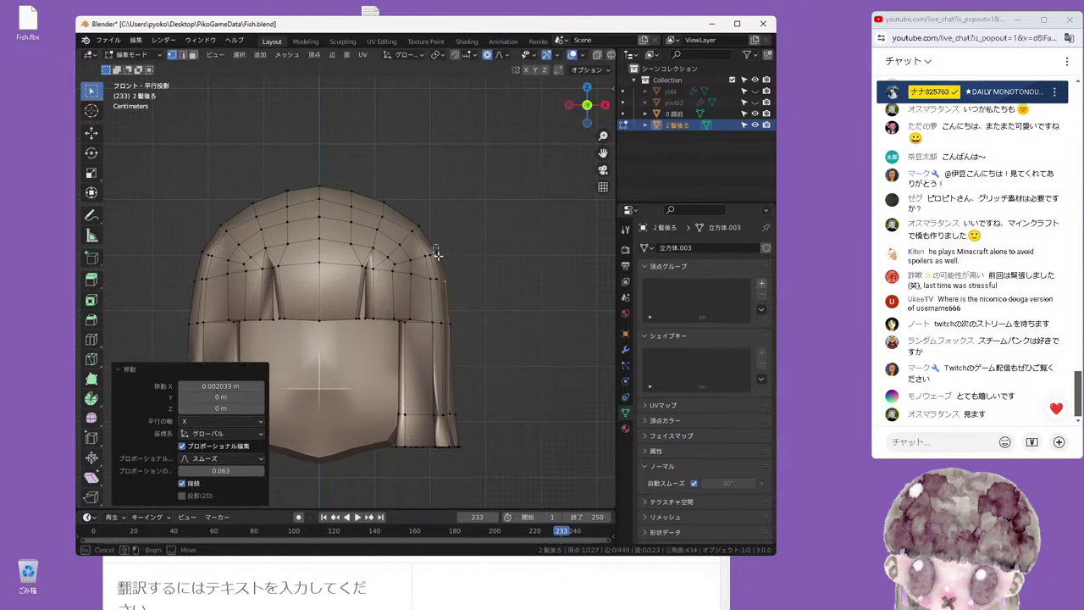
left_click(436, 251)
key("g")
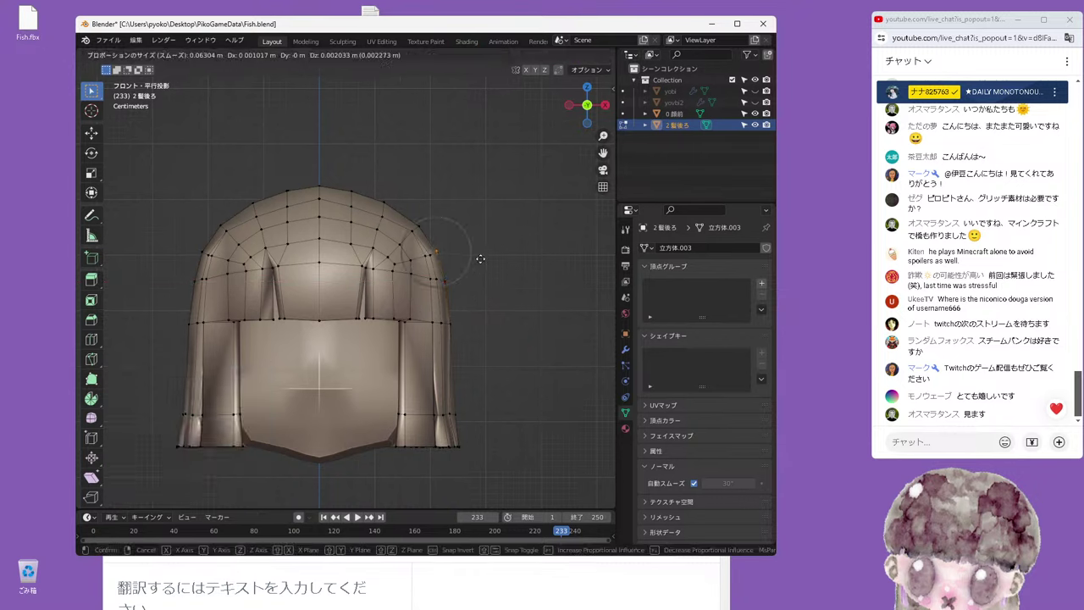
left_click(479, 259)
Move upper-left crown vertices with smooth proportional falloff at size 0.063
scroll(320, 305, "down", 1)
scroll(320, 304, "up", 2)
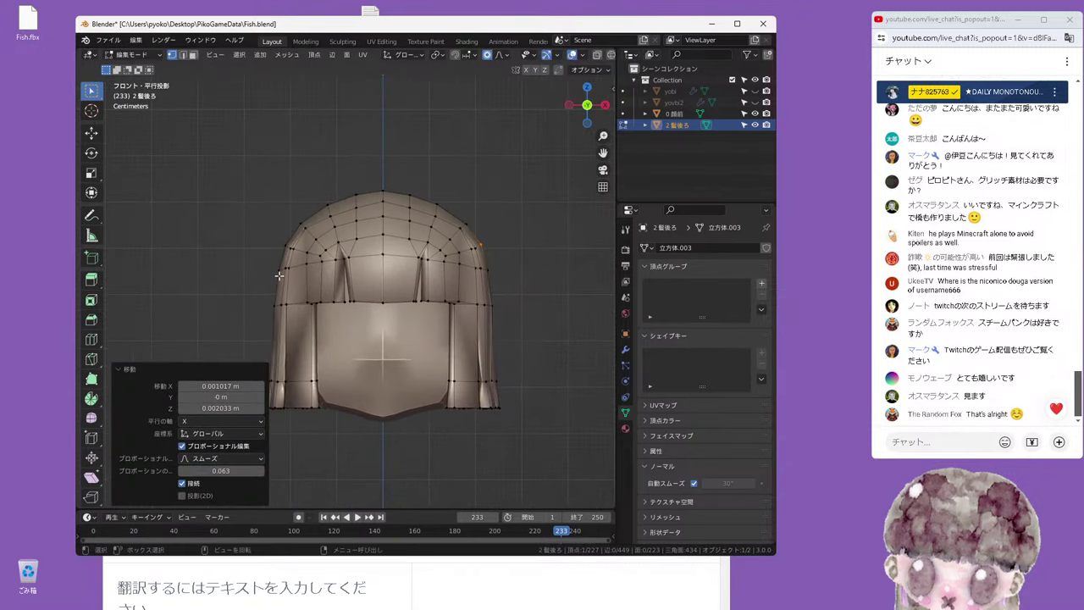
scroll(303, 298, "up", 1)
key("g")
key("x")
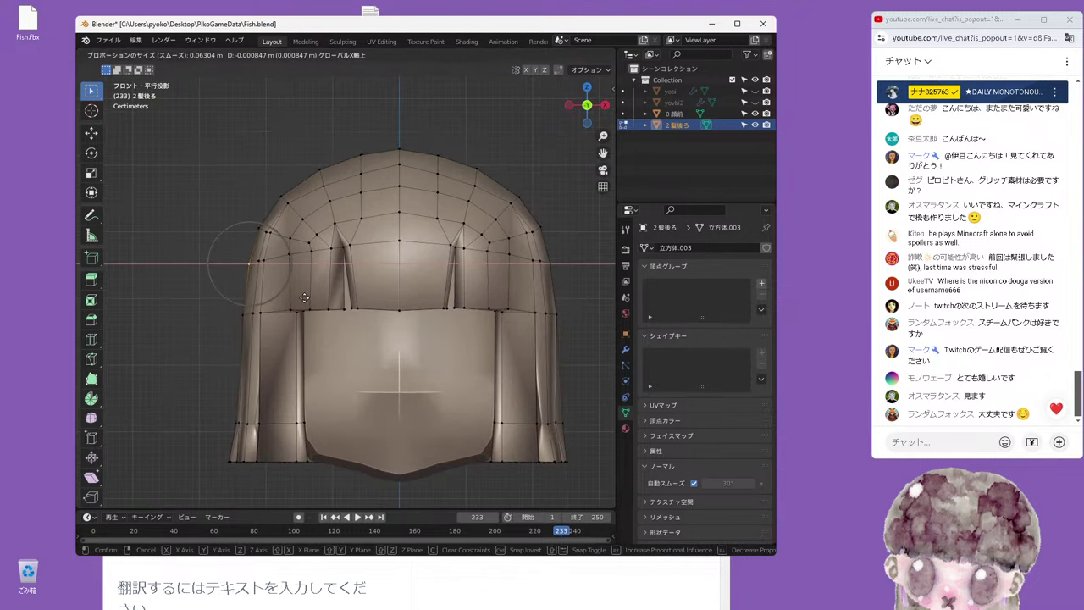
left_click(278, 261)
left_click(269, 230)
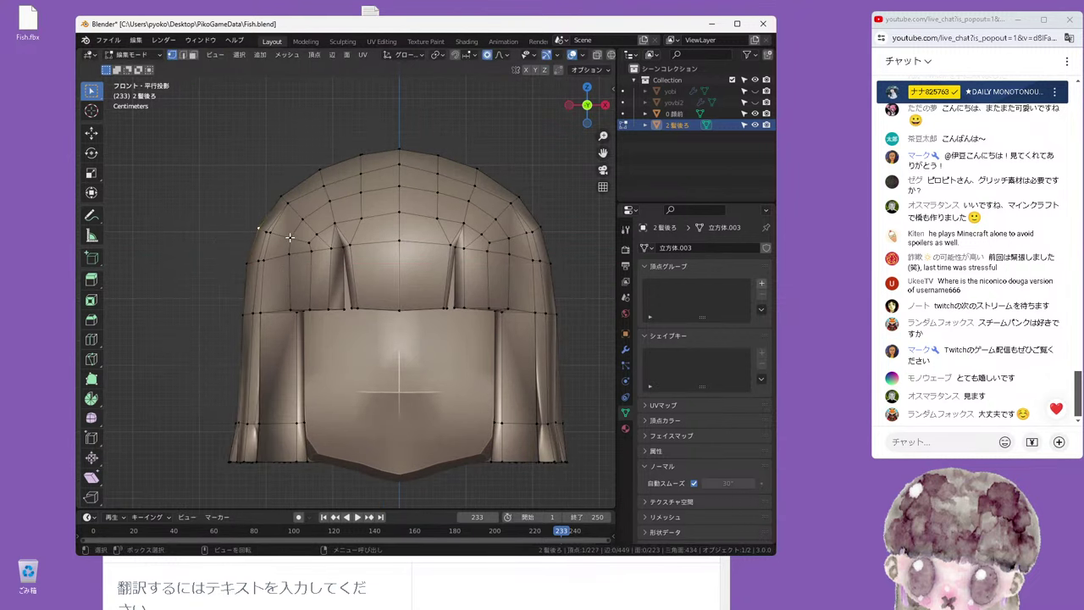
key("g")
left_click(288, 237)
Clear the vertex selection and save Fish.blend
scroll(269, 151, "down", 2)
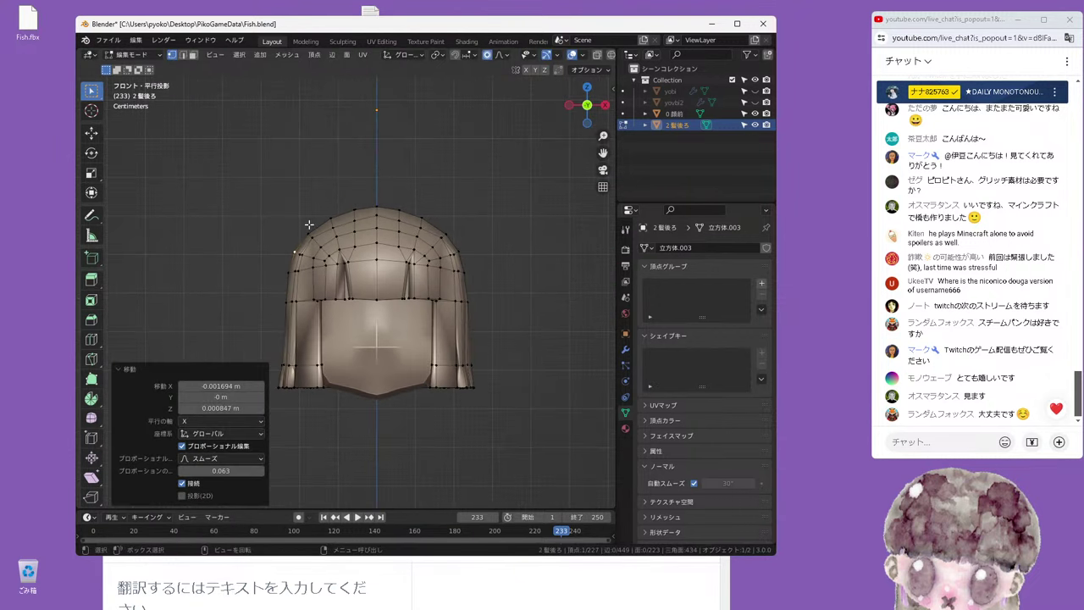
left_click(435, 144)
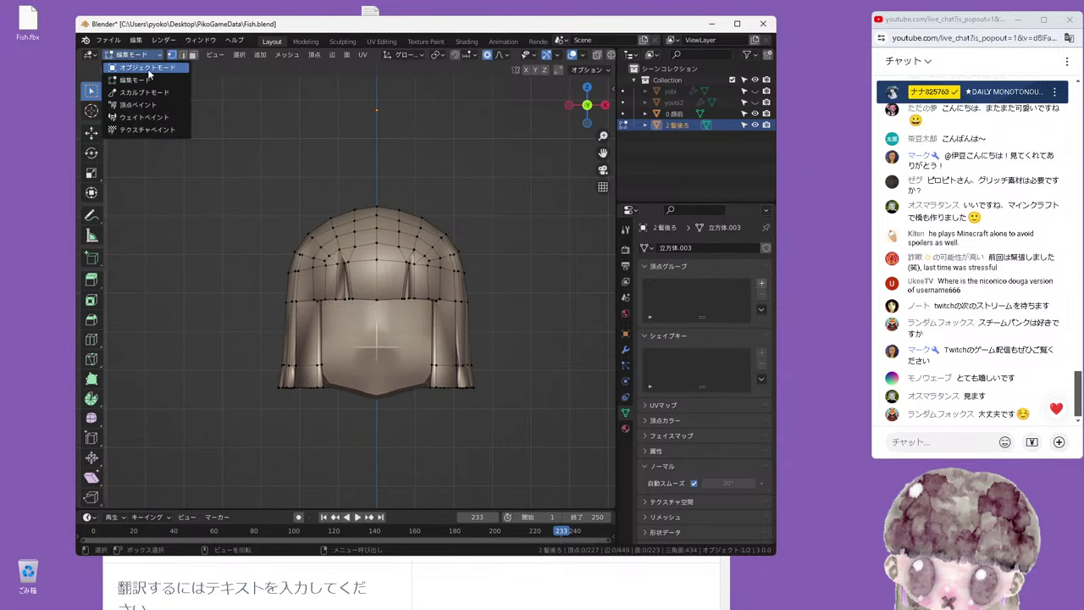
left_click(108, 40)
left_click(115, 114)
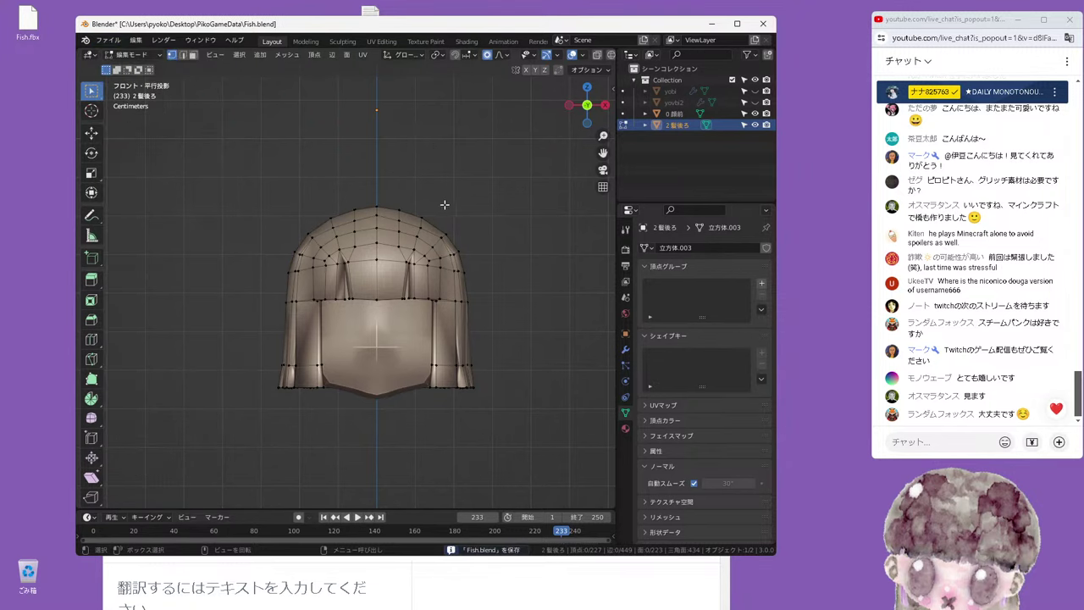
Orbit and switch between front and side orthographic views to inspect the hair's shape
middle_click_drag(377, 280, 356, 257)
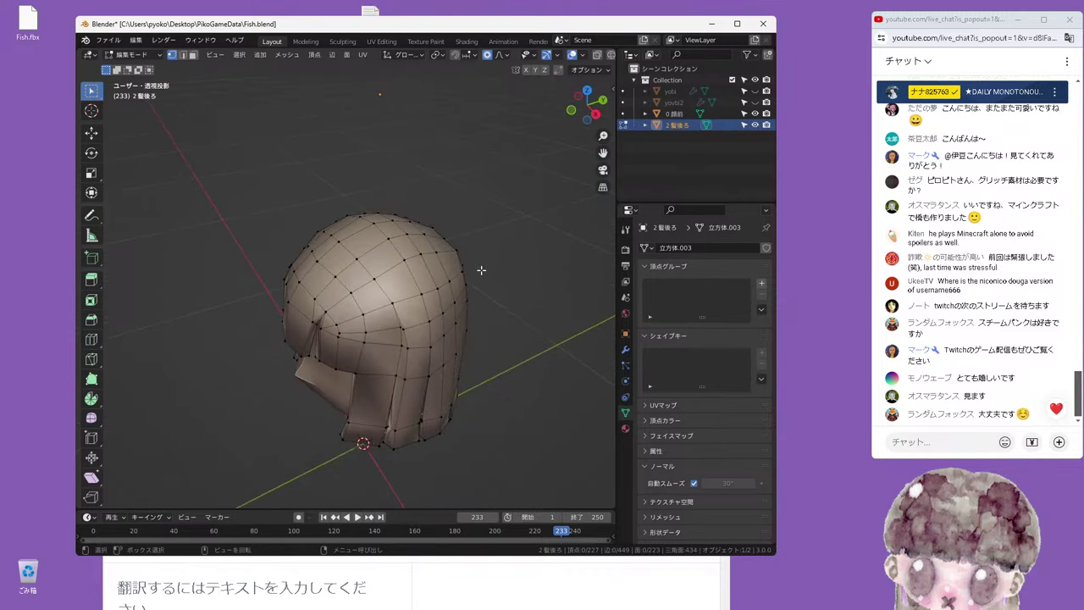
middle_click_drag(546, 256, 533, 241)
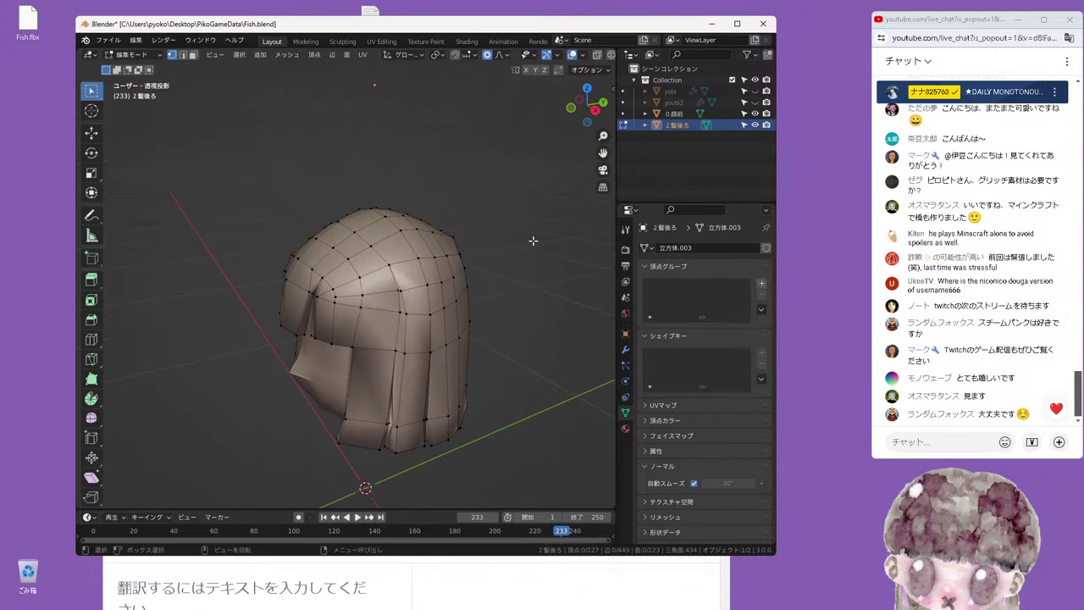
key("KP_1")
key("KP_3")
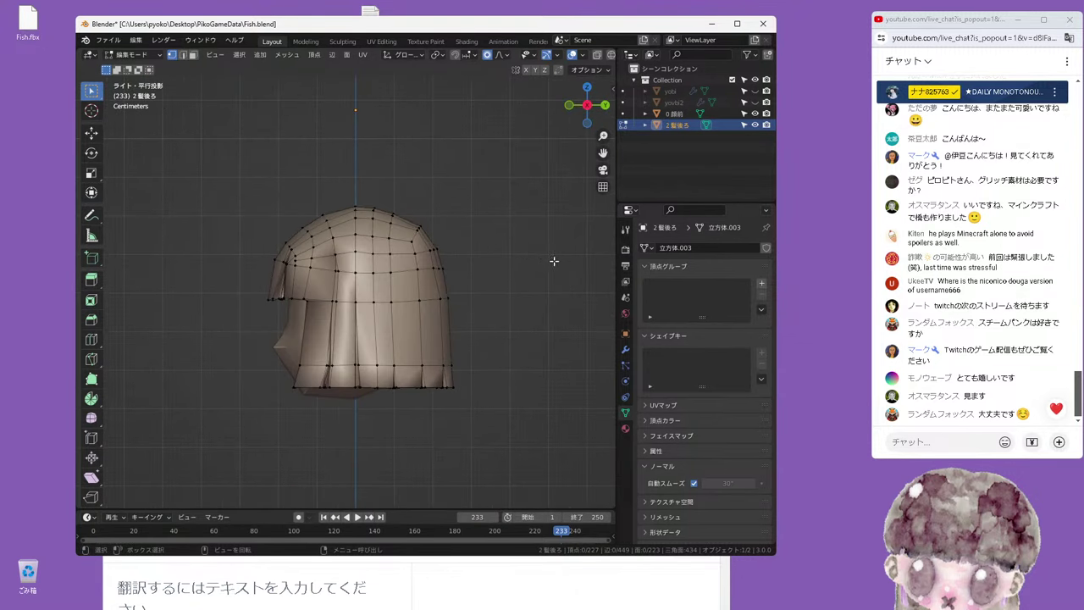
middle_click_drag(525, 242, 515, 282)
key("KP_3")
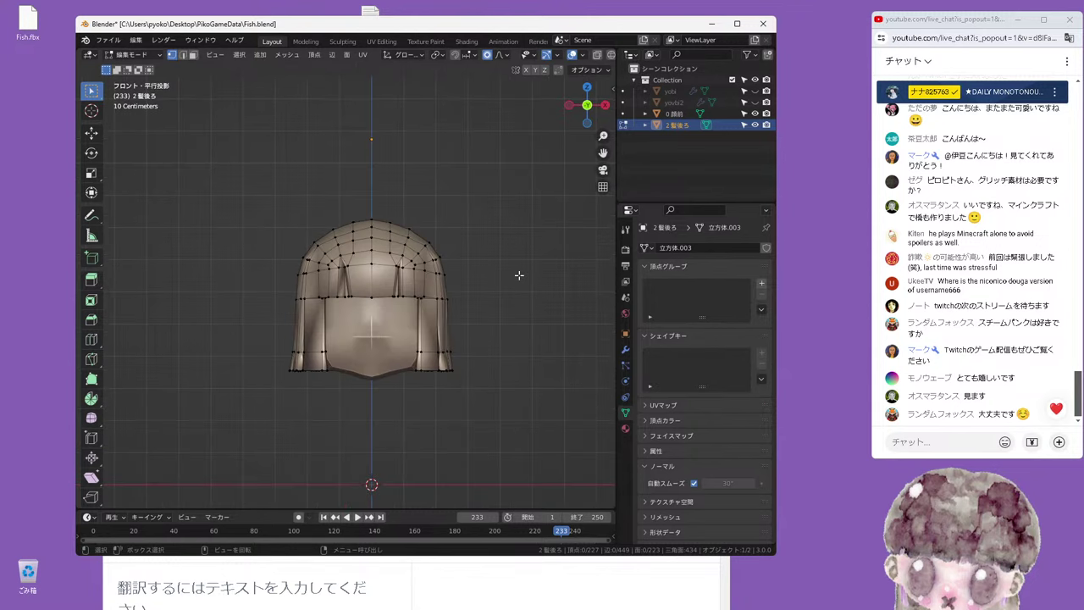
middle_click_drag(472, 308, 433, 322)
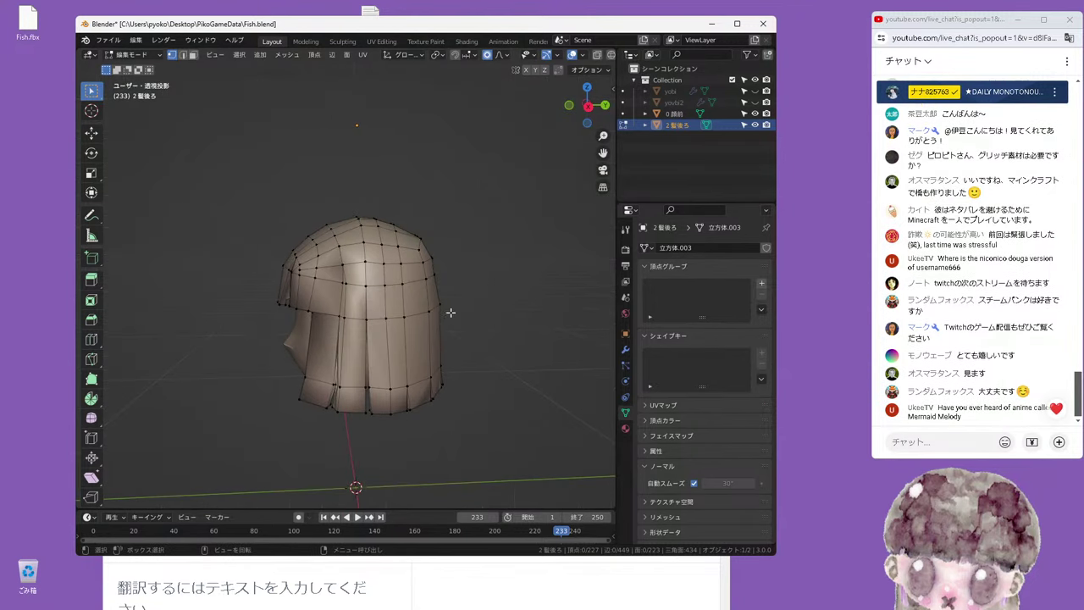
middle_click_drag(360, 306, 389, 279)
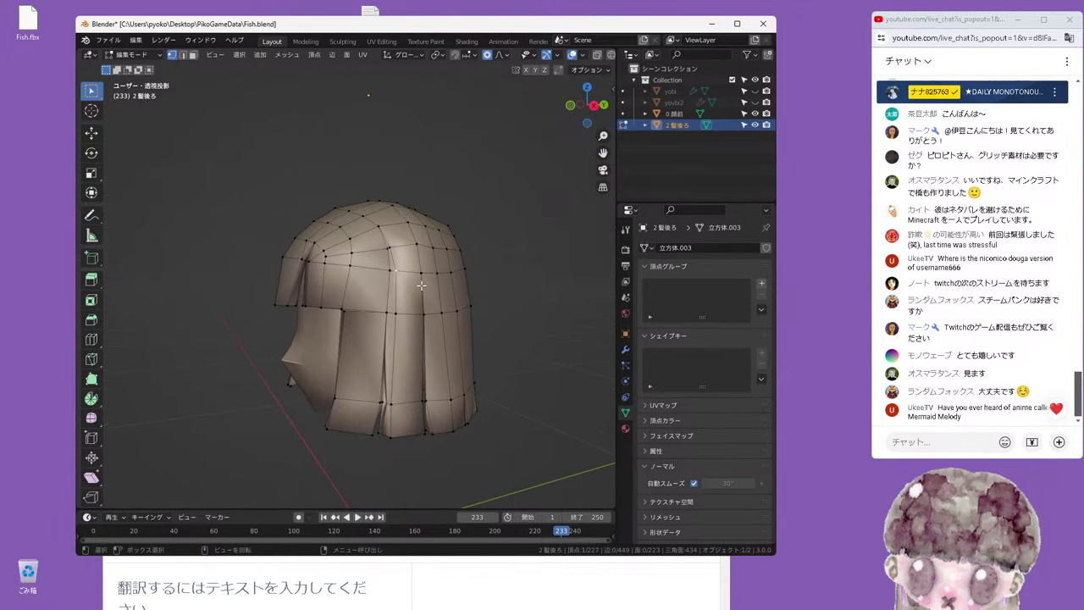
key("KP_1")
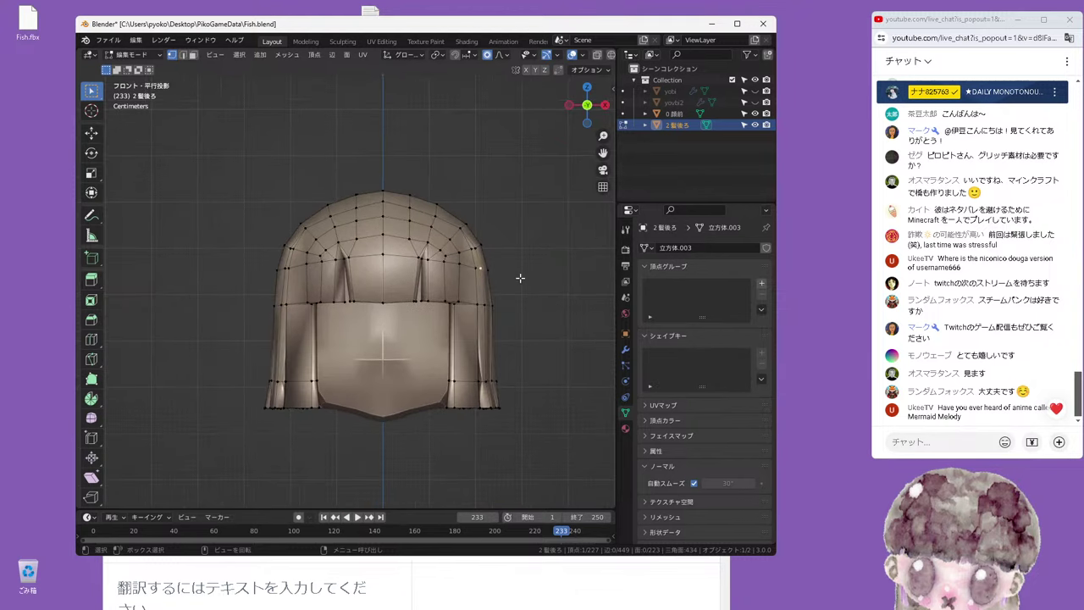
scroll(517, 281, "up", 2)
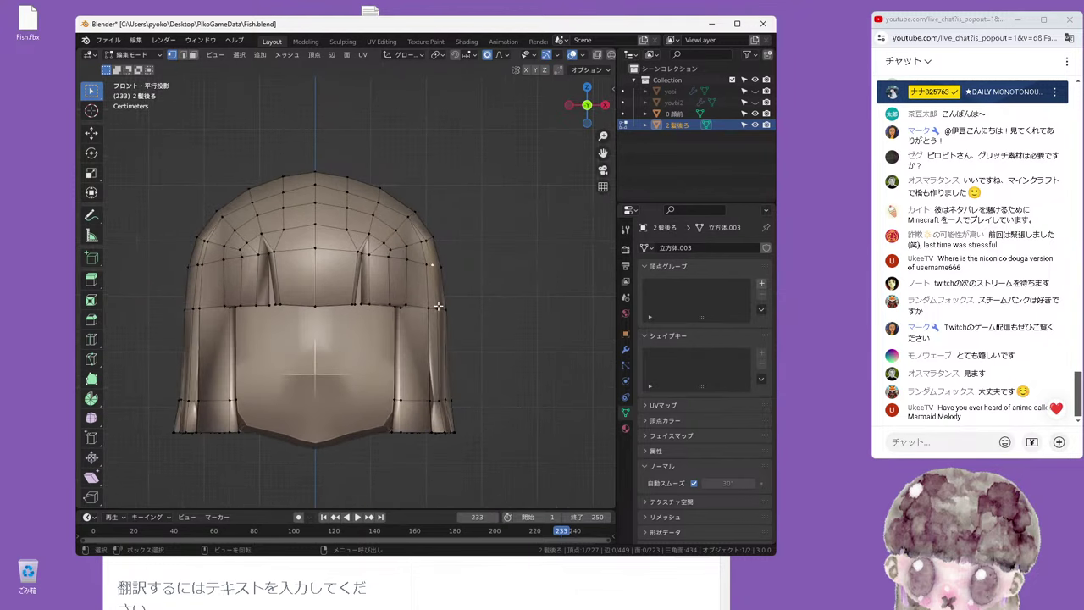
mouse_move(433, 302)
middle_mouse_down()
mouse_move(476, 304)
mouse_move(382, 270)
mouse_move(374, 293)
middle_mouse_up()
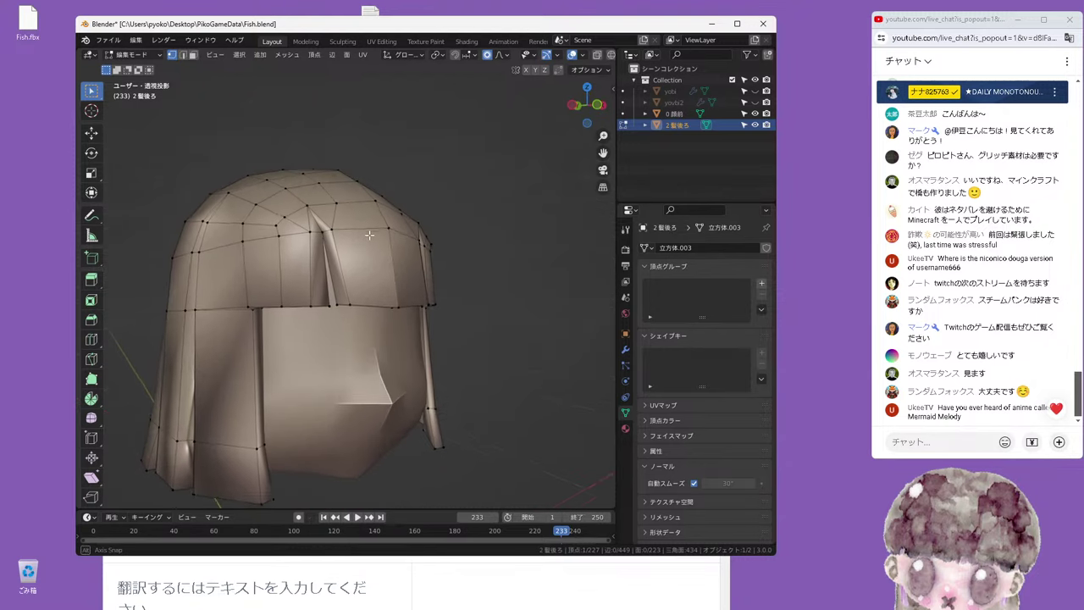
middle_click_drag(313, 269, 405, 215, "alt")
key("KP_1")
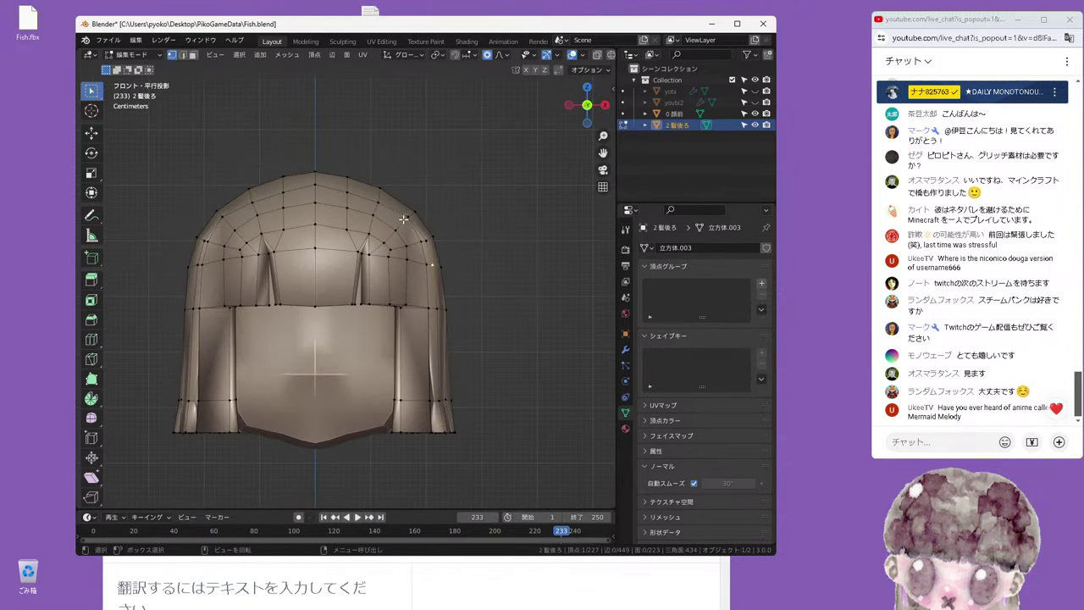
Lower the crown vertex 0.001017 m in Z with smooth proportional falloff
key("g")
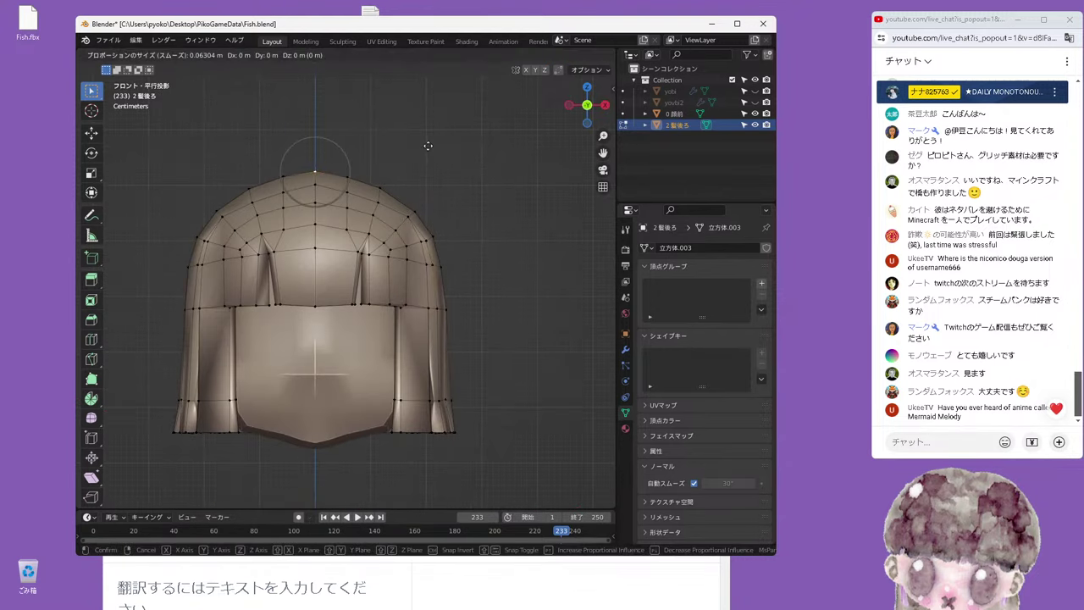
key("z")
left_click(429, 145)
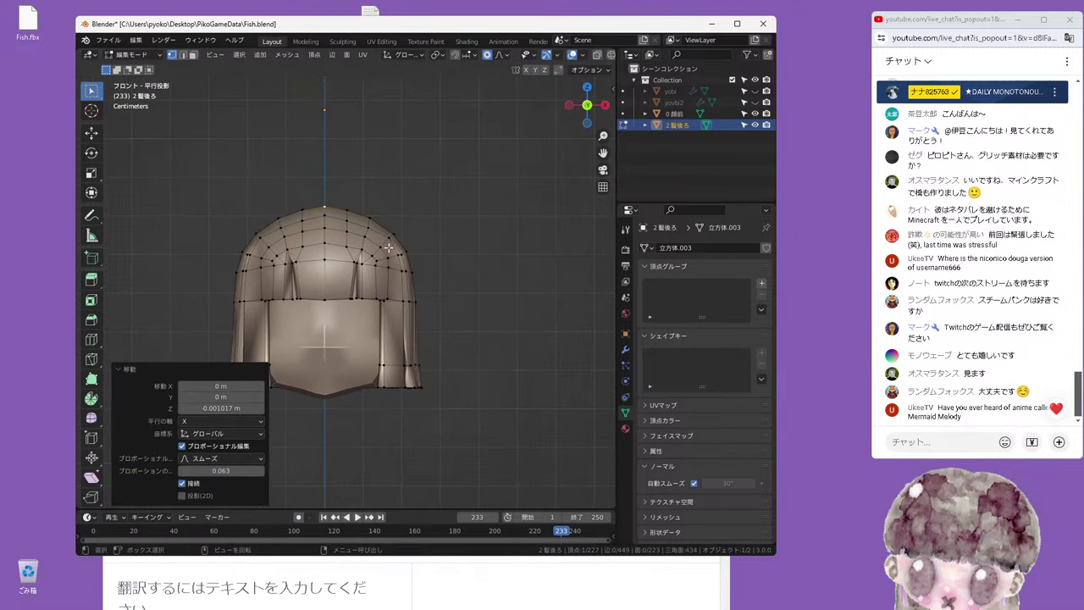
mouse_move(428, 145)
middle_mouse_down()
mouse_move(377, 145)
mouse_move(381, 251)
mouse_move(369, 256)
middle_mouse_up()
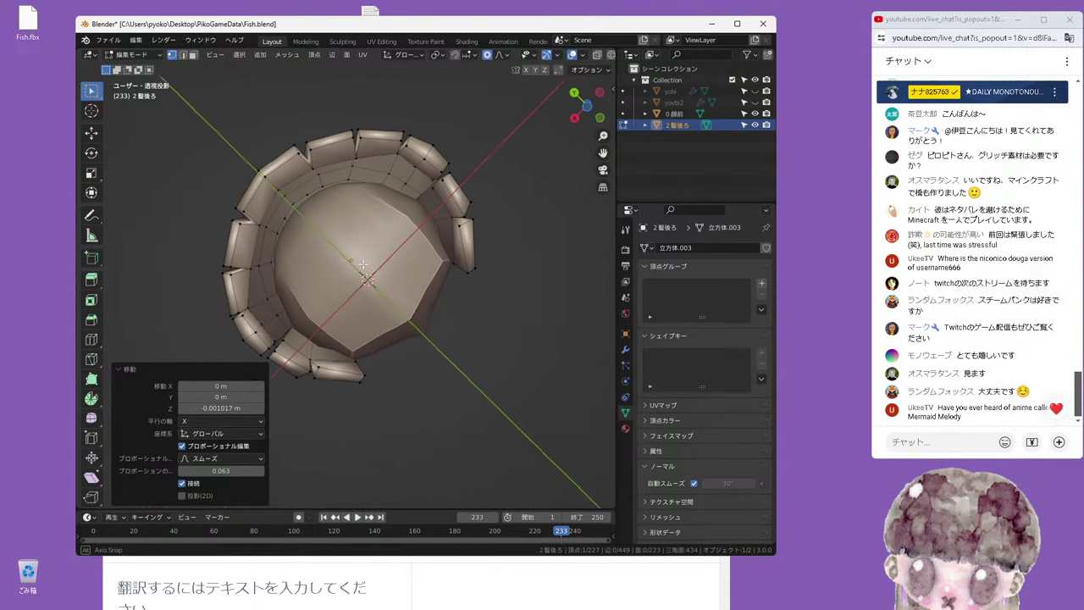
middle_click_drag(423, 305, 398, 279)
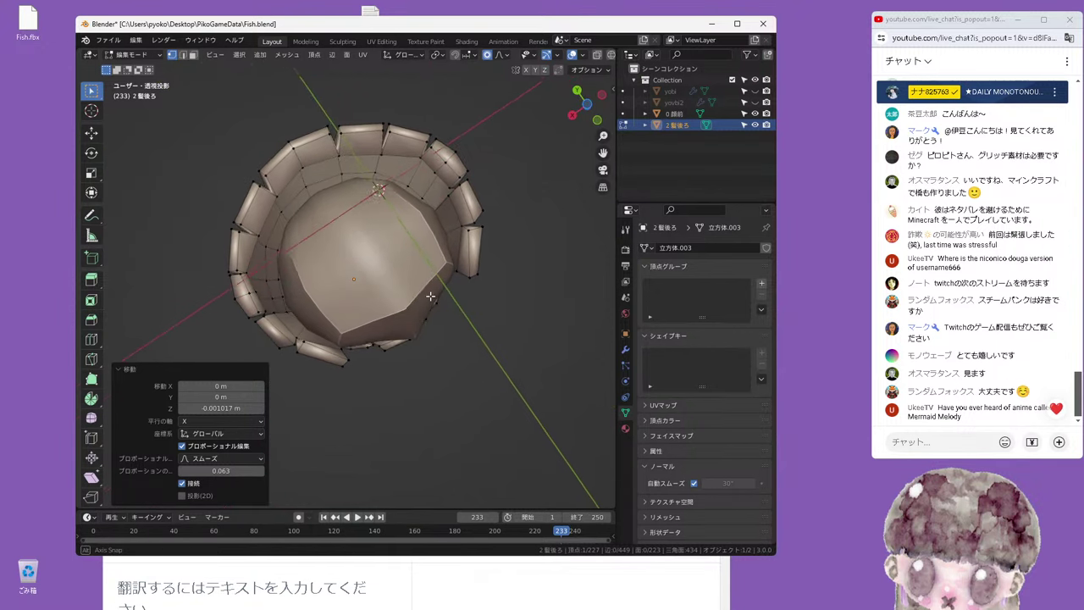
Toggle the chat page's translation between Japanese and the original, then close the bubble
right_click(948, 332)
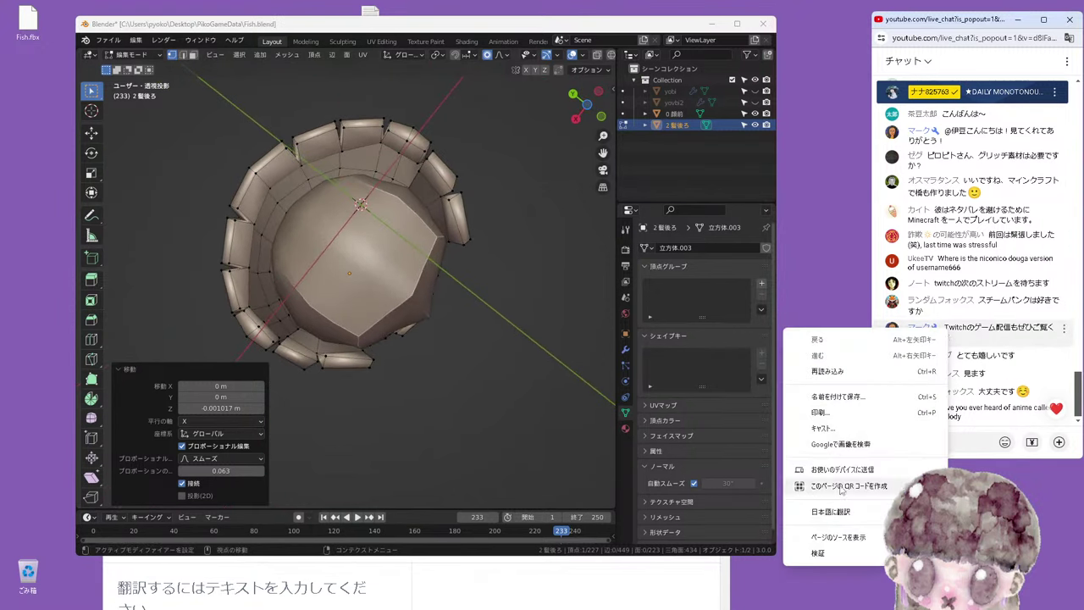
left_click(838, 513)
left_click(931, 63)
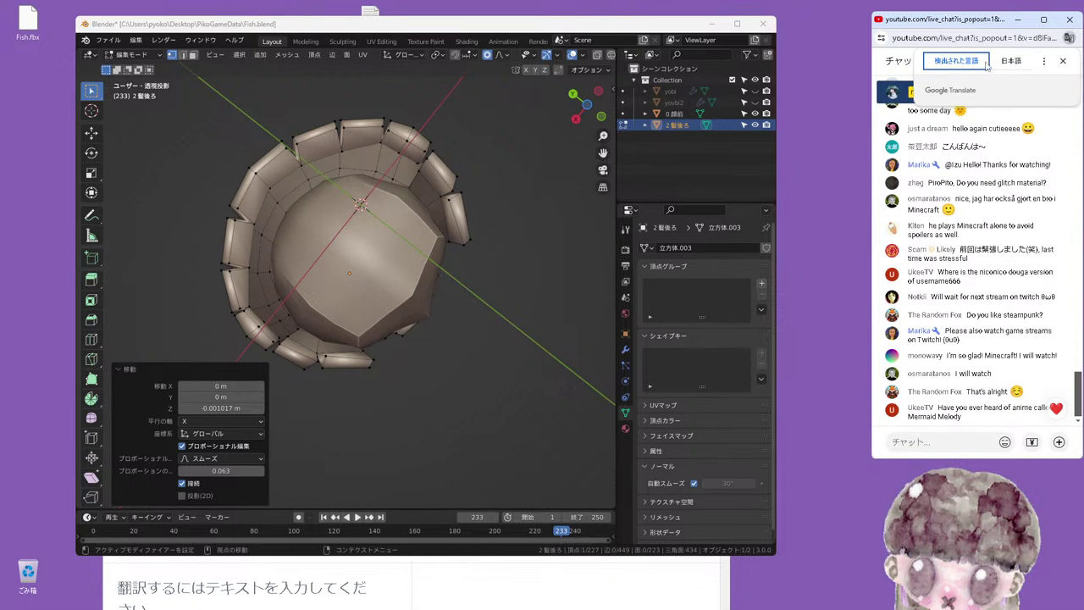
left_click(1011, 61)
left_click(1063, 61)
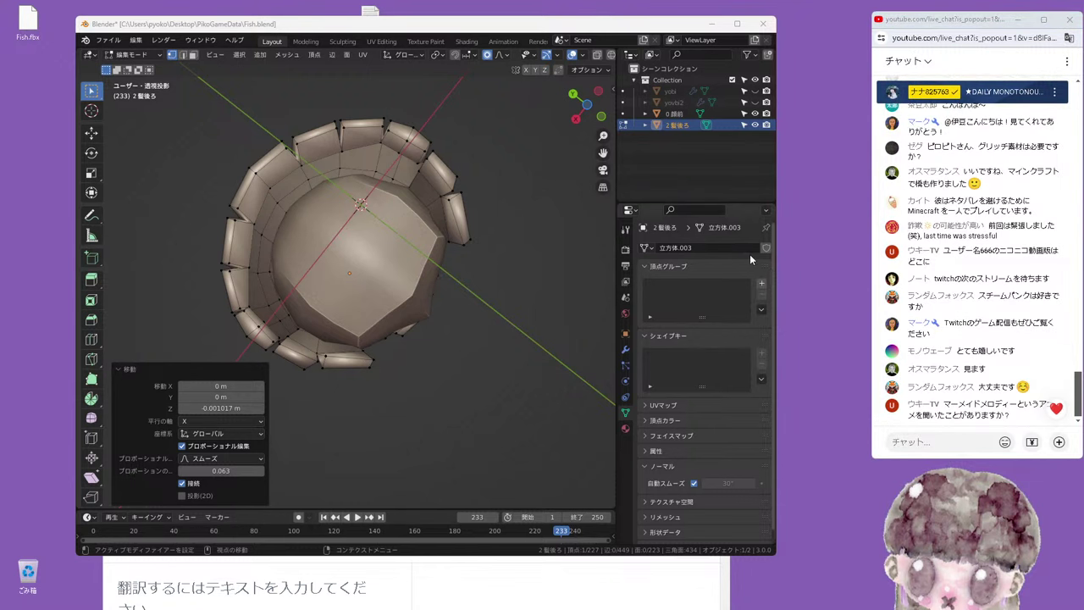
mouse_move(398, 354)
middle_mouse_down()
mouse_move(359, 310)
mouse_move(353, 279)
mouse_move(362, 262)
mouse_move(427, 267)
middle_mouse_up()
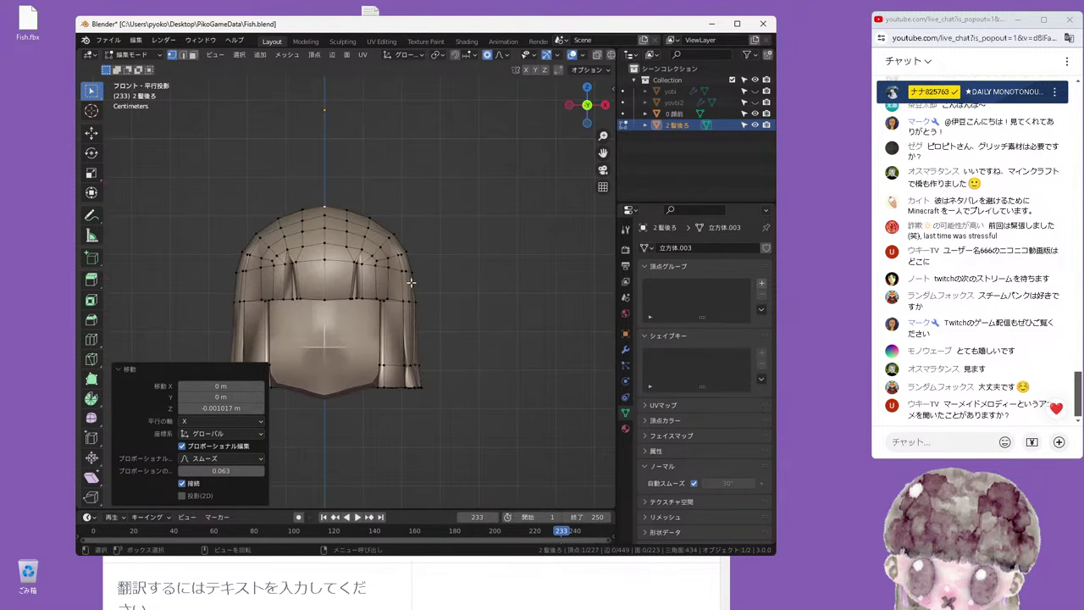
Save Fish.blend from the top view
key("KP_7")
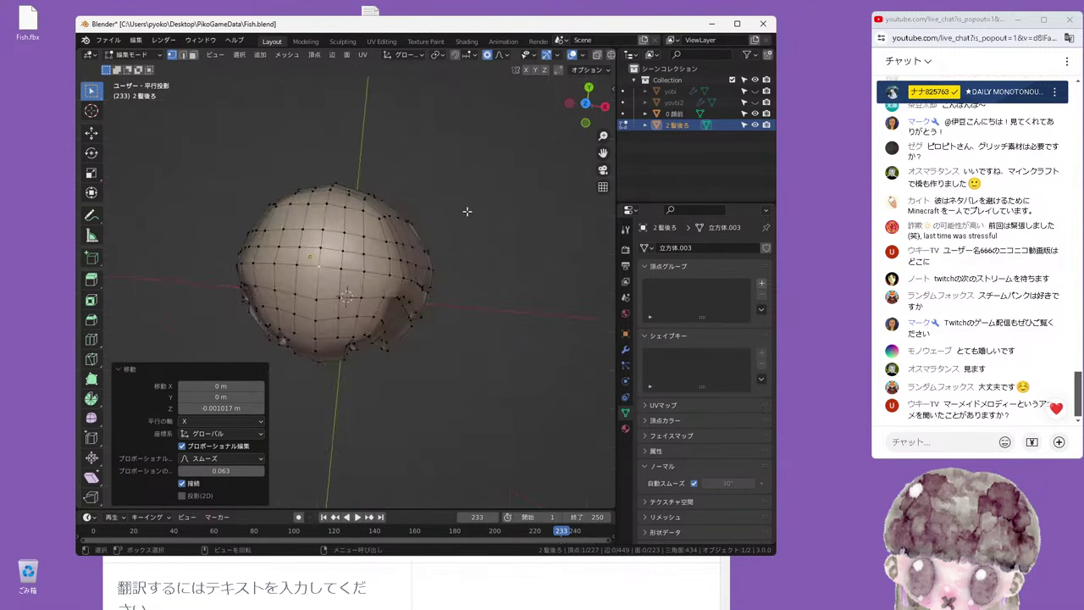
left_click(134, 57)
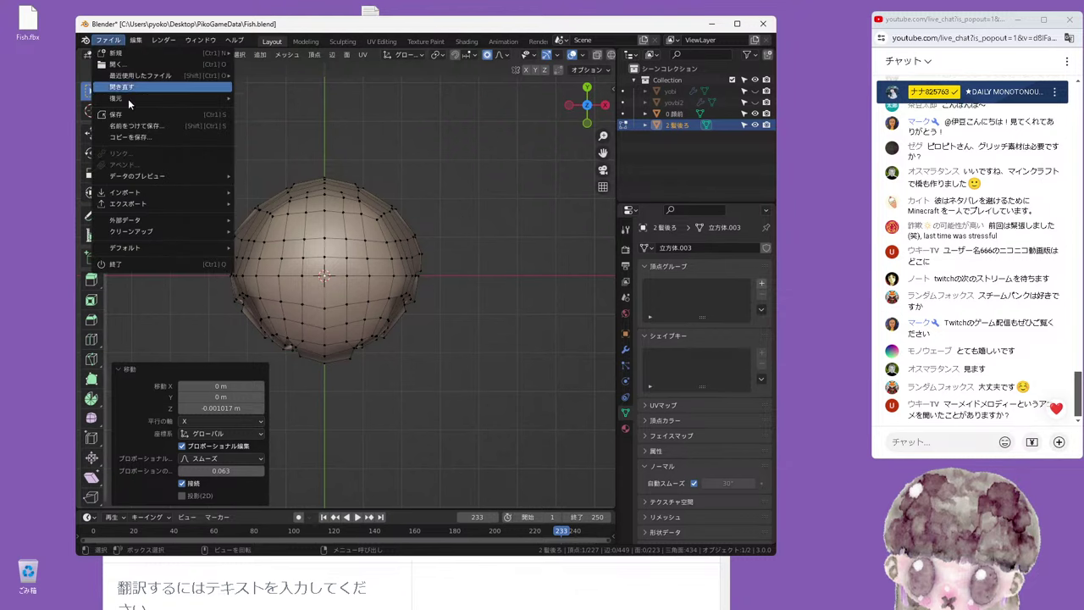
key("ctrl+s")
Raise the fringe vertex slightly along Z with proportional falloff
mouse_move(439, 215)
middle_mouse_down("alt")
mouse_move(433, 193)
mouse_move(435, 278)
middle_mouse_up("alt")
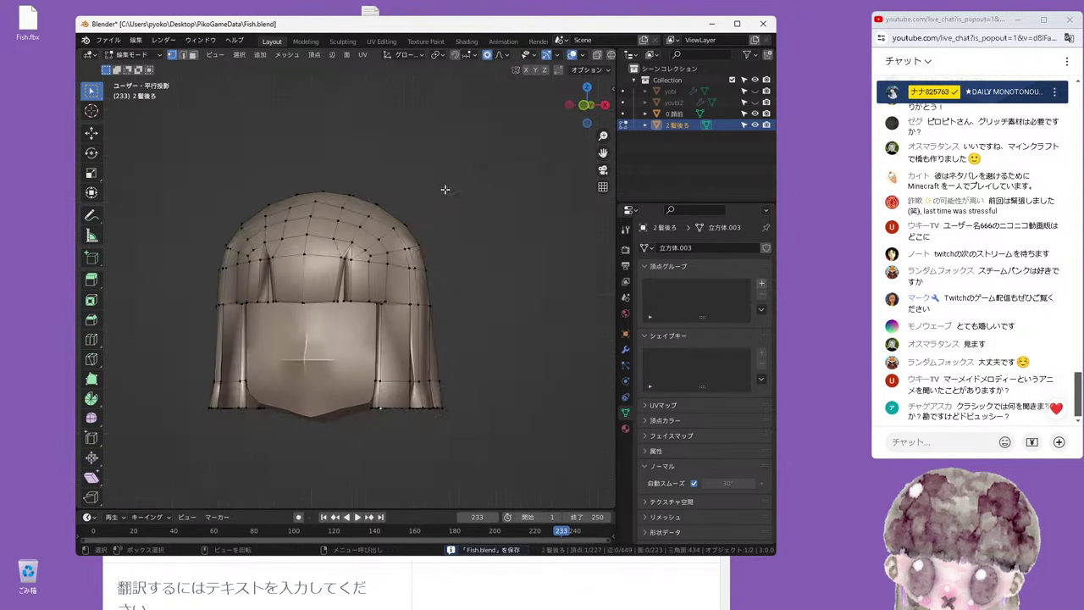
scroll(434, 278, "up", 3)
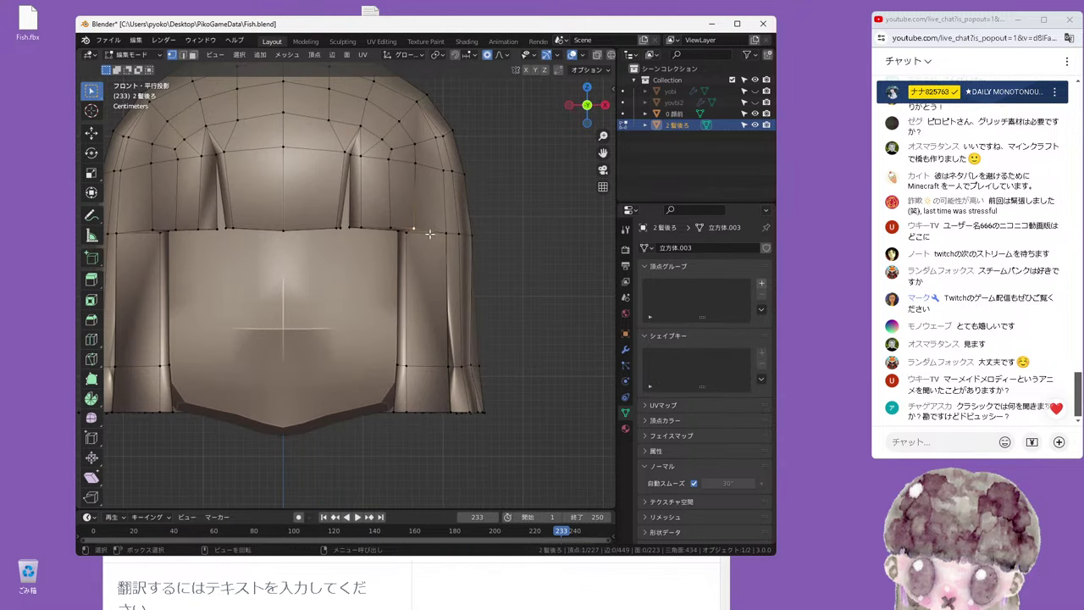
middle_click_drag(430, 233, 419, 237)
key("g")
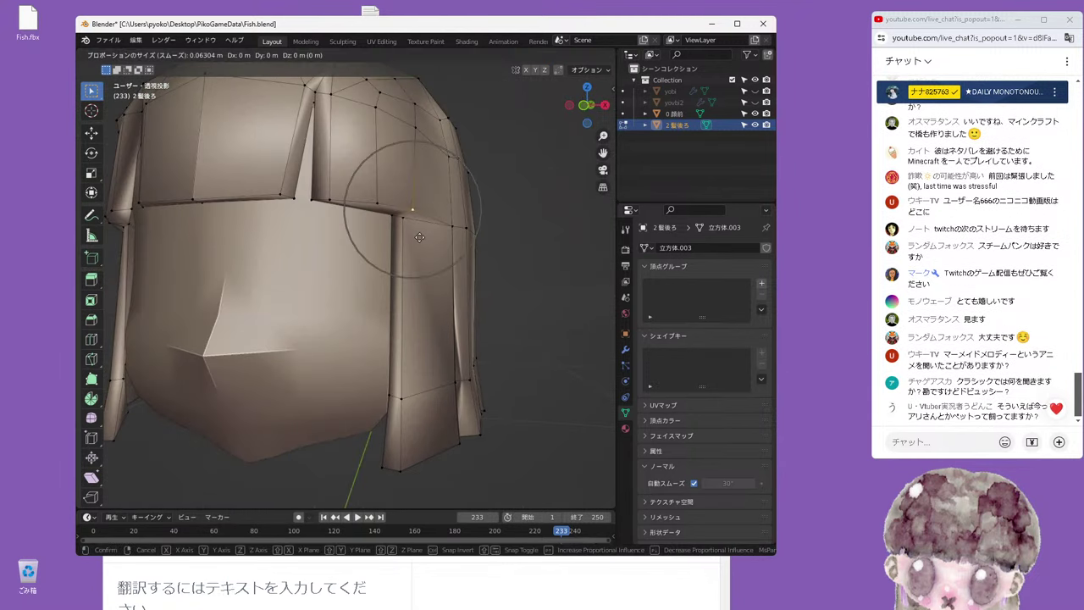
key("z")
left_click(421, 239)
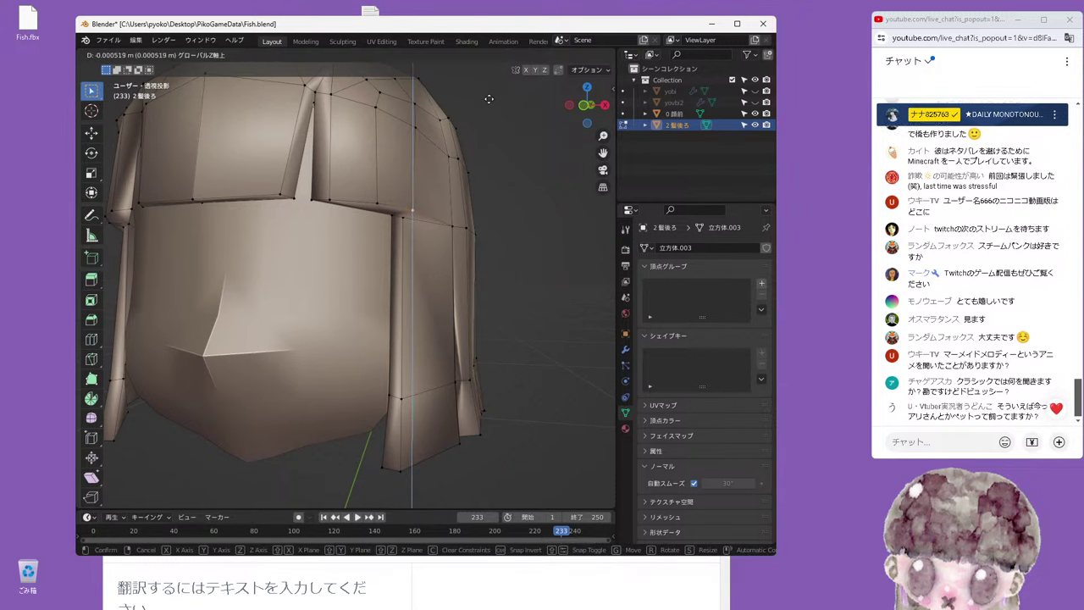
From the right orthographic view, lift the fringe vertex to 0.004066 m higher in Z
middle_click_drag(488, 98, 438, 185)
key("KP_1")
key("ctrl+KP_1")
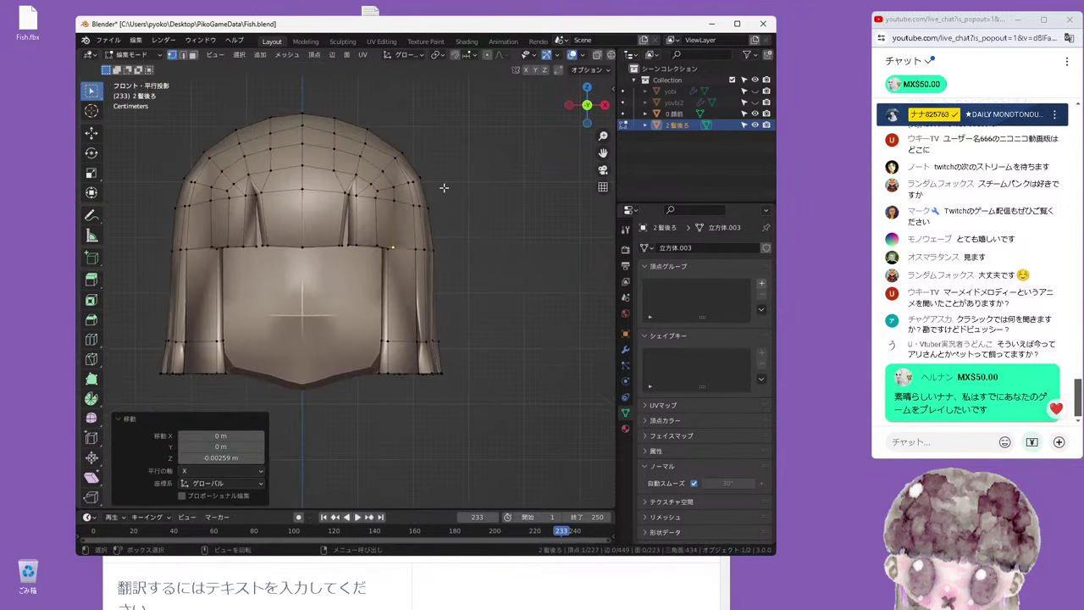
key("KP_3")
key("g")
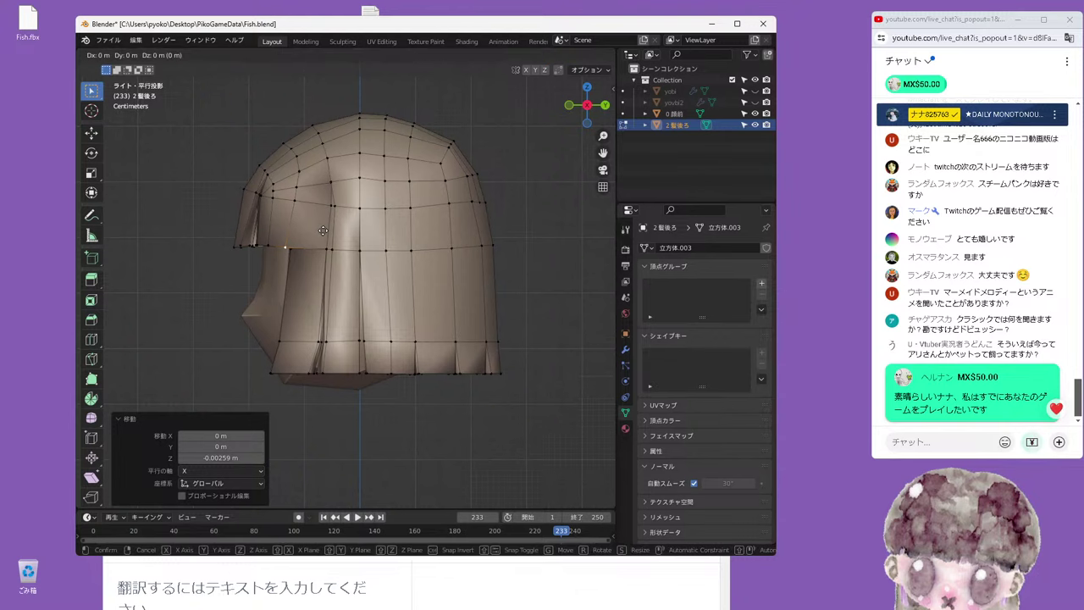
key("z")
left_click(325, 228)
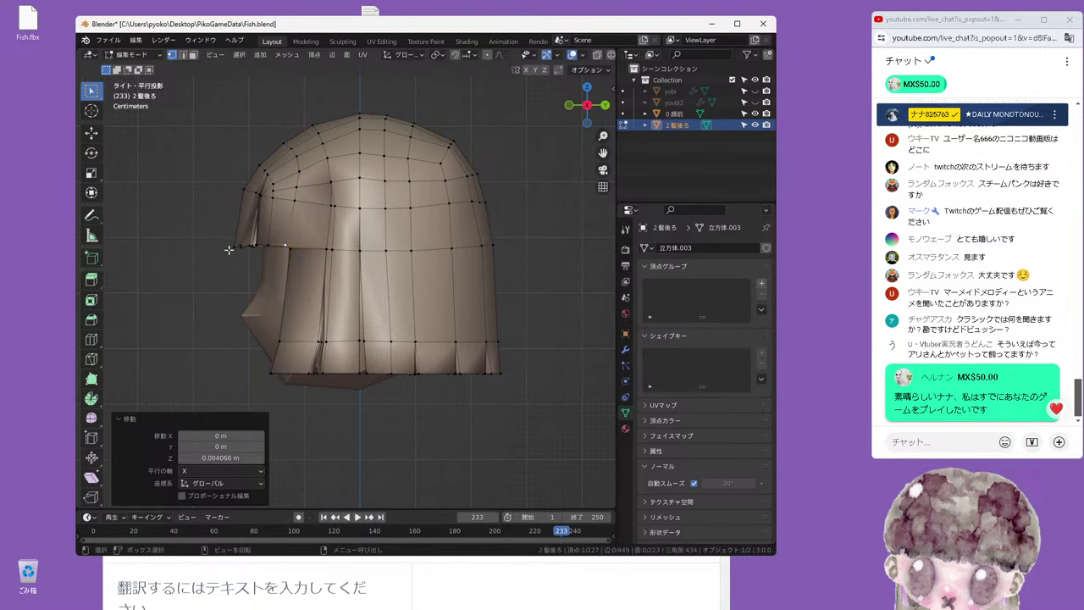
Select another vertex along the fringe line and view the hair from the front
mouse_move(230, 245)
middle_mouse_down()
mouse_move(241, 225)
mouse_move(336, 254)
mouse_move(282, 246)
middle_mouse_up()
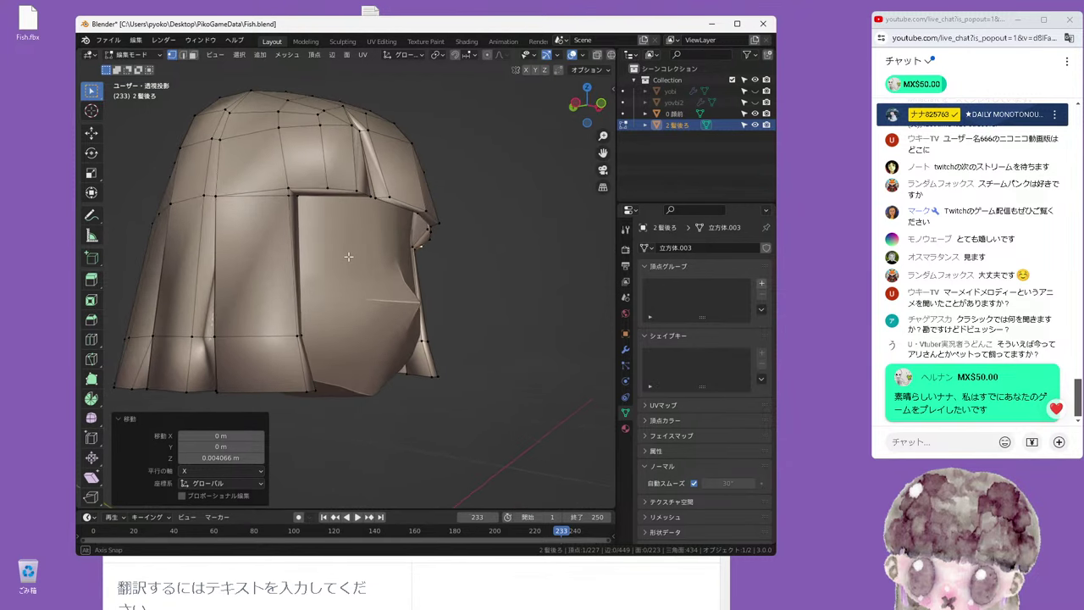
scroll(282, 246, "down", 2)
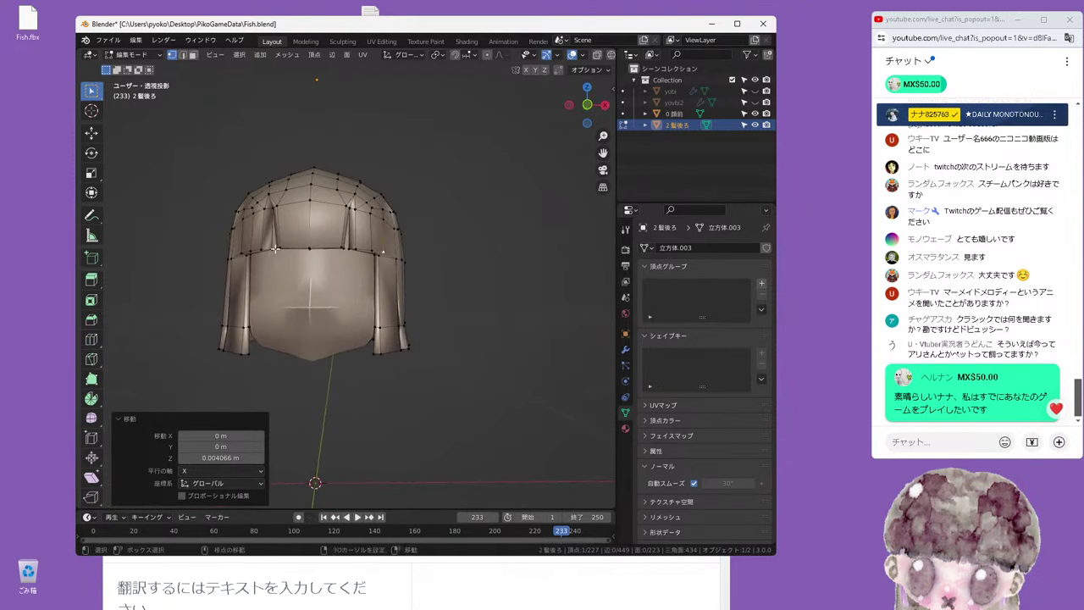
scroll(282, 247, "up", 5)
left_click(303, 181)
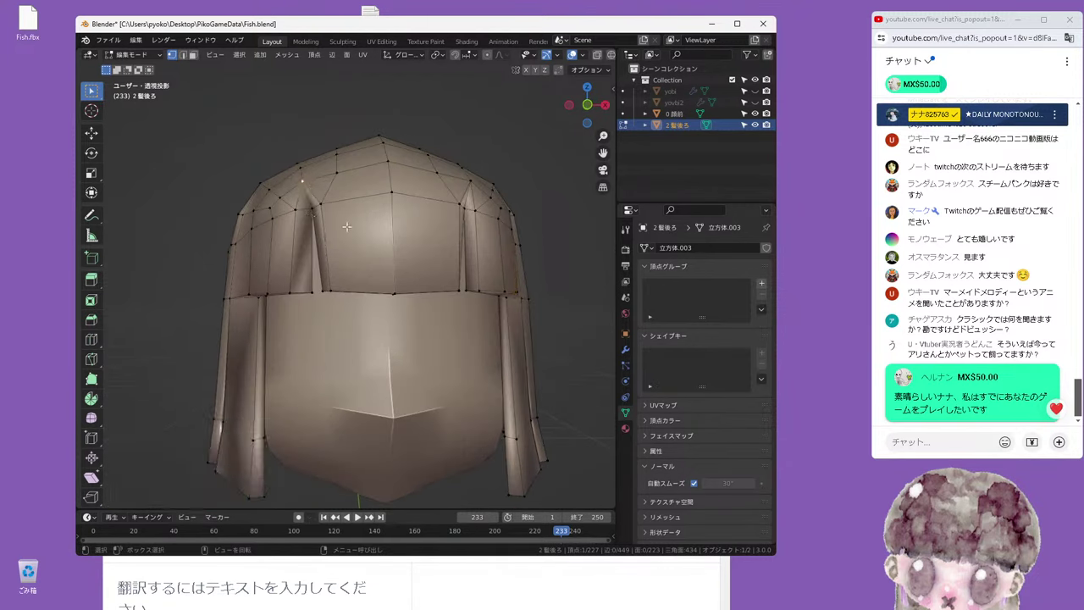
key("KP_1")
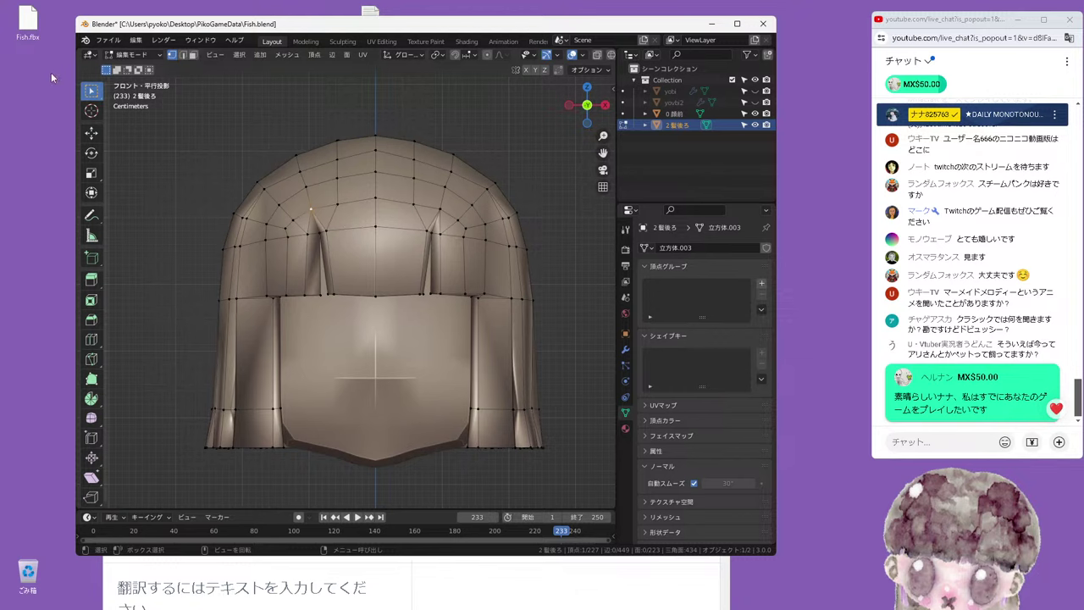
left_click(107, 39)
Save Fish.blend, then vertex-slide the selected vertex, settling on factor 0.029
left_click(126, 117)
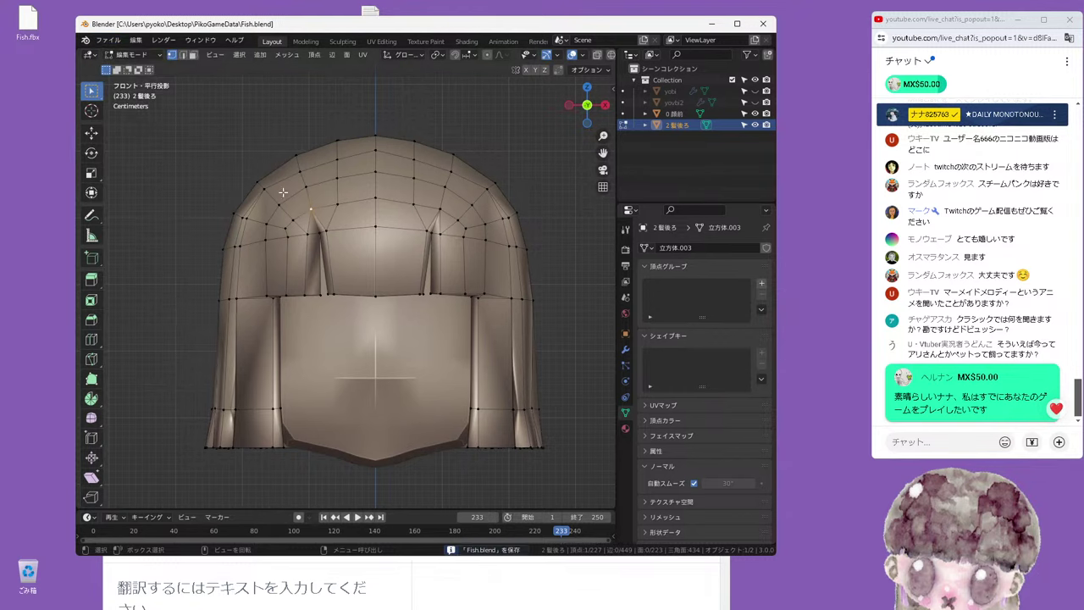
key("shift+v")
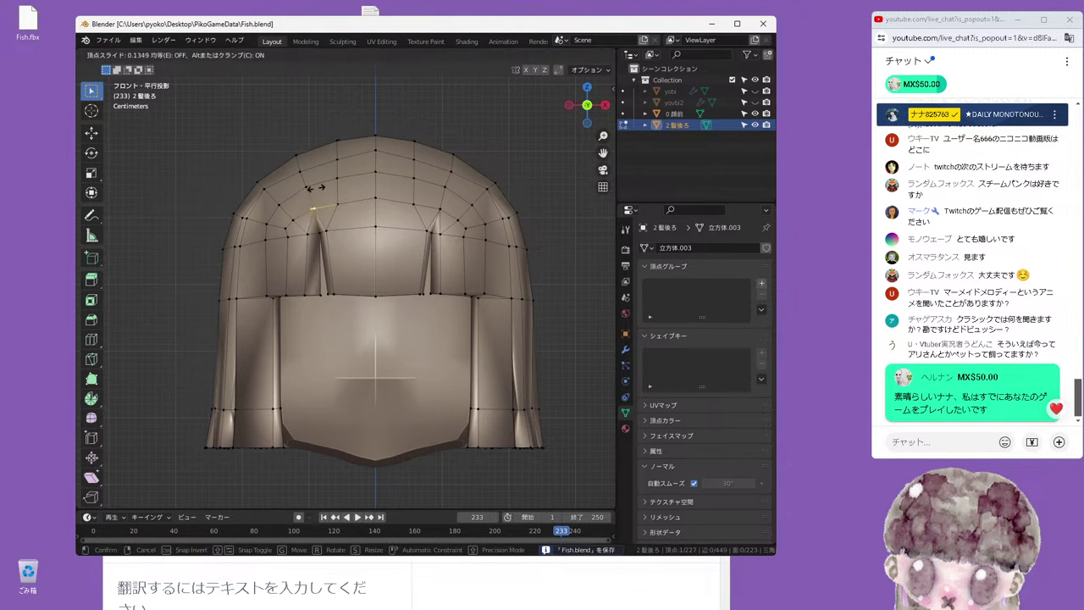
left_click(317, 188)
key("shift+v")
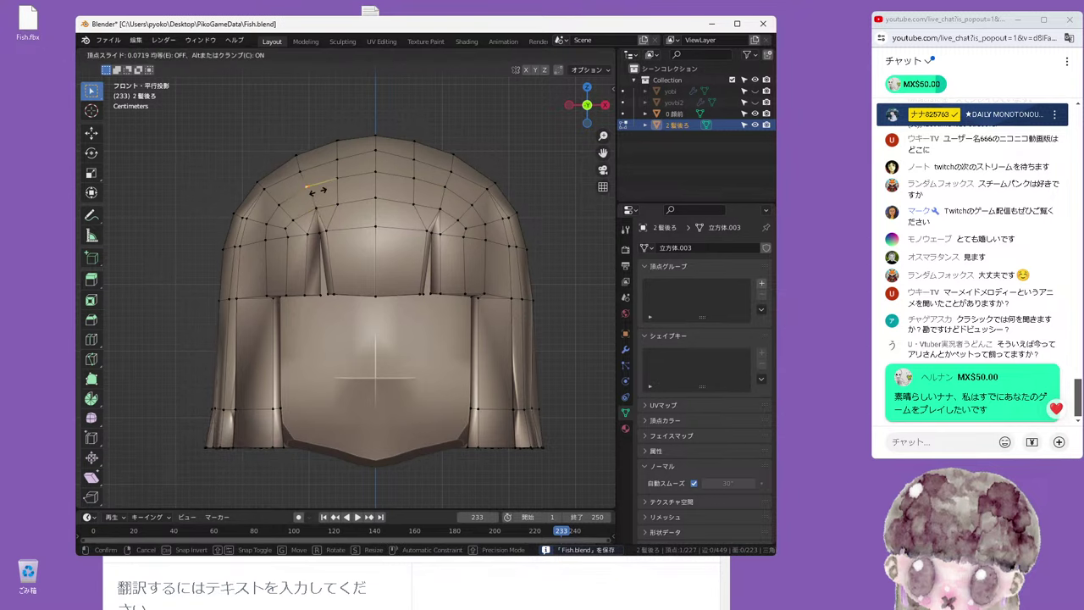
left_click(314, 193)
key("shift+v")
left_click(308, 175)
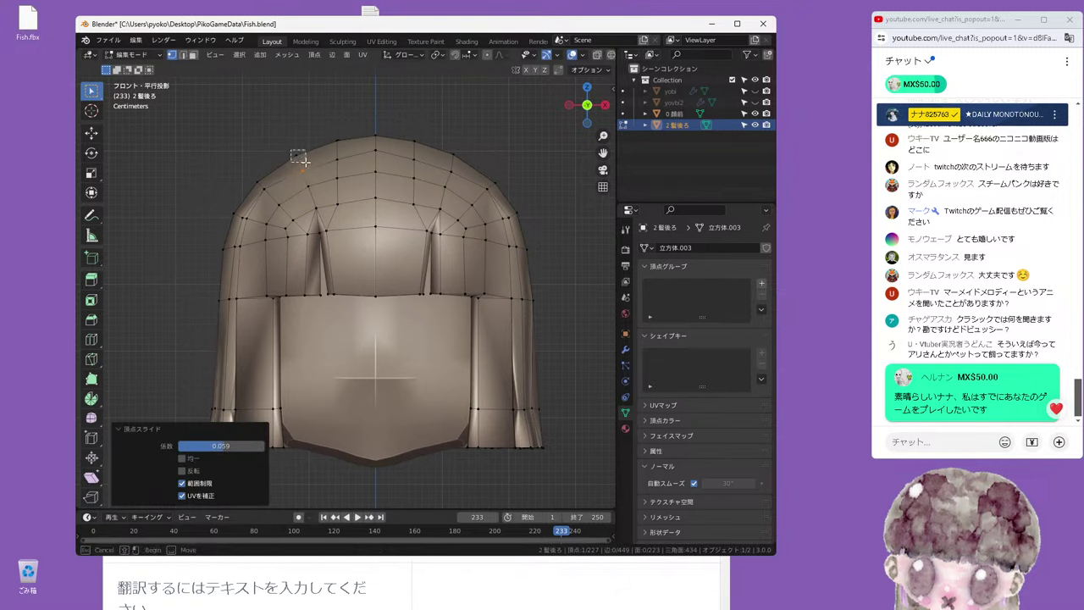
key("shift+v")
left_click(298, 156)
Translate the live chat into English, then show it in the original Japanese
right_click(915, 395)
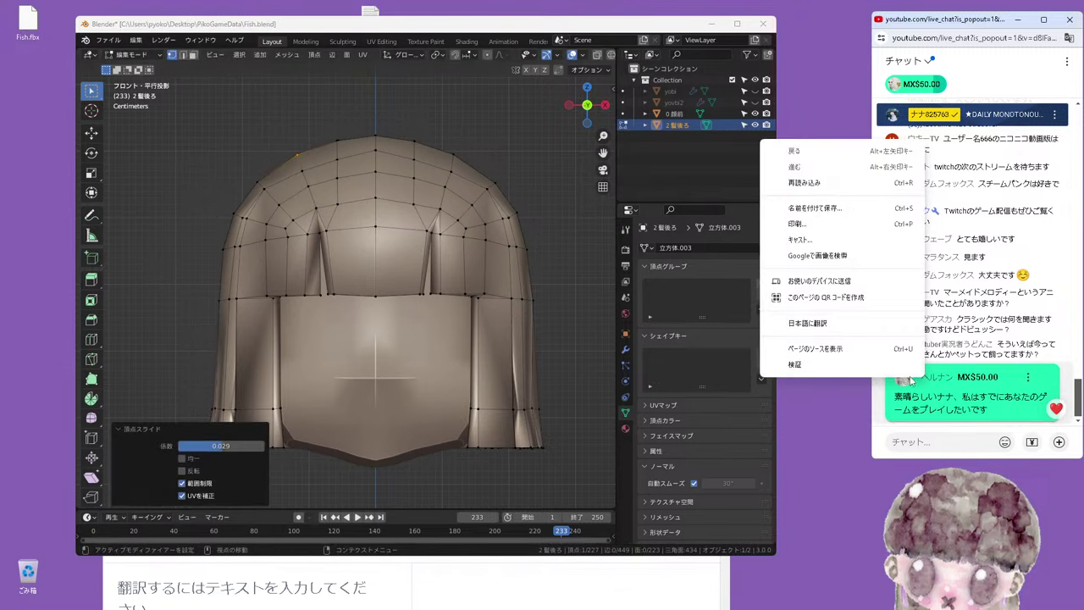
left_click(838, 327)
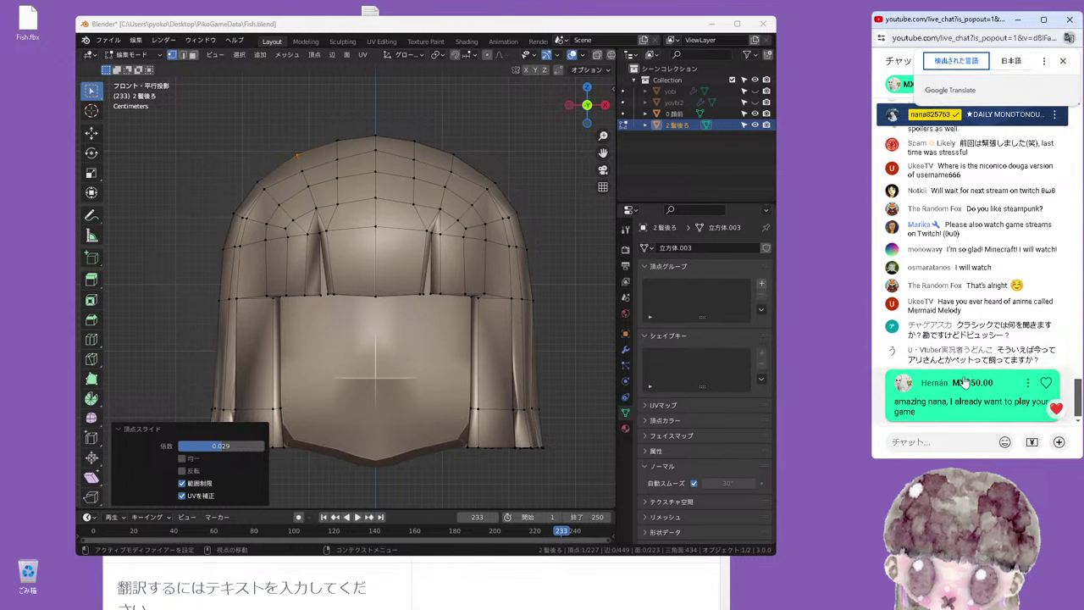
left_click(1010, 63)
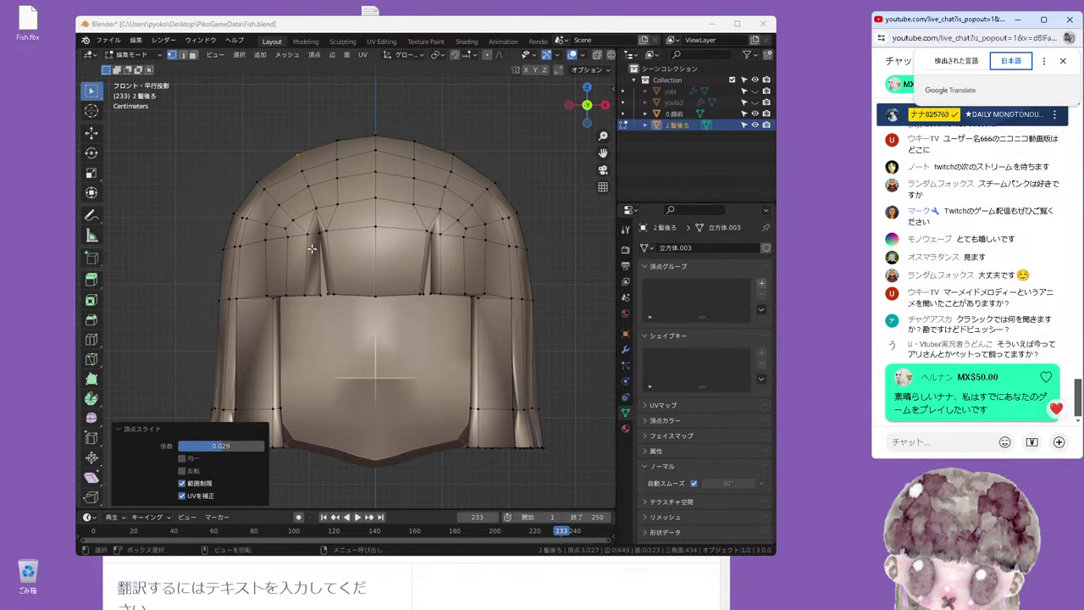
Shift two back-hair vertices along global X, the second by 0.005648 m
left_click(312, 249)
scroll(331, 238, "up", 1)
key("g")
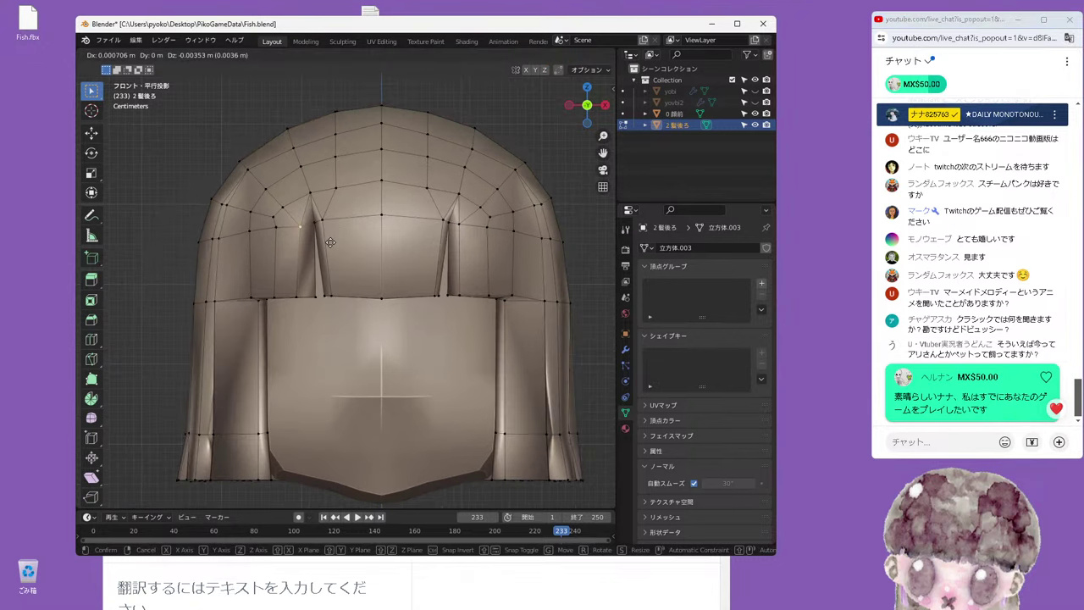
key("x")
left_click(333, 243)
left_click(297, 297)
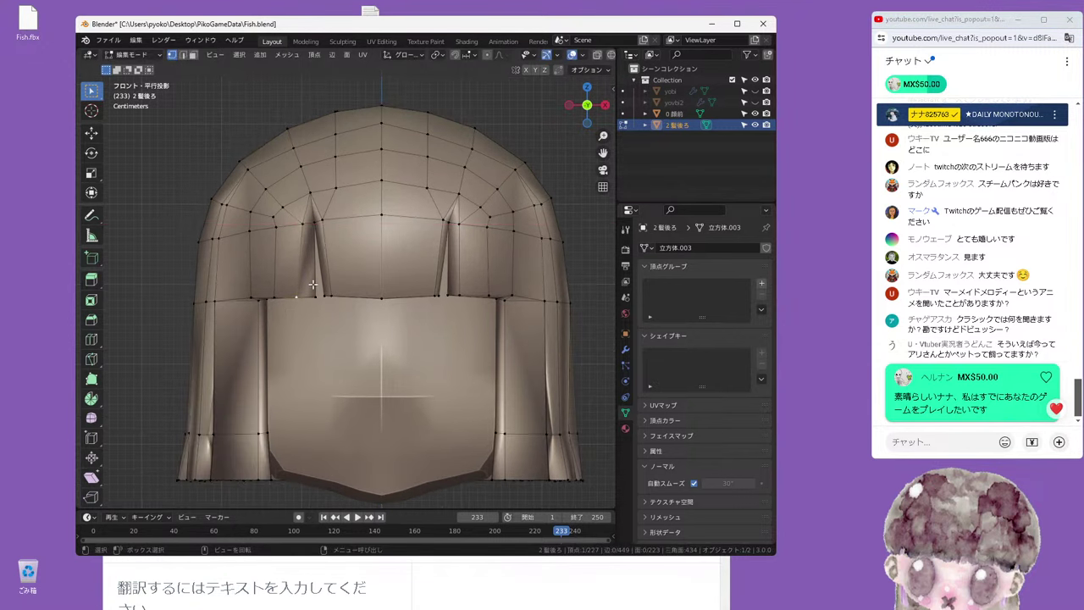
key("Tab")
key("Tab")
key("g")
key("x")
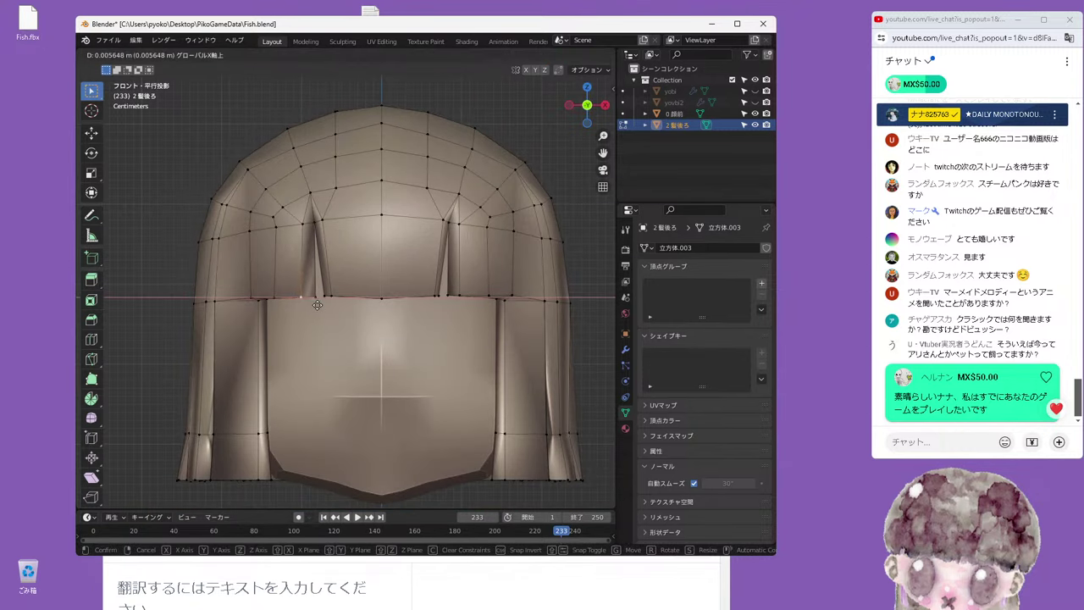
left_click(317, 306)
mouse_move(321, 313)
middle_mouse_down()
mouse_move(277, 211)
mouse_move(347, 182)
middle_mouse_up()
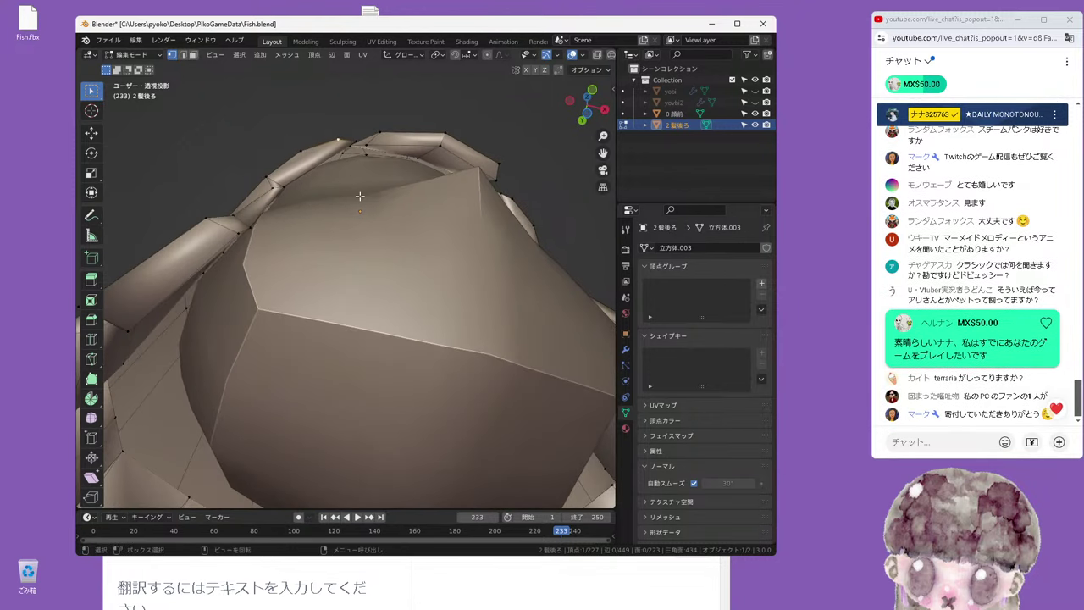
From the bottom view, move a vertex on the back hair's rim, then return to front view
key("ctrl+KP_7")
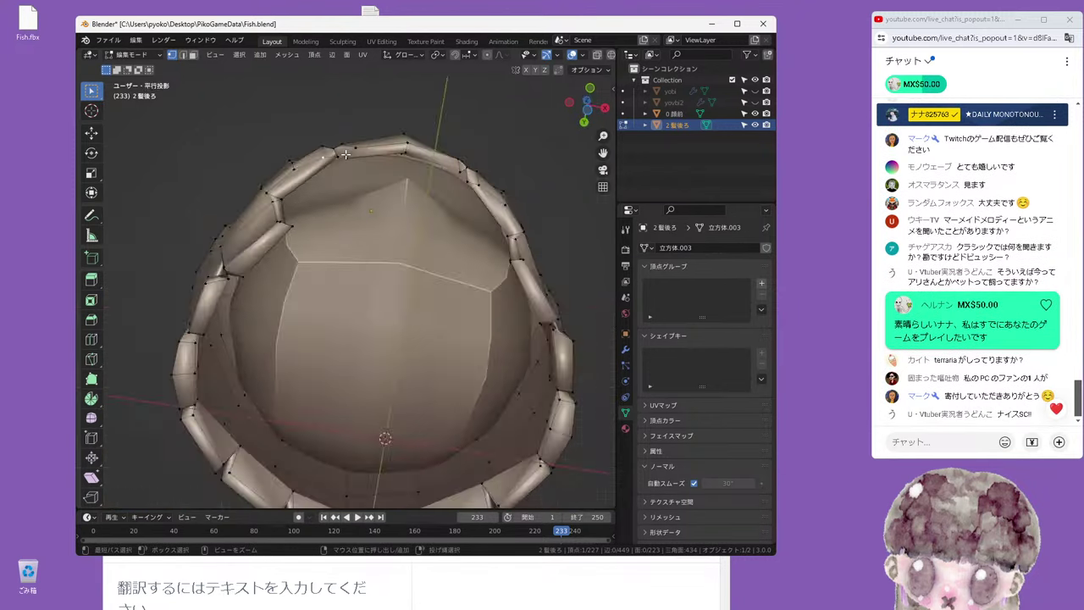
scroll(294, 188, "up", 3)
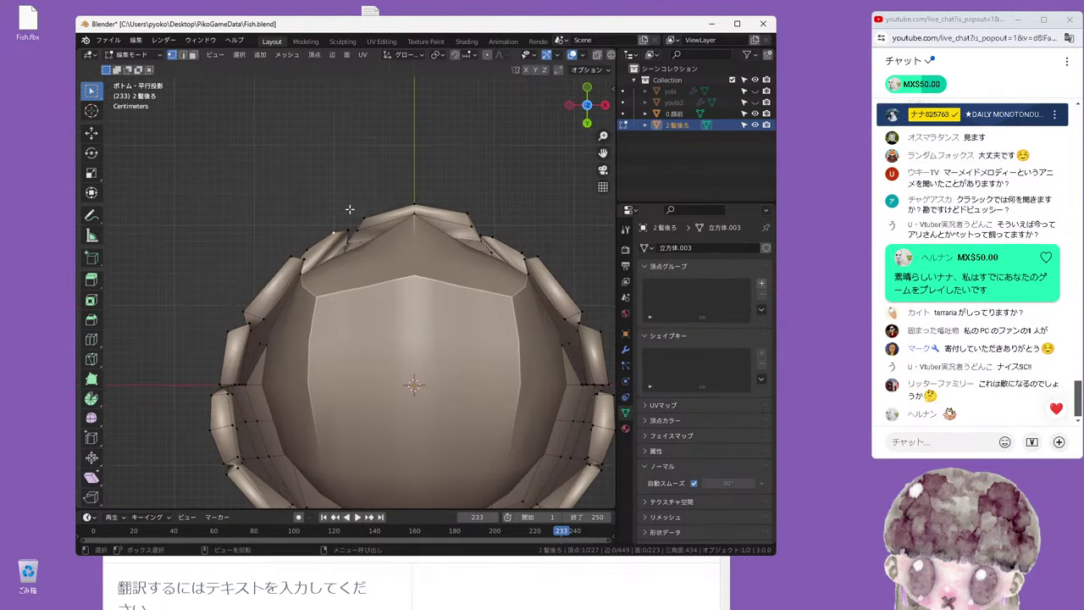
scroll(348, 261, "up", 3)
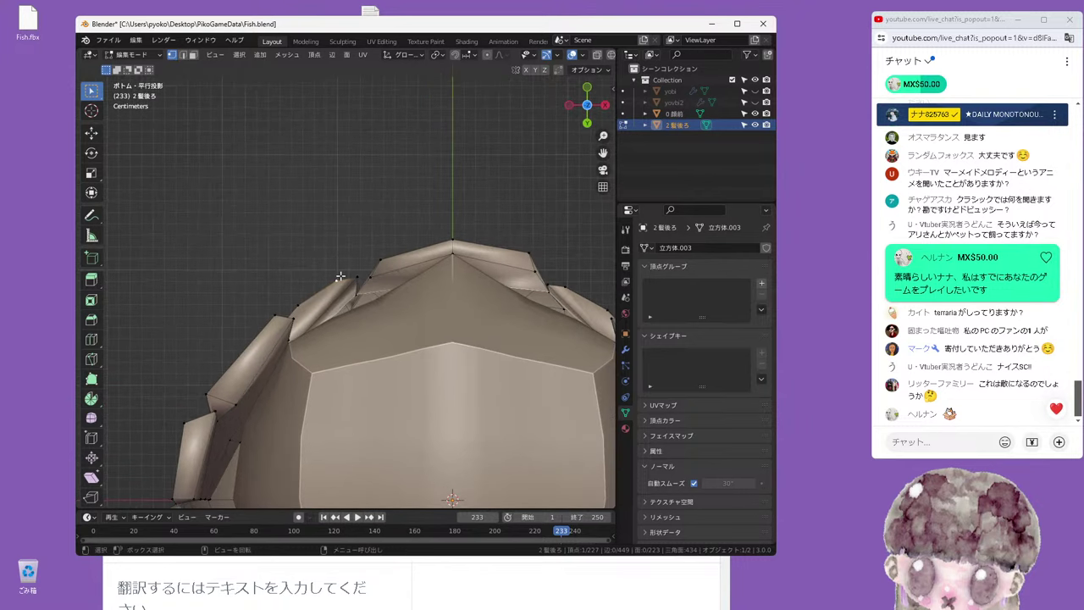
key("g")
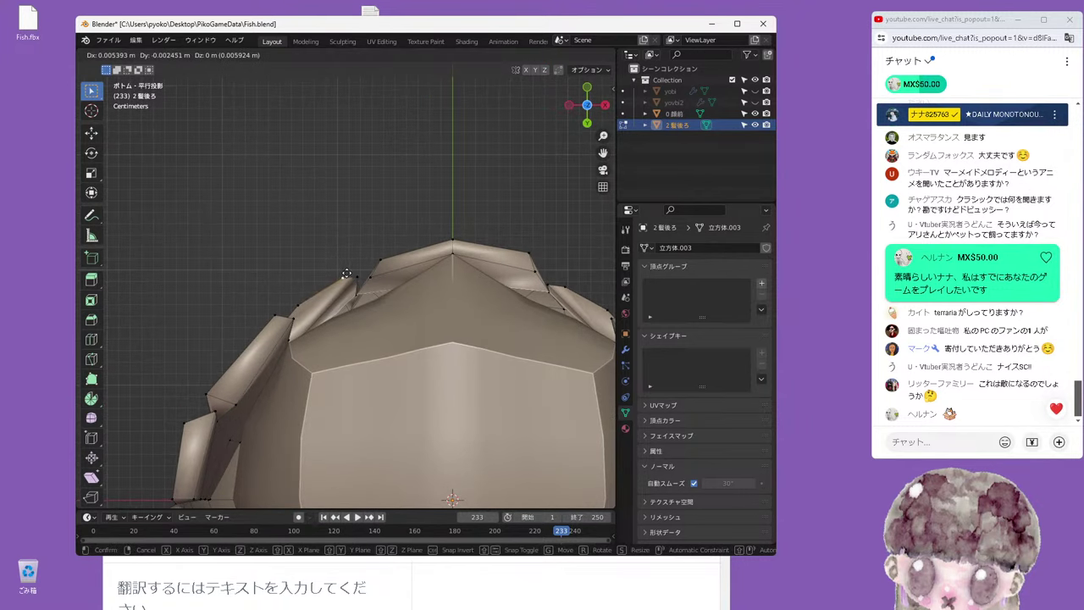
left_click(346, 273)
key("KP_1")
scroll(334, 242, "down", 2)
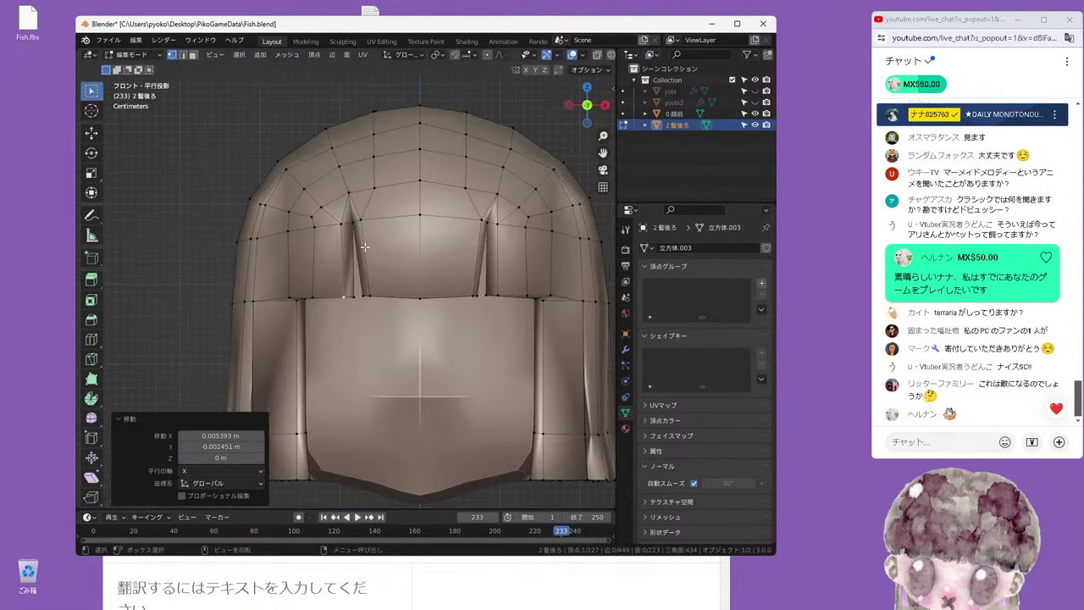
Shift vertices between the hair strands slightly along X (0.005393 m and 0.002824 m)
left_click(361, 218)
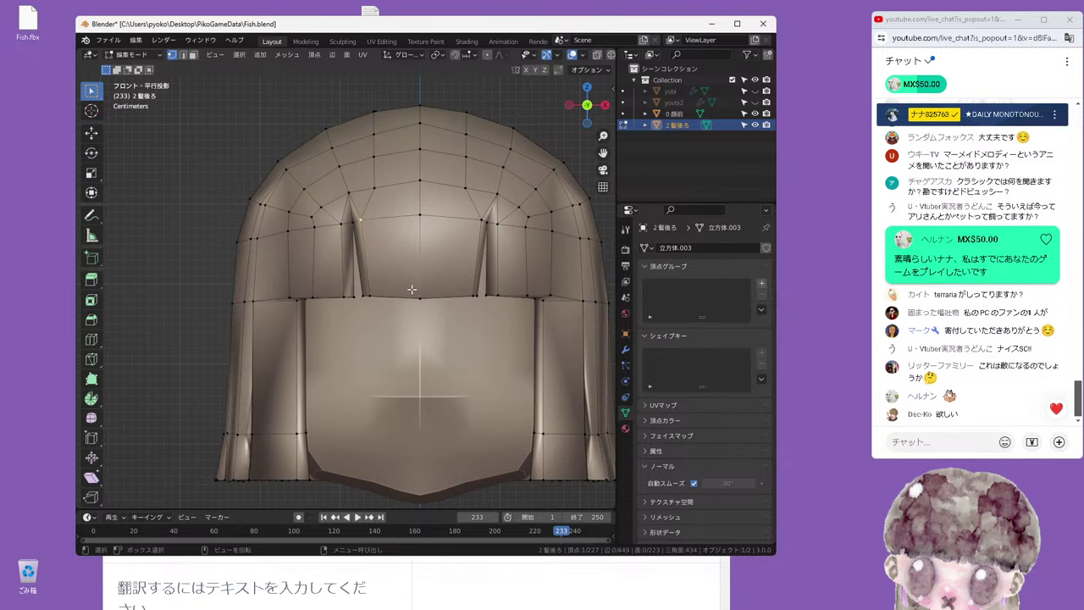
key("g")
key("x")
left_click(409, 290)
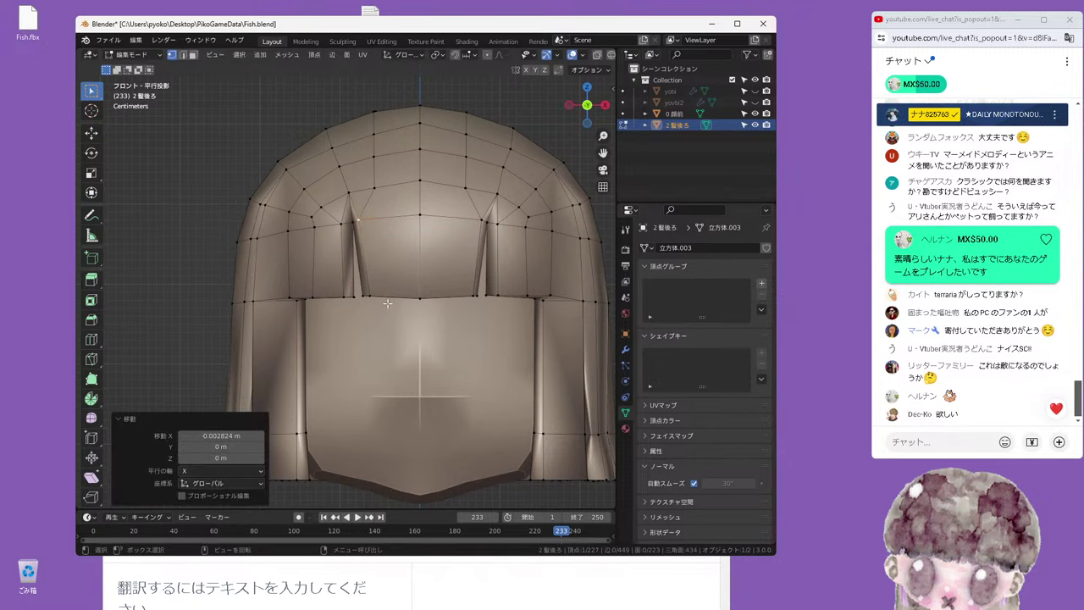
left_click(378, 298)
middle_click_drag(378, 298, 387, 283)
key("g")
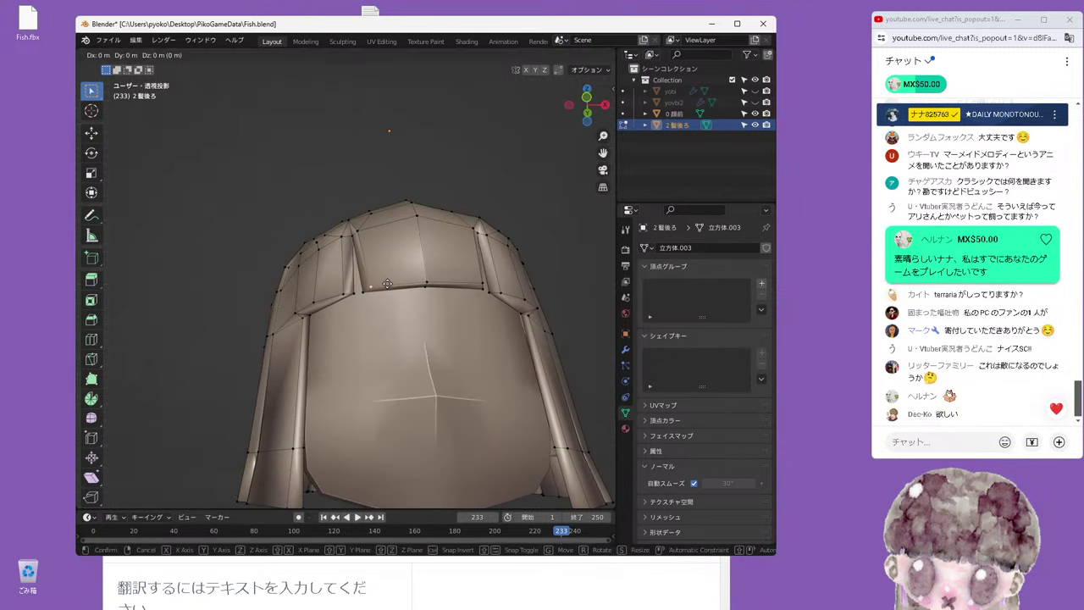
key("x")
left_click(386, 284)
In DeepL, type the Japanese source text '私が10ステージ完成したら、スチームに無料'
left_click(157, 583)
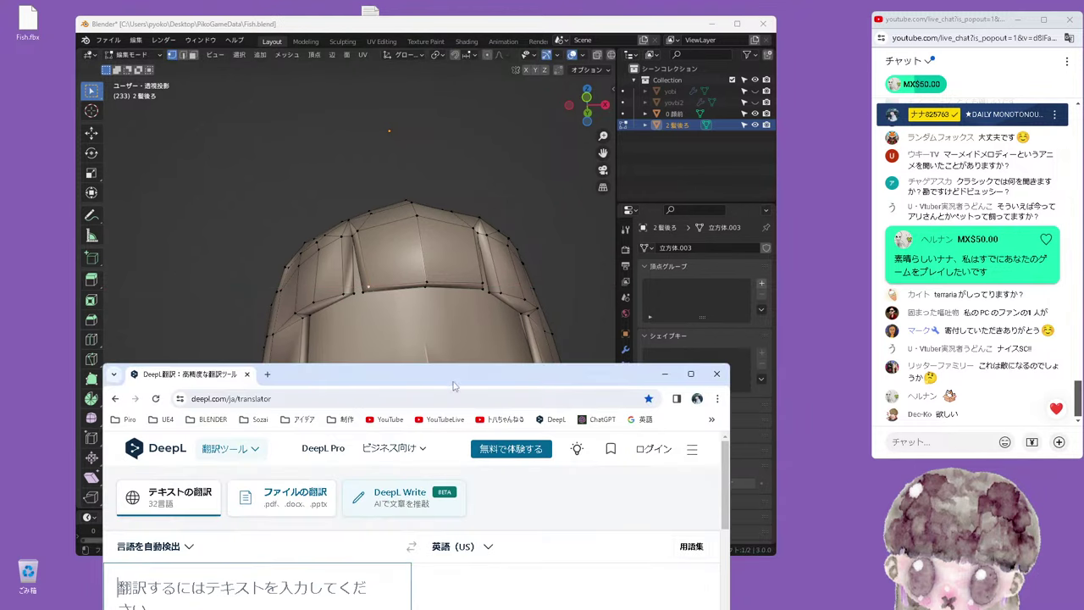
left_click_drag(457, 379, 483, 146)
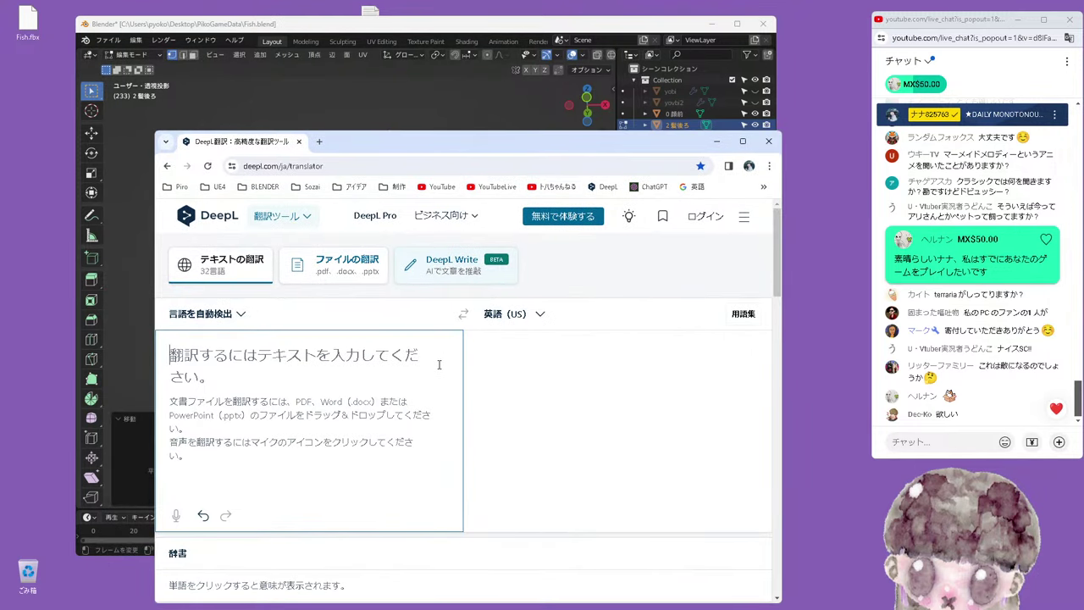
type("qt")
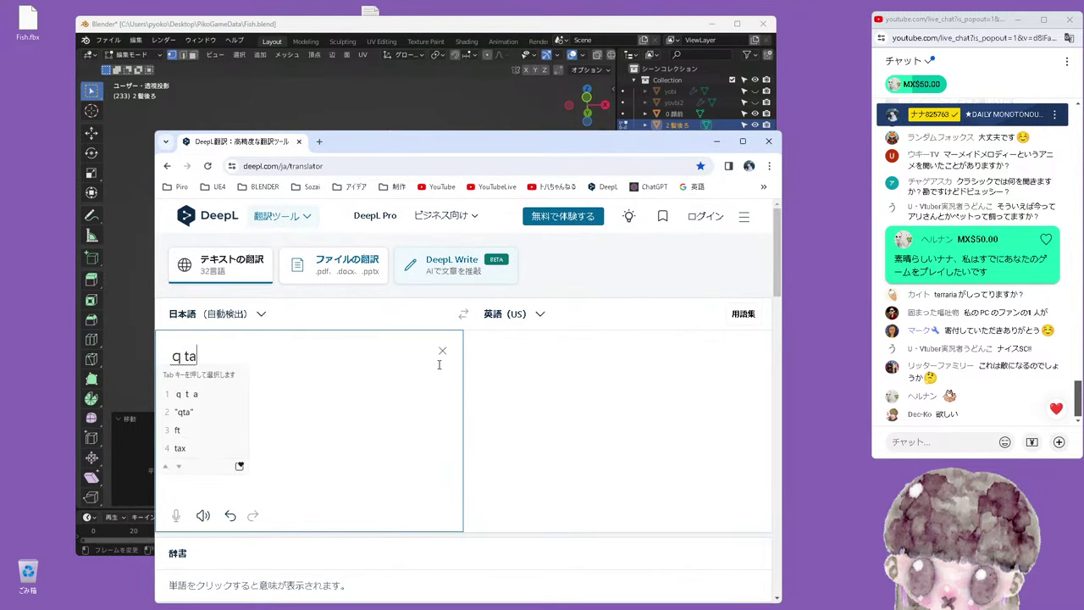
key("Escape")
type("watasi")
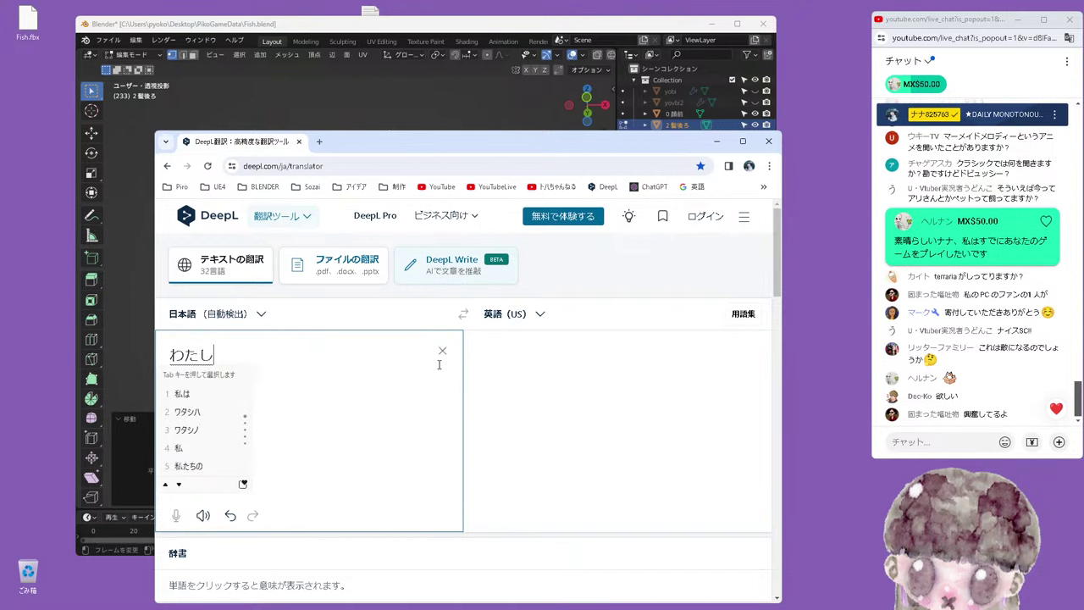
type("ga")
key("space")
type("10sute")
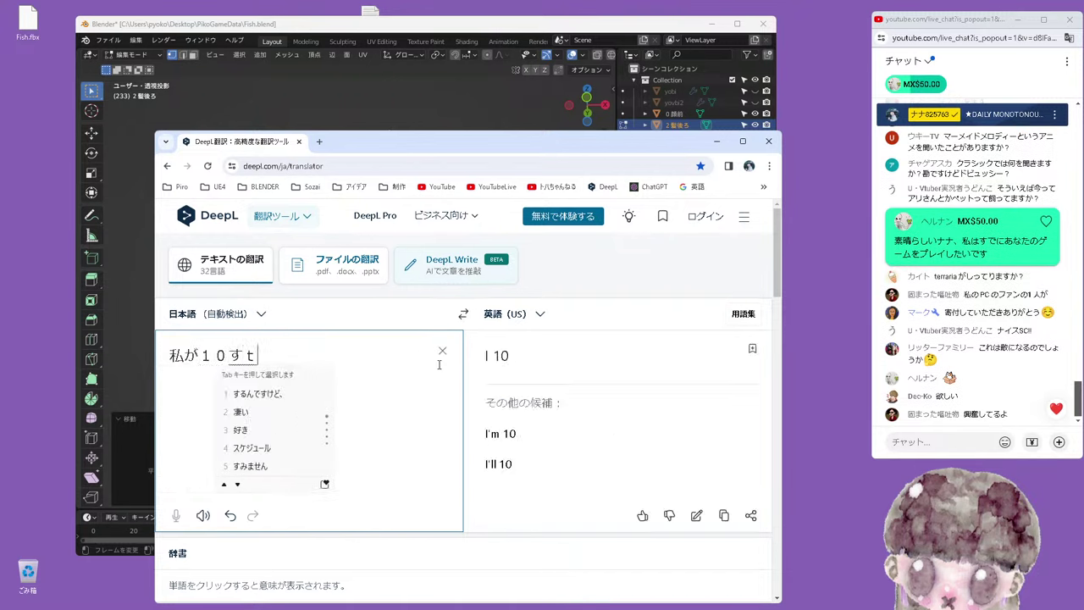
type("-ji")
key("space")
type("kansei")
key("space")
type("sit")
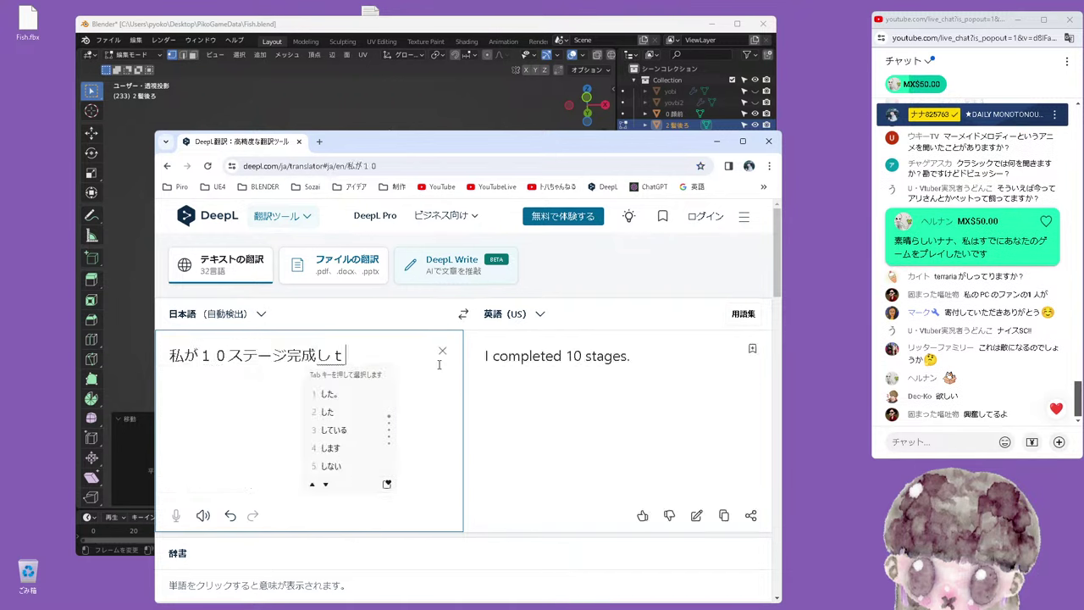
type("a,suti")
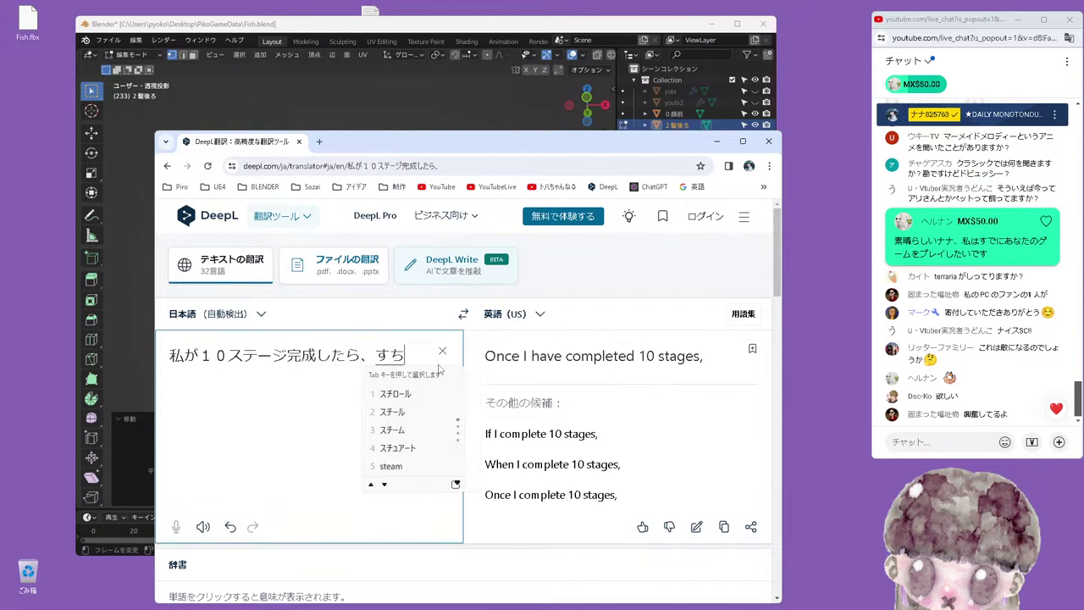
type("-mu")
key("space")
type("nimuro")
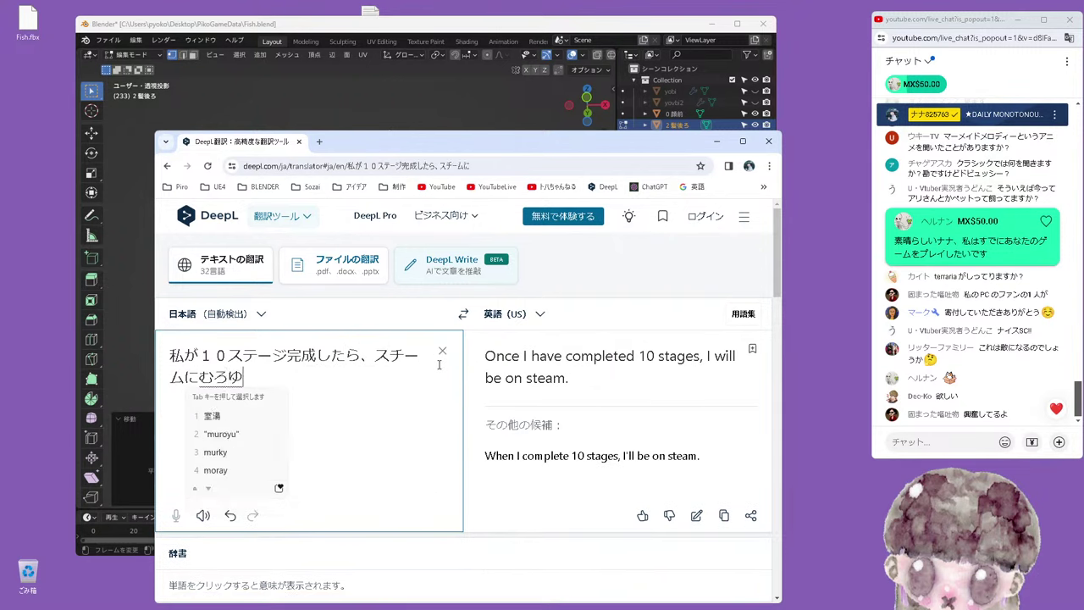
key("space")
key("BackSpace")
type("muryou")
key("space")
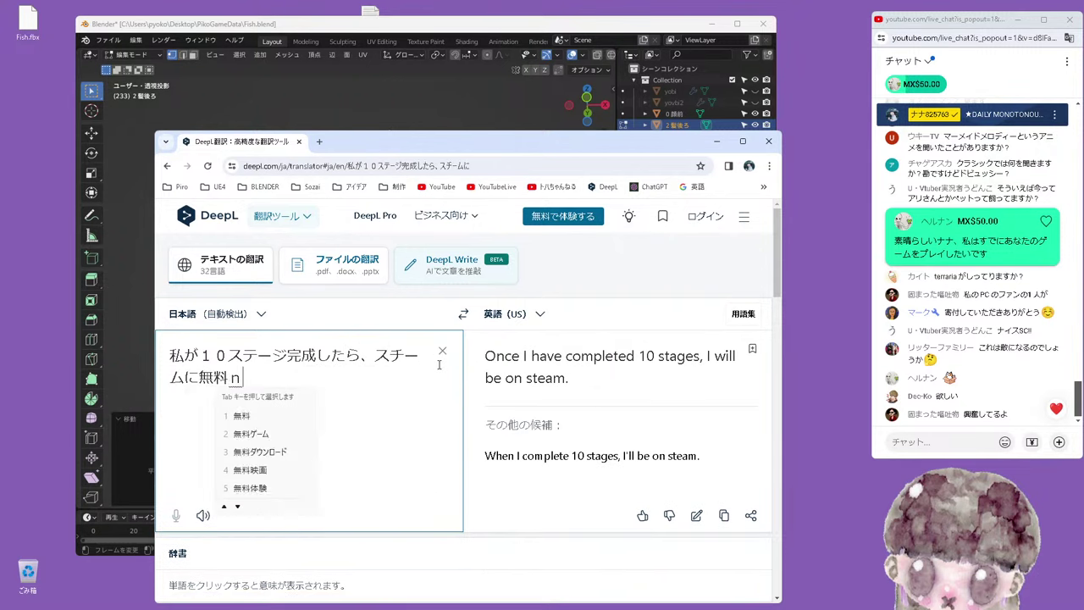
Finish the sentence with 'の体験版を公開したい' and '２０２４年中に' so the English reads 'by the end of 2024'
type("notaikenba")
key("space")
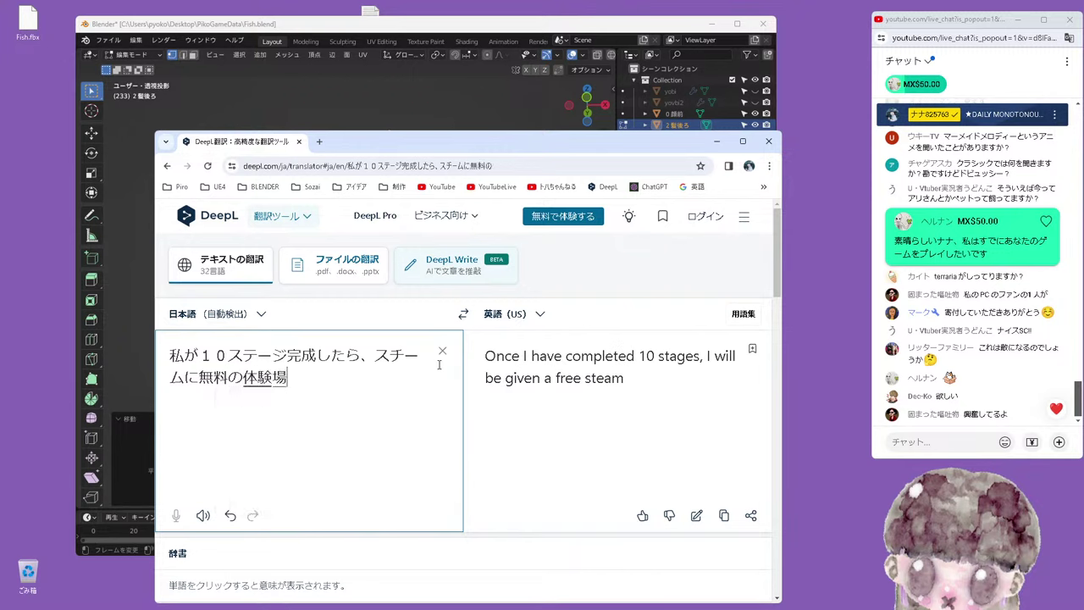
key("space")
key("Return")
type("woko")
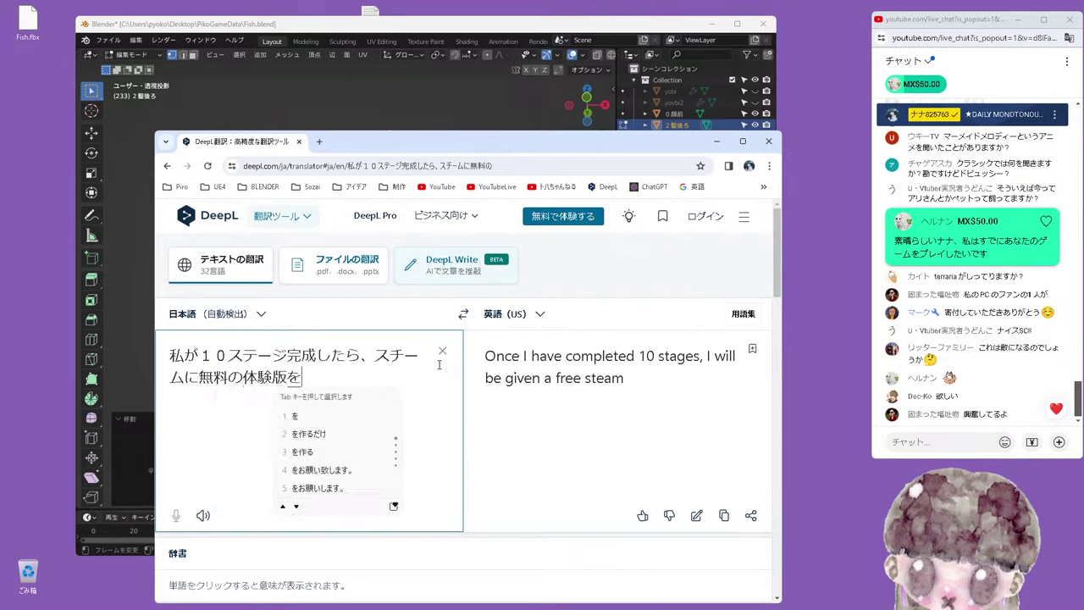
type("ukai")
key("space")
type("shi")
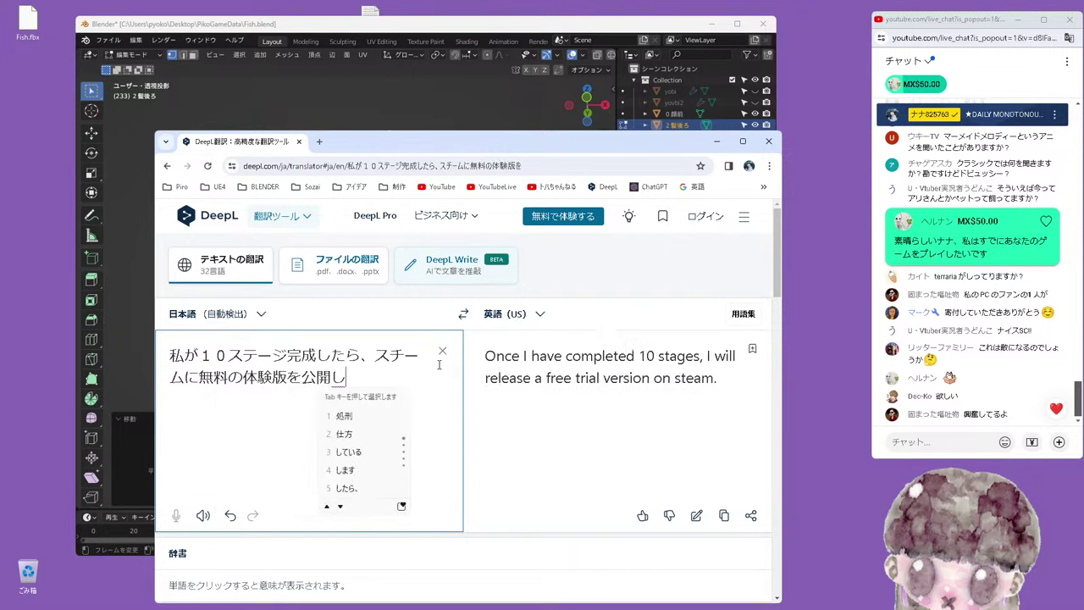
type("ai")
key("Return")
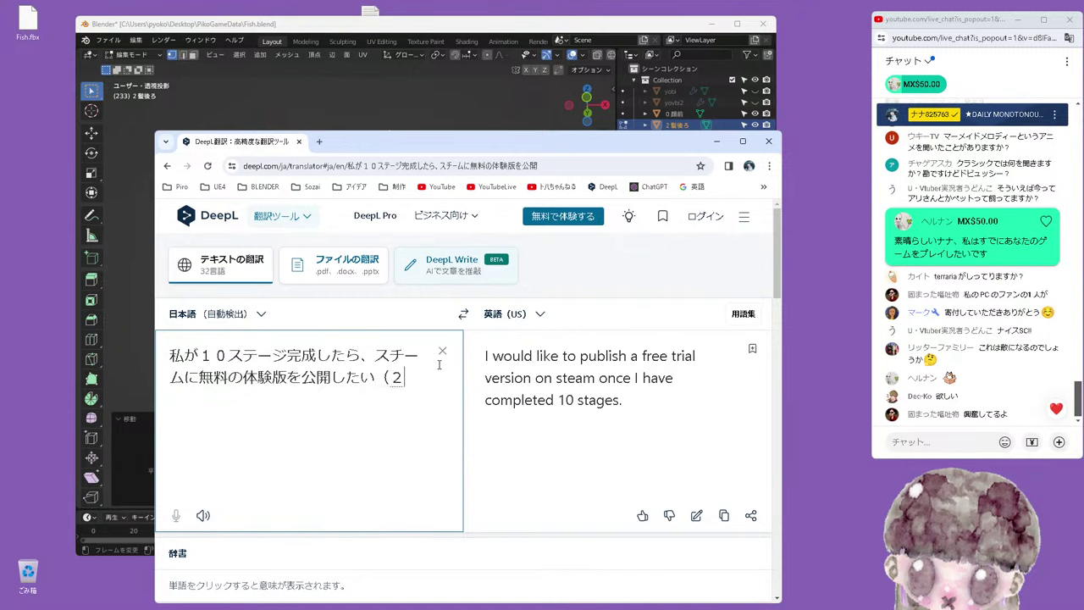
type("024nenn")
key("space")
key("Return")
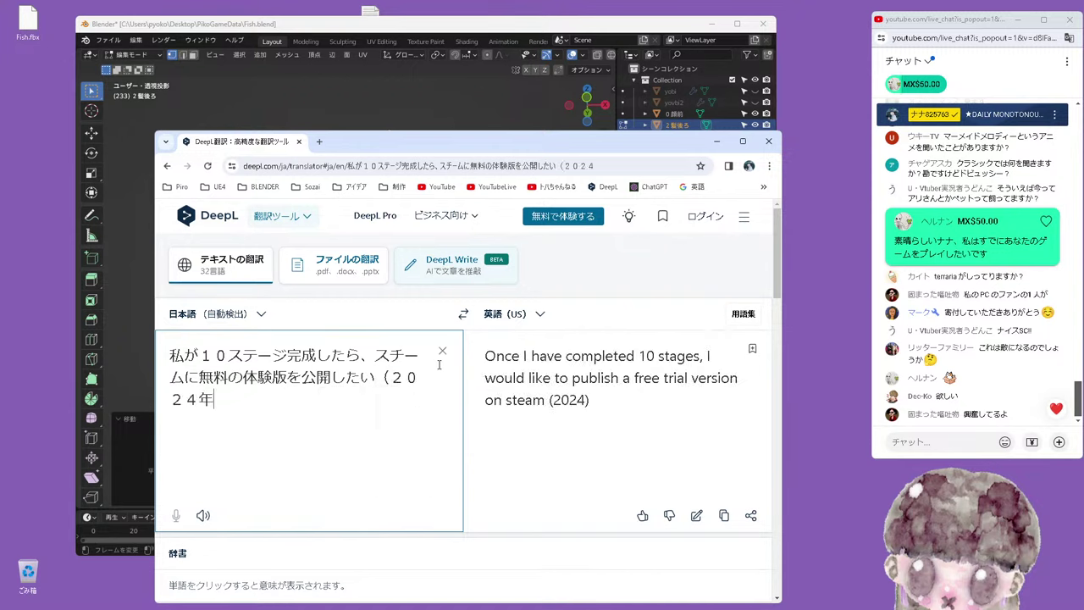
type("chuuni")
key("space")
key("Return")
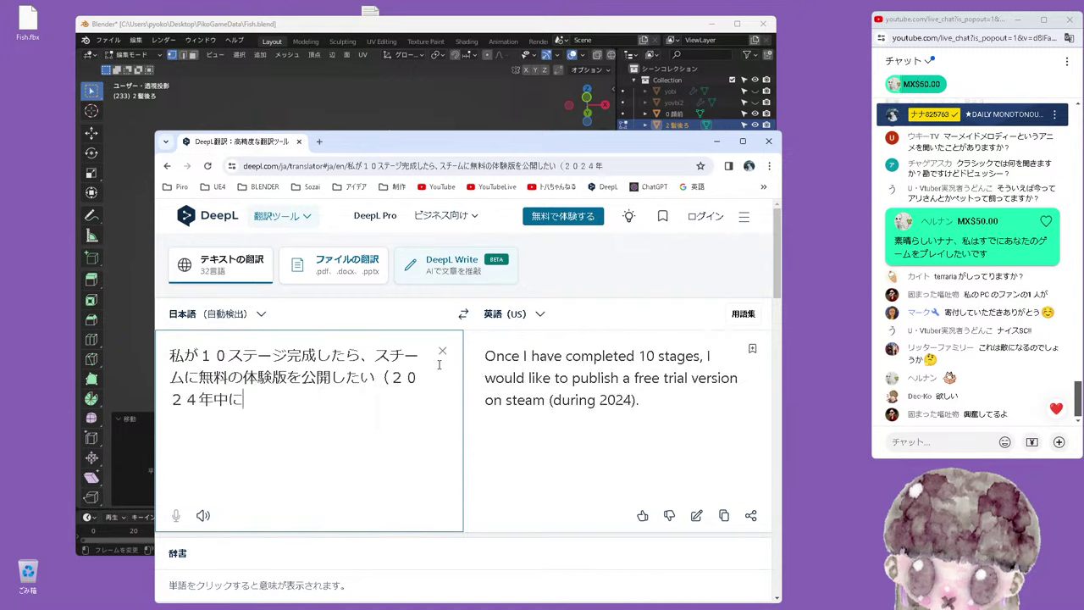
type(")")
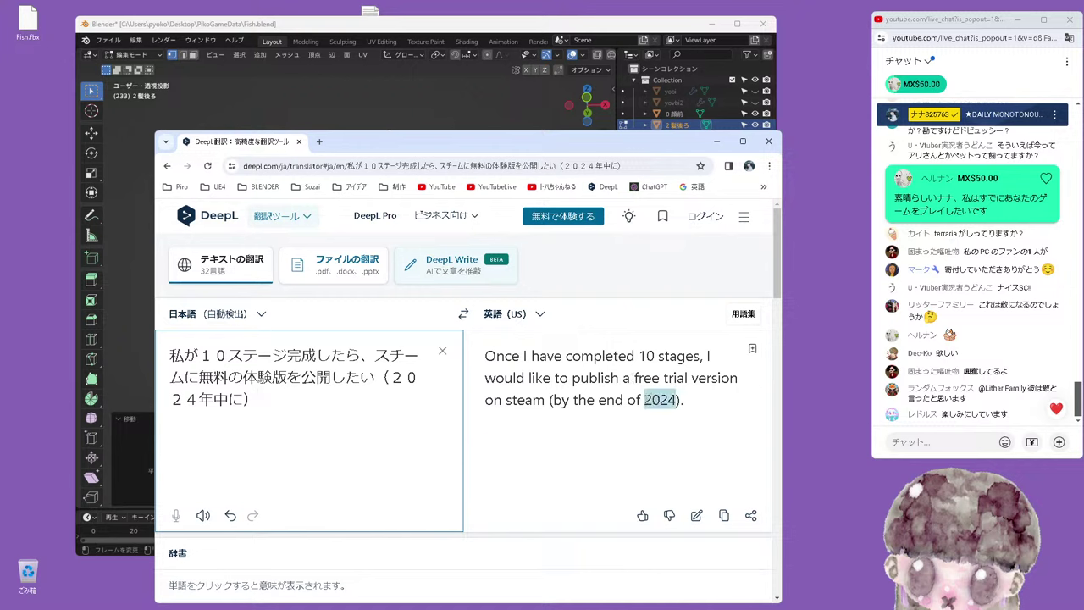
Copy the whole English translation and post it in the YouTube live chat
left_click(660, 400)
key("ctrl+a")
key("ctrl+c")
right_click(564, 384)
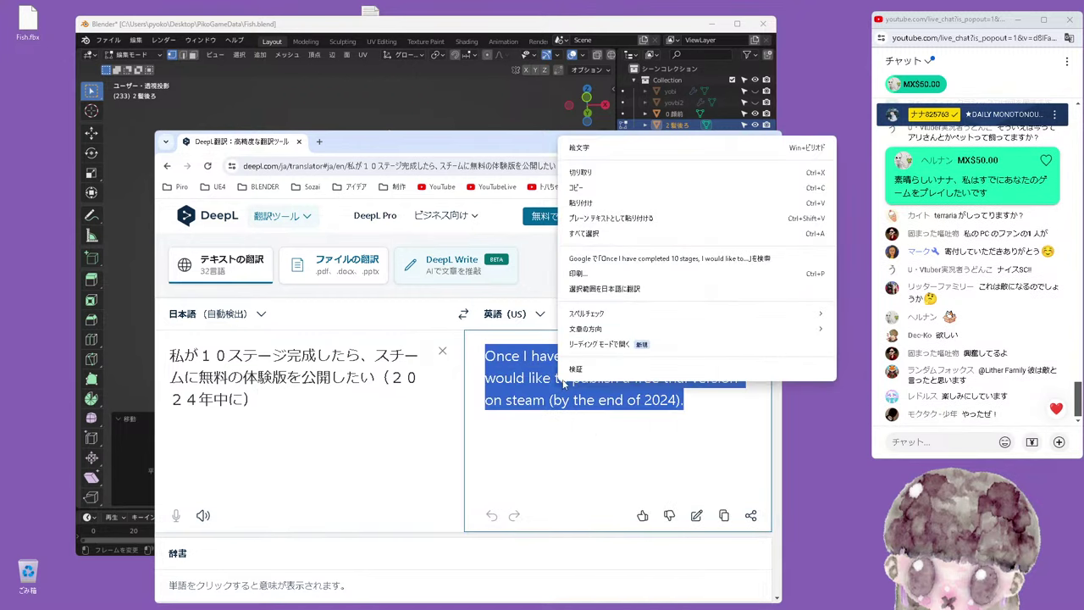
left_click(580, 188)
left_click_drag(474, 141, 394, 372)
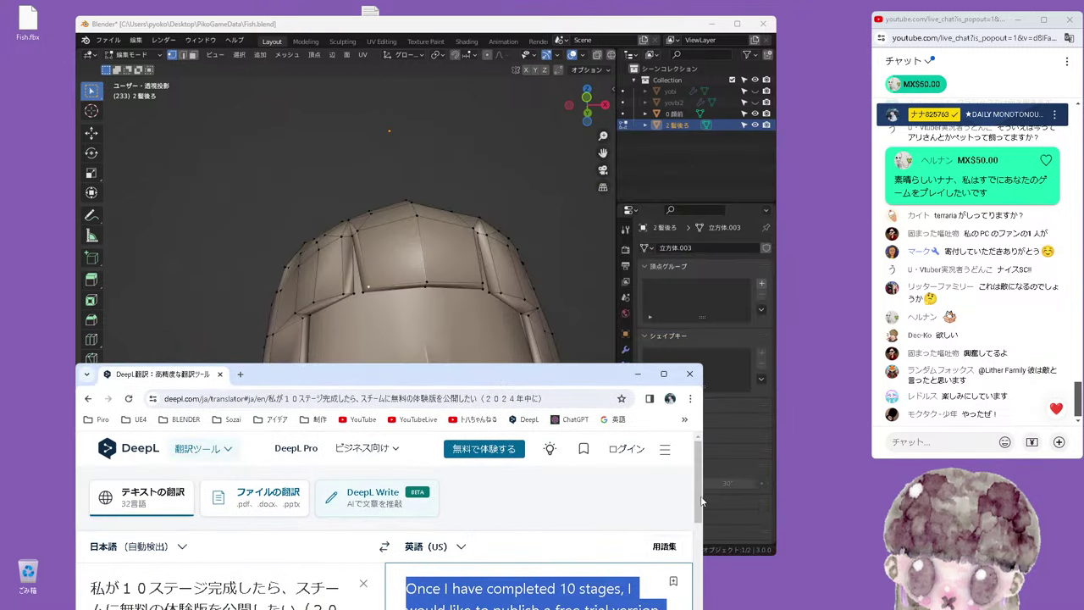
left_click(912, 444)
key("ctrl+v")
key("Return")
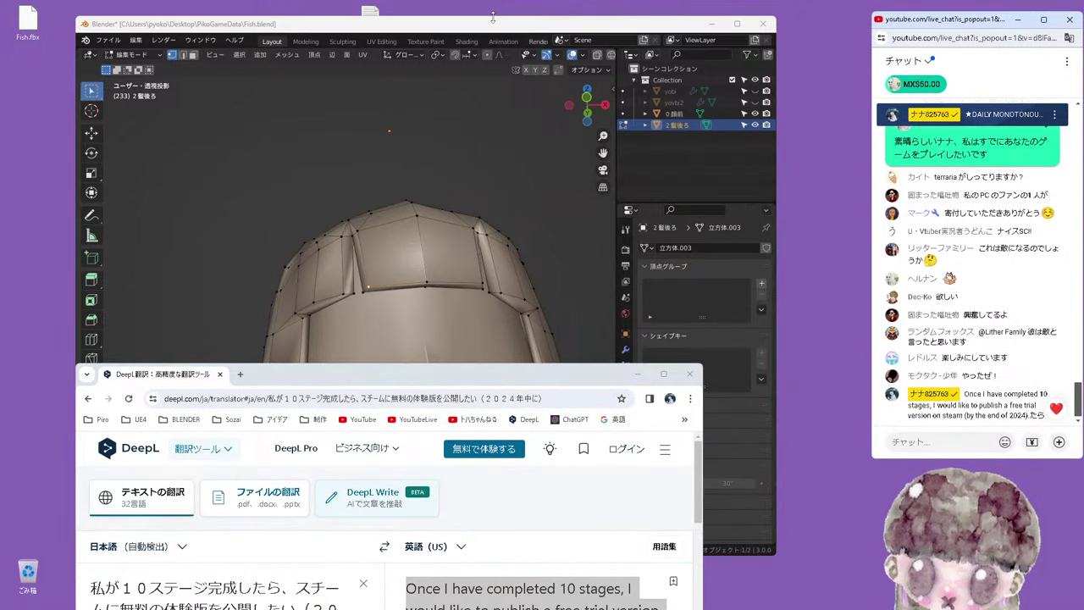
left_click_drag(492, 17, 484, 22)
In front view, nudge two fringe vertices beside the left bang sideways along X
key("KP_1")
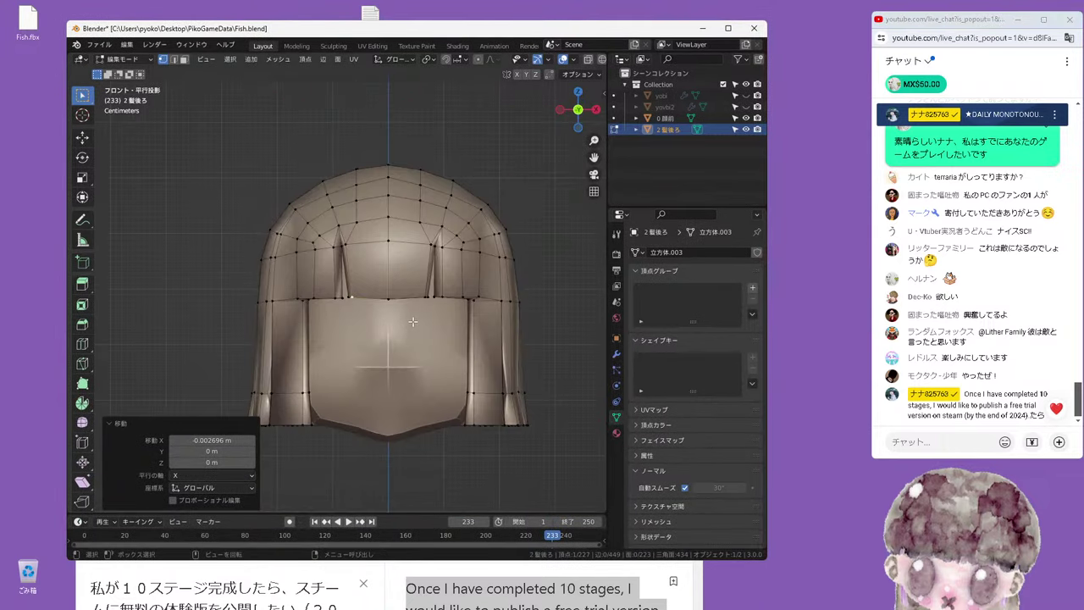
middle_click_drag(440, 335, 388, 313)
key("KP_1")
scroll(364, 276, "up", 1)
scroll(381, 307, "up", 2)
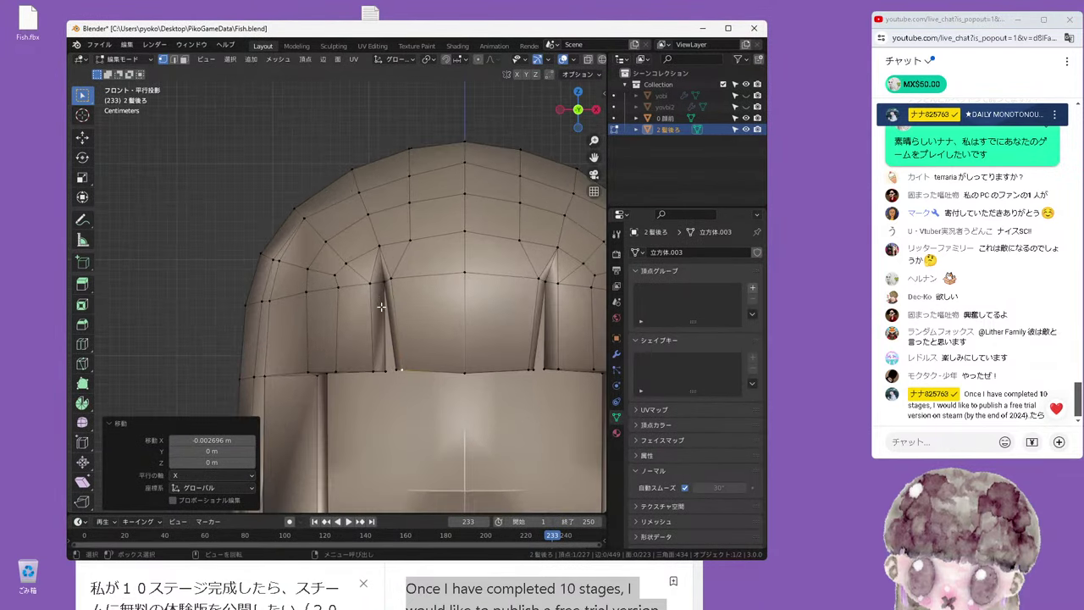
left_click(369, 285)
key("g")
key("x")
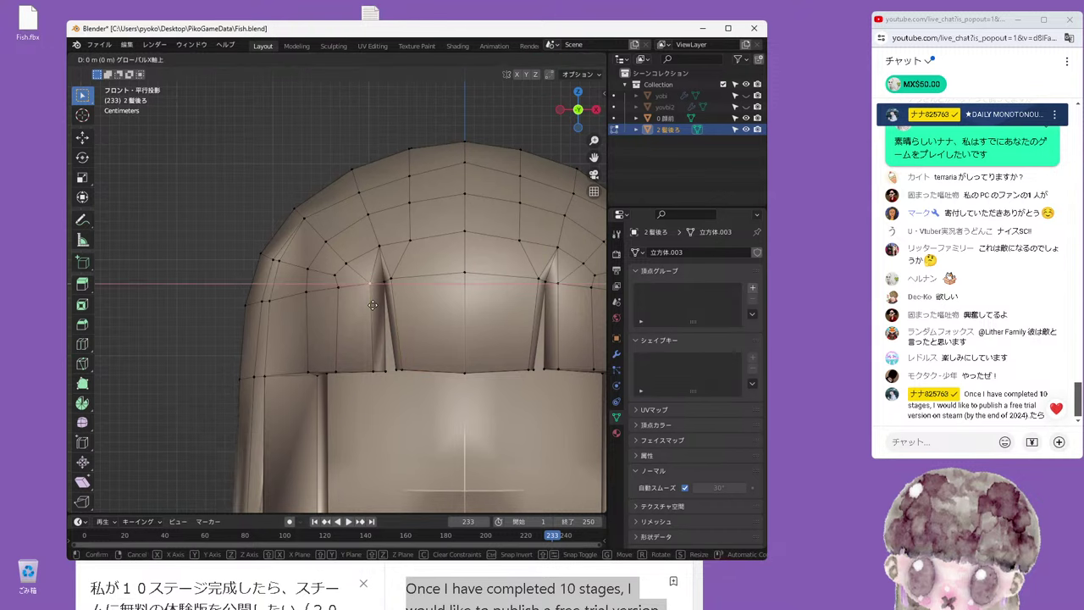
left_click(370, 328)
left_click(371, 368)
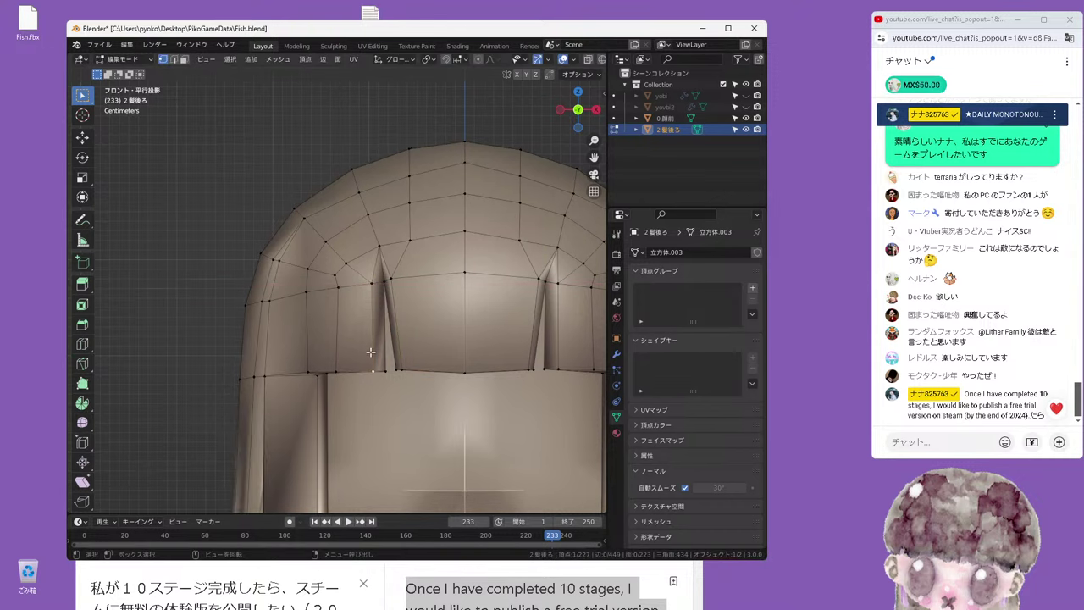
key("g")
key("x")
left_click(442, 379)
Try moving a vertex from the bottom view, then undo that move
middle_click_drag(442, 379, 398, 280)
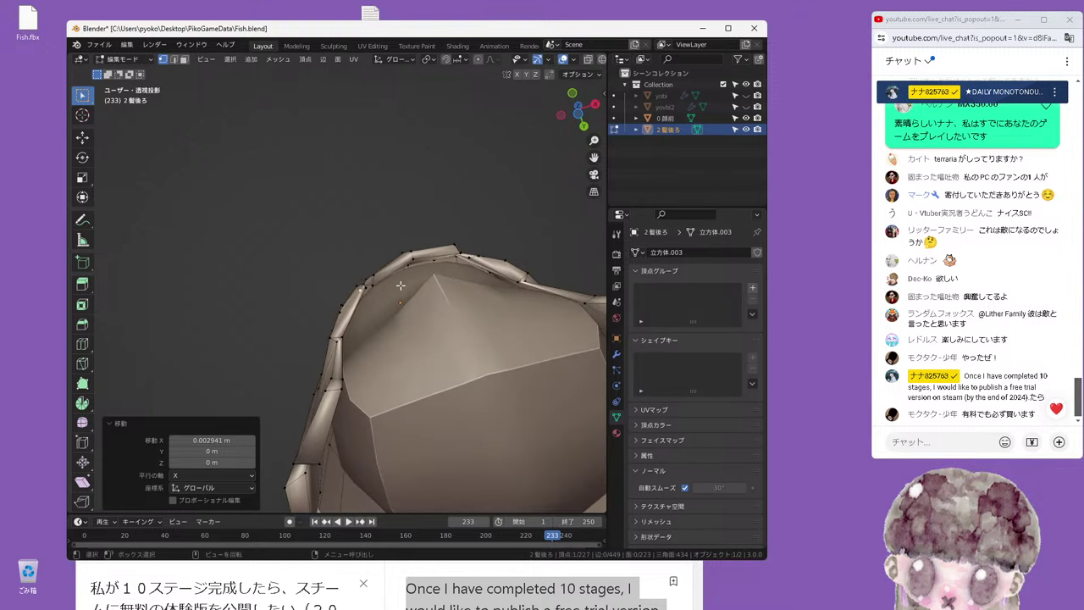
key("ctrl+KP_7")
scroll(366, 293, "up", 1)
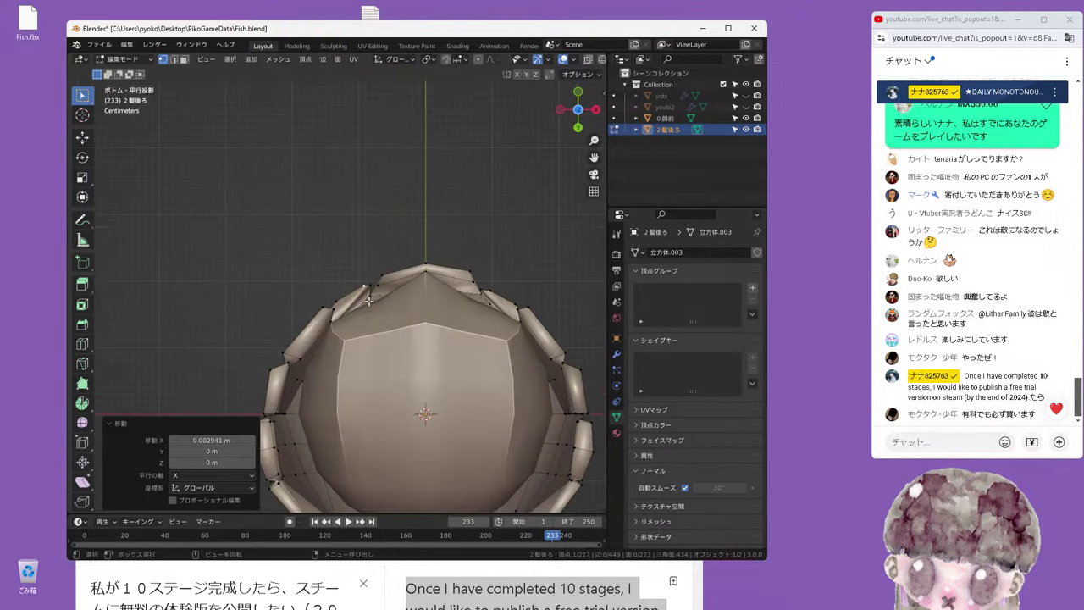
scroll(369, 294, "up", 2)
scroll(377, 294, "up", 2)
key("g")
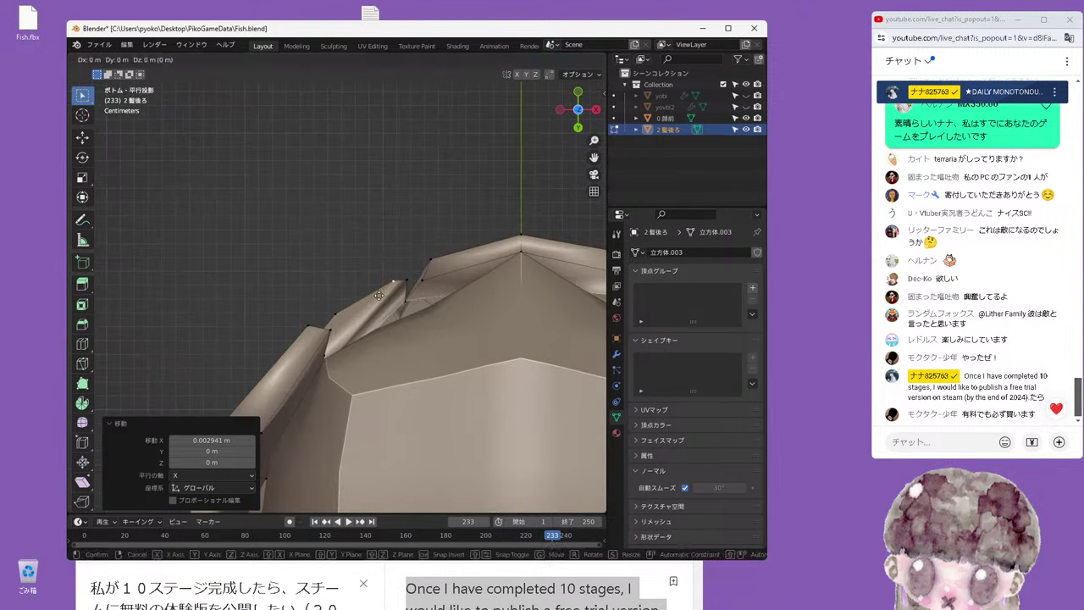
left_click(382, 291)
scroll(383, 292, "down", 2)
scroll(383, 293, "down", 2)
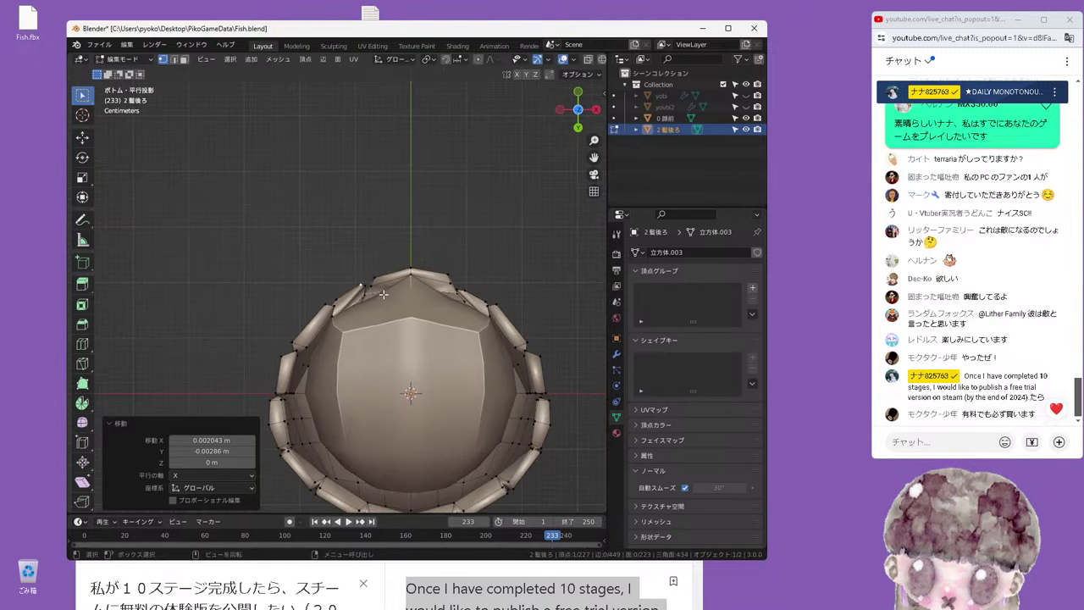
key("KP_1")
key("ctrl+z")
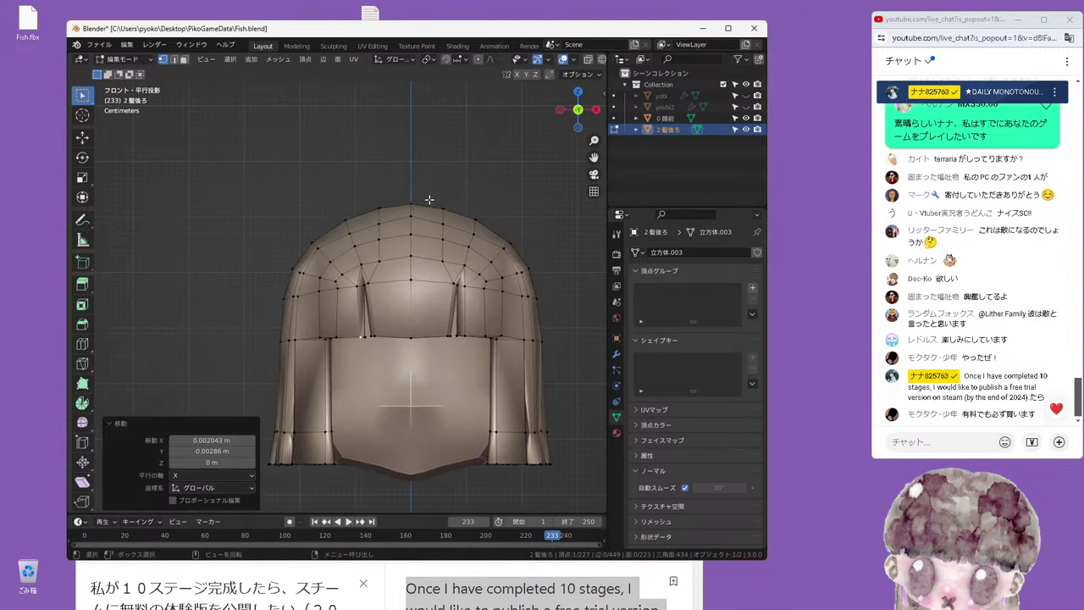
Compare the head in side and front views to check the hair outline
middle_click_drag(497, 246, 346, 321)
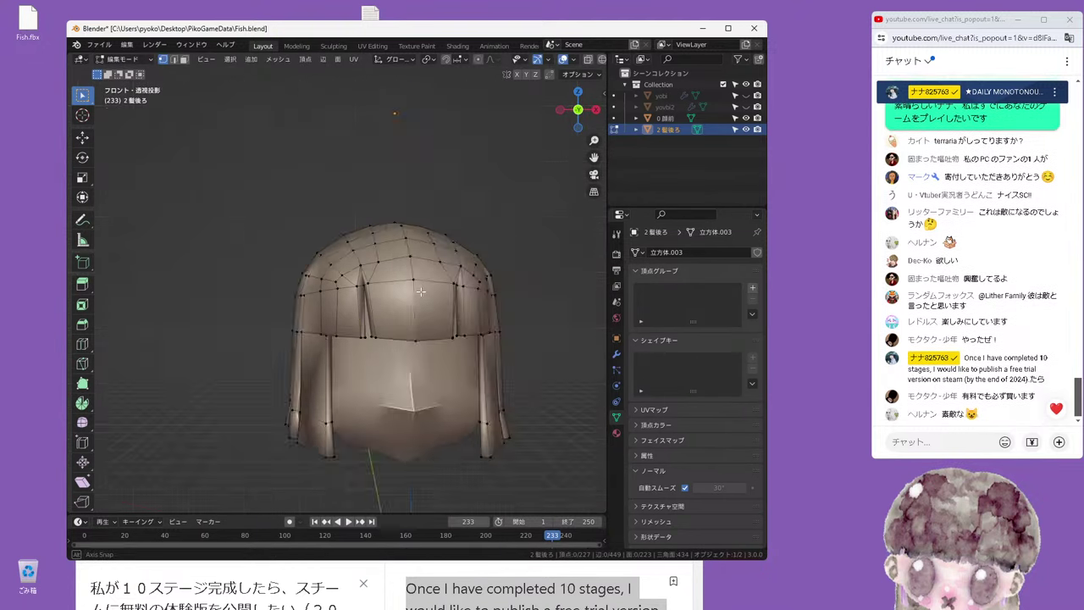
scroll(346, 322, "up", 3)
scroll(346, 322, "down", 3)
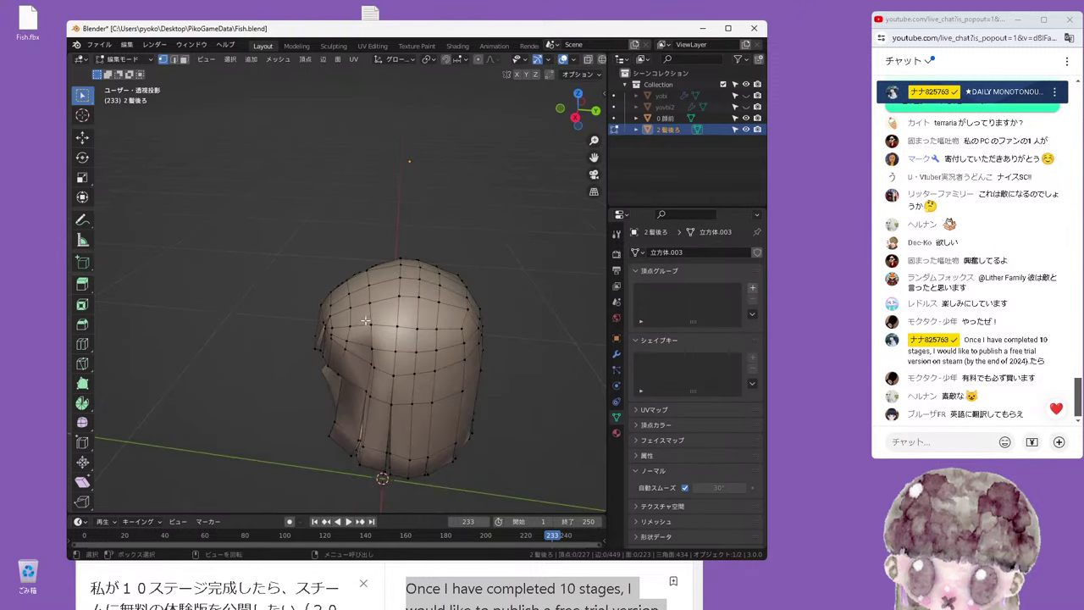
key("KP_3")
key("KP_1")
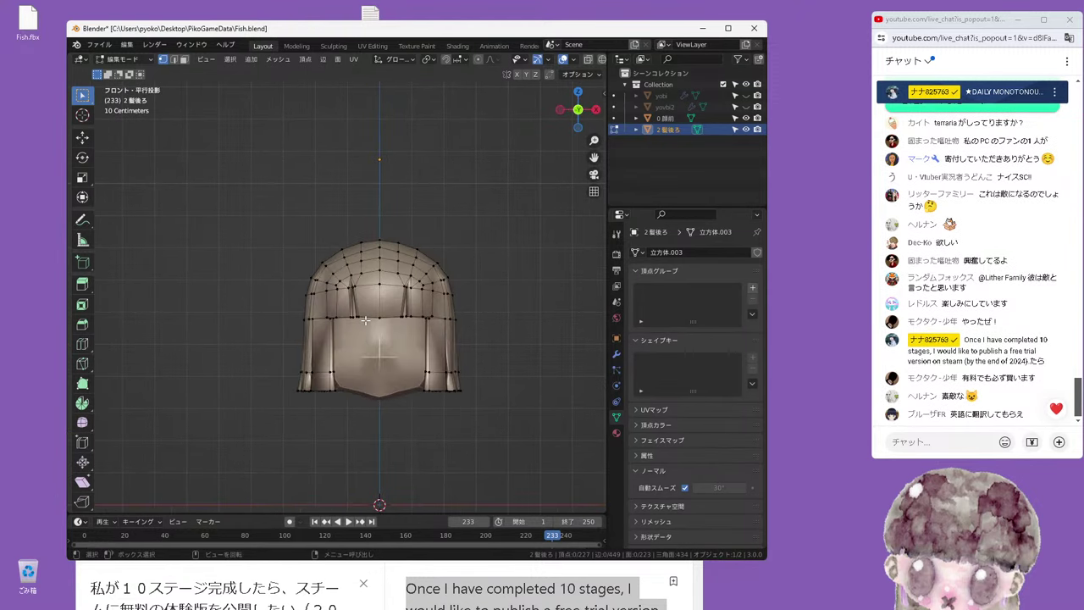
key("KP_3")
key("KP_1")
middle_click_drag(436, 390, 405, 354)
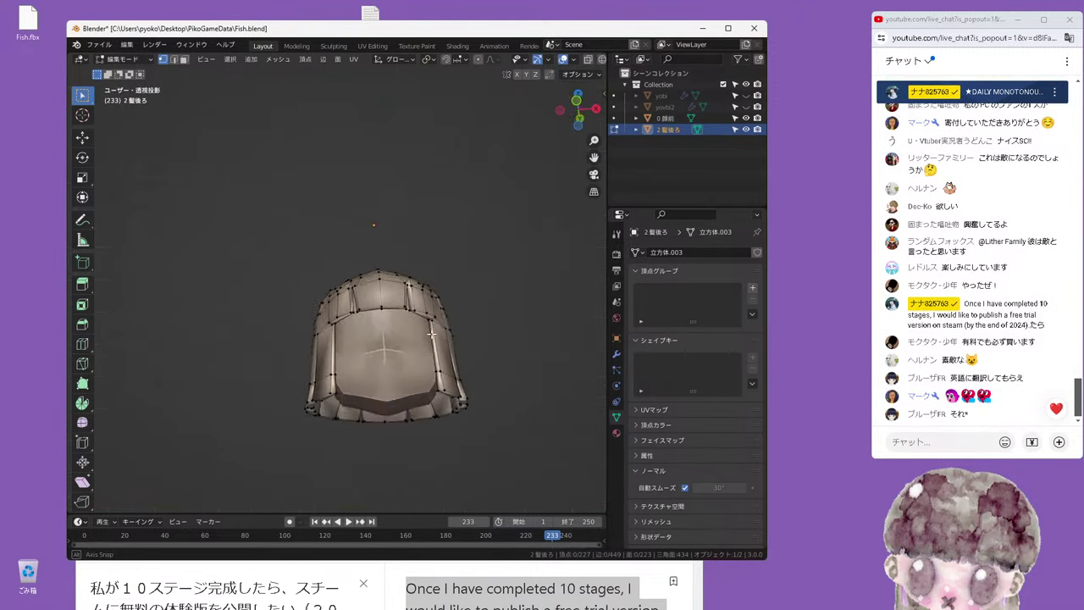
key("KP_3")
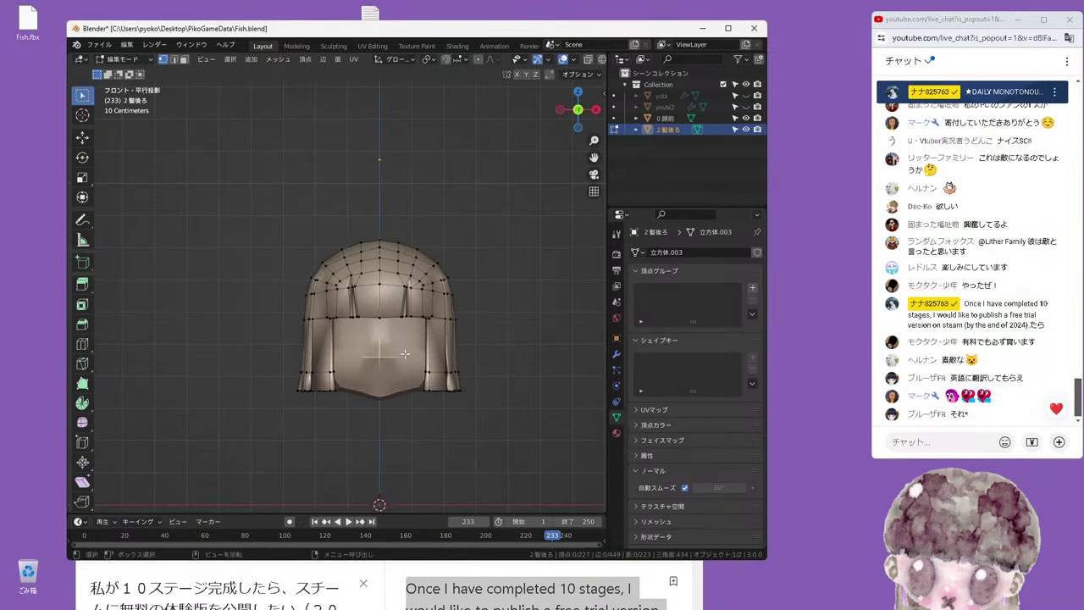
mouse_move(475, 319)
middle_mouse_down()
mouse_move(514, 312)
mouse_move(372, 289)
middle_mouse_up()
key("KP_1")
scroll(512, 315, "up", 3)
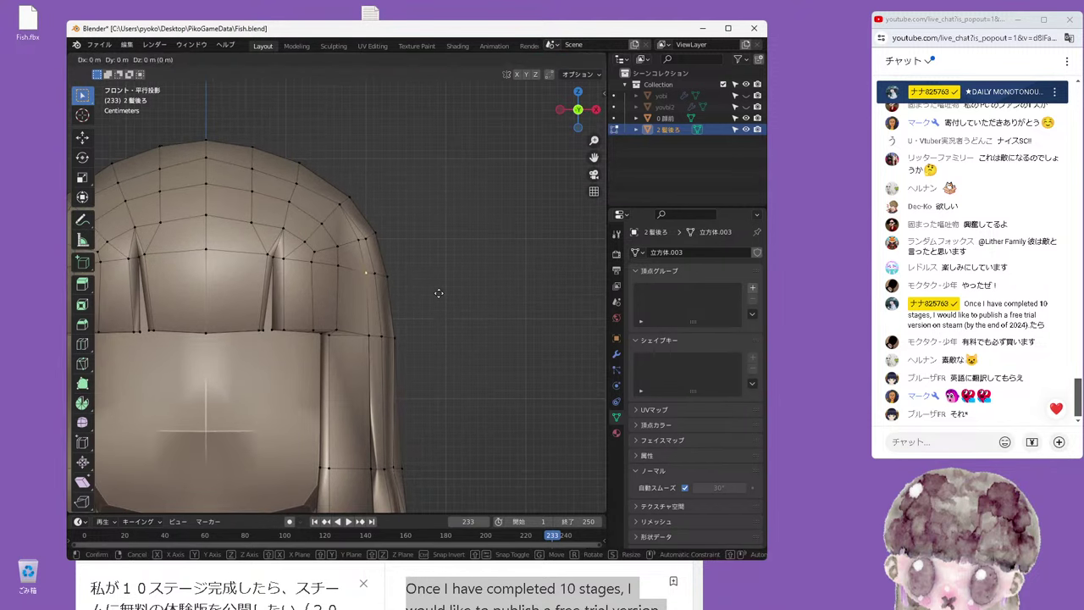
Reposition a right-edge hair vertex: slide factor 0.0245, then about 0.0029 m shift in X and Z
left_click(421, 239)
key("shift+v")
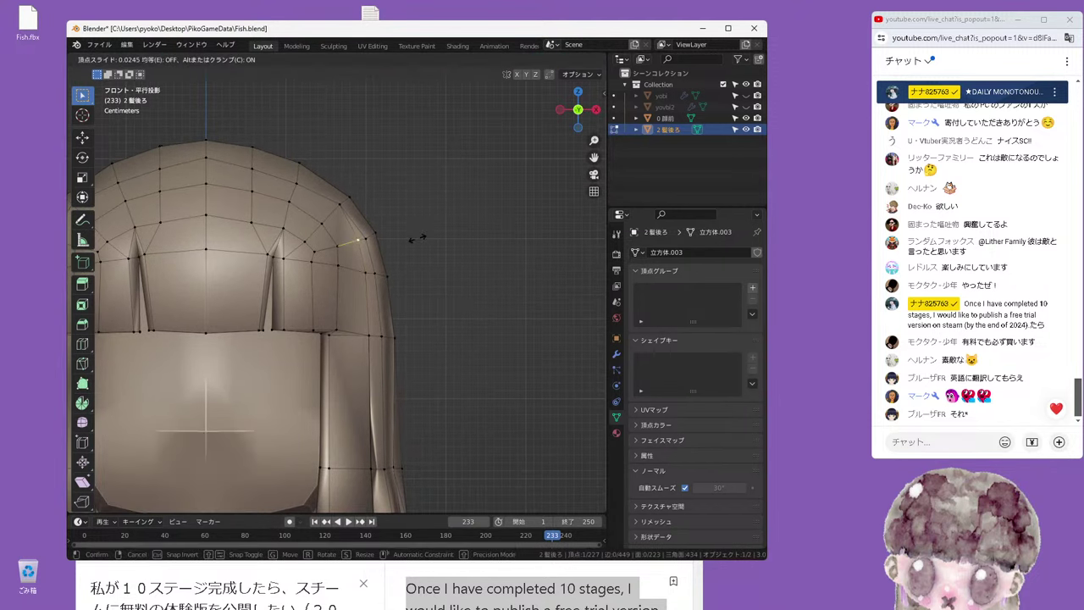
key("Escape")
key("g")
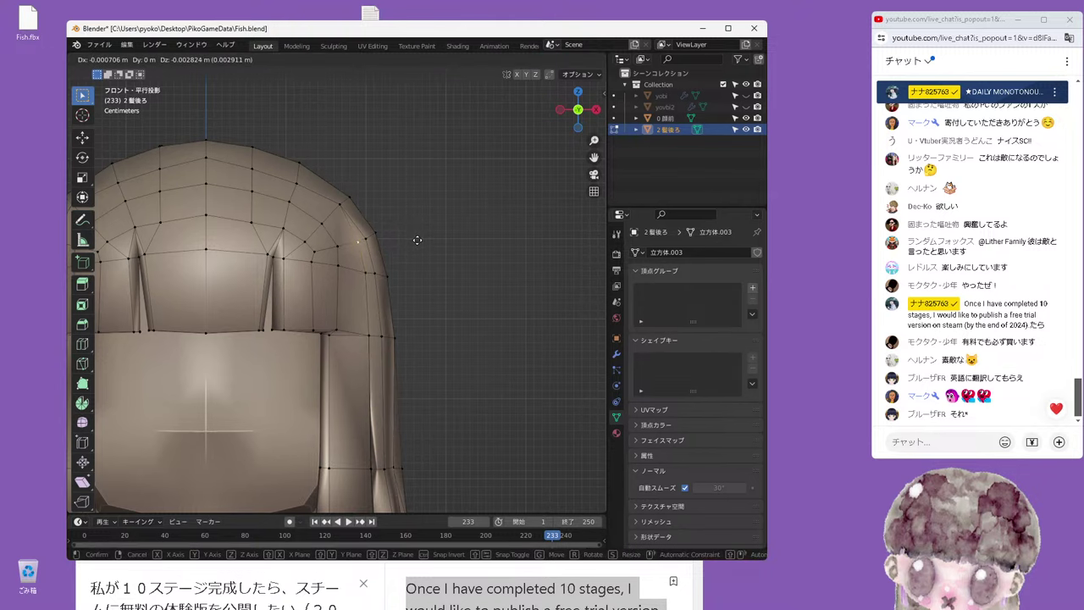
left_click(417, 240)
key("Home")
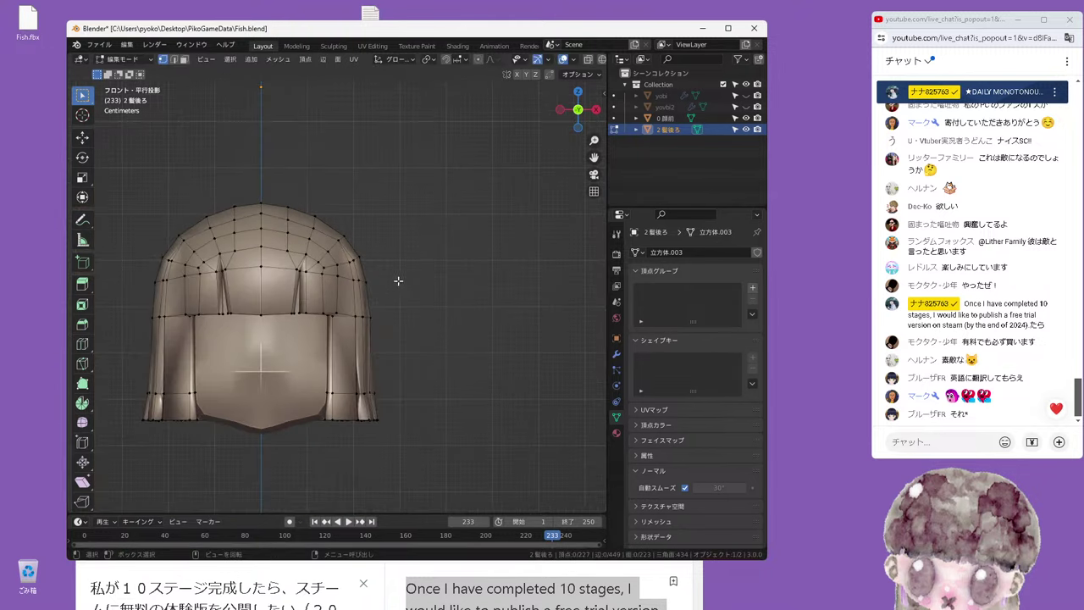
mouse_move(382, 308)
middle_mouse_down()
mouse_move(367, 314)
mouse_move(451, 304)
mouse_move(428, 302)
middle_mouse_up()
scroll(427, 301, "down", 2)
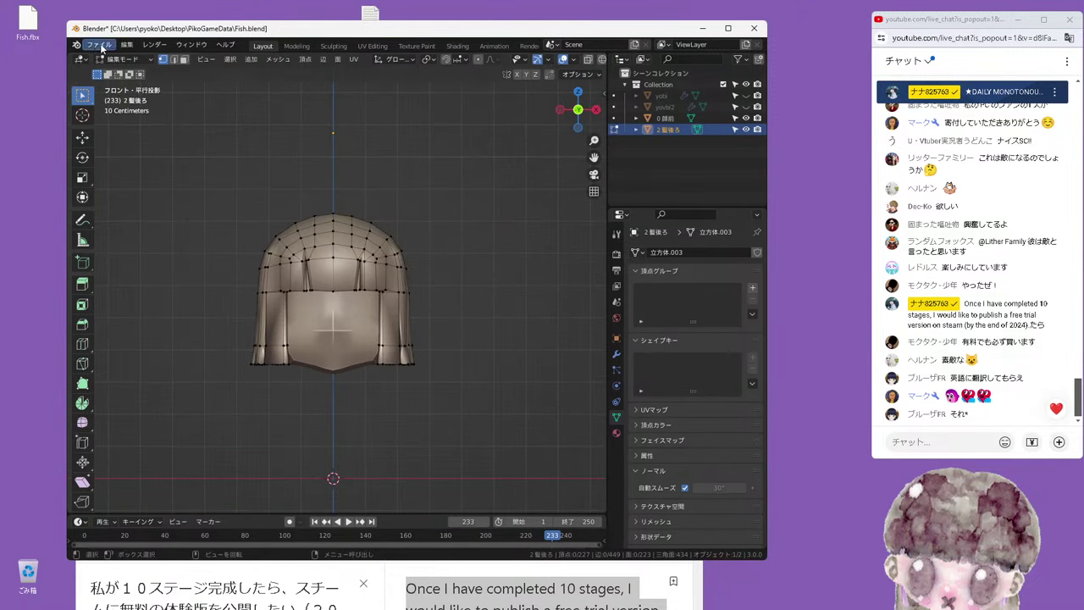
Save Fish.blend, switch to face selection, and return to the front view of the hair
left_click(101, 48)
left_click(121, 121)
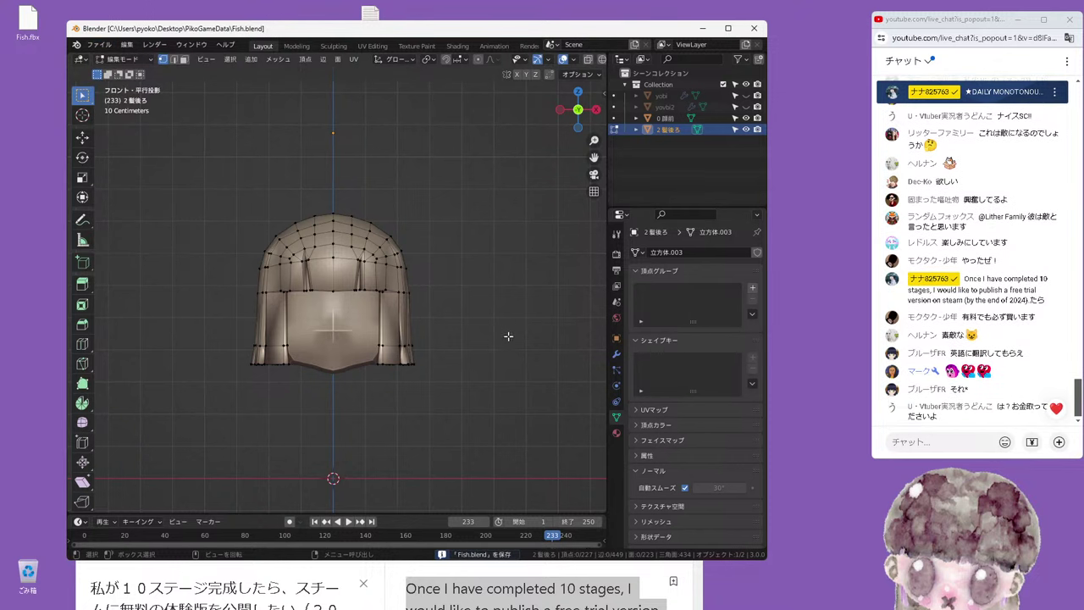
middle_click_drag(409, 333, 433, 331, "shift")
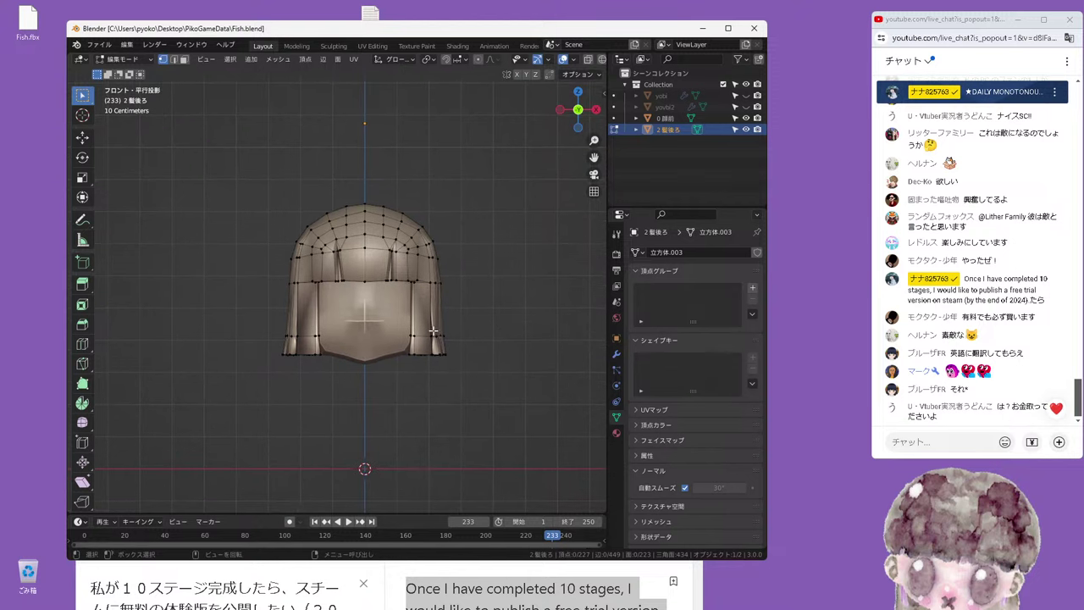
scroll(513, 352, "up", 2)
key("3")
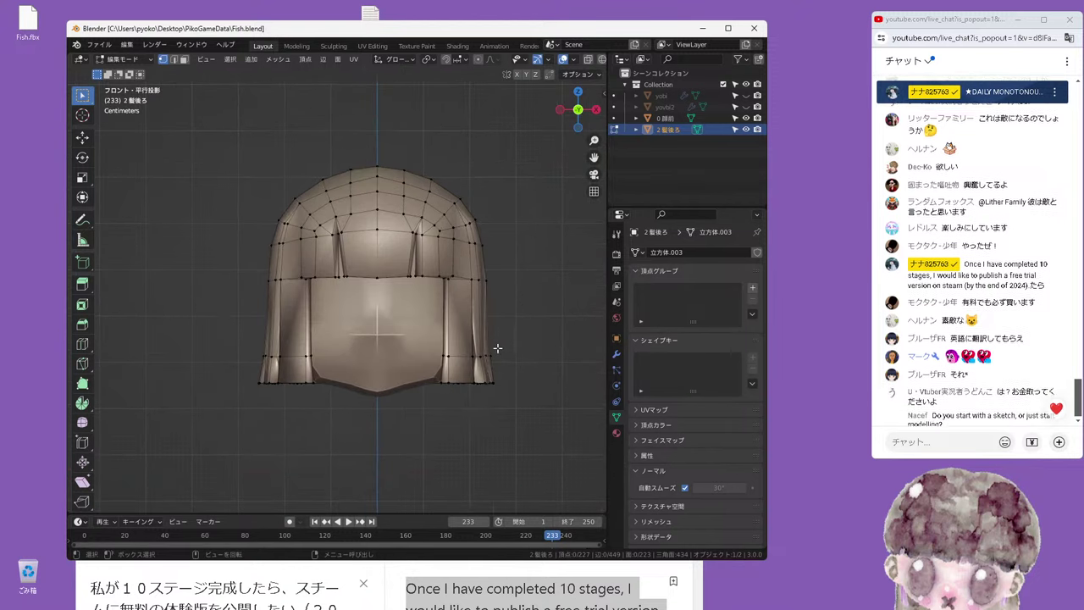
mouse_move(521, 379)
middle_mouse_down()
mouse_move(468, 389)
mouse_move(484, 381)
middle_mouse_up()
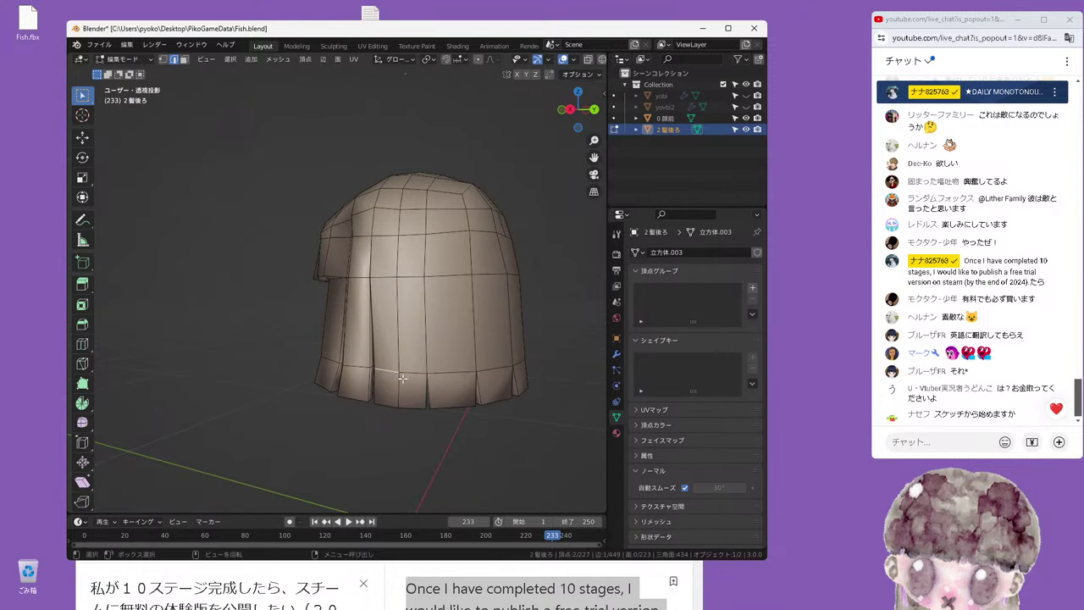
key("KP_1")
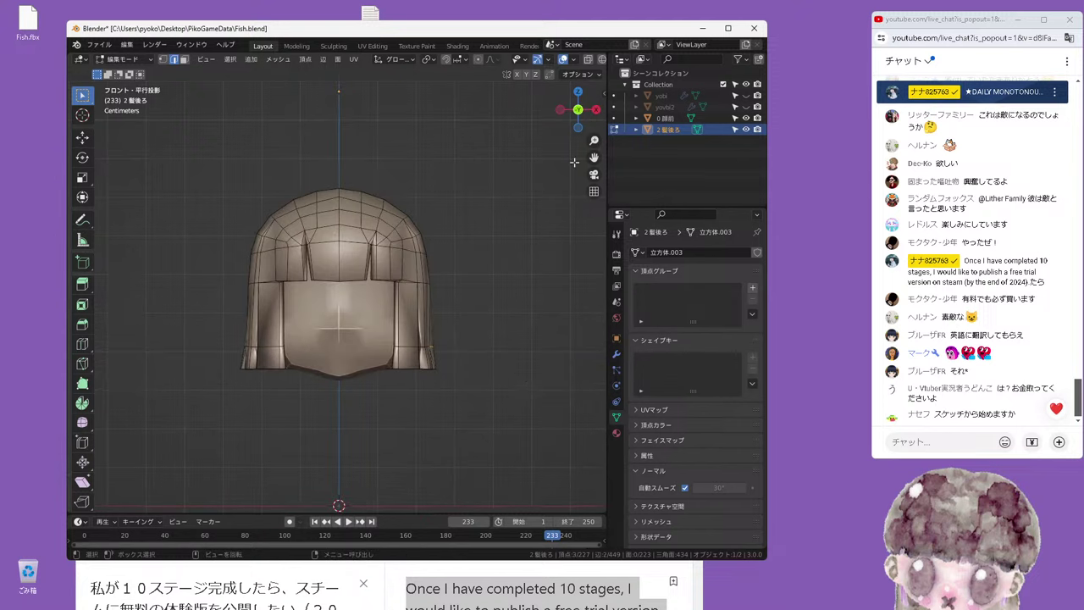
scroll(579, 58, "down", 2)
scroll(492, 280, "up", 2)
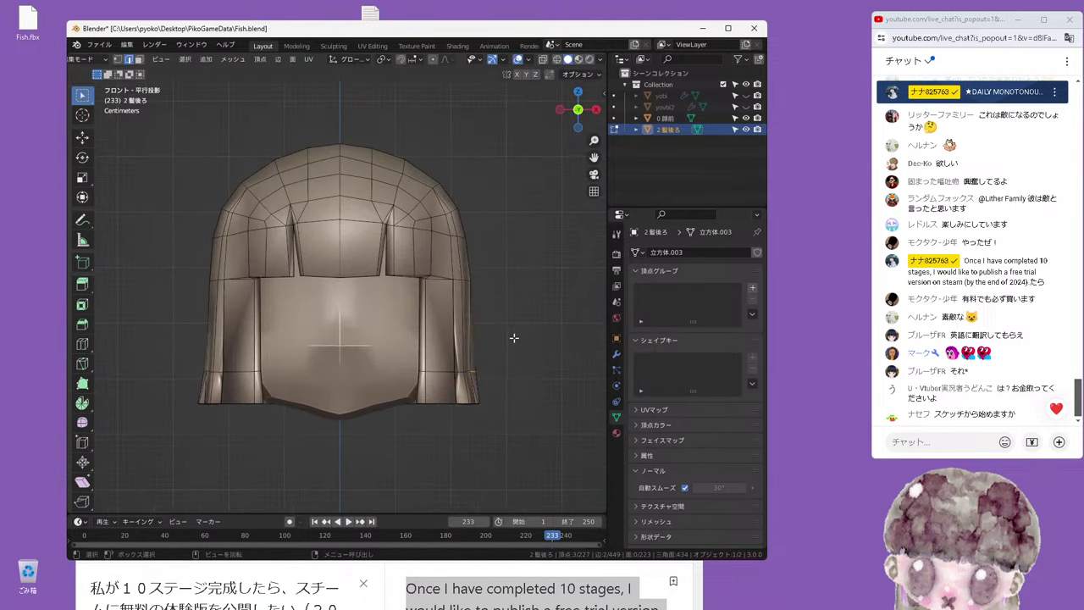
Shift the selected back-hair geometry 0.006099 m along X, cancelling a mistaken Y move
key("g")
key("y")
right_click(518, 337)
key("g")
key("x")
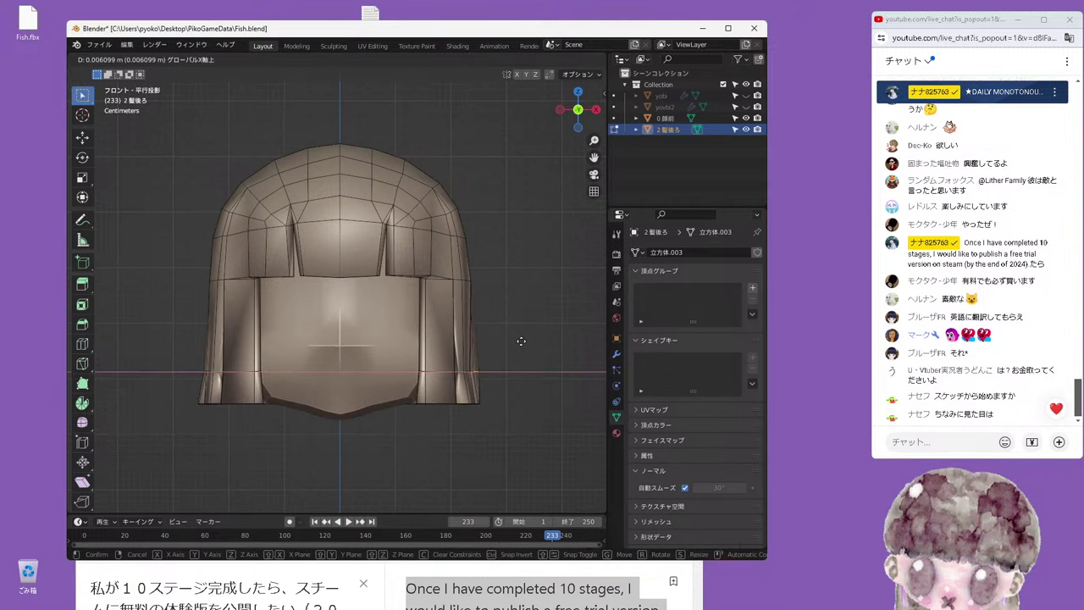
left_click(521, 340)
mouse_move(520, 339)
middle_mouse_down()
mouse_move(498, 330)
mouse_move(485, 275)
mouse_move(454, 282)
mouse_move(432, 317)
mouse_move(464, 319)
mouse_move(359, 299)
mouse_move(543, 327)
middle_mouse_up()
scroll(454, 282, "up", 2)
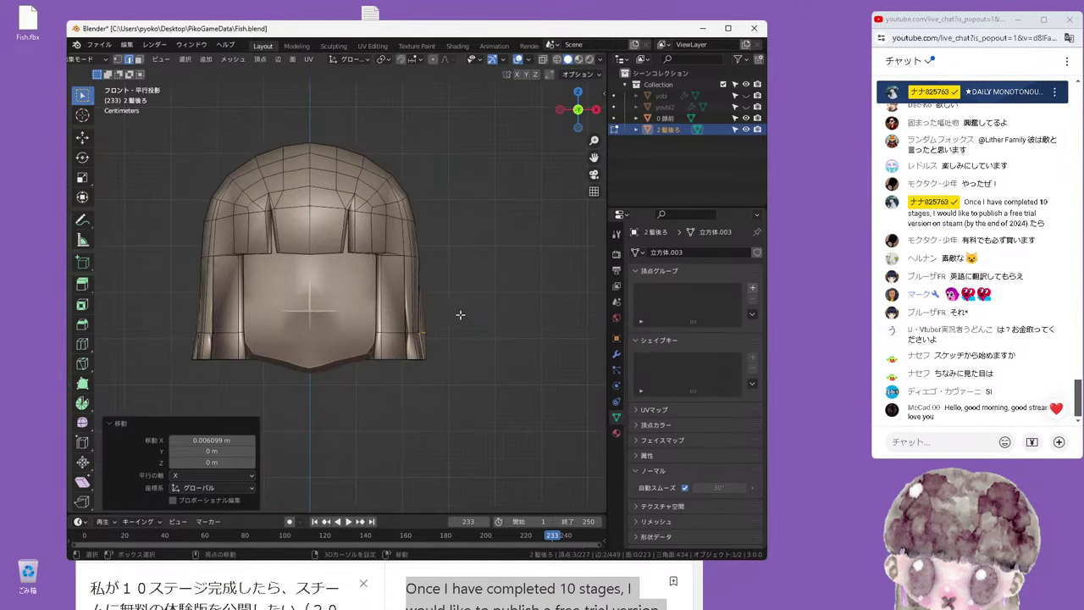
middle_click_drag(458, 316, 508, 327, "shift")
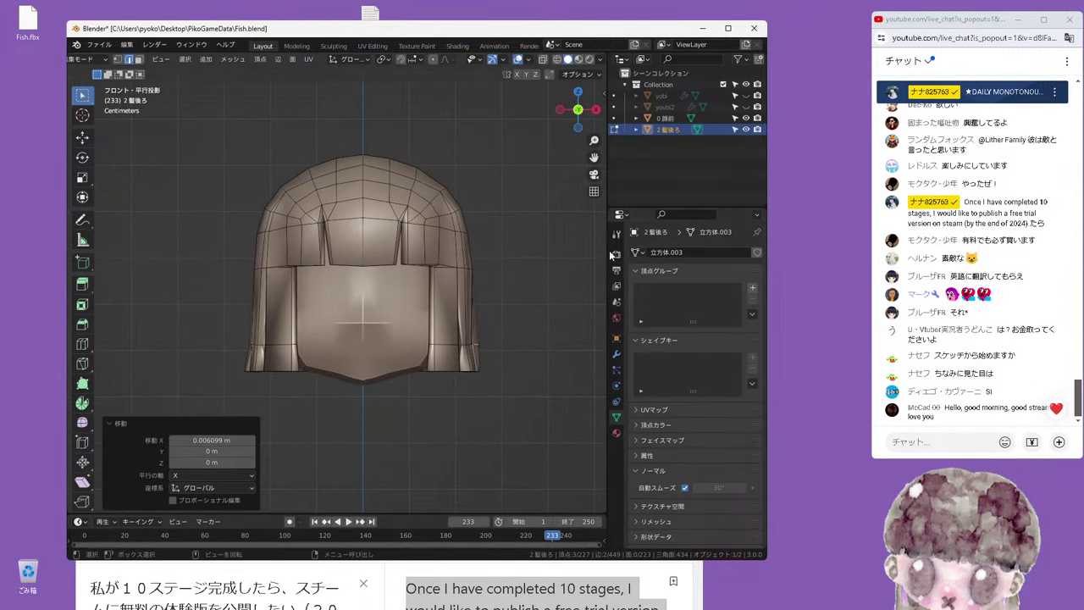
Translate the live chat page with the browser's page translation and close the Google Translate popup
right_click(976, 339)
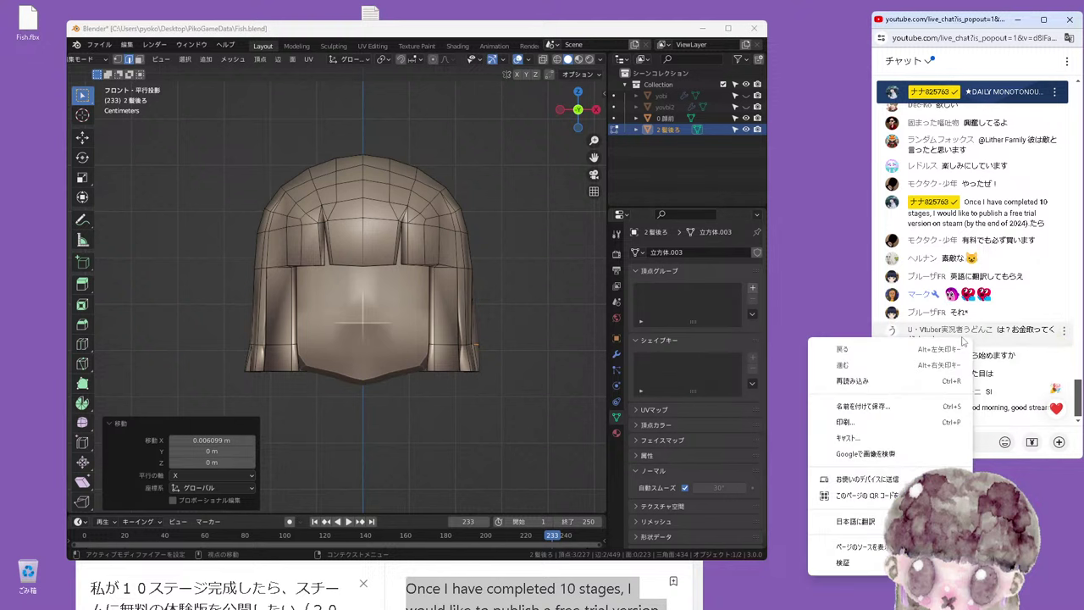
left_click(855, 522)
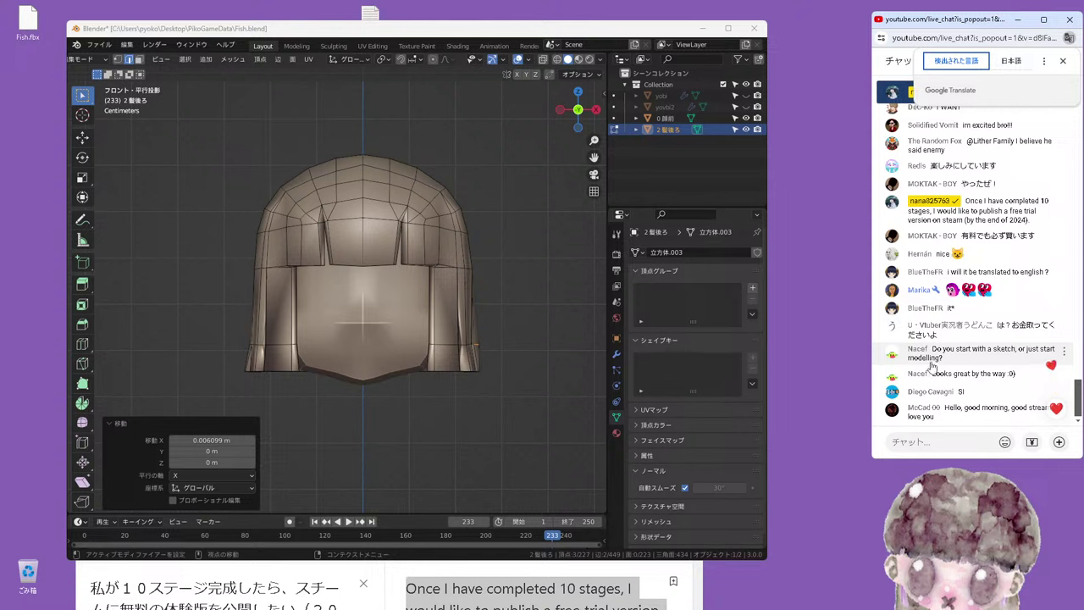
left_click(1062, 61)
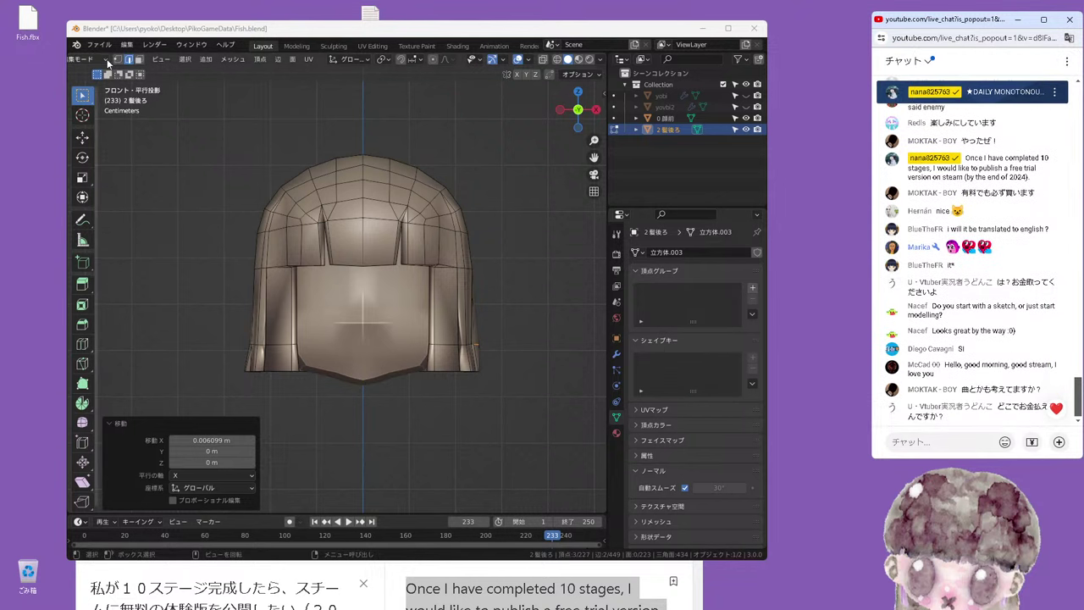
Return the hair to Object Mode and save Fish.blend
left_click(105, 59)
left_click(111, 71)
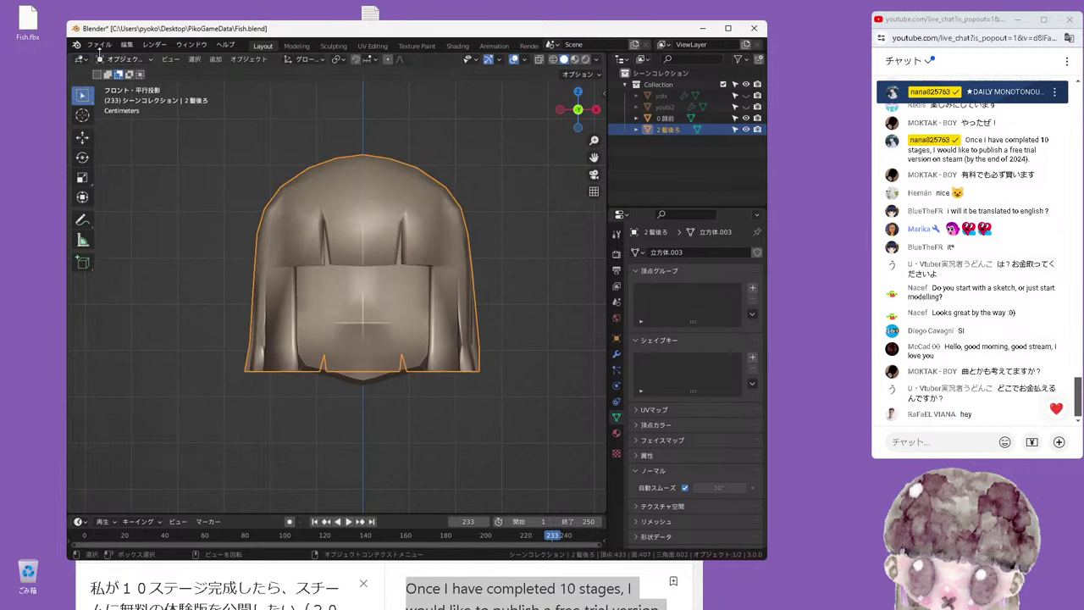
left_click(99, 49)
left_click(111, 121)
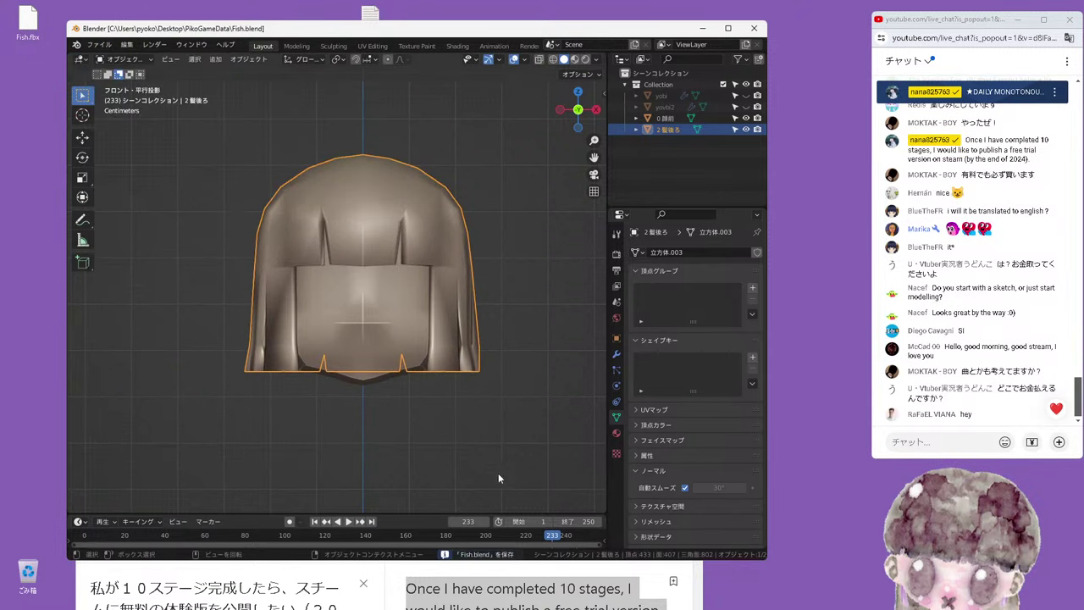
Bring the browser window over Blender and open a new tab
left_click(707, 575)
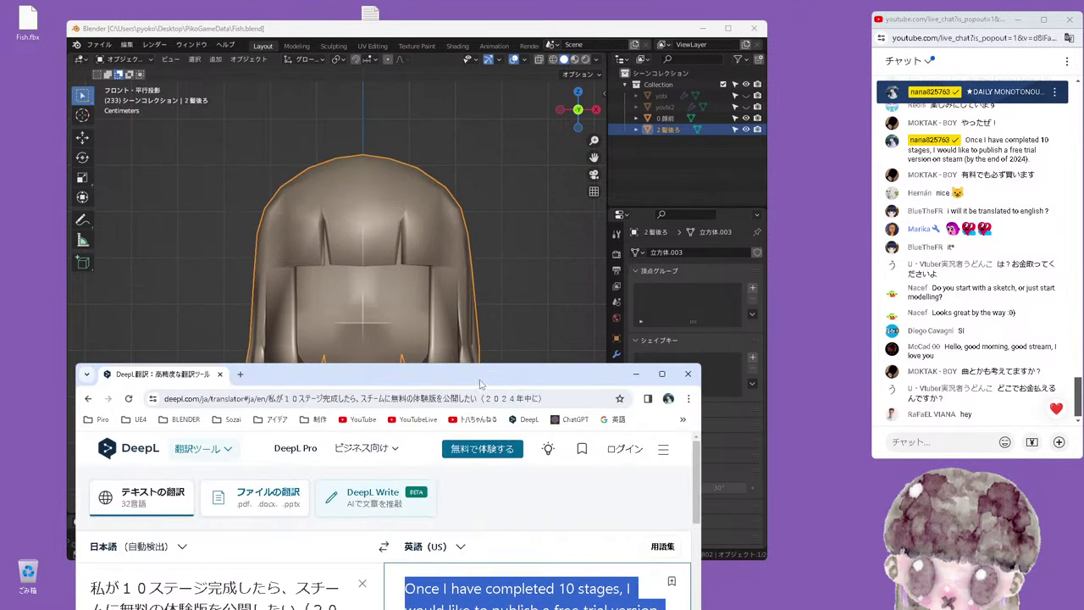
left_click_drag(222, 407, 270, 217)
left_click(285, 200)
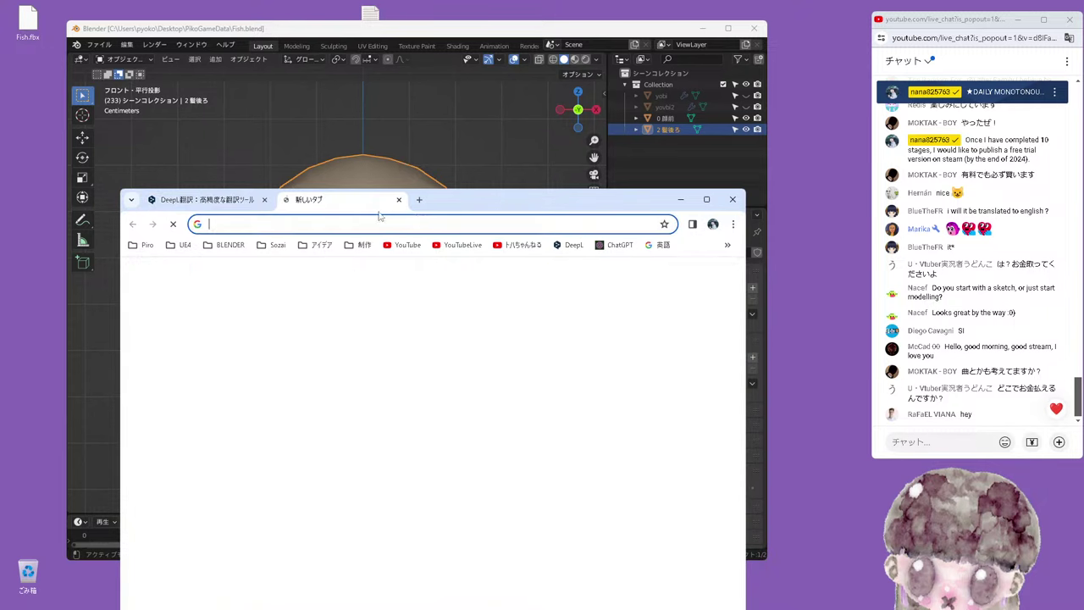
Open the トハちゃんねる channel bookmark and scroll through its modelling videos
left_click(512, 244)
left_click_drag(518, 200, 509, 86)
scroll(304, 363, "down", 2)
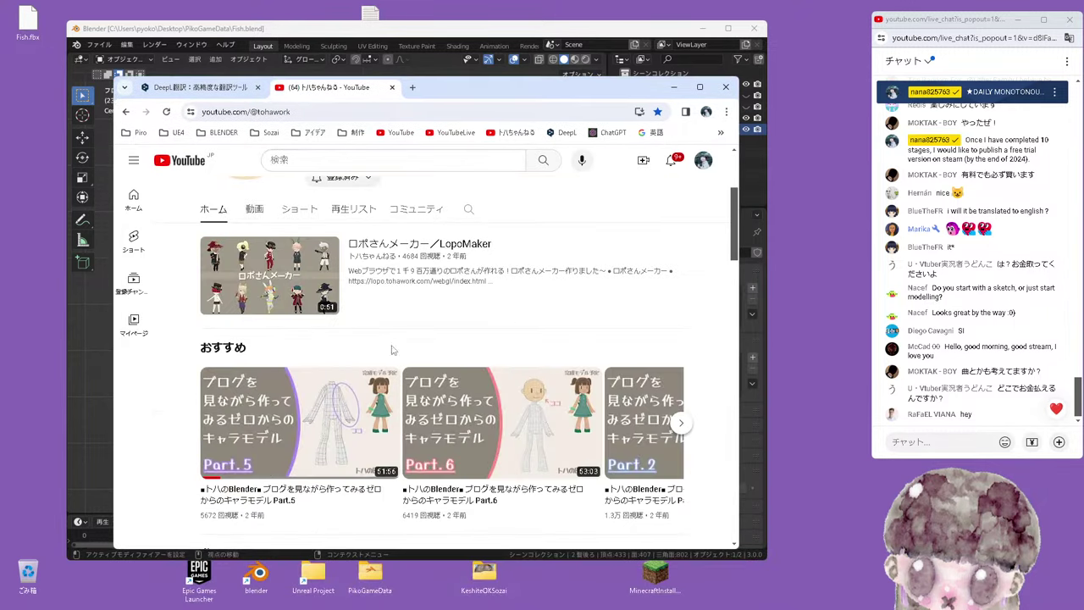
scroll(394, 385, "down", 2)
scroll(391, 458, "up", 2)
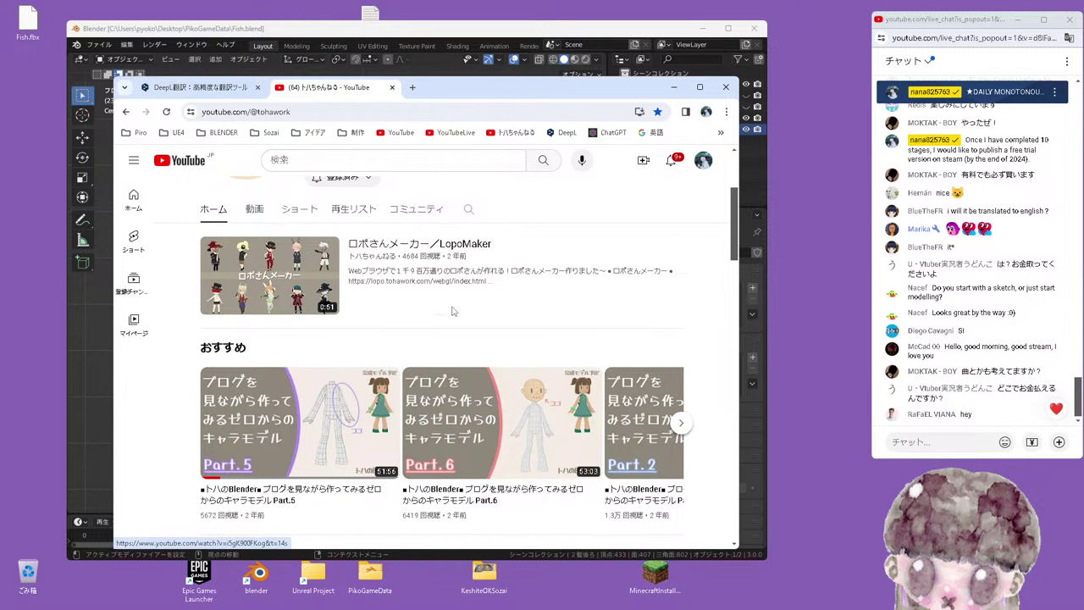
left_click_drag(525, 87, 539, 113)
scroll(404, 329, "up", 2)
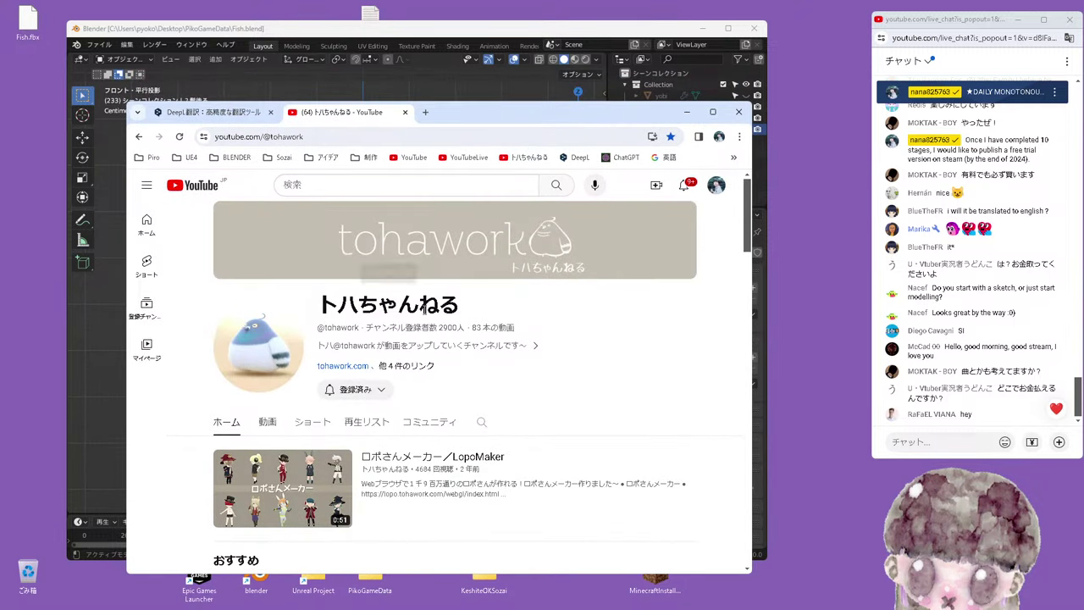
Scroll the channel page a bit more, then return to DeepL and lower the browser to uncover Blender
scroll(394, 322, "down", 3)
scroll(404, 329, "down", 2)
scroll(404, 330, "up", 1)
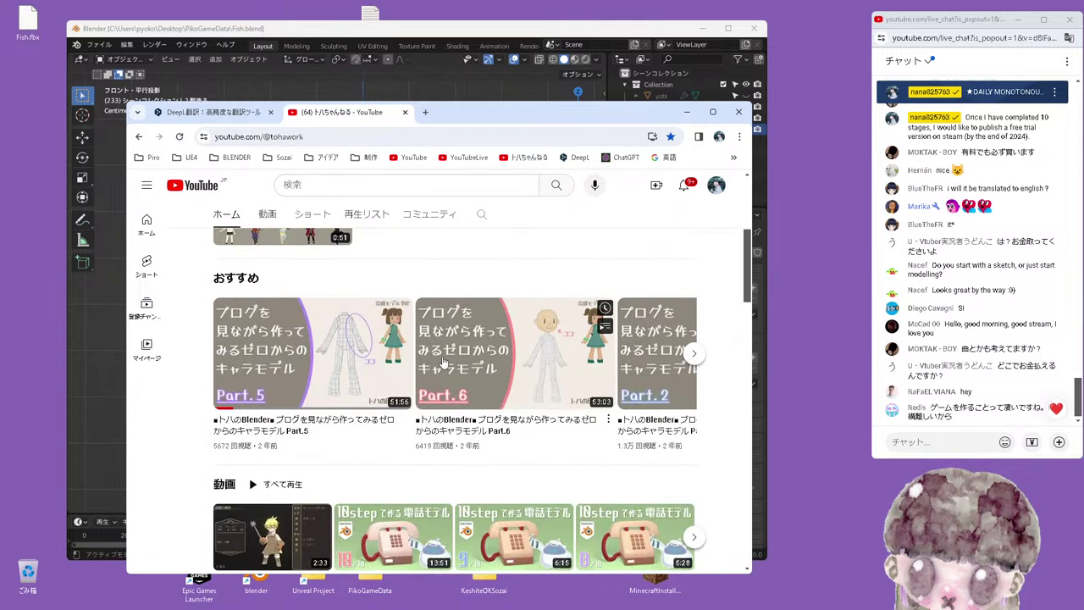
left_click(207, 112)
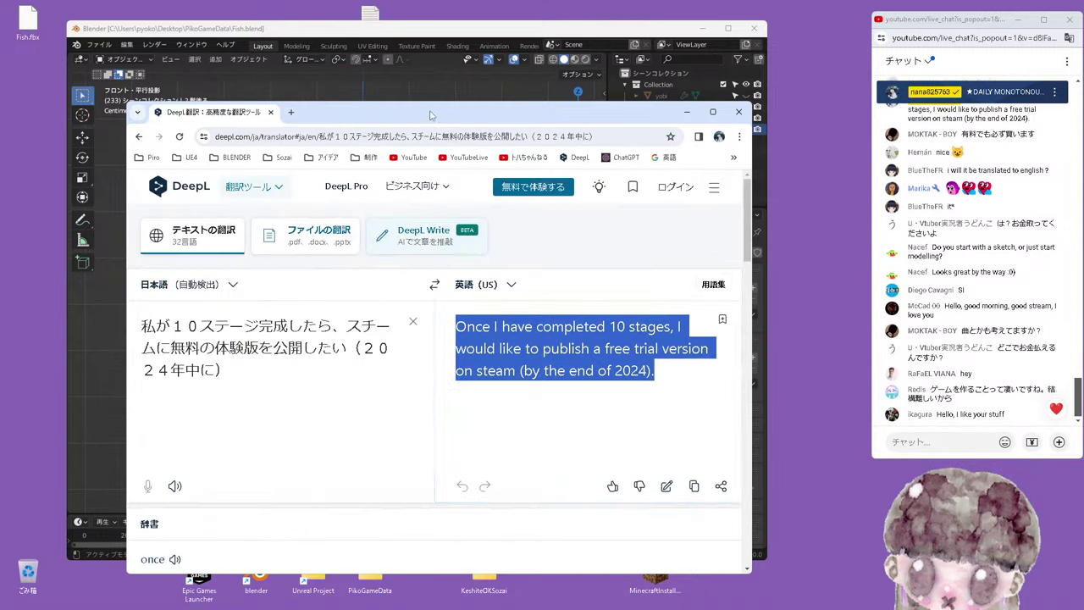
left_click_drag(426, 113, 420, 437)
Bring Blender forward, select the front hair 0頭前 and check it from the front view
left_click(492, 32)
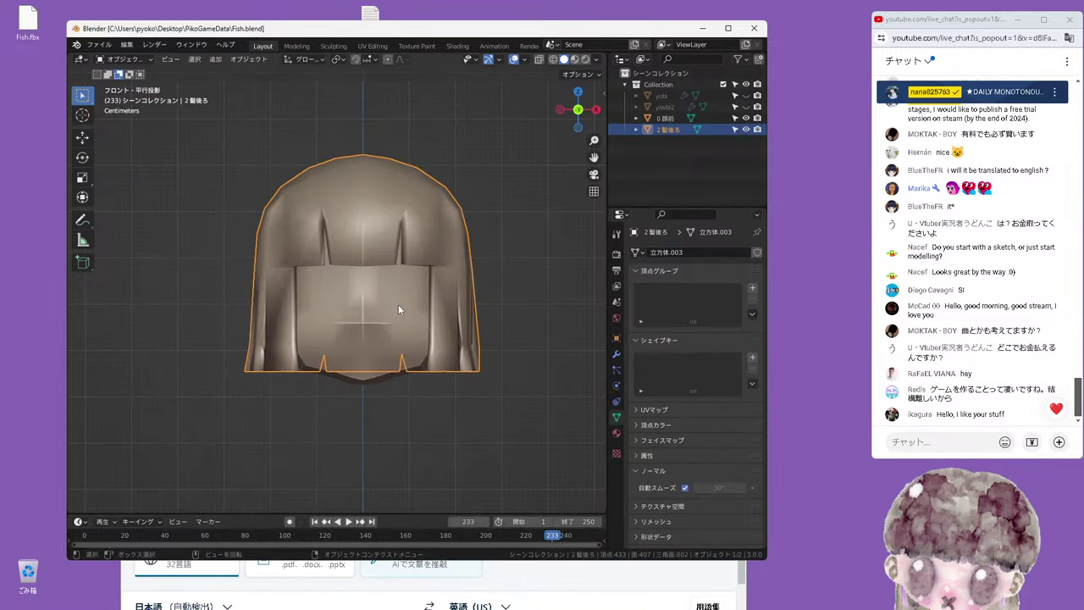
middle_click_drag(398, 304, 403, 220)
left_click(404, 220)
key("KP_1")
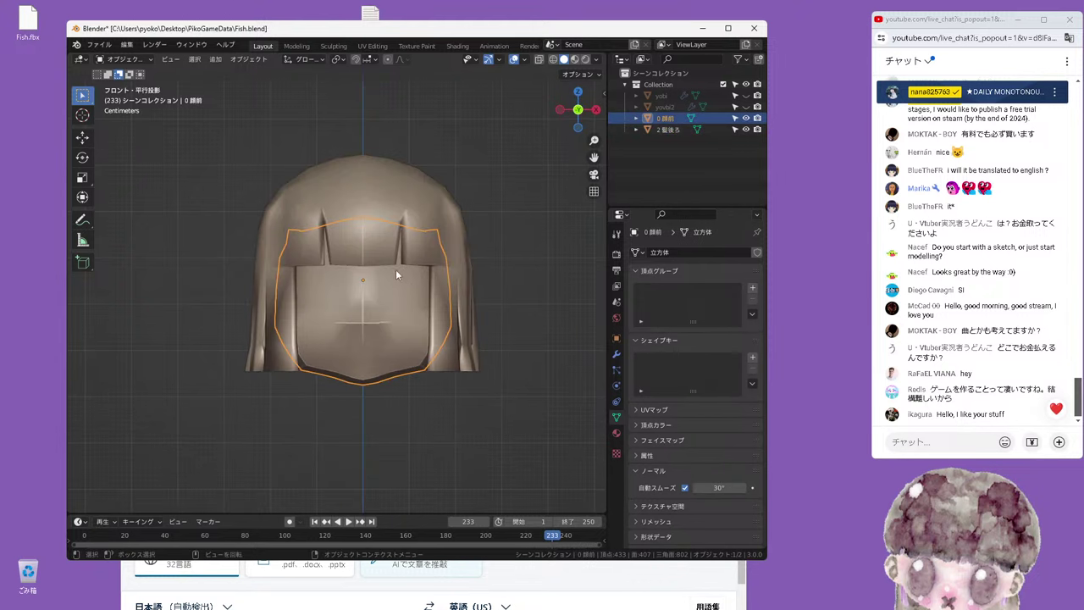
key("KP_4")
key("KP_1")
key("Tab")
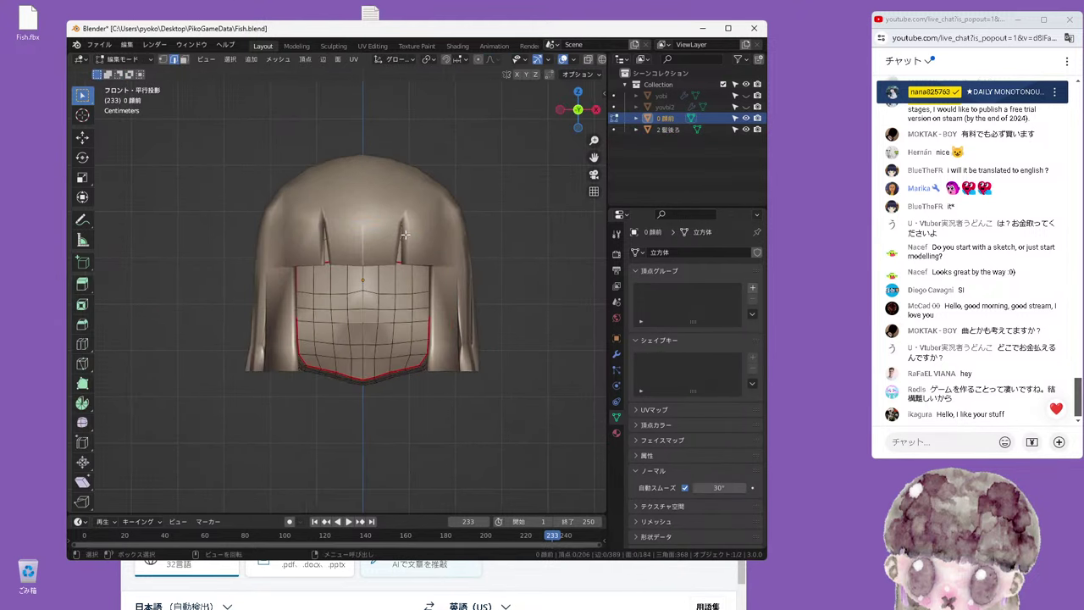
left_click(136, 60)
left_click(127, 73)
Edit the back hair 2髪後ろ in vertex select, viewing its lower rim from above
left_click(411, 203)
key("Tab")
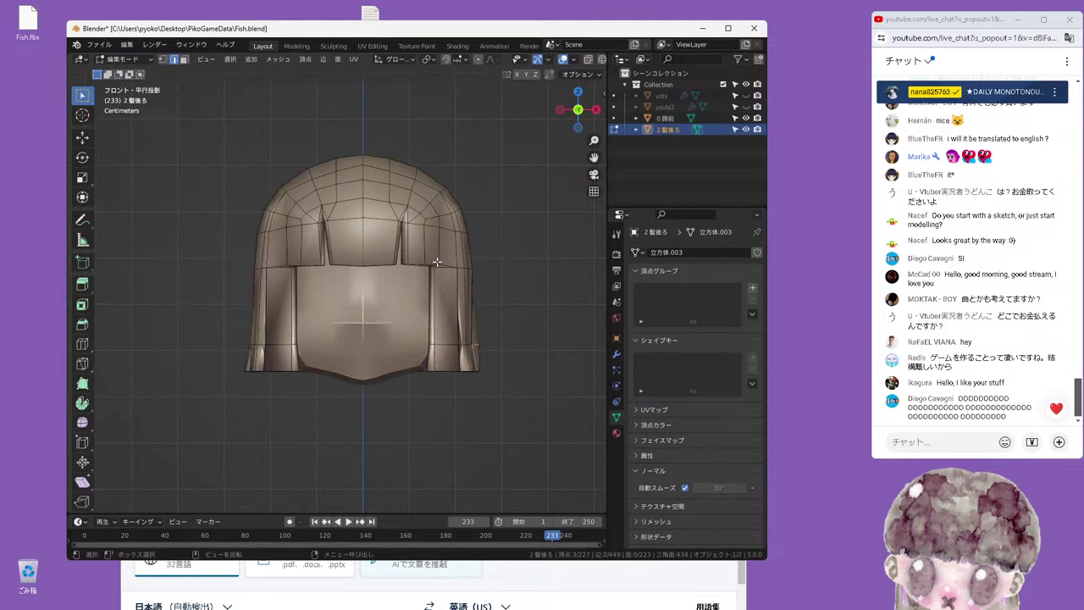
middle_click_drag(473, 279, 464, 301)
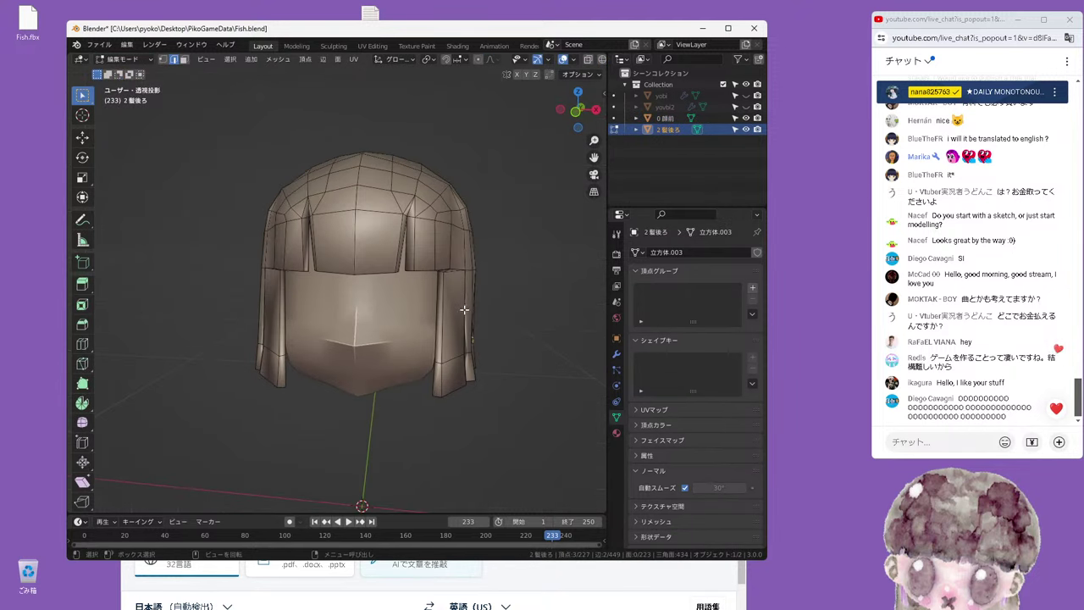
key("1")
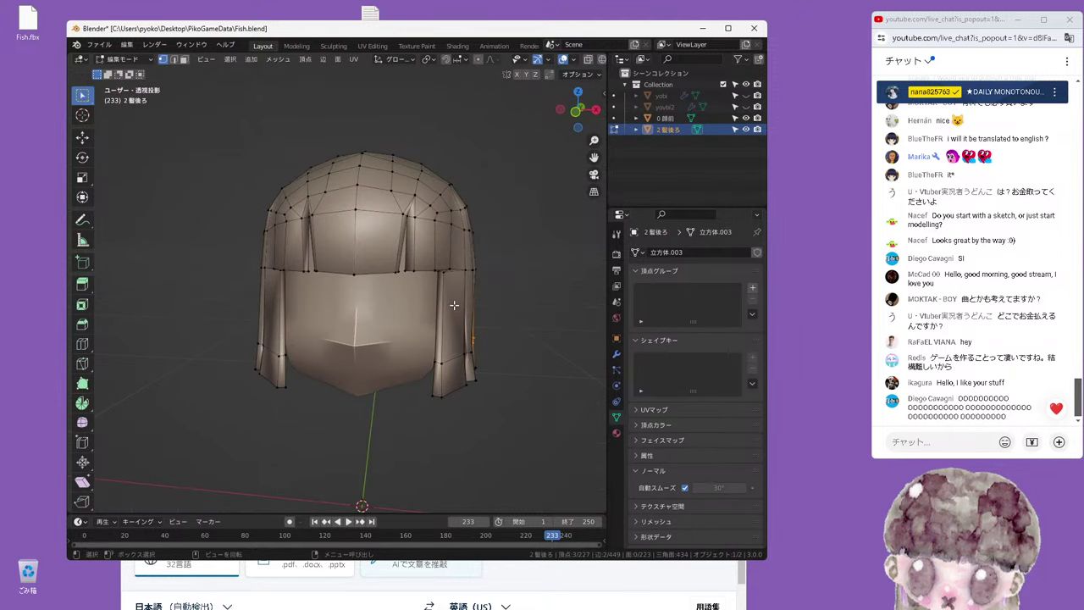
key("KP_3")
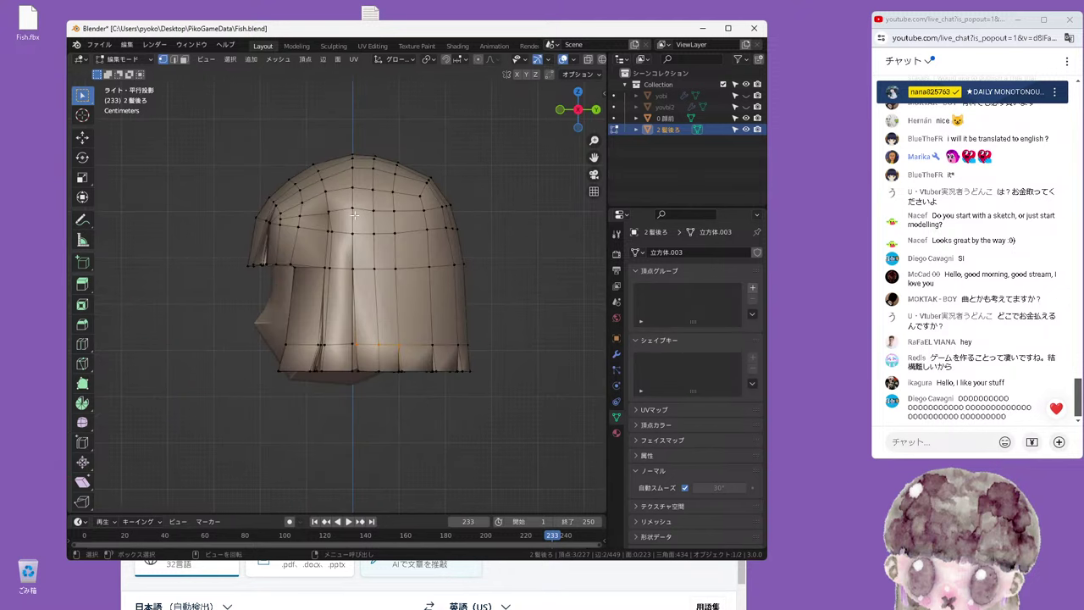
middle_click_drag(342, 225, 407, 240)
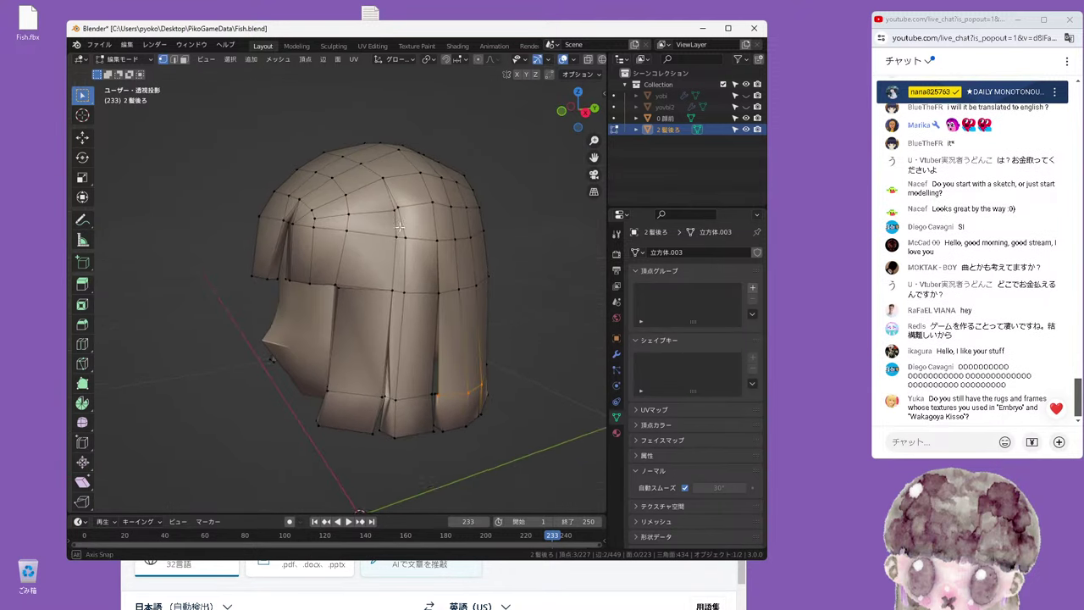
key("KP_1")
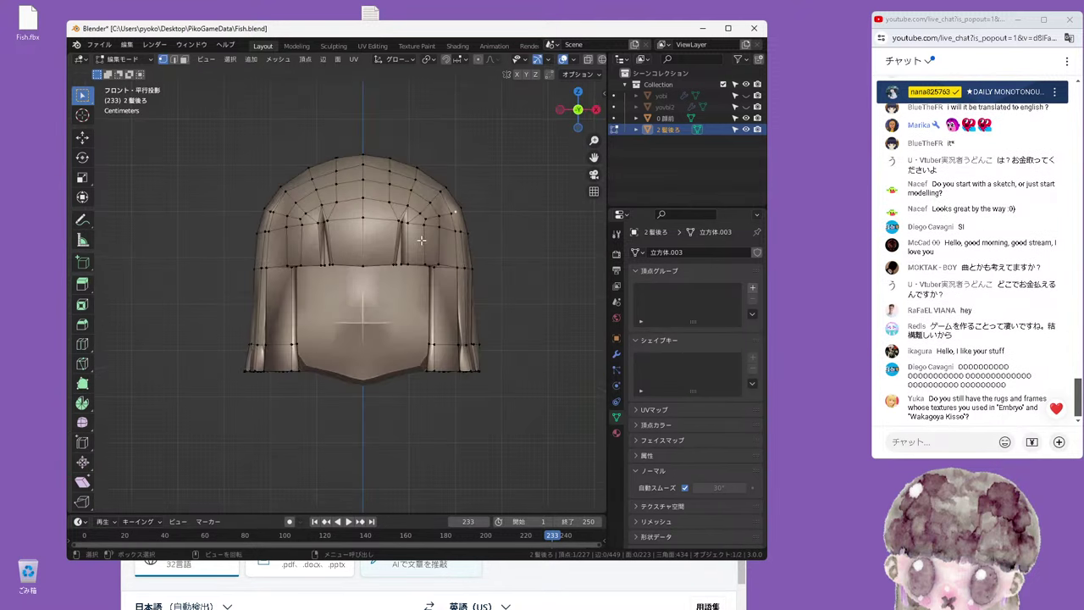
key("KP_3")
key("KP_1")
key("KP_7")
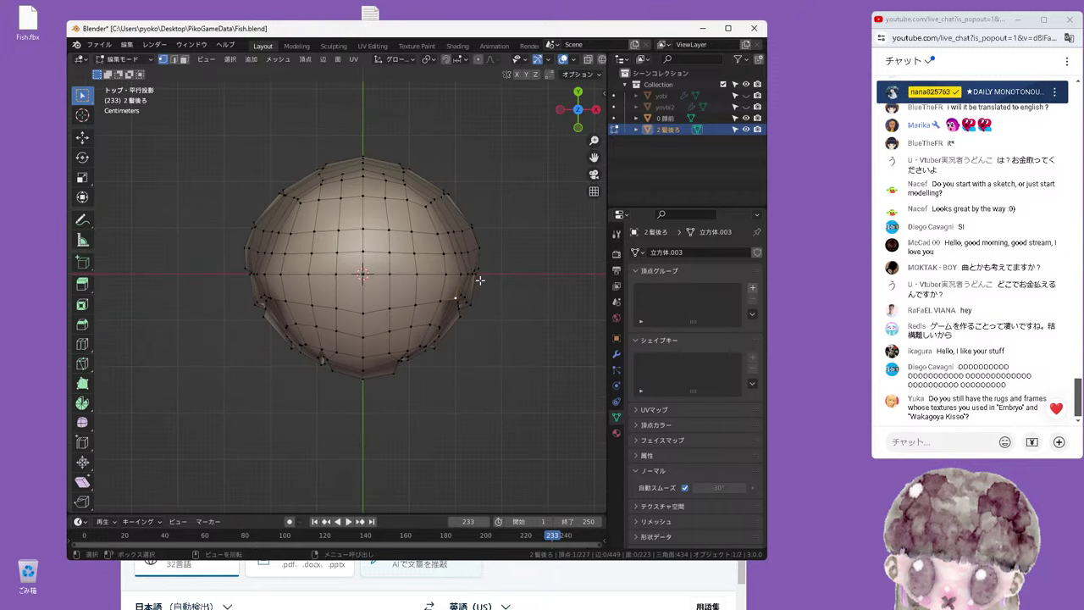
mouse_move(488, 294)
middle_mouse_down("shift")
mouse_move(387, 259)
mouse_move(340, 187)
middle_mouse_up("shift")
scroll(407, 271, "up", 3)
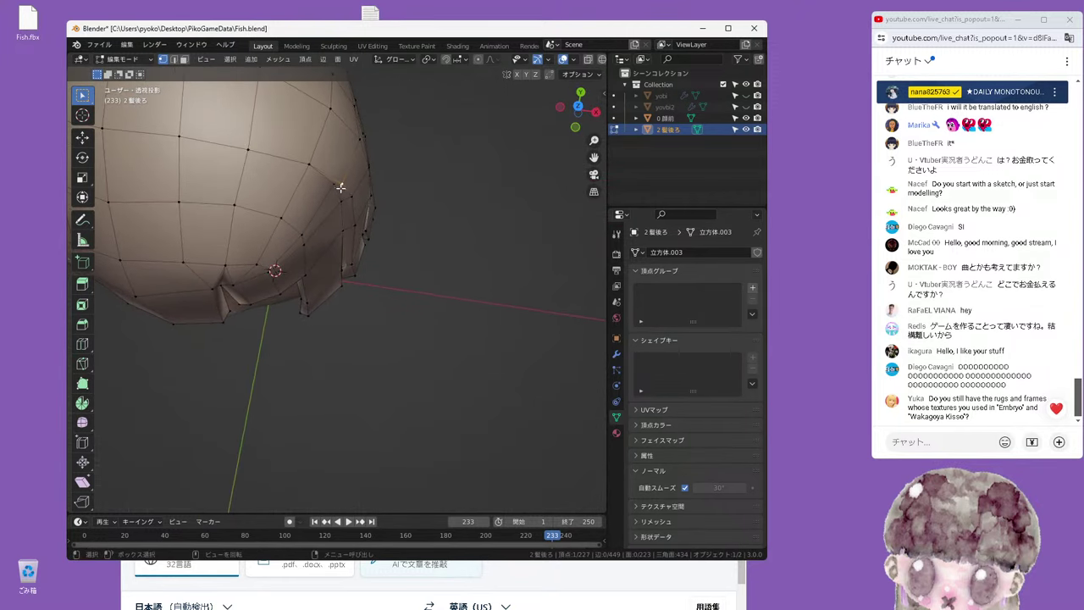
key("KP_7")
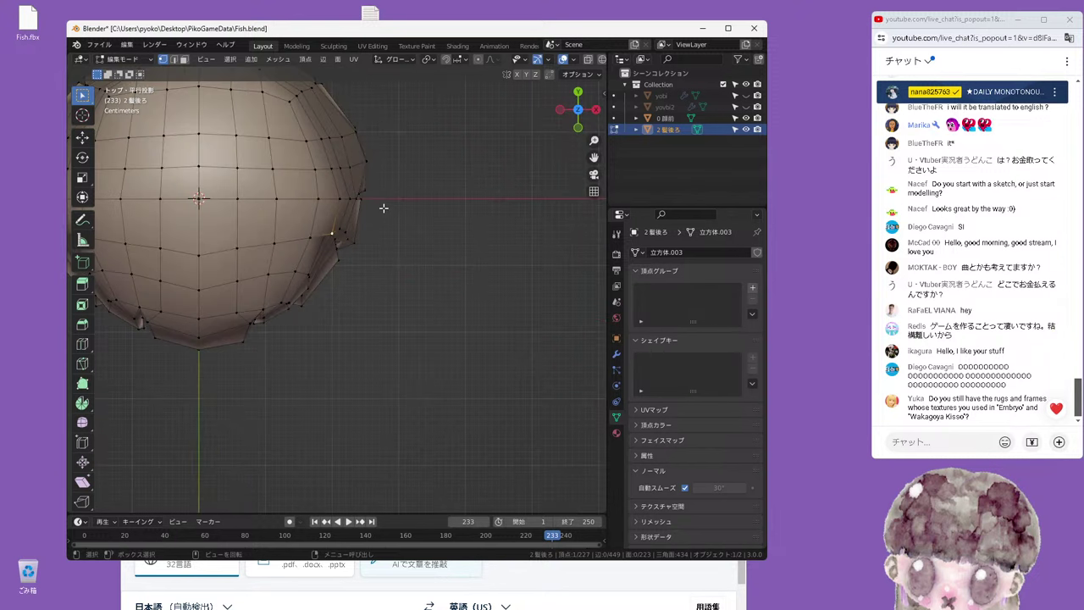
middle_click_drag(378, 198, 440, 244, "shift")
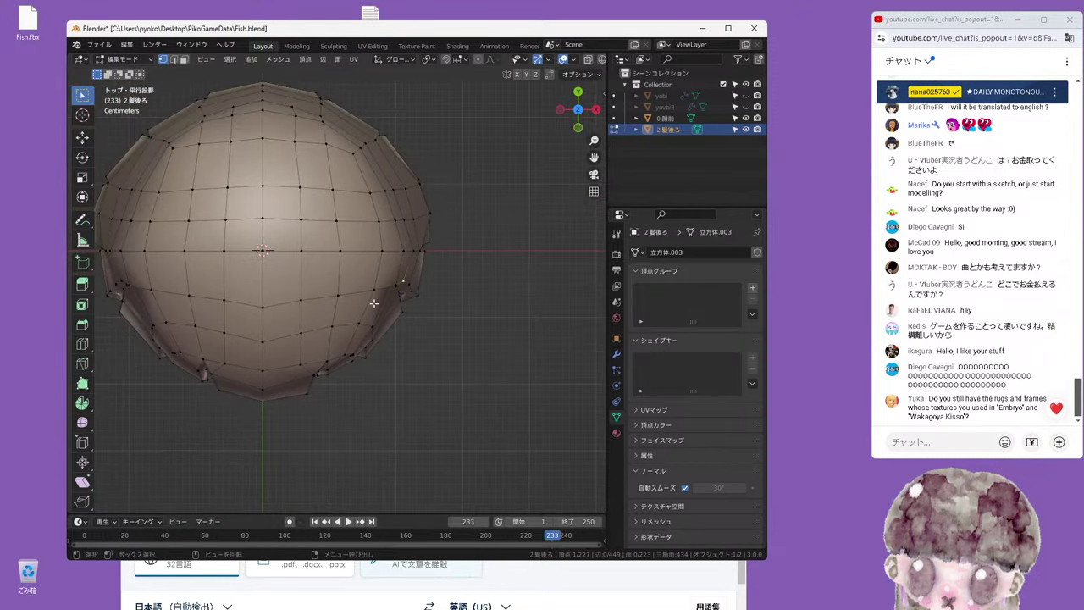
scroll(364, 296, "down", 2)
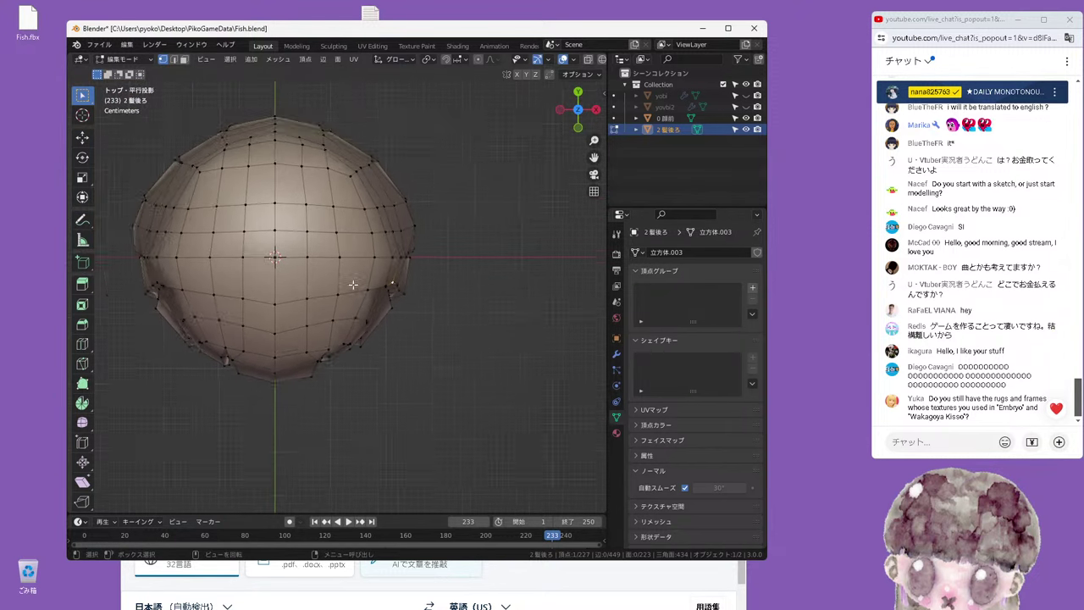
Vertex-slide one lower-rim vertex of the back hair by factor 0.083
key("g")
left_click(298, 293)
key("g")
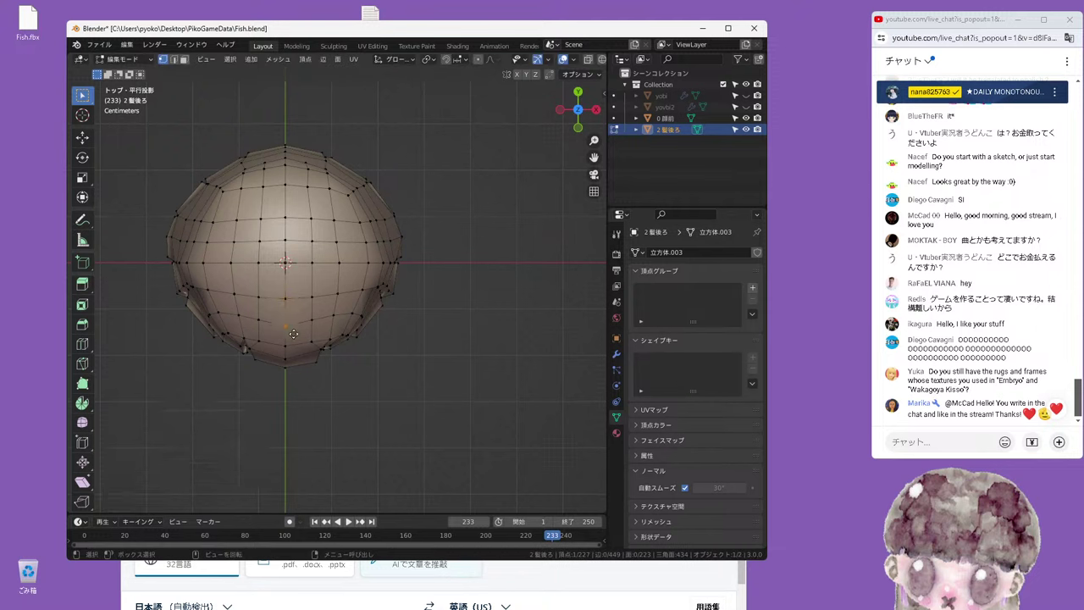
key("g")
left_click(294, 326)
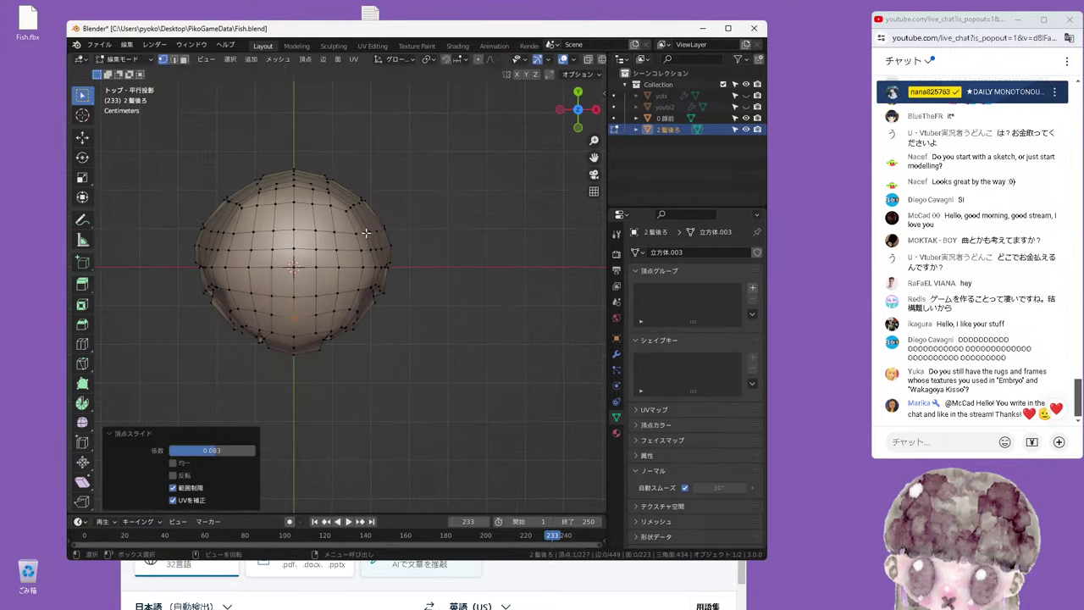
key("KP_1")
middle_click_drag(382, 263, 438, 246, "shift")
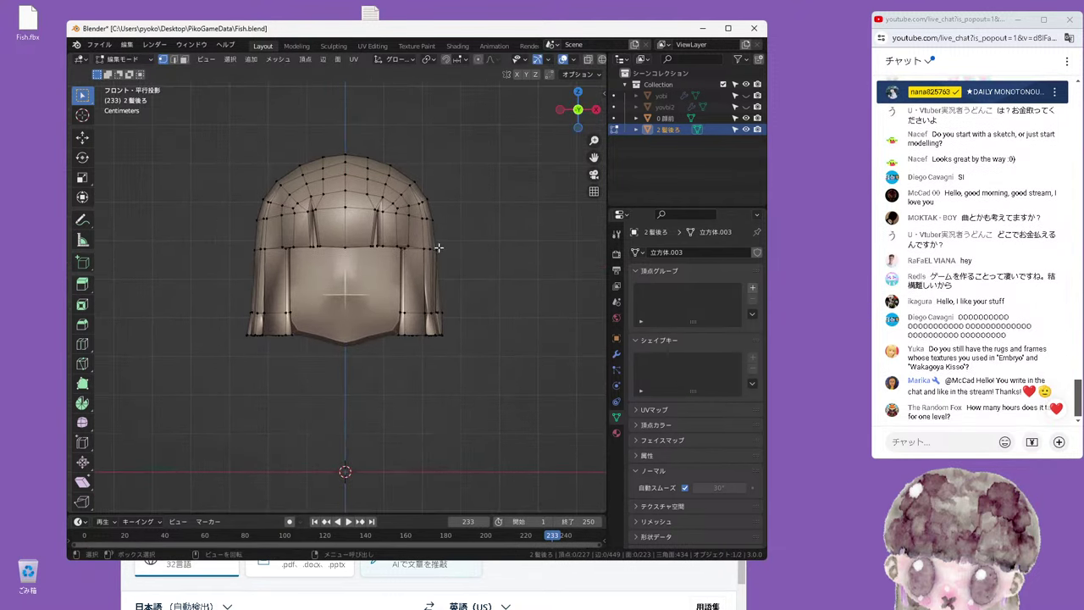
Return the back hair to Object Mode and save Fish.blend
left_click(121, 59)
left_click(99, 44)
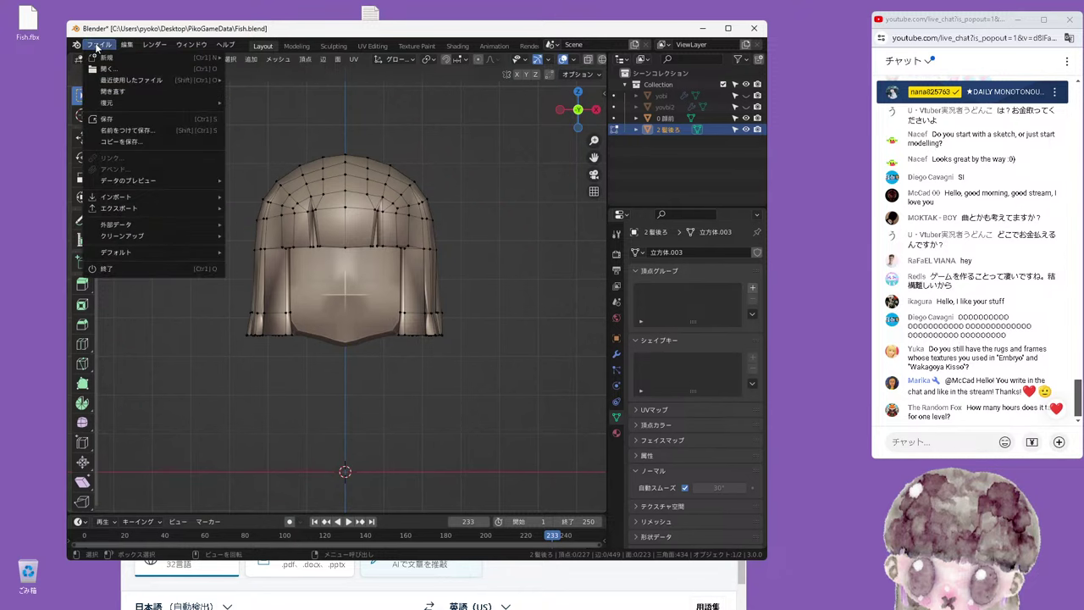
left_click(118, 120)
scroll(387, 152, "down", 1)
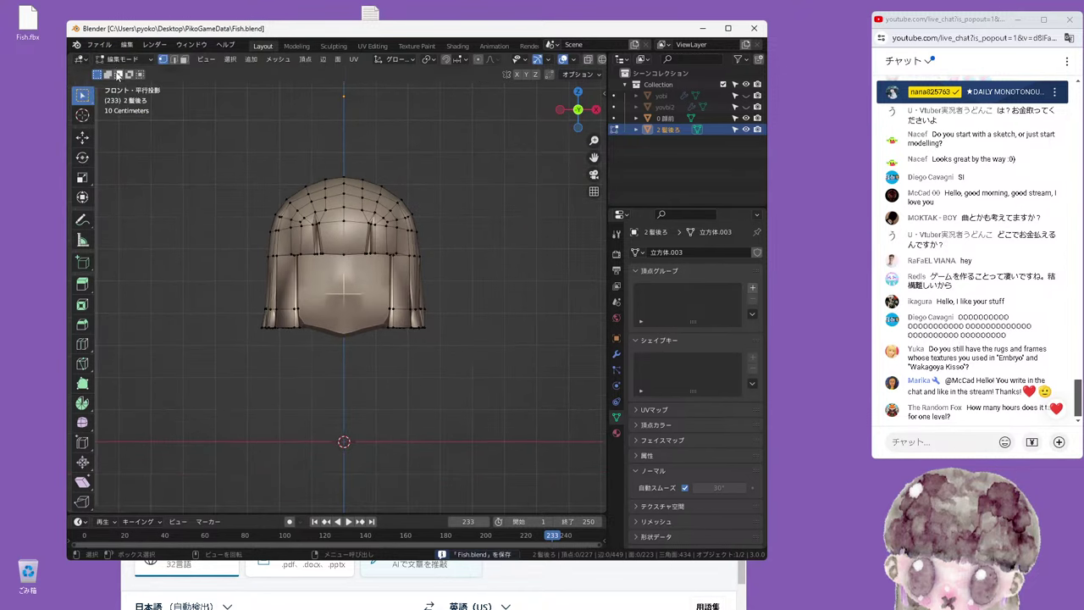
left_click(120, 60)
left_click(127, 76)
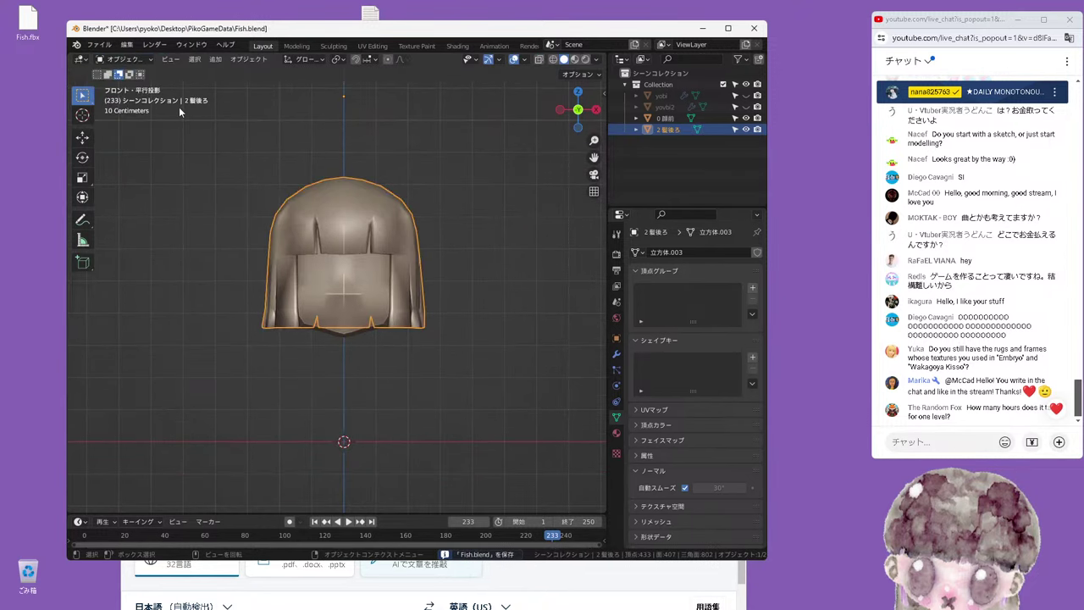
left_click(99, 45)
left_click(118, 120)
mouse_move(281, 193)
middle_mouse_down()
mouse_move(371, 183)
mouse_move(445, 288)
middle_mouse_up()
Replace DeepL's source text with the Japanese sentence これは半分くらい完成です
left_click(441, 584)
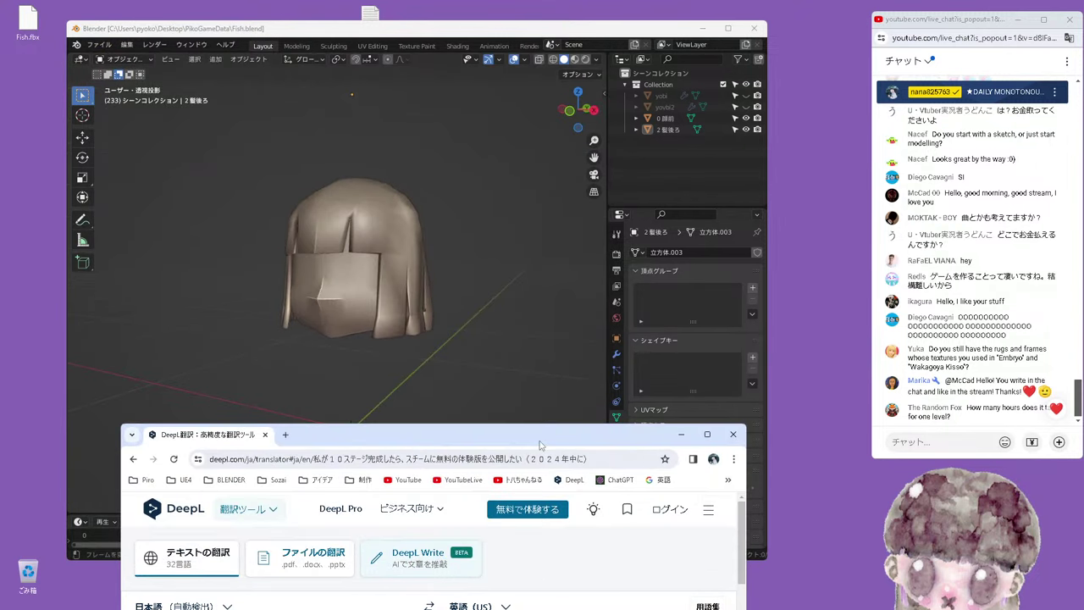
left_click_drag(501, 435, 525, 205)
left_click(449, 415)
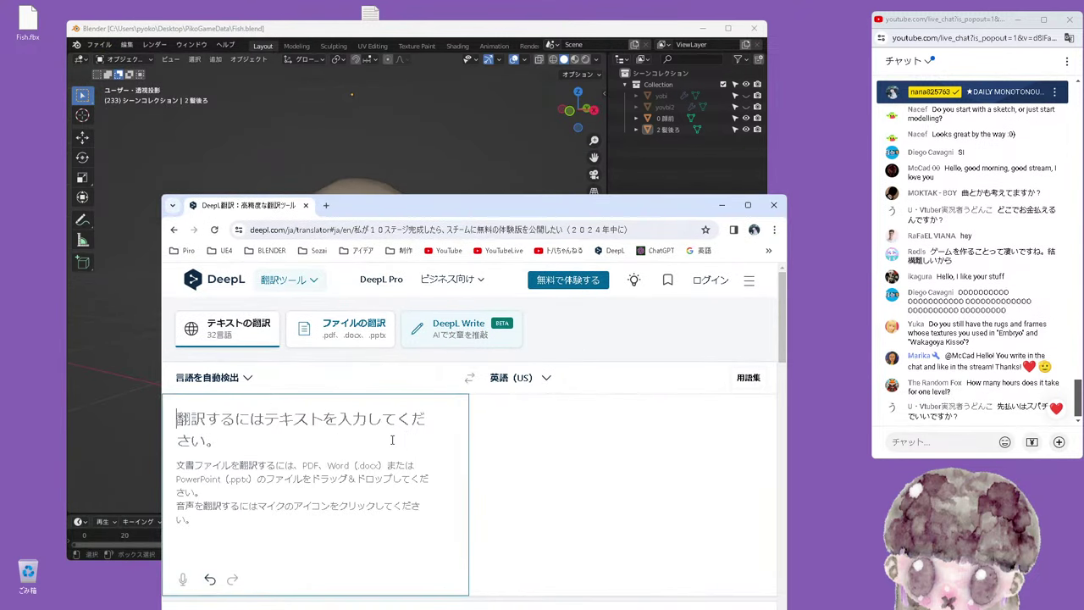
type("も")
key("BackSpace")
key("BackSpace")
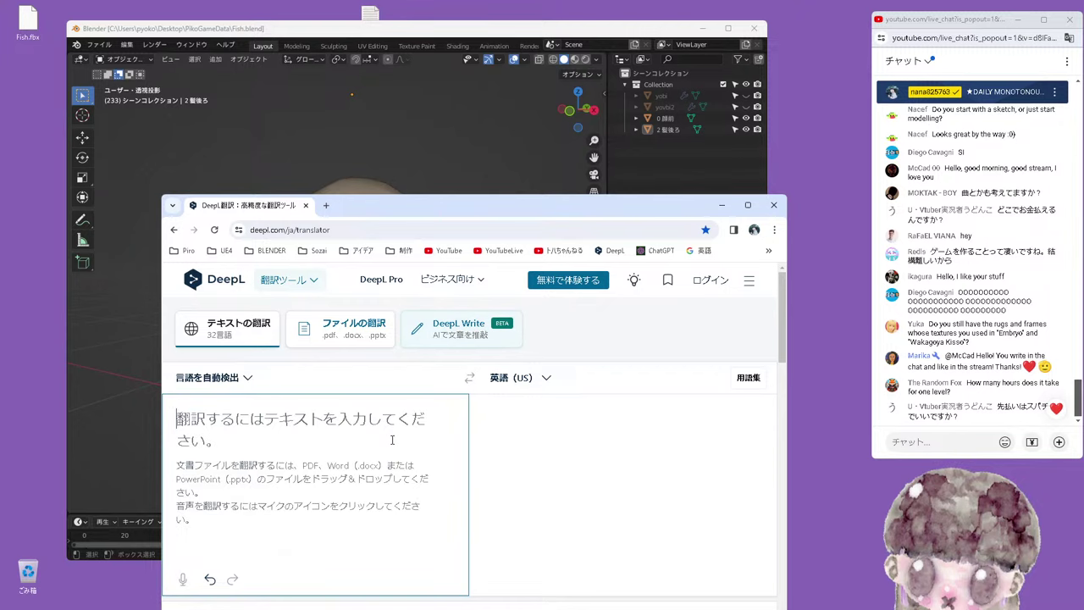
type("これはん")
type("分く")
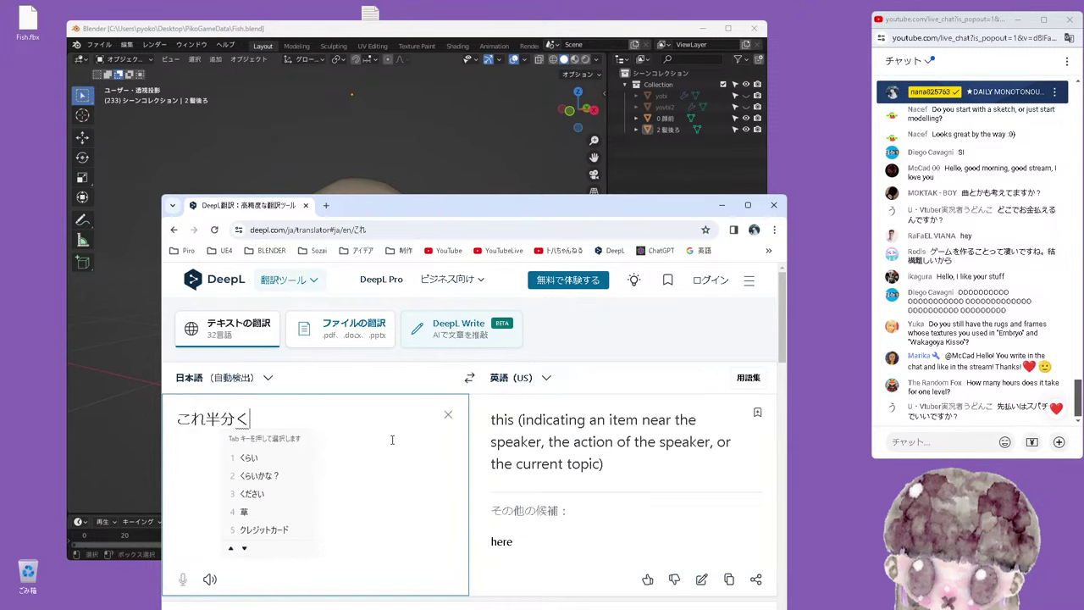
type("らいかんせい")
key("space")
type("でｓ")
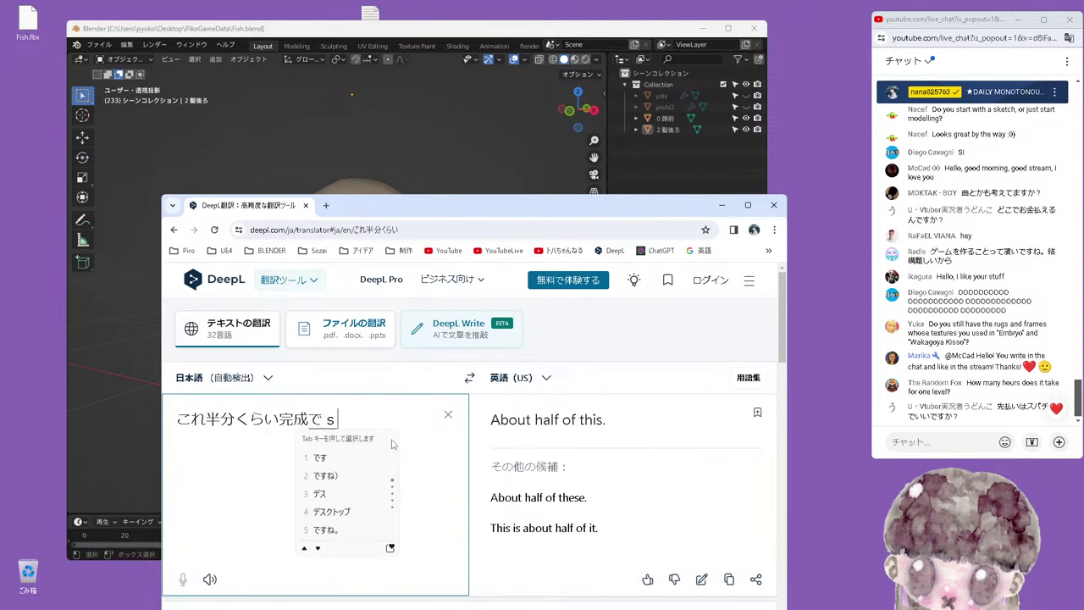
type("す")
key("Return")
Copy the English result 'This is about half finished.' and lower the window toward the live chat box
left_click_drag(675, 437, 472, 420)
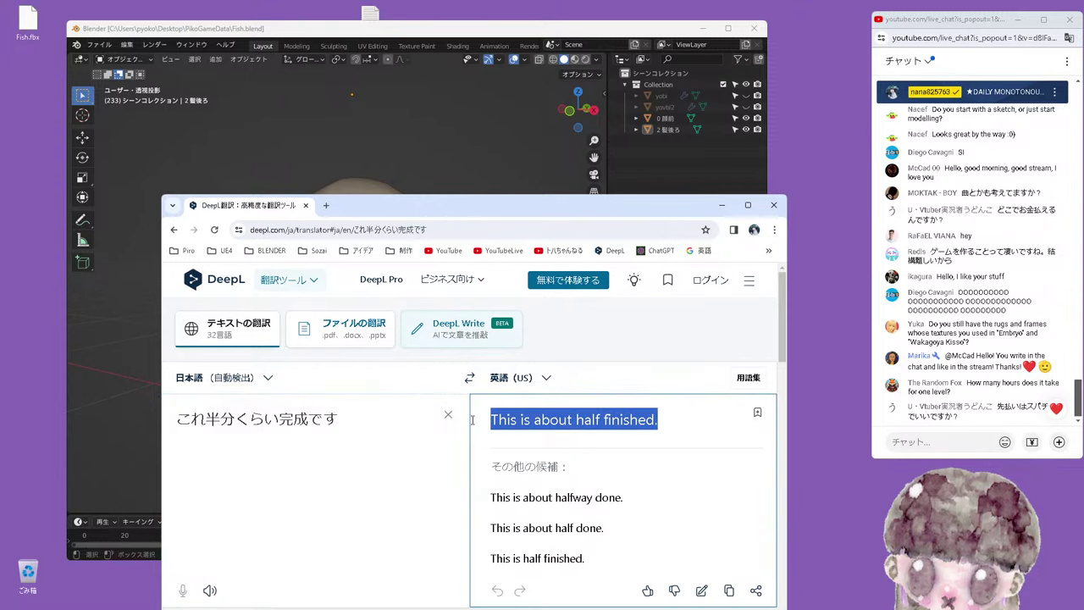
right_click(575, 420)
left_click(597, 229)
left_click_drag(596, 215, 516, 477)
left_click(953, 443)
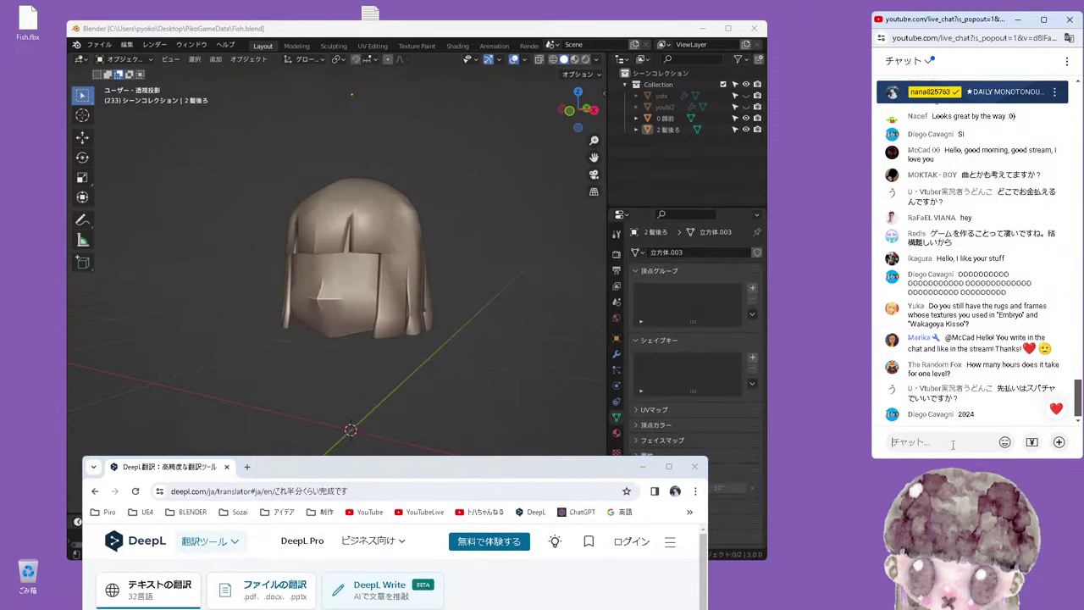
Post 'This is about half finished.' in the live chat, then inspect the hair in Blender from the side
key("ctrl+v")
key("Return")
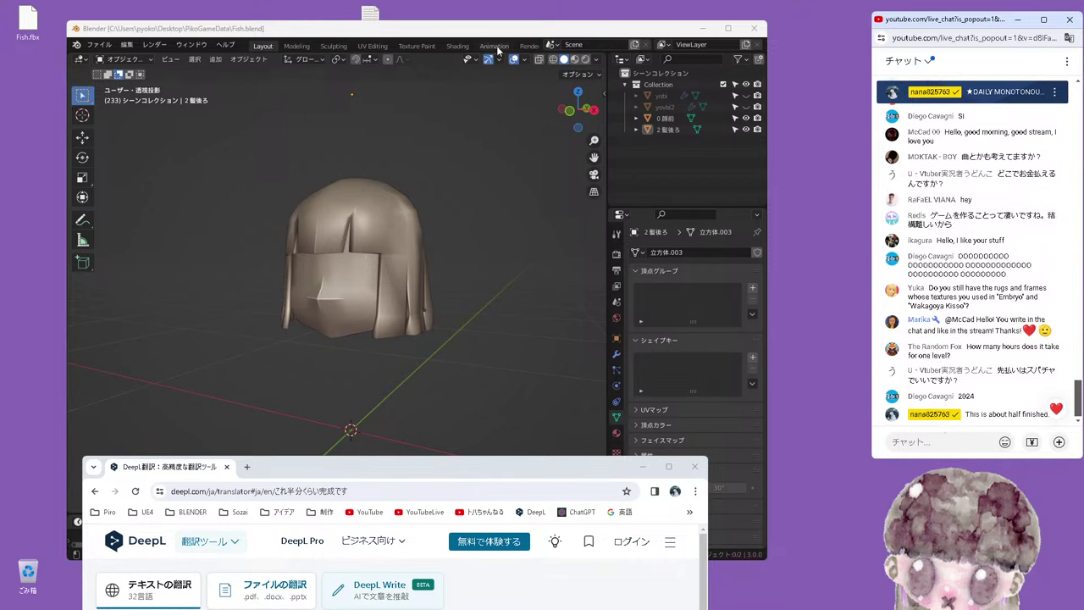
left_click_drag(495, 34, 503, 29)
left_click(416, 321)
key("KP_3")
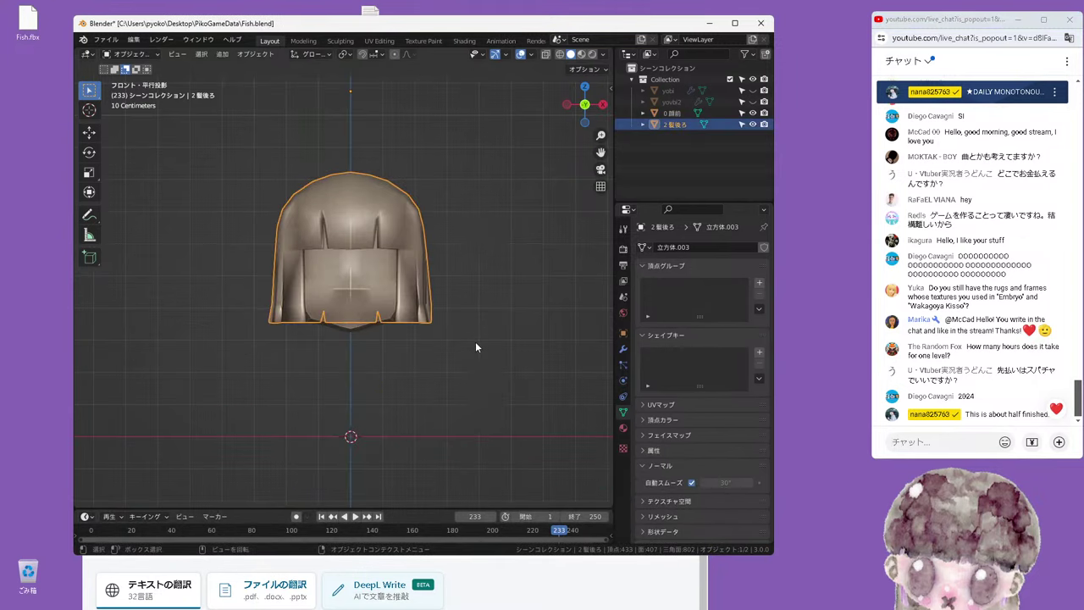
left_click(394, 345)
left_click(377, 274)
mouse_move(383, 279)
middle_mouse_down()
mouse_move(381, 332)
mouse_move(408, 224)
mouse_move(450, 336)
middle_mouse_up()
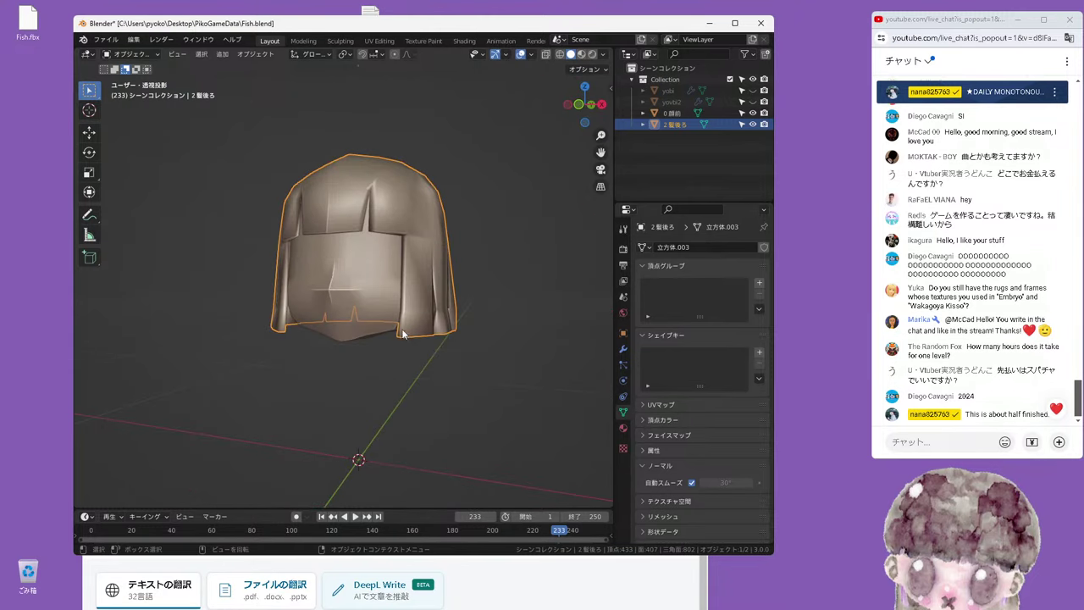
key("KP_3")
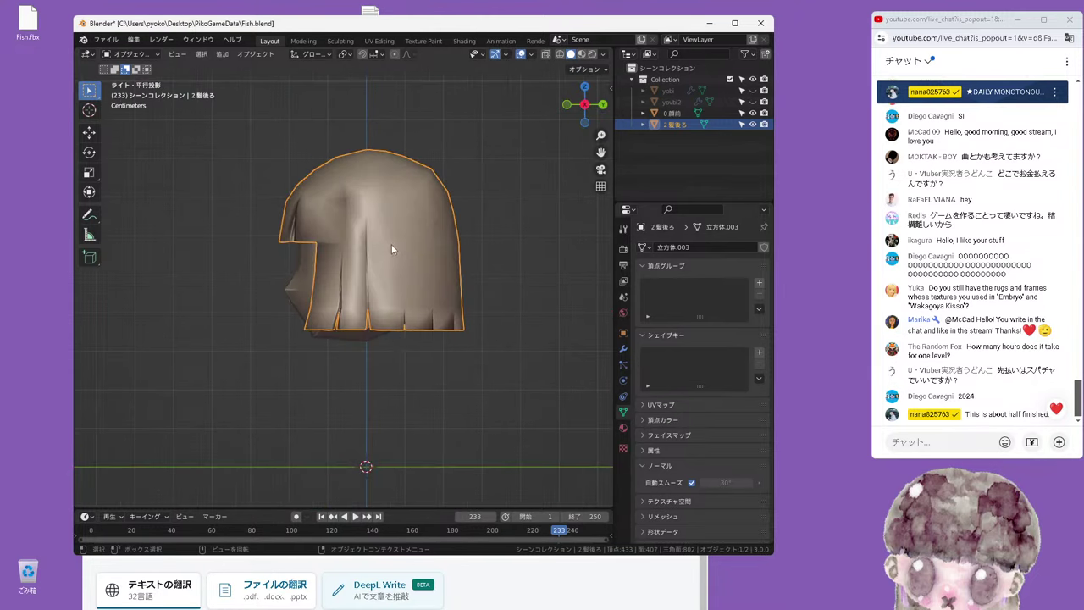
Return the hair to Object Mode, save Fish.blend and close Blender
left_click(391, 245)
key("Tab")
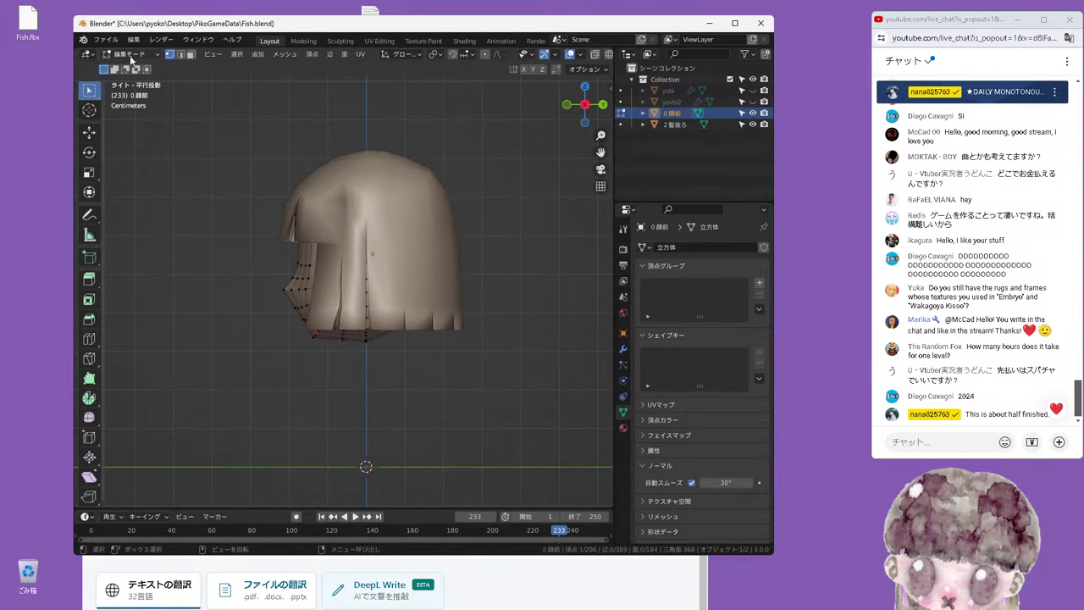
left_click(130, 53)
left_click(135, 66)
left_click(357, 173)
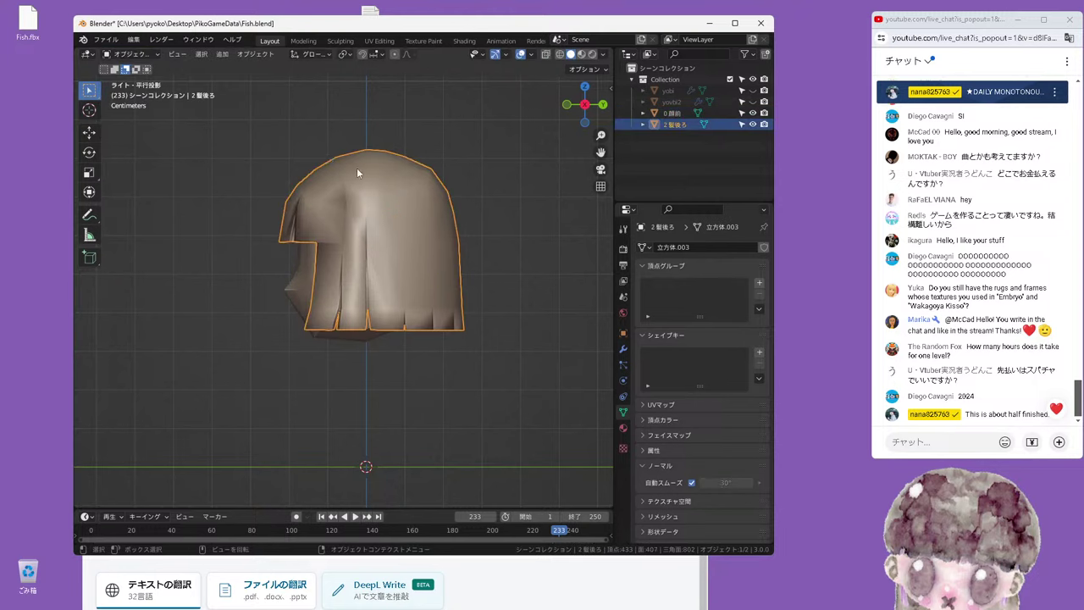
left_click(107, 40)
left_click(114, 113)
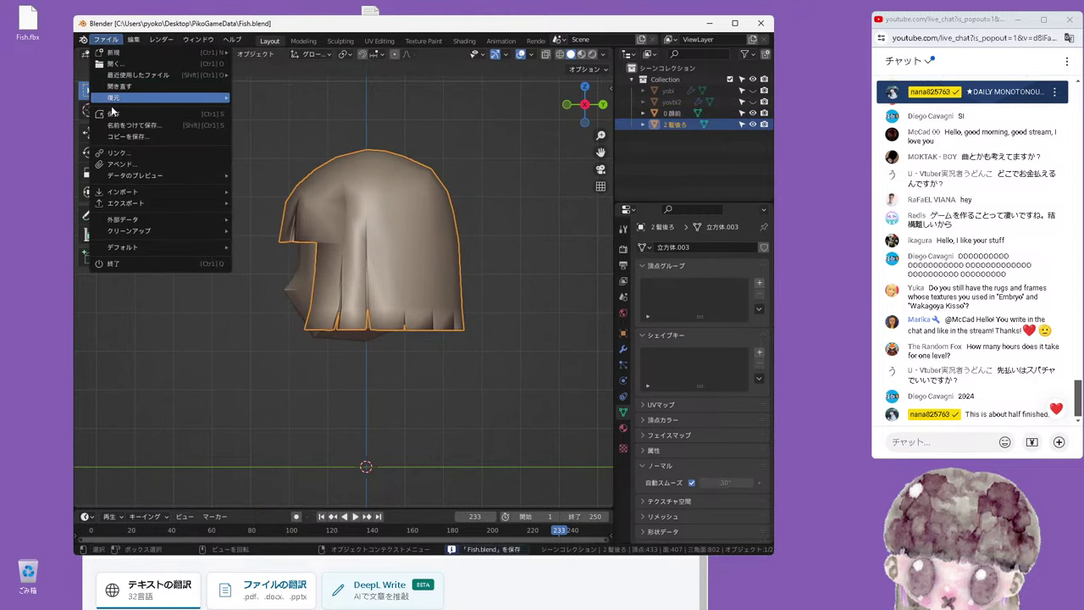
left_click(761, 23)
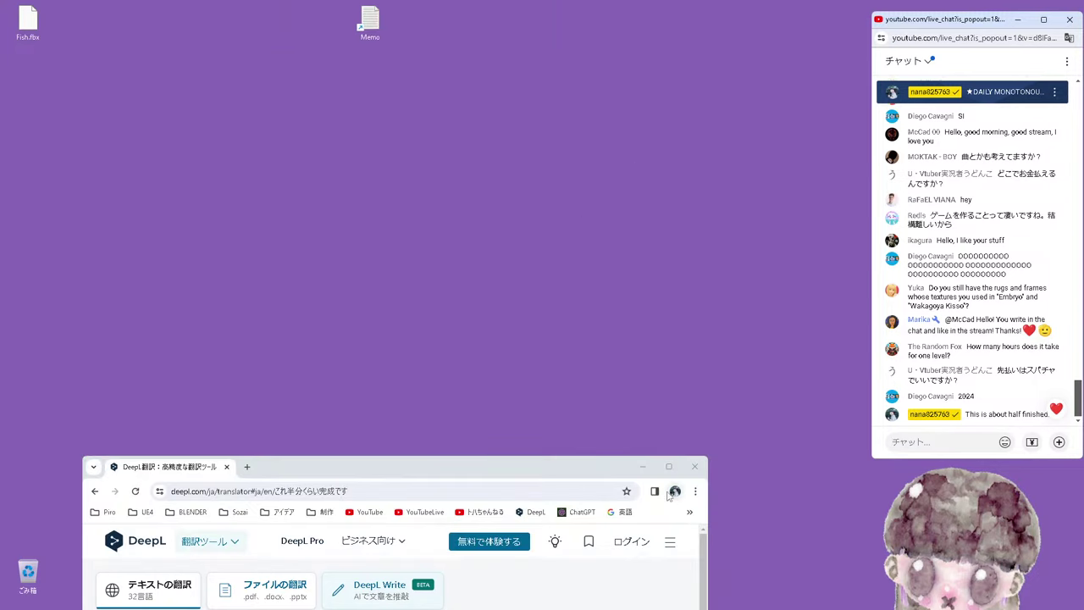
Open the PikoGameData folder and copy Fish.blend
left_click(643, 466)
double_click(314, 575)
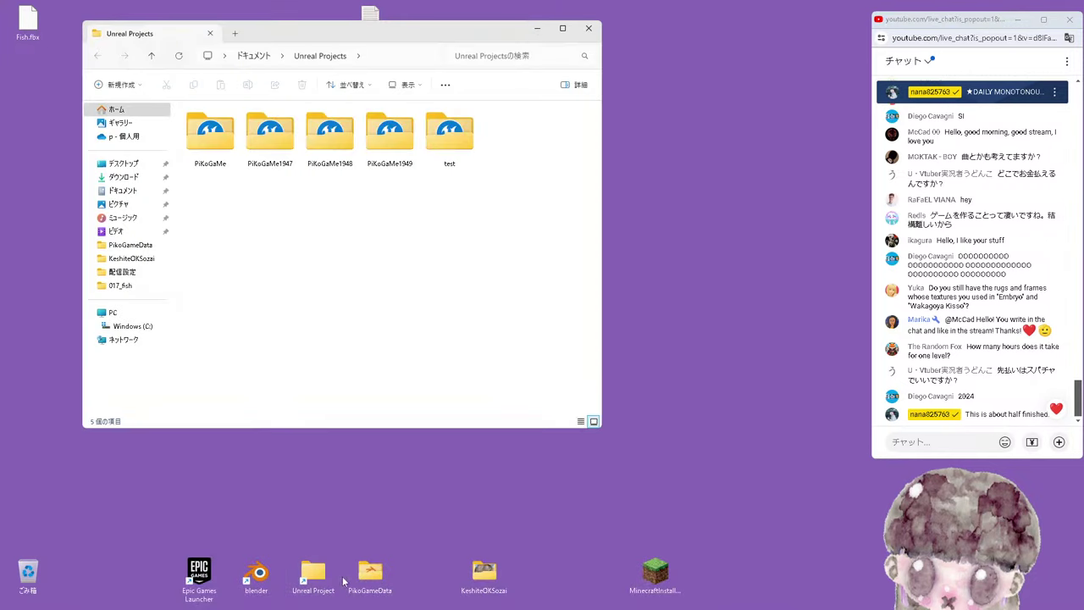
left_click(589, 29)
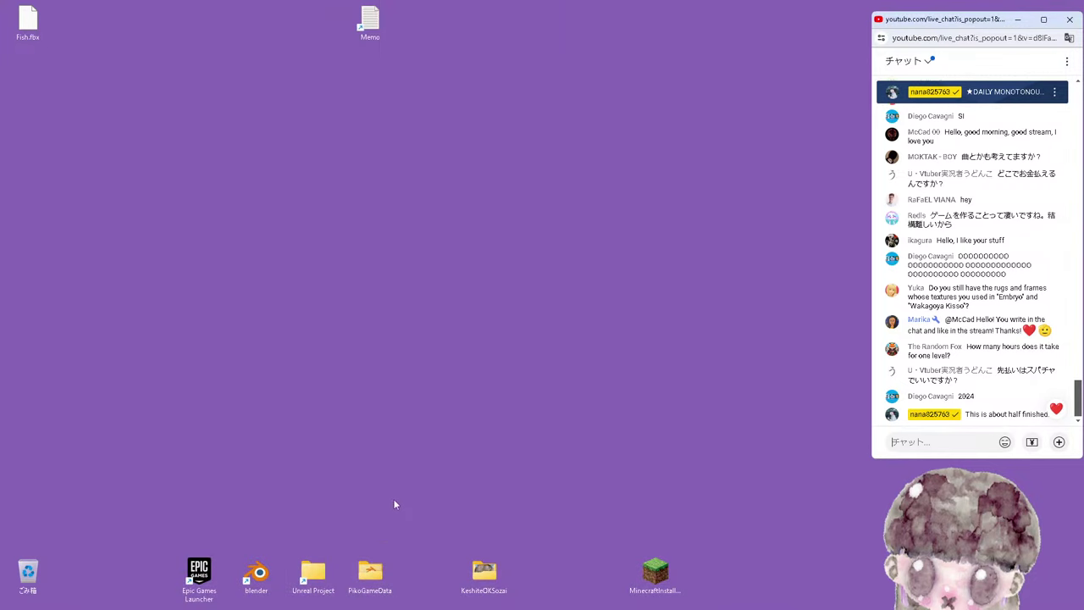
double_click(371, 573)
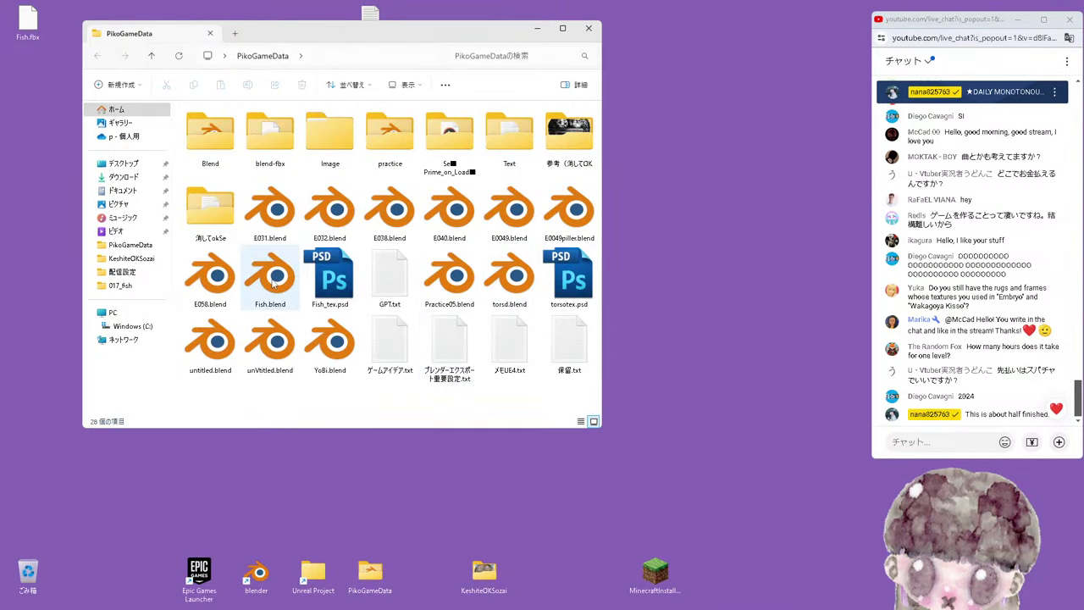
right_click(274, 284)
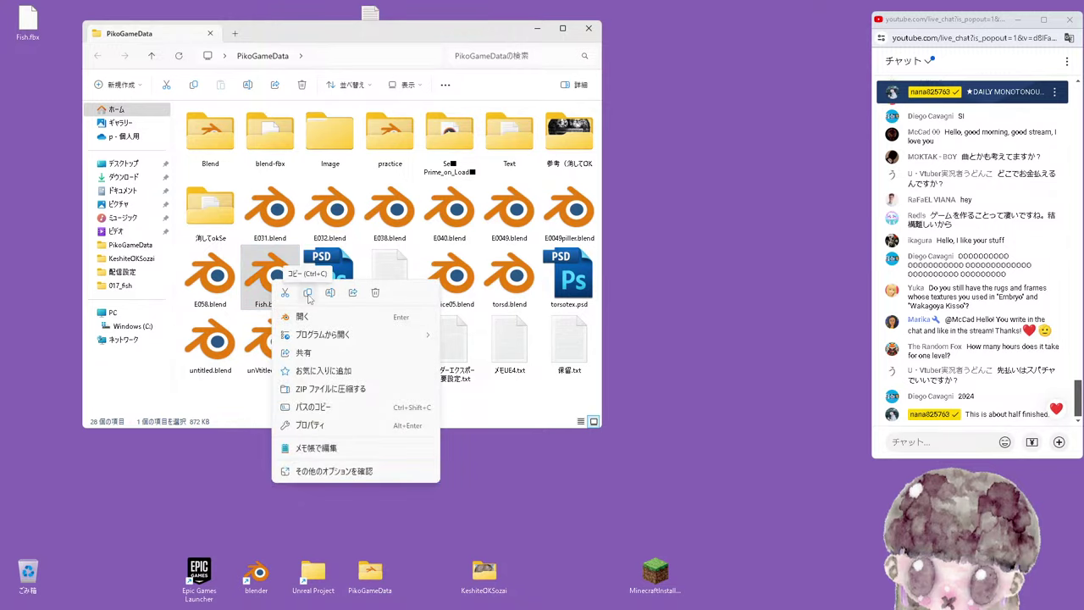
left_click(308, 292)
Paste the copy onto the desktop and rename it TESTFish.blend
left_click(590, 28)
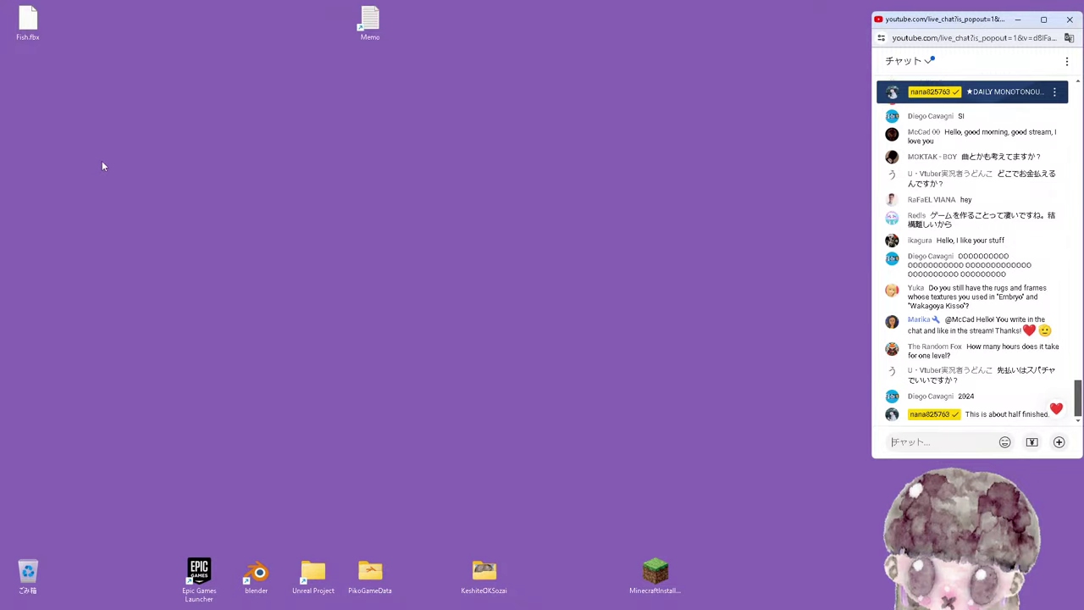
right_click(22, 162)
left_click(35, 176)
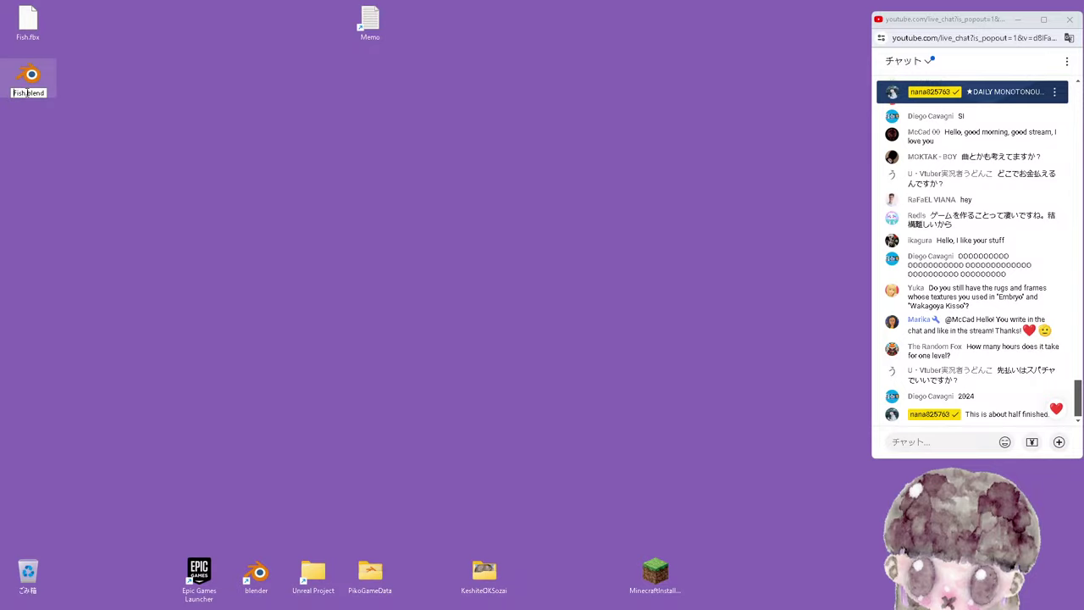
key("Home")
type("TEST")
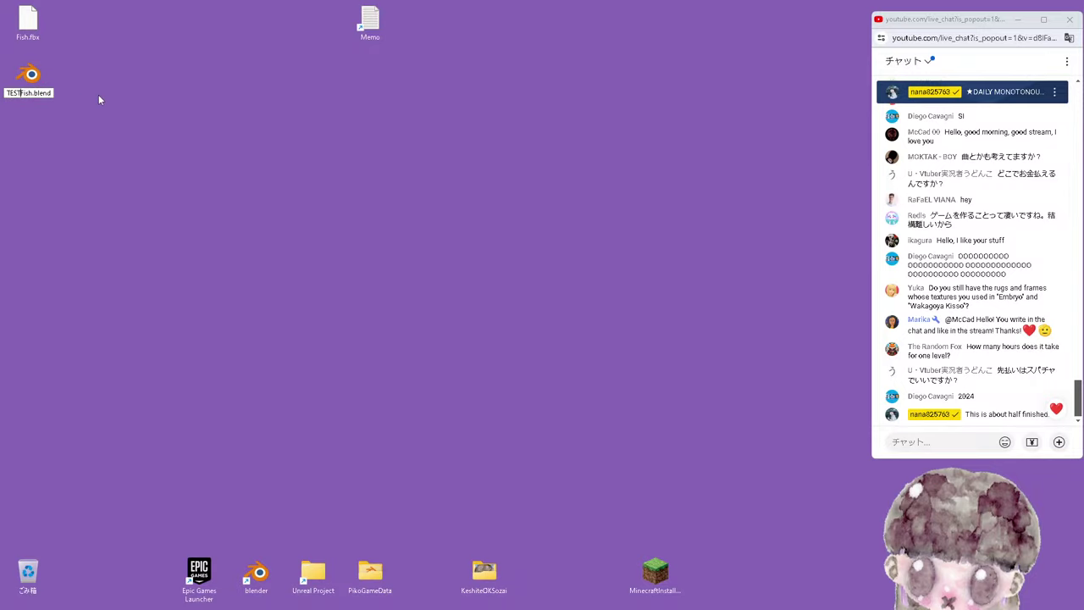
key("Return")
Open TESTFish.blend, join the back hair 2髪後ろ into 0頭前 with Ctrl+J, and save
double_click(24, 81)
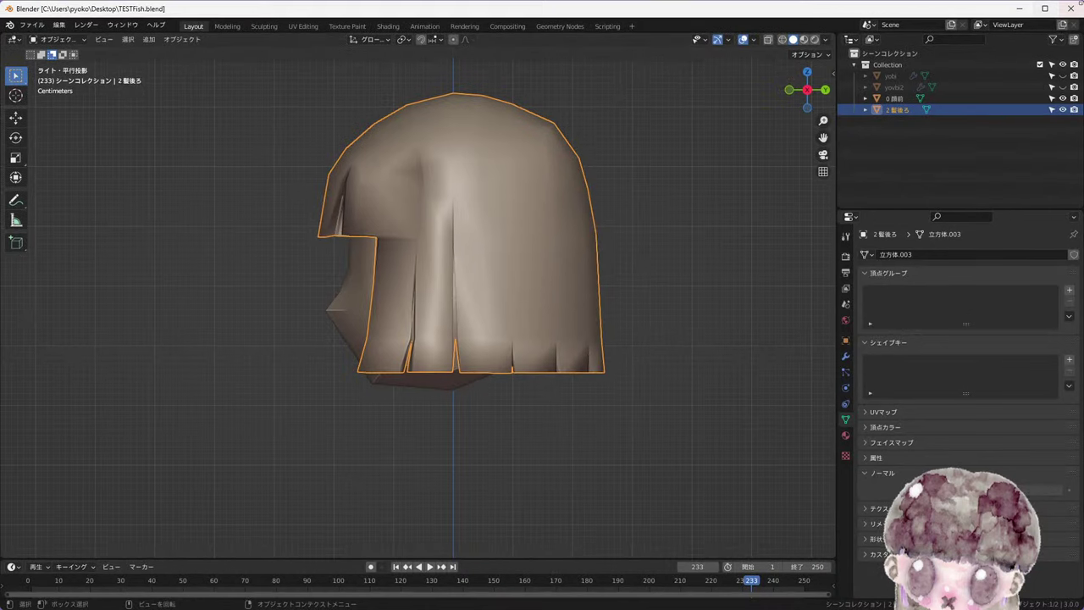
left_click(1044, 6)
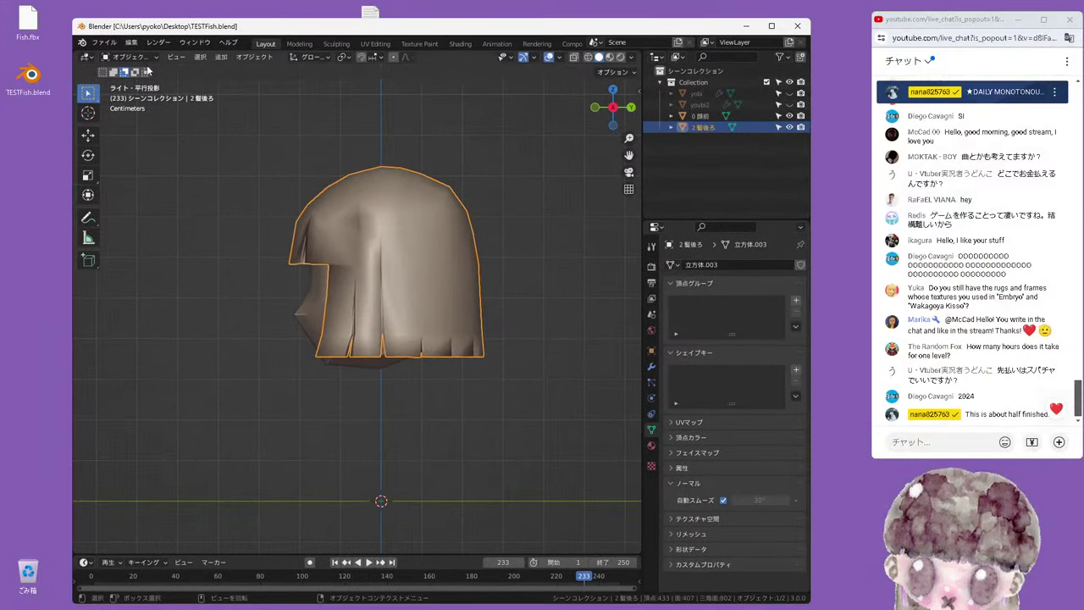
left_click(127, 57)
left_click(312, 301, "shift")
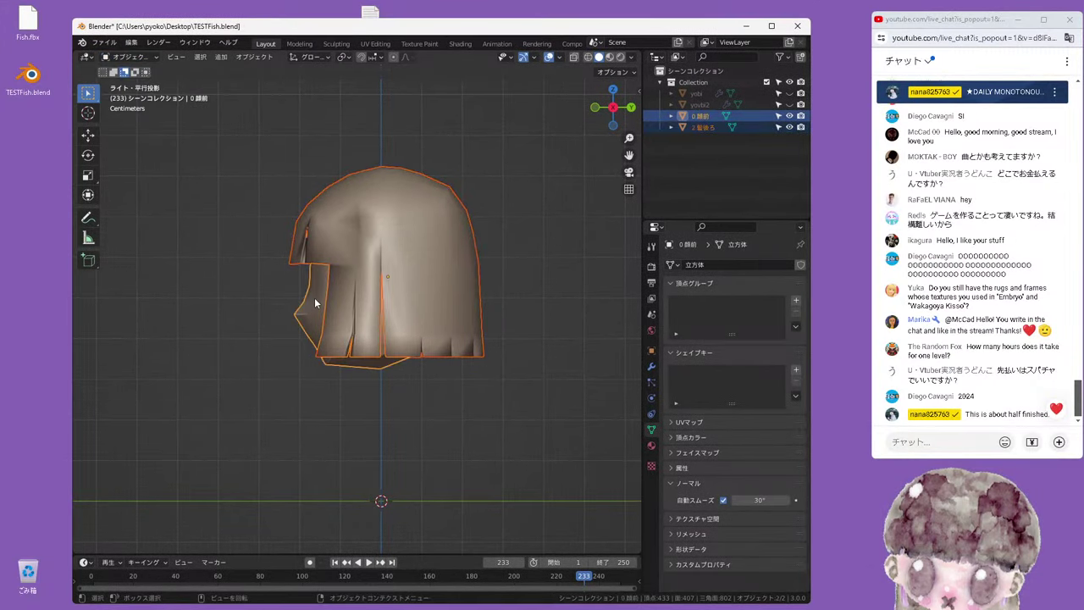
key("ctrl+j")
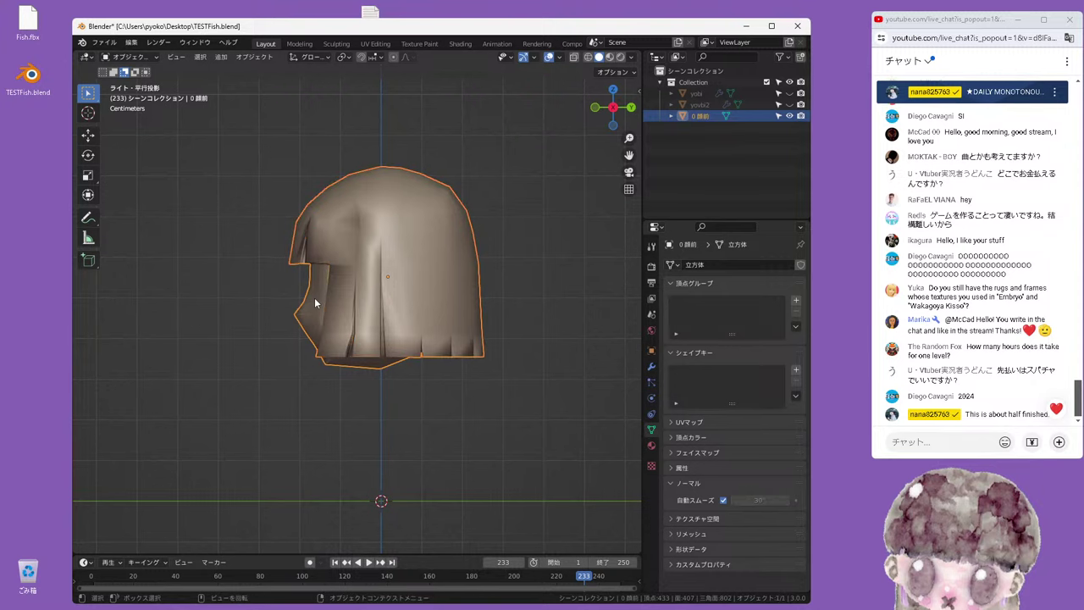
left_click(266, 285)
left_click(381, 256)
left_click(105, 42)
left_click(128, 118)
middle_click_drag(346, 267, 161, 108)
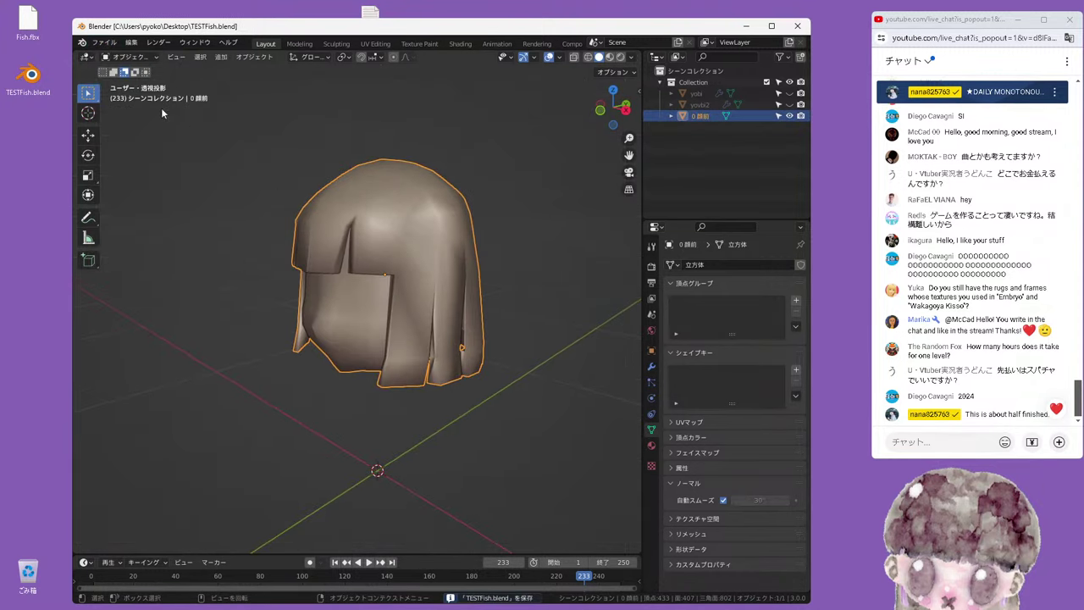
Export the selected hair as TESTFish.fbx with Face smoothing, deleting the old Fish.fbx from the desktop
left_click(97, 42)
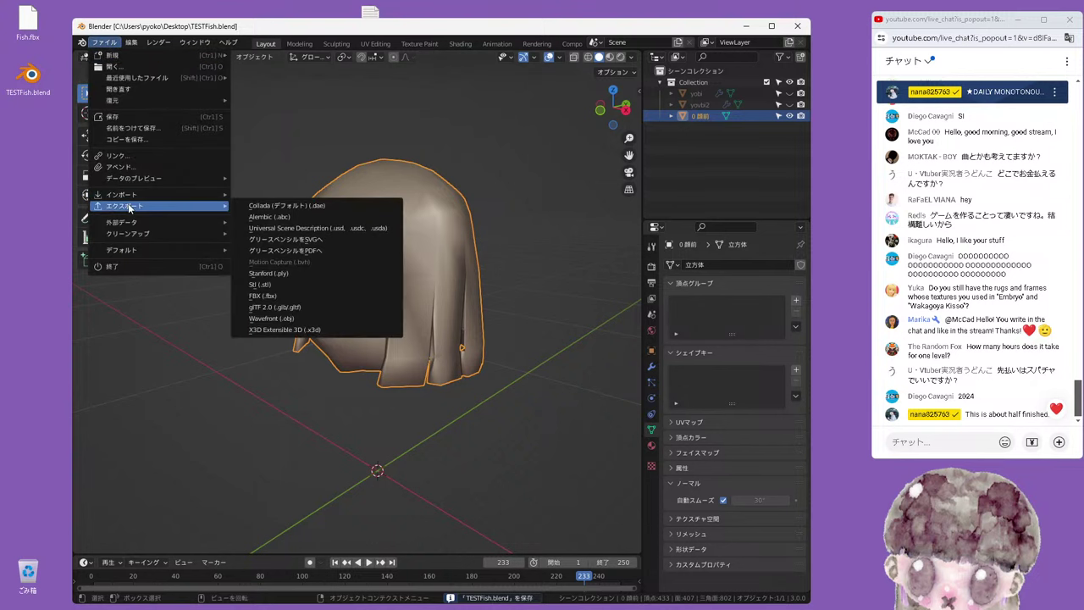
mouse_move(153, 203)
left_click(271, 308)
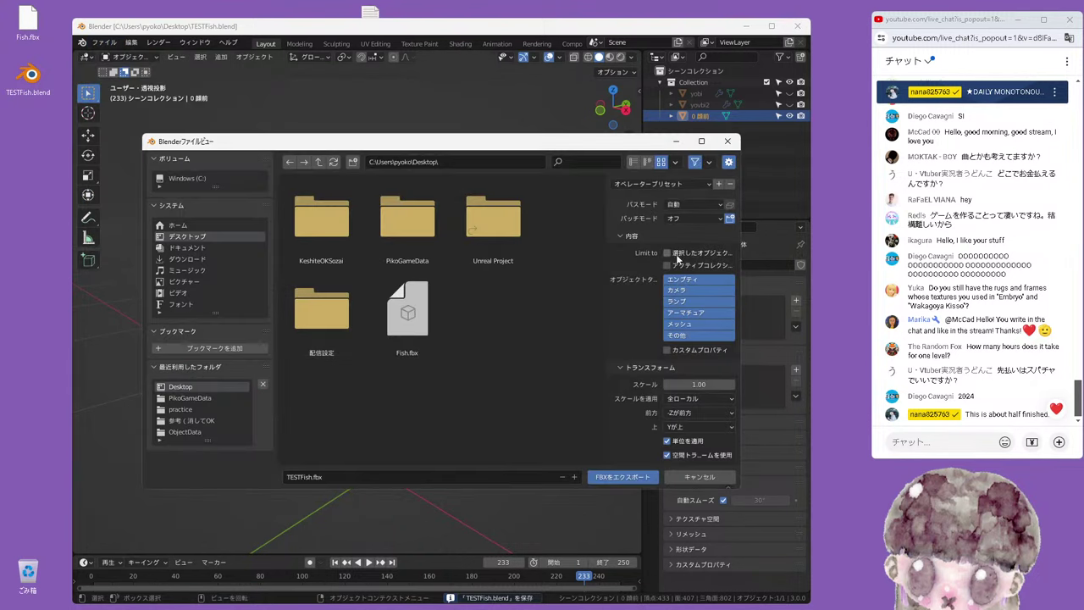
scroll(644, 354, "down", 3)
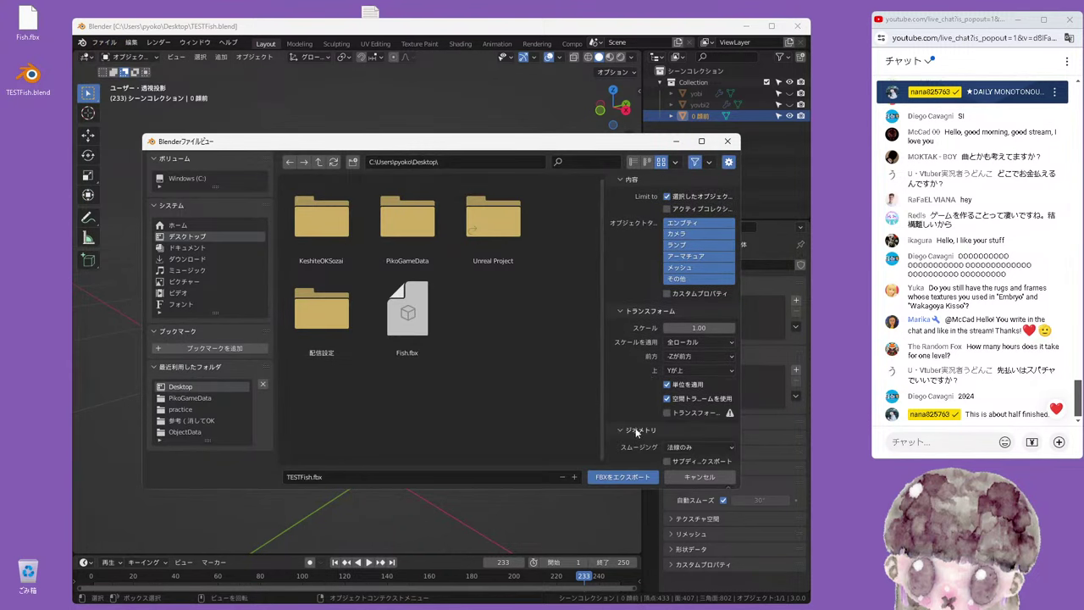
scroll(644, 364, "down", 4)
left_click(694, 371)
left_click(673, 396)
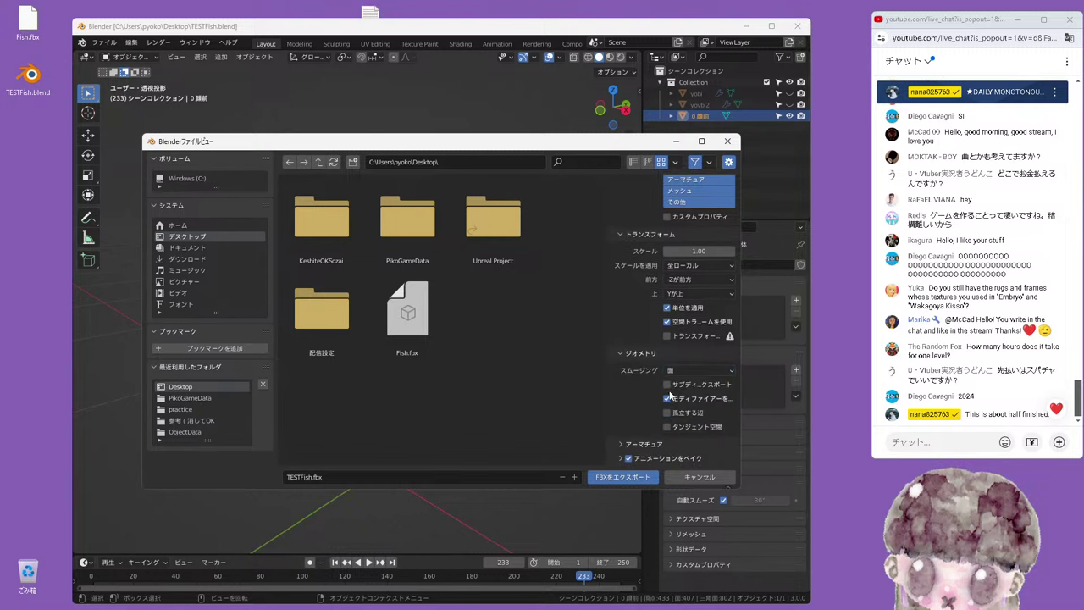
left_click_drag(30, 32, 28, 576)
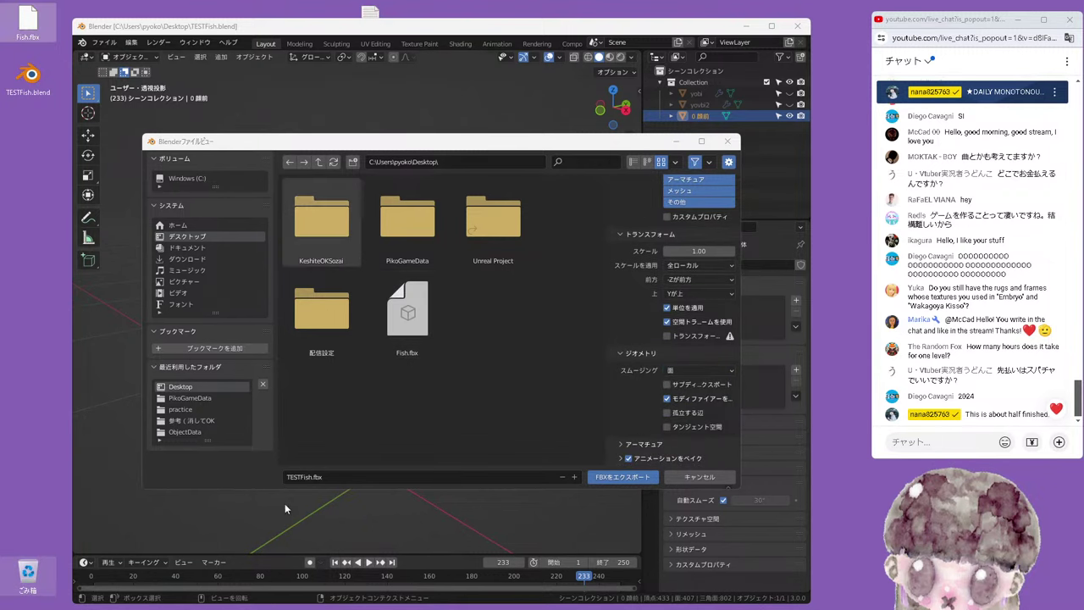
left_click(625, 477)
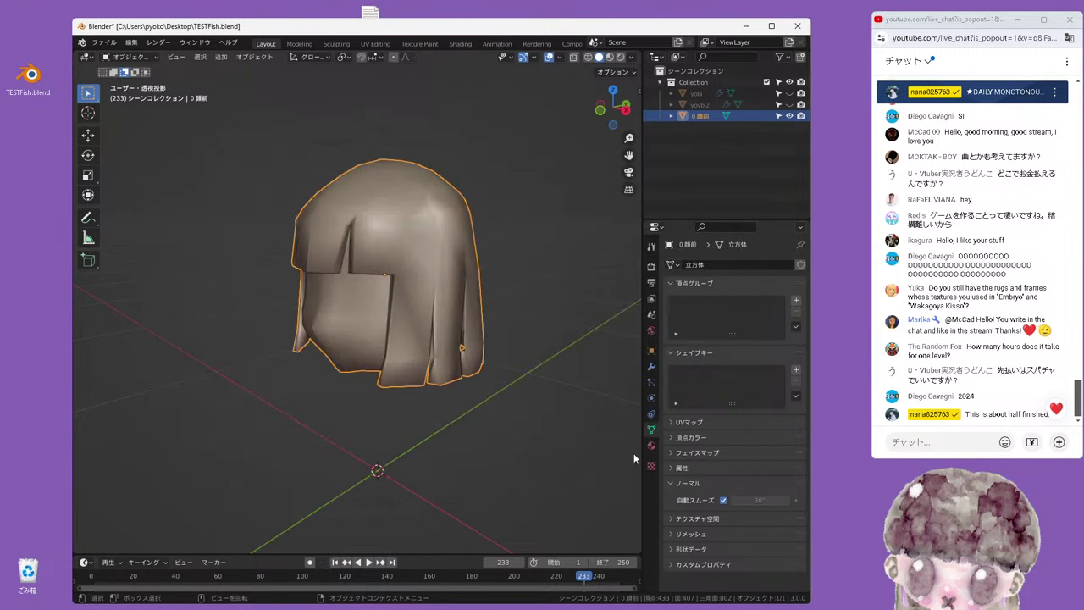
Quit Blender without saving, then reopen TESTFish.blend in a smaller window
left_click(802, 32)
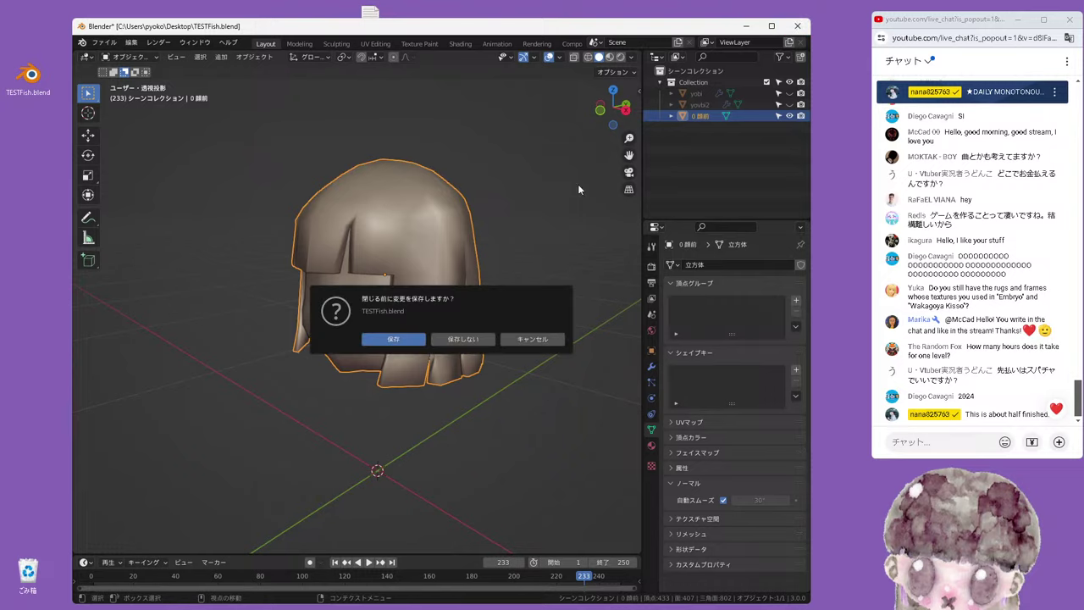
left_click(467, 337)
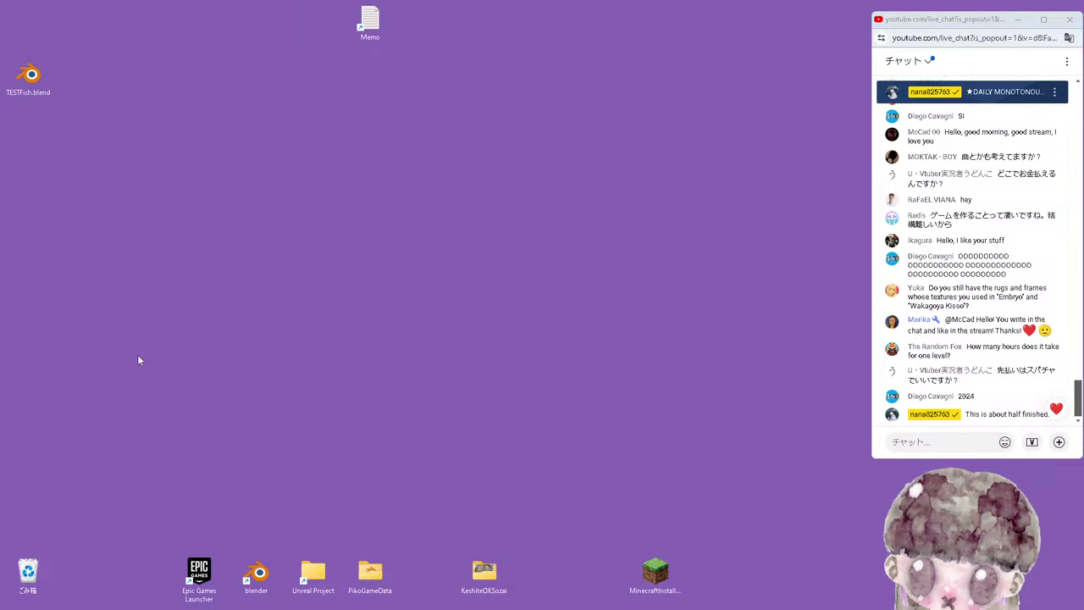
double_click(370, 573)
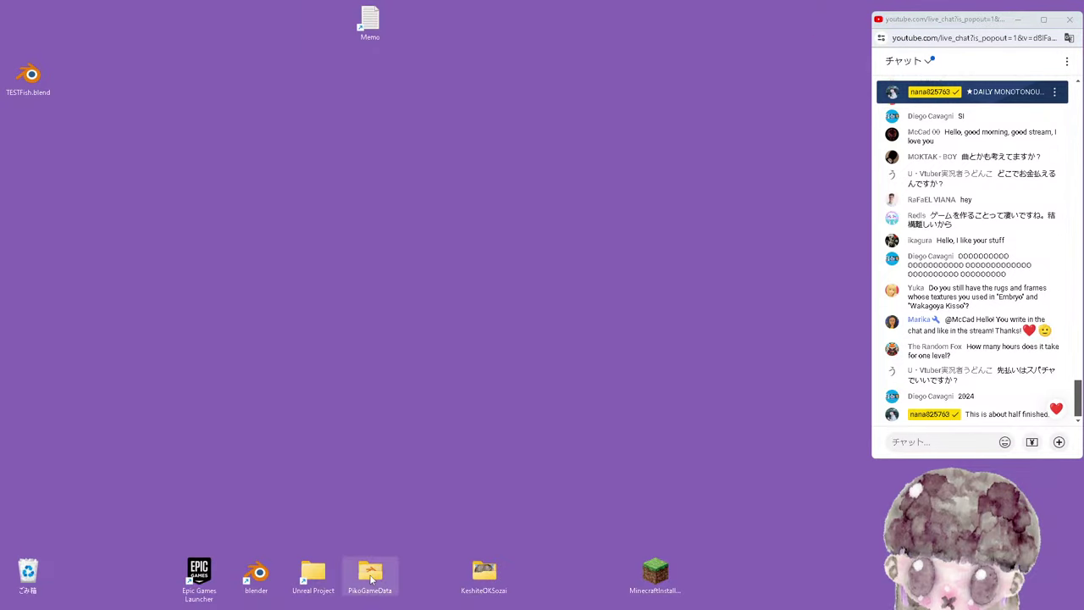
left_click(589, 29)
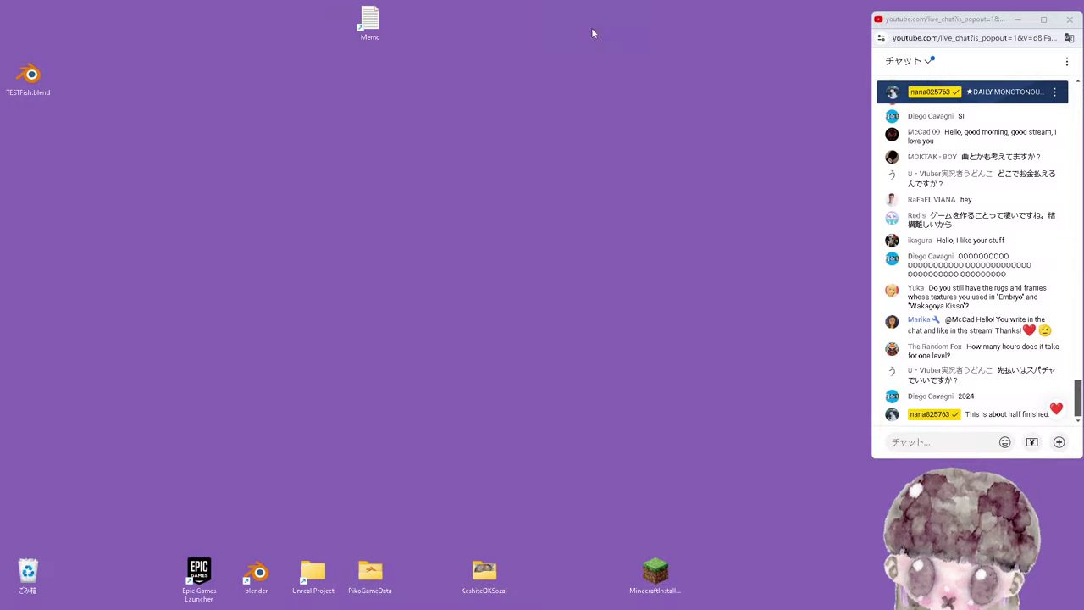
double_click(37, 82)
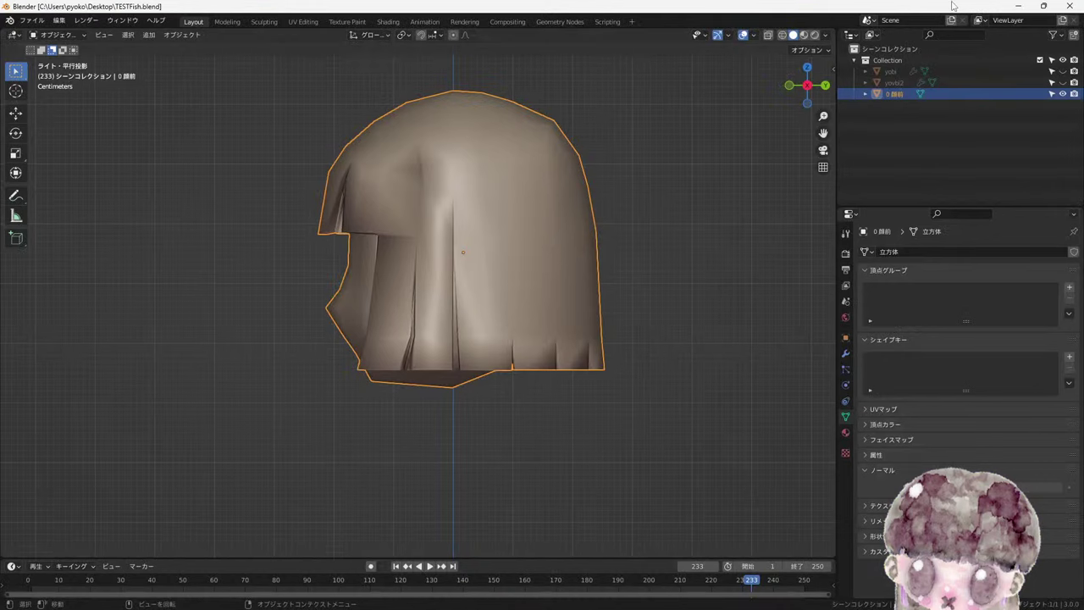
left_click_drag(918, 8, 631, 44)
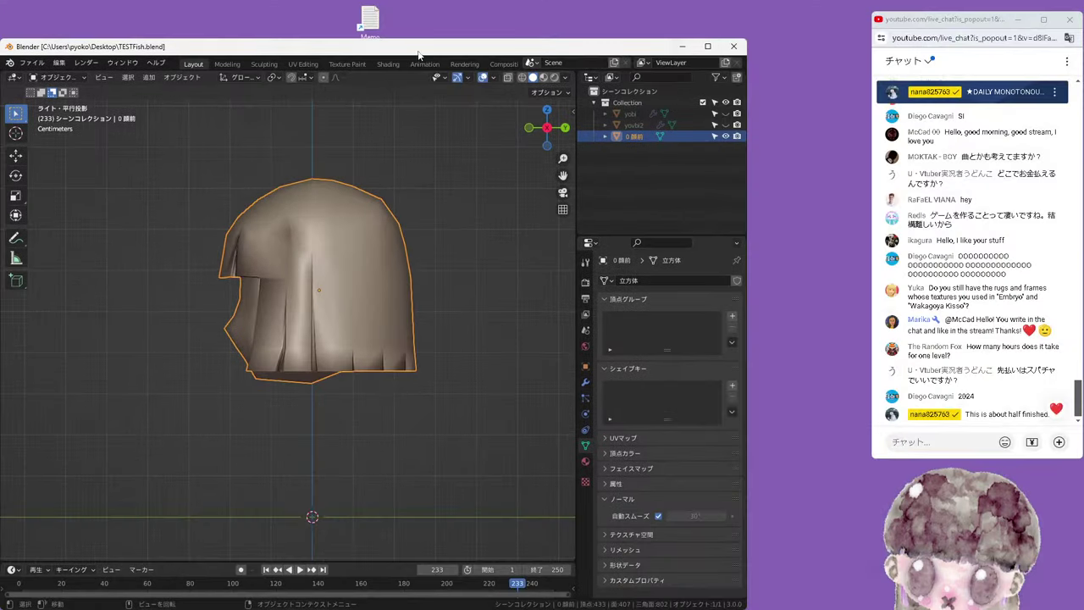
left_click_drag(418, 53, 518, 24)
Start an FBX export, cancel it, and close Blender again without saving
left_click(132, 33)
mouse_move(161, 201)
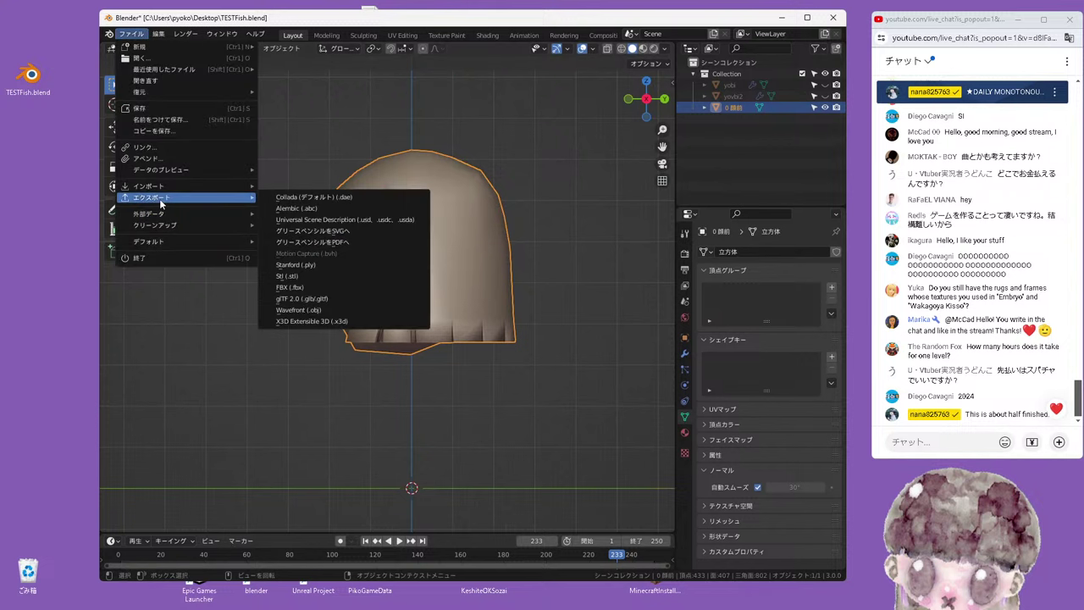
left_click(300, 289)
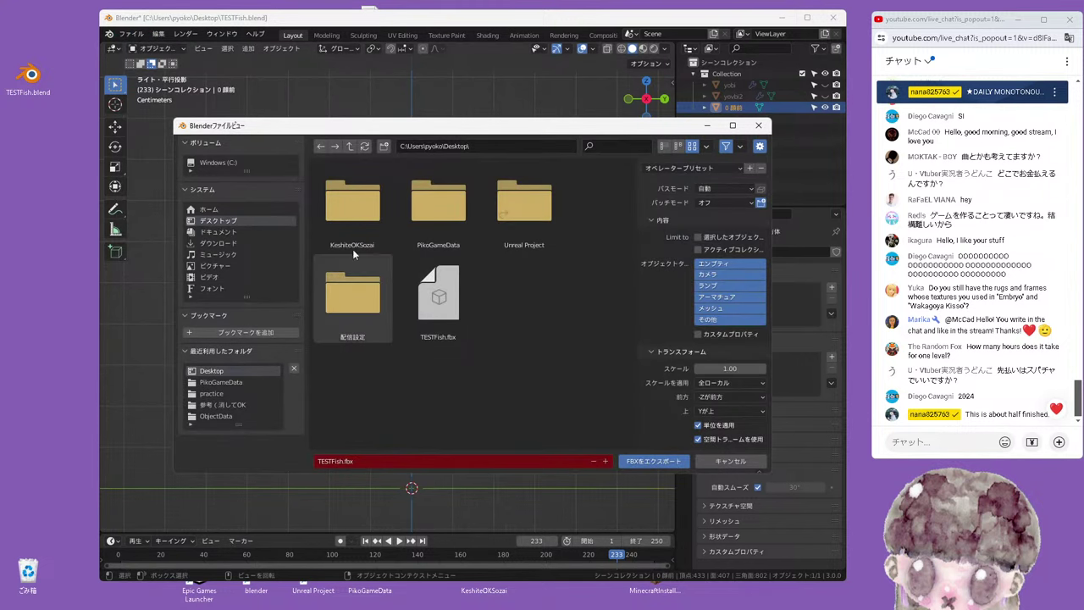
left_click(728, 462)
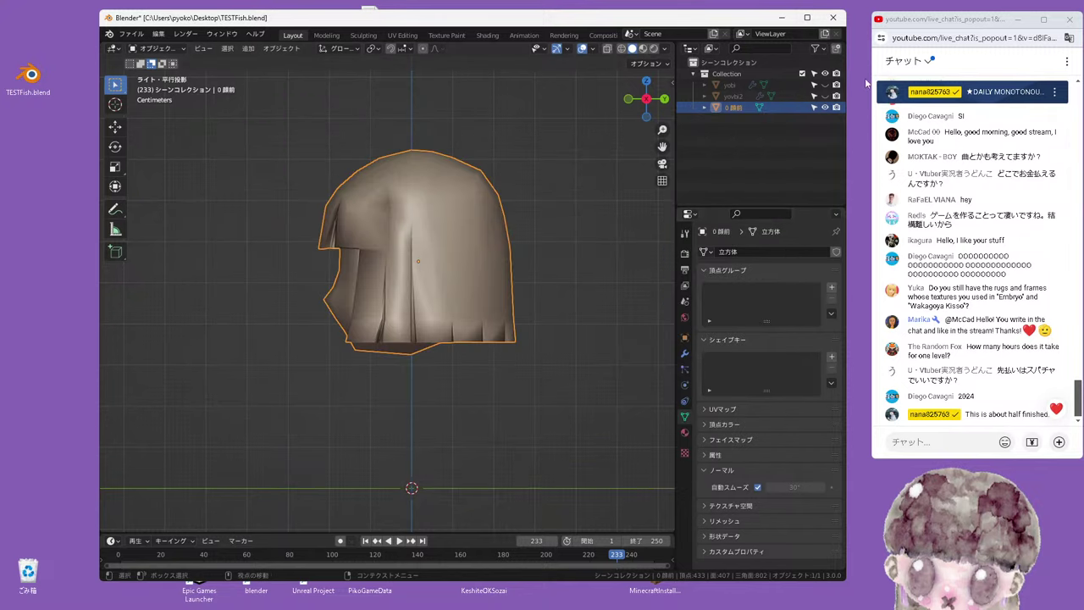
left_click(834, 17)
left_click(480, 322)
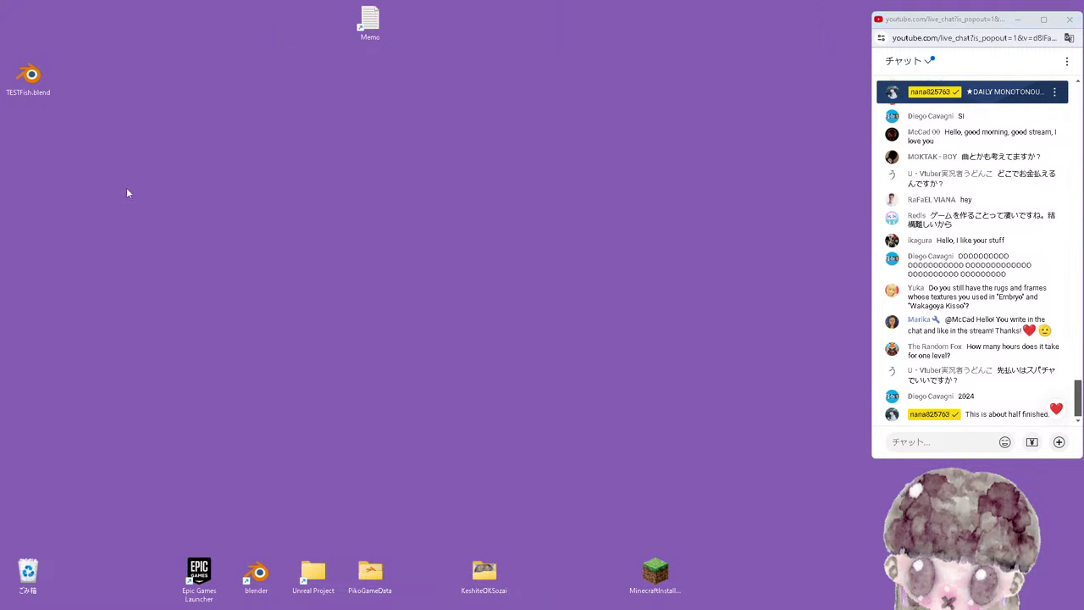
Reopen TESTFish.blend and resize and reposition the Blender window
double_click(28, 80)
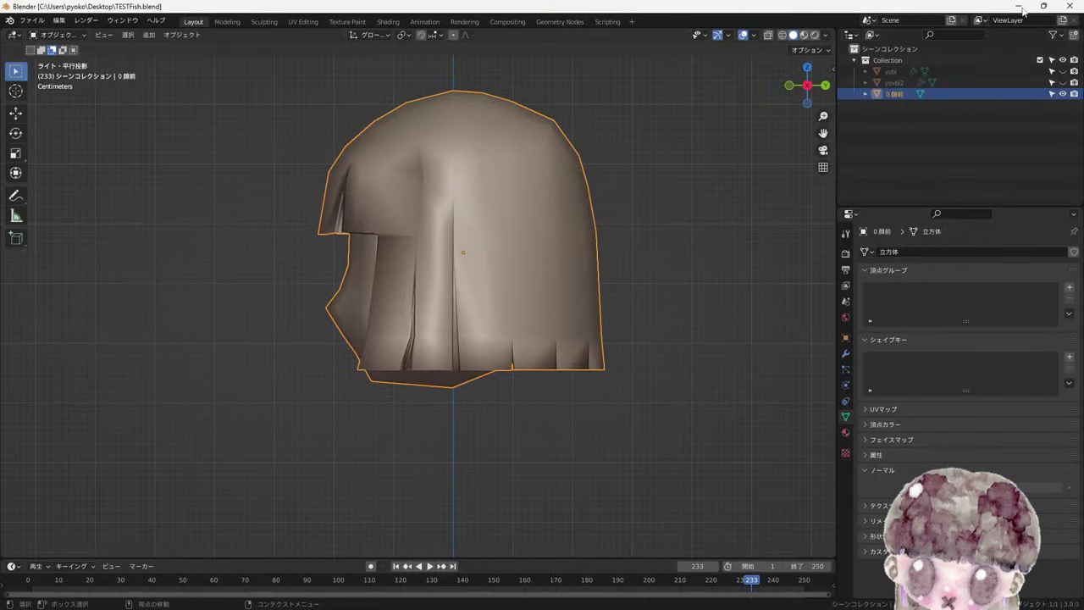
left_click(1043, 7)
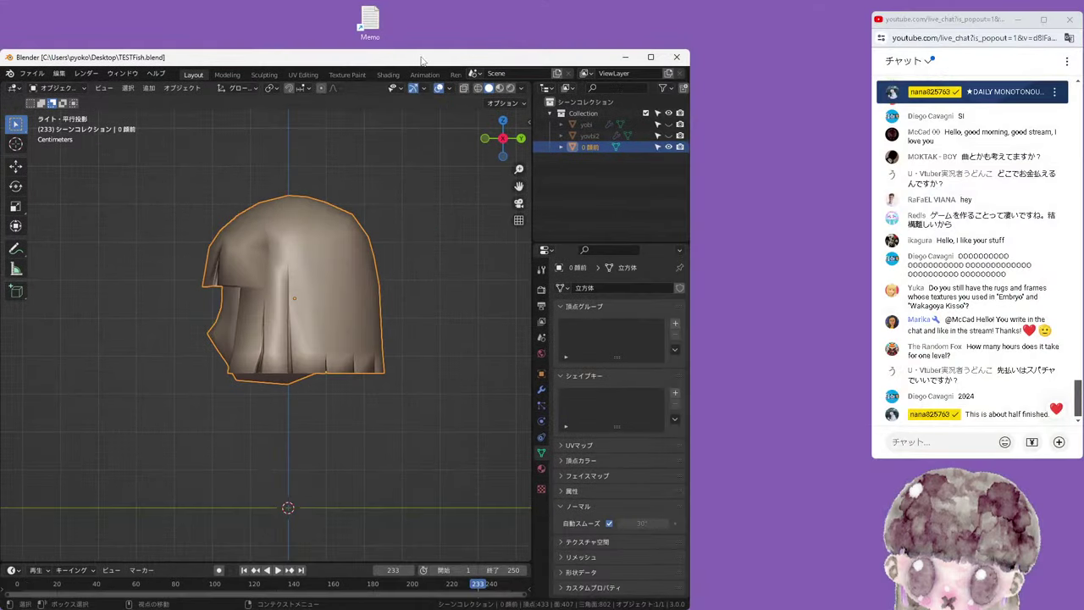
left_click_drag(422, 61, 519, 13)
Start an FBX export limited to selected objects with Face smoothing
left_click(130, 26)
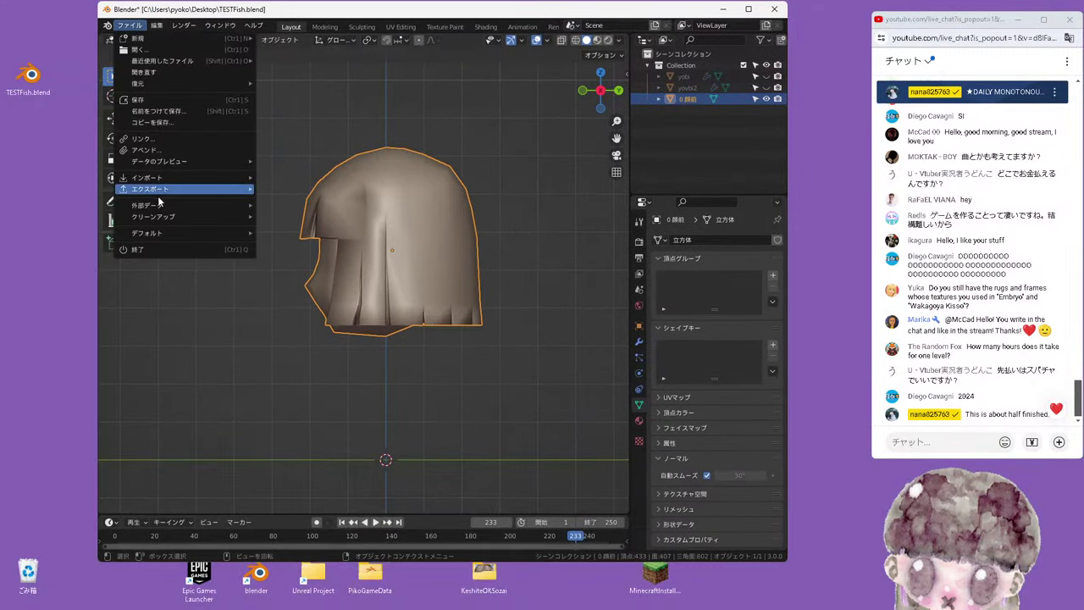
mouse_move(160, 189)
left_click(305, 286)
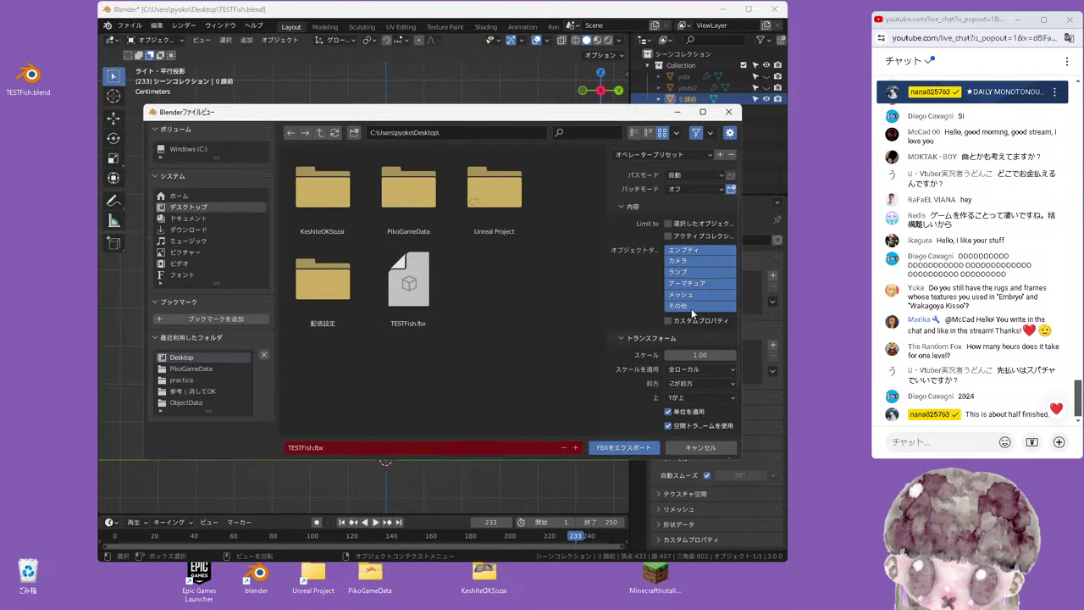
left_click(675, 225)
scroll(641, 415, "down", 3)
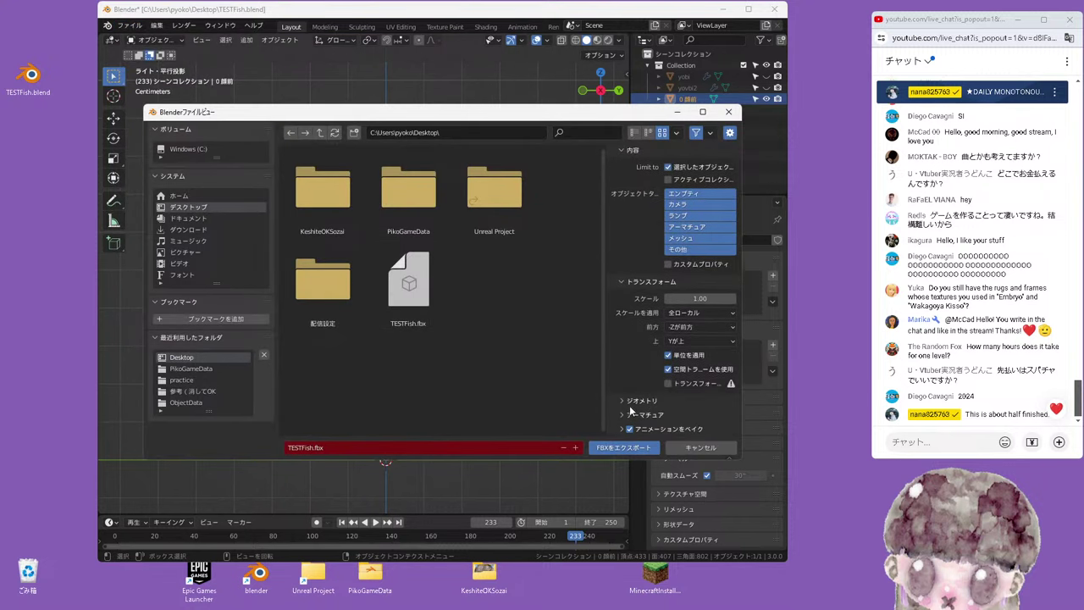
scroll(637, 405, "down", 3)
left_click(699, 350)
left_click(687, 369)
type("2")
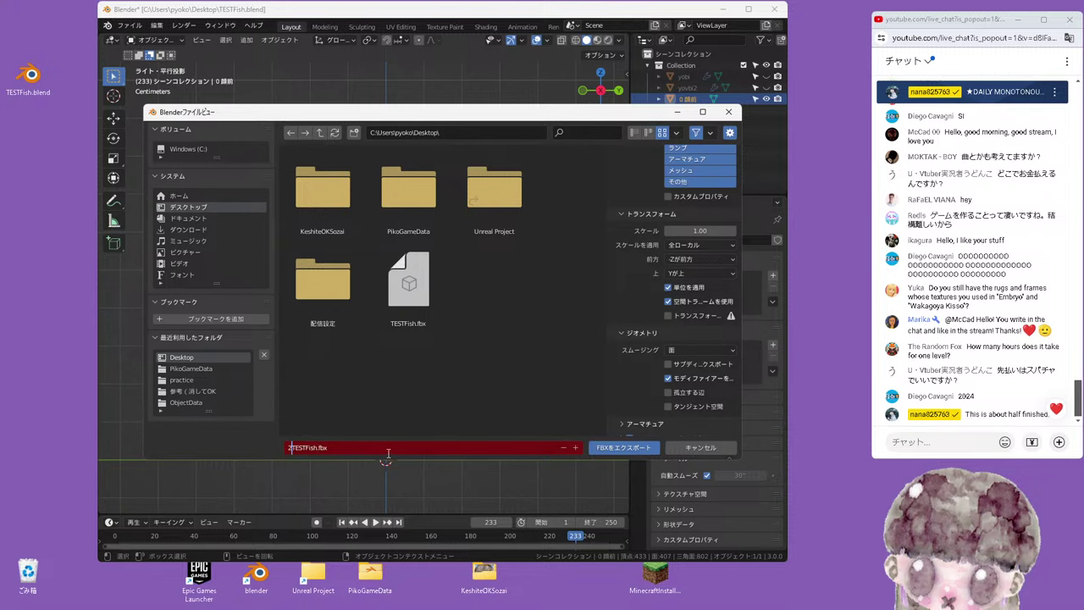
Export the file as 2TESTFish.fbx, then quit Blender without saving
key("Return")
left_click(618, 447)
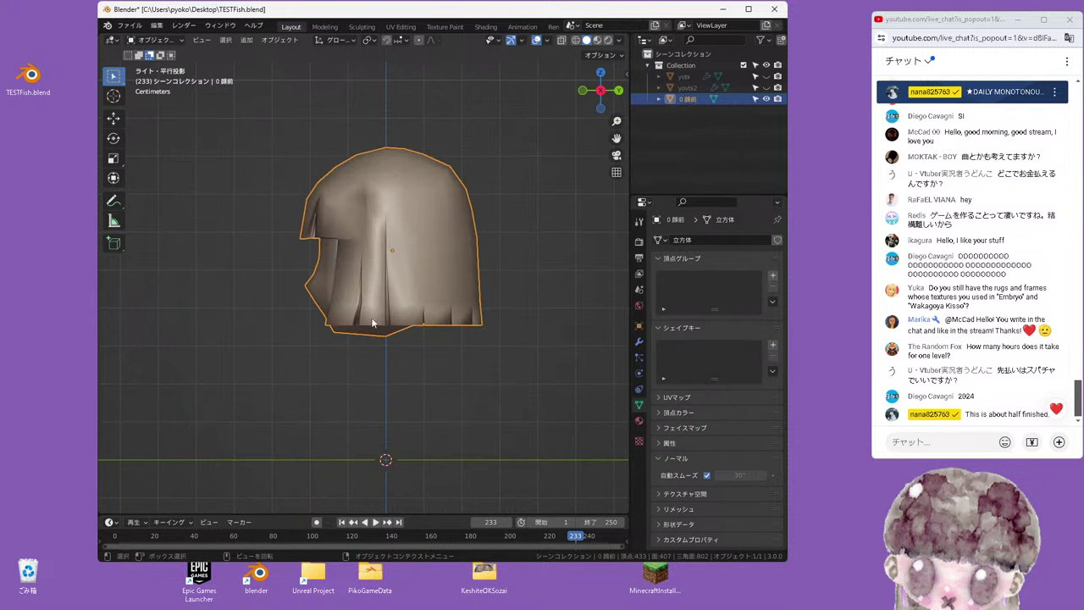
left_click(782, 10)
left_click(465, 313)
Launch Unreal Engine 4.27 from the Epic Games Launcher, translate the chat page to Japanese, and shift the project browser left
double_click(200, 575)
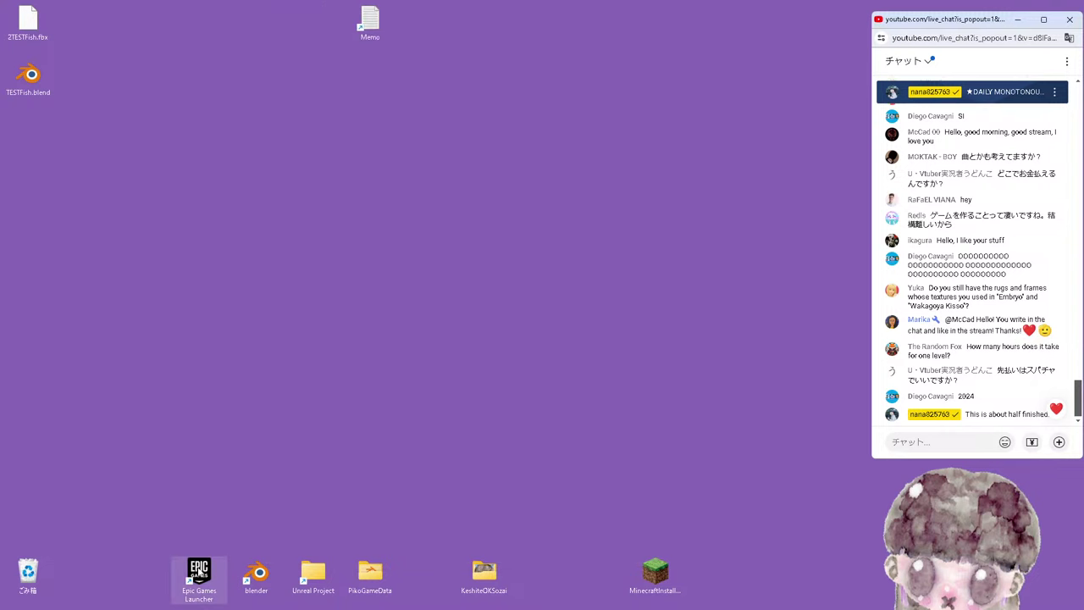
left_click(575, 91)
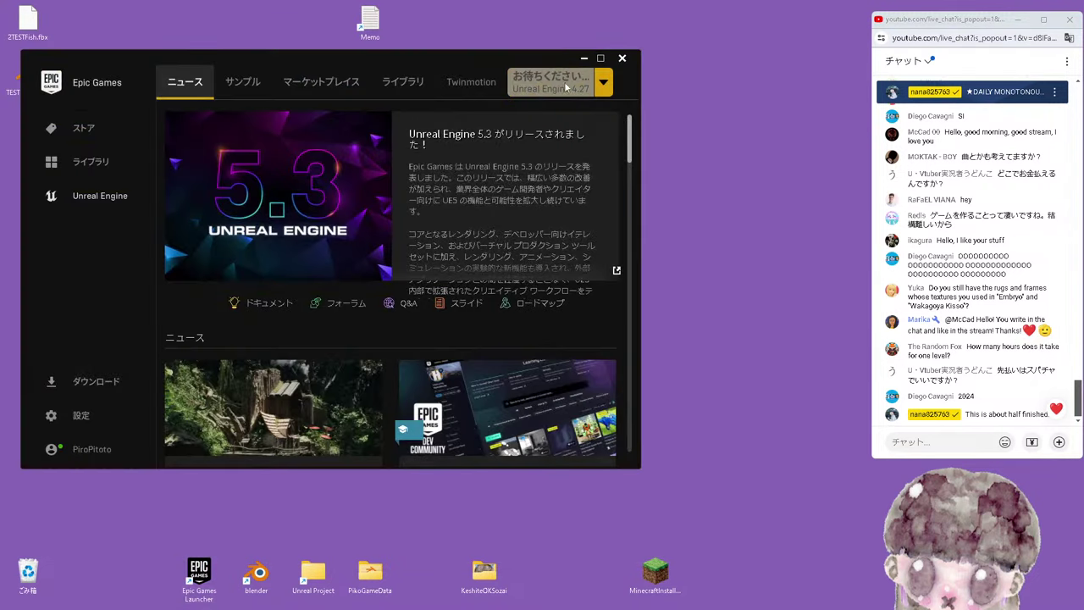
right_click(921, 298)
left_click(807, 480)
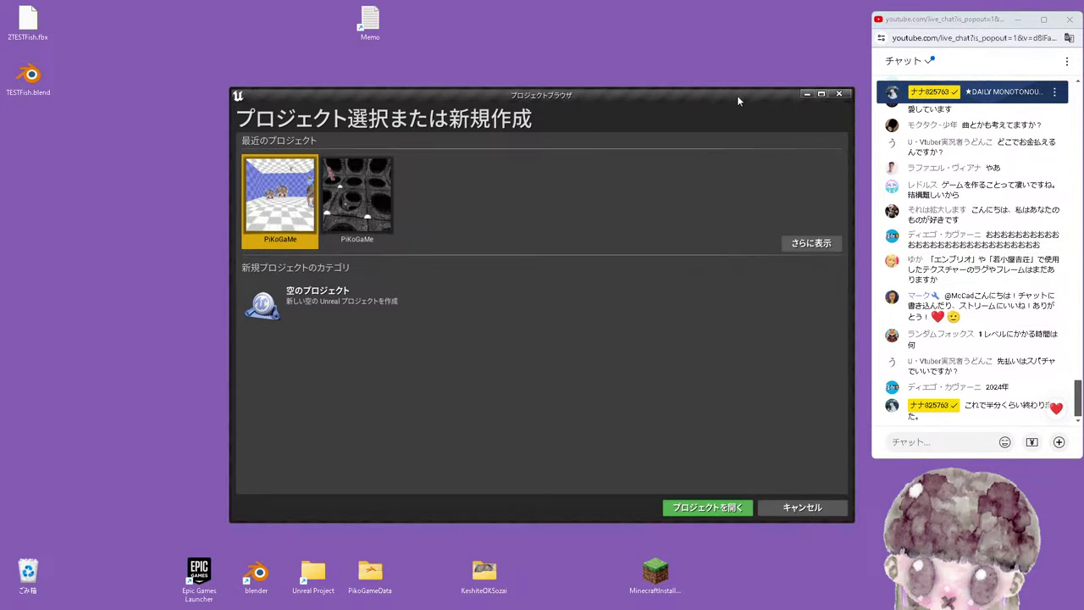
left_click_drag(737, 99, 666, 103)
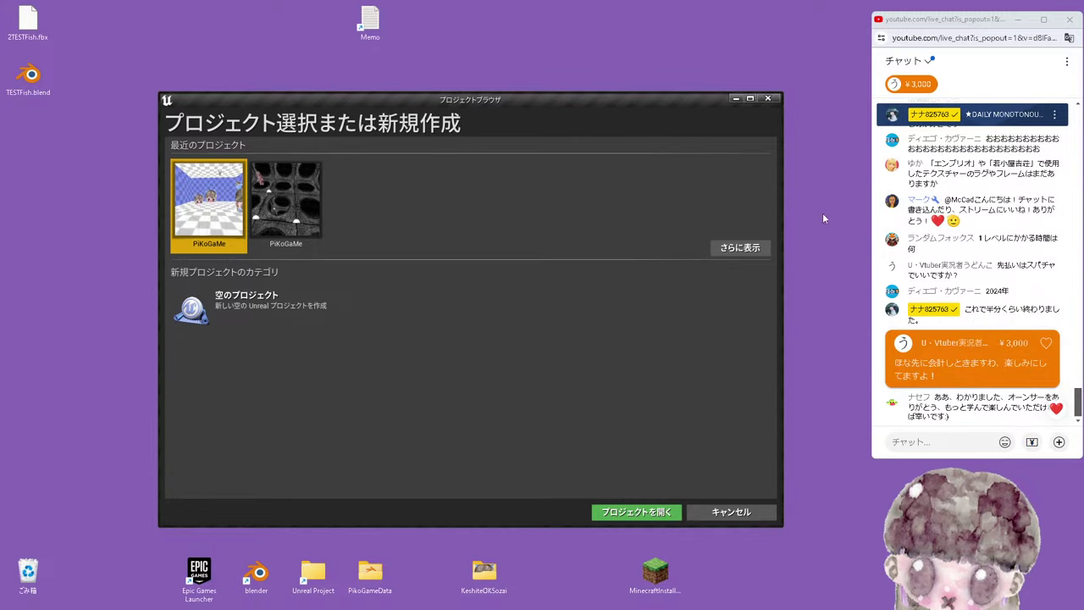
Show and refresh the full list of existing projects in the project browser
left_click(737, 247)
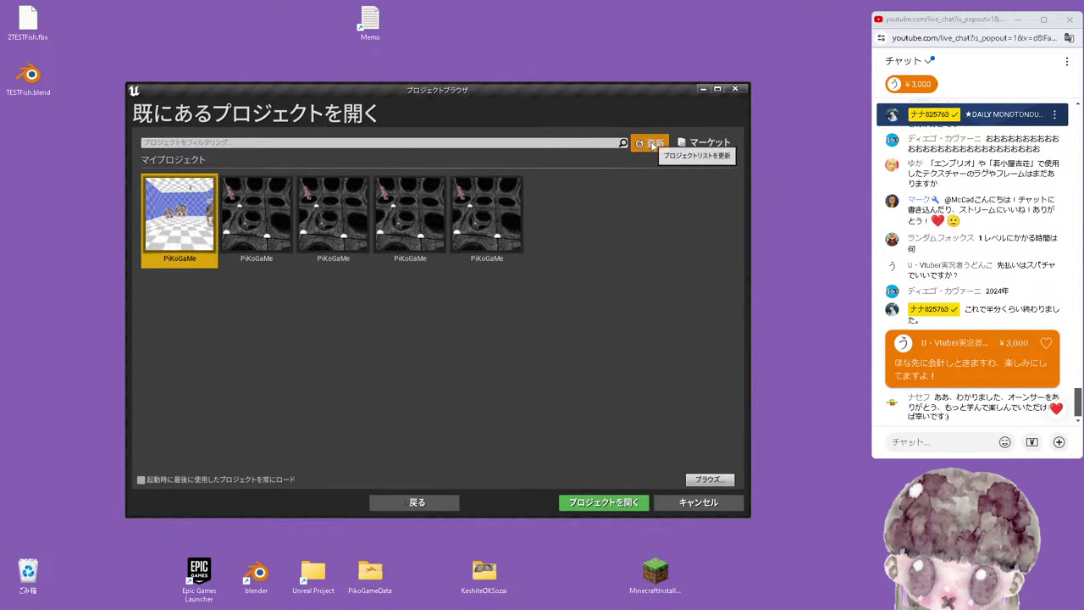
left_click(652, 143)
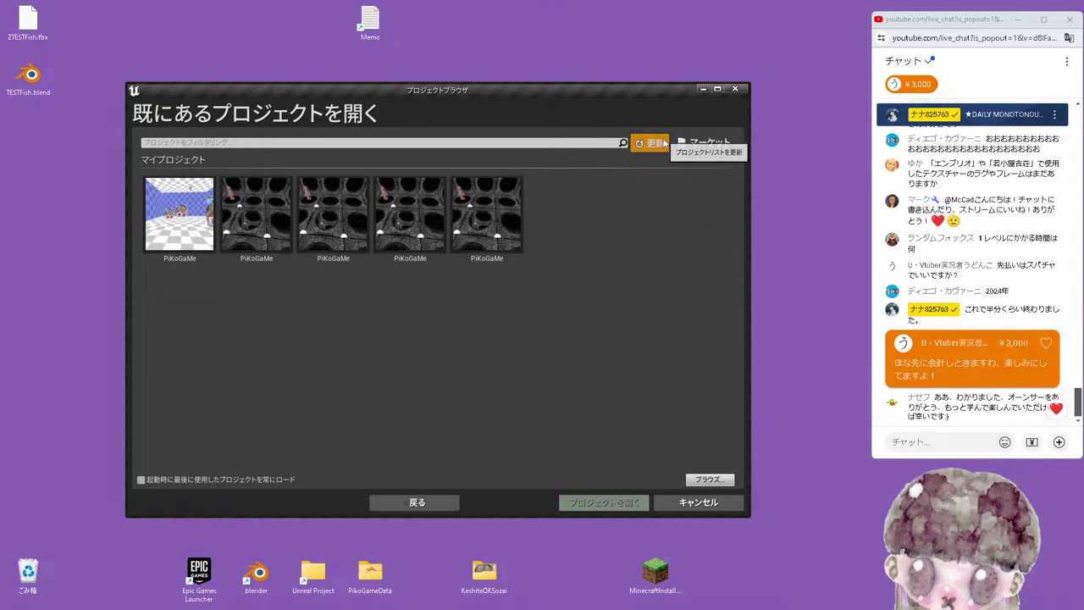
left_click_drag(631, 94, 620, 67)
Compare the five PiKoGaMe projects and their file paths, then open the first one
left_click(167, 188)
left_click(245, 188)
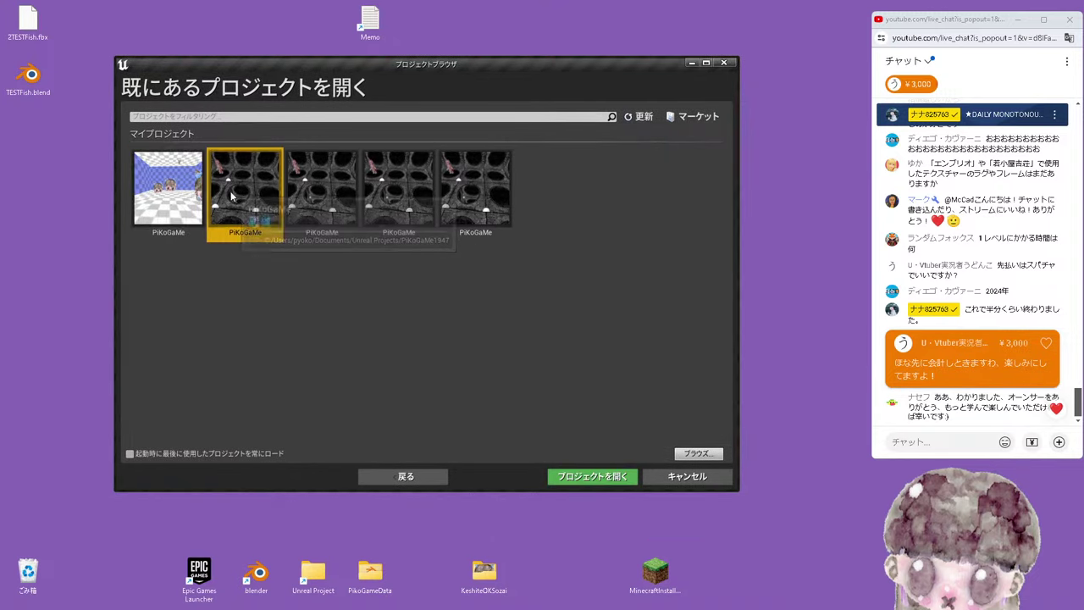
left_click(333, 198)
left_click(398, 191)
left_click(466, 204)
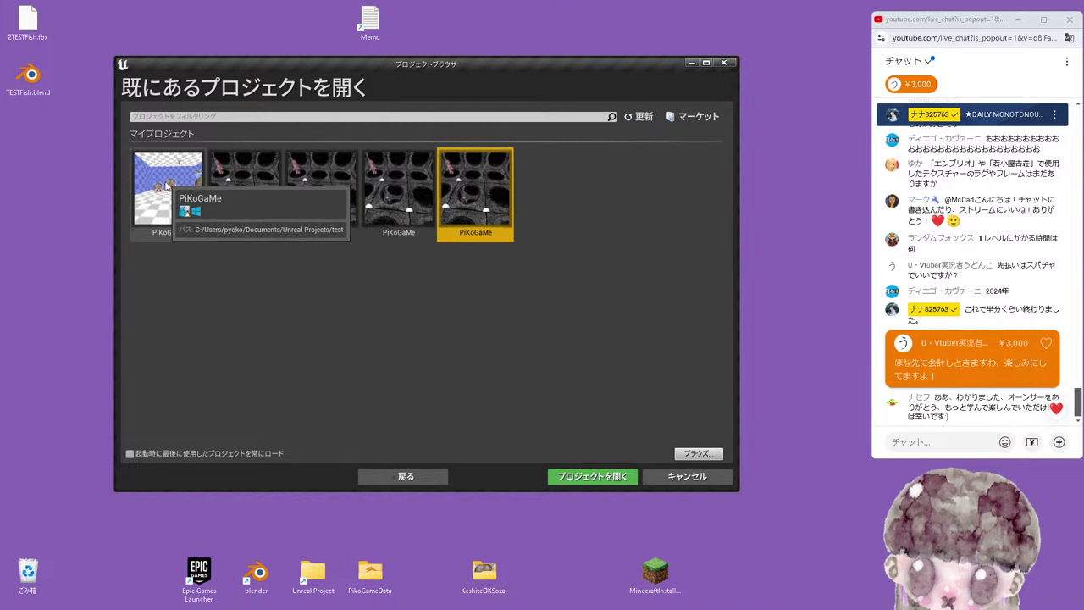
left_click(174, 191)
left_click(236, 187)
left_click(322, 191)
left_click(398, 190)
left_click(467, 191)
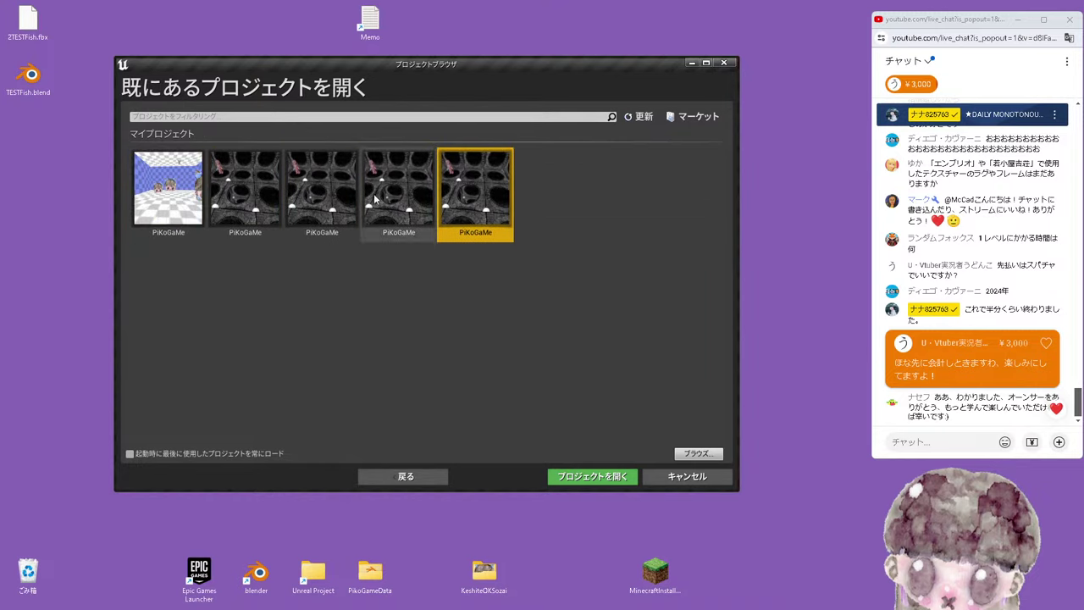
left_click(291, 194)
left_click(159, 197)
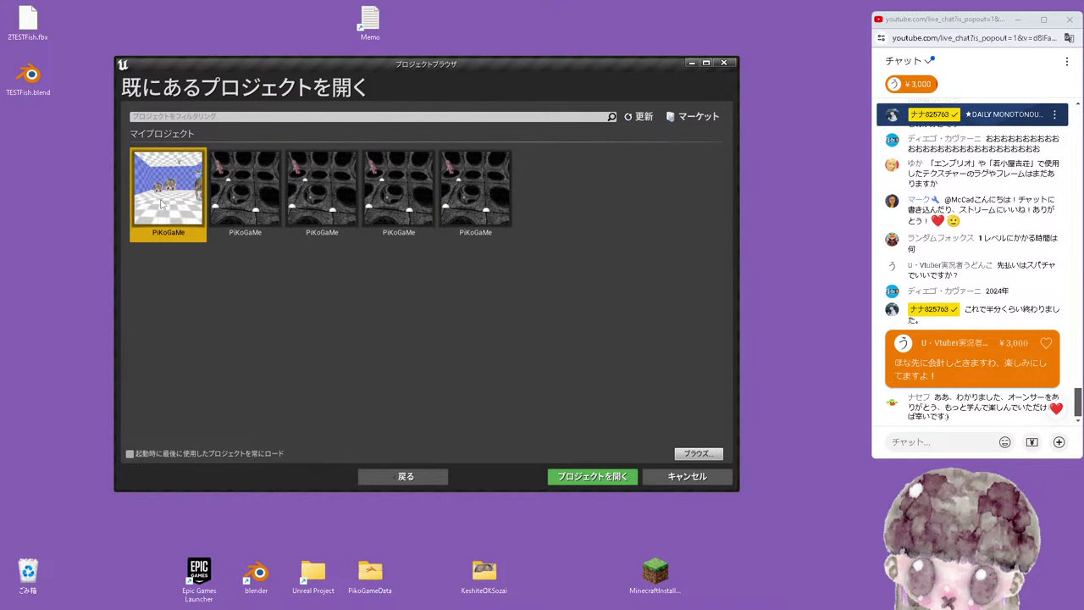
left_click(246, 190)
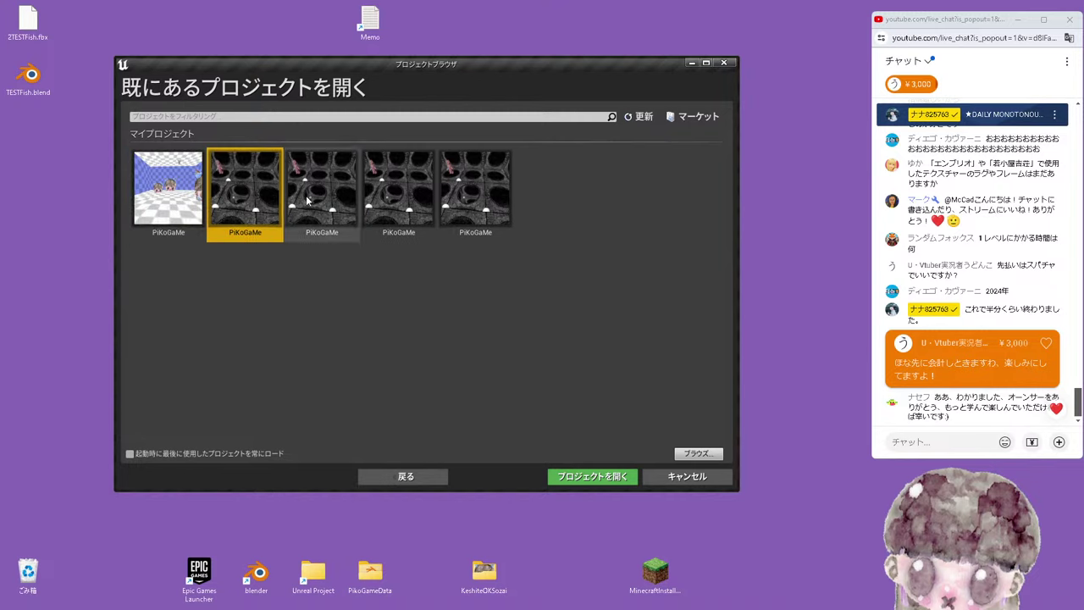
left_click(322, 191)
left_click(398, 191)
left_click(467, 200)
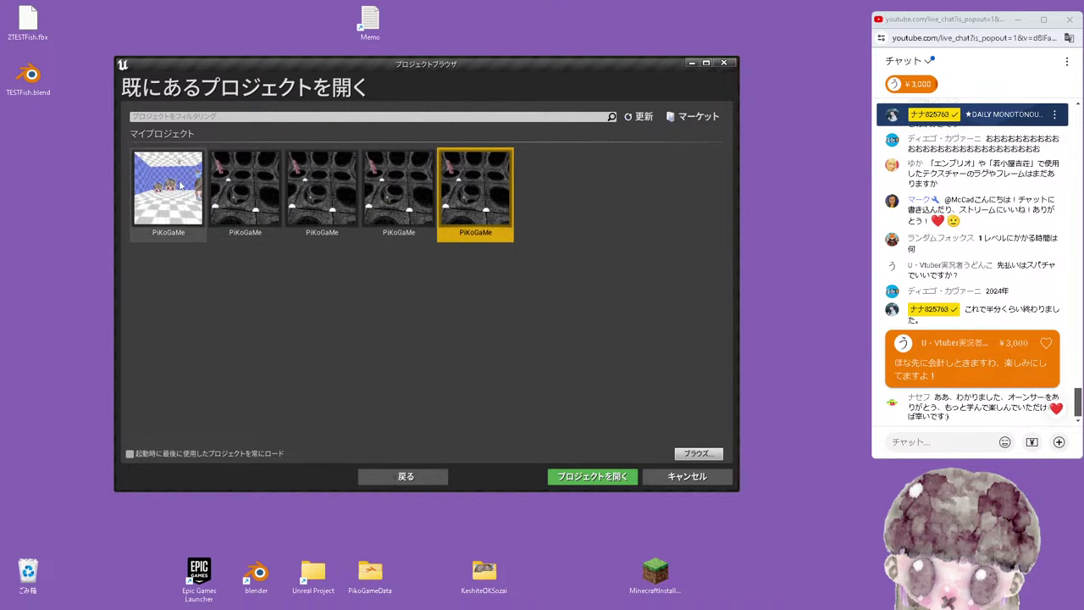
double_click(186, 190)
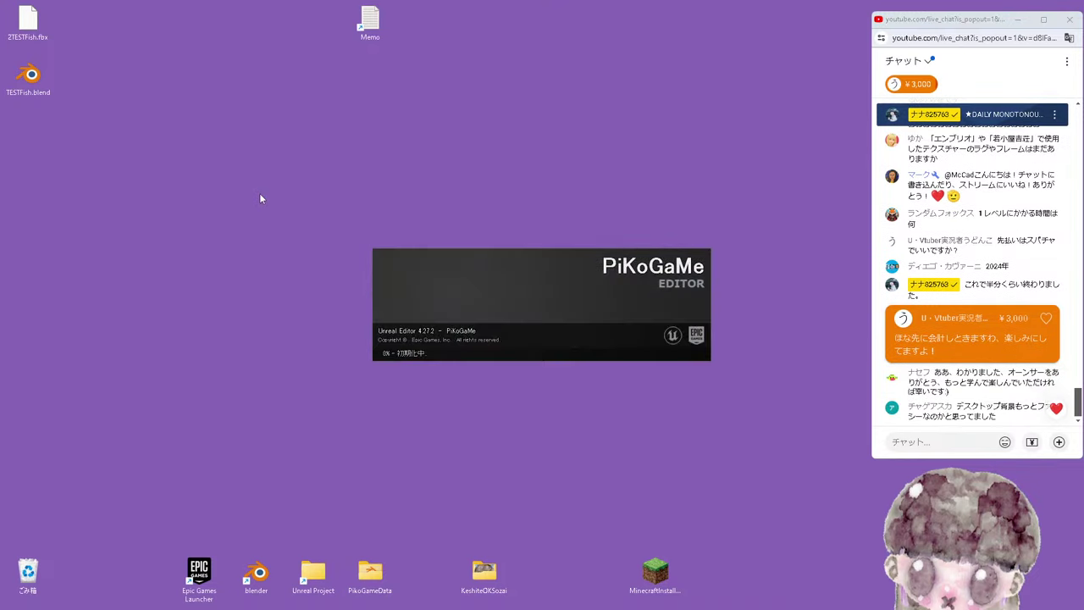
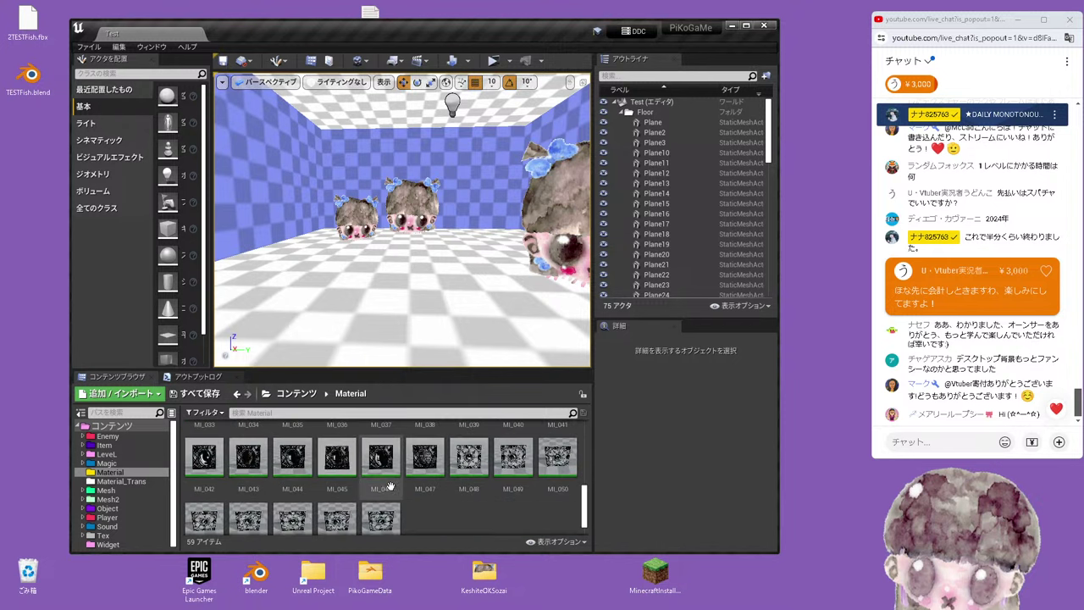
Import 2TESTFish.fbx into the Material folder with default import options
scroll(374, 472, "down", 2)
scroll(374, 472, "down", 1)
scroll(374, 472, "down", 1)
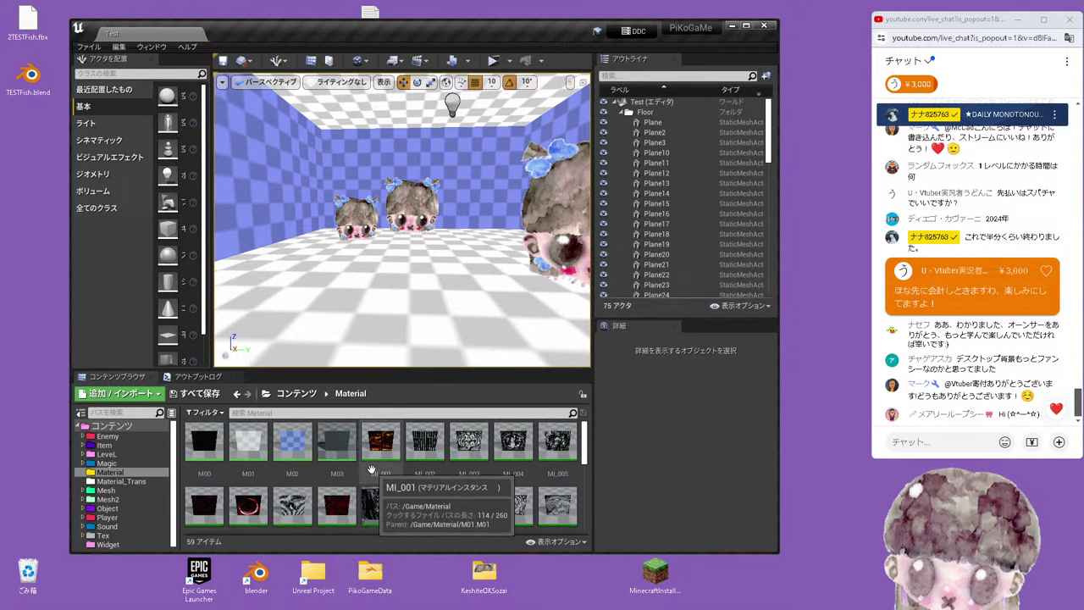
scroll(364, 483, "down", 2)
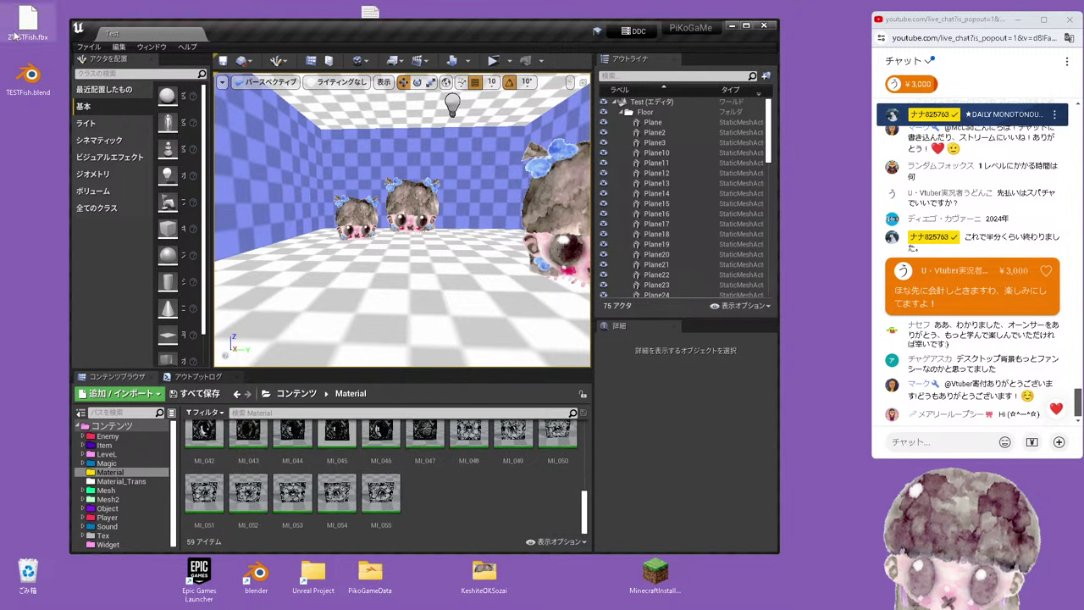
left_click_drag(14, 33, 464, 507)
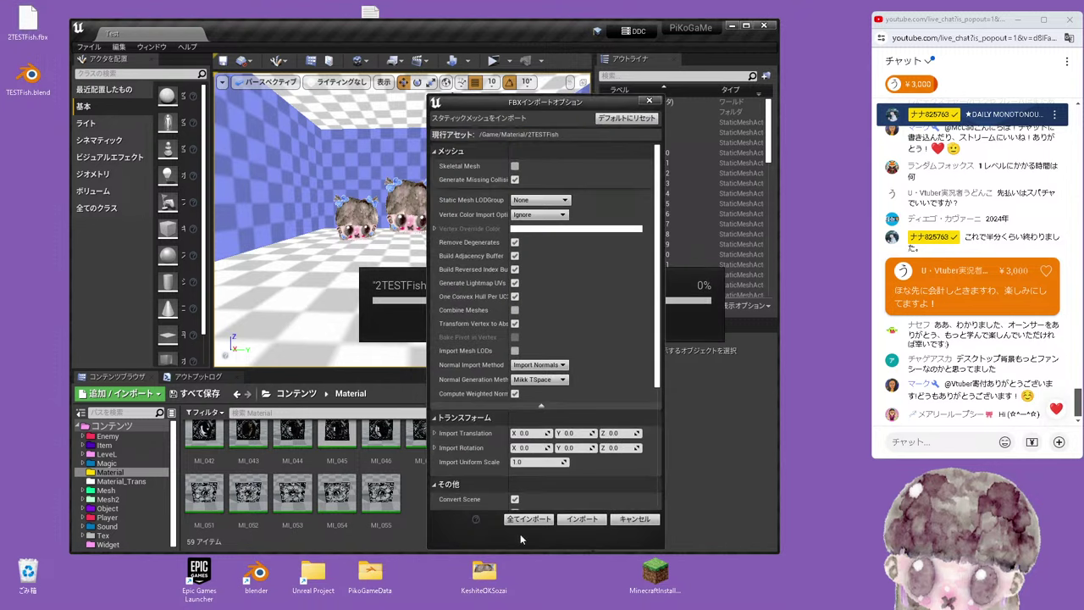
left_click(524, 520)
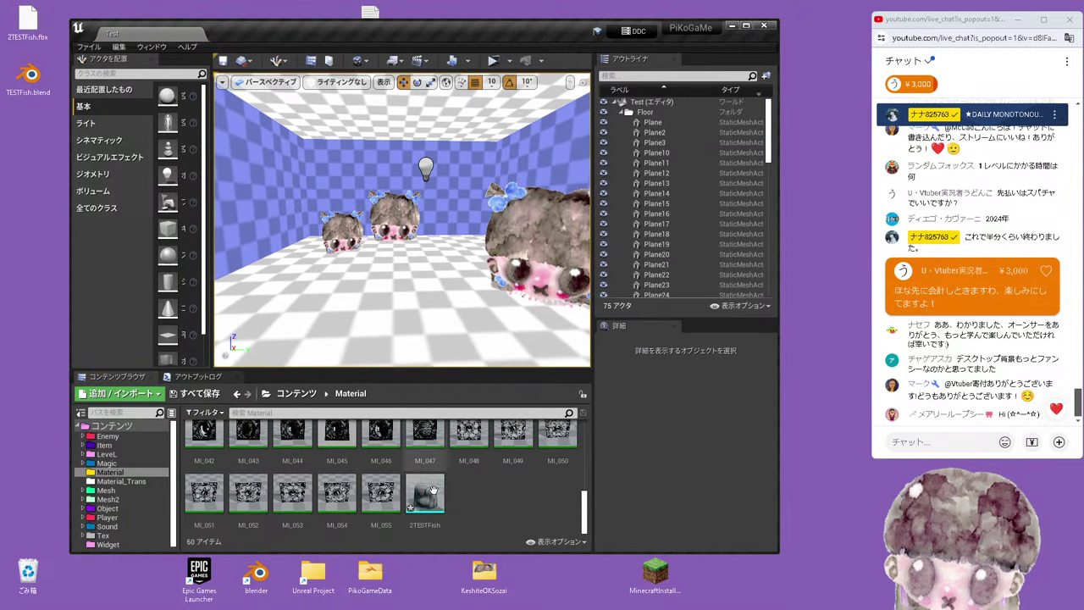
Place the 2TESTFish mesh in the level and scale it to 4 on all axes
left_click_drag(425, 491, 398, 290)
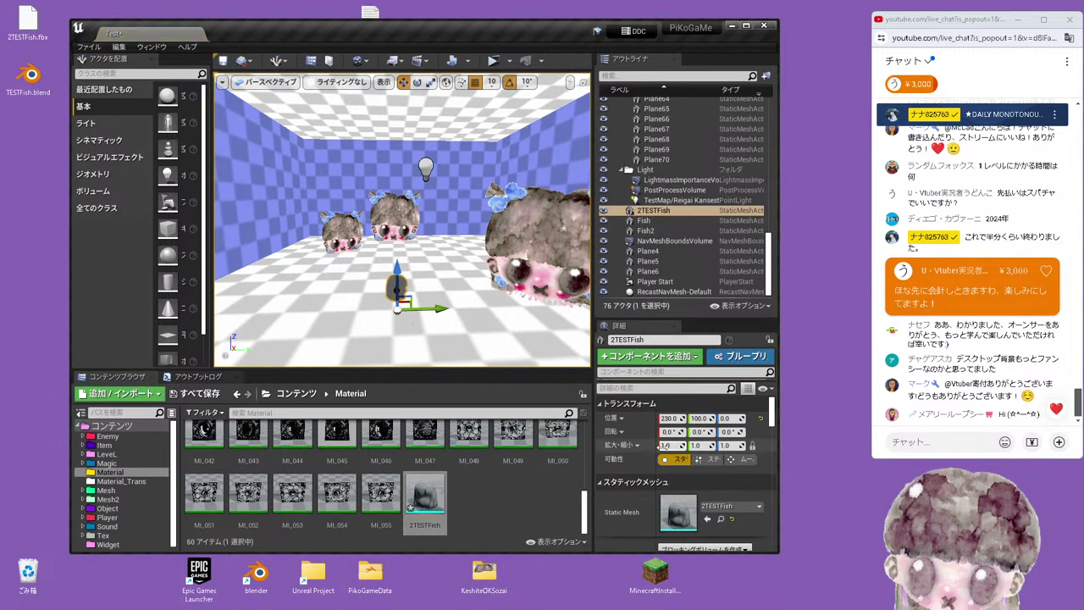
type("4")
key("Return")
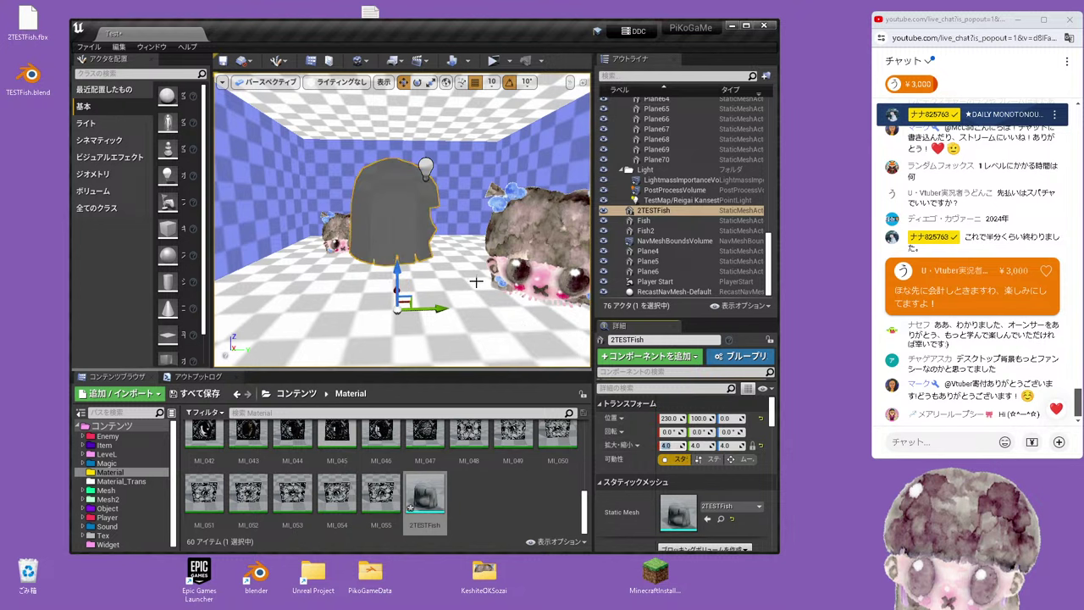
Rotate the mesh 110 degrees, move it to Z -110 and X 390, and drag MI_001 over it
right_click_drag(476, 282, 458, 297)
left_click(417, 81)
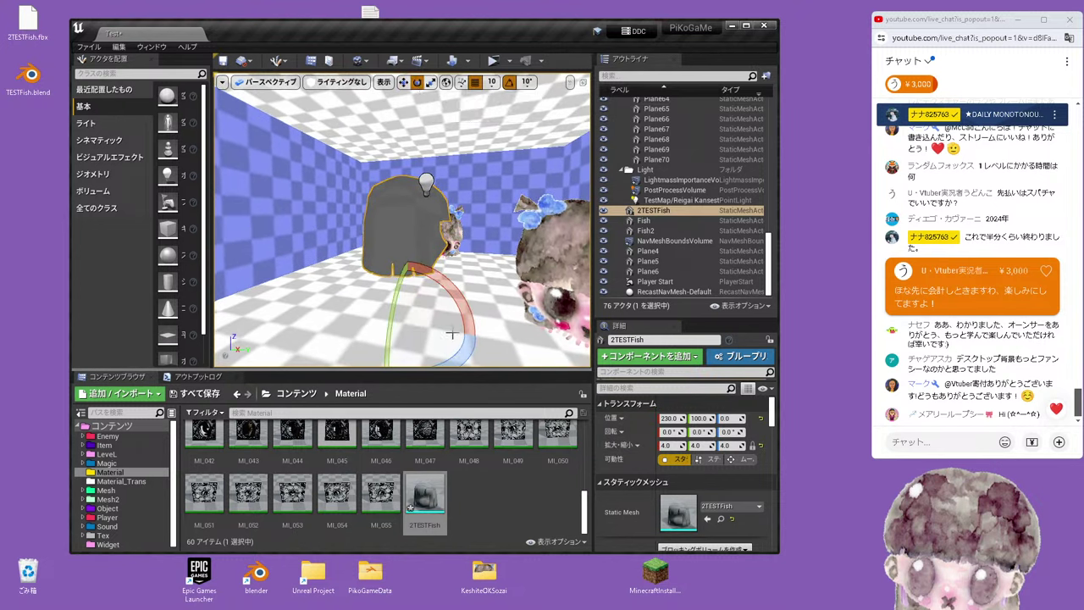
left_click_drag(451, 335, 381, 330)
left_click(404, 81)
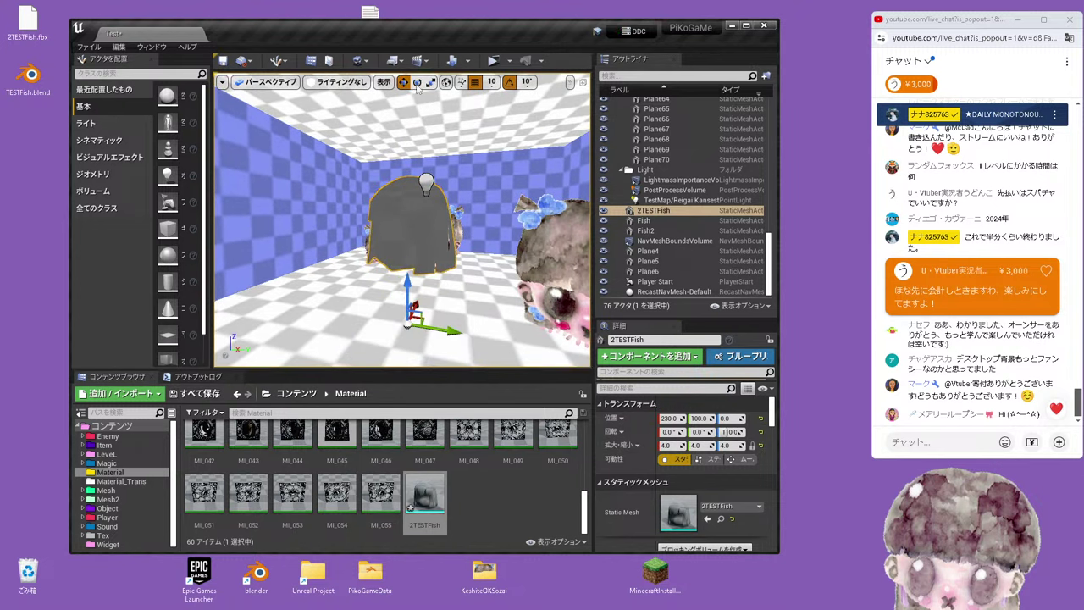
right_click_drag(415, 169, 399, 245)
left_click_drag(398, 254, 394, 296)
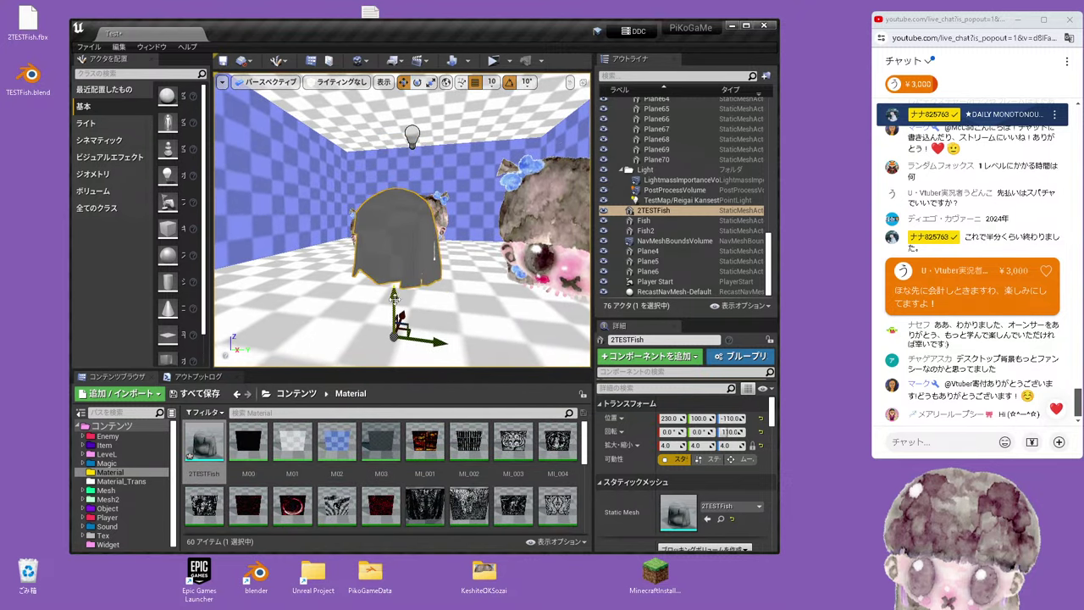
right_click_drag(393, 297, 423, 310)
left_click_drag(423, 309, 391, 287)
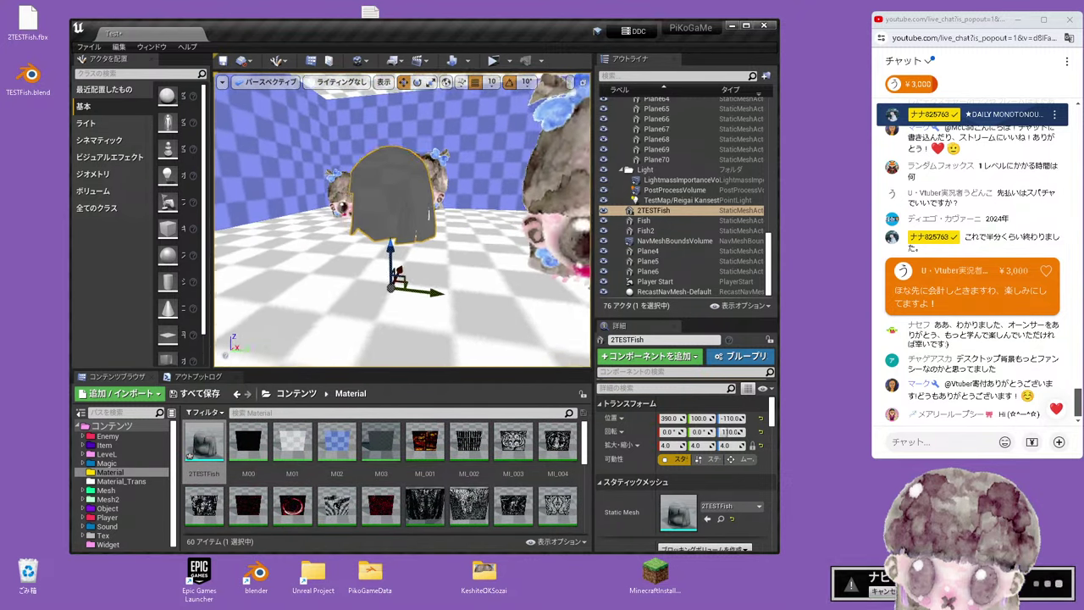
right_click_drag(391, 287, 407, 254)
left_click_drag(424, 440, 428, 245)
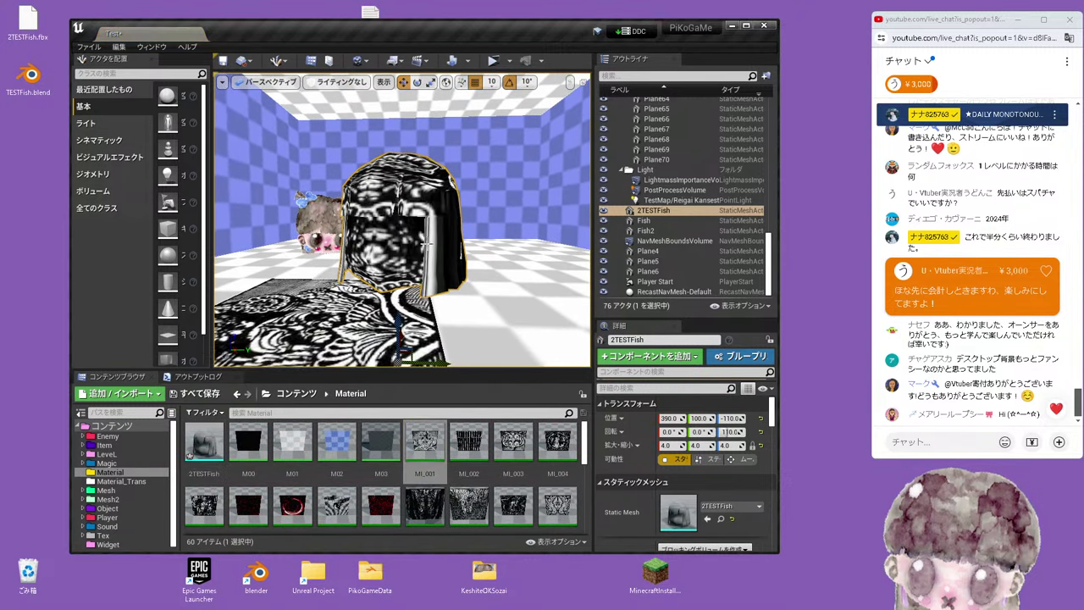
Undo the first material drop, then apply MI_001 to the grey fish mesh
right_click_drag(427, 245, 387, 211)
key("ctrl+z")
key("ctrl+z")
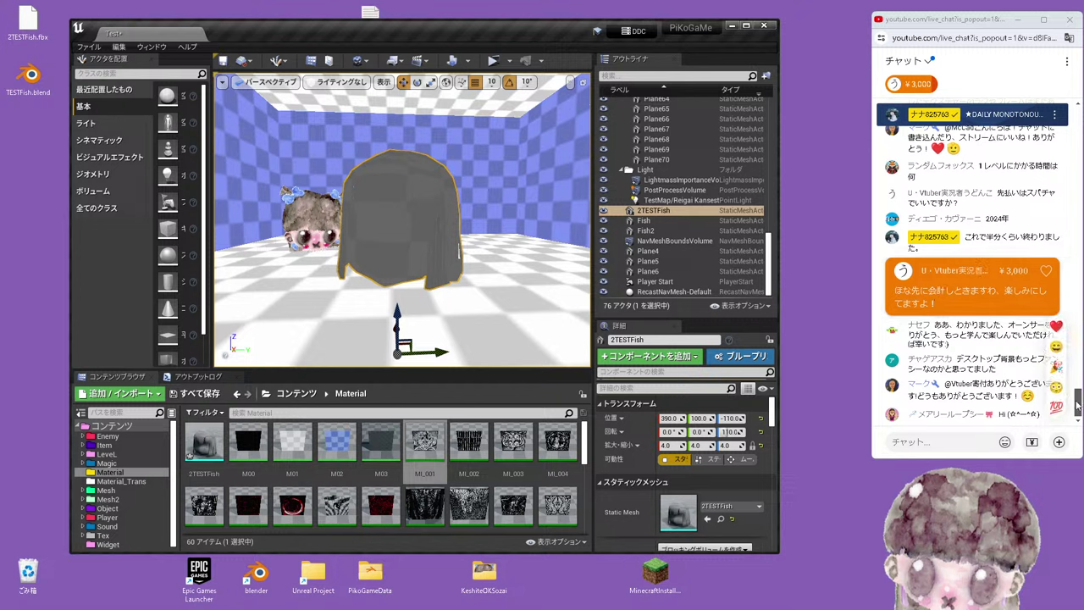
left_click_drag(1077, 407, 1077, 391)
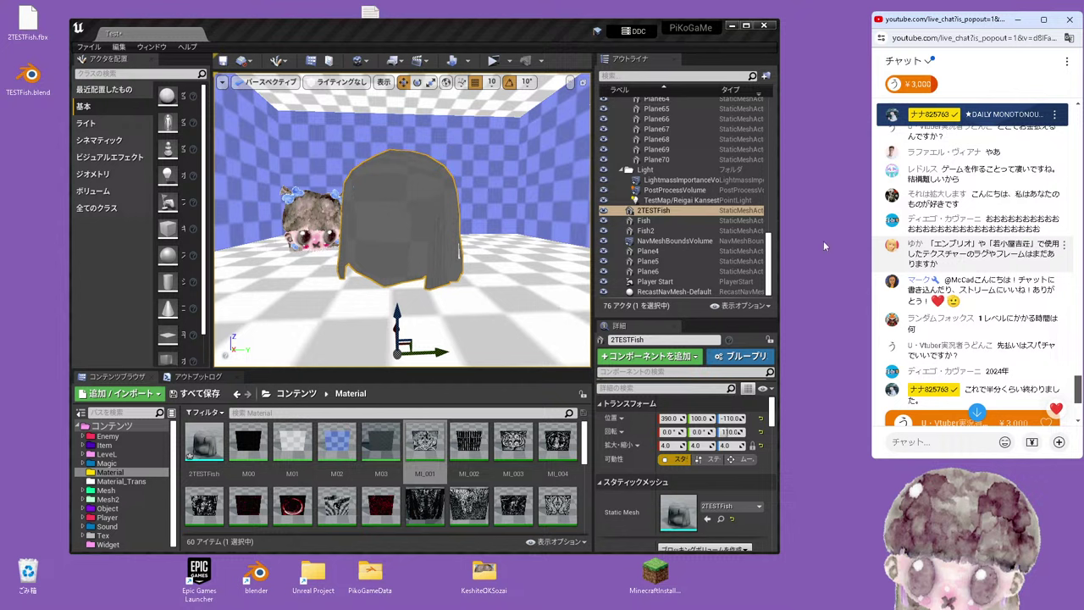
left_click_drag(424, 450, 447, 237)
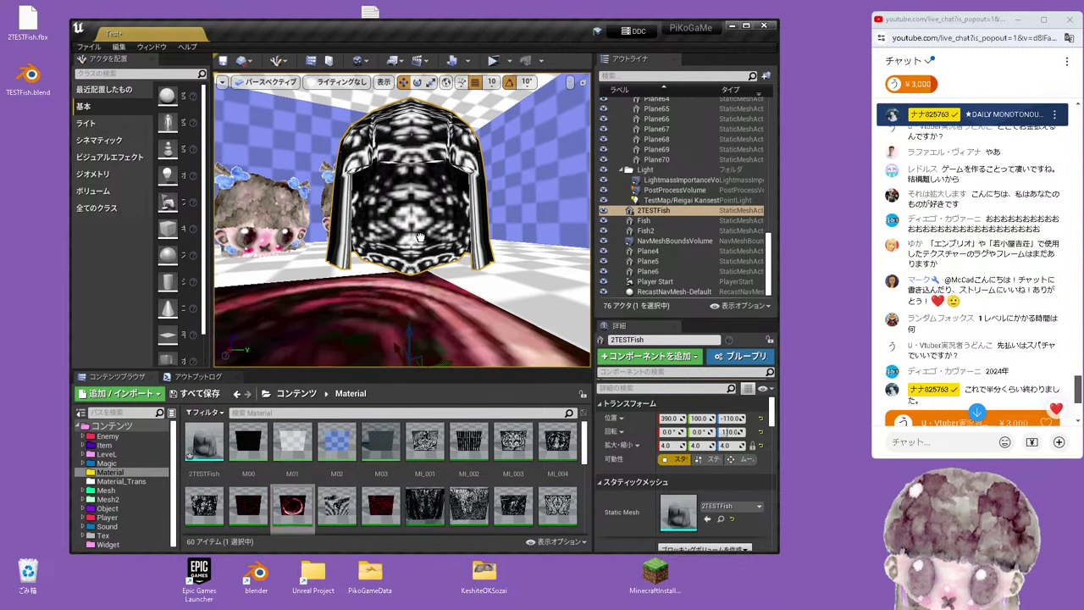
Try the red material, undo it, then apply the red material to the fish mesh
left_click_drag(292, 506, 421, 281)
scroll(418, 301, "down", 3)
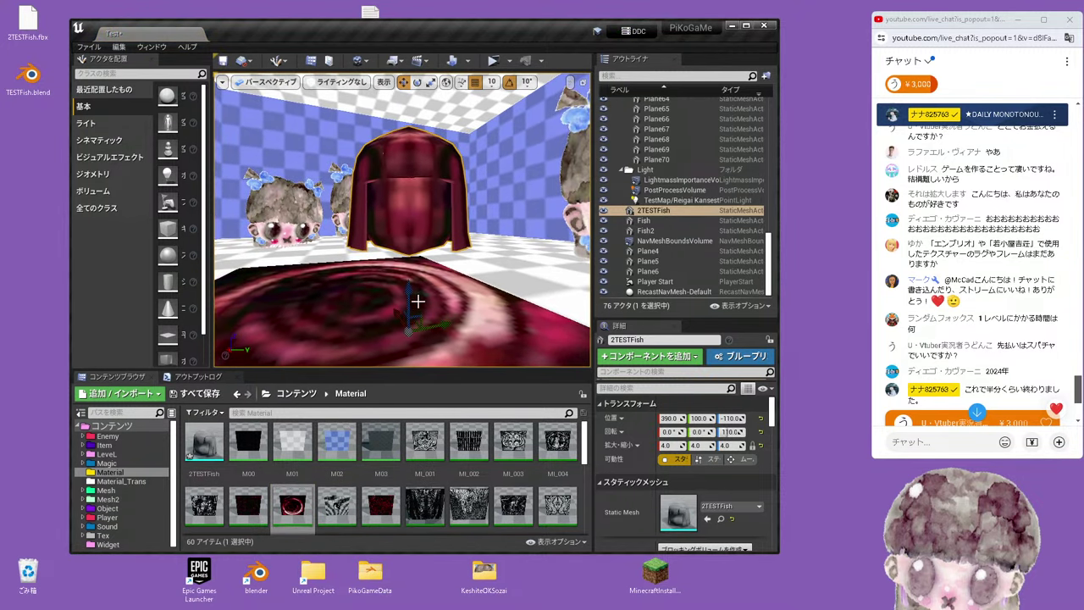
key("ctrl+z")
key("ctrl+z")
scroll(443, 283, "up", 5)
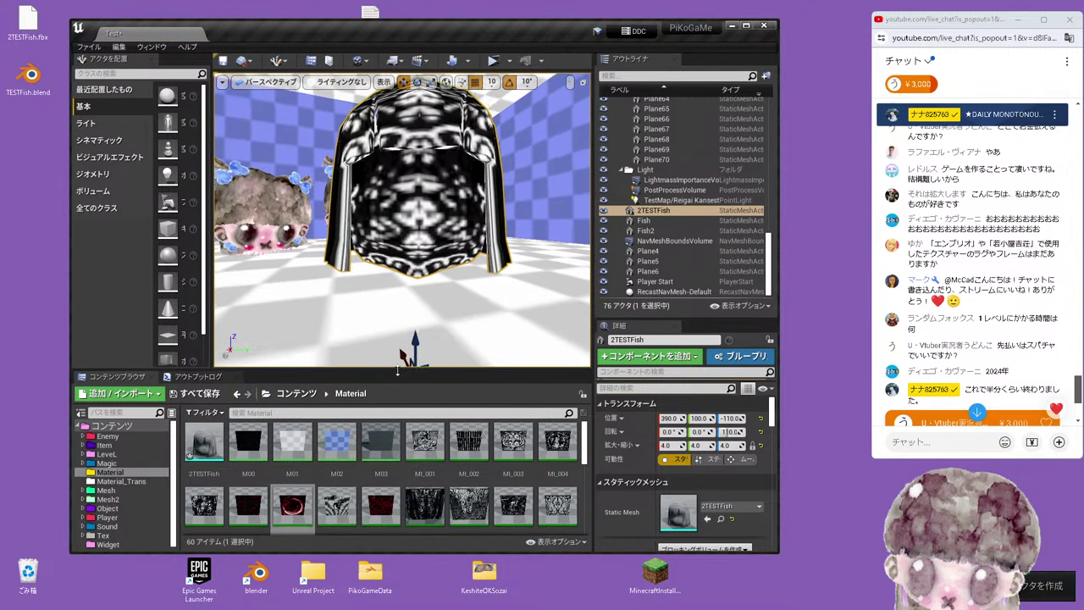
scroll(444, 283, "down", 5)
mouse_move(381, 505)
left_mouse_down()
mouse_move(441, 280)
mouse_move(508, 281)
left_mouse_up()
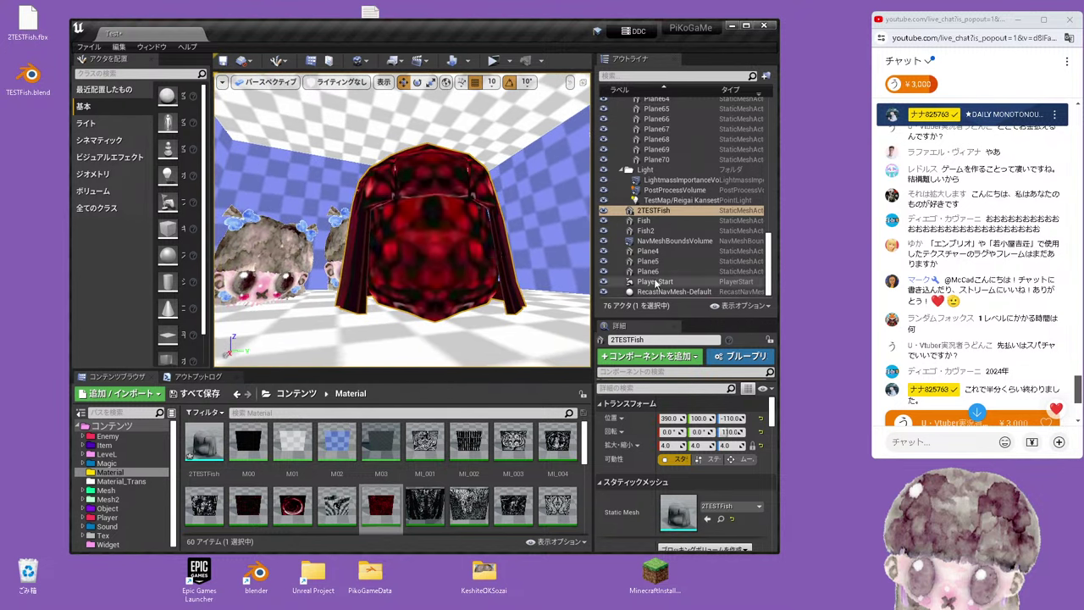
Orbit closer and below the red mesh to inspect its underside
mouse_move(541, 234)
left_mouse_down()
mouse_move(508, 203)
mouse_move(527, 228)
left_mouse_up()
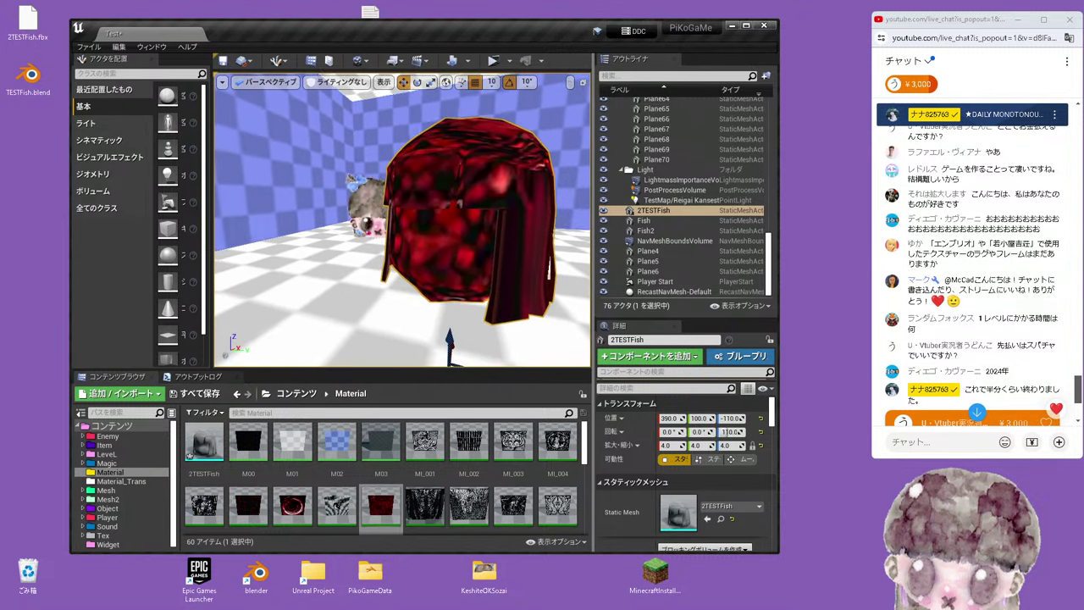
right_click_drag(399, 221, 398, 195)
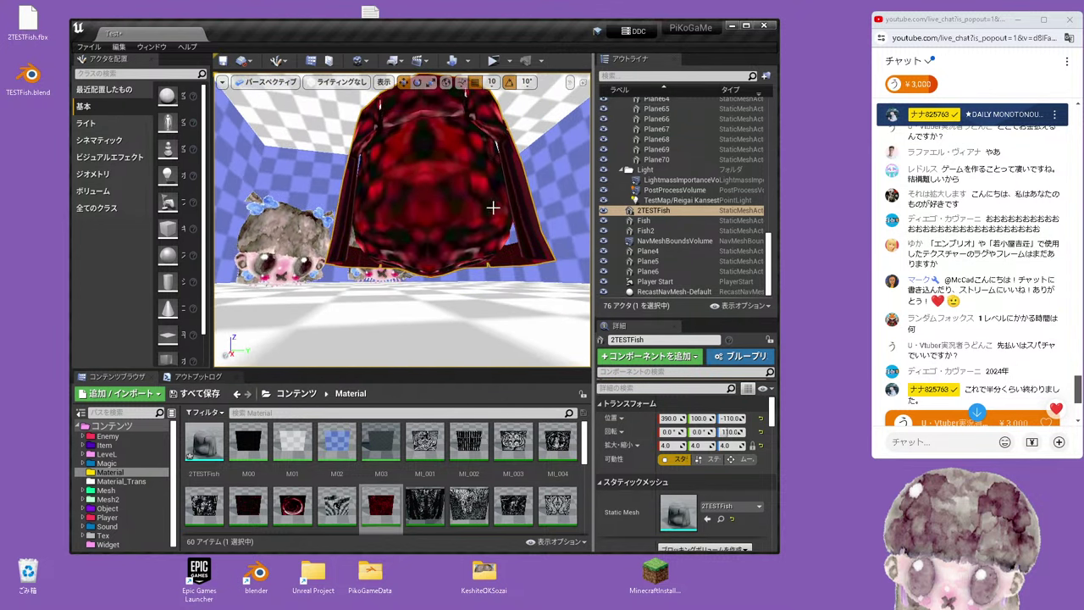
mouse_move(467, 200)
right_mouse_down()
mouse_move(450, 129)
mouse_move(466, 215)
right_mouse_up()
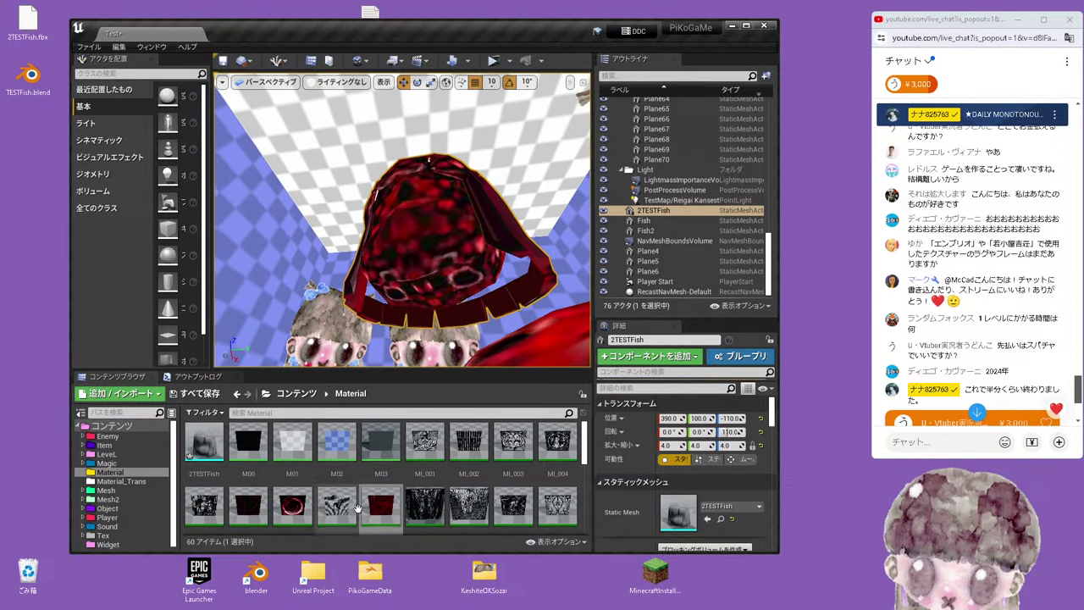
Enable the Two Sided override on the red MI_009 material instance
double_click(382, 507)
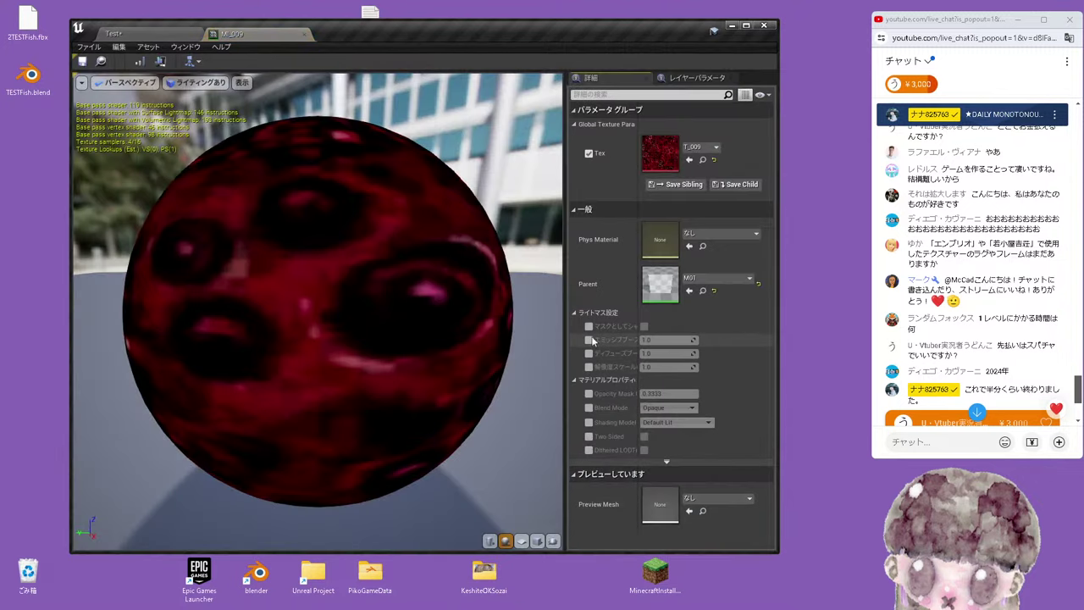
left_click(589, 436)
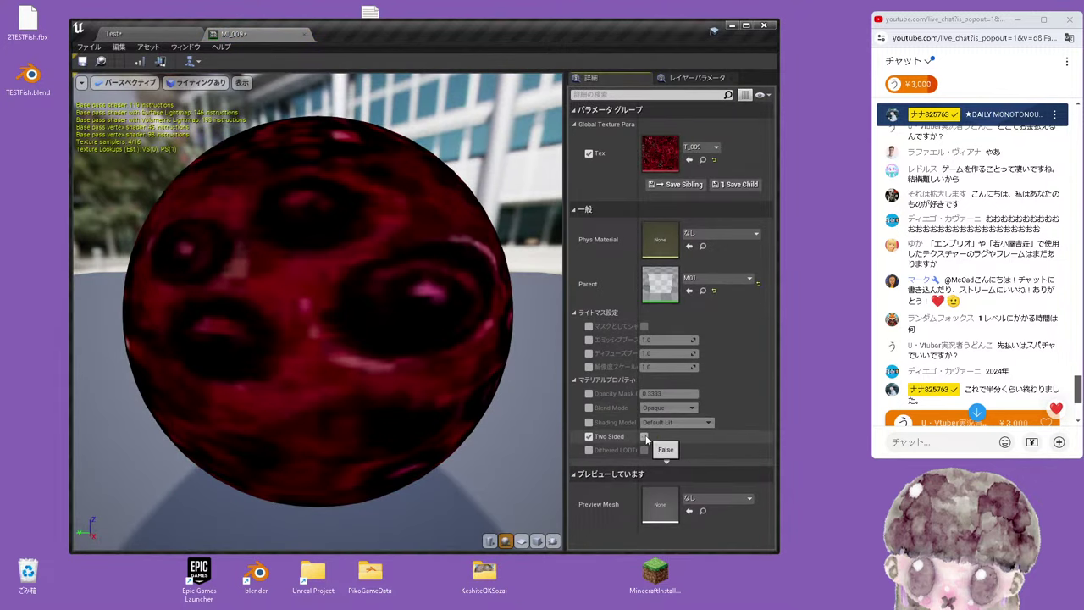
left_click(645, 436)
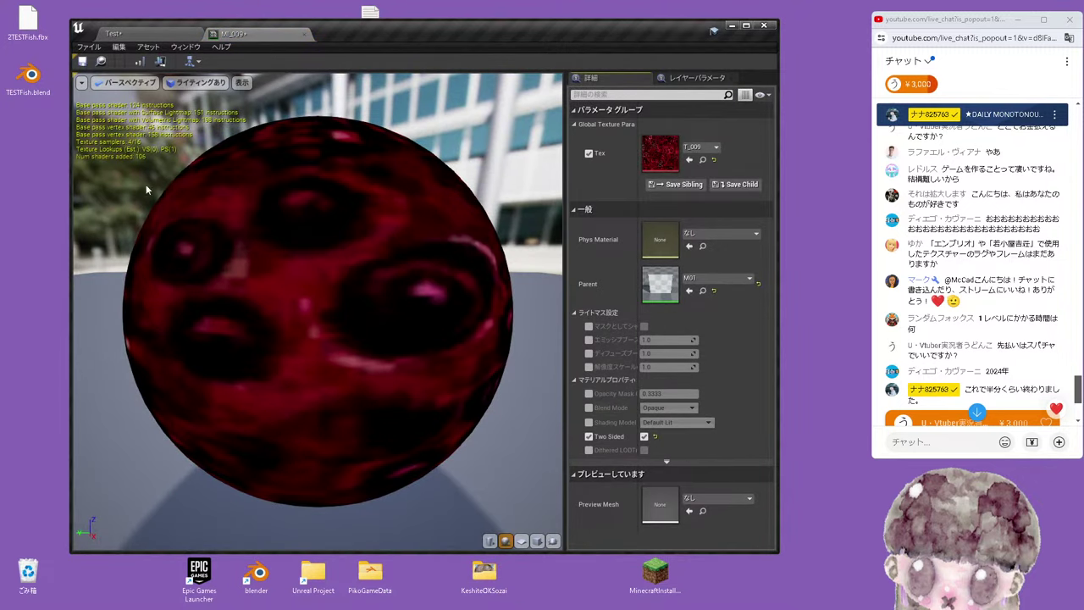
Return to the Test level and close in on the red 2TESTFish mesh
left_click(154, 38)
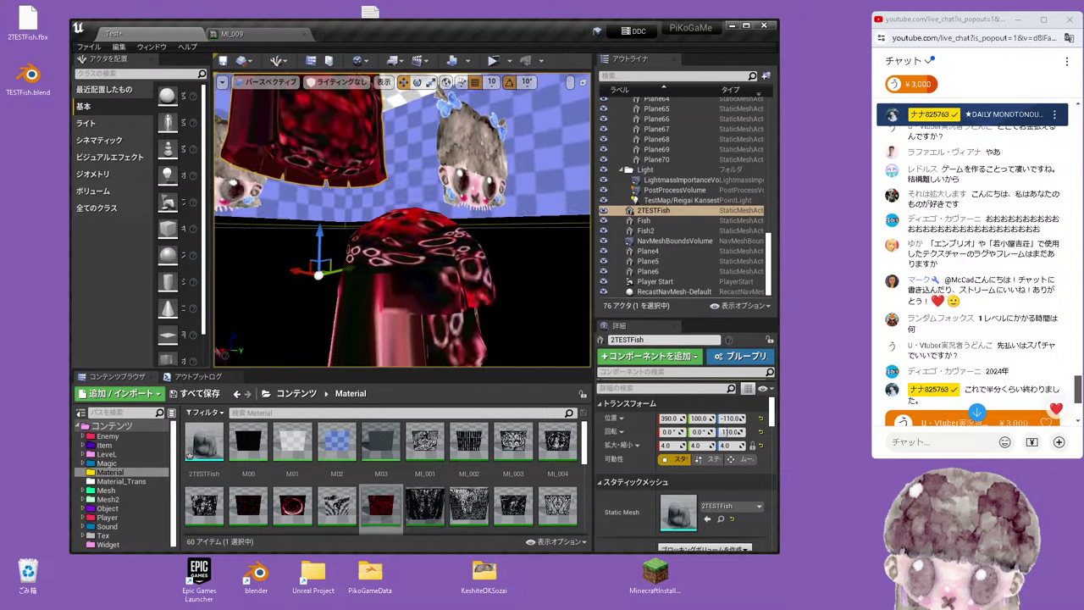
right_click_drag(402, 220, 402, 220)
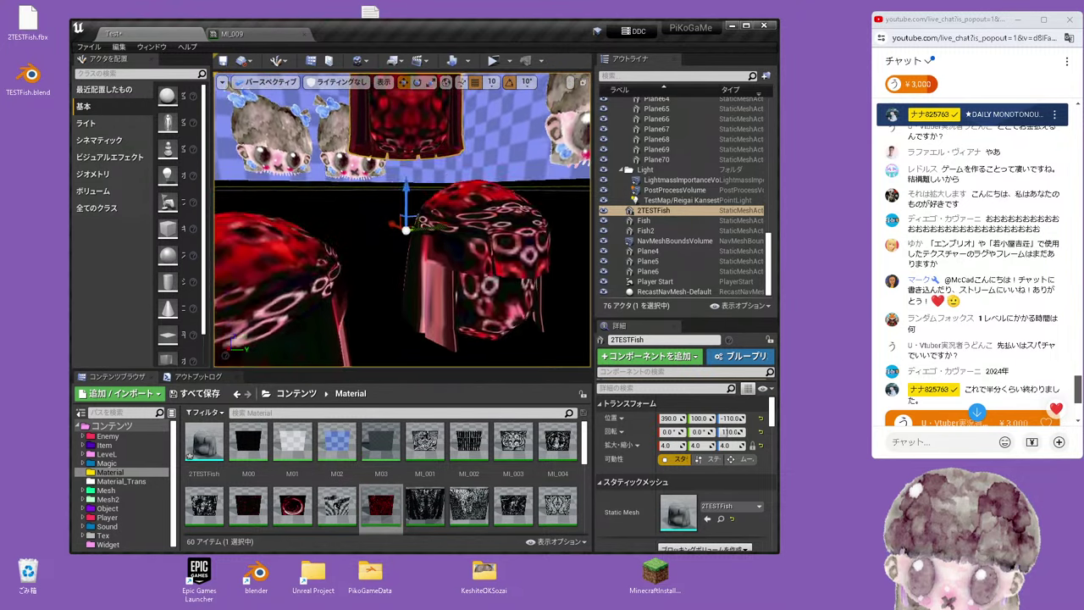
right_click_drag(457, 283, 458, 284)
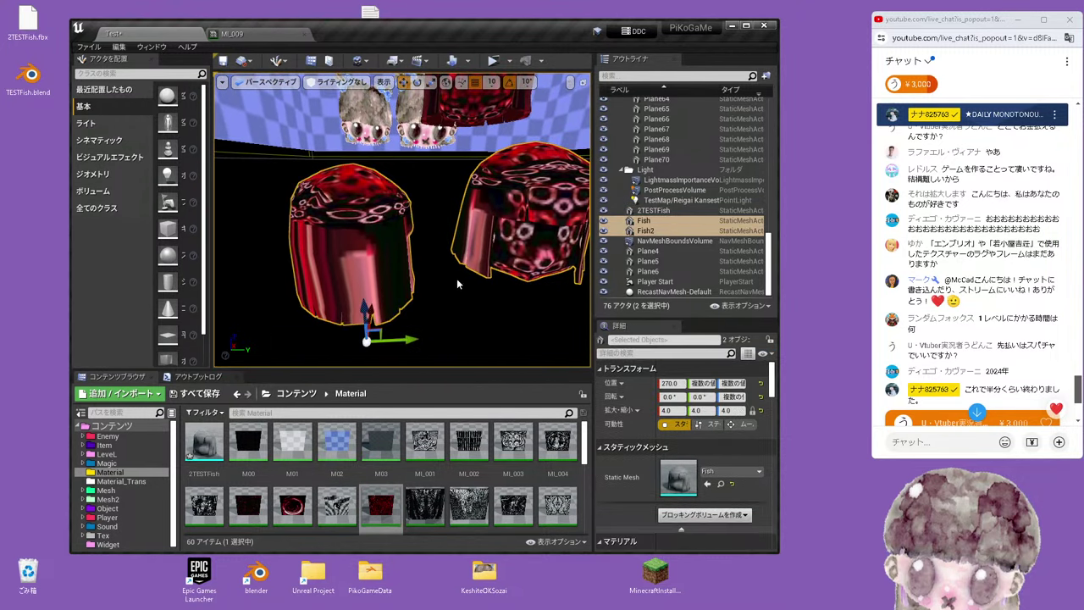
right_click_drag(365, 319, 365, 319)
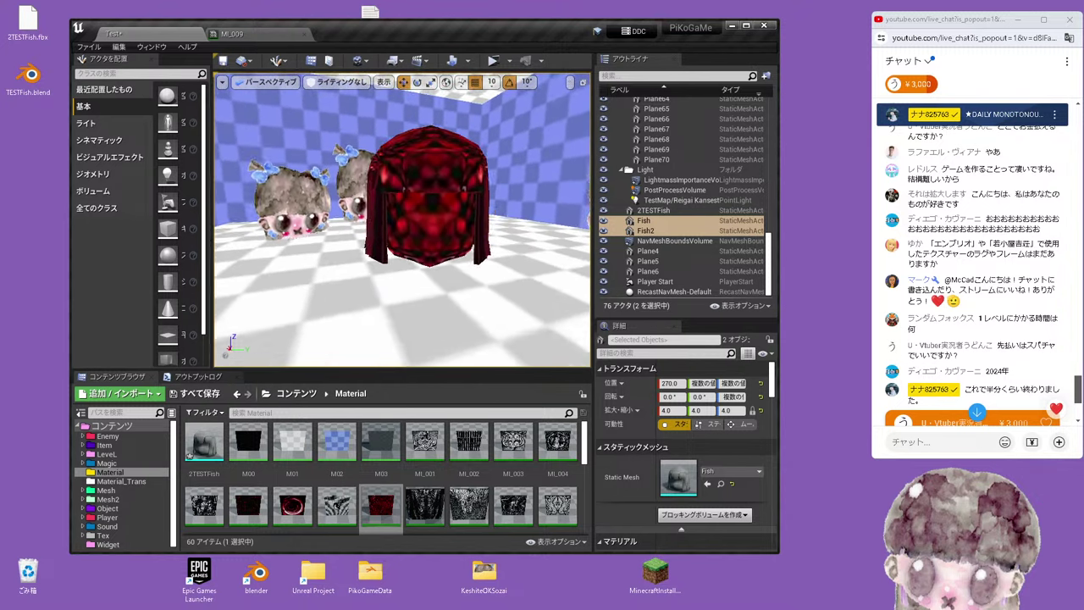
left_click(415, 203)
right_click_drag(415, 203, 424, 232)
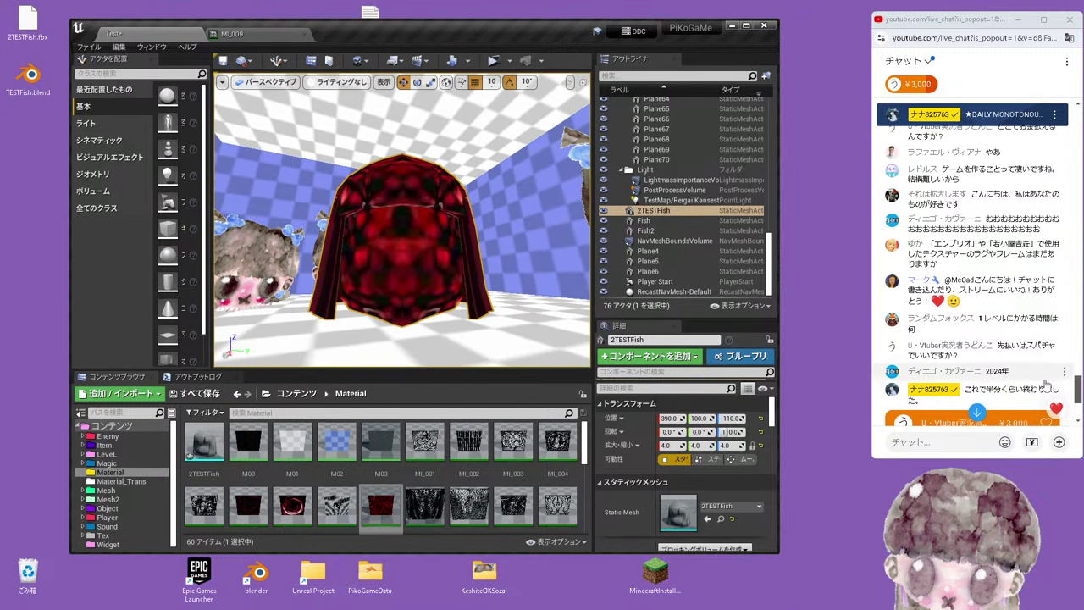
Translate the live chat into English, then show the original Japanese again
left_click_drag(1078, 388, 1079, 402)
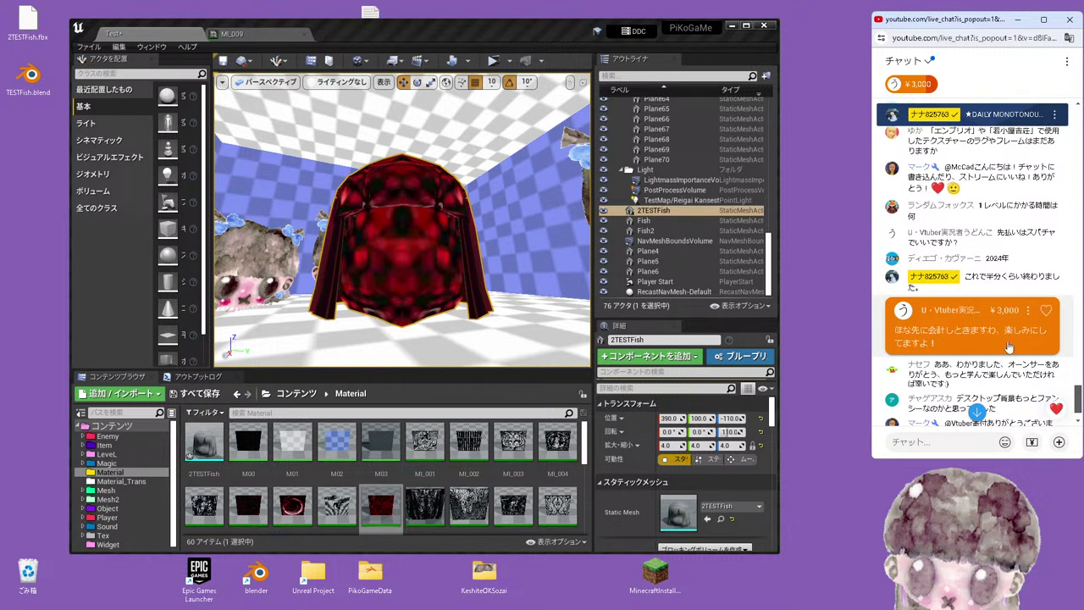
left_click_drag(1078, 398, 1079, 405)
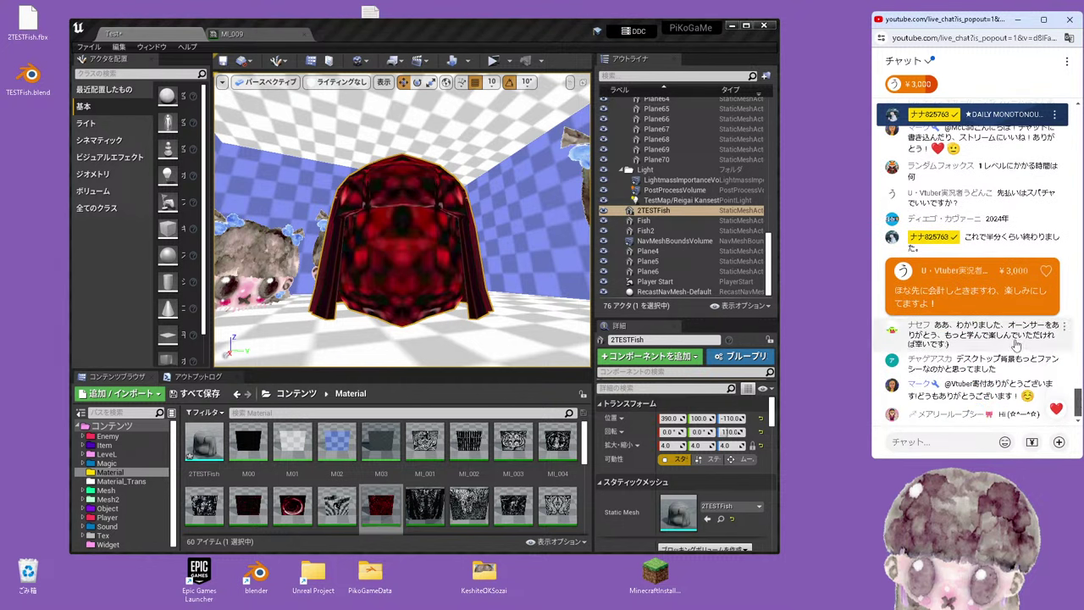
right_click(983, 341)
left_click(872, 525)
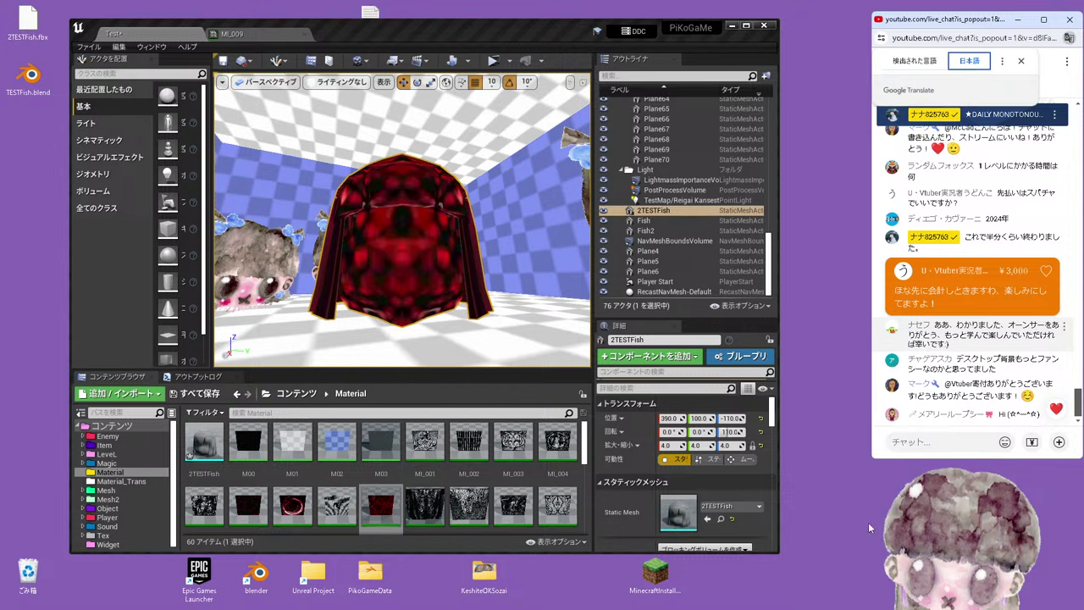
left_click(928, 64)
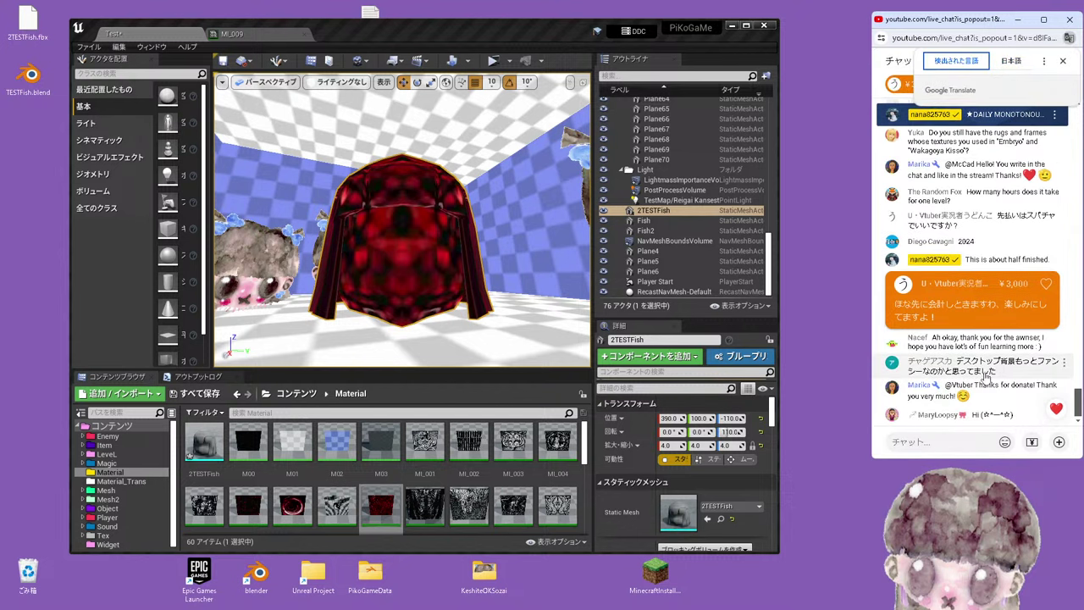
left_click(1021, 64)
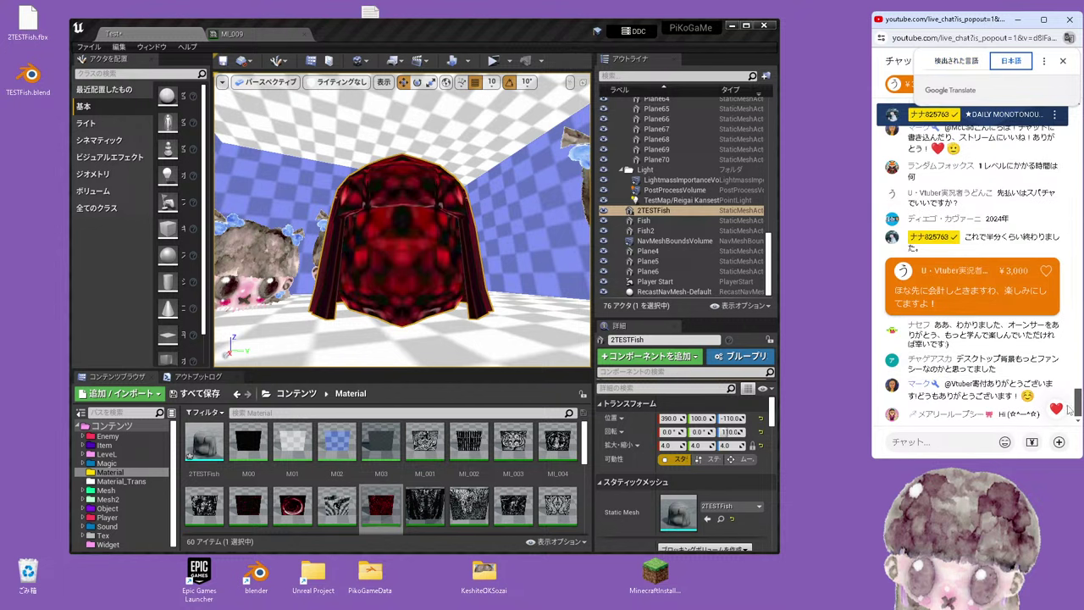
Minimize and restore Unreal, then translate the chat to English once more and switch back to Japanese
left_click(734, 27)
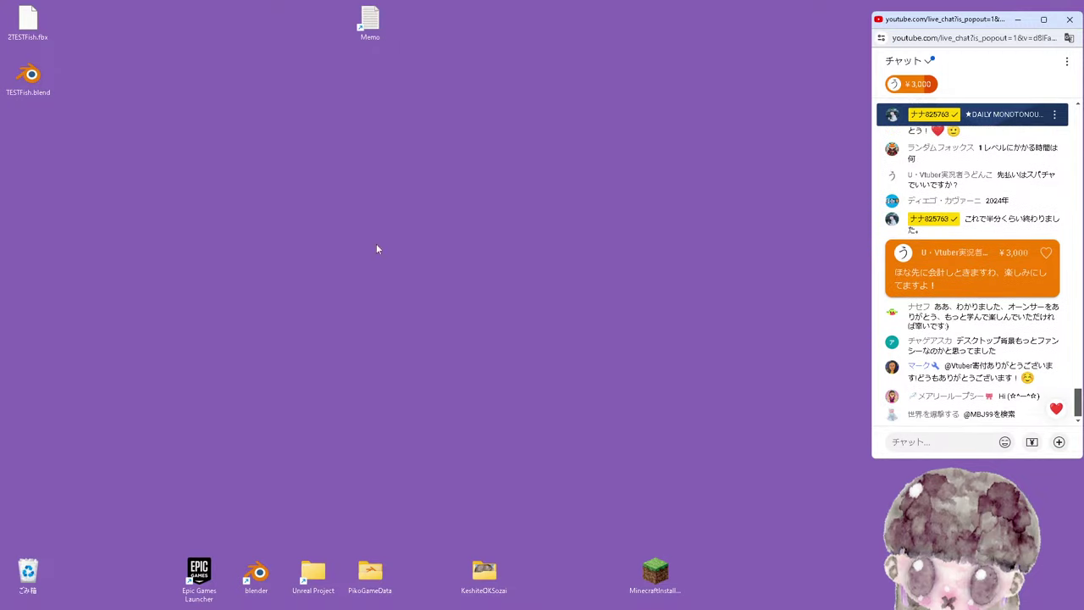
left_click(116, 603)
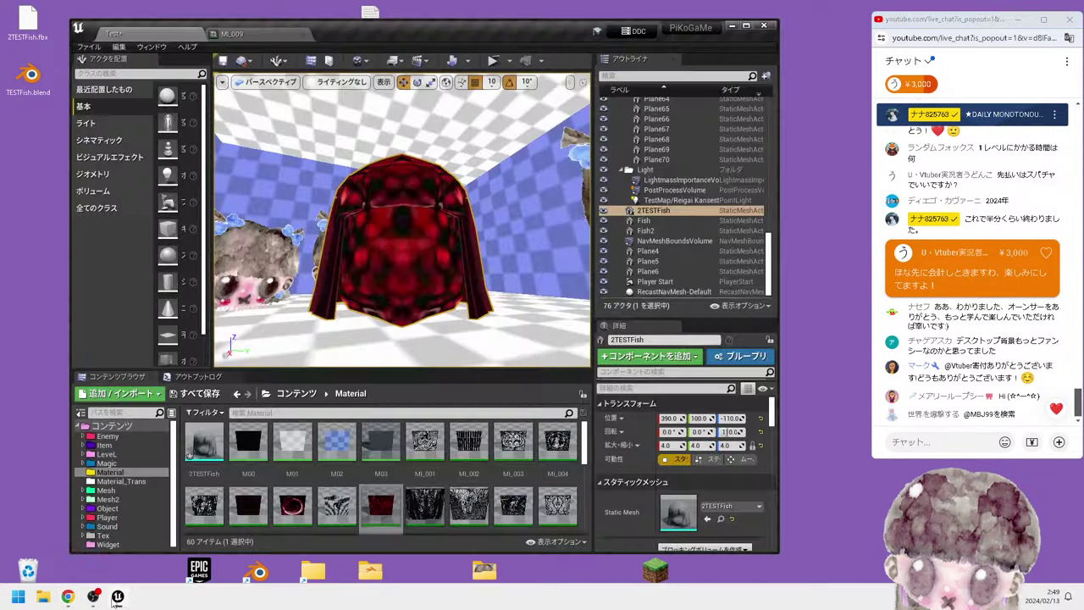
mouse_move(402, 220)
left_mouse_down("alt")
mouse_move(410, 364)
mouse_move(440, 211)
left_mouse_up("alt")
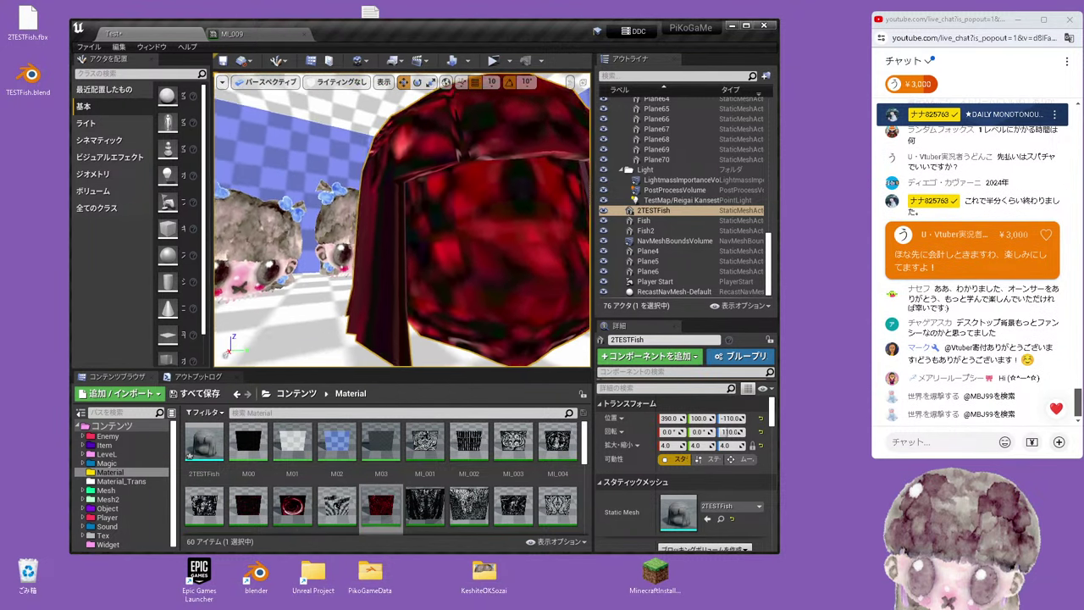
right_click(969, 347)
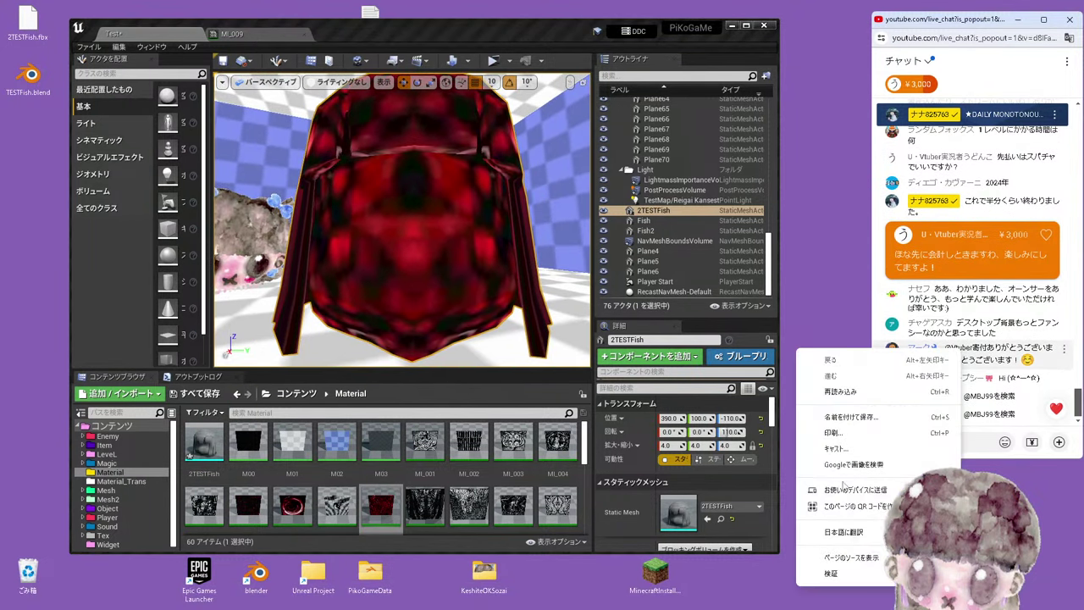
left_click(841, 533)
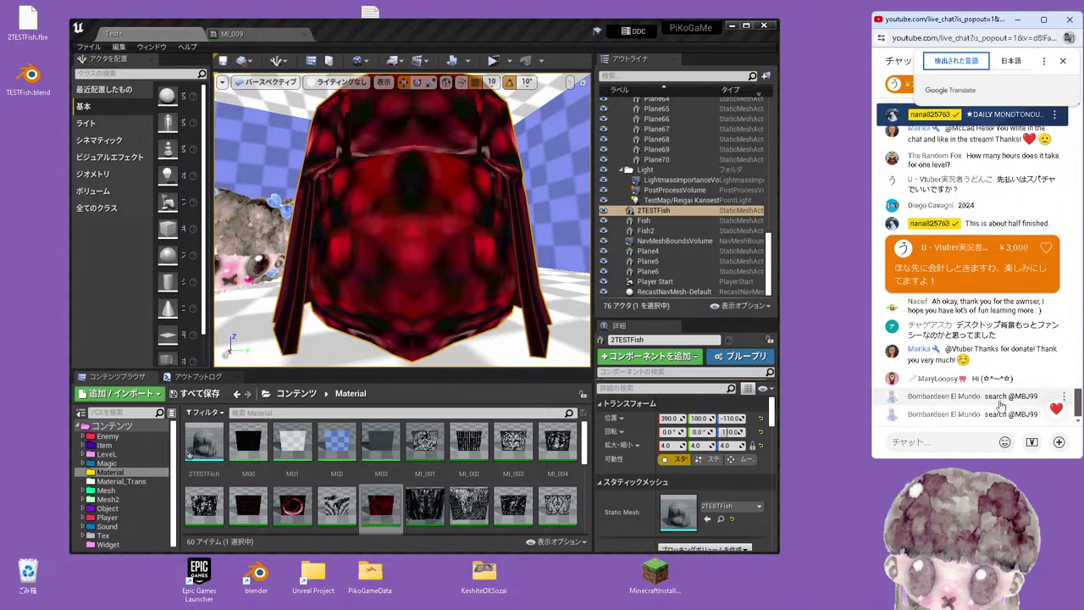
left_click(1010, 71)
left_click(812, 234)
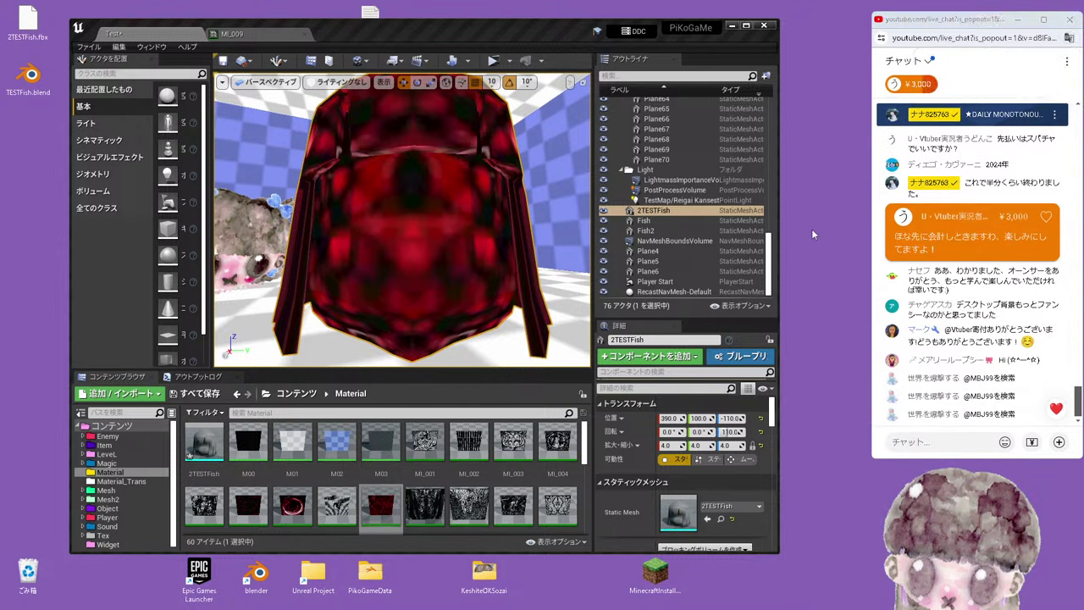
mouse_move(565, 230)
left_mouse_down("alt")
mouse_move(527, 237)
mouse_move(433, 208)
left_mouse_up("alt")
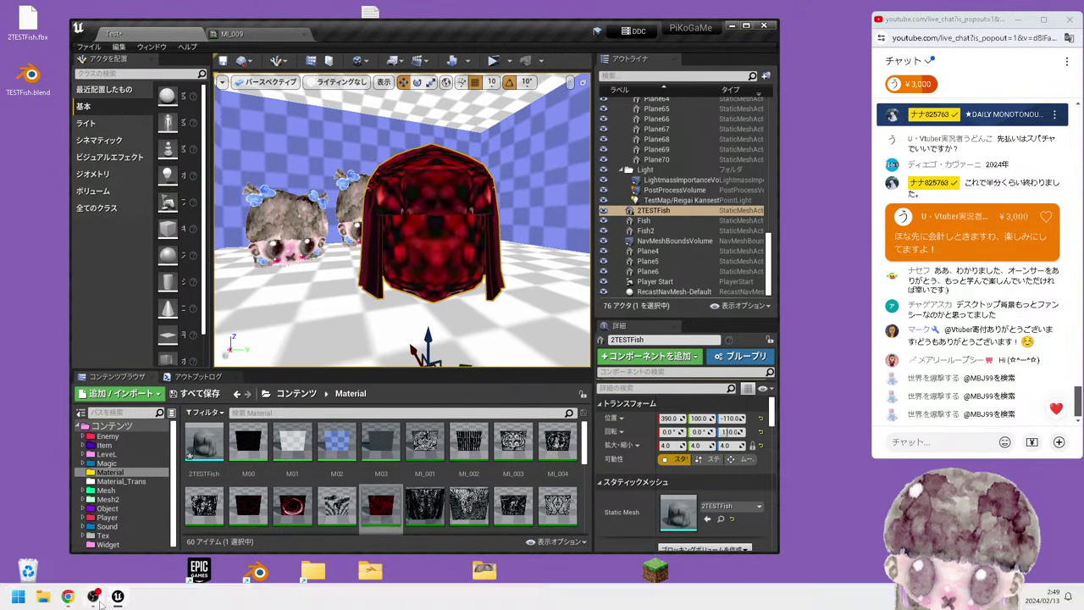
Bring DeepL forward and enter 最後にテクスチャを作ってみたい in the source box
mouse_move(70, 602)
left_click(92, 537)
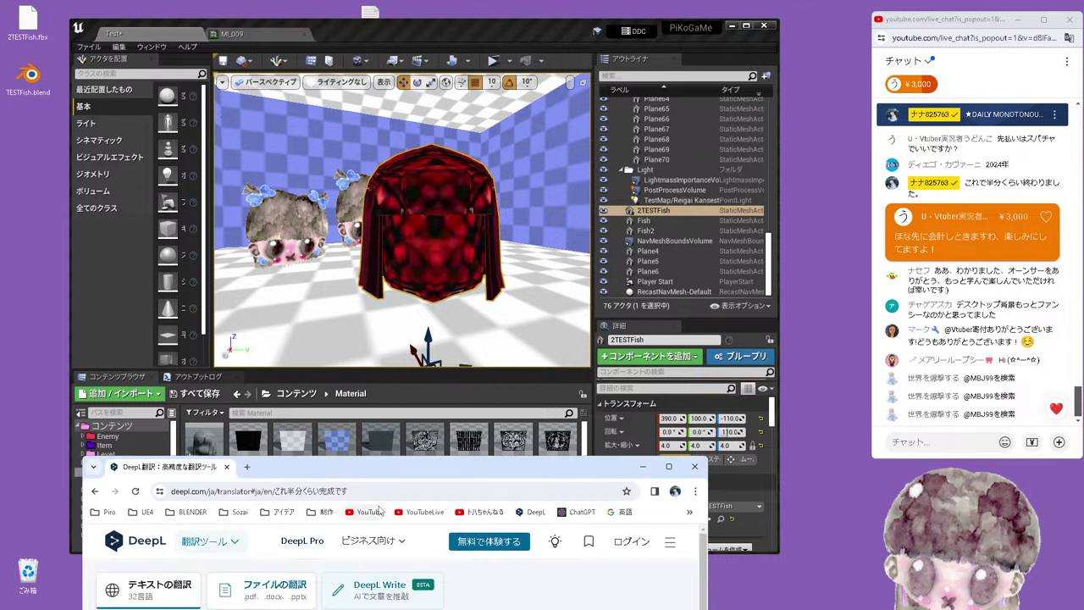
left_click_drag(392, 461, 436, 241)
left_click(411, 458)
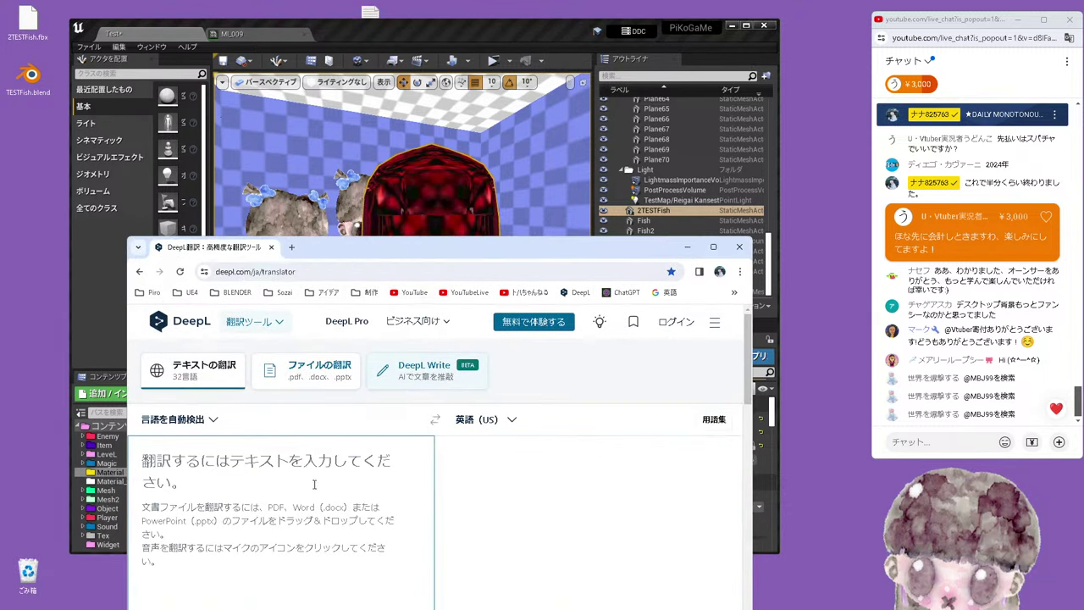
type("最後 n")
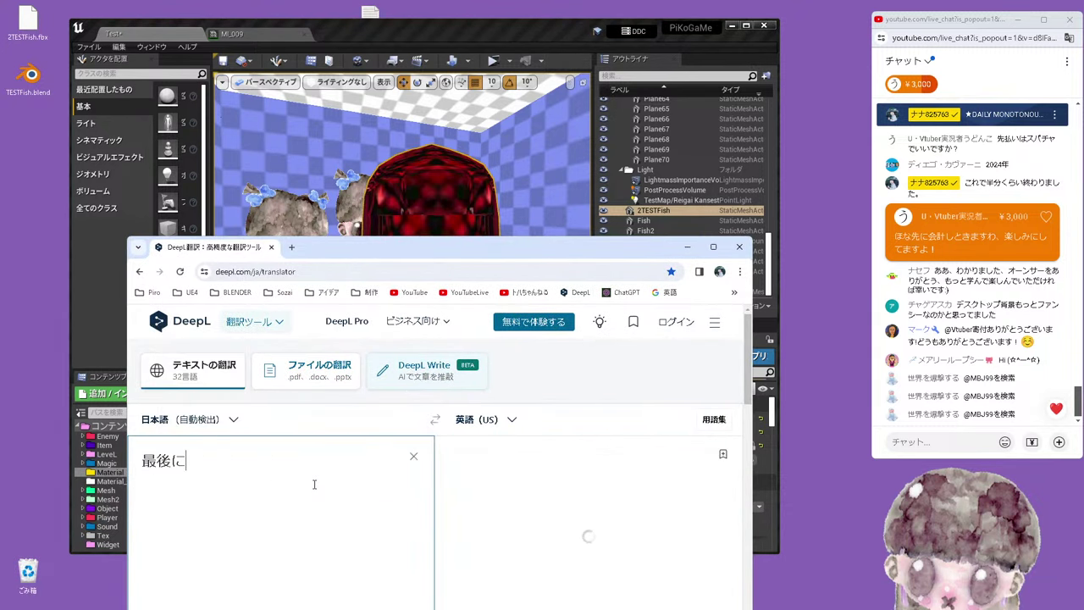
type("くすちゃ")
key("space")
type("を")
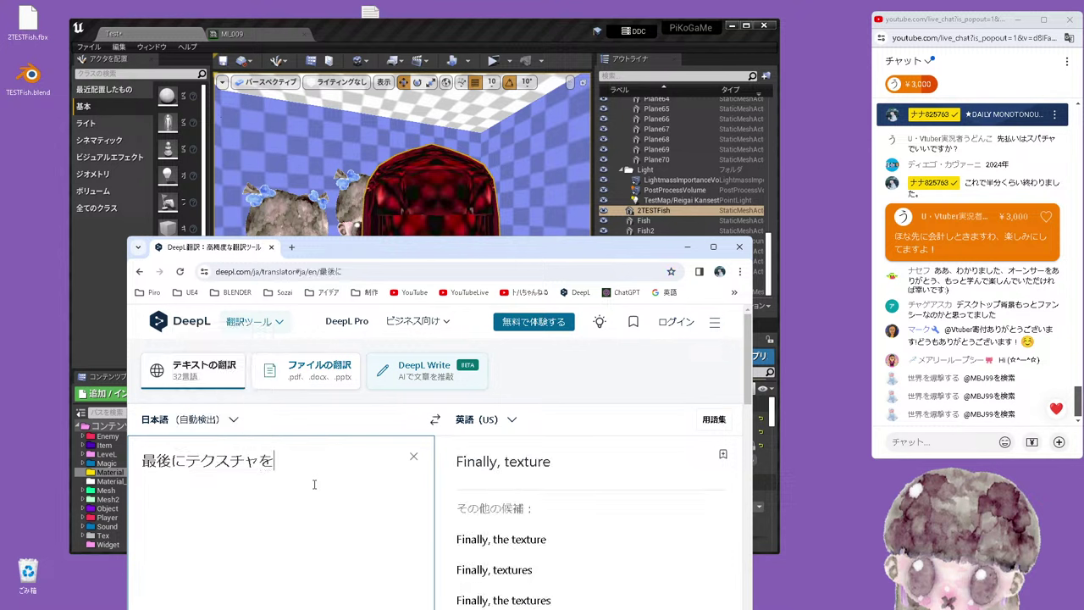
type("つくってみ")
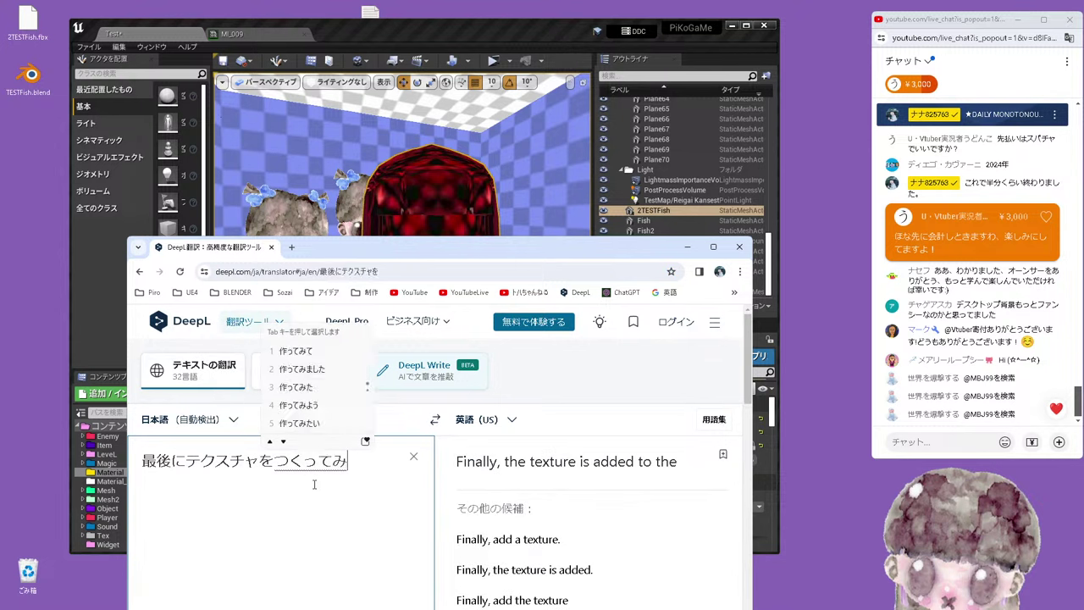
type("たい")
key("space")
key("Return")
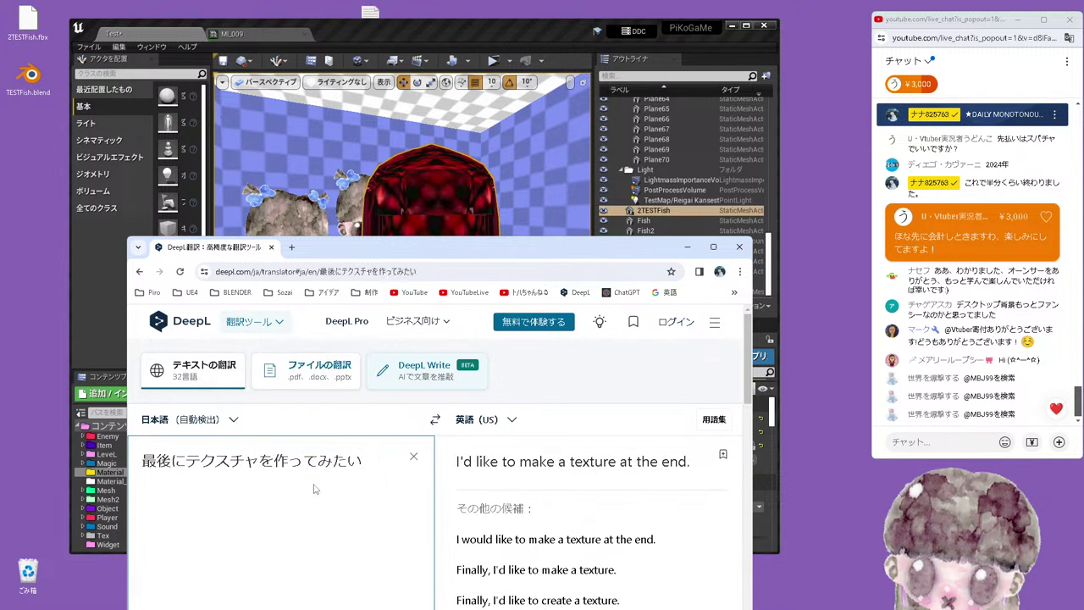
Append （テストで） to the Japanese sentence
type("tes")
type("で")
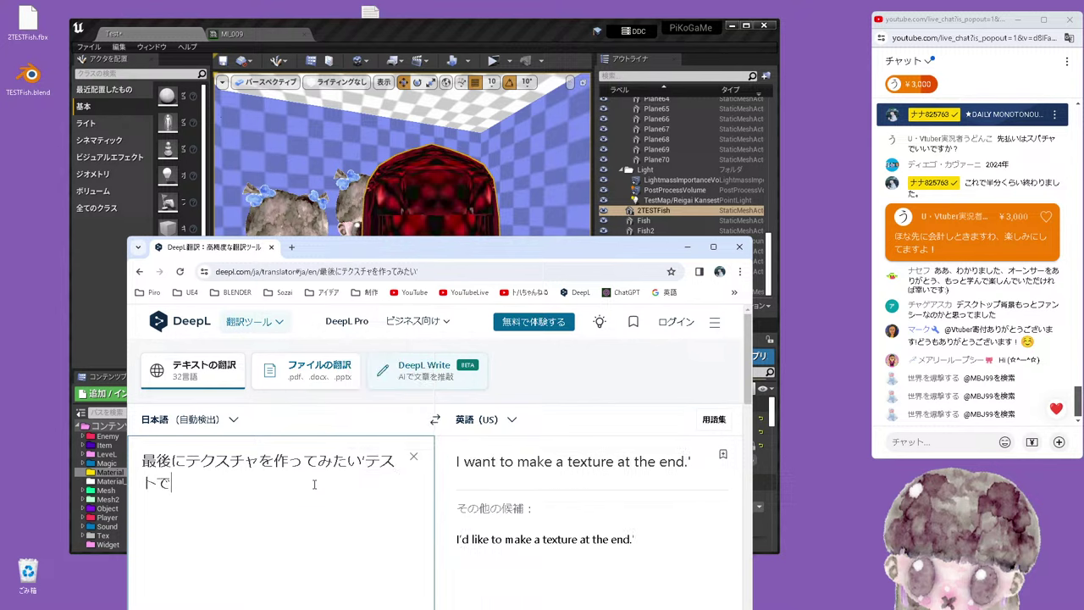
type("）")
key("Return")
key("Left")
key("Left")
key("Left")
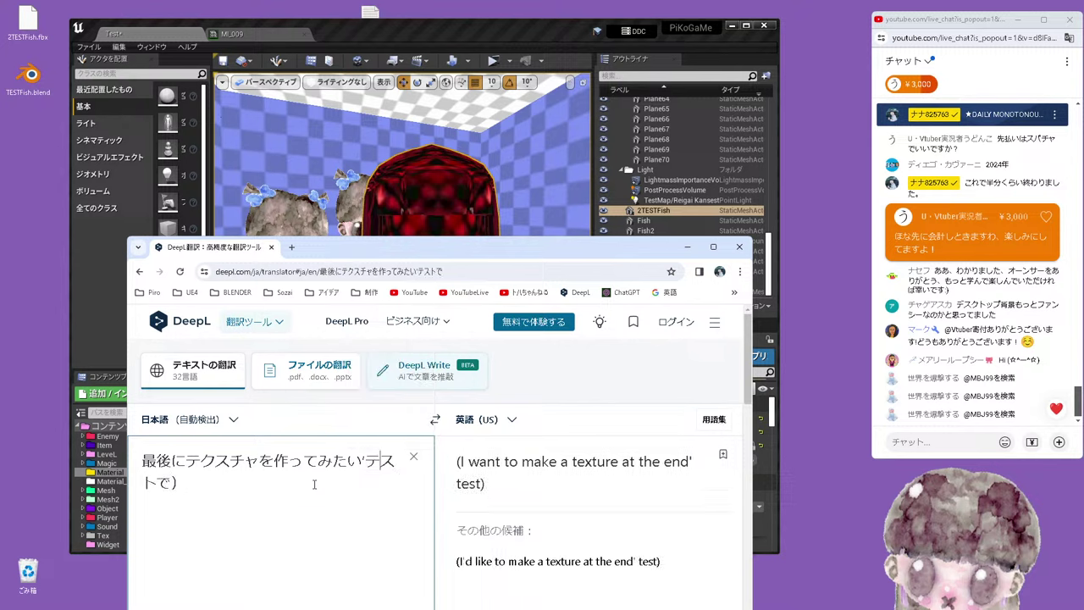
type("（")
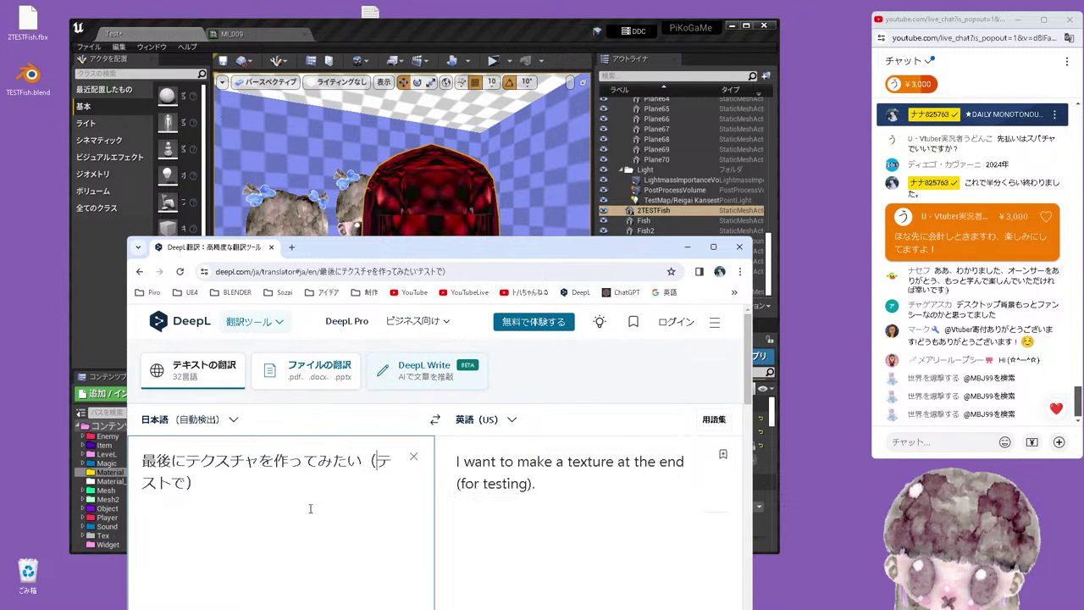
Copy the English translation and post it in the YouTube live chat
triple_click(559, 500)
right_click(504, 469)
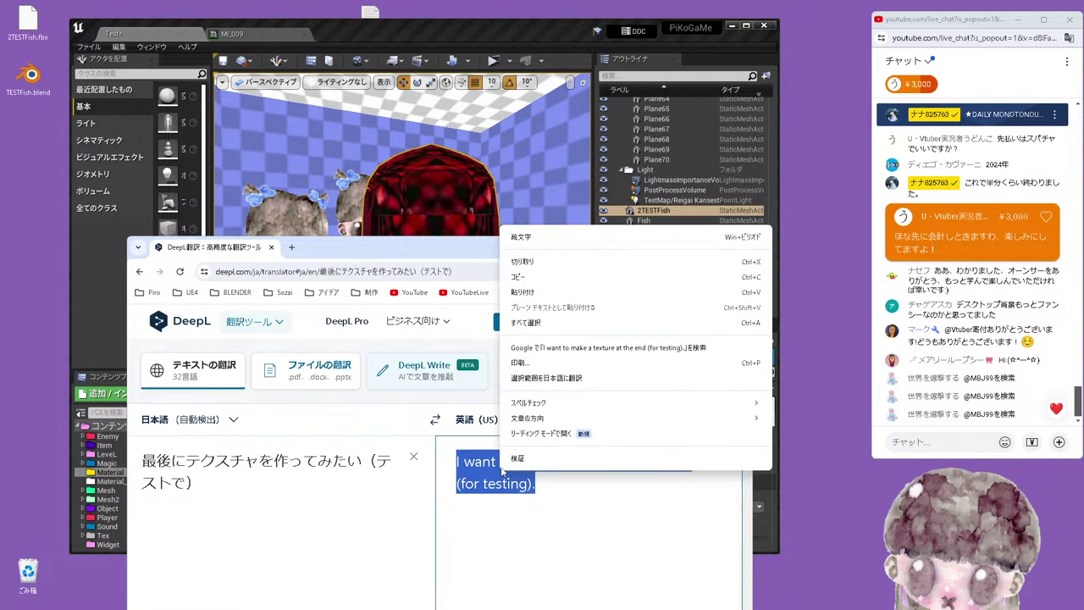
left_click(525, 284)
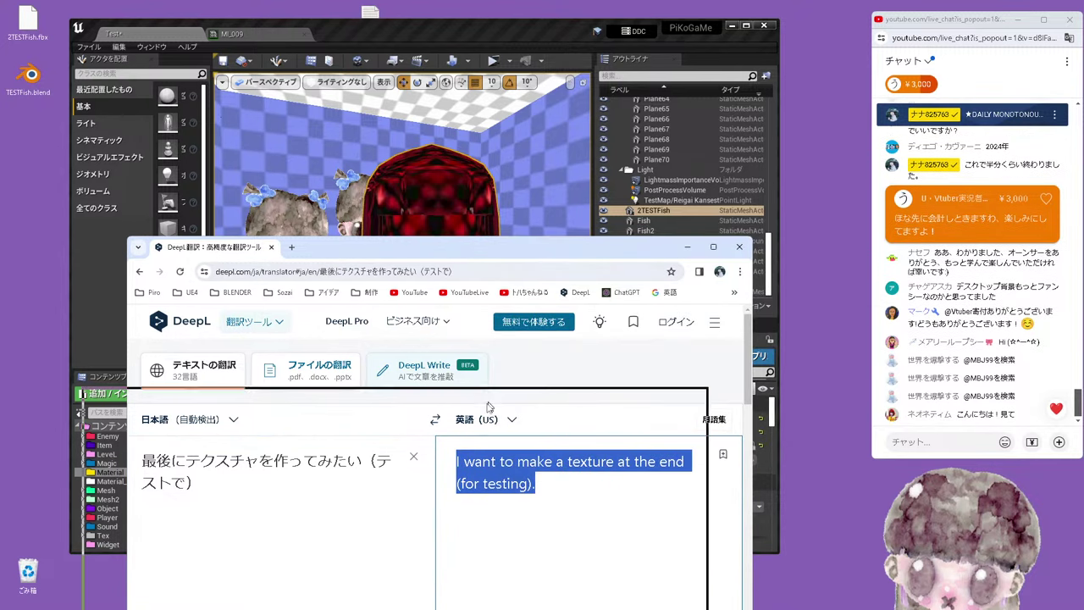
left_click_drag(381, 247, 331, 413)
left_click(936, 448)
key("ctrl+v")
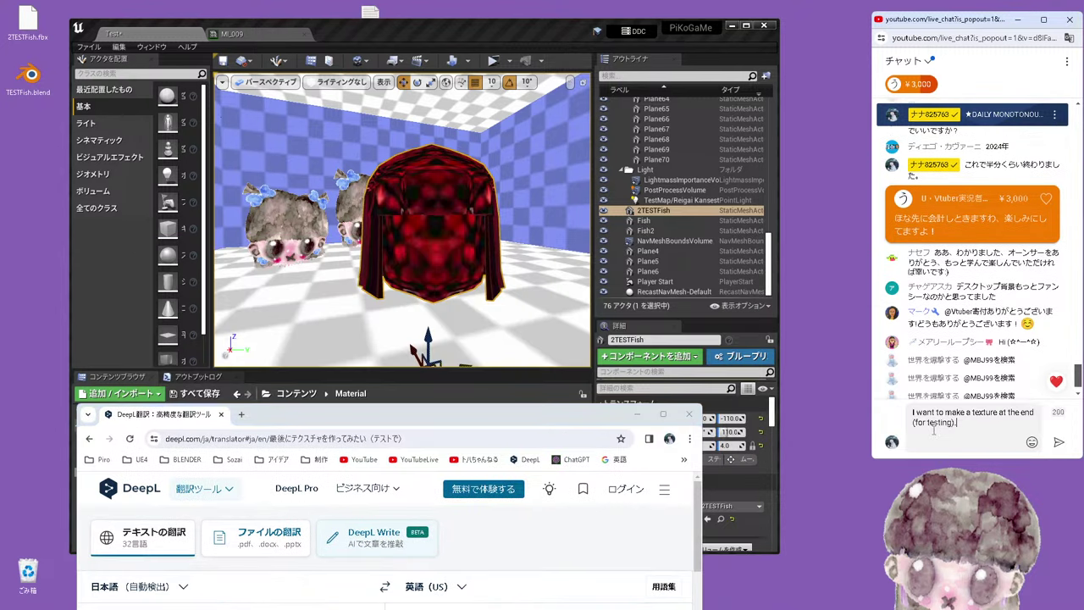
key("Return")
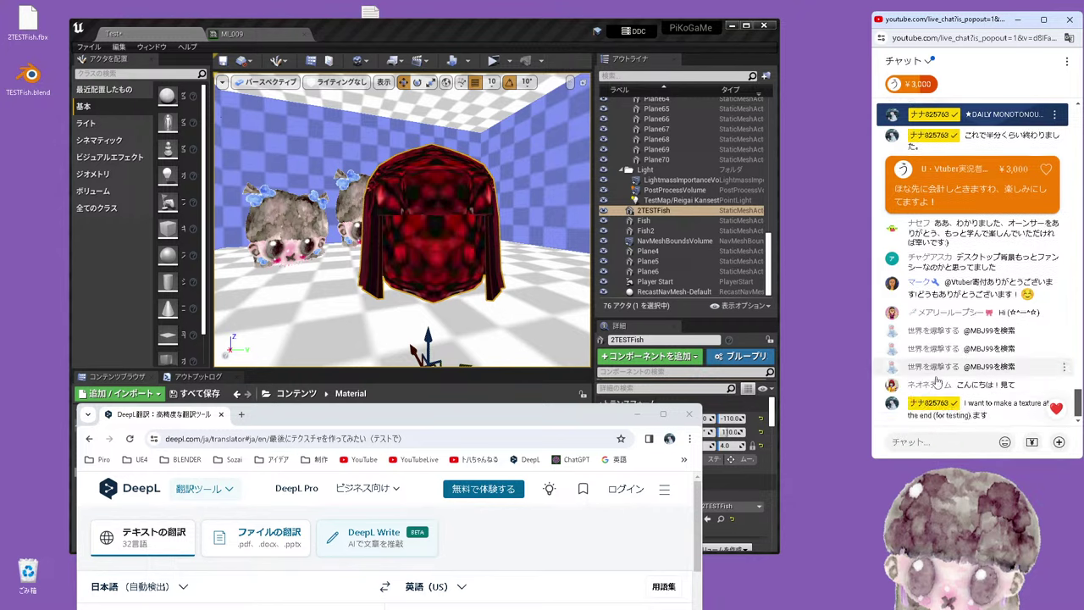
left_click_drag(518, 415, 527, 503)
Exit Unreal Engine without saving and open TESTFish.blend from the desktop
left_click(551, 361)
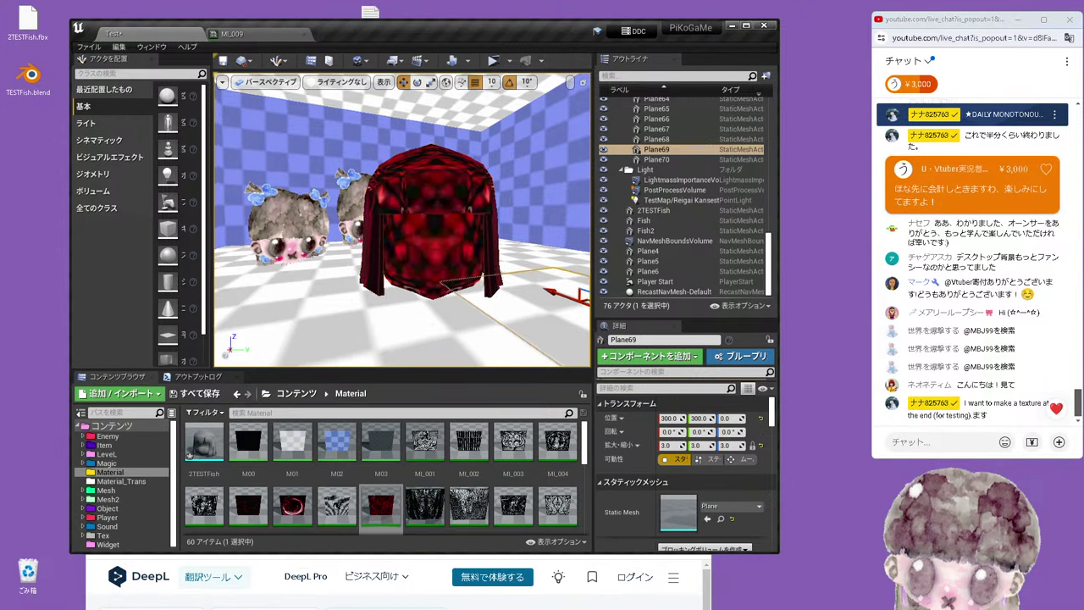
left_click_drag(551, 361, 508, 407)
left_click(90, 46)
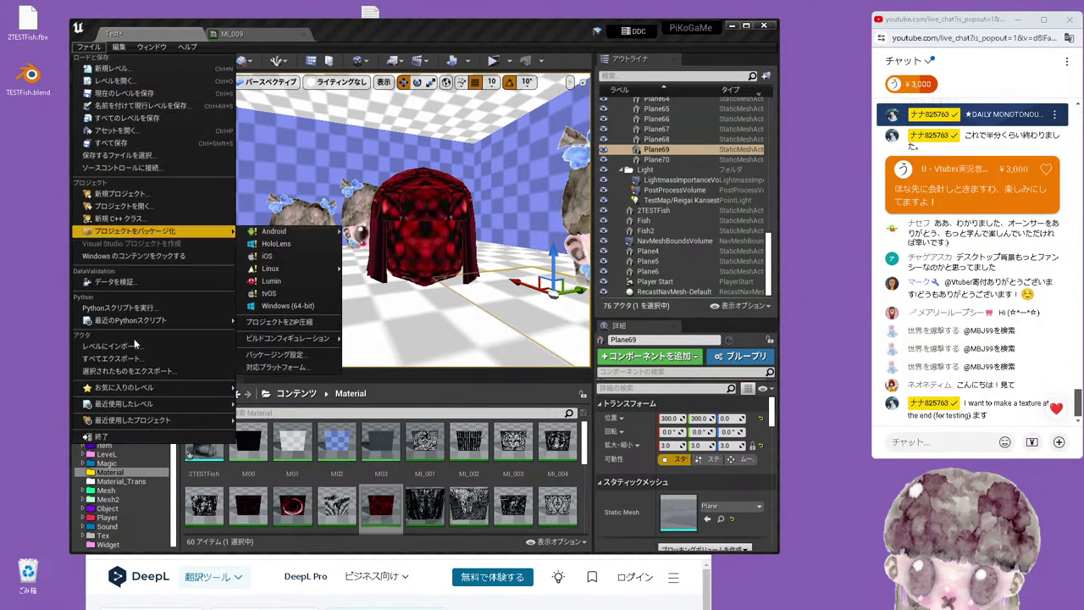
left_click(127, 455)
left_click(572, 417)
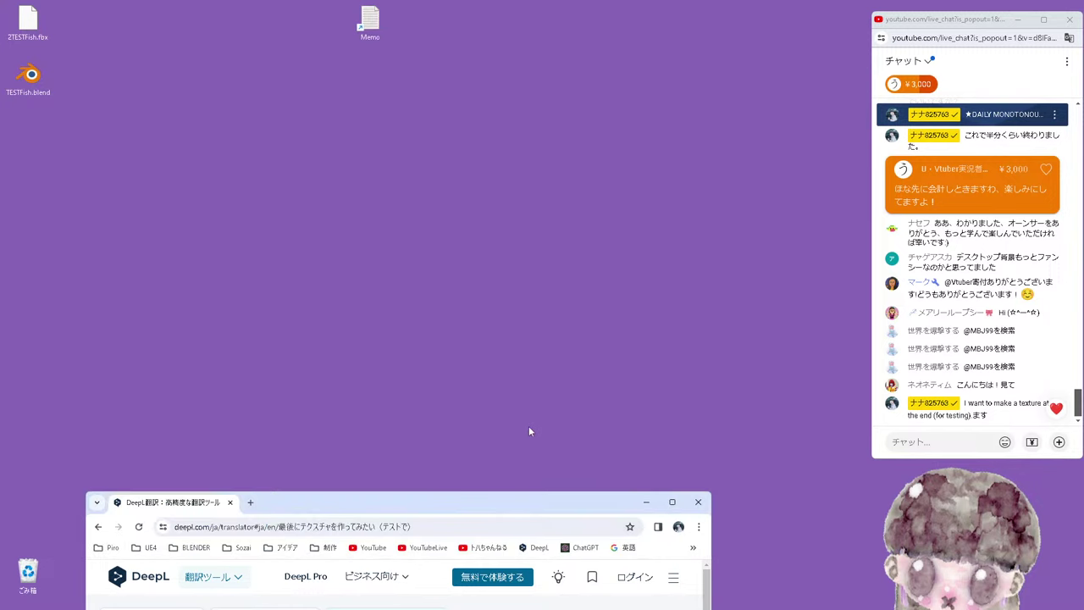
left_click_drag(490, 506, 496, 522)
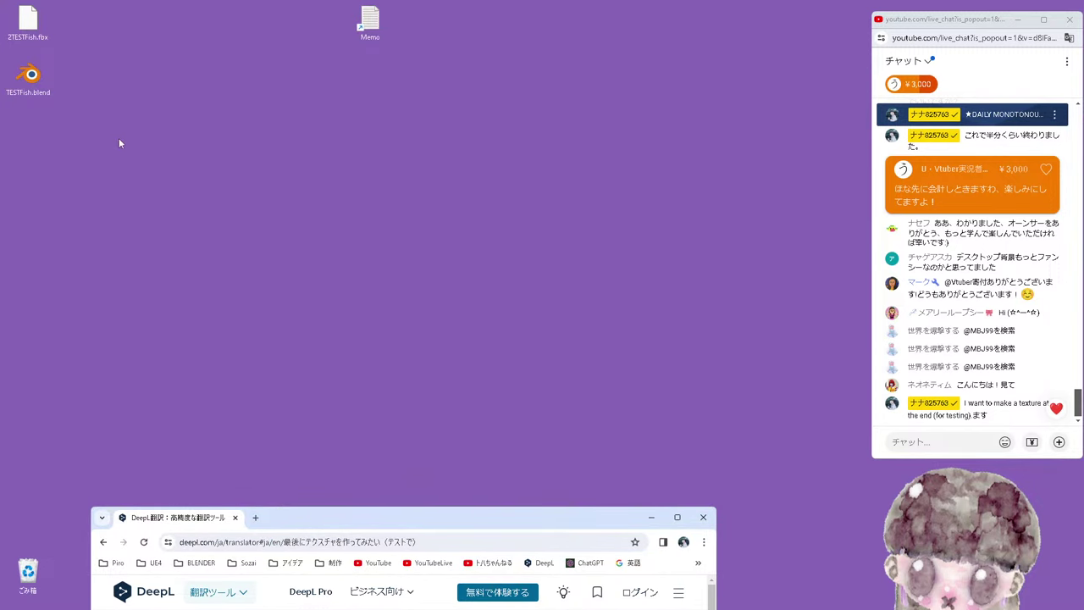
double_click(32, 78)
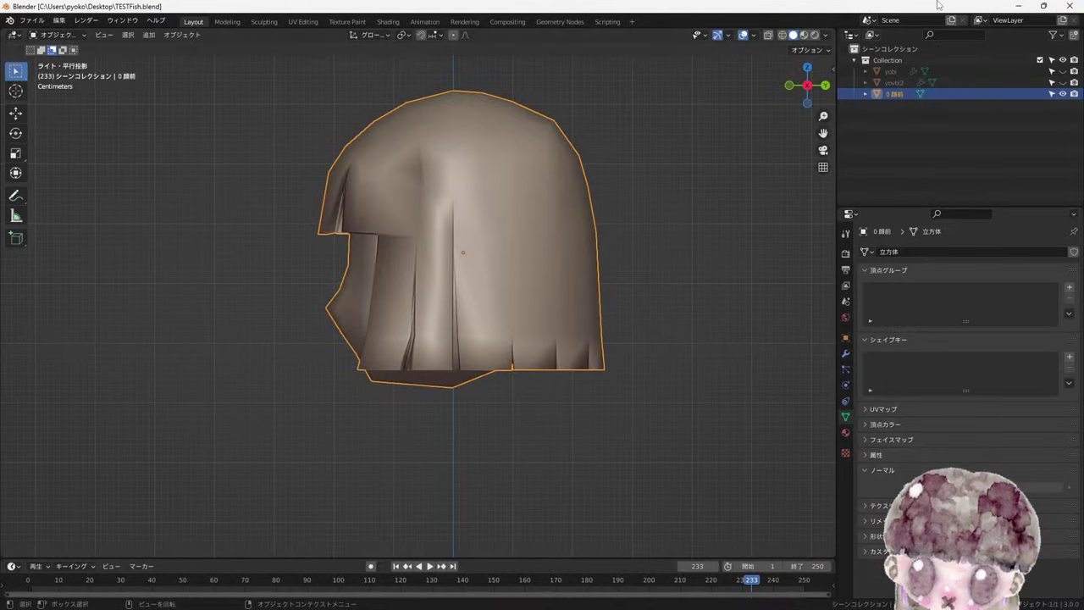
Un-maximize Blender and put the hair mesh into Edit Mode
mouse_move(938, 4)
left_mouse_down()
mouse_move(539, 82)
mouse_move(645, 36)
left_mouse_up()
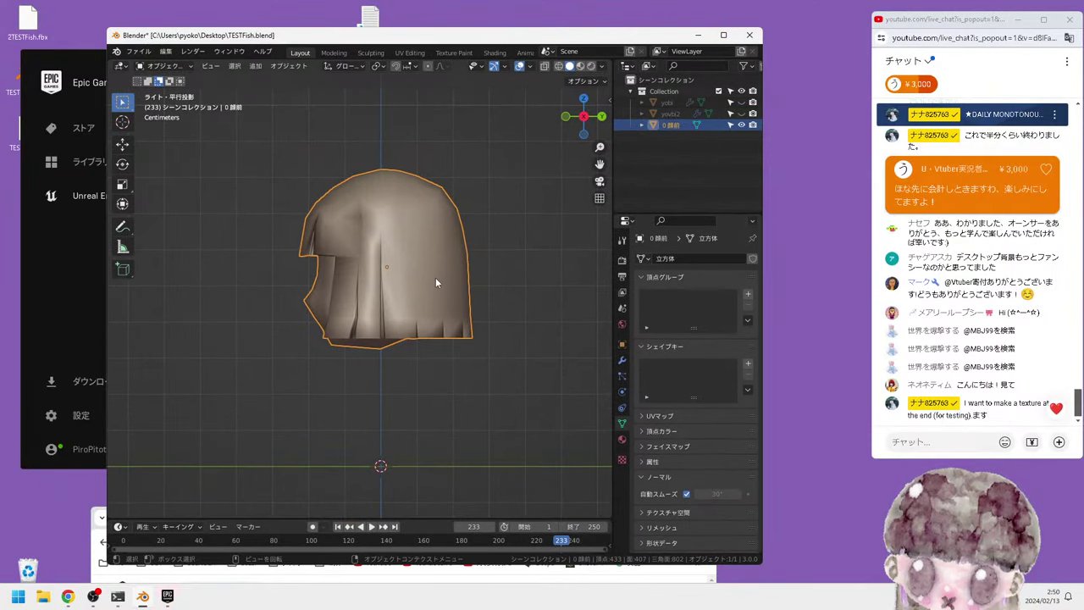
key("Tab")
middle_click_drag(434, 272, 380, 282)
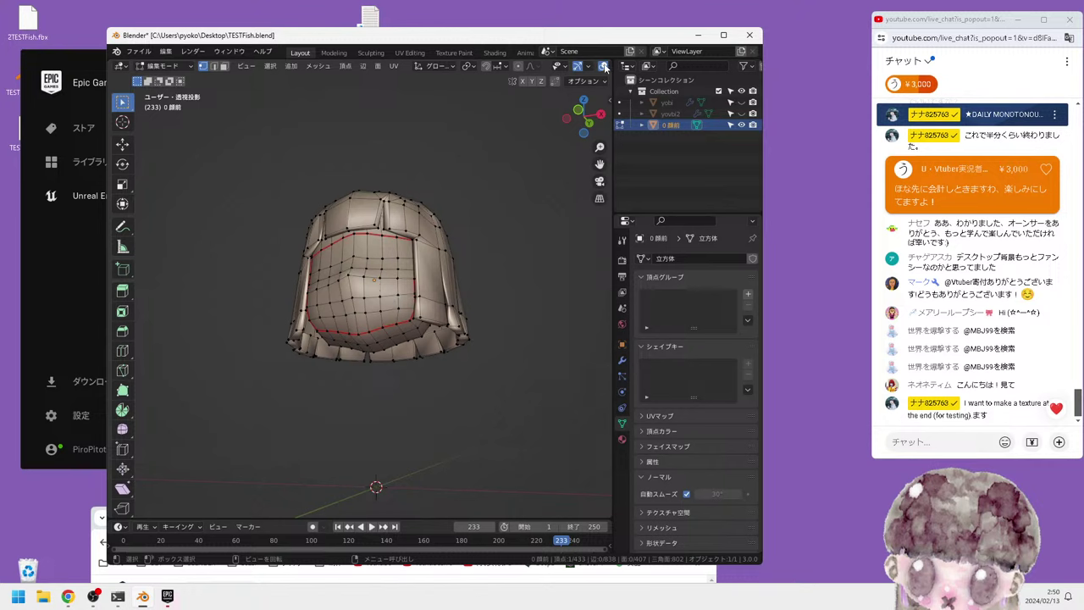
scroll(604, 67, "down", 3)
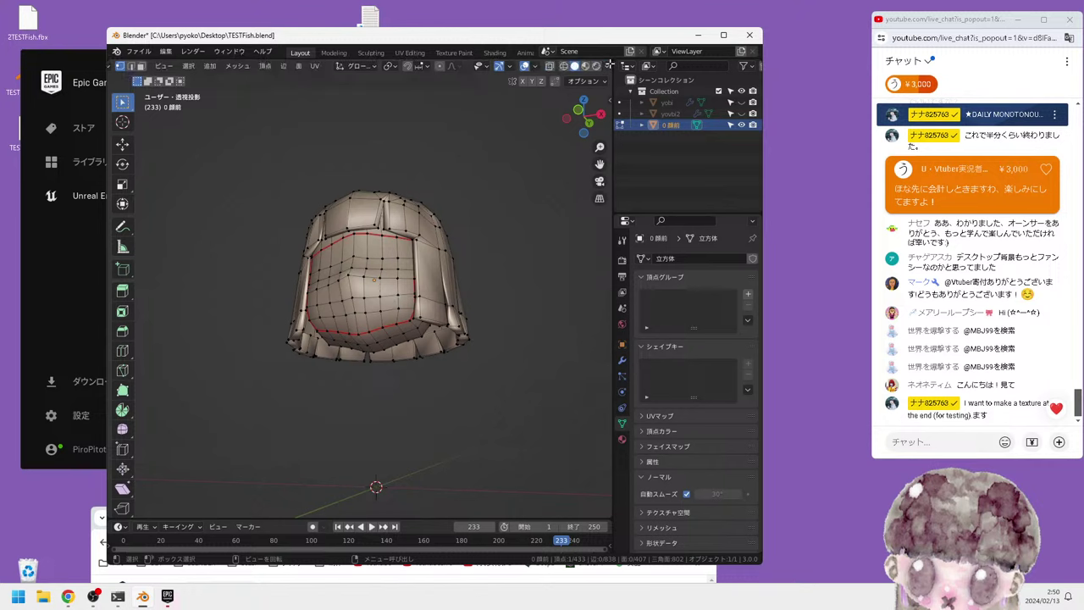
Set viewport shading to Solid with a shiny MatCap sphere
left_click(608, 67)
left_click(574, 68)
left_click(606, 67)
left_click(637, 121)
left_click(590, 151)
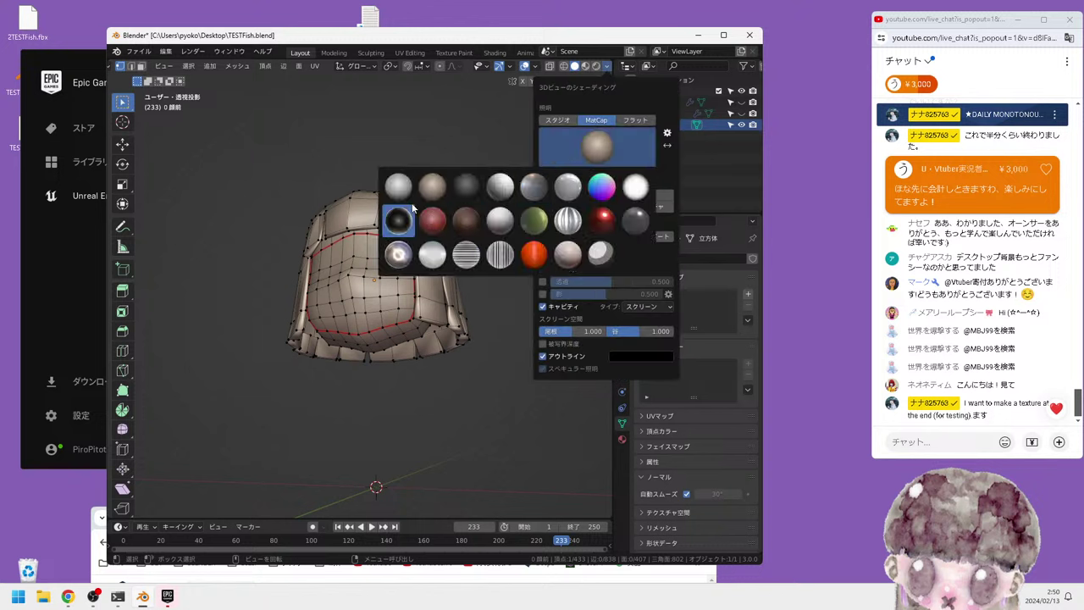
left_click(398, 229)
middle_click_drag(323, 212, 334, 167)
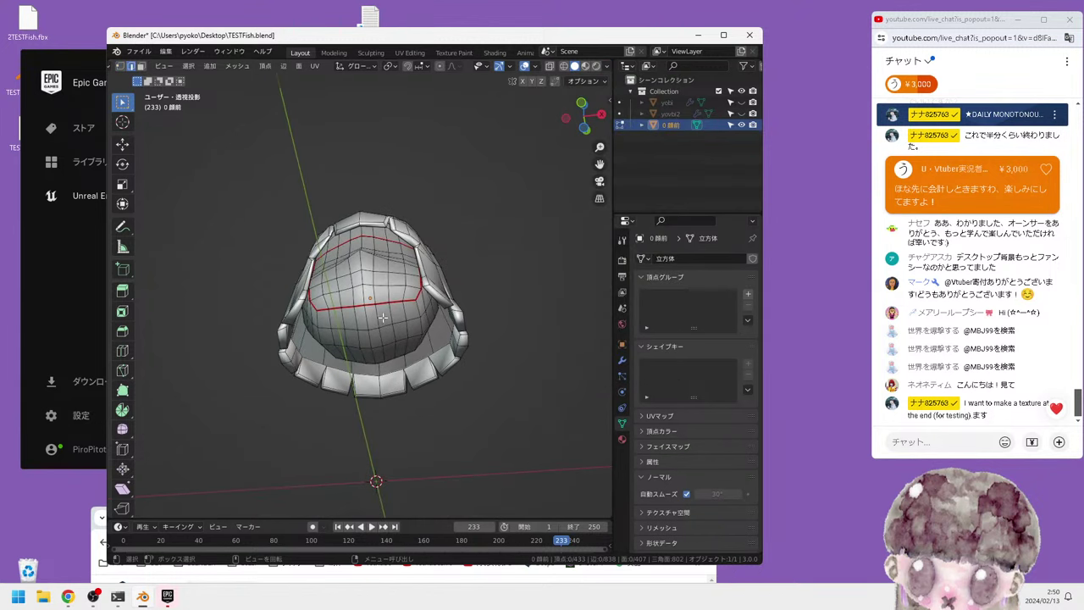
Select linked hair parts with L and hide them with H, leaving the face mesh
double_click(742, 125)
middle_click_drag(484, 259, 464, 315)
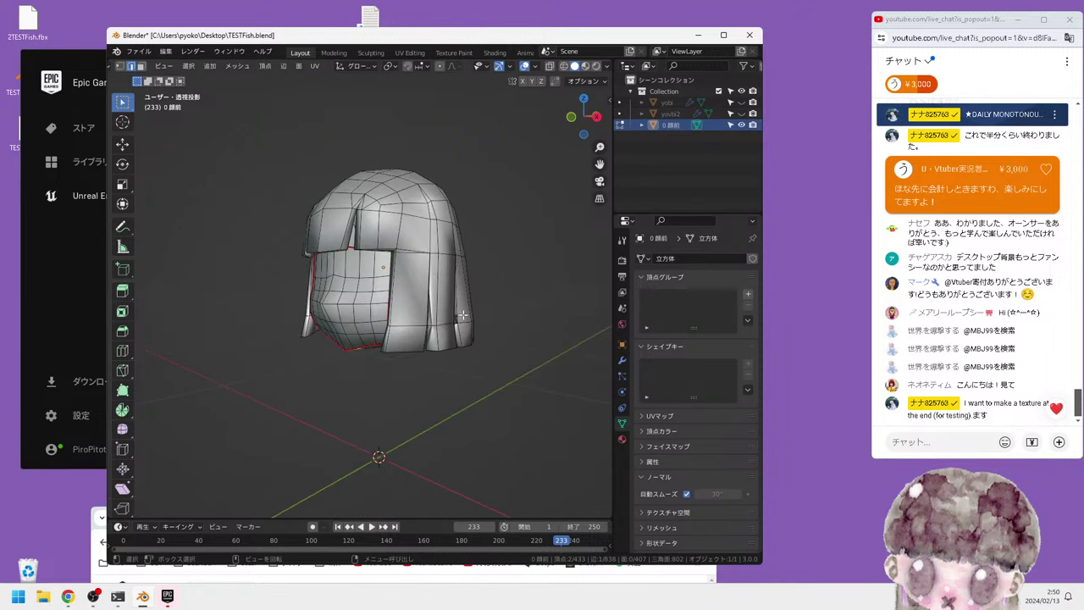
key("l")
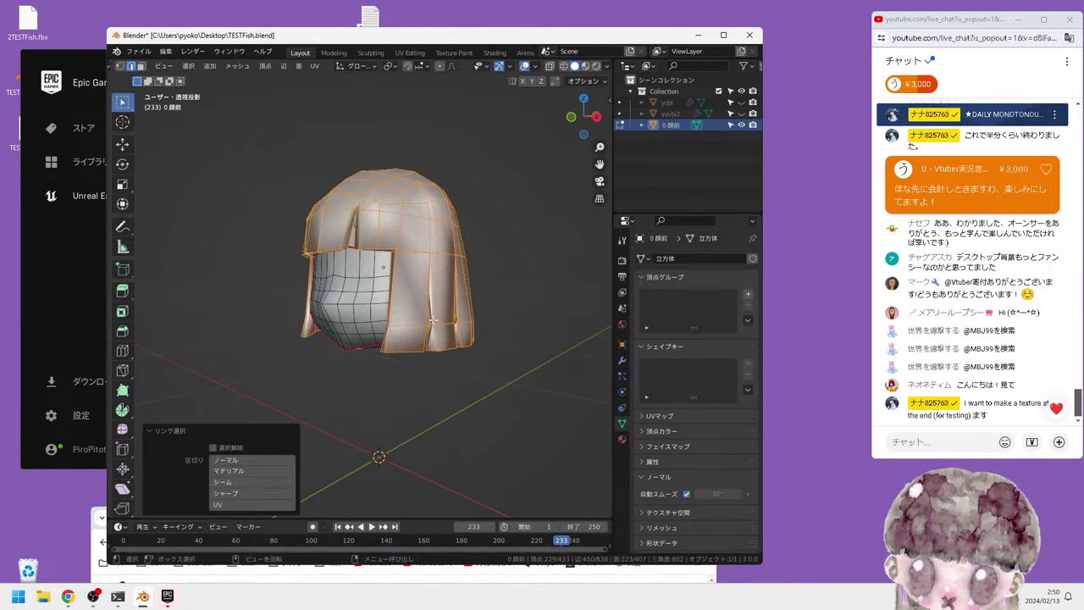
key("h")
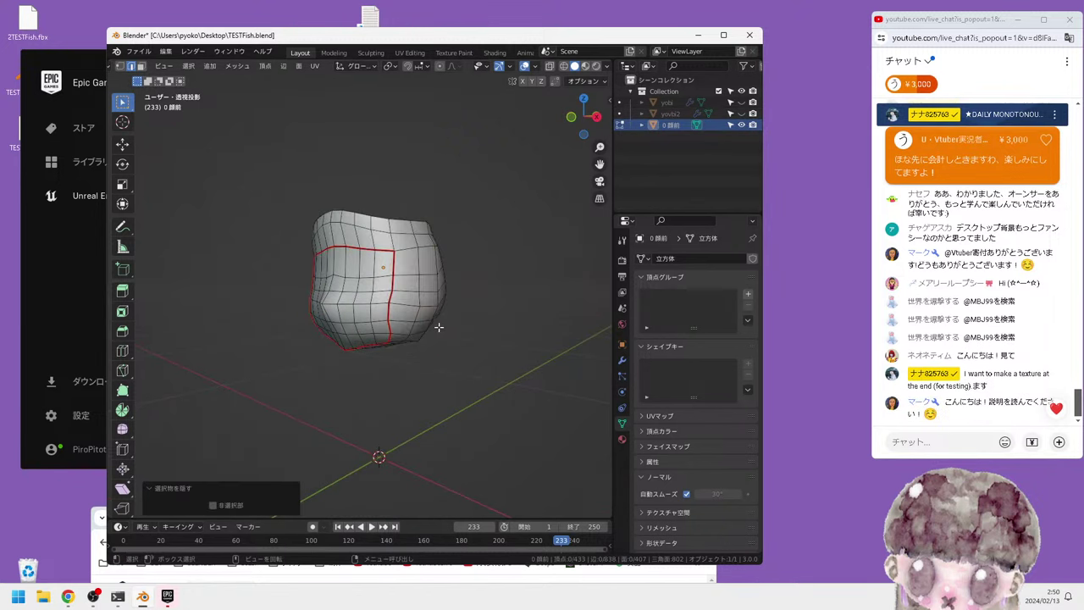
middle_click_drag(437, 324, 439, 239)
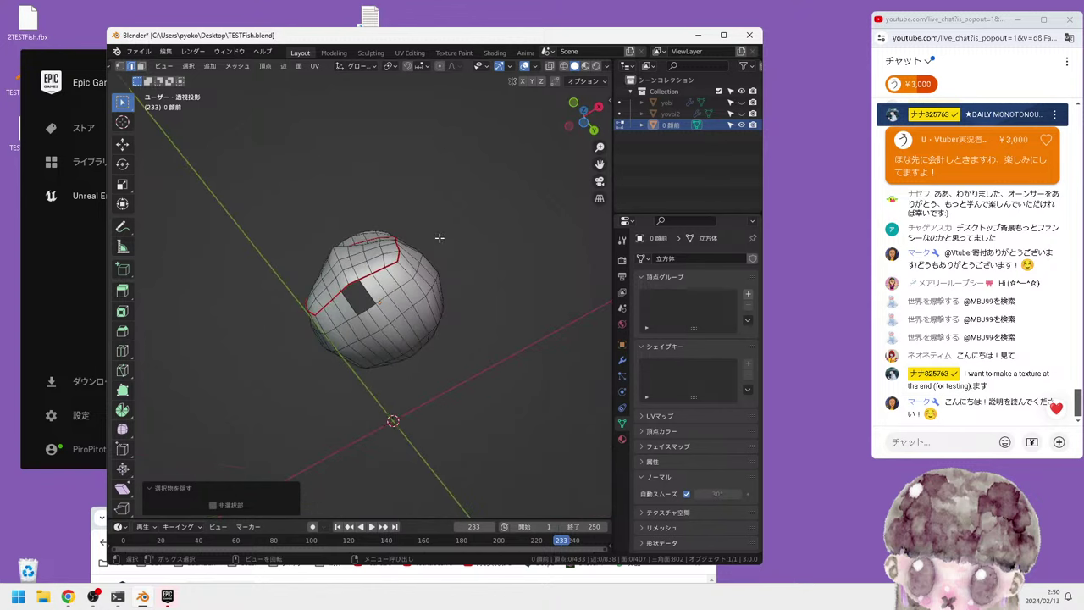
left_click(399, 329, "alt")
key("alt+h")
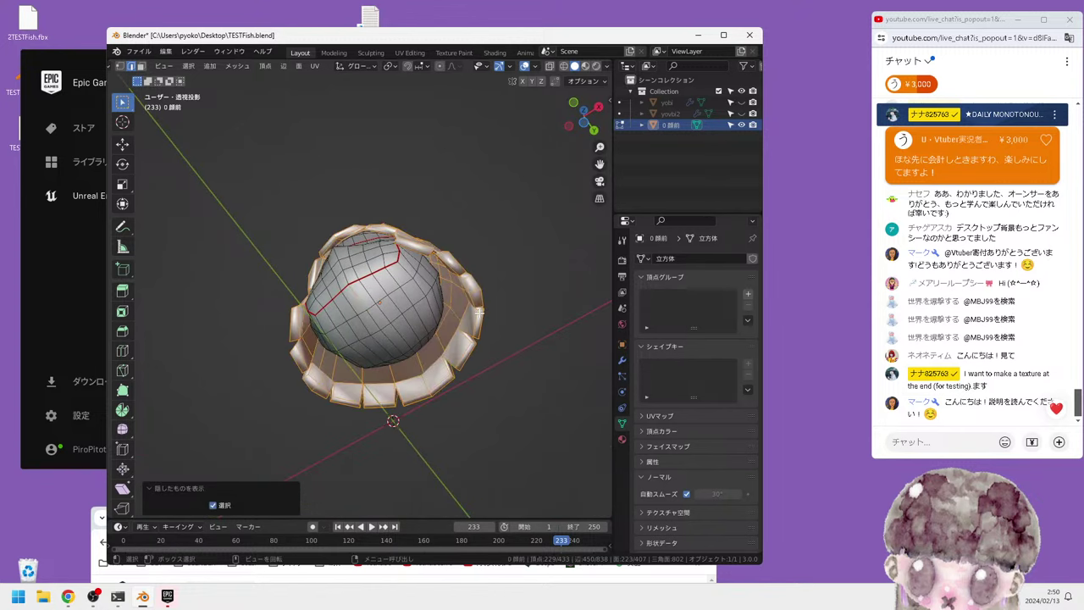
middle_click_drag(479, 311, 491, 339)
left_click(501, 346)
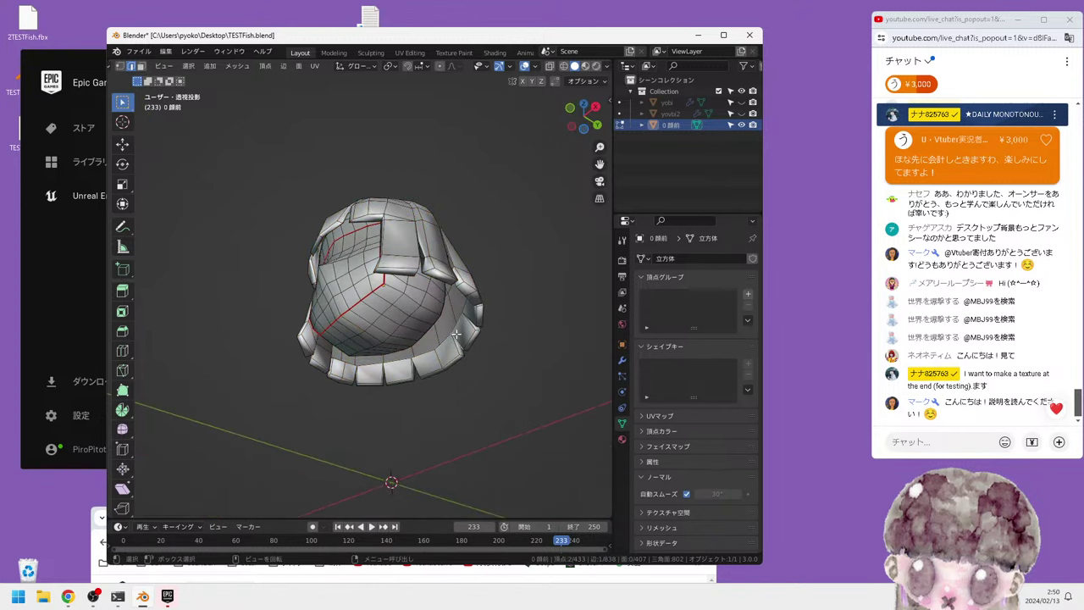
key("l")
key("h")
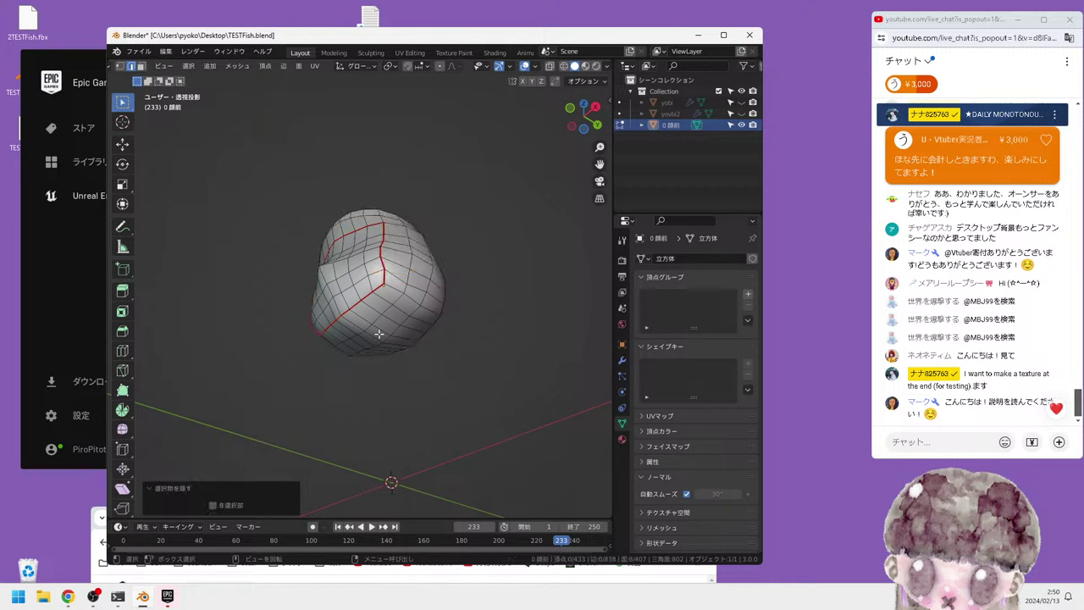
Mark the chosen face edges as UV seams in two passes
middle_click_drag(367, 327, 371, 292)
left_click(371, 291)
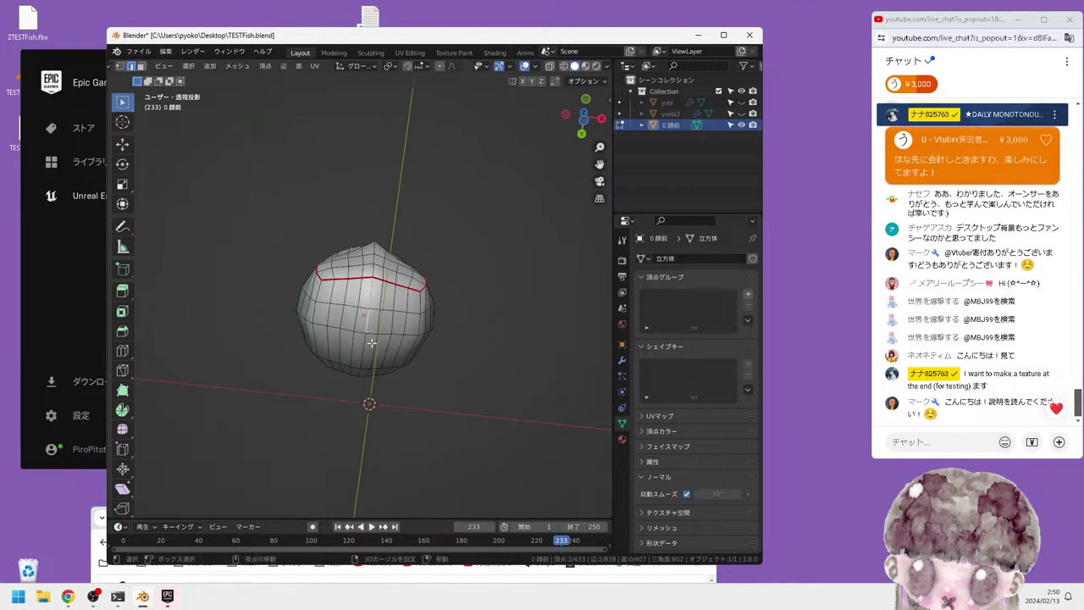
middle_click_drag(371, 342, 334, 292)
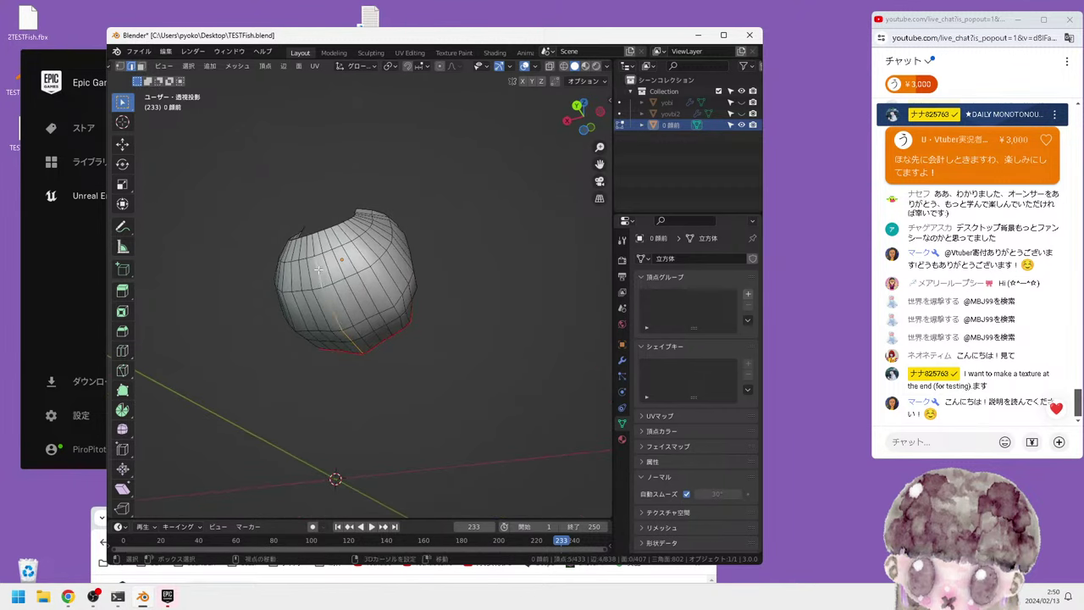
right_click(321, 271)
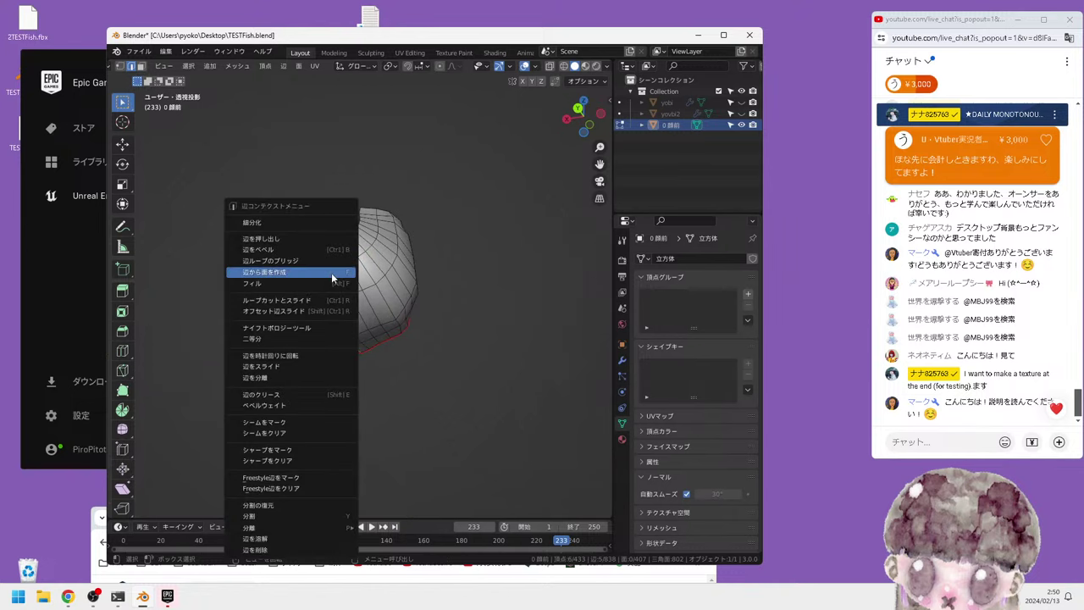
left_click(283, 422)
middle_click_drag(431, 245, 377, 243)
right_click(380, 222)
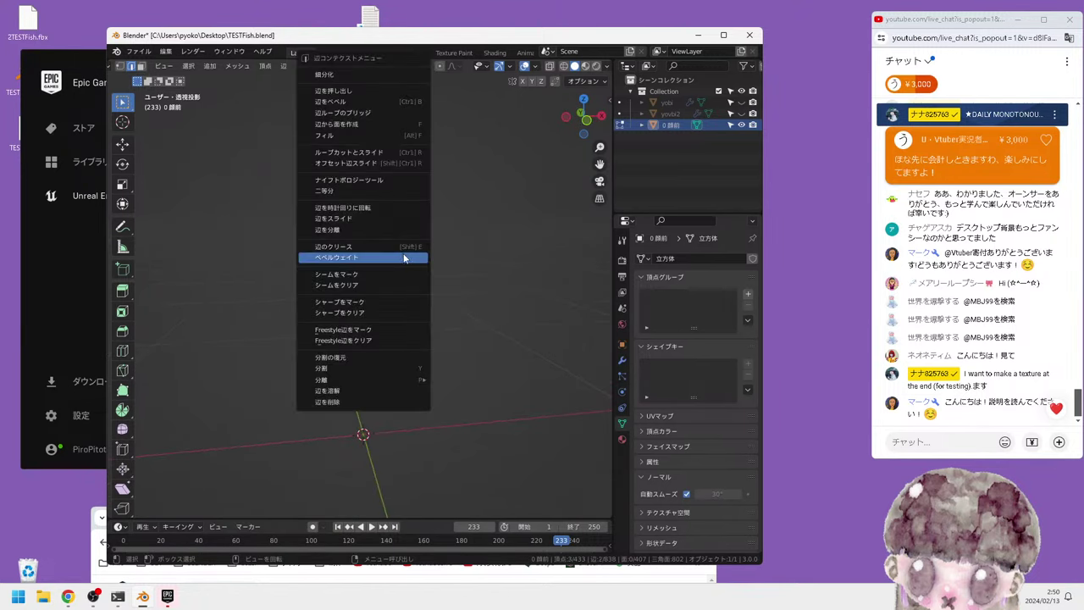
left_click(381, 276)
mouse_move(440, 288)
middle_mouse_down()
mouse_move(319, 289)
mouse_move(356, 280)
middle_mouse_up()
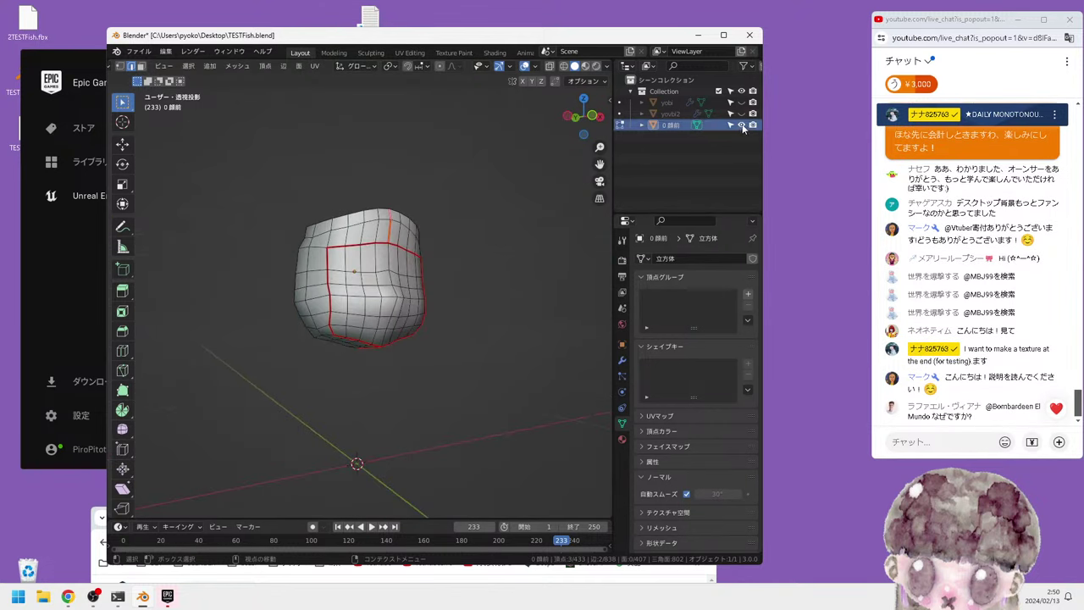
Hide the face object and show the spare hair object yobi2
left_click(741, 125)
left_click(741, 114)
middle_click_drag(461, 229, 412, 224)
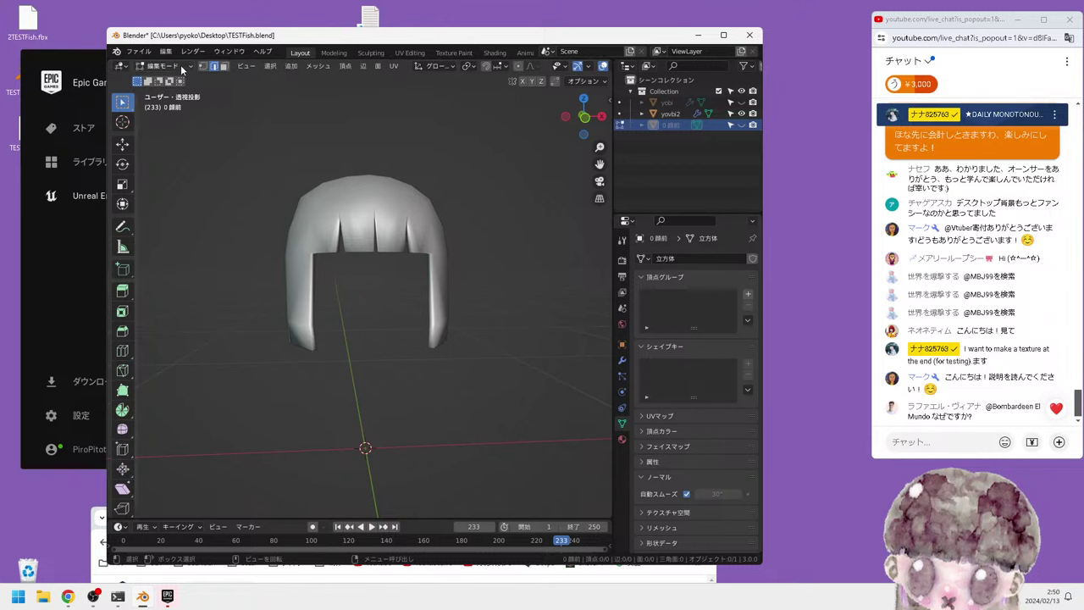
Select the spare hair object, show its modifiers and snap to front orthographic view
left_click(139, 66)
left_click(161, 79)
left_click(407, 222)
key("Tab")
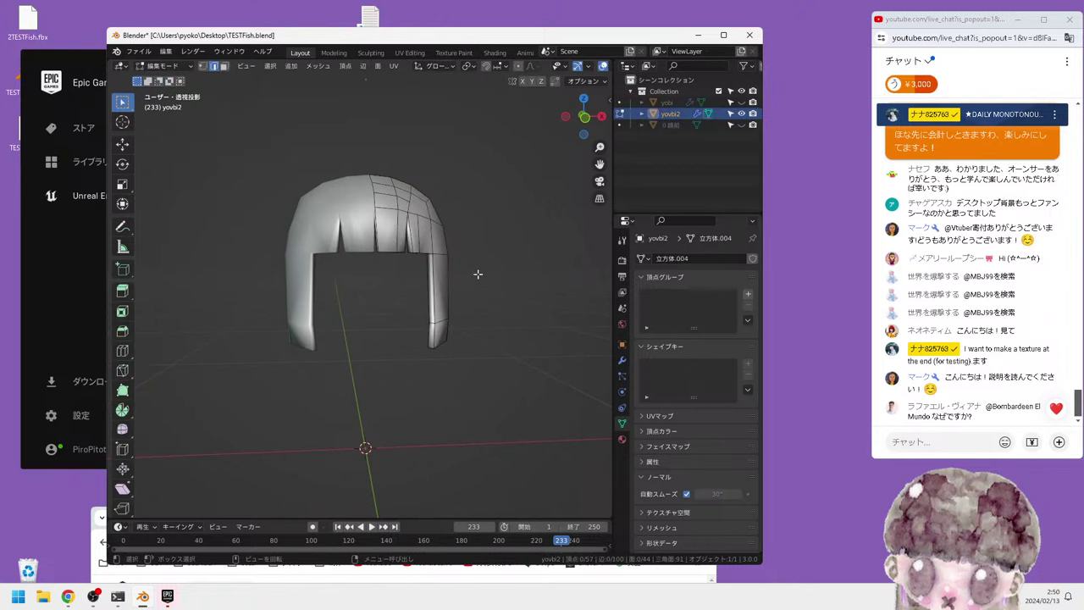
mouse_move(477, 274)
middle_mouse_down()
mouse_move(473, 261)
mouse_move(483, 267)
middle_mouse_up()
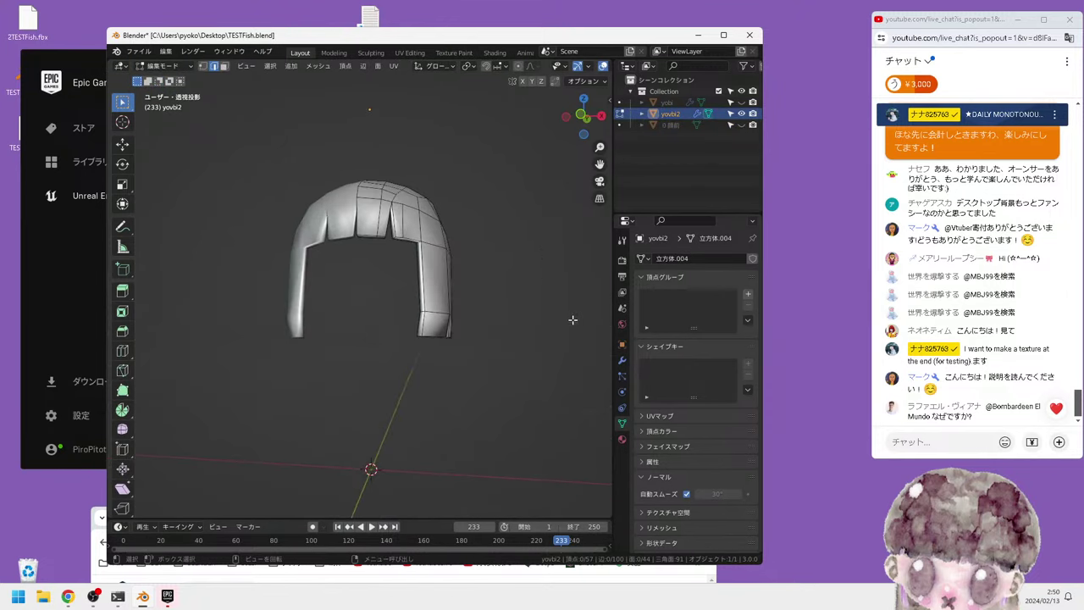
left_click(621, 362)
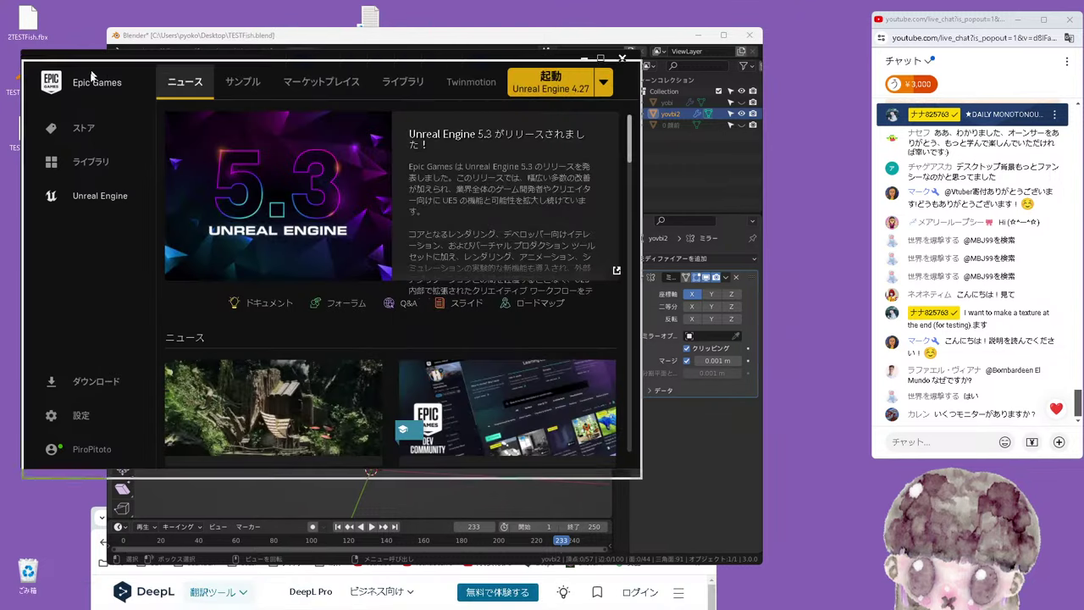
left_click_drag(72, 55, 2, 292)
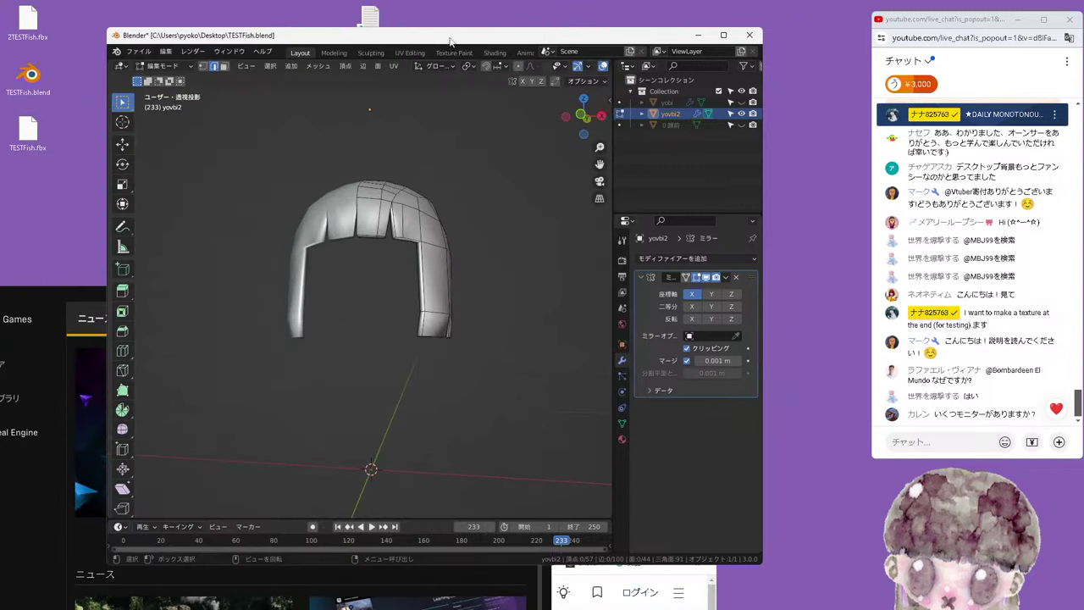
middle_click_drag(442, 182, 452, 203)
key("KP_1")
middle_click_drag(499, 230, 483, 235)
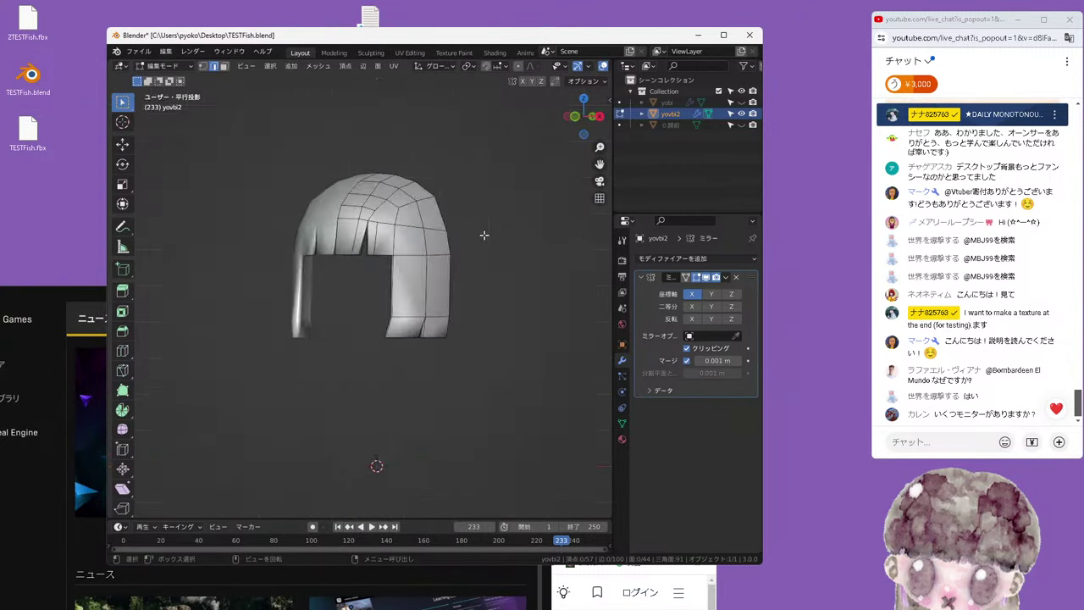
key("KP_1")
Apply the Mirror modifier in Object Mode, then hide the hair and show the 0頭部 head
left_click(726, 279)
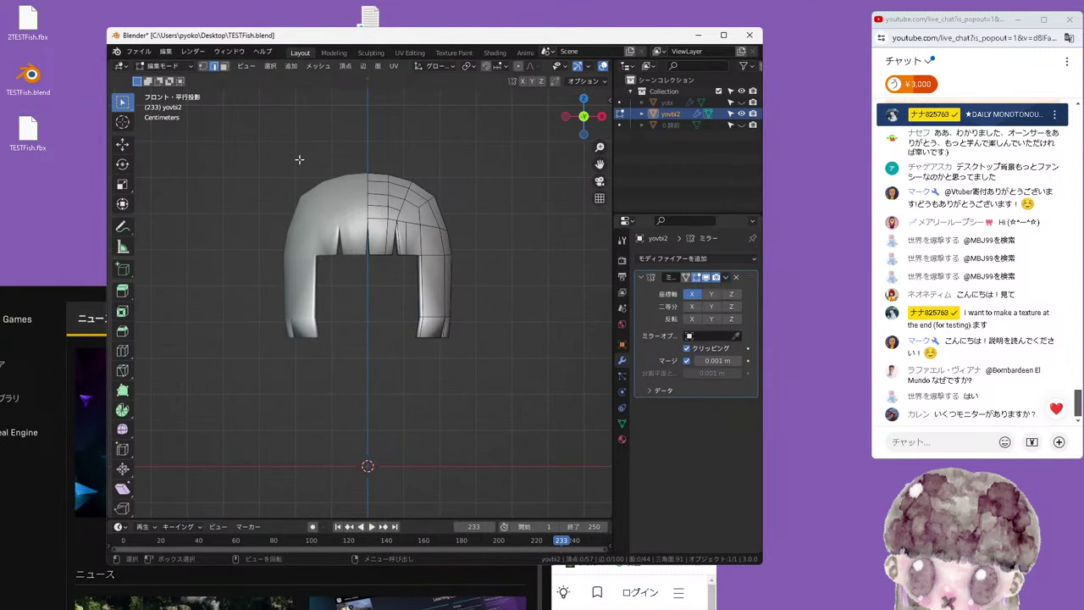
left_click(165, 65)
left_click(161, 75)
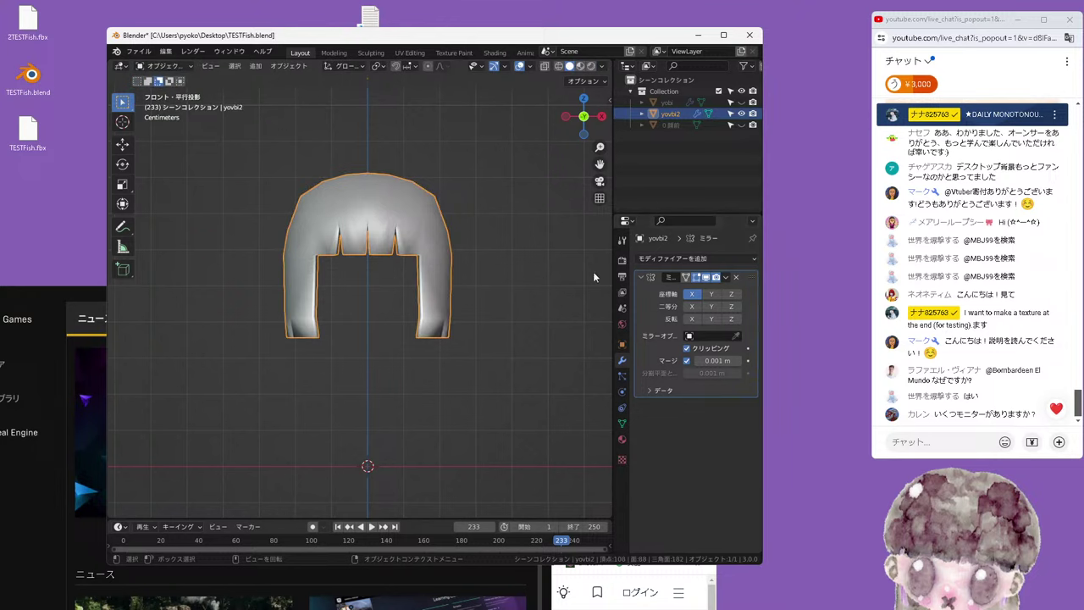
left_click(726, 278)
left_click(713, 290)
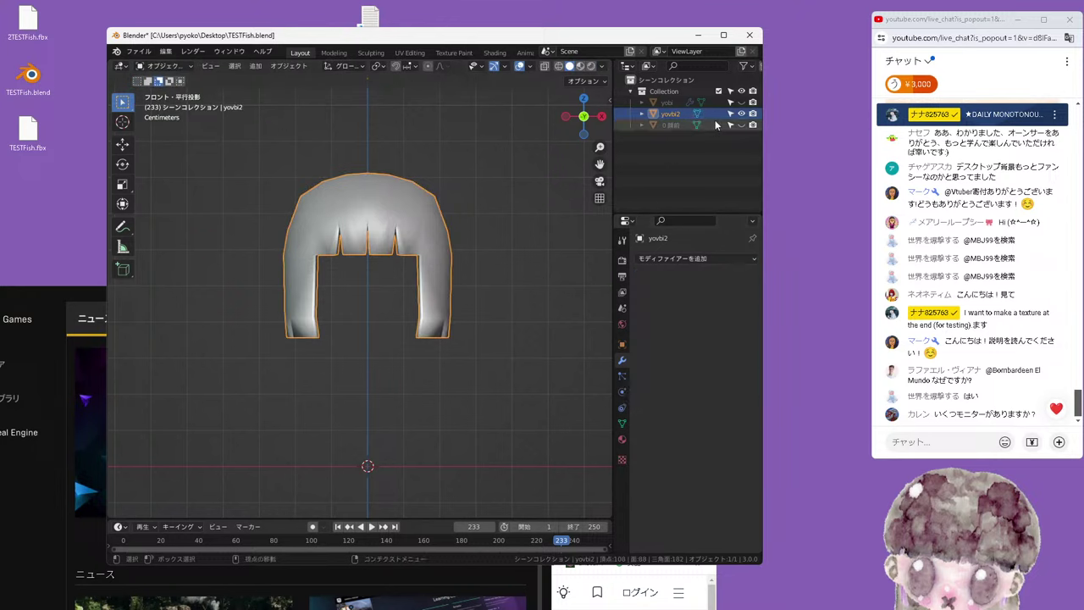
left_click(742, 113)
left_click(742, 125)
Enter Edit Mode on the head object and hide the connected face part to isolate the hair
left_click(668, 126)
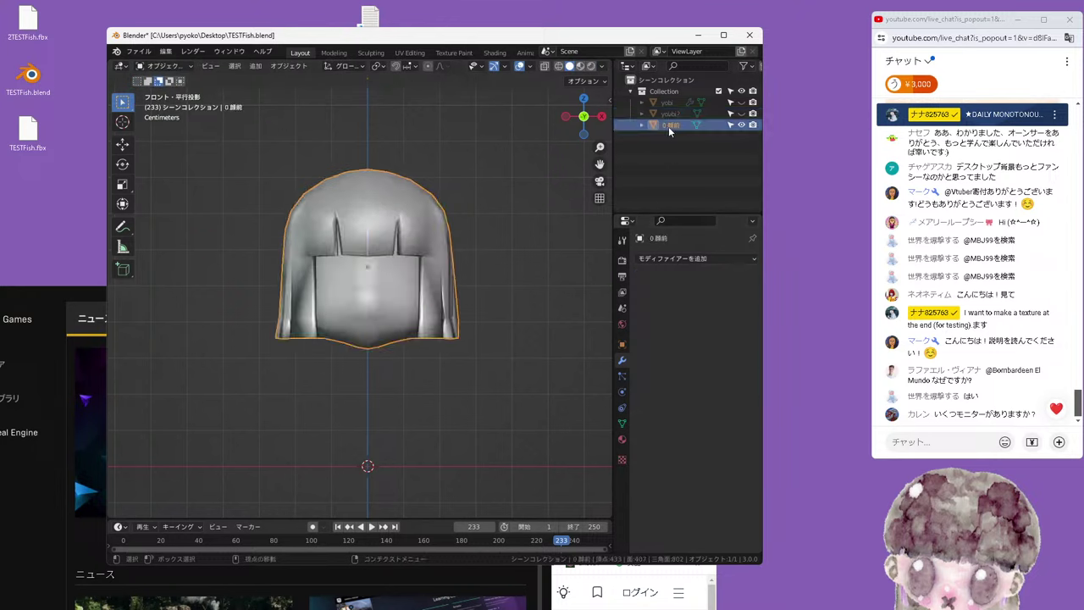
key("Tab")
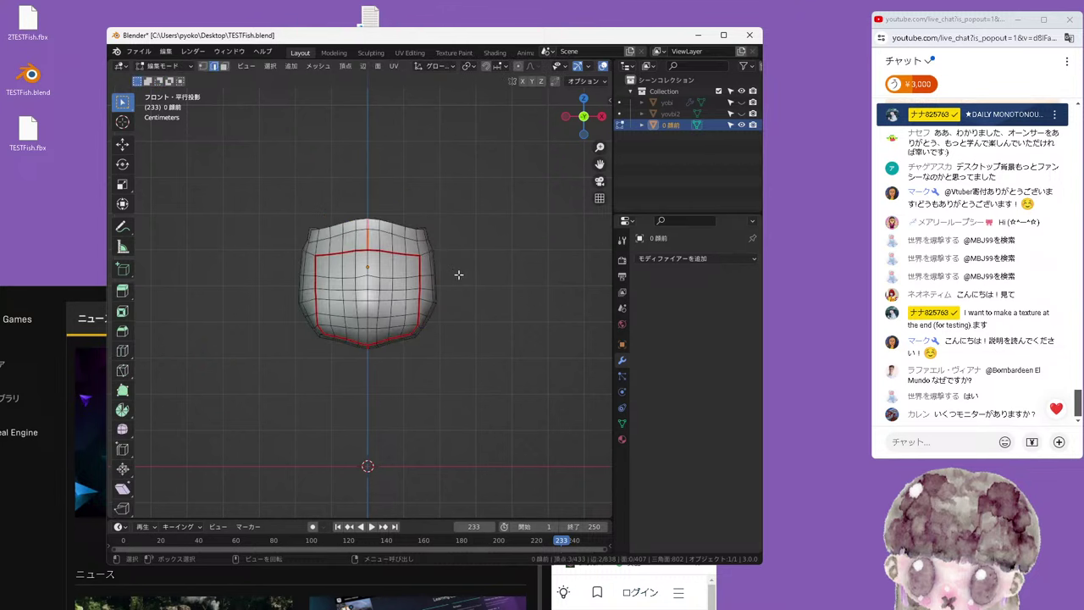
mouse_move(458, 273)
middle_mouse_down()
mouse_move(486, 295)
mouse_move(499, 288)
middle_mouse_up()
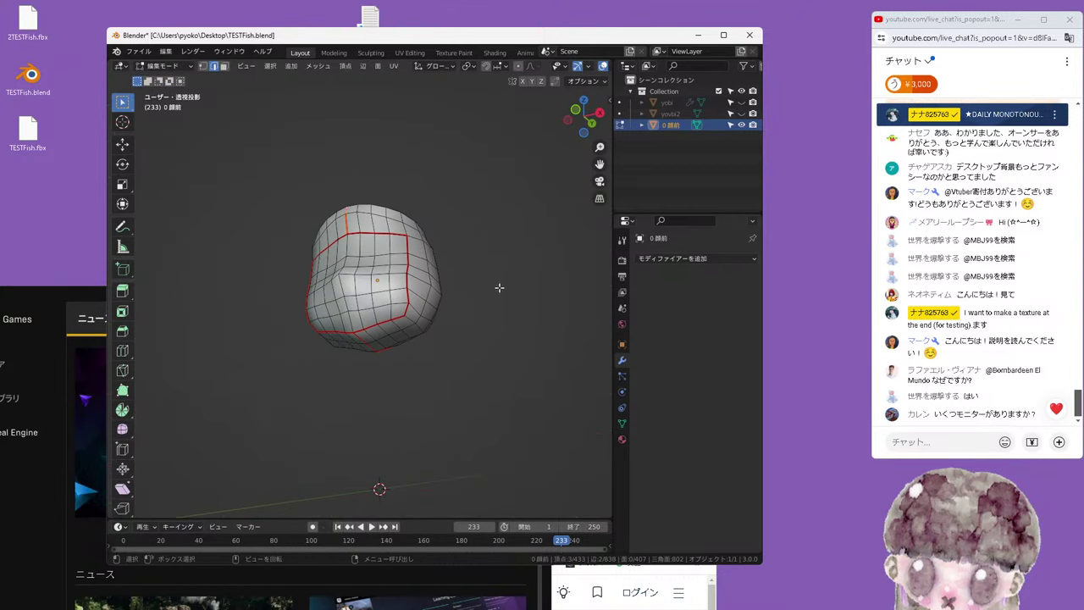
left_click(741, 126)
left_click(740, 125)
mouse_move(429, 225)
middle_mouse_down()
mouse_move(467, 263)
mouse_move(470, 291)
mouse_move(483, 285)
middle_mouse_up()
key("alt+h")
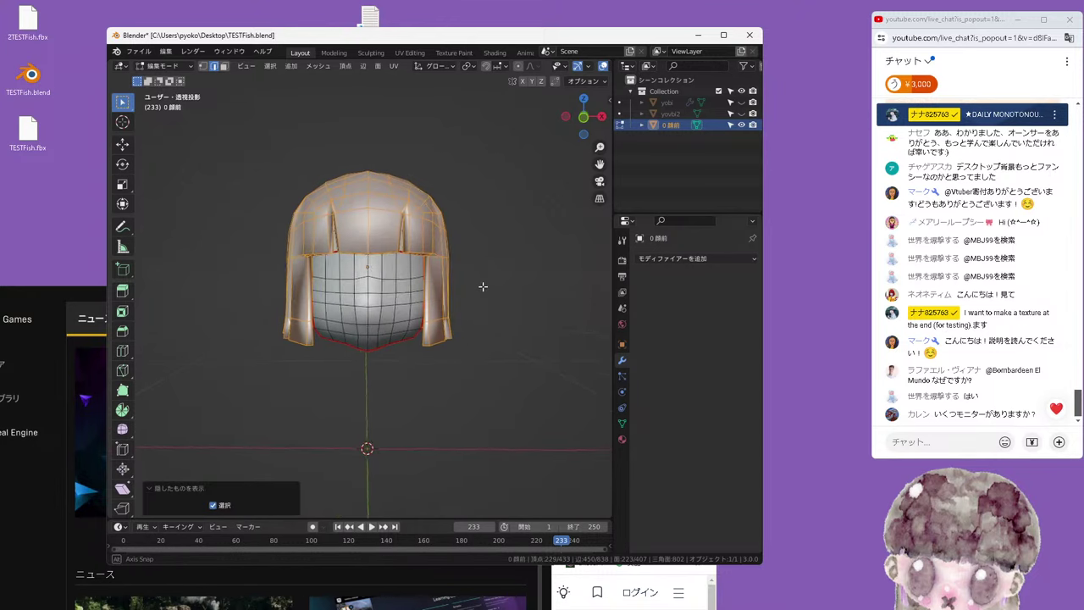
key("alt+a")
key("l")
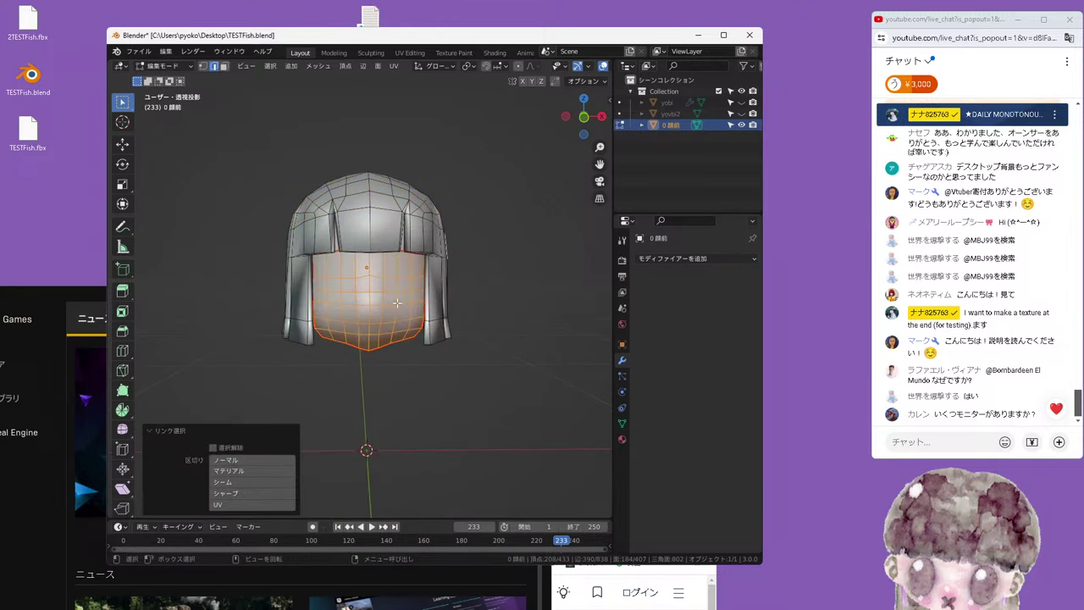
key("h")
middle_click_drag(397, 302, 401, 326)
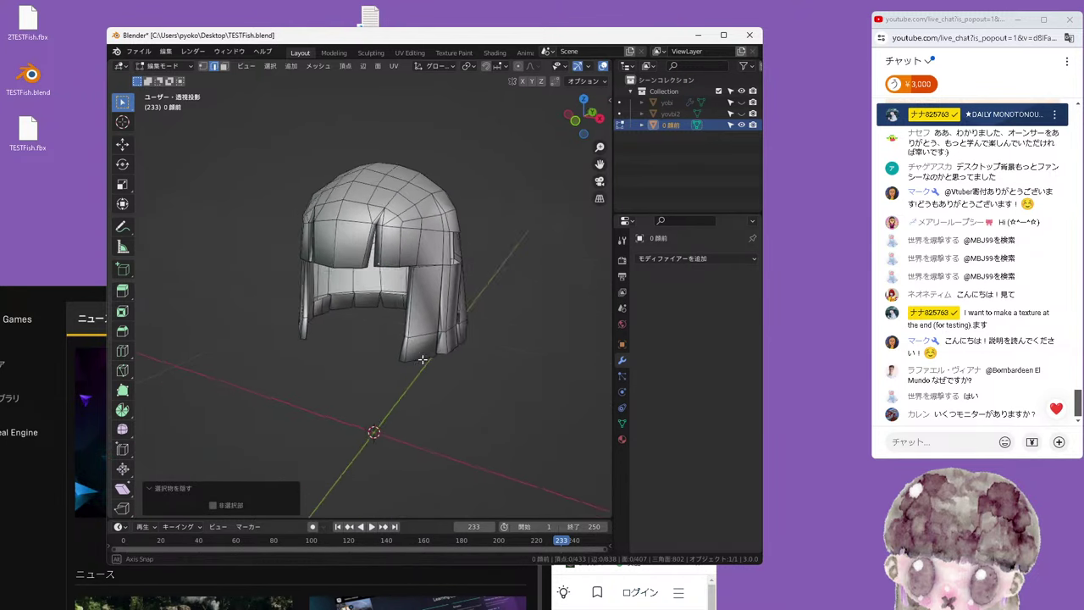
mouse_move(484, 335)
middle_mouse_down()
mouse_move(430, 370)
mouse_move(408, 311)
middle_mouse_up()
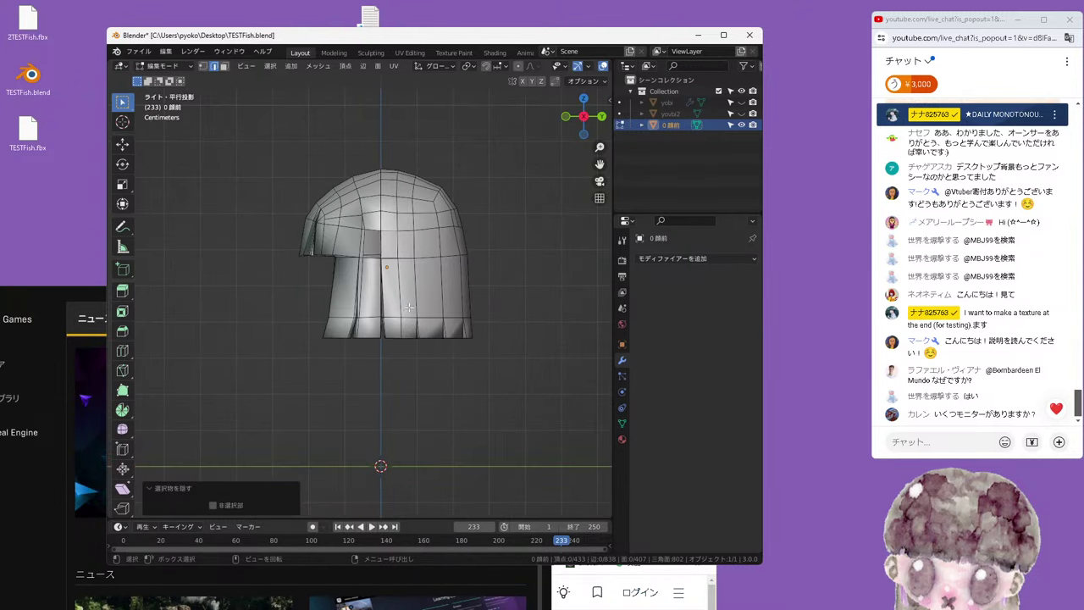
Mark a vertical edge loop on the hair as a seam, then switch to the UV Editing workspace
left_click(434, 188, "alt")
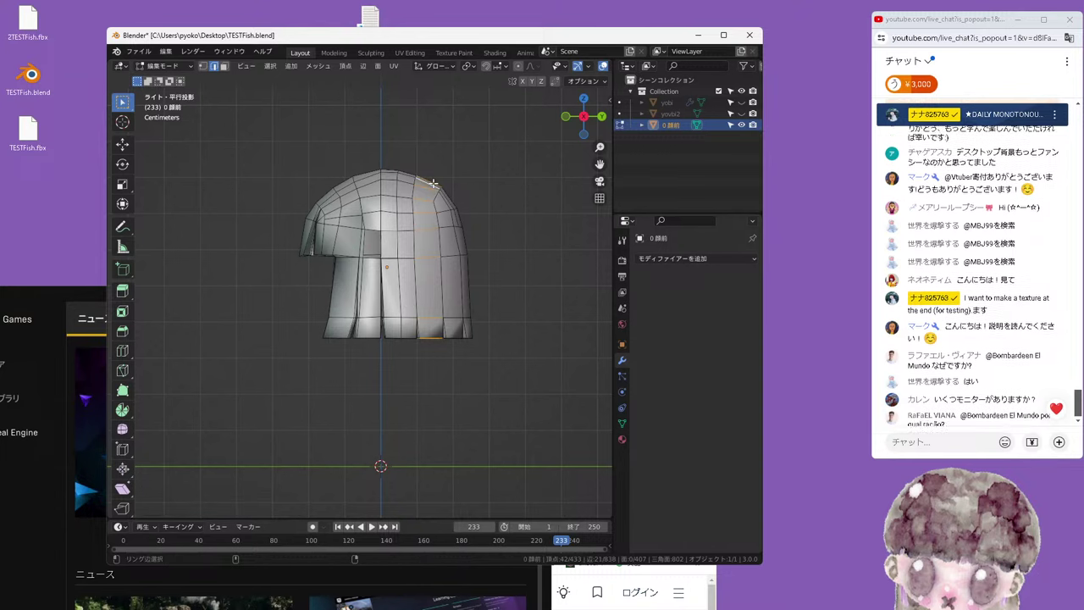
left_click(449, 194, "alt")
mouse_move(449, 194)
middle_mouse_down()
mouse_move(457, 306)
mouse_move(479, 266)
mouse_move(412, 272)
mouse_move(434, 245)
mouse_move(518, 212)
middle_mouse_up()
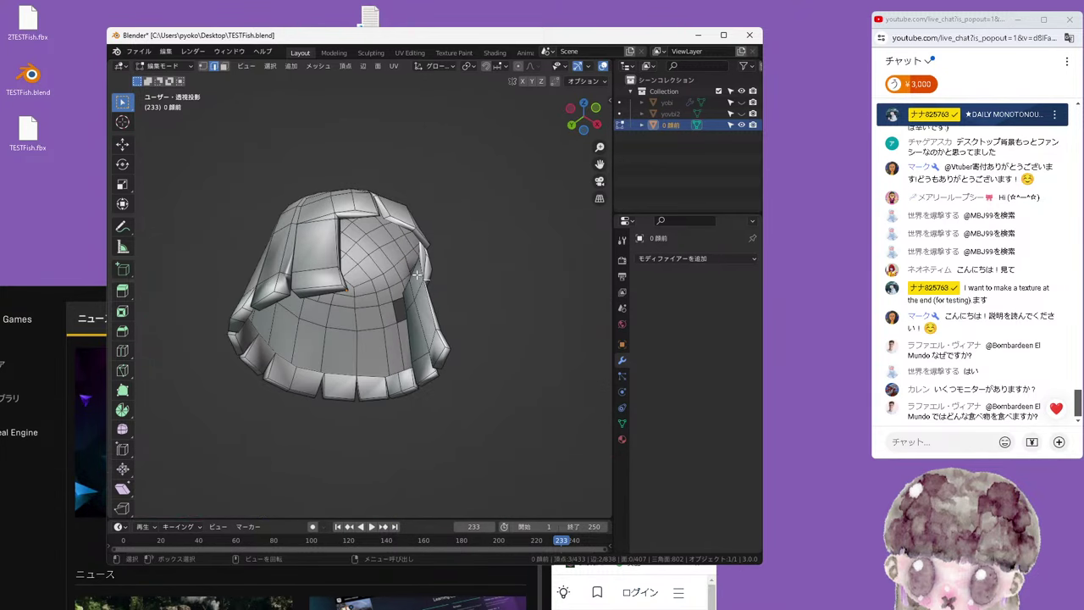
mouse_move(428, 269)
middle_mouse_down()
mouse_move(431, 256)
mouse_move(359, 246)
middle_mouse_up()
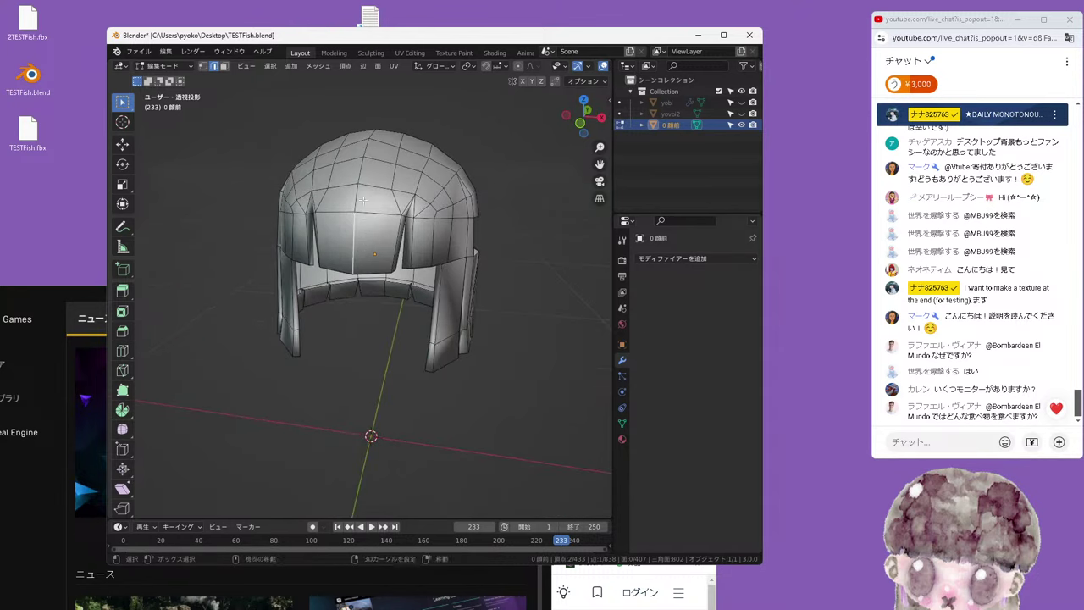
left_click(360, 170, "alt")
middle_click_drag(362, 168, 407, 160)
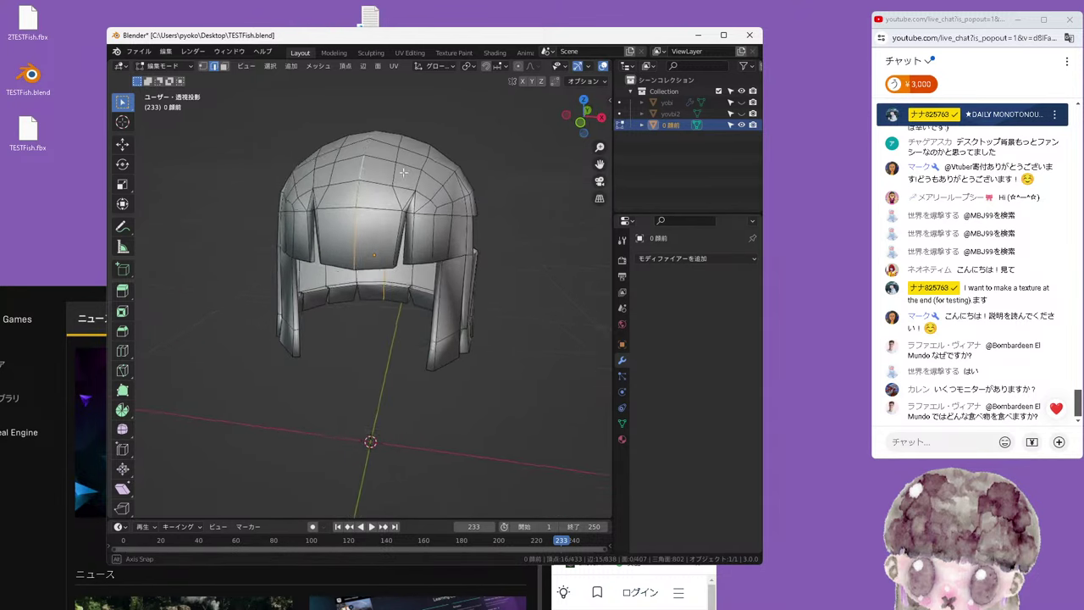
key("ctrl+e")
left_click(356, 276)
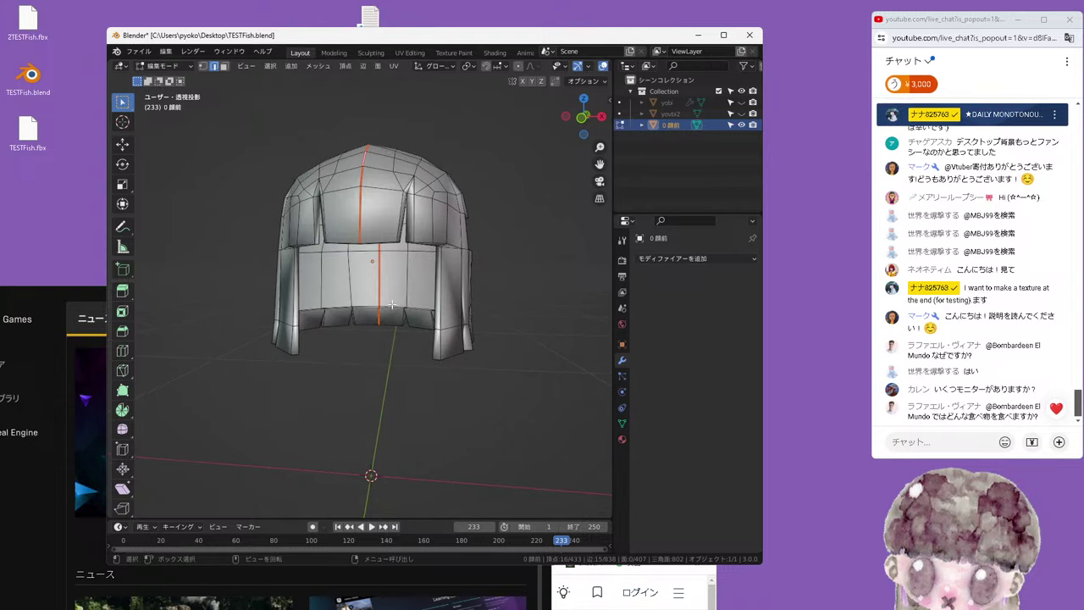
mouse_move(356, 276)
middle_mouse_down()
mouse_move(437, 251)
mouse_move(398, 254)
middle_mouse_up()
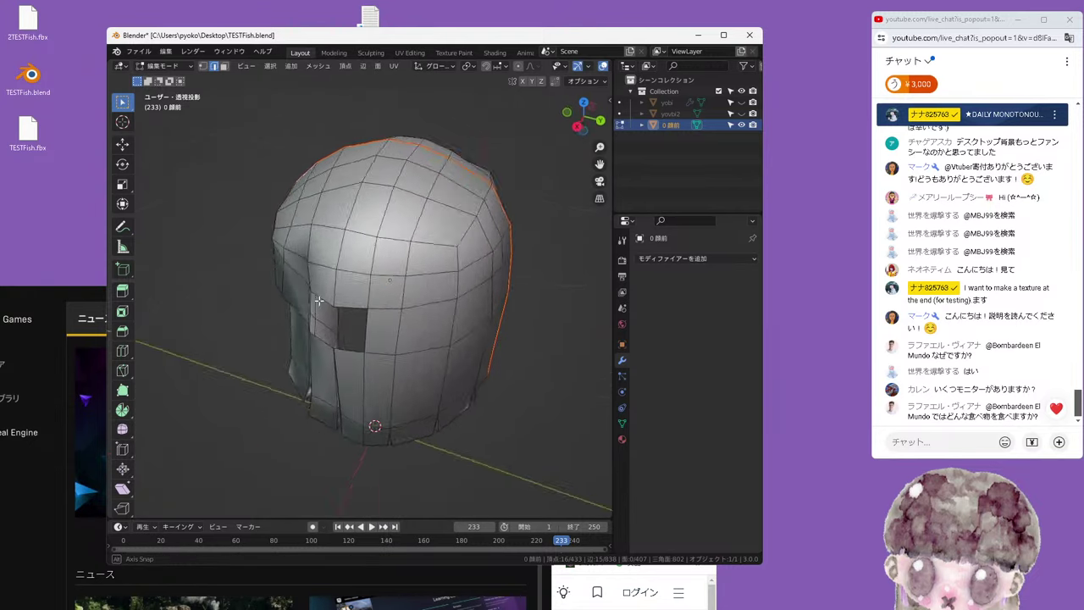
left_click(410, 54)
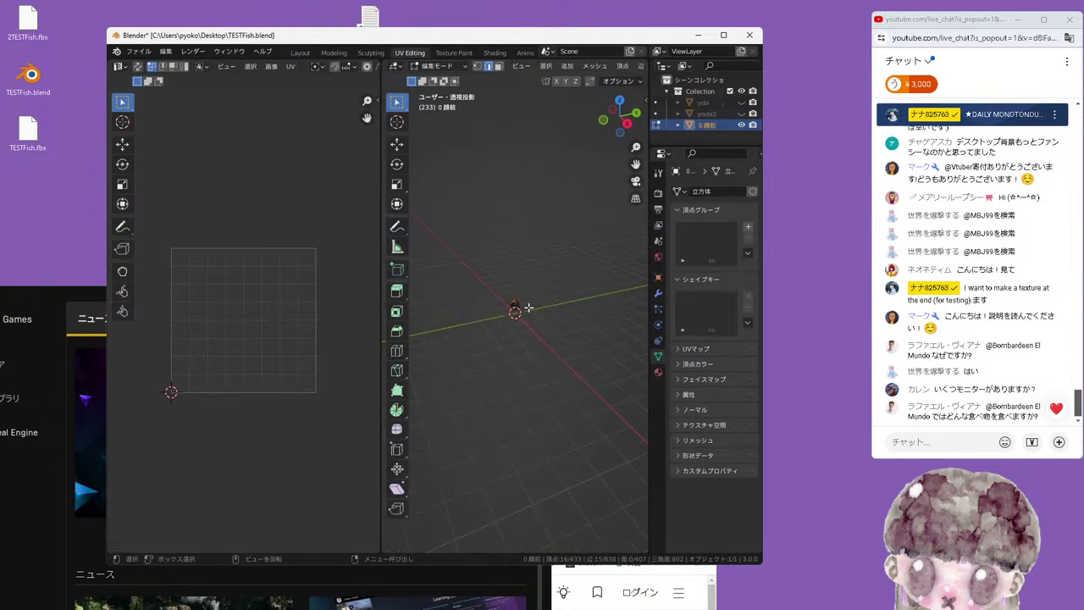
Select all of the visible hair mesh and unwrap it into UV islands
scroll(527, 307, "up", 3)
scroll(525, 305, "up", 3)
key("a")
key("u")
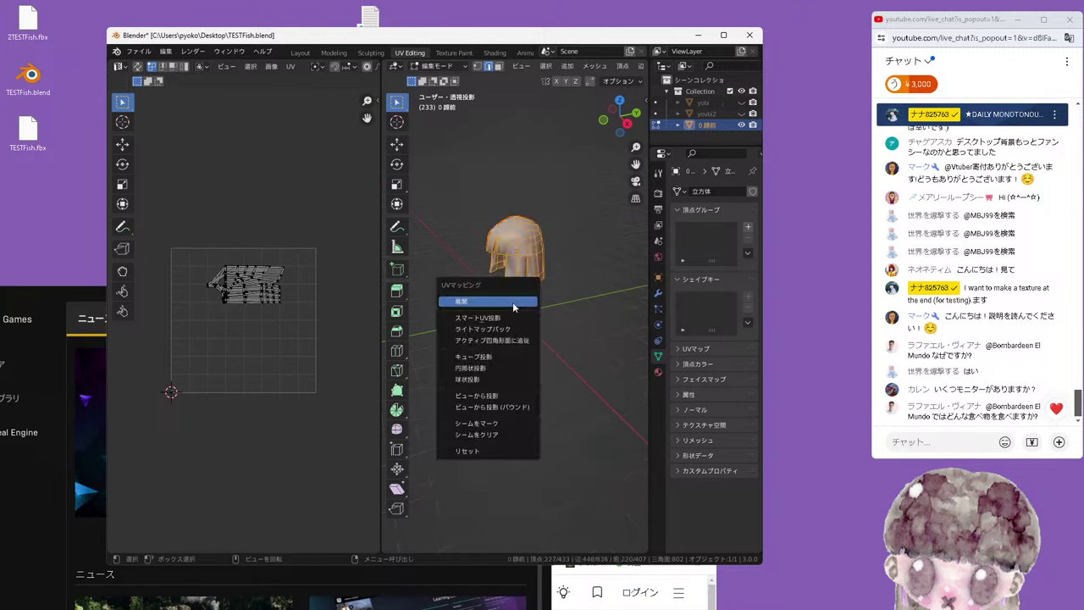
left_click(500, 303)
Reveal the hidden front faces, unwrap the complete mesh again, and snap to front view
middle_click_drag(526, 292, 519, 292)
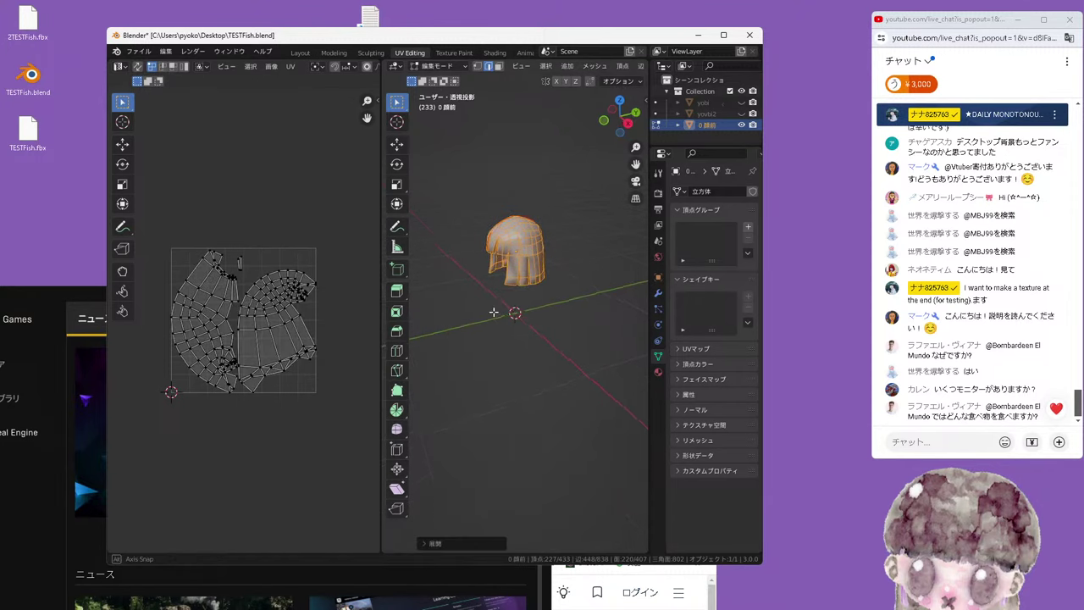
left_click(540, 275)
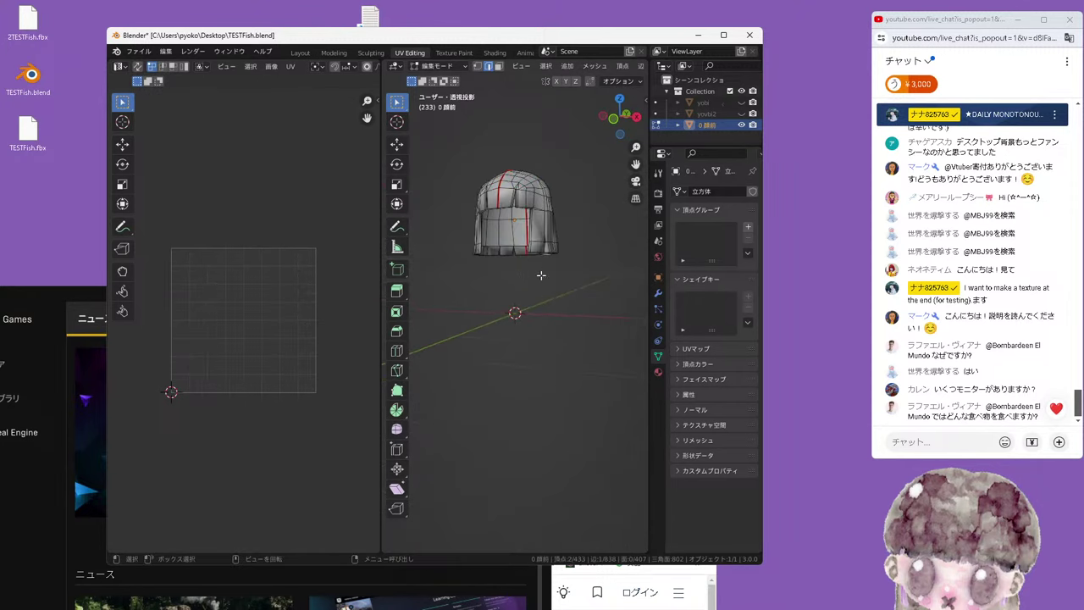
key("alt+h")
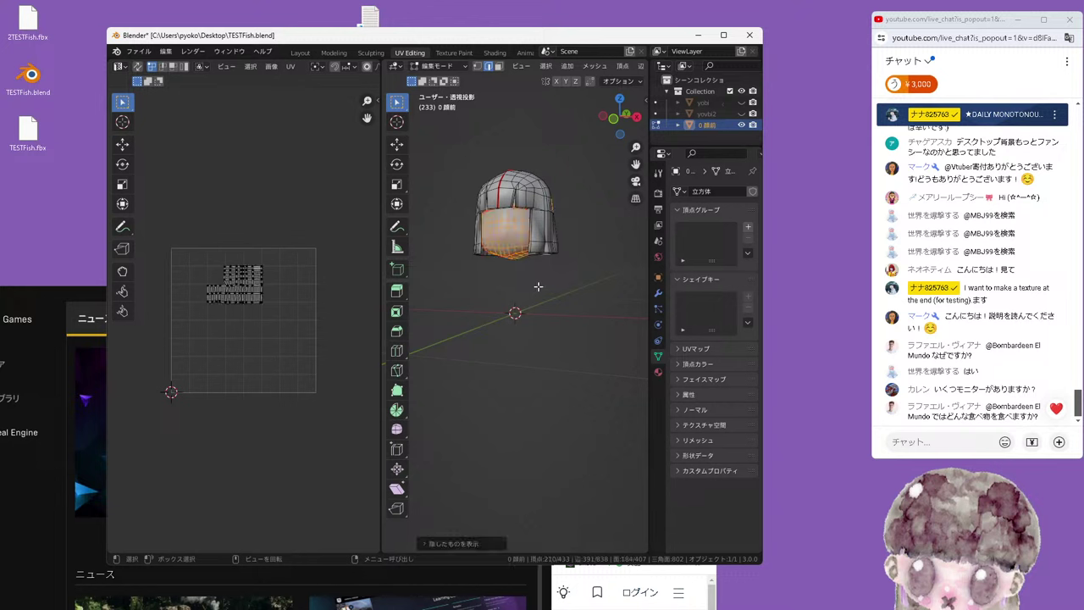
key("a")
key("u")
left_click(536, 296)
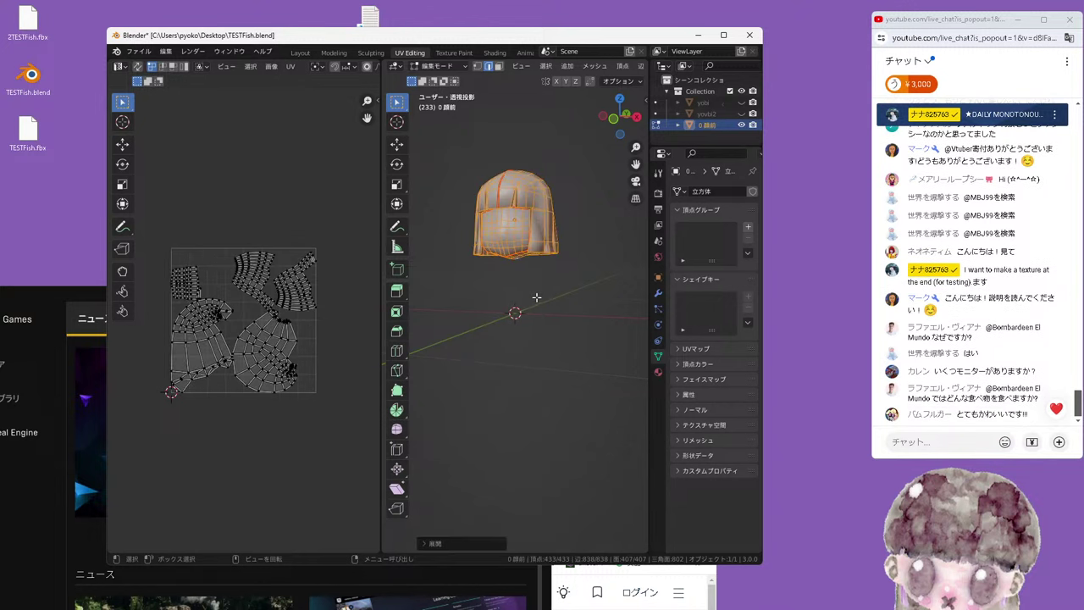
mouse_move(537, 298)
middle_mouse_down()
mouse_move(574, 298)
mouse_move(555, 317)
middle_mouse_up()
key("KP_1")
scroll(557, 282, "up", 2)
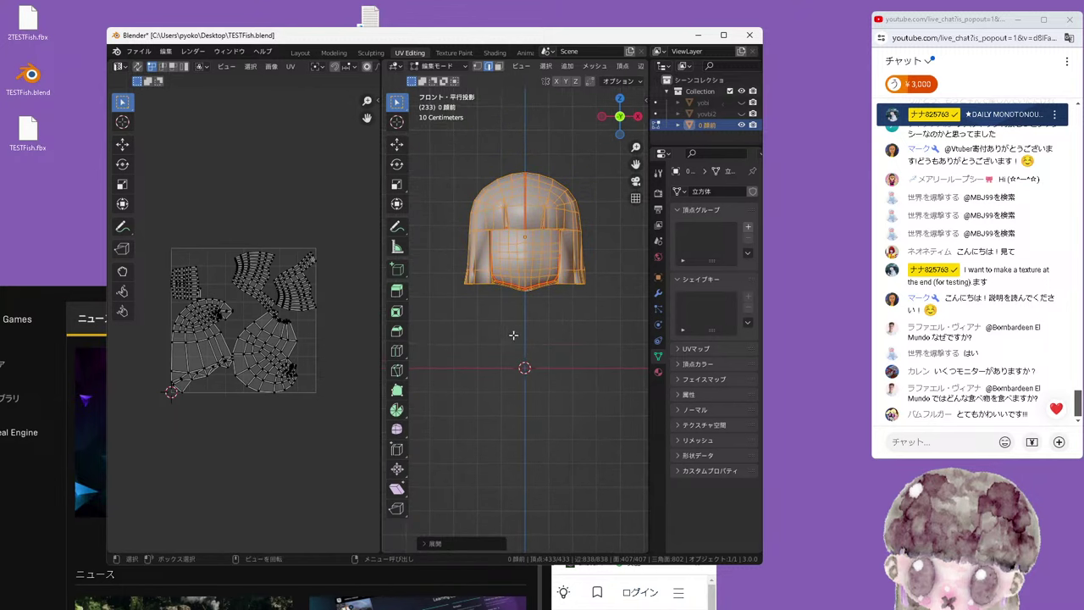
scroll(310, 347, "up", 2)
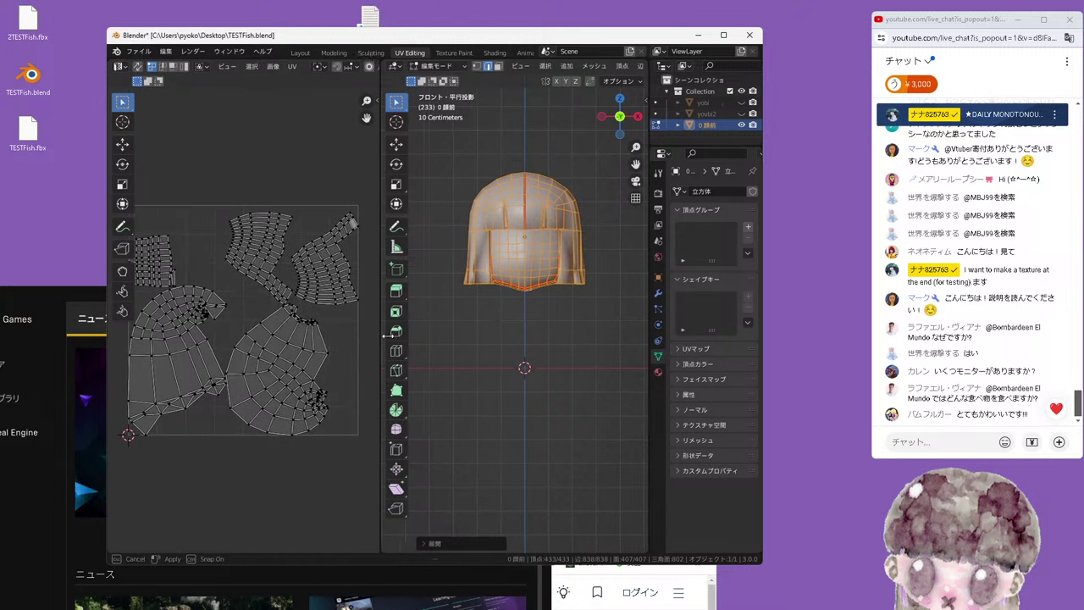
Enable UV sync with face selection, then rotate the face island upright and move it to the top
left_click_drag(377, 339, 446, 339)
middle_click_drag(213, 273, 243, 262)
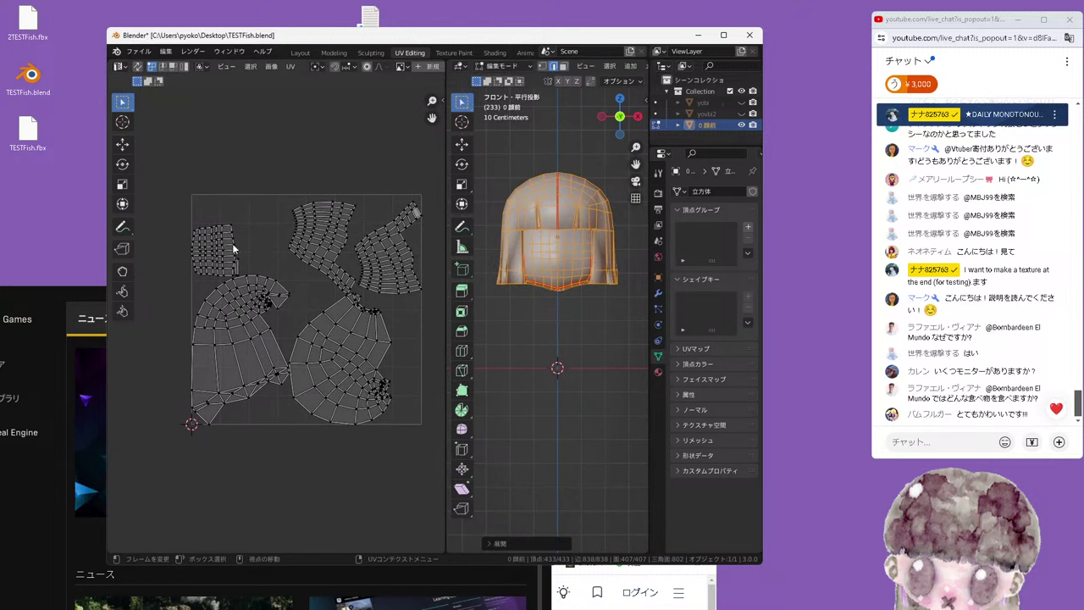
left_click(138, 67)
left_click(173, 66)
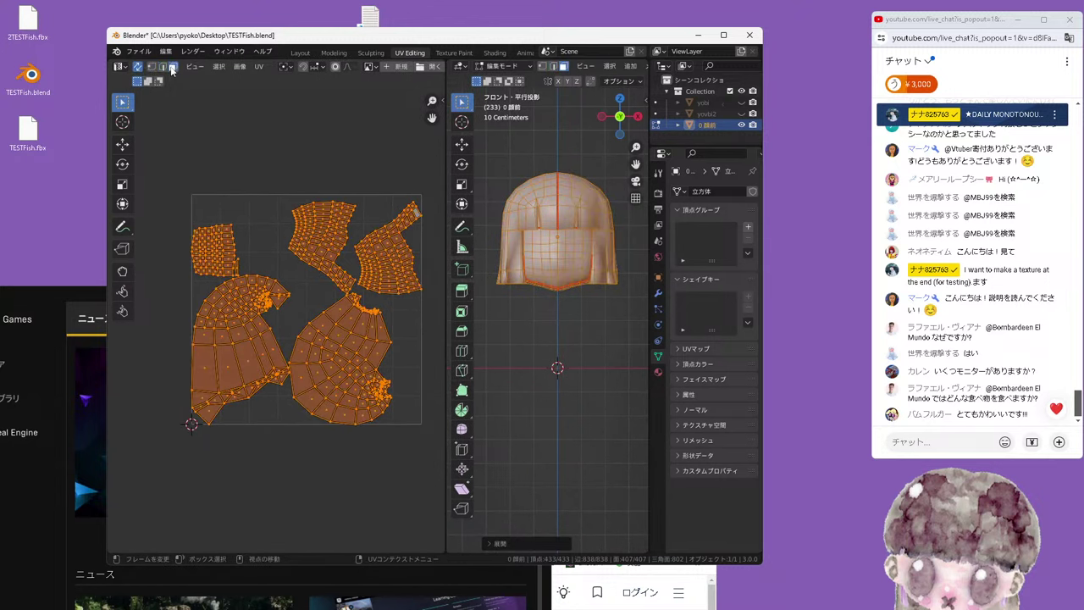
key("alt+a")
key("l")
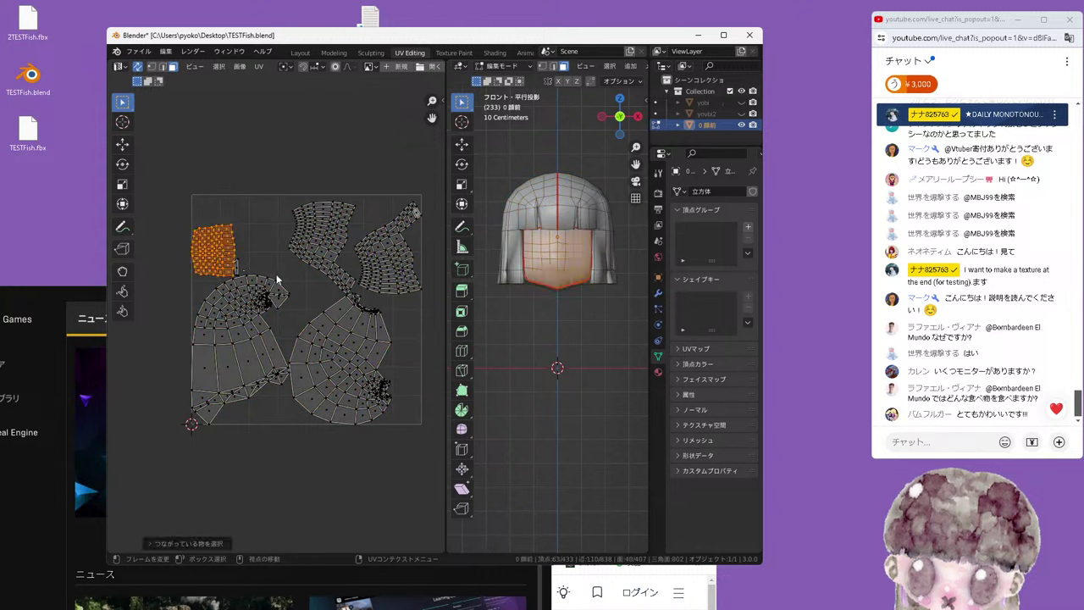
key("r")
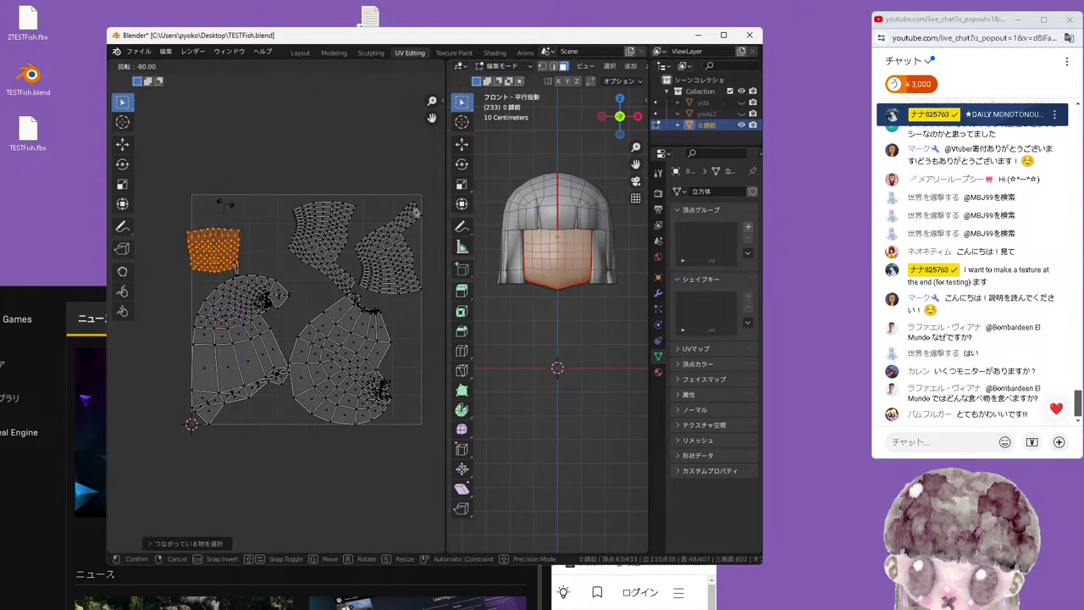
left_click(224, 202)
key("g")
left_click(287, 215)
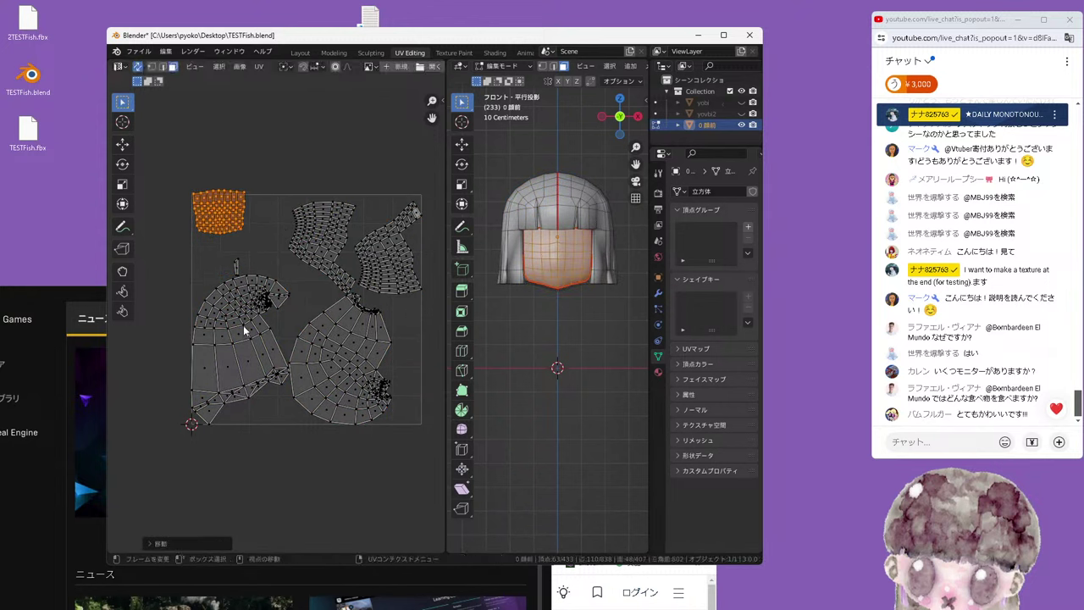
left_click(243, 322)
Shrink the two large hair islands and move them lower in the UV square
key("l")
key("l")
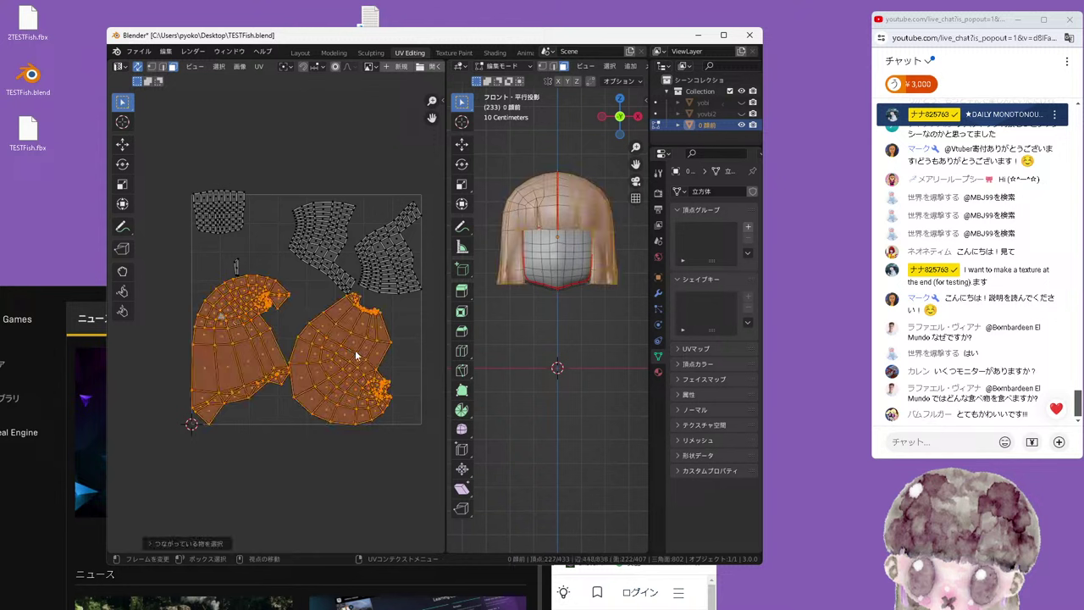
key("s")
left_click(346, 354)
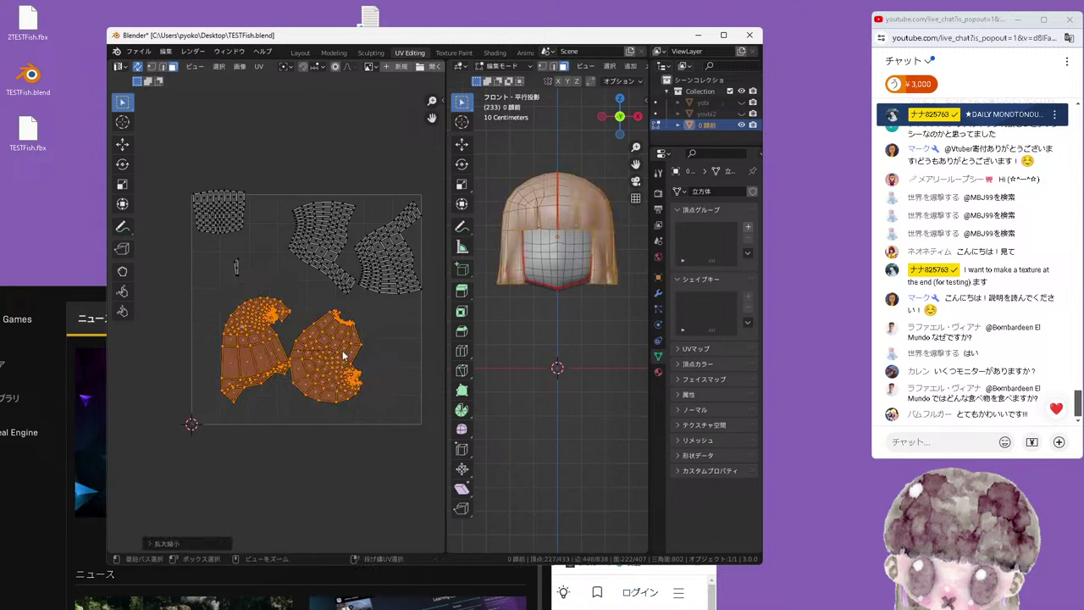
key("g")
left_click(326, 360)
left_click(400, 269)
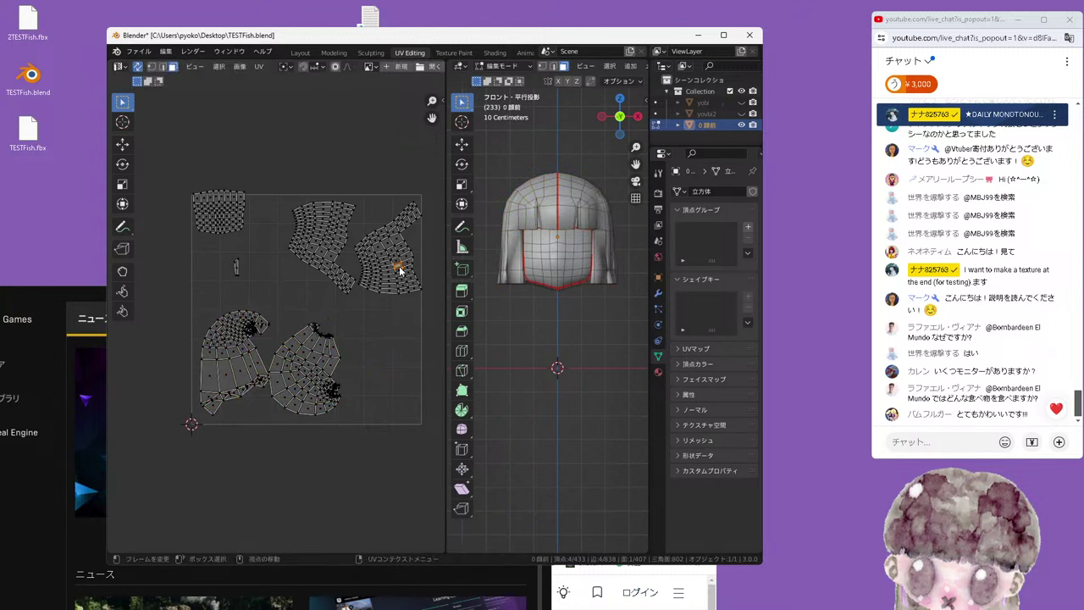
Shrink and slightly rotate the upper-right and middle hair islands, then place them on the right side
key("ctrl+l")
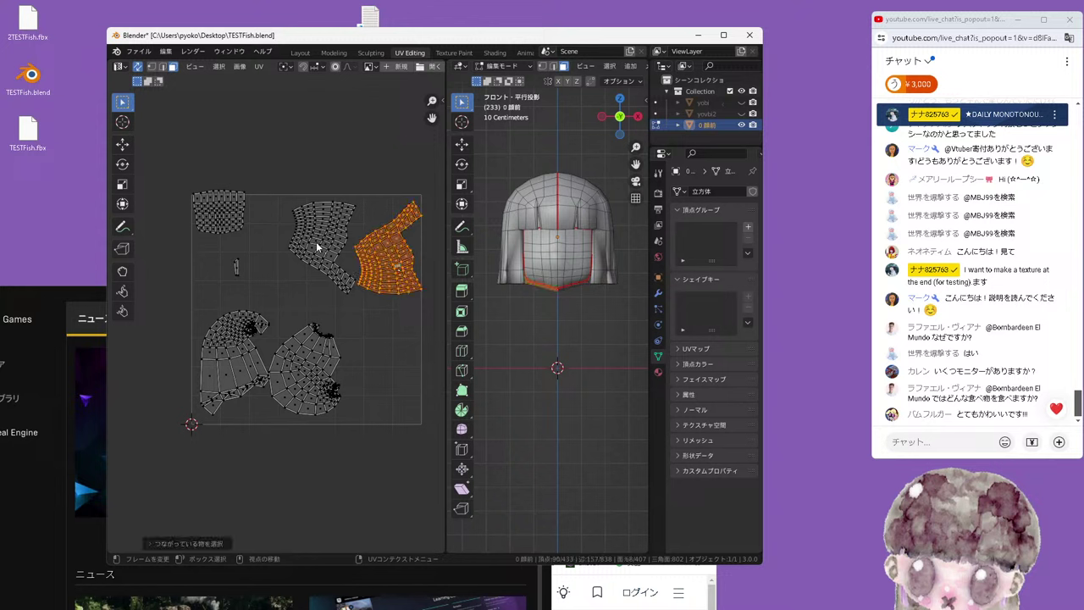
key("l")
key("s")
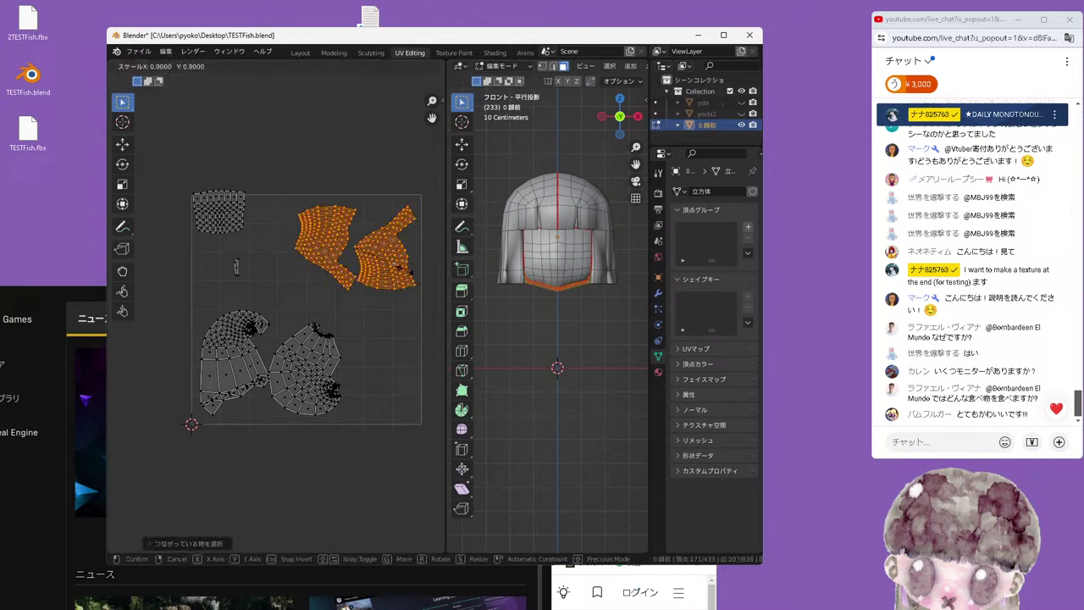
left_click(393, 267)
key("r")
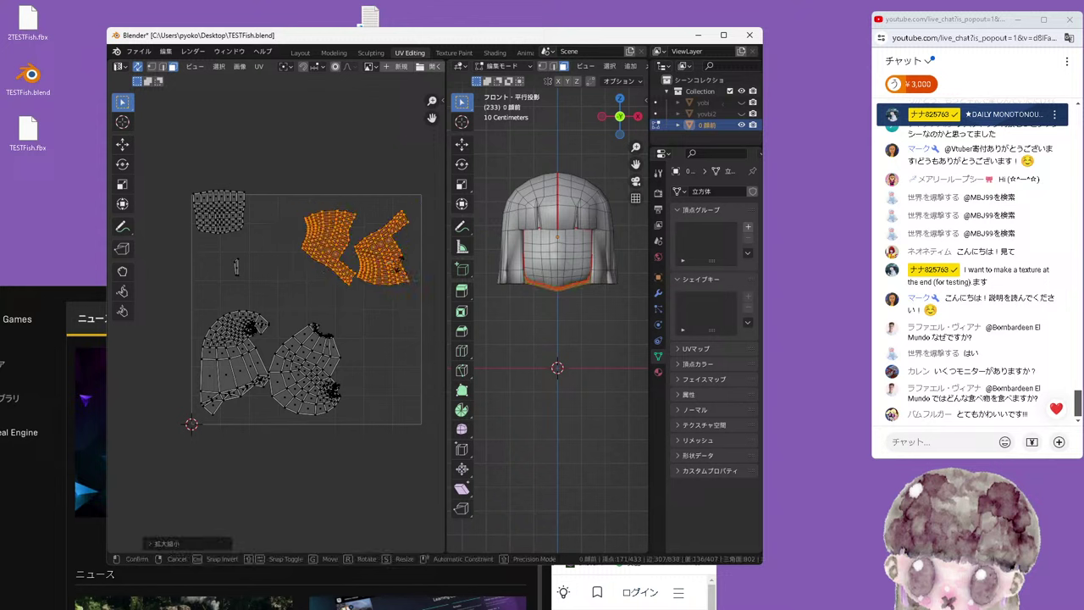
left_click(346, 322)
key("g")
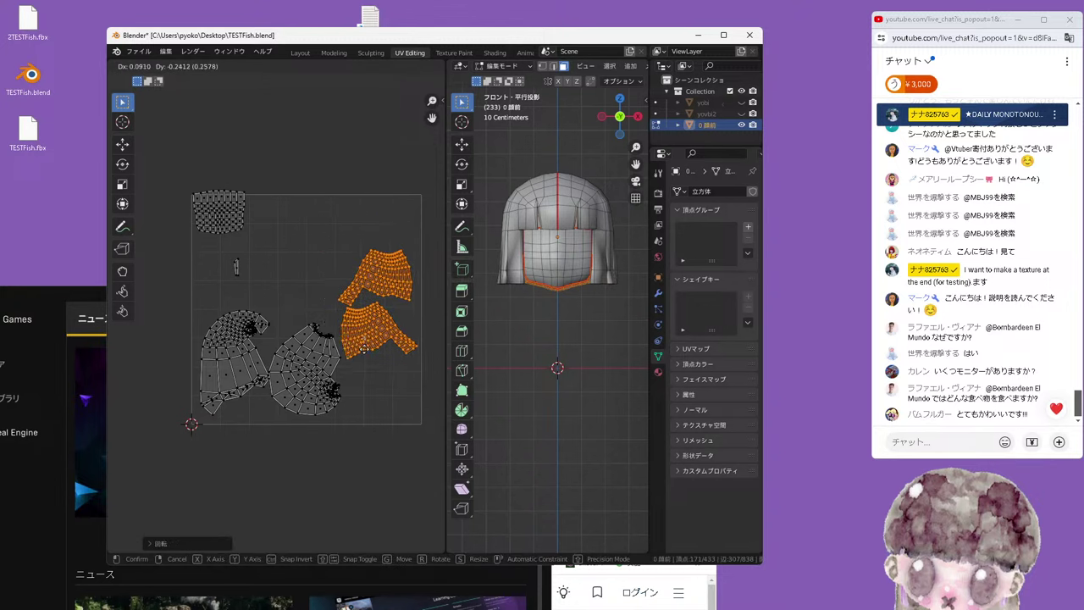
left_click(366, 405)
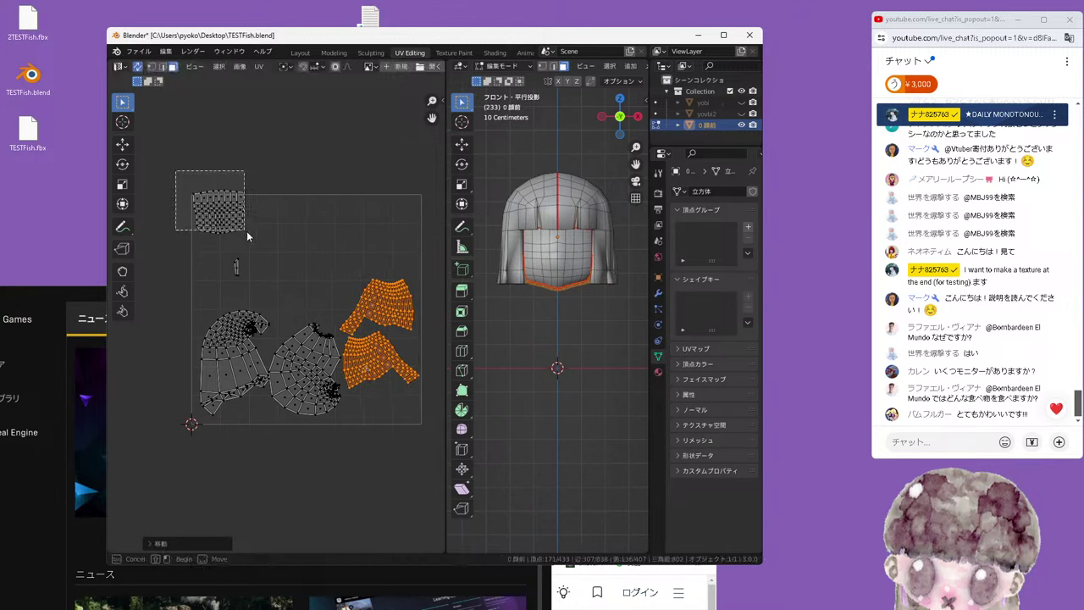
Move the small strip island down-left, then place the face island near the top centre and enlarge it
mouse_move(173, 171)
left_mouse_down()
mouse_move(247, 235)
mouse_move(243, 282)
left_mouse_up()
key("g")
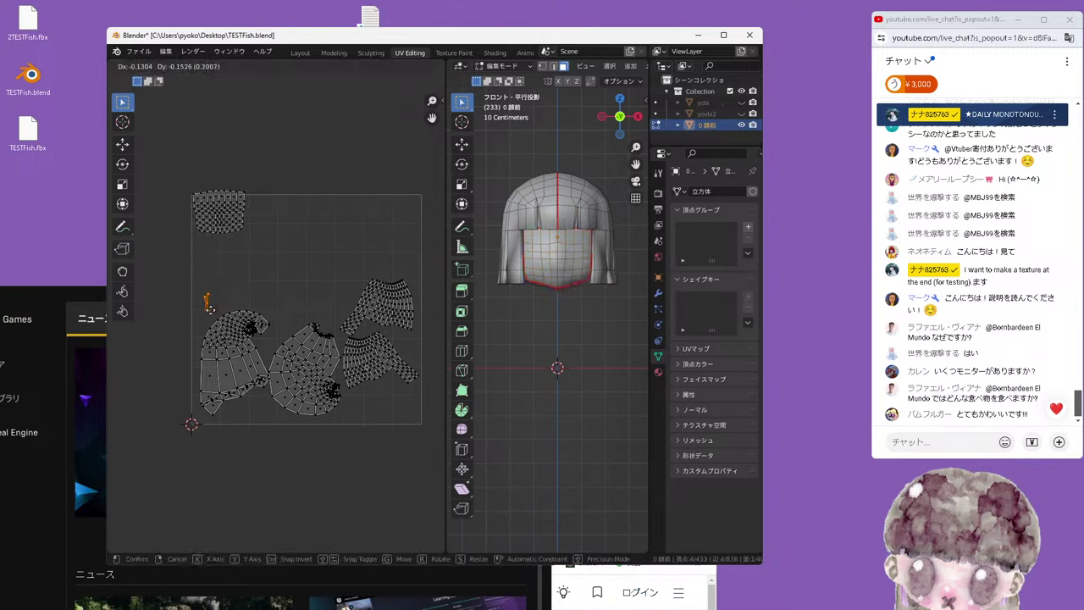
left_click(209, 305)
left_click_drag(170, 153, 282, 276)
key("g")
left_click(308, 280)
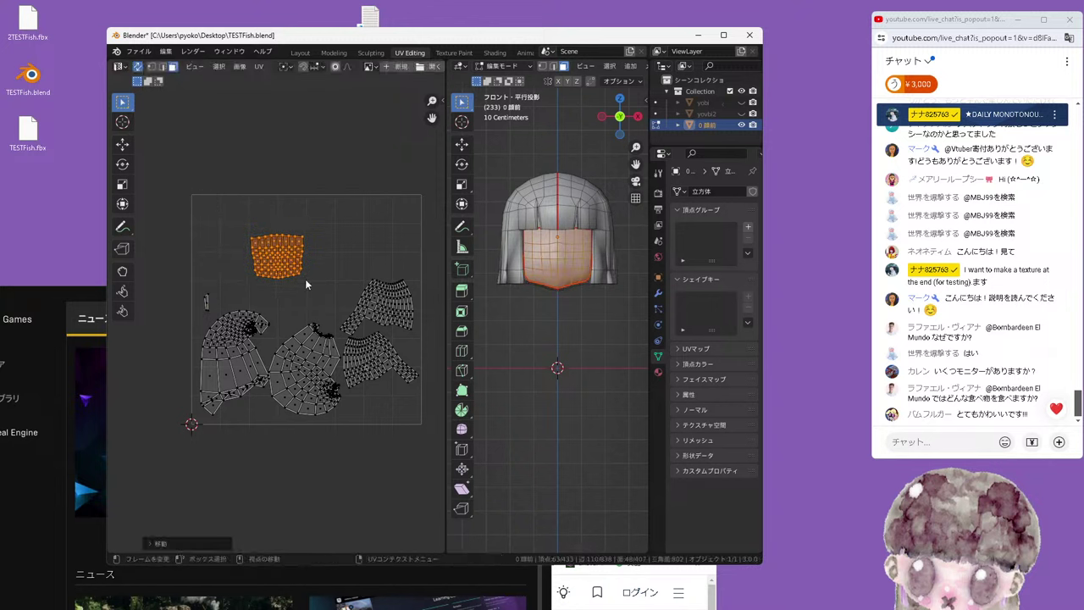
key("s")
left_click(352, 311)
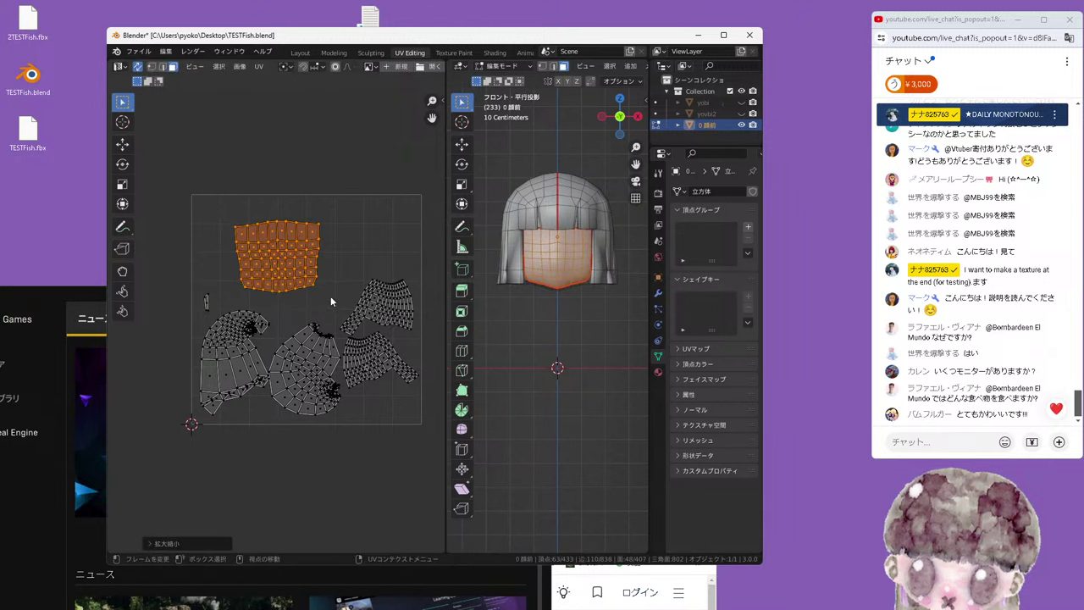
key("s")
left_click(367, 282)
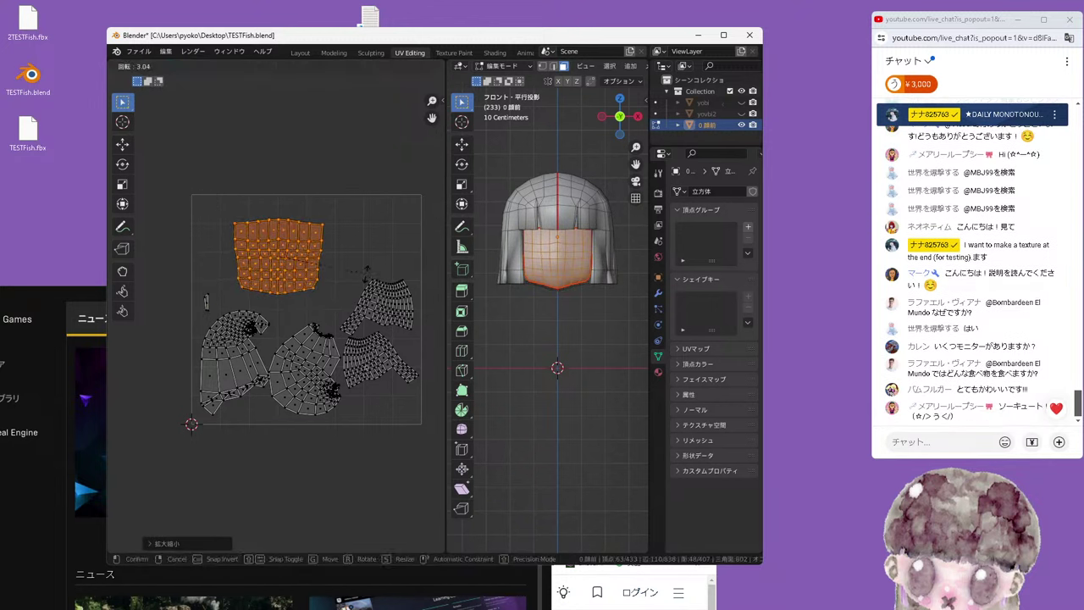
left_click(366, 238)
left_click(138, 51)
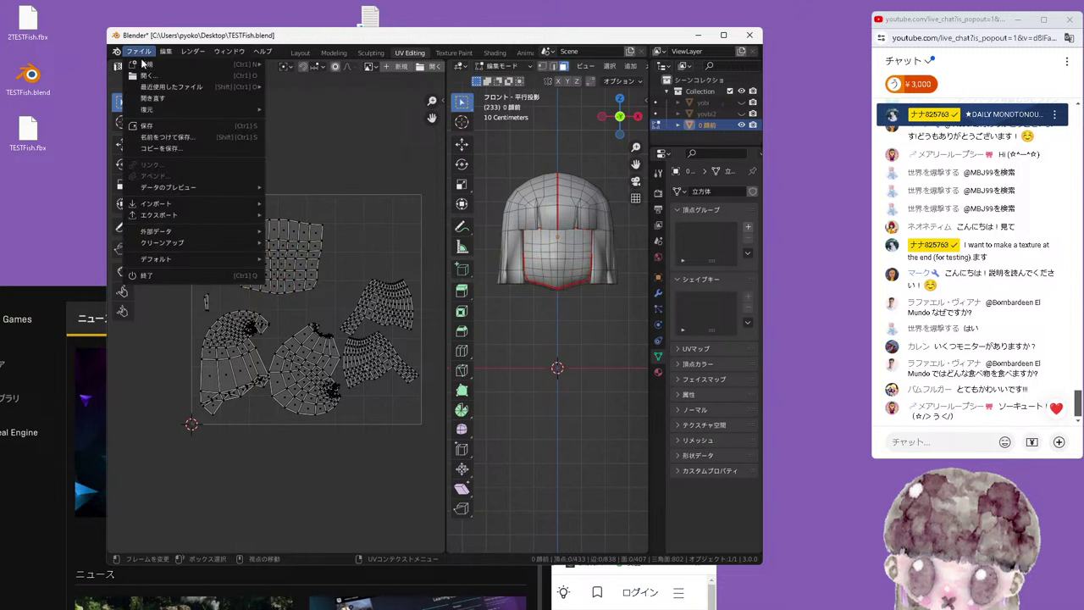
Save the blend file and export the UV layout as a PNG image (0顔前.png) to the desktop
left_click(161, 130)
scroll(415, 303, "down", 1)
key("a")
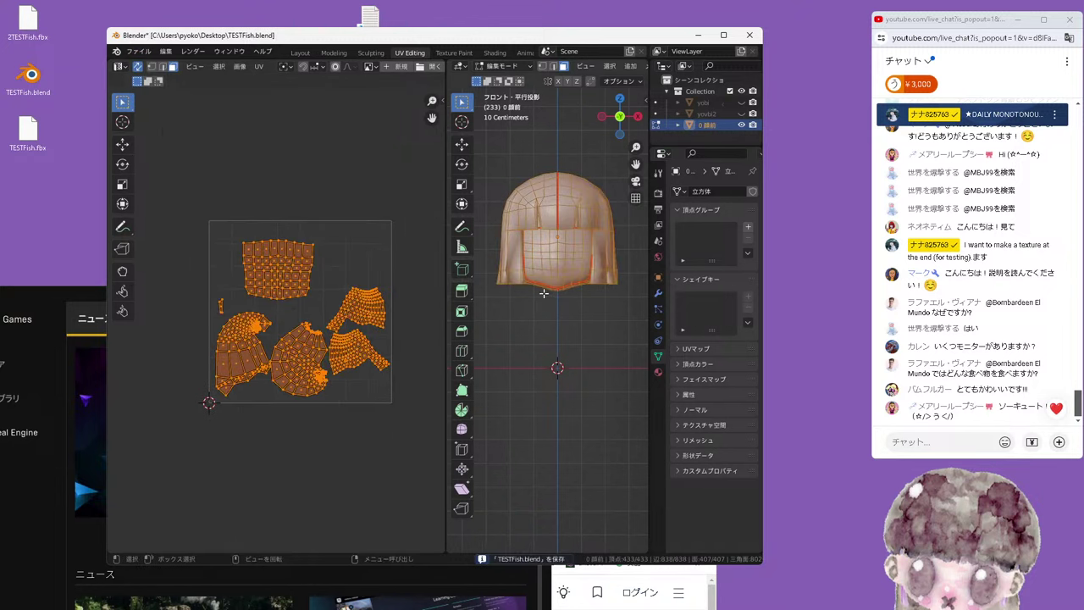
left_click(259, 67)
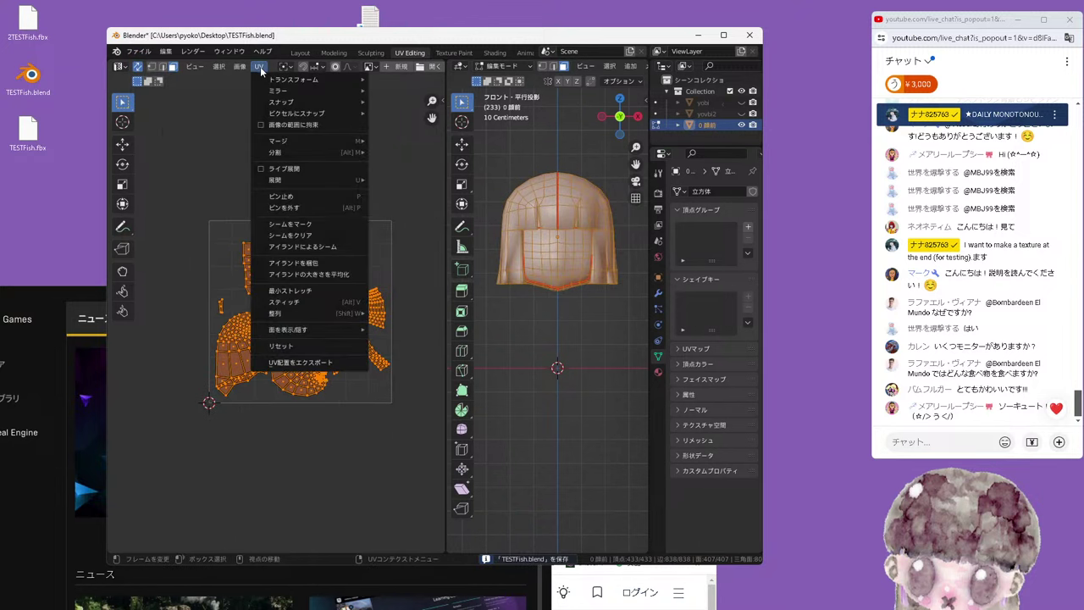
left_click(298, 363)
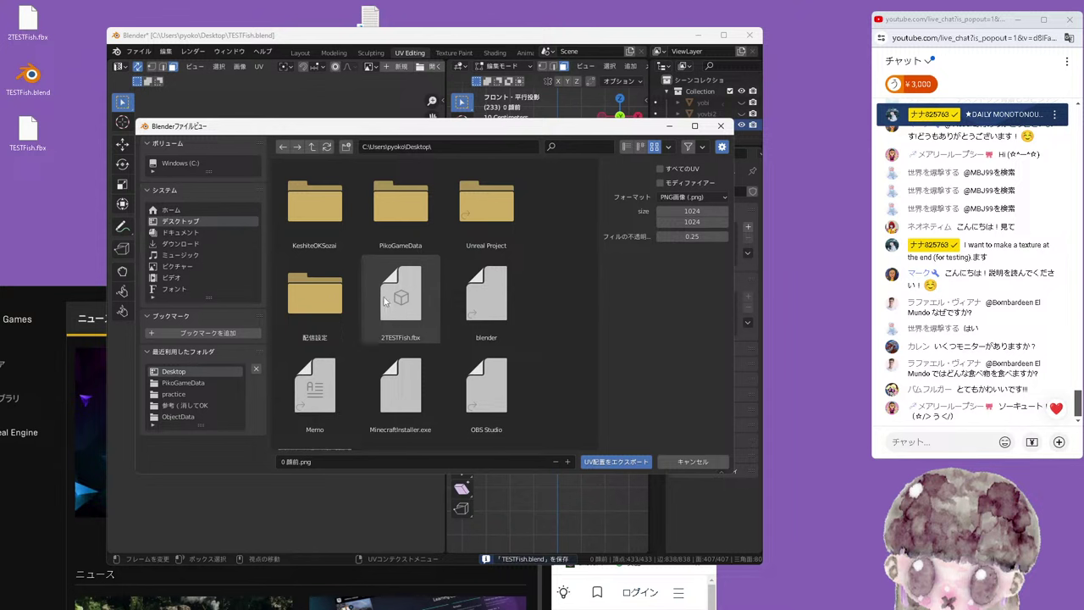
left_click(615, 461)
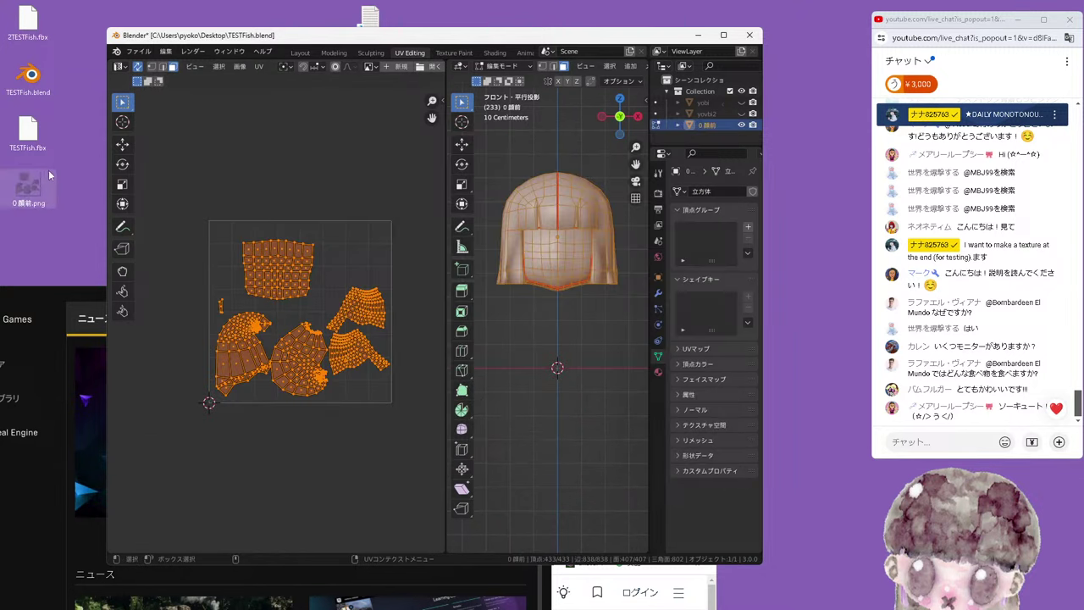
left_click_drag(32, 186, 85, 24)
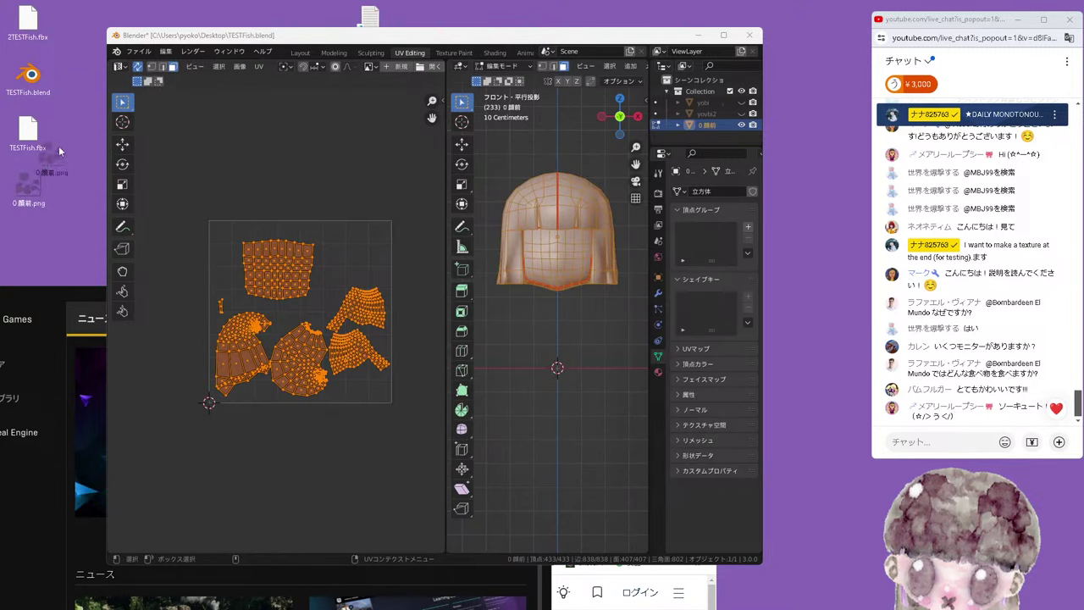
Deselect everything, return to the Layout workspace, and set a front orthographic view
left_click(364, 193)
left_click(300, 53)
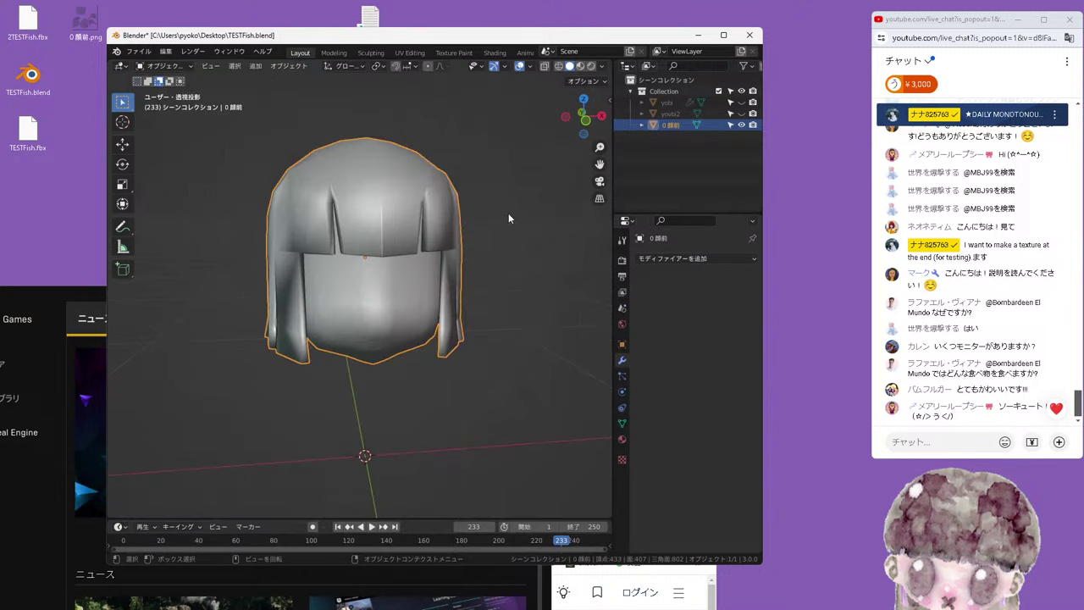
key("KP_1")
key("KP_5")
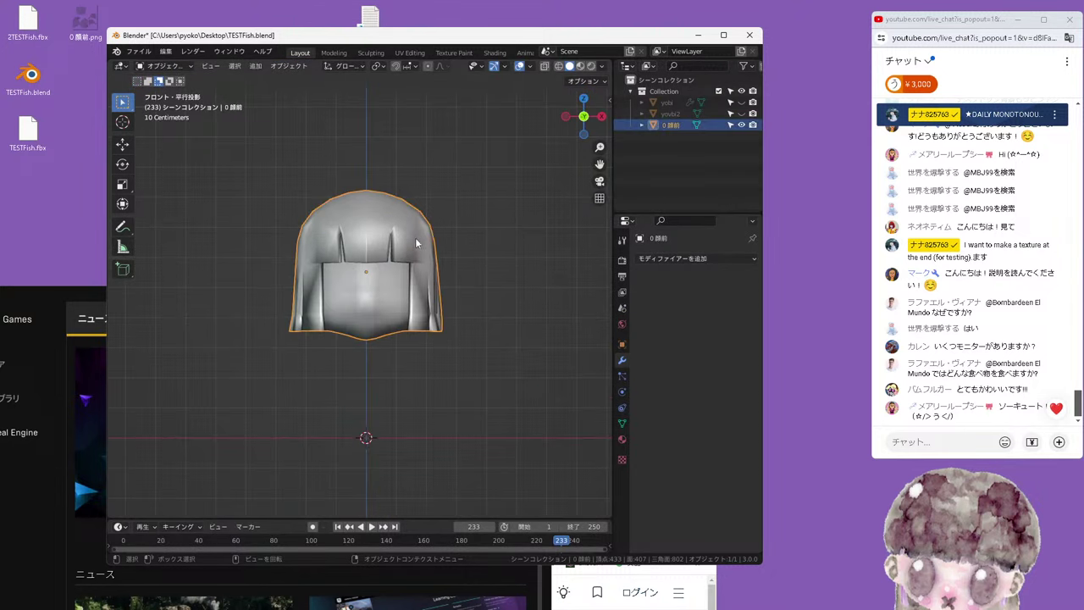
Delete the old TESTFish.fbx and 2TESTFish.fbx files from the desktop
left_click(138, 50)
mouse_move(174, 216)
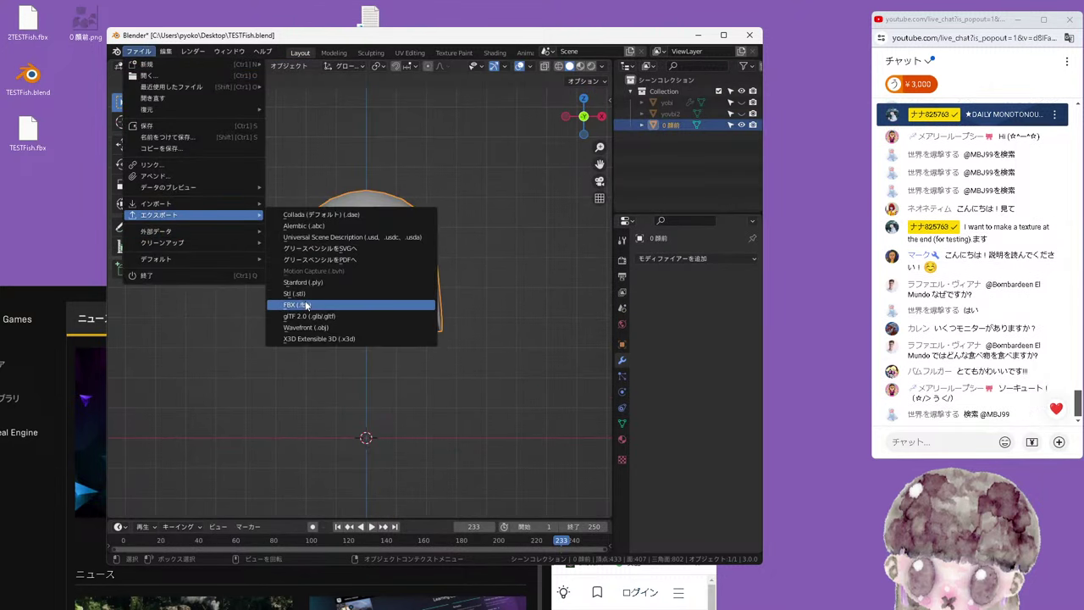
right_click(31, 129)
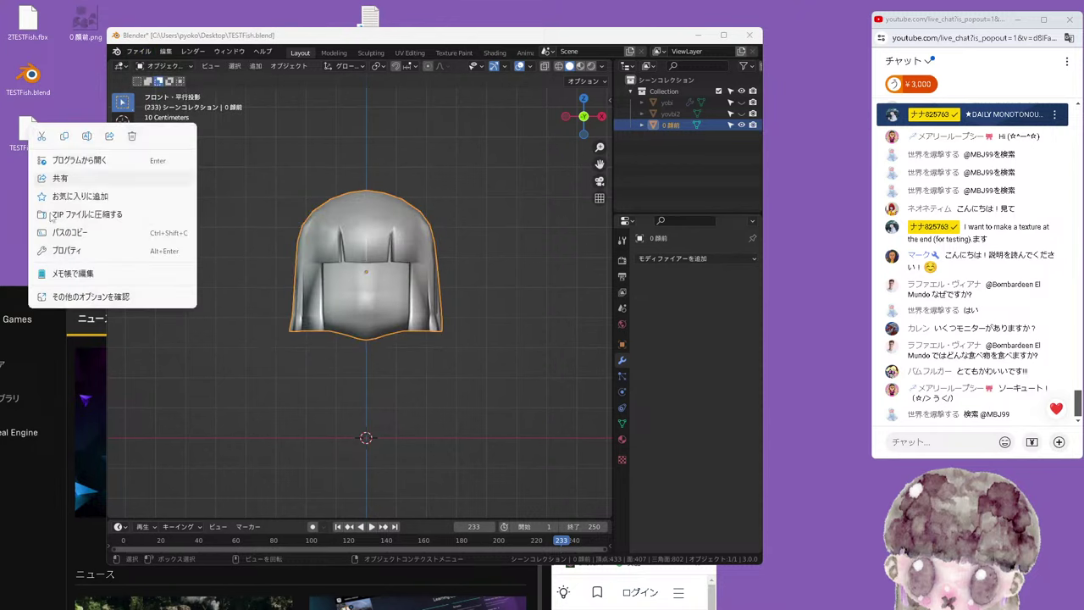
left_click(132, 135)
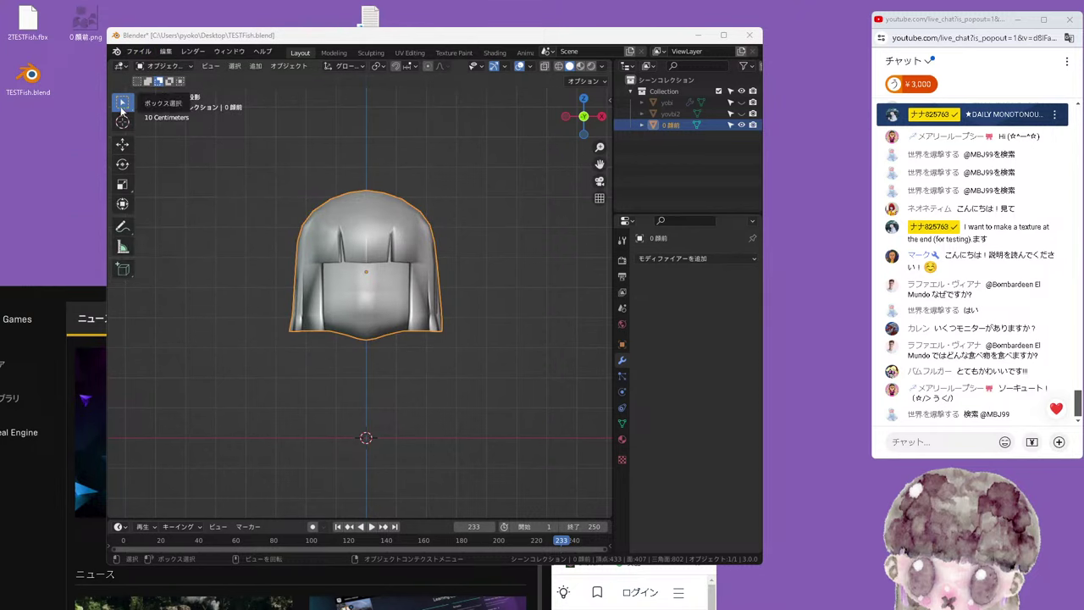
right_click(30, 34)
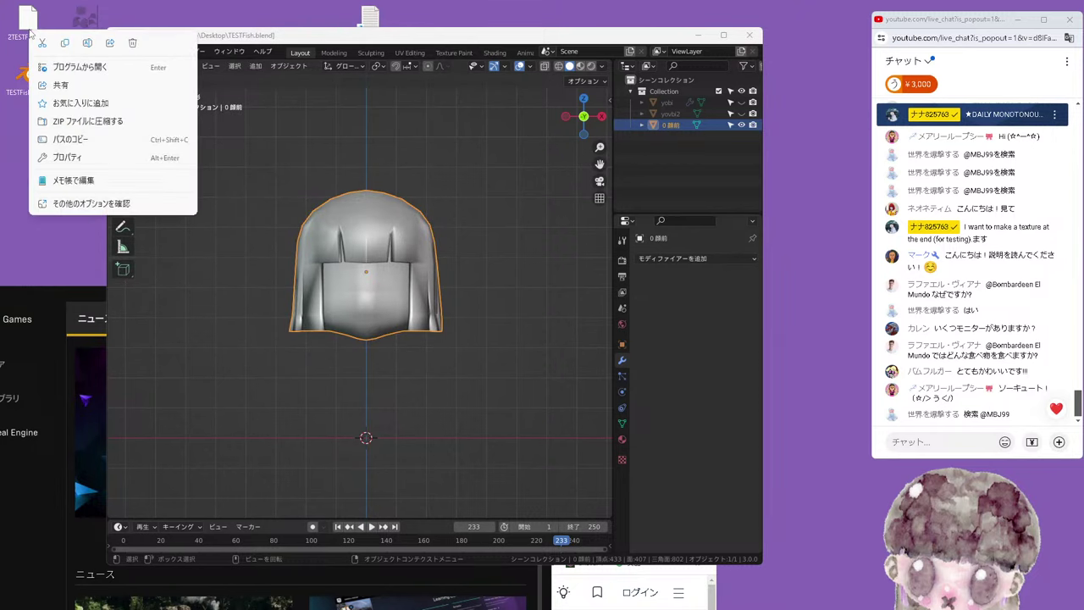
left_click(132, 46)
Export the selected hair object as TESTFish.fbx to the desktop with Smoothing set to Face
left_click(416, 194)
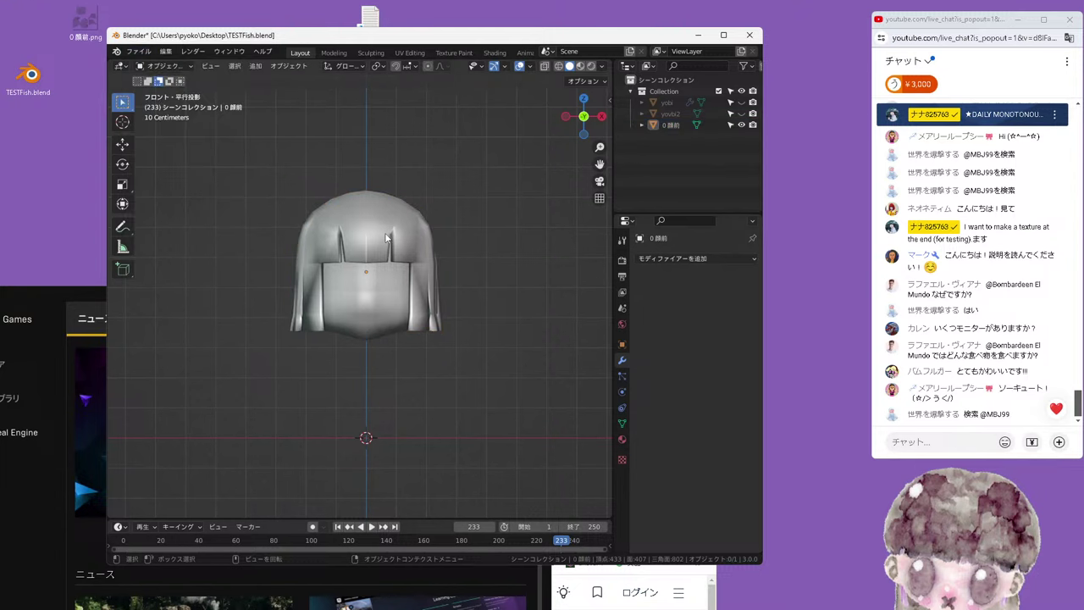
left_click(386, 238)
left_click(138, 51)
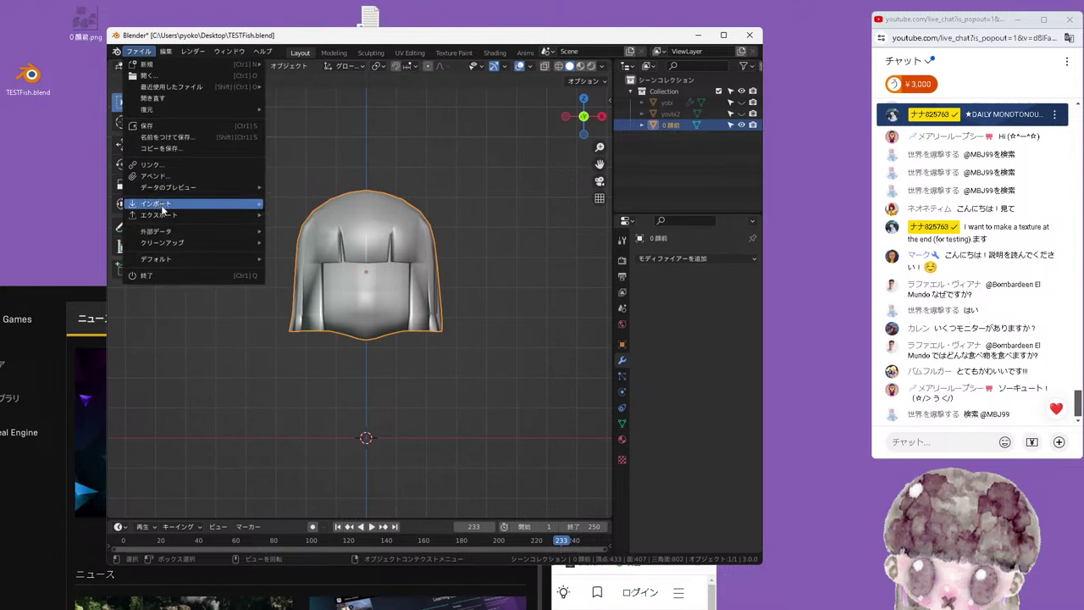
mouse_move(167, 216)
left_click(311, 307)
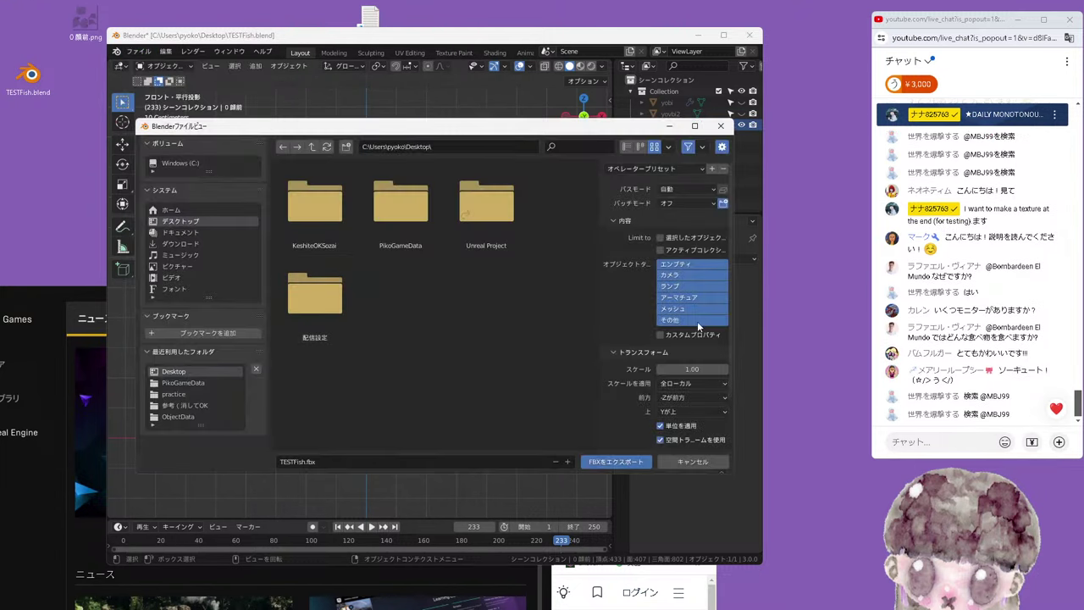
scroll(648, 352, "down", 3)
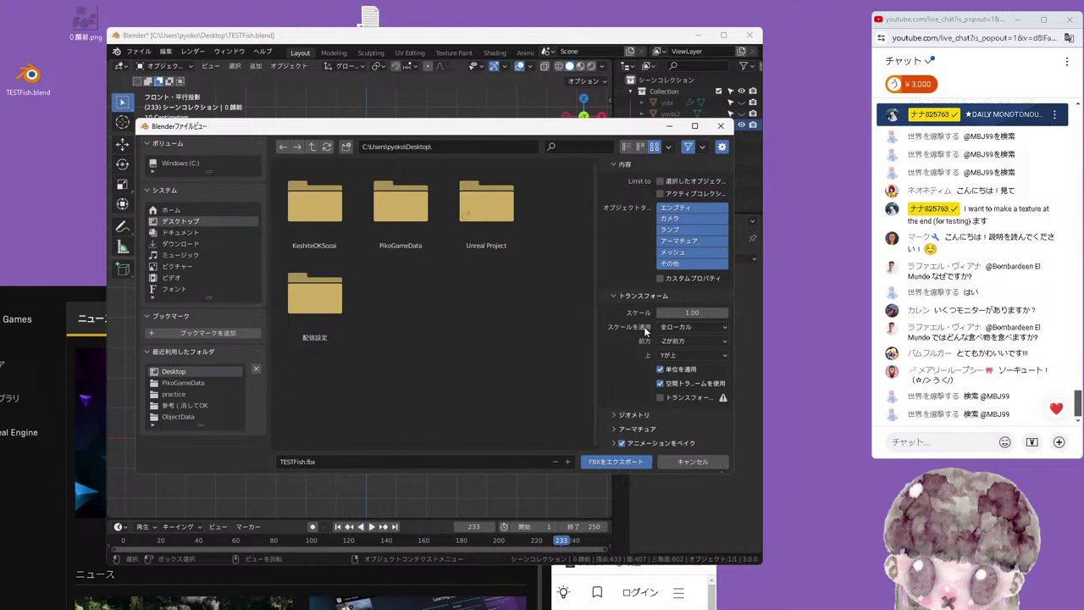
scroll(673, 280, "up", 3)
scroll(661, 254, "down", 2)
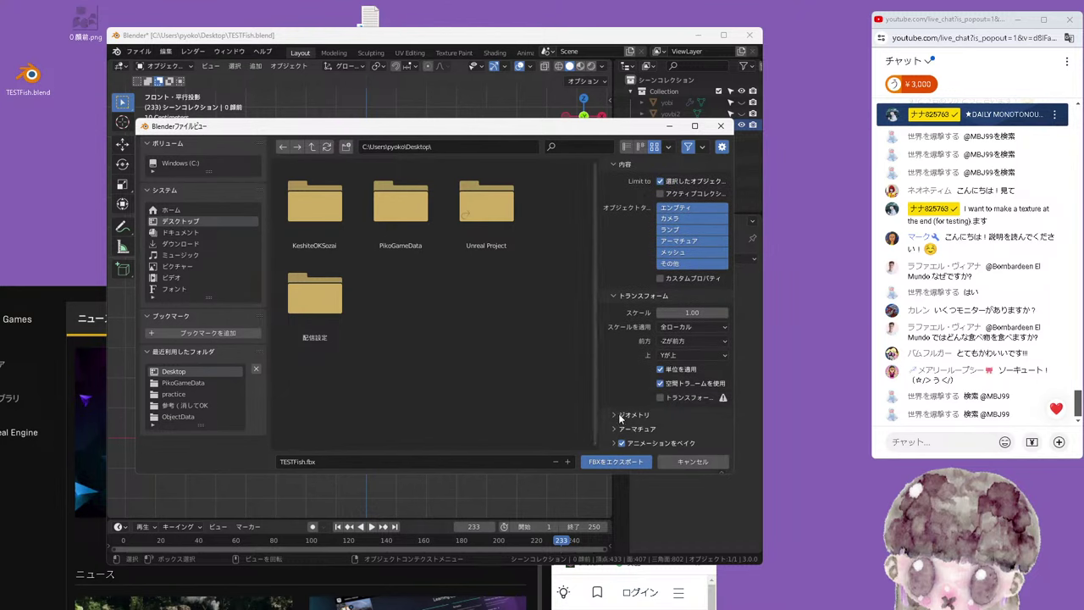
scroll(674, 356, "down", 2)
left_click(675, 364)
left_click(665, 390)
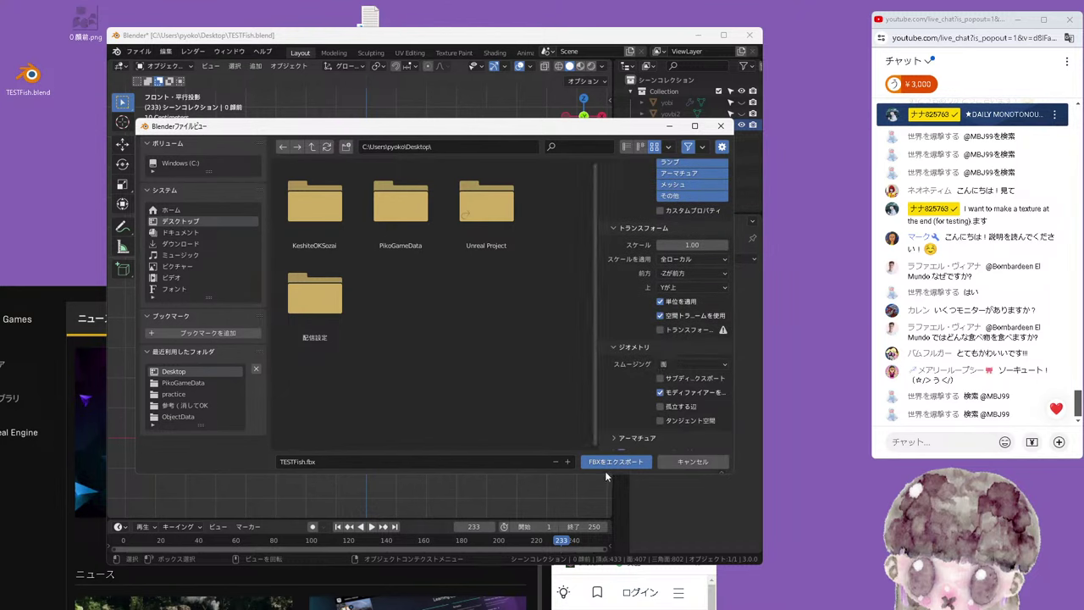
left_click(608, 463)
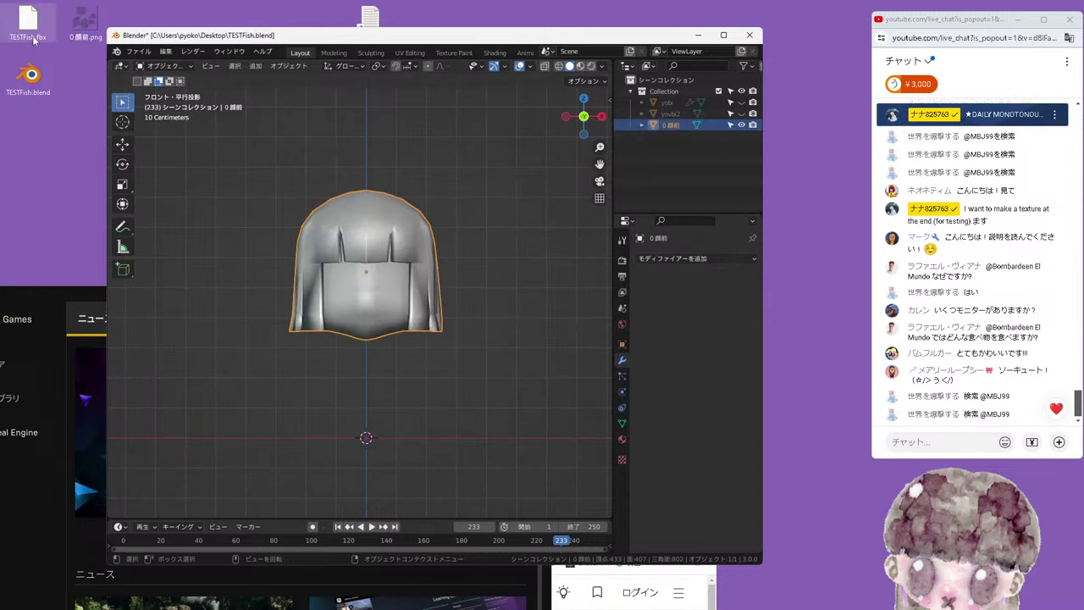
Create a new material for the hair object in the Material properties
left_click(622, 439)
left_click(699, 309)
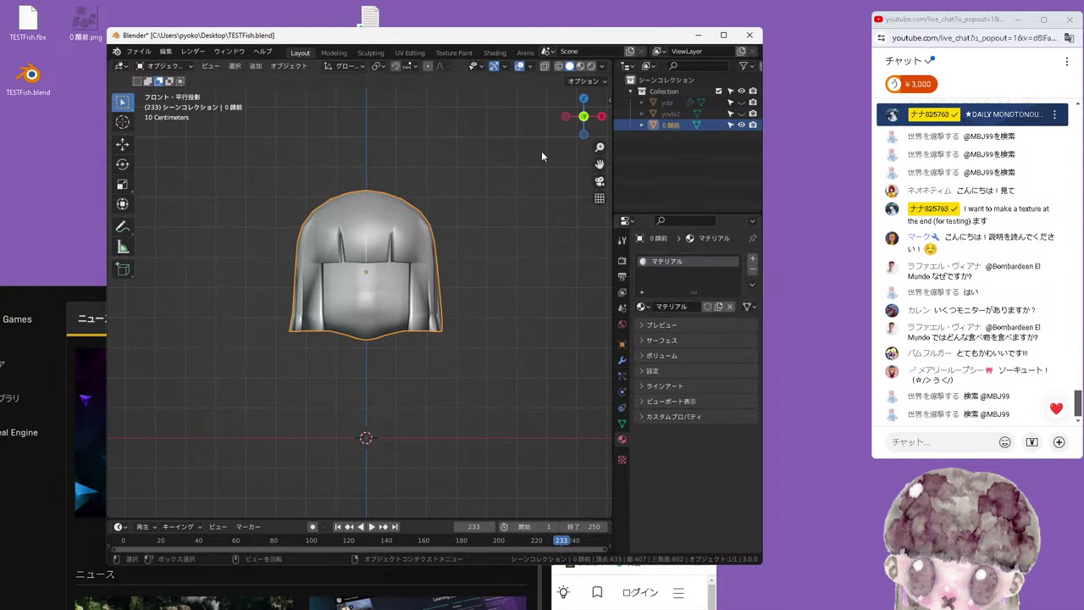
left_click(581, 65)
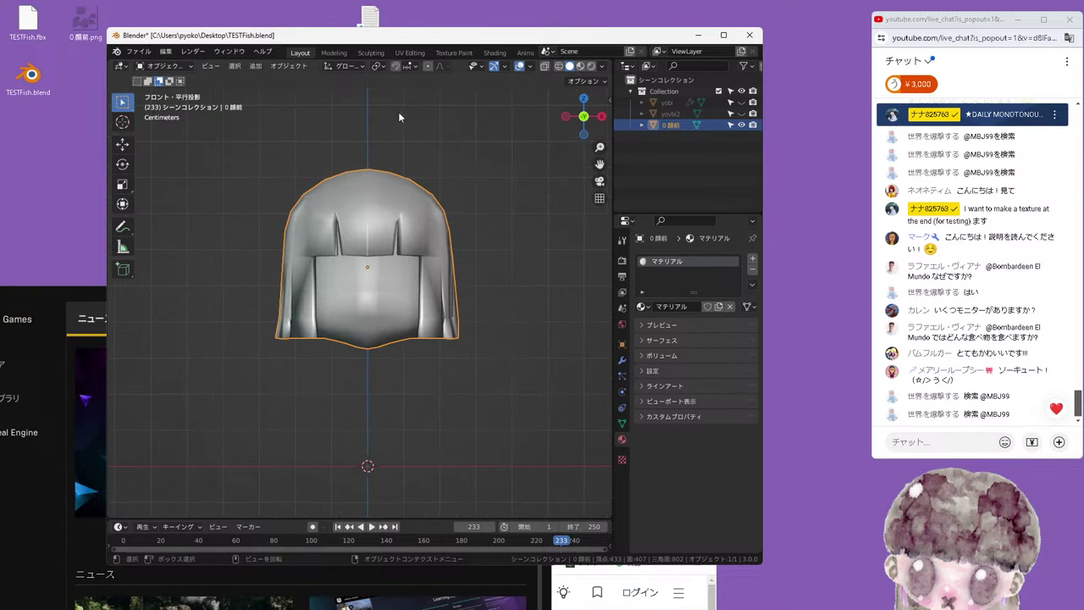
left_click(569, 65)
left_click(165, 66)
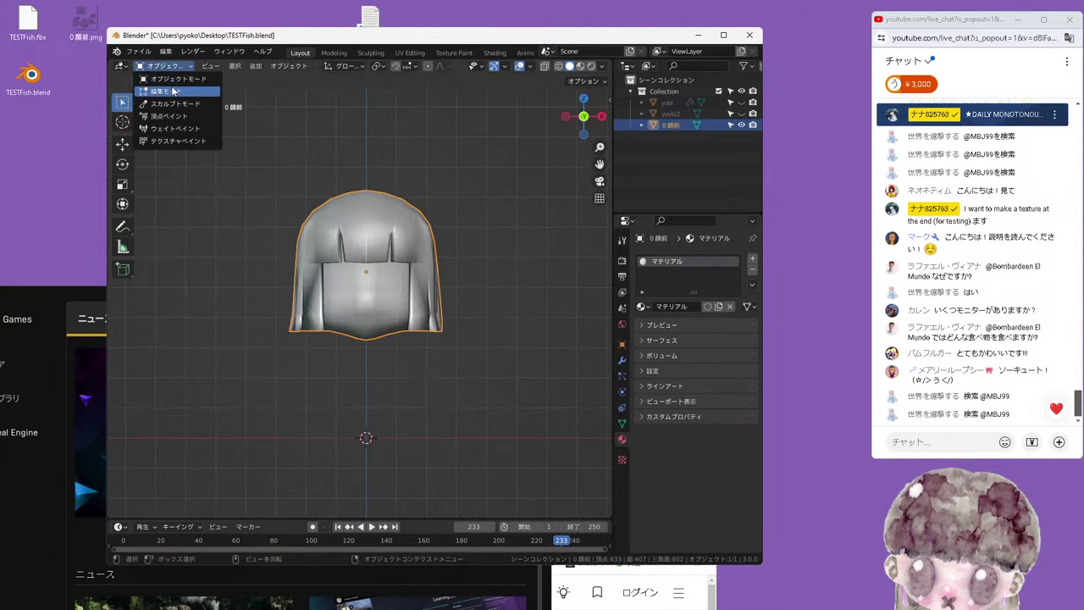
left_click(176, 81)
scroll(504, 55, "down", 3)
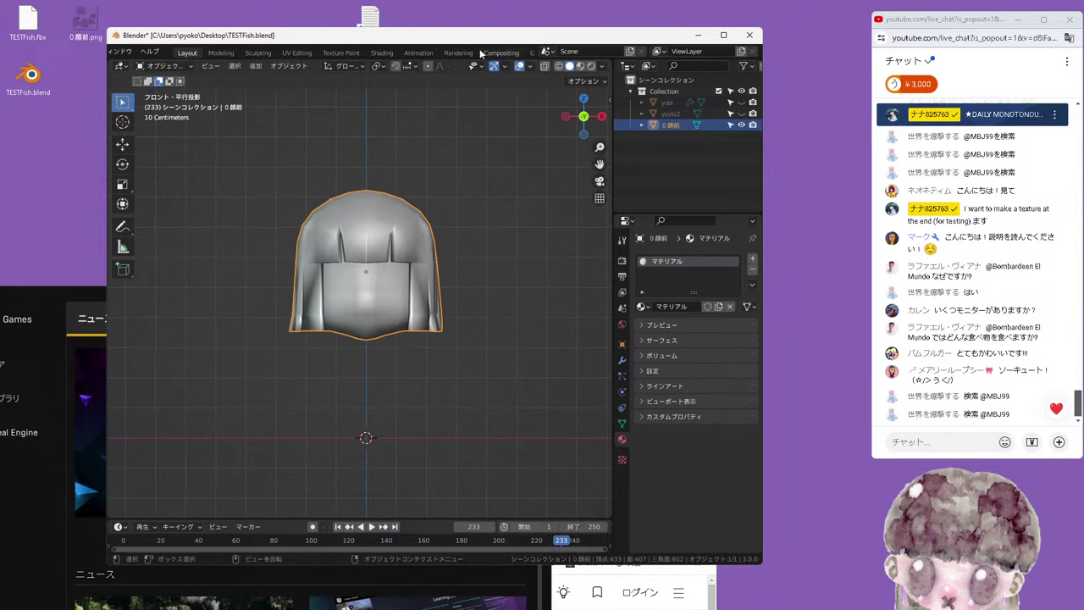
scroll(501, 56, "down", 3)
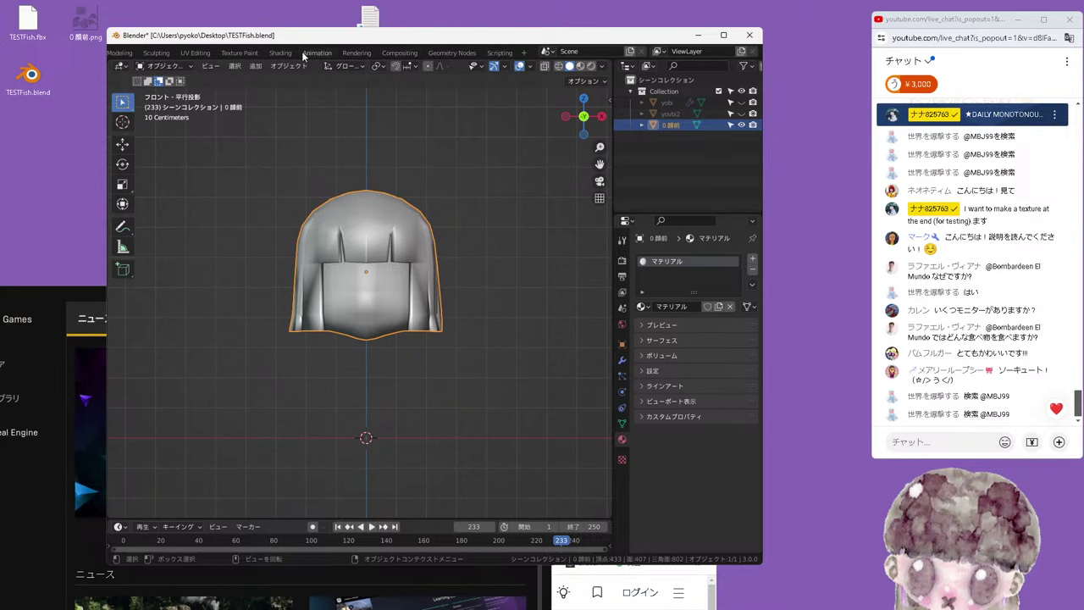
In the Texture Paint workspace, add a new Base Color paint texture slot to the material
left_click(251, 54)
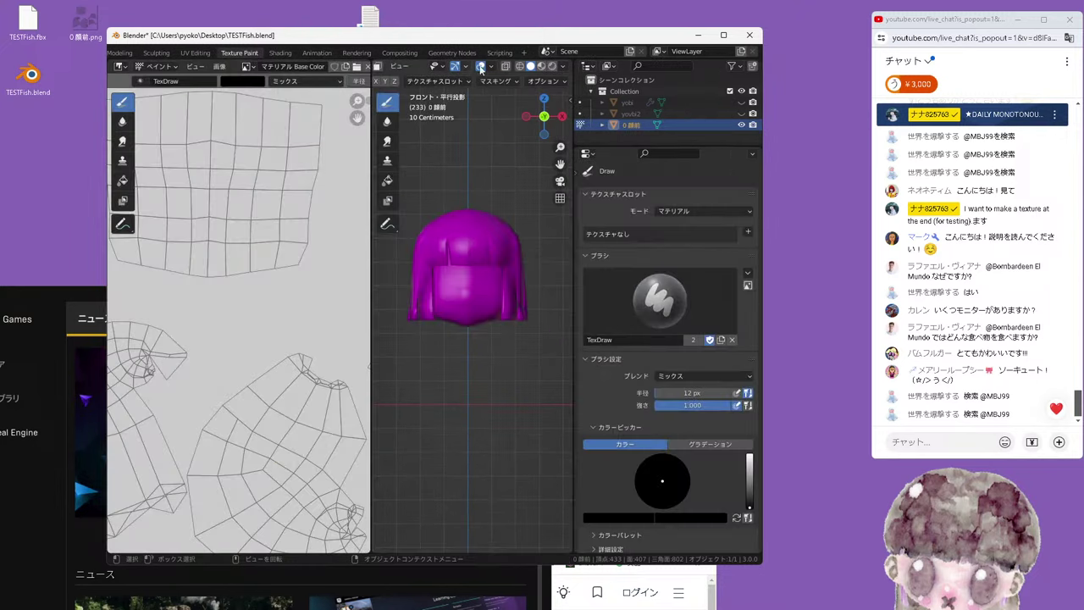
left_click_drag(575, 93, 652, 95)
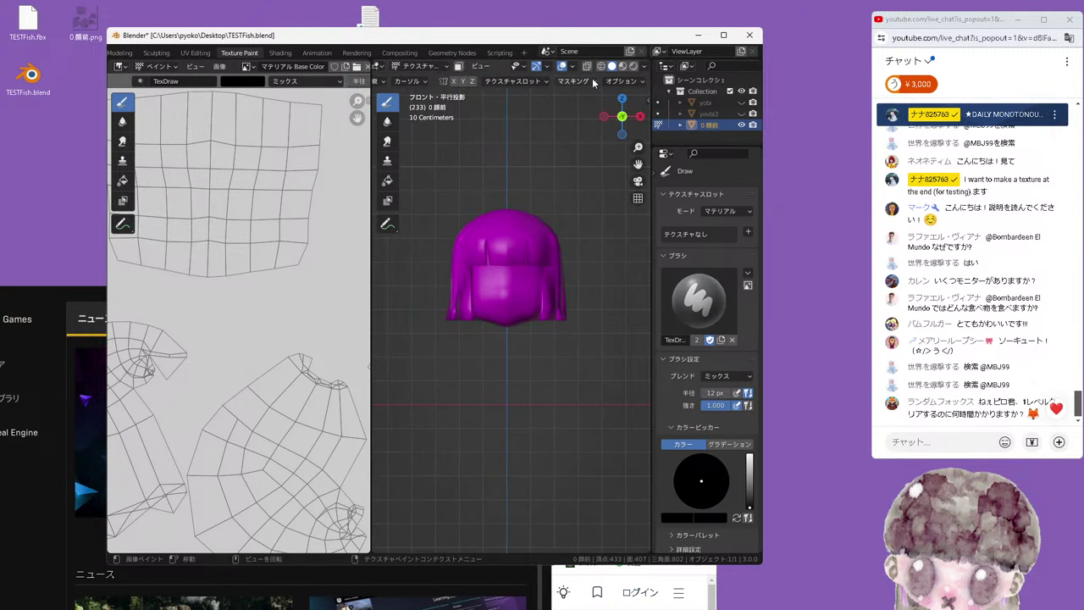
left_click(511, 81)
left_click(565, 124)
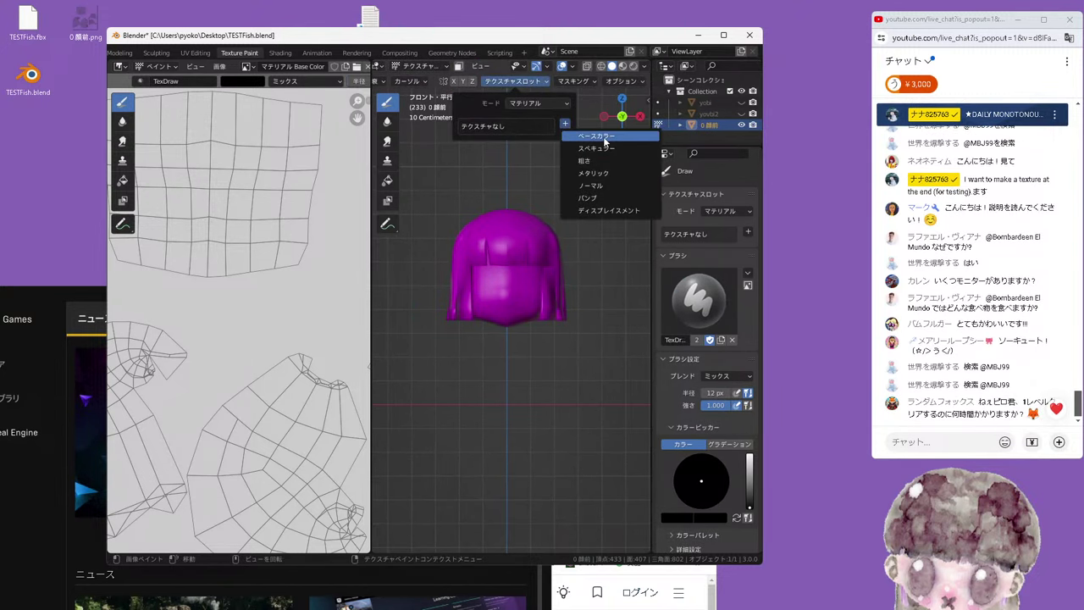
left_click(603, 136)
left_click(603, 257)
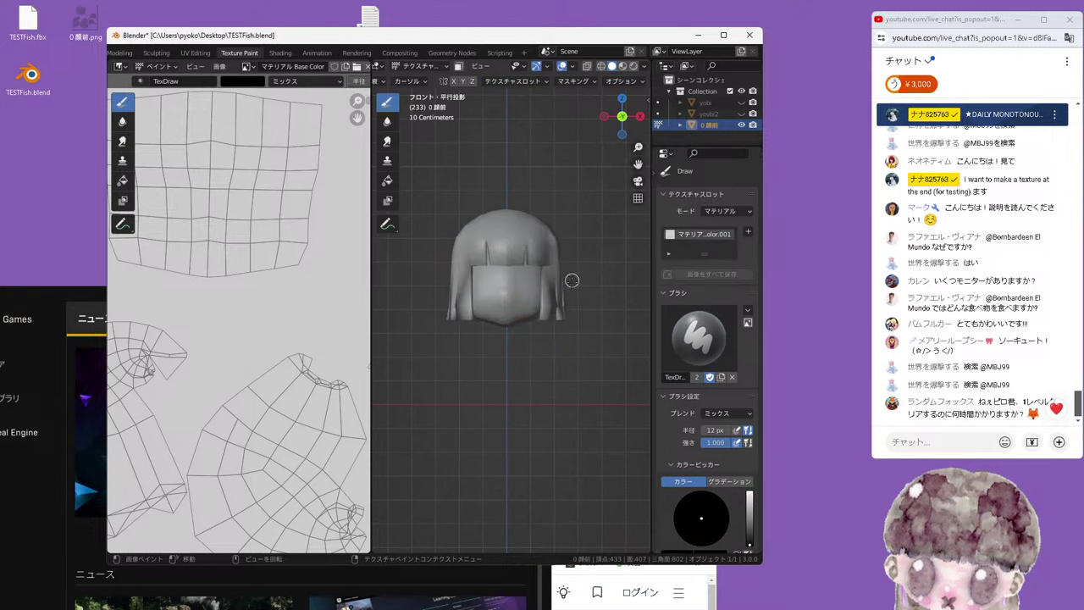
Send a short reply in the live chat and nudge the Blender window to the right
left_click(941, 439)
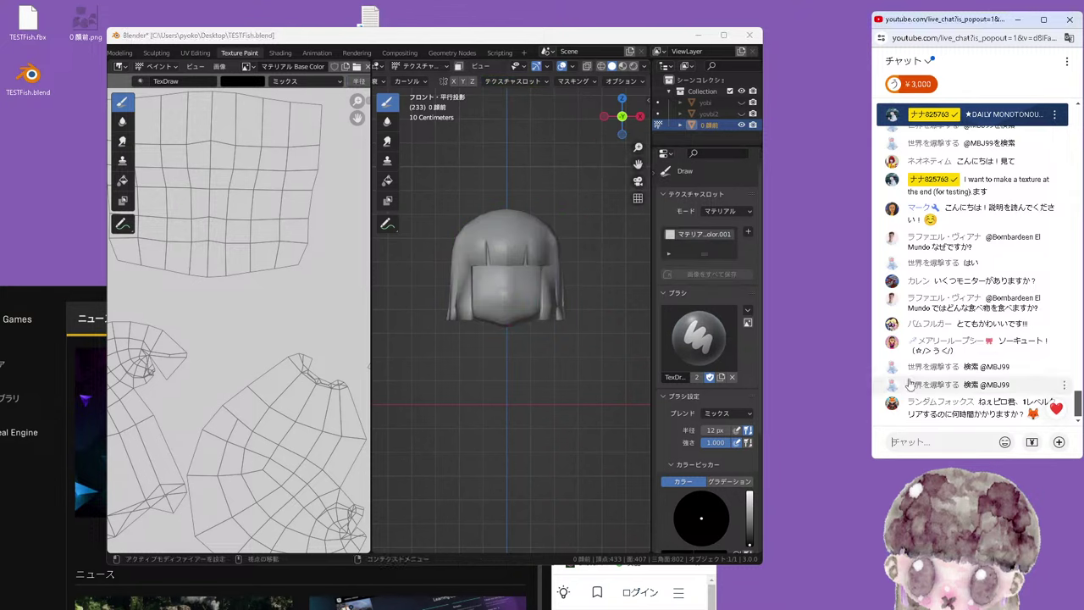
type("5")
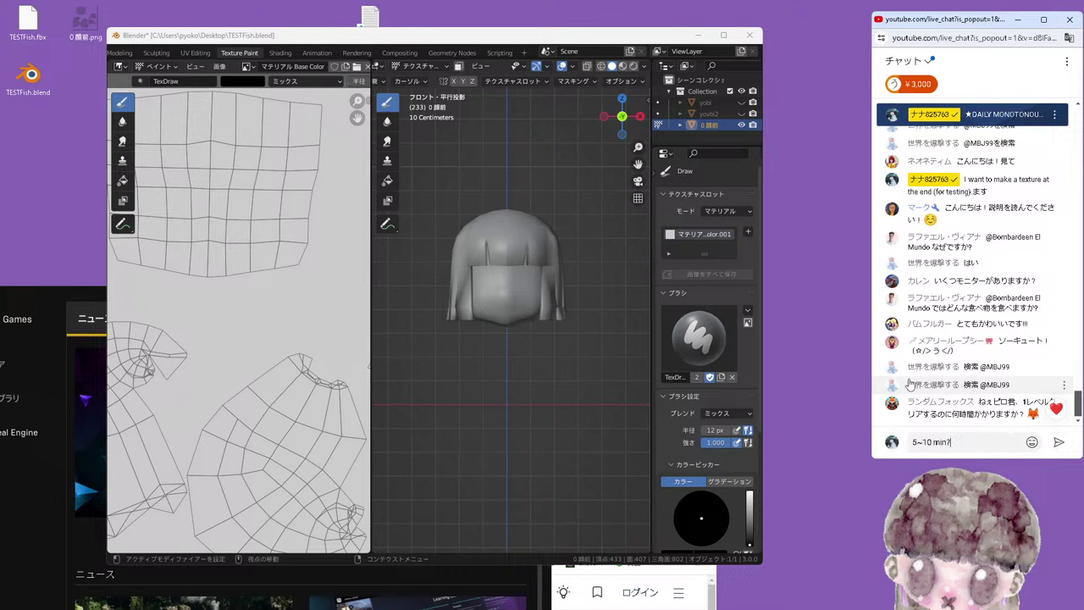
key("Return")
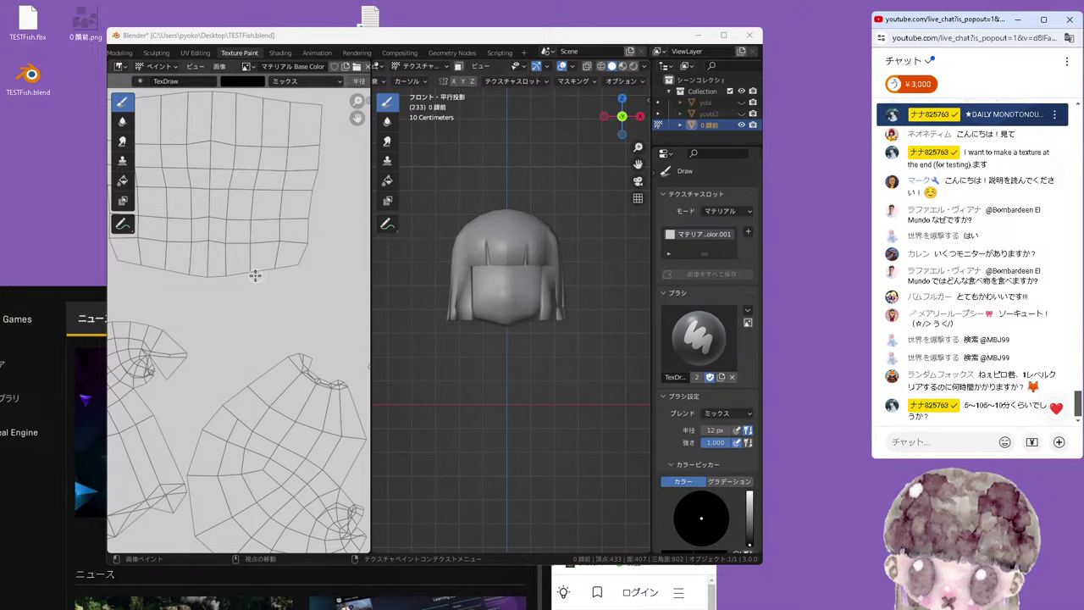
left_click_drag(493, 35, 524, 37)
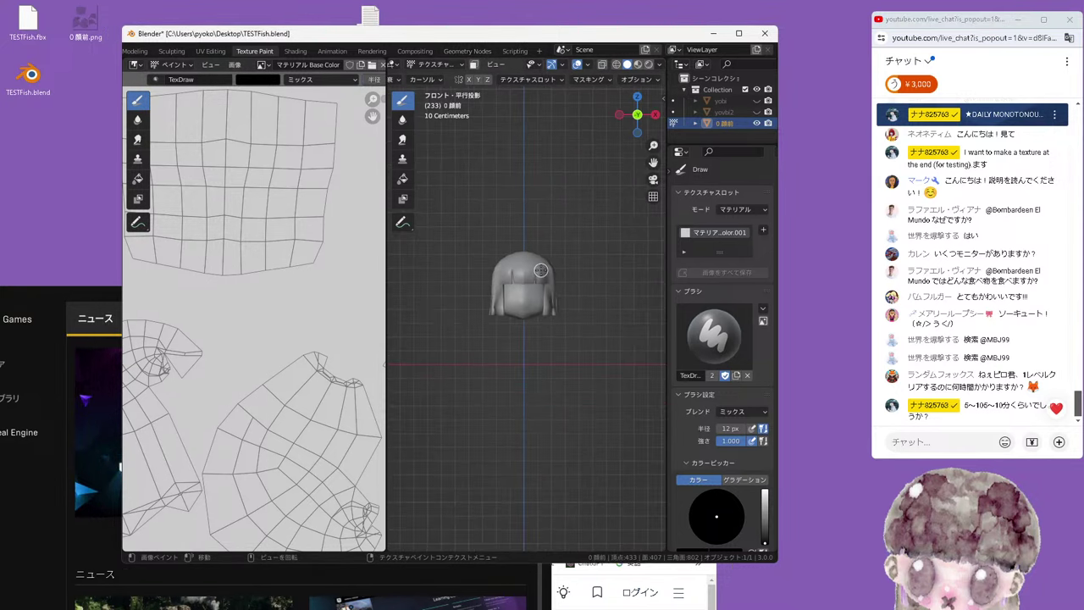
scroll(258, 276, "down", 2)
scroll(258, 276, "down", 2)
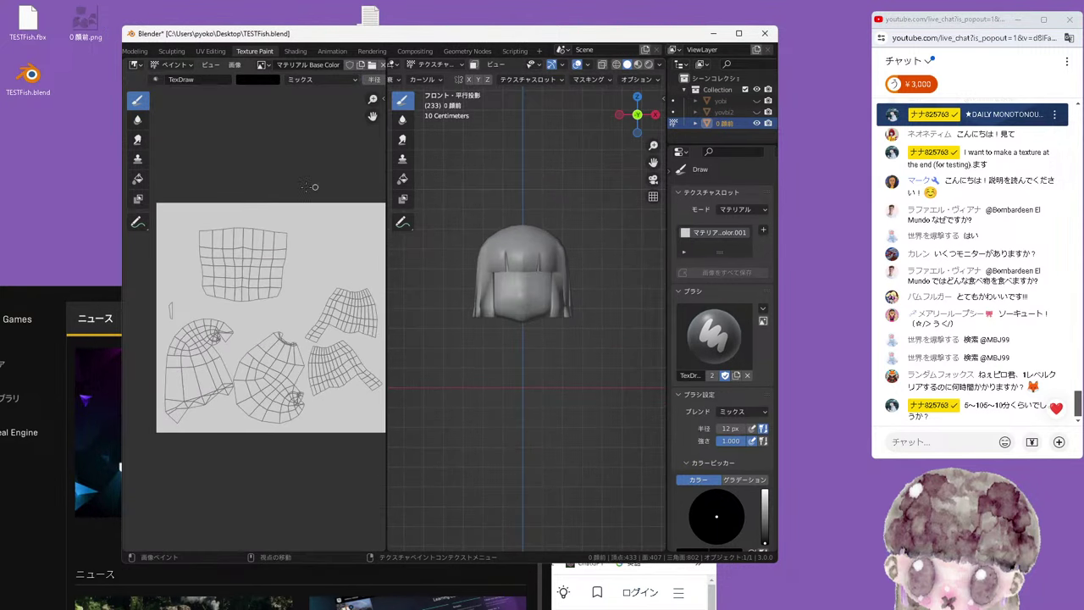
Paint dark round eyes onto the head's face with the Draw brush, then set brush Radius to 5 px
left_click(315, 249)
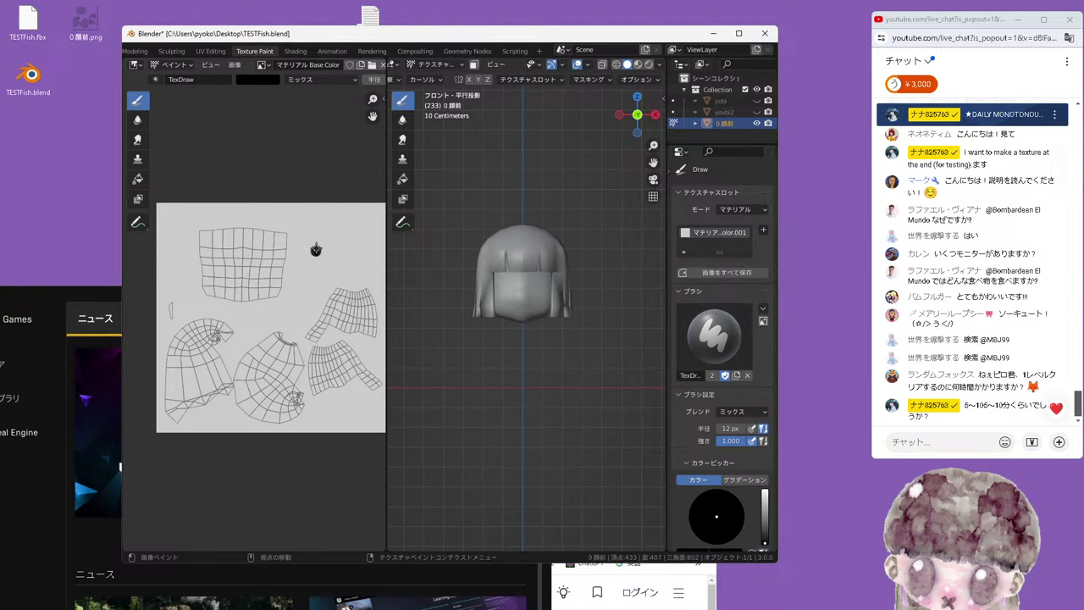
left_click(508, 291)
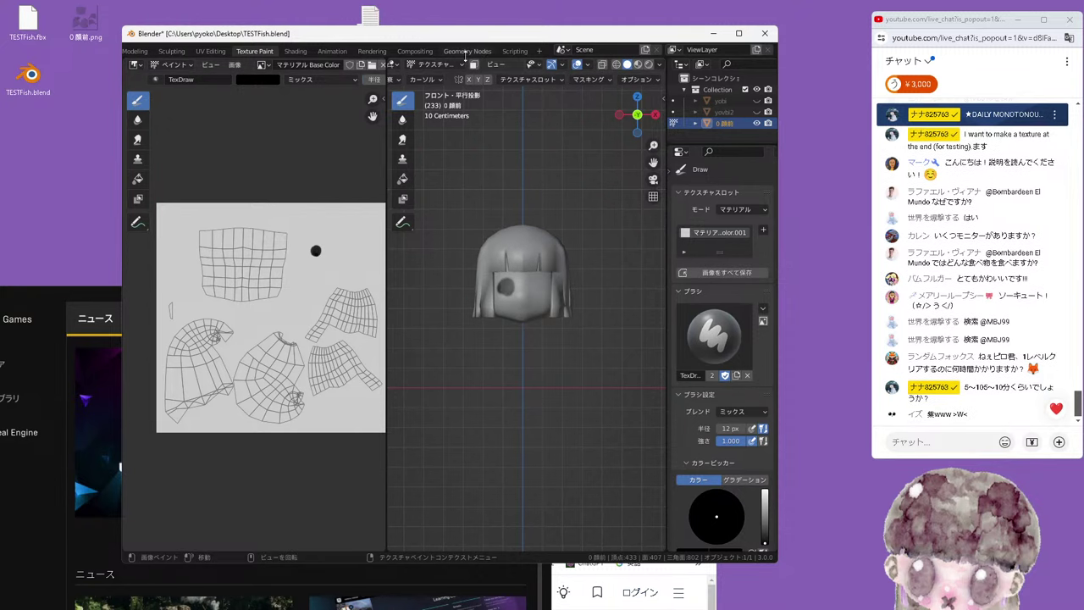
left_click(295, 50)
left_click(255, 51)
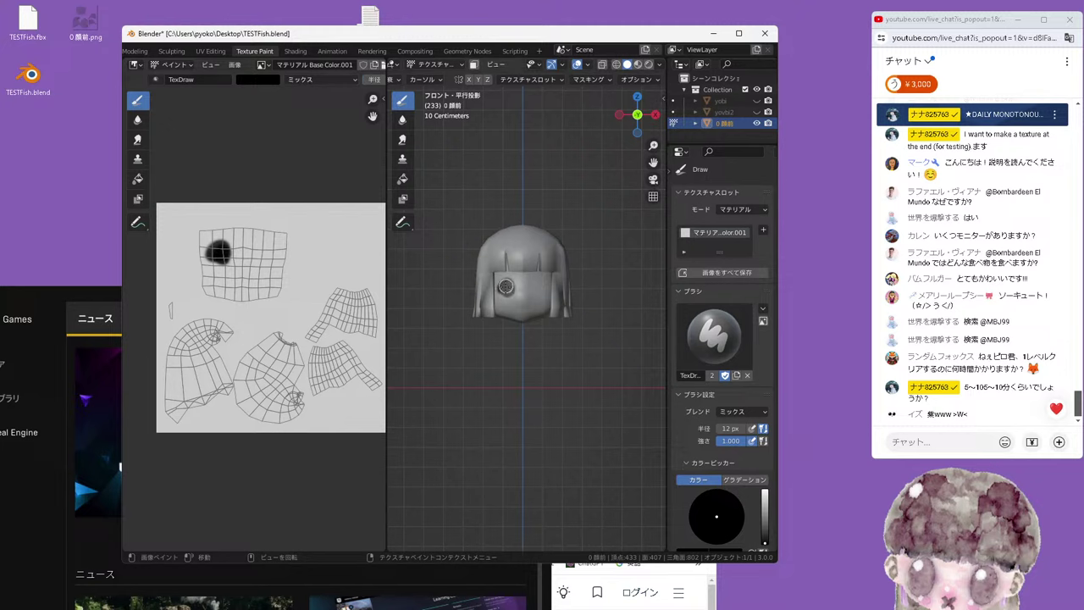
left_click_drag(505, 287, 511, 282)
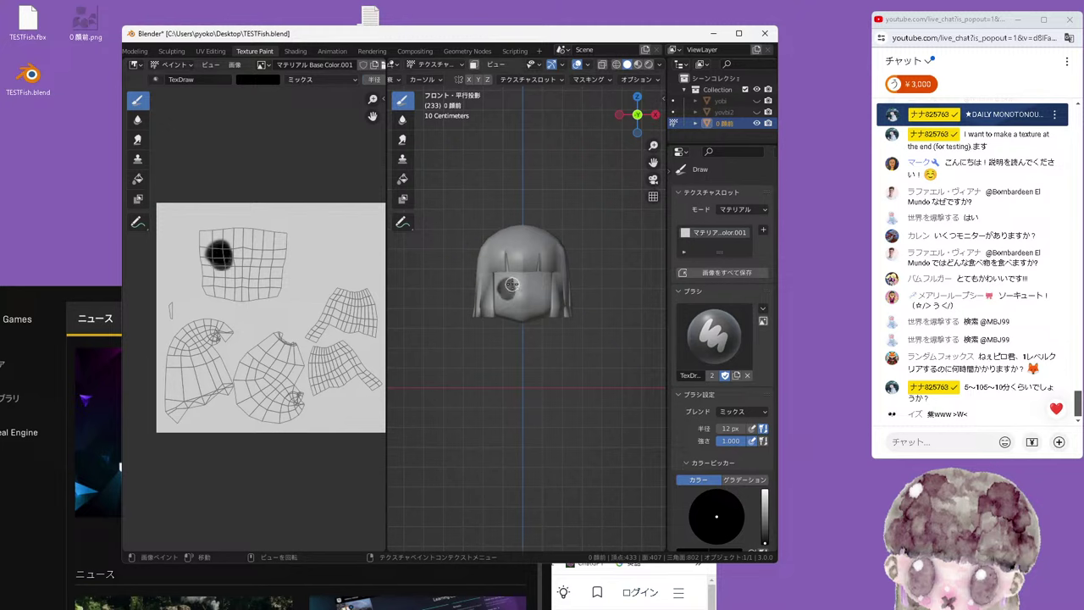
scroll(511, 285, "up", 2)
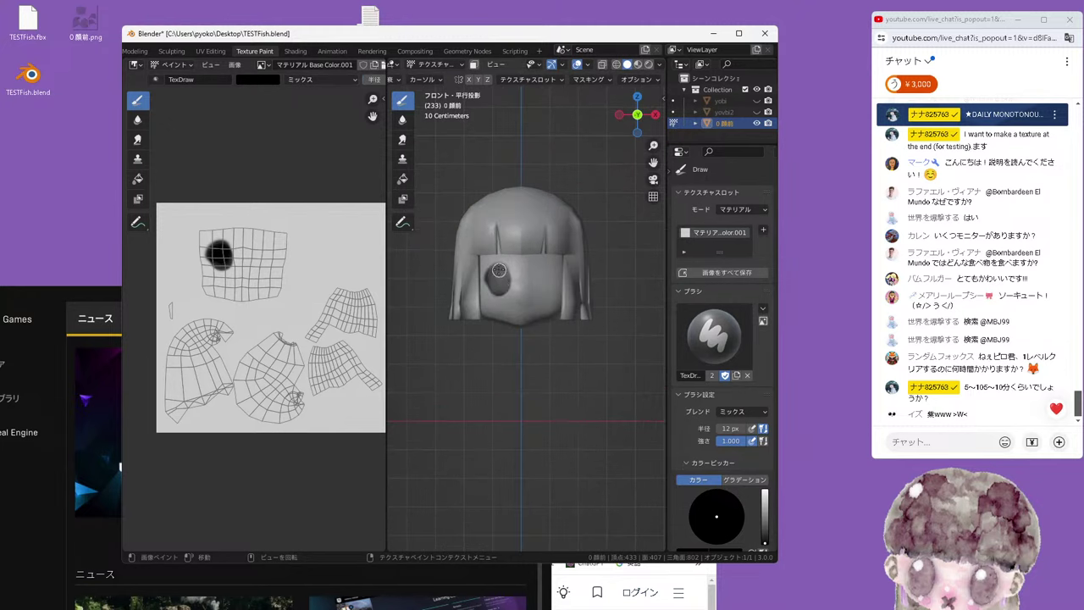
mouse_move(499, 270)
left_mouse_down()
mouse_move(545, 292)
mouse_move(540, 276)
left_mouse_up()
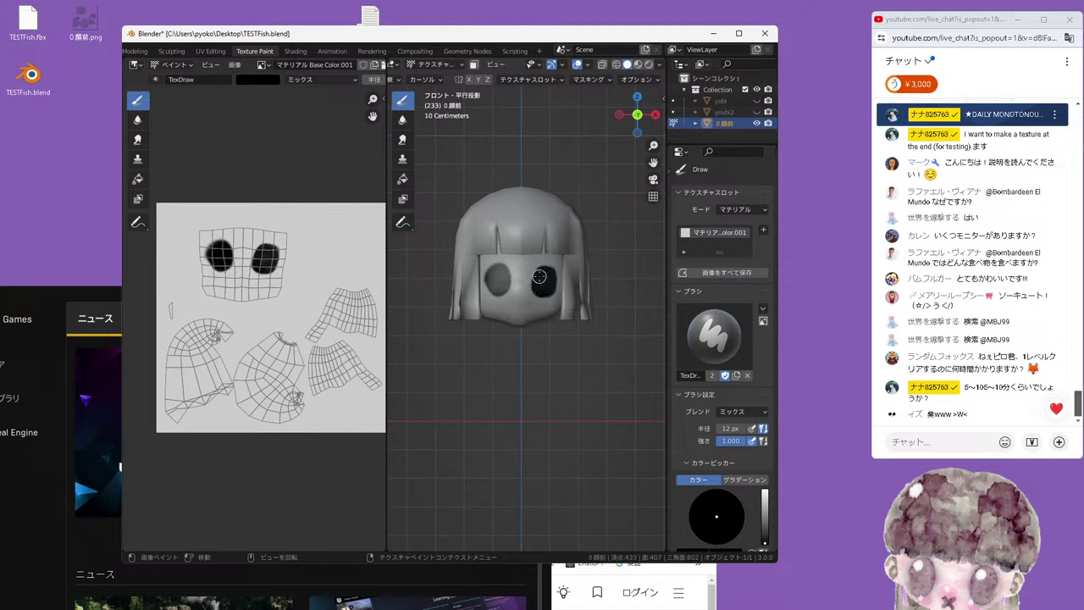
left_click(727, 429)
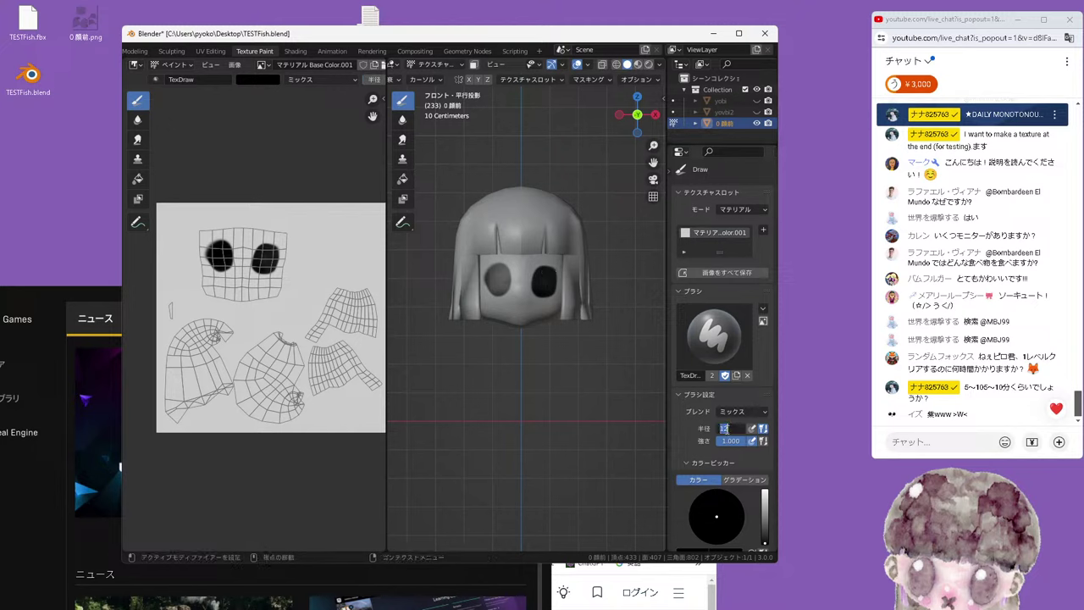
type("5")
key("Return")
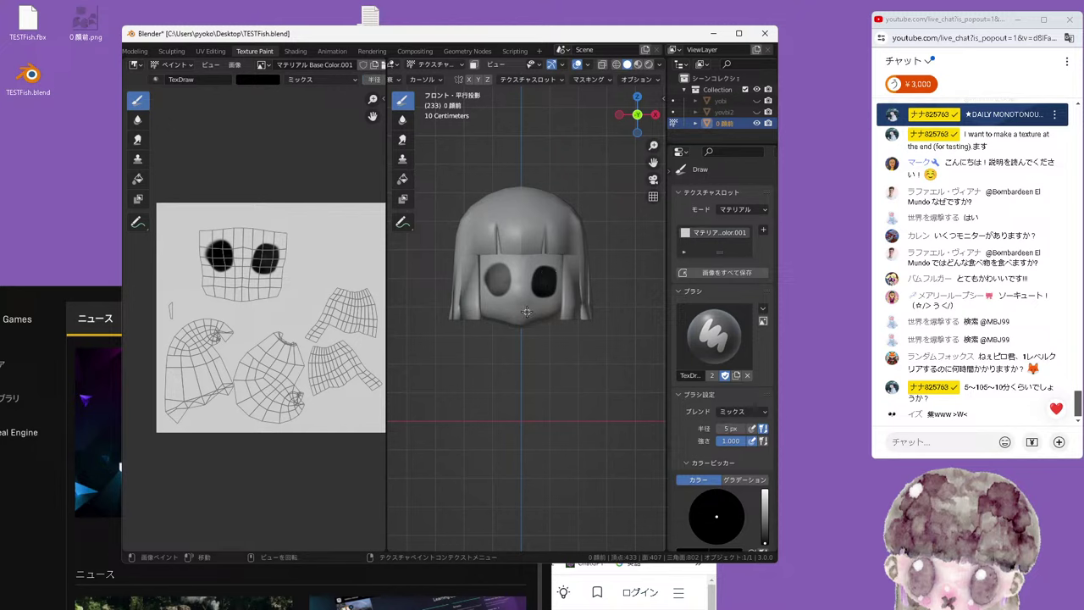
Paint a small dark mark on the face, then switch the brush colour to white in front view
scroll(527, 311, "up", 2)
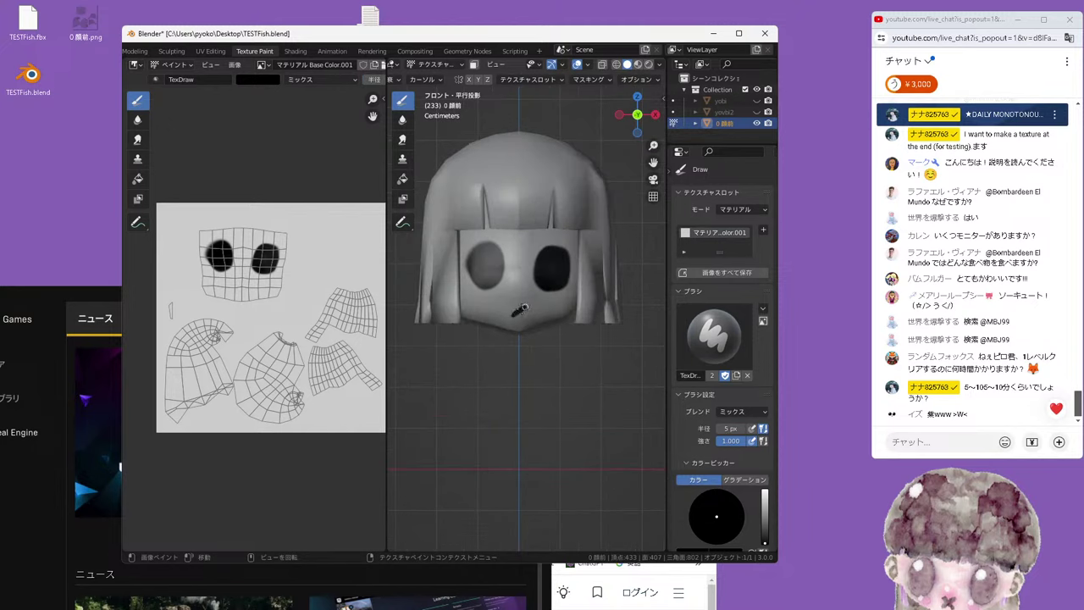
mouse_move(523, 306)
left_mouse_down()
mouse_move(514, 310)
mouse_move(524, 310)
left_mouse_up()
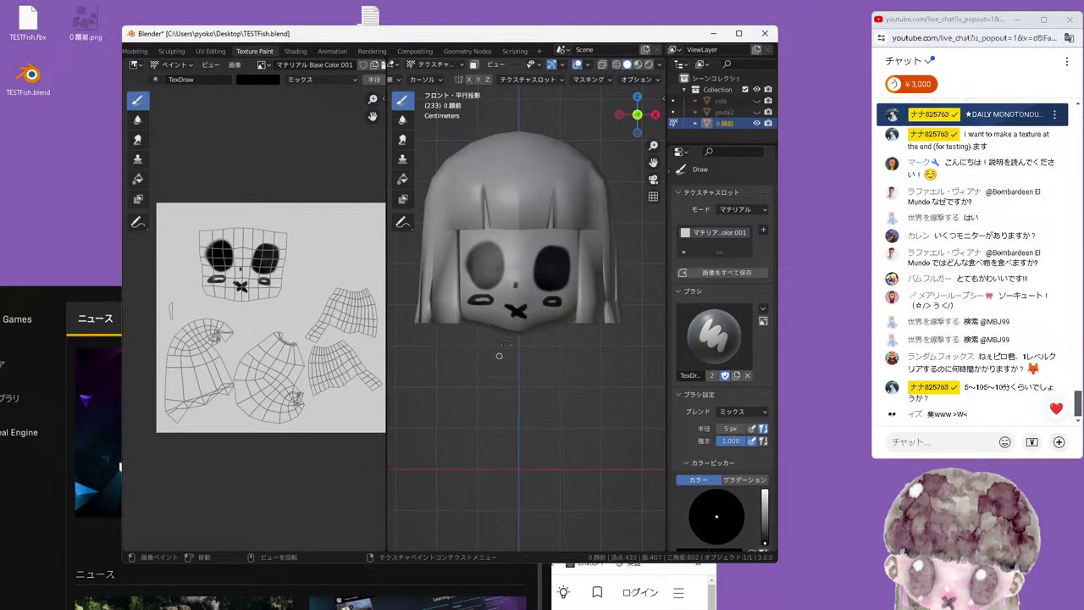
mouse_move(516, 285)
middle_mouse_down()
mouse_move(594, 314)
mouse_move(511, 315)
middle_mouse_up()
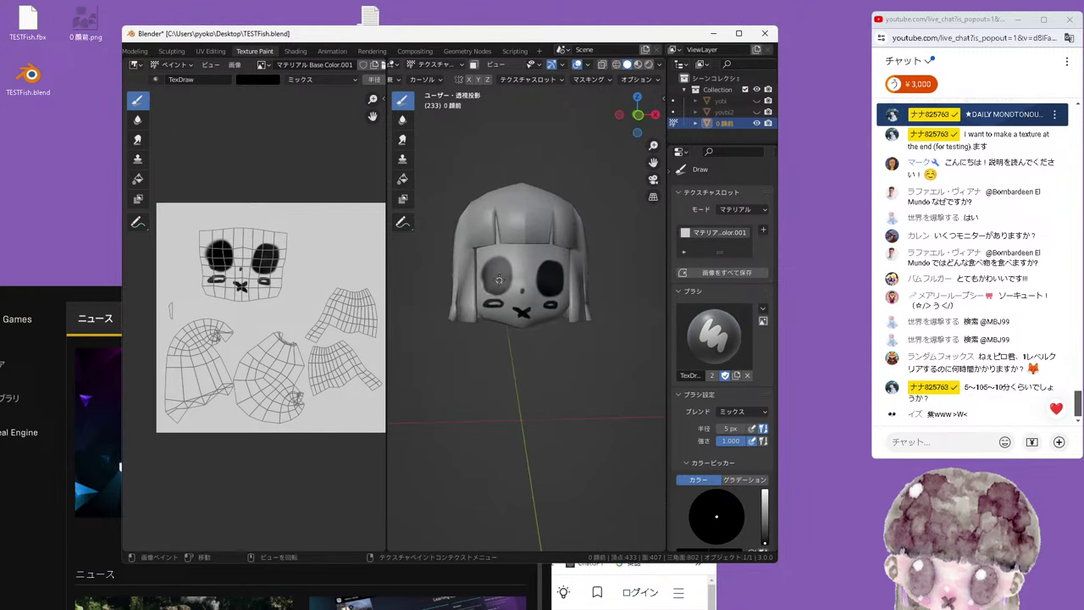
left_click(765, 492)
key("KP_1")
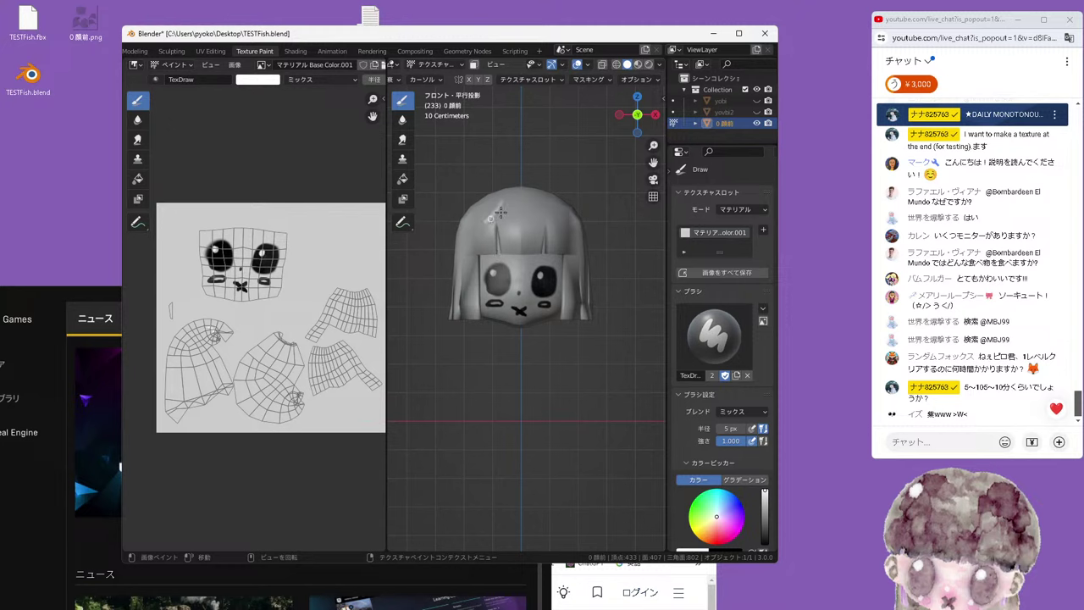
Paint dark purple strands over the top, sides and back of the hair
left_click_drag(499, 210, 532, 224)
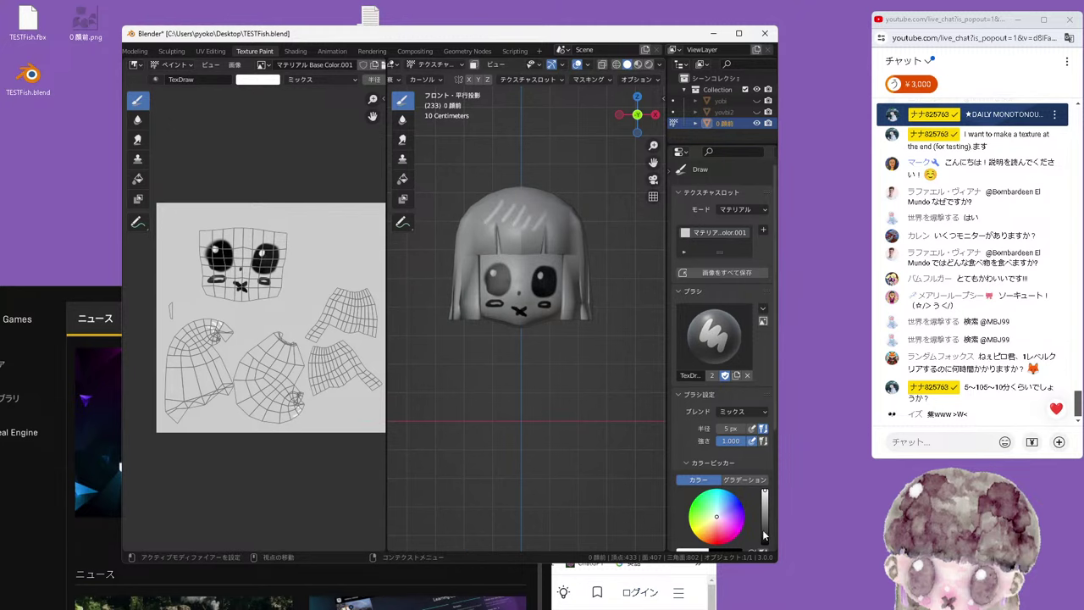
left_click(744, 513)
left_click(766, 513)
mouse_move(485, 231)
left_mouse_down()
mouse_move(508, 203)
mouse_move(559, 217)
left_mouse_up()
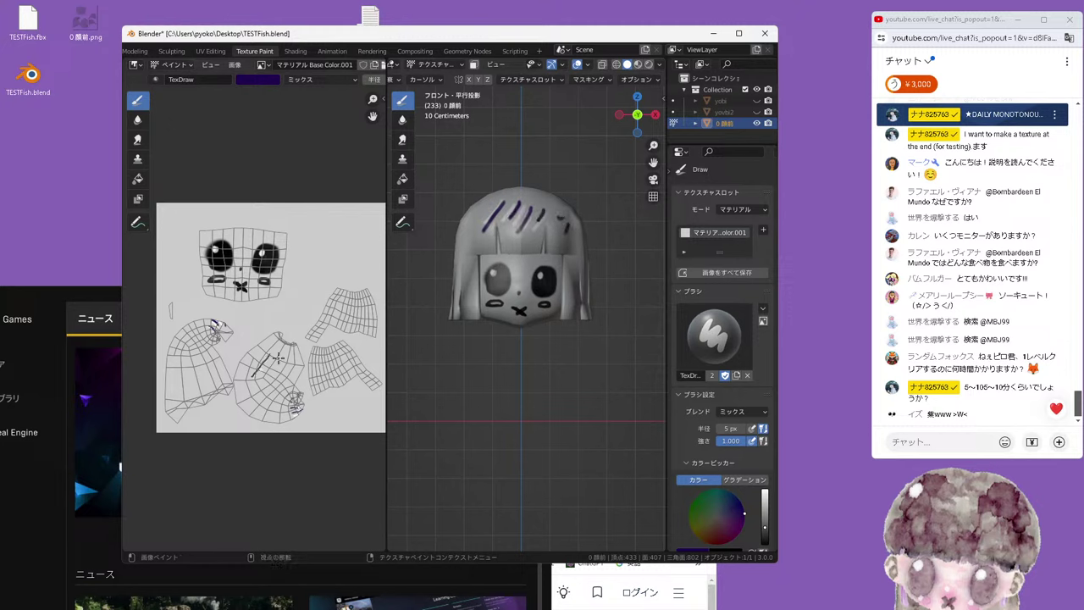
middle_click_drag(515, 285, 518, 294)
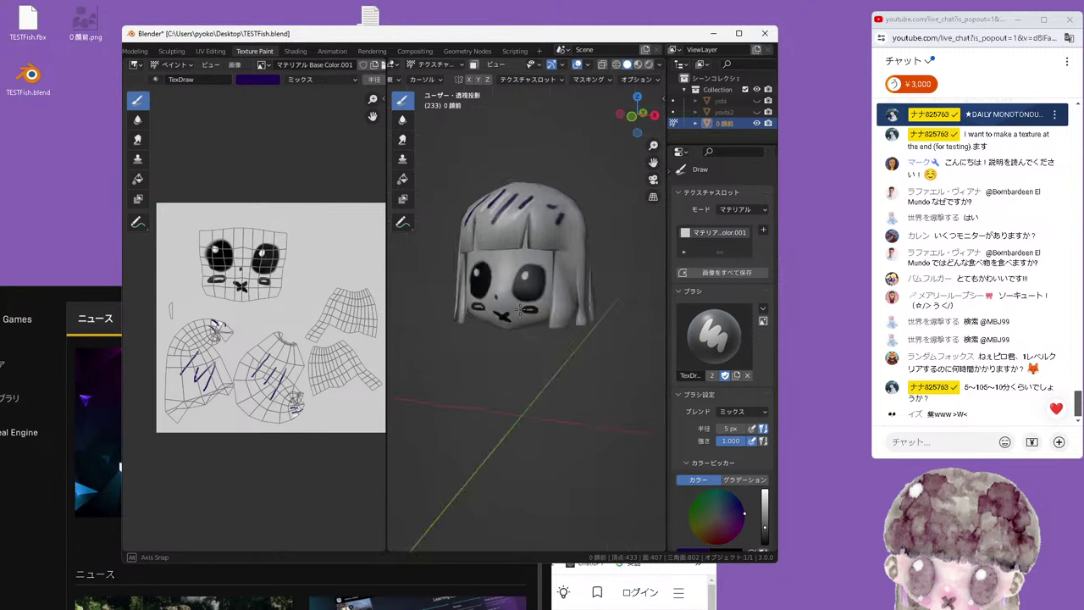
left_click_drag(496, 315, 563, 285)
middle_click_drag(542, 304, 508, 322)
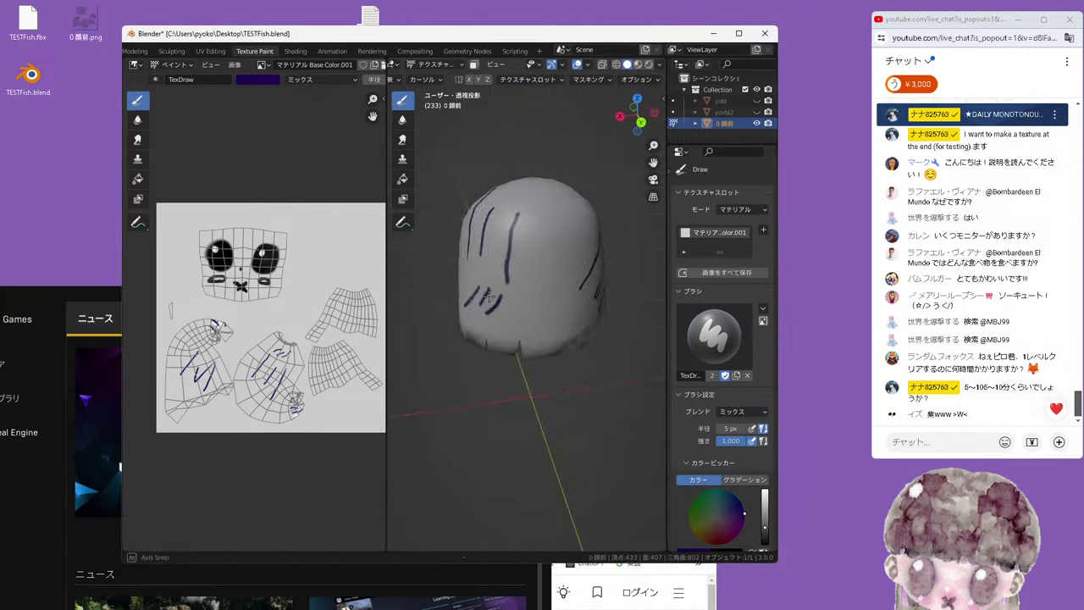
mouse_move(498, 315)
left_mouse_down()
mouse_move(535, 261)
mouse_move(523, 241)
left_mouse_up()
left_click_drag(477, 288, 505, 249)
middle_click_drag(481, 319, 508, 347)
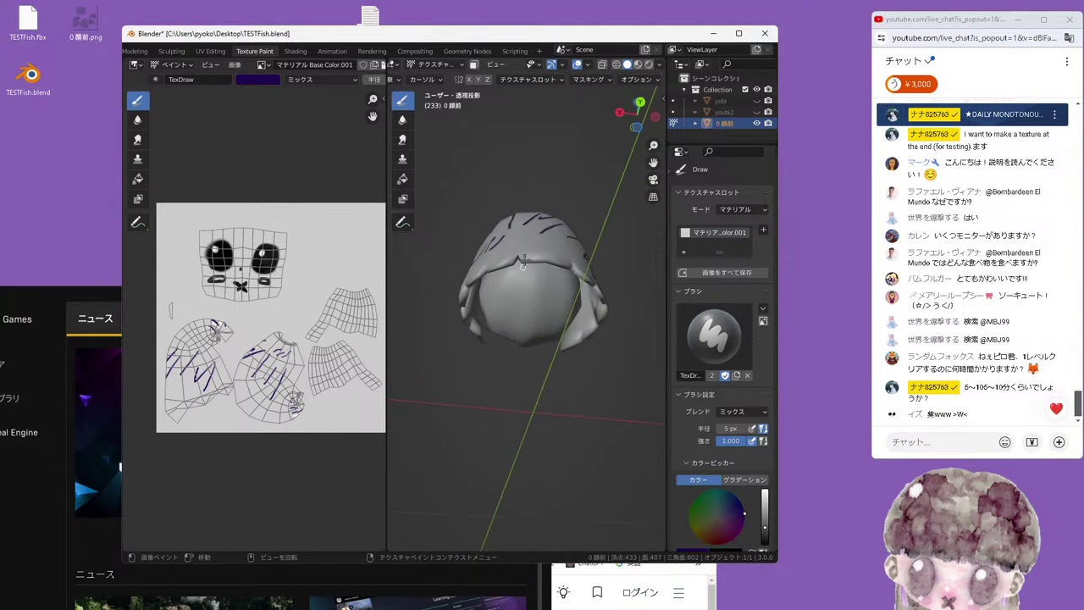
Switch to yellow, paint a zigzag on the back hair, then return to the front view
left_click_drag(767, 506, 766, 491)
left_click(702, 528)
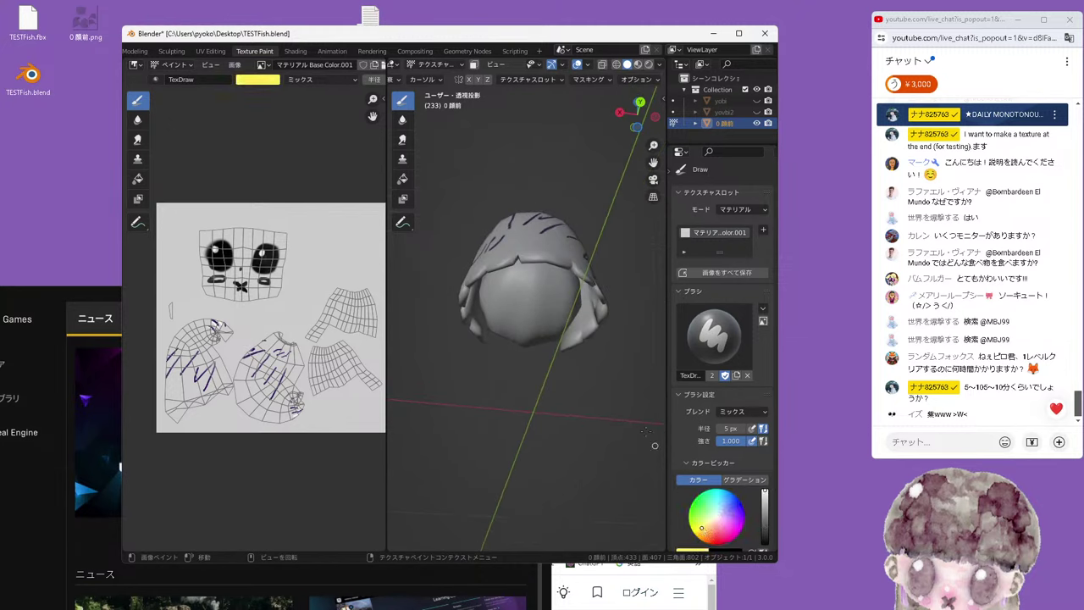
left_click_drag(524, 290, 526, 315)
middle_click_drag(590, 295, 508, 307)
key("KP_1")
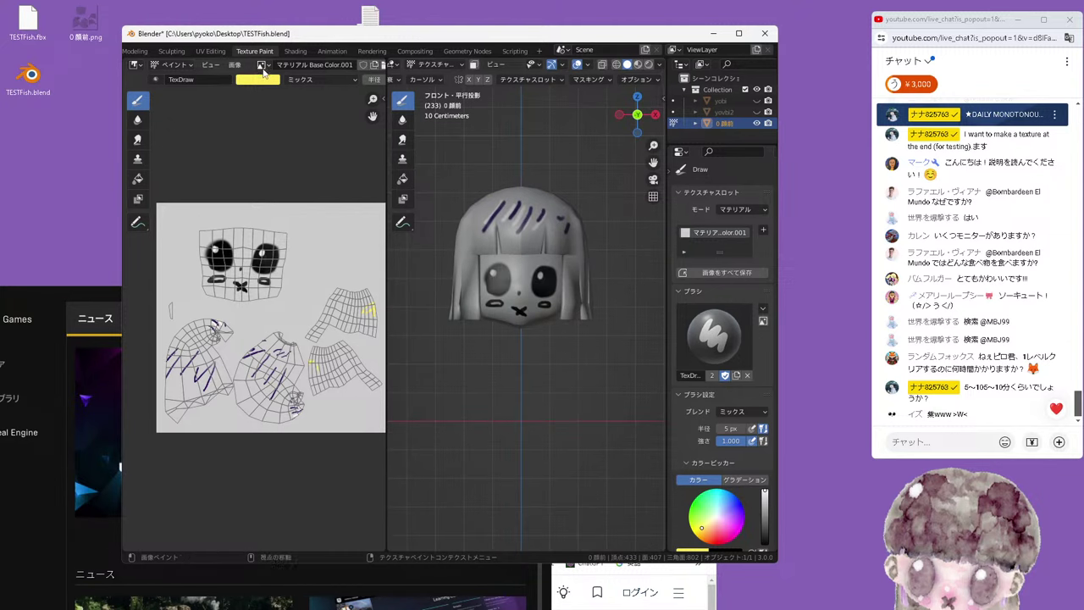
Keep Base Color.001 displayed and Save As it to the Desktop as マテリアル Base Color.001.png
left_click(235, 65)
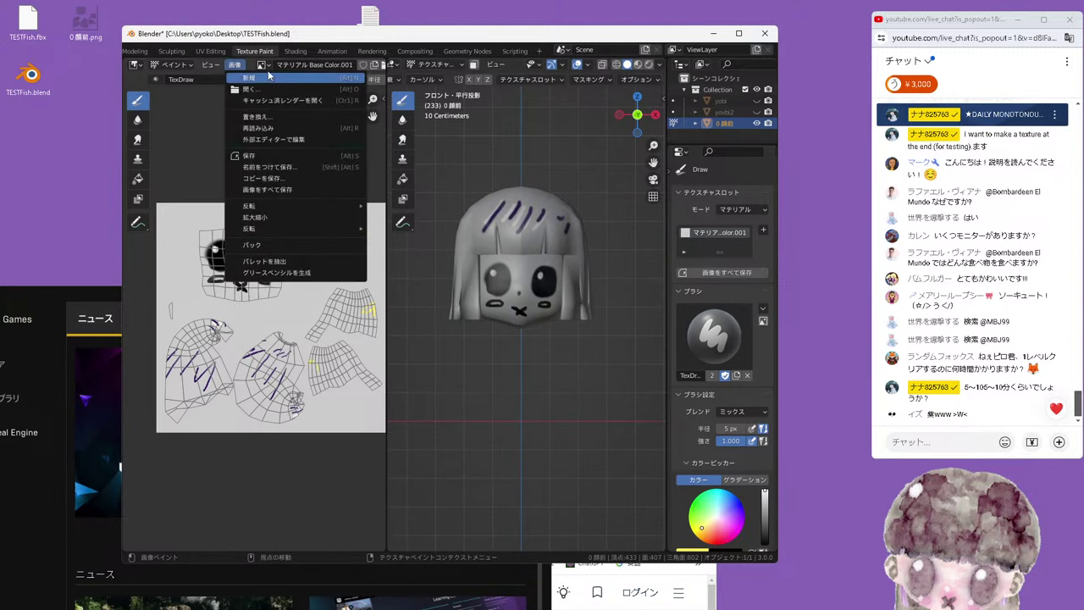
left_click(264, 65)
left_click(307, 103)
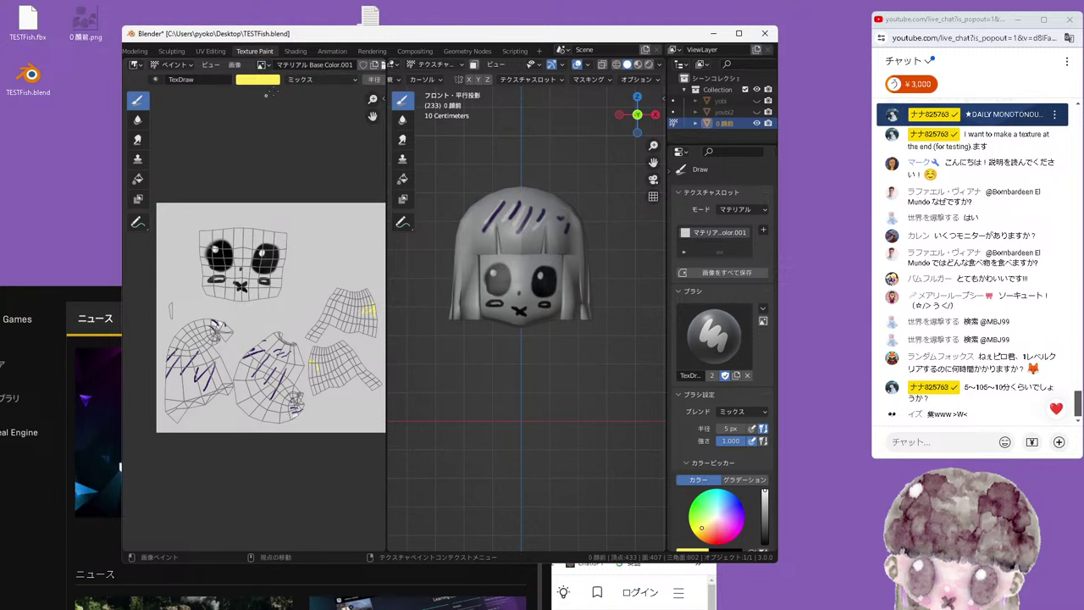
left_click_drag(386, 90, 515, 91)
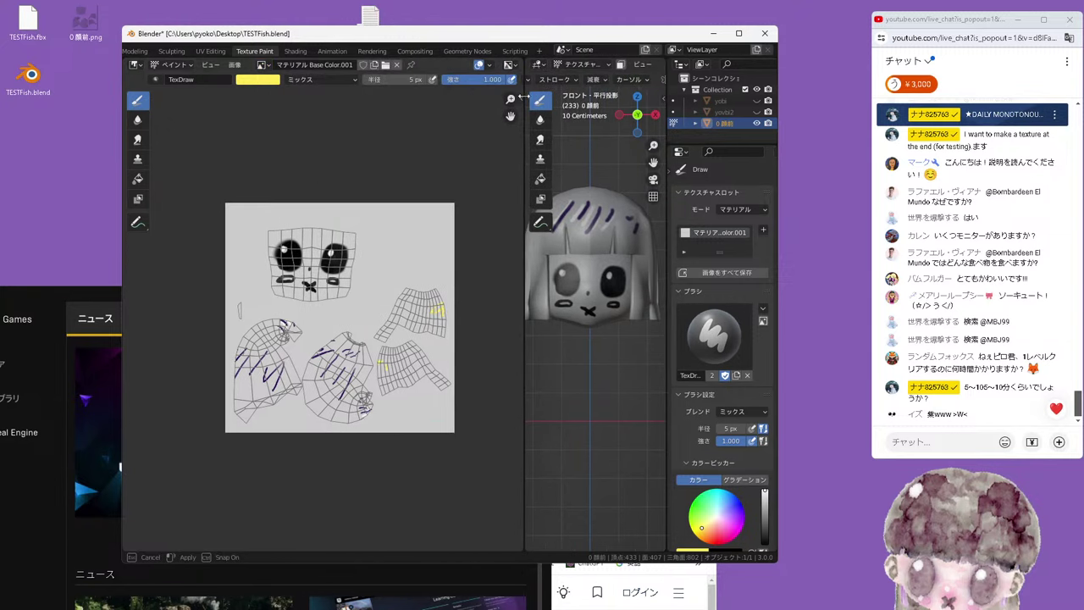
left_click(235, 66)
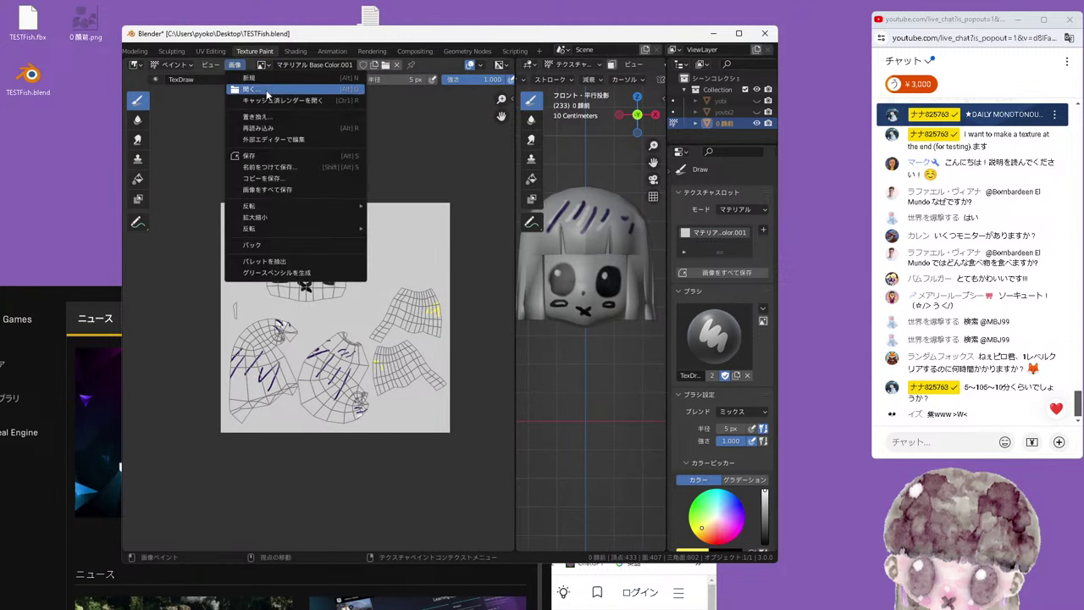
left_click(270, 167)
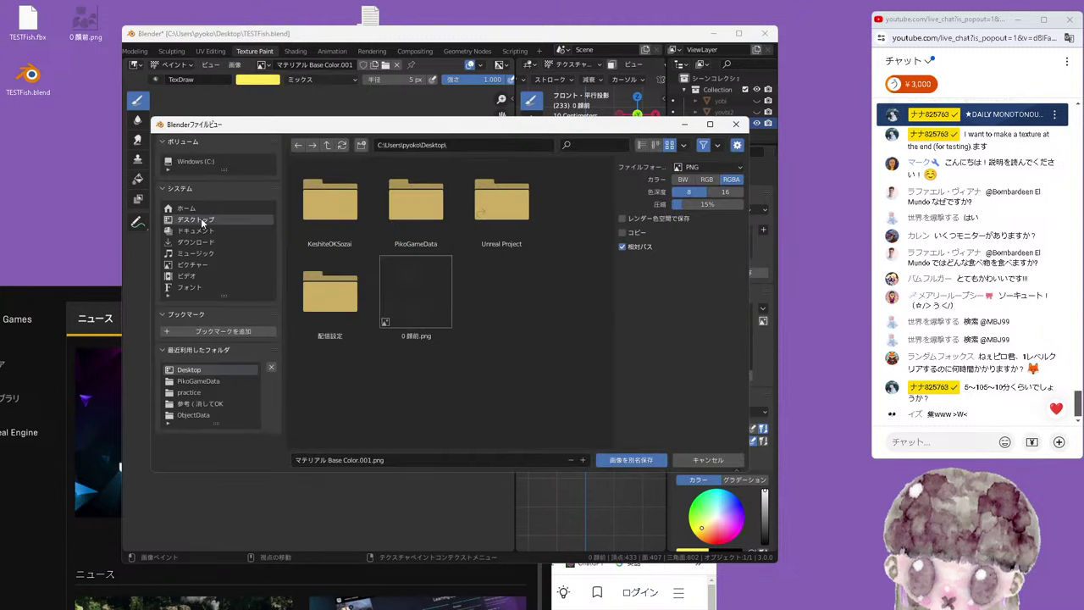
left_click(631, 460)
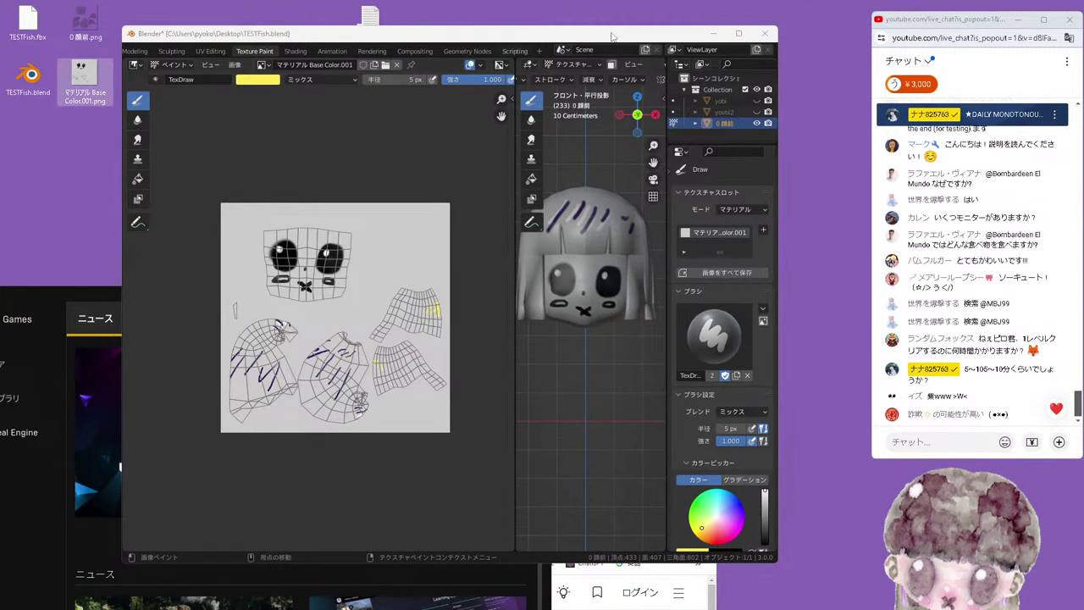
Quit Blender and the Epic launcher, minimise DeepL, and launch Photoshop CS5 from Start
left_click(764, 33)
left_click(464, 328)
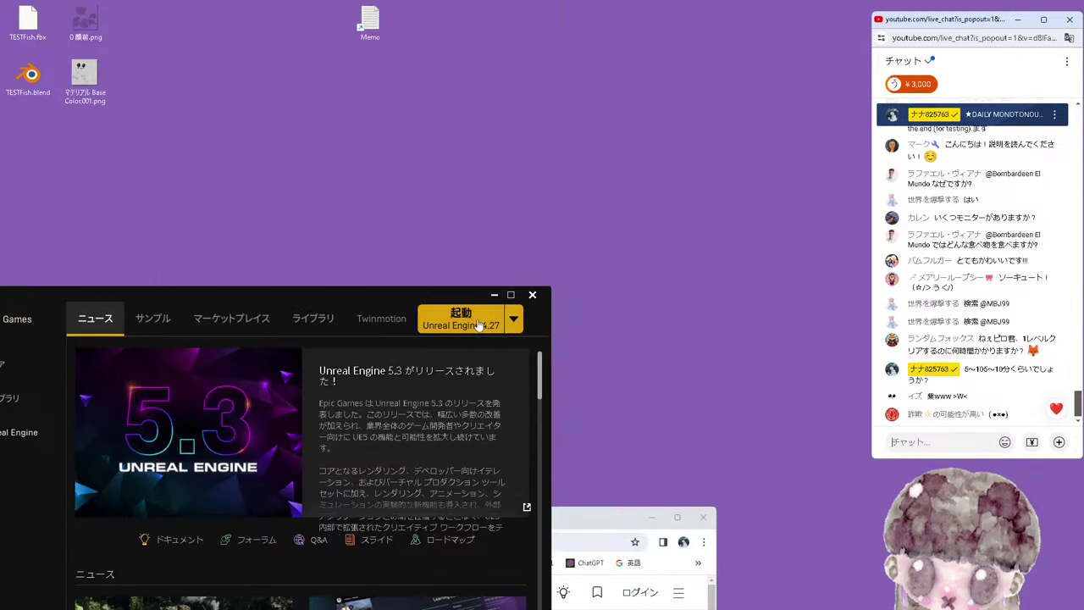
left_click(494, 295)
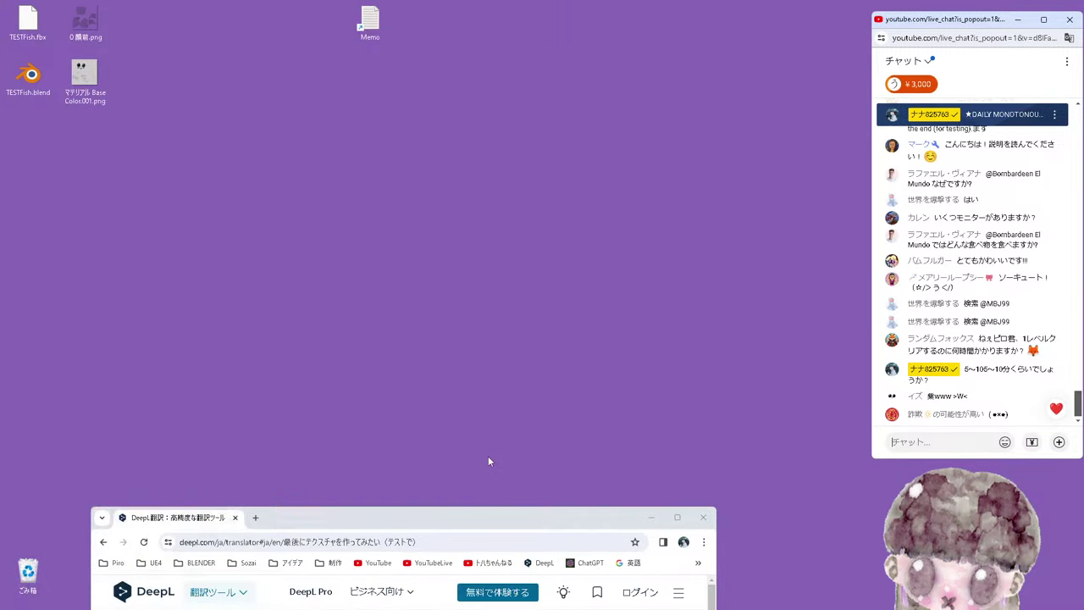
left_click(647, 517)
left_click(18, 596)
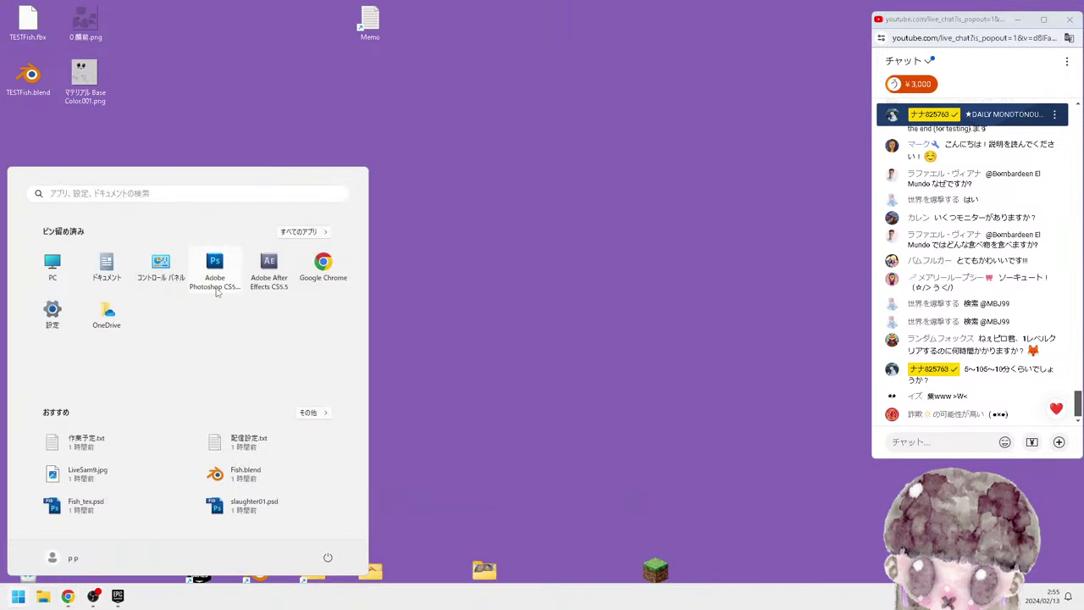
left_click(215, 271)
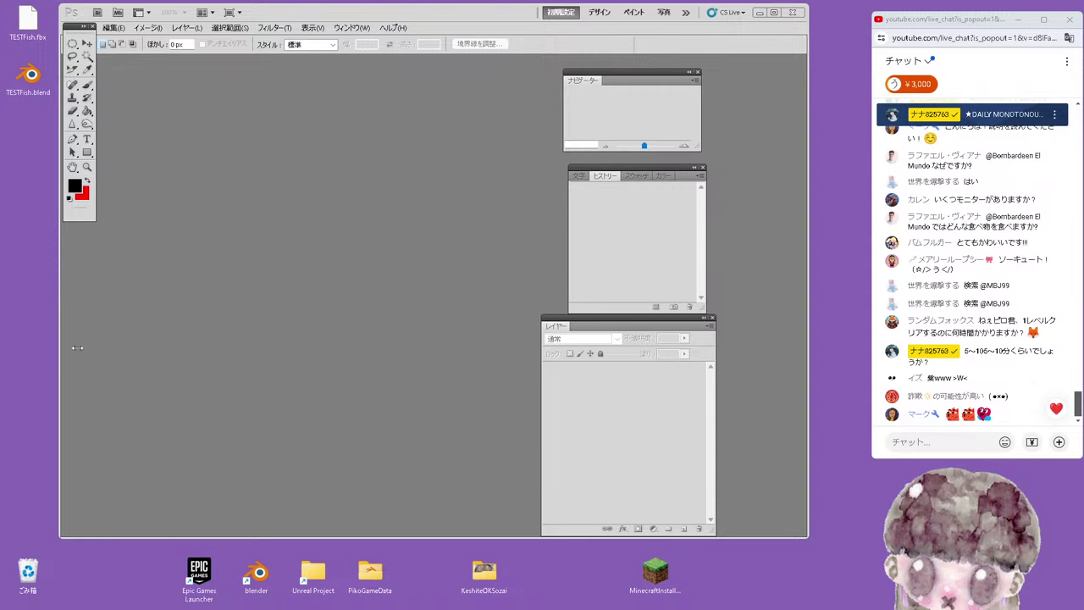
Arrange the Photoshop window and tool palette, then drag 0顔前.png and the texture in from the desktop
left_click_drag(60, 349, 130, 345)
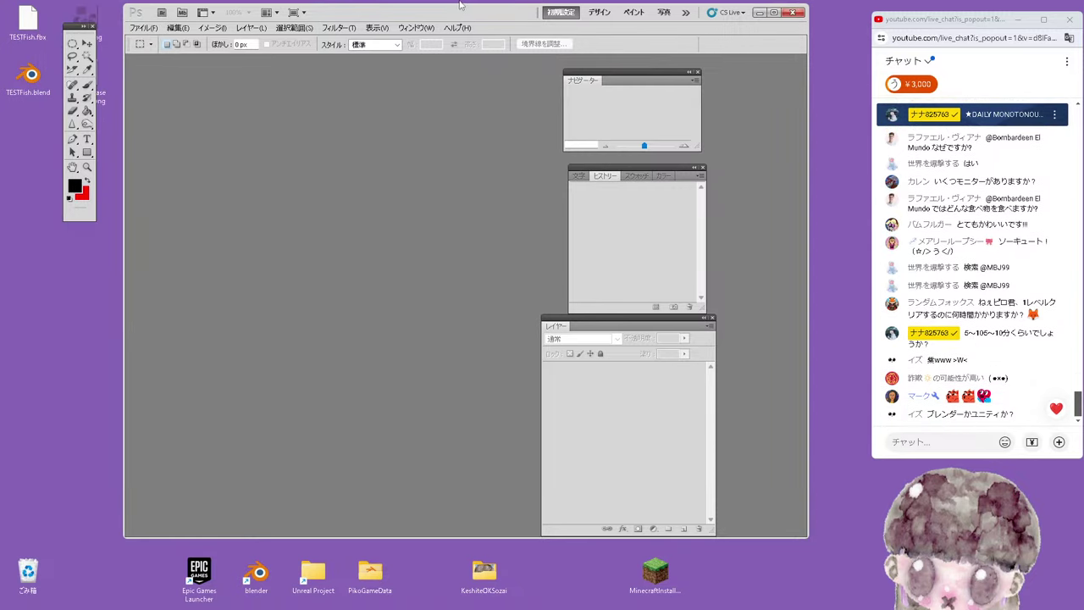
left_click_drag(460, 7, 431, 44)
left_click_drag(78, 26, 50, 161)
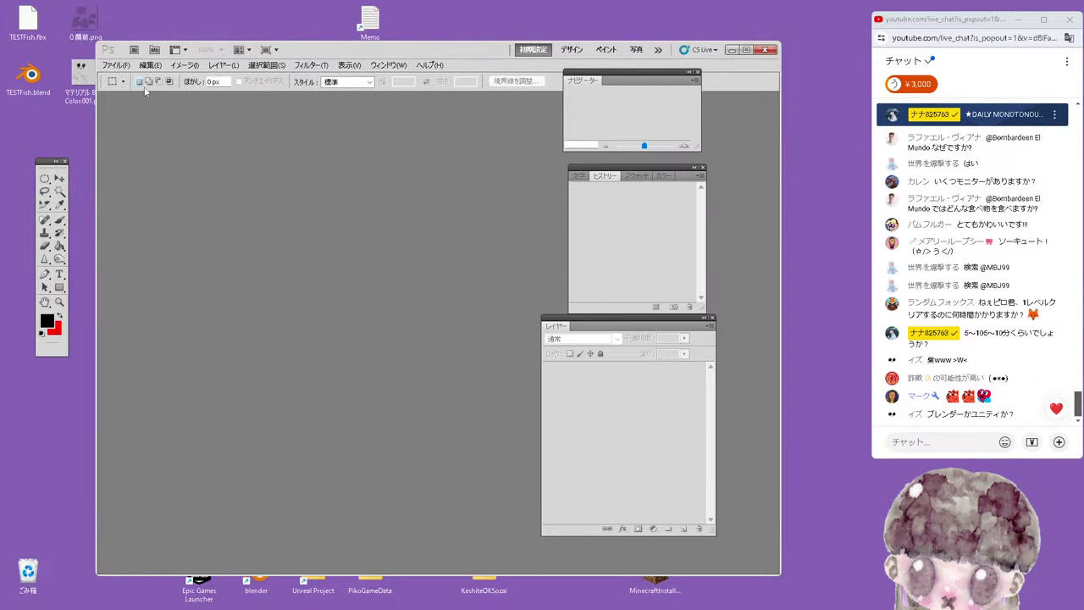
left_click_drag(324, 49, 337, 40)
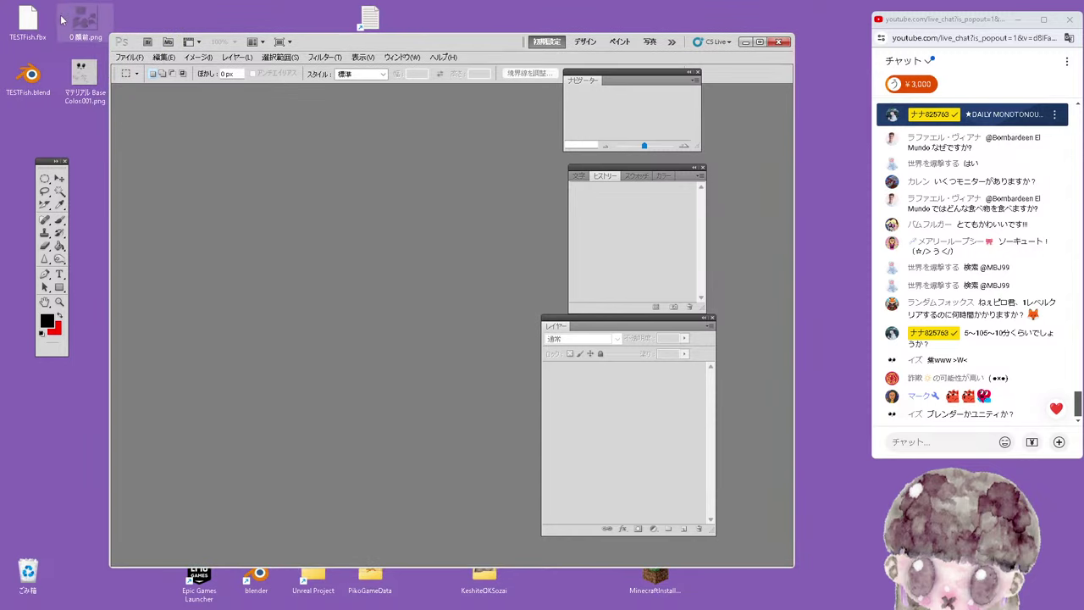
left_click_drag(61, 19, 331, 160)
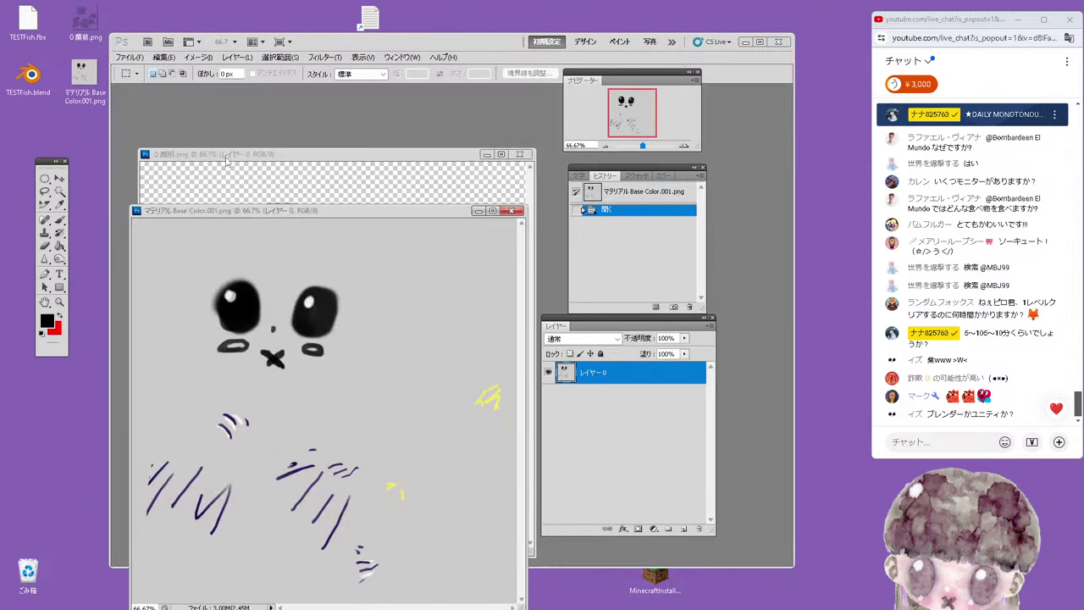
left_click_drag(227, 161, 232, 133)
left_click(237, 57)
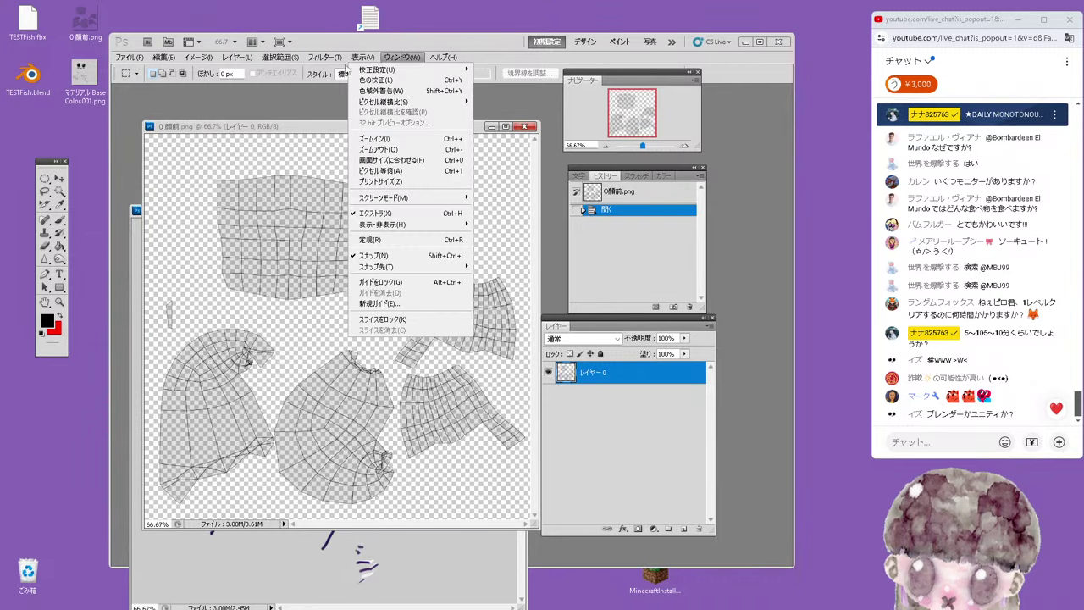
Add a new layer and magic-wand select the UV islands on レイヤー 1
left_click(390, 69)
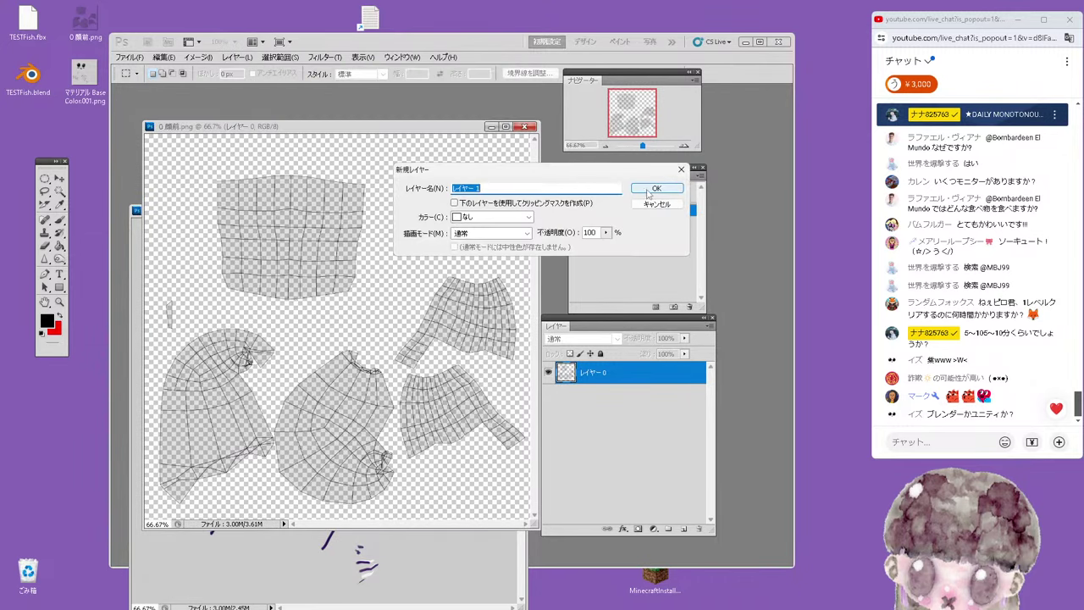
left_click(649, 194)
left_click(60, 191)
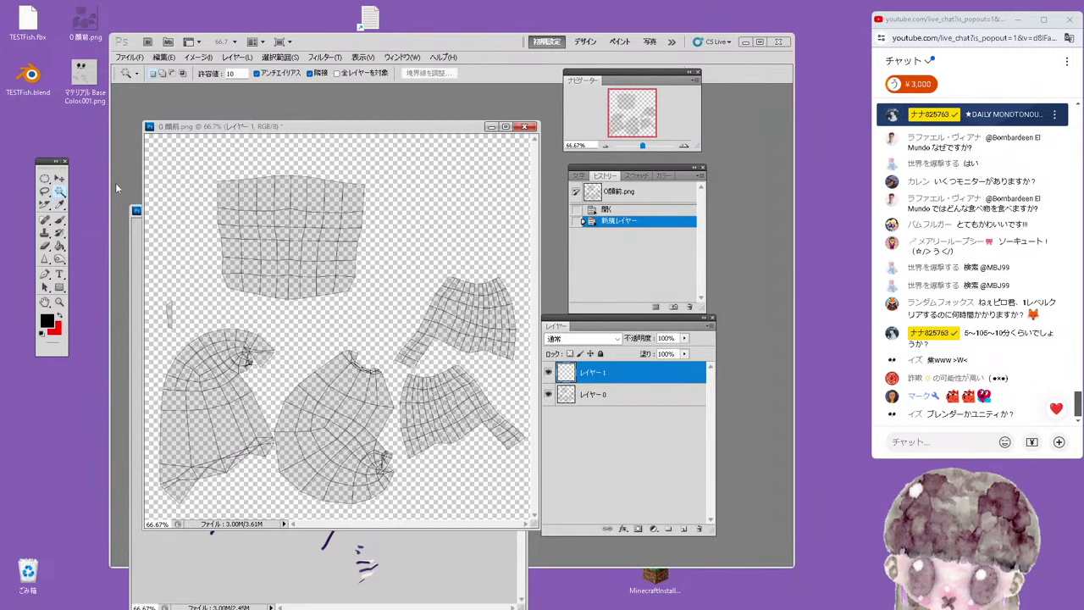
left_click(629, 399)
left_click(419, 192)
left_click(610, 372)
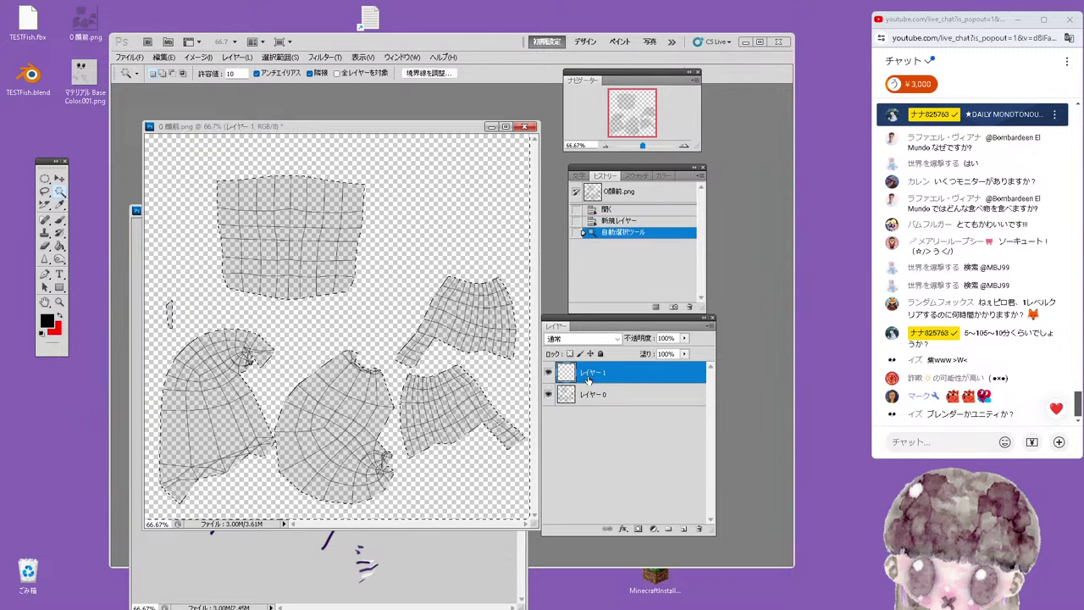
key("ctrl+d")
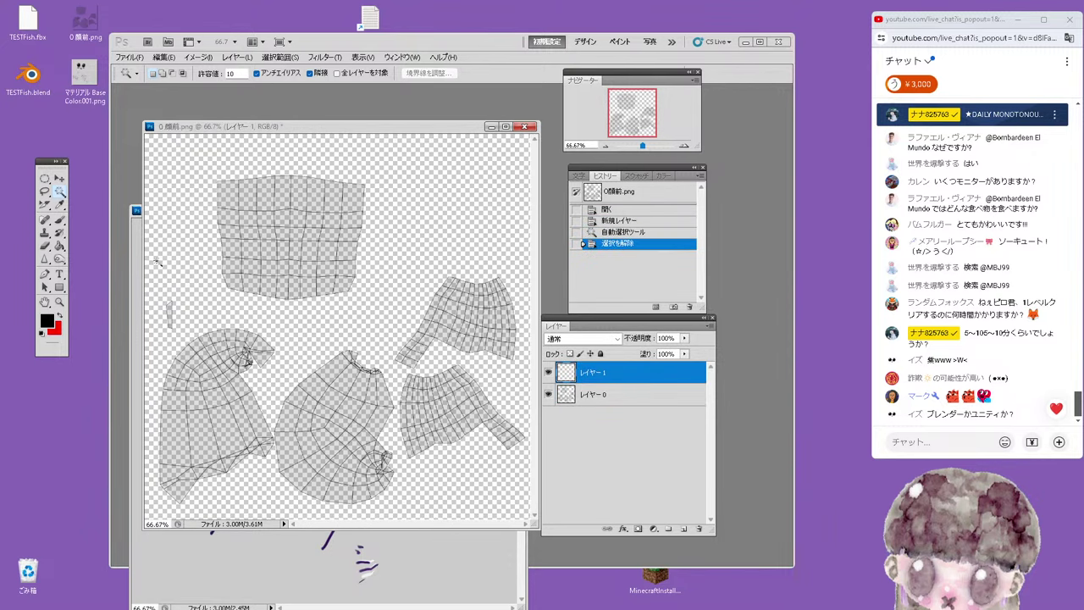
left_click(386, 249)
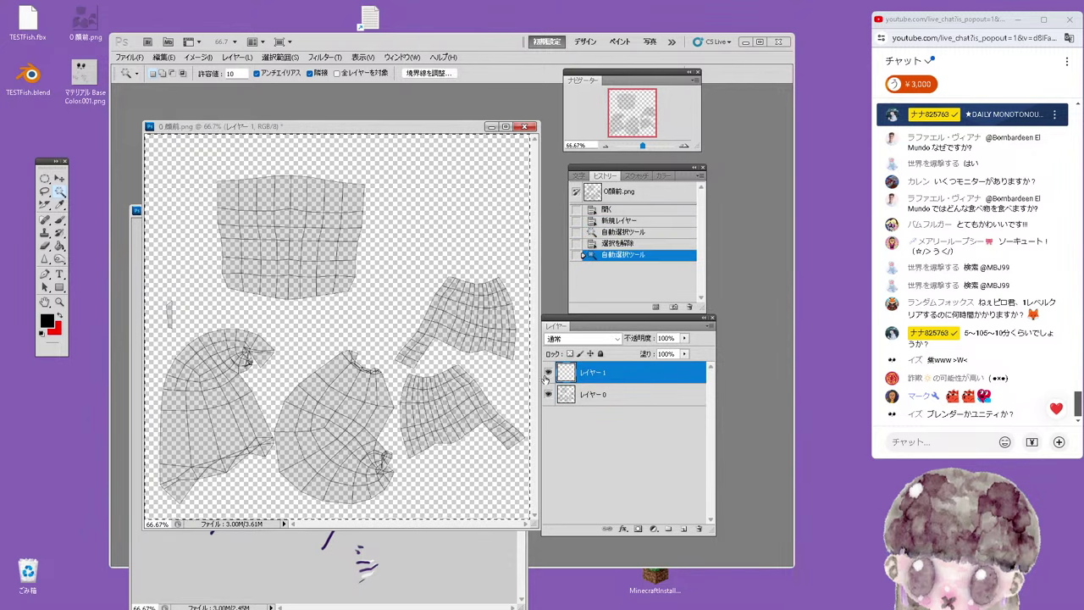
left_click(591, 396)
key("ctrl+d")
left_click(409, 317)
left_click(593, 373)
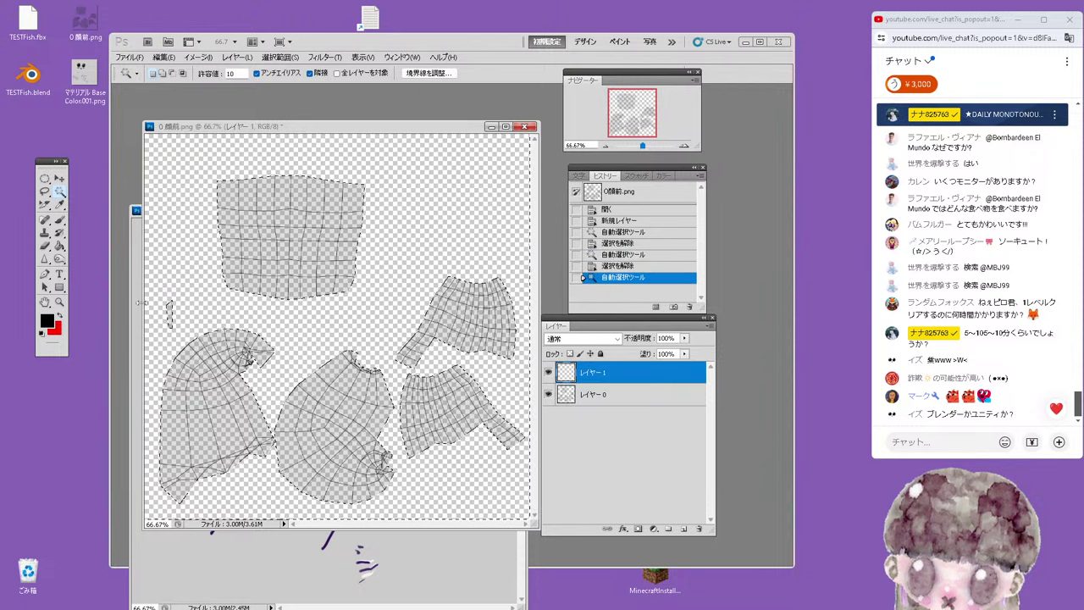
Paint Bucket the area around the islands black, deselect, and bring the Base Color document forward
key("g")
left_click(337, 254)
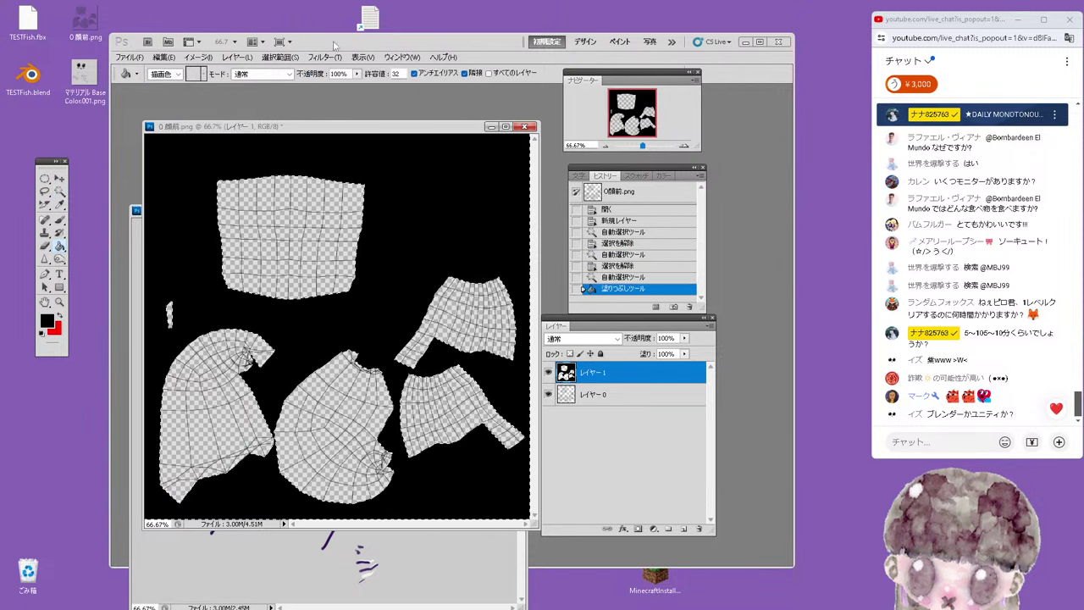
left_click(278, 56)
left_click(282, 81)
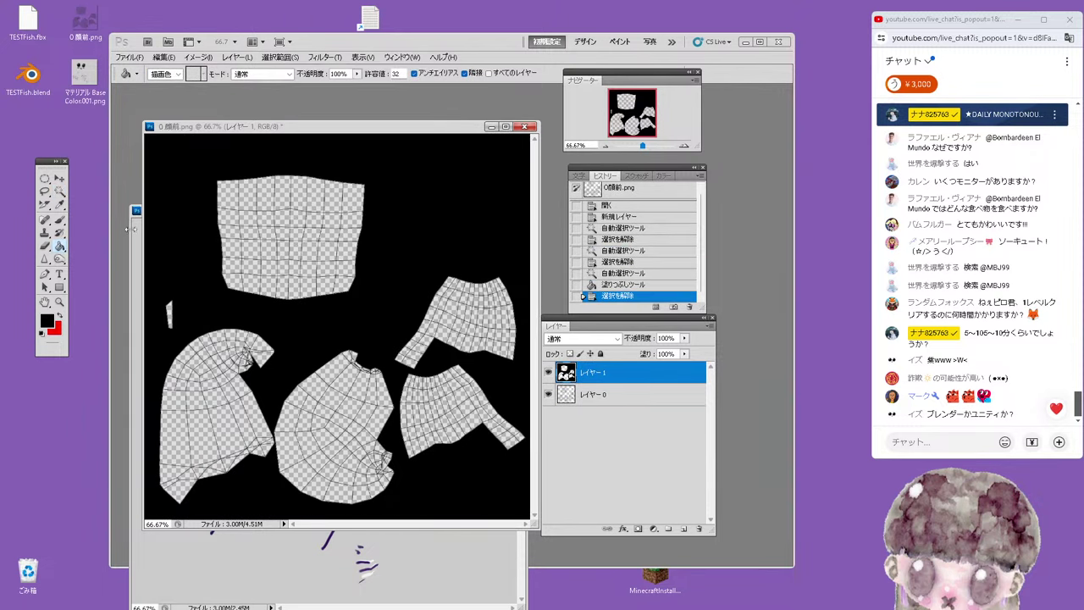
left_click(133, 229)
left_click(547, 373)
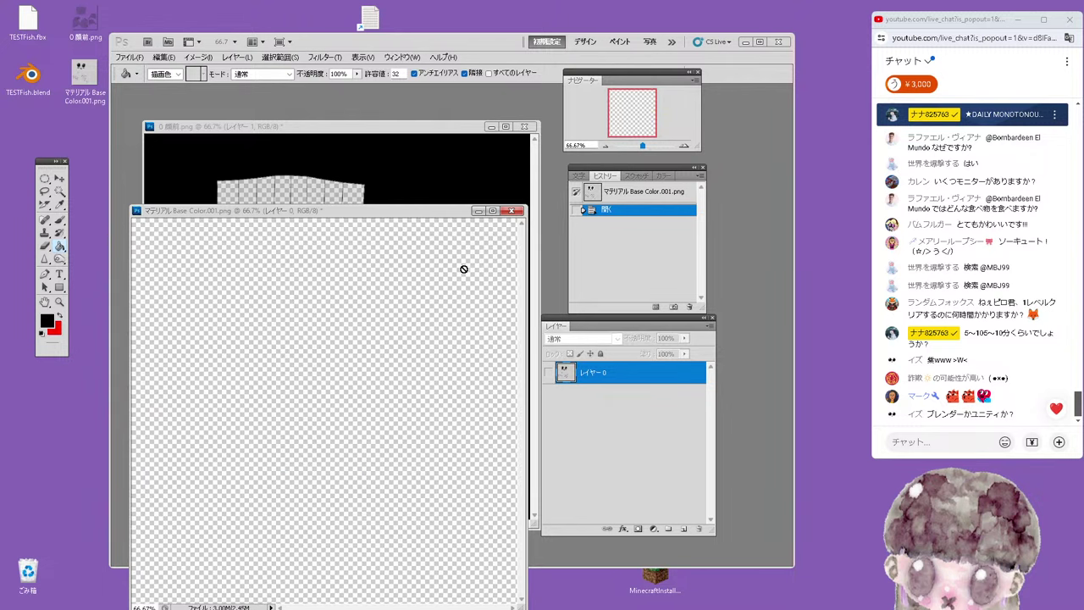
With the Move tool, drag the painted Base Color drawing into 0顔前.png as a new layer
left_click(548, 374)
left_click(59, 178)
left_click(241, 133)
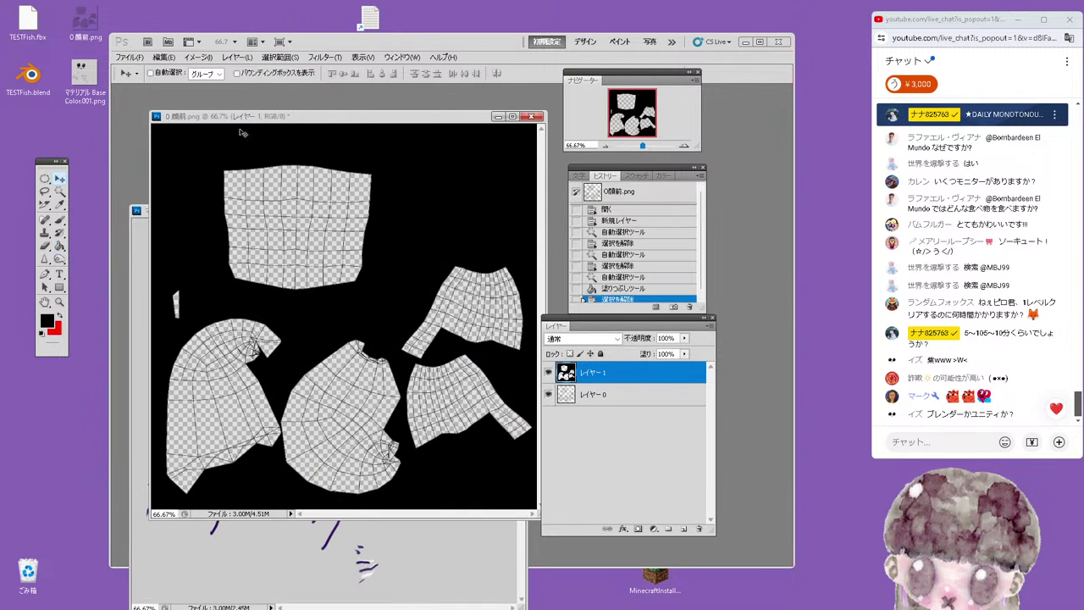
left_click(547, 374)
left_click(587, 446)
left_click(548, 394)
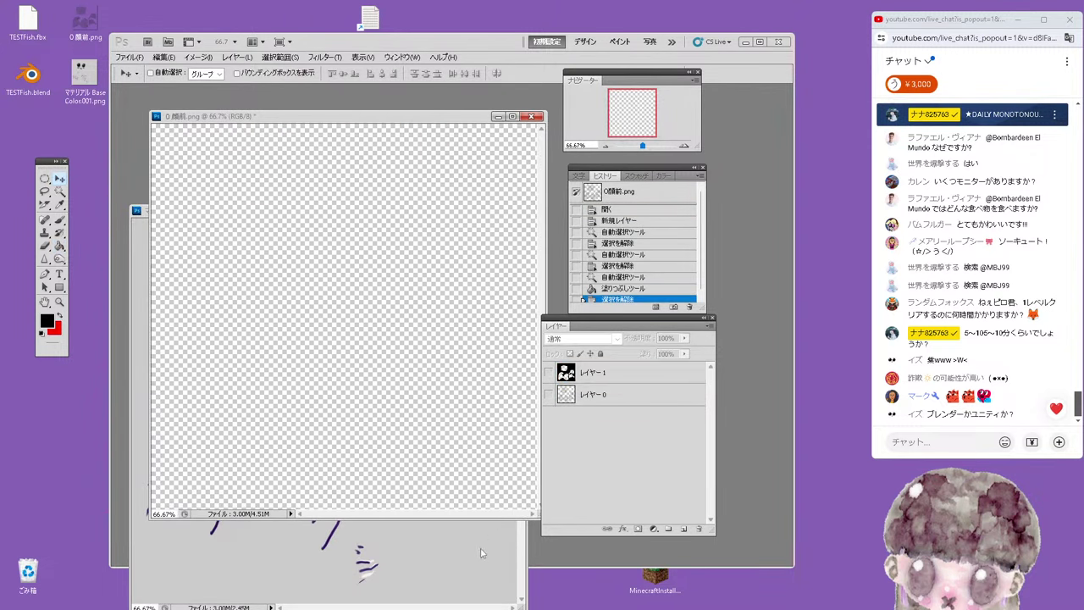
key("ctrl+Tab")
mouse_move(288, 355)
left_mouse_down()
mouse_move(285, 231)
mouse_move(335, 241)
left_mouse_up()
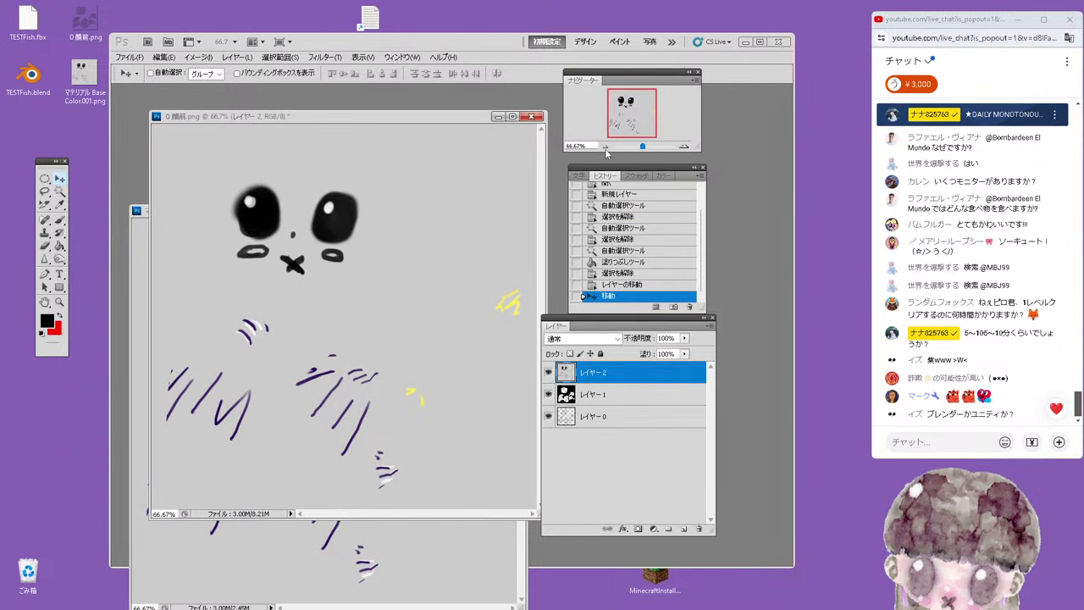
Move the black mask レイヤー 1 above レイヤー 2 and close Base Color without saving
key("ctrl+minus")
left_click(611, 393, "shift")
left_click_drag(611, 394, 631, 377)
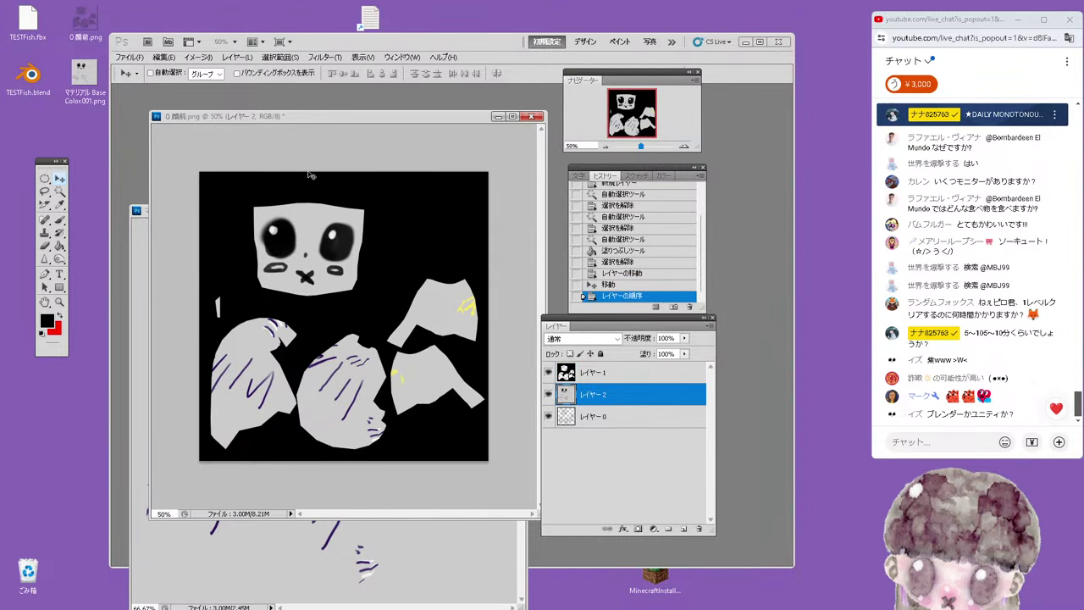
left_click(136, 250)
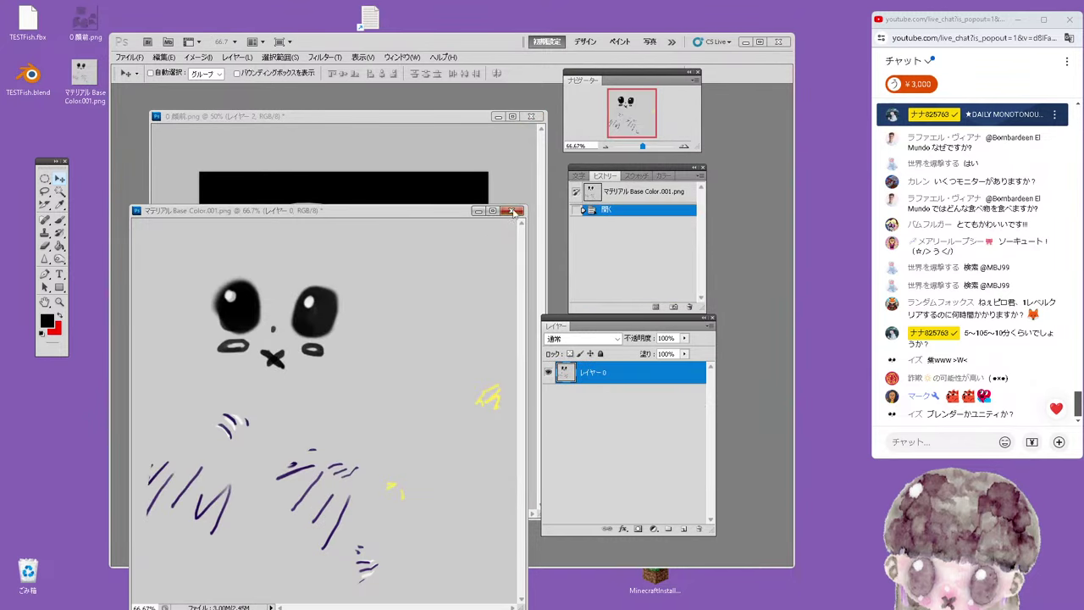
left_click(512, 211)
left_click(442, 248)
Resize the image to 512 px wide via Image Size
left_click_drag(341, 124, 335, 118)
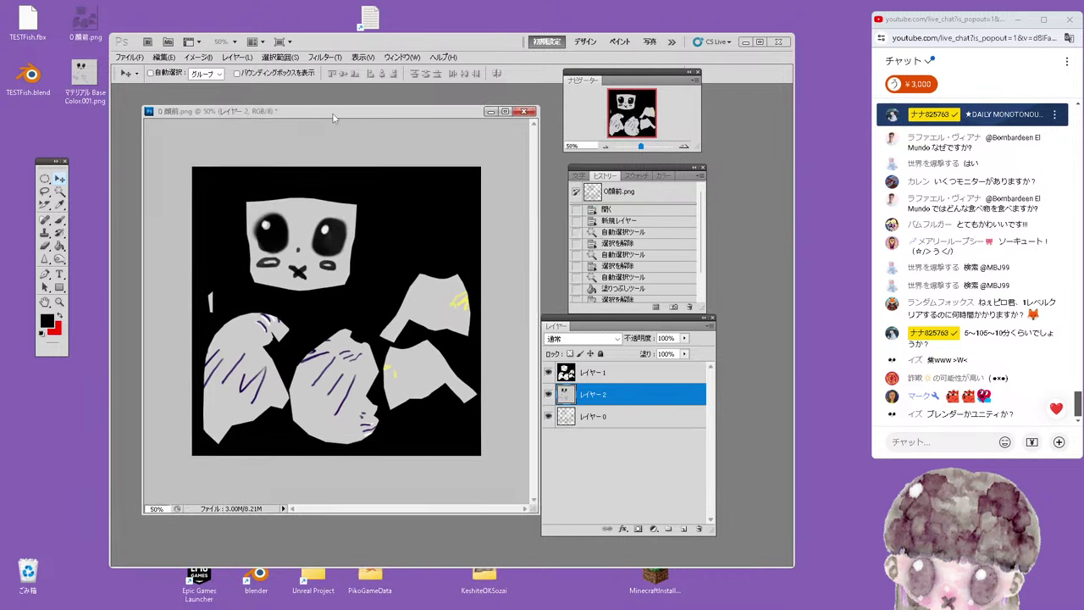
left_click(199, 57)
left_click(215, 138)
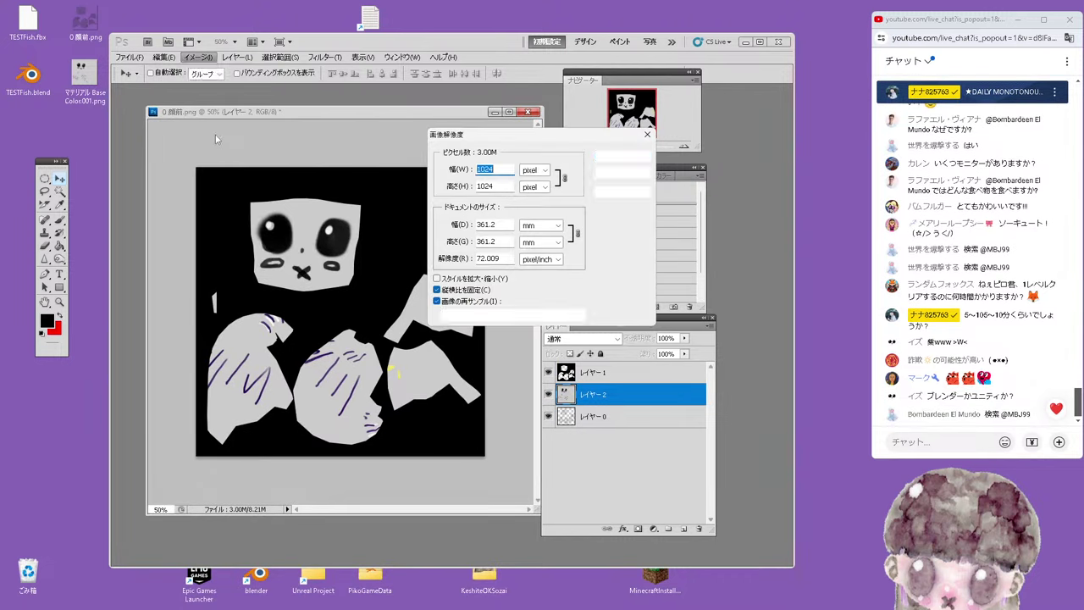
type("512")
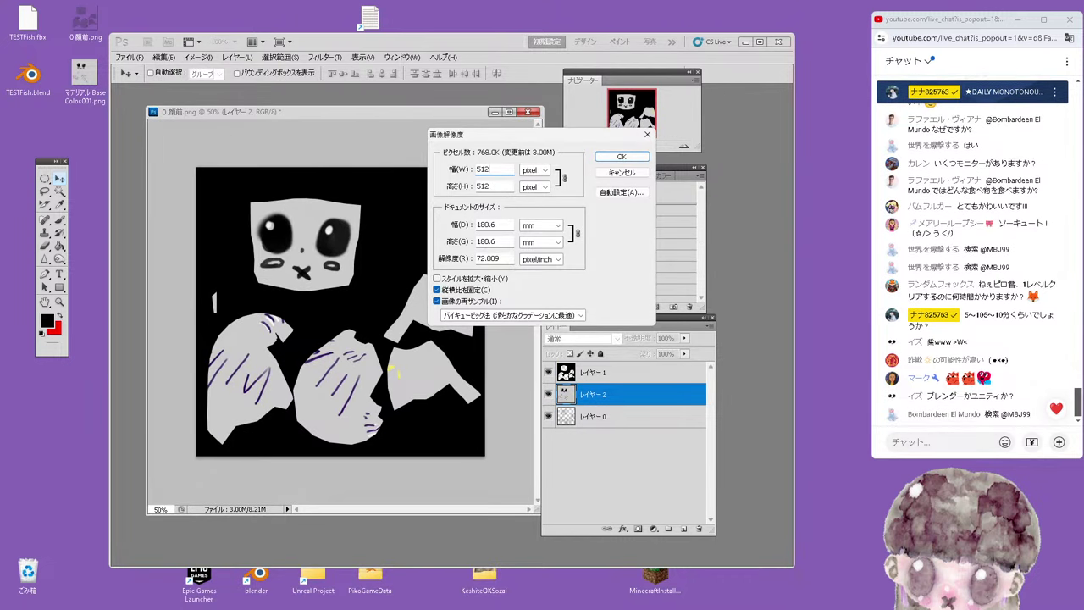
key("Return")
Save the image as testfish.psd in Photoshop format and zoom to 66.67%
left_click(130, 57)
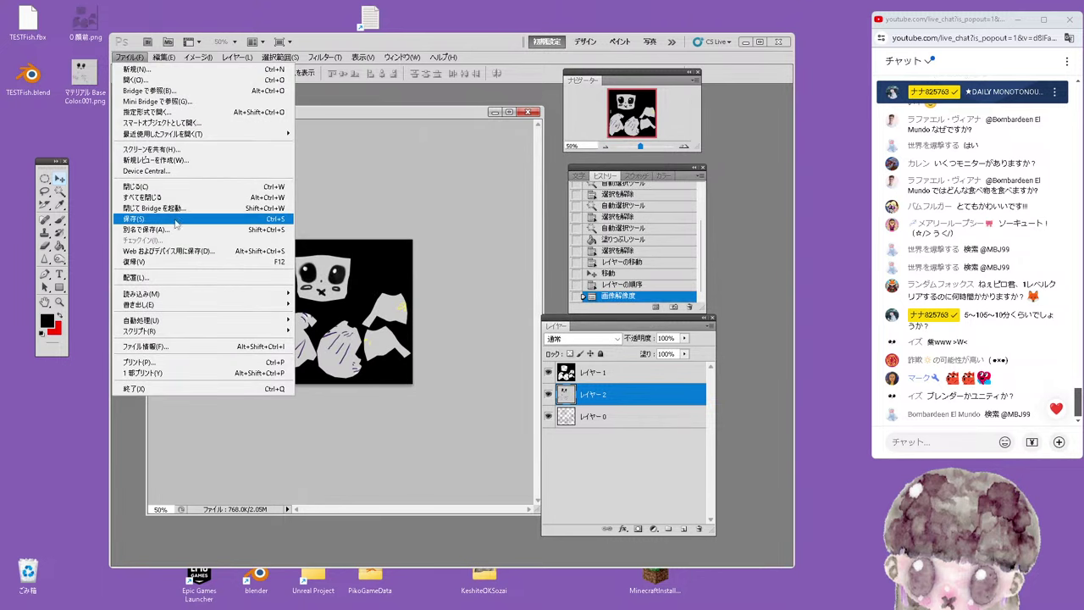
left_click(174, 227)
type("testfish.psd")
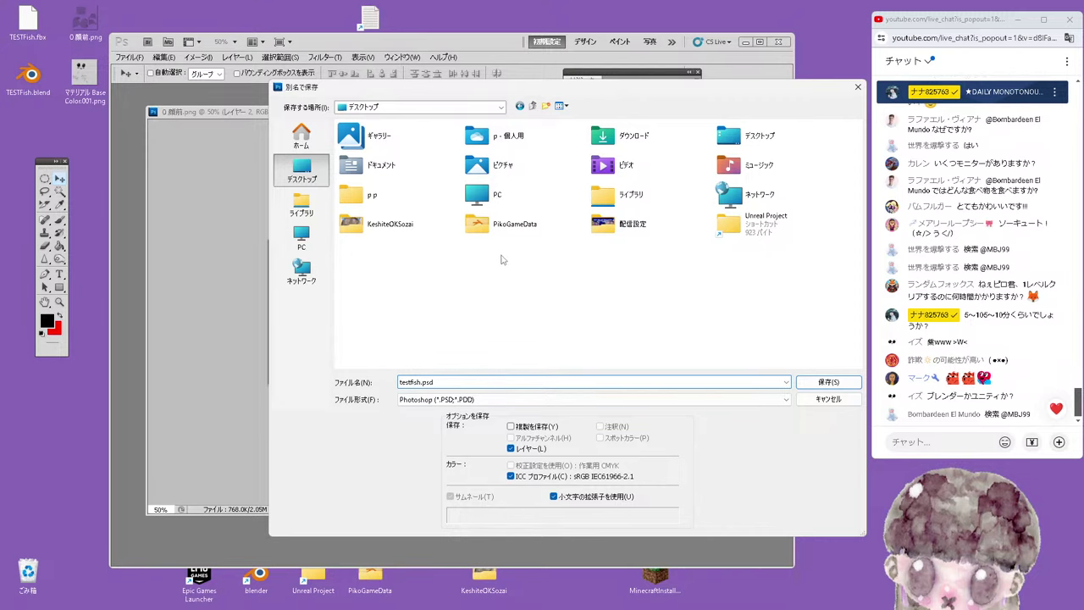
key("Return")
left_click(691, 193)
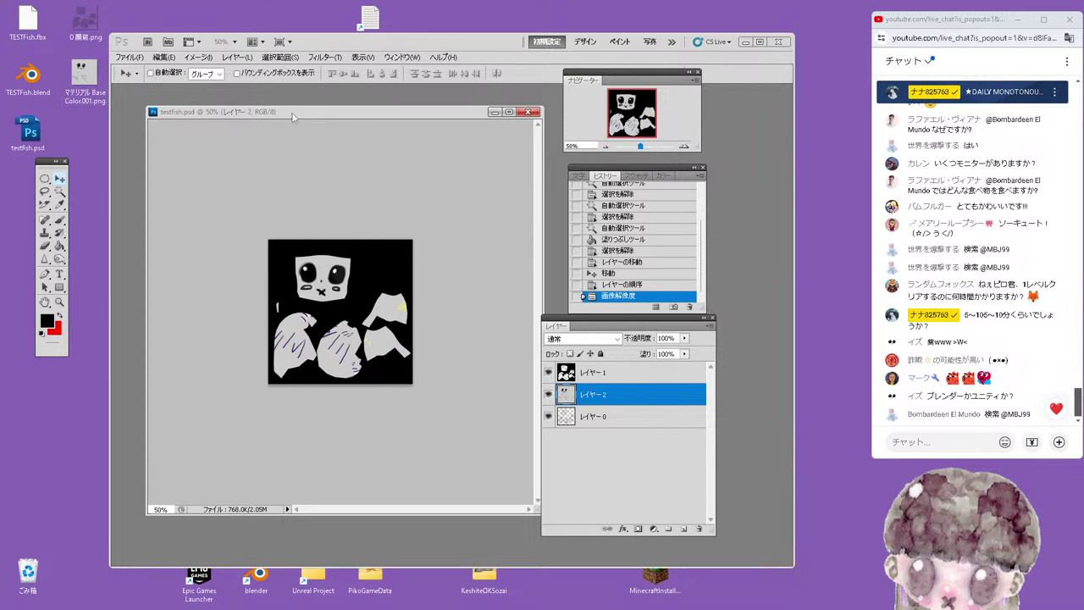
left_click_drag(292, 118, 273, 104)
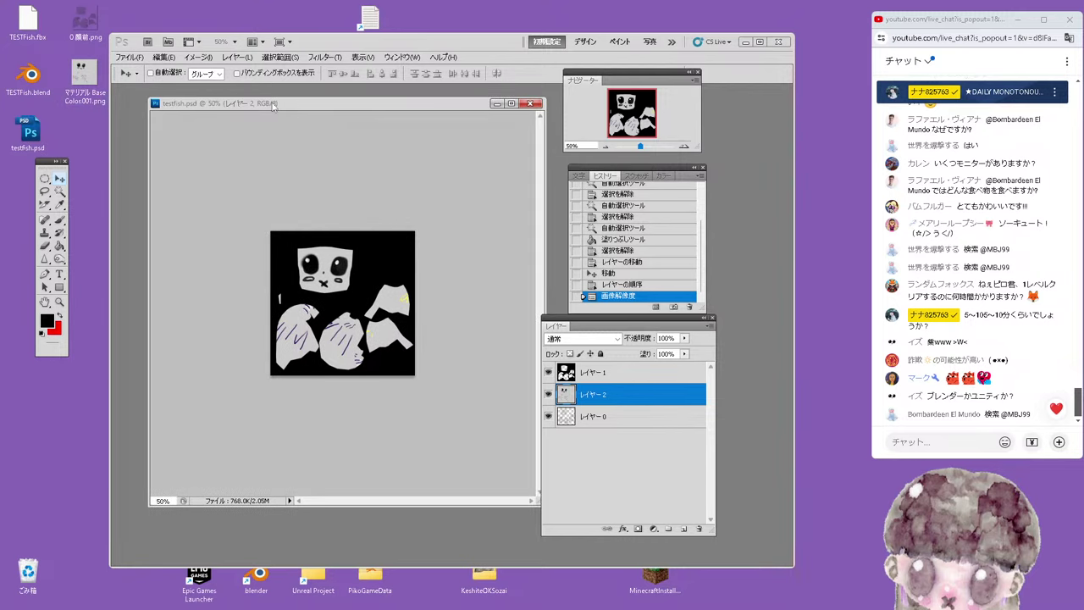
left_click(683, 147)
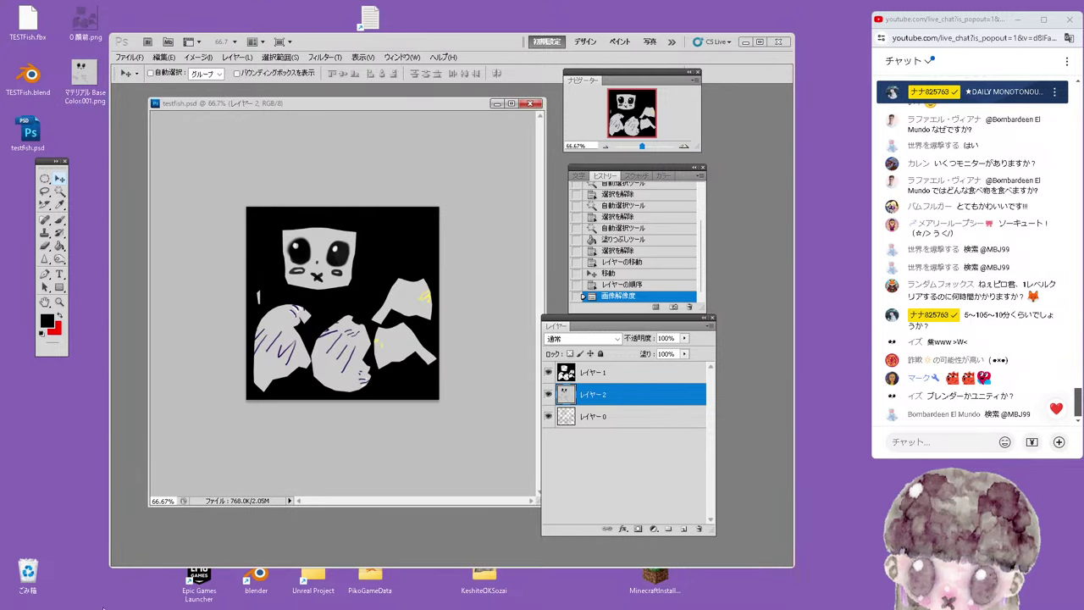
In DeepL, replace the text with the Japanese sentence 最後にテクスチャテストをしたい
mouse_move(93, 608)
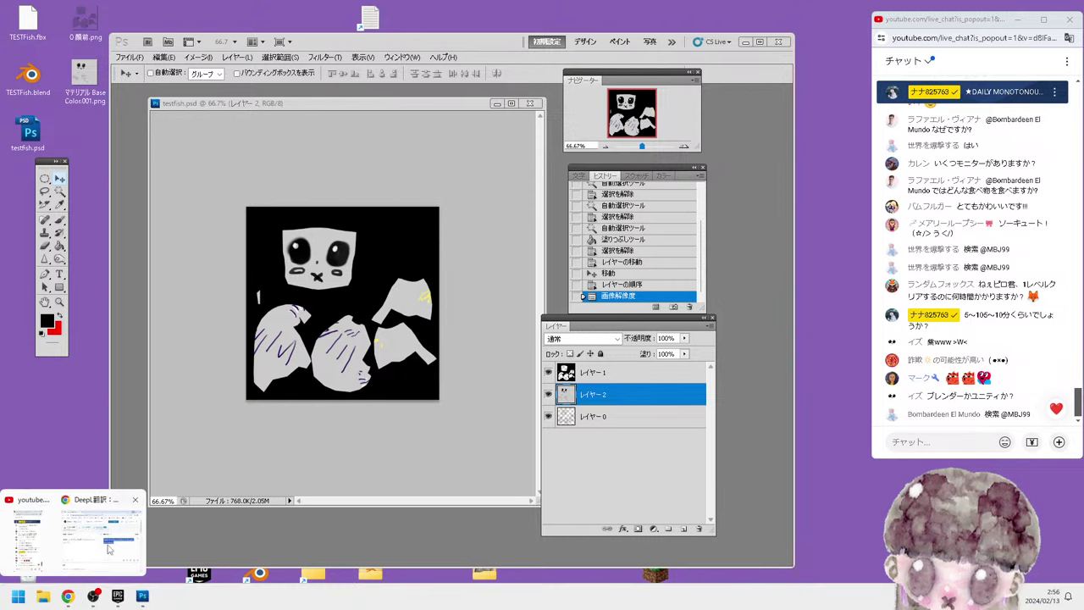
left_click(85, 538)
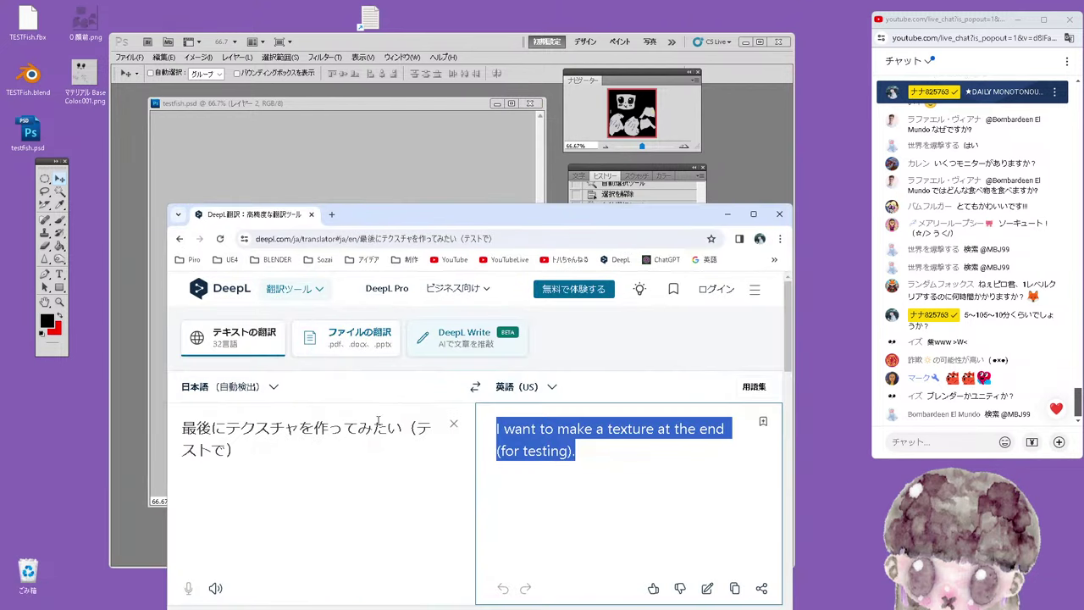
left_click(453, 424)
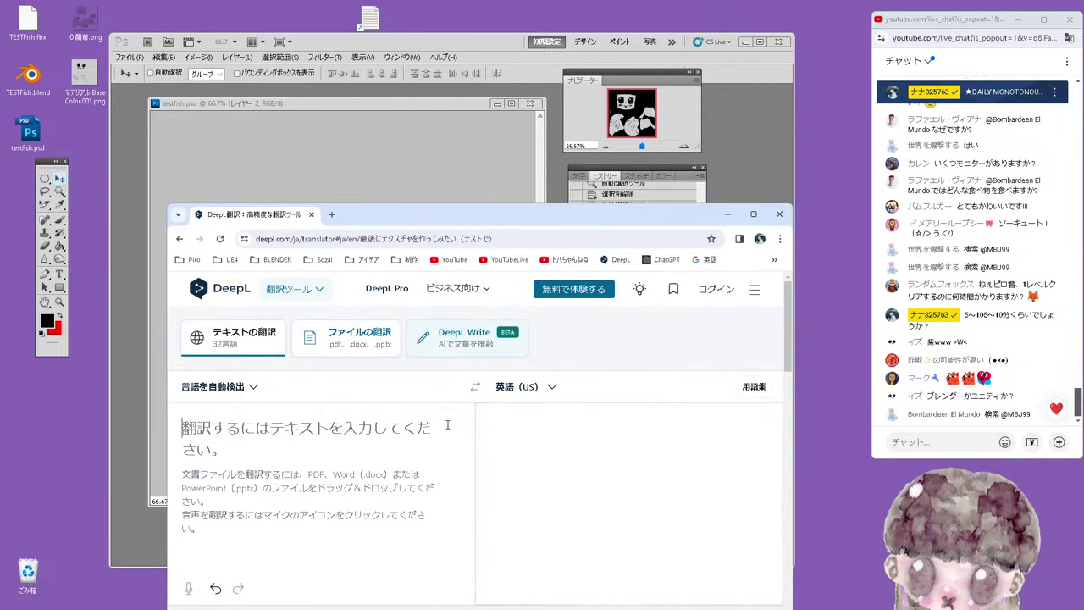
type("saigoni")
key("space")
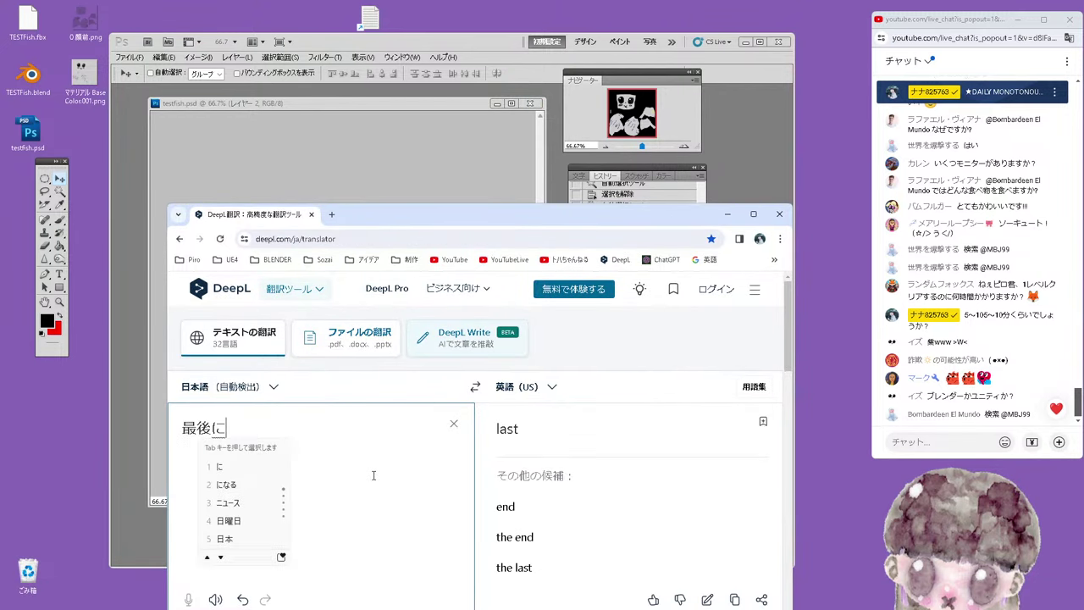
key("Return")
type("tekusucha")
key("space")
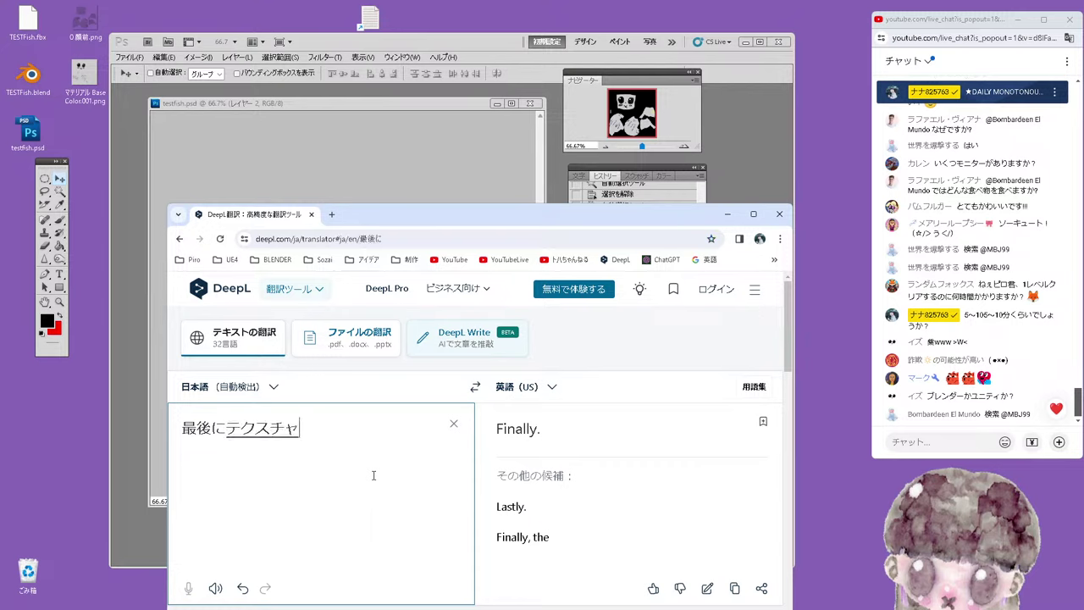
type("tesuto")
key("space")
type("wo")
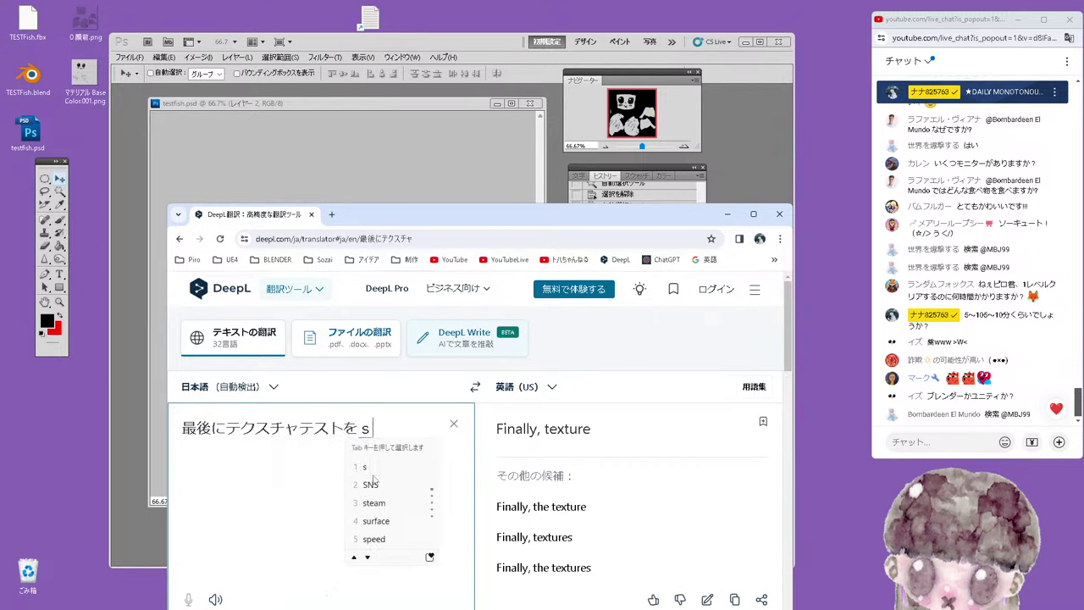
type("sitai")
key("Return")
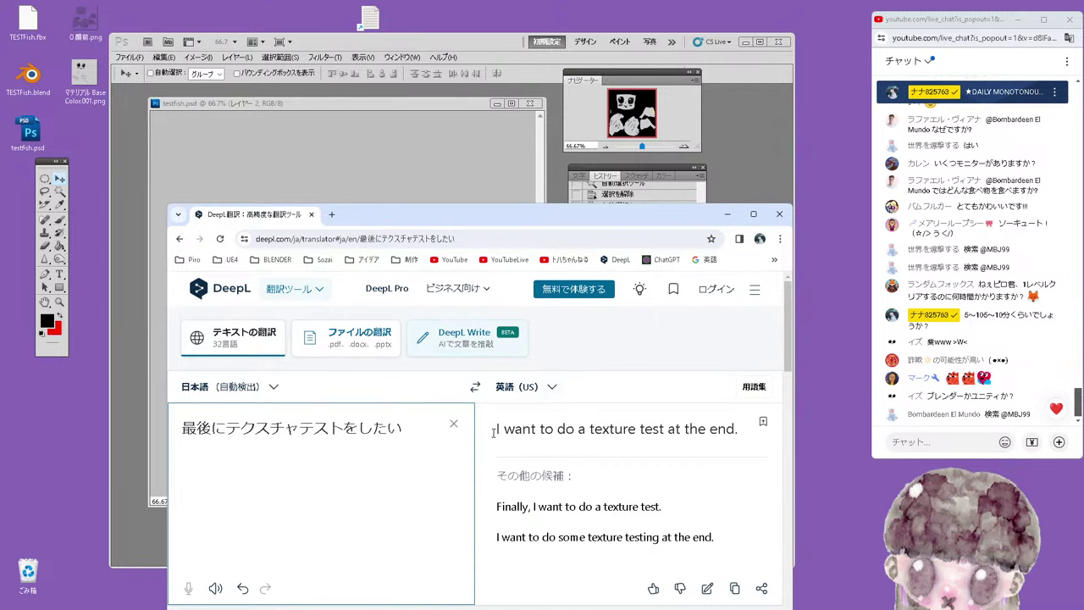
Copy the translation 'I want to do a texture test at the end.' and move DeepL aside
left_click_drag(494, 432, 730, 438)
right_click(711, 429)
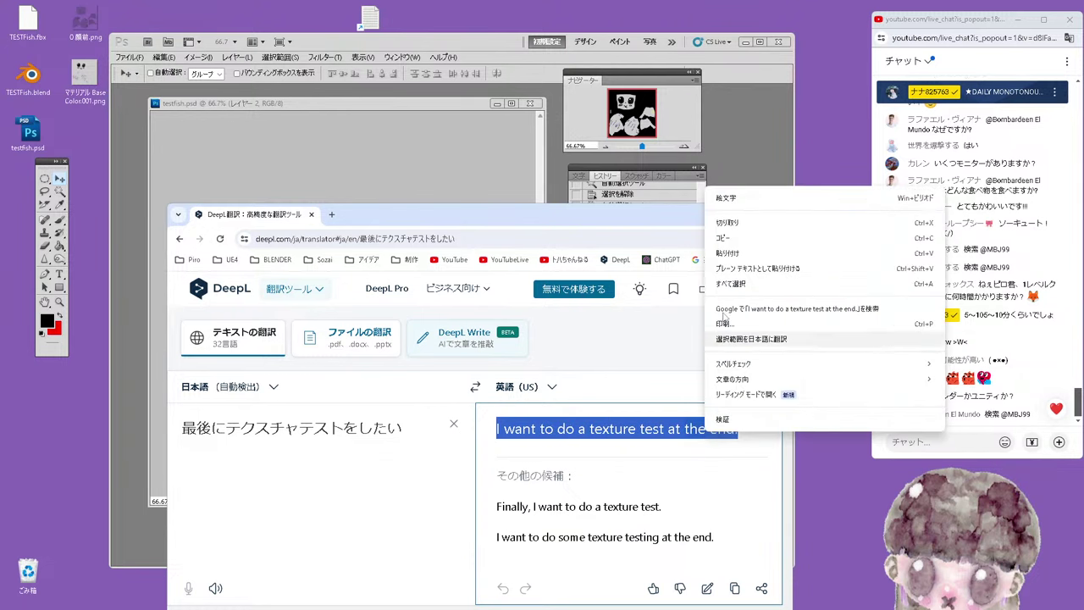
left_click(729, 242)
left_click_drag(678, 223, 574, 524)
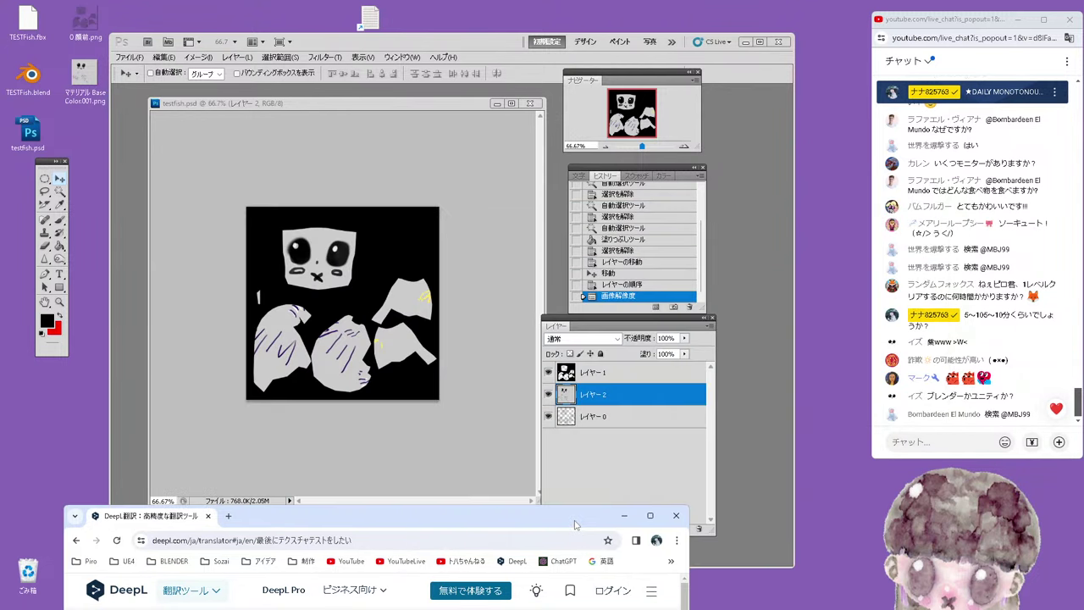
Paste the copied translation into the live chat and send it
left_click(950, 446)
key("ctrl+v")
key("Return")
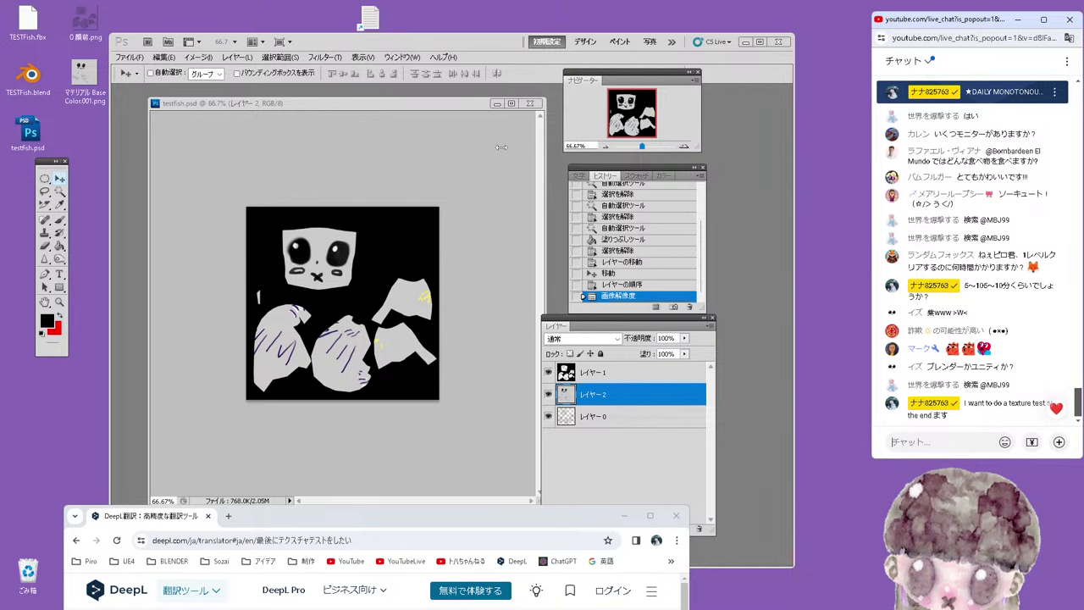
Bring Photoshop forward and open the File > Open dialog
left_click(239, 105)
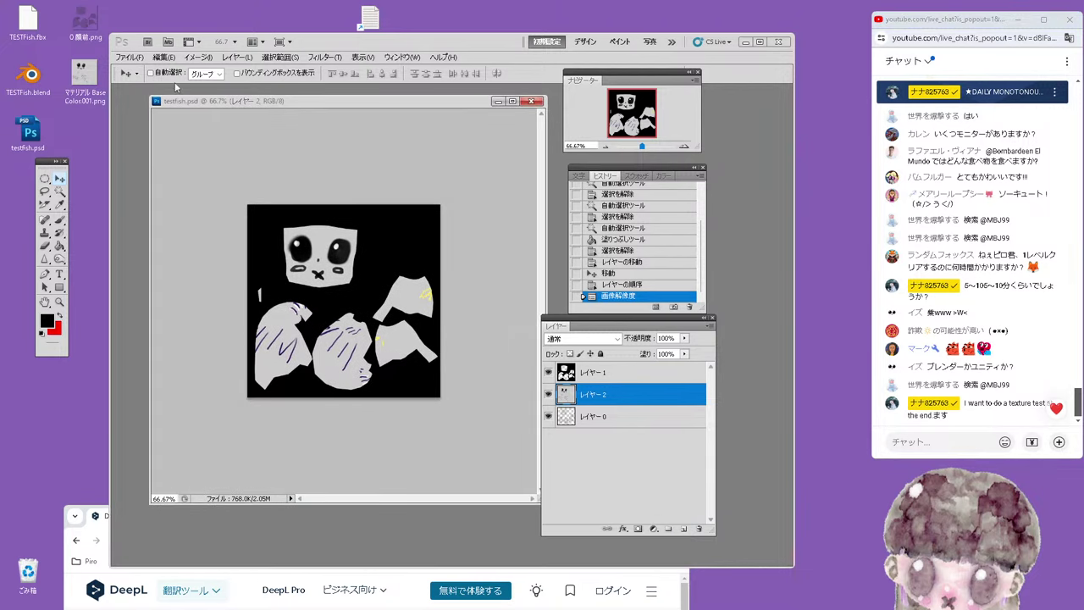
left_click(129, 56)
left_click(151, 86)
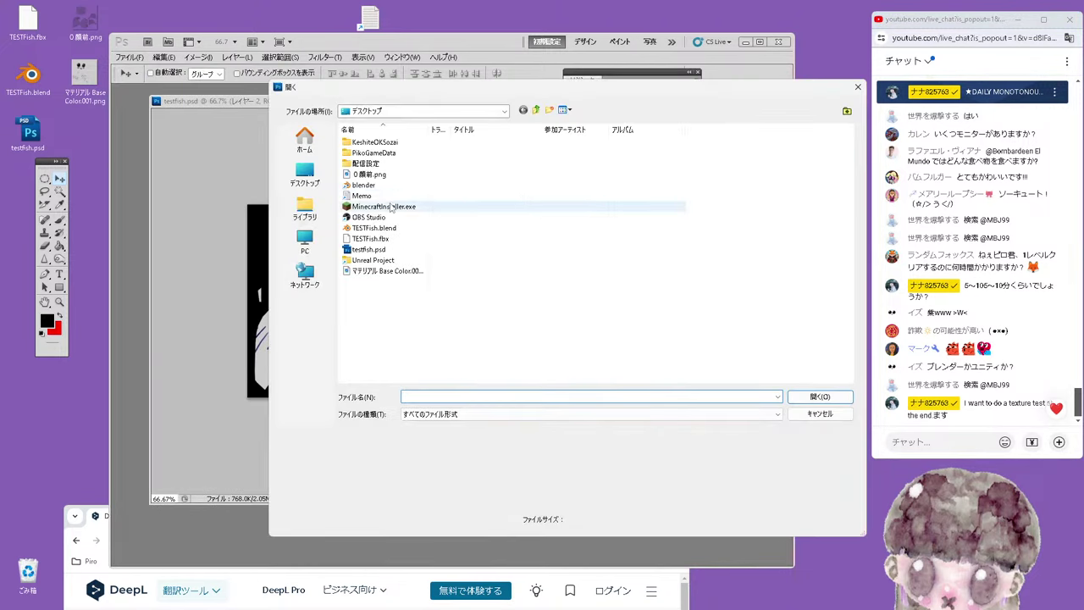
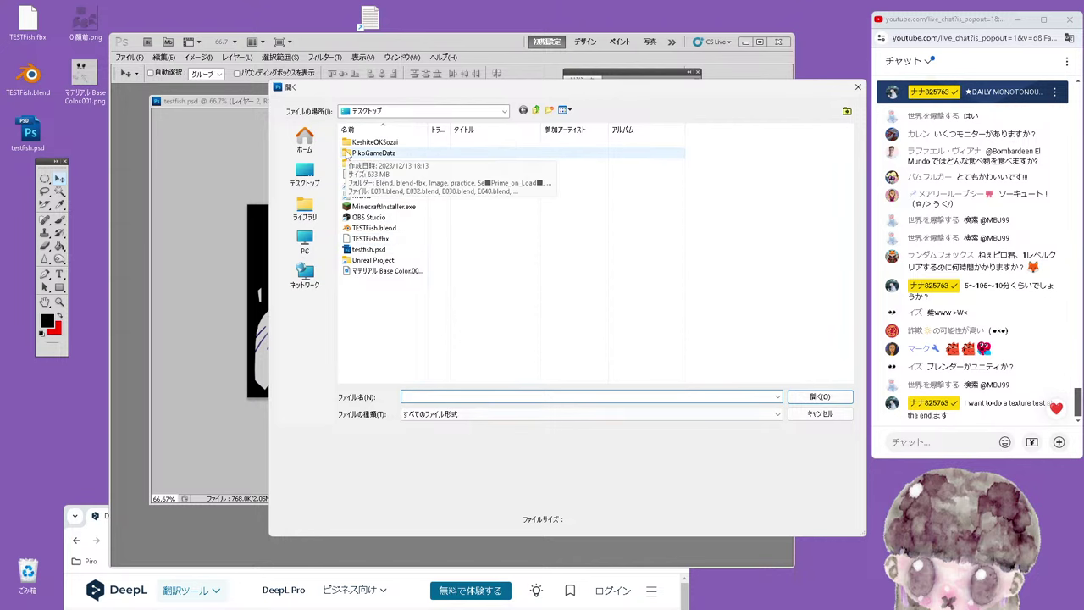
Open Fish_tex.psd from PikoGameData and float its window beside testfish
double_click(347, 155)
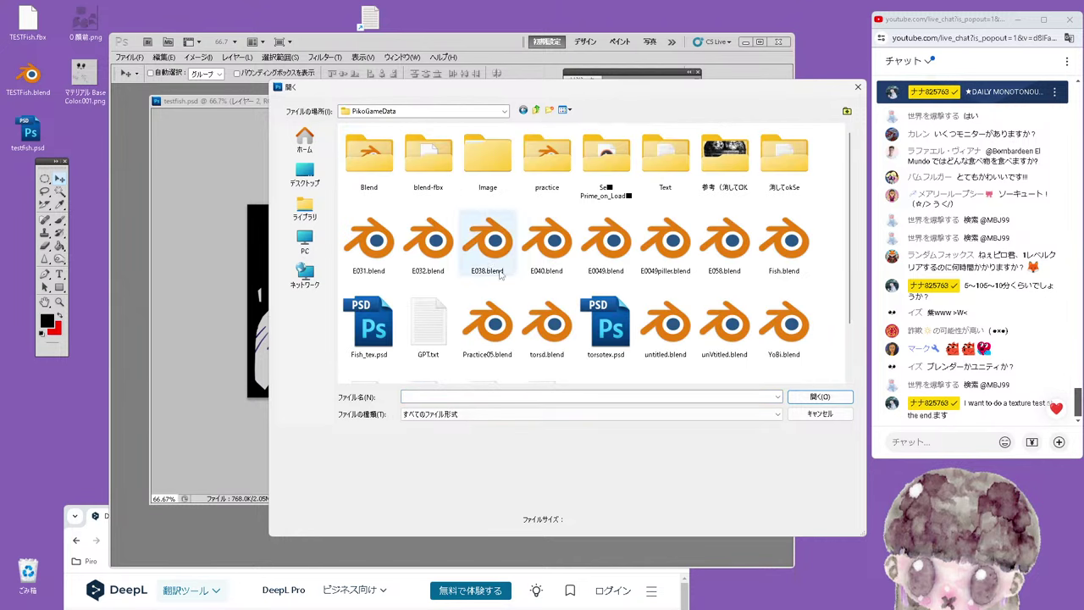
left_click(370, 326)
key("Return")
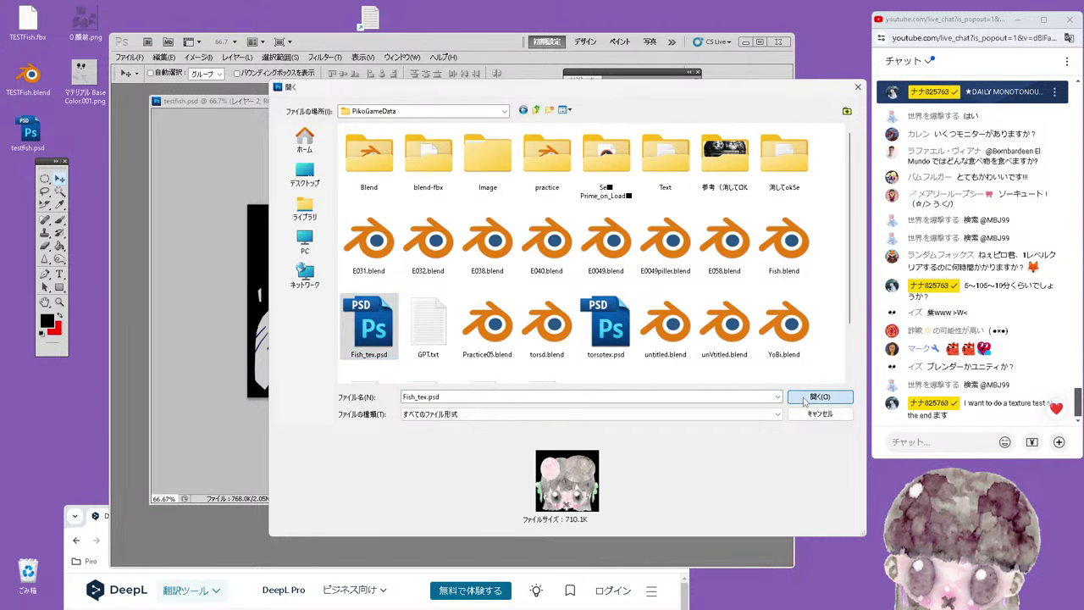
left_click_drag(343, 115, 423, 168)
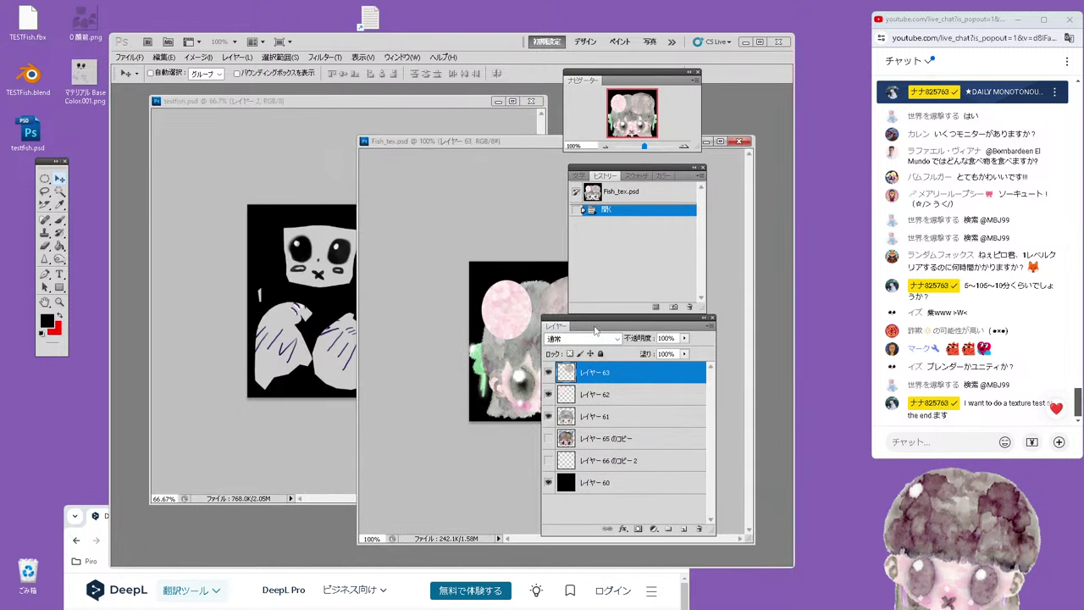
left_click_drag(595, 330, 654, 340)
left_click_drag(519, 148, 467, 169)
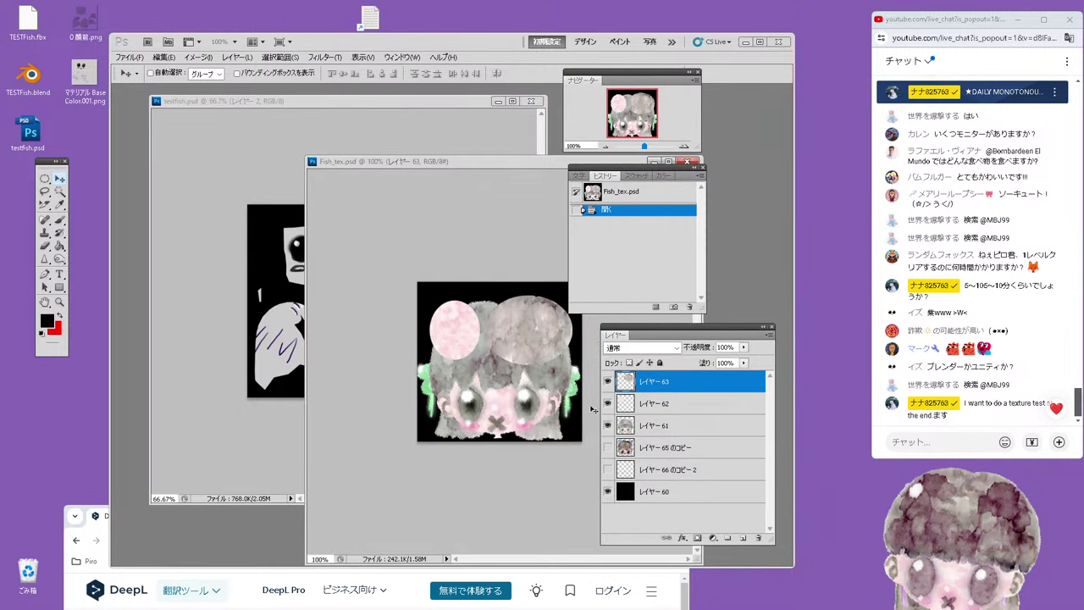
Hide the circle layers 63 and 62, and drag layer 61's face artwork into testfish
left_click_drag(607, 381, 608, 403)
left_click(644, 428)
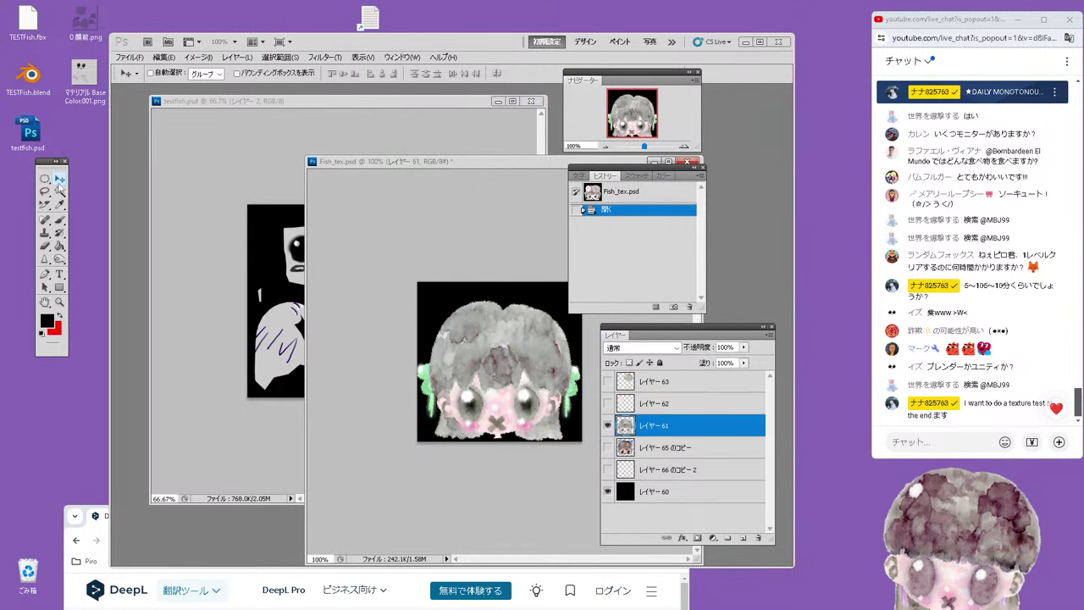
left_click_drag(456, 396, 322, 258)
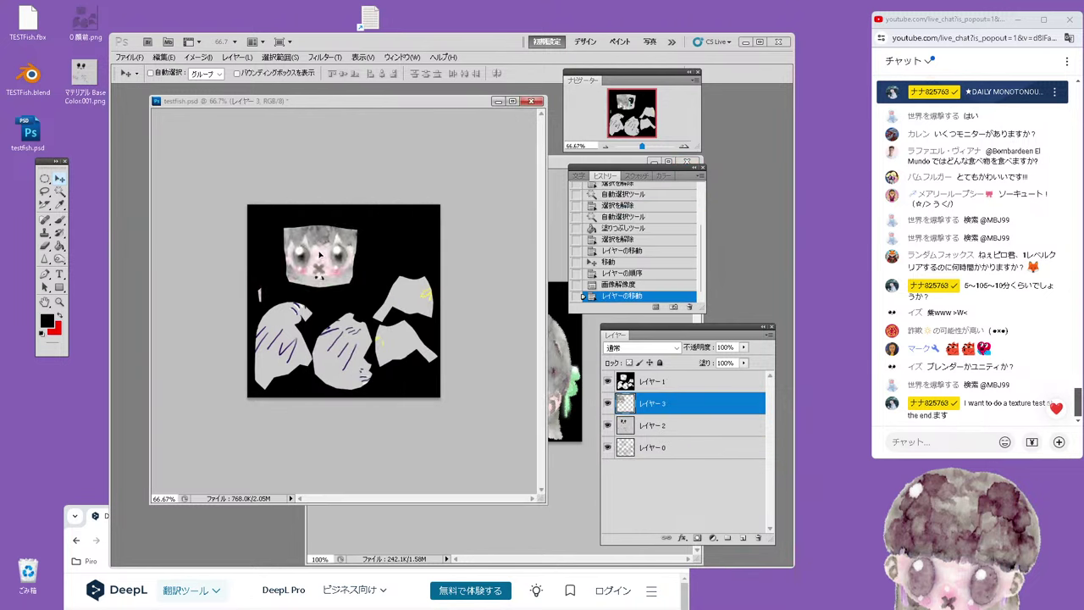
At 75% fill, scale the face layer taller and wider to cover the head area
scroll(353, 237, "up", 3, "alt")
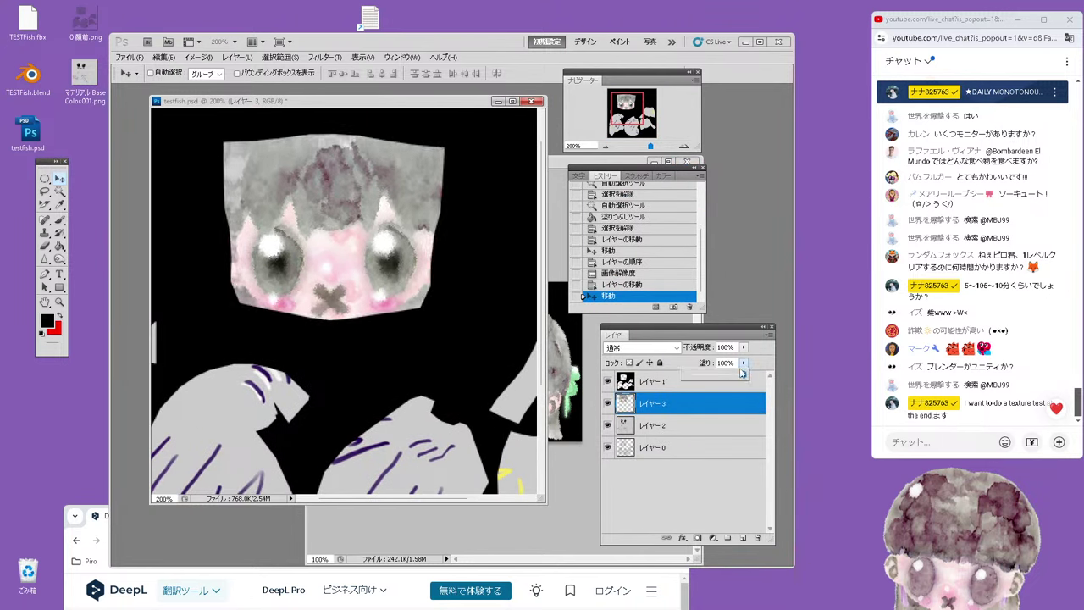
left_click_drag(744, 362, 716, 380)
left_click_drag(338, 292, 339, 273)
left_click(164, 56)
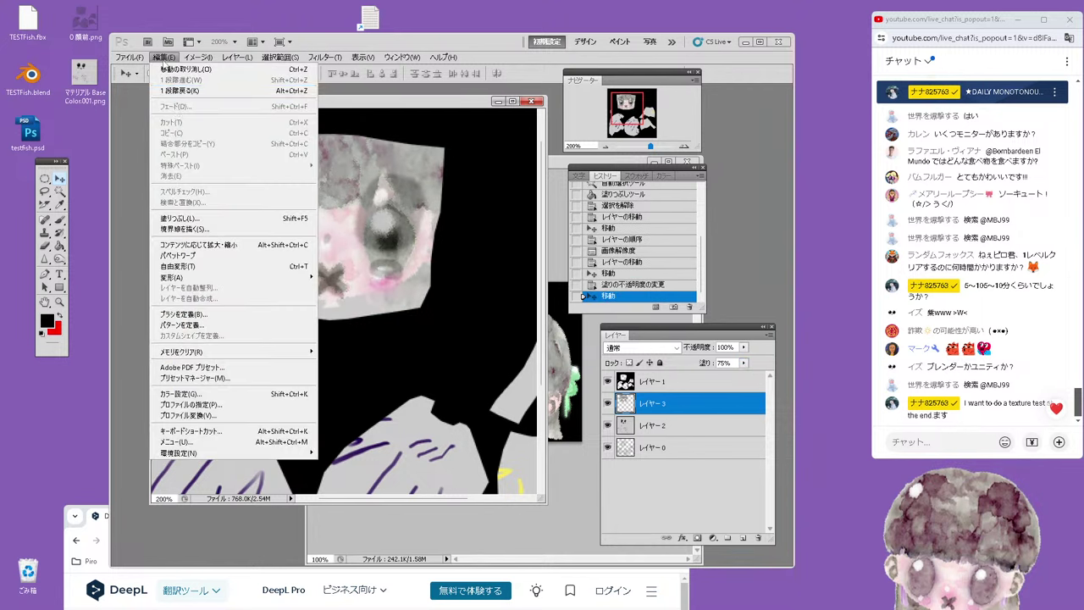
mouse_move(258, 282)
left_click(329, 333)
left_click_drag(330, 280, 326, 258)
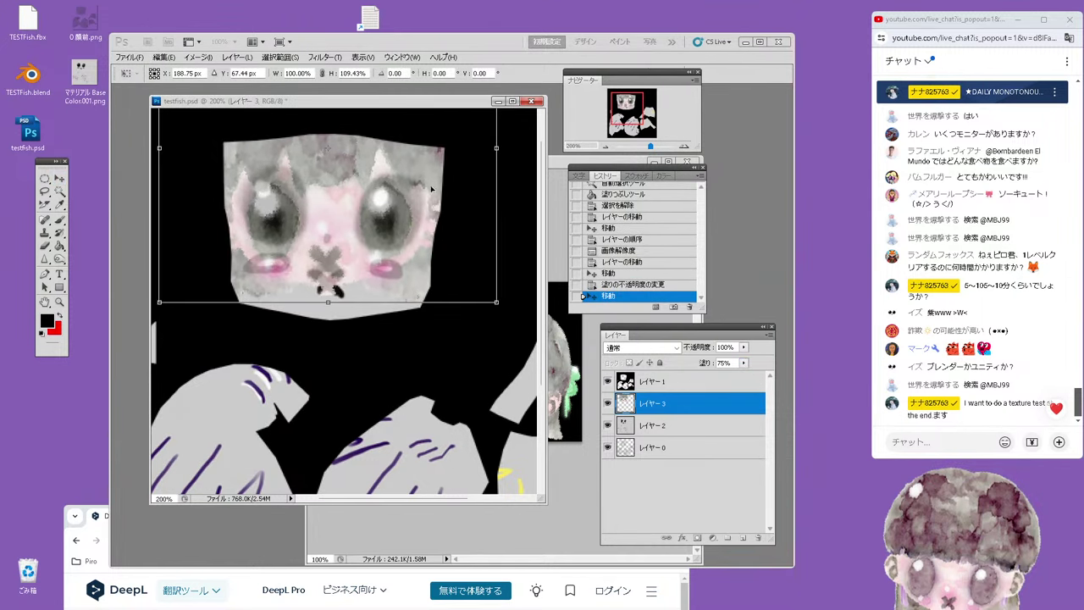
left_click_drag(499, 145, 515, 145, "alt")
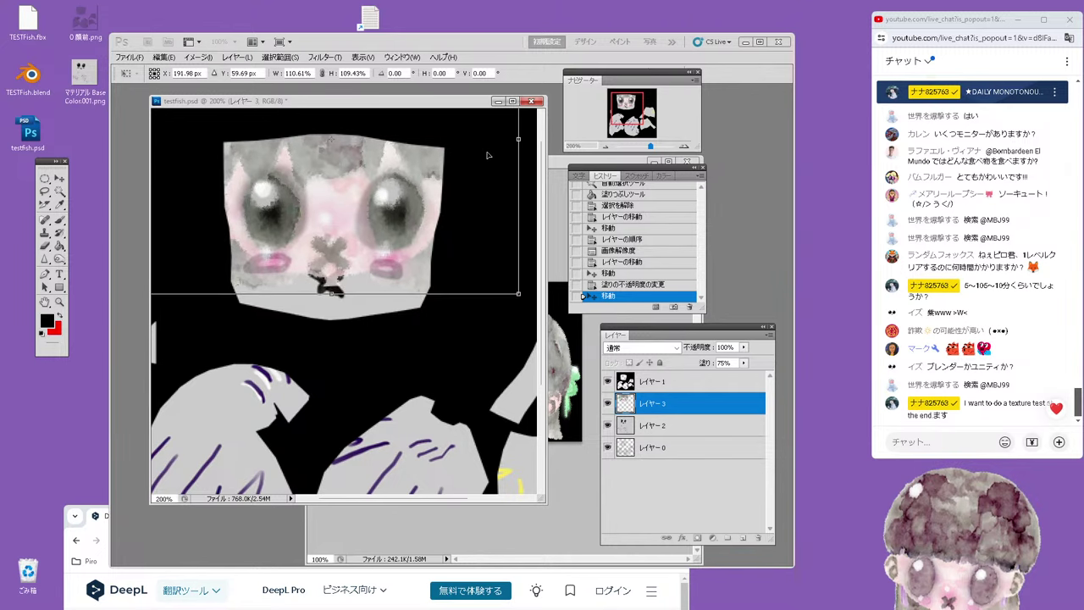
left_click_drag(477, 179, 477, 165)
mouse_move(327, 293)
left_mouse_down()
mouse_move(328, 316)
mouse_move(340, 293)
left_mouse_up()
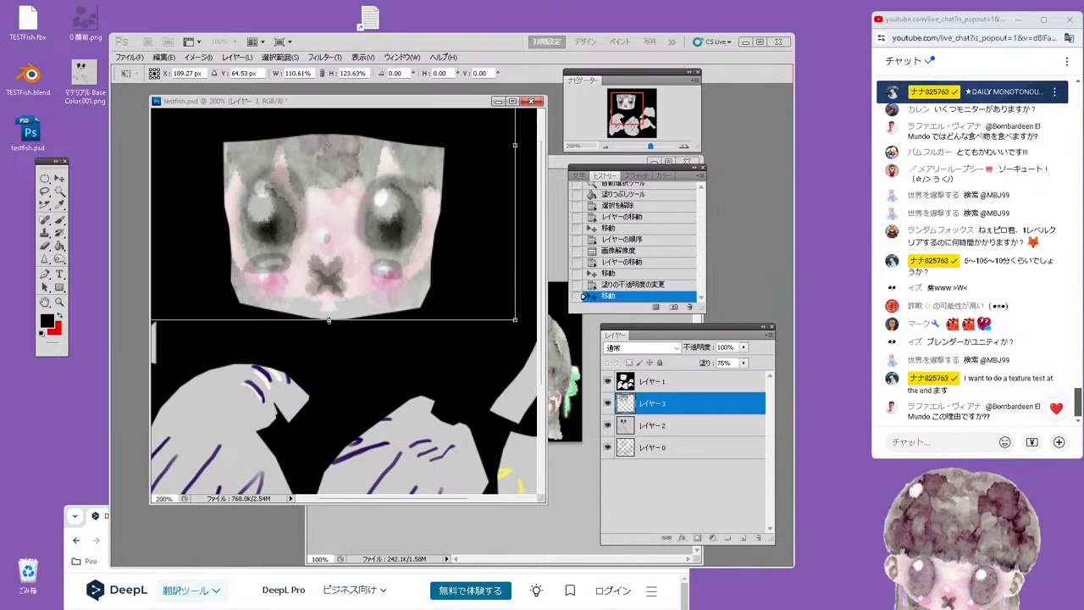
mouse_move(514, 161)
left_mouse_down()
mouse_move(533, 161)
mouse_move(482, 186)
left_mouse_up()
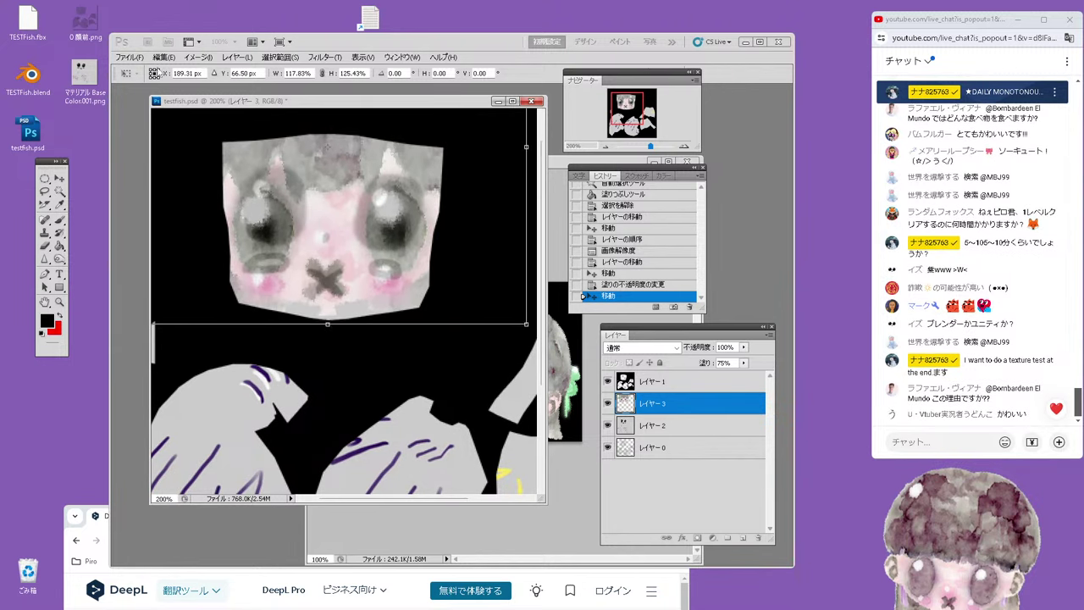
Rotate the face about 1.88°, nudge it up and right, and apply the transform
left_click(163, 57)
mouse_move(258, 285)
left_click(338, 303)
left_click_drag(326, 330, 320, 332)
left_click_drag(296, 268, 300, 266)
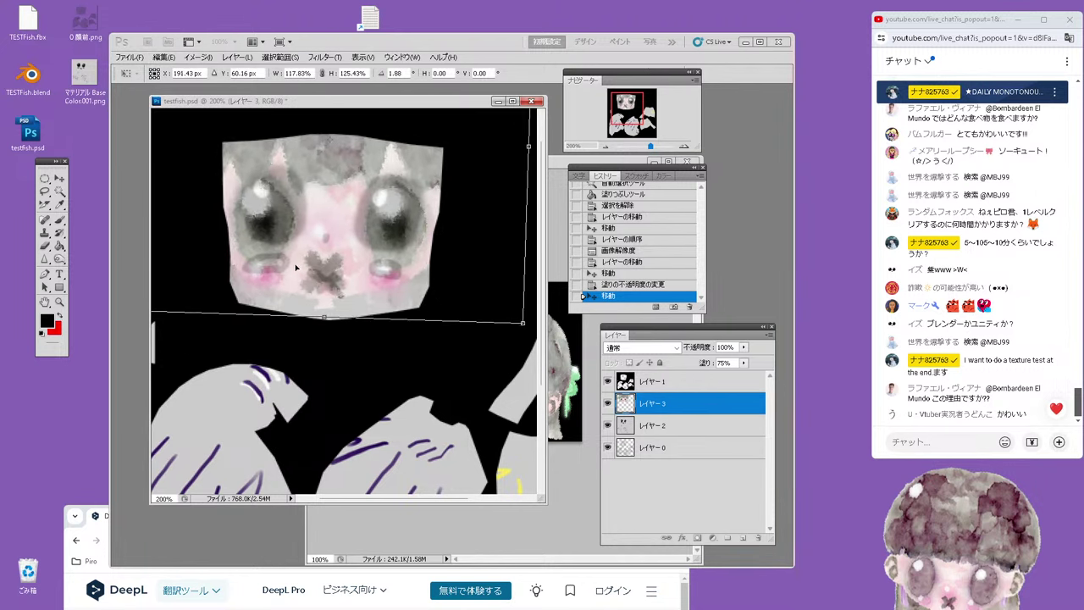
key("Right")
key("Up")
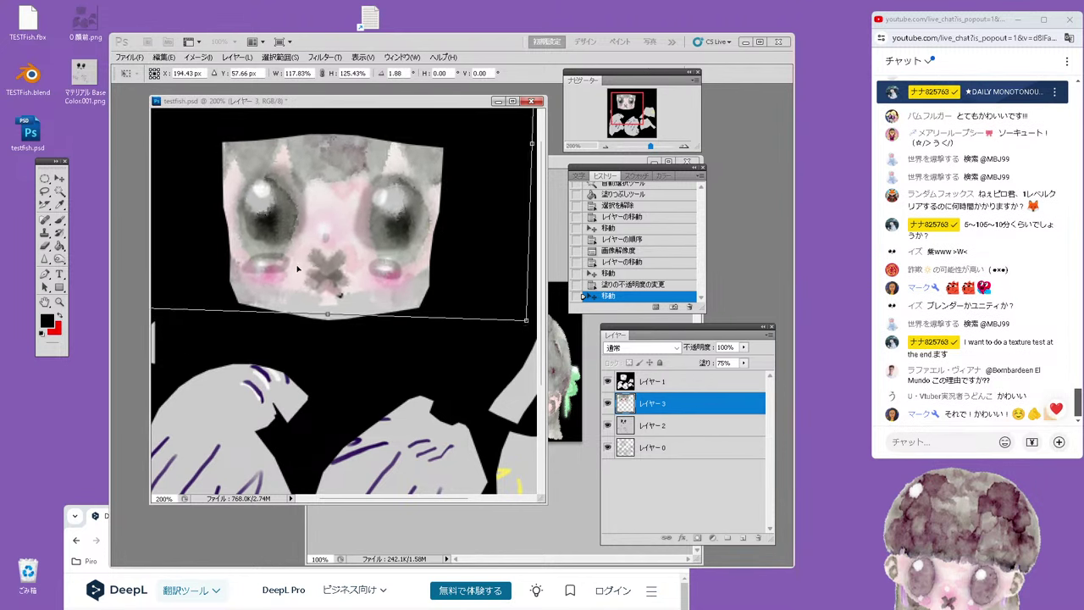
left_click(59, 178)
left_click(388, 245)
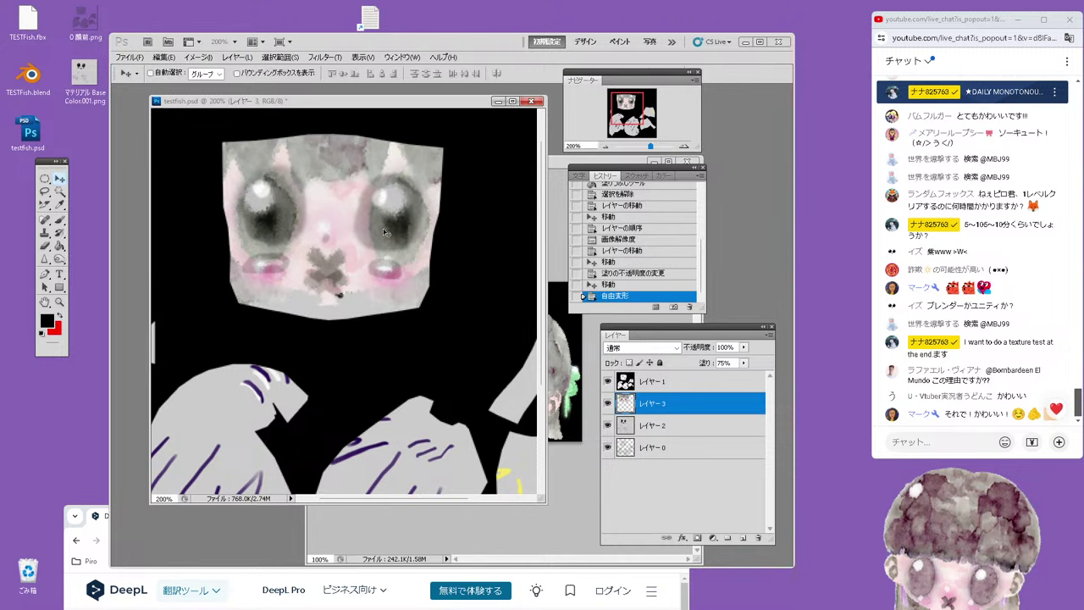
Restore the face layer's fill to 100% and view the texture at 100%
left_click(743, 363)
left_click_drag(761, 381, 822, 341)
left_click(605, 145)
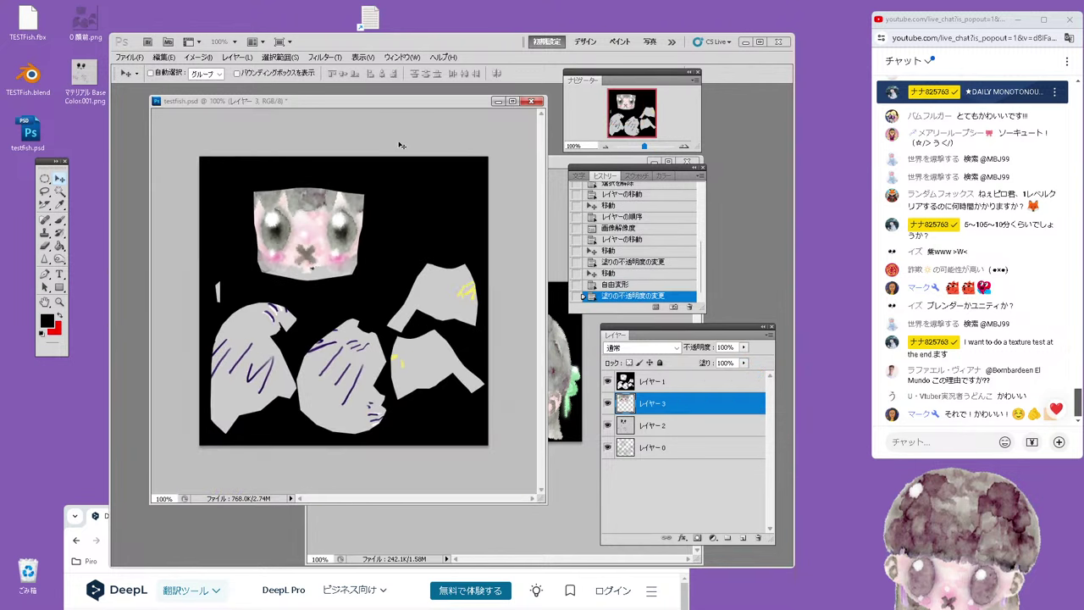
Show layer 62 in Fish_tex and copy the pink circle into testfish over the face
left_click(580, 381)
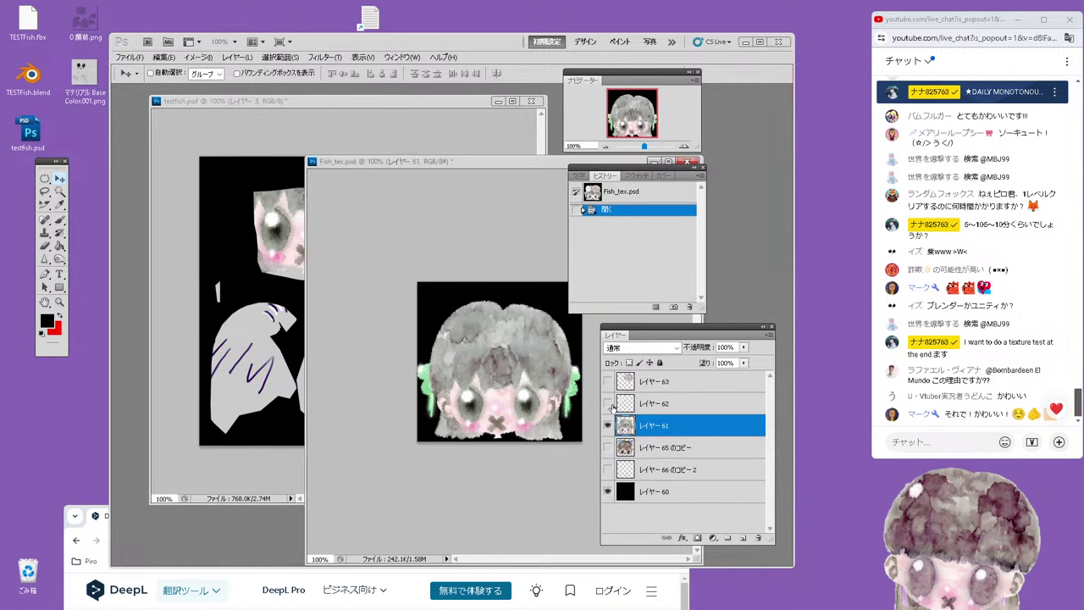
left_click(608, 404)
left_click(627, 404)
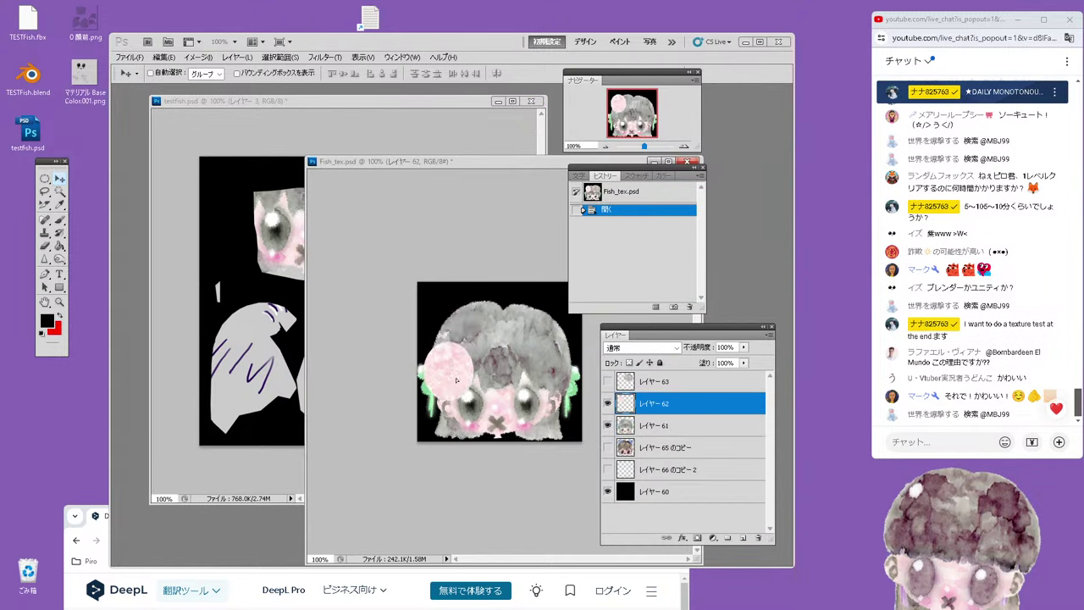
left_click_drag(474, 352, 567, 388)
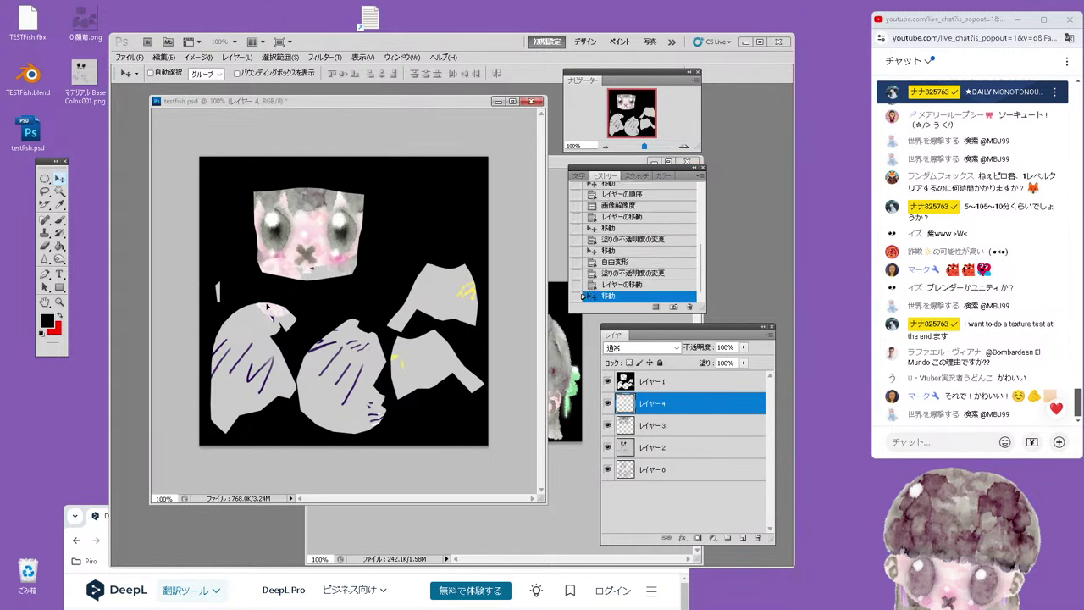
left_click_drag(271, 264, 331, 273)
Rotate the pink circle to about 75°, apply it, and zoom to 200%
left_click(163, 57)
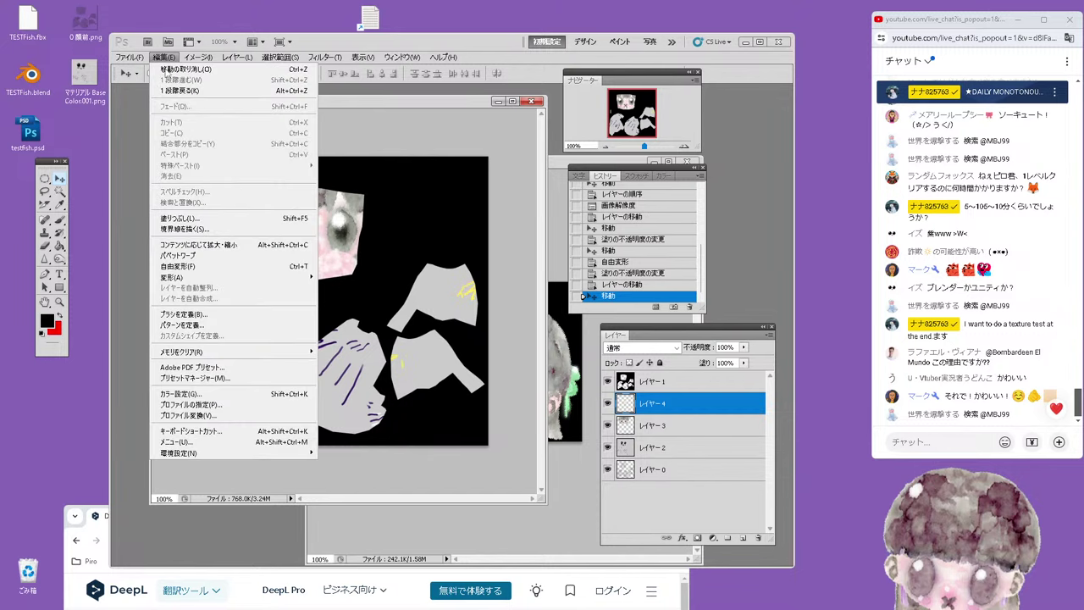
mouse_move(254, 273)
left_click(356, 298)
mouse_move(369, 230)
left_mouse_down()
mouse_move(353, 270)
mouse_move(294, 297)
left_mouse_up()
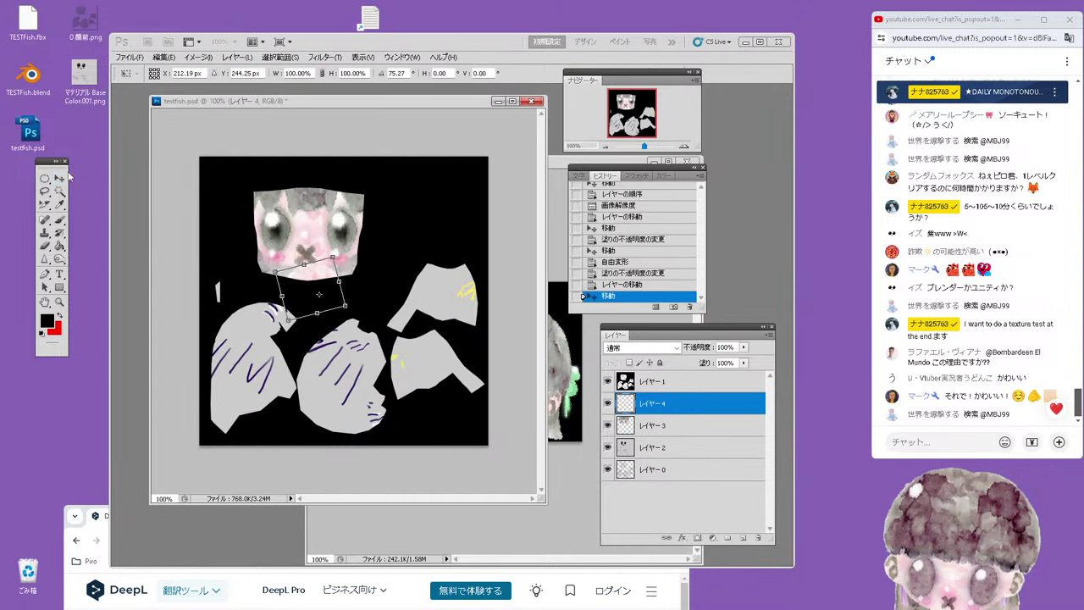
key("v")
left_click(373, 243)
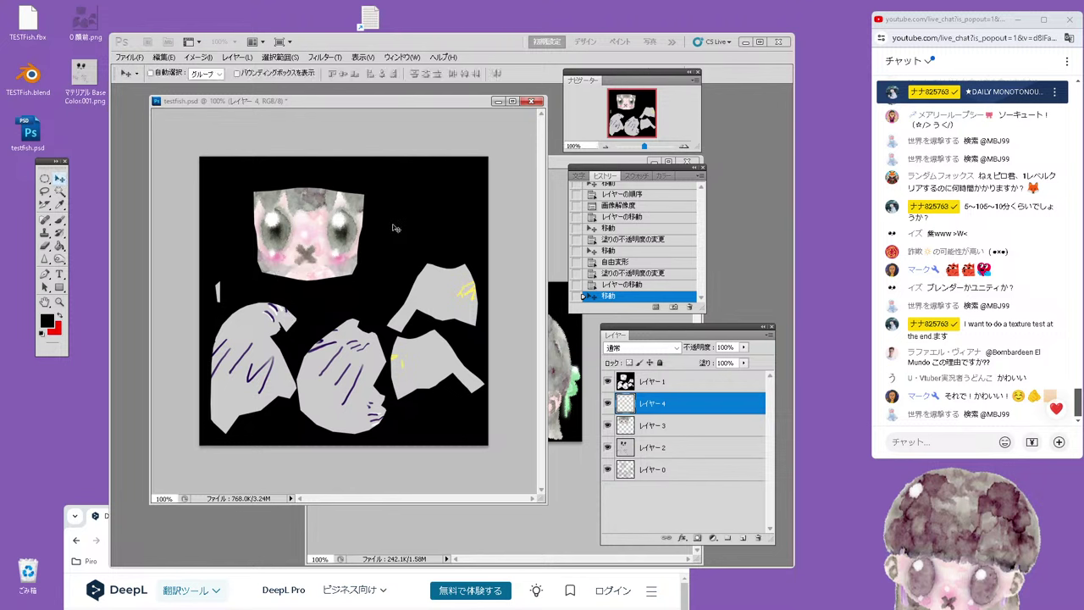
left_click(686, 147)
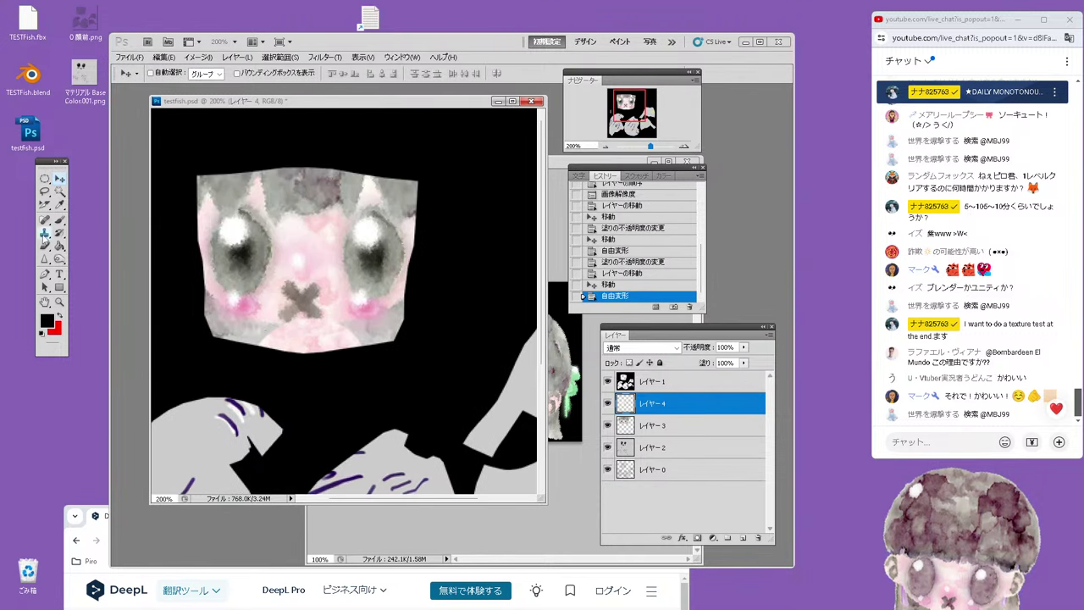
Set up the Clone Stamp tool with the chin as the clone source
key("s")
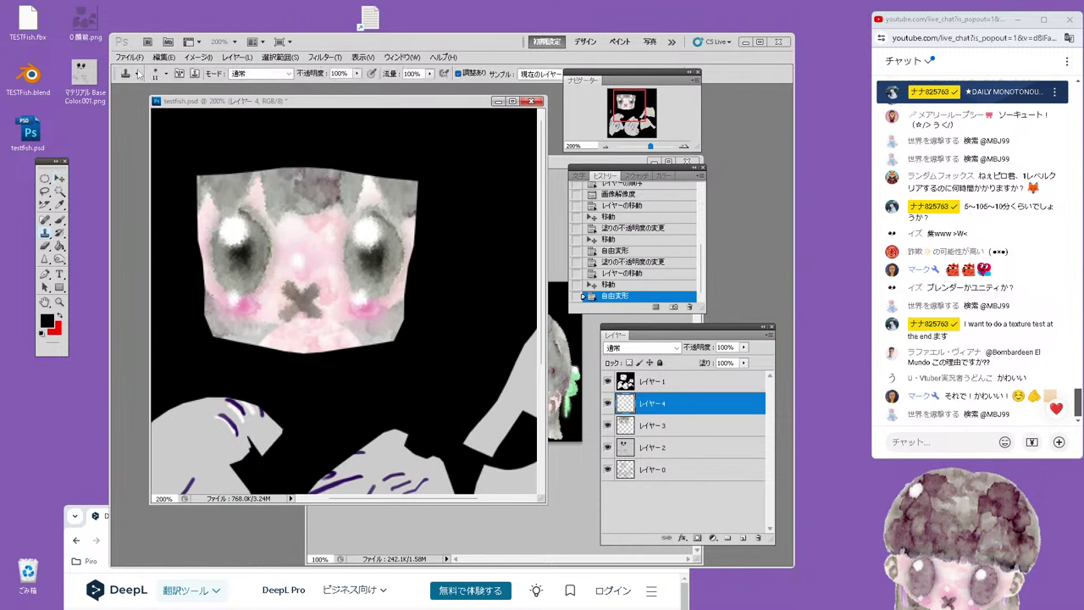
left_click(165, 74)
left_click(311, 157)
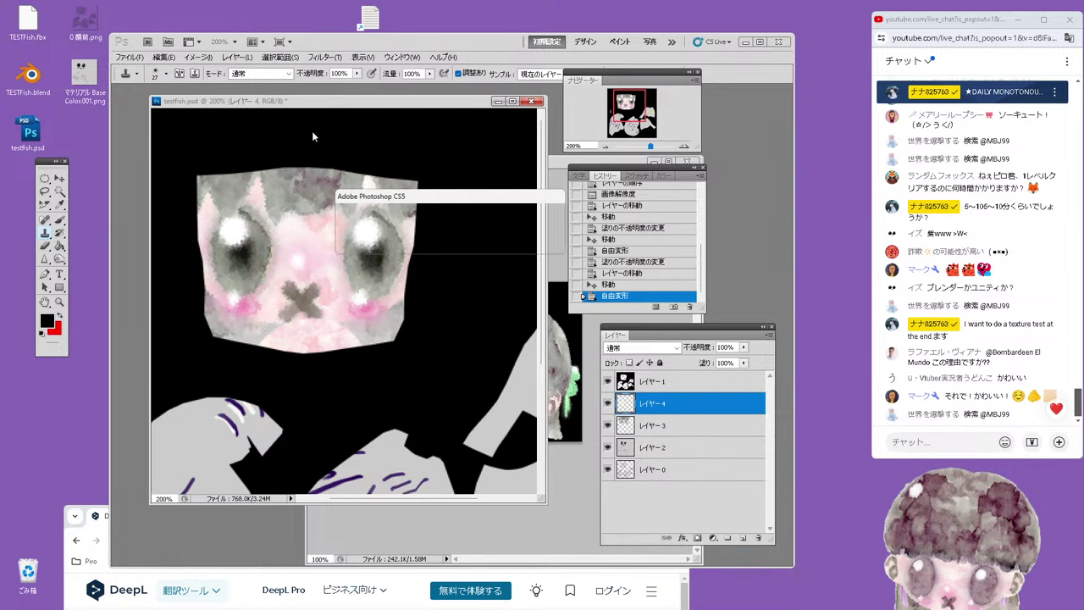
left_click(414, 261)
left_click(285, 337)
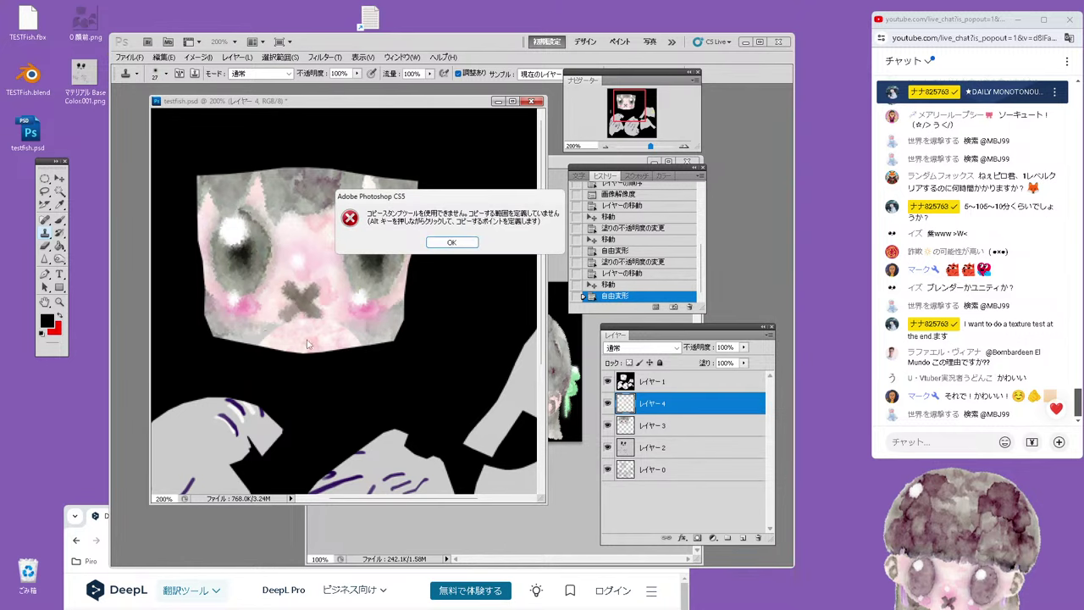
left_click(450, 242)
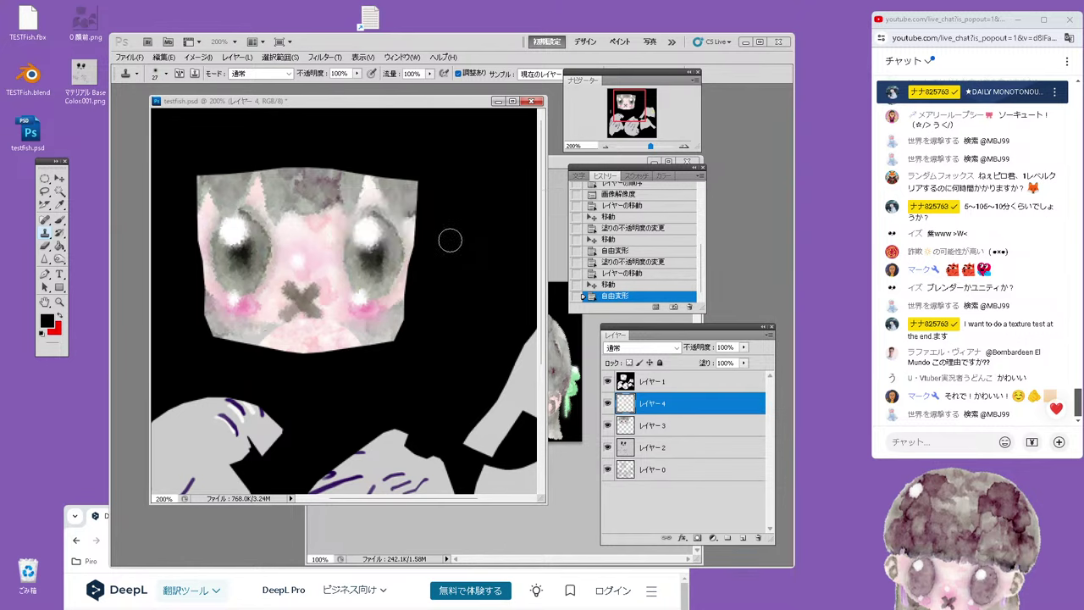
left_click(311, 343, "alt")
Clone pink texture over the forehead, chin and cheeks, then merge layer 4 into layer 3
mouse_move(300, 180)
left_mouse_down()
mouse_move(347, 193)
mouse_move(207, 182)
left_mouse_up()
mouse_move(332, 173)
left_mouse_down()
mouse_move(422, 194)
mouse_move(381, 174)
left_mouse_up()
mouse_move(339, 341)
left_mouse_down()
mouse_move(387, 339)
mouse_move(279, 362)
left_mouse_up()
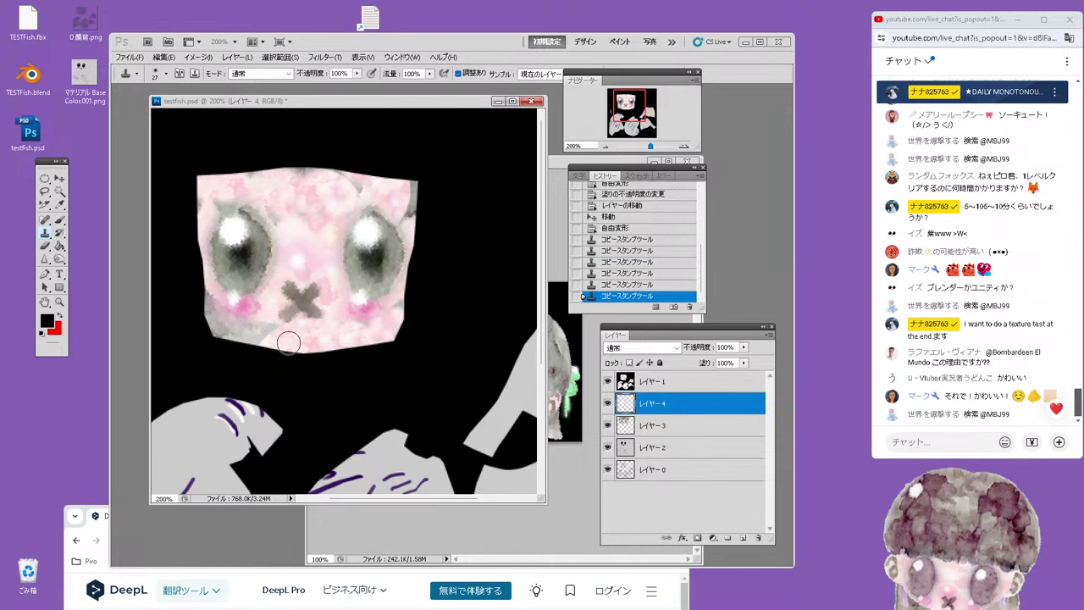
left_click_drag(203, 315, 200, 299)
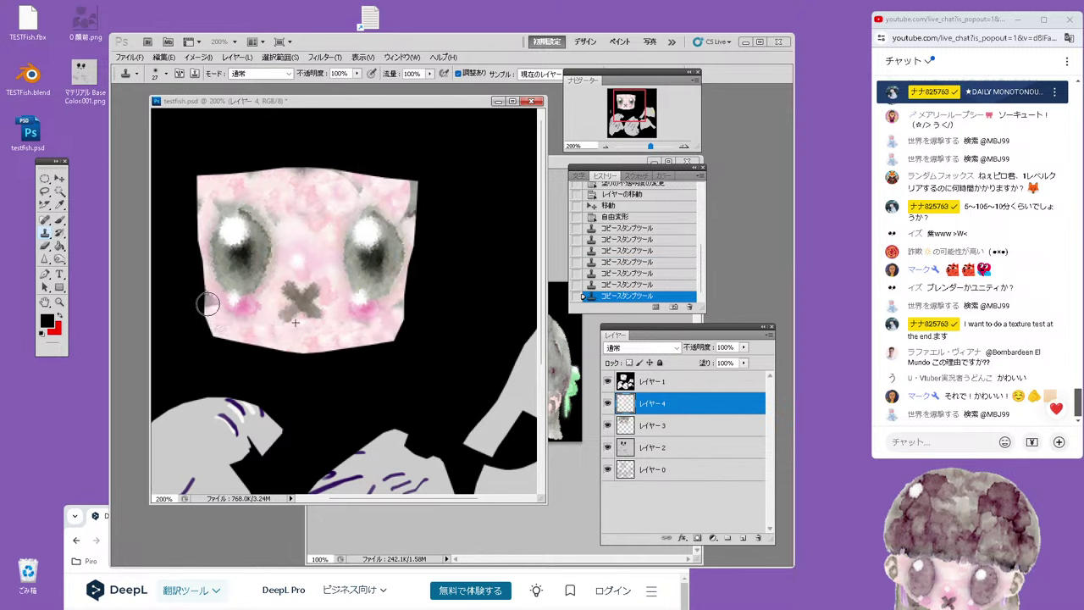
left_click(204, 297)
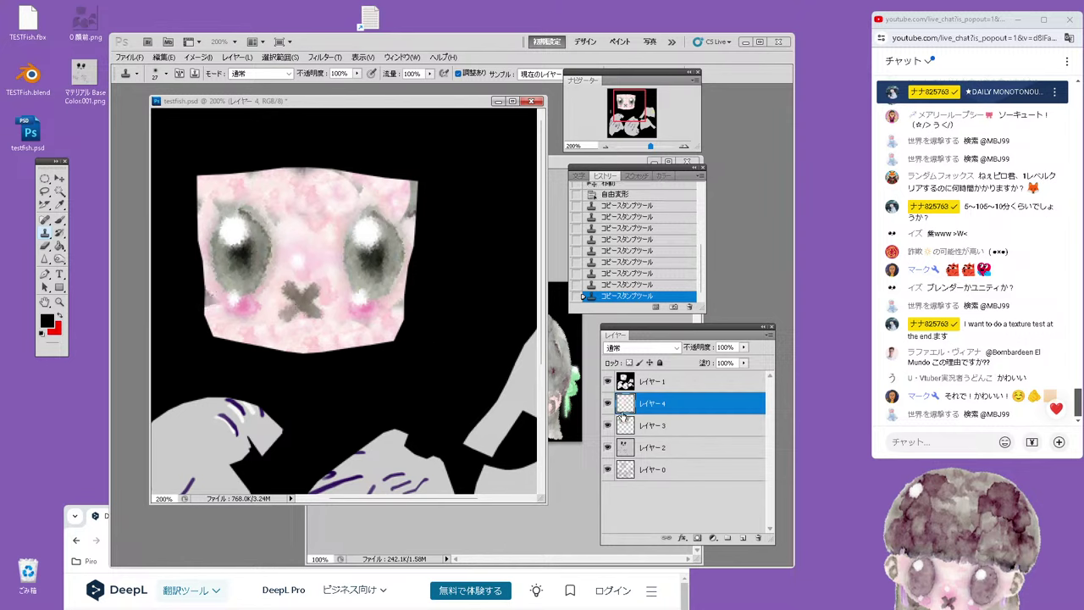
key("ctrl+e")
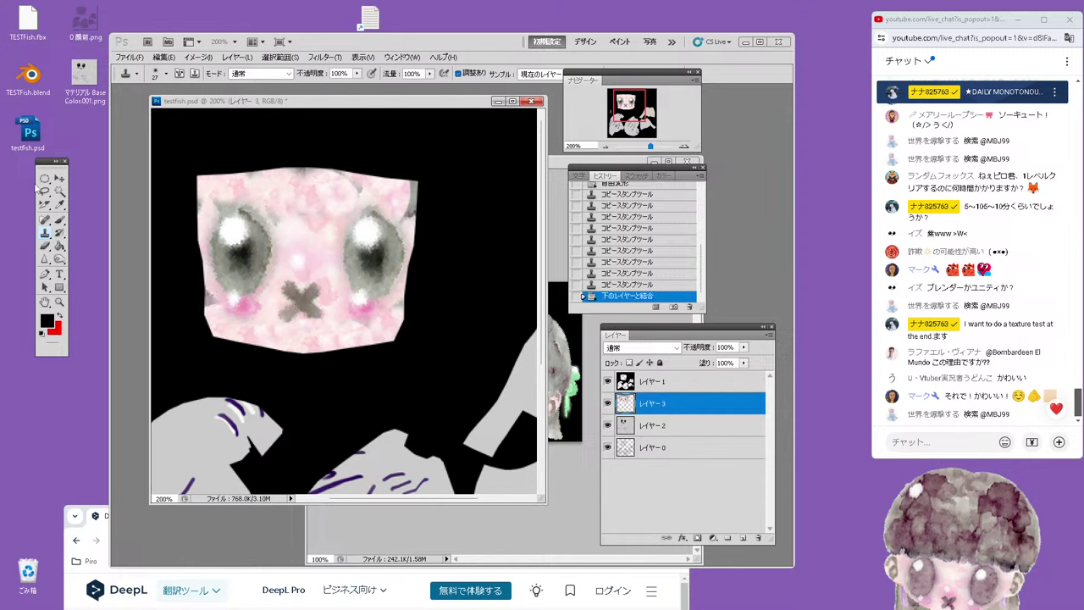
With the Spot Healing Brush in Replace mode, heal dark marks along the right, top and left edges
key("j")
left_click(204, 74)
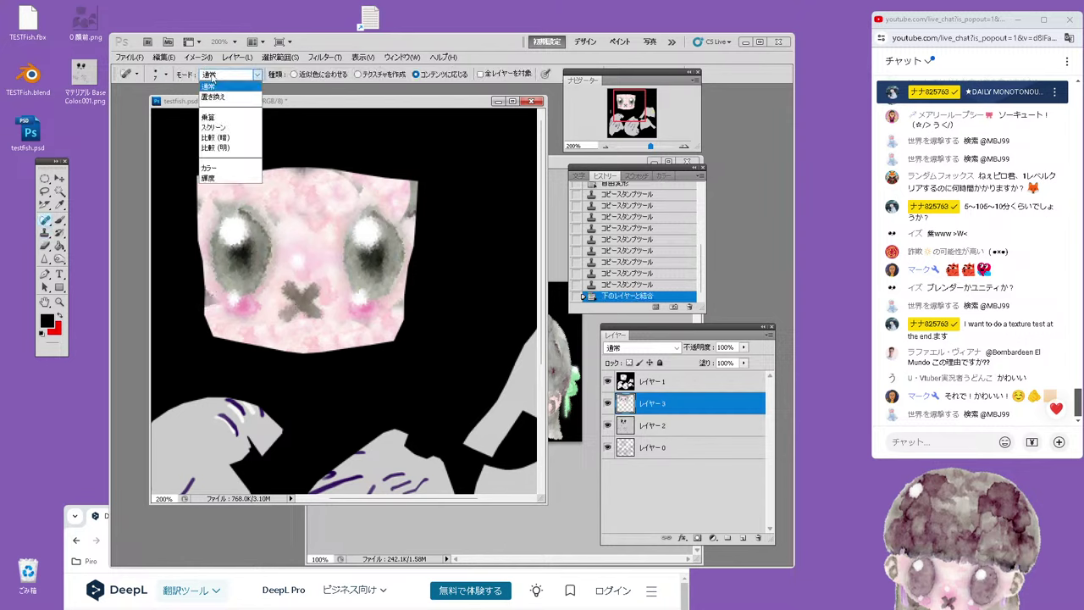
left_click(211, 95)
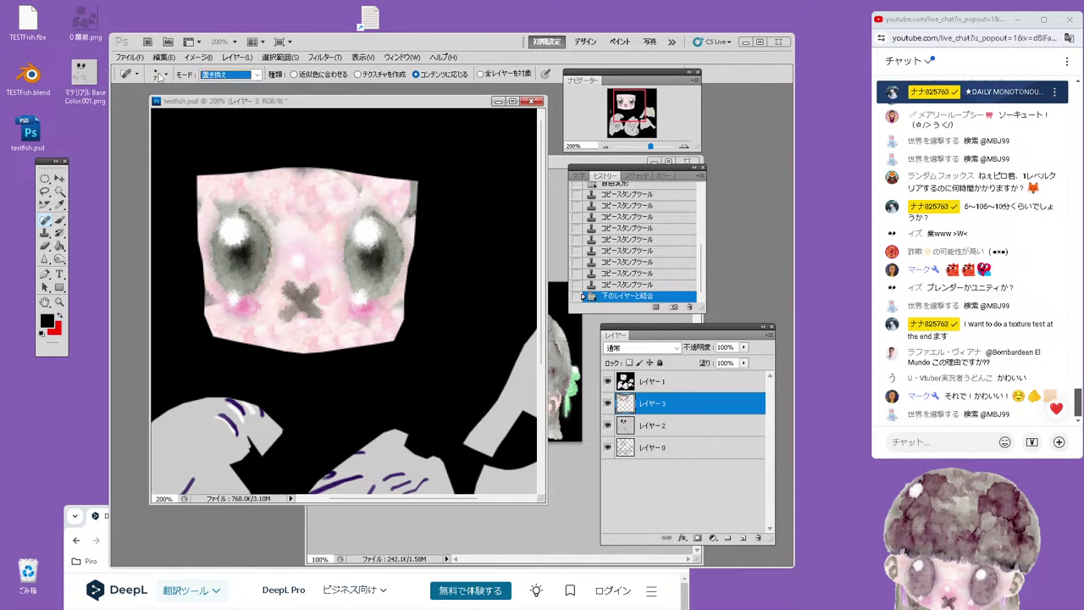
left_click(357, 182)
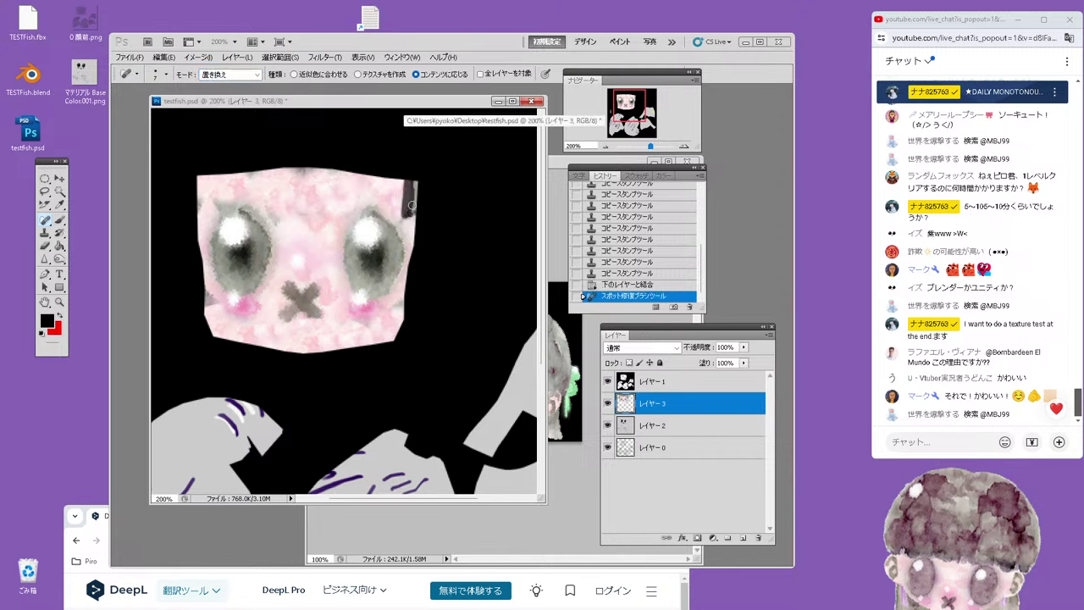
left_click_drag(412, 205, 410, 222)
left_click_drag(220, 163, 275, 169)
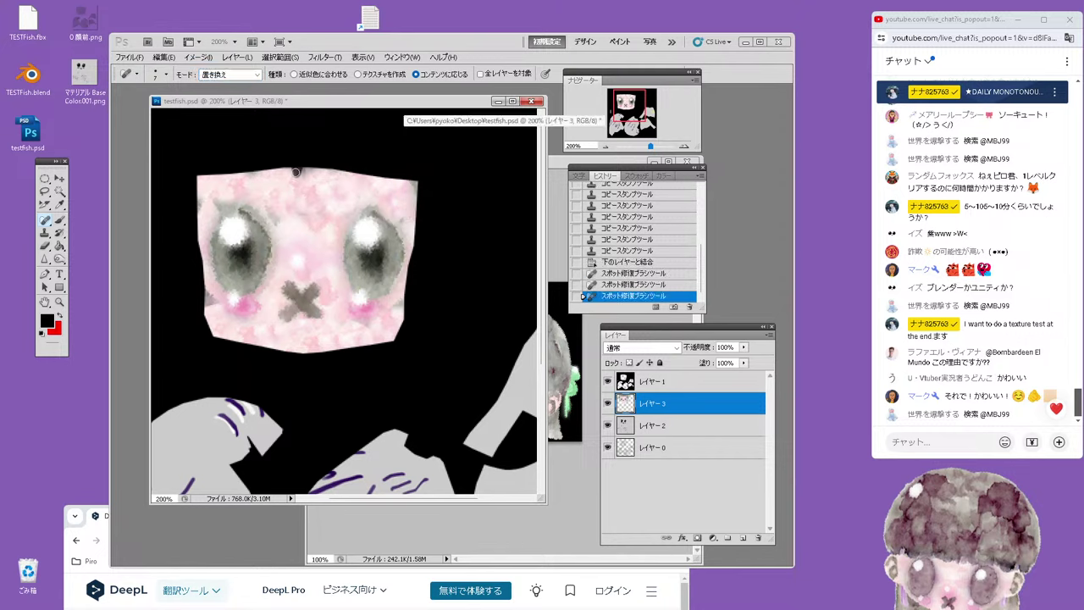
left_click(295, 172)
left_click(218, 203)
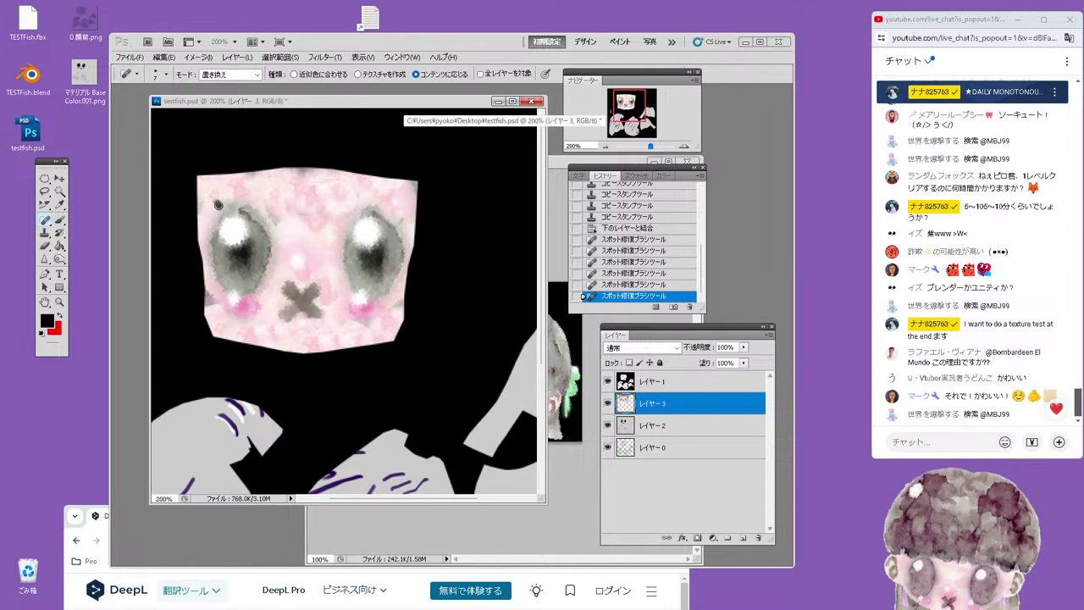
Heal the streaks on the lower-left face and right cheek and the remaining top marks, then zoom out
left_click_drag(208, 301, 206, 297)
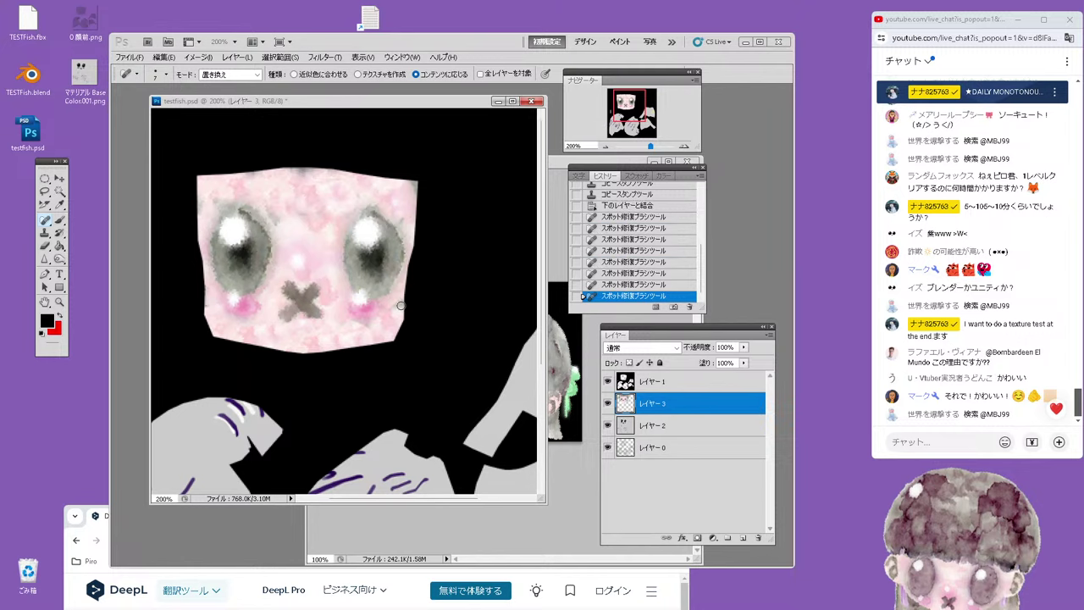
left_click_drag(397, 308, 399, 326)
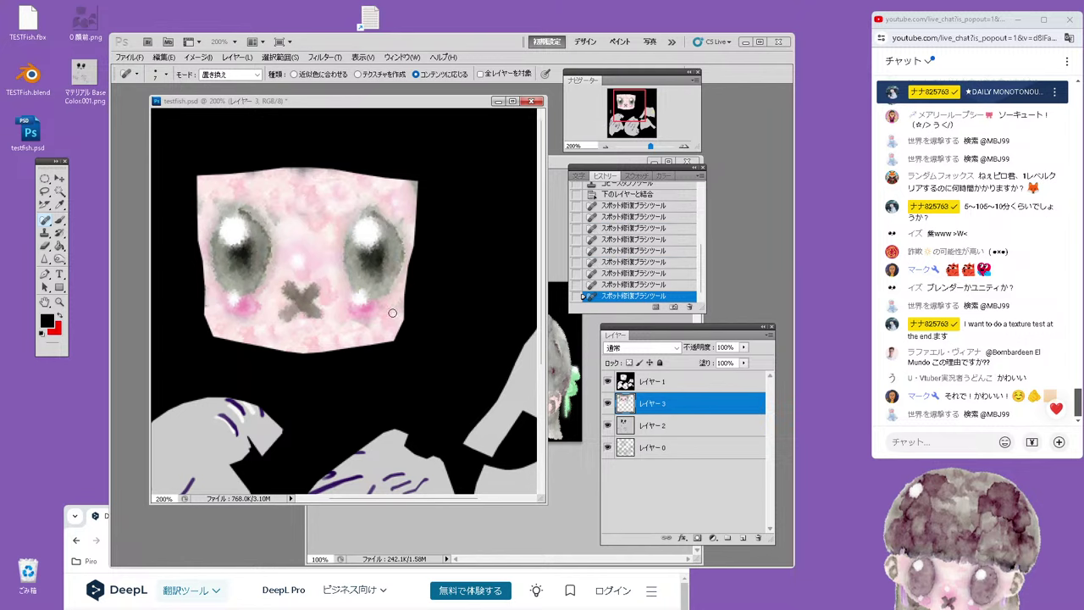
left_click(413, 187)
left_click_drag(301, 172, 289, 173)
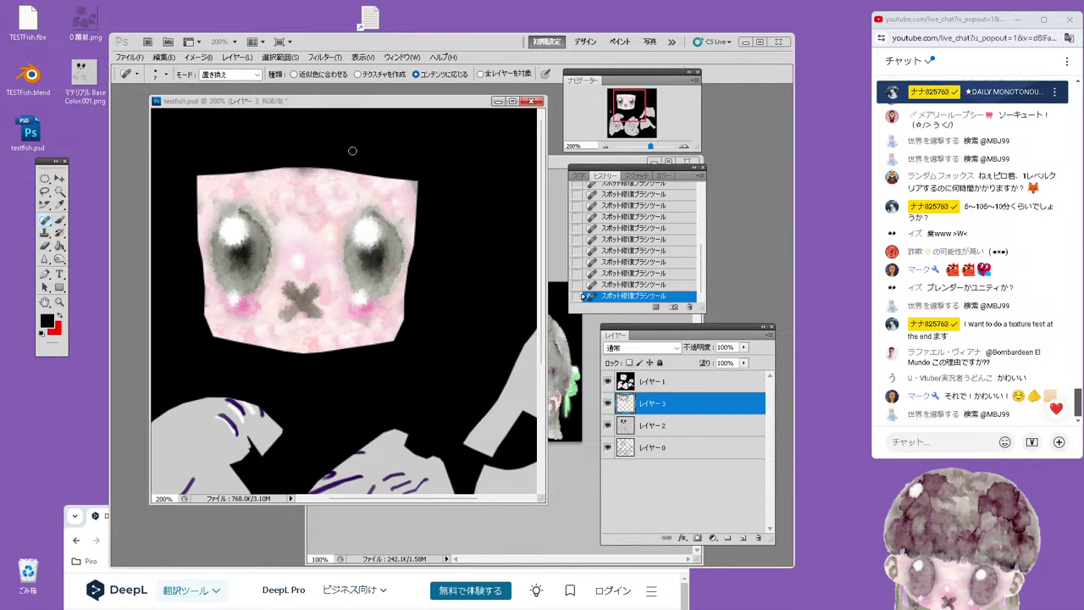
left_click(604, 147)
left_click(604, 146)
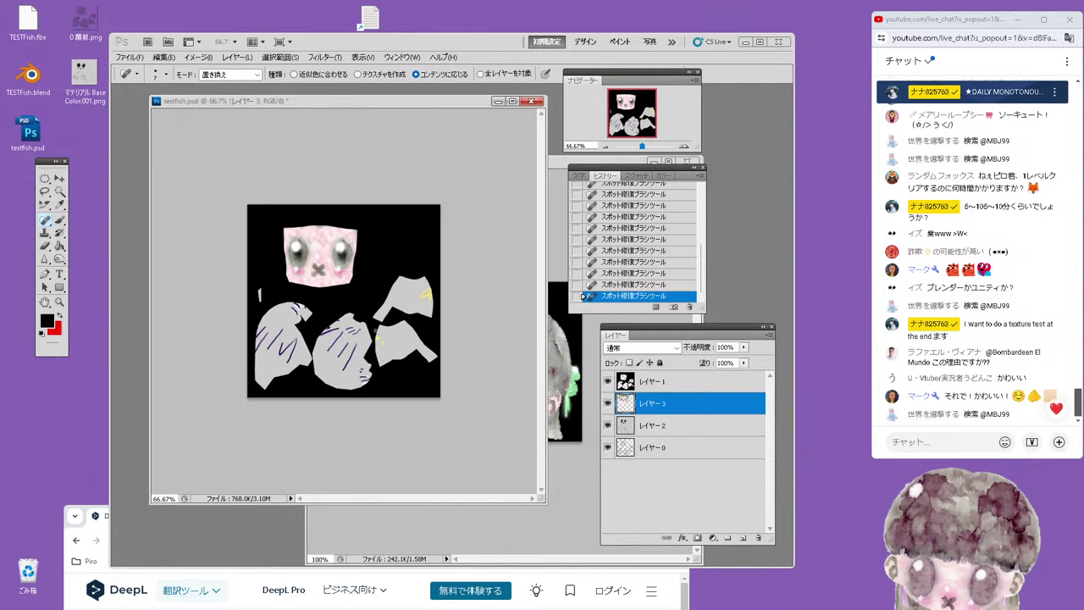
Copy Fish_tex's grey texture layer 63 into testfish and position it over the lower-left body piece
left_click(569, 467)
left_click(607, 381)
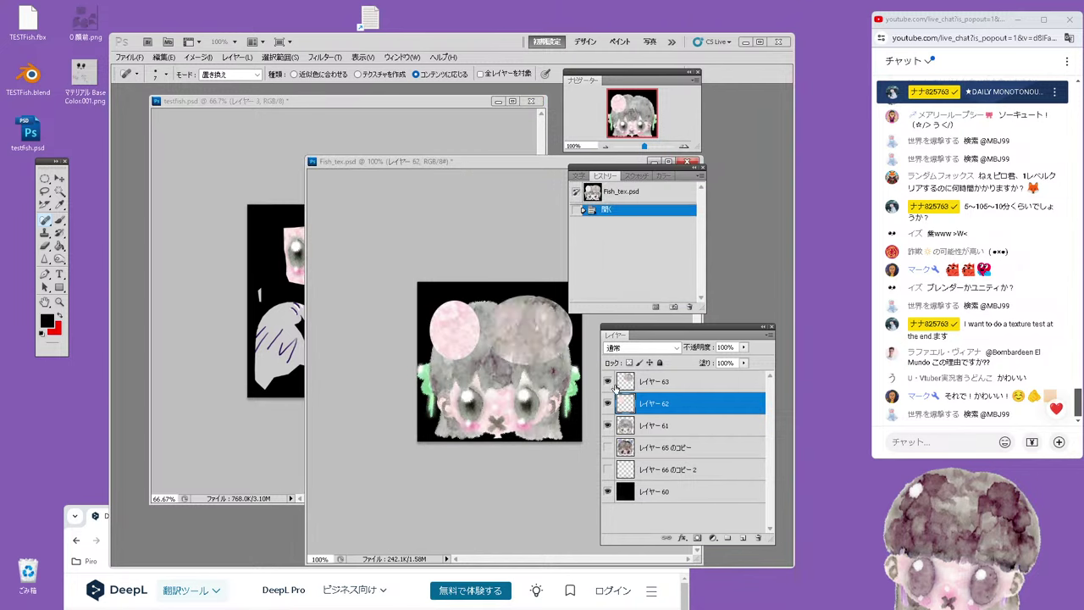
left_click(644, 382)
left_click(60, 178)
left_click_drag(525, 330, 248, 351)
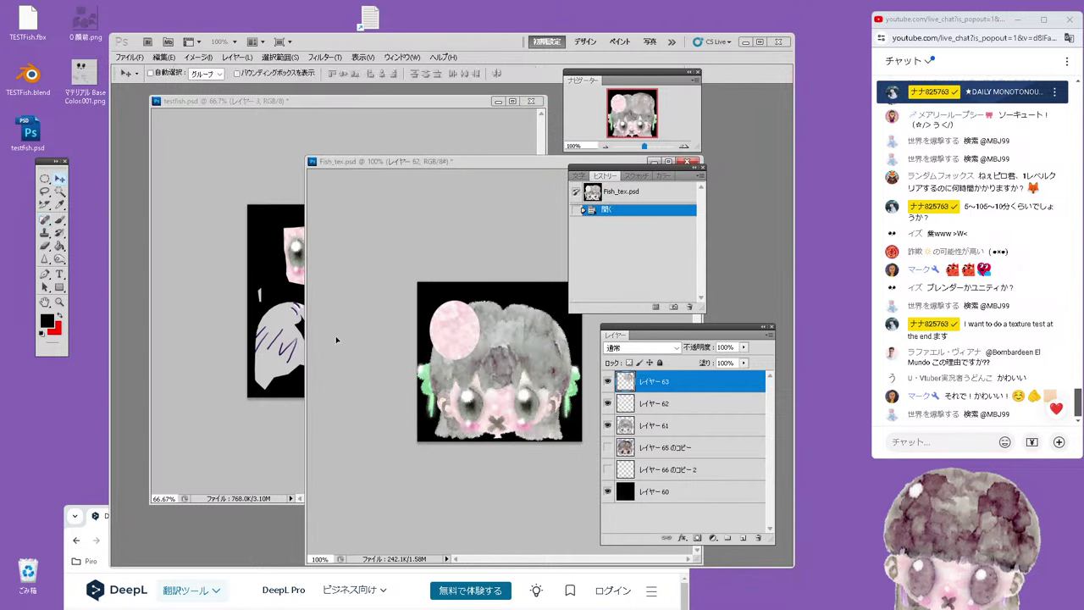
left_click_drag(315, 337, 319, 301)
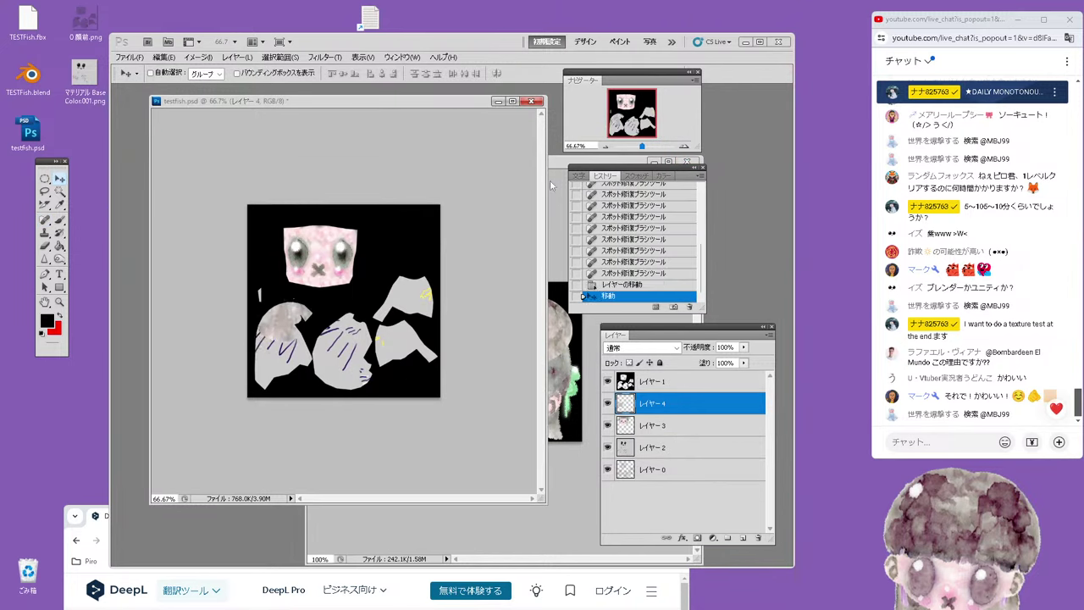
left_click(688, 145)
left_click_drag(272, 326, 255, 395)
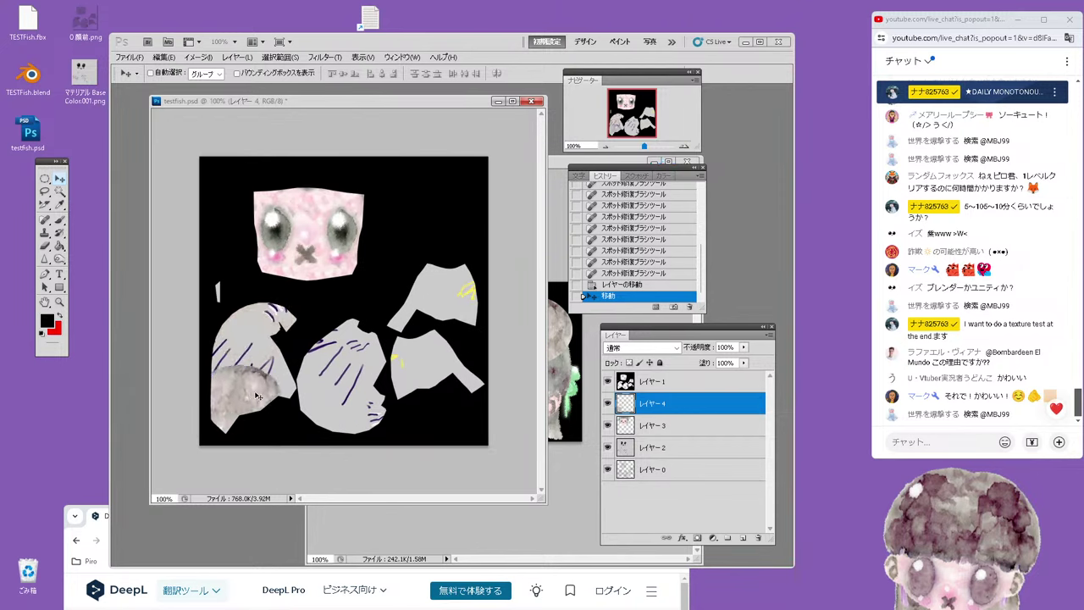
left_click_drag(261, 358, 270, 296)
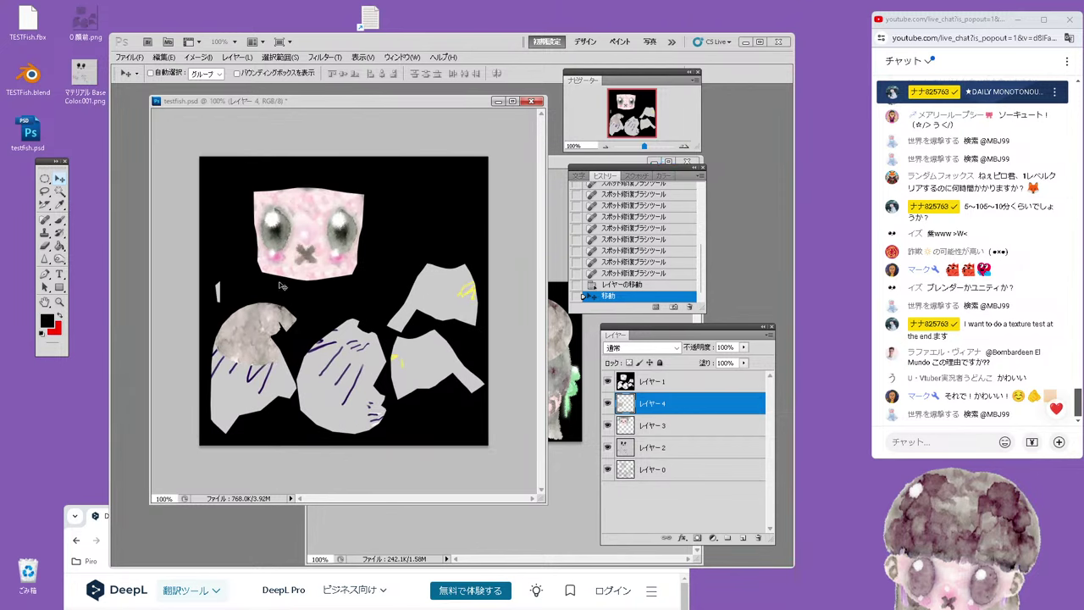
Duplicate the texture twice to cover the piece and merge the copies into layer 4
right_click(676, 414)
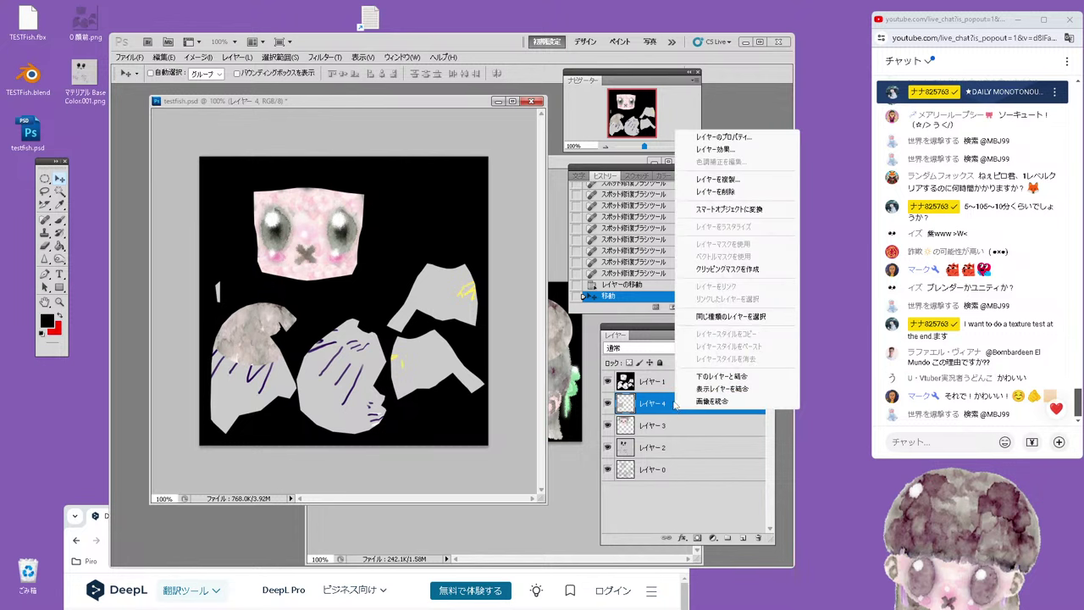
left_click(696, 193)
key("Return")
left_click_drag(254, 335, 258, 377)
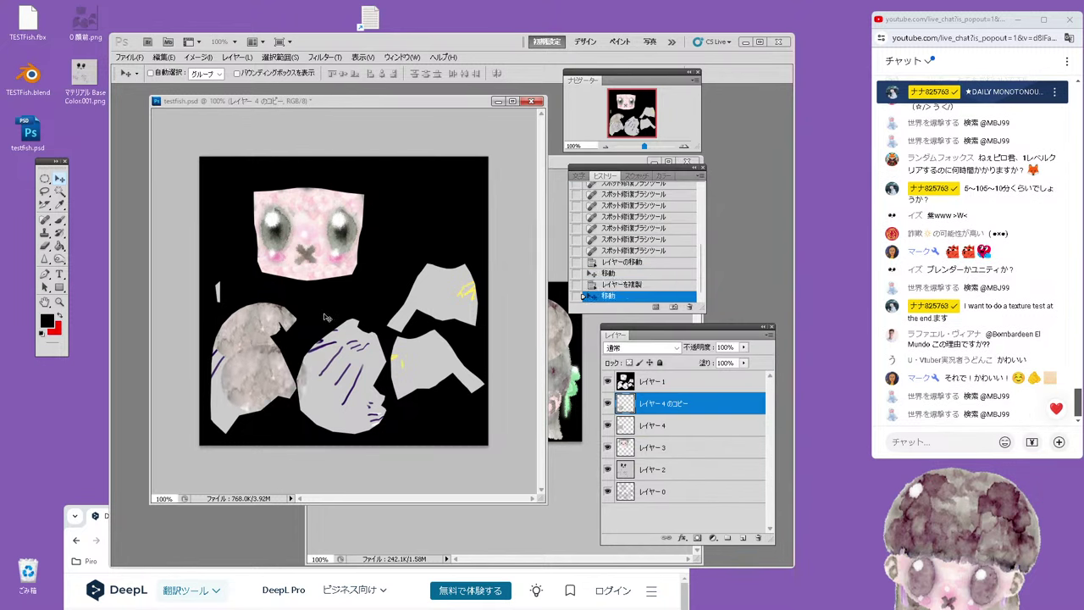
right_click(670, 413)
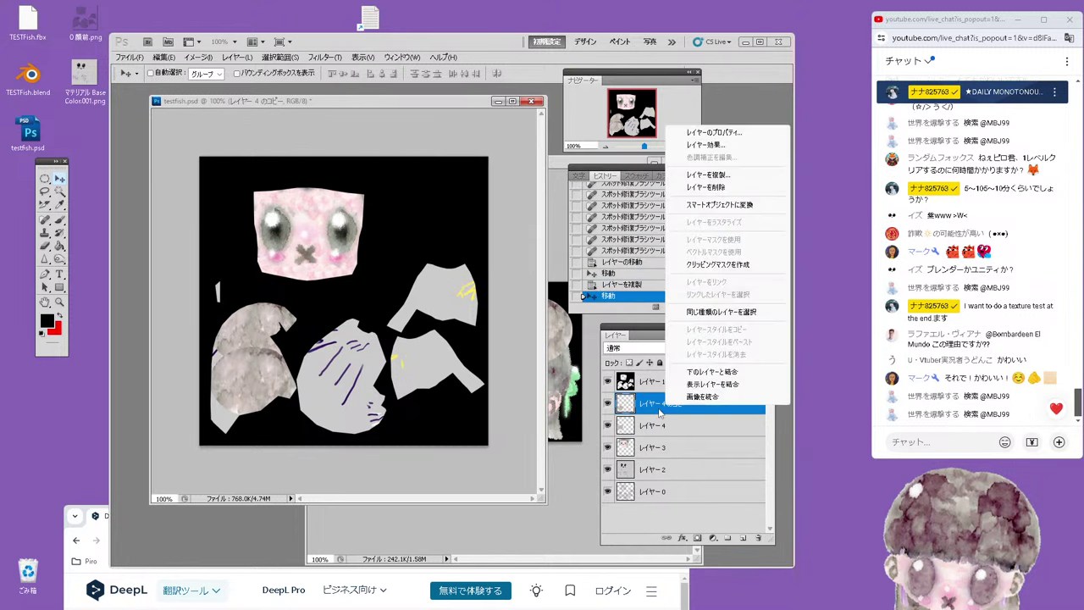
left_click(690, 193)
key("Return")
left_click_drag(379, 265, 388, 265)
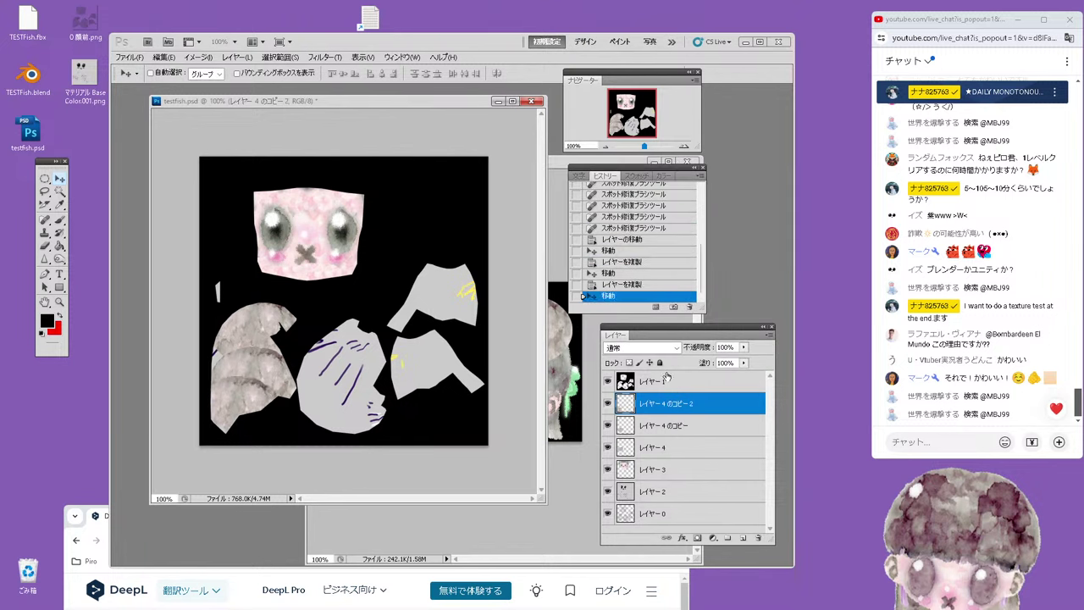
key("ctrl+e")
key("ctrl+e")
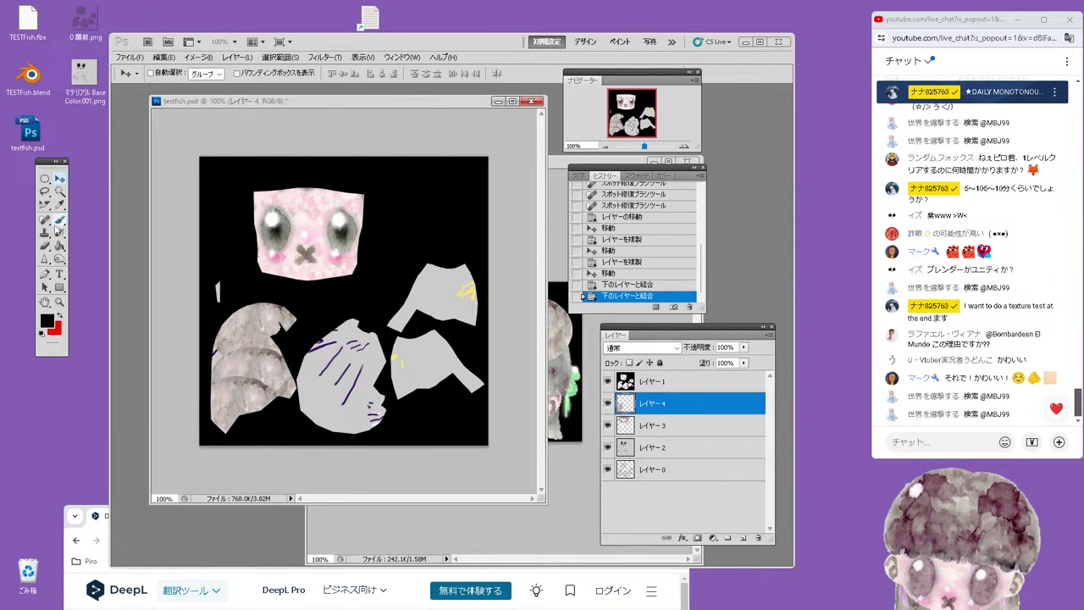
Spot-heal the seams on the left body pieces using Replace mode and a 39 px brush
left_click(45, 221)
left_click(229, 74)
left_click(216, 99)
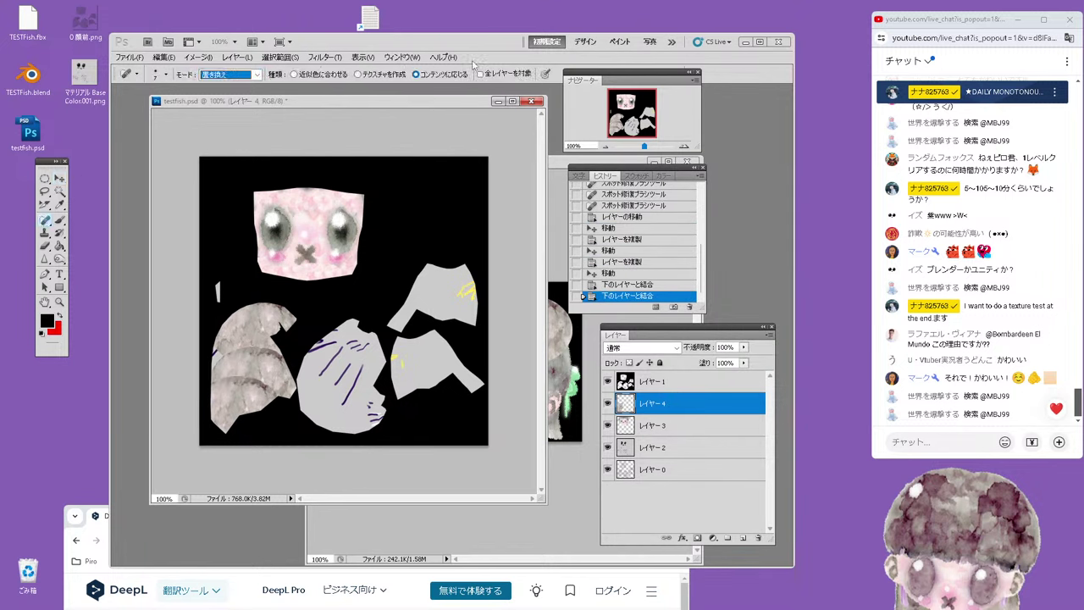
left_click(157, 74)
left_click_drag(212, 104, 229, 103)
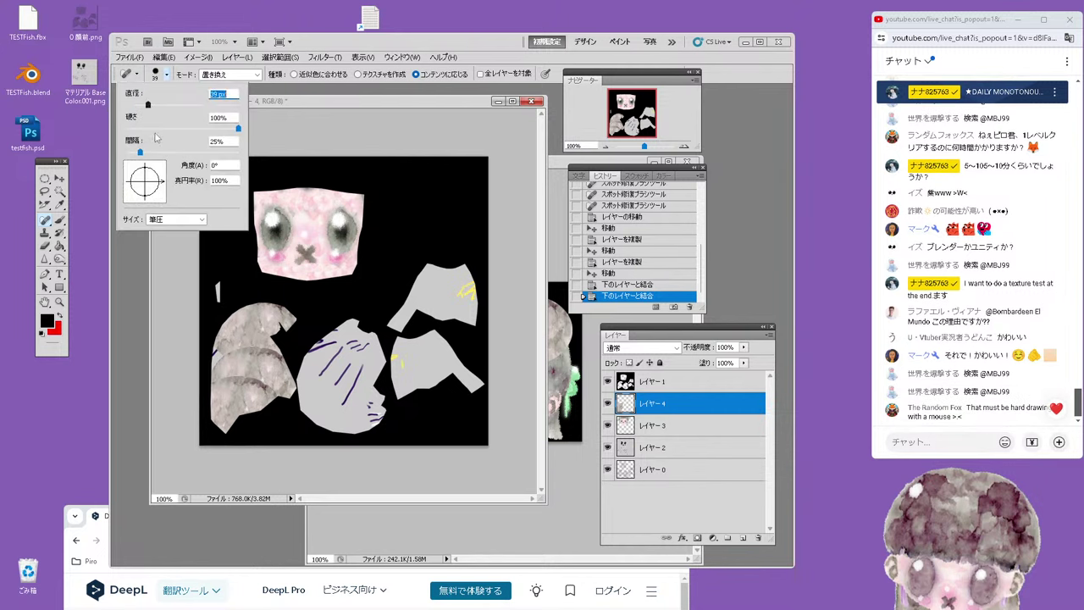
left_click(225, 355)
mouse_move(225, 354)
left_mouse_down()
mouse_move(222, 375)
mouse_move(279, 397)
left_mouse_up()
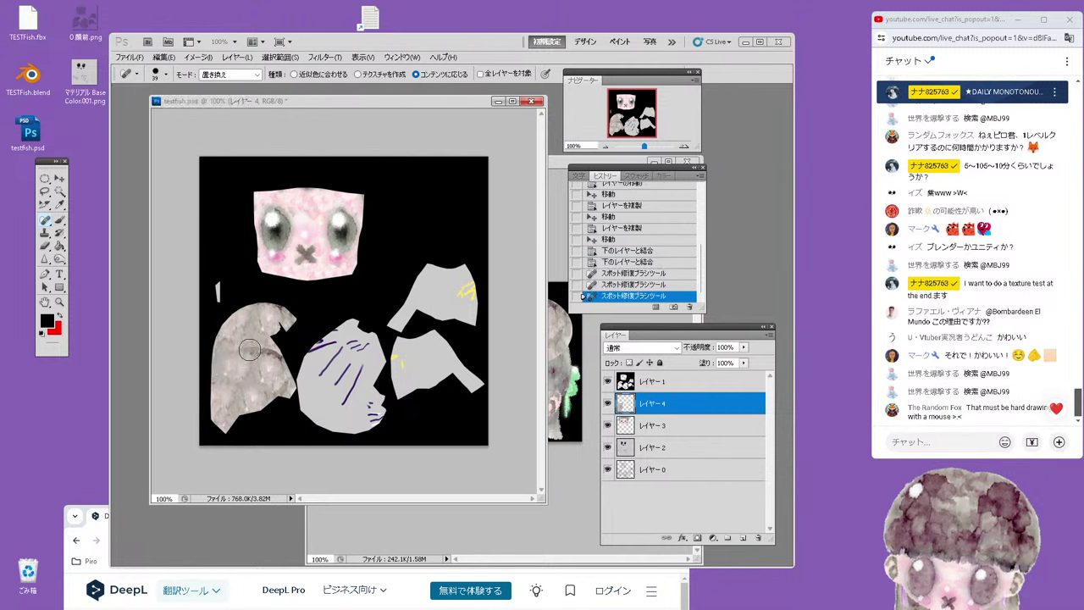
left_click_drag(247, 351, 285, 357)
left_click_drag(269, 305, 301, 322)
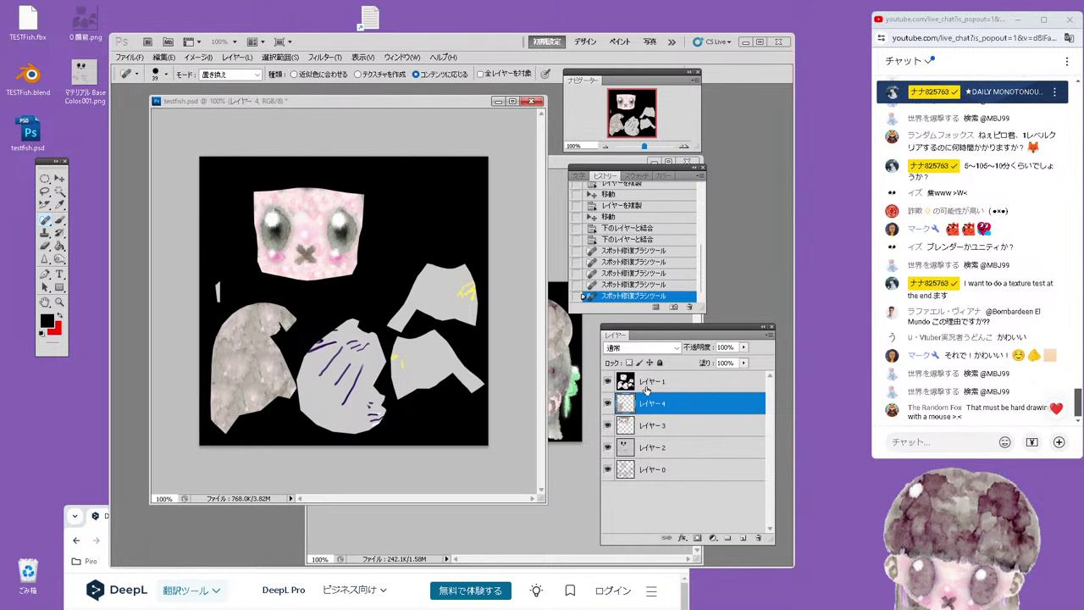
left_click(607, 382)
left_click(607, 382)
Duplicate layer 4, move the copy onto the middle body piece, and merge it down
right_click(658, 412)
left_click(708, 171)
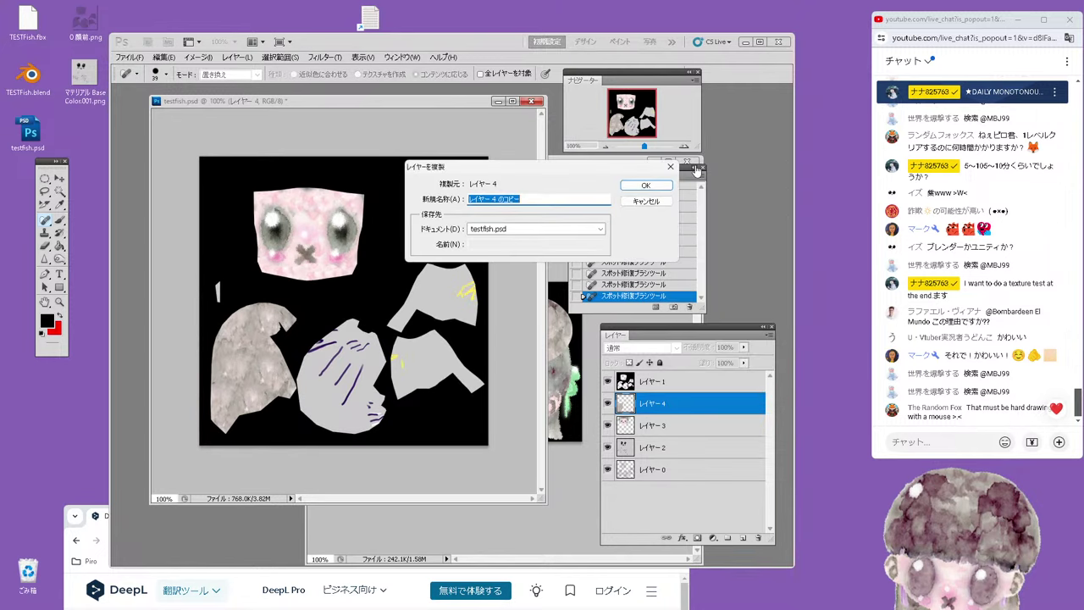
left_click(631, 186)
left_click(59, 179)
left_click_drag(357, 343, 376, 339)
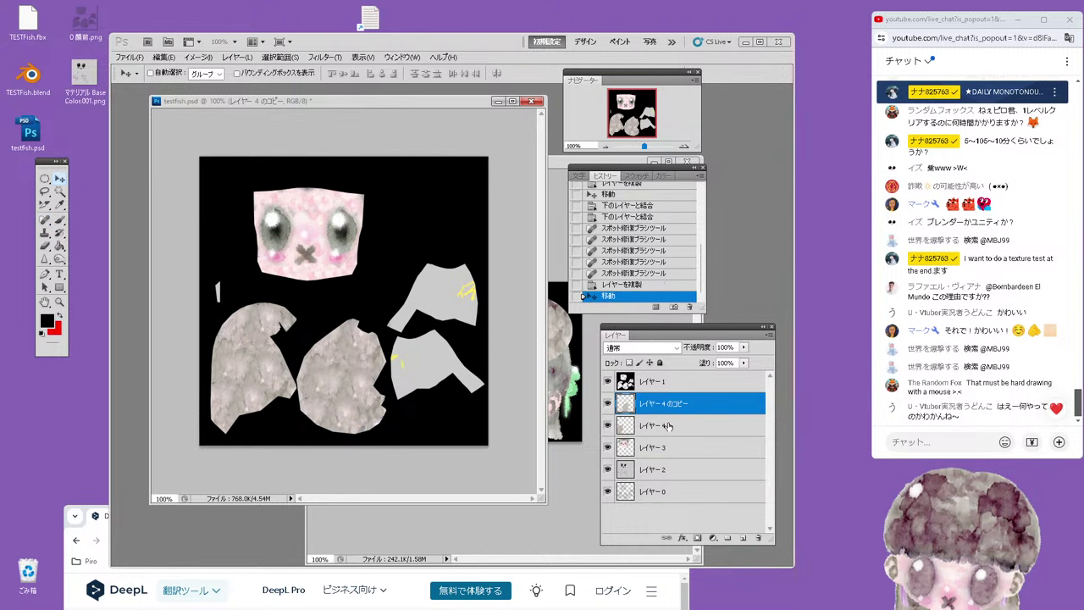
key("ctrl+e")
Save testfish.psd and bring Fish_tex.psd back to the front
left_click(129, 57)
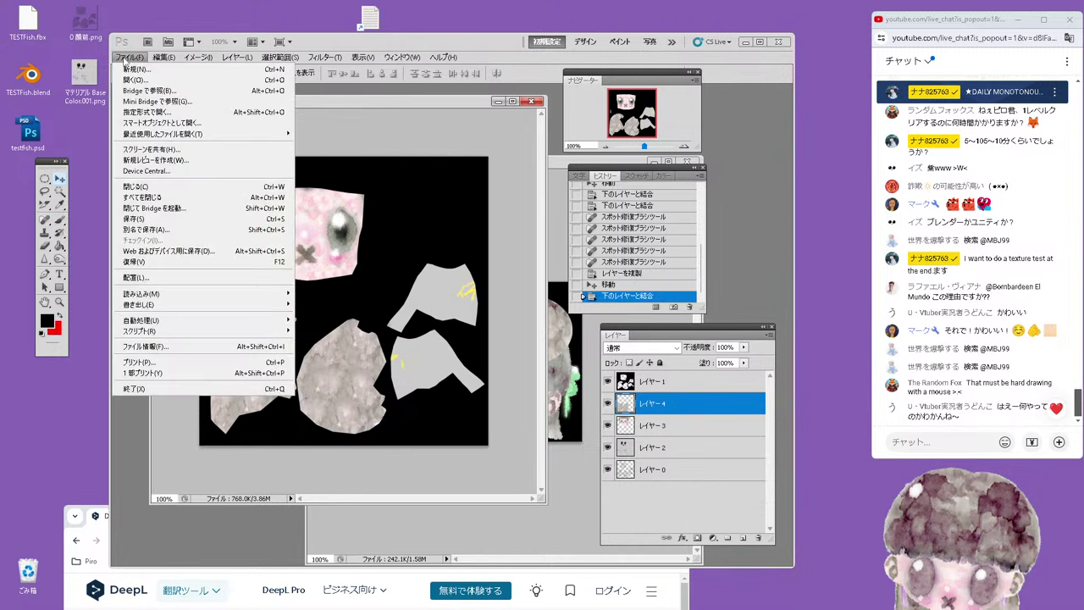
left_click(155, 217)
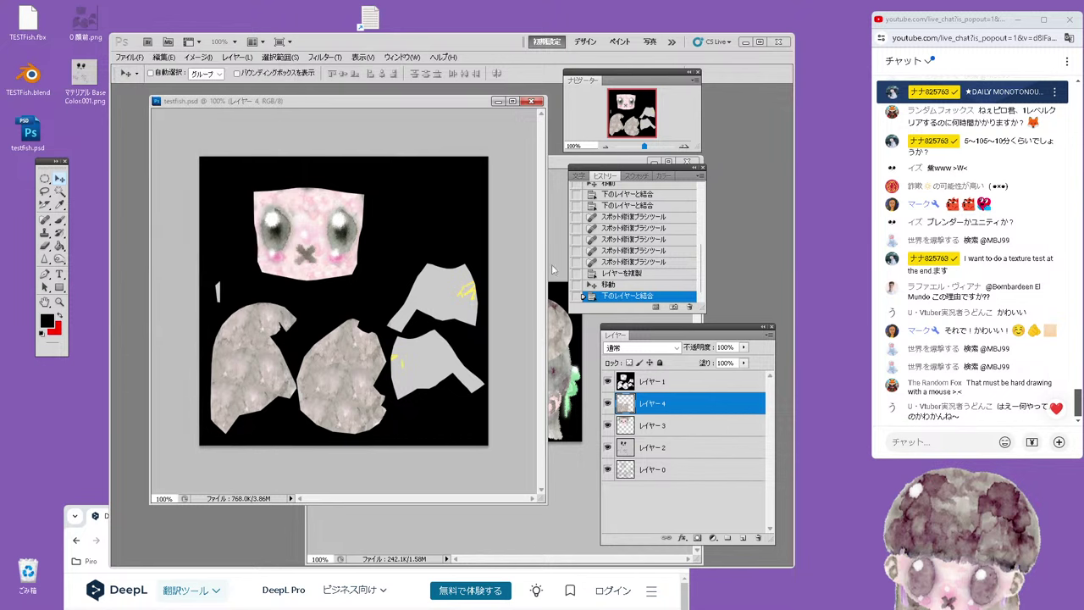
left_click(552, 270)
Copy the pink circle piece into testfish.psd and duplicate its layer twice
left_click(644, 407)
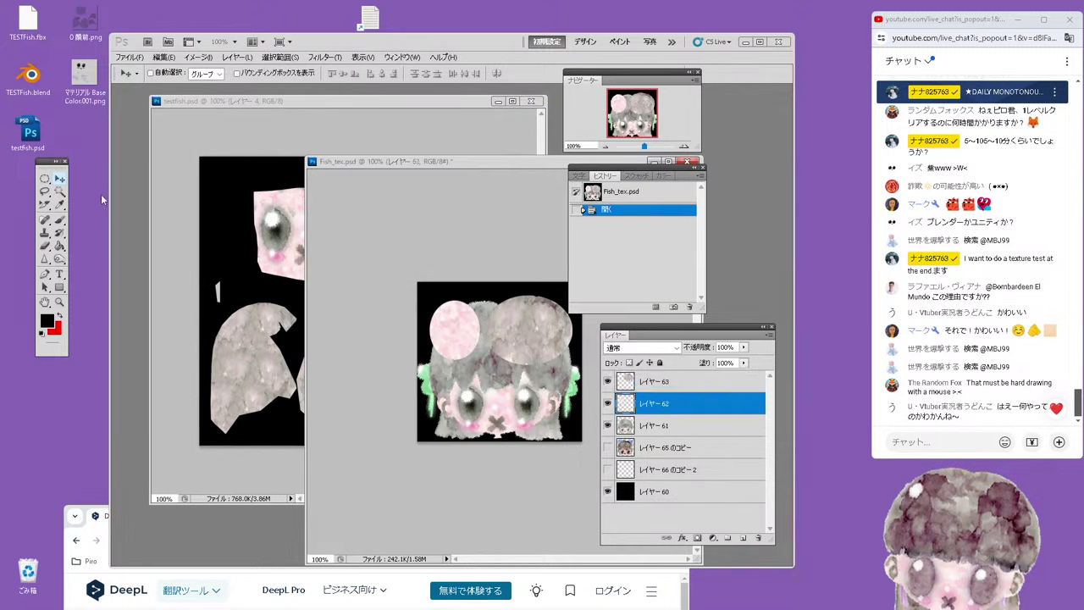
mouse_move(449, 321)
left_mouse_down()
mouse_move(438, 284)
mouse_move(452, 287)
left_mouse_up()
right_click(665, 407)
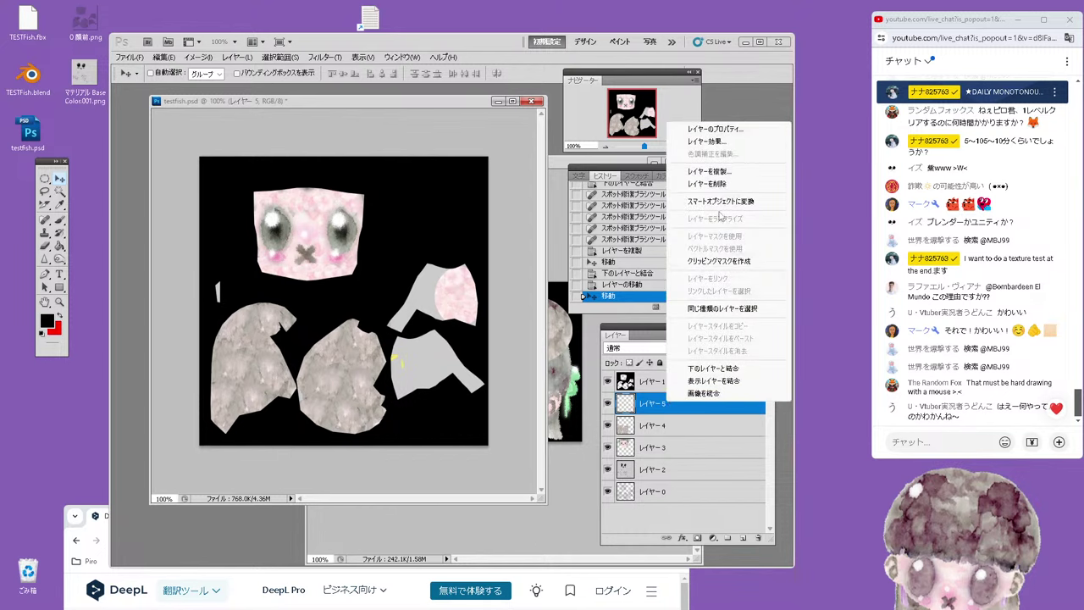
left_click(709, 171)
left_click(642, 186)
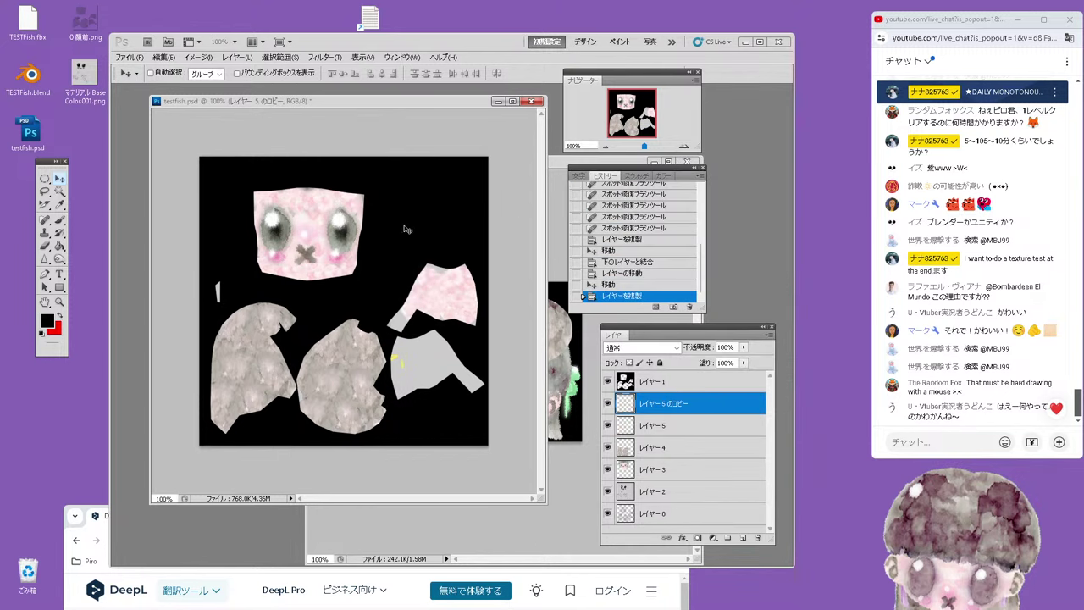
left_click(406, 229)
right_click(695, 406)
left_click(711, 174)
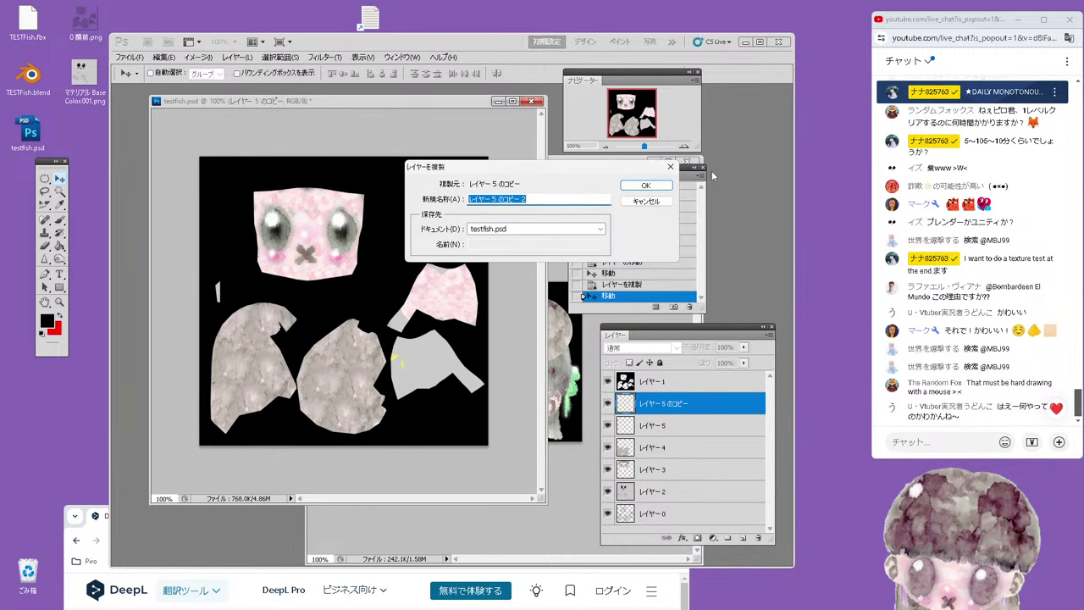
left_click(621, 186)
left_click(501, 243)
Shift the pink copies onto the grey area and merge them down into レイヤー5
left_click(661, 426)
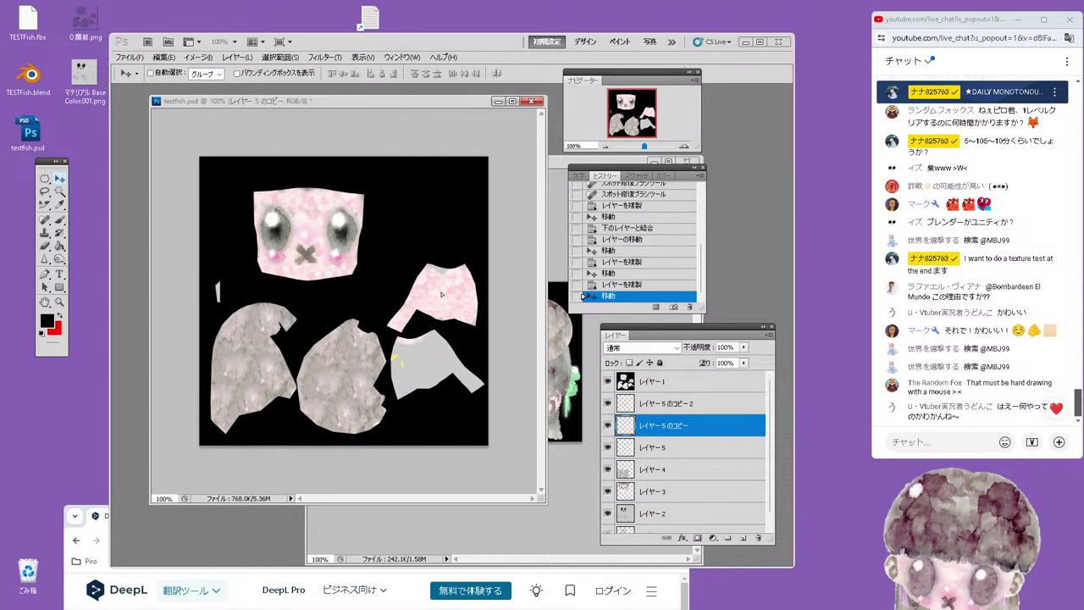
mouse_move(449, 279)
left_mouse_down()
mouse_move(457, 287)
mouse_move(442, 254)
left_mouse_up()
left_click(663, 456)
left_click(664, 407)
key("ctrl+e")
key("ctrl+e")
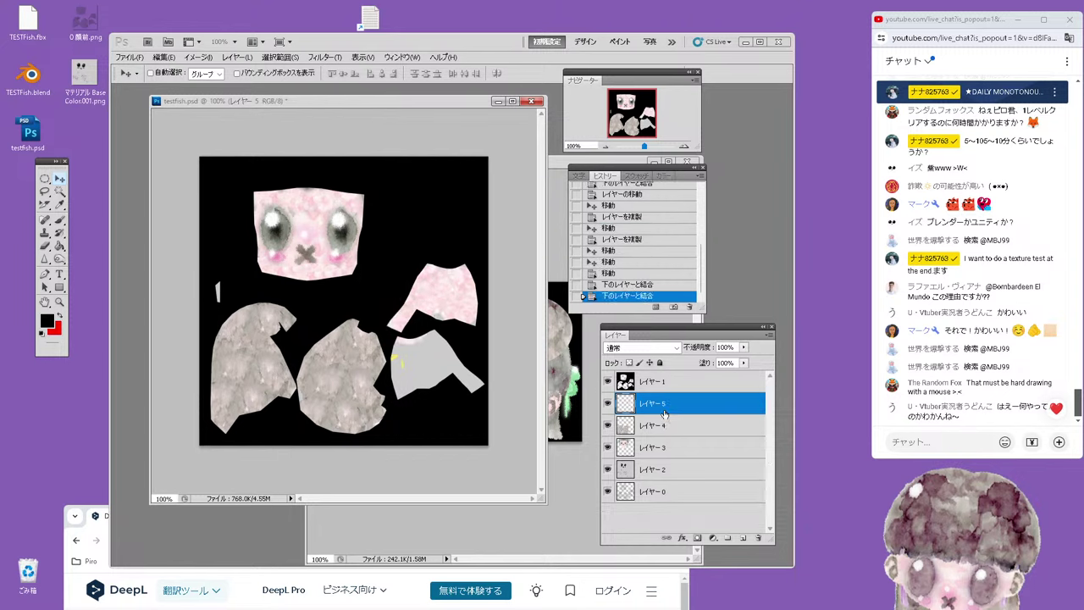
Spot-heal the dark spot and the blemishes along the pink piece's top edge
key("j")
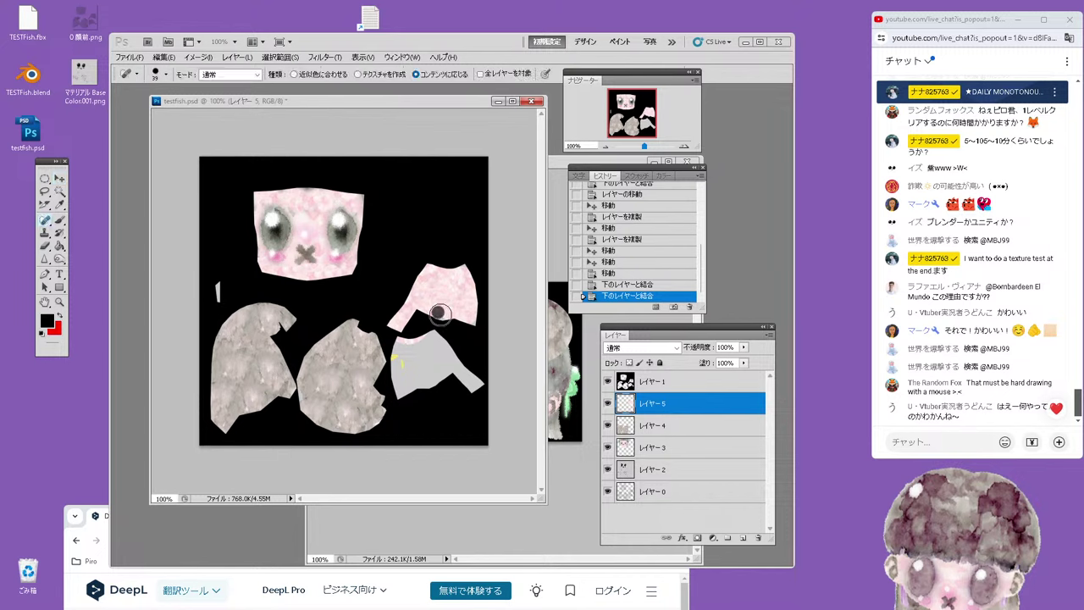
left_click(439, 314)
left_click(459, 272)
left_click(423, 251)
left_click(418, 265)
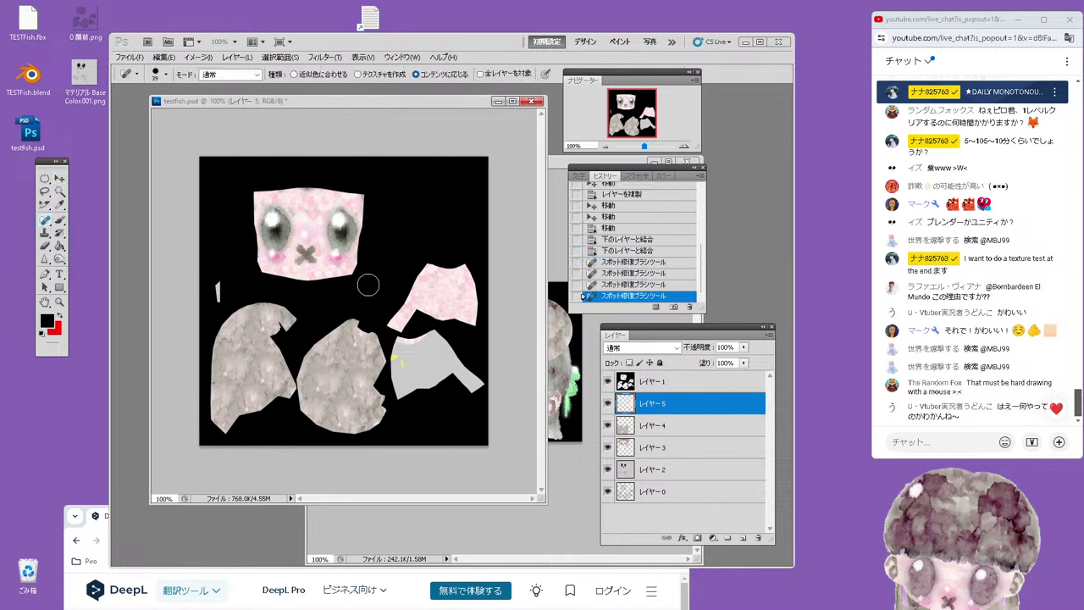
Duplicate レイヤー5 again and move the copy over the lower-right grey piece
right_click(666, 408)
left_click(710, 172)
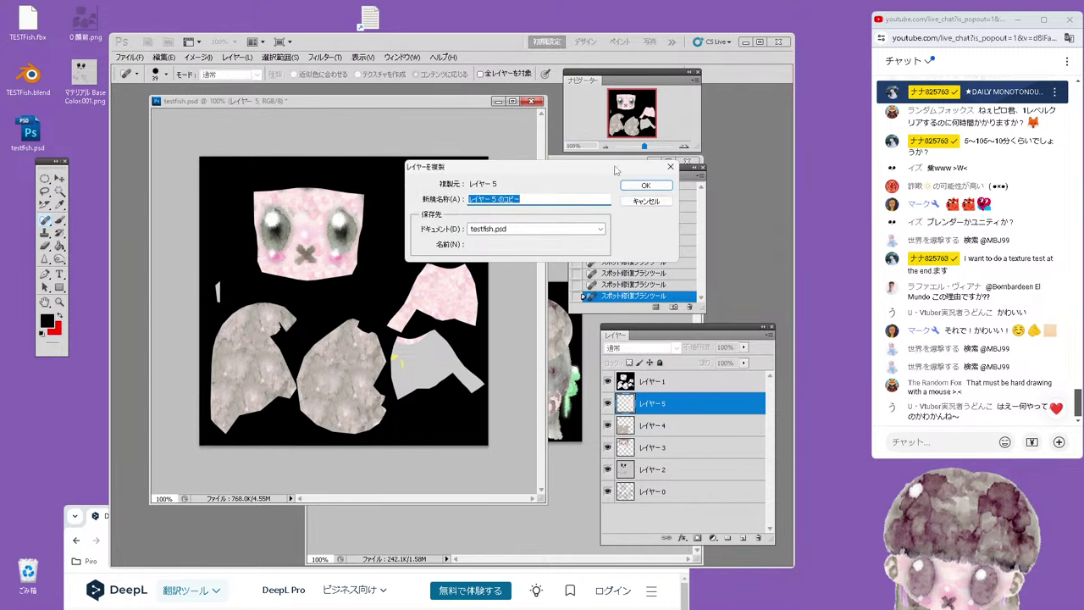
key("Return")
left_click(61, 179)
left_click_drag(407, 273, 394, 318)
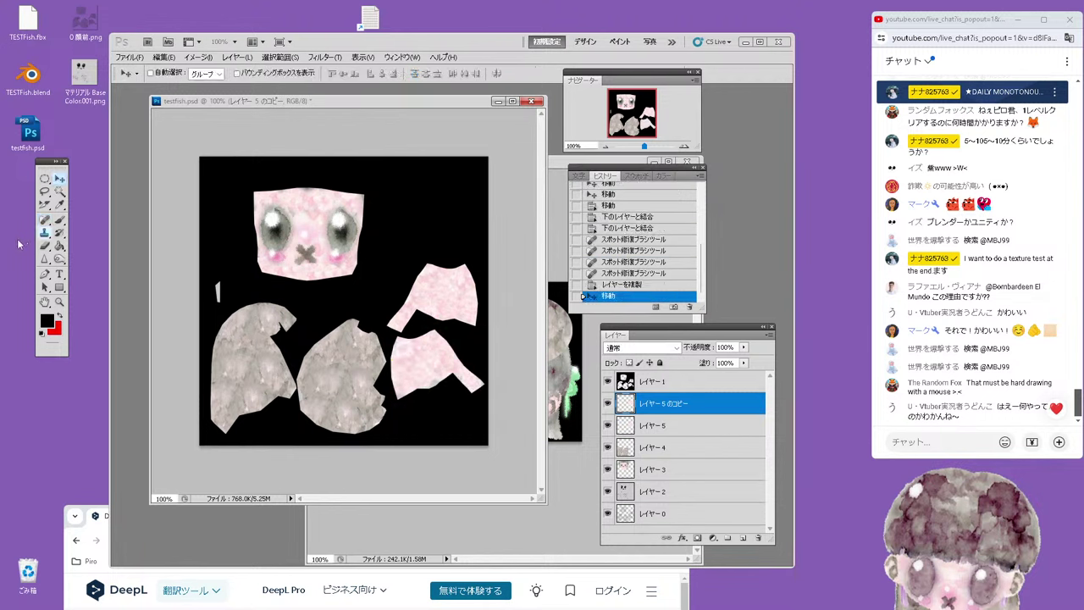
Spot-heal the seams of the new pink patch and zoom out to view the whole texture
left_click(46, 220)
left_click(396, 394)
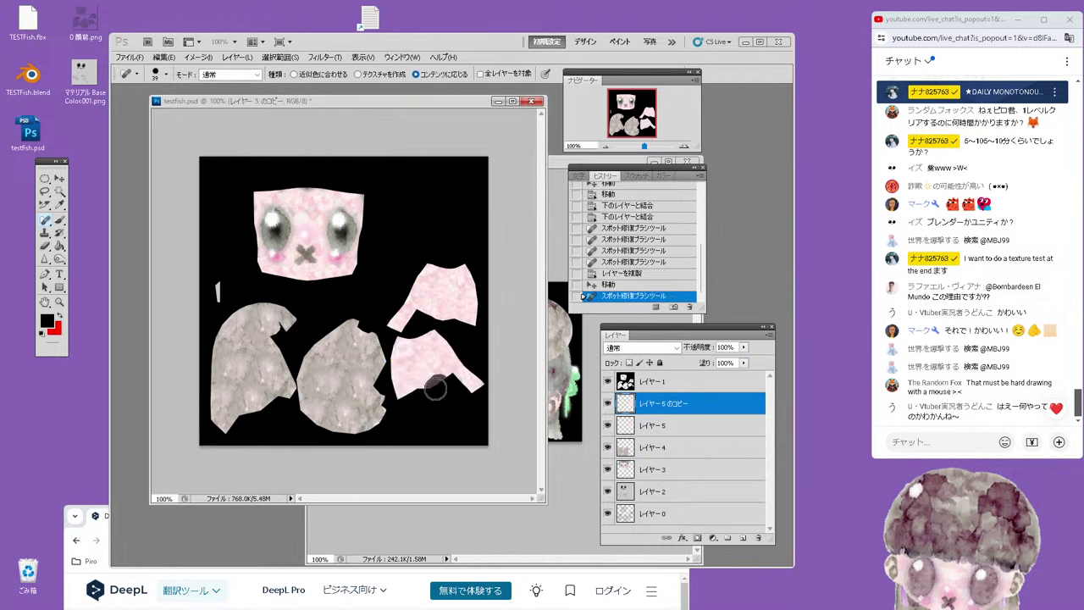
left_click(436, 386)
left_click(461, 385)
left_click(478, 387)
left_click(403, 340)
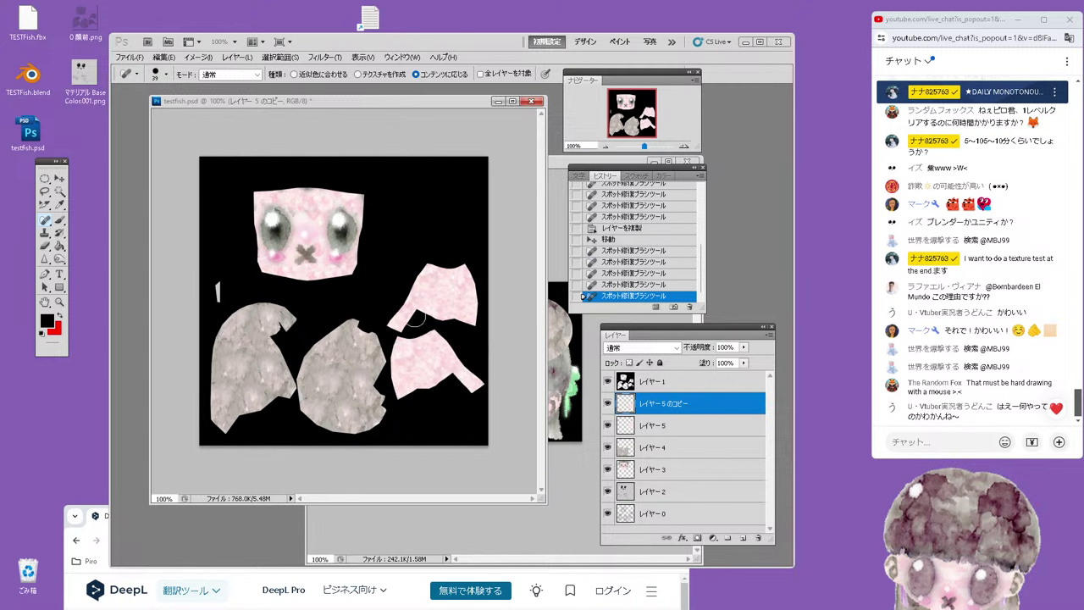
left_click(606, 147)
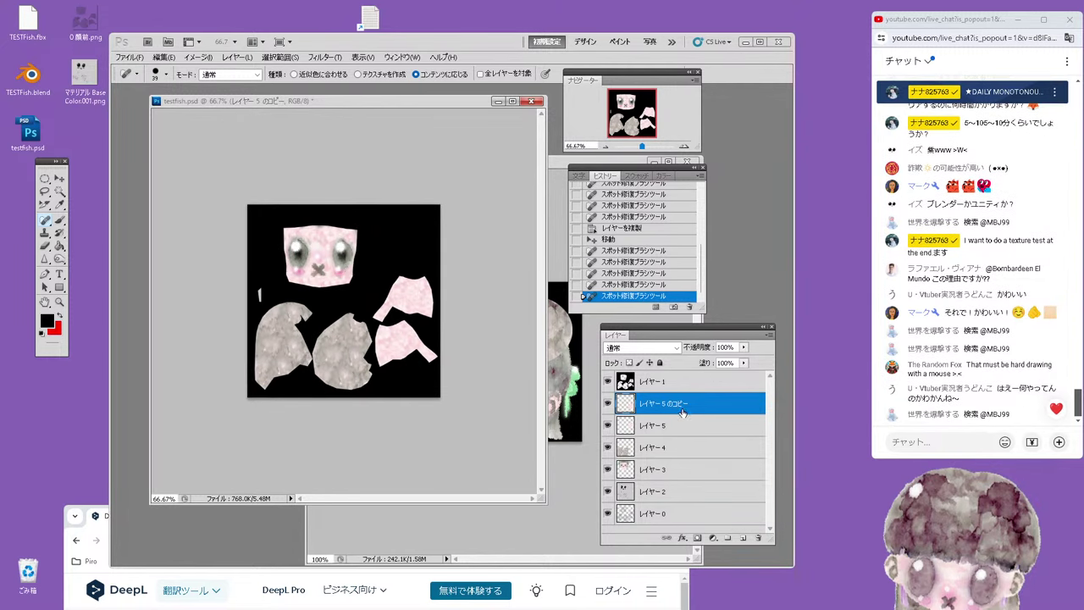
Merge the pink patch down into レイヤー5 and save the document
key("ctrl+e")
left_click(133, 56)
left_click(144, 223)
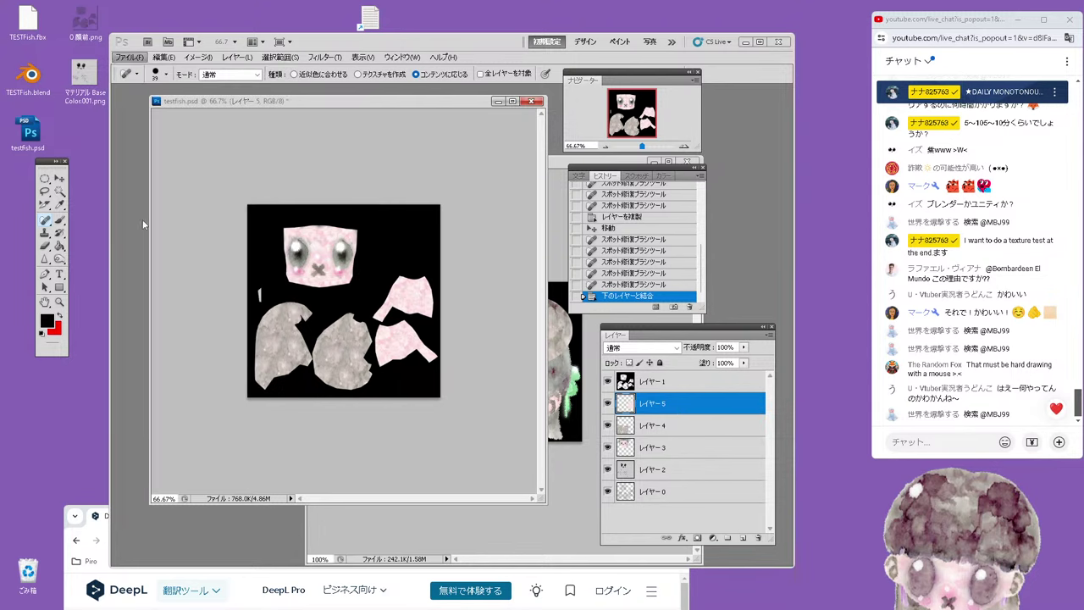
left_click(130, 57)
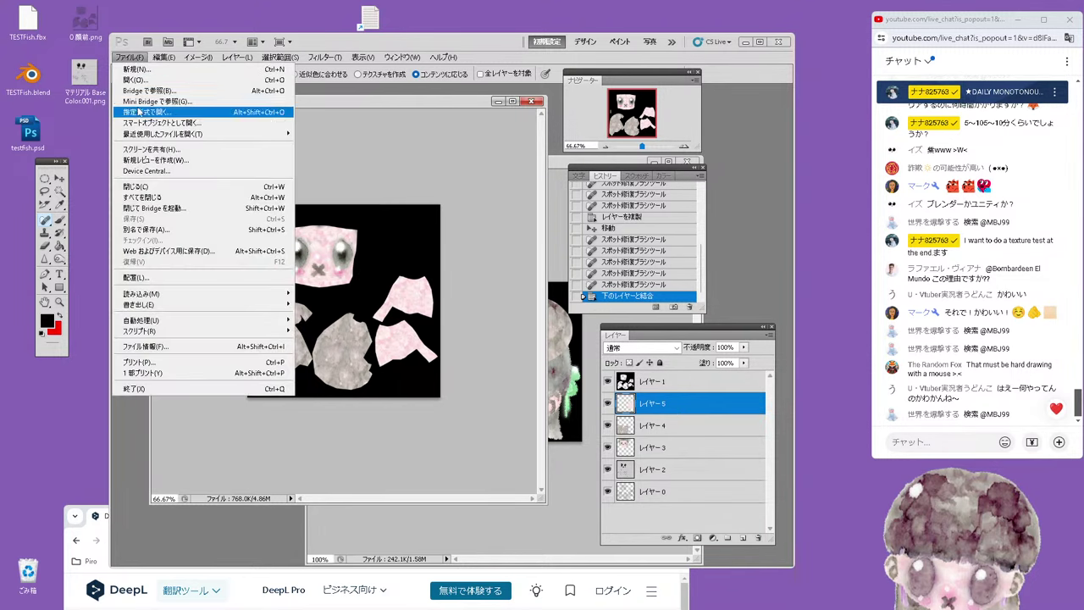
left_click(144, 218)
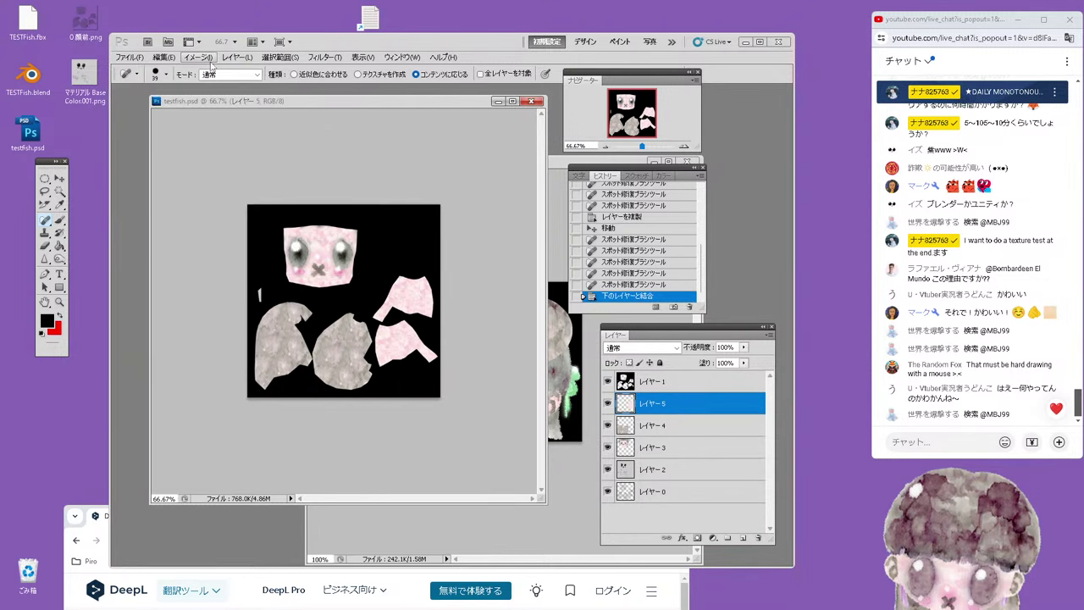
Flatten the image and save it as JPEG testfish.jpg with the default quality settings
left_click(237, 57)
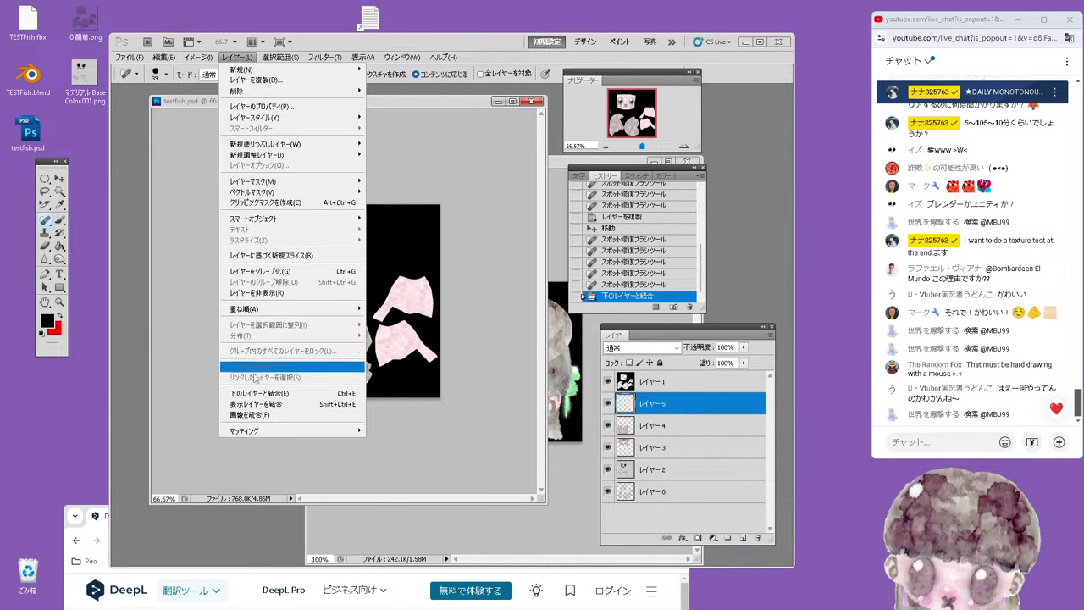
left_click(254, 413)
left_click(127, 57)
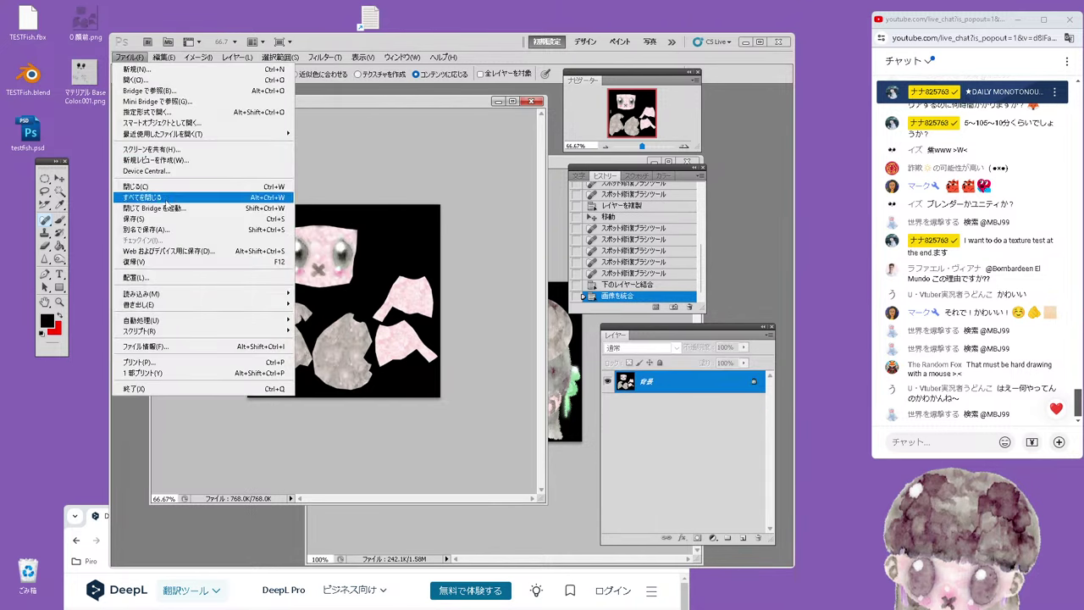
left_click(144, 230)
left_click(413, 398)
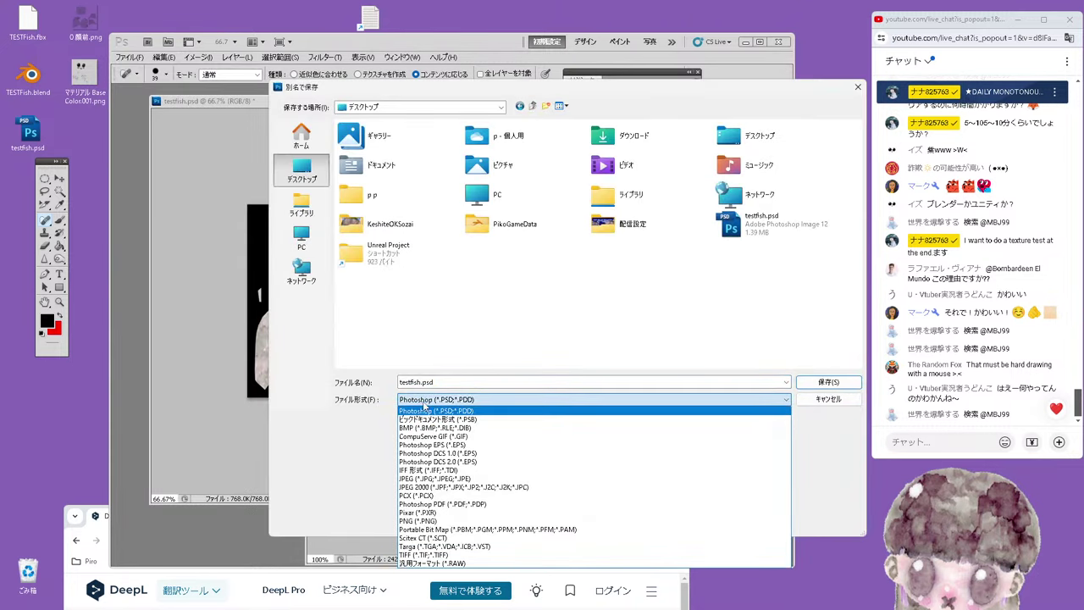
left_click(440, 477)
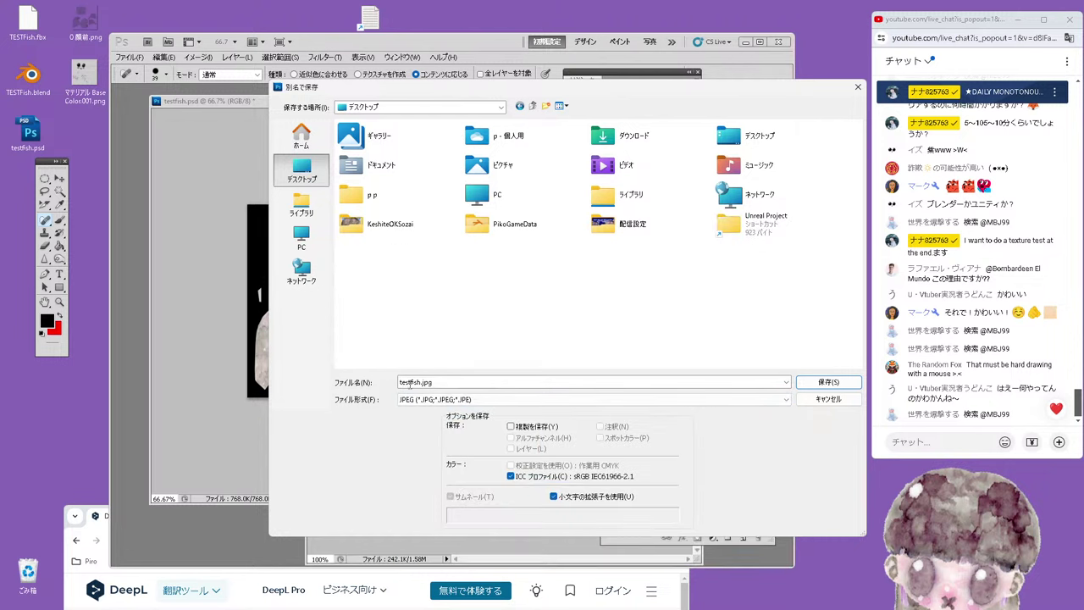
left_click(822, 383)
left_click(605, 166)
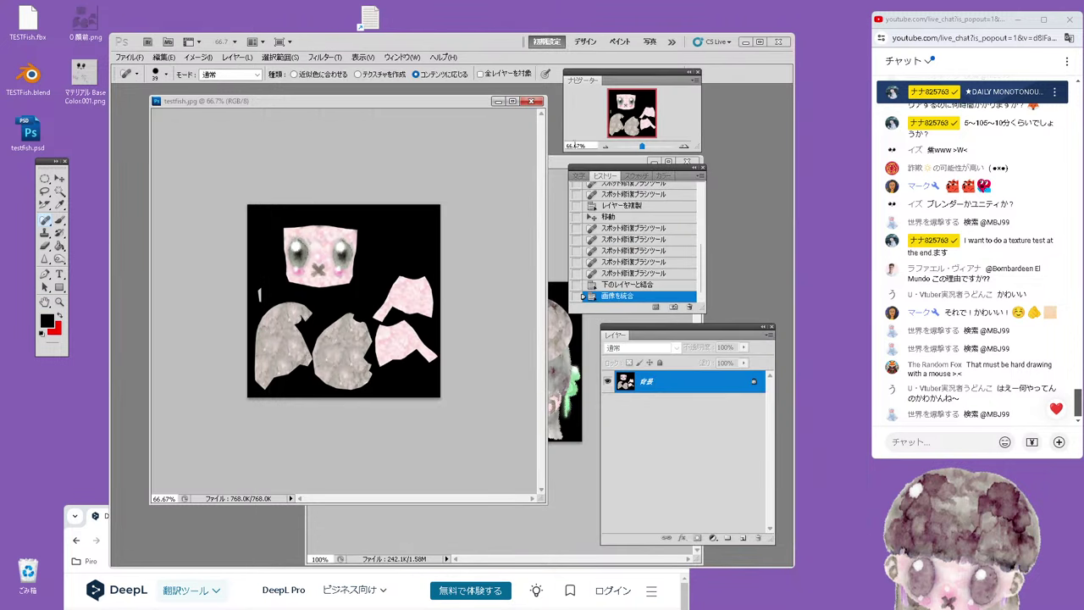
Quit Photoshop without saving Fish_tex.psd and minimise the DeepL window
left_click(786, 46)
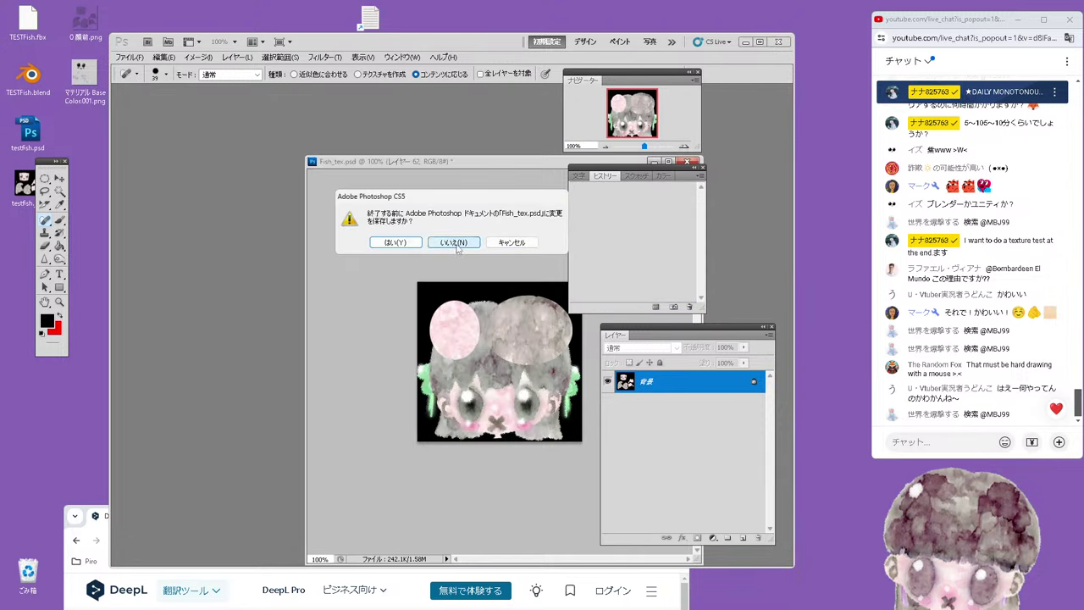
left_click(453, 243)
left_click(621, 516)
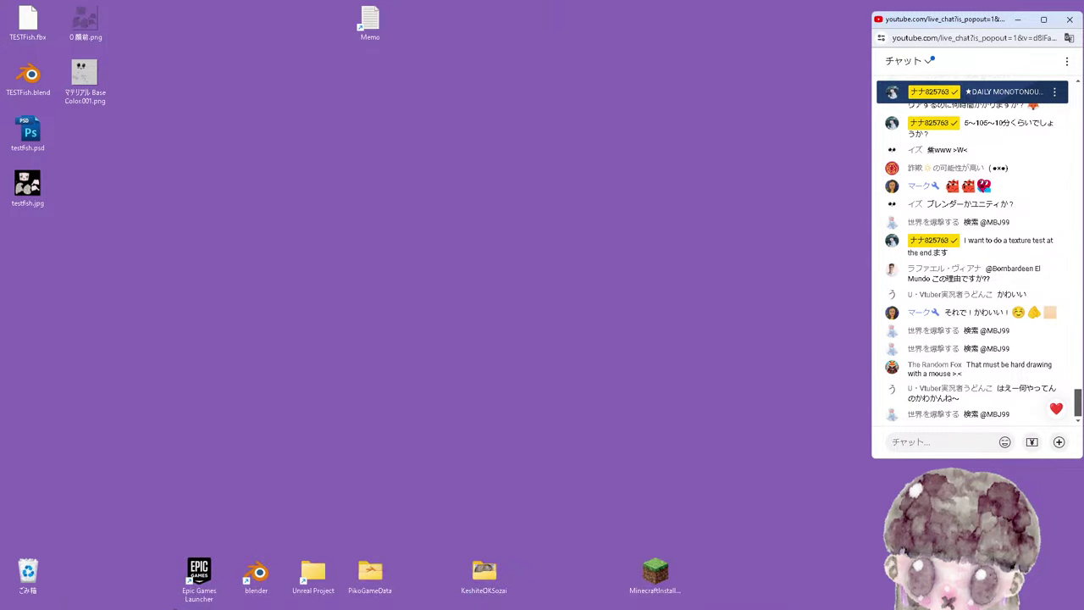
Launch Unreal Engine 4.27 from the Epic Games Launcher and open the PiKoGaMe project
left_click(117, 596)
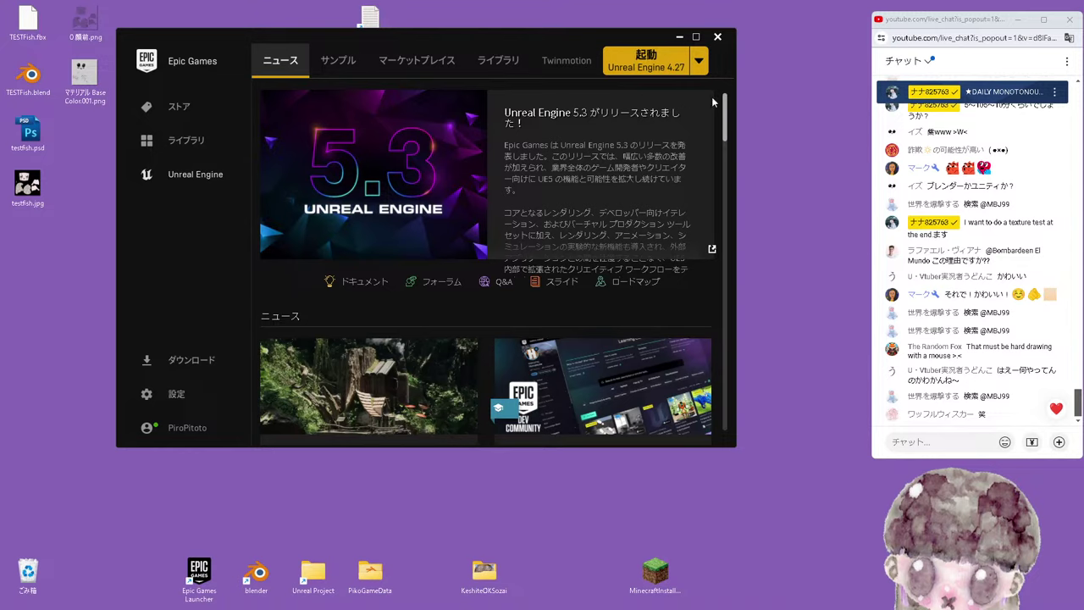
left_click(665, 59)
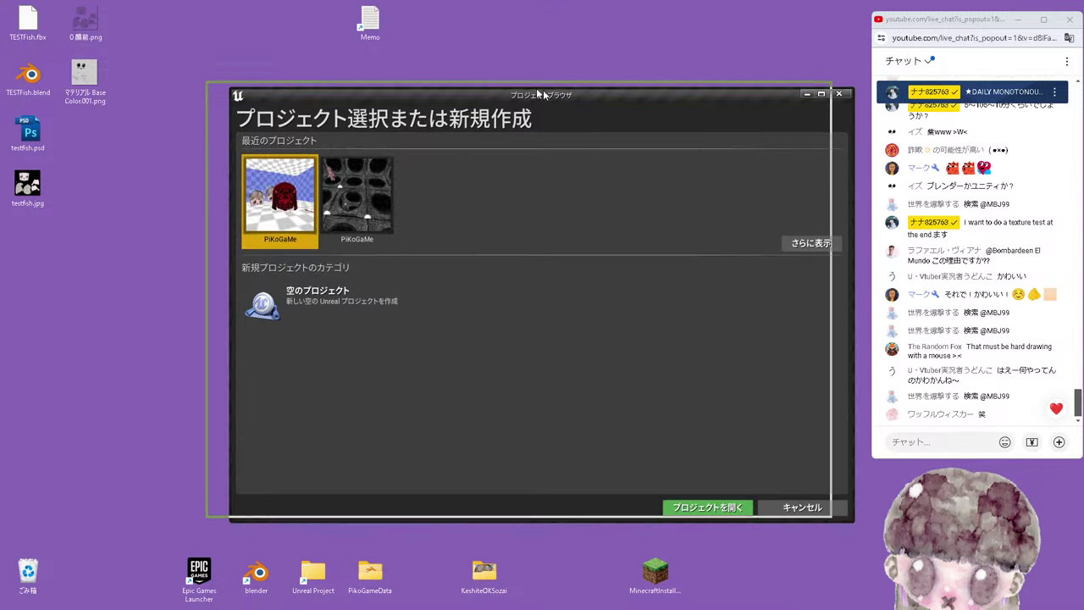
left_click(735, 225)
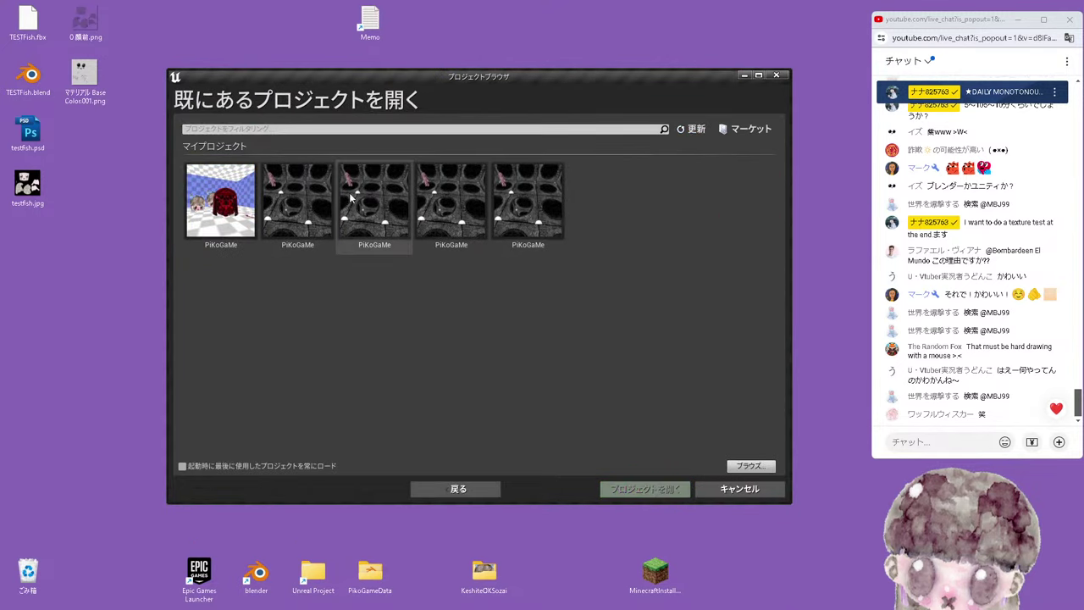
double_click(222, 201)
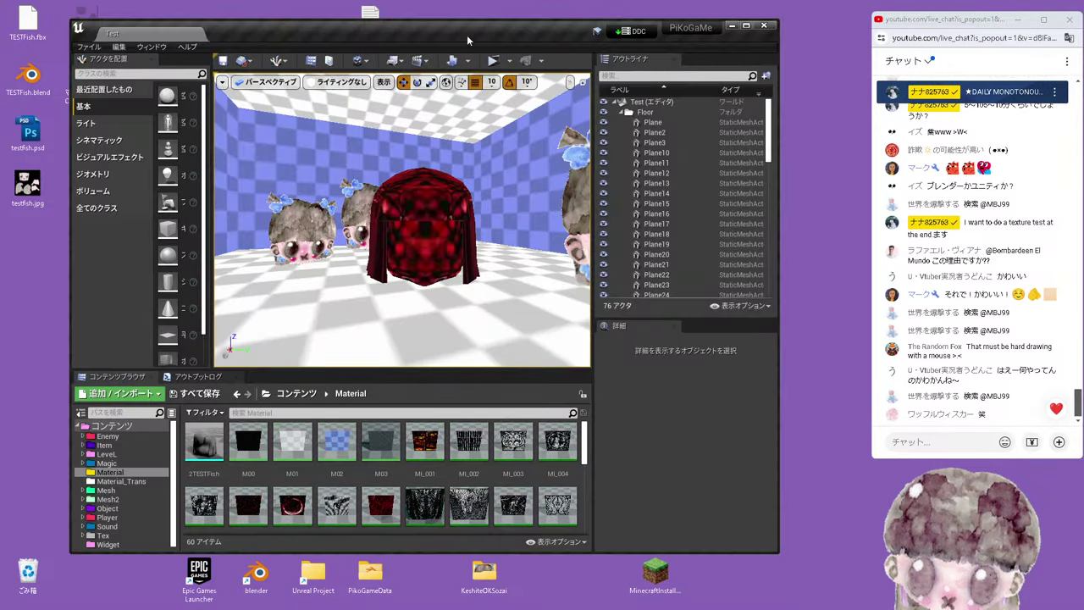
Delete the red hooded 2TESTFish mesh from the level
left_click_drag(467, 34, 494, 43)
left_click(453, 217)
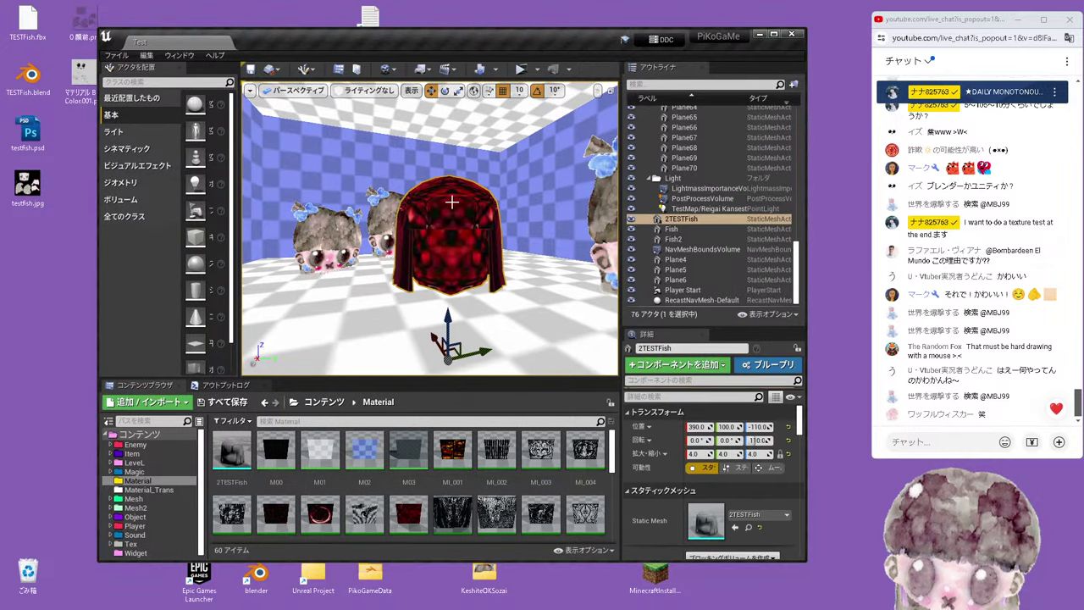
key("Delete")
left_click_drag(437, 253, 416, 244)
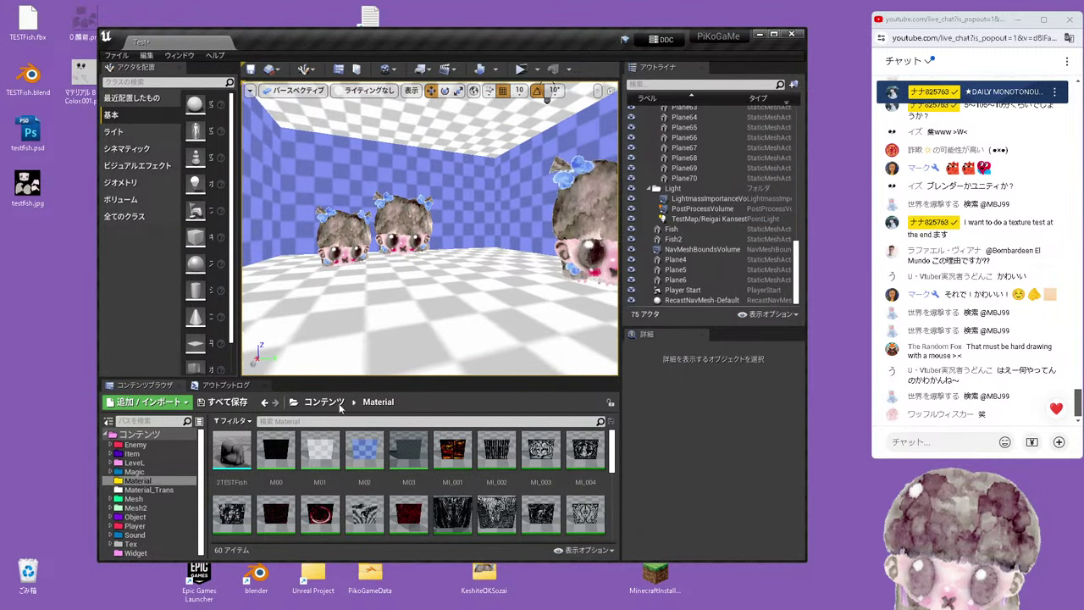
scroll(254, 457, "down", 1)
scroll(254, 457, "up", 1)
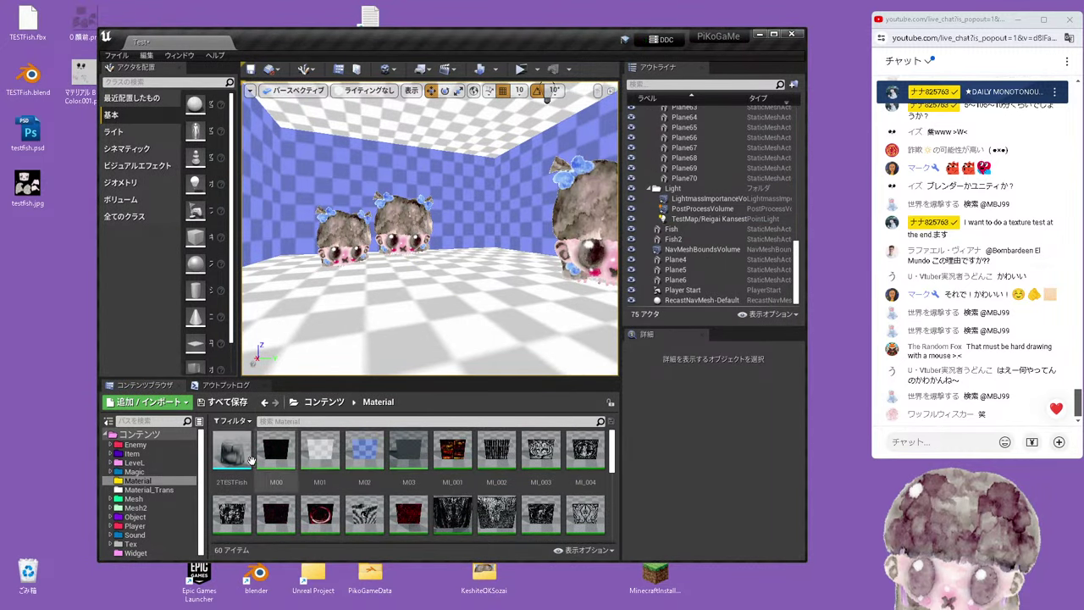
Import TESTFish.fbx into the Magic folder and select the new mesh asset
left_click(134, 471)
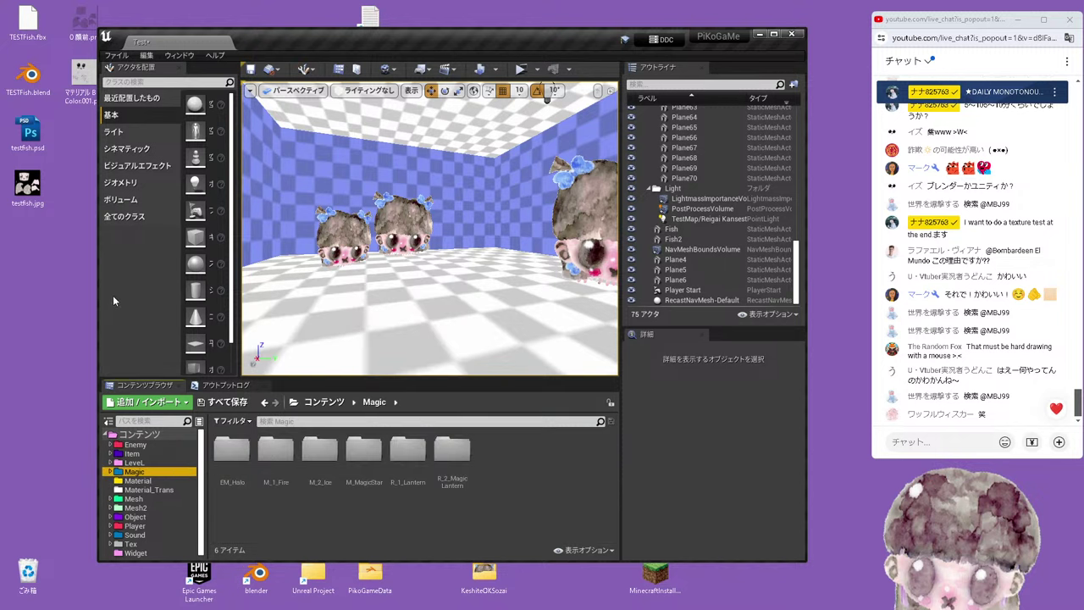
left_click_drag(28, 21, 504, 480)
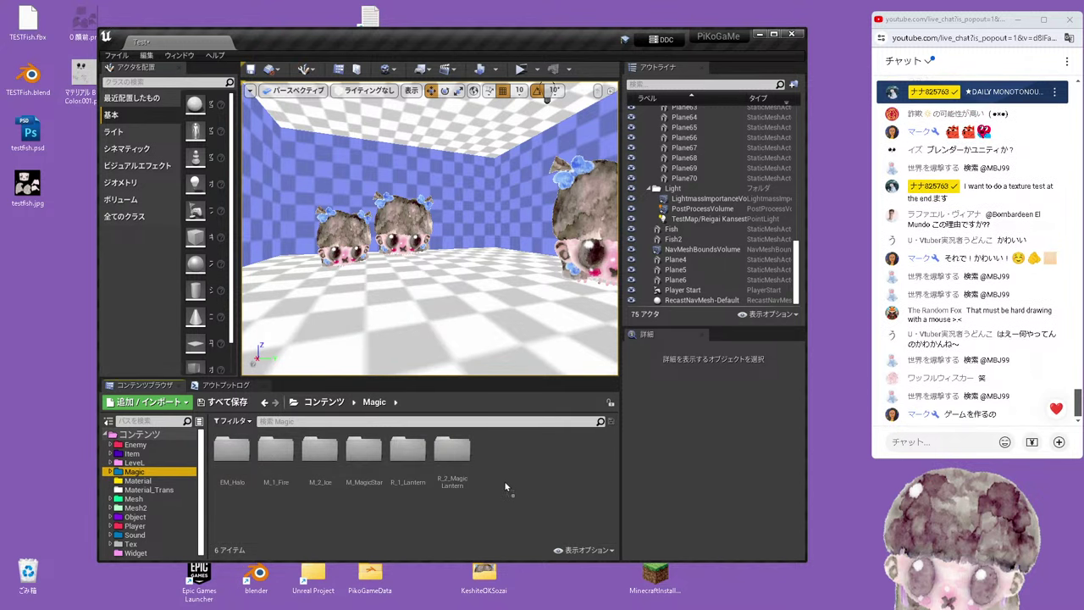
left_click(529, 518)
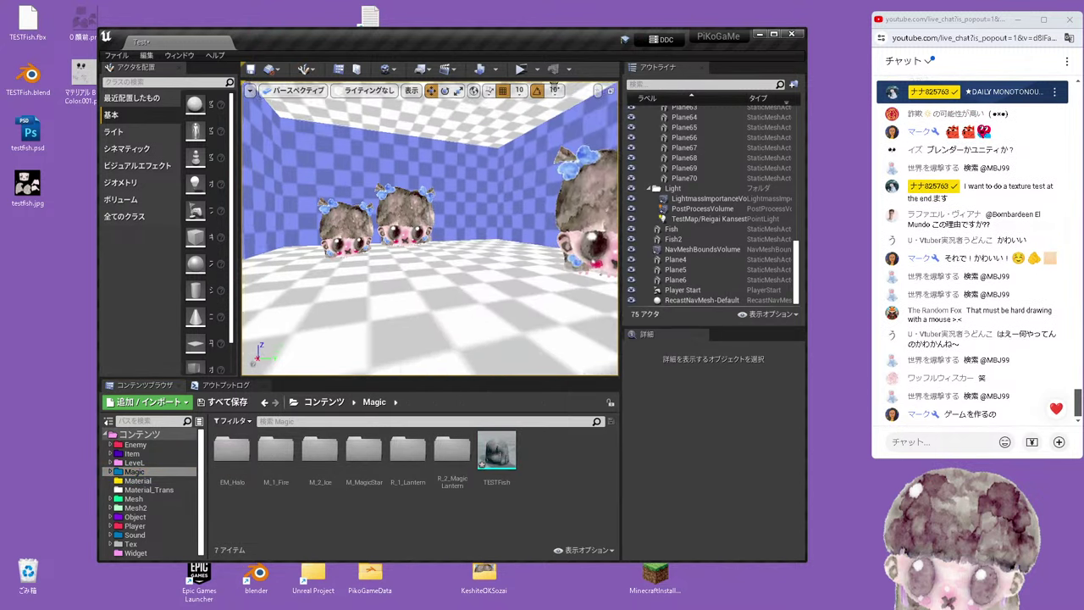
Place the TESTFish mesh in the level at scale 4 and lower it to Z -130
left_click_drag(498, 458, 410, 258)
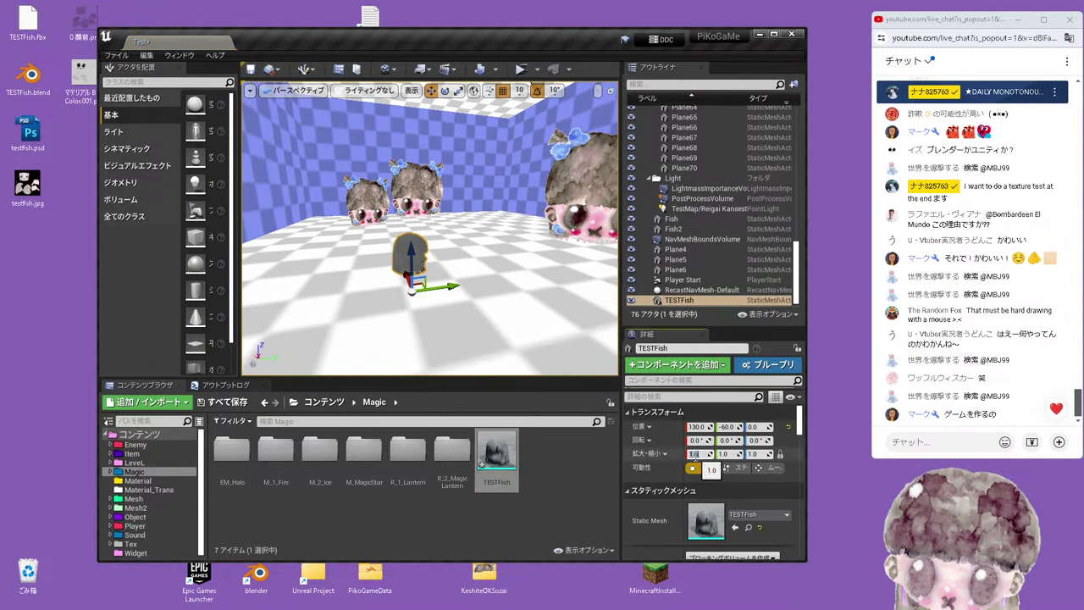
type("4")
key("Return")
key("f")
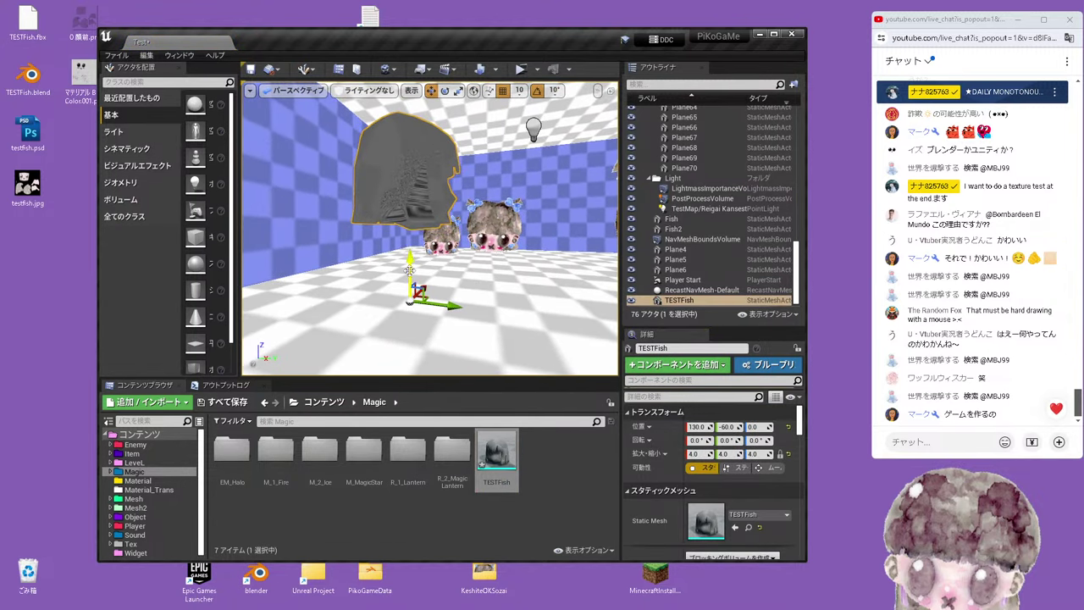
left_click_drag(423, 254, 426, 334)
Delete the three old flat fish planes
right_click_drag(426, 335, 342, 255)
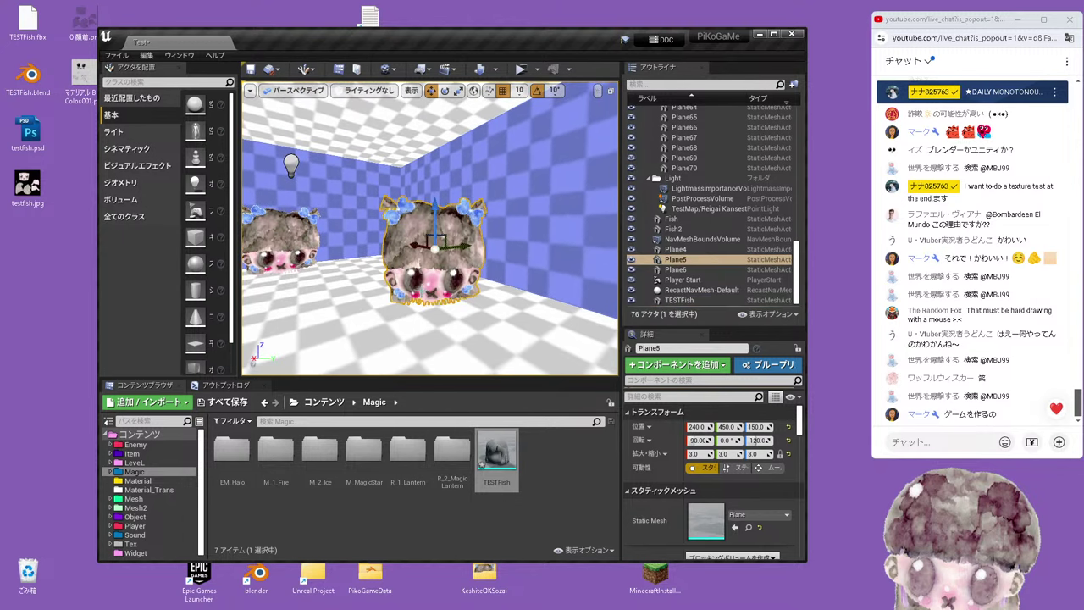
left_click(342, 256)
left_click(370, 243, "ctrl")
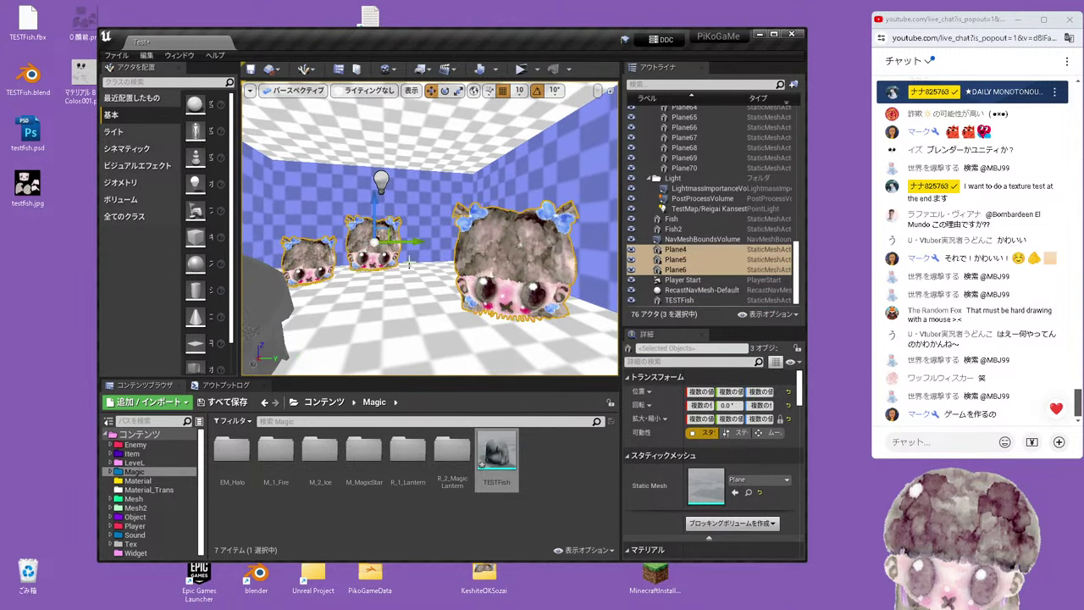
key("Delete")
Rotate the TESTFish head 80 degrees around Z and slide it further along X
right_click_drag(409, 264, 352, 275)
left_click(359, 277)
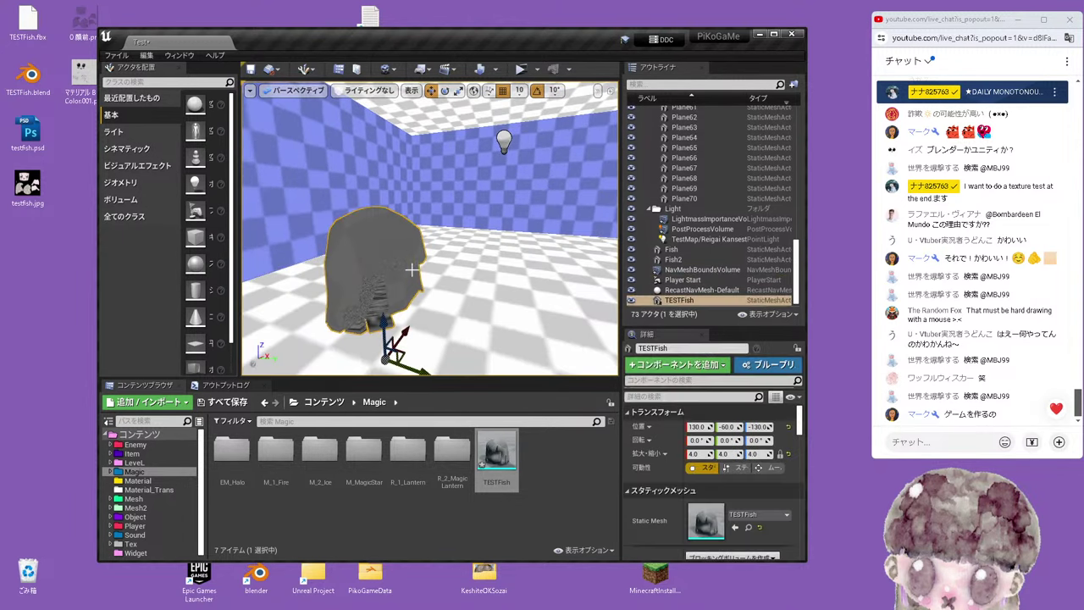
left_click(445, 90)
right_click_drag(440, 254, 457, 254)
left_click_drag(433, 372, 470, 348)
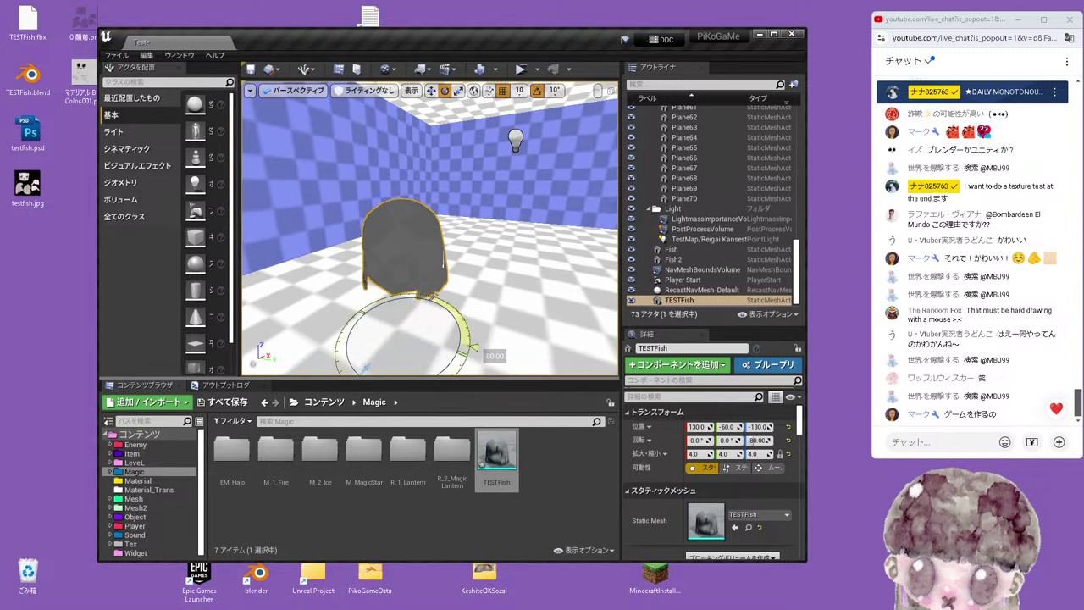
left_click(430, 89)
mouse_move(418, 301)
left_mouse_down()
mouse_move(433, 296)
mouse_move(125, 135)
left_mouse_up()
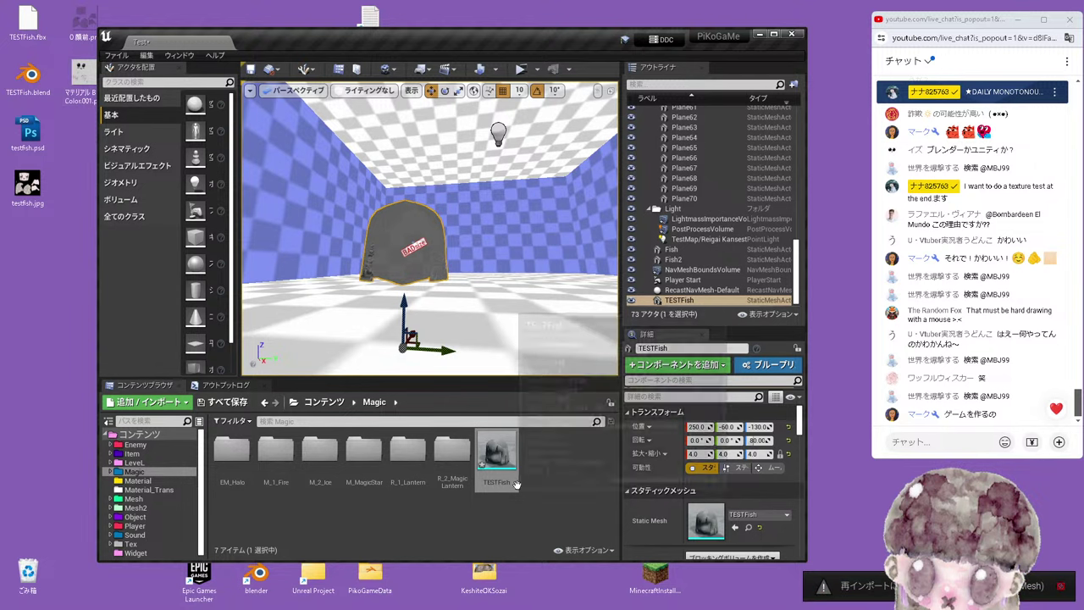
Drag atestfish.jpg from the desktop into the Magic folder to import it as a texture
left_click(557, 474)
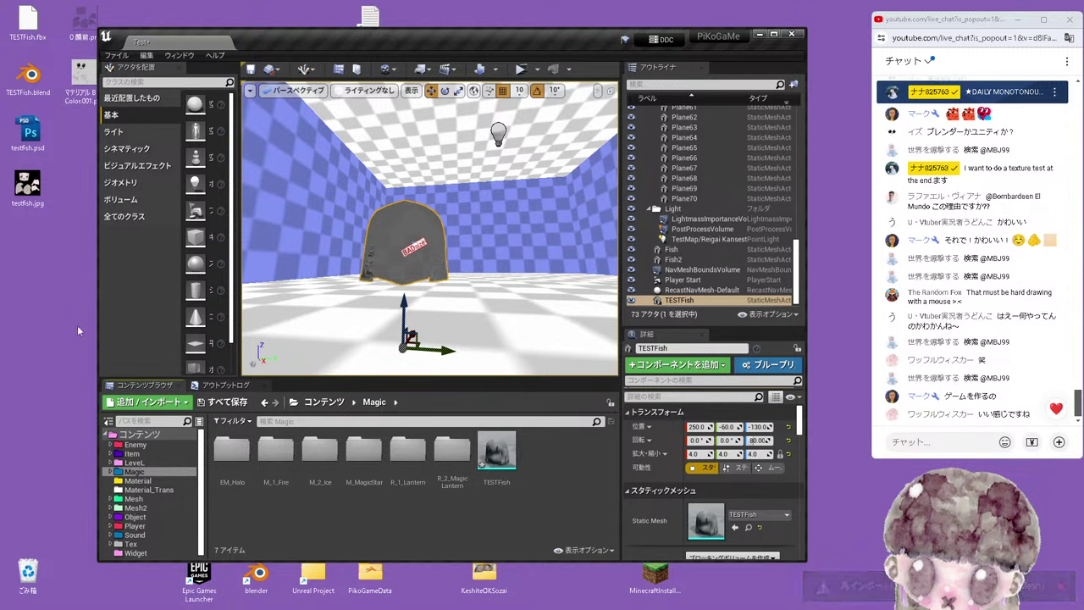
left_click(19, 226)
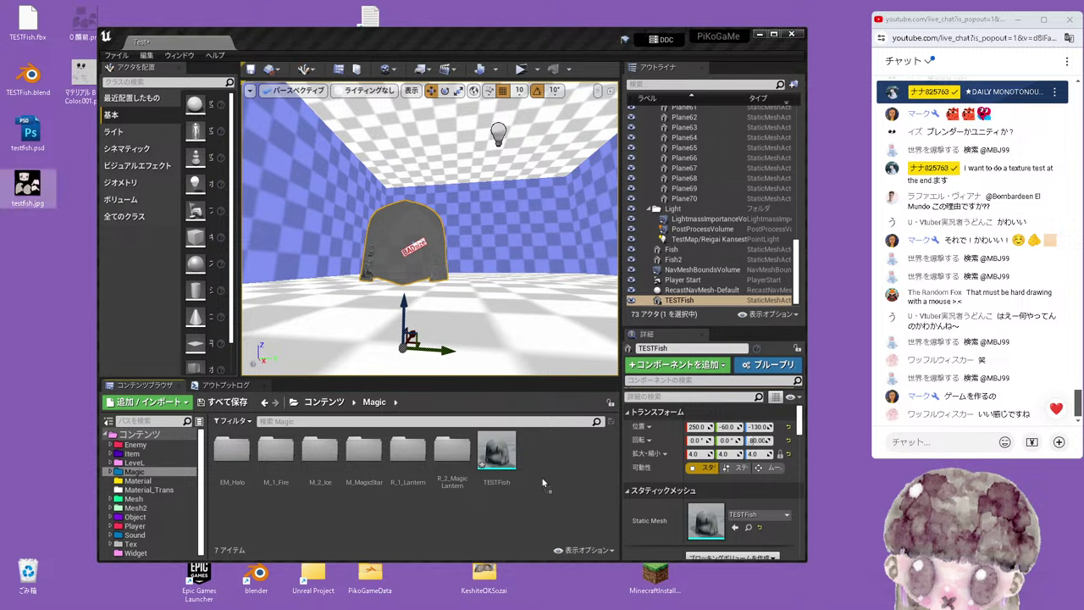
left_click_drag(28, 190, 27, 300)
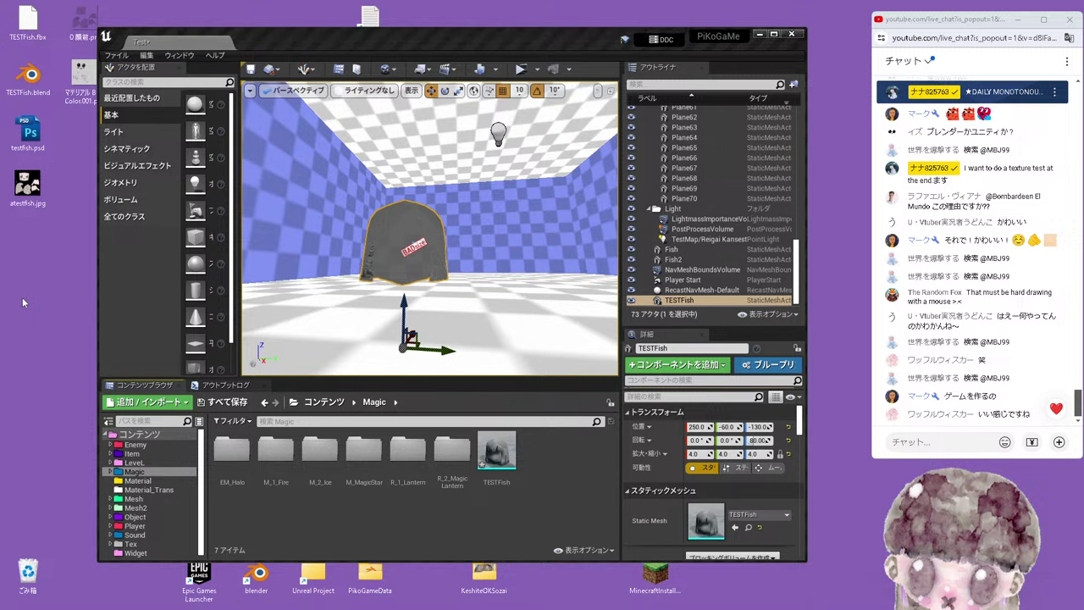
left_click_drag(556, 479, 554, 476)
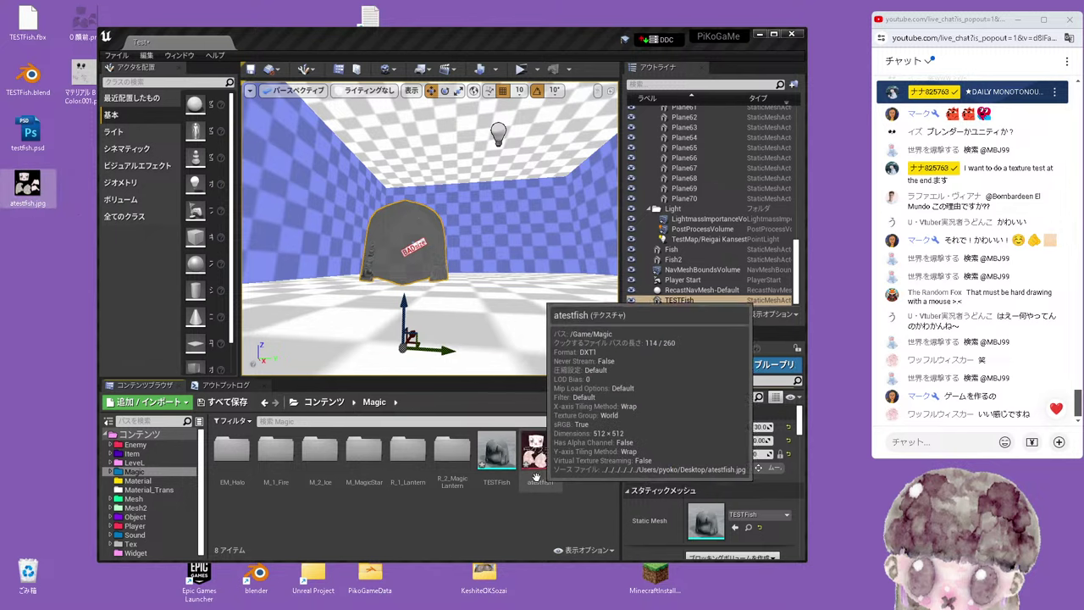
Duplicate MI_002 as MI_056, move it to the Magic folder and apply it to the TESTFish head
left_click(140, 481)
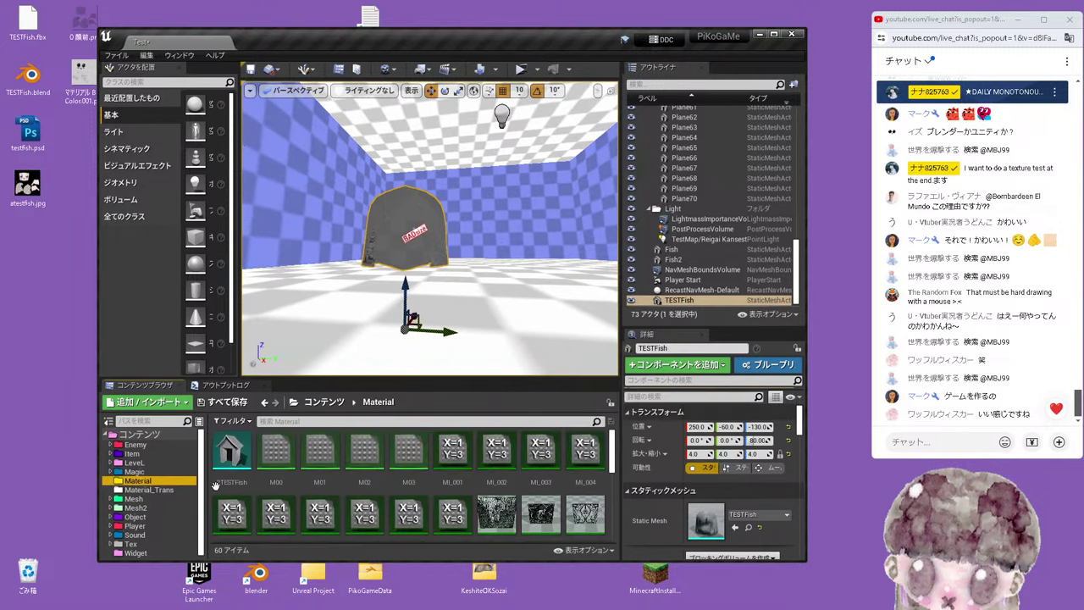
right_click(494, 448)
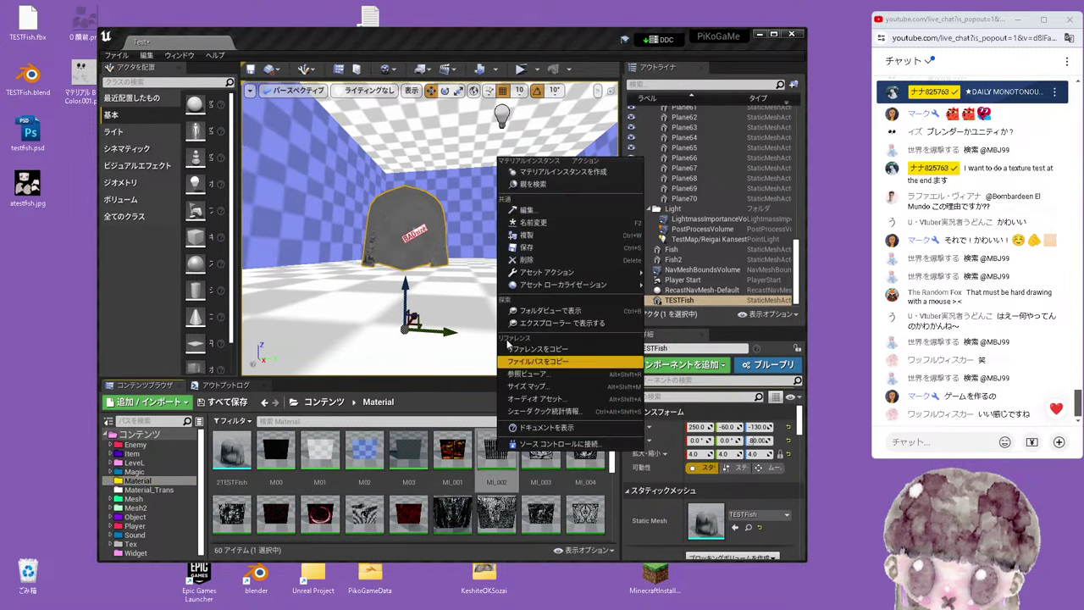
left_click(526, 235)
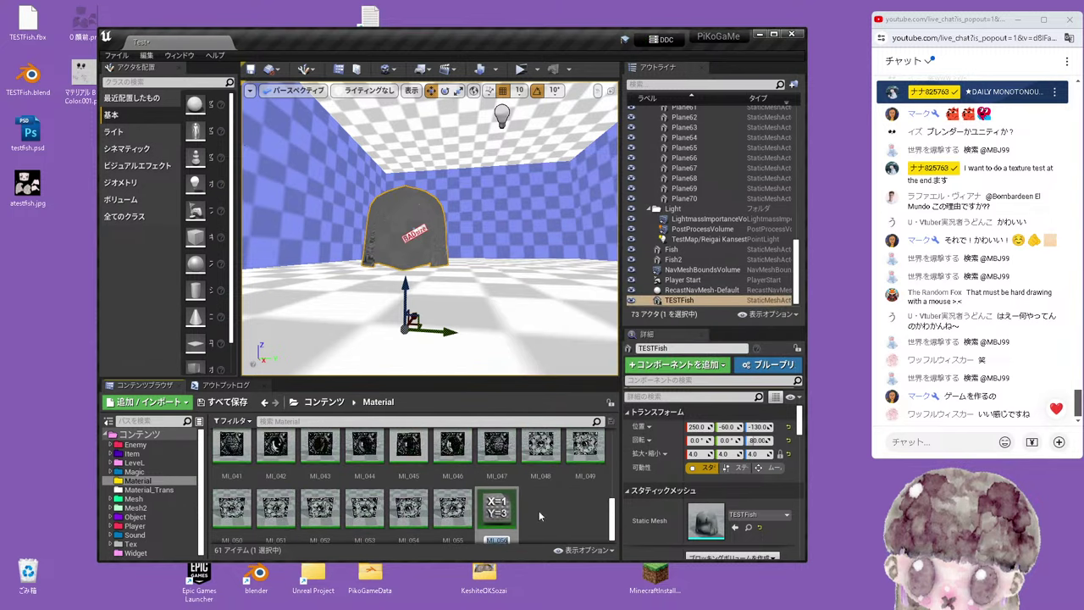
left_click_drag(504, 508, 144, 472)
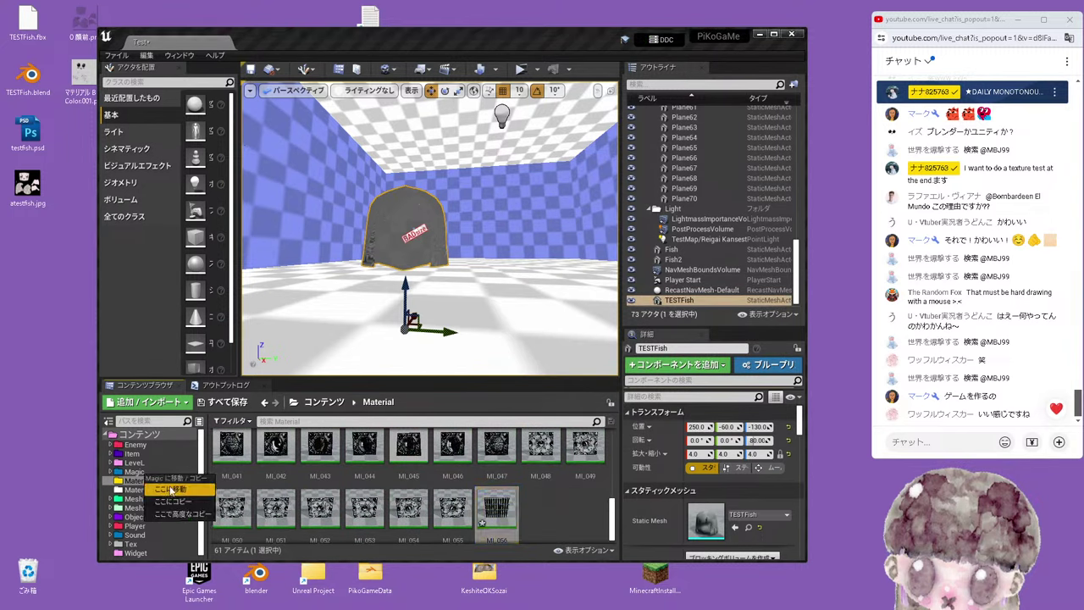
left_click(169, 485)
left_click(136, 472)
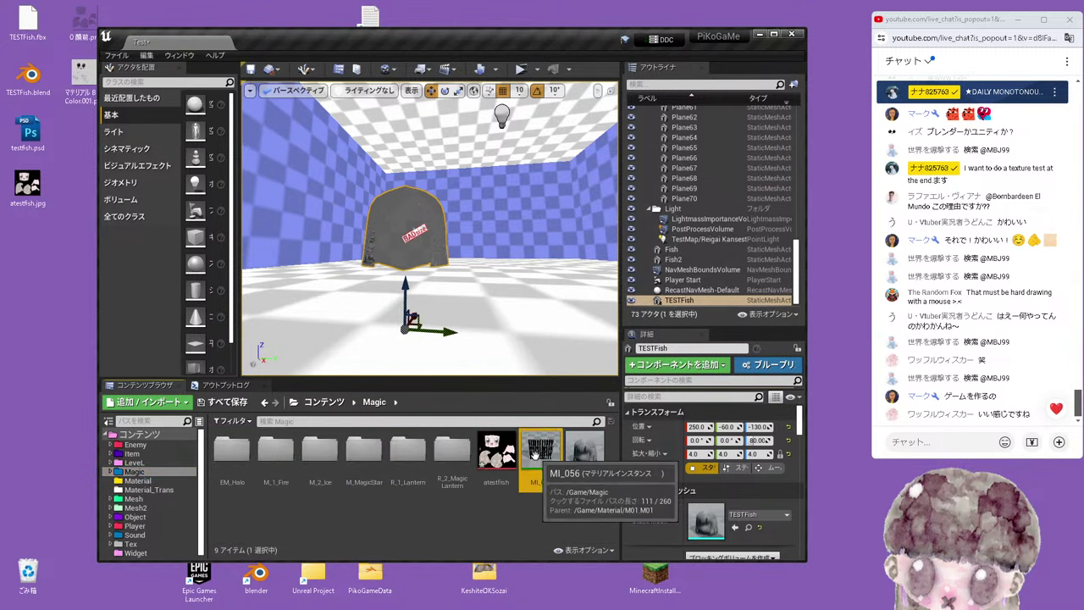
left_click_drag(532, 469, 429, 246)
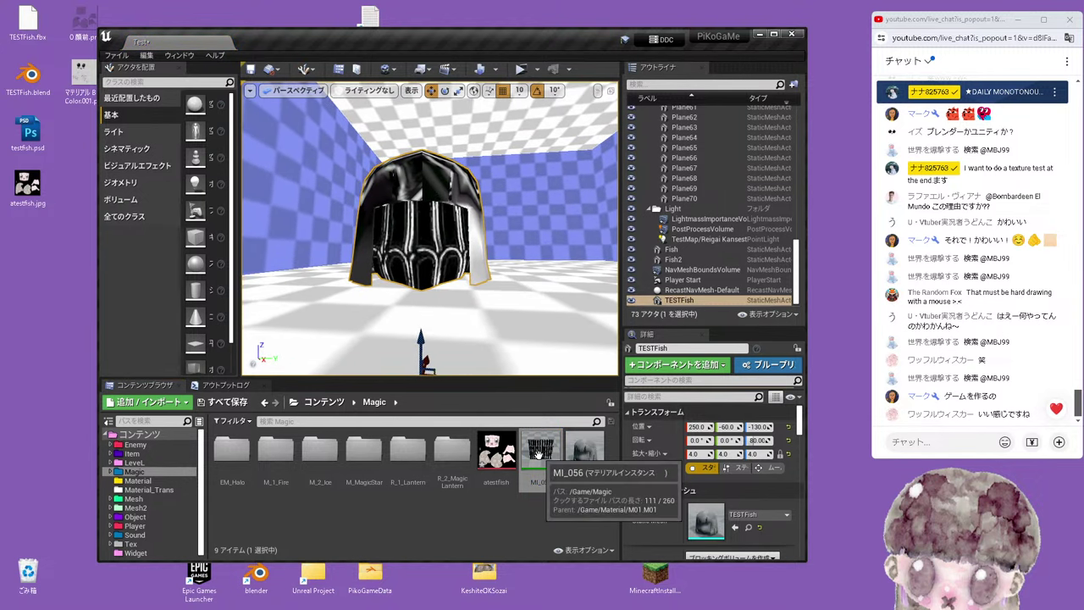
Set MI_056's texture parameter to atestfish, save it and check the head in the level
double_click(525, 449)
left_click(174, 43)
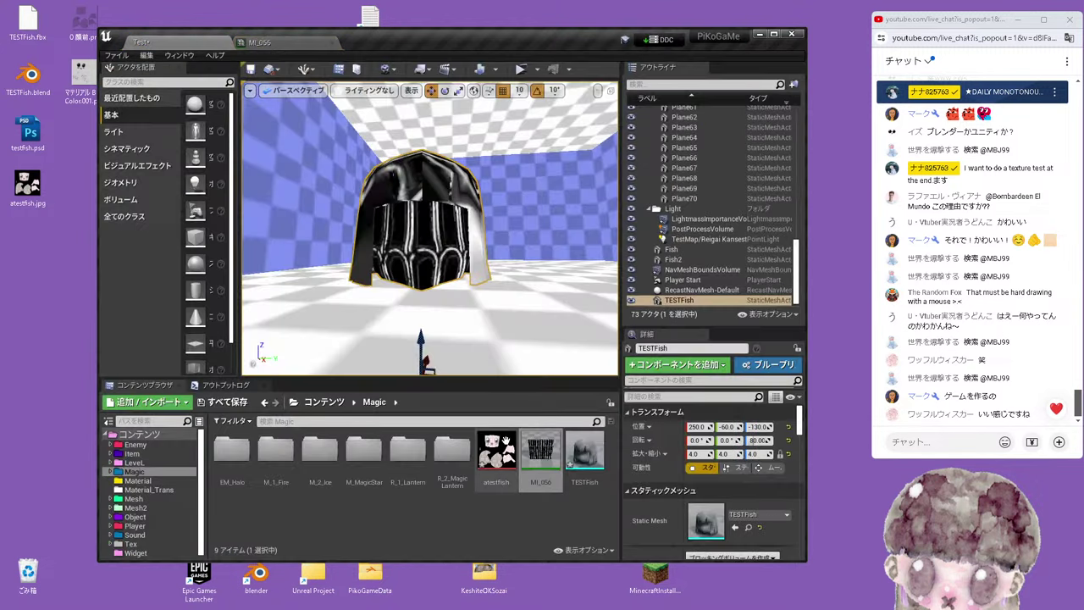
left_click(312, 44)
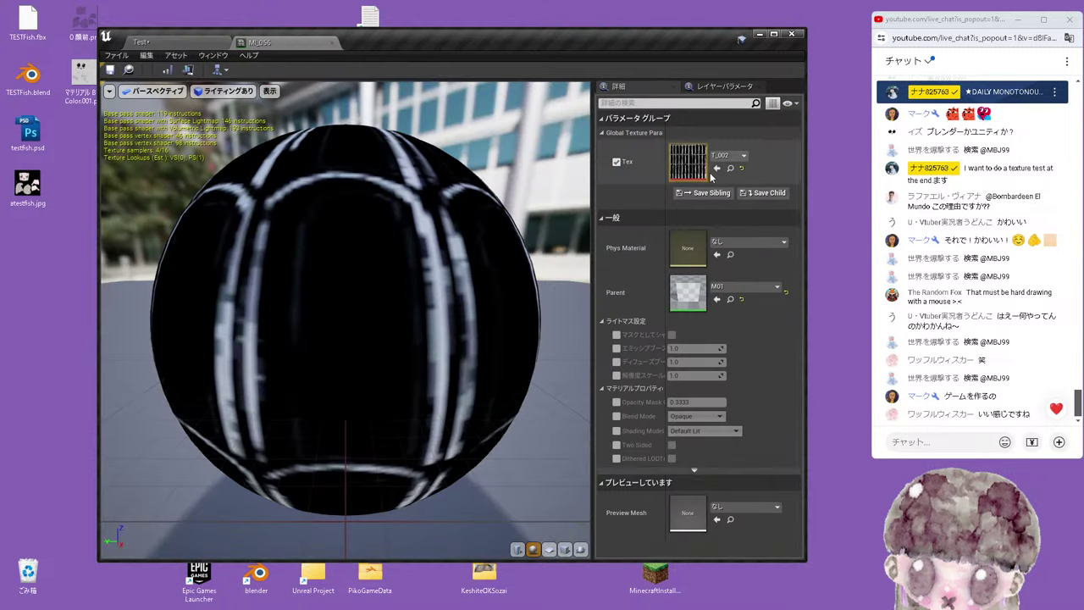
left_click(717, 168)
left_click(110, 71)
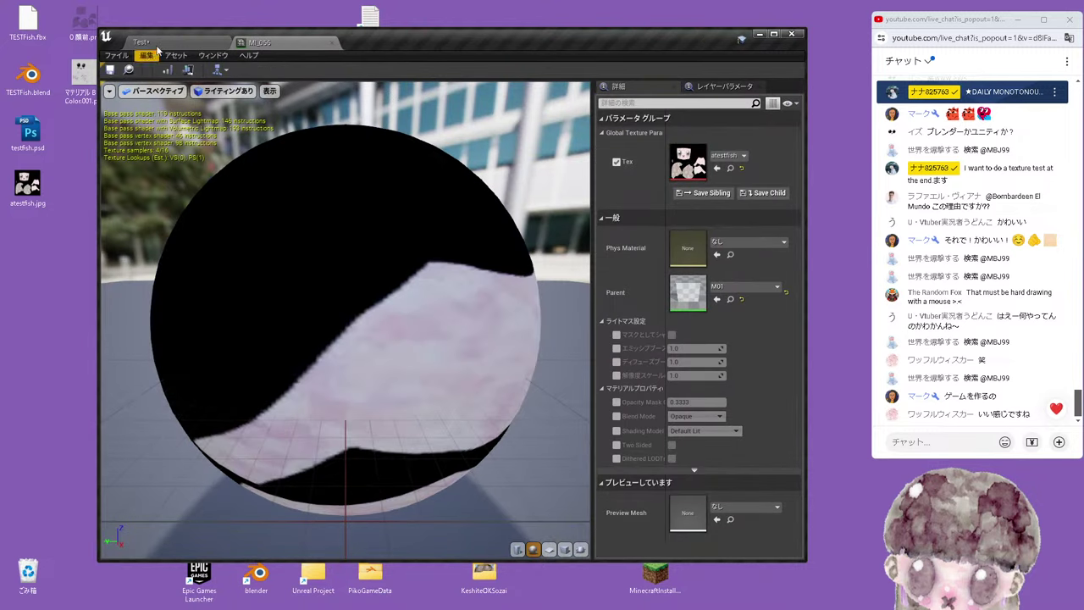
left_click(141, 42)
mouse_move(407, 310)
left_mouse_down("alt")
mouse_move(477, 310)
mouse_move(386, 313)
mouse_move(508, 326)
left_mouse_up("alt")
scroll(430, 254, "down", 3)
scroll(558, 344, "up", 3)
scroll(558, 344, "up", 1)
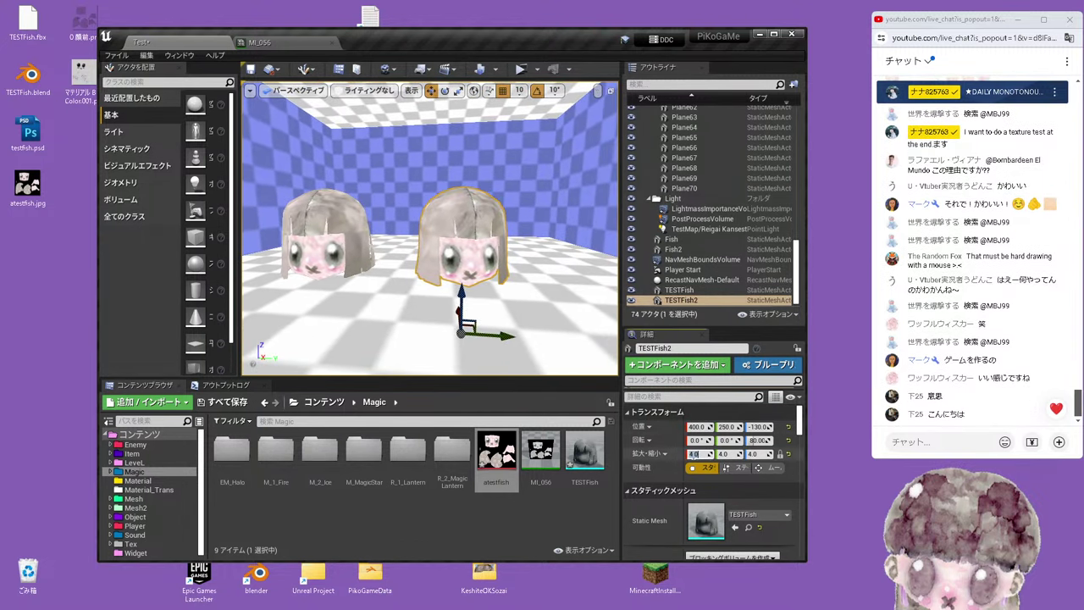
Scale the copied head to 5 and move TESTFish left along Y
type("5")
key("Return")
left_click_drag(458, 304, 462, 279, "alt")
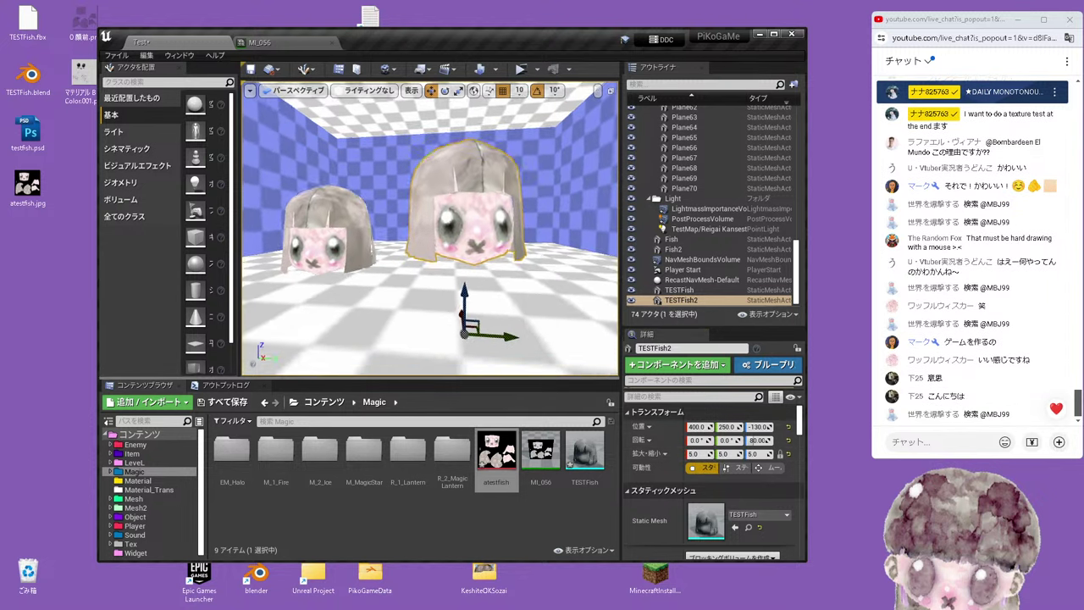
mouse_move(473, 341)
left_mouse_down("alt")
mouse_move(495, 307)
mouse_move(448, 280)
left_mouse_up("alt")
left_click(448, 280)
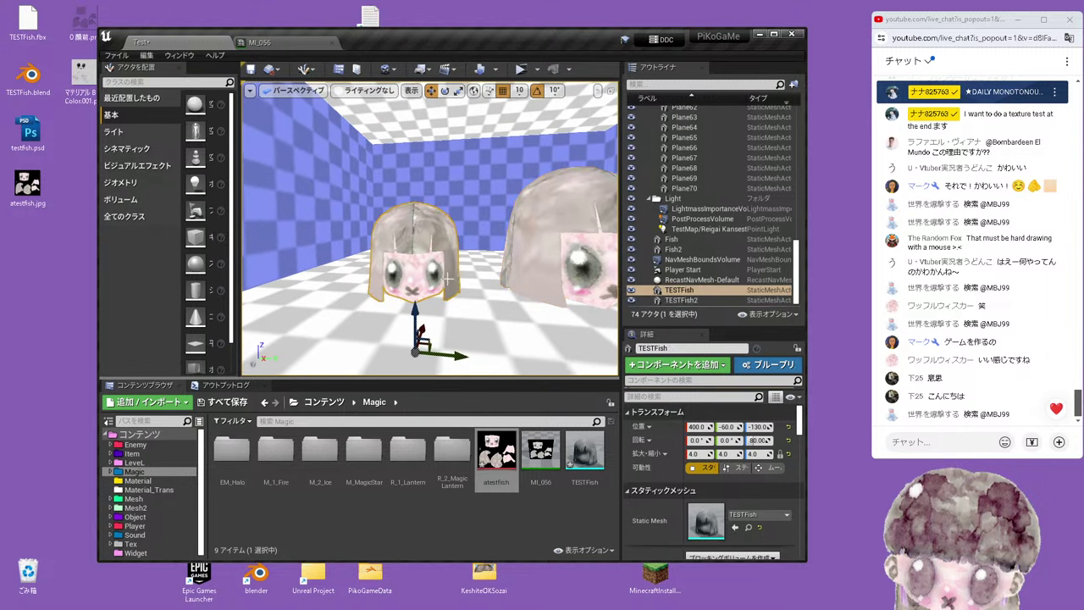
left_click_drag(459, 359, 409, 354)
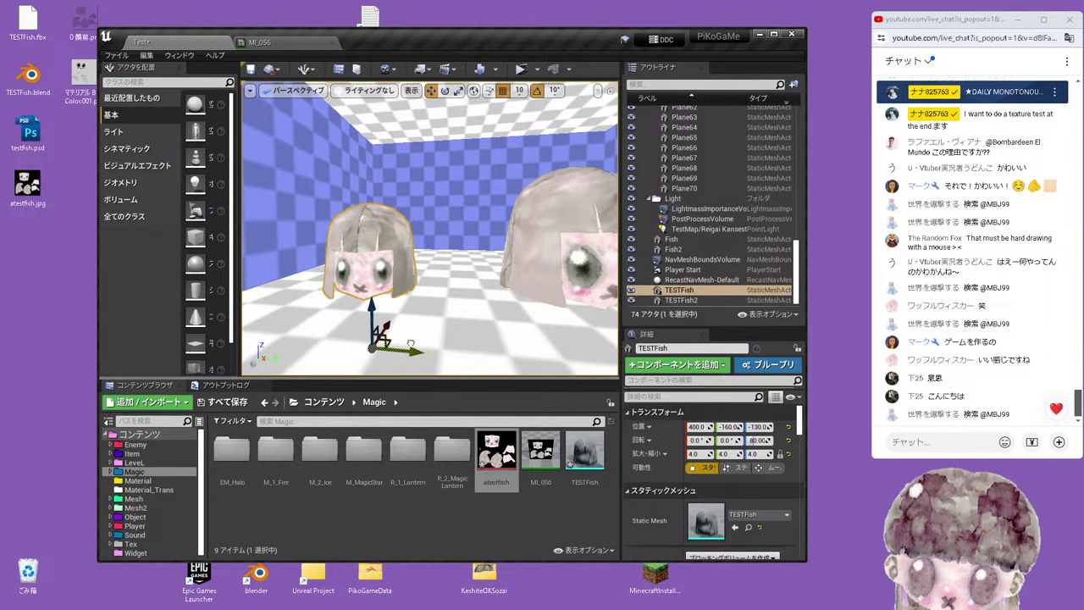
Select a fish head and enlarge it to scale 8
left_click(444, 90)
left_click_drag(426, 321, 459, 339, "alt")
left_click(470, 254)
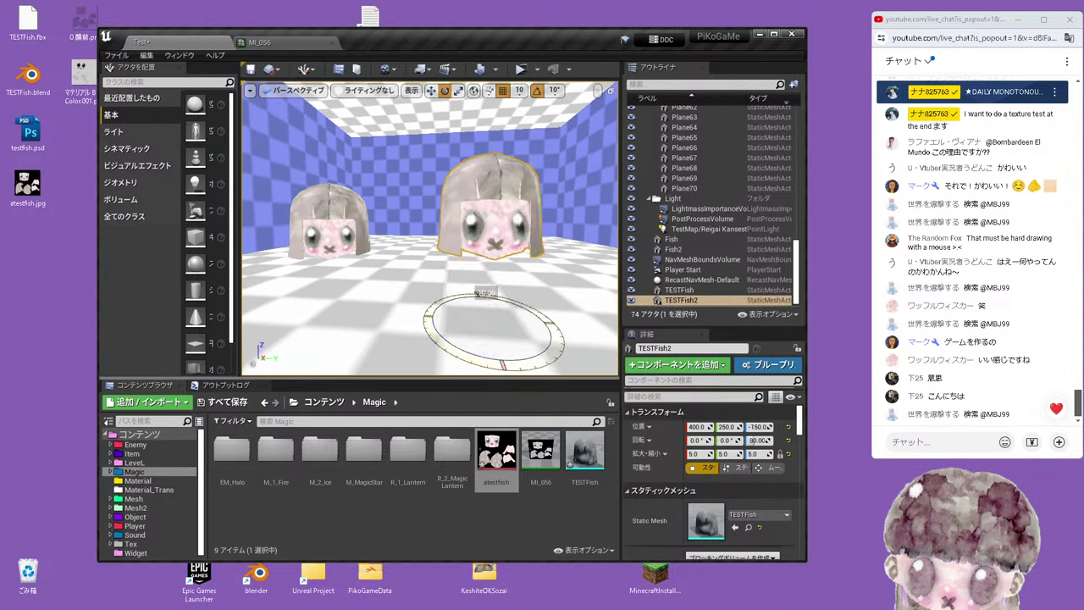
left_click_drag(482, 290, 474, 254, "alt")
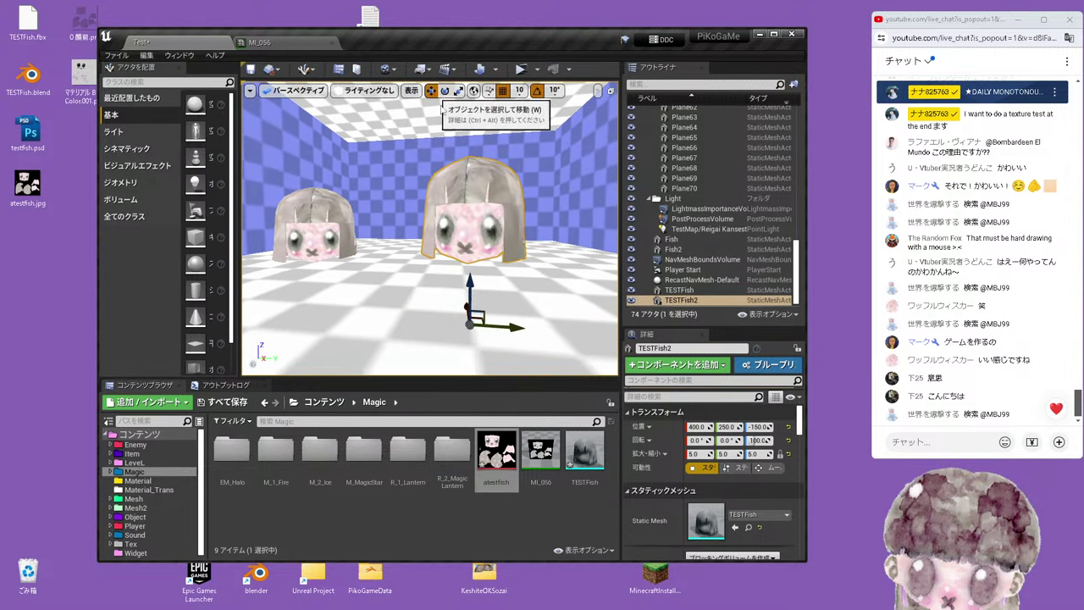
left_click_drag(442, 136, 432, 135, "alt")
mouse_move(493, 320)
left_mouse_down("alt")
mouse_move(475, 305)
mouse_move(484, 292)
mouse_move(508, 309)
mouse_move(474, 288)
left_mouse_up("alt")
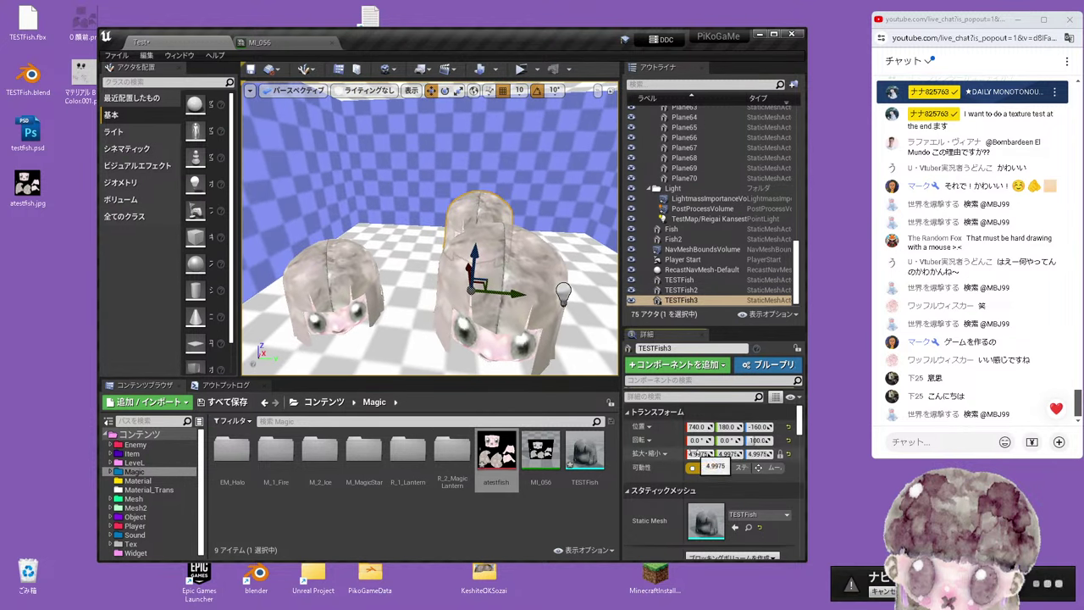
type("8")
key("Return")
left_click_drag(474, 288, 508, 305, "alt")
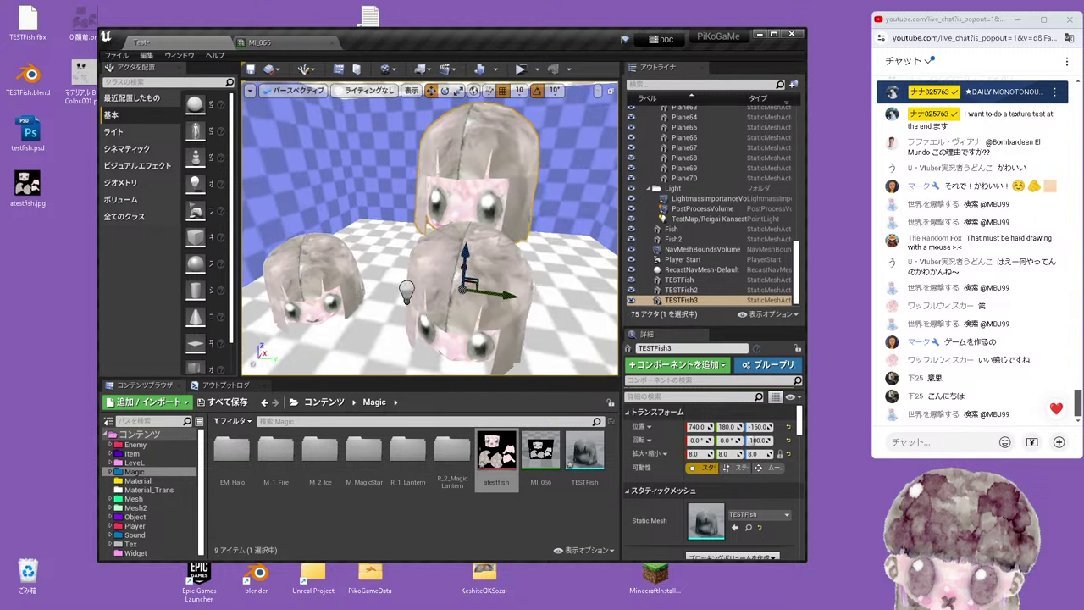
mouse_move(477, 340)
left_mouse_down("alt")
mouse_move(492, 330)
mouse_move(441, 347)
mouse_move(445, 309)
mouse_move(423, 298)
mouse_move(416, 315)
left_mouse_up("alt")
Move TESTFish2 further to the right, then select the small left head TESTFish
key("e")
left_click(431, 90)
scroll(428, 332, "down", 5)
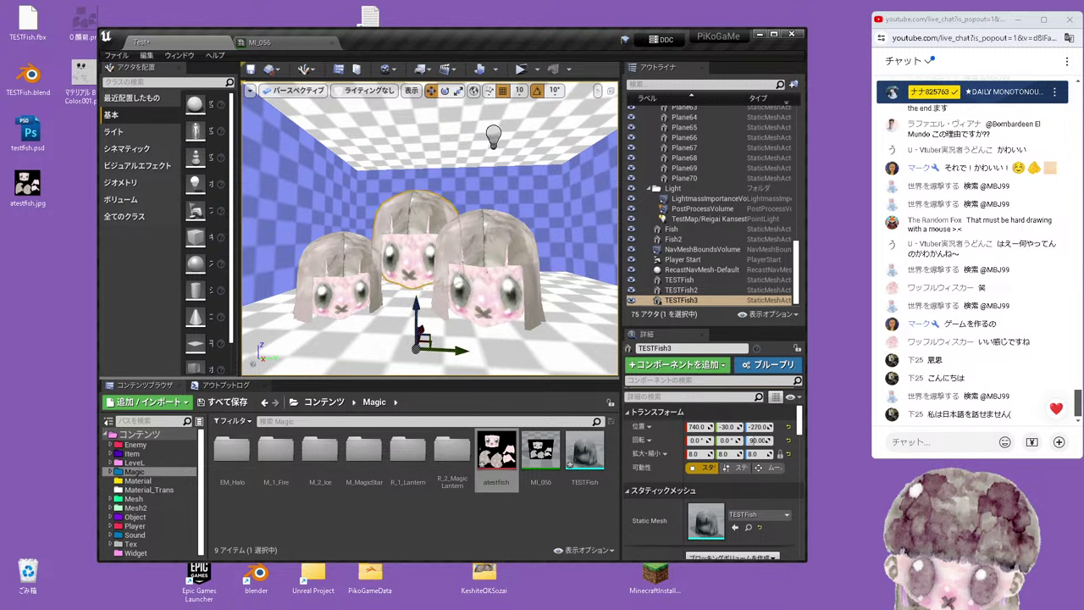
left_click(489, 269)
scroll(507, 335, "down", 3)
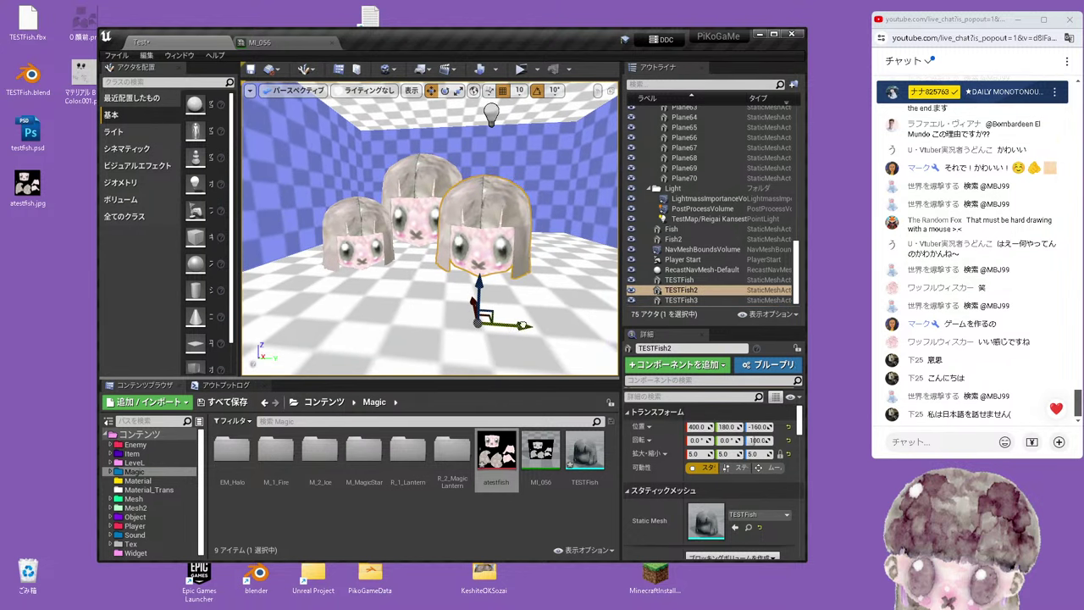
left_click_drag(523, 325, 564, 325)
scroll(511, 292, "down", 2)
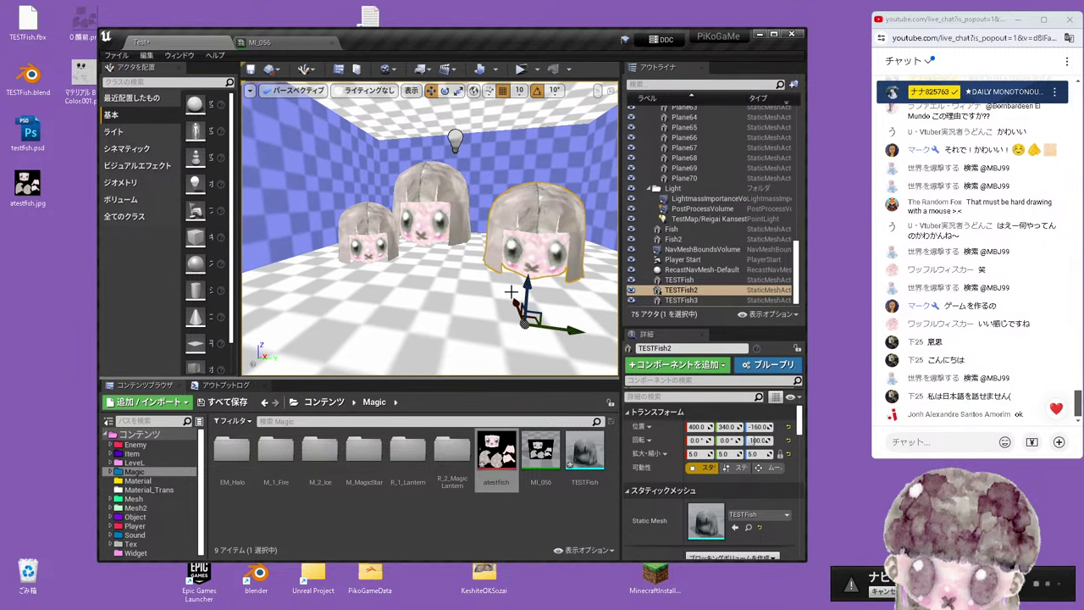
scroll(336, 274, "up", 2)
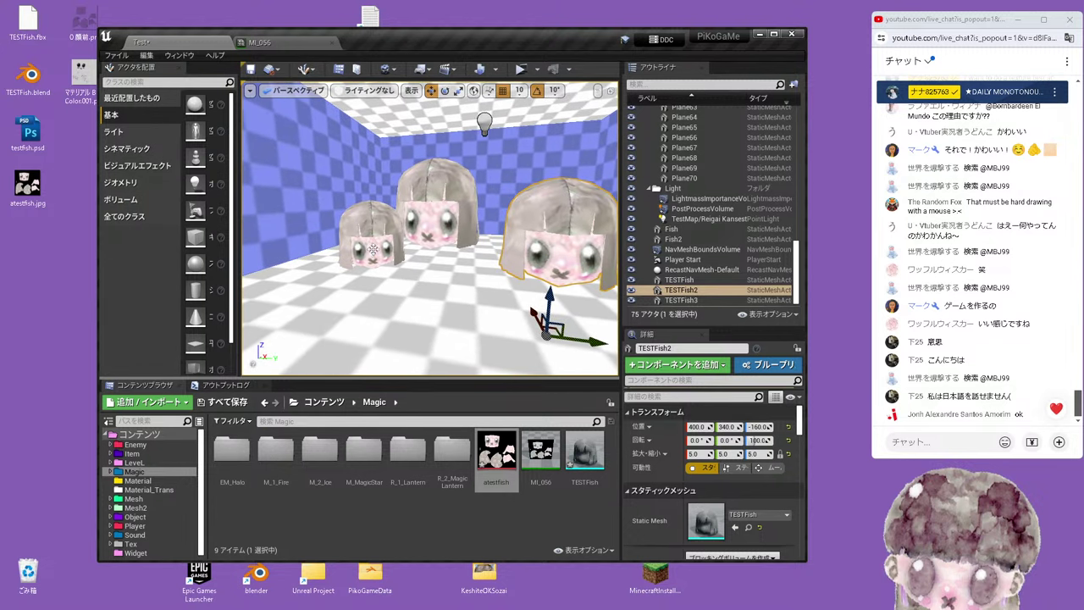
left_click(373, 249)
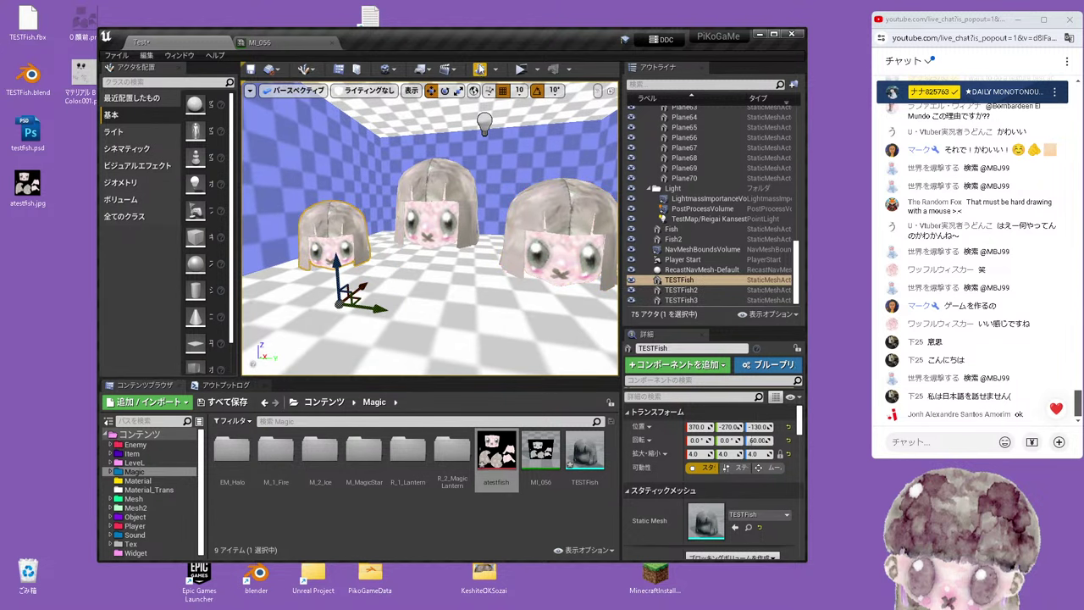
Play the level in a new window, walk up to the three fish heads, then stop with Esc
left_click(523, 71)
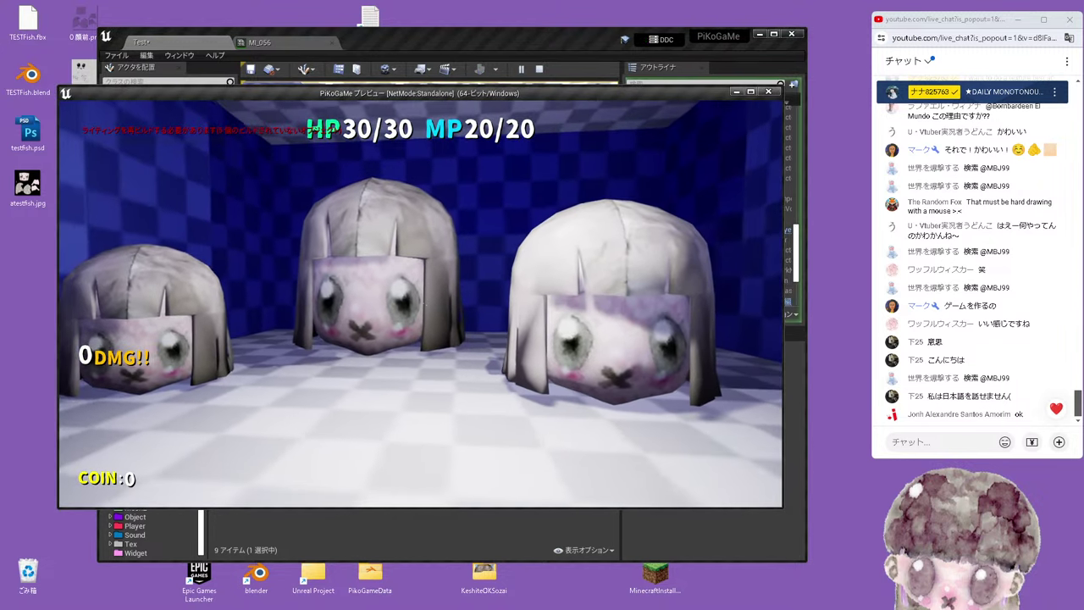
key("w")
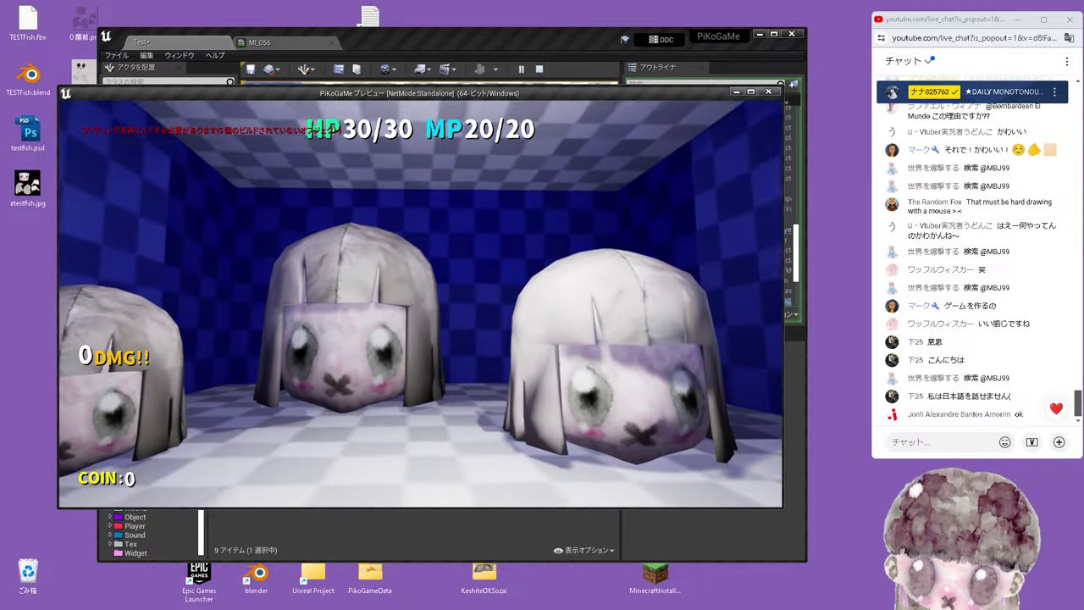
key("w")
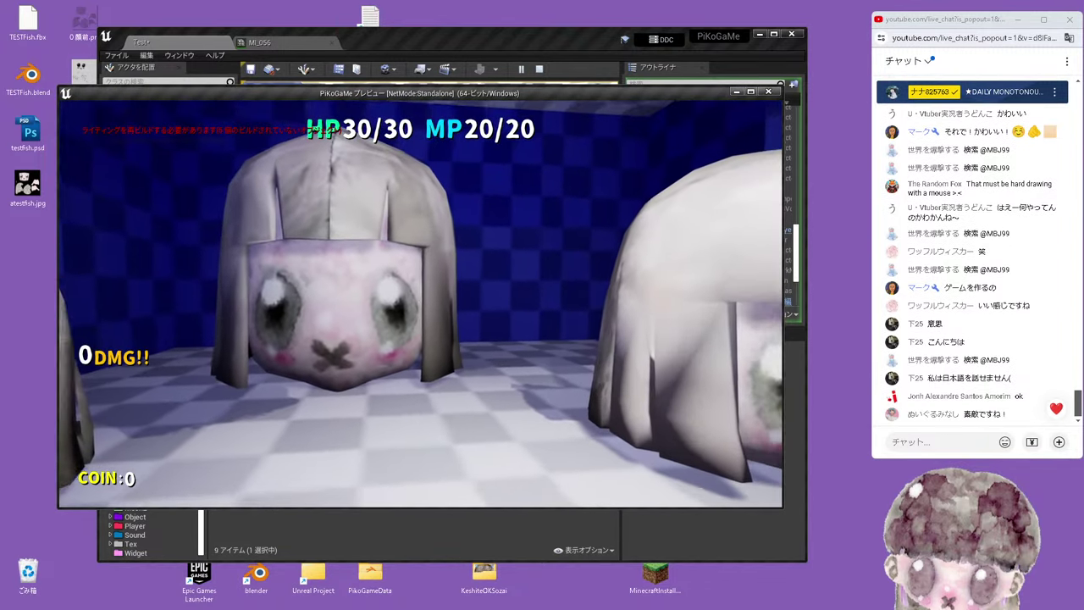
key("w")
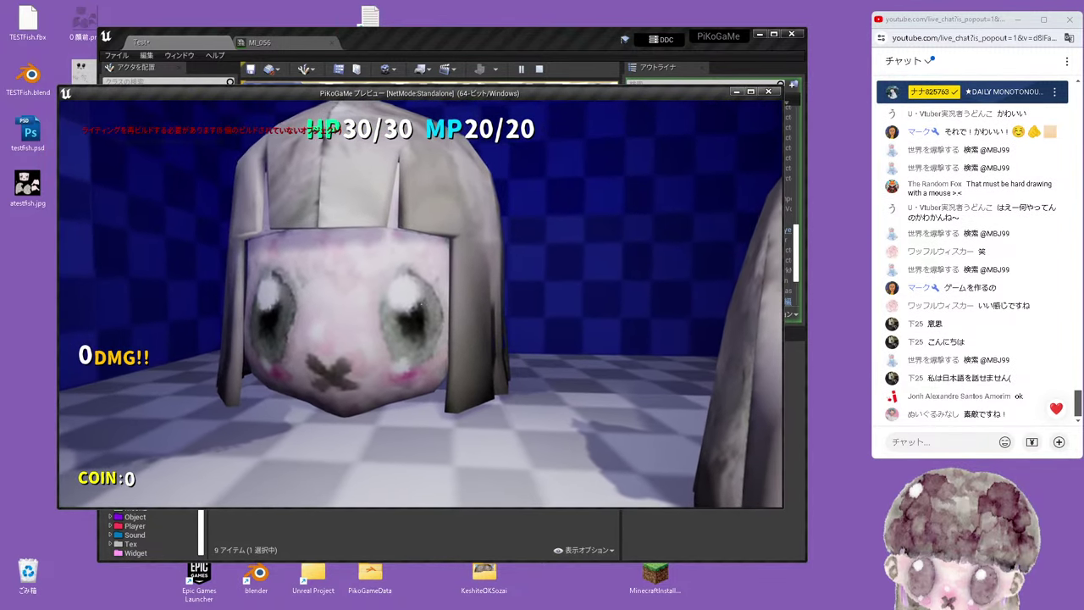
key("s")
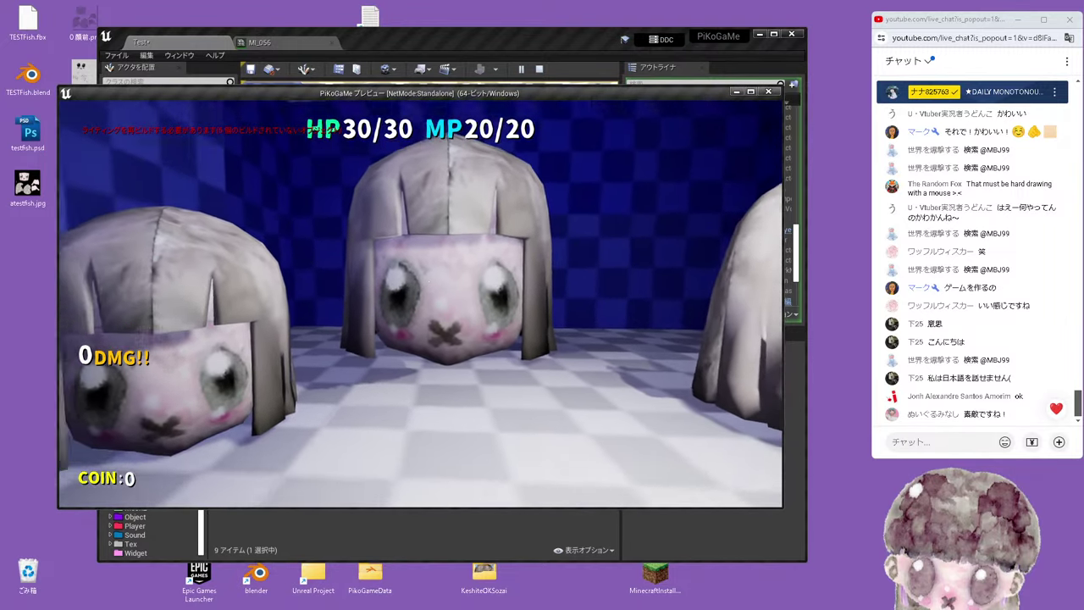
key("d")
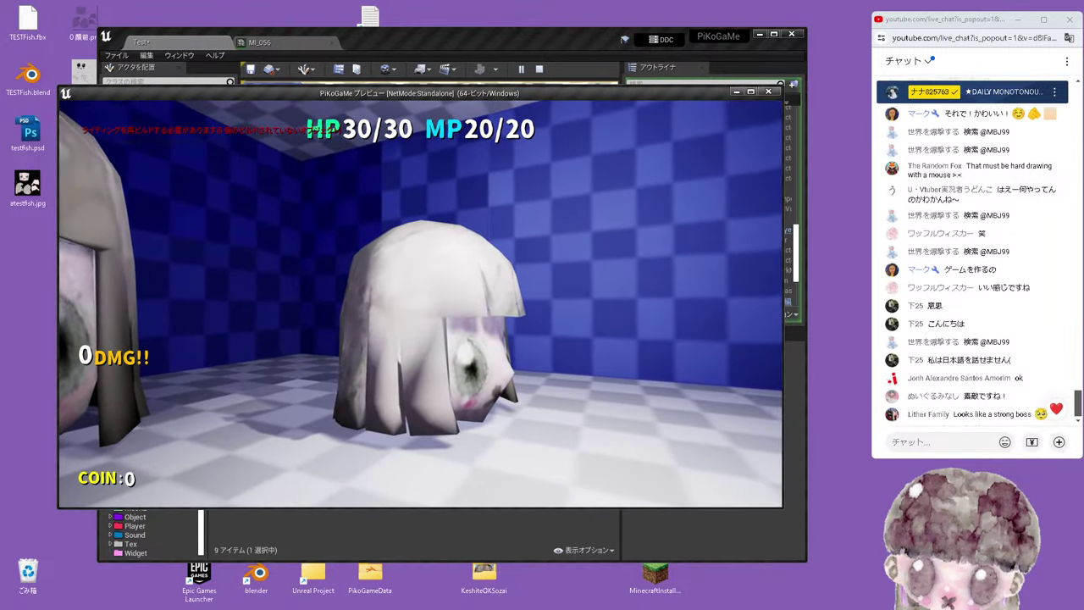
key("Escape")
Set the point light intensity to 1 cd and play-test the darker level around the fish heads
left_click(703, 218)
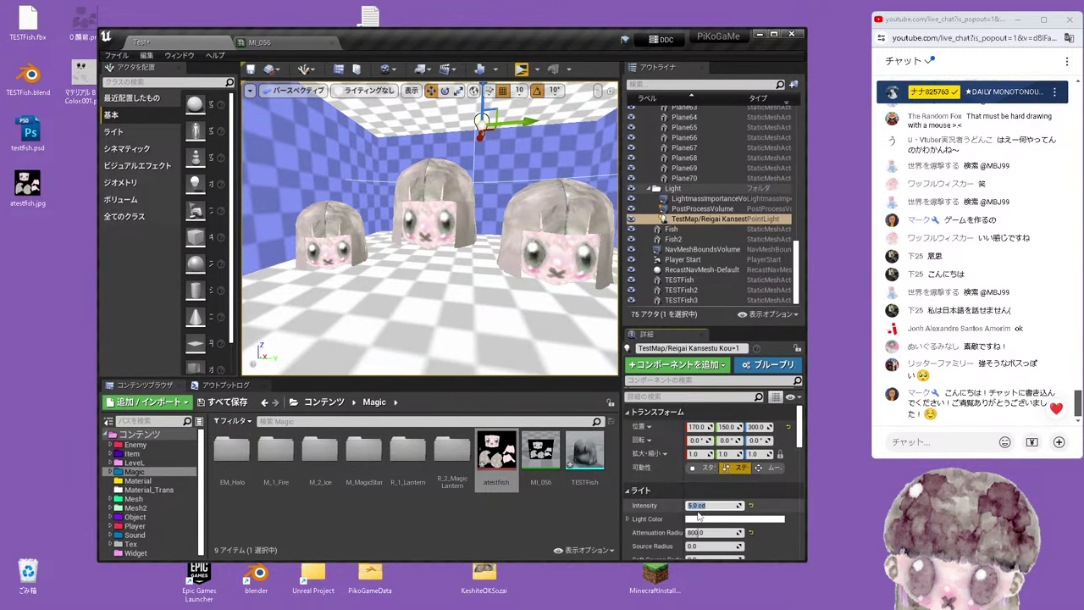
type("1")
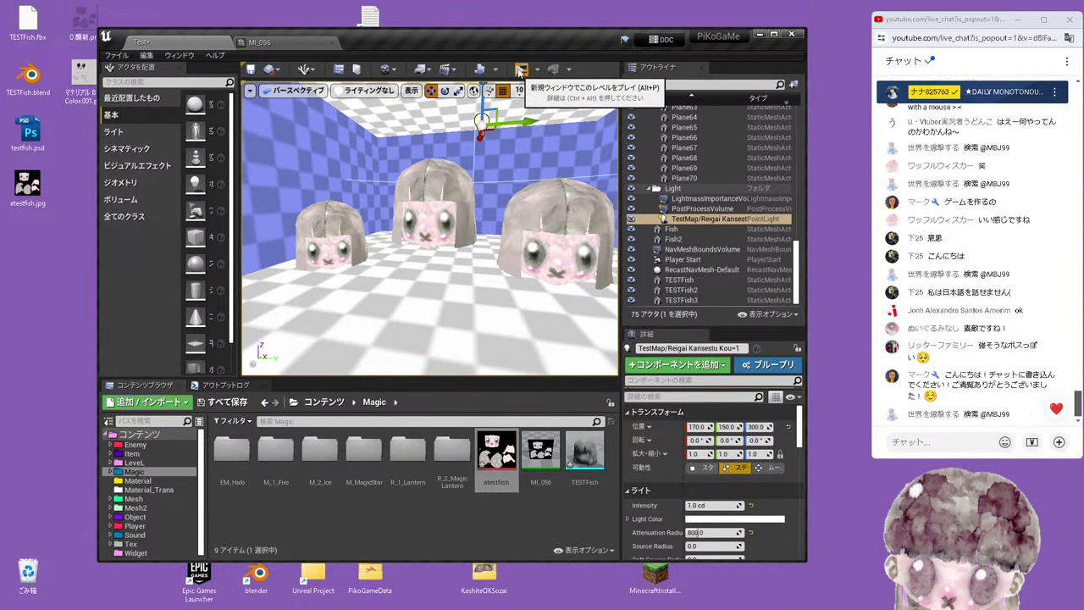
left_click(520, 72)
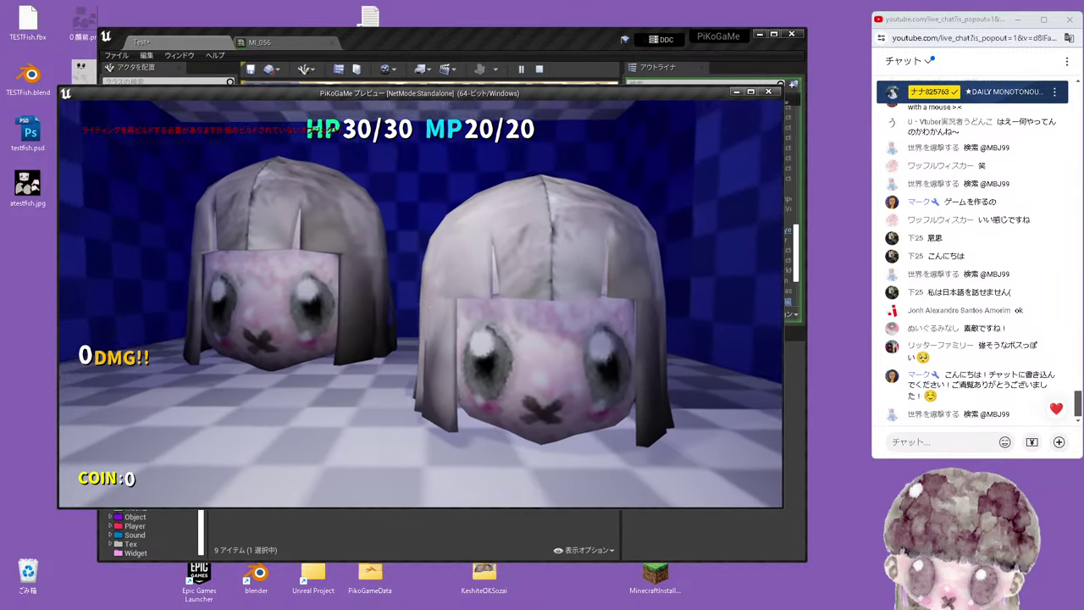
key("a")
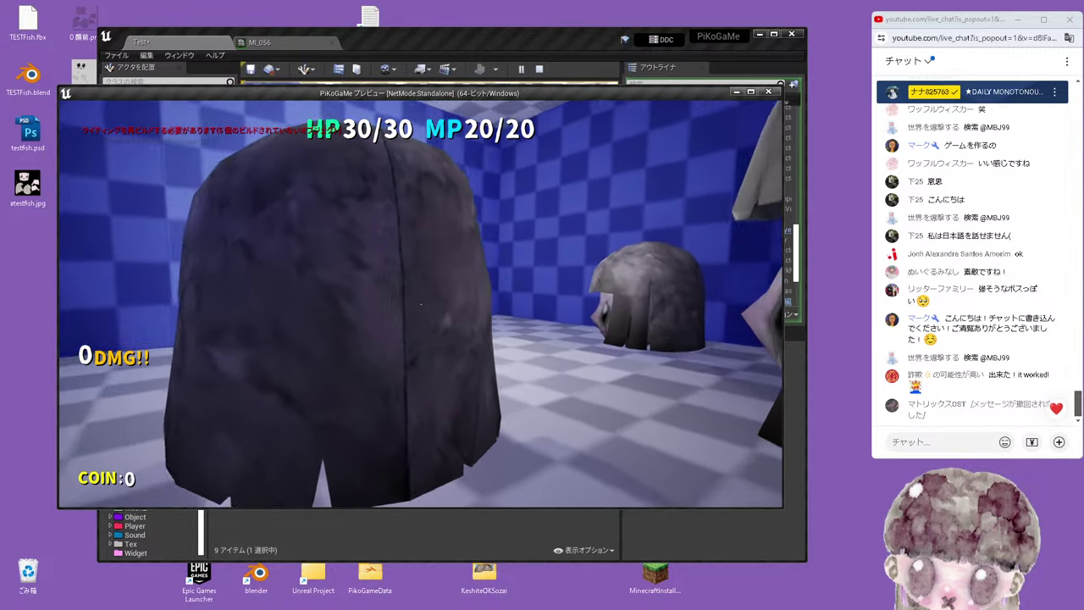
key("Escape")
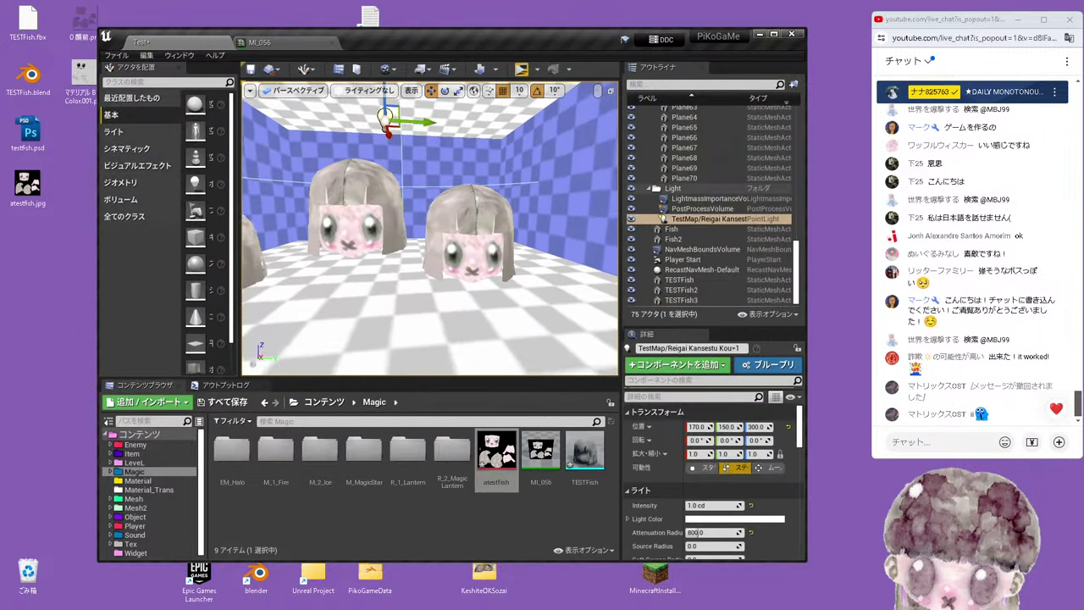
right_click_drag(420, 242, 284, 258)
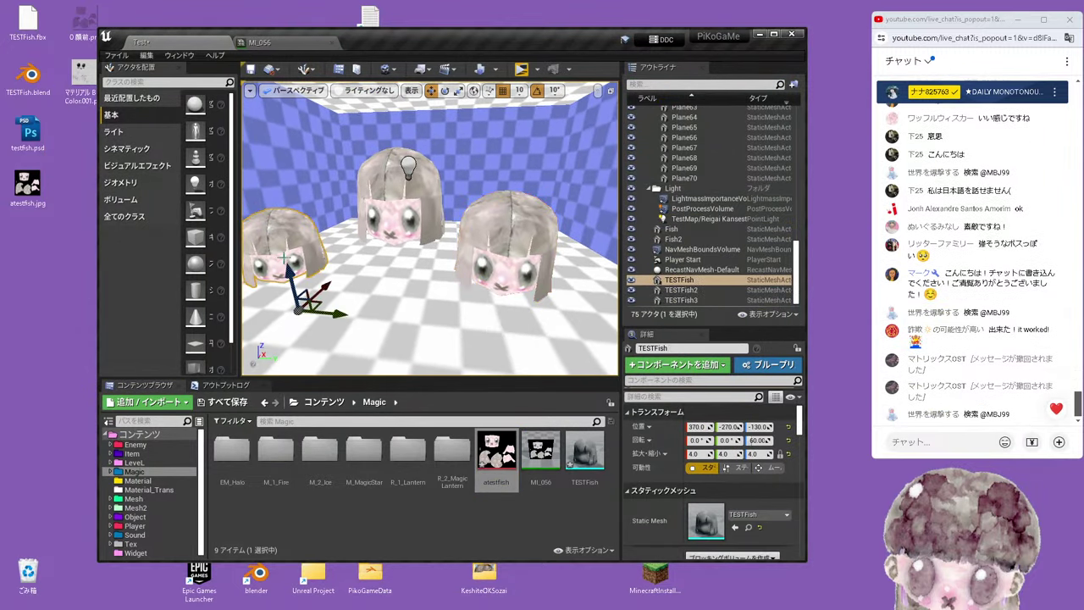
Move TESTFish up onto the right-hand fish head at location 410, 350, 110
key("ctrl+z")
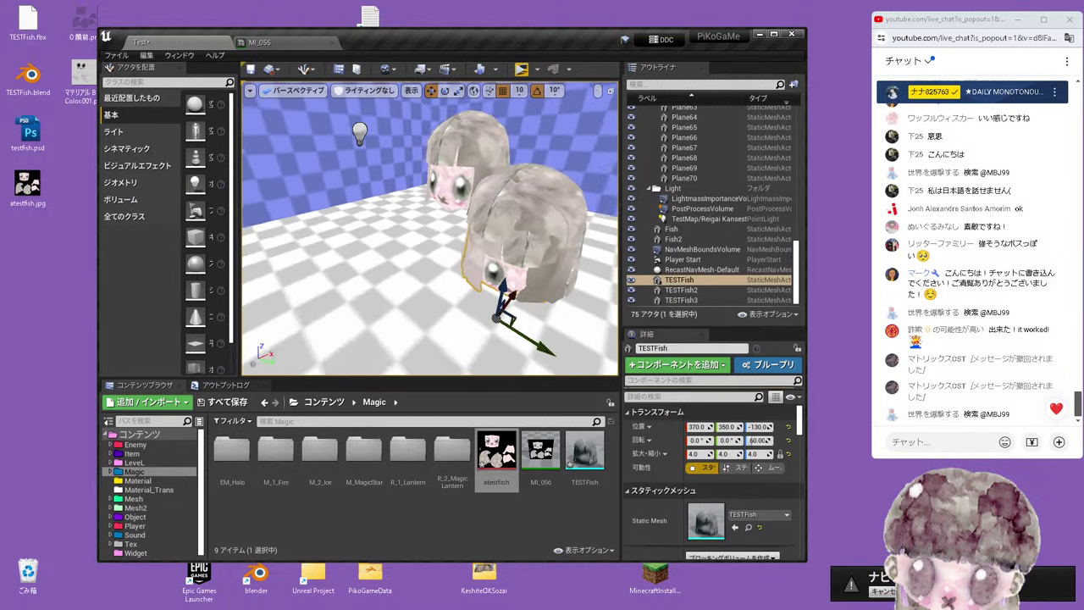
right_click_drag(423, 254, 381, 254)
key("ctrl+z")
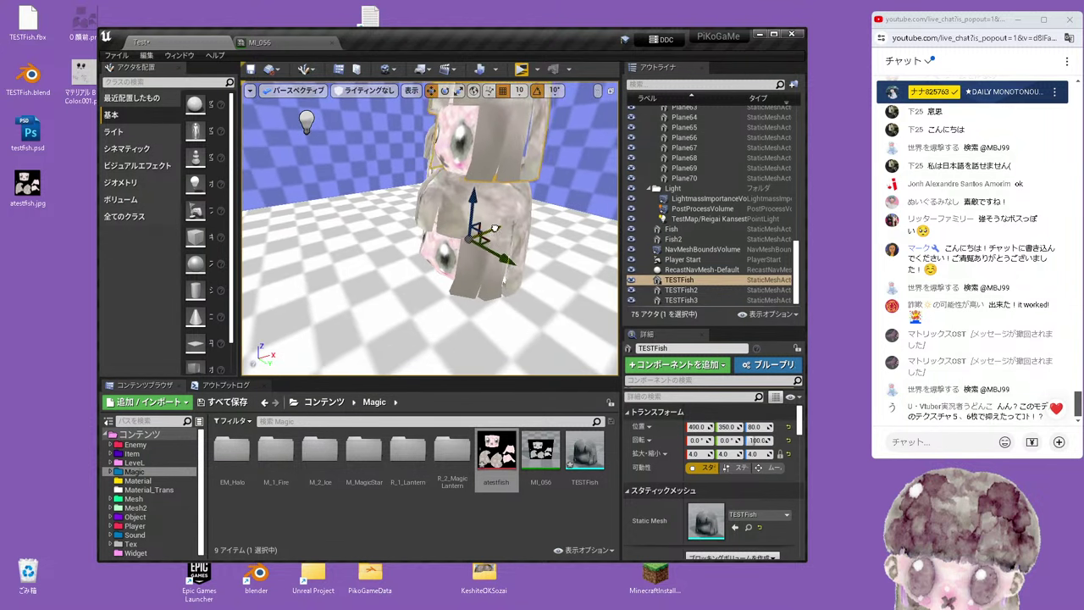
right_click_drag(495, 229, 454, 222)
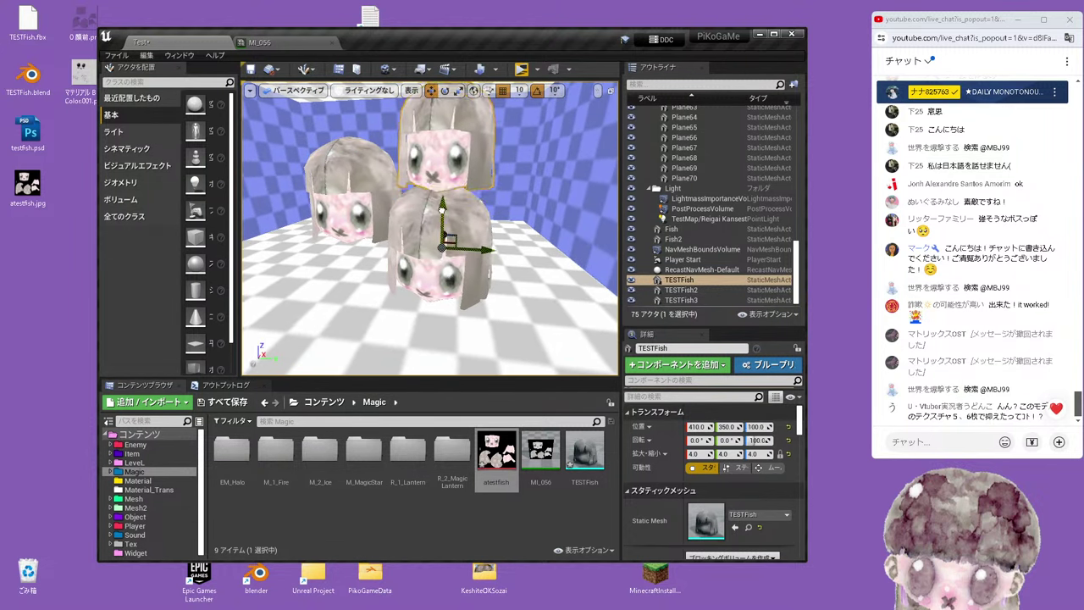
Play in a new window, walk up to the stacked heads, check the inventory, then stop
left_click(521, 69)
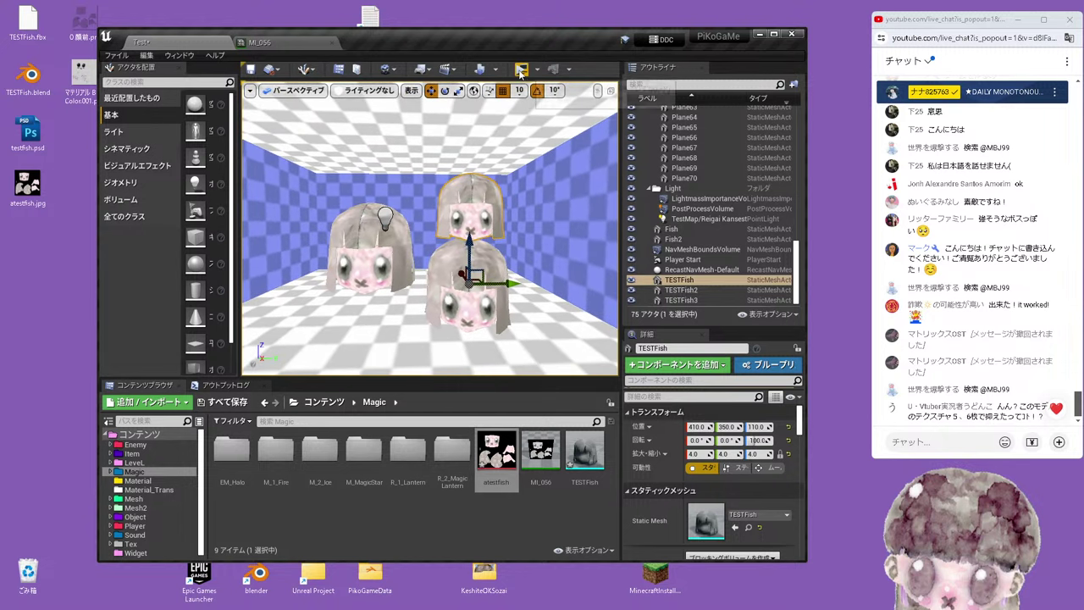
key("w")
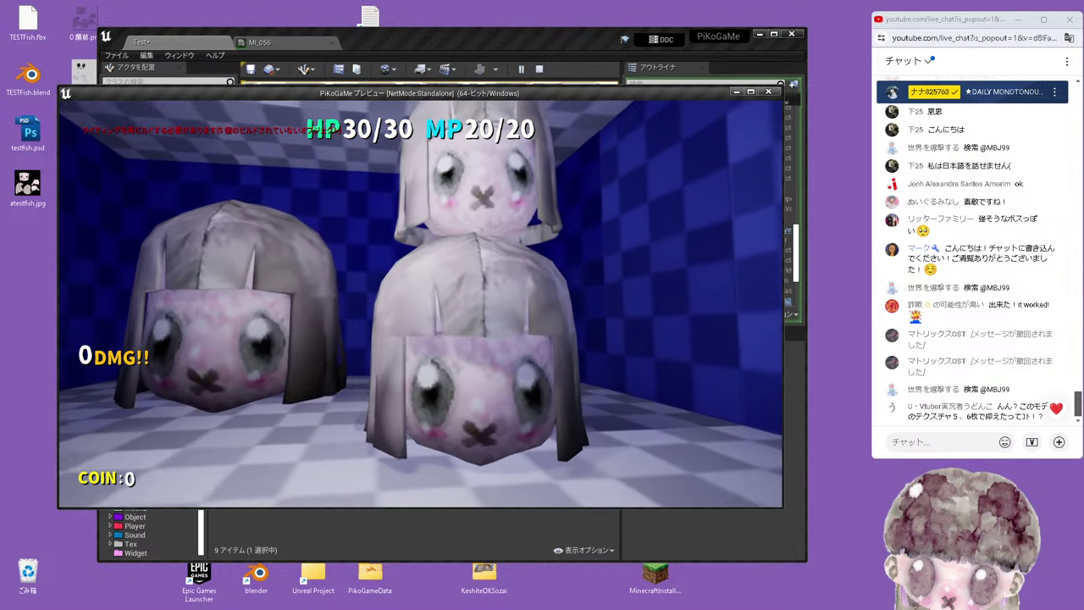
key("w")
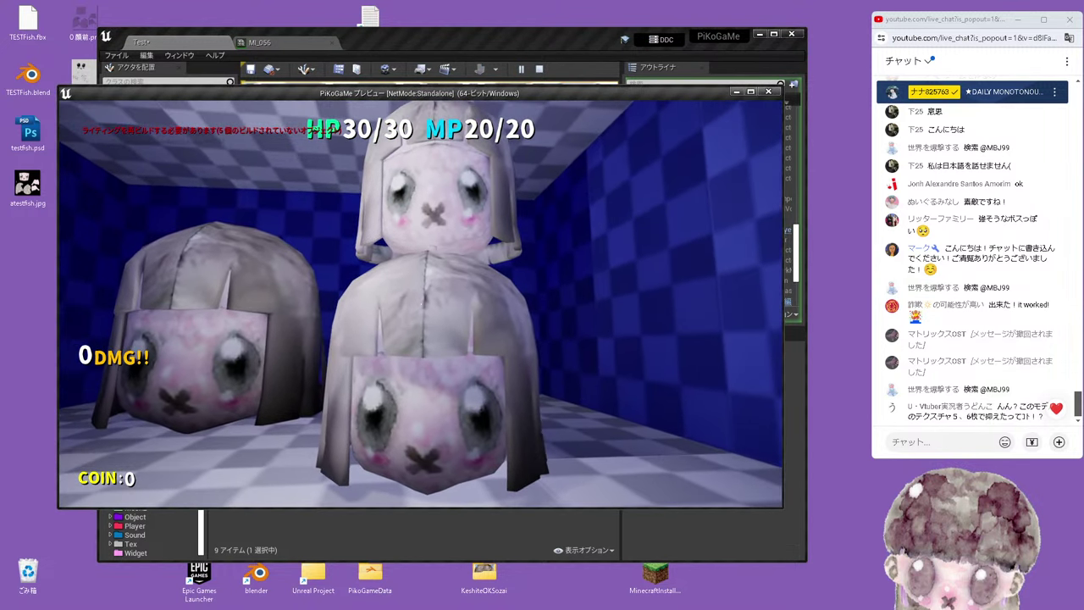
key("s")
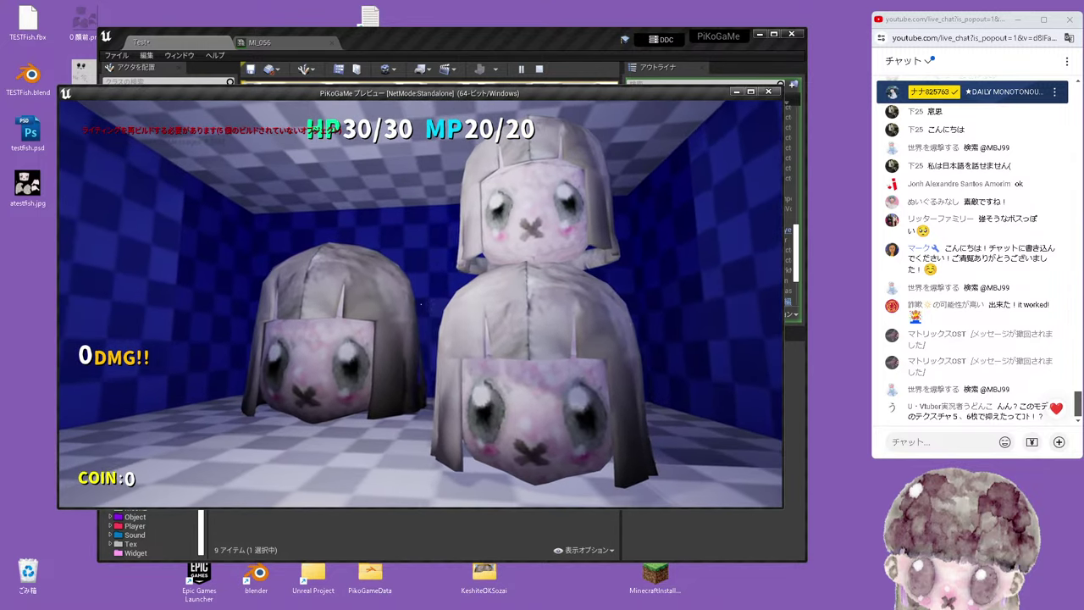
key("i")
key("i")
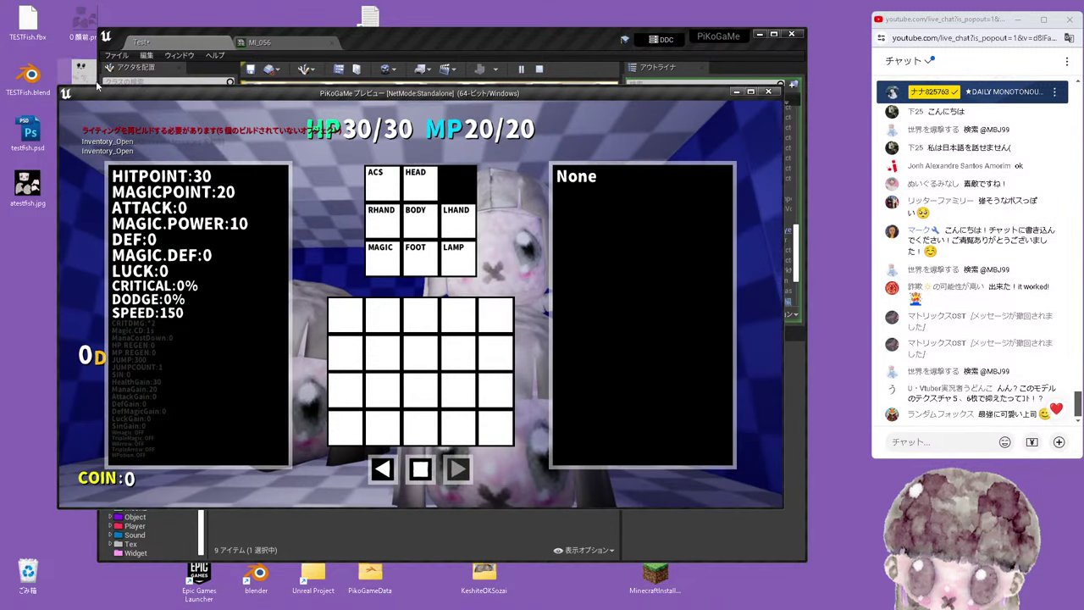
left_click_drag(201, 97, 252, 96)
double_click(28, 185)
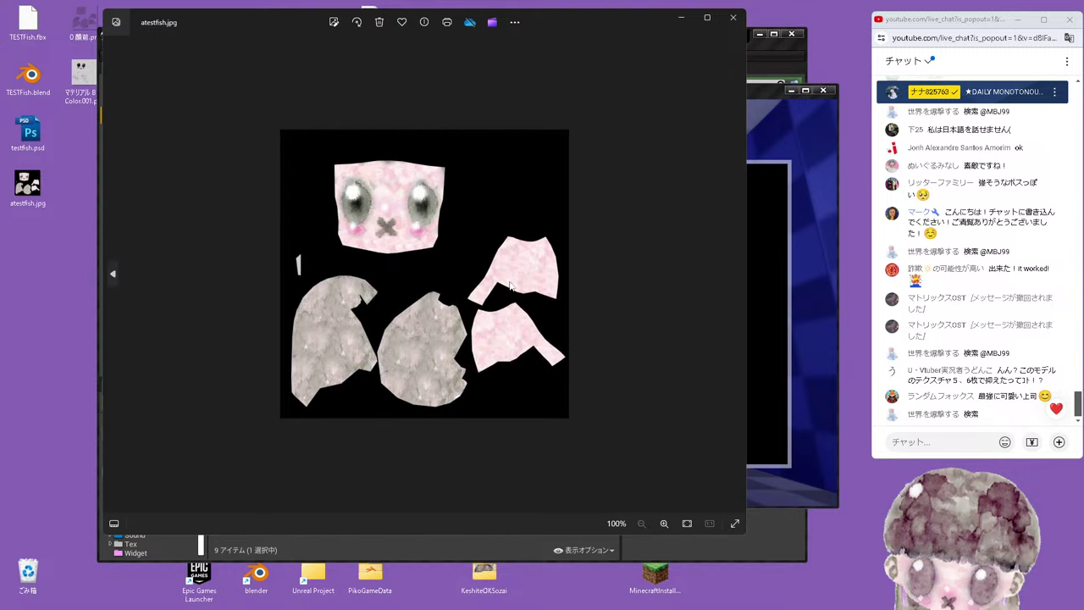
left_click(732, 18)
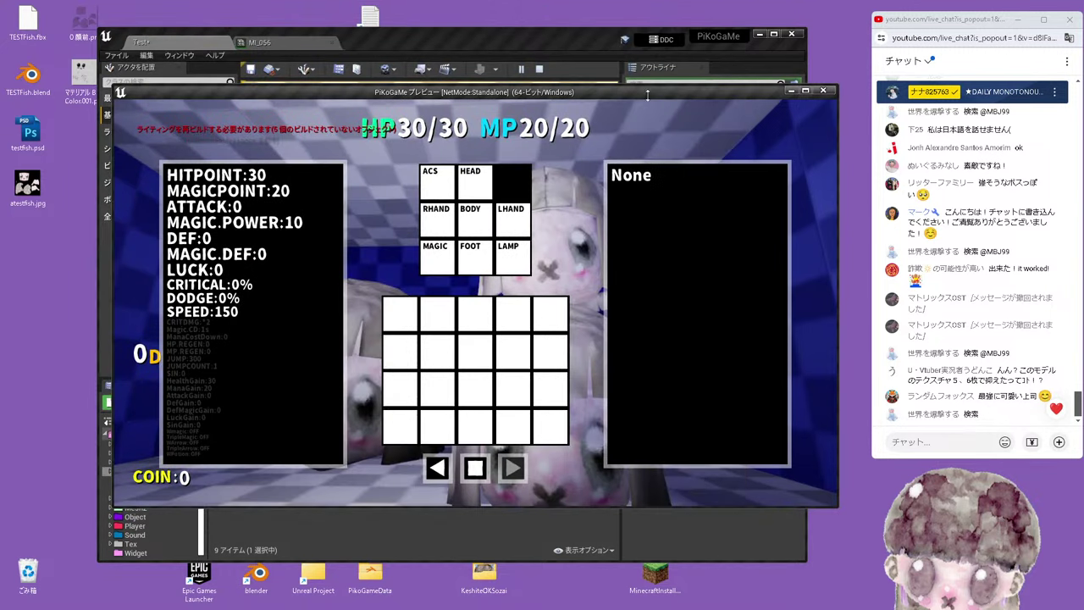
key("i")
key("i")
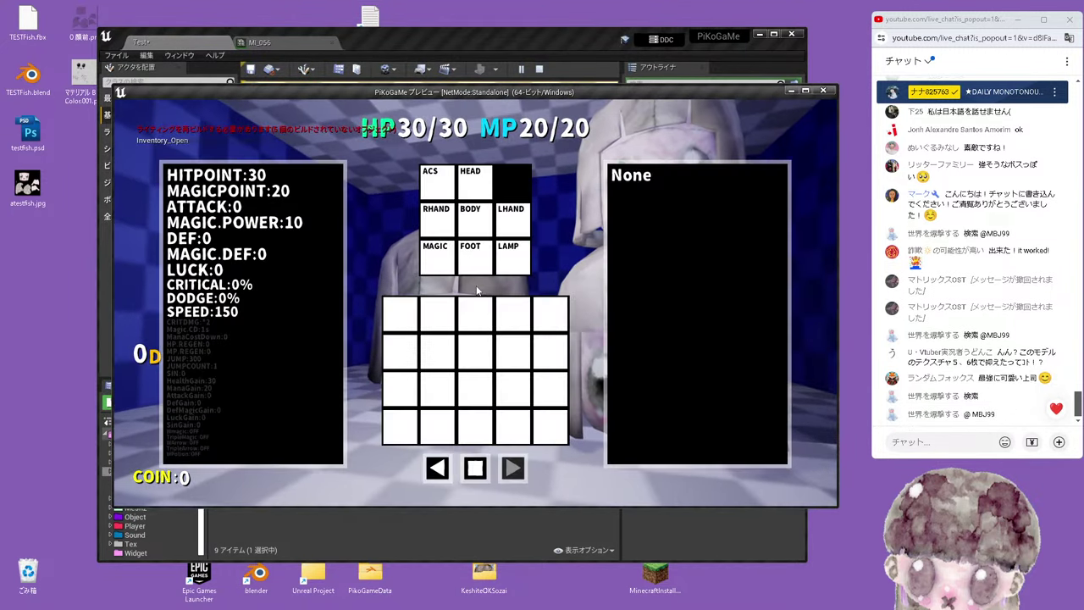
key("Escape")
left_click(477, 290)
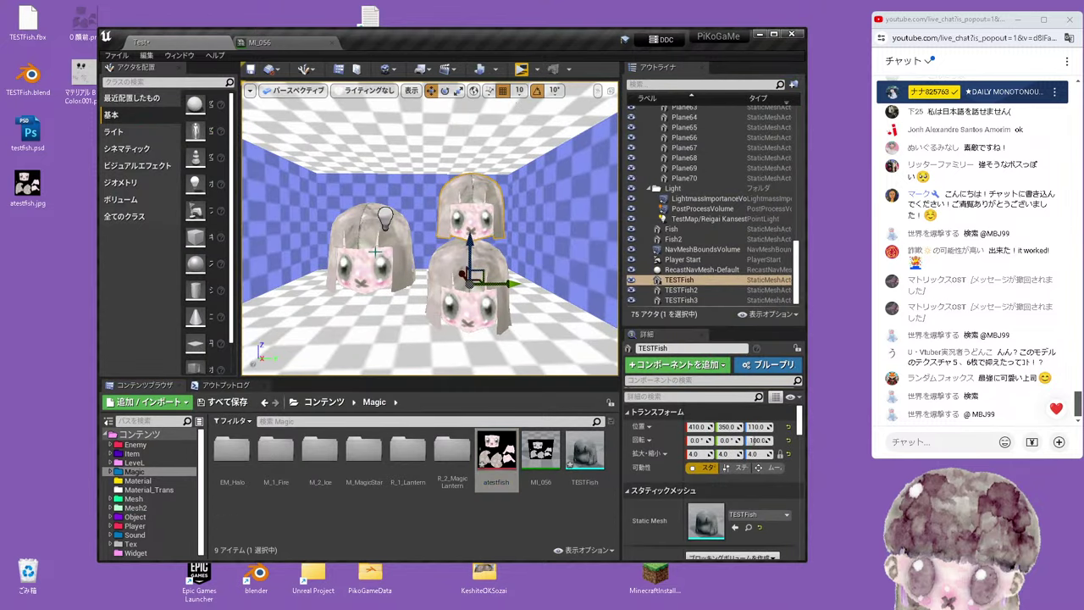
Reset the left fish head TESTFish3's material to the default
left_click(375, 250)
scroll(716, 479, "down", 2)
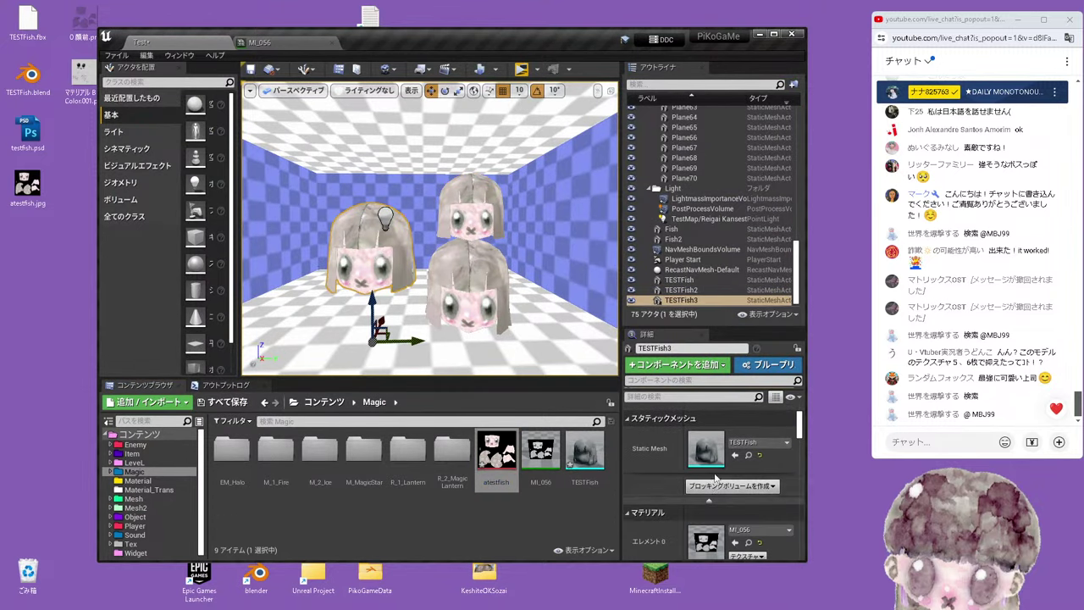
scroll(716, 479, "down", 1)
left_click(760, 475)
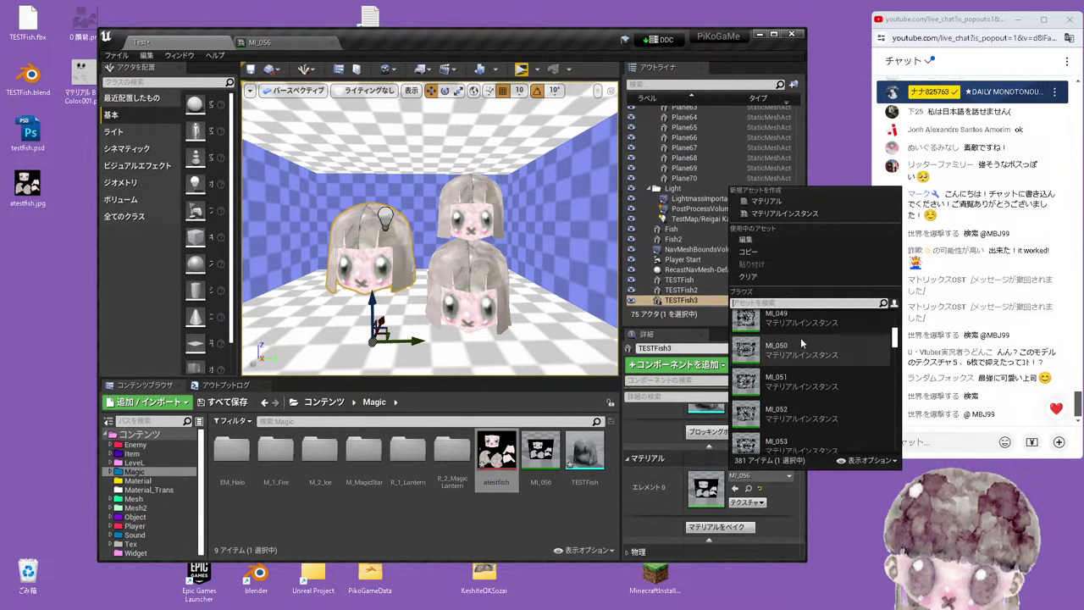
left_click(748, 276)
Drag the atestfish texture onto TESTFish3 to create the atestfish_Mat material
key("f")
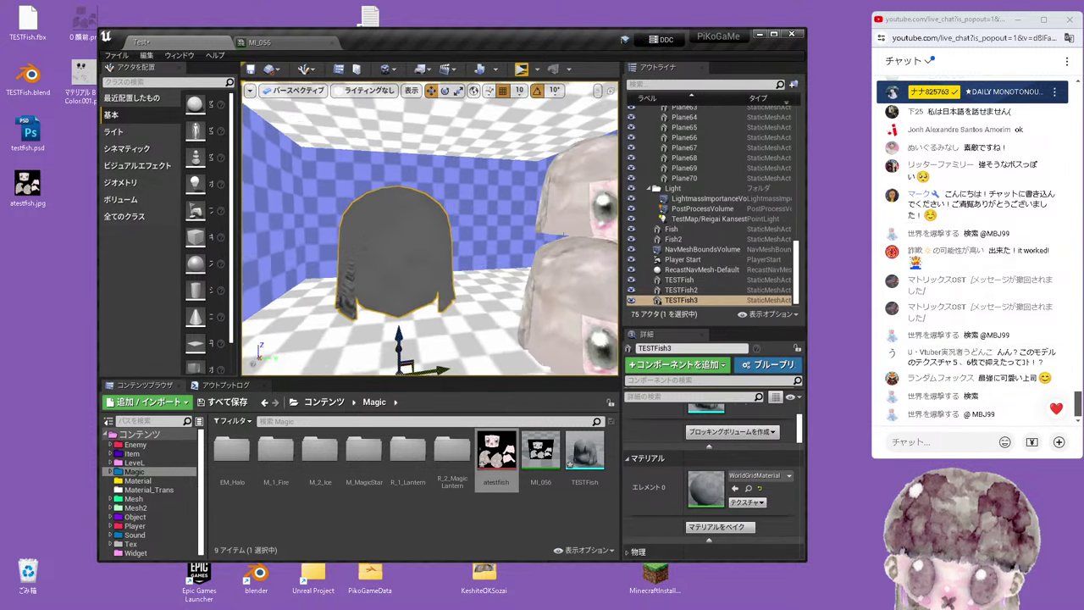
left_click_drag(415, 238, 422, 255, "alt")
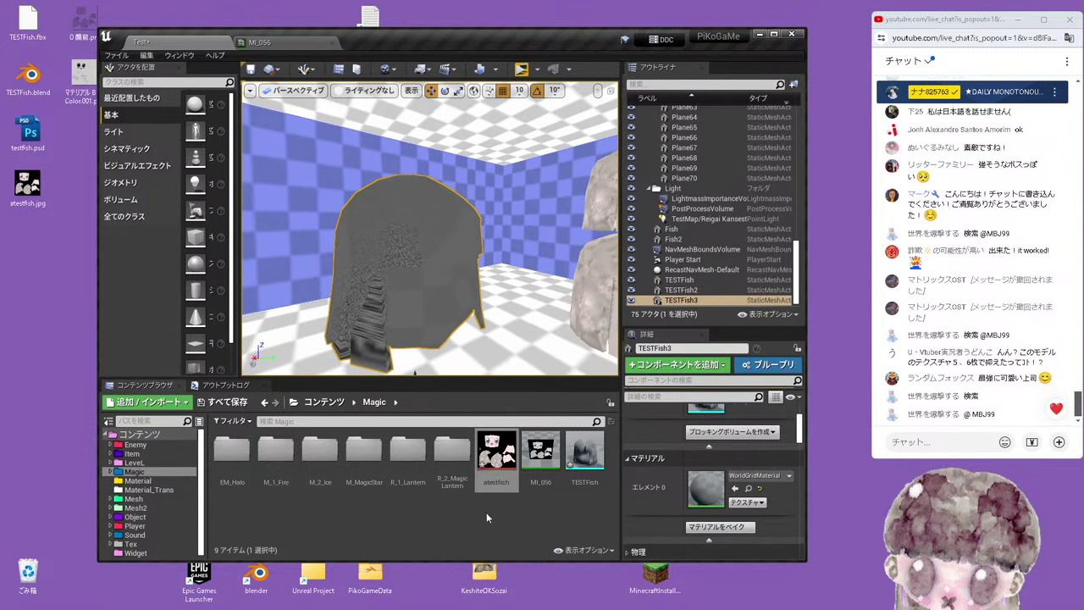
double_click(497, 464)
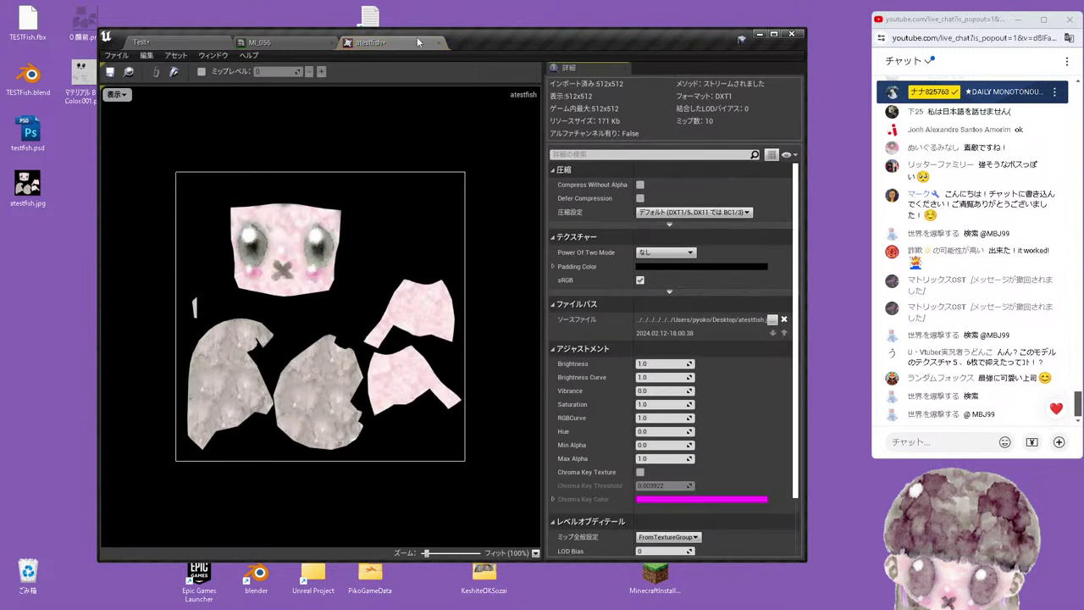
left_click(140, 42)
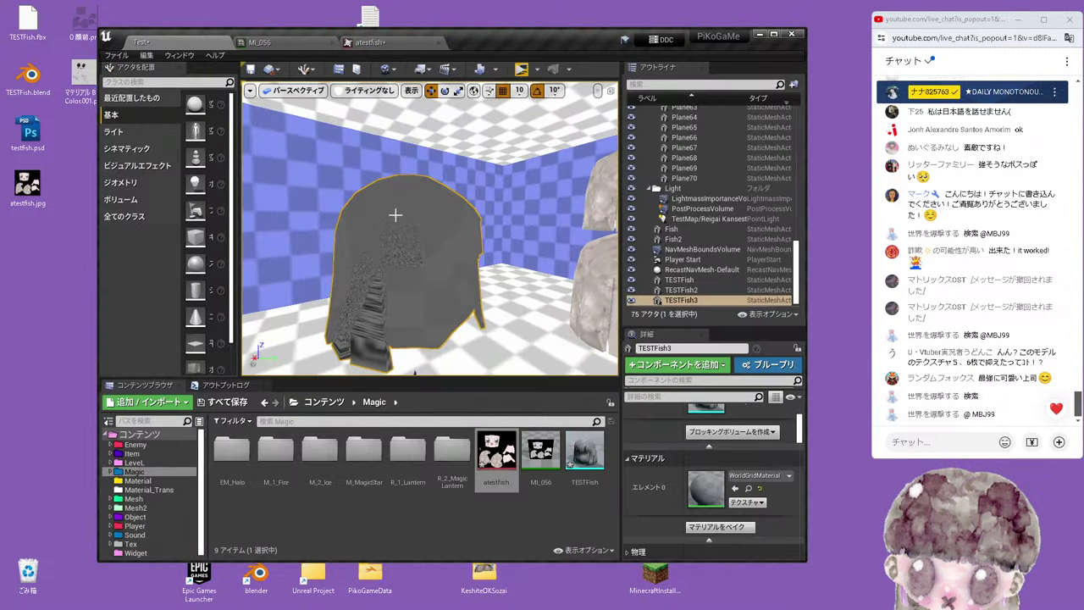
left_click_drag(497, 453, 435, 286)
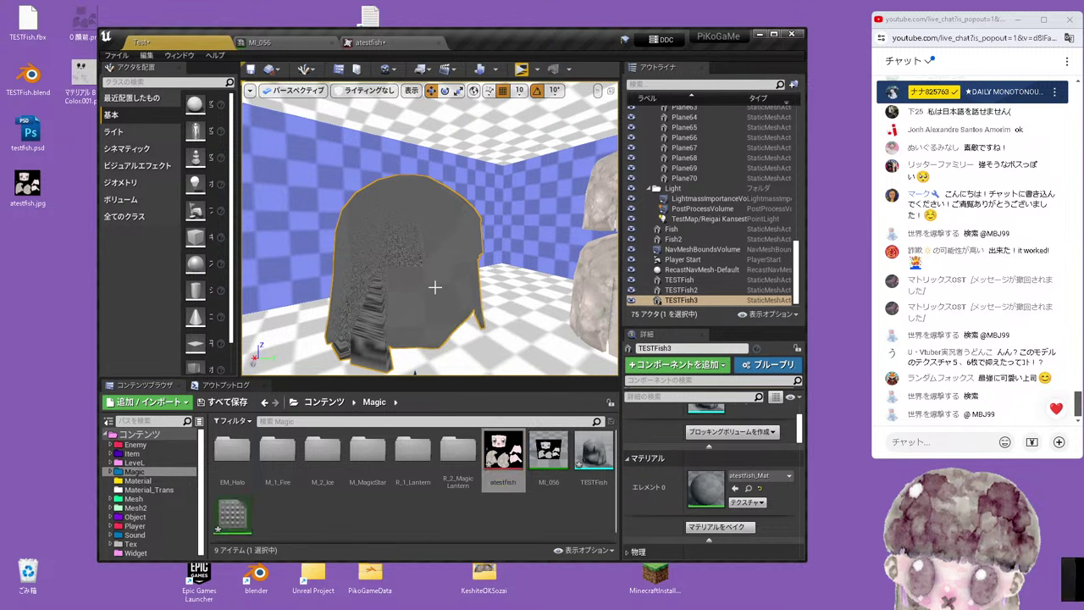
Review the textured head from the front, then play the level in a new window
mouse_move(414, 371)
right_mouse_down()
mouse_move(449, 356)
mouse_move(475, 322)
mouse_move(440, 254)
mouse_move(475, 236)
mouse_move(481, 199)
right_mouse_up()
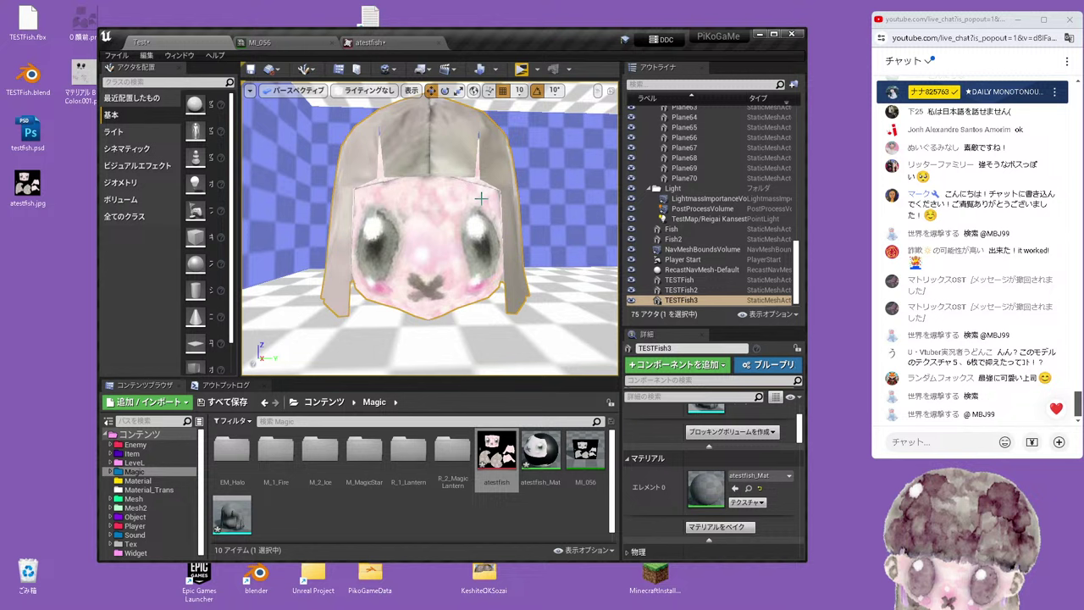
right_click_drag(481, 146, 457, 161)
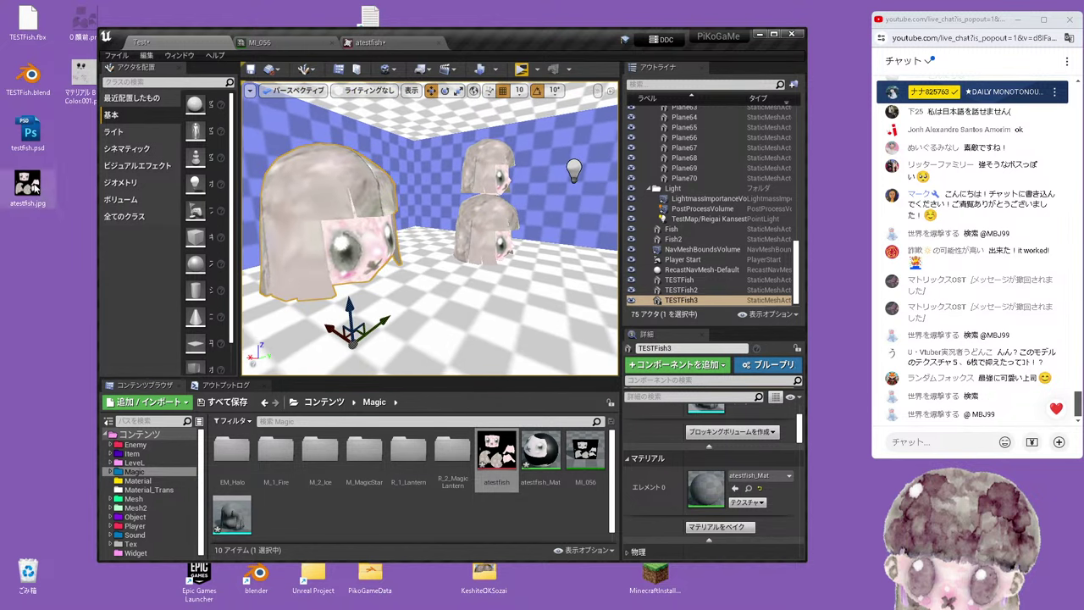
double_click(27, 184)
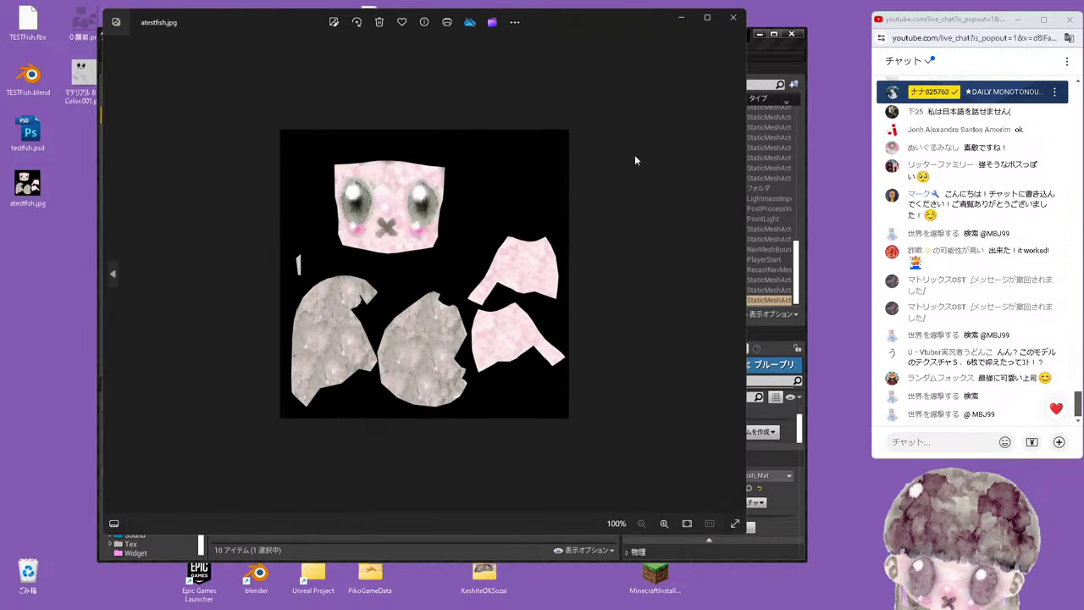
left_click(734, 19)
right_click_drag(373, 254, 390, 254)
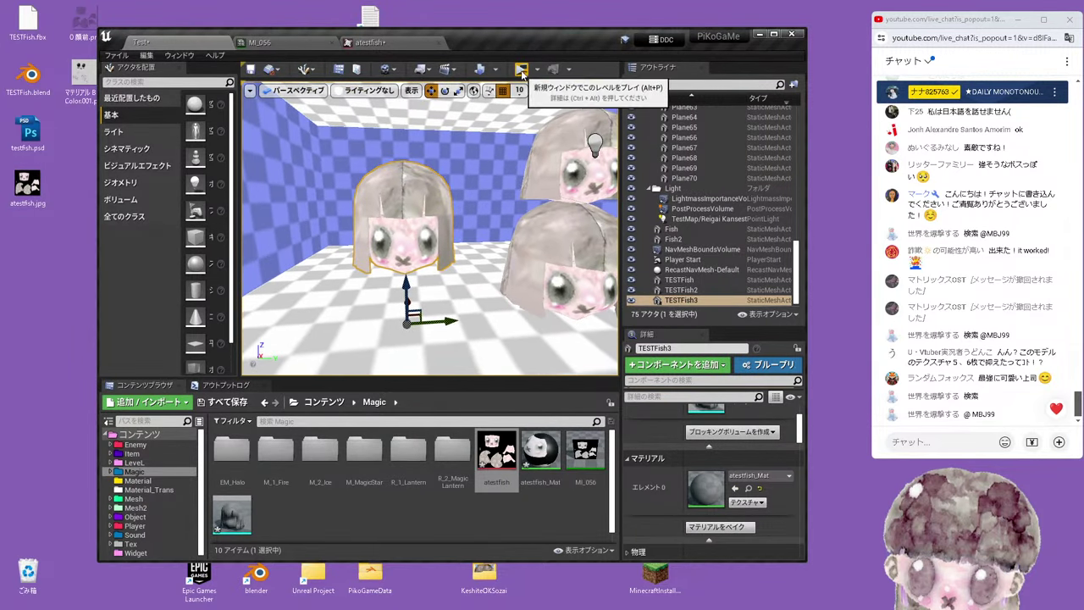
left_click(521, 68)
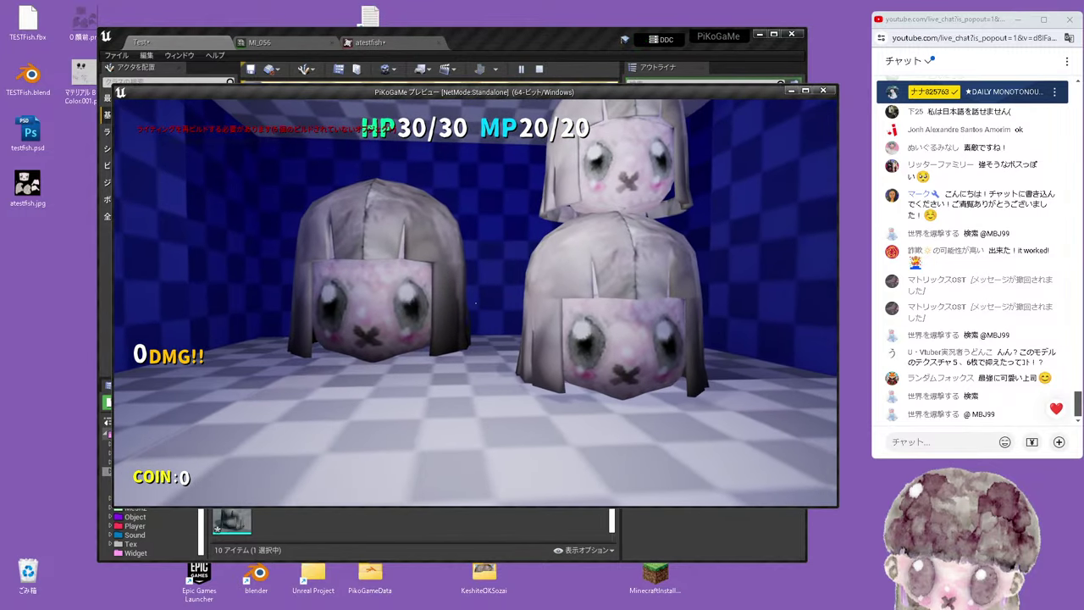
In DeepL, clear the source box and type the Japanese remark ending 結構良いと思います
key("i")
mouse_move(72, 603)
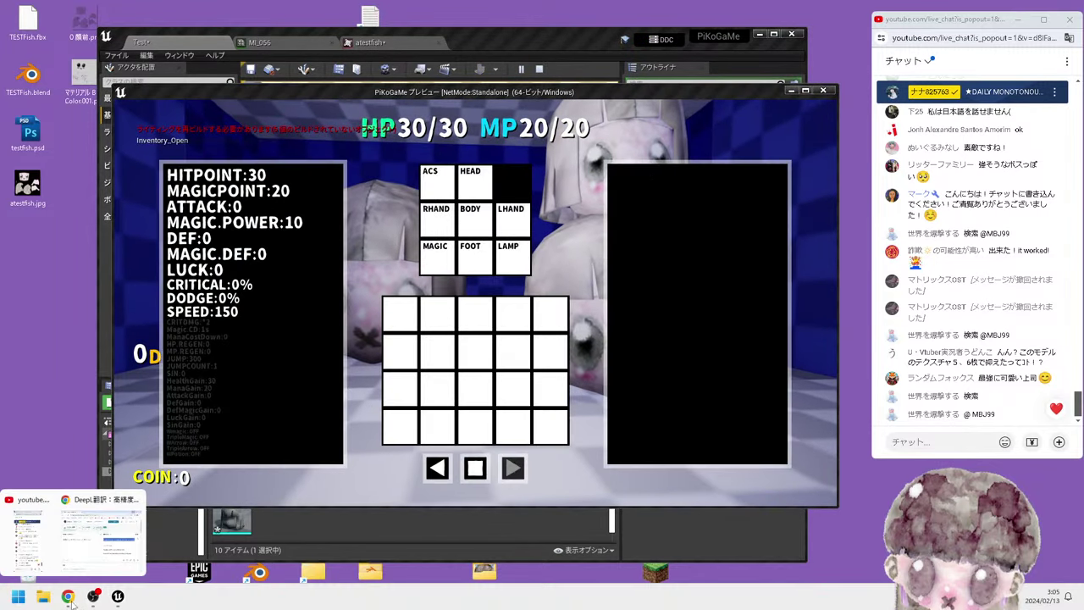
left_click(83, 544)
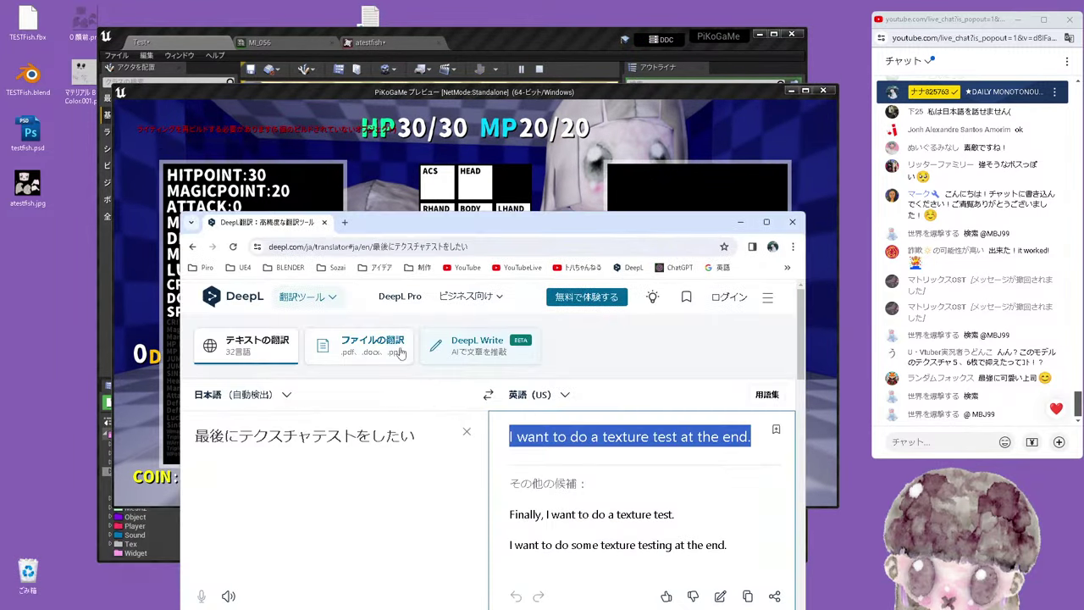
left_click(467, 431)
type("w")
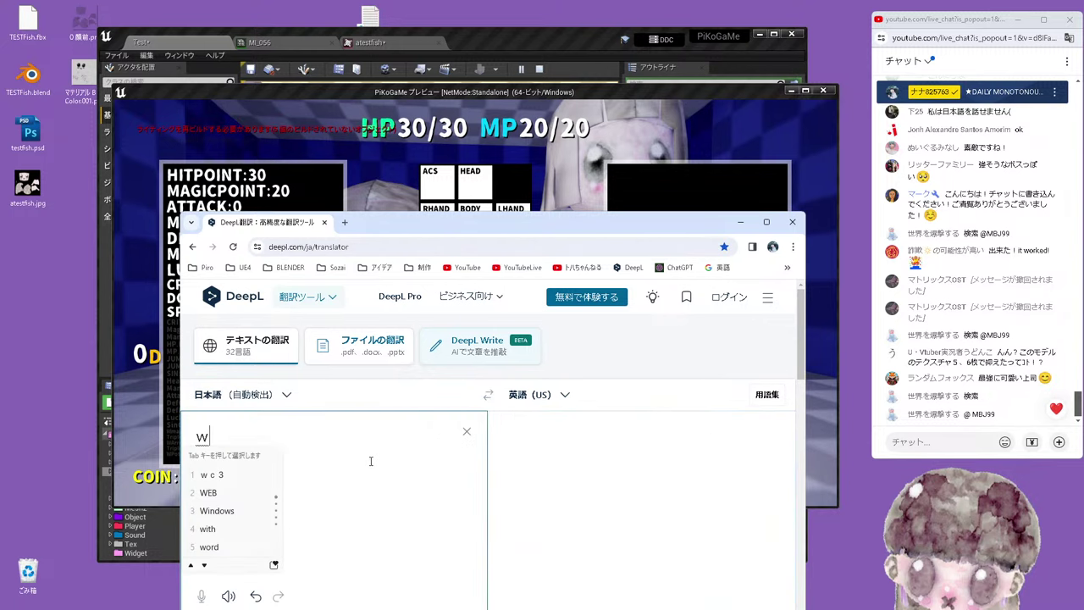
type("ataha")
key("space")
key("Return")
type("ko")
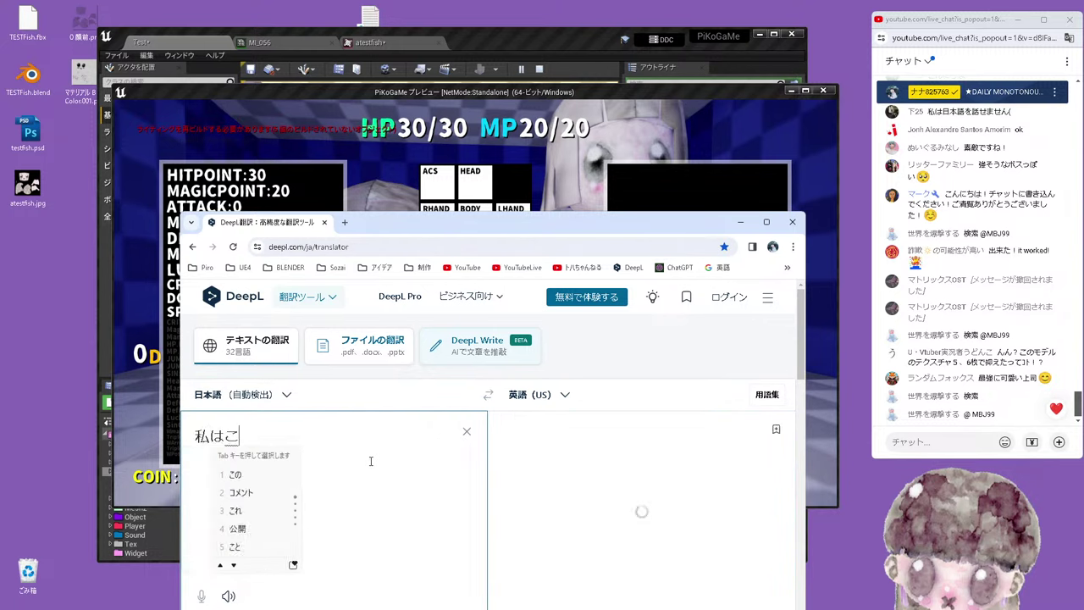
type("redeke")
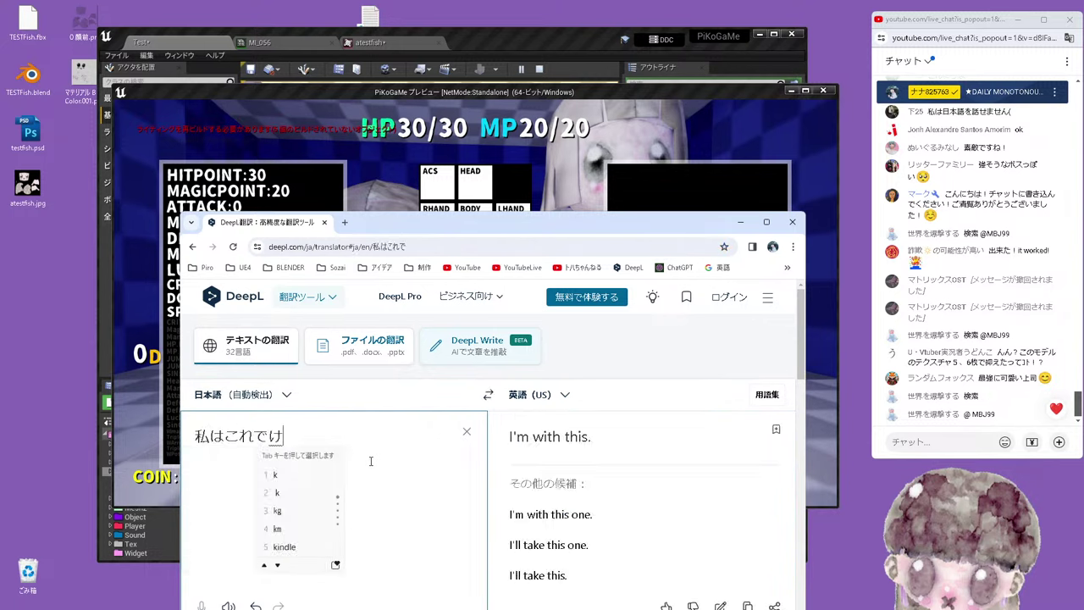
type("kko")
key("space")
type("yoito")
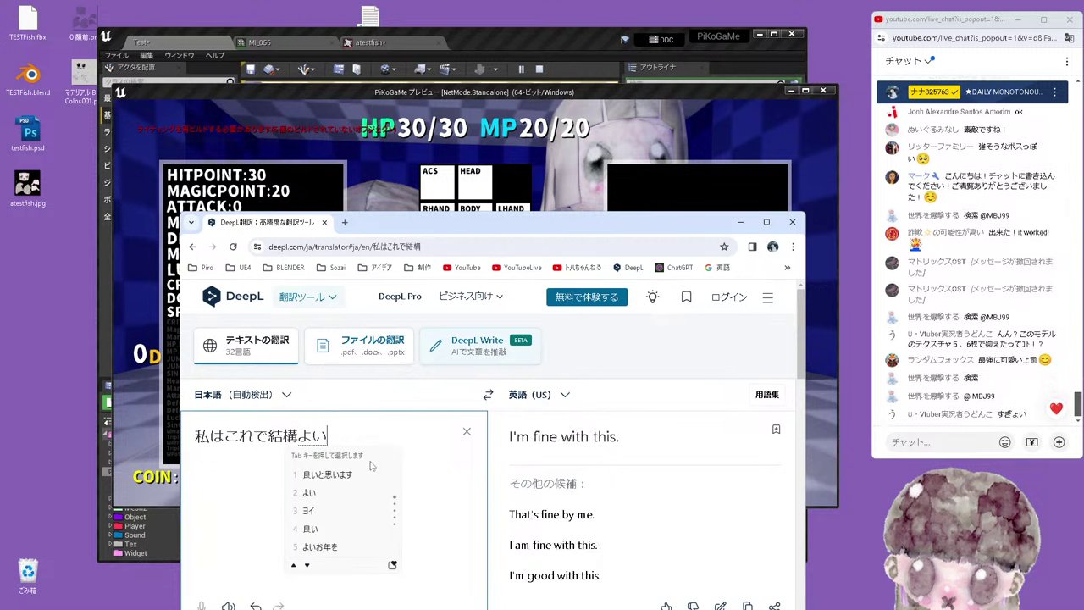
key("Return")
type("omoi")
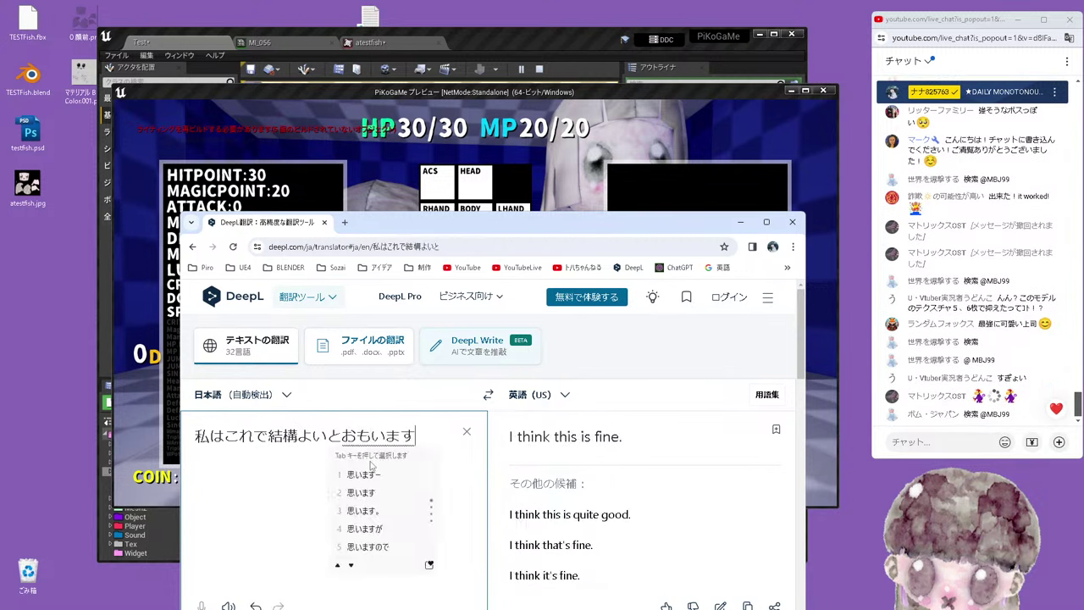
key("space")
key("Return")
type(".")
Add a second Japanese line: 今週、この後、このモデルをもっとちゃんと作っておきます
key("Return")
key("Return")
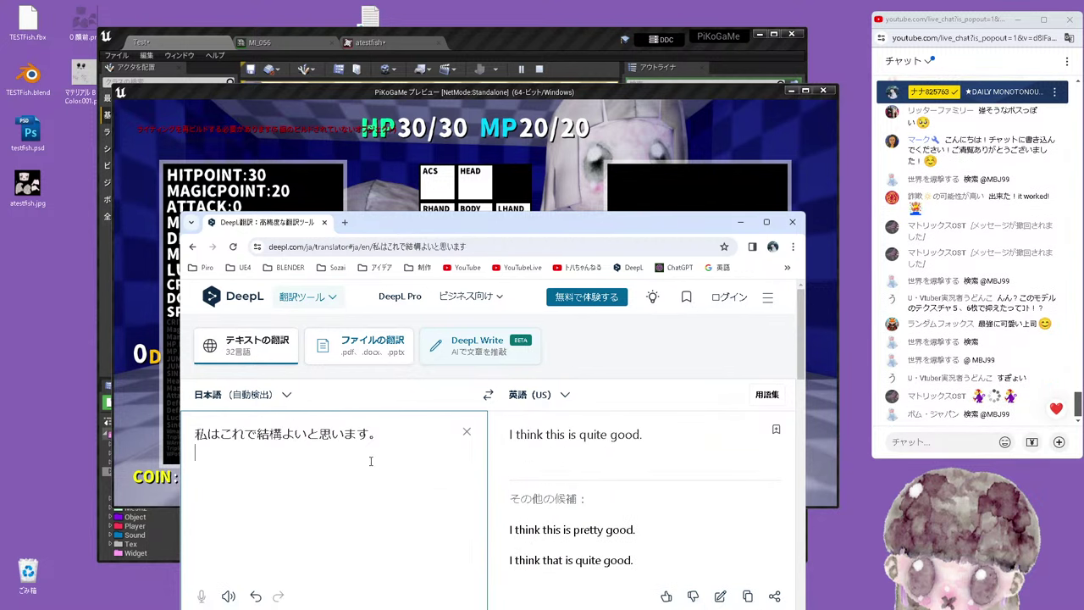
type("kjo")
key("BackSpace")
key("BackSpace")
key("BackSpace")
type("ko")
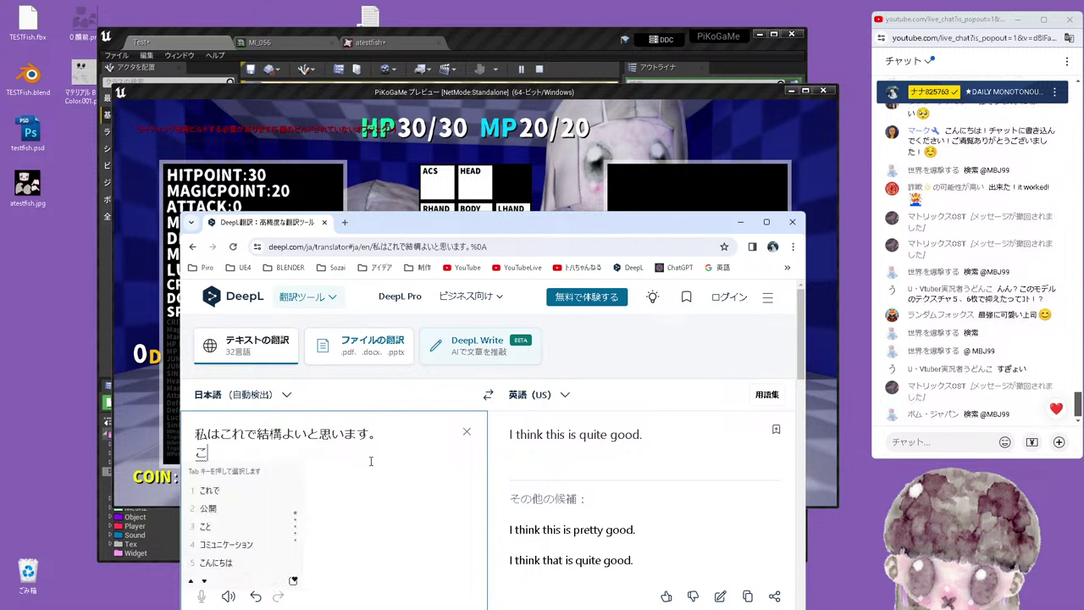
type("nshuu")
key("space")
type(",kono")
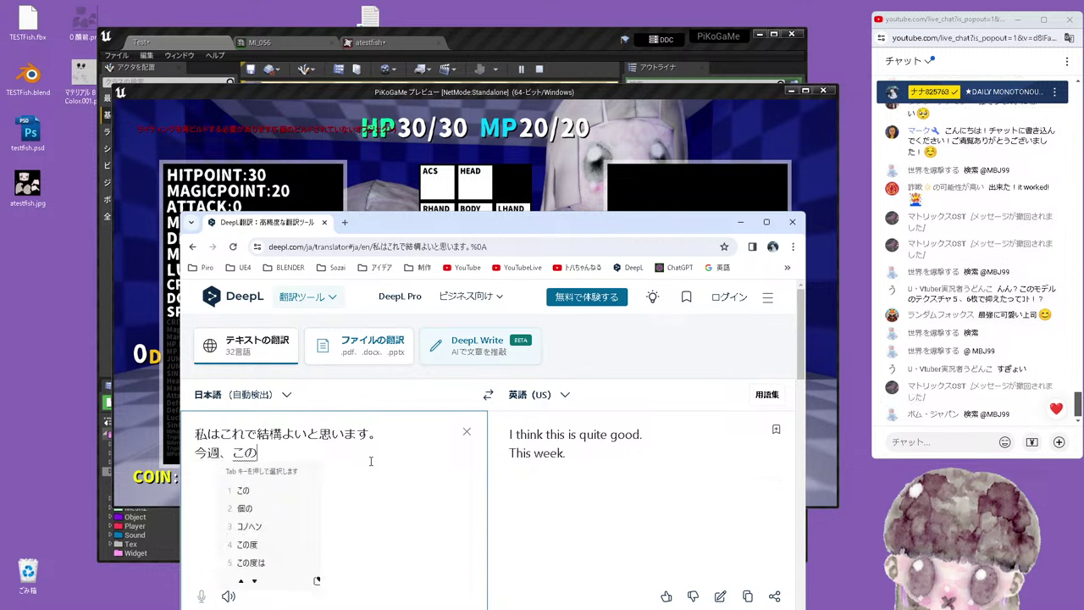
type("ato,kono")
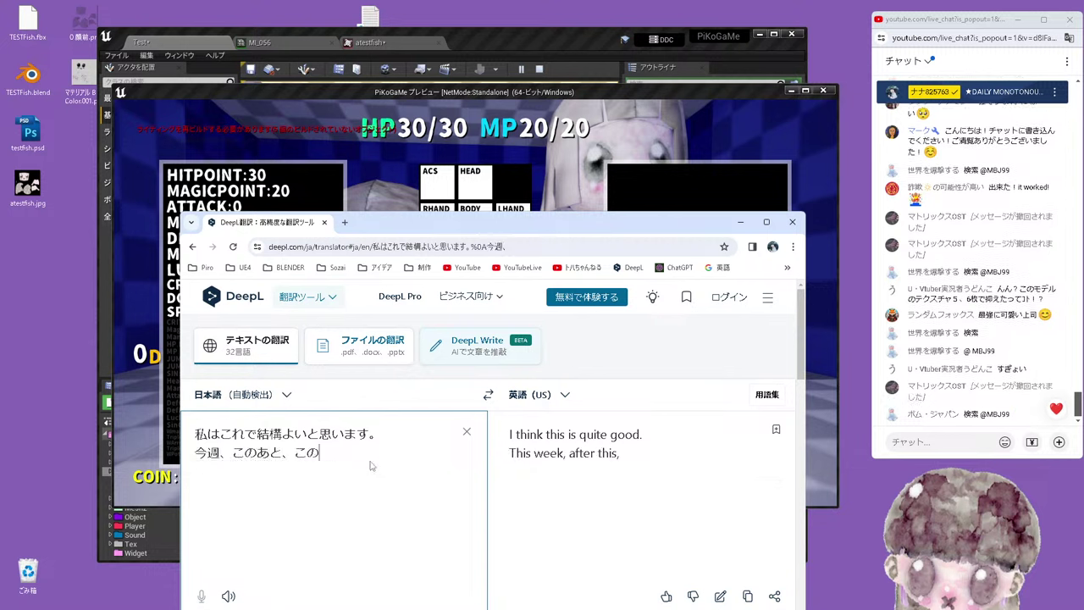
type("moderu")
key("space")
type("womo")
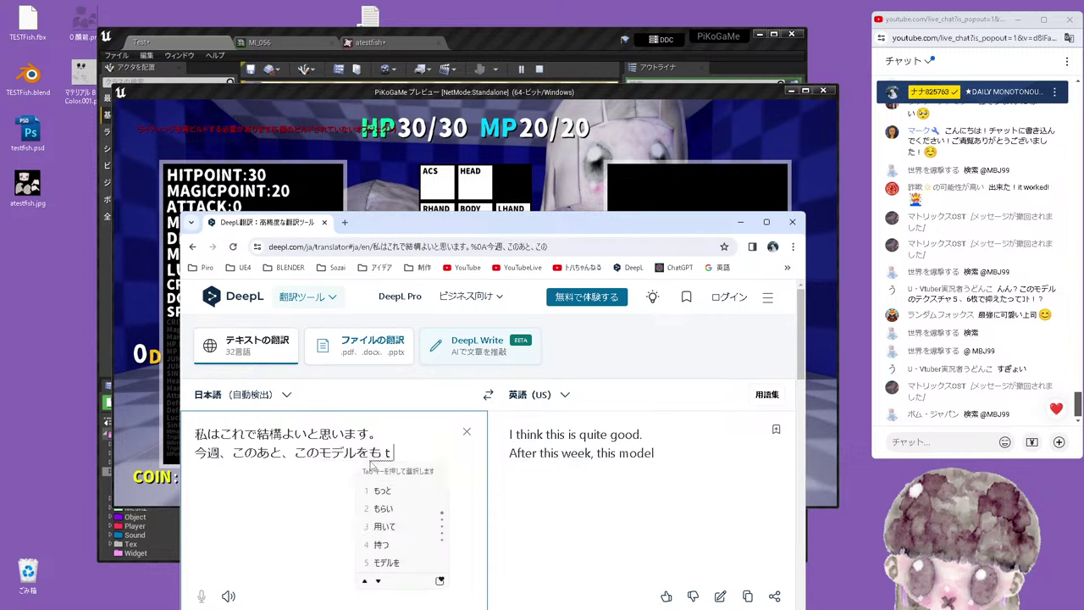
type("tto")
key("Return")
type("c")
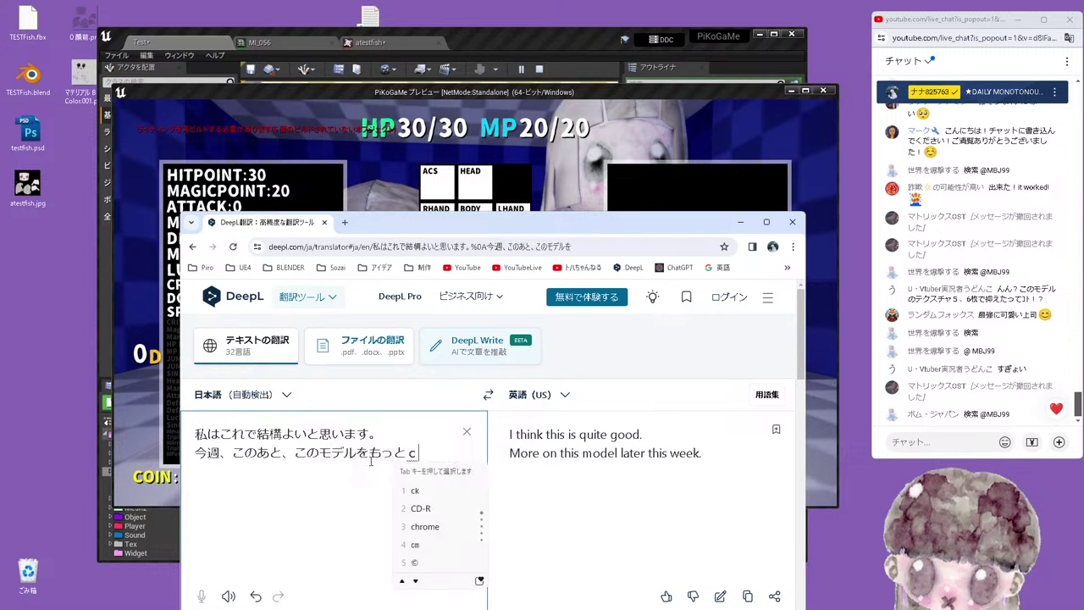
type("hanto")
key("Return")
type("tsukutteo")
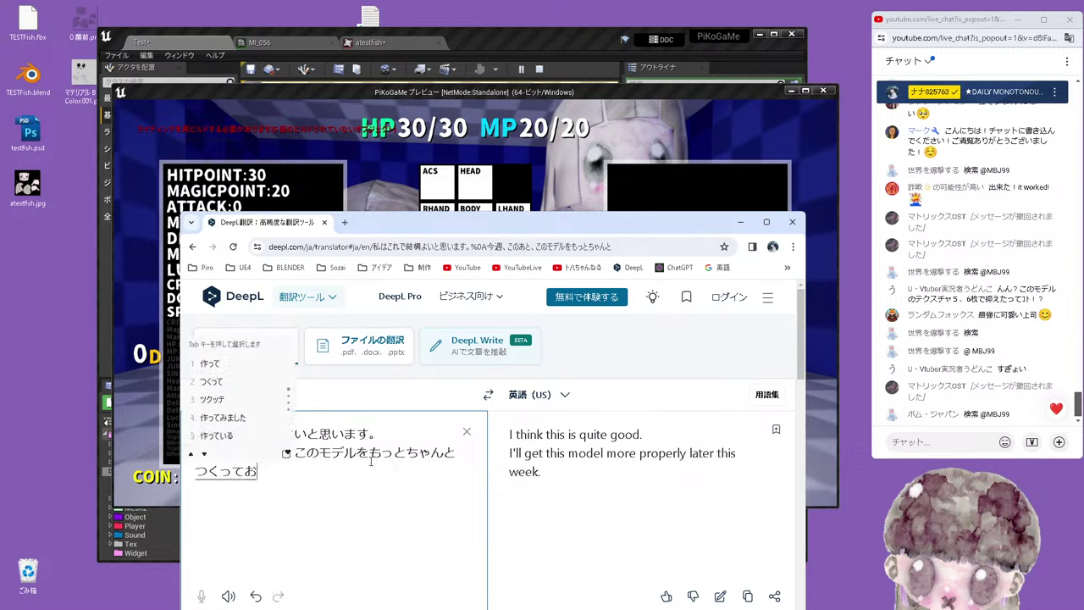
type("kimasu")
key("space")
type(".")
key("Return")
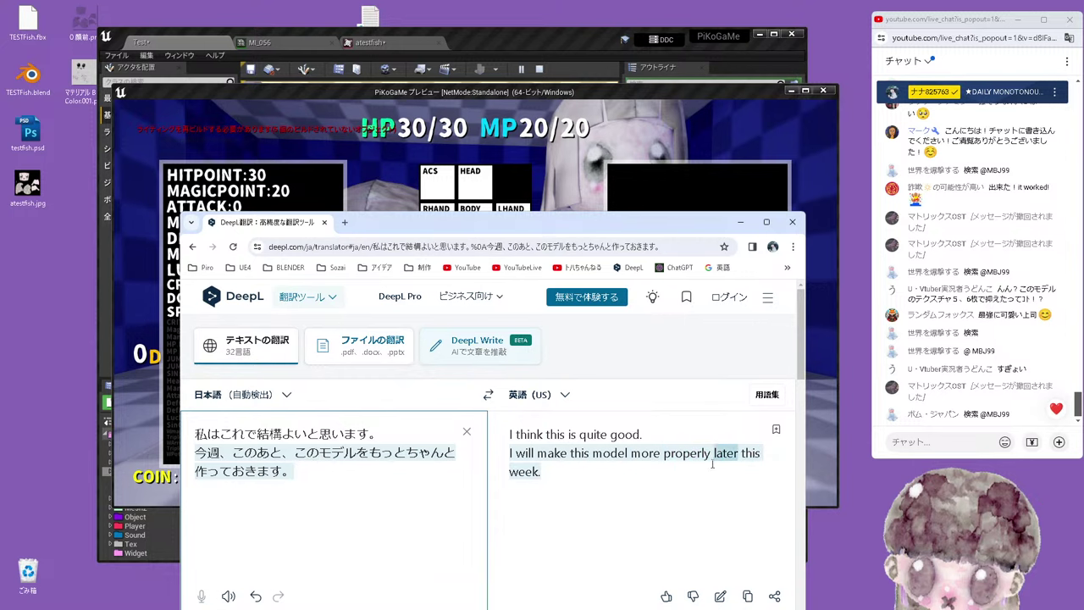
Copy the Japanese source text and paste it back in to refresh the English translation
left_click(712, 463)
key("ctrl+a")
right_click(536, 441)
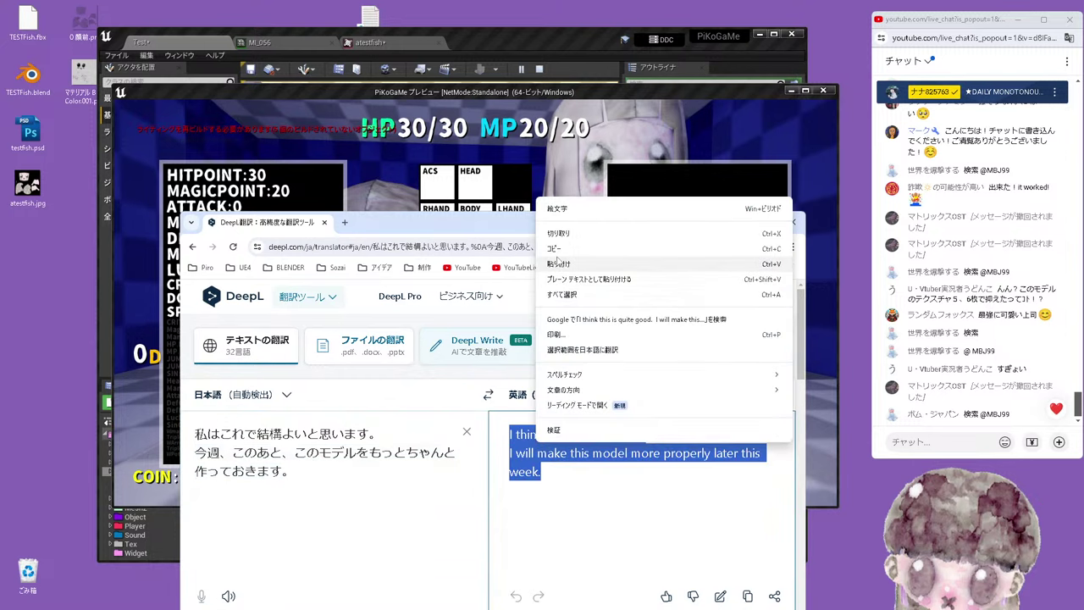
left_click(558, 261)
scroll(710, 373, "up", 5)
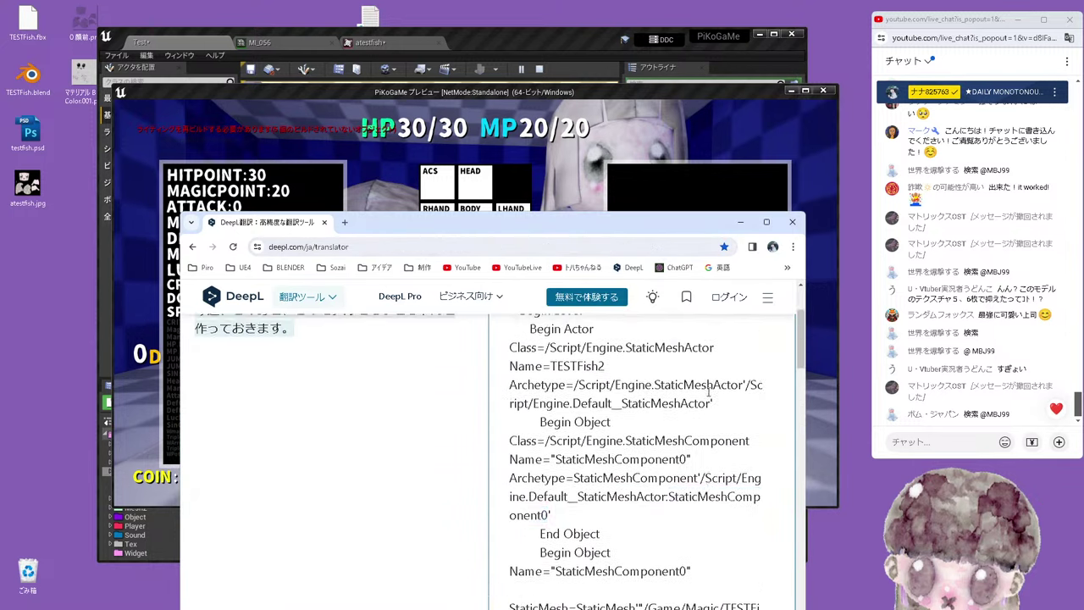
scroll(710, 387, "up", 2)
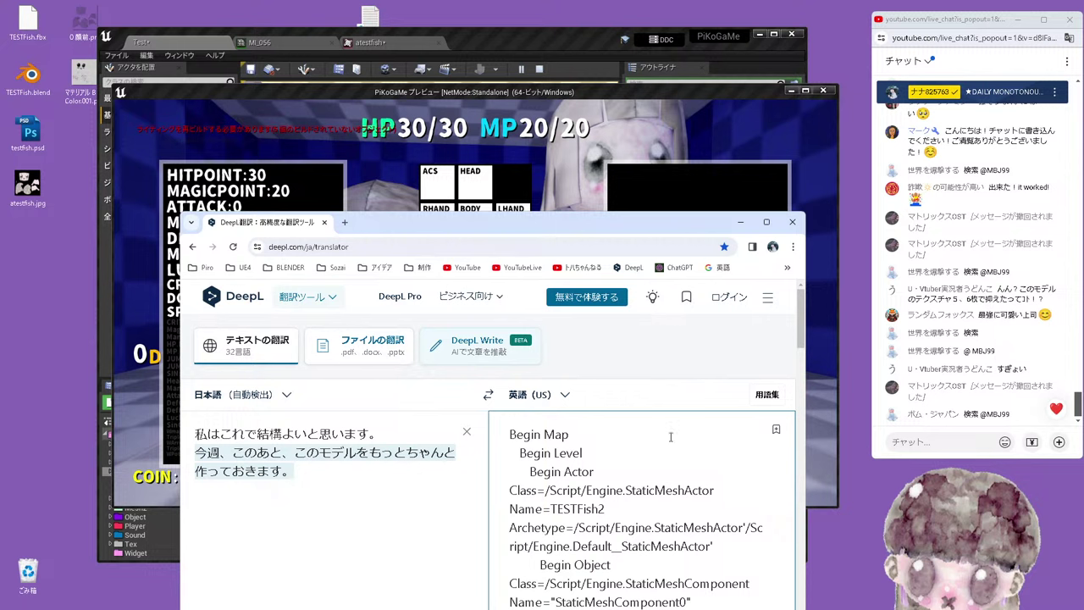
key("ctrl+a")
right_click(266, 439)
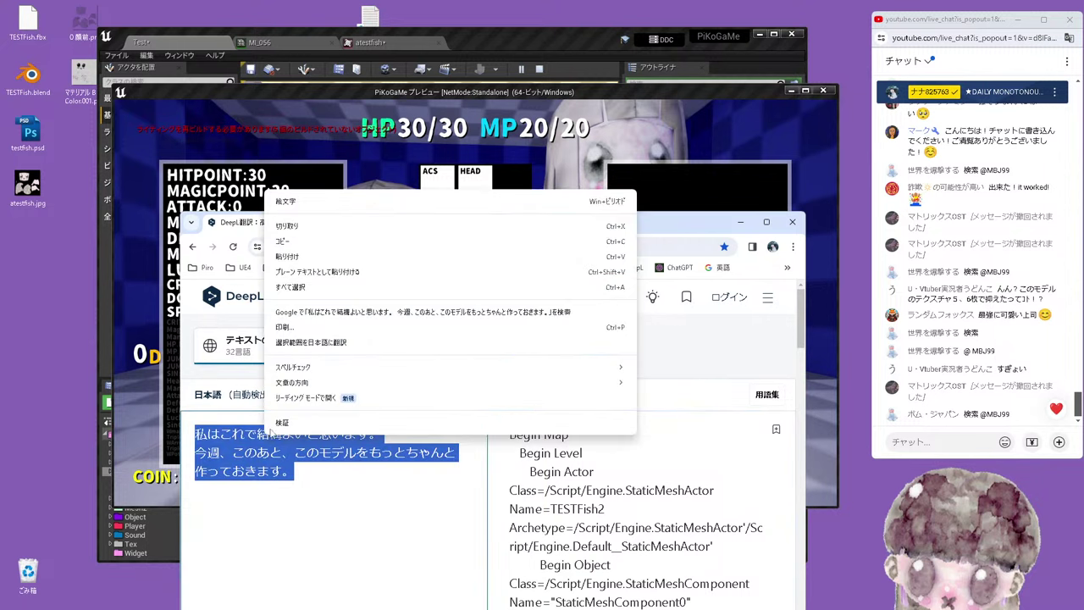
left_click(308, 246)
left_click(324, 470)
left_click(467, 432)
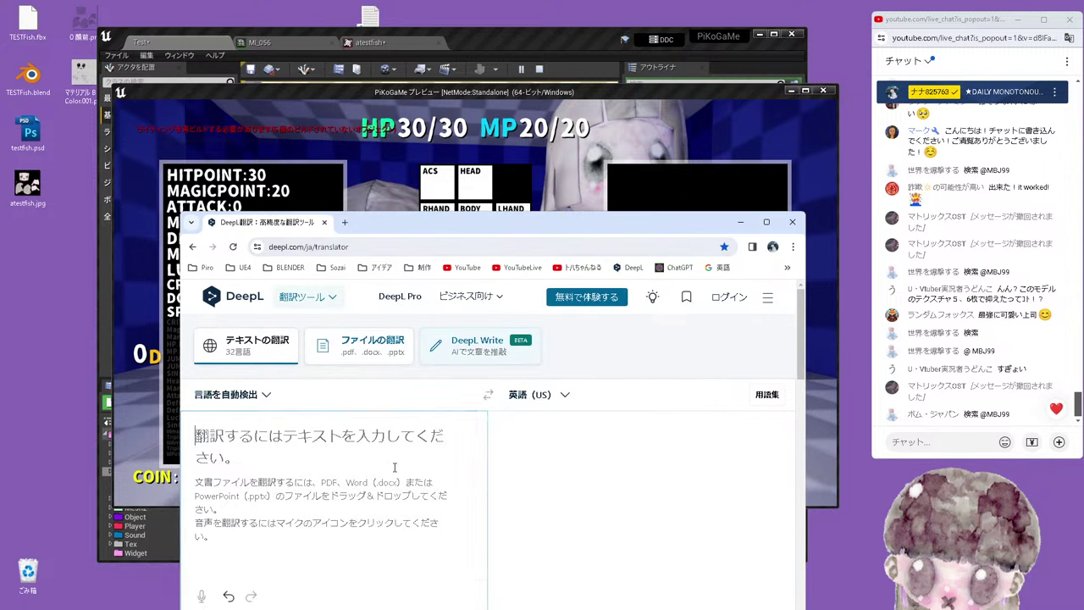
key("ctrl+v")
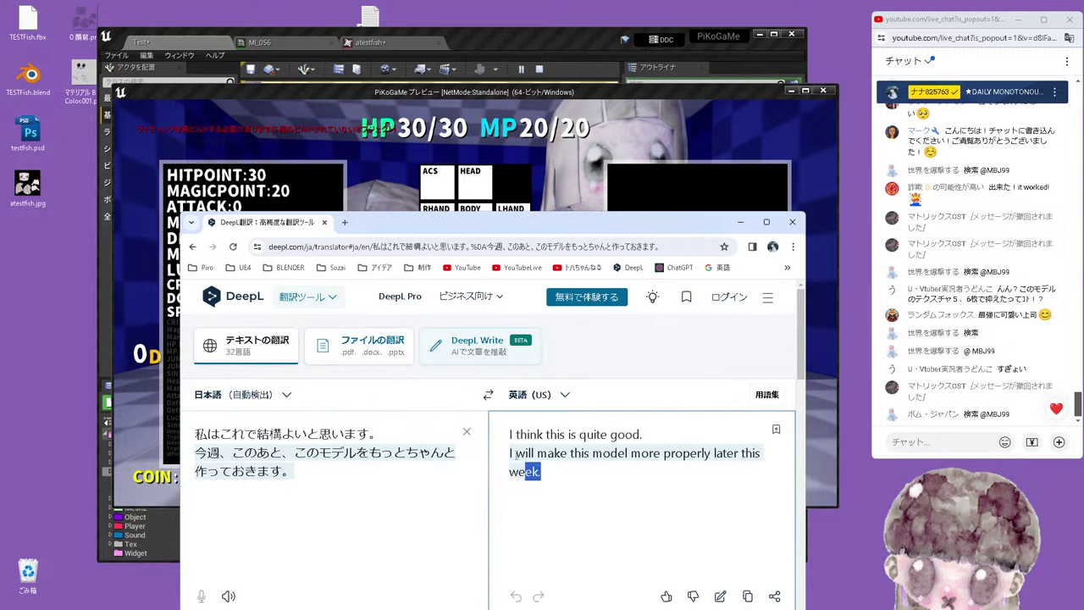
Copy the English translation 'I think this is quite good…' and stop the play preview
triple_click(597, 494)
right_click(570, 453)
left_click(610, 261)
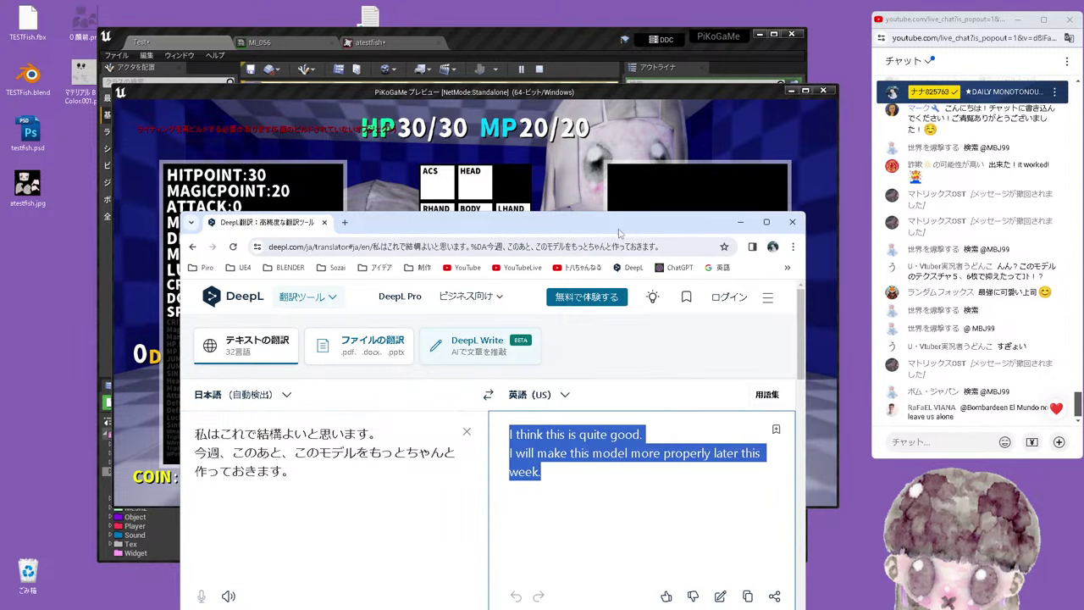
left_click_drag(457, 221, 372, 502)
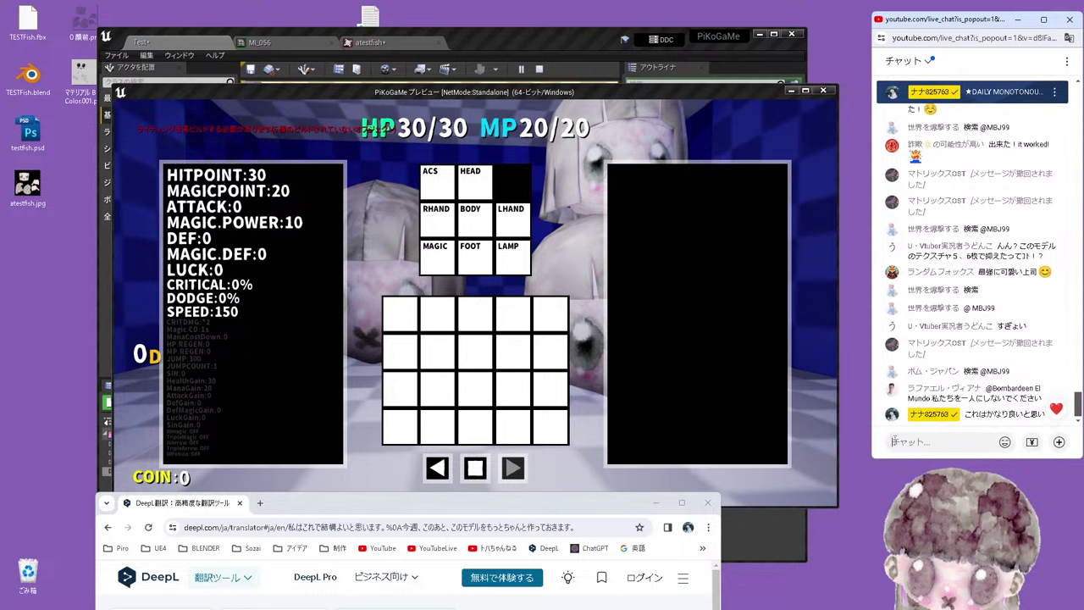
left_click(611, 317)
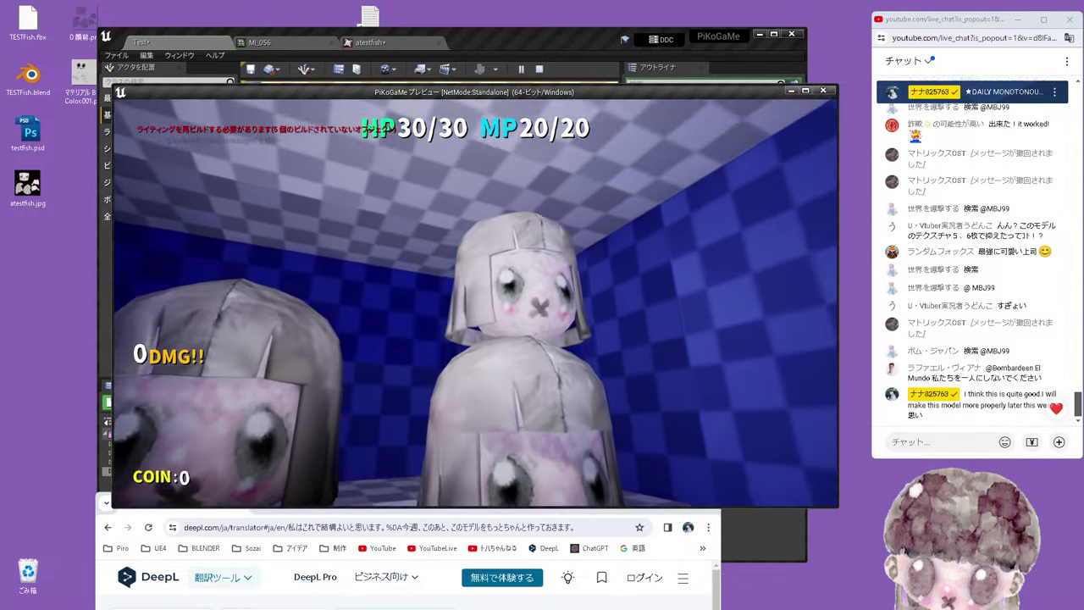
key("Escape")
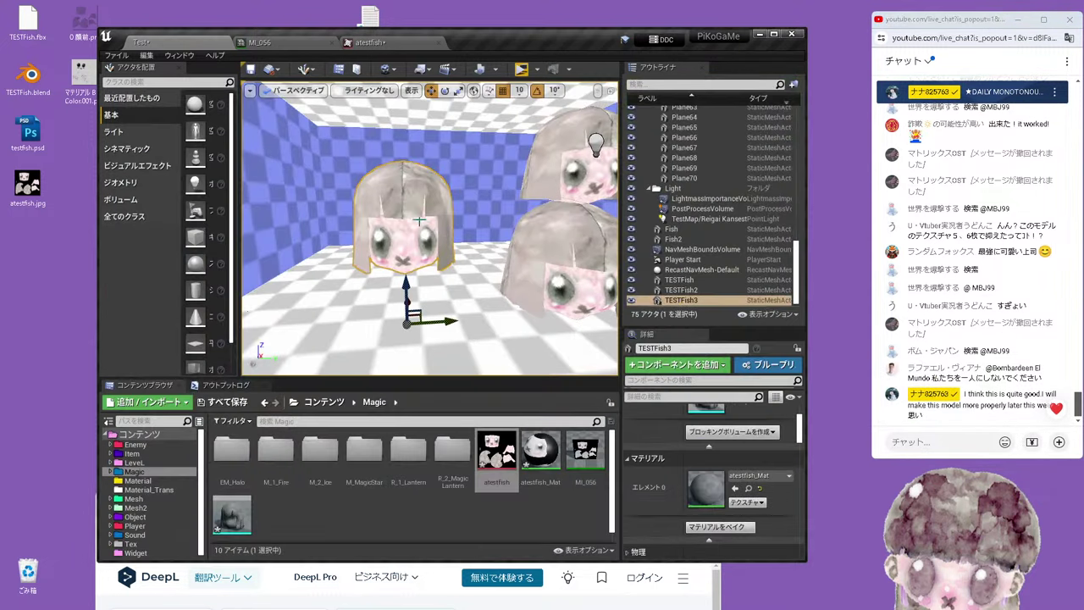
Open the Lv002 level from Content > LeveL > 01, saving modified content when prompted
right_click(697, 300)
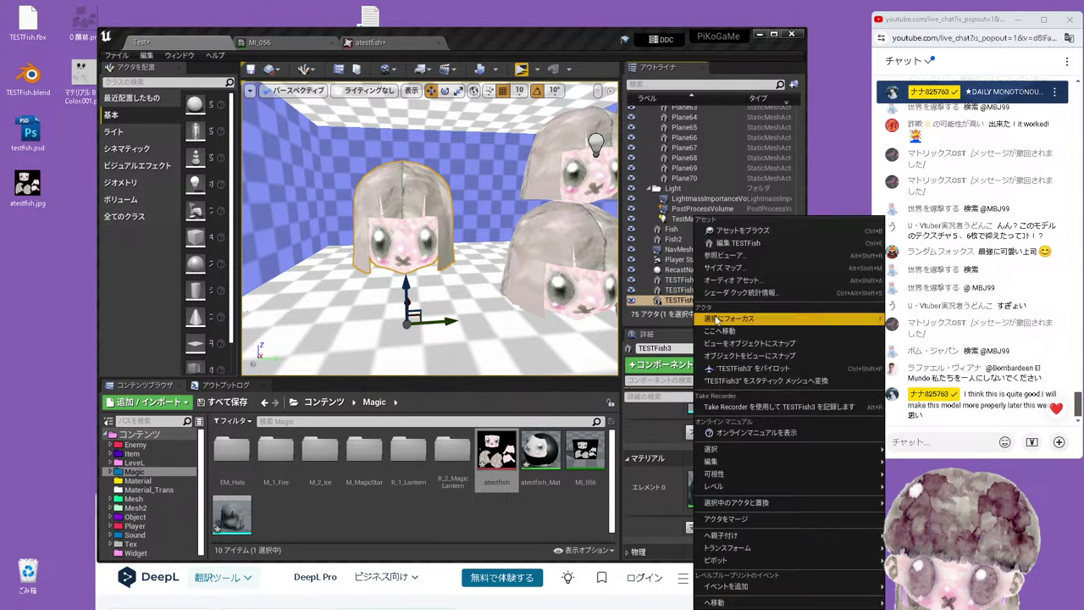
mouse_move(730, 451)
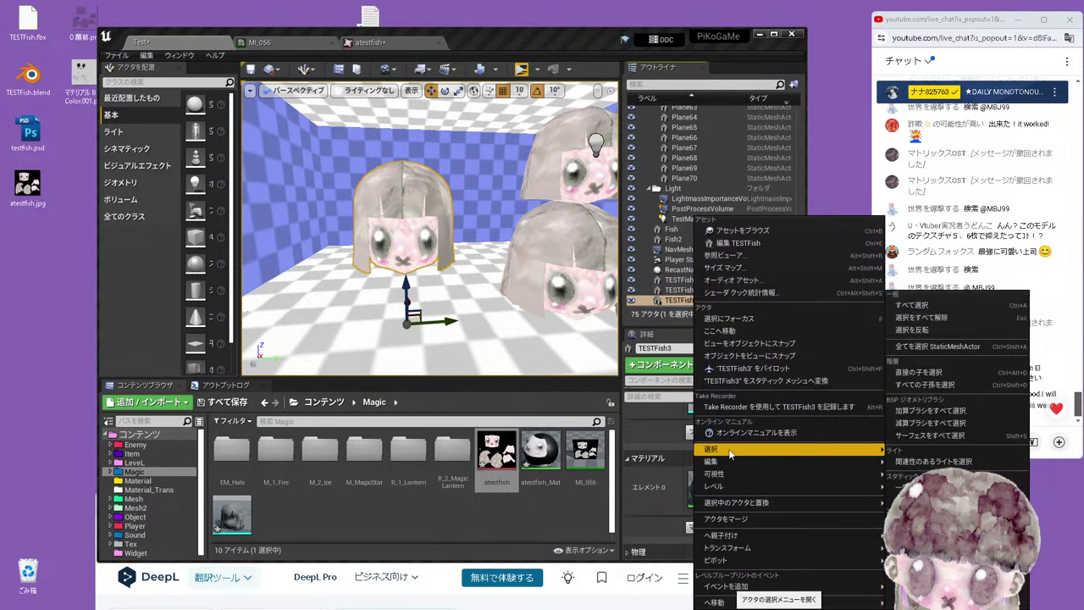
key("Escape")
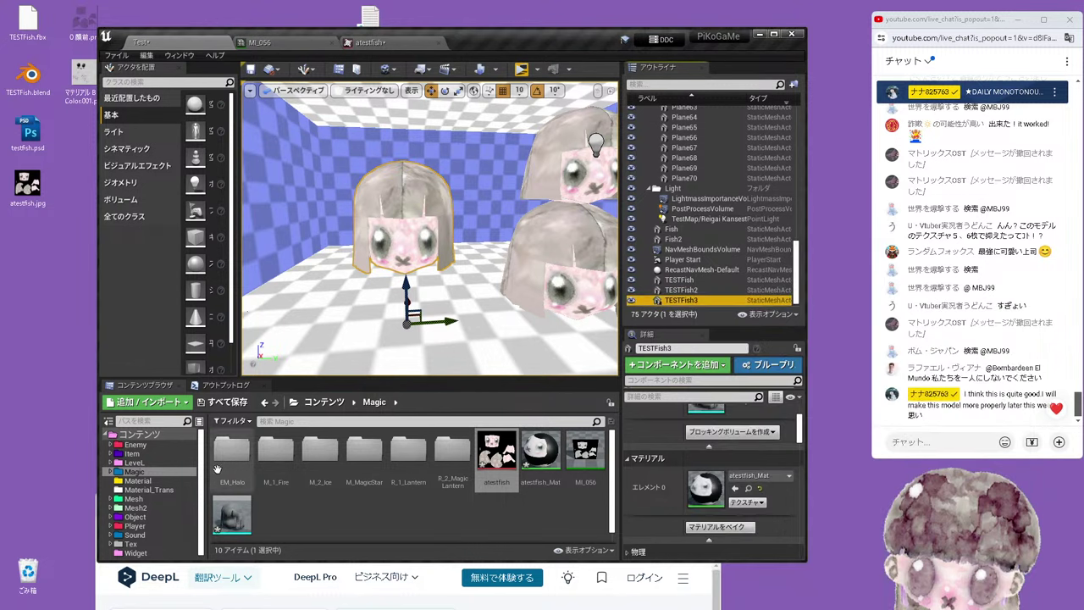
left_click(134, 463)
double_click(233, 449)
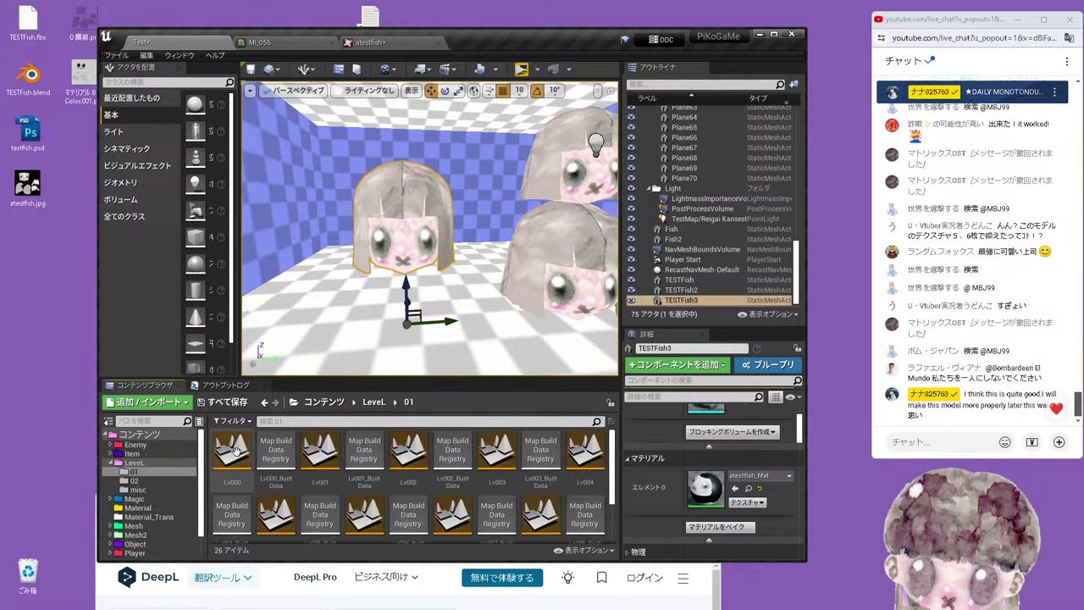
double_click(414, 456)
left_click(582, 414)
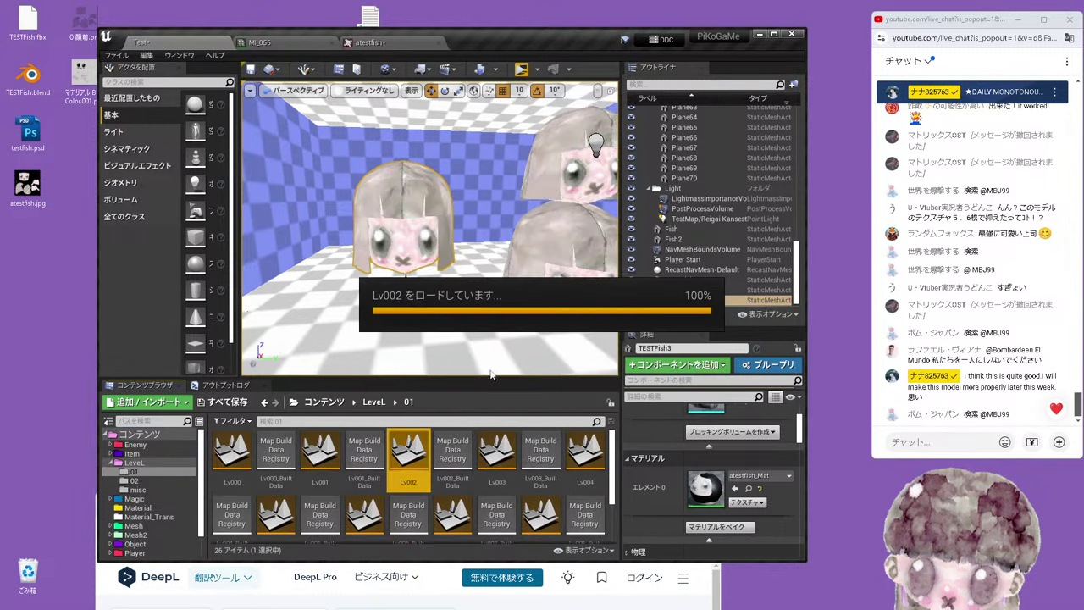
Open the Lv003 level and paste TESTFish3 in via the World Outliner's 編集 > 貼り付け
double_click(595, 447)
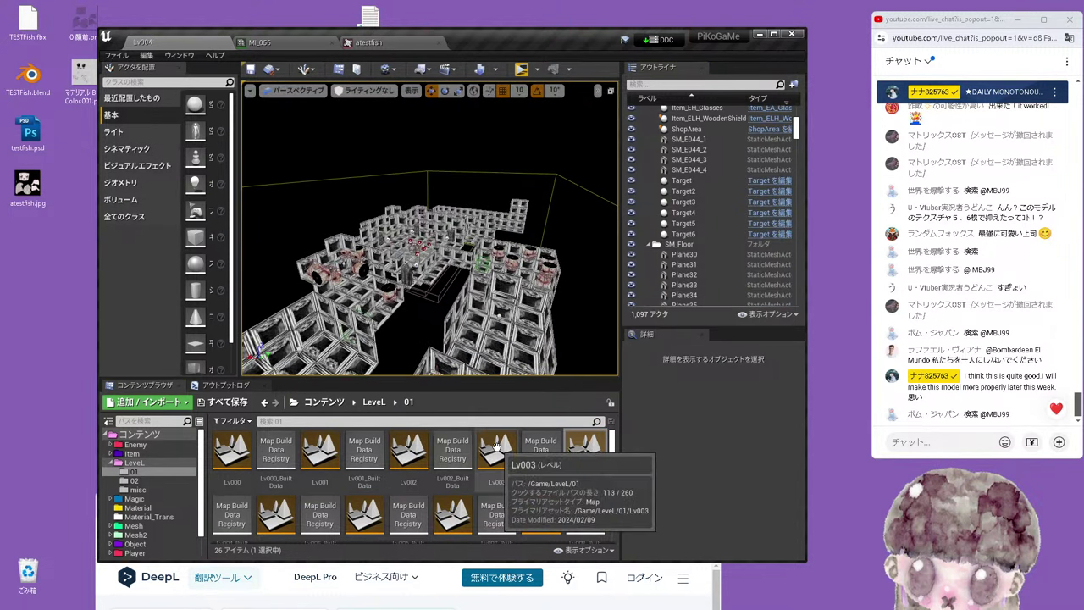
double_click(497, 453)
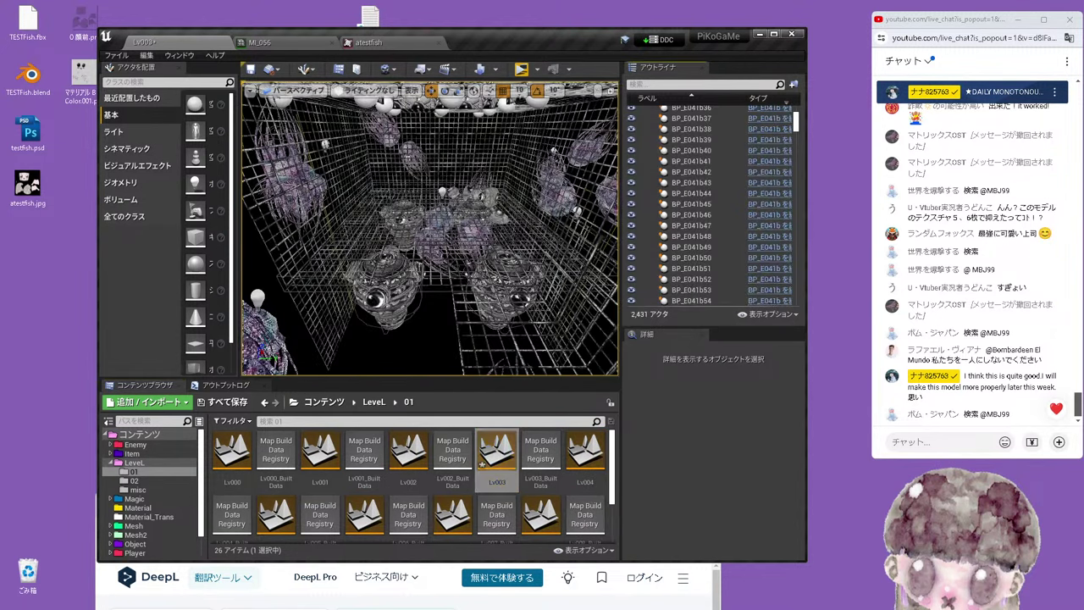
right_click_drag(429, 228, 430, 229)
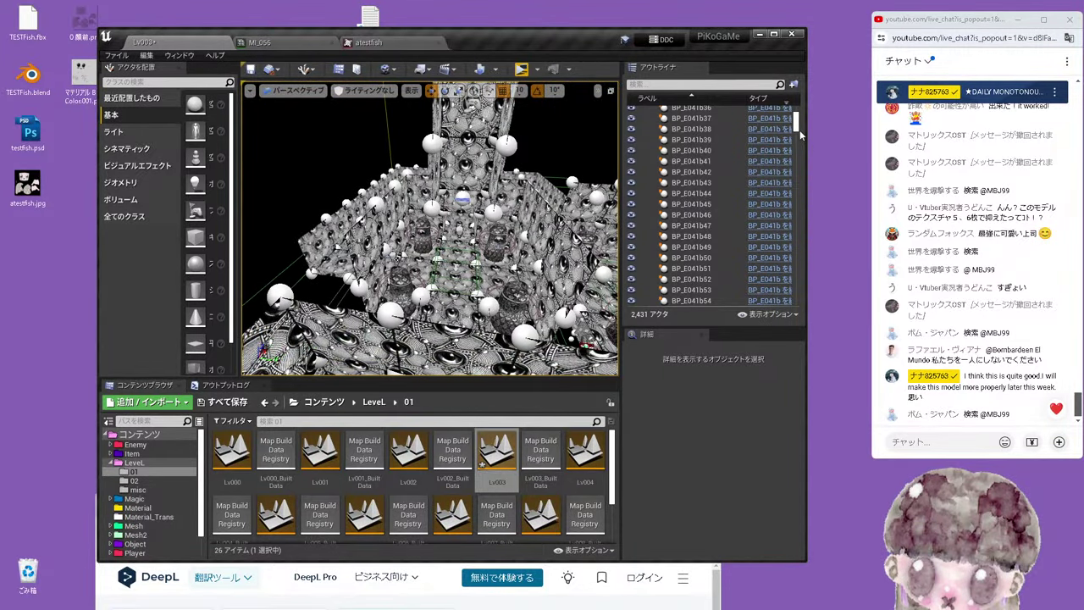
left_click_drag(801, 136, 785, 106)
right_click(688, 113)
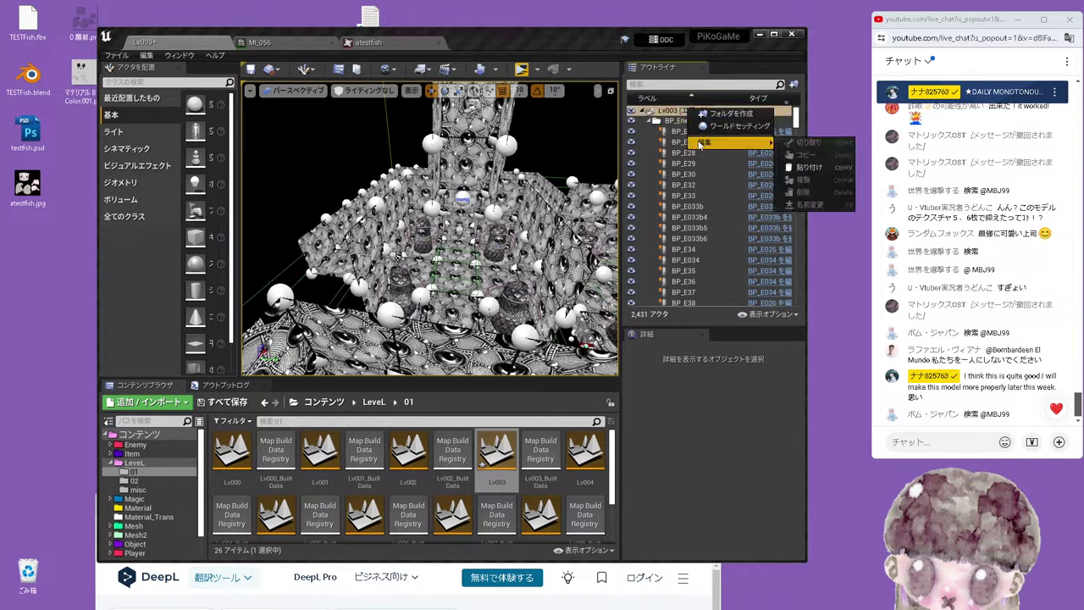
left_click(828, 169)
key("f")
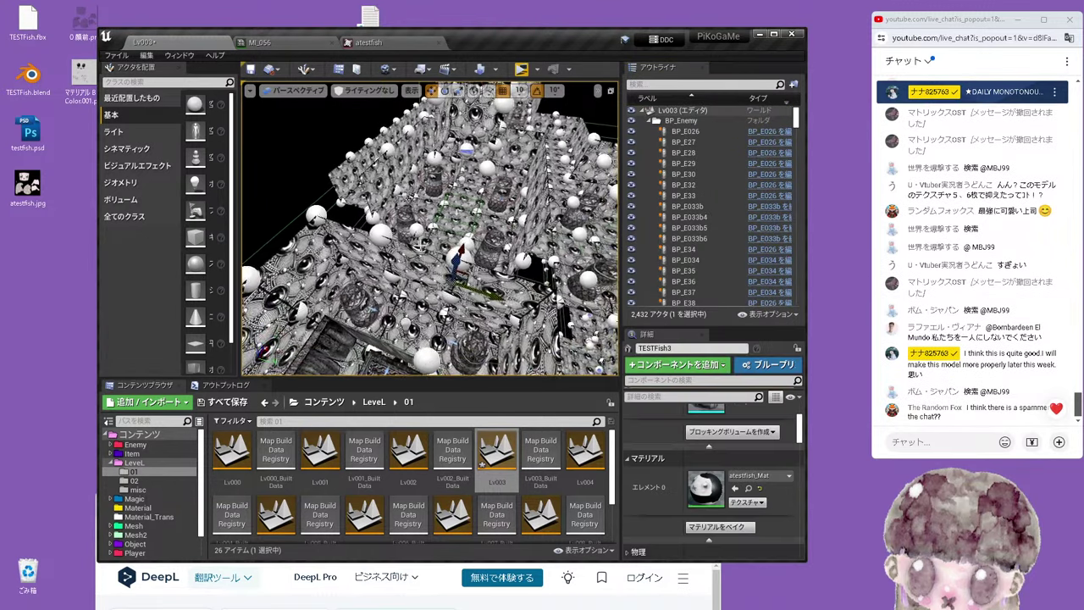
mouse_move(457, 203)
left_mouse_down("alt")
mouse_move(457, 184)
mouse_move(458, 221)
mouse_move(440, 212)
left_mouse_up("alt")
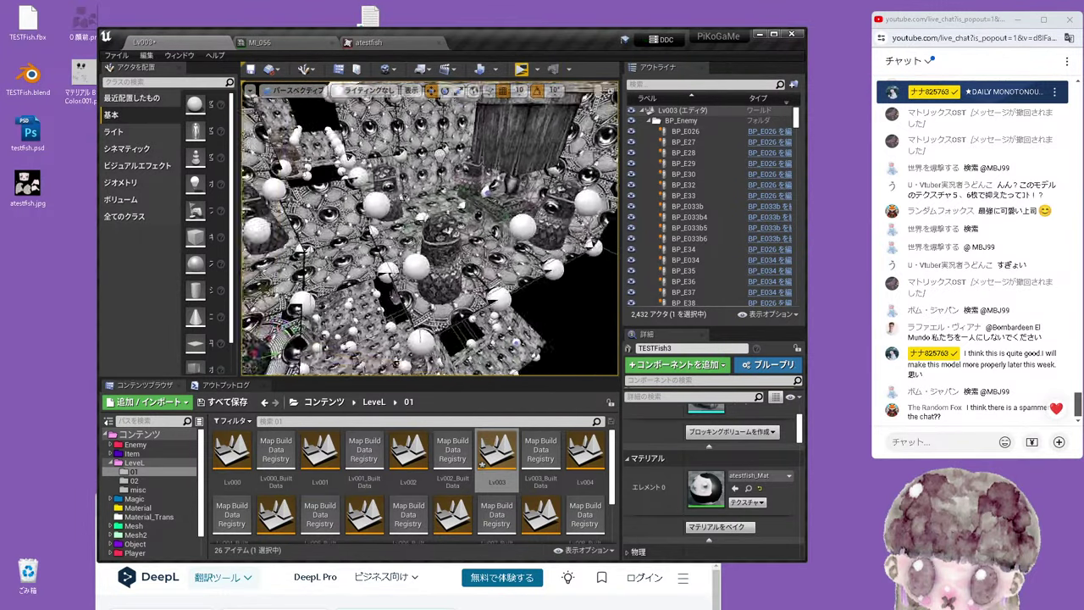
Select the four planes Plane746–749 in the viewport and delete them
left_click(491, 197)
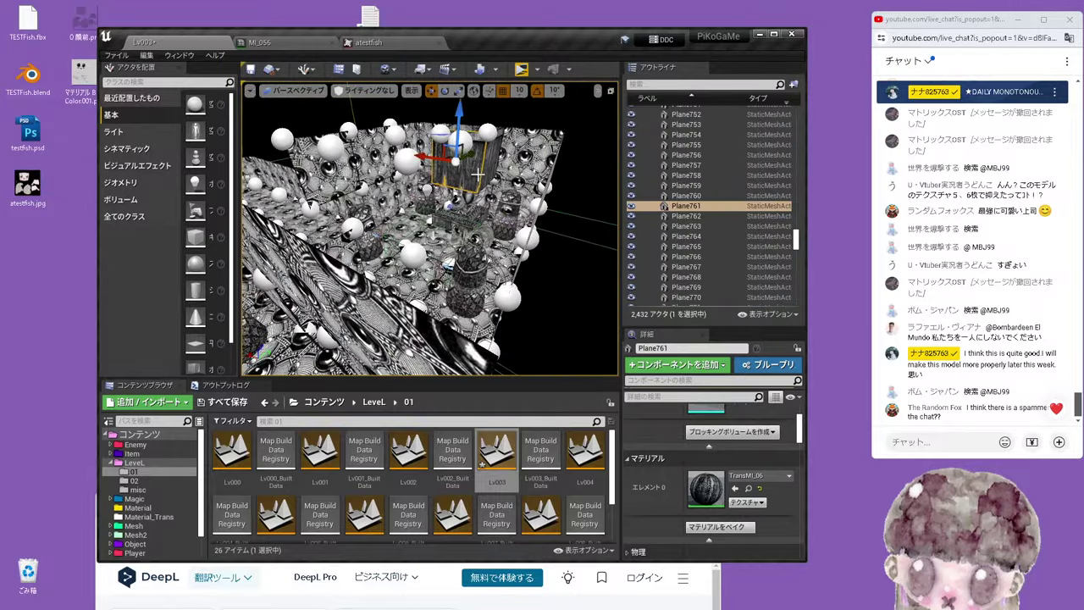
left_click_drag(491, 196, 449, 170, "alt")
left_click(458, 169, "ctrl")
left_click(461, 146, "ctrl")
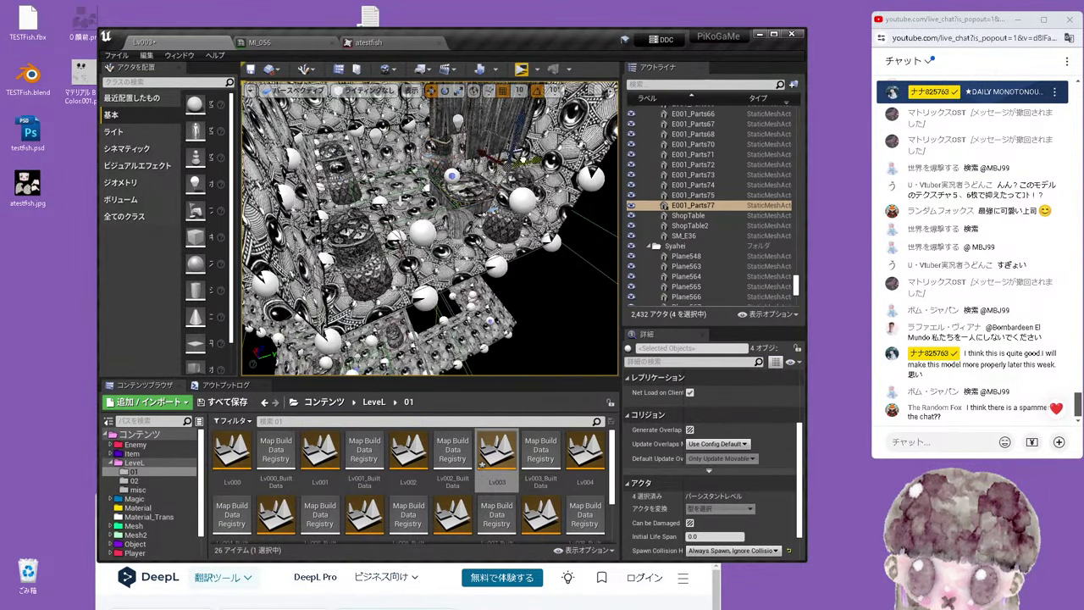
left_click(466, 182)
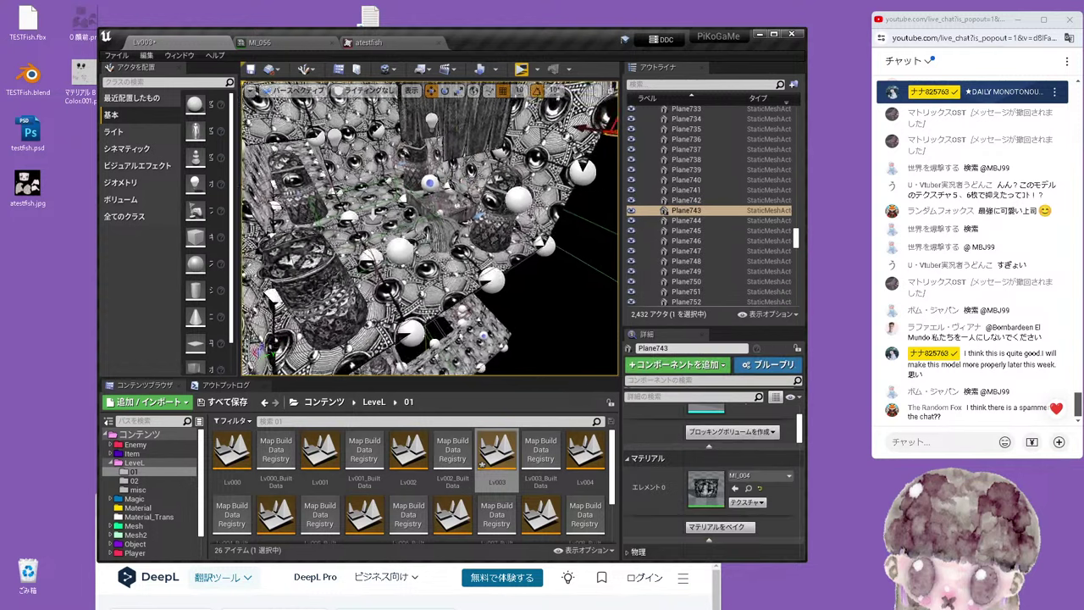
left_click_drag(432, 288, 445, 286, "alt")
left_click(416, 251, "ctrl")
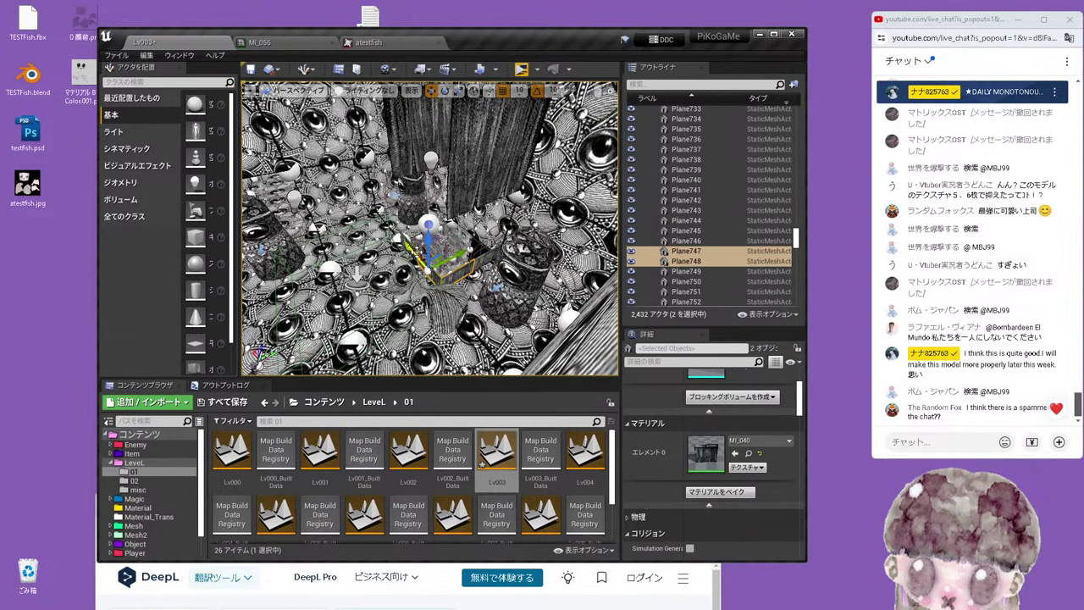
key("Delete")
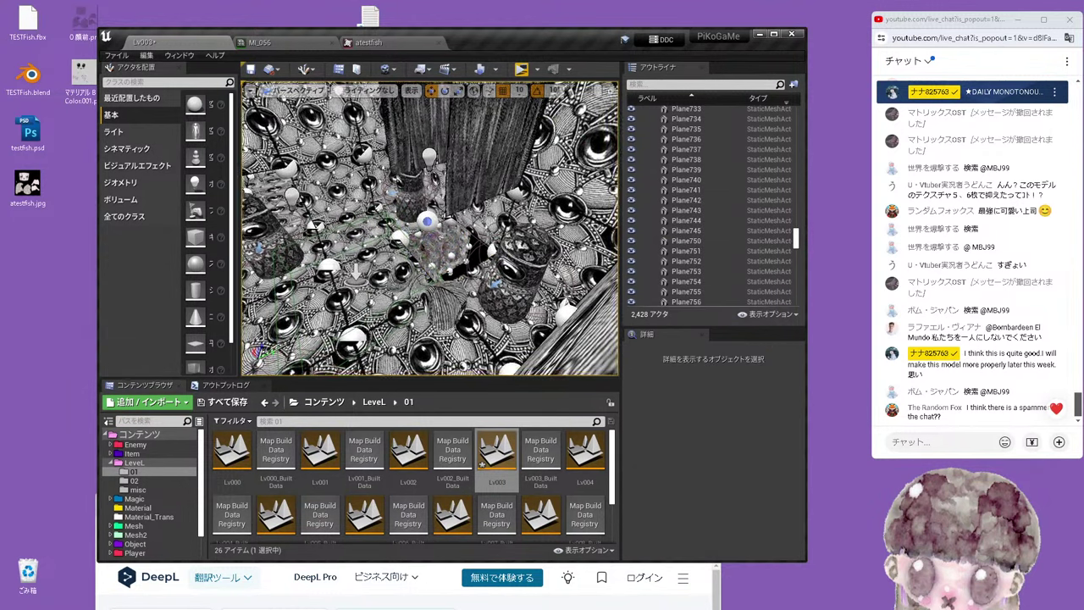
Delete Plane744 and Plane745 near the patterned floor
right_click_drag(464, 221, 414, 272)
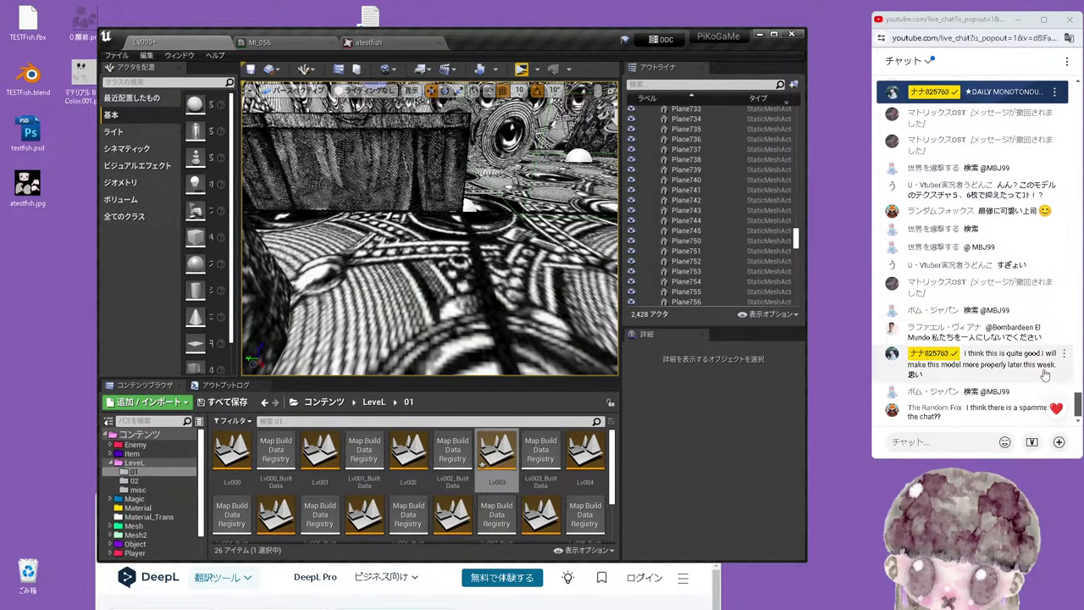
left_click(1078, 406)
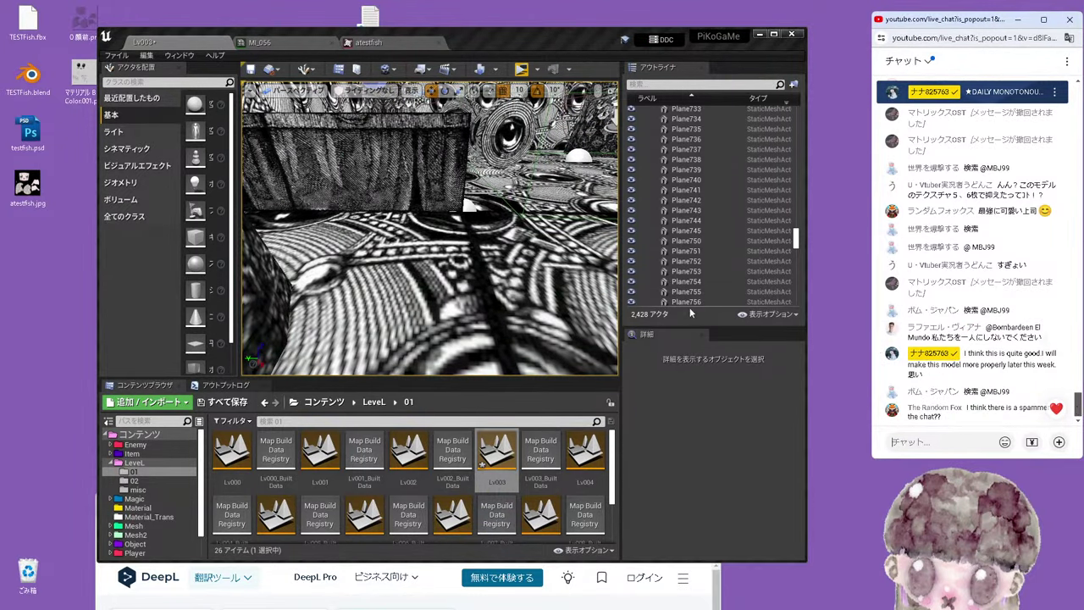
type("s")
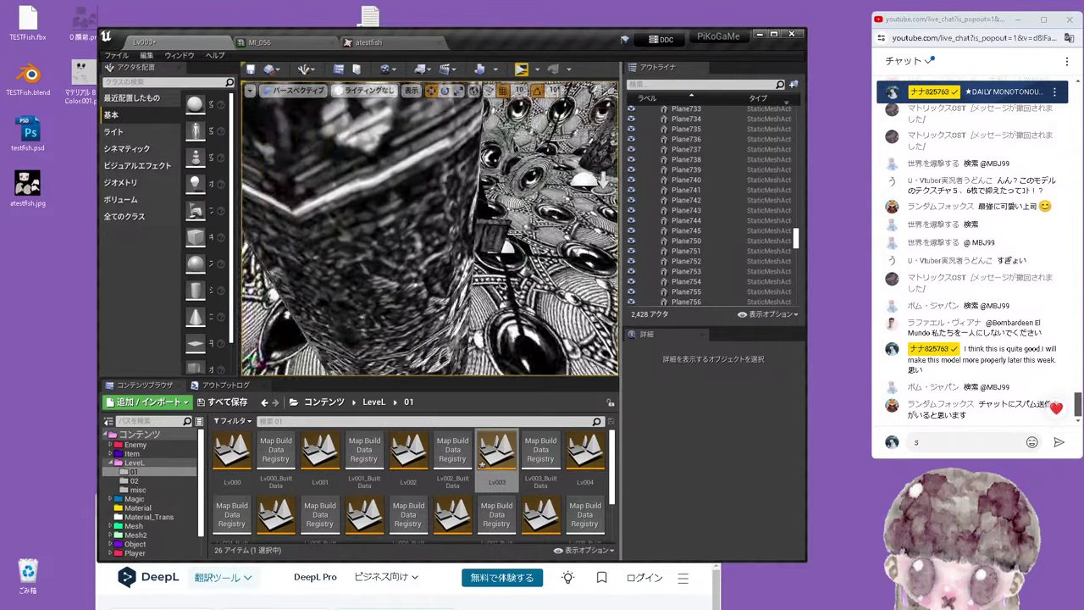
right_click_drag(602, 177, 318, 196)
left_click(319, 196)
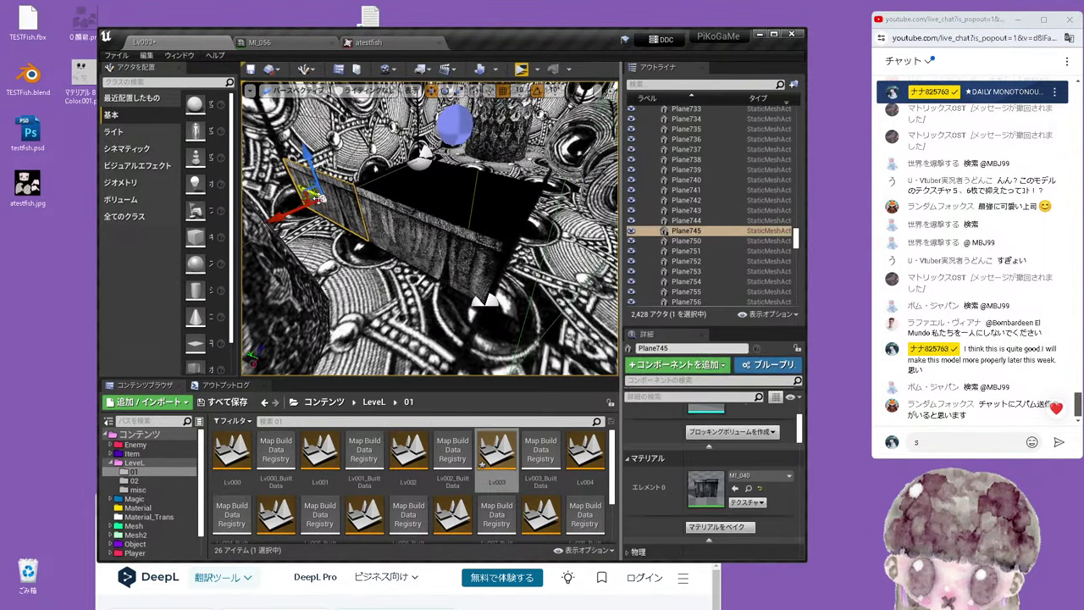
left_click(427, 238, "ctrl")
key("Delete")
Select further actors: BGA_513, BP_E265, E001_Parts, Plane754/762 and BP_E53/BP_E56
right_click_drag(472, 223, 364, 212)
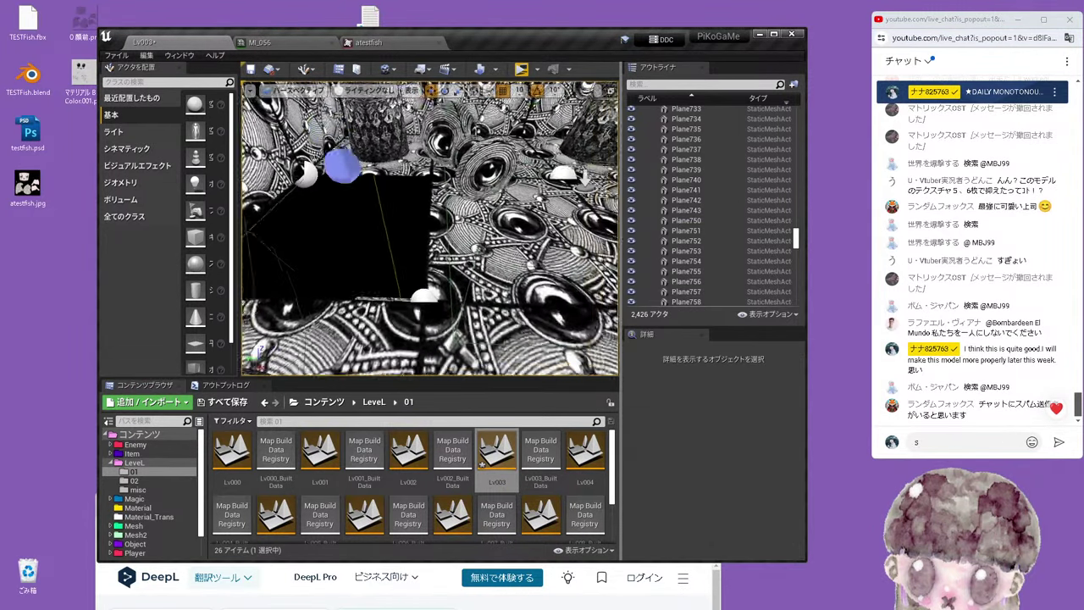
left_click(475, 237)
mouse_move(475, 237)
right_mouse_down()
mouse_move(479, 223)
mouse_move(455, 202)
right_mouse_up()
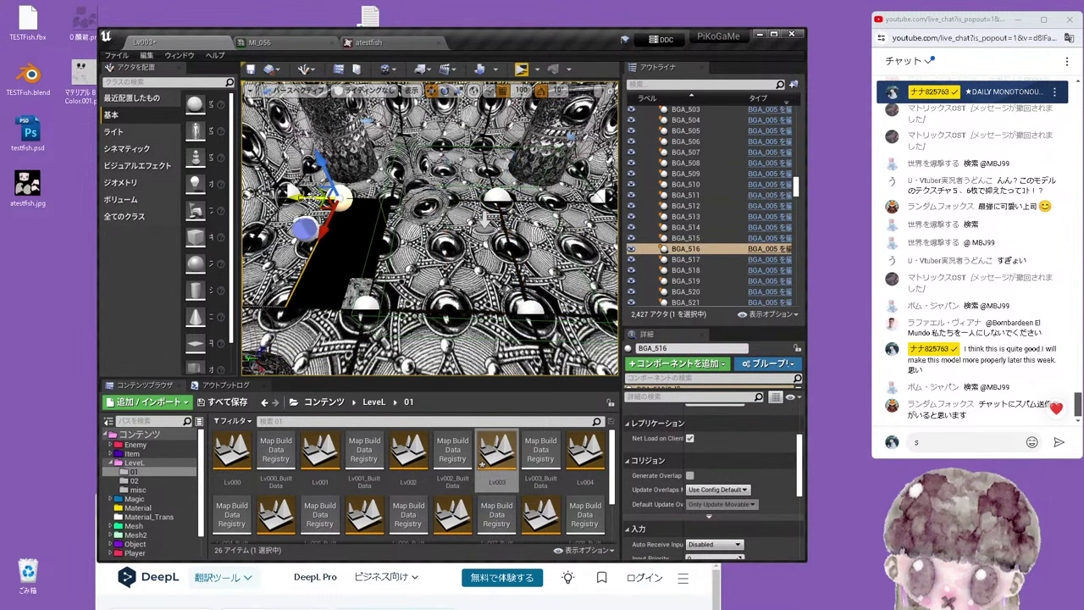
right_click_drag(328, 209, 338, 203)
left_click(339, 199)
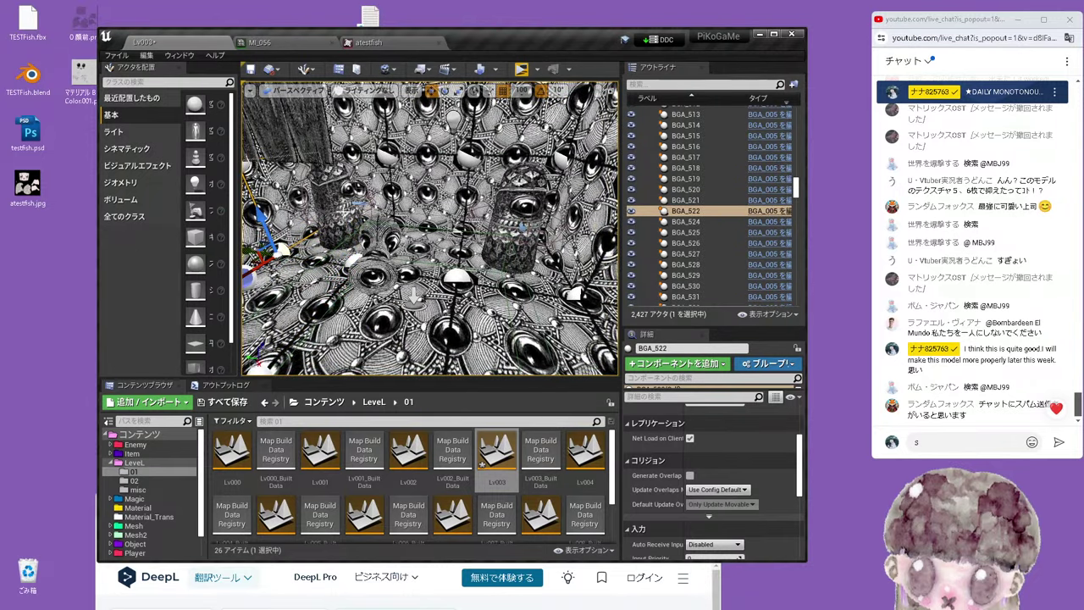
left_click(356, 212)
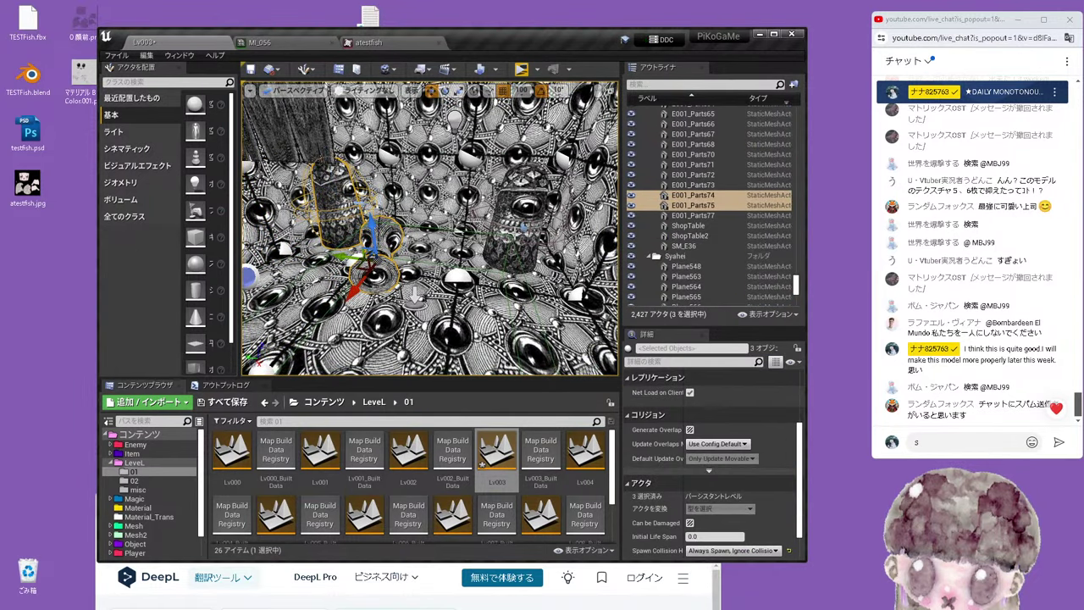
left_click(415, 292, "ctrl")
mouse_move(415, 292)
right_mouse_down()
mouse_move(398, 279)
mouse_move(474, 211)
mouse_move(440, 255)
right_mouse_up()
left_click(504, 196)
left_click(457, 313)
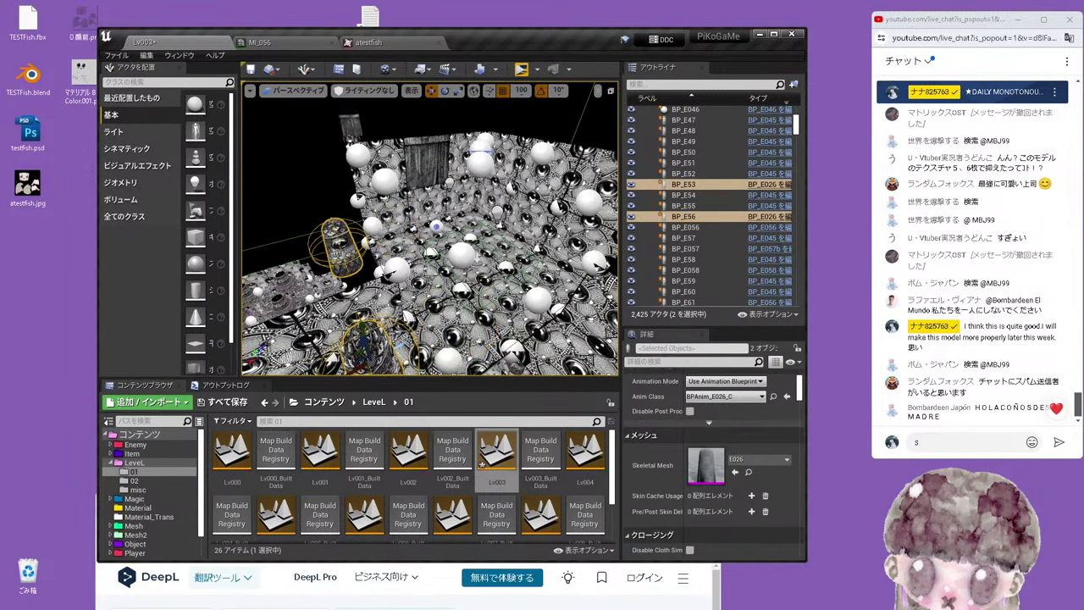
Select and frame the TESTFish3 head, then close the standalone PiKoGaMe preview window
mouse_move(436, 226)
right_mouse_down()
mouse_move(474, 237)
mouse_move(441, 255)
right_mouse_up()
left_click(508, 238)
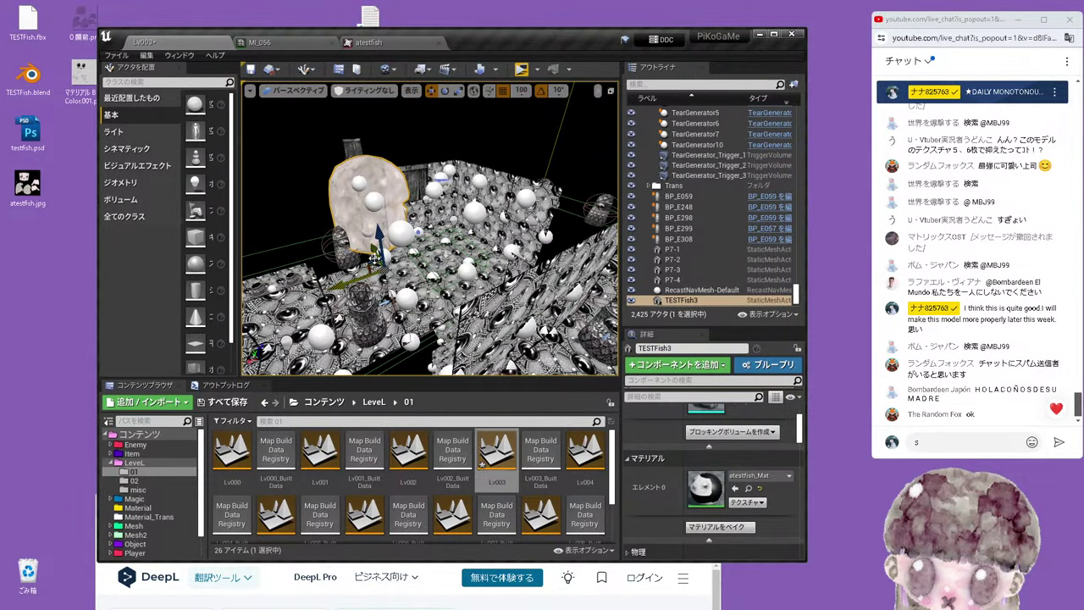
right_click_drag(366, 294, 339, 314)
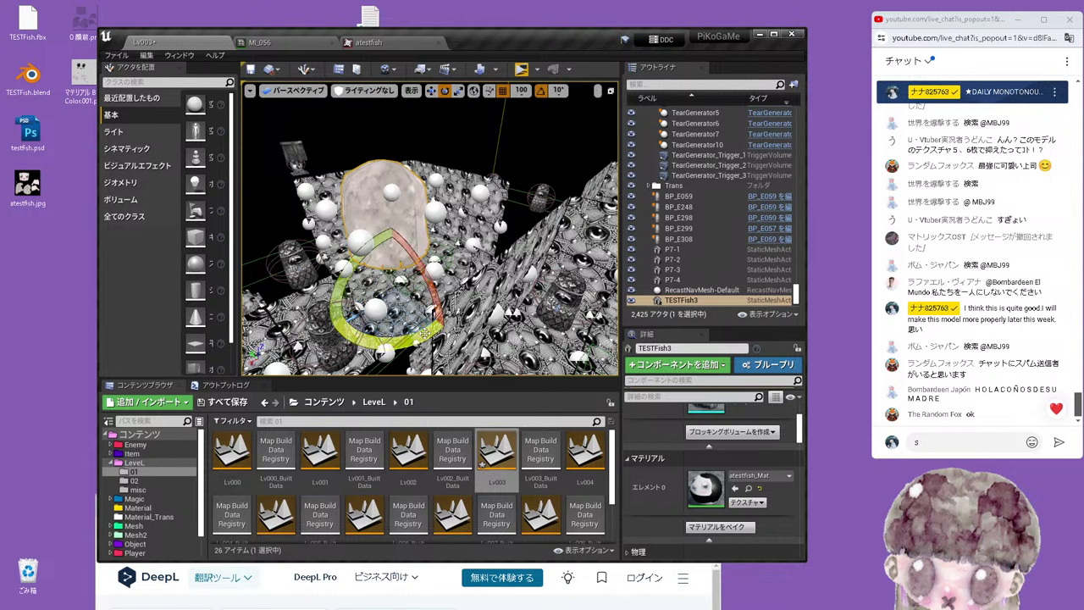
key("f")
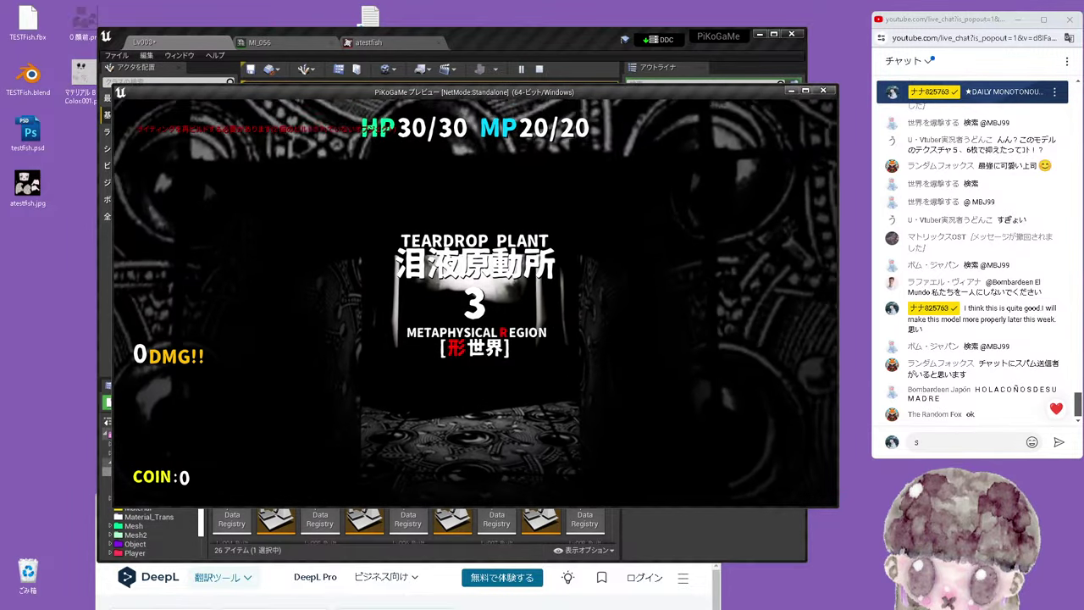
key("Escape")
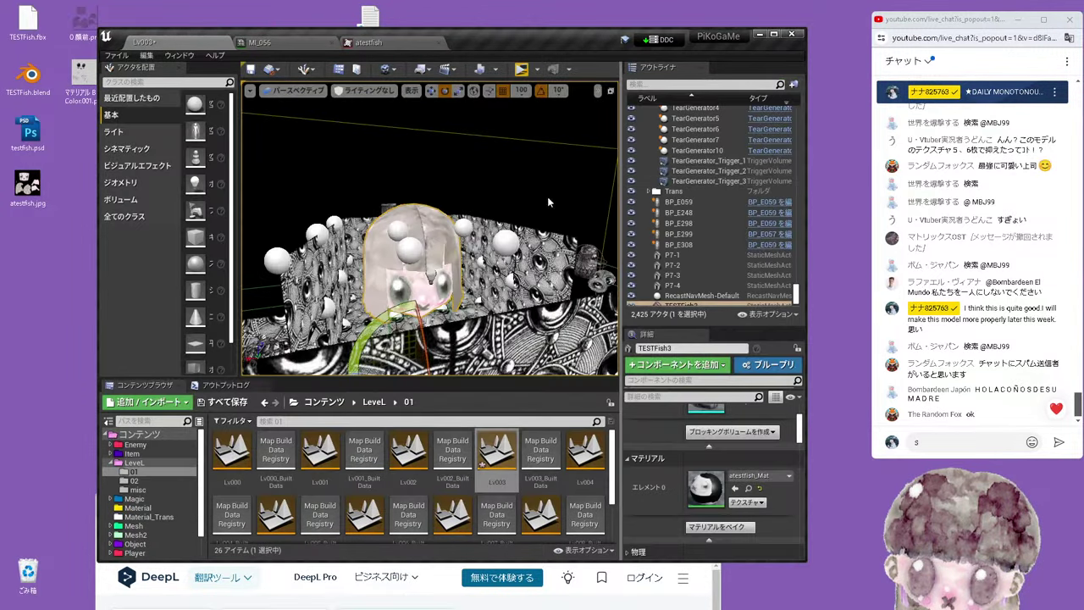
Switch the viewport to Lit mode and orbit to a frontal view of TESTFish3
left_click(368, 89)
left_click(440, 104)
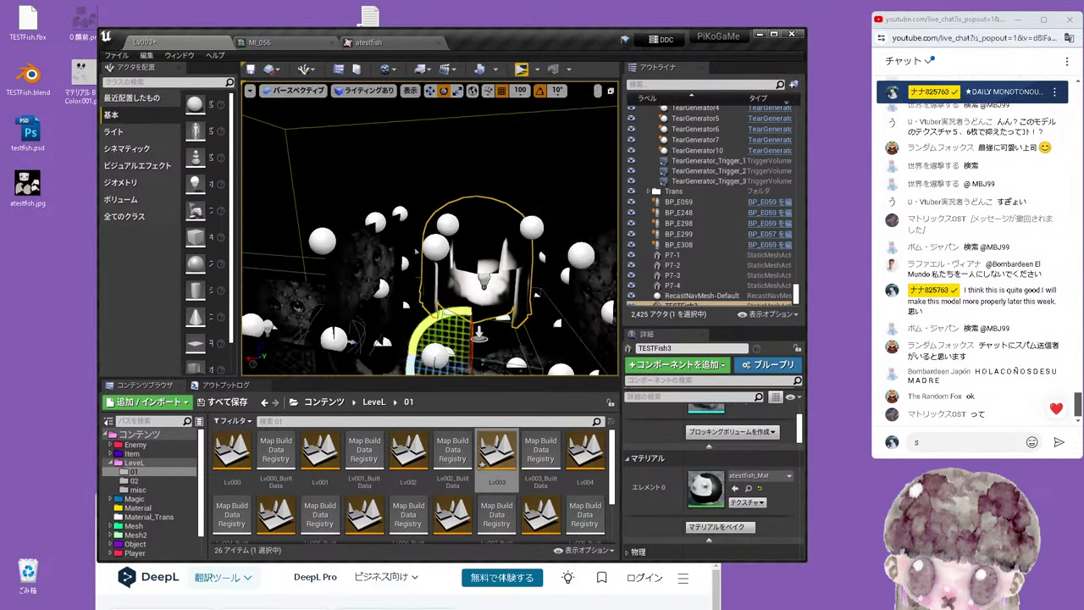
mouse_move(424, 229)
right_mouse_down()
mouse_move(306, 272)
mouse_move(426, 101)
right_mouse_up()
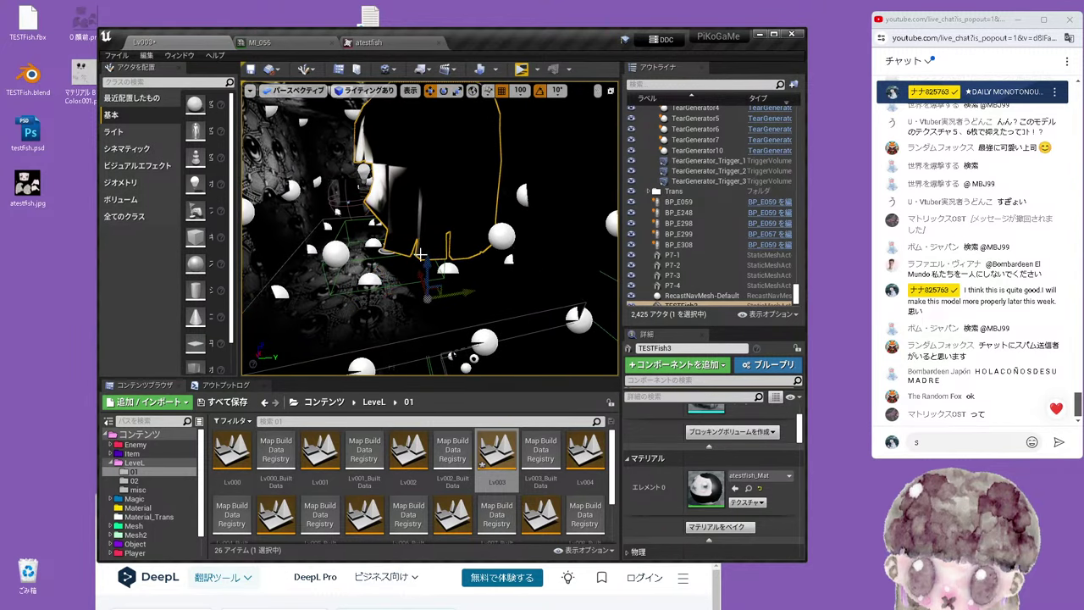
left_click(504, 100)
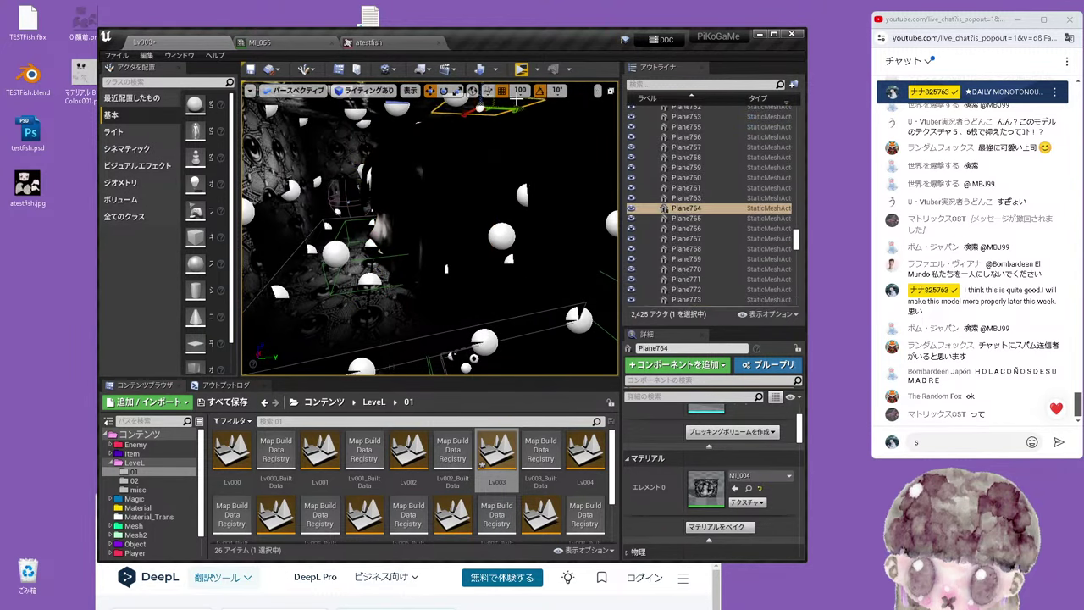
left_click(520, 90)
left_click(447, 169)
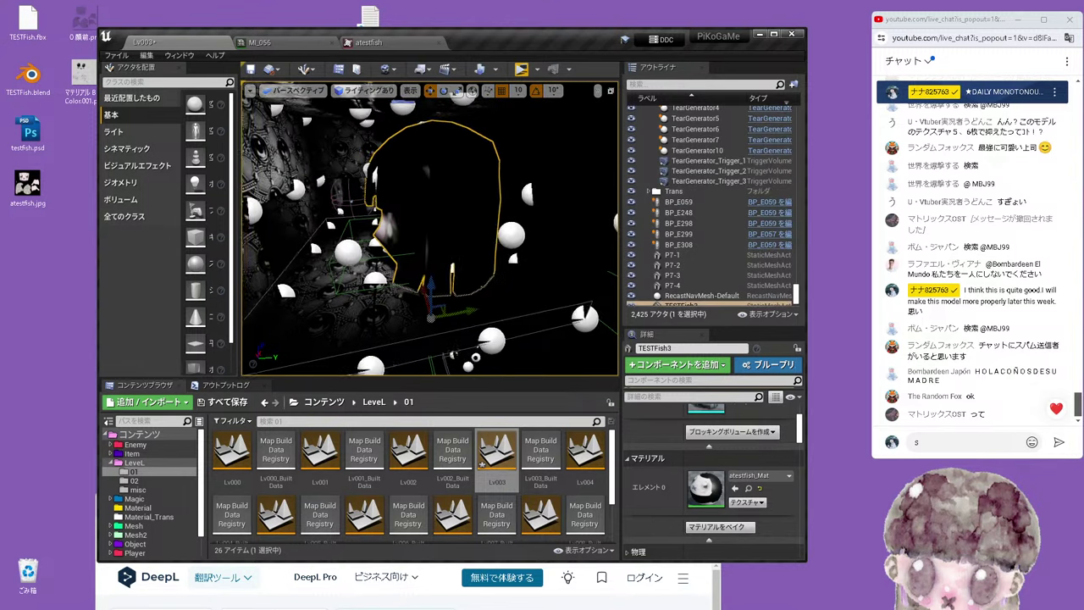
right_click_drag(447, 168, 474, 186)
left_click_drag(432, 329, 432, 328, "alt")
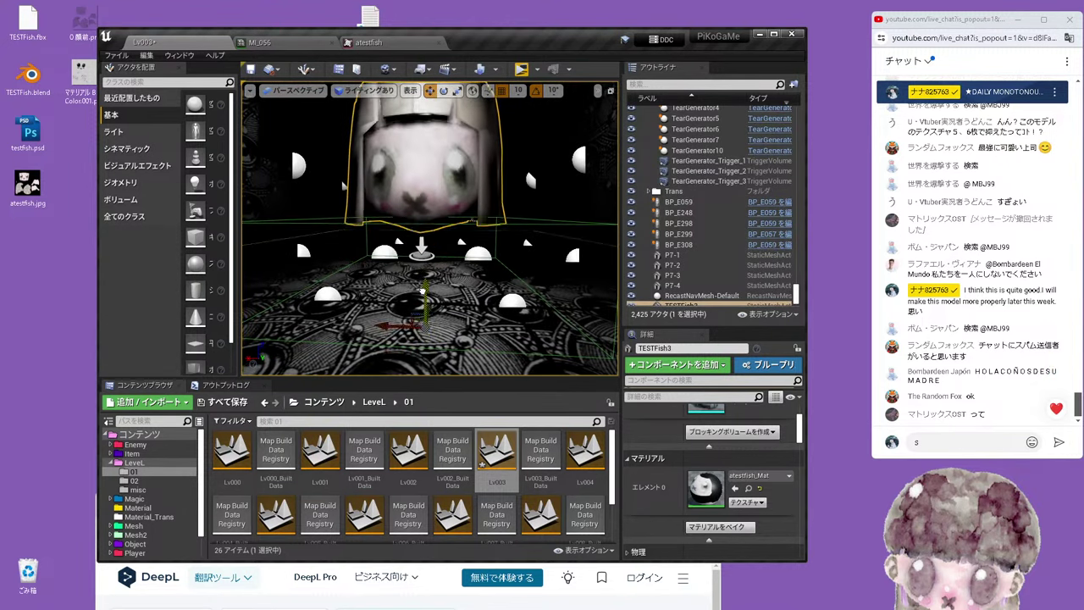
Select PointLight5 inside the dome and play Lv003 as a standalone game
right_click_drag(343, 185, 421, 260)
left_click(380, 213)
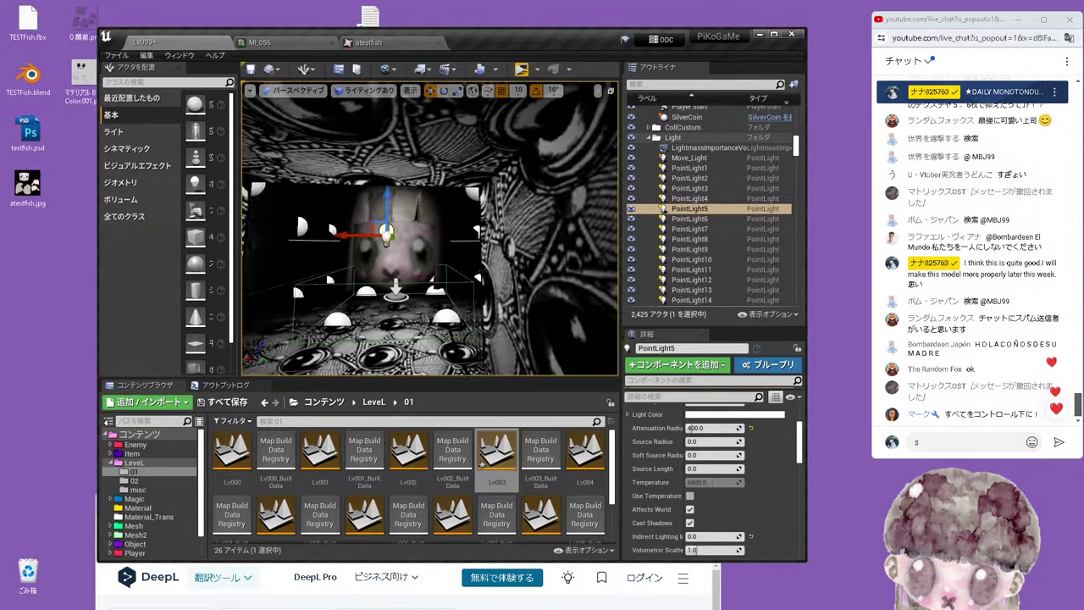
right_click_drag(407, 267, 438, 199)
left_click(521, 69)
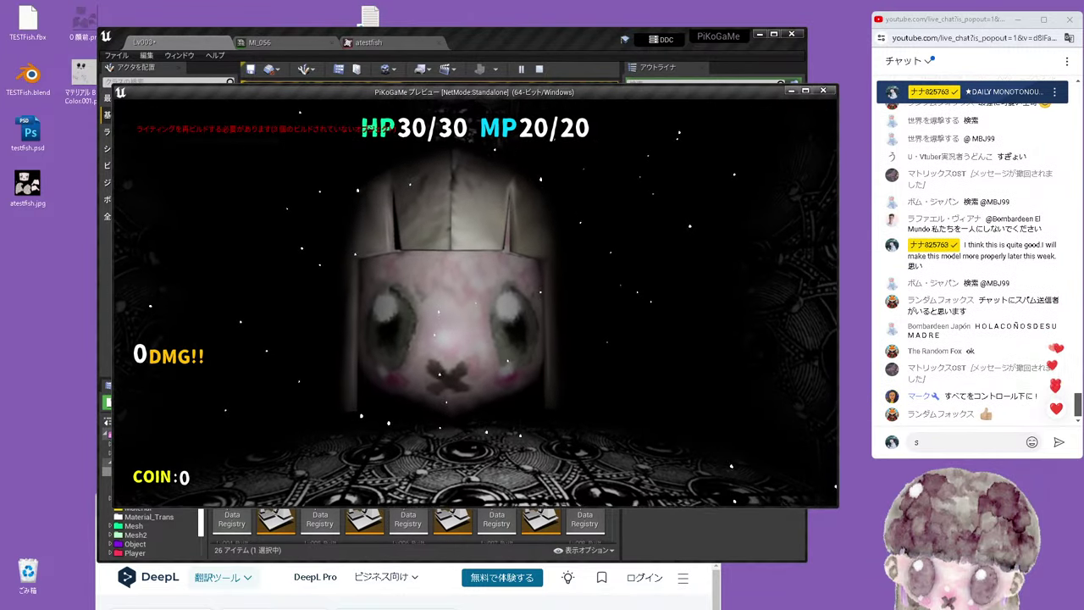
Stop the play preview and duplicate the point light as PointLight45 beside the fish head
key("Escape")
scroll(536, 251, "up", 2)
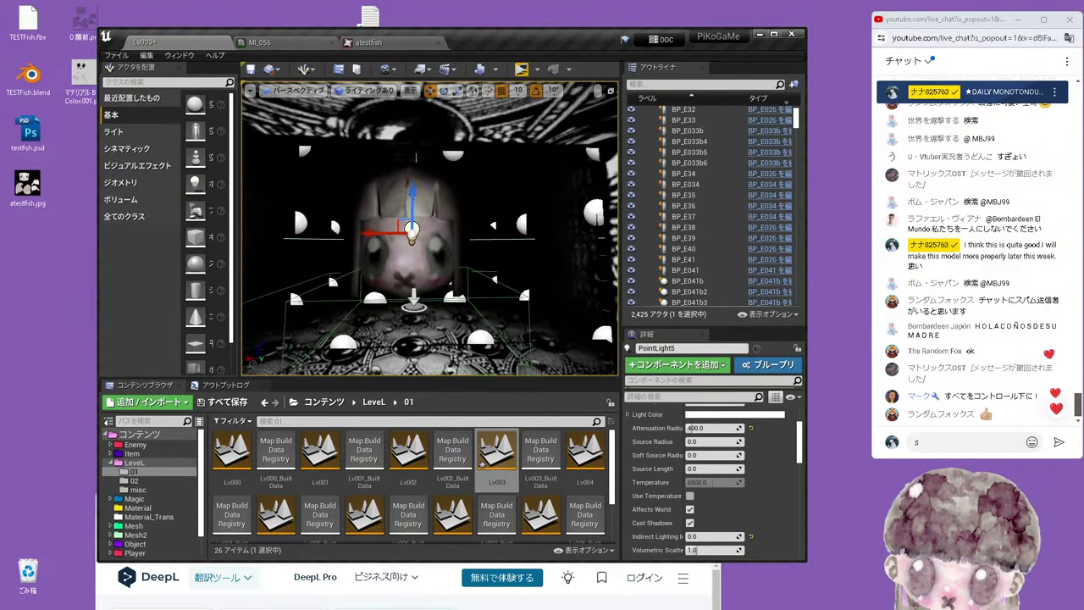
left_click_drag(369, 237, 387, 241, "alt")
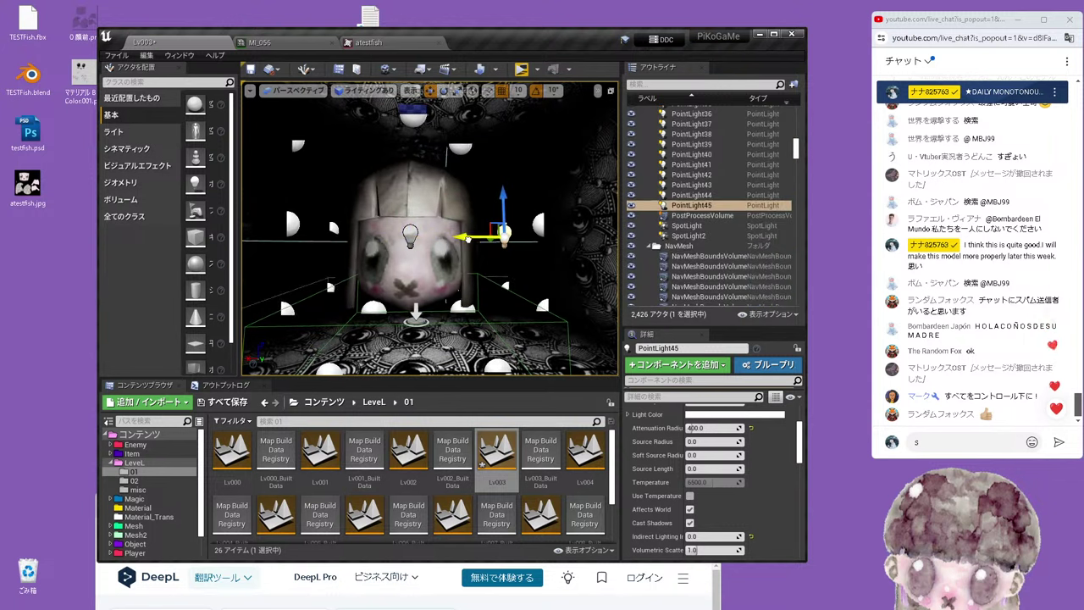
Select TESTFish3 and switch the viewport to the Unlit view mode
left_click(432, 270)
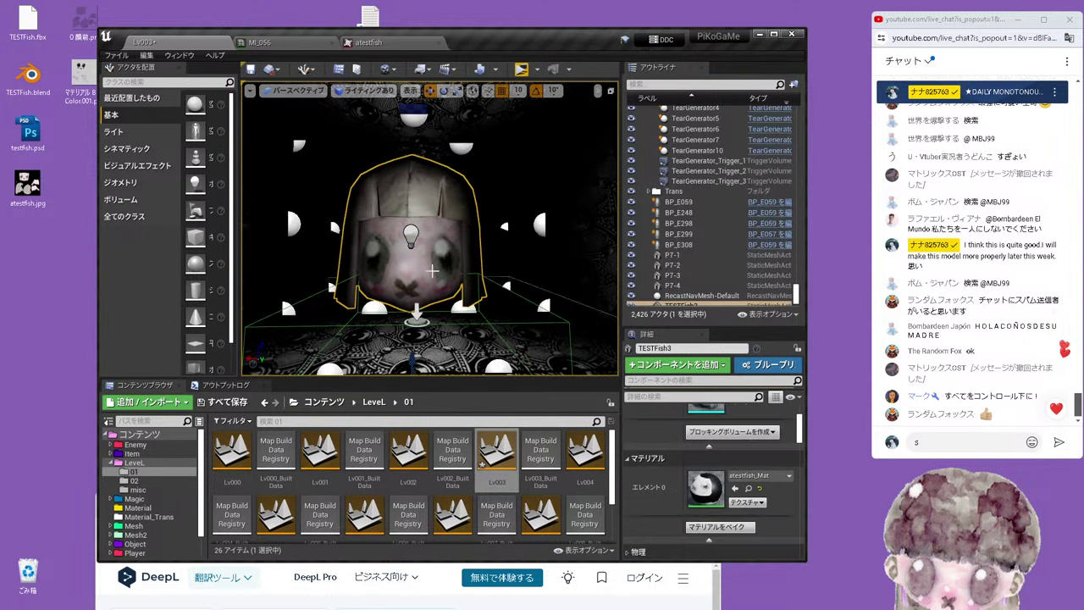
right_click_drag(441, 228, 442, 211)
right_click_drag(435, 105, 444, 146)
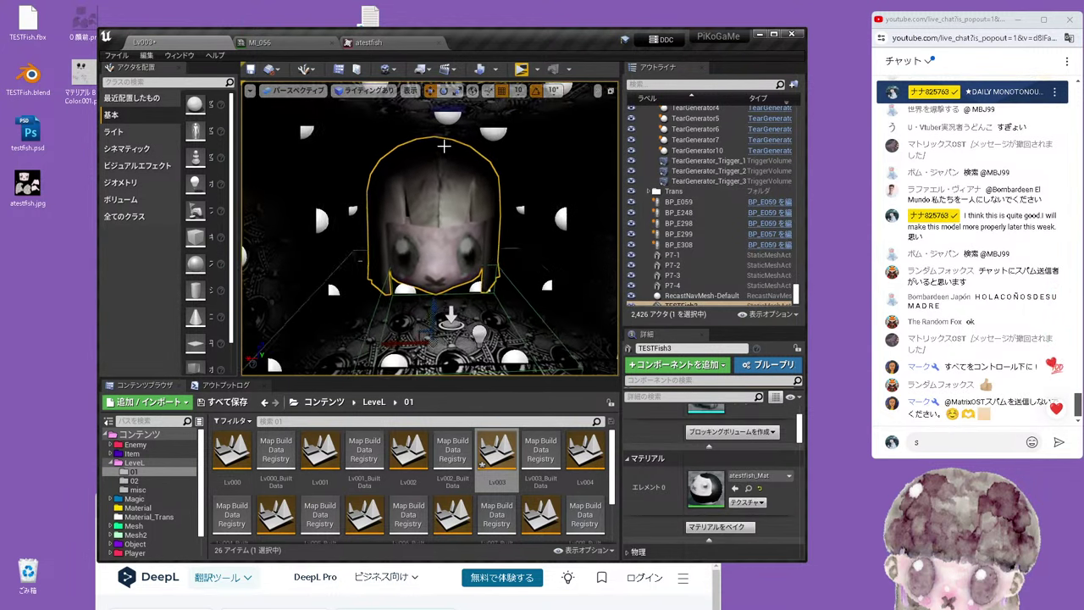
left_click(359, 95)
left_click(391, 114)
Duplicate the fish head as TESTFish4 and set its scale to 2.0
right_click_drag(392, 115, 399, 148)
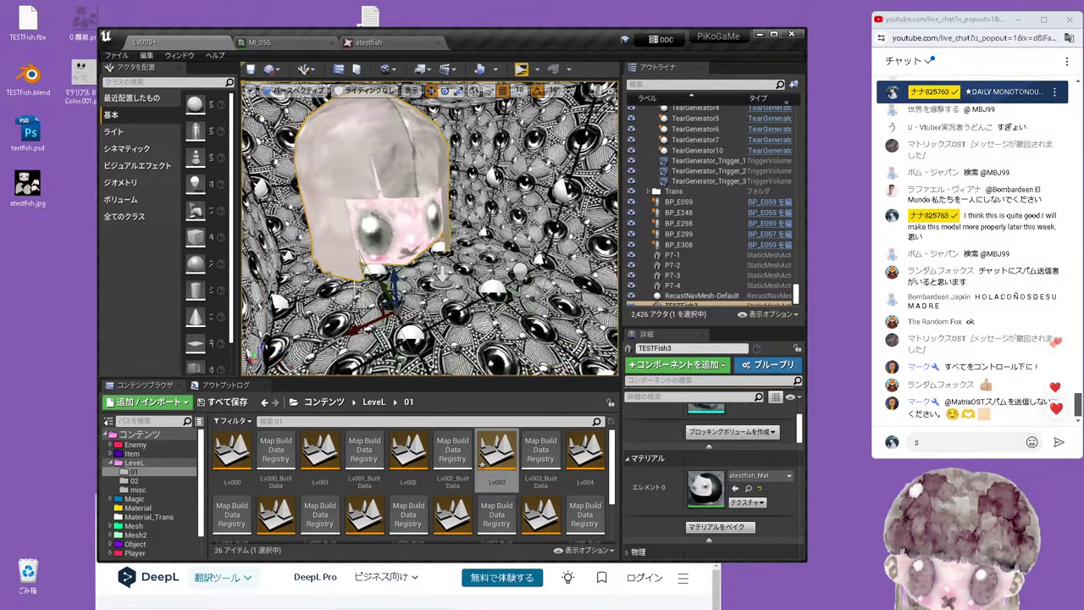
left_click_drag(386, 288, 431, 310, "alt")
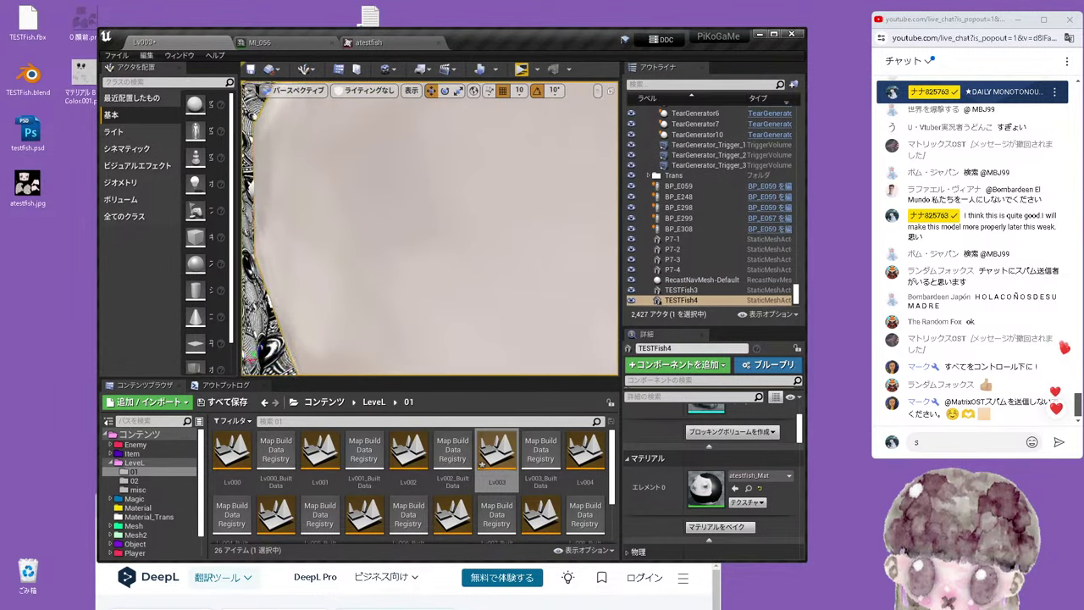
scroll(695, 424, "up", 5)
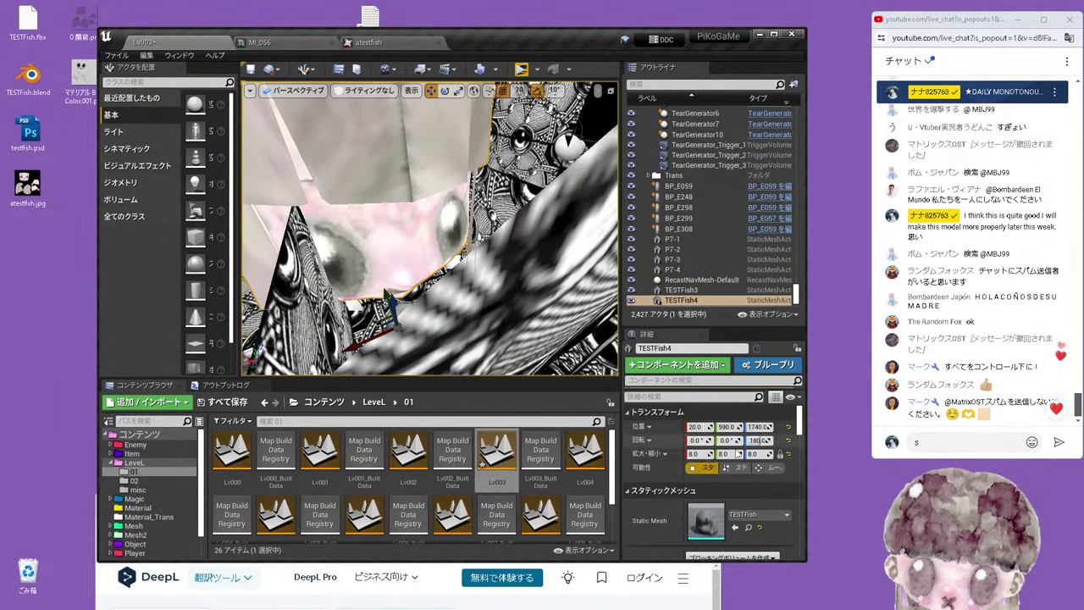
key("Return")
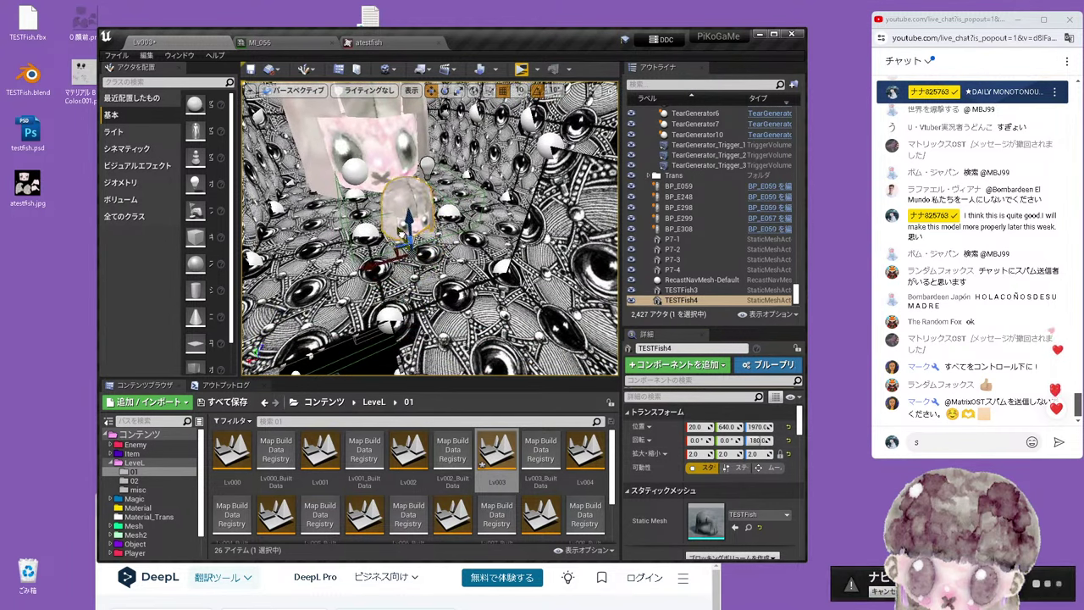
Move the new fish head into place near the first and switch the viewport back to Lit
left_click_drag(401, 229, 334, 265)
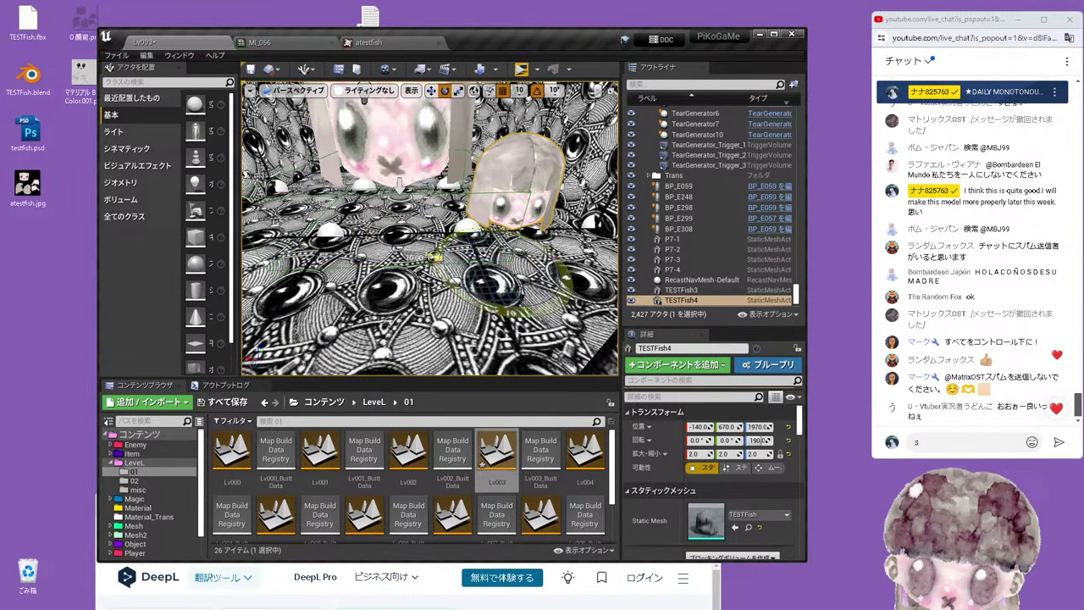
left_click(445, 90)
left_click(430, 91)
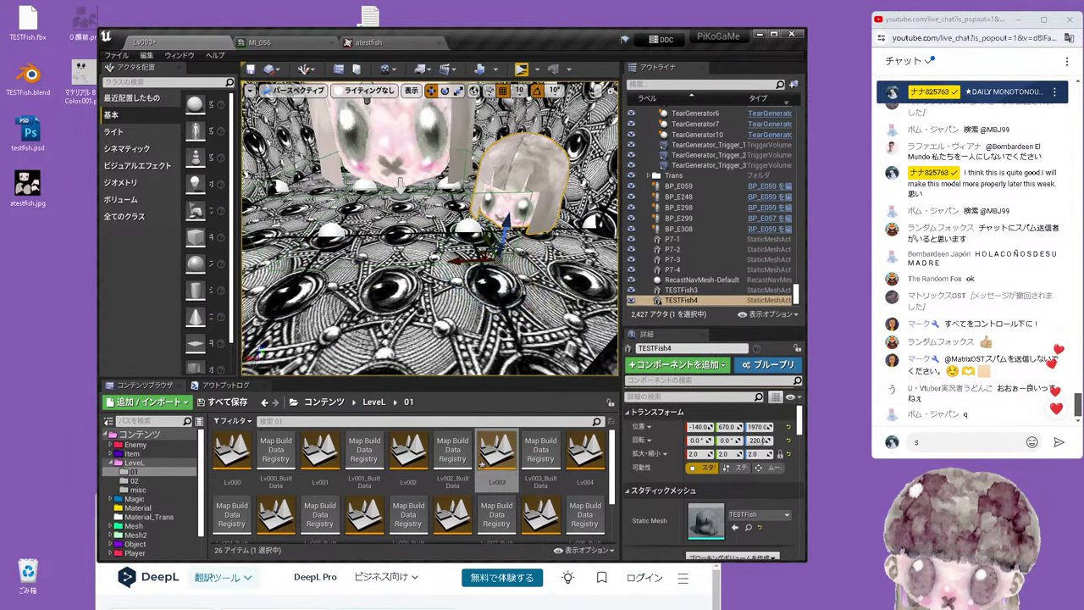
mouse_move(430, 212)
left_mouse_down()
mouse_move(398, 254)
mouse_move(393, 90)
left_mouse_up()
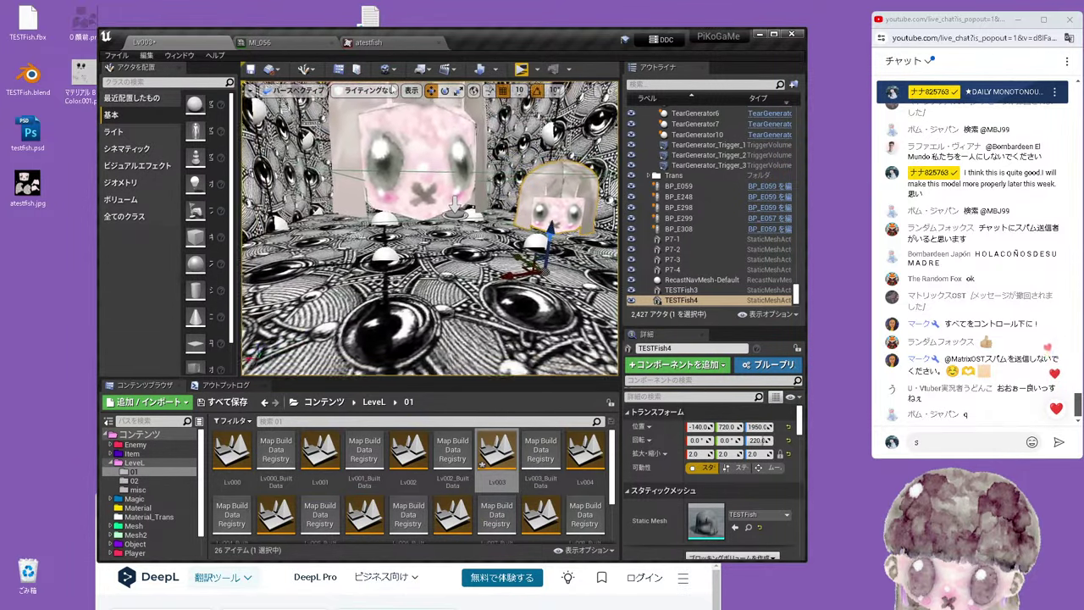
left_click(393, 91)
left_click(406, 113)
left_click_drag(407, 119, 458, 264)
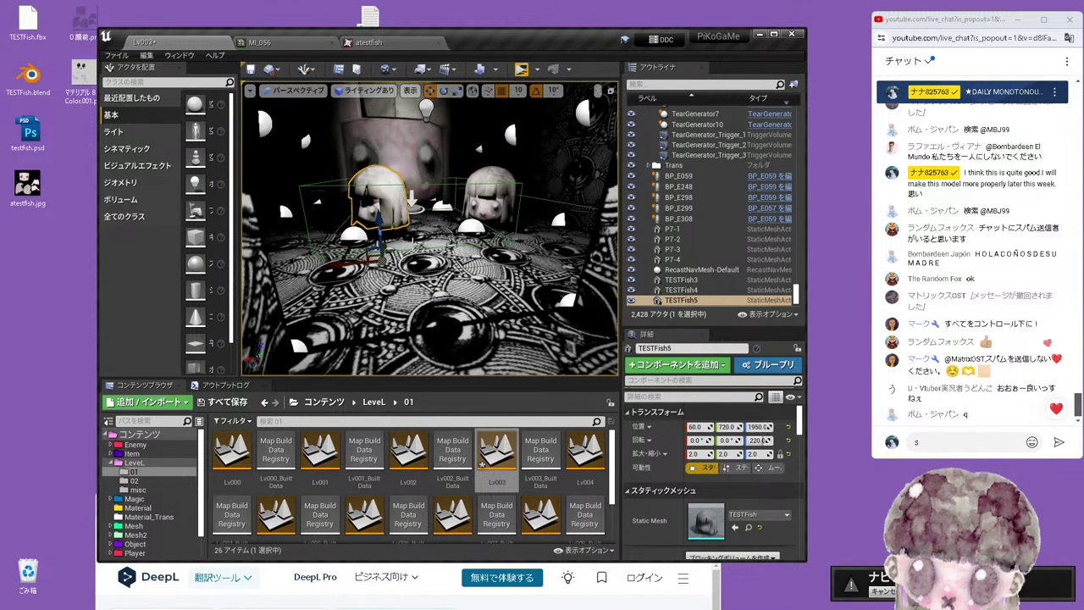
Duplicate the selected fish head as TESTFish6, placed to its left
left_click_drag(349, 292, 349, 254)
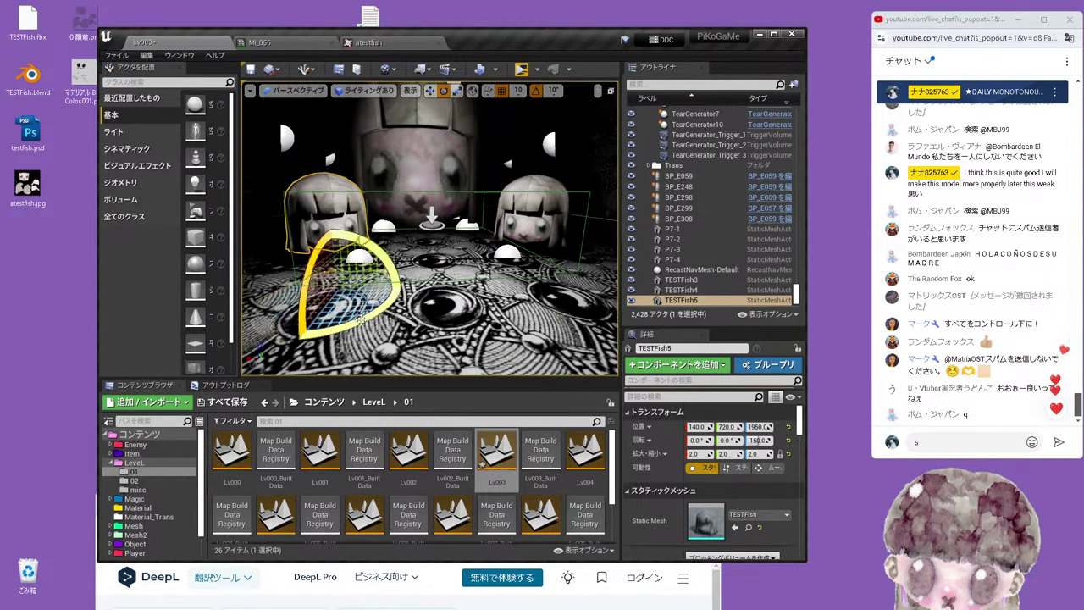
left_click_drag(432, 254, 432, 95)
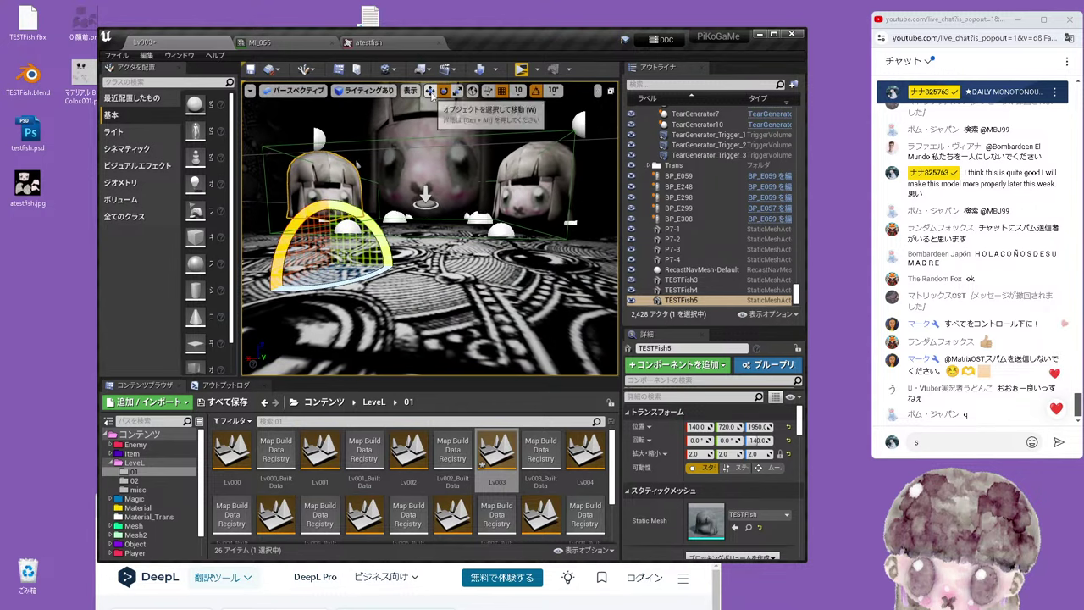
left_click_drag(561, 147, 525, 102)
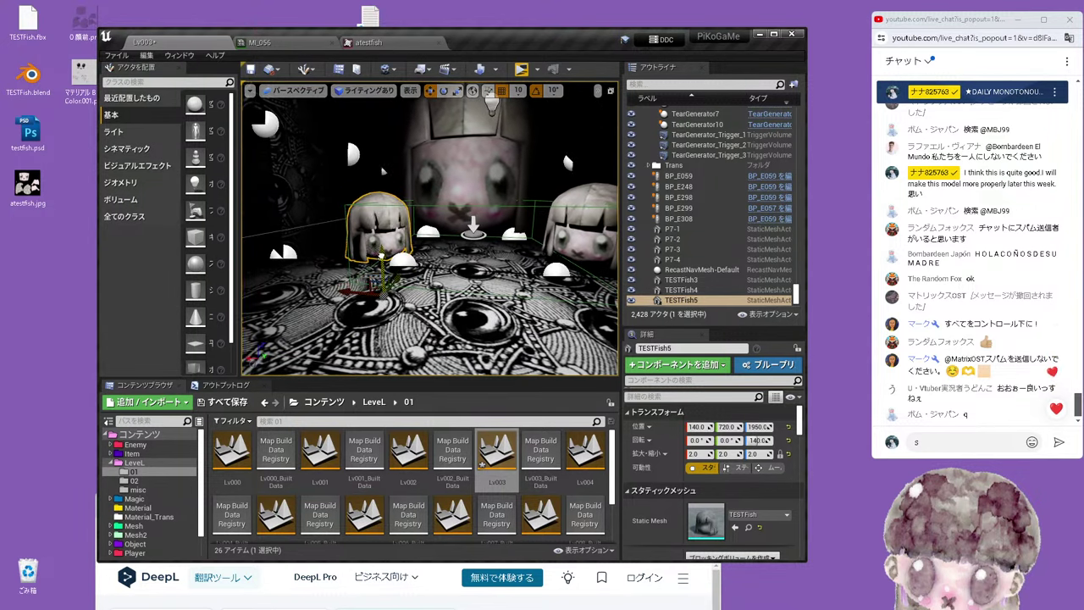
left_click_drag(475, 229, 423, 222)
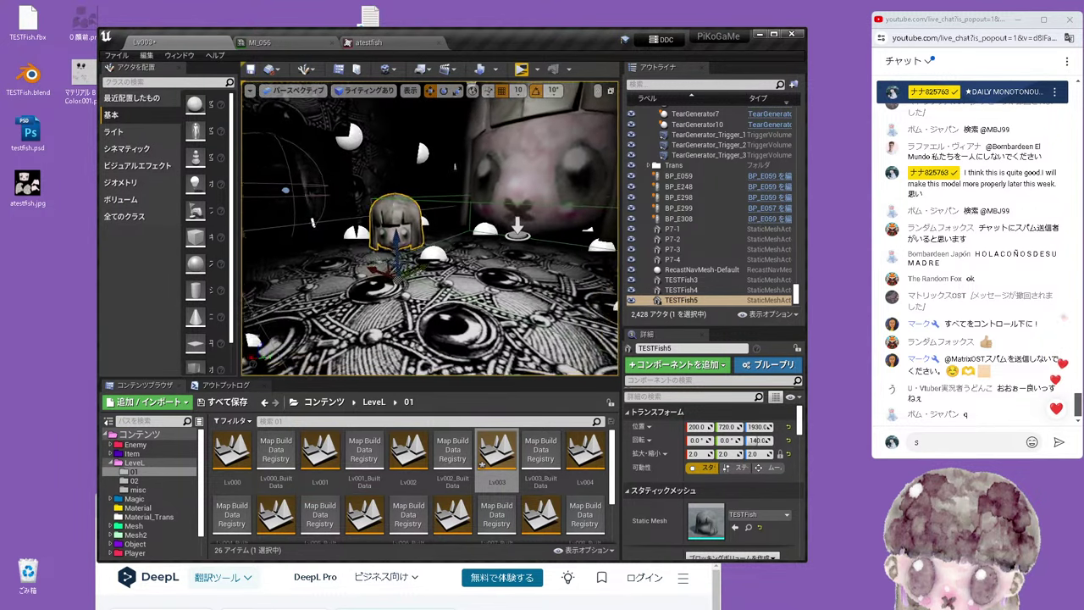
left_click_drag(411, 269, 355, 280, "alt")
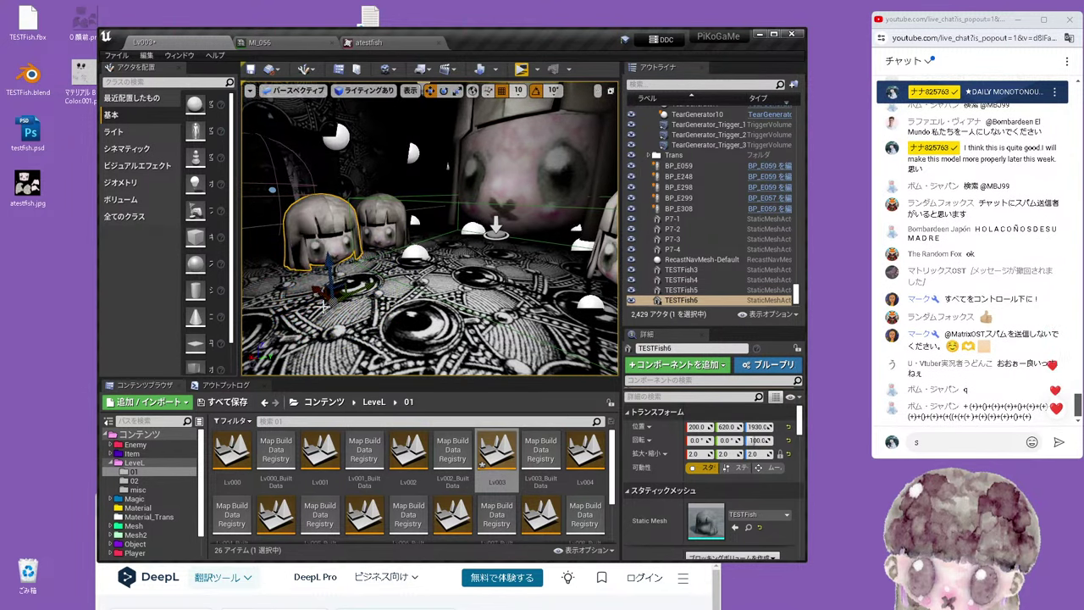
Move TESTFish7 along Y to 820 among the heads and turn on angle snapping
left_click_drag(310, 286, 310, 297)
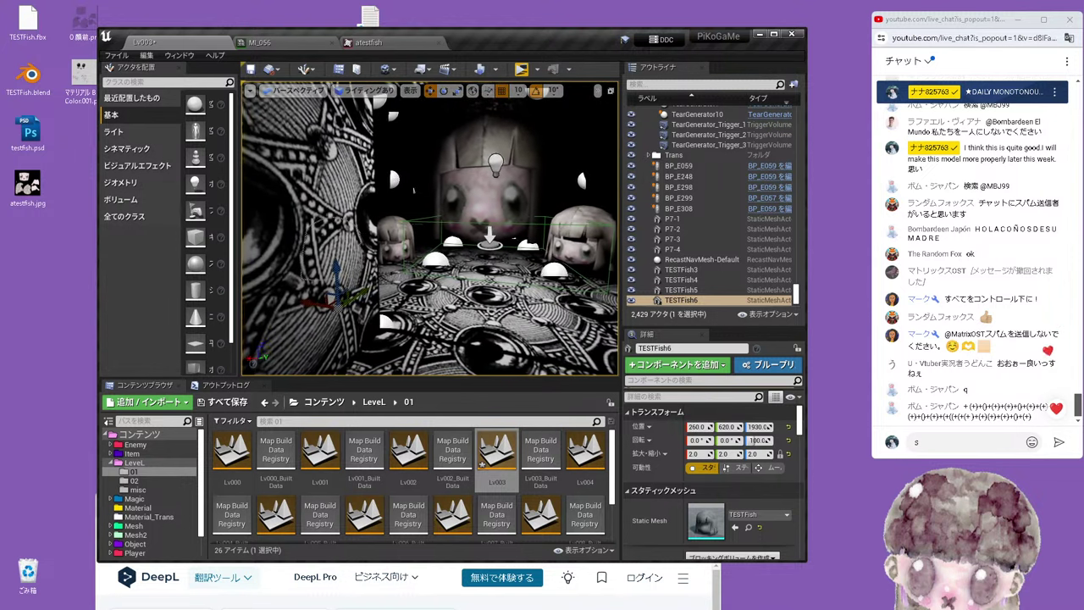
left_click(310, 296)
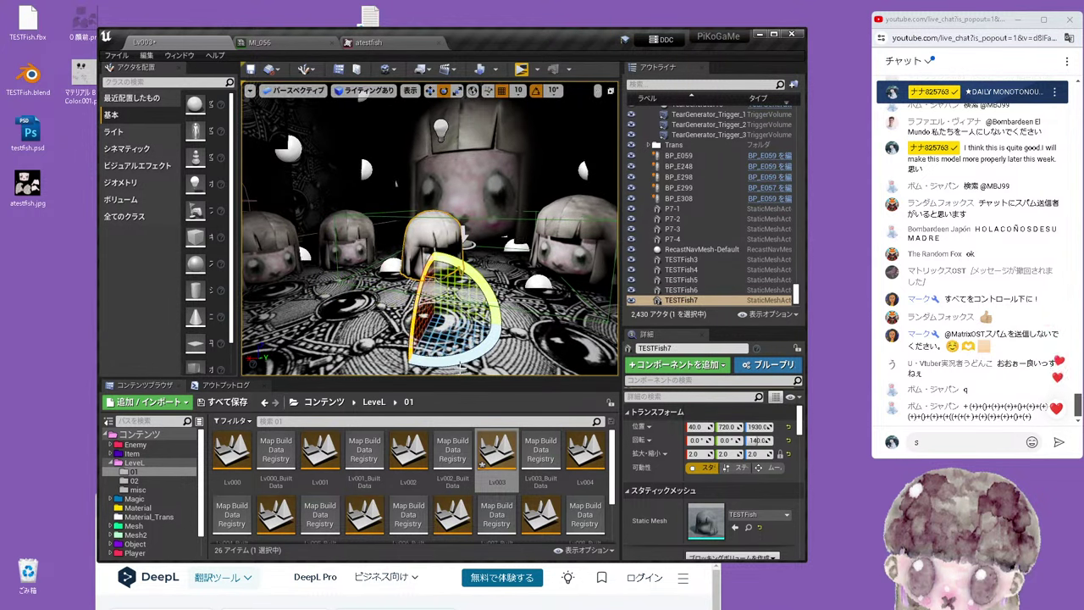
left_click(430, 91)
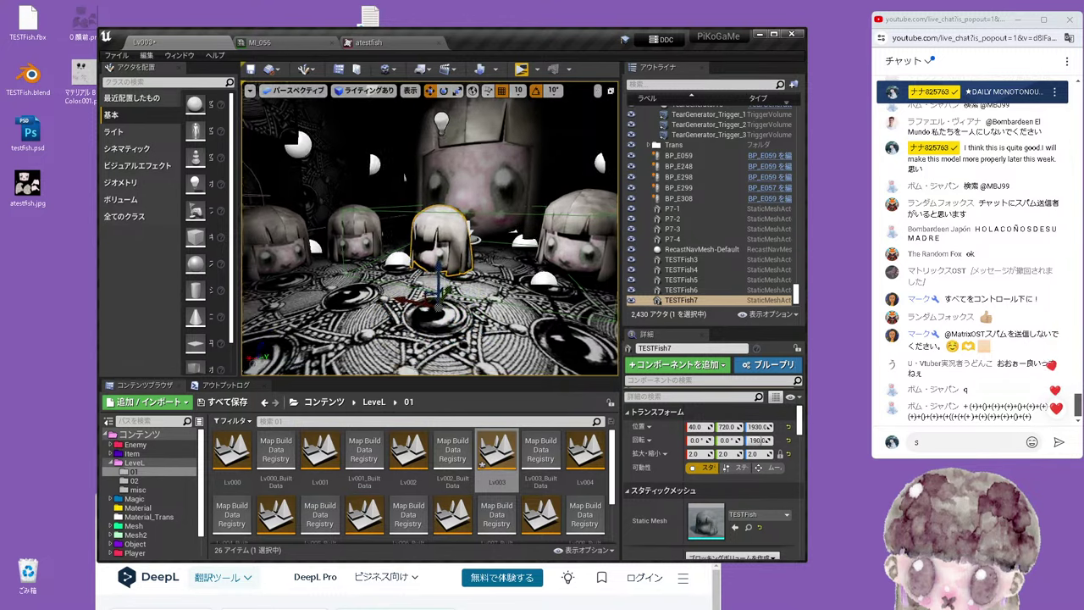
right_click_drag(440, 254, 527, 166)
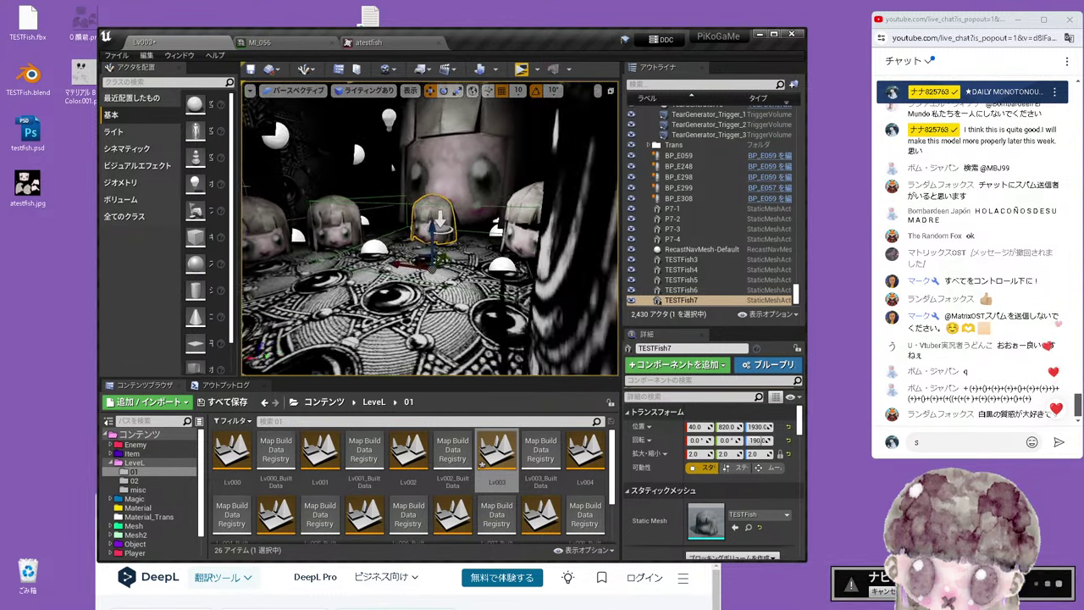
left_click(535, 91)
Run Lv003 as a standalone game and turn the camera left and right to view the fish heads
left_click(521, 68)
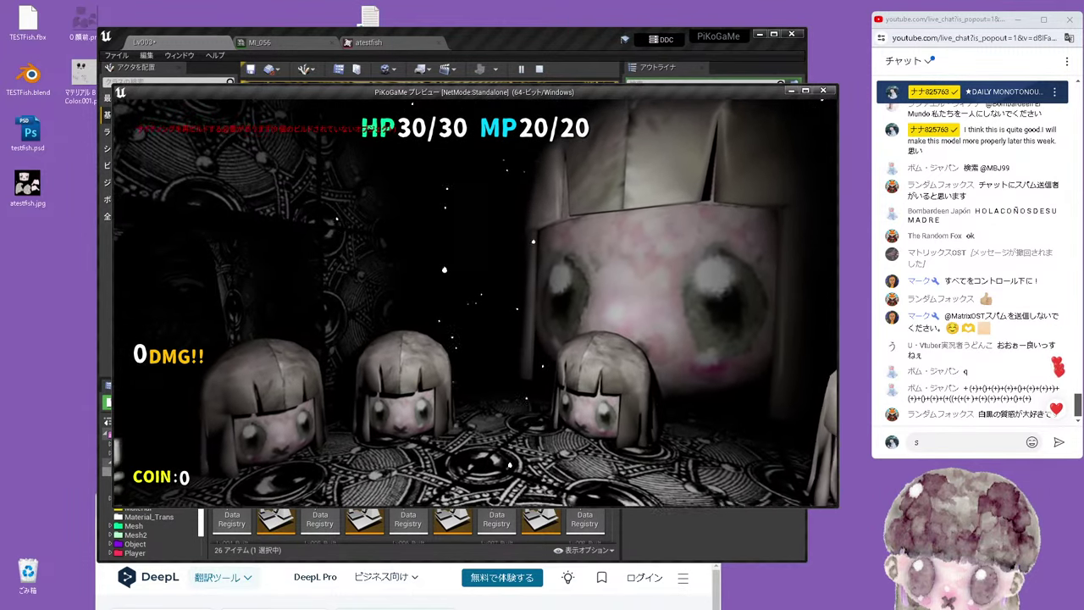
key("a")
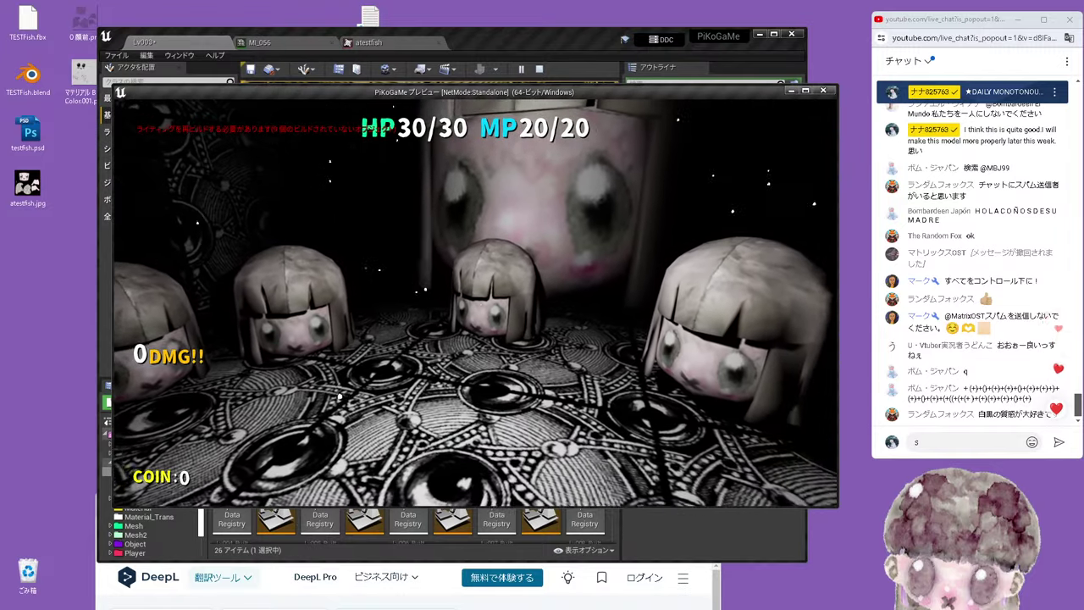
key("d")
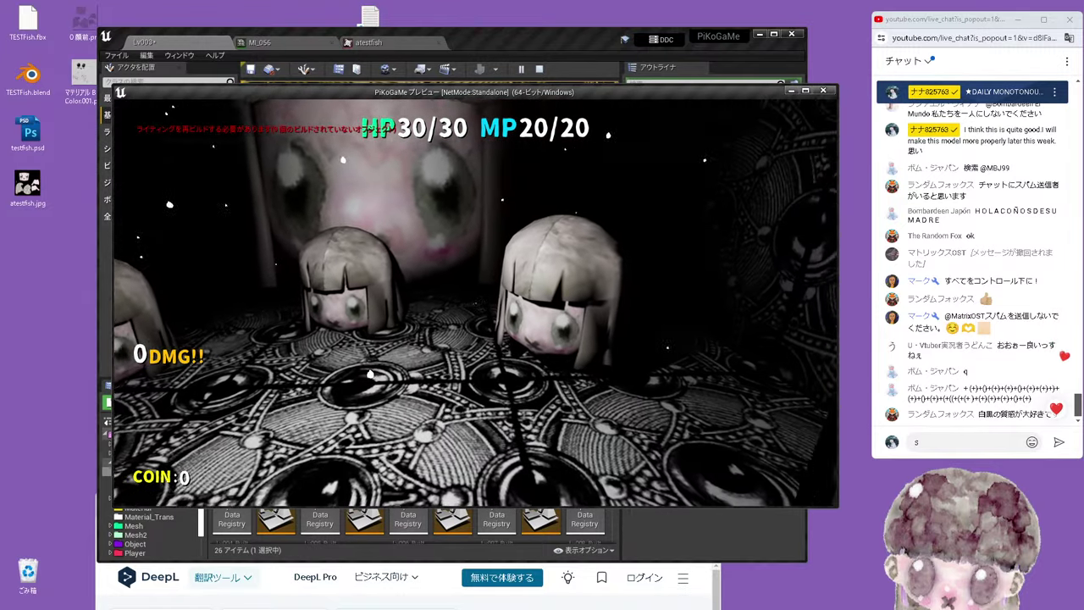
key("a")
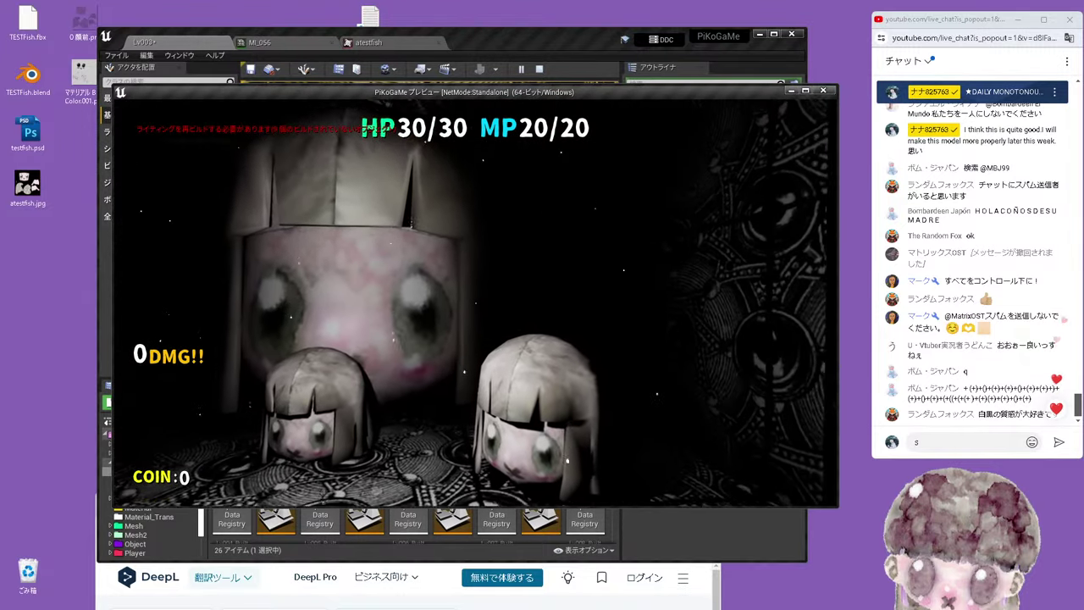
key("a")
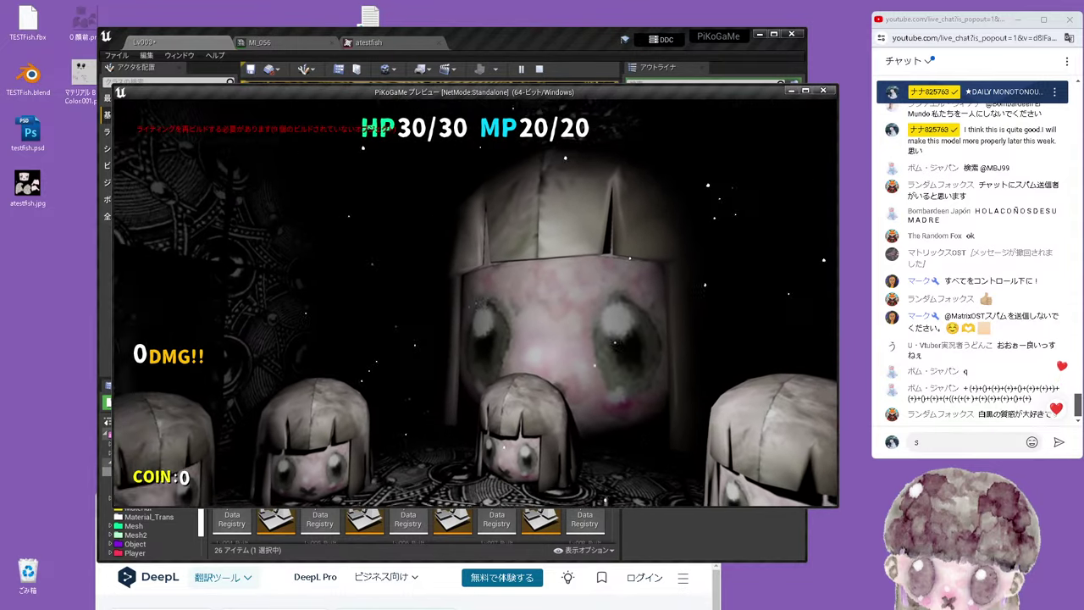
key("d")
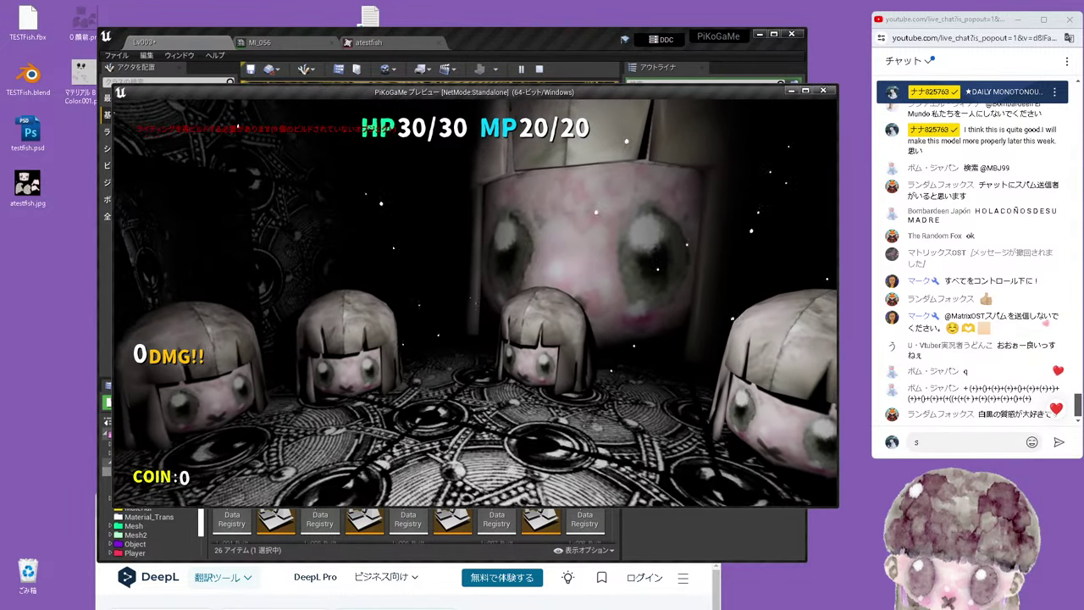
key("d")
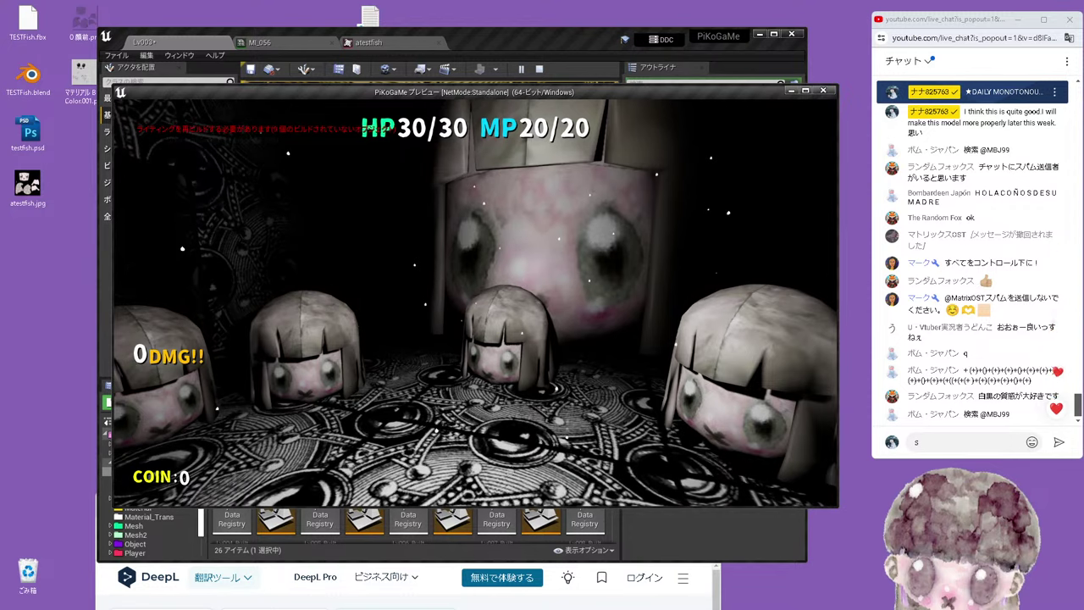
Open the in-game inventory, then bring DeepL forward and clear its old source text
key("i")
mouse_move(271, 590)
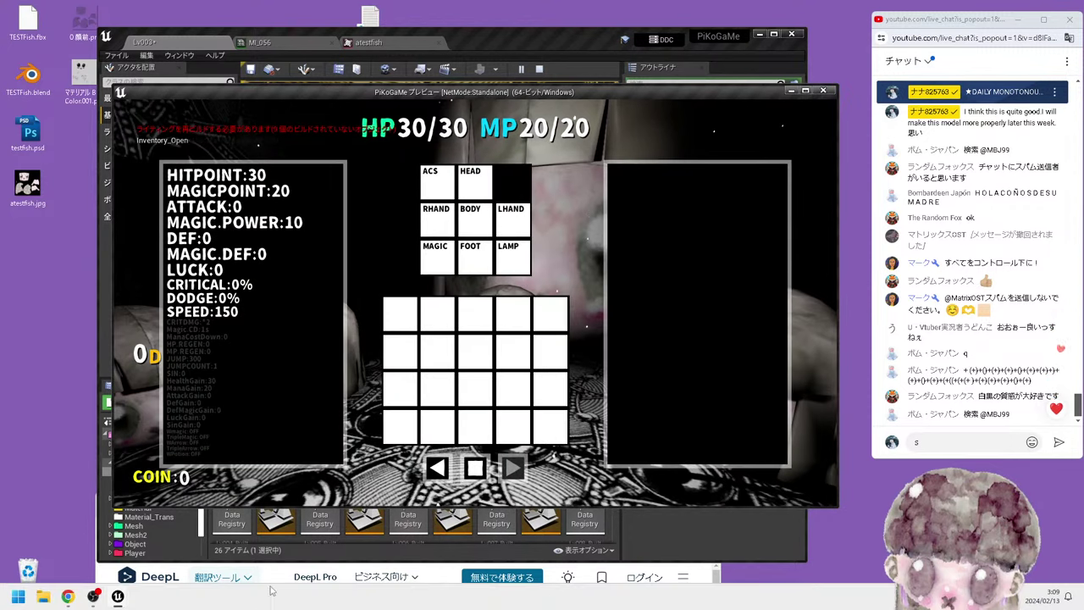
left_click(644, 576)
left_click_drag(631, 503, 631, 240)
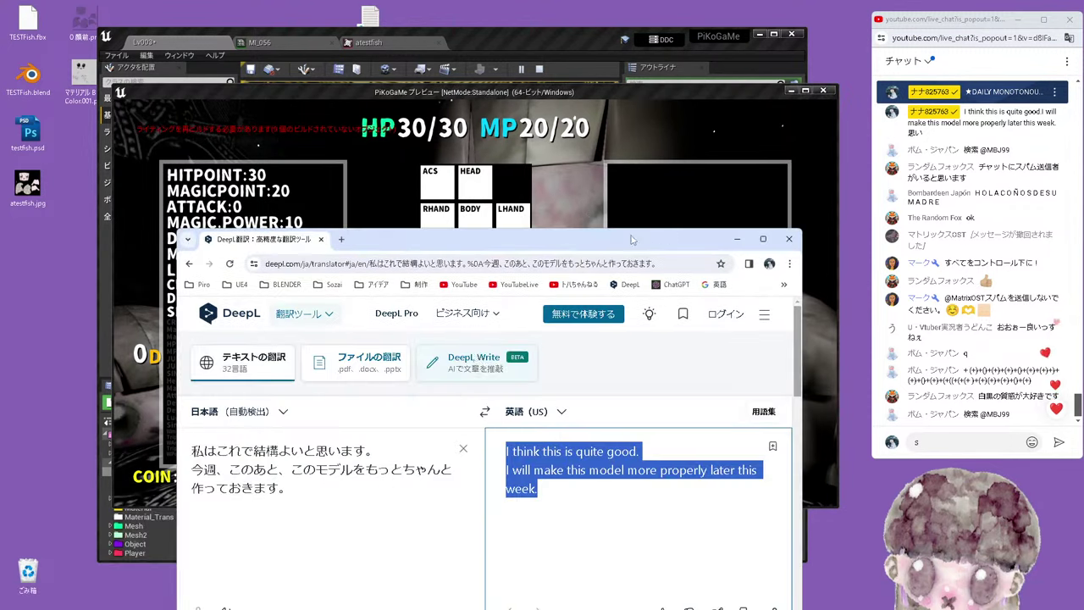
left_click(464, 448)
Type a Japanese note in DeepL saying this enemy comes from a cute world
type("この")
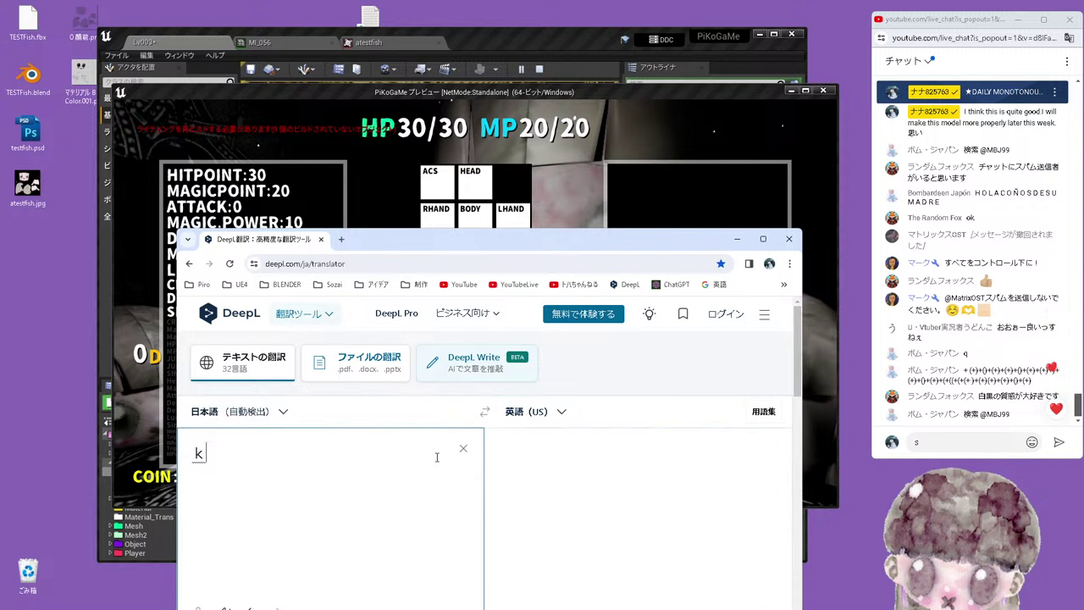
key("Return")
type("敵は")
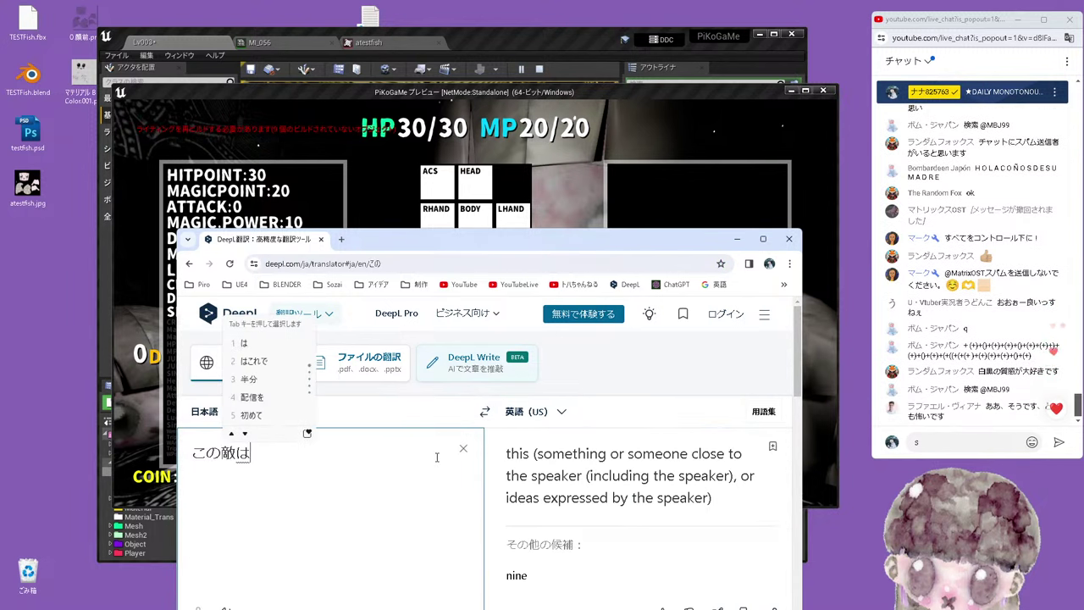
type("kかわいい世界")
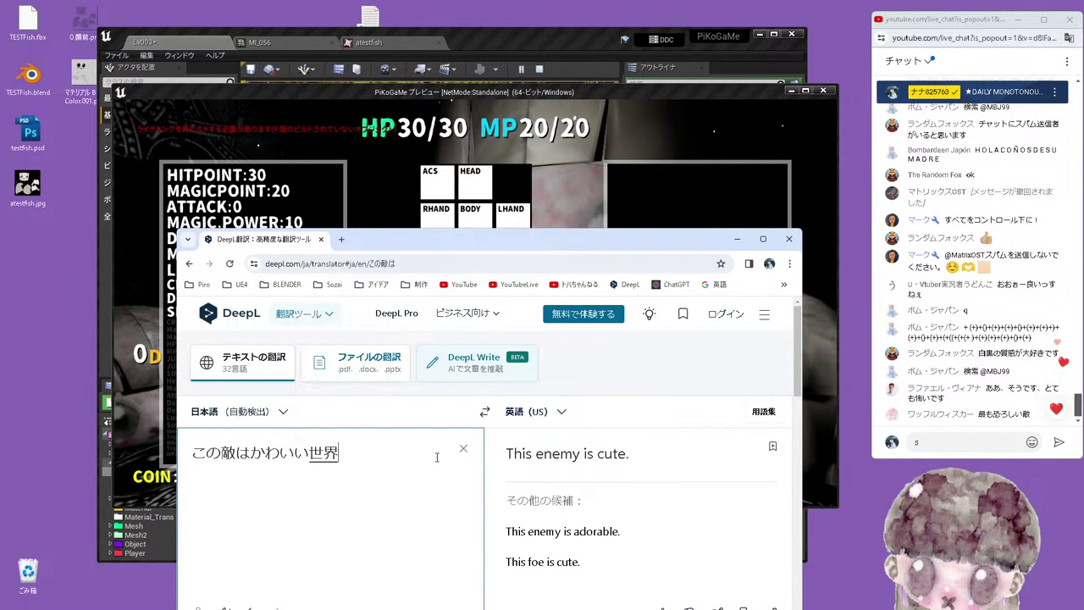
type("にで")
type("る")
key("space")
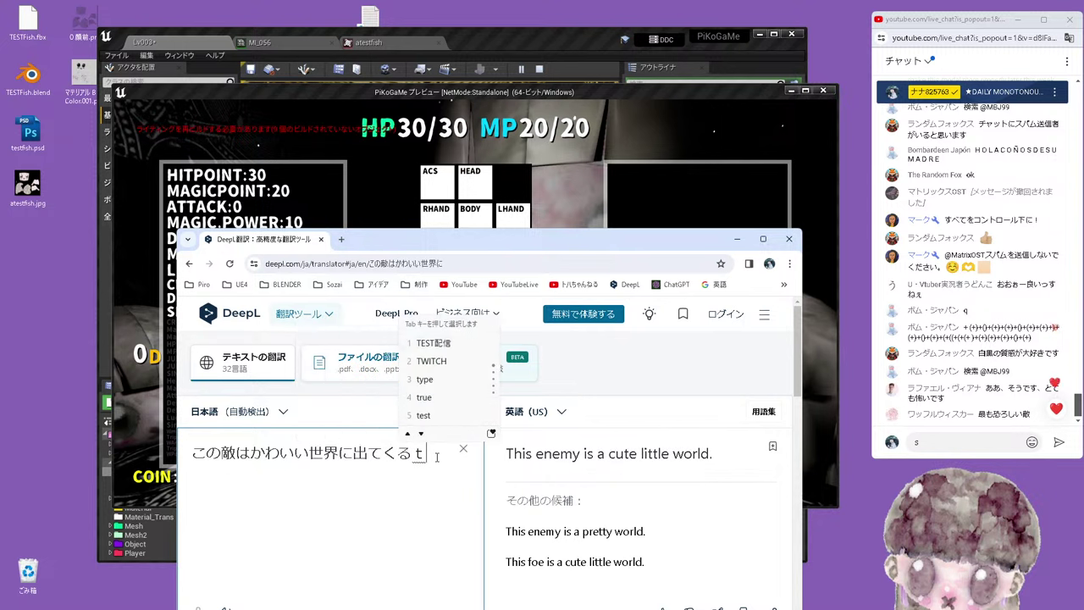
type("敵です。")
key("Return")
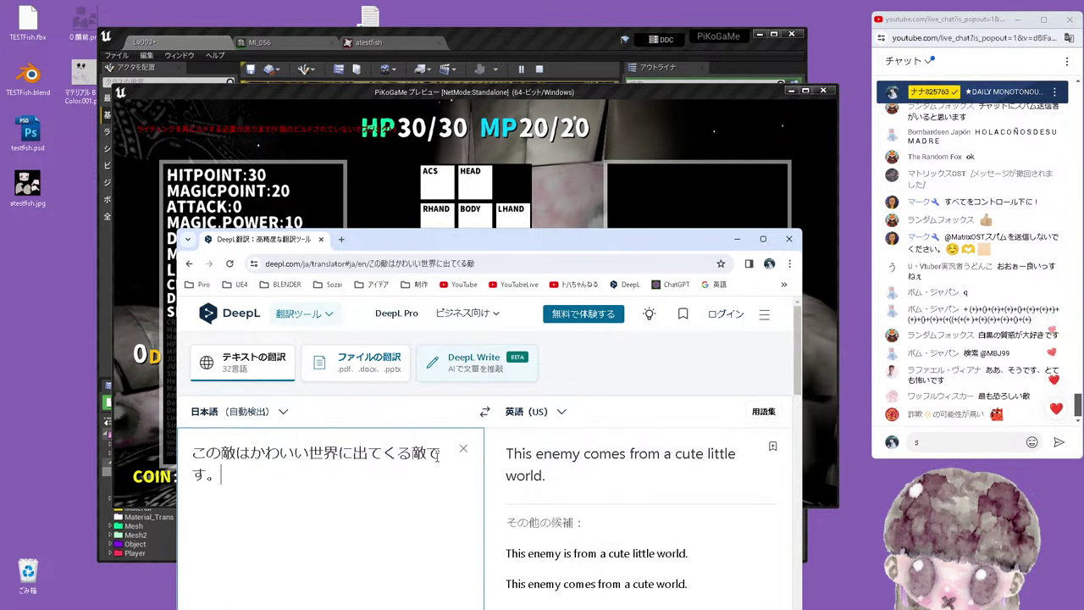
type("わtは")
key("space")
type("あとd")
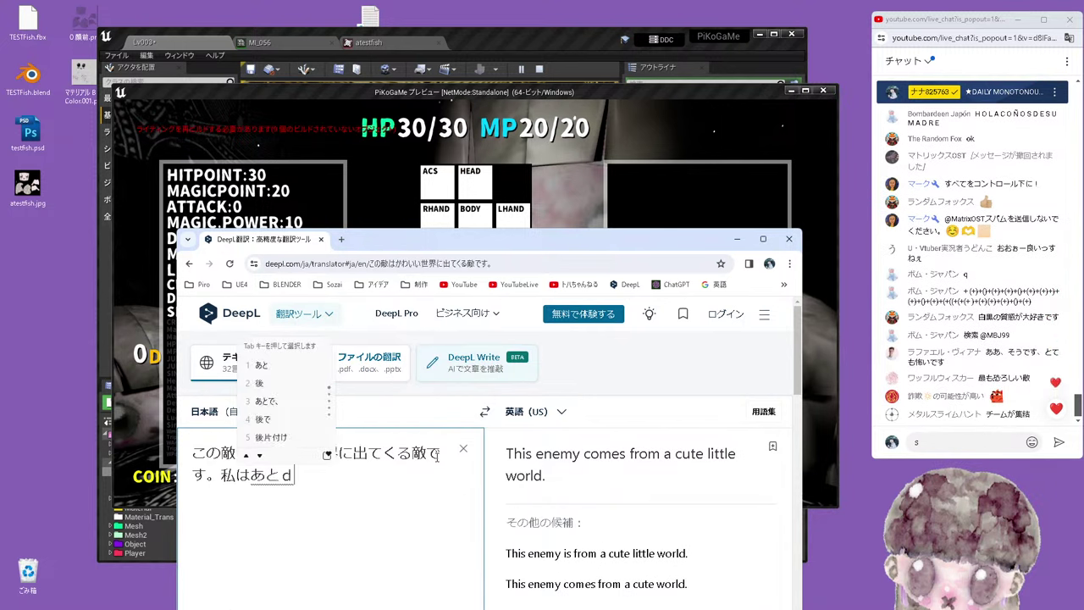
type("e")
key("space")
type("。")
key("Return")
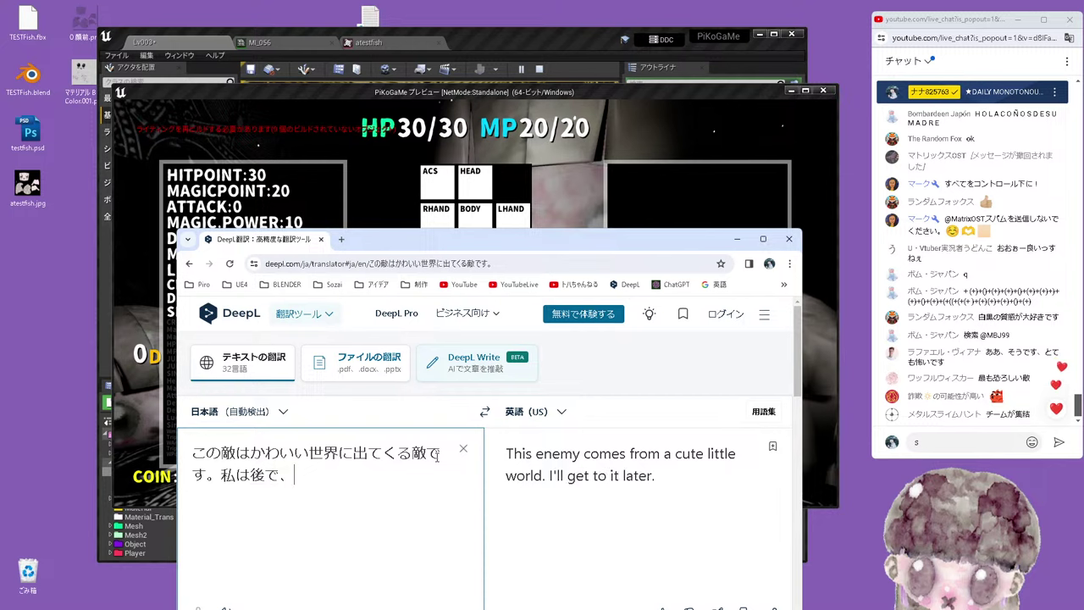
type("かわいいせかい")
key("space")
type("w")
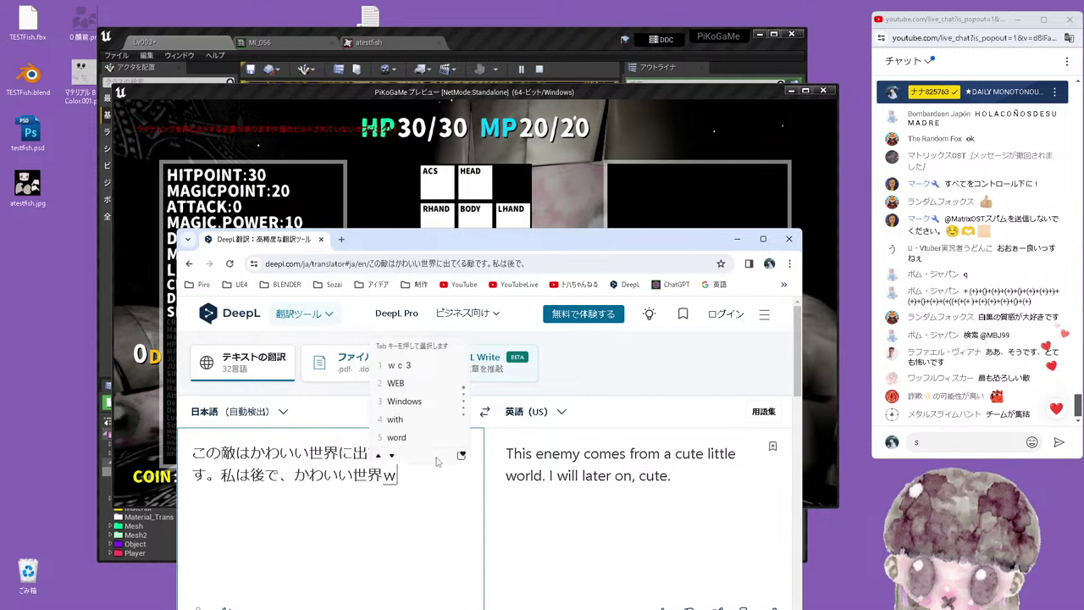
type("otuk")
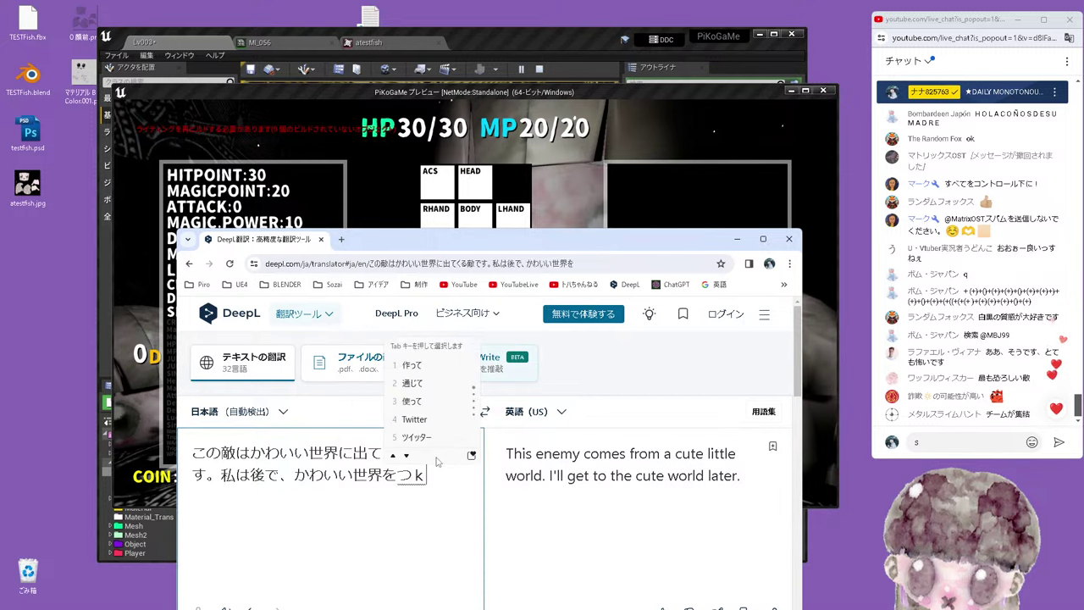
key("space")
type("。")
key("Return")
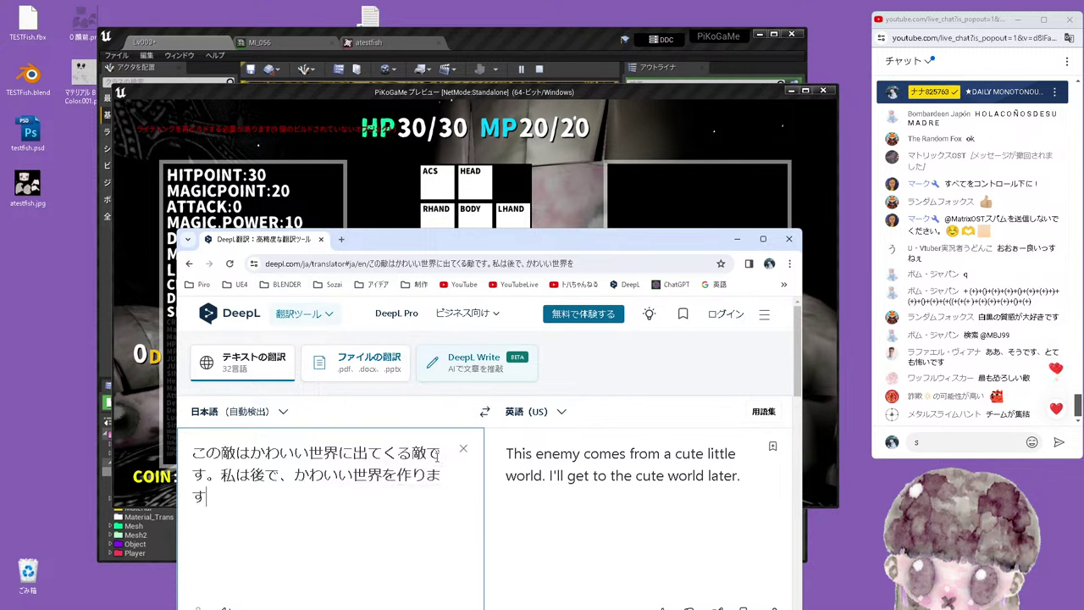
type("。")
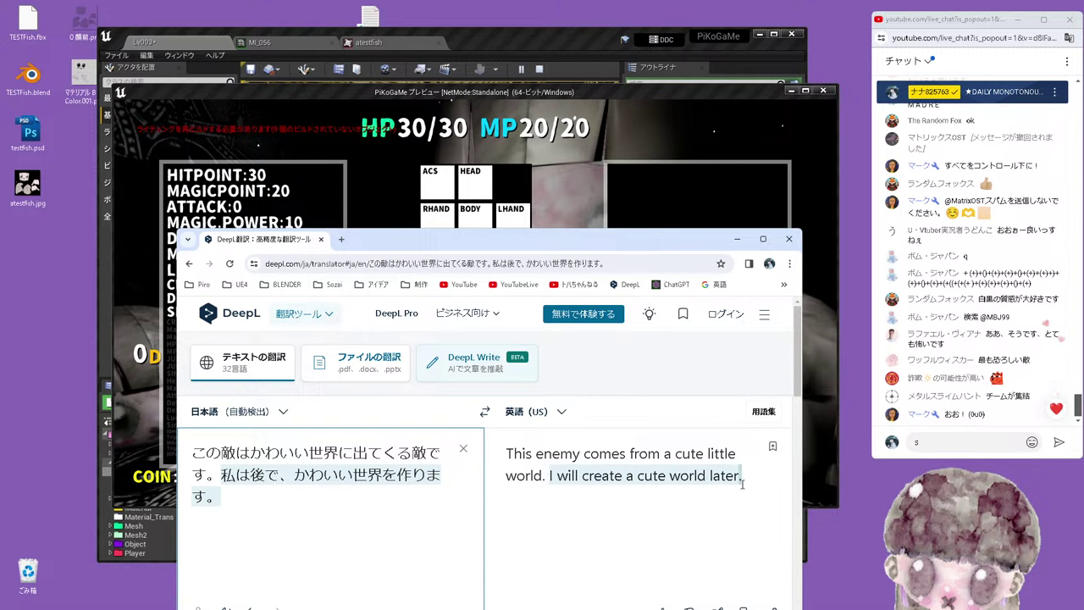
Post the English translation in the live chat, then close the game's inventory screen
left_click_drag(742, 484, 489, 435)
key("ctrl+c")
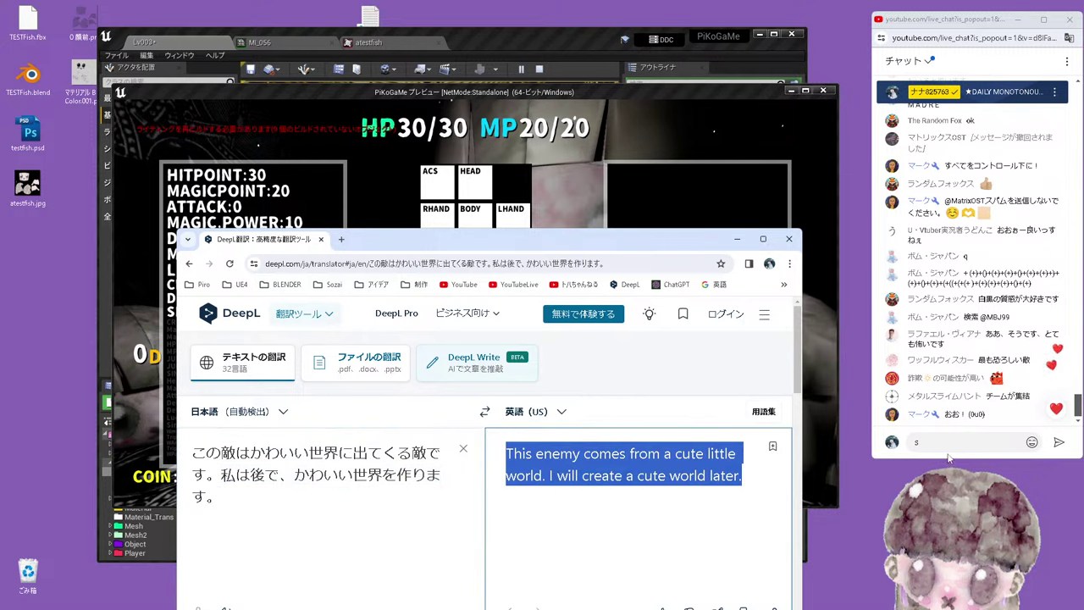
left_click(944, 444)
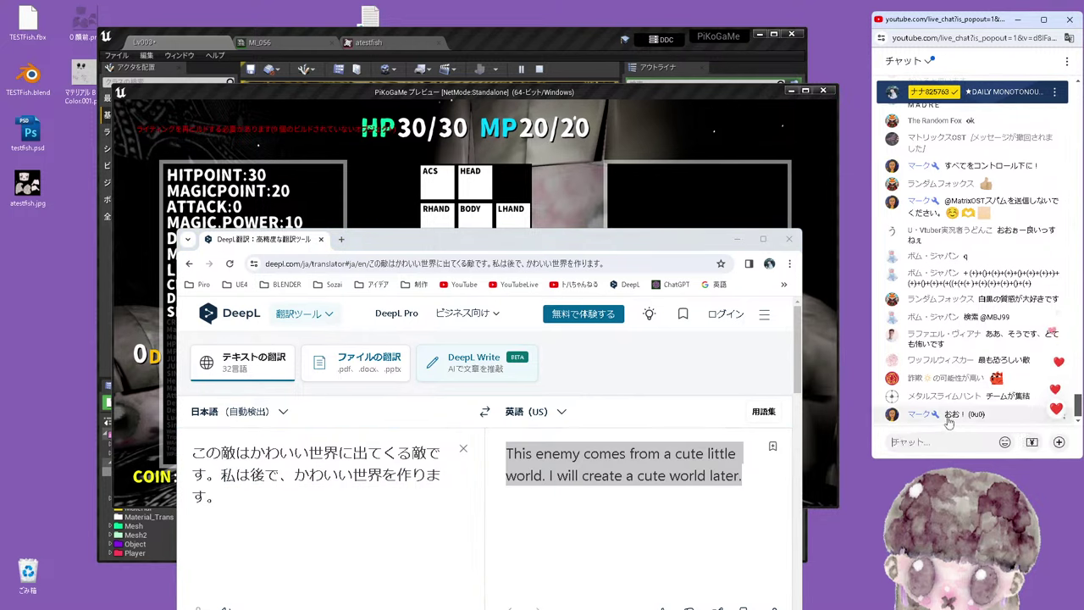
key("ctrl+v")
key("Return")
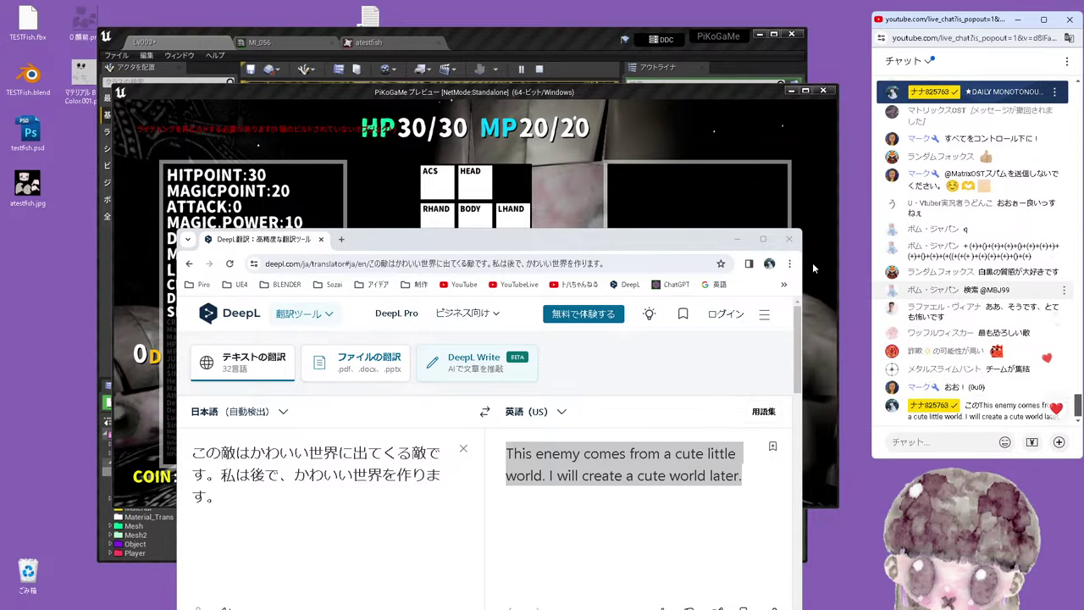
left_click(813, 268)
key("i")
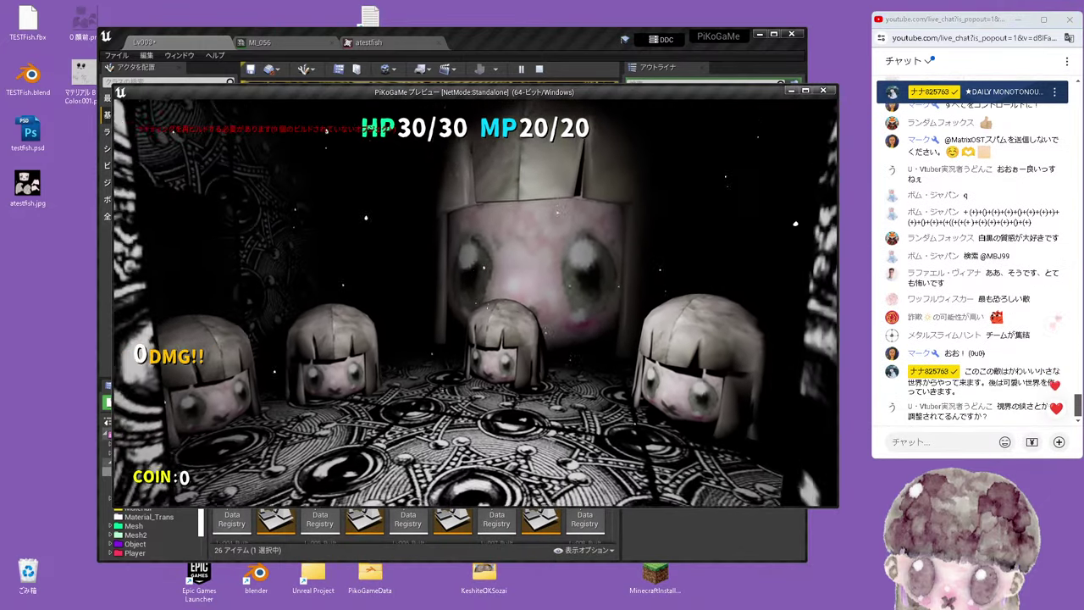
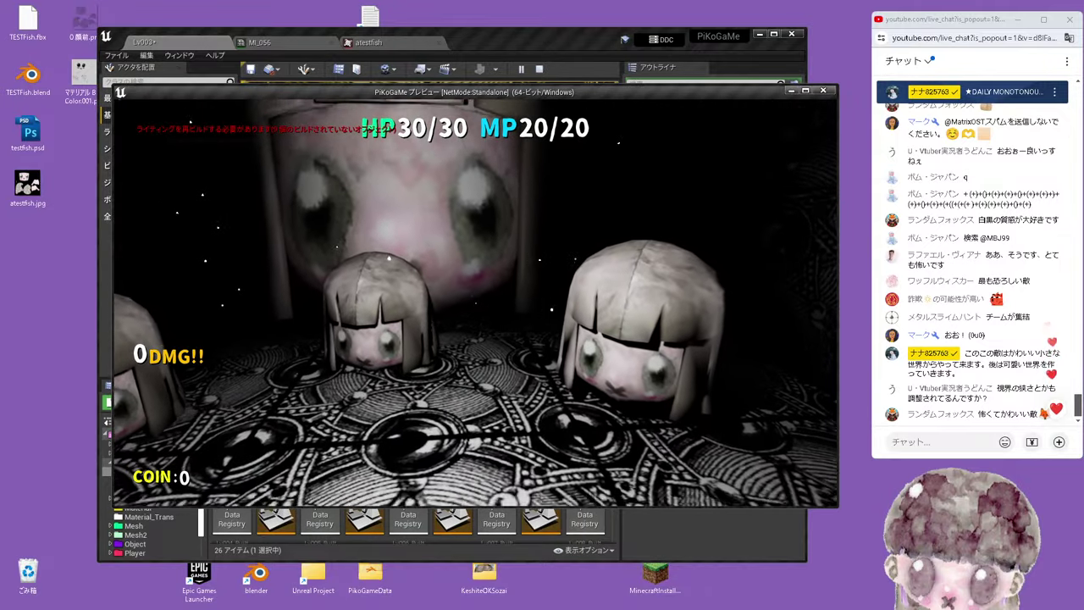
Stop the game preview and minimise the Unreal editor to reach the desktop
key("Escape")
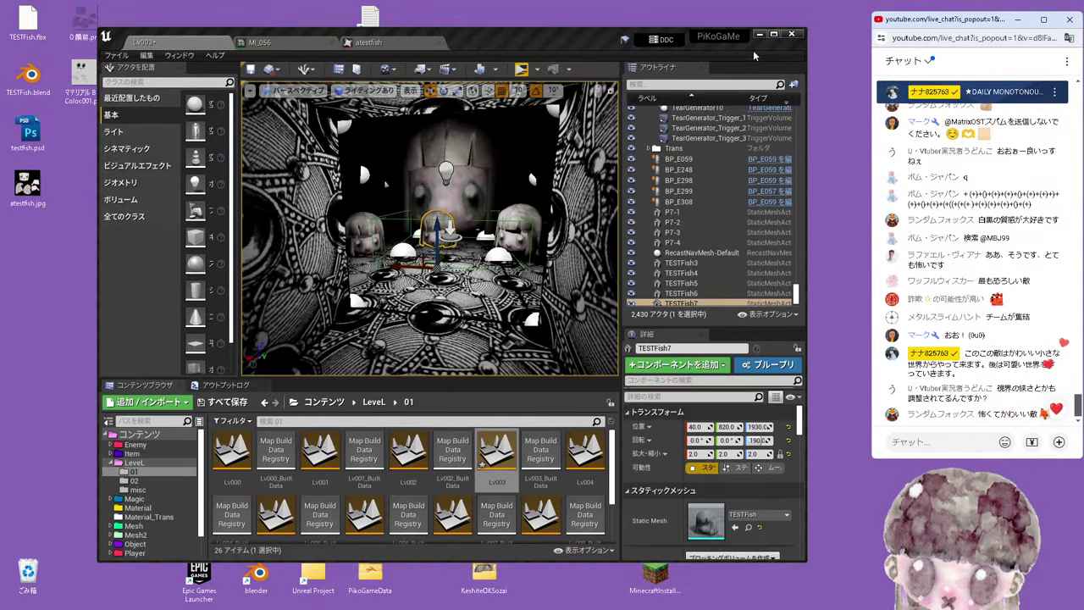
left_click(760, 35)
View slaughter01.png from the KeshiteOKSozai folder in Photos, then return to the Unreal editor
double_click(484, 576)
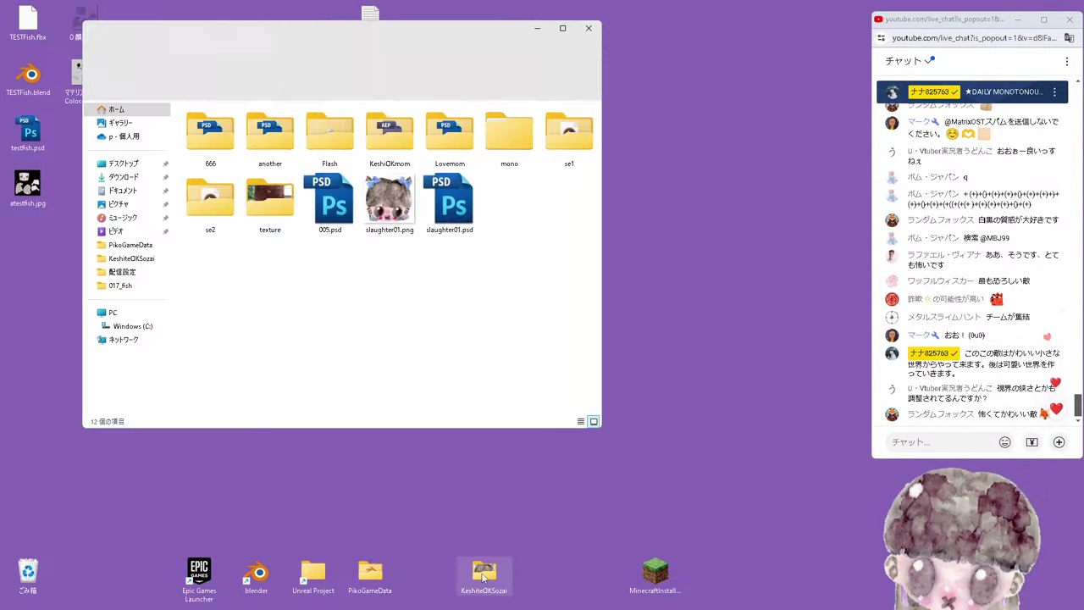
double_click(398, 207)
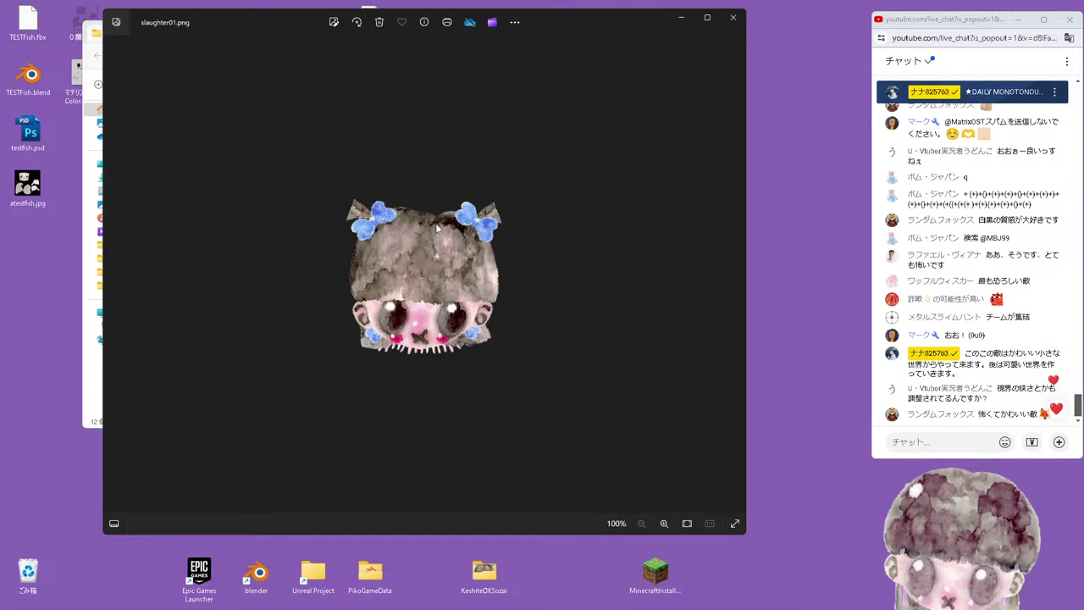
left_click_drag(543, 24, 551, 22)
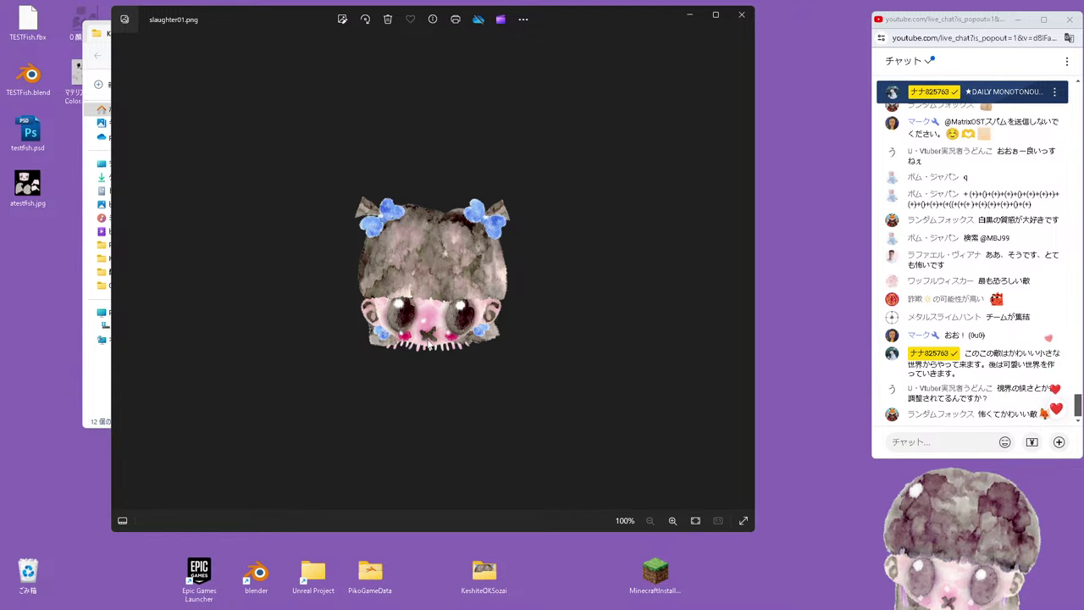
left_click(117, 599)
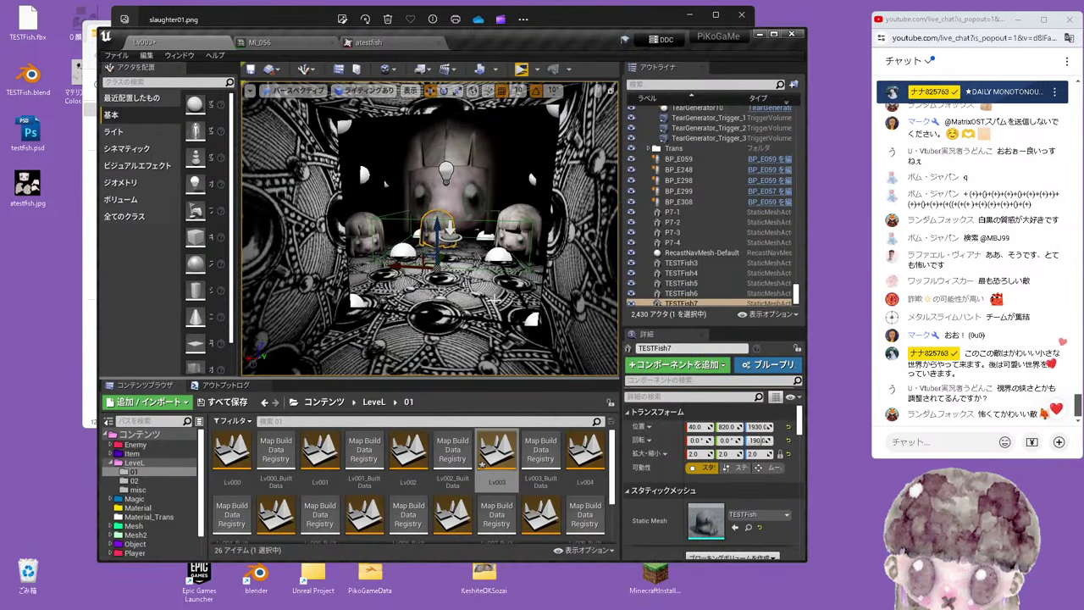
left_click(520, 68)
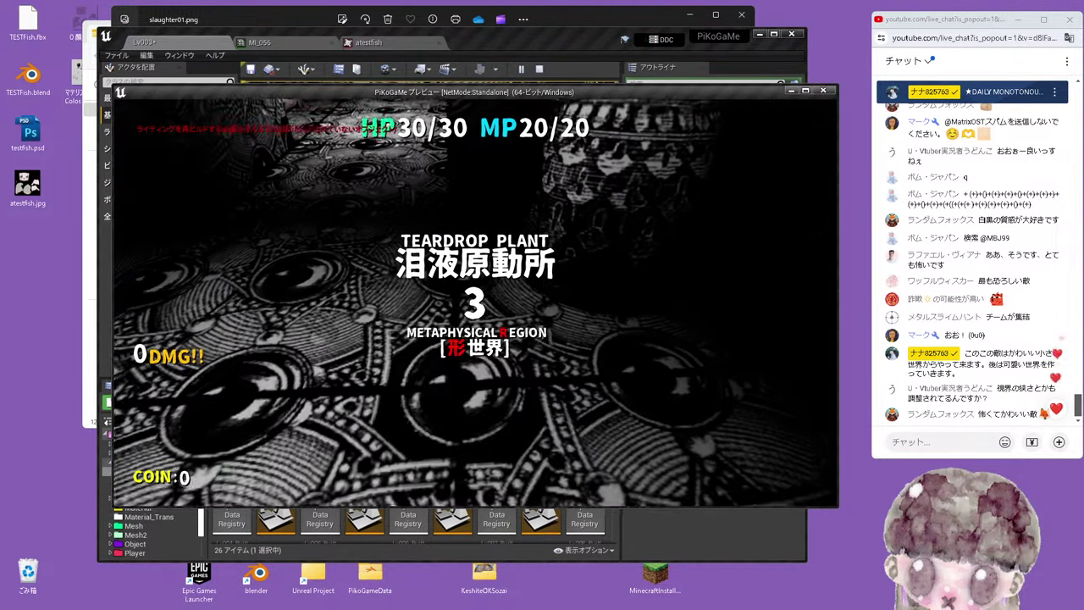
key("i")
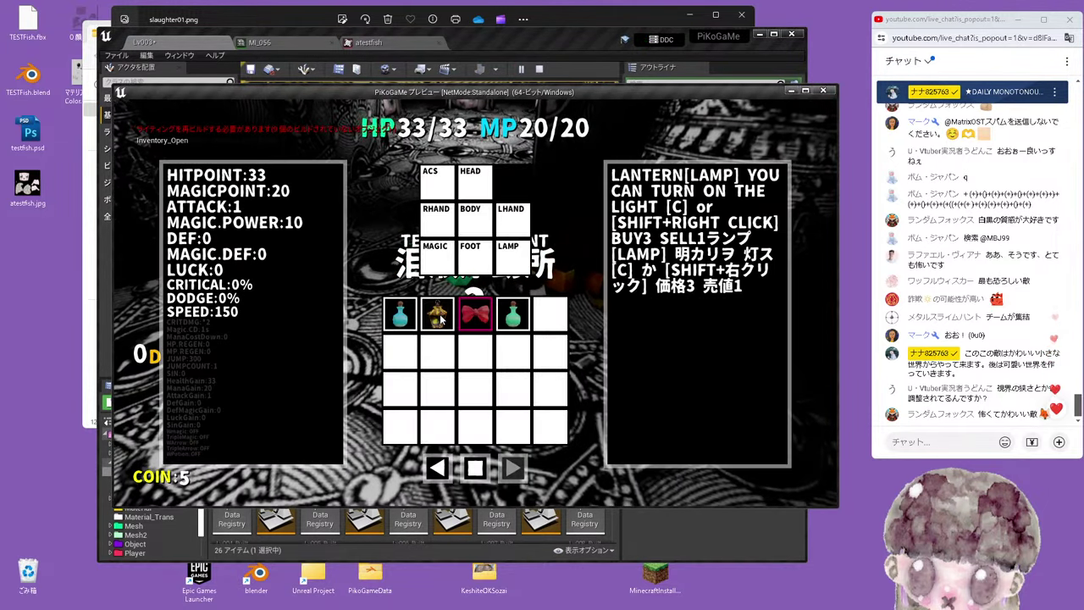
key("i")
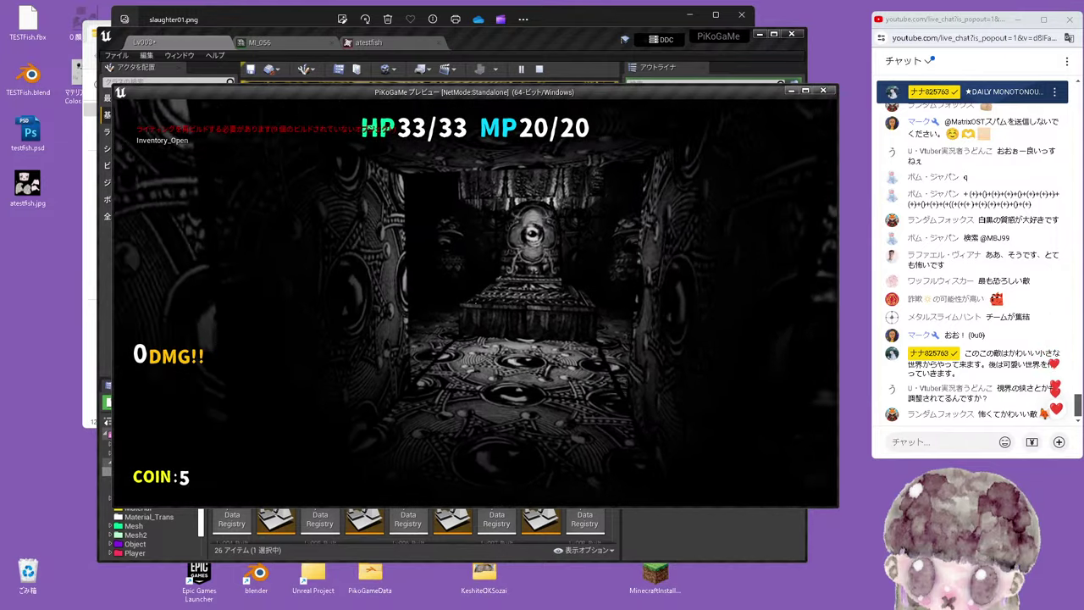
key("Left")
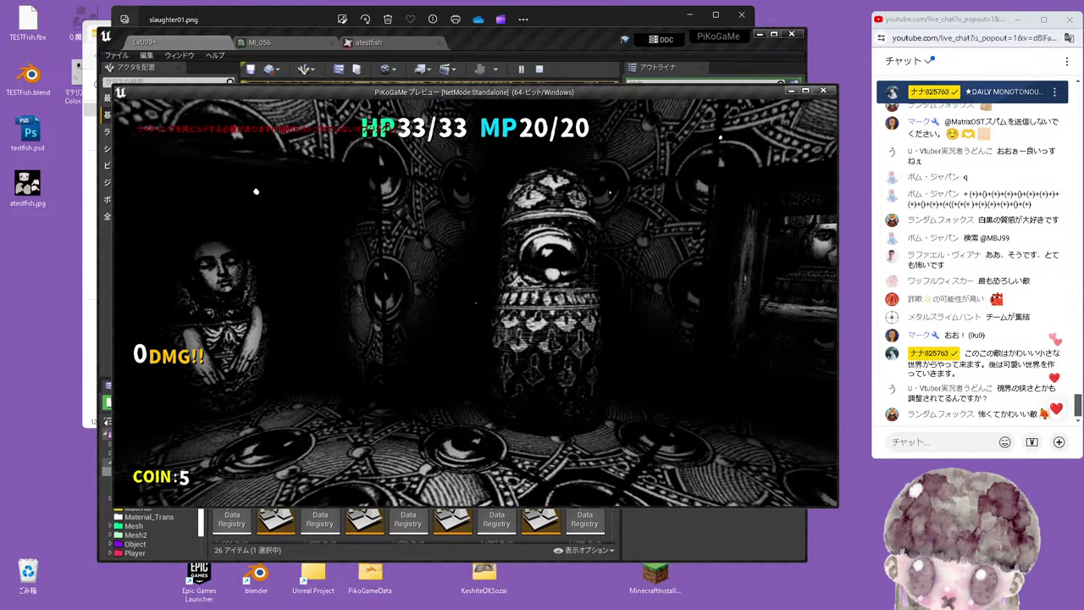
key("Left")
key("Up")
key("Right")
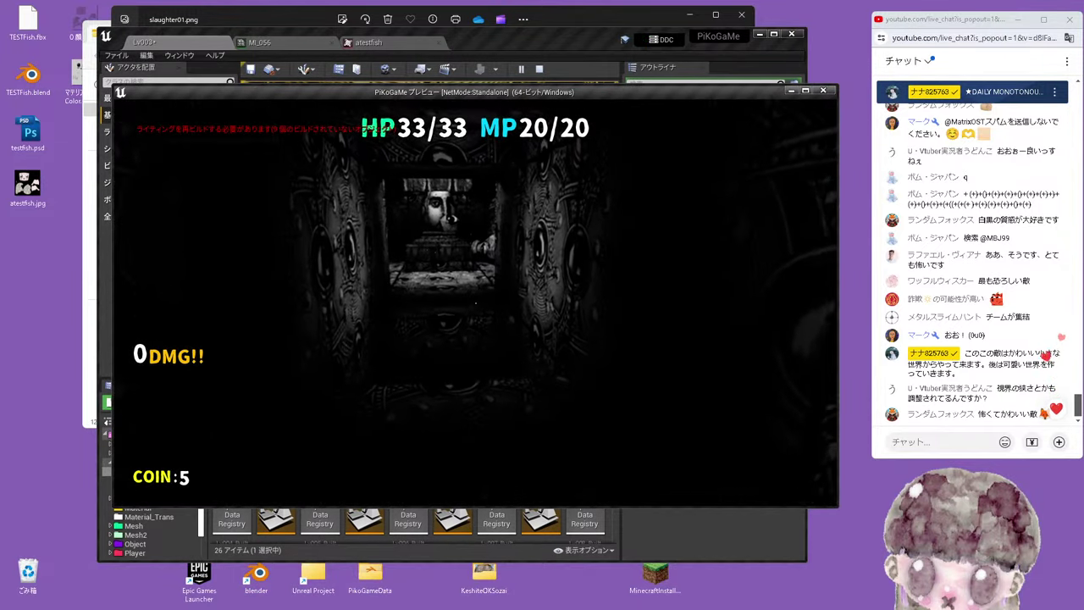
key("Left")
key("Up")
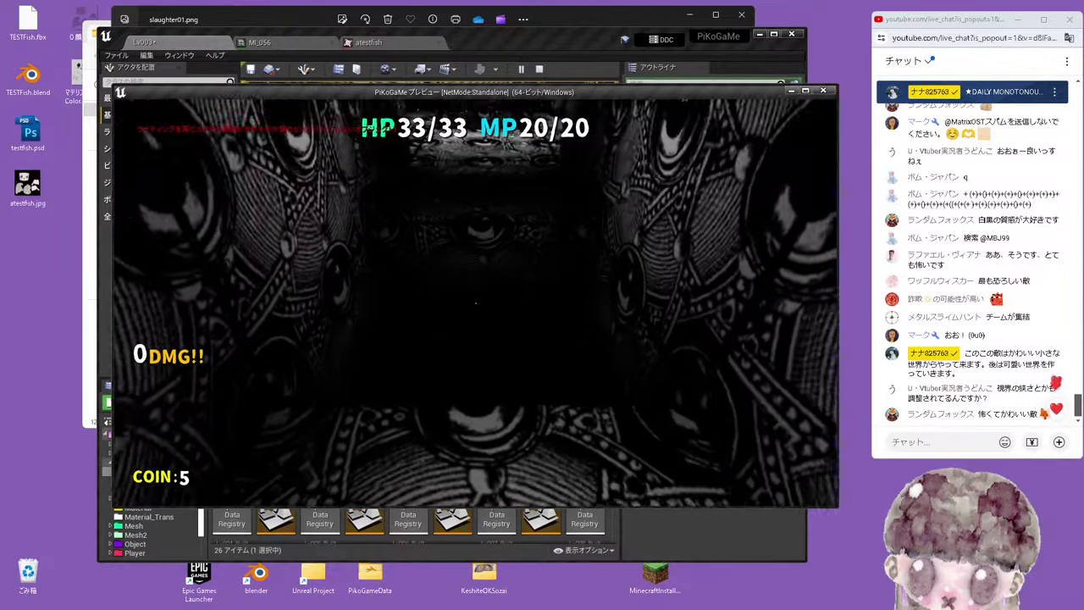
key("Left")
key("Up")
key("Right")
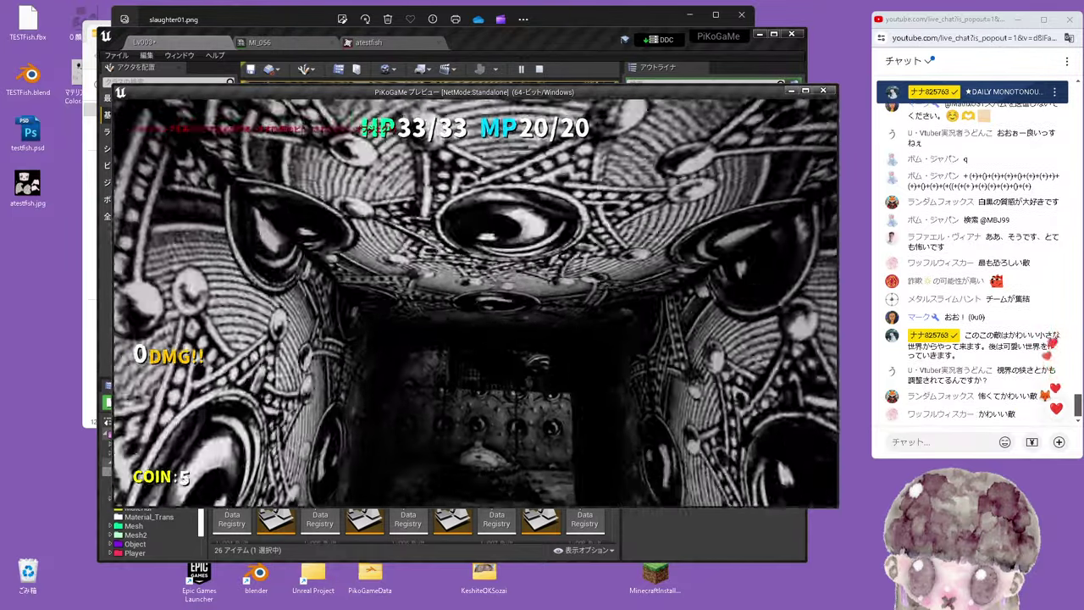
key("Up")
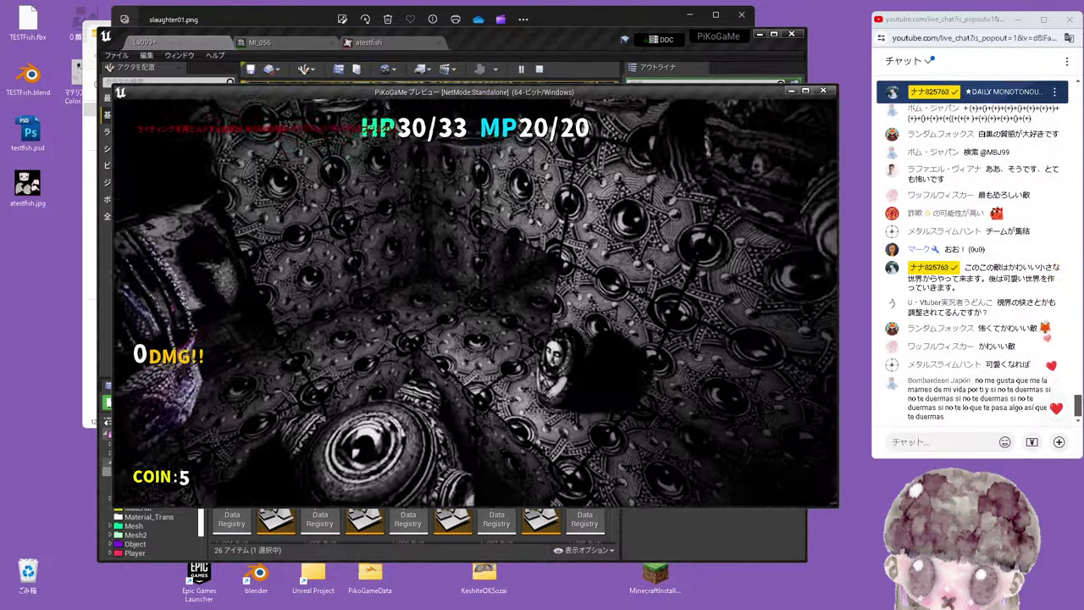
key("Up")
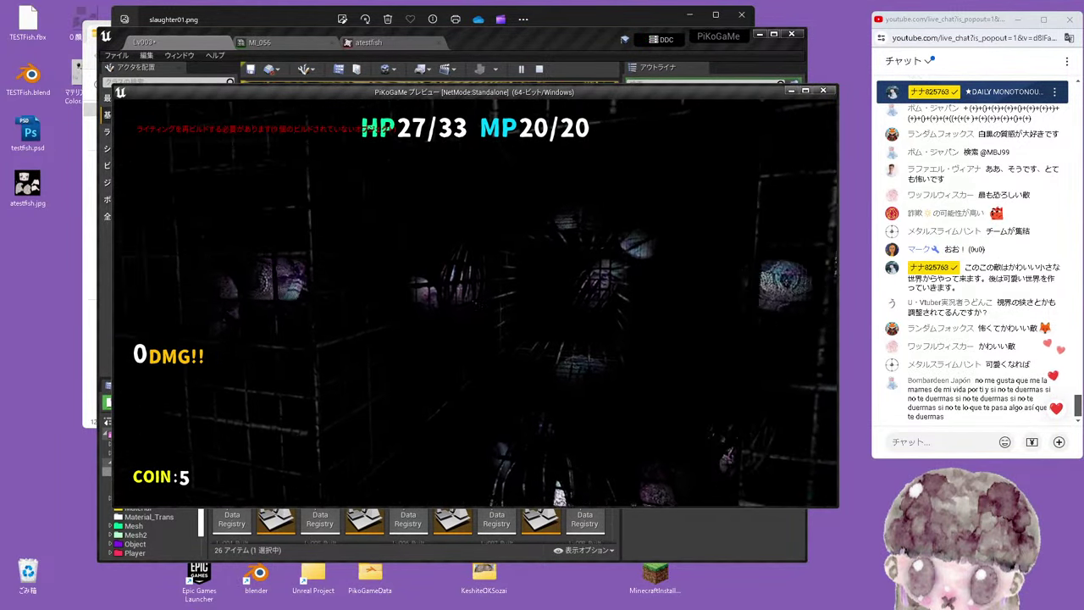
key("Down")
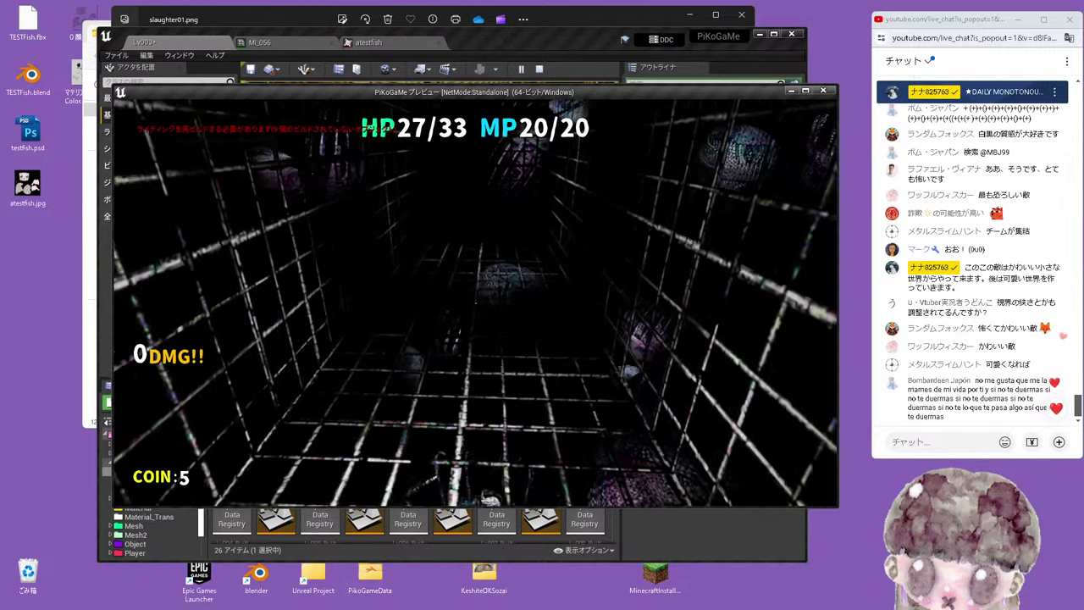
key("Up")
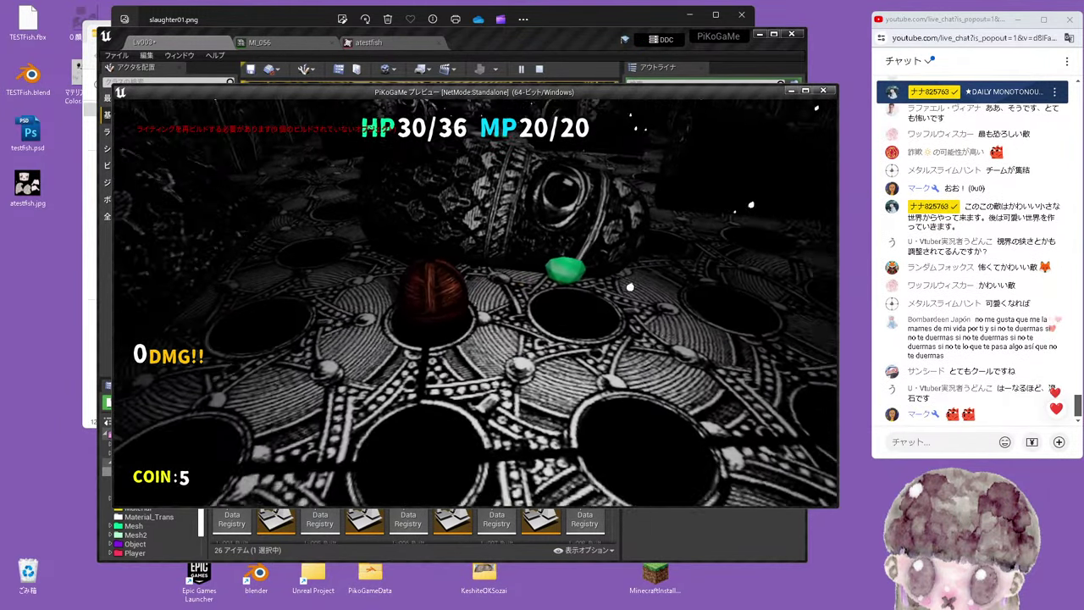
key("i")
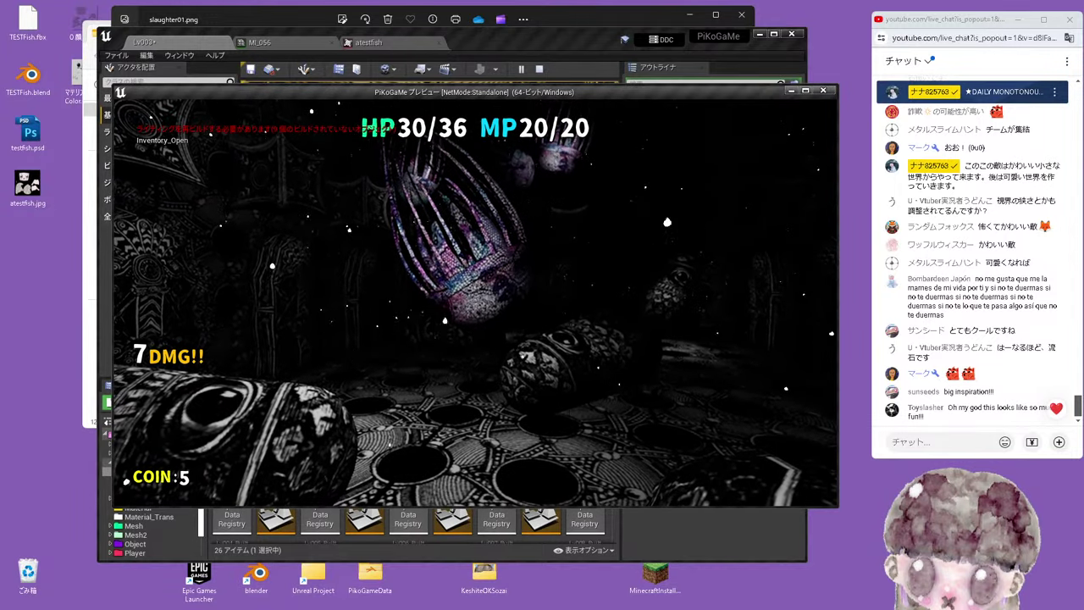
key("Escape")
Machine-translate the live chat into Japanese, then minimise Unreal and close the slaughter01.png viewer
right_click(945, 287)
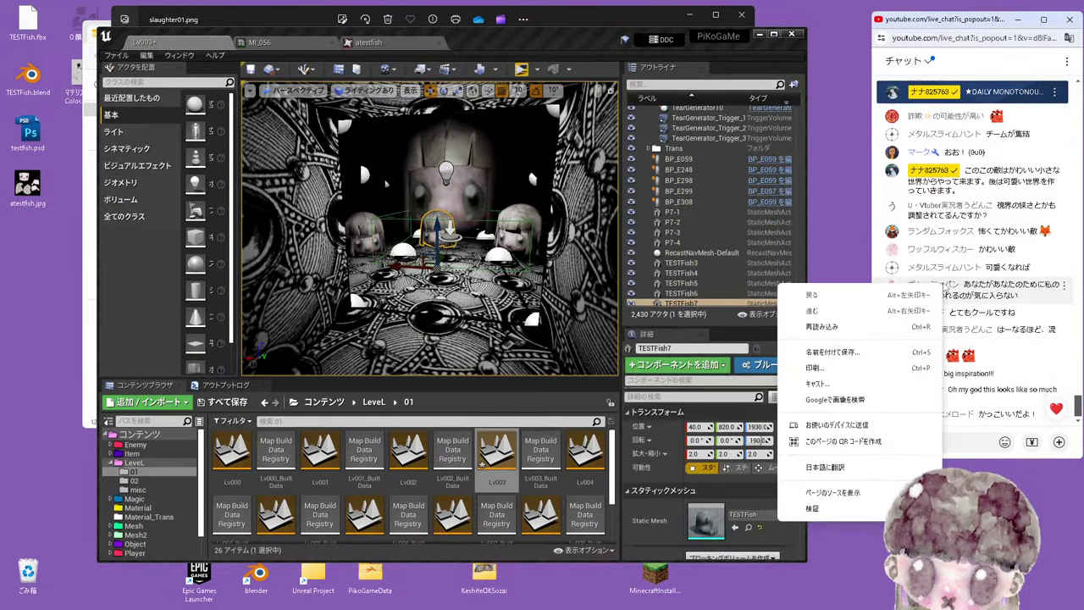
left_click(812, 252)
right_click(945, 298)
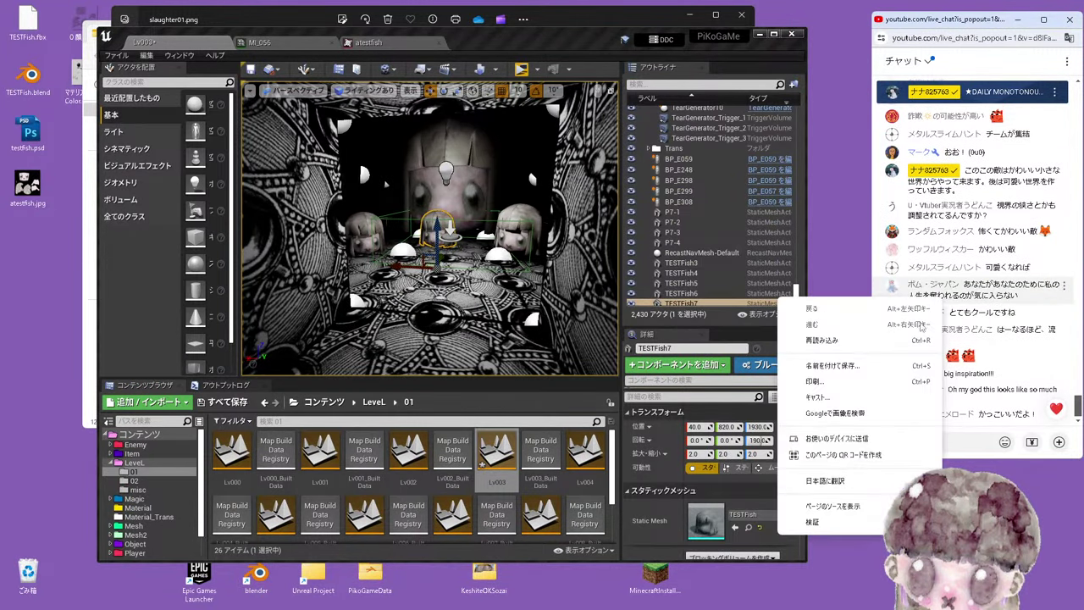
left_click(835, 480)
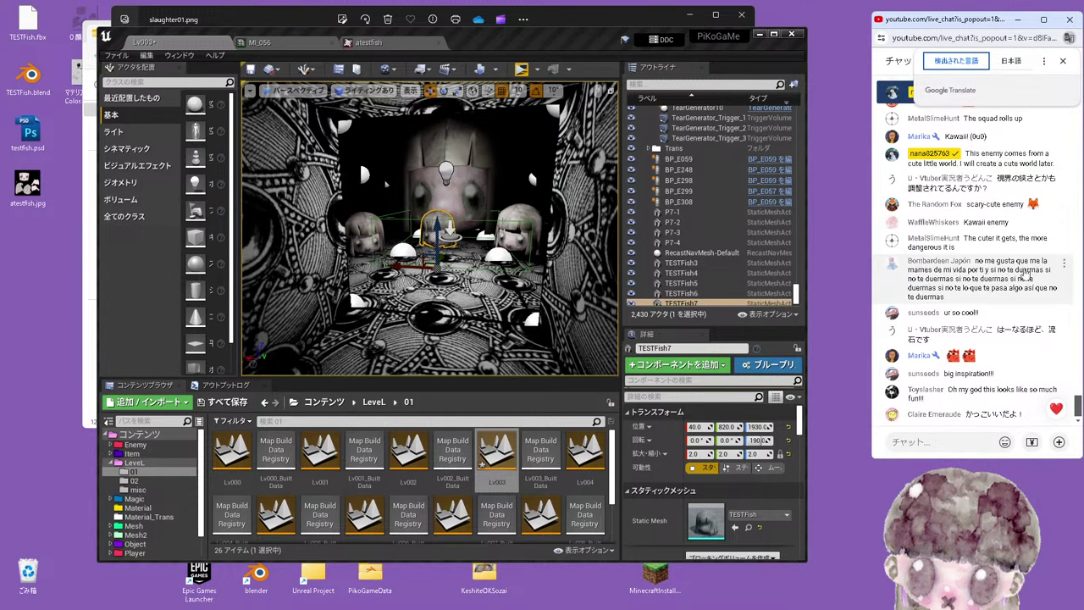
left_click(1019, 63)
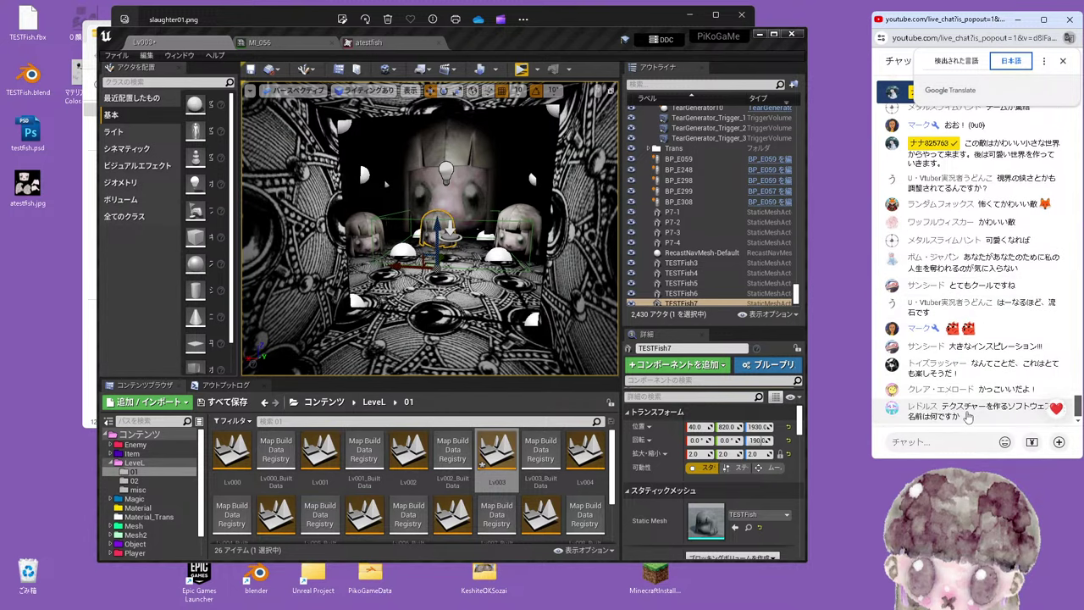
left_click(761, 35)
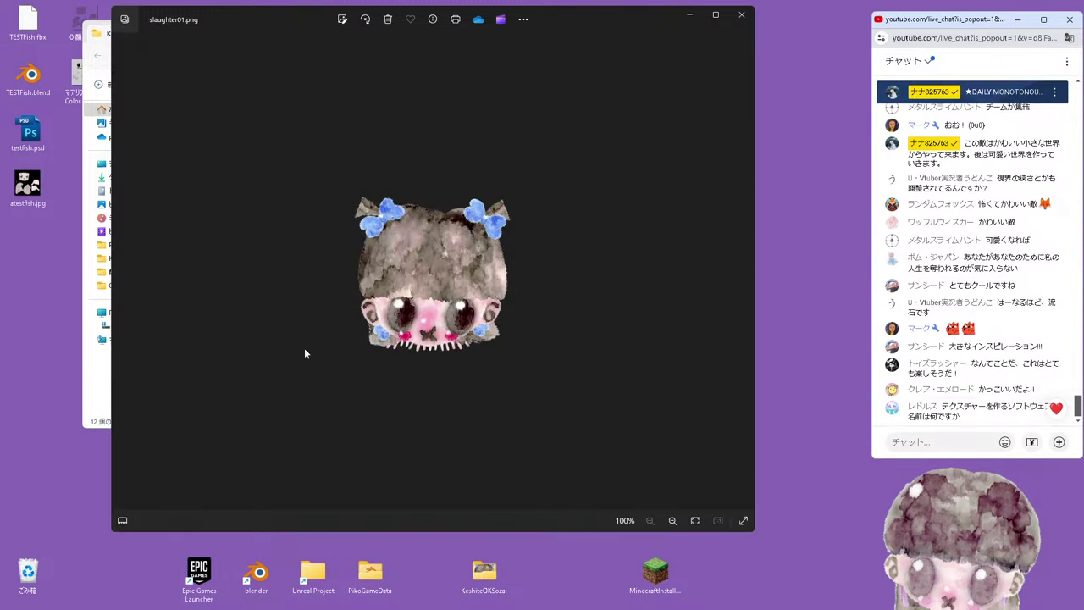
left_click(743, 16)
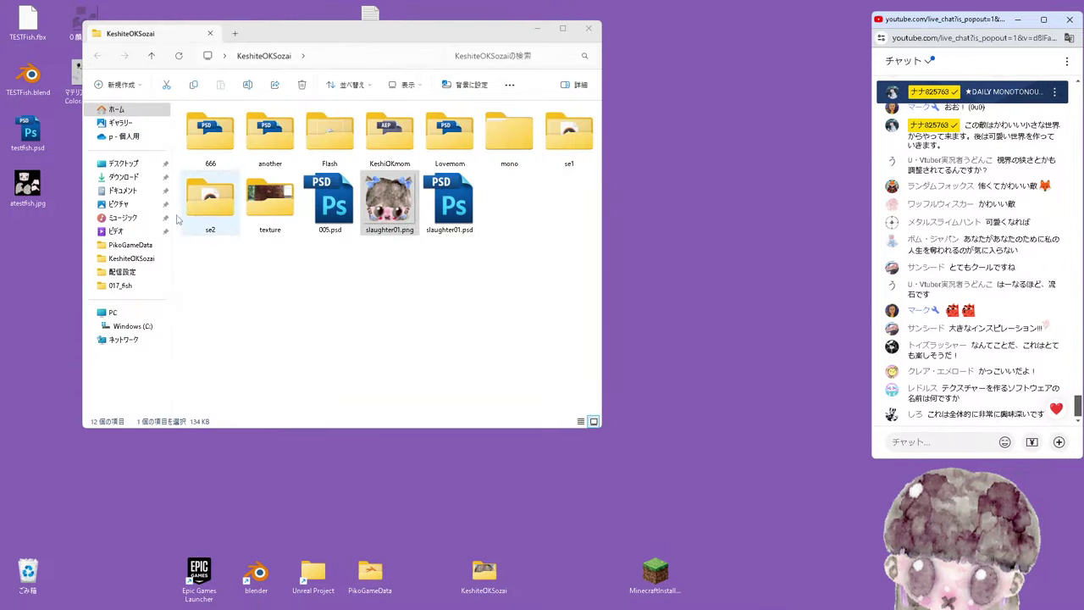
Open testfish.psd in Photoshop as a floating window, and shift and widen the live chat window
double_click(31, 135)
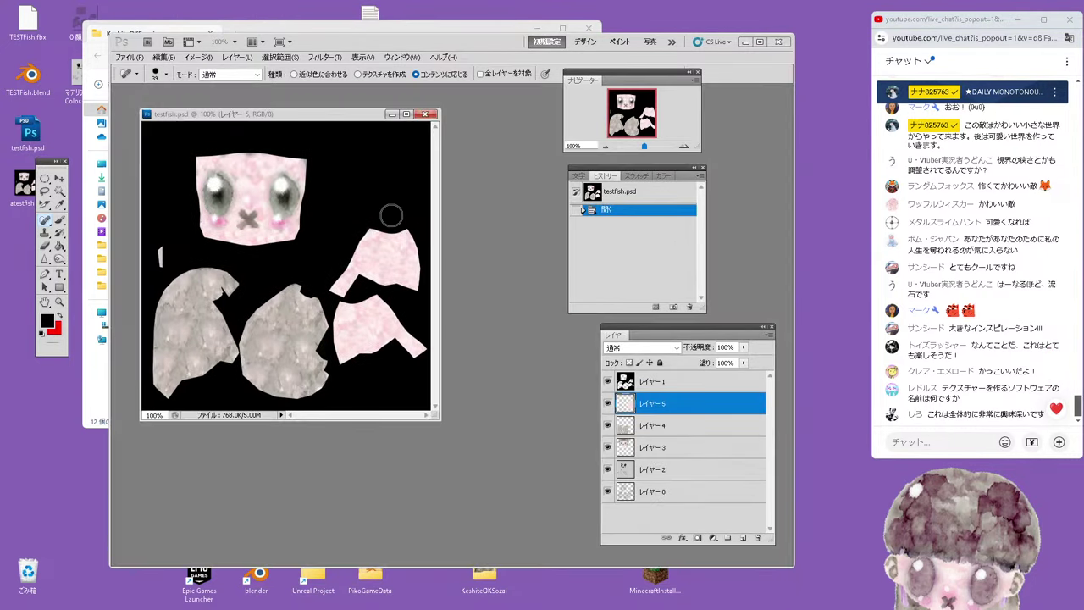
left_click_drag(346, 127, 382, 124)
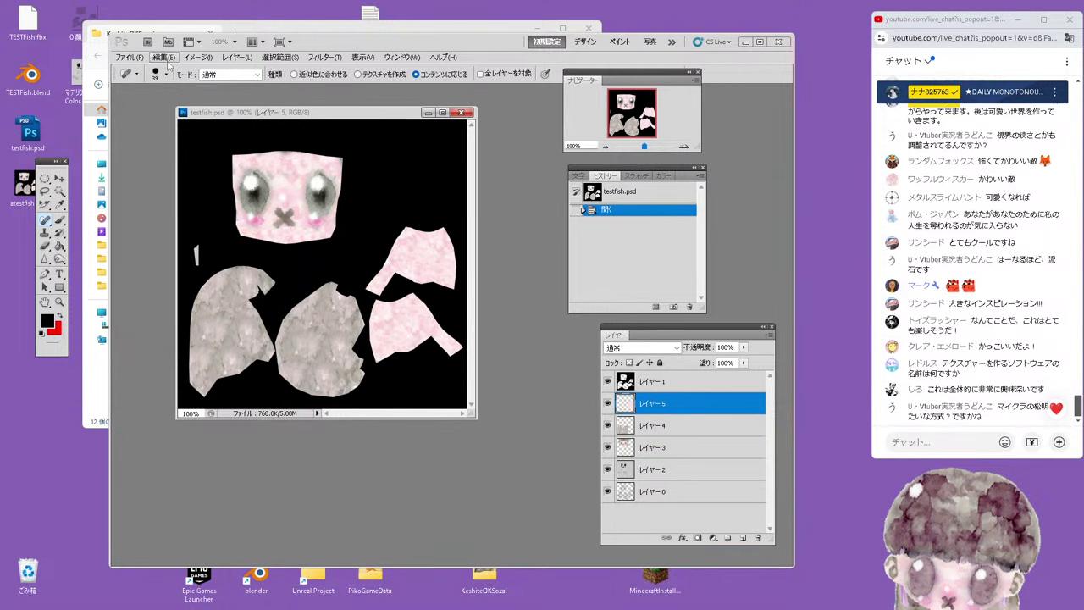
left_click_drag(287, 114, 343, 132)
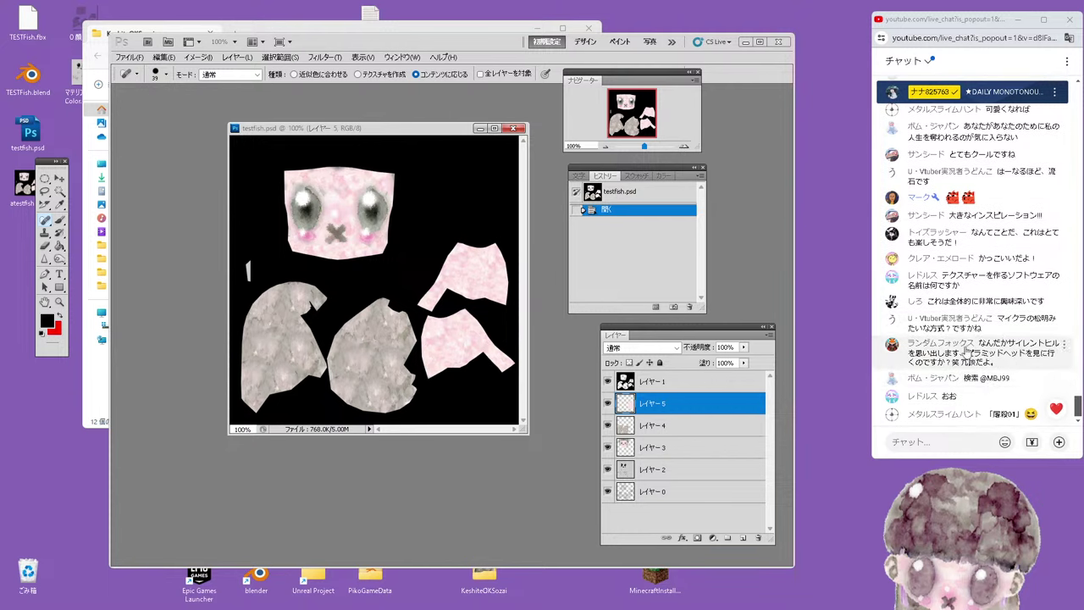
left_click_drag(974, 21, 927, 18)
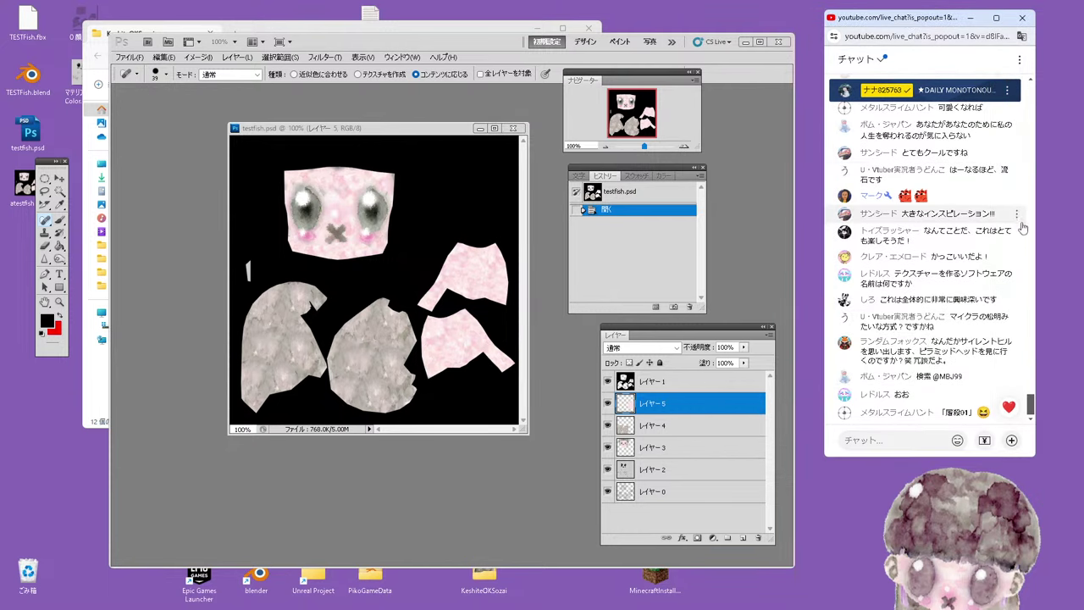
left_click_drag(1035, 228, 1075, 231)
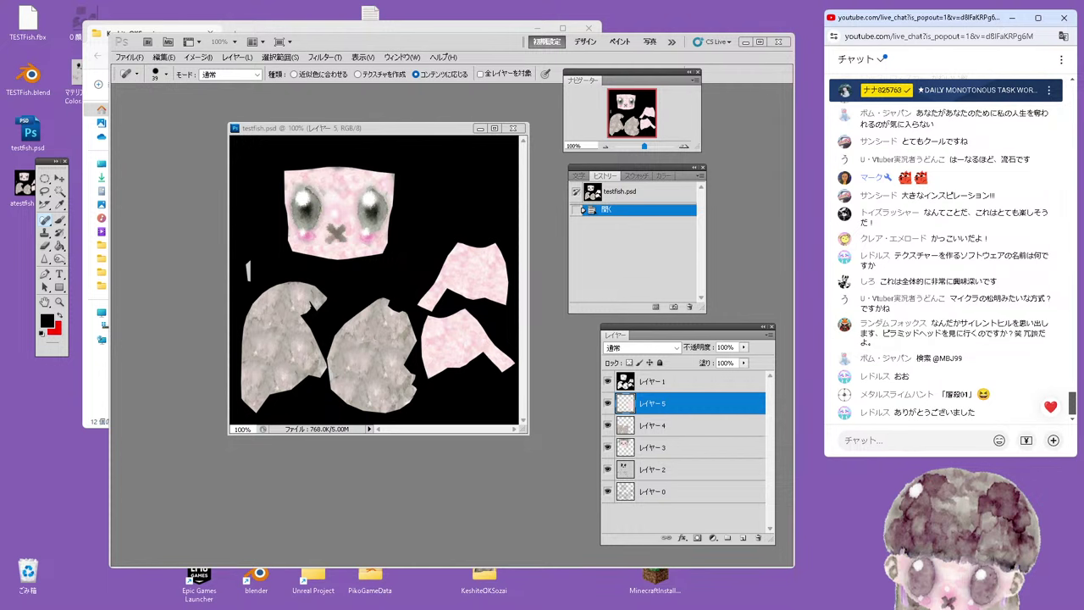
Enter 昔、構想していた作品の素材です in DeepL to get an English translation
mouse_move(48, 593)
left_click(85, 549)
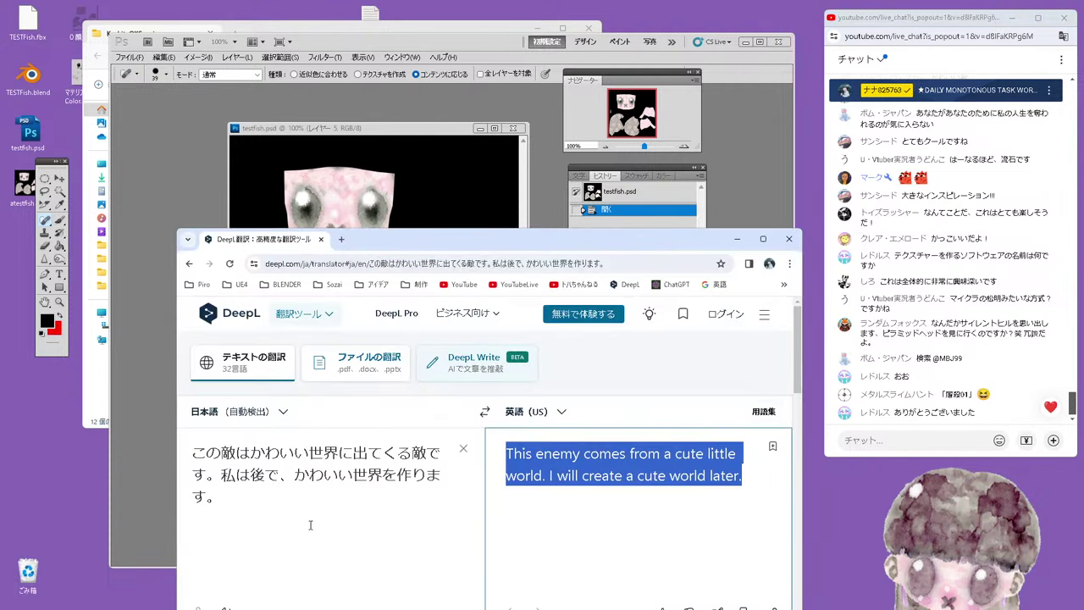
left_click(463, 448)
type("m")
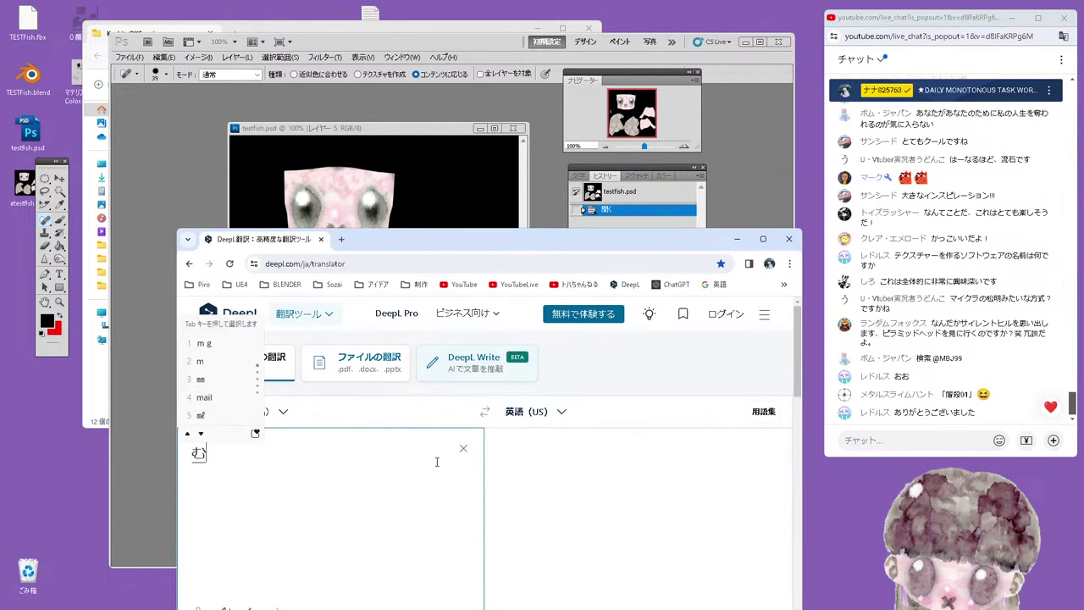
type("kashi,")
key("space")
type("ko")
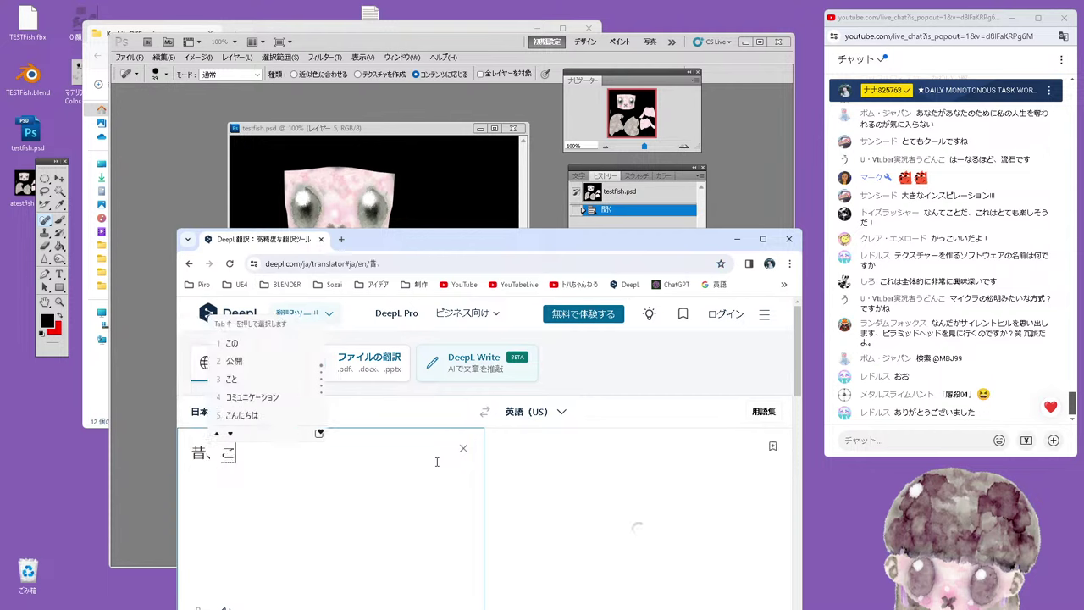
type("usoushiteita")
key("space")
type("saa")
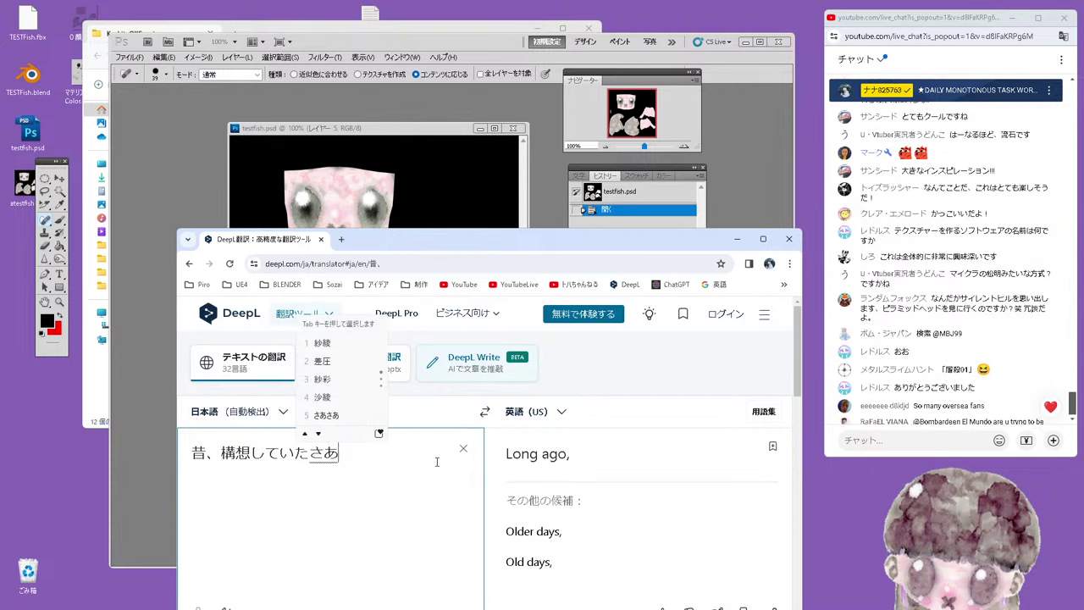
type("ku")
key("BackSpace")
key("BackSpace")
type("kuh")
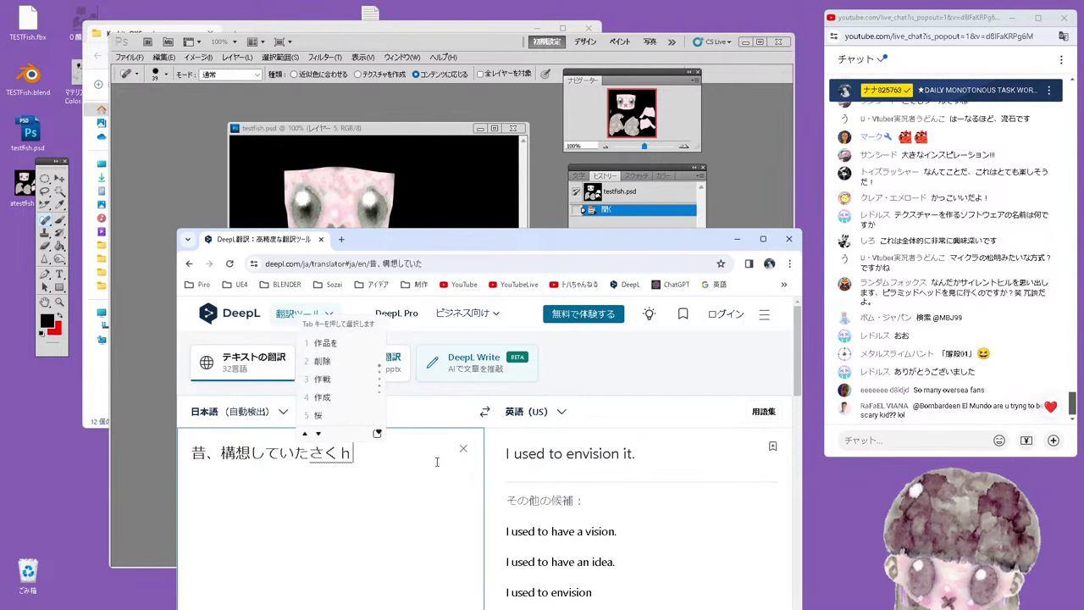
type("innno")
key("space")
key("Return")
type("sozai")
key("space")
type("d")
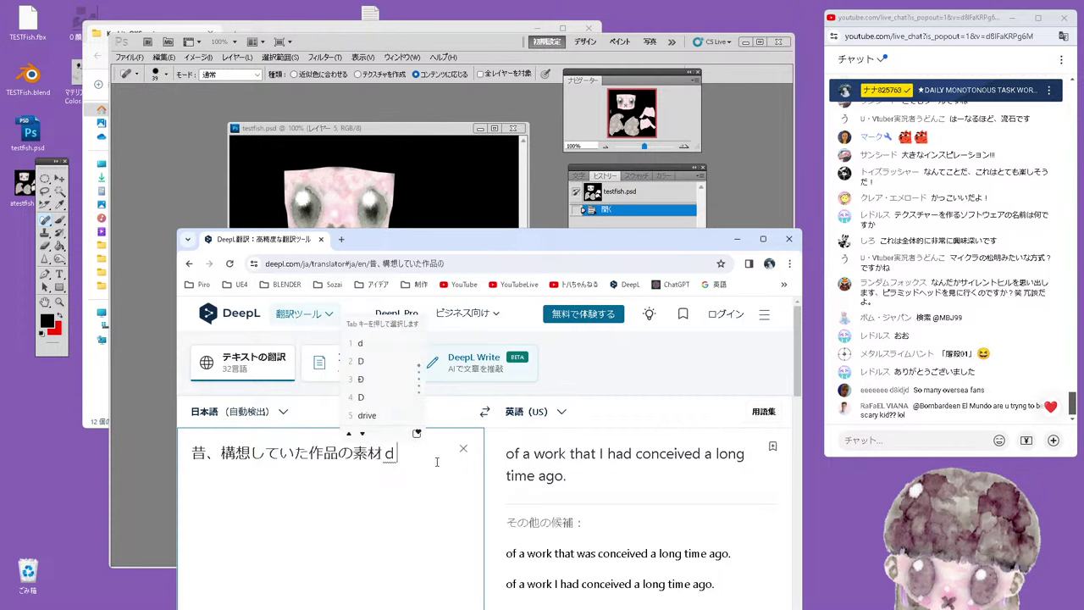
type("esu")
key("Return")
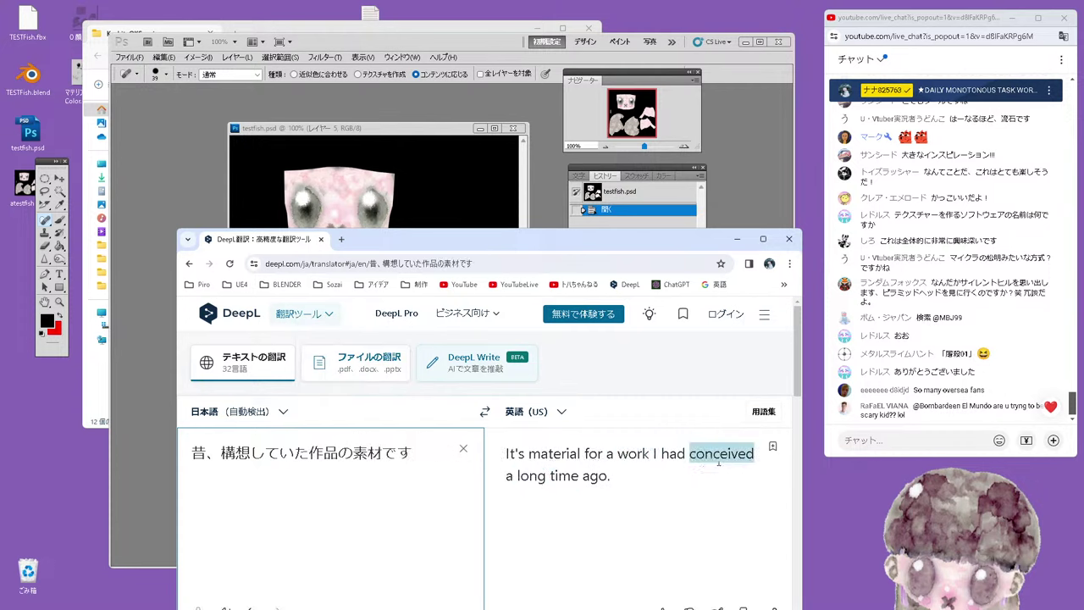
Copy the English translation and post it in the YouTube live chat
triple_click(622, 483)
right_click(555, 470)
left_click(593, 290)
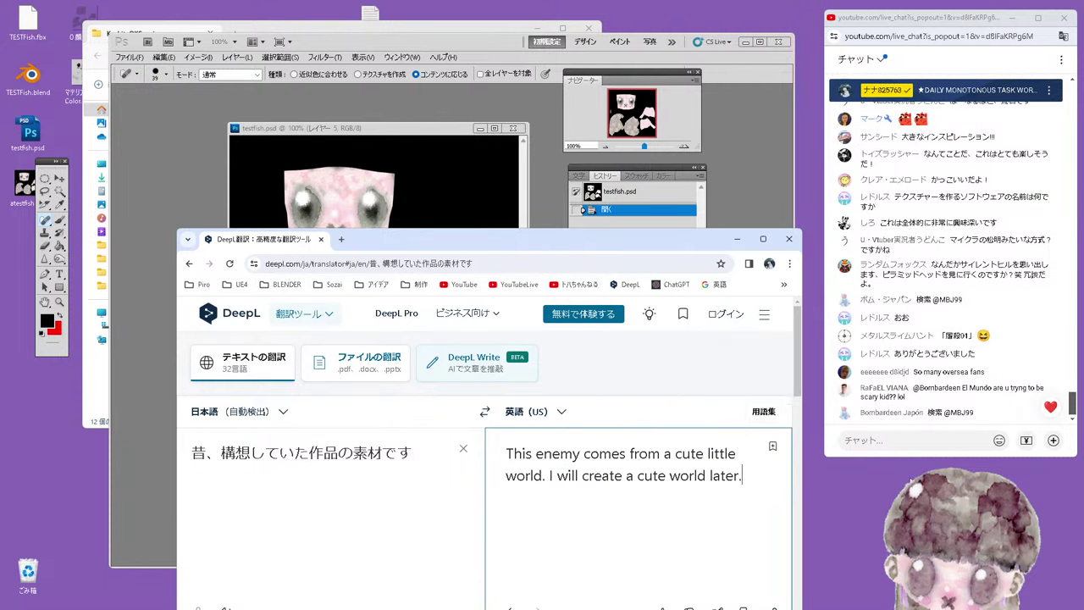
left_click(898, 440)
key("ctrl+v")
key("Return")
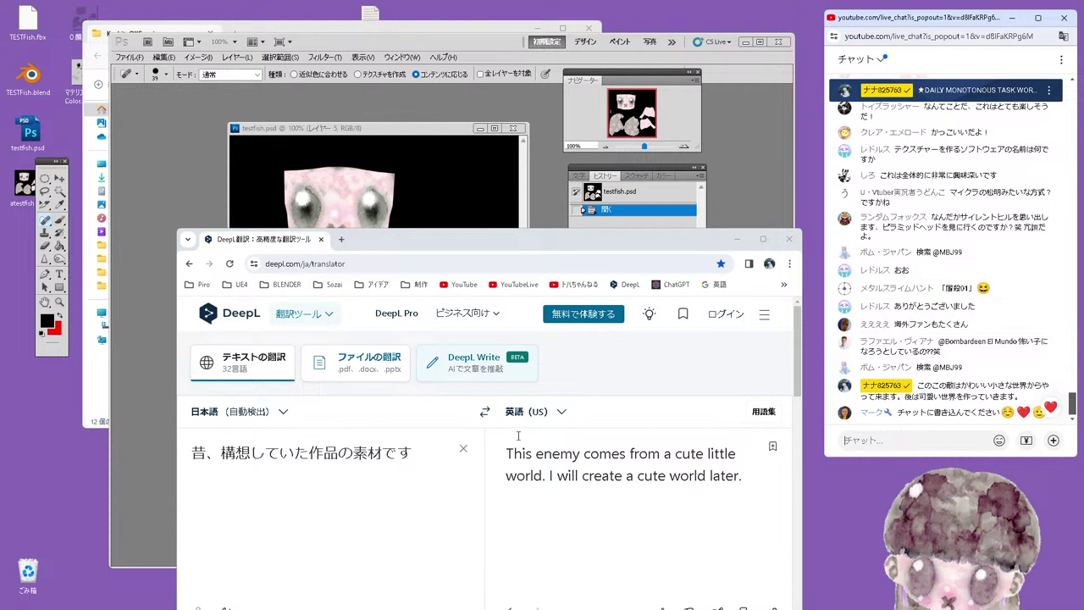
Translate 今日はこれで終わりにします, choosing the alternative 'That's all for today.'
left_click(463, 448)
type("k")
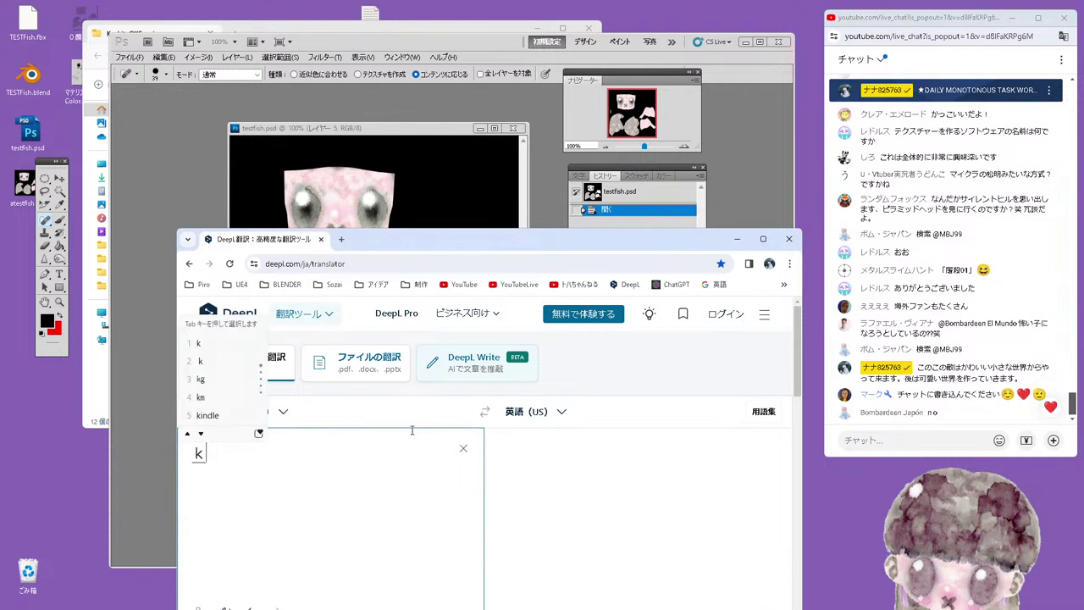
type("youha")
key("space")
type("korede")
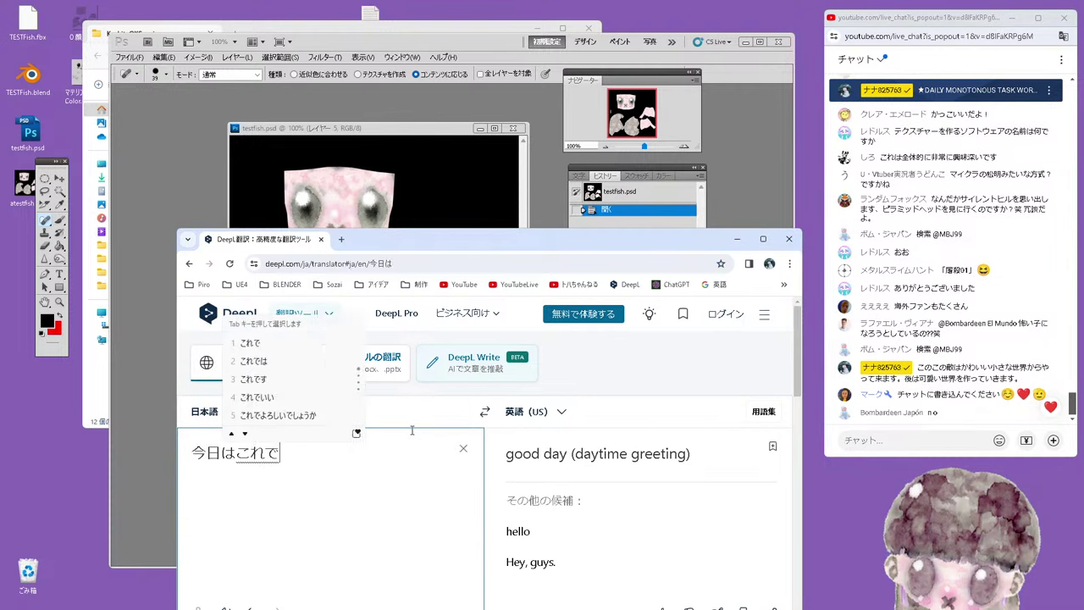
key("Return")
type("owari")
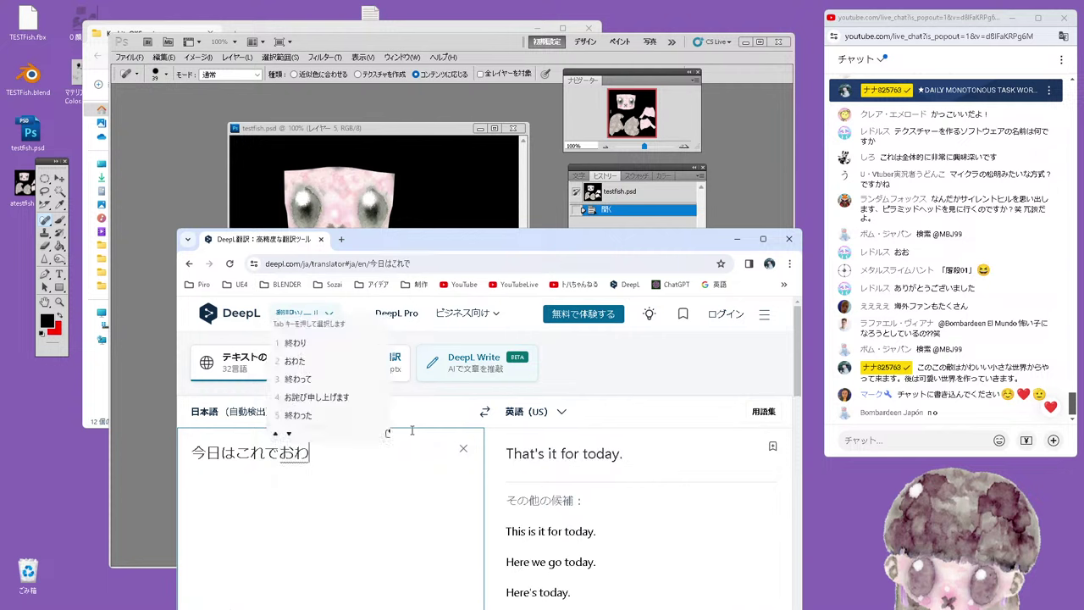
type("ni")
key("space")
type("shimasu")
key("Return")
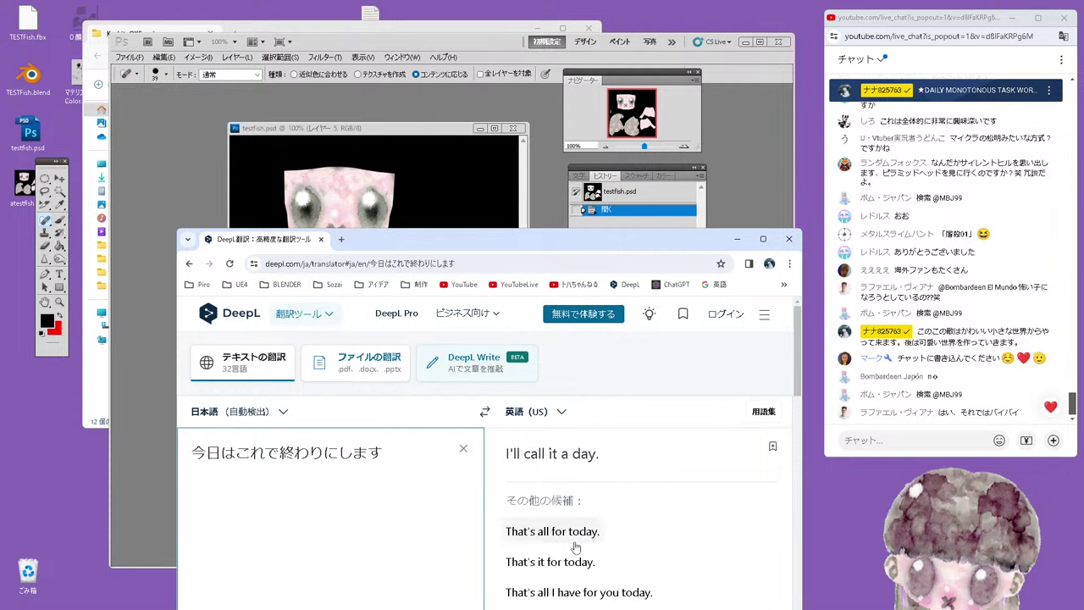
left_click(566, 534)
Copy 'That's all for today.' and post it in the live chat
triple_click(643, 454)
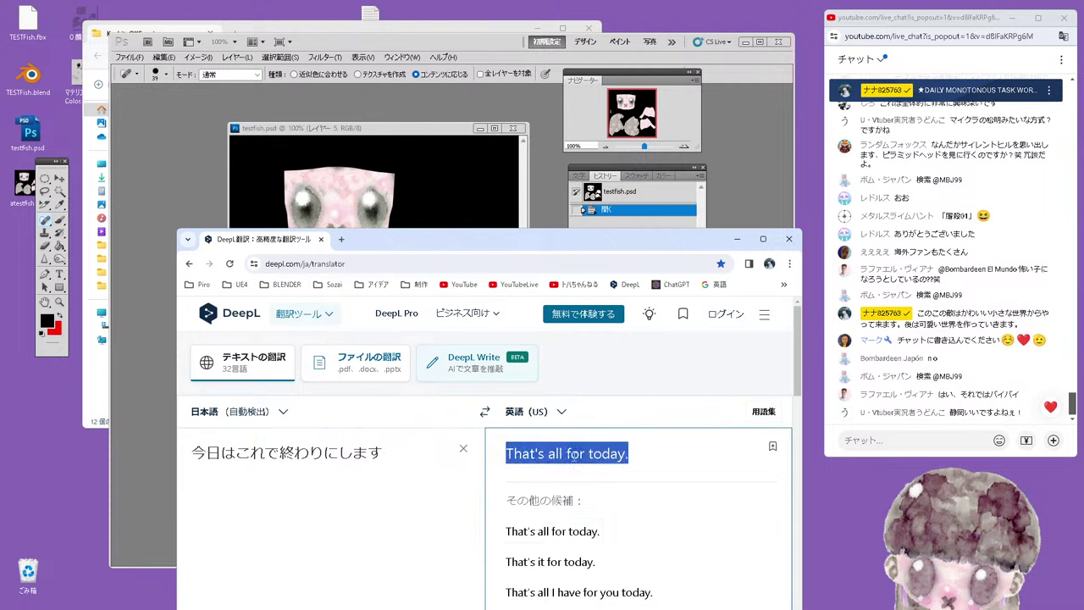
right_click(577, 457)
left_click(593, 247)
left_click(885, 439)
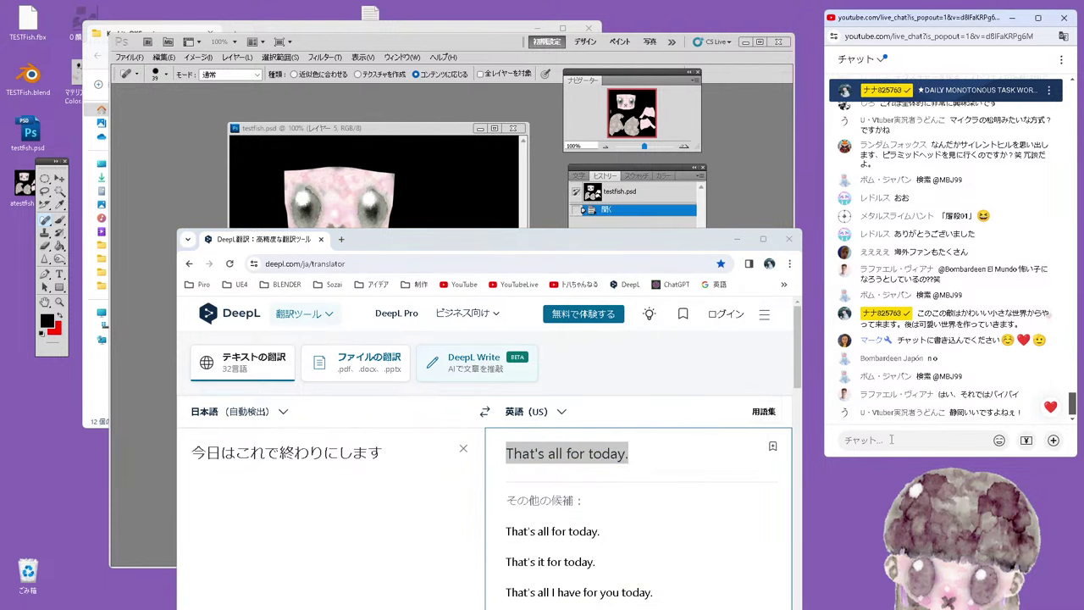
key("ctrl+v")
key("Return")
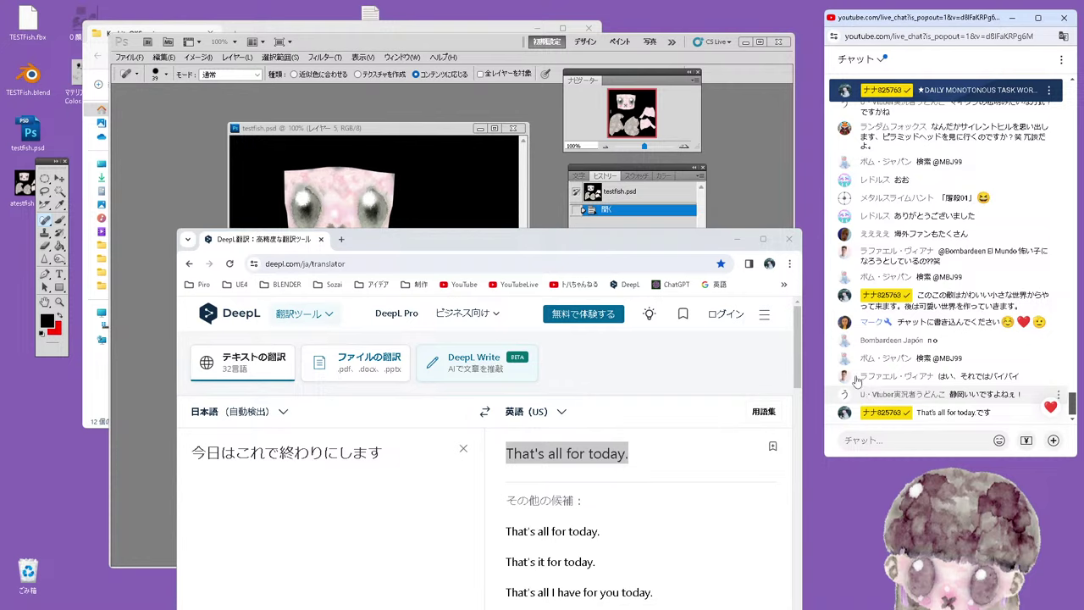
Machine-translate the chat page, then show messages in their original language
right_click(879, 388)
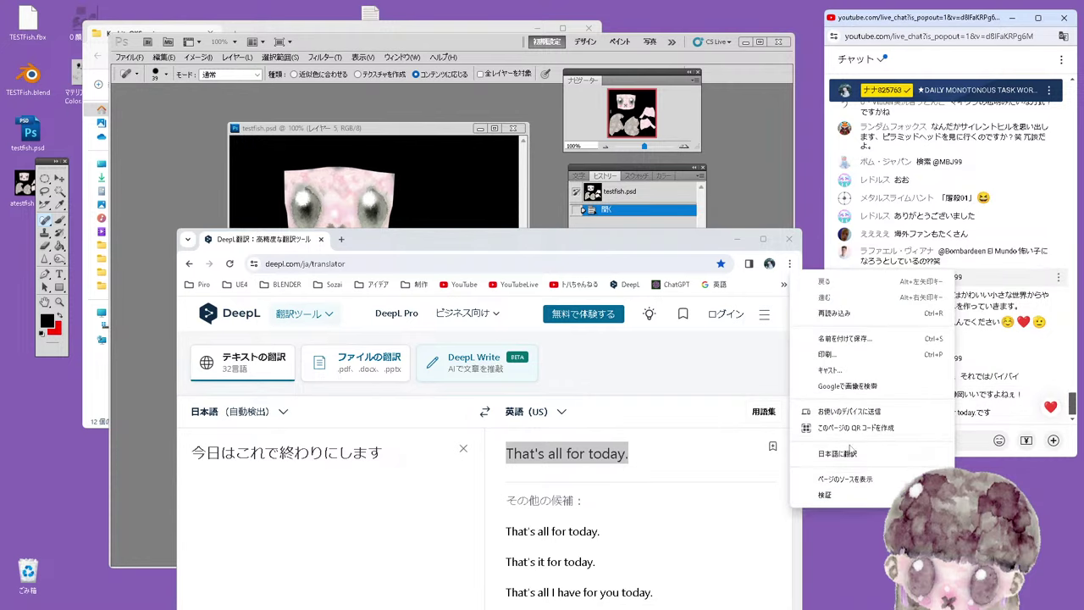
left_click(881, 454)
left_click(961, 59)
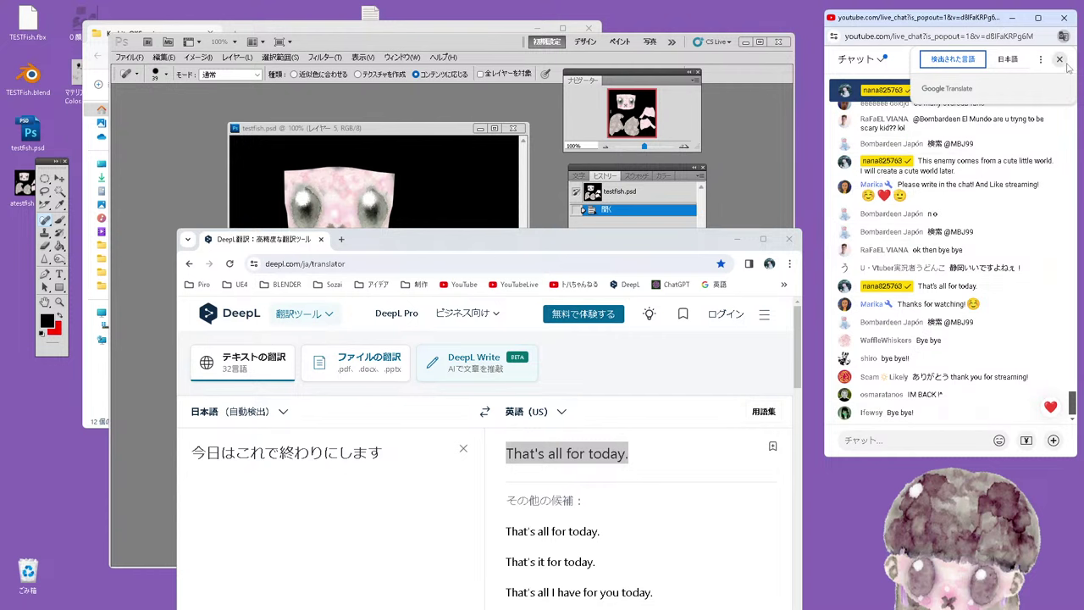
Switch the chat filter to show all messages
scroll(942, 220, "up", 5)
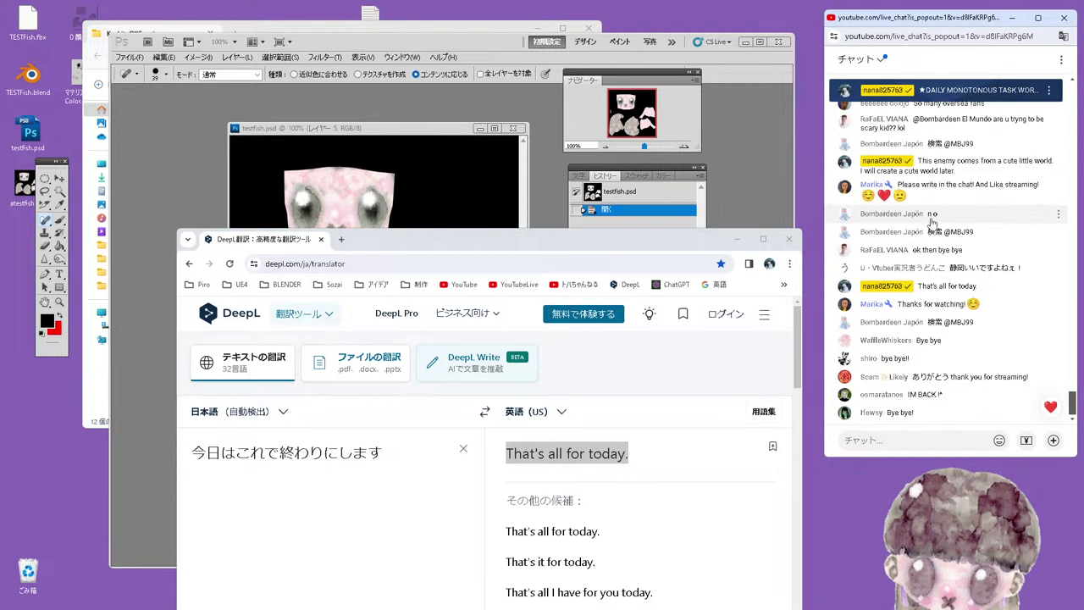
scroll(932, 203, "up", 5)
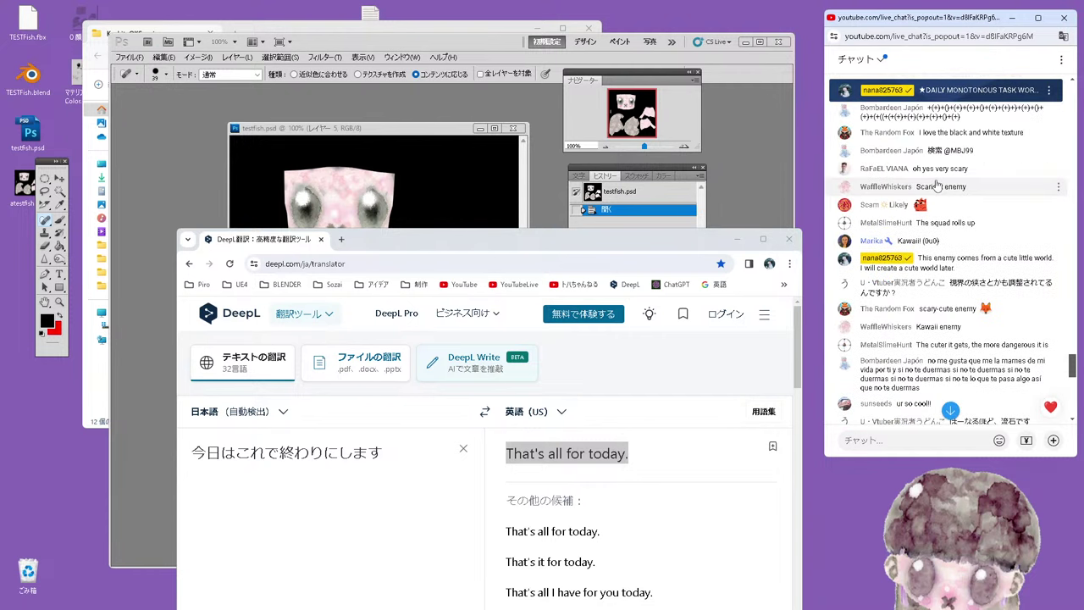
left_click(878, 59)
left_click(879, 127)
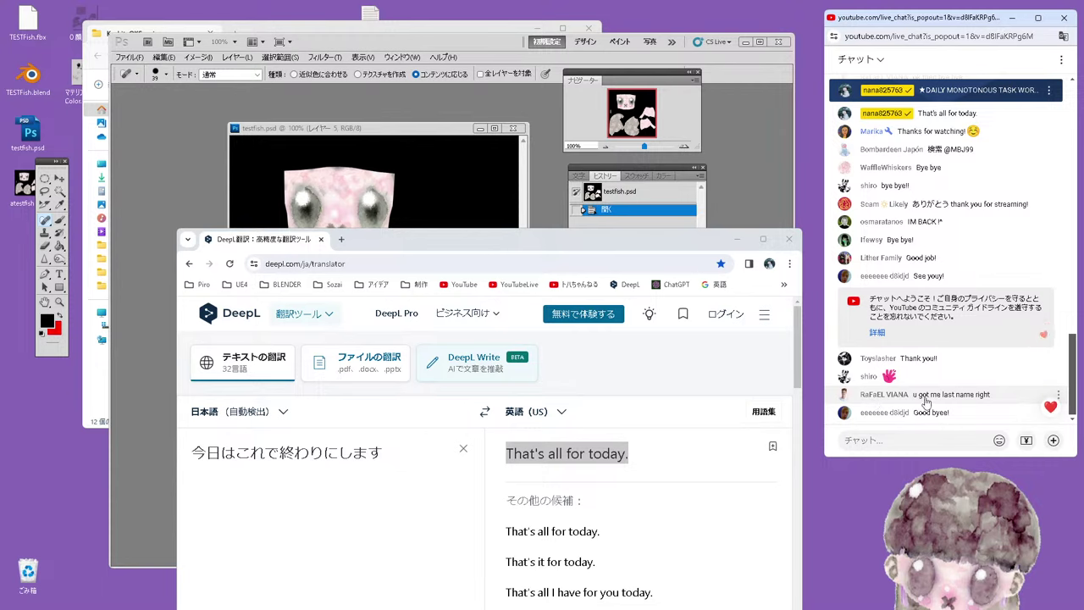
Translate the chat into Japanese again, then revert it to the original language
right_click(976, 212)
left_click(856, 393)
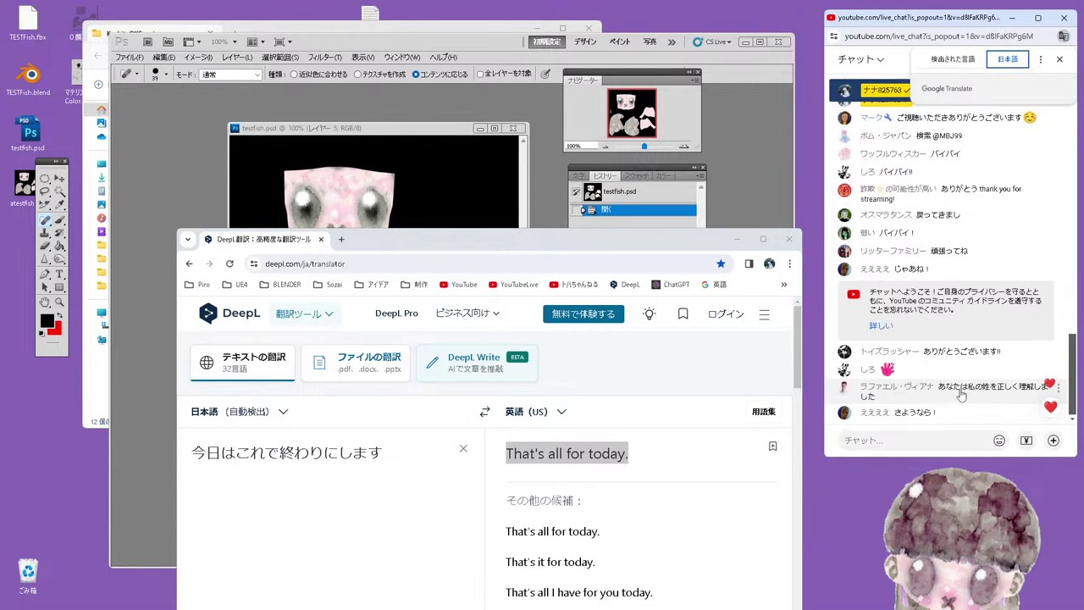
right_click(956, 261)
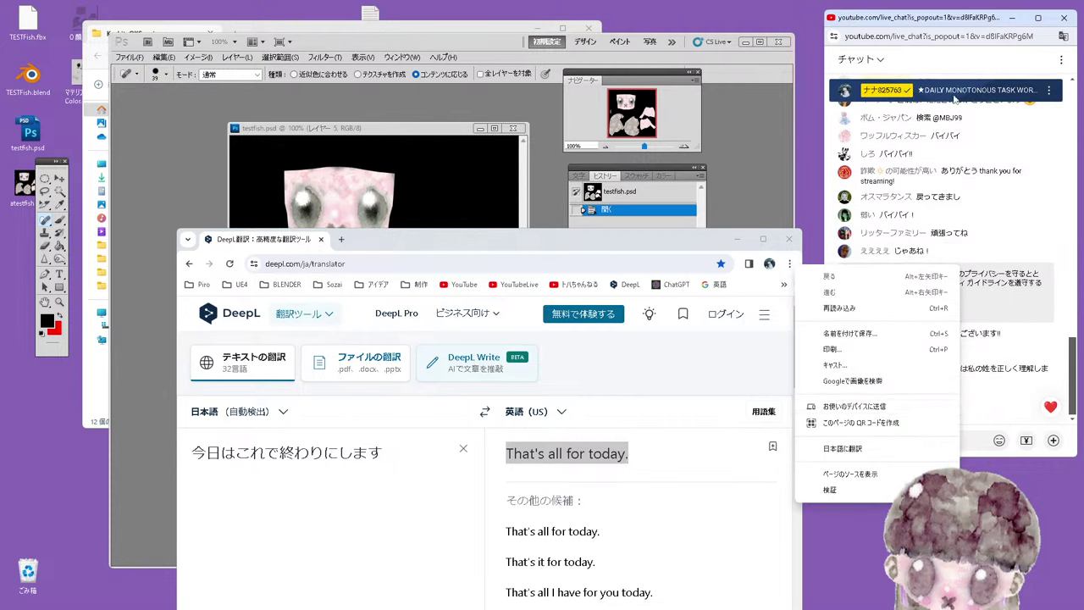
right_click(948, 200)
left_click(838, 378)
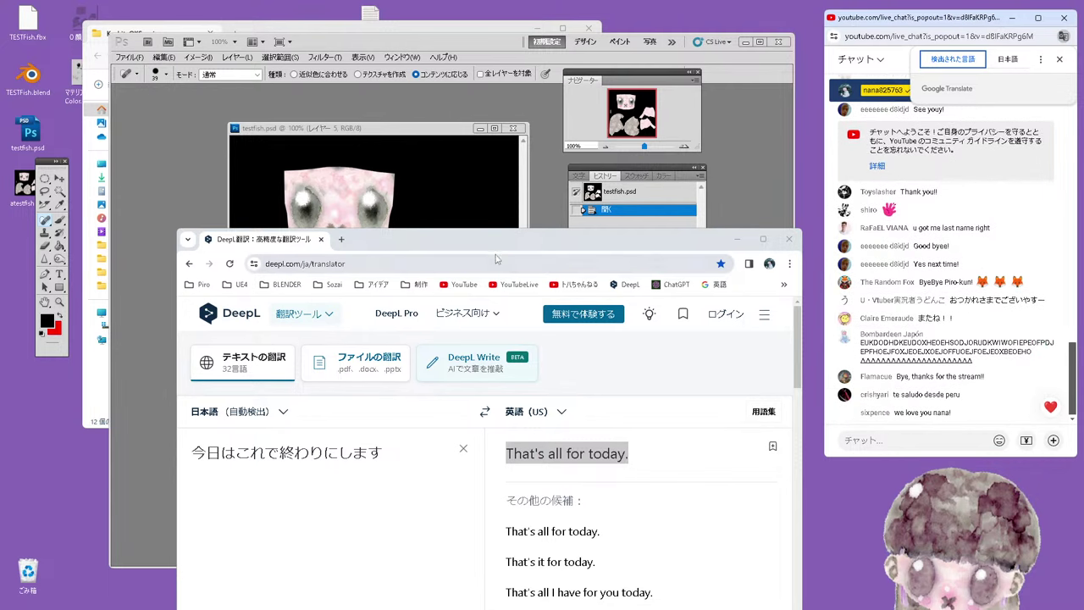
Open the bookmarked YouTube channel in a new browser tab
left_click(334, 244)
left_click(341, 239)
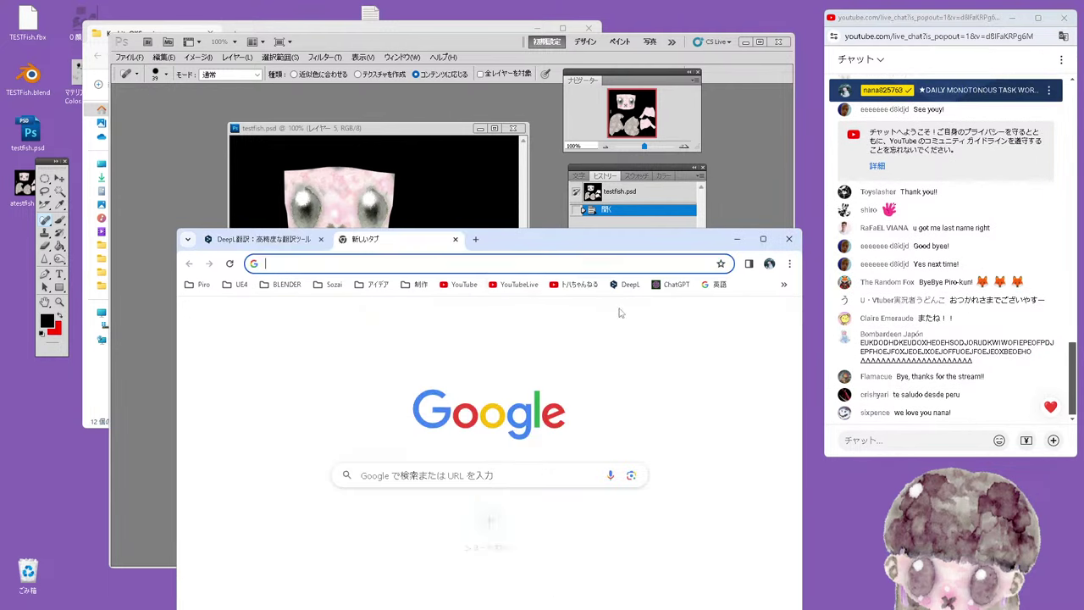
left_click(578, 284)
left_click_drag(579, 239, 553, 102)
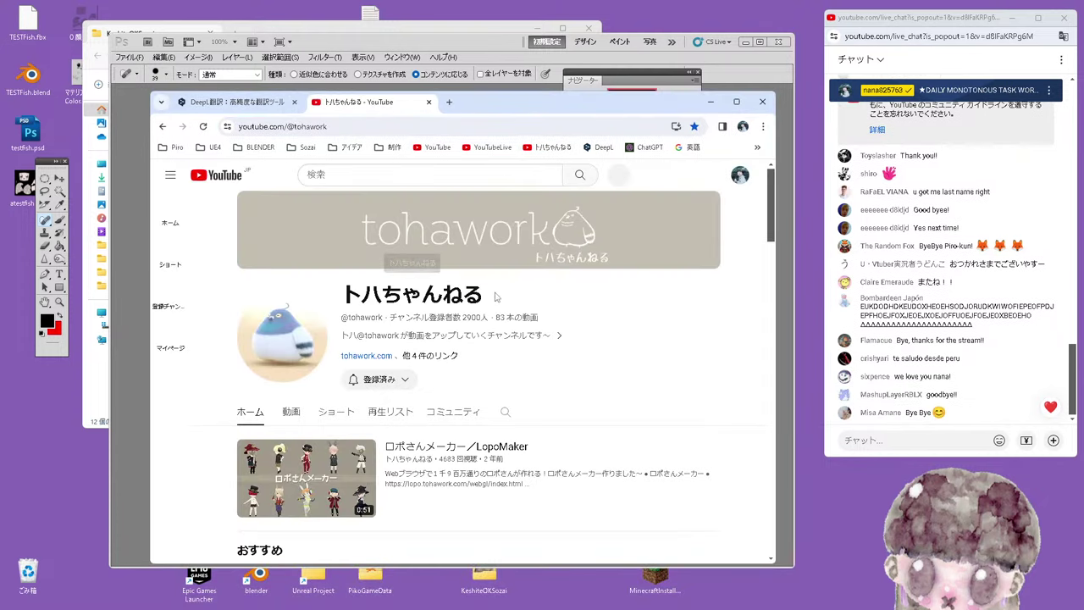
scroll(464, 343, "down", 5)
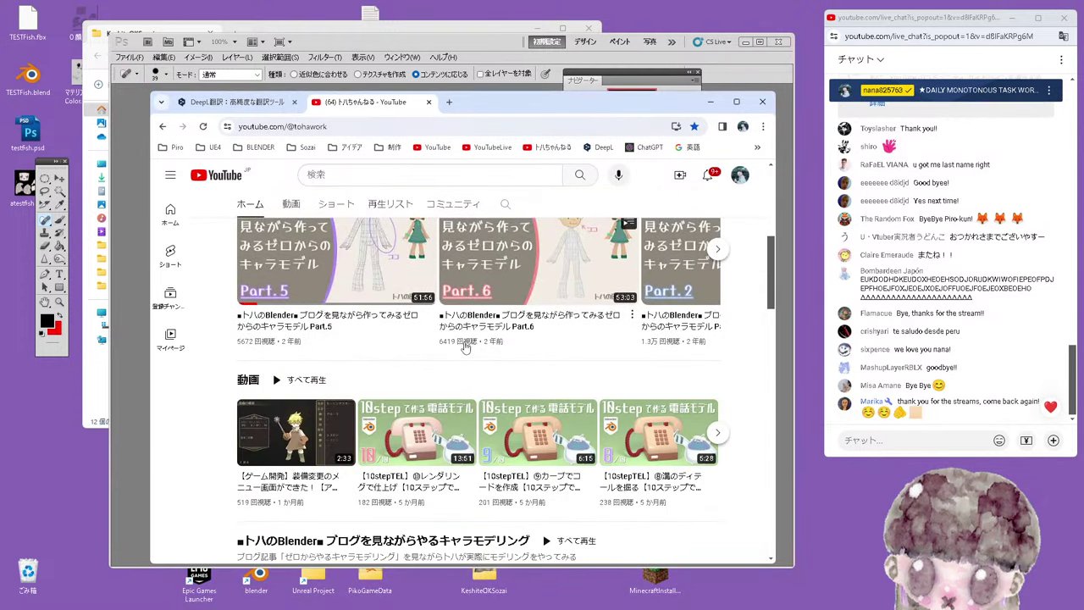
scroll(464, 347, "up", 5)
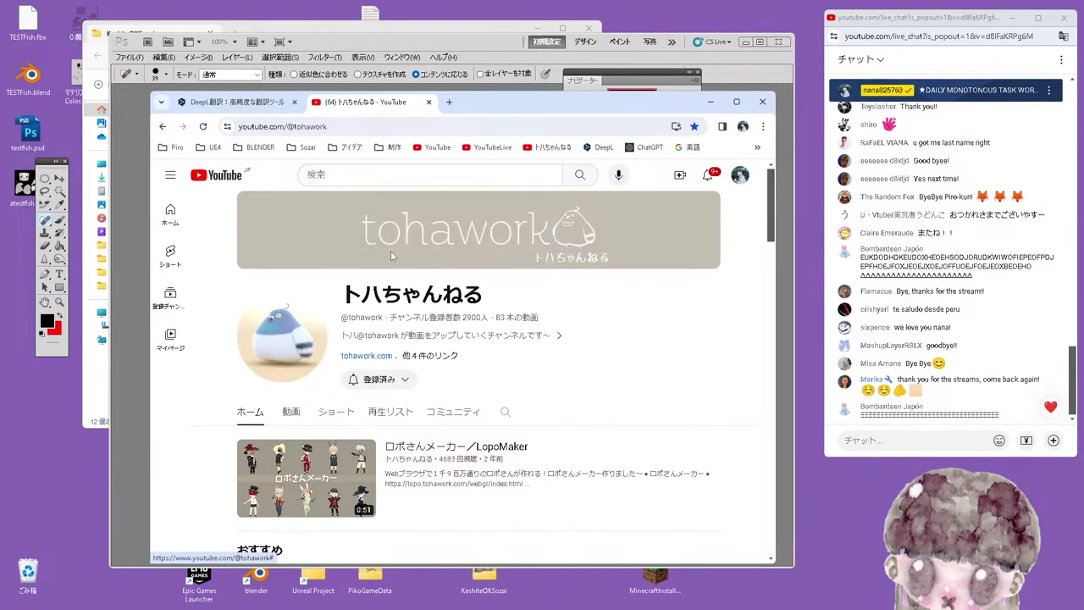
Open the bookmarked Twitch channel from the bookmark overflow, then close the tab and window
left_click(757, 148)
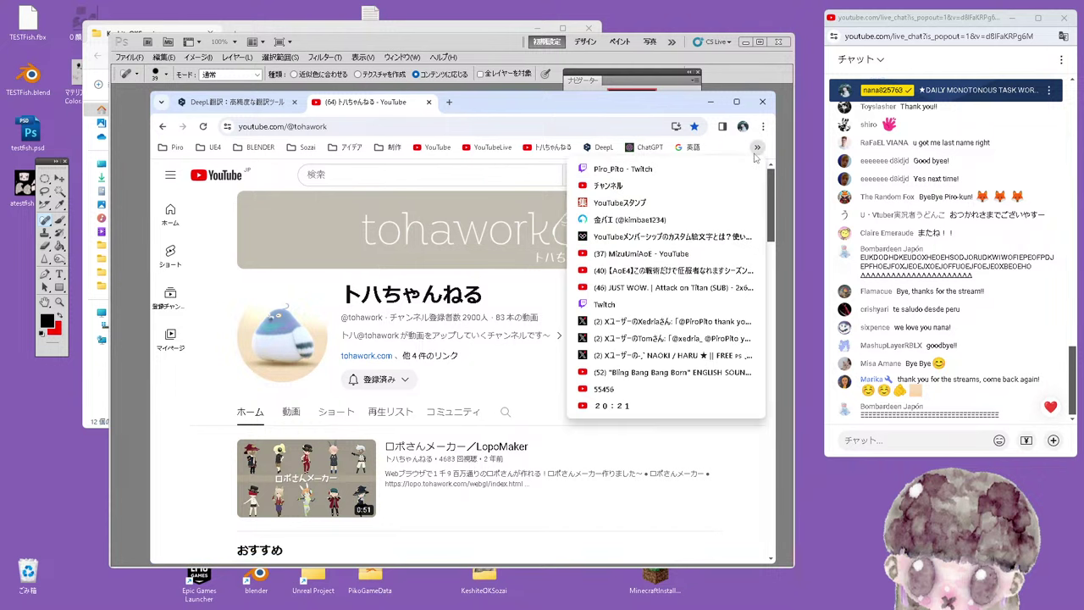
left_click(645, 170)
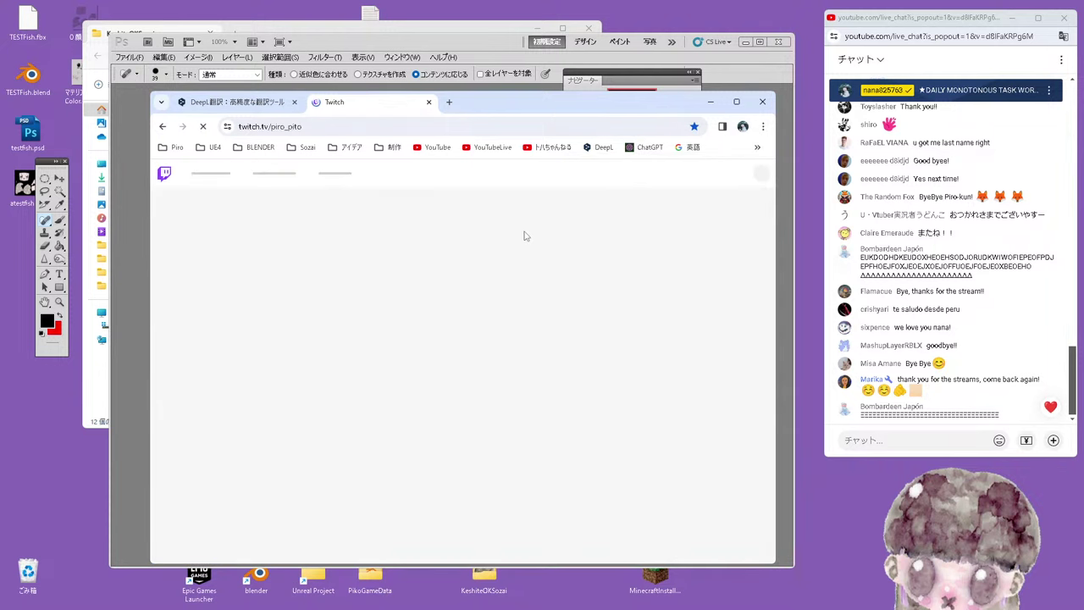
scroll(410, 318, "down", 2)
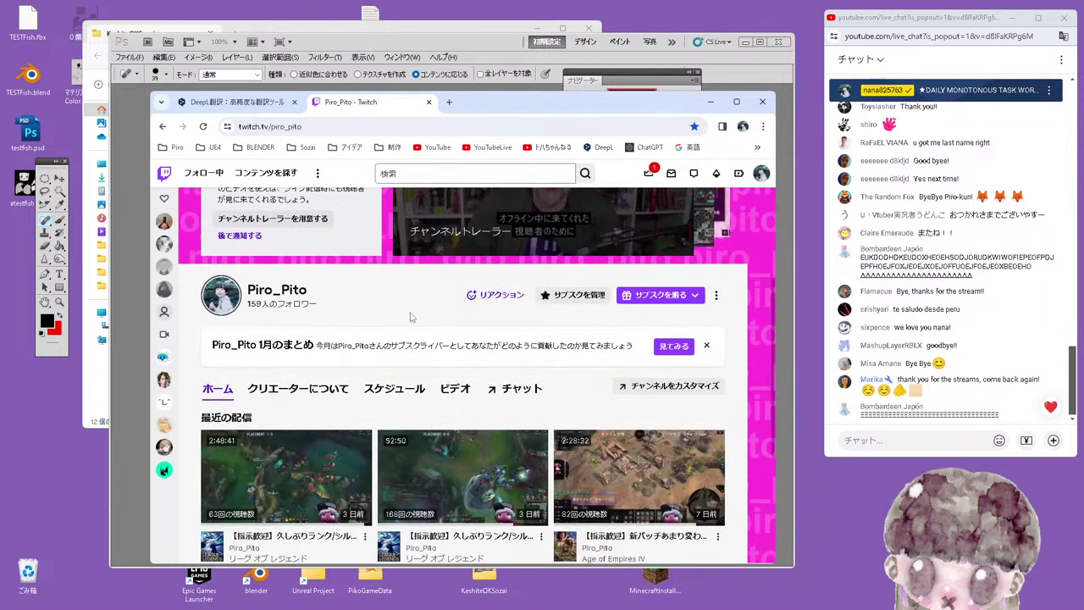
scroll(388, 318, "down", 1)
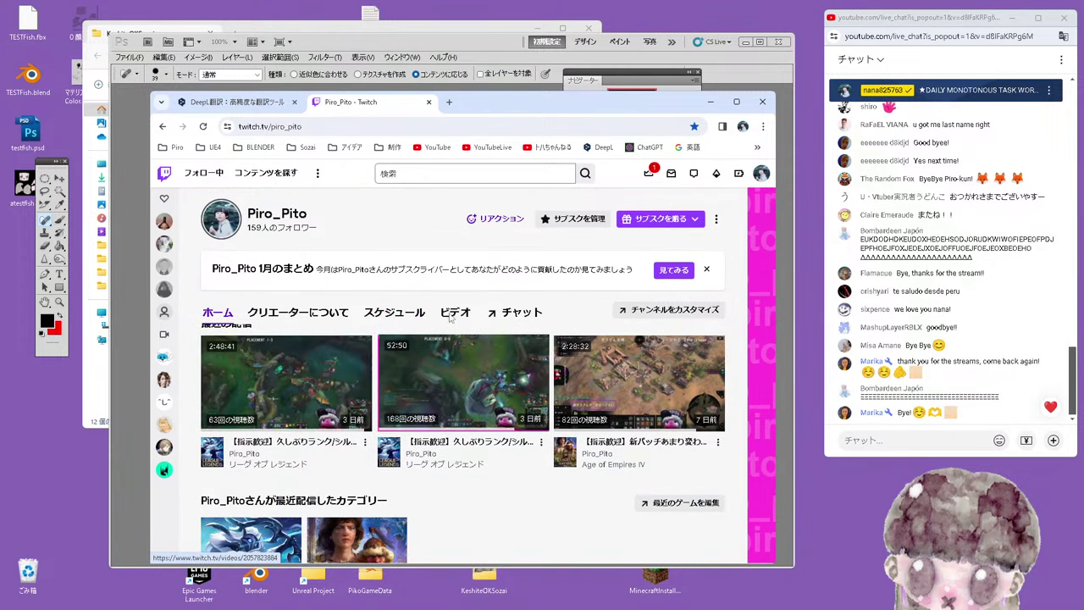
left_click(428, 101)
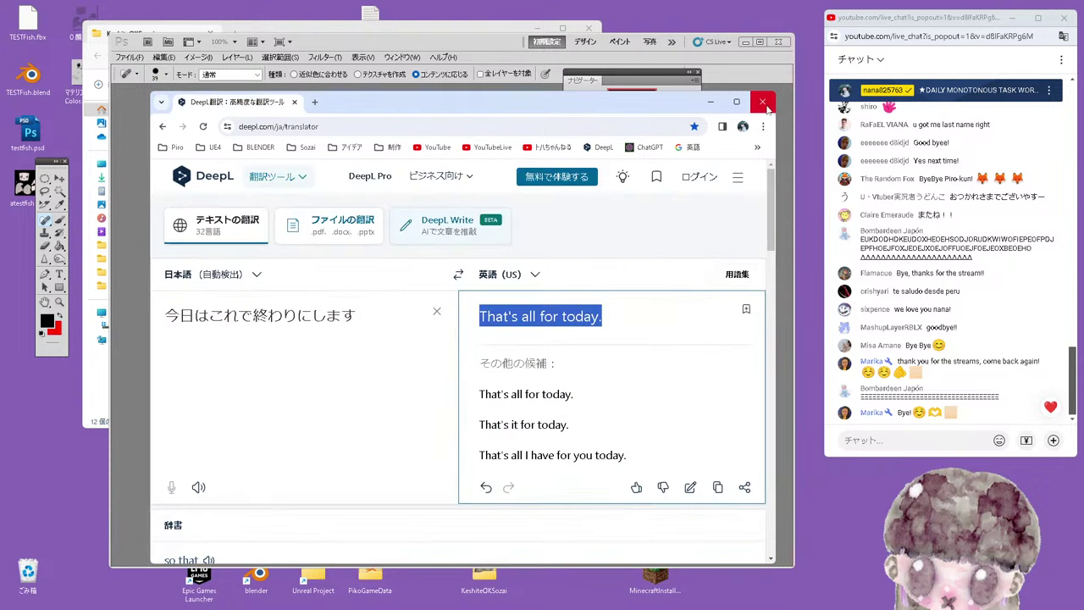
left_click(762, 102)
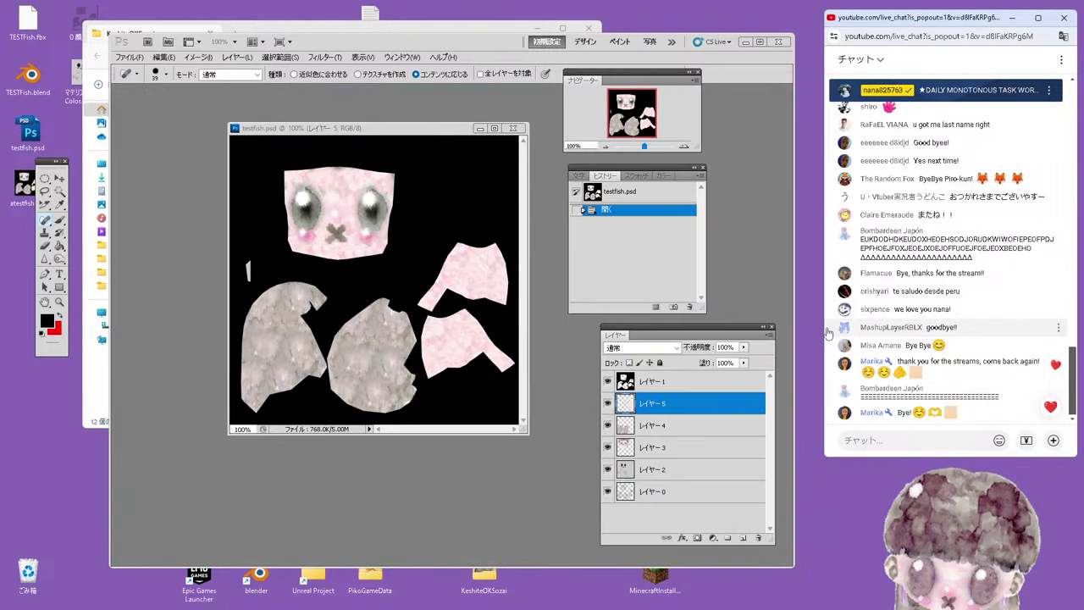
Post 'Tnk yo waing))))' and a short 'B' goodbye to the live chat
type("Th")
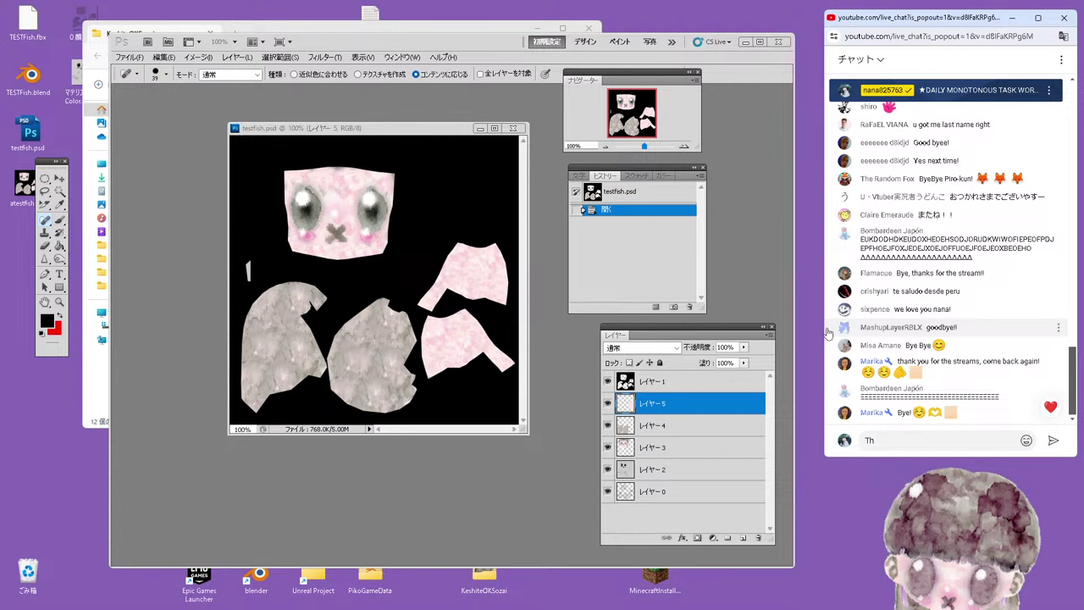
type("nk you for")
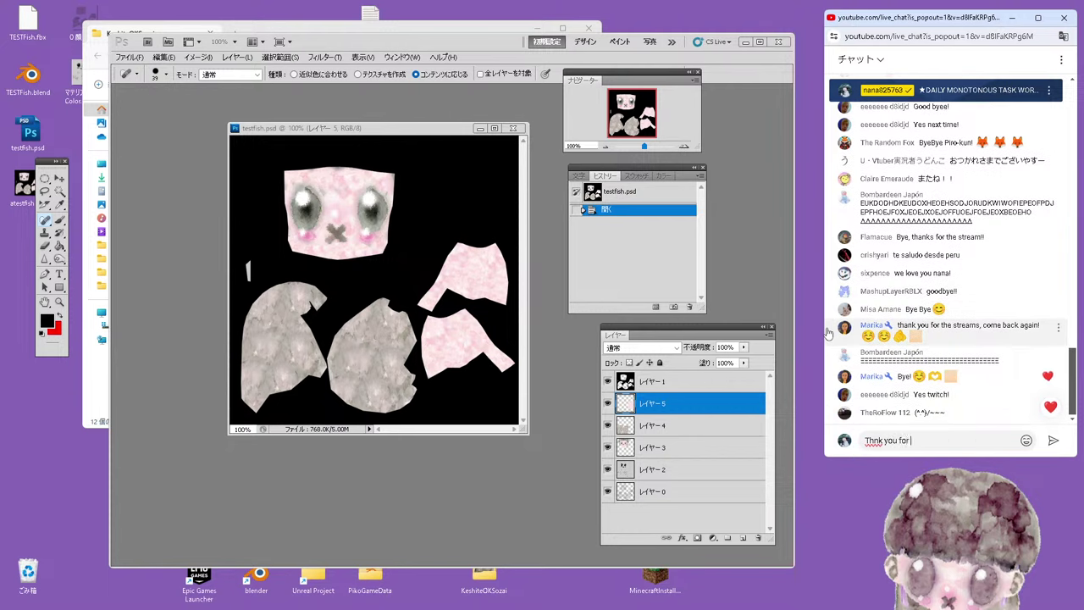
type(" watching!!!")
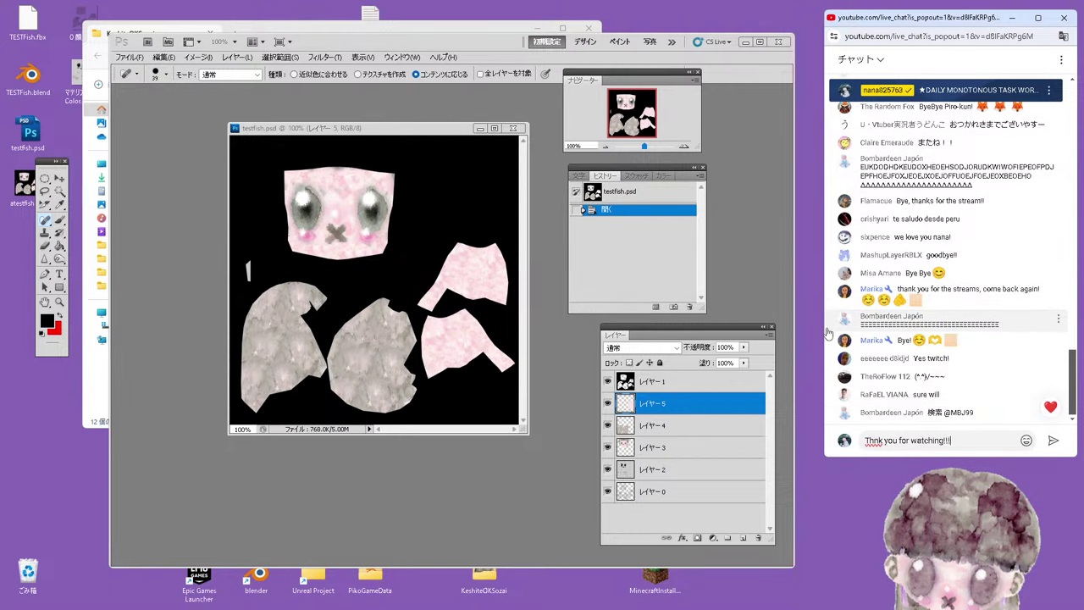
type(")))")
key("Return")
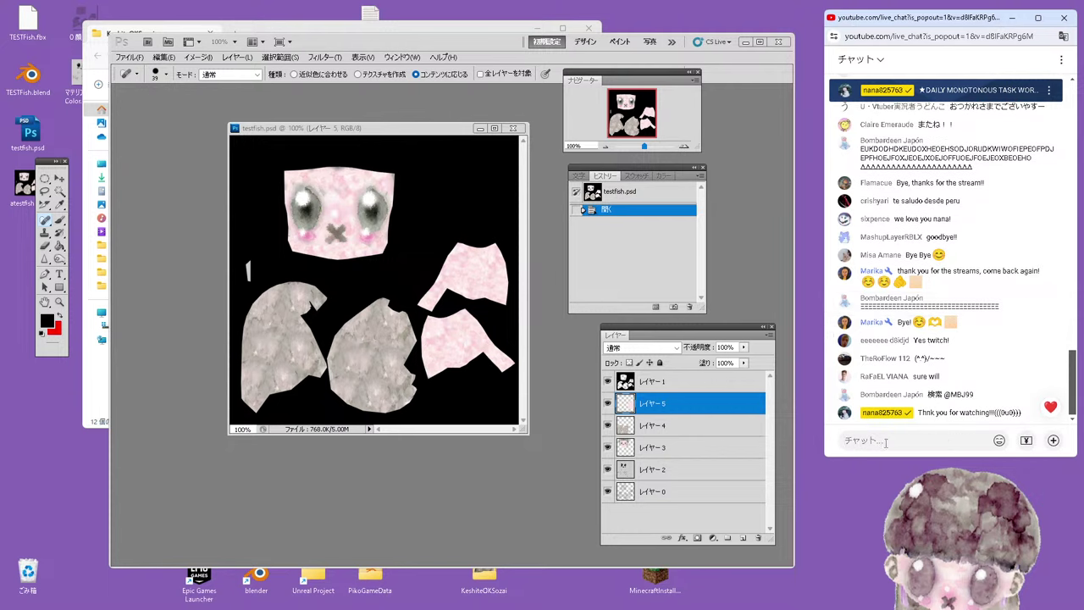
type("BYE~!!!((0u0)))")
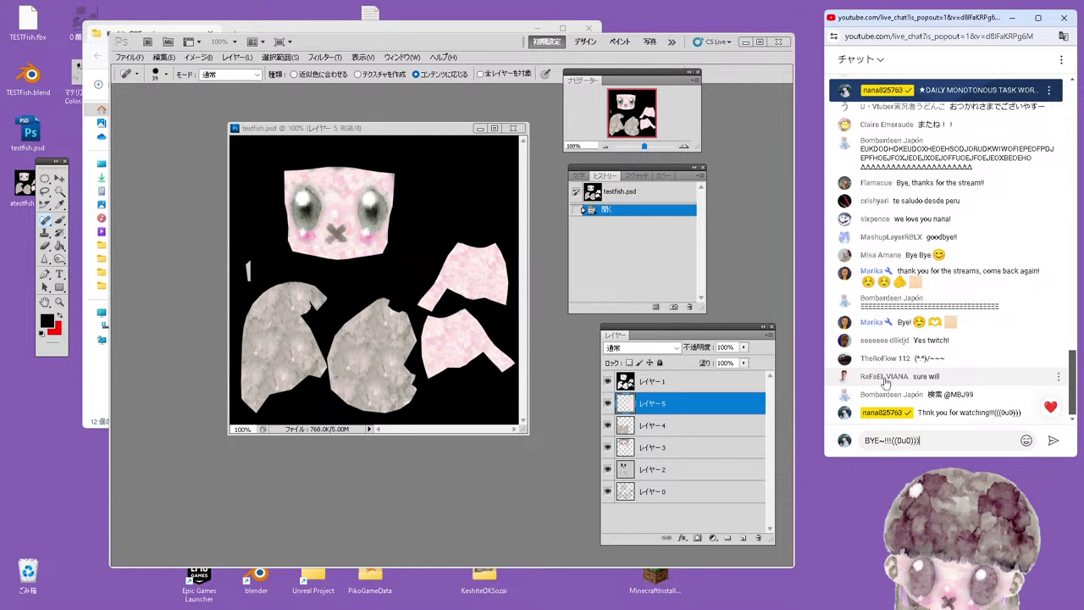
key("Return")
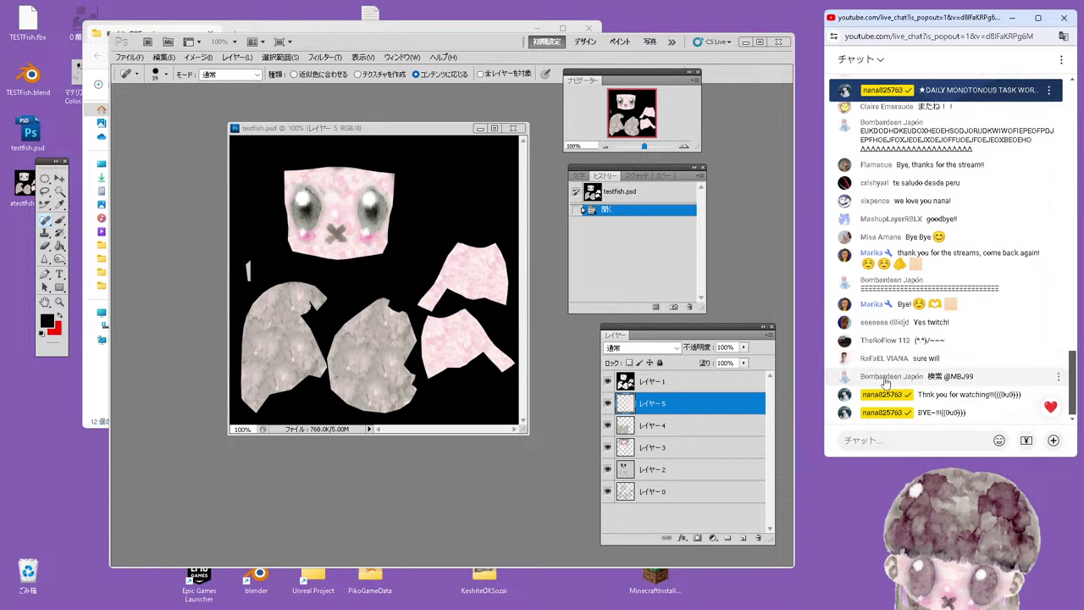
Post another thank-you, 'Thankyou!!!', and a final 'BYE~' to the chat
type("THgank you")
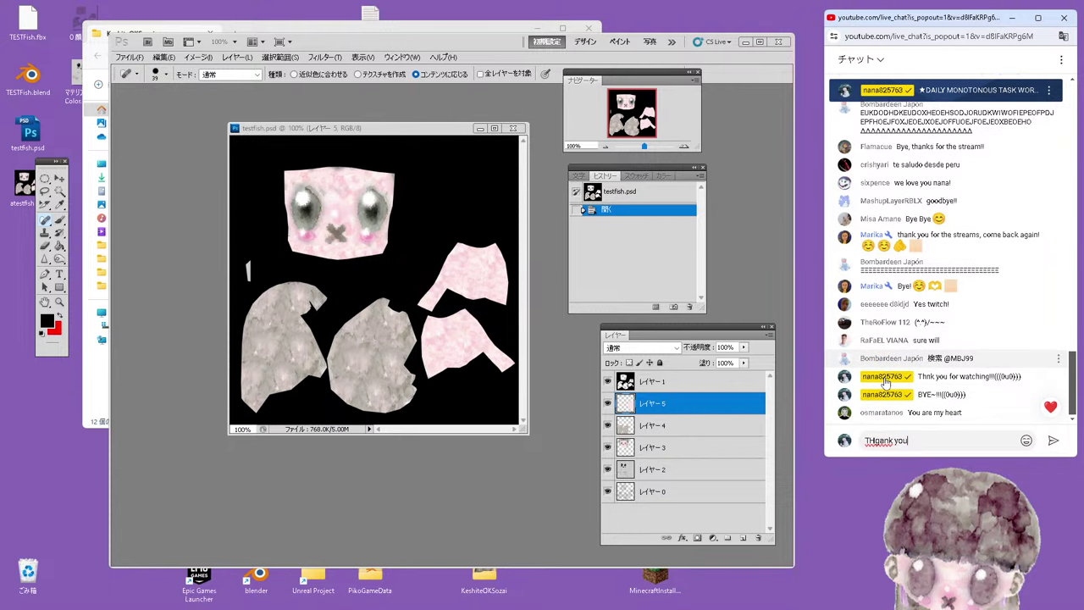
key("BackSpace")
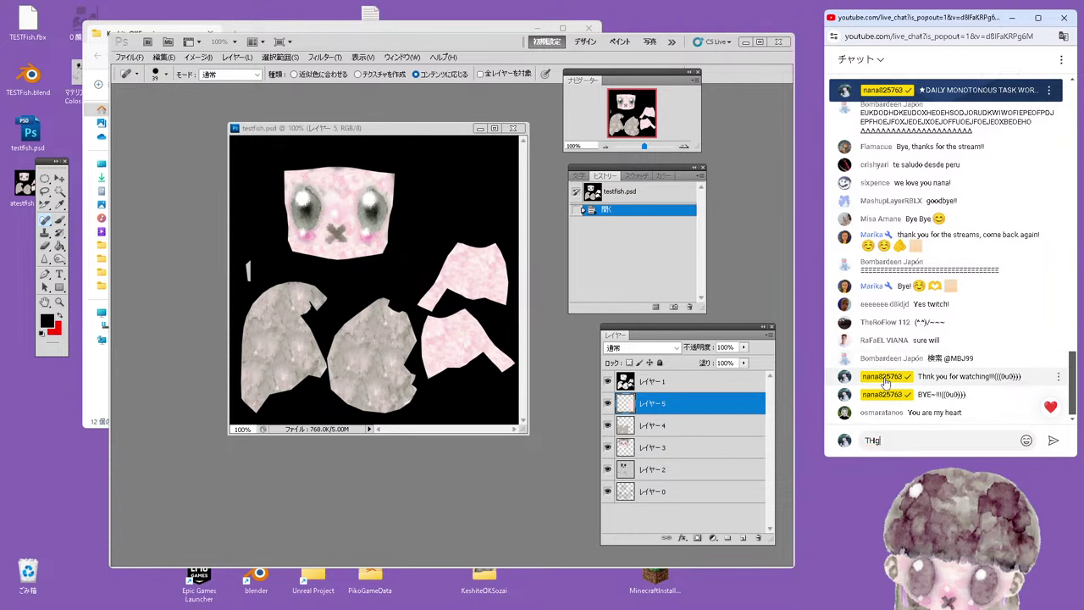
type("ank you~~!!!((")
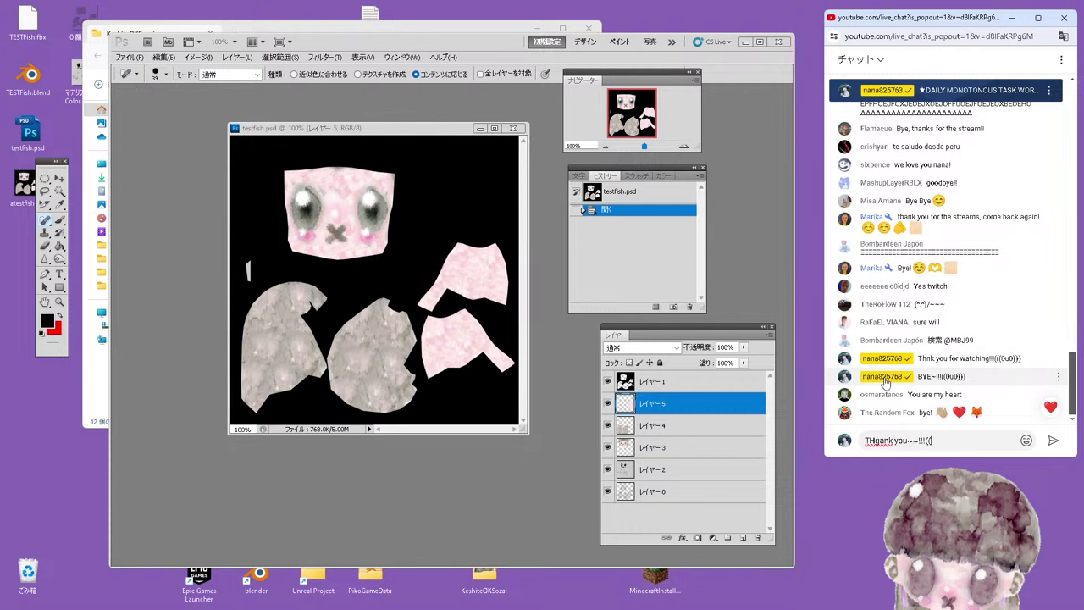
type(")))")
key("Return")
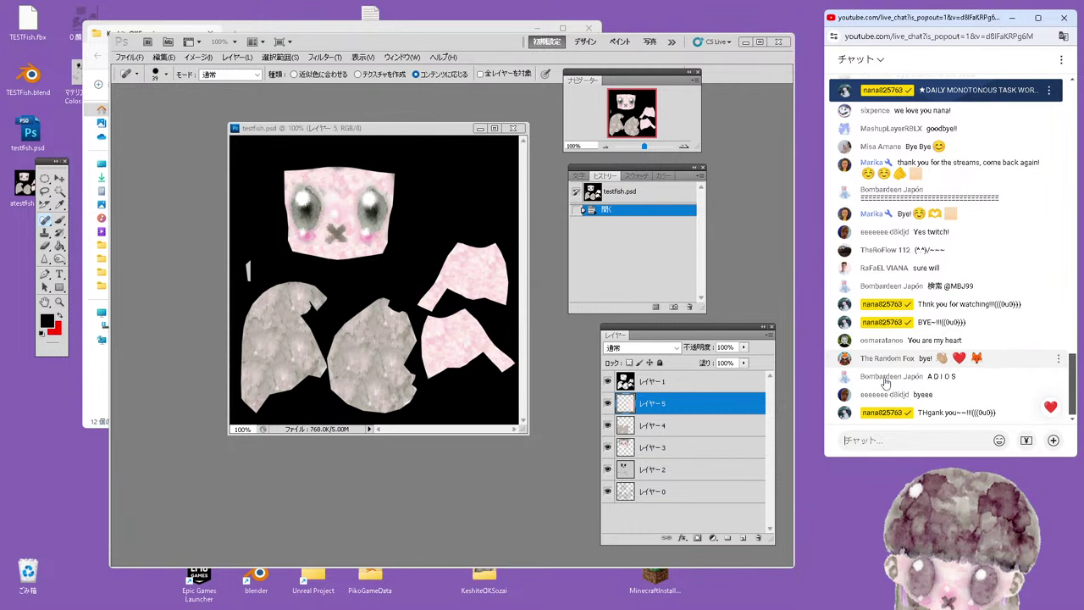
type("Thankyou")
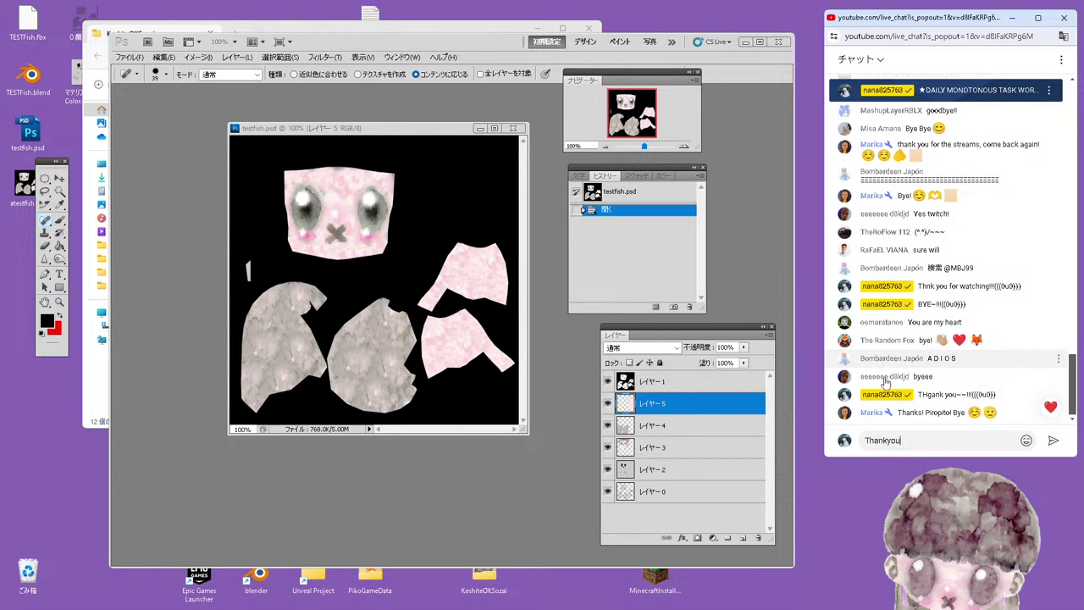
type("!!!")
key("Return")
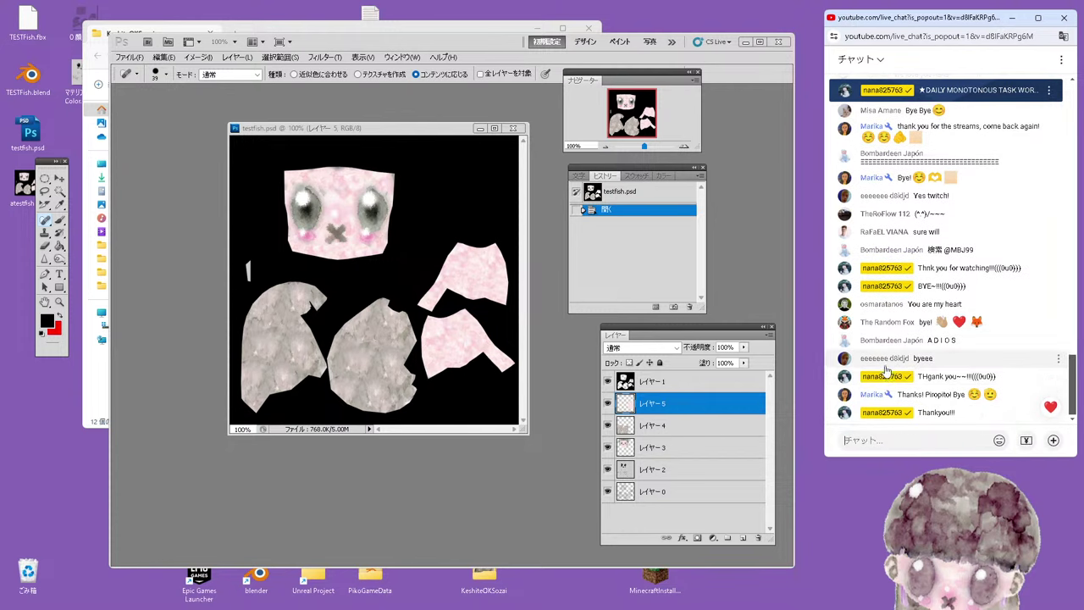
type("BYE~")
key("Return")
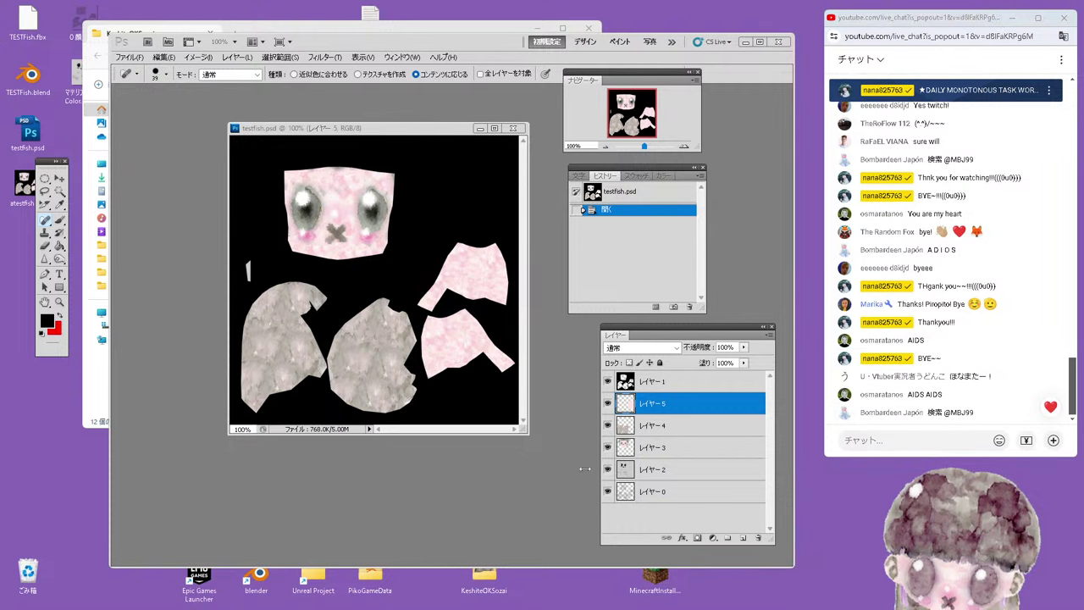
mouse_move(99, 599)
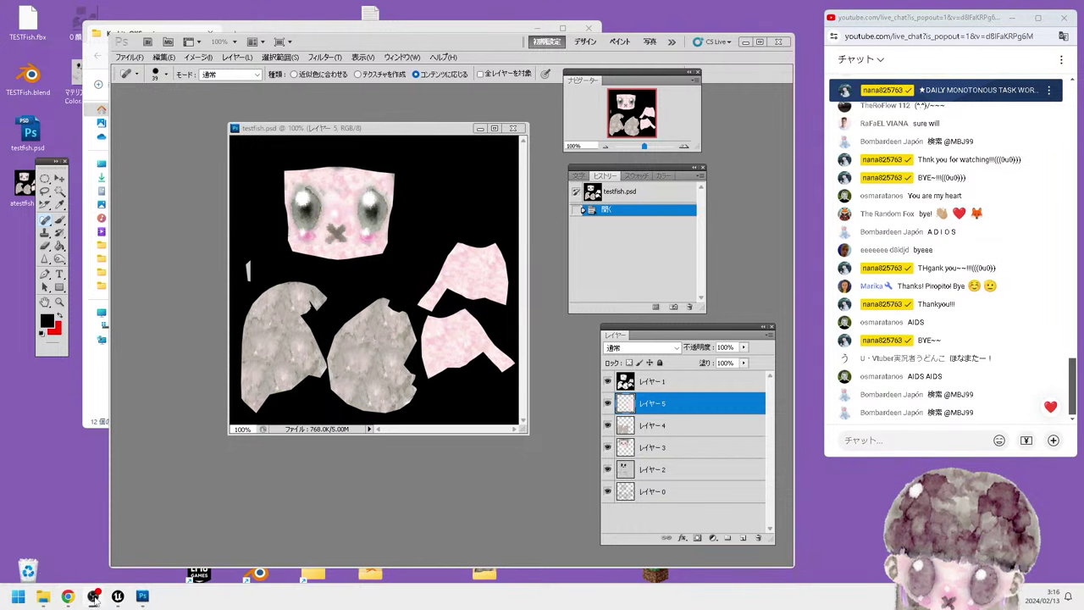